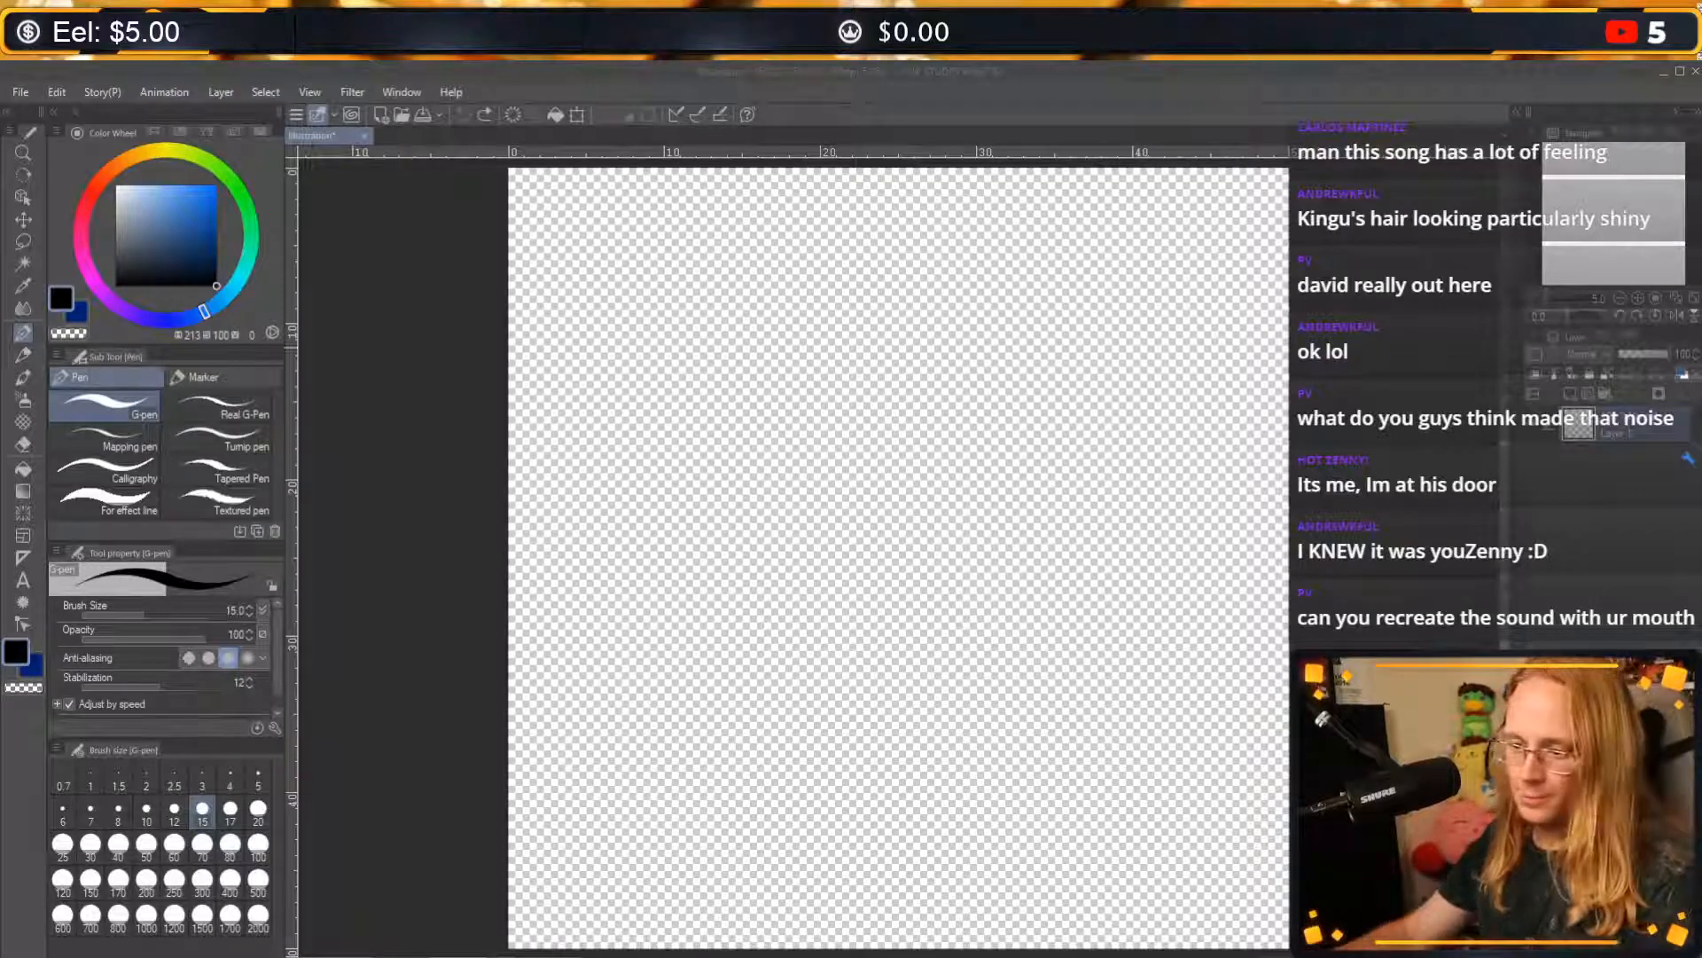
Open the Metabae illustration.
scroll(1289, 464, "up", 2)
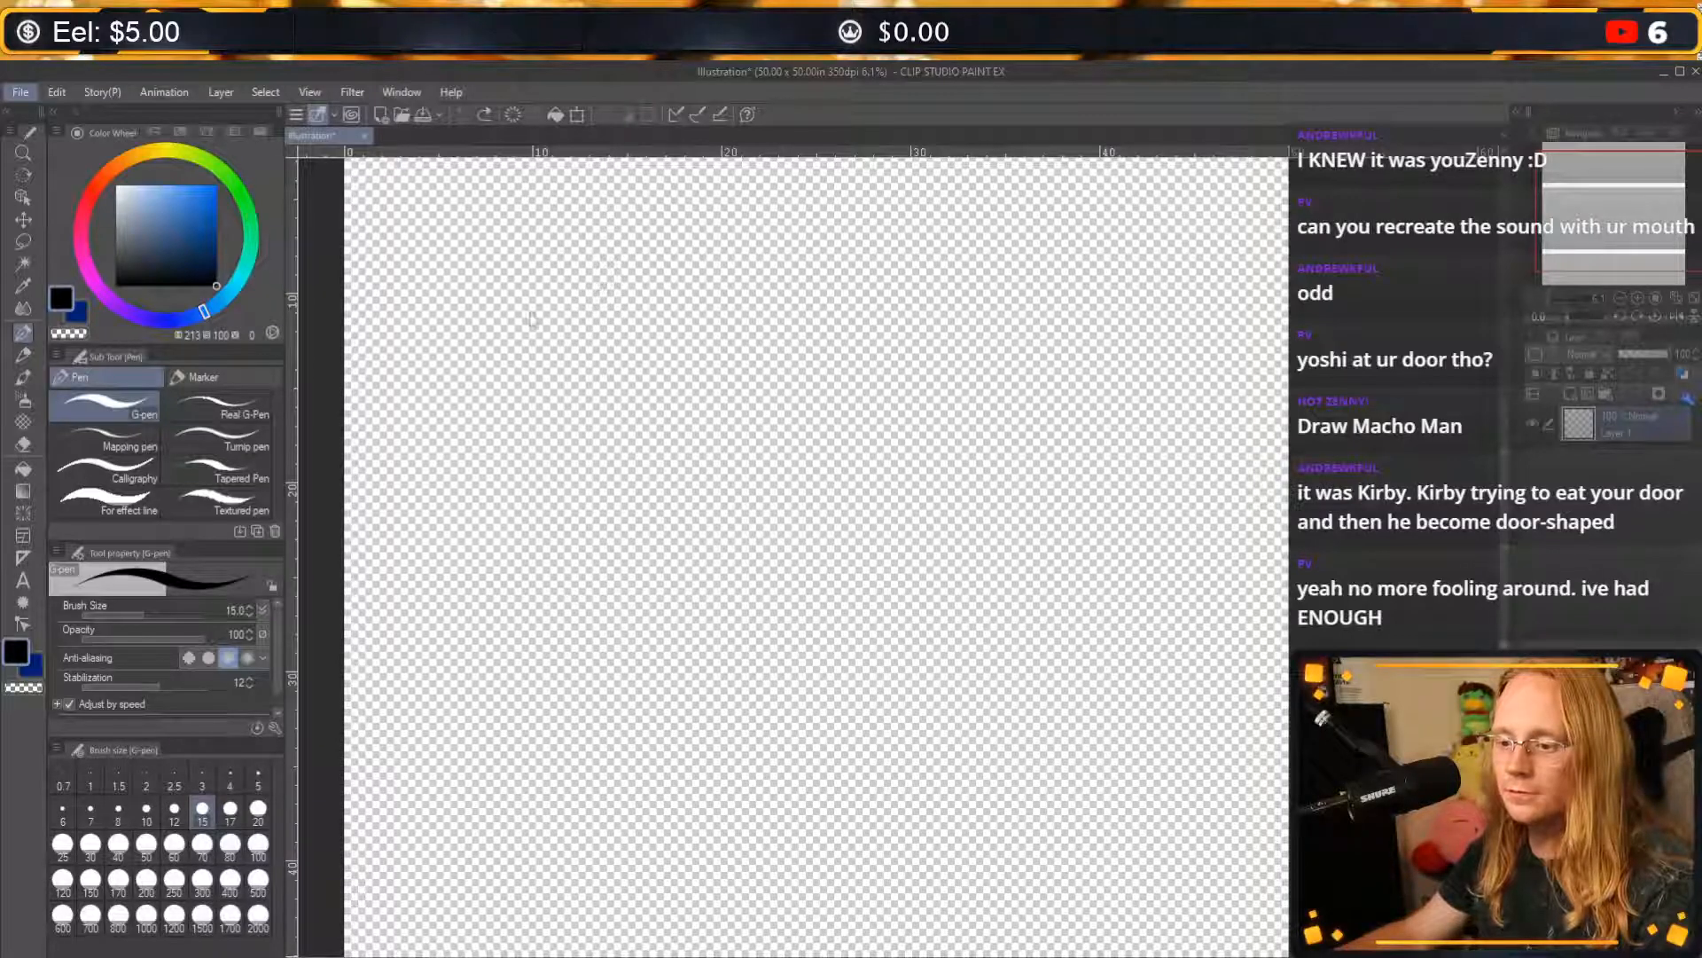
left_click(139, 158)
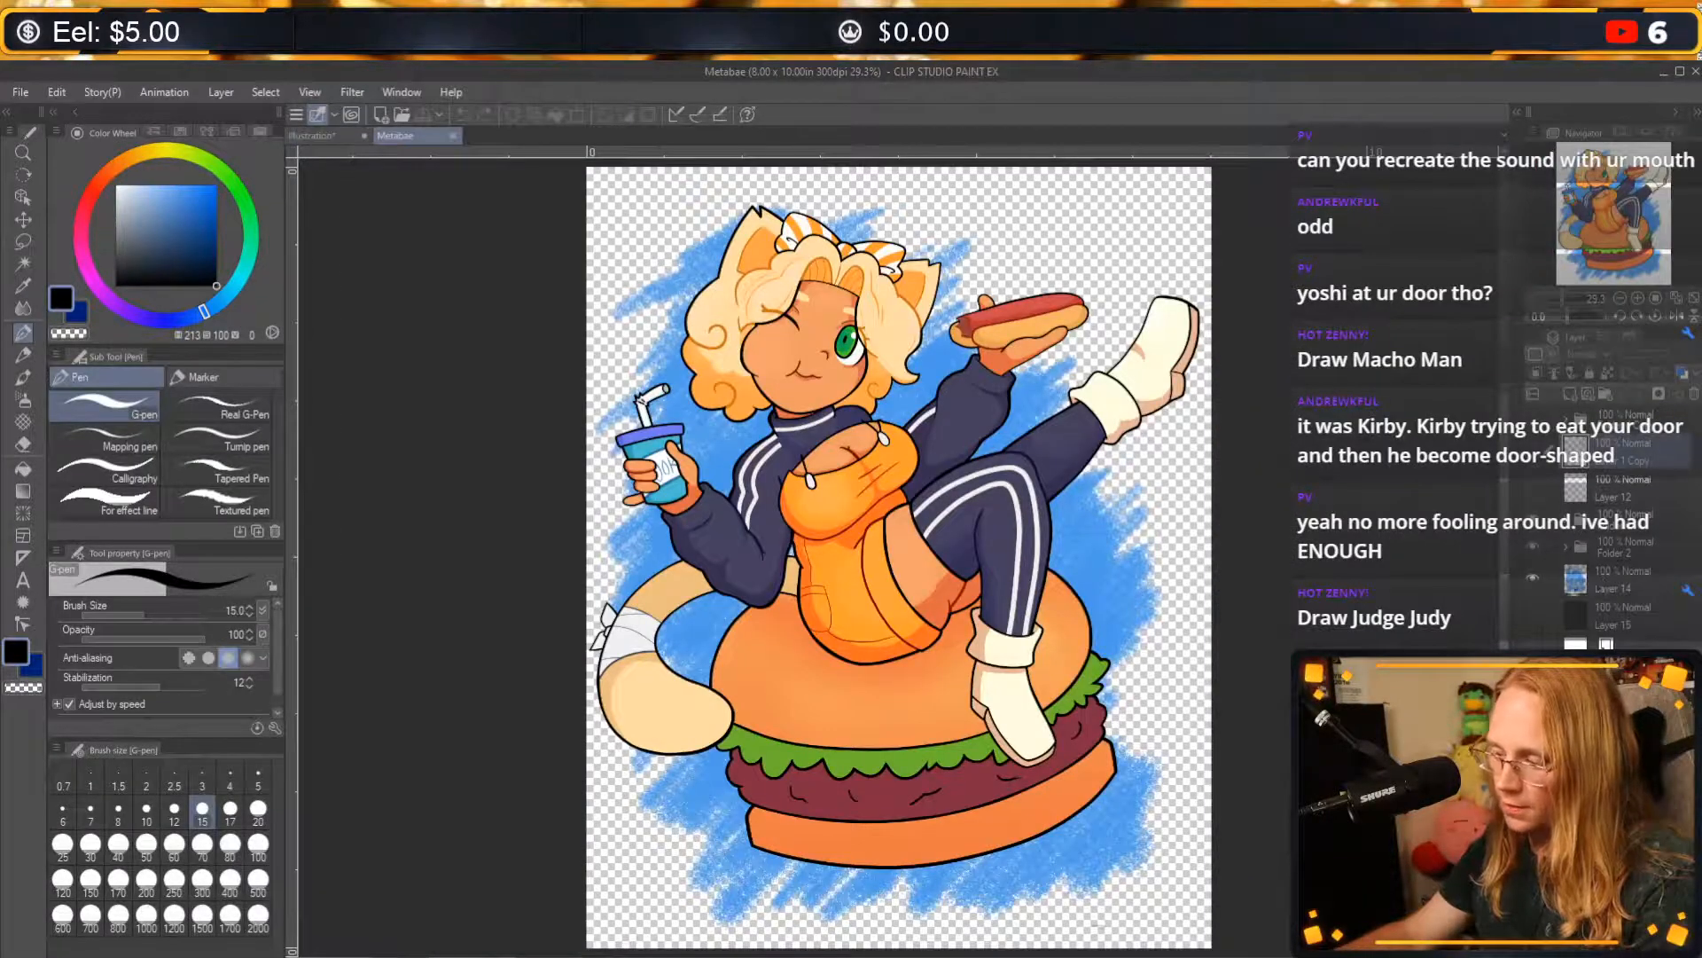
Inspect the artwork's layers by showing Folder 4 Copy, hiding Folder 1, Folder 2 and Layer 14, and hiding Folder 4 Copy again.
left_click(1533, 423)
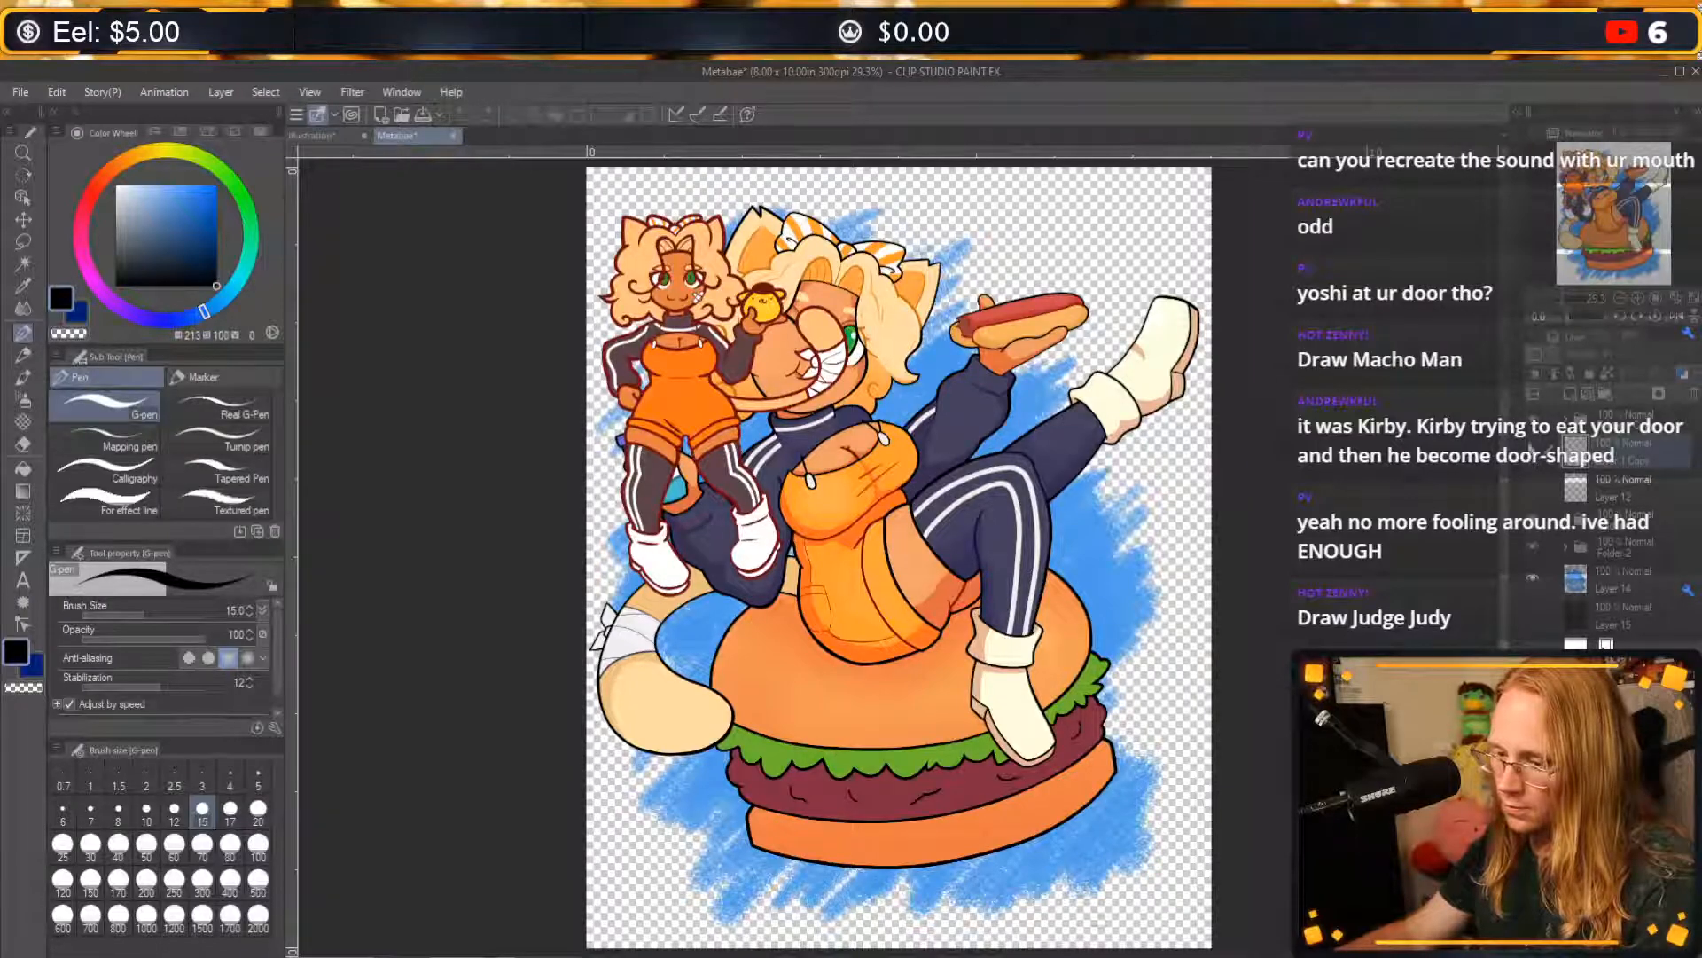
left_click(1533, 520)
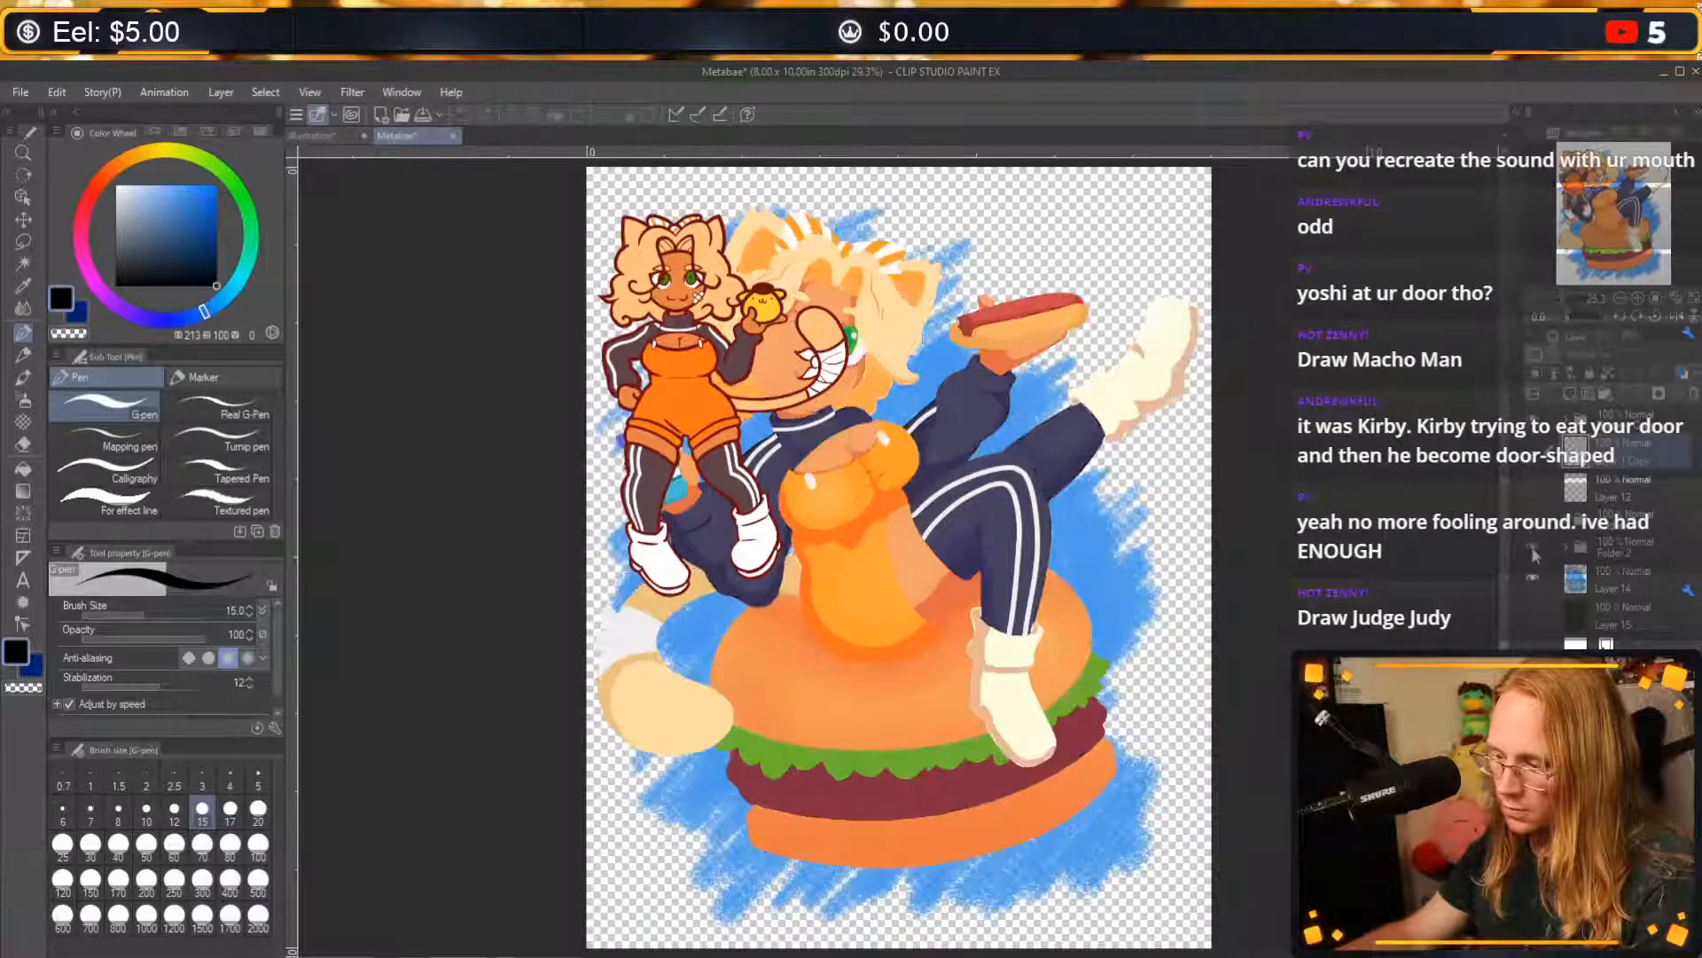
left_click(1533, 546)
left_click(1533, 577)
left_click(1565, 419)
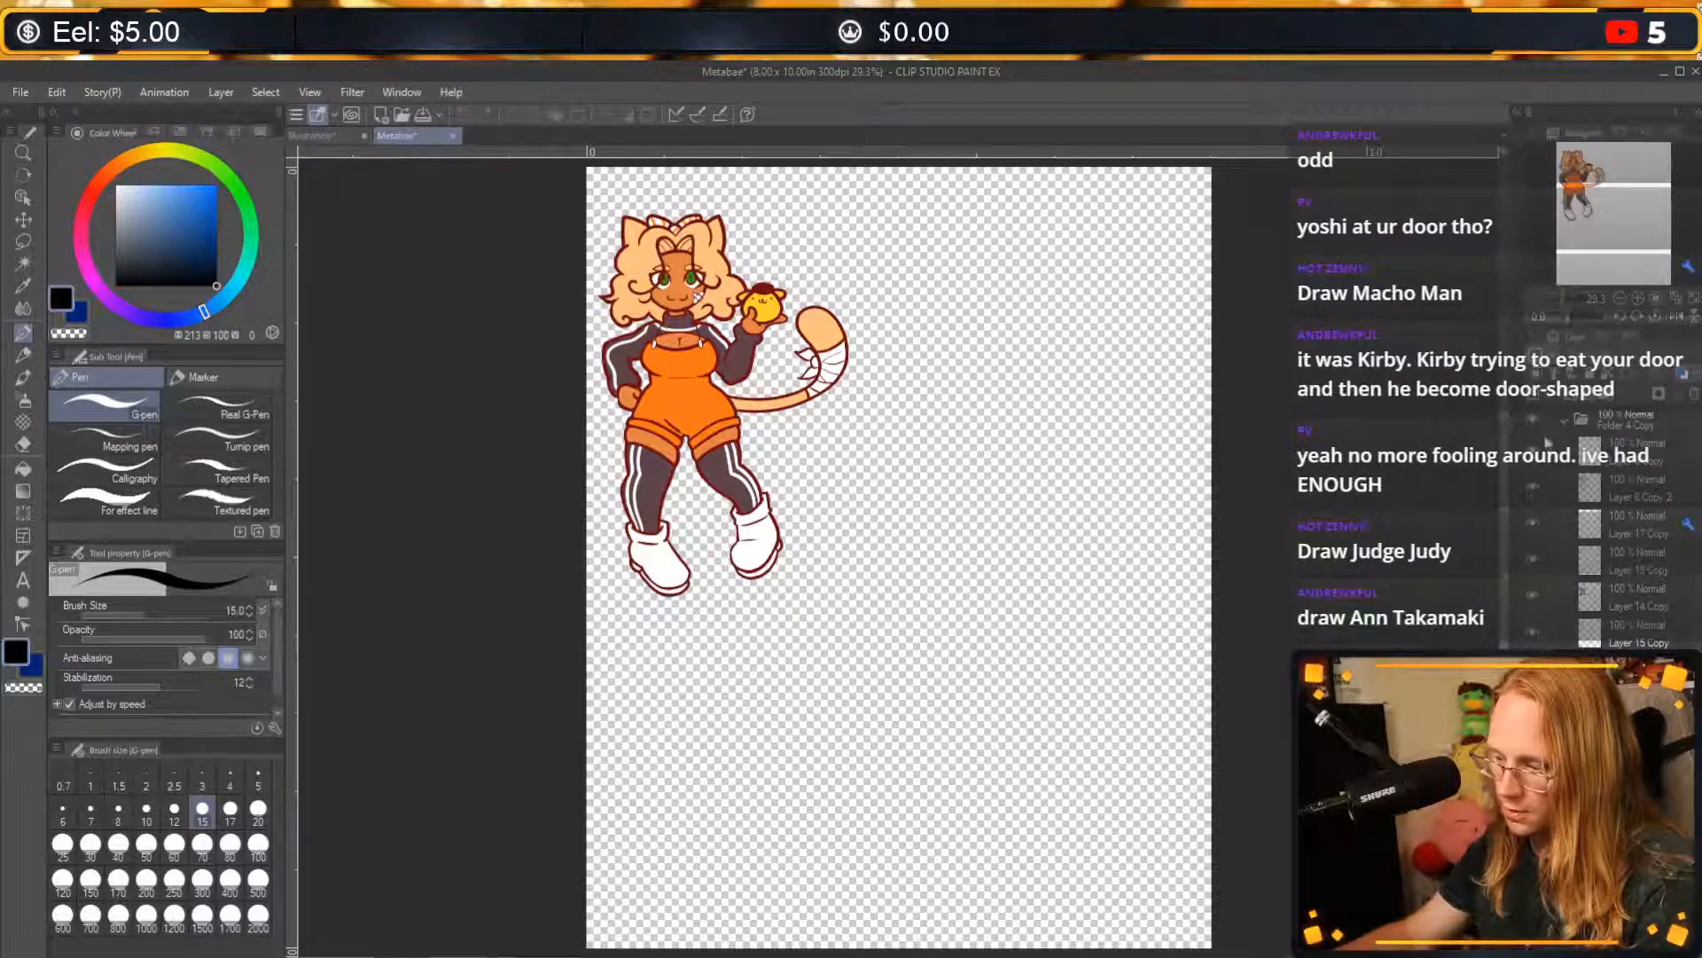
left_click(1565, 418)
left_click(1535, 416)
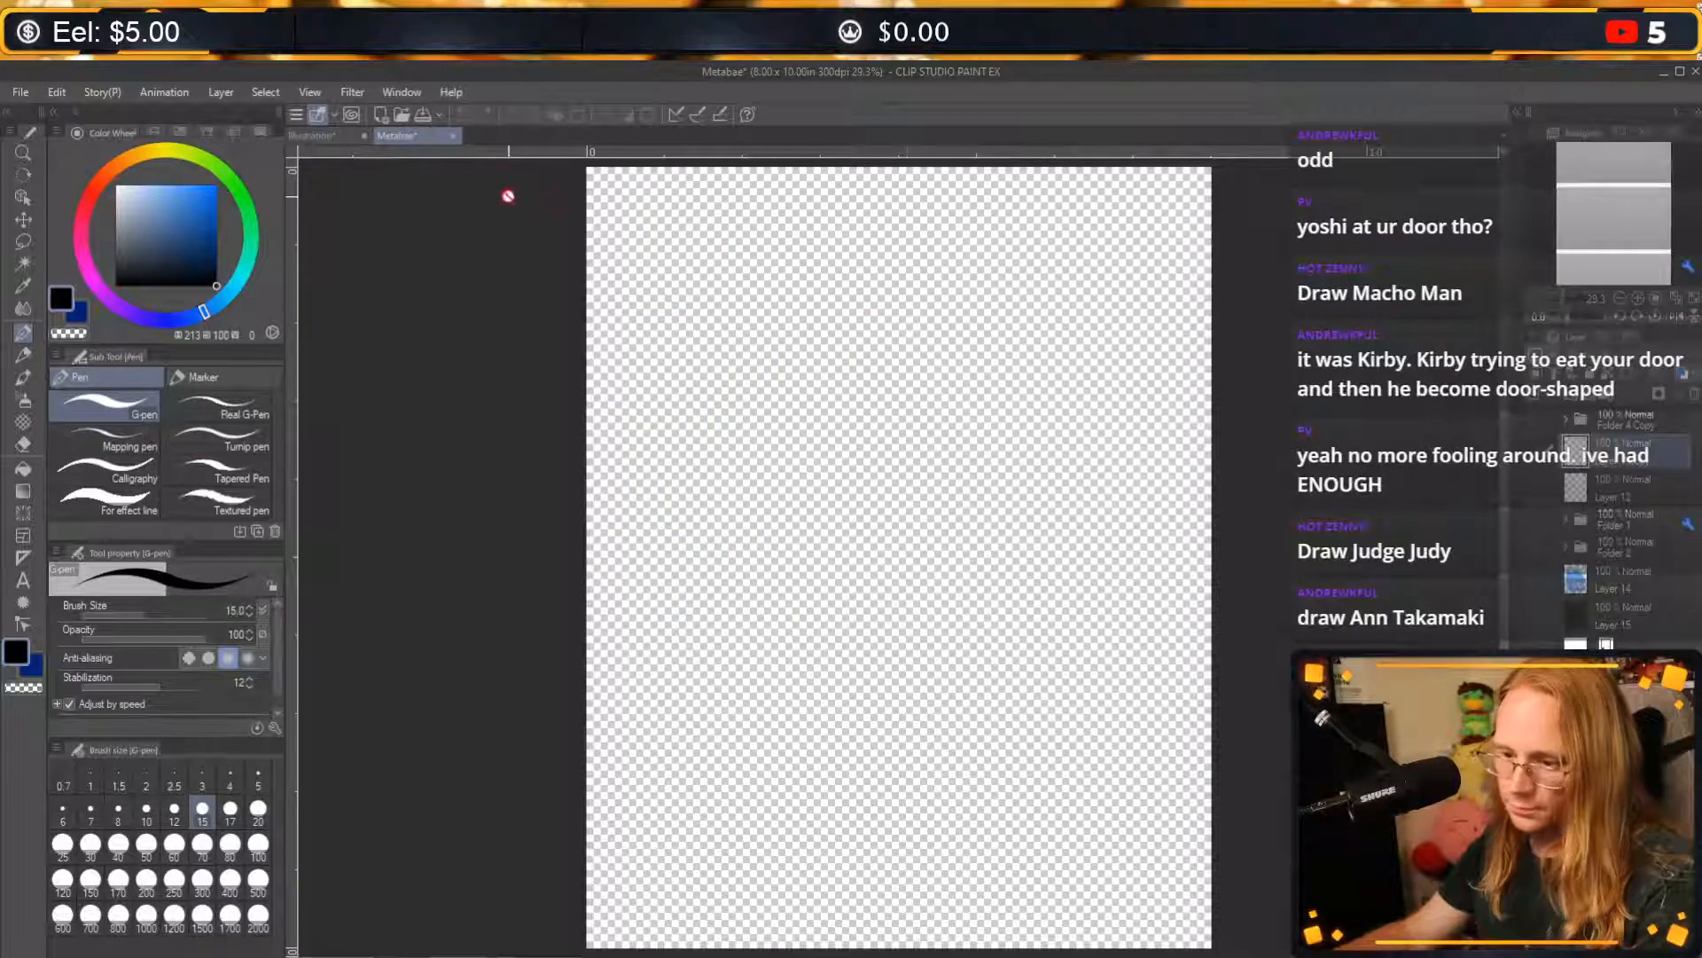
Close the Metabae illustration and open the zenny illustration.
left_click(453, 136)
left_click(866, 412)
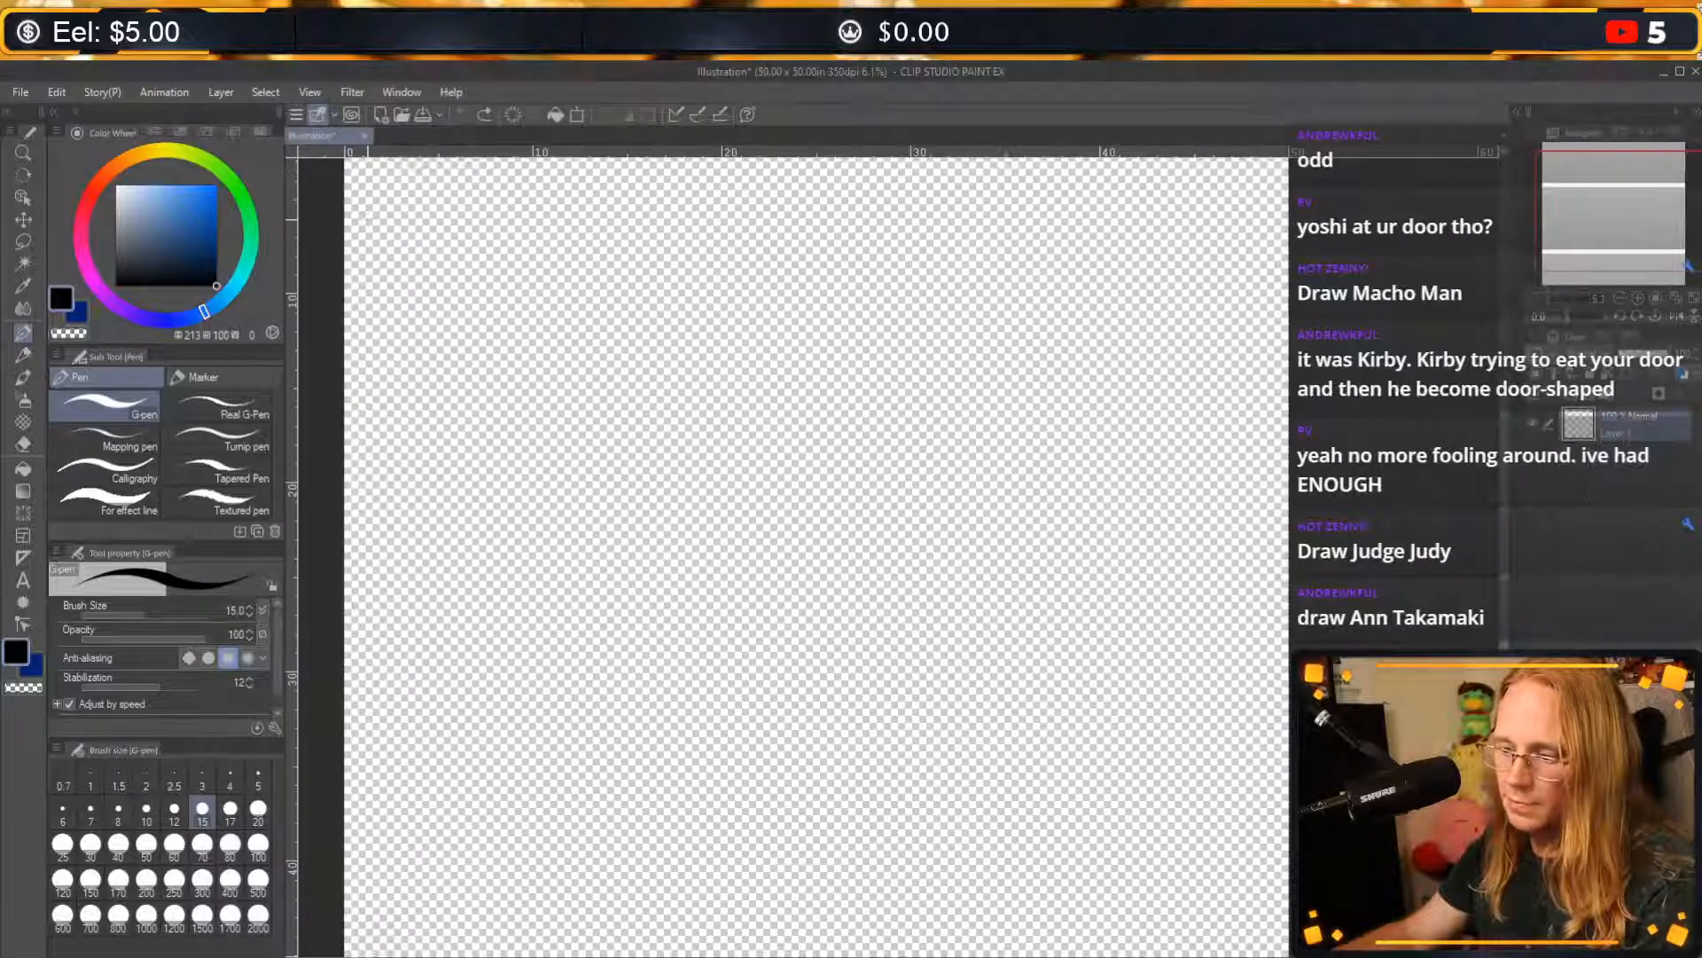
left_click(401, 119)
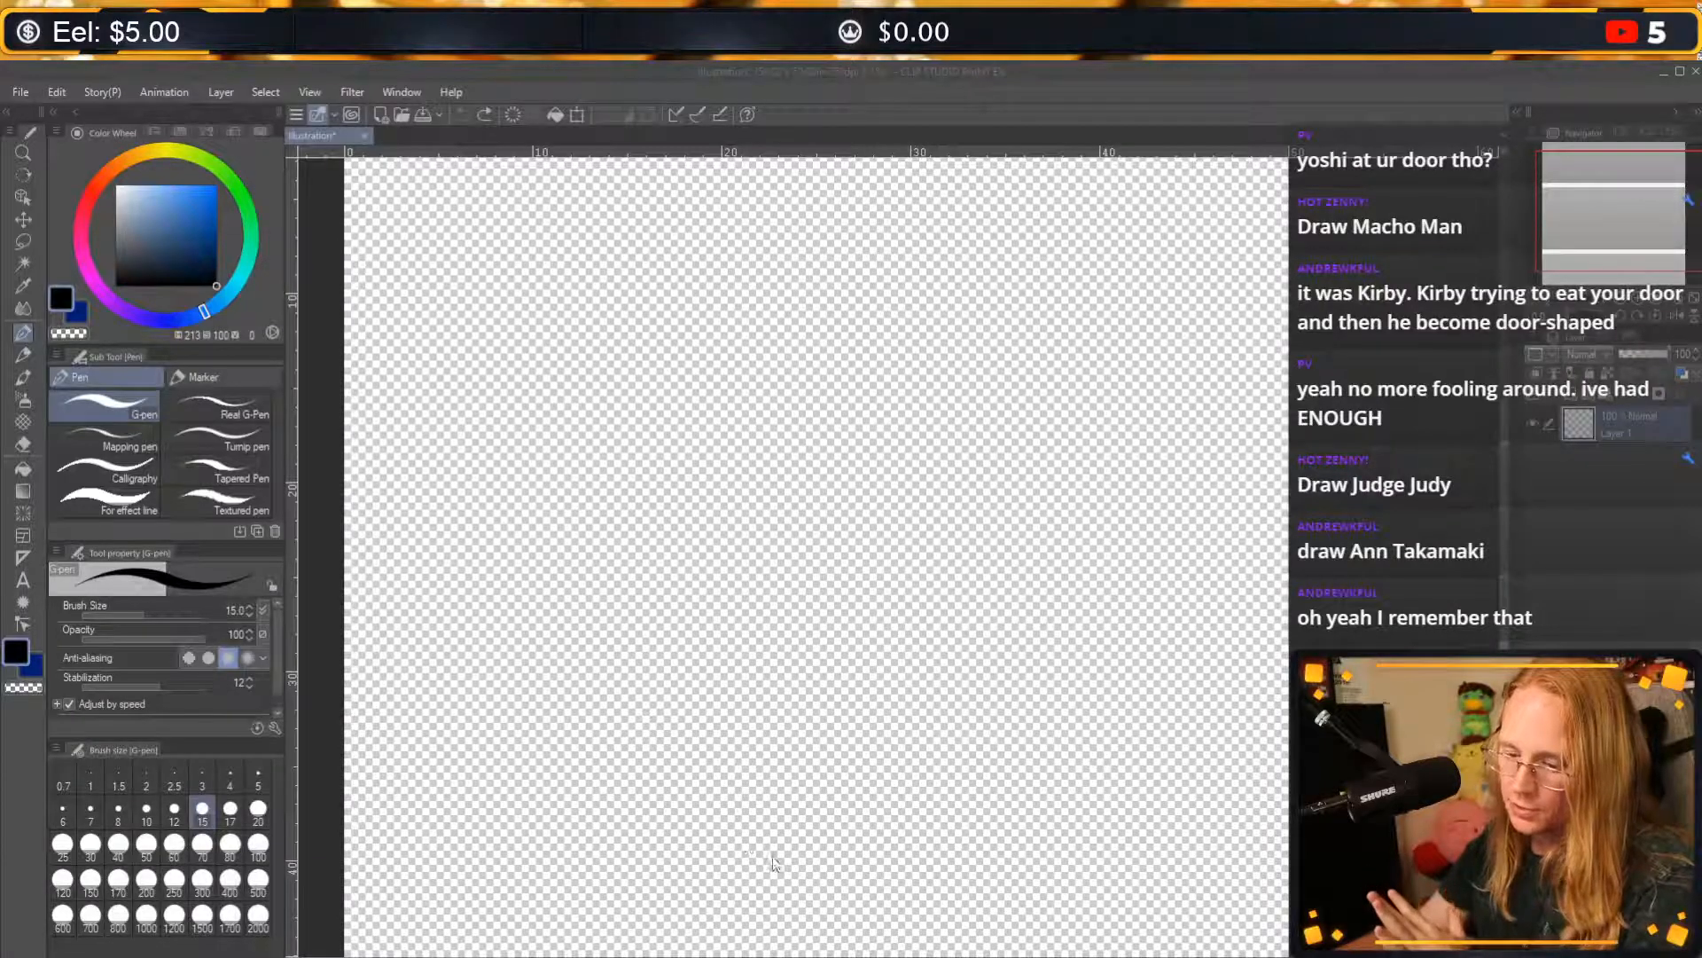
double_click(683, 774)
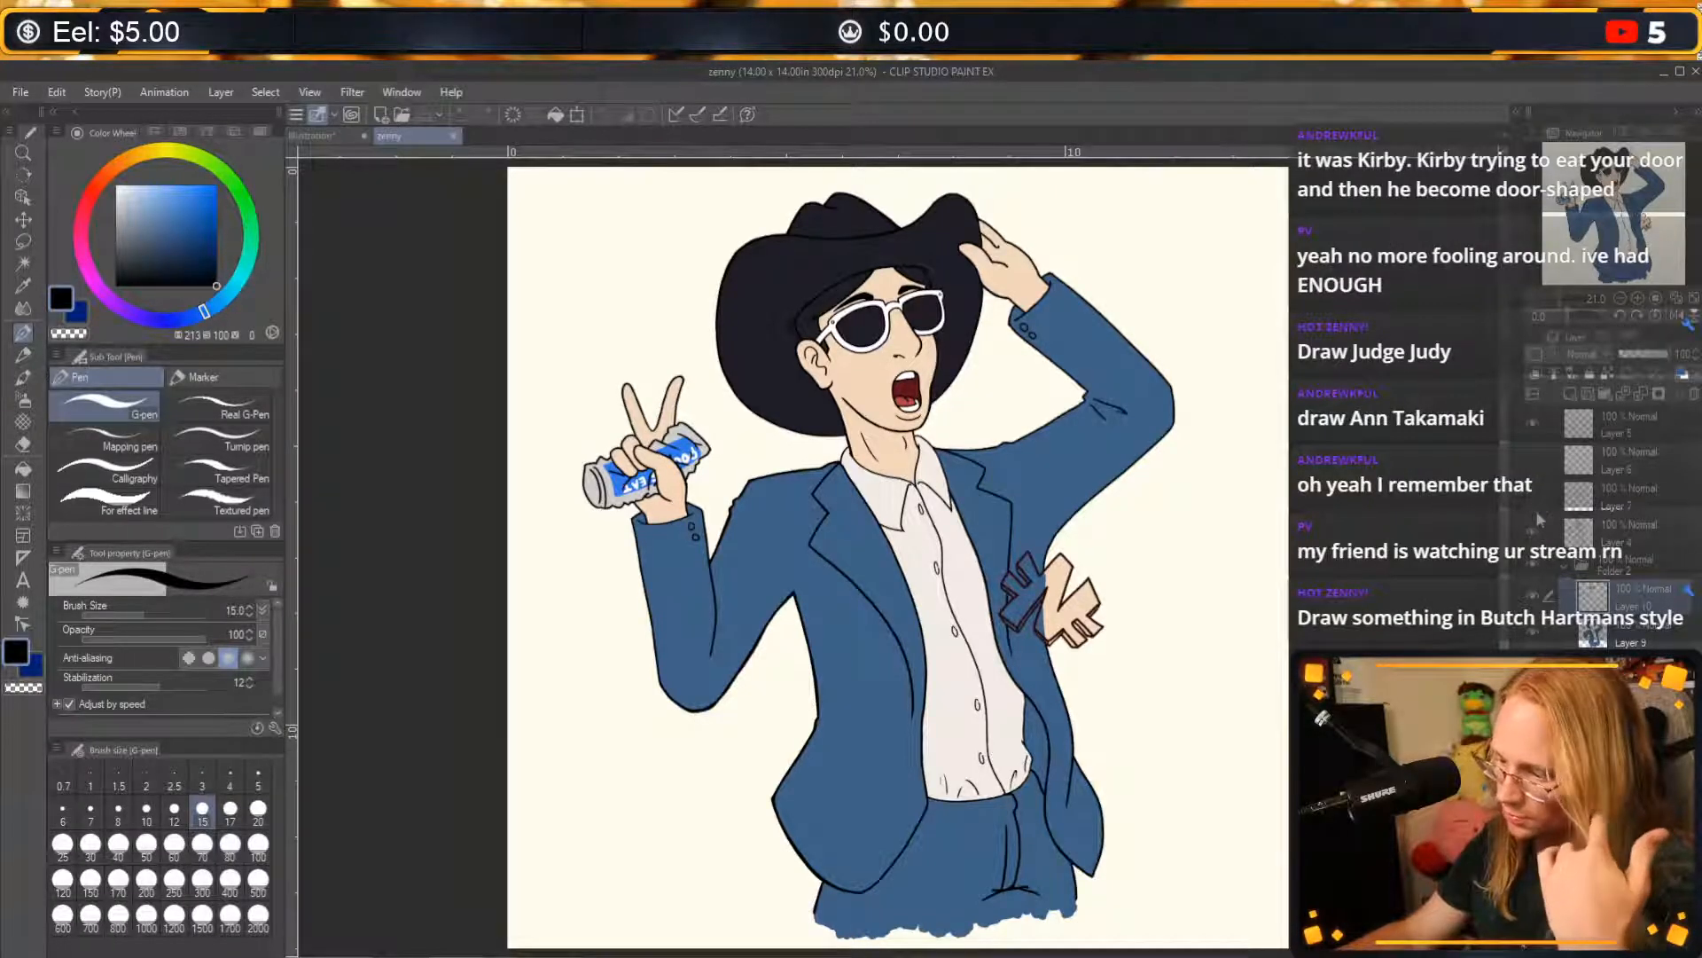
Show the sketch layer and hide the colour Folder 2 to examine the line art, and restore both layers' visibility.
left_click(1533, 704)
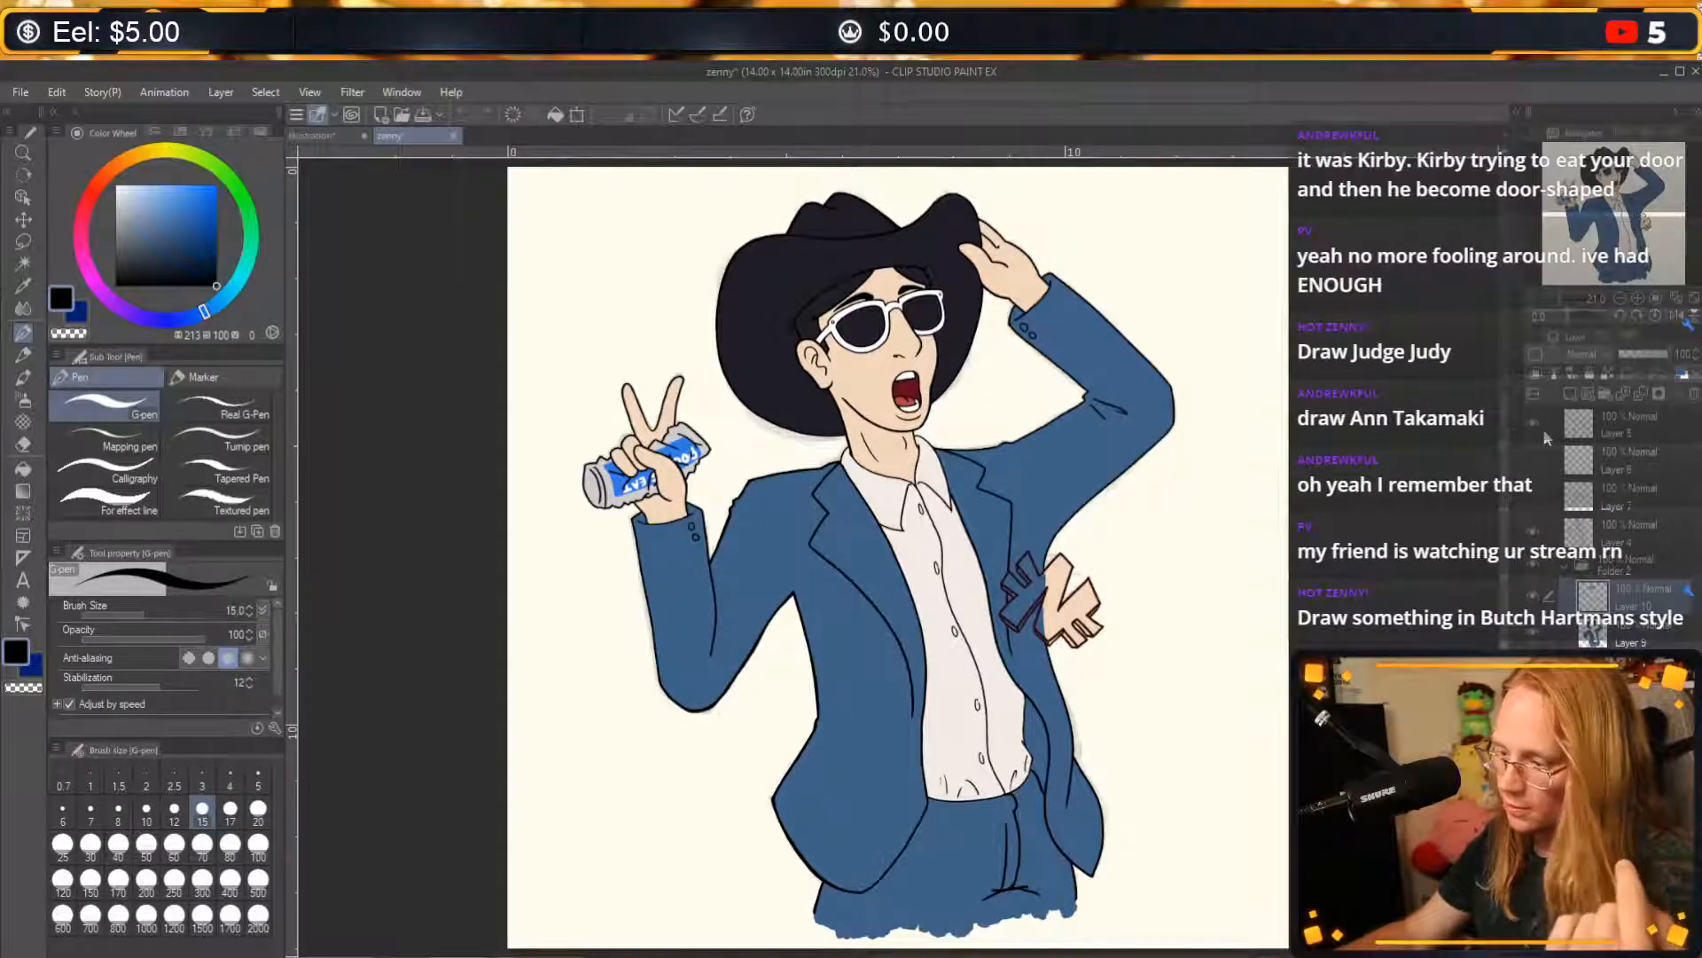
left_click(1530, 563)
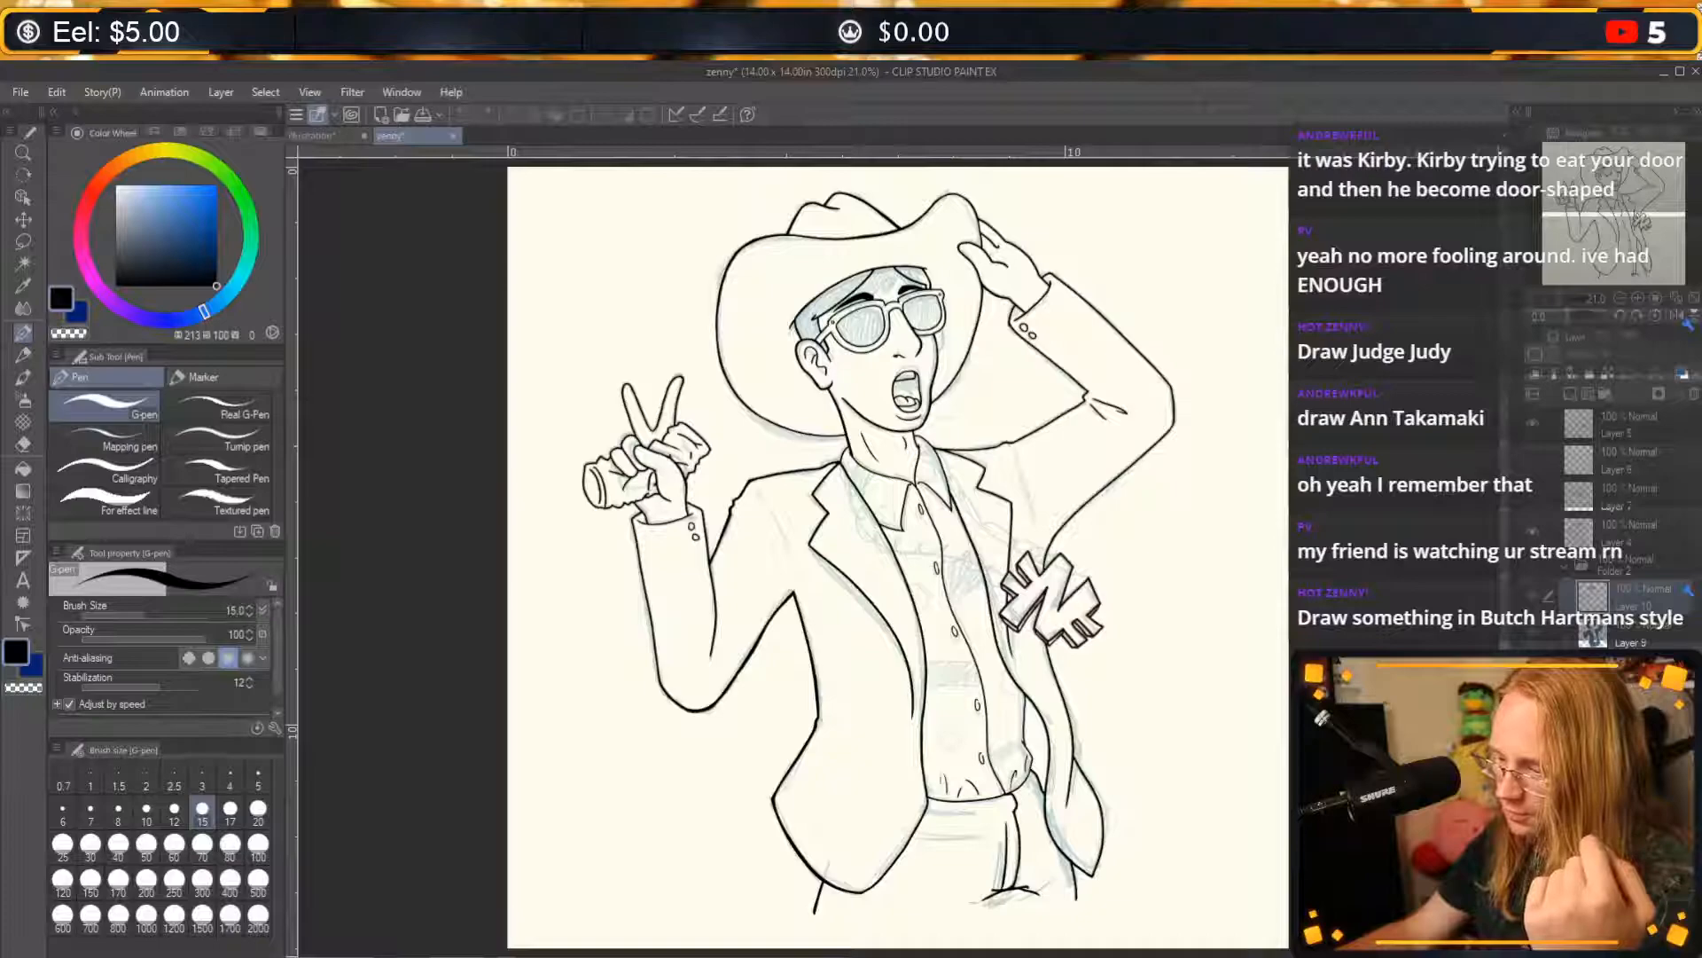
left_click(1533, 674)
left_click(1530, 563)
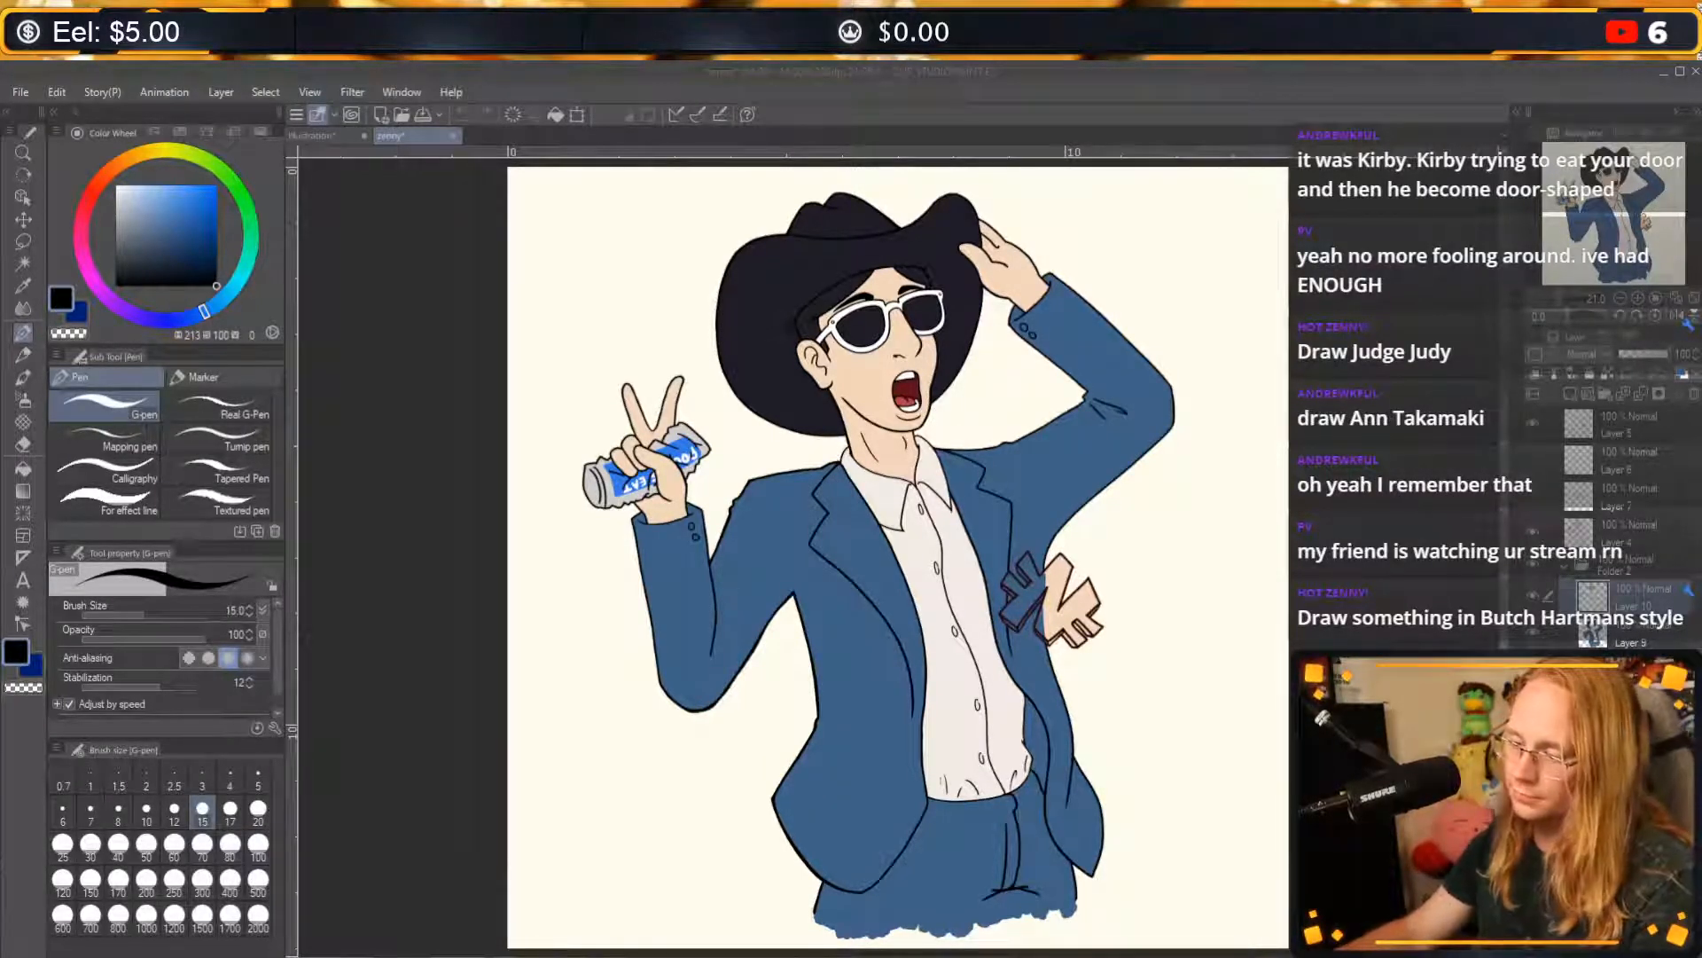
Examine the cowboy-hat character's line work and colouring up close, covering the face, sunglasses, raised arm and jacket.
scroll(1281, 489, "up", 1)
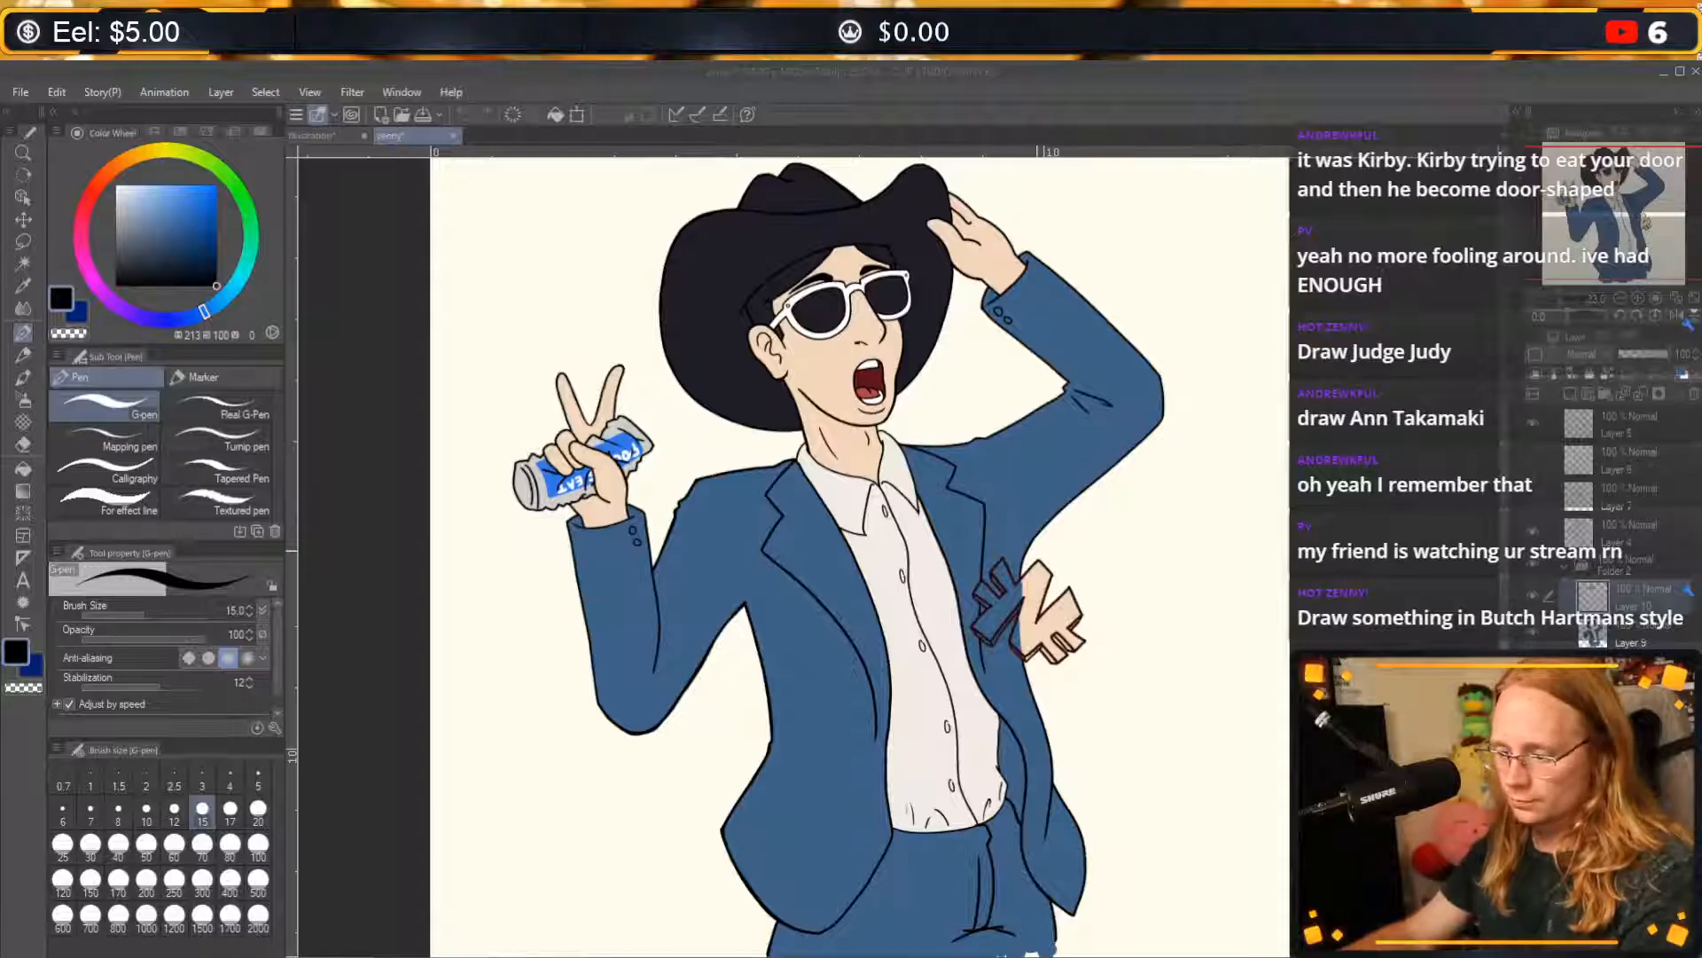
scroll(1086, 545, "up", 2)
scroll(1087, 545, "down", 3)
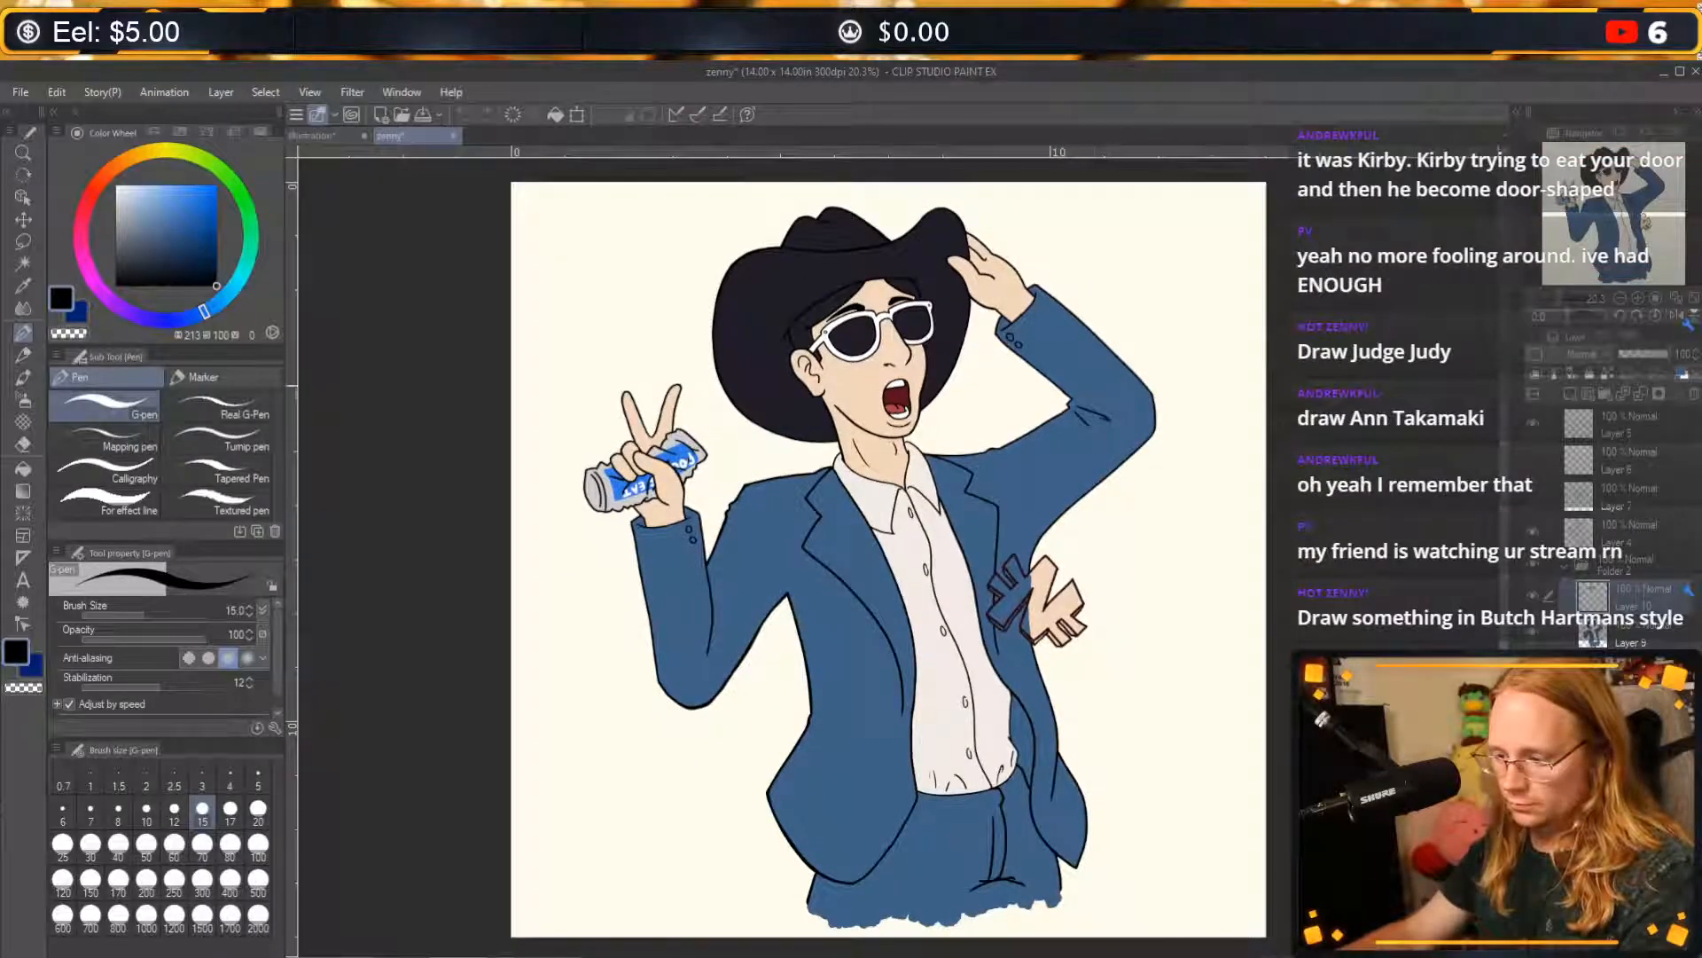
scroll(926, 589, "up", 3)
scroll(925, 589, "up", 3)
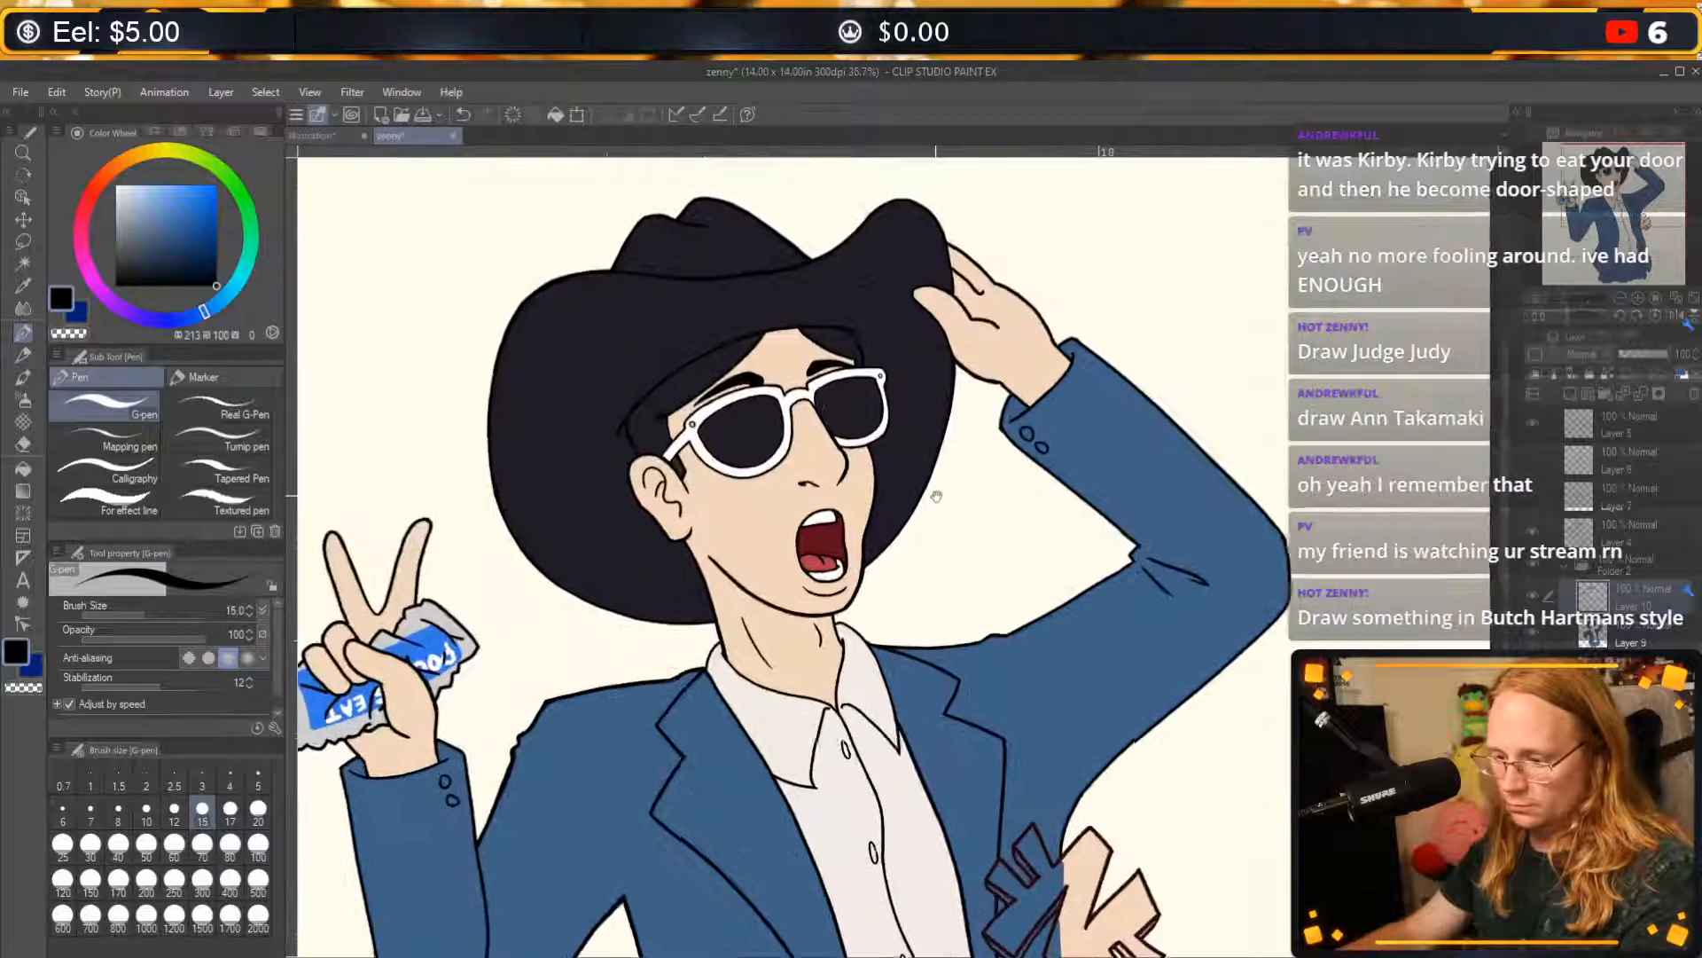
scroll(1008, 492, "up", 2)
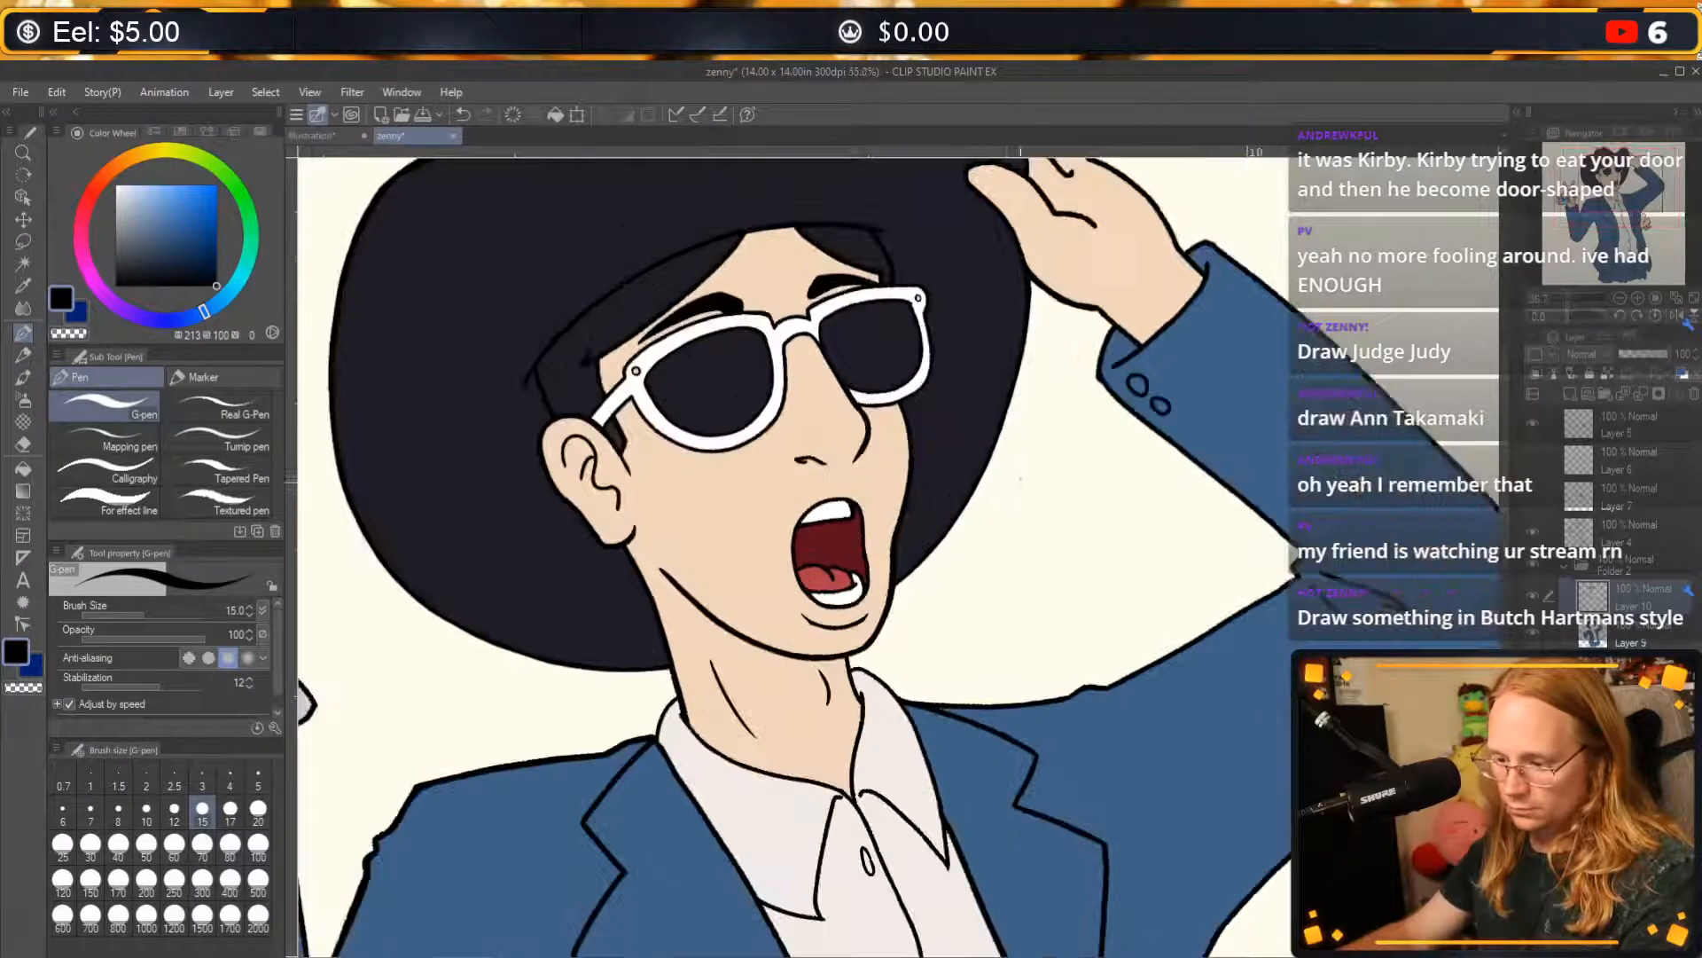
scroll(754, 439, "up", 6)
scroll(919, 384, "down", 8)
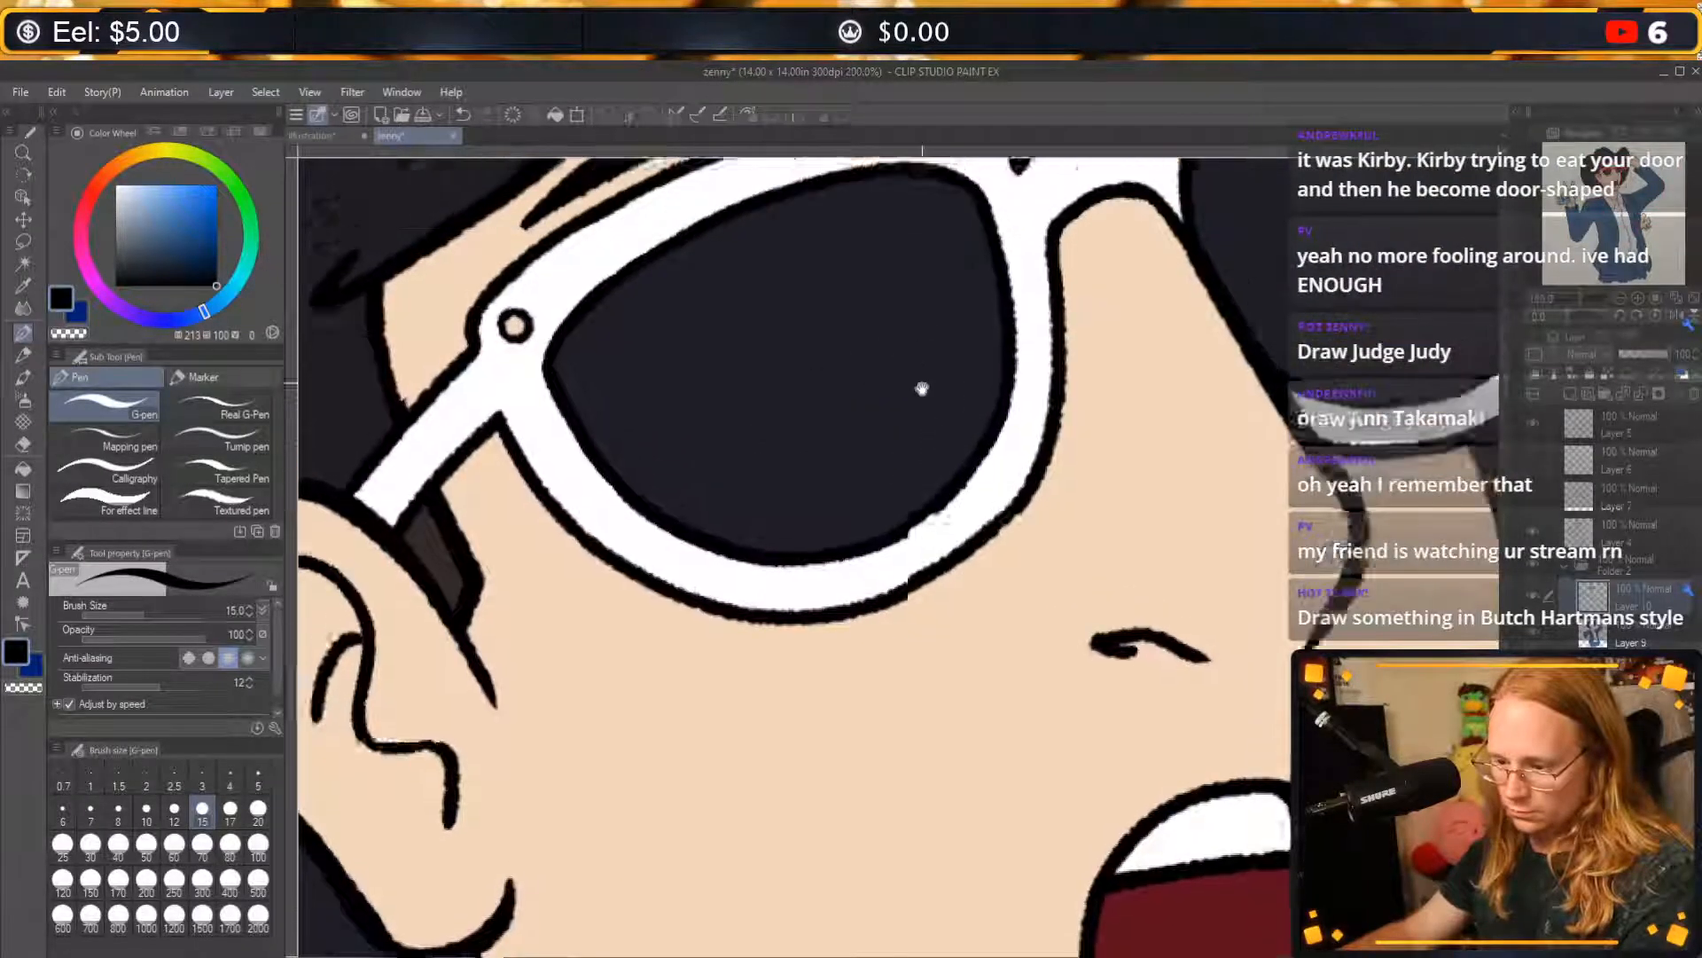
scroll(789, 550, "down", 5)
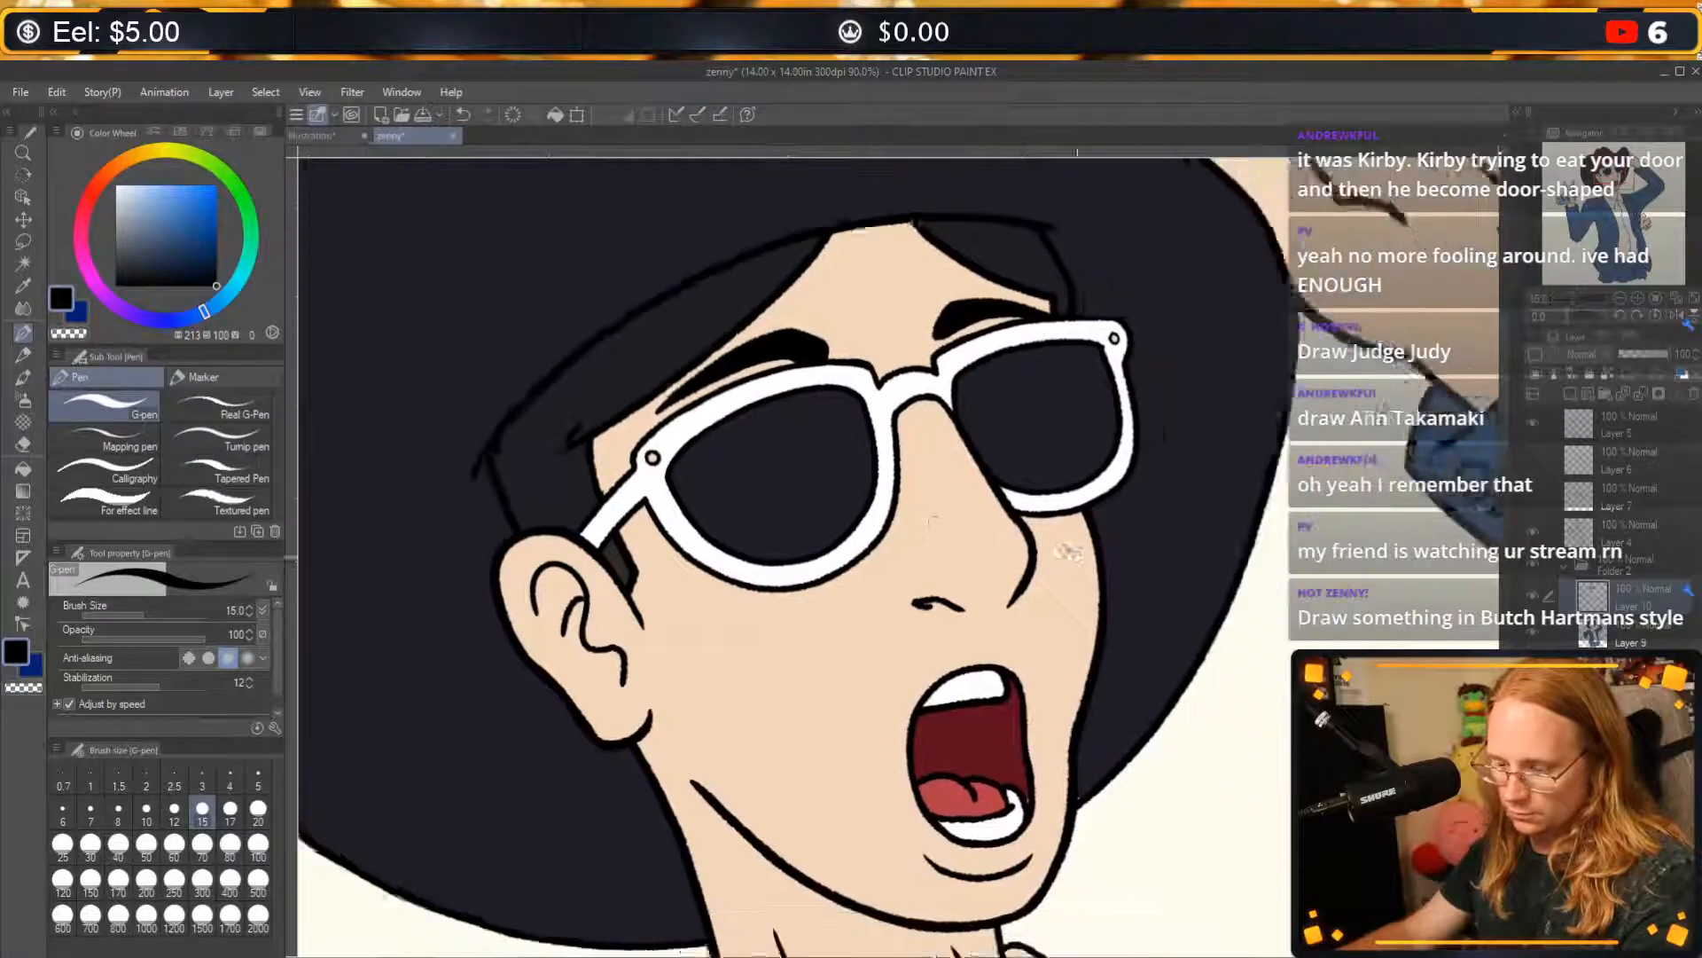
scroll(887, 576, "down", 2)
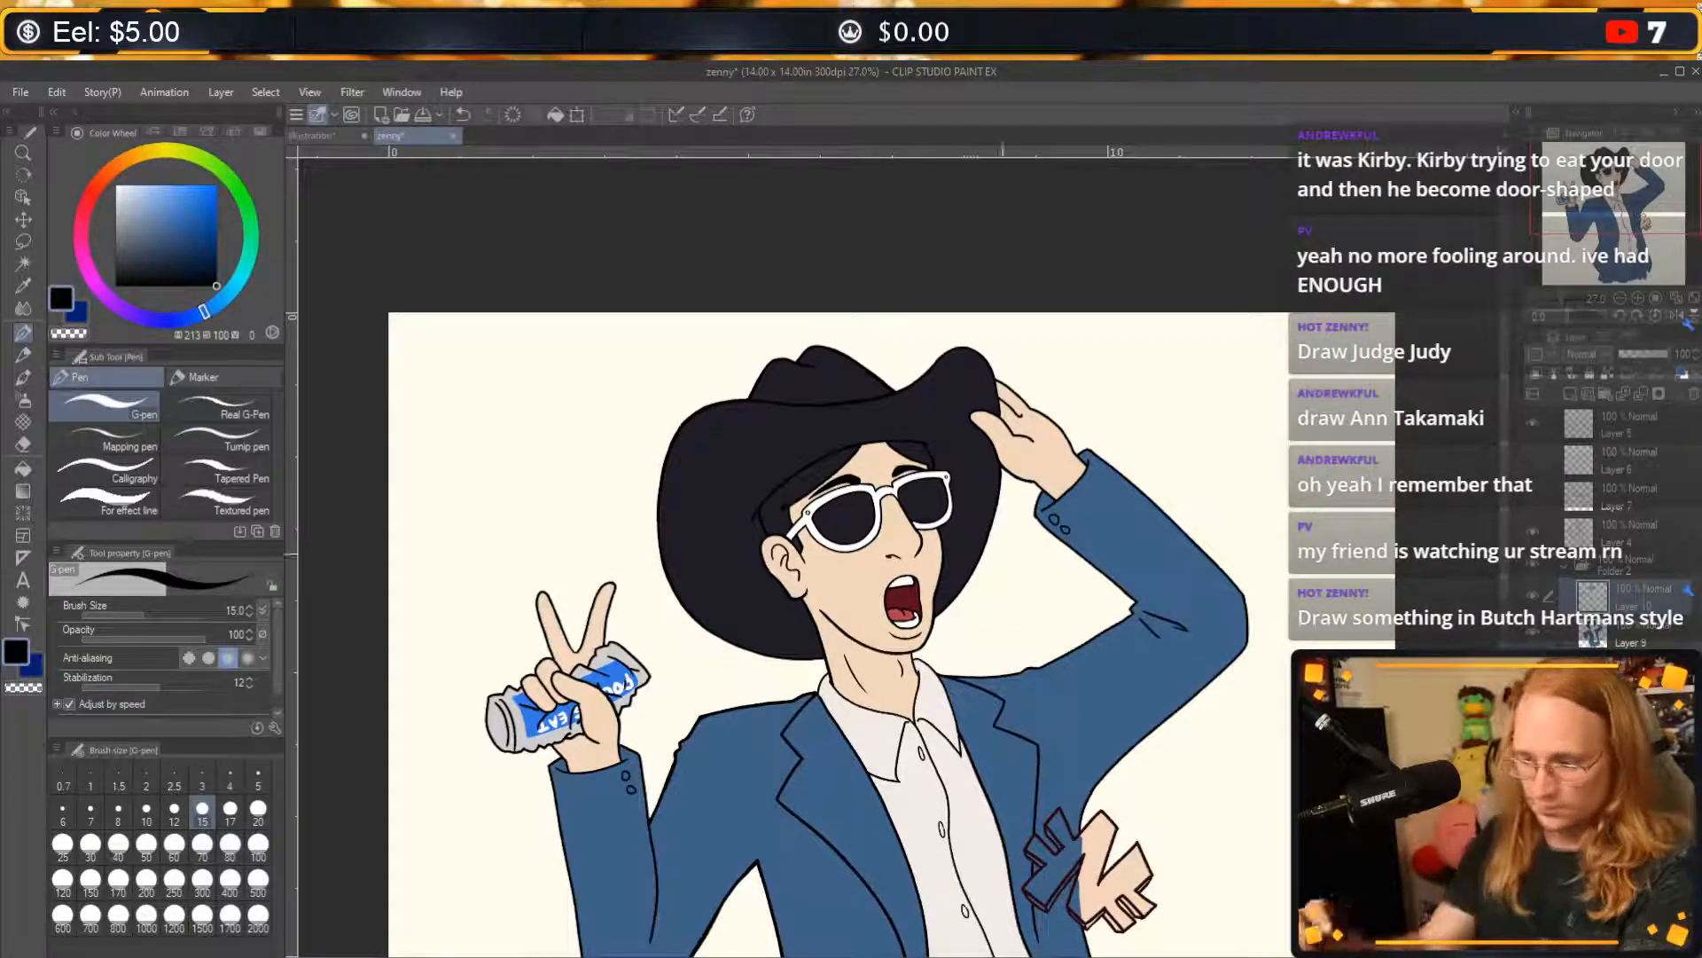
mouse_move(1033, 767)
left_mouse_down()
mouse_move(1076, 699)
mouse_move(980, 498)
mouse_move(948, 488)
left_mouse_up()
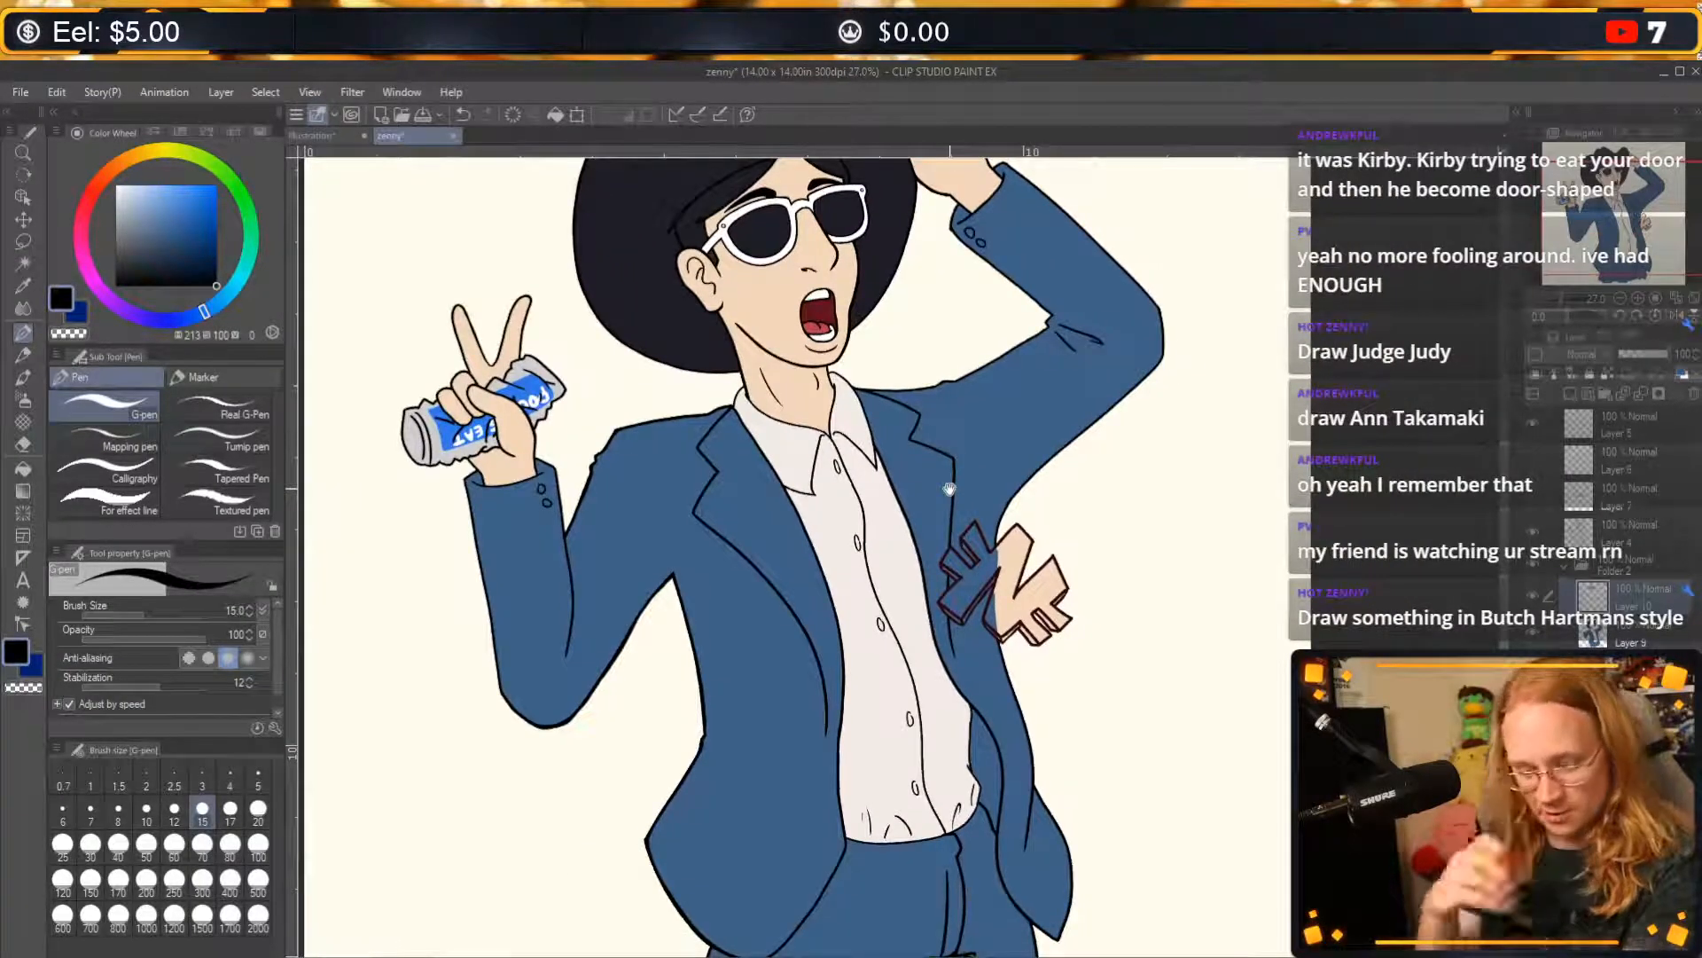
left_click_drag(1059, 463, 1047, 552)
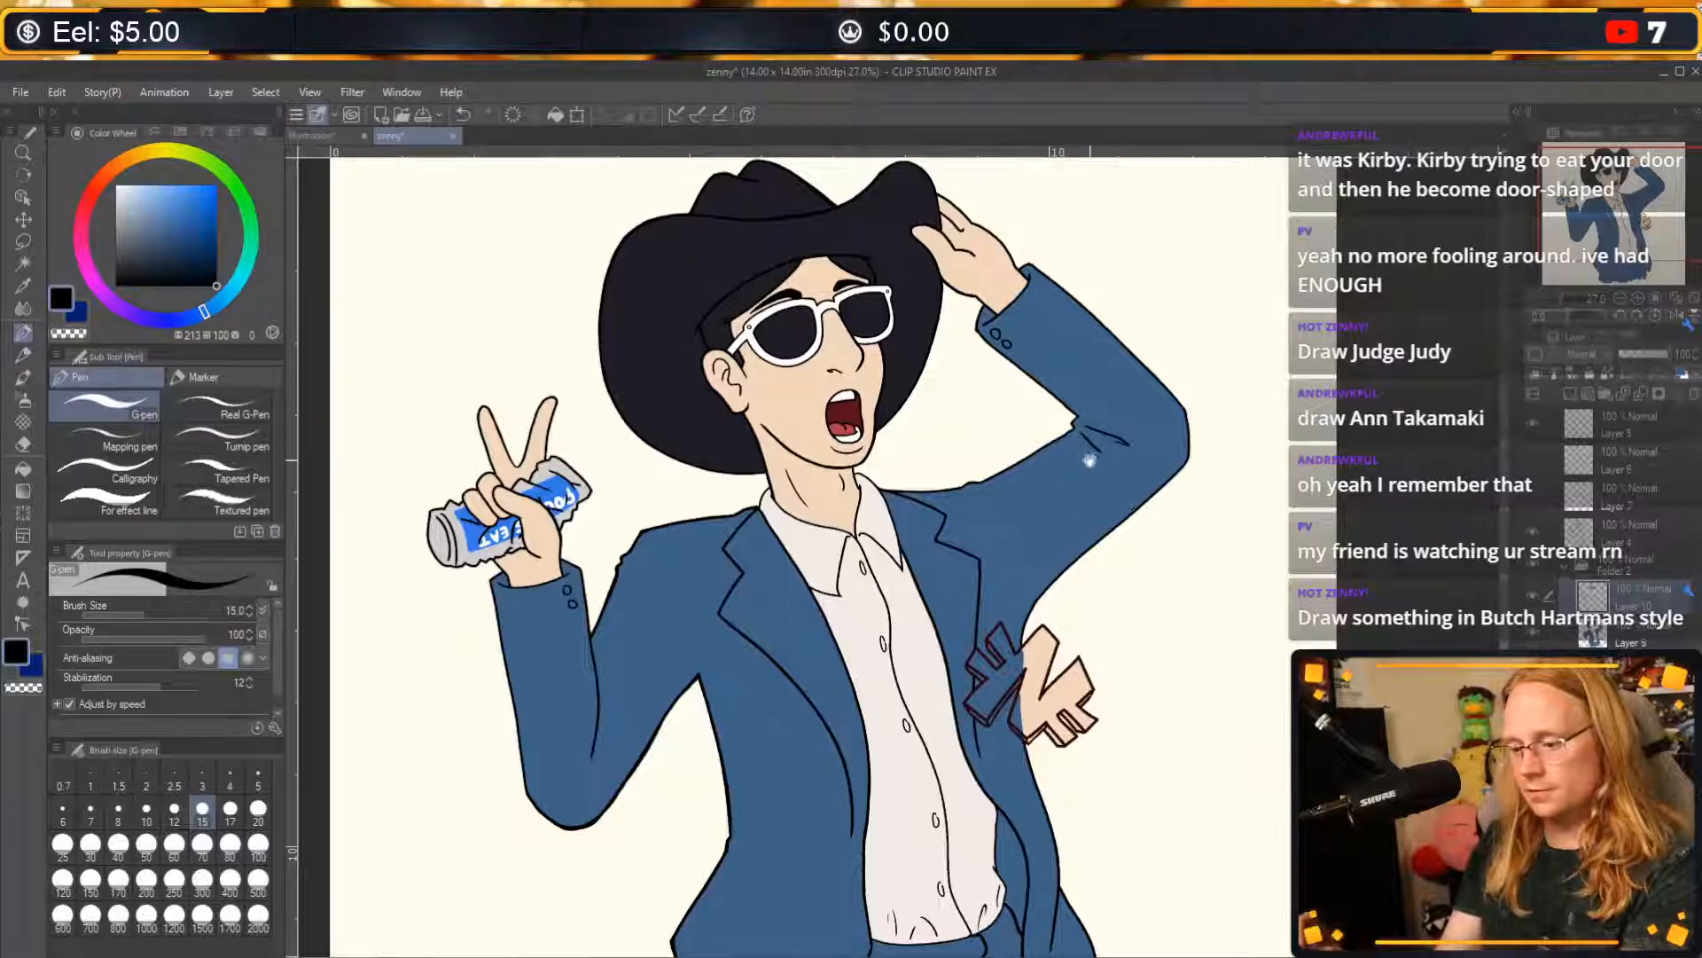
mouse_move(1102, 456)
left_mouse_down()
mouse_move(1163, 482)
mouse_move(1206, 600)
left_mouse_up()
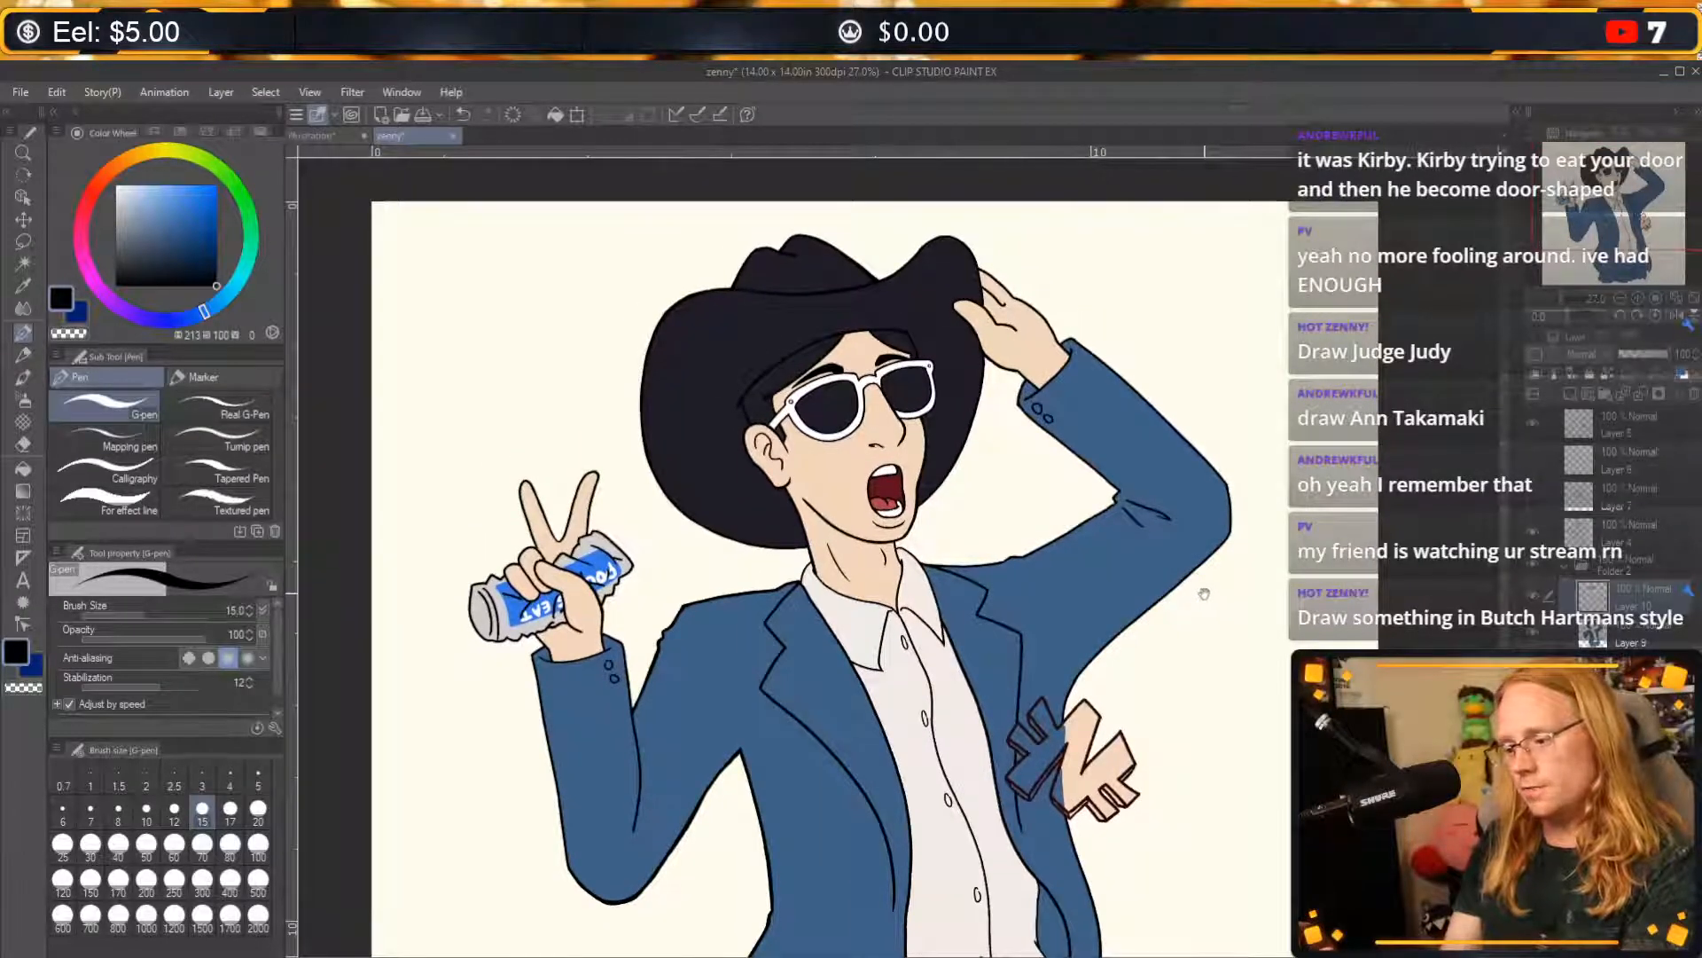
left_click_drag(1050, 434, 1064, 516)
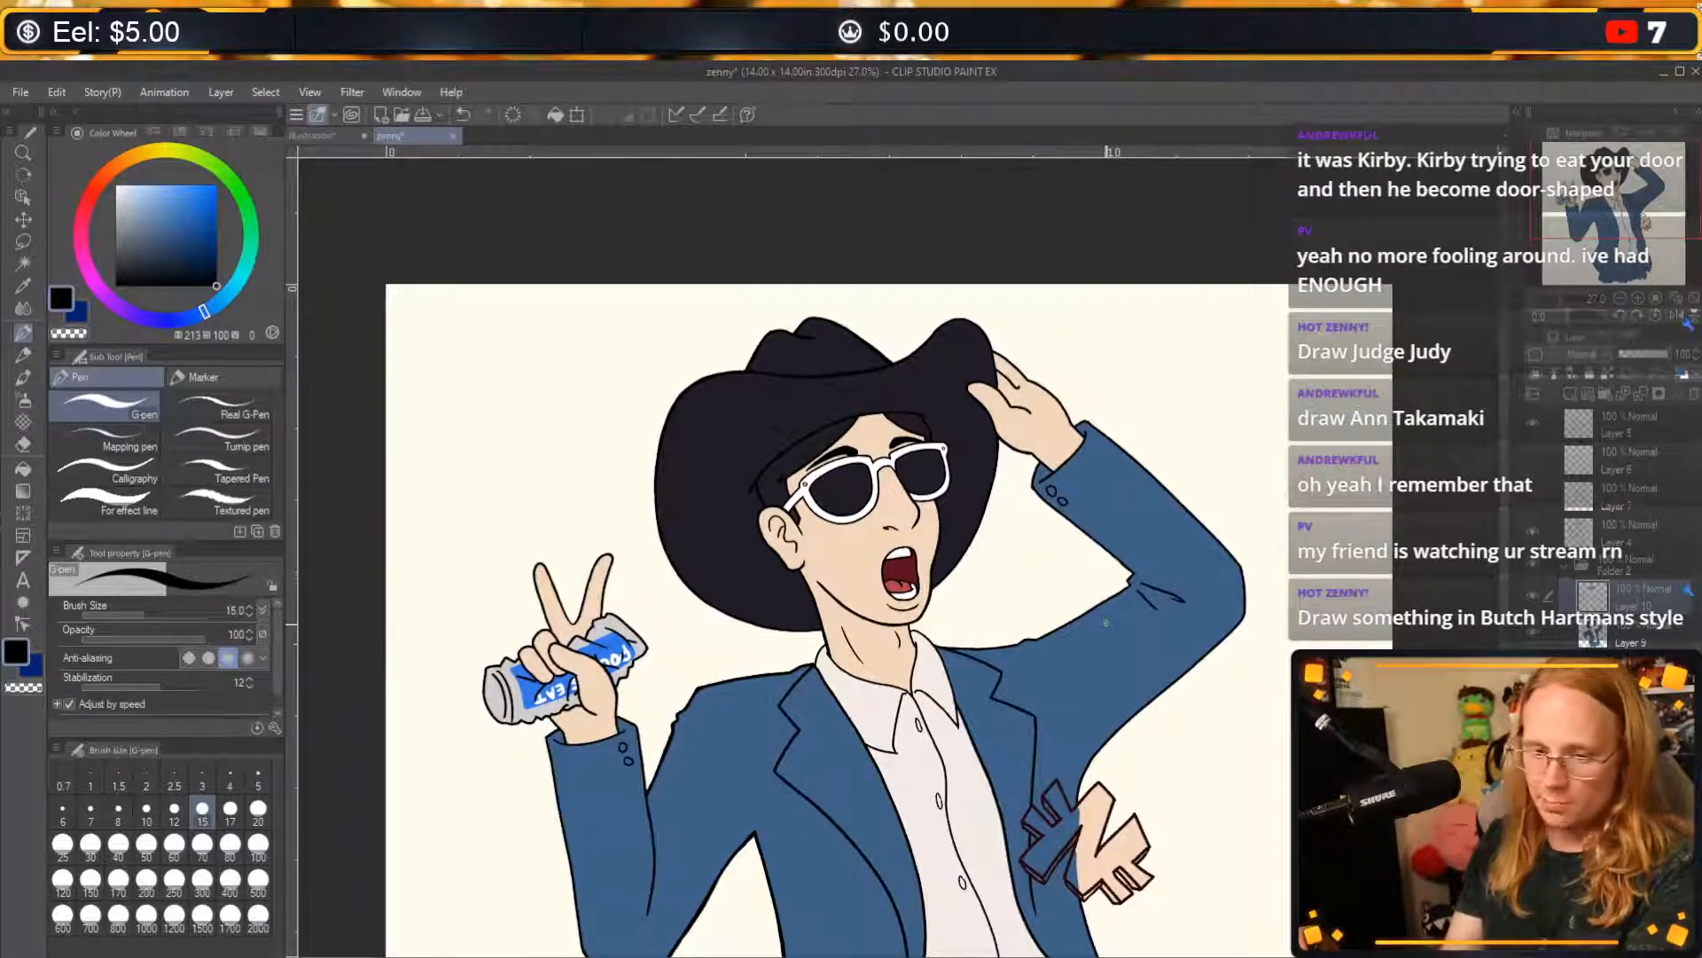
scroll(1097, 624, "up", 2)
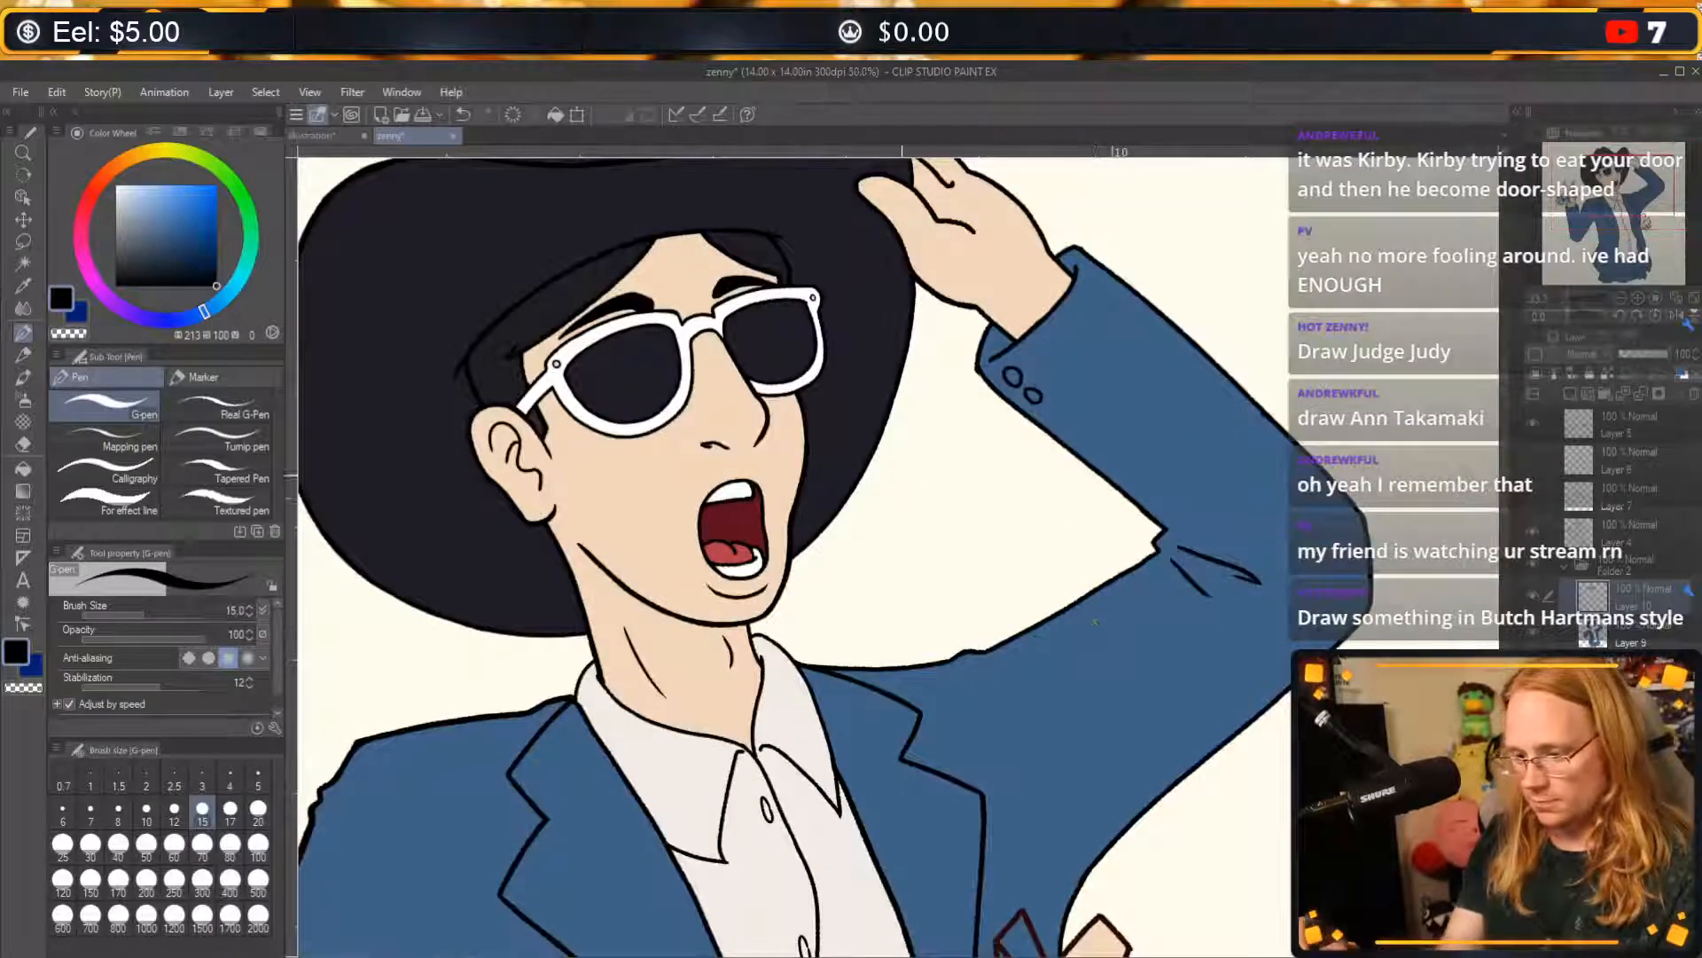
scroll(882, 504, "down", 1)
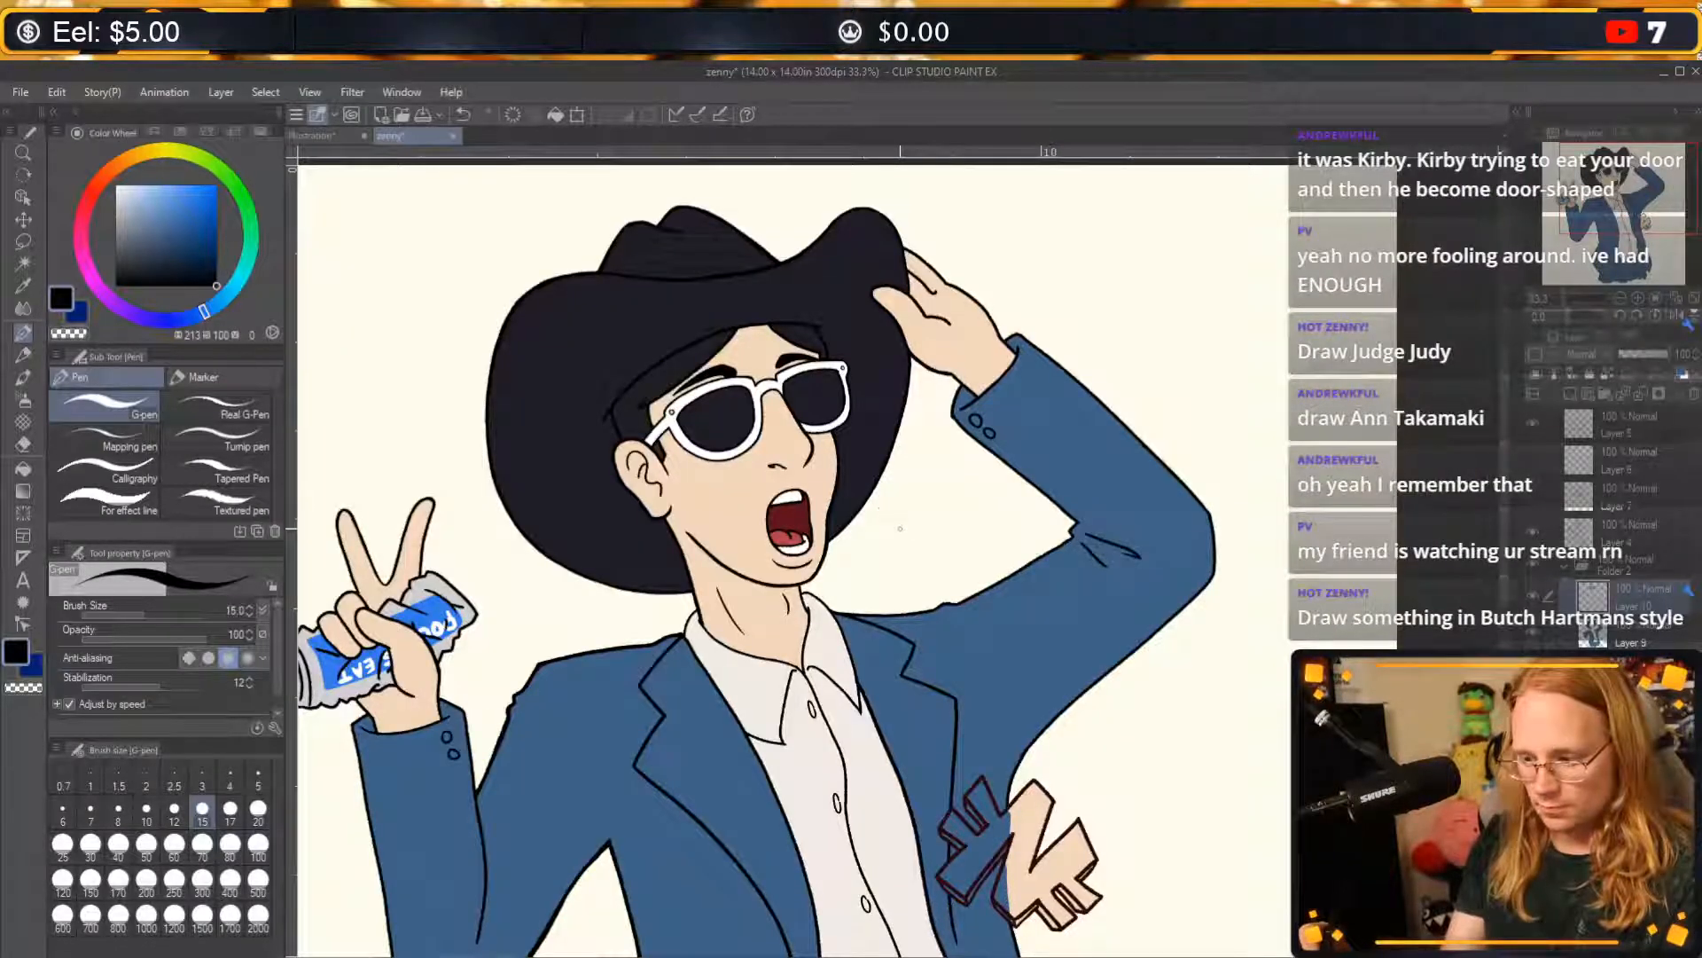
Select the Hard eraser and set its brush size to 12.
key("e")
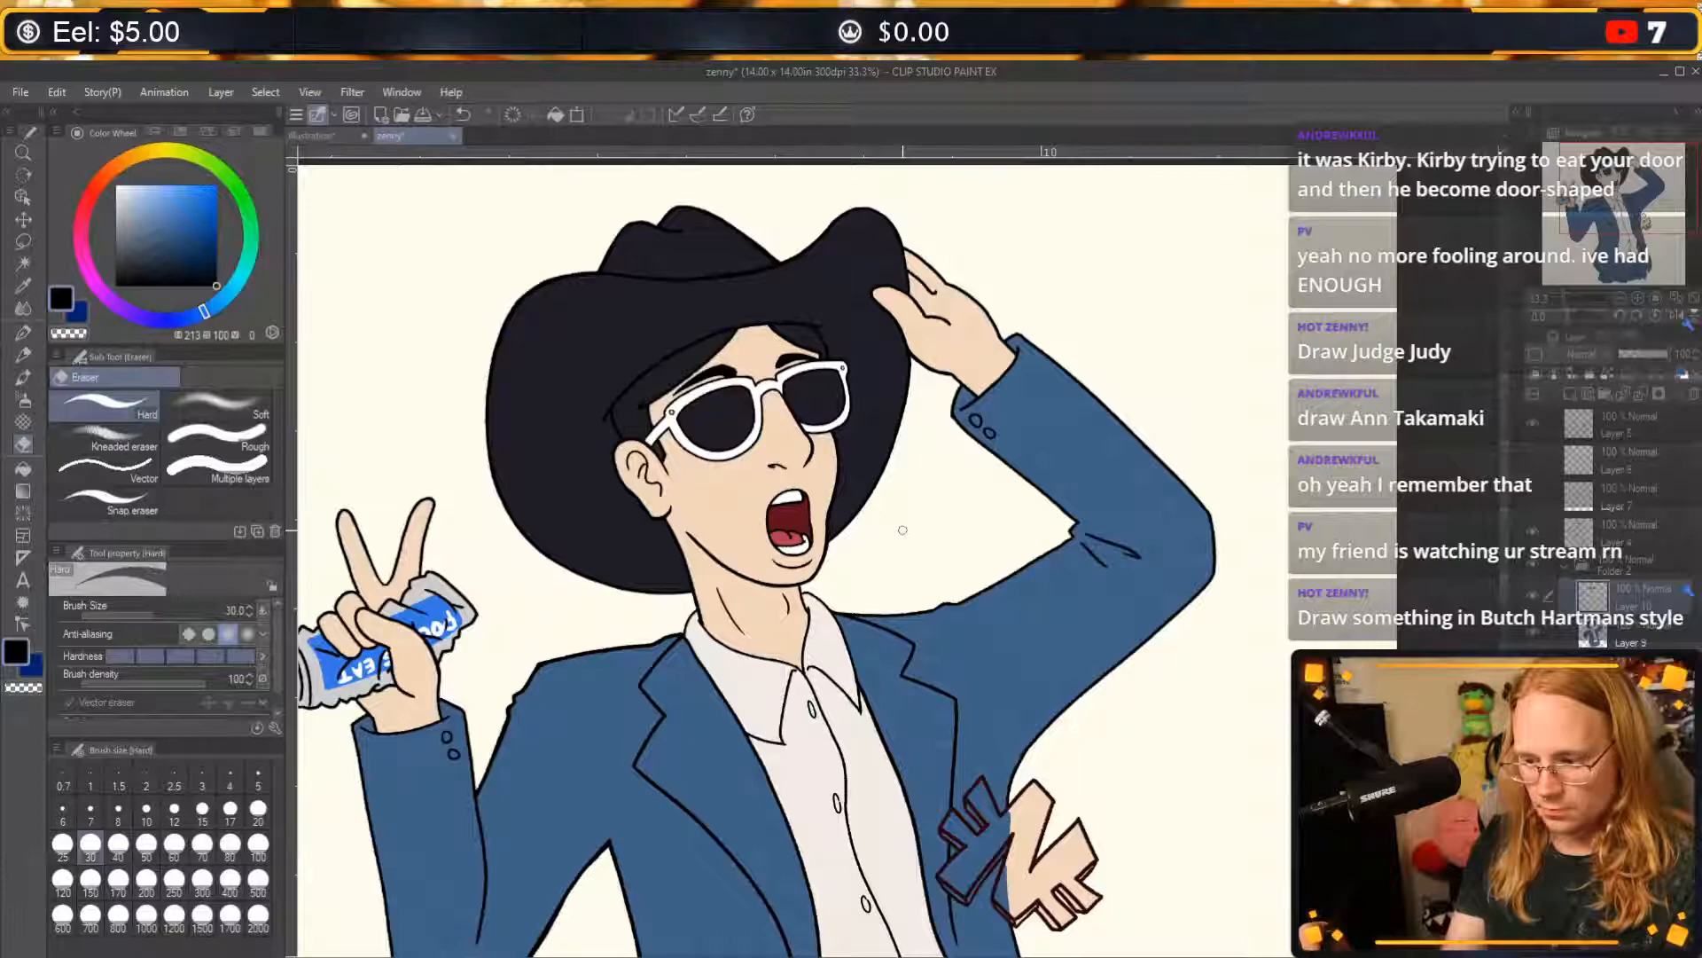
key("bracketleft")
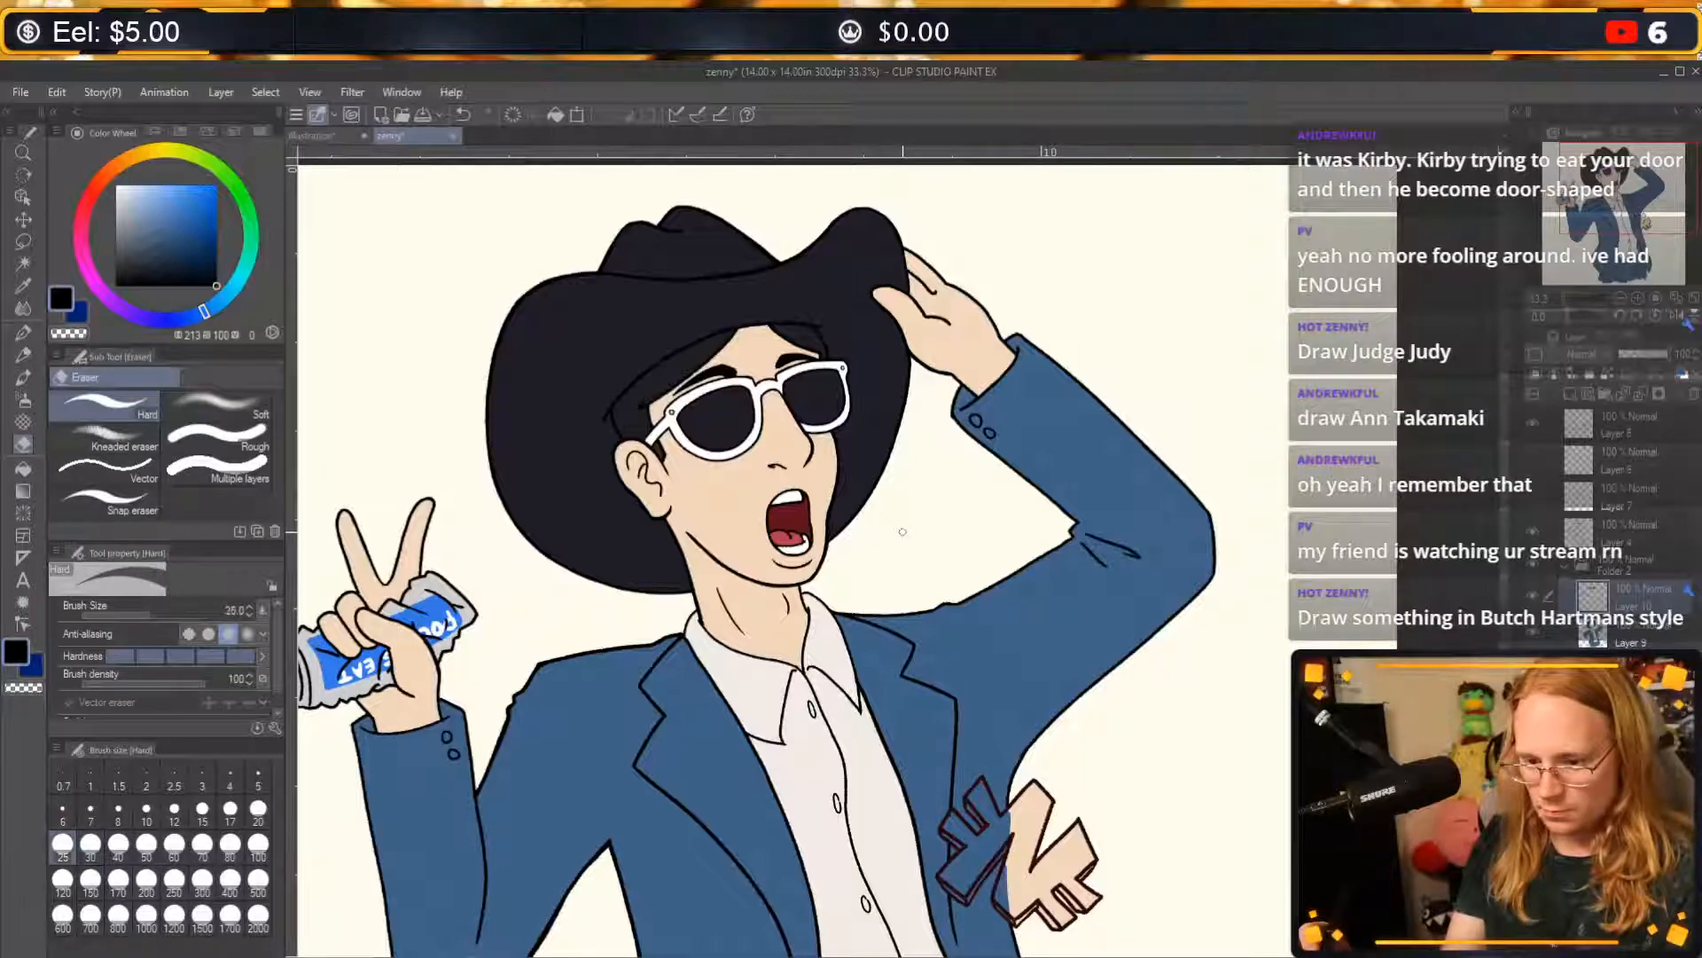
key("bracketleft")
key("bracketright")
key("bracketright")
key("bracketright")
key("bracketleft")
key("bracketleft")
key("bracketleft")
key("bracketleft")
key("bracketleft")
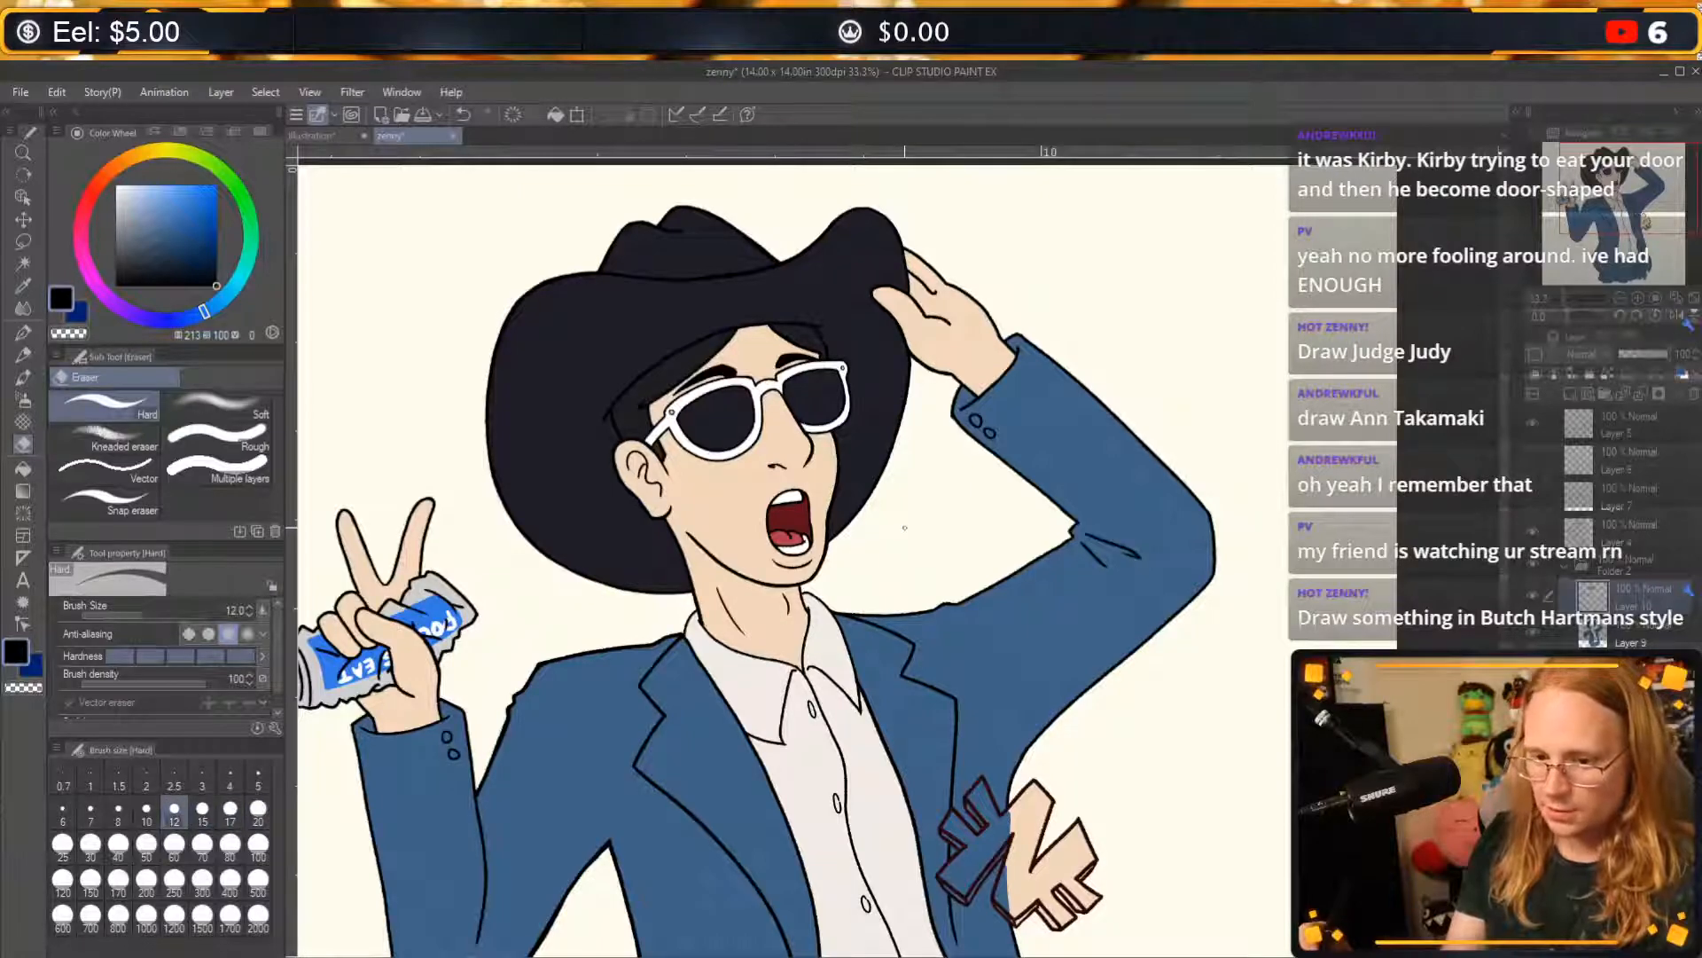
key("b")
key("b")
key("b")
key("b")
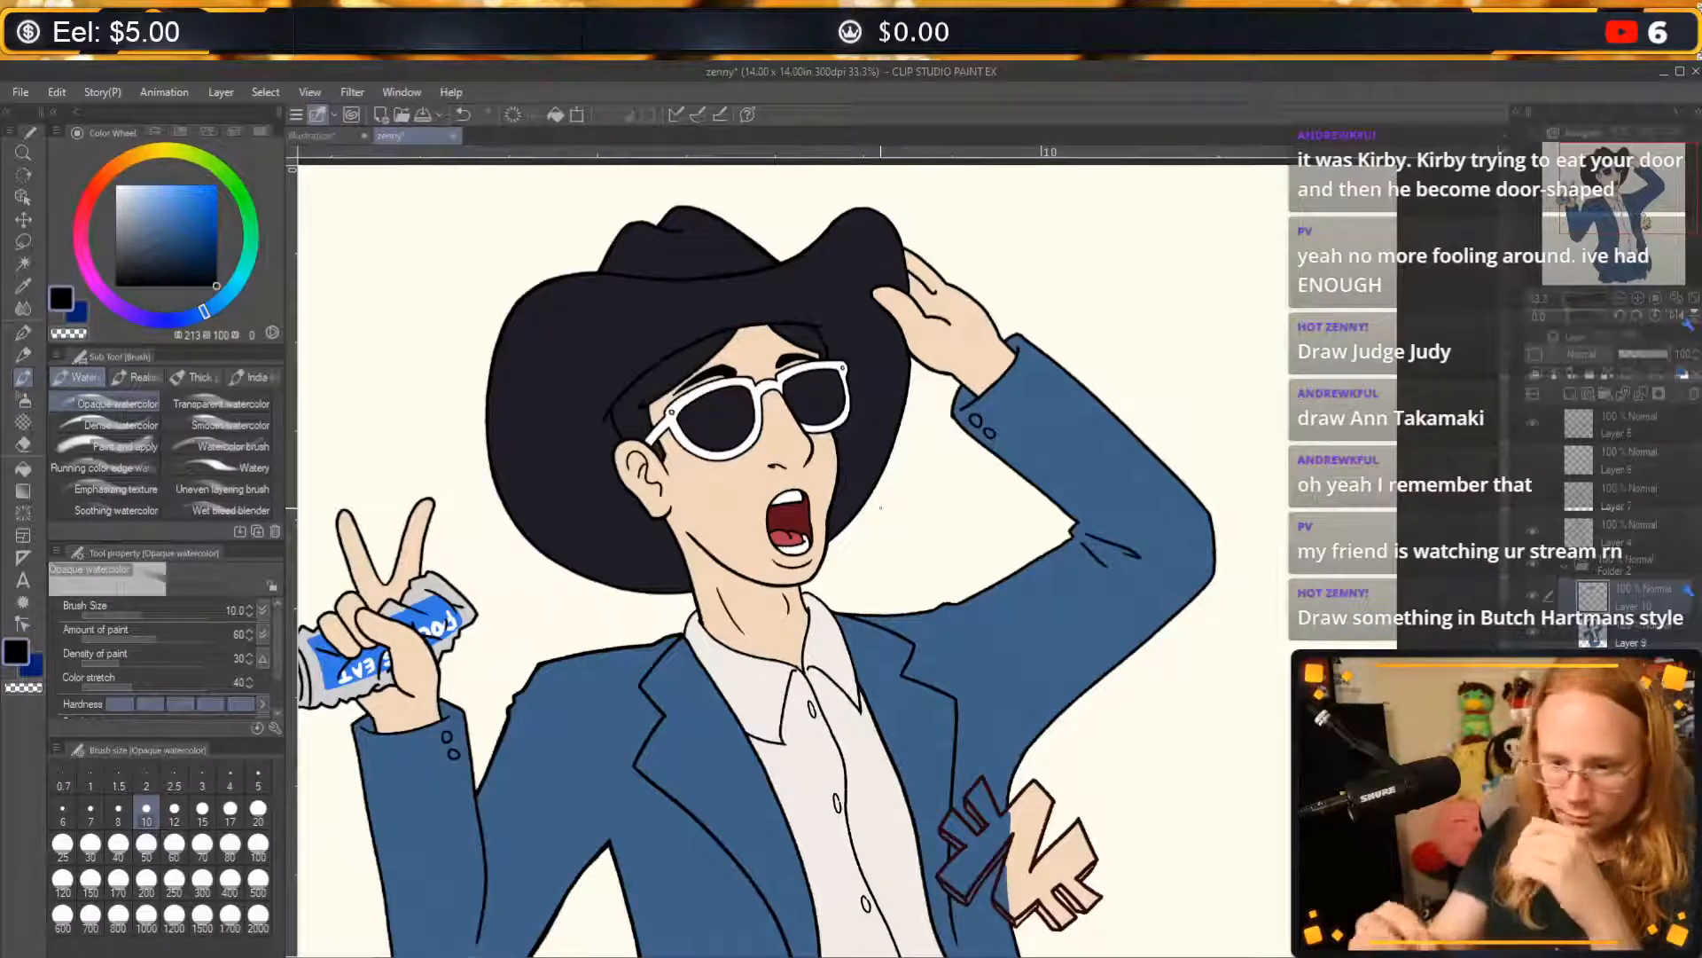
key("p")
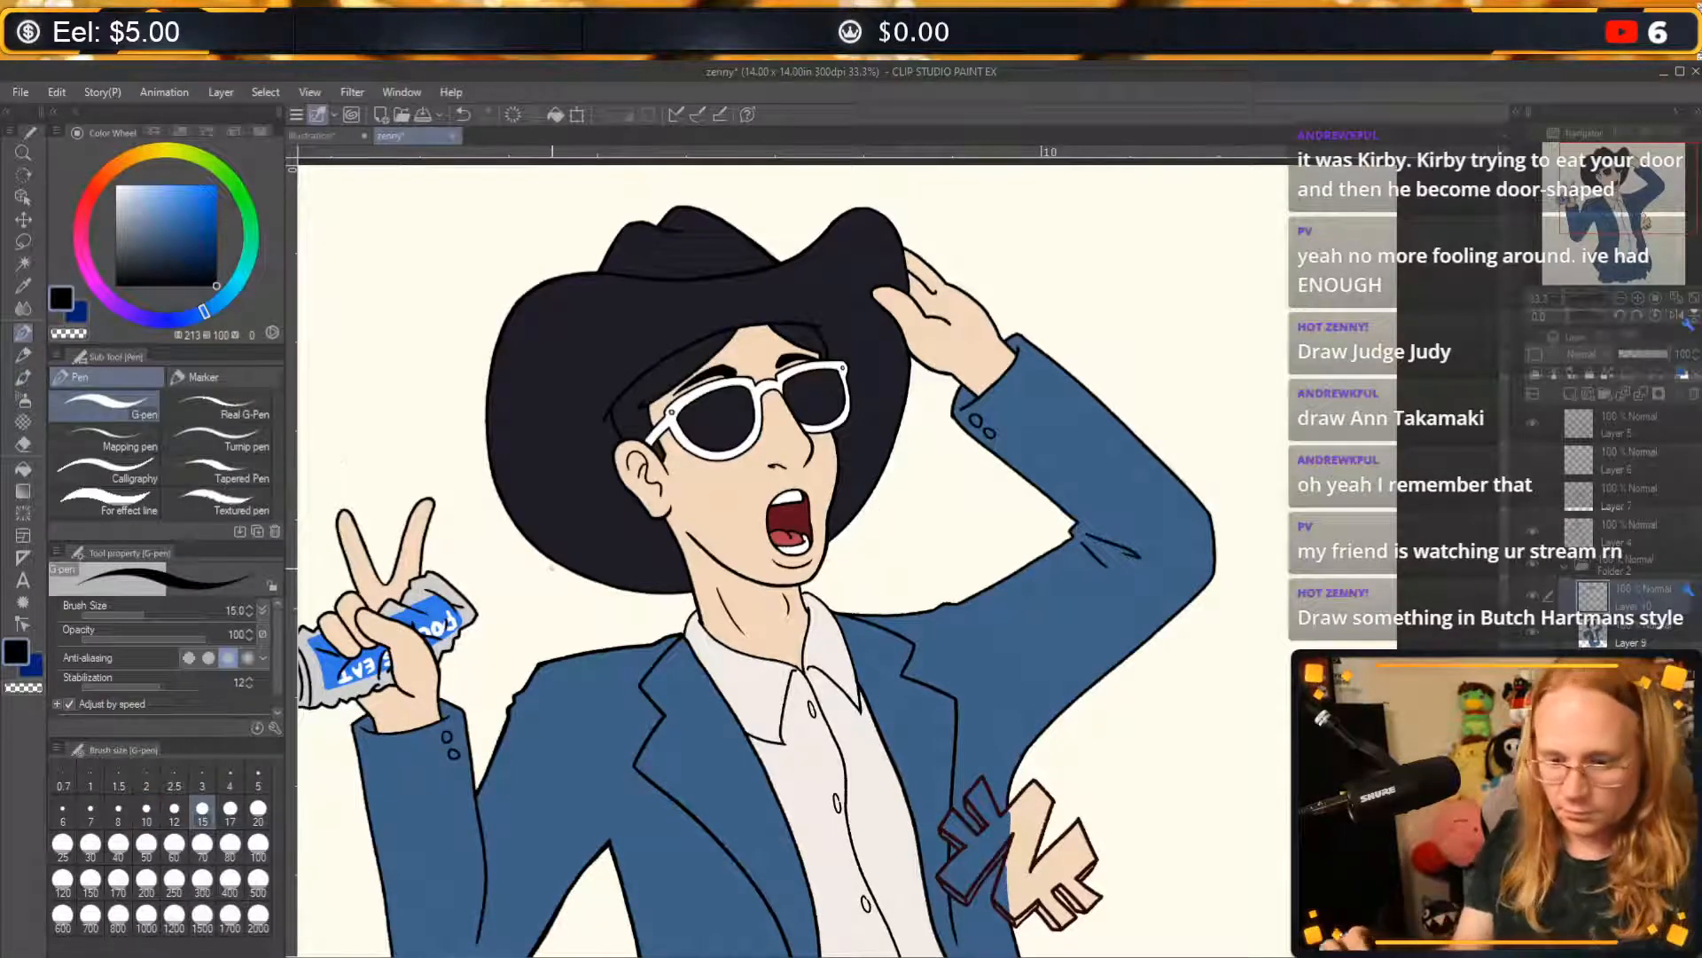
key("e")
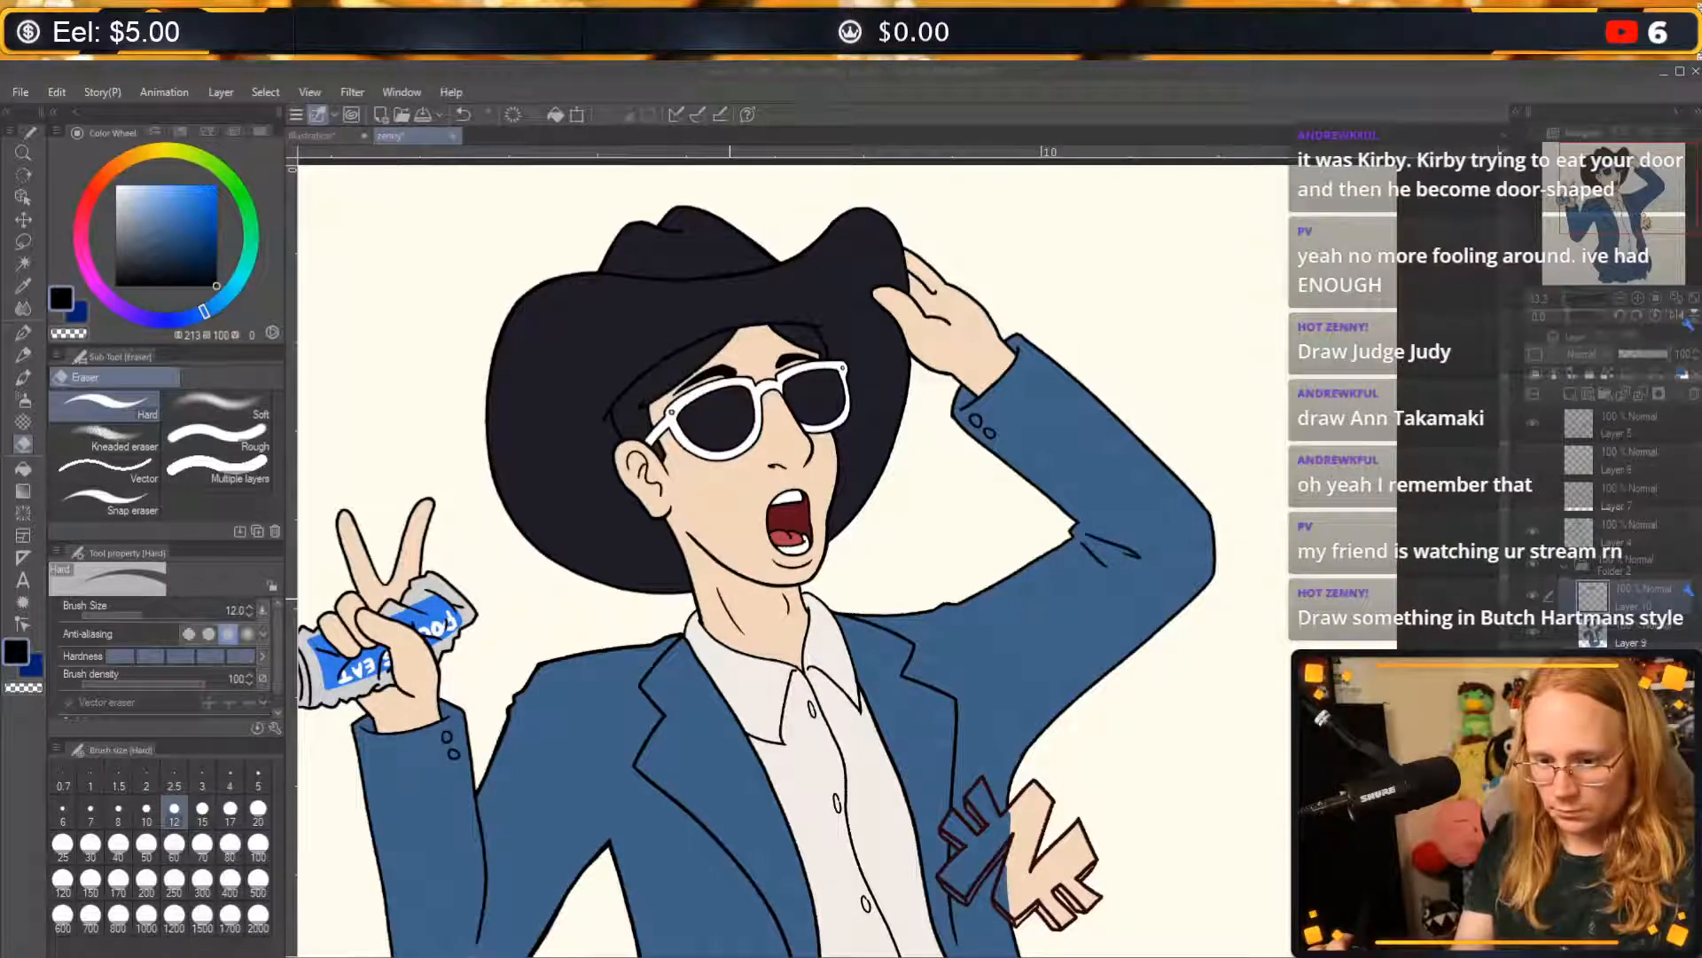
left_click(730, 601)
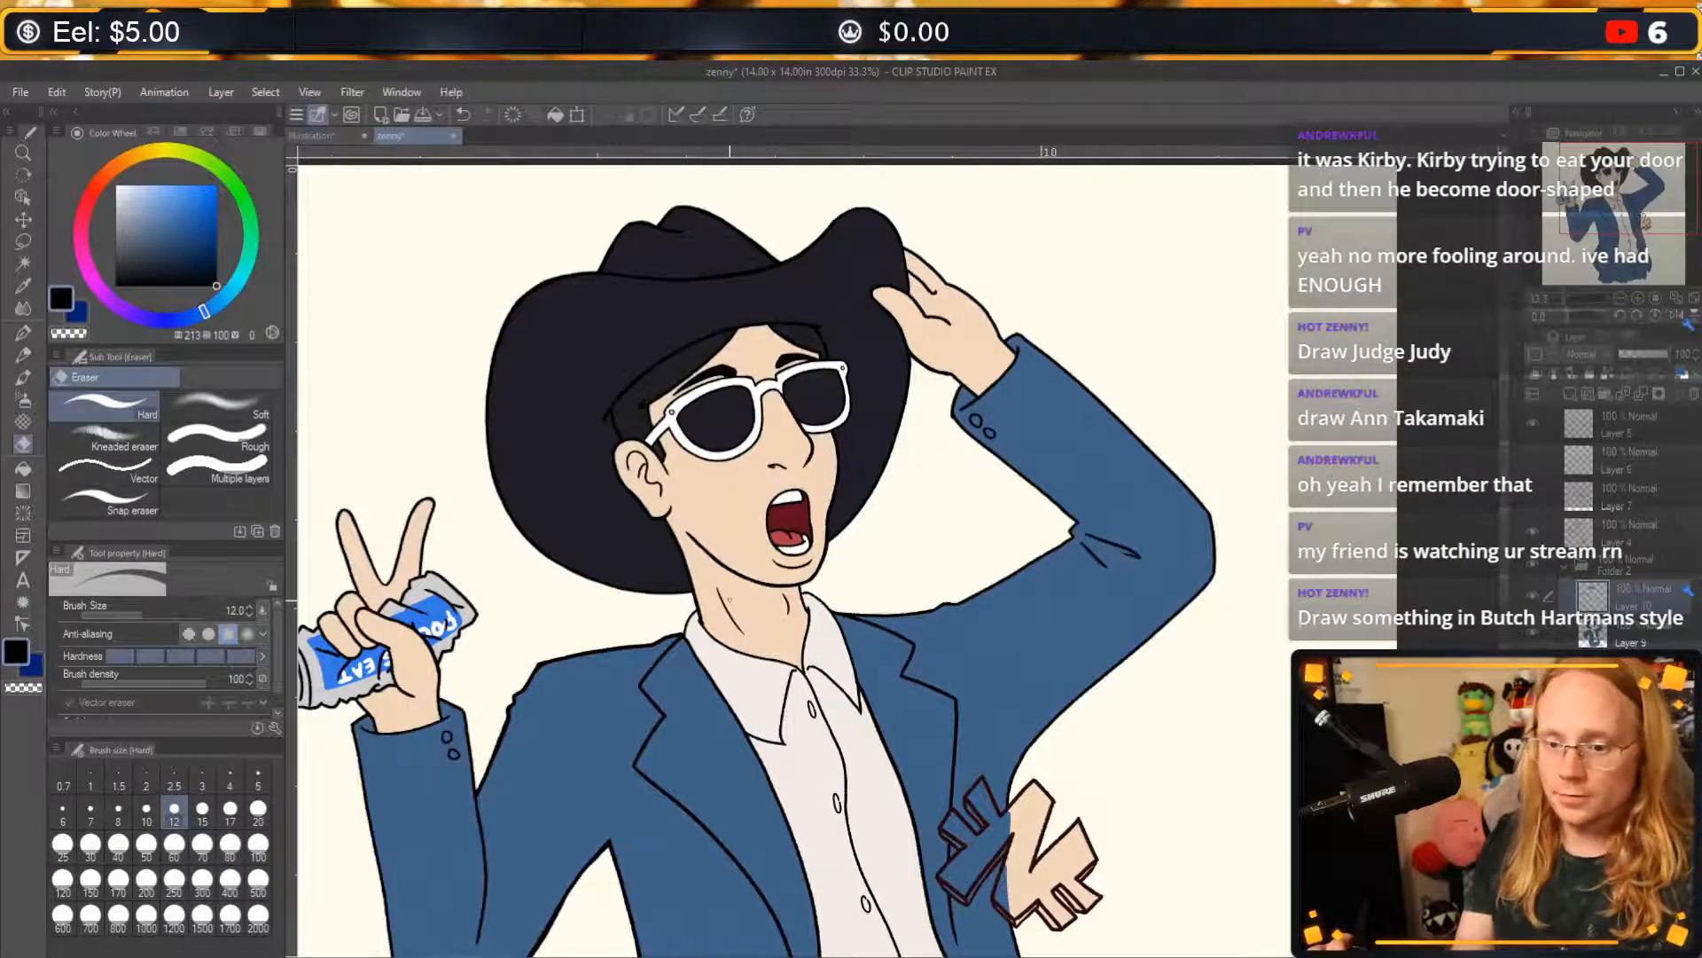
Scribble a test stroke with the G-pen between the character's face and raised arm, and undo it.
left_click(24, 333)
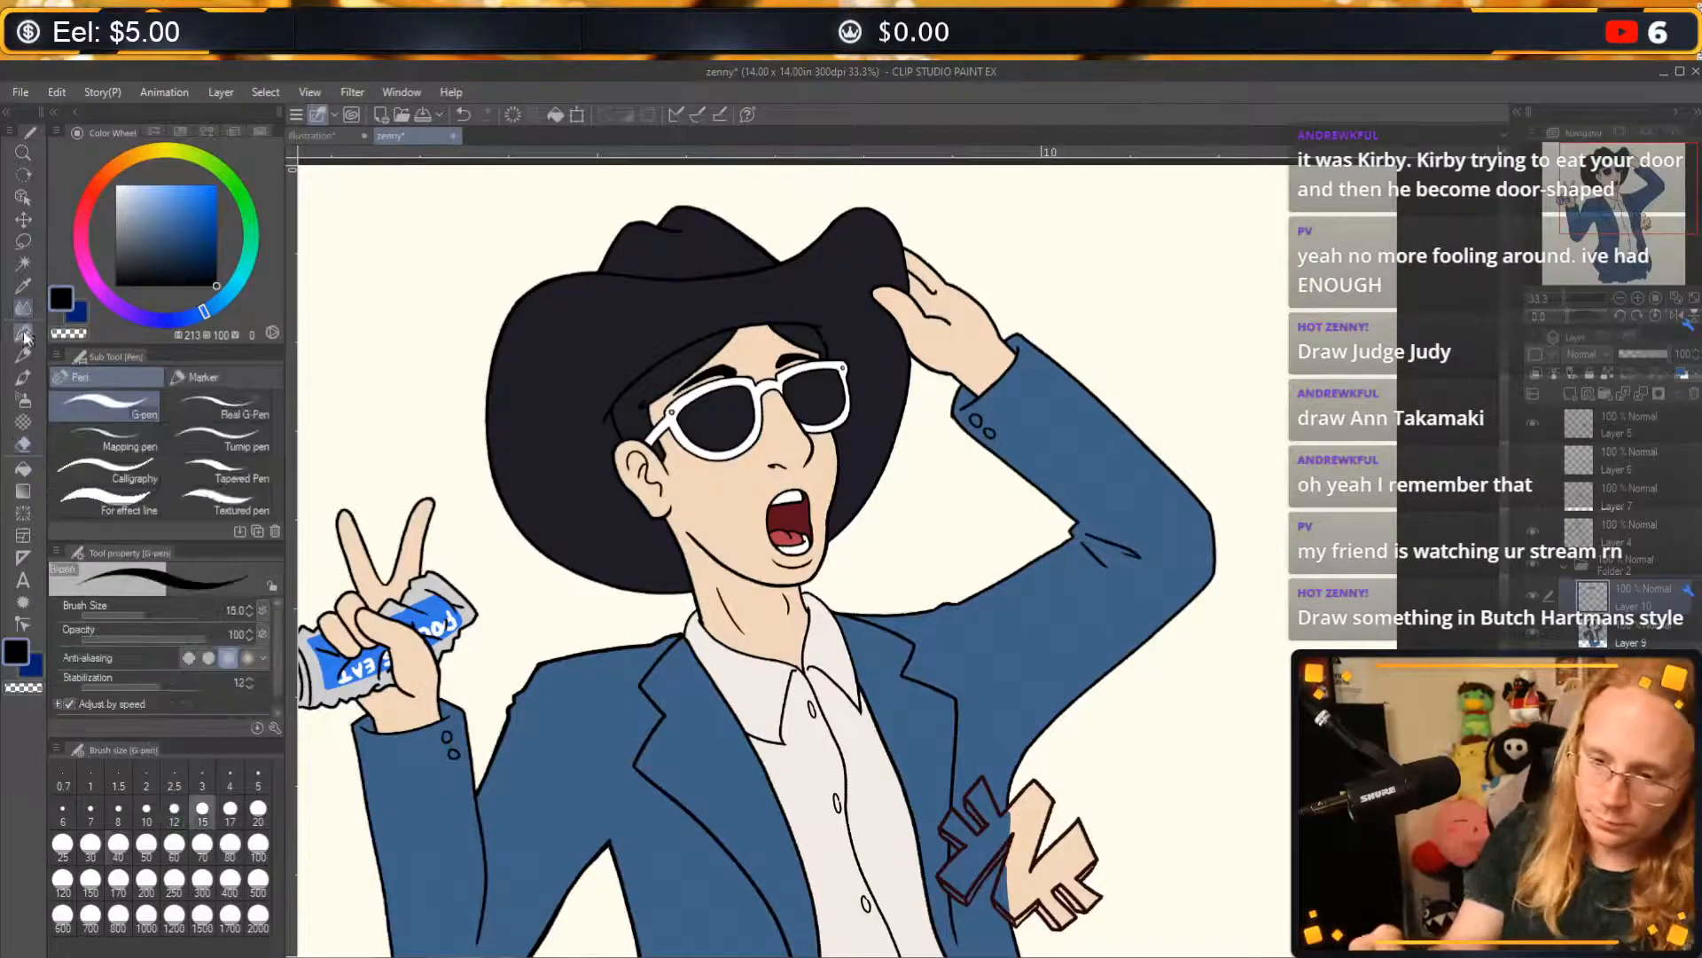
mouse_move(898, 507)
left_mouse_down()
mouse_move(929, 488)
mouse_move(956, 572)
left_mouse_up()
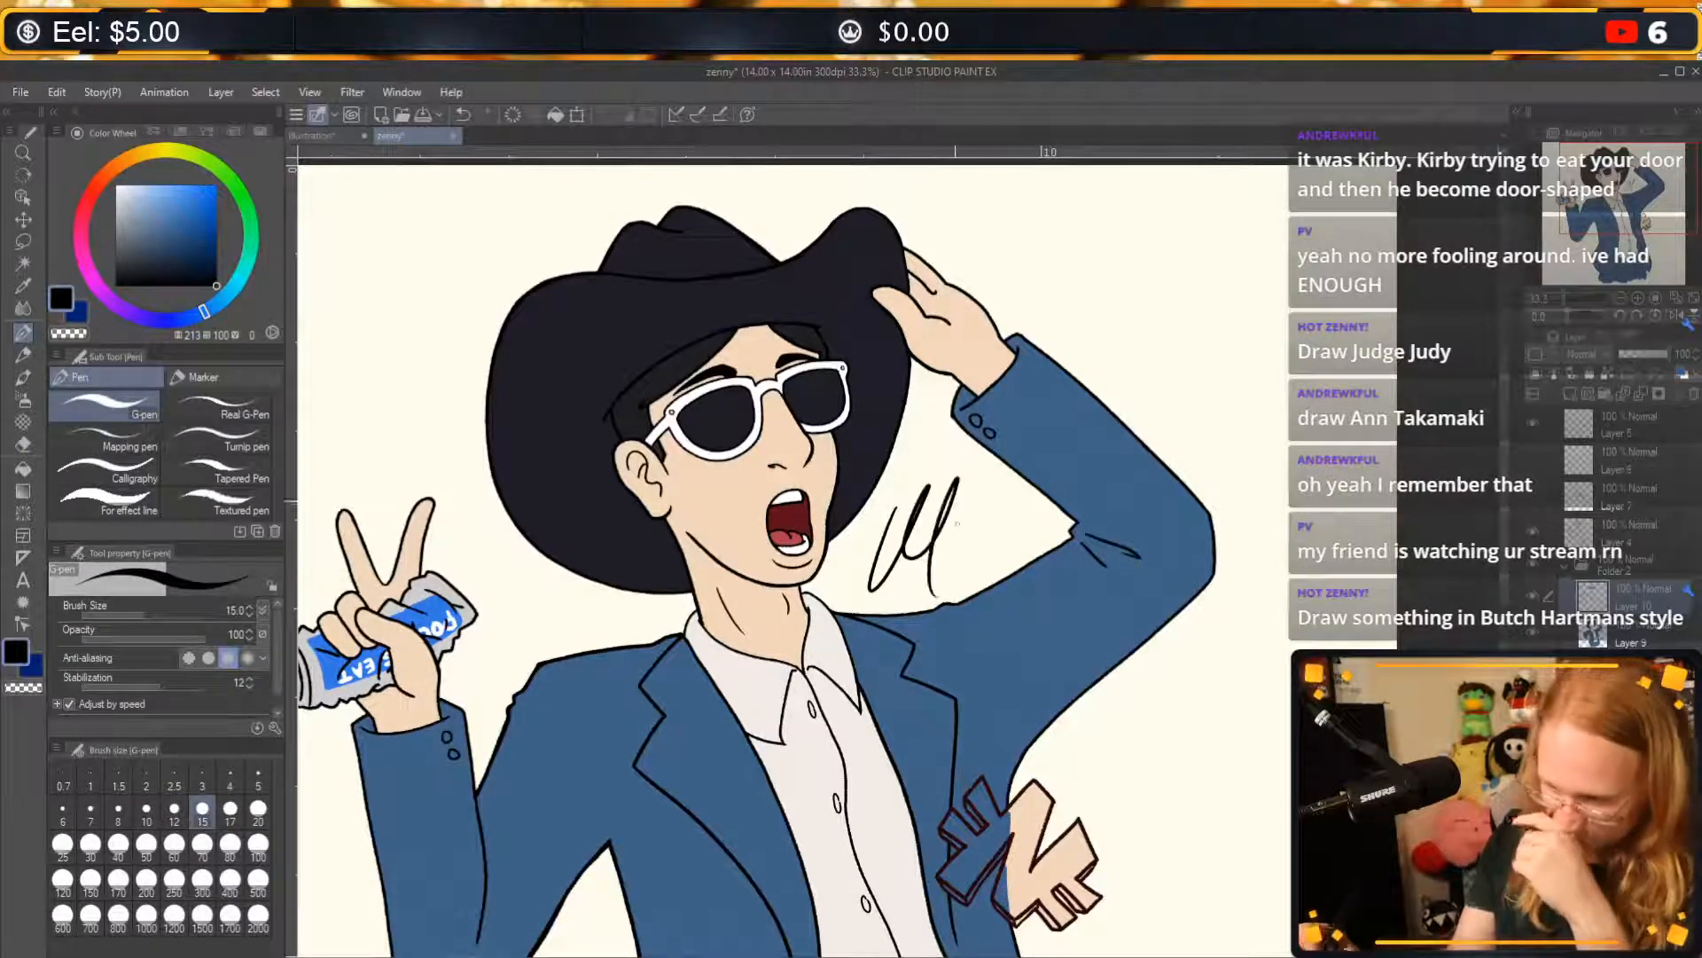
key("ctrl+z")
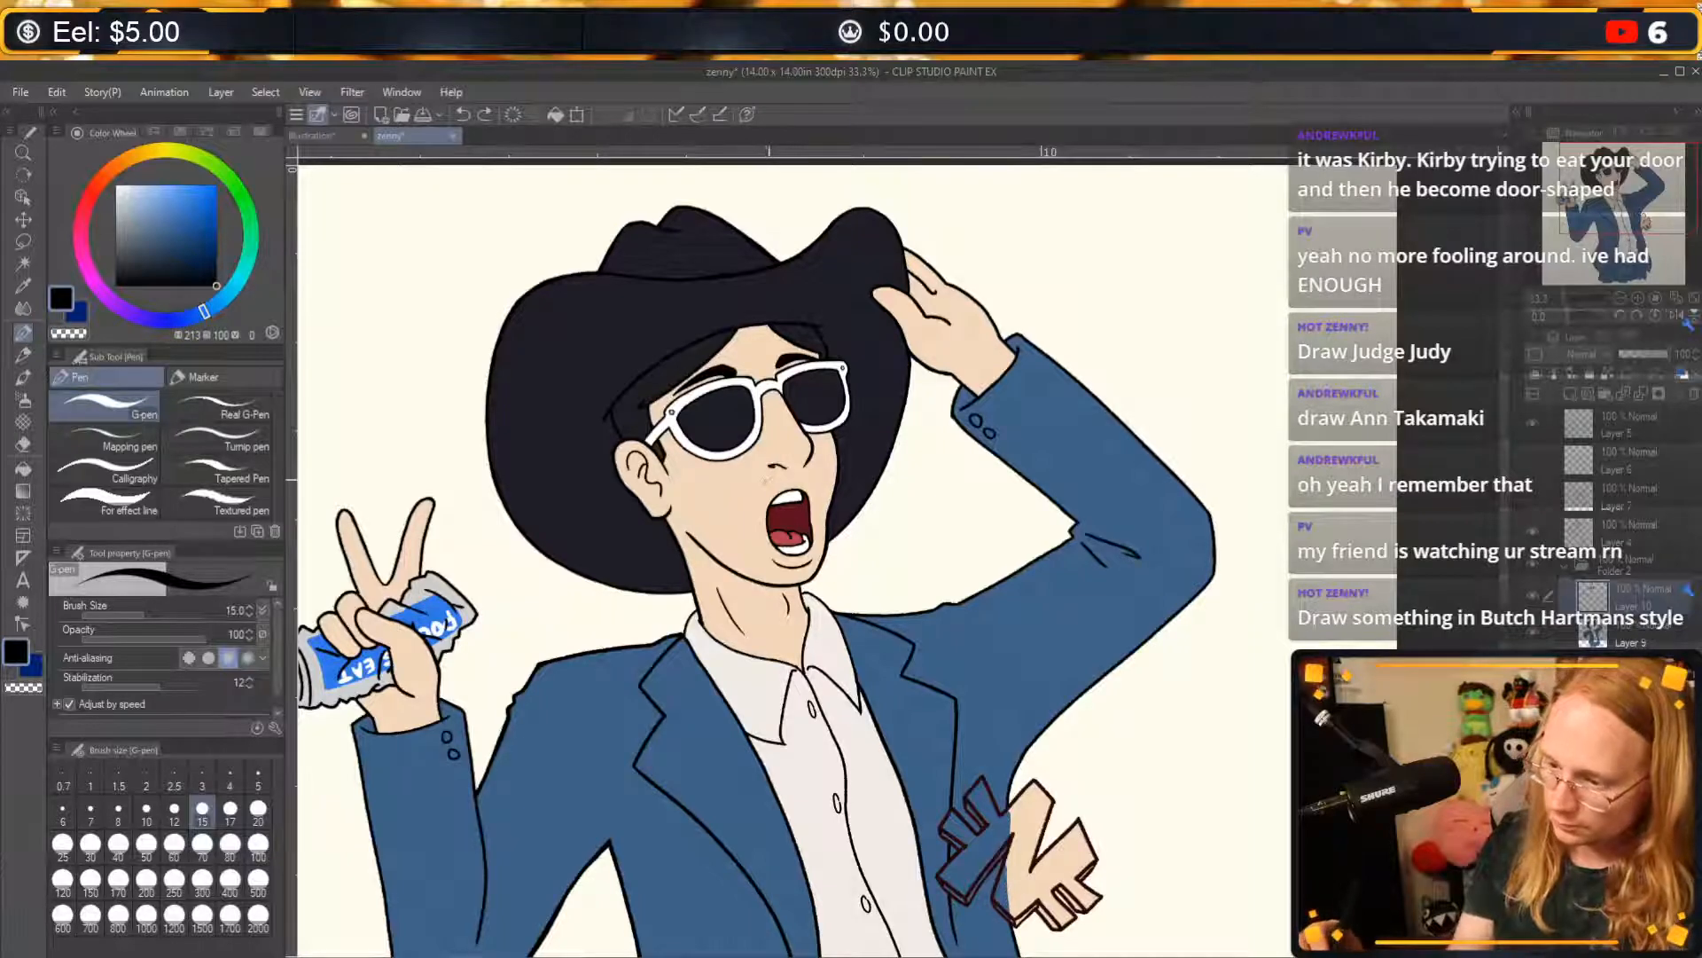
Try a curled moustache and goatee on the cowboy-hat character's face with the G-pen, and undo all the strokes.
mouse_move(756, 483)
left_mouse_down()
mouse_move(769, 493)
mouse_move(835, 458)
mouse_move(823, 479)
left_mouse_up()
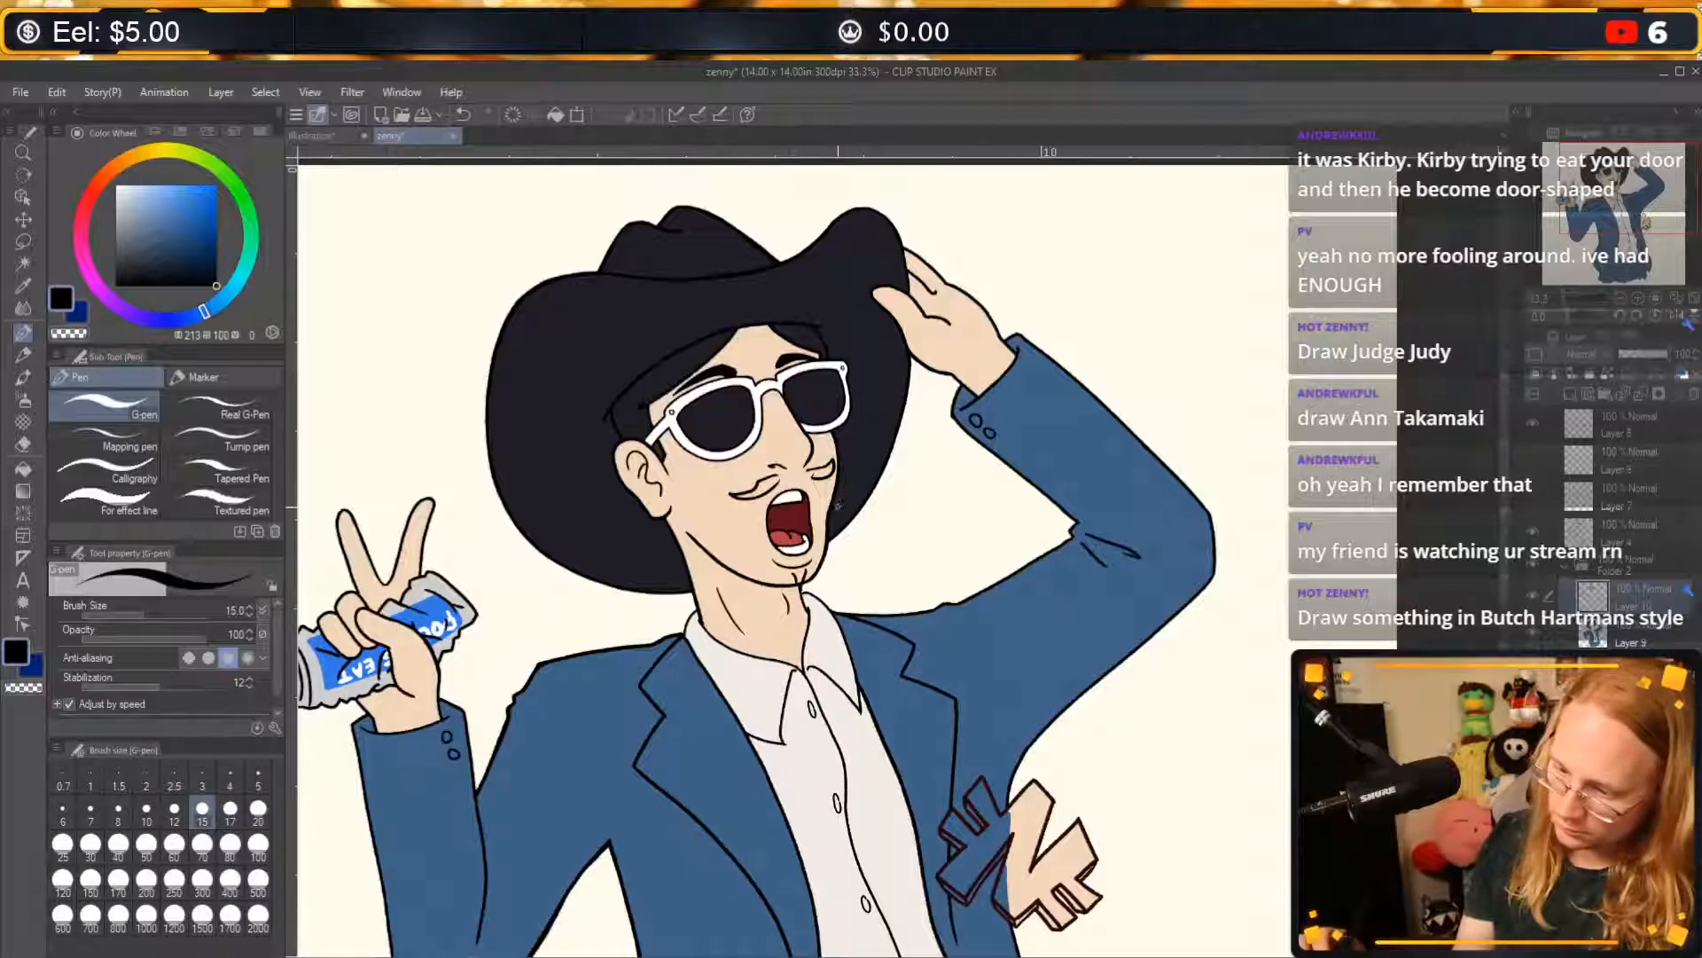
left_click_drag(746, 494, 778, 477)
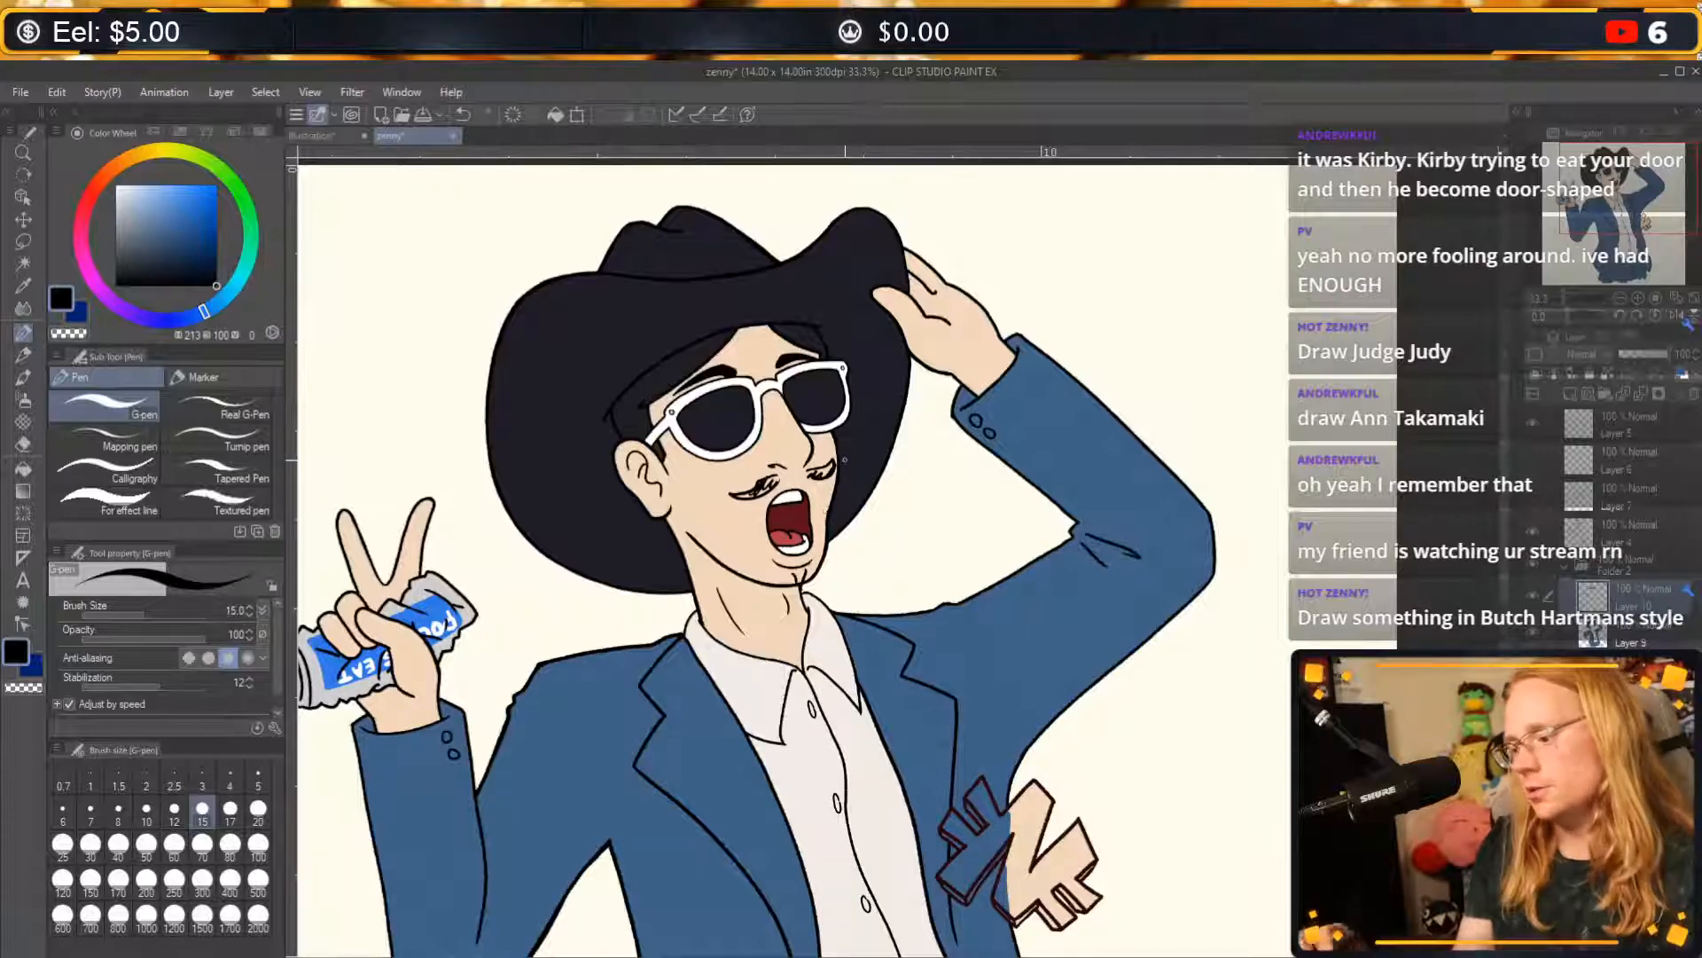
left_click_drag(796, 571, 804, 587)
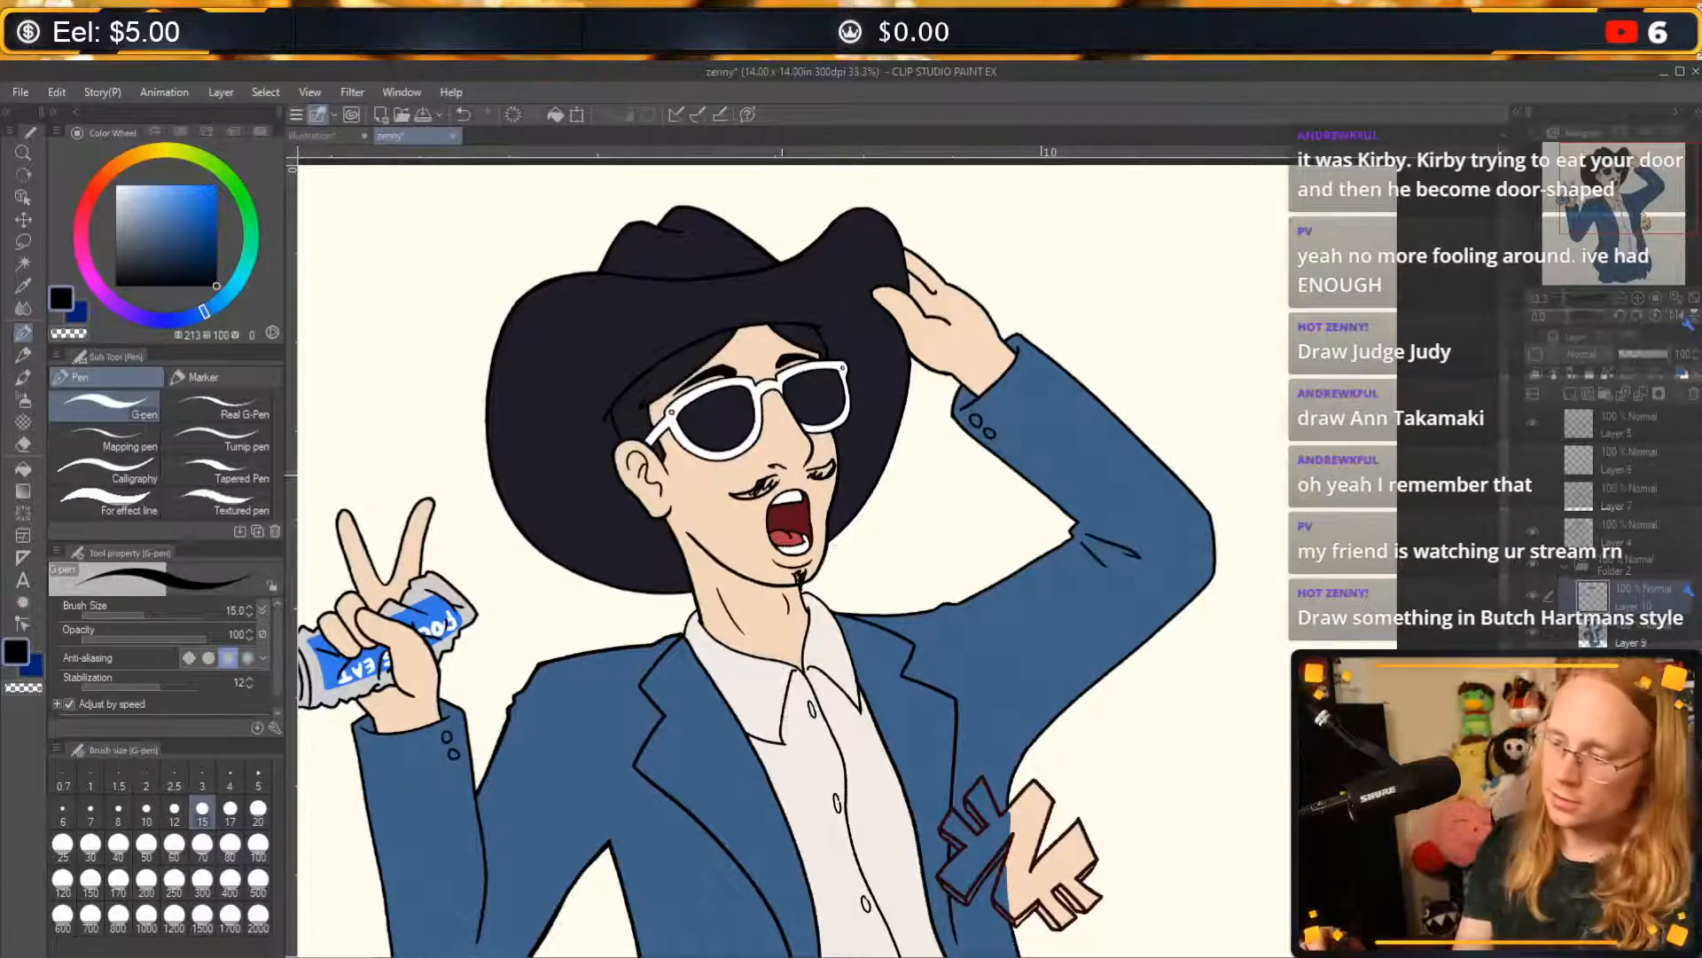
mouse_move(749, 503)
left_mouse_down()
mouse_move(764, 567)
mouse_move(794, 589)
left_mouse_up()
mouse_move(749, 518)
left_mouse_down()
mouse_move(759, 538)
mouse_move(764, 506)
mouse_move(828, 502)
mouse_move(821, 578)
left_mouse_up()
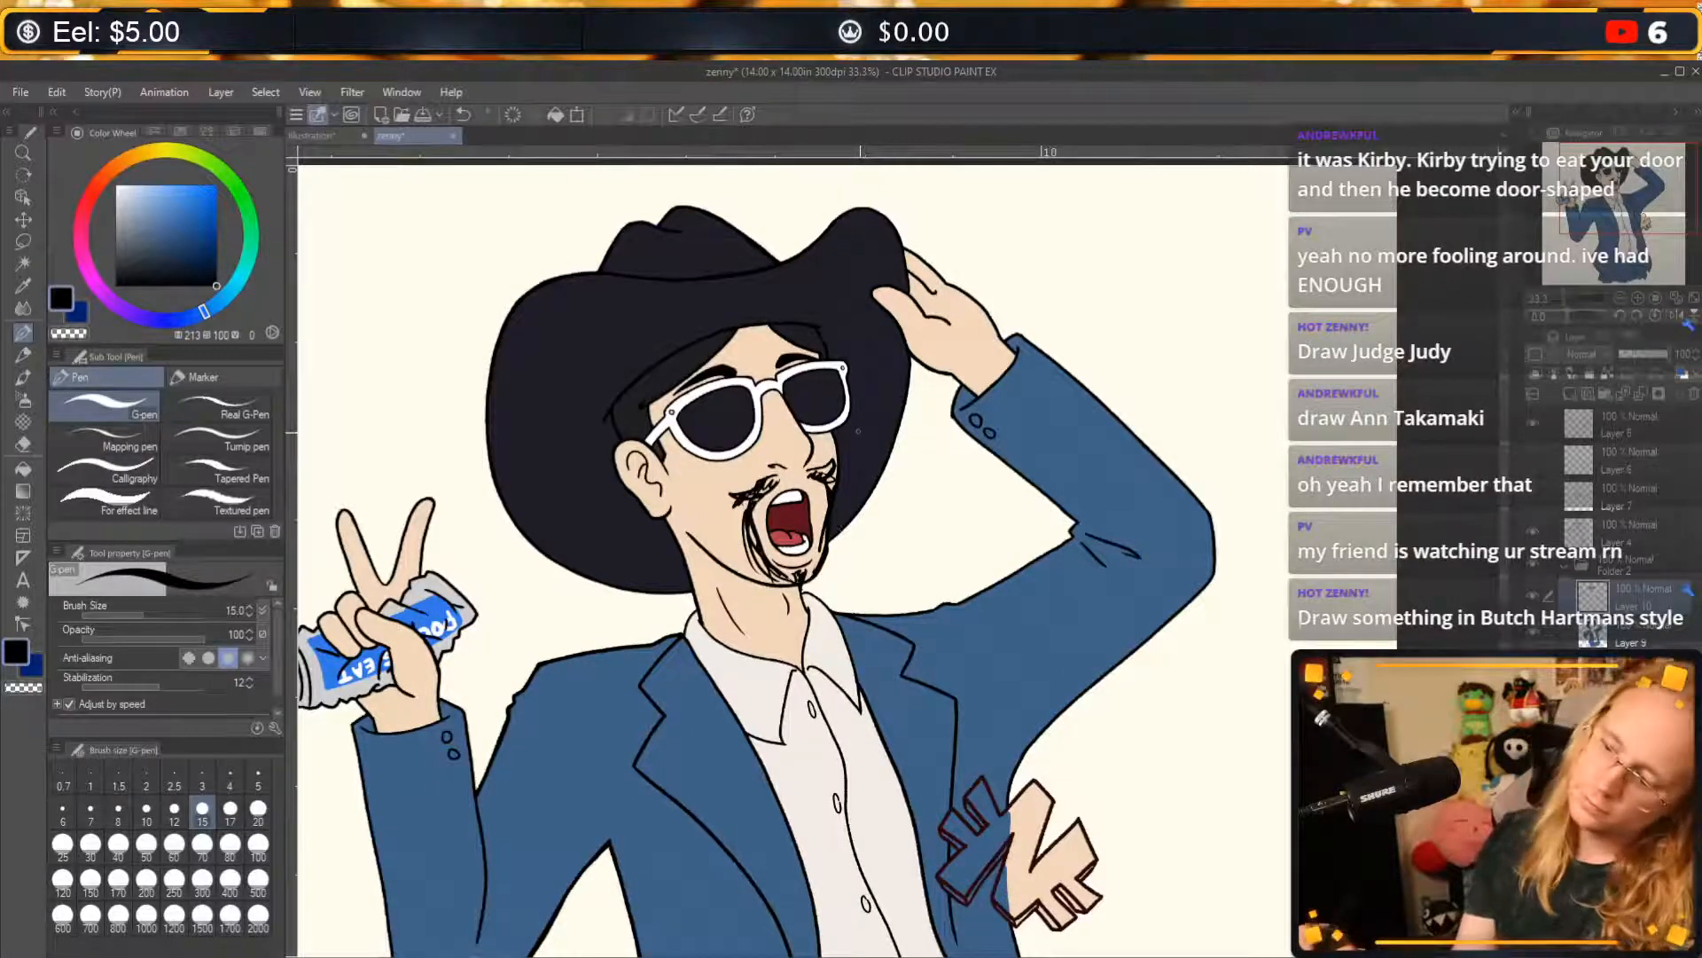
key("ctrl+z")
key("ctrl+z")
key("ctrl+z")
key("ctrl+z")
key("ctrl+z")
key("ctrl+z")
key("ctrl+z")
key("ctrl+z")
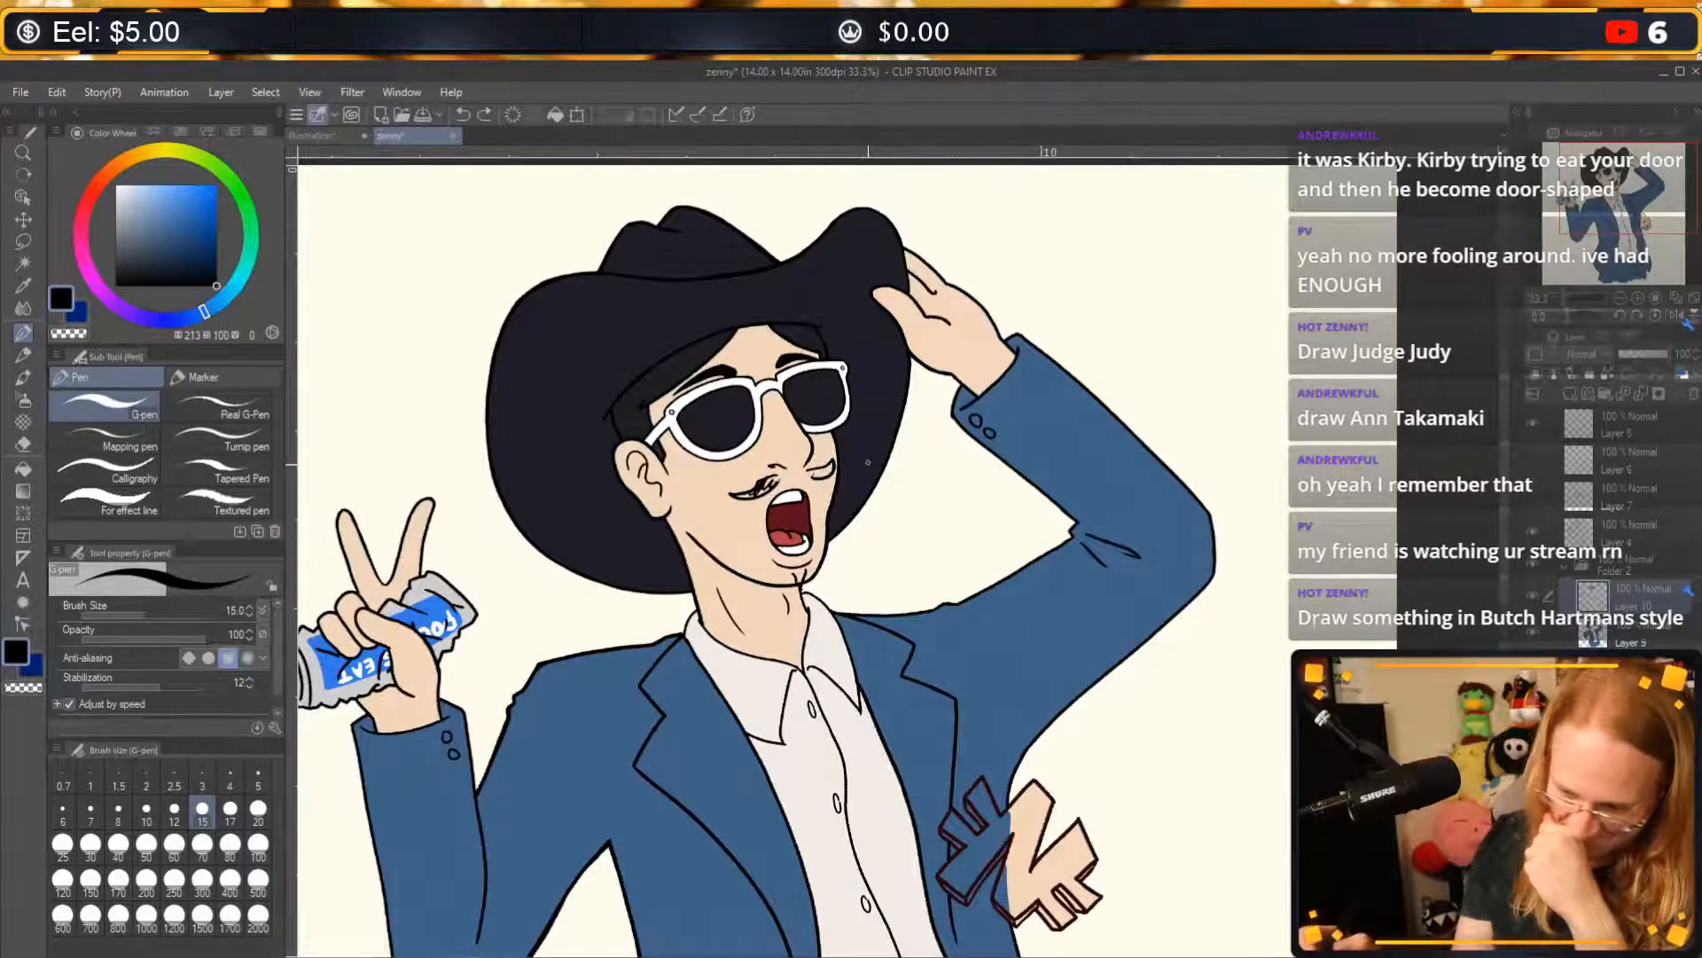
key("ctrl+z")
key("ctrl+z")
key("ctrl+z")
key("ctrl+z")
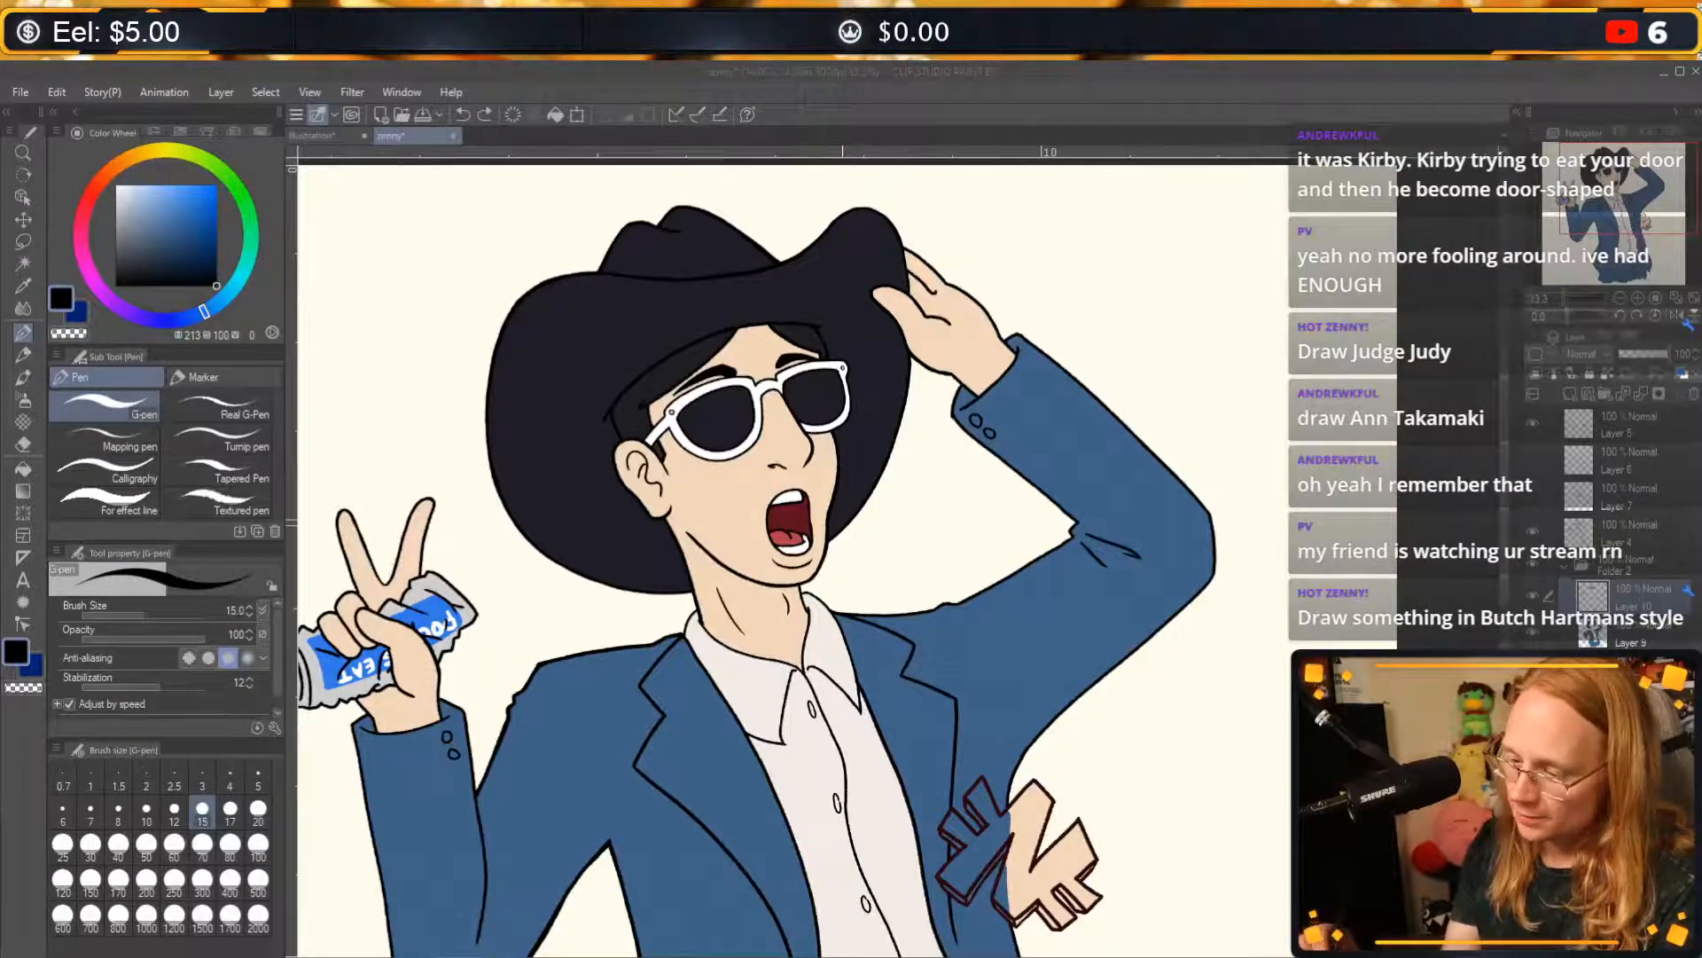
Sketch a few quick test lines between the character's face and the raised arm, and undo them.
mouse_move(898, 476)
left_mouse_down()
mouse_move(875, 496)
mouse_move(913, 558)
mouse_move(953, 497)
left_mouse_up()
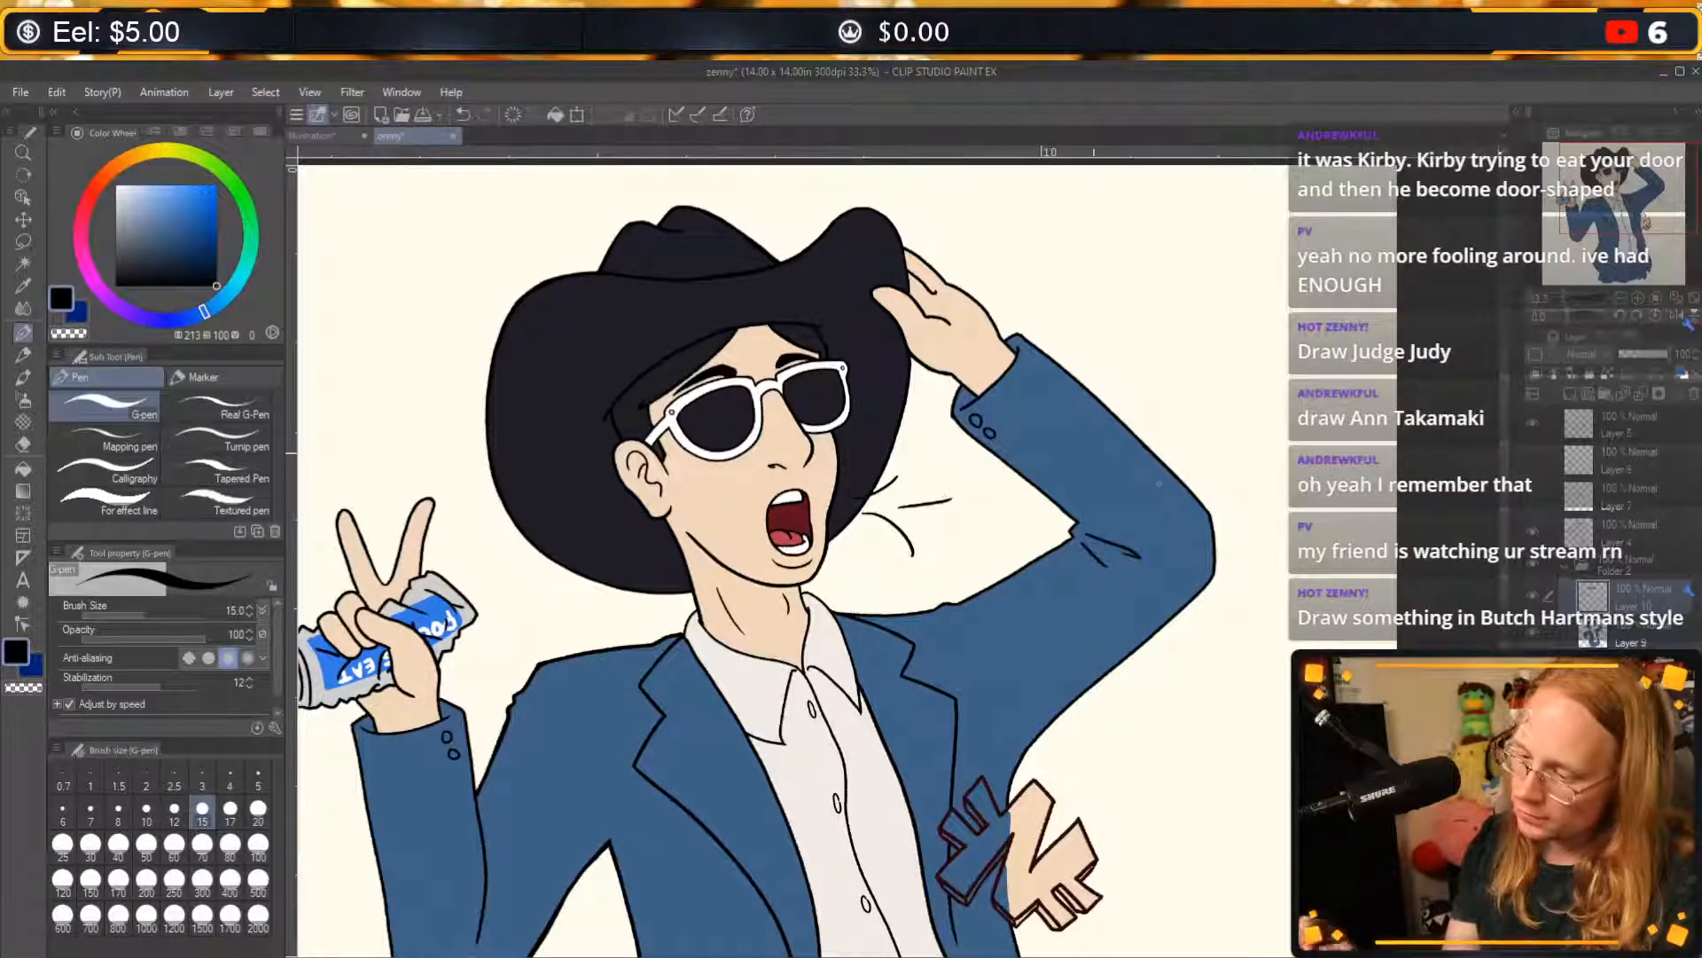
key("ctrl+z")
key("ctrl+z")
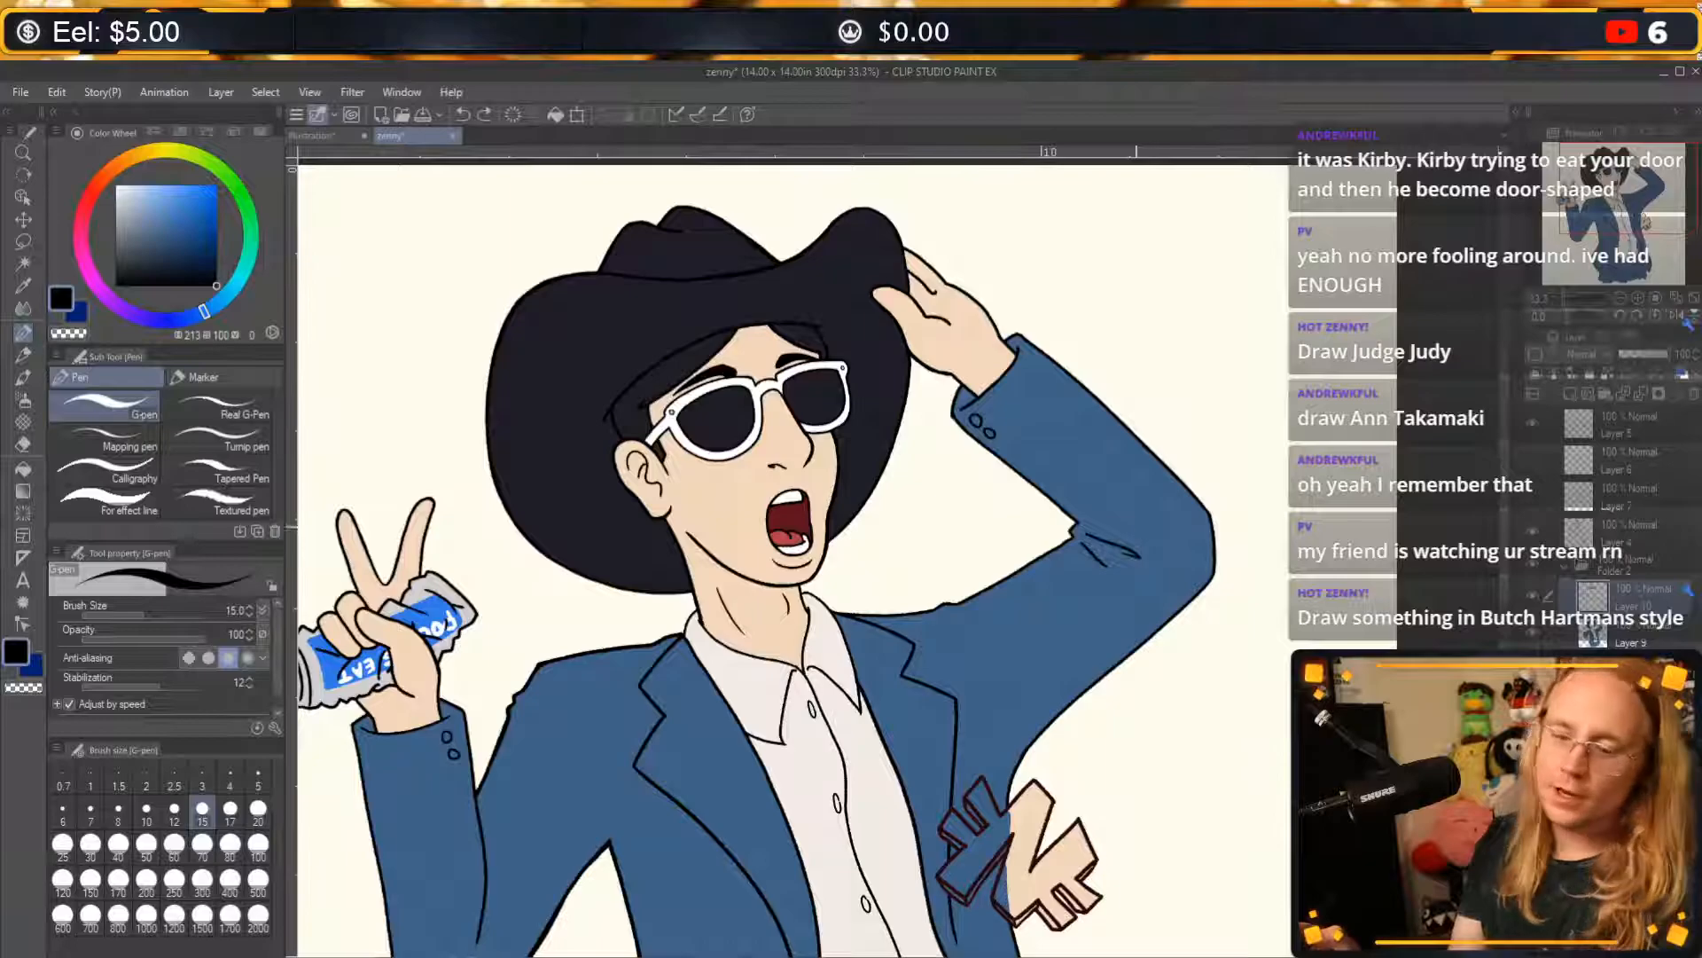
mouse_move(983, 729)
left_mouse_down()
mouse_move(947, 596)
mouse_move(1050, 423)
mouse_move(1091, 627)
left_mouse_up()
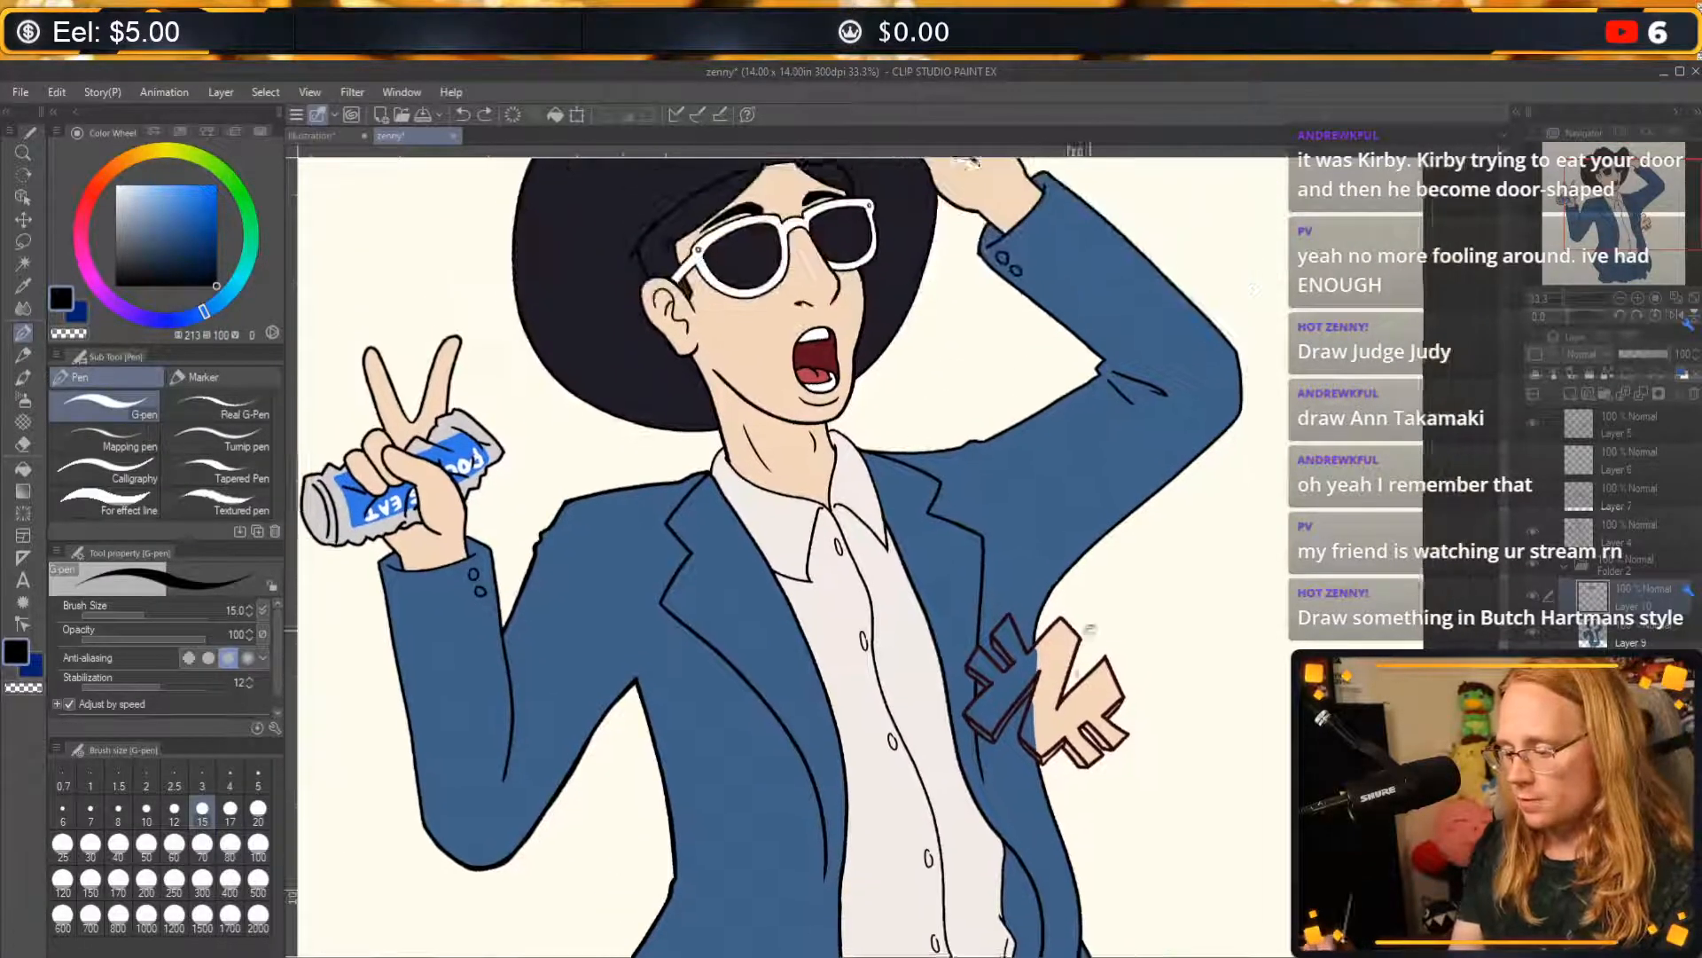
left_click_drag(1099, 484, 1109, 689)
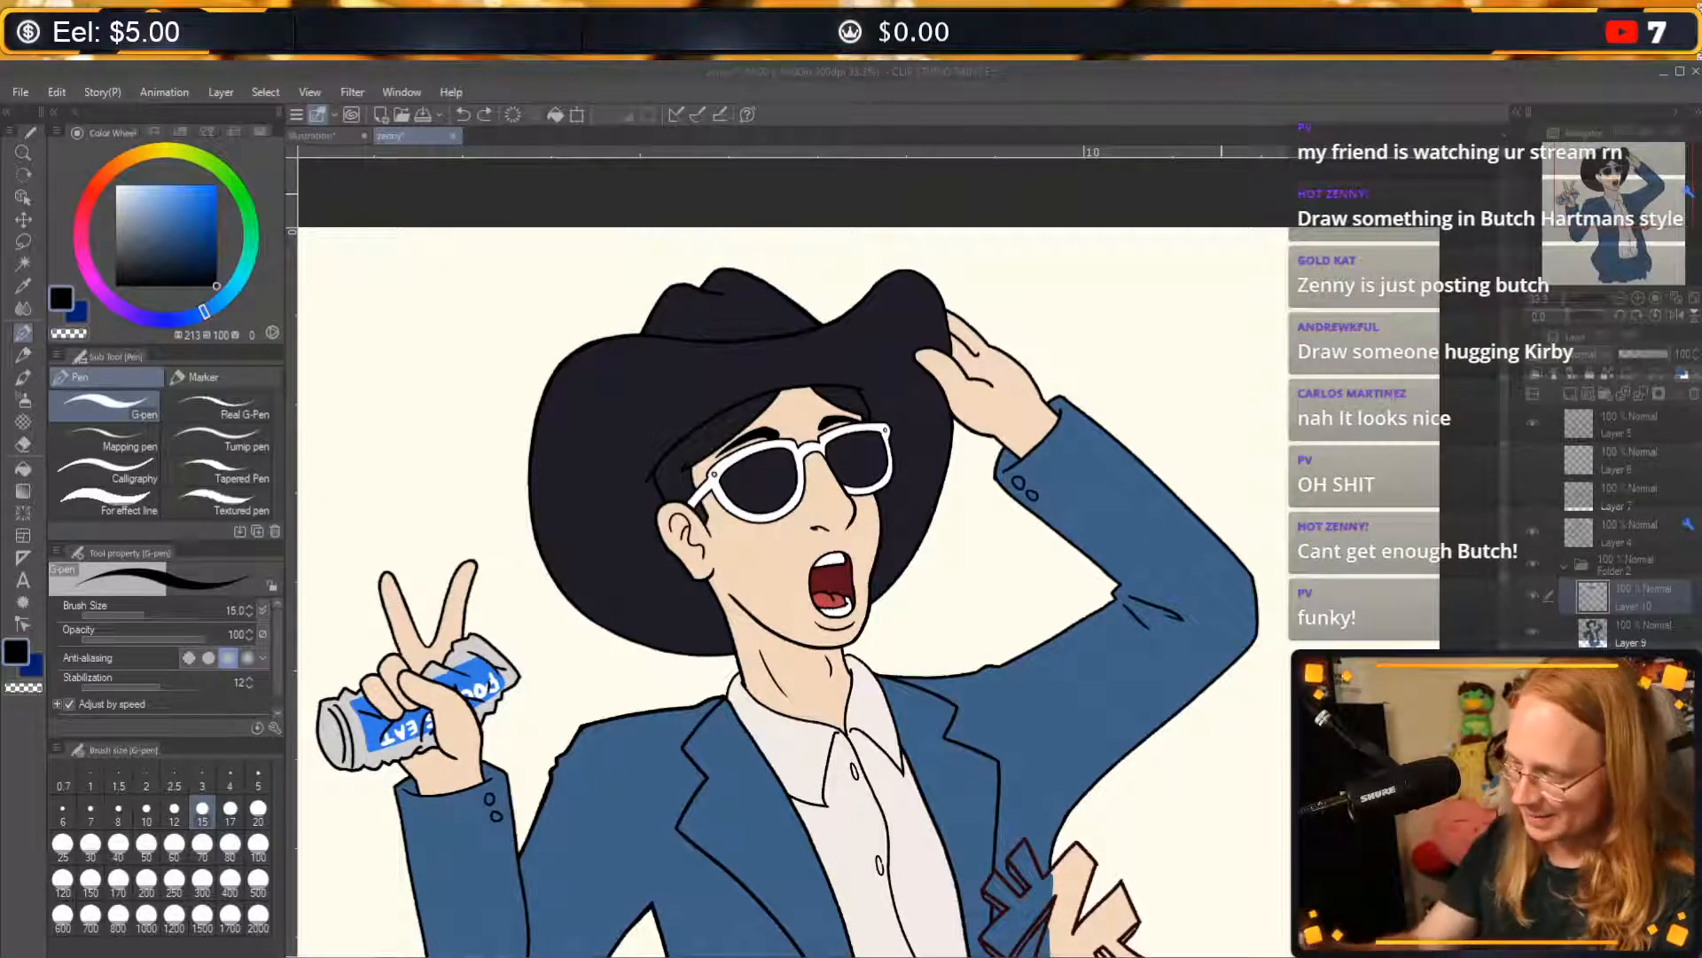
left_click(887, 528)
left_click_drag(947, 598, 1026, 500)
mouse_move(1038, 623)
left_mouse_down()
mouse_move(996, 647)
mouse_move(1029, 627)
left_mouse_up()
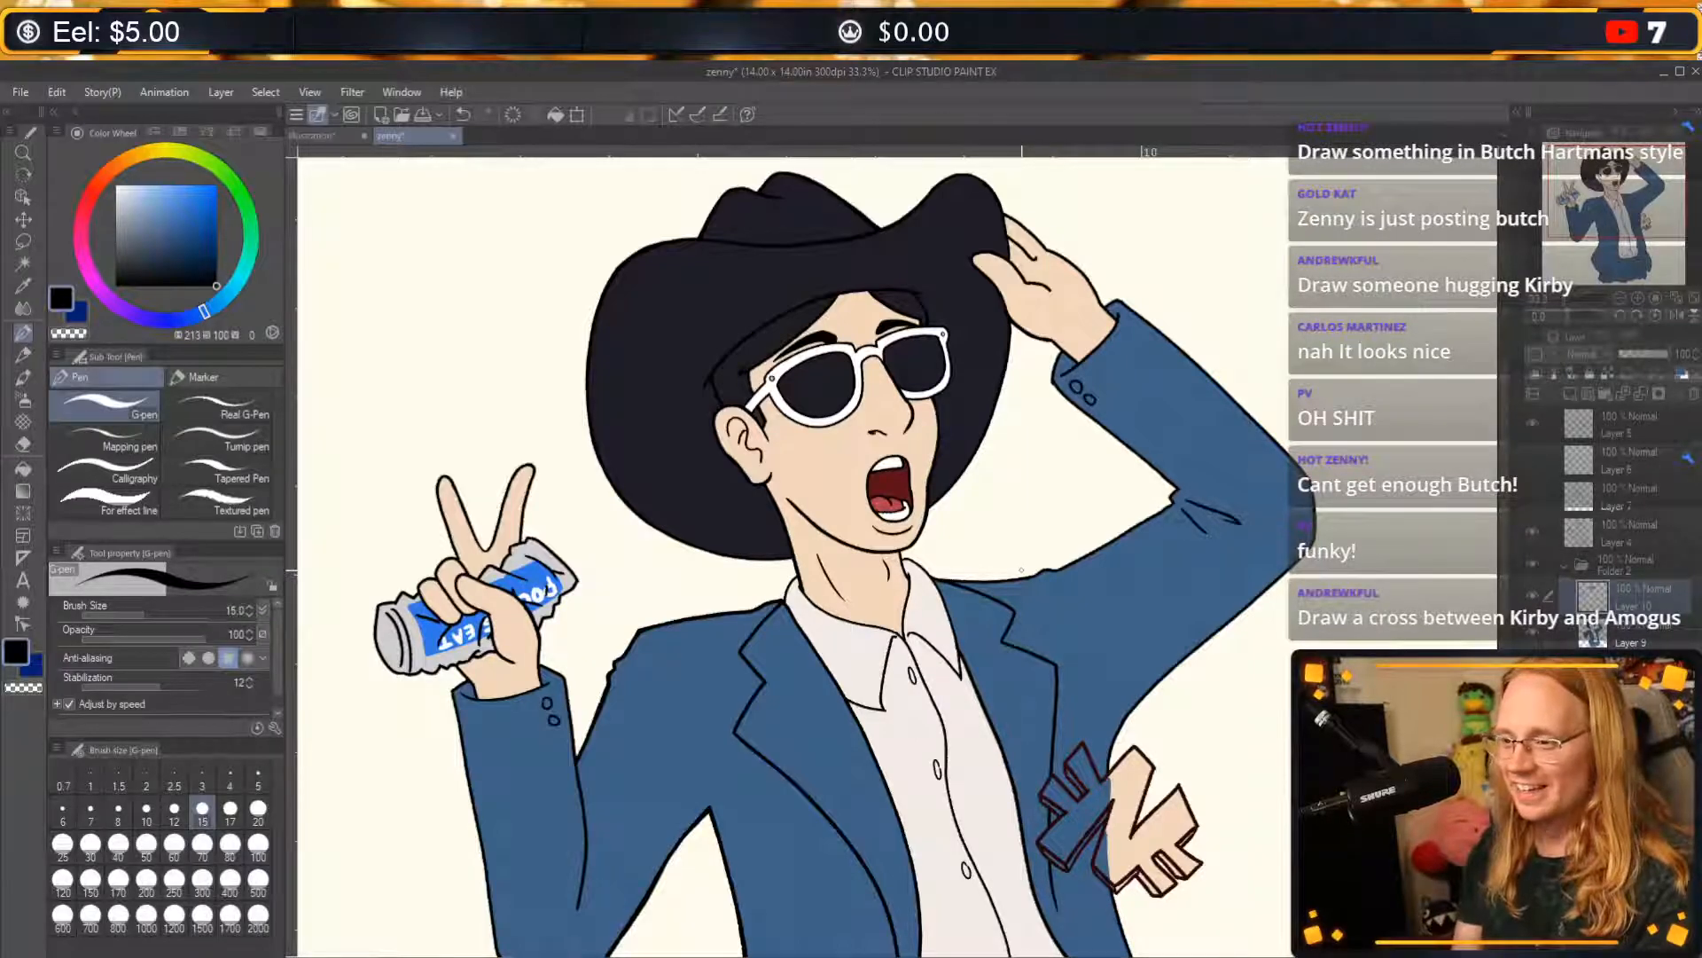
left_click_drag(1140, 510, 1065, 475)
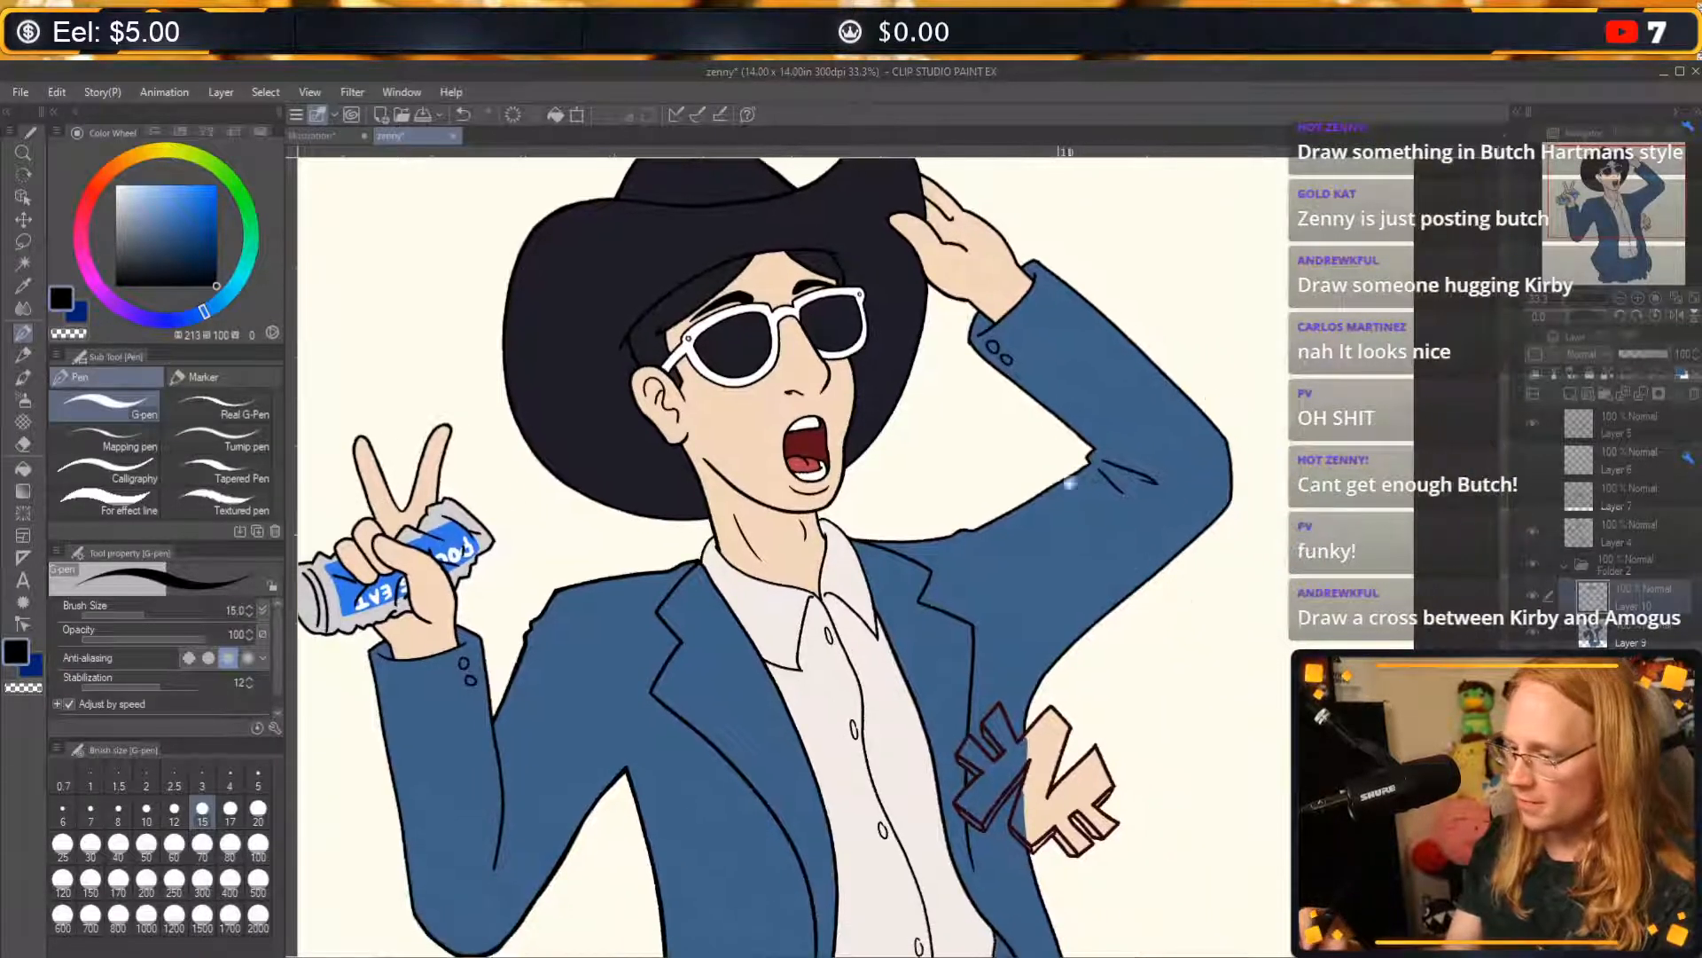
Switch to the blank Illustration canvas and add a new layer beneath Layer 1.
left_click(331, 137)
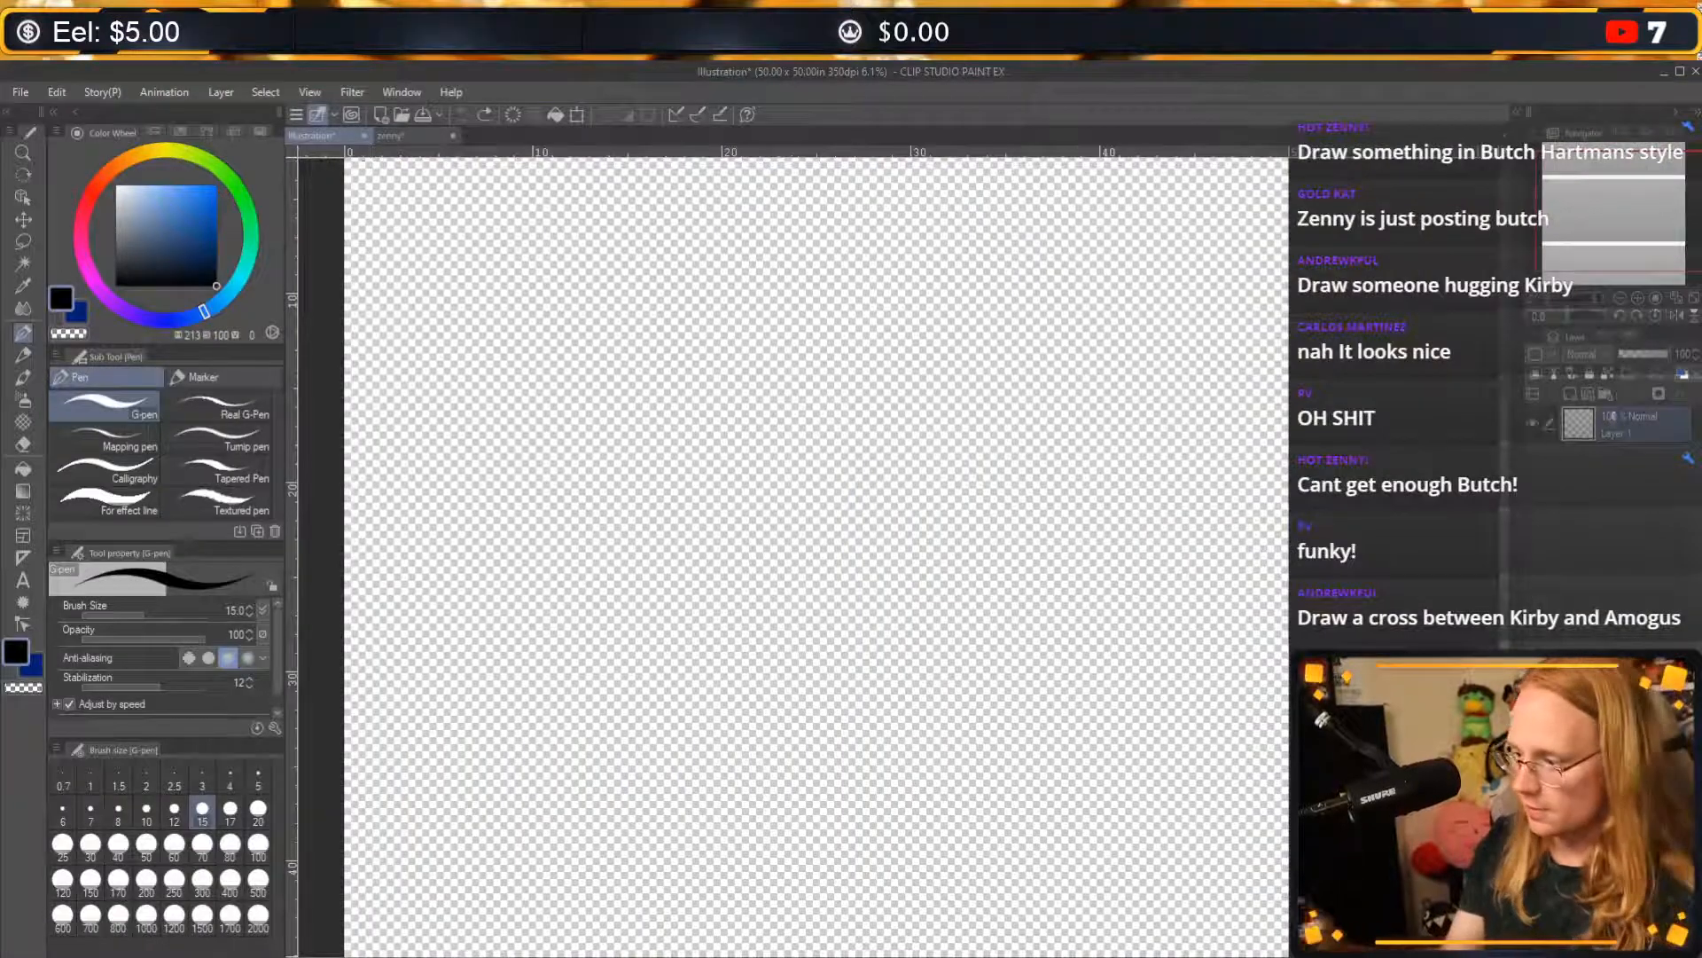
left_click(1569, 401)
left_click_drag(1611, 431, 1615, 474)
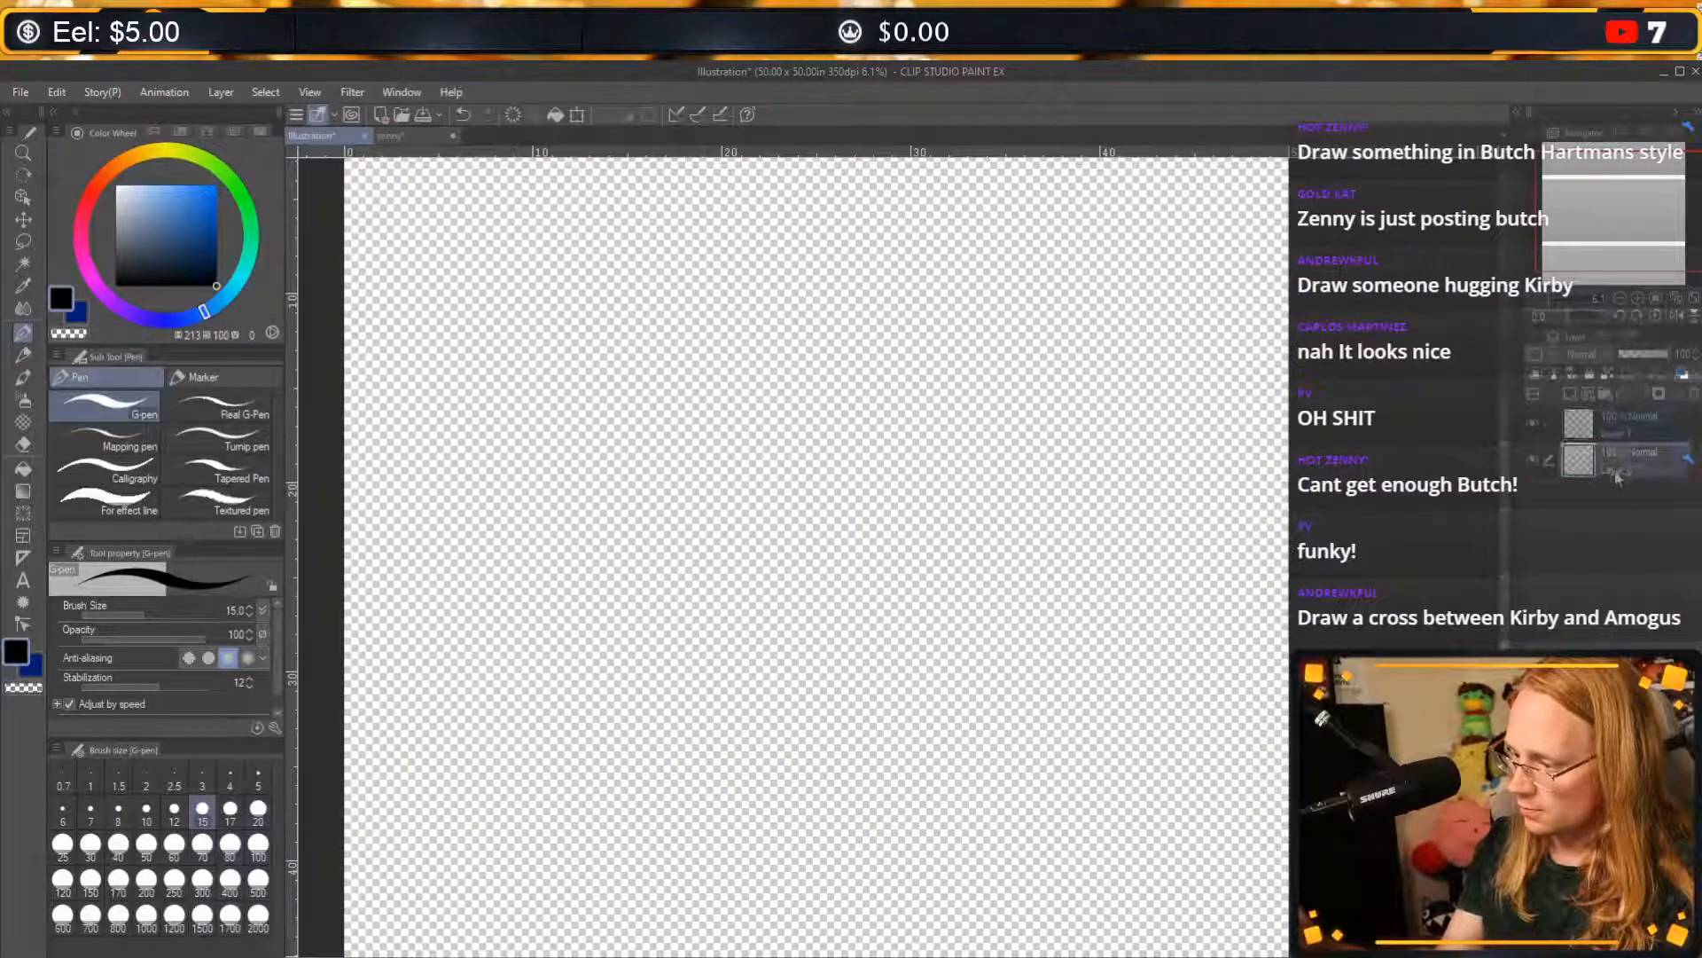
Choose a pale cream colour and fill the new lower layer with it as the background.
left_click(34, 667)
left_click_drag(130, 204, 116, 199)
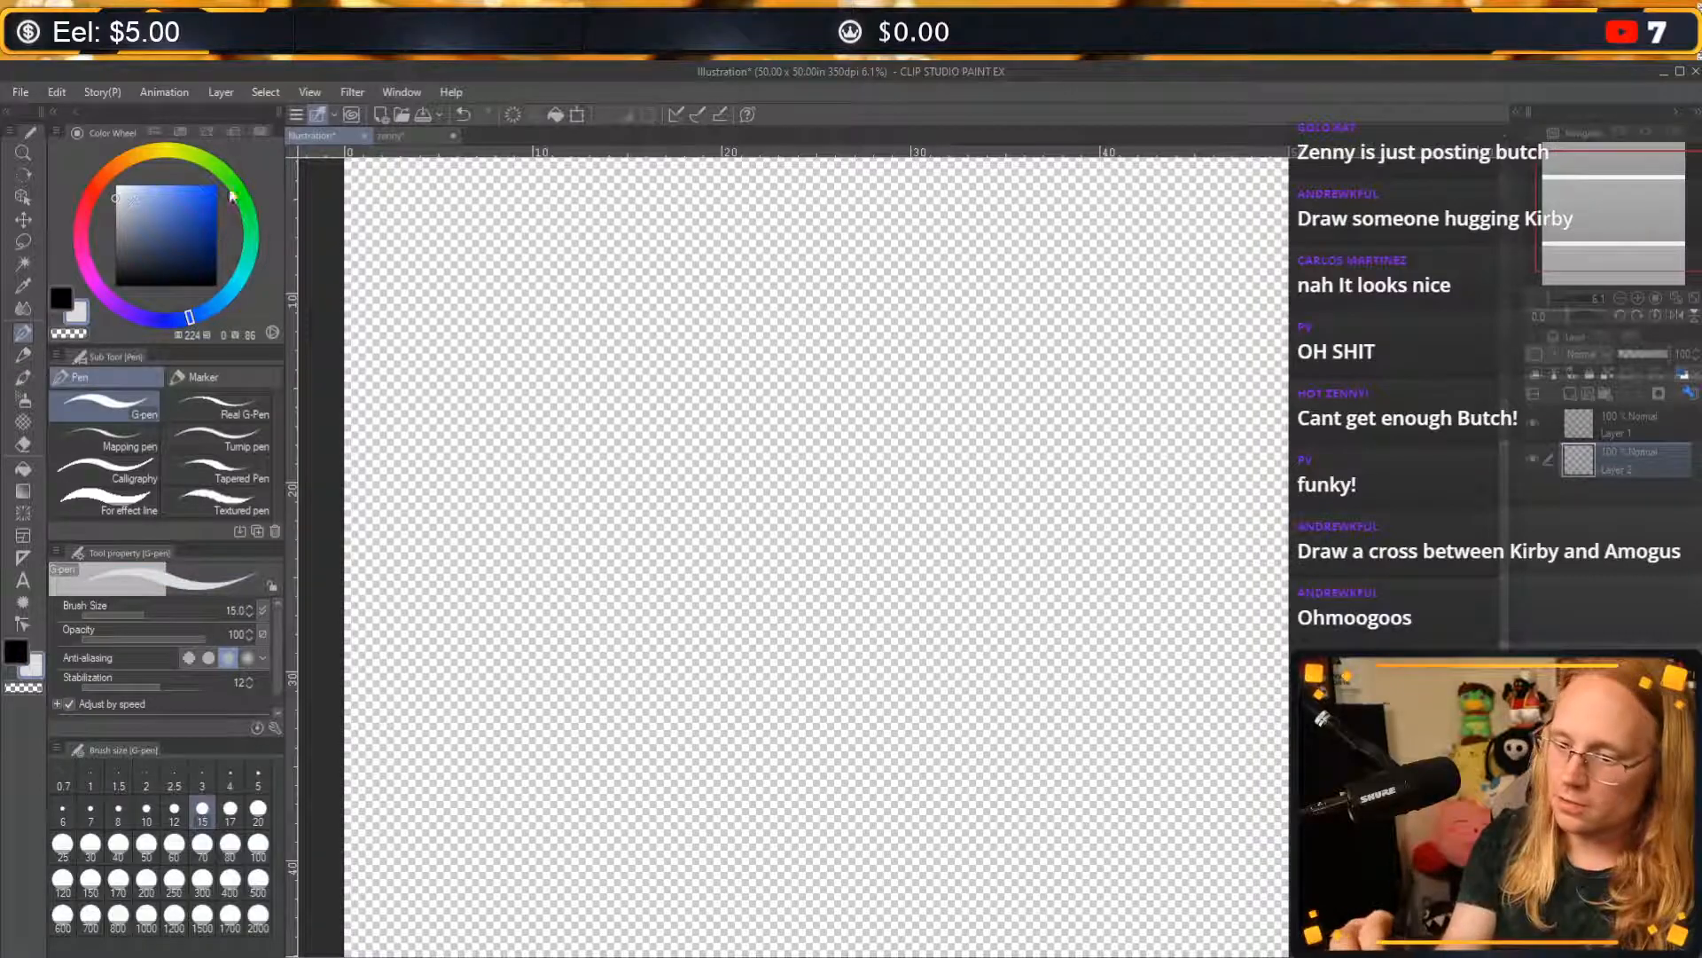
left_click(139, 157)
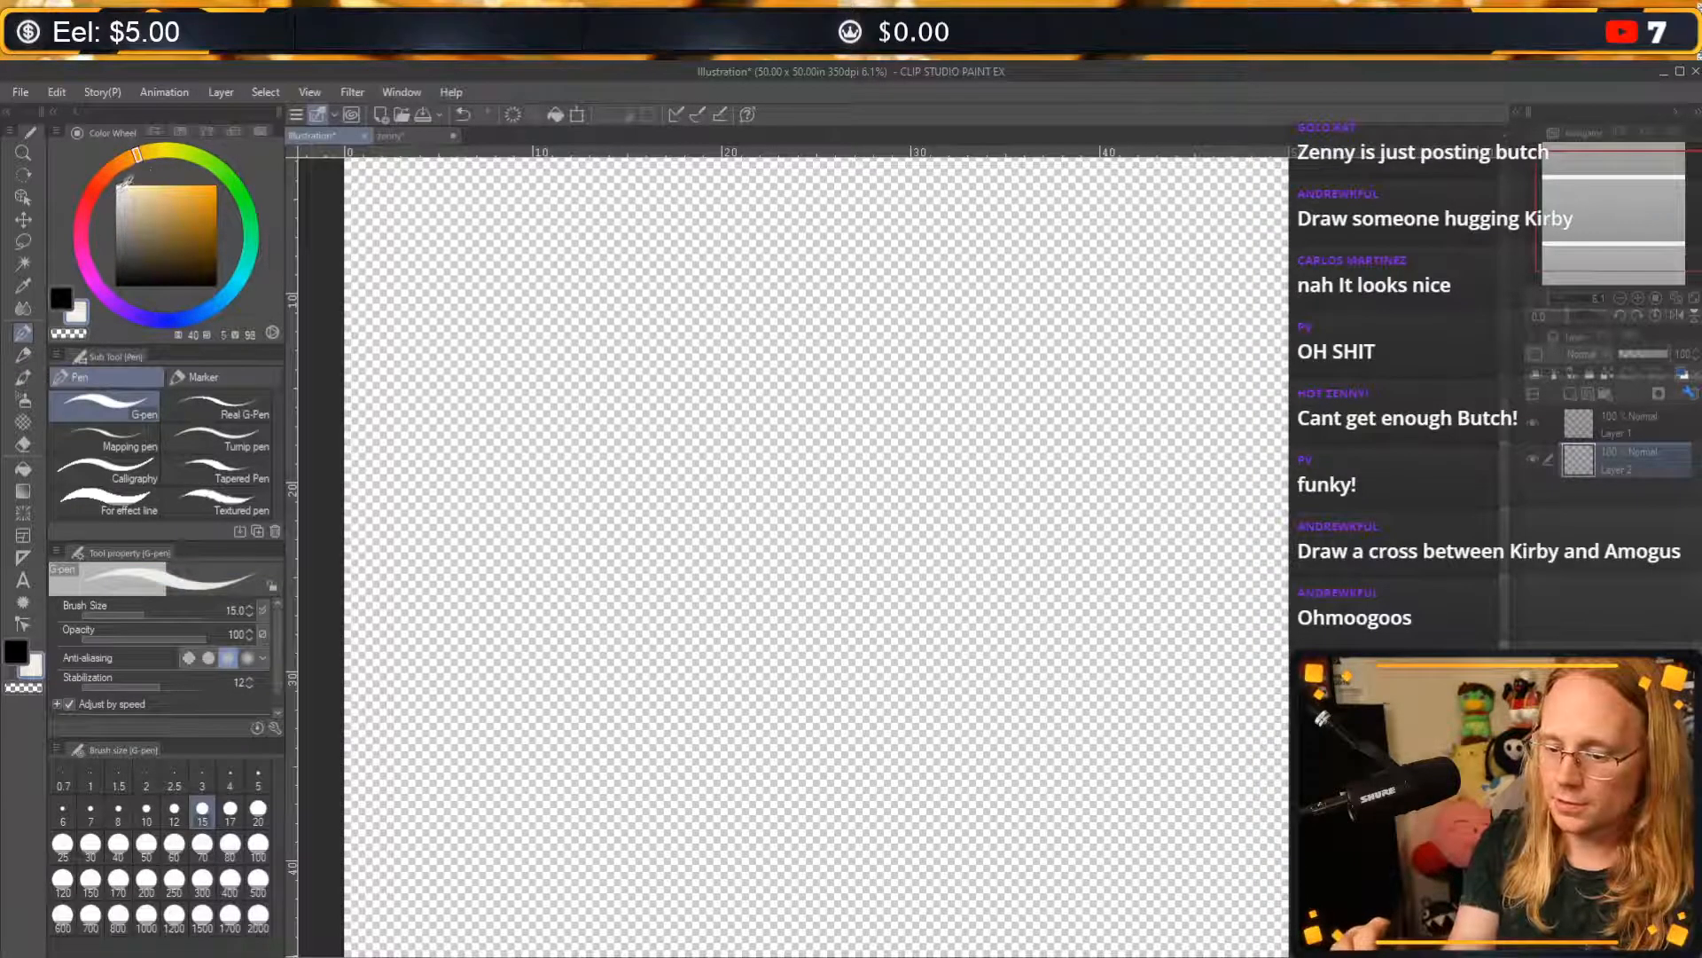
left_click(122, 186)
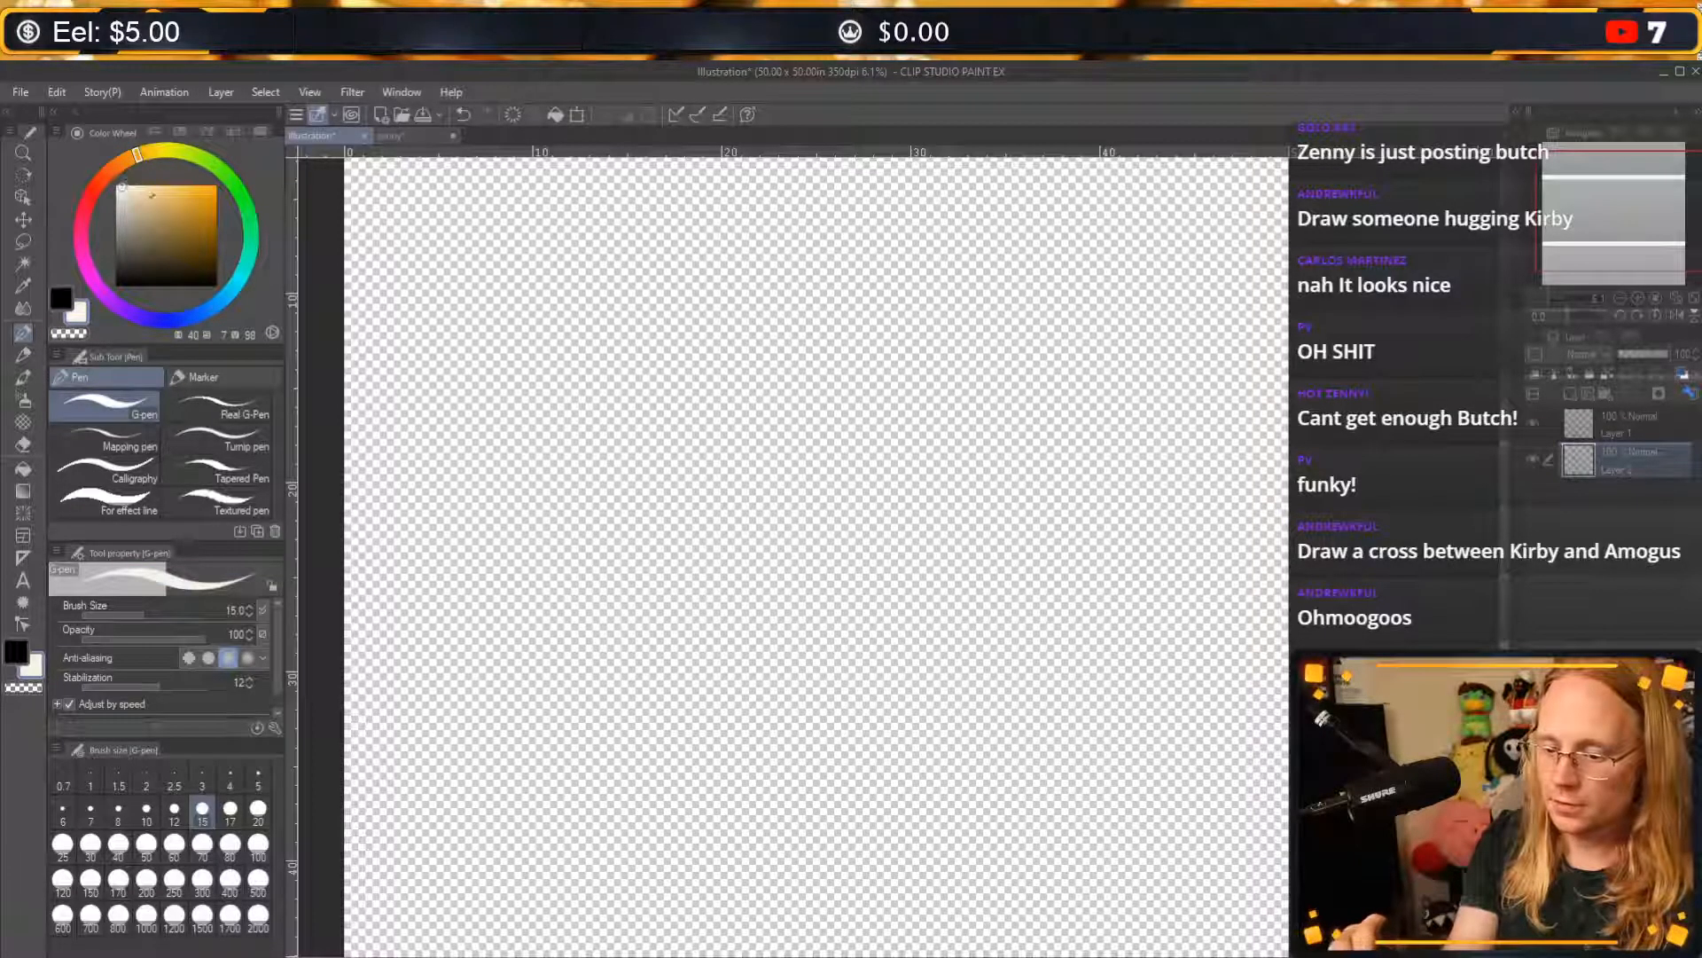
left_click(553, 114)
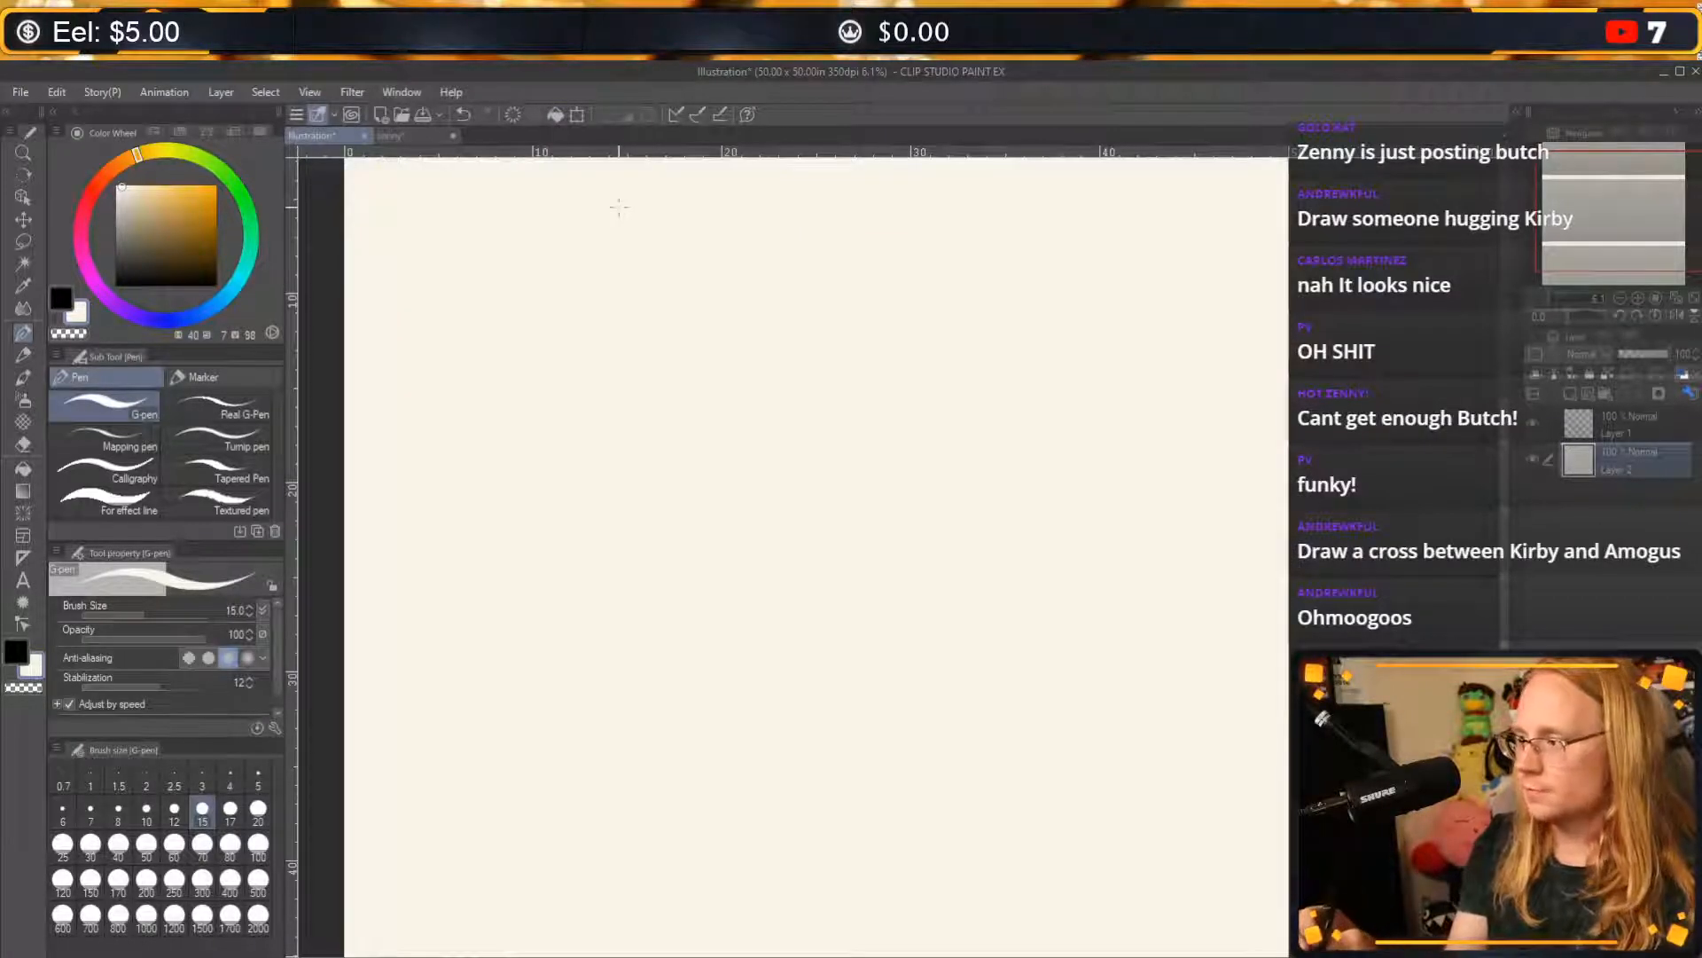
Select Layer 1 for drawing and set the drawing colour to black.
left_click(1607, 424)
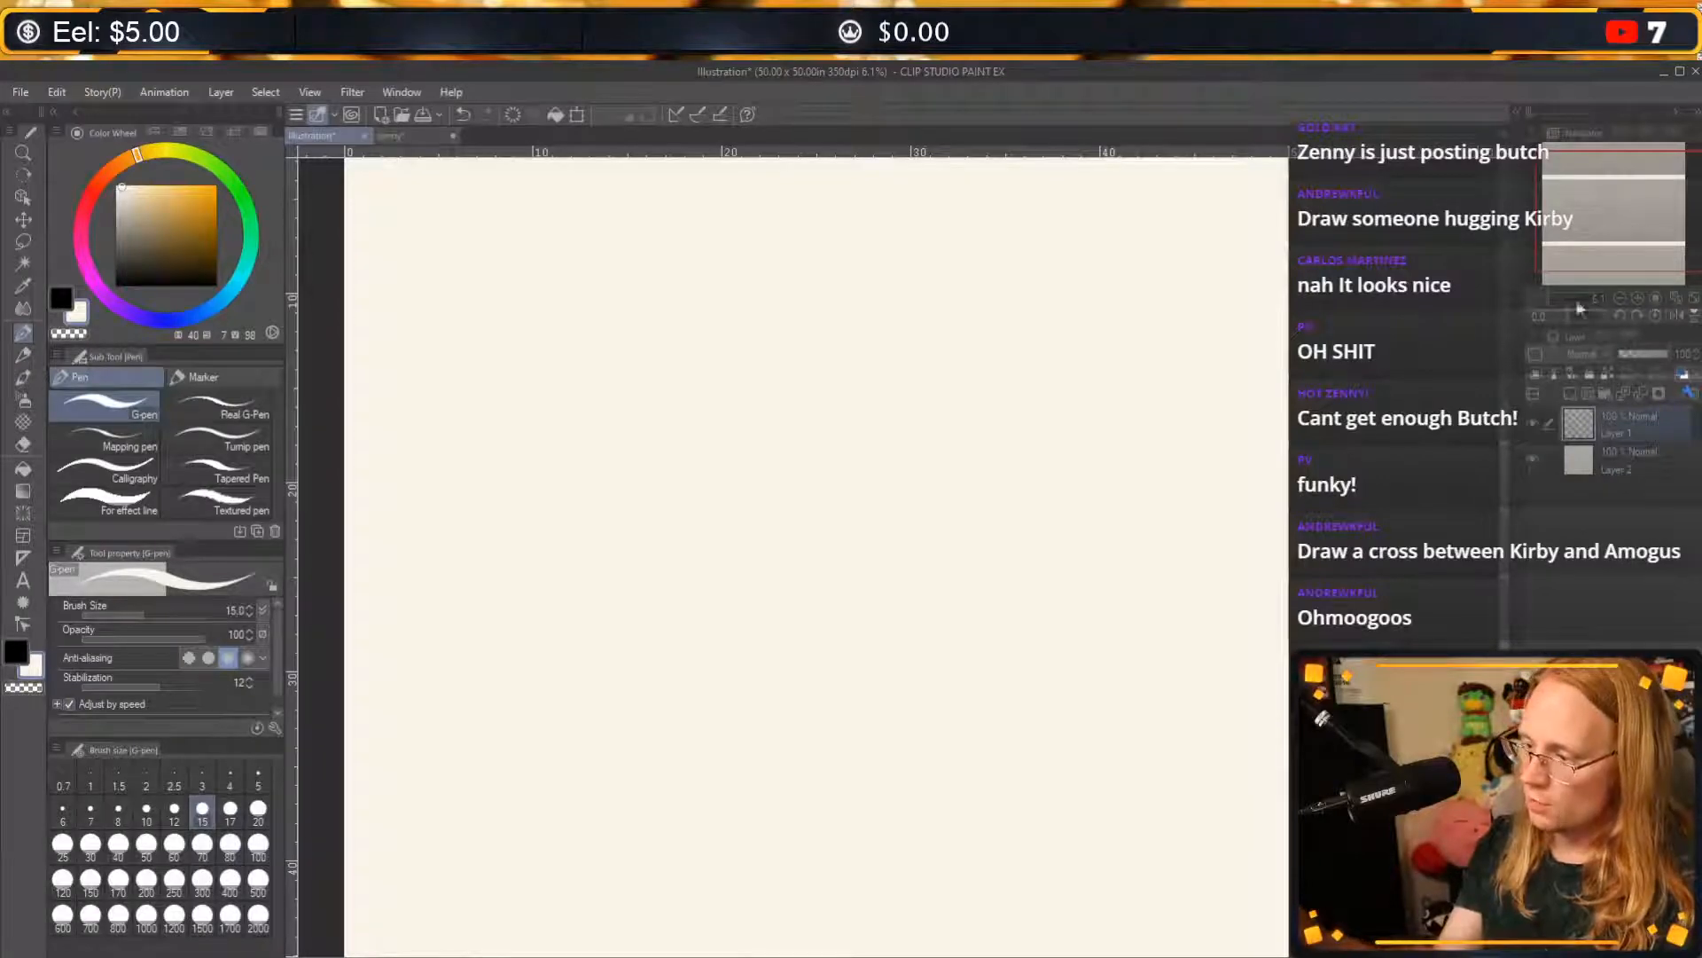
left_click_drag(1580, 300, 1565, 297)
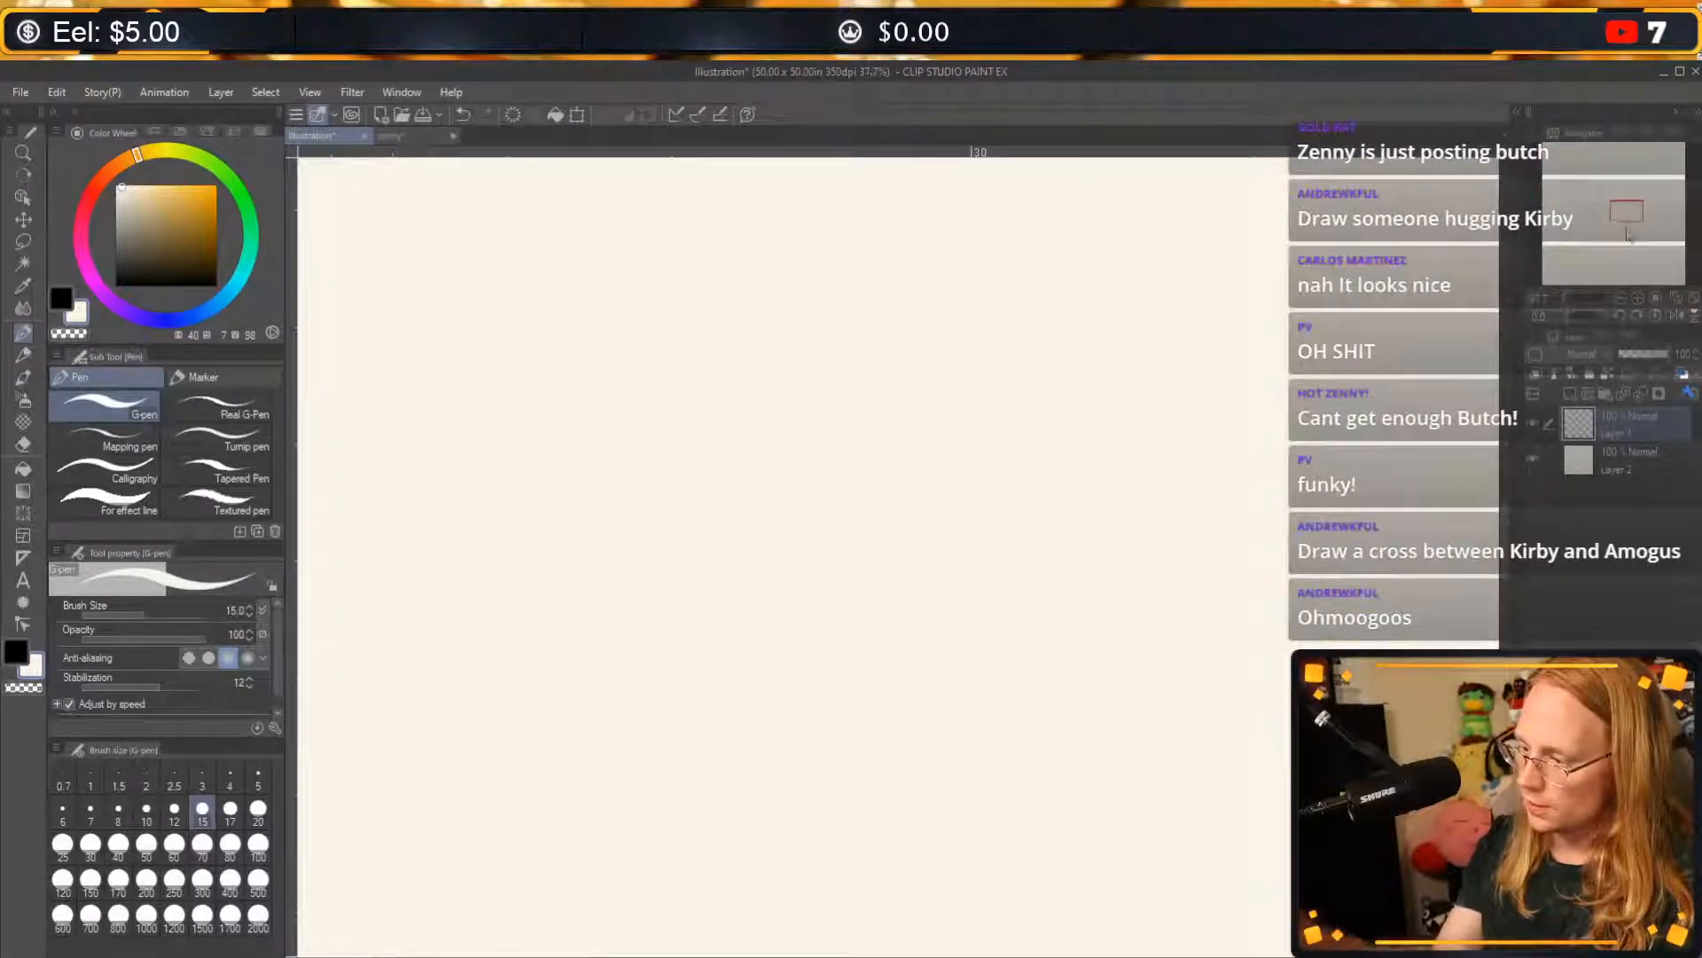
left_click_drag(1626, 213, 1570, 175)
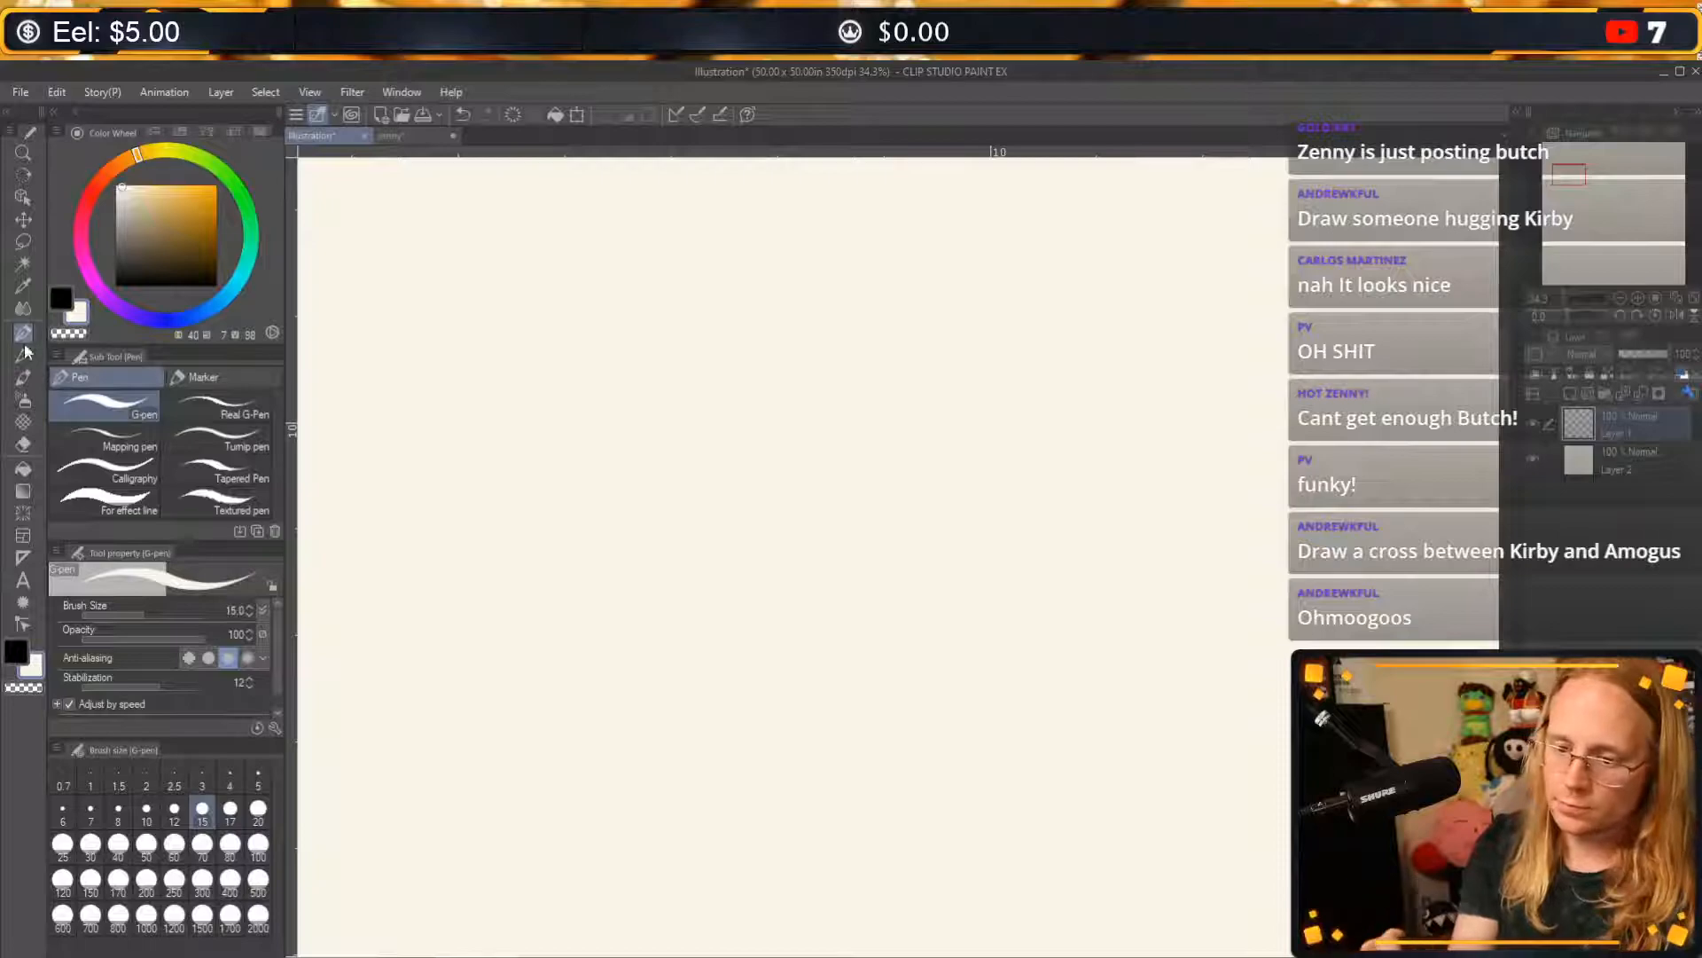
left_click(117, 285)
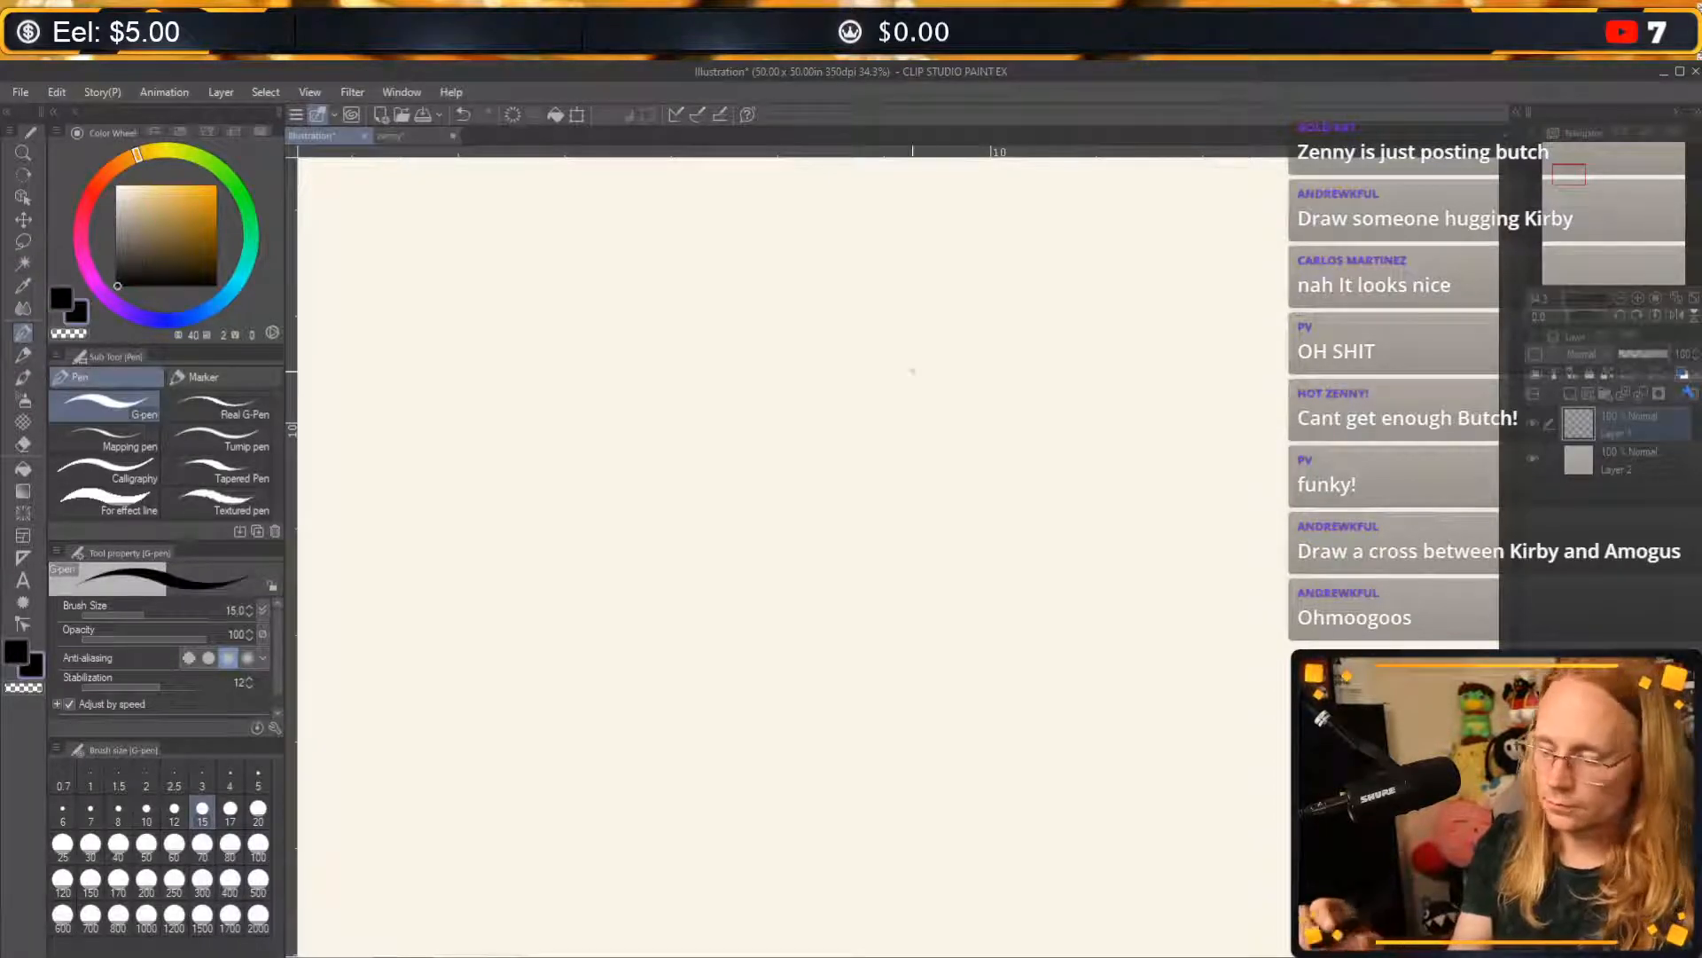
Try a two-legged blob outline and a smaller round outline for the character's body, and undo them.
mouse_move(961, 263)
left_mouse_down()
mouse_move(749, 452)
mouse_move(794, 673)
left_mouse_up()
key("ctrl+z")
mouse_move(1019, 253)
left_mouse_down()
mouse_move(688, 559)
mouse_move(1212, 683)
mouse_move(995, 258)
left_mouse_up()
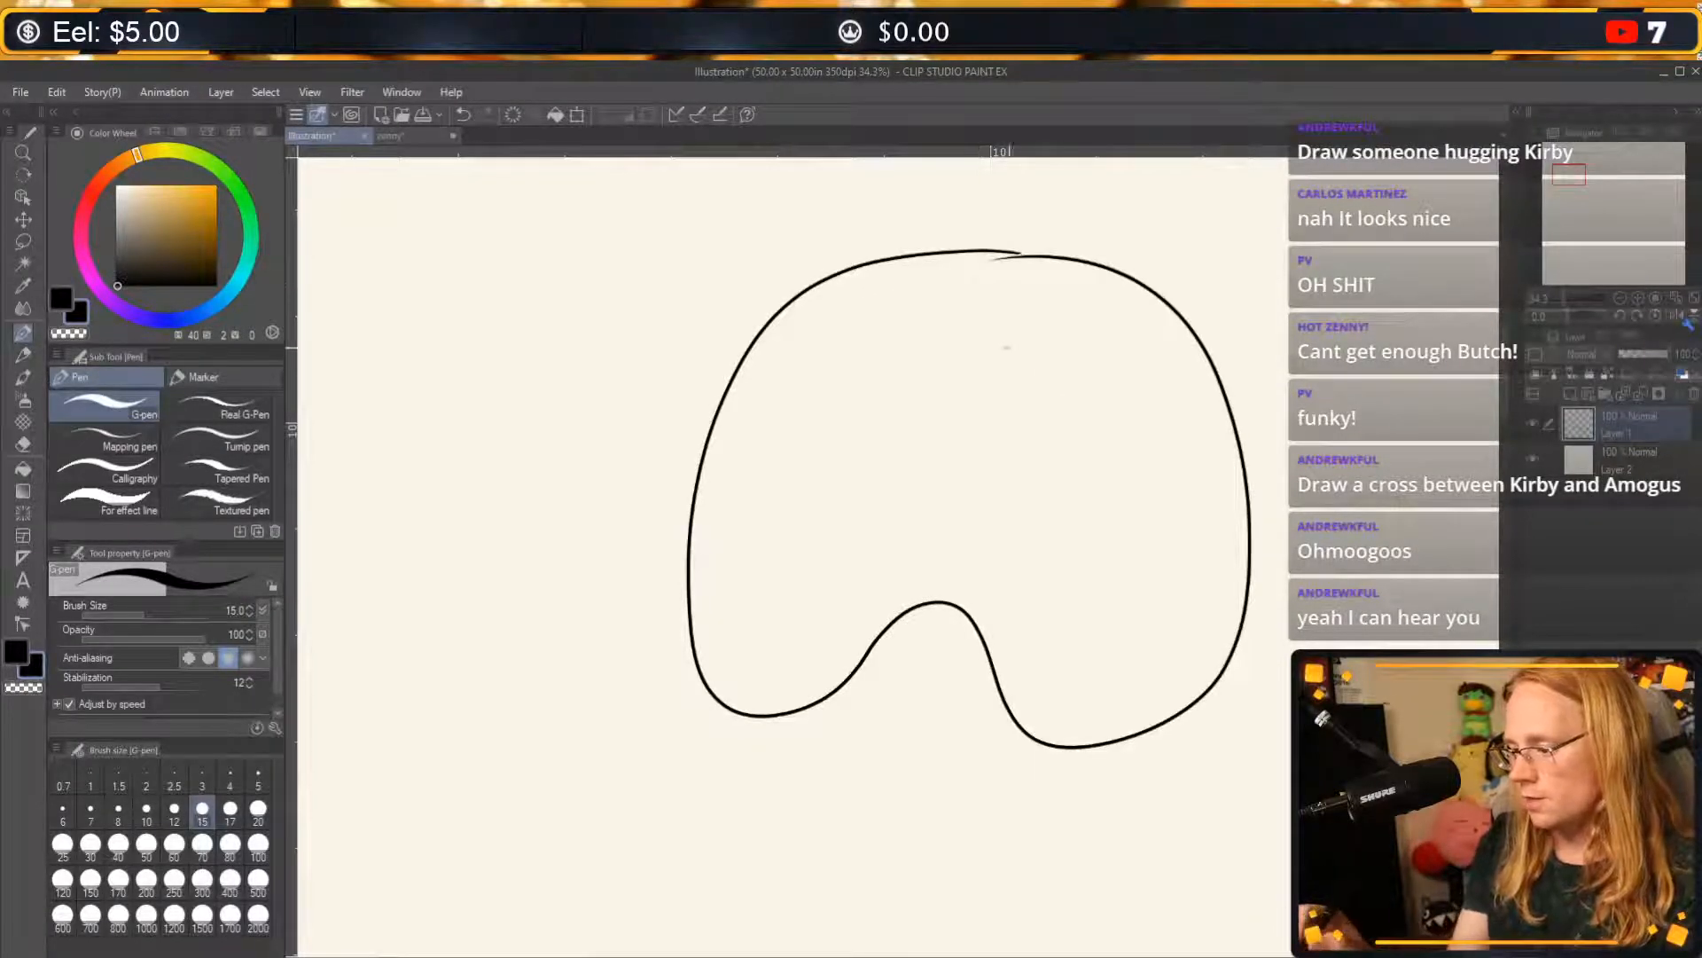
mouse_move(1006, 348)
left_mouse_down()
mouse_move(1095, 359)
mouse_move(1020, 346)
left_mouse_up()
key("ctrl+z")
key("ctrl+z")
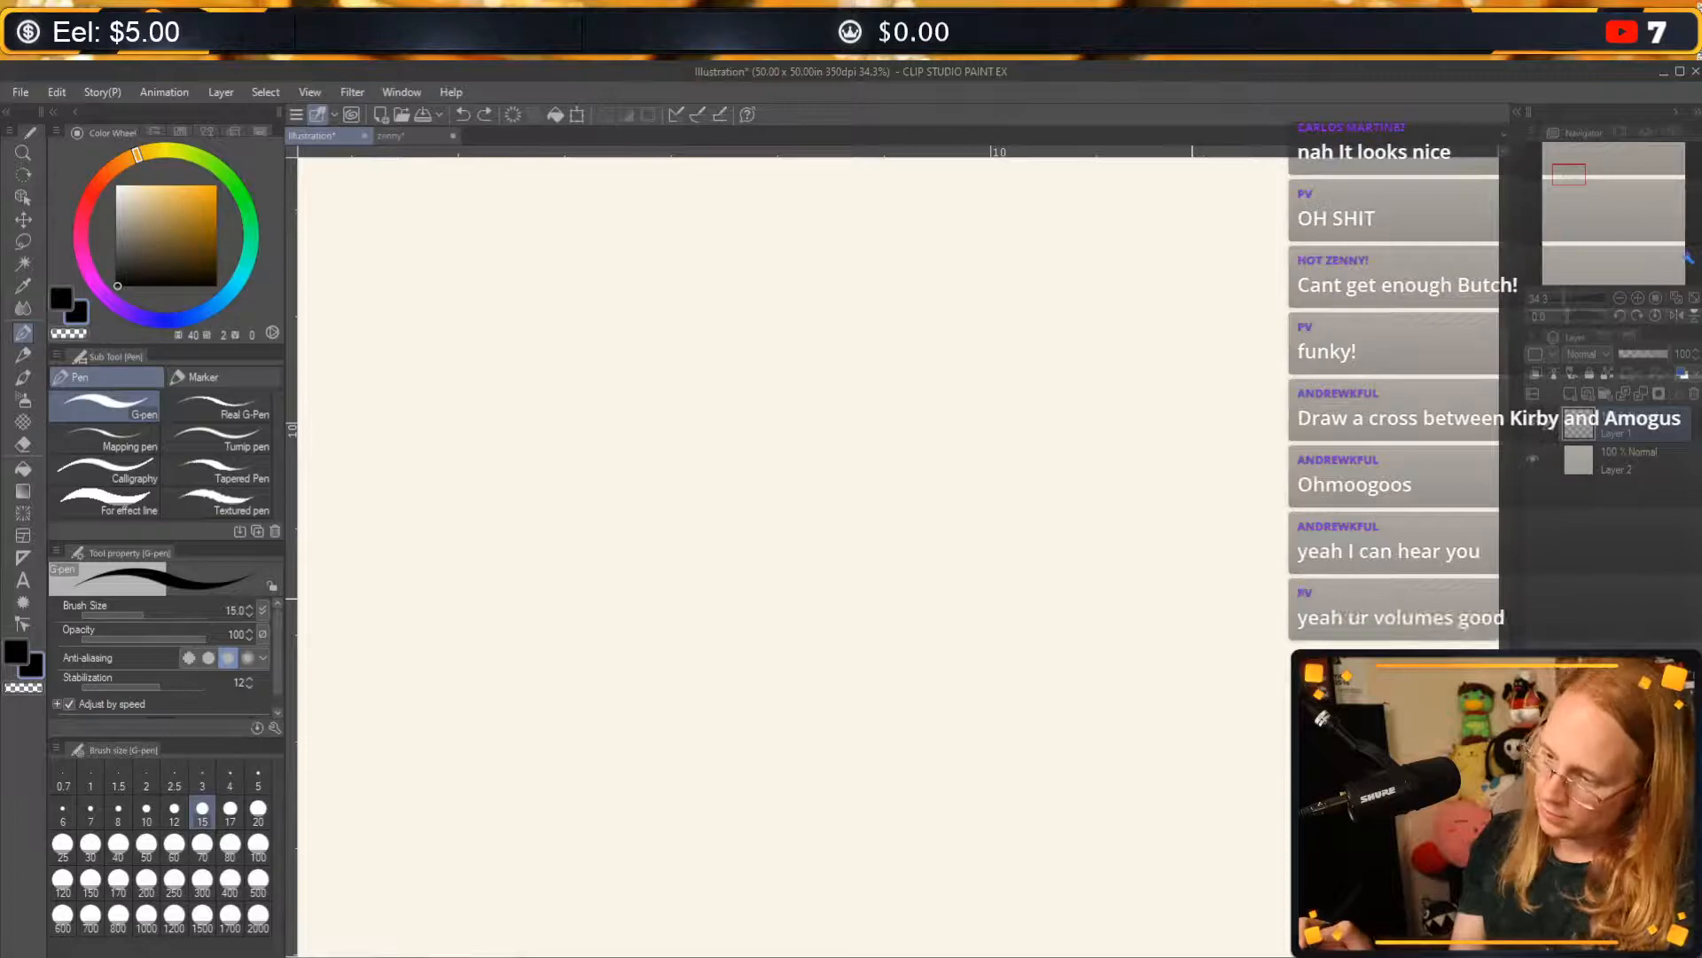
mouse_move(958, 289)
left_mouse_down()
mouse_move(739, 463)
mouse_move(991, 571)
mouse_move(1029, 349)
mouse_move(962, 306)
left_mouse_up()
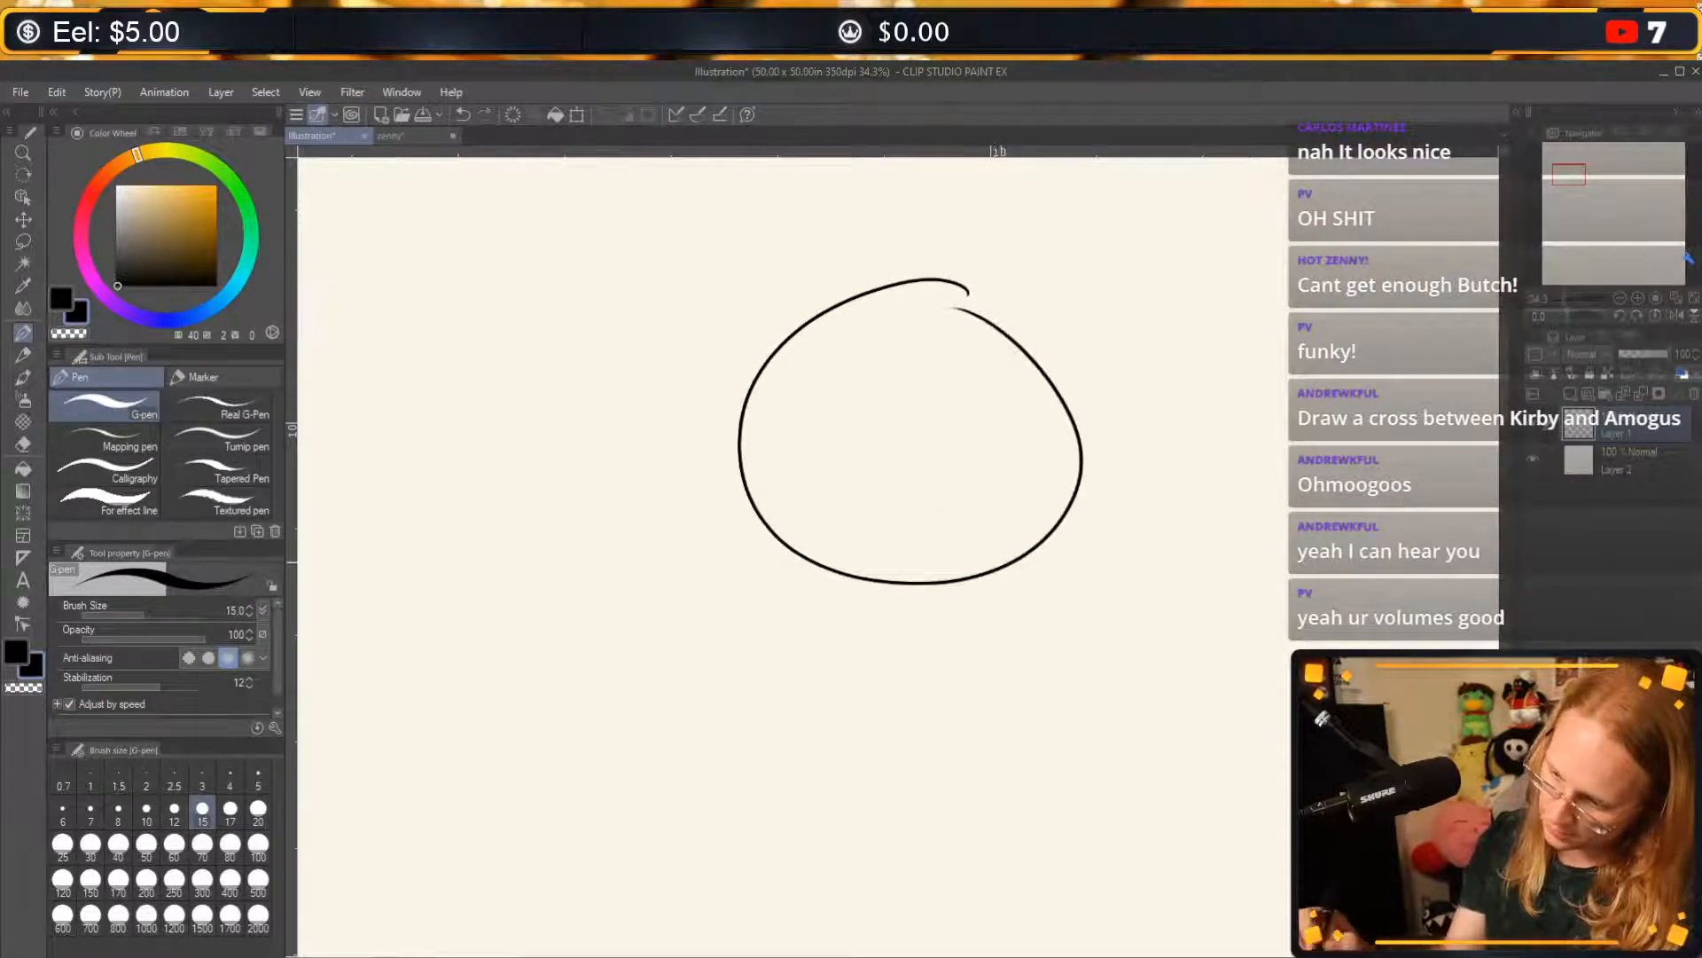
key("ctrl+z")
Draw a slightly squashed round Kirby body with two tall oval eyes near its upper edge.
mouse_move(1050, 257)
left_mouse_down()
mouse_move(760, 492)
mouse_move(1014, 252)
left_mouse_up()
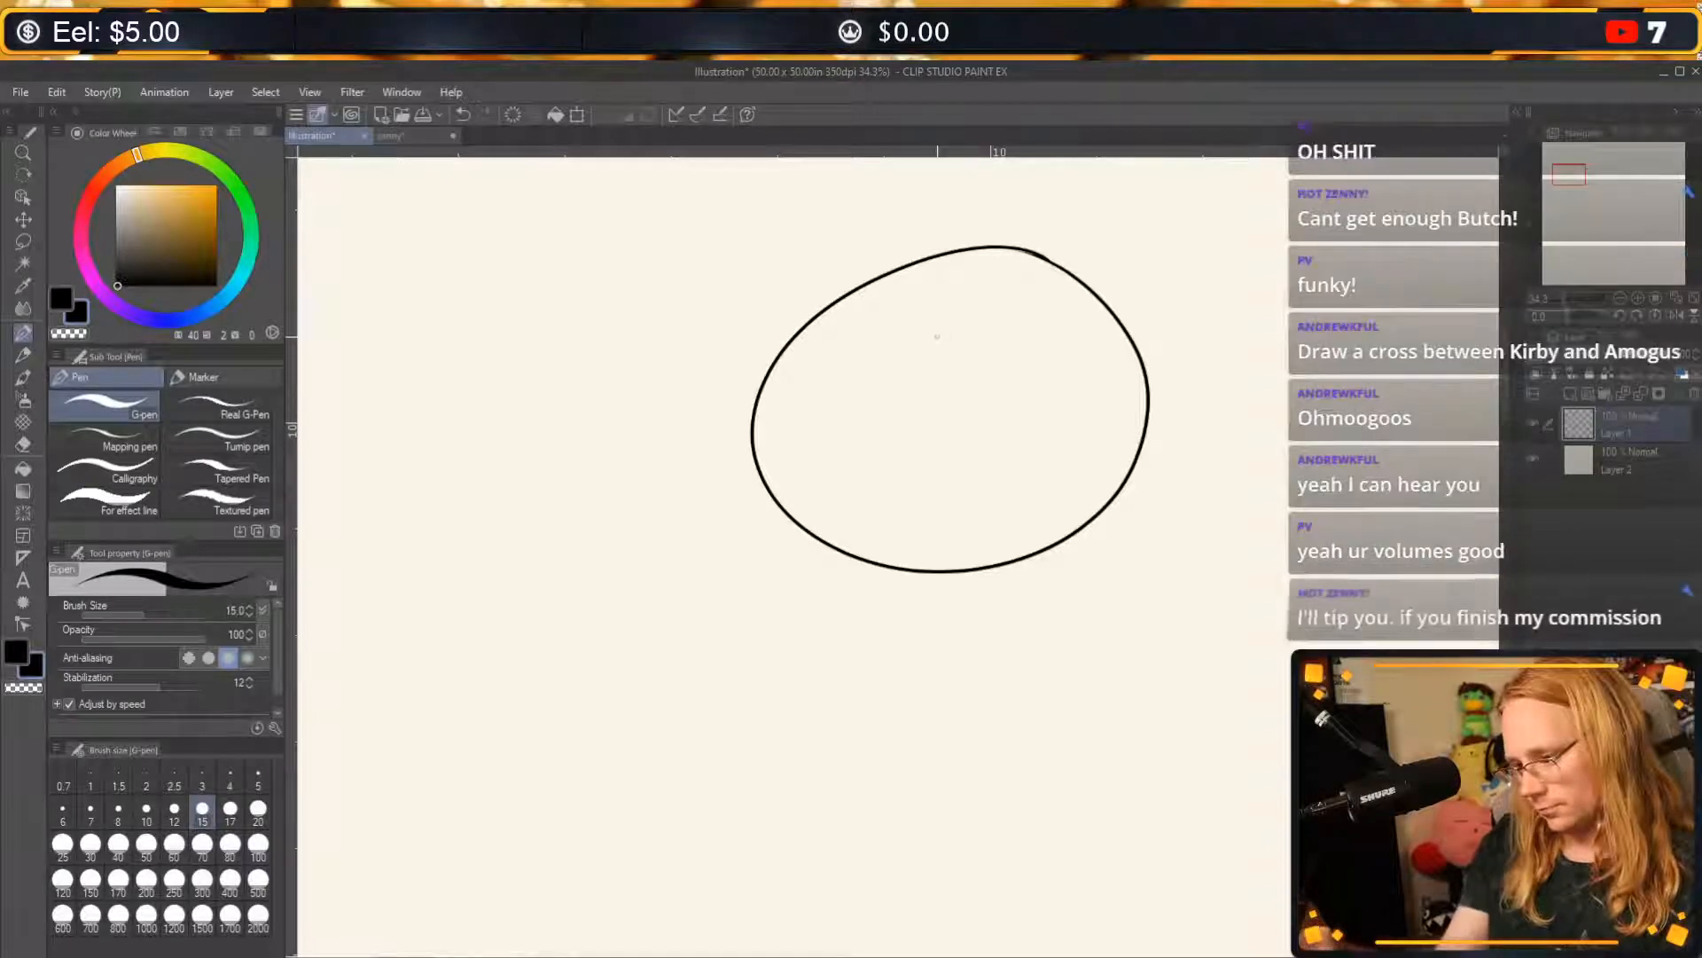
left_click_drag(953, 346, 968, 299)
key("ctrl+z")
mouse_move(1075, 279)
left_mouse_down()
mouse_move(1076, 344)
mouse_move(1074, 282)
mouse_move(1054, 363)
left_mouse_up()
key("ctrl+z")
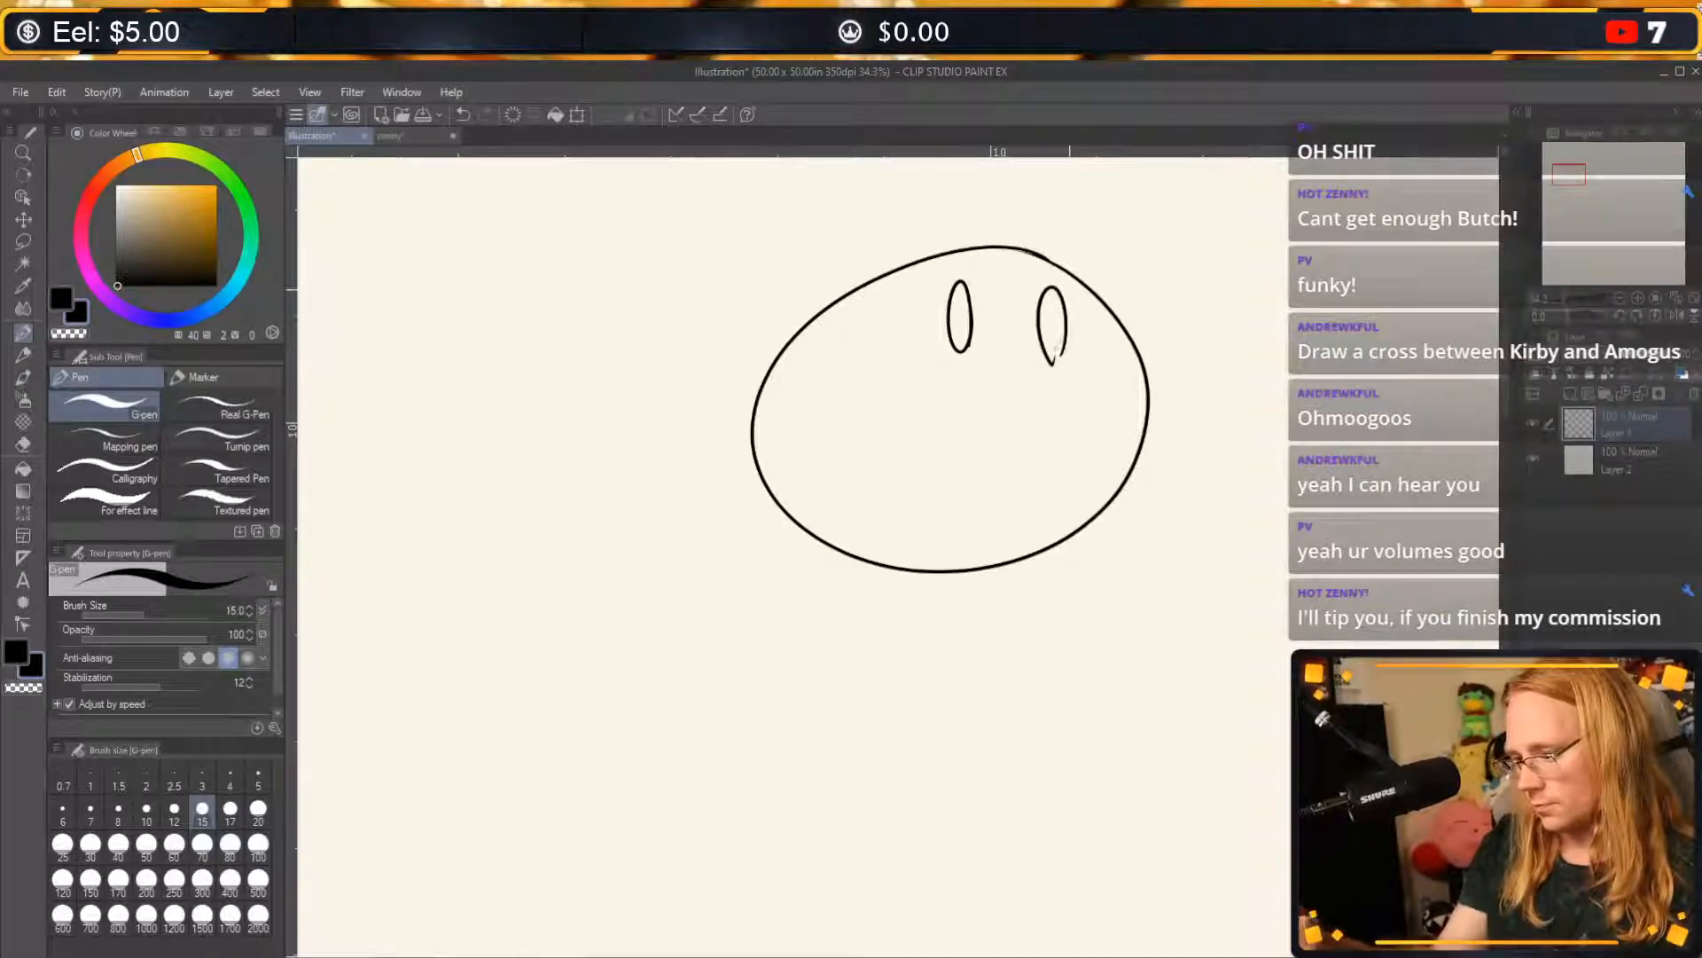
Add small oval highlights inside the top of both eyes and a small curved smile below them.
left_click_drag(967, 292, 954, 319)
left_click_drag(1058, 295, 1047, 319)
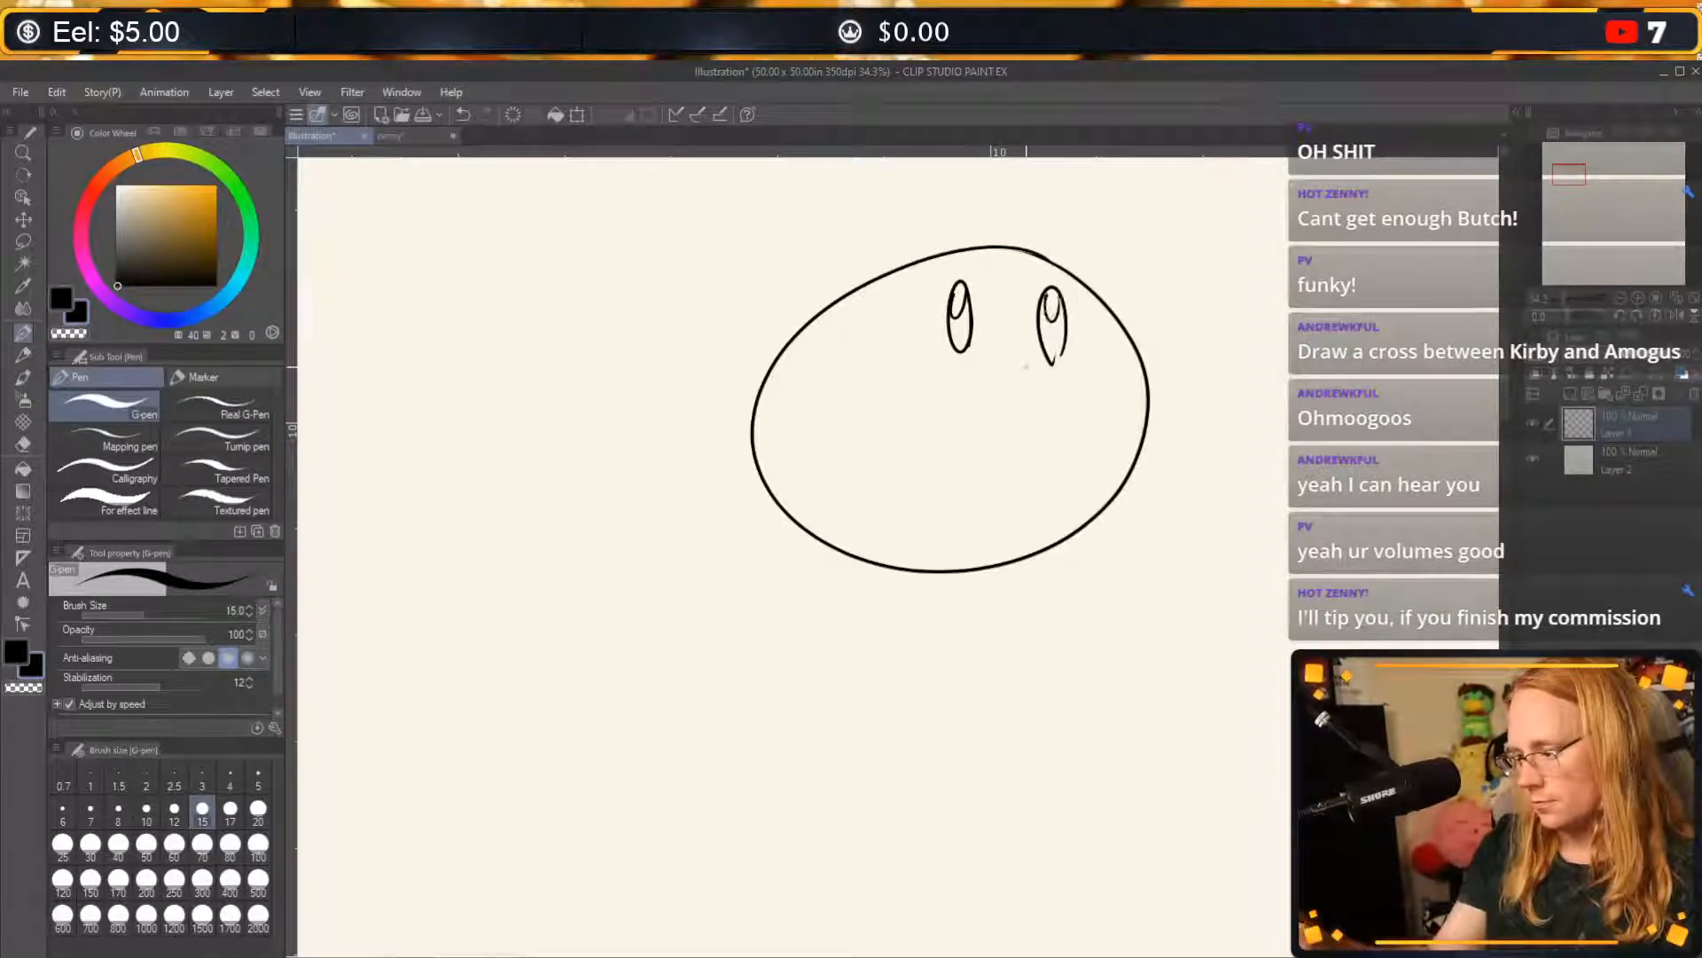
left_click_drag(986, 376, 1017, 367)
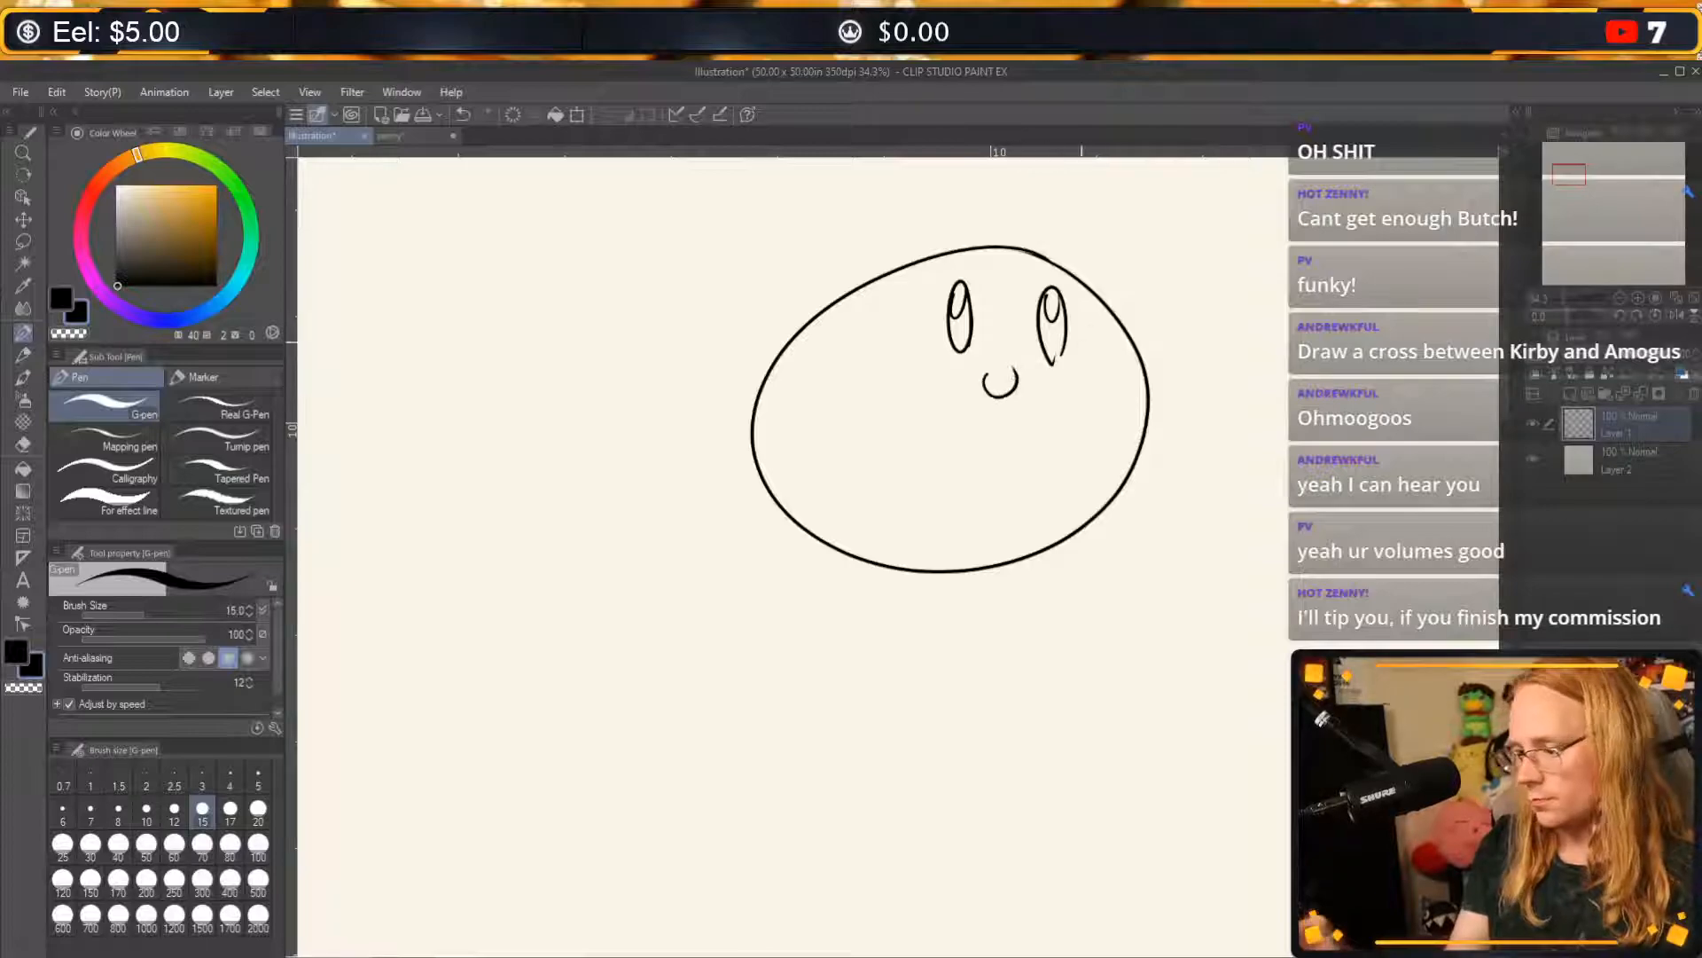
Draw two short curved arms on Kirby's body and a large rounded foot on each side beneath it.
left_click_drag(891, 402, 848, 457)
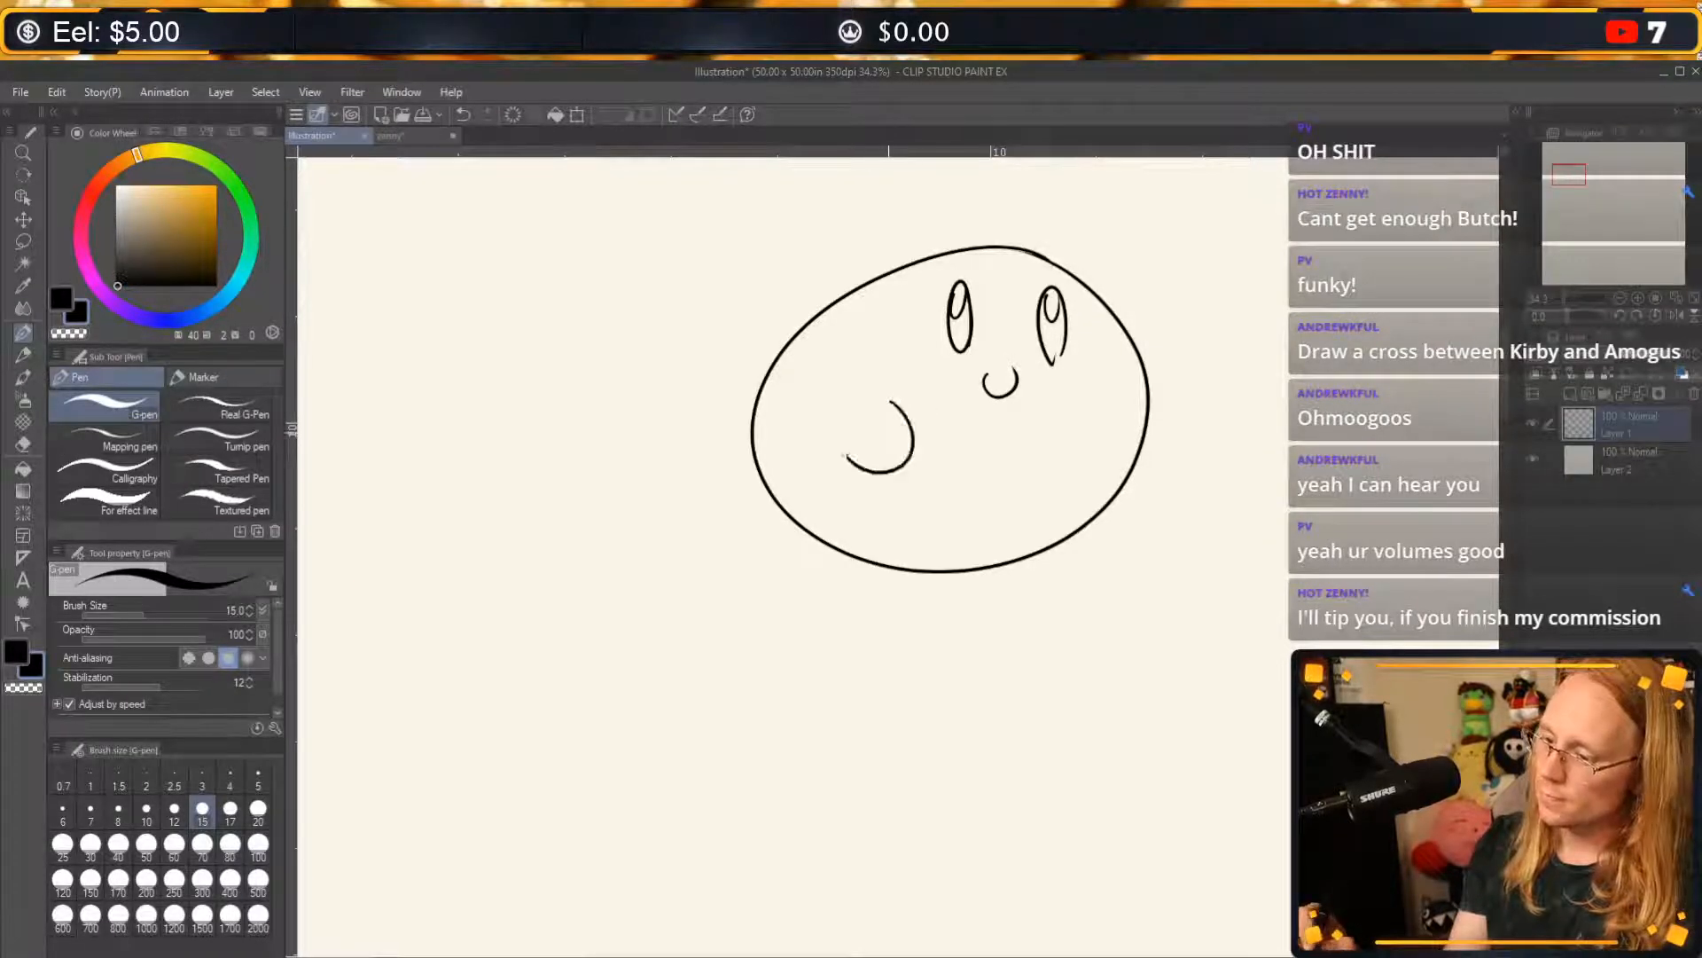
left_click_drag(1082, 404, 1104, 467)
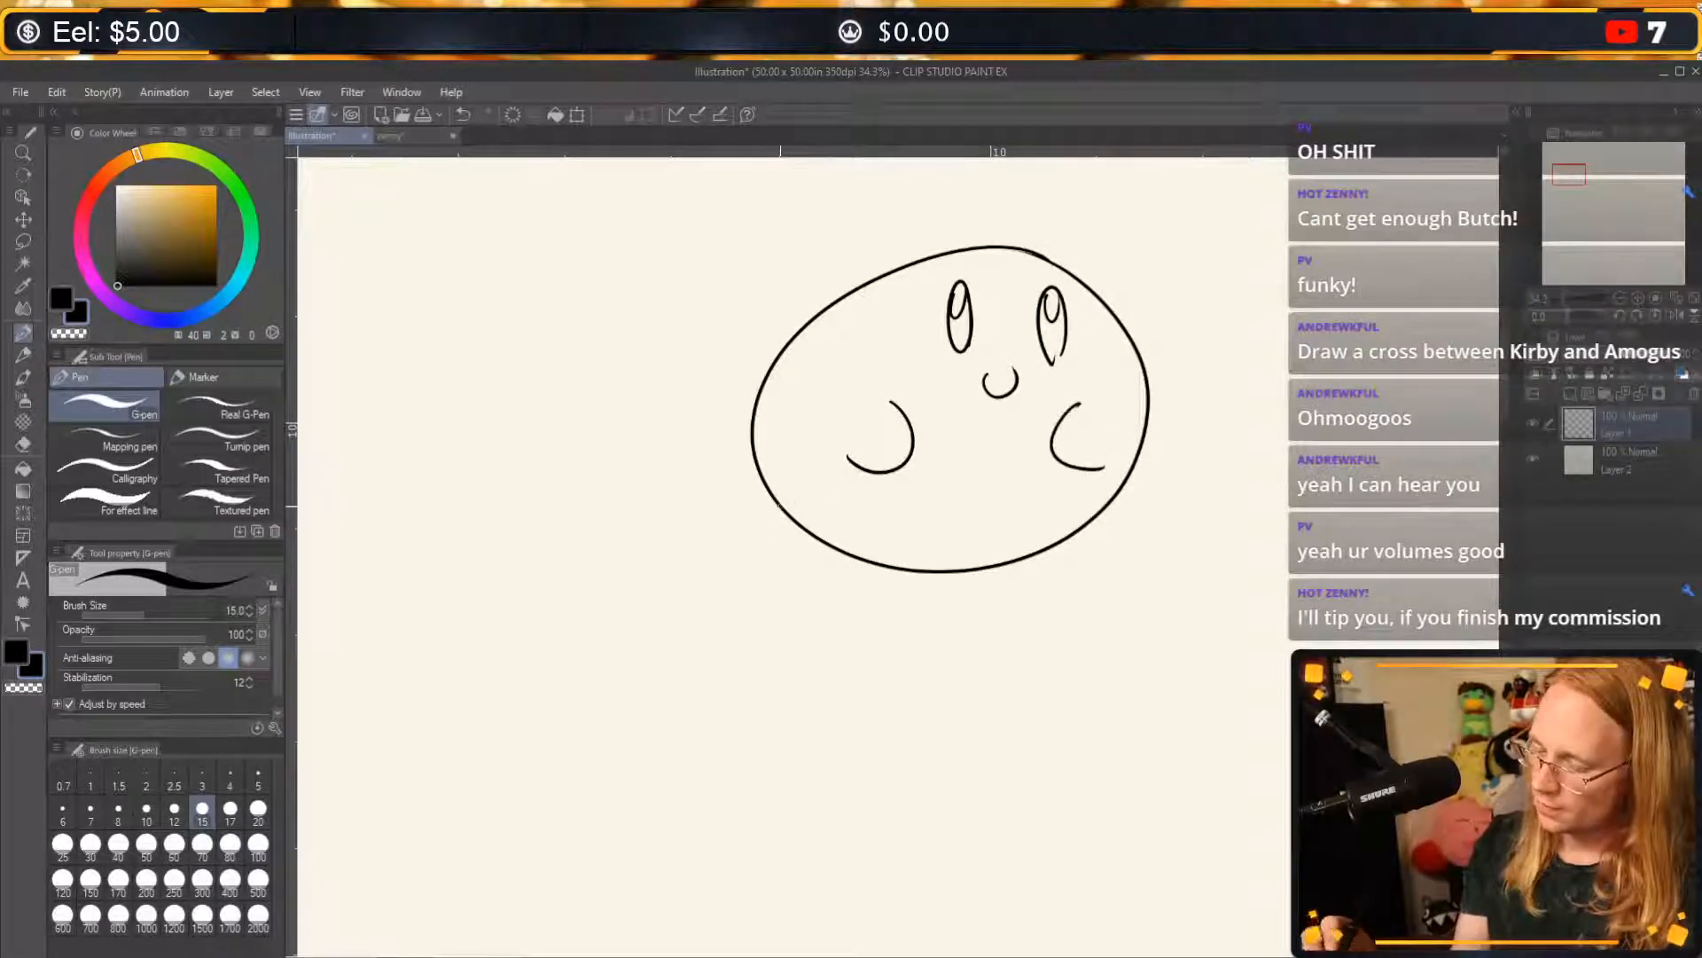
mouse_move(789, 507)
left_mouse_down()
mouse_move(715, 621)
mouse_move(907, 582)
mouse_move(1142, 616)
mouse_move(1189, 605)
left_mouse_up()
key("ctrl+z")
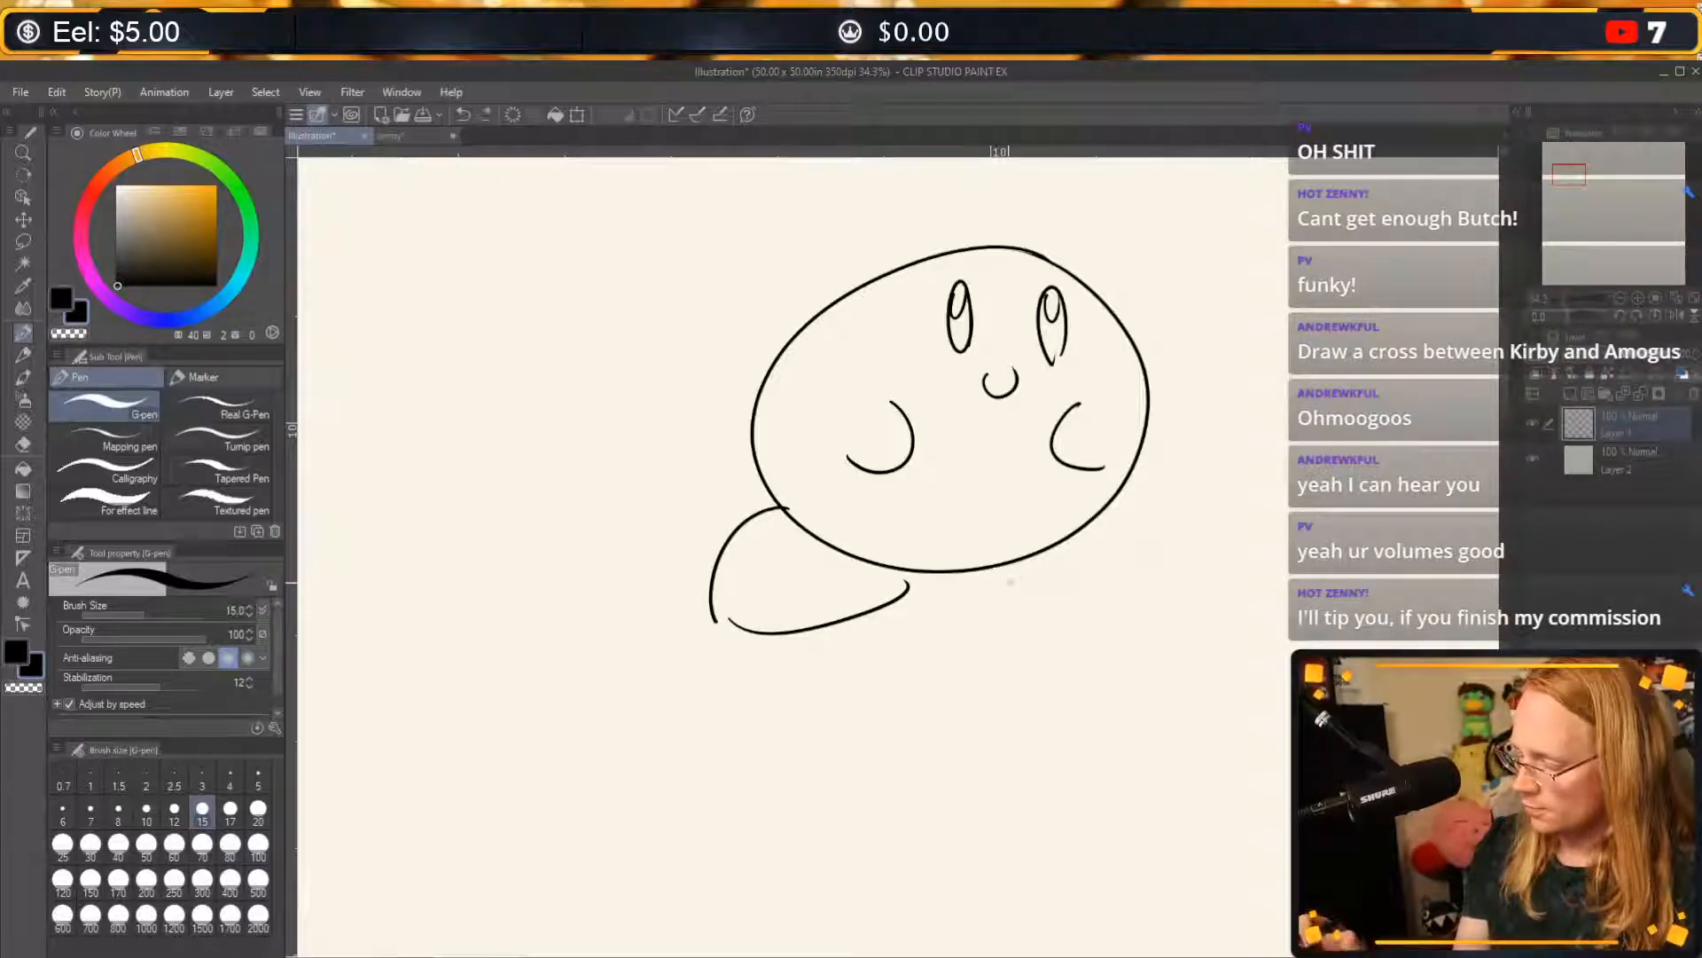
mouse_move(1007, 568)
left_mouse_down()
mouse_move(1067, 611)
mouse_move(1201, 610)
left_mouse_up()
left_click_drag(1089, 507, 1201, 590)
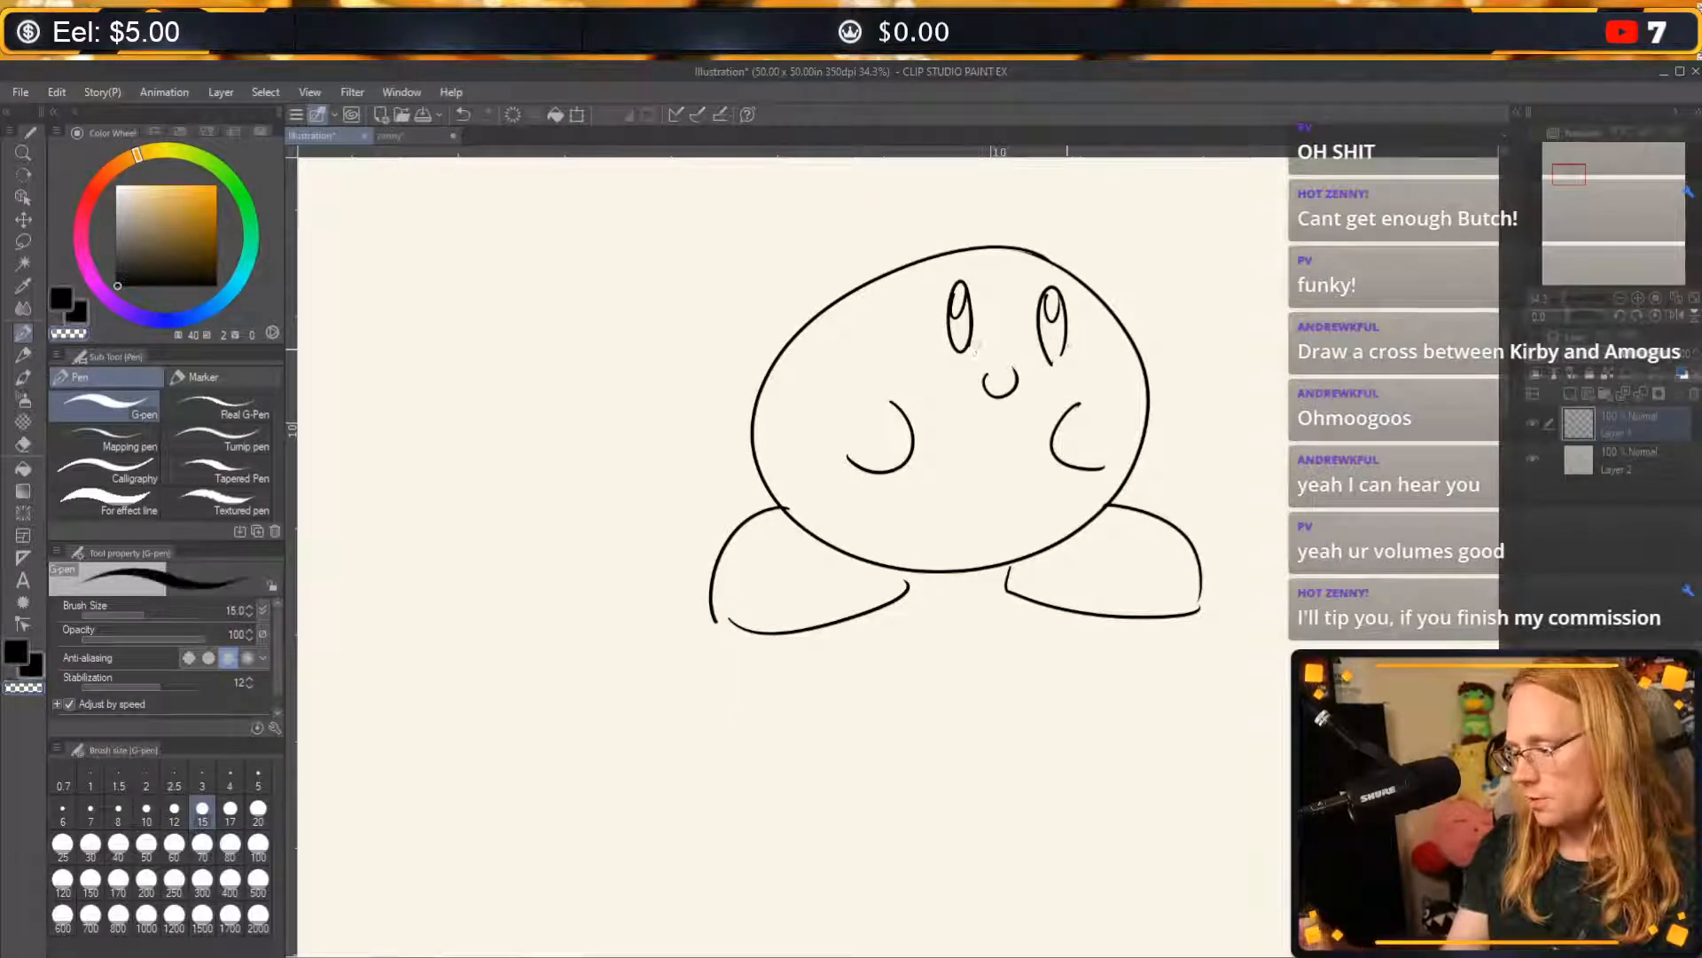
Shade the lower part of both of Kirby's eyes with black pen strokes.
left_click_drag(953, 321, 963, 350)
left_click_drag(1046, 314, 1052, 352)
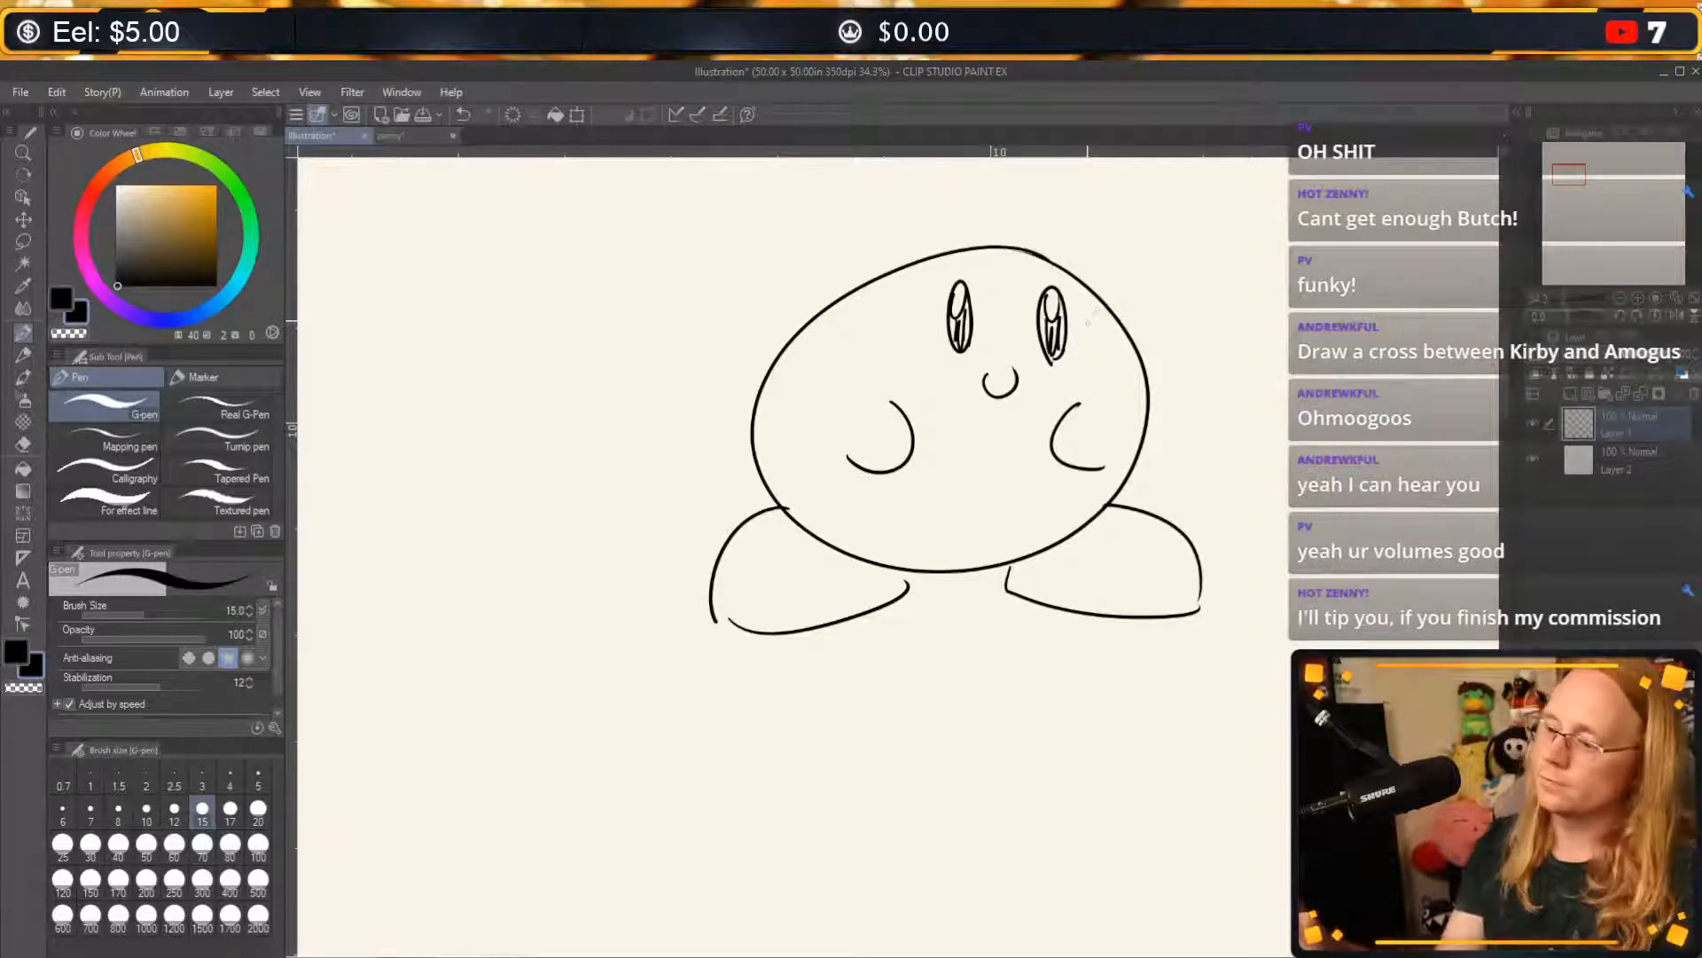
key("c")
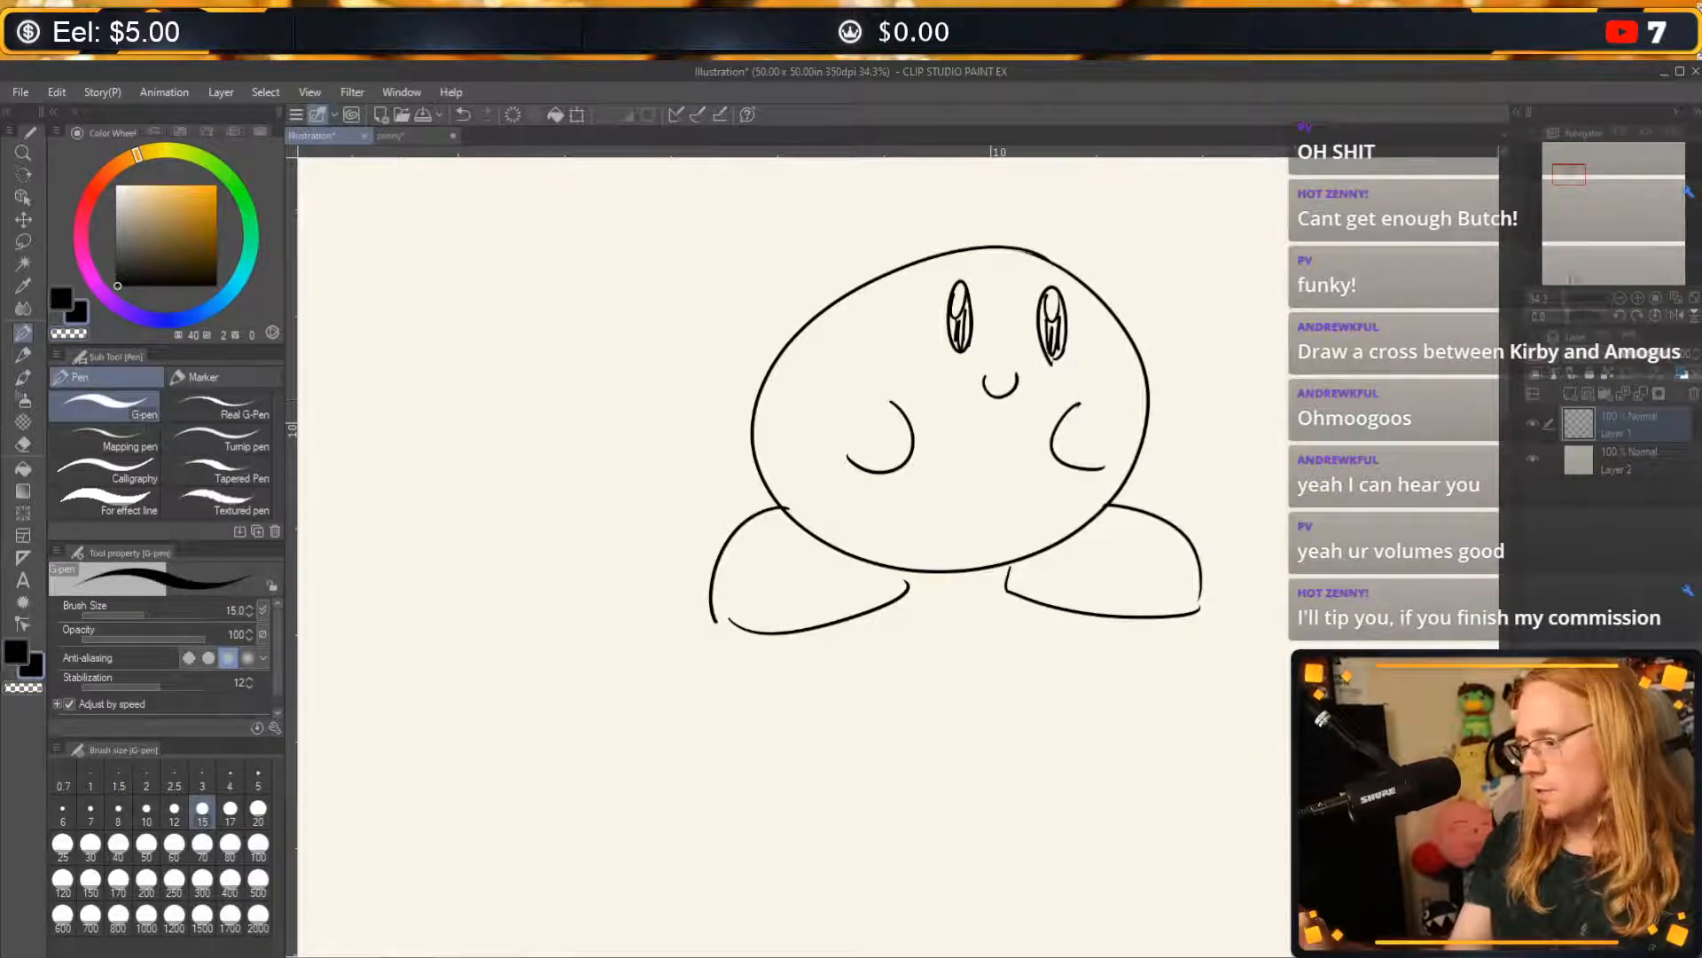
Draw a second Kirby body below the first, with a huge open mouth, two small oval eyes and a short curved arm.
left_click_drag(1570, 174, 1571, 176)
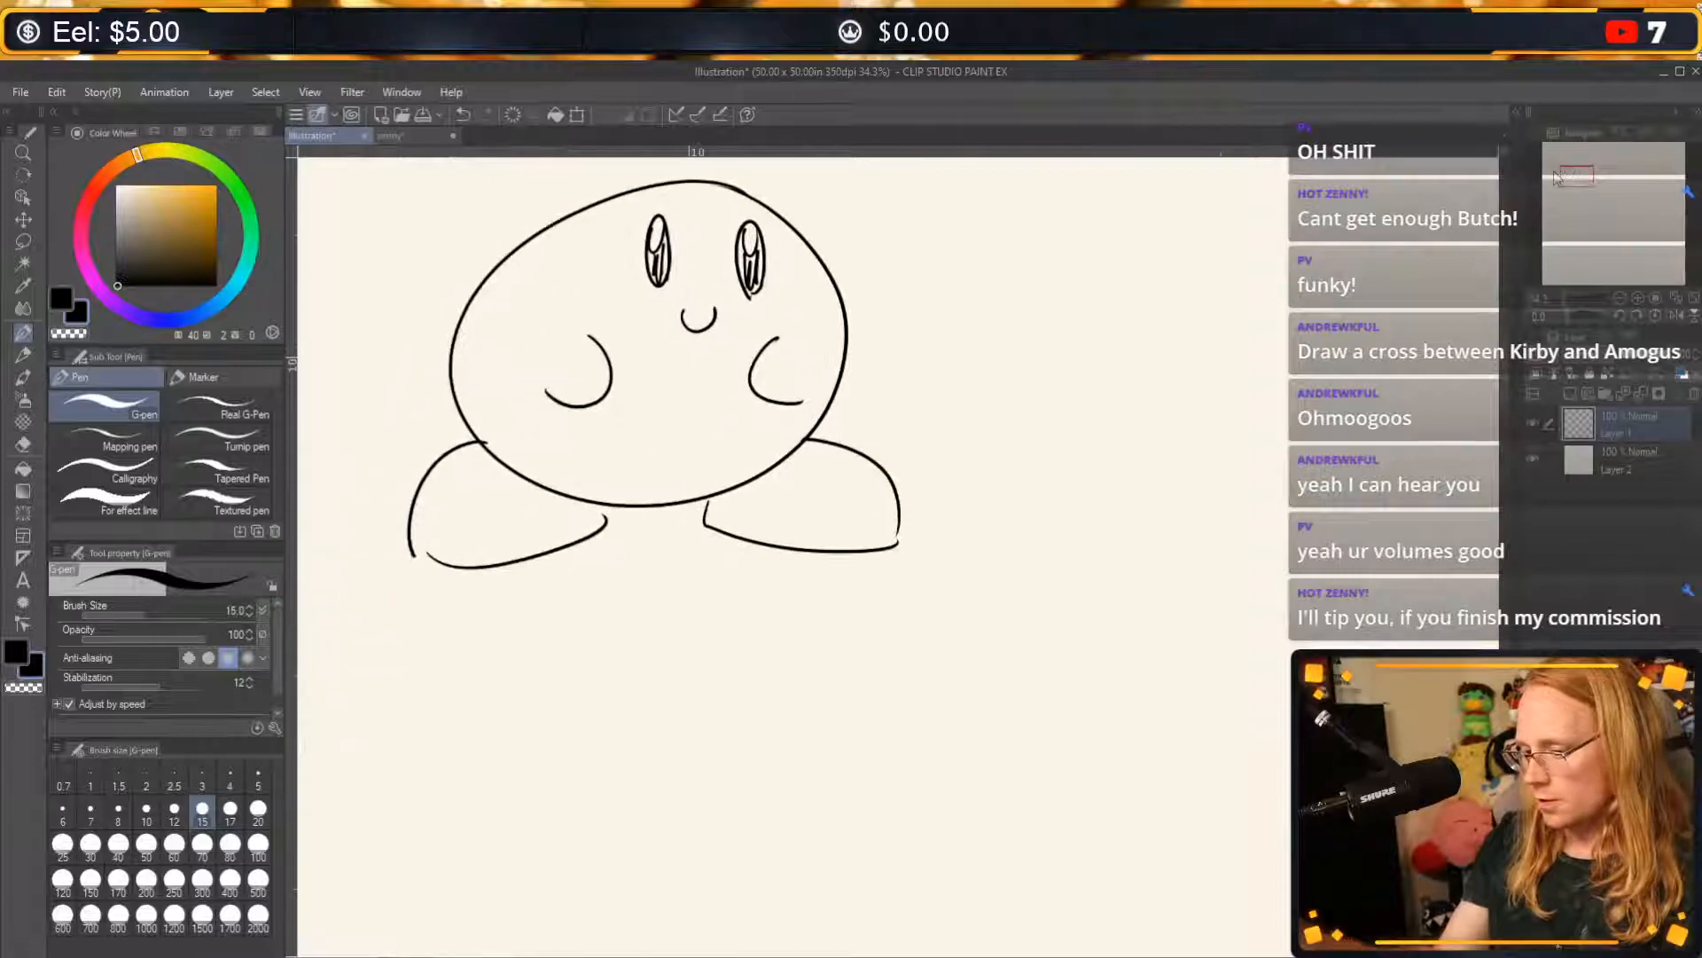
mouse_move(866, 610)
left_mouse_down()
mouse_move(656, 887)
mouse_move(917, 821)
mouse_move(876, 610)
left_mouse_up()
mouse_move(902, 690)
left_mouse_down()
mouse_move(864, 671)
mouse_move(734, 876)
left_mouse_up()
mouse_move(790, 610)
left_mouse_down()
mouse_move(814, 626)
mouse_move(820, 607)
left_mouse_up()
left_click_drag(630, 714, 626, 747)
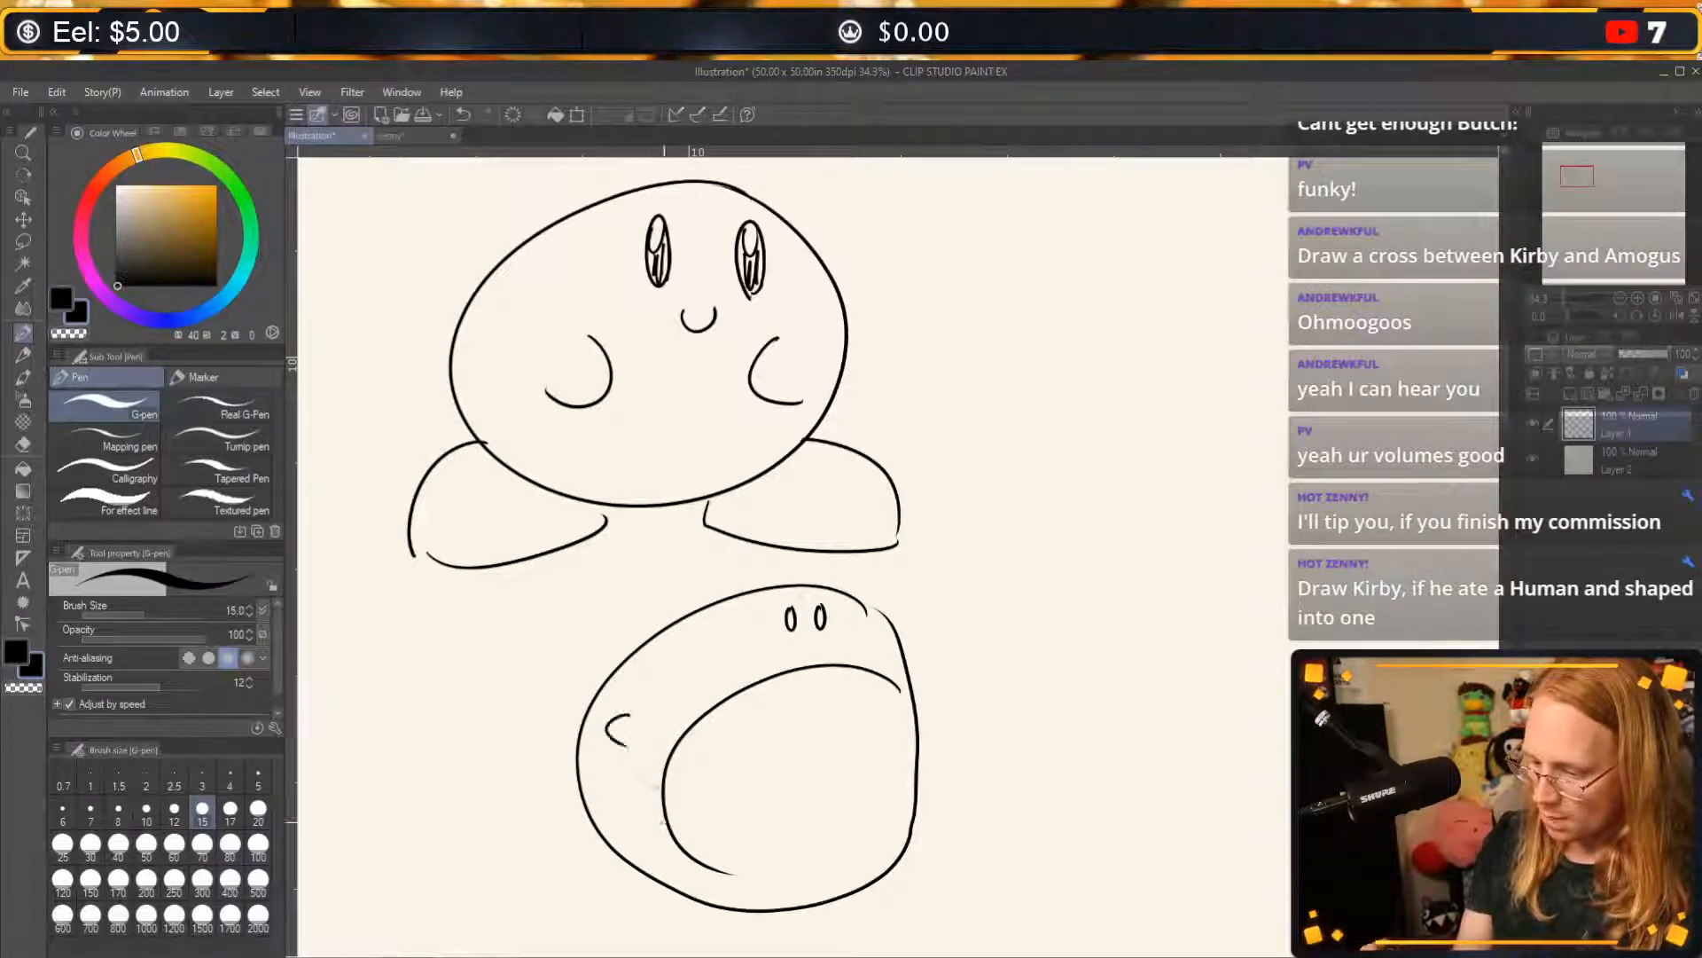
Add a small pointed foot on each side of the open-mouthed Kirby and a short curve along the mouth's lower edge.
mouse_move(619, 844)
left_mouse_down()
mouse_move(596, 856)
mouse_move(674, 894)
left_mouse_up()
left_click_drag(812, 904, 882, 876)
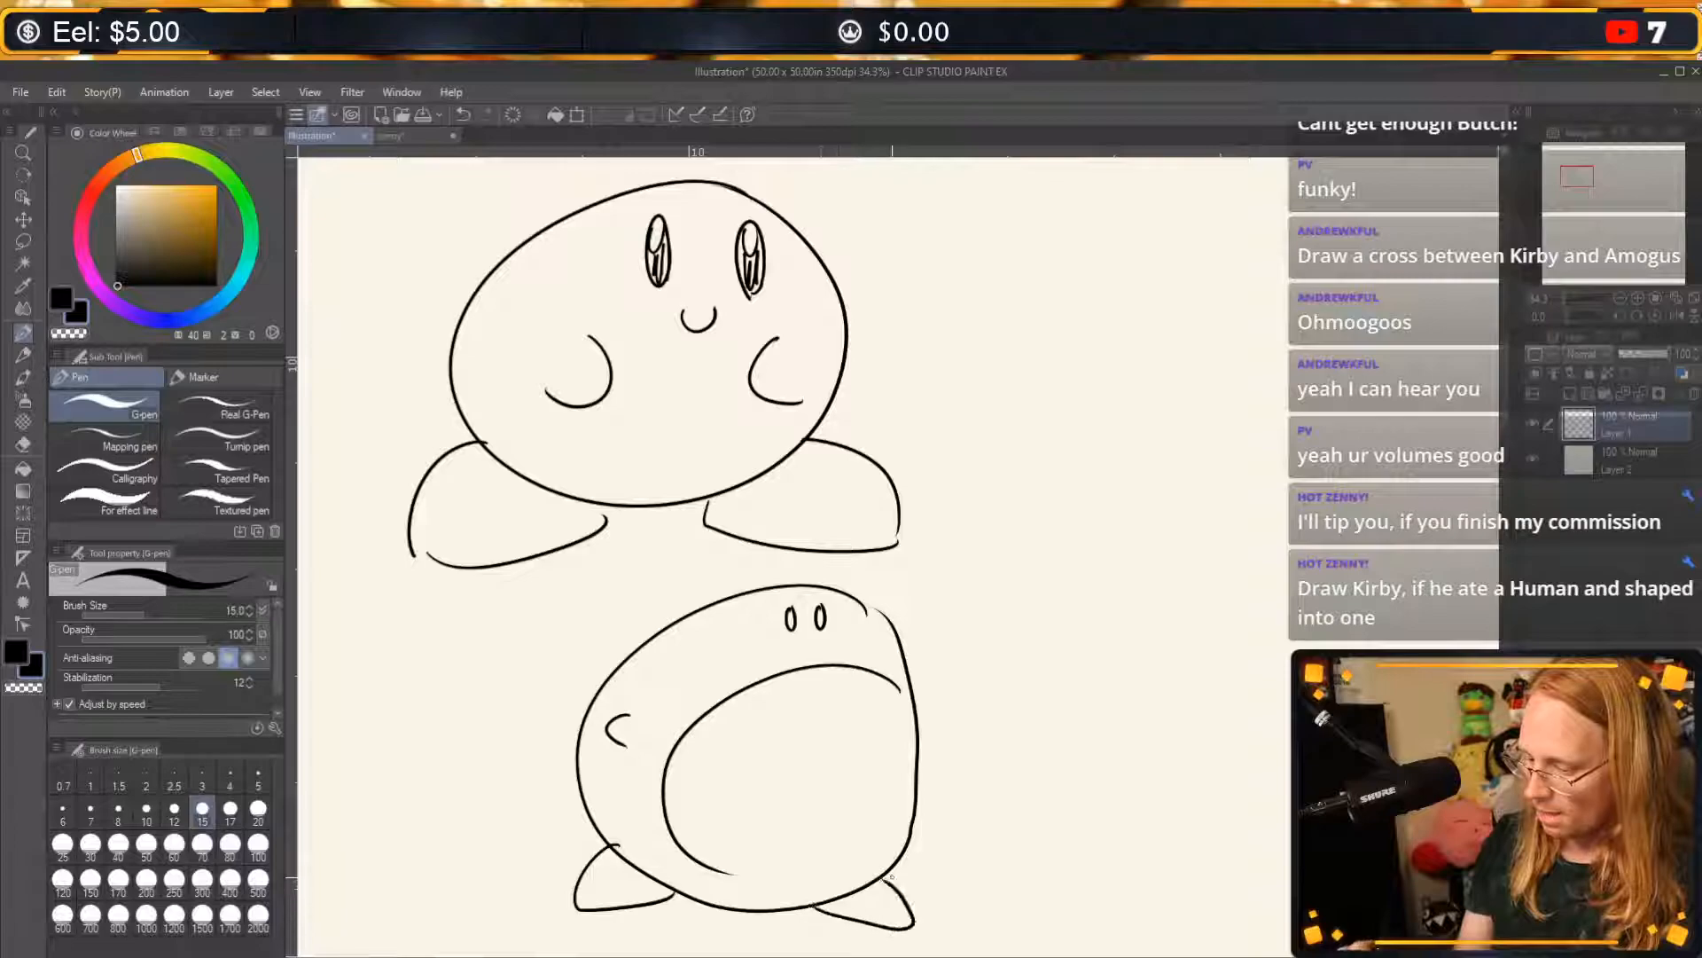
left_click_drag(745, 888, 825, 905)
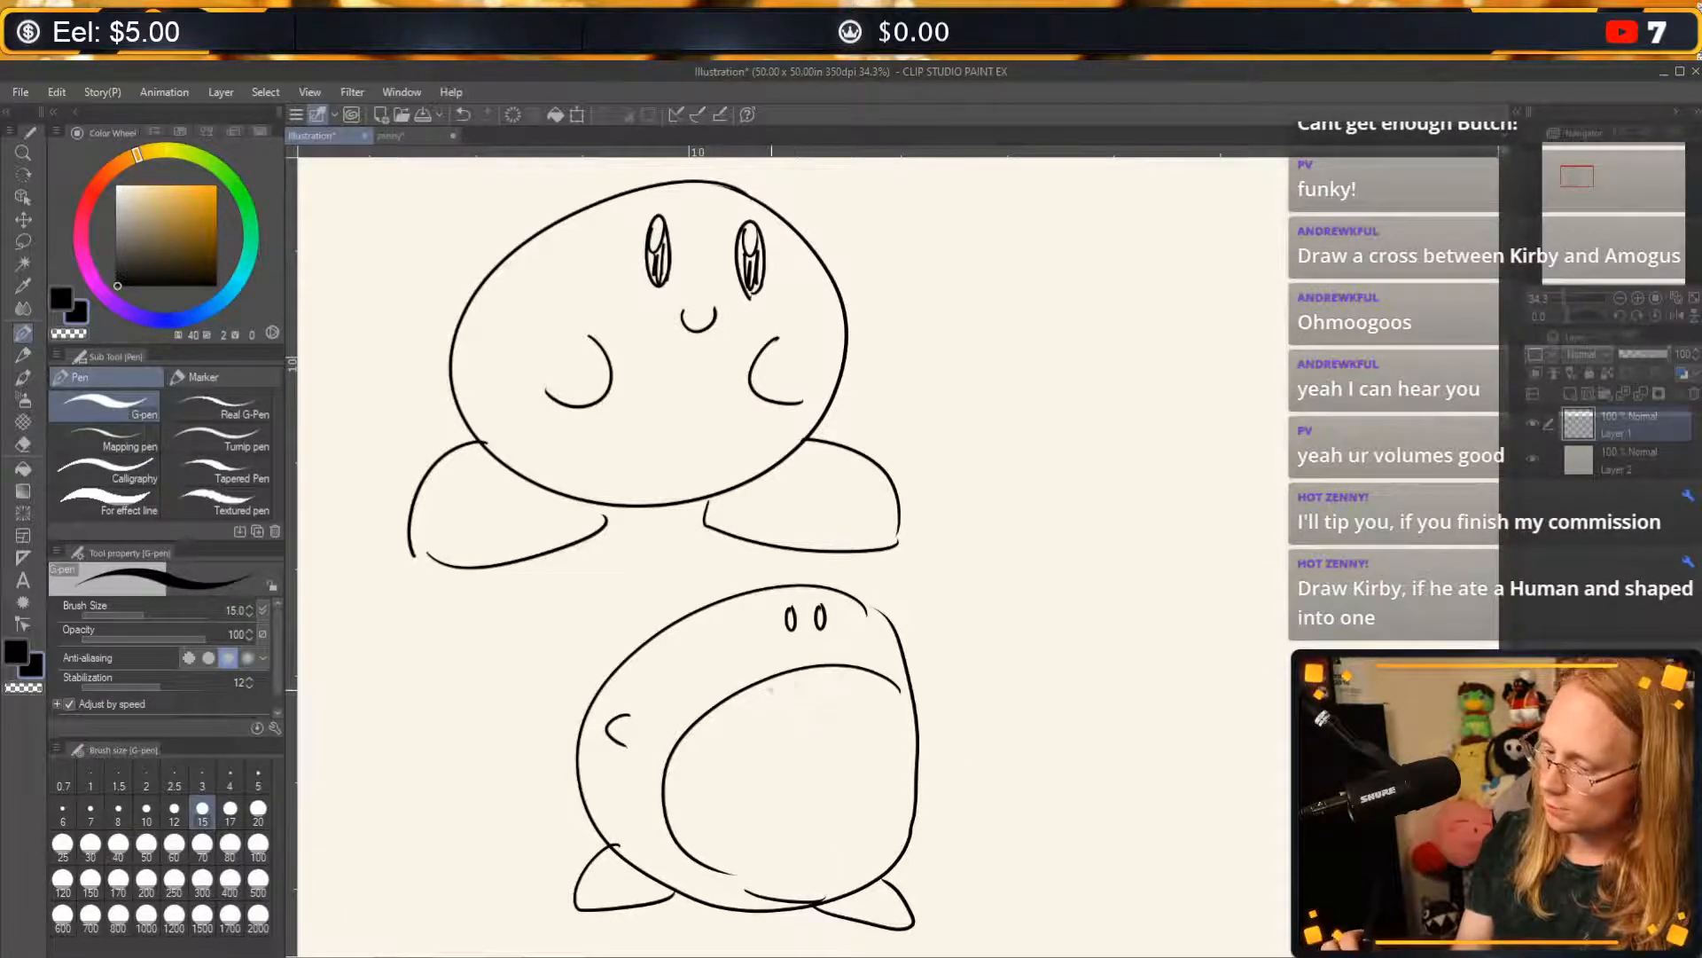
Draw a round throat with a hanging uvula inside the open mouth, flanked by curved inner lines on both sides.
mouse_move(773, 679)
left_mouse_down()
mouse_move(786, 770)
mouse_move(838, 720)
mouse_move(816, 767)
mouse_move(809, 725)
mouse_move(744, 765)
mouse_move(837, 714)
left_mouse_up()
key("ctrl+z")
key("ctrl+z")
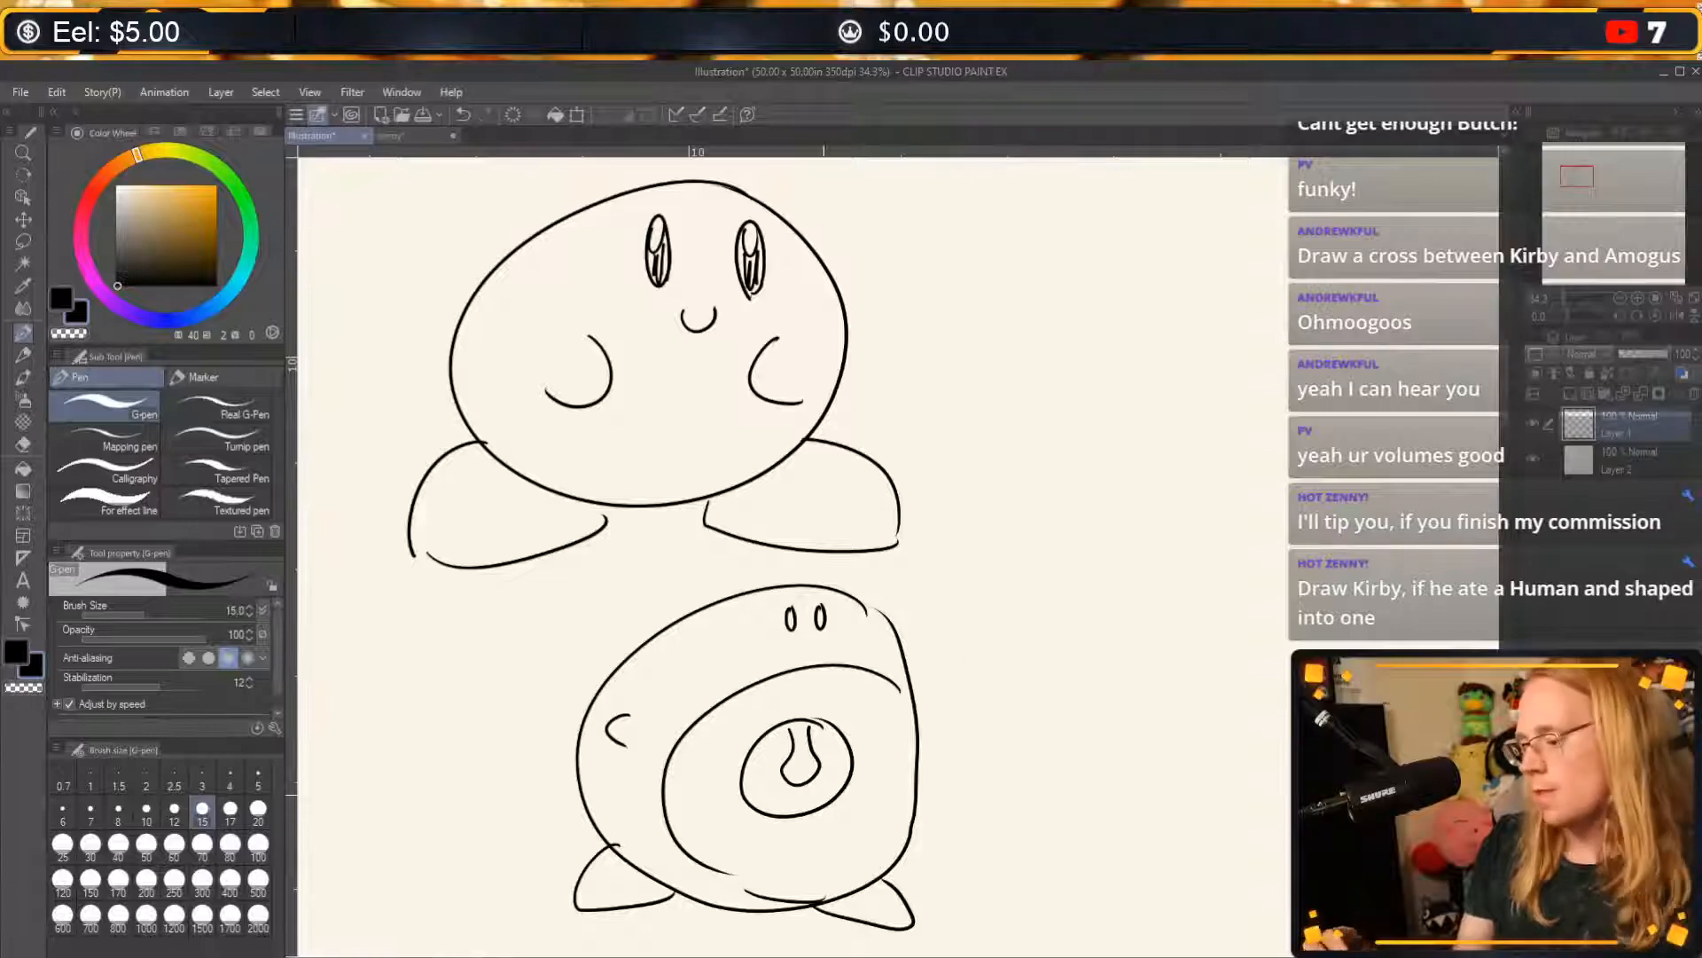
left_click_drag(707, 738, 720, 821)
left_click_drag(880, 712, 878, 829)
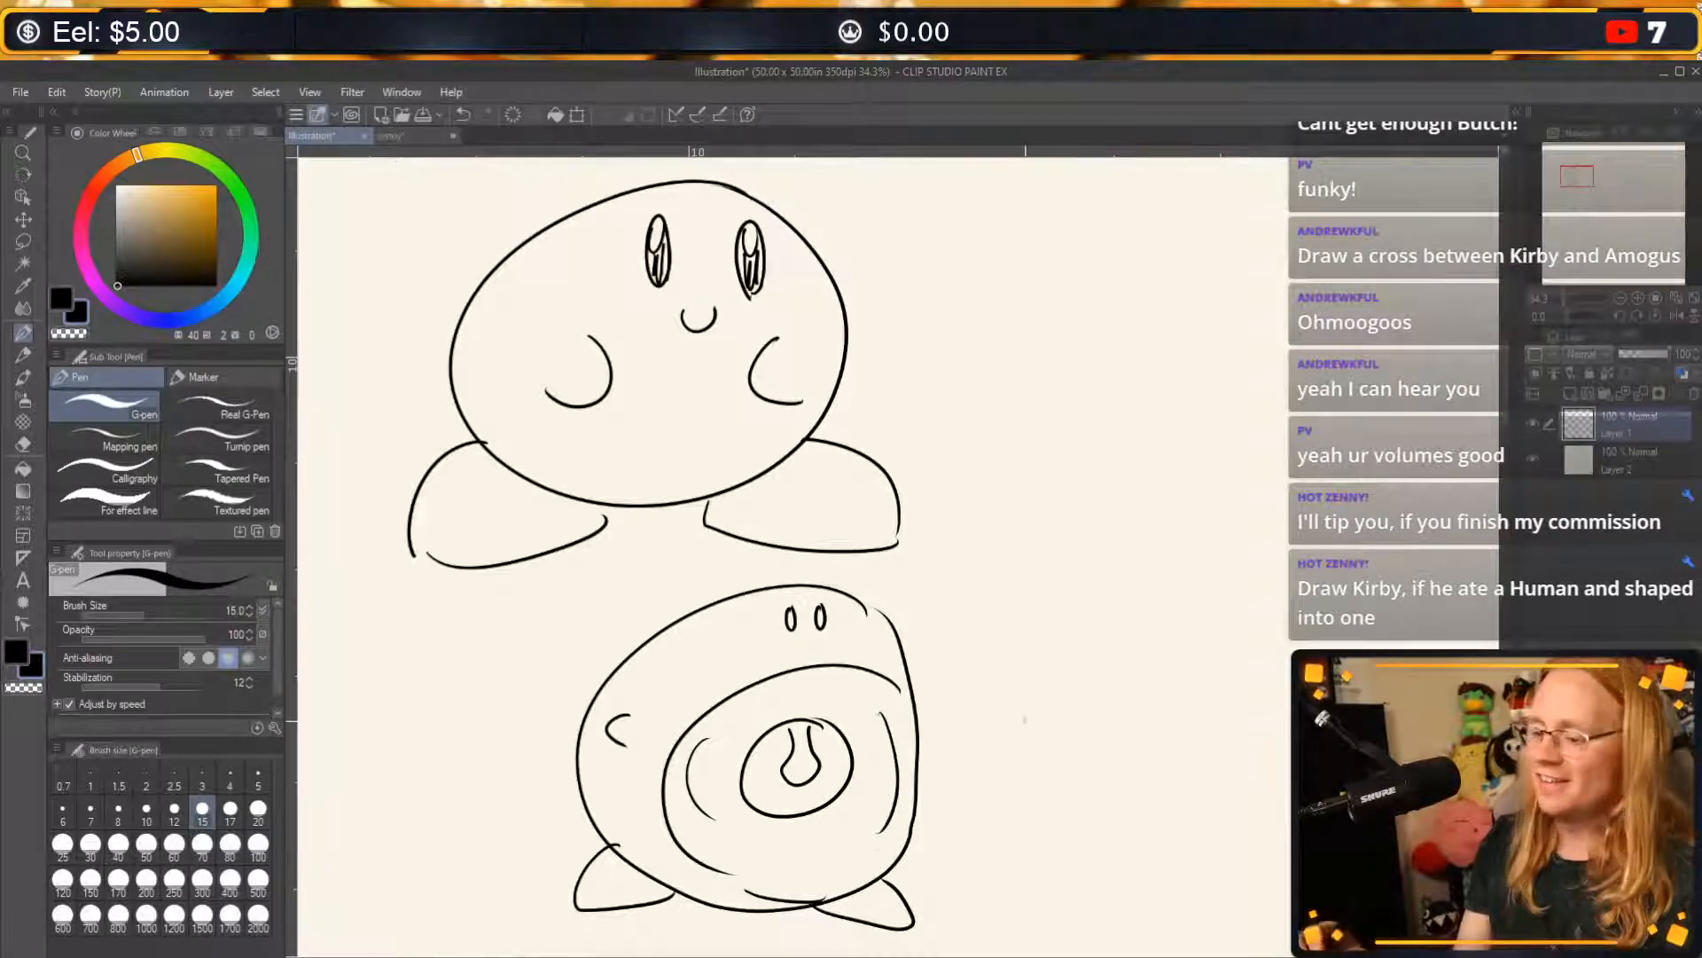
Draw four spreading suction lines extending right from the open-mouthed Kirby.
left_click_drag(943, 670, 1038, 649)
left_click_drag(923, 883, 1046, 947)
left_click_drag(951, 752, 1134, 755)
left_click_drag(994, 863, 1149, 862)
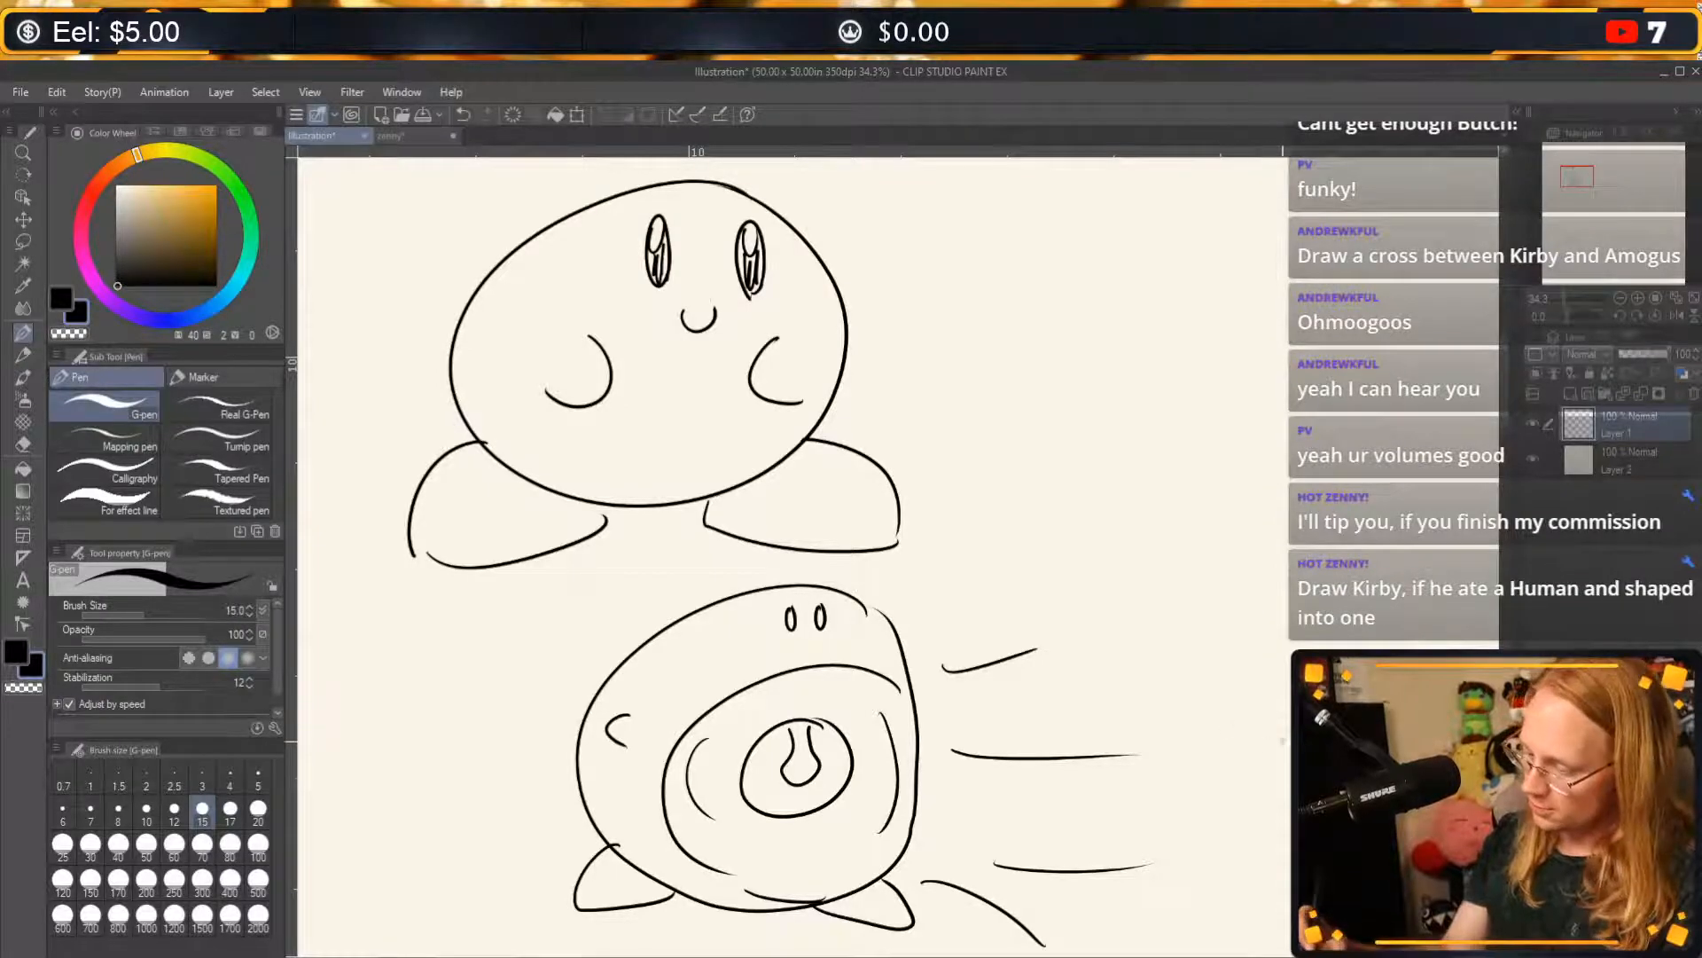
Draw a tilted bean-shaped Among Us crewmate at the far end of the suction lines, with stubby legs and a large round shape behind.
mouse_move(1290, 762)
left_mouse_down()
mouse_move(1237, 651)
mouse_move(1277, 927)
mouse_move(1283, 859)
left_mouse_up()
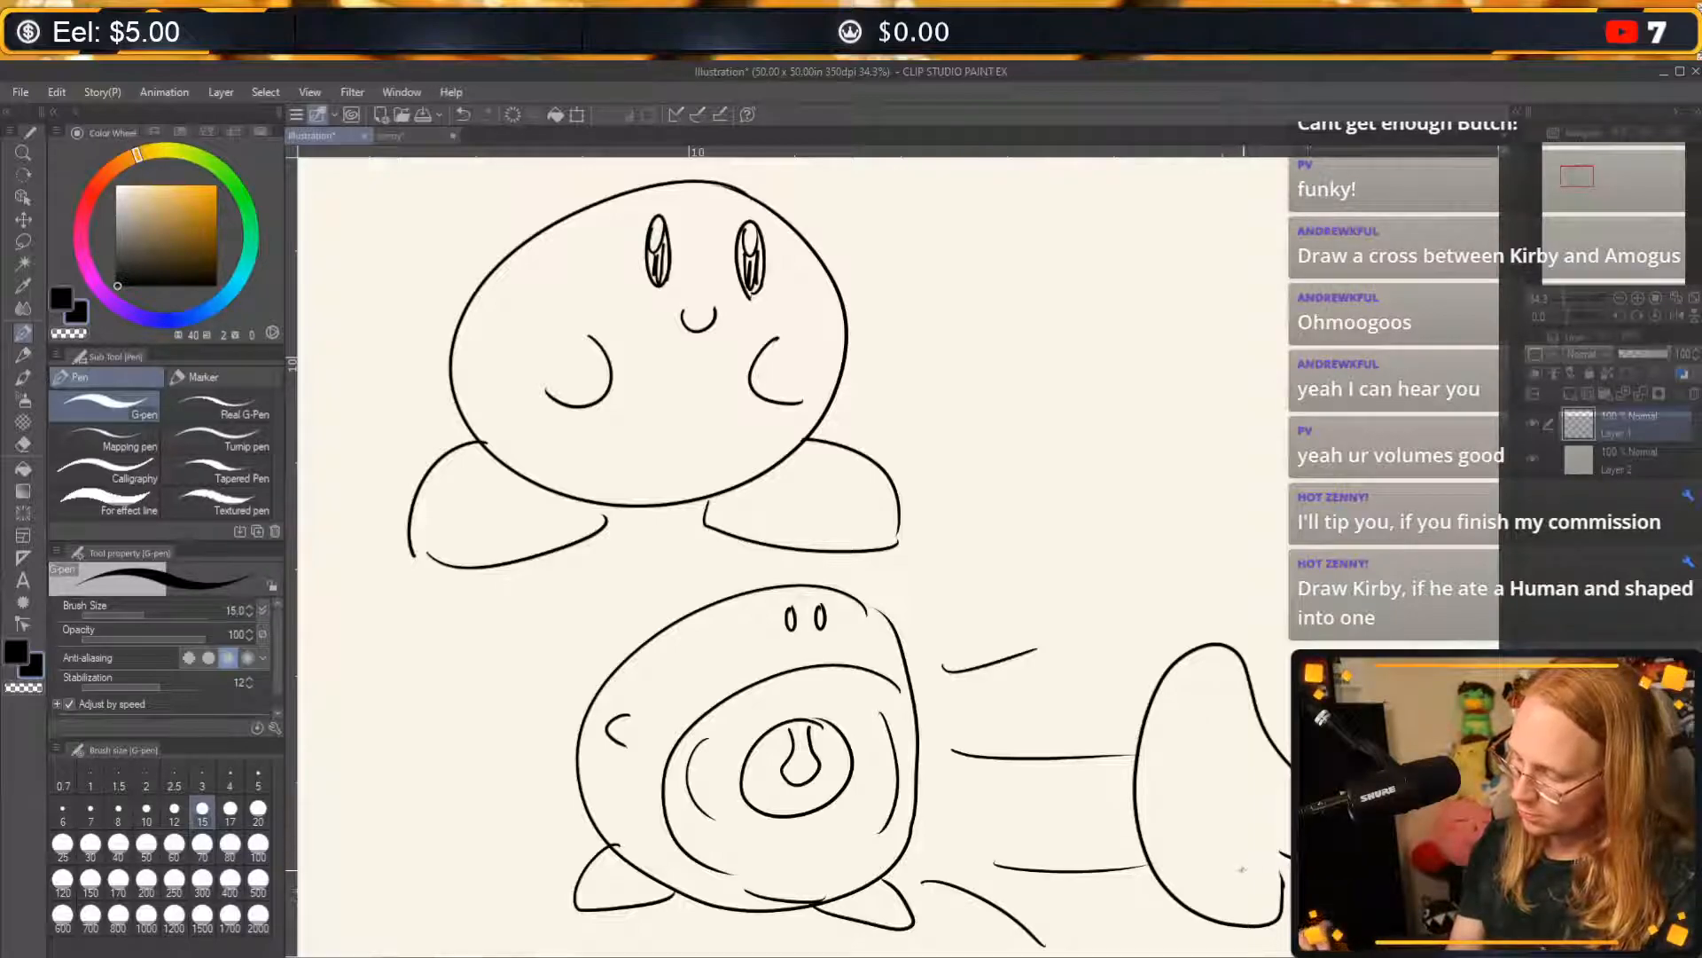
left_click_drag(1241, 870, 1288, 849)
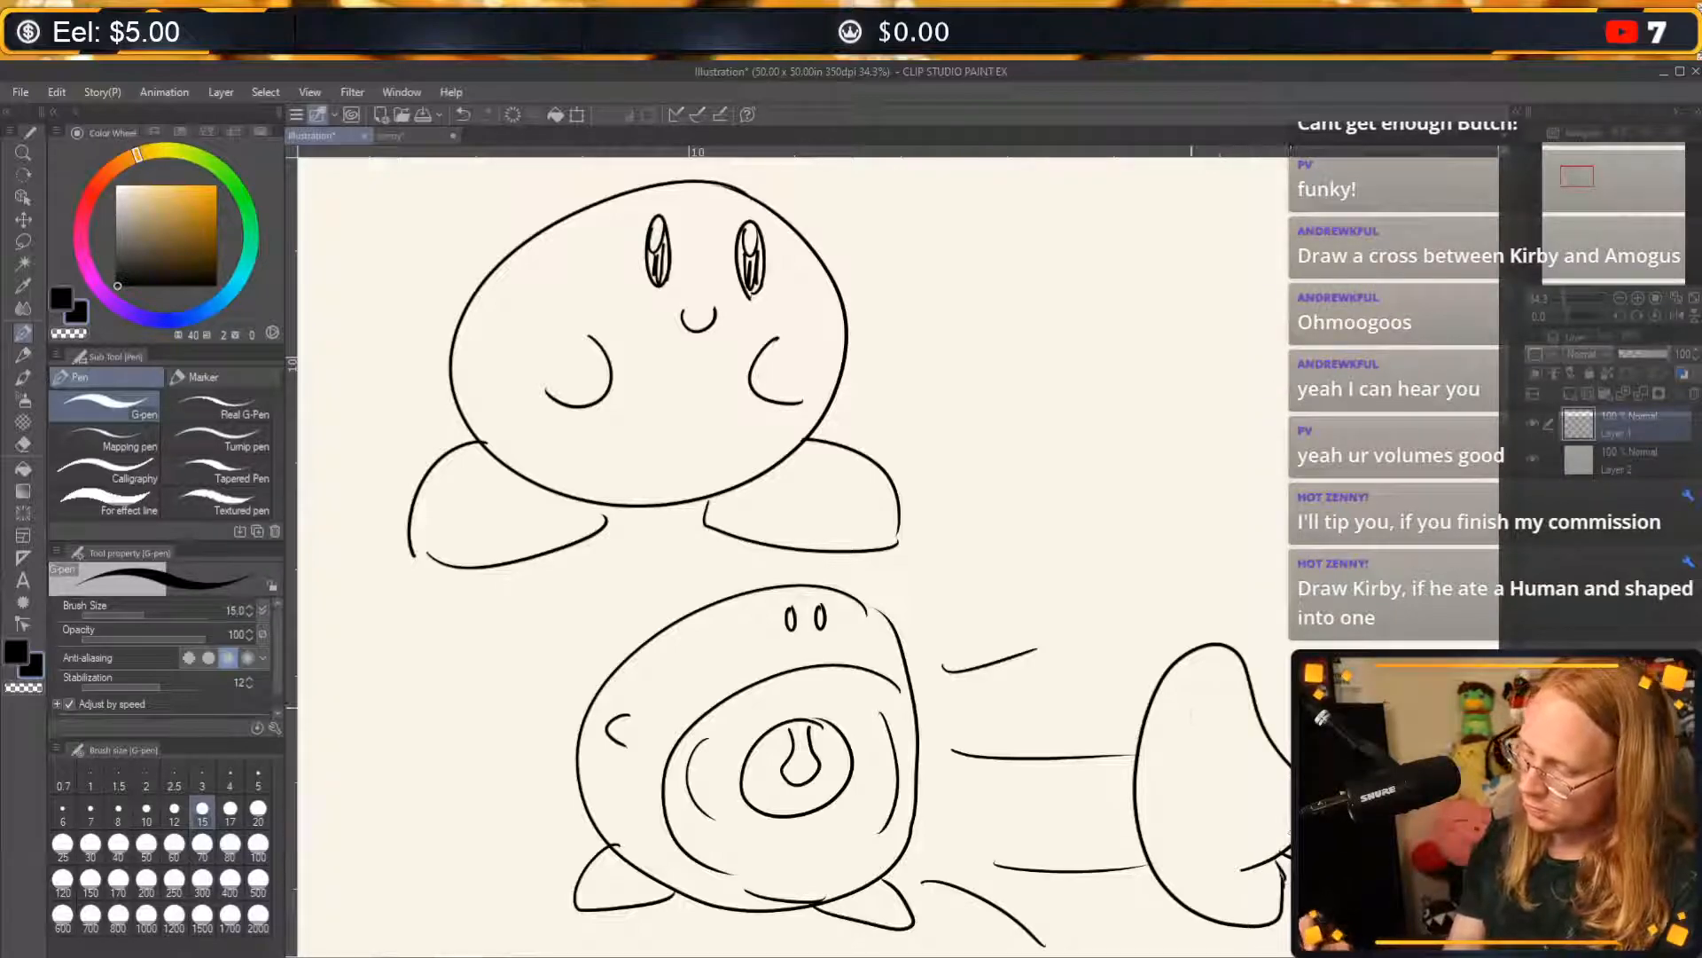
mouse_move(1259, 715)
left_mouse_down()
mouse_move(1290, 798)
mouse_move(1290, 706)
left_mouse_up()
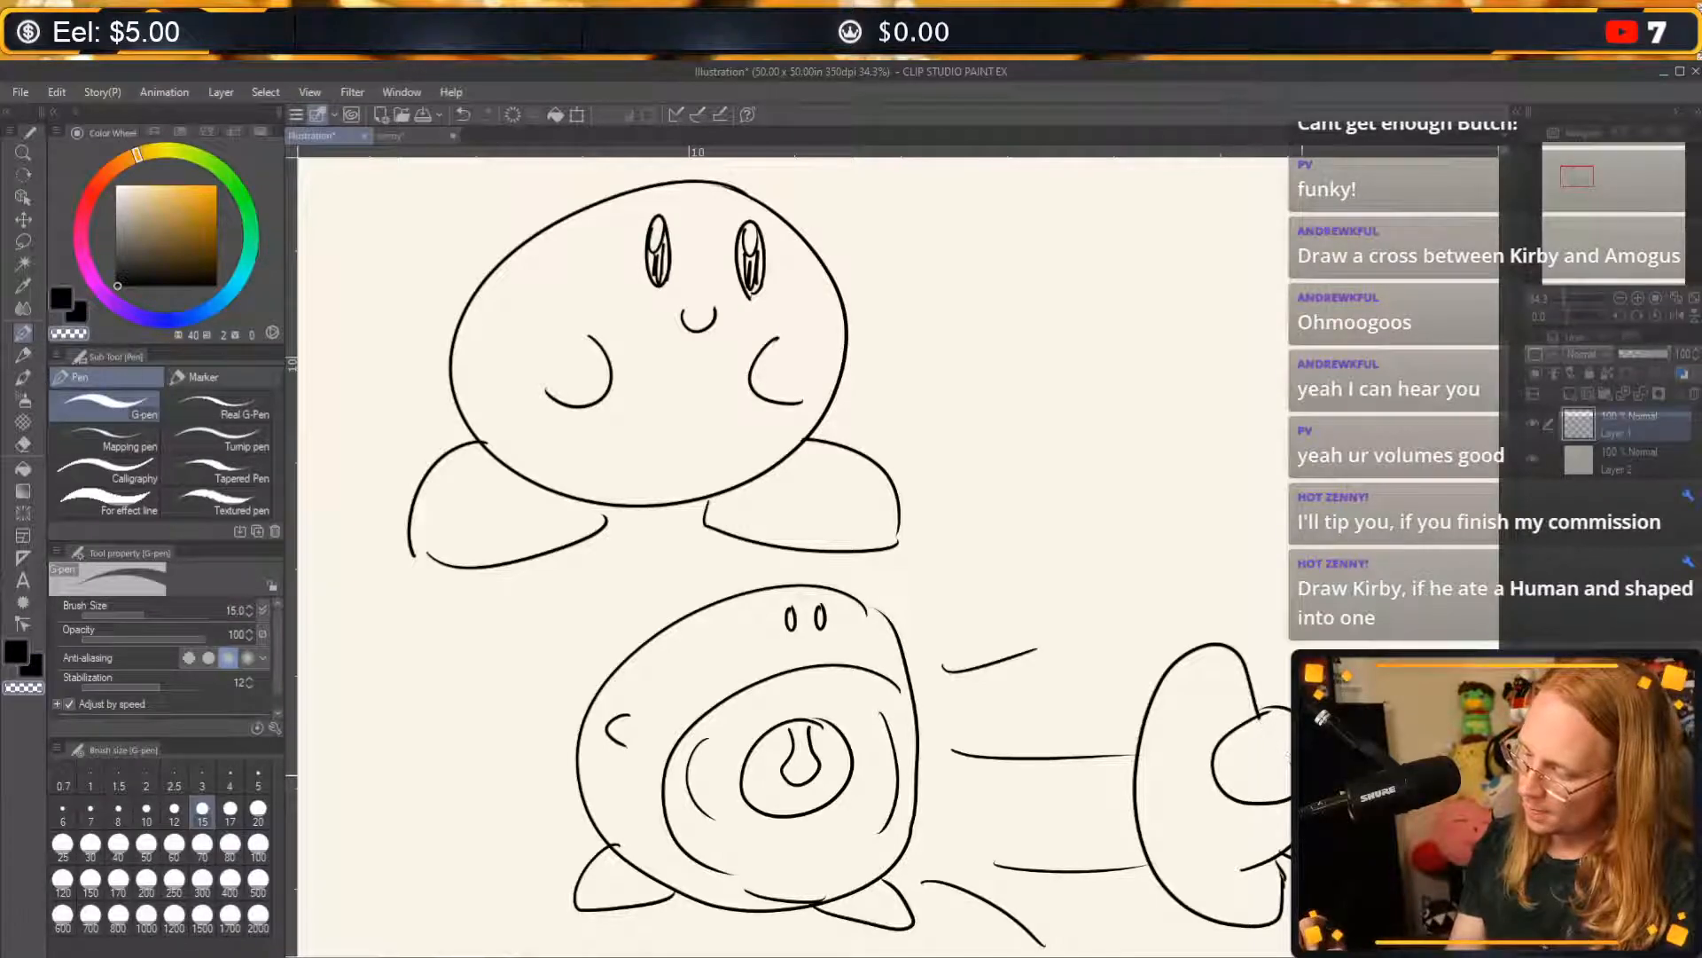
Add a small rounded visor on the crewmate's edge and two sweat drops on its body.
mouse_move(1142, 733)
left_mouse_down()
mouse_move(1131, 791)
mouse_move(1189, 764)
left_mouse_up()
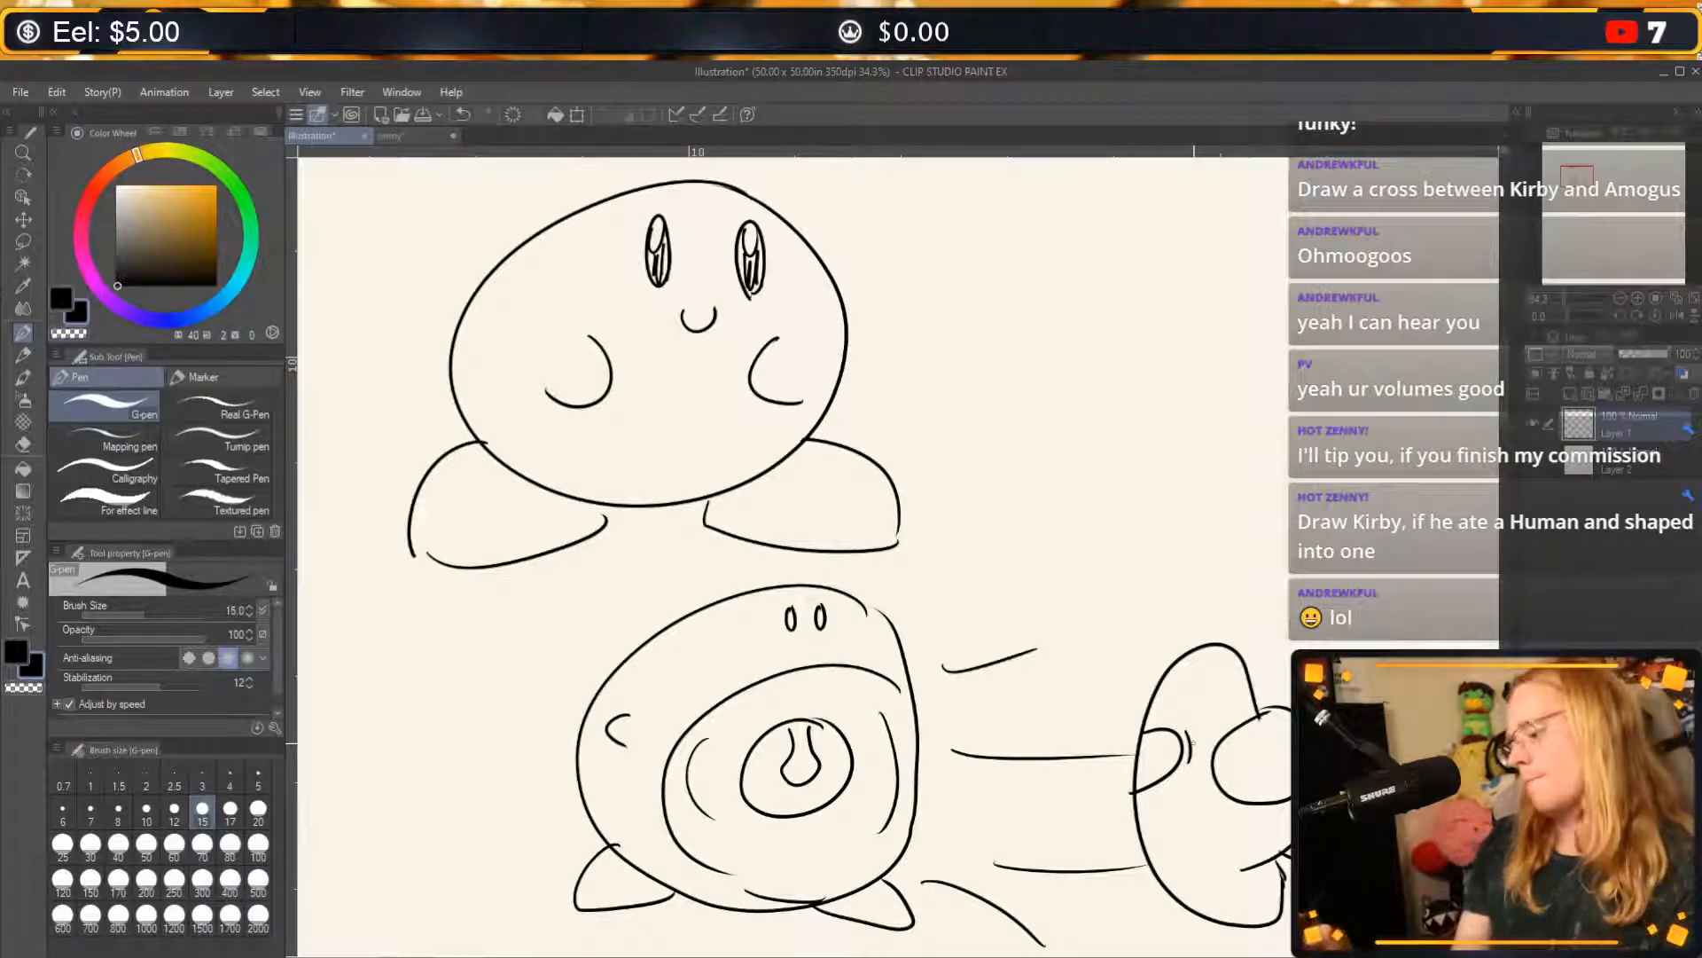
left_click_drag(1207, 701, 1212, 704)
key("ctrl+z")
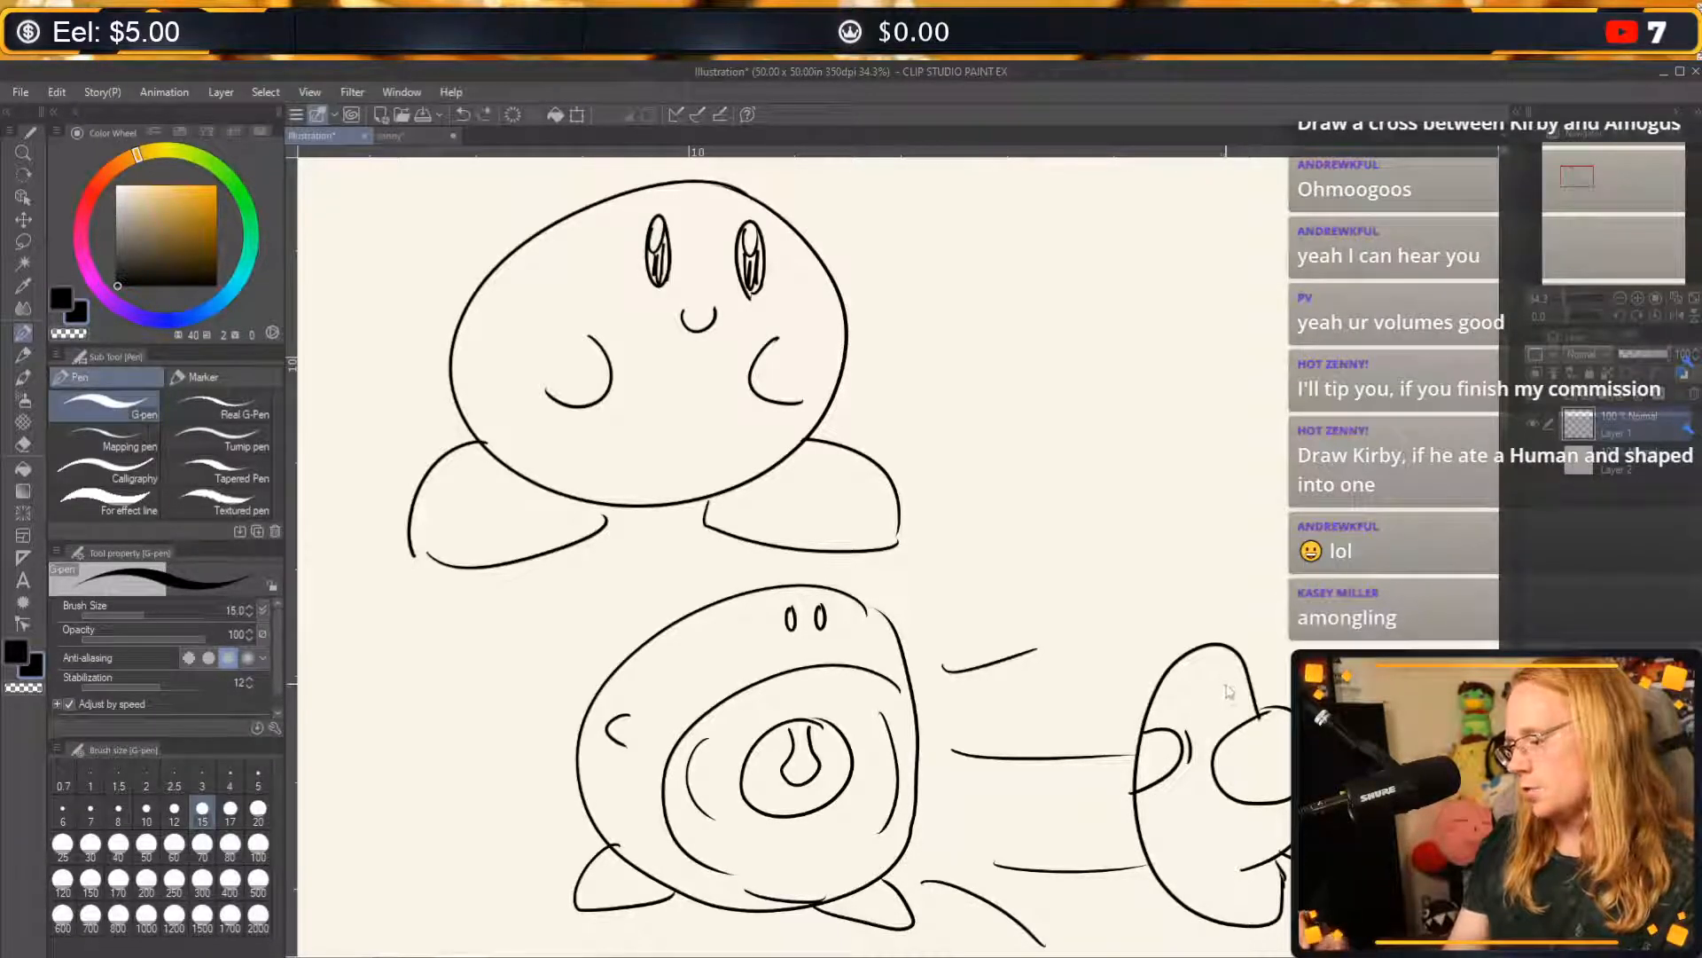
left_click_drag(1180, 790, 1182, 789)
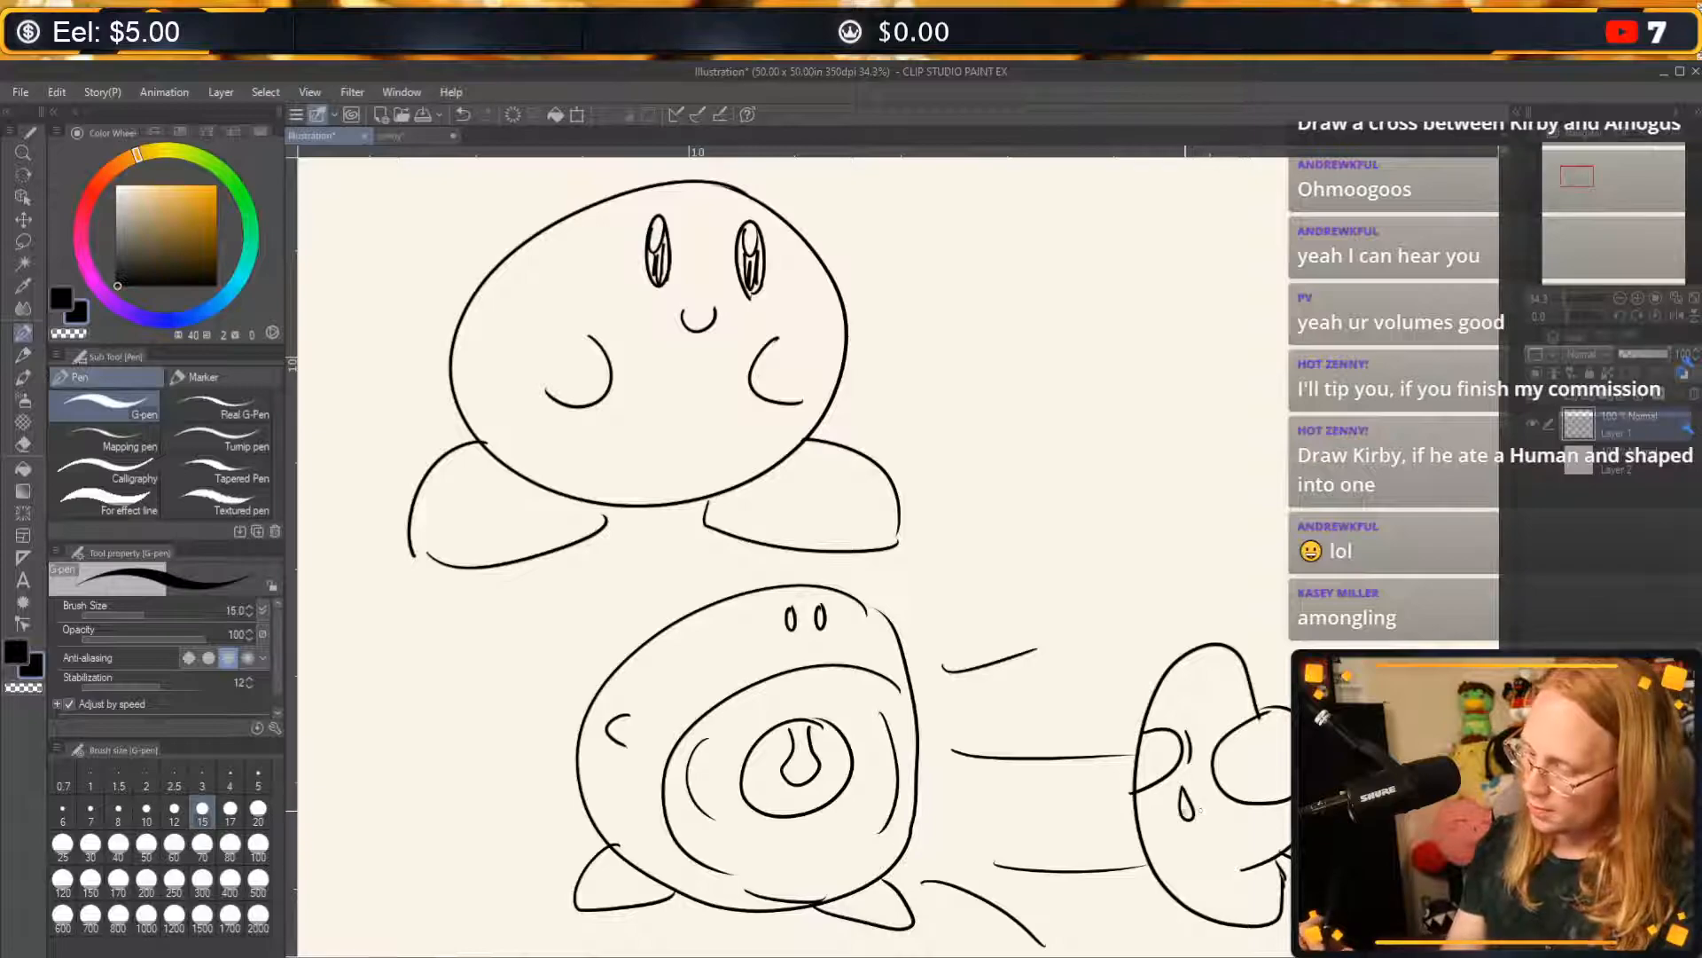
left_click_drag(1205, 696, 1210, 700)
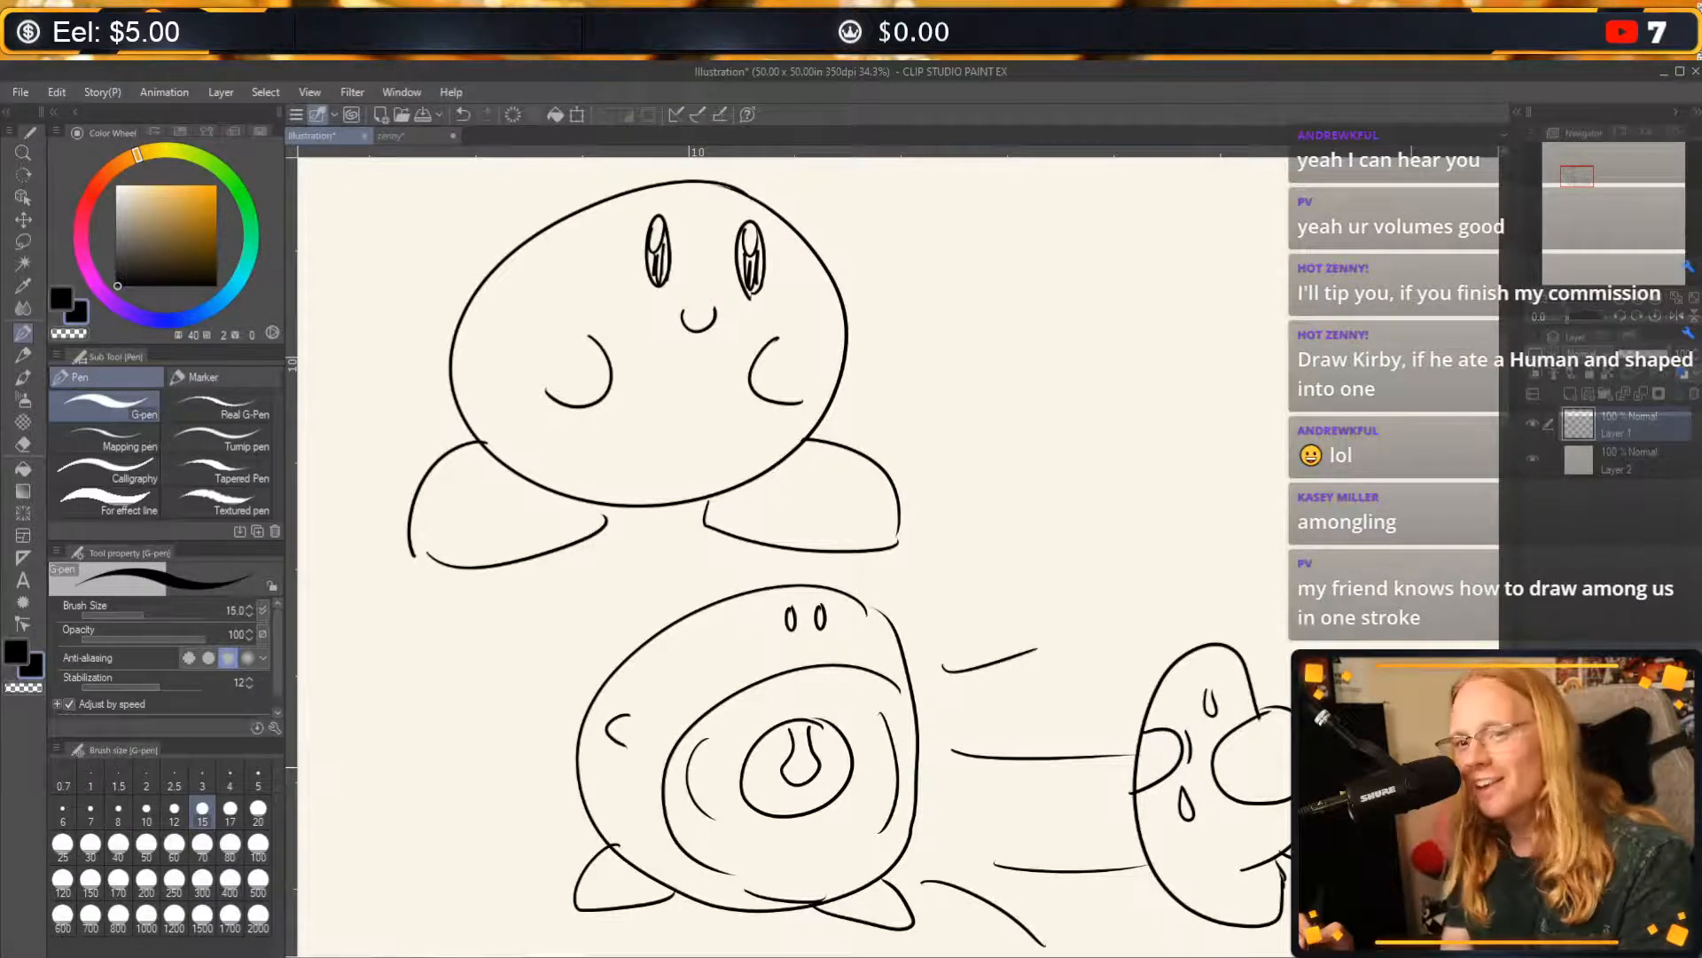
Draw a third, round Kirby right of the crewmate, with puffed cheek curves, two short closed-eye strokes and a tiny peaked mouth.
left_click_drag(1308, 778, 1228, 704)
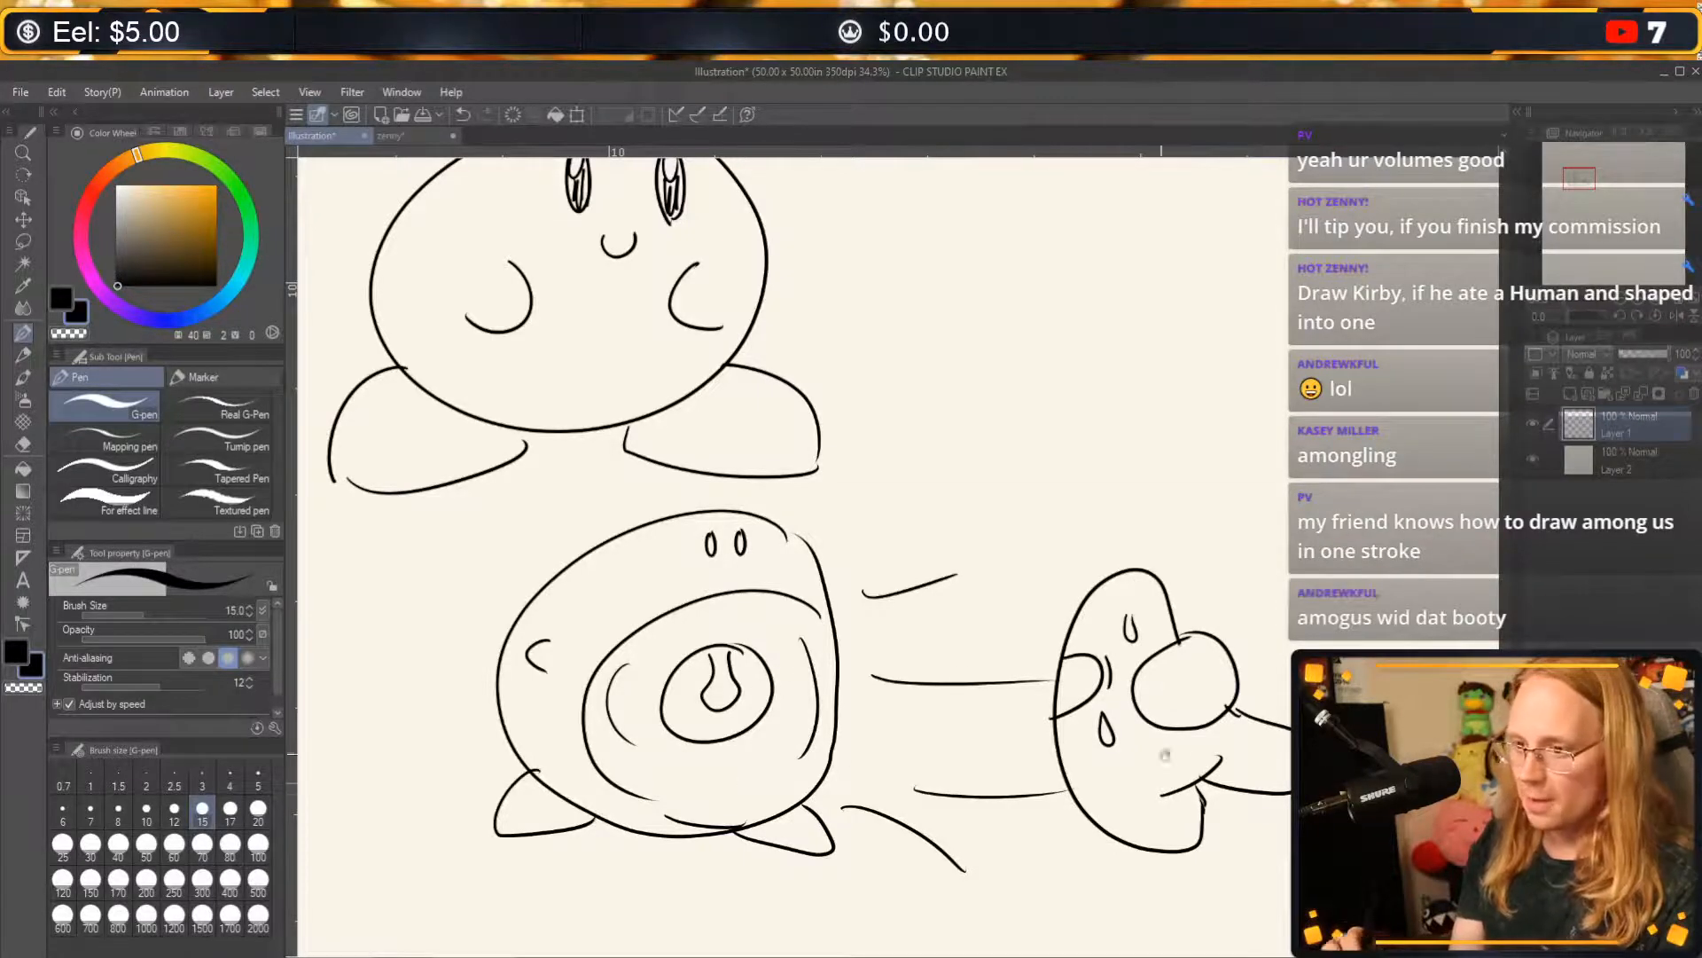
left_click_drag(1165, 755, 926, 756)
mouse_move(1135, 709)
left_mouse_down()
mouse_move(1061, 688)
mouse_move(896, 688)
left_mouse_up()
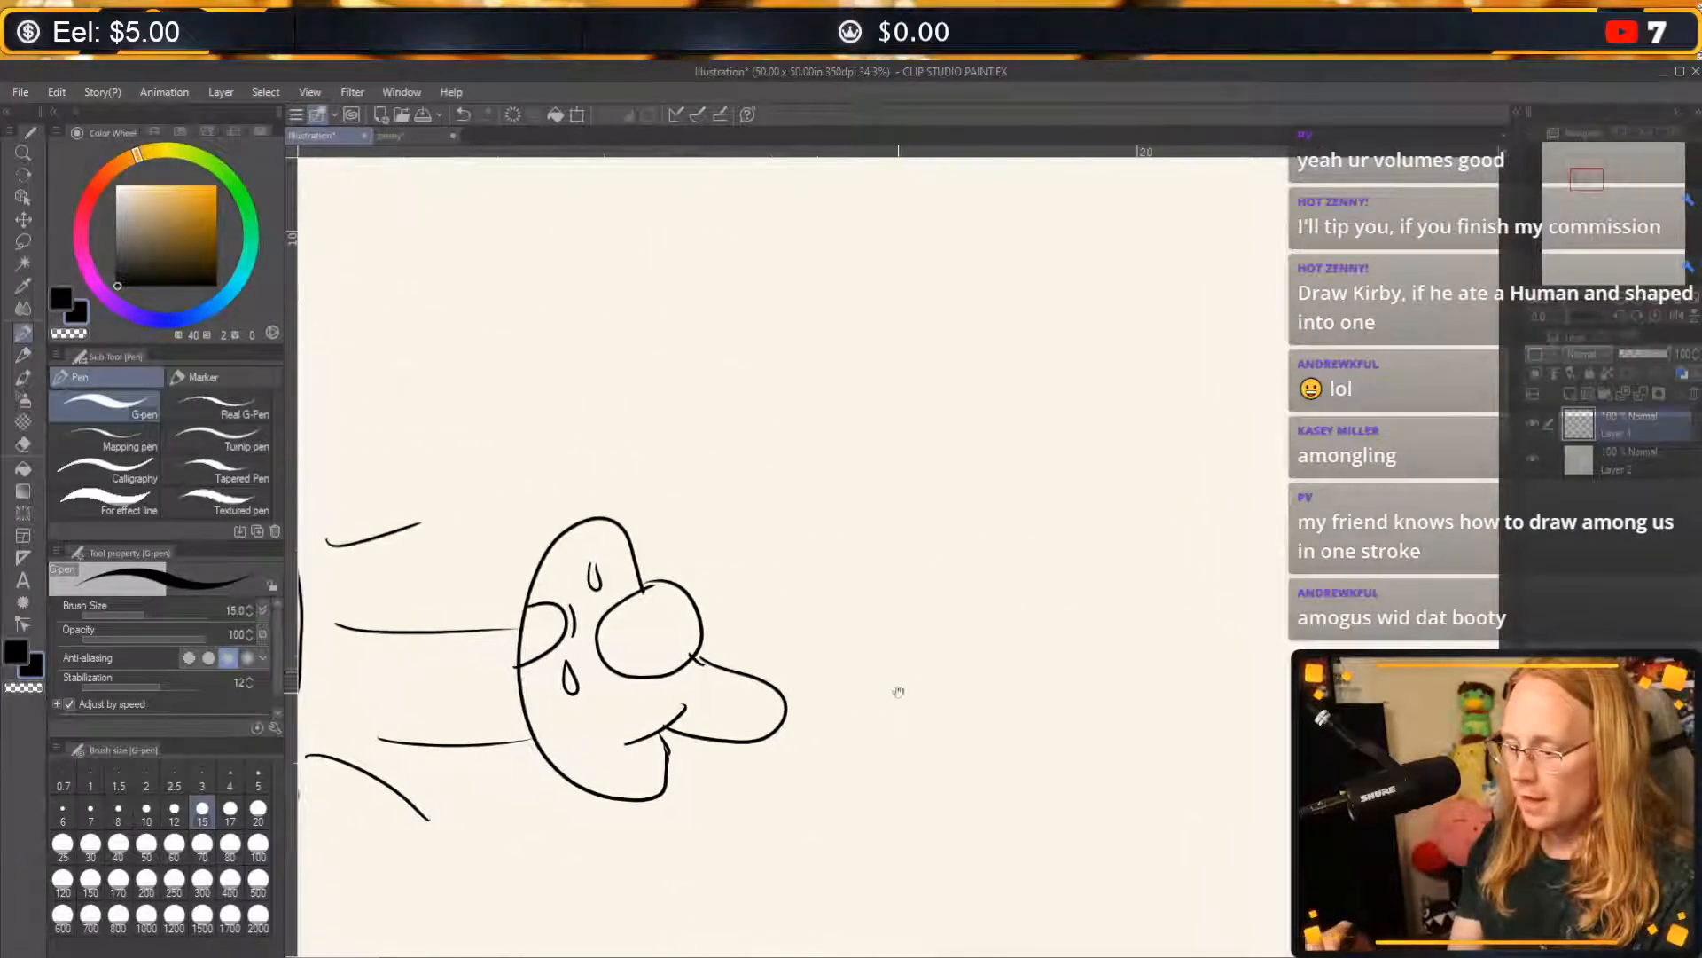
mouse_move(1020, 694)
left_mouse_down()
mouse_move(806, 692)
mouse_move(785, 671)
left_mouse_up()
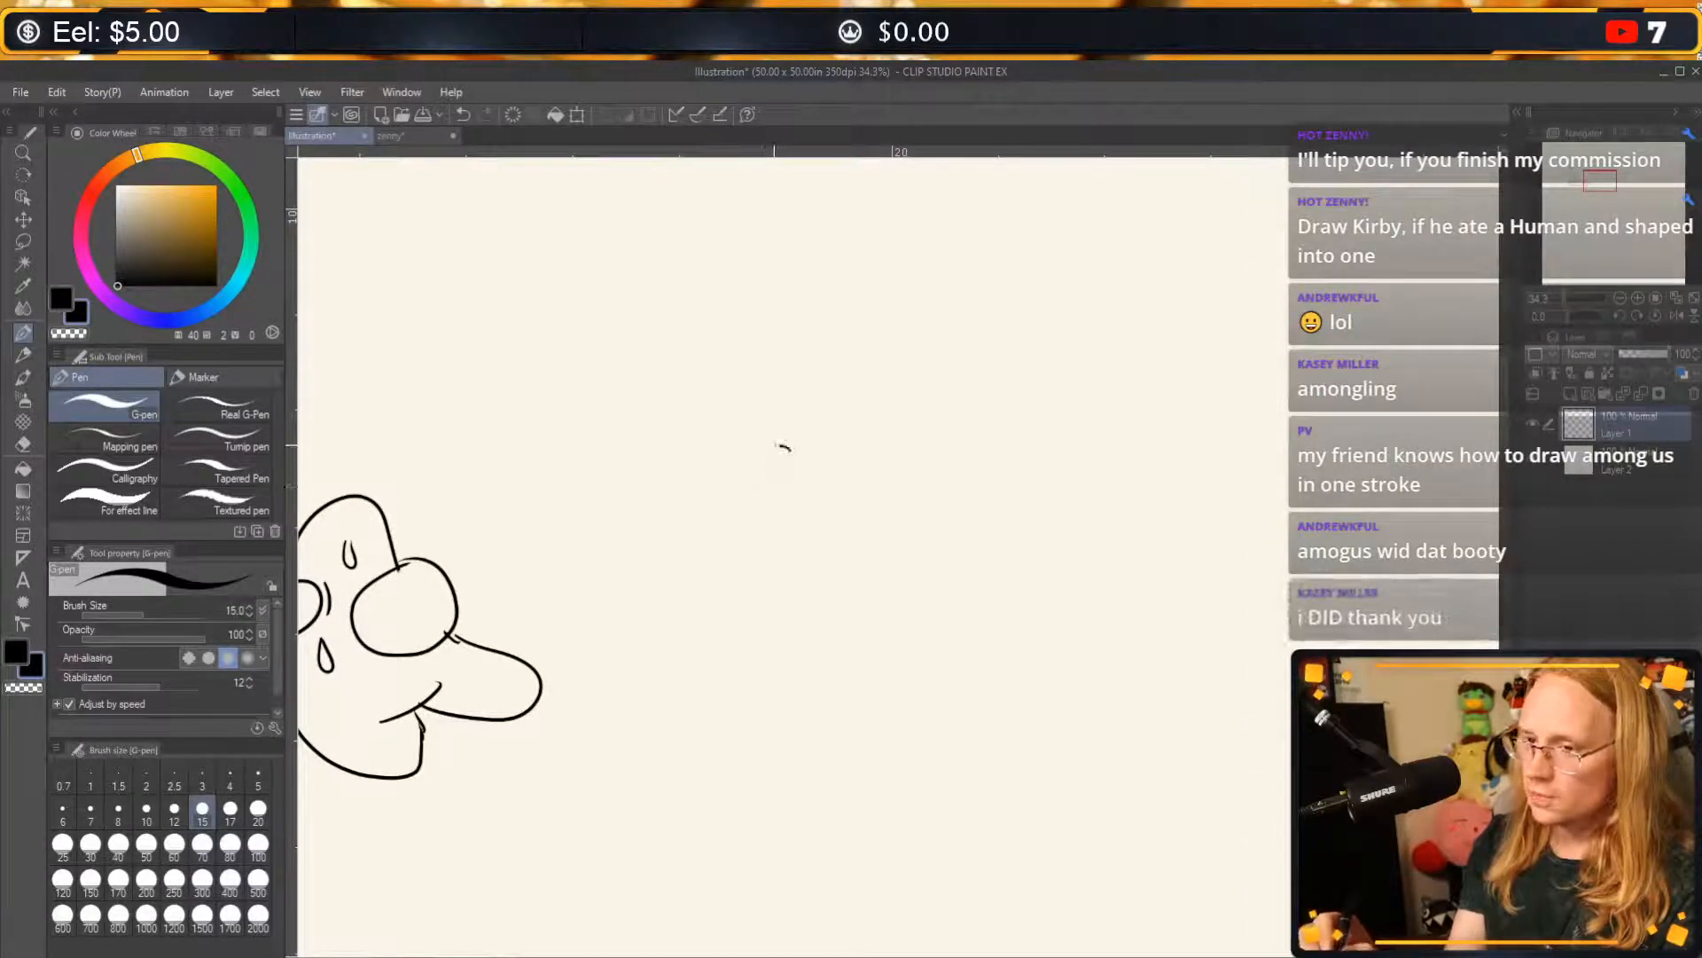
mouse_move(783, 448)
left_mouse_down()
mouse_move(876, 456)
mouse_move(792, 446)
left_mouse_up()
left_click_drag(726, 557, 736, 637)
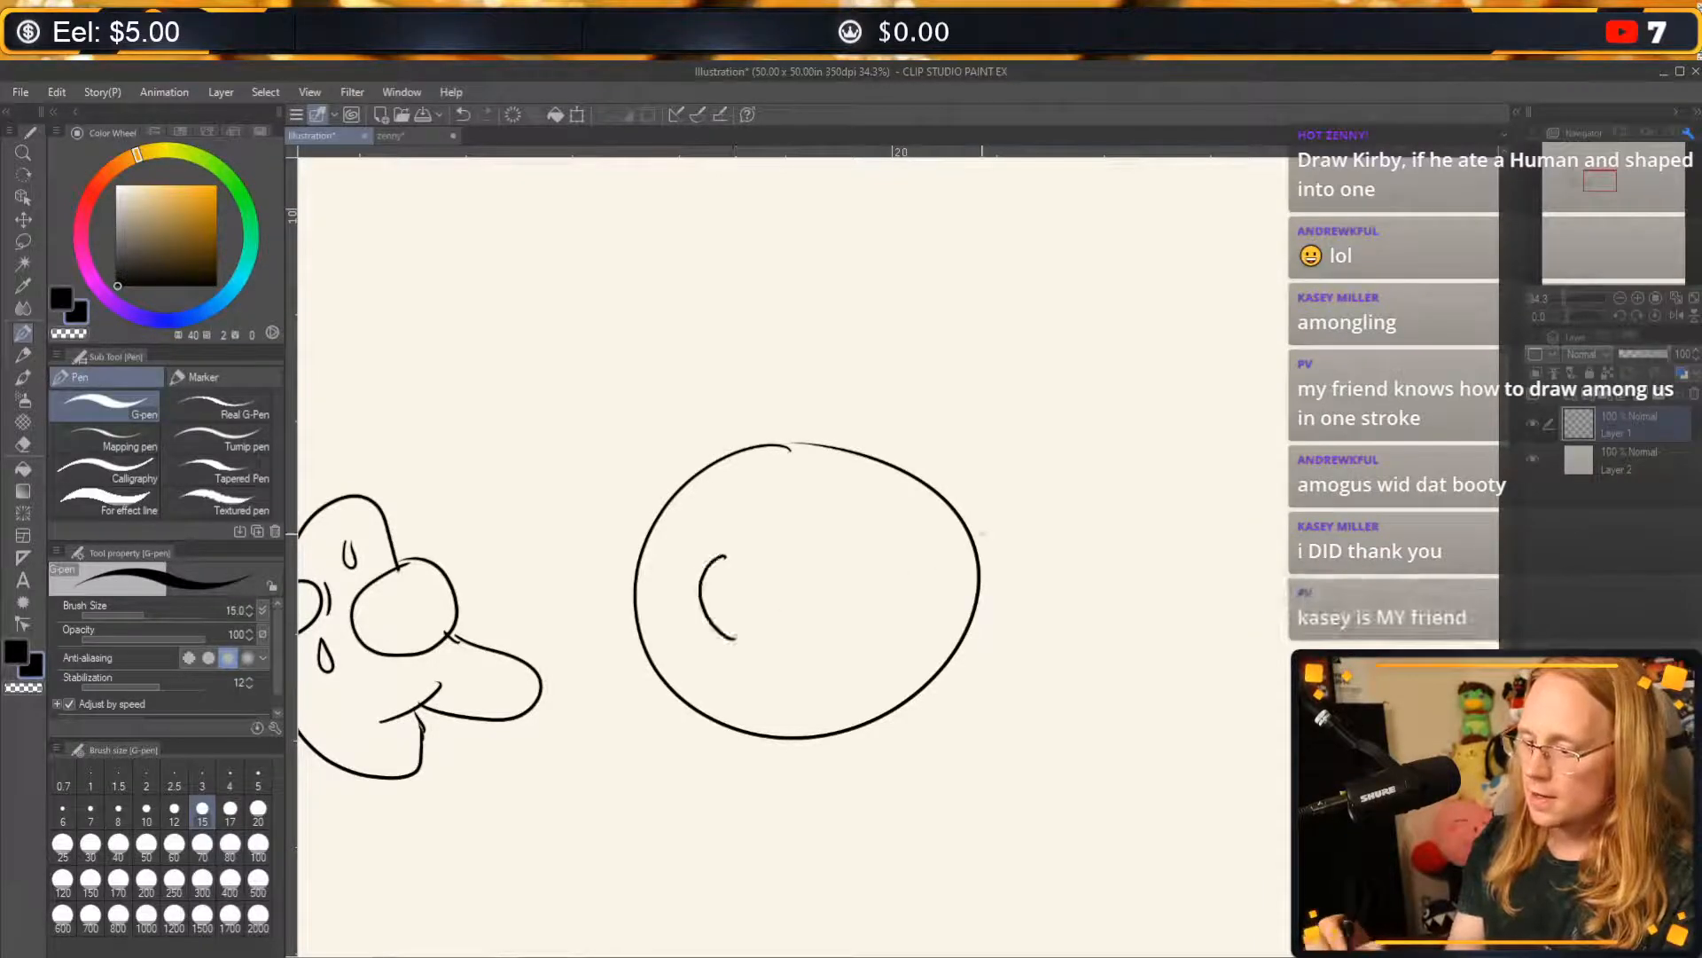
left_click_drag(920, 530, 941, 601)
mouse_move(797, 497)
left_mouse_down()
mouse_move(792, 512)
mouse_move(798, 495)
mouse_move(916, 497)
left_mouse_up()
key("ctrl+z")
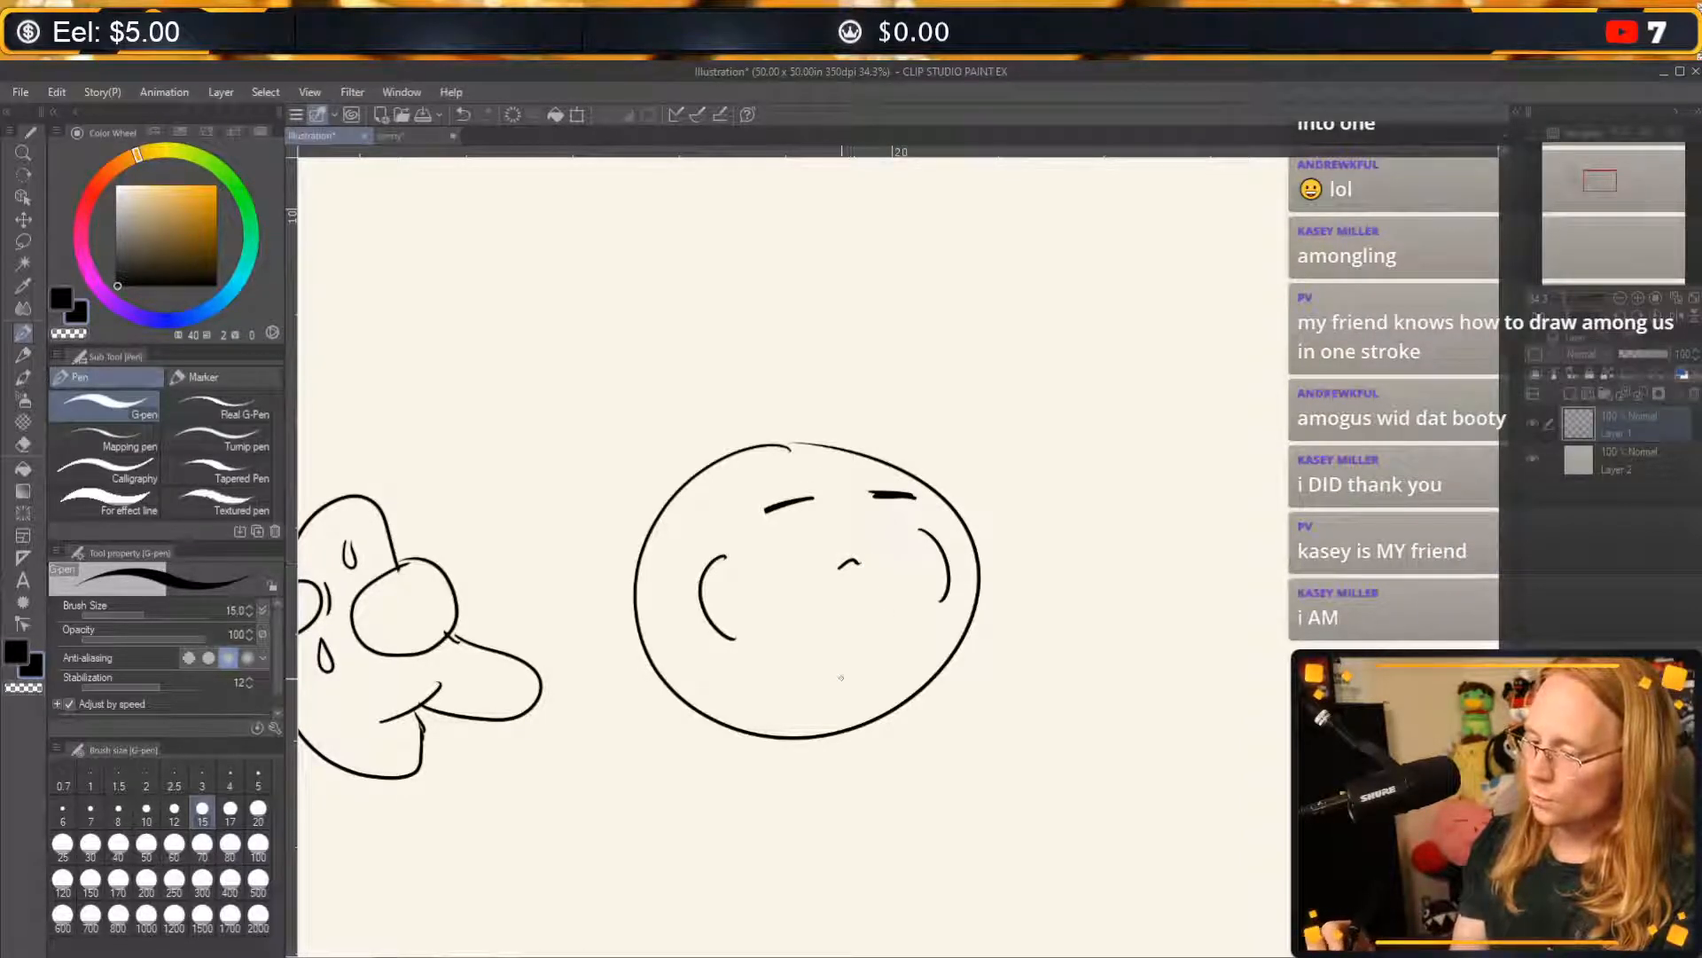
Add two stubby arms, two large feet and a pair of small belly curves to the full-mouthed Kirby.
mouse_move(698, 640)
left_mouse_down()
mouse_move(688, 676)
mouse_move(721, 683)
mouse_move(710, 667)
left_mouse_up()
key("ctrl+z")
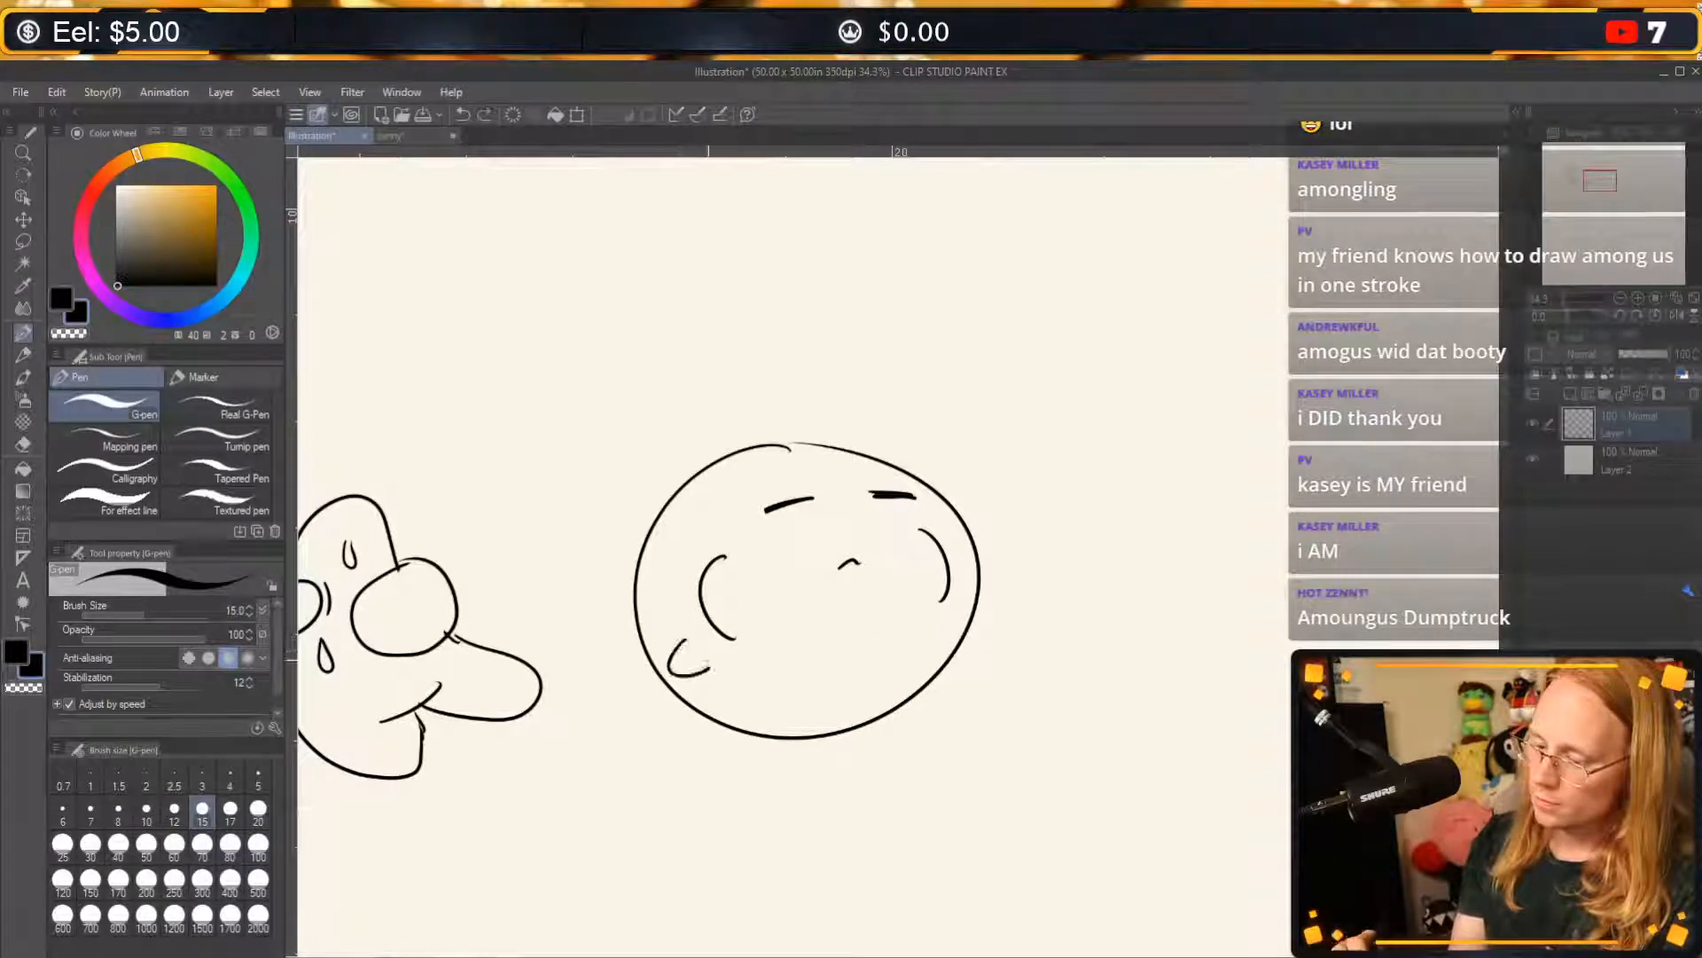
left_click_drag(973, 618, 959, 653)
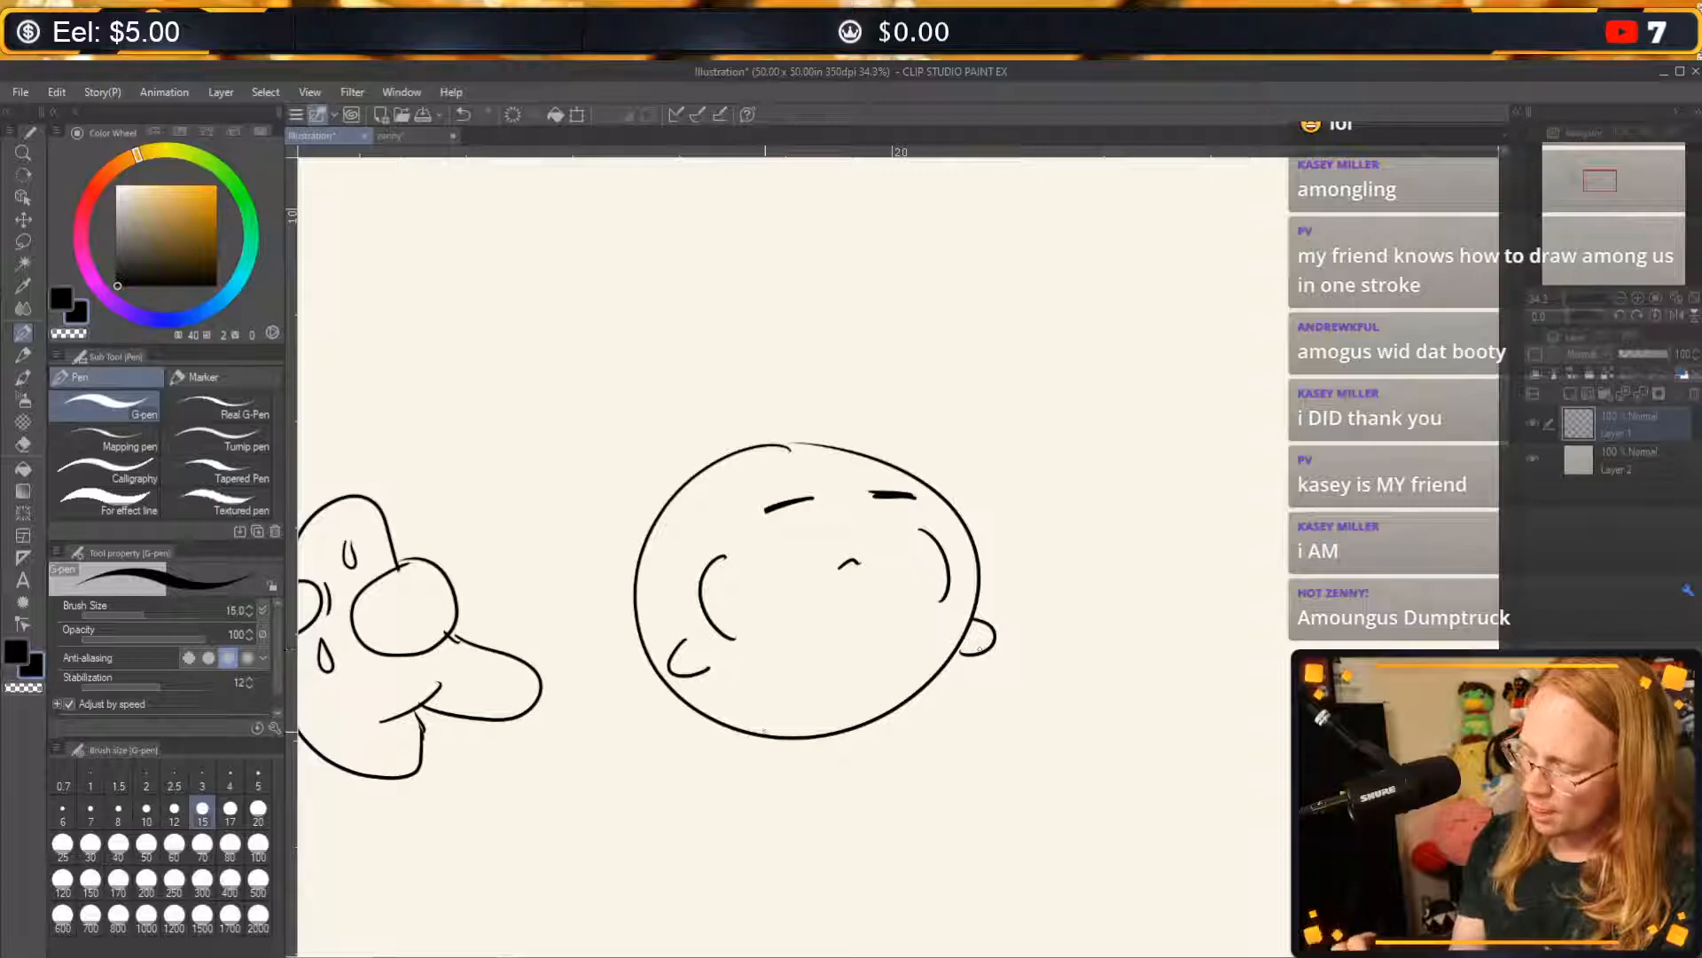
mouse_move(705, 718)
left_mouse_down()
mouse_move(664, 764)
mouse_move(710, 798)
mouse_move(778, 748)
mouse_move(683, 734)
mouse_move(698, 795)
mouse_move(824, 773)
mouse_move(892, 750)
mouse_move(937, 681)
left_mouse_up()
key("ctrl+z")
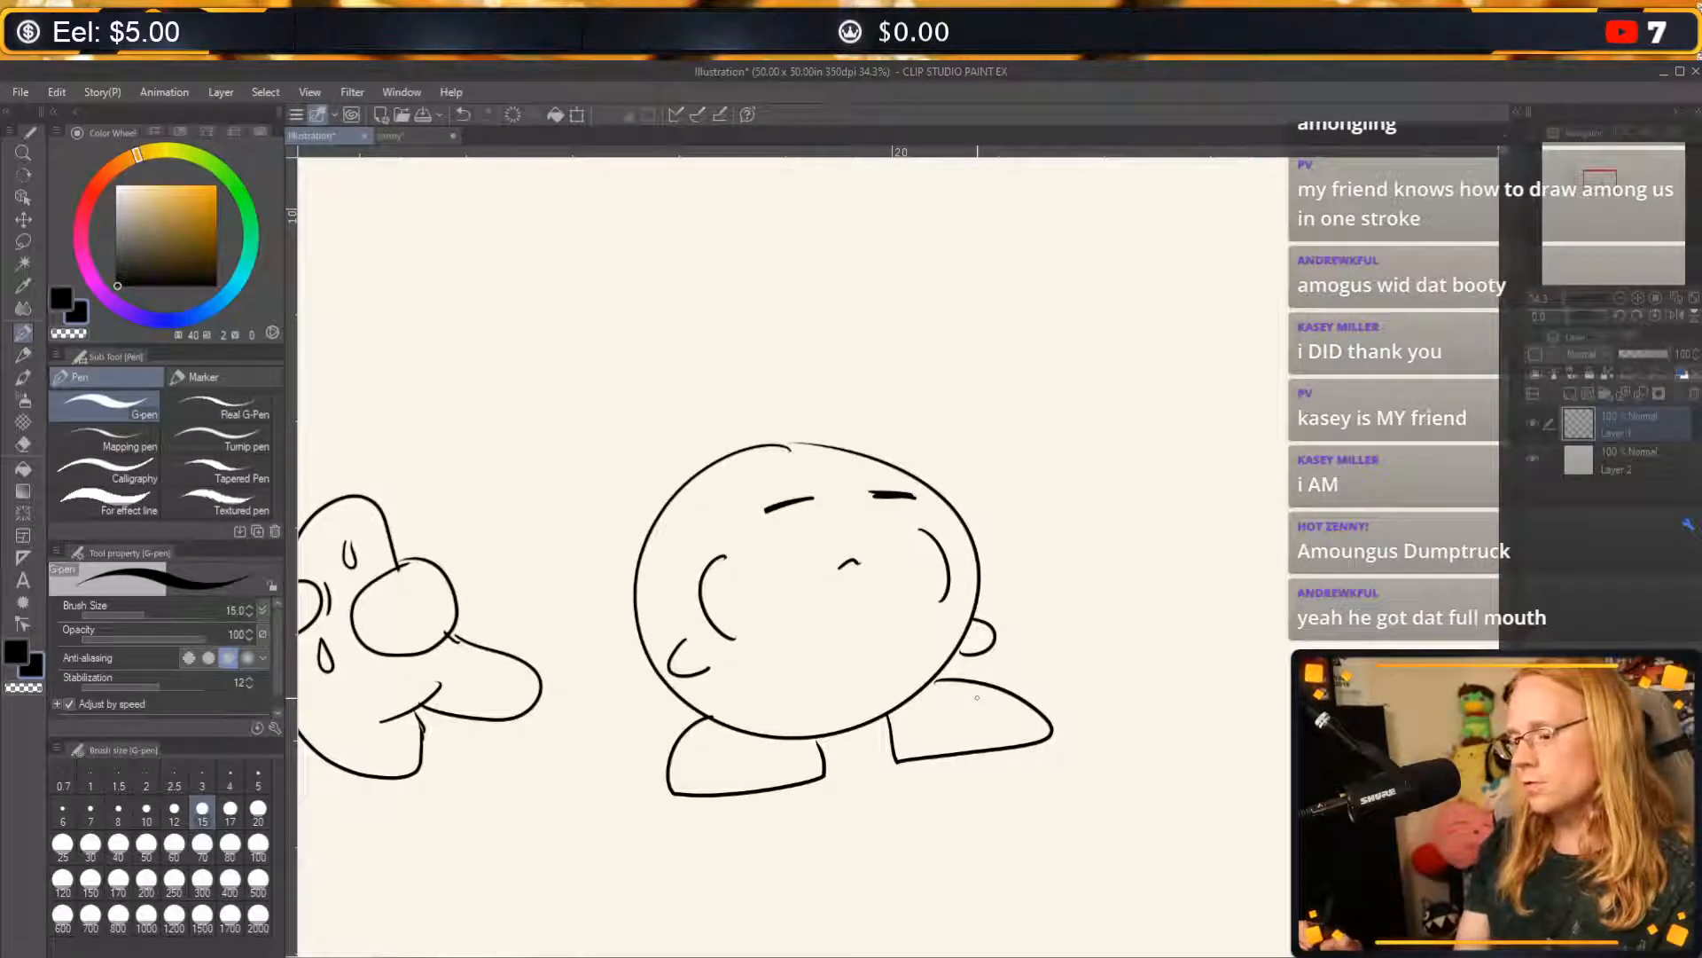
mouse_move(827, 652)
left_mouse_down()
mouse_move(867, 663)
mouse_move(884, 646)
mouse_move(878, 676)
left_mouse_up()
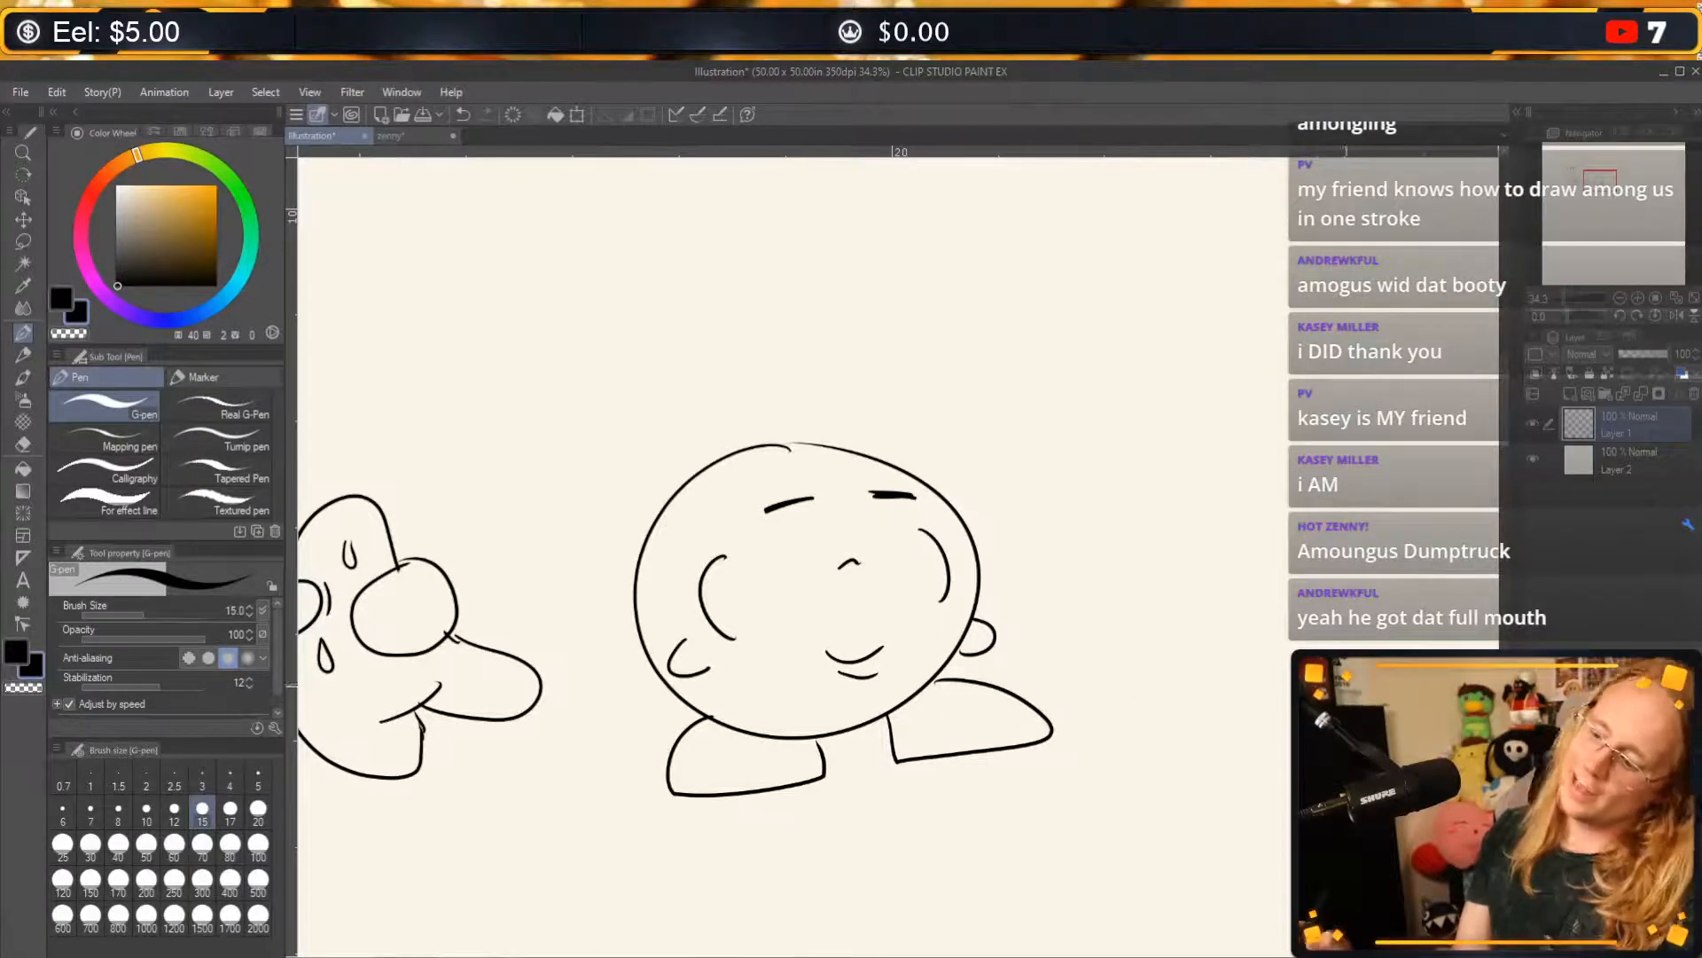
Draw a smaller oval Kirby body right of the full-mouthed one, with a rounded foot on each side.
left_click_drag(1312, 710, 988, 768)
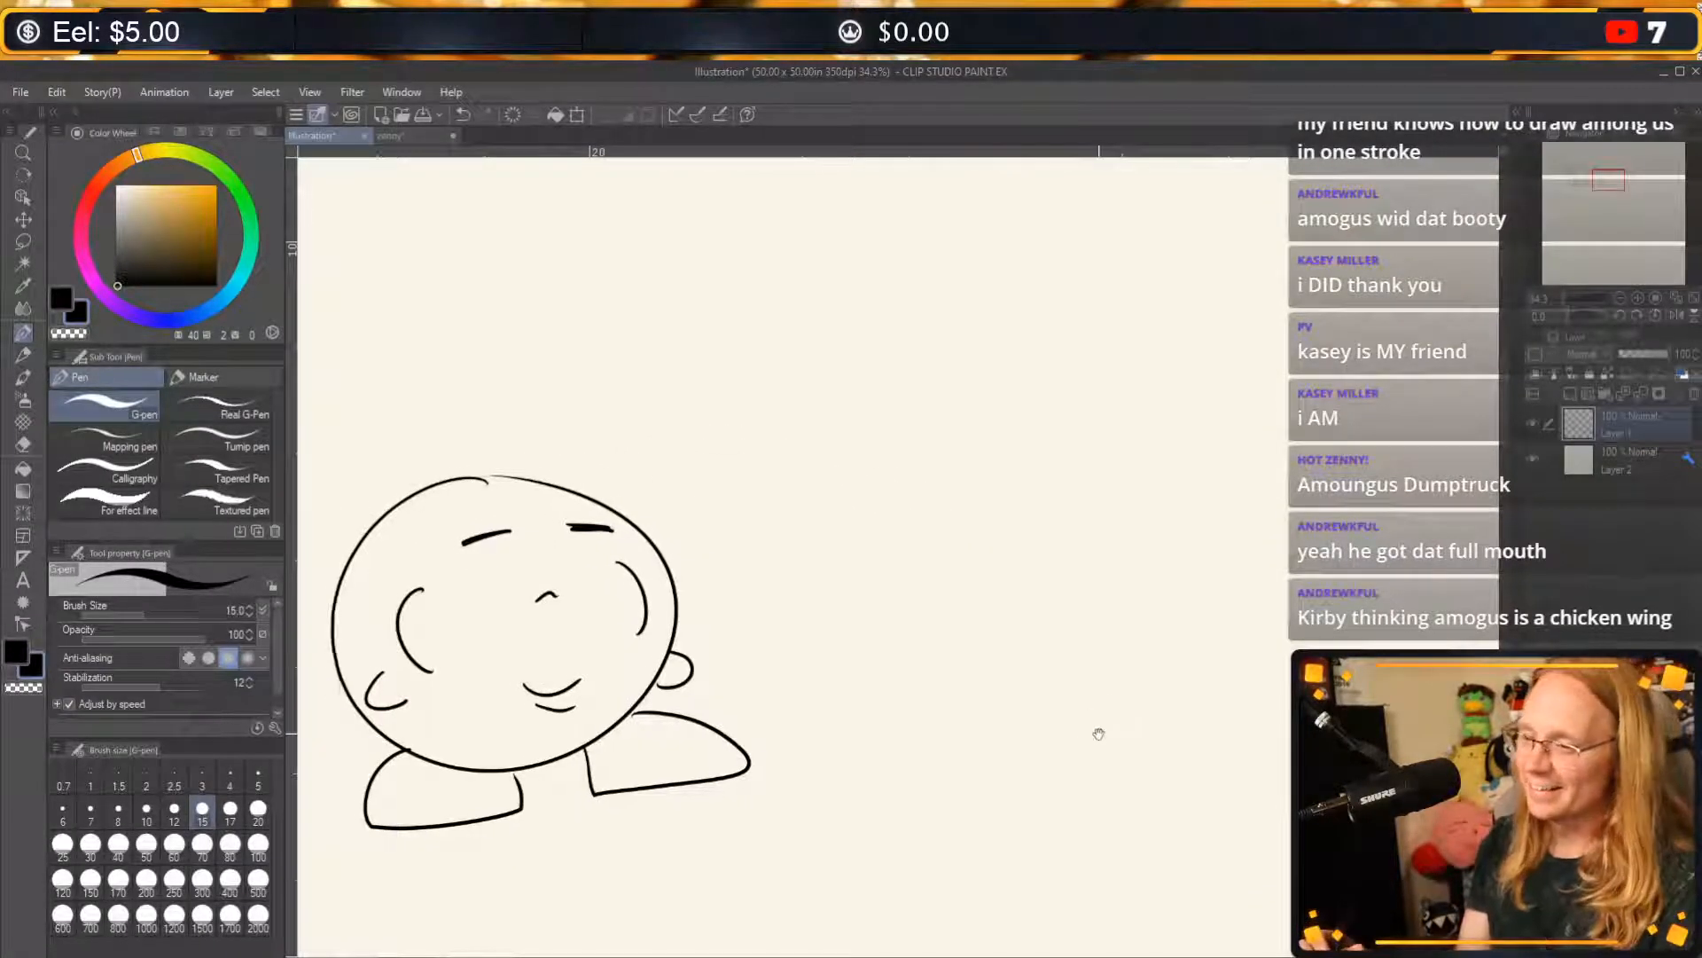
left_click_drag(1098, 734, 1064, 763)
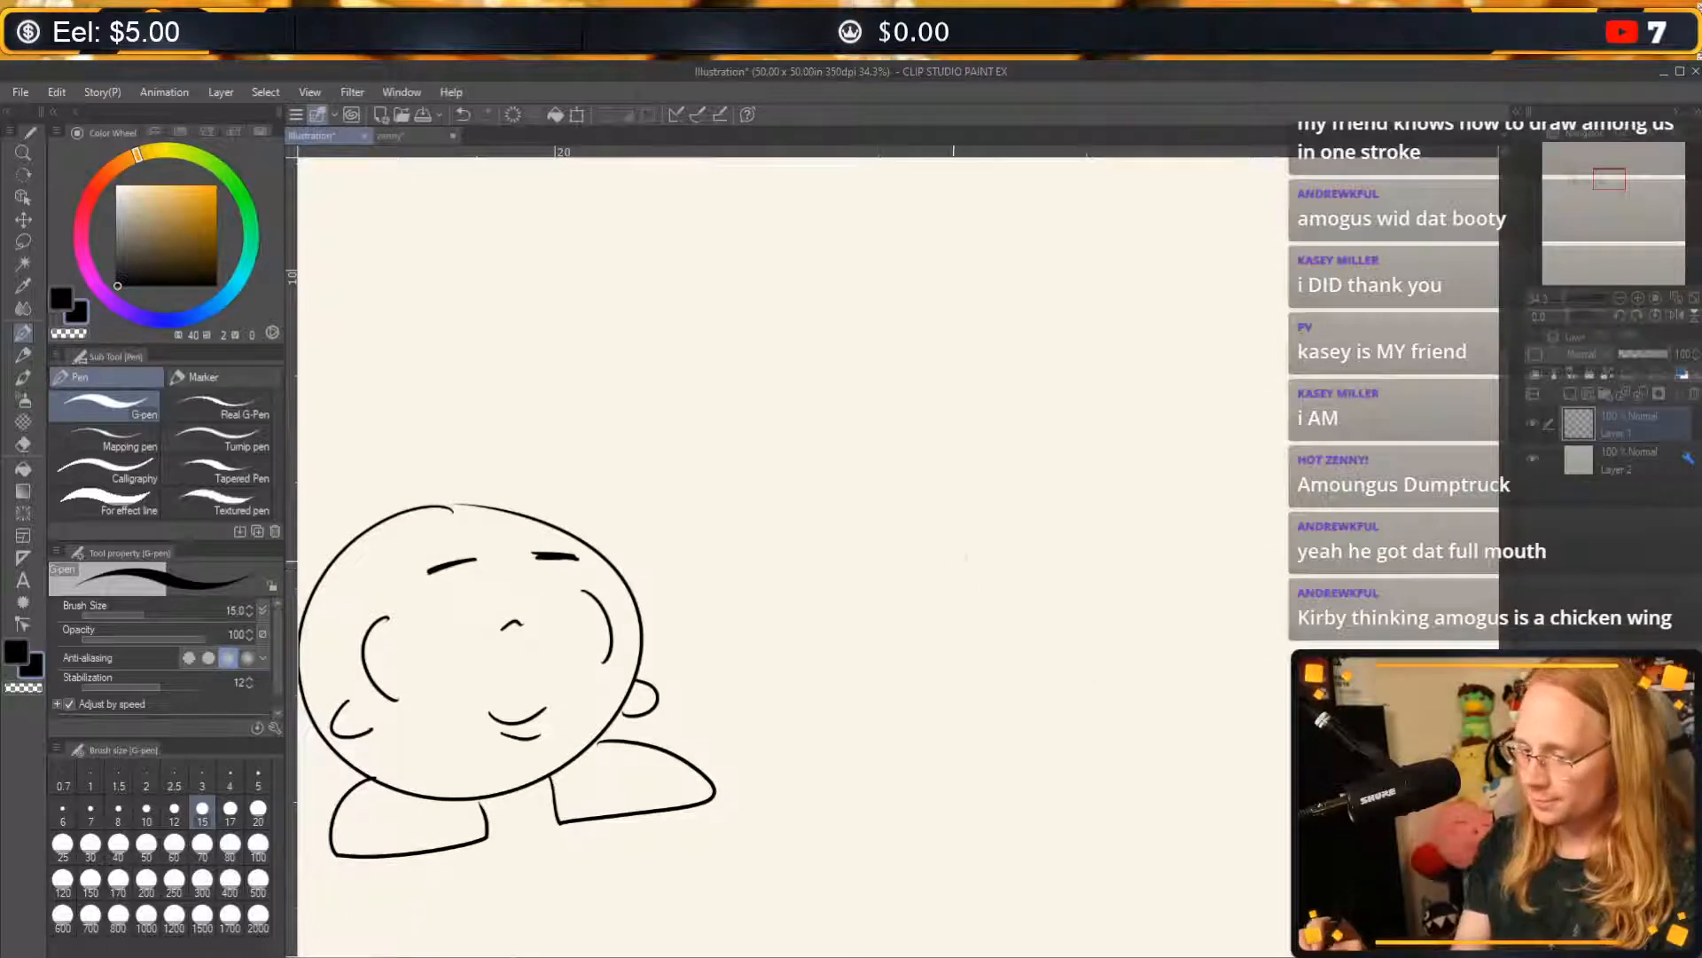
mouse_move(983, 560)
left_mouse_down()
mouse_move(1026, 695)
mouse_move(985, 560)
left_mouse_up()
left_click_drag(818, 686, 862, 733)
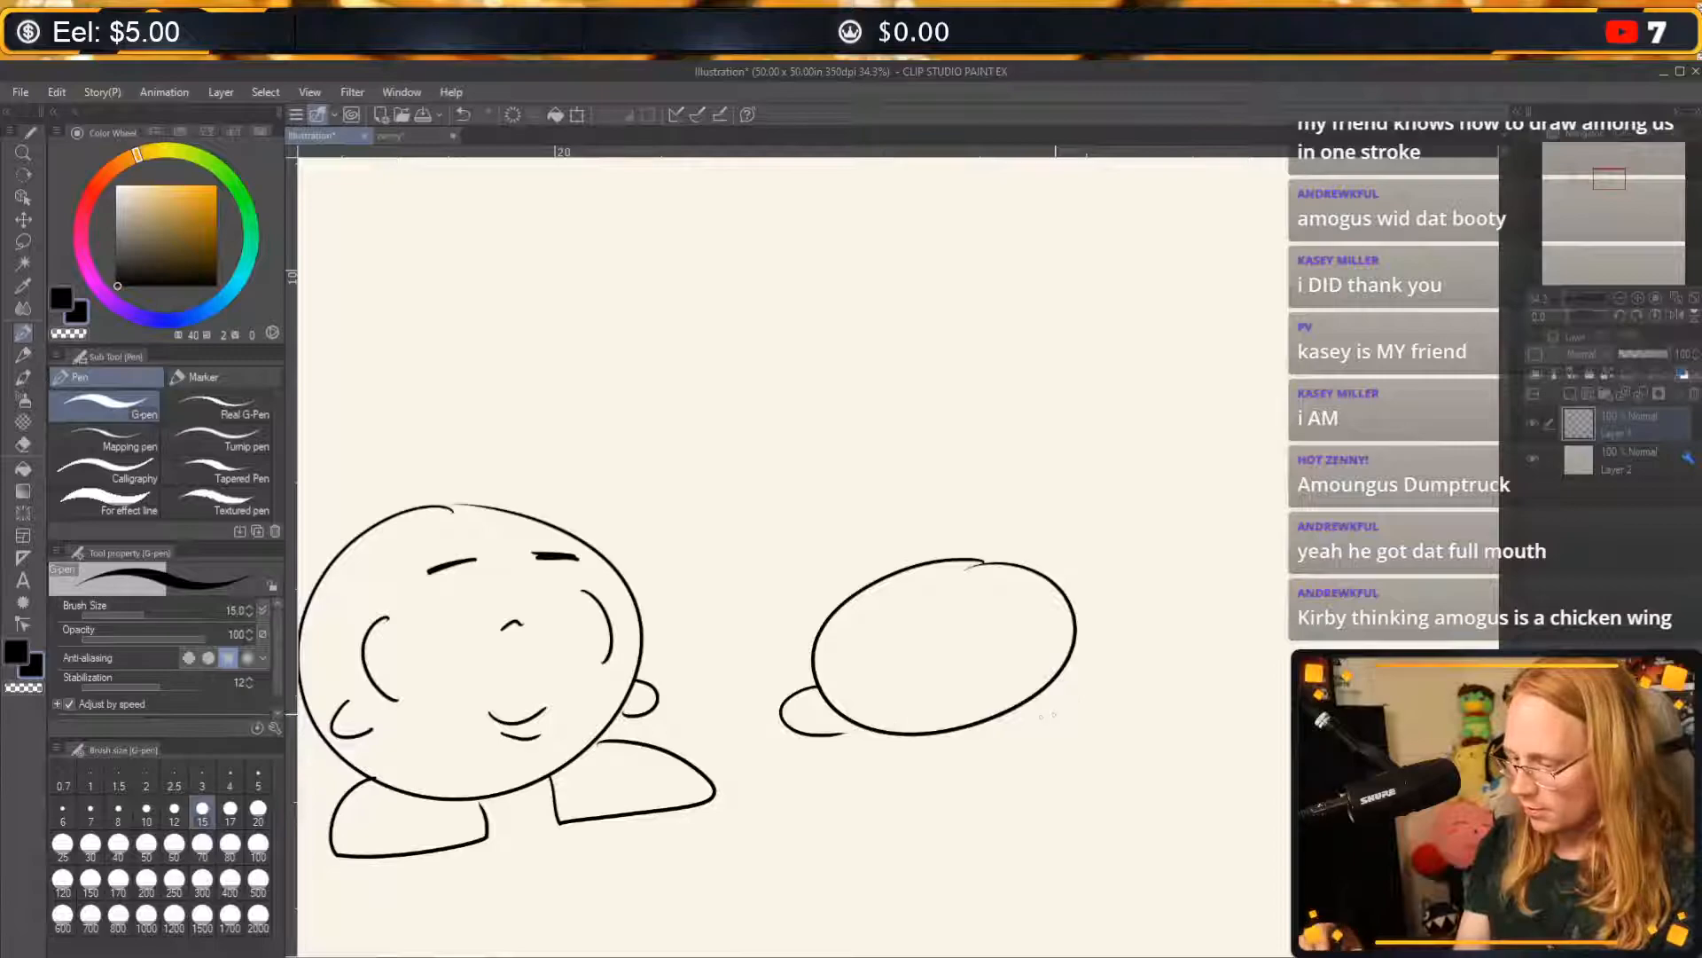
mouse_move(1015, 713)
left_mouse_down()
mouse_move(1097, 707)
mouse_move(1062, 678)
left_mouse_up()
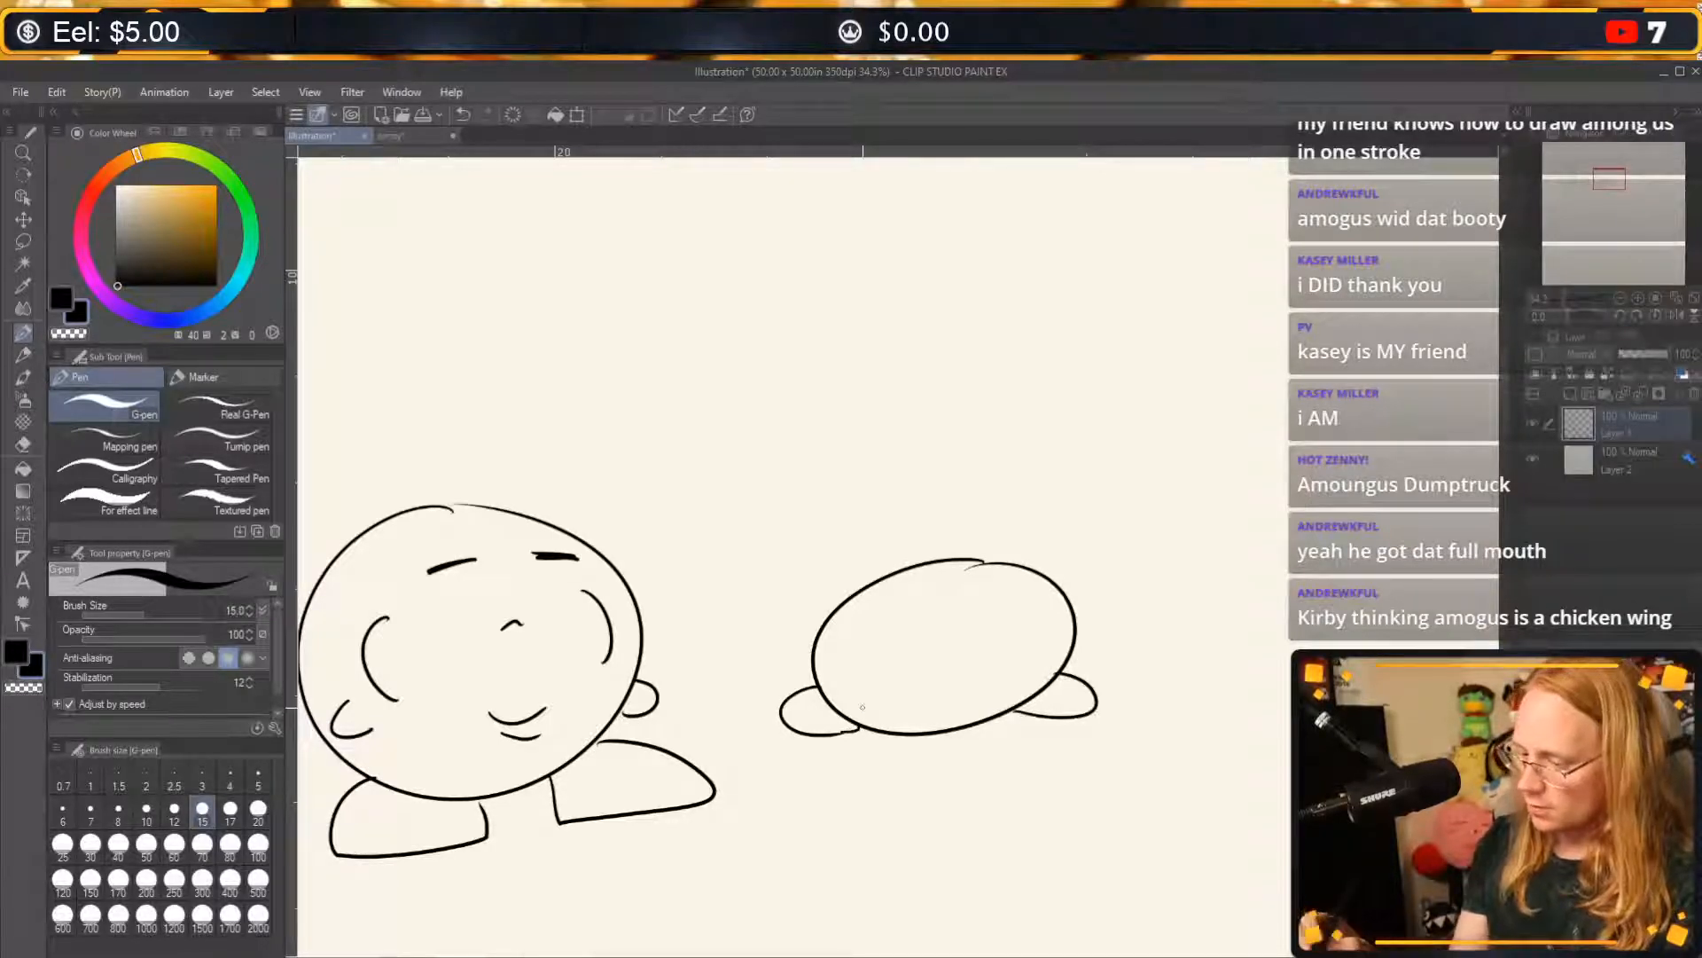
Draw a star above each side of the small Kirby, with short curved motion lines around both stars.
mouse_move(820, 542)
left_mouse_down()
mouse_move(778, 539)
mouse_move(786, 593)
mouse_move(839, 569)
mouse_move(820, 537)
left_mouse_up()
mouse_move(1051, 555)
left_mouse_down()
mouse_move(1064, 510)
mouse_move(1100, 538)
mouse_move(1062, 545)
left_mouse_up()
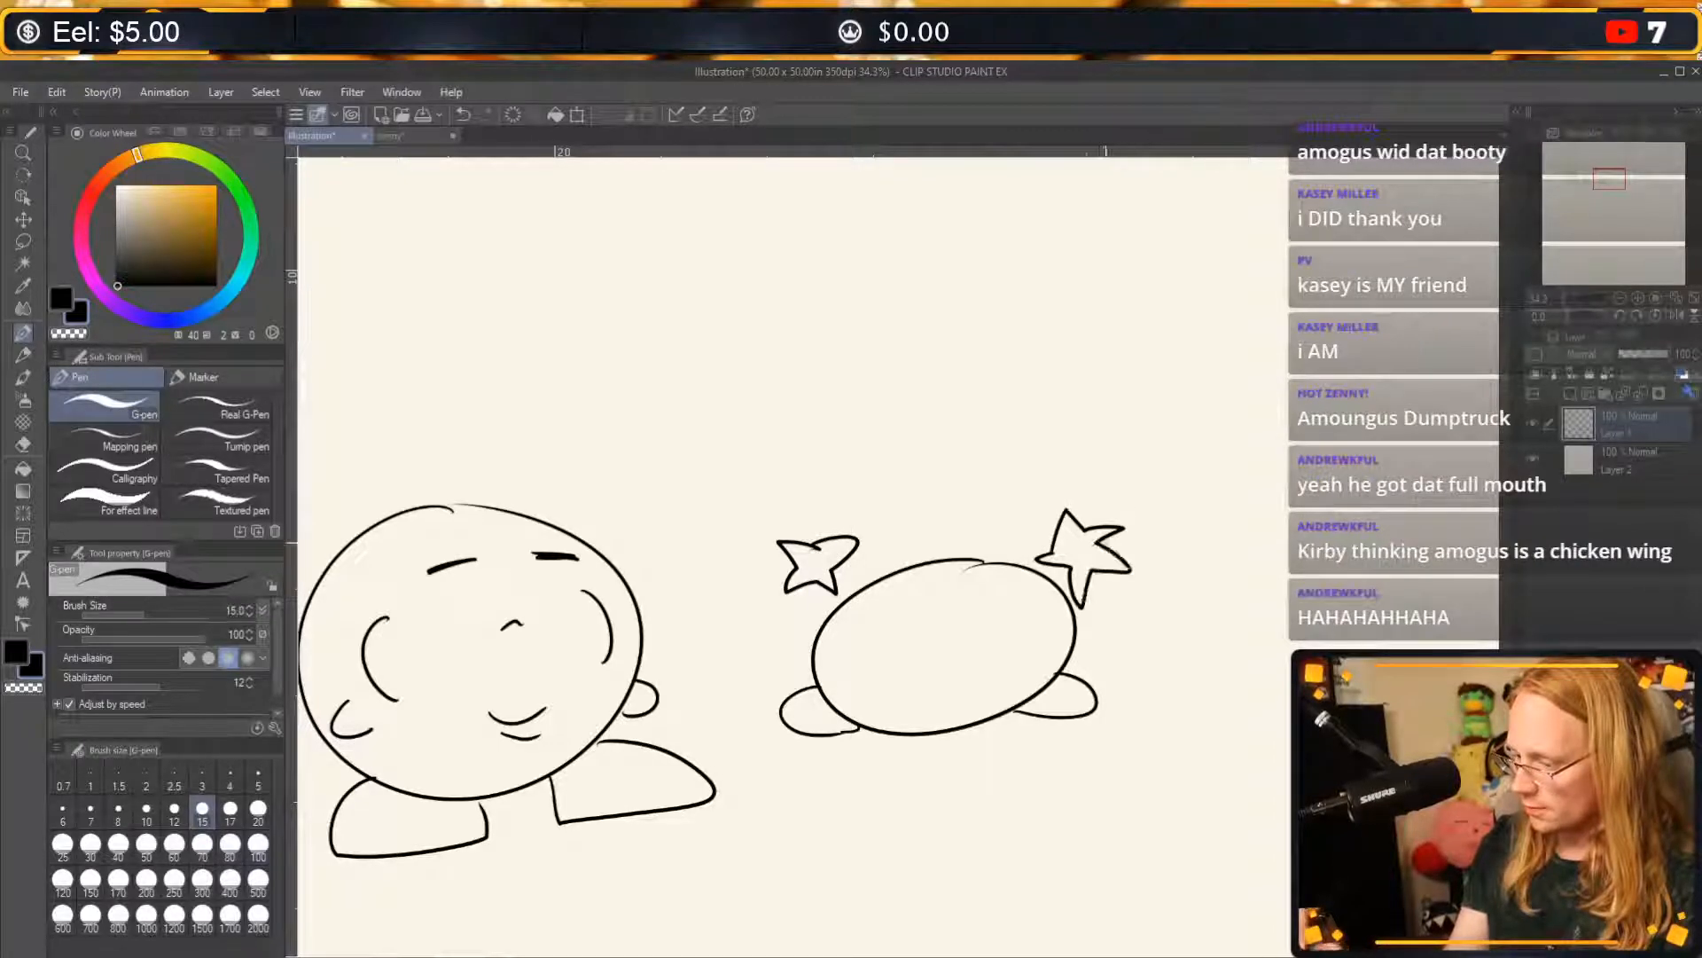
left_click_drag(763, 614, 822, 625)
left_click_drag(878, 523, 870, 568)
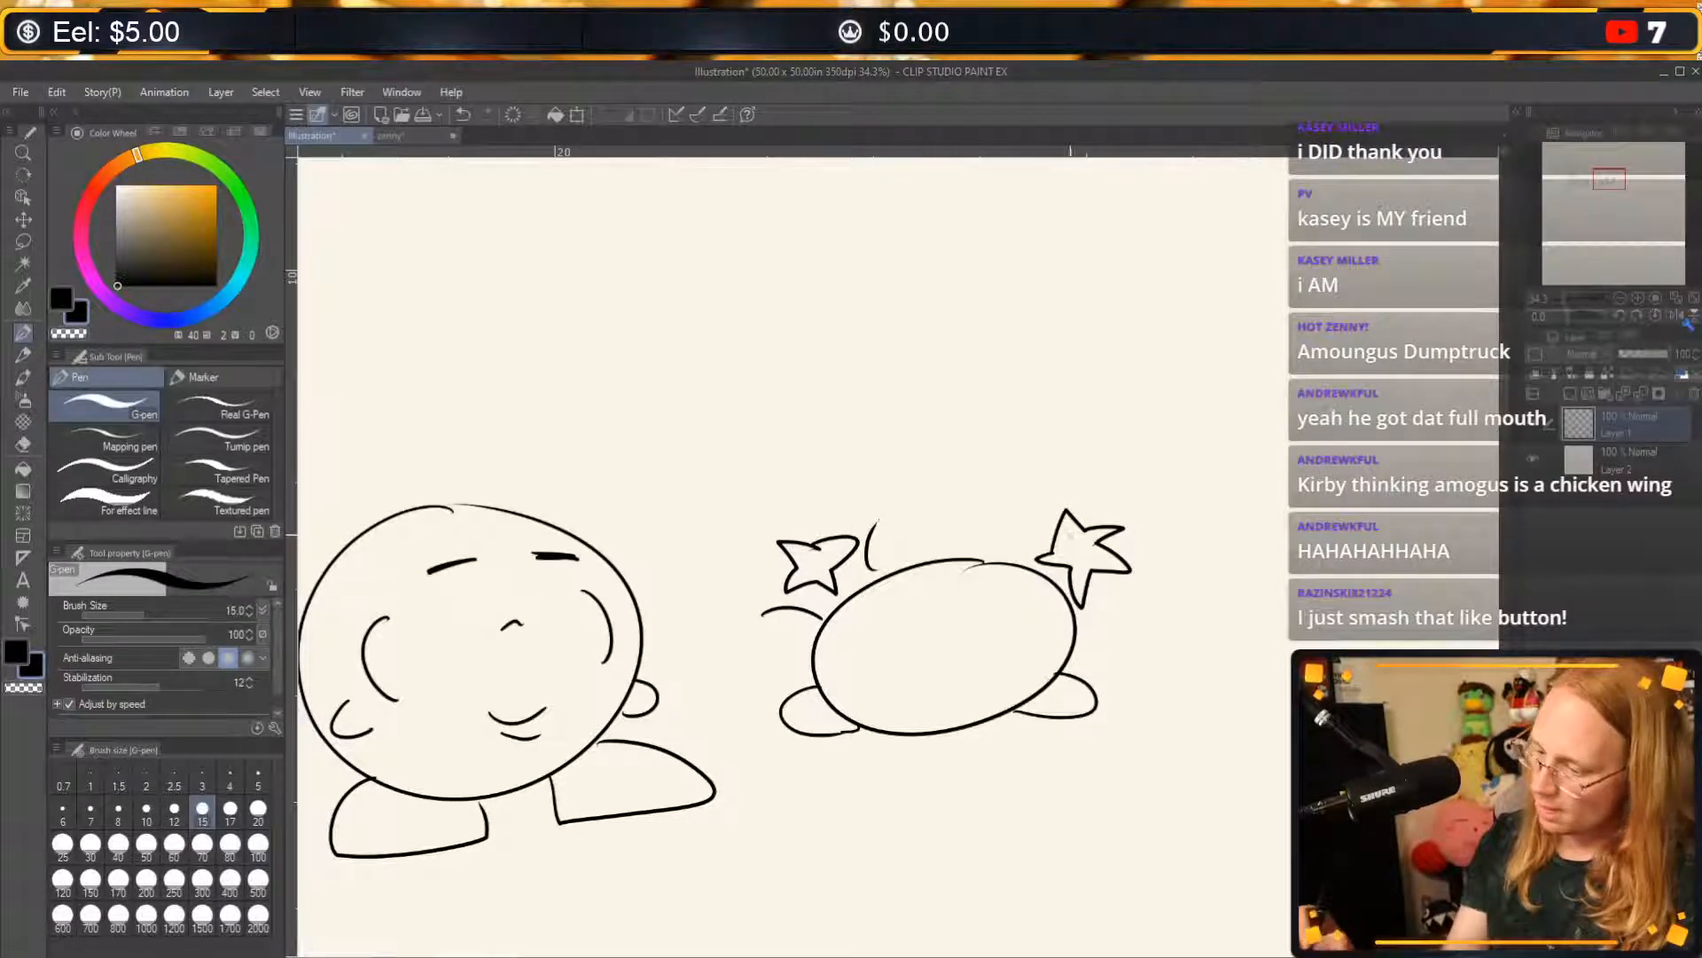
left_click_drag(1042, 502, 1033, 538)
left_click_drag(1104, 599, 1160, 592)
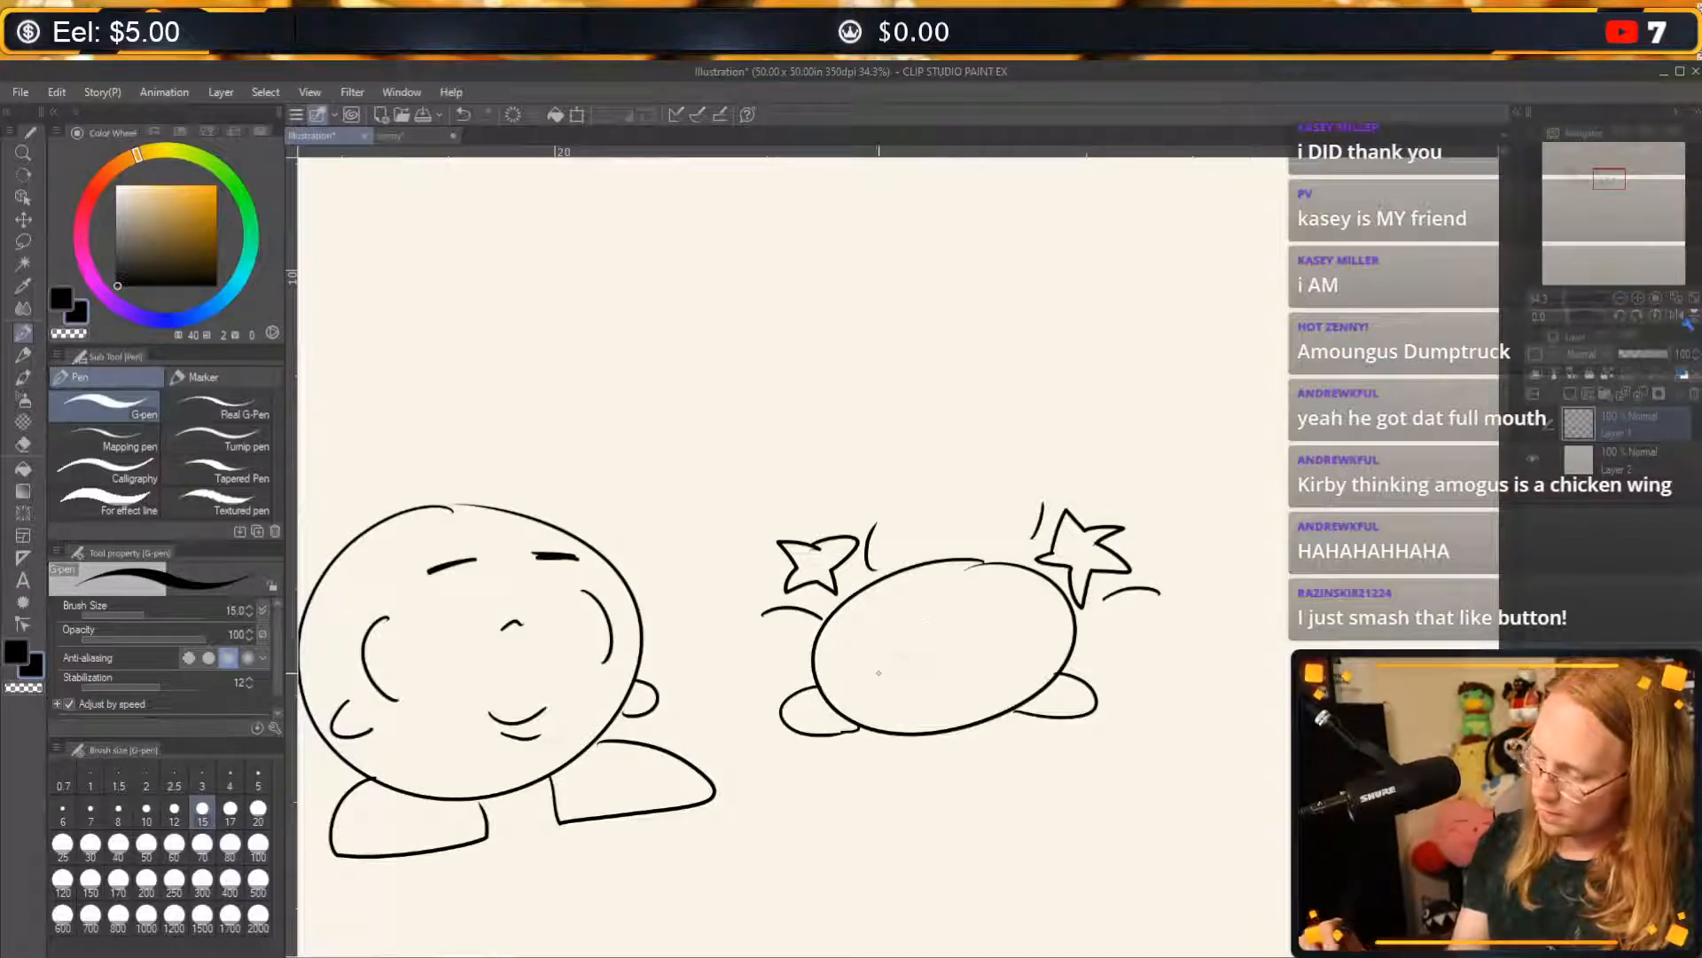
Add two curved arms and a scrunched face with squeezed-shut eyes and a wavy mouth to the small Kirby.
left_click_drag(868, 668, 874, 702)
left_click_drag(1018, 638, 1030, 681)
mouse_move(898, 630)
left_mouse_down()
mouse_move(927, 640)
mouse_move(906, 651)
mouse_move(989, 634)
mouse_move(967, 655)
left_mouse_up()
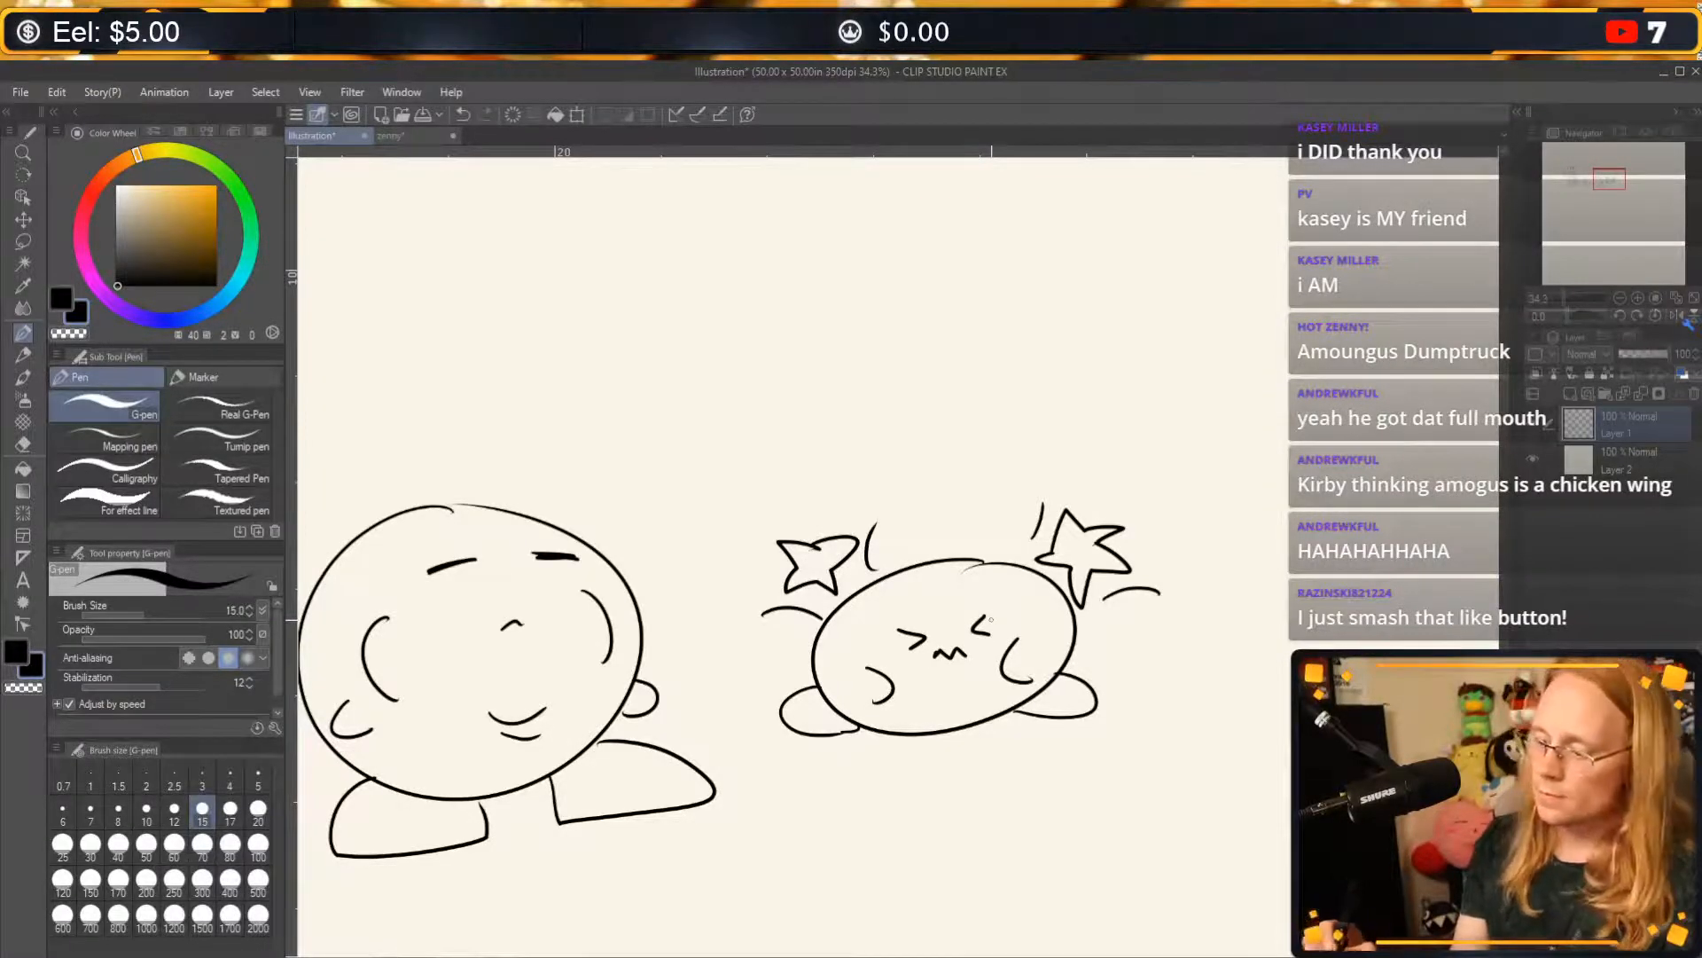
Draw jagged impact lines on both sides of the small Kirby and a scribbled shadow beneath it.
mouse_move(798, 684)
left_mouse_down()
mouse_move(698, 681)
mouse_move(720, 766)
left_mouse_up()
left_click_drag(1113, 650, 1240, 702)
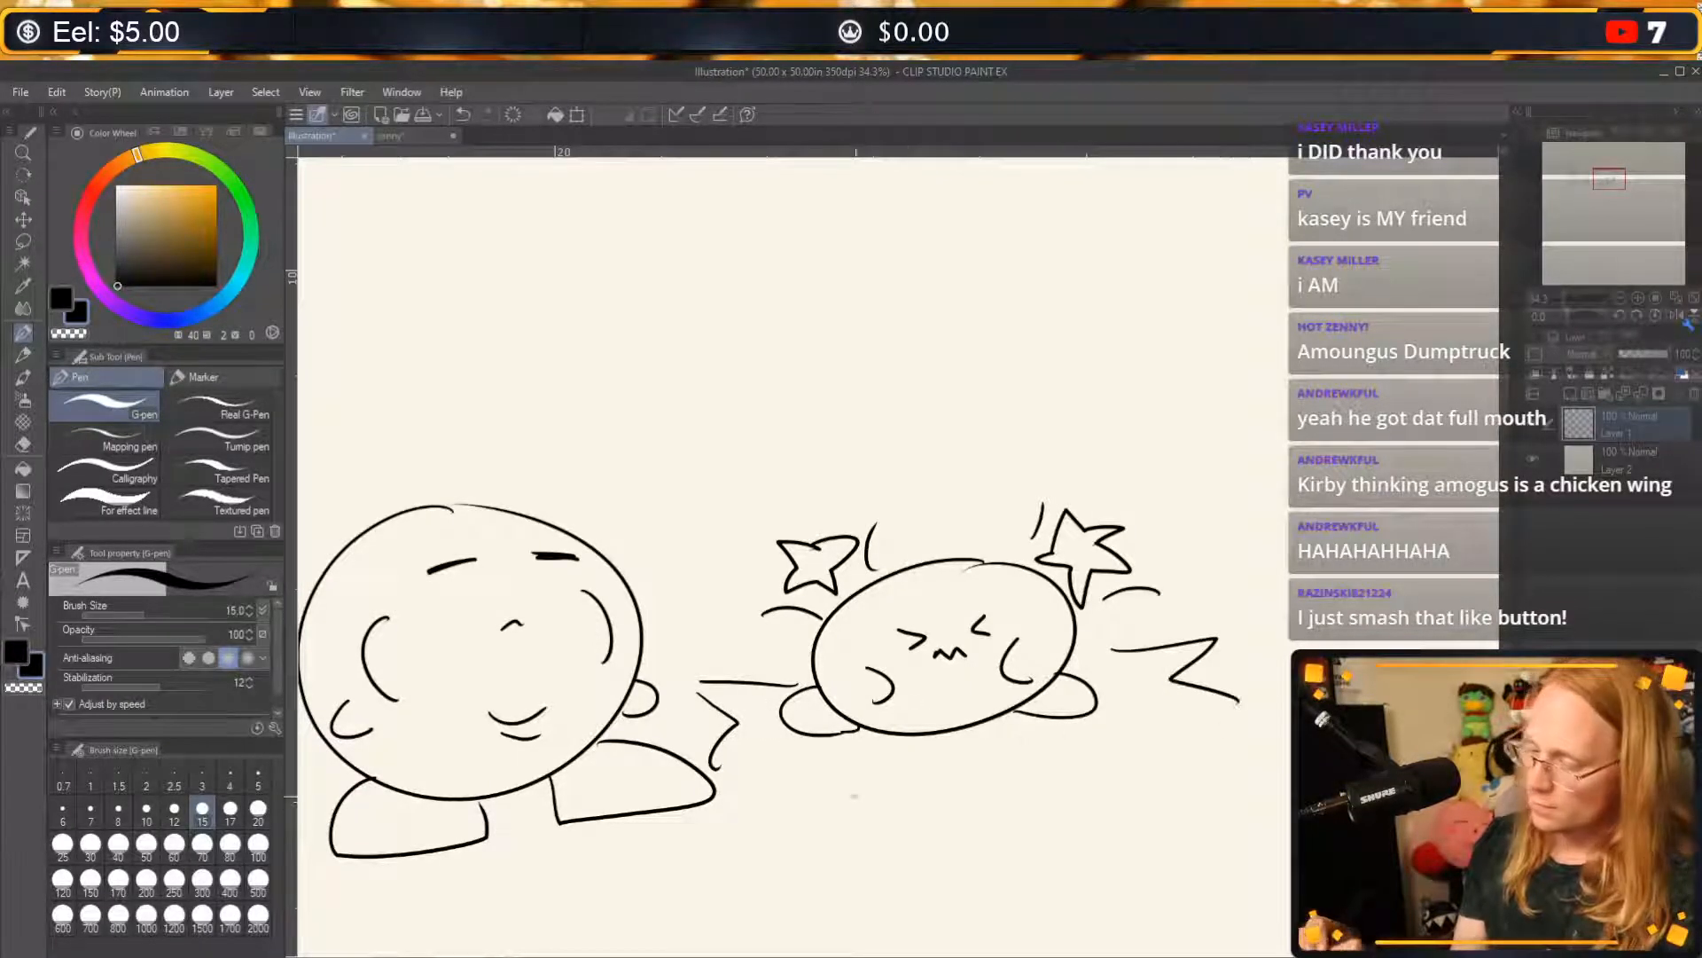
mouse_move(816, 756)
left_mouse_down()
mouse_move(1119, 780)
mouse_move(934, 843)
left_mouse_up()
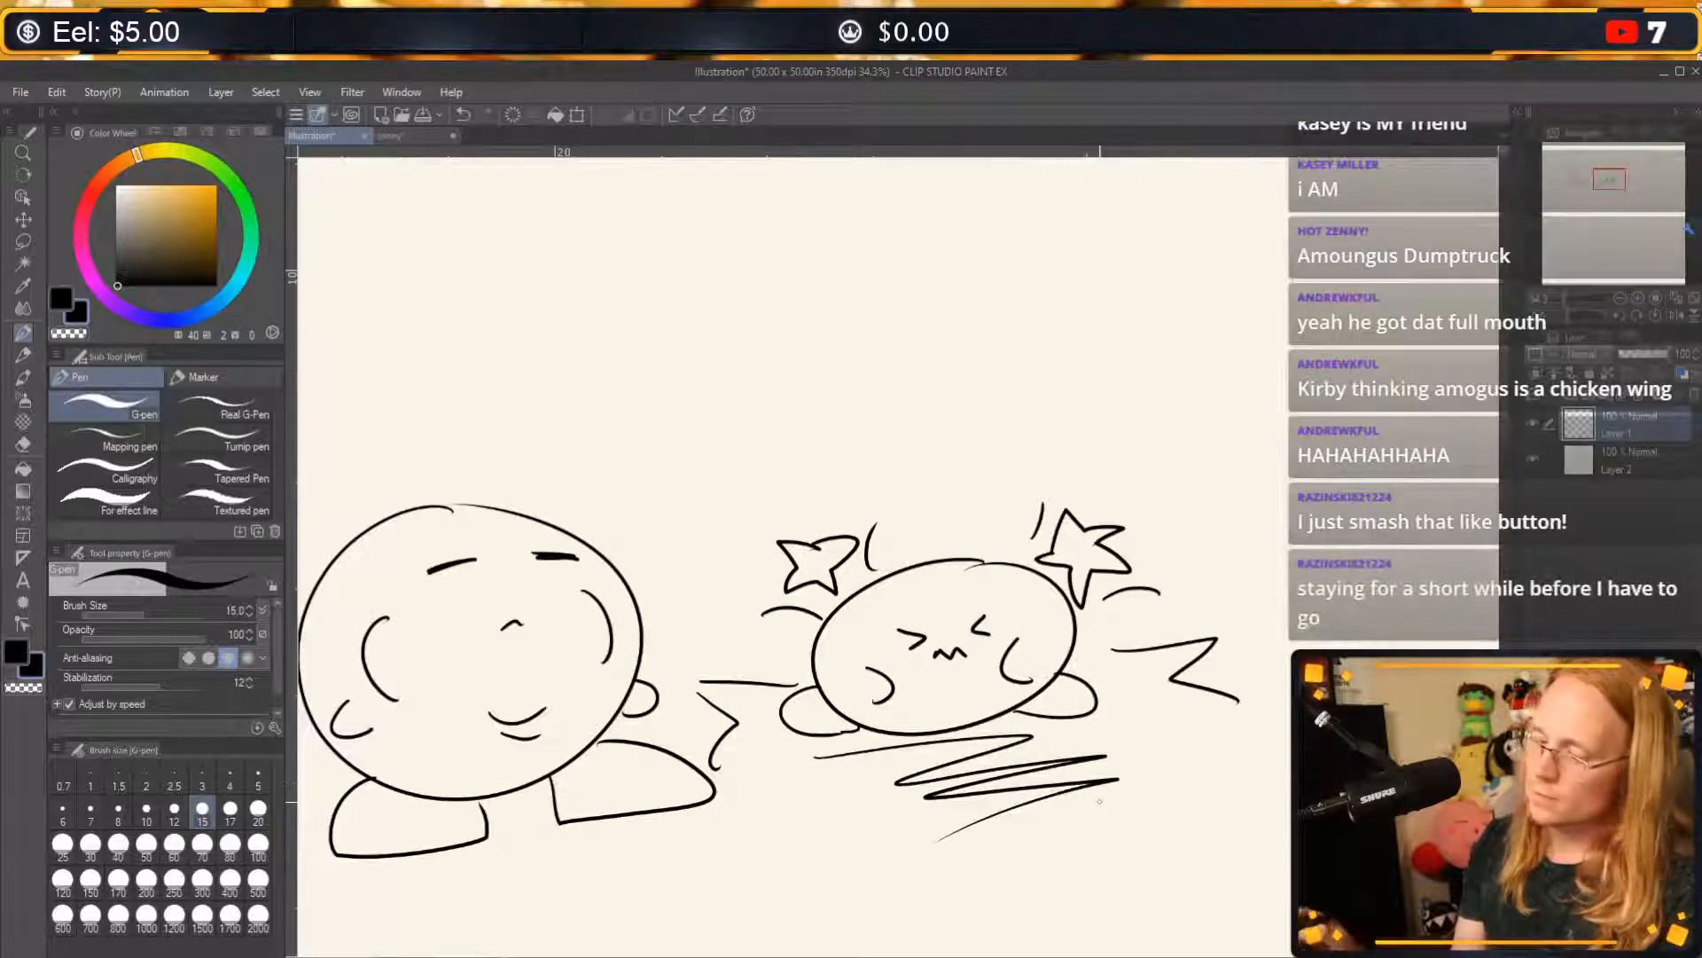
mouse_move(1194, 922)
left_mouse_down()
mouse_move(1075, 764)
mouse_move(1224, 673)
left_mouse_up()
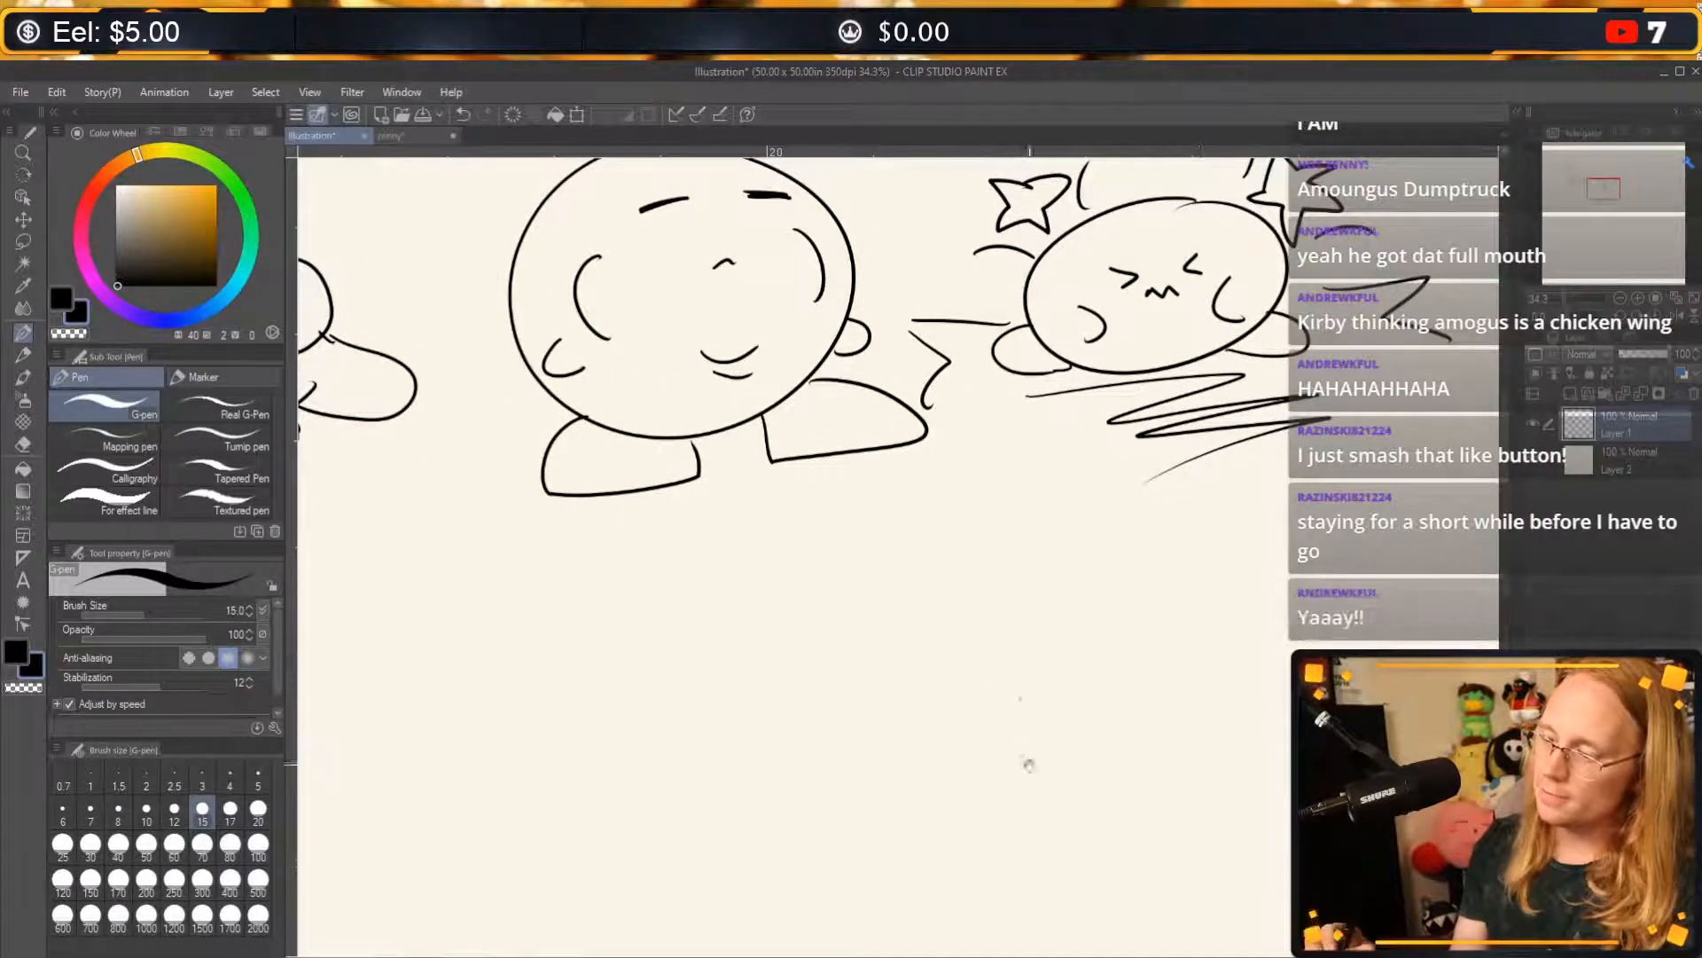
left_click_drag(1026, 763, 1002, 687)
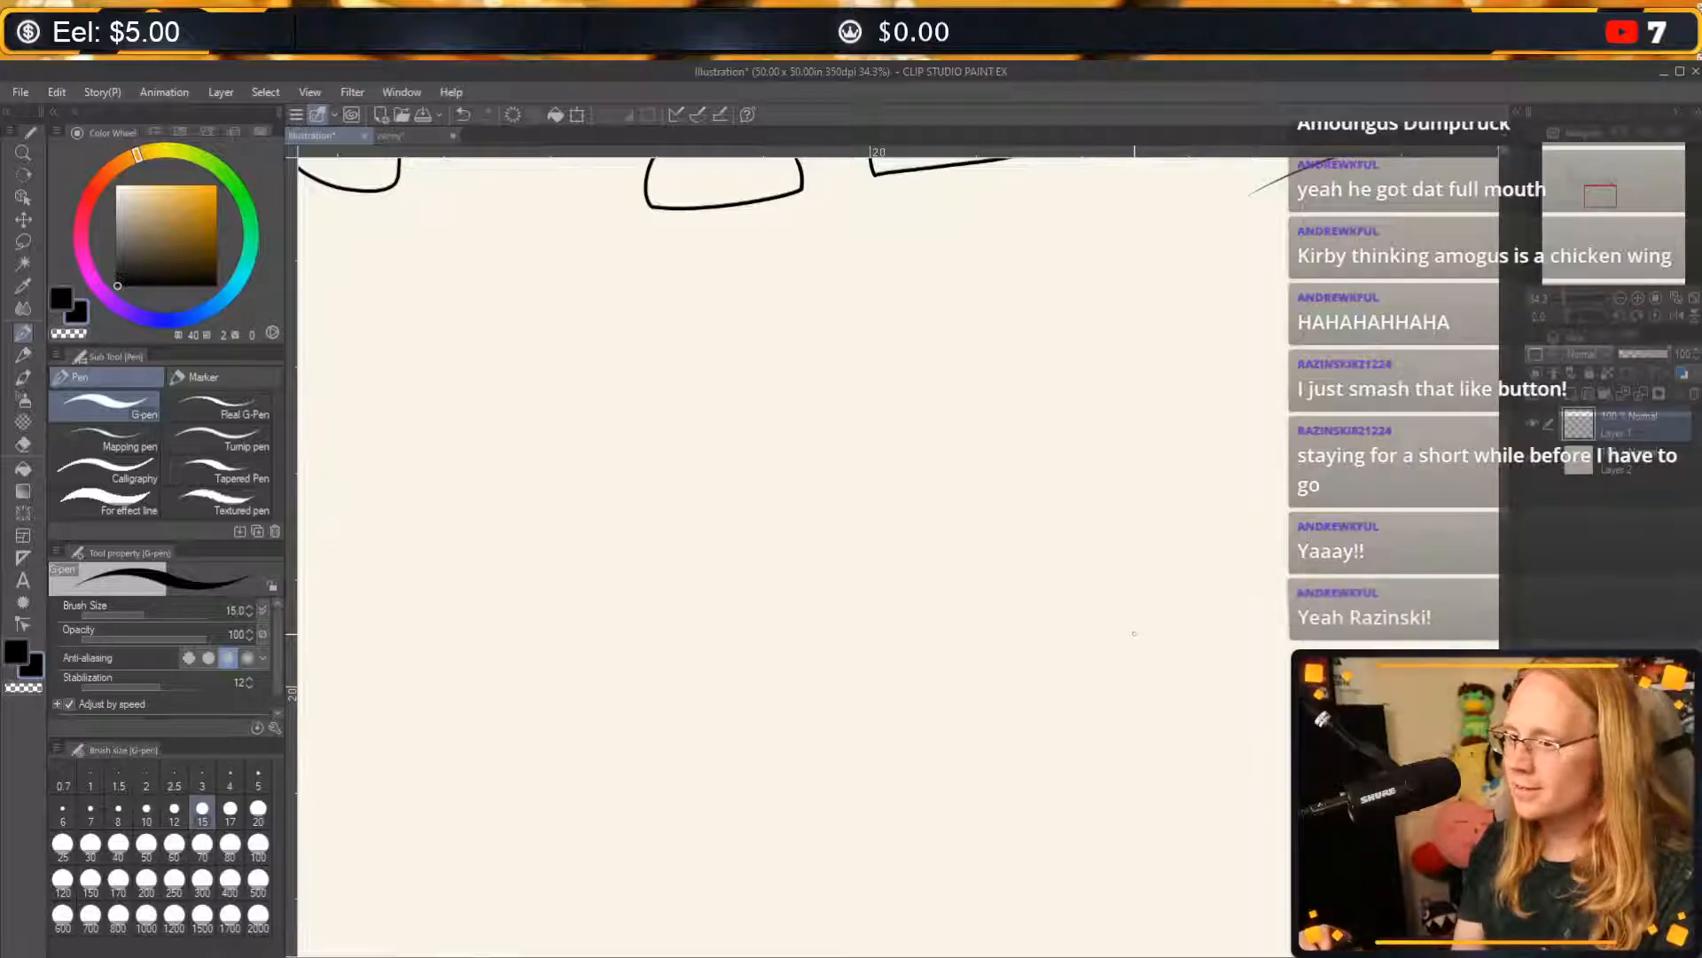
Draw an Among Us crewmate to the right of the smiling first Kirby, with an oval visor and a backpack.
left_click_drag(734, 557, 973, 896)
left_click_drag(792, 519, 1183, 783)
left_click_drag(761, 506, 1055, 773)
left_click_drag(840, 616, 971, 634)
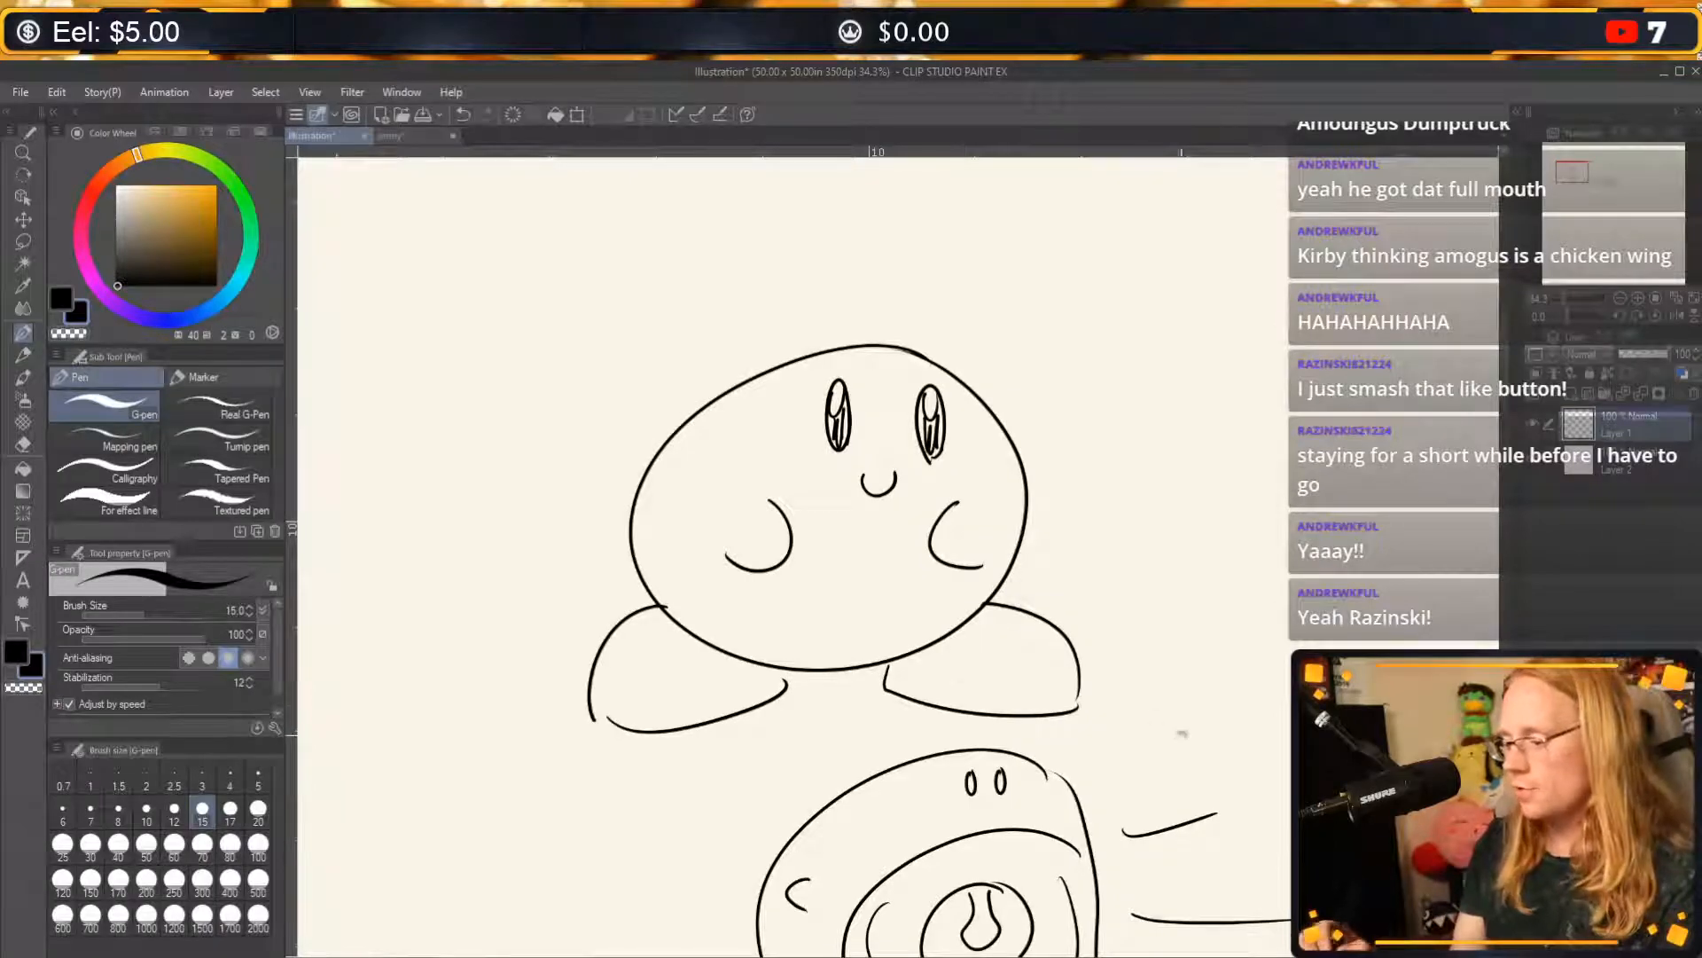
left_click_drag(1182, 734, 1056, 676)
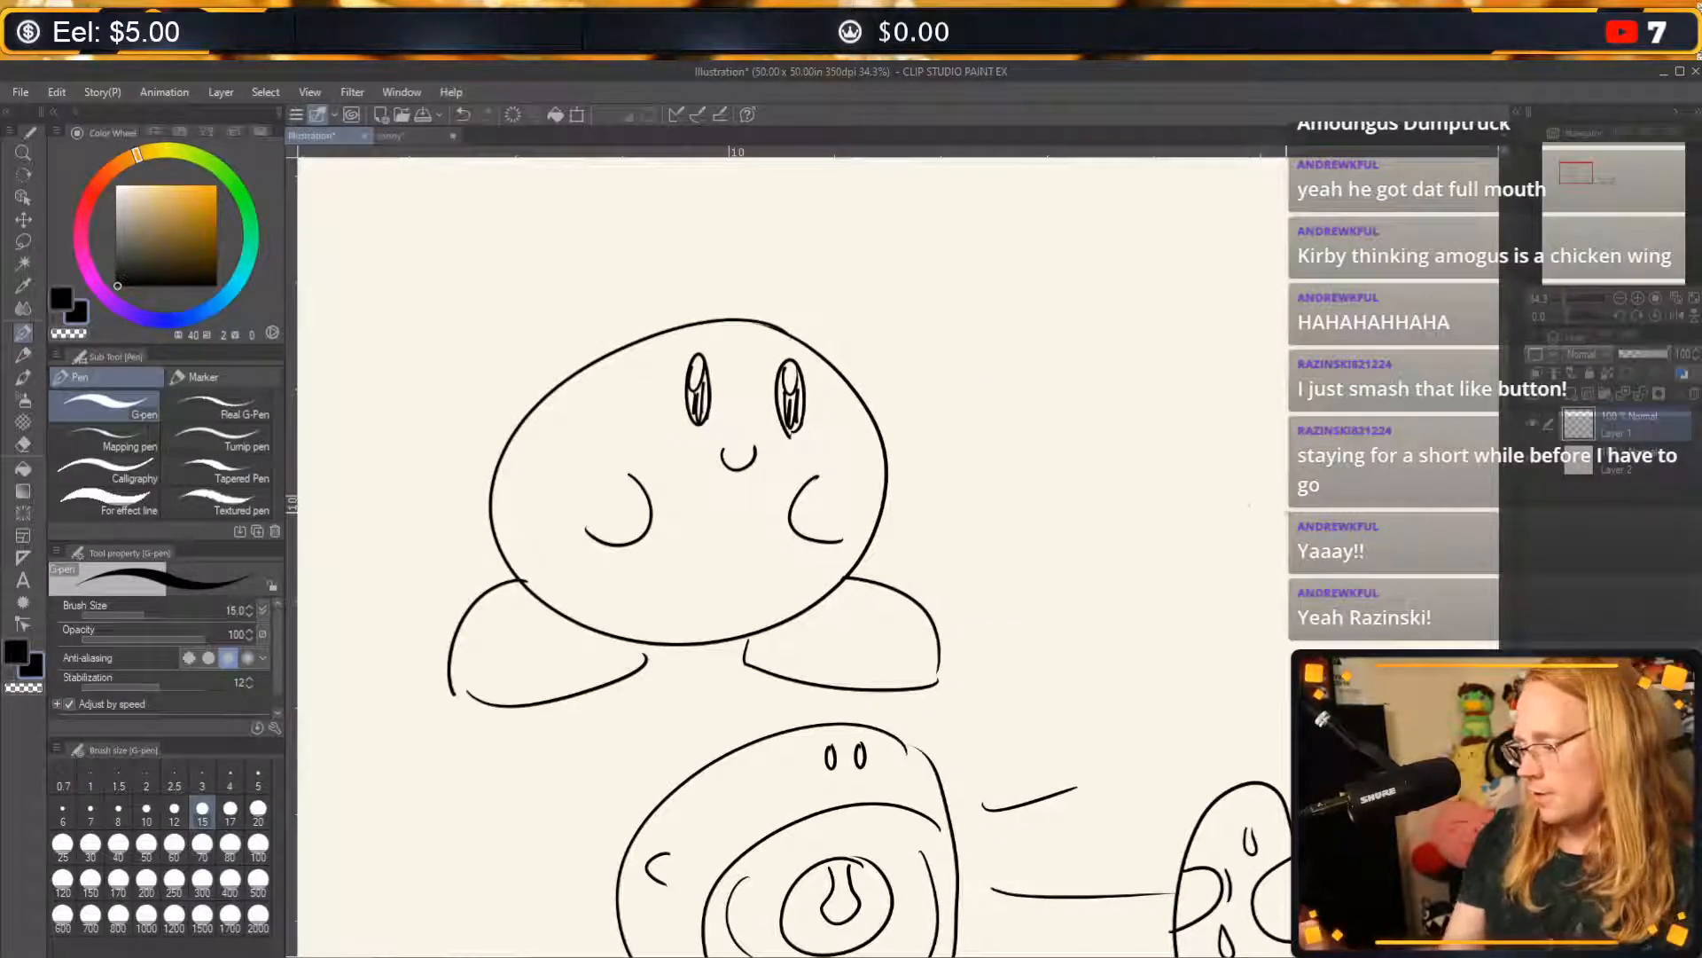
mouse_move(1186, 466)
left_mouse_down()
mouse_move(1055, 532)
mouse_move(1113, 678)
mouse_move(1134, 650)
mouse_move(1181, 676)
mouse_move(1242, 657)
mouse_move(1150, 463)
left_mouse_up()
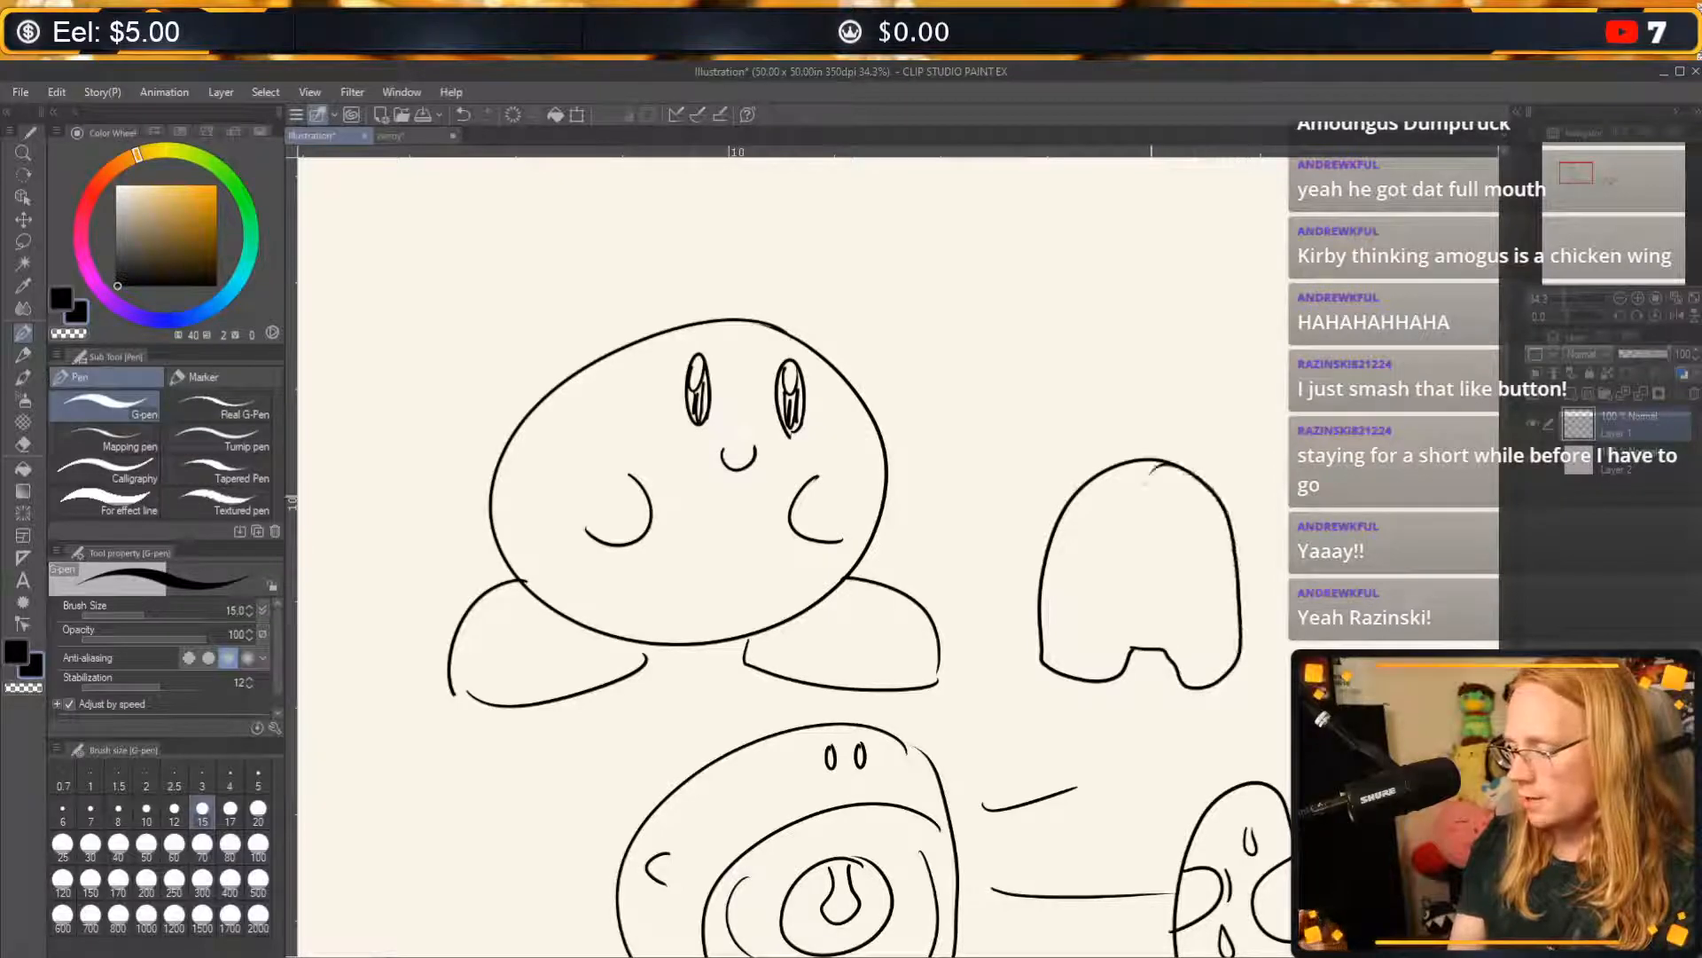
mouse_move(1213, 527)
left_mouse_down()
mouse_move(1108, 545)
mouse_move(1216, 528)
mouse_move(1172, 514)
left_mouse_up()
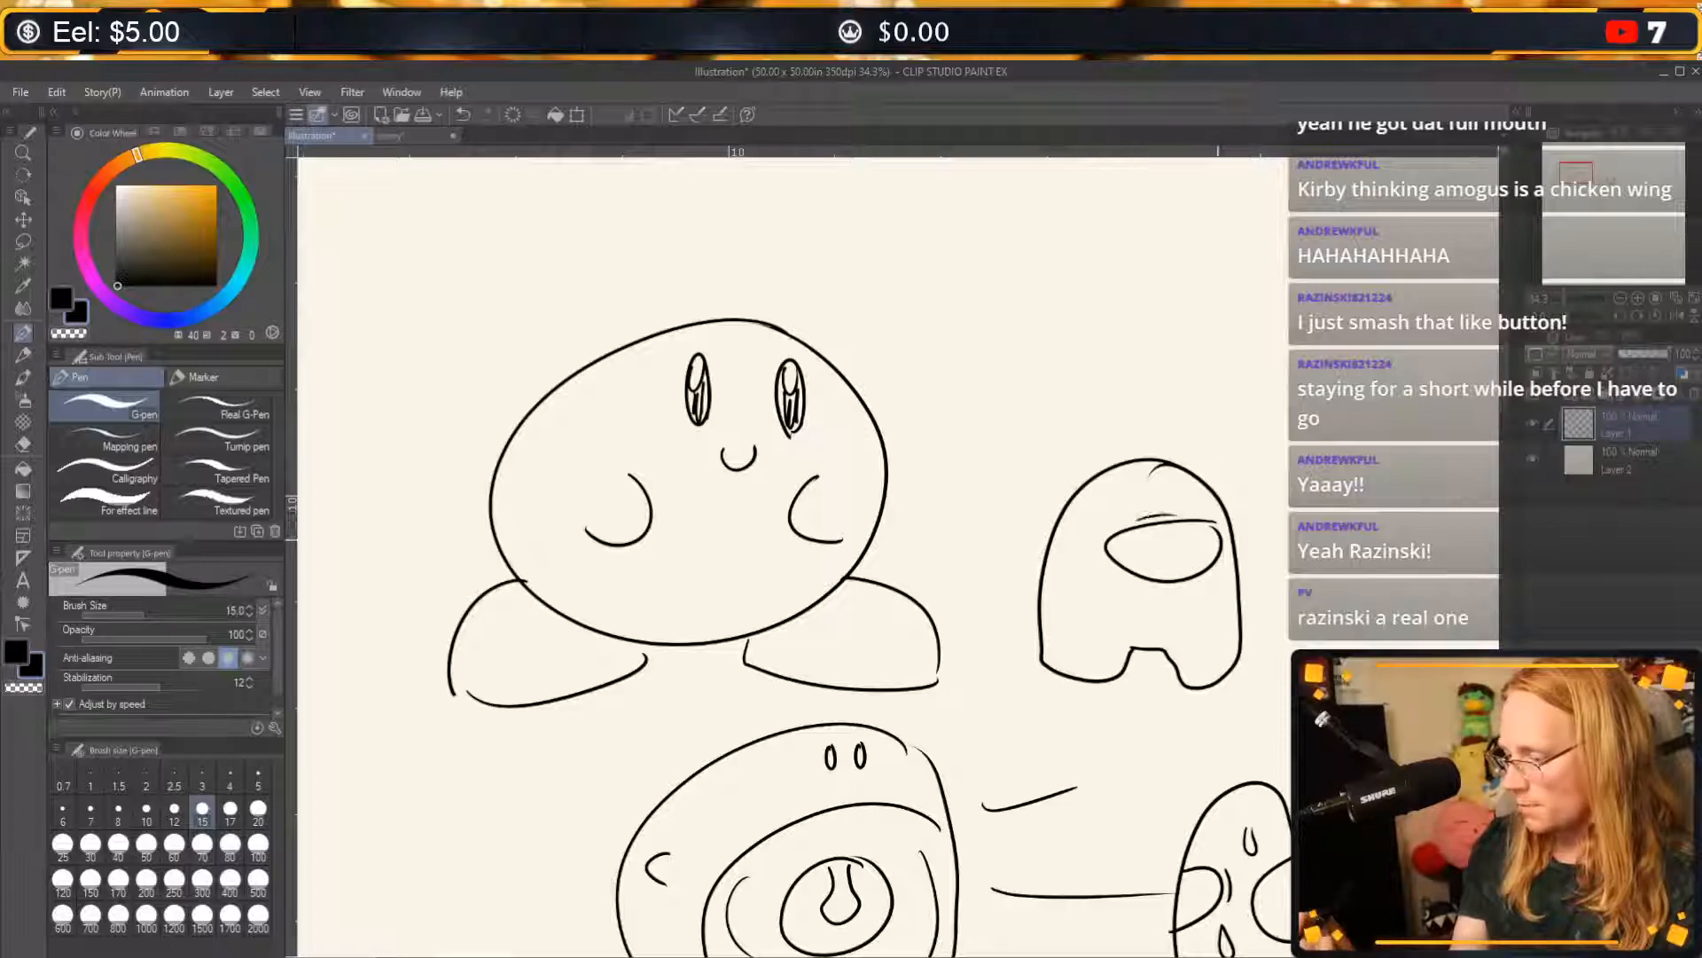
left_click_drag(1180, 586, 1213, 578)
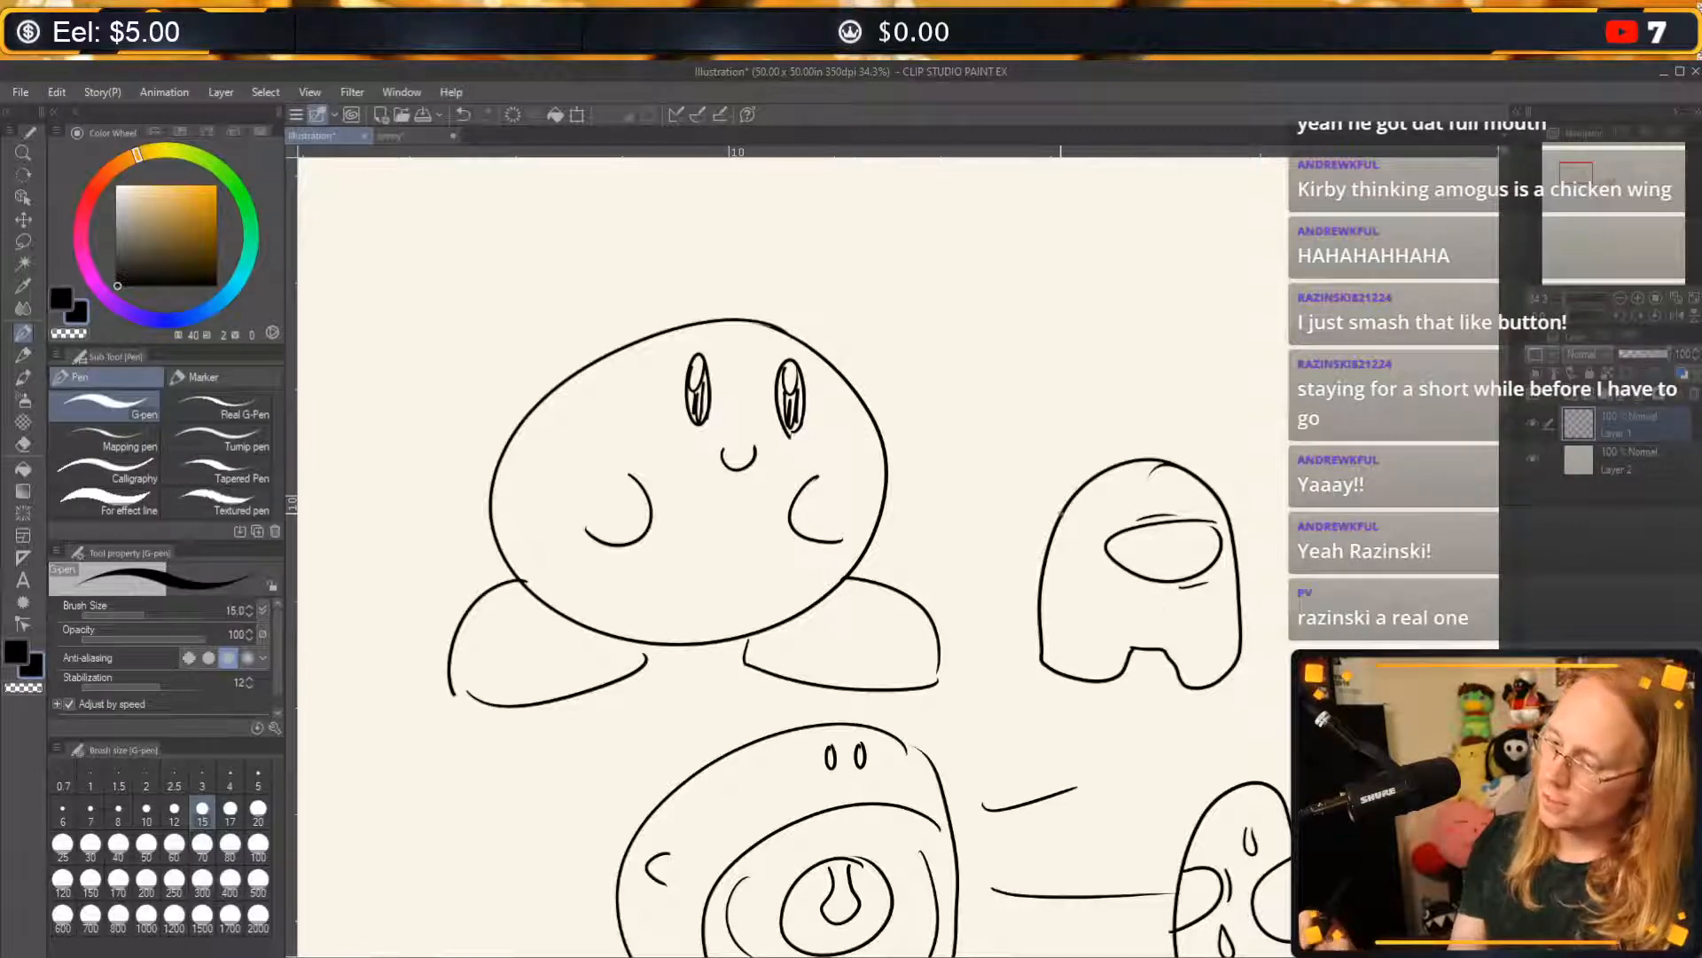
mouse_move(1059, 516)
left_mouse_down()
mouse_move(1022, 554)
mouse_move(1046, 625)
left_mouse_up()
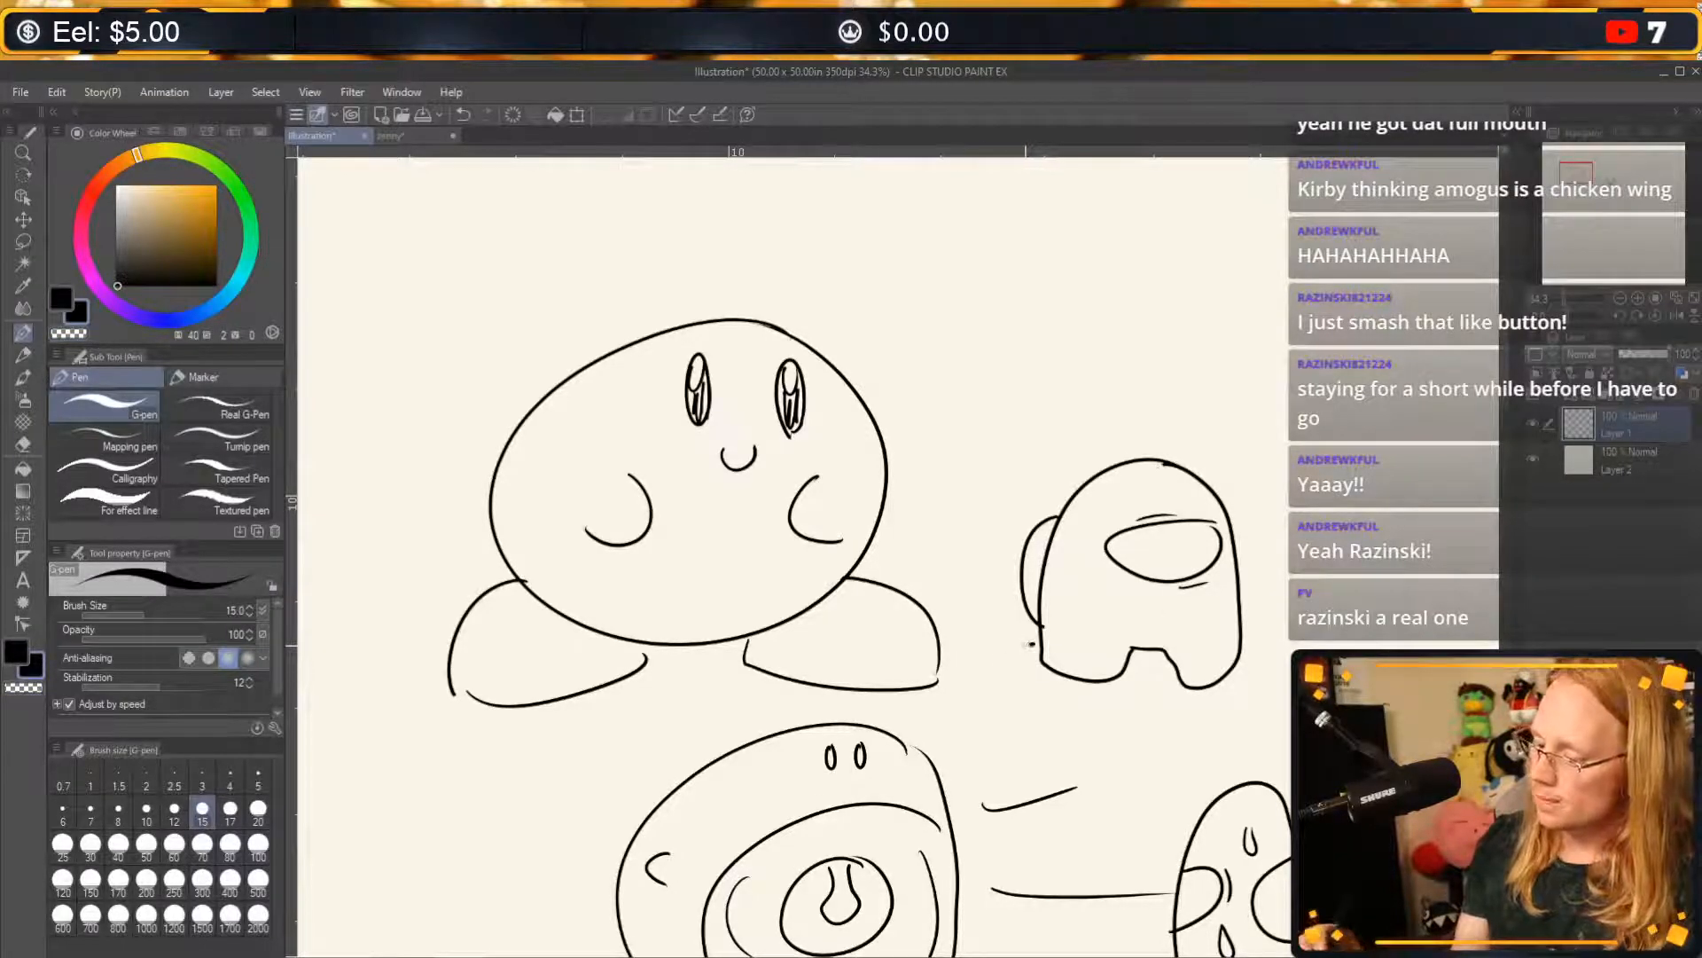
Draw a jagged spiky burst behind the crewmate's feet and a dashed line running from the first Kirby to the crewmate.
mouse_move(1031, 645)
left_mouse_down()
mouse_move(1021, 767)
mouse_move(1220, 685)
mouse_move(1275, 621)
mouse_move(1237, 618)
left_mouse_up()
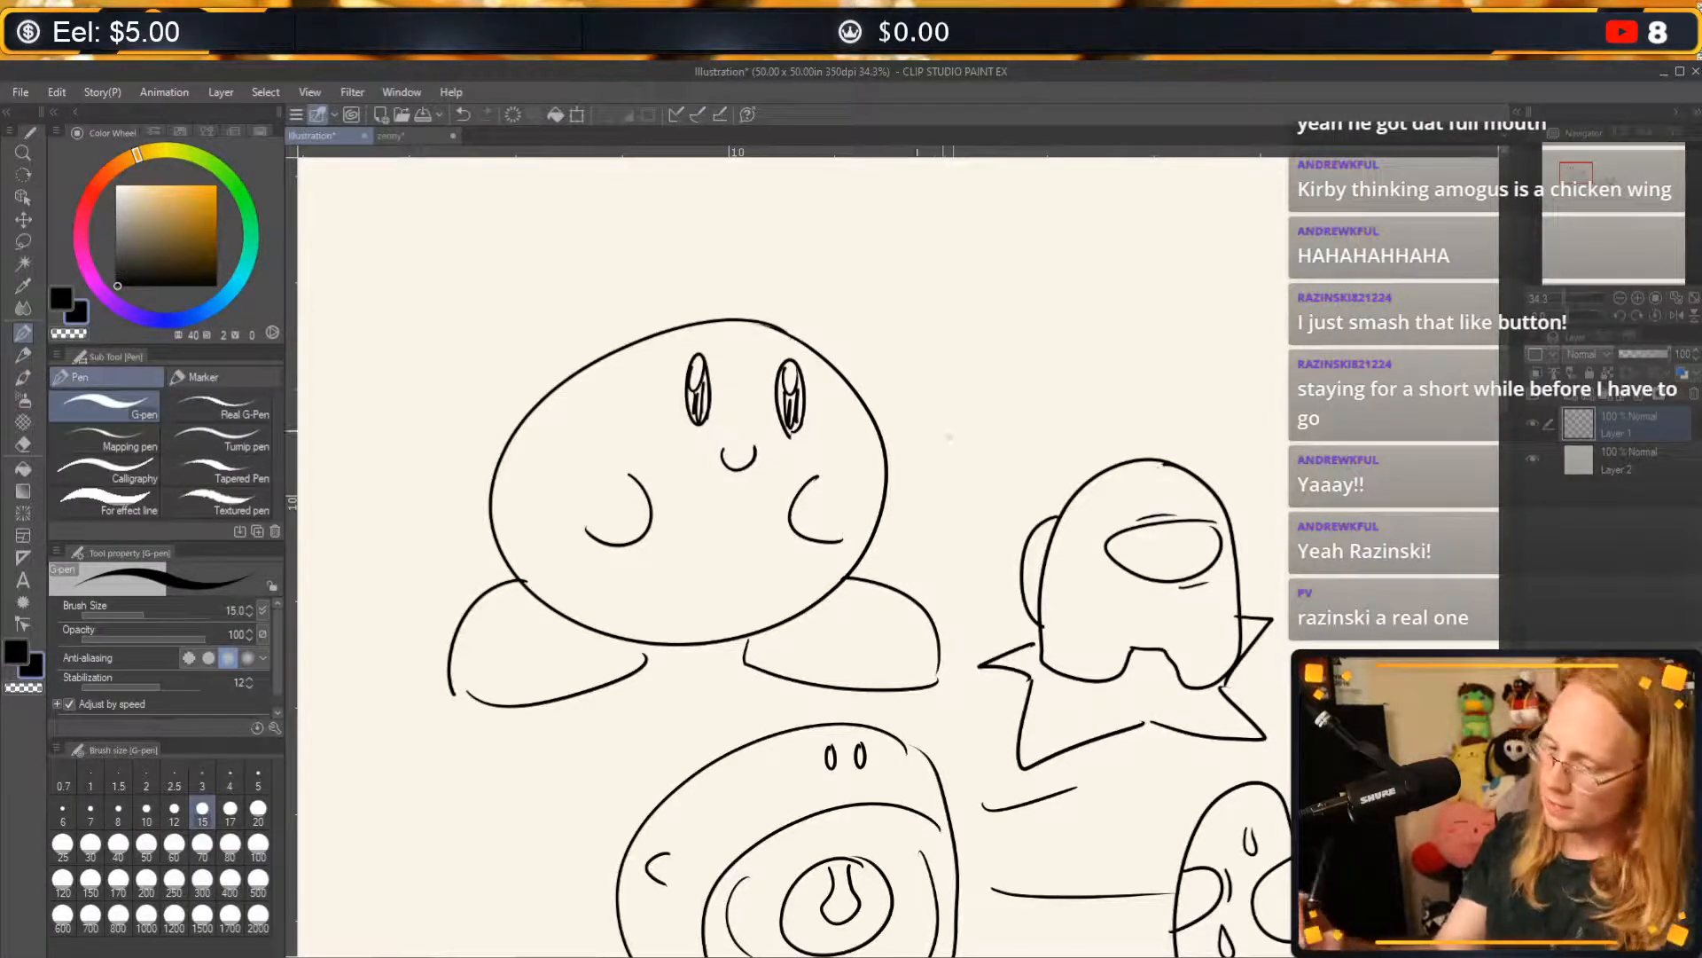
left_click_drag(918, 428, 1011, 484)
left_click_drag(1033, 489, 1057, 499)
left_click_drag(873, 414, 890, 417)
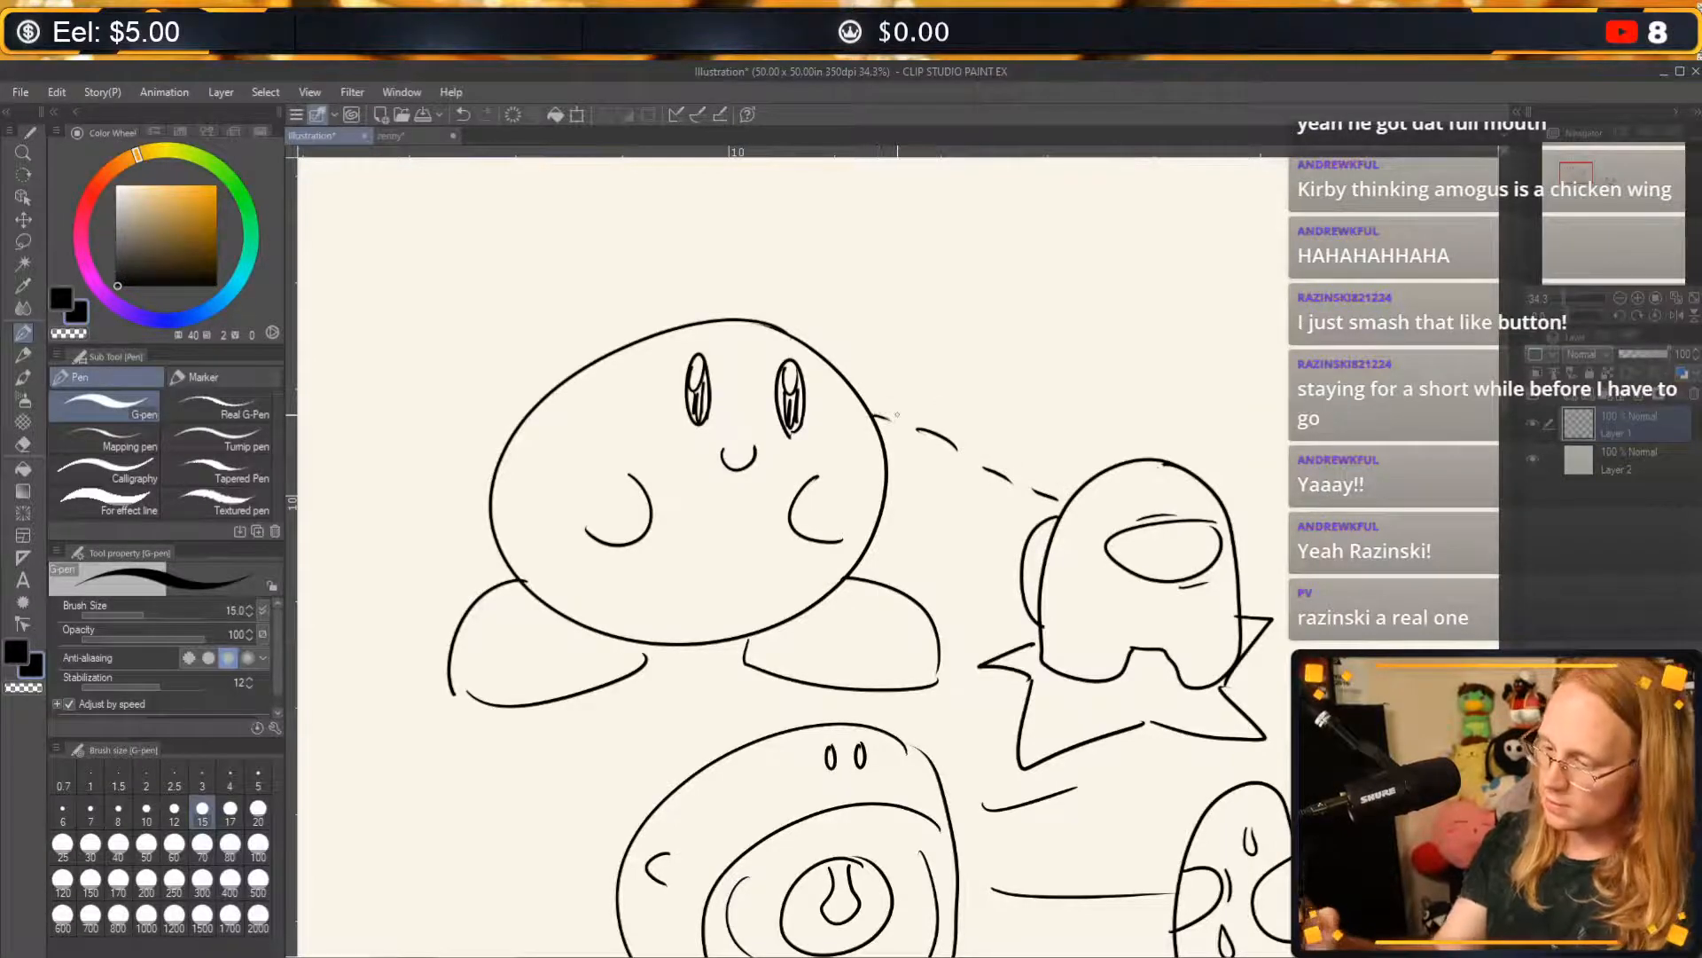
Draw four wavy steam lines rising above the crewmate's head.
left_click_drag(1109, 370, 1097, 443)
mouse_move(1189, 370)
left_mouse_down()
mouse_move(1177, 434)
mouse_move(1238, 483)
left_mouse_up()
left_click_drag(1073, 406, 1061, 483)
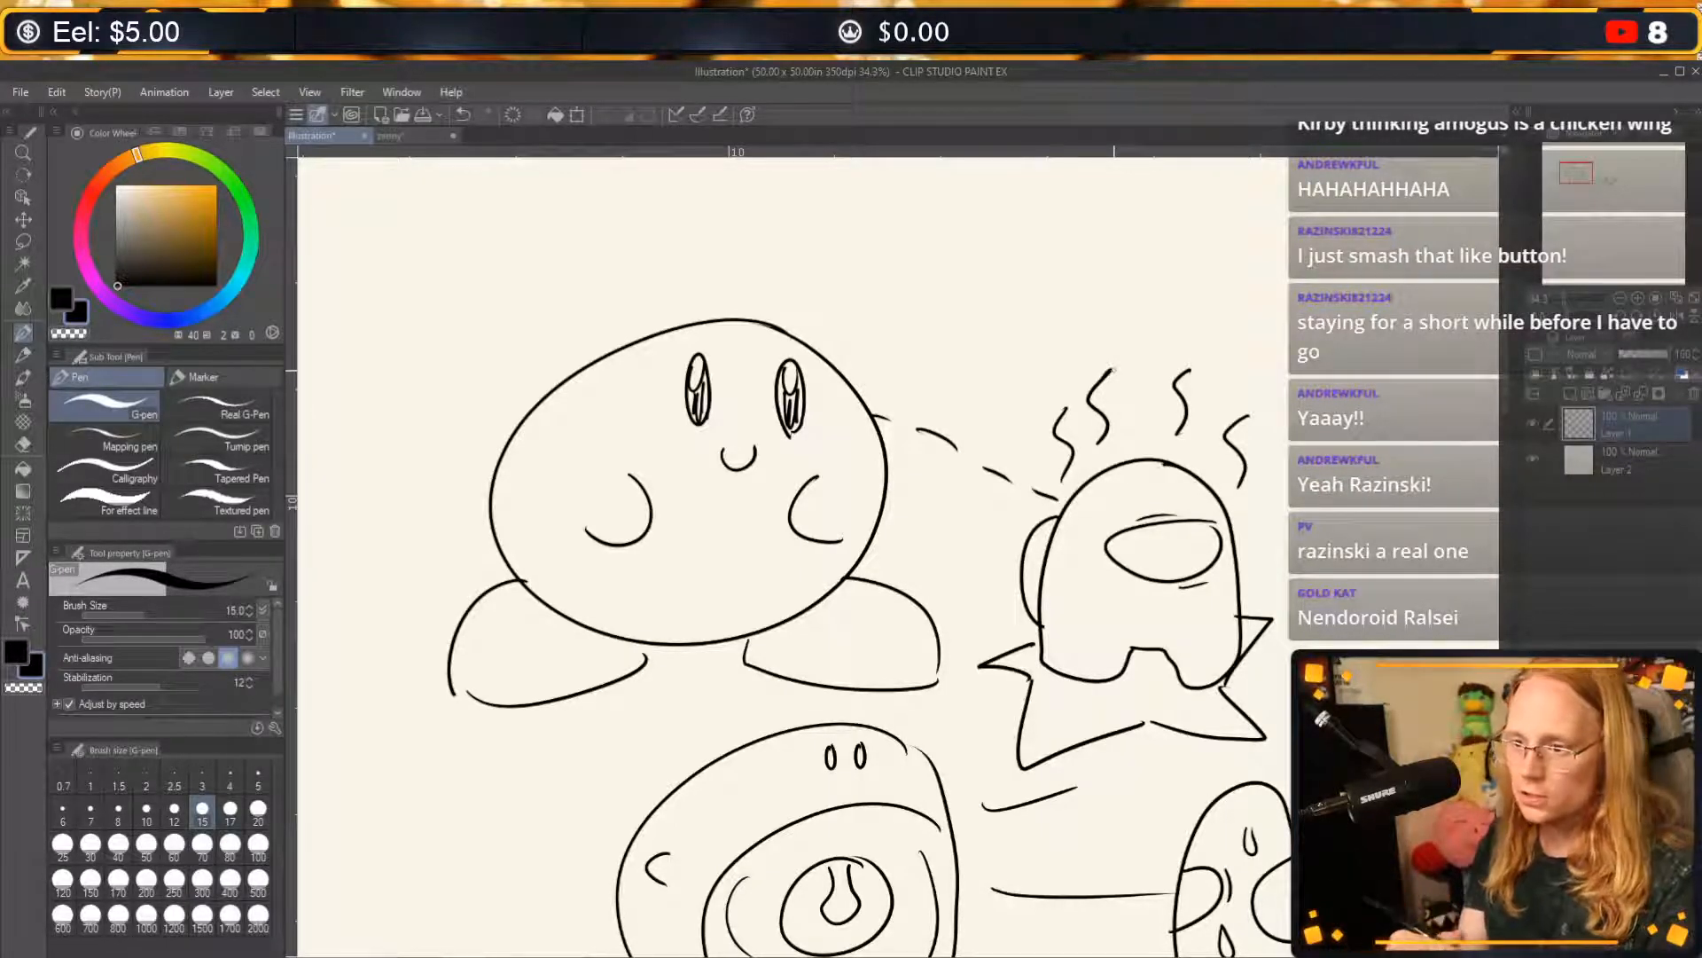
Look over the drawn sequence from the first Kirby to the small dizzy one, ending on the empty canvas below it.
mouse_move(703, 659)
left_mouse_down()
mouse_move(695, 609)
mouse_move(851, 684)
mouse_move(584, 587)
left_mouse_up()
left_click_drag(1091, 587, 1070, 603)
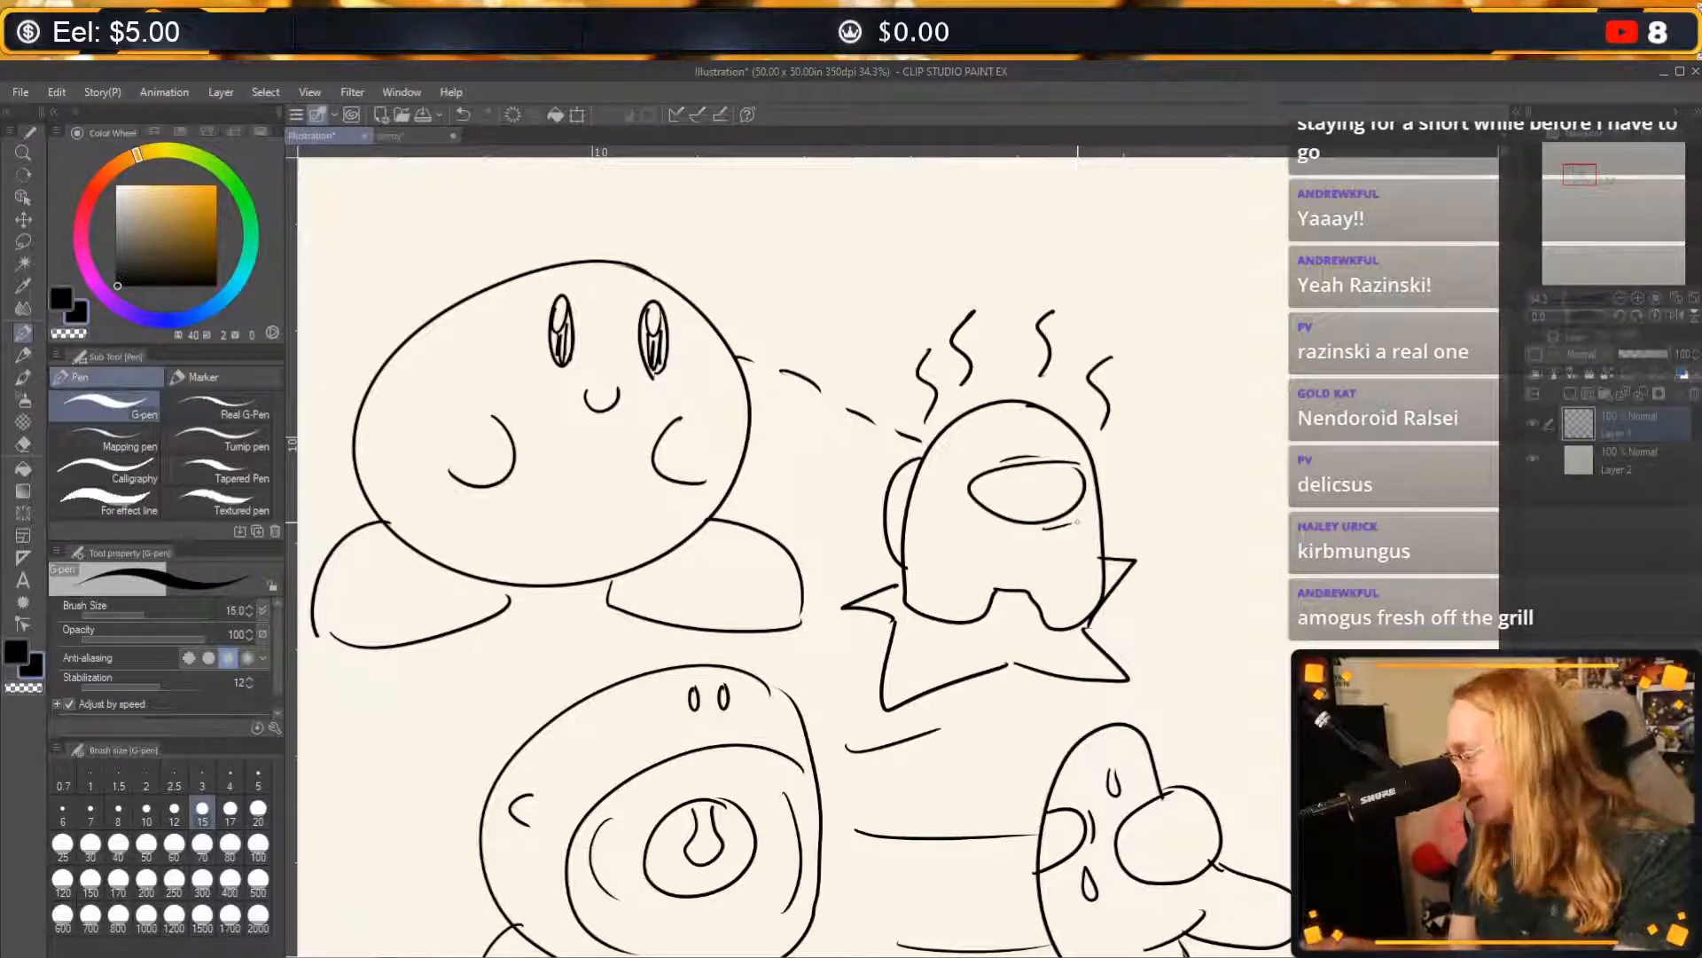
mouse_move(1018, 617)
left_mouse_down()
mouse_move(1059, 617)
mouse_move(885, 620)
mouse_move(851, 664)
mouse_move(960, 647)
mouse_move(913, 660)
mouse_move(691, 669)
mouse_move(713, 703)
mouse_move(1215, 386)
left_mouse_up()
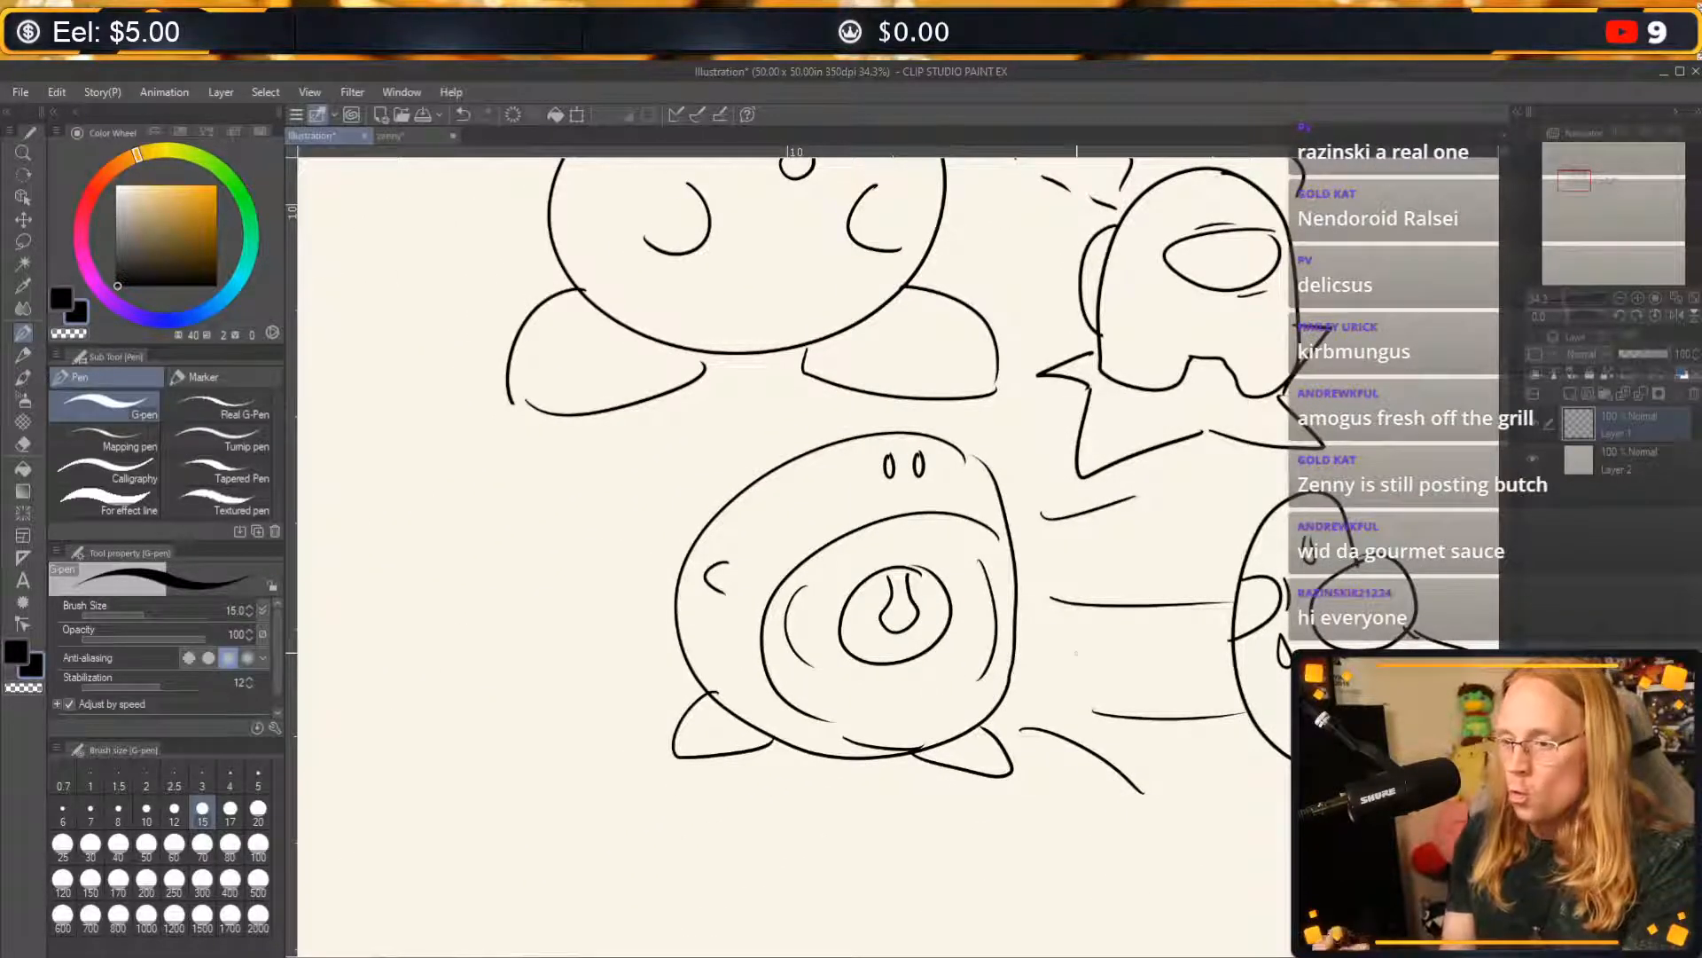
left_click_drag(1233, 750, 335, 787)
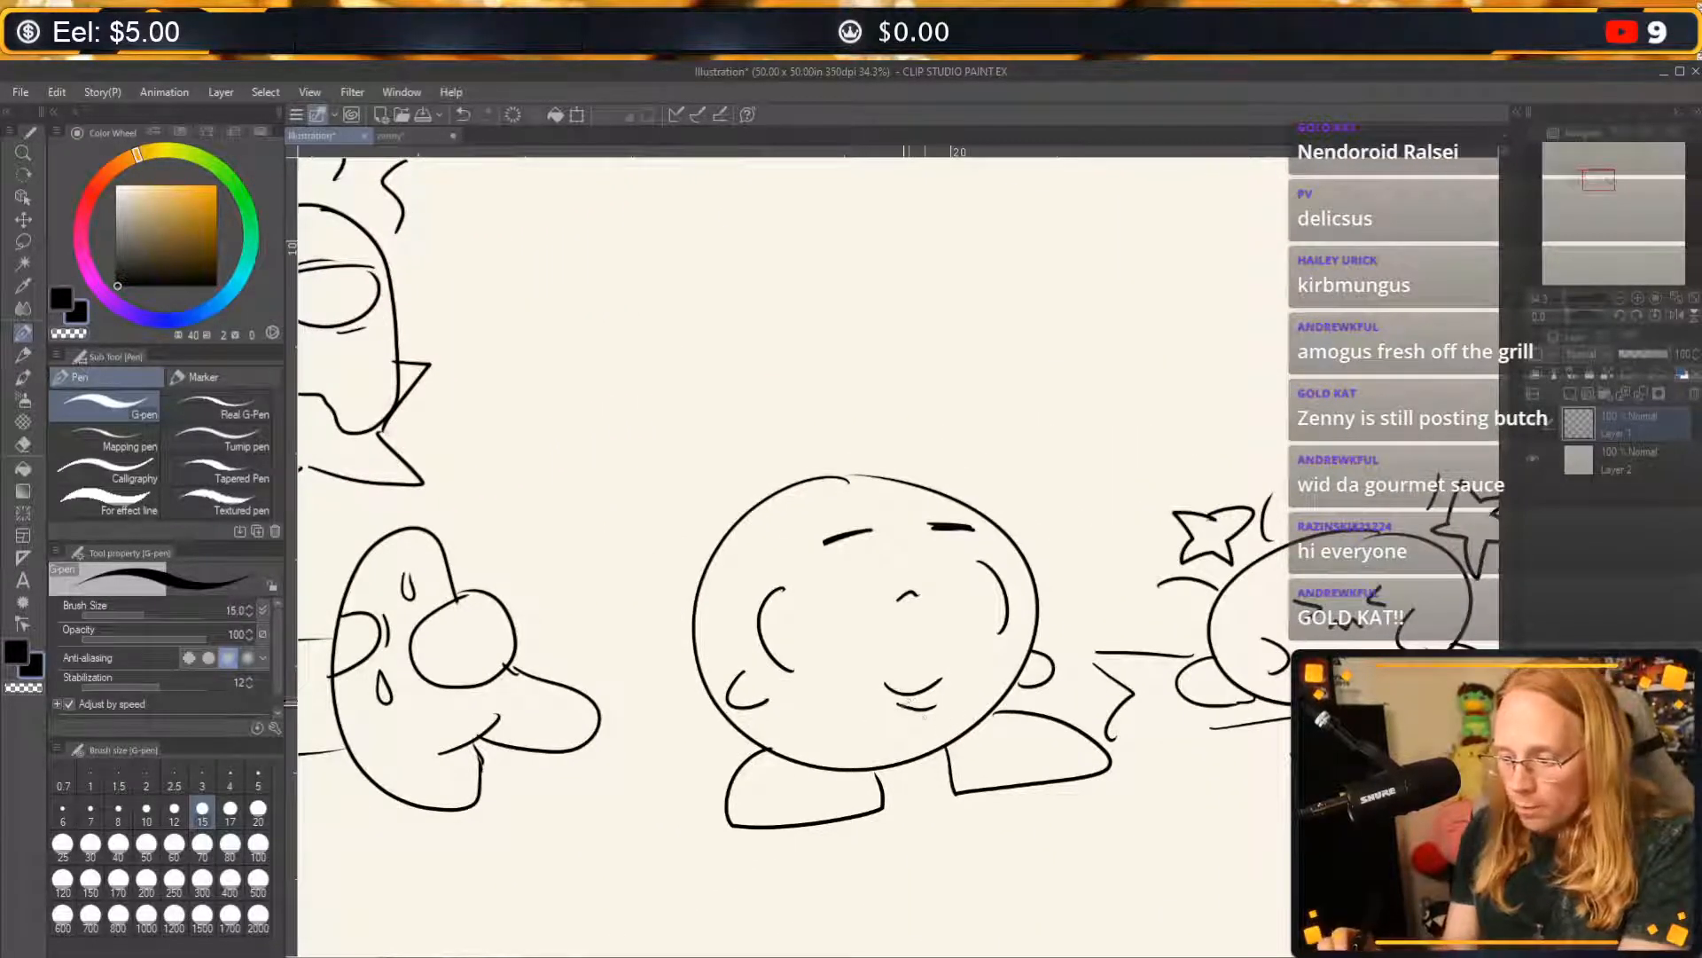
left_click_drag(1264, 786, 916, 774)
left_click_drag(1254, 810, 980, 748)
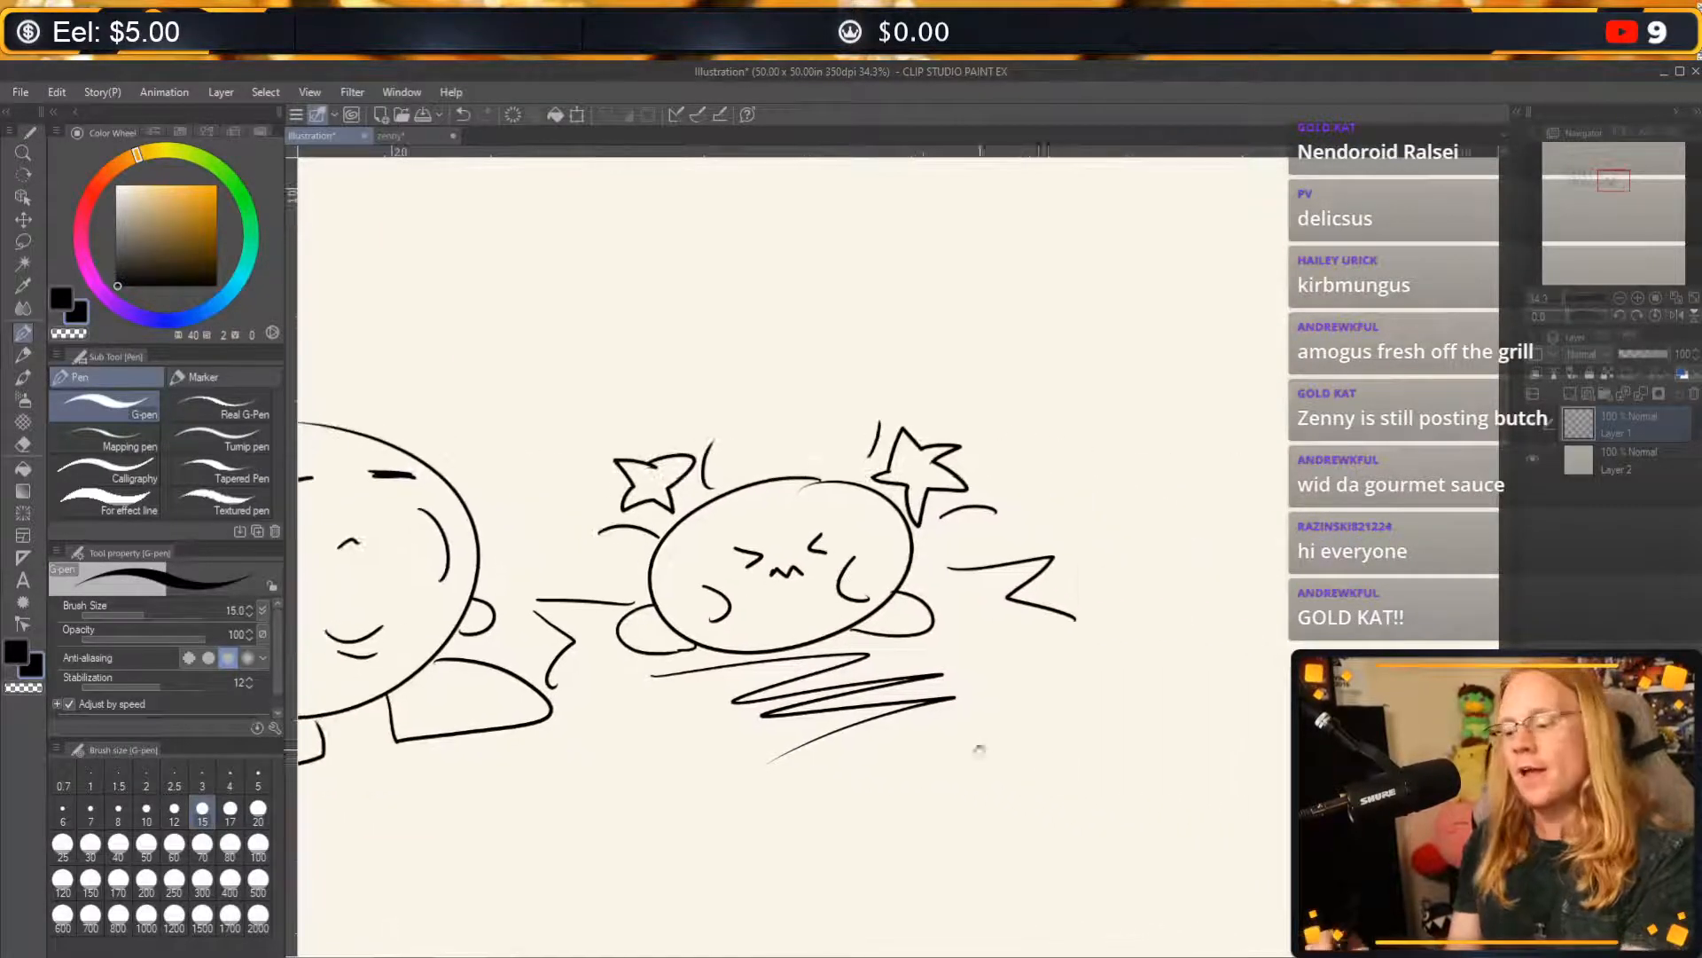
left_click_drag(867, 801, 1215, 444)
left_click_drag(955, 697, 1133, 549)
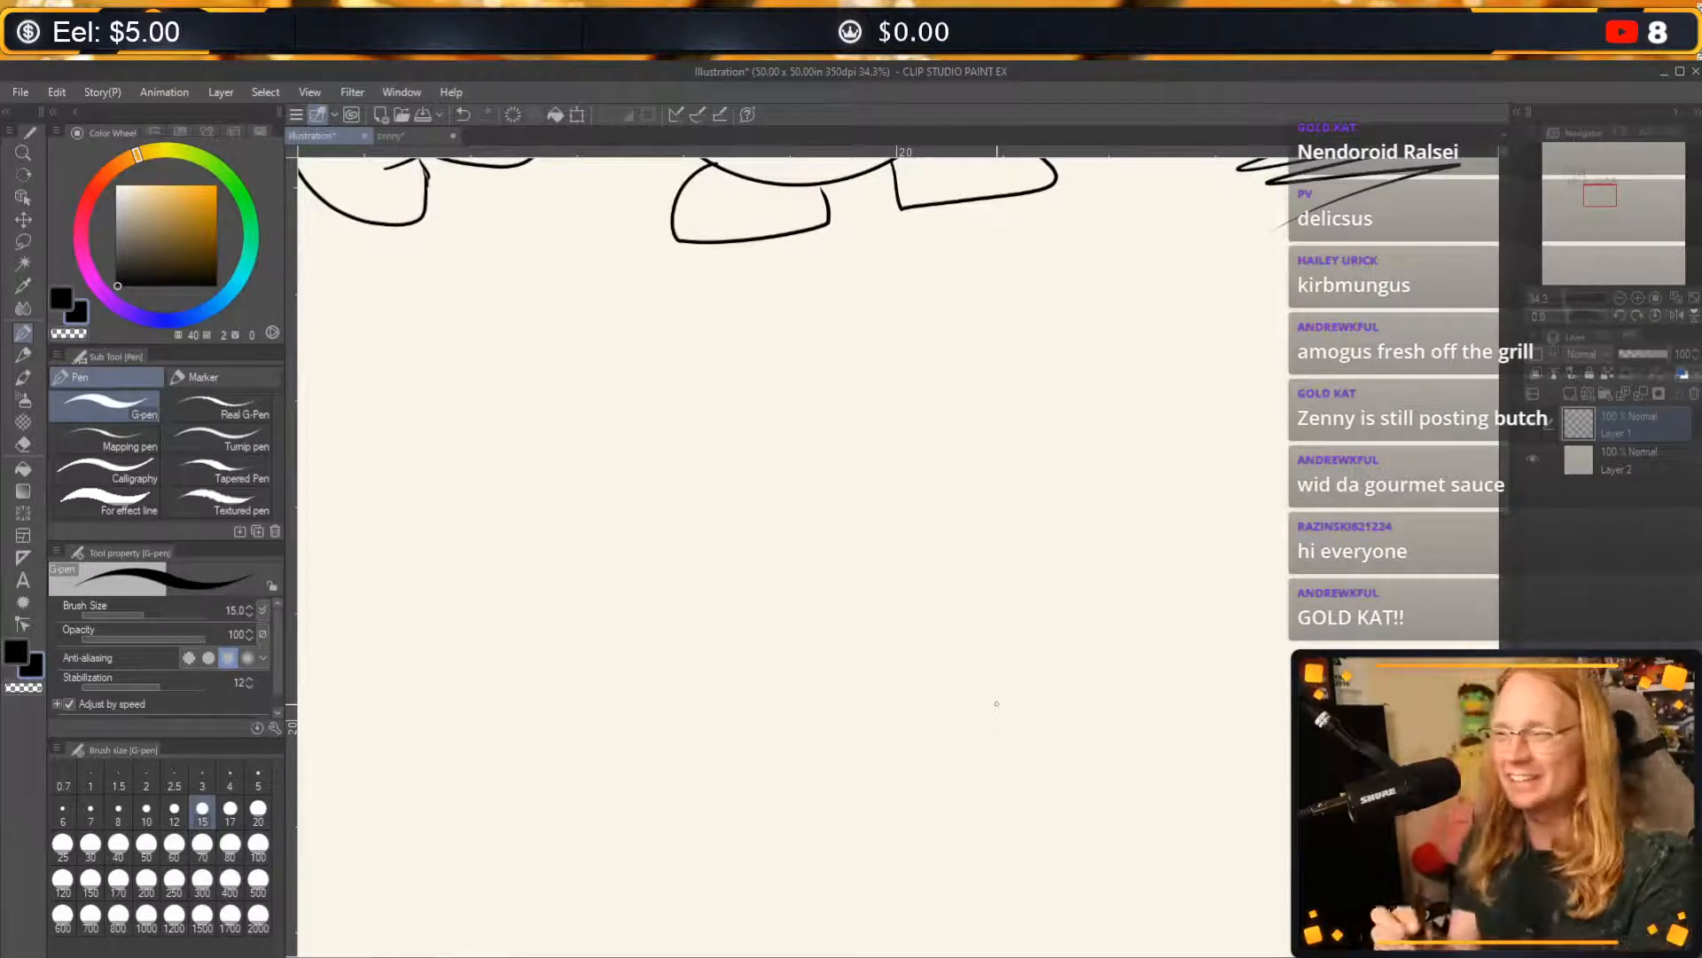
left_click_drag(728, 524, 950, 521)
left_click_drag(661, 581, 923, 555)
left_click_drag(861, 474, 922, 643)
left_click_drag(833, 405, 1026, 733)
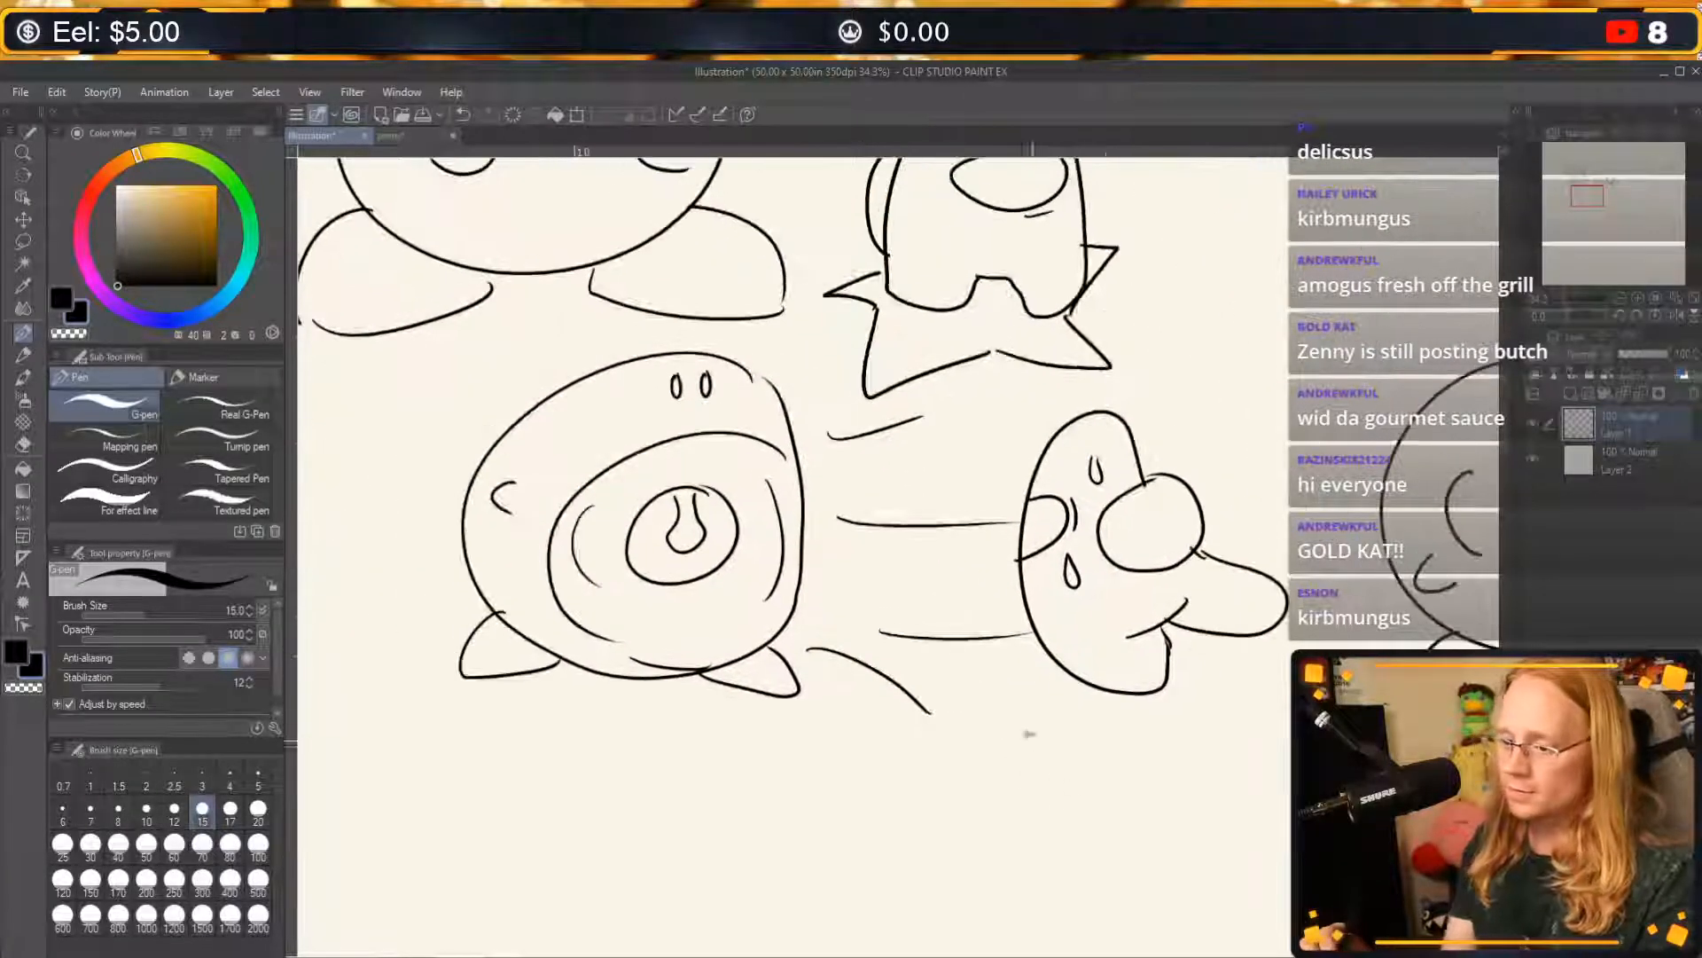
mouse_move(888, 552)
left_mouse_down()
mouse_move(1159, 837)
mouse_move(885, 715)
left_mouse_up()
left_click_drag(725, 459, 902, 628)
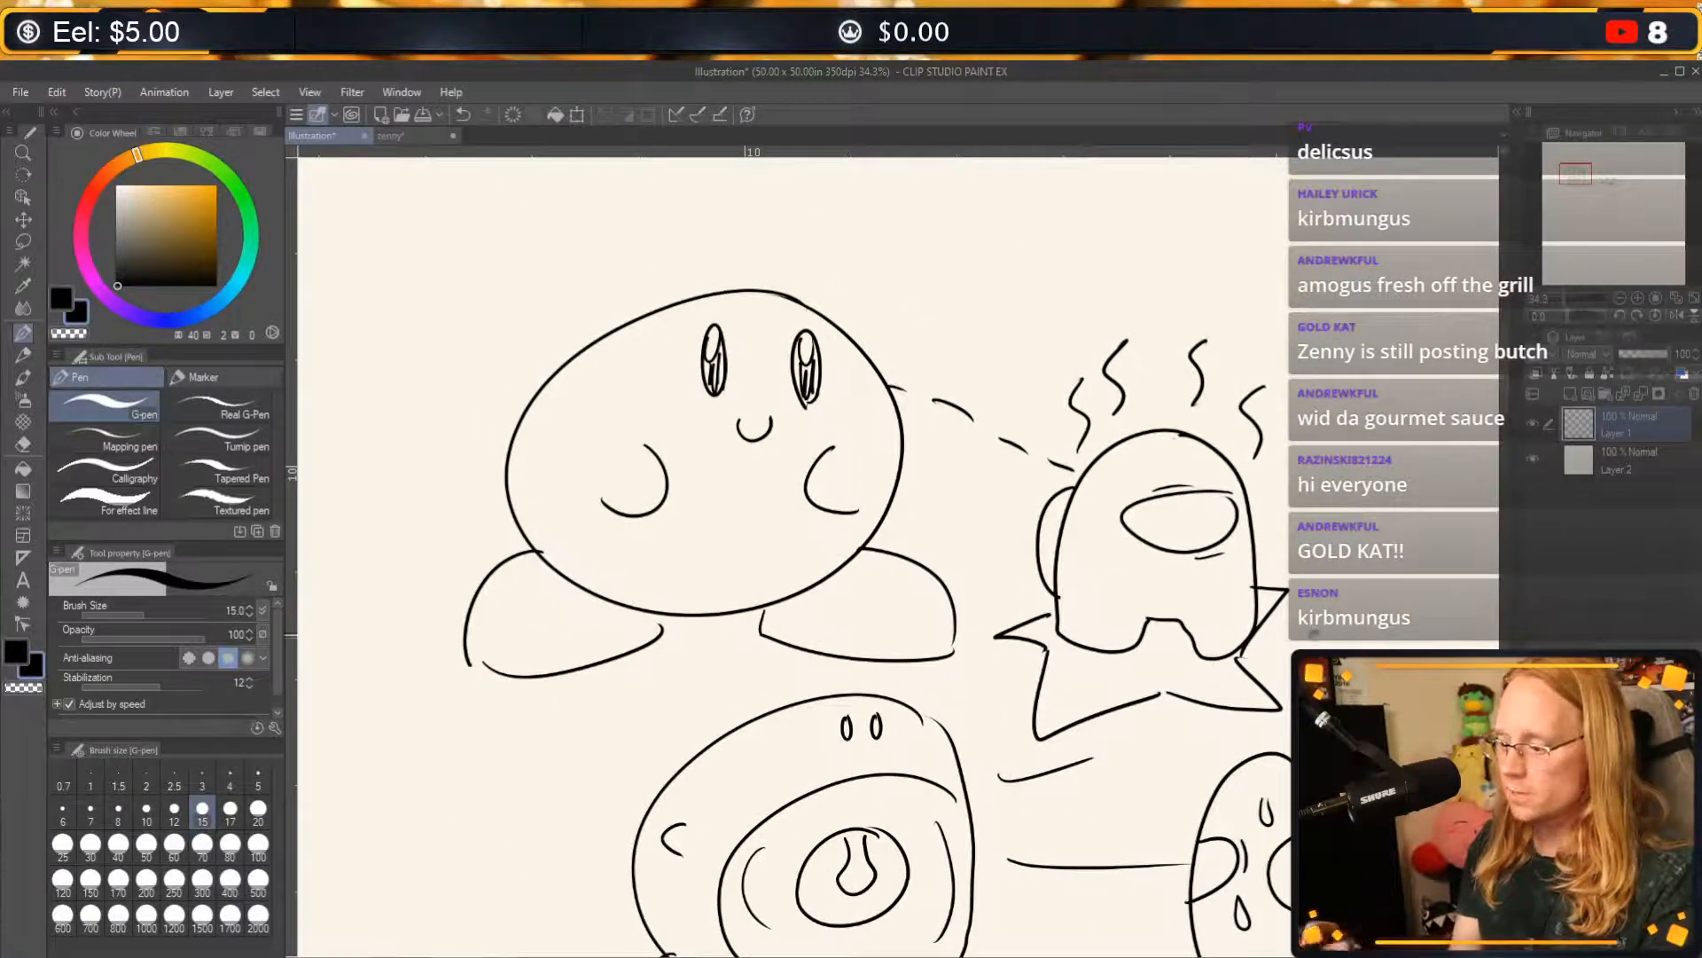
left_click_drag(930, 941, 667, 617)
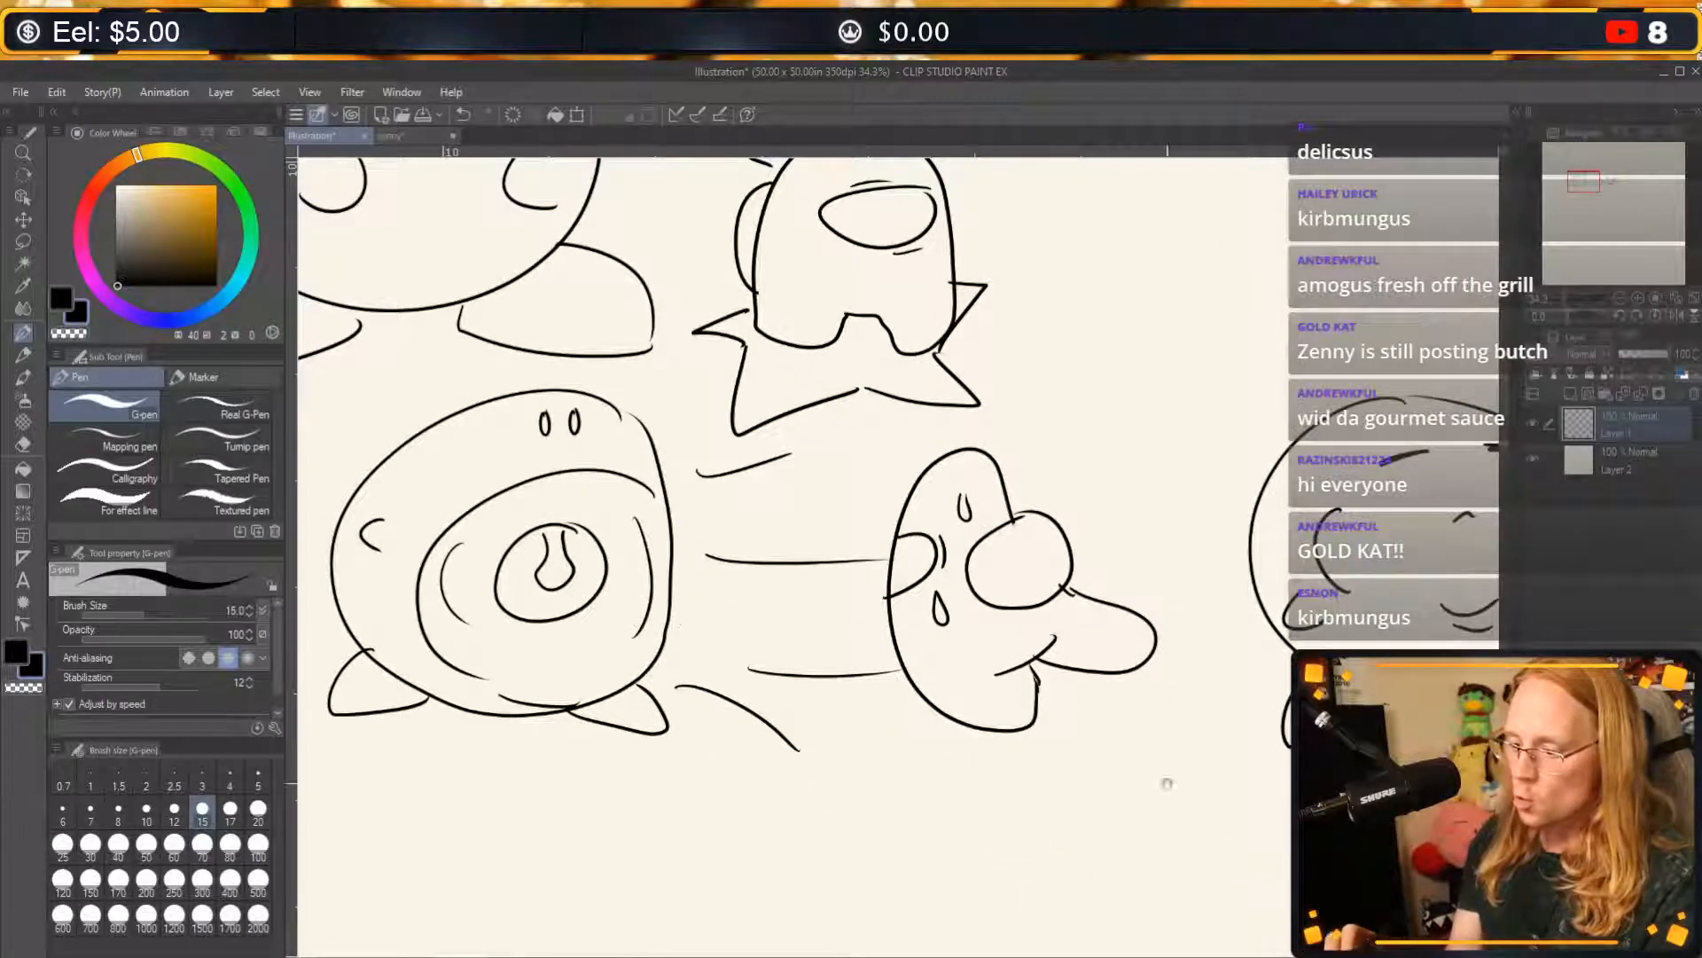
left_click_drag(1166, 783, 721, 786)
left_click_drag(1208, 836, 923, 777)
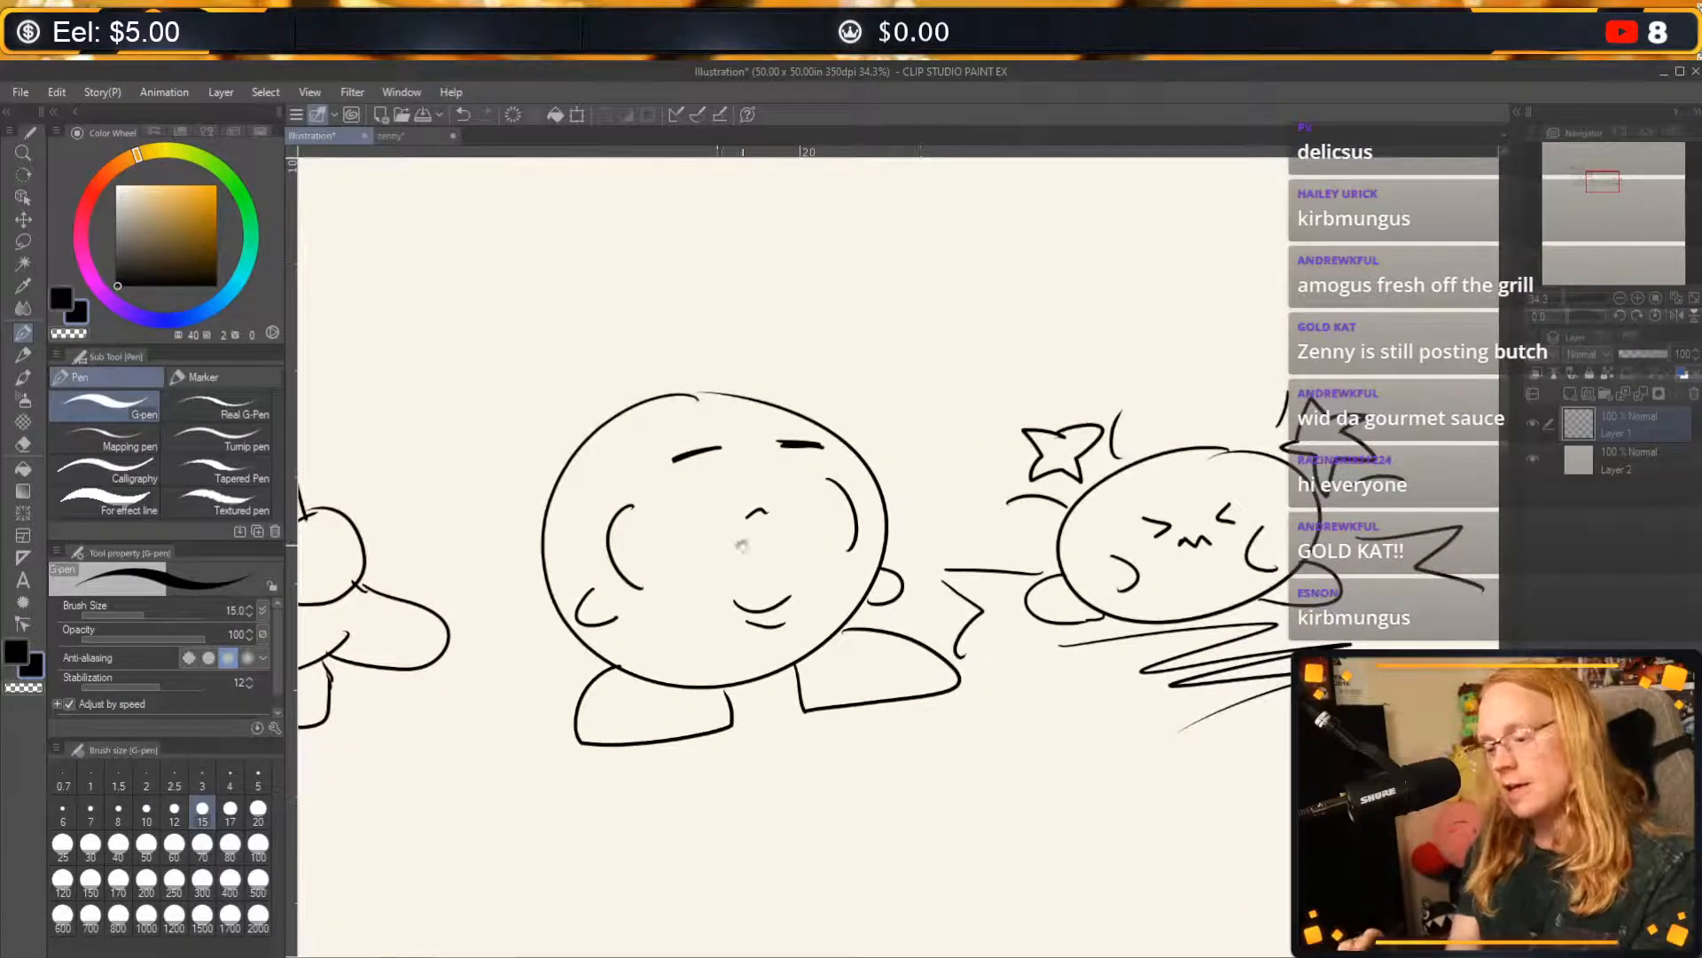
left_click_drag(735, 790, 961, 630)
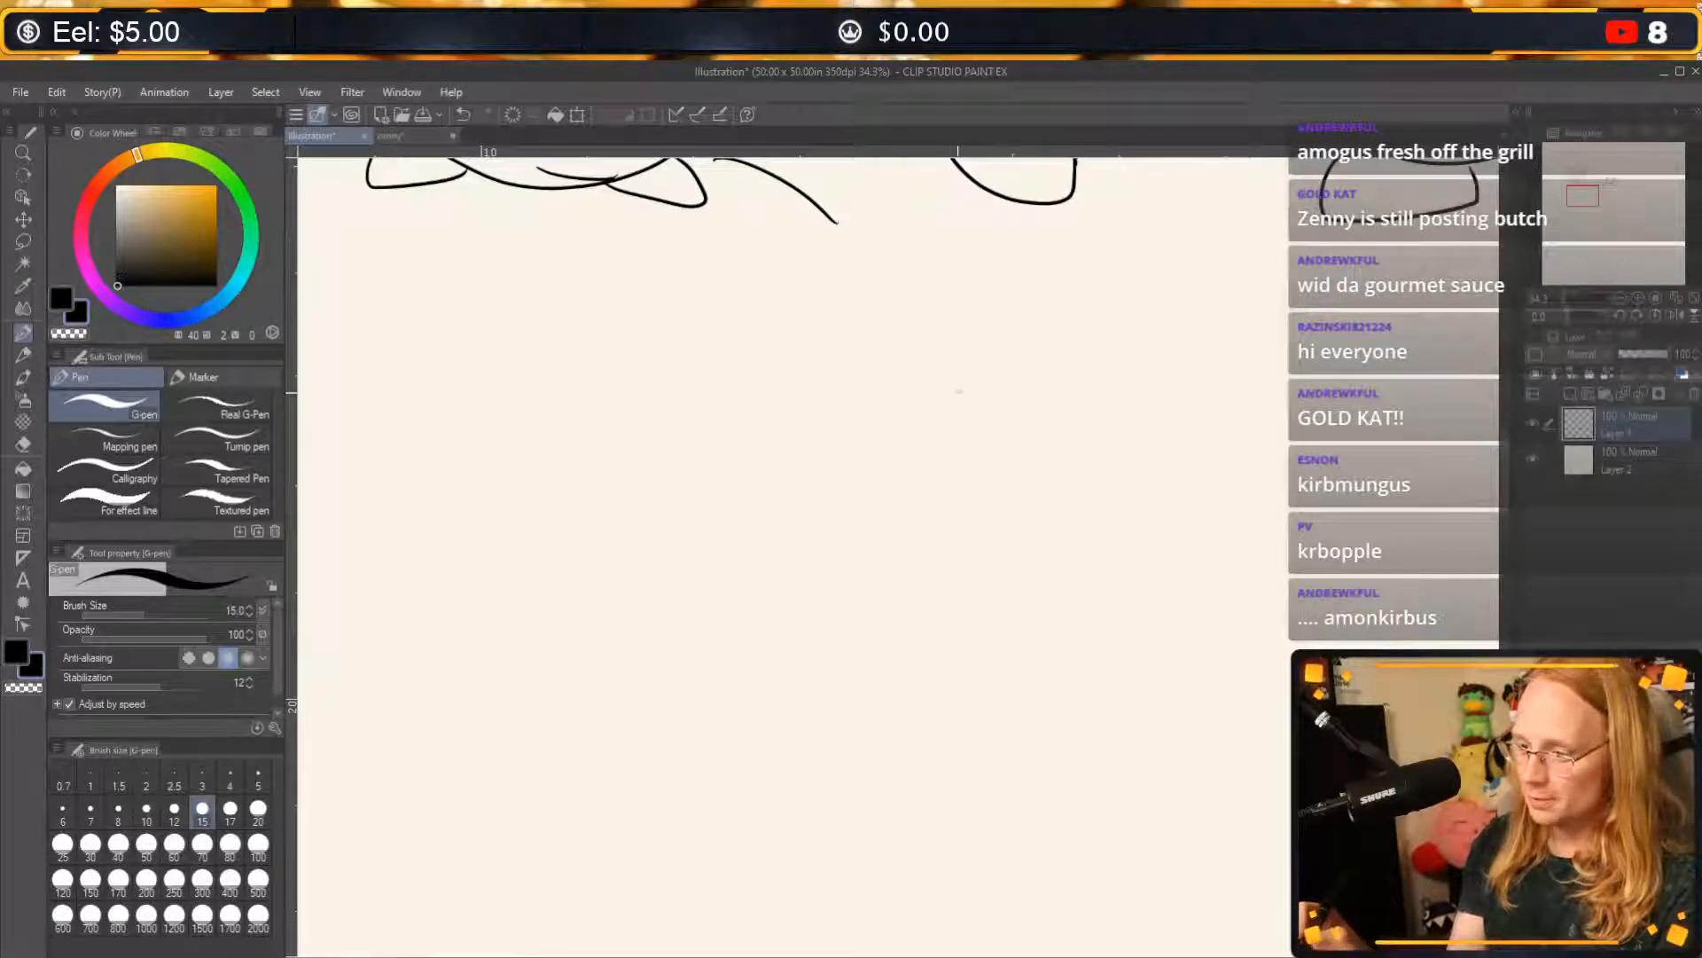
left_click_drag(992, 609, 889, 509)
left_click(1622, 299)
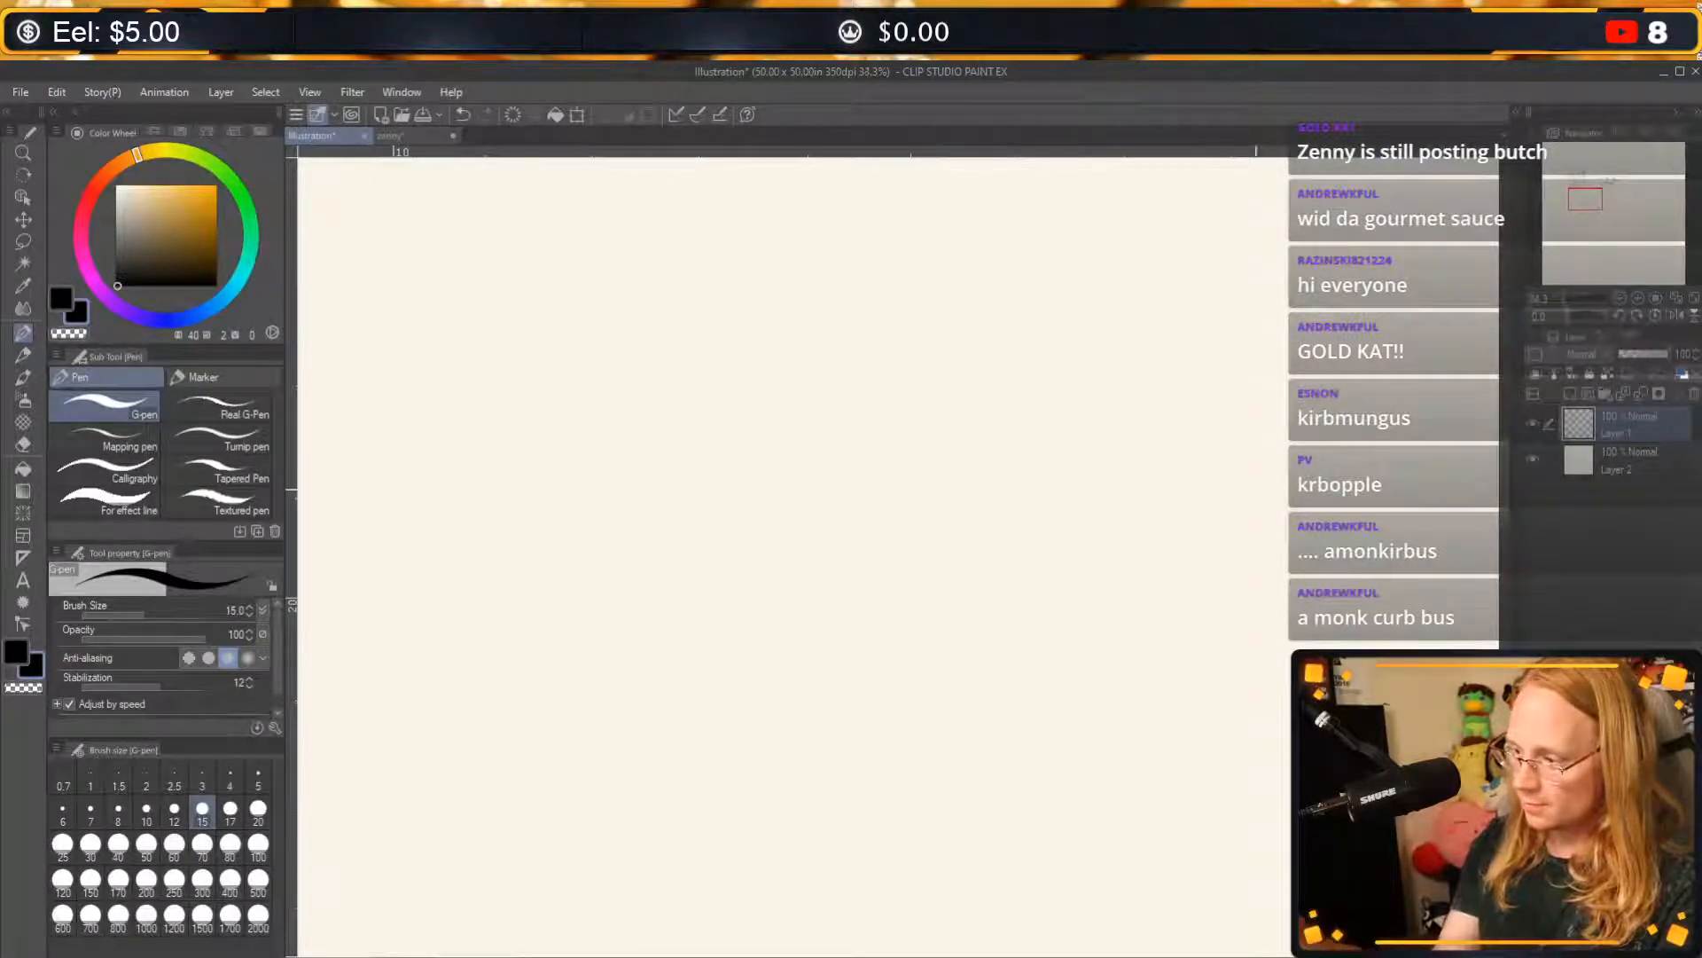
mouse_move(1008, 269)
left_mouse_down()
mouse_move(749, 532)
mouse_move(754, 599)
left_mouse_up()
key("ctrl+z")
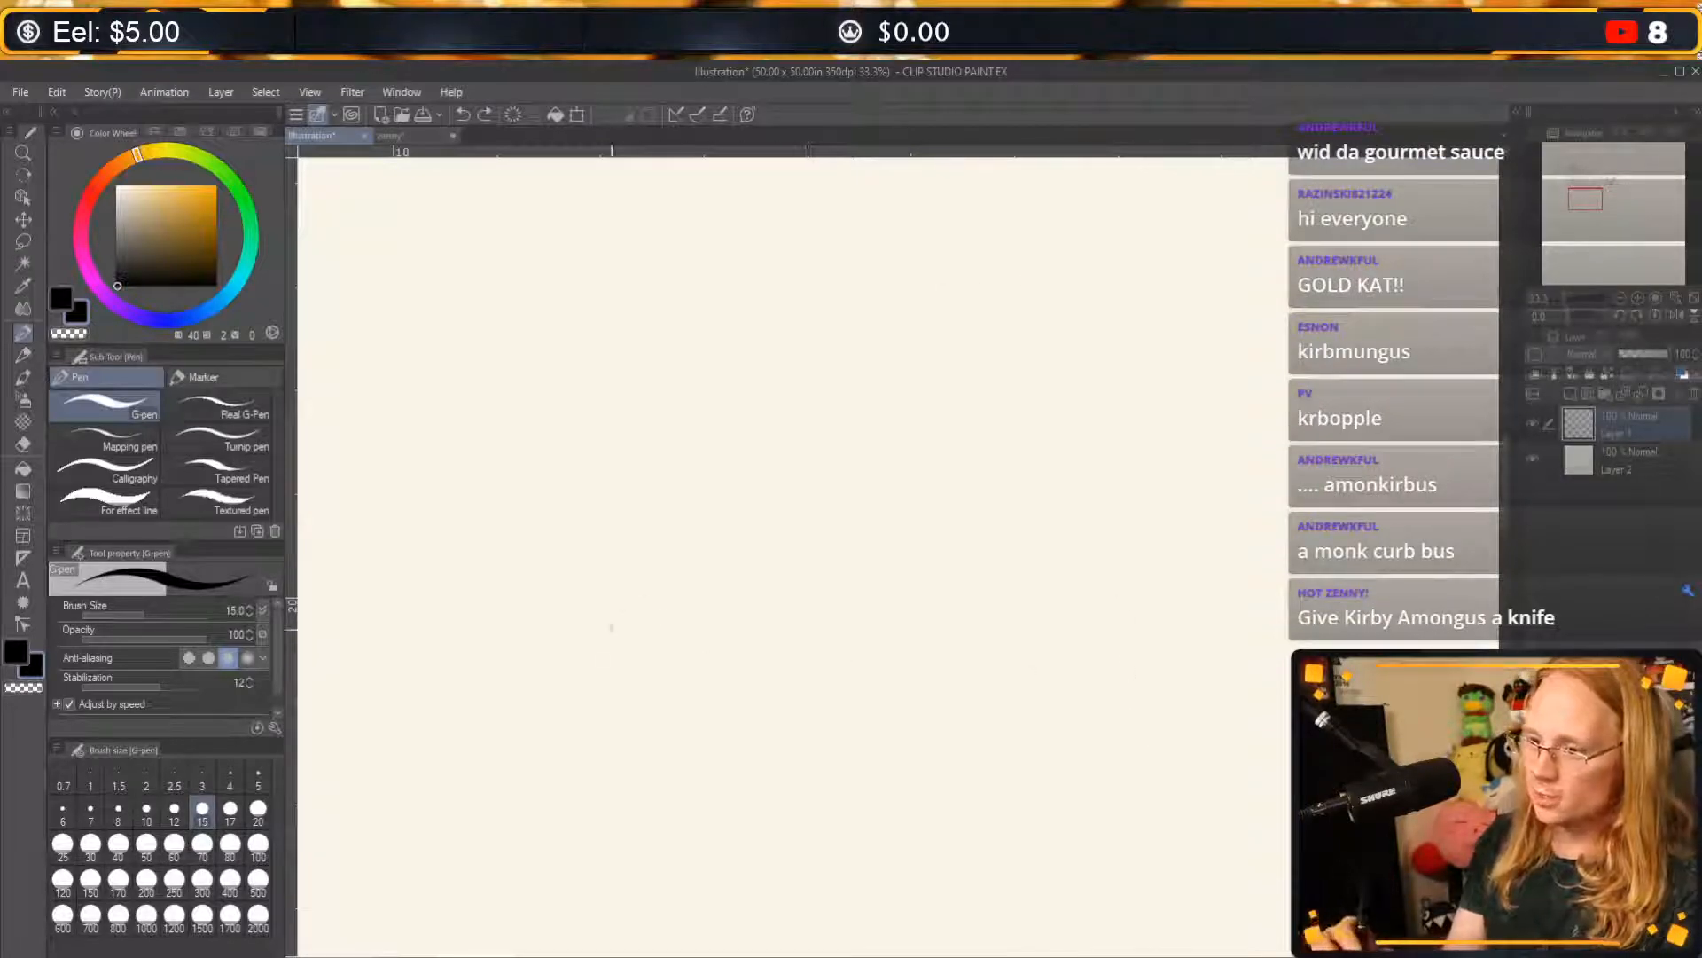
mouse_move(585, 770)
left_mouse_down()
mouse_move(564, 542)
mouse_move(818, 247)
mouse_move(1190, 628)
left_mouse_up()
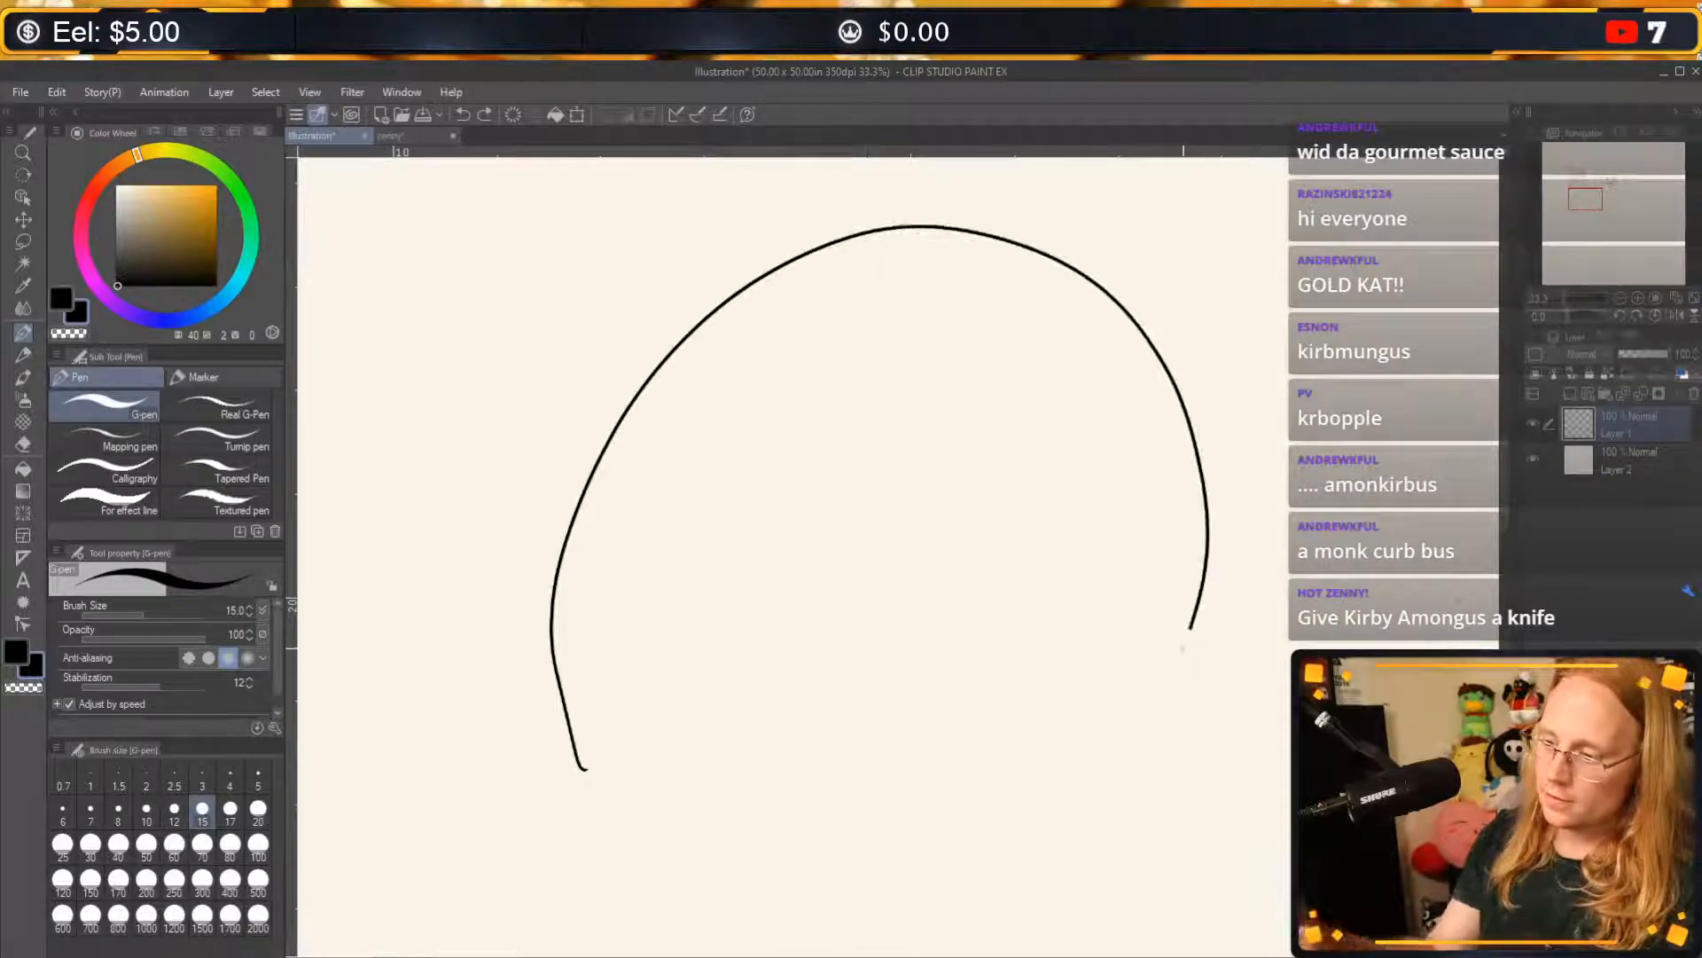
key("ctrl+z")
Draw a large, tall arched crewmate-style body outline on the empty canvas below the sequence, with a rounded underside for its first leg.
mouse_move(1148, 816)
left_mouse_down()
mouse_move(1227, 532)
mouse_move(915, 252)
mouse_move(628, 588)
mouse_move(836, 858)
mouse_move(725, 734)
mouse_move(759, 347)
mouse_move(1052, 249)
mouse_move(1178, 542)
mouse_move(1154, 801)
left_mouse_up()
key("ctrl+z")
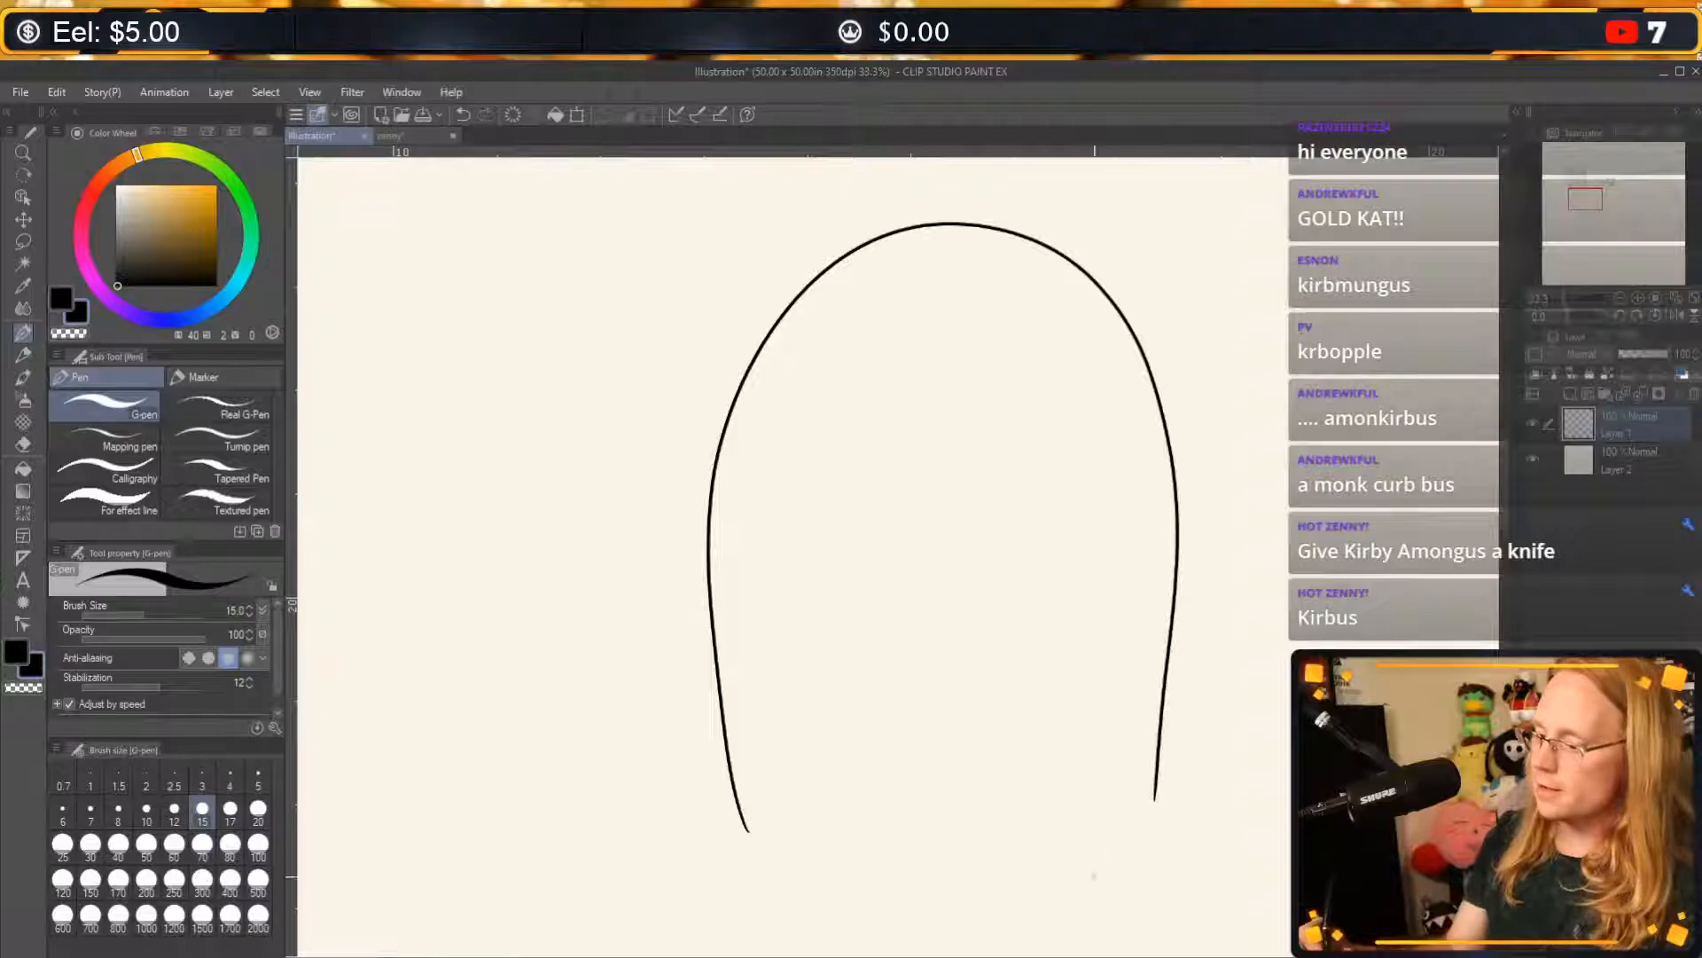
mouse_move(747, 829)
left_mouse_down()
mouse_move(858, 878)
mouse_move(980, 665)
left_mouse_up()
key("ctrl+z")
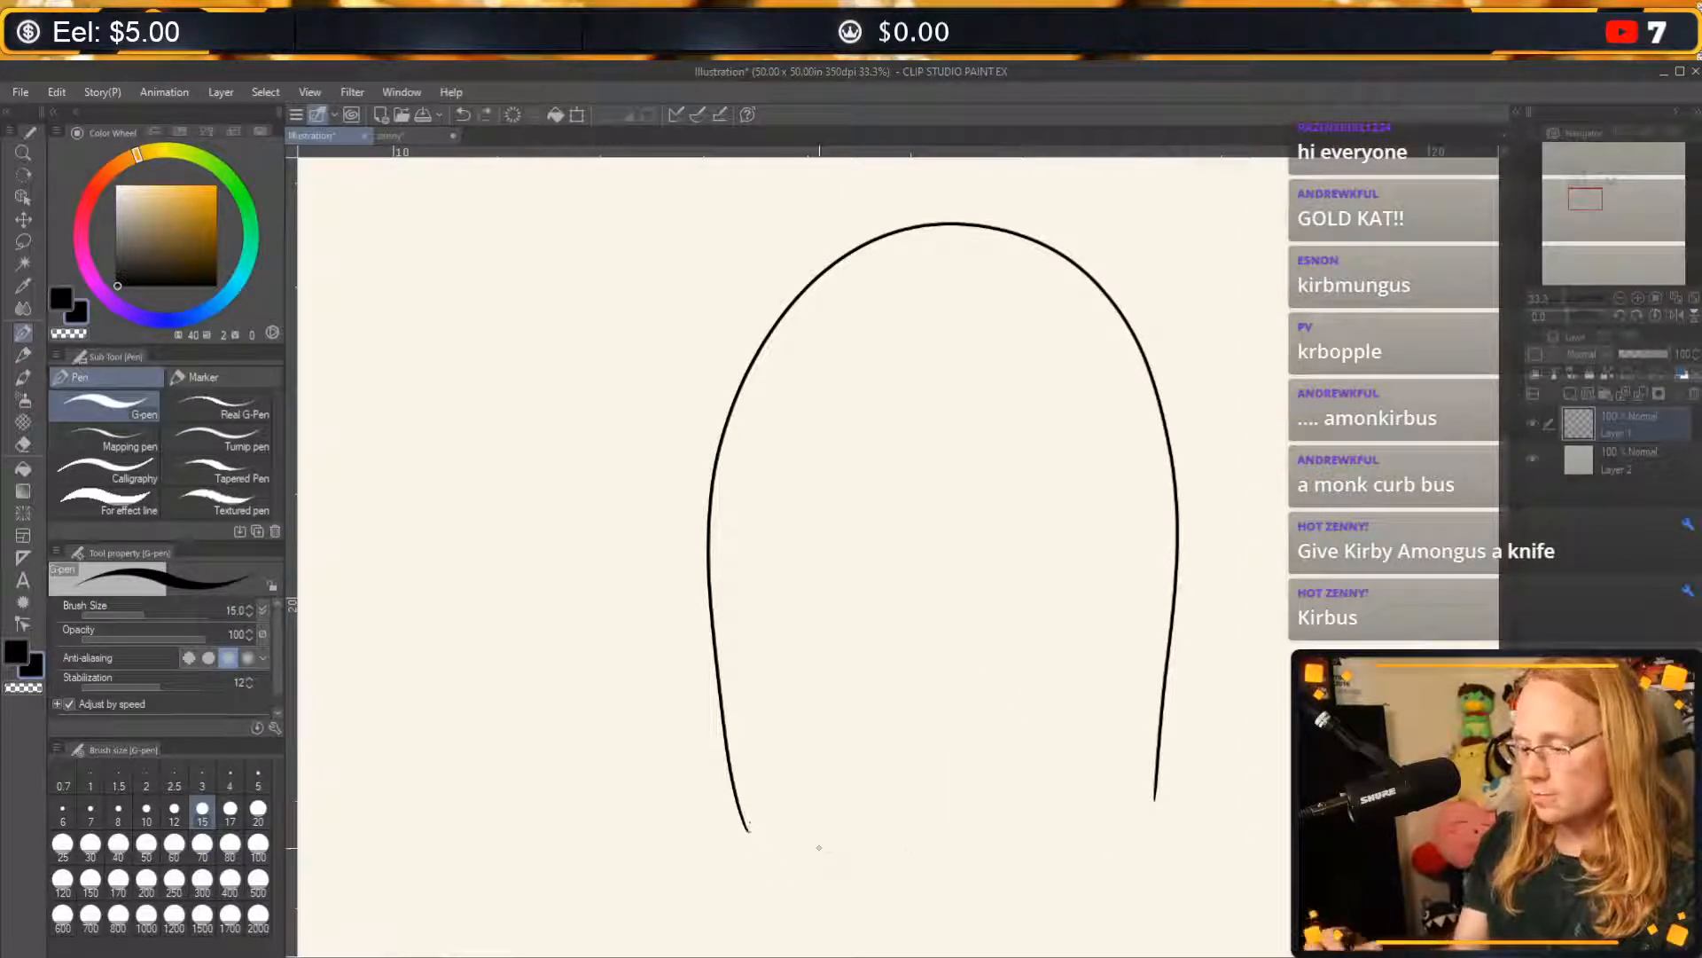
mouse_move(752, 829)
left_mouse_down()
mouse_move(919, 869)
mouse_move(987, 775)
left_mouse_up()
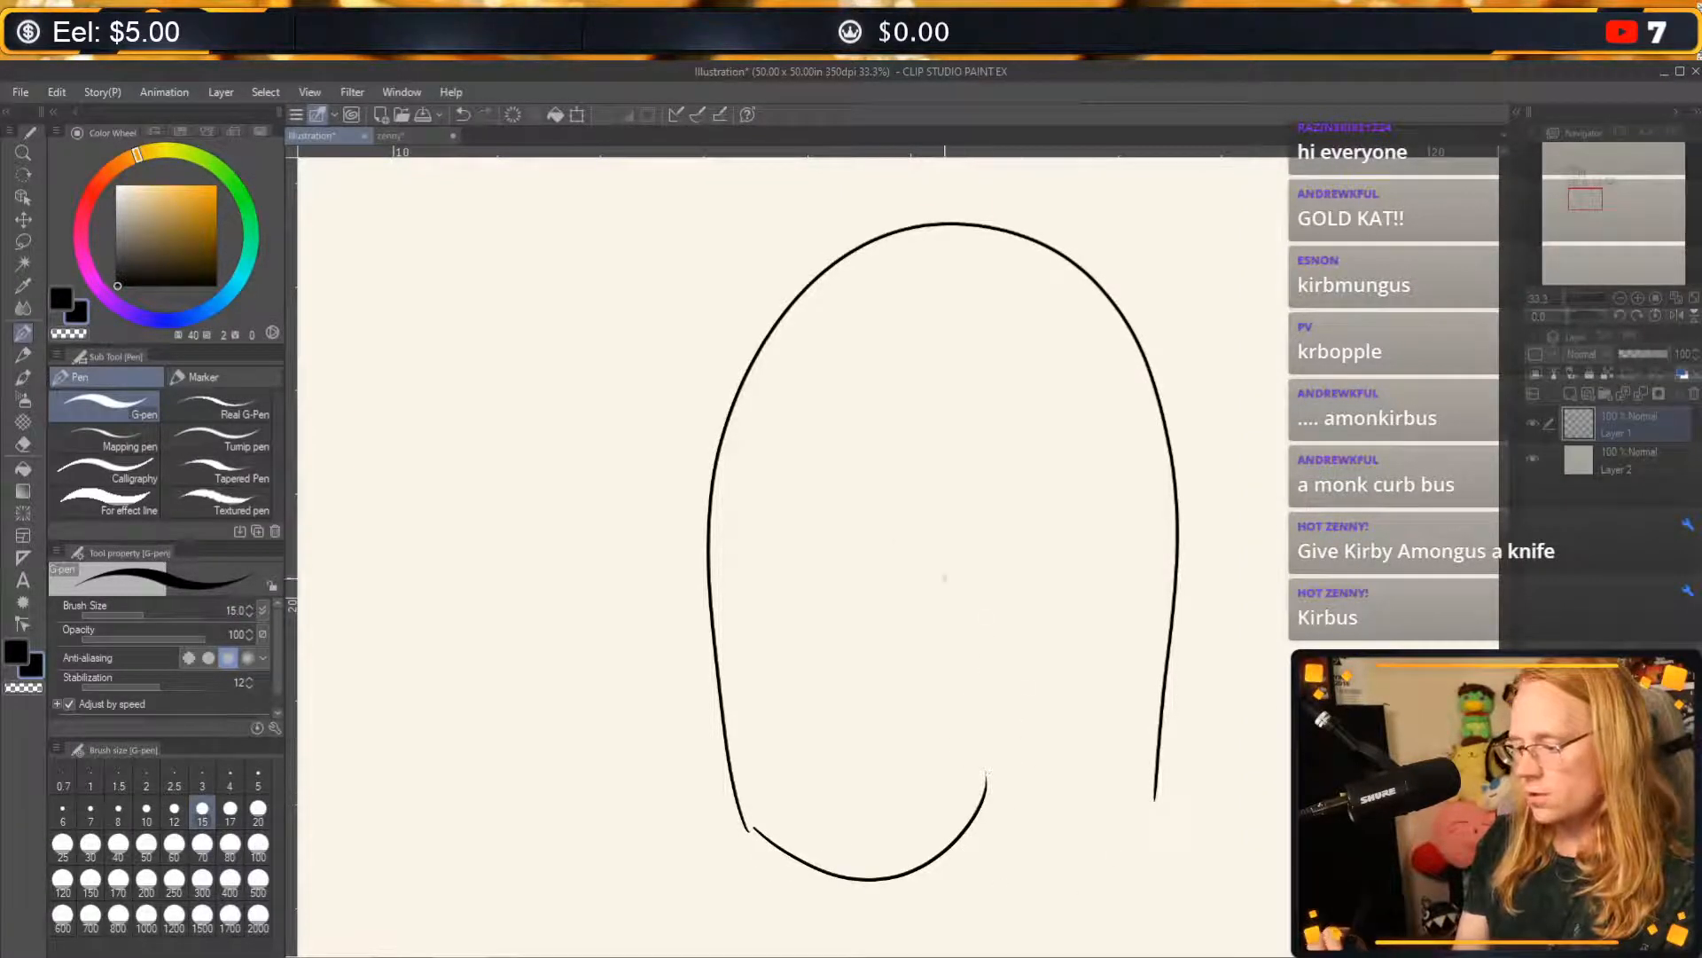
left_click_drag(731, 409, 760, 718)
mouse_move(1156, 396)
left_mouse_down()
mouse_move(1237, 451)
mouse_move(1198, 730)
left_mouse_up()
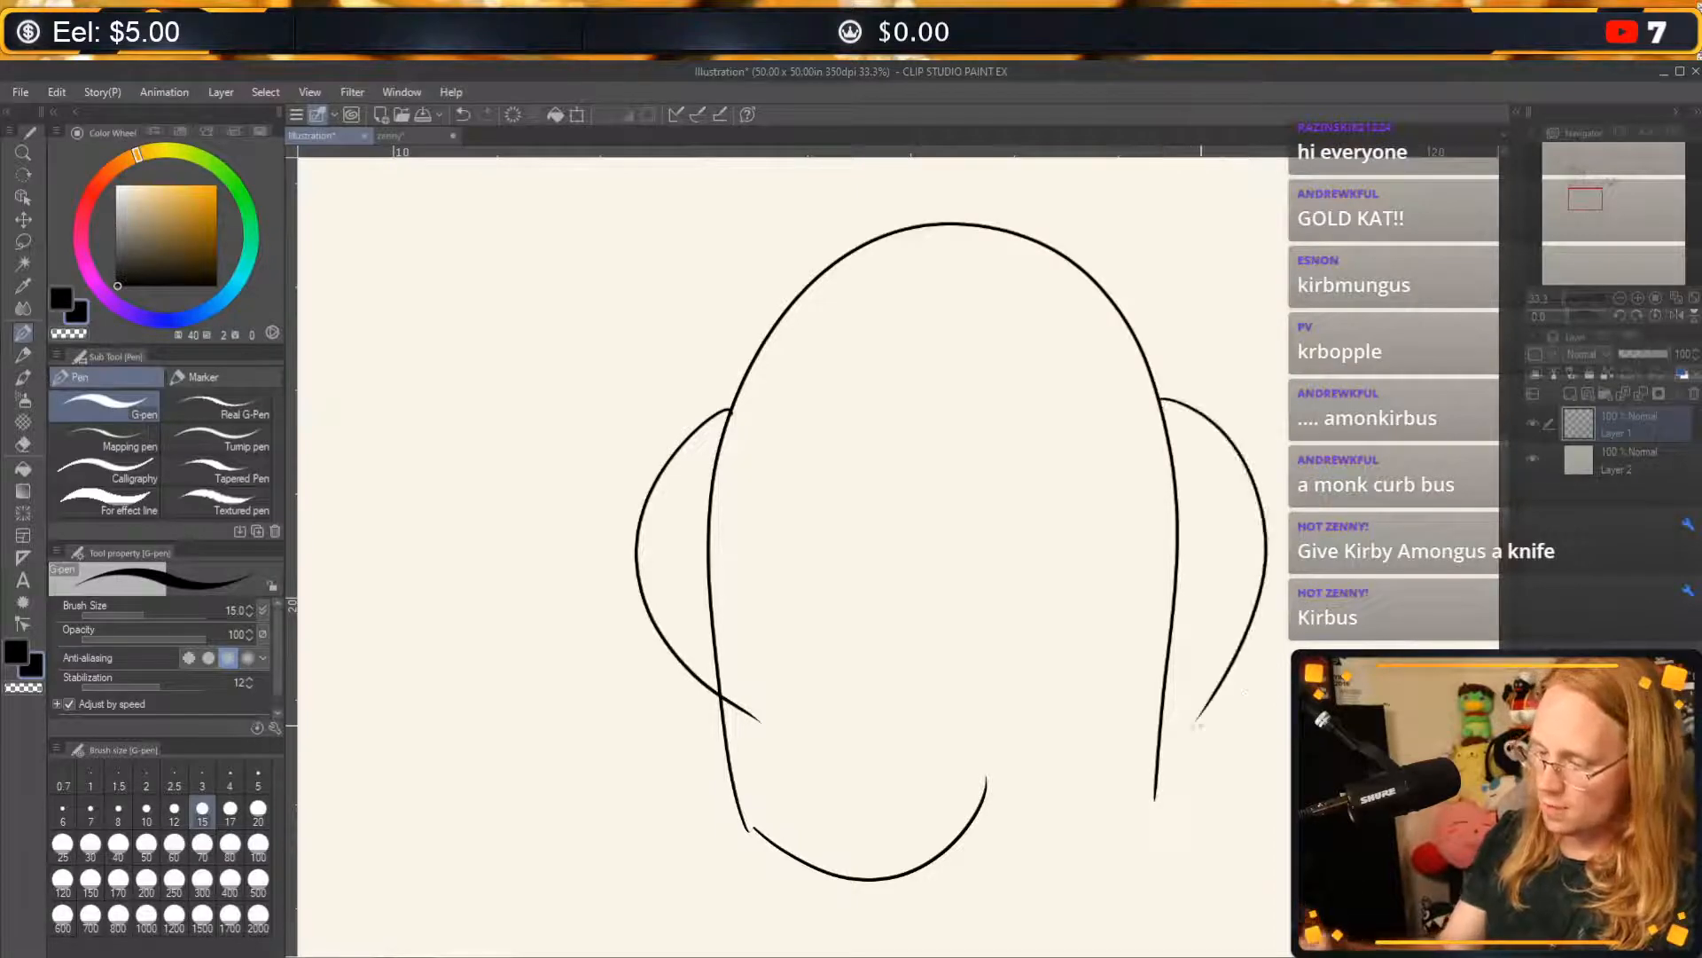
key("ctrl+z")
mouse_move(1147, 359)
left_mouse_down()
mouse_move(1239, 576)
mouse_move(1186, 710)
left_mouse_up()
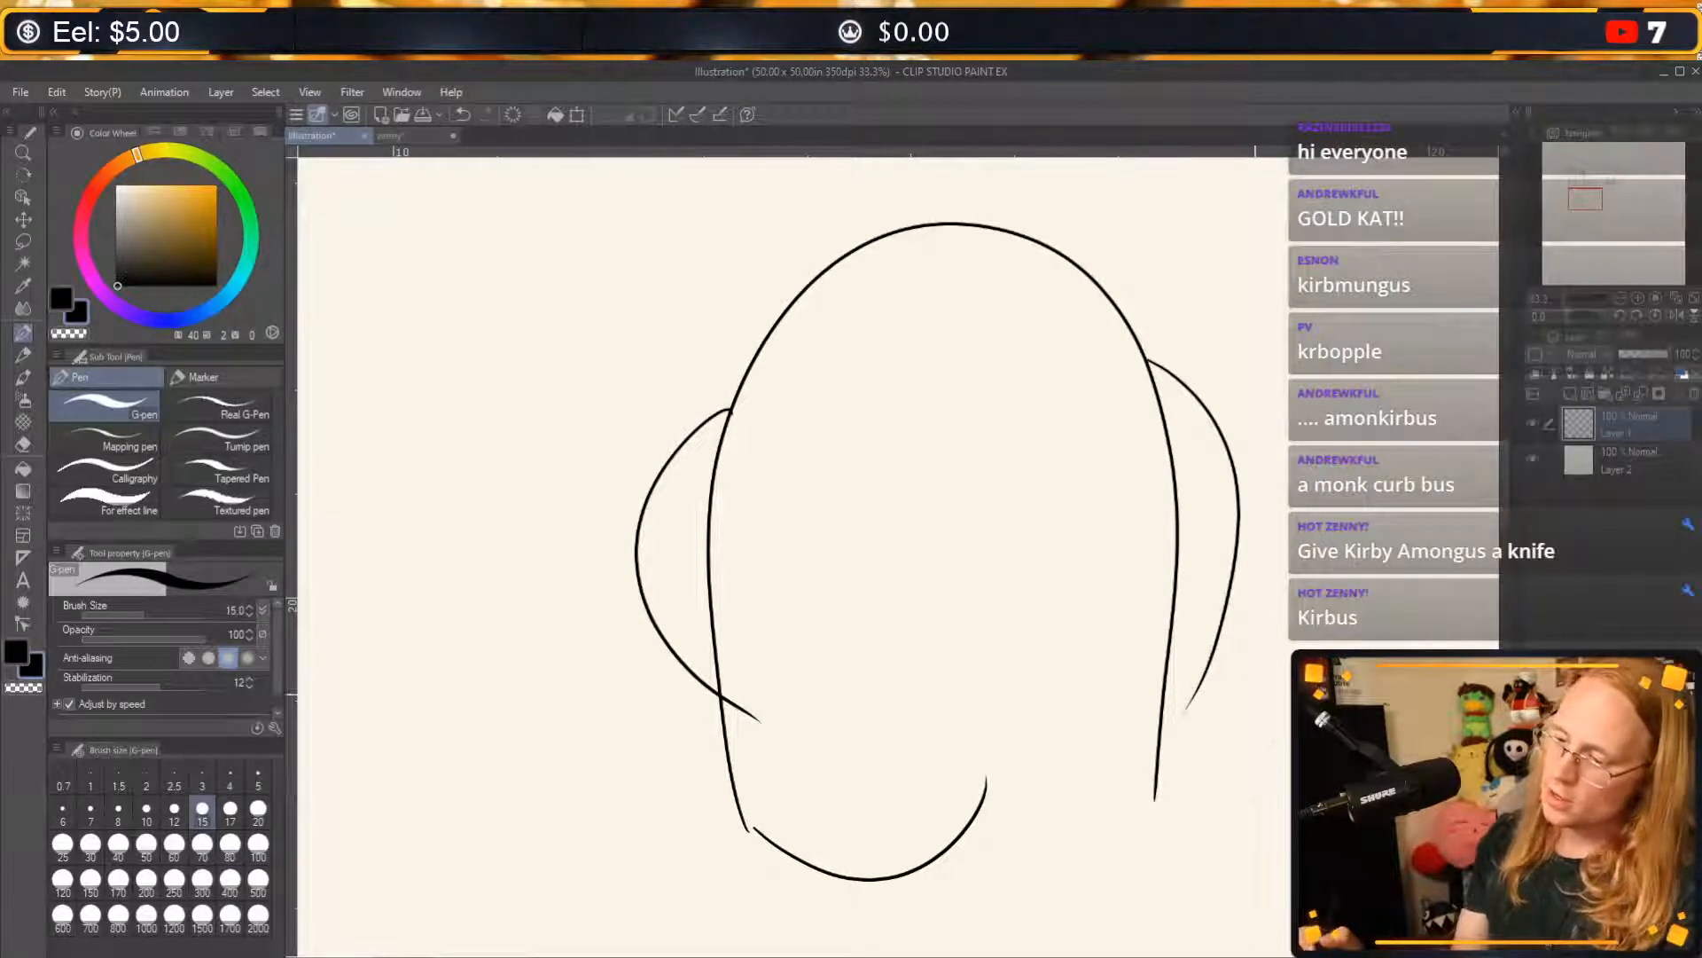
key("ctrl+z")
key("ctrl+z")
mouse_move(735, 397)
left_mouse_down()
mouse_move(667, 438)
mouse_move(714, 687)
left_mouse_up()
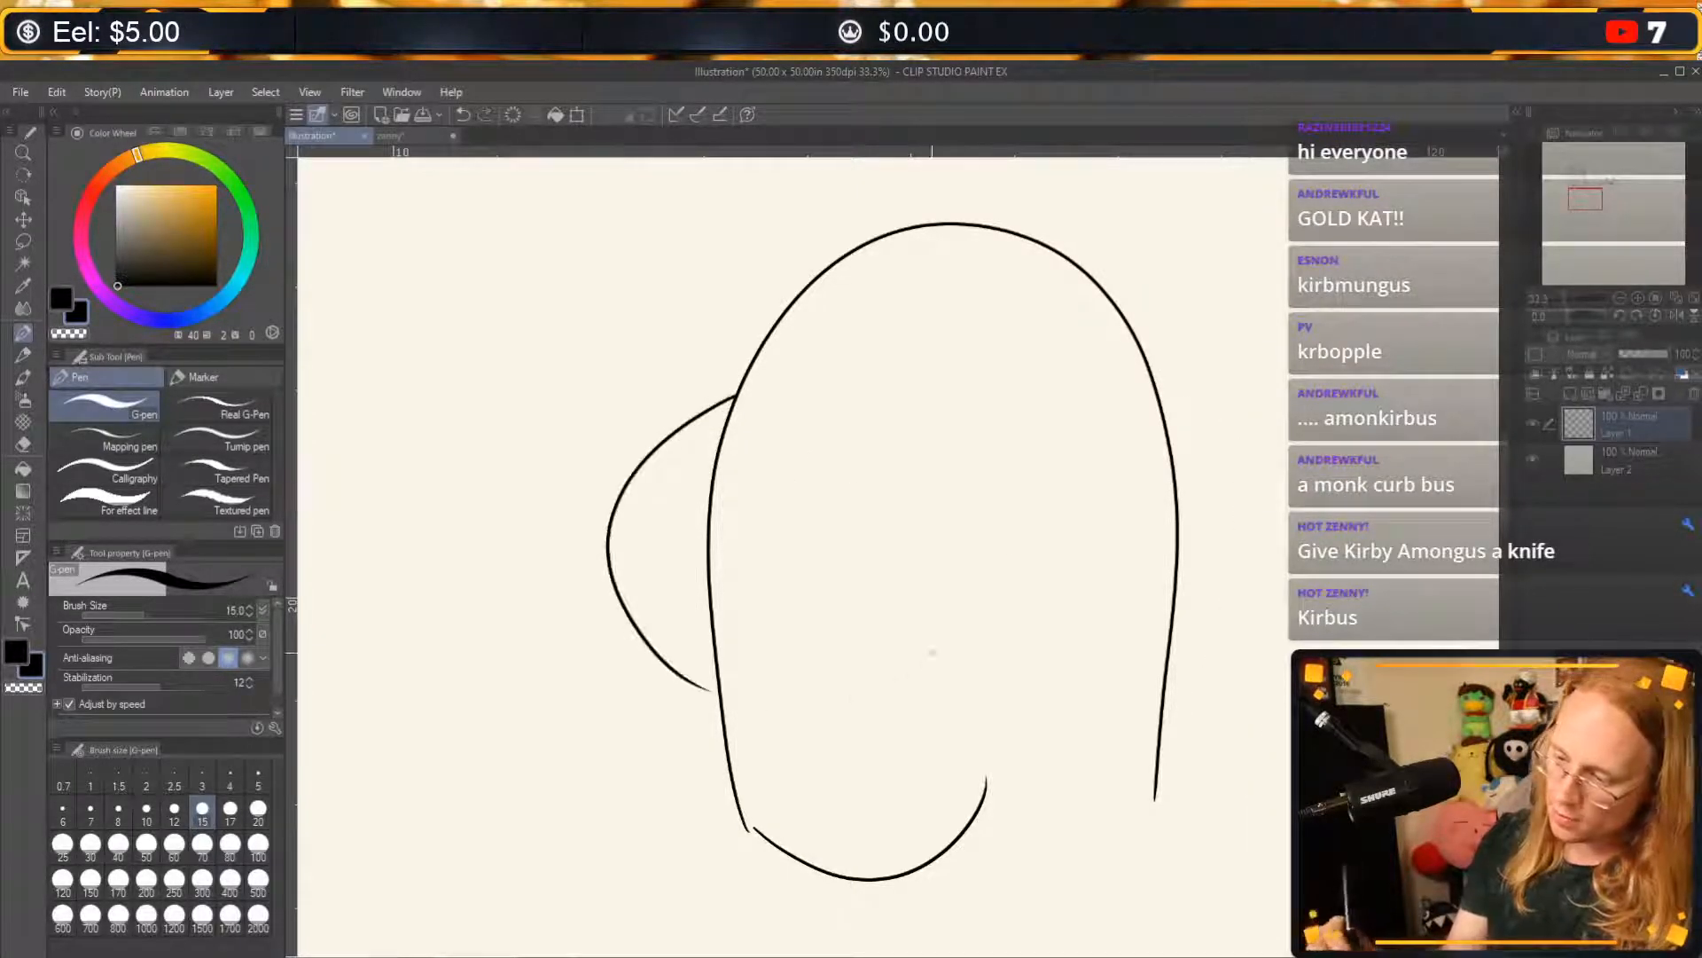
key("ctrl+z")
Add a rounded bulge to each side of the arched body and erase the body lines inside the bulges with the hard eraser at size 80.
mouse_move(747, 368)
left_mouse_down()
mouse_move(726, 383)
mouse_move(785, 714)
left_mouse_up()
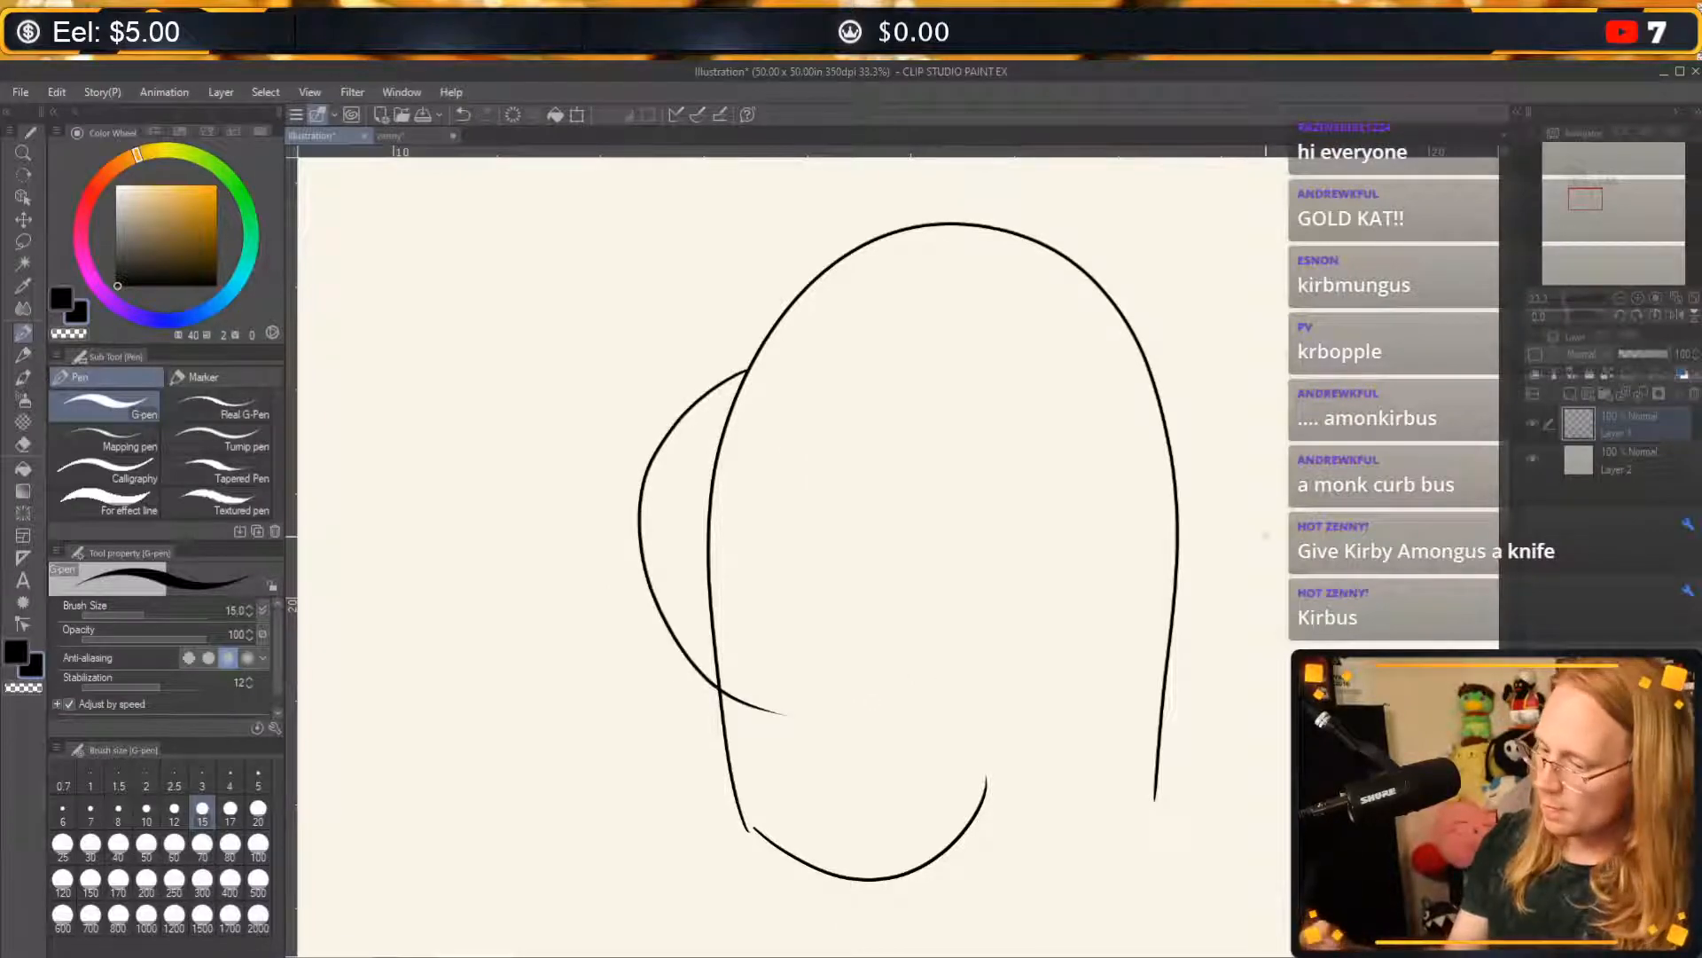
mouse_move(1148, 357)
left_mouse_down()
mouse_move(1181, 376)
mouse_move(1171, 683)
mouse_move(1135, 707)
left_mouse_up()
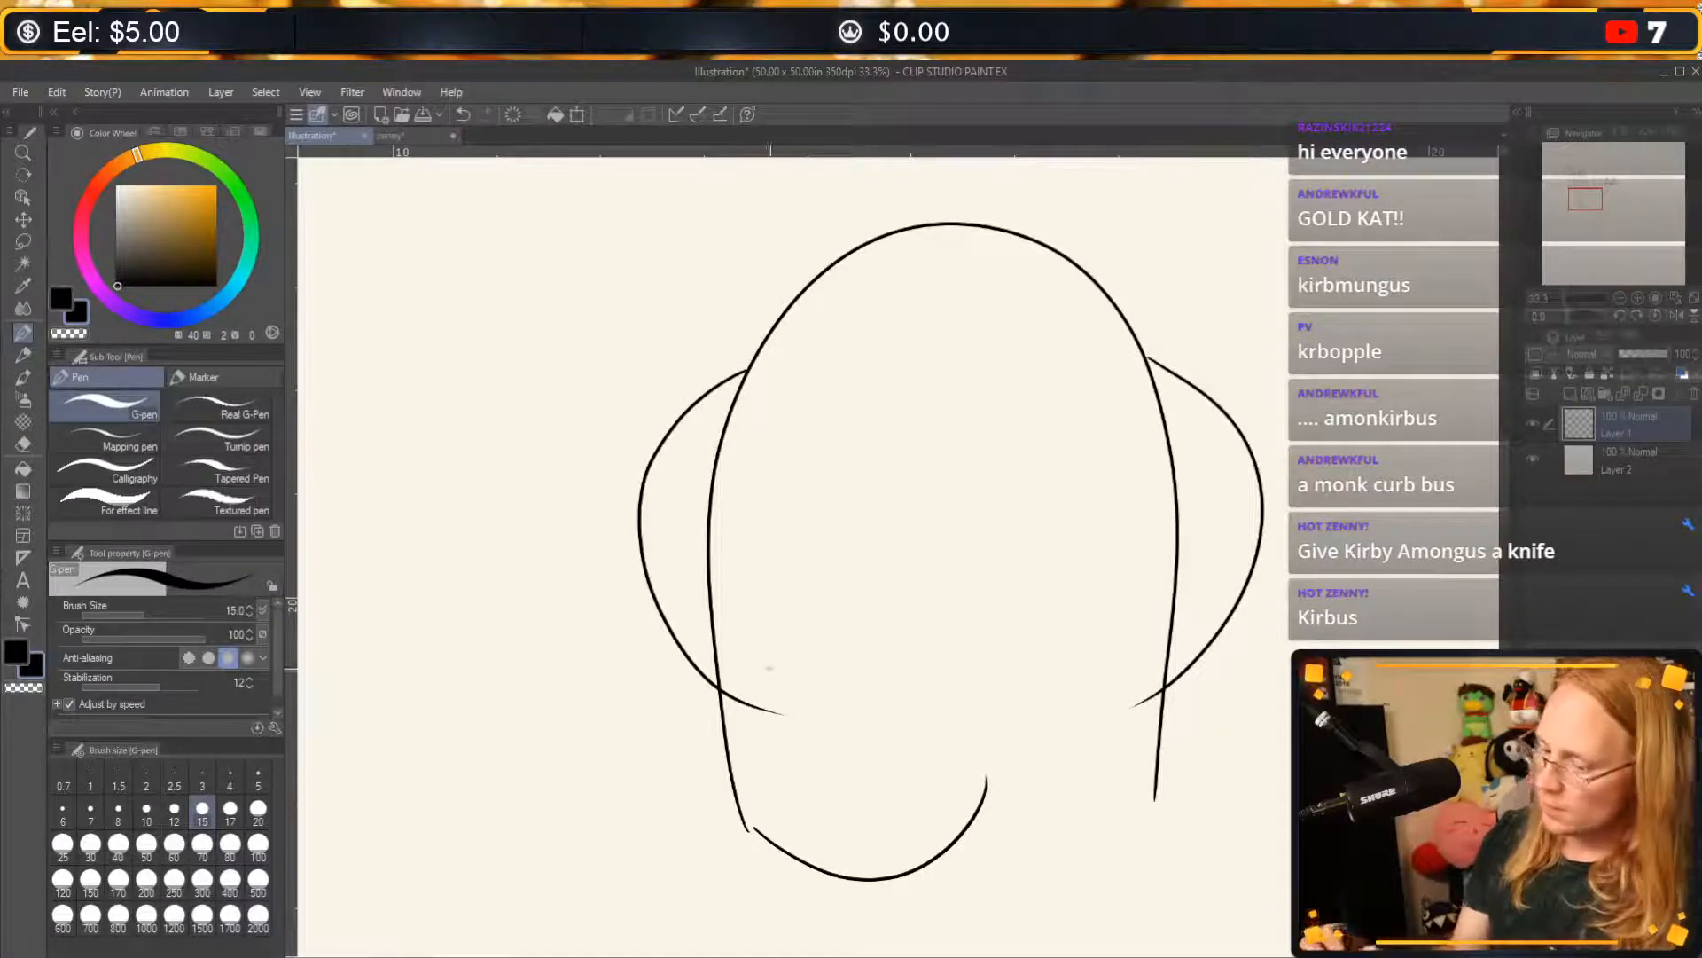
left_click(24, 443)
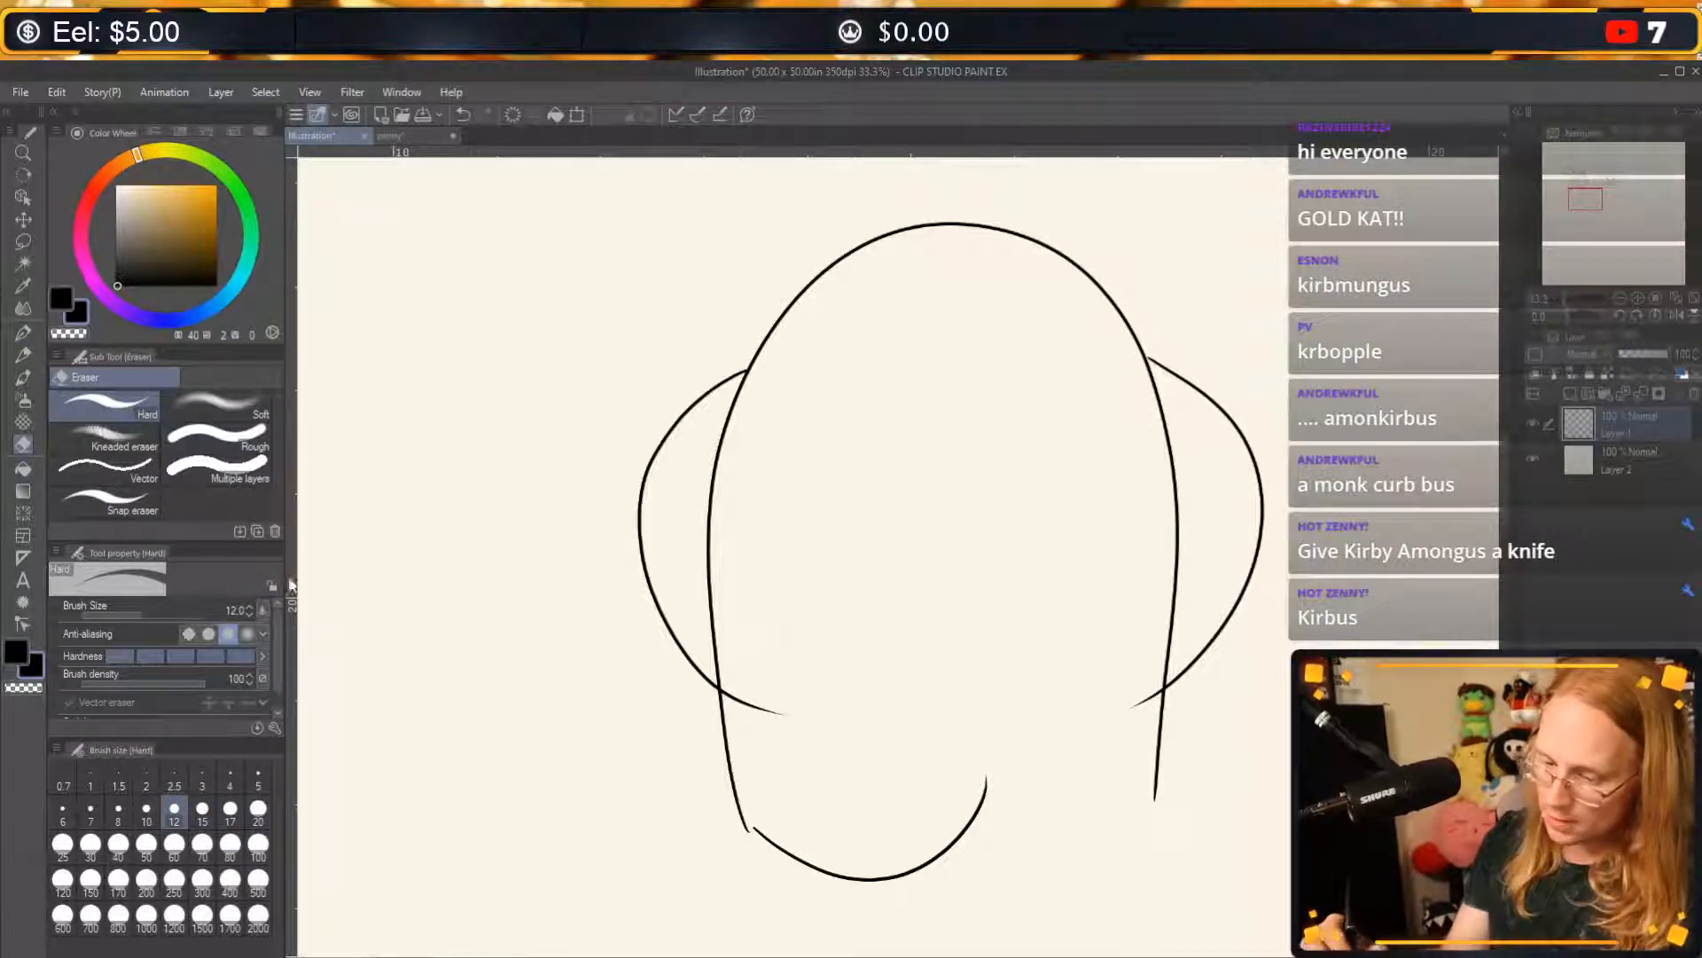
left_click(230, 847)
mouse_move(717, 642)
left_mouse_down()
mouse_move(721, 679)
mouse_move(710, 580)
mouse_move(722, 429)
mouse_move(746, 381)
left_mouse_up()
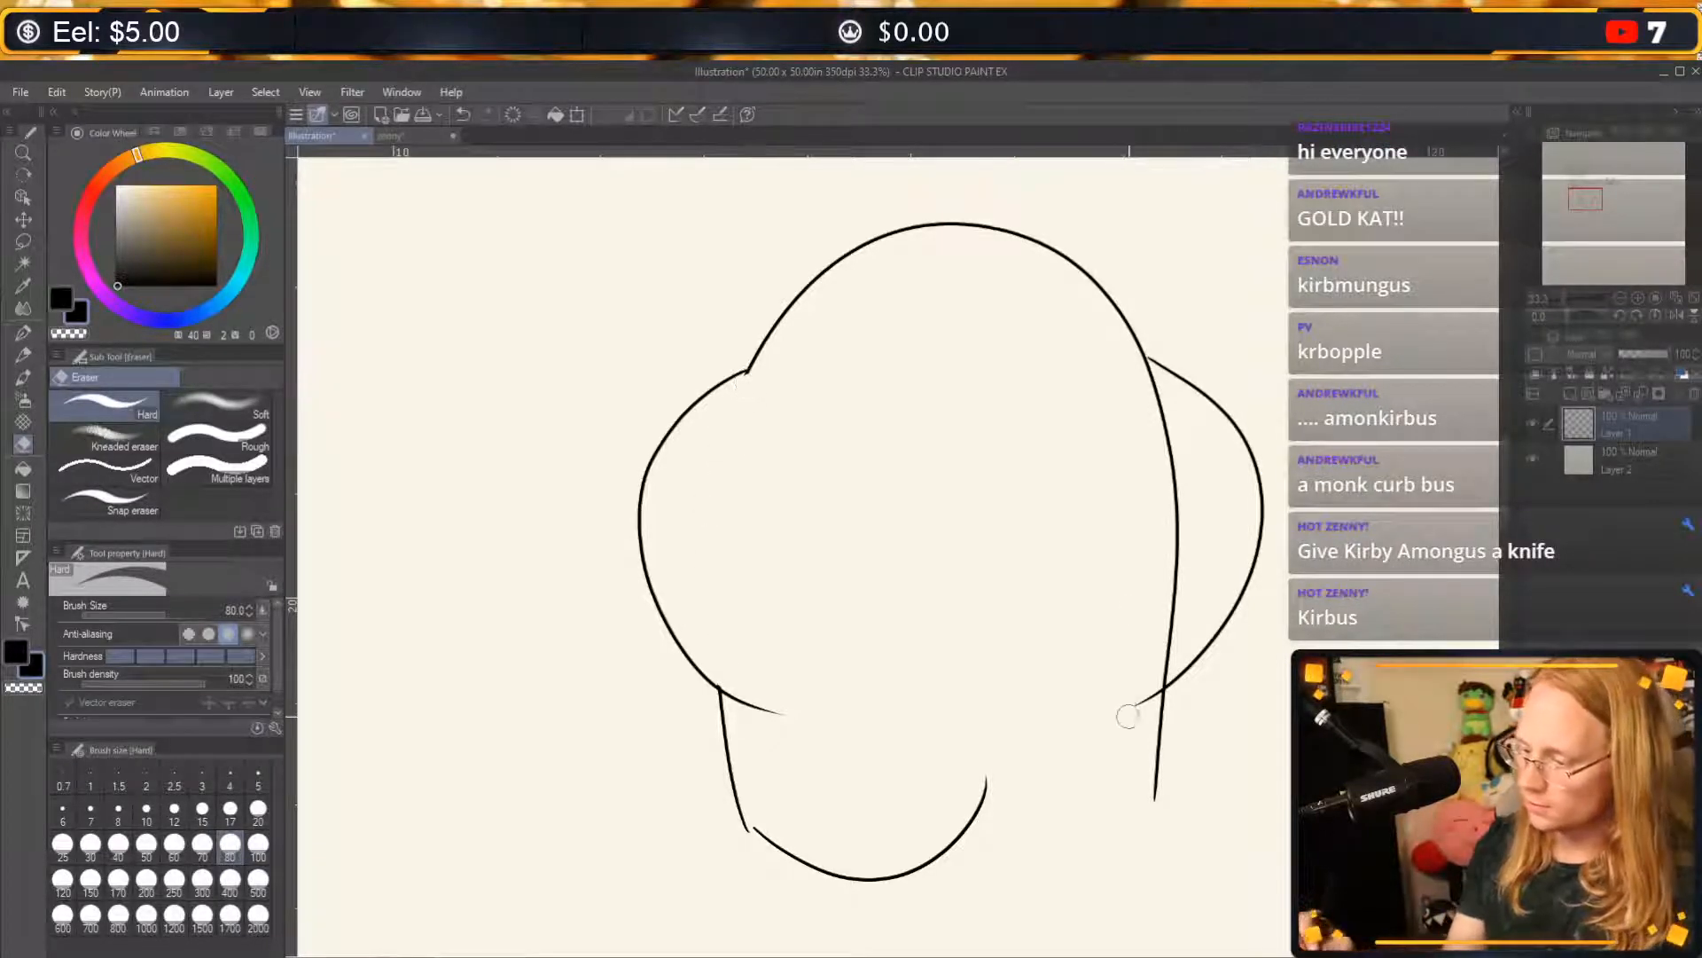
mouse_move(1169, 642)
left_mouse_down()
mouse_move(1141, 668)
mouse_move(1164, 662)
mouse_move(1158, 676)
mouse_move(1185, 539)
mouse_move(1142, 376)
left_mouse_up()
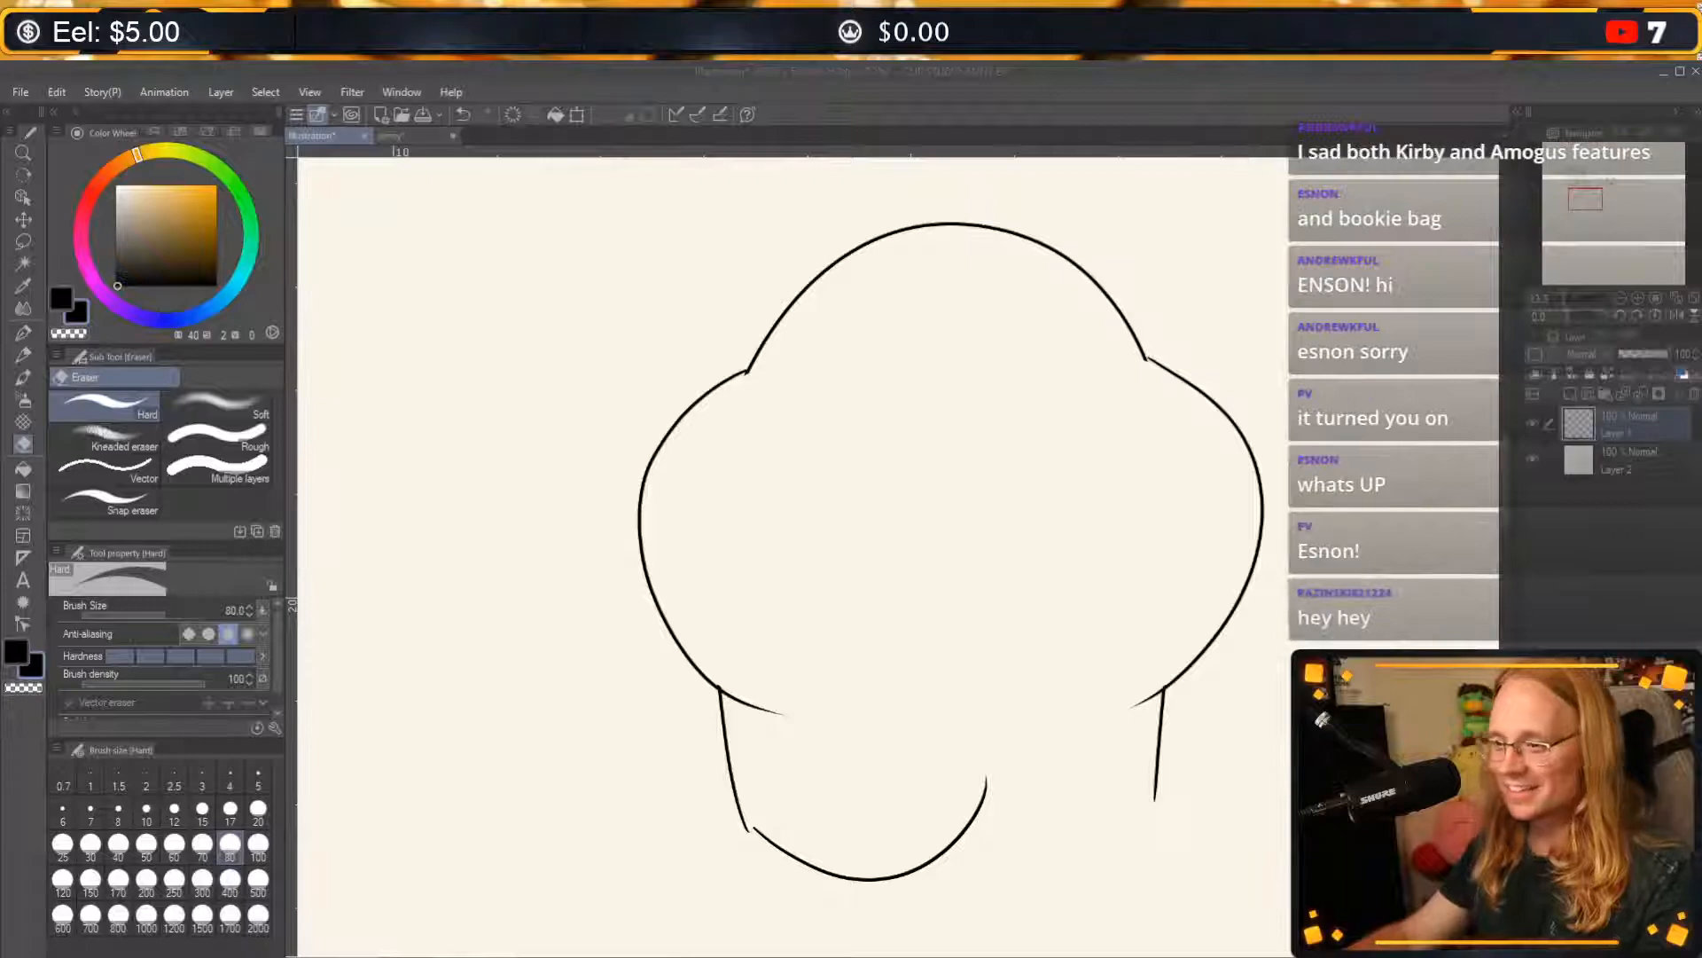
left_click(1142, 609)
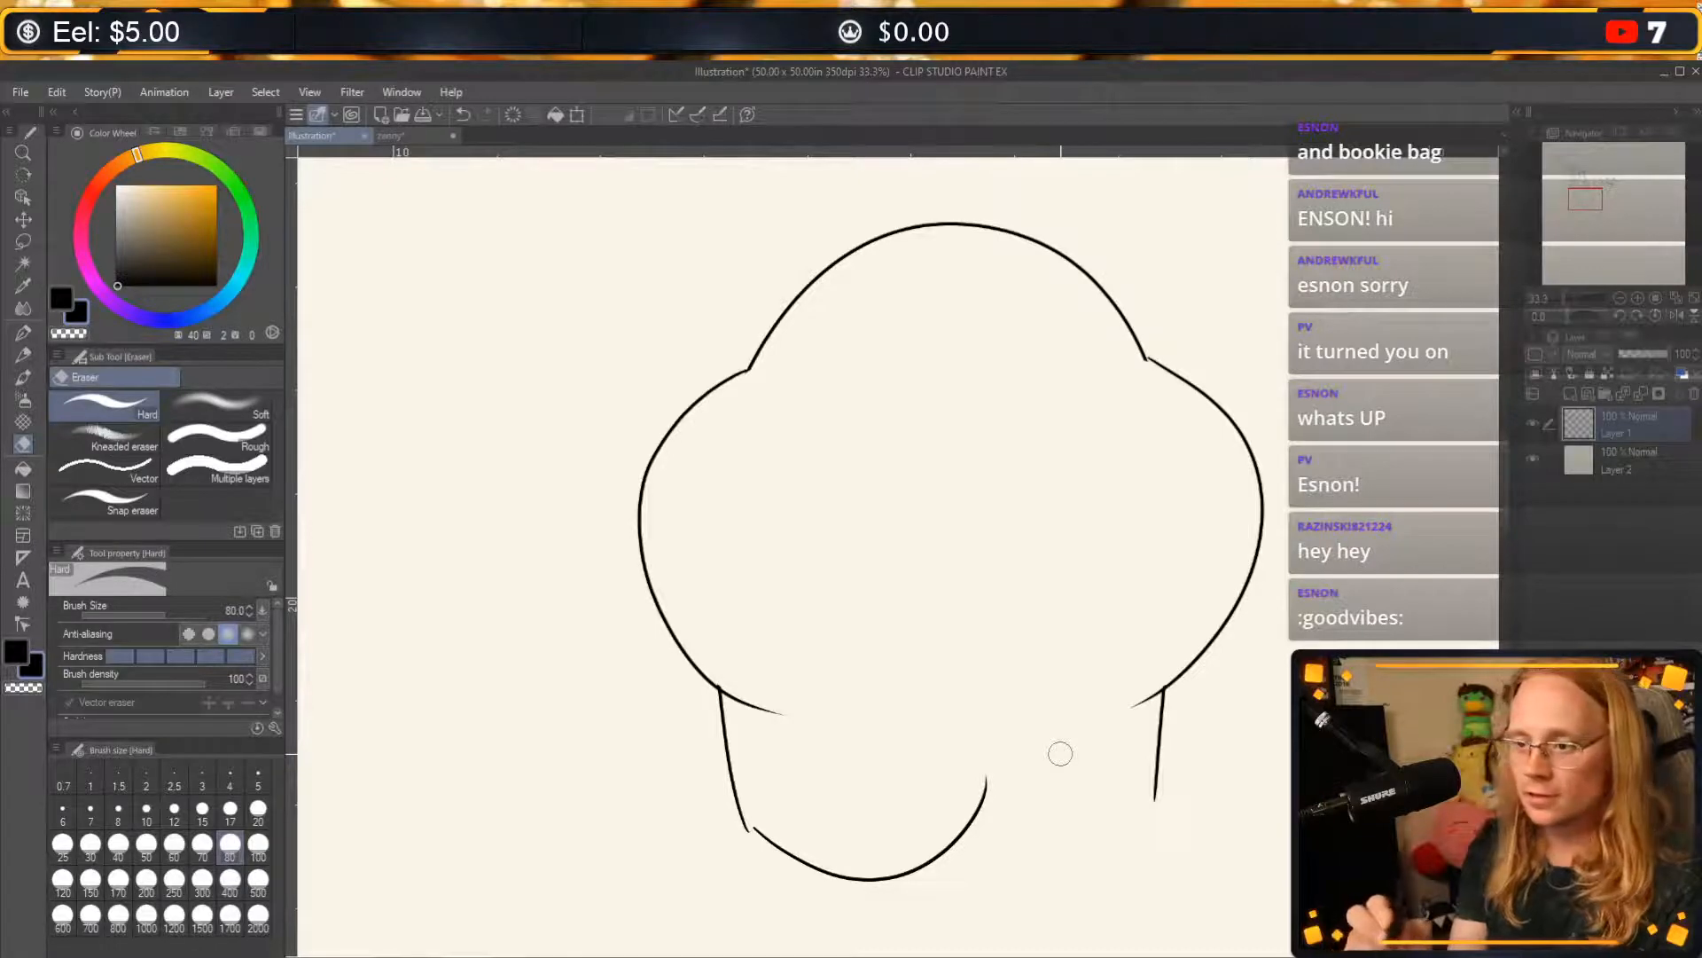
left_click(25, 332)
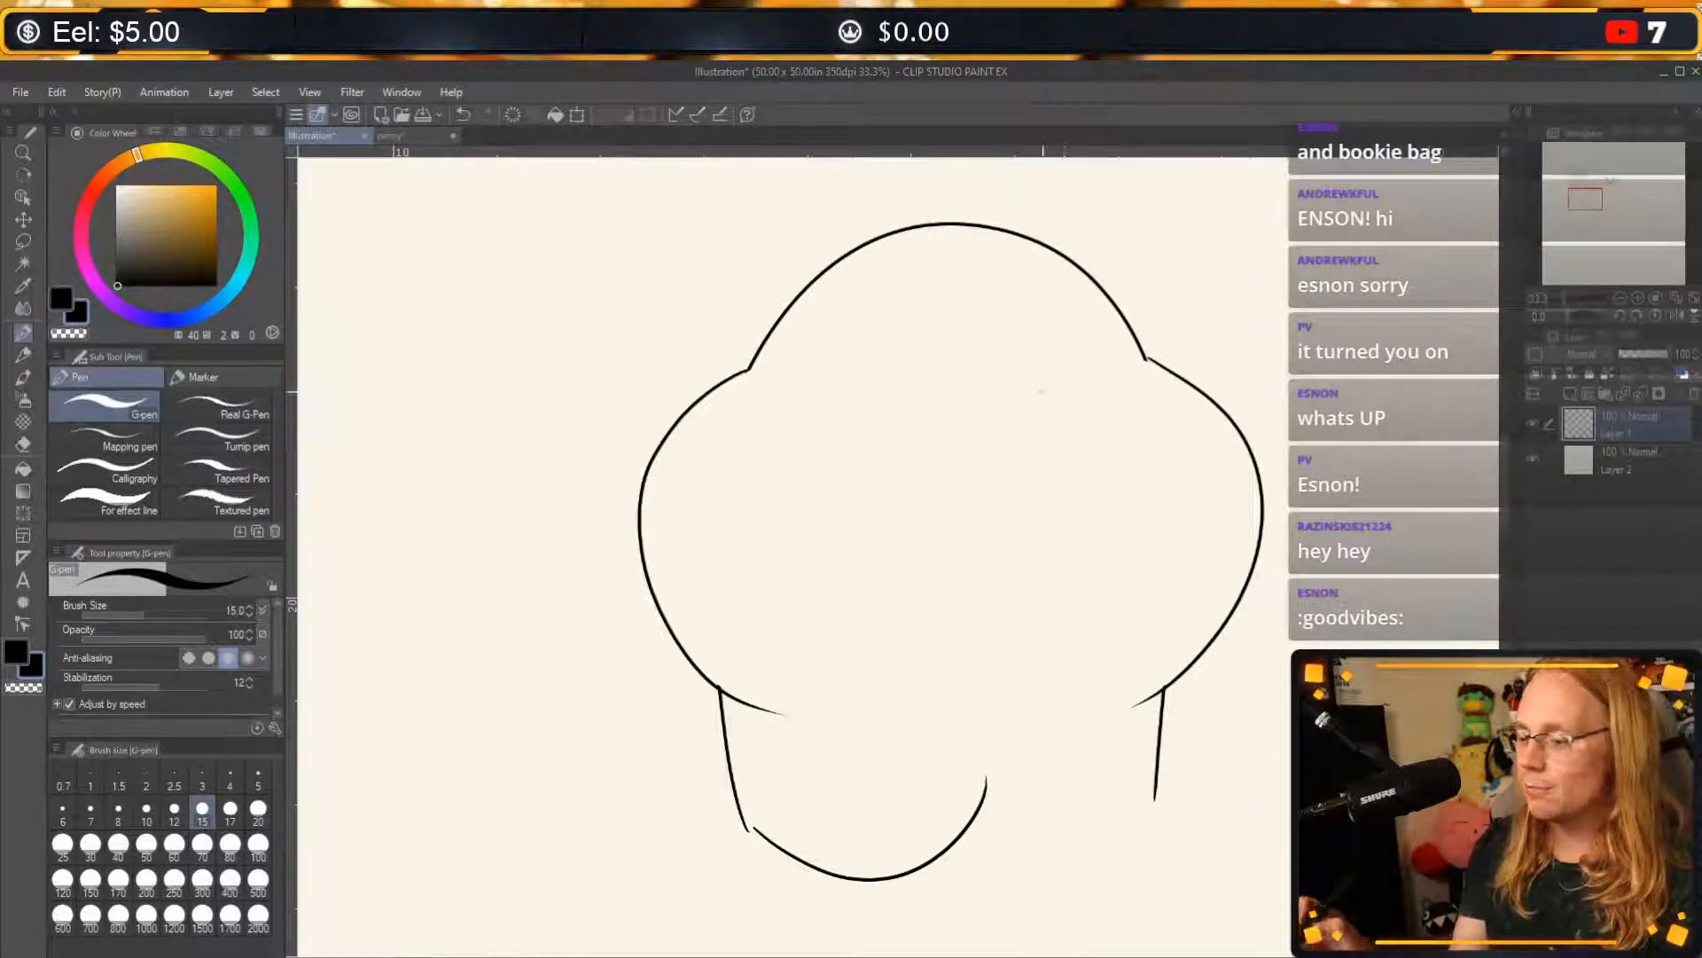
Draw a wide oval visor across the upper body and add four slanted reflection lines inside it.
mouse_move(1081, 396)
left_mouse_down()
mouse_move(836, 491)
mouse_move(1090, 457)
left_mouse_up()
key("ctrl+z")
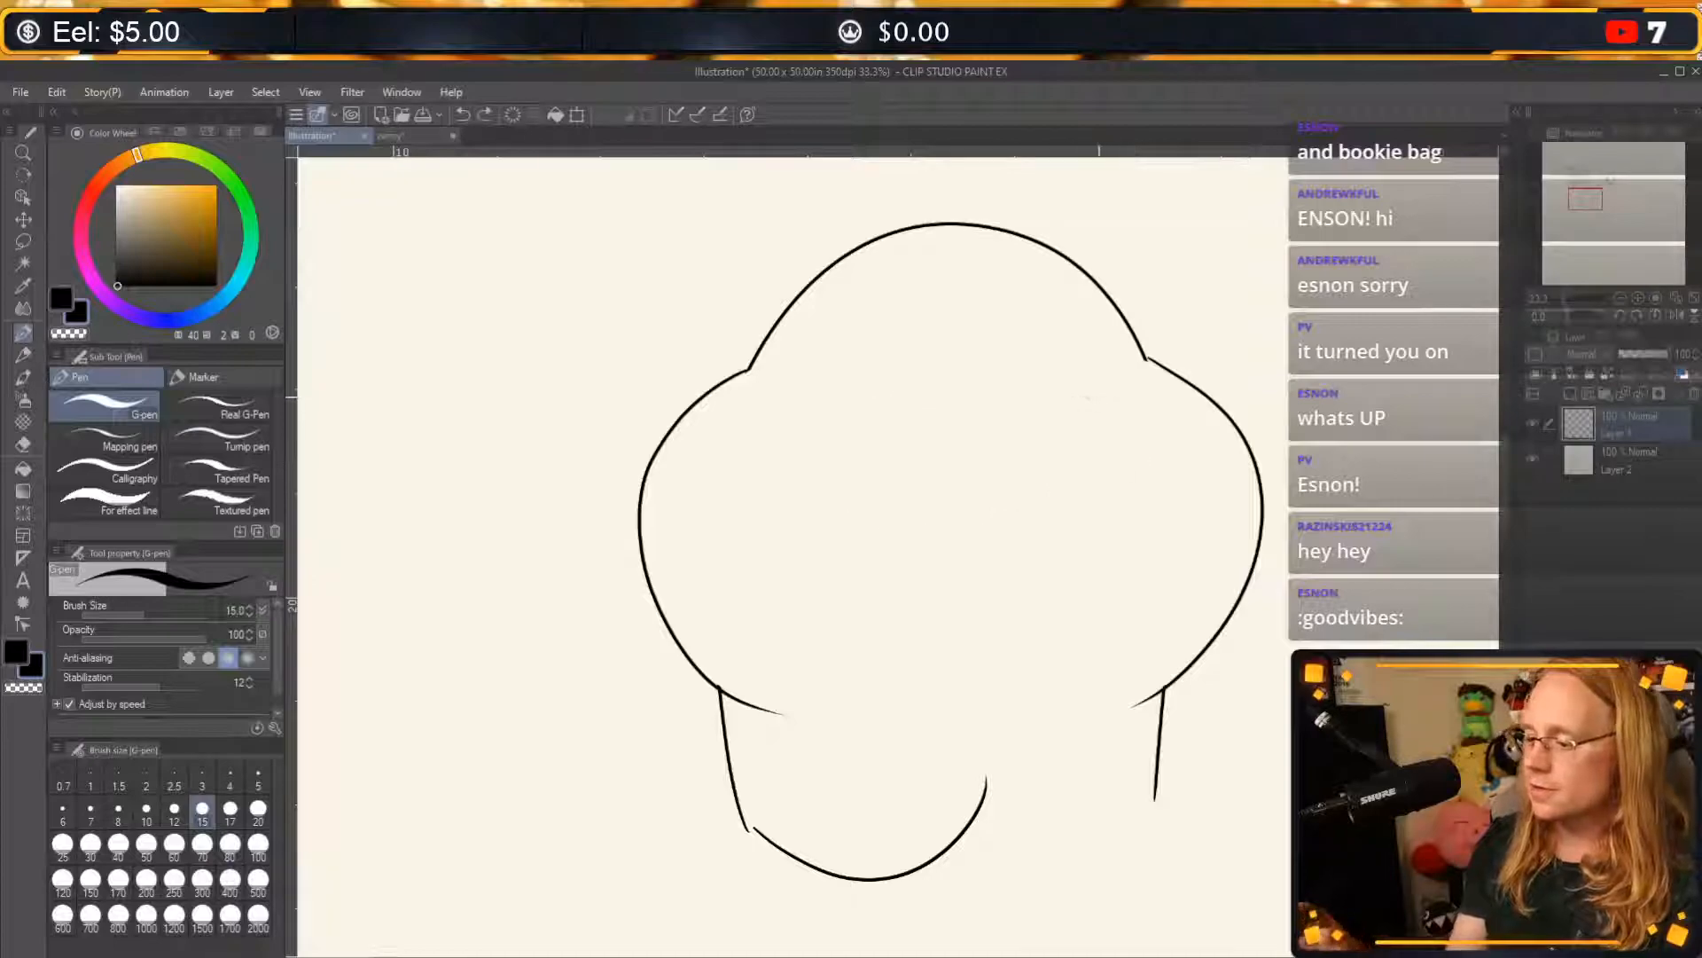
mouse_move(1106, 394)
left_mouse_down()
mouse_move(896, 395)
mouse_move(836, 500)
mouse_move(976, 549)
mouse_move(1113, 504)
mouse_move(1098, 395)
left_mouse_up()
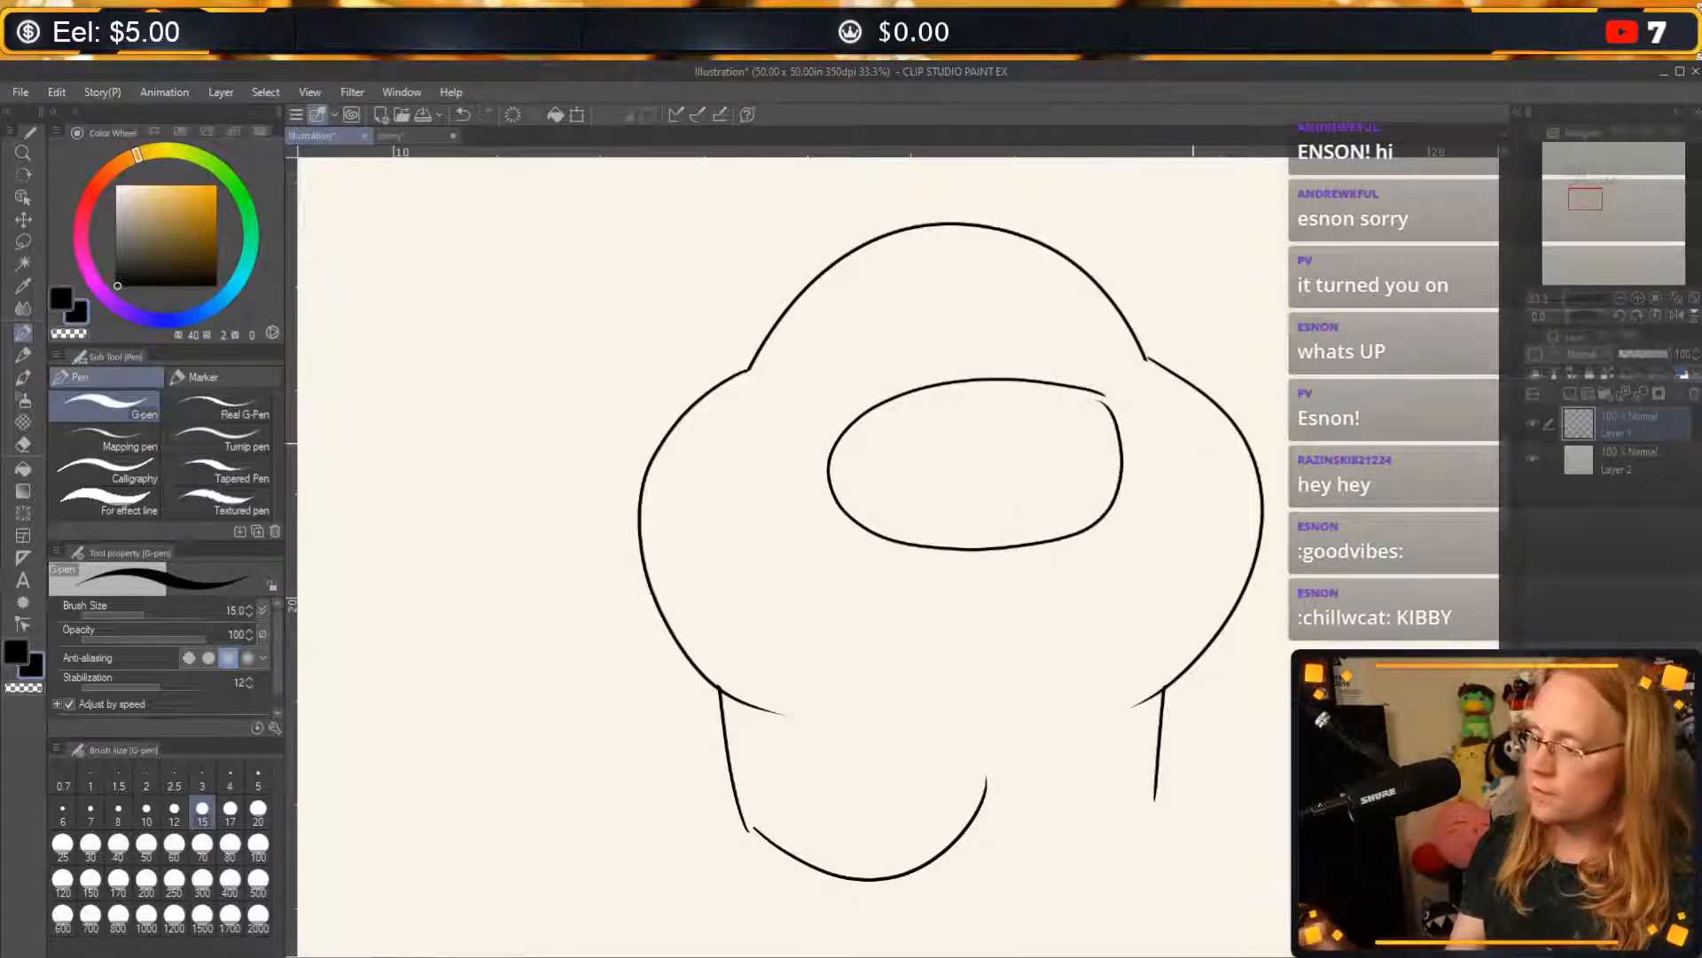
left_click_drag(894, 409, 853, 514)
left_click_drag(969, 410, 920, 523)
left_click_drag(1013, 428, 984, 521)
left_click_drag(1097, 416, 1066, 519)
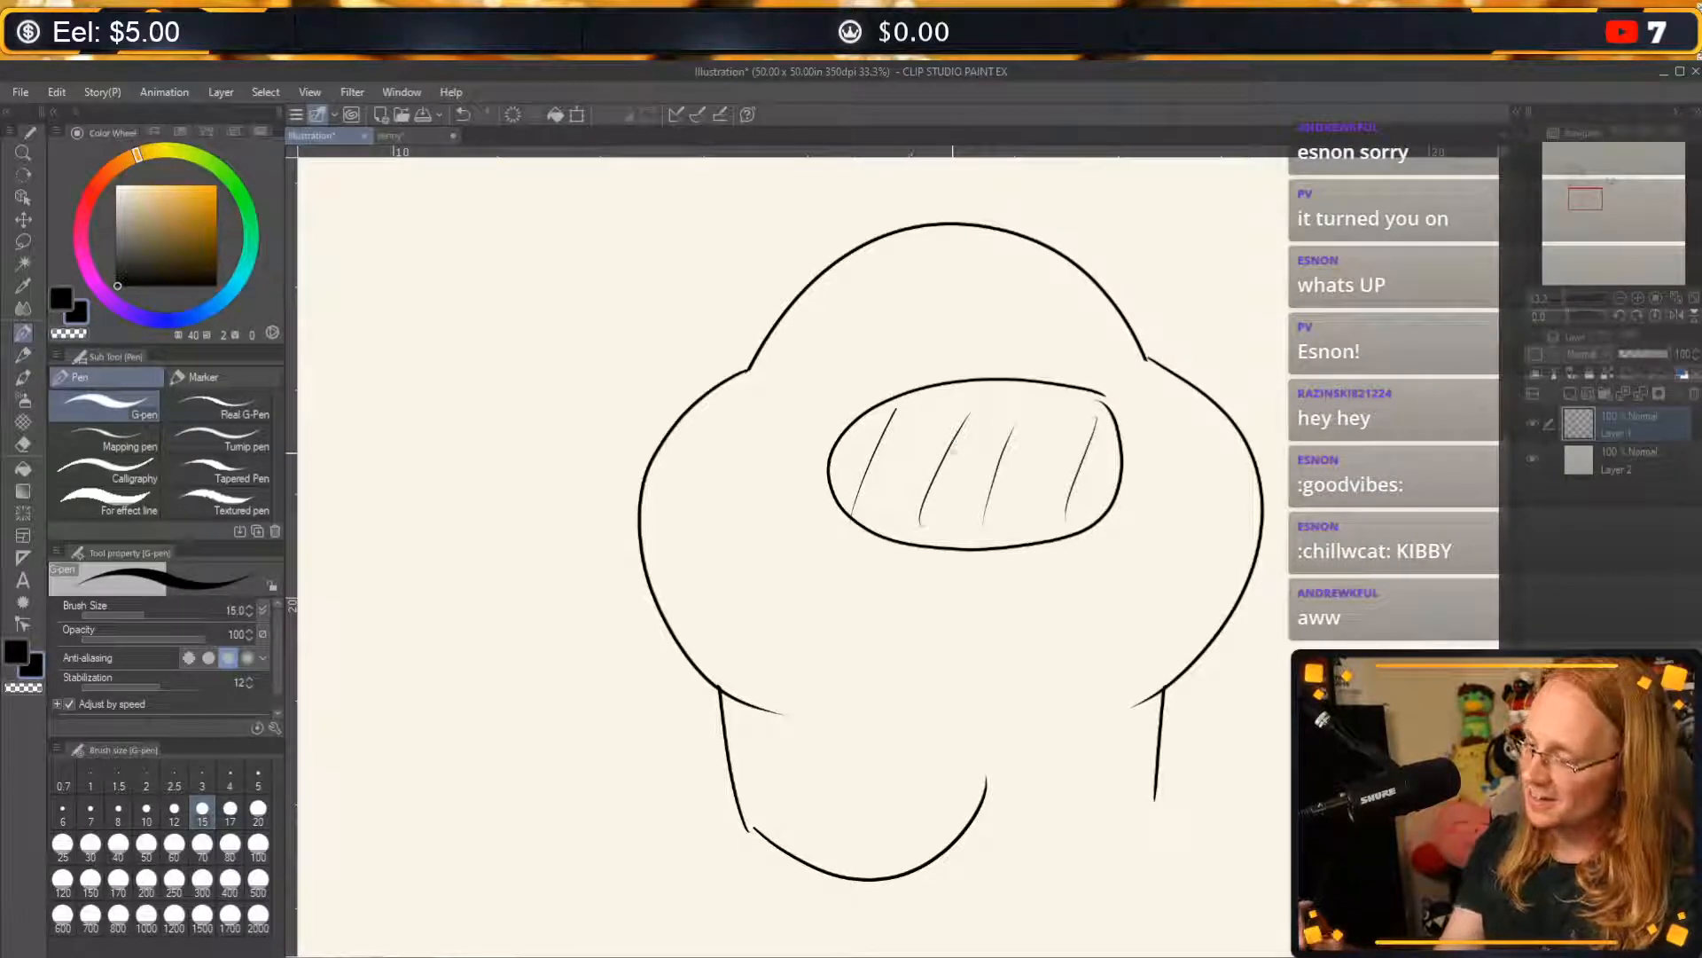
Draw two tall oval Kirby eyes inside the visor, filling them black around white upper highlights and leaving their lower ends white.
mouse_move(953, 424)
left_mouse_down()
mouse_move(953, 467)
mouse_move(924, 466)
mouse_move(954, 448)
left_mouse_up()
mouse_move(1062, 425)
left_mouse_down()
mouse_move(1053, 476)
mouse_move(1027, 472)
mouse_move(1057, 477)
left_mouse_up()
key("ctrl+z")
mouse_move(931, 457)
left_mouse_down()
mouse_move(942, 417)
mouse_move(929, 454)
mouse_move(949, 474)
mouse_move(936, 467)
mouse_move(952, 456)
mouse_move(1057, 461)
mouse_move(1027, 458)
mouse_move(1043, 424)
mouse_move(1058, 456)
left_mouse_up()
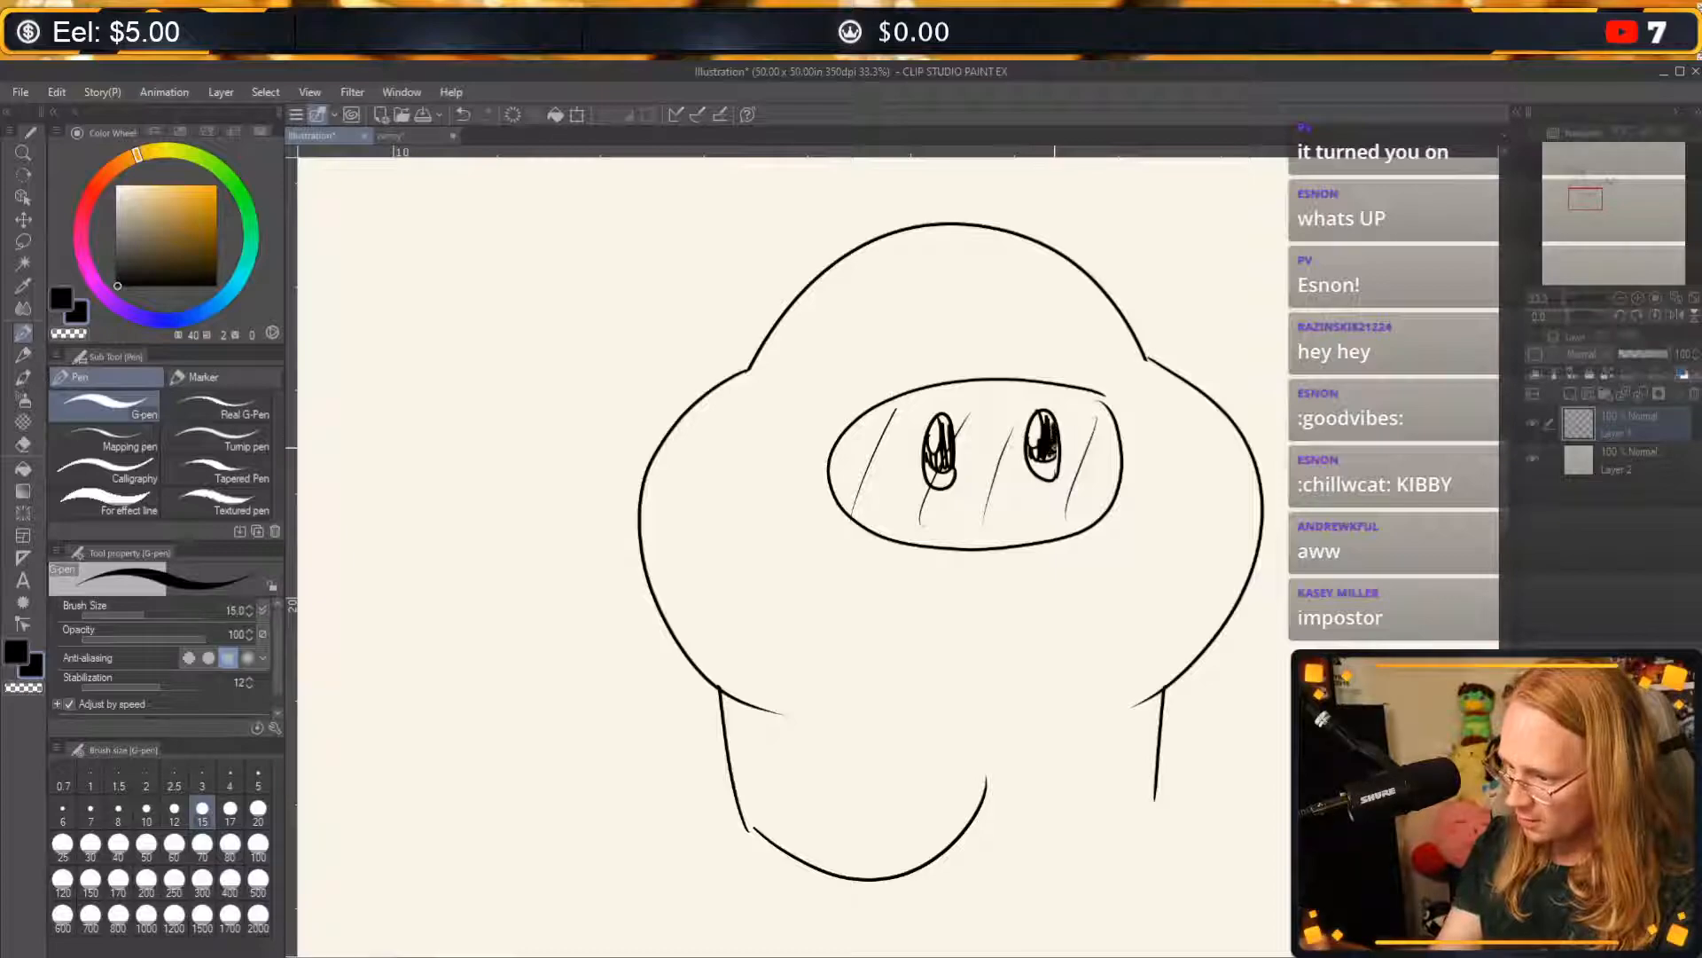
left_click_drag(944, 440, 942, 428)
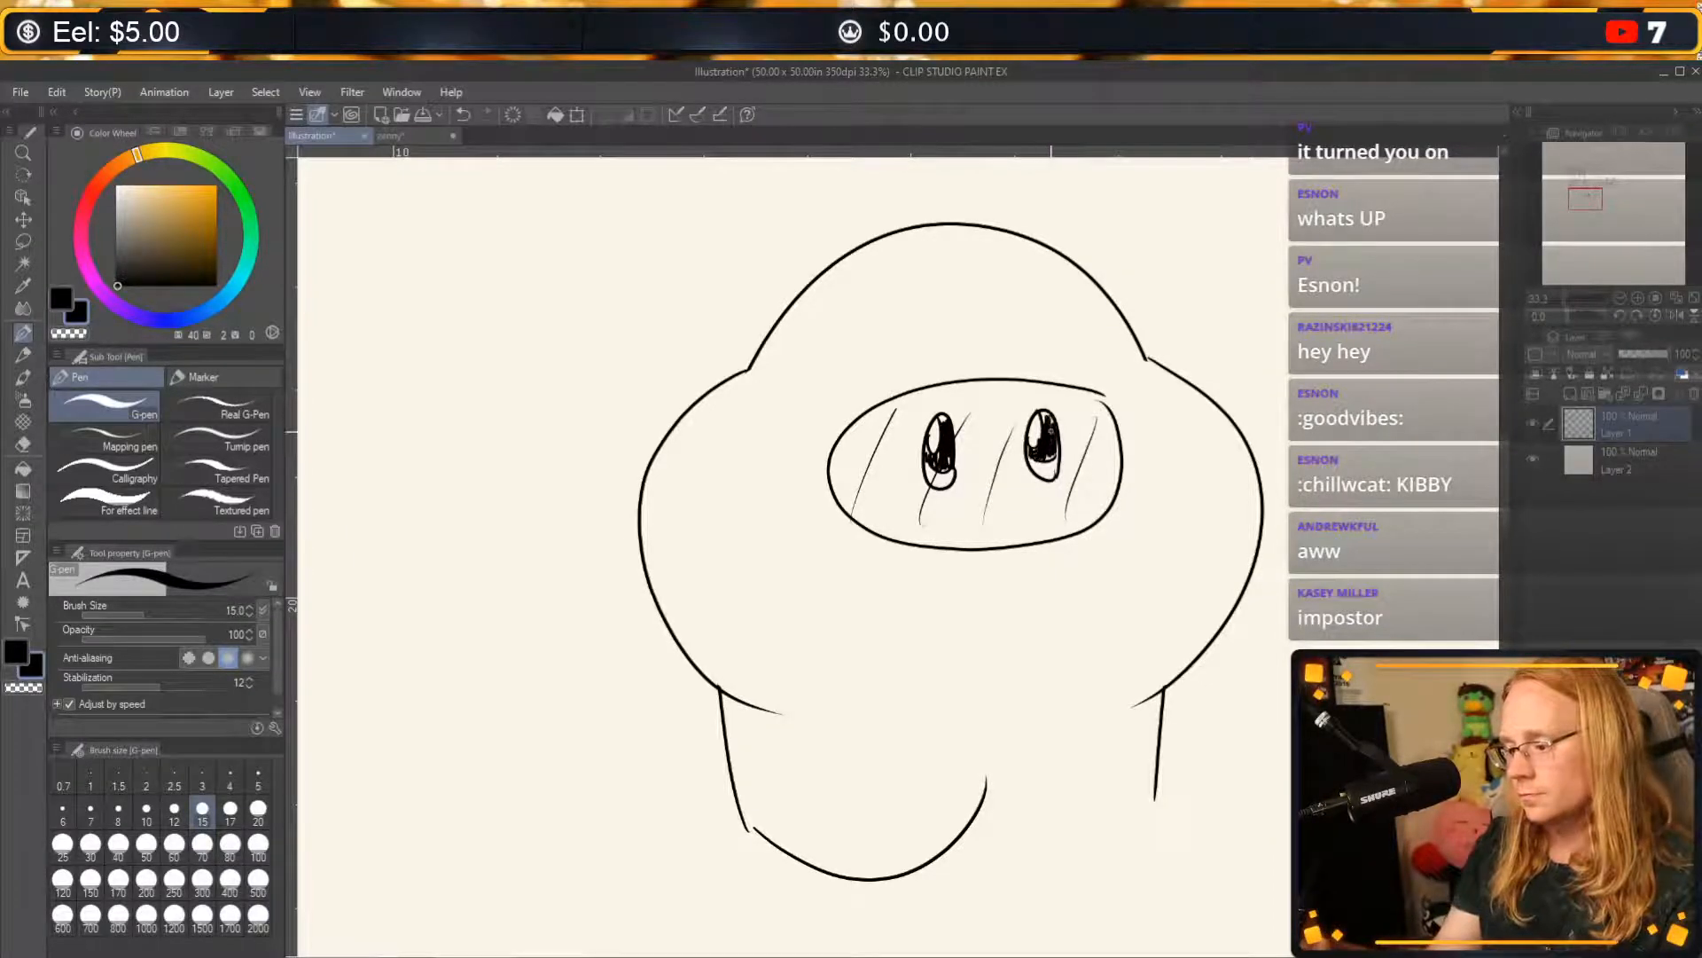
mouse_move(1046, 413)
left_mouse_down()
mouse_move(1057, 454)
mouse_move(932, 457)
left_mouse_up()
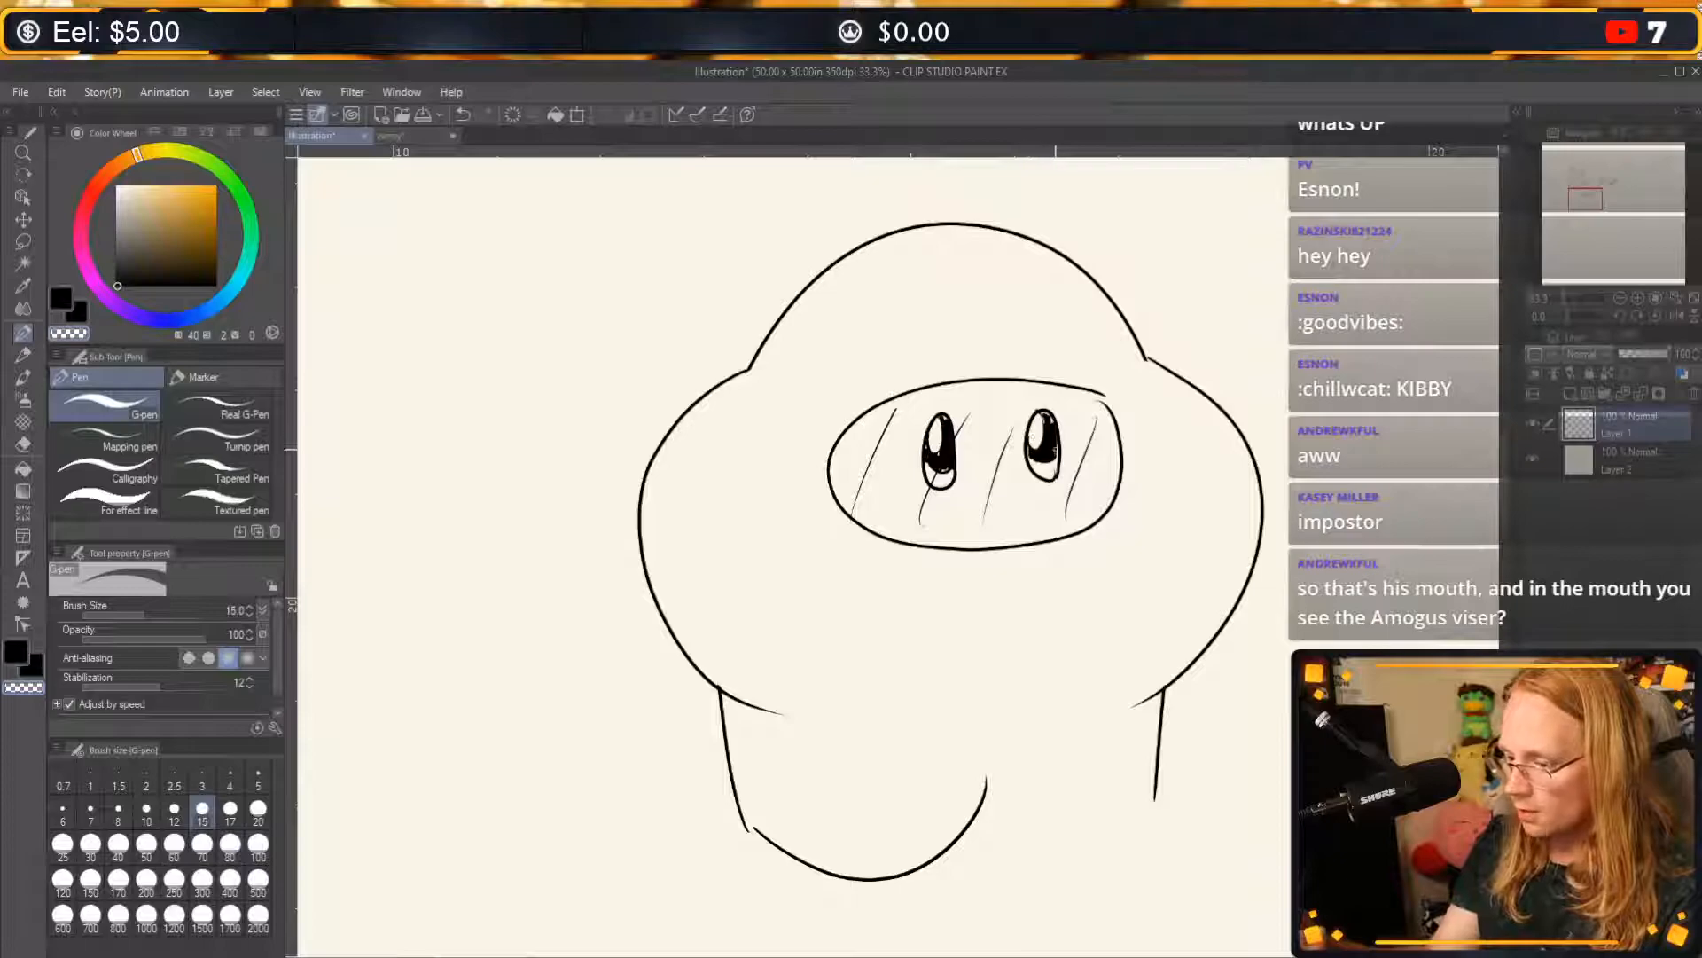
key("c")
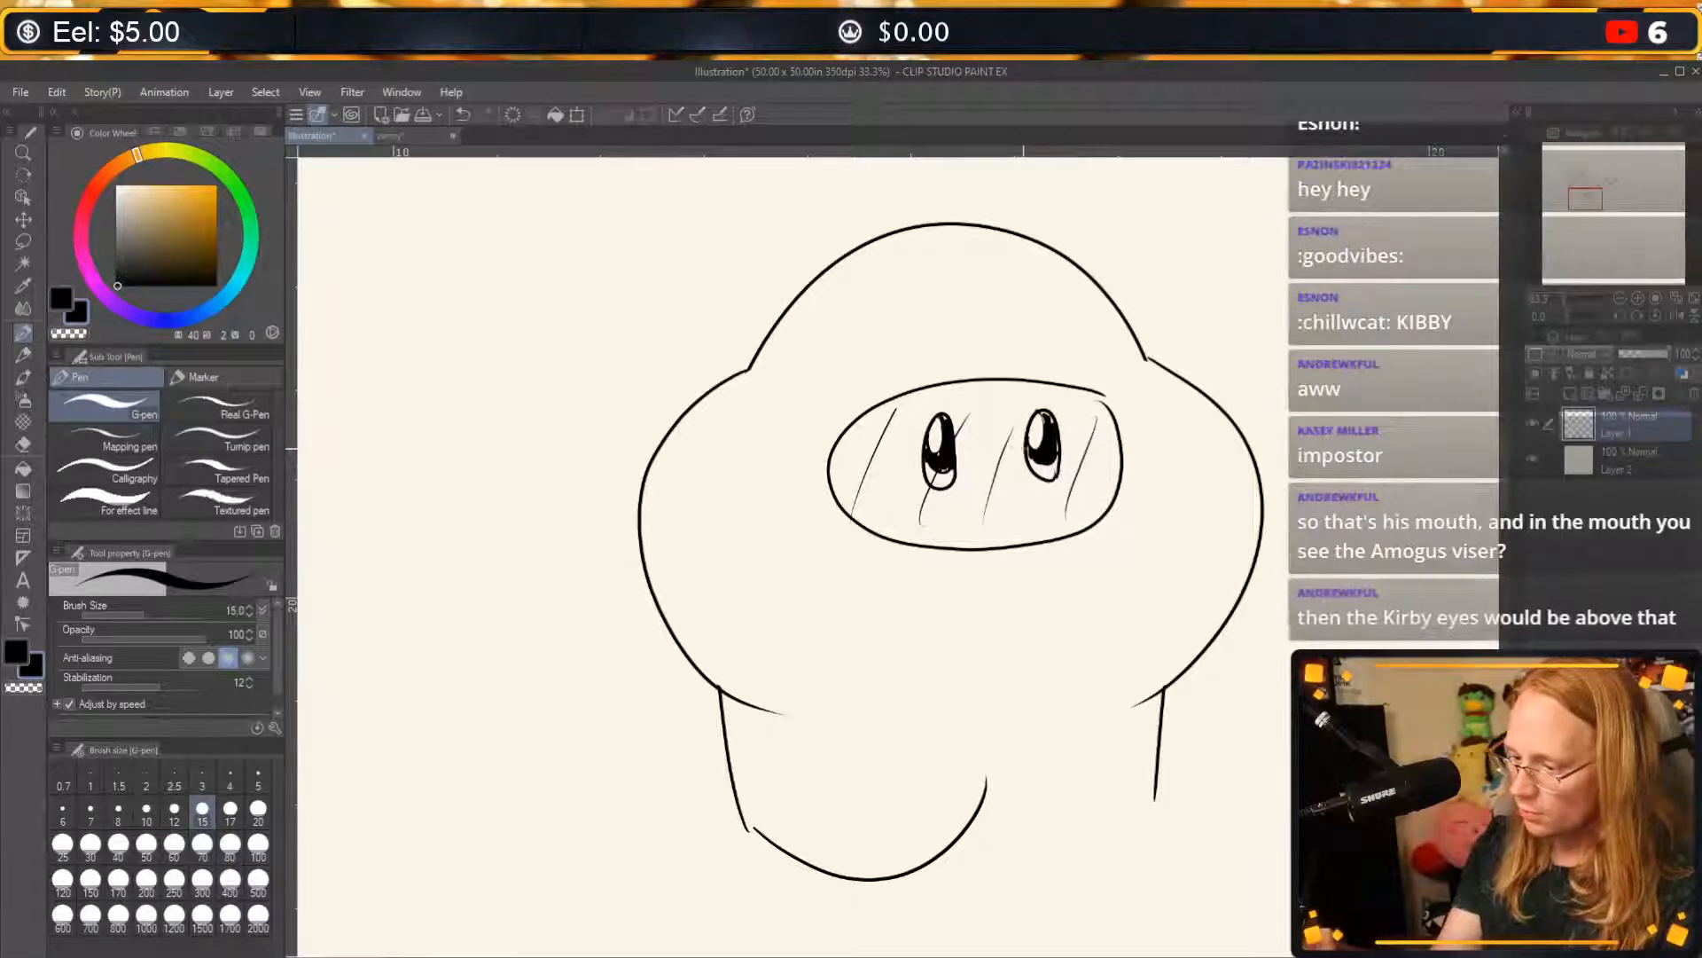
key("c")
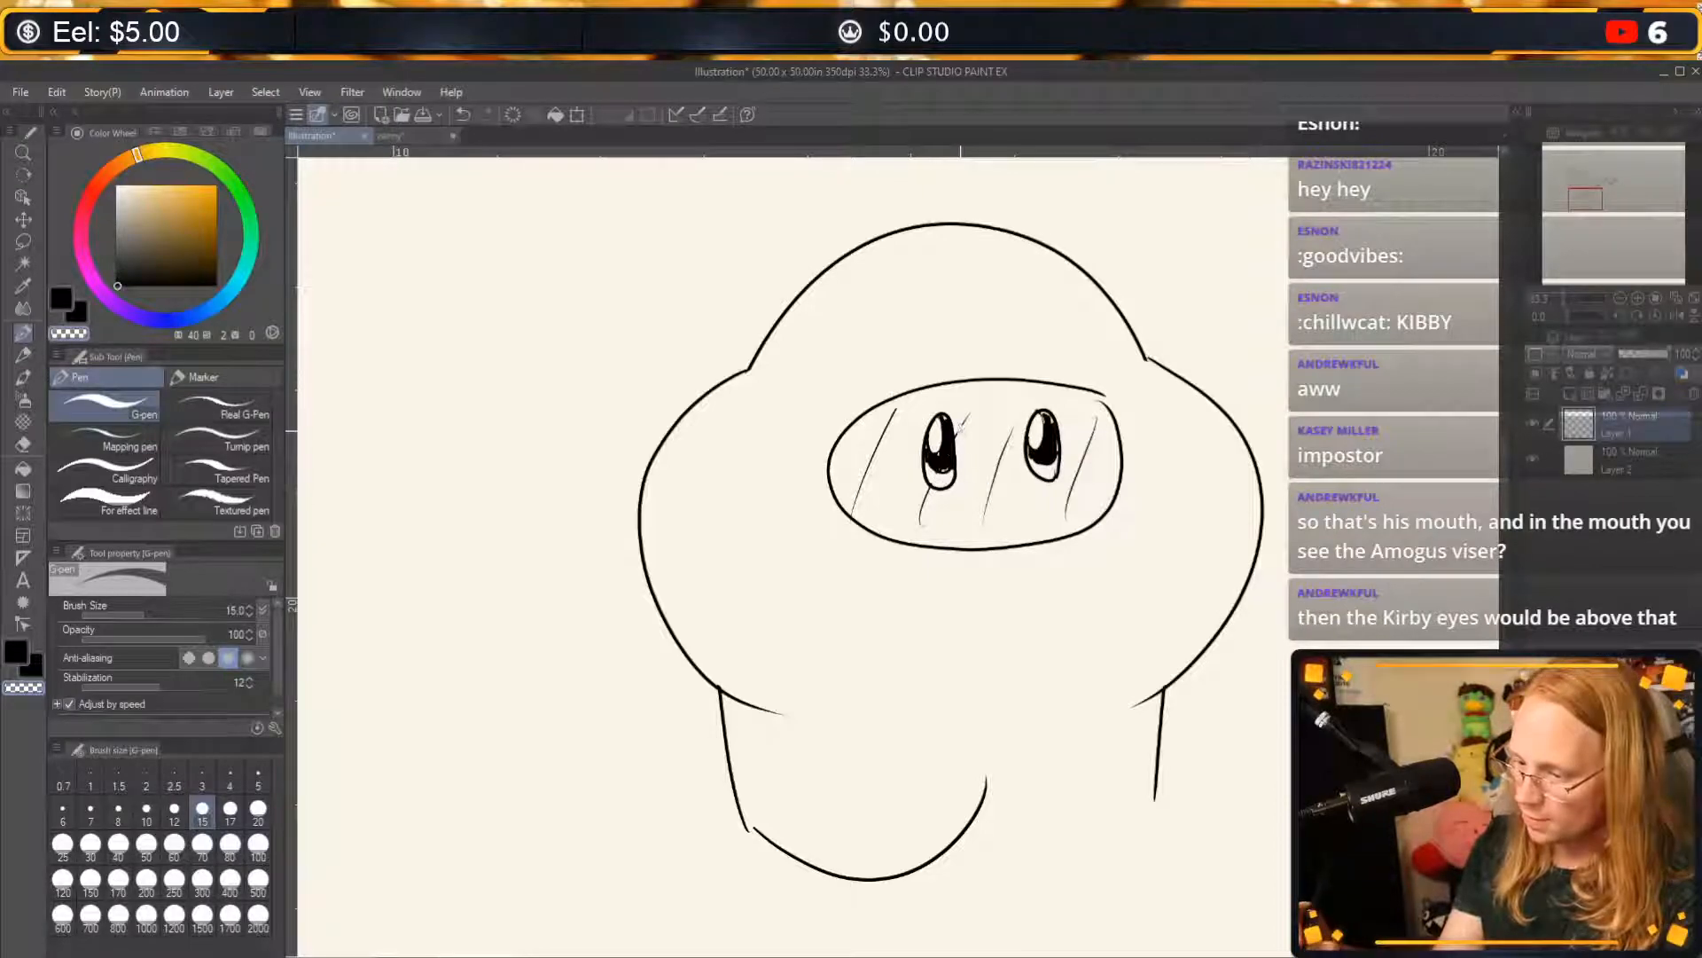
key("ctrl+z")
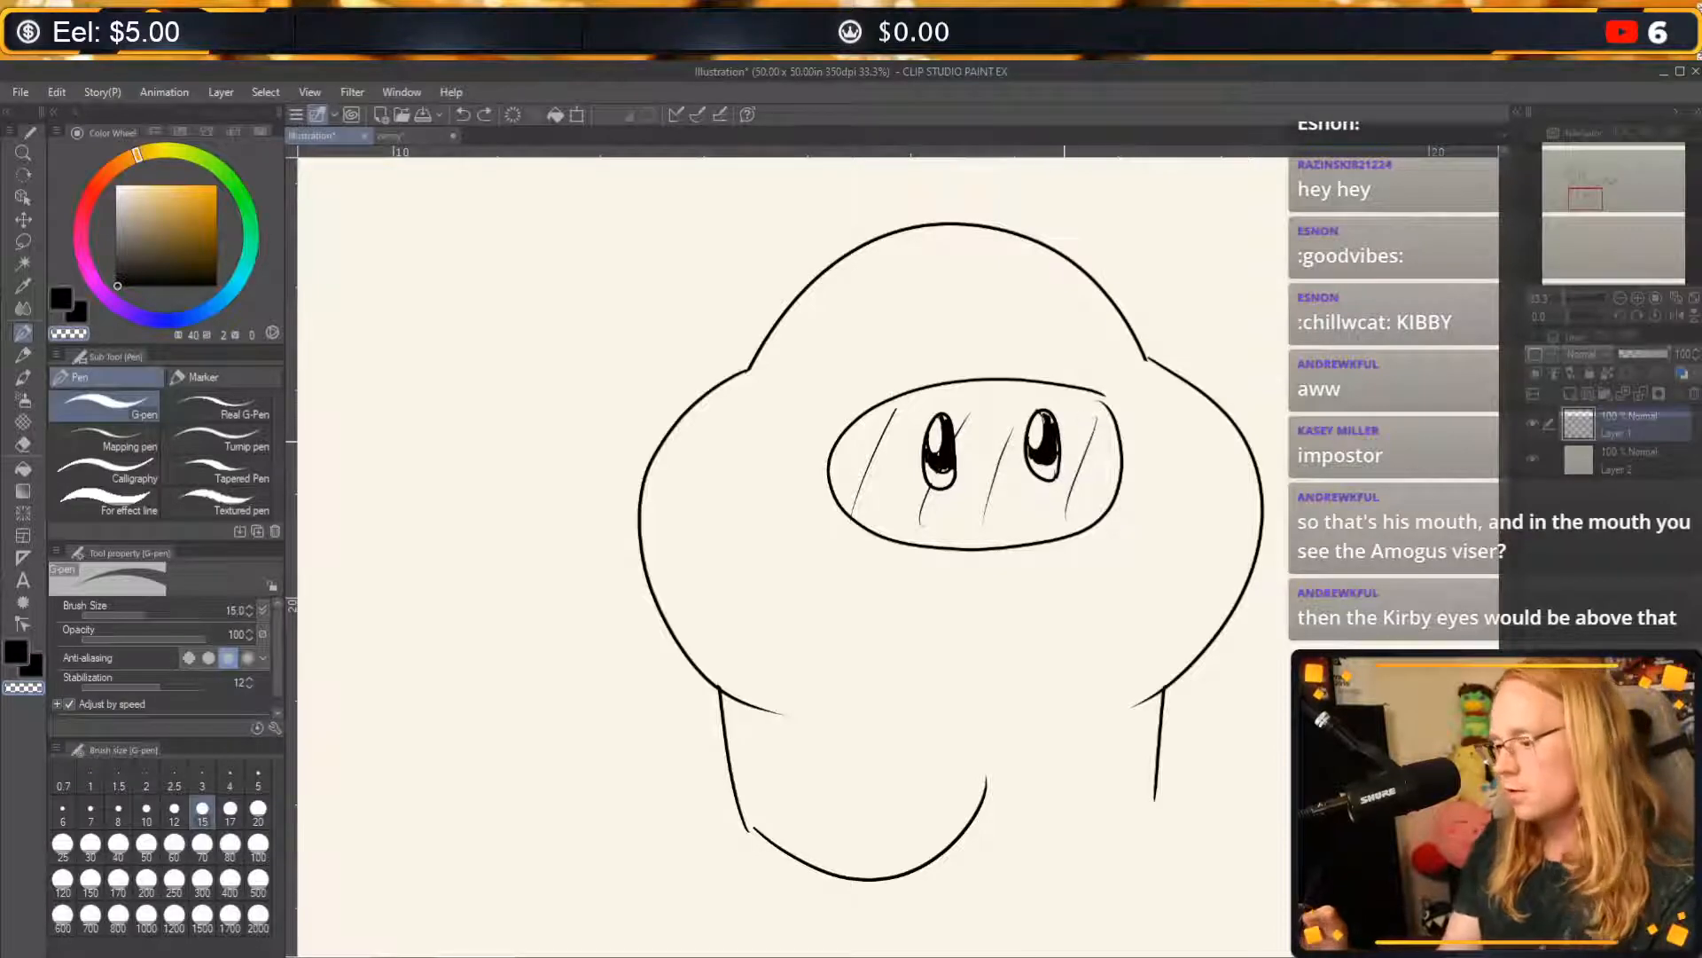
left_click_drag(1064, 478, 1055, 487)
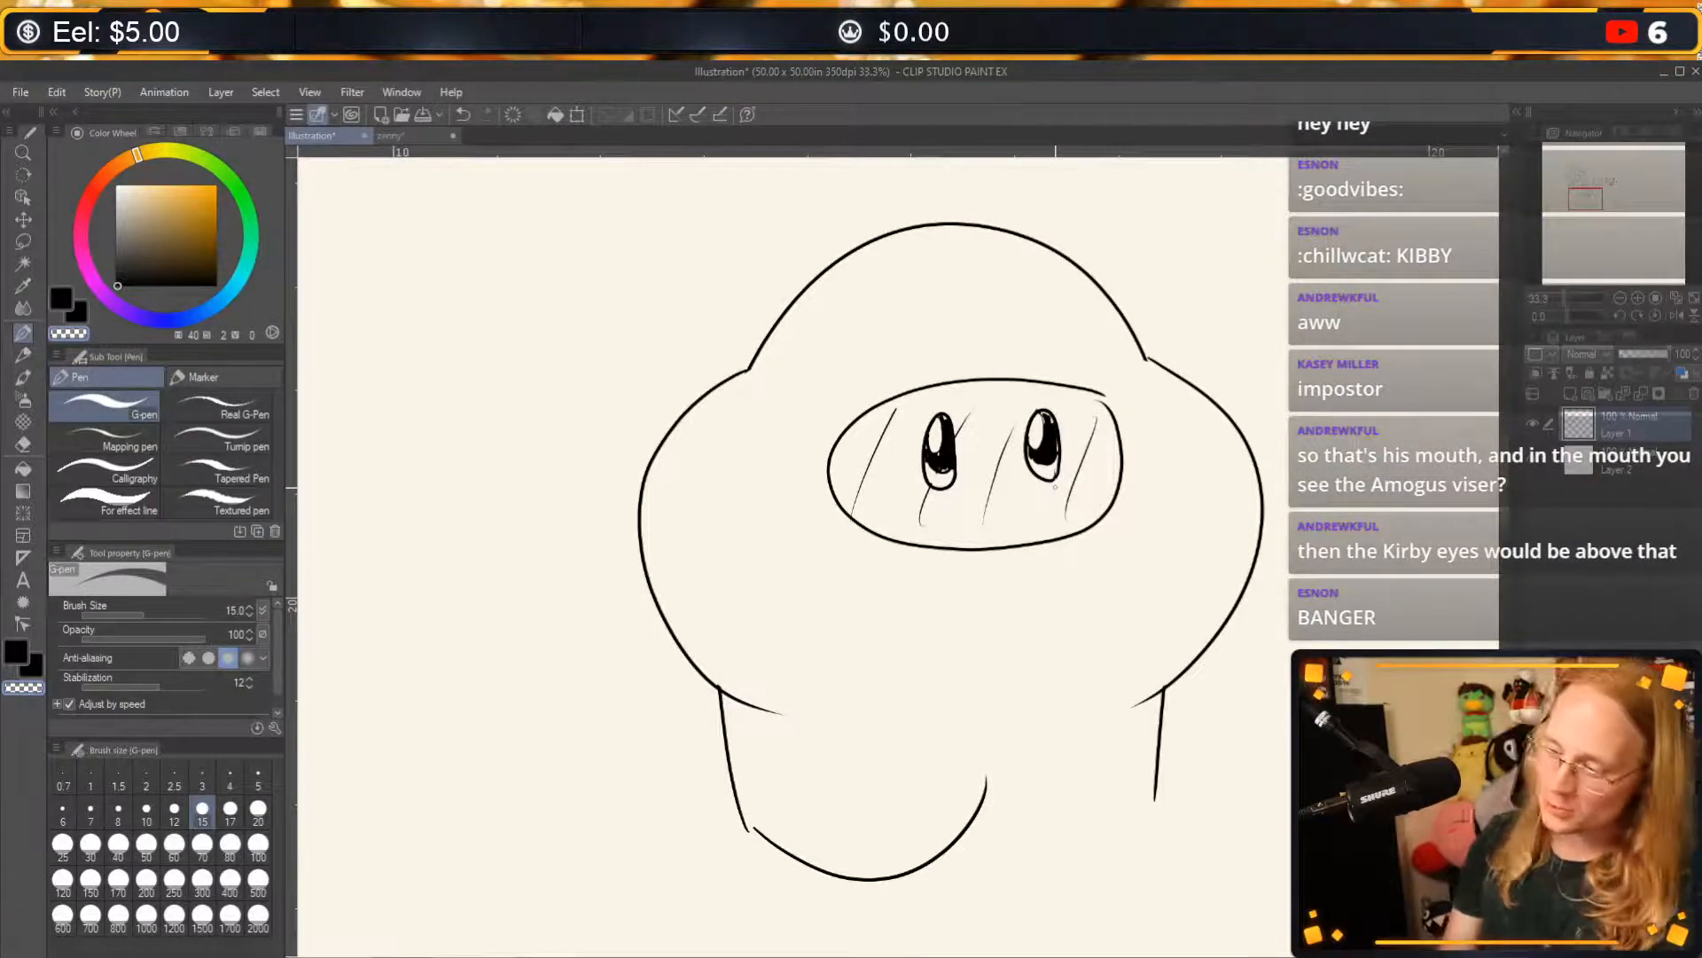
key("c")
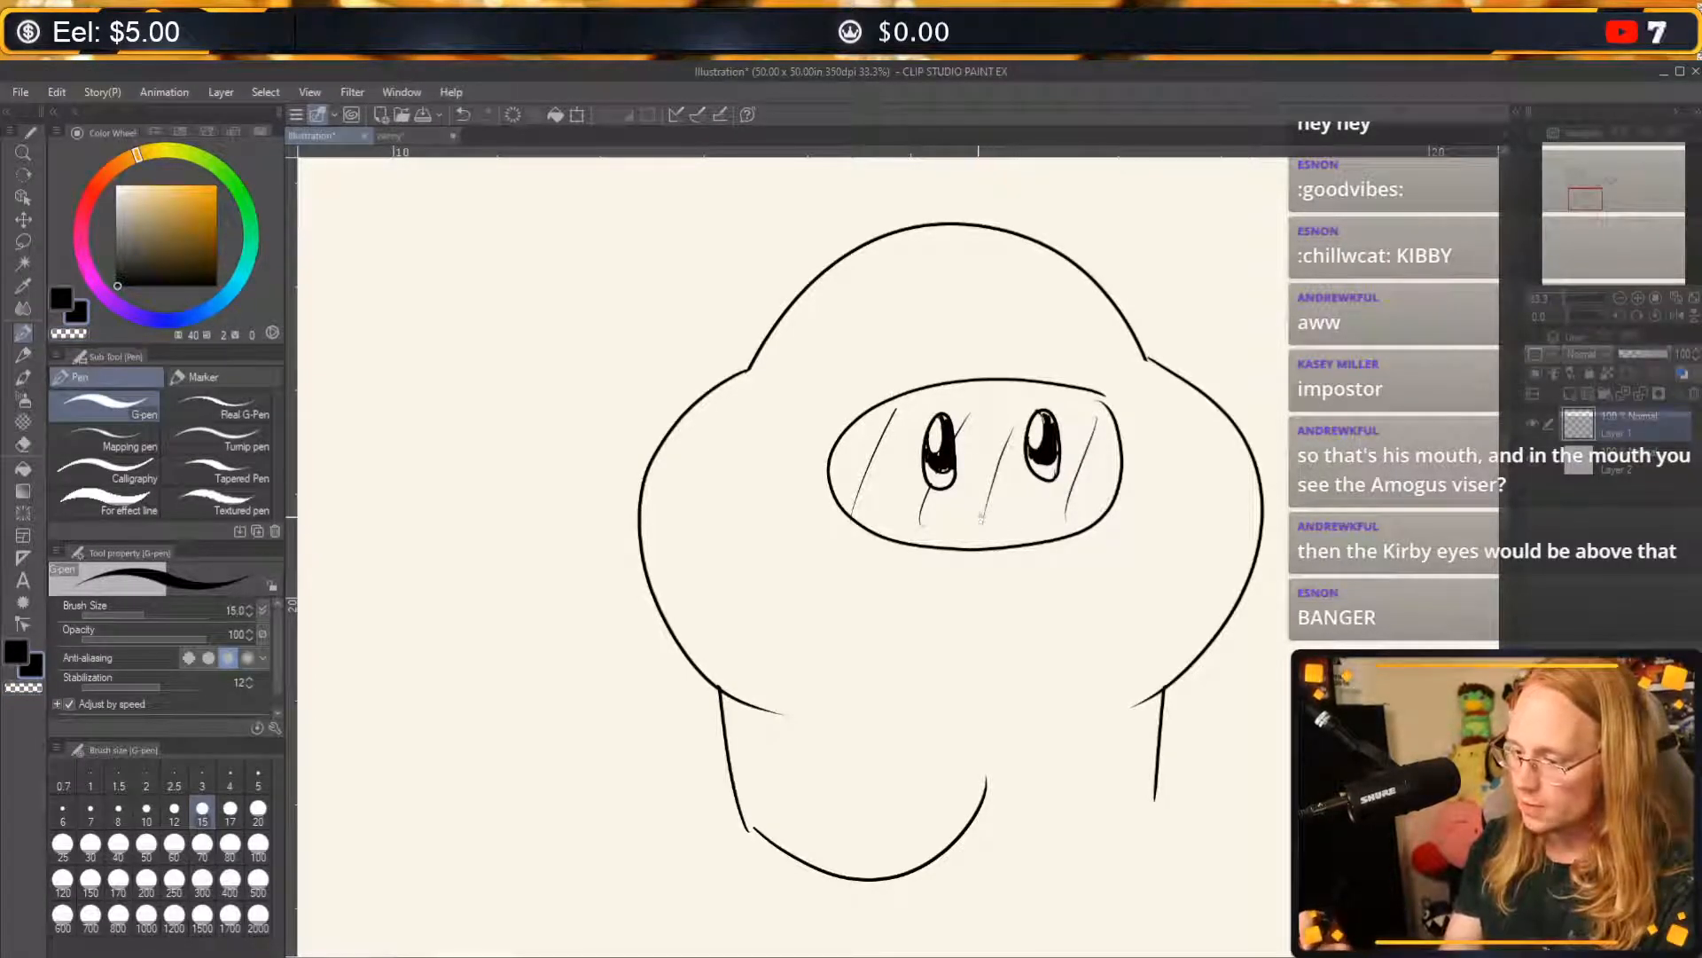
Draw a small frown below the eyes and add a thin accent line above and below the visor.
left_click_drag(975, 521, 1003, 516)
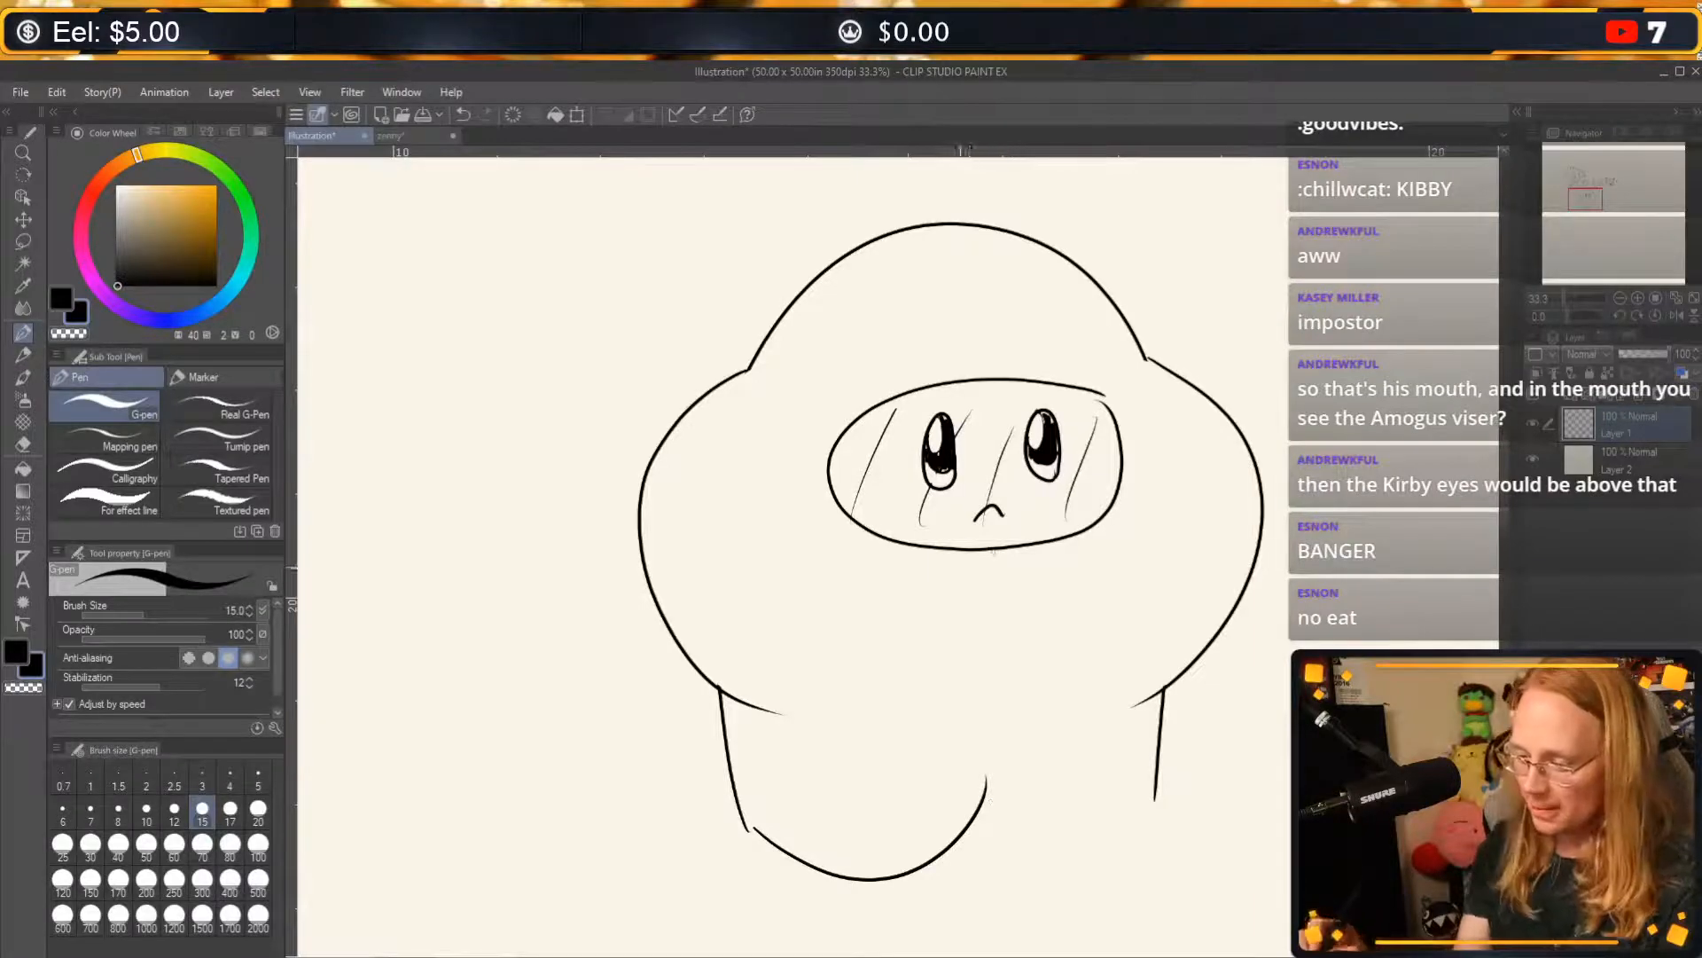
left_click_drag(923, 559, 1060, 551)
left_click_drag(942, 370, 1049, 363)
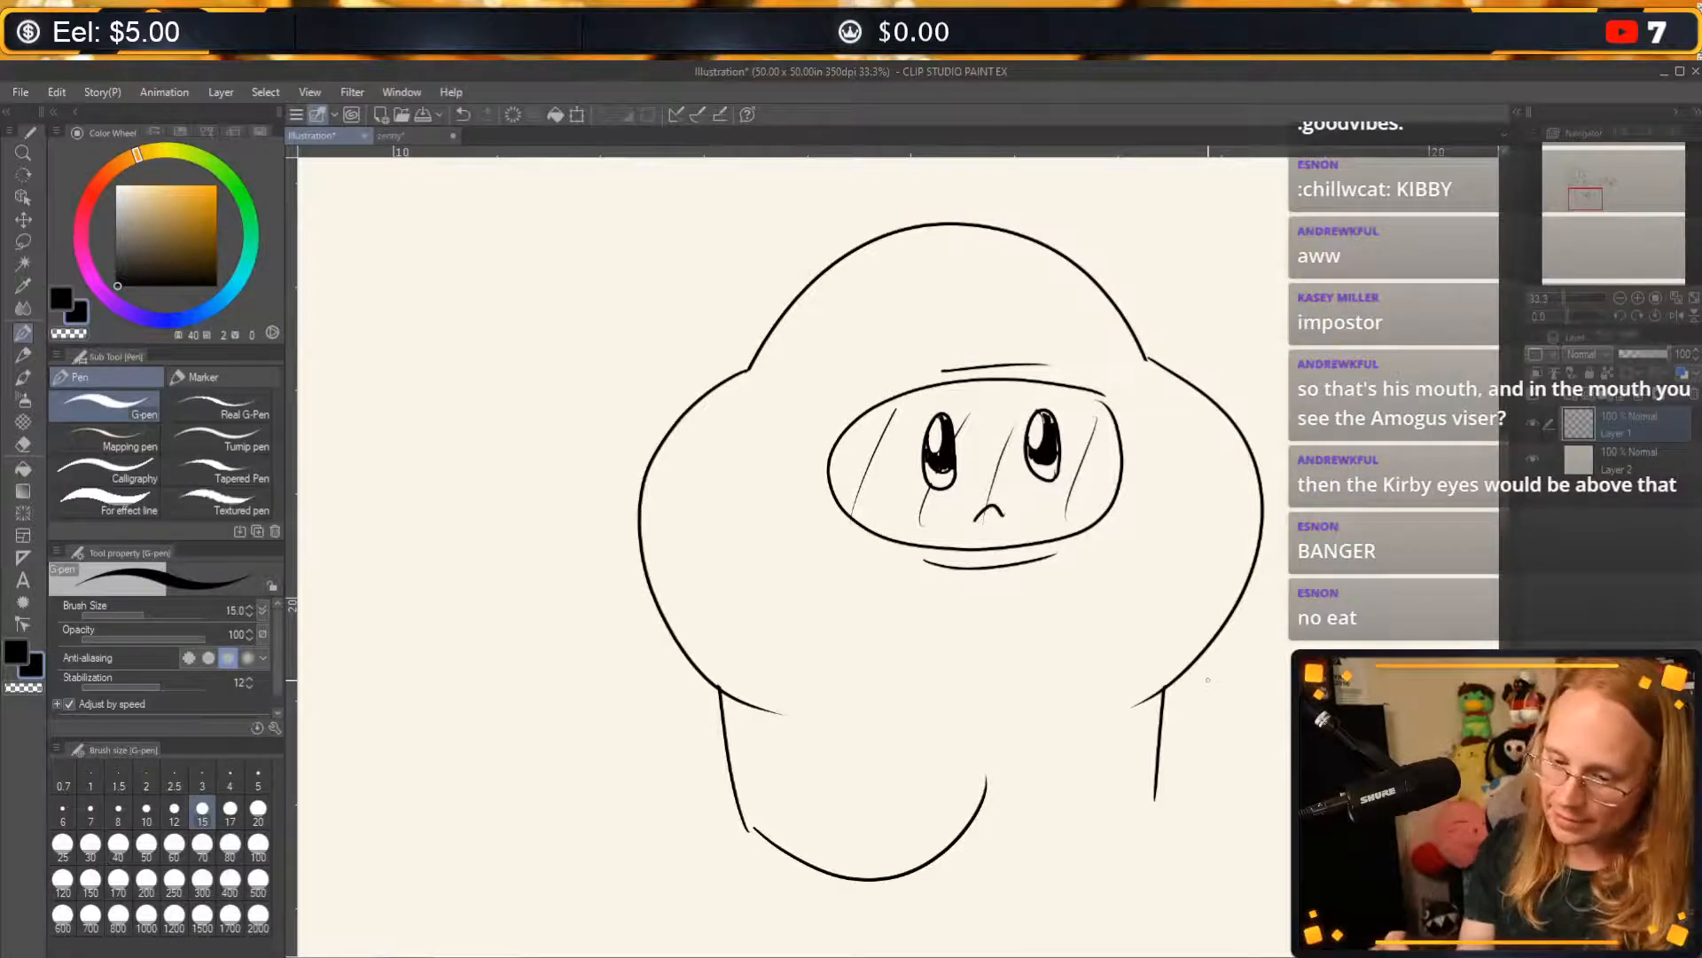
Erase the rounded leg underside with the hard eraser at size 80 and draw a narrow arch between the two legs with the G-pen.
left_click(23, 445)
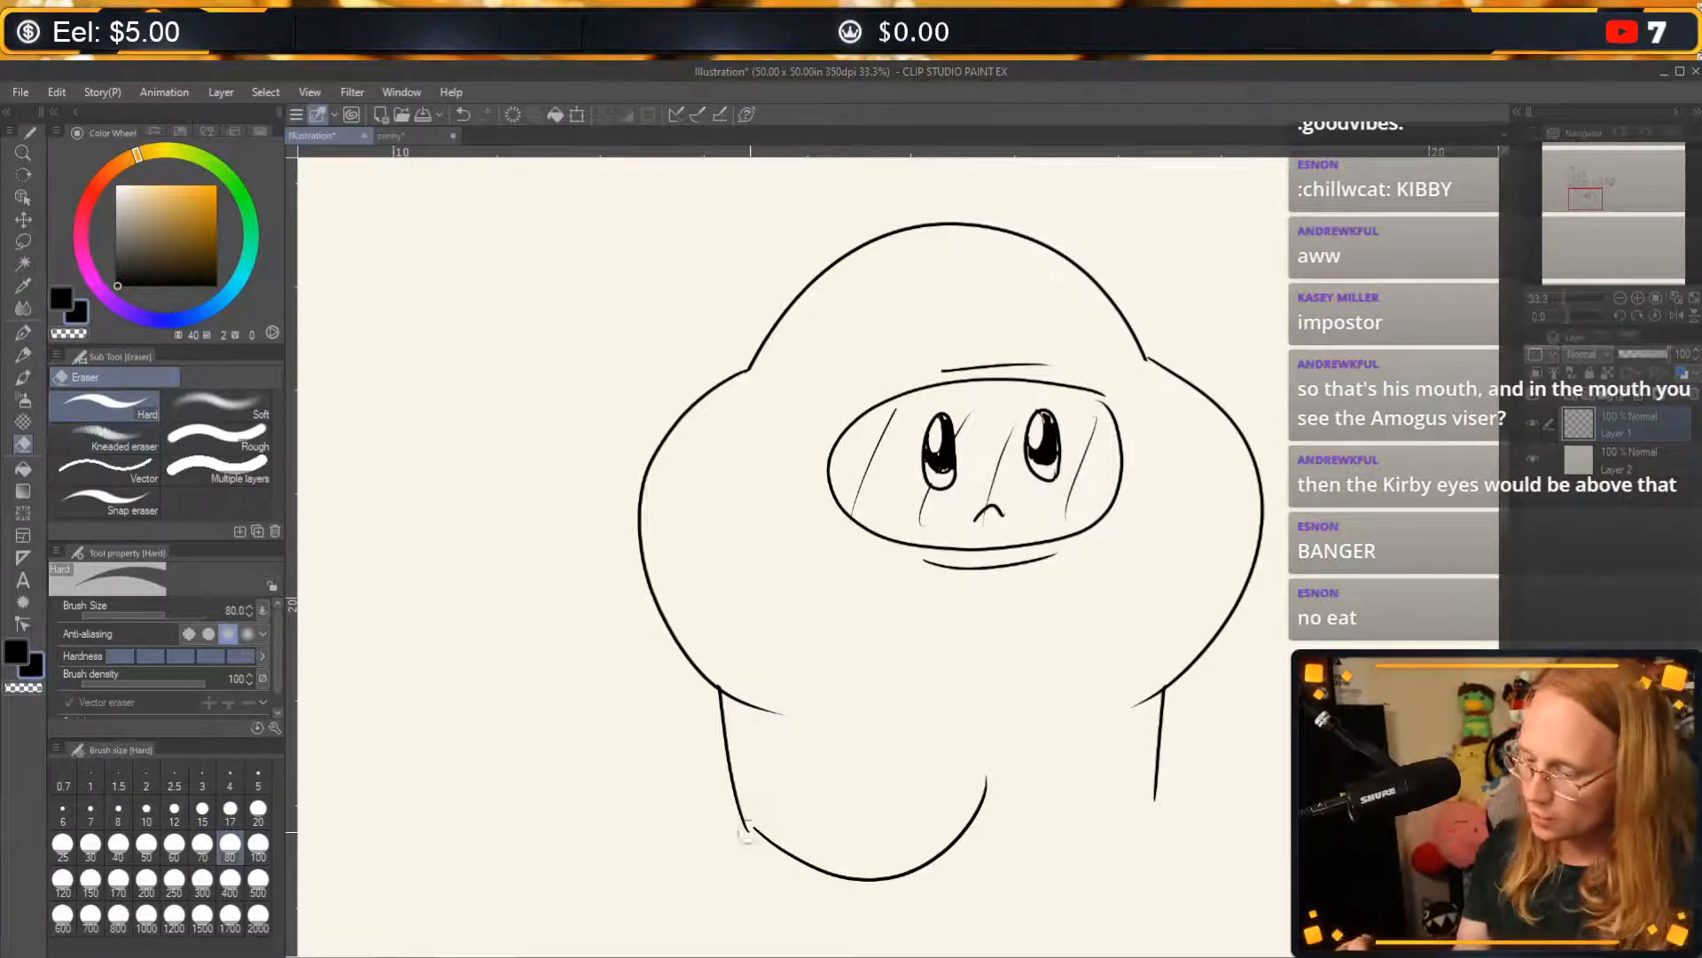
mouse_move(743, 814)
left_mouse_down()
mouse_move(830, 881)
mouse_move(812, 886)
mouse_move(959, 840)
mouse_move(991, 793)
mouse_move(885, 867)
left_mouse_up()
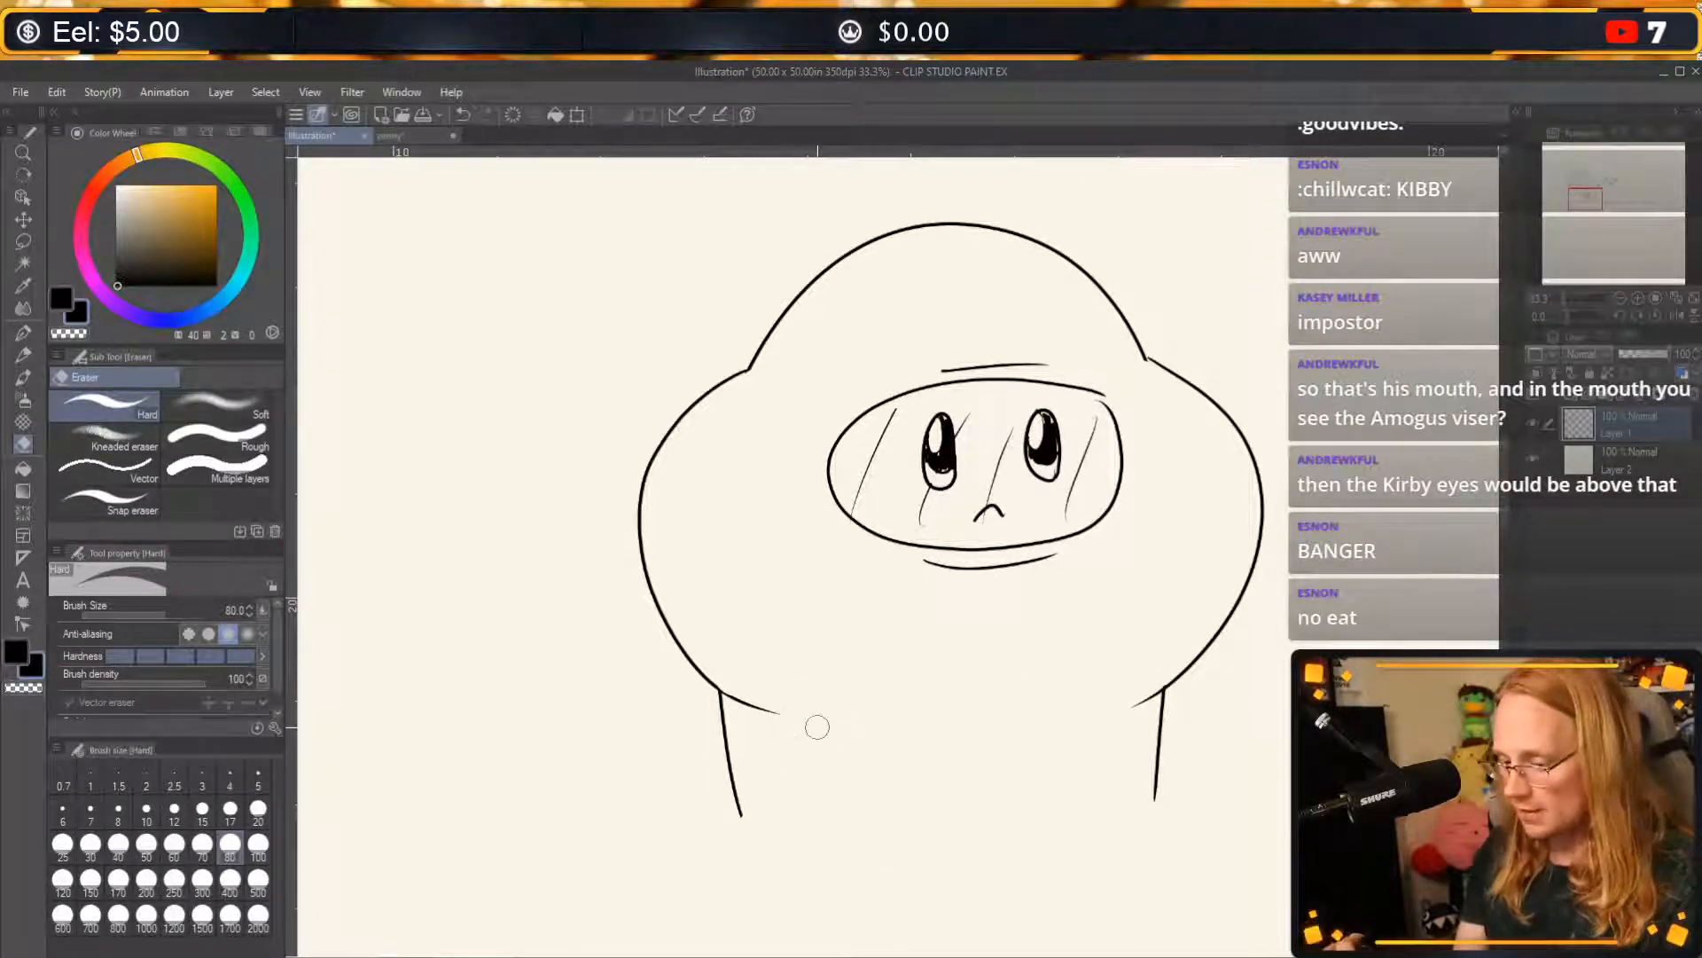
key("p")
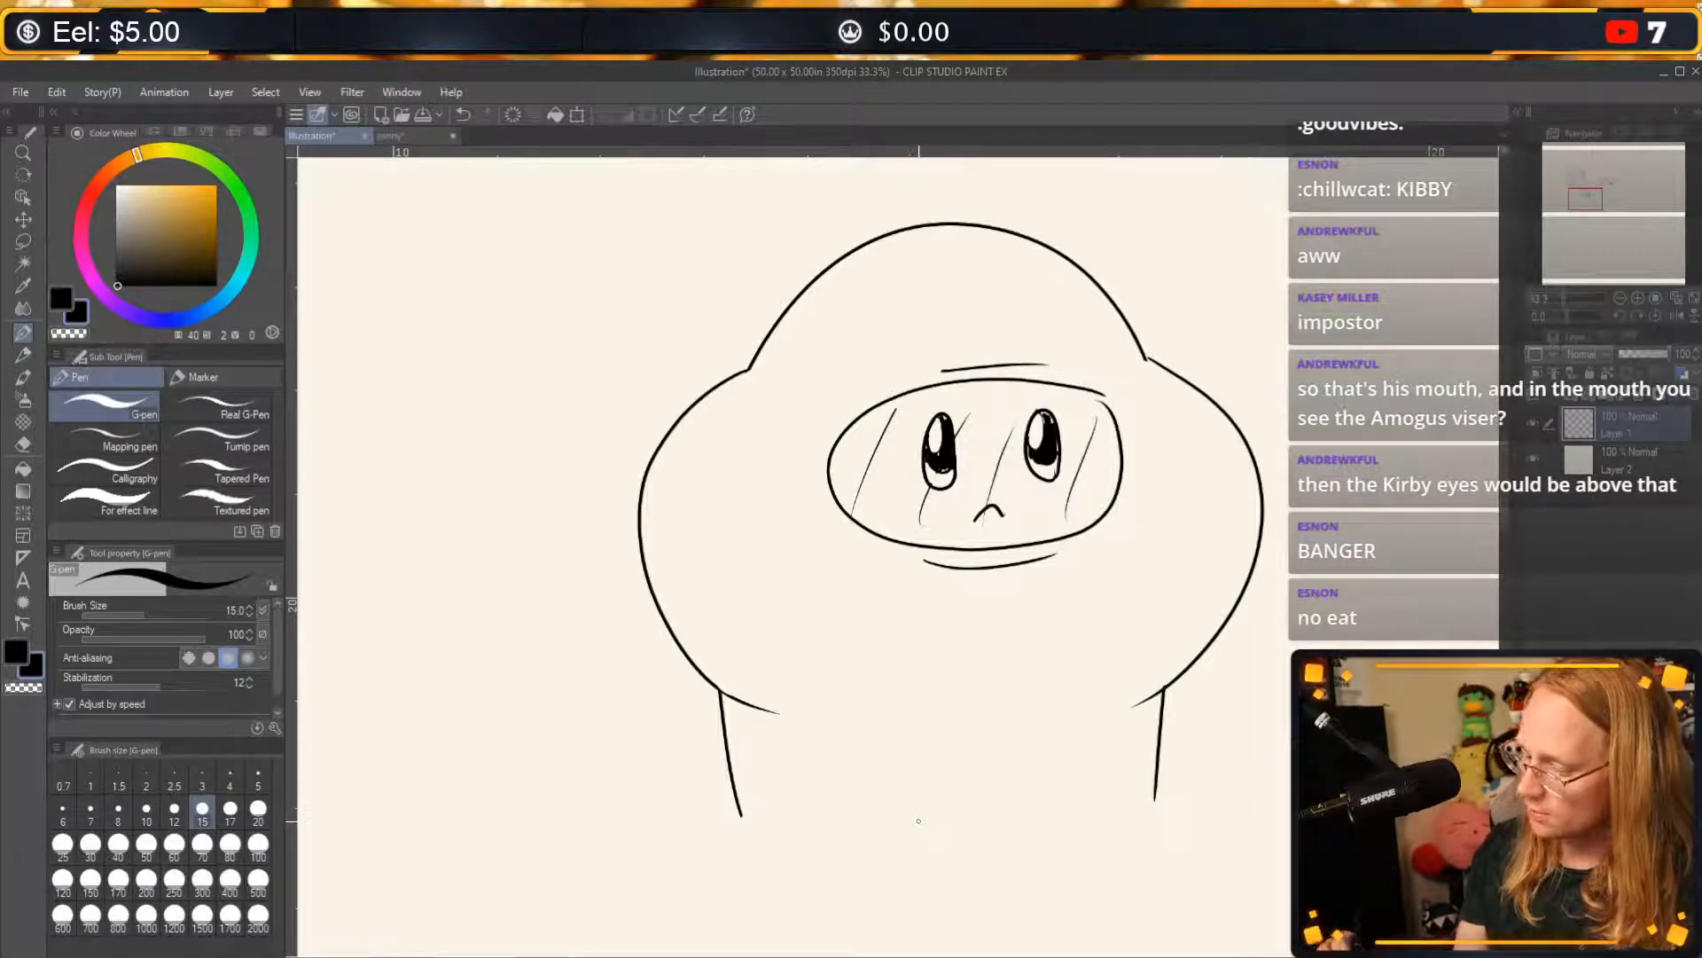
left_click_drag(917, 768, 1020, 765)
key("ctrl+z")
mouse_move(933, 820)
left_mouse_down()
mouse_move(999, 759)
mouse_move(1069, 788)
left_mouse_up()
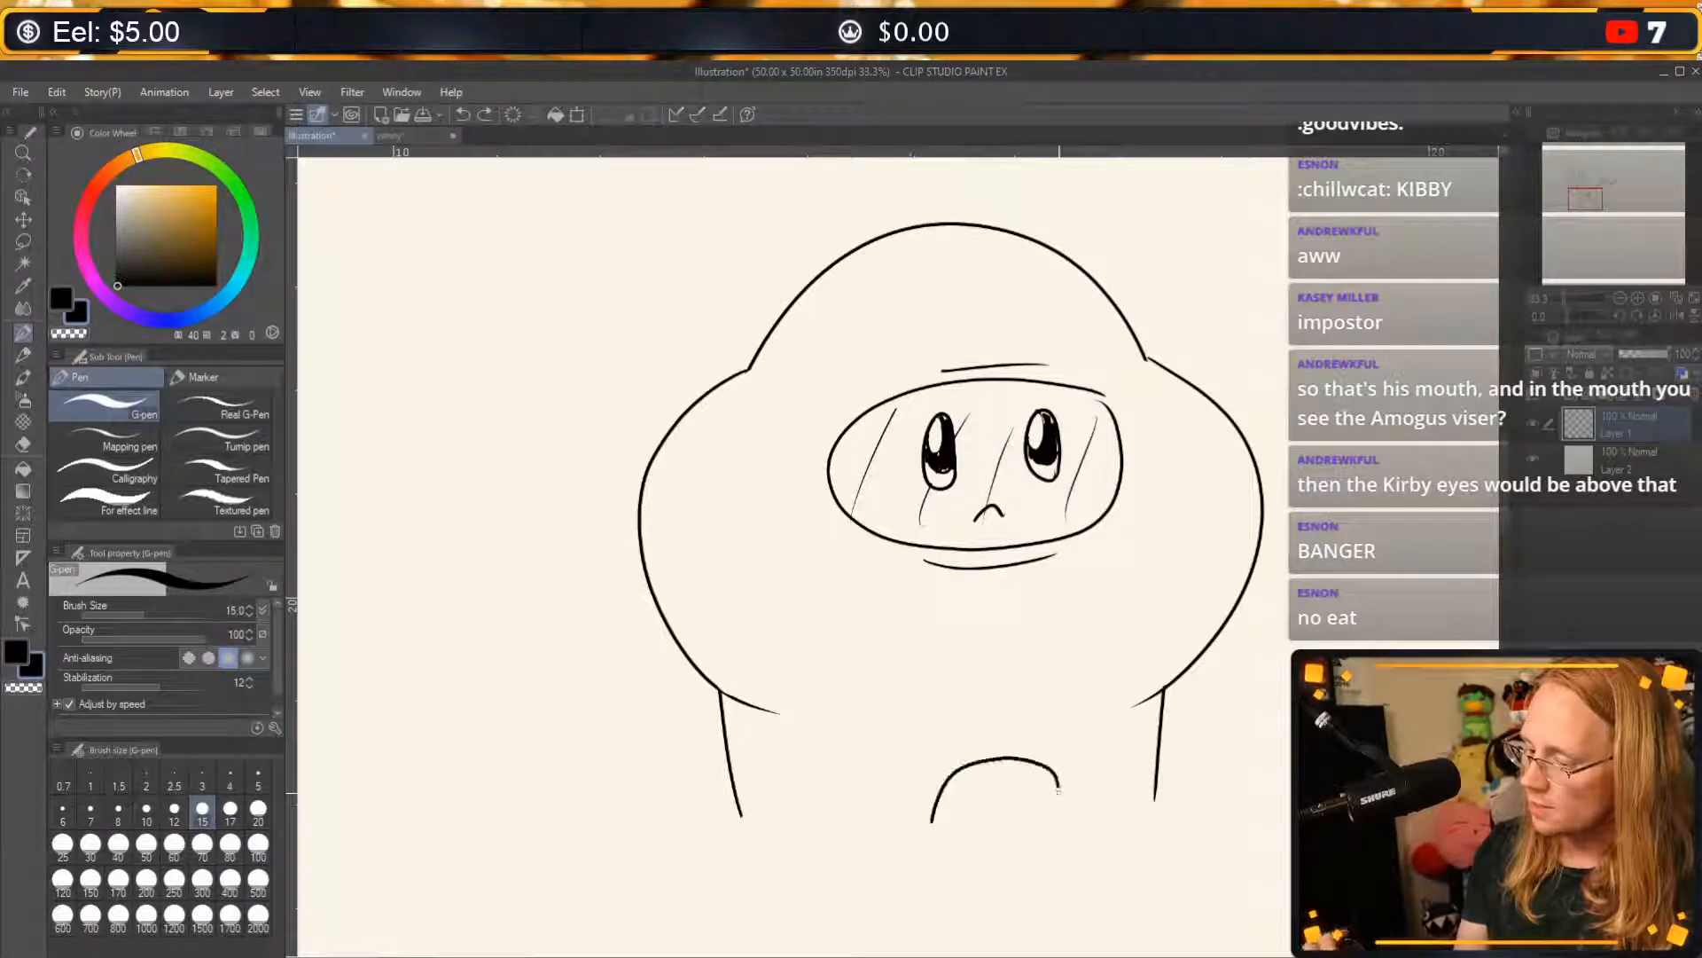
key("ctrl+z")
mouse_move(937, 814)
left_mouse_down()
mouse_move(994, 759)
mouse_move(1029, 814)
left_mouse_up()
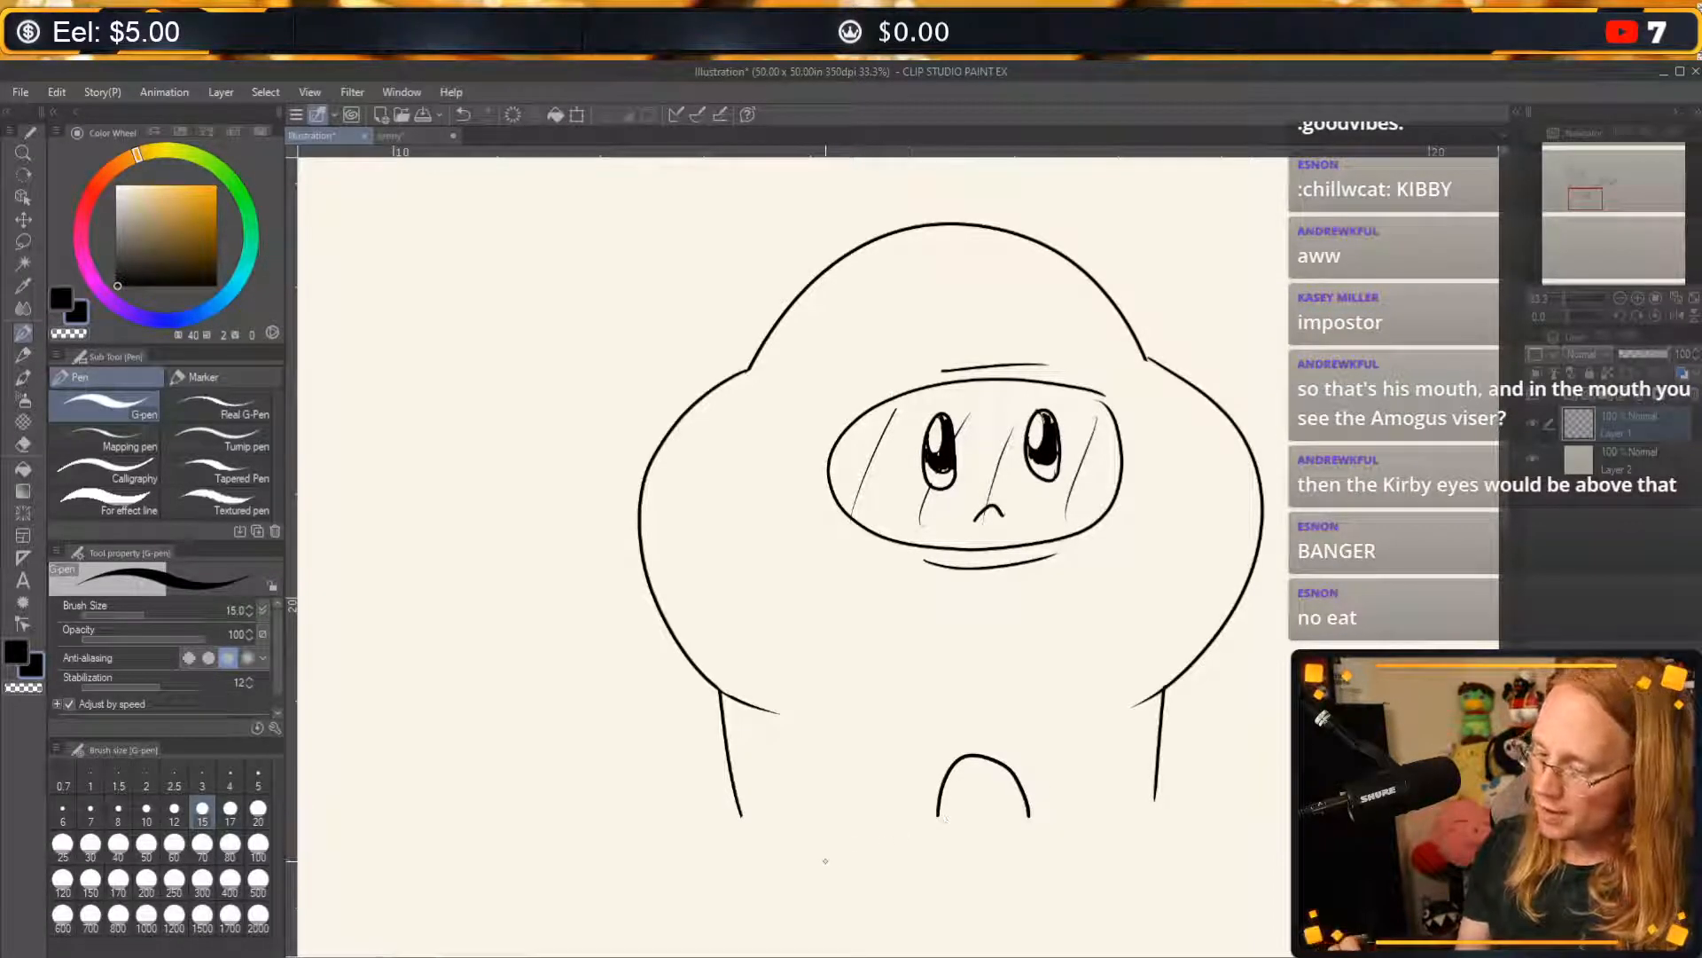
Draw a large rounded foot under each leg and close the gap where the left foot meets the arch.
mouse_move(938, 820)
left_mouse_down()
mouse_move(656, 922)
mouse_move(892, 798)
mouse_move(993, 820)
mouse_move(933, 869)
mouse_move(683, 803)
mouse_move(937, 803)
mouse_move(729, 897)
mouse_move(926, 816)
left_mouse_up()
key("ctrl+z")
key("ctrl+z")
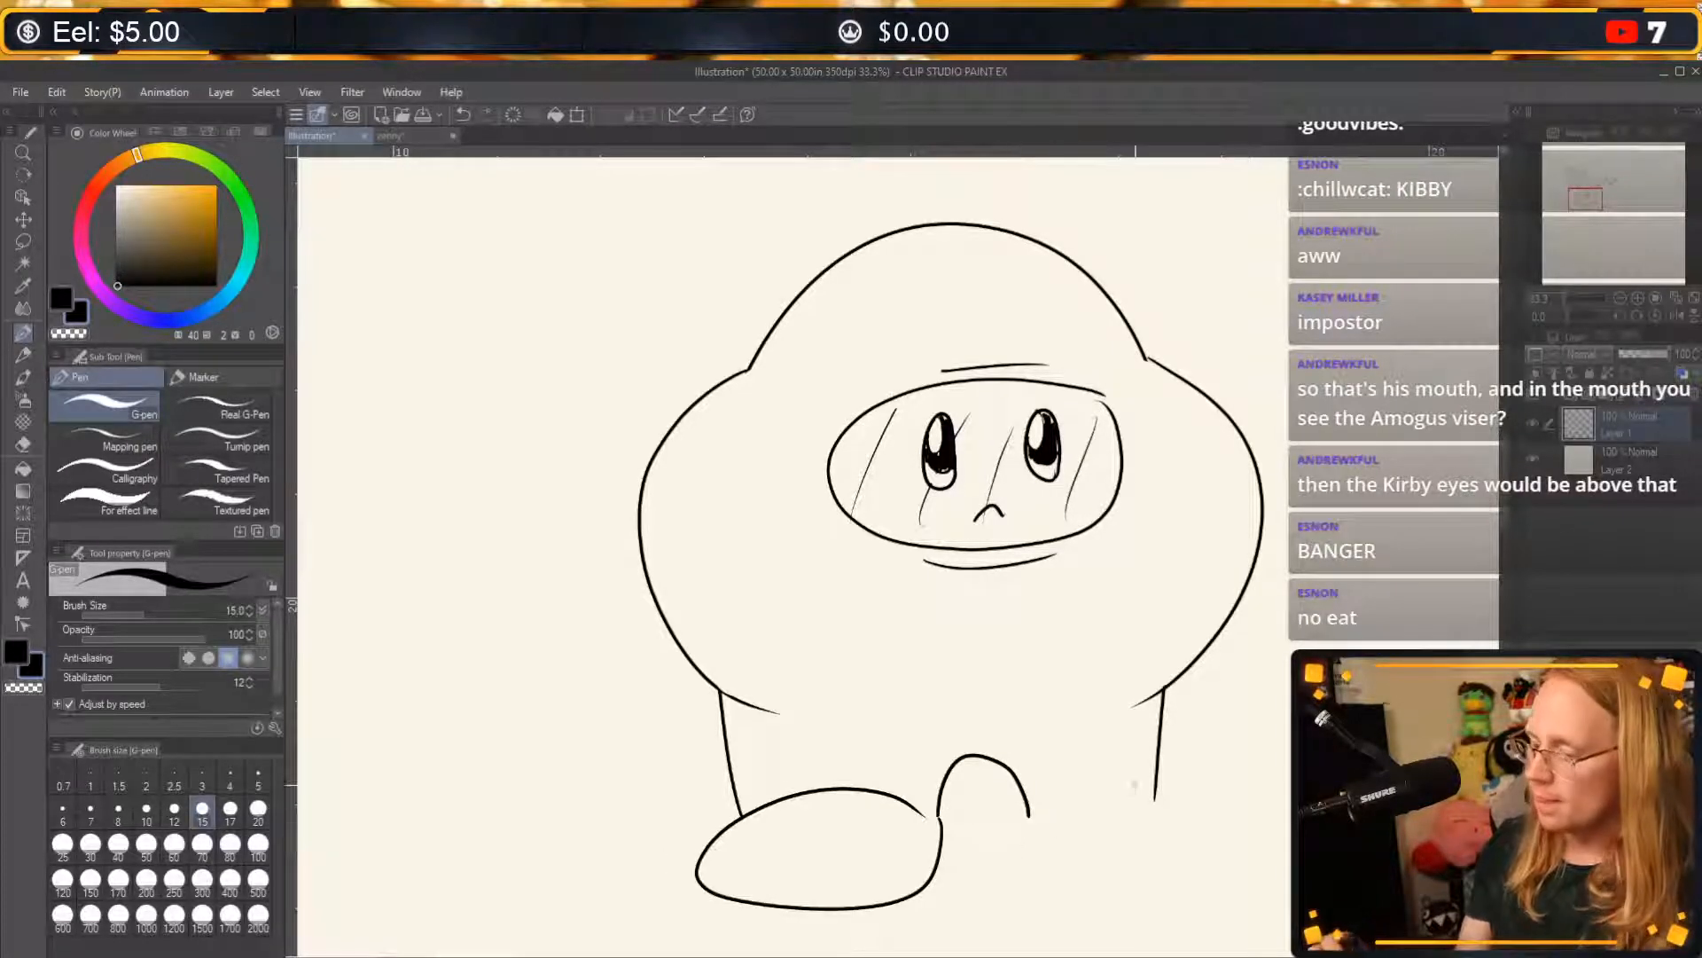
mouse_move(1028, 820)
left_mouse_down()
mouse_move(1215, 891)
mouse_move(1198, 784)
mouse_move(1088, 822)
mouse_move(1136, 888)
mouse_move(1236, 768)
mouse_move(1028, 814)
mouse_move(1030, 853)
mouse_move(1171, 862)
mouse_move(1224, 802)
mouse_move(1030, 814)
left_mouse_up()
key("ctrl+z")
key("ctrl+z")
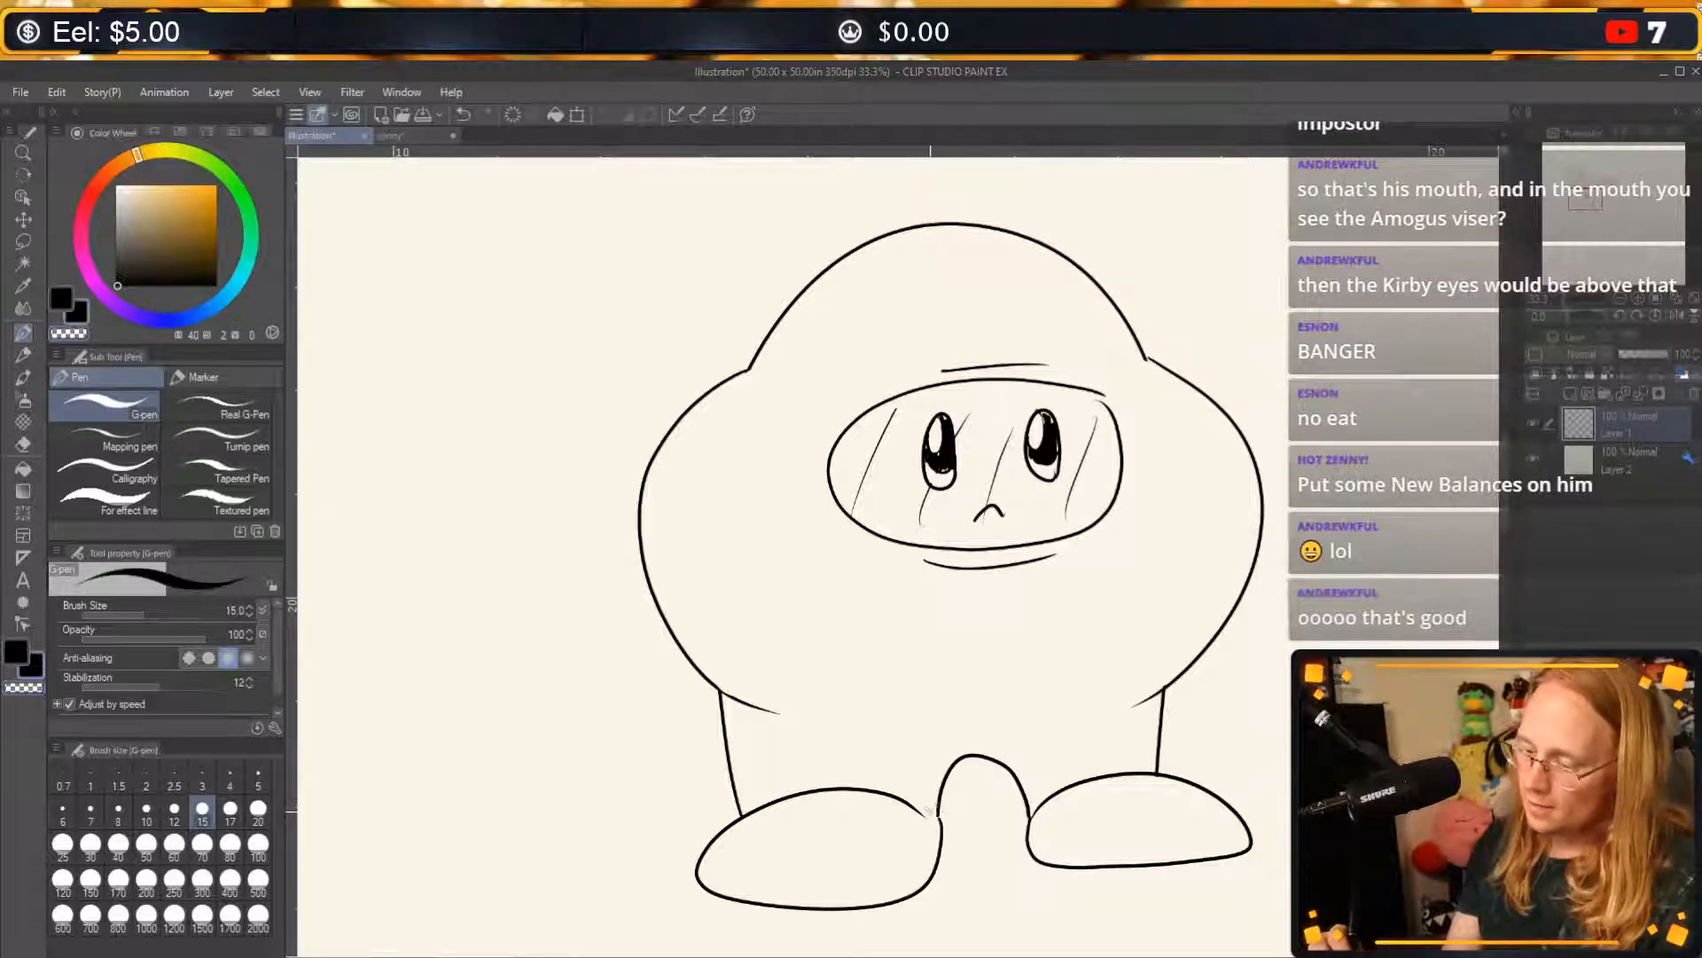
left_click_drag(927, 809, 940, 824)
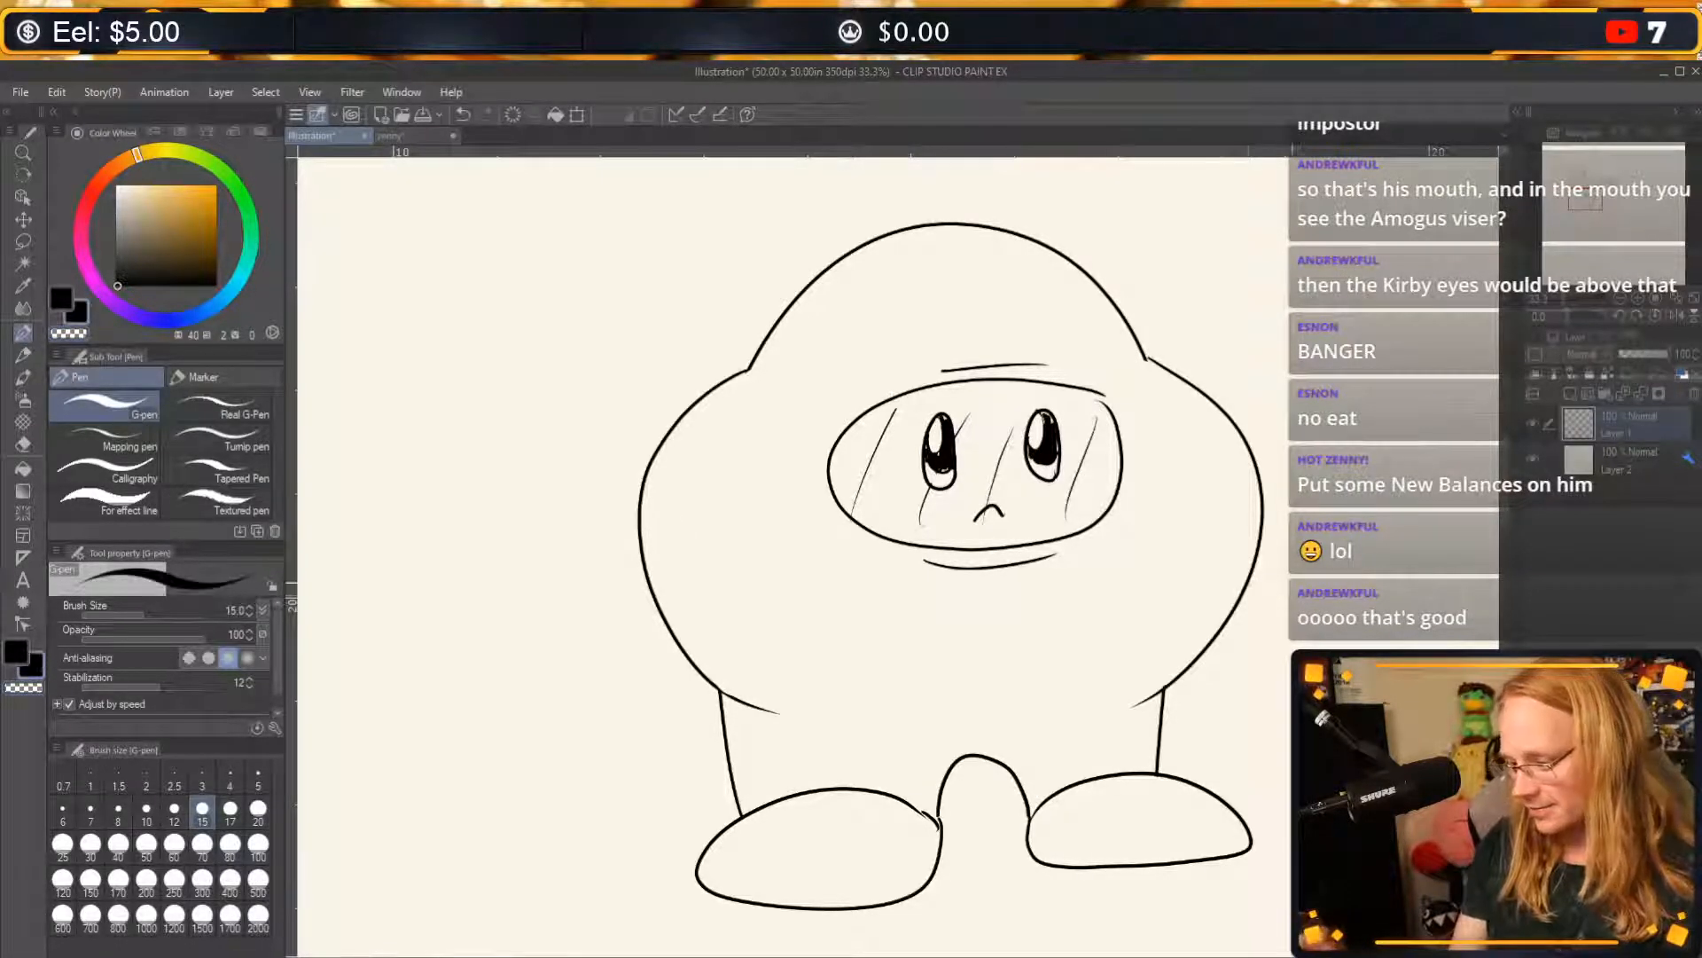
Draw two curved stubby arms on the belly below the visor, with short accent marks at their ends.
left_click_drag(1239, 596, 1201, 650)
key("ctrl+z")
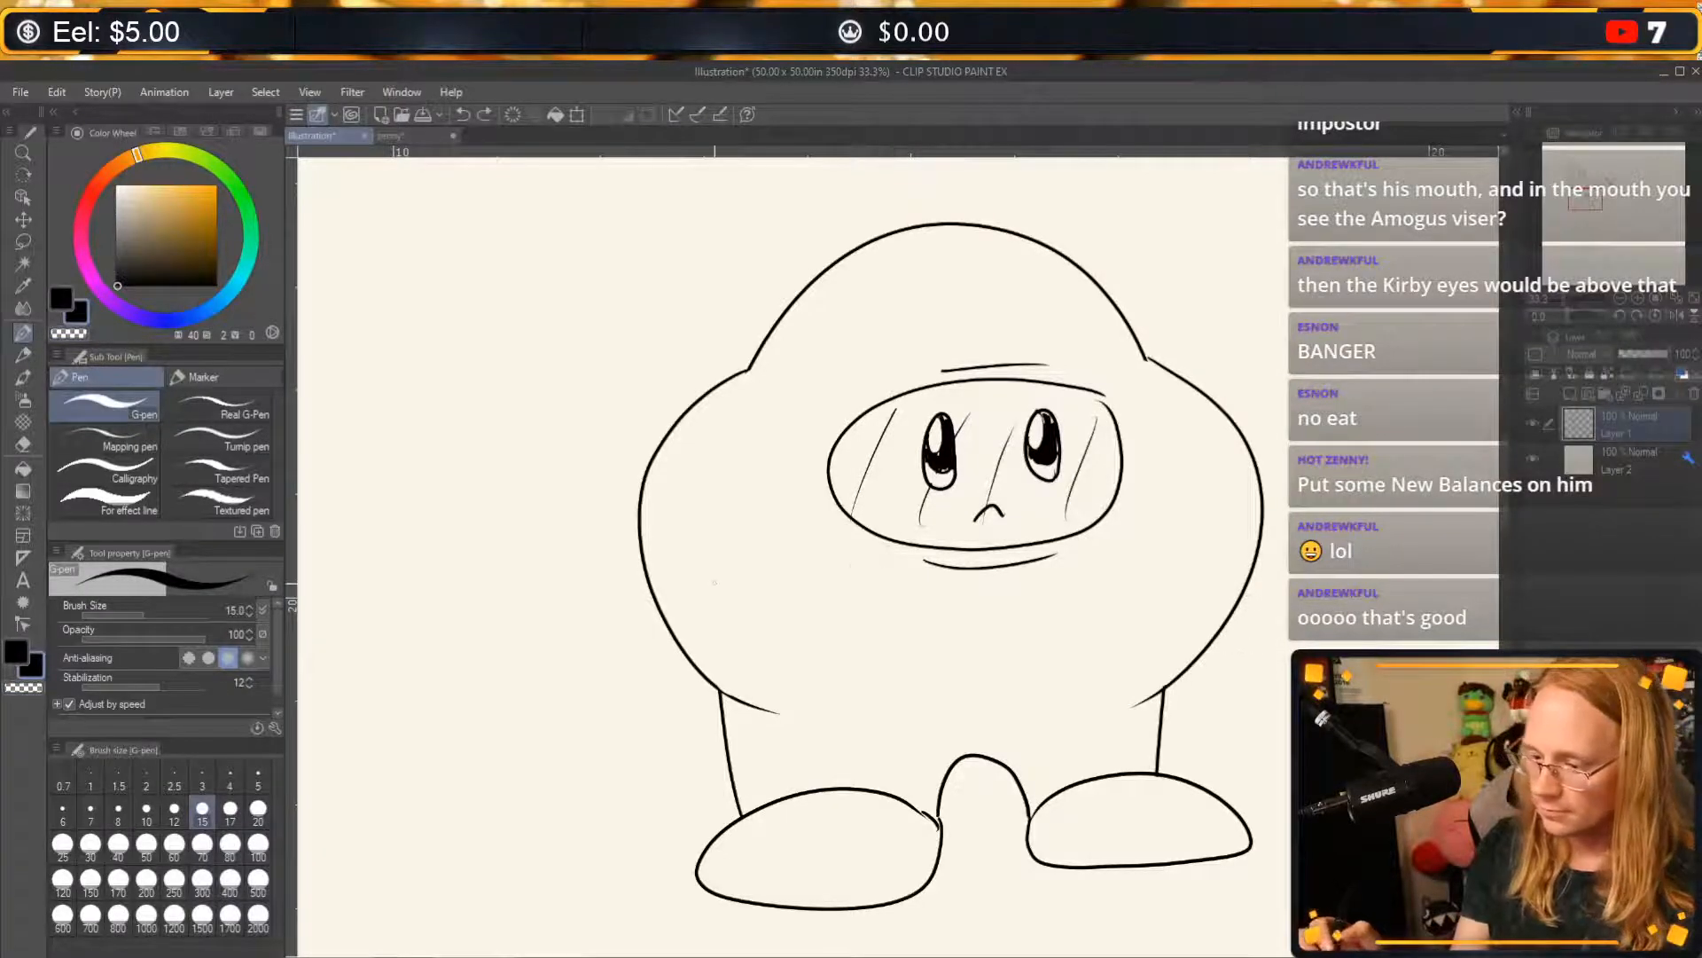
mouse_move(867, 591)
left_mouse_down()
mouse_move(909, 622)
mouse_move(866, 668)
mouse_move(884, 592)
left_mouse_up()
key("ctrl+z")
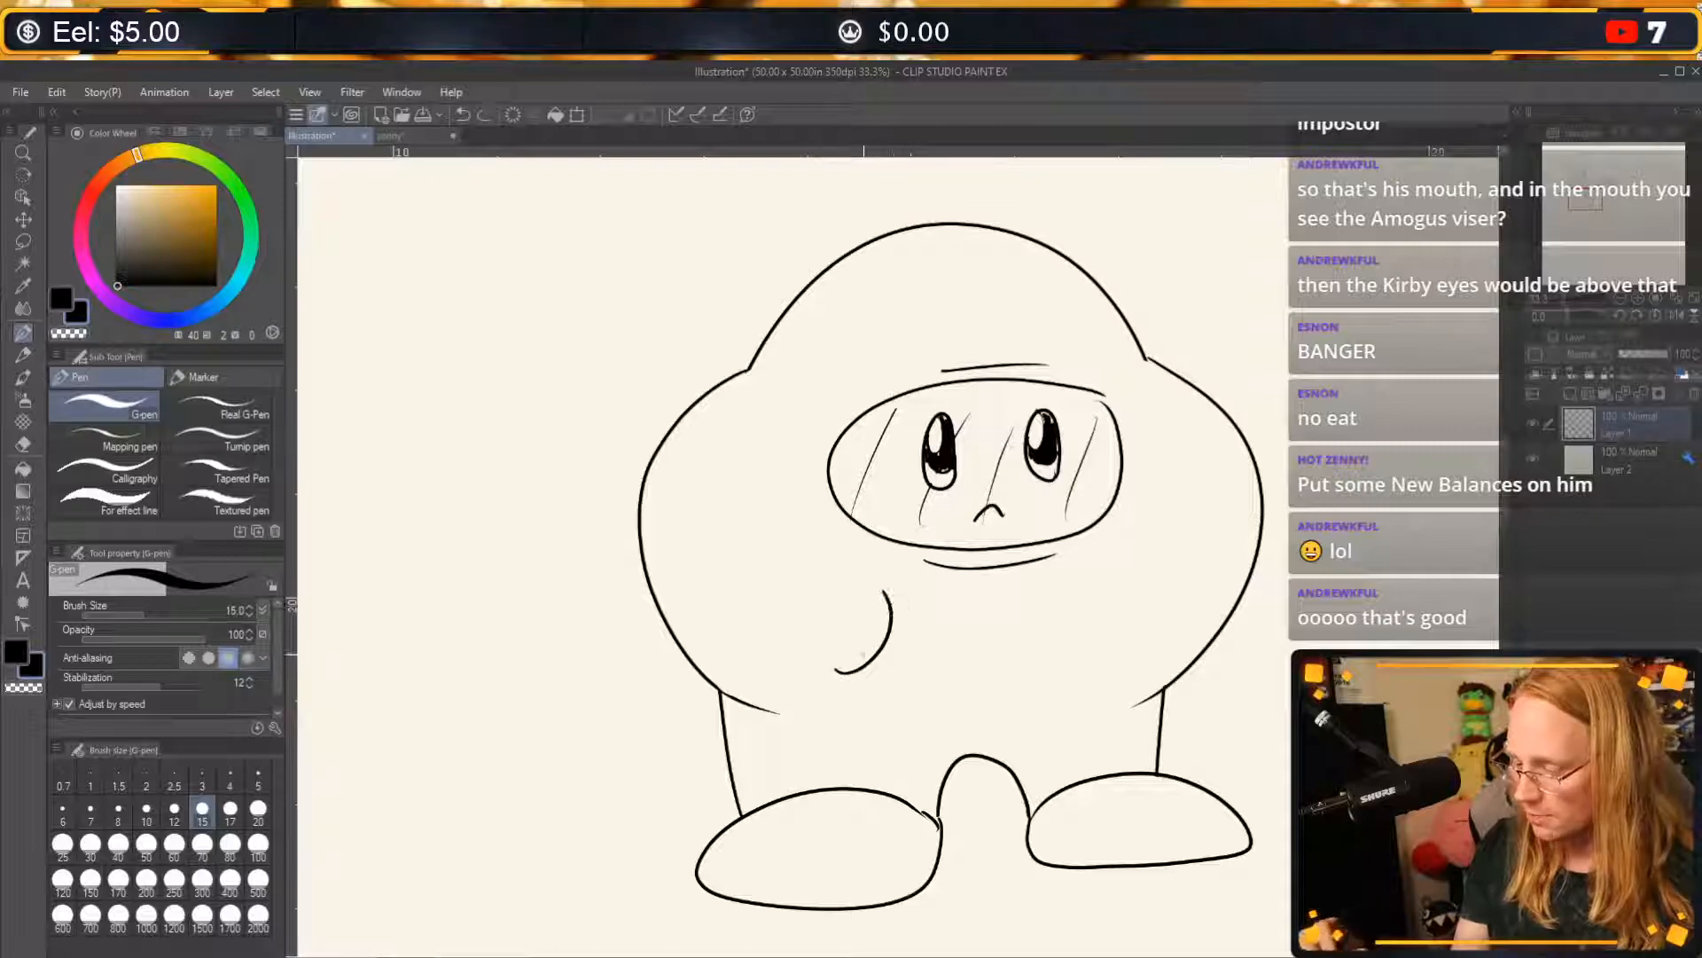
left_click_drag(829, 680, 843, 680)
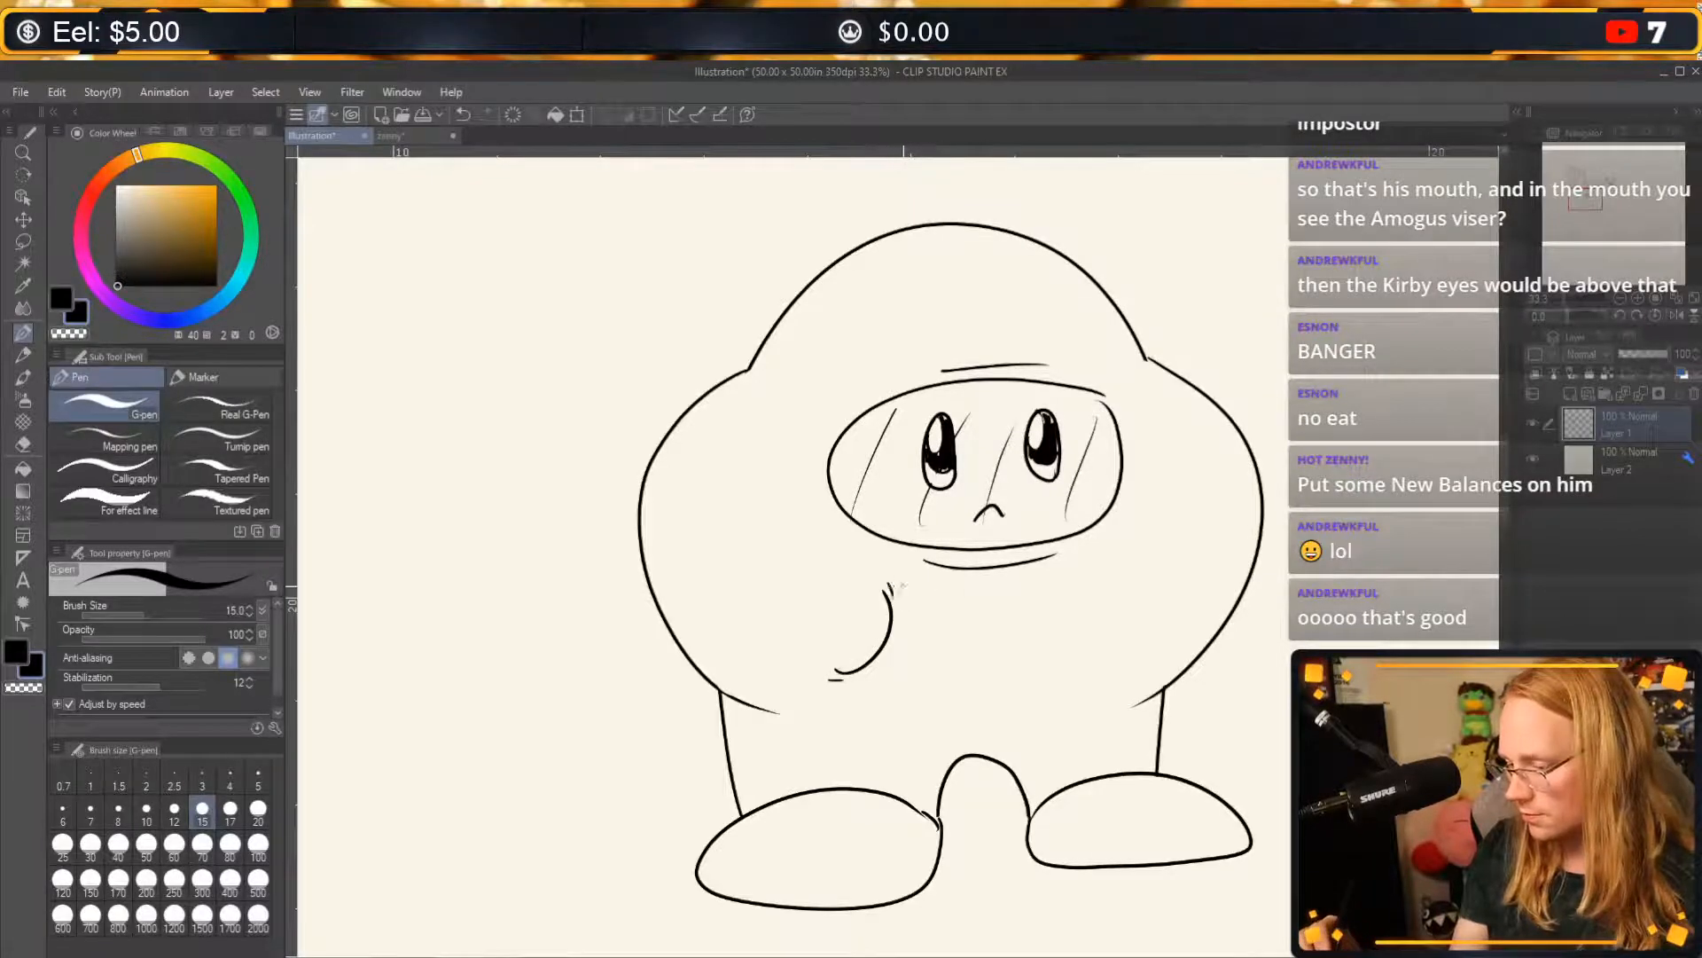
left_click_drag(1101, 583, 1137, 674)
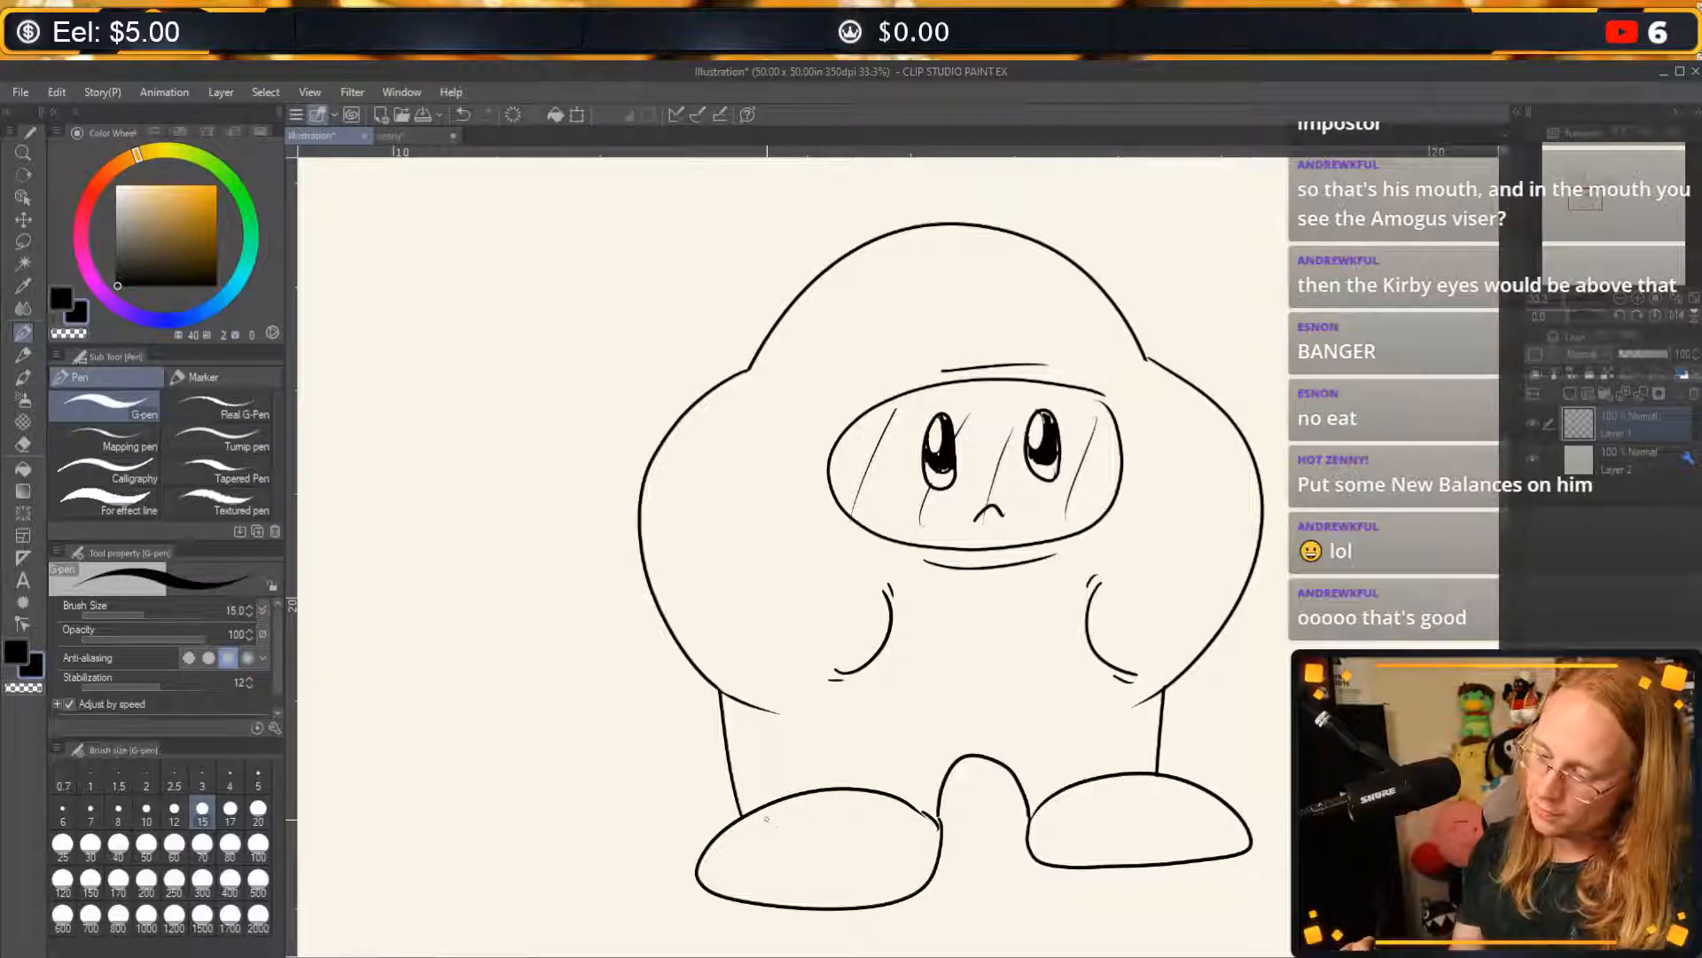
Draw tongue seams on both feet and add zigzag laces with looped bows to turn them into sneakers.
mouse_move(738, 831)
left_mouse_down()
mouse_move(792, 850)
mouse_move(879, 829)
mouse_move(836, 851)
mouse_move(867, 788)
mouse_move(833, 847)
left_mouse_up()
key("ctrl+z")
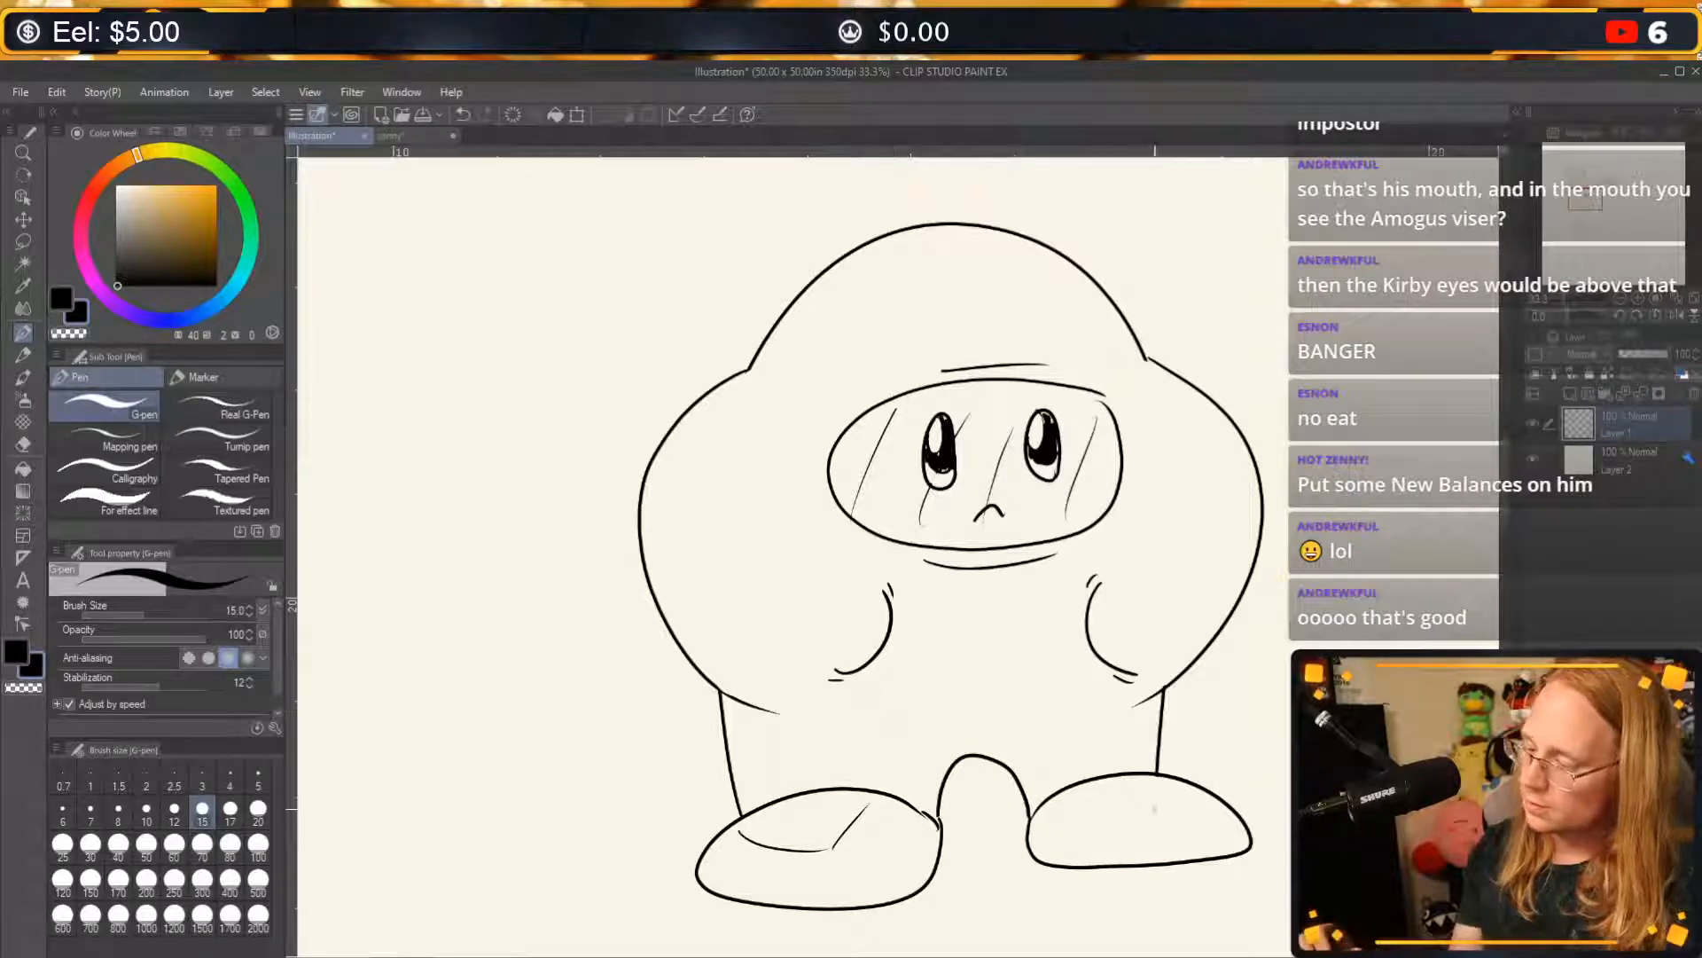
mouse_move(1102, 784)
left_mouse_down()
mouse_move(1132, 829)
mouse_move(1227, 818)
left_mouse_up()
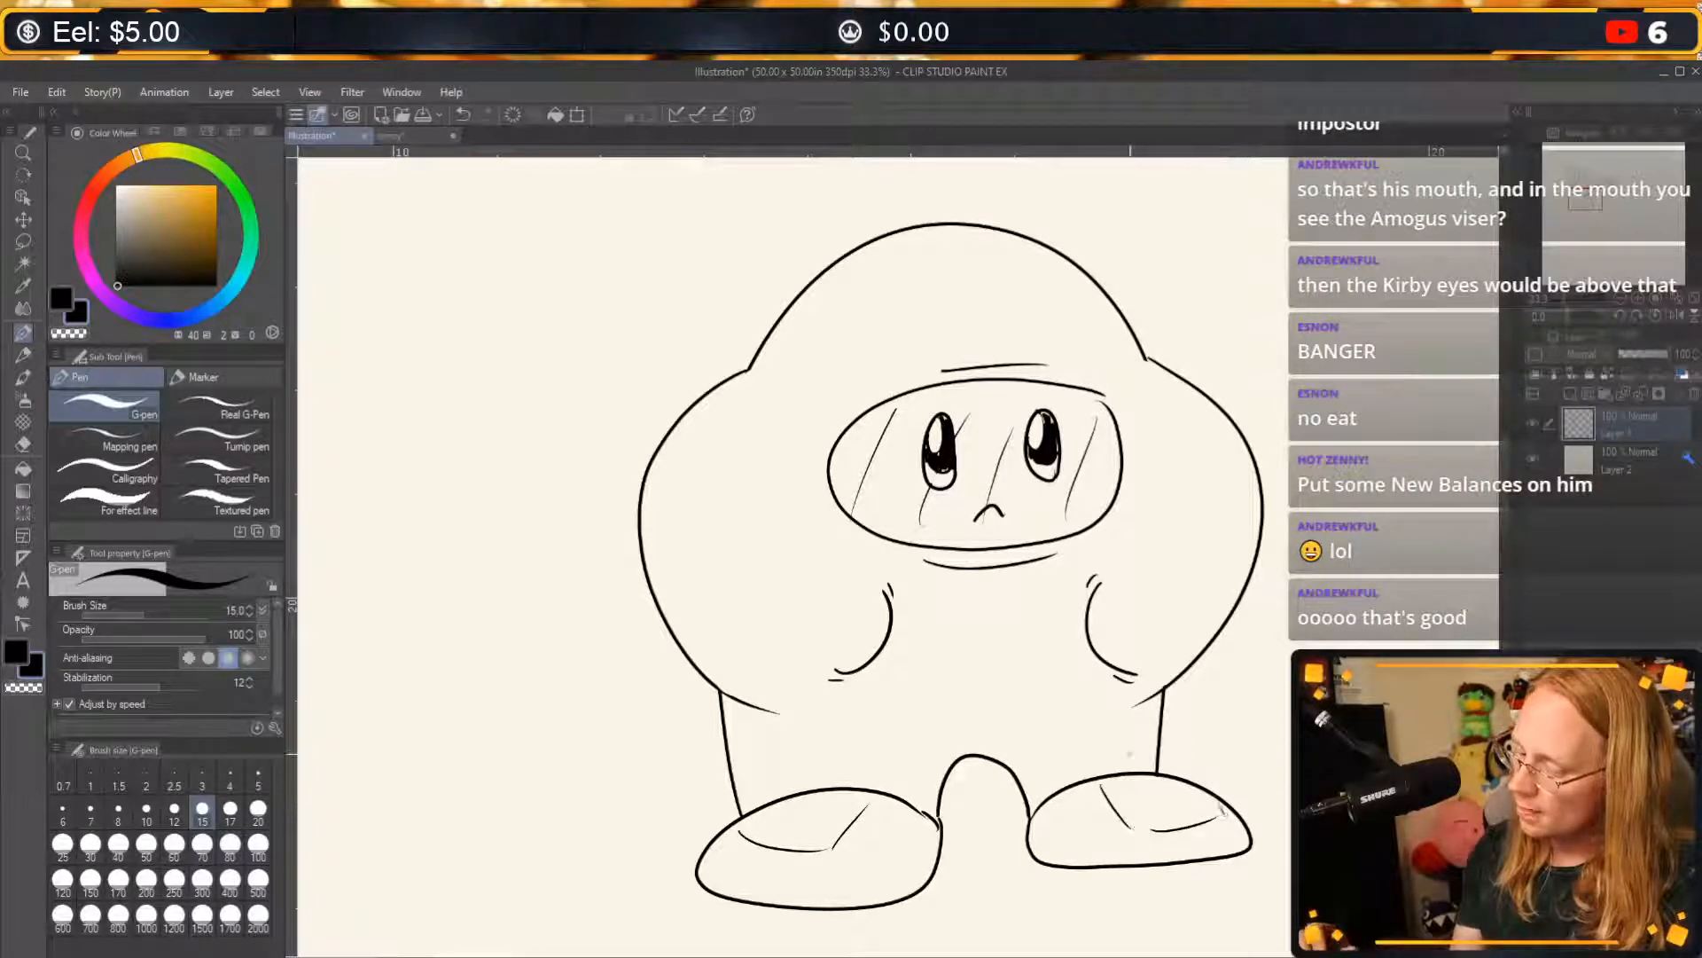
left_click_drag(1155, 776, 1167, 780)
mouse_move(1169, 777)
left_mouse_down()
mouse_move(1202, 798)
mouse_move(1160, 831)
mouse_move(1224, 818)
left_mouse_up()
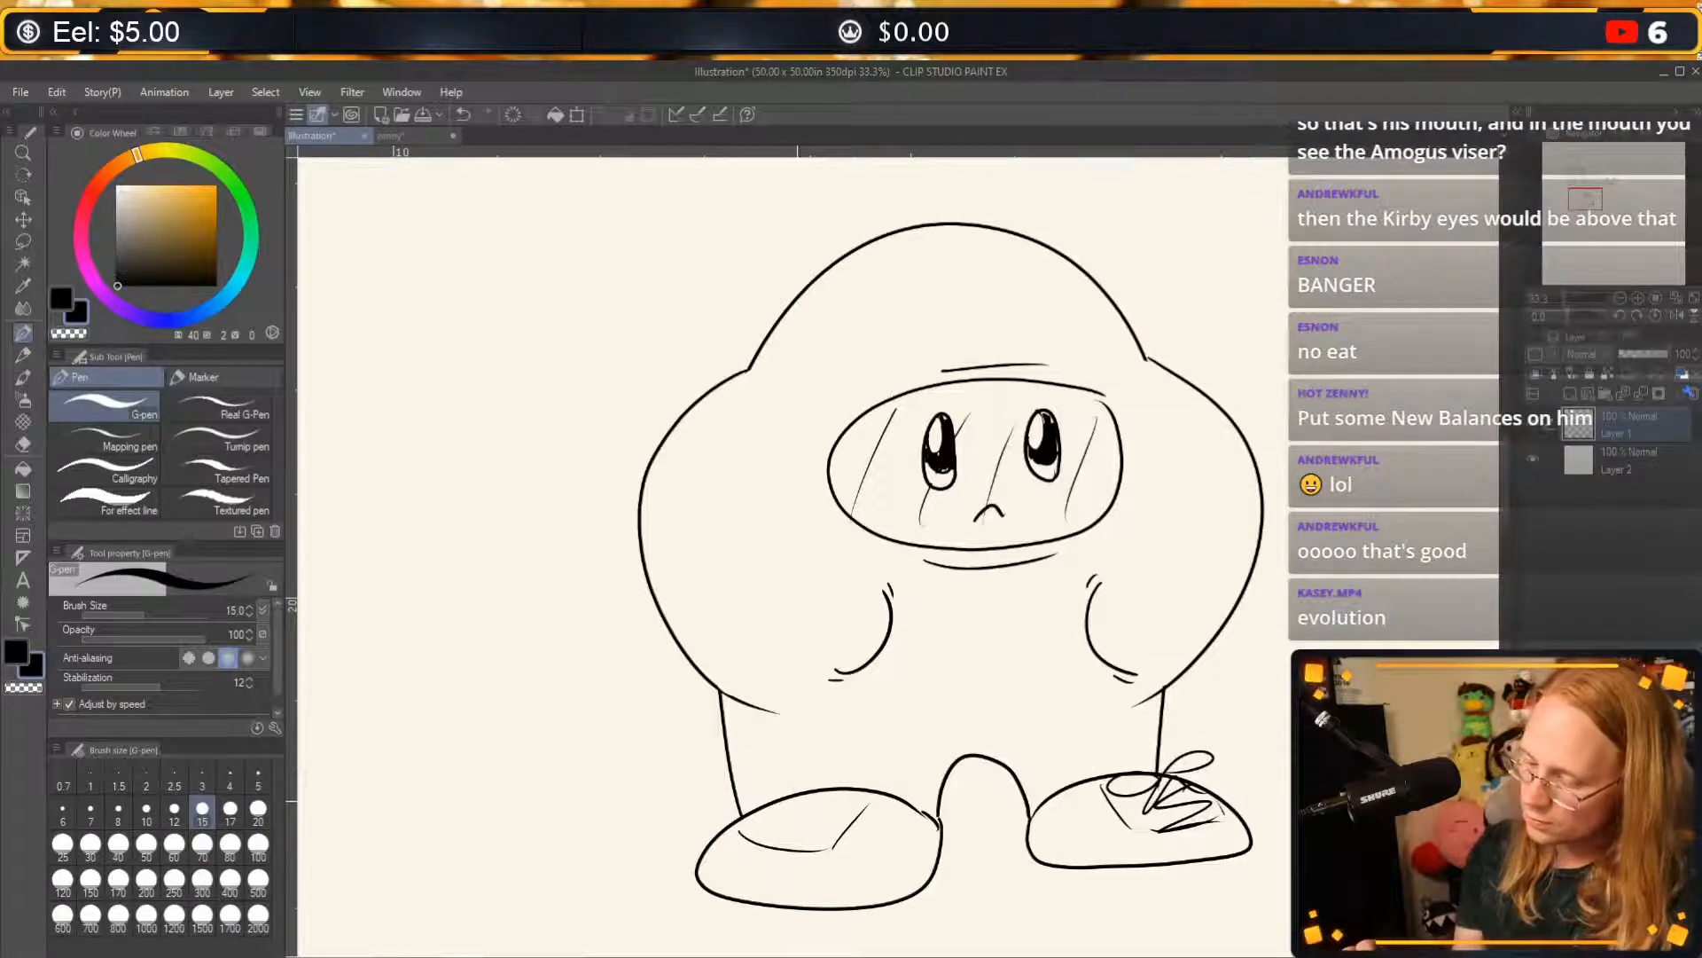
mouse_move(812, 814)
left_mouse_down()
mouse_move(759, 796)
mouse_move(846, 807)
mouse_move(763, 825)
mouse_move(821, 835)
mouse_move(760, 828)
mouse_move(818, 838)
left_mouse_up()
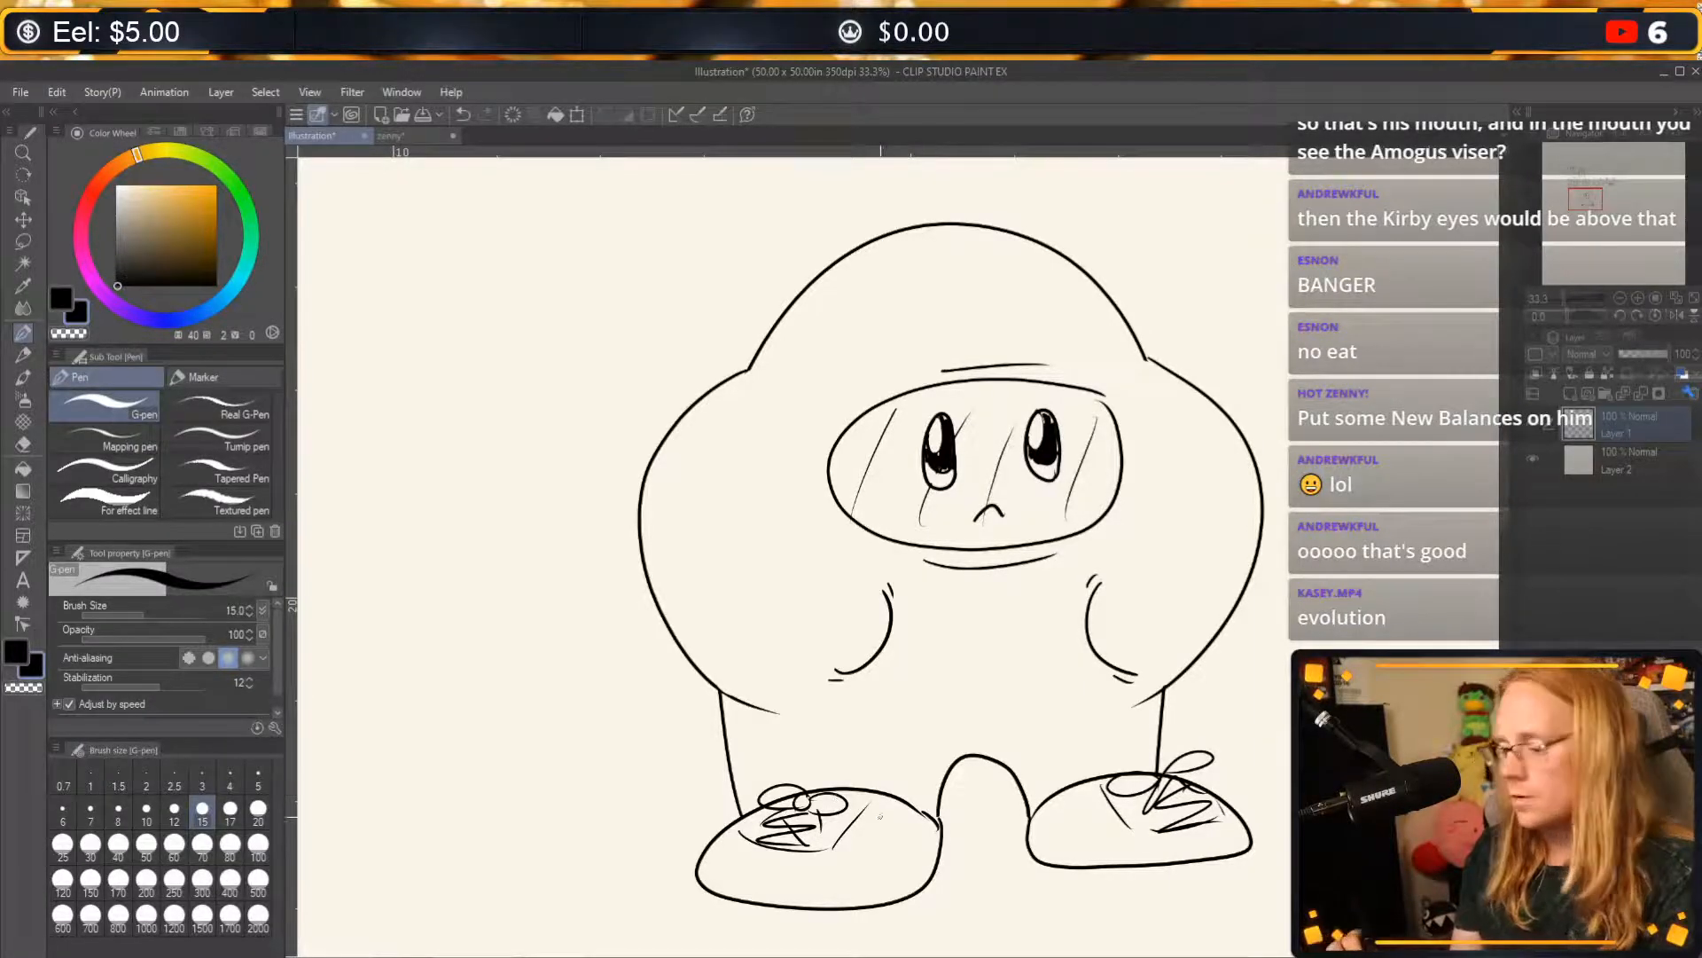
Add a toe seam, a thick sole and a side panel with an N-style logo to the left sneaker.
left_click_drag(712, 842, 728, 837)
left_click_drag(837, 854, 867, 904)
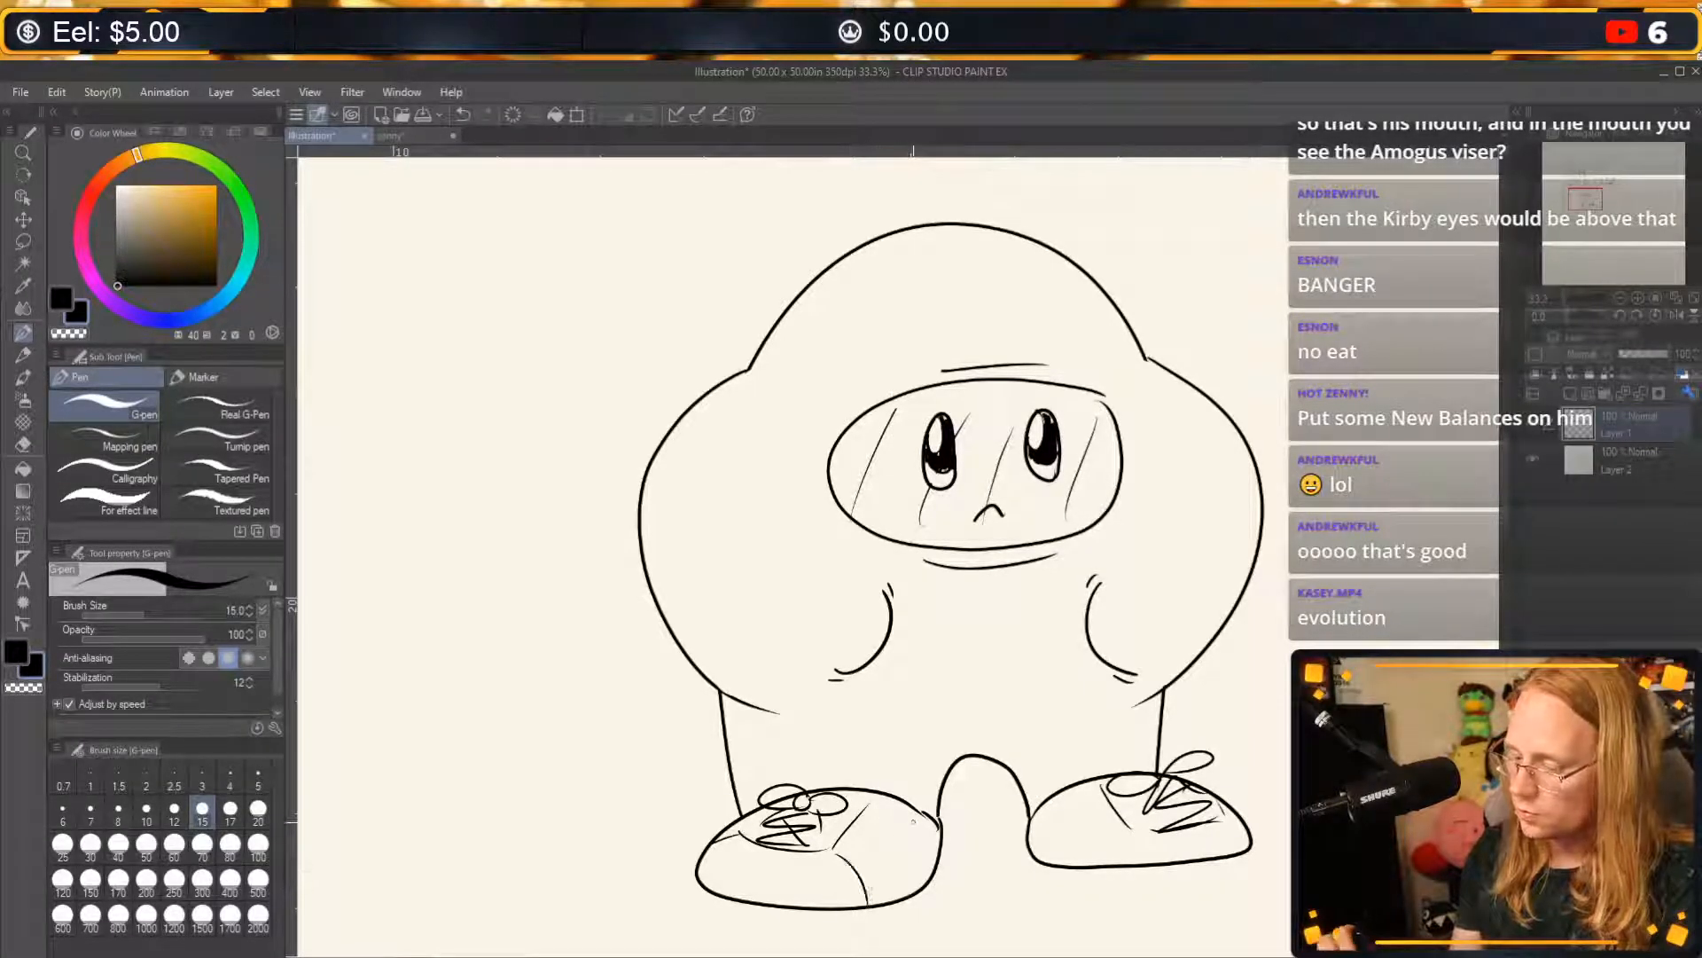
mouse_move(699, 867)
left_mouse_down()
mouse_move(683, 924)
mouse_move(873, 947)
mouse_move(942, 911)
left_mouse_up()
mouse_move(939, 824)
left_mouse_down()
mouse_move(948, 909)
mouse_move(934, 863)
mouse_move(938, 907)
mouse_move(926, 896)
mouse_move(959, 880)
mouse_move(872, 873)
mouse_move(927, 820)
left_mouse_up()
mouse_move(893, 894)
left_mouse_down()
mouse_move(899, 854)
mouse_move(931, 834)
left_mouse_up()
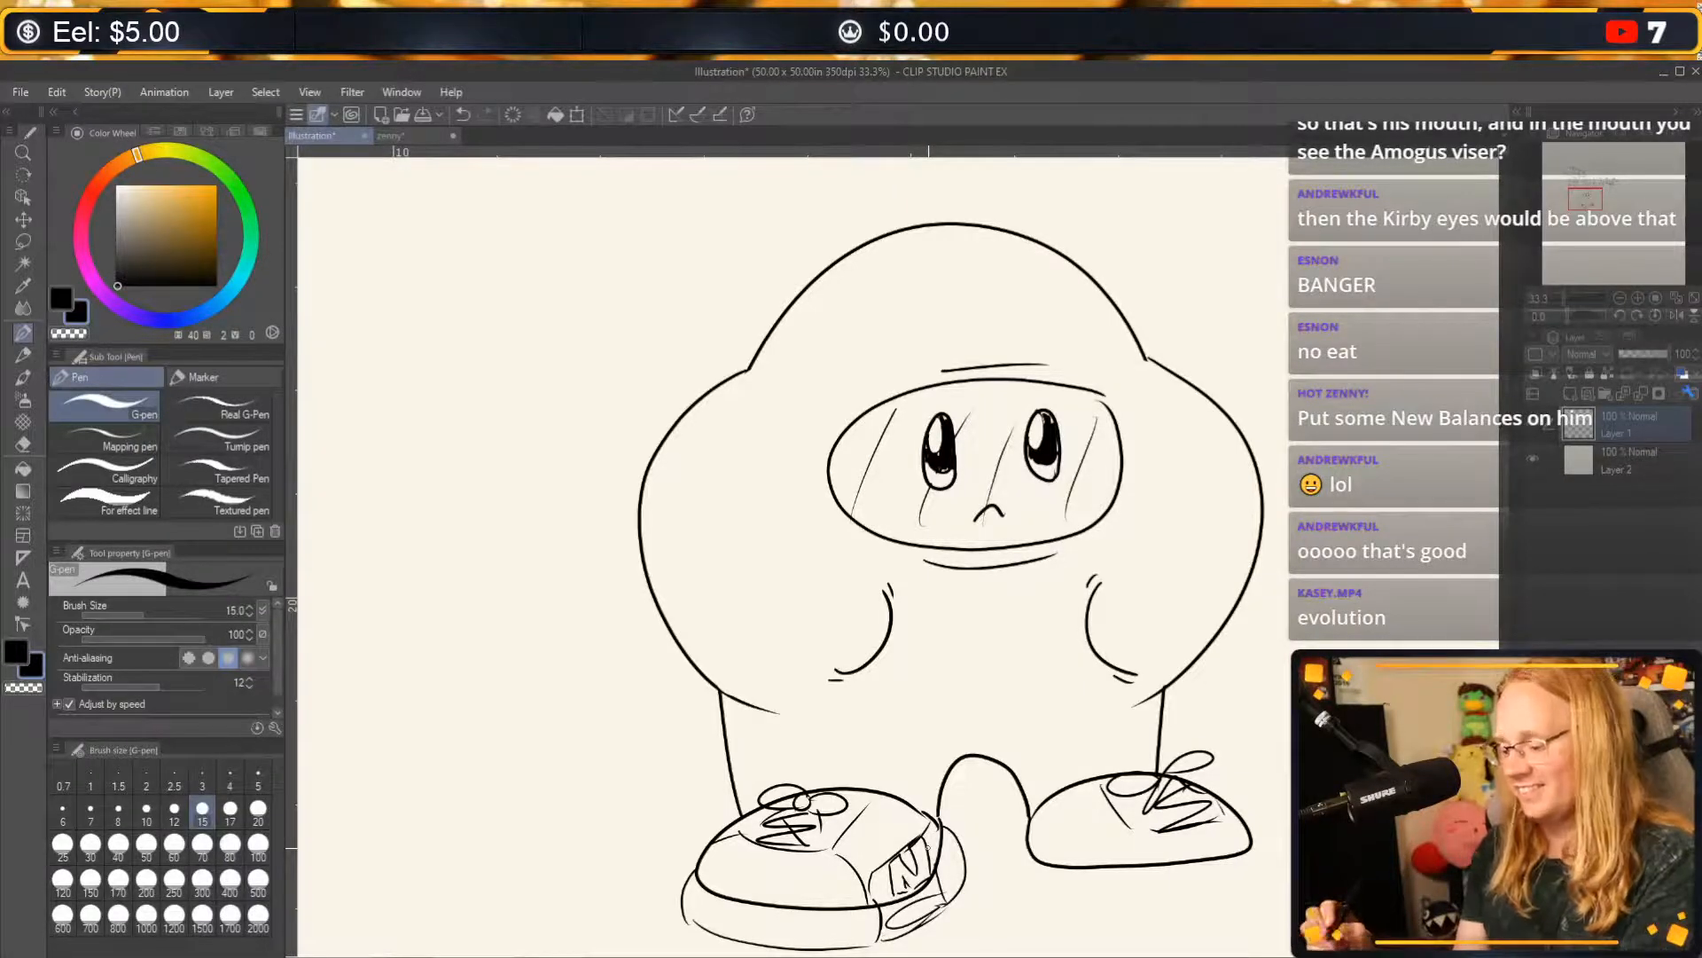
Draw a thick sole along the underside of the right sneaker.
mouse_move(1032, 853)
left_mouse_down()
mouse_move(1058, 897)
mouse_move(1240, 882)
left_mouse_up()
key("ctrl+z")
key("ctrl+z")
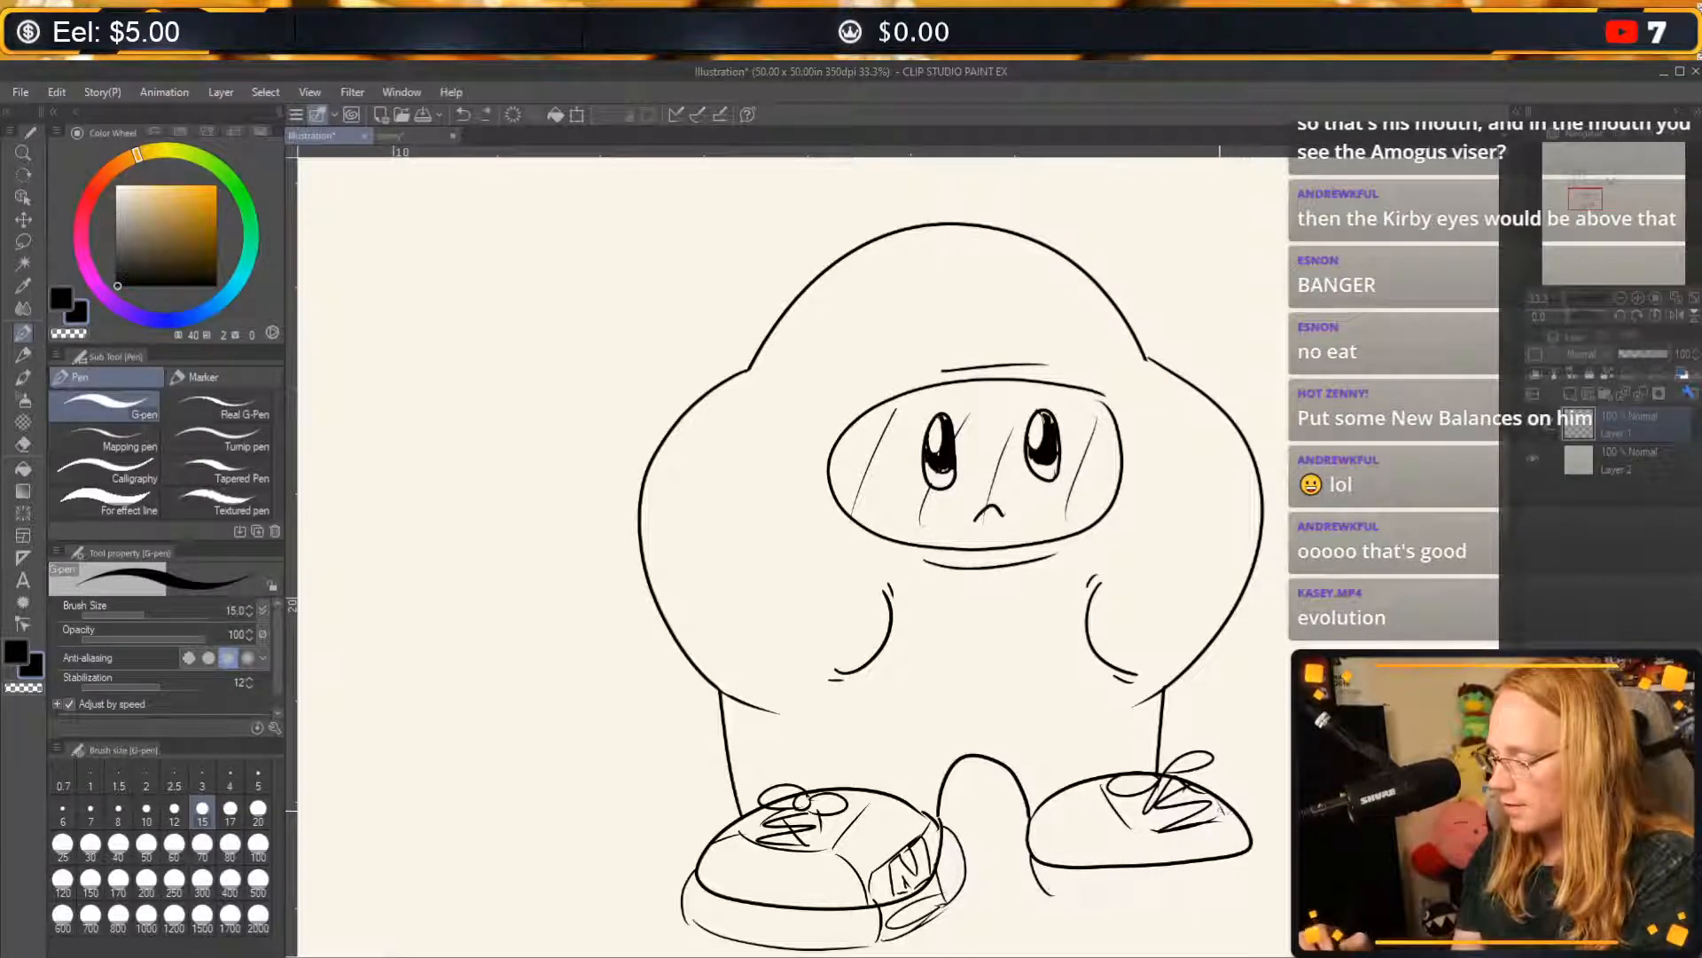
mouse_move(1057, 894)
left_mouse_down()
mouse_move(1190, 891)
mouse_move(1286, 868)
left_mouse_up()
key("ctrl+z")
left_click_drag(1055, 889, 1259, 864)
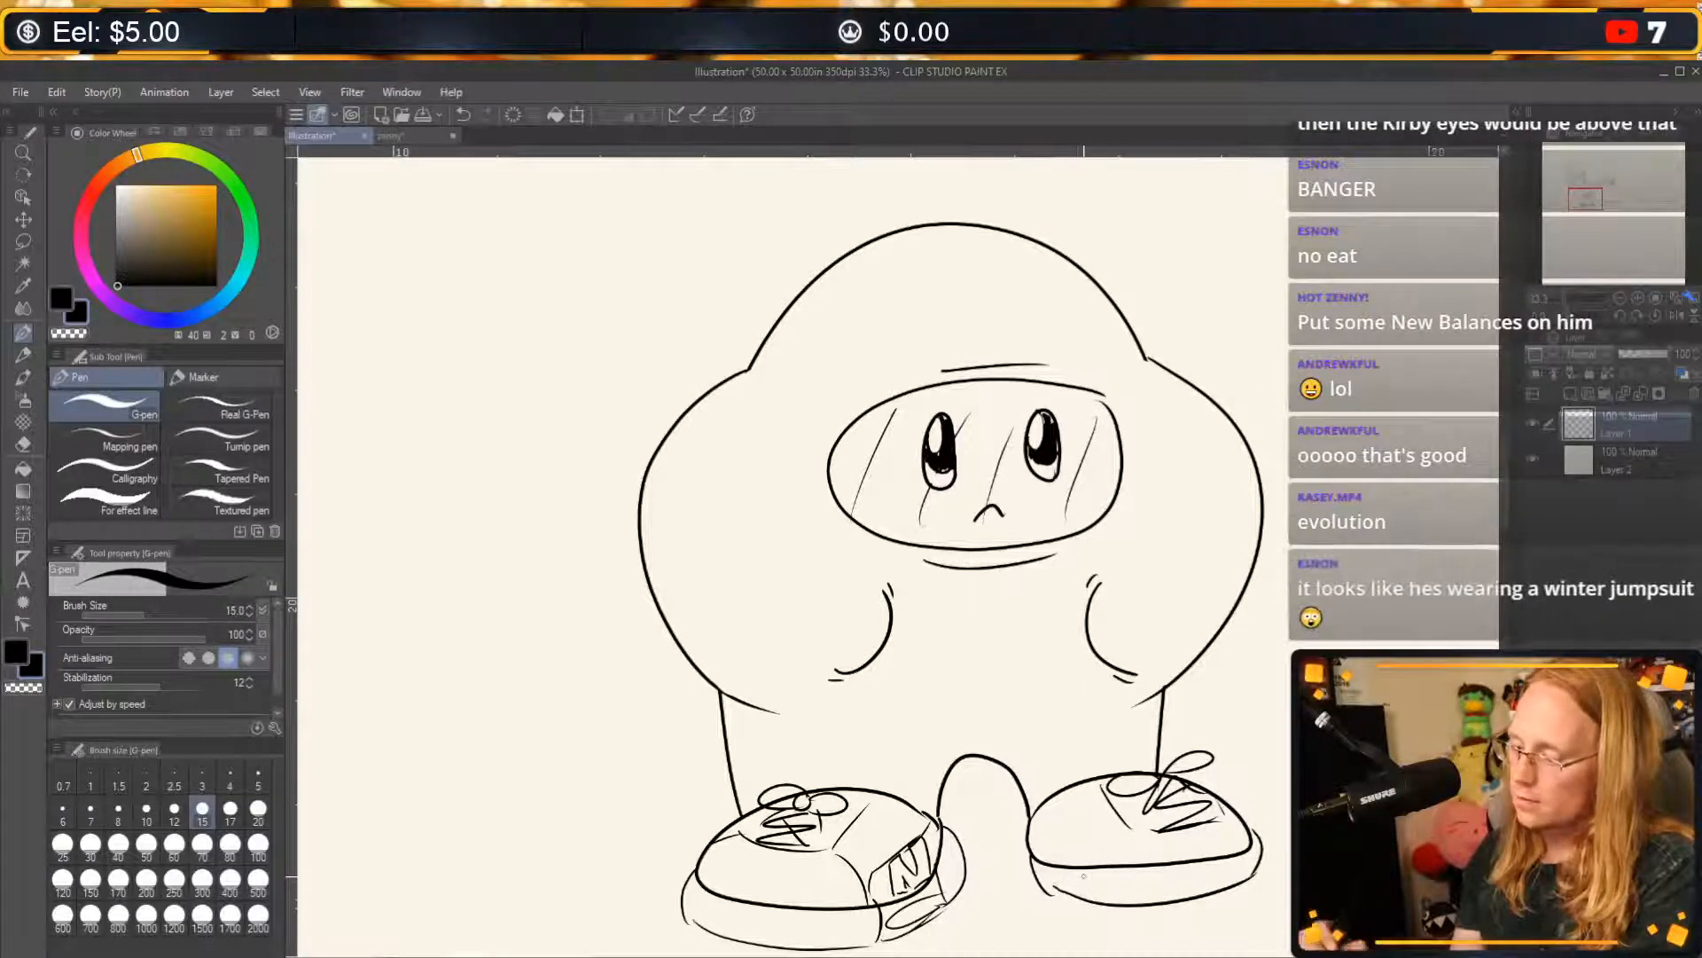
Draw short vertical ridge lines around the sole of the left sneaker, including its inner side.
left_click_drag(697, 887, 698, 914)
mouse_move(707, 894)
left_mouse_down()
mouse_move(712, 925)
mouse_move(755, 936)
left_mouse_up()
mouse_move(776, 913)
left_mouse_down()
mouse_move(779, 938)
mouse_move(802, 940)
left_mouse_up()
mouse_move(823, 914)
left_mouse_down()
mouse_move(820, 940)
mouse_move(843, 940)
left_mouse_up()
left_click_drag(867, 916, 864, 942)
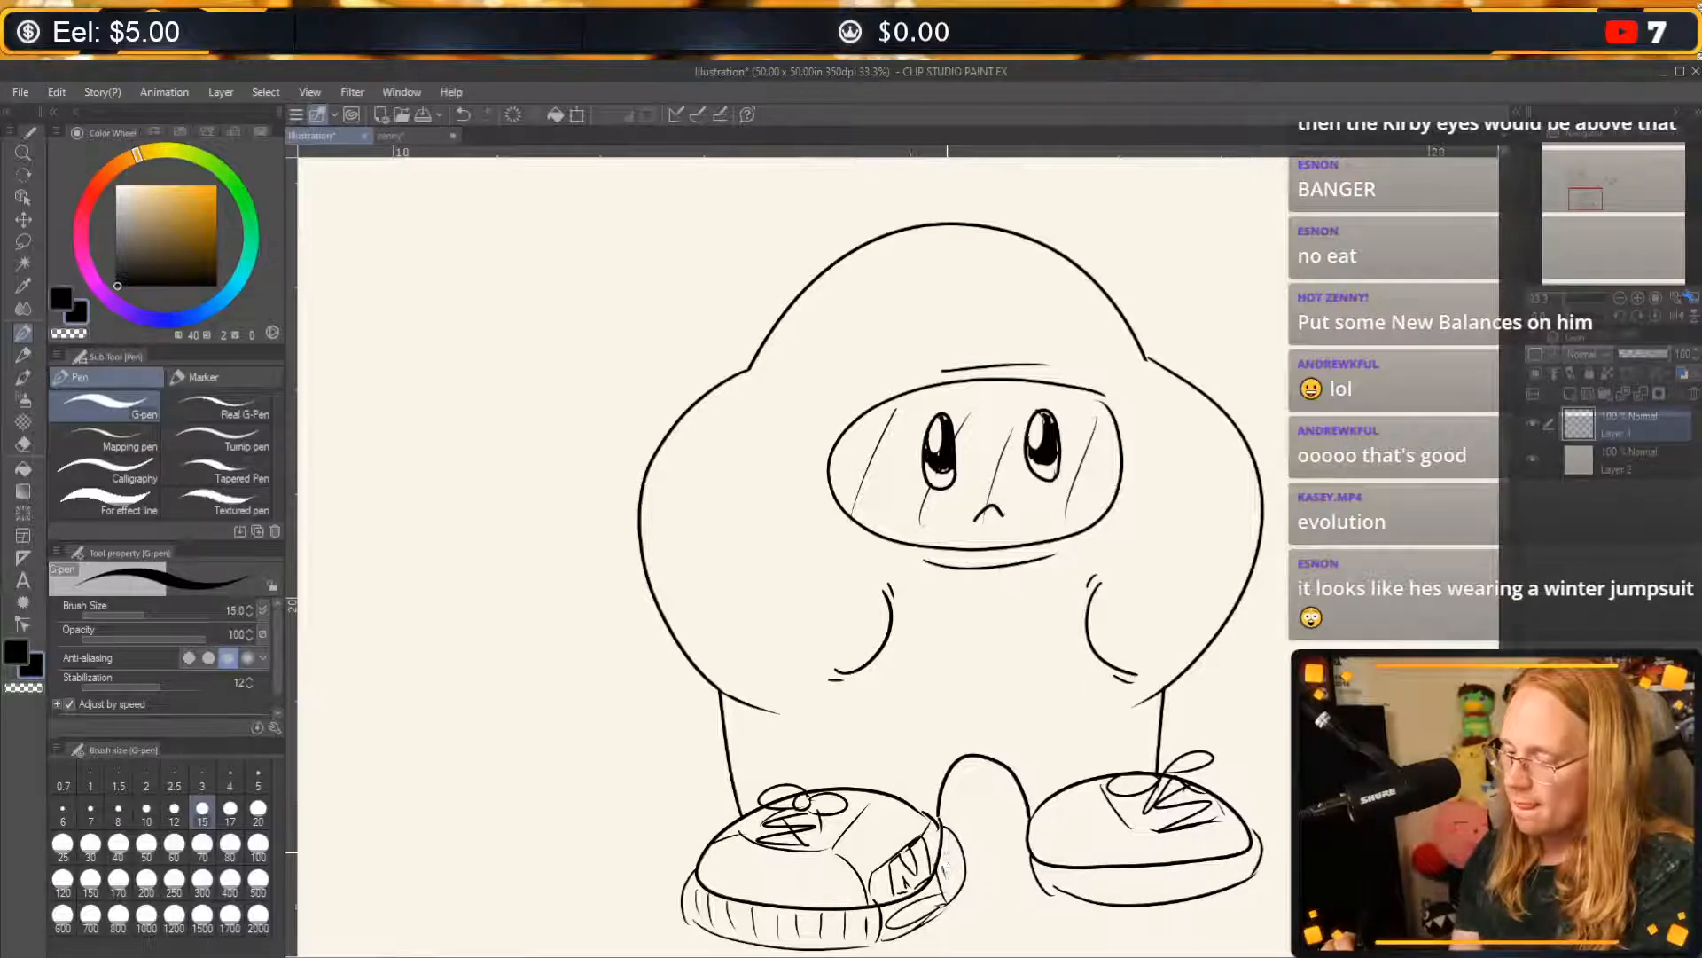
left_click_drag(947, 853, 952, 878)
left_click_drag(953, 836, 956, 857)
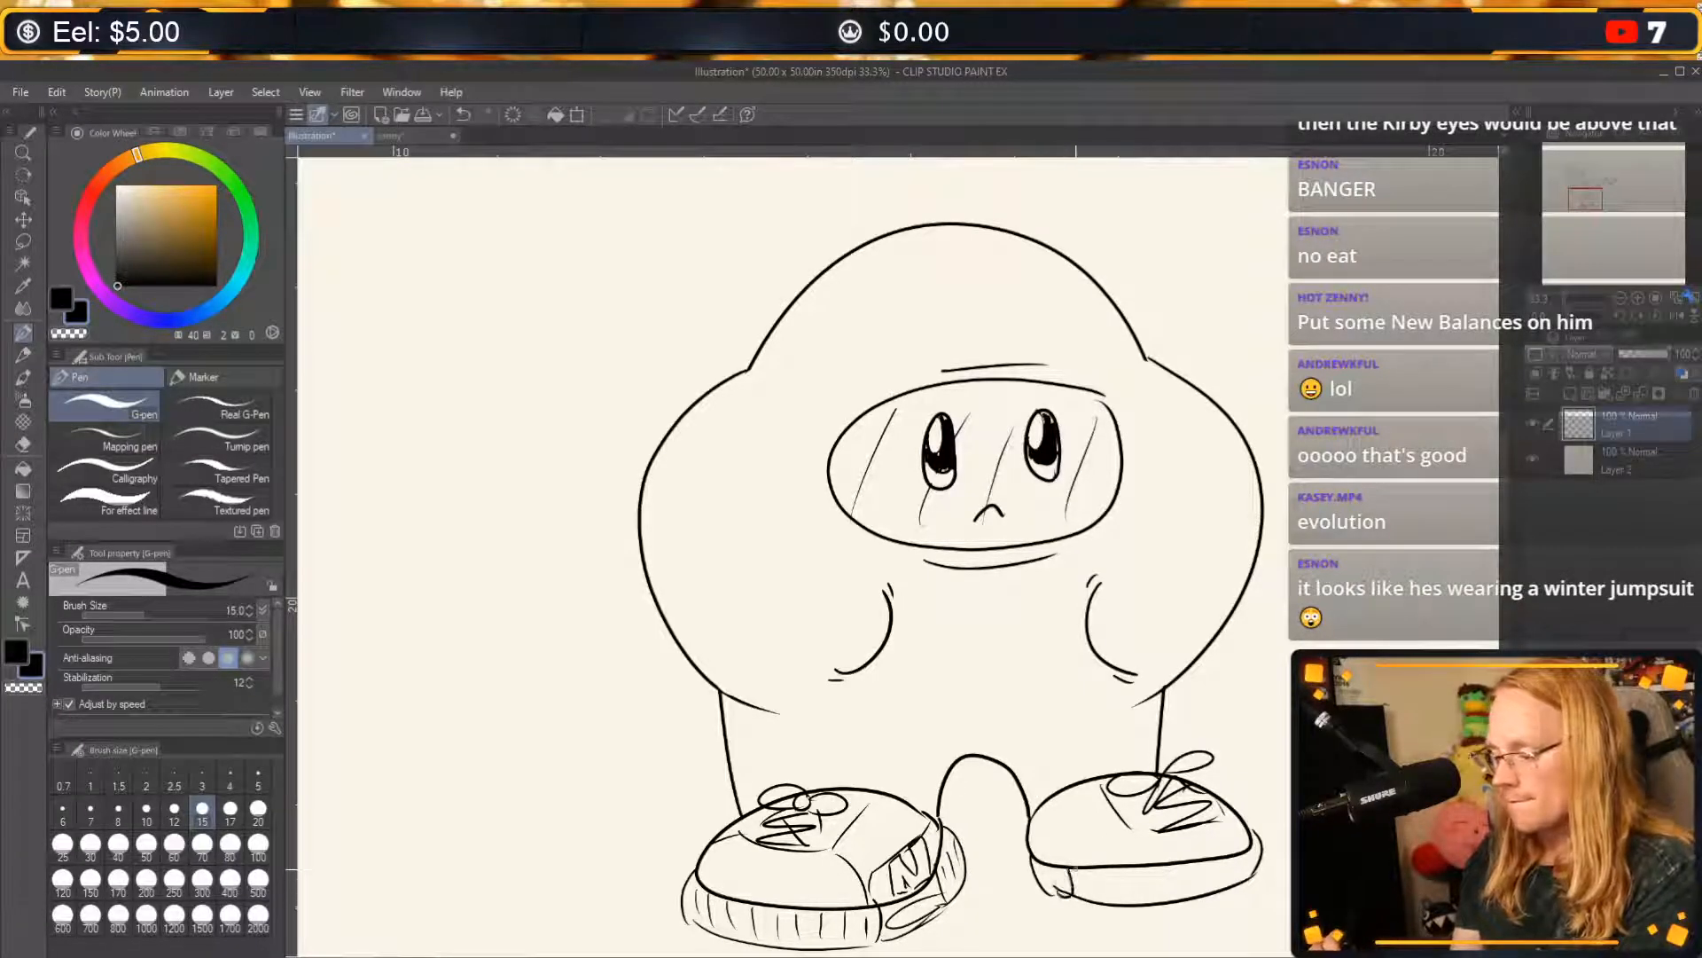
Draw short vertical ridge lines along the right sneaker's sole and a small inset panel near its inner end.
mouse_move(1126, 868)
left_mouse_down()
mouse_move(1121, 900)
mouse_move(1193, 893)
left_mouse_up()
mouse_move(1215, 858)
left_mouse_down()
mouse_move(1211, 890)
mouse_move(1238, 879)
left_mouse_up()
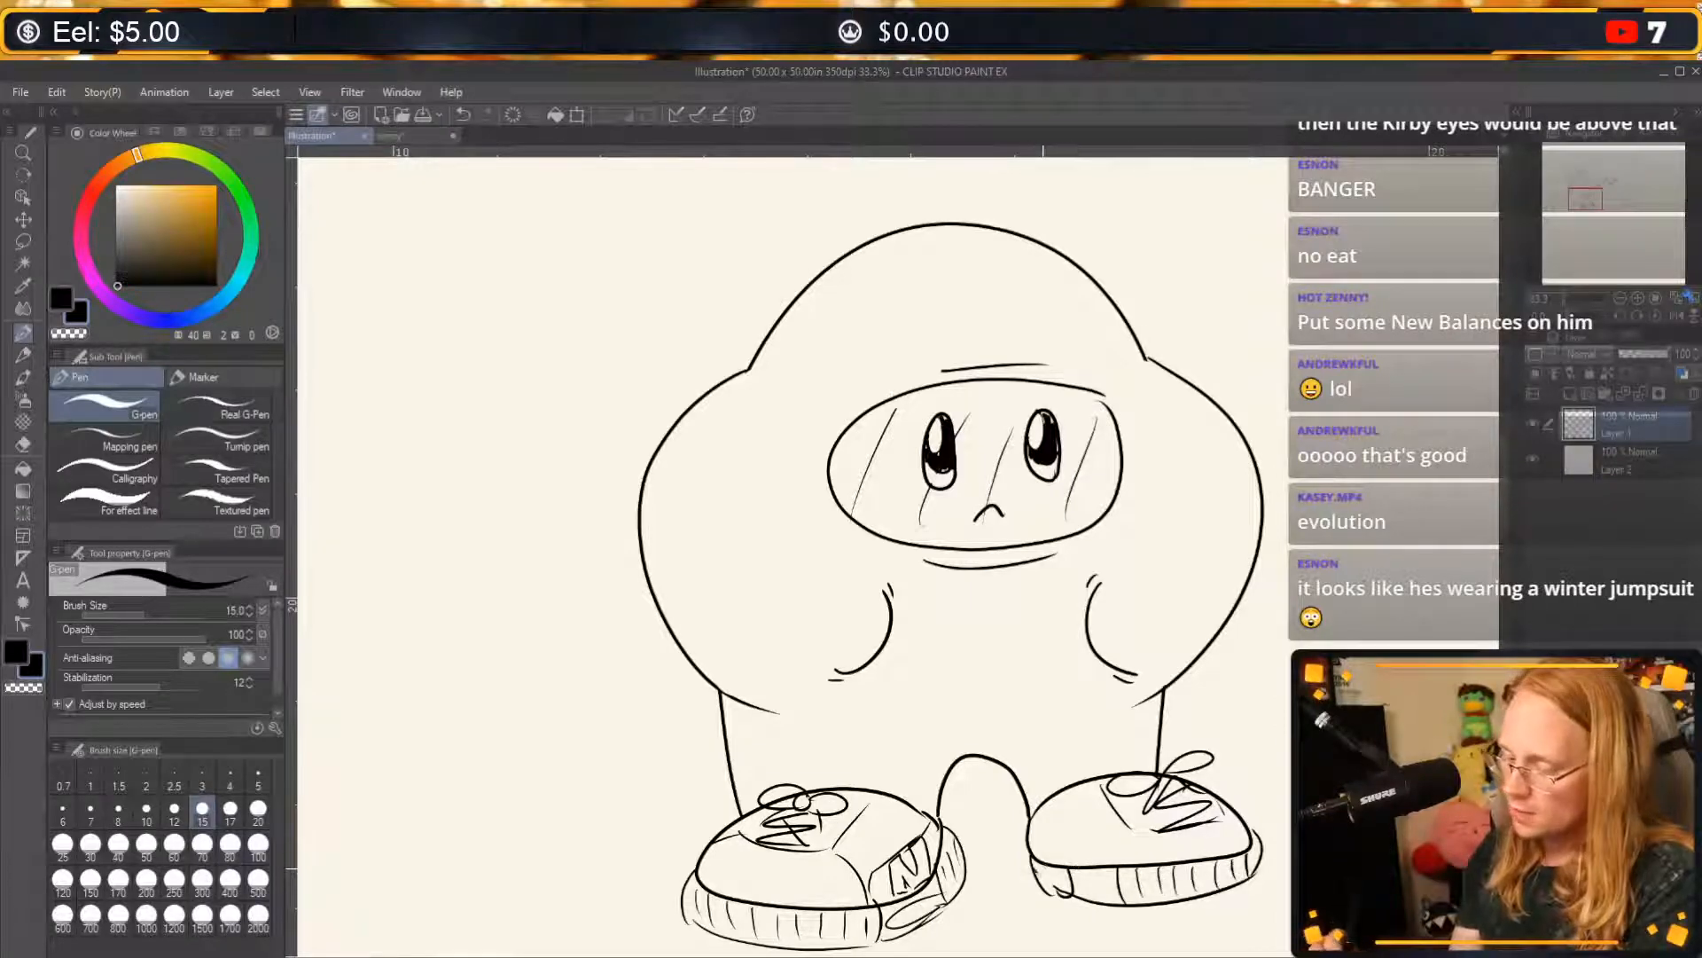
mouse_move(1057, 867)
left_mouse_down()
mouse_move(1116, 892)
mouse_move(1107, 876)
mouse_move(1140, 865)
mouse_move(1083, 885)
mouse_move(1131, 900)
left_mouse_up()
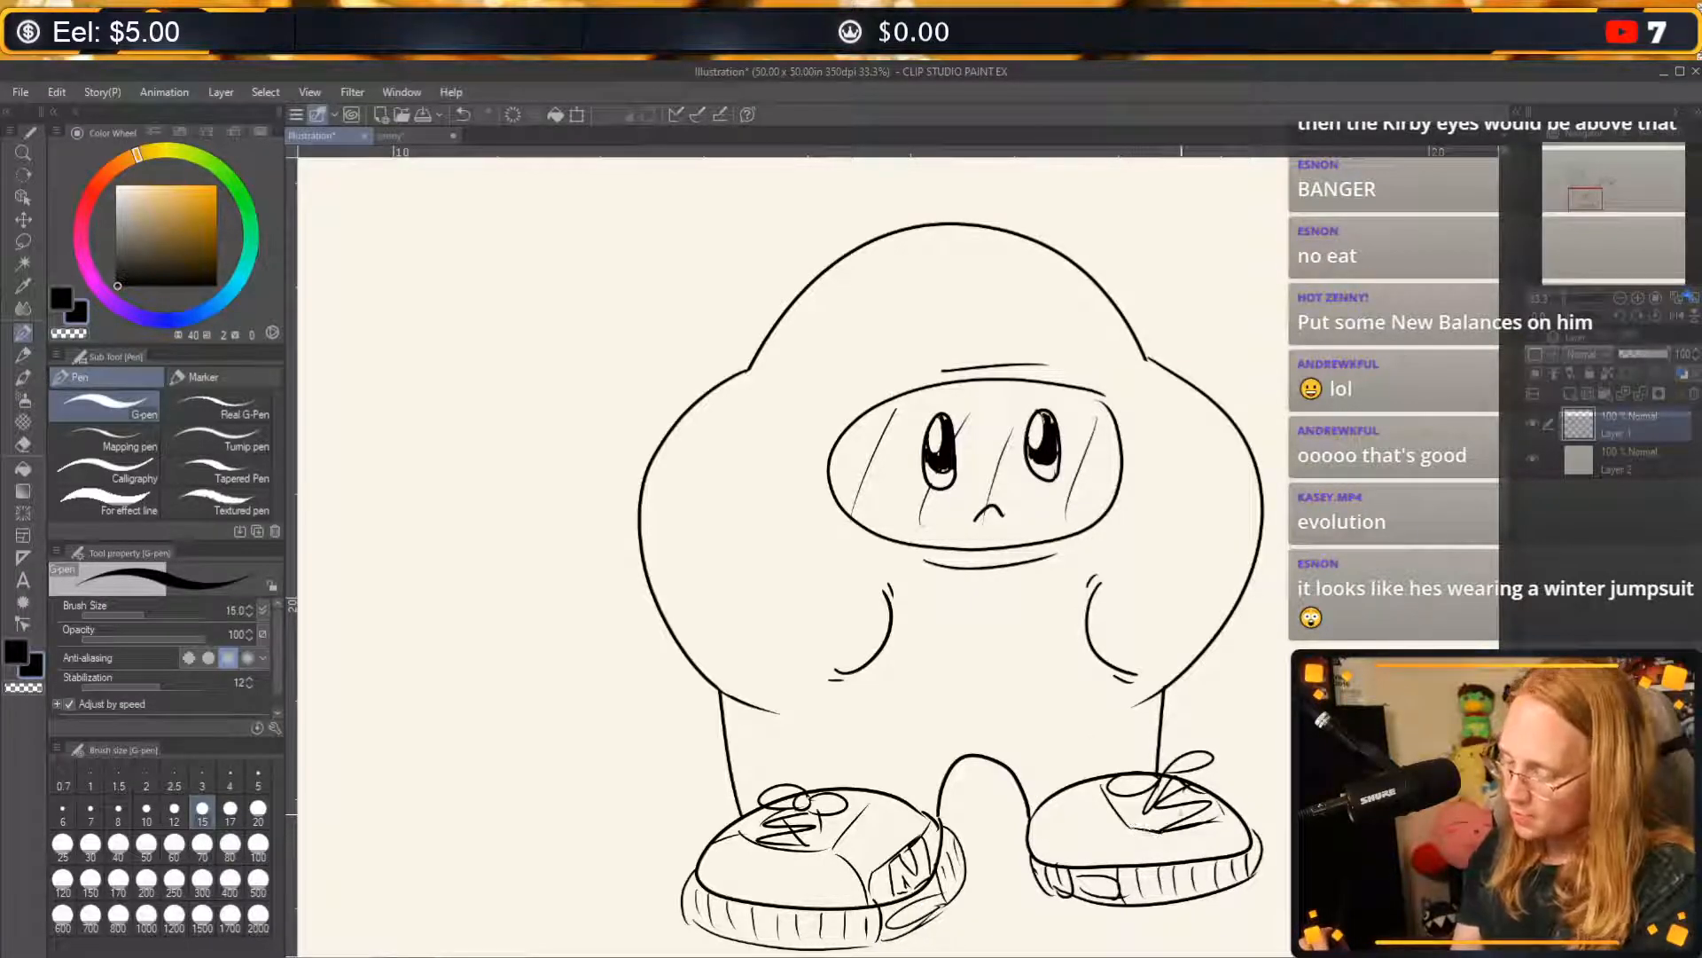
Add a toe seam and a side panel with an N logo to the right sneaker.
left_click_drag(1146, 830, 1134, 865)
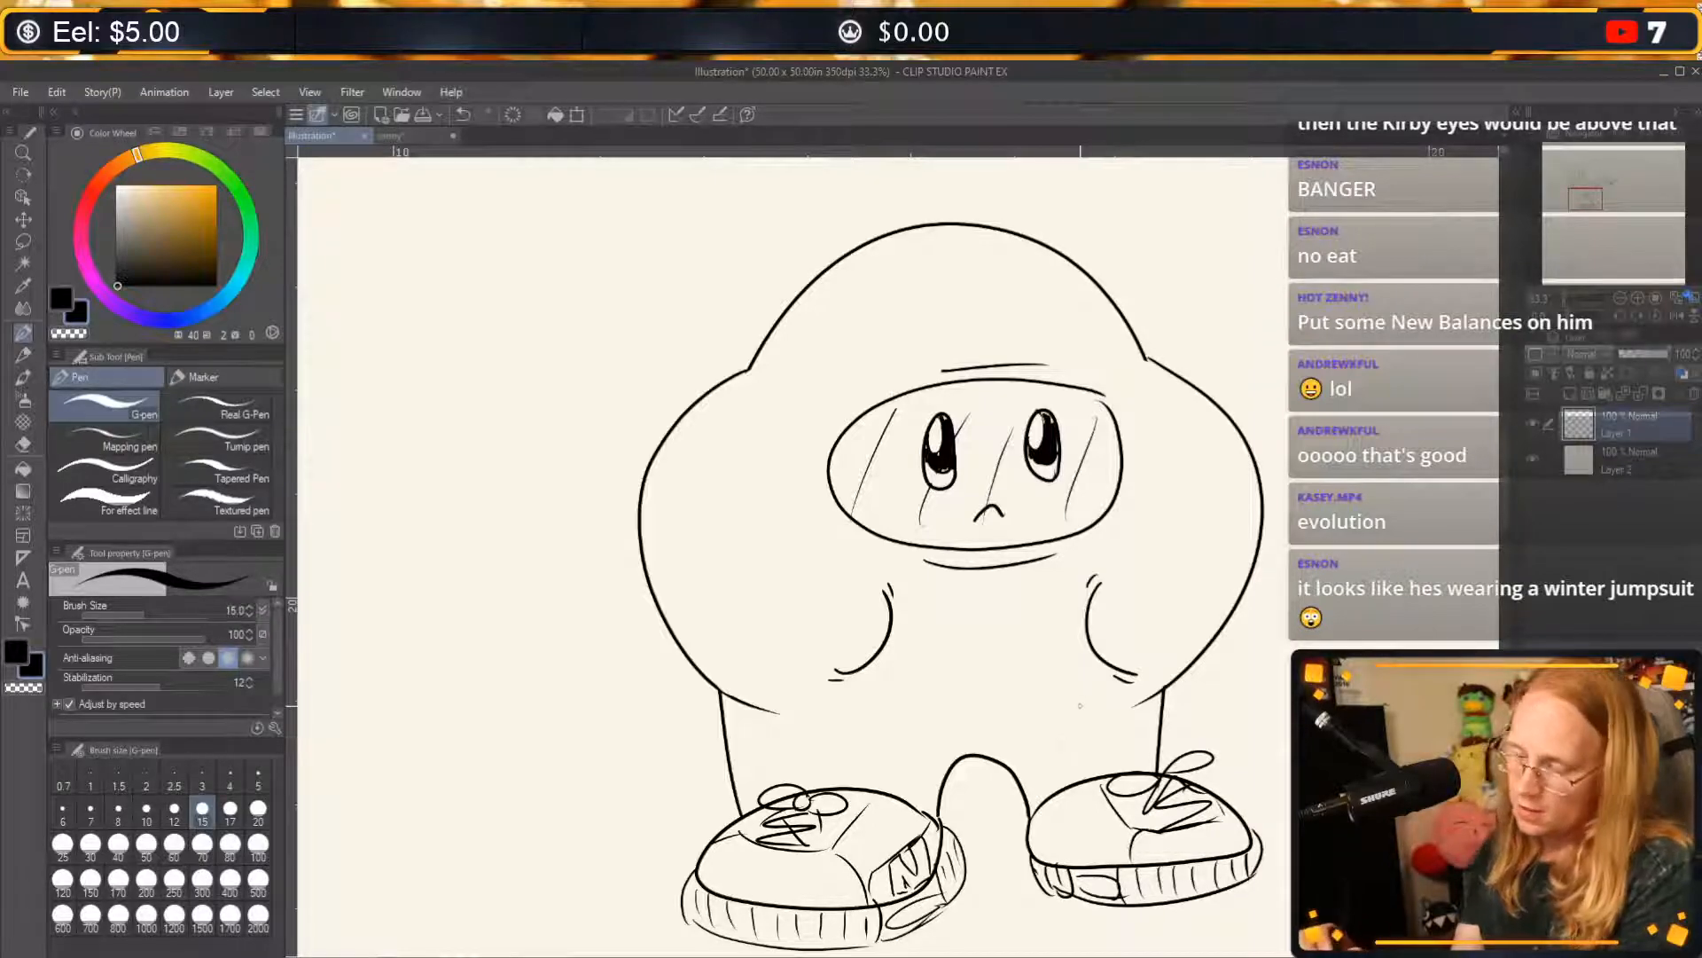
left_click_drag(1135, 838, 1027, 823)
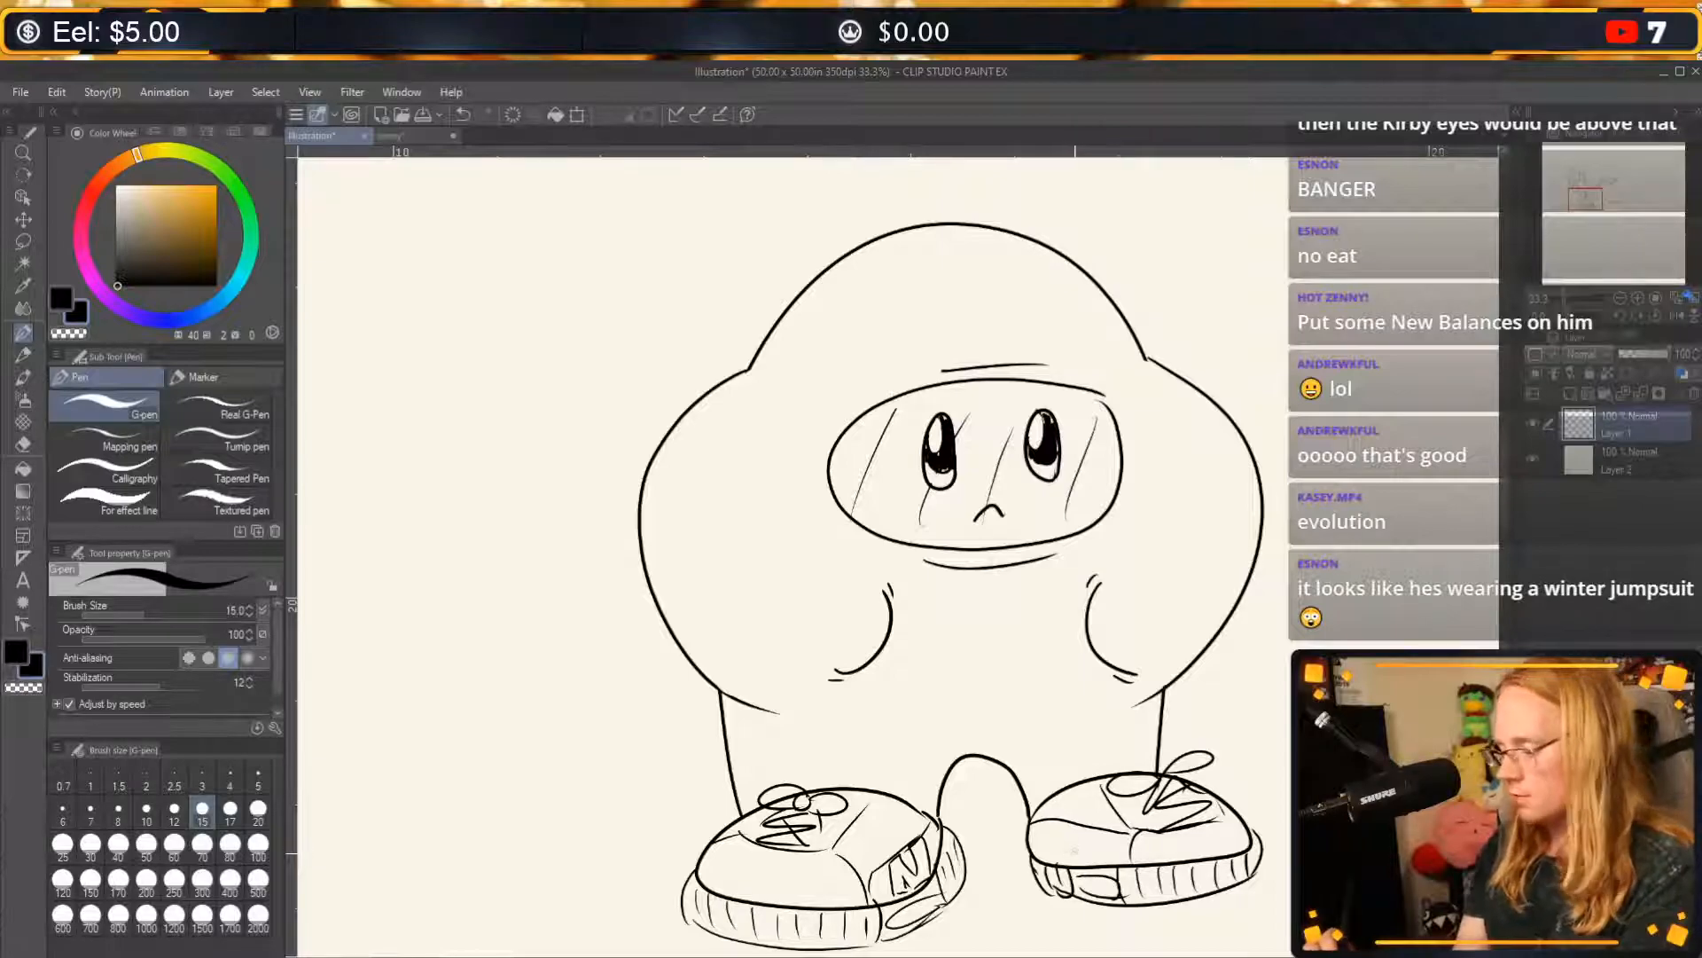
mouse_move(1057, 859)
left_mouse_down()
mouse_move(1072, 826)
mouse_move(1084, 853)
mouse_move(1097, 827)
mouse_move(1089, 861)
mouse_move(1072, 832)
left_mouse_up()
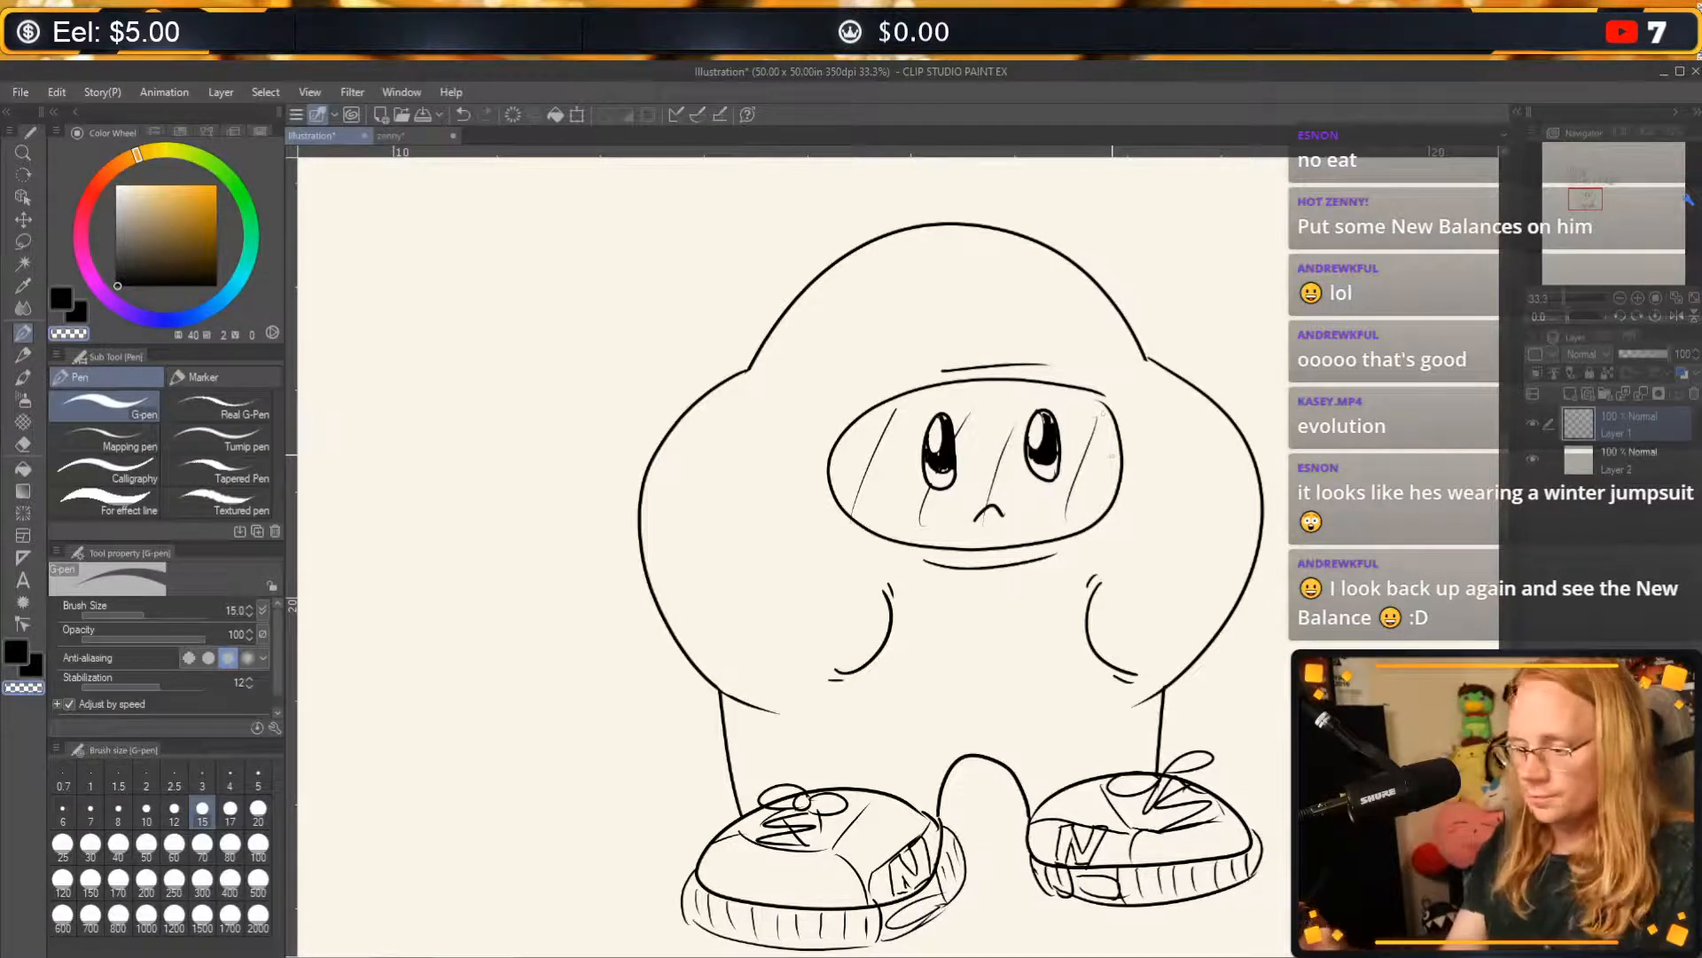
Erase all the diagonal reflection lines inside the visor with the hard eraser, keeping the eyes and mouth intact.
left_click_drag(1190, 491, 1130, 534)
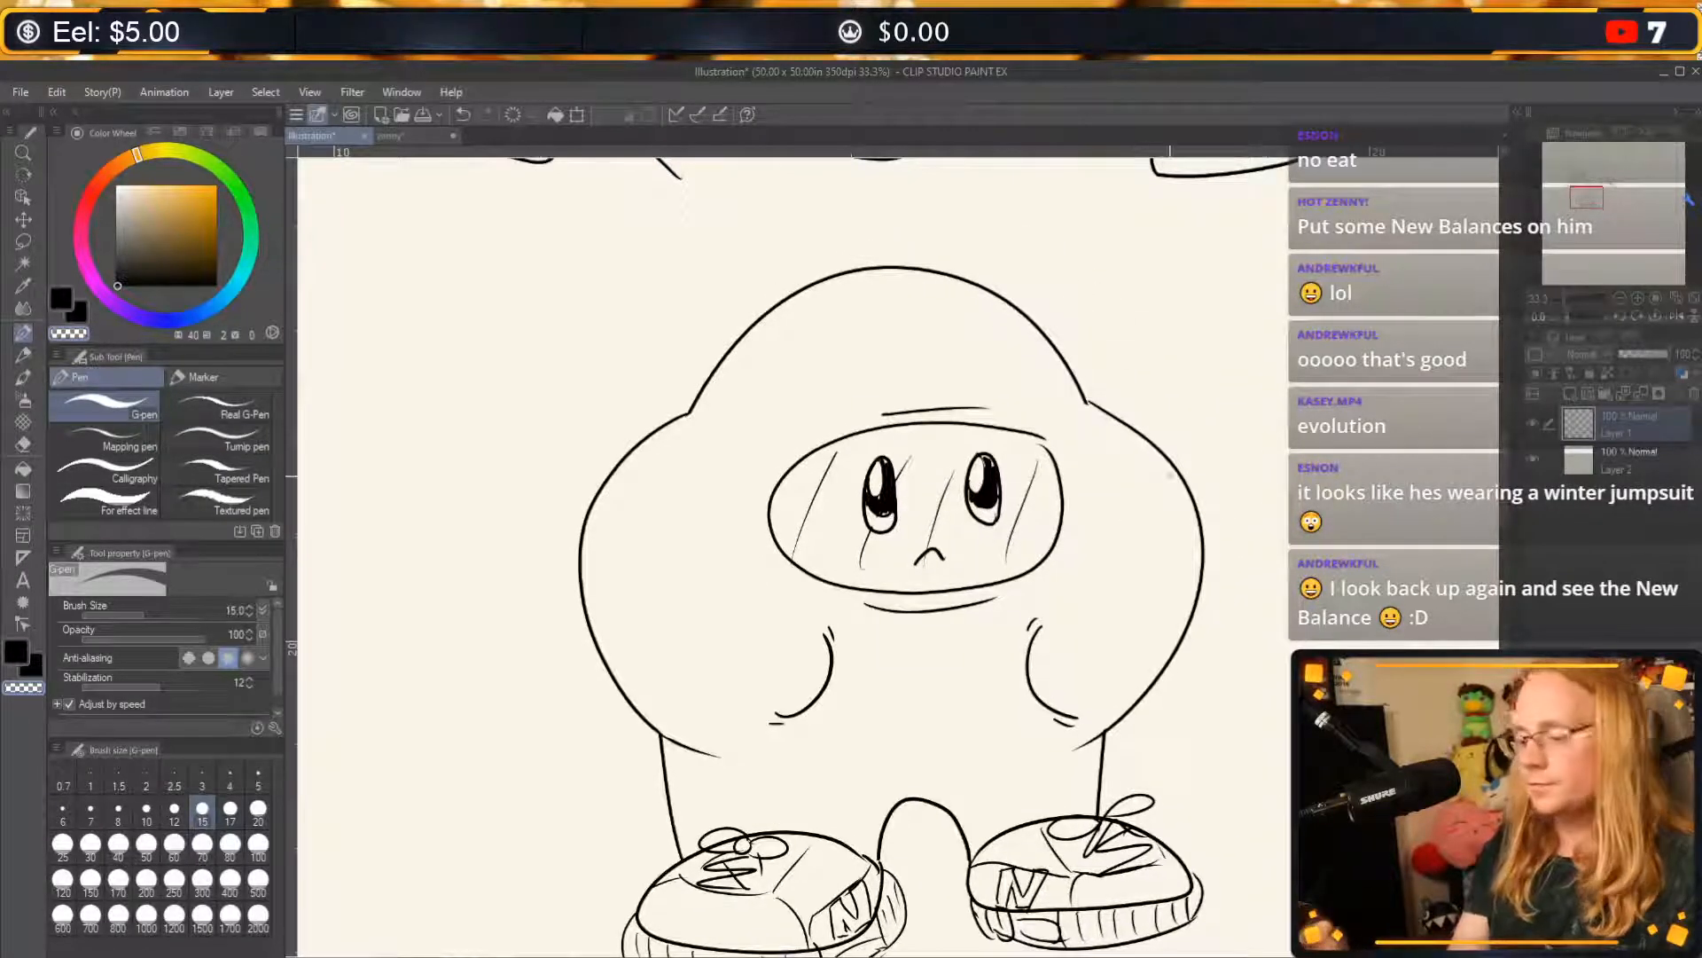
left_click(23, 443)
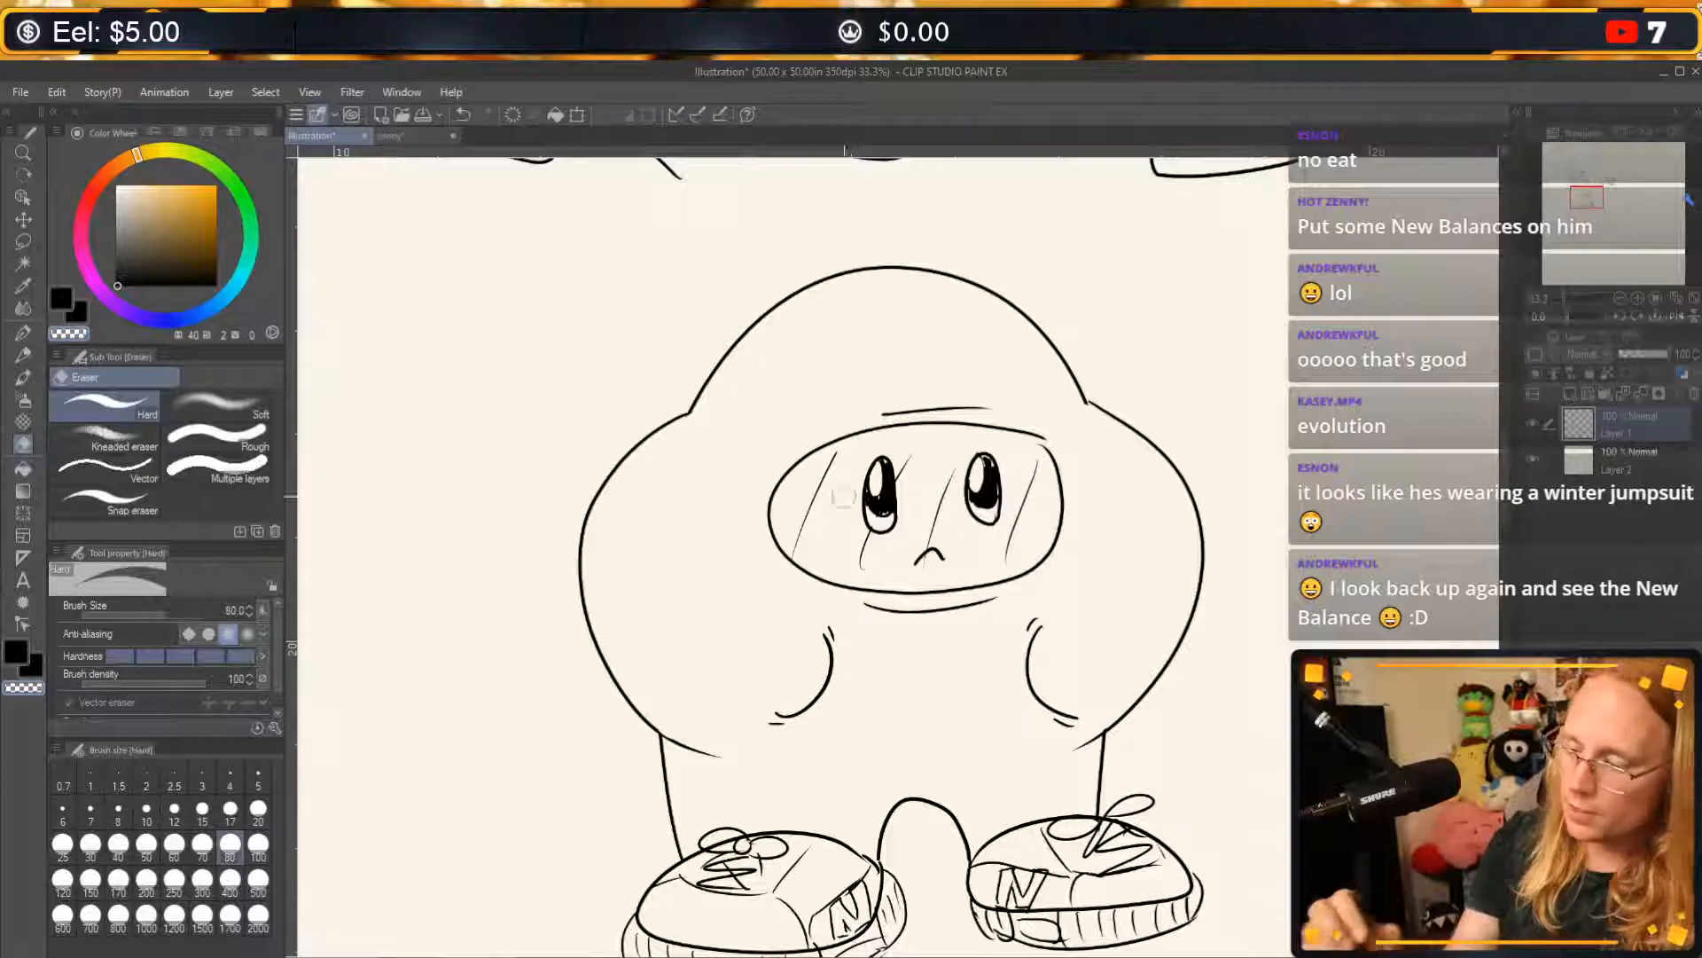
mouse_move(801, 539)
left_mouse_down()
mouse_move(829, 476)
mouse_move(803, 545)
left_mouse_up()
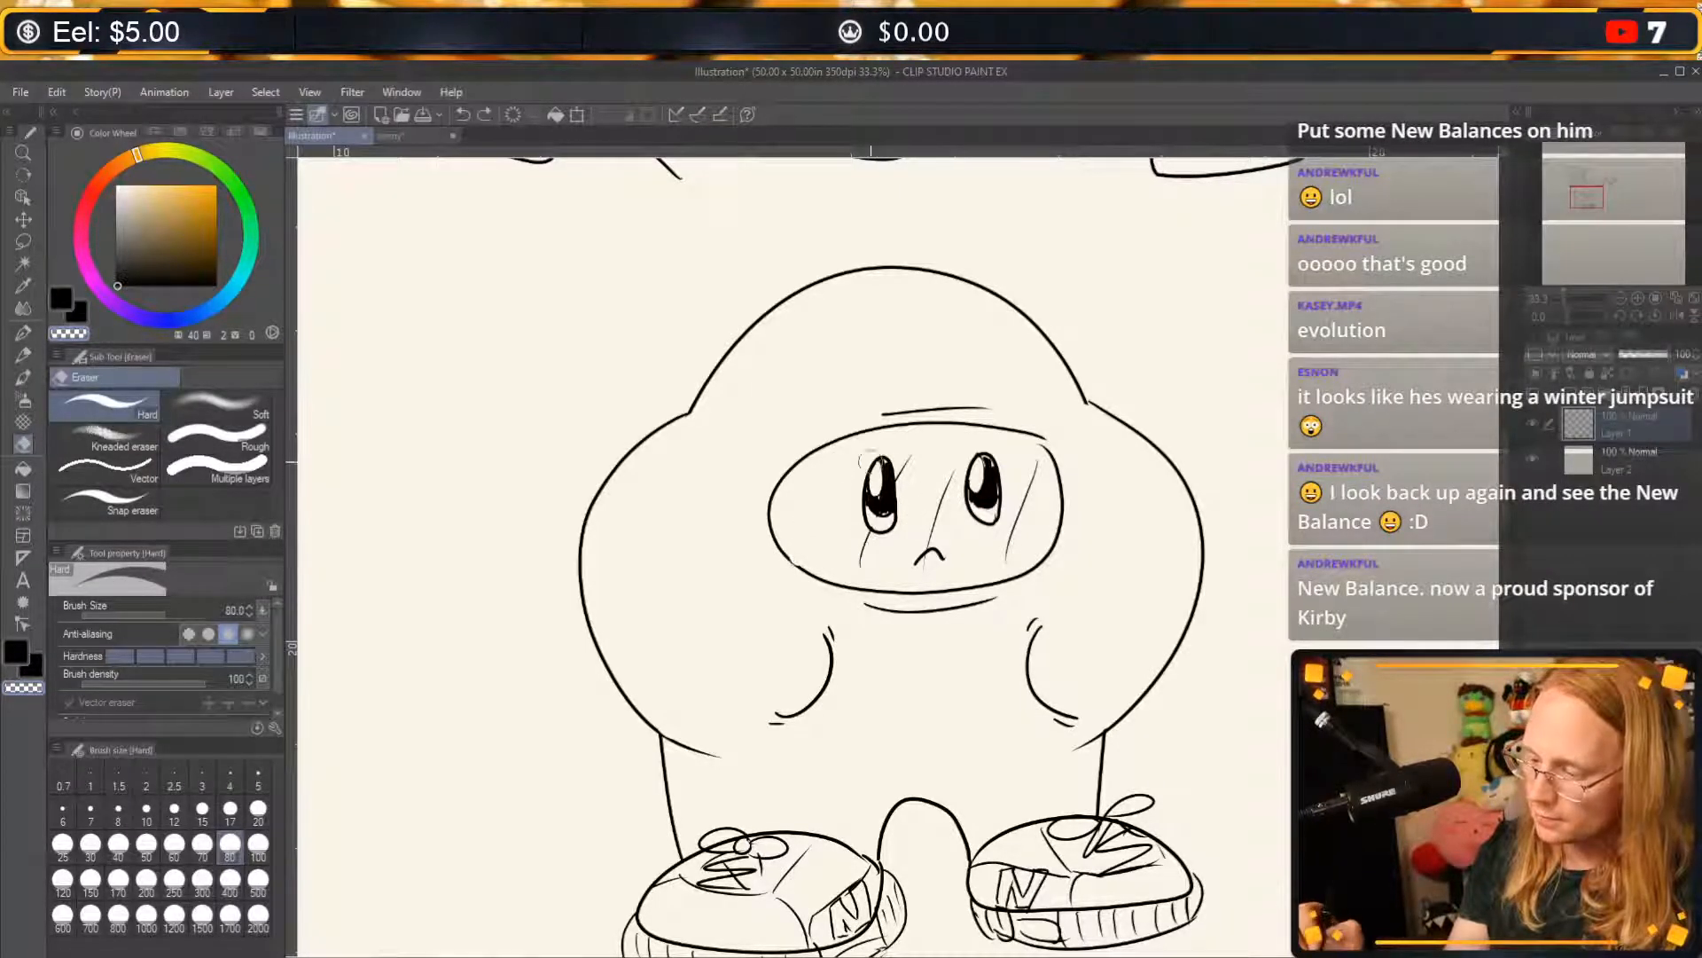
key("ctrl+z")
mouse_move(820, 547)
left_mouse_down()
mouse_move(800, 547)
mouse_move(832, 454)
mouse_move(827, 493)
mouse_move(837, 456)
mouse_move(857, 564)
mouse_move(870, 532)
mouse_move(925, 564)
mouse_move(949, 479)
left_mouse_up()
key("ctrl+z")
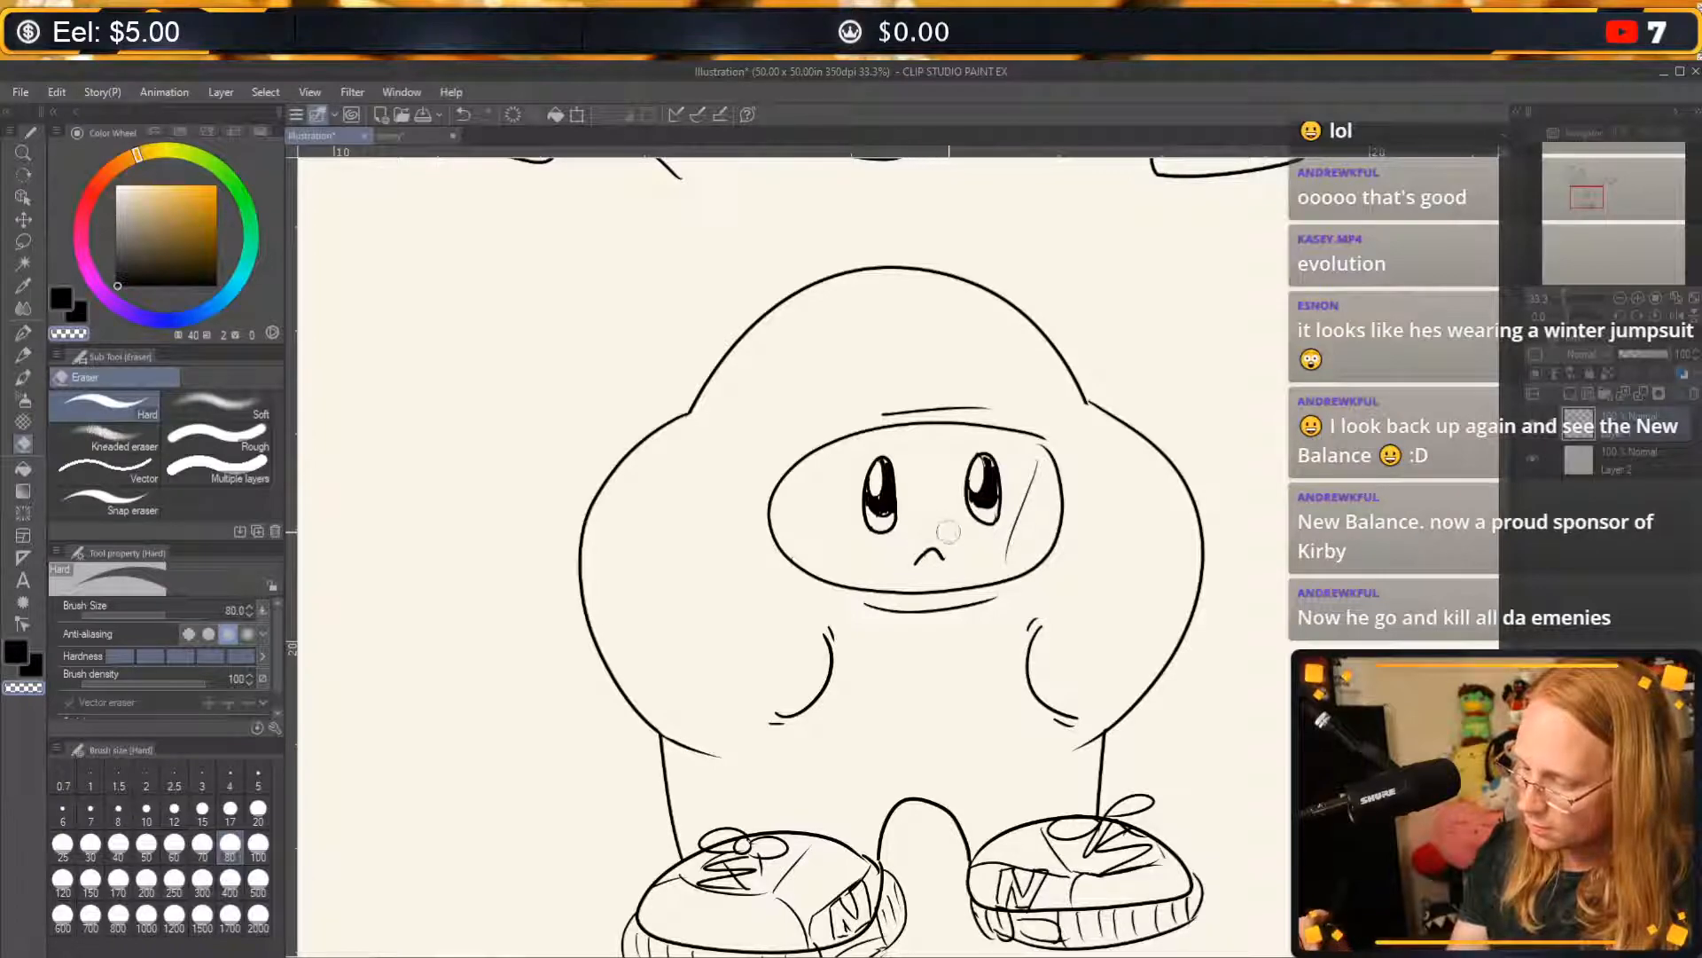
left_click_drag(1011, 555, 1033, 471)
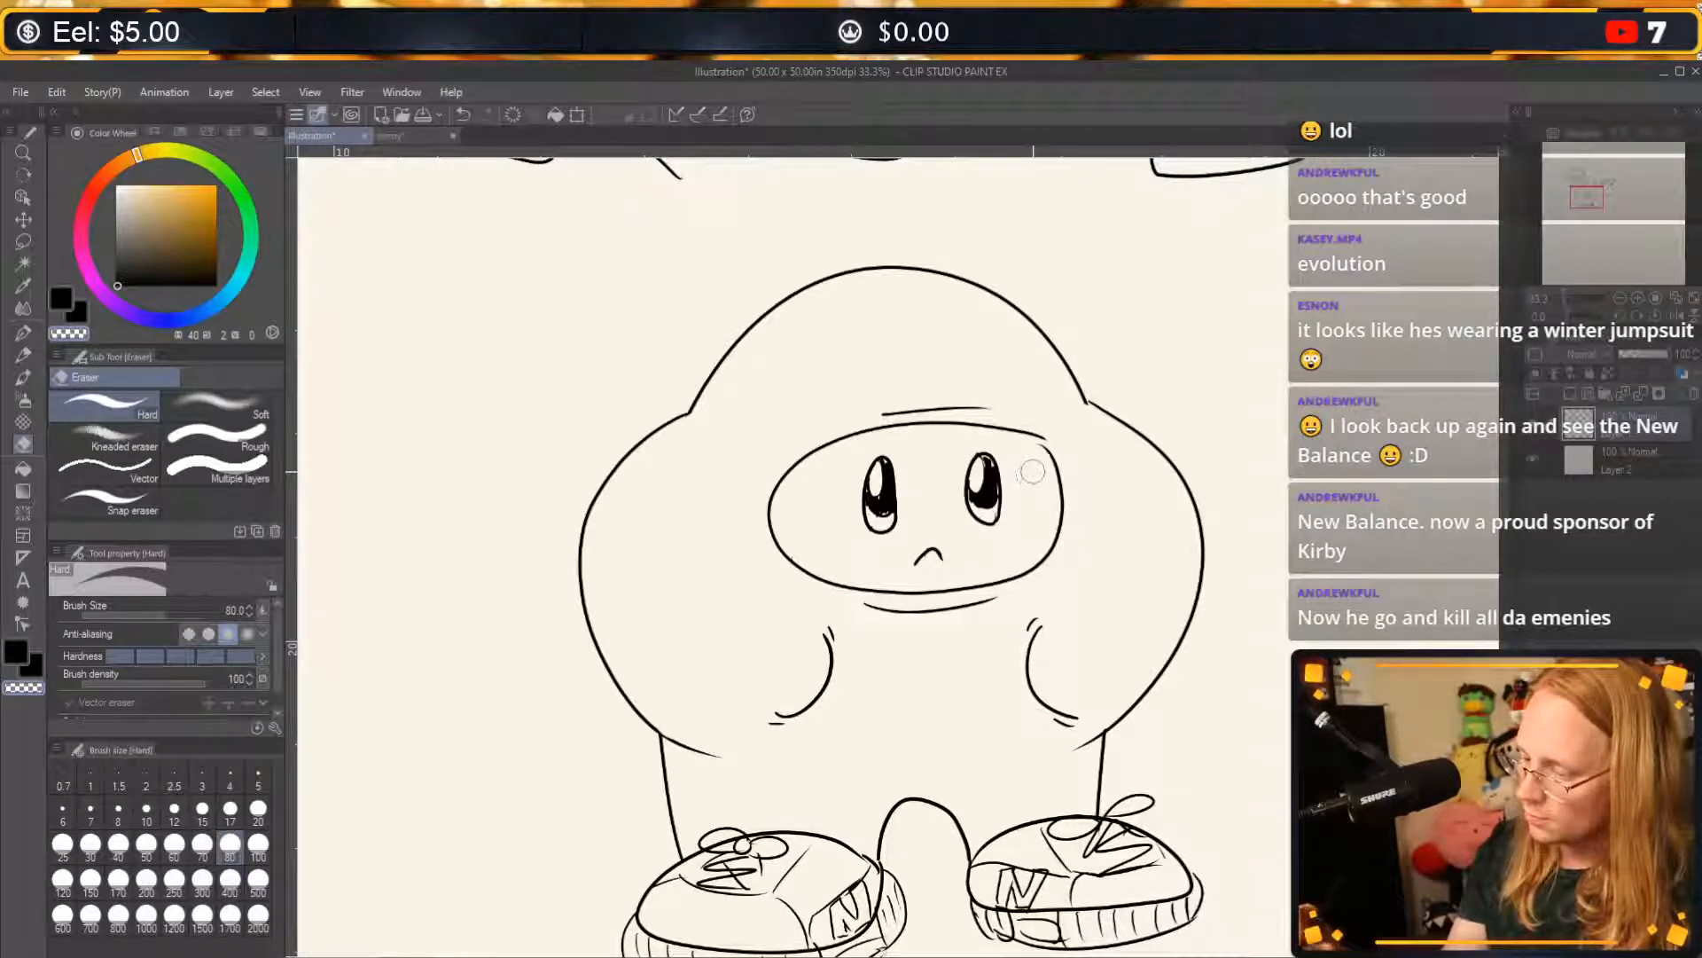
Clean up the visor outline at its upper right corner with the G-pen, alternating between black and transparent colour.
left_click(36, 333)
mouse_move(1045, 439)
left_mouse_down()
mouse_move(1063, 454)
mouse_move(1037, 436)
left_mouse_up()
key("ctrl+z")
key("c")
key("ctrl+z")
key("ctrl+z")
key("c")
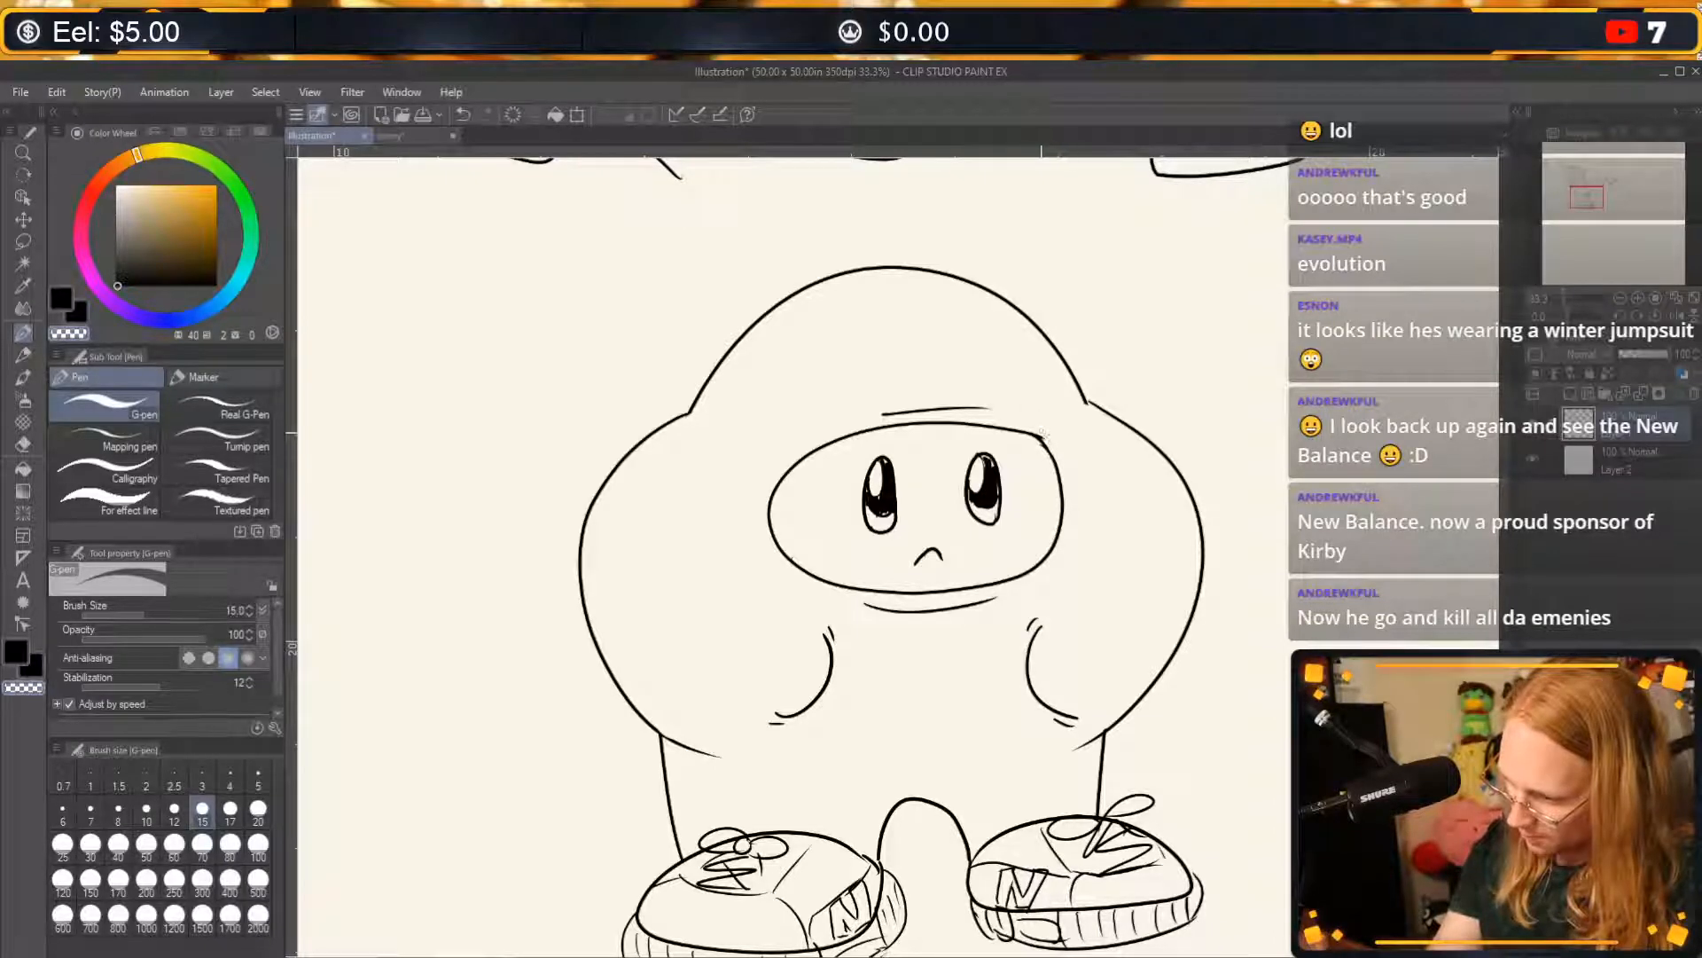
left_click_drag(1046, 441, 1037, 428)
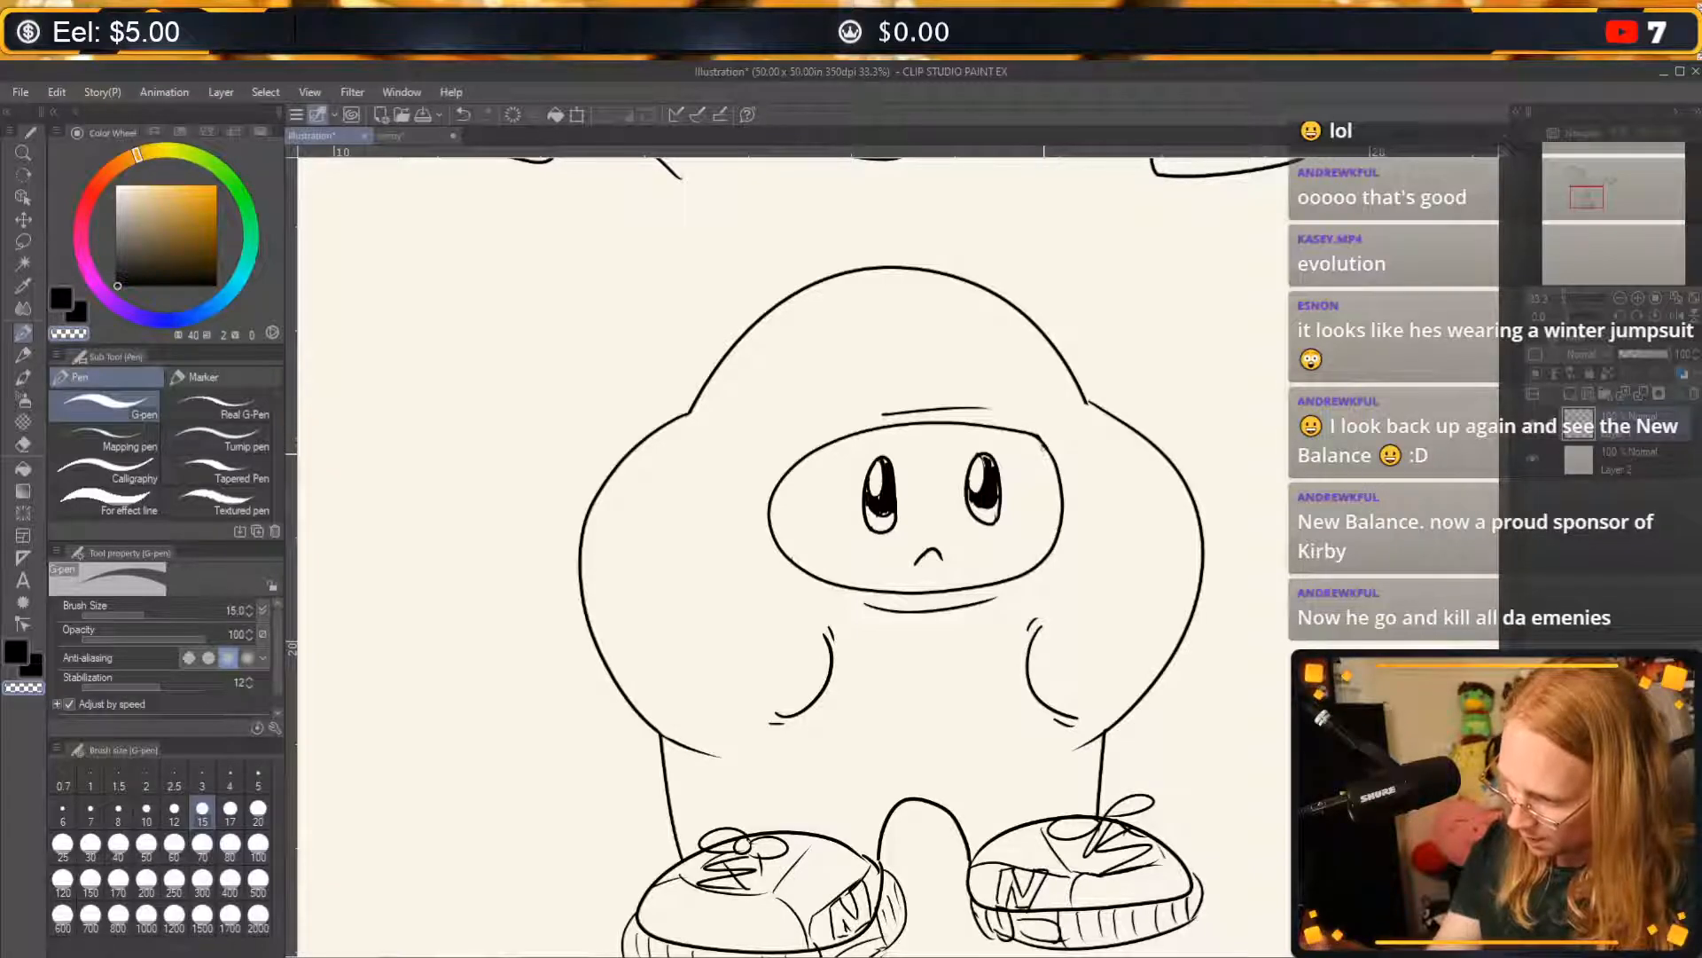
key("c")
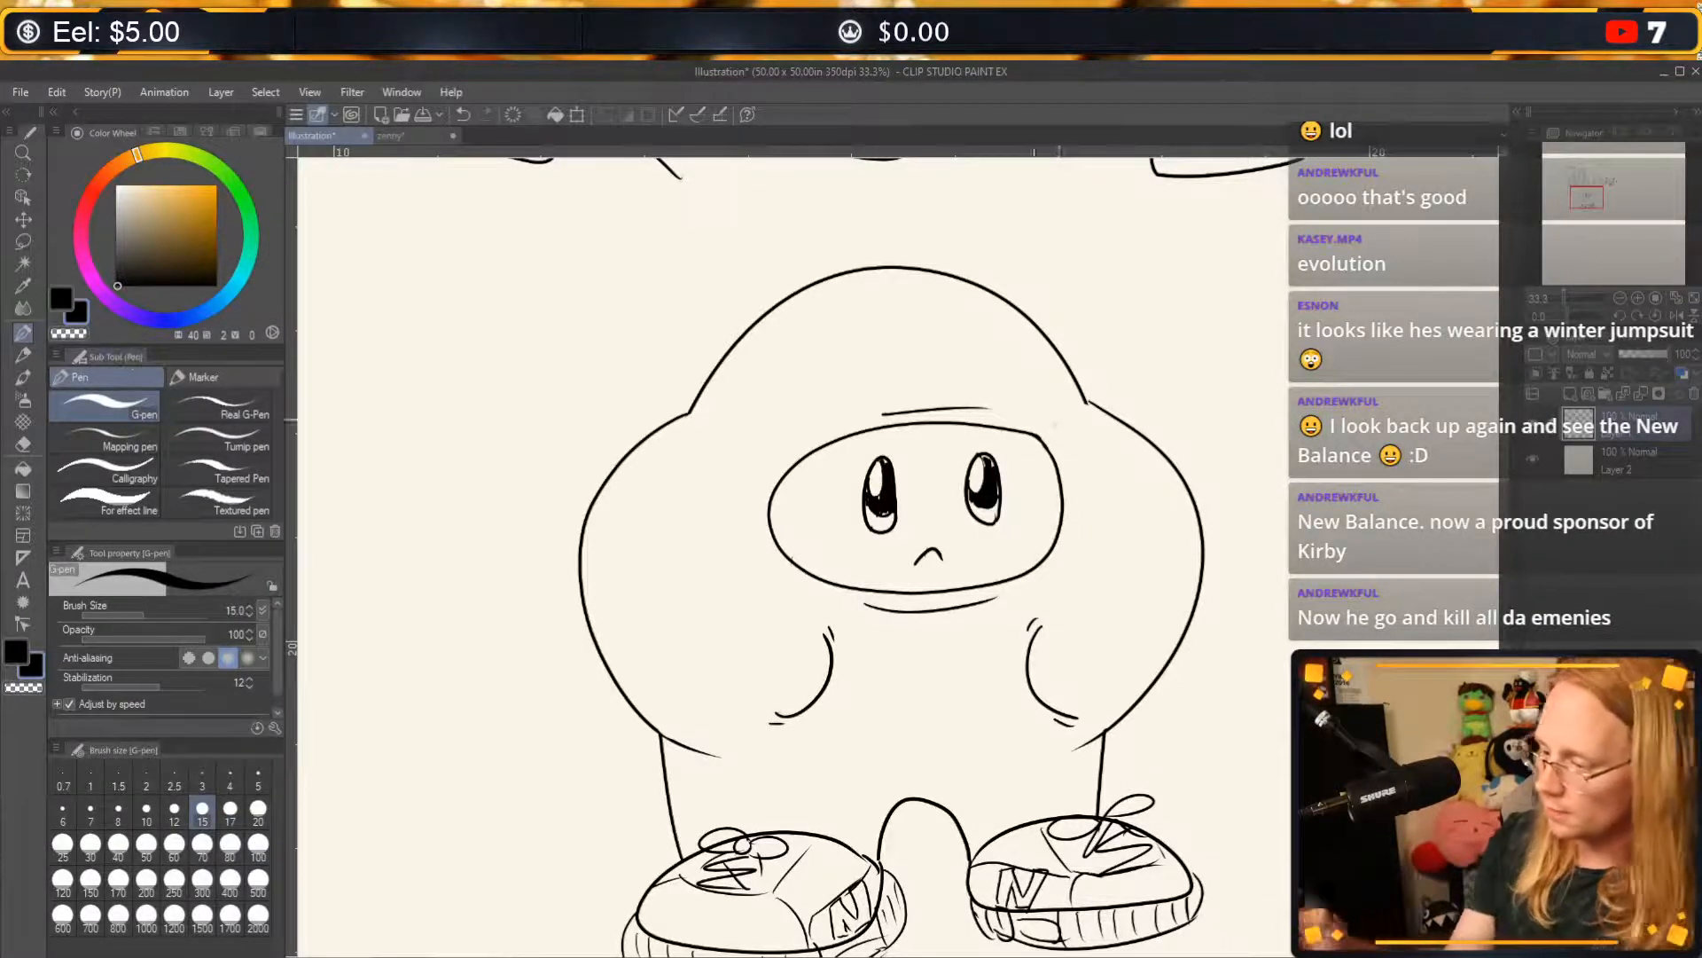
key("c")
key("ctrl+z")
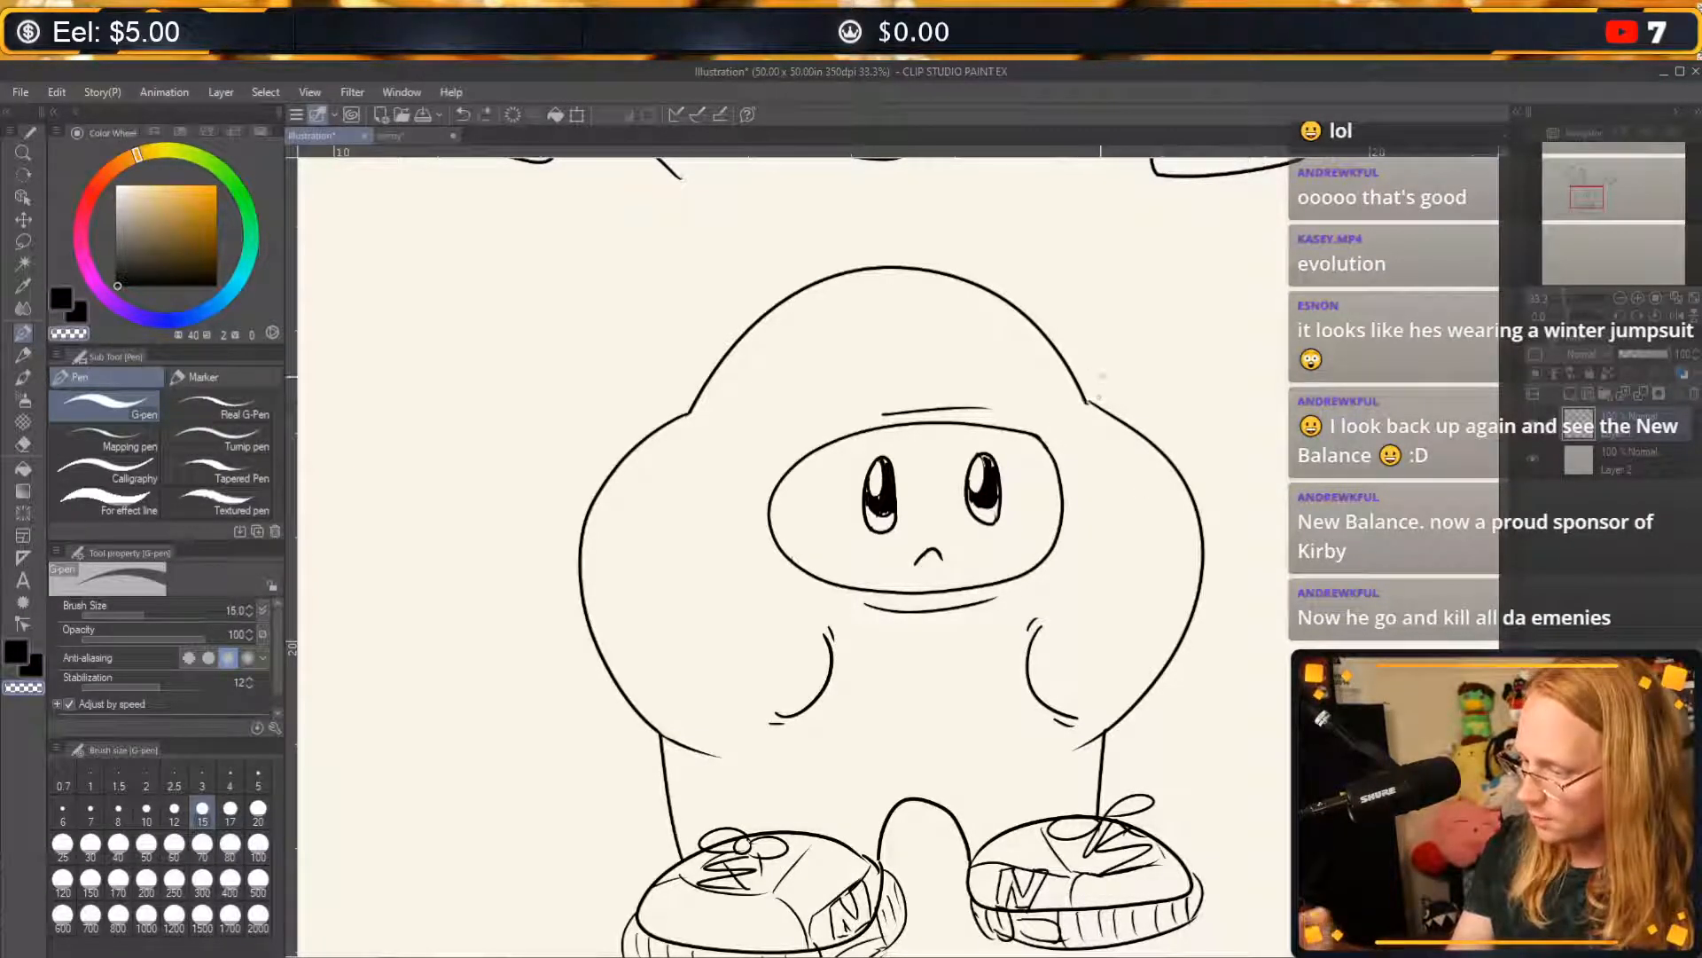
key("c")
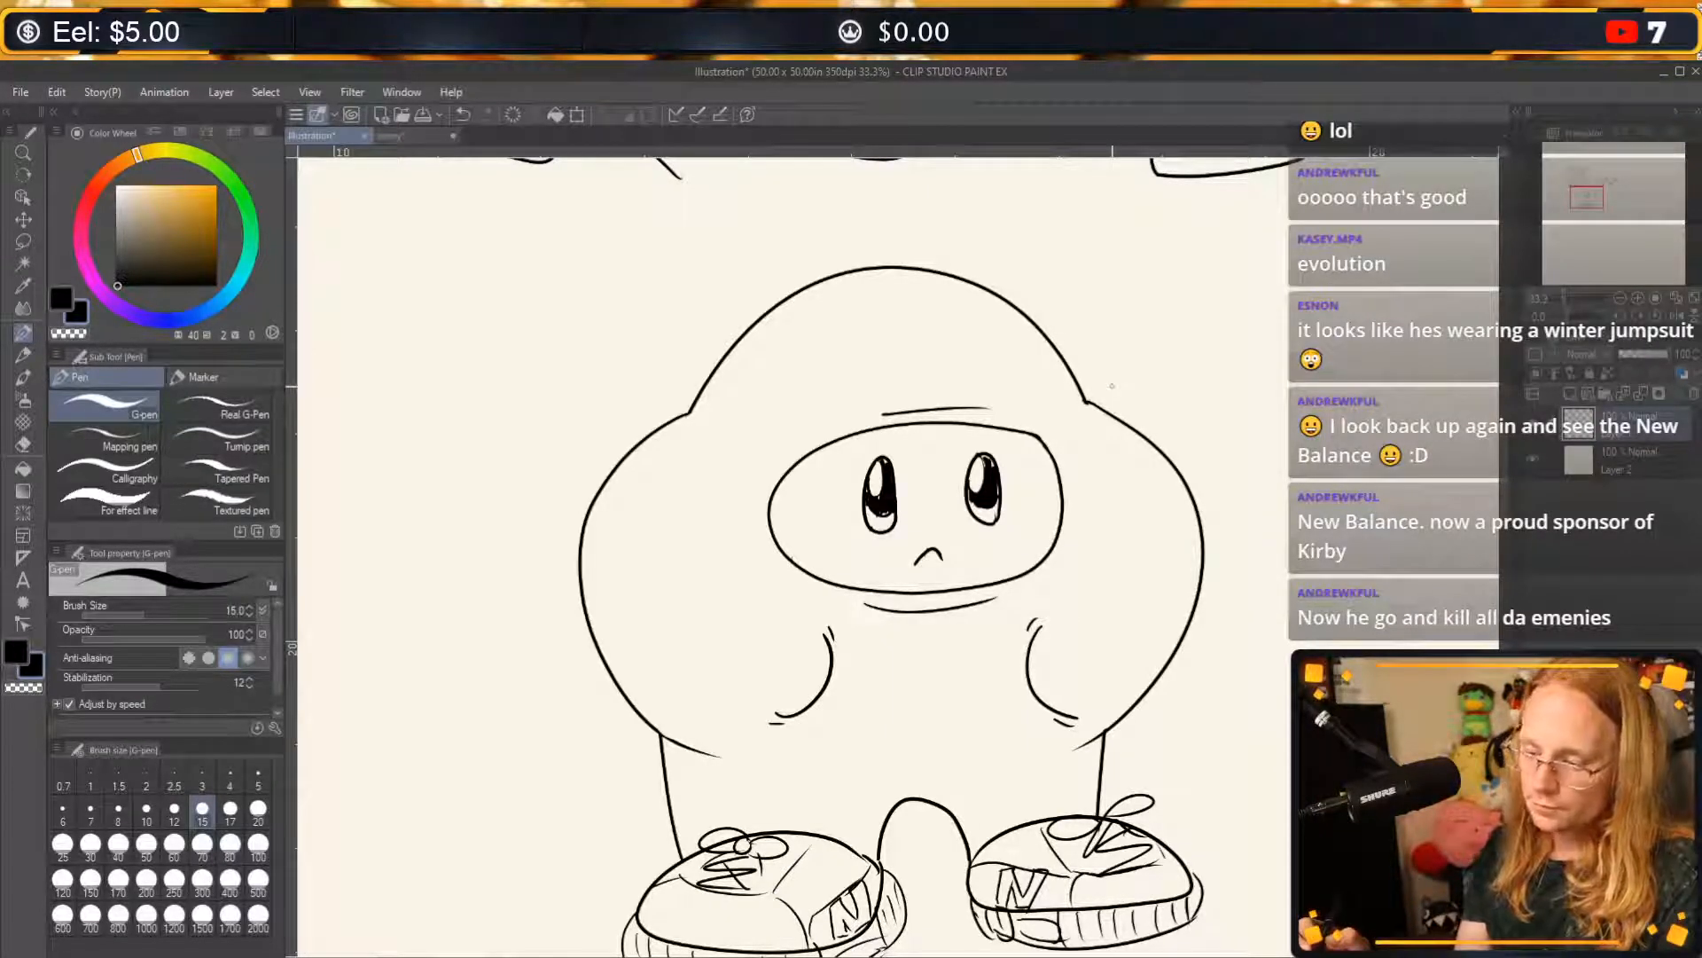
Draw a sword scabbard with a squared end sticking out diagonally behind the character's lower left side.
left_click(18, 356)
left_click(23, 332)
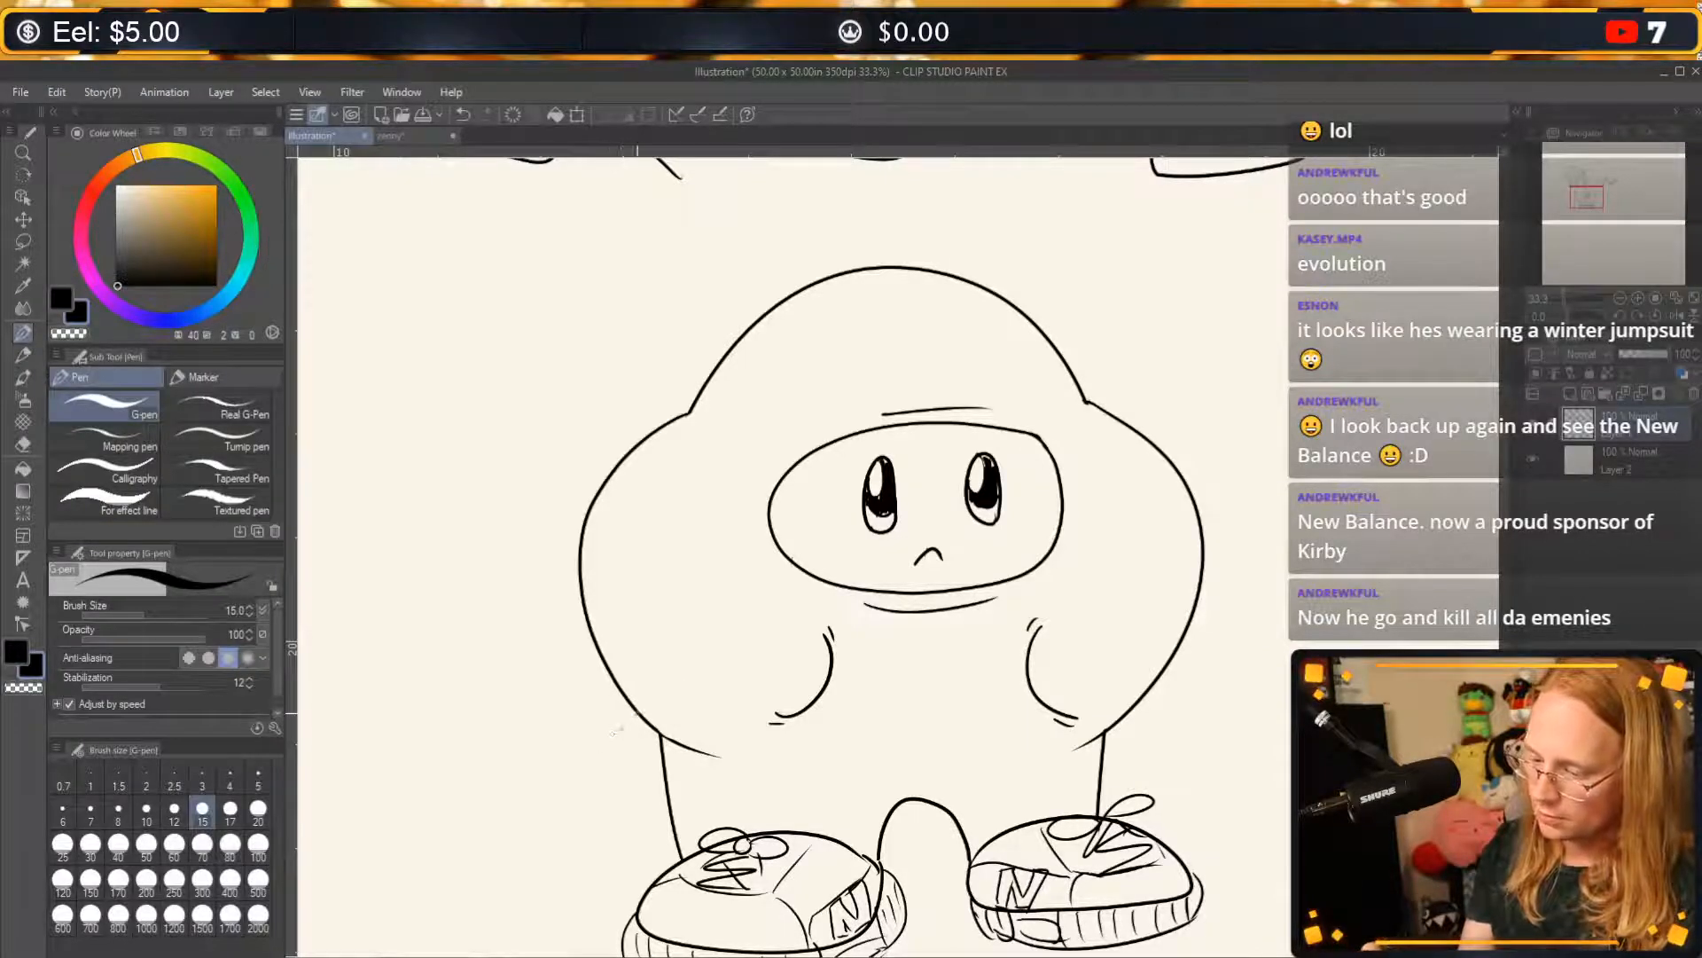
mouse_move(634, 711)
left_mouse_down()
mouse_move(510, 784)
mouse_move(521, 802)
left_mouse_up()
key("ctrl+z")
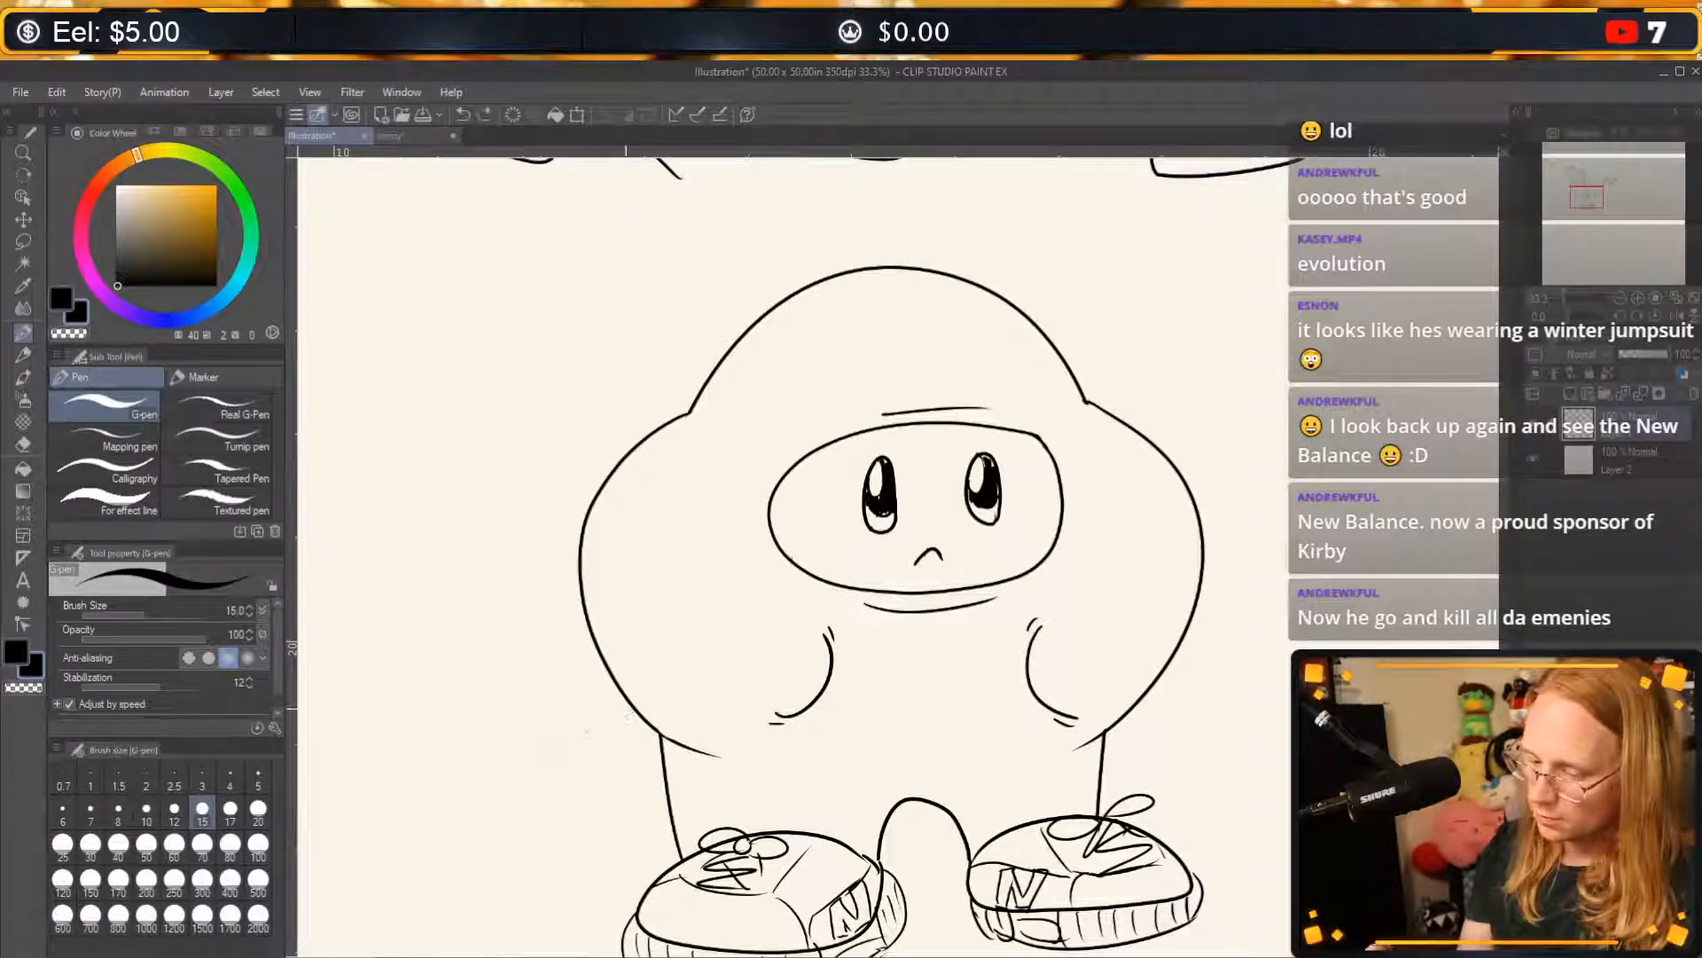
mouse_move(632, 715)
left_mouse_down()
mouse_move(507, 787)
mouse_move(531, 819)
mouse_move(518, 835)
mouse_move(683, 762)
left_mouse_up()
key("ctrl+z")
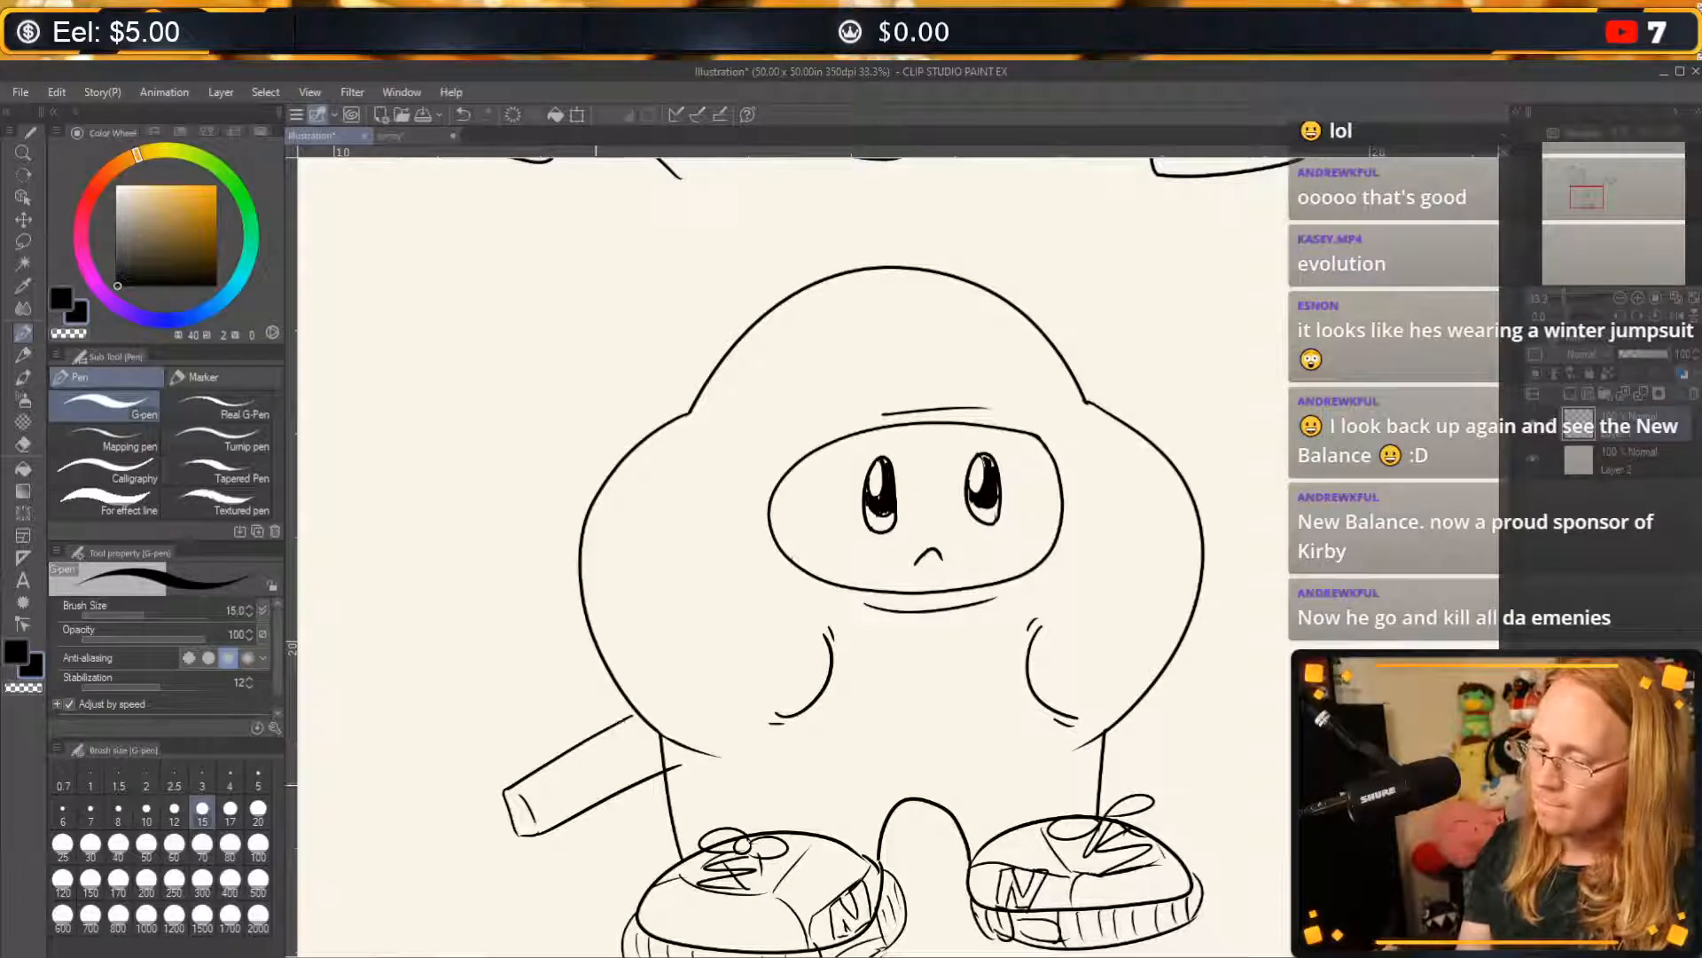
key("ctrl+z")
left_click_drag(543, 830, 660, 770)
key("ctrl+z")
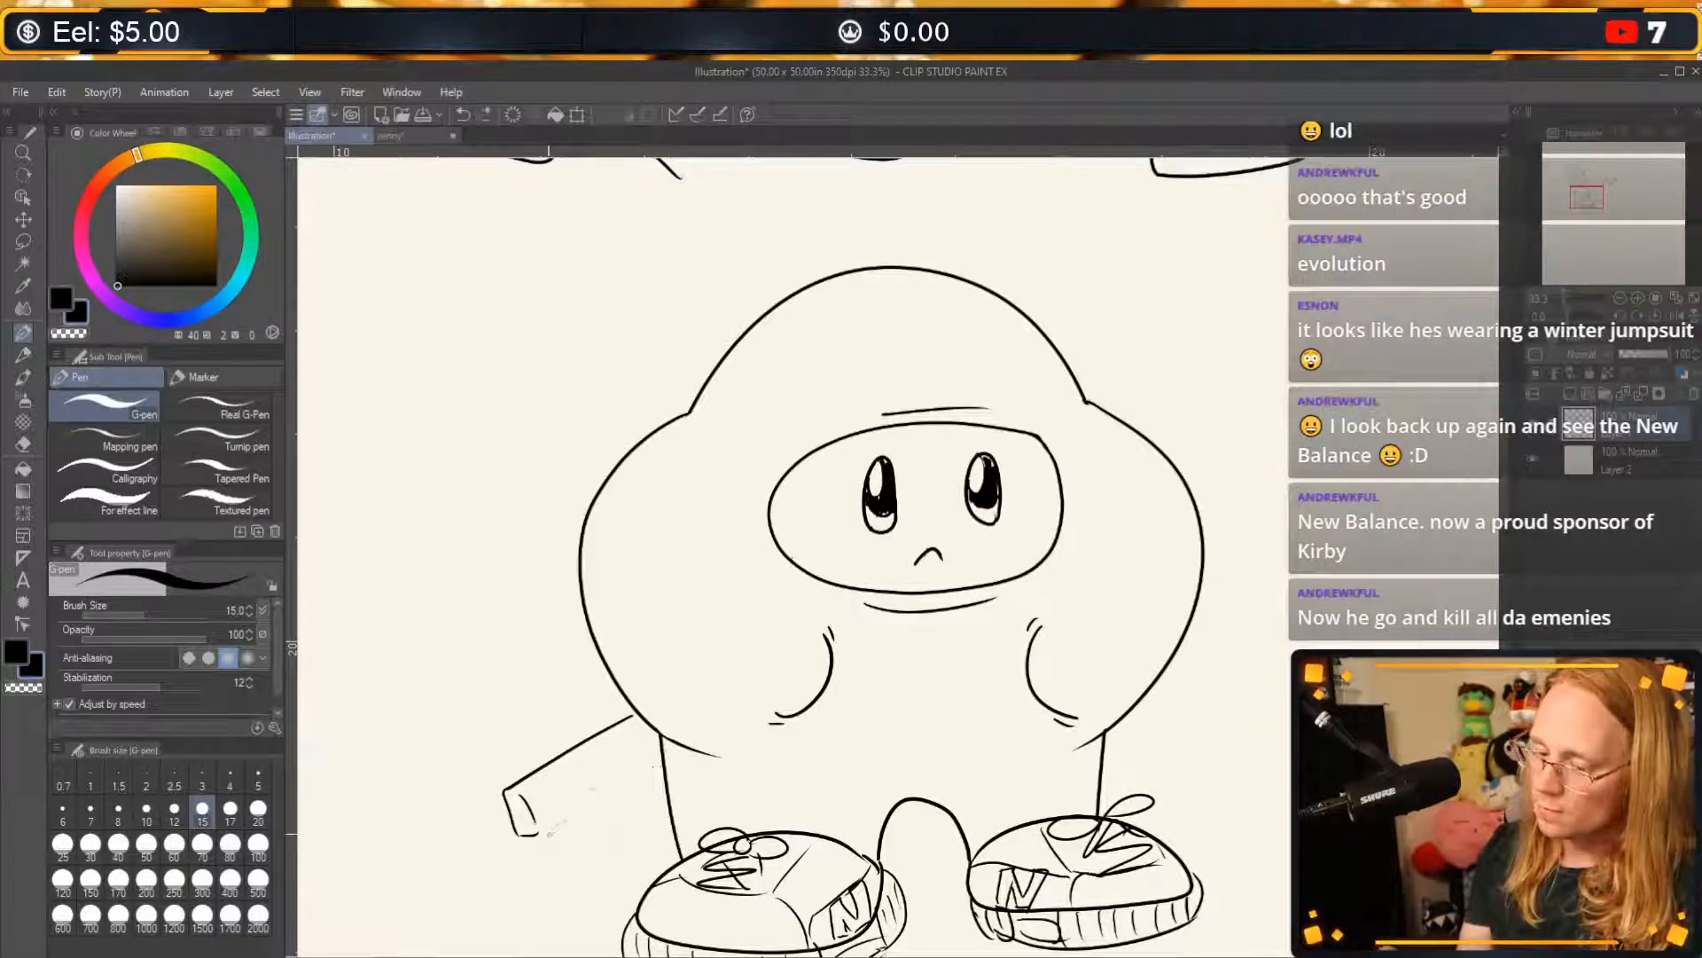
left_click_drag(543, 832, 663, 768)
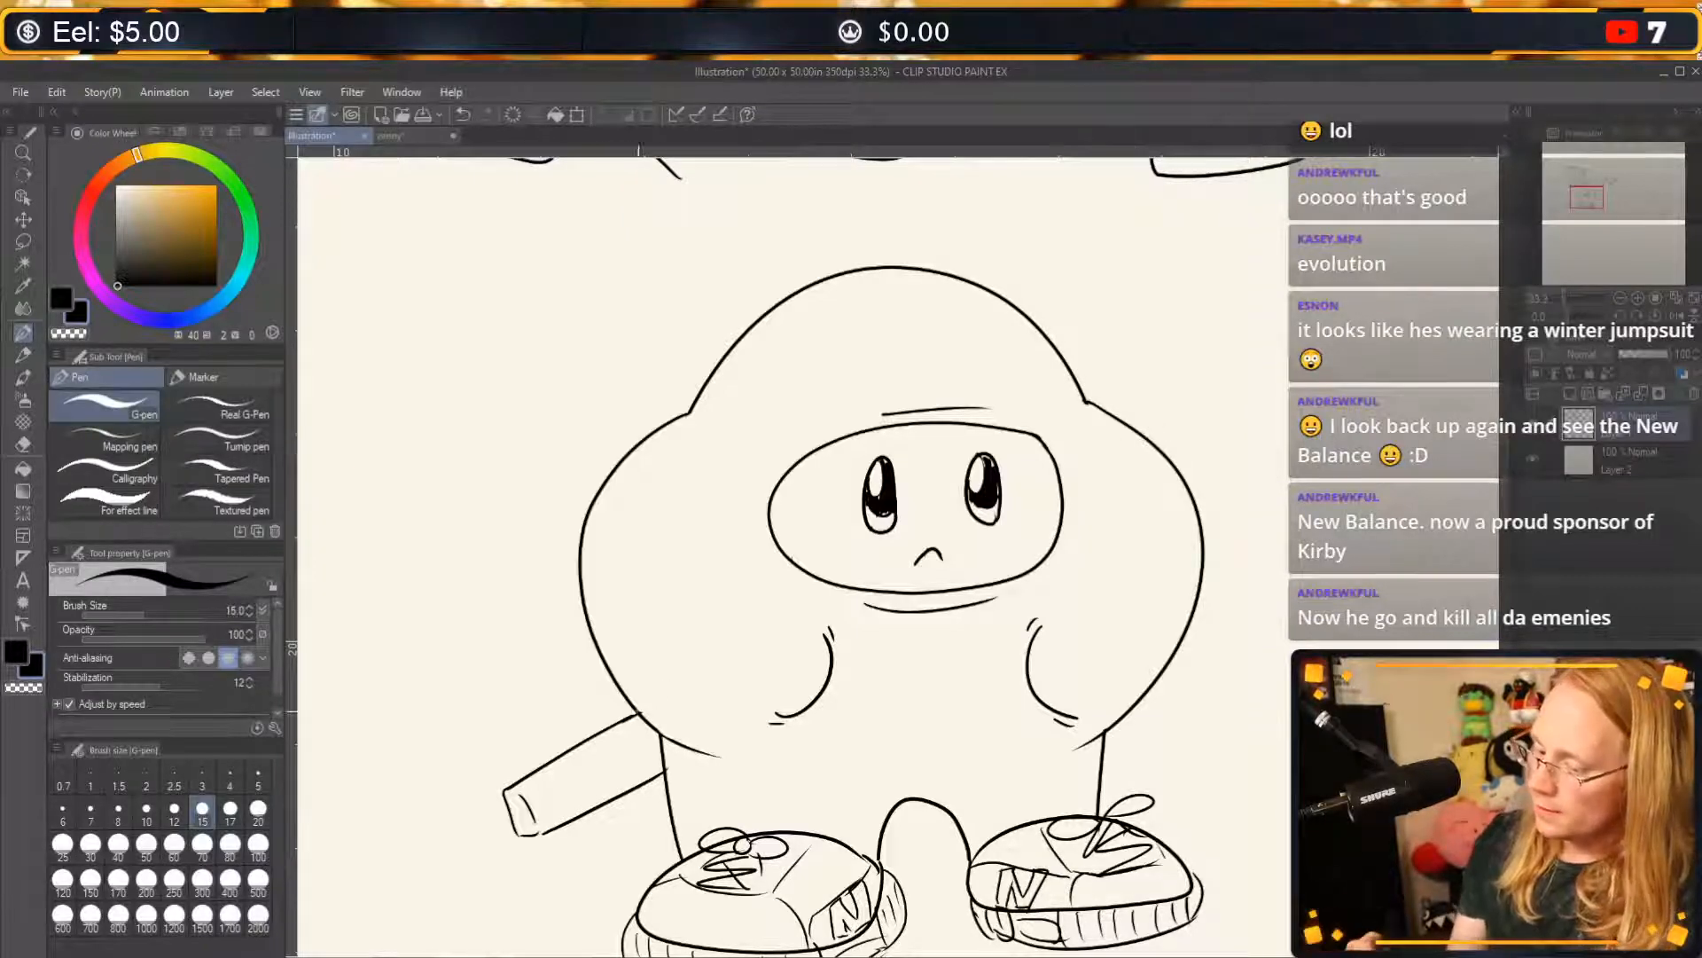
Continue the scabbard's two edges beyond the opposite shoulder and add an inner line along both visible parts.
left_click_drag(1160, 446, 1212, 422)
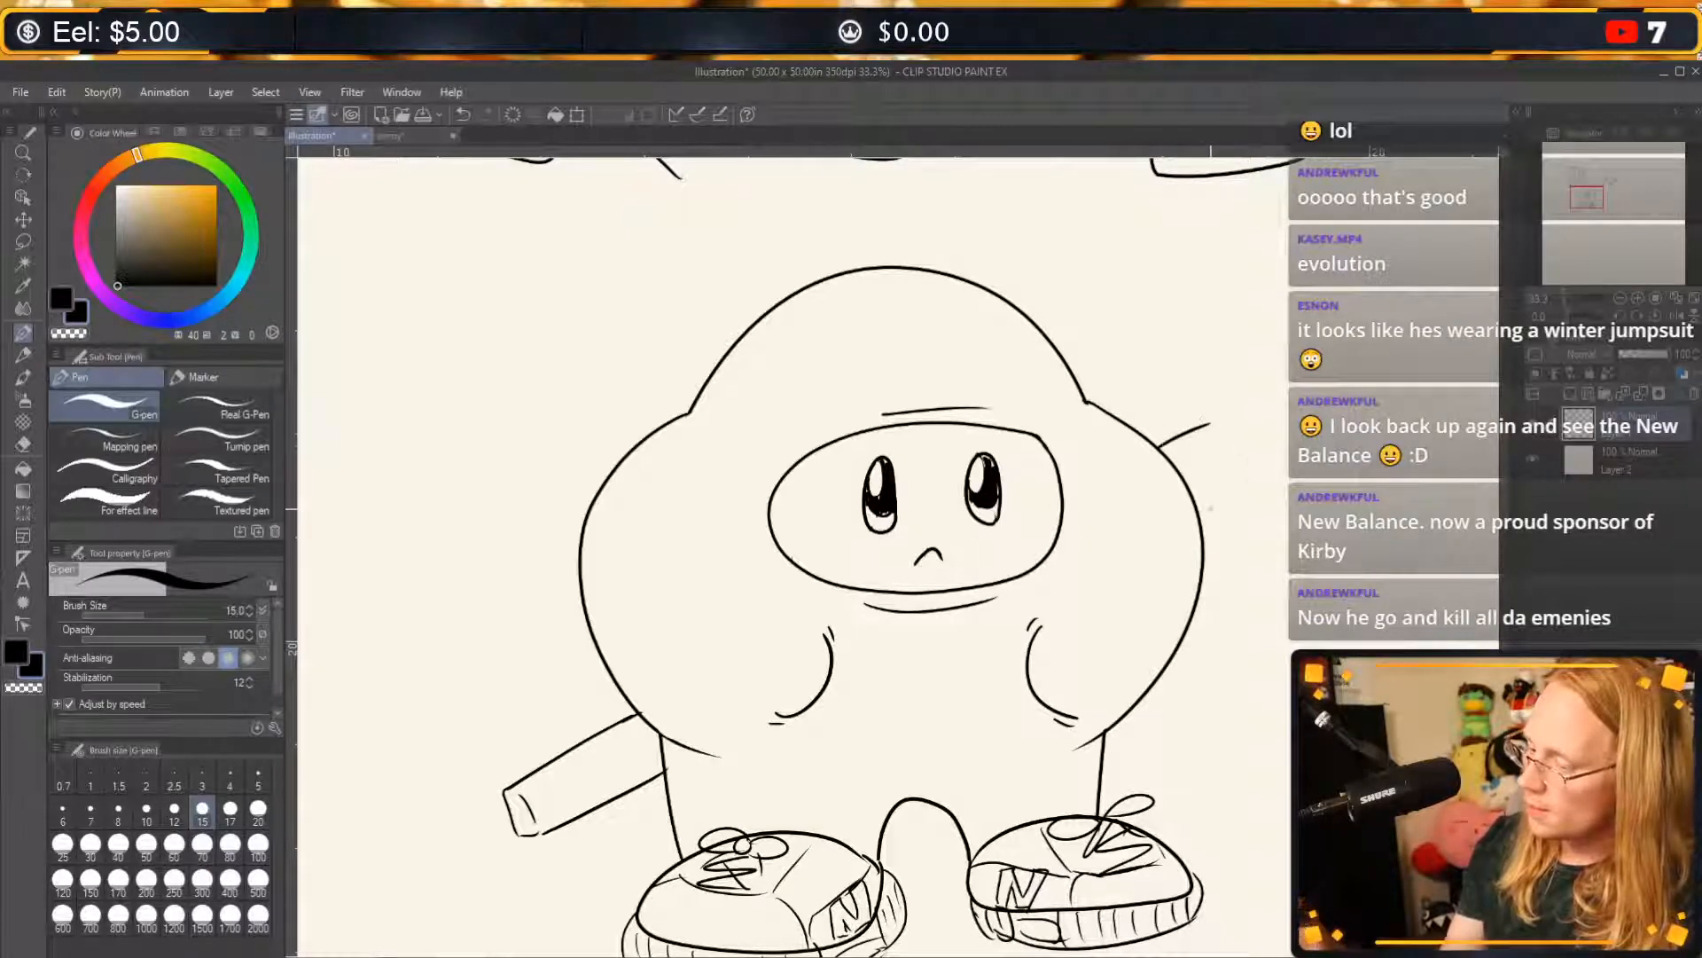
left_click_drag(1198, 506, 1243, 479)
key("ctrl+z")
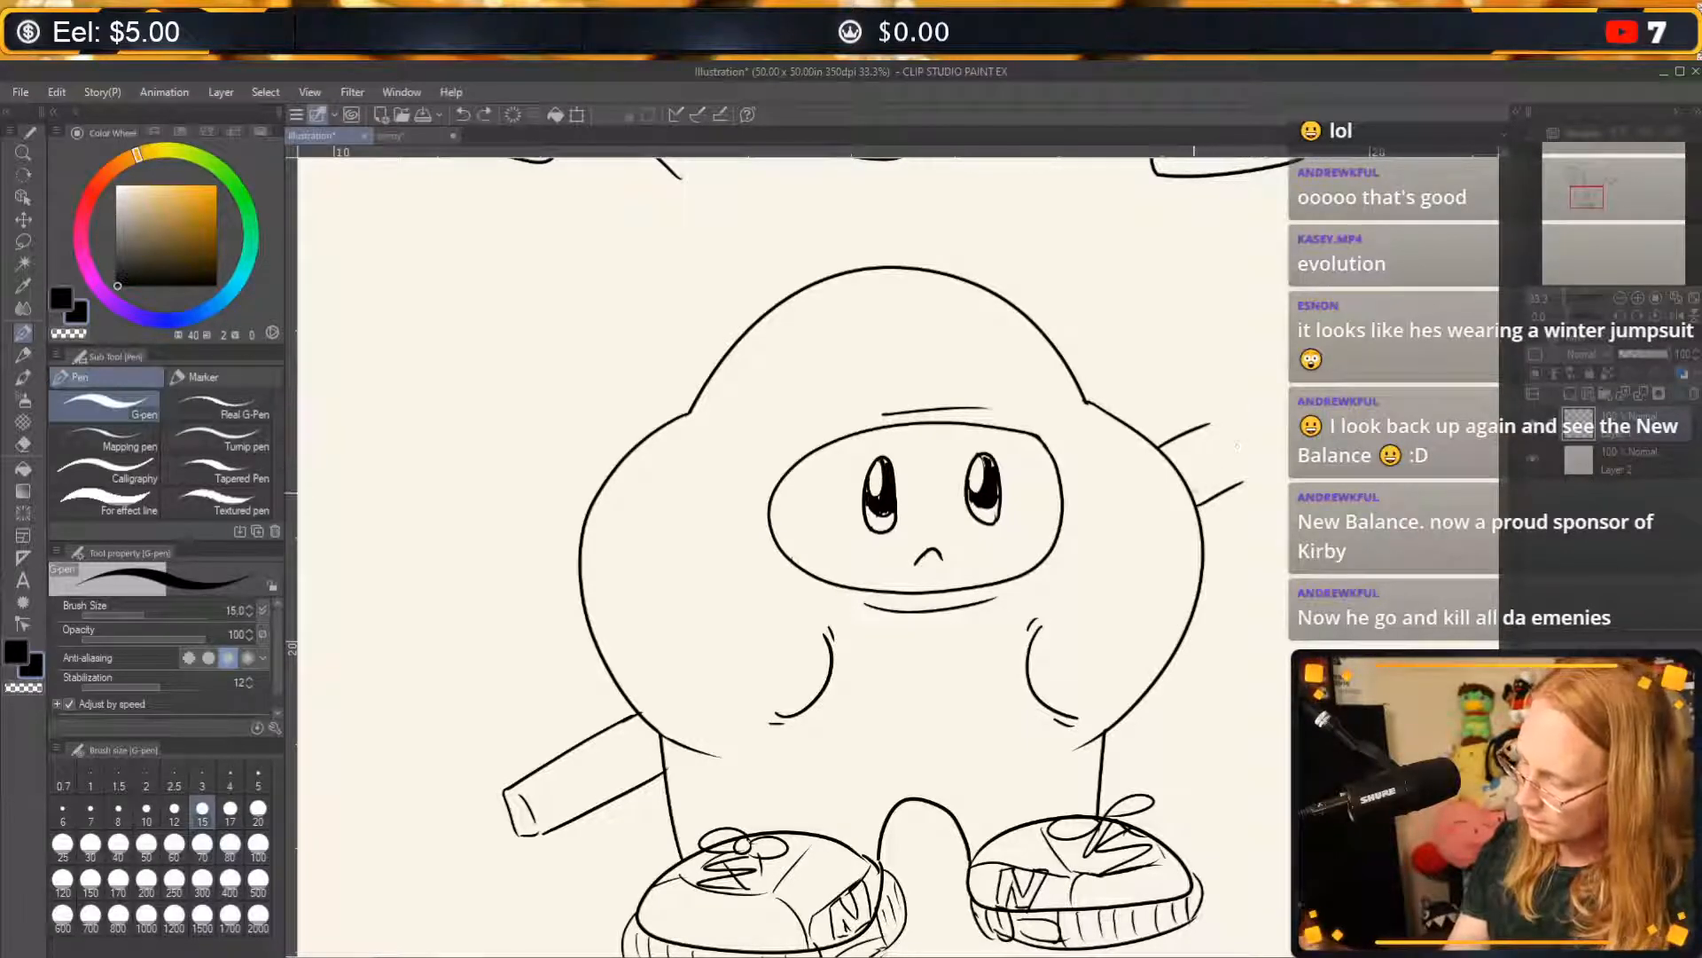
left_click_drag(545, 818, 638, 774)
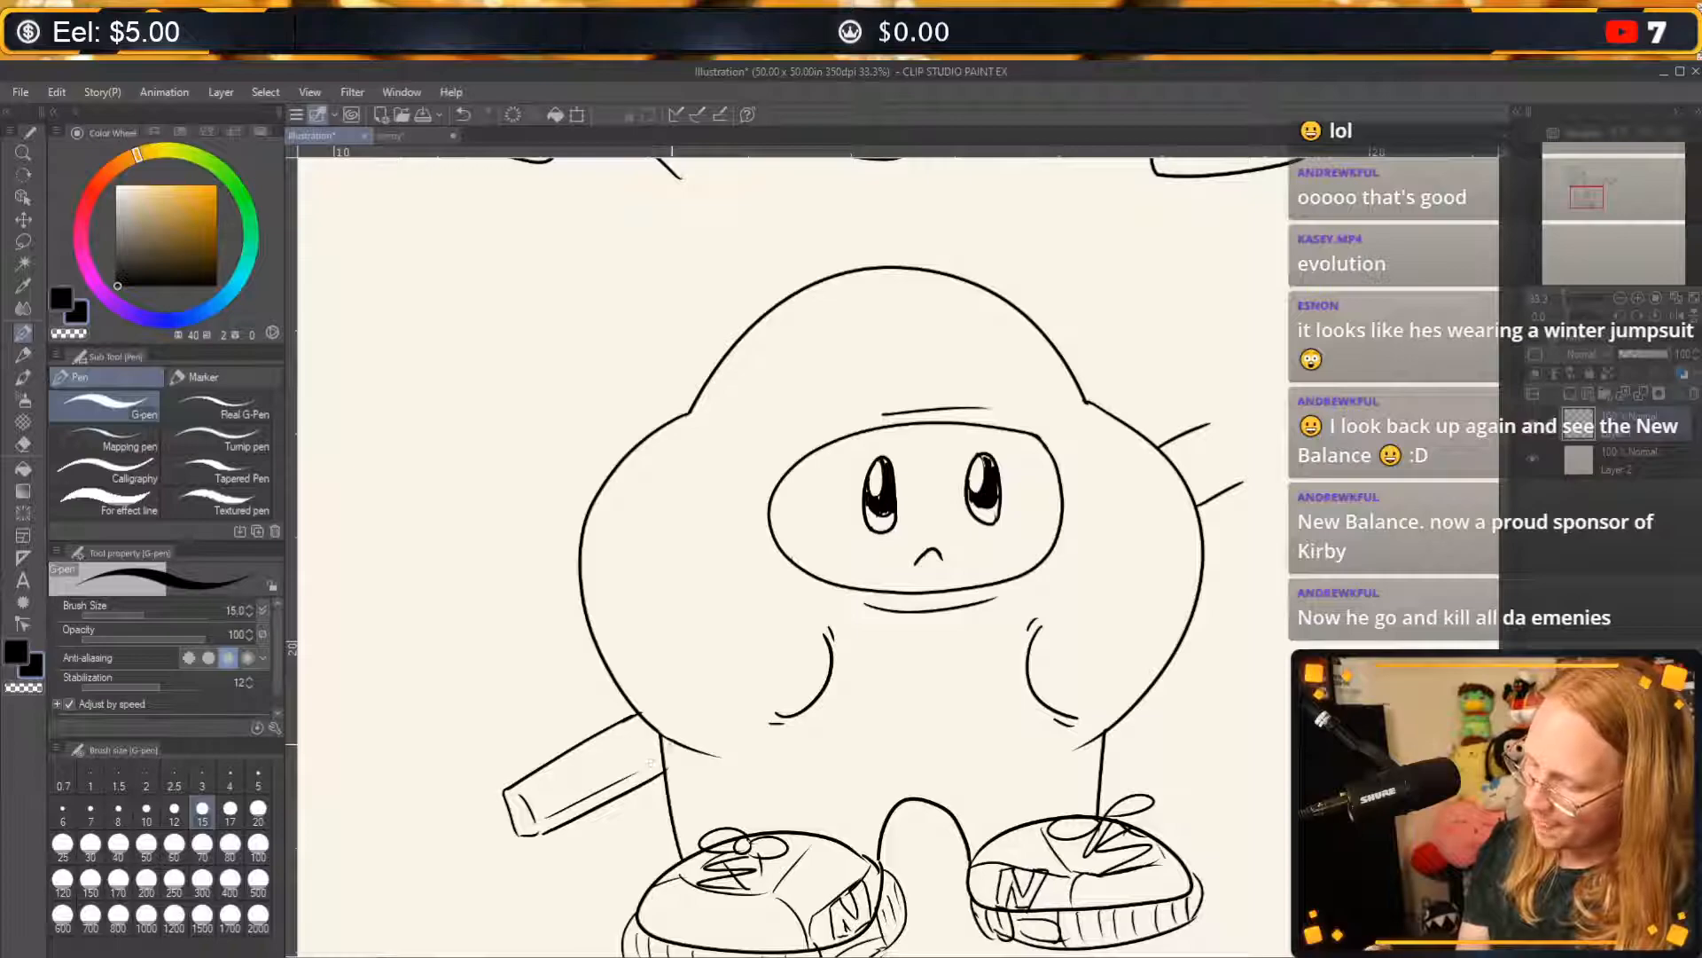
left_click_drag(1193, 493, 1246, 466)
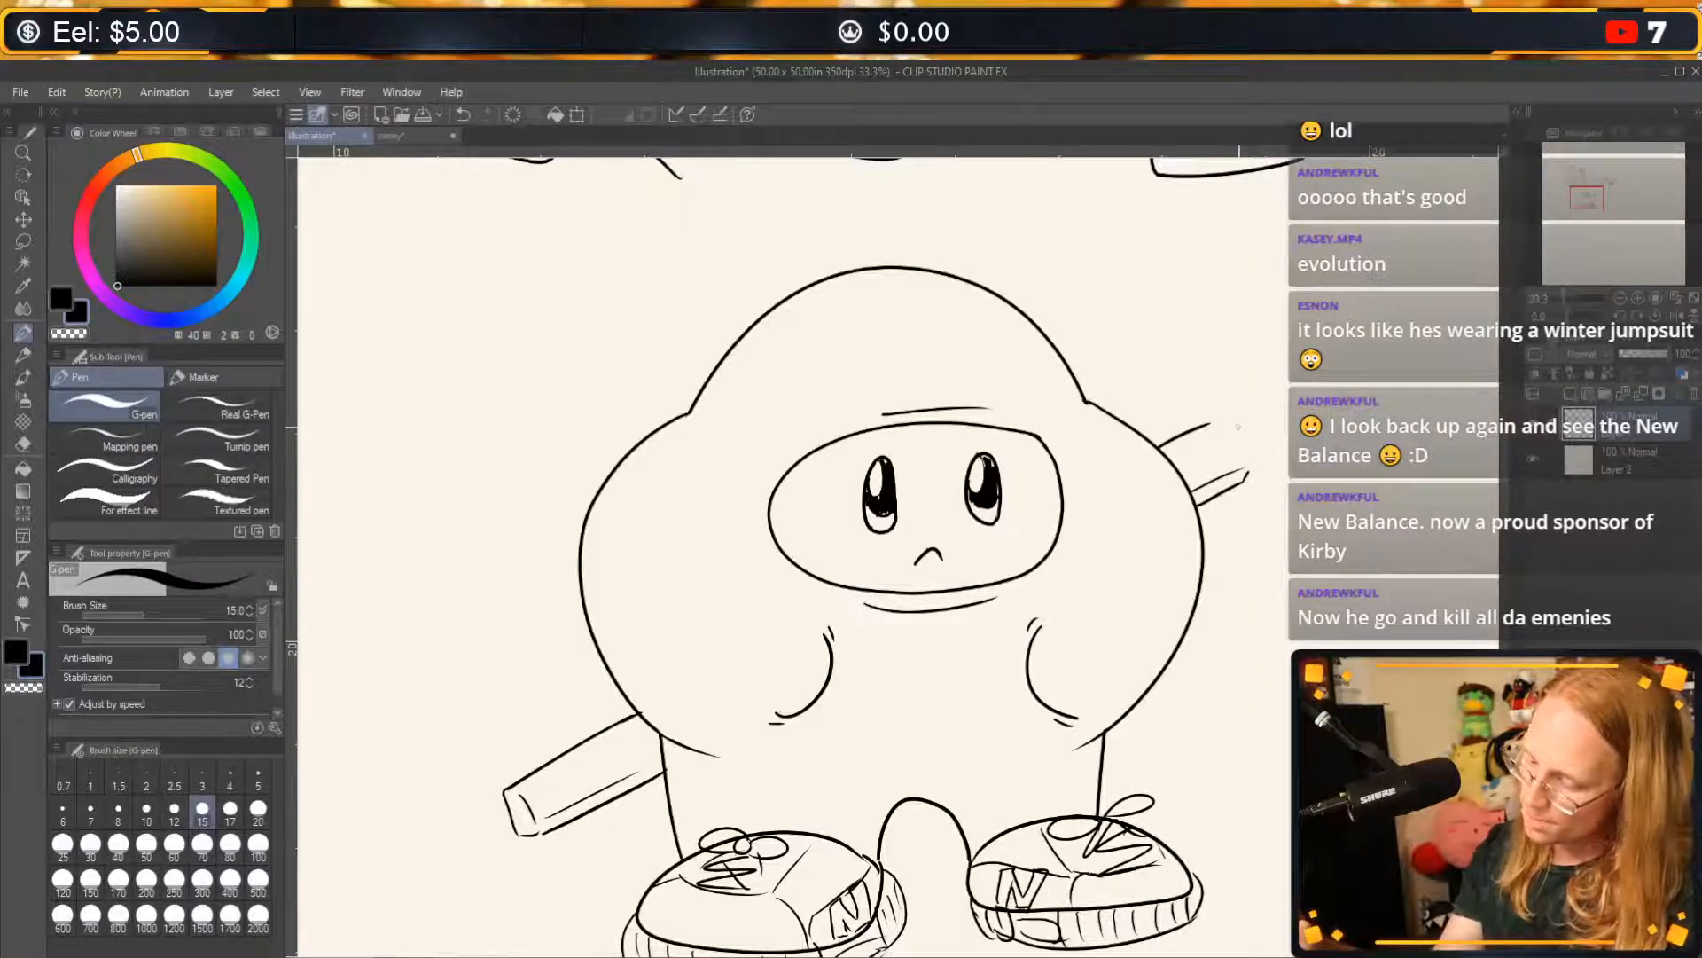
Close the upper end of the scabbard and draw a thick curved sword guard around it.
mouse_move(1212, 423)
left_mouse_down()
mouse_move(1248, 470)
mouse_move(1224, 404)
mouse_move(1240, 433)
left_mouse_up()
key("ctrl+z")
key("ctrl+z")
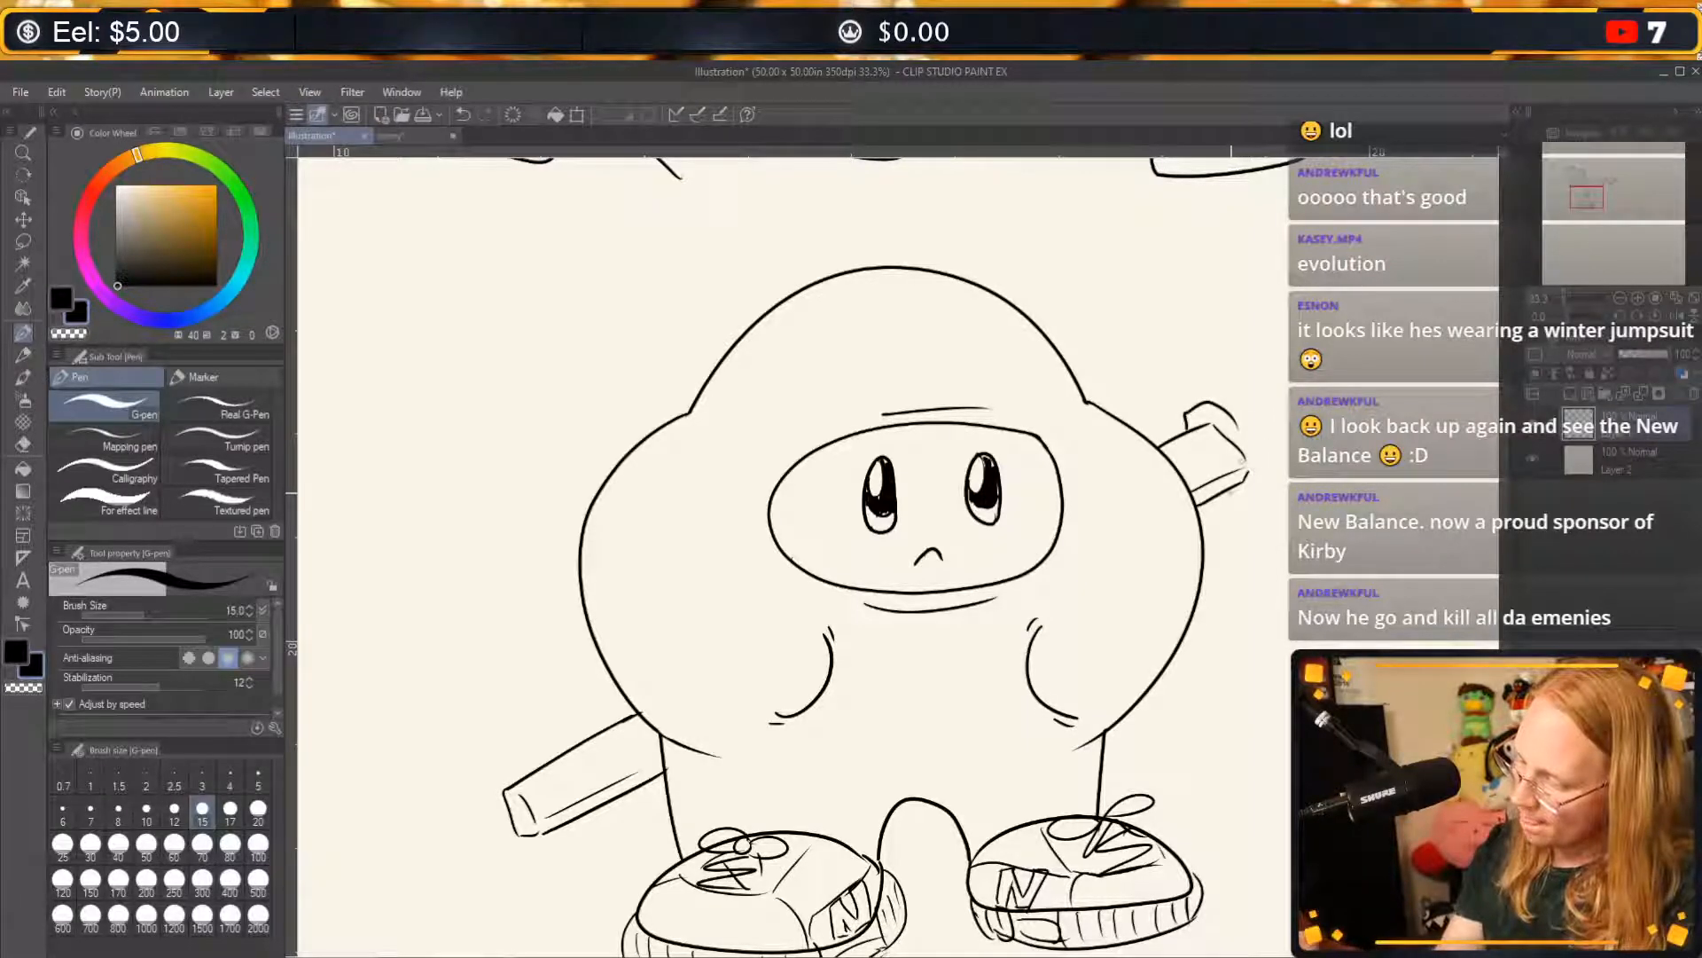
left_click_drag(1228, 496, 1268, 489)
left_click_drag(1237, 422, 1271, 484)
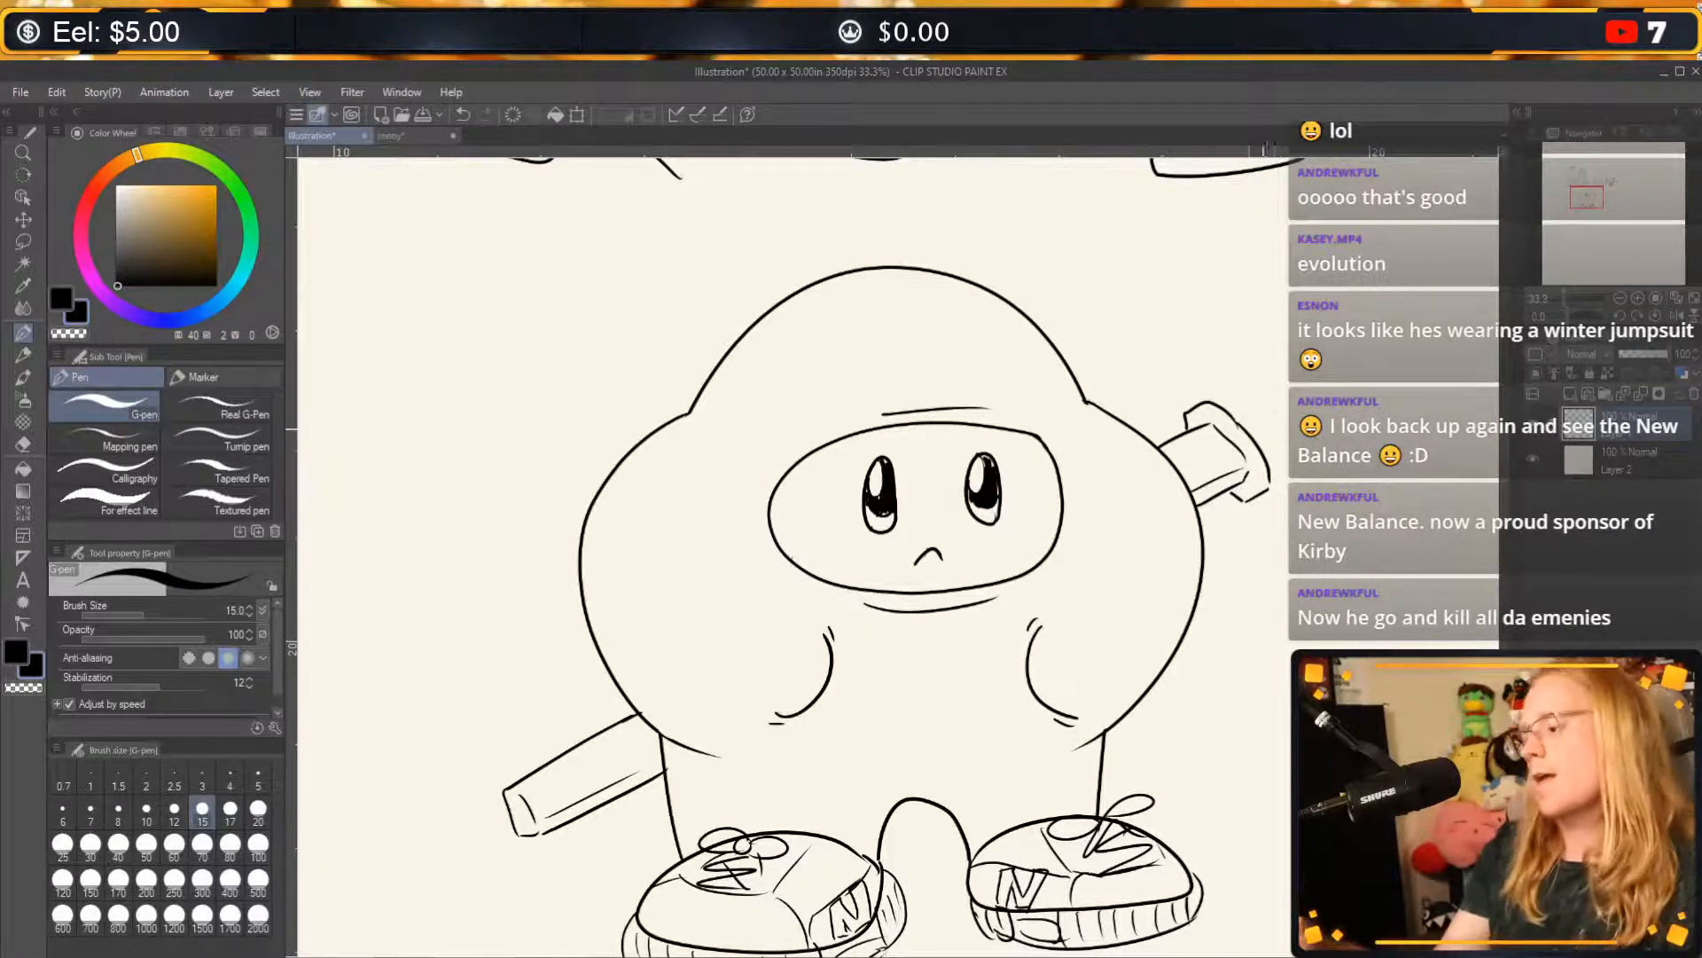
Draw the outline of a rounded sword handle extending outward from the guard.
left_click_drag(1224, 415, 1330, 370)
key("ctrl+z")
mouse_move(1270, 464)
left_mouse_down()
mouse_move(1351, 413)
mouse_move(1328, 381)
left_mouse_up()
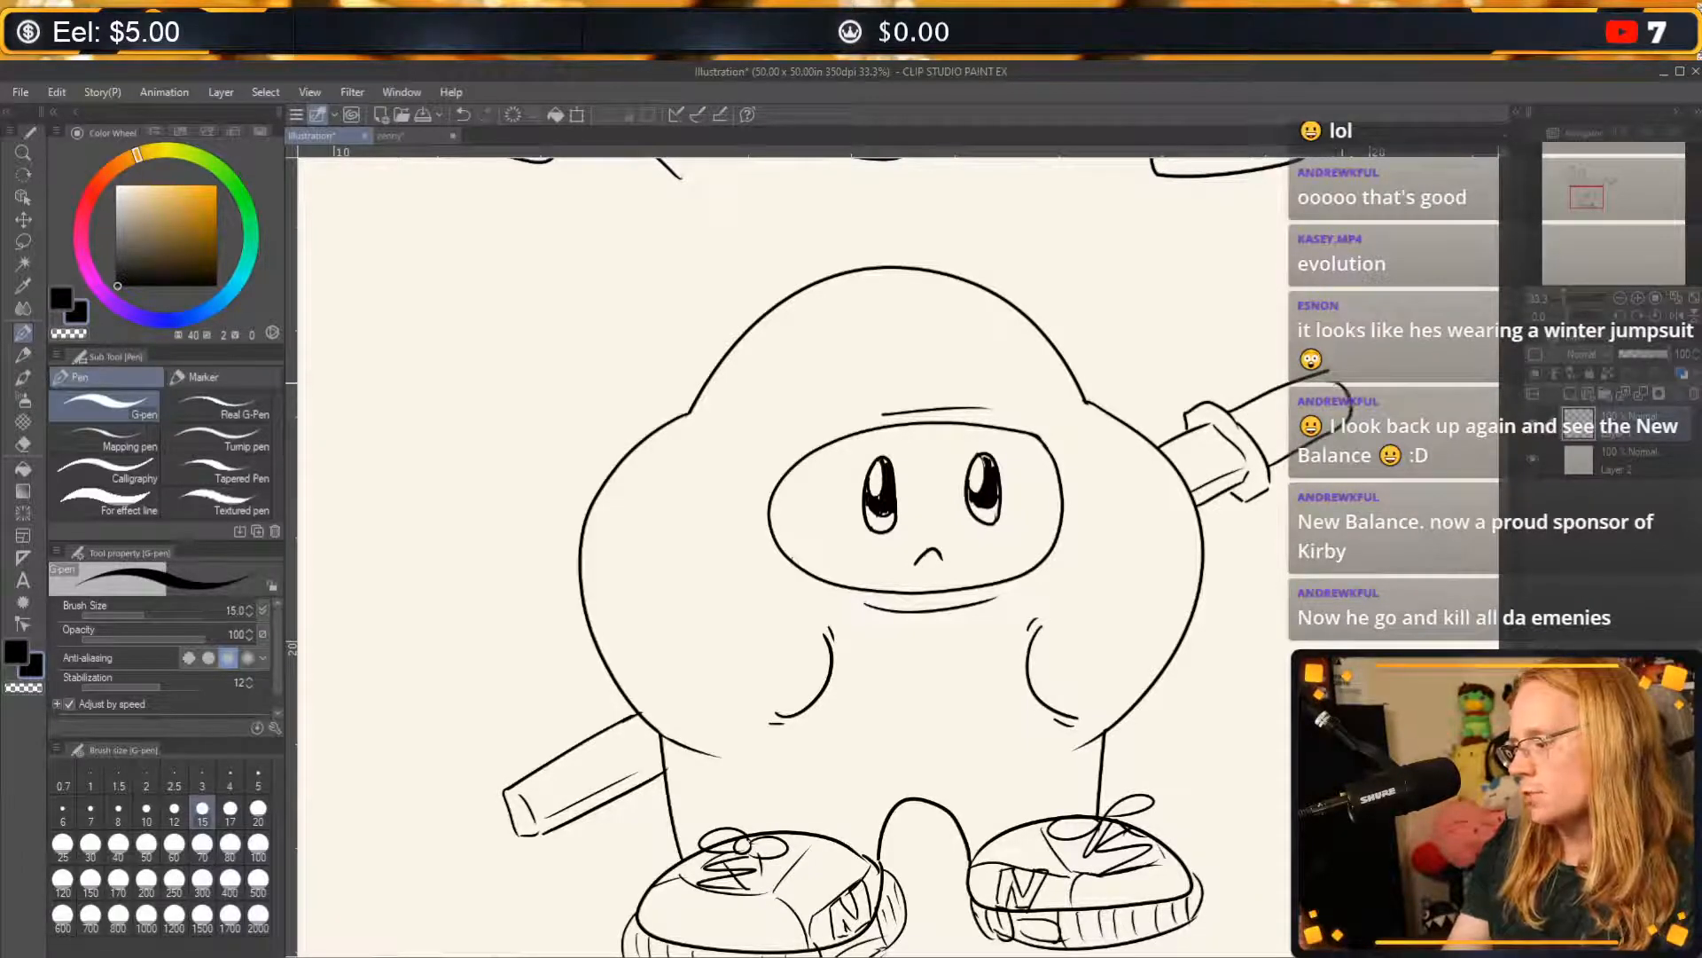
key("ctrl+z")
mouse_move(1271, 466)
left_mouse_down()
mouse_move(1362, 406)
mouse_move(1330, 373)
left_mouse_up()
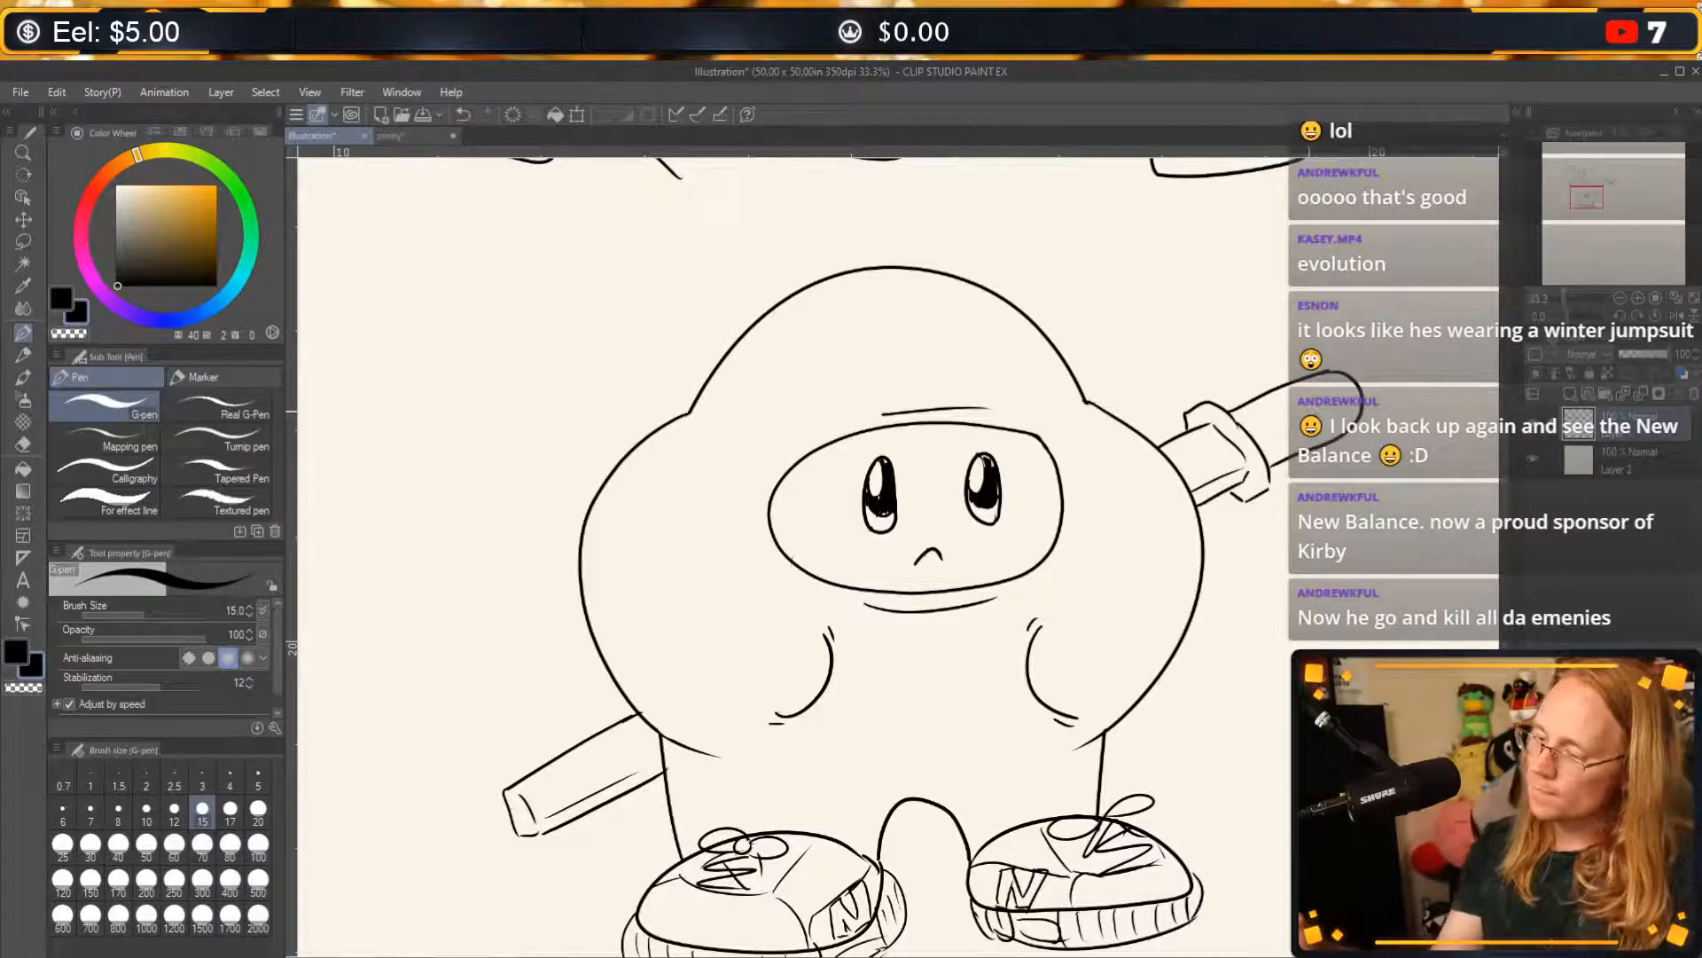
Add wrap lines across the sword handle and a short cord hanging from its end.
left_click_drag(1259, 398, 1241, 432)
mouse_move(1264, 398)
left_mouse_down()
mouse_move(1251, 444)
mouse_move(1273, 449)
left_mouse_up()
mouse_move(1327, 384)
left_mouse_down()
mouse_move(1307, 426)
mouse_move(1337, 425)
left_mouse_up()
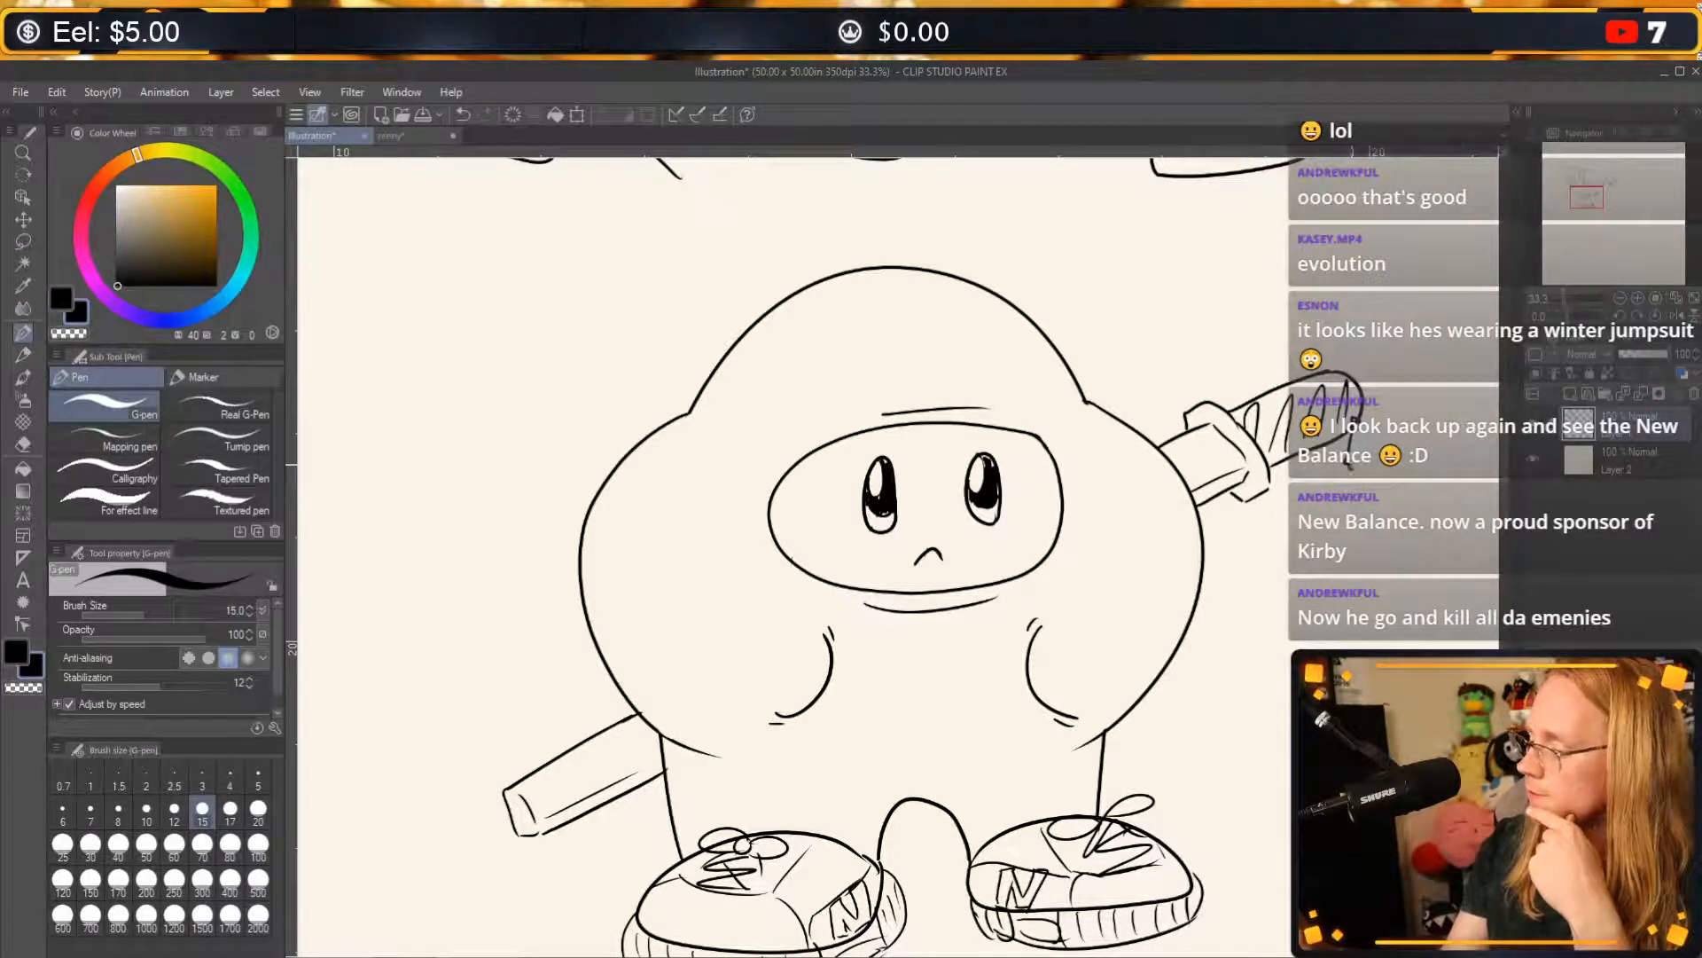
mouse_move(1334, 480)
left_mouse_down()
mouse_move(1332, 504)
mouse_move(1354, 496)
left_mouse_up()
mouse_move(1353, 476)
left_mouse_down()
mouse_move(1360, 501)
mouse_move(1314, 498)
left_mouse_up()
key("ctrl+z")
key("ctrl+z")
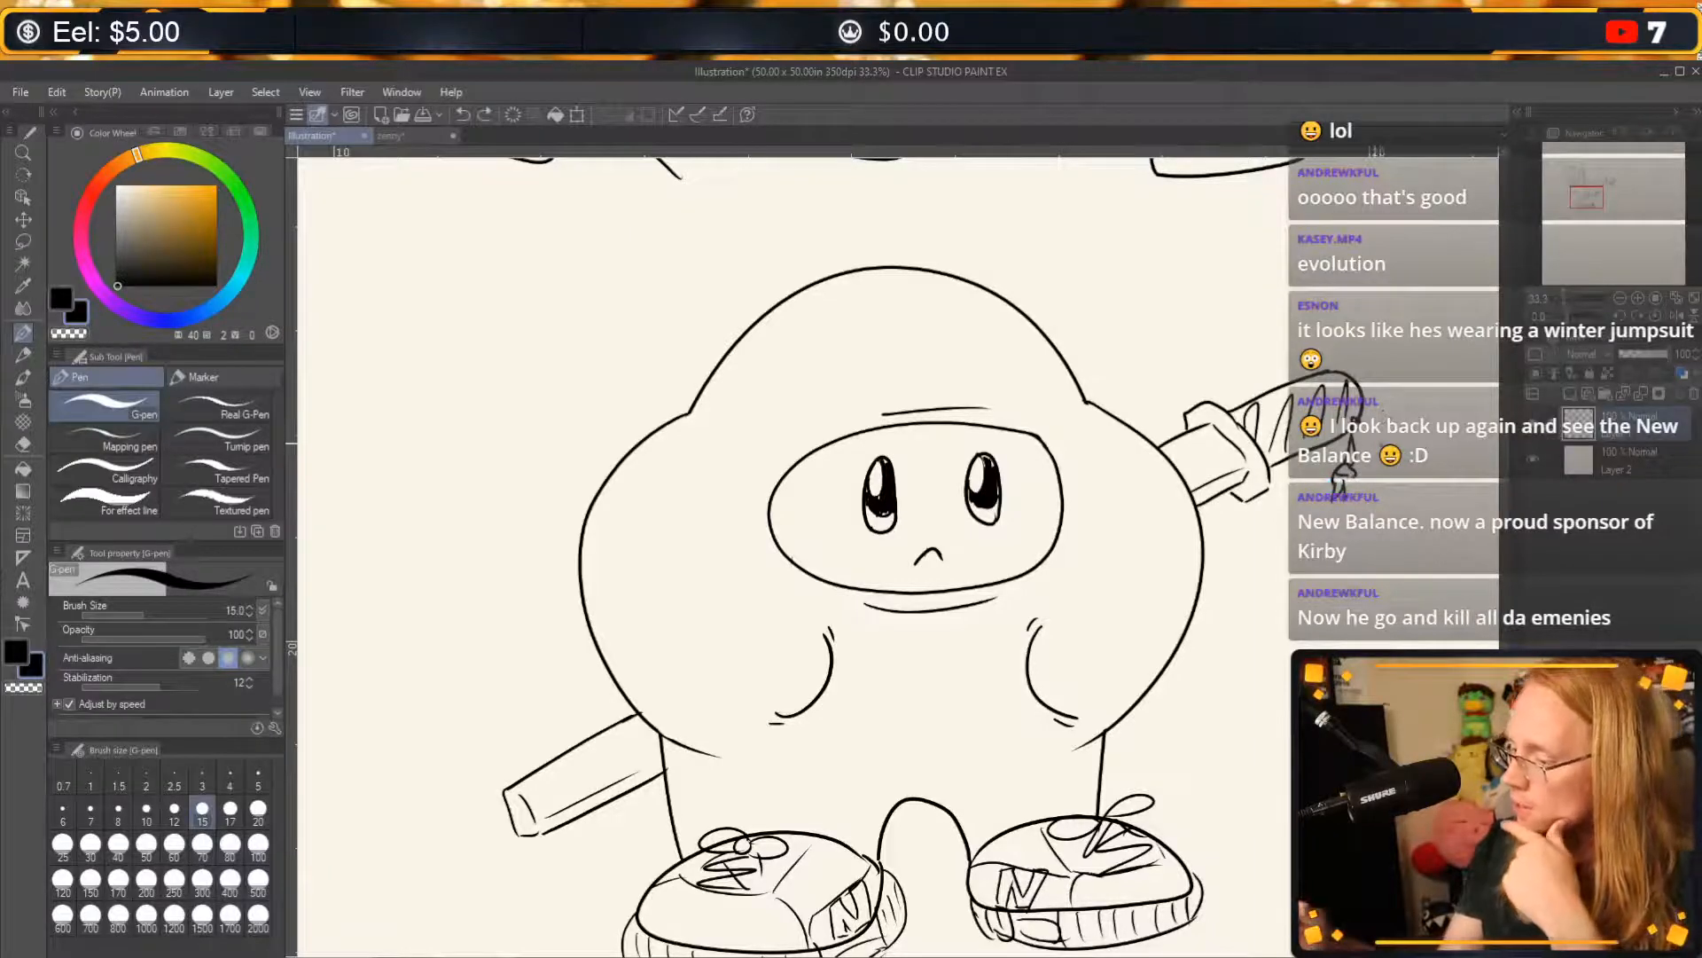
key("ctrl+z")
key("ctrl+z")
key("ctrl+z")
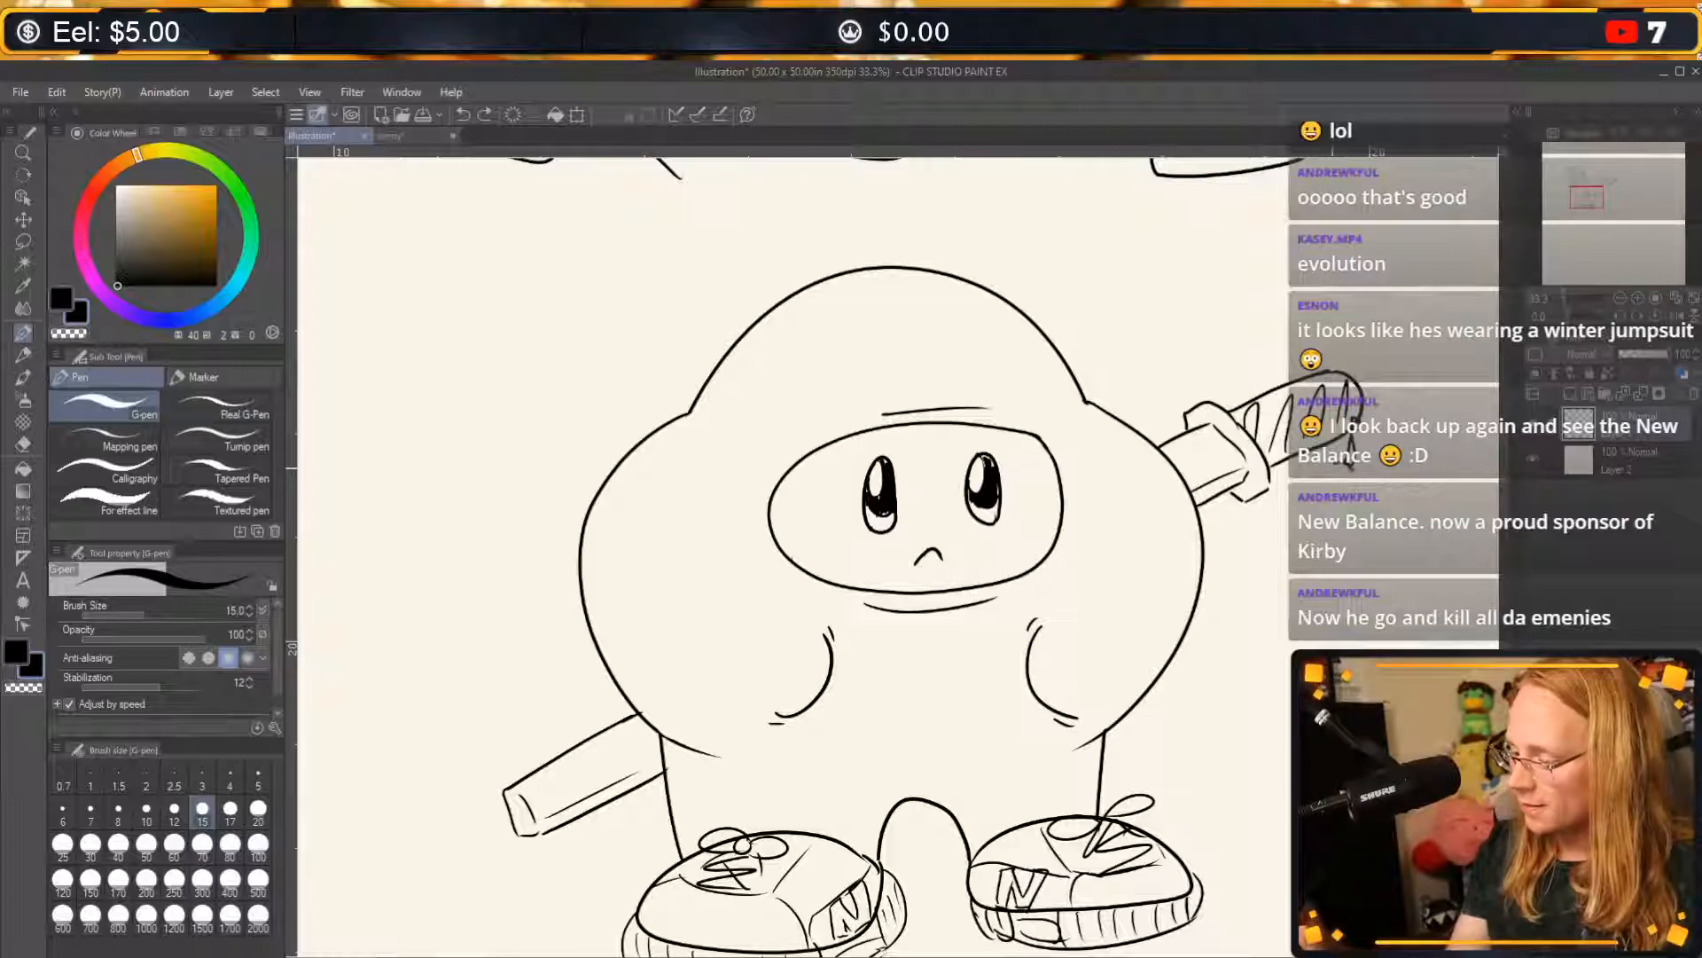
Draw a small round charm hanging from the handle's cord and add more wrap lines to the handle.
left_click_drag(1333, 469, 1351, 467)
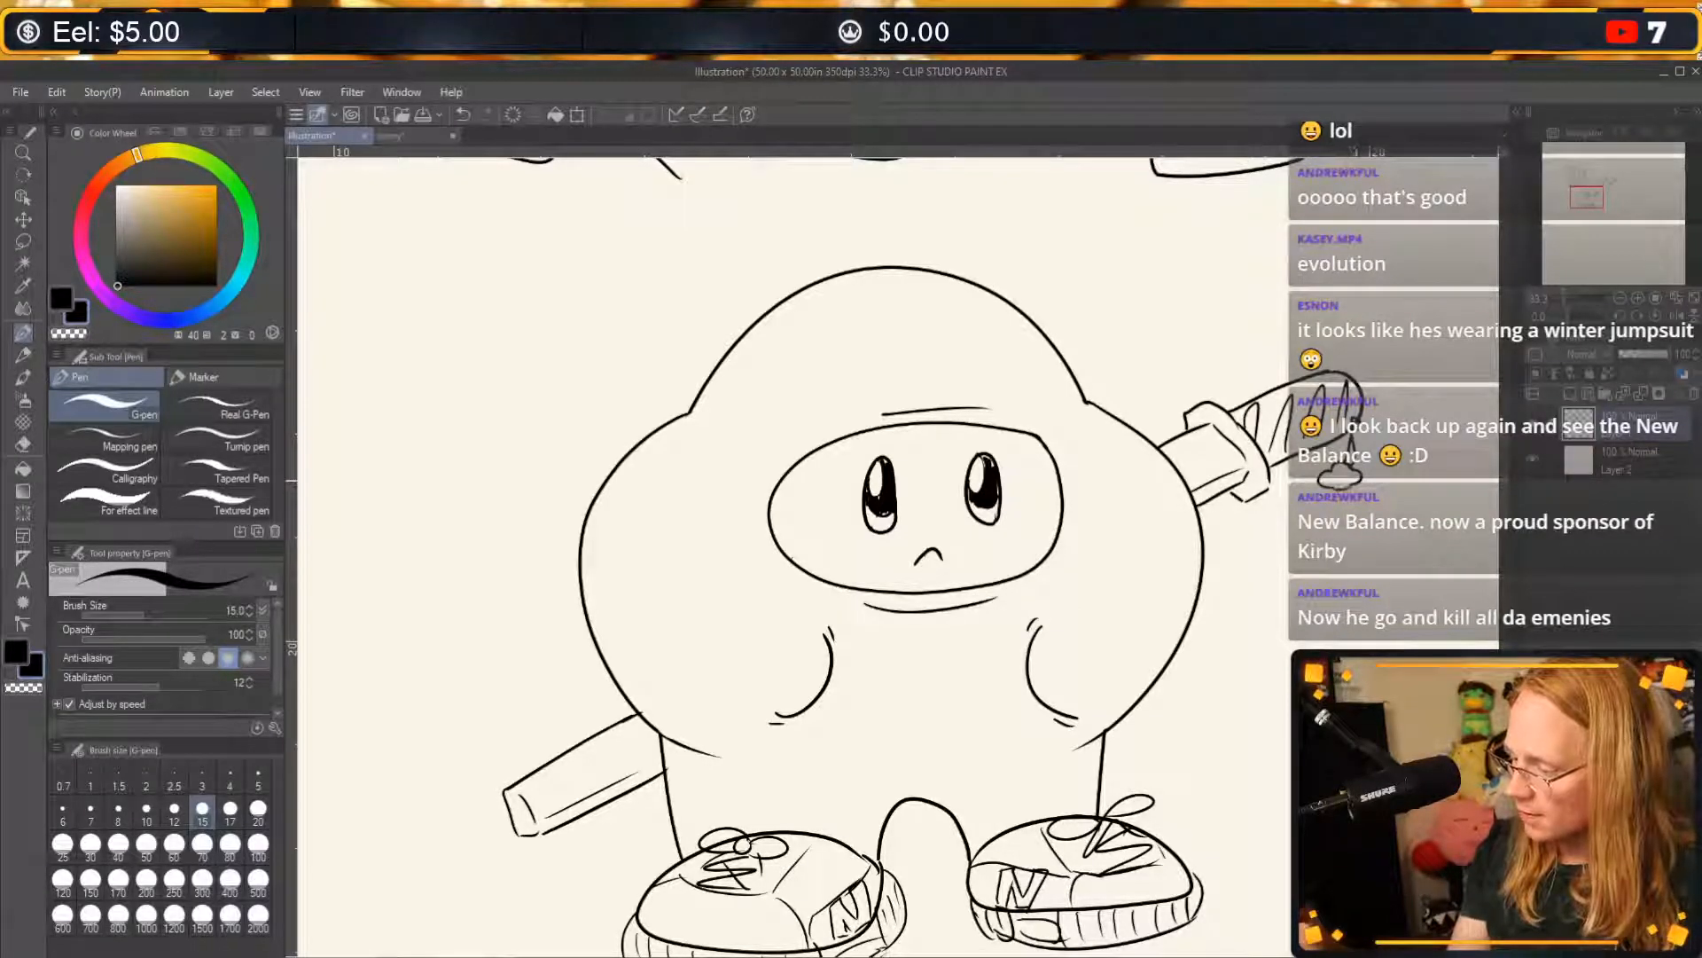
key("ctrl+z")
key("ctrl+y")
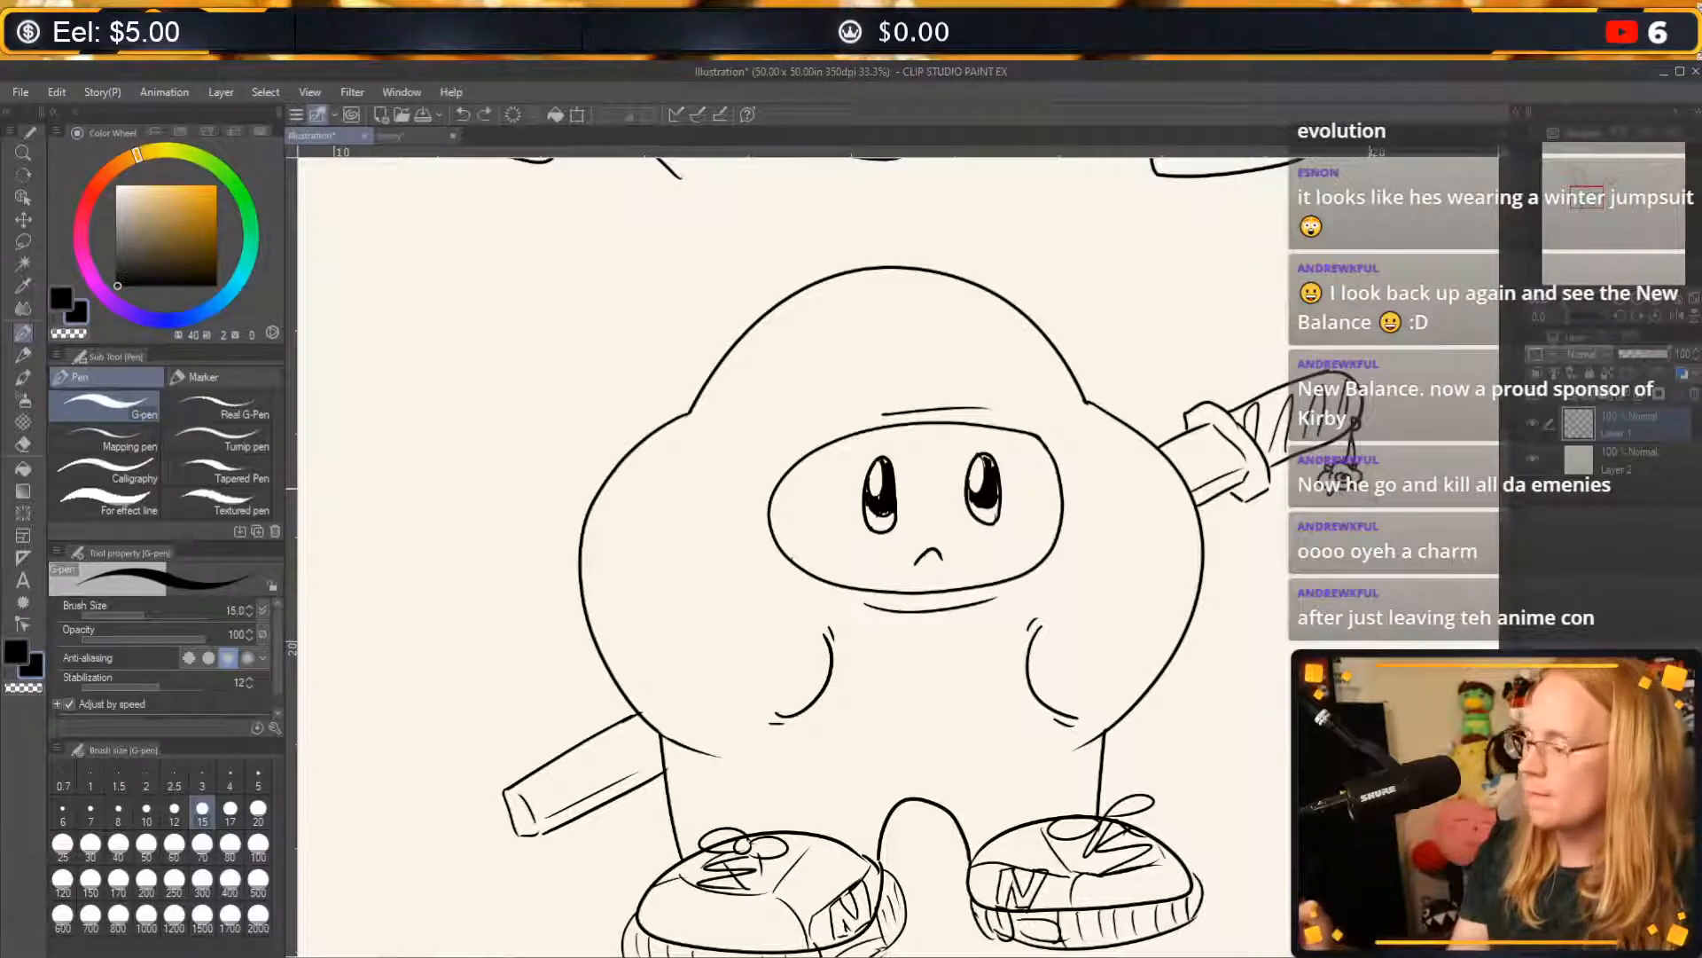
key("ctrl+z")
key("ctrl+z")
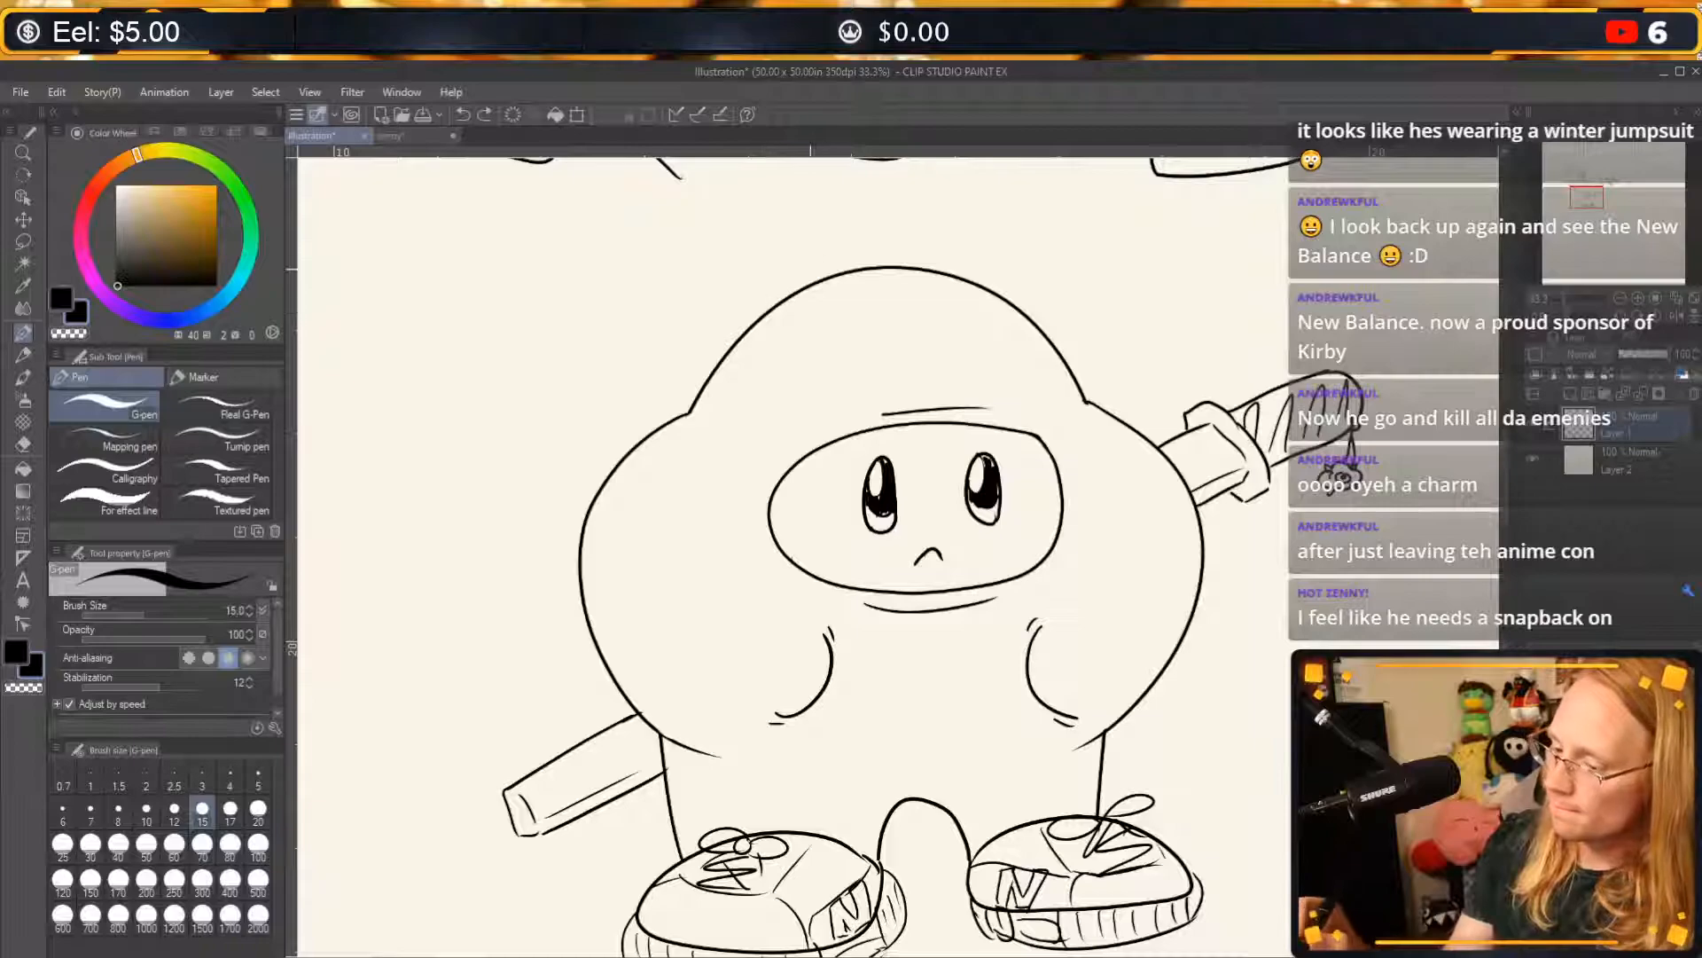
Draw the rounded crown of a cap over the top of the large hybrid's head.
mouse_move(734, 353)
left_mouse_down()
mouse_move(722, 316)
mouse_move(879, 217)
mouse_move(954, 238)
left_mouse_up()
key("ctrl+z")
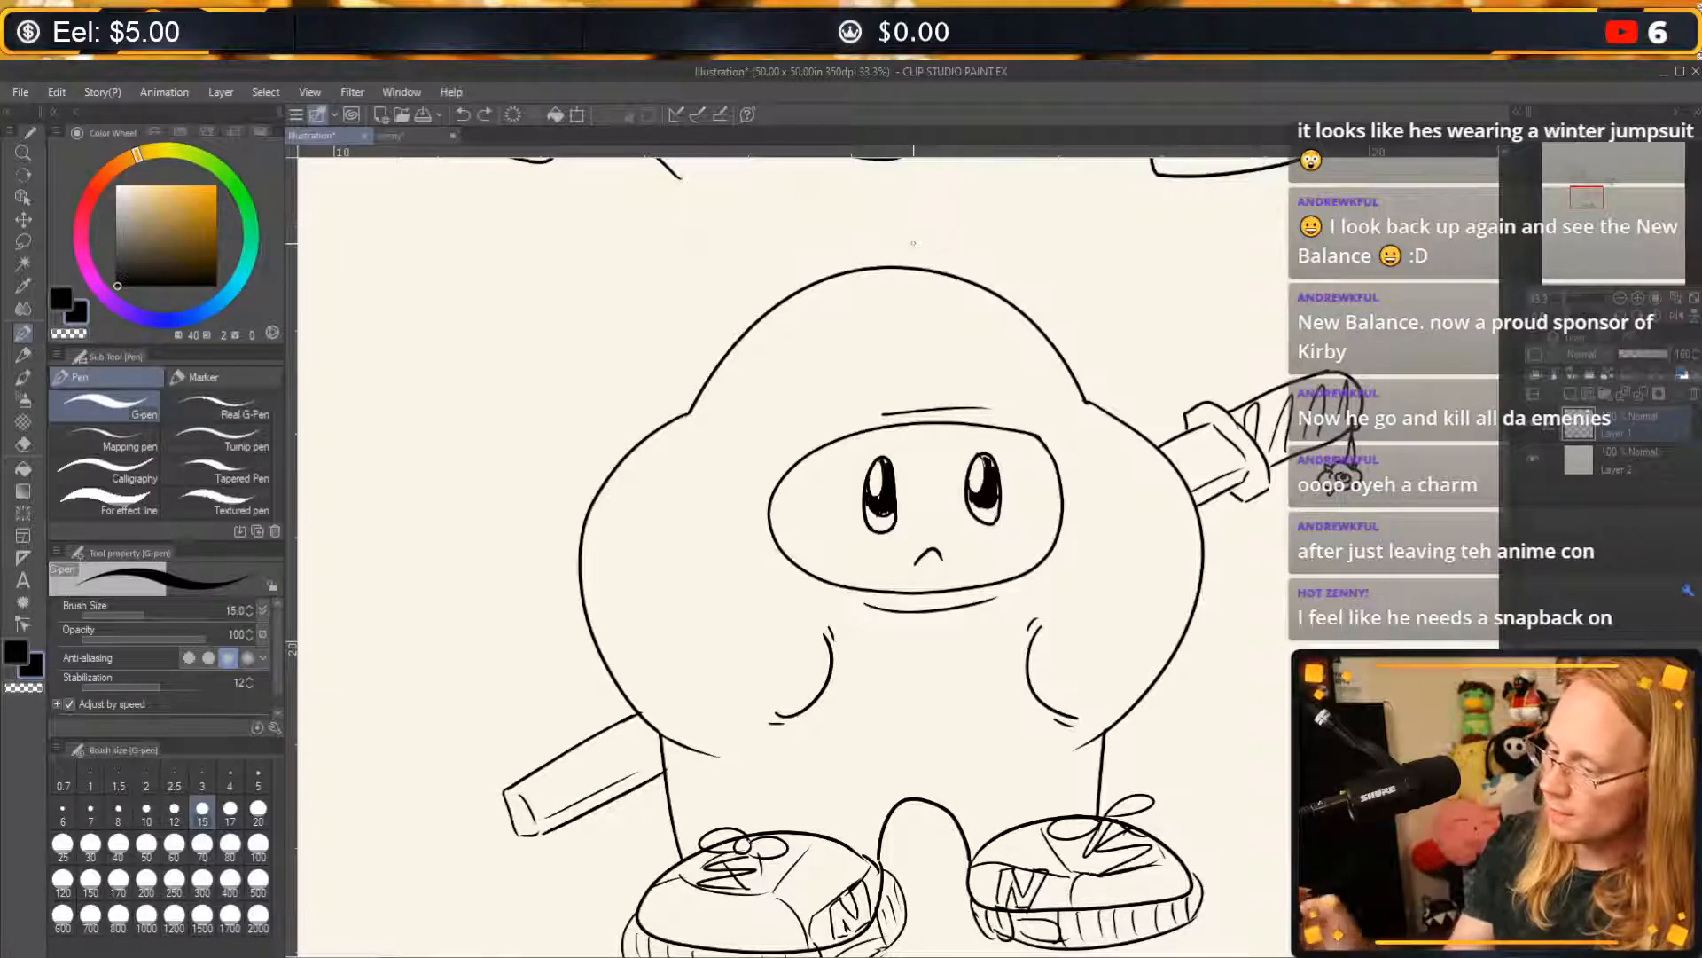
mouse_move(723, 359)
left_mouse_down()
mouse_move(717, 267)
mouse_move(924, 199)
mouse_move(1046, 295)
left_mouse_up()
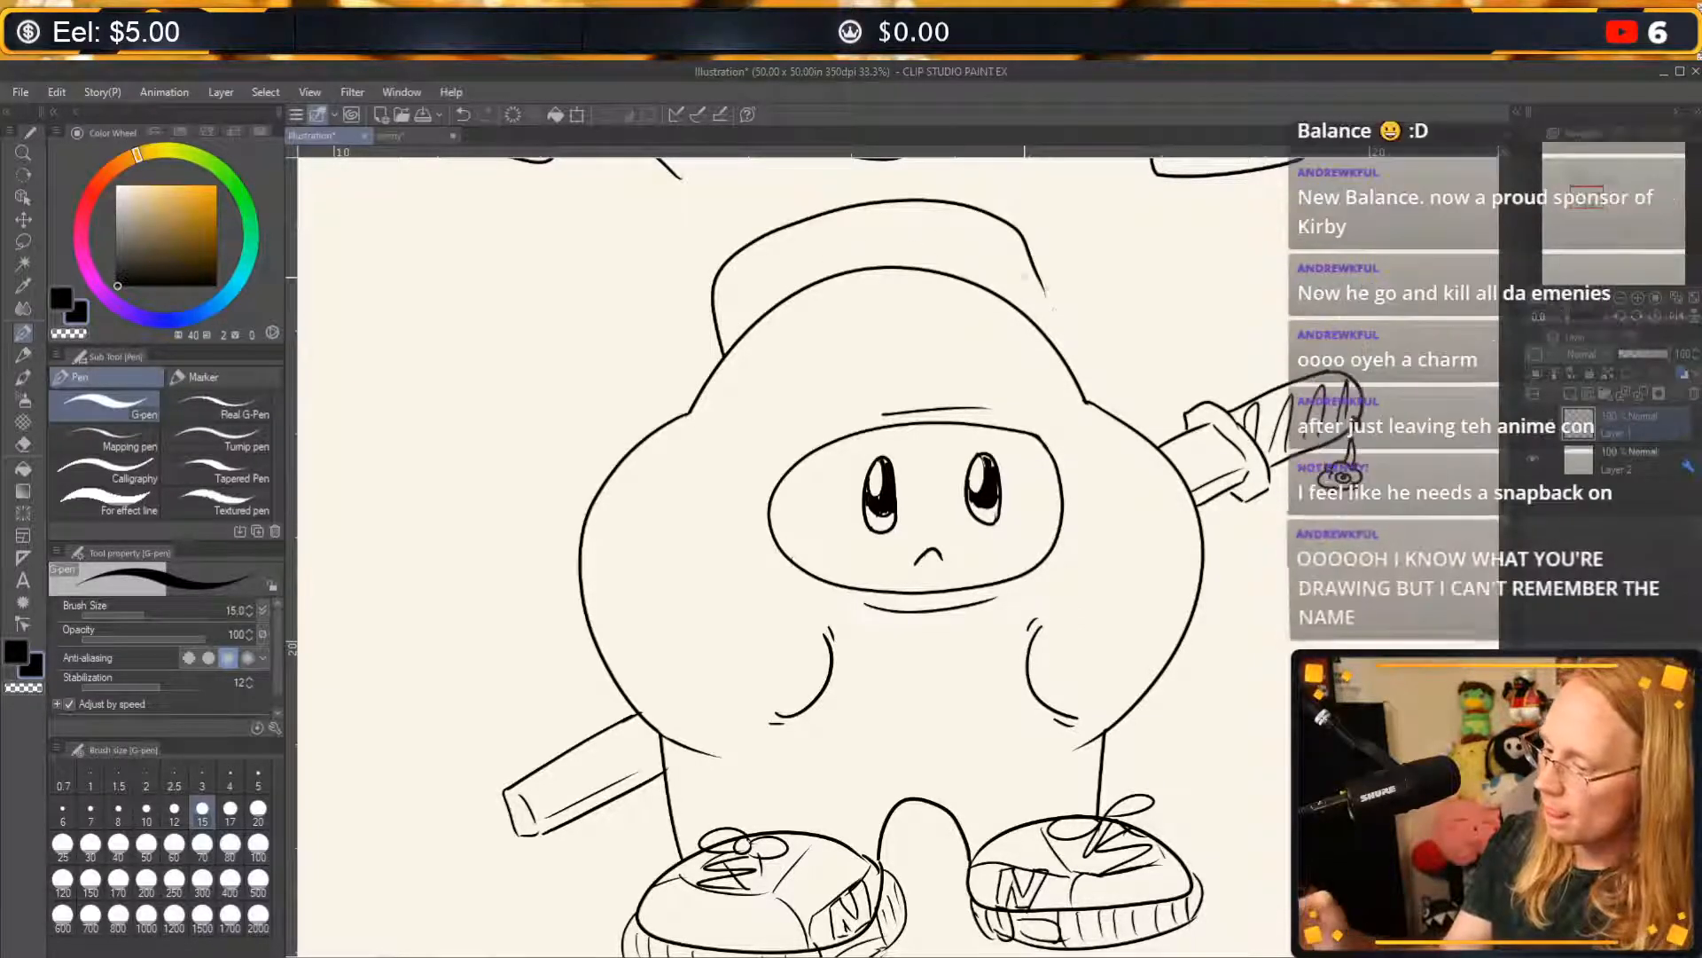
key("ctrl+z")
mouse_move(723, 359)
left_mouse_down()
mouse_move(714, 266)
mouse_move(1027, 297)
left_mouse_up()
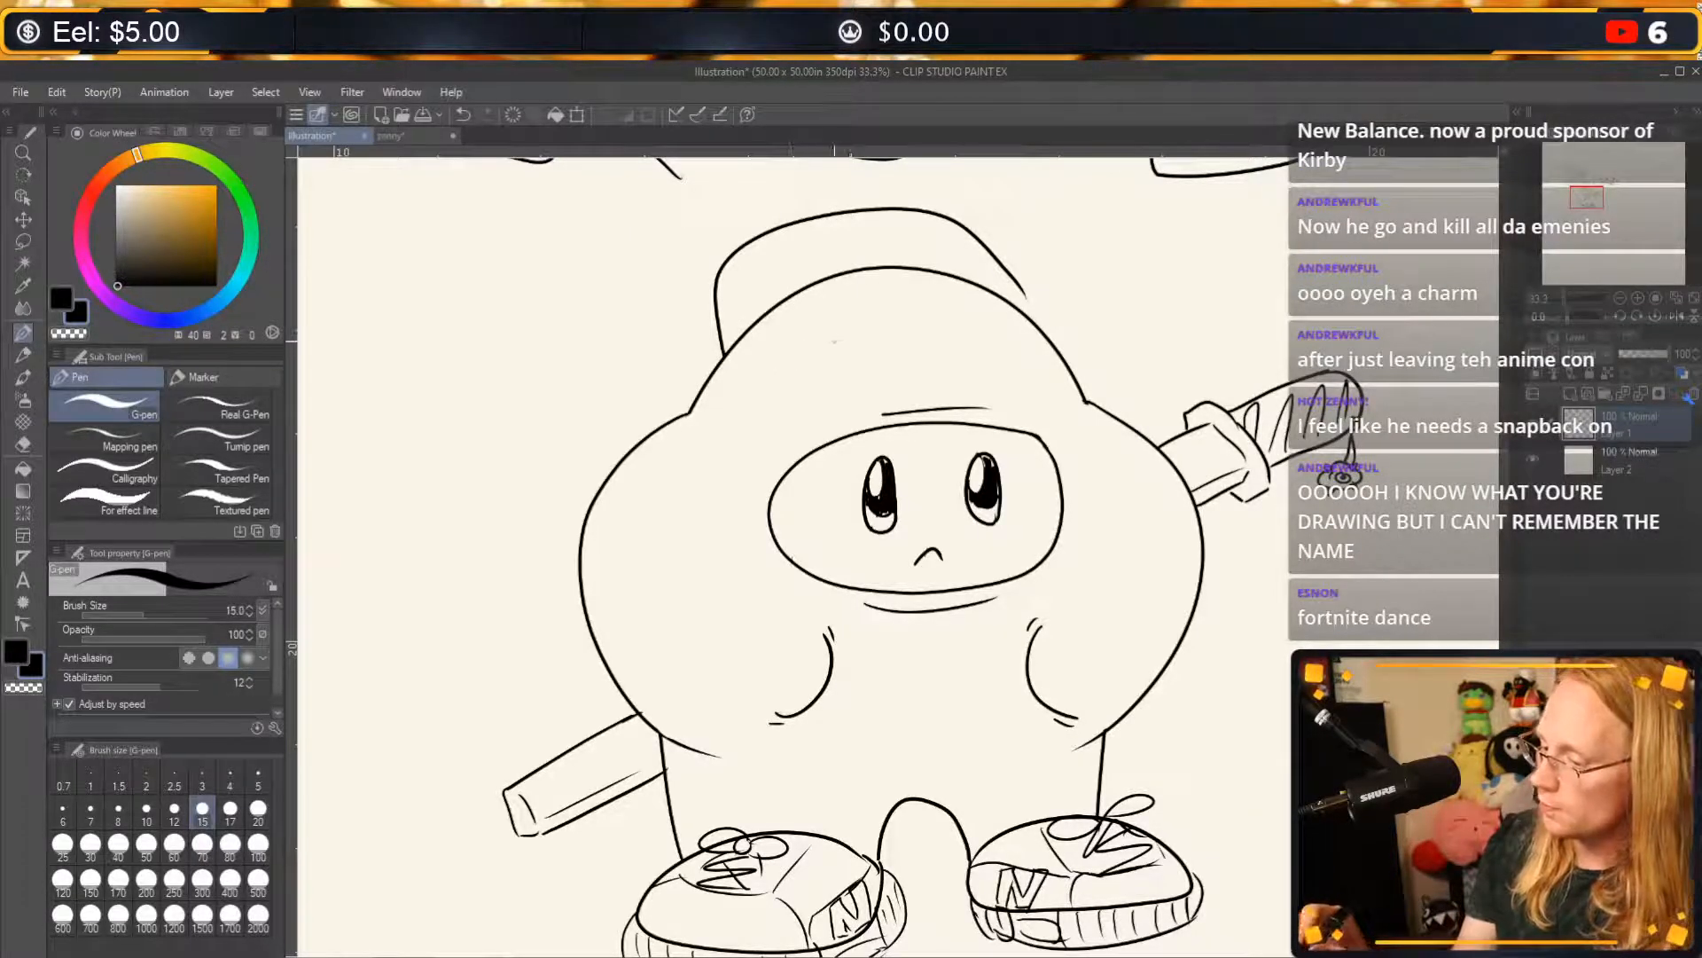
Draw a curved, pointed cap brim sweeping across the upper right of the hybrid's head.
mouse_move(880, 346)
left_mouse_down()
mouse_move(971, 294)
mouse_move(1142, 330)
left_mouse_up()
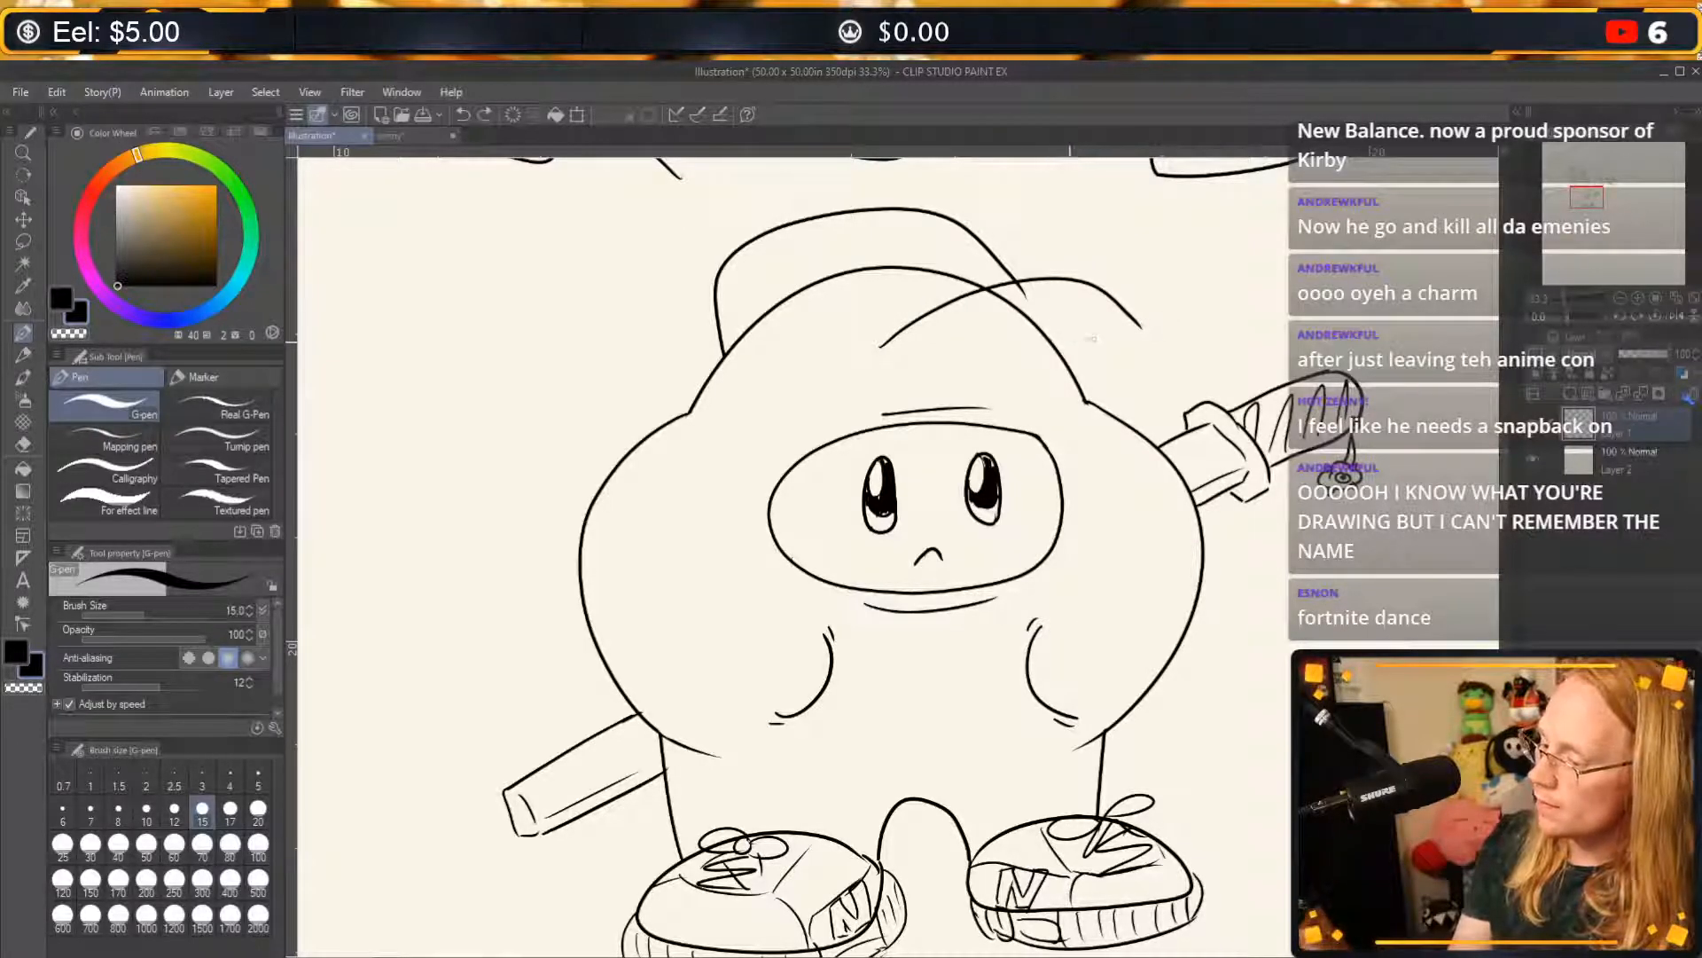
mouse_move(1048, 342)
left_mouse_down()
mouse_move(1135, 347)
mouse_move(1144, 324)
mouse_move(1121, 358)
mouse_move(1144, 325)
mouse_move(1154, 345)
mouse_move(1144, 321)
mouse_move(956, 336)
mouse_move(911, 358)
mouse_move(767, 342)
mouse_move(801, 324)
left_mouse_up()
key("ctrl+z")
key("ctrl+z")
key("ctrl+z")
key("ctrl+z")
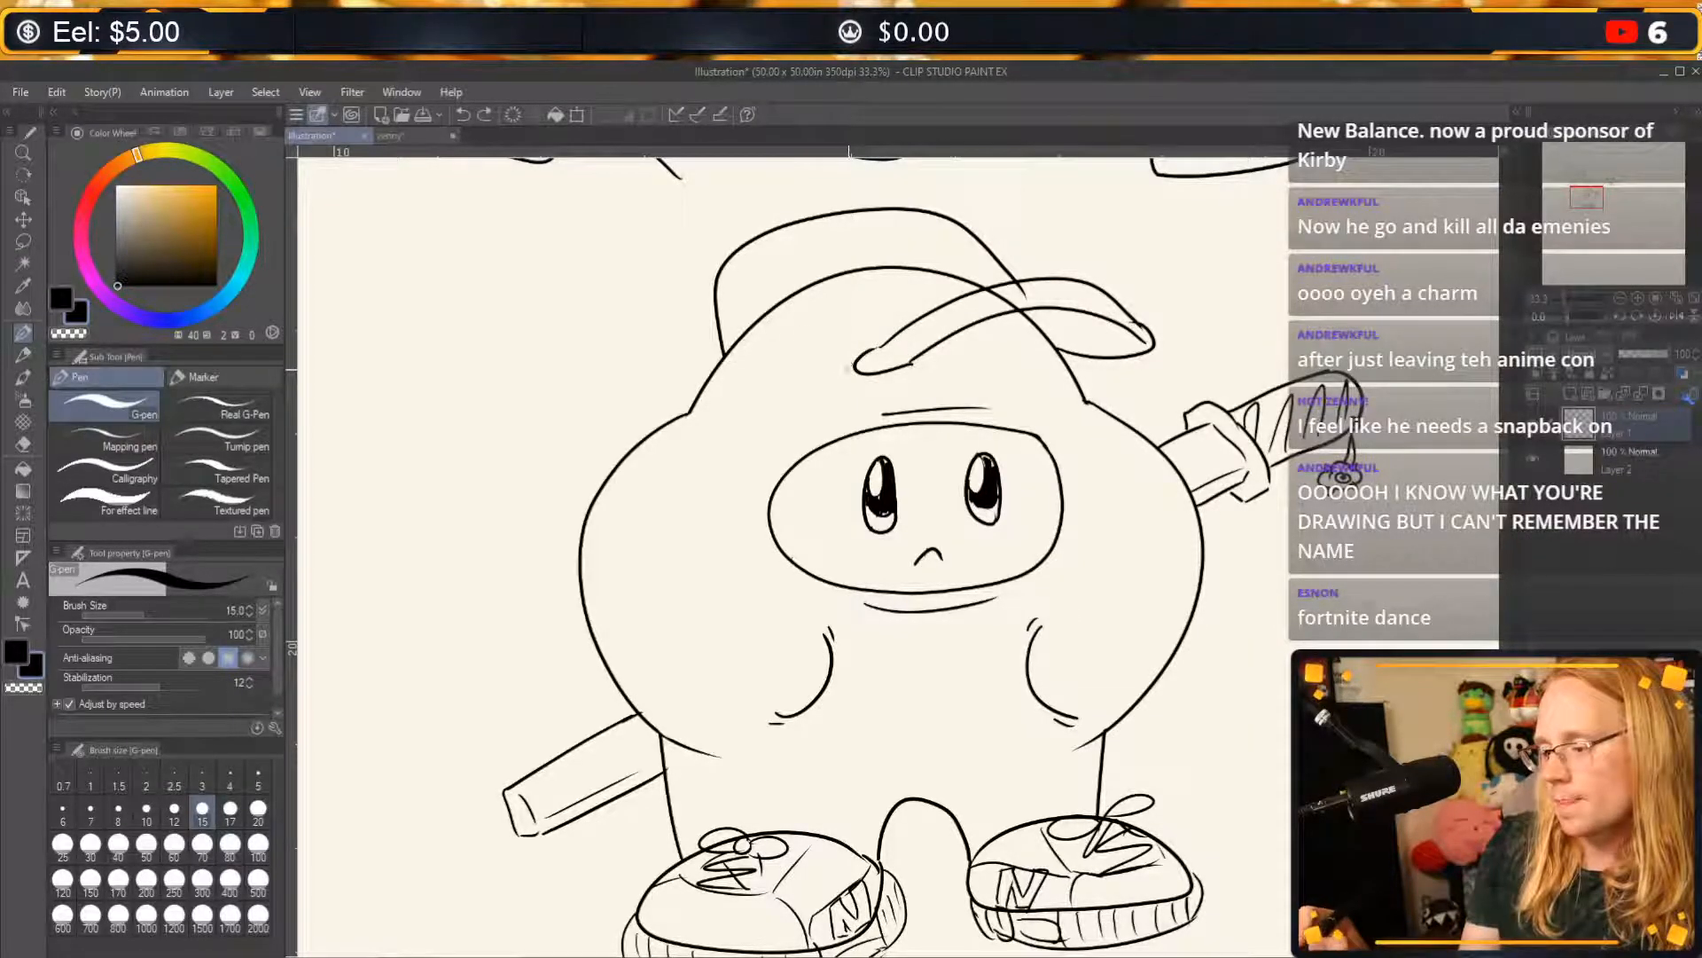
Draw the cap's lower edge as a curve from the crown's left side to the near end of the brim.
mouse_move(853, 371)
left_mouse_down()
mouse_move(823, 339)
mouse_move(740, 315)
left_mouse_up()
key("ctrl+z")
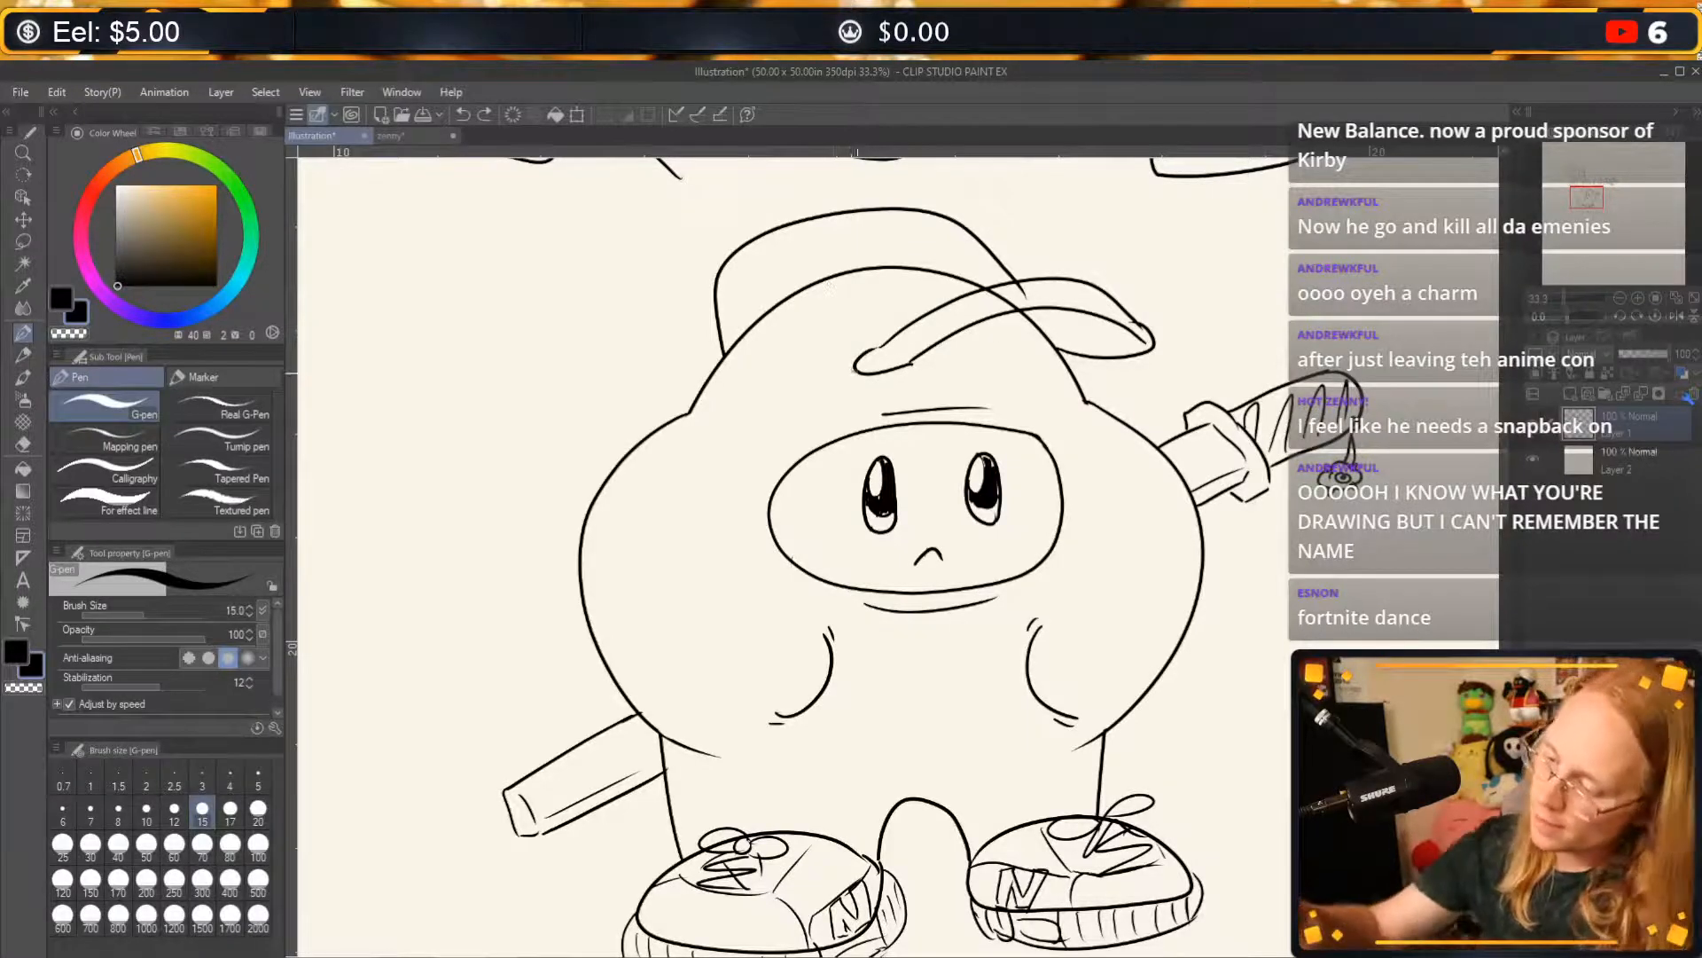
left_click_drag(858, 373, 801, 293)
key("ctrl+z")
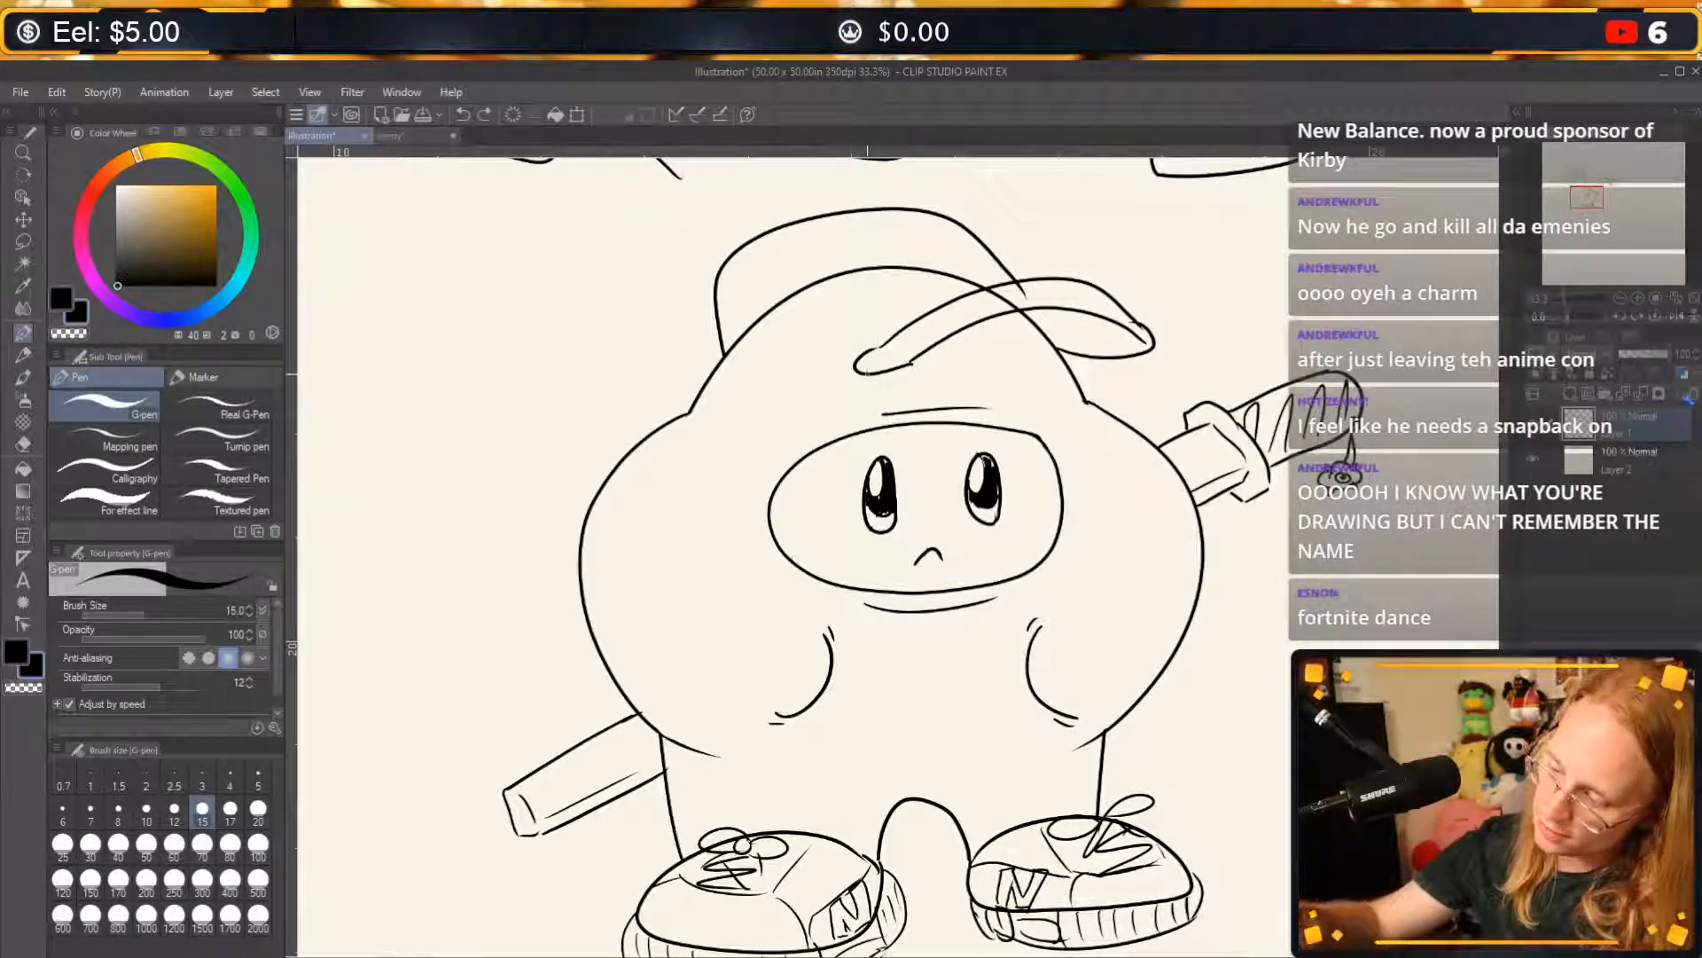
left_click_drag(740, 344, 852, 370)
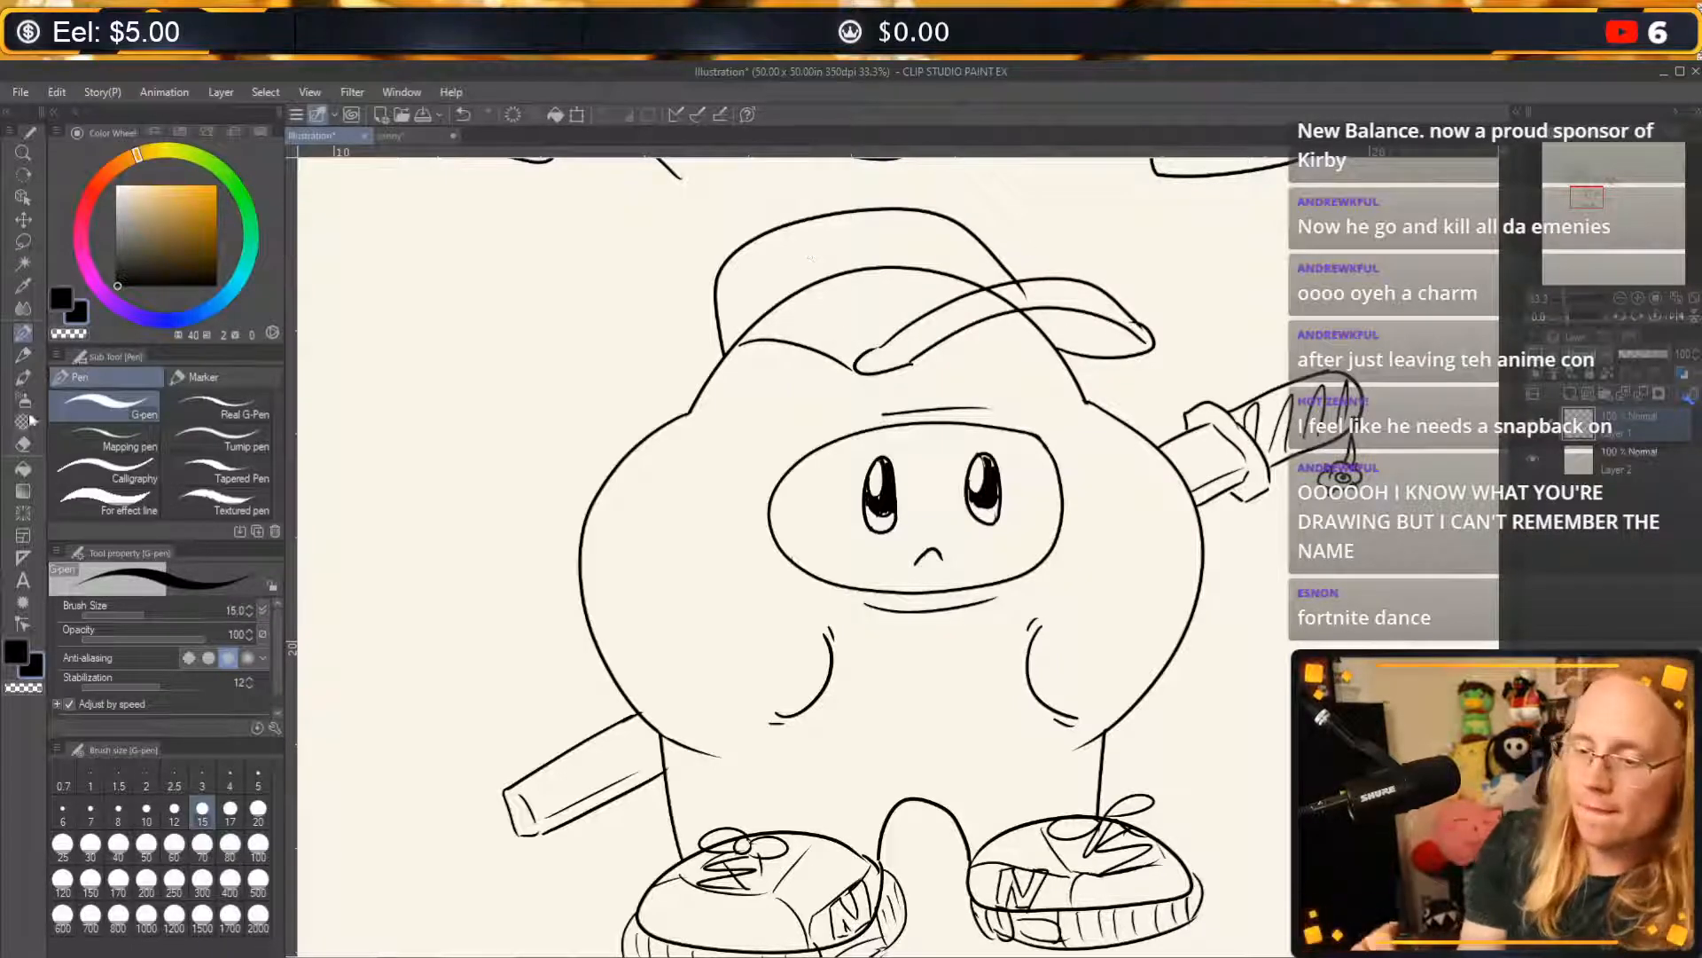
Erase the head outline showing through the cap and the left part of the cap's lower edge.
left_click(23, 443)
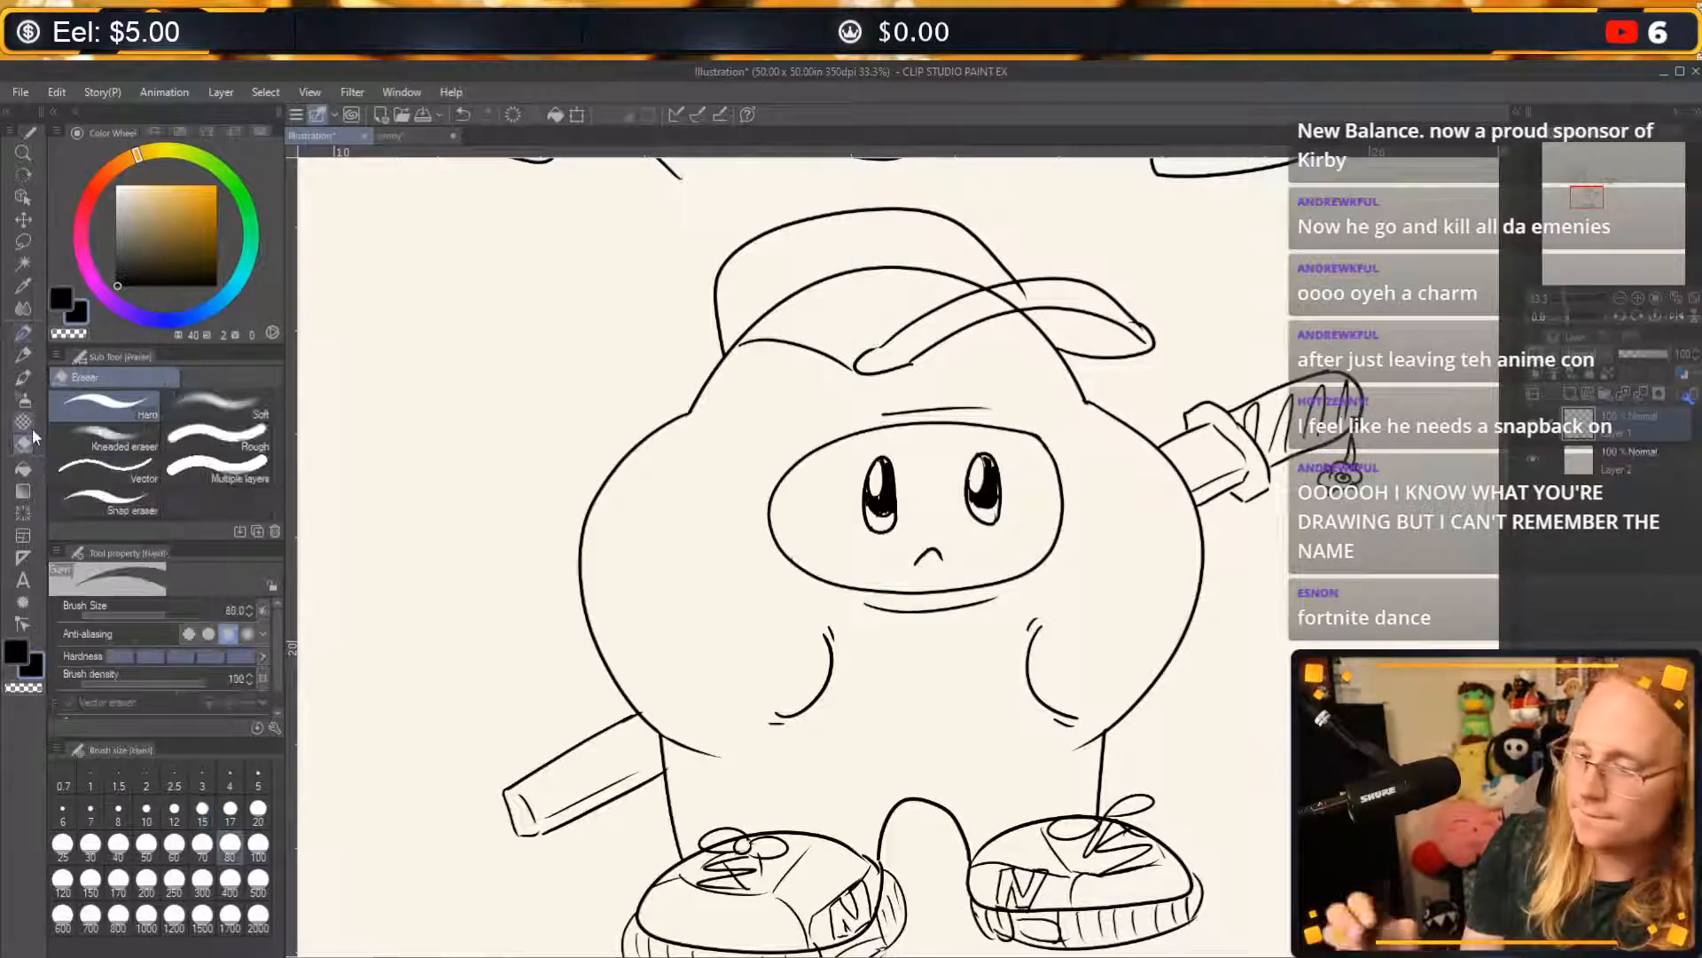
mouse_move(782, 297)
left_mouse_down()
mouse_move(741, 325)
mouse_move(834, 282)
mouse_move(941, 267)
mouse_move(1063, 289)
mouse_move(993, 301)
mouse_move(1035, 287)
mouse_move(982, 281)
left_mouse_up()
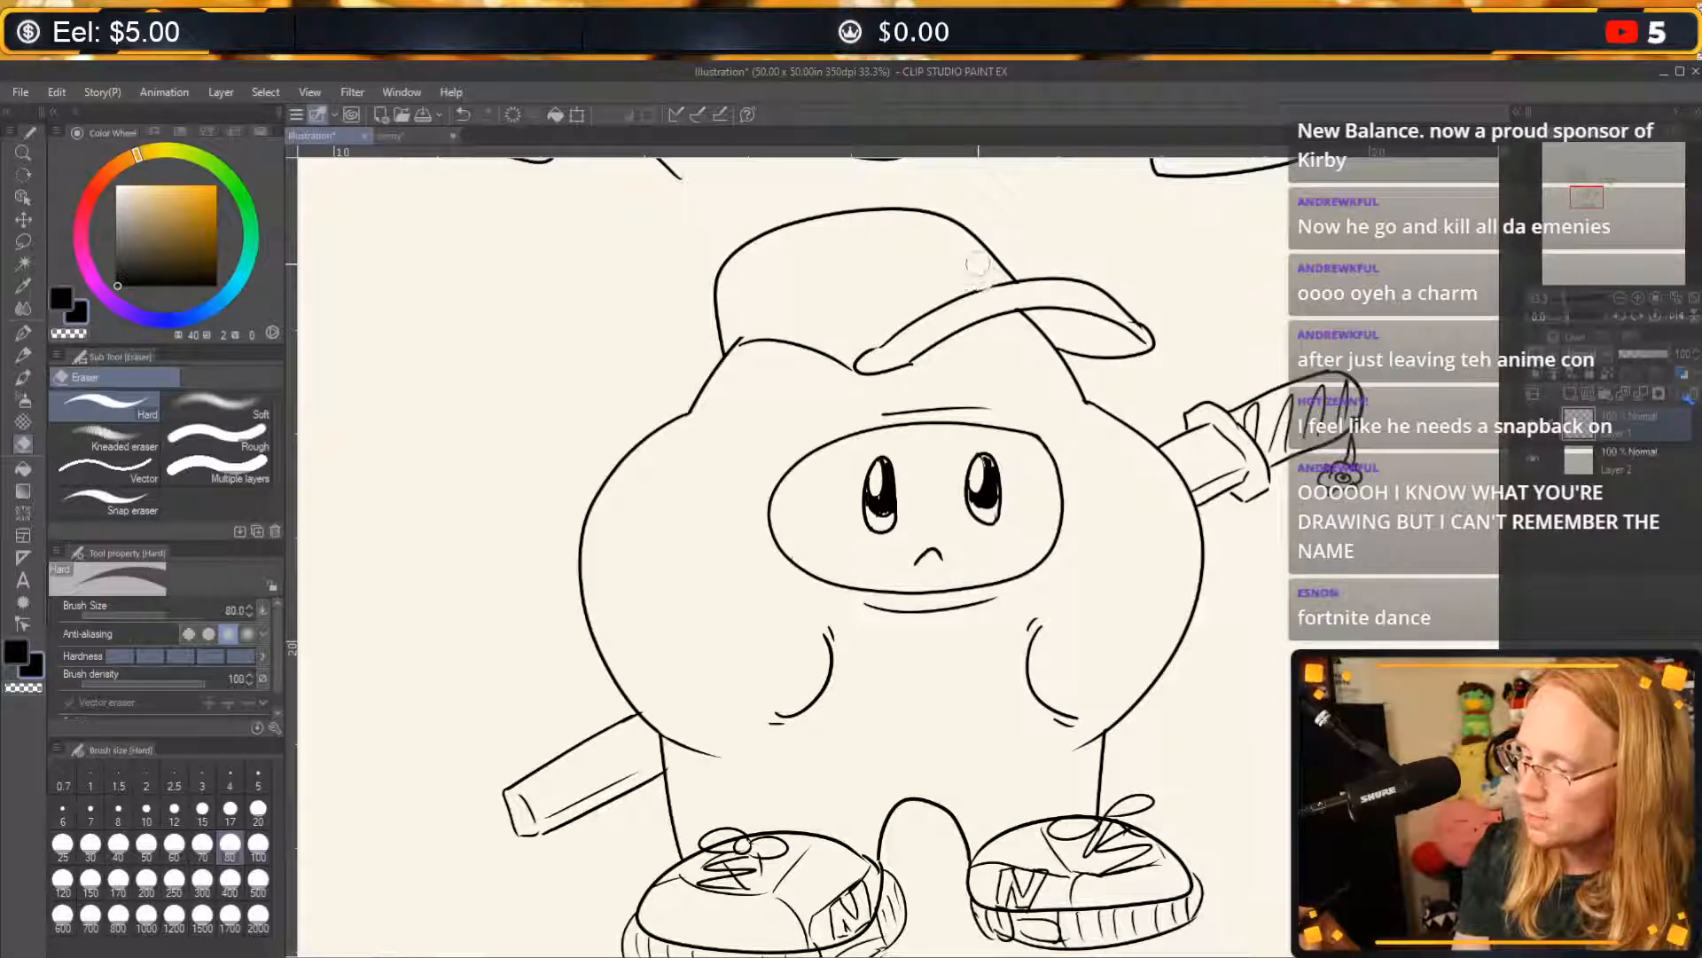
key("p")
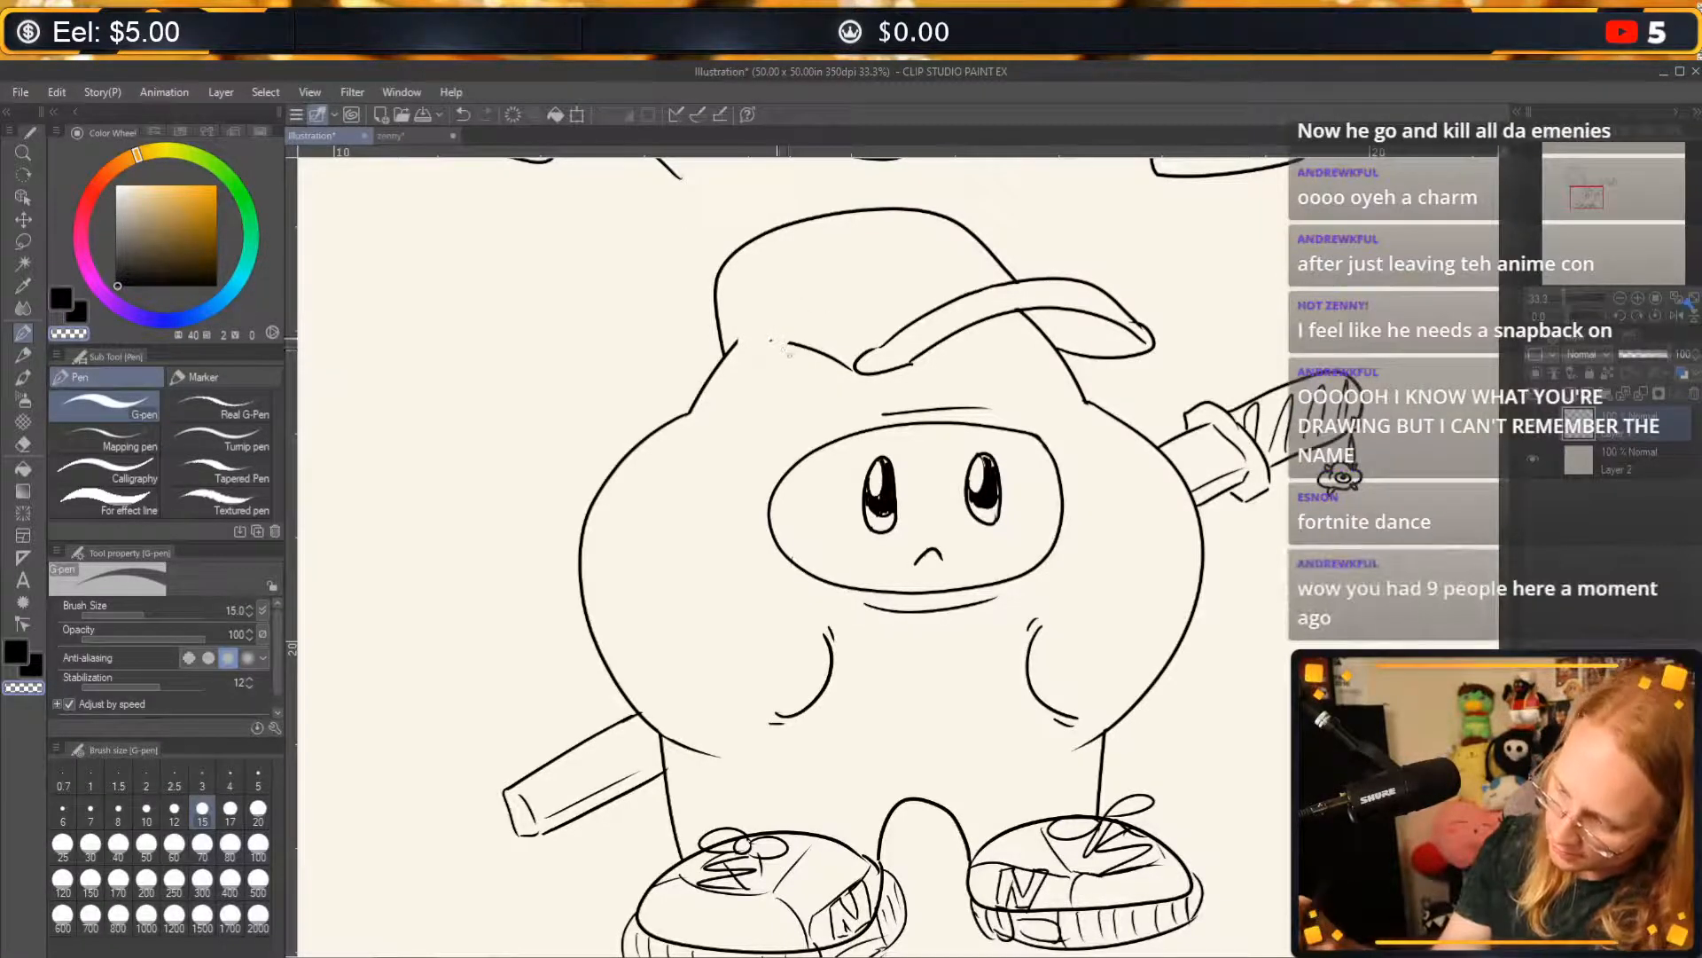
Draw a small half-dome head with a slanted base to the left of the hybrid using the G-pen.
left_click(23, 354)
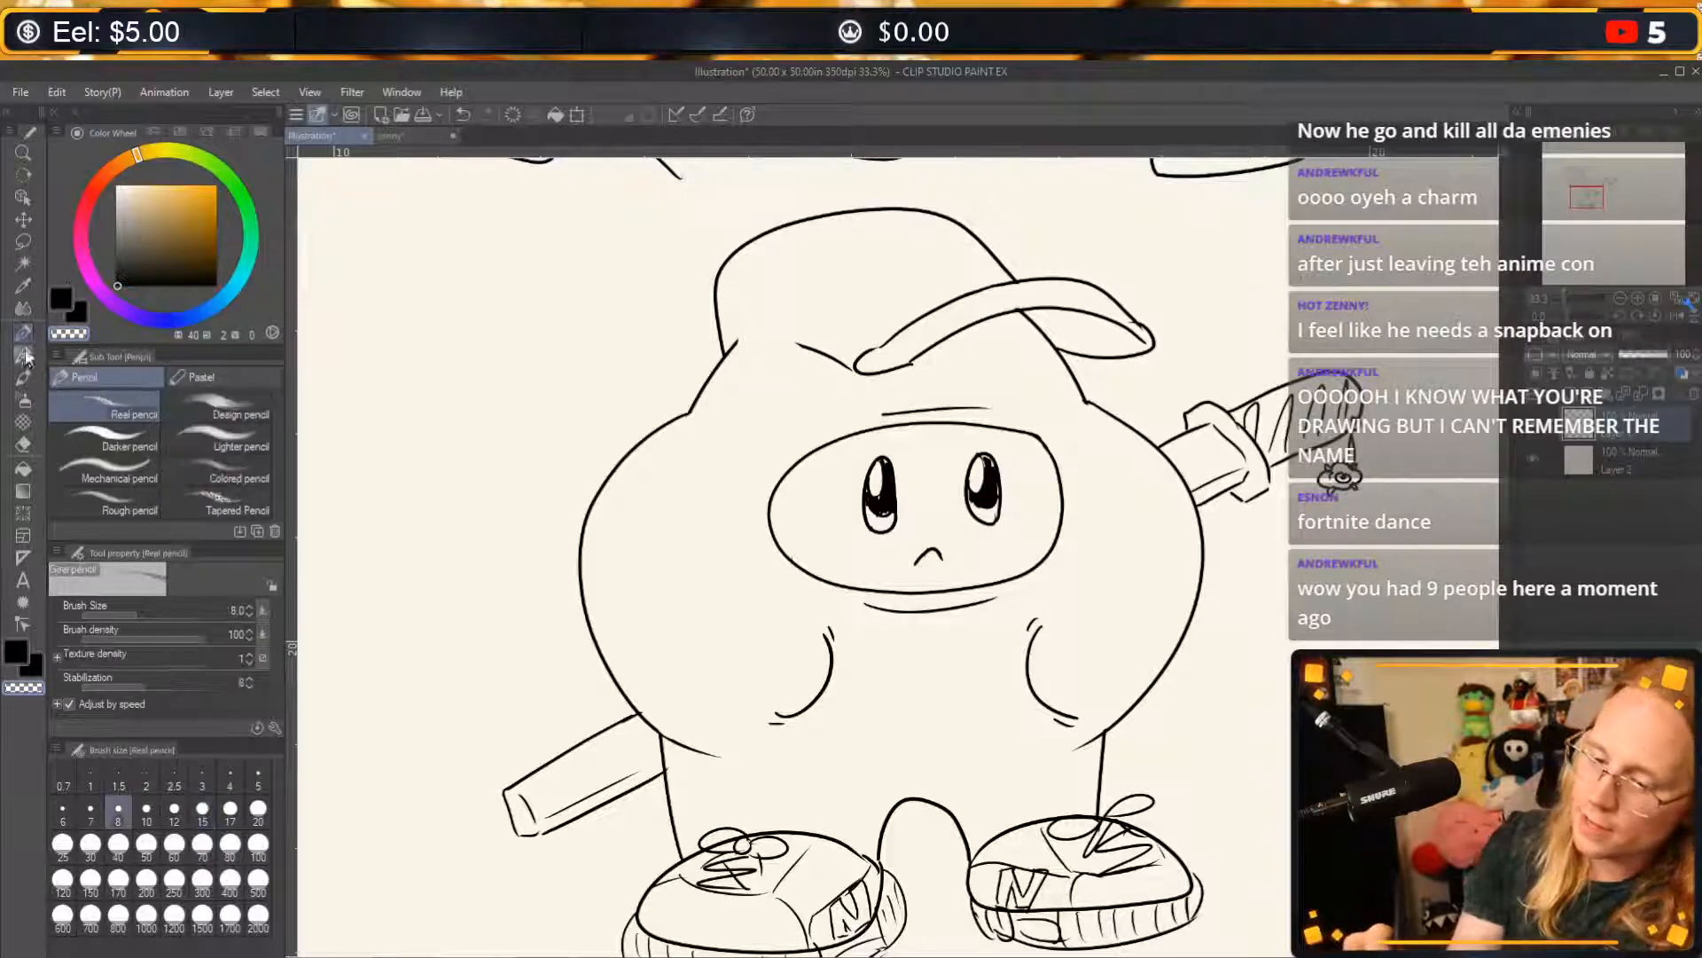
left_click(24, 335)
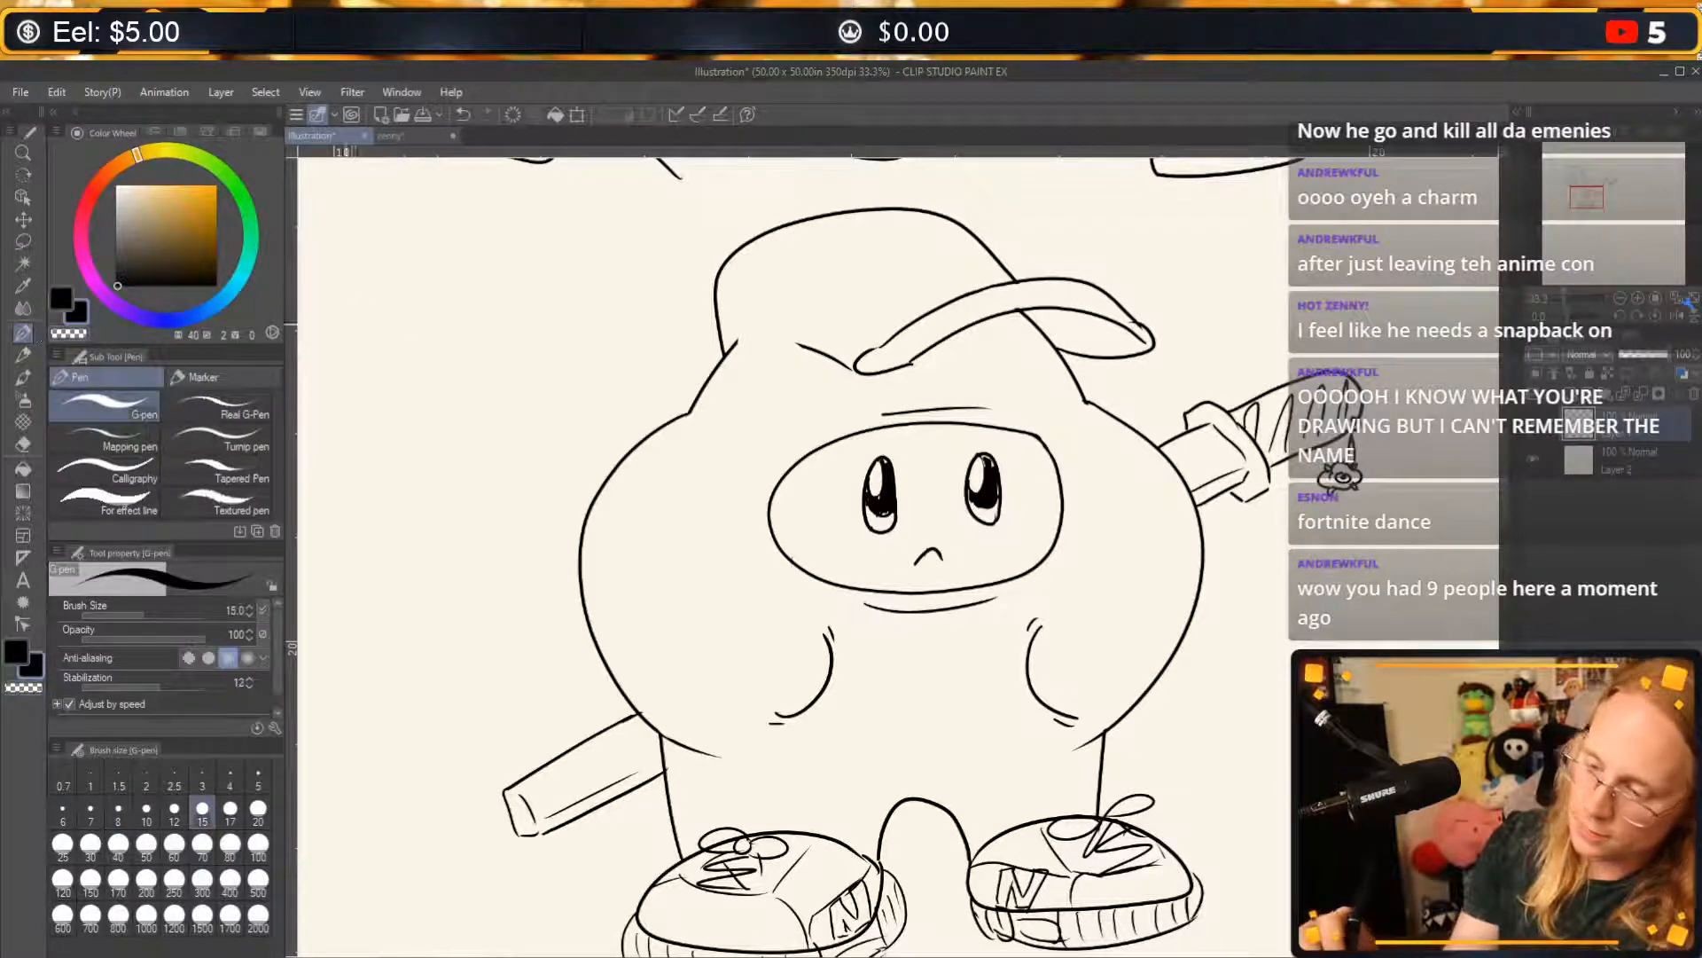
mouse_move(349, 346)
left_mouse_down()
mouse_move(389, 266)
mouse_move(375, 347)
mouse_move(445, 281)
left_mouse_up()
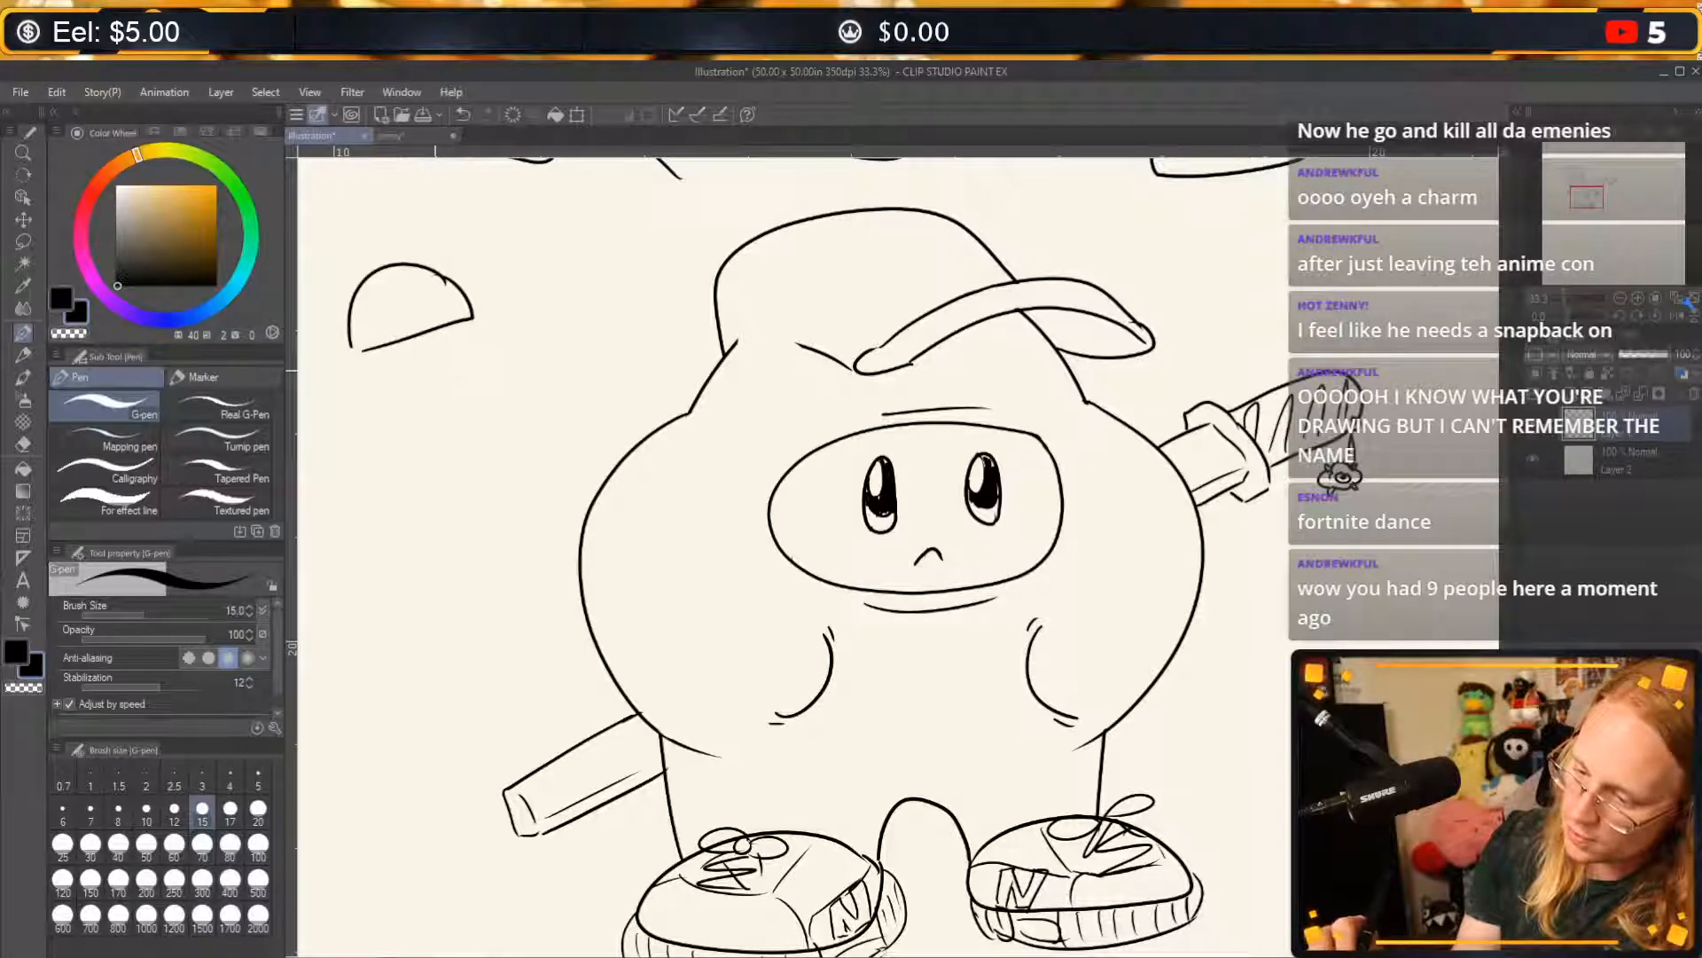
mouse_move(415, 376)
left_mouse_down()
mouse_move(479, 341)
mouse_move(502, 360)
mouse_move(469, 320)
mouse_move(507, 360)
left_mouse_up()
key("ctrl+z")
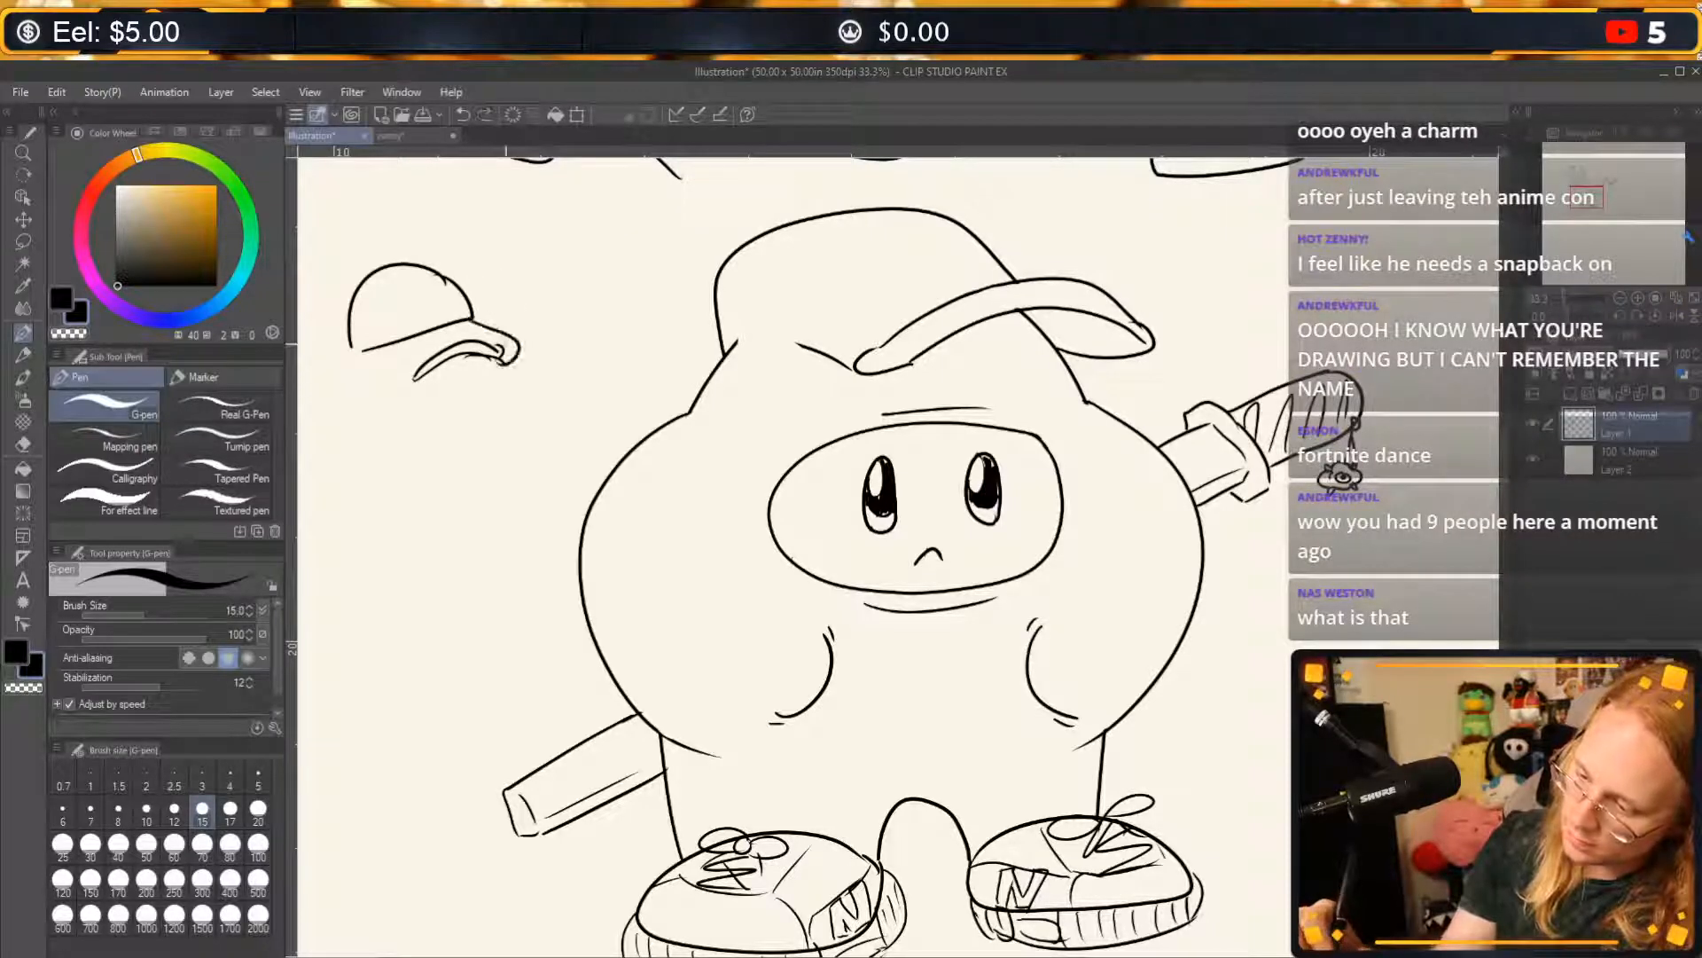
key("ctrl+z")
key("ctrl+z")
key("ctrl+z")
key("ctrl+z")
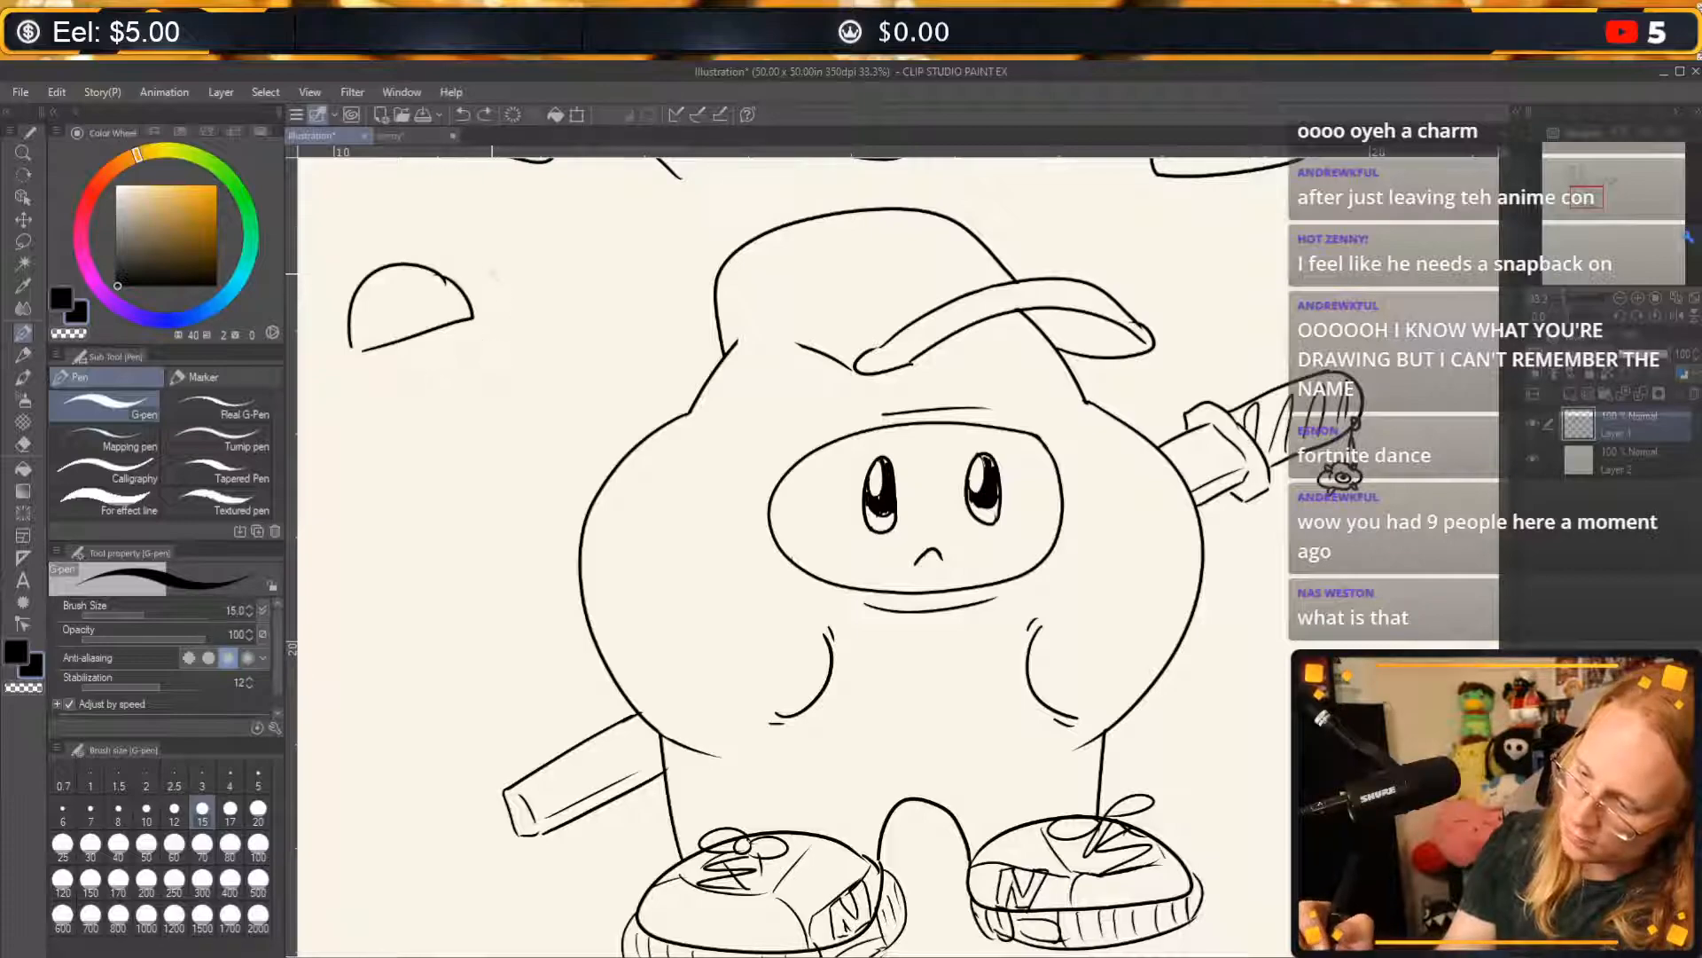
mouse_move(471, 317)
left_mouse_down()
mouse_move(511, 330)
mouse_move(456, 373)
mouse_move(483, 326)
mouse_move(432, 392)
left_mouse_up()
key("ctrl+z")
key("ctrl+z")
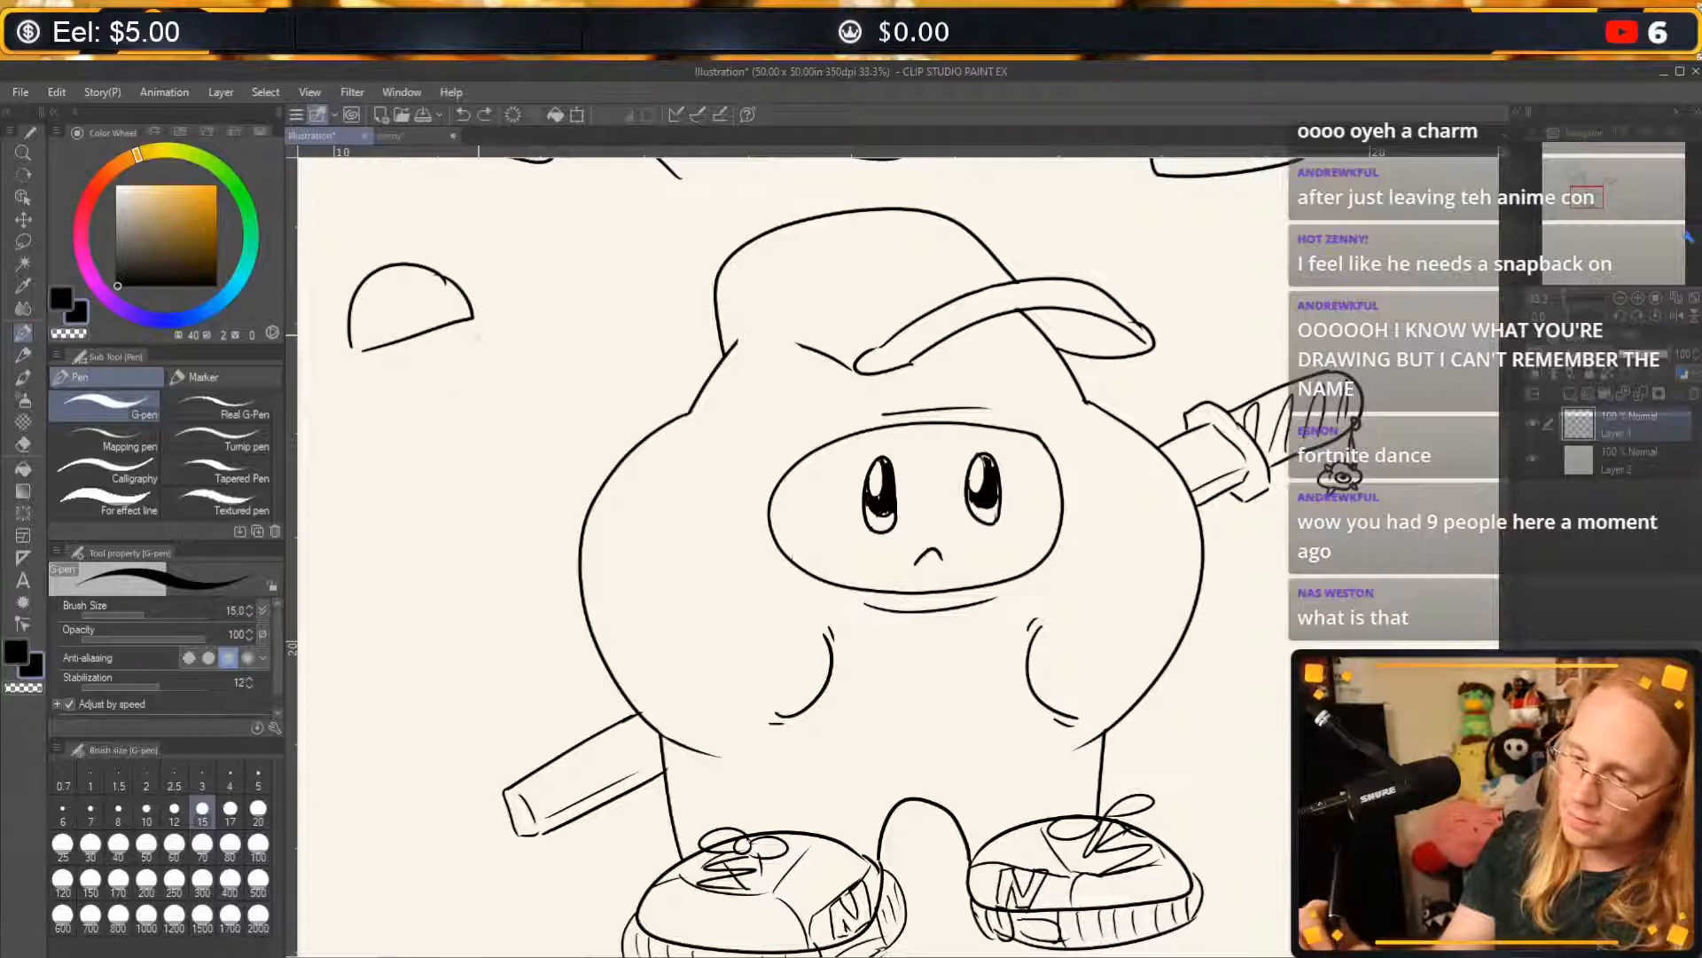
Turn the half-dome into a goose with a rounded beak, dot eyes, nostrils, a neck and a plump body.
mouse_move(476, 321)
left_mouse_down()
mouse_move(435, 387)
mouse_move(417, 353)
left_mouse_up()
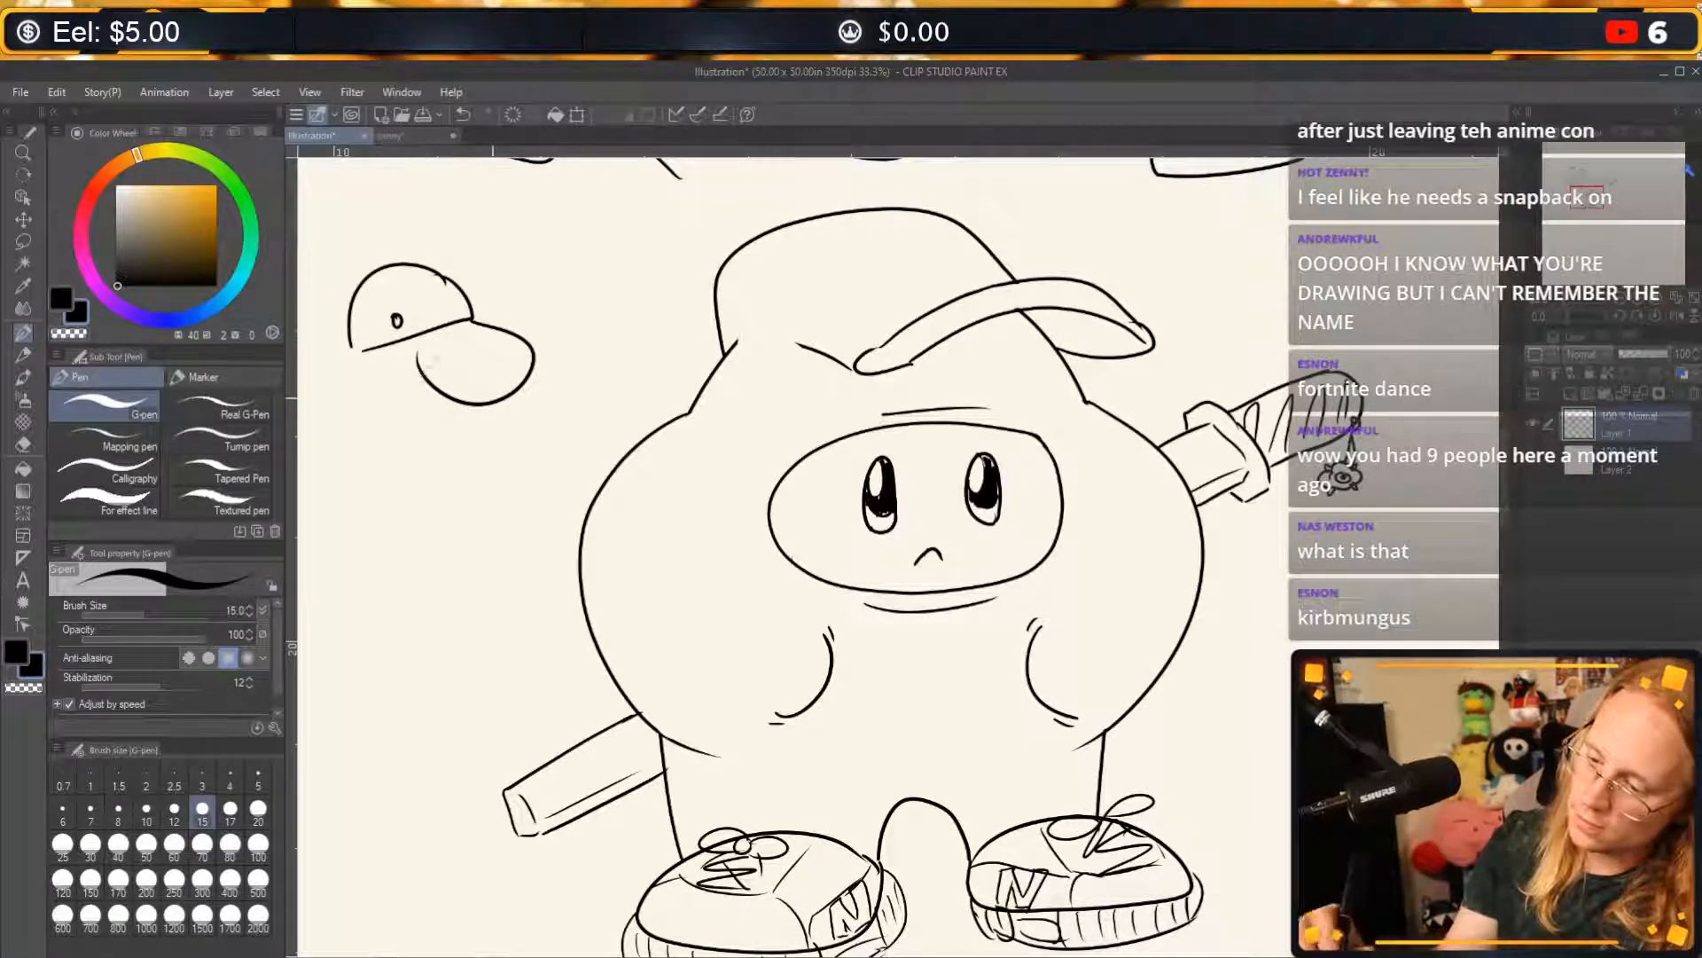
left_click_drag(476, 385, 484, 387)
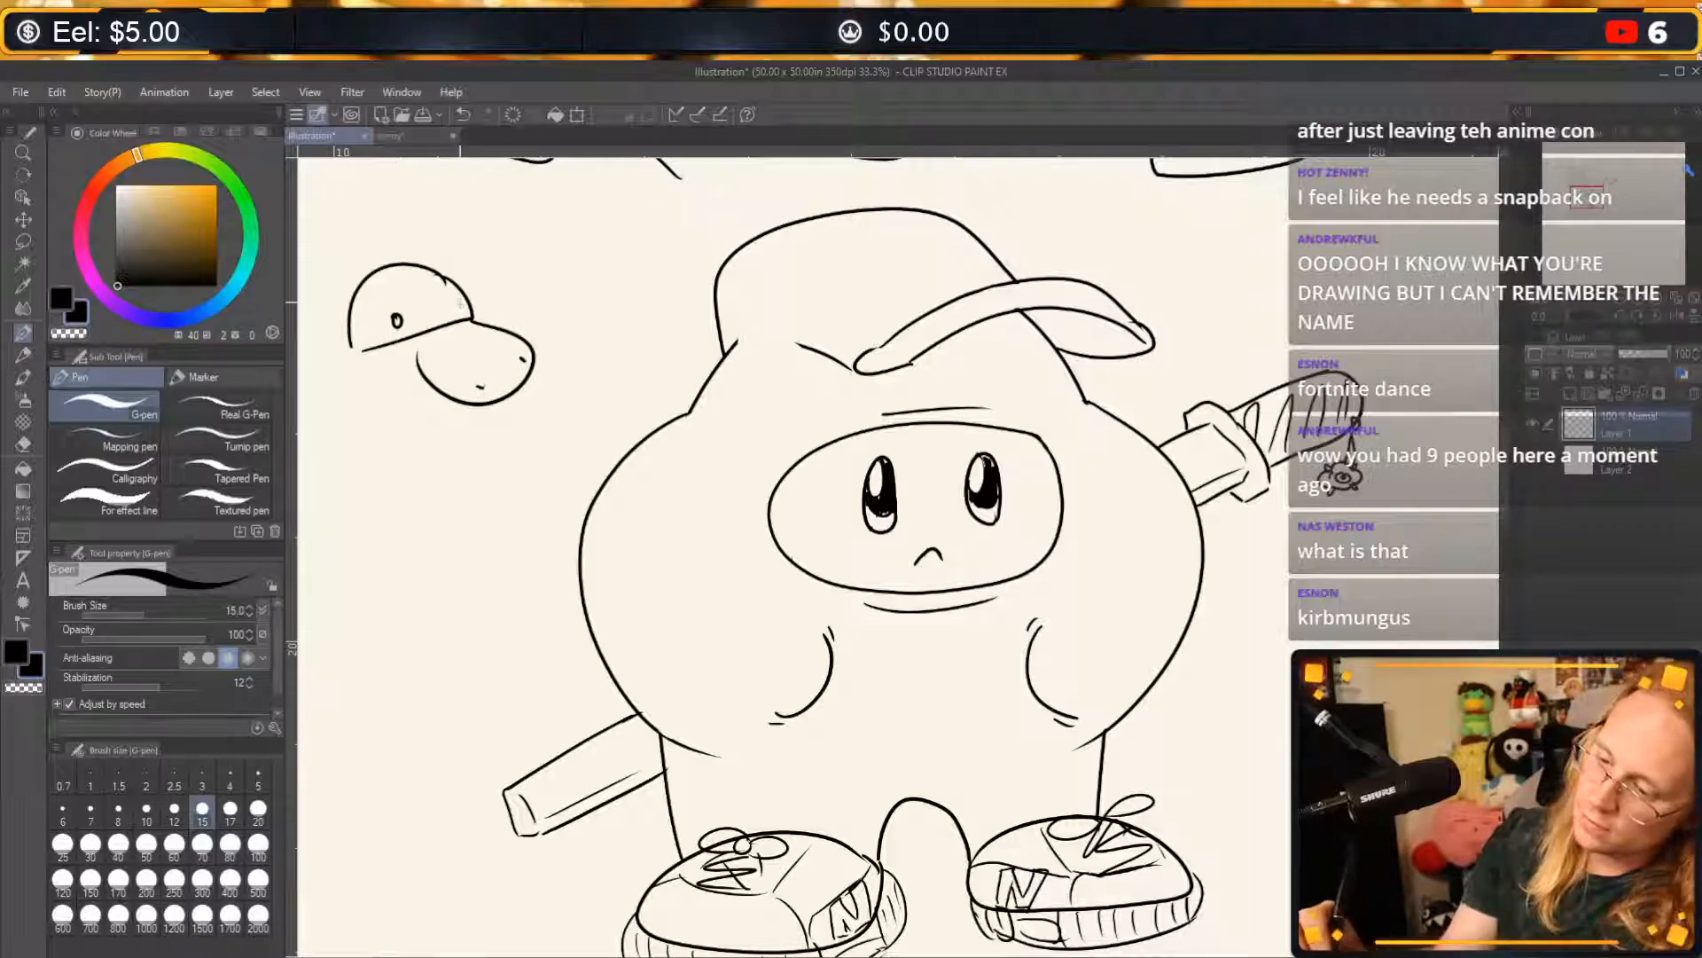
mouse_move(402, 317)
left_mouse_down()
mouse_move(378, 448)
mouse_move(299, 488)
left_mouse_up()
mouse_move(334, 660)
left_mouse_down()
mouse_move(432, 636)
mouse_move(465, 473)
left_mouse_up()
left_click_drag(443, 391, 465, 472)
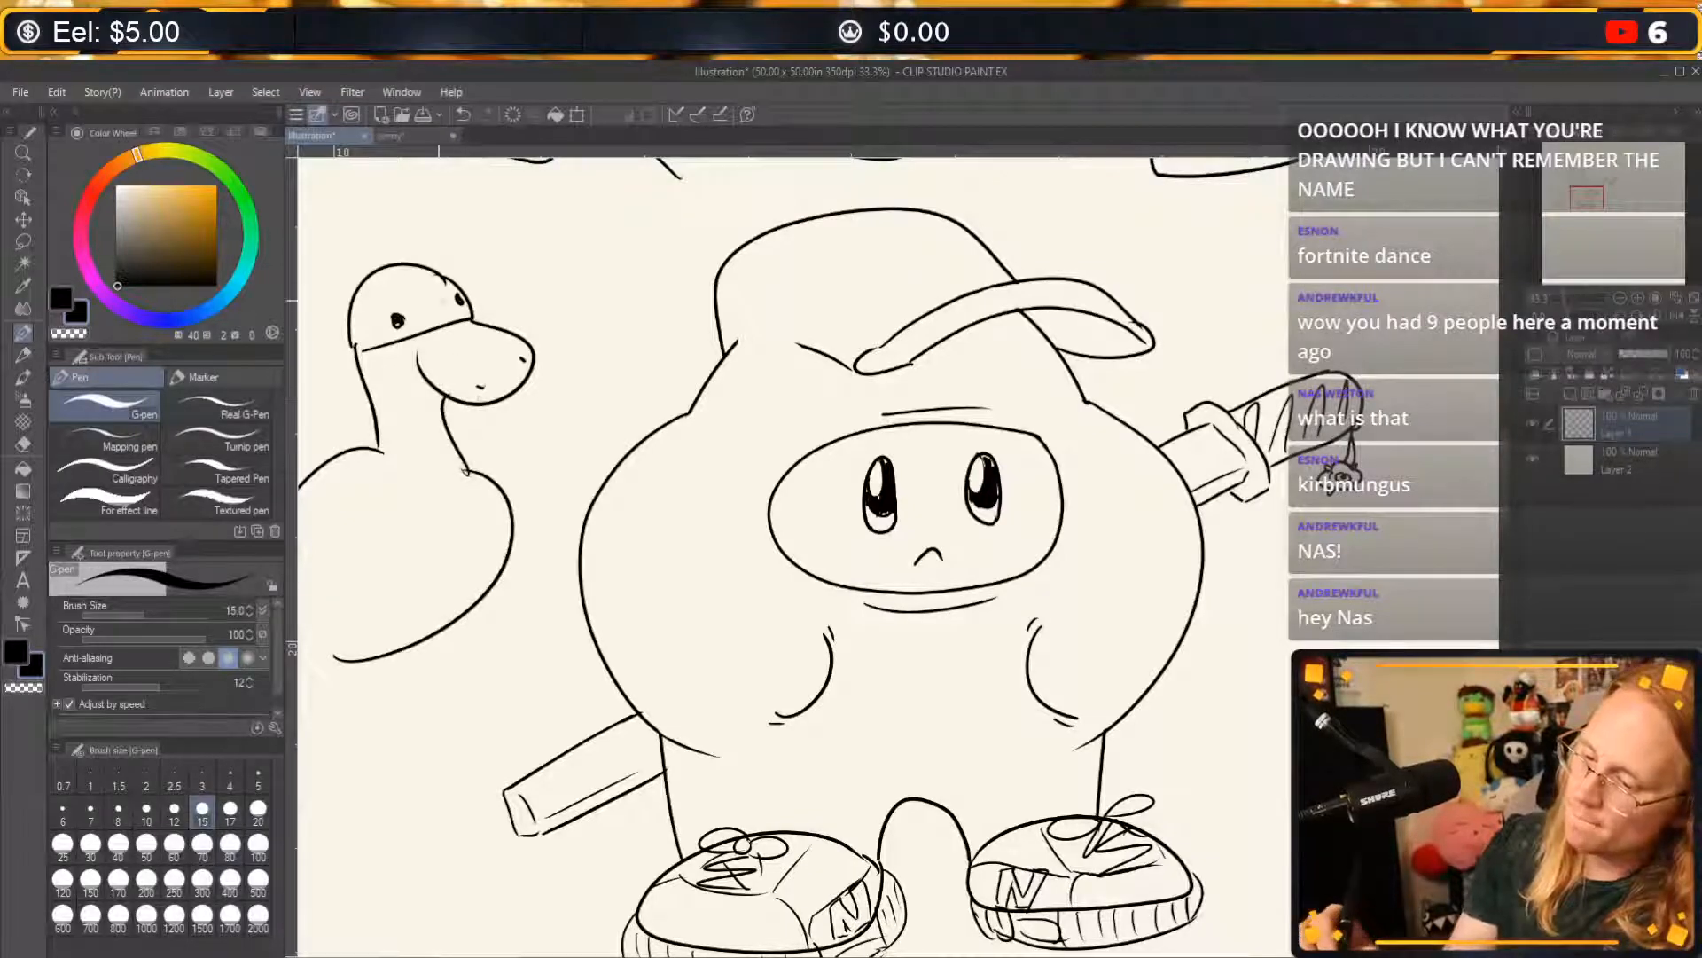
Add a dark spiked collar around the goose's neck and long spiky hair with a jagged hairline on its head.
left_click_drag(416, 341, 422, 351)
mouse_move(369, 407)
left_mouse_down()
mouse_move(454, 401)
mouse_move(450, 431)
mouse_move(378, 416)
mouse_move(459, 429)
mouse_move(380, 429)
mouse_move(444, 431)
left_mouse_up()
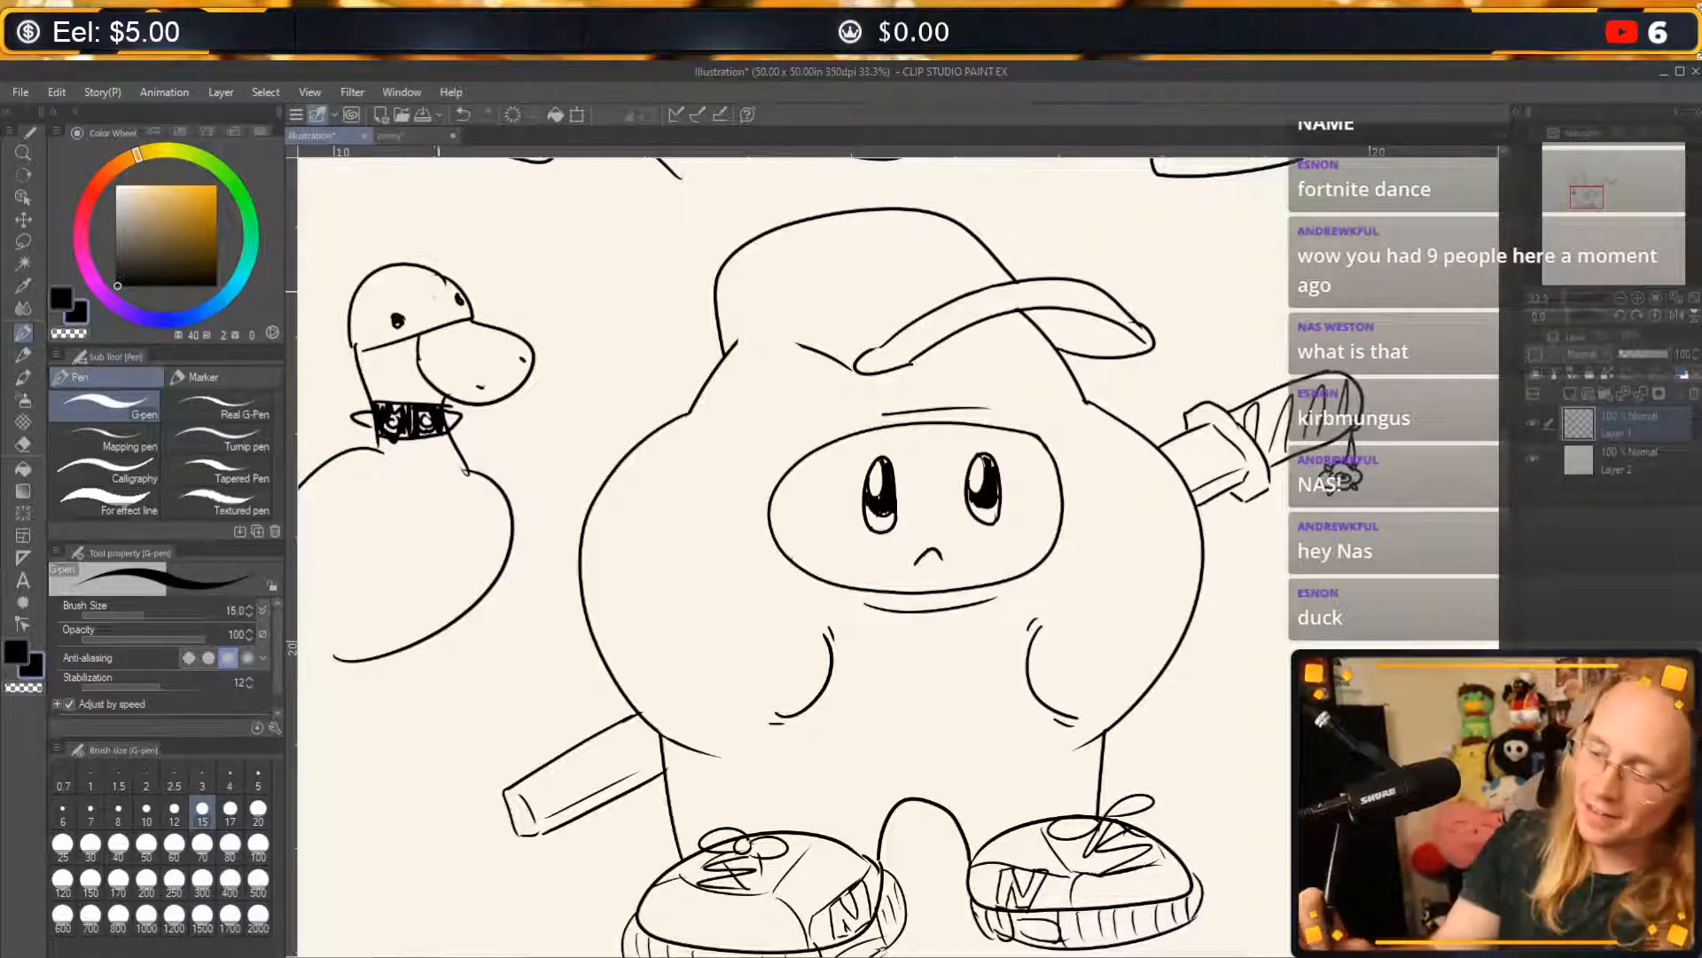
left_click_drag(483, 202, 433, 303)
left_click_drag(422, 237, 388, 174)
mouse_move(391, 174)
left_mouse_down()
mouse_move(379, 246)
mouse_move(288, 312)
left_mouse_up()
left_click_drag(335, 333, 288, 336)
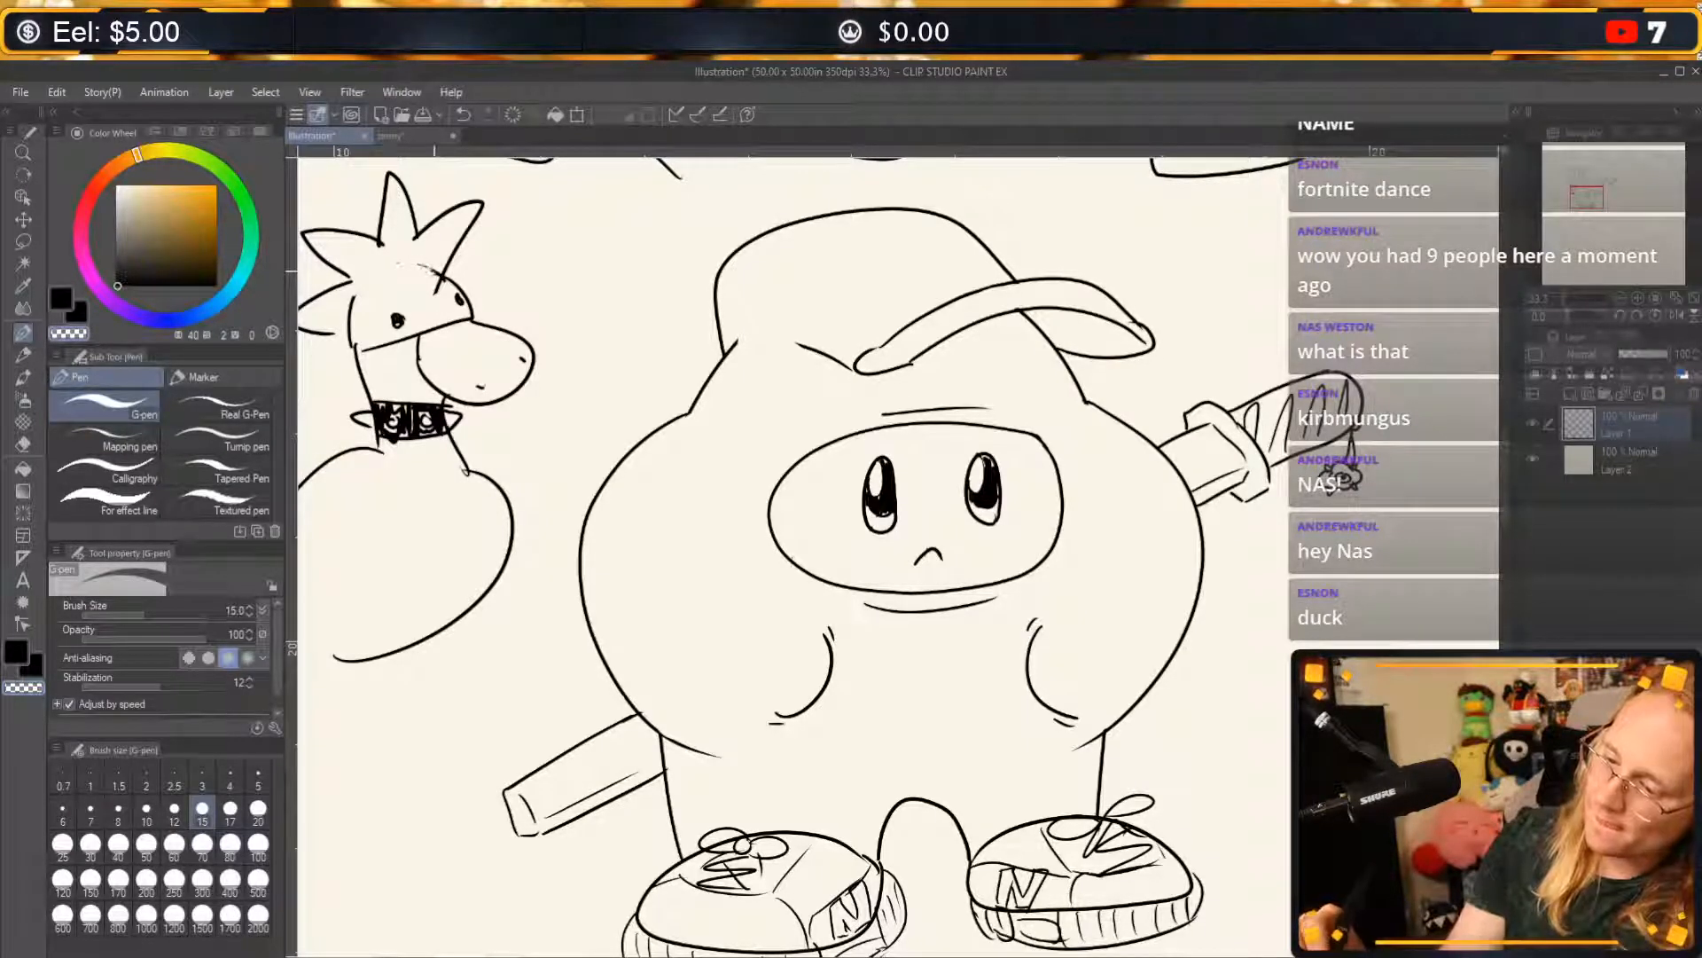
mouse_move(415, 265)
left_mouse_down()
mouse_move(436, 292)
mouse_move(424, 285)
left_mouse_up()
left_click_drag(414, 282, 377, 270)
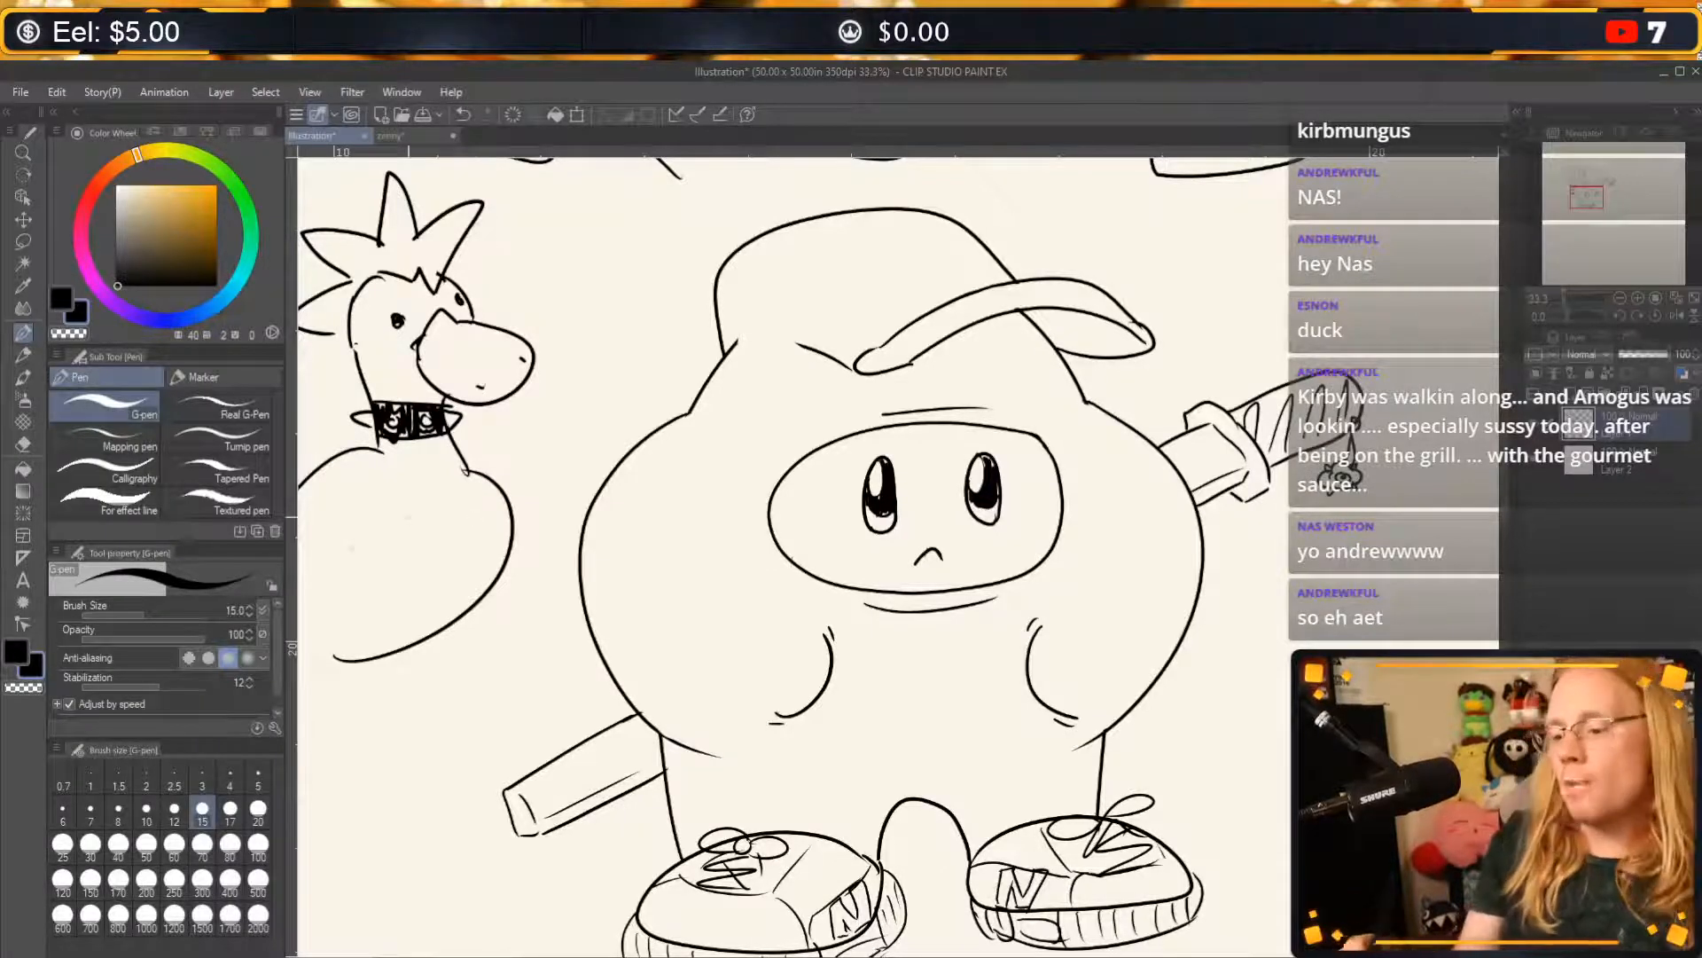
Draw a curved wing on the goose's body and extend the body's lower outline to the left.
left_click_drag(306, 525, 401, 489)
left_click_drag(314, 613, 414, 567)
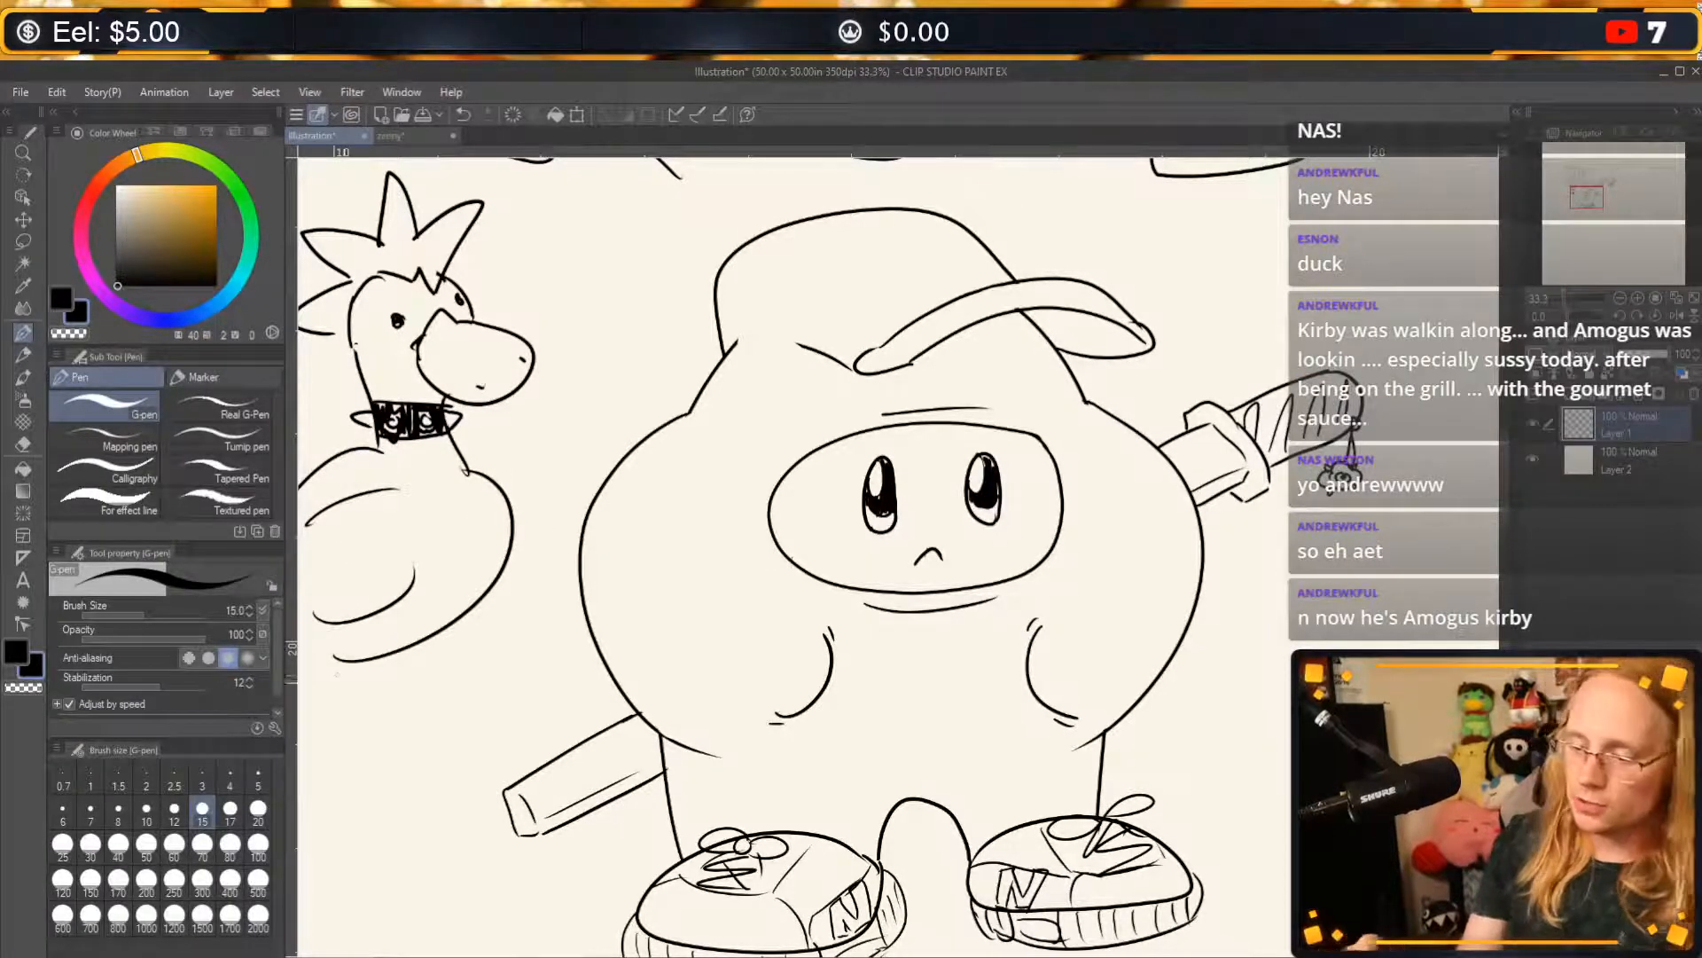
left_click_drag(352, 660, 300, 654)
key("ctrl+z")
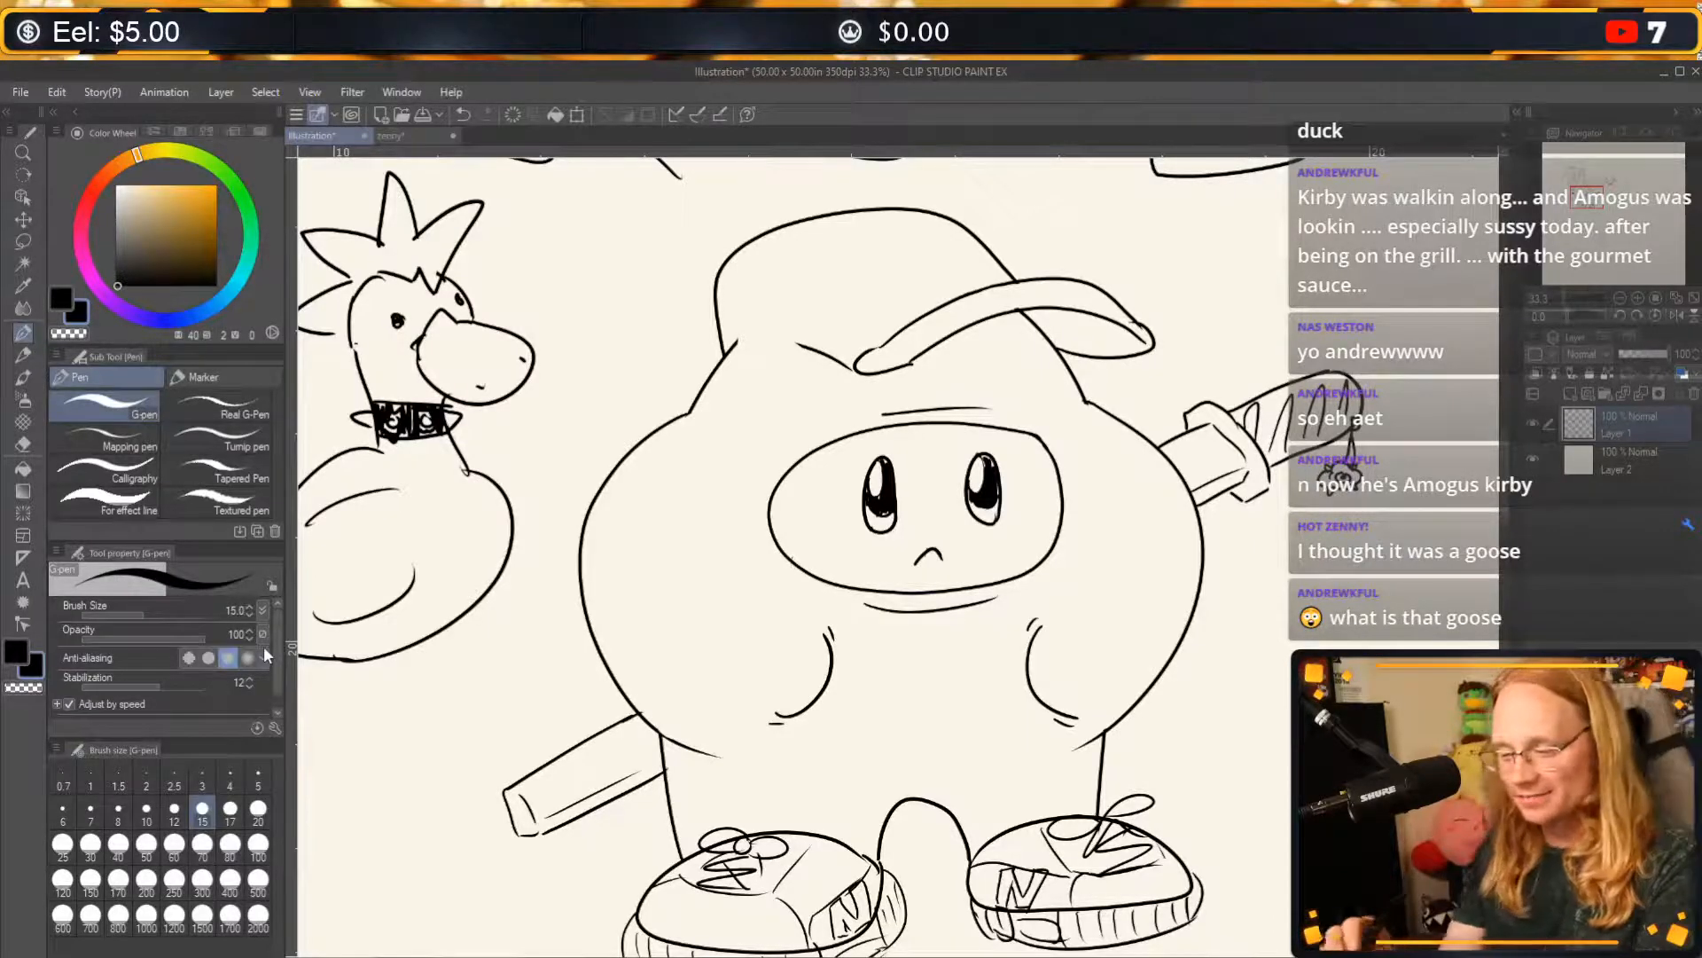
Draw four larger wavy steam lines above the crewmate standing beside the first Kirby.
left_click_drag(844, 607, 1130, 802)
left_click_drag(825, 484, 927, 821)
left_click_drag(999, 506, 1093, 877)
left_click_drag(849, 588, 780, 536)
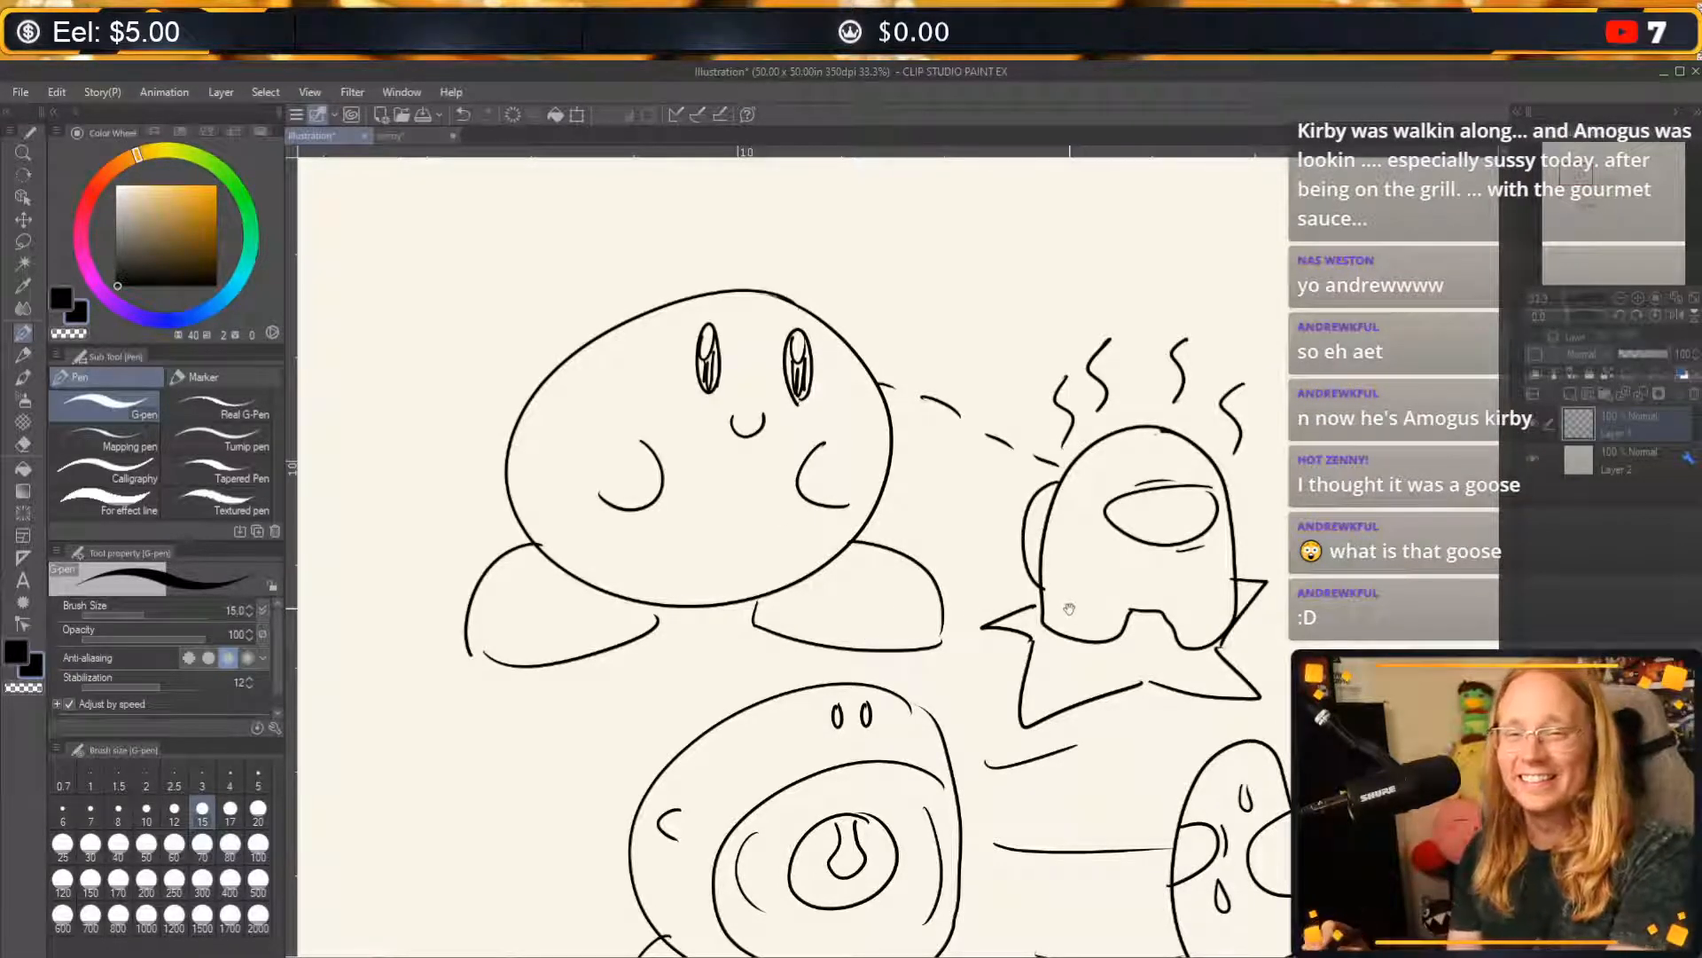
mouse_move(1070, 609)
left_mouse_down()
mouse_move(982, 579)
mouse_move(1042, 545)
left_mouse_up()
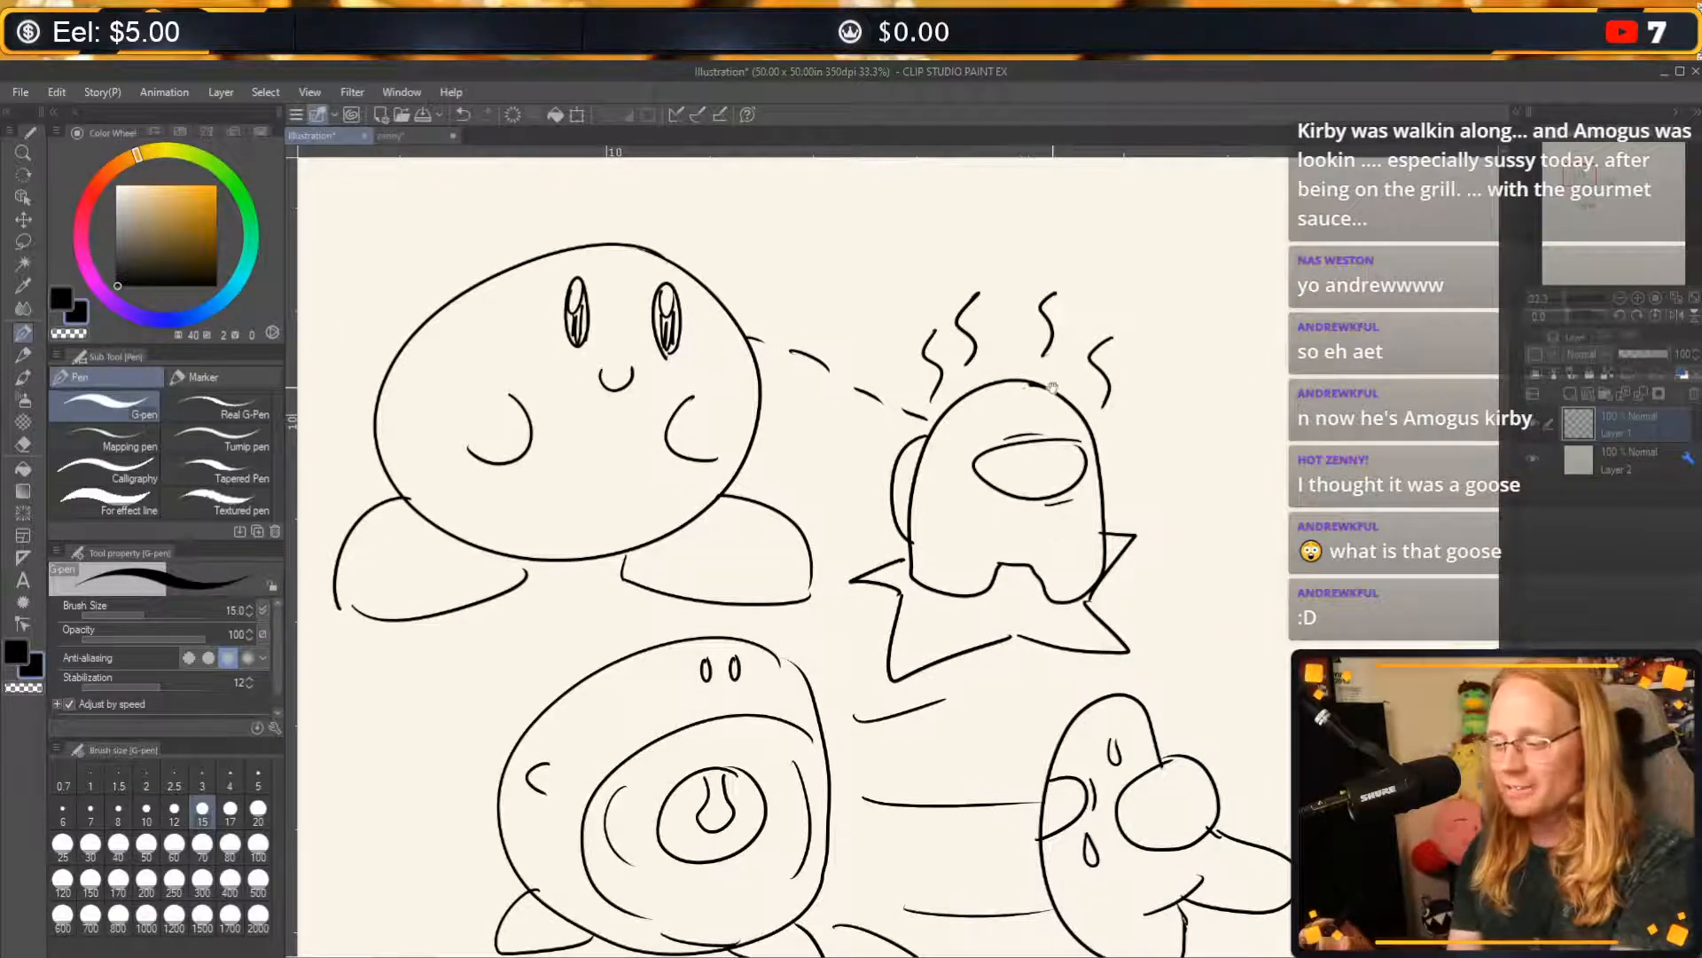
left_click_drag(1015, 227, 990, 341)
mouse_move(935, 258)
left_mouse_down()
mouse_move(890, 316)
mouse_move(902, 362)
left_mouse_up()
left_click_drag(1136, 258, 1090, 335)
mouse_move(1189, 312)
left_mouse_down()
mouse_move(1146, 344)
mouse_move(1170, 412)
left_mouse_up()
Add short action lines around the steaming crewmate, between it and Kirby and along its right side.
mouse_move(806, 410)
left_mouse_down()
mouse_move(855, 419)
mouse_move(853, 470)
left_mouse_up()
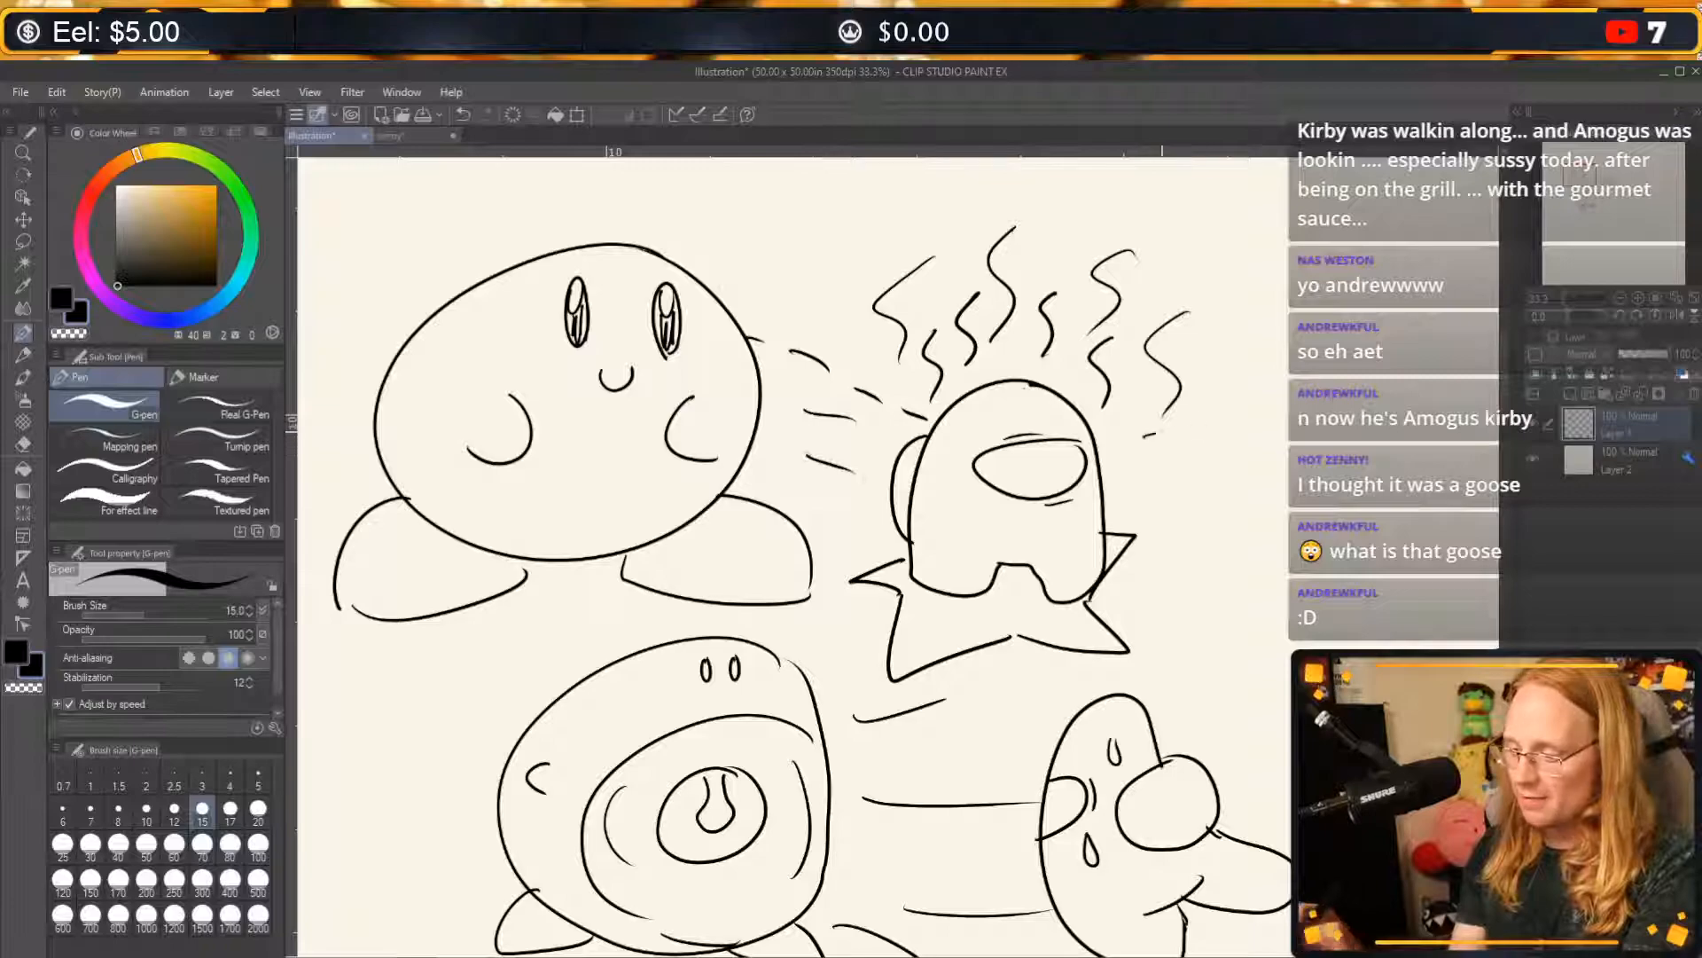
left_click_drag(1146, 437, 1204, 426)
left_click_drag(1151, 483, 1204, 486)
left_click_drag(1160, 578, 1192, 578)
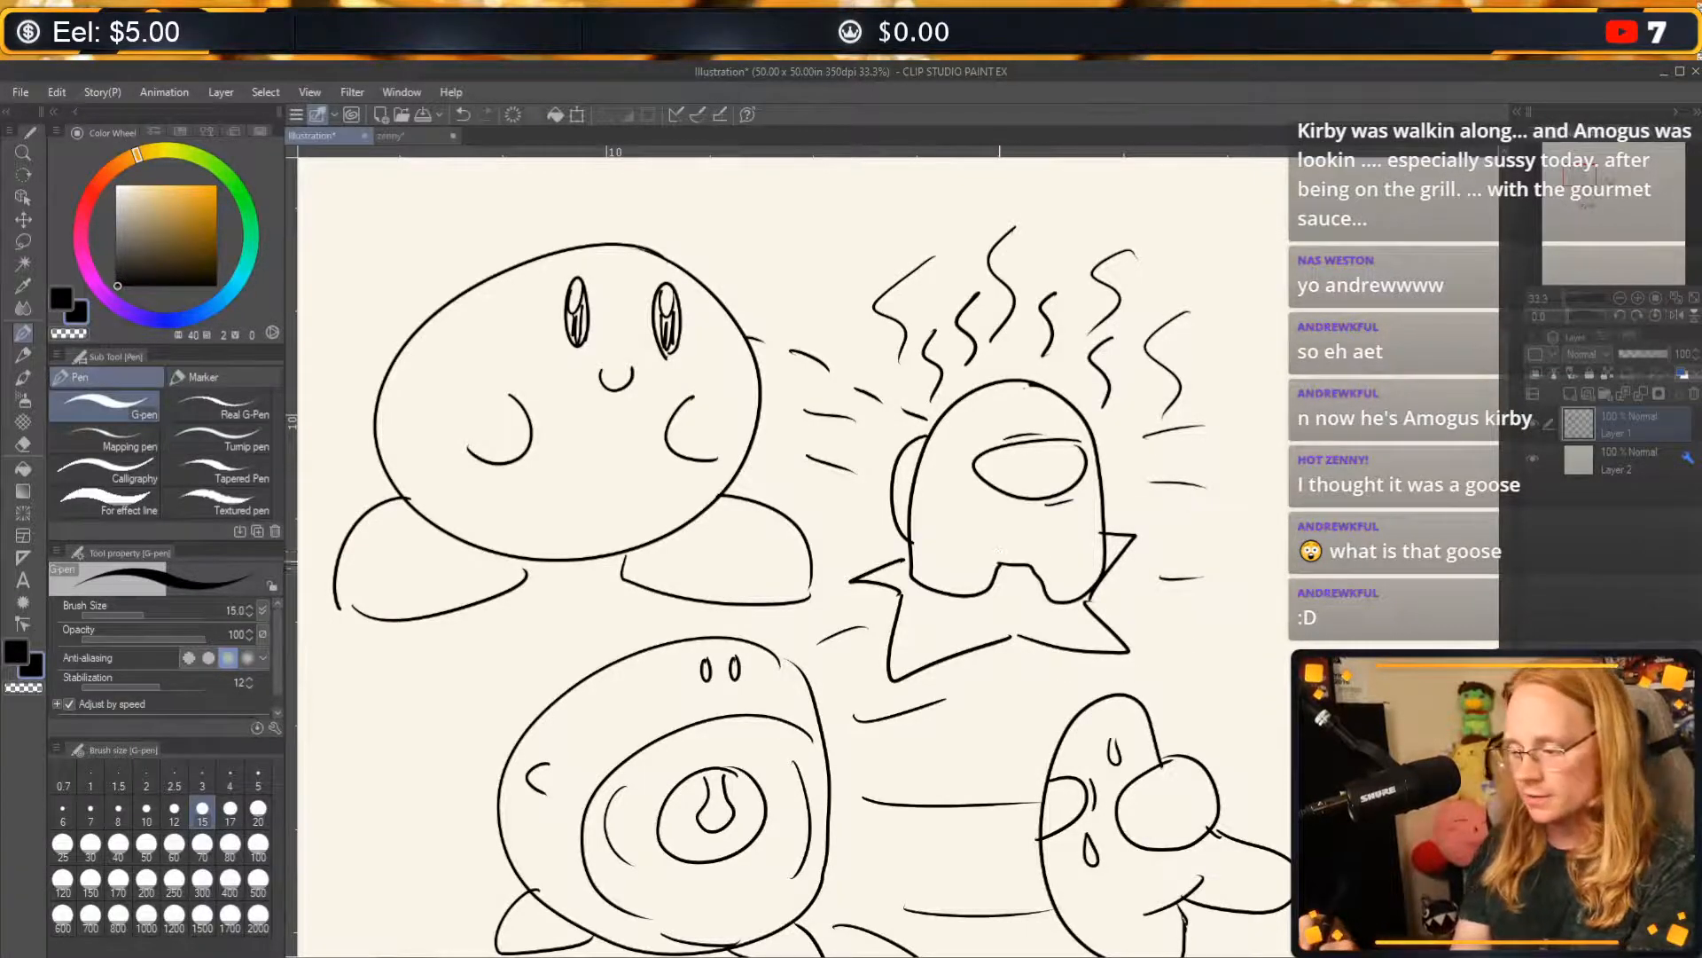
mouse_move(989, 575)
left_mouse_down()
mouse_move(1032, 605)
mouse_move(1039, 565)
left_mouse_up()
key("ctrl+z")
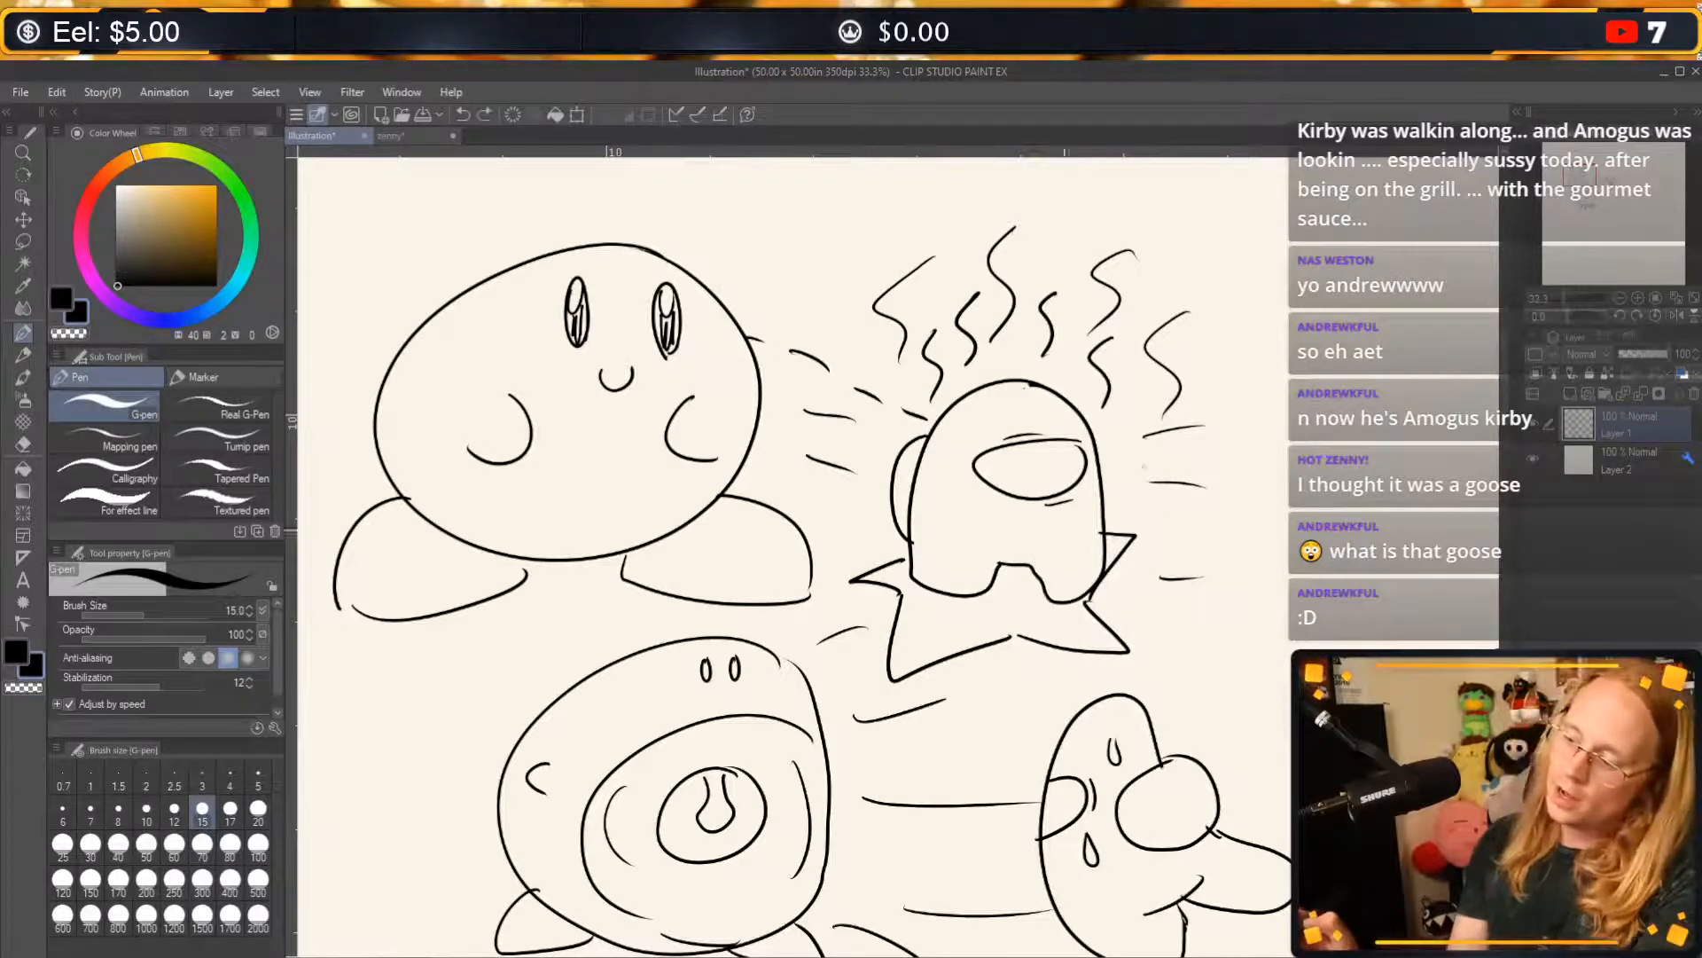
Add speed lines around the crewmate being inhaled and a short ground line beneath it.
left_click_drag(844, 755, 1019, 568)
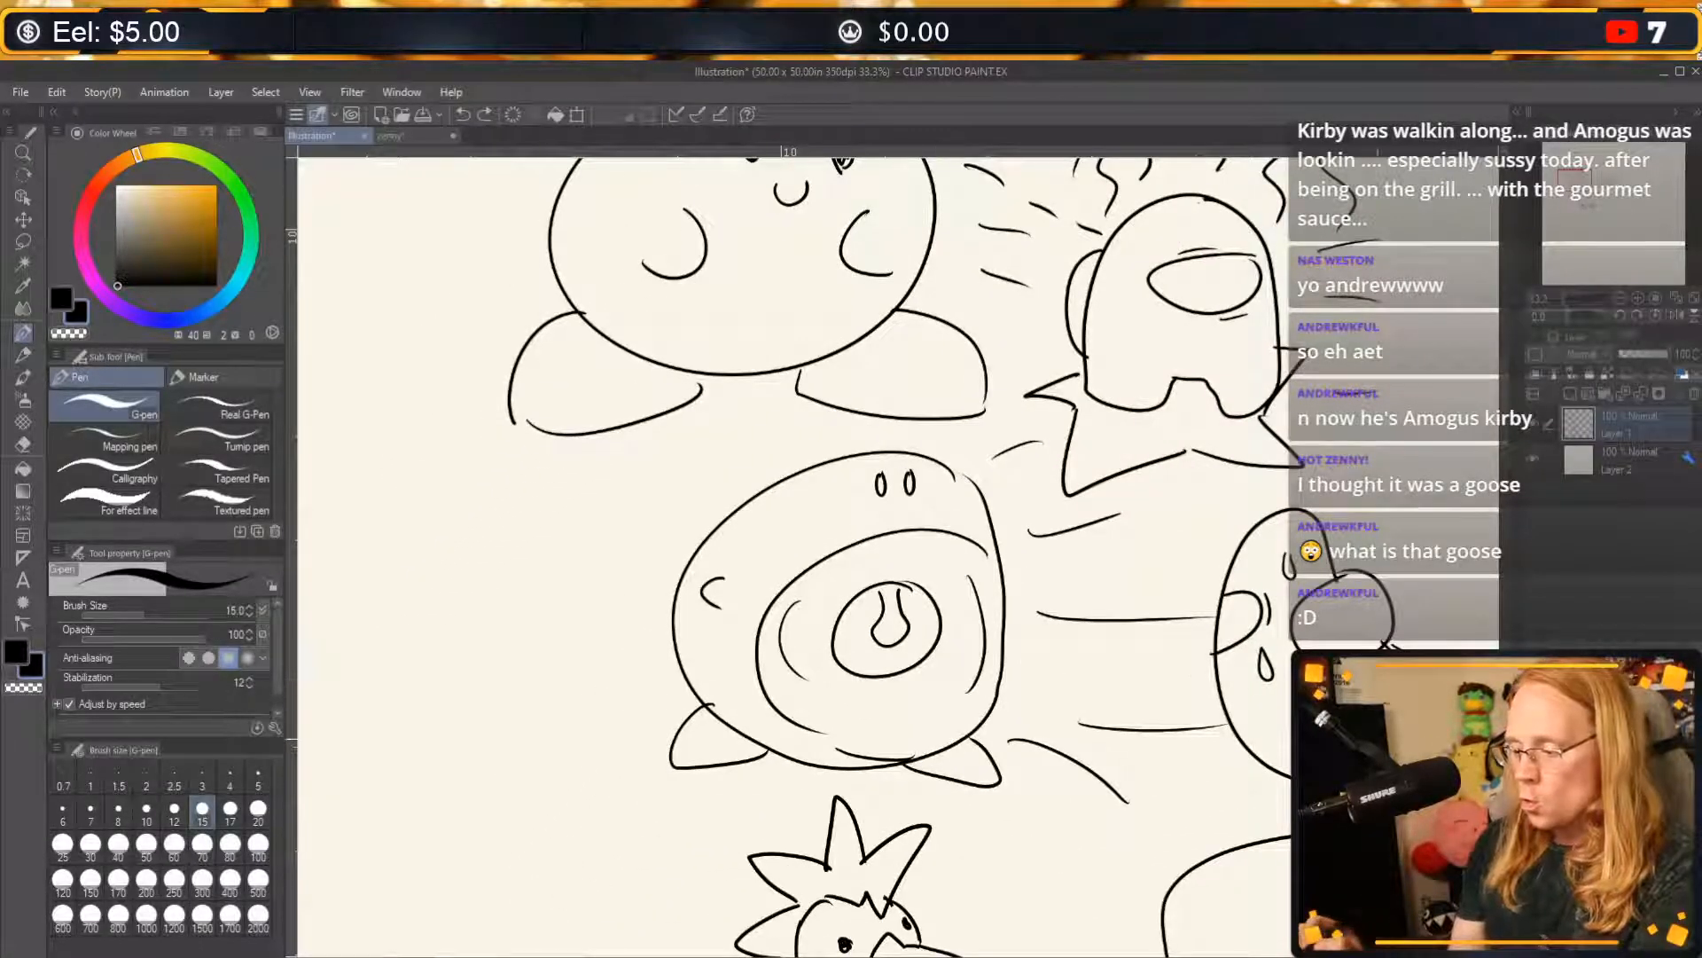
mouse_move(1336, 706)
left_mouse_down()
mouse_move(843, 656)
mouse_move(892, 654)
left_mouse_up()
left_click_drag(954, 540, 1040, 526)
left_click_drag(647, 612, 722, 617)
left_click_drag(1047, 579, 1020, 584)
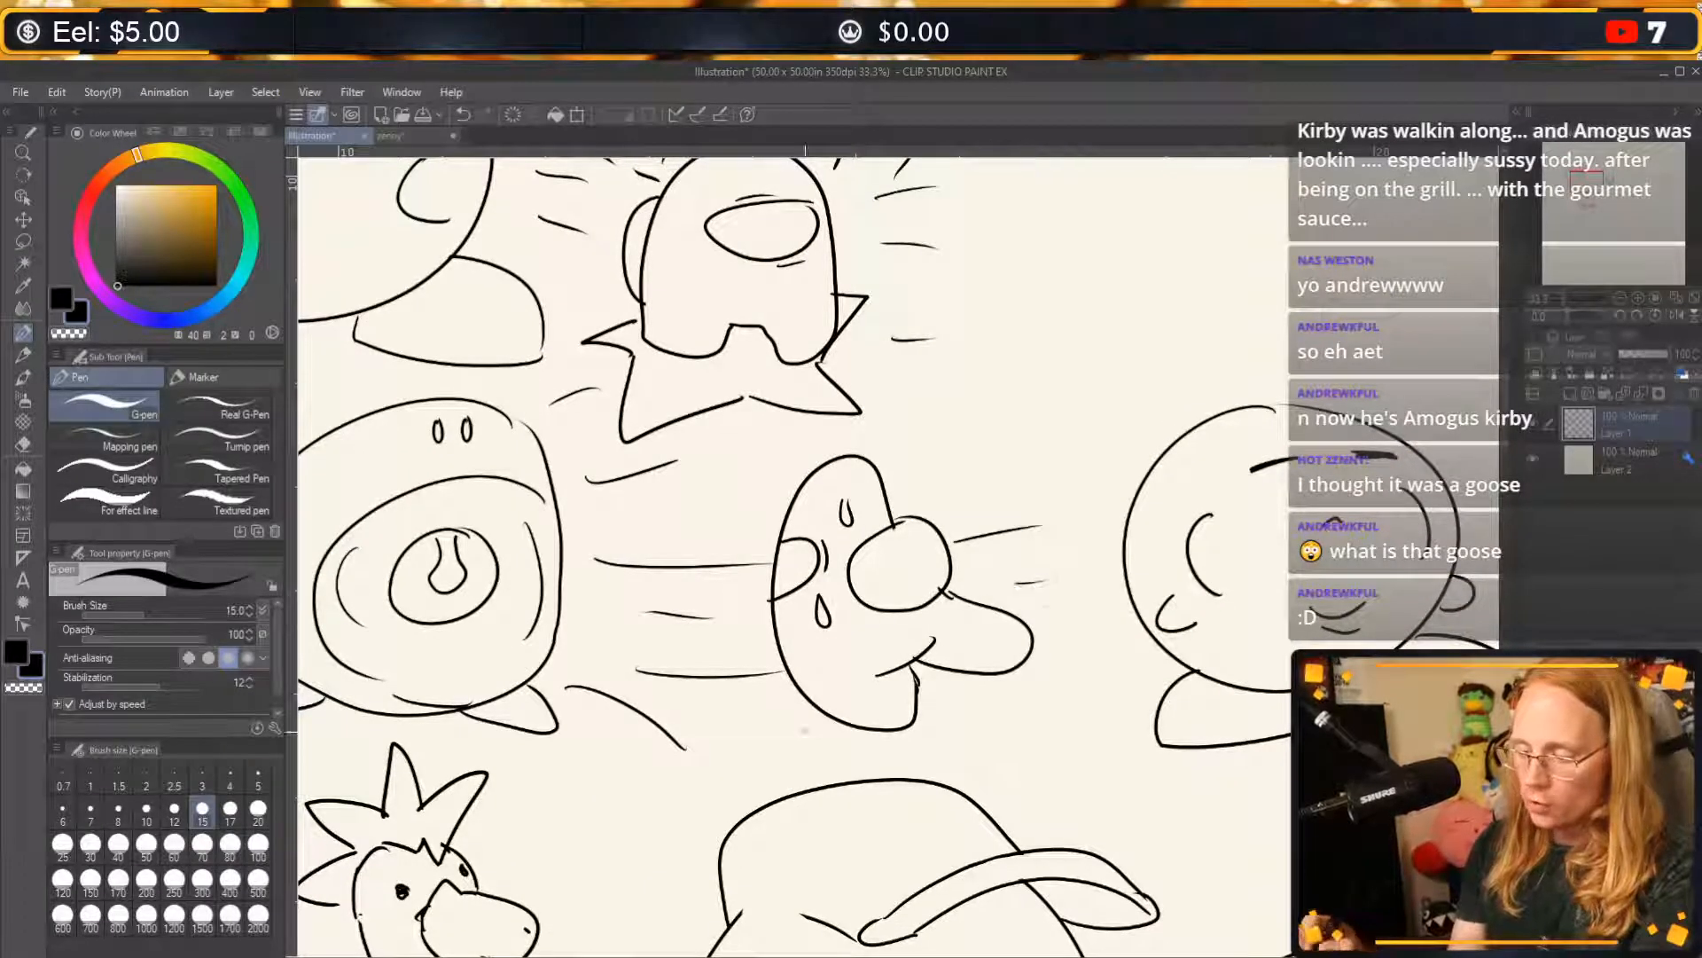
left_click_drag(803, 737, 924, 730)
left_click_drag(709, 501, 789, 477)
Draw a curved seam line on the hybrid's cap just above the brim.
left_click_drag(1366, 649, 683, 742)
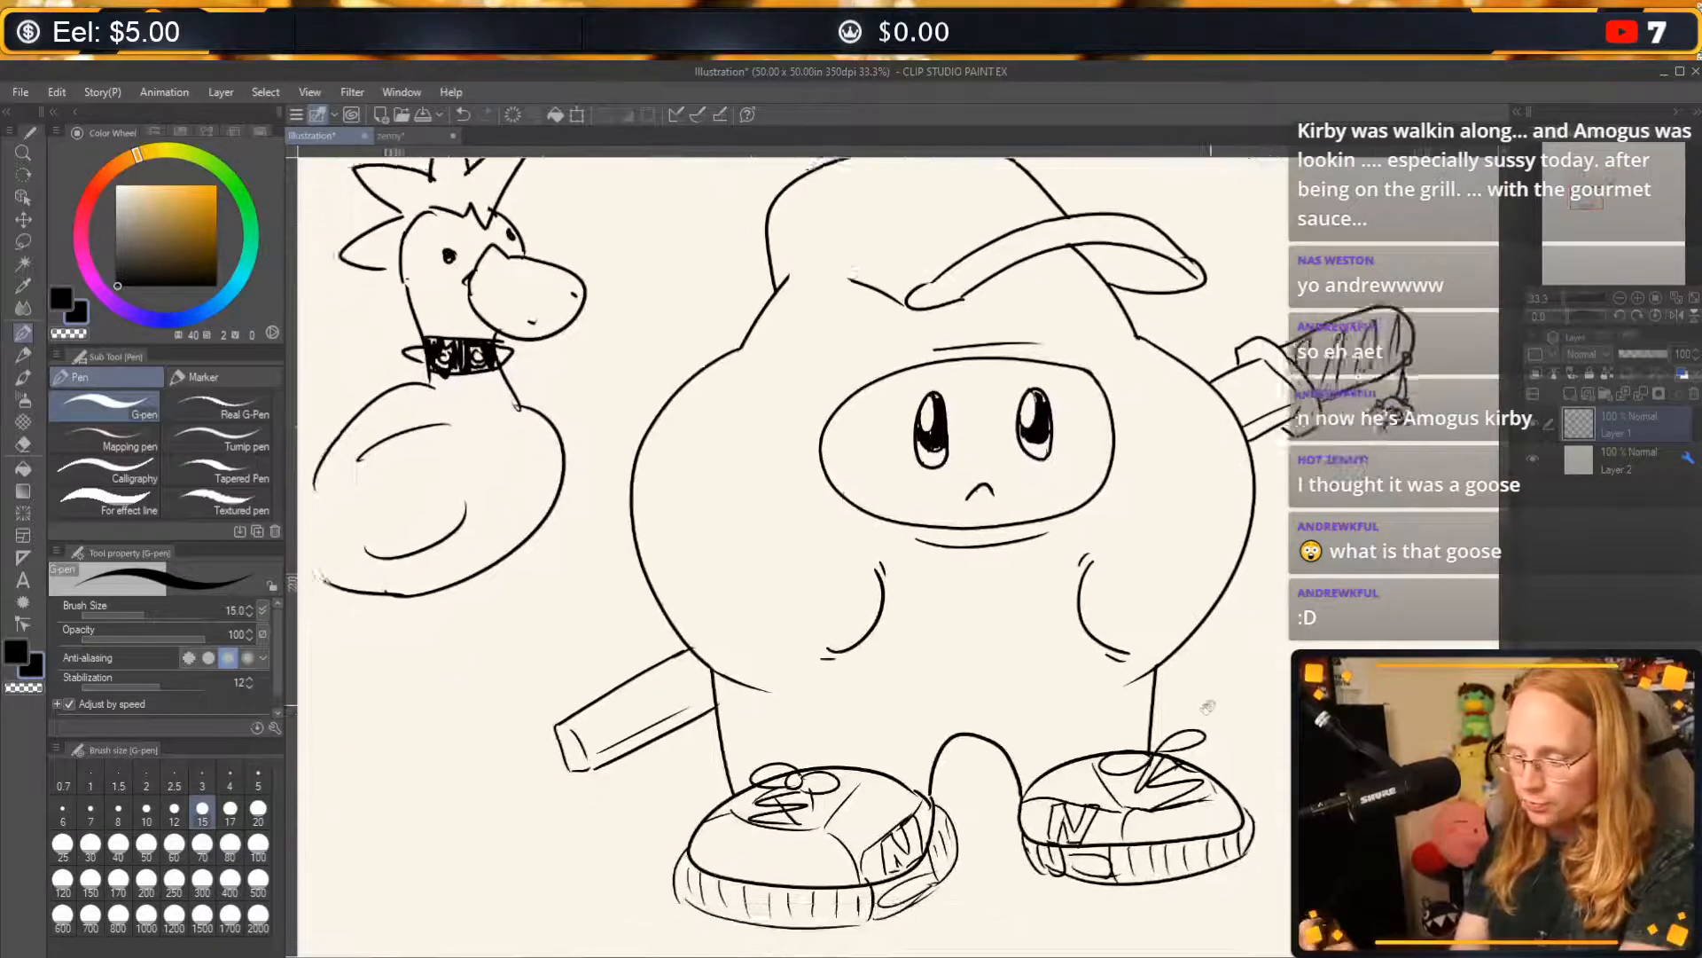
left_click_drag(1208, 707, 1192, 732)
mouse_move(1267, 660)
left_mouse_down()
mouse_move(1212, 722)
mouse_move(1244, 769)
left_mouse_up()
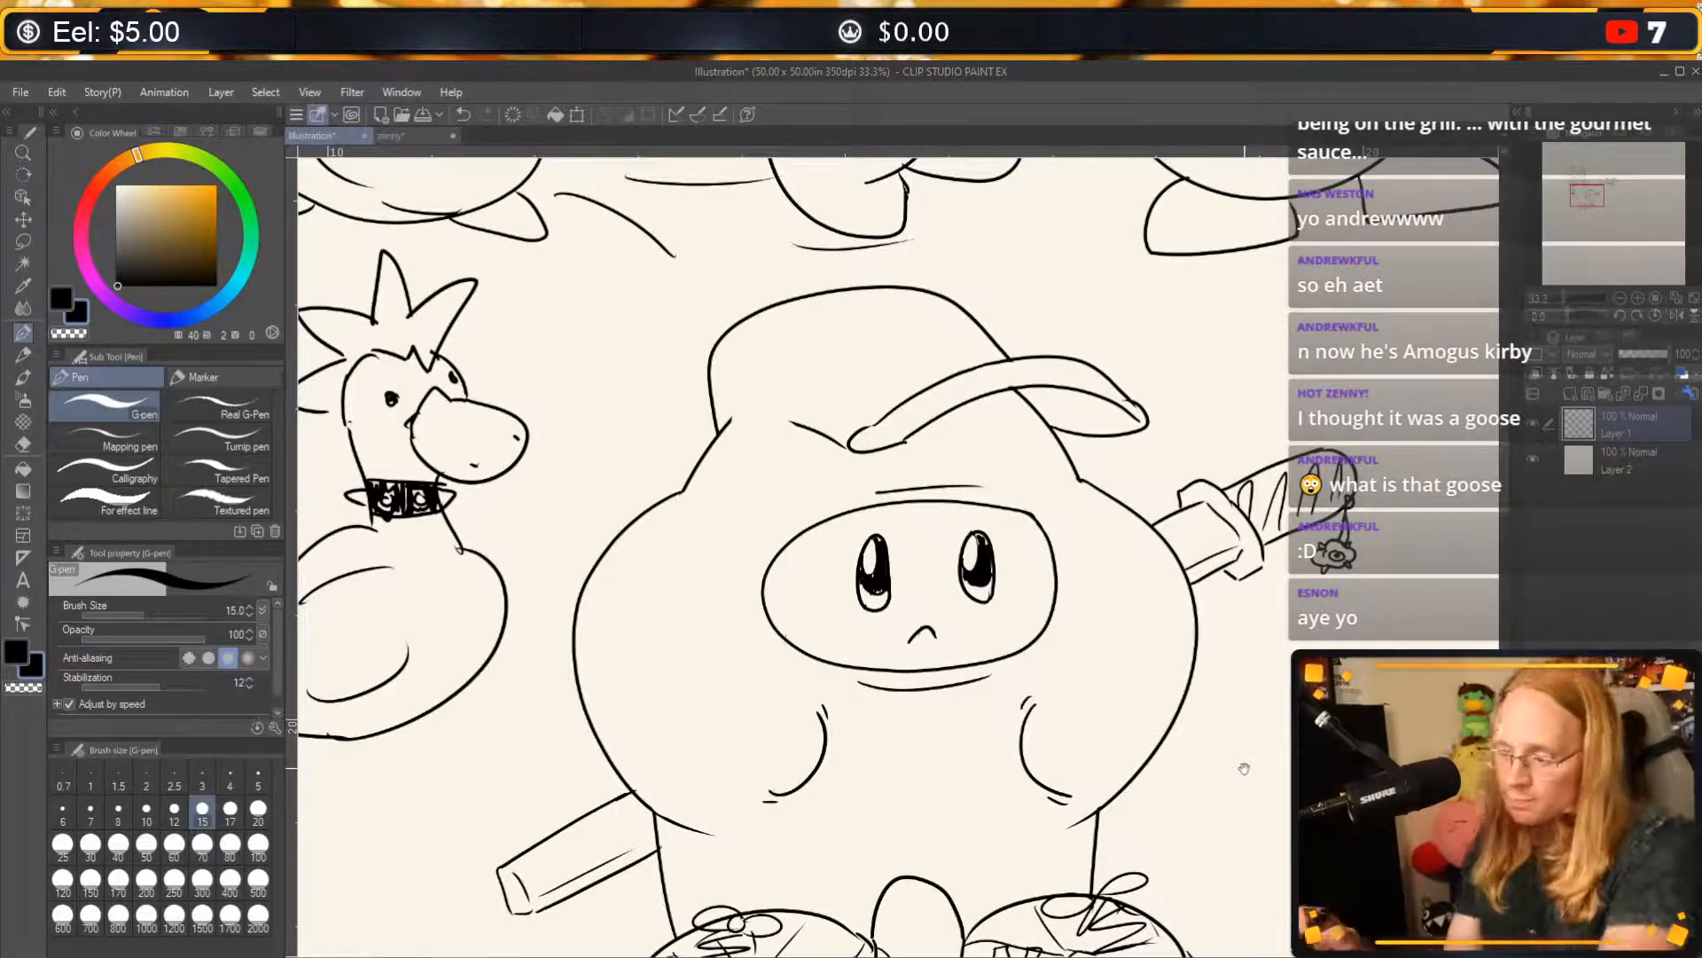
mouse_move(801, 423)
left_mouse_down()
mouse_move(849, 385)
mouse_move(974, 356)
left_mouse_up()
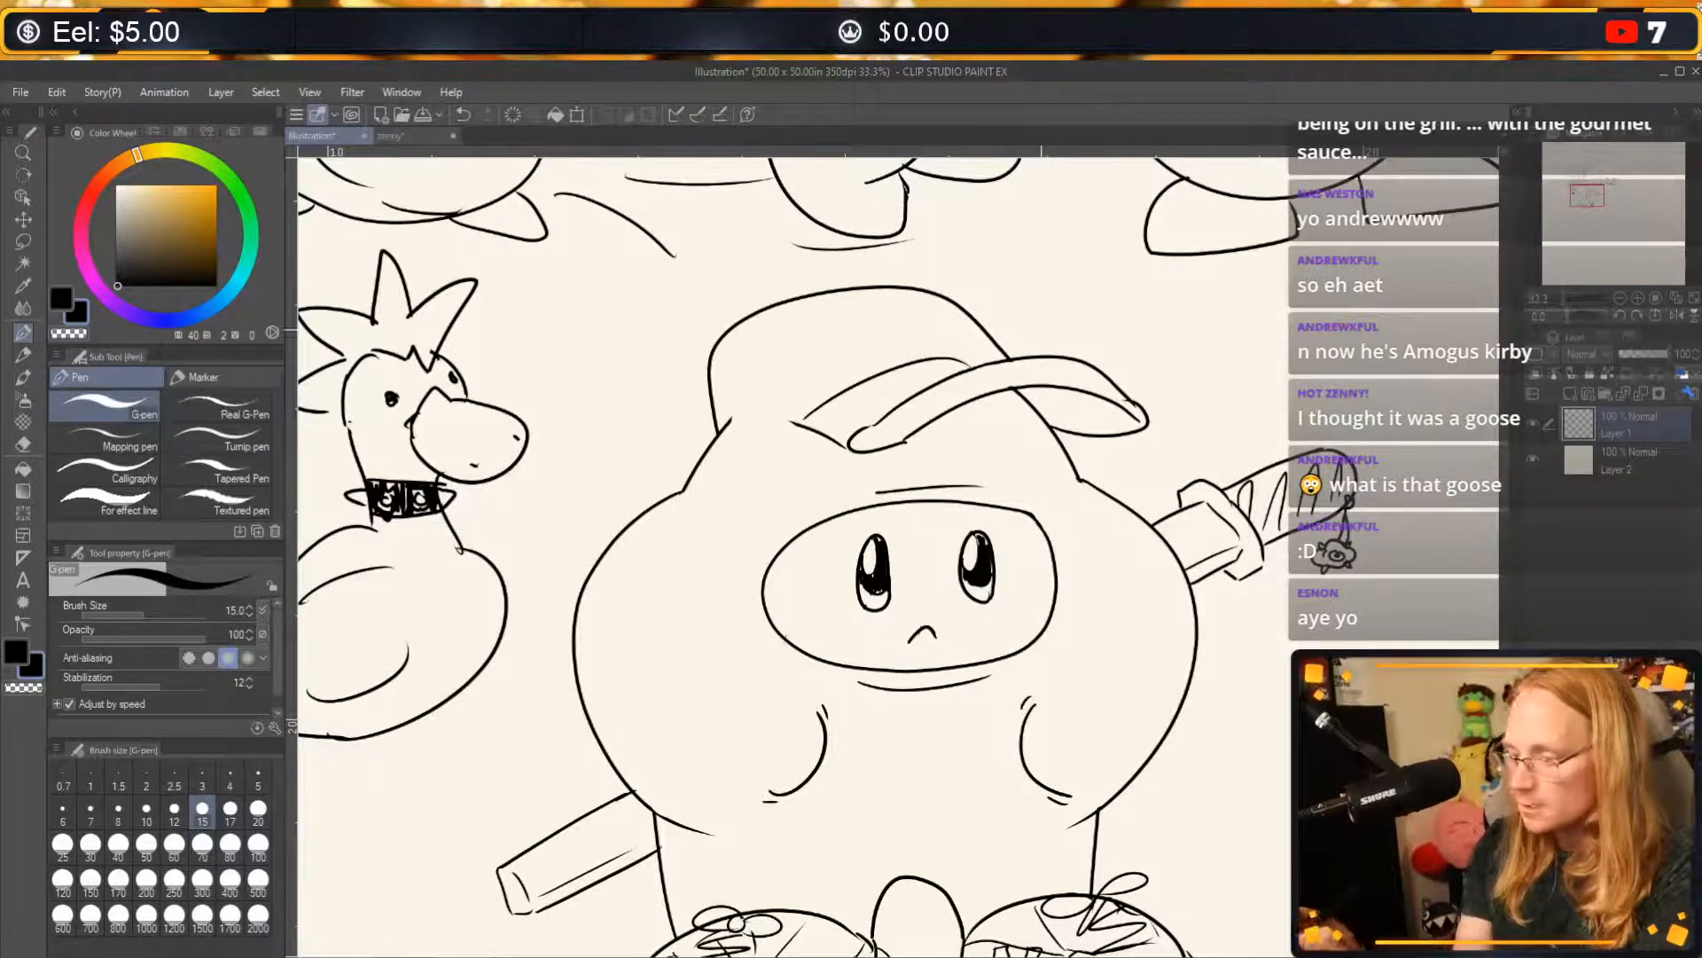
Undo the last cap stroke, then redraw the cap's lower edge and the curved seam line above the hybrid's brim.
key("ctrl+z")
left_click_drag(731, 426, 807, 419)
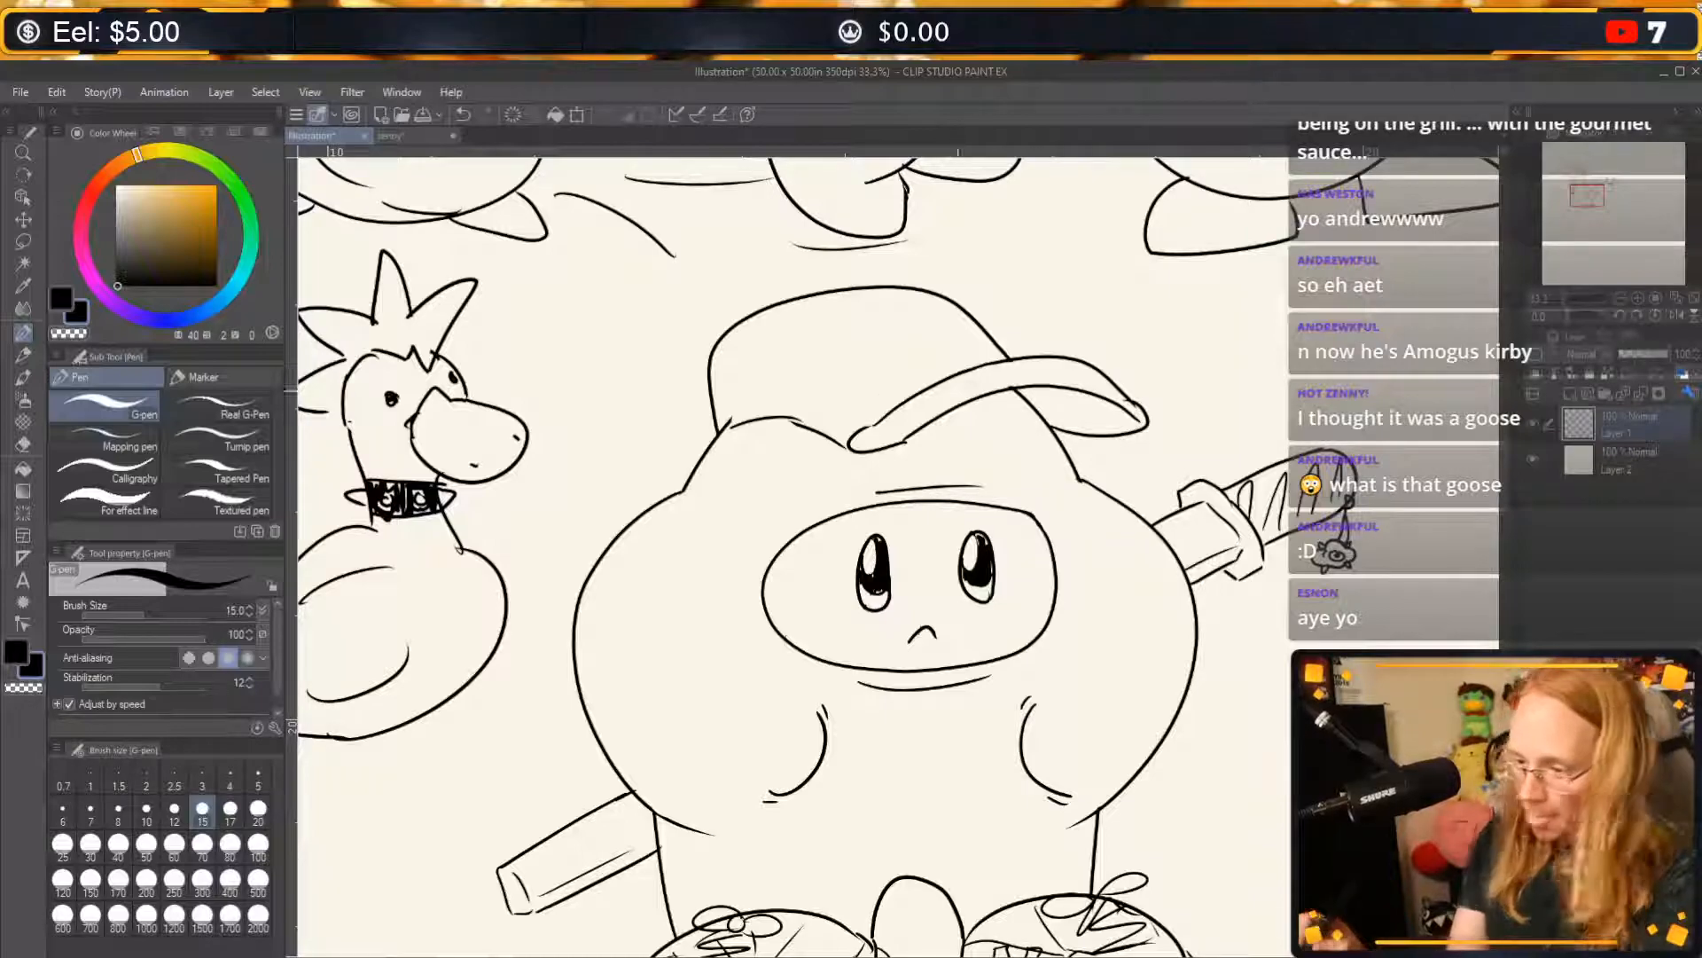
left_click_drag(983, 363, 816, 376)
key("ctrl+z")
left_click_drag(993, 368, 803, 390)
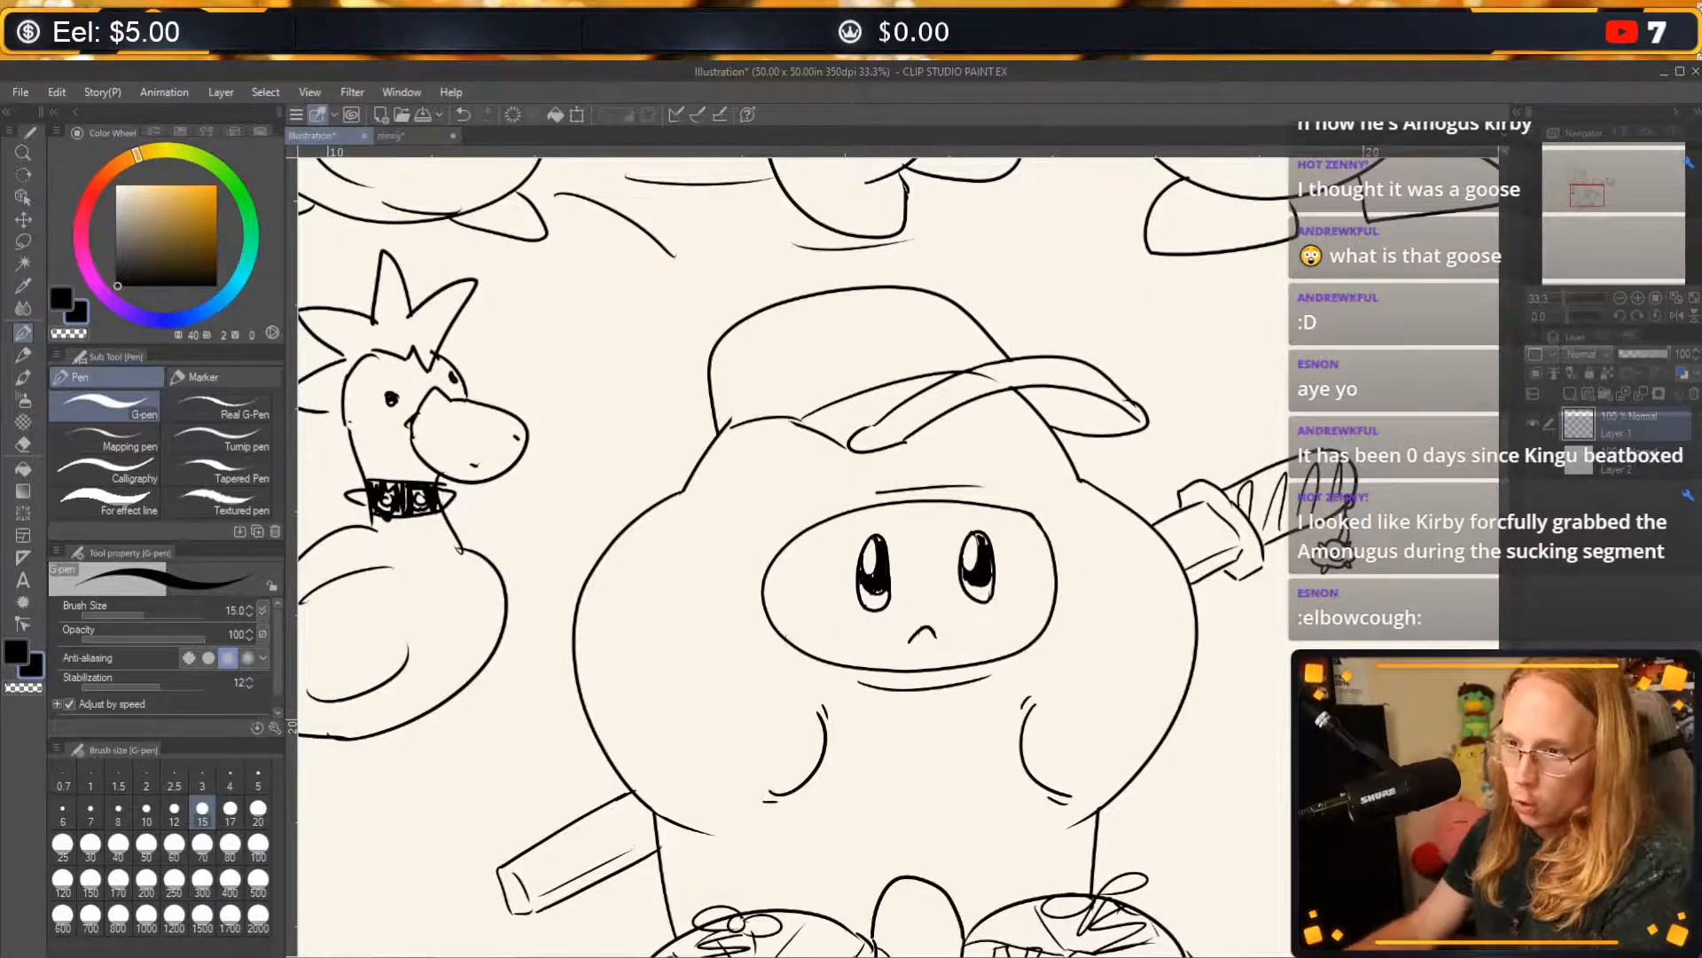
Draw a pointed, layered tail extending backward from the goose's body, replacing a rounded first attempt.
mouse_move(625, 586)
left_mouse_down()
mouse_move(879, 589)
mouse_move(1039, 622)
left_mouse_up()
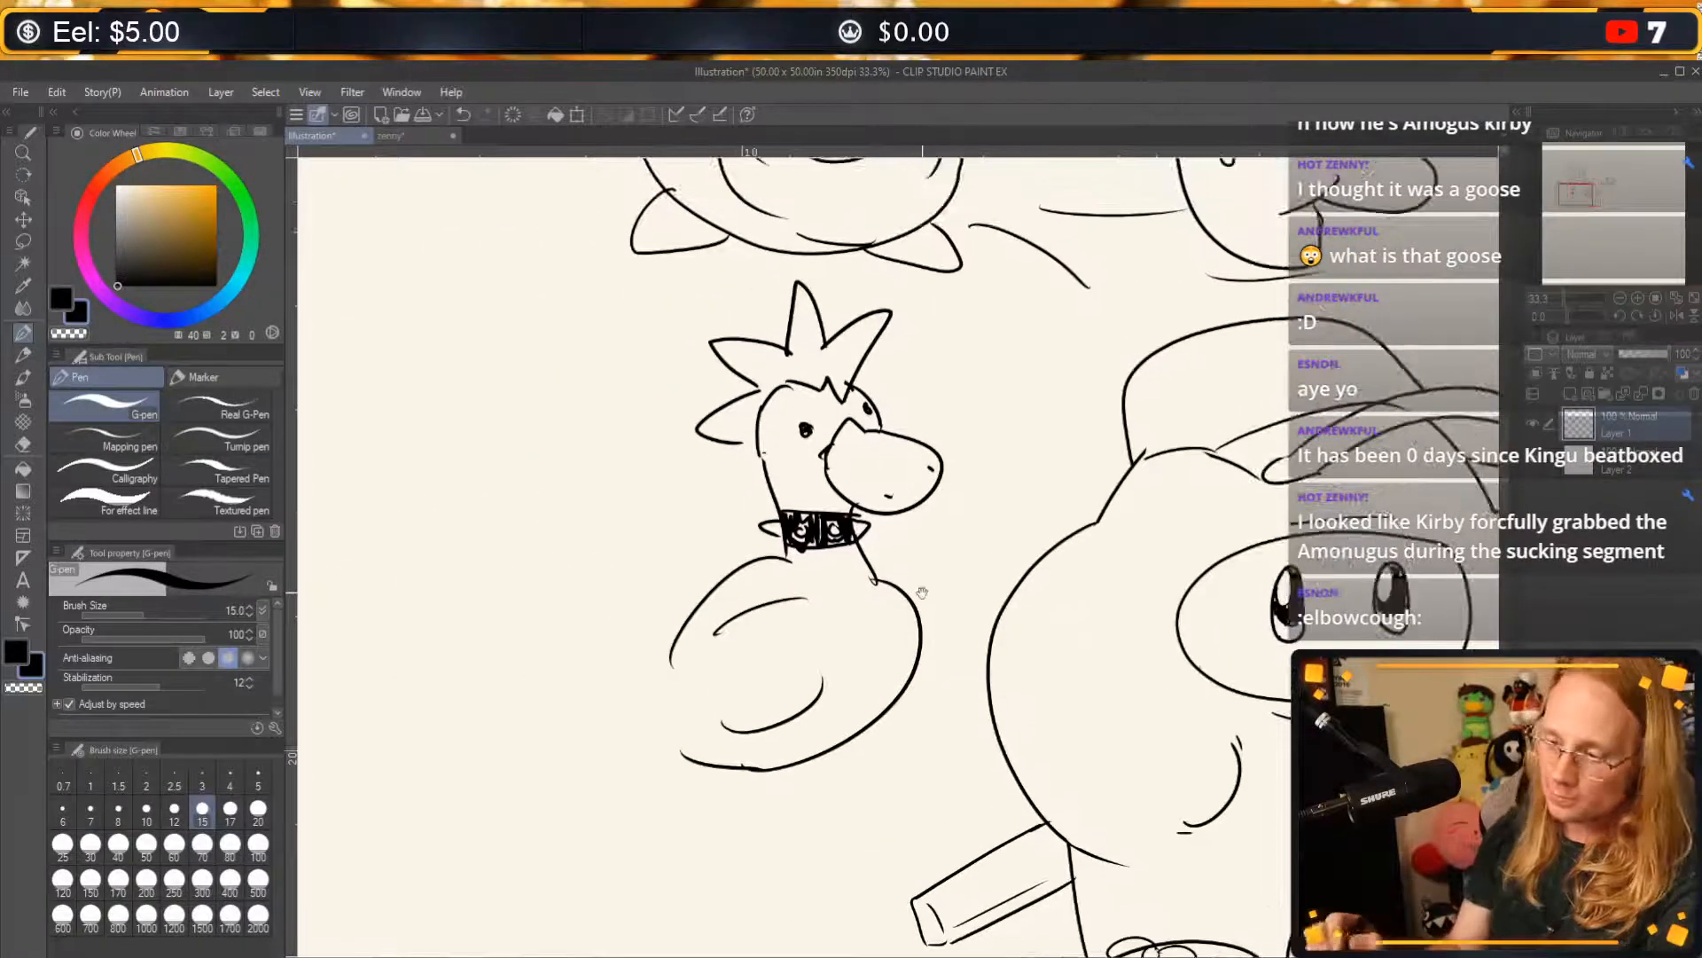
left_click_drag(682, 644, 526, 679)
left_click_drag(532, 678, 709, 719)
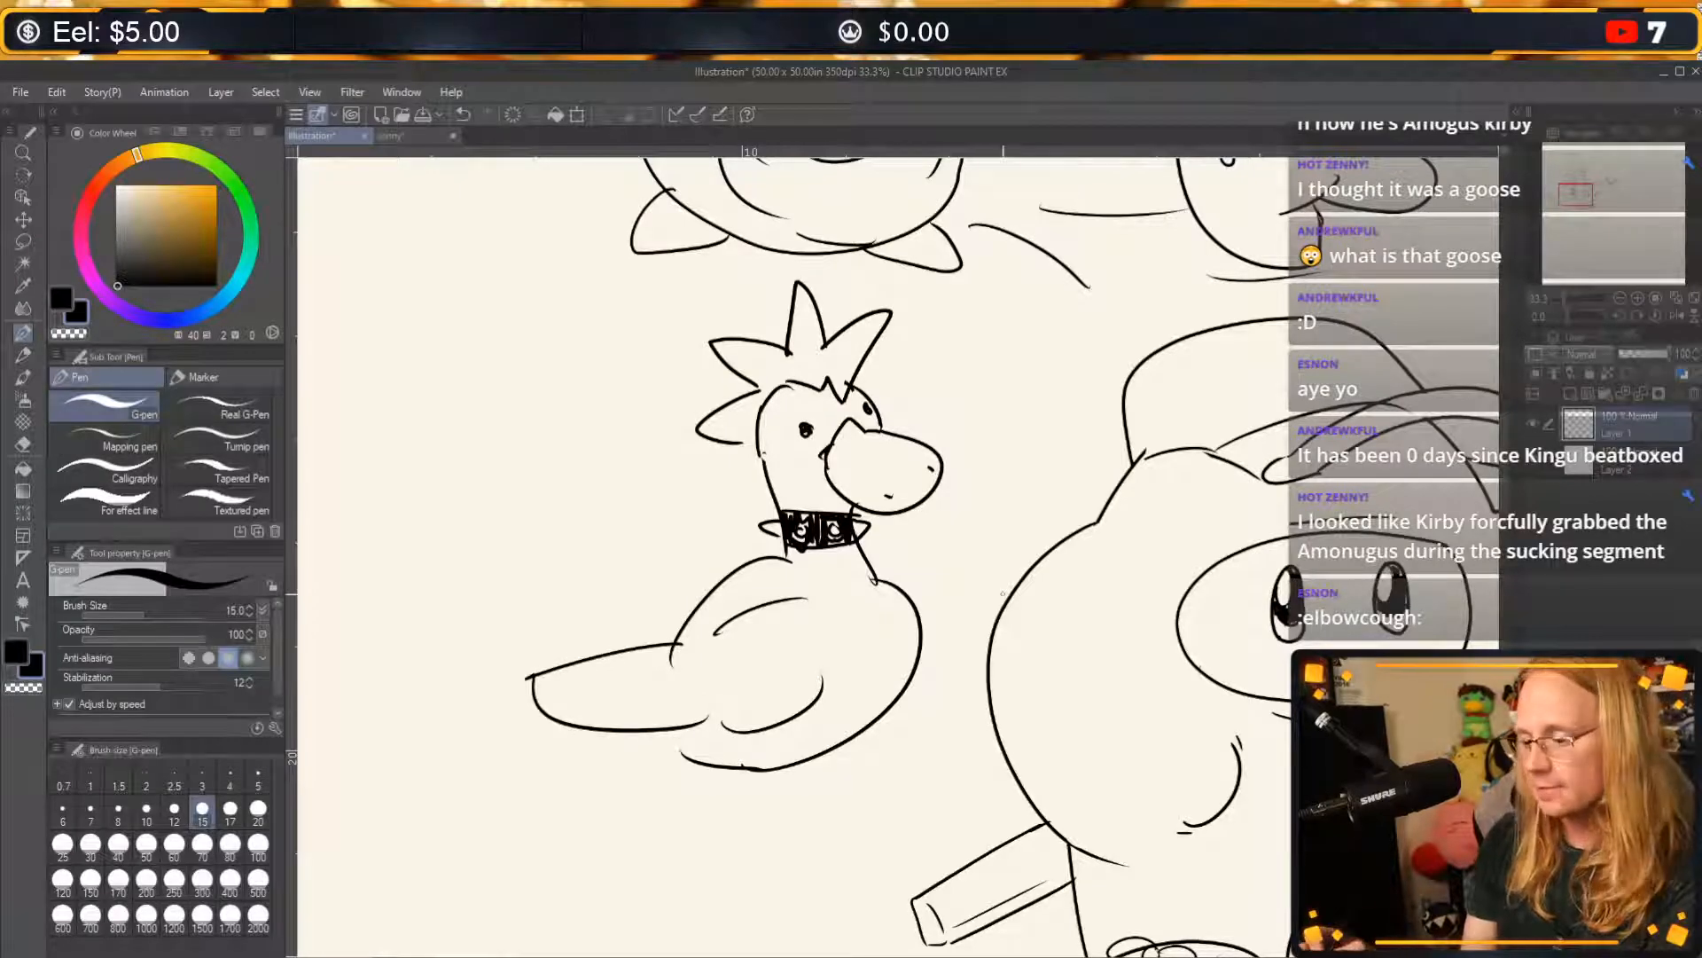
key("ctrl+z")
key("ctrl+z")
mouse_move(673, 639)
left_mouse_down()
mouse_move(526, 663)
mouse_move(683, 747)
left_mouse_up()
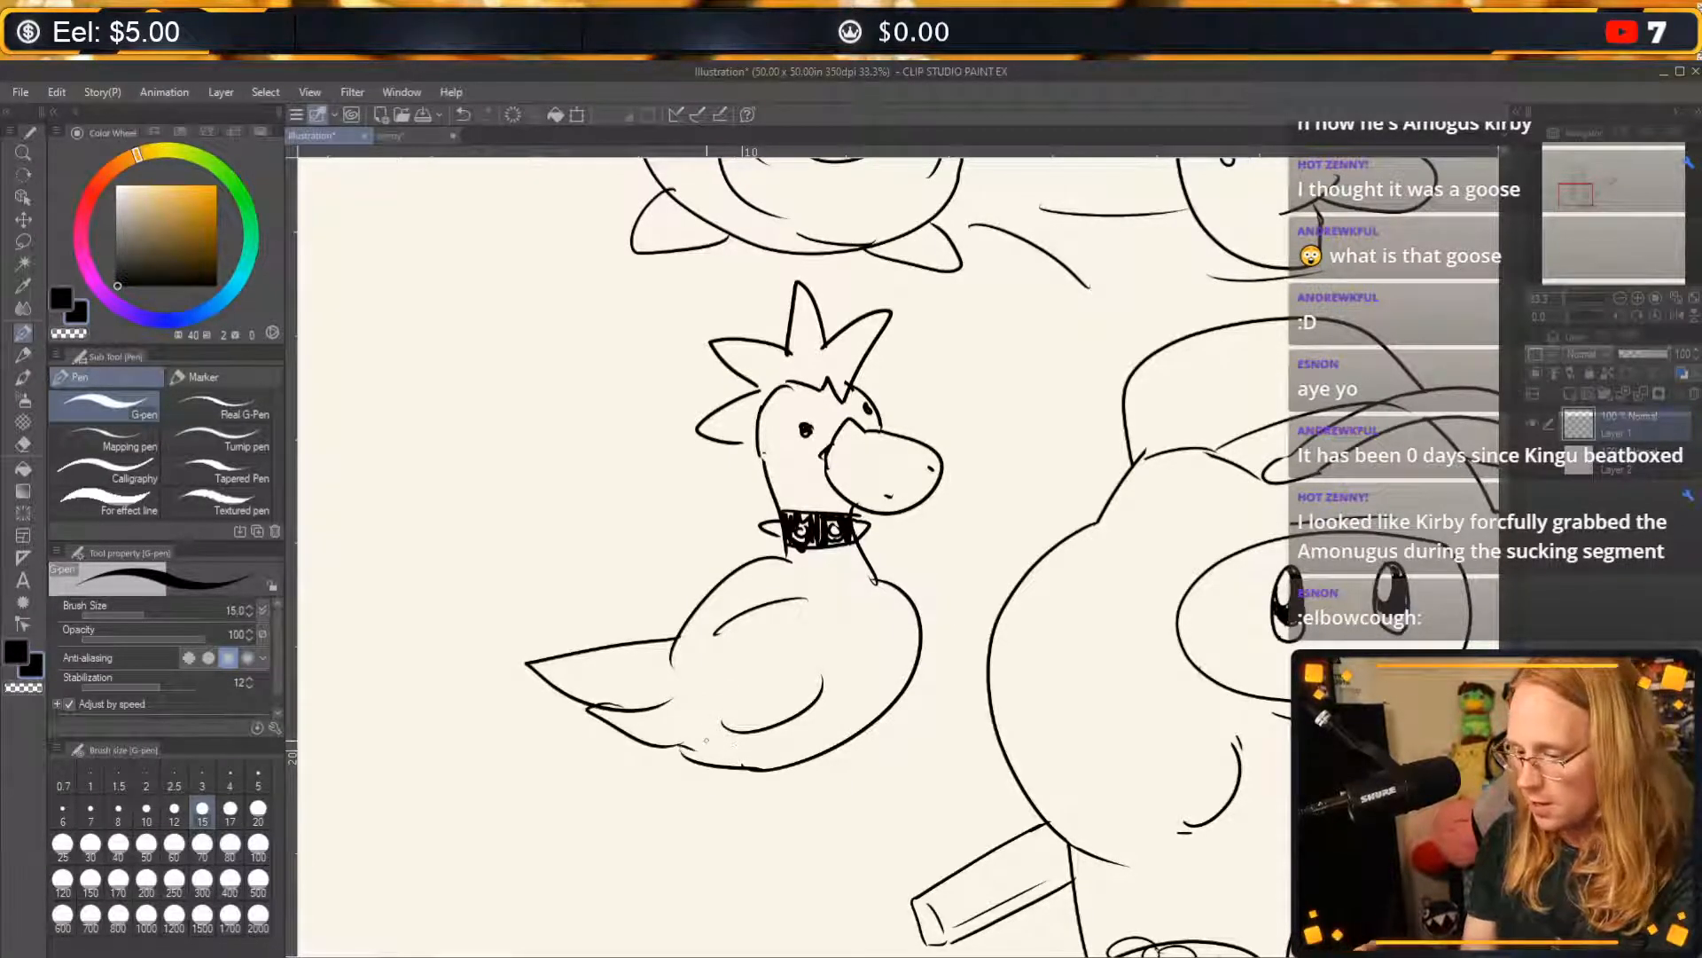
mouse_move(929, 436)
left_mouse_down()
mouse_move(1020, 519)
mouse_move(903, 548)
left_mouse_up()
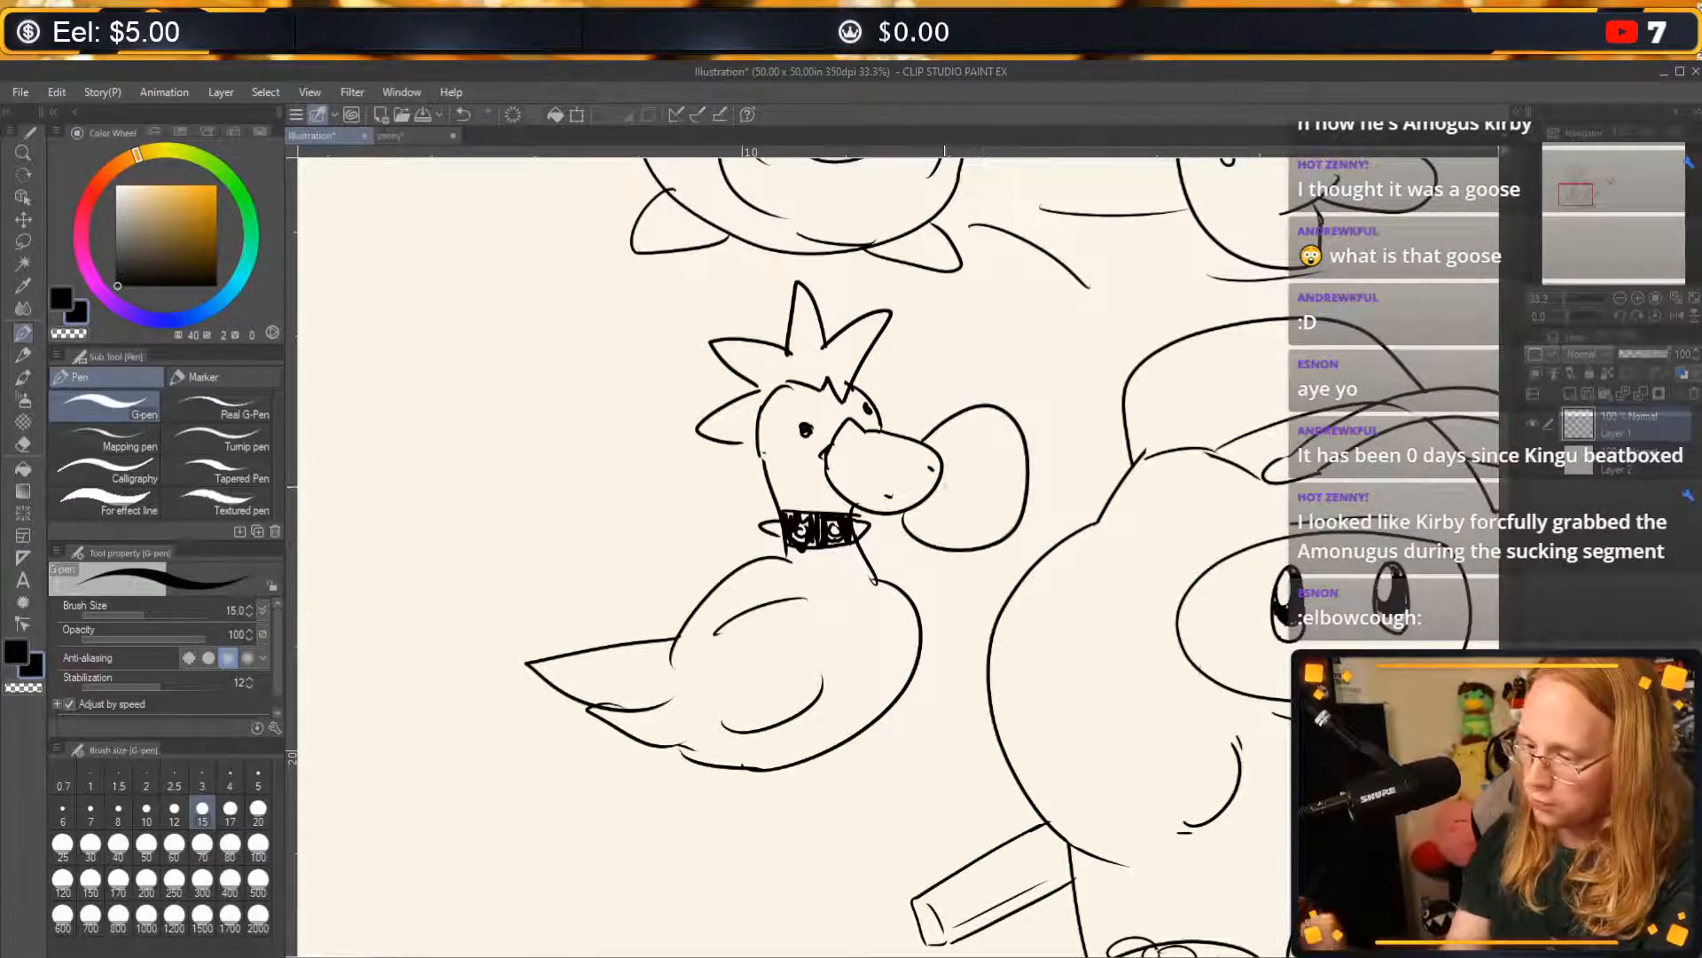
key("ctrl+z")
mouse_move(922, 439)
left_mouse_down()
mouse_move(947, 423)
mouse_move(924, 523)
mouse_move(1061, 501)
mouse_move(927, 438)
left_mouse_up()
key("ctrl+z")
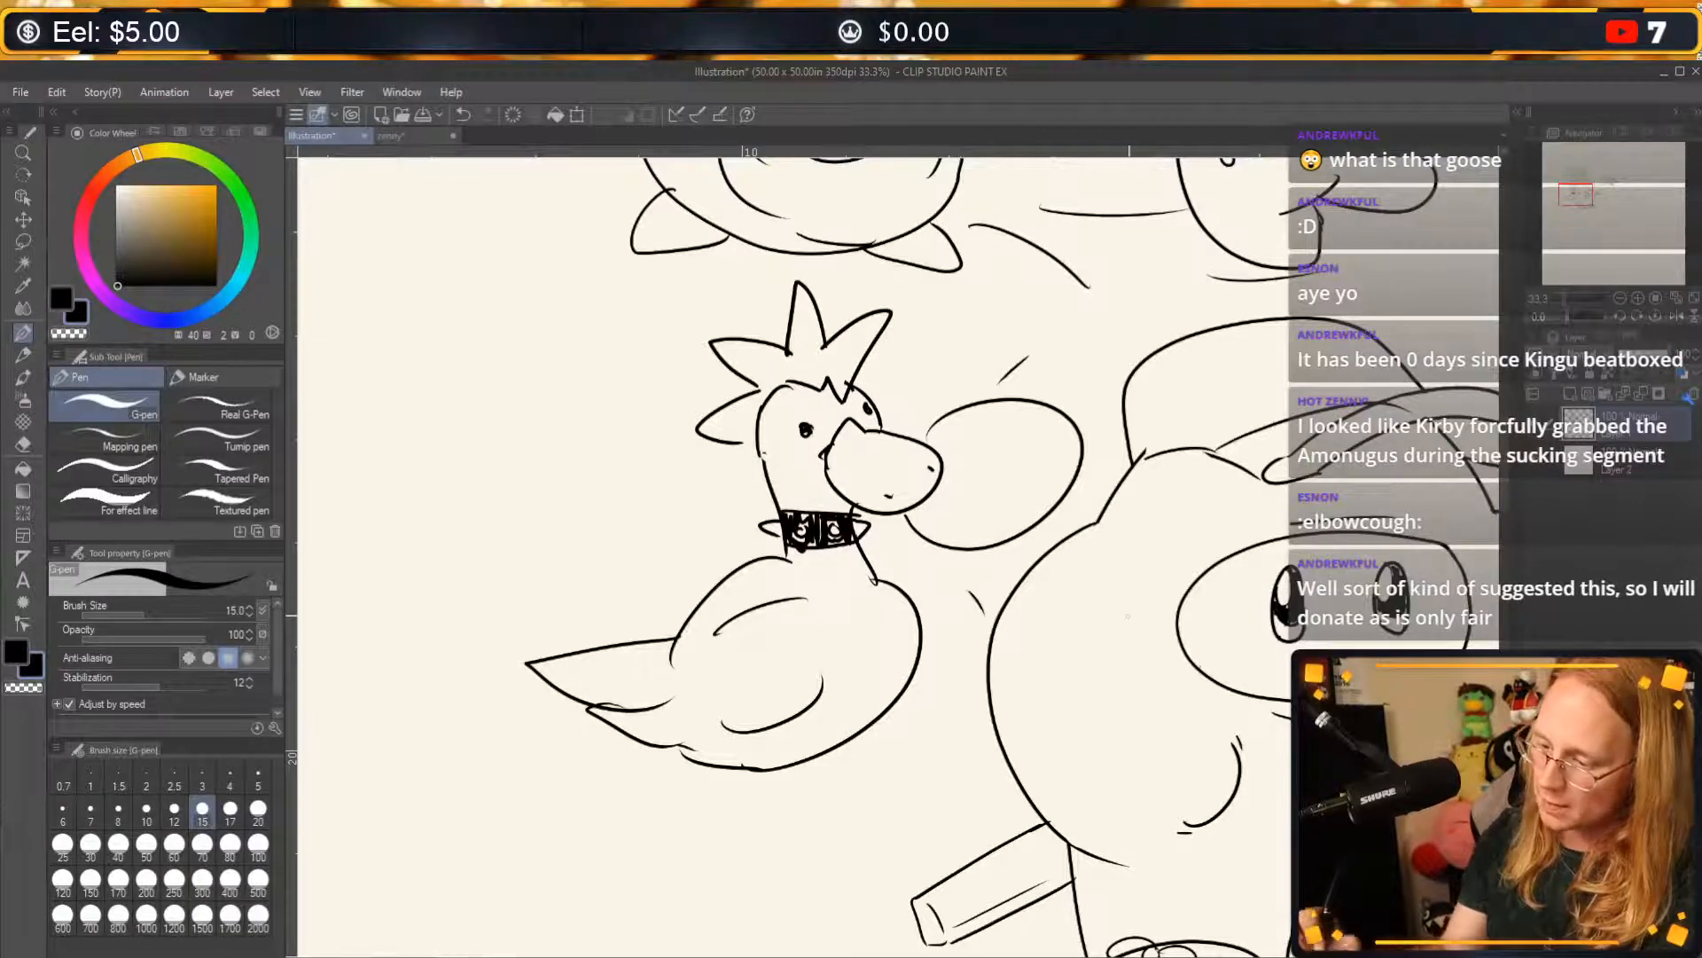
key("ctrl+z")
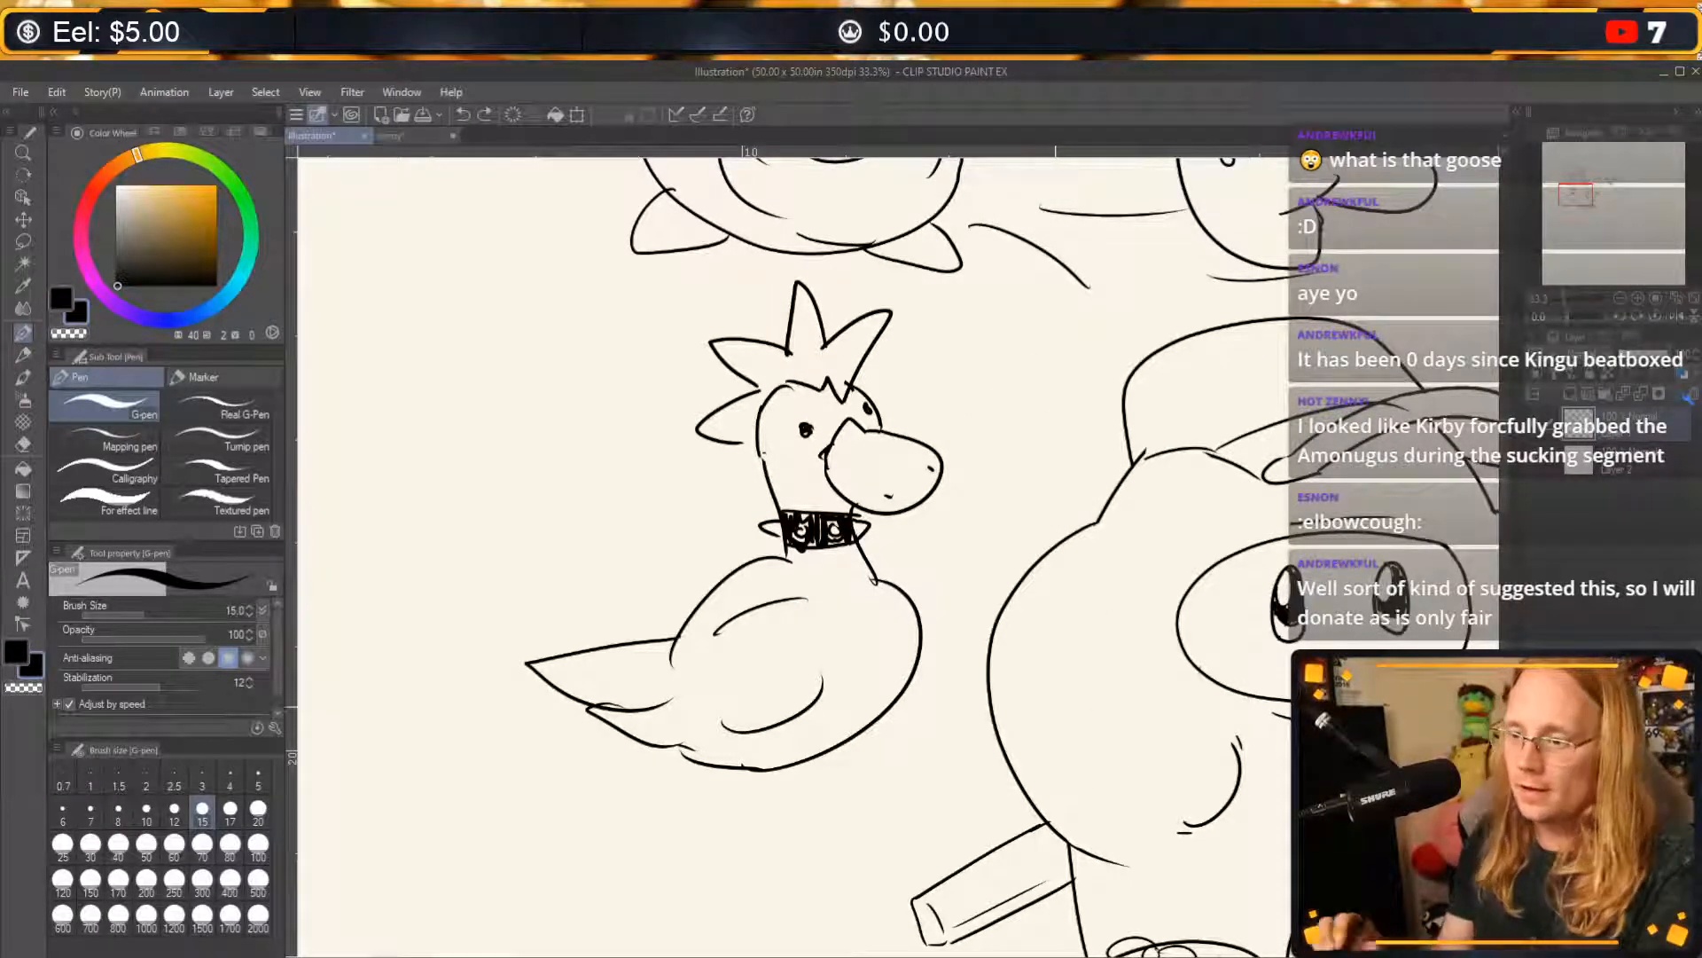
Hand-letter the word "Boobs" across the front of the hybrid's cap above the seam line.
mouse_move(1170, 696)
left_mouse_down()
mouse_move(1051, 676)
mouse_move(1003, 692)
mouse_move(1051, 667)
mouse_move(841, 608)
left_mouse_up()
left_click_drag(1033, 679, 1086, 621)
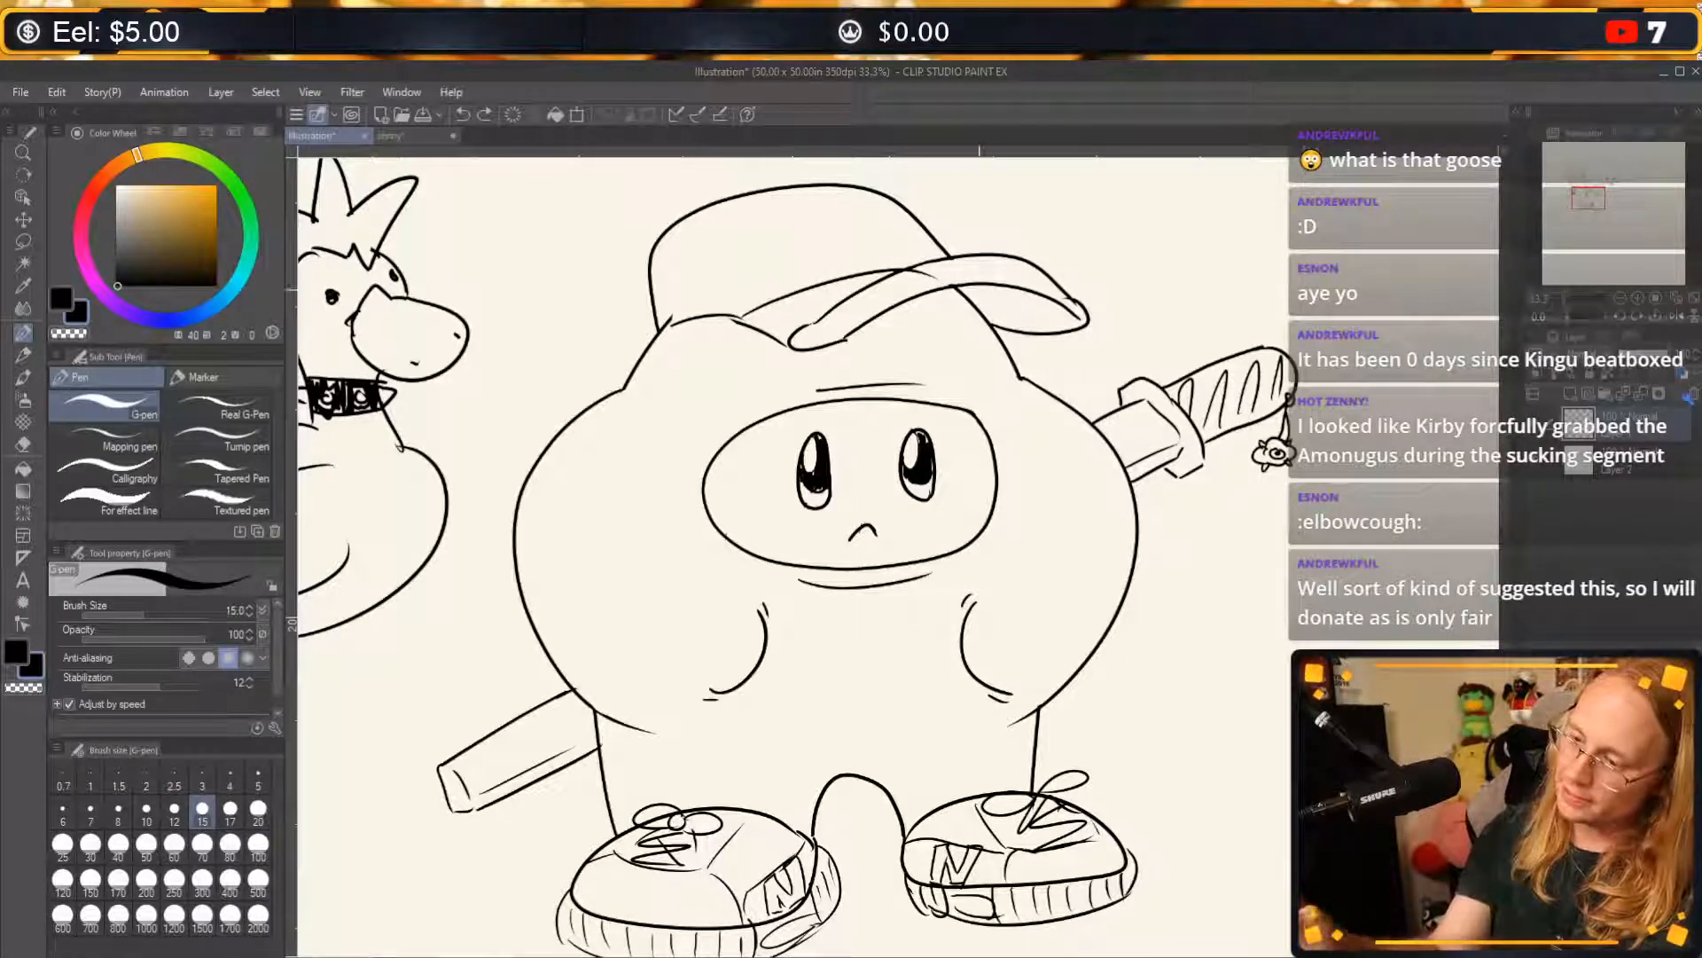
mouse_move(729, 228)
left_mouse_down()
mouse_move(739, 268)
mouse_move(779, 225)
mouse_move(740, 288)
left_mouse_up()
left_click_drag(802, 240, 826, 242)
left_click_drag(847, 225, 849, 254)
mouse_move(888, 227)
left_mouse_down()
mouse_move(881, 254)
mouse_move(898, 221)
left_mouse_up()
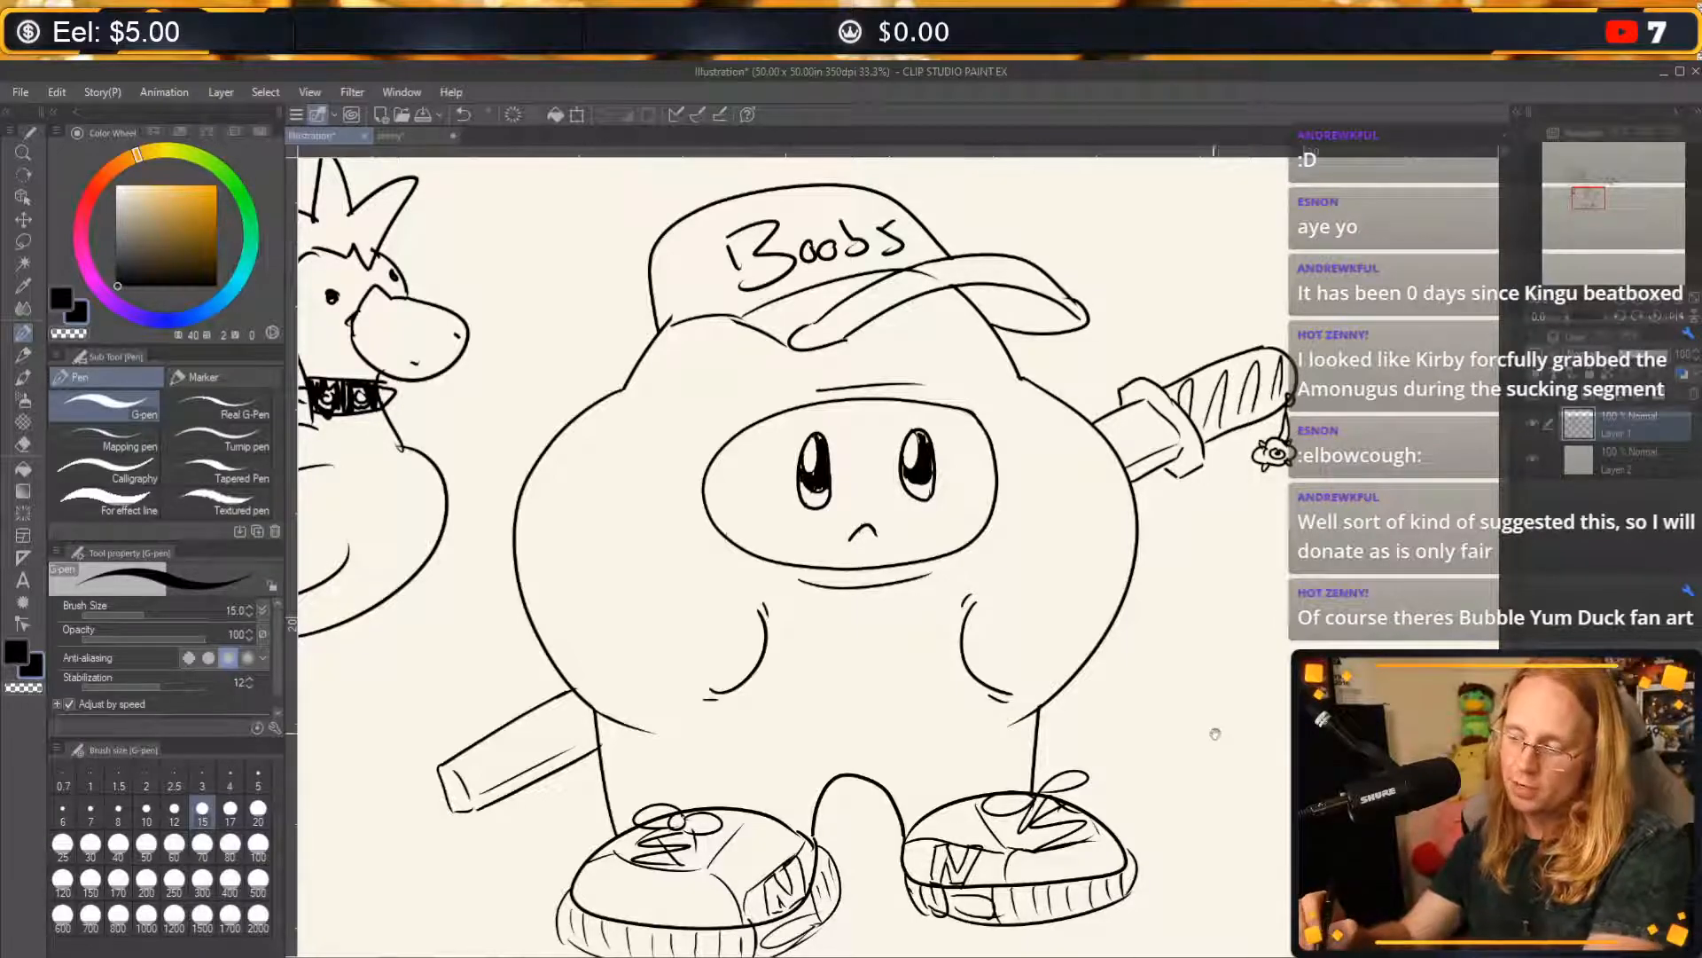
mouse_move(1216, 734)
left_mouse_down()
mouse_move(1249, 659)
mouse_move(1247, 680)
mouse_move(1183, 703)
left_mouse_up()
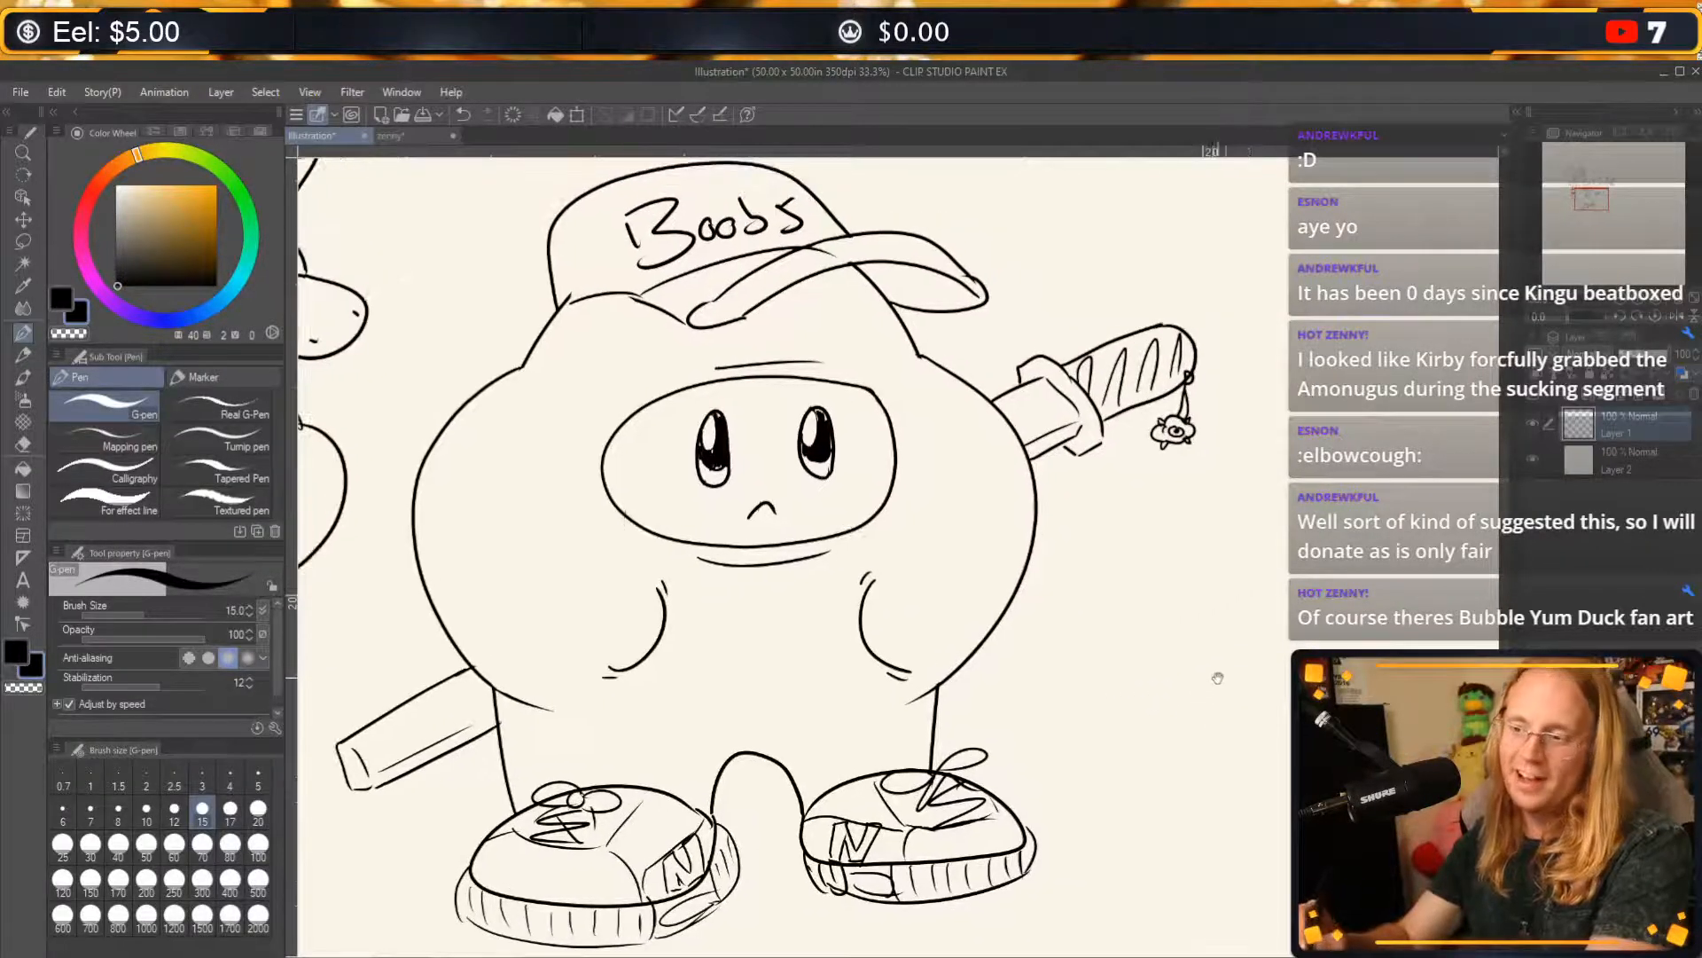
left_click_drag(990, 666, 1498, 705)
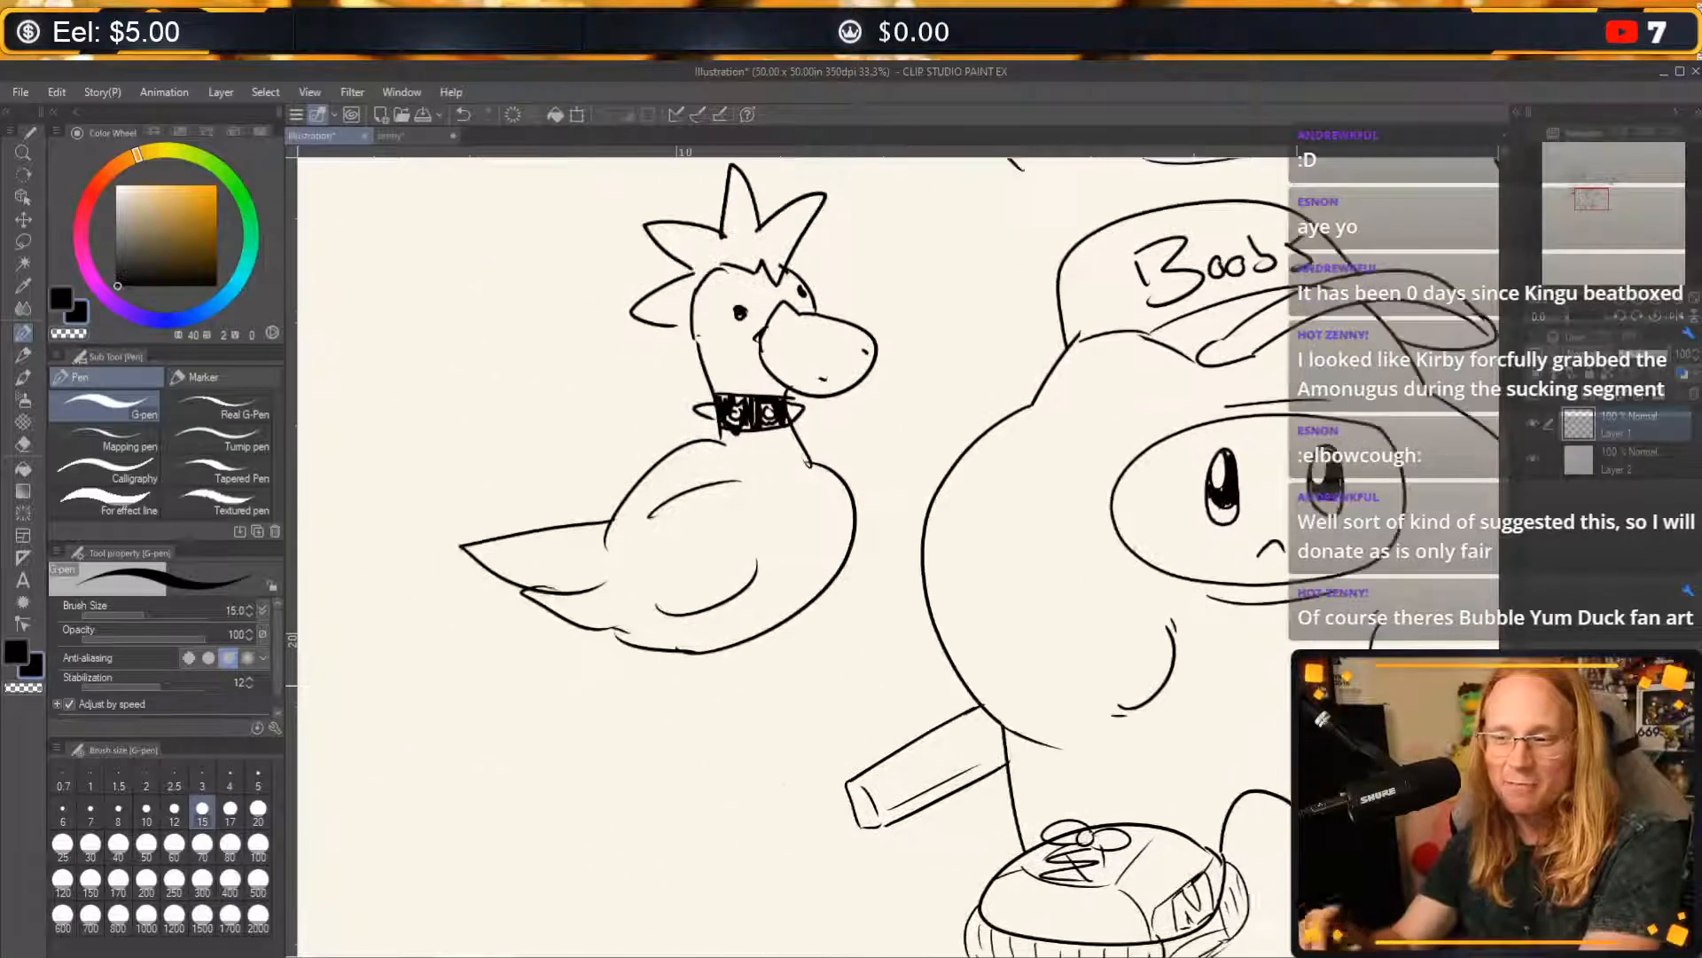
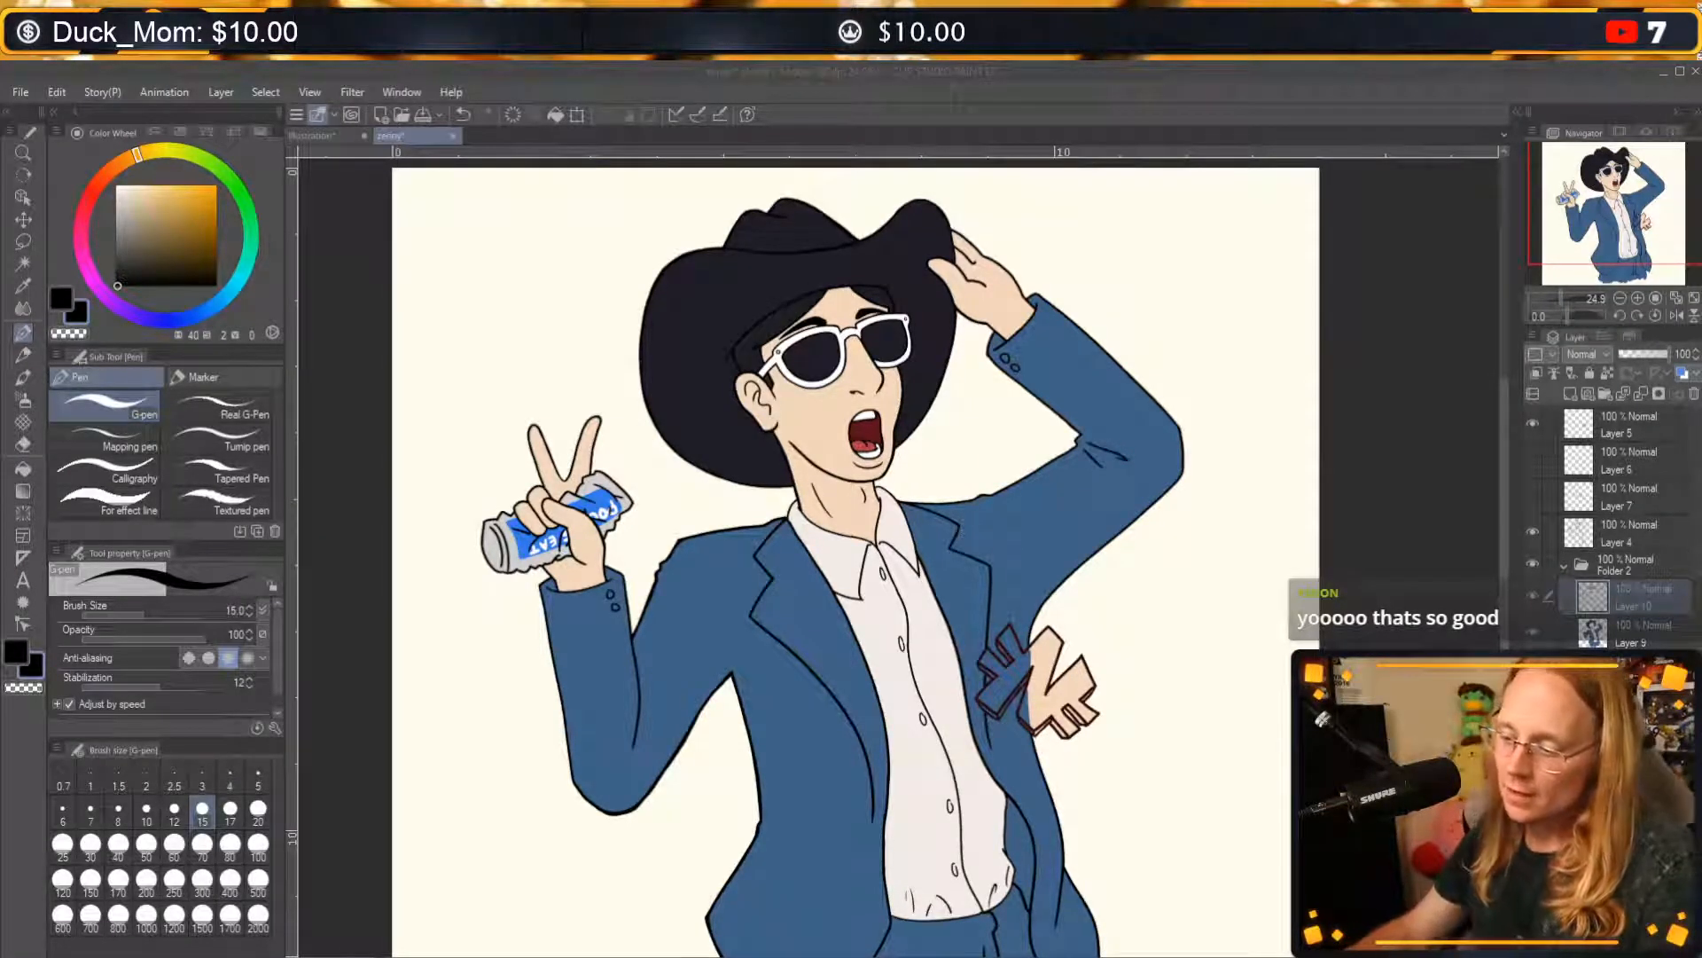
mouse_move(1123, 628)
left_mouse_down()
mouse_move(1163, 631)
mouse_move(1075, 512)
left_mouse_up()
key("ctrl+z")
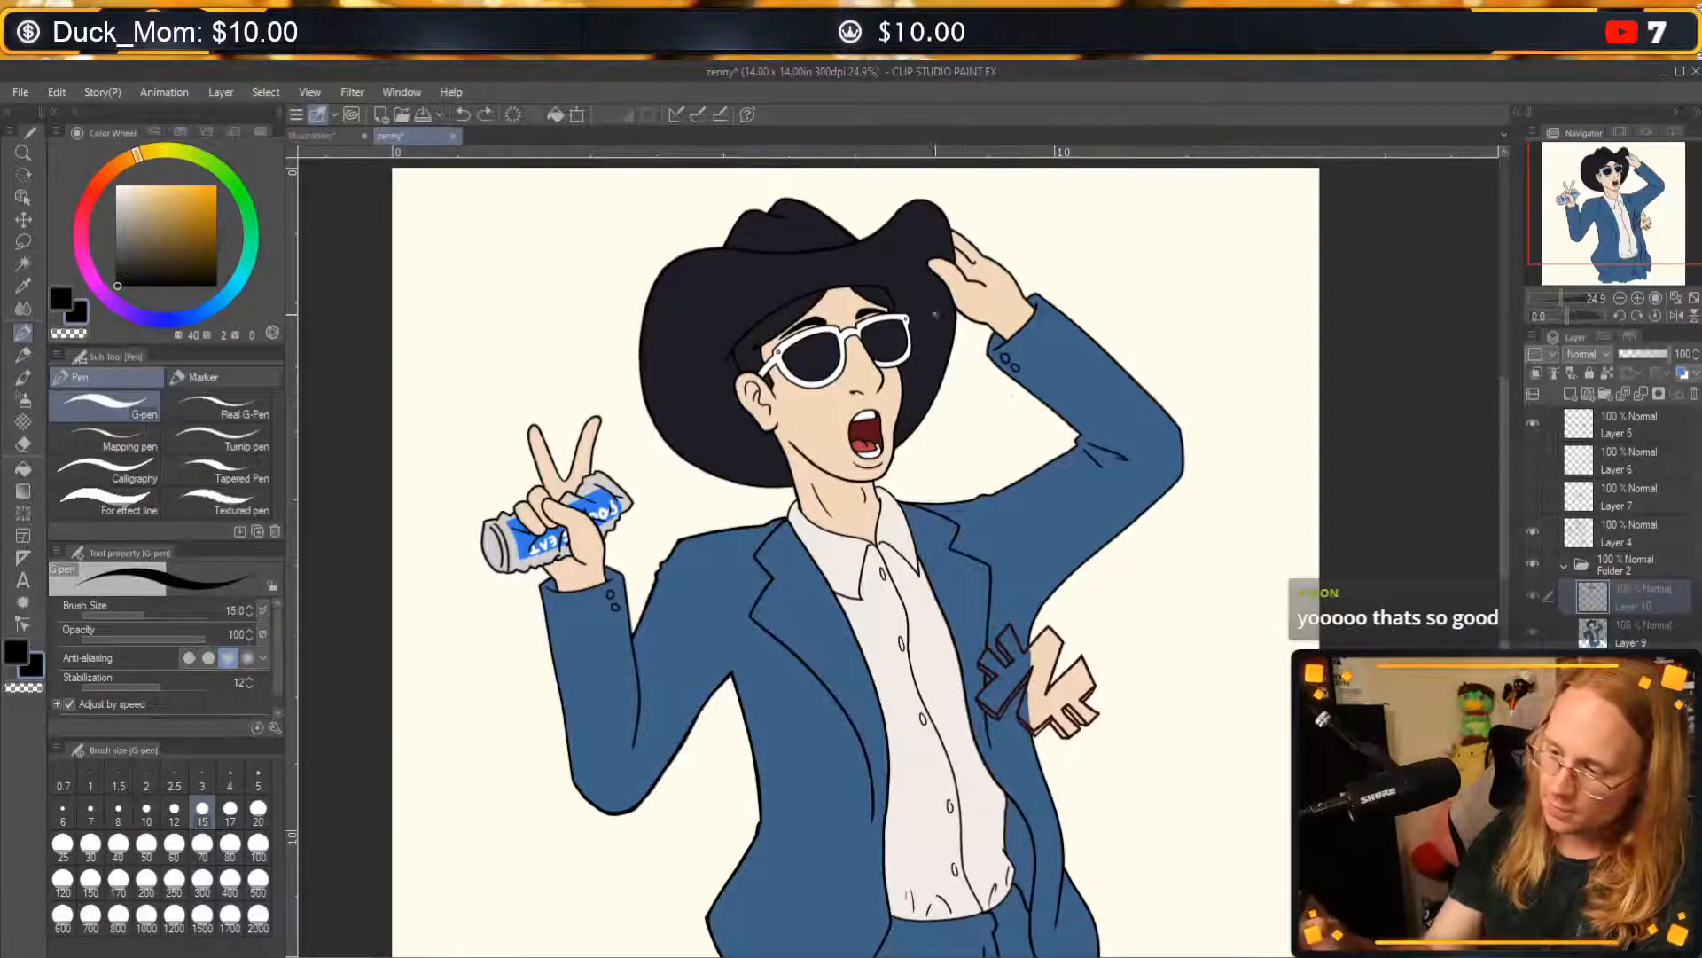
left_click_drag(1001, 306, 943, 379)
left_click_drag(908, 443, 1050, 537)
left_click_drag(1125, 348, 936, 409)
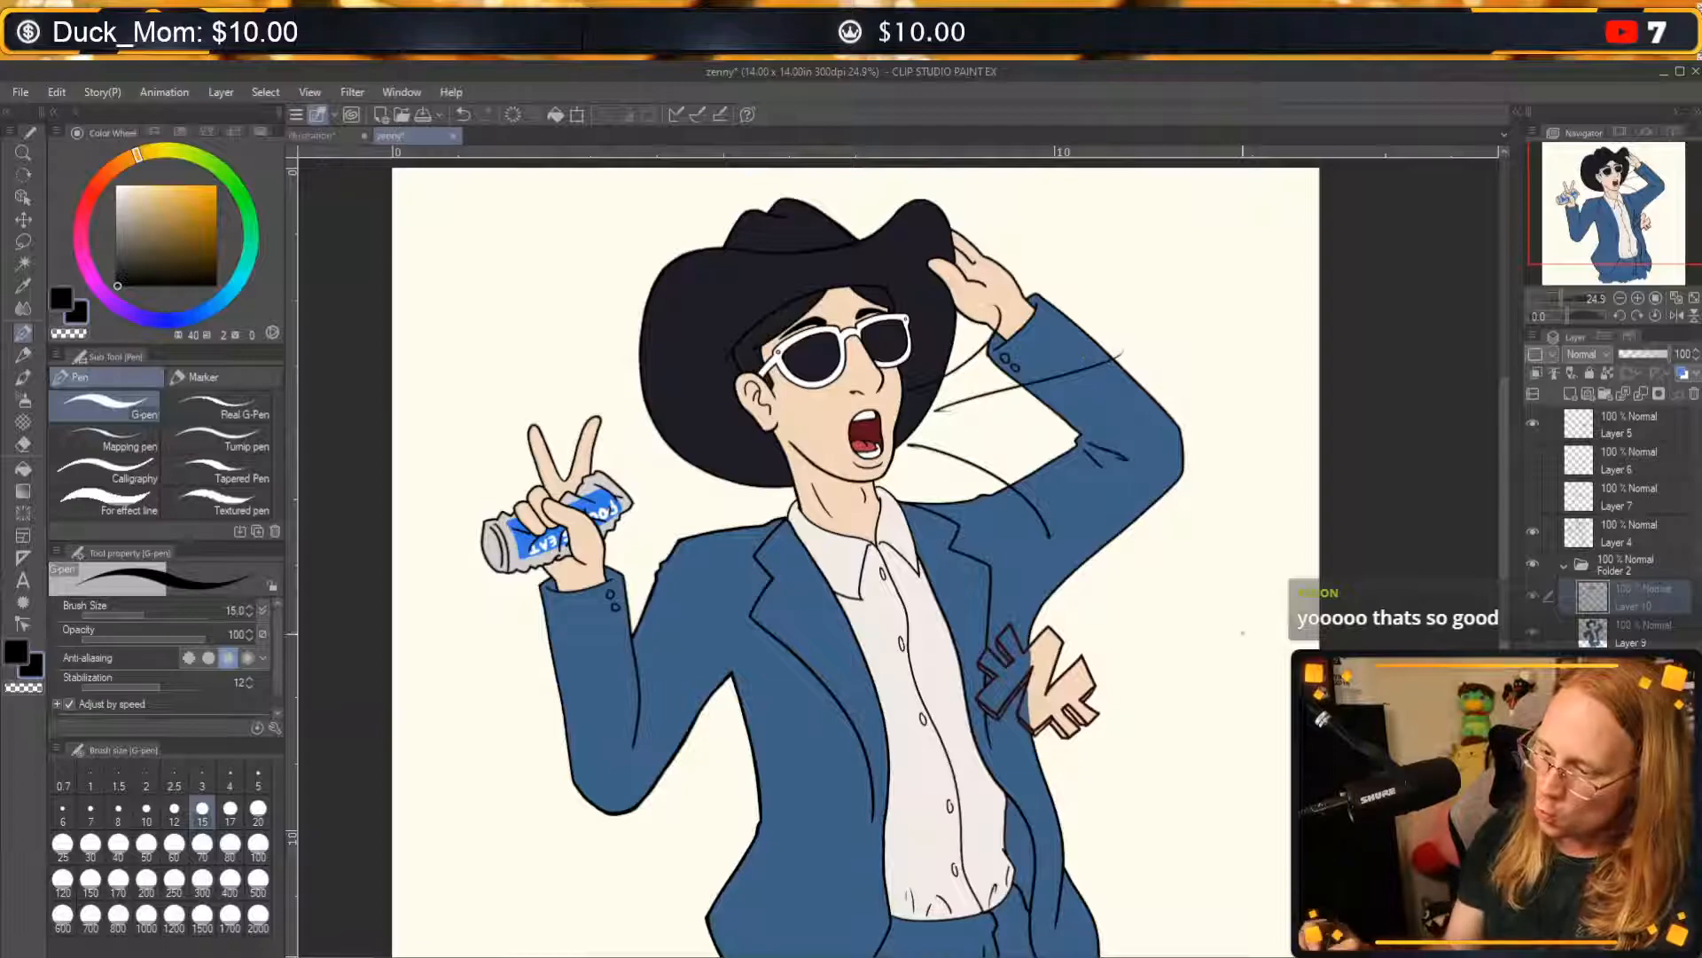
key("ctrl+z")
key("ctrl+z")
key("ctrl+z")
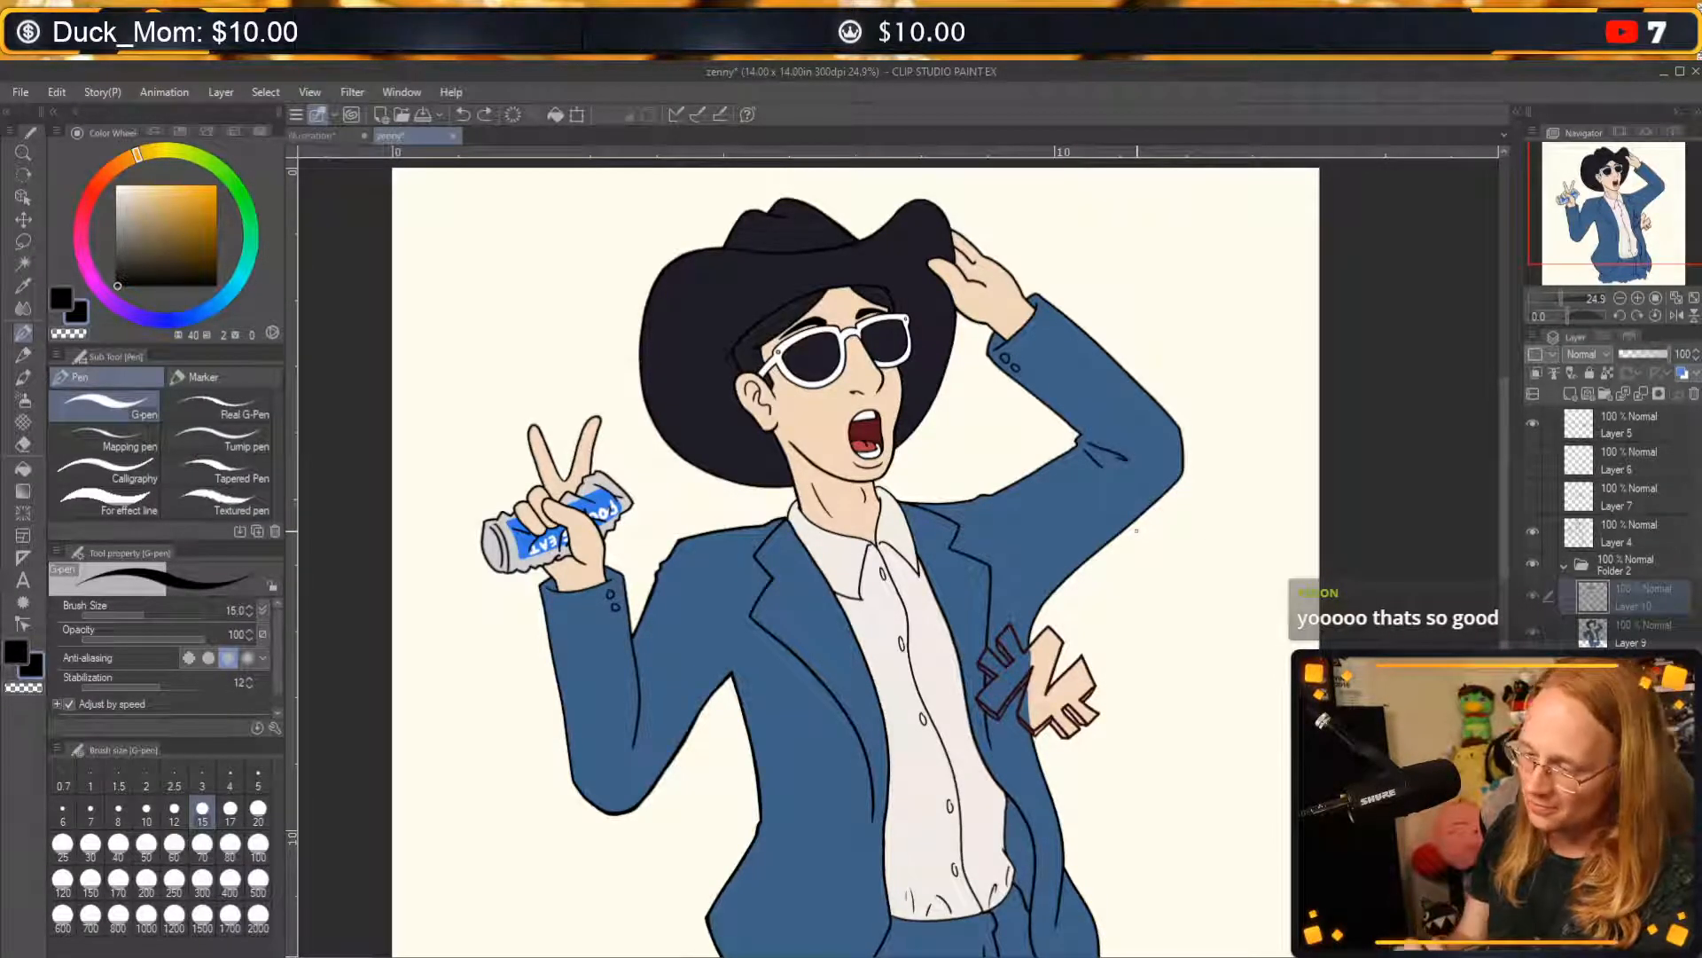
Show the chain necklace's outline and gold fill by making Layer 7 and Layer 6 visible.
left_click_drag(1256, 684, 1307, 657)
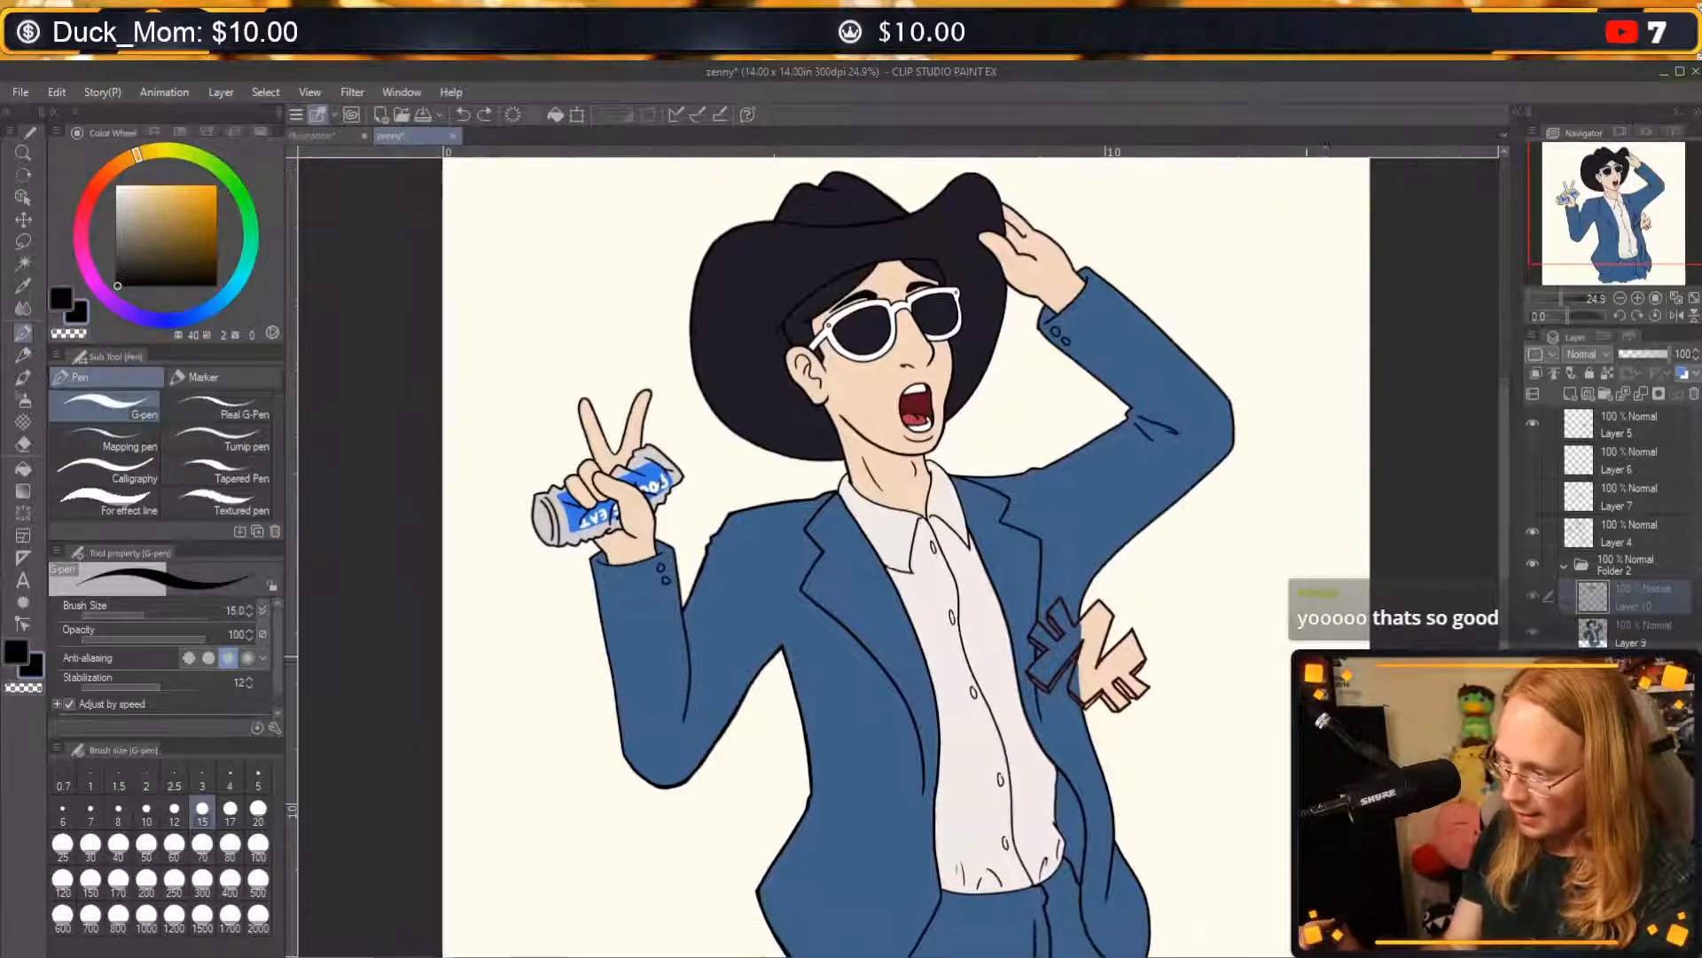
left_click(1533, 496)
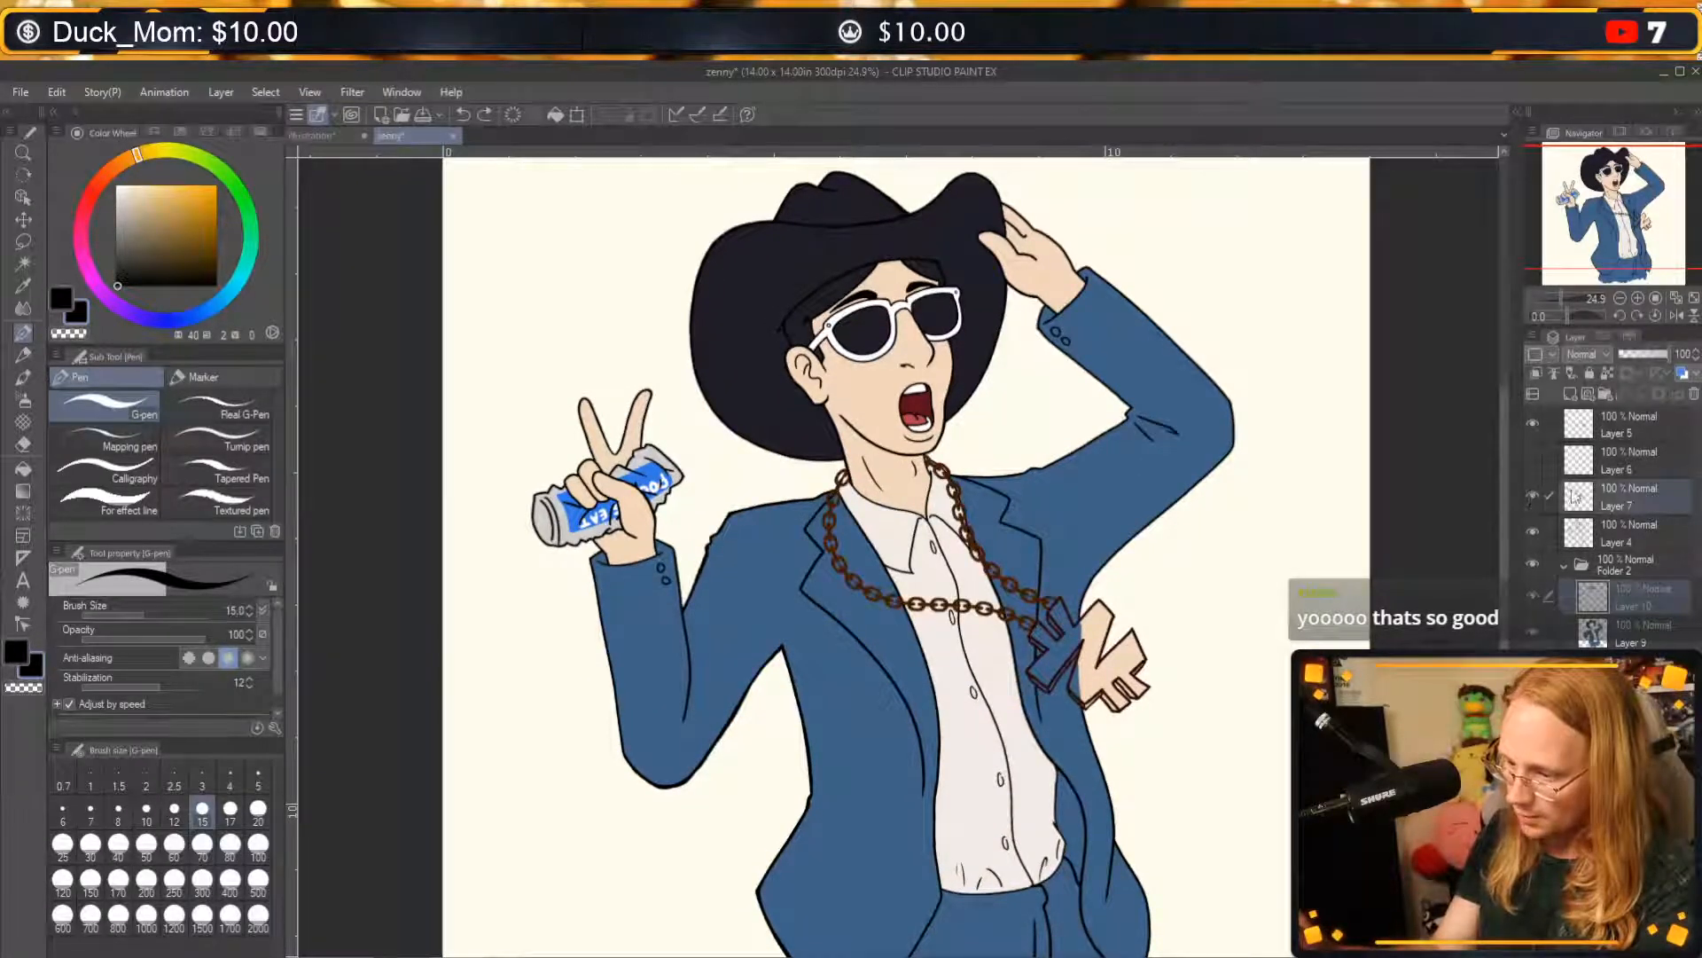
left_click(1532, 459)
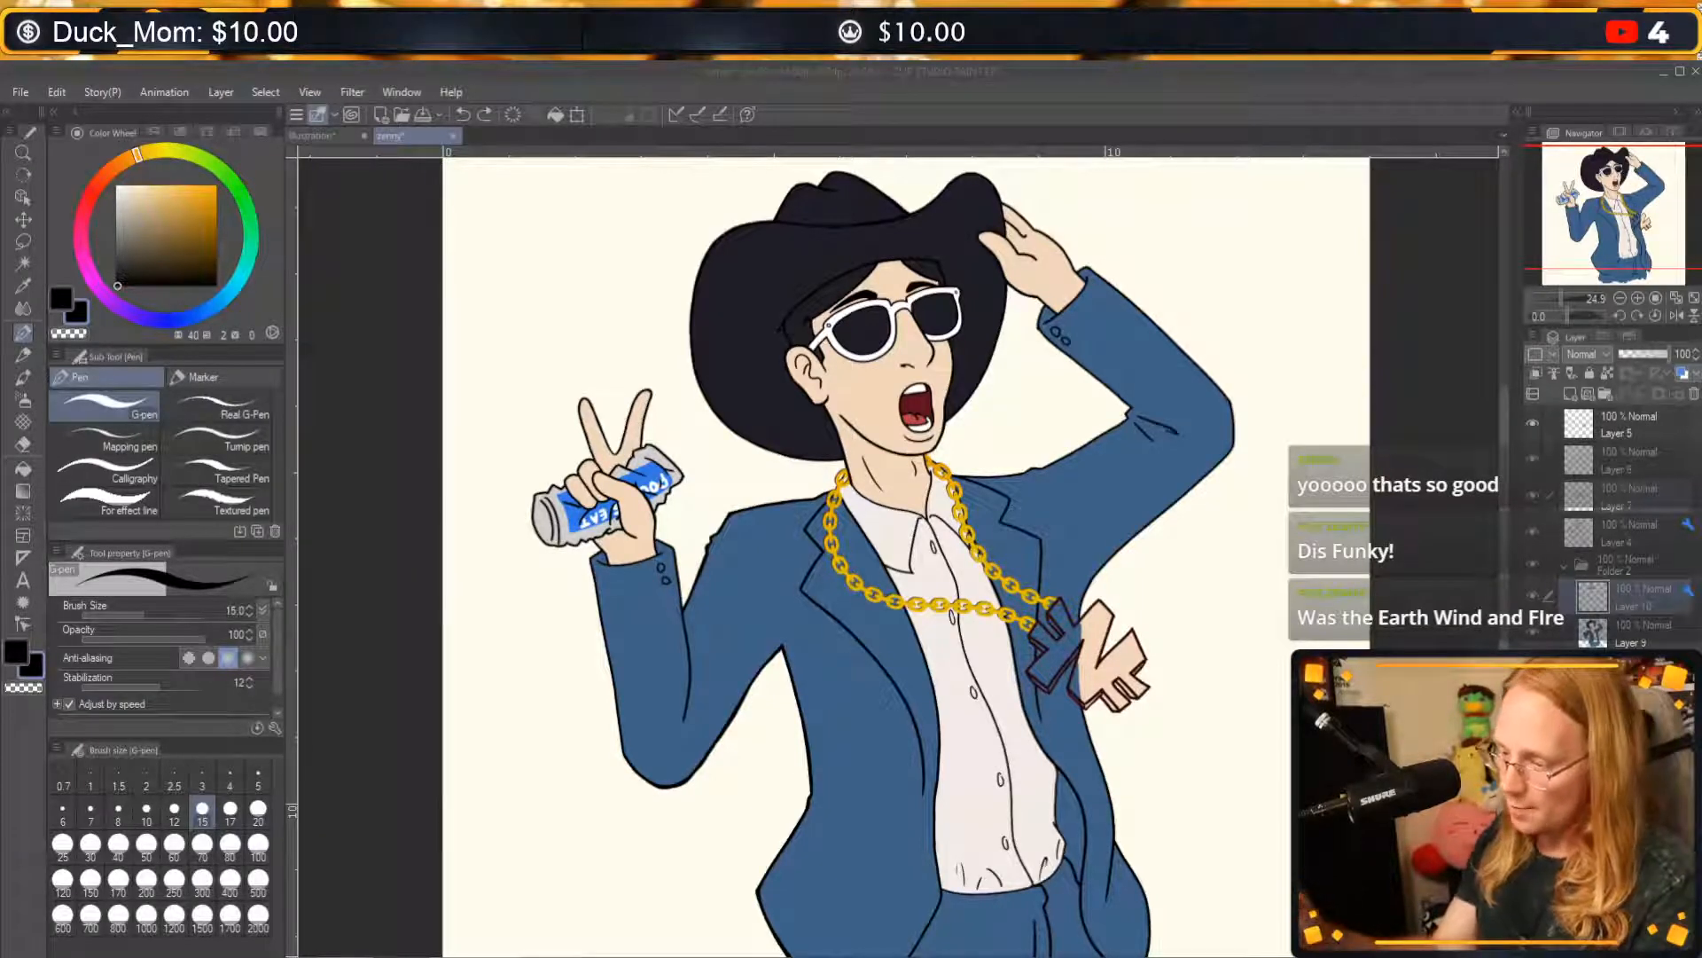
Examine the pendant at the chain's end up close and check what Layers 7, 4 and 6 contain.
left_click(1653, 357)
left_click_drag(1652, 358, 1679, 364)
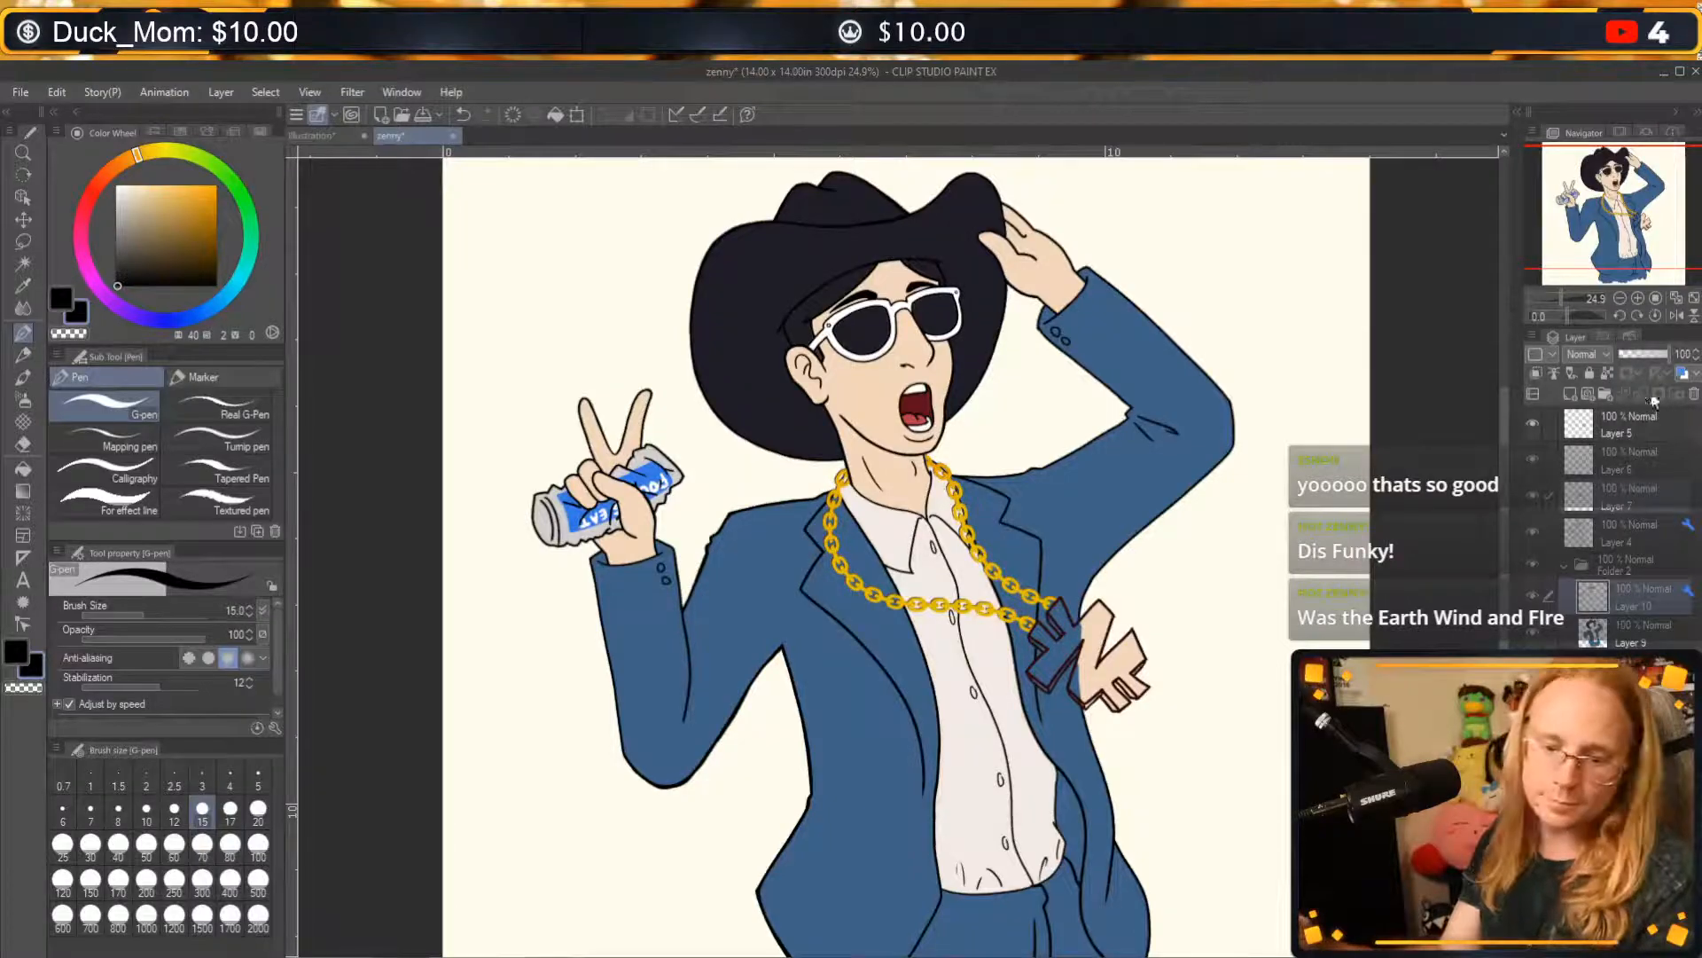
left_click_drag(974, 387, 966, 464)
left_click(1638, 299)
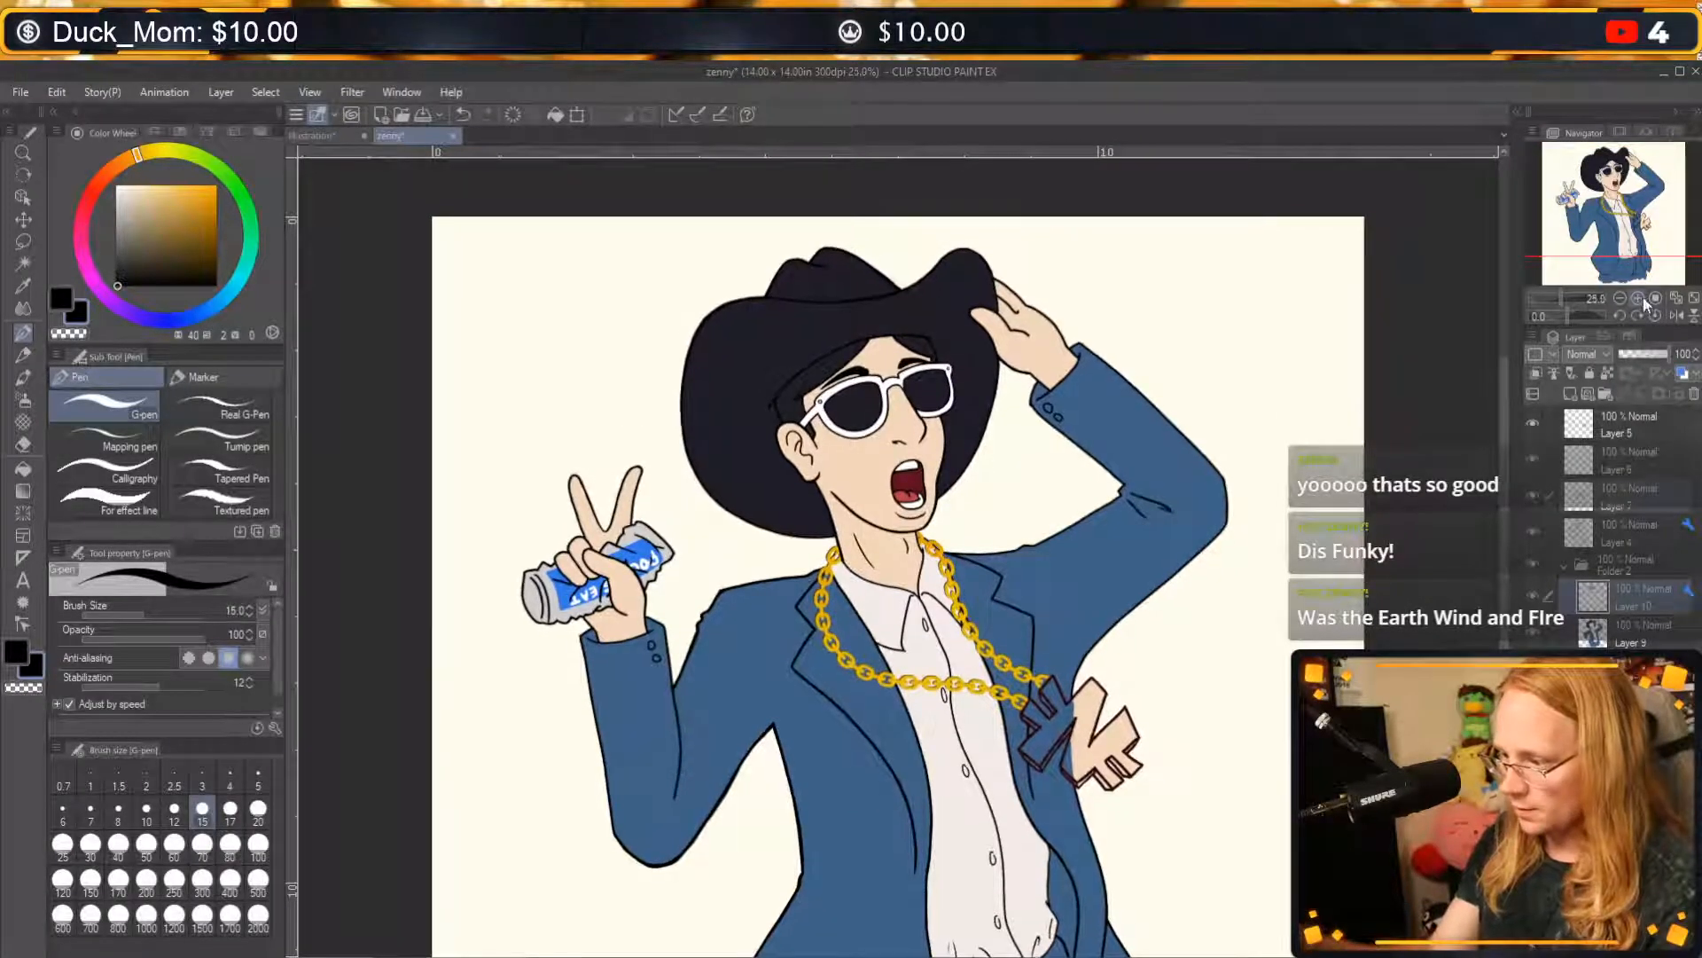
left_click(1638, 299)
left_click_drag(1084, 460, 1077, 530)
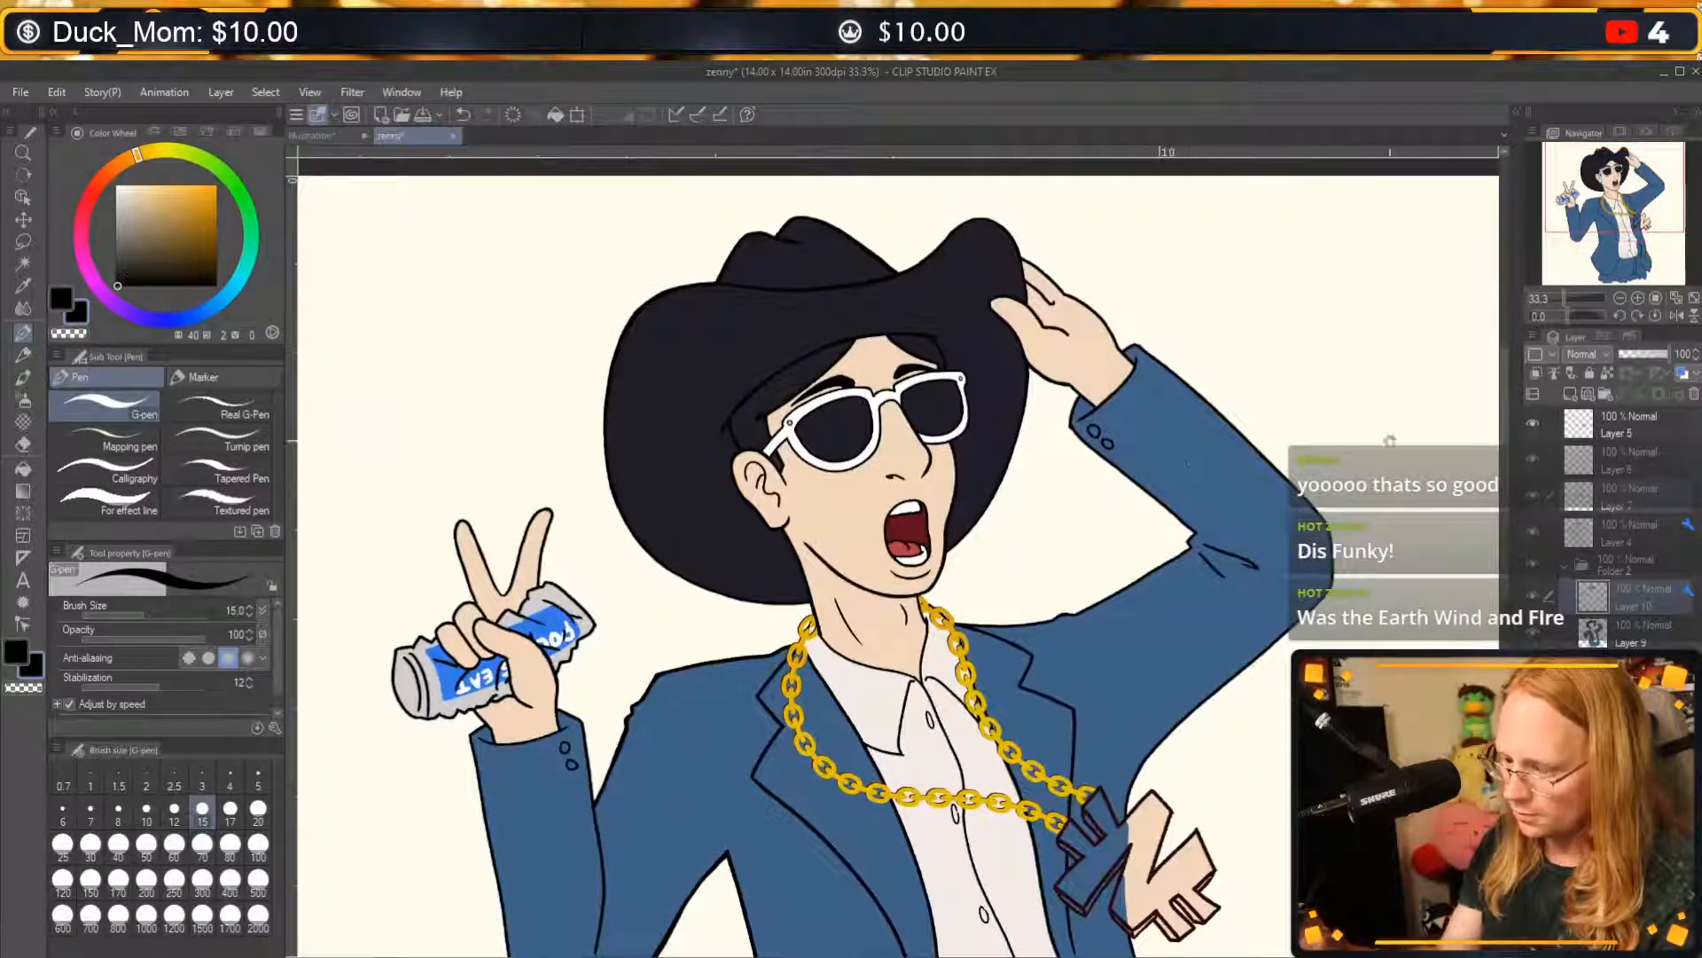
left_click(1638, 299)
left_click_drag(1093, 381, 1118, 490)
left_click_drag(1215, 824, 1372, 123)
left_click_drag(1369, 899, 1122, 410)
left_click_drag(1315, 440, 1172, 815)
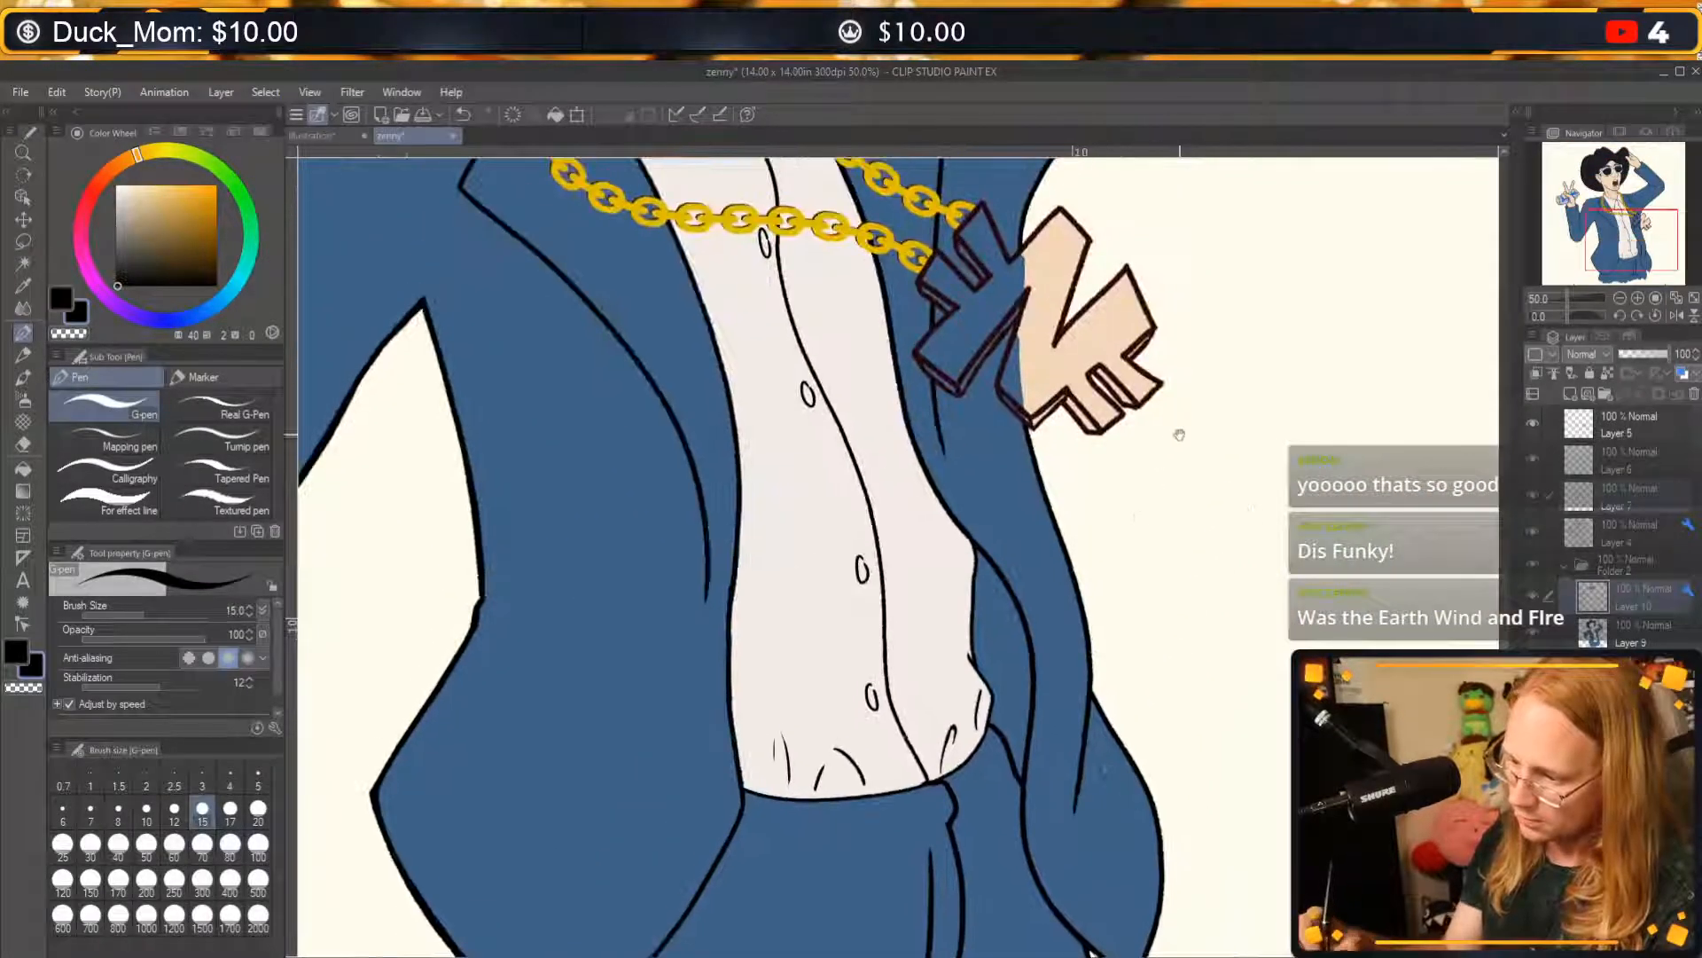
left_click_drag(1178, 434, 1169, 795)
left_click(1535, 504)
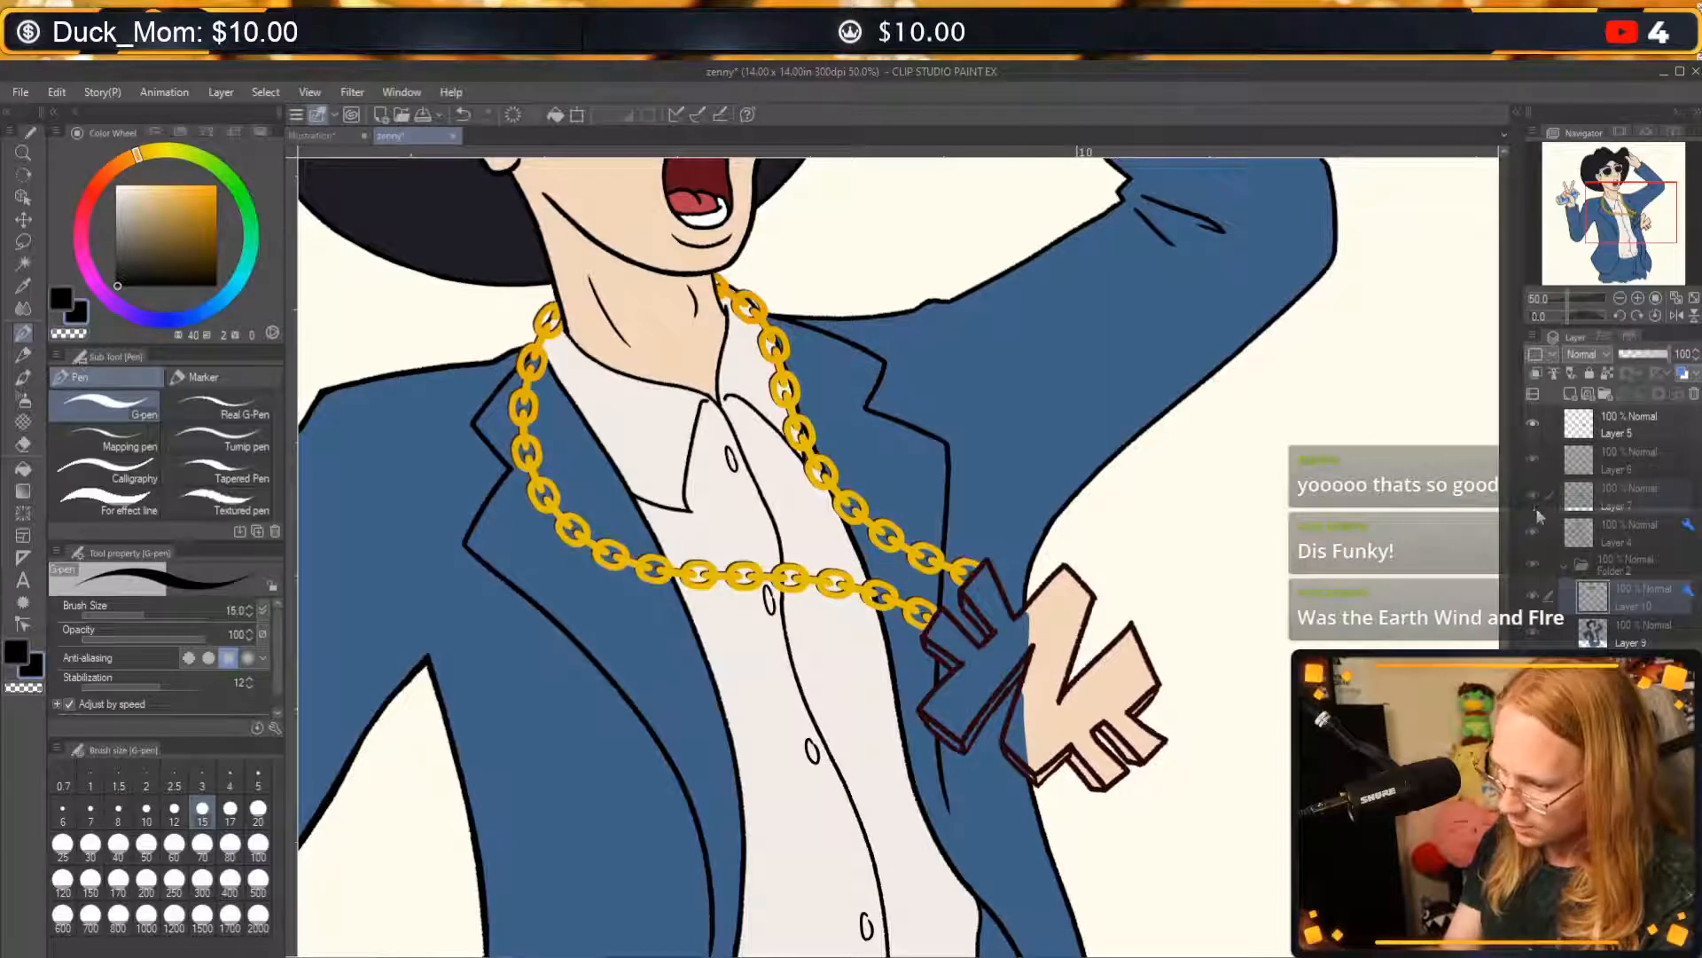
left_click(1579, 514)
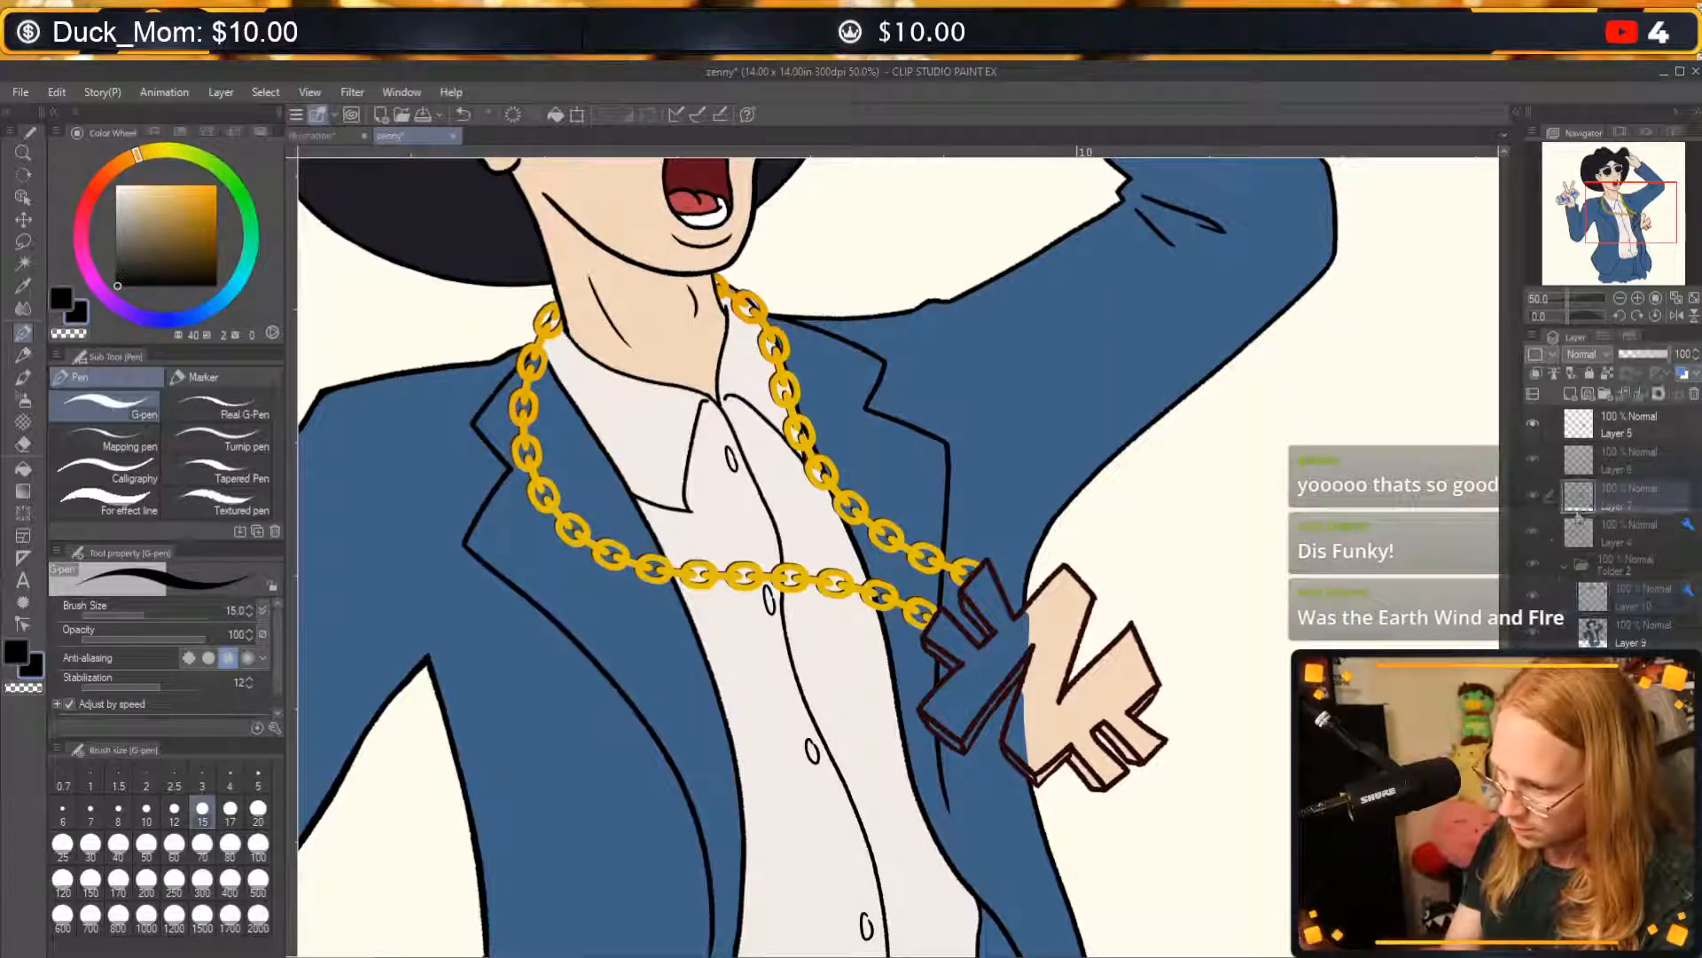
left_click(1532, 532)
left_click(1532, 533)
left_click(1594, 542)
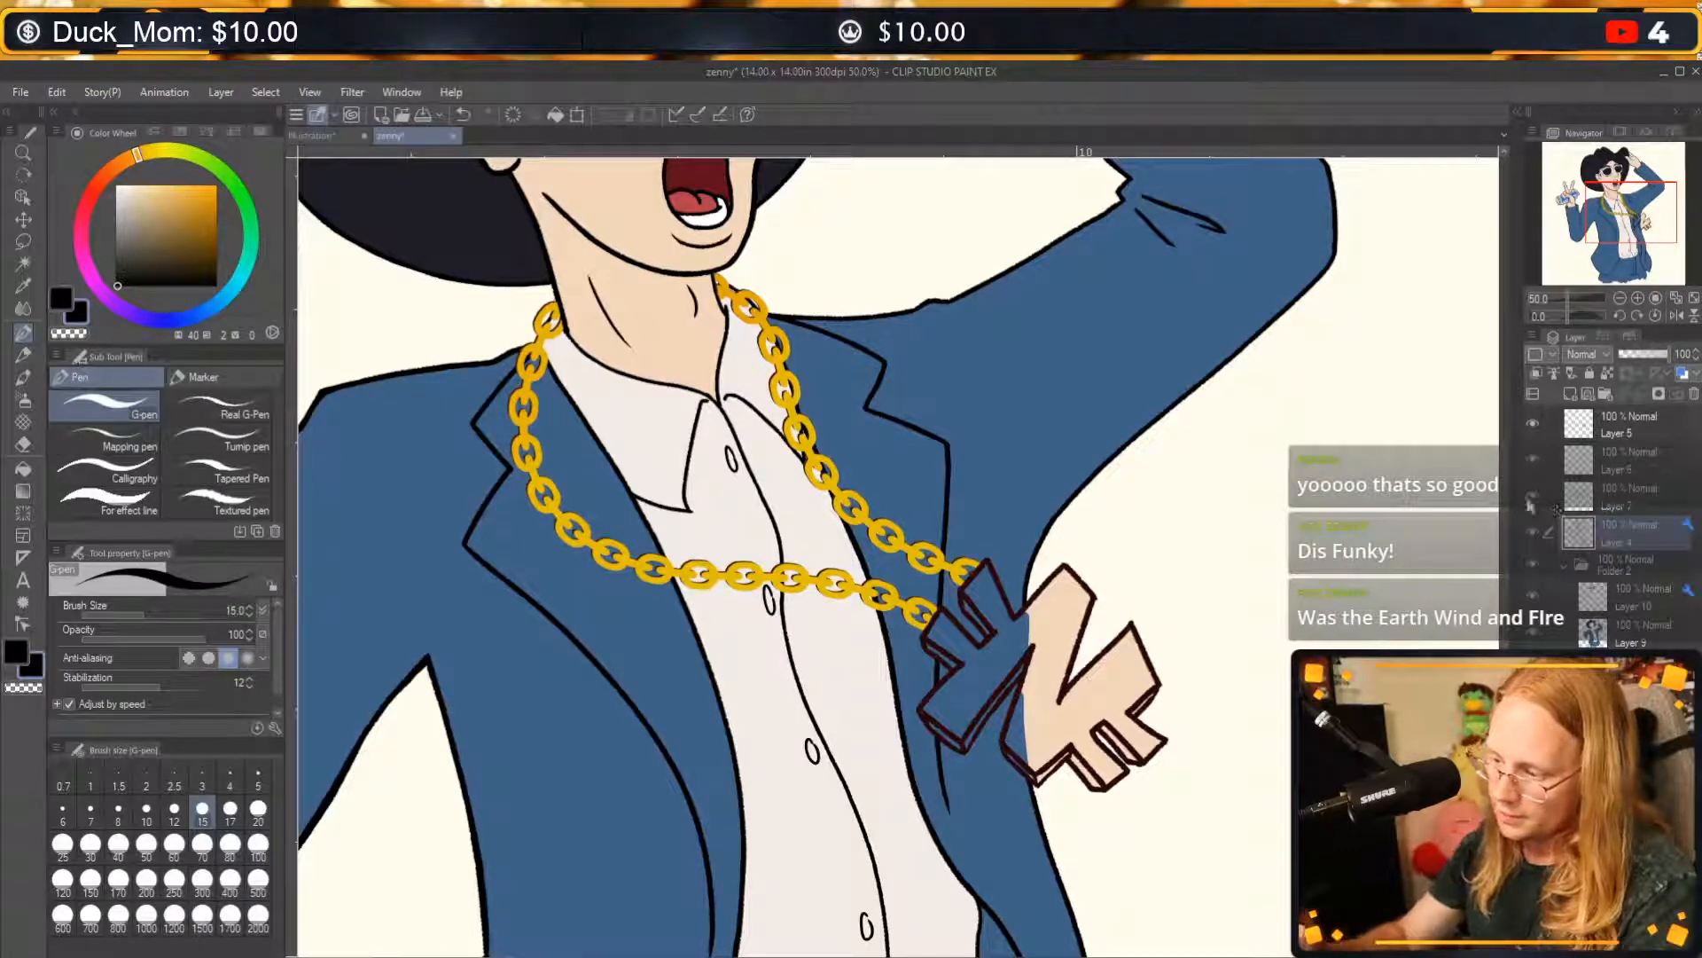
left_click(1531, 459)
left_click(1531, 458)
left_click(1587, 470)
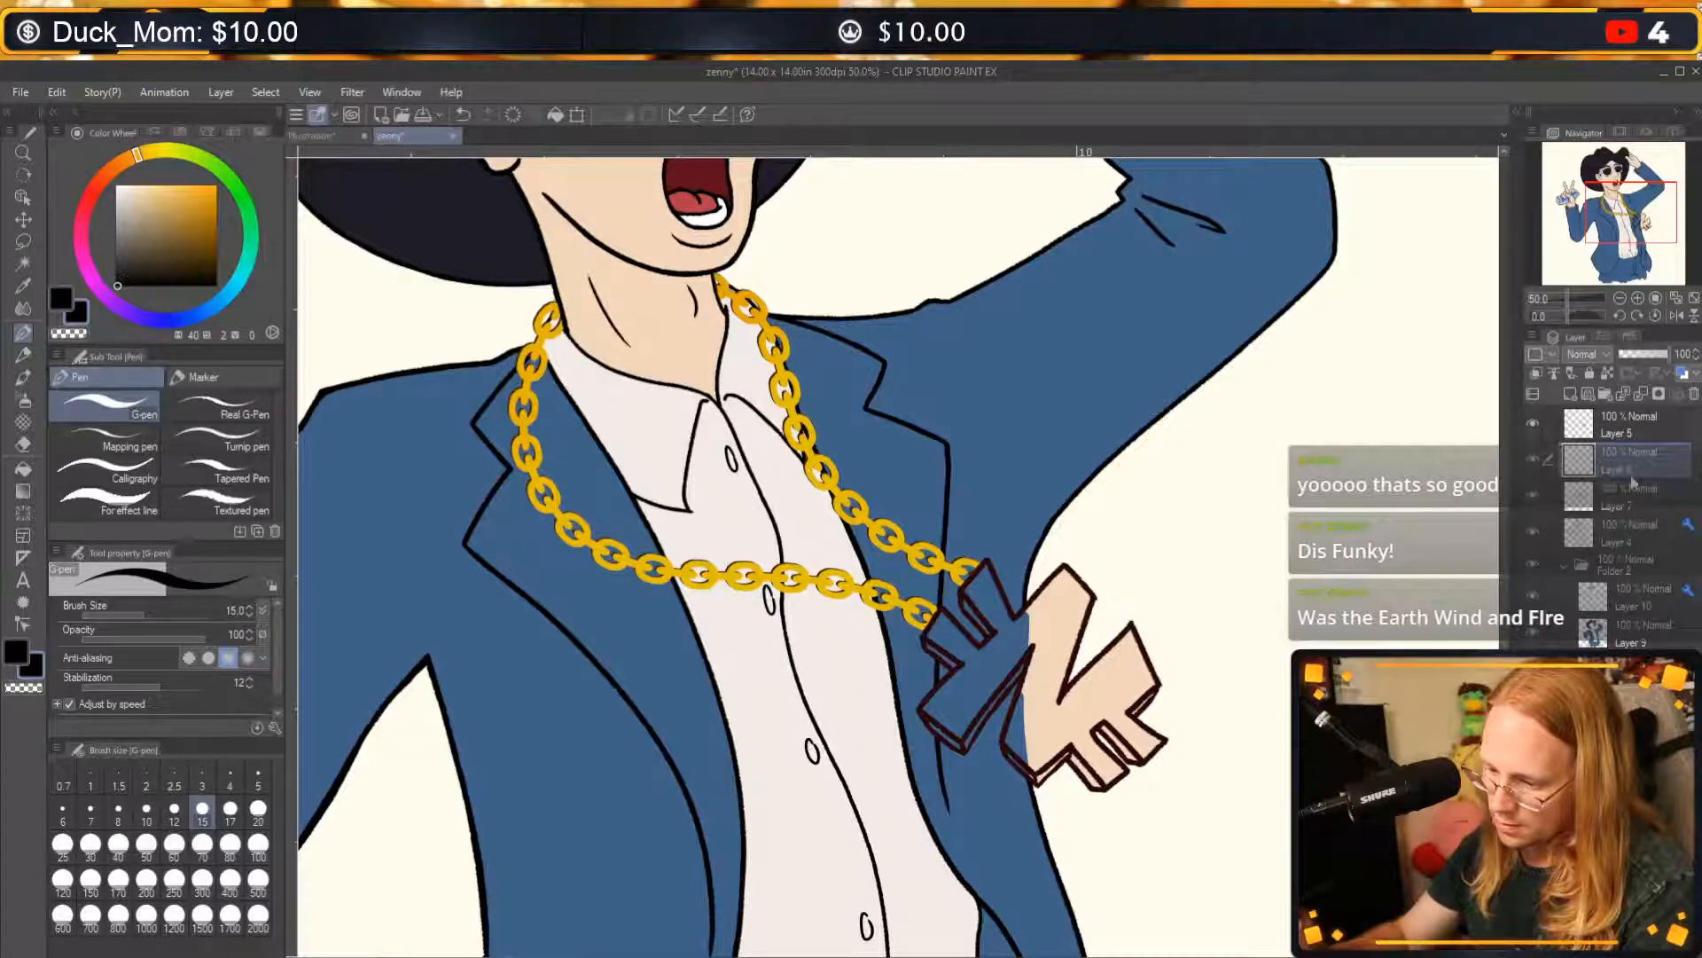
Add a new raster layer directly above Layer 9 for the pendant's colour.
left_click(1632, 625)
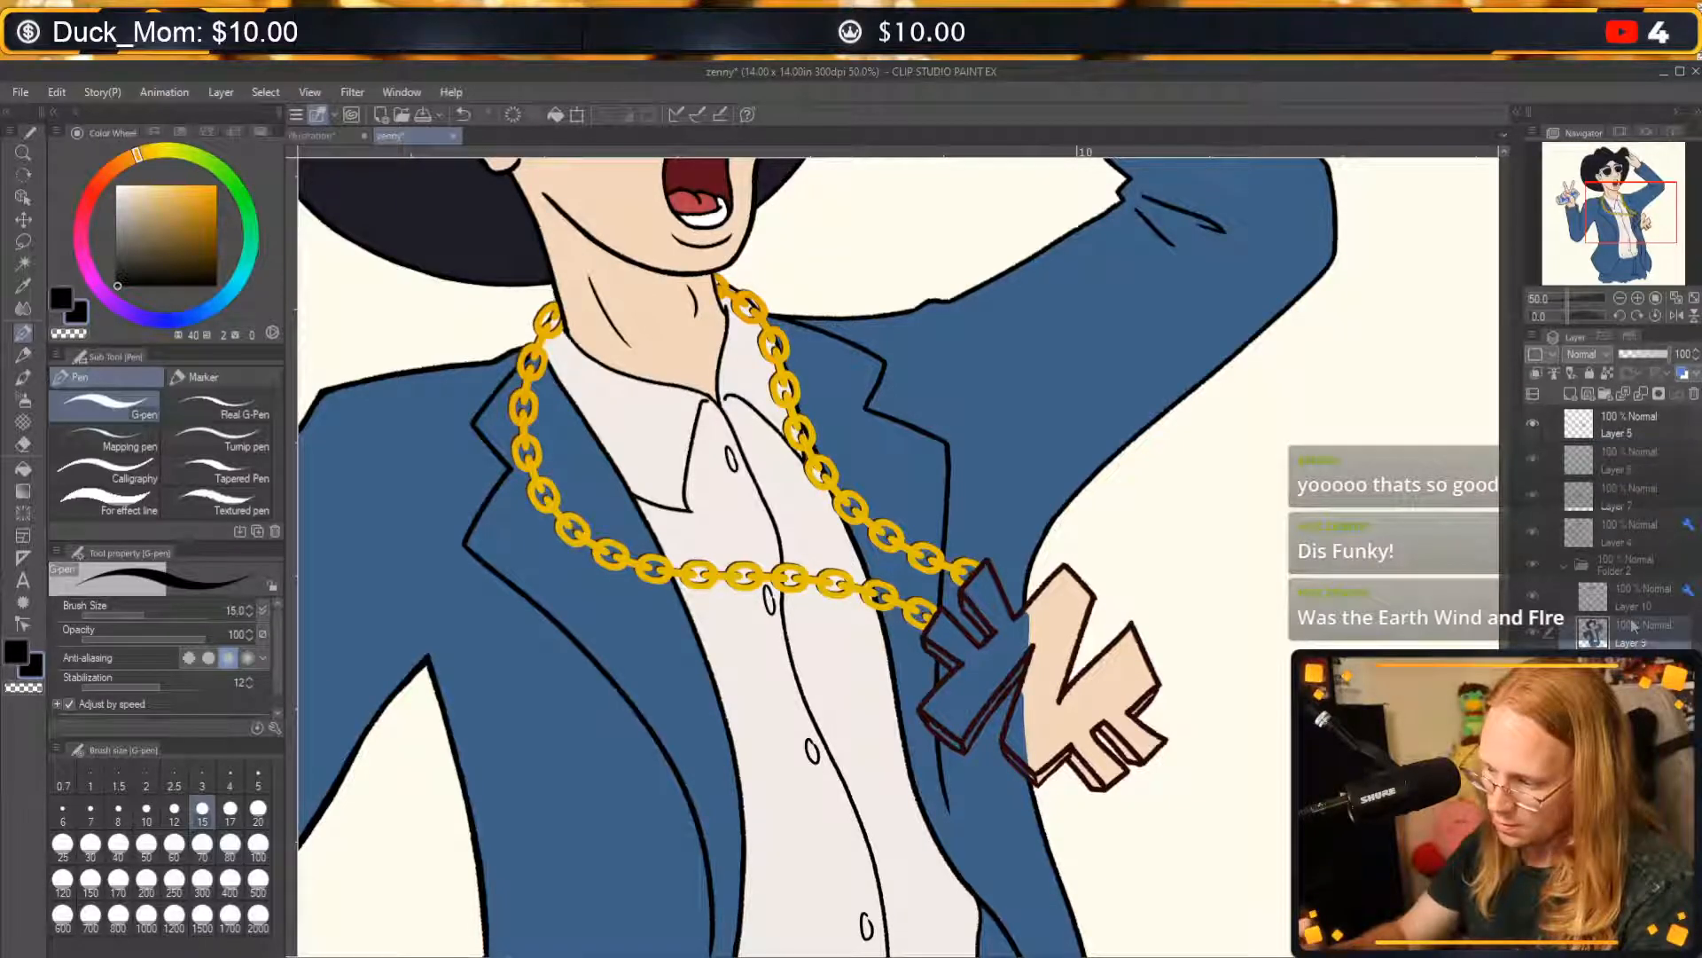
left_click(1570, 394)
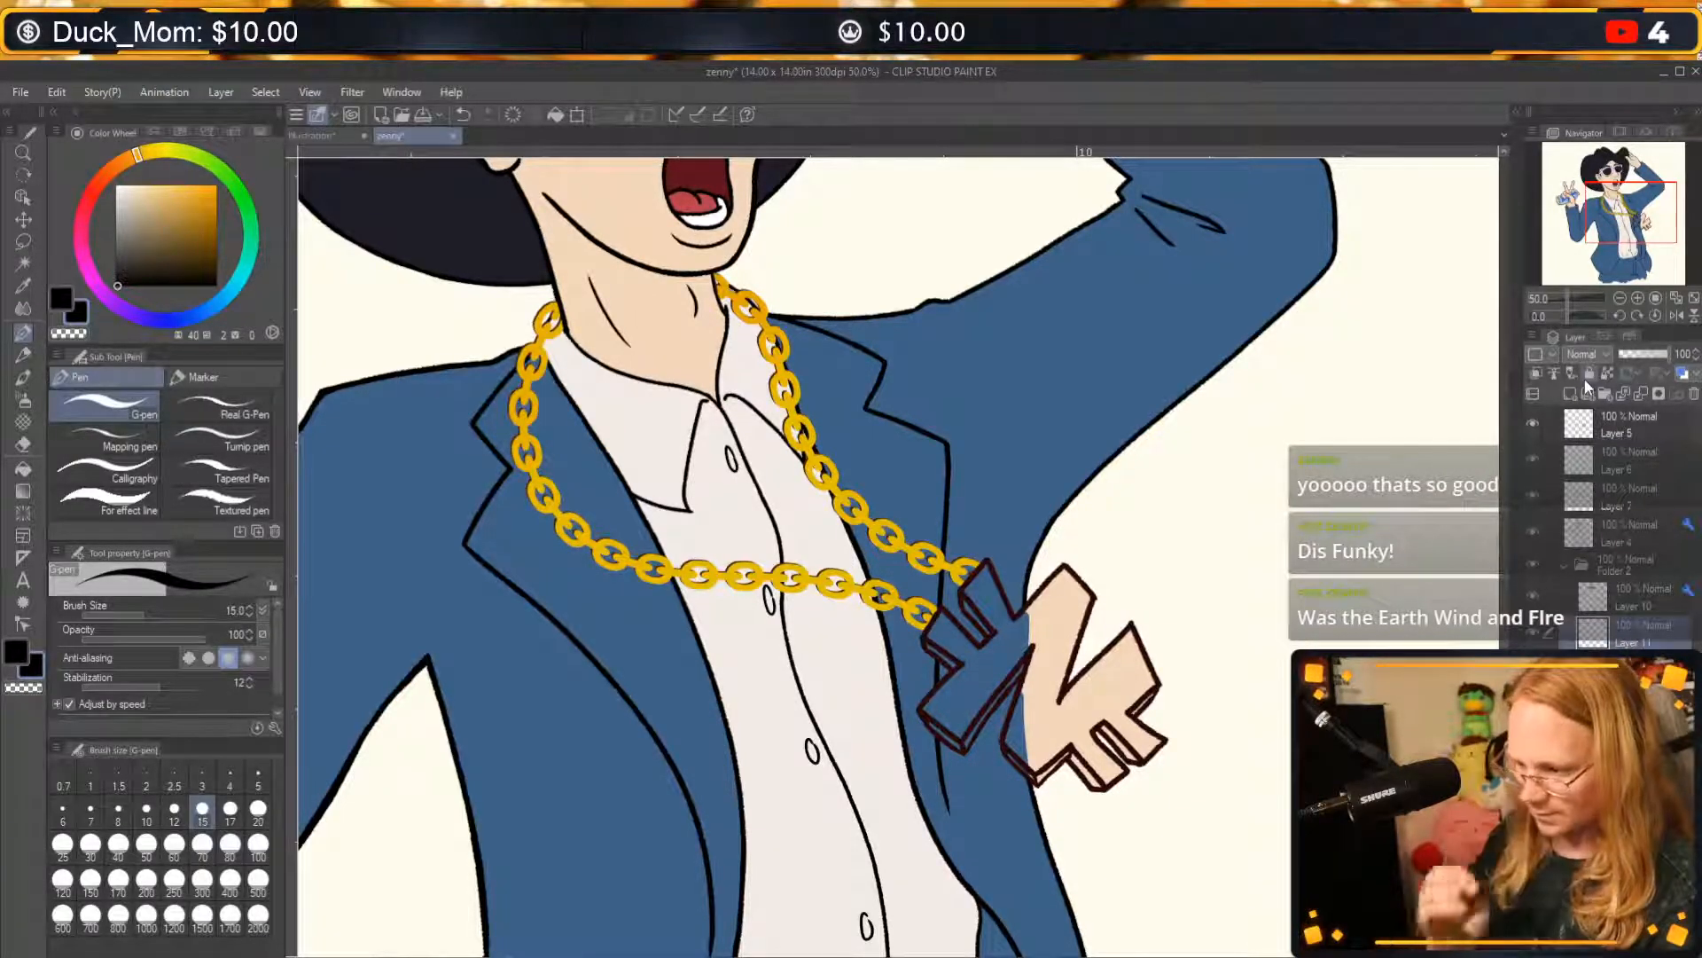
left_click(1537, 599)
left_click(1537, 599)
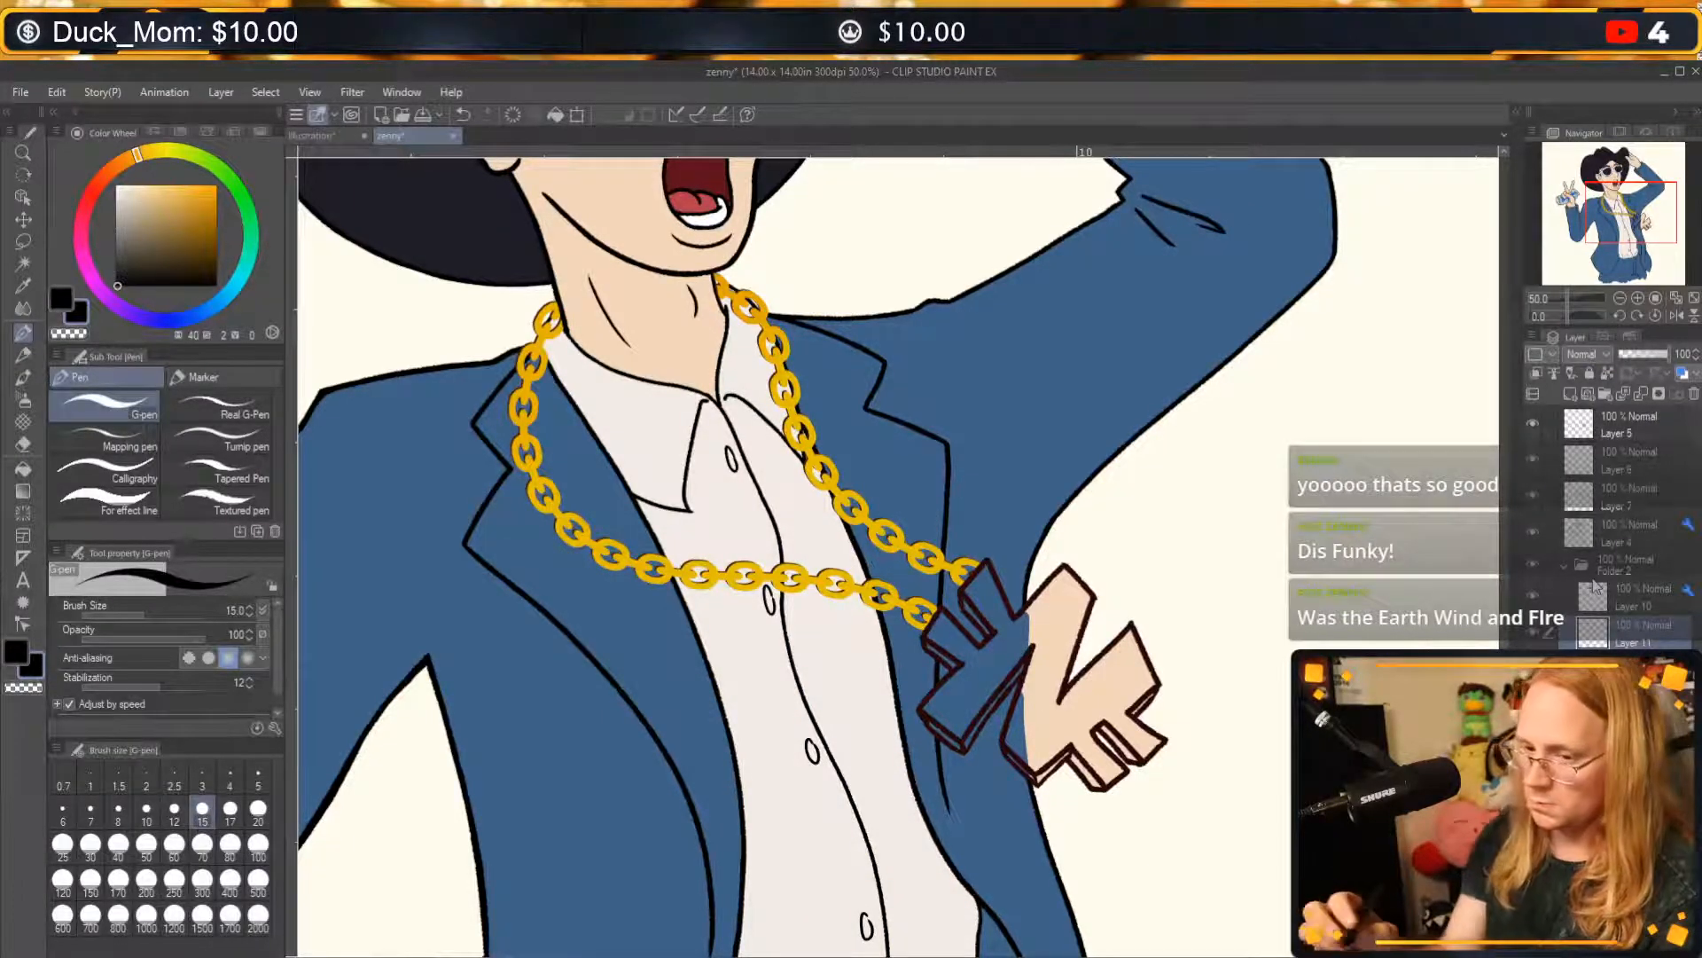
Pick a bright orange and paint the spiky first part of the pendant with the G-pen at brush size 20.
left_click(163, 190)
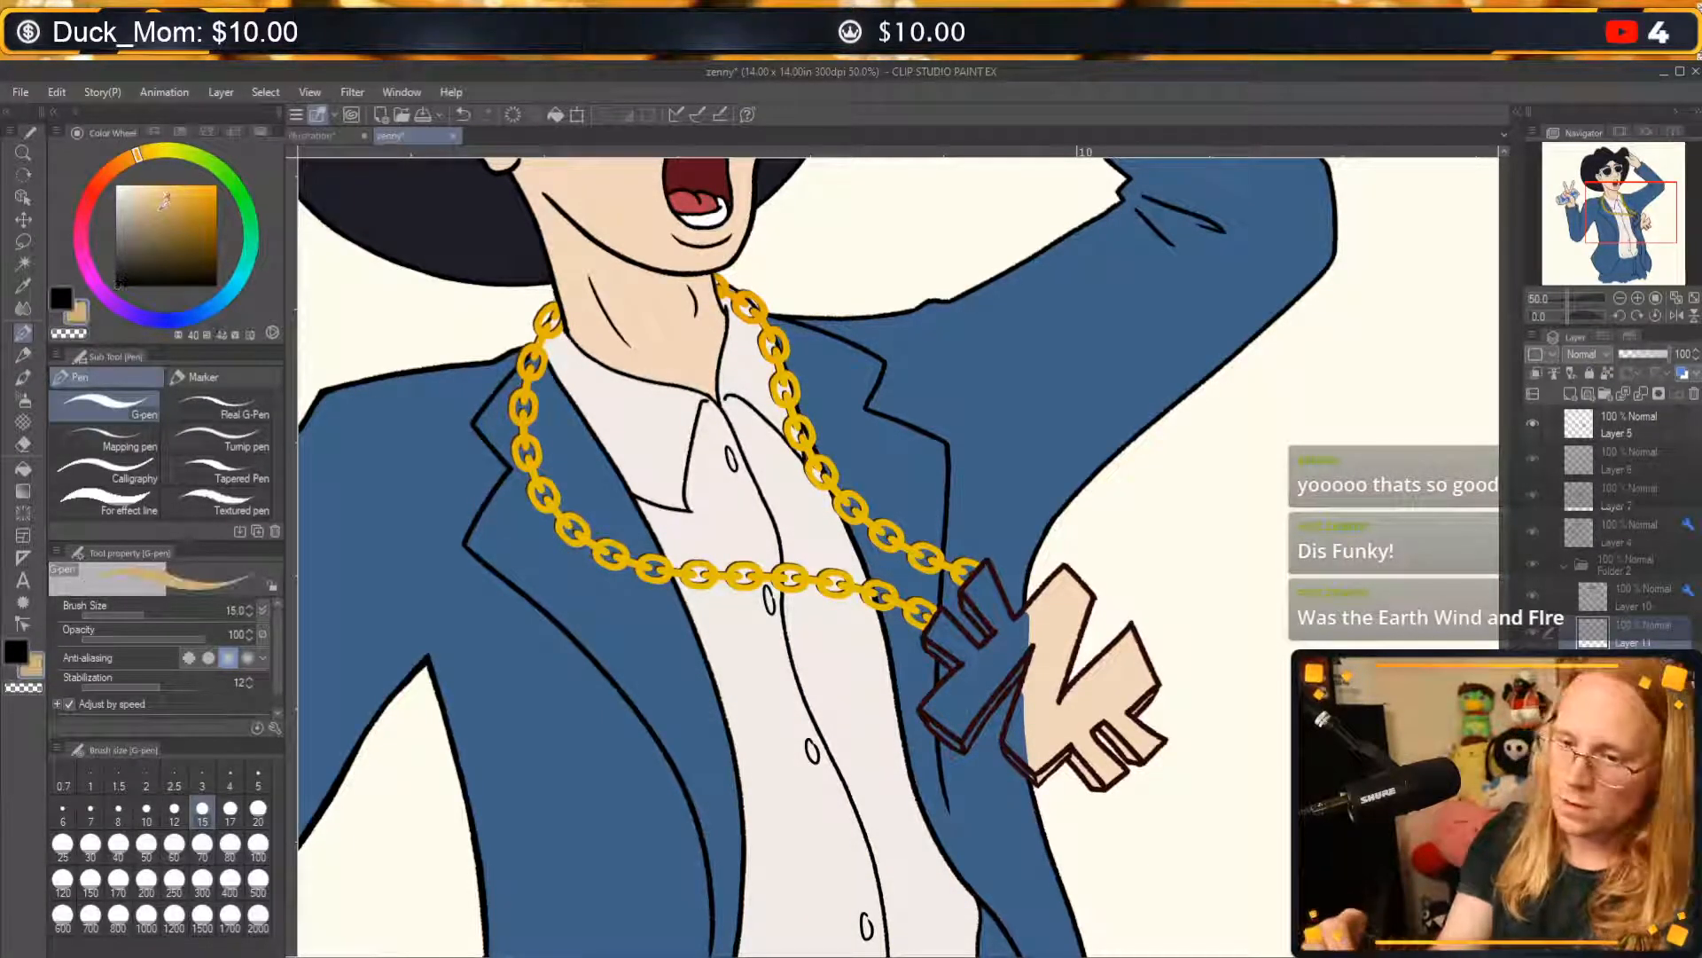
left_click(130, 162)
left_click(183, 186)
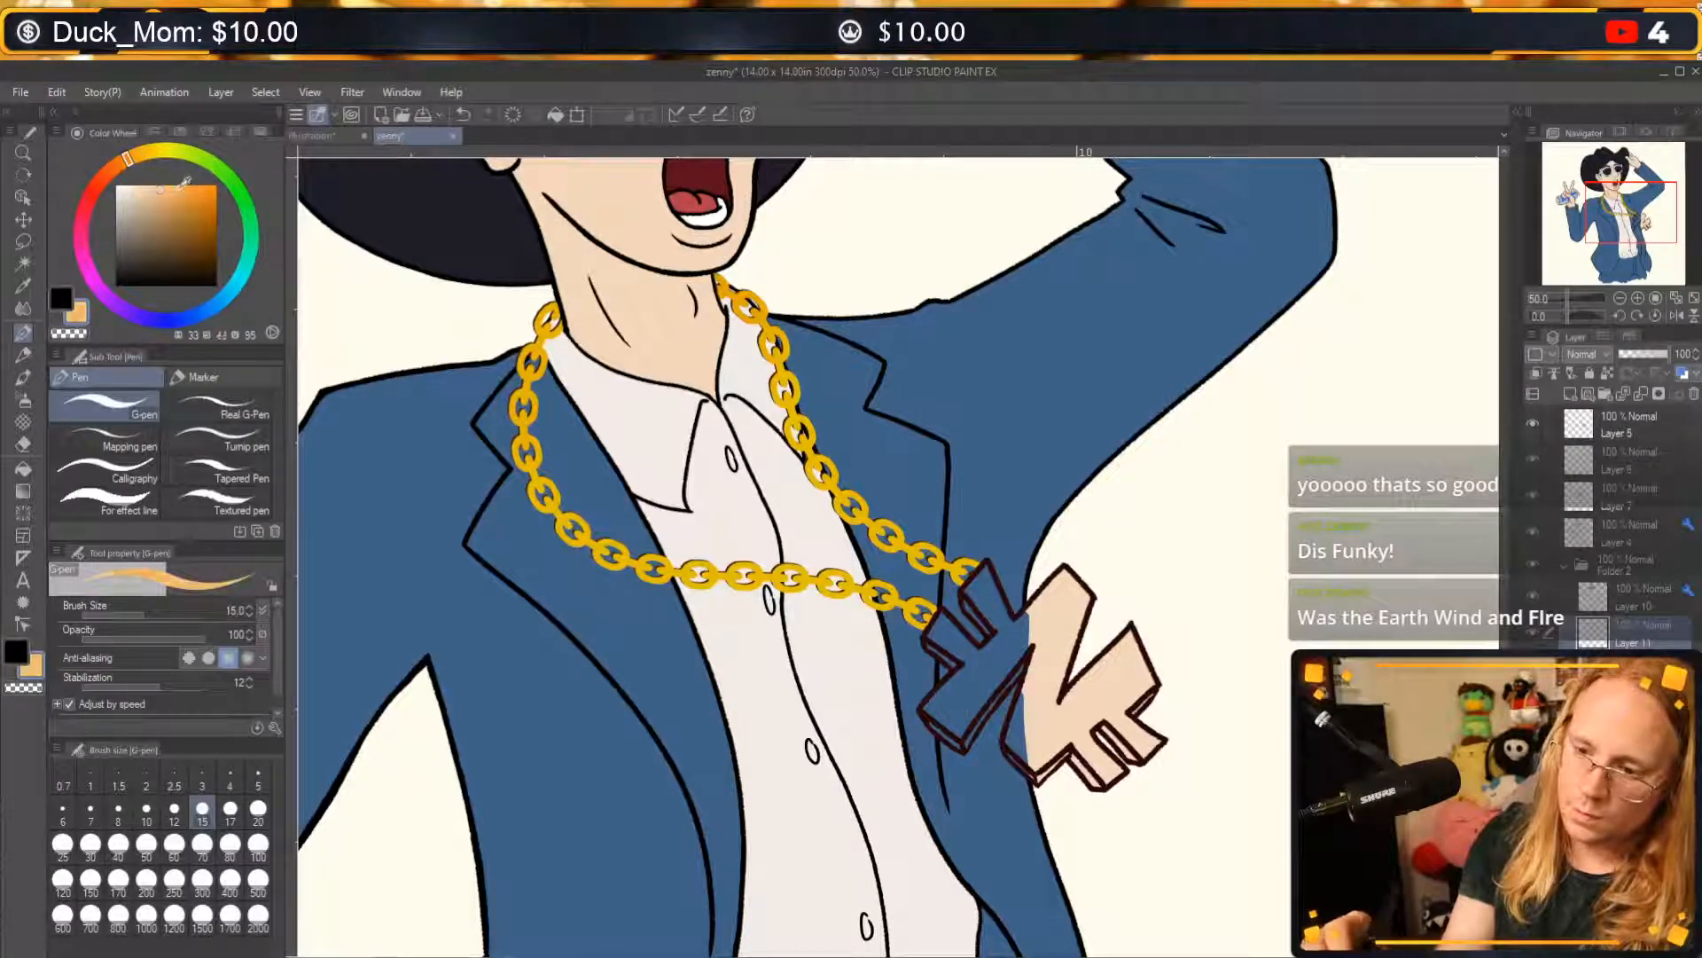
left_click(195, 185)
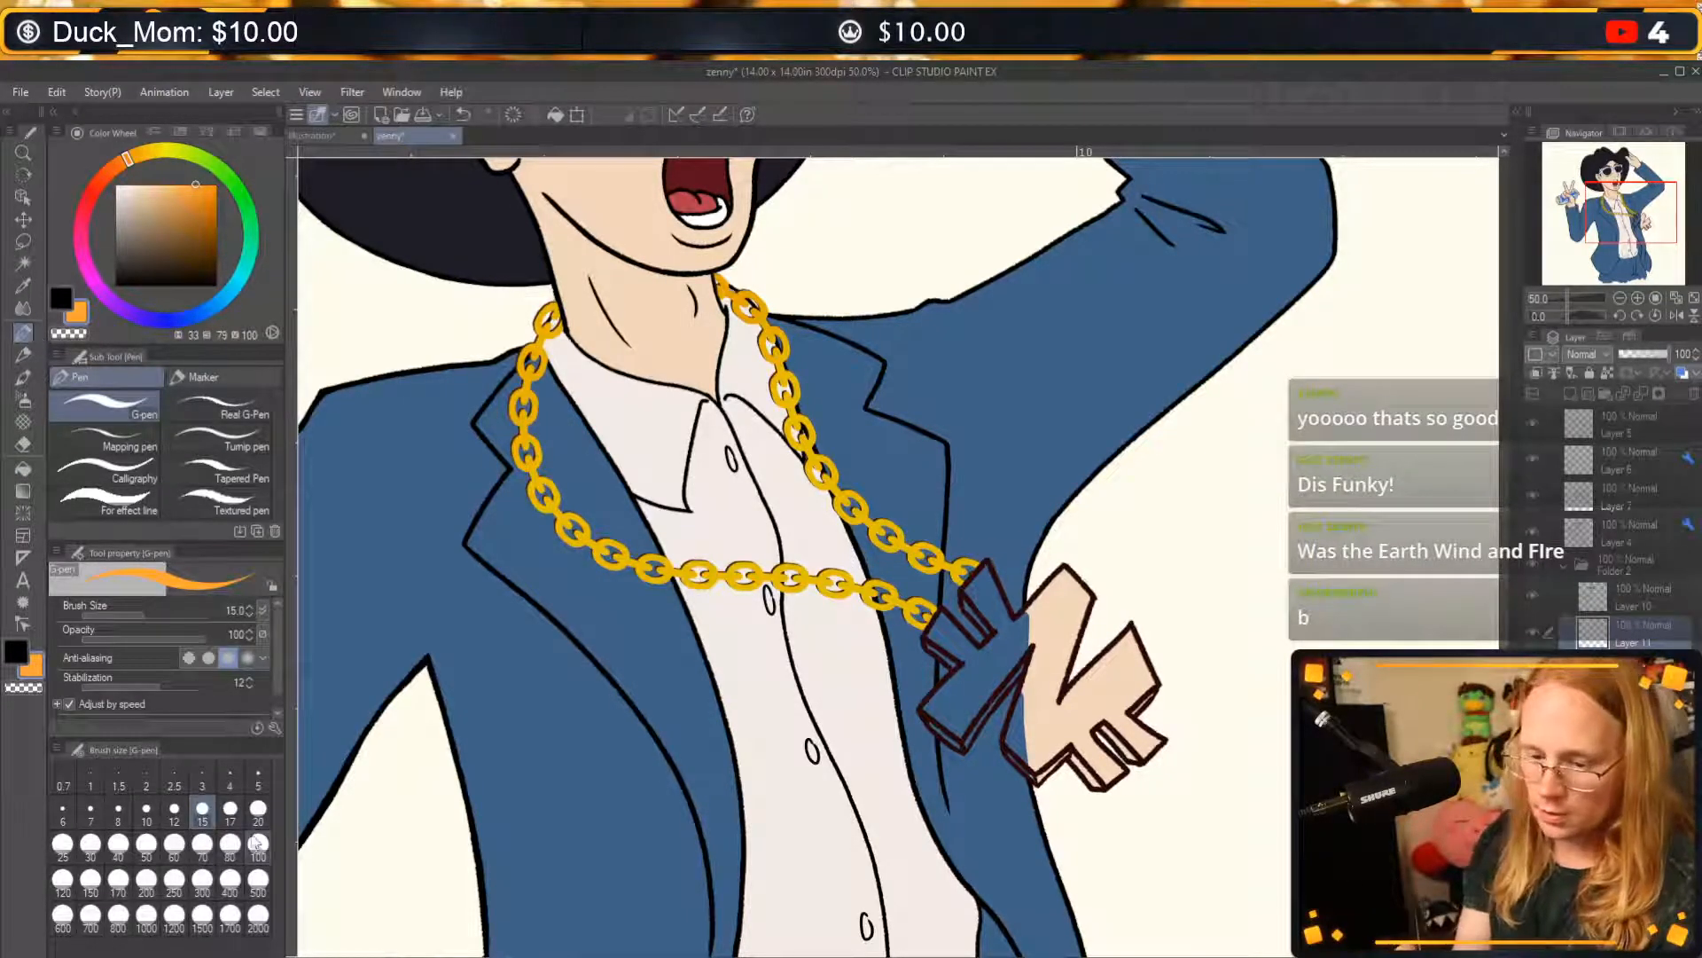
left_click(258, 808)
mouse_move(929, 645)
left_mouse_down()
mouse_move(953, 664)
mouse_move(944, 622)
mouse_move(965, 672)
mouse_move(985, 661)
left_mouse_up()
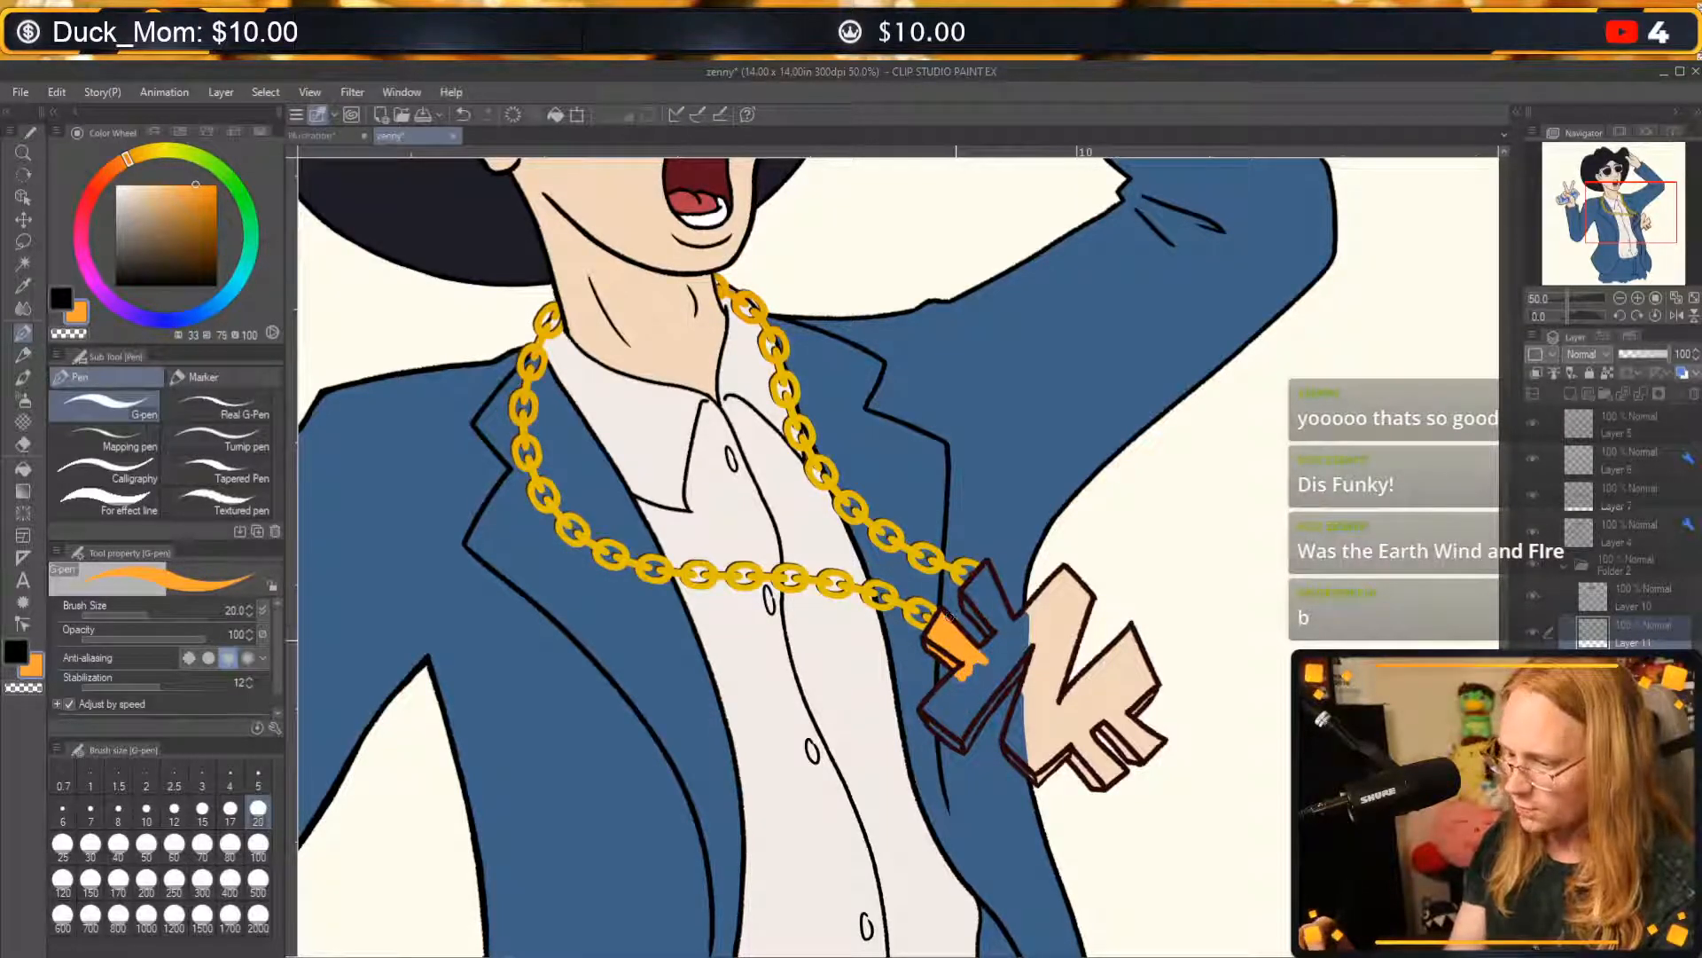
key("c")
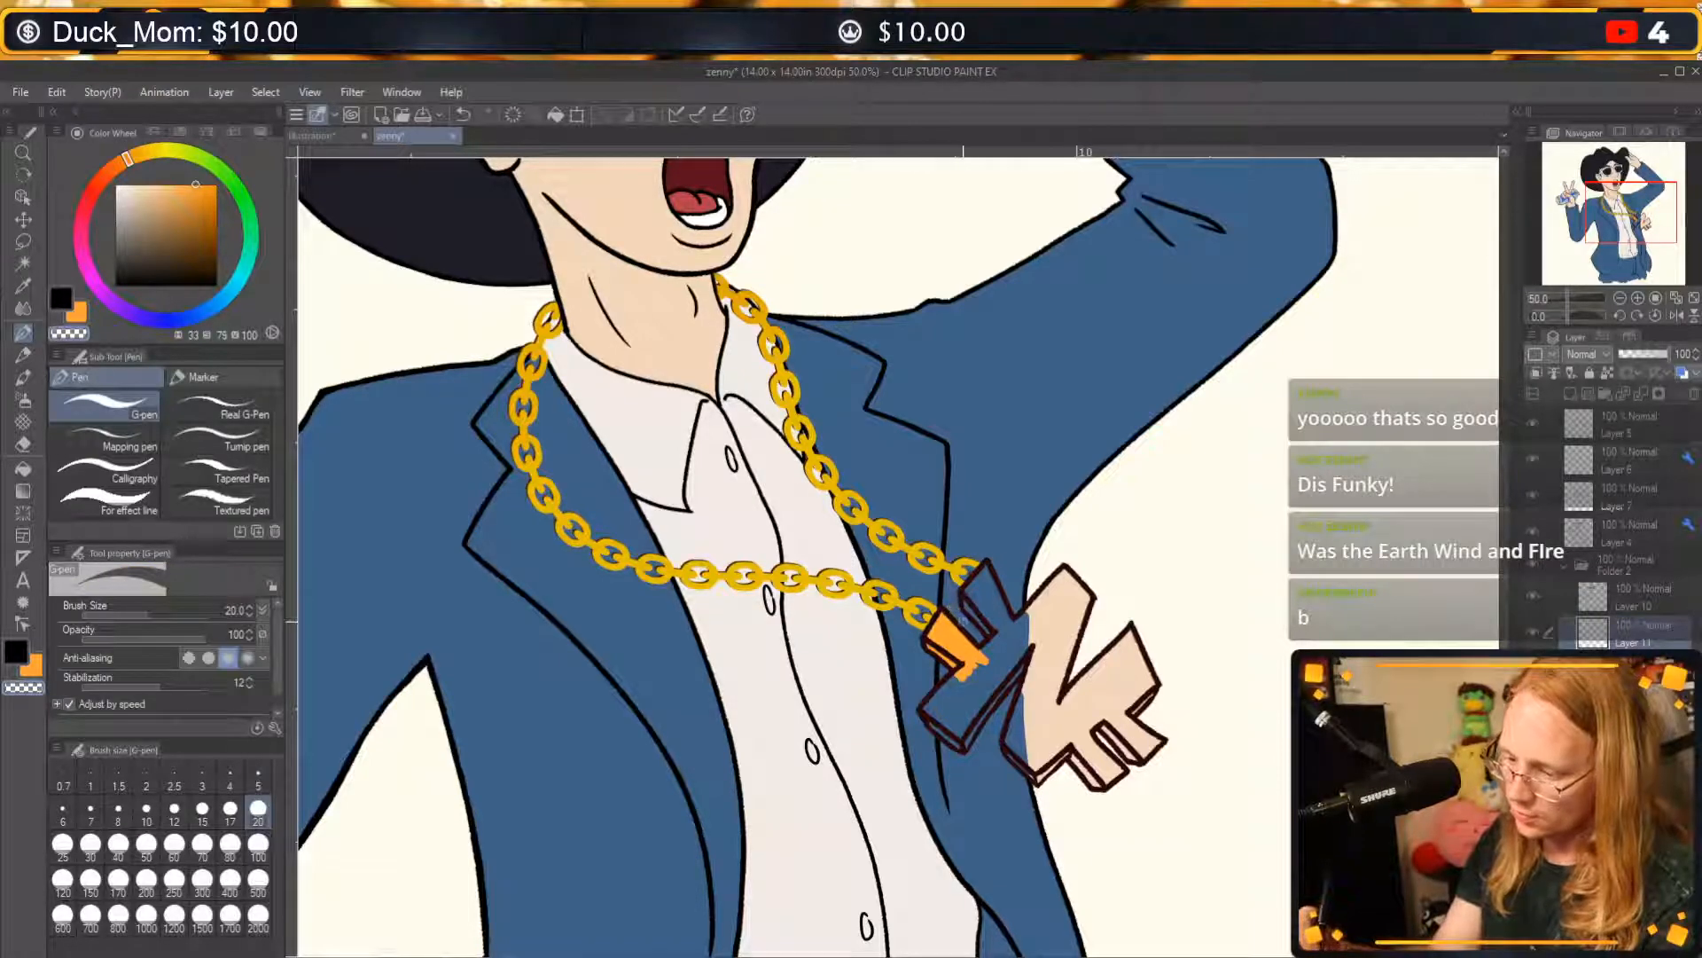
key("c")
mouse_move(971, 612)
left_mouse_down()
mouse_move(988, 569)
mouse_move(999, 610)
mouse_move(973, 602)
mouse_move(1000, 646)
mouse_move(980, 657)
mouse_move(1033, 619)
left_mouse_up()
mouse_move(1005, 641)
left_mouse_down()
mouse_move(926, 723)
mouse_move(962, 744)
mouse_move(967, 722)
mouse_move(968, 740)
mouse_move(1047, 630)
left_mouse_up()
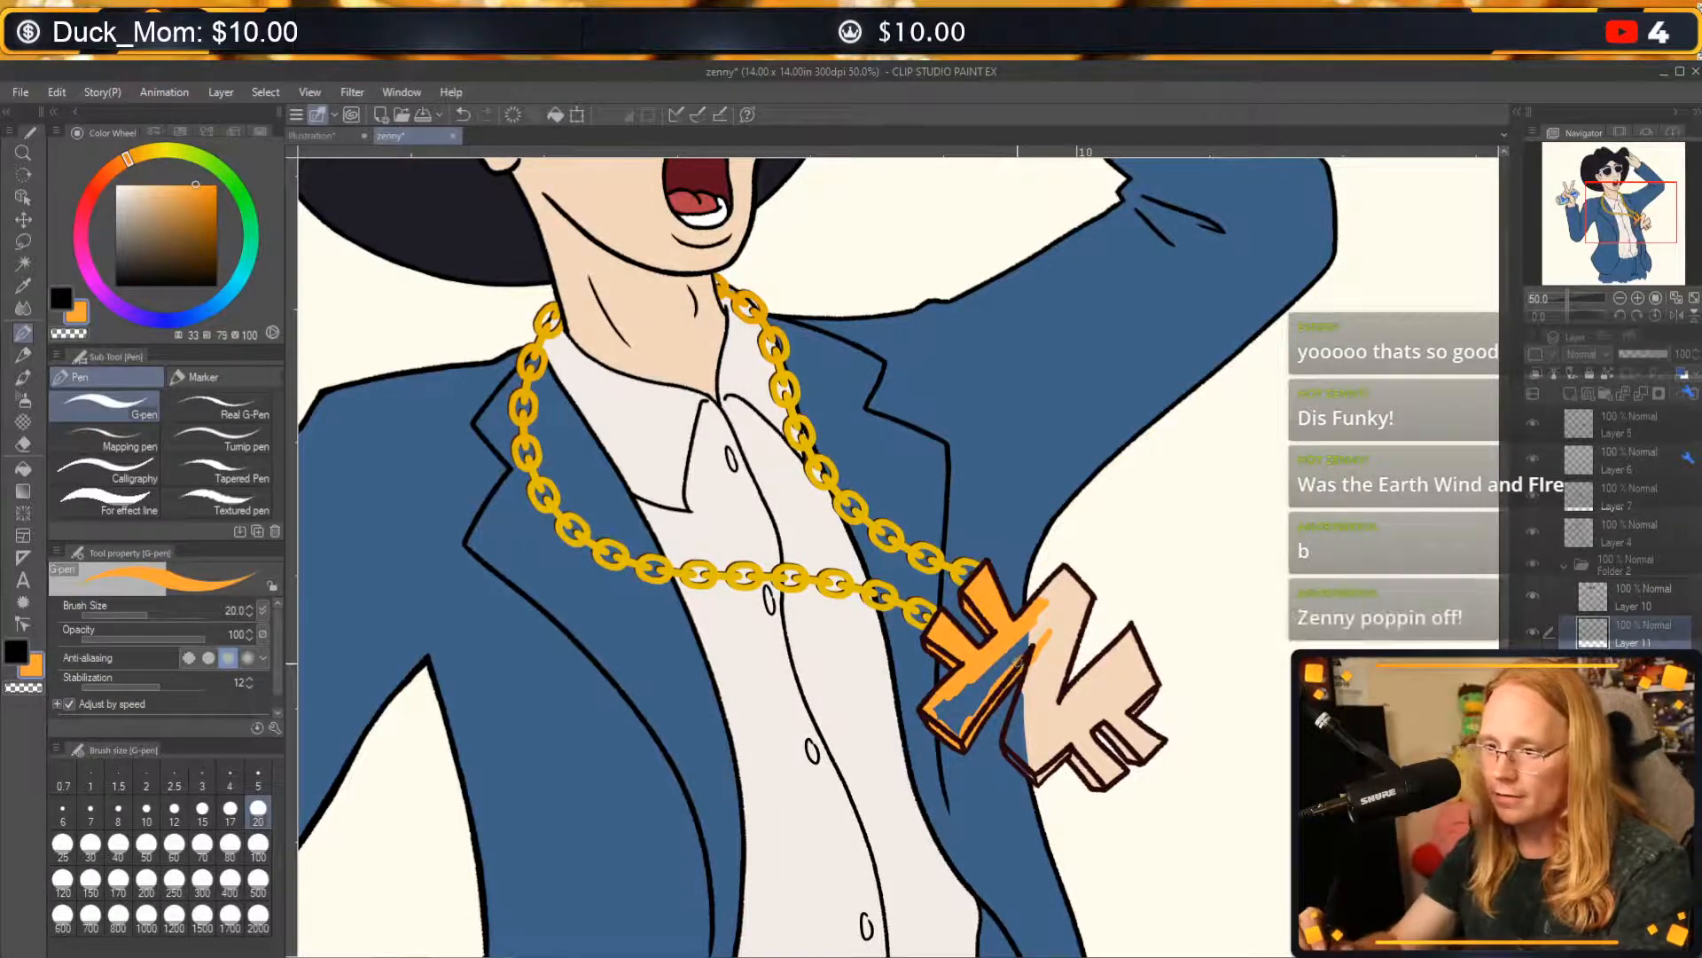
Paint orange along the inner edges and small prongs of the pendant's middle and outer parts.
mouse_move(1034, 720)
left_mouse_down()
mouse_move(1033, 774)
mouse_move(1013, 752)
mouse_move(1030, 632)
left_mouse_up()
mouse_move(962, 729)
left_mouse_down()
mouse_move(1067, 573)
mouse_move(1084, 620)
mouse_move(1075, 633)
mouse_move(1071, 580)
mouse_move(1066, 655)
mouse_move(1038, 717)
mouse_move(1066, 630)
mouse_move(1060, 709)
left_mouse_up()
mouse_move(1038, 775)
left_mouse_down()
mouse_move(1032, 749)
mouse_move(1095, 778)
mouse_move(1074, 738)
mouse_move(1060, 749)
mouse_move(1089, 739)
mouse_move(1102, 774)
left_mouse_up()
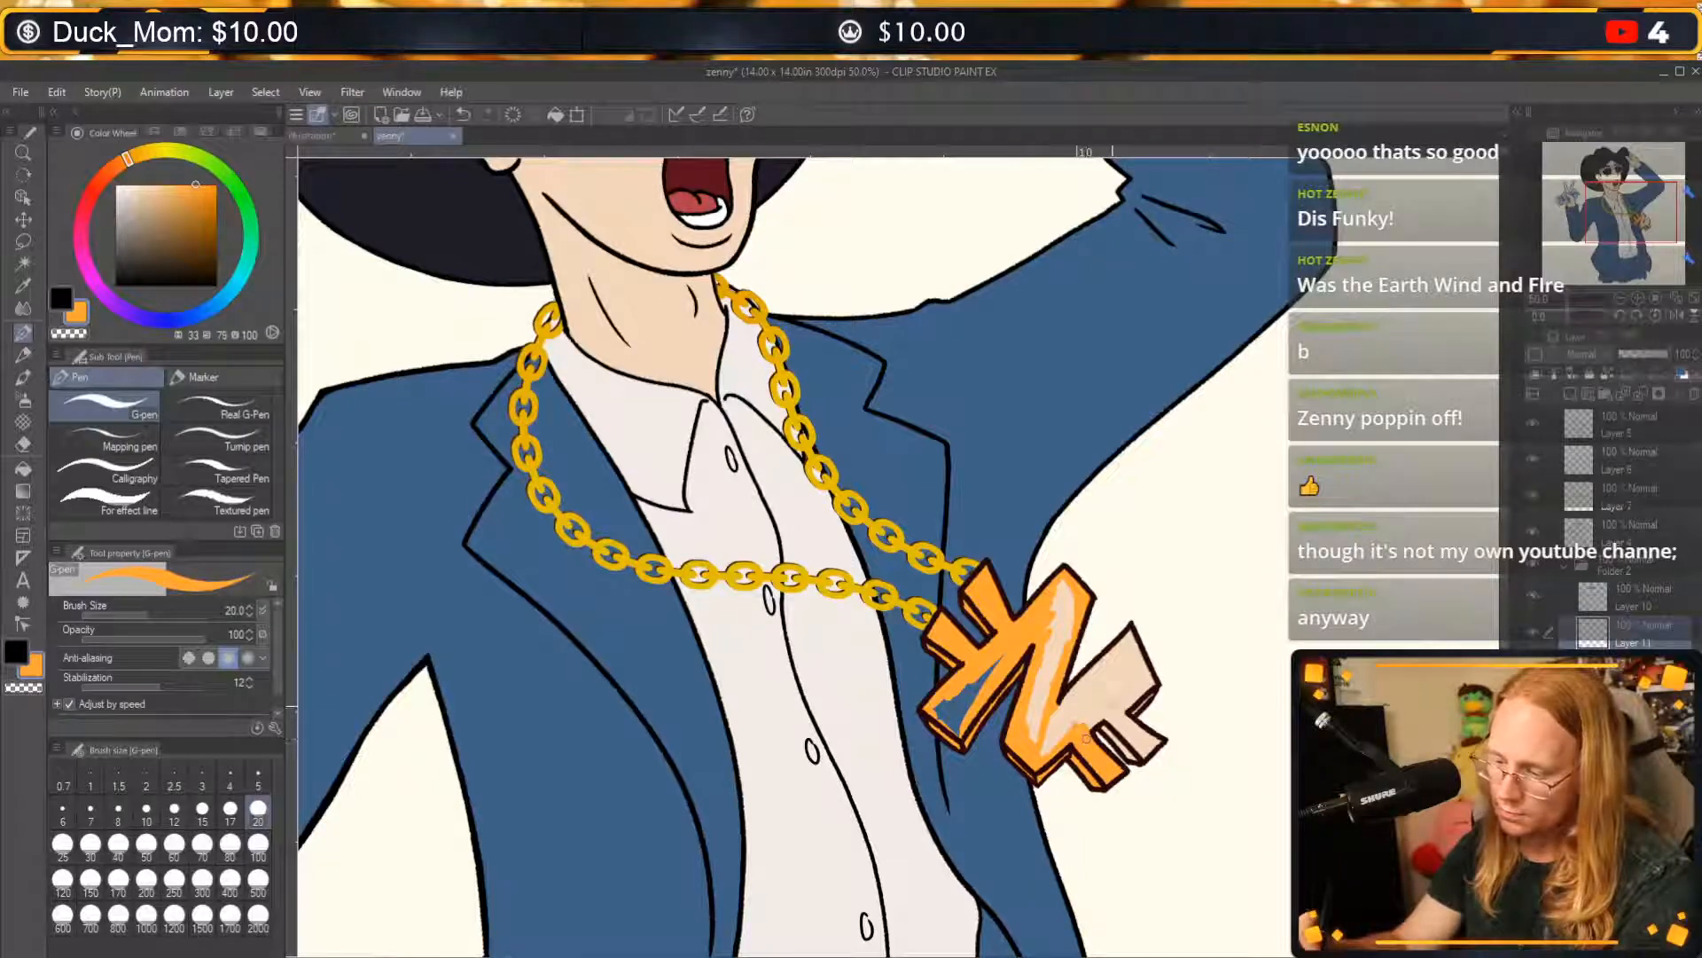
mouse_move(1102, 708)
left_mouse_down()
mouse_move(1093, 726)
mouse_move(1119, 743)
mouse_move(1122, 725)
mouse_move(1132, 754)
mouse_move(1152, 745)
left_mouse_up()
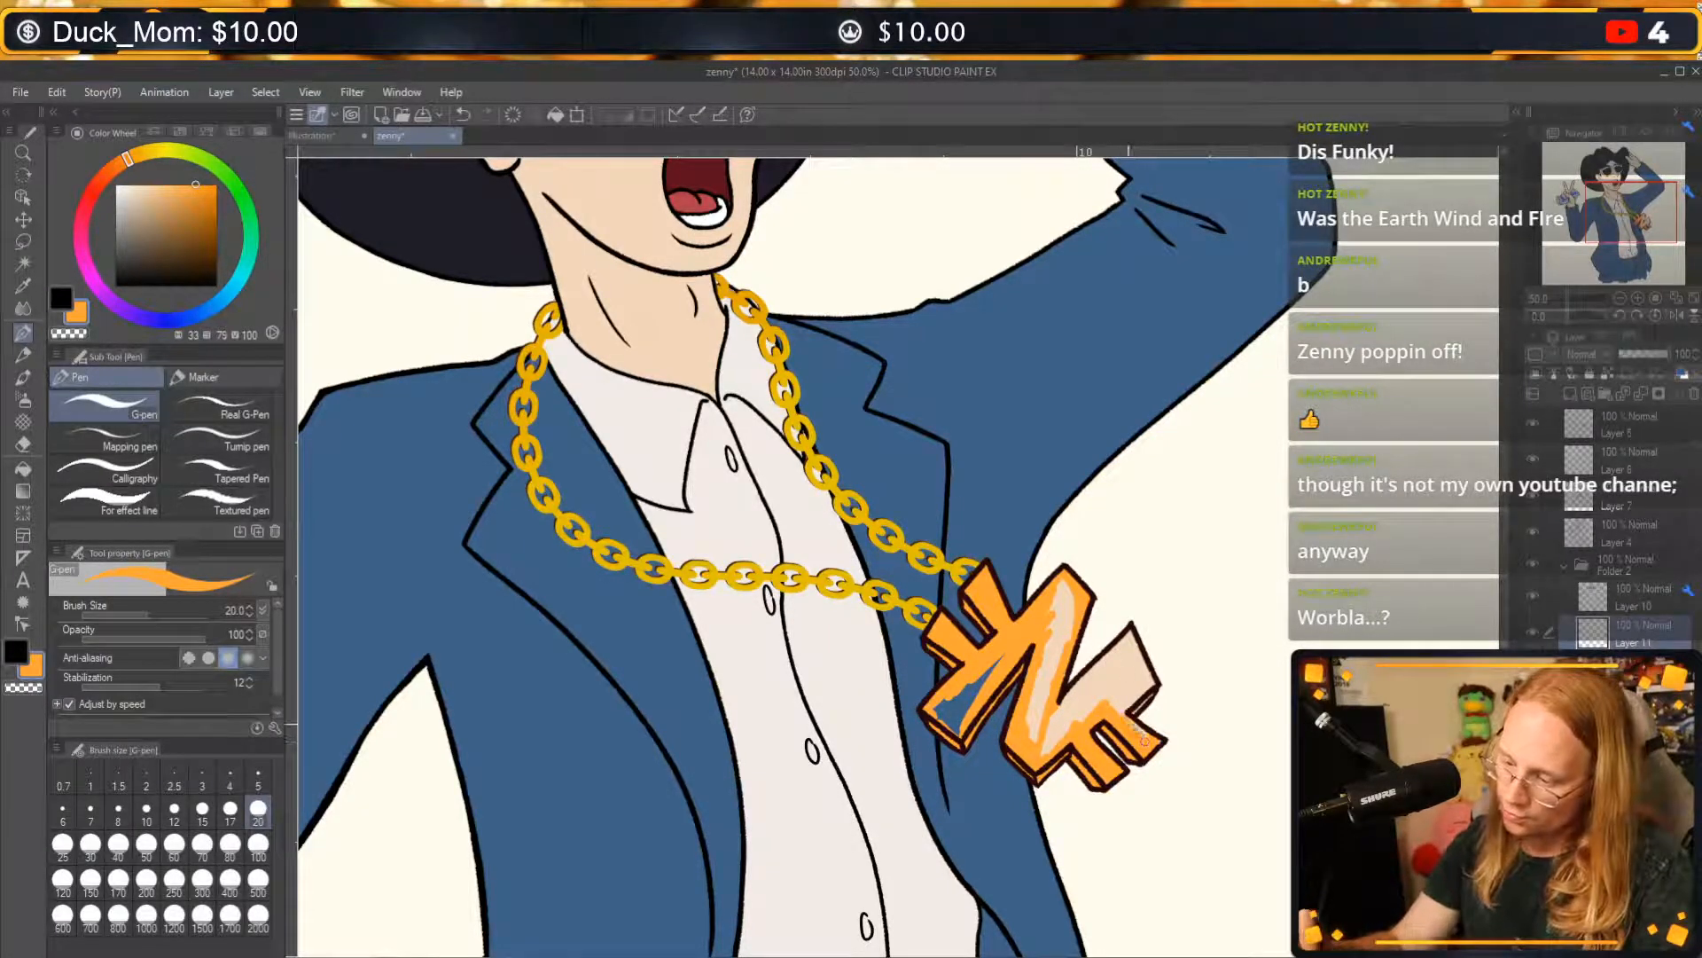
mouse_move(1135, 709)
left_mouse_down()
mouse_move(1145, 660)
mouse_move(1108, 639)
mouse_move(1051, 729)
mouse_move(1098, 687)
mouse_move(1051, 746)
mouse_move(1039, 737)
left_mouse_up()
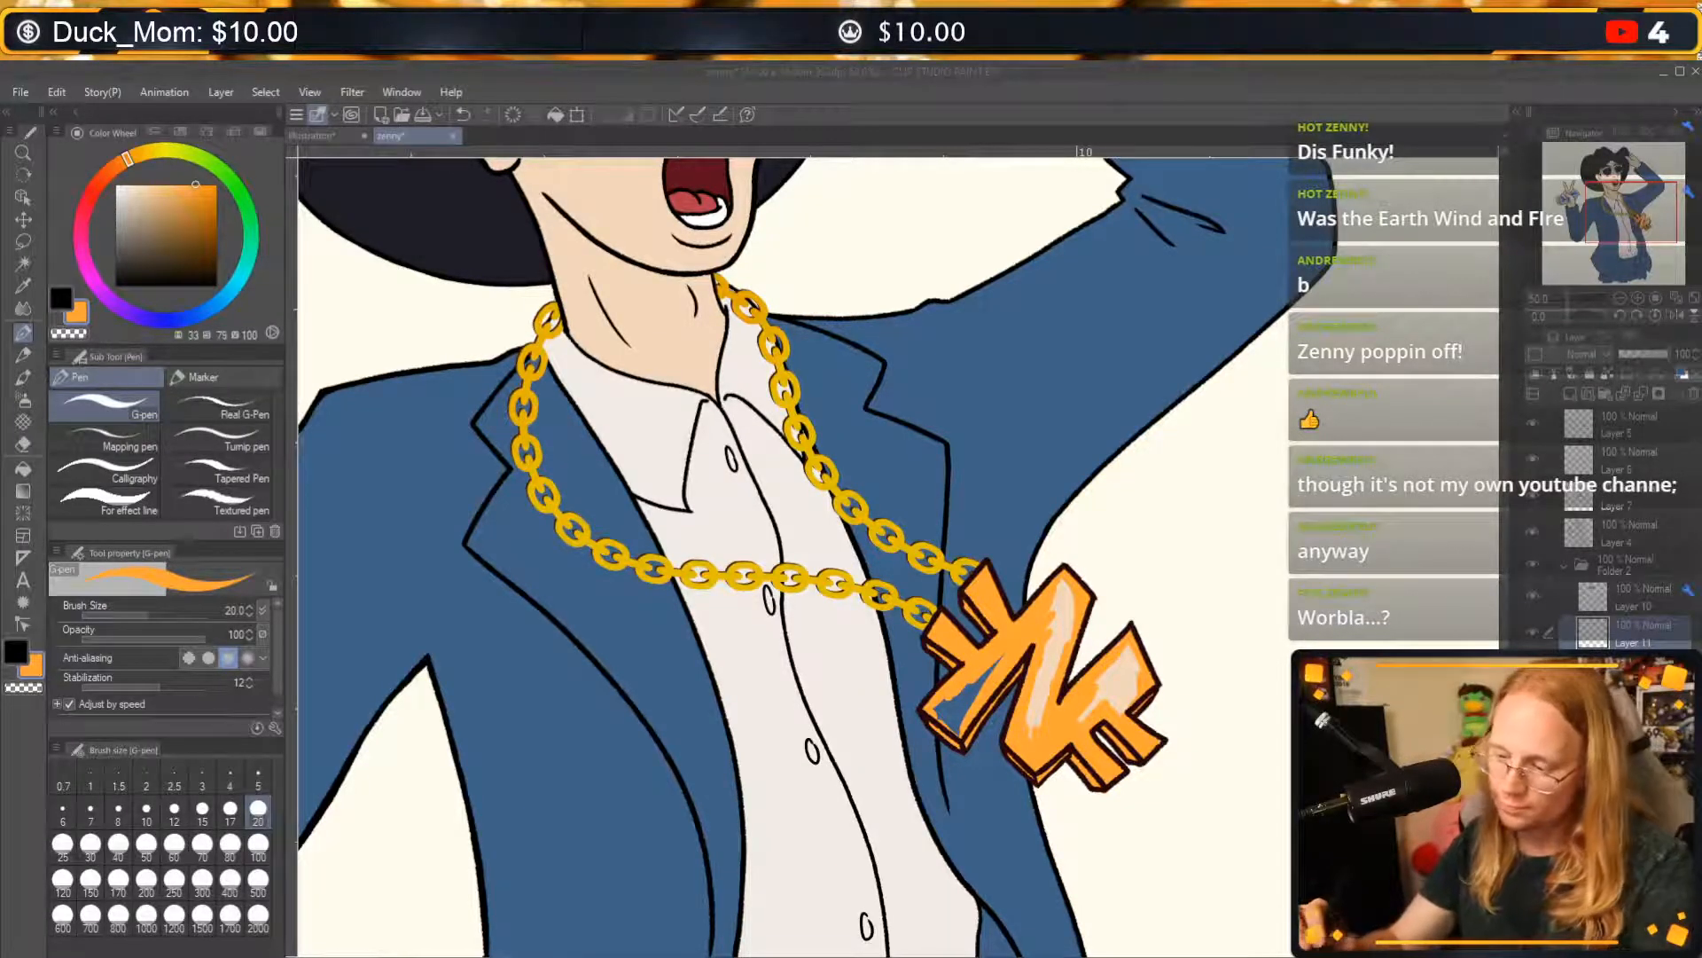
Fill the pendant's remaining interior gaps with orange at brush size 40.
left_click(118, 843)
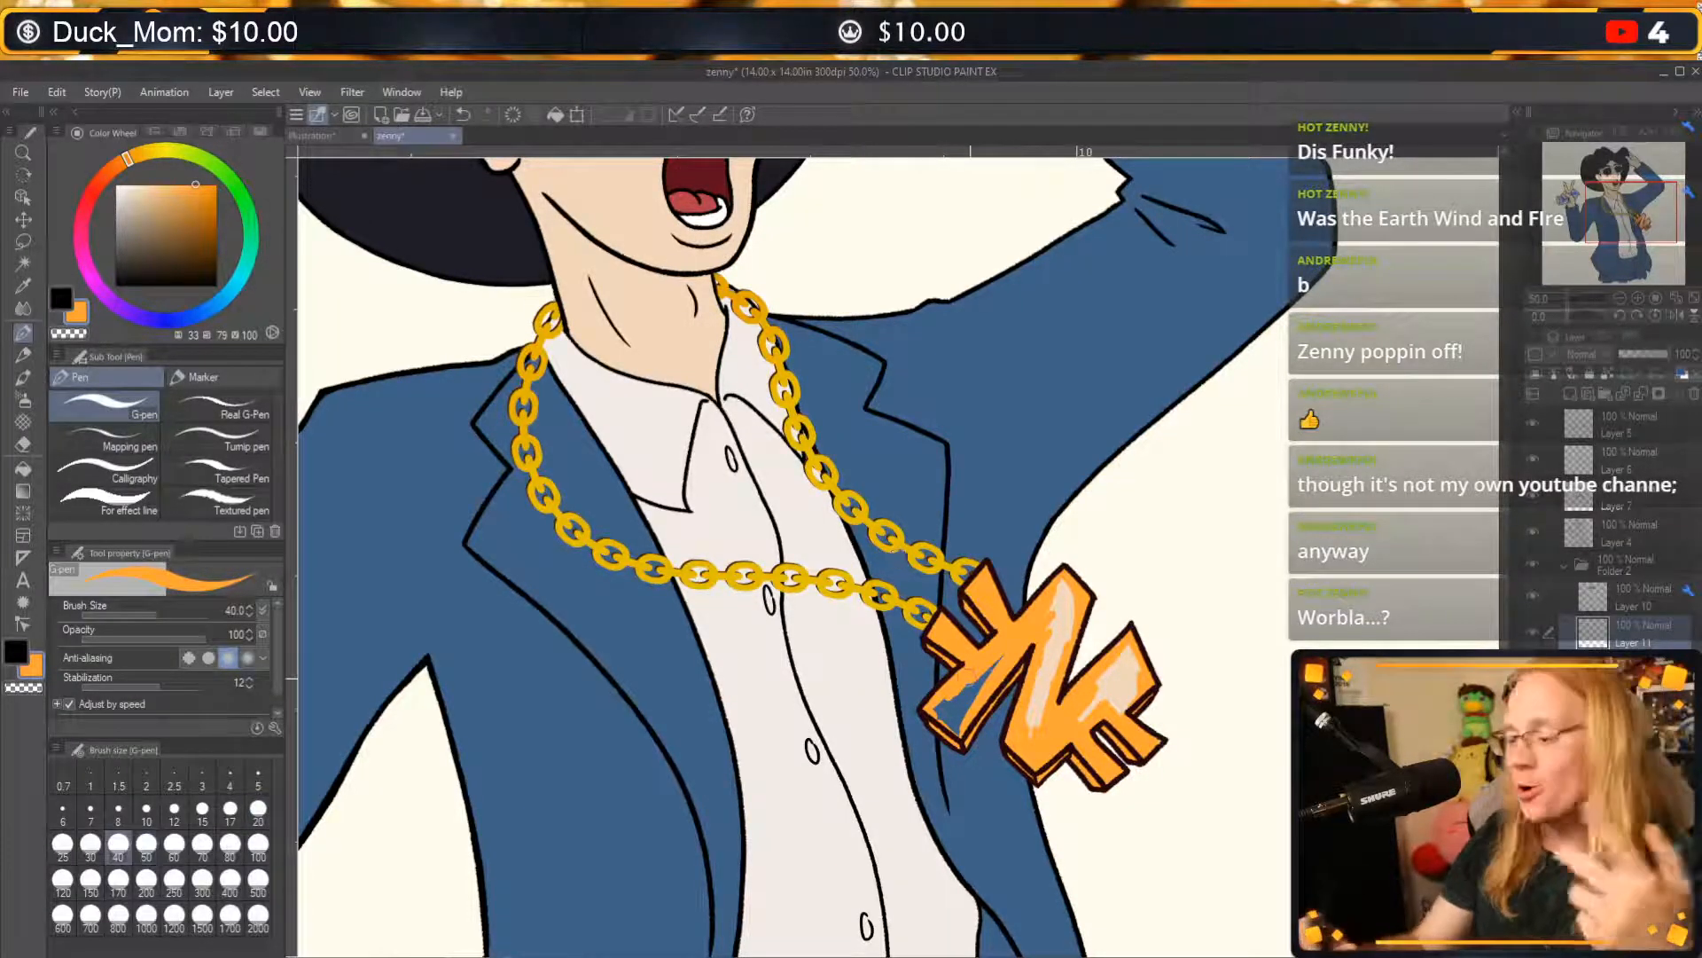
left_click_drag(941, 707, 992, 667)
mouse_move(1057, 603)
left_mouse_down()
mouse_move(1057, 632)
mouse_move(1066, 589)
mouse_move(1030, 737)
mouse_move(1097, 698)
mouse_move(1110, 667)
mouse_move(1119, 700)
mouse_move(1129, 660)
left_mouse_up()
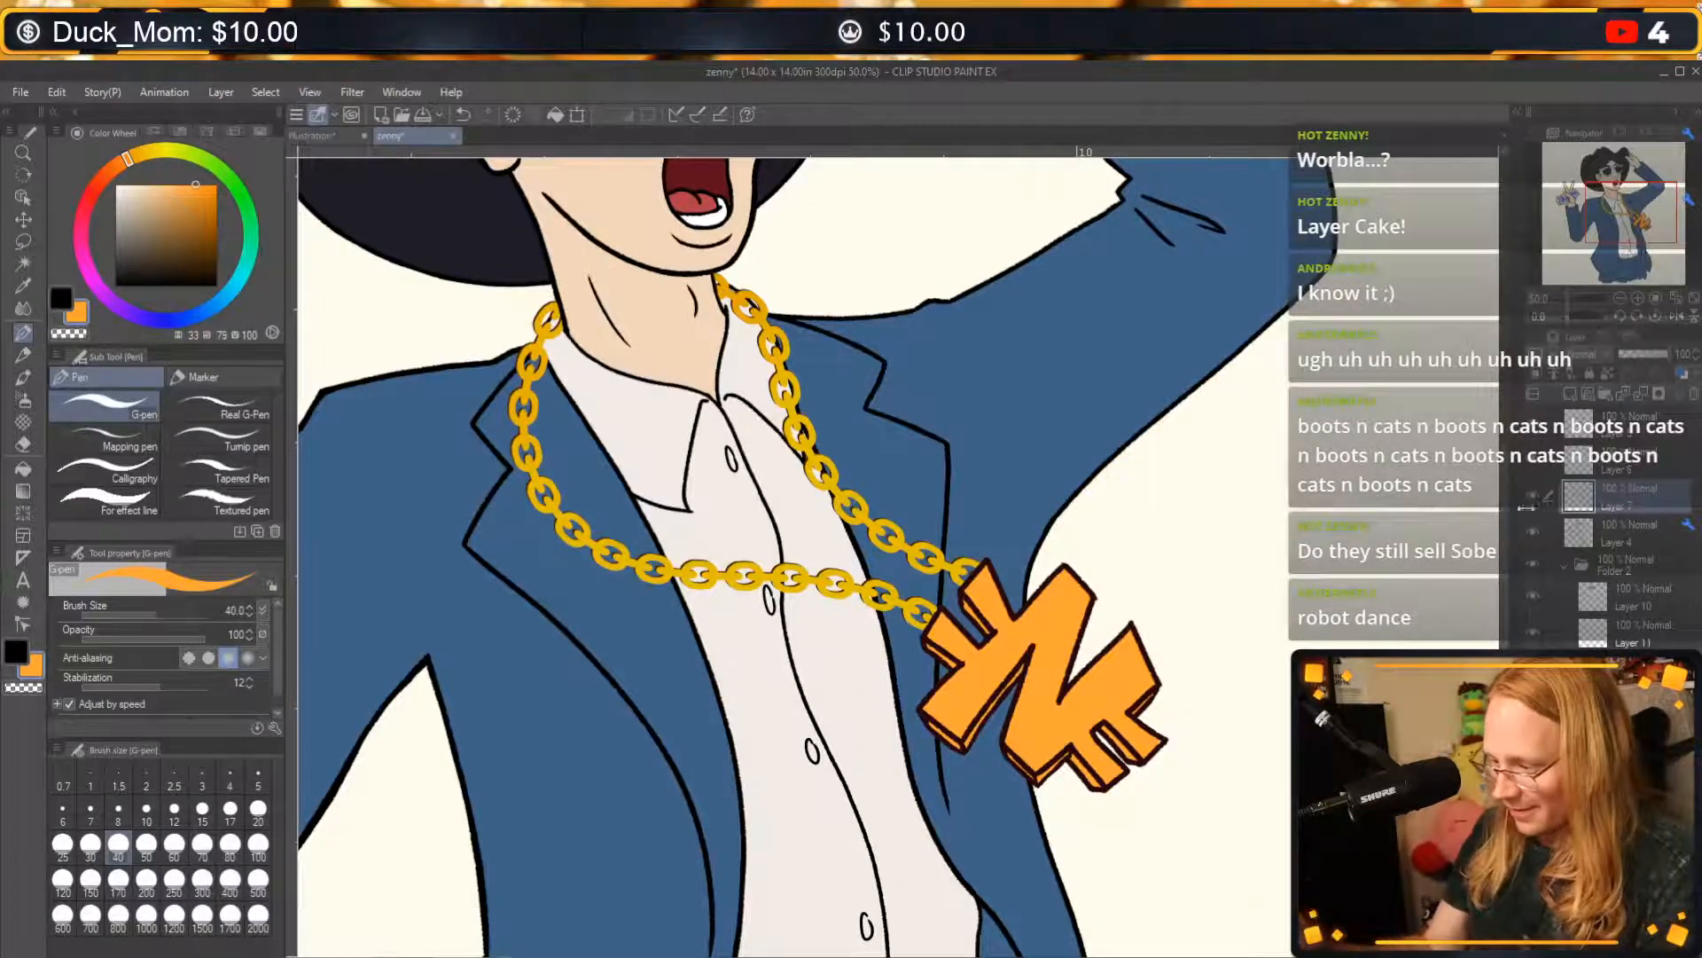
Recolour the chain fill on Layer 6 with the pendant's orange and lock the layer's transparent pixels.
left_click(1534, 460)
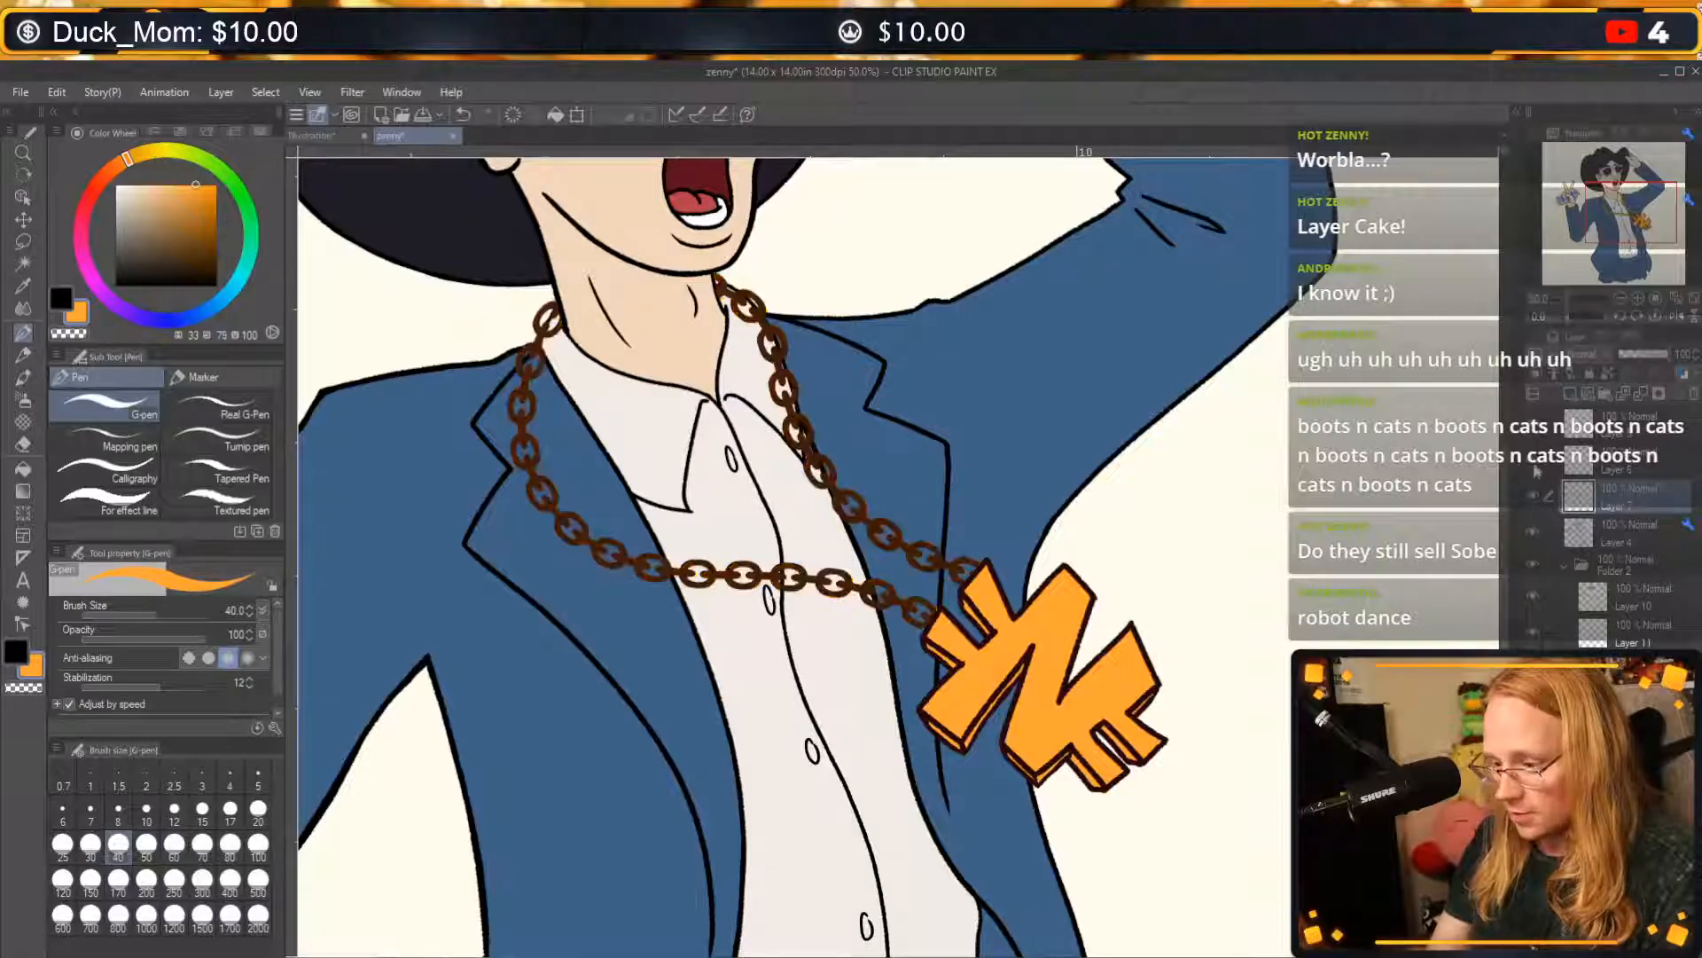
left_click(1534, 460)
left_click(1647, 467)
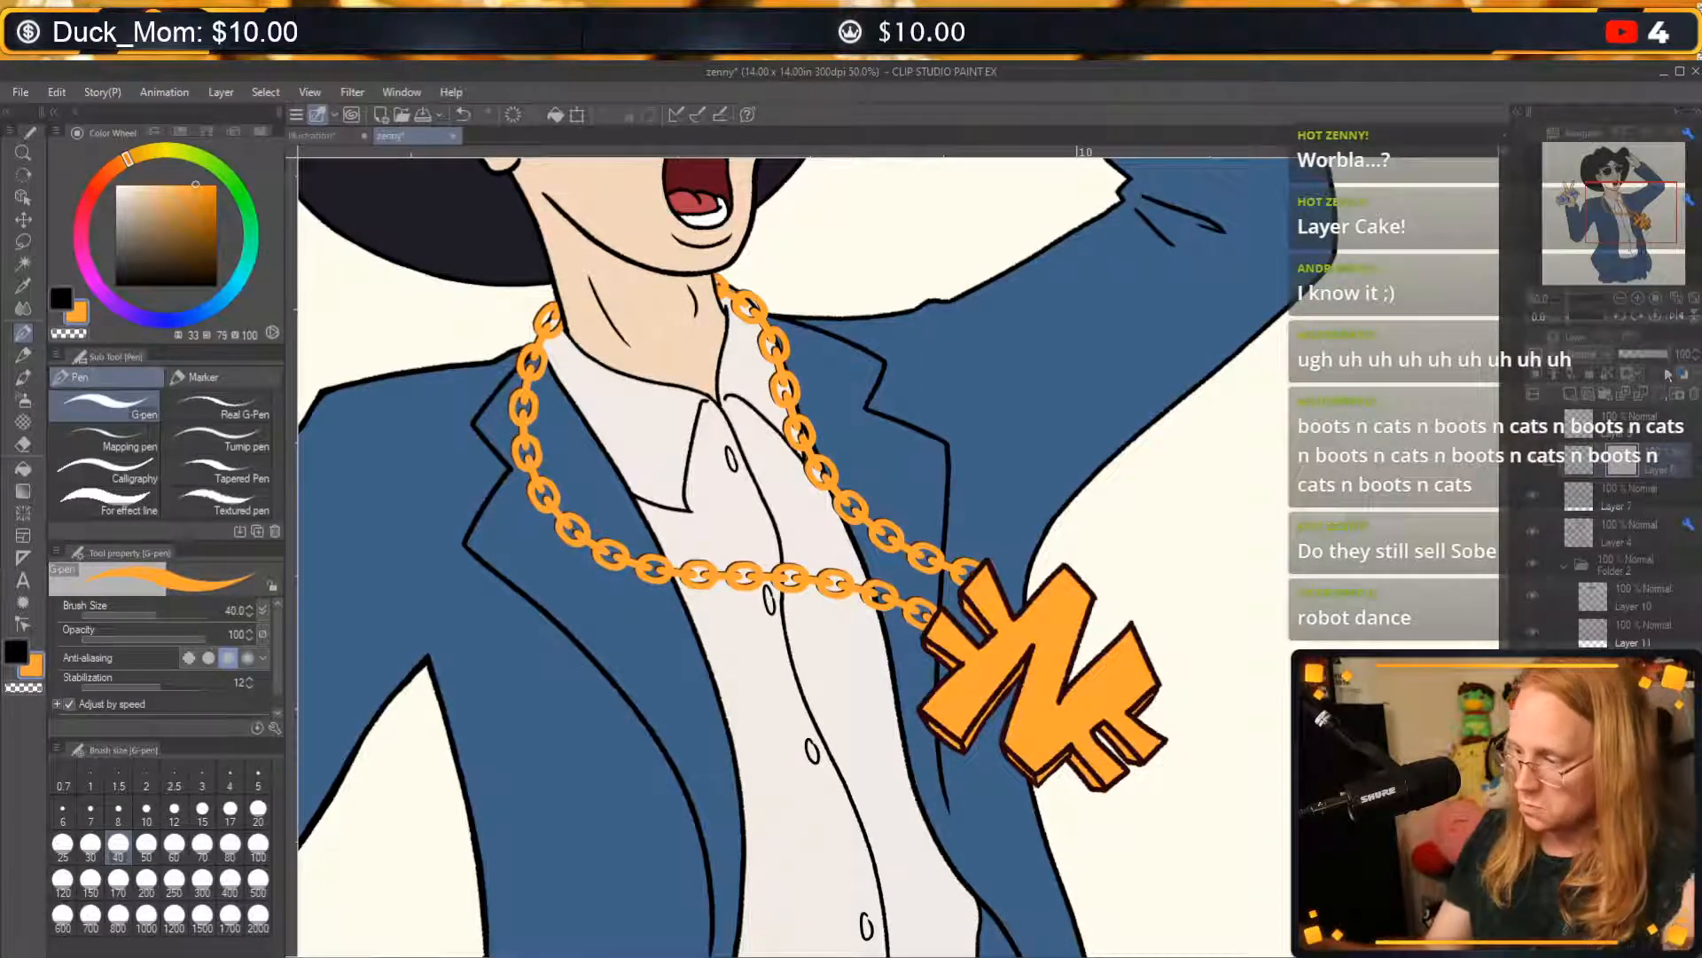
key("ctrl+z")
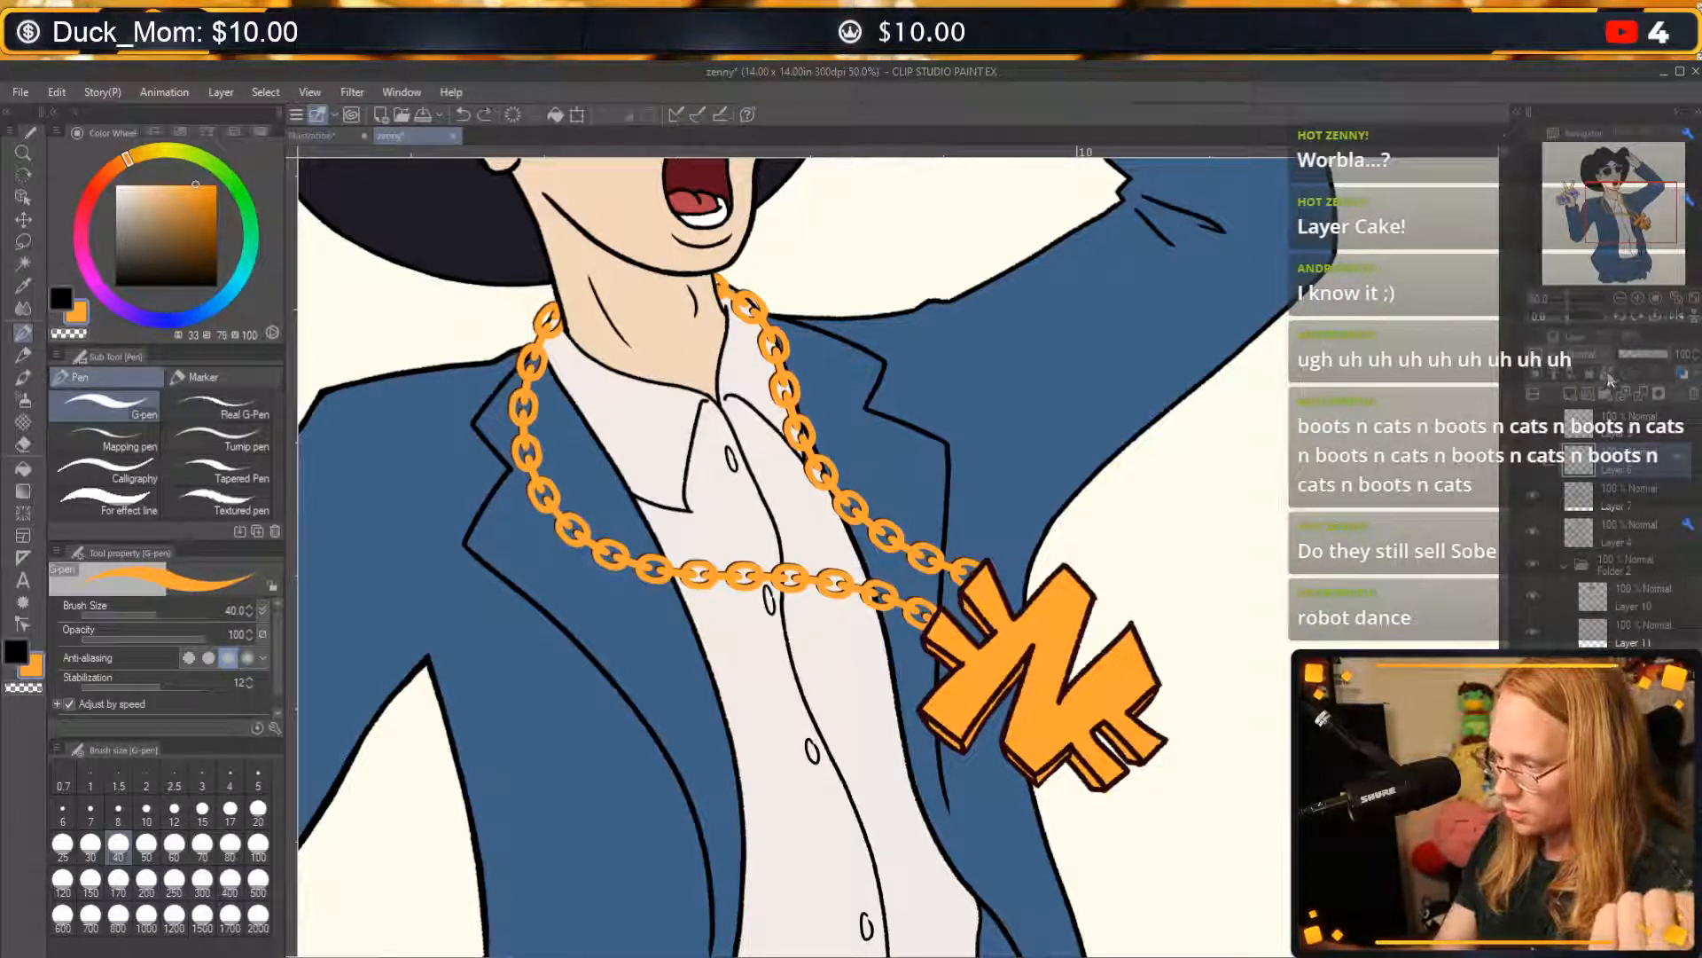
left_click(1609, 376)
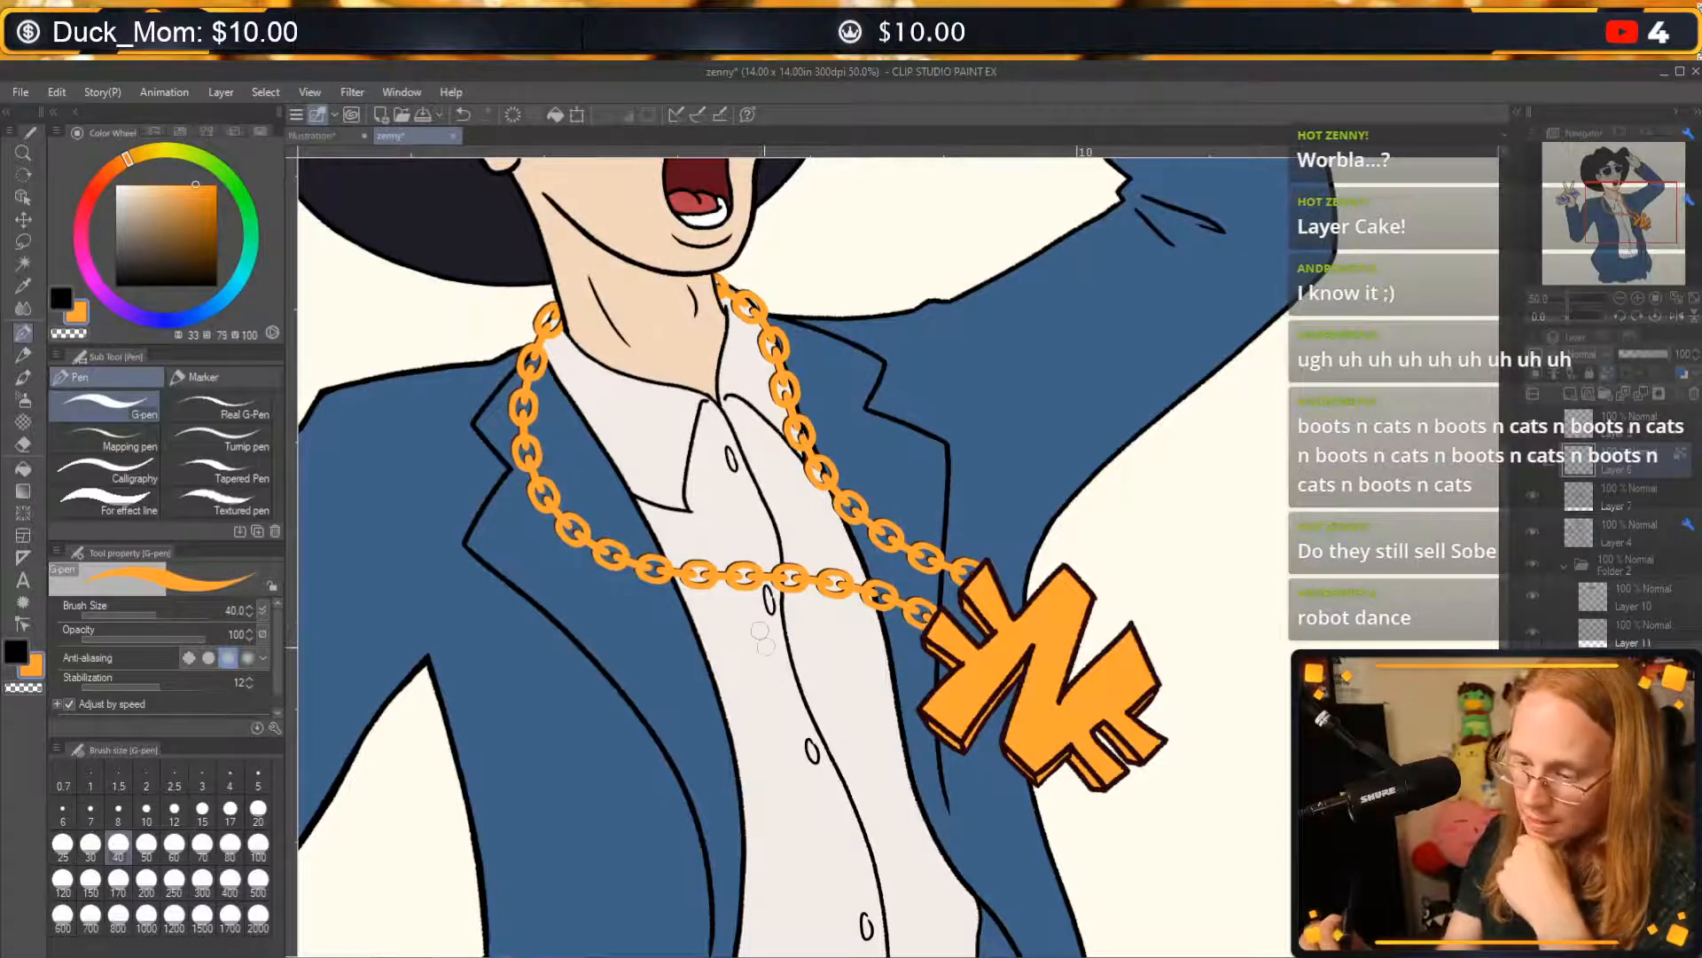
left_click(216, 251)
mouse_move(886, 526)
left_mouse_down()
mouse_move(832, 582)
mouse_move(784, 381)
mouse_move(601, 550)
left_mouse_up()
key("ctrl+z")
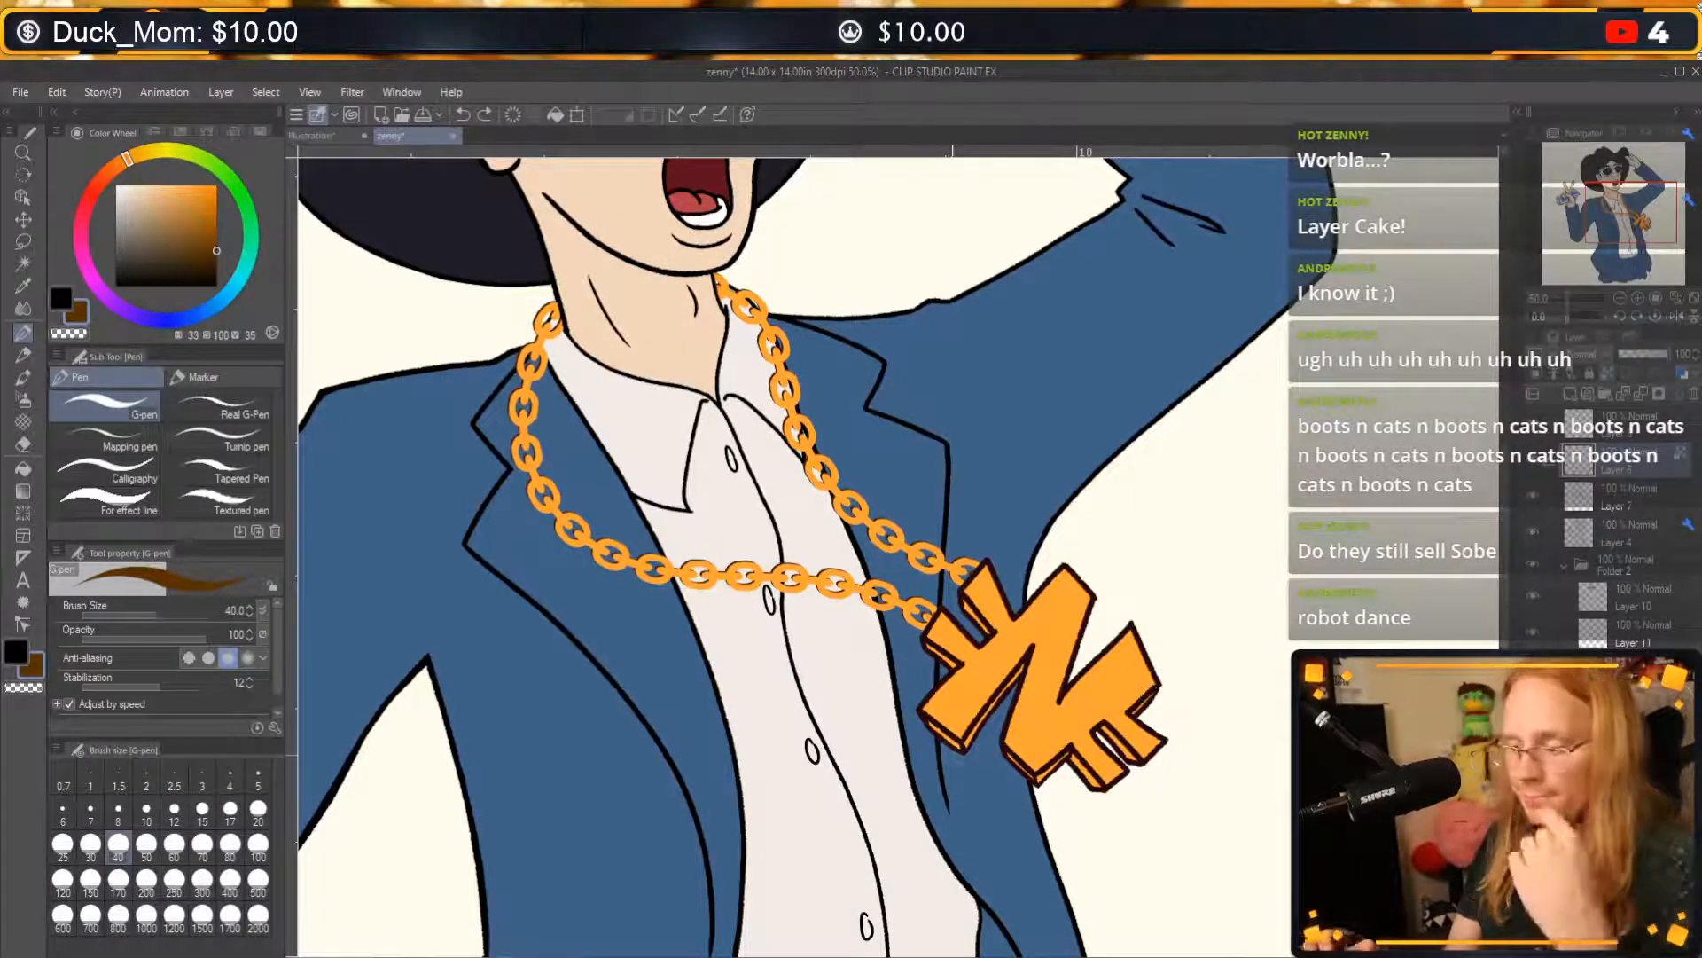
Mix a bright golden yellow for the chain and undo the trial stroke on its uppermost link.
left_click(148, 156)
left_click_drag(213, 199, 211, 192)
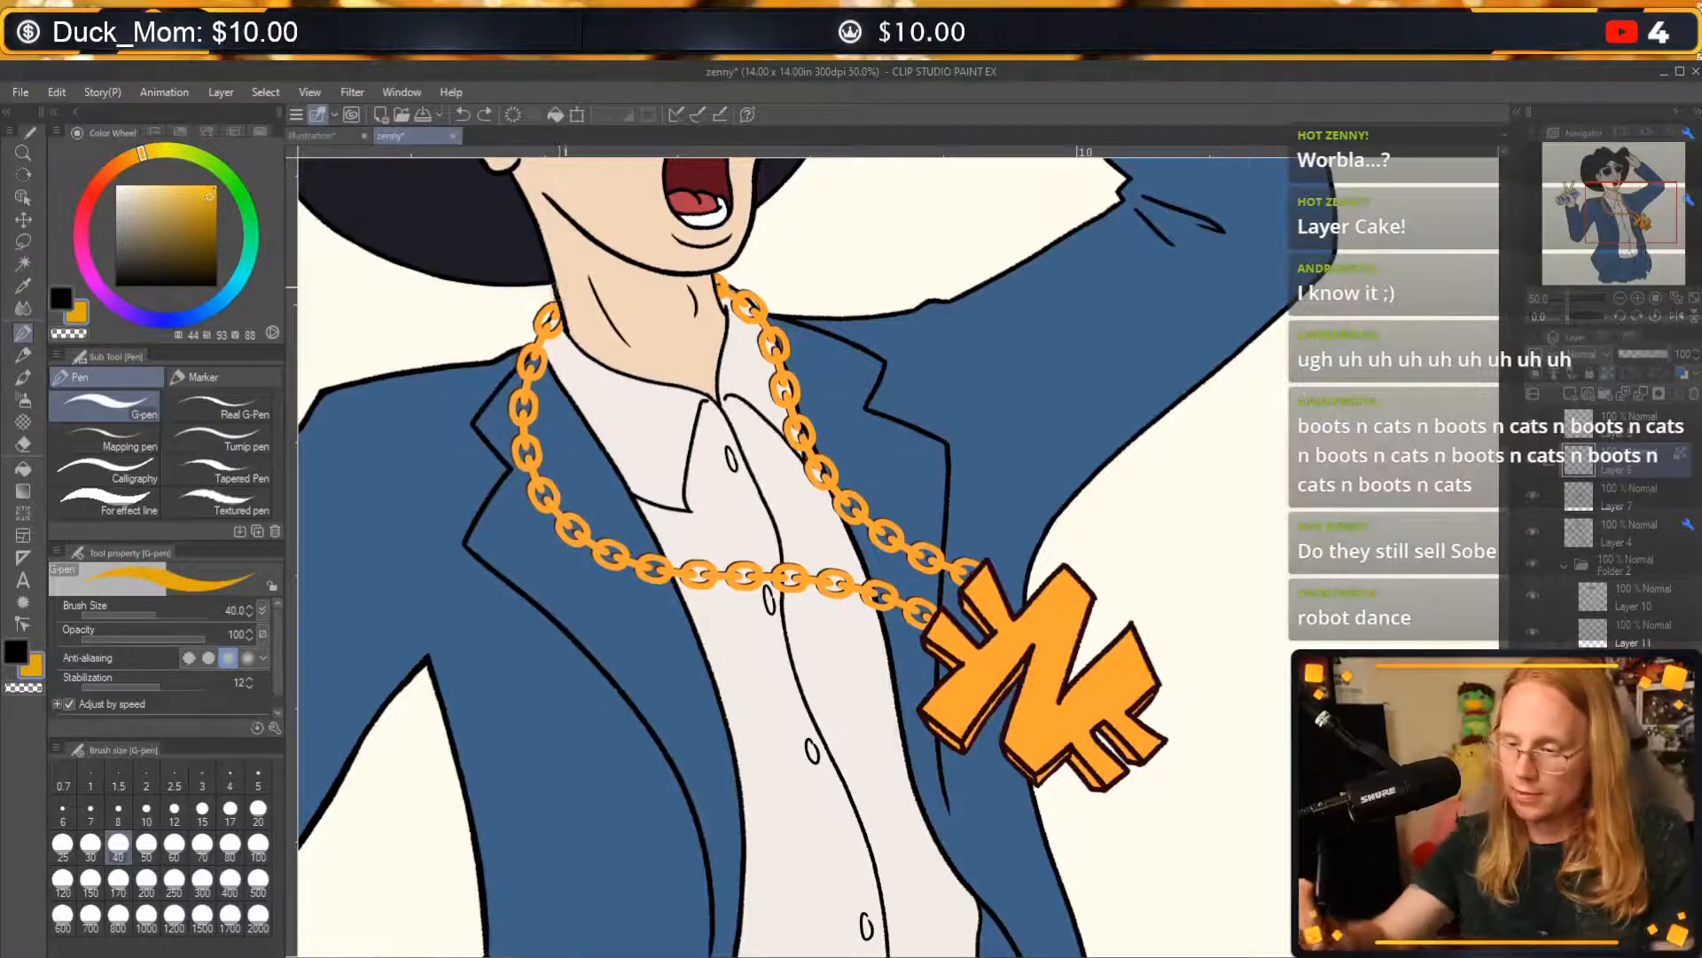
left_click_drag(551, 310, 544, 326)
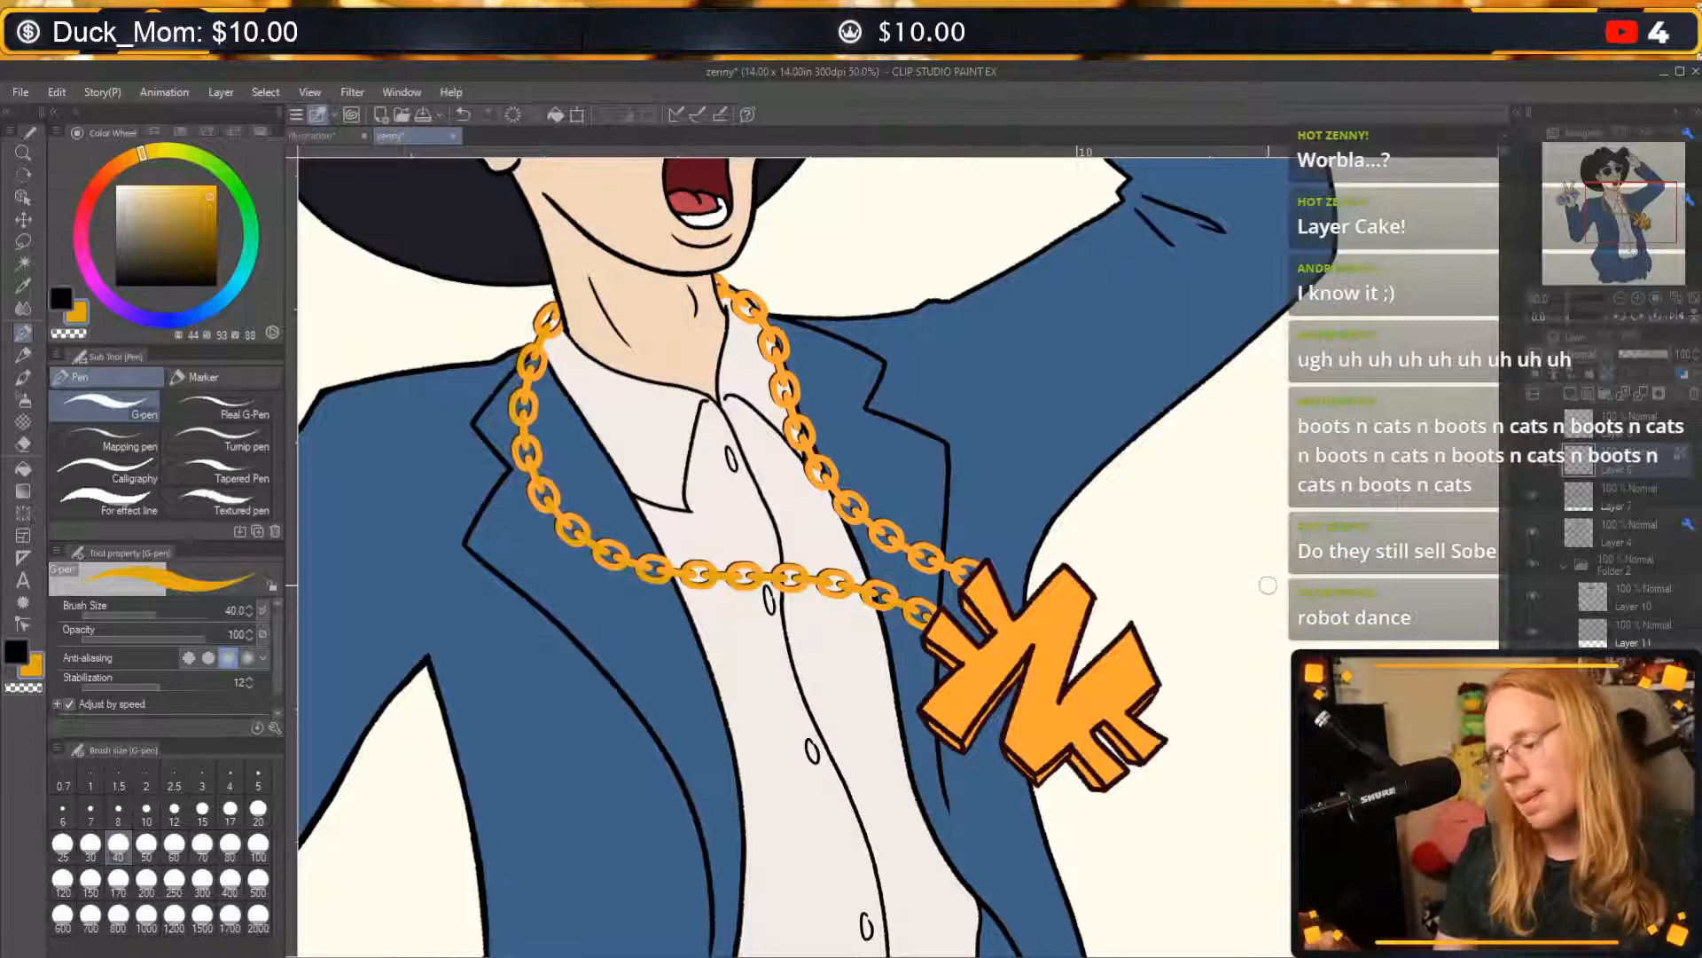
key("ctrl+z")
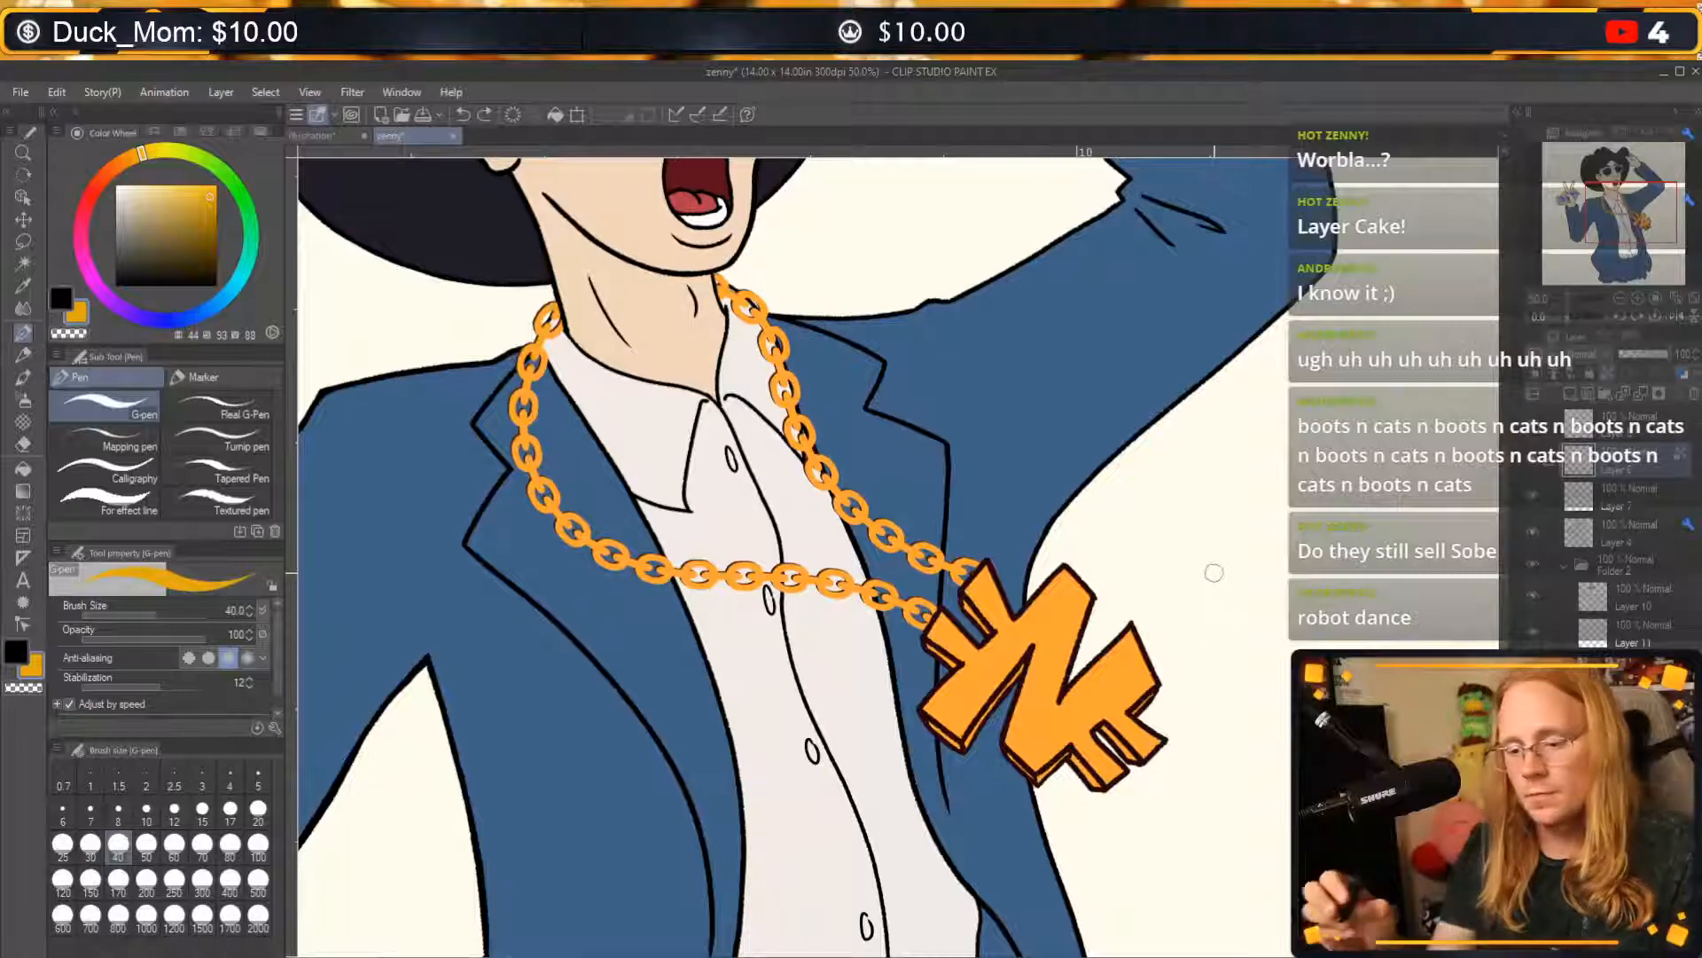
left_click(211, 184)
left_click(212, 180)
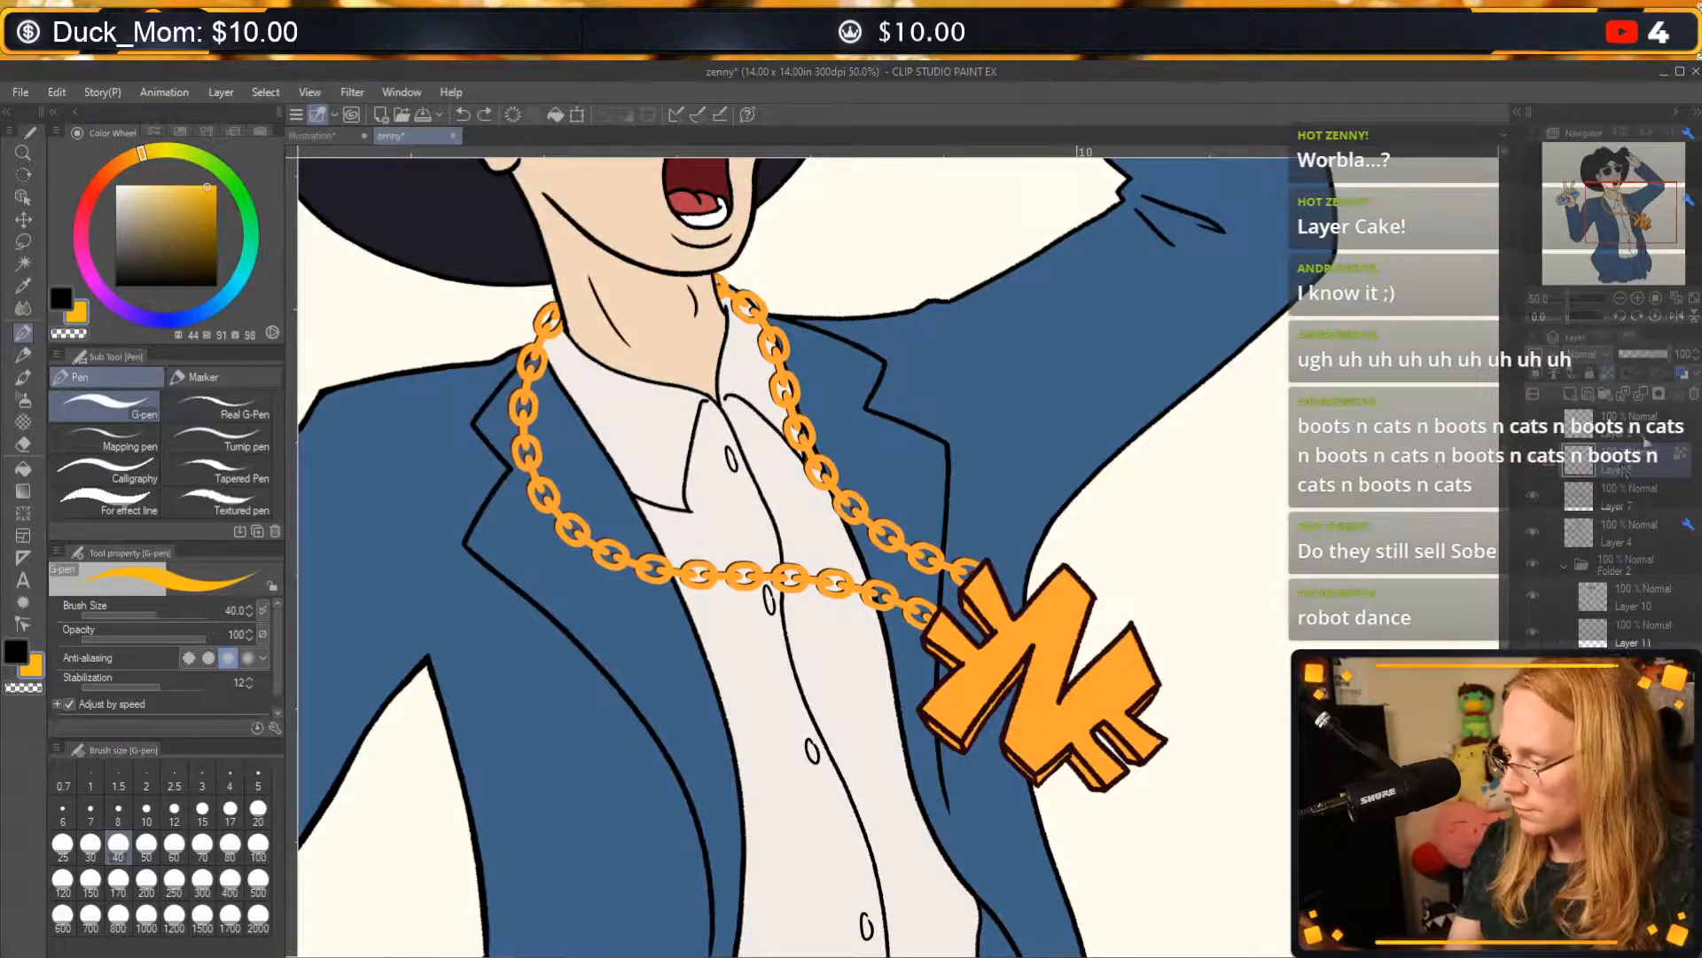
Duplicate Layer 6, unlock transparent pixels on the original layer and make the copy the active layer.
key("c")
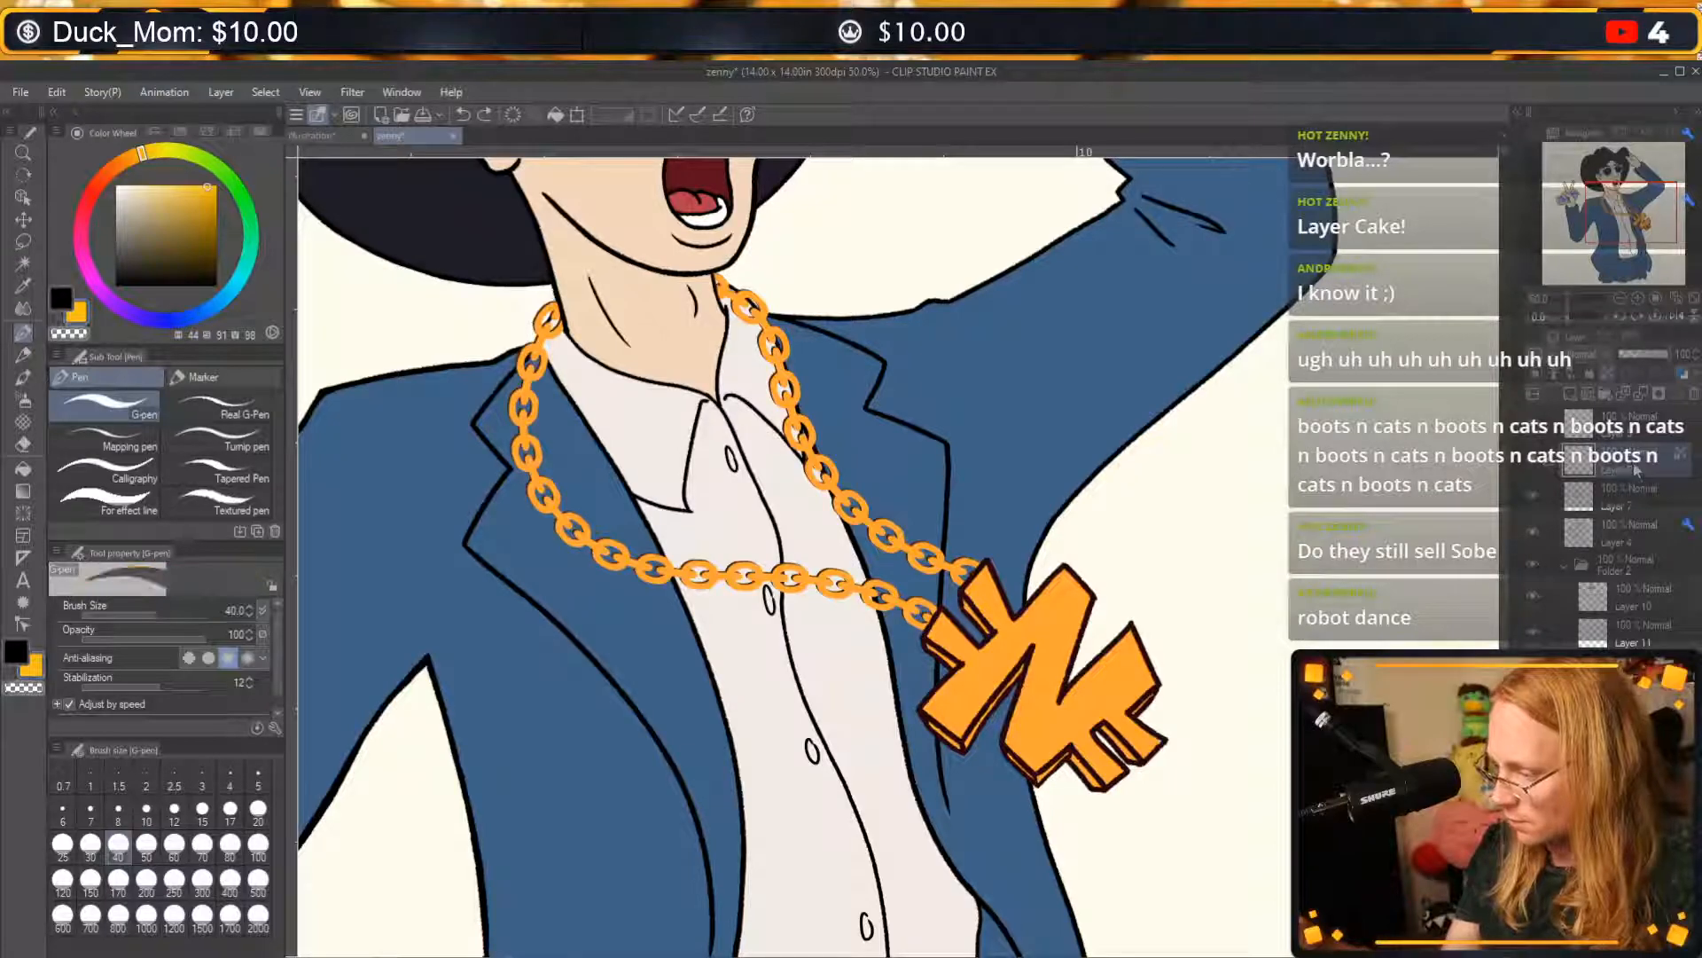
key("c")
key("c")
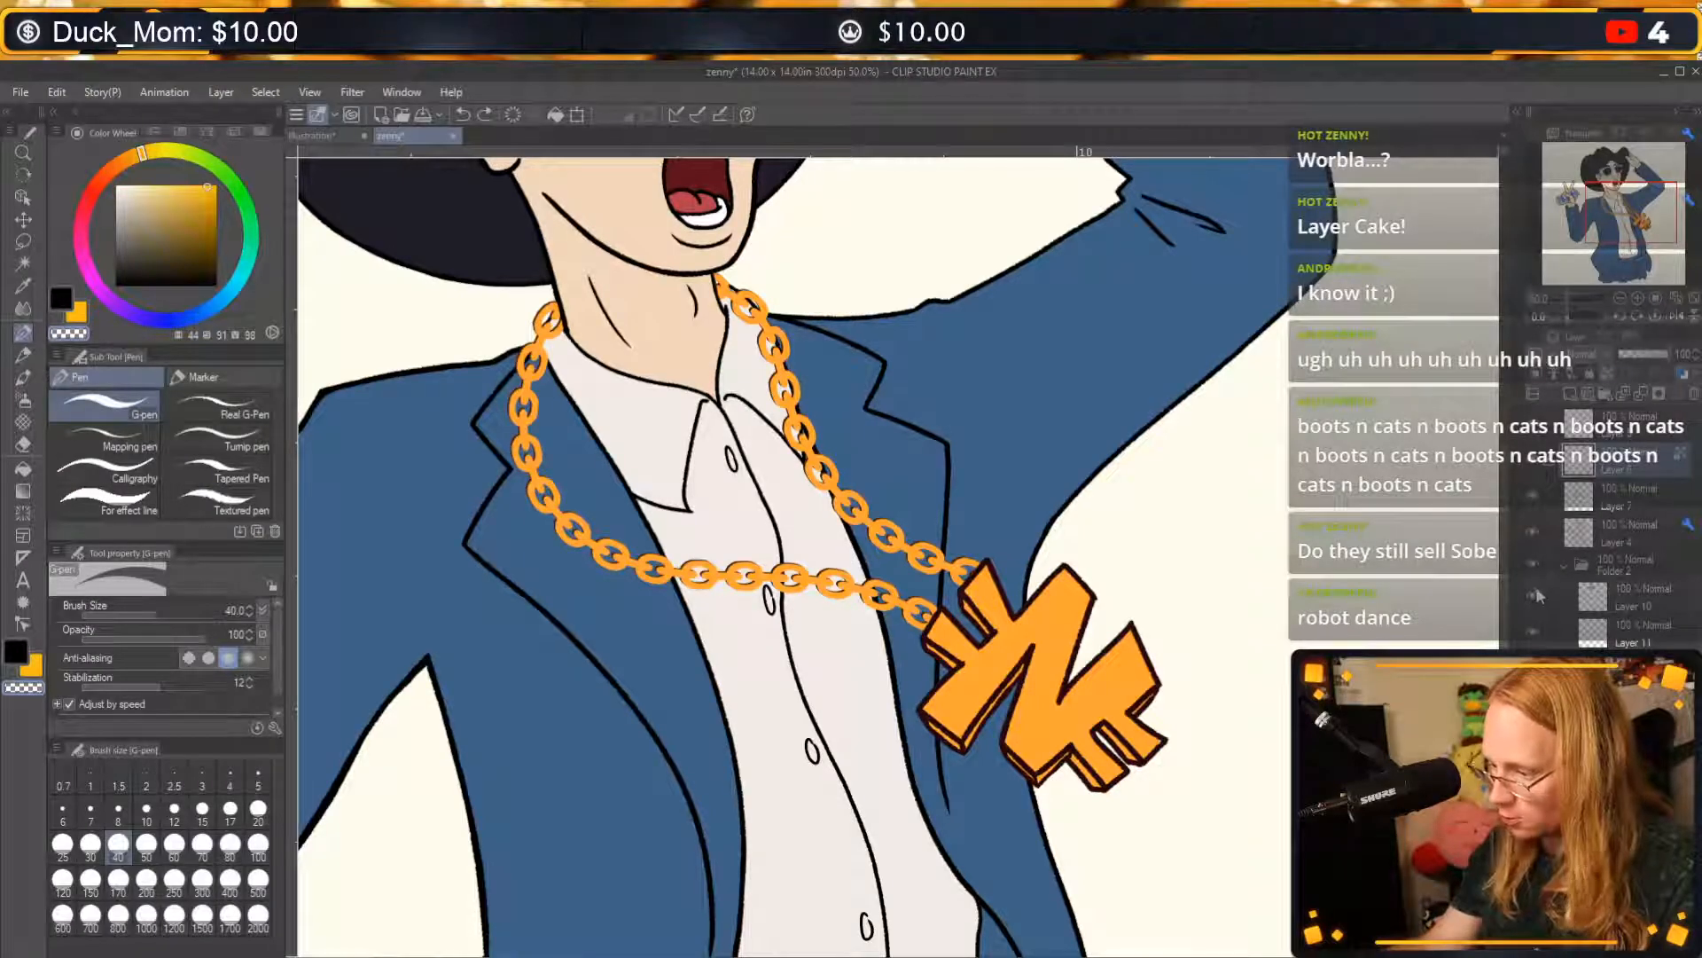
key("ctrl+c")
key("ctrl+v")
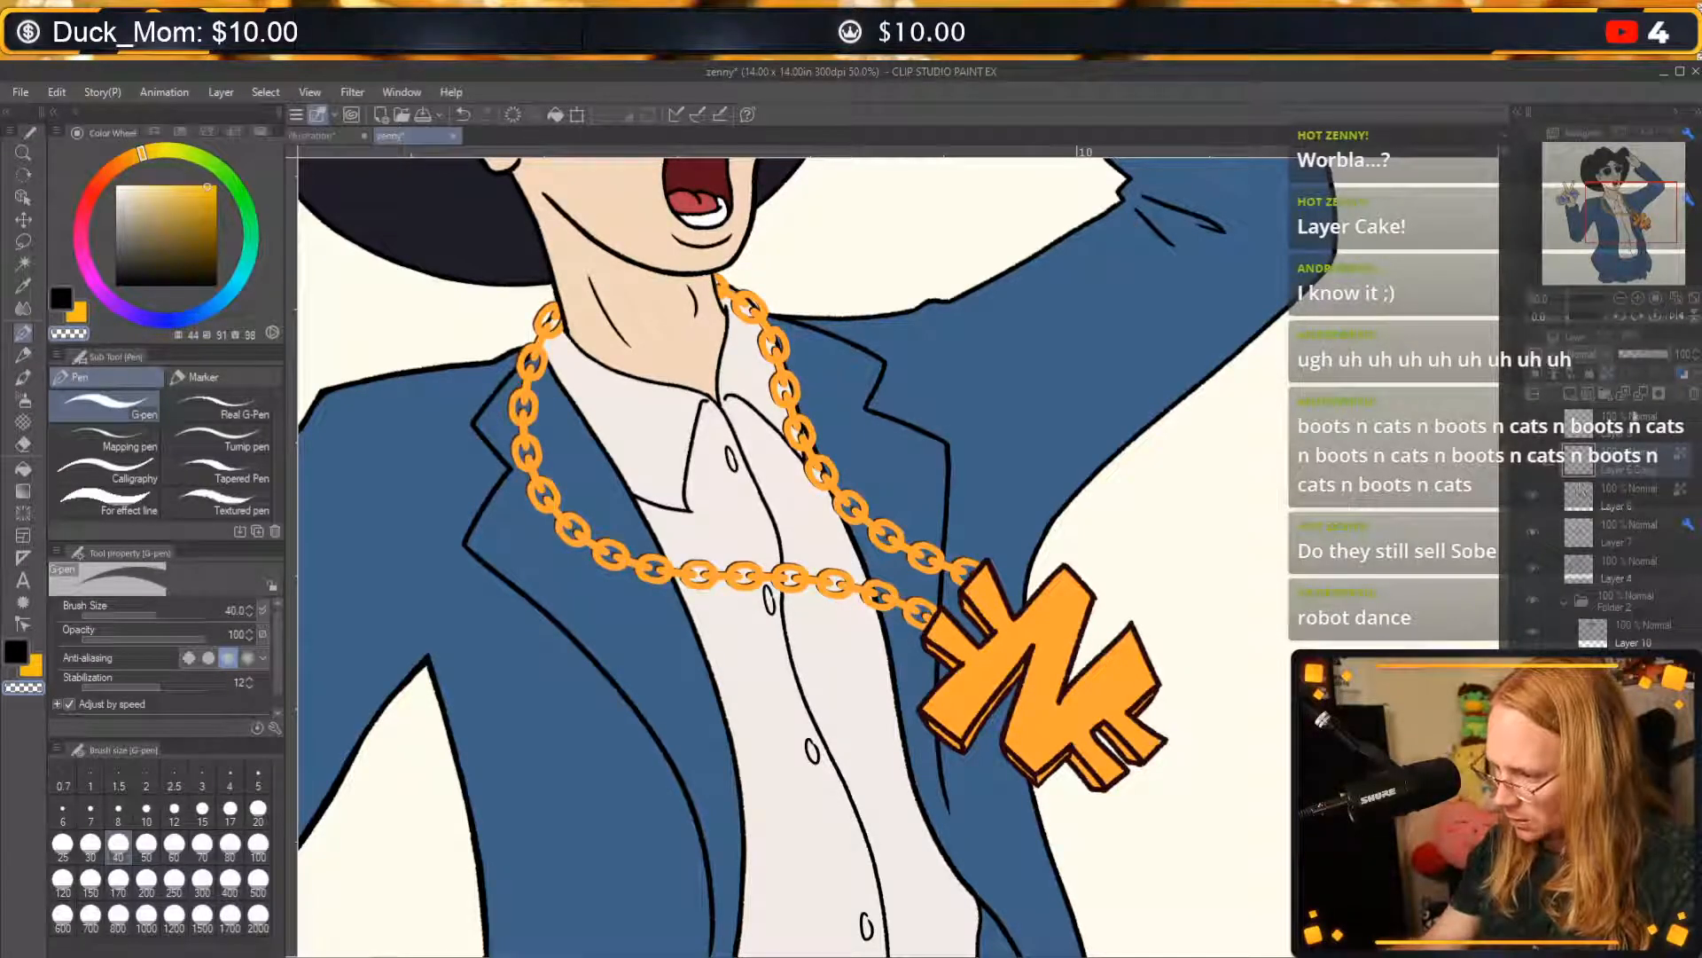
left_click(1630, 488)
left_click(1608, 374)
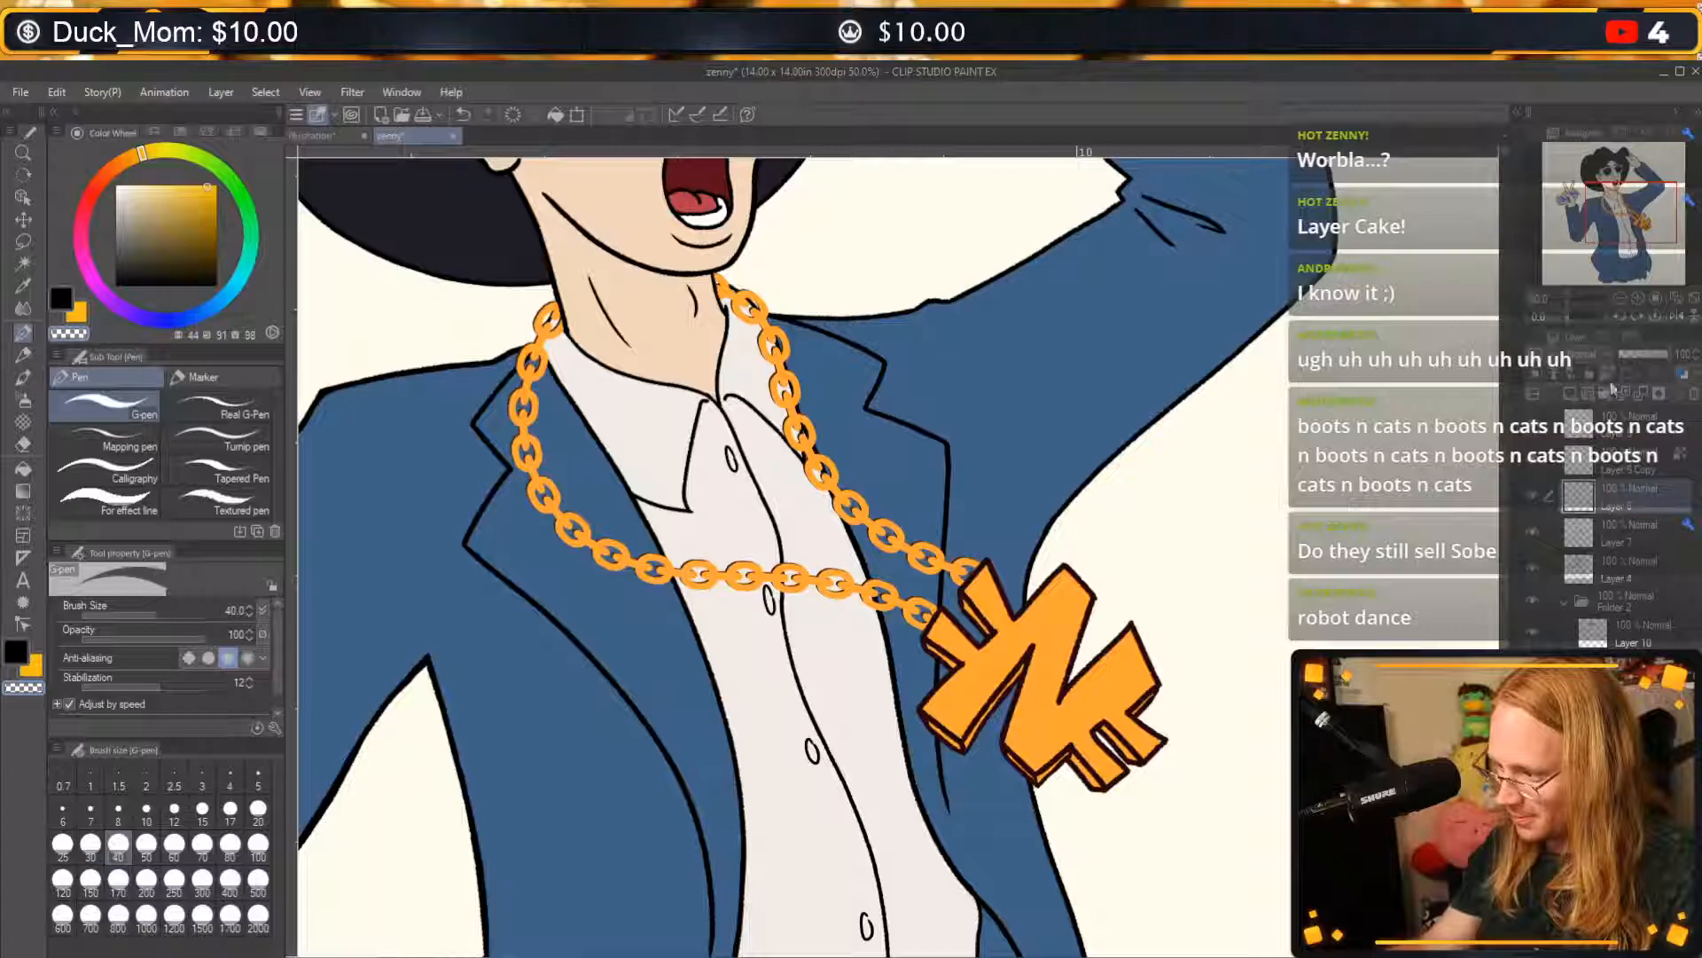
left_click(1645, 451)
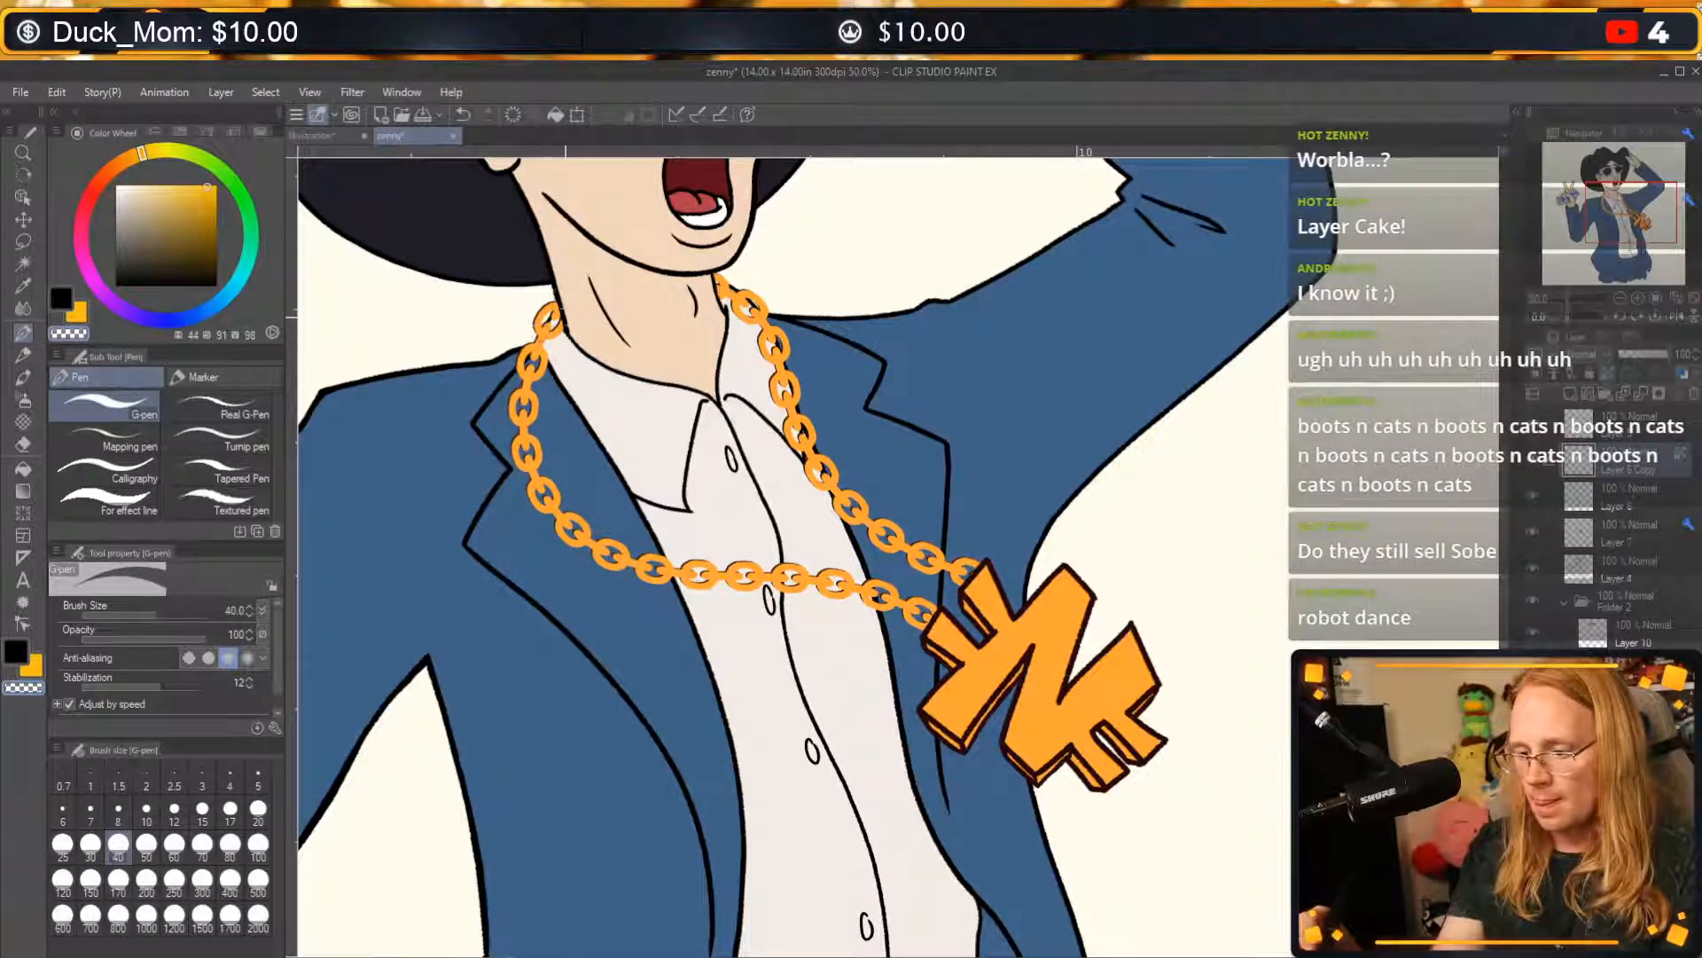
Try painting the chain's upper links golden yellow on the copied layer.
key("c")
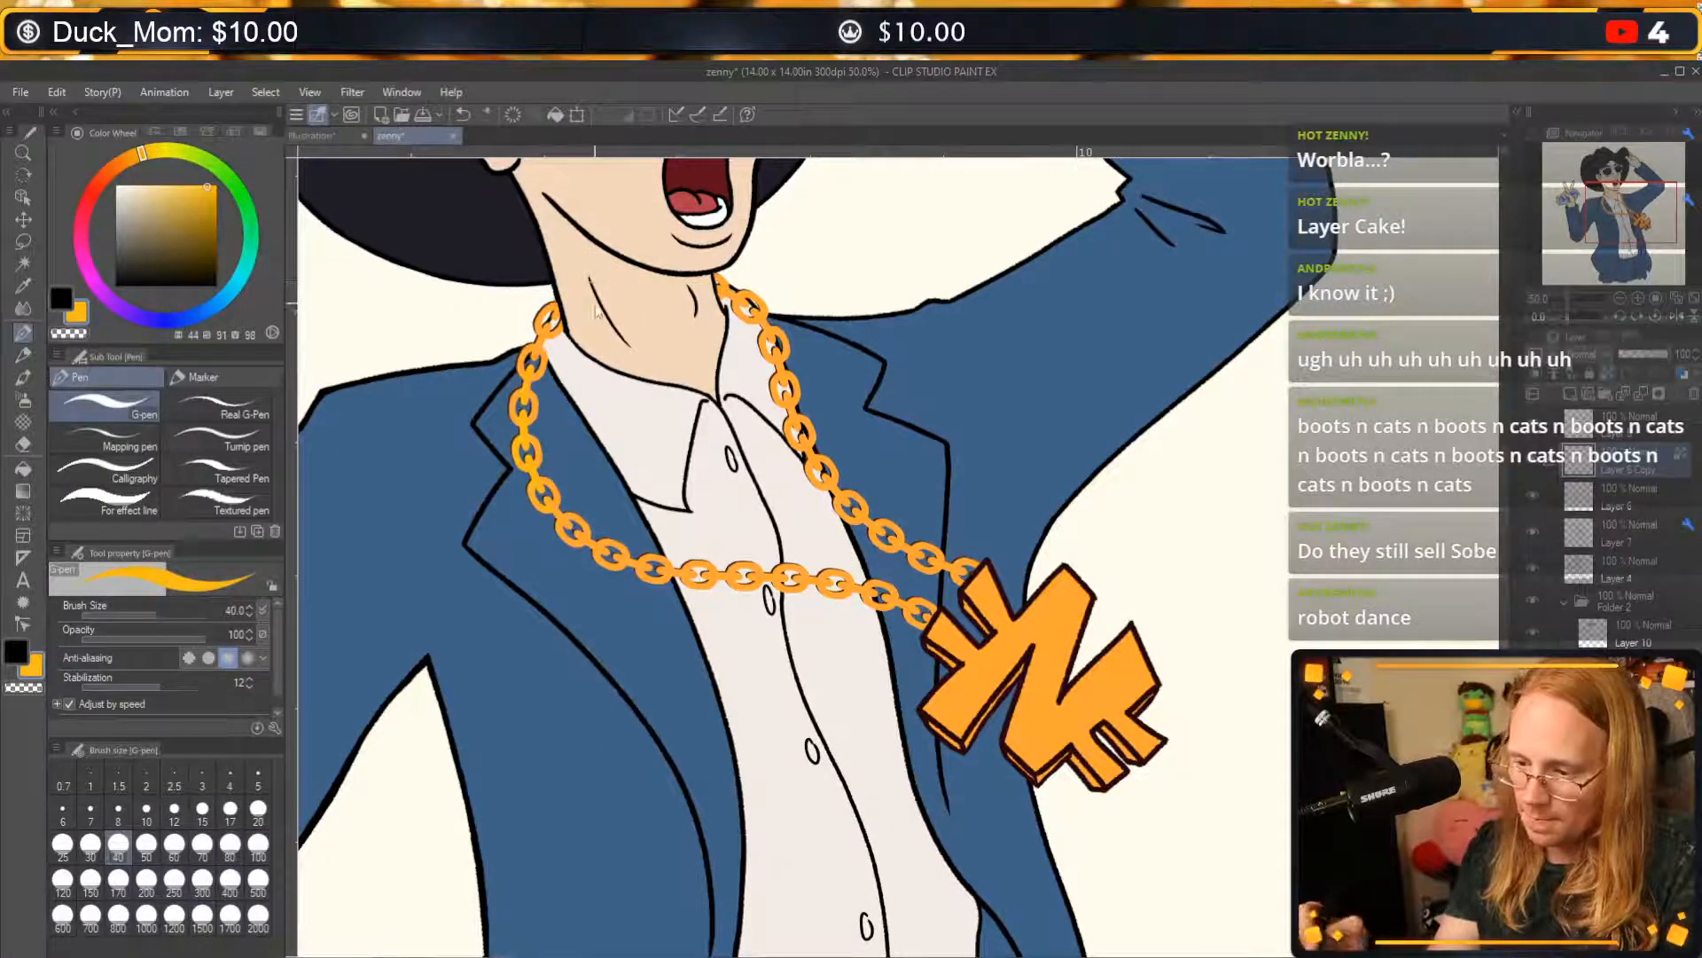
key("ctrl+z")
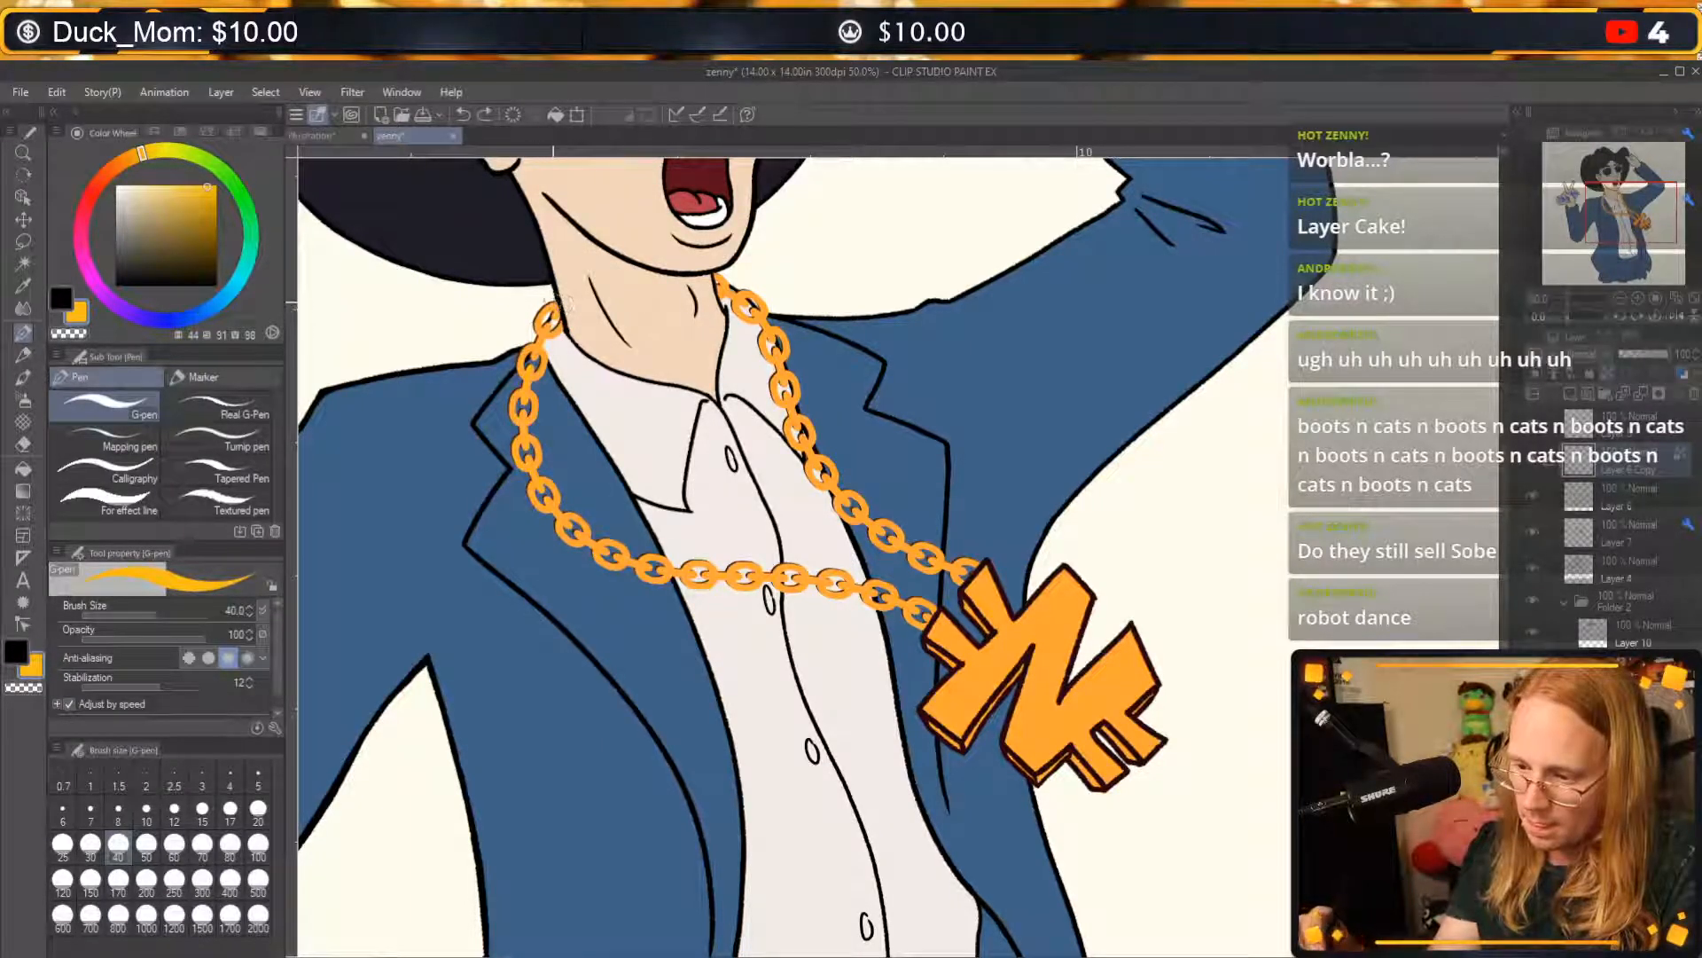
left_click_drag(551, 320, 561, 298)
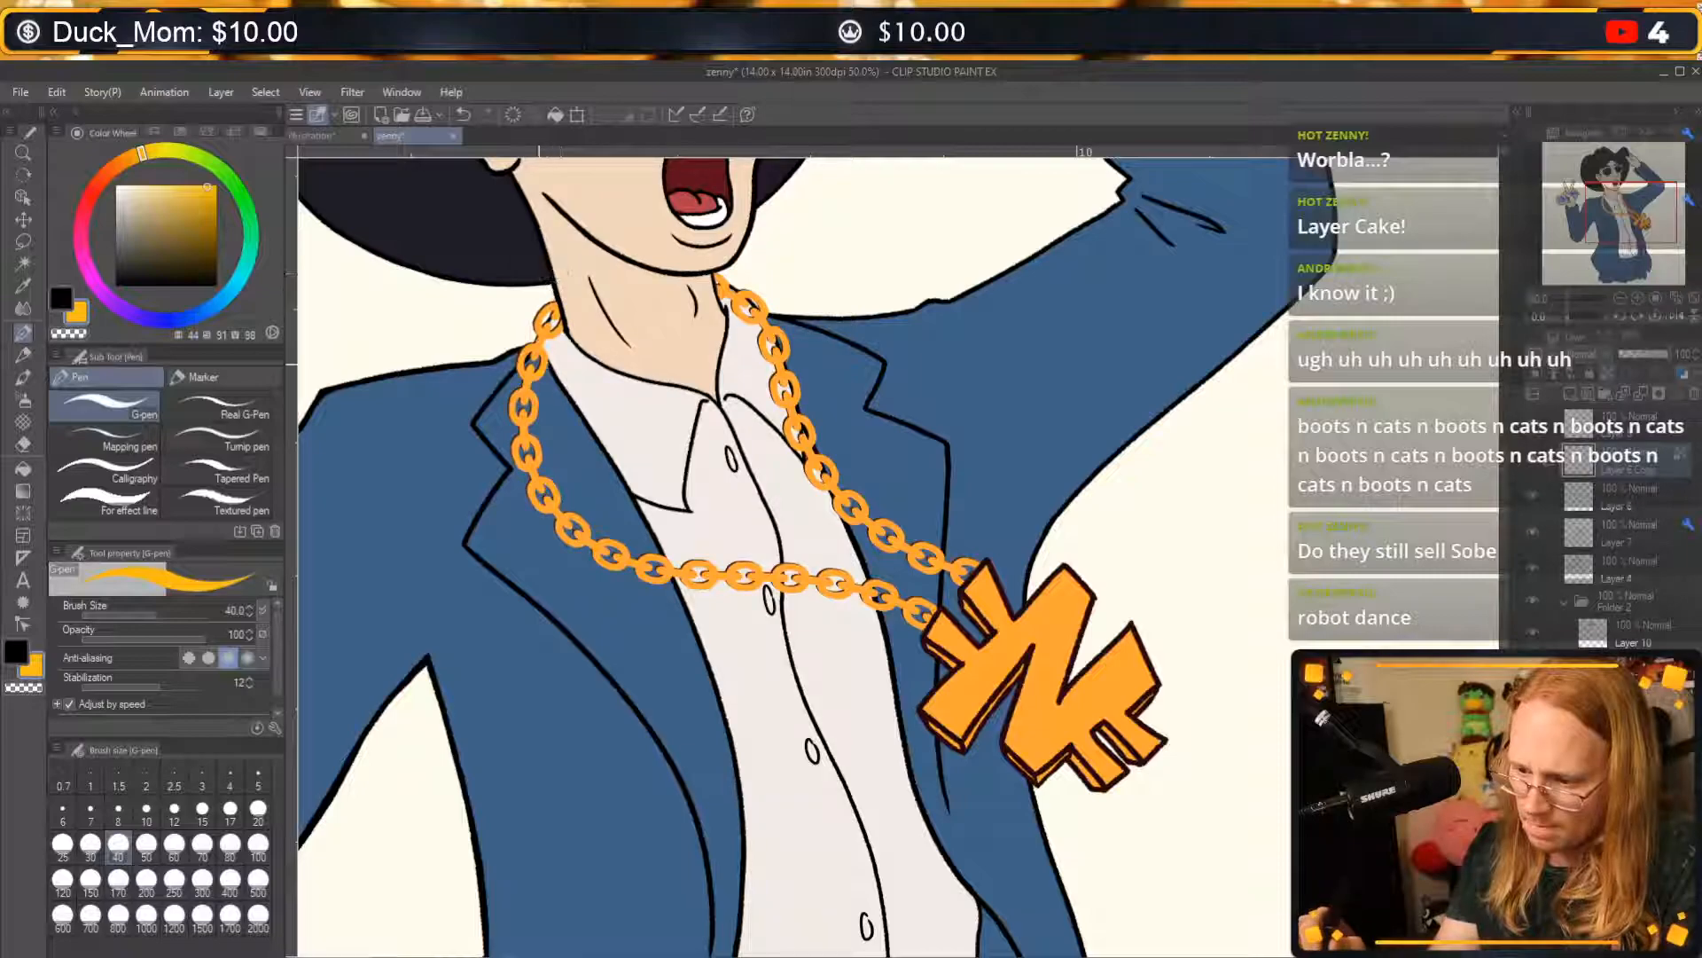
Toggle the visibility of Layer 6, its copy and the neighbouring layers to examine which one holds the chain's colours.
left_click(1533, 463)
left_click(1530, 495)
left_click(1530, 495)
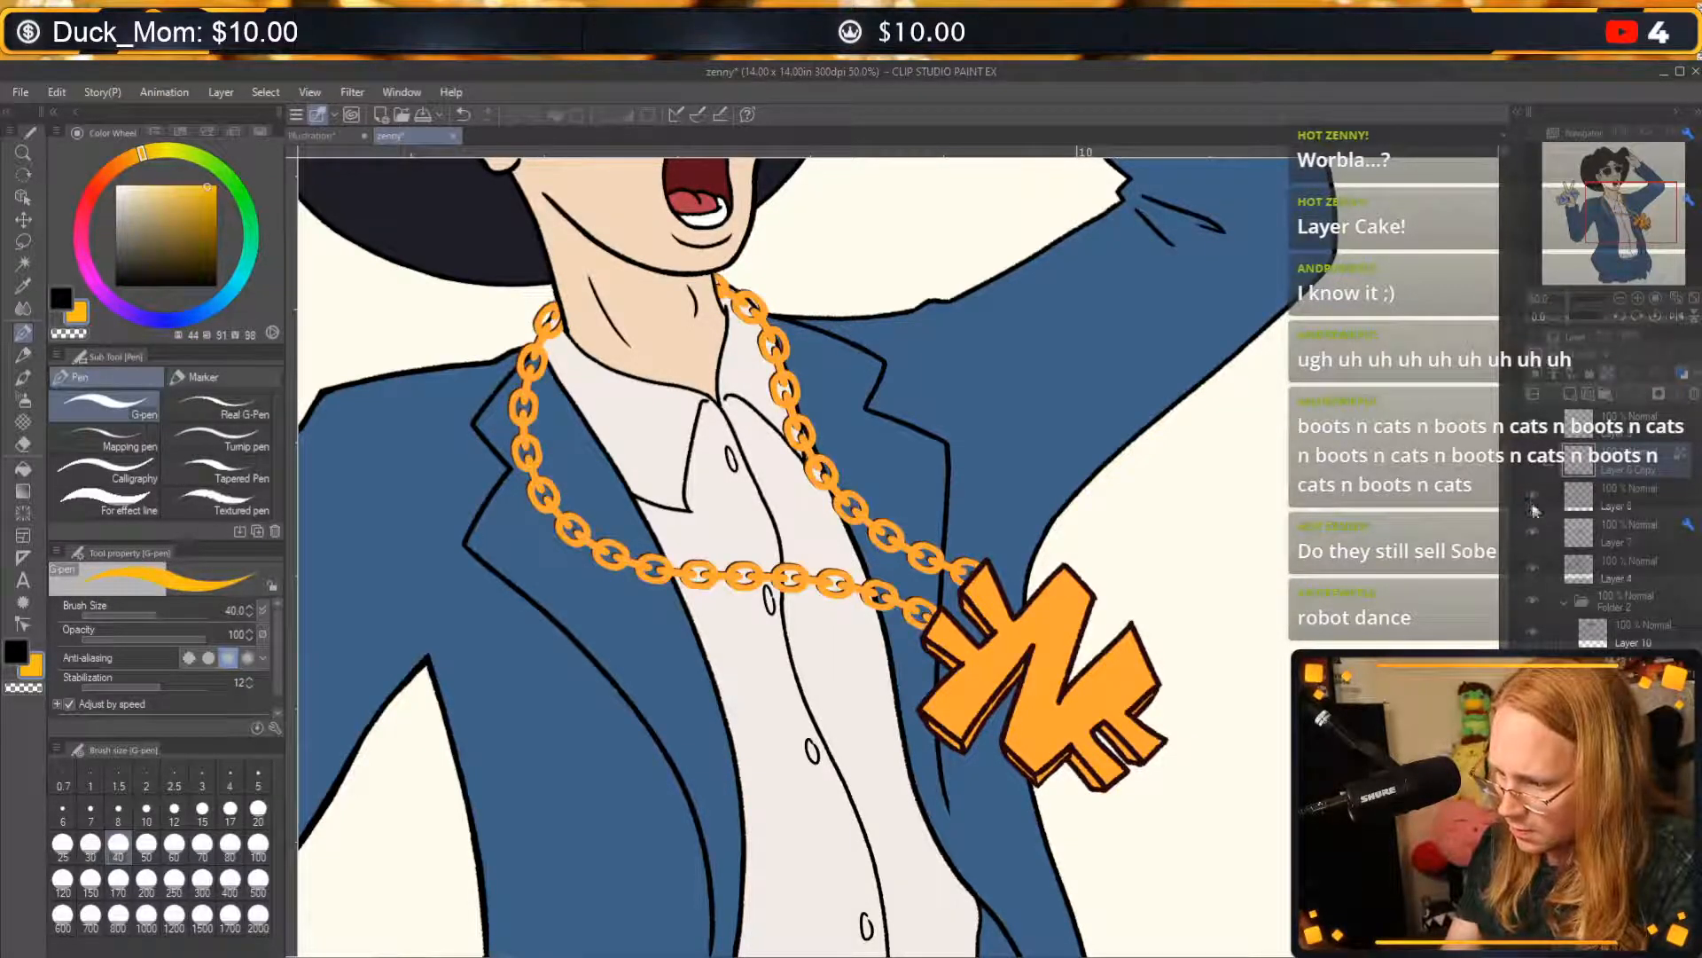
left_click(1533, 463)
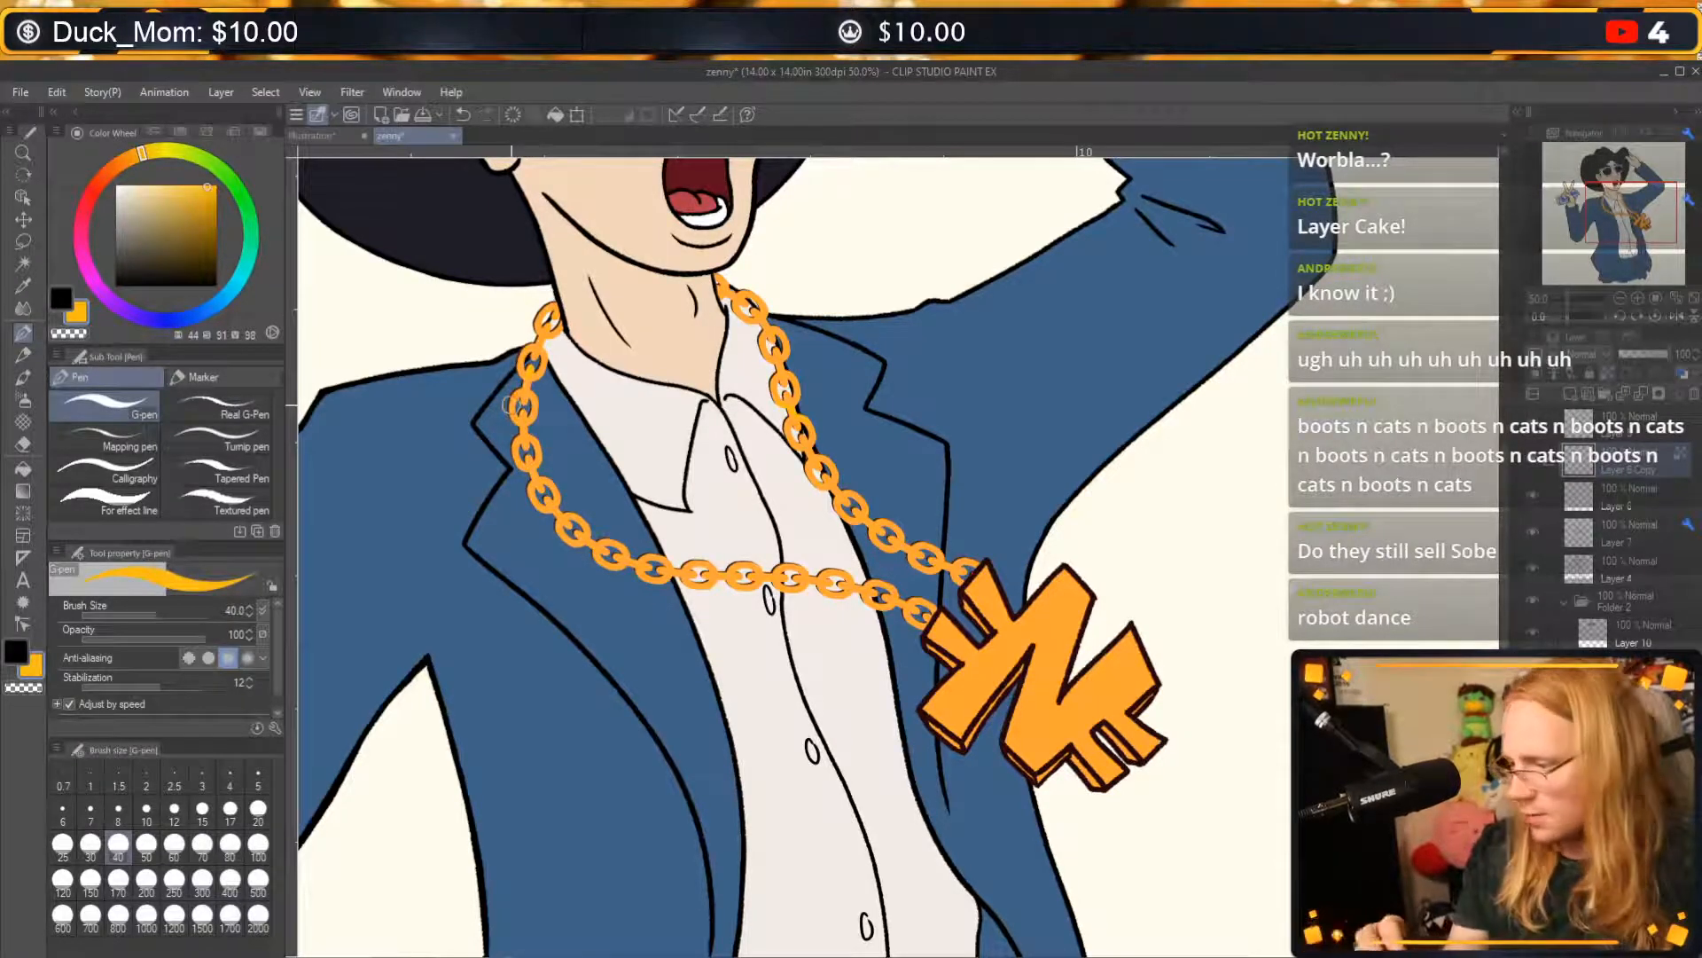
left_click(1533, 441)
left_click(1533, 442)
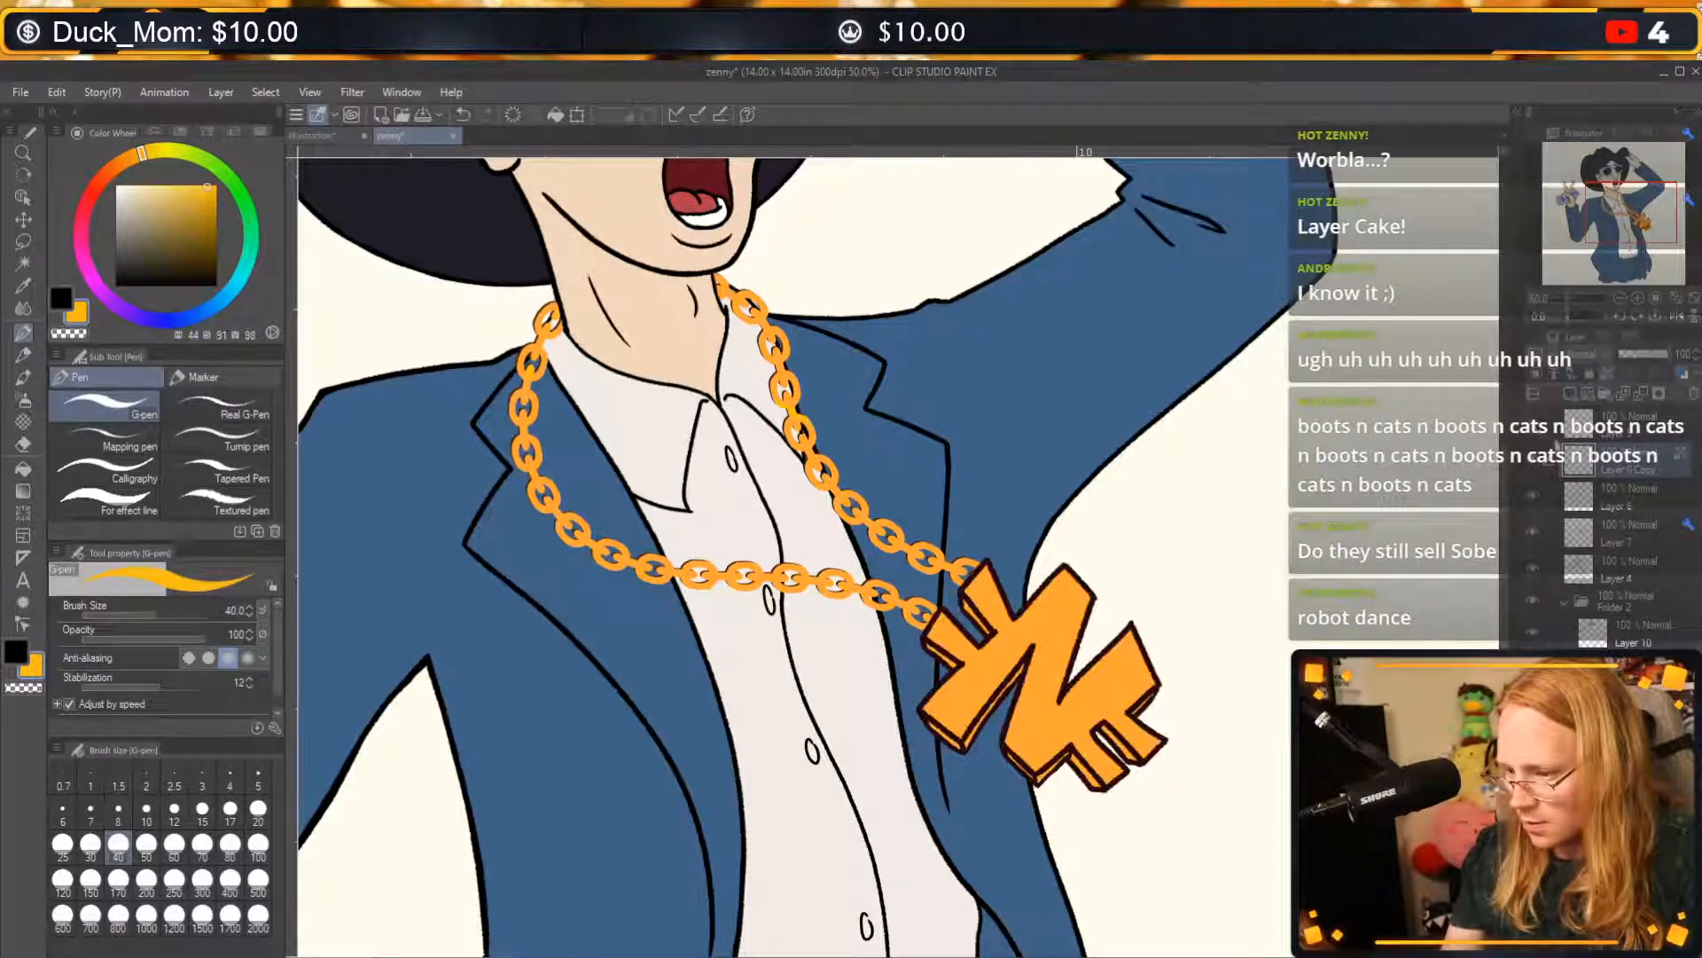
left_click(1534, 495)
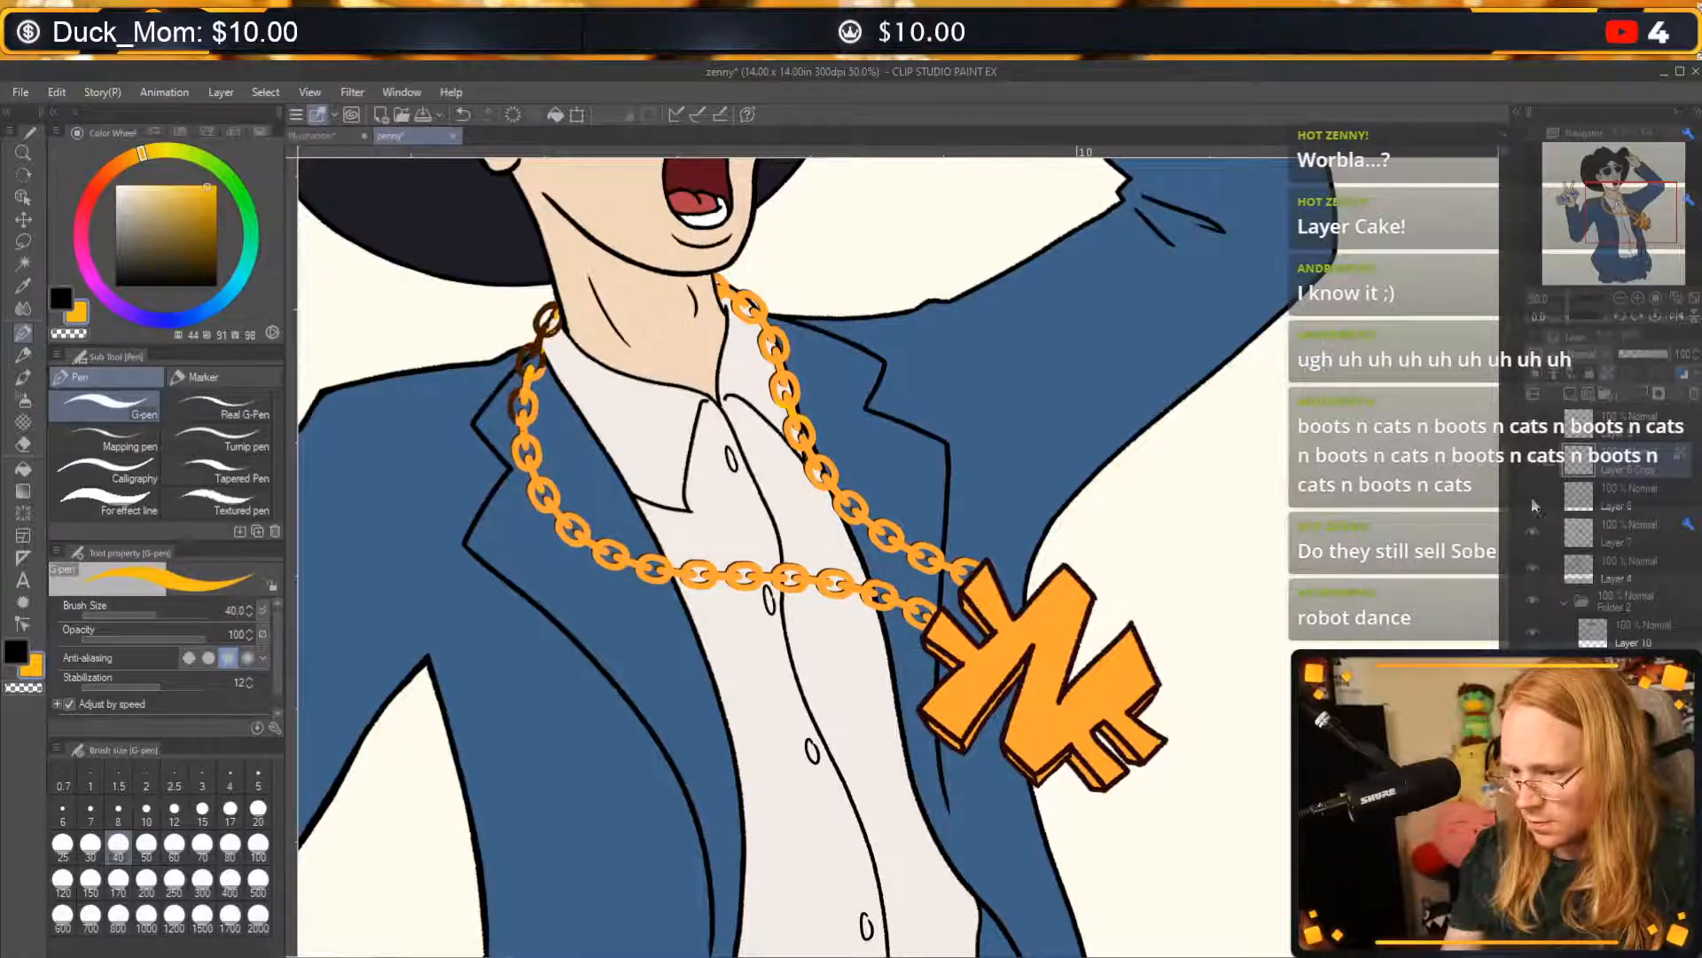
left_click(1533, 498)
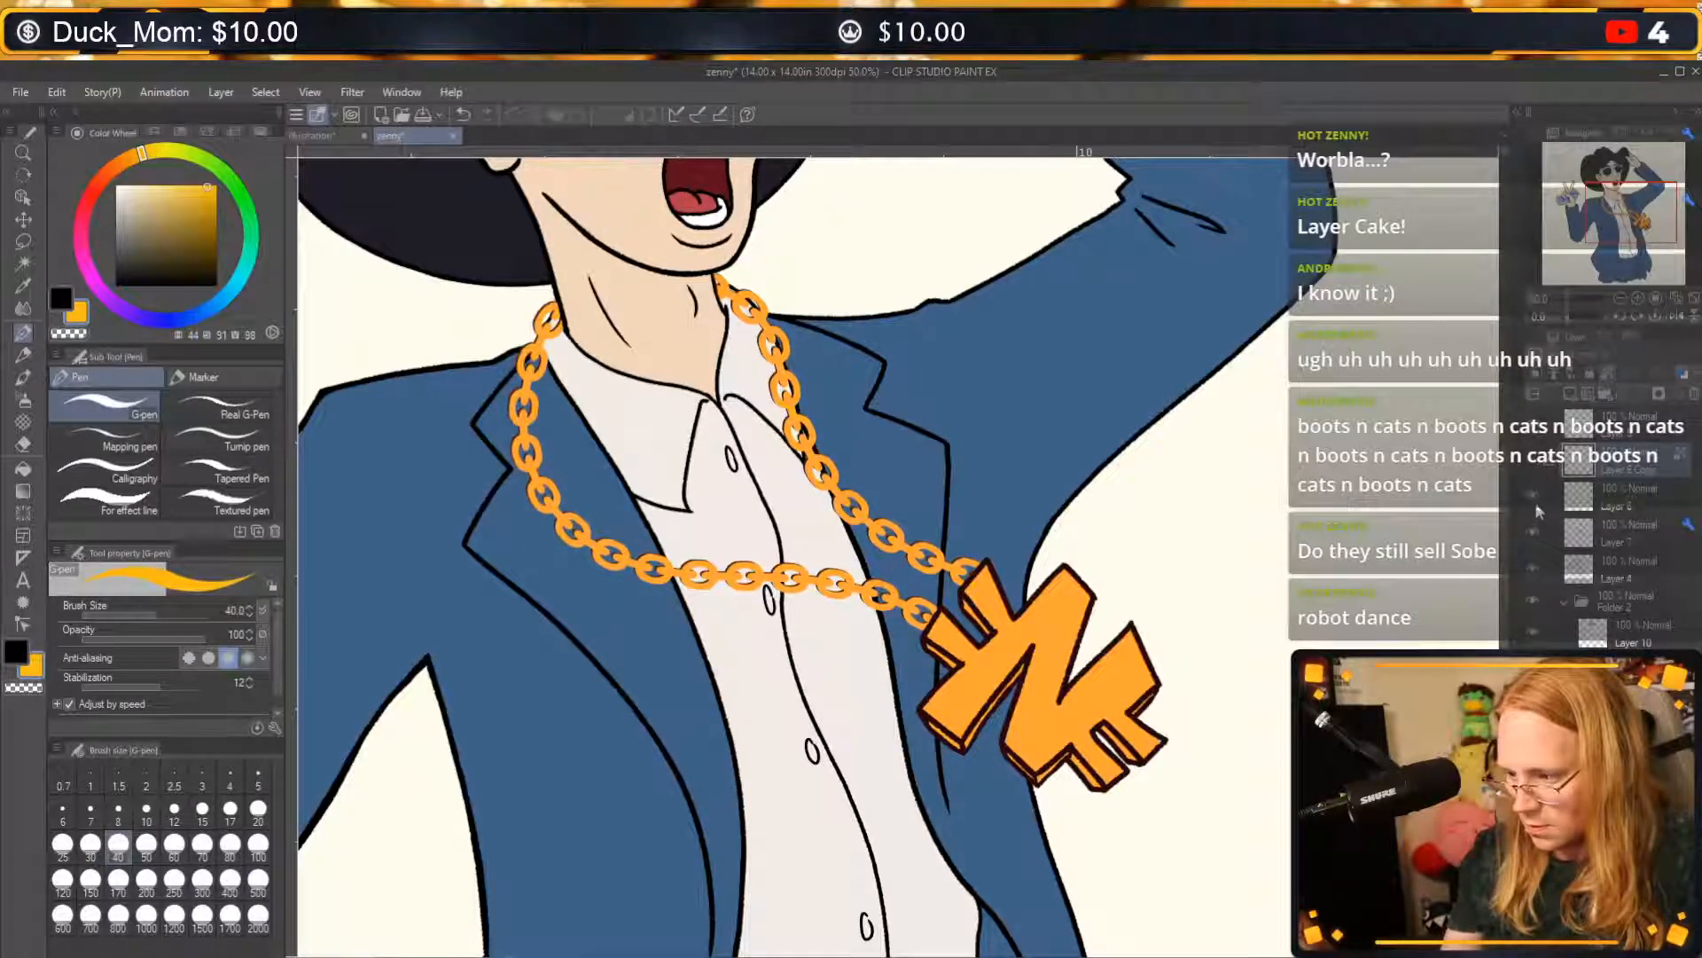
left_click(1532, 496)
left_click(1531, 503)
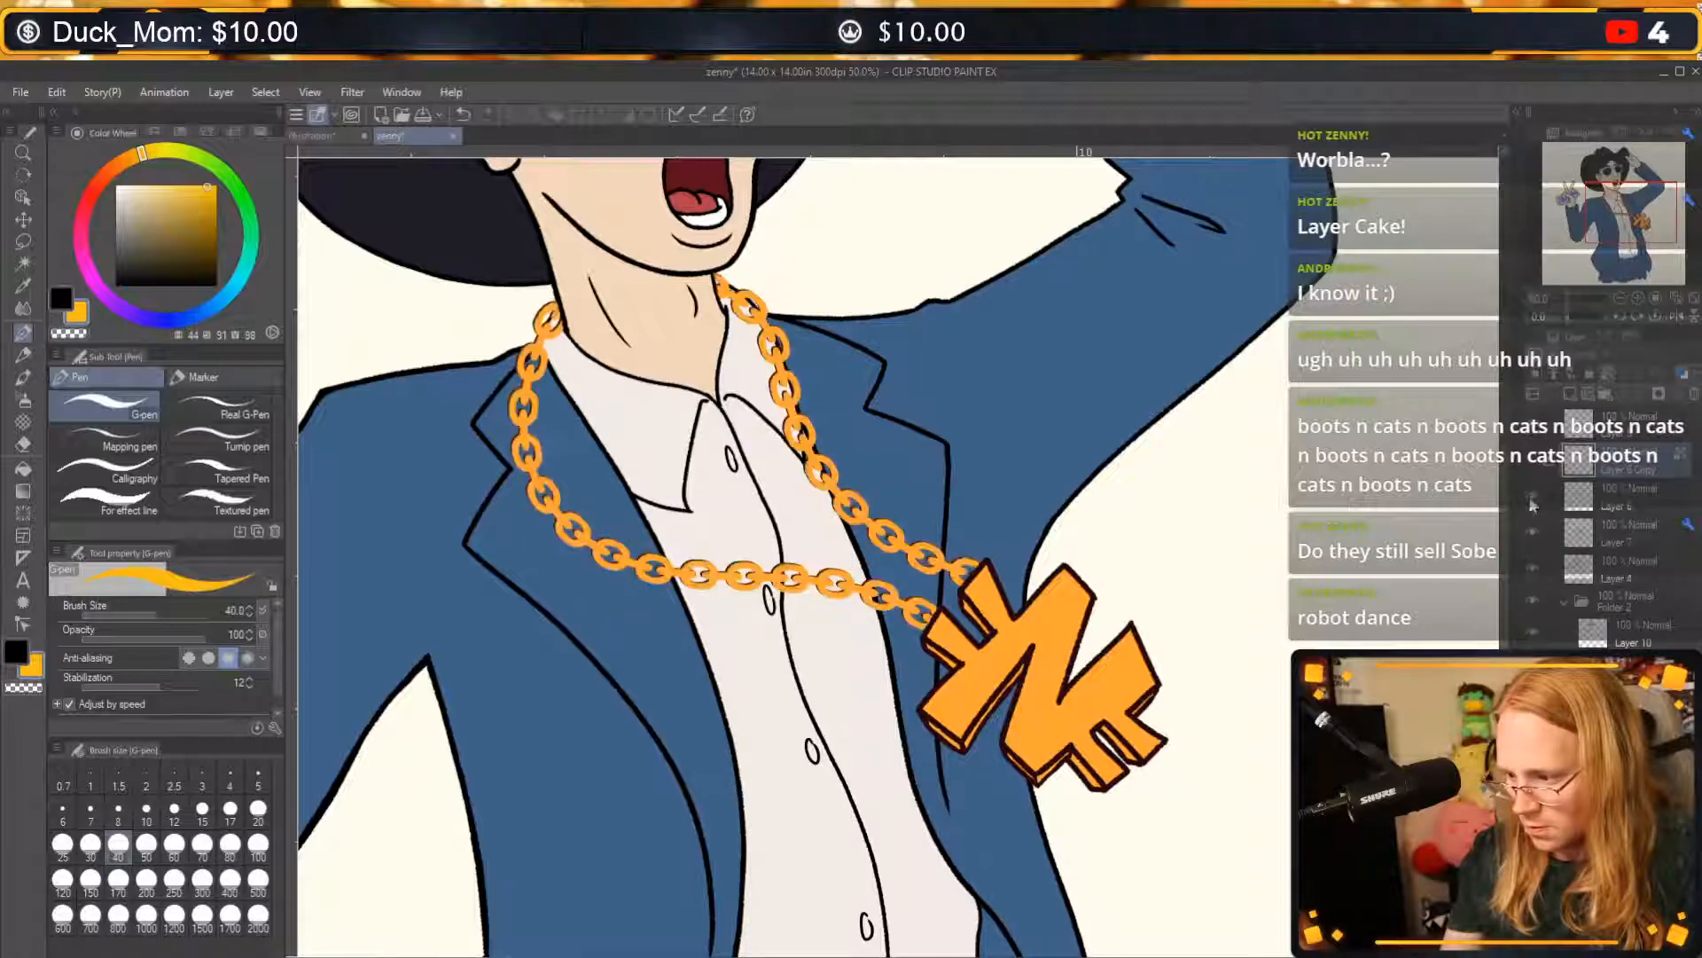
left_click(1532, 533)
left_click(1531, 534)
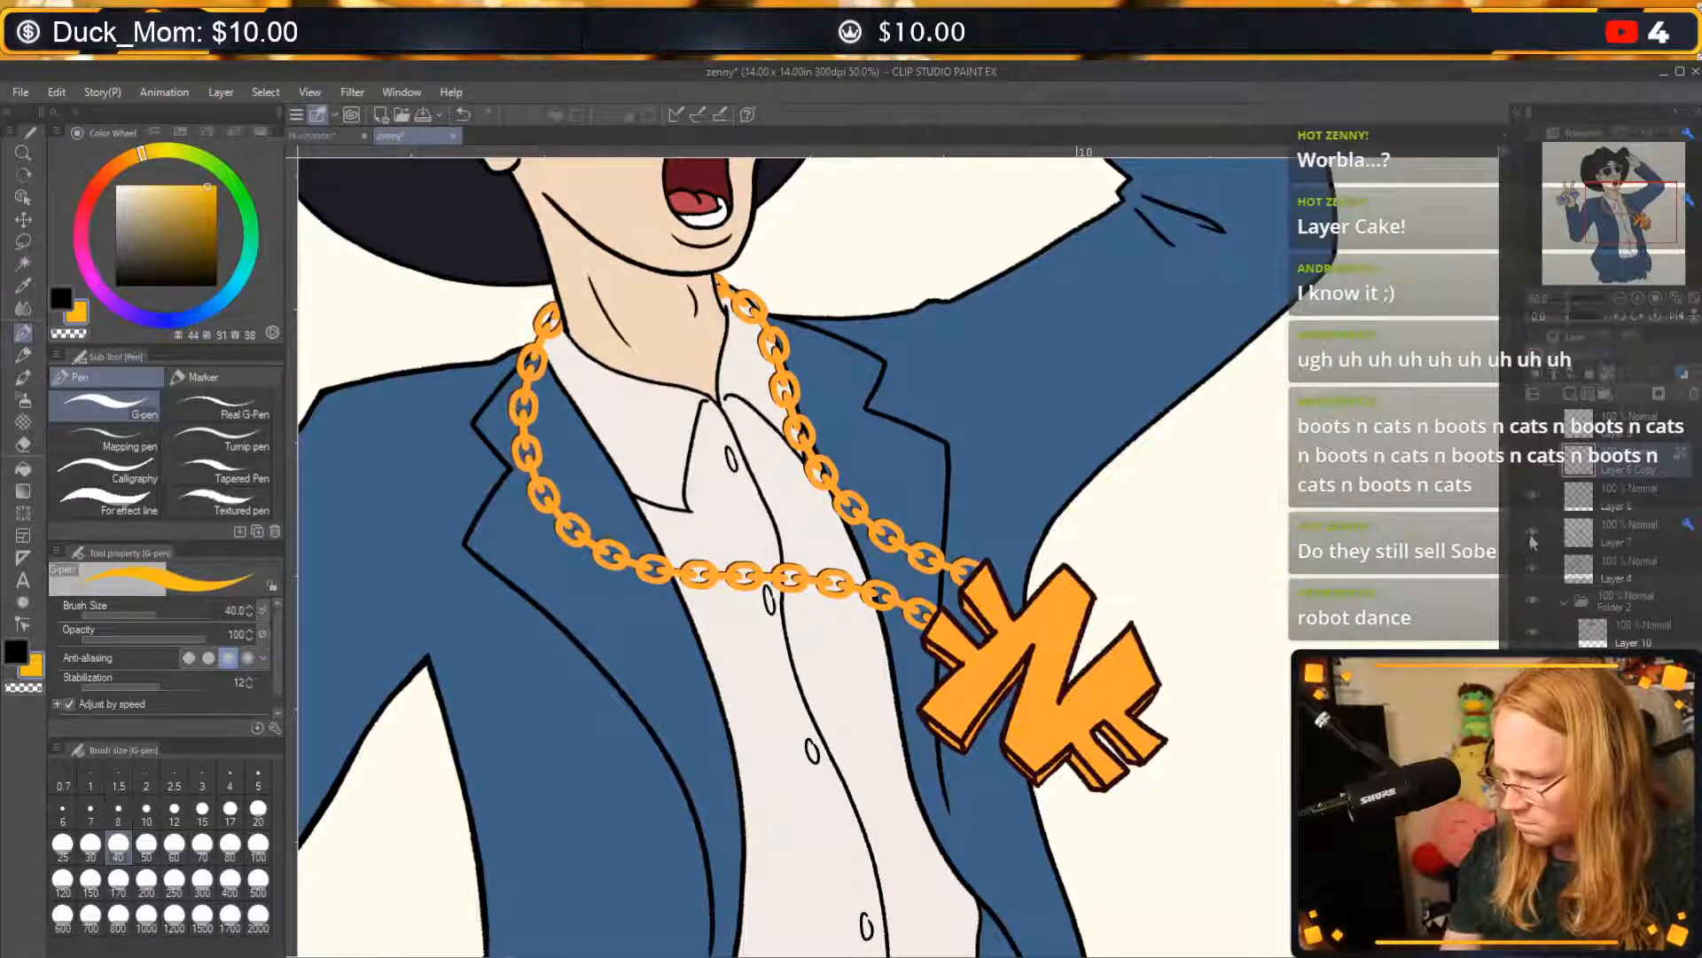
left_click(1533, 506)
left_click(1533, 505)
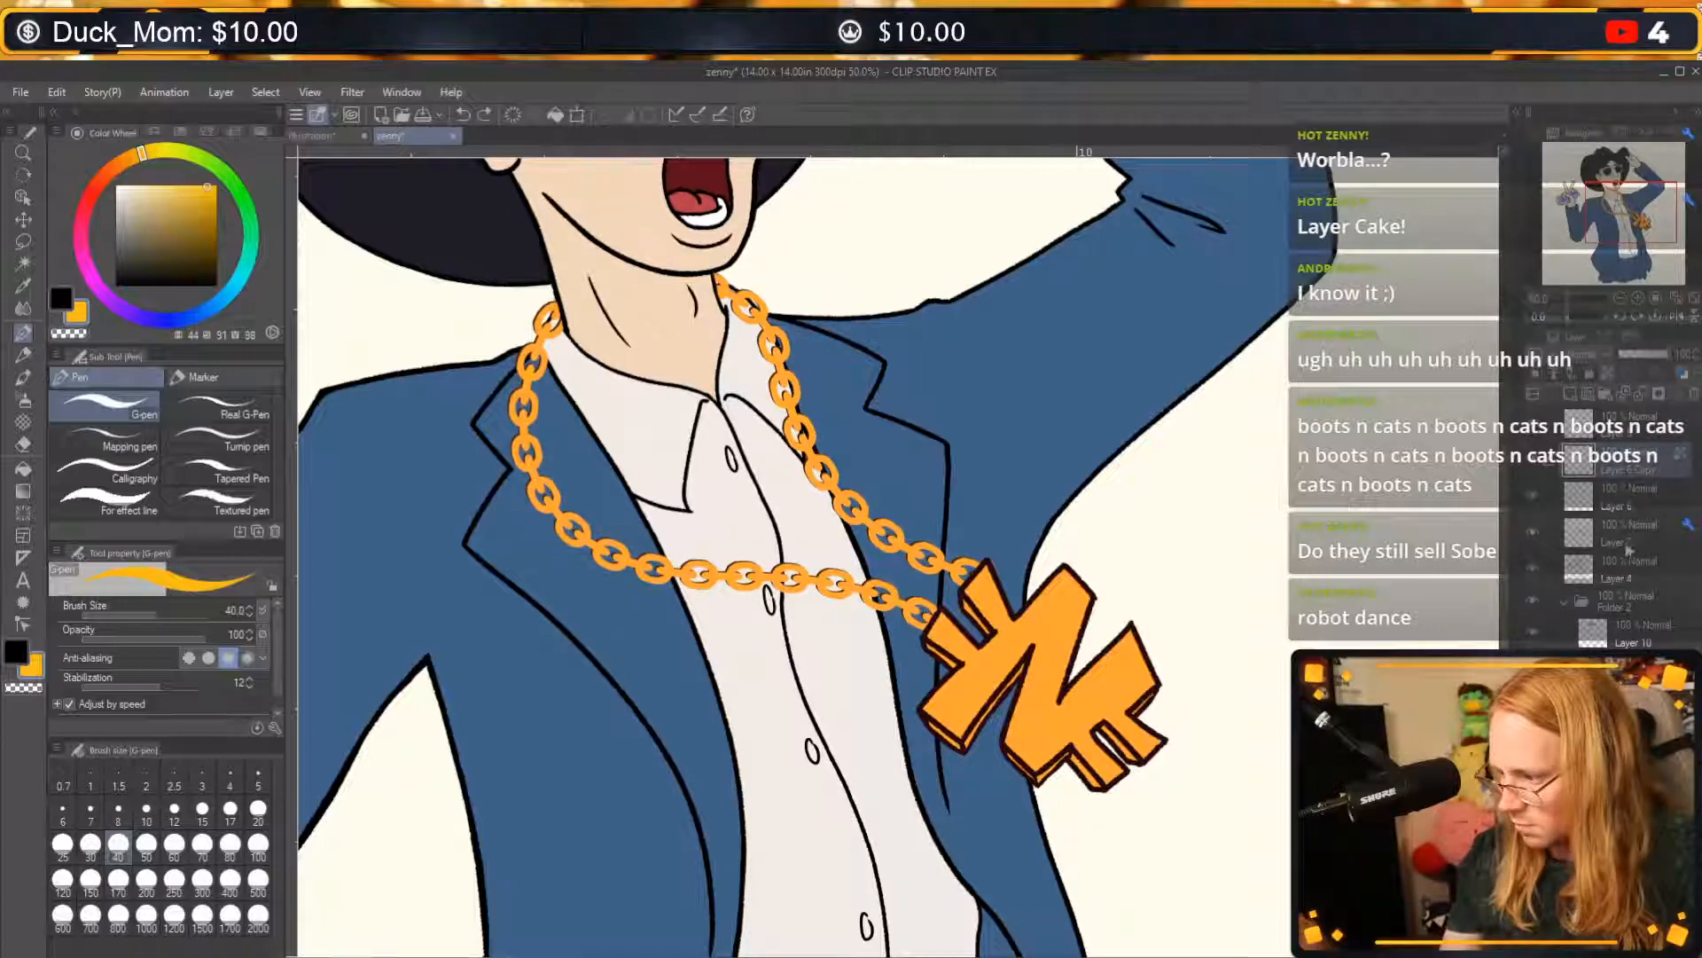
Replace the duplicate chain layer with a fresh copy of Layer 6 and recolour its chain links golden yellow.
left_click(1692, 394)
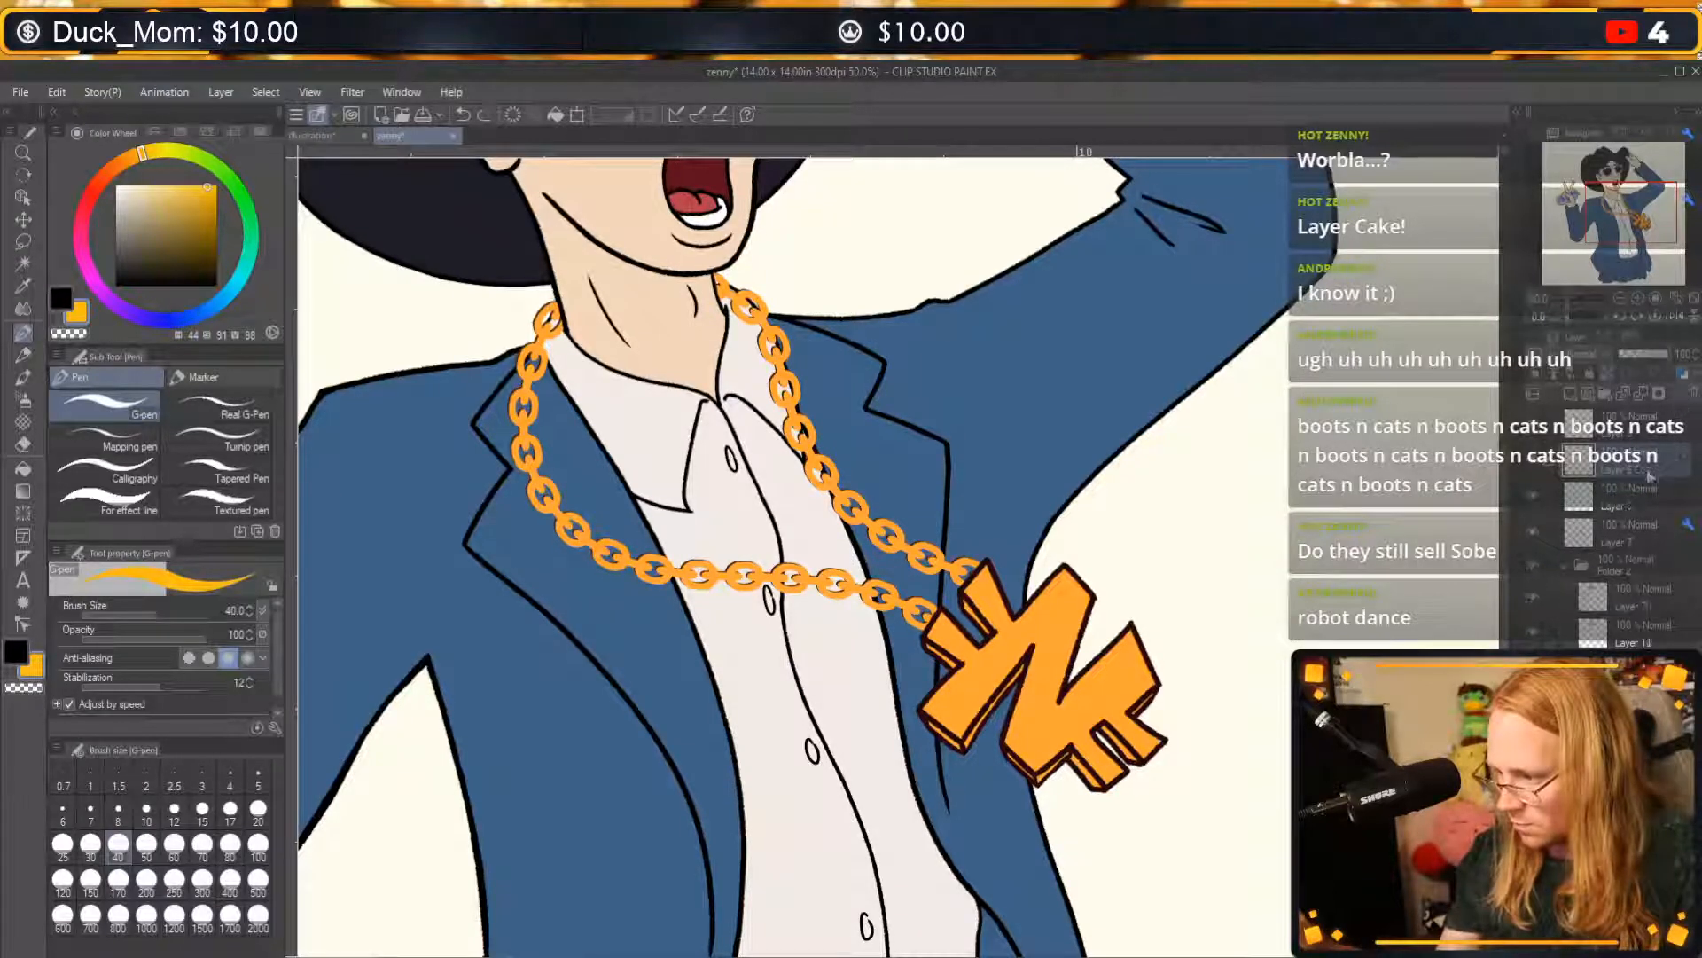
left_click(1687, 397)
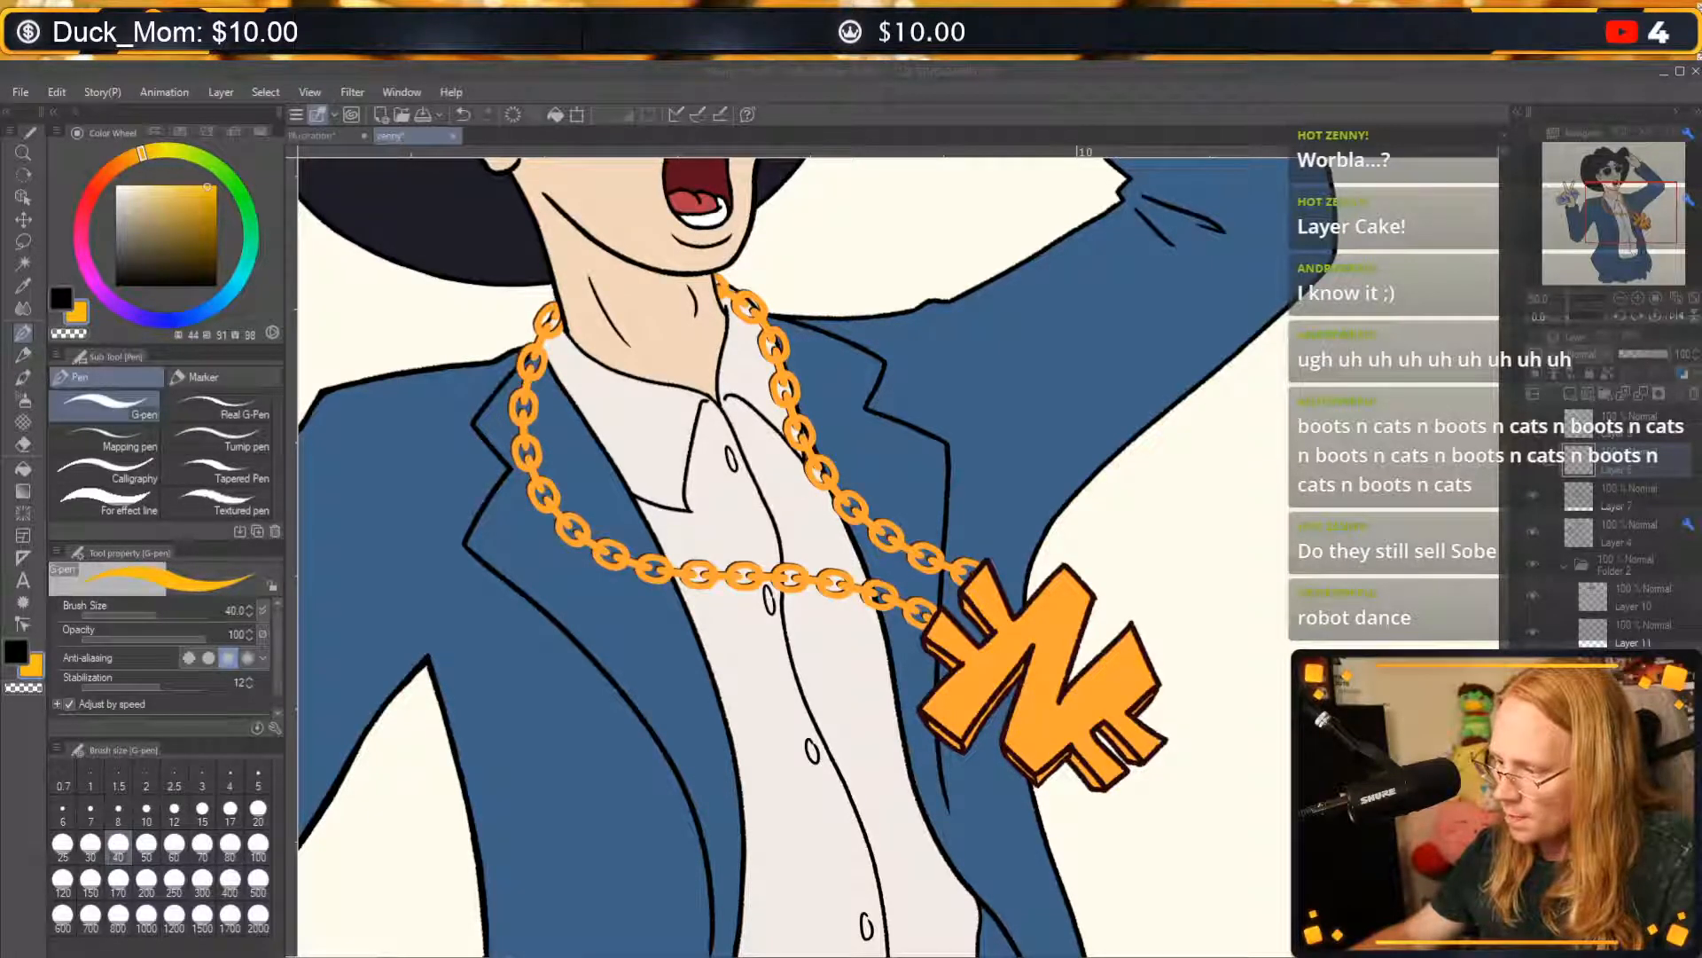
left_click(1533, 460)
left_click(1533, 461)
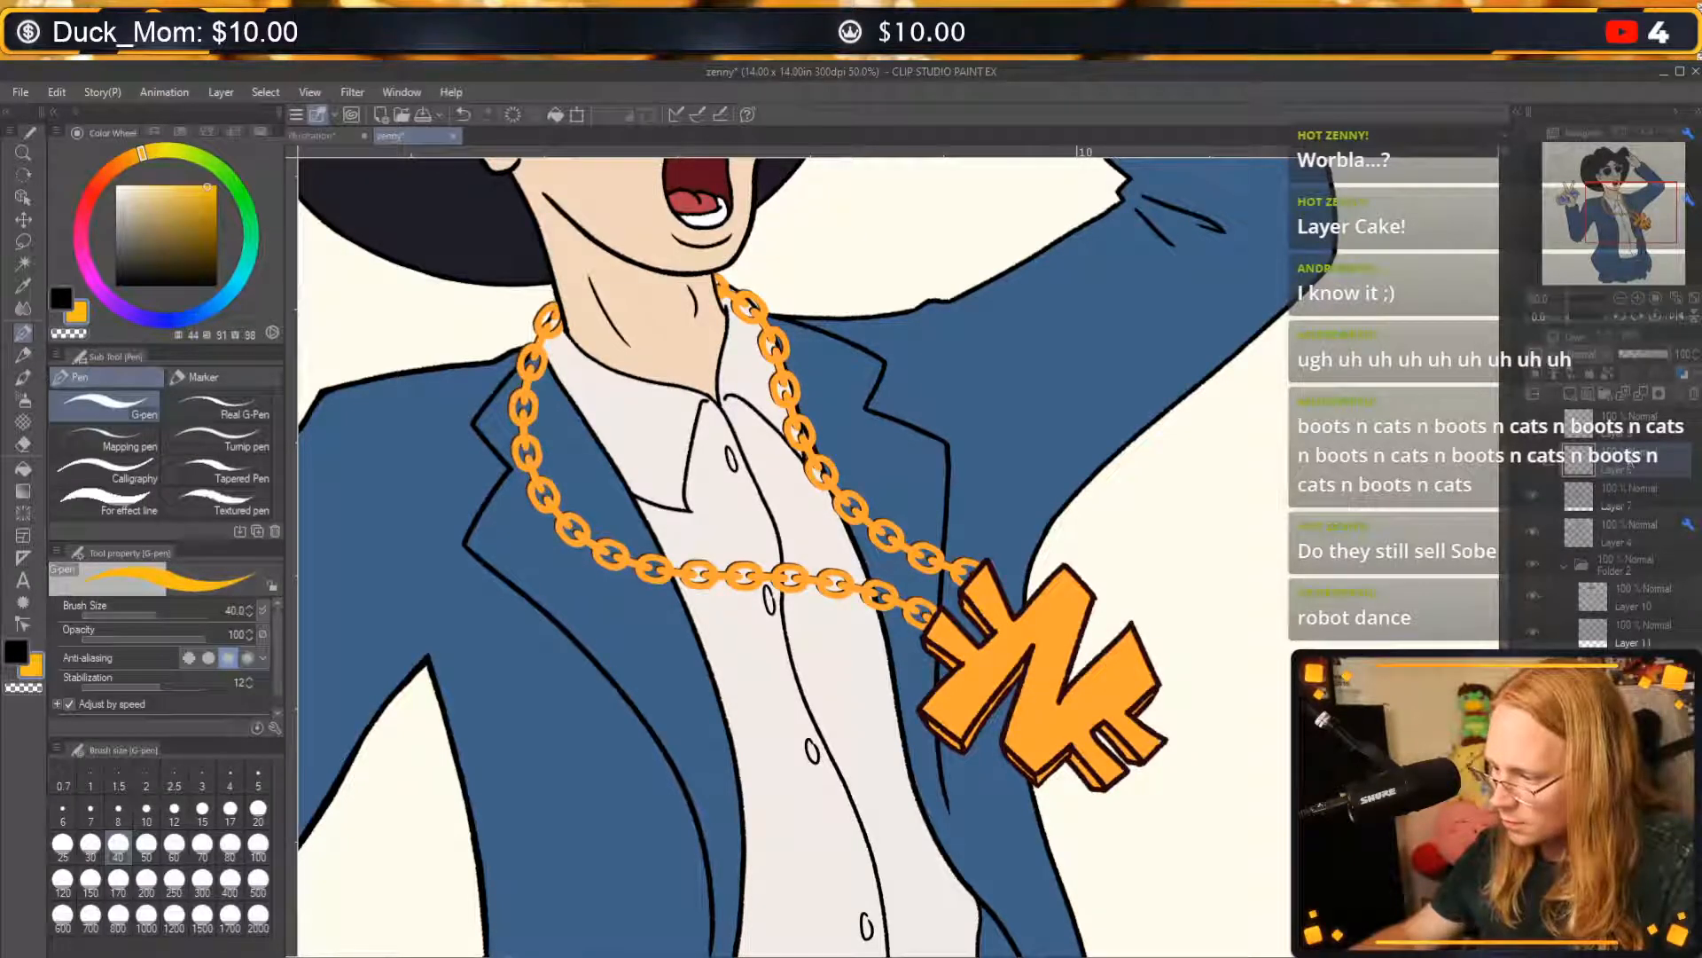
scroll(1603, 596, "up", 1)
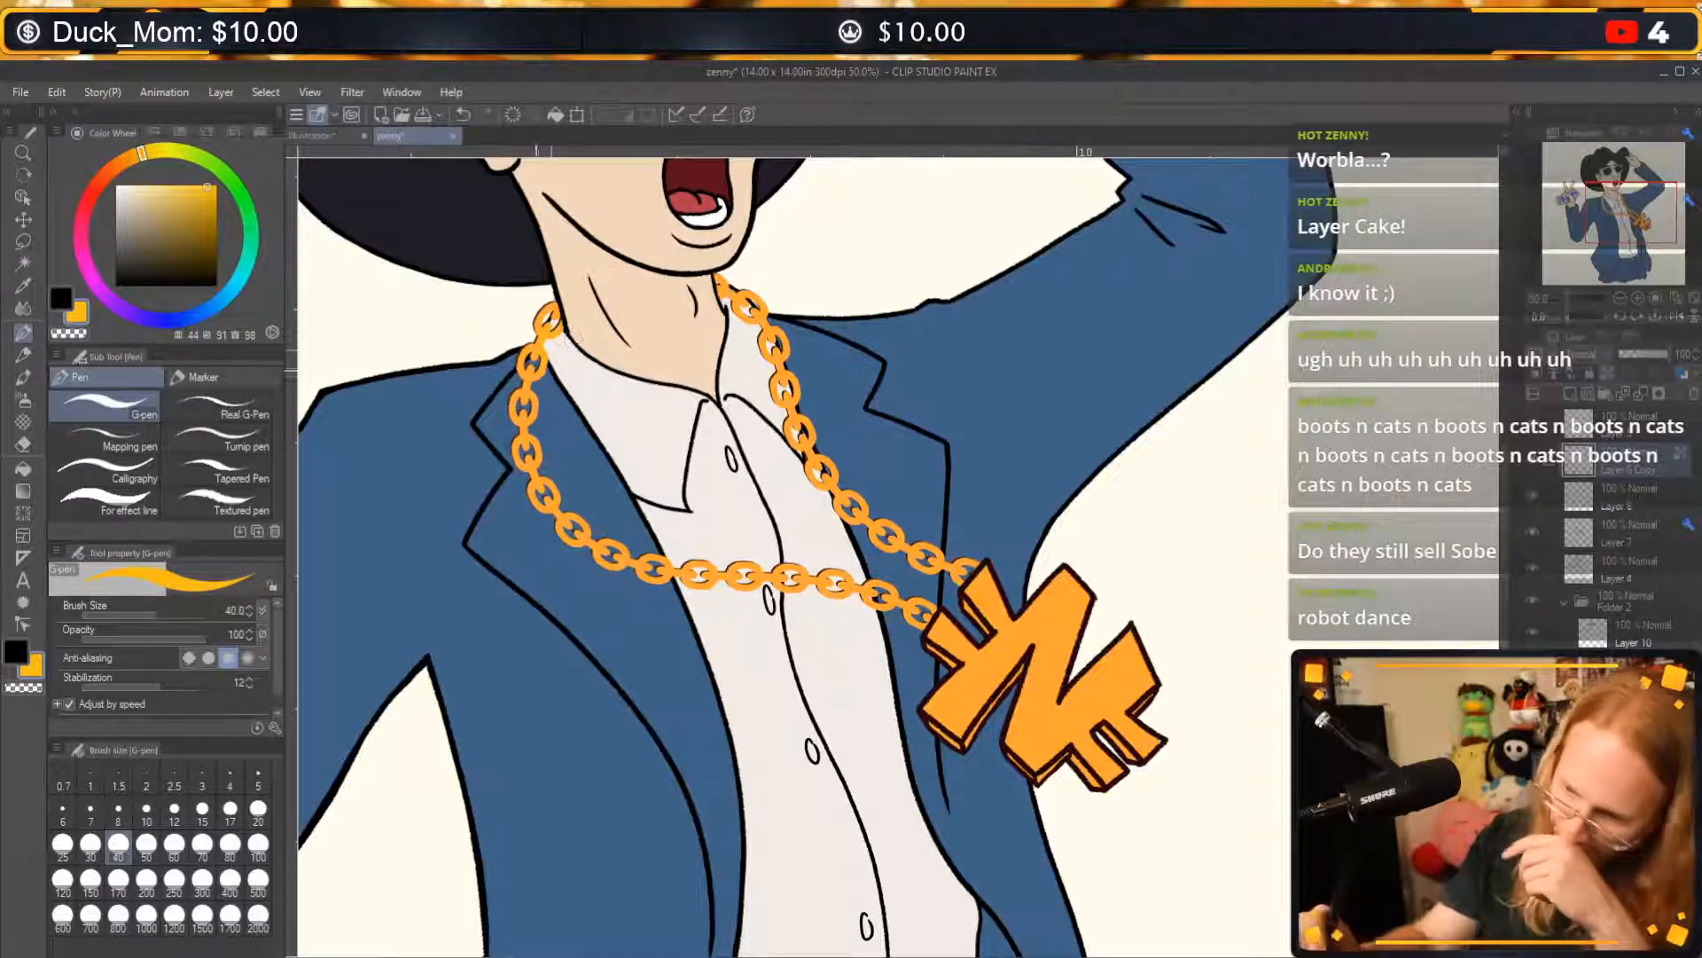
key("ctrl+z")
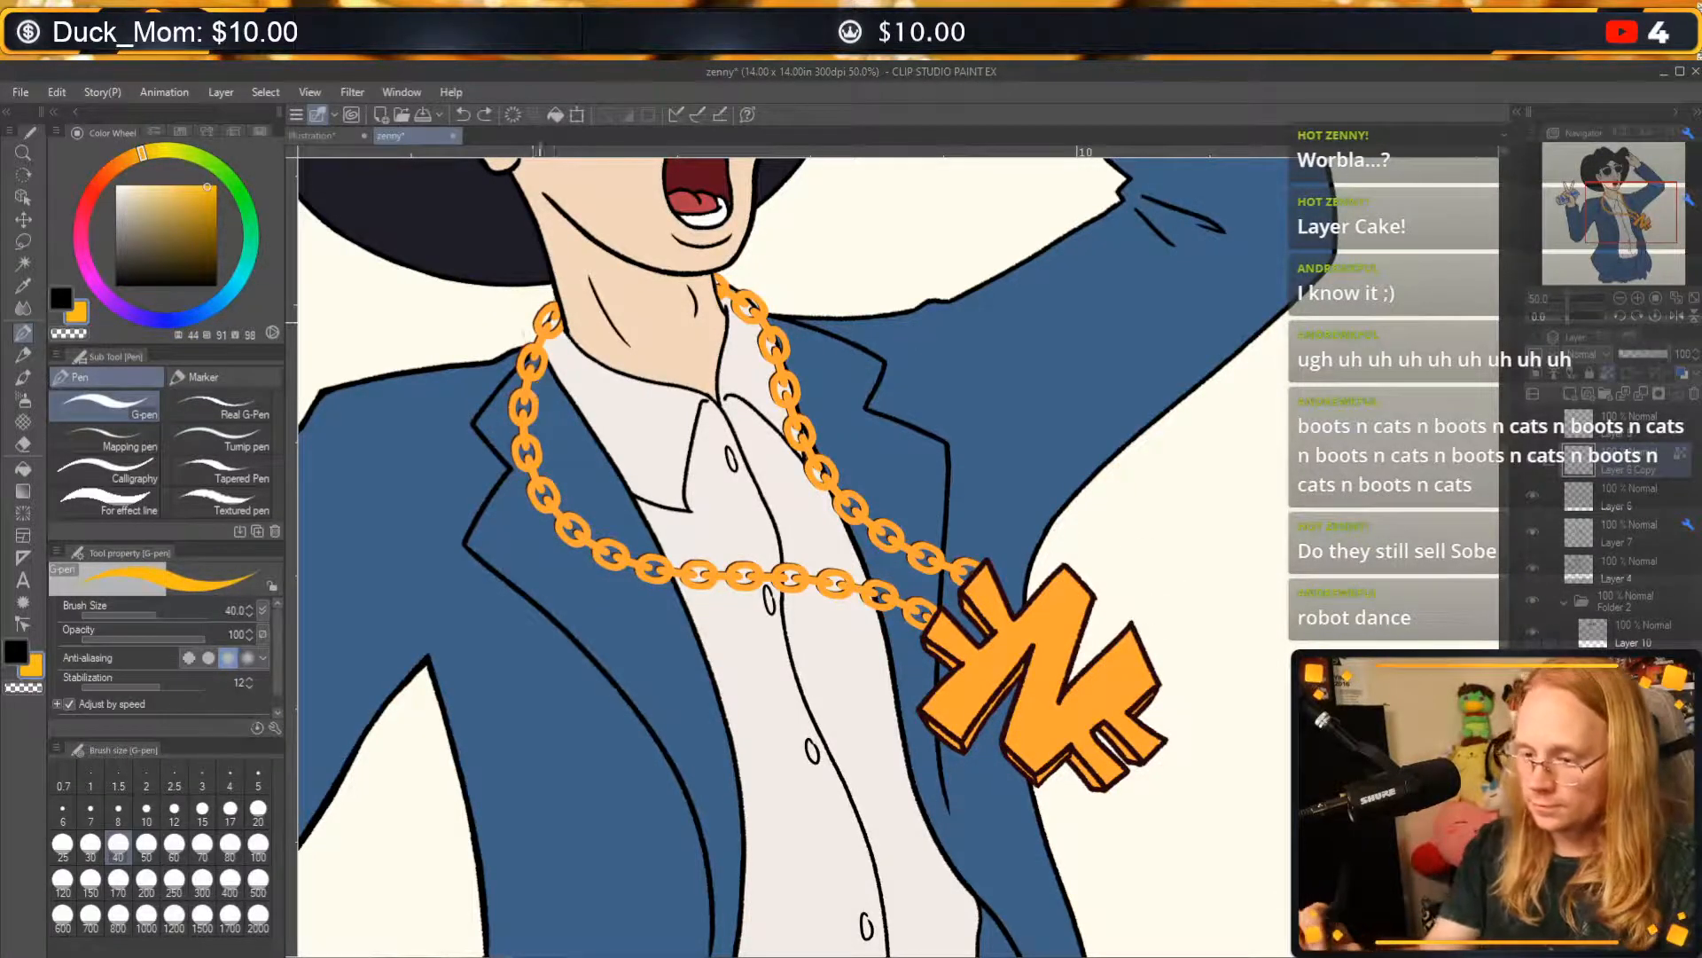
key("ctrl+y")
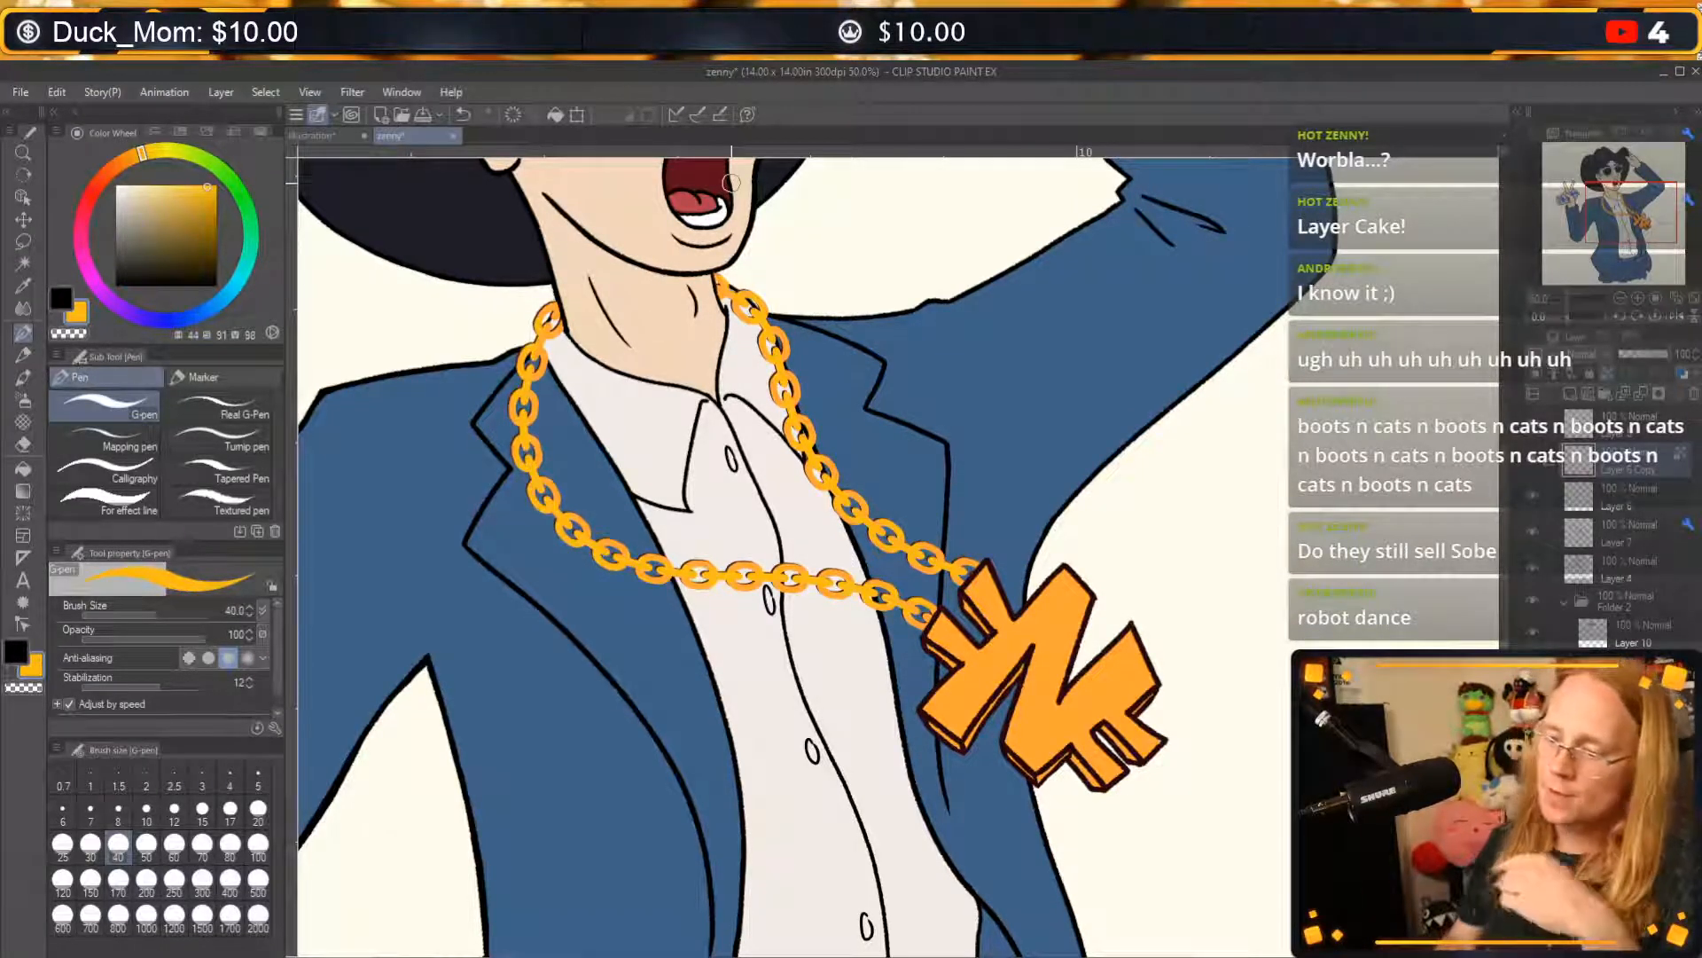
Try red-orange strokes on the chain links near the pendant and beside the neck, undoing each one.
left_click(128, 158)
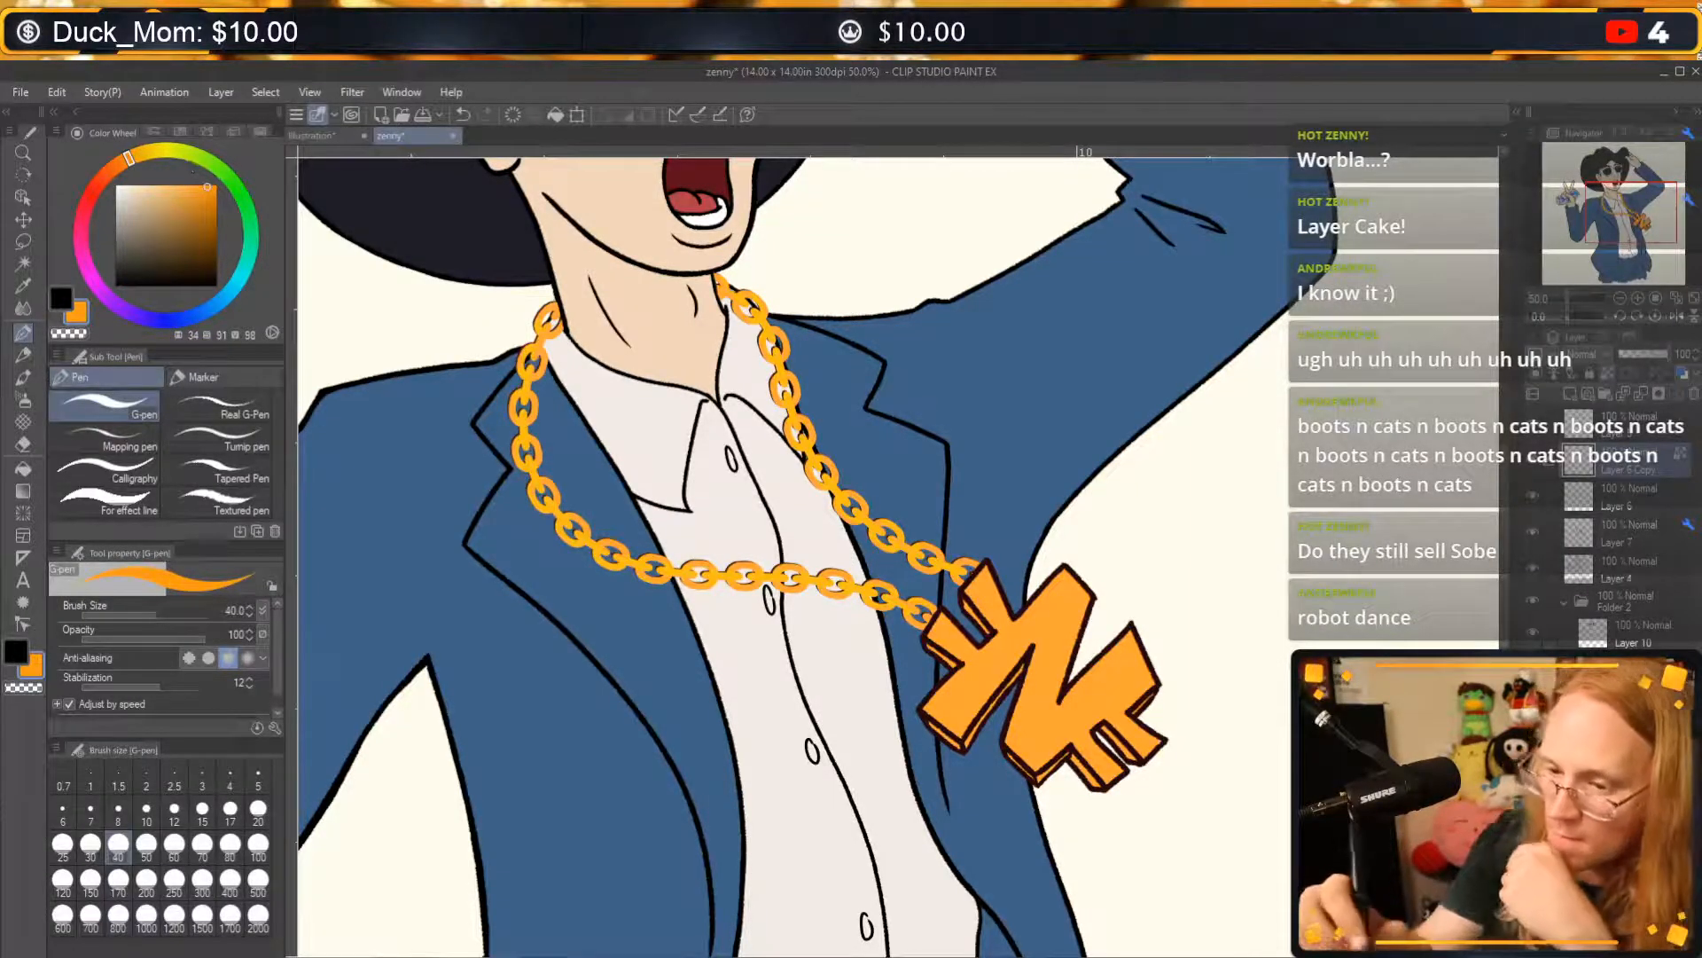
left_click(106, 176)
left_click_drag(890, 605, 871, 604)
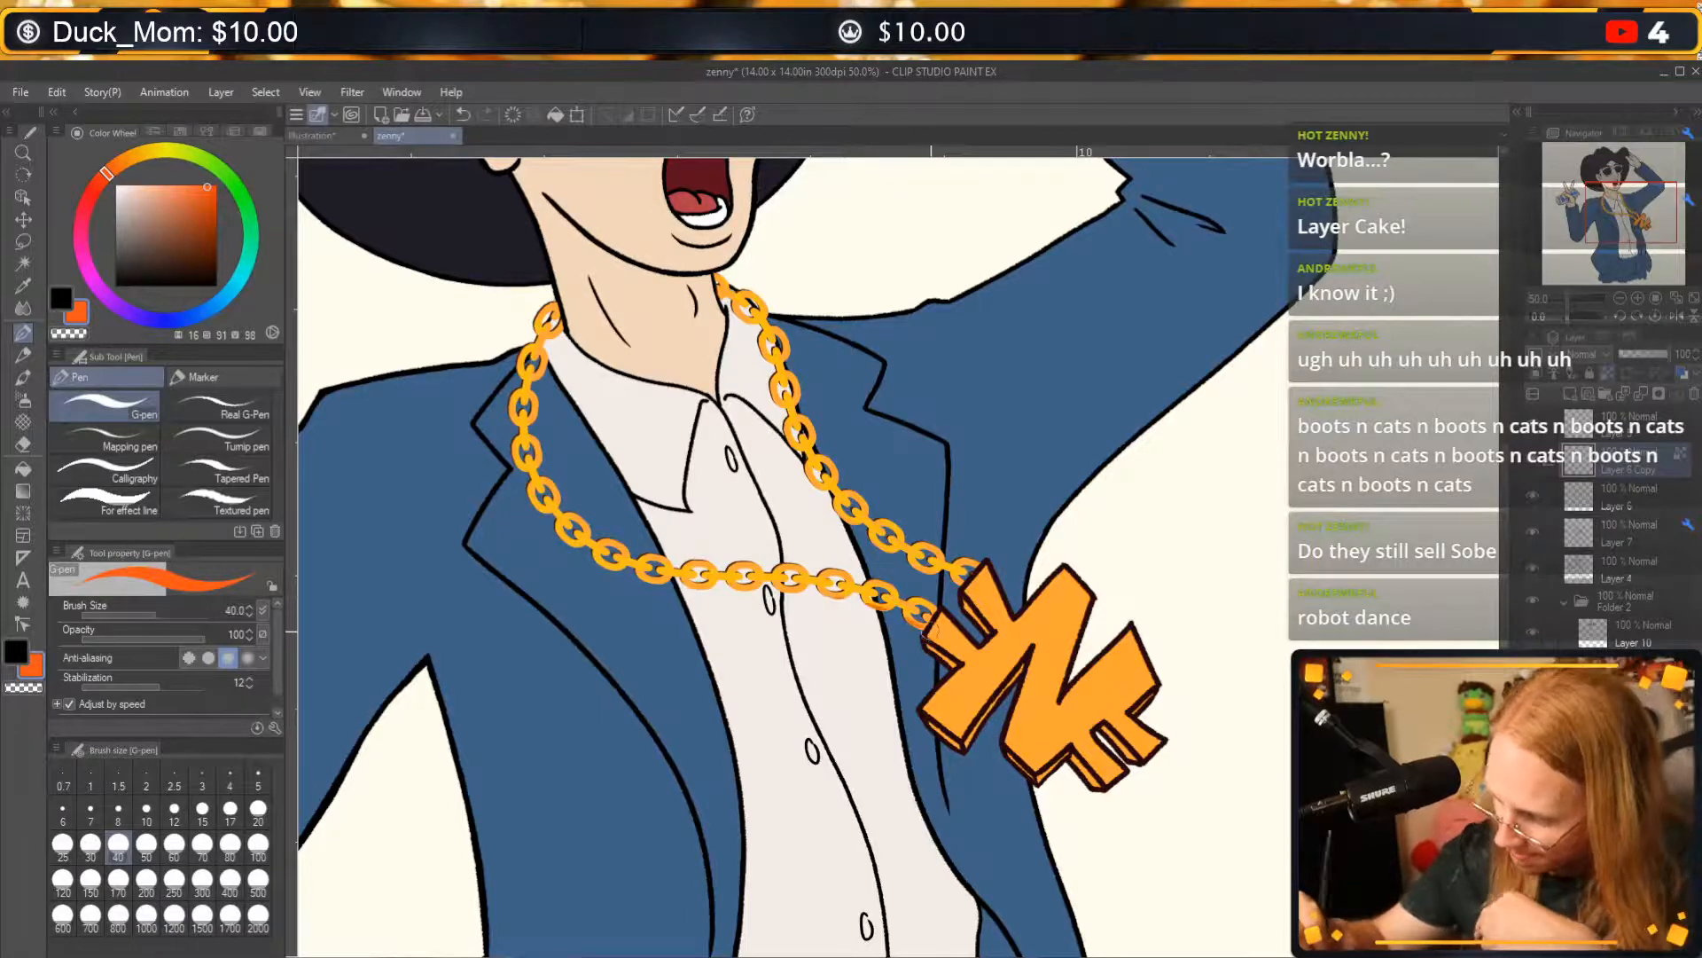
key("ctrl+z")
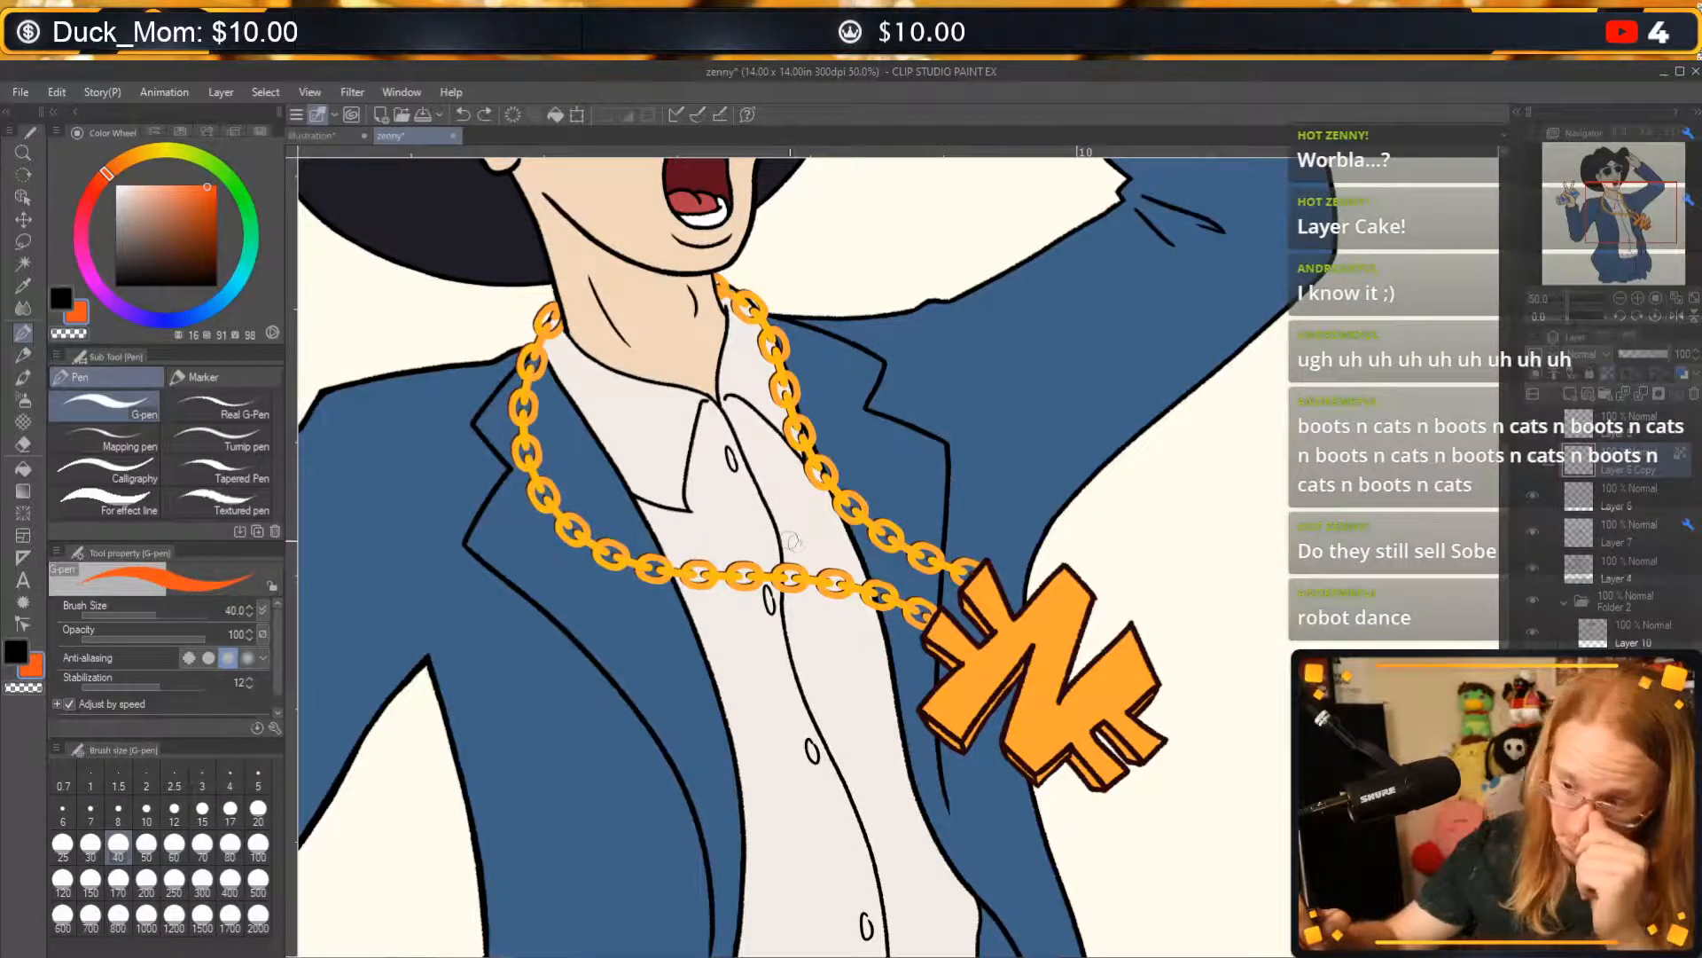
left_click_drag(550, 299, 522, 367)
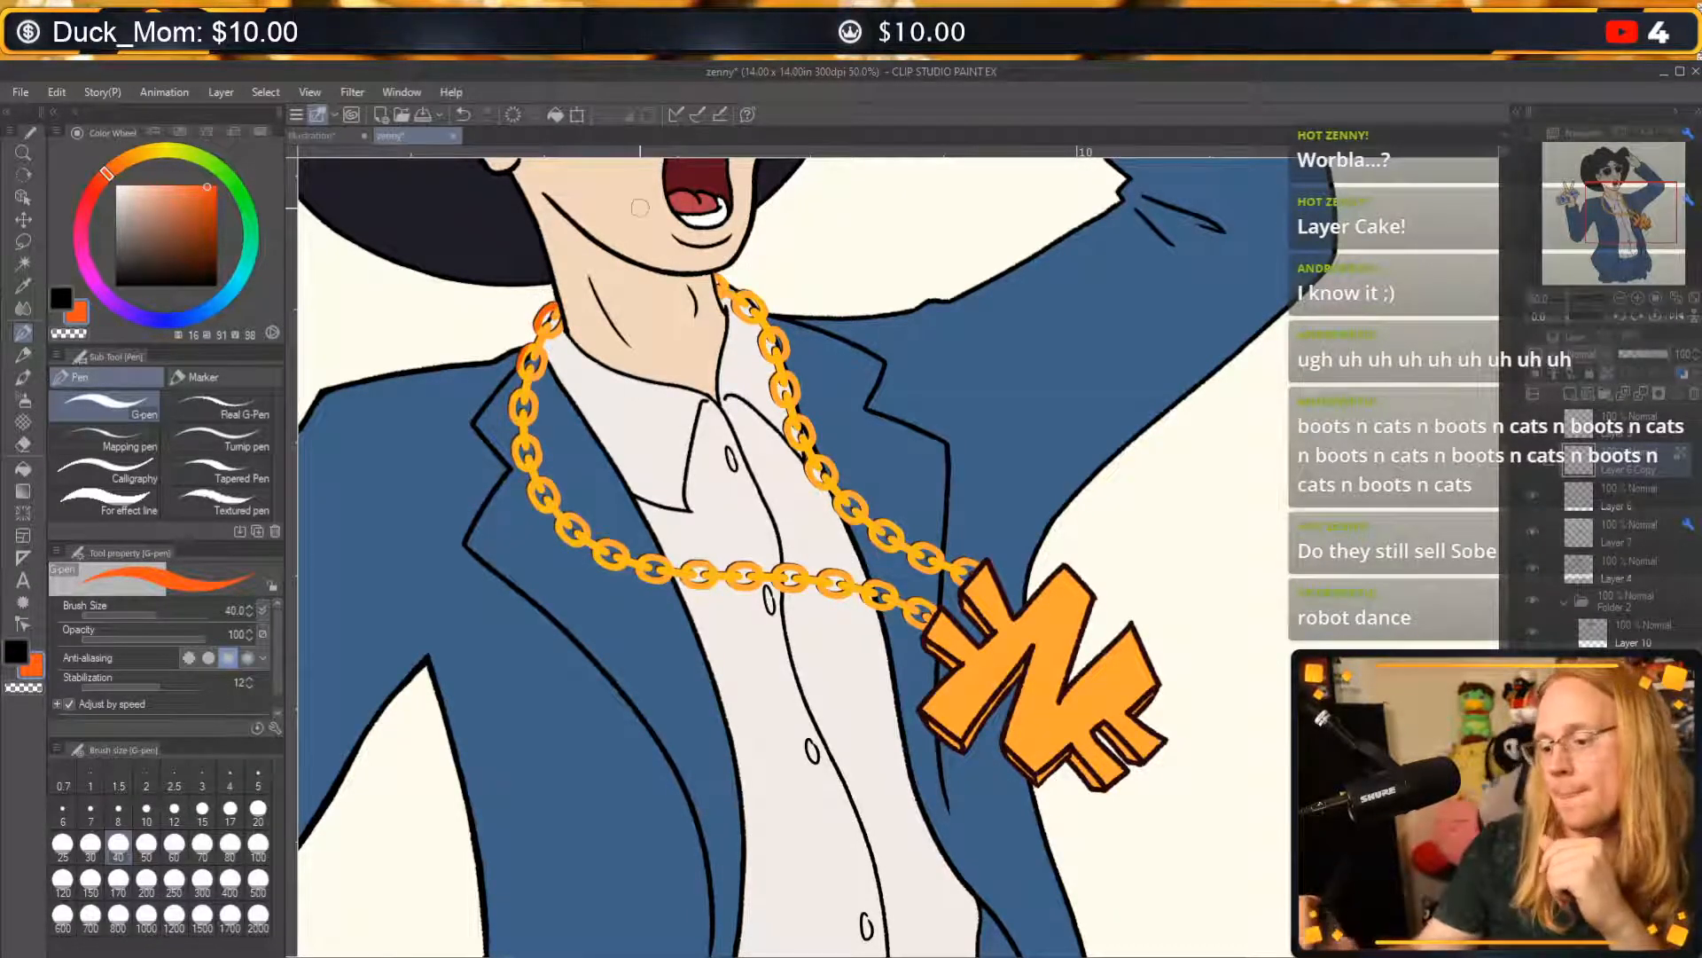
key("ctrl+z")
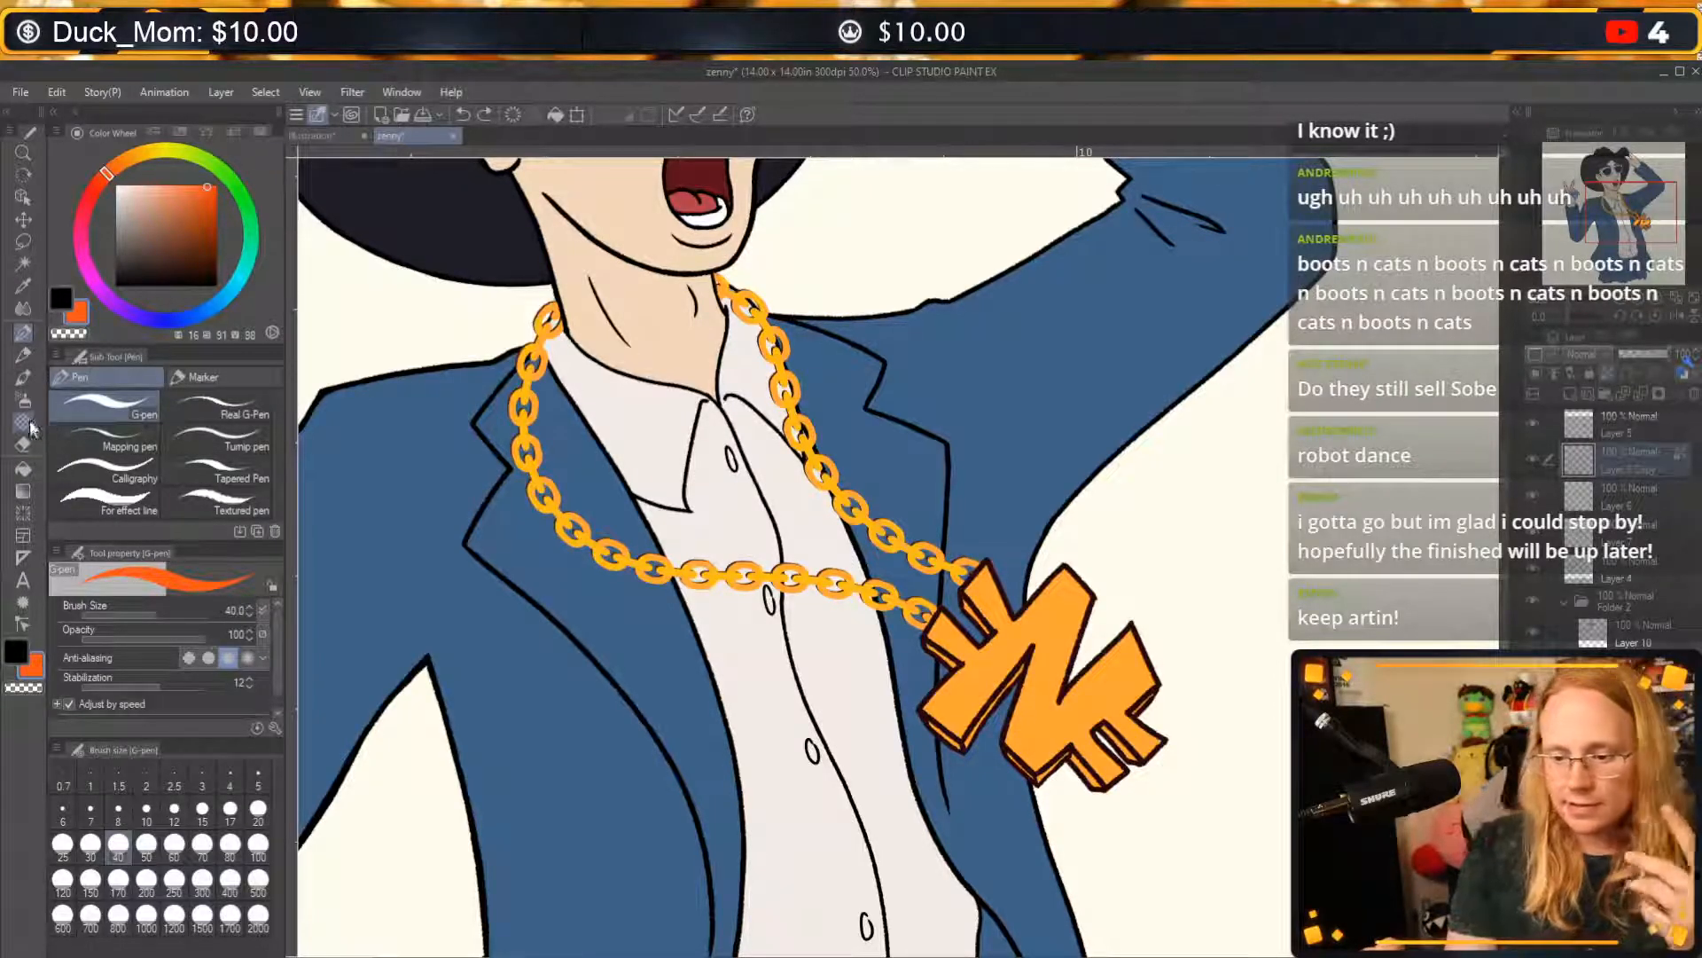
Return to the G-pen, sample the chain's golden yellow and make black the active drawing colour.
left_click(23, 310)
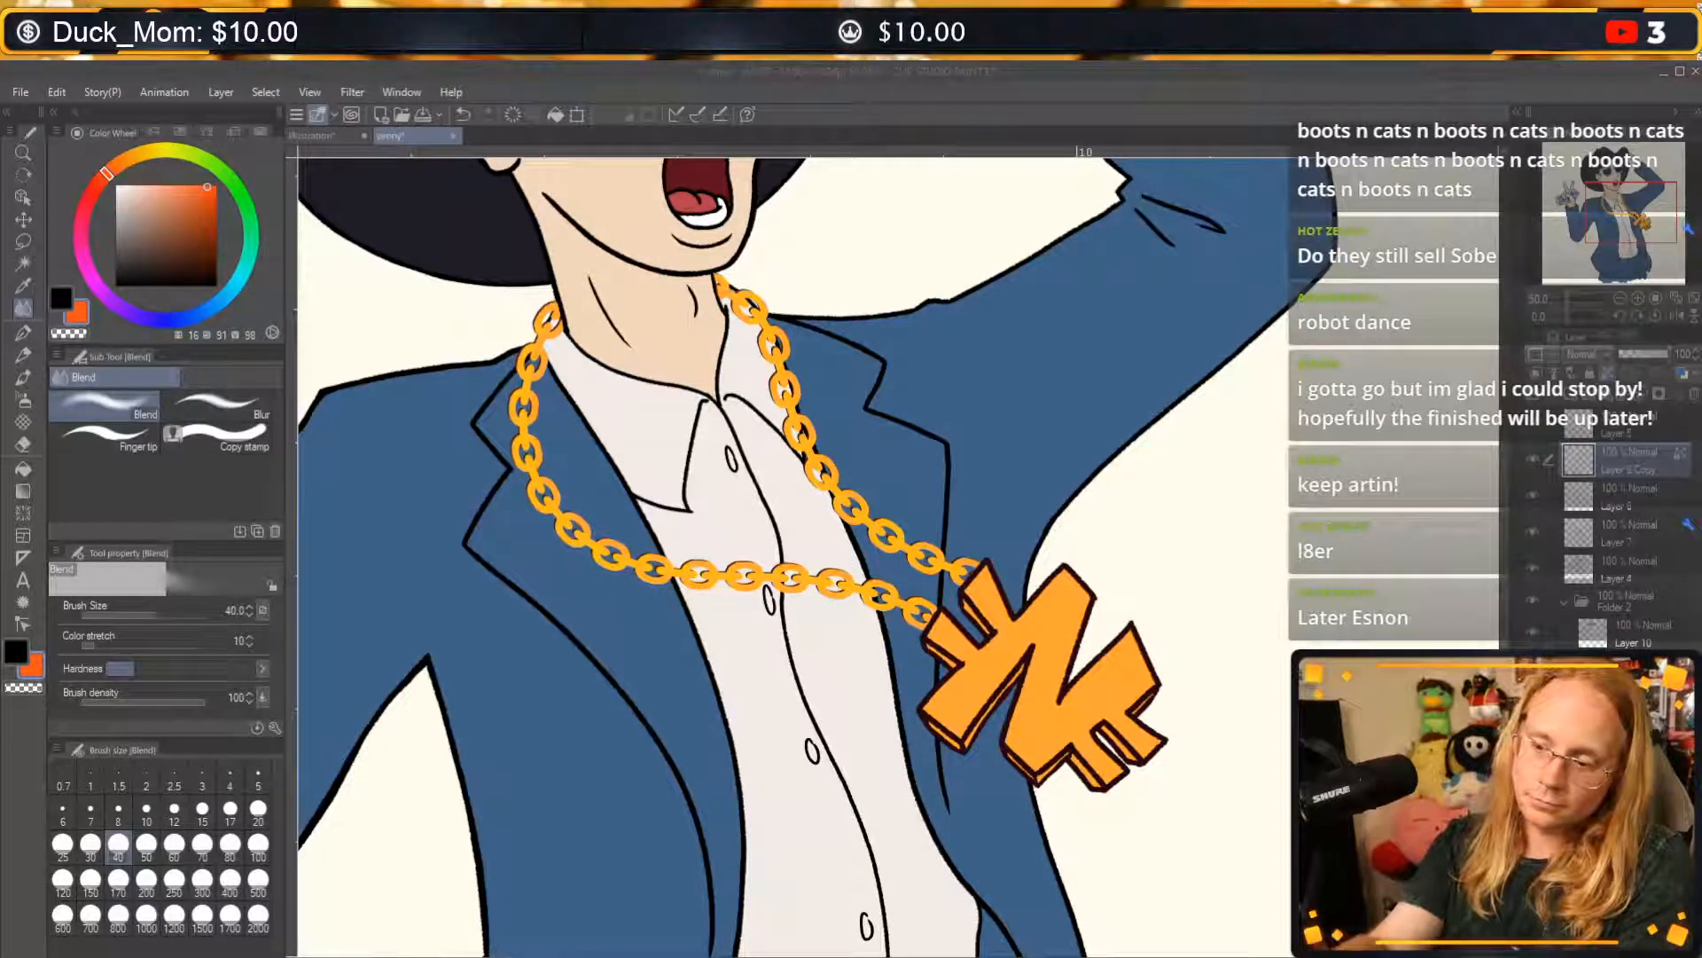
left_click(26, 282)
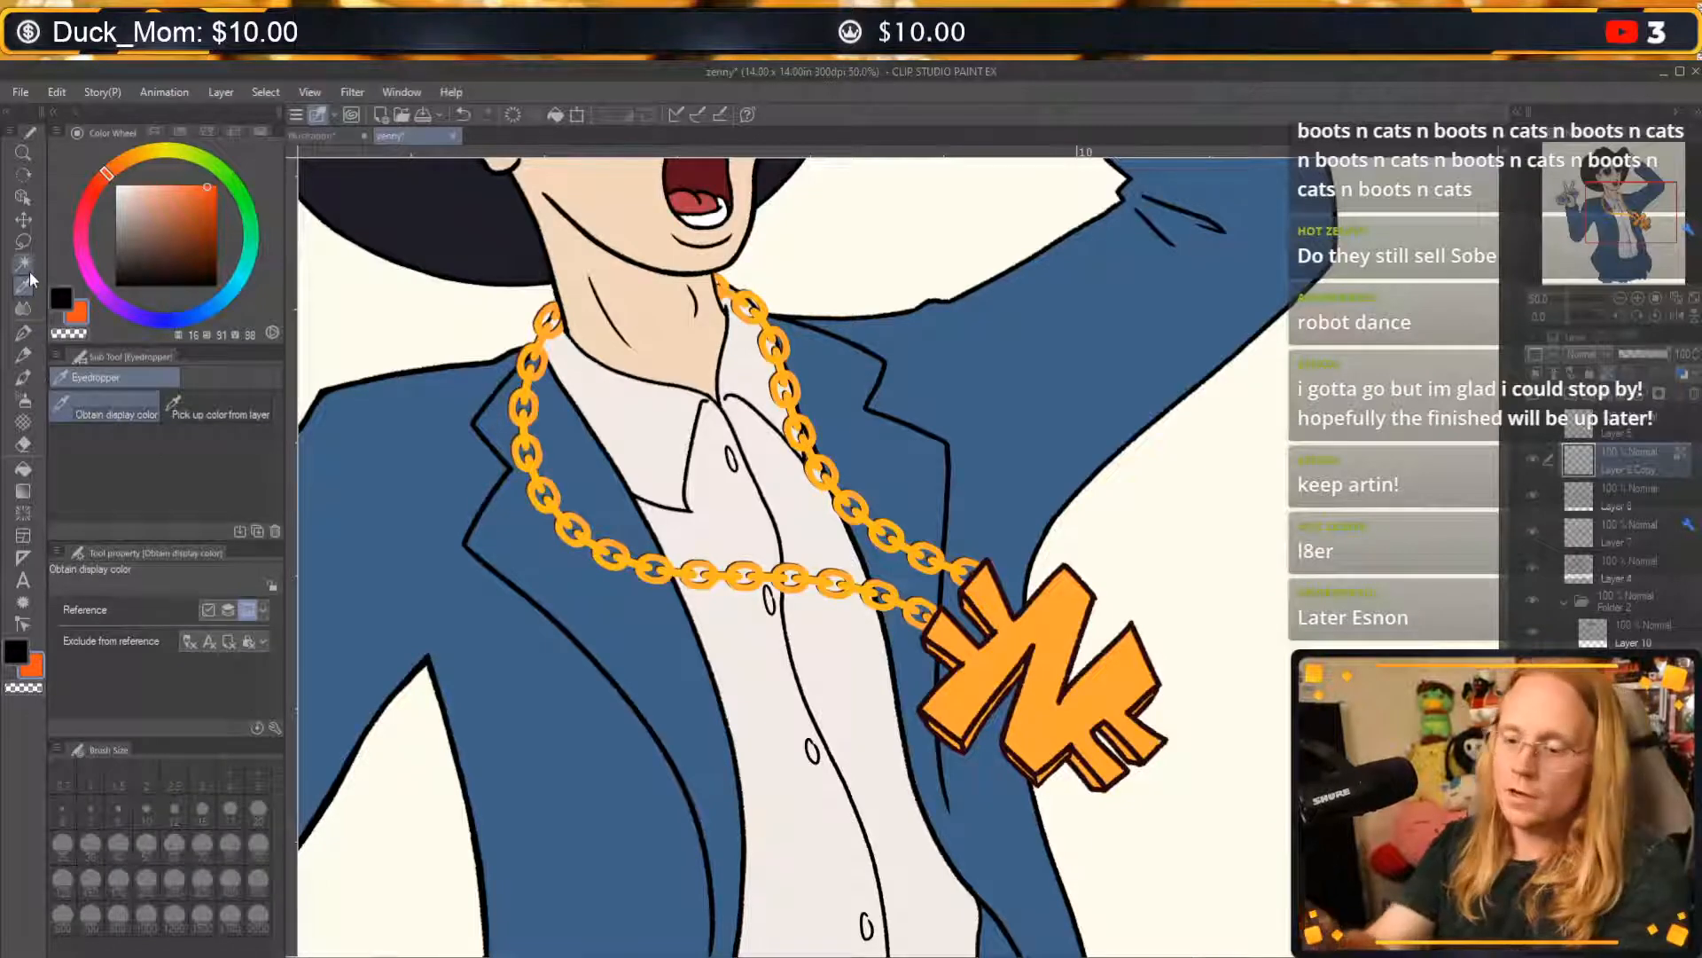
left_click(24, 331)
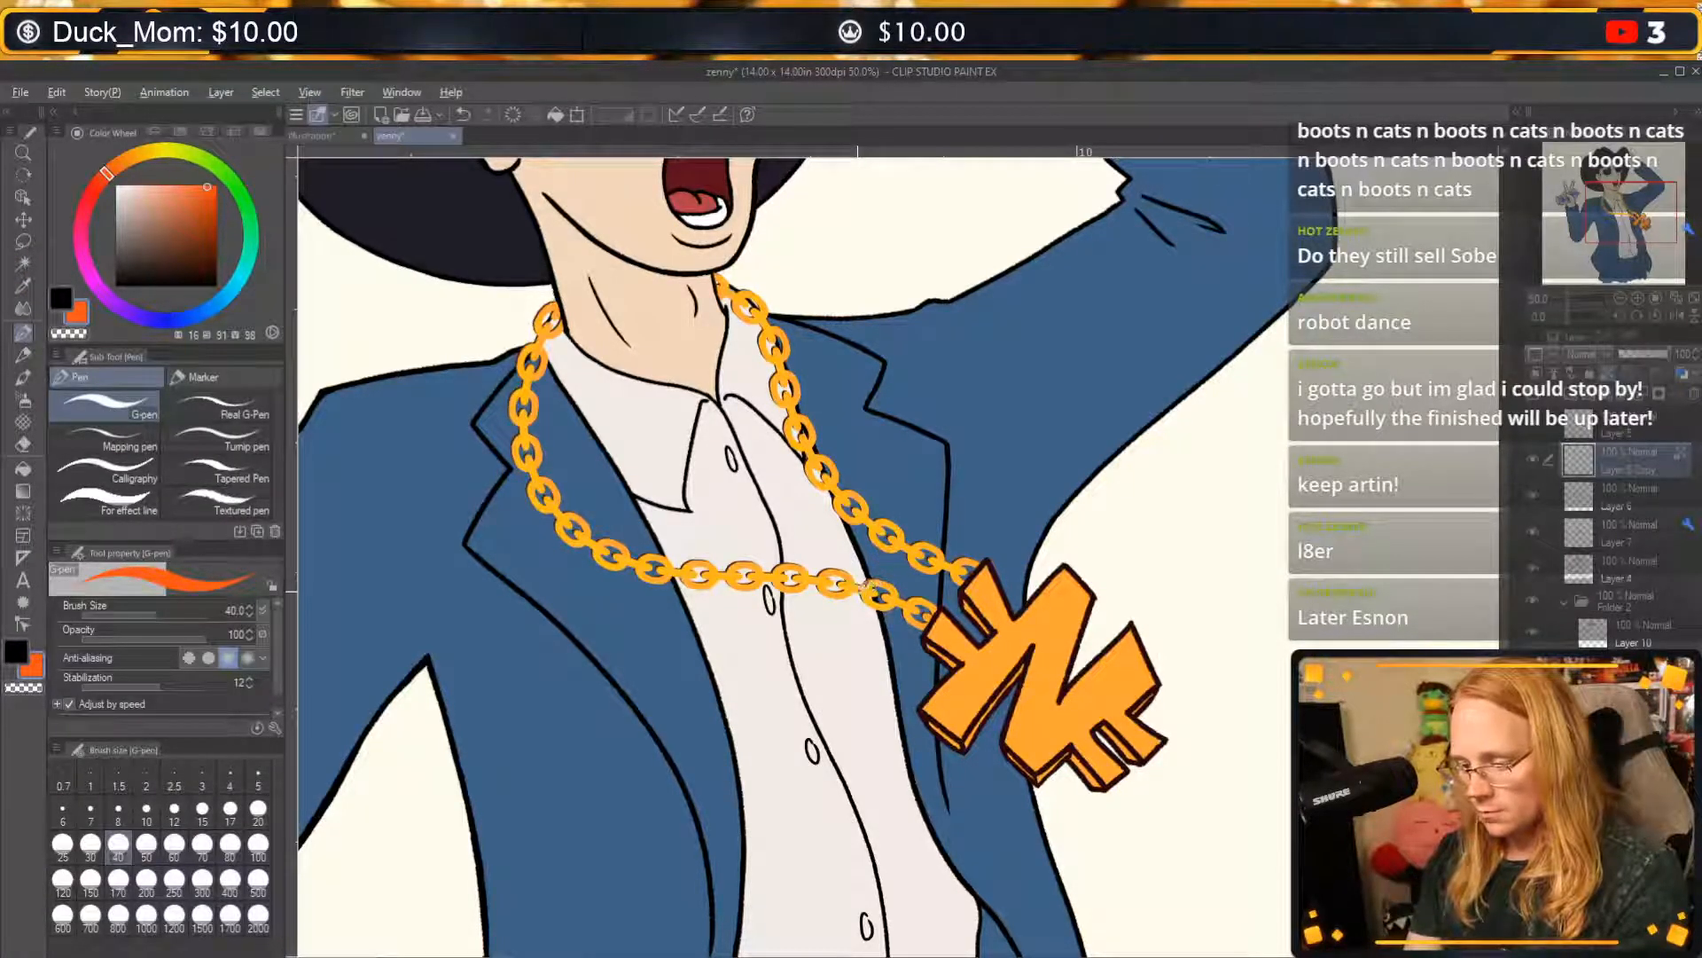
left_click(865, 583, "alt")
left_click(18, 652)
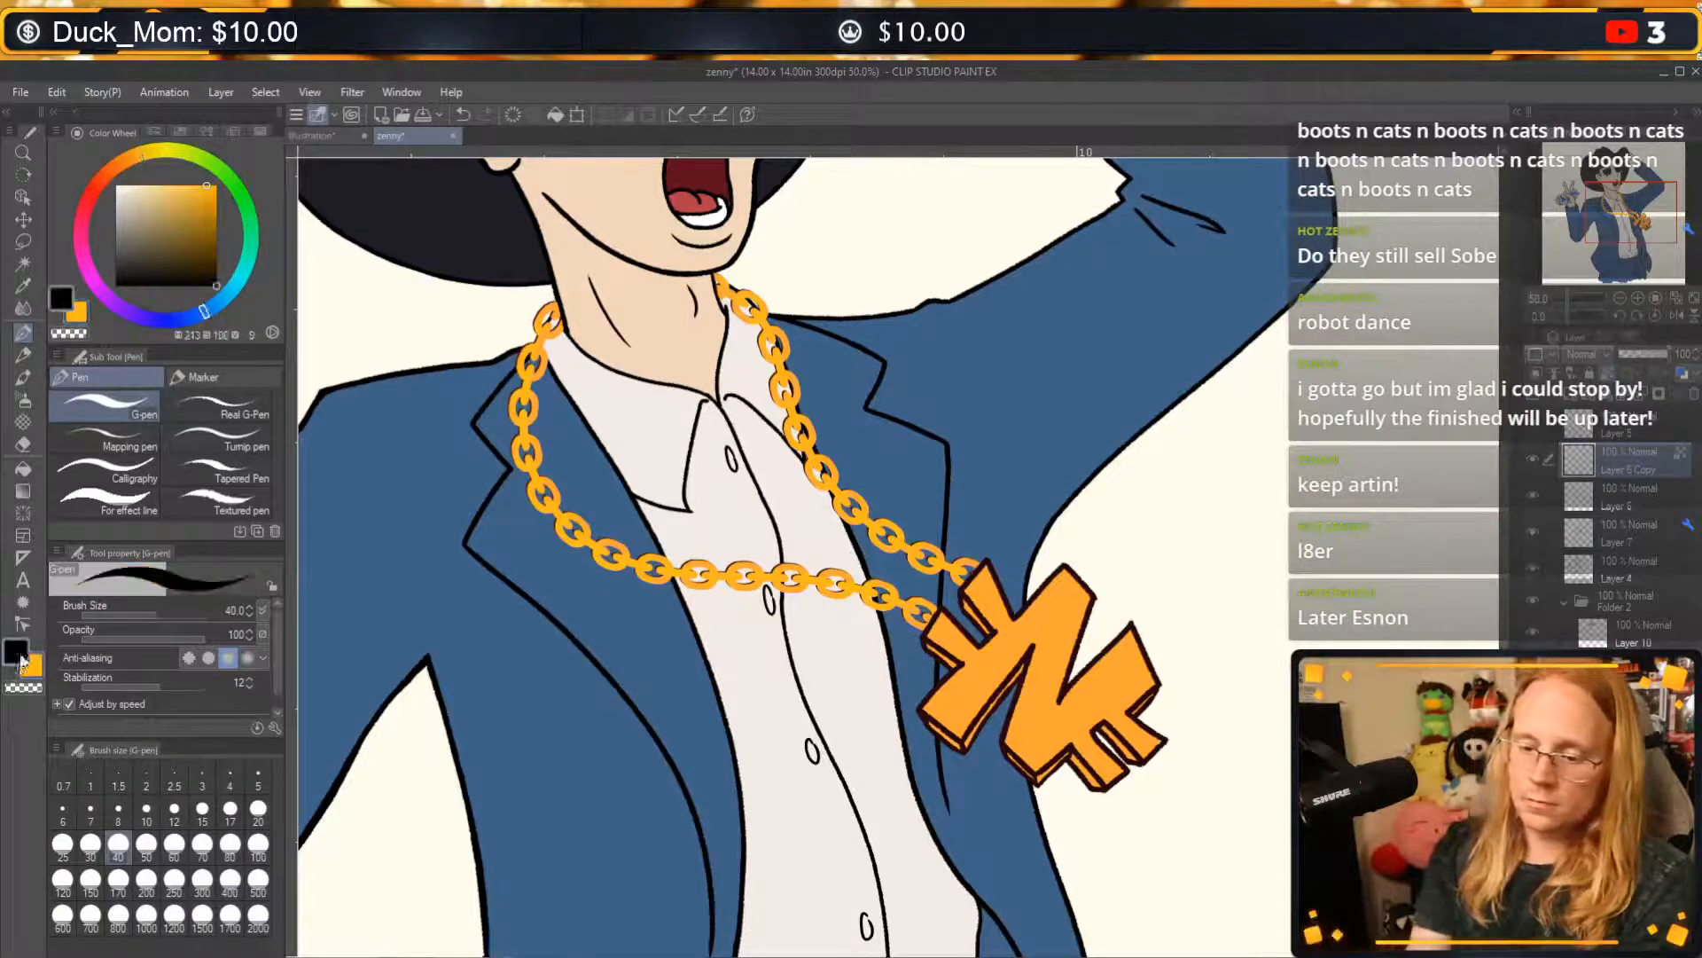
Mix a pale golden yellow (hue 43, saturation 48, value 100) and paint highlights along the chain strand beside the collar, redoing unsatisfactory strokes.
left_click(156, 153)
left_click(163, 184)
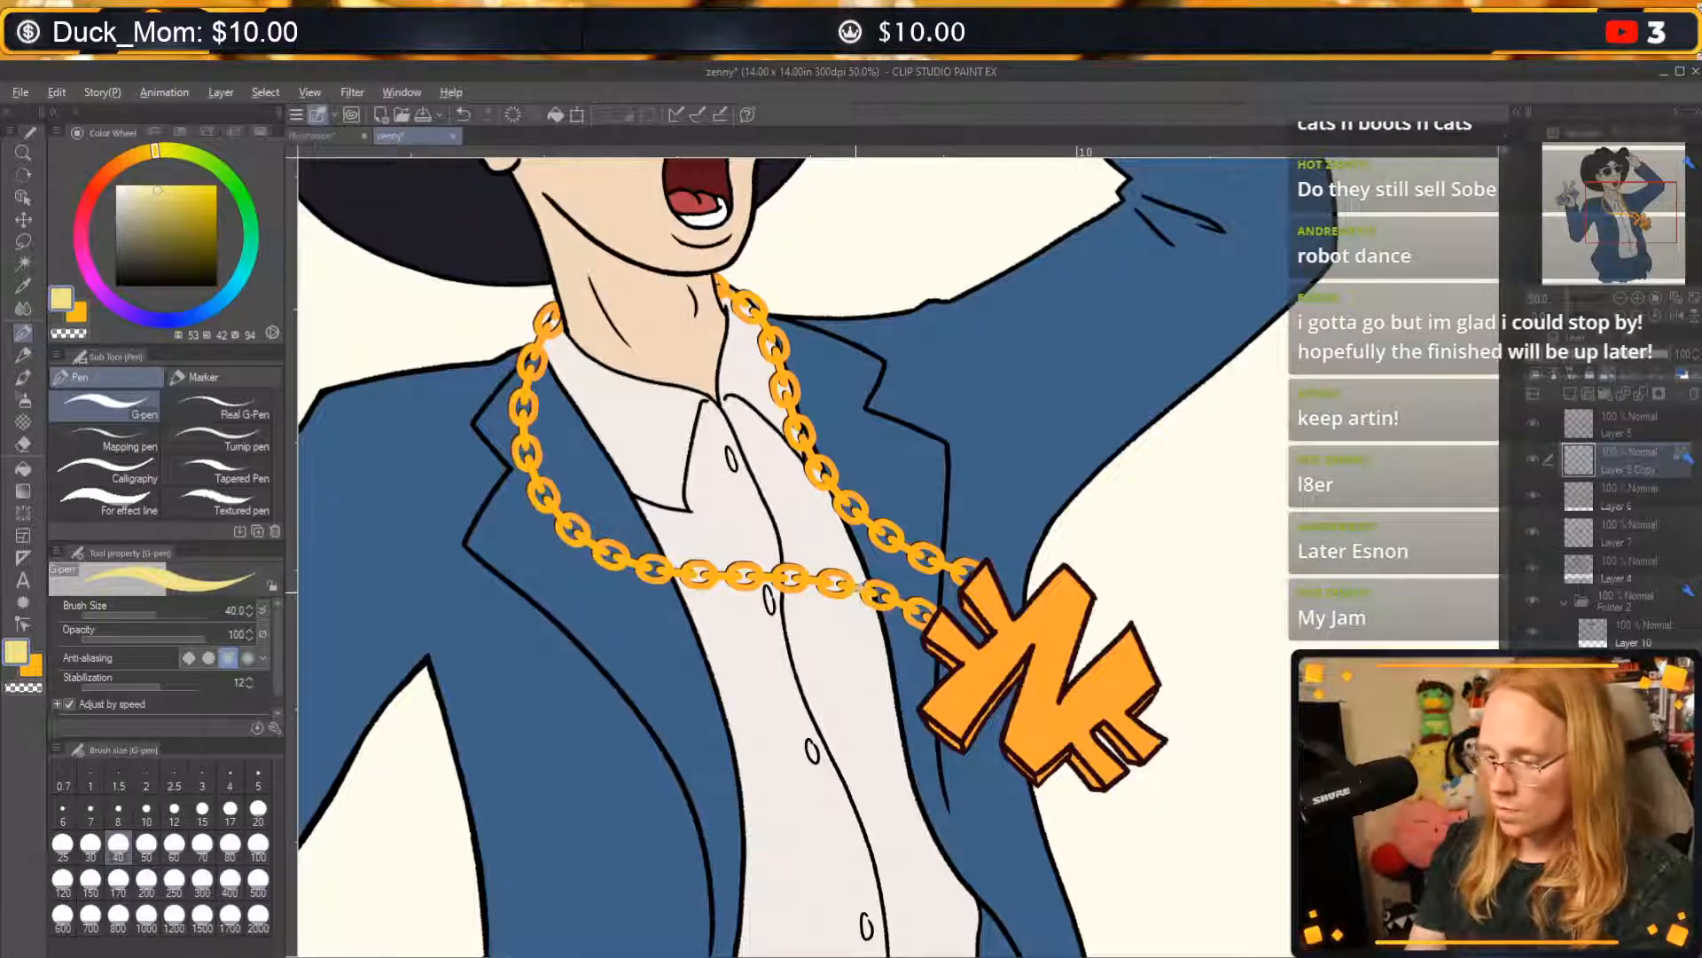
left_click(140, 154)
left_click(166, 184)
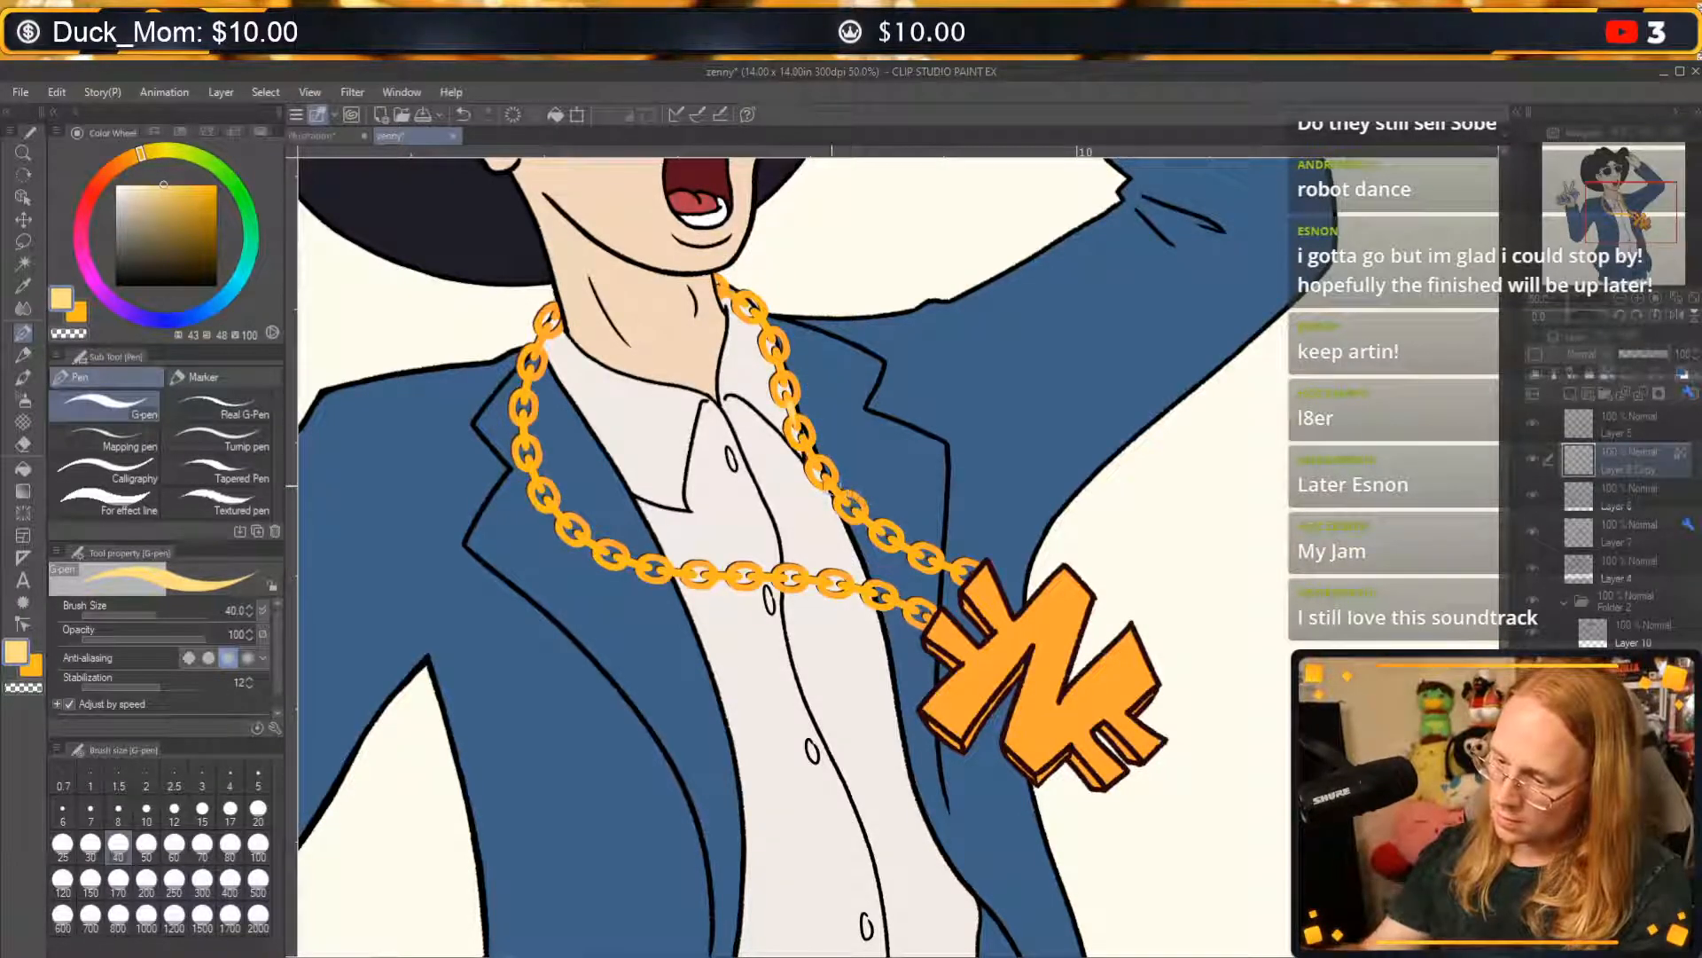
key("ctrl+z")
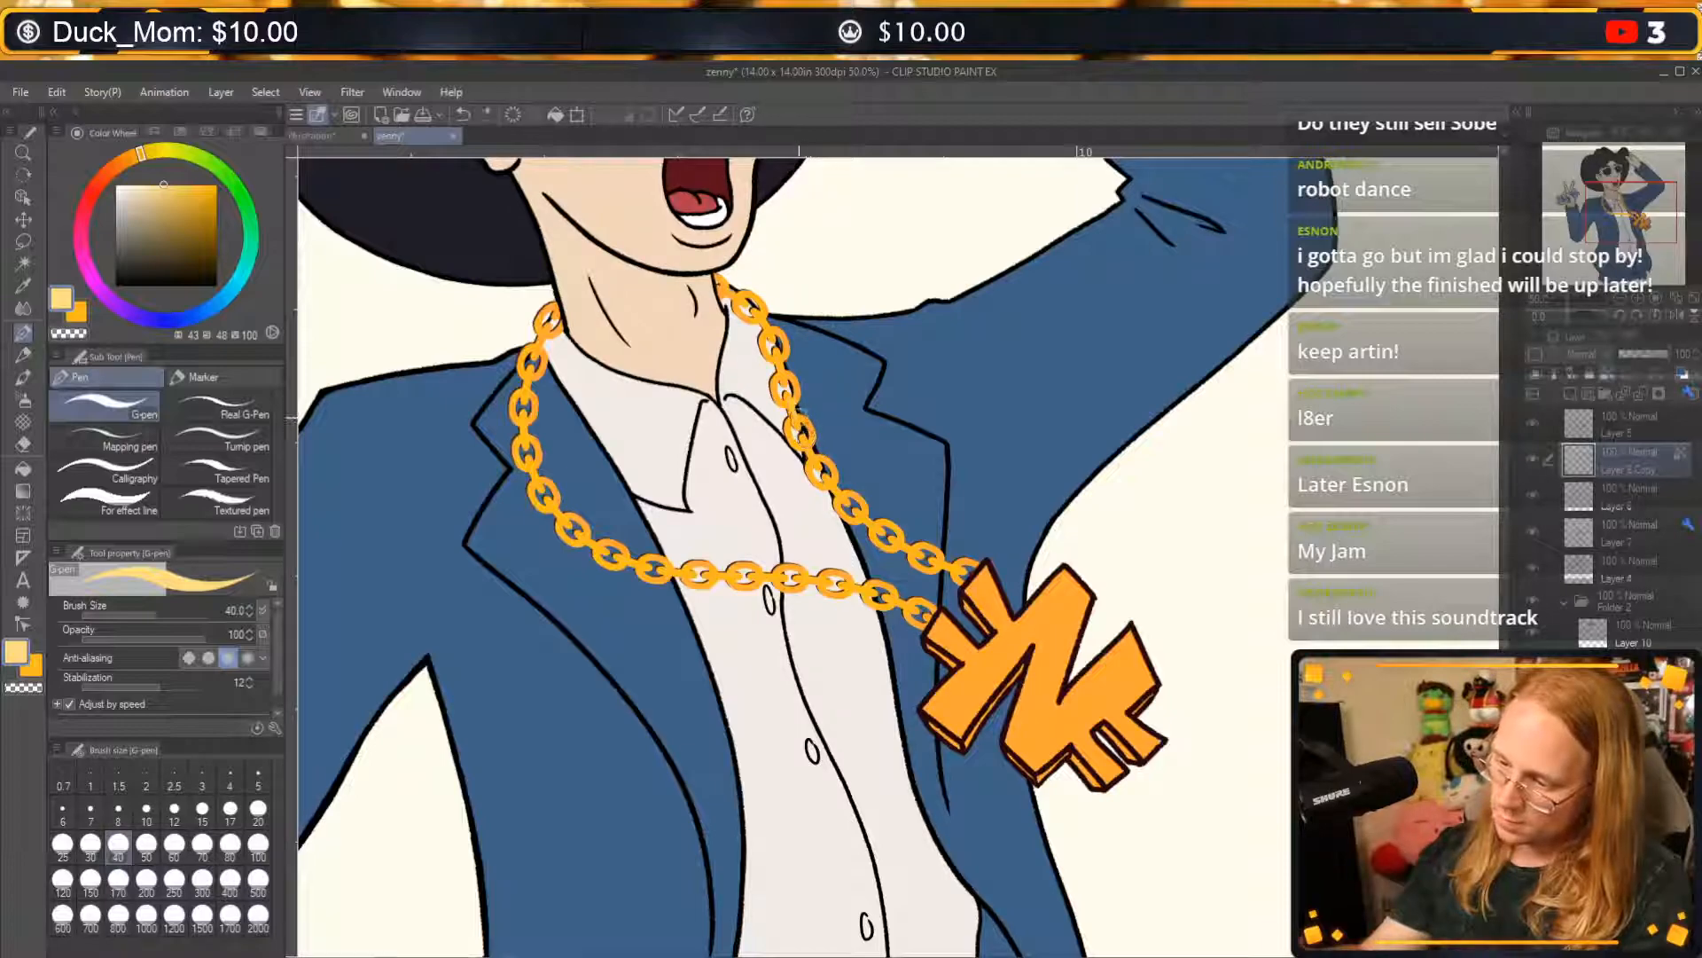
left_click_drag(799, 397, 793, 374)
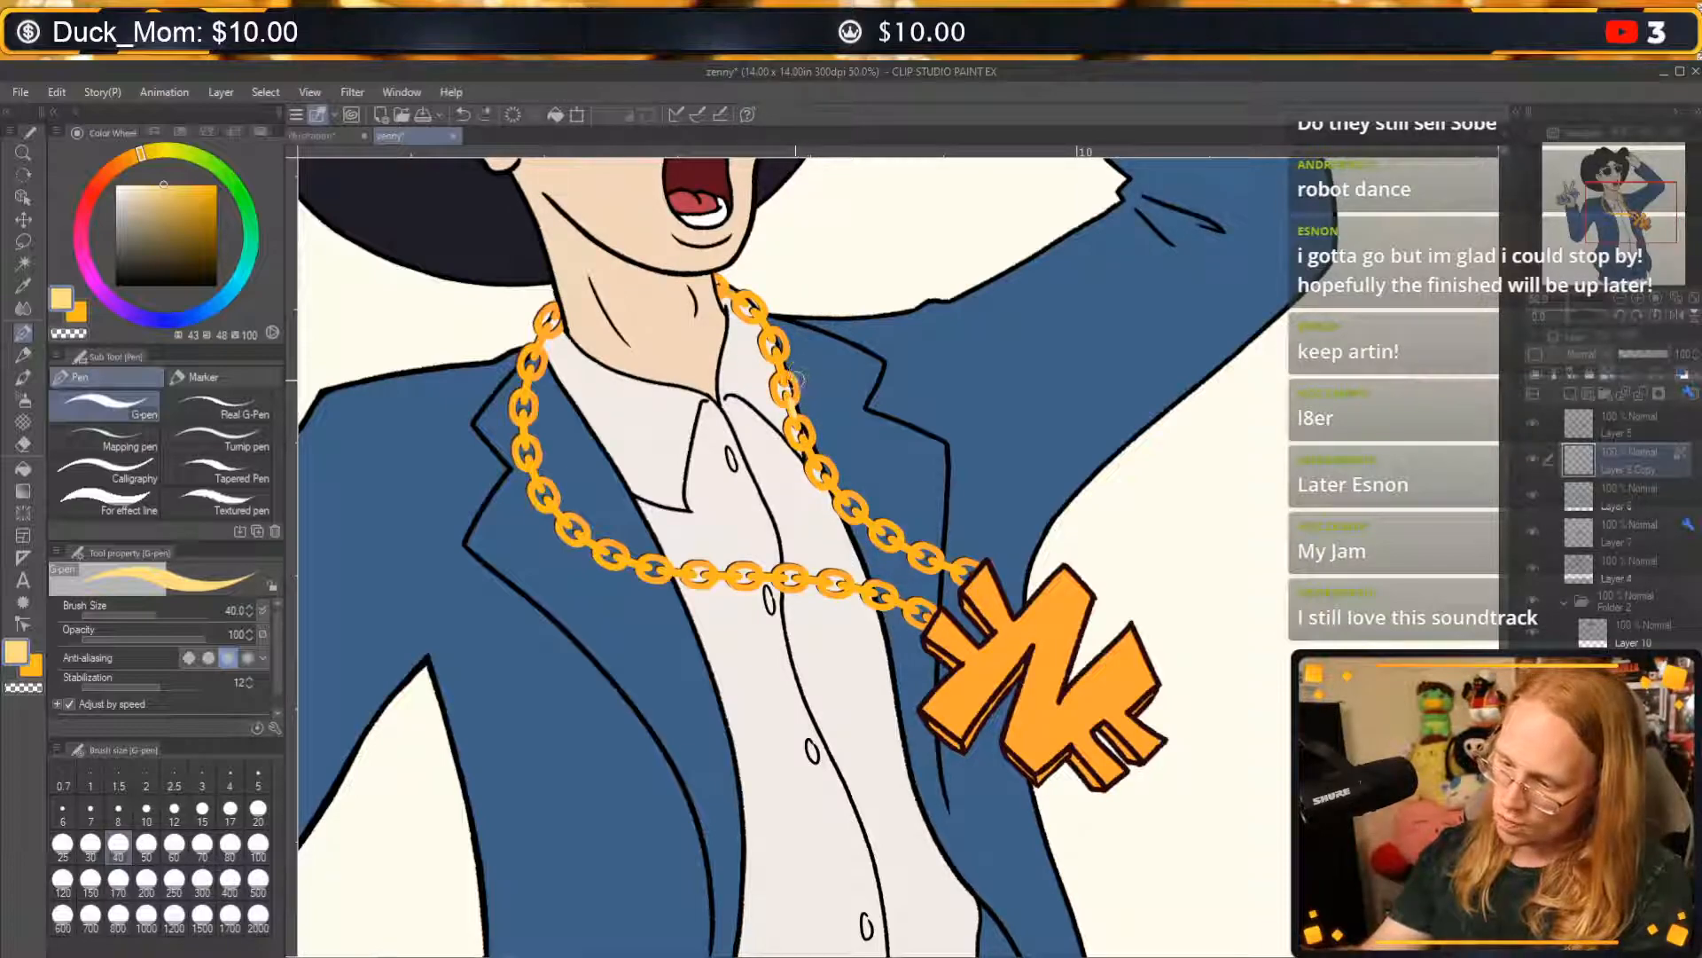
key("ctrl+z")
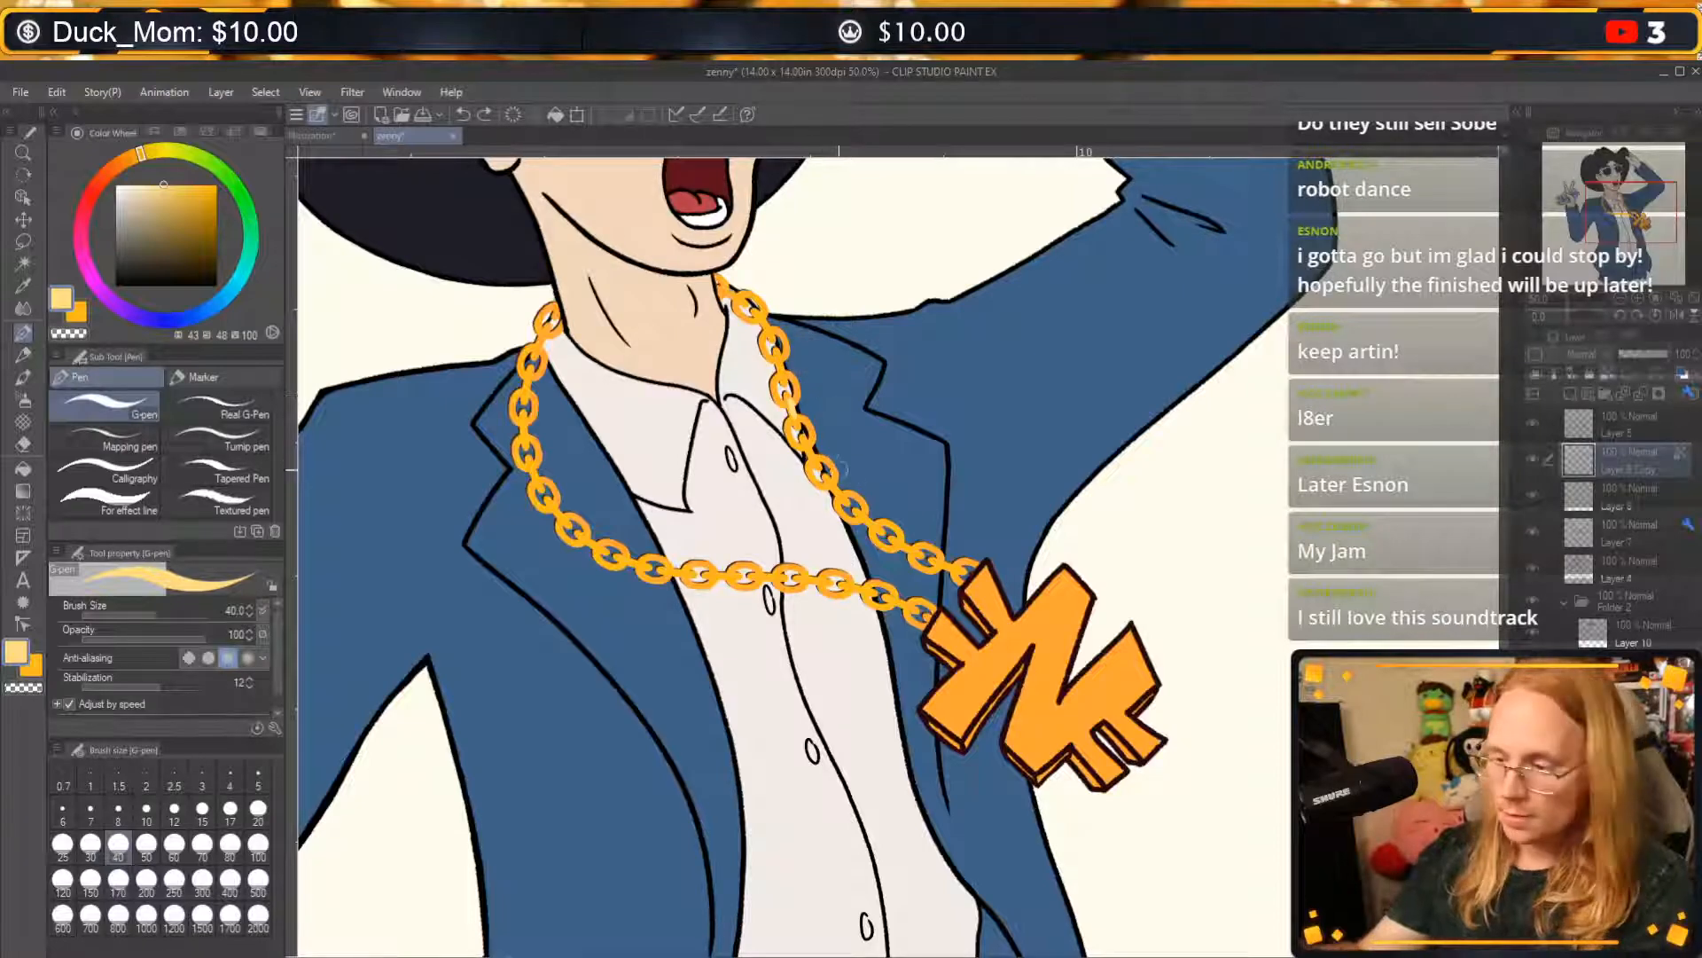
left_click_drag(814, 450, 884, 535)
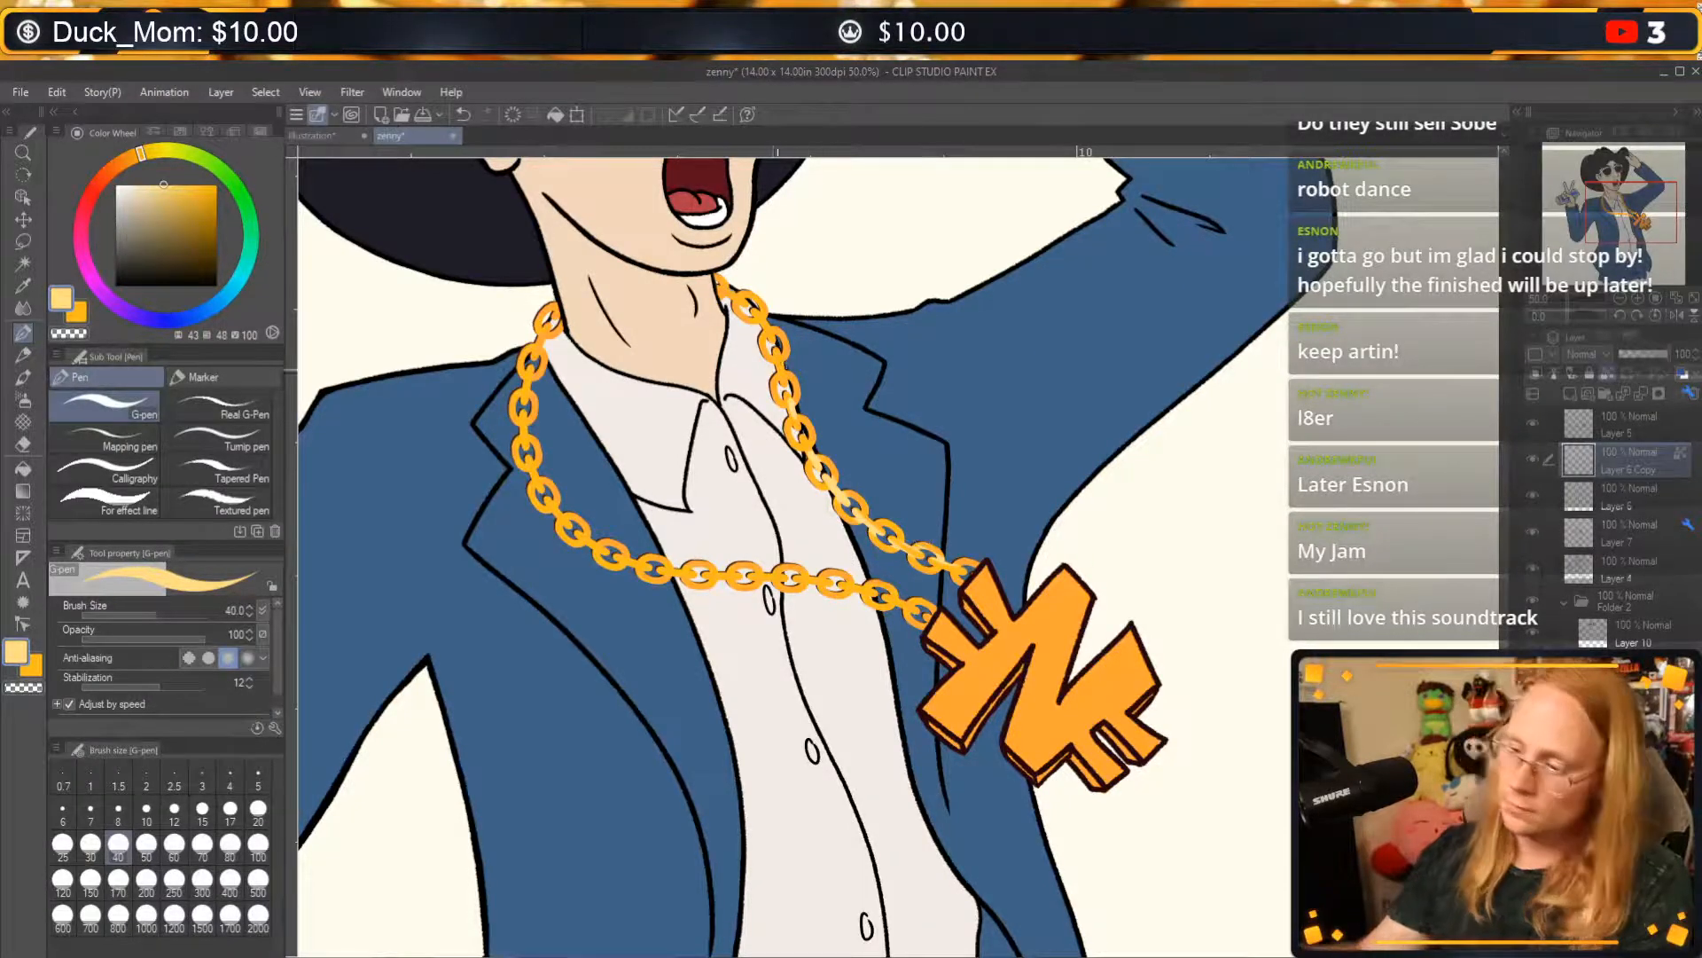
left_click_drag(782, 380, 758, 319)
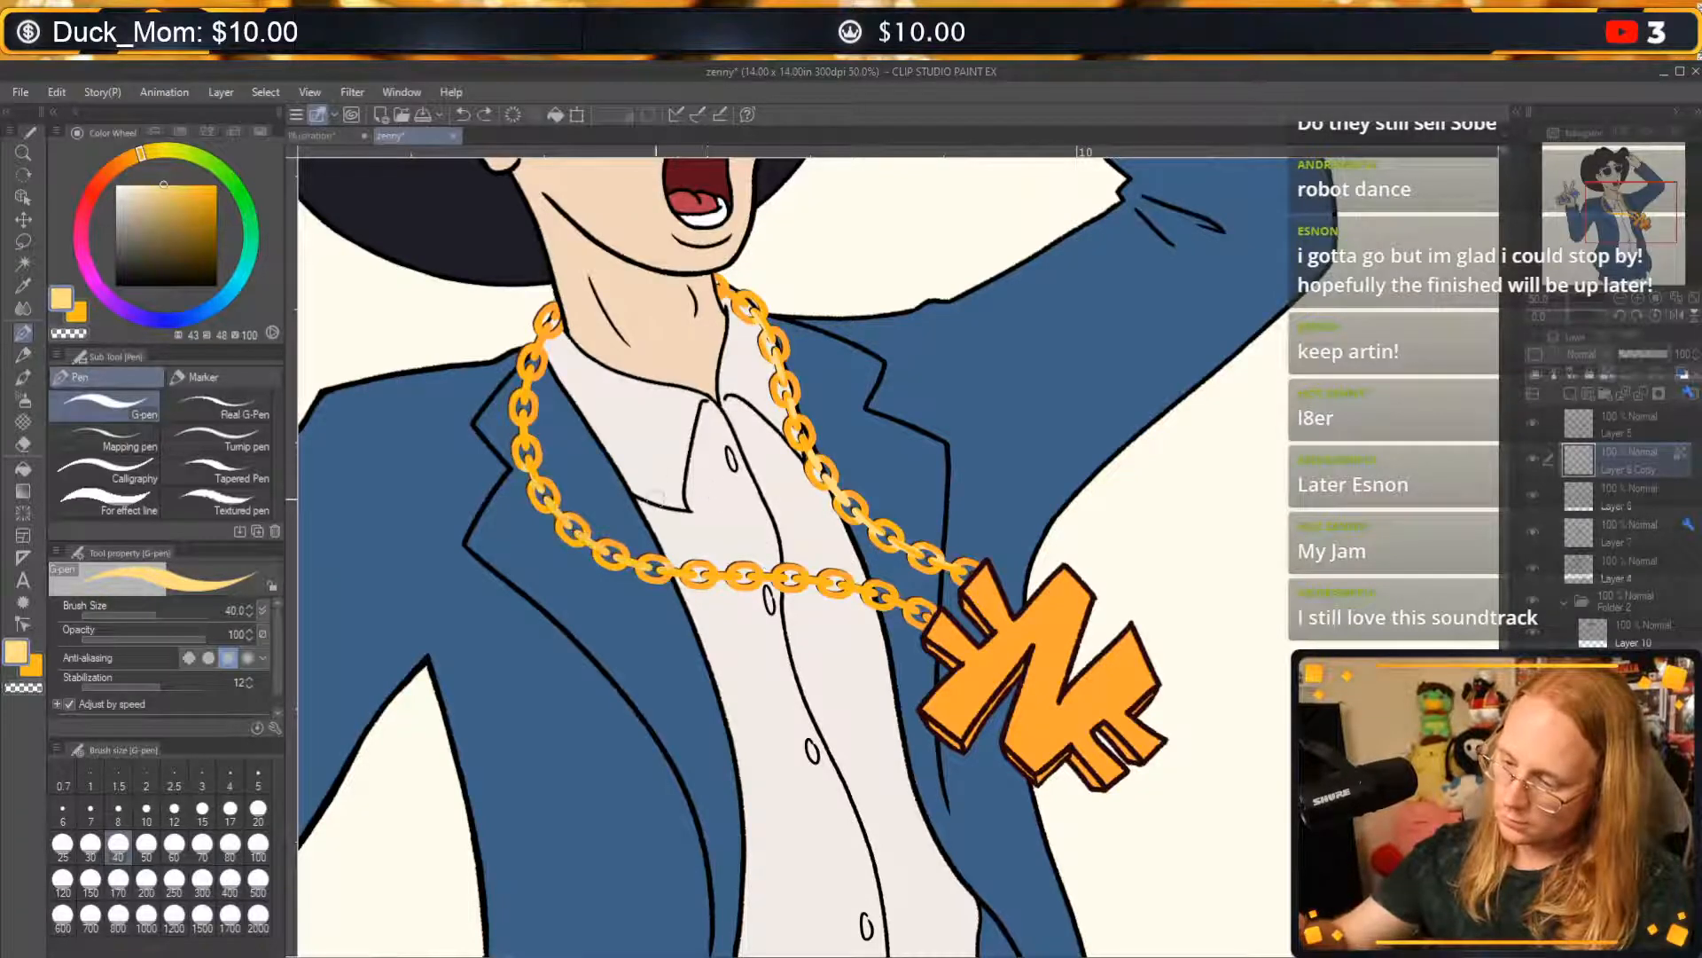
Paint pale yellow highlights along the chain's lower front and up its other strand over the lapel, undoing and redrawing strokes.
left_click_drag(785, 578, 559, 525)
key("ctrl+z")
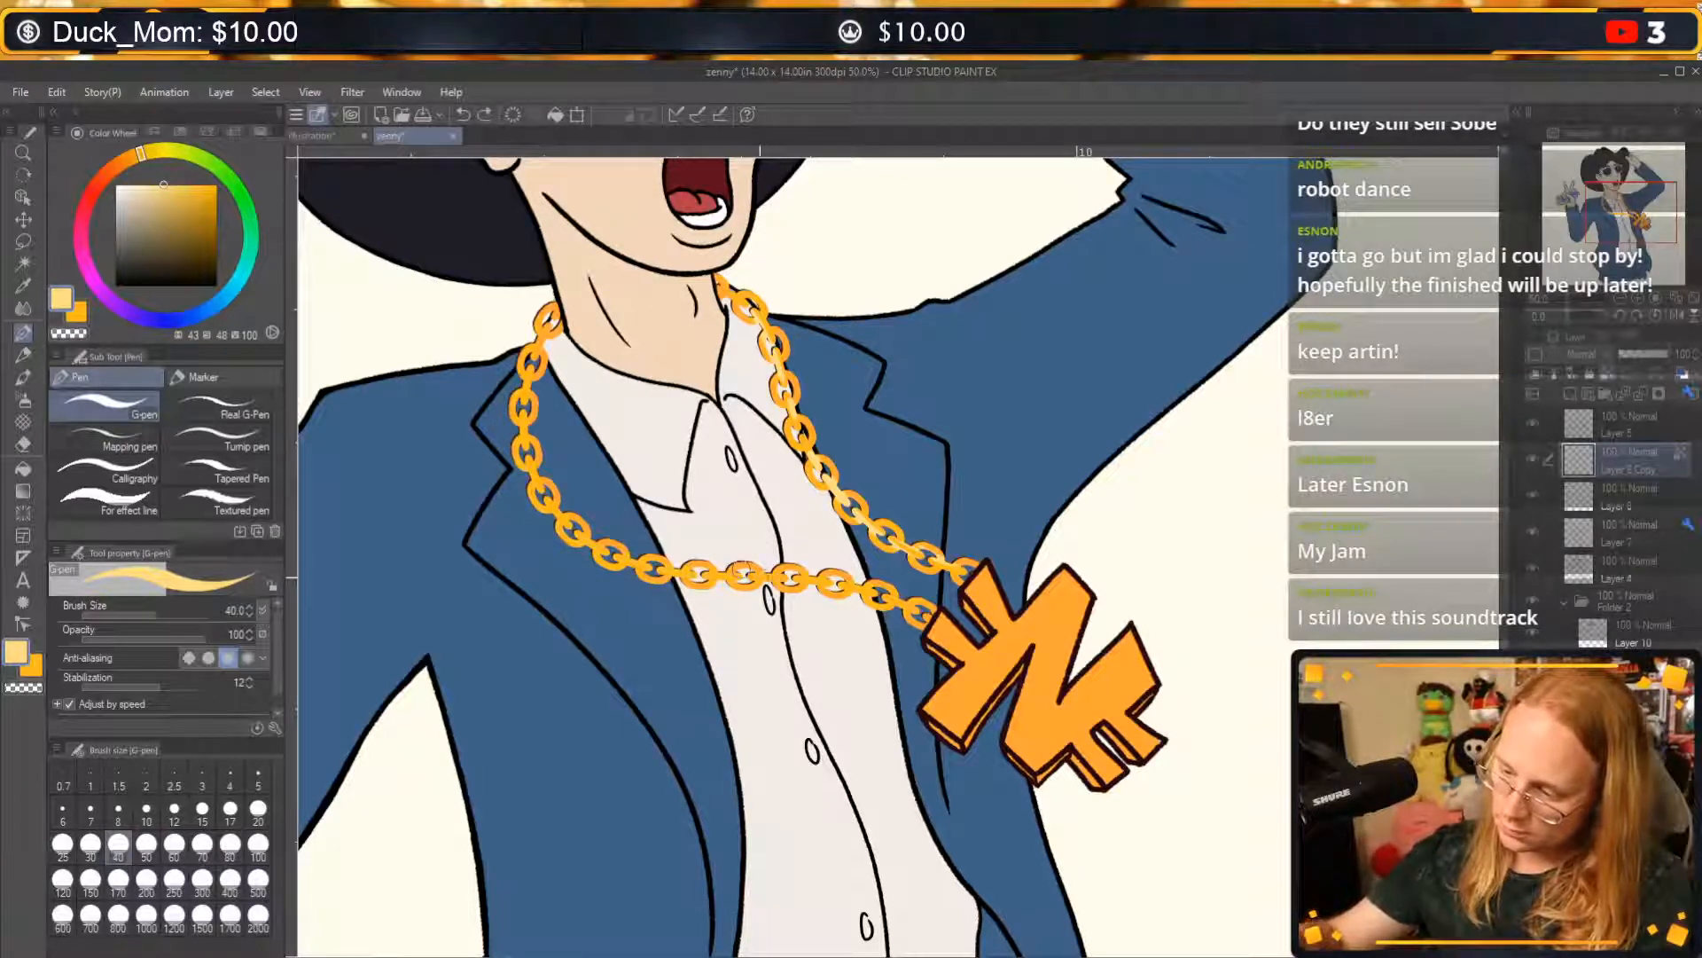
mouse_move(785, 578)
left_mouse_down()
mouse_move(530, 449)
mouse_move(520, 395)
left_mouse_up()
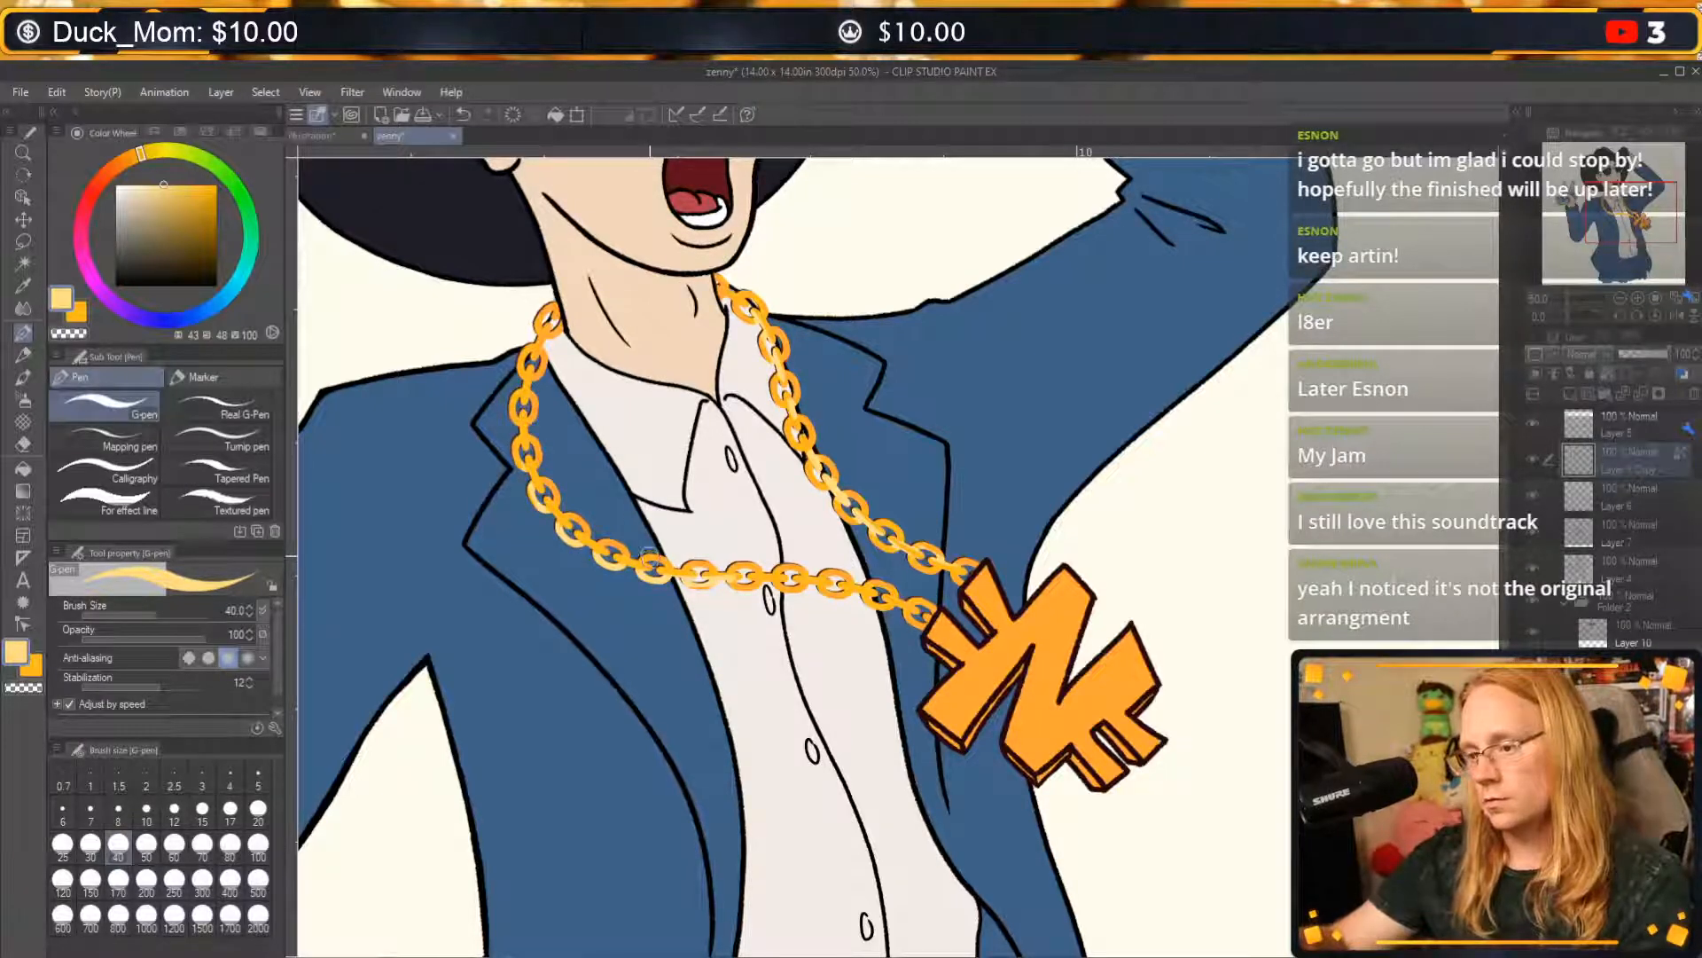
key("ctrl+z")
mouse_move(736, 585)
left_mouse_down()
mouse_move(507, 388)
mouse_move(554, 517)
left_mouse_up()
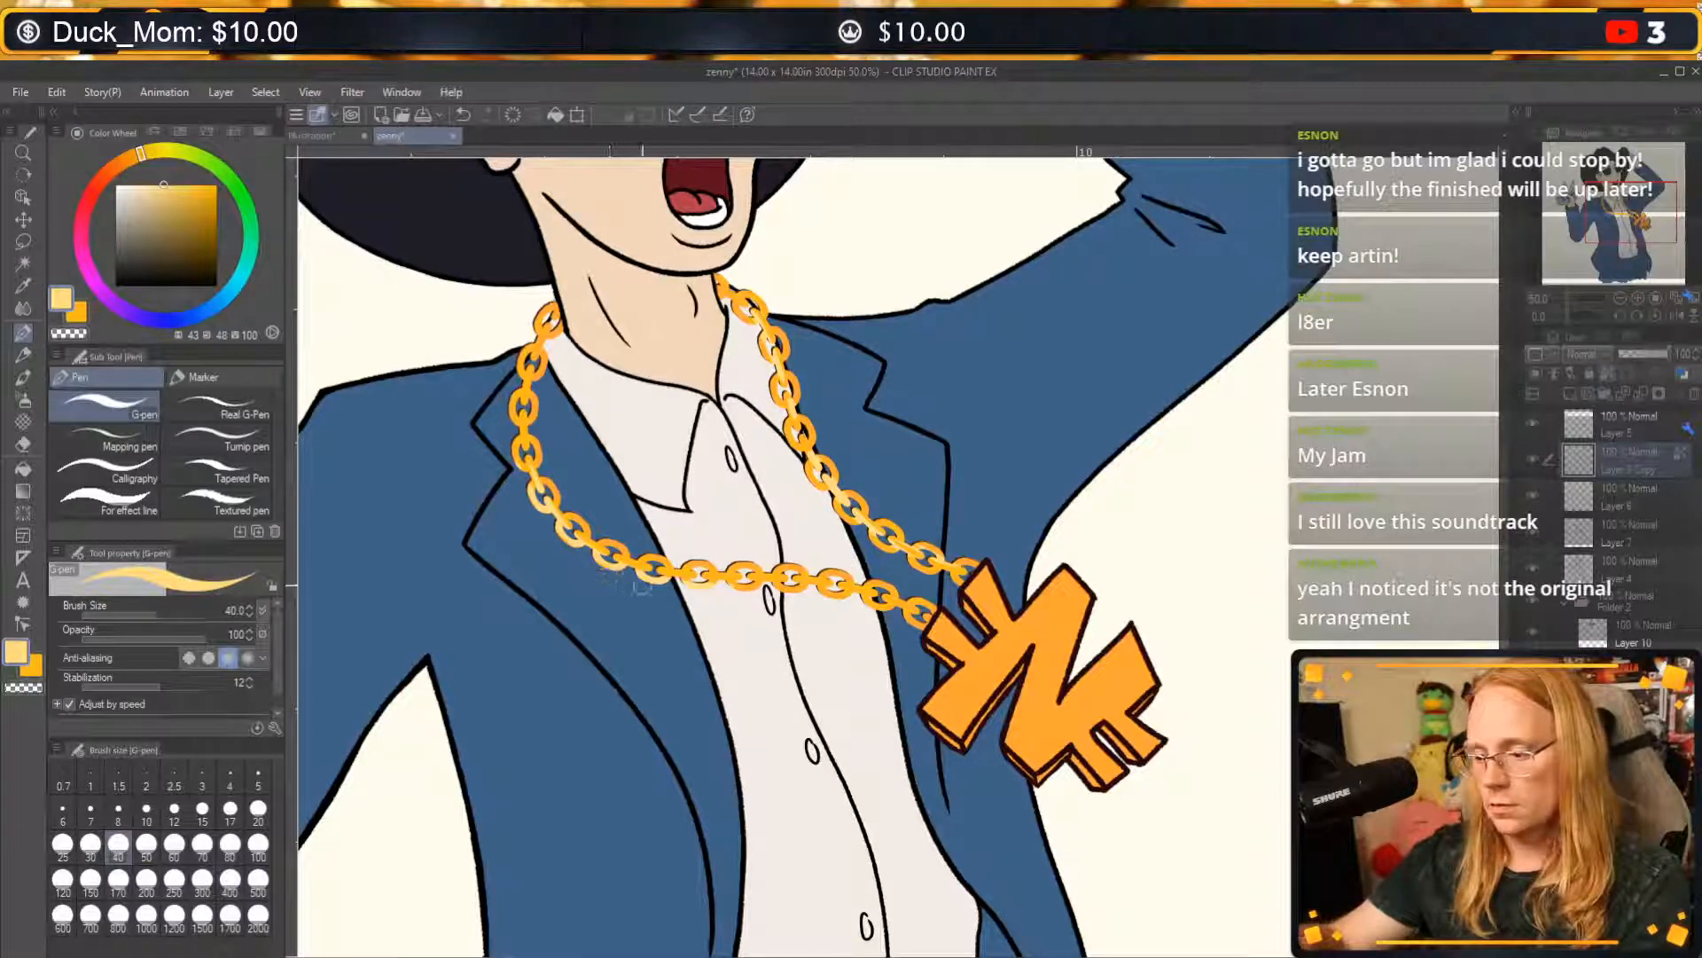
key("ctrl+z")
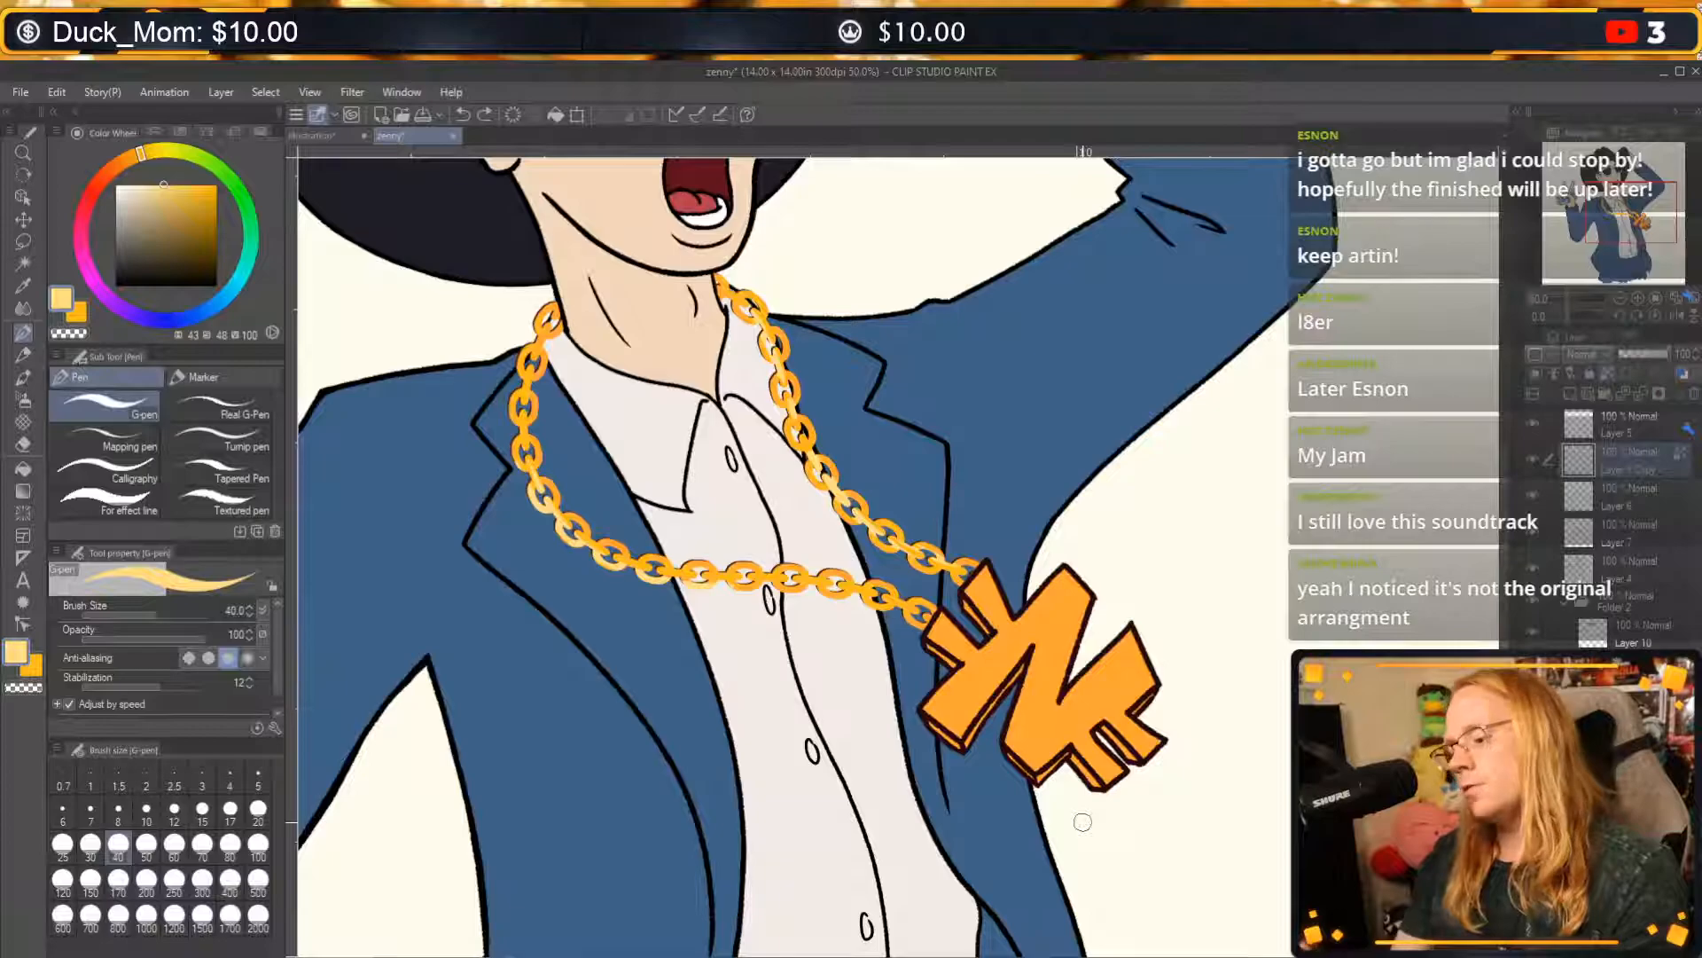
Soften the pale highlight on the chain links beside the collar with the Blend tool and return to the G-pen.
left_click(24, 443)
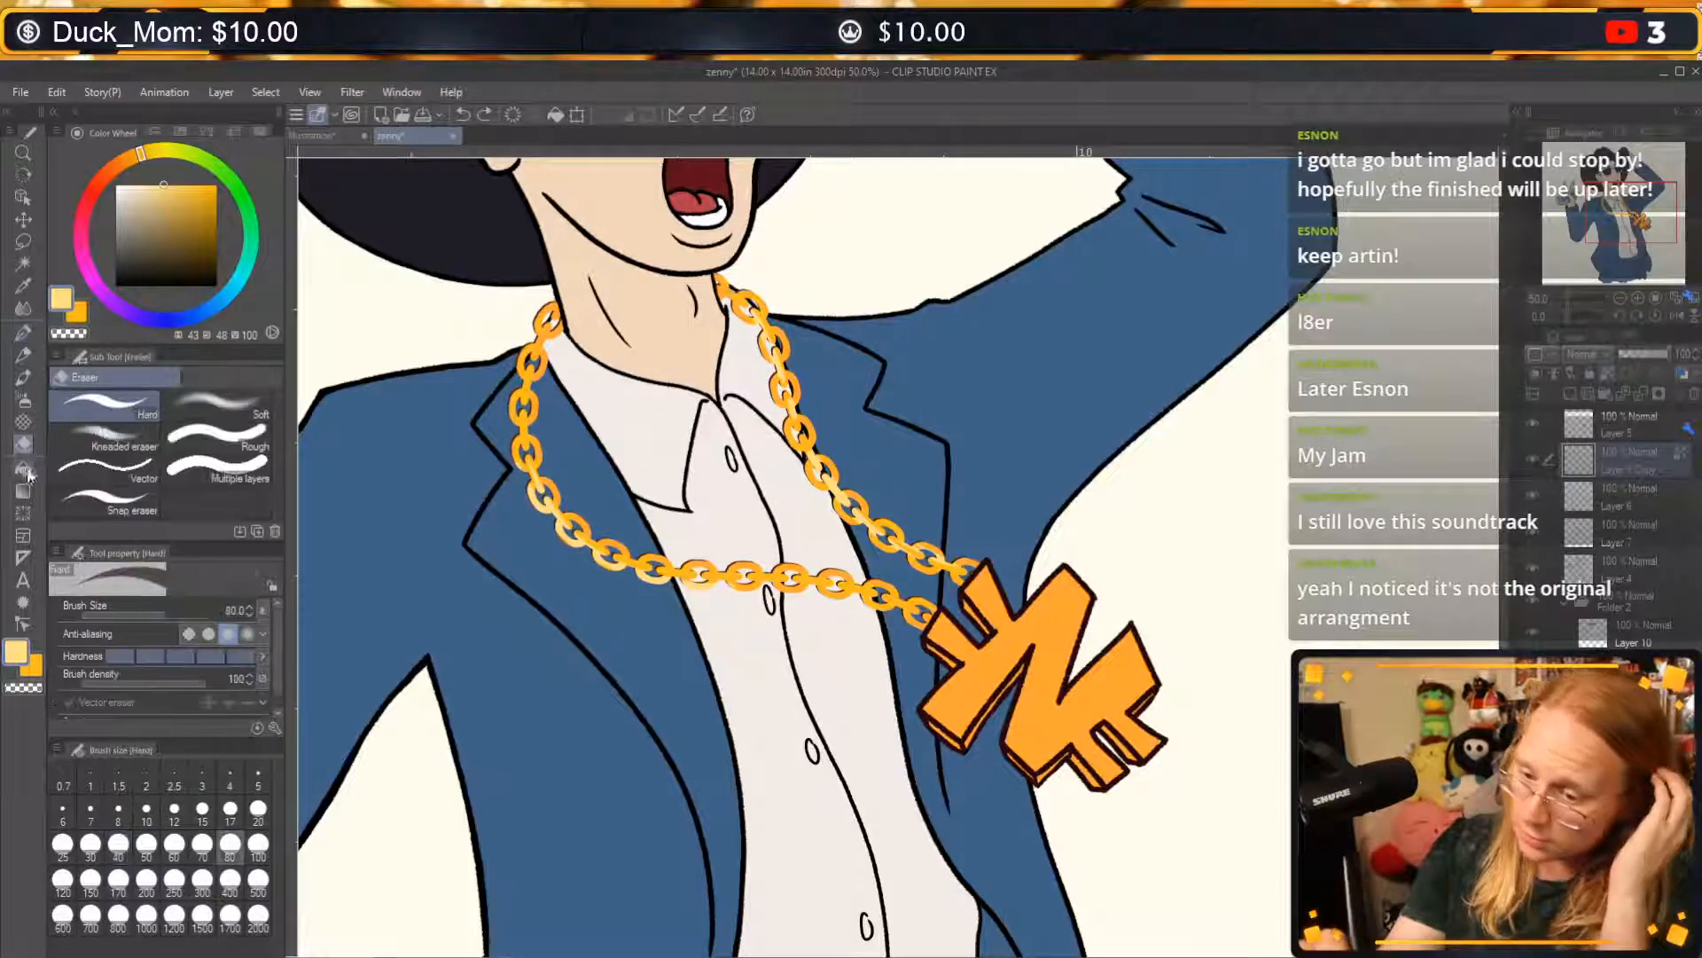
left_click(24, 468)
left_click(23, 377)
left_click(24, 306)
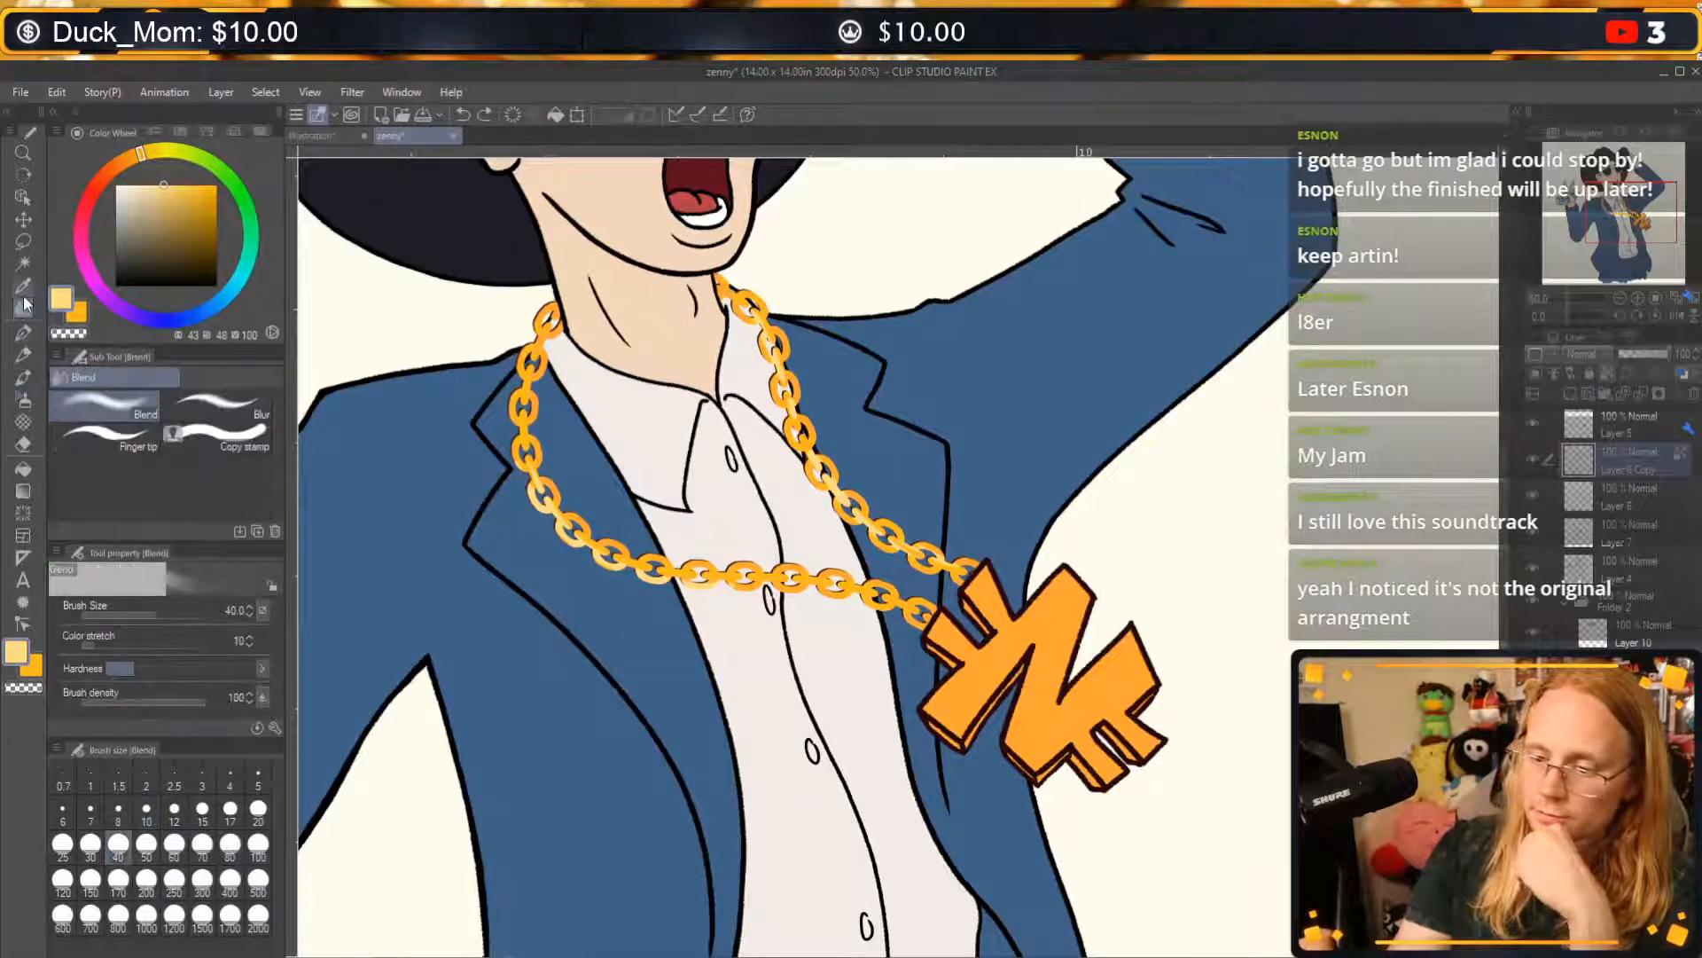
left_click_drag(766, 333, 776, 362)
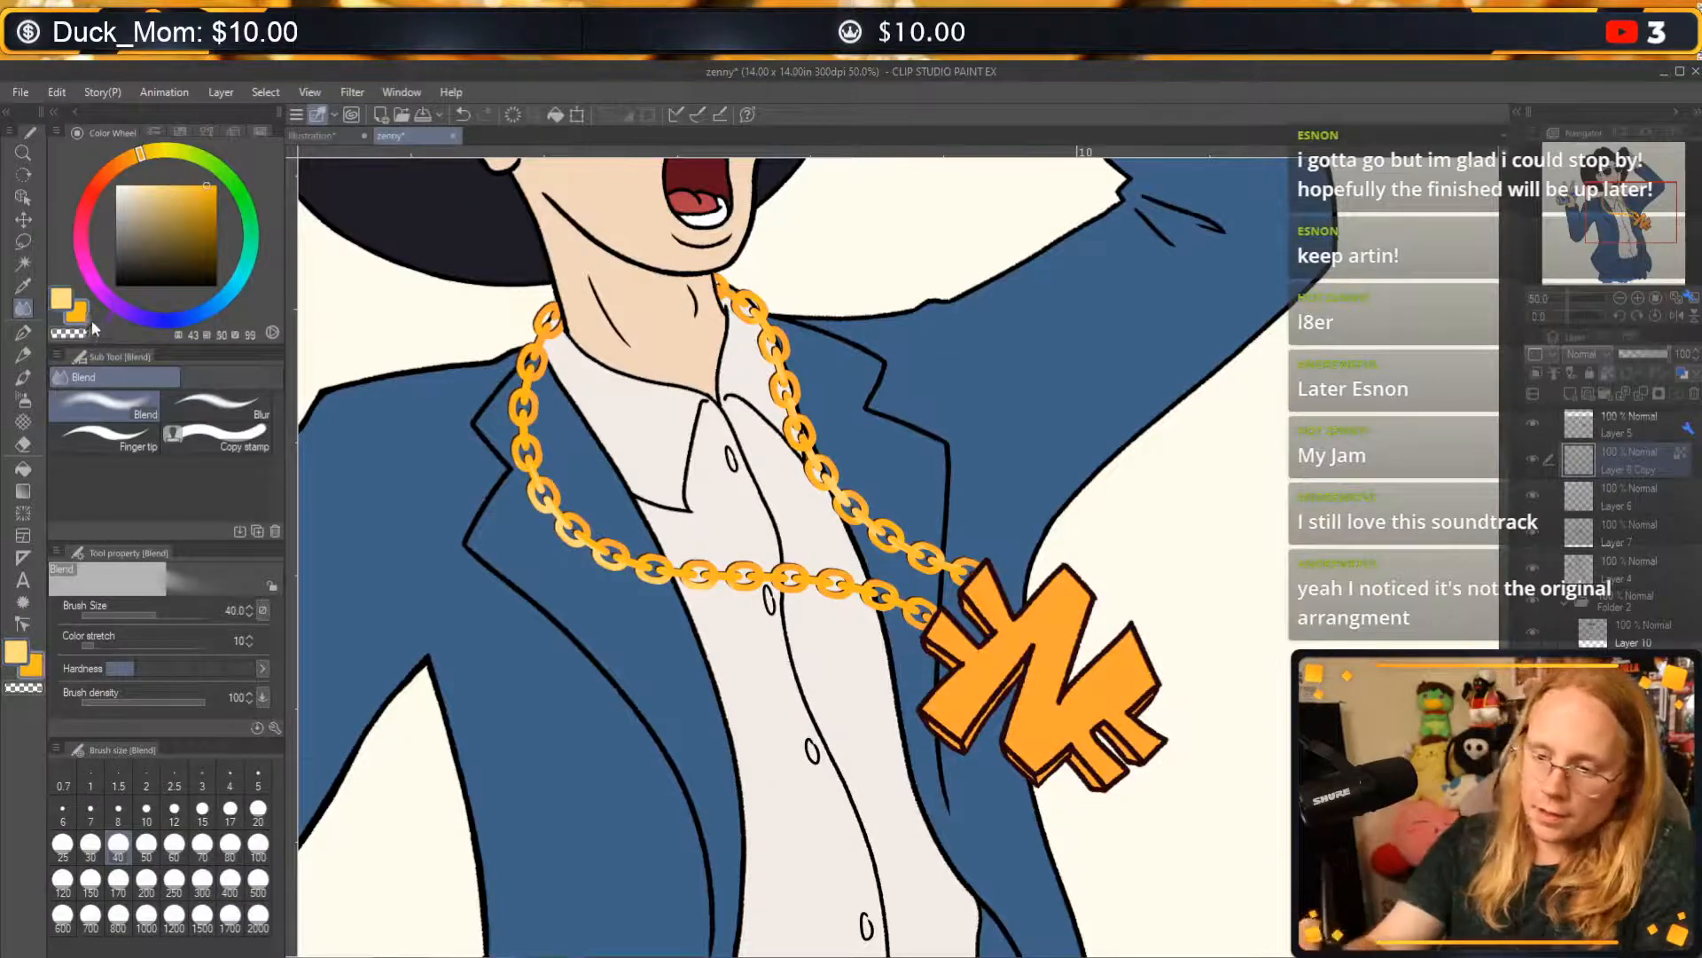
left_click(19, 338)
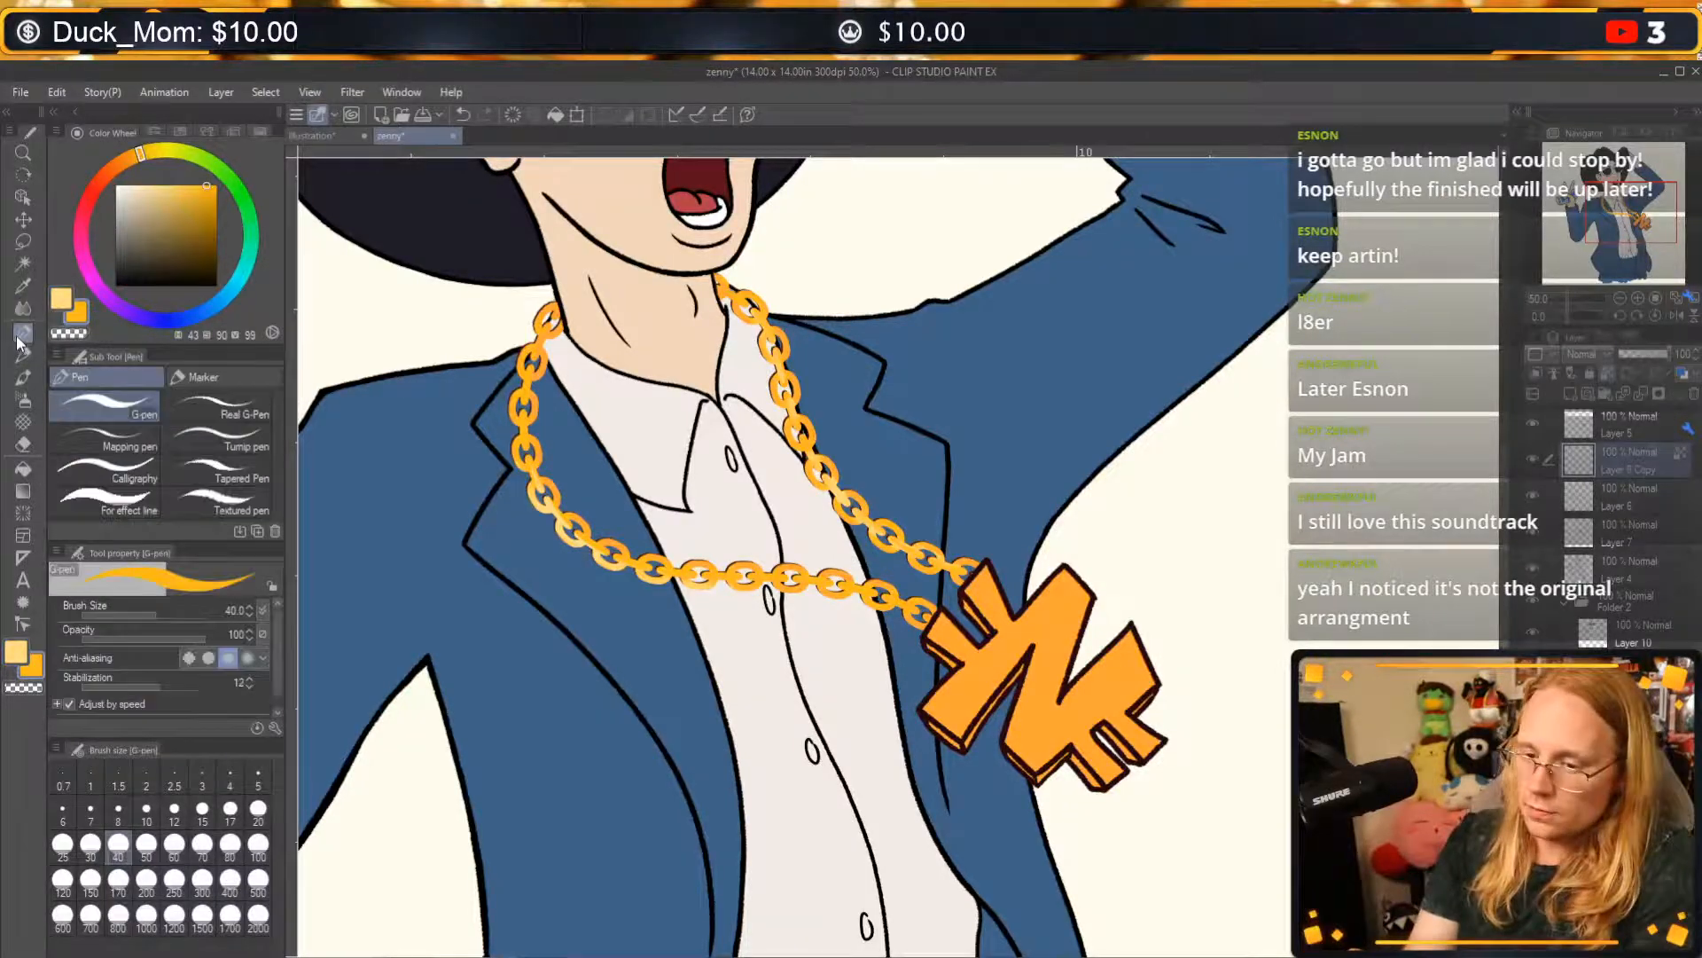
Transform the chain on Layer 7 to shift it slightly from the golden links as an offset shadow, and apply it.
left_click(1609, 536)
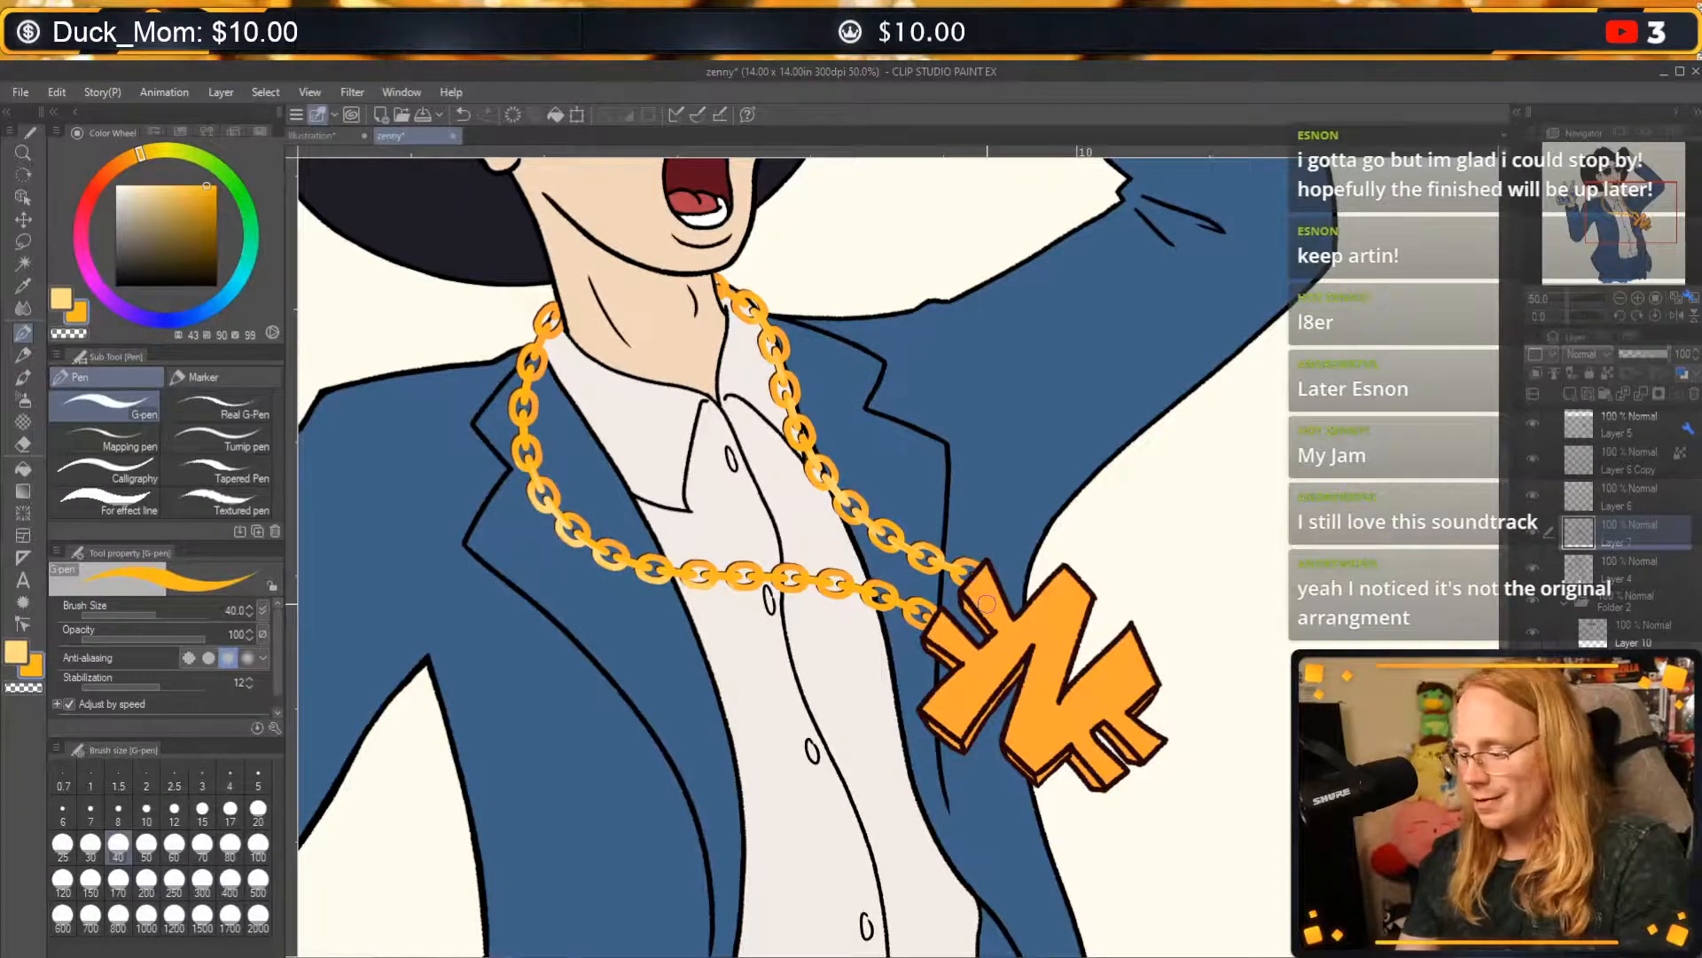
left_click(1619, 570)
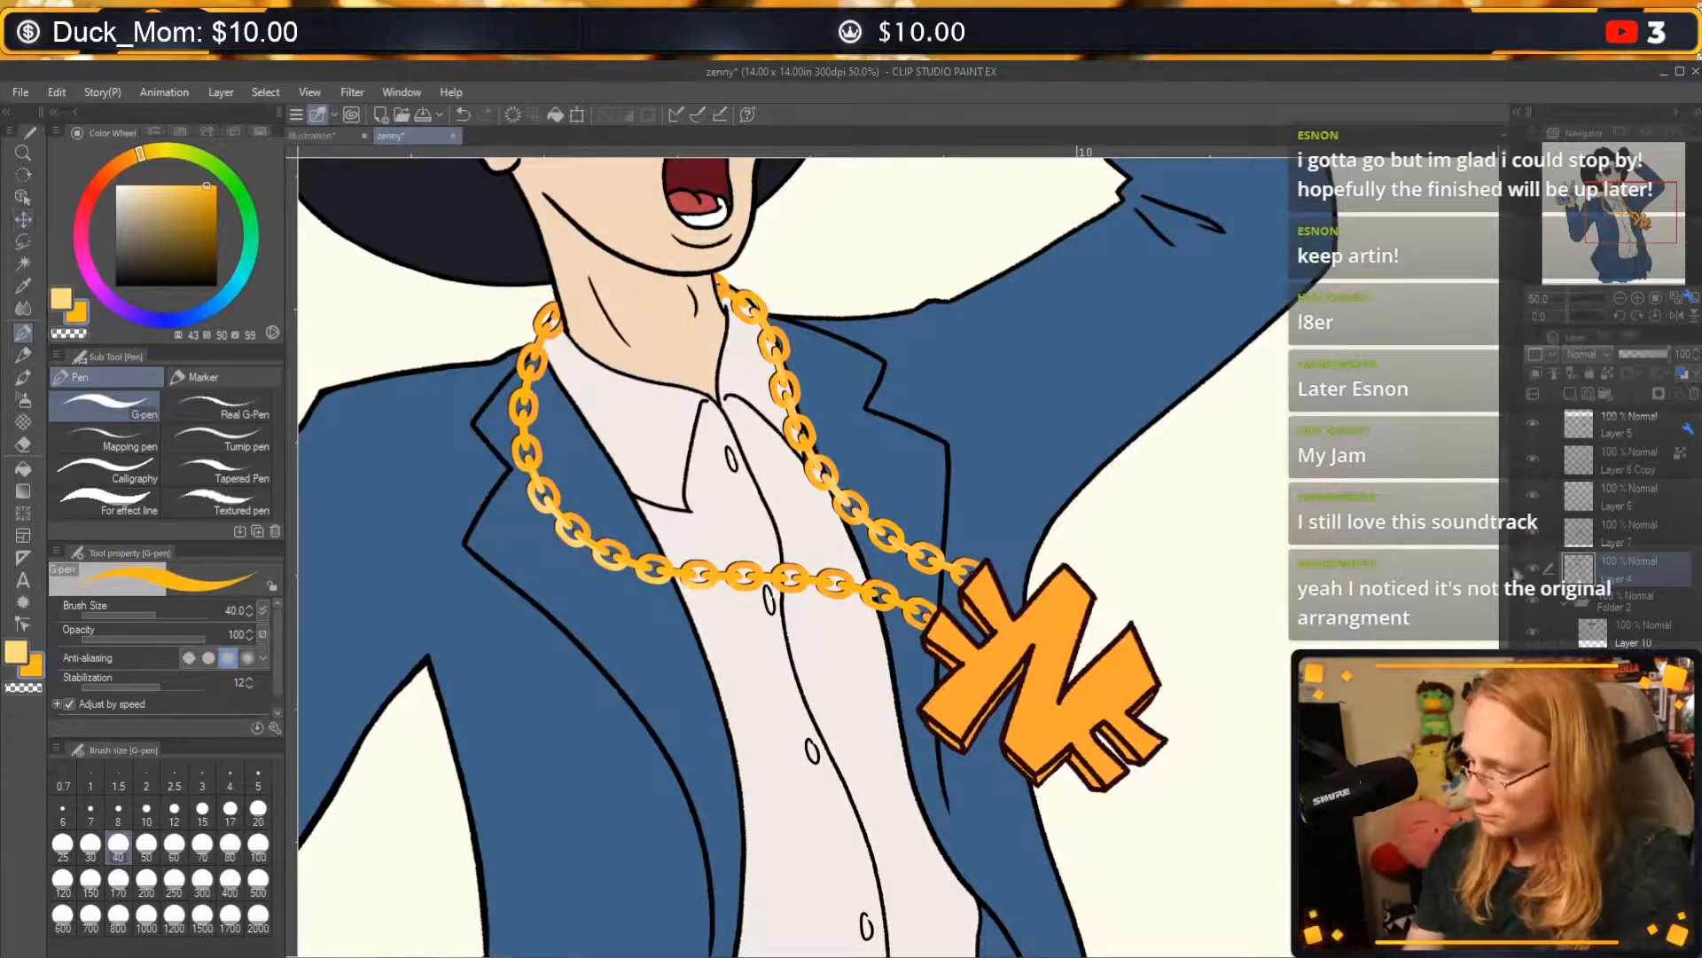
left_click(1561, 532)
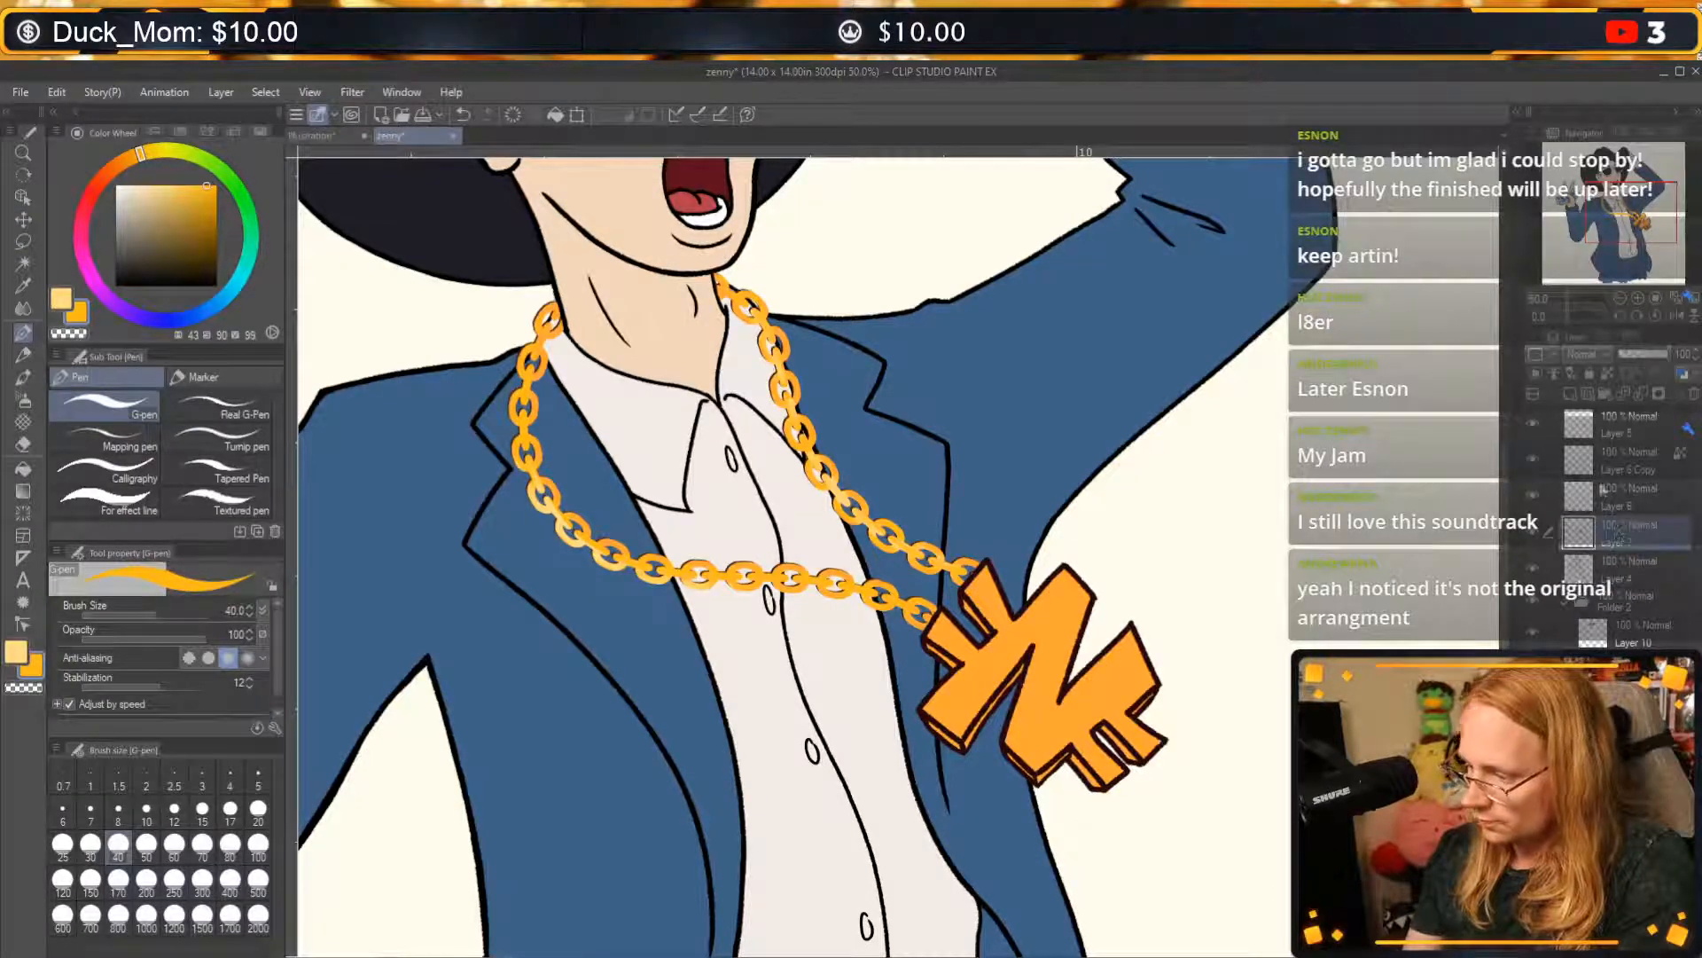
left_click(577, 115)
left_click_drag(753, 272, 767, 324)
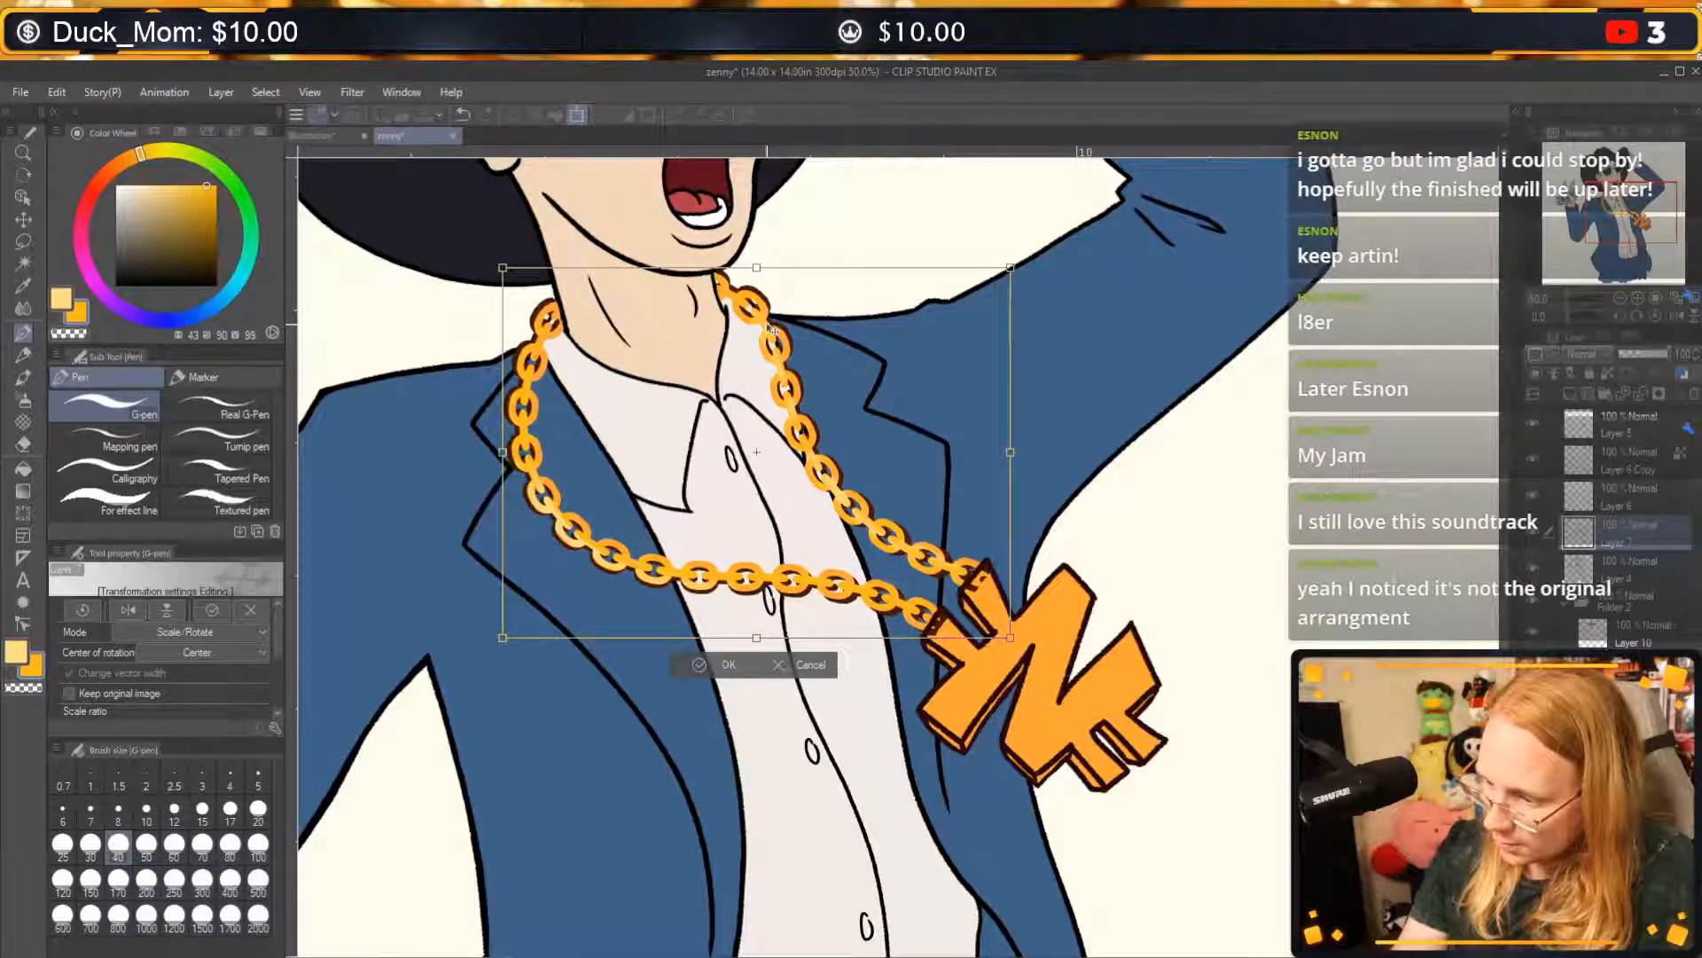
left_click(720, 667)
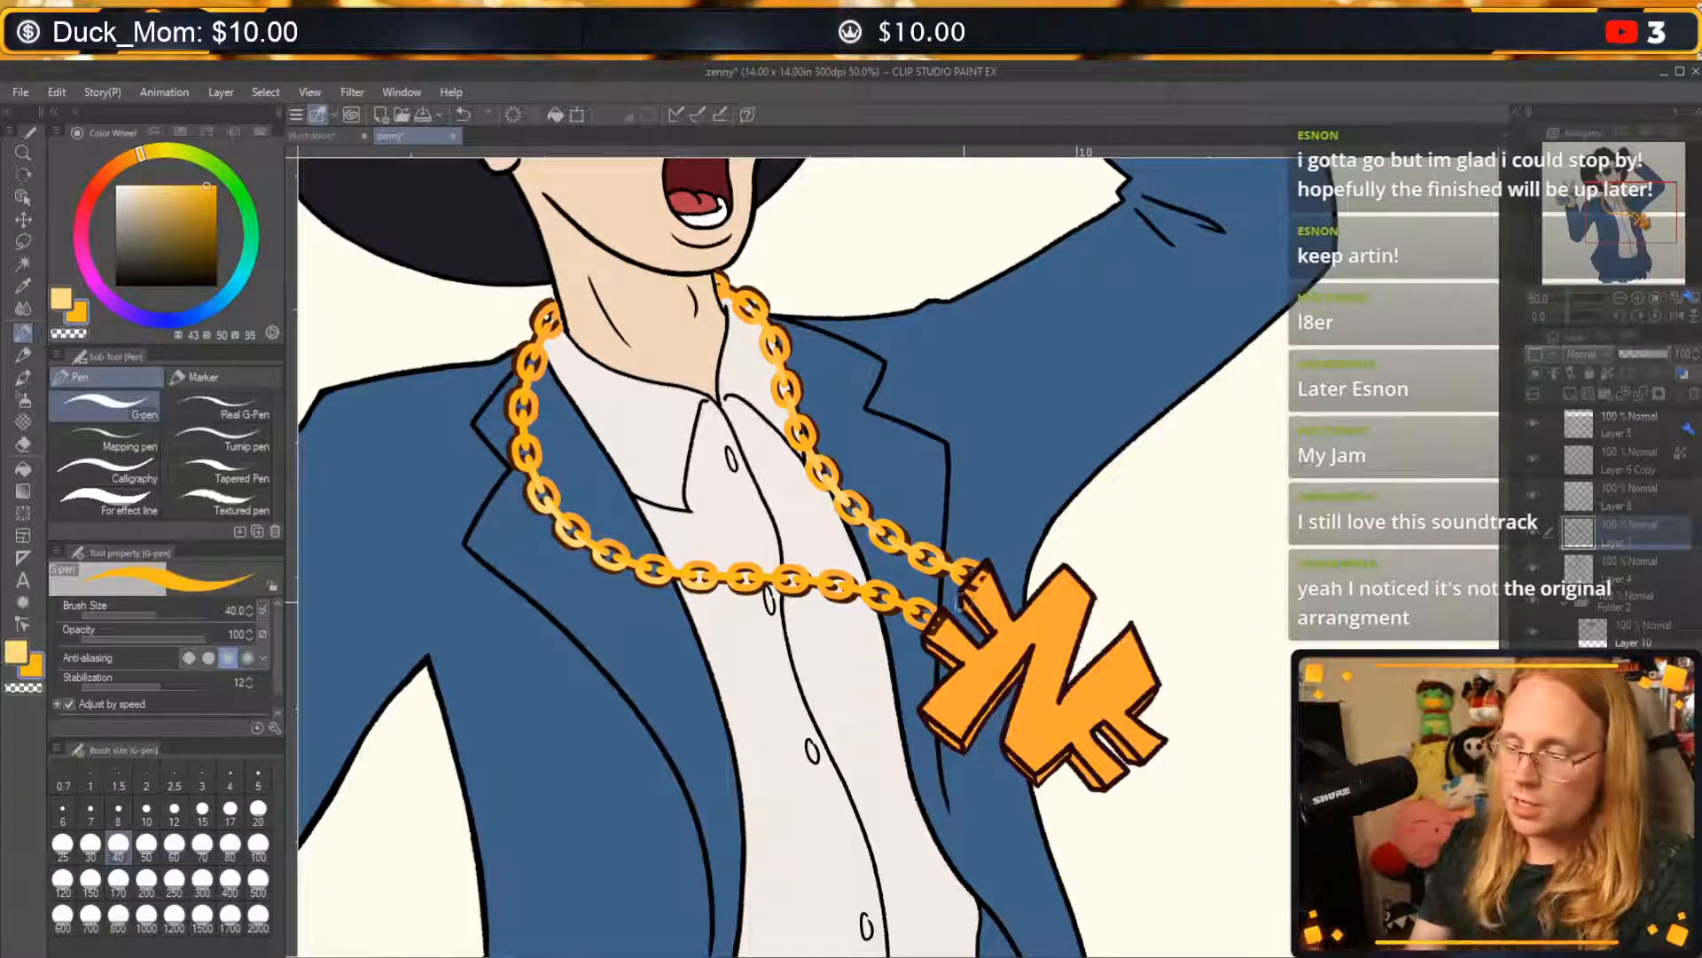
Fine-tune the offset of the Layer 7 chain shadow with the Move layer tool, nudging it slightly left and up.
left_click(25, 222)
left_click_drag(958, 668, 960, 673)
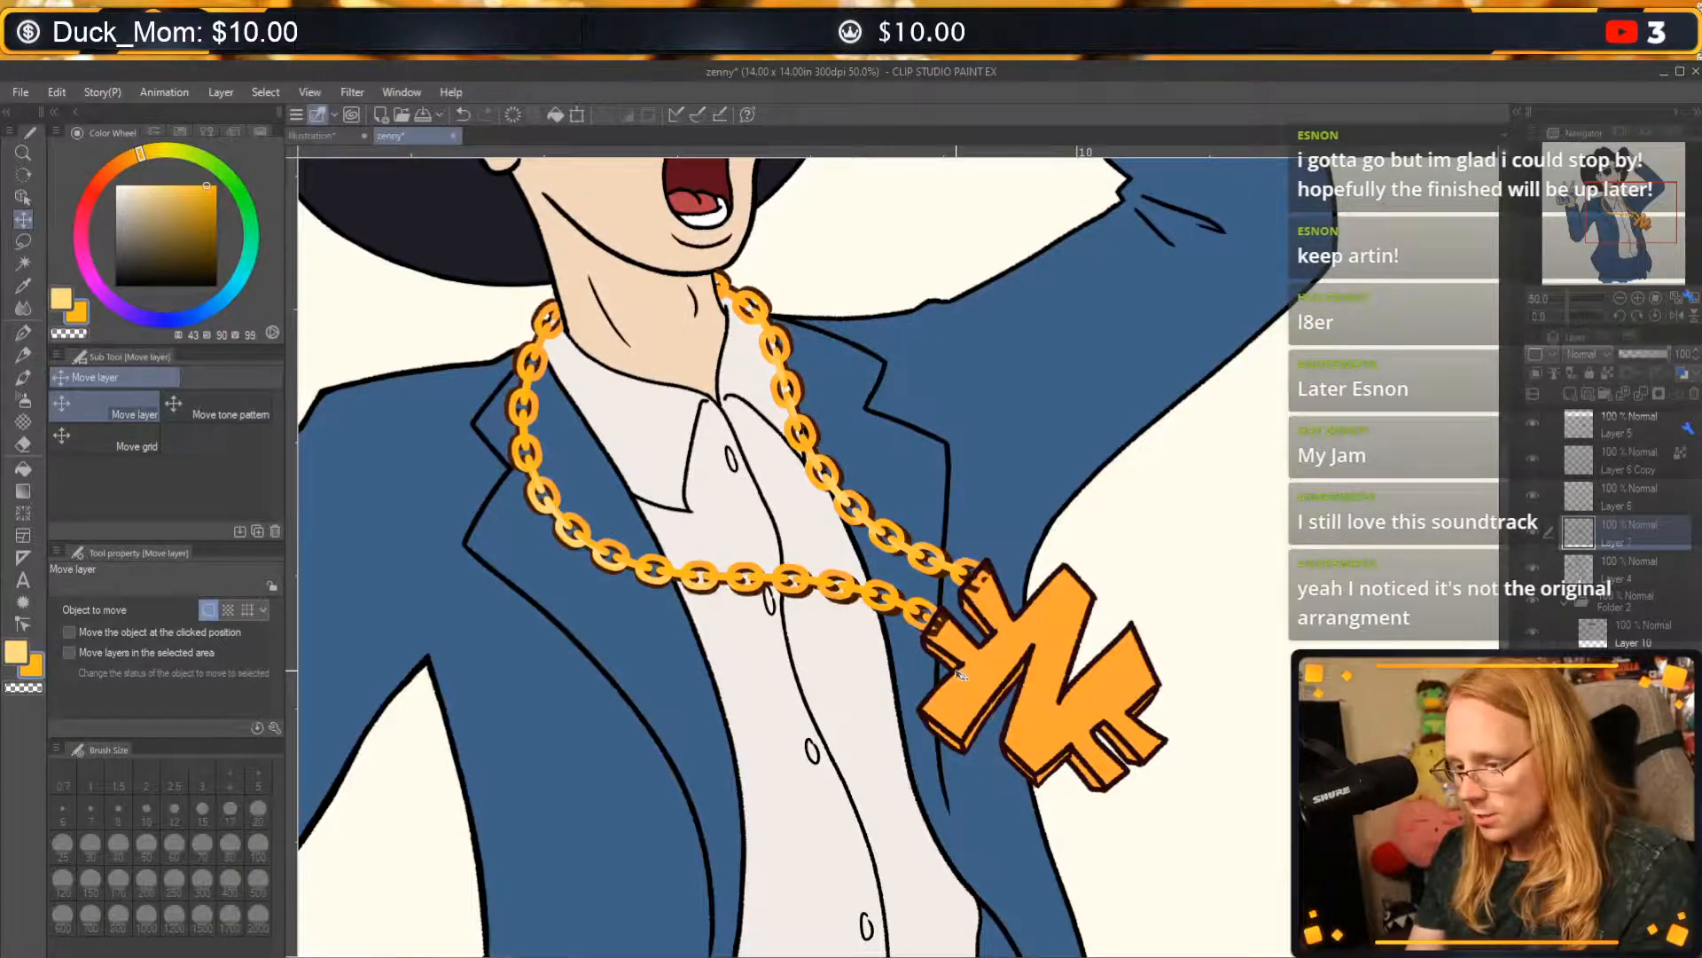
key("ctrl+z")
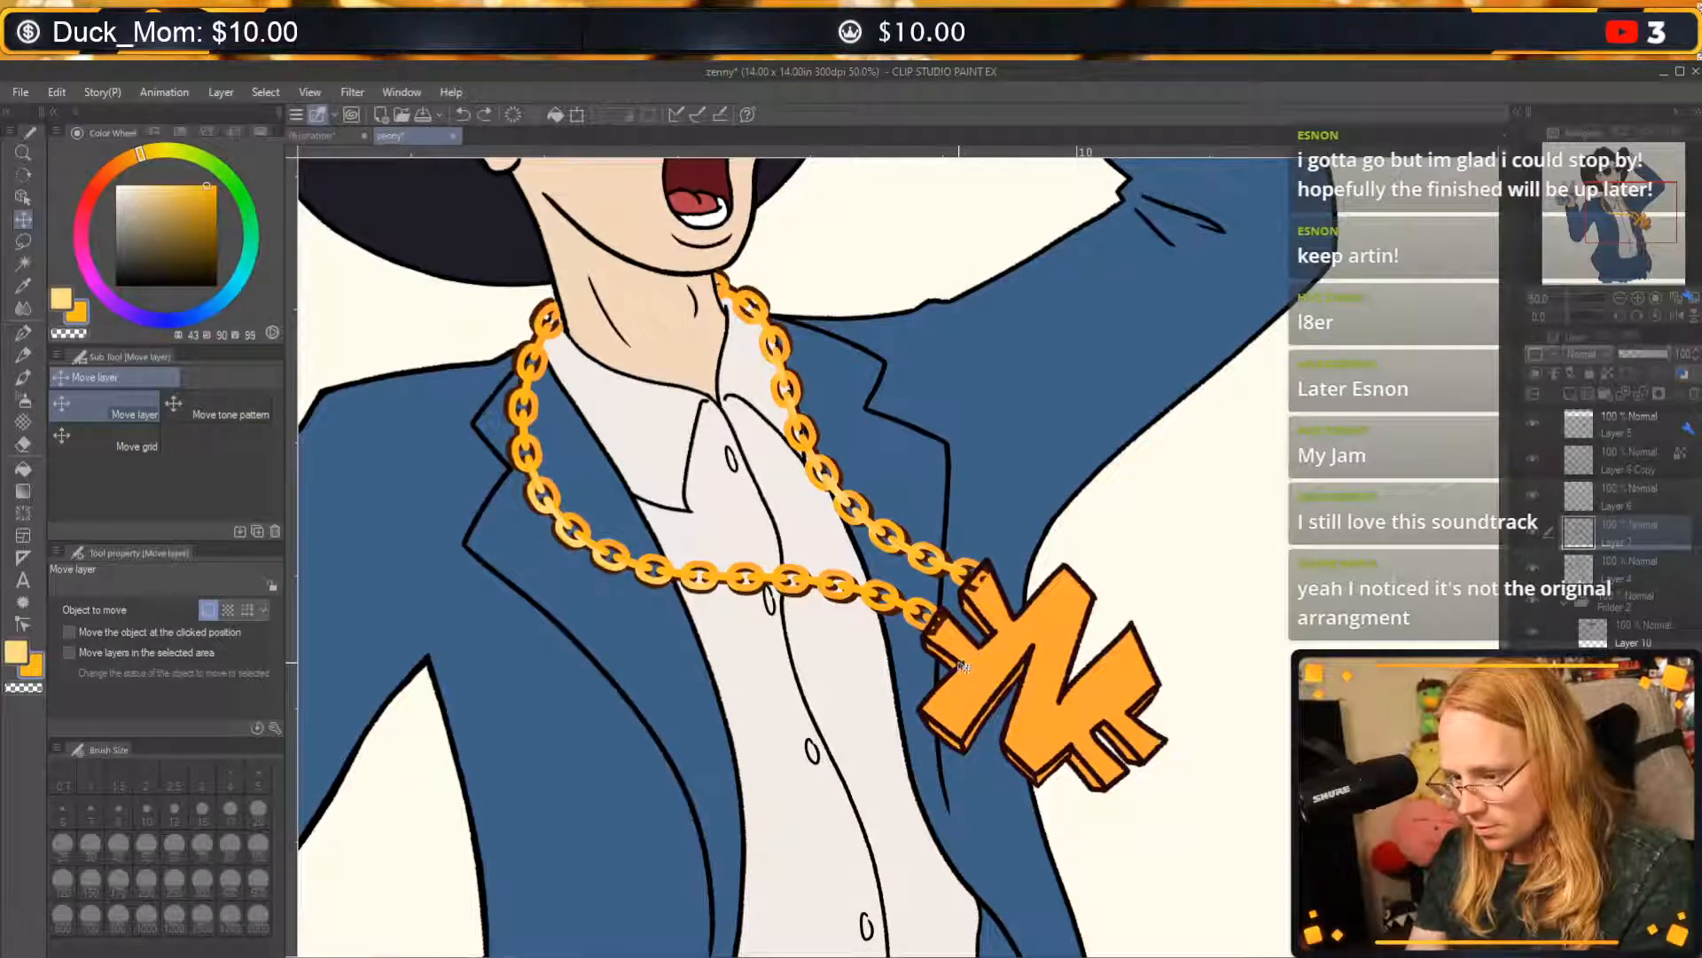
key("ctrl+y")
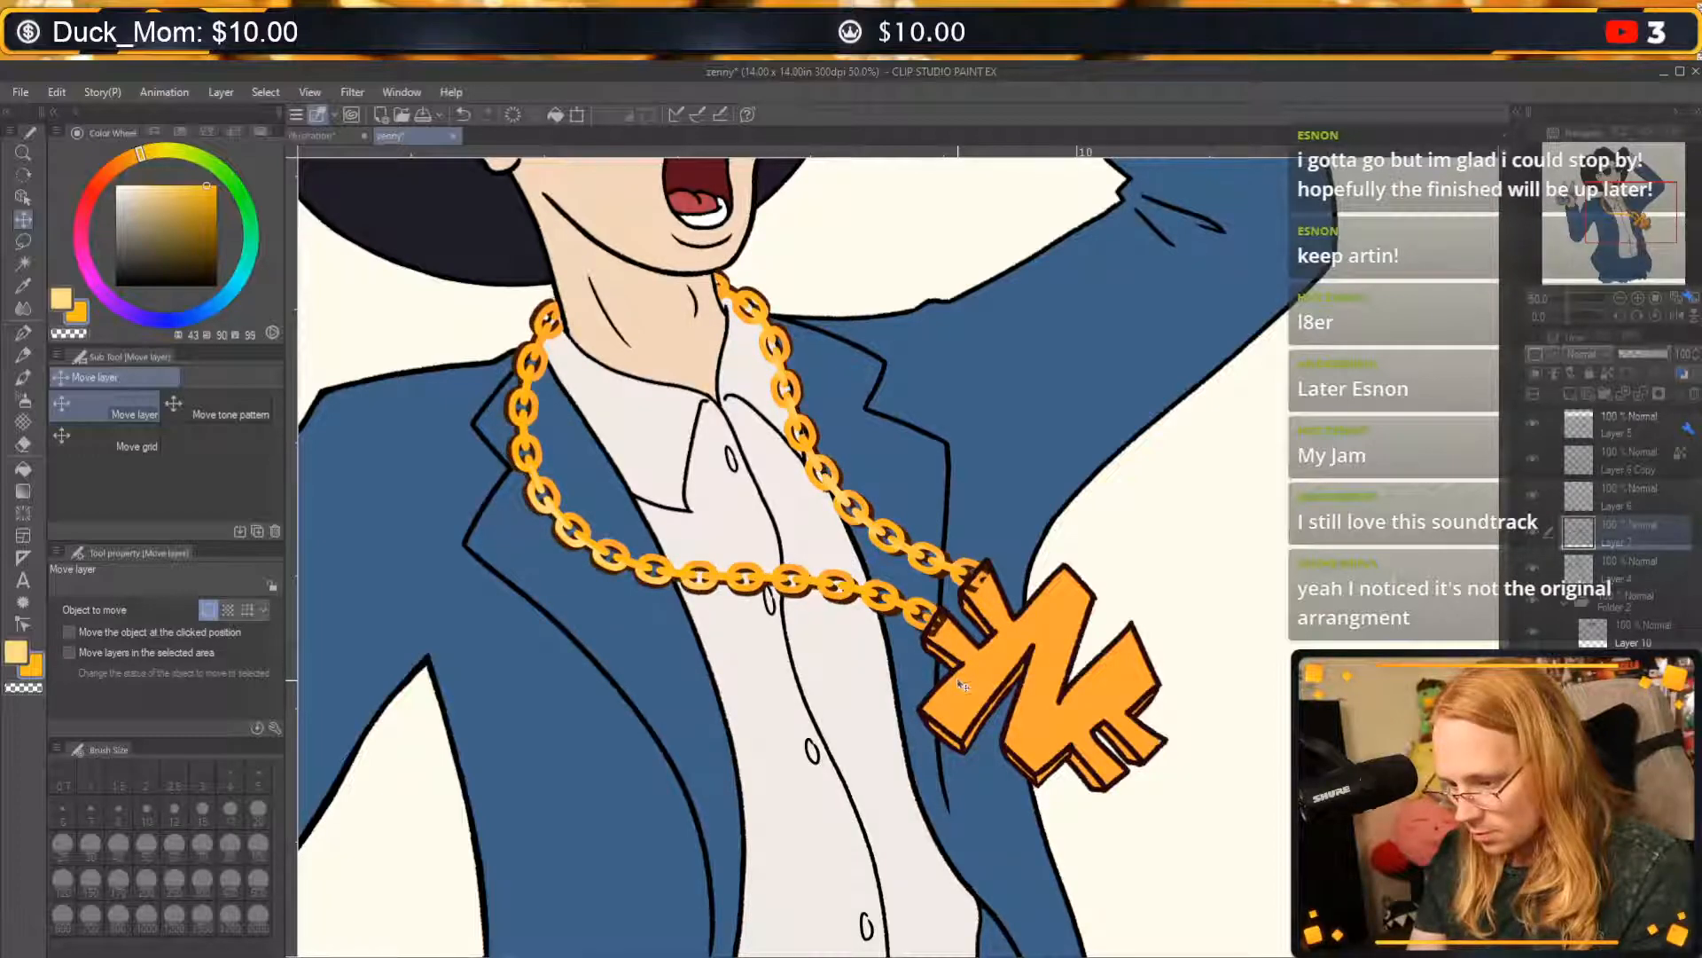
key("Left")
key("Left")
key("Left")
key("Left")
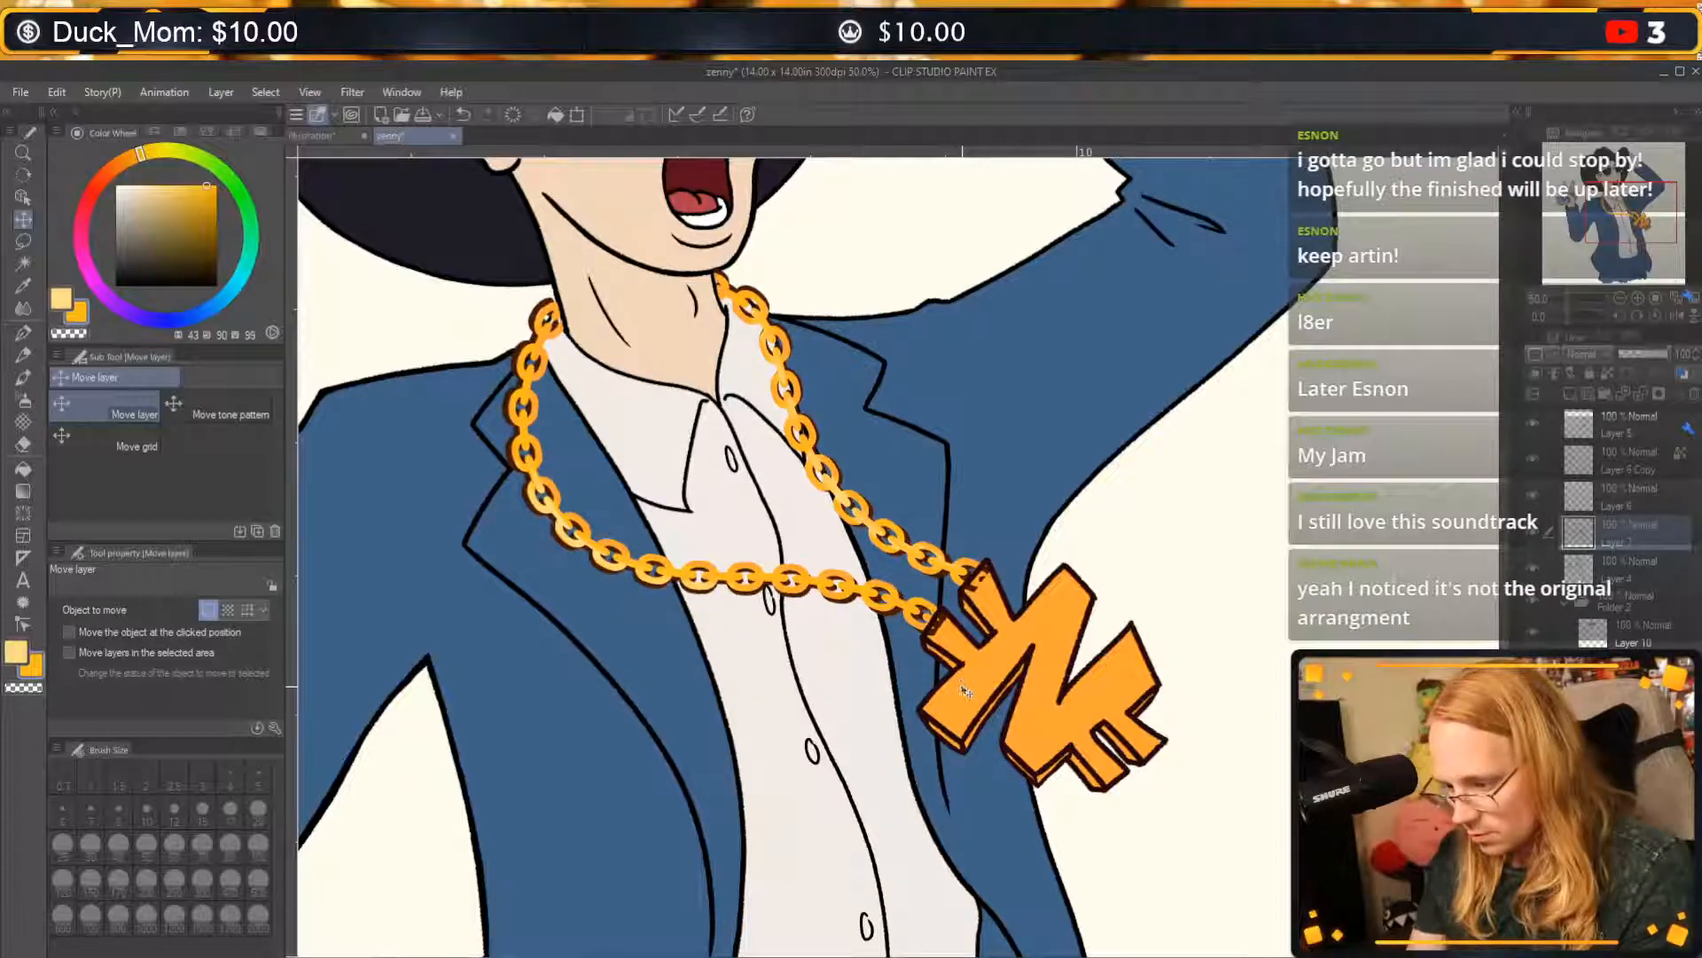
key("Up")
key("Up")
left_click_drag(962, 689, 963, 690)
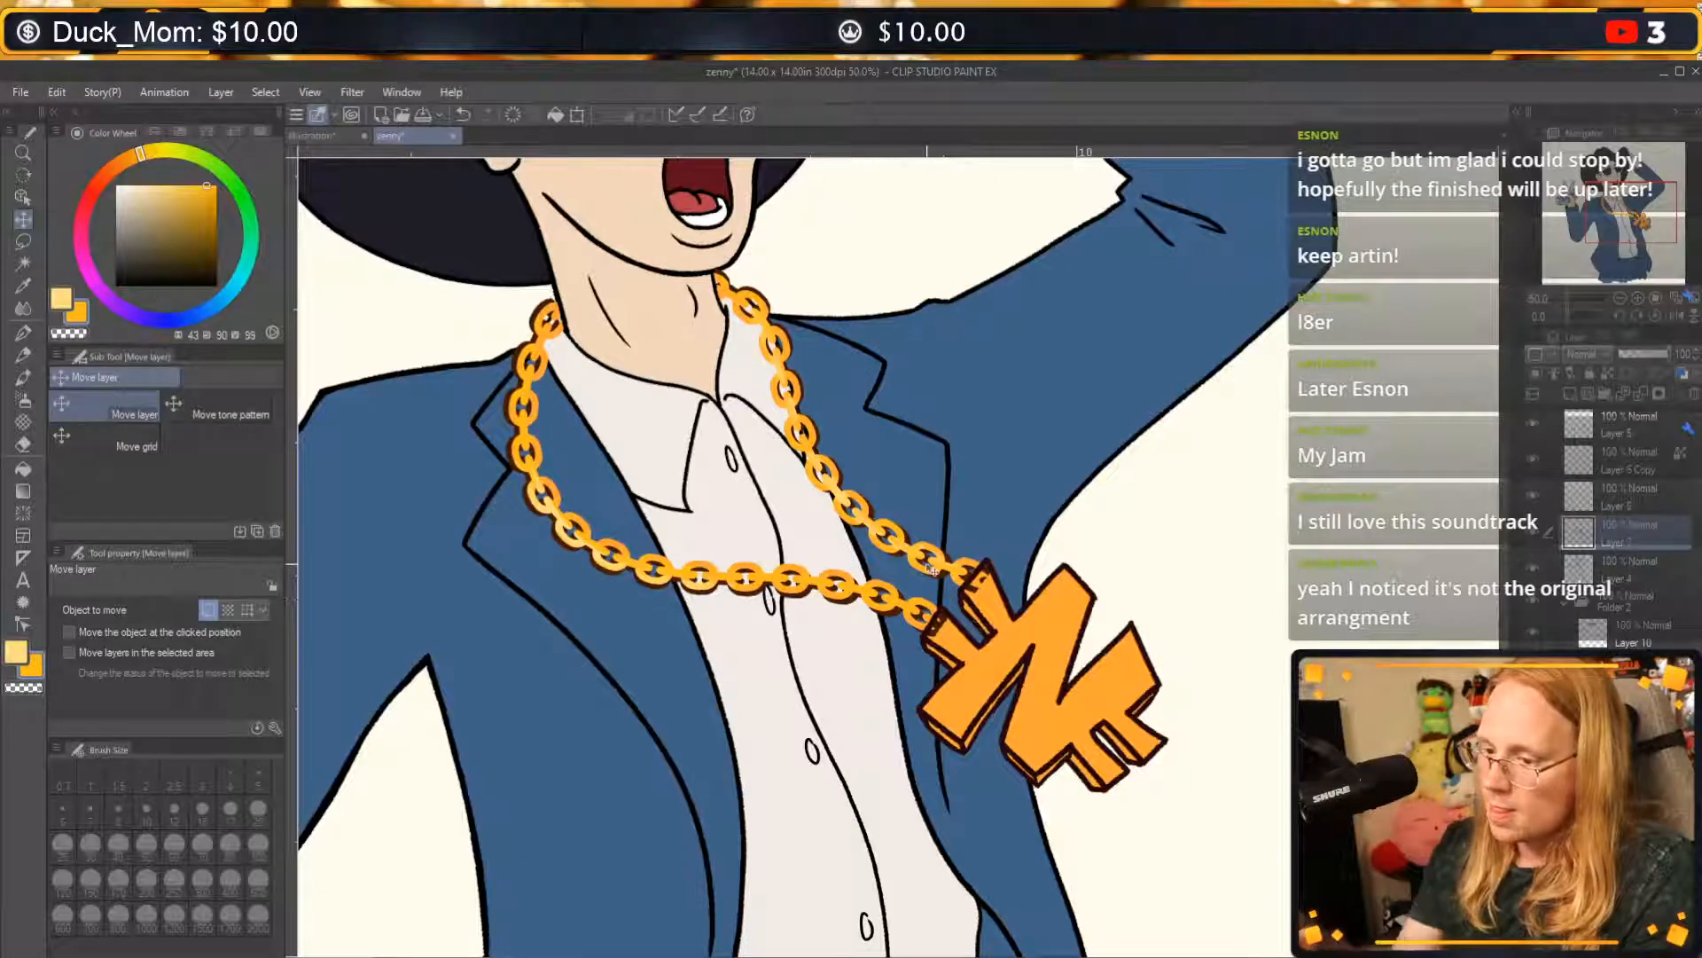
Paint golden yellow over the pendant on Layer 7 with the G-pen, alternating with transparent colour to clean up its edges.
key("p")
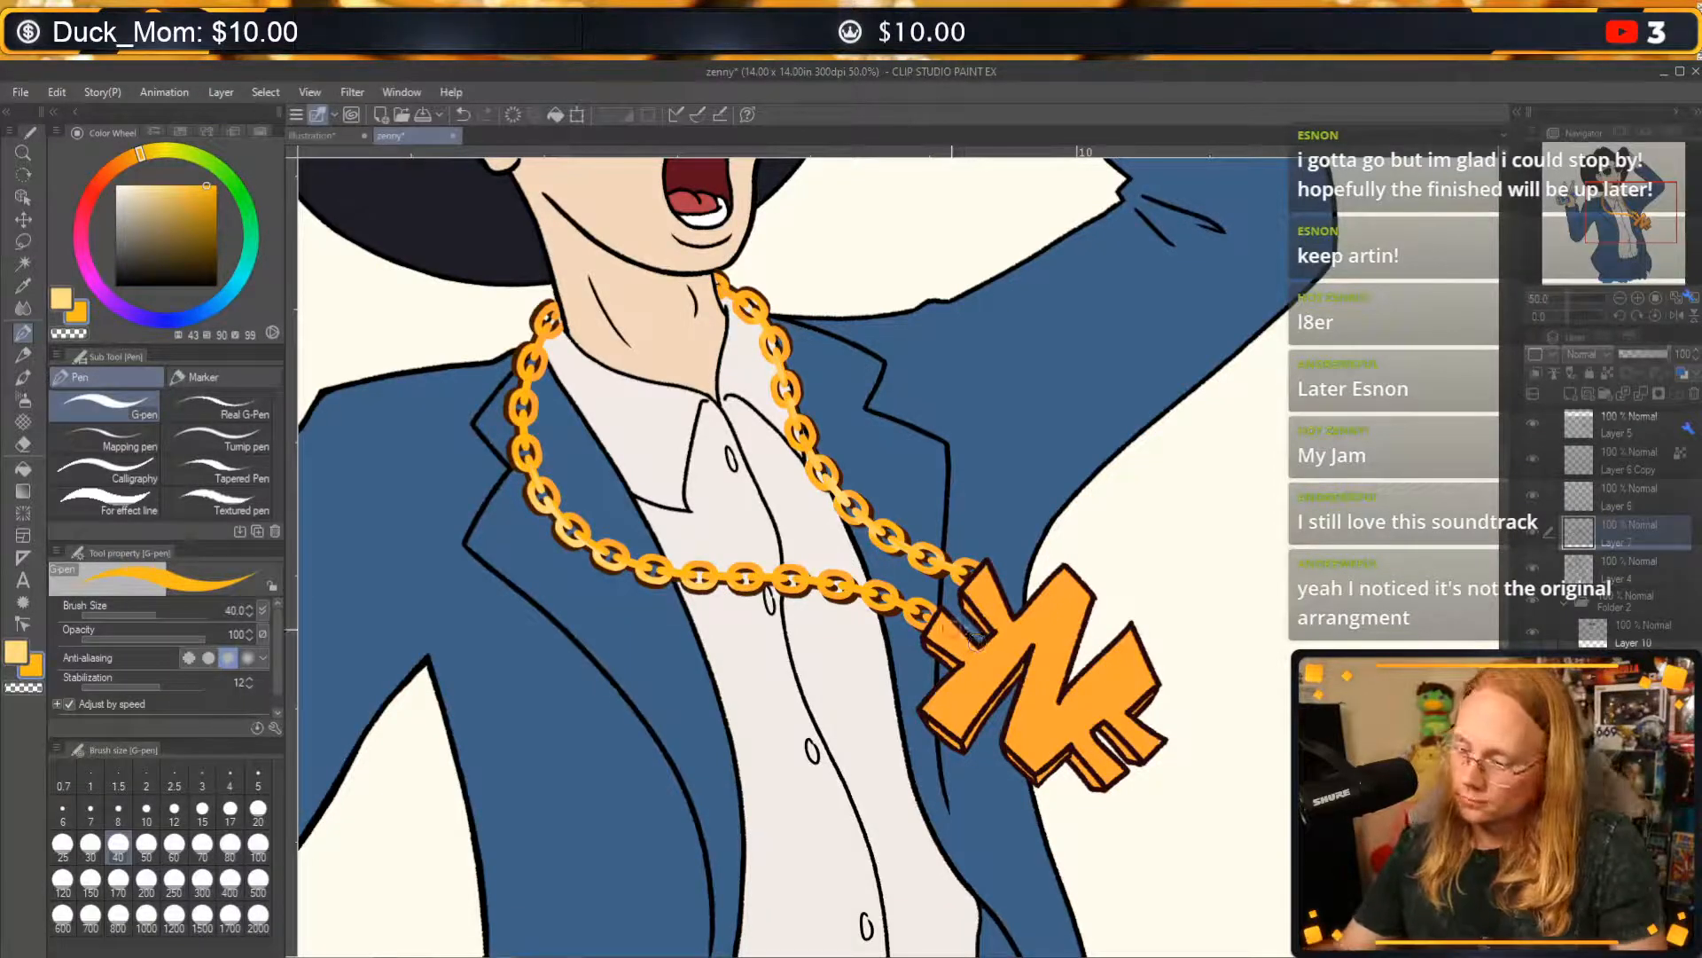
mouse_move(941, 630)
left_mouse_down()
mouse_move(967, 657)
mouse_move(945, 624)
mouse_move(977, 649)
mouse_move(1009, 615)
mouse_move(986, 576)
left_mouse_up()
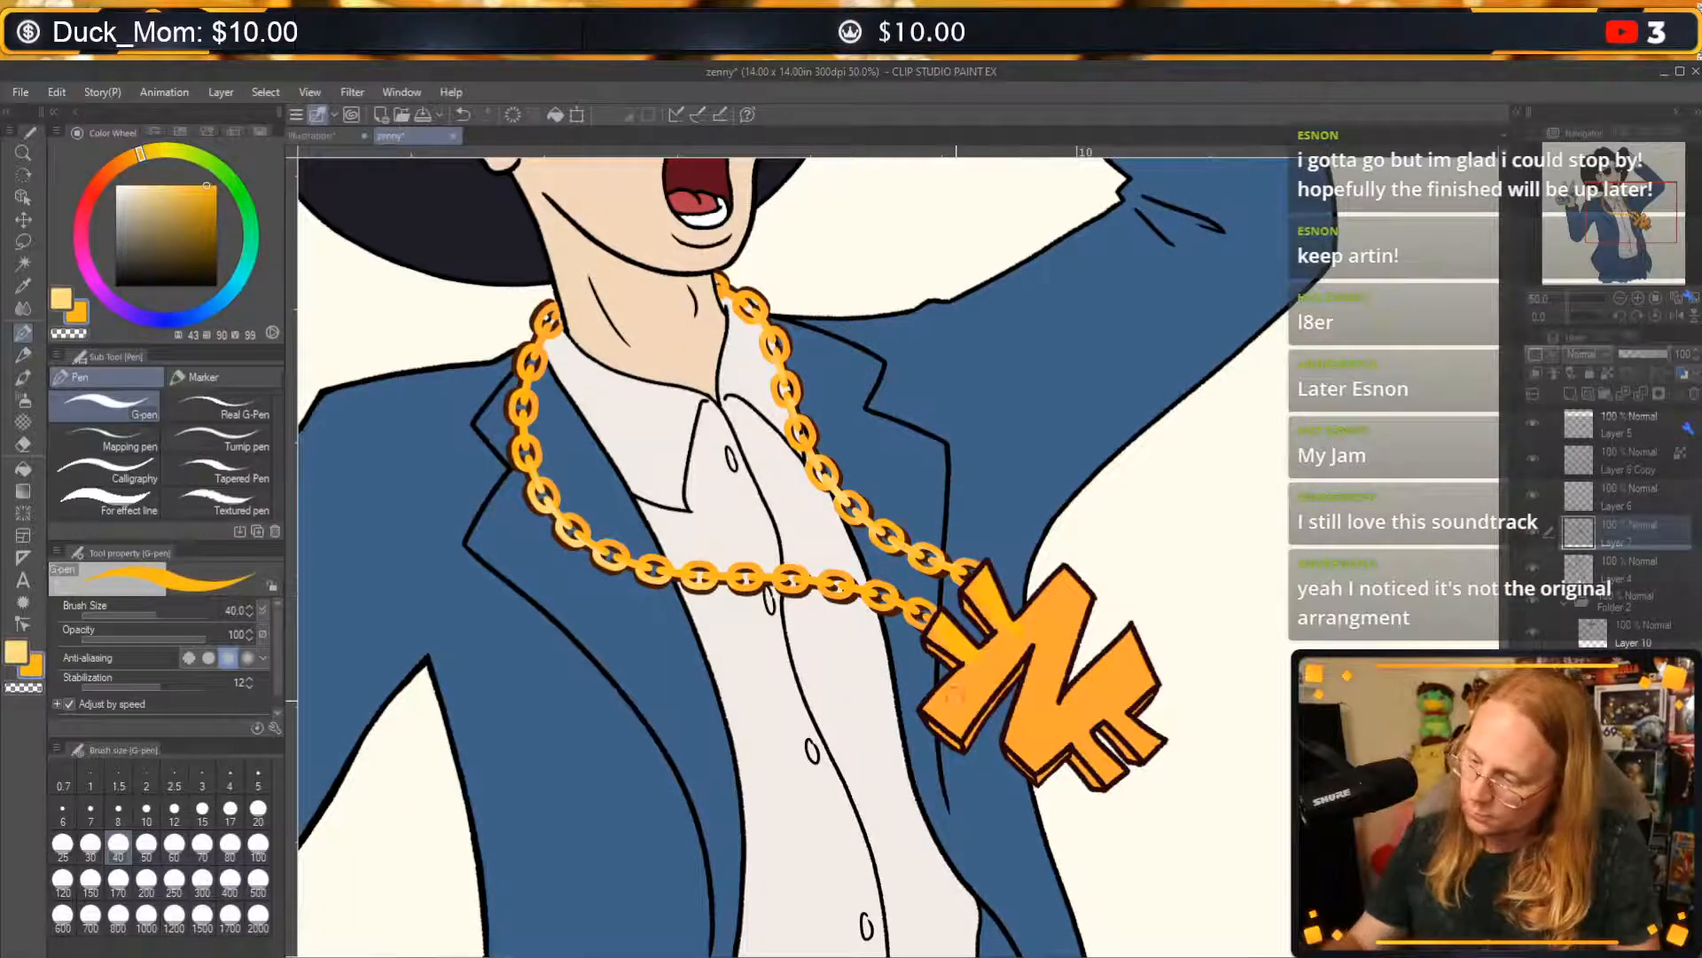
mouse_move(956, 700)
left_mouse_down()
mouse_move(973, 671)
mouse_move(948, 722)
mouse_move(979, 677)
left_mouse_up()
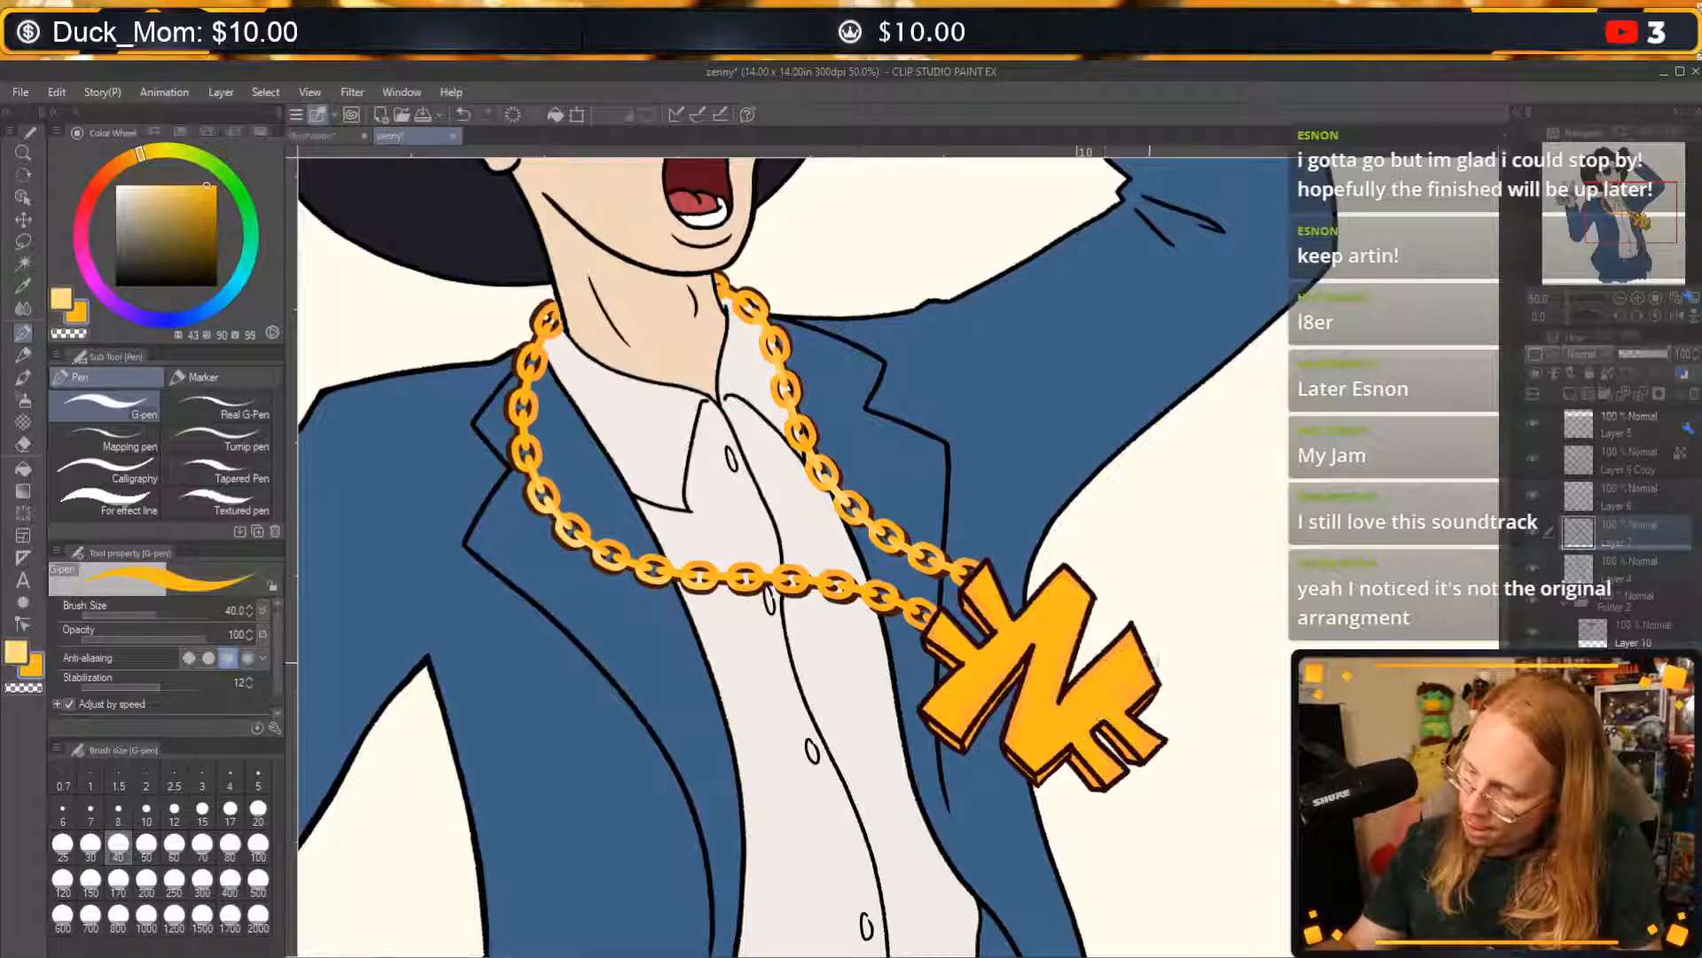
key("c")
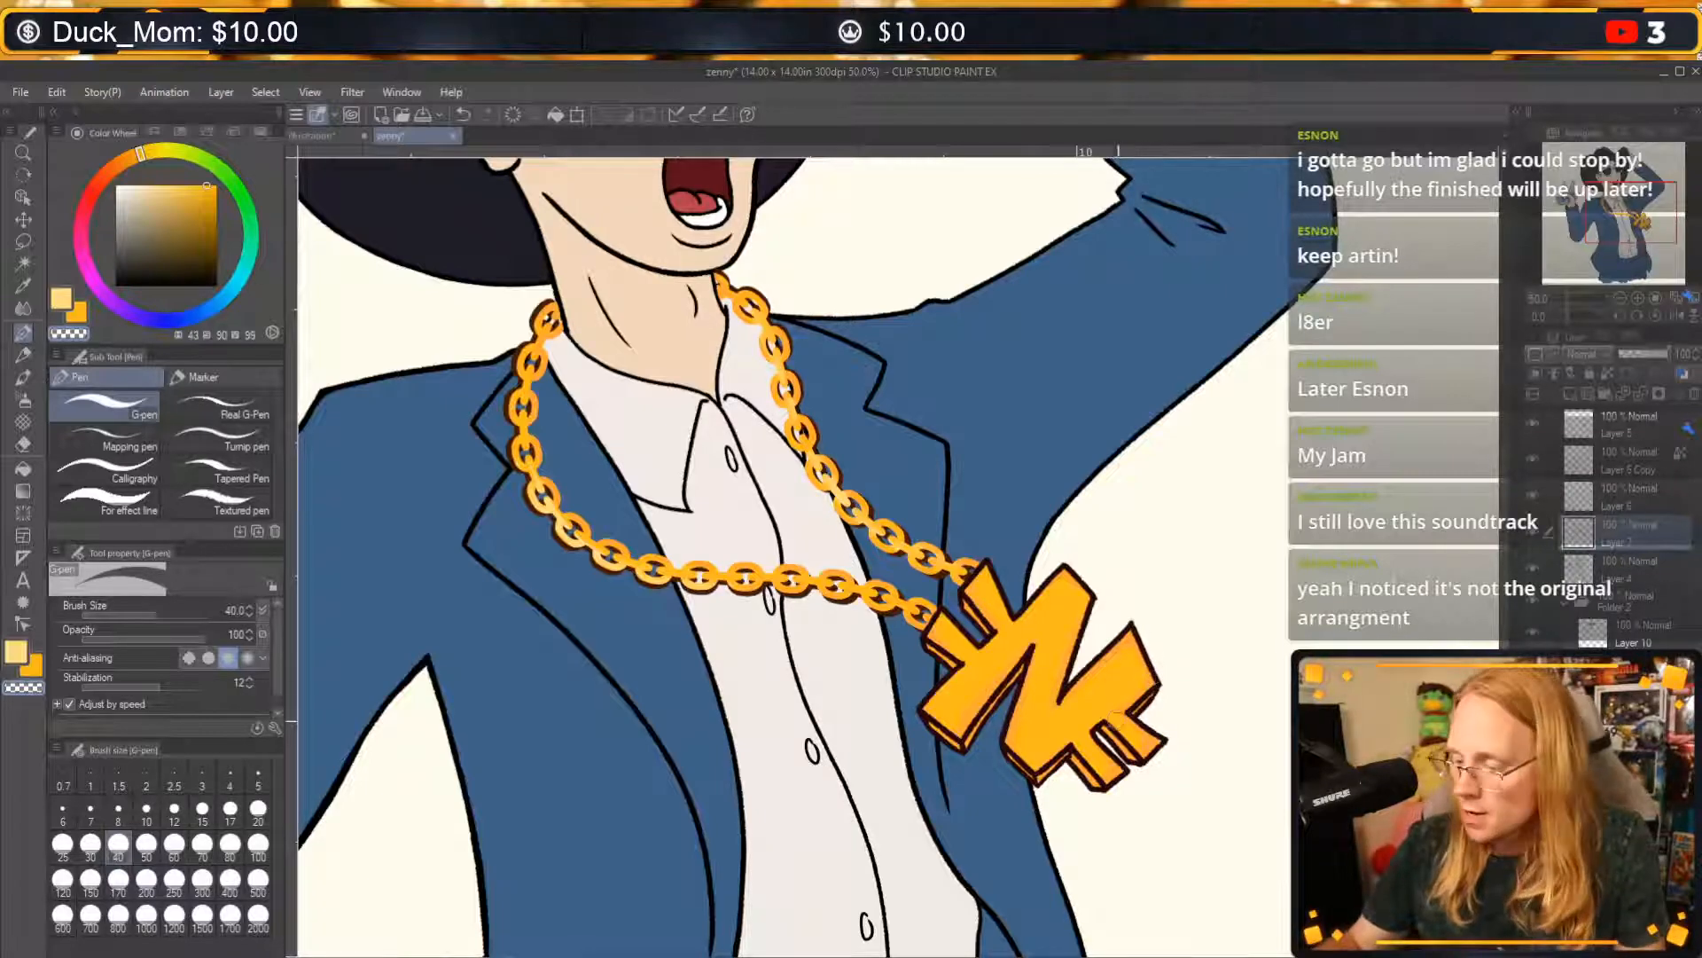
key("c")
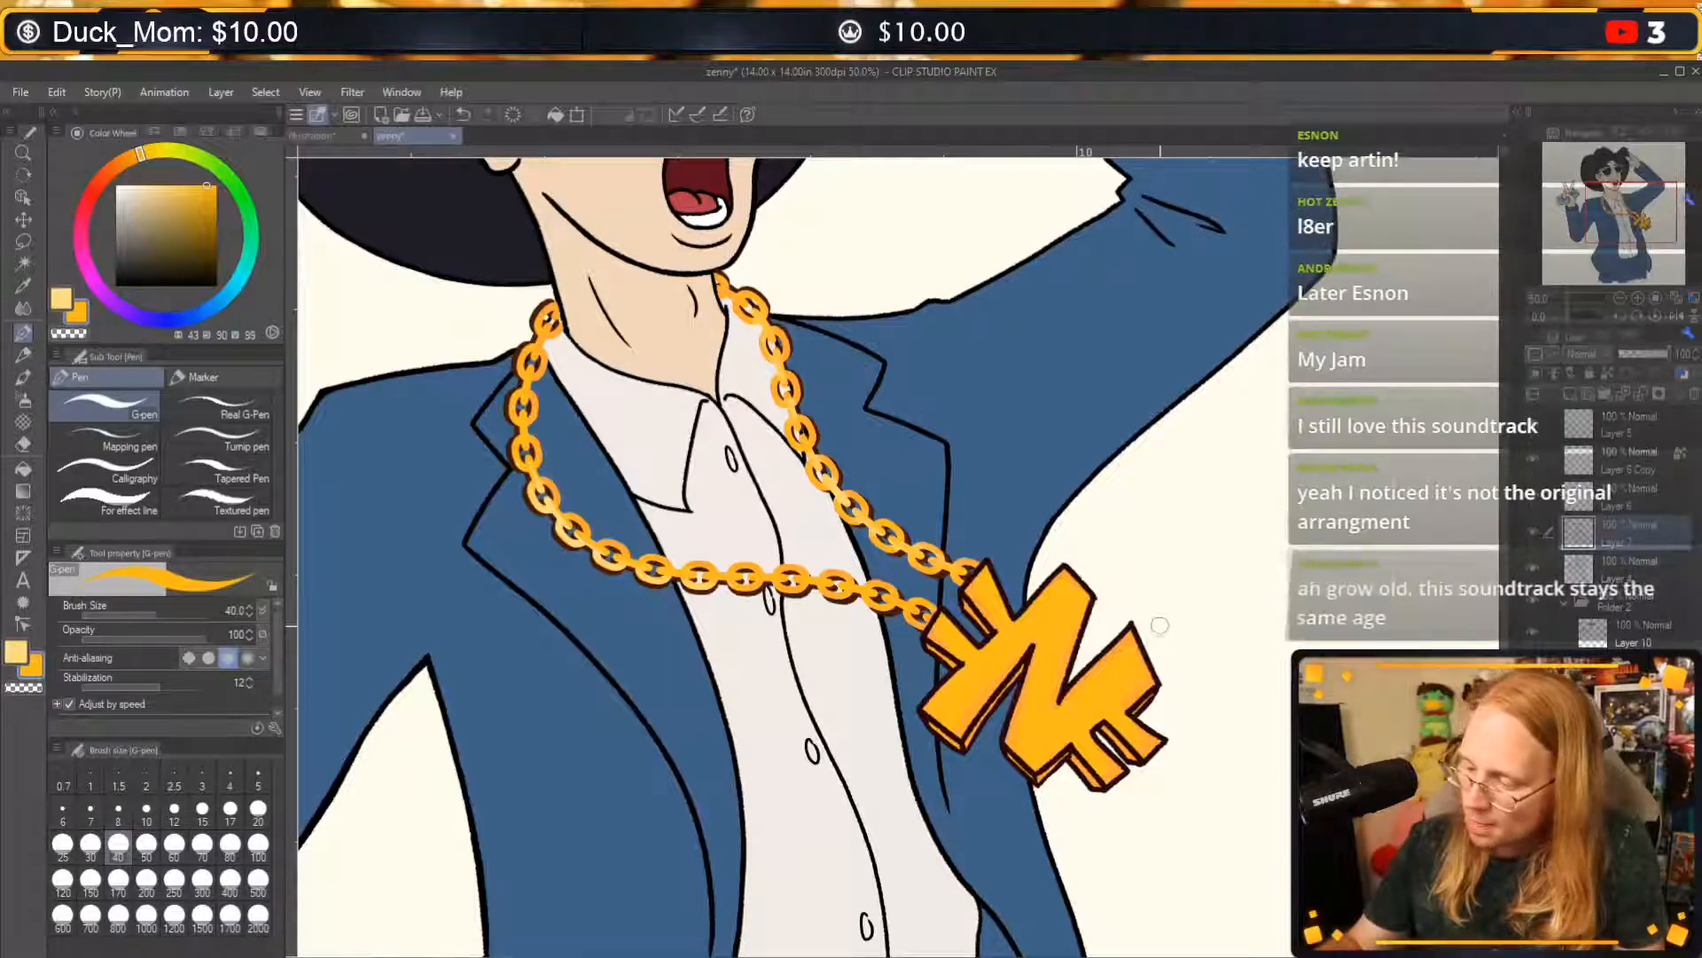
key("c")
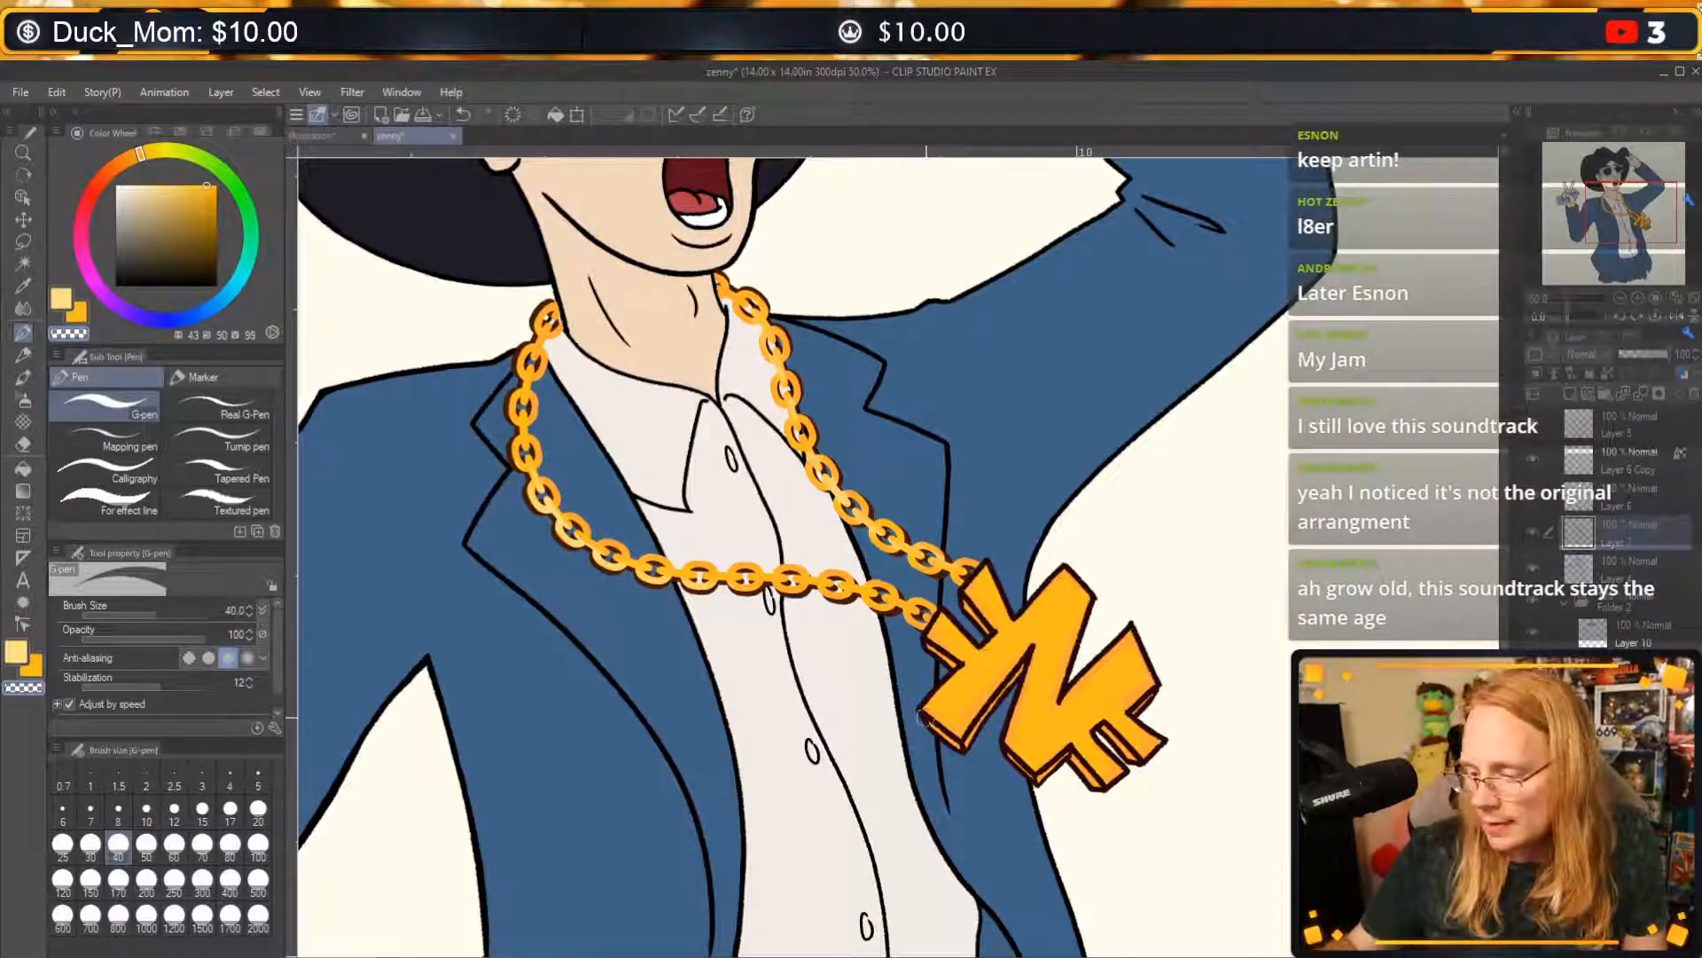
key("c")
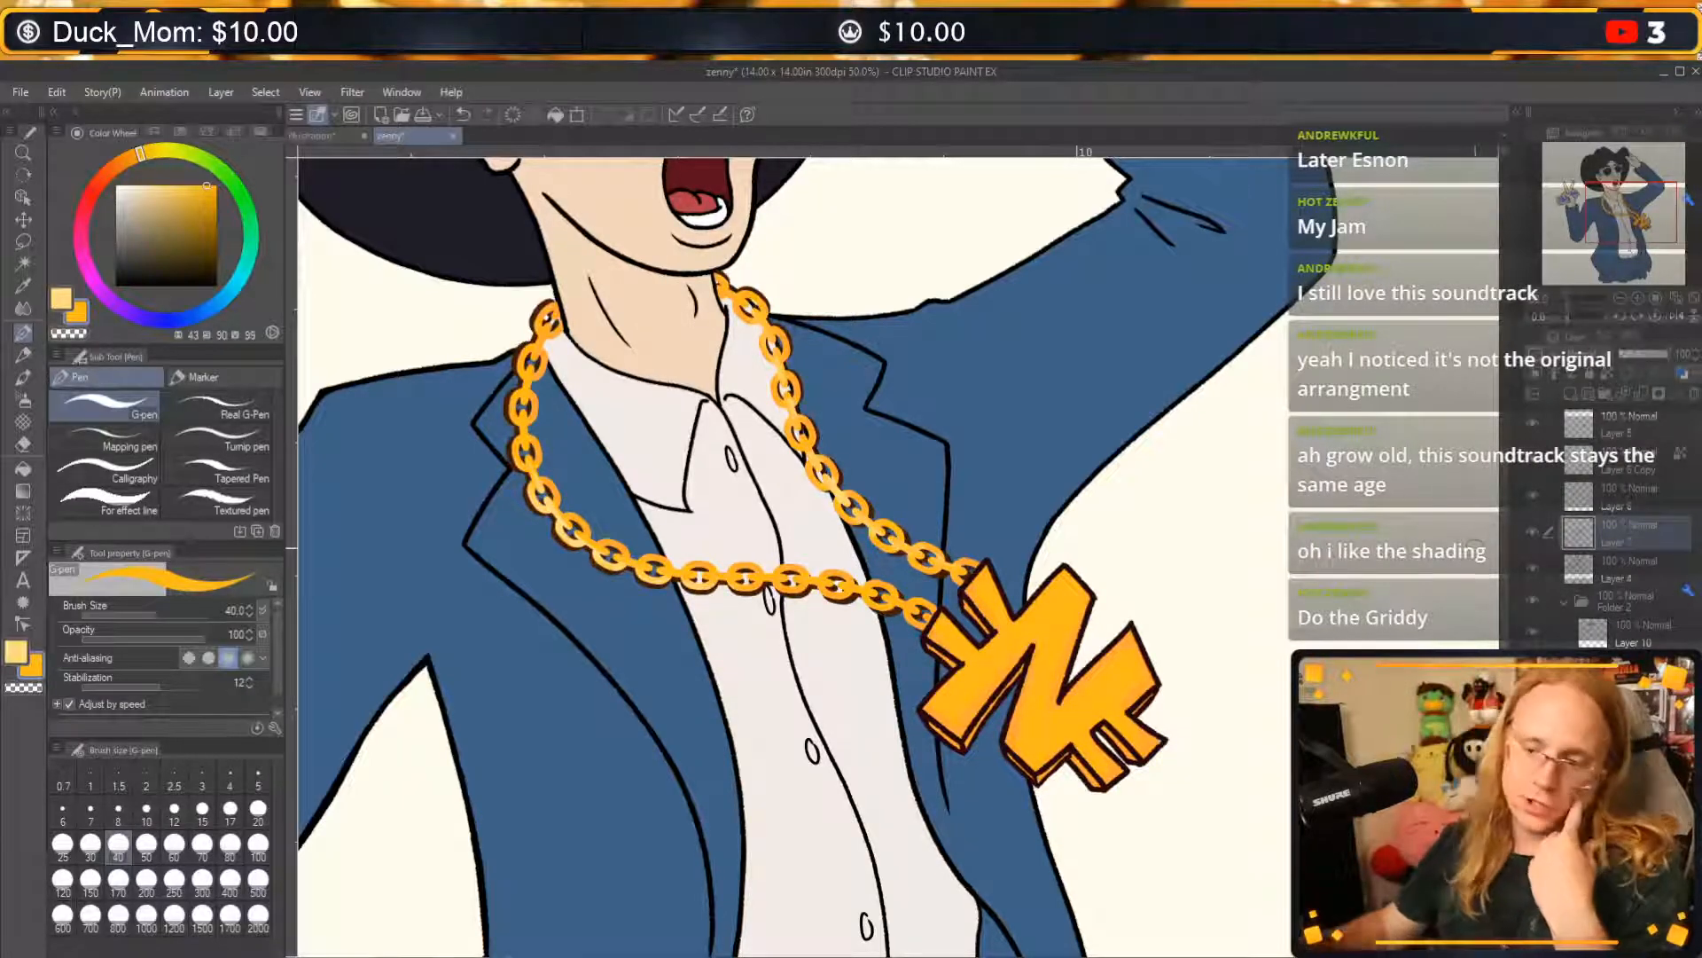
Lasso the pendant, clear its yellow paint from Layer 7, deselect, and toggle the layer's visibility to check.
left_click(23, 241)
mouse_move(1013, 579)
left_mouse_down()
mouse_move(982, 555)
mouse_move(926, 636)
mouse_move(920, 705)
mouse_move(1168, 801)
mouse_move(1011, 557)
left_mouse_up()
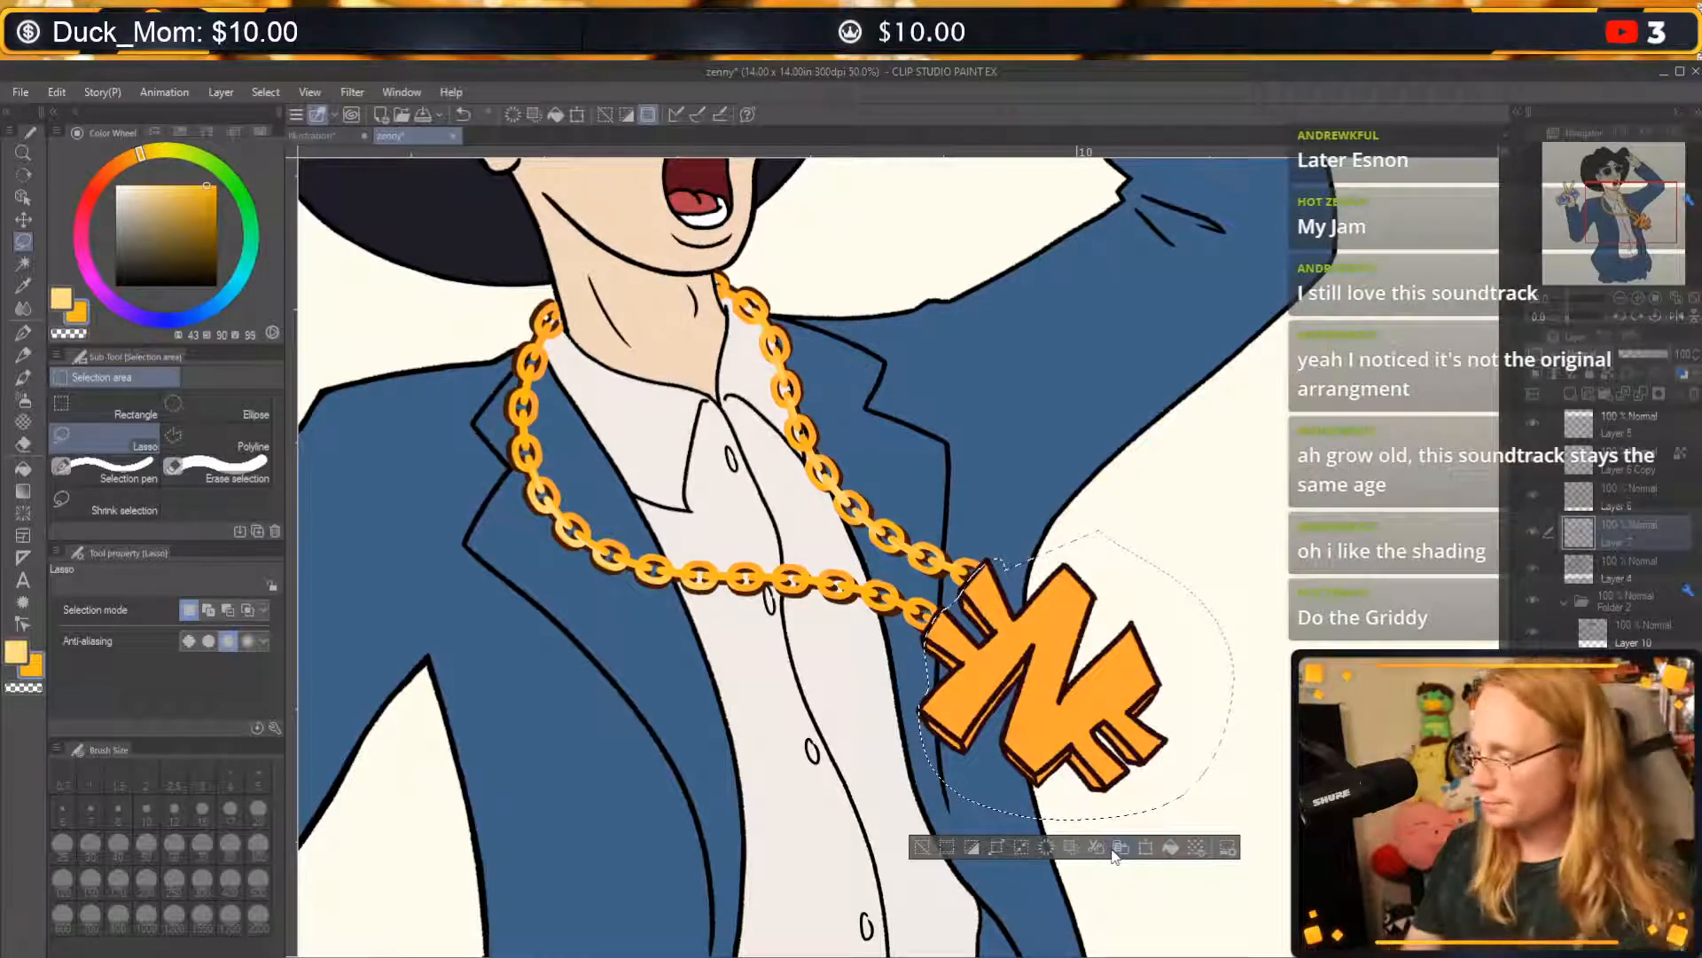
left_click(923, 850)
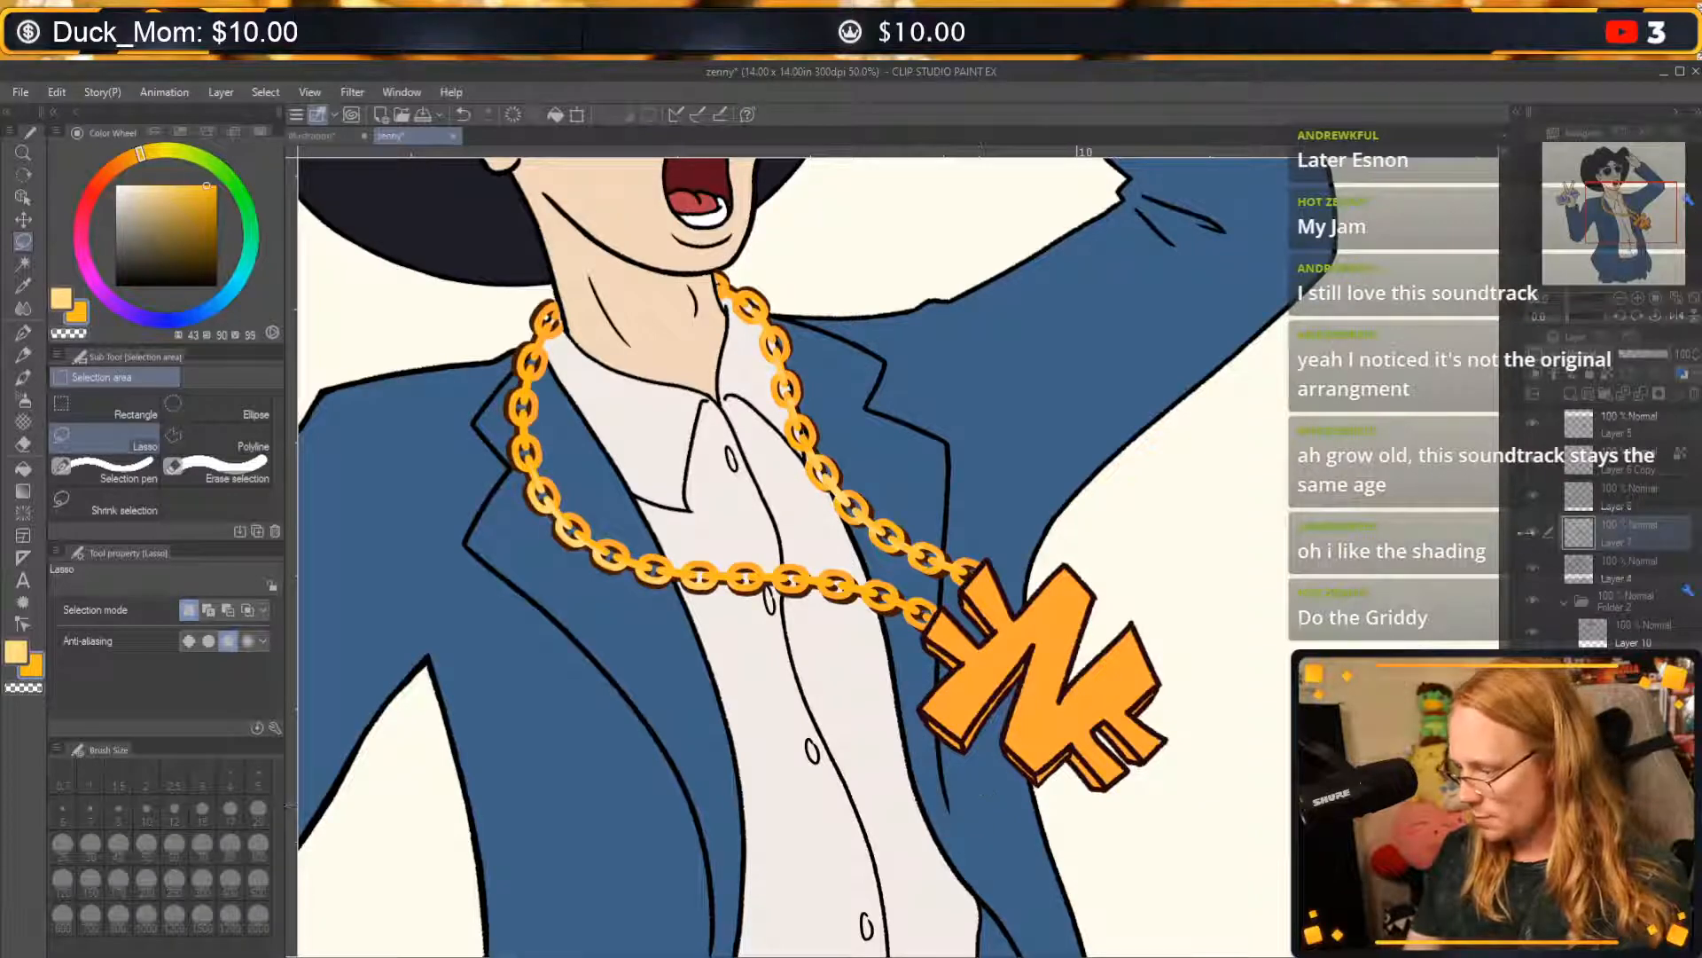
left_click(1533, 532)
left_click(1534, 533)
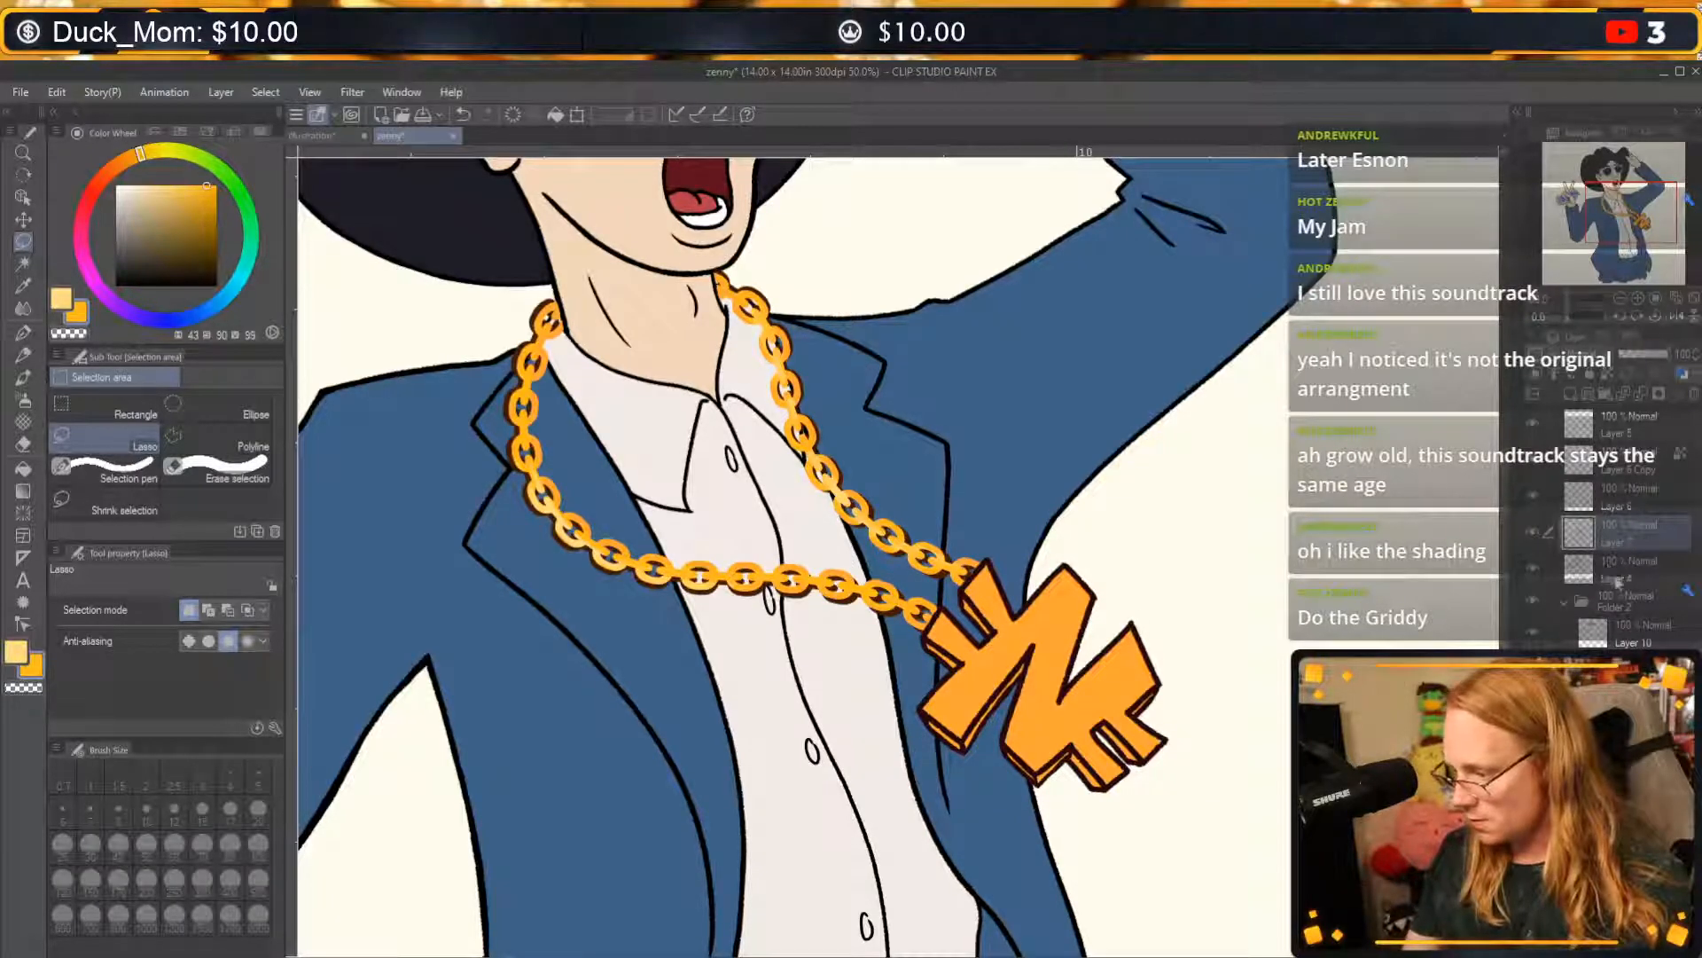
Fill the pendant's base colour with a brighter golden yellow on its own layer.
left_click(1636, 701)
key("alt+Delete")
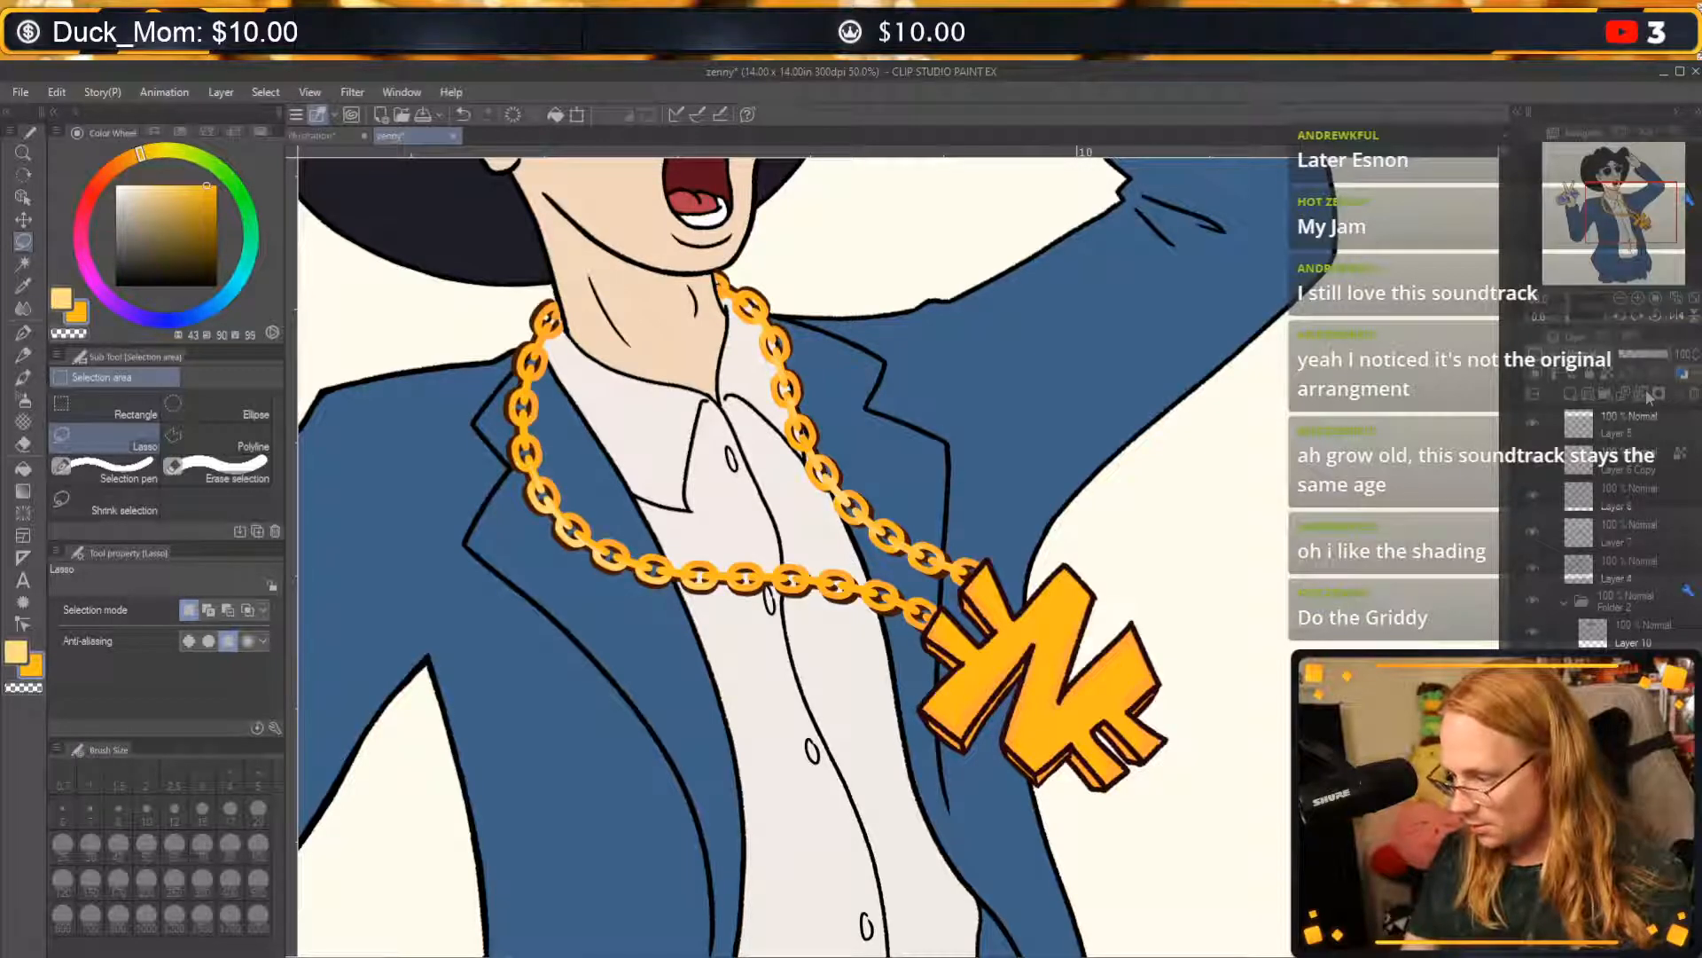
mouse_move(1667, 354)
left_mouse_down()
mouse_move(1618, 353)
mouse_move(1670, 353)
left_mouse_up()
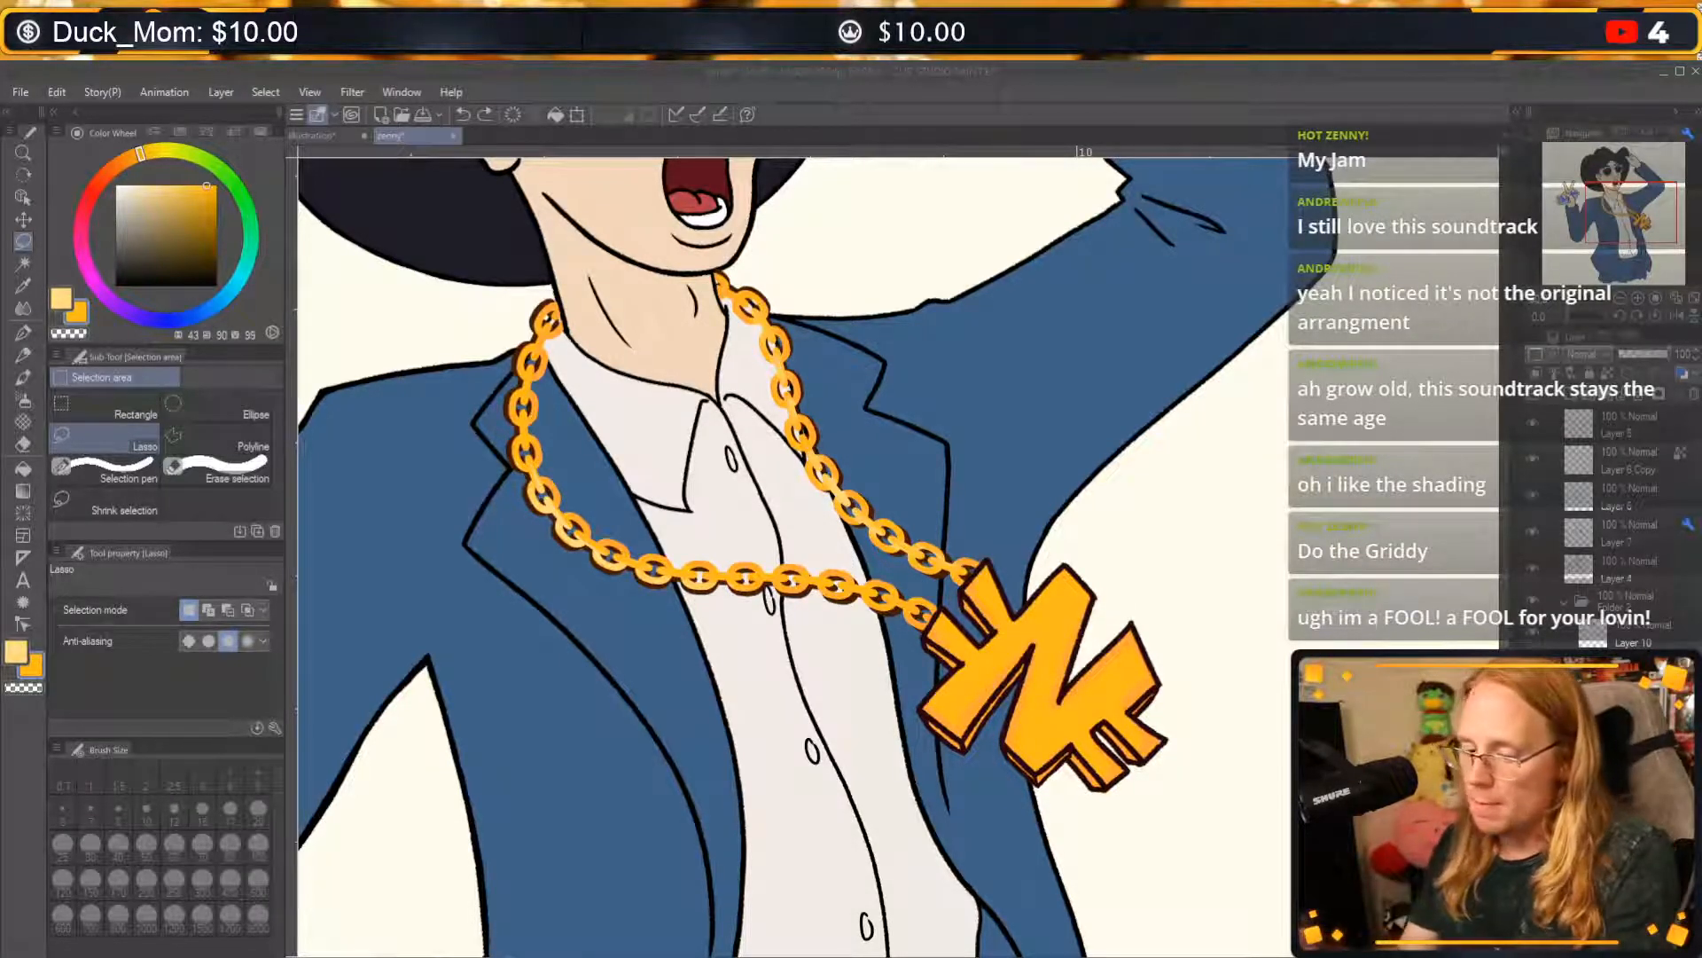
Paint pale yellow highlights (H 43, S 48, V 100) on the pendant's left arms and upper corner with the G-pen at size 40.
left_click(16, 652)
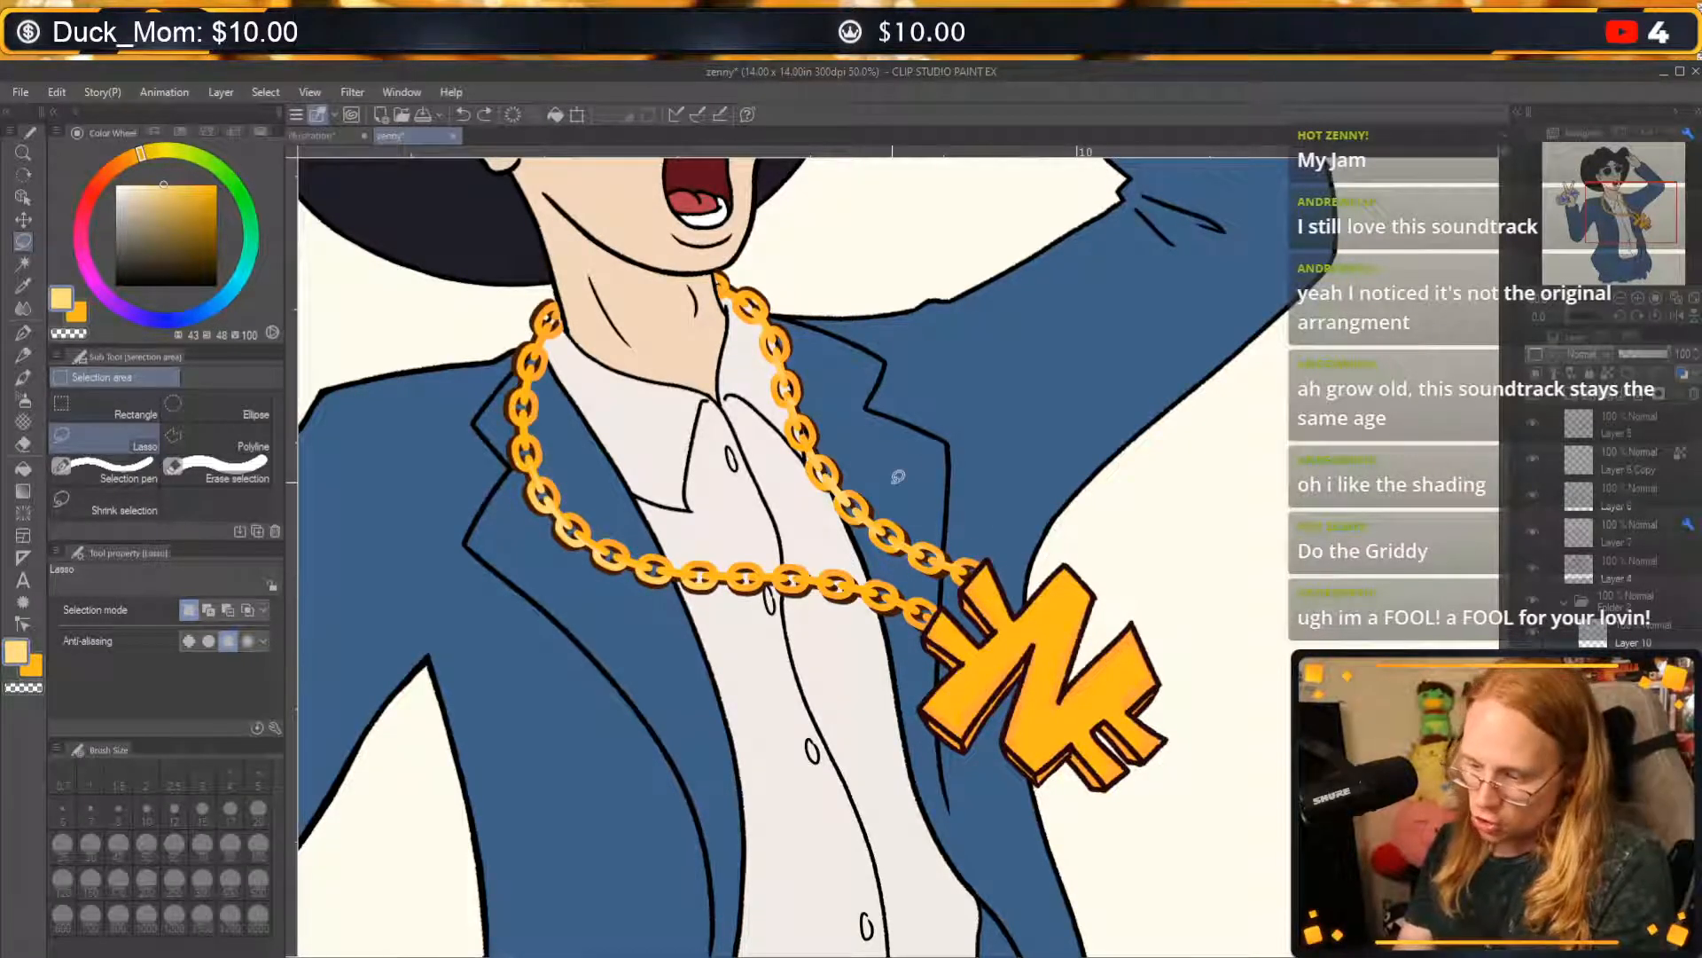
left_click(24, 335)
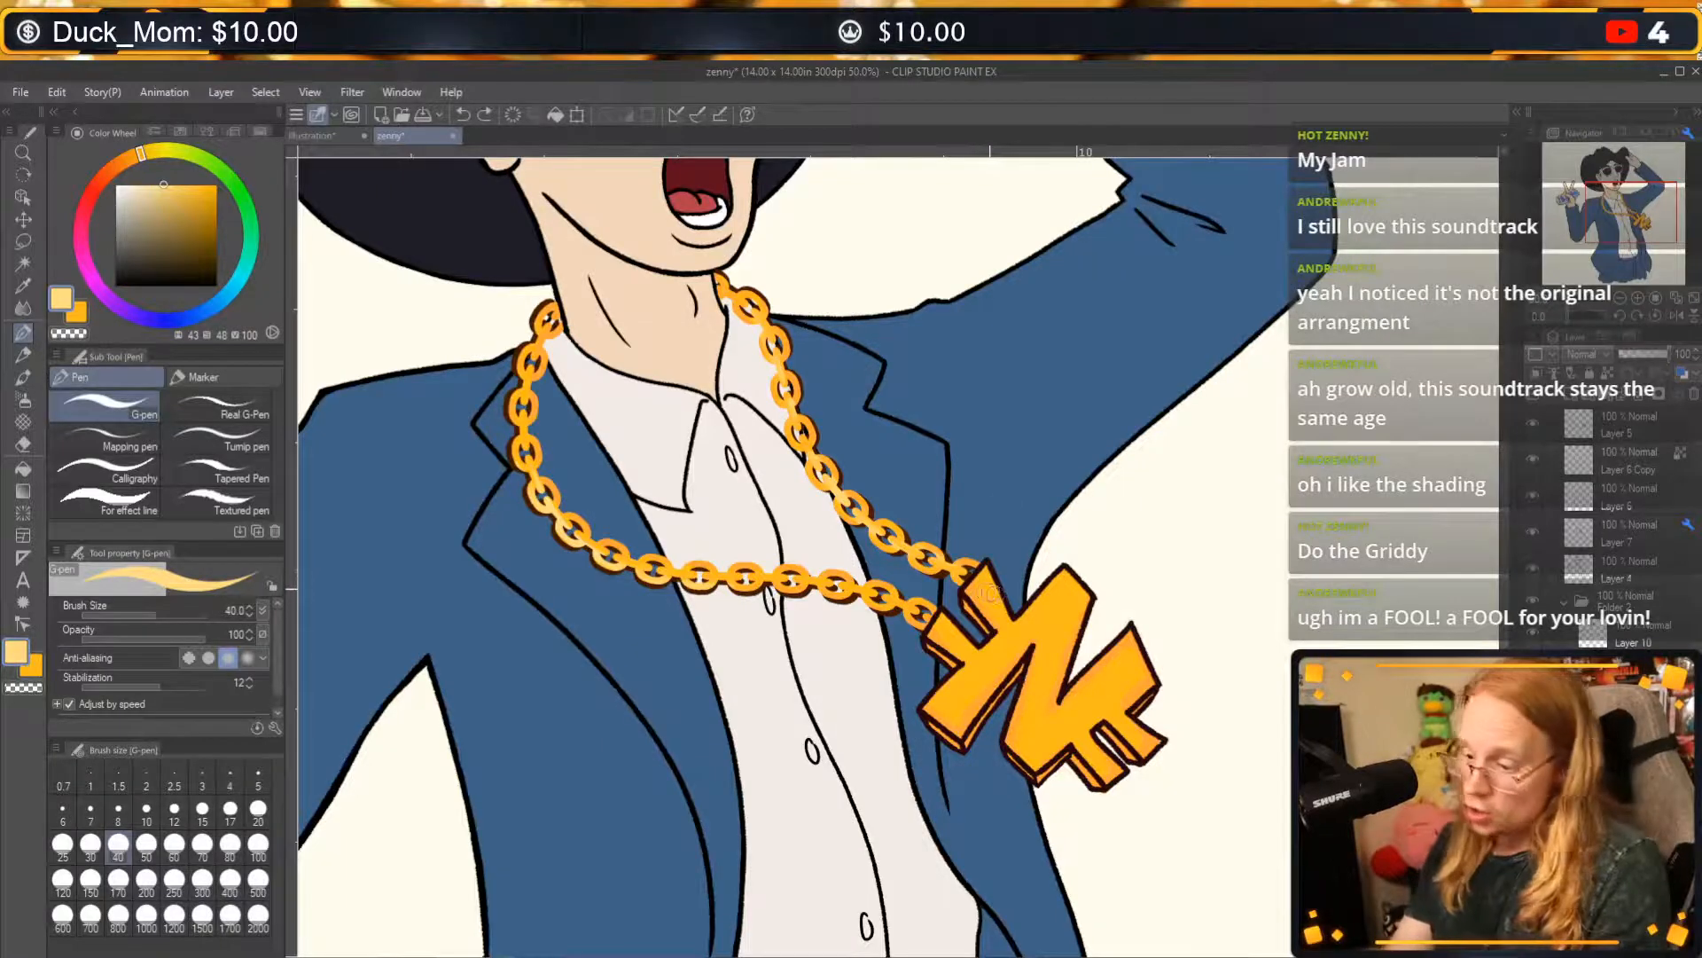
mouse_move(987, 585)
left_mouse_down()
mouse_move(1025, 536)
mouse_move(967, 646)
mouse_move(978, 620)
mouse_move(1052, 628)
mouse_move(952, 702)
mouse_move(1078, 568)
left_mouse_up()
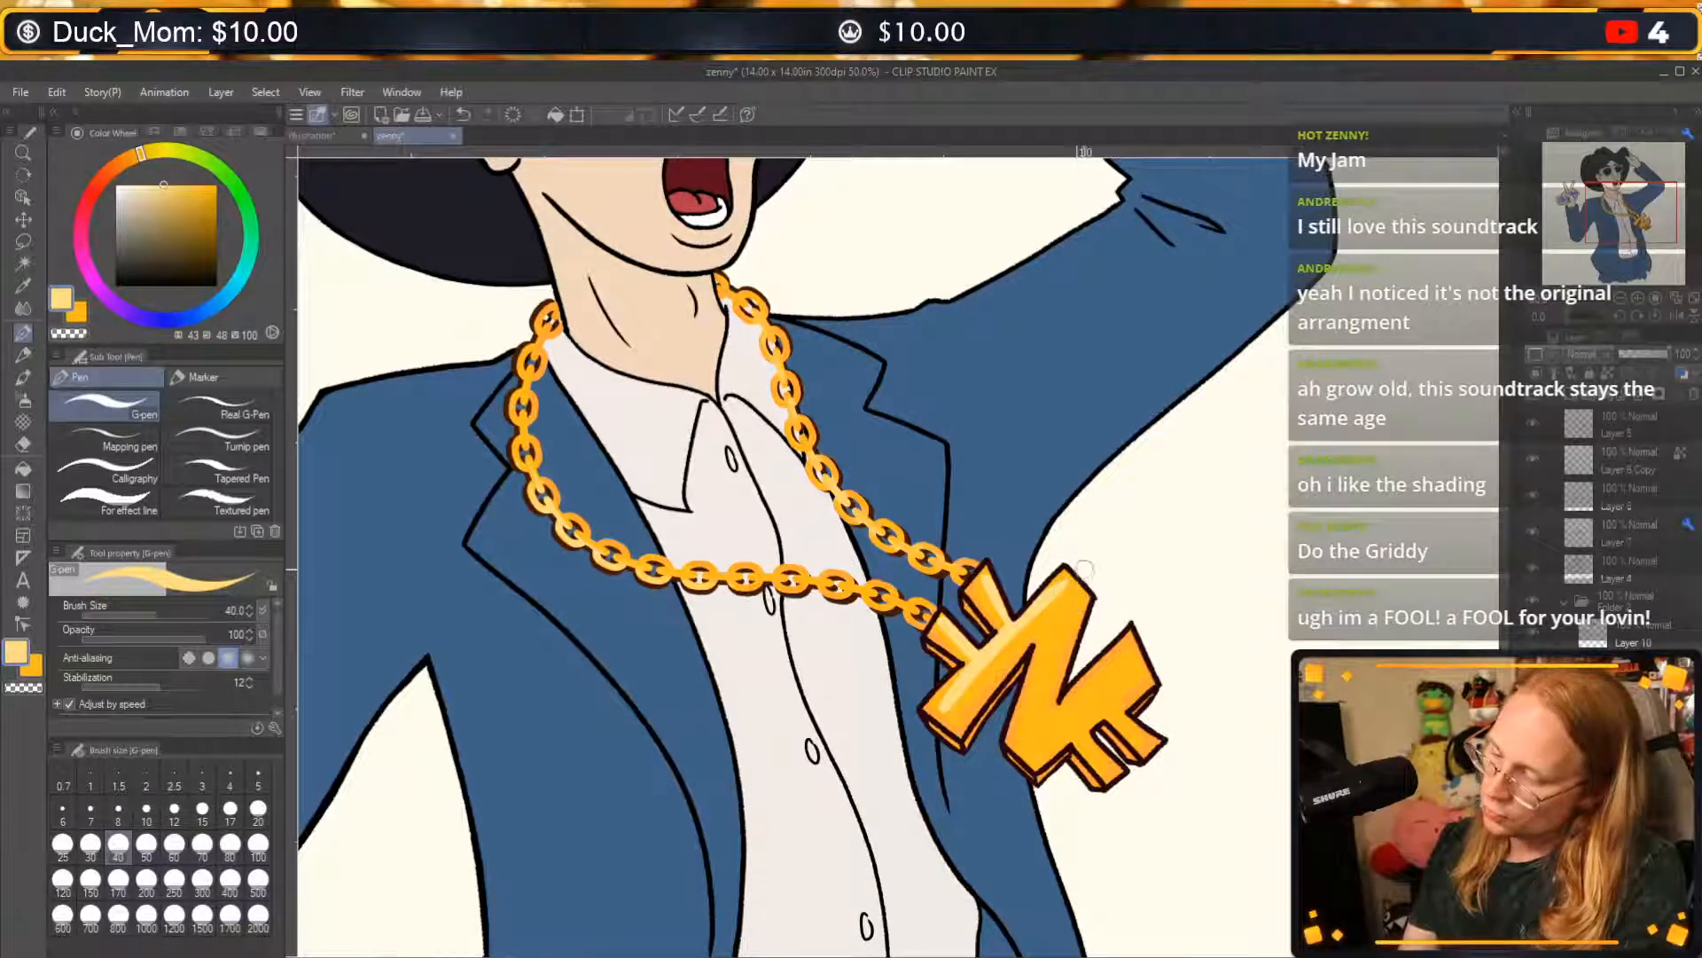
left_click_drag(1073, 580, 1029, 635)
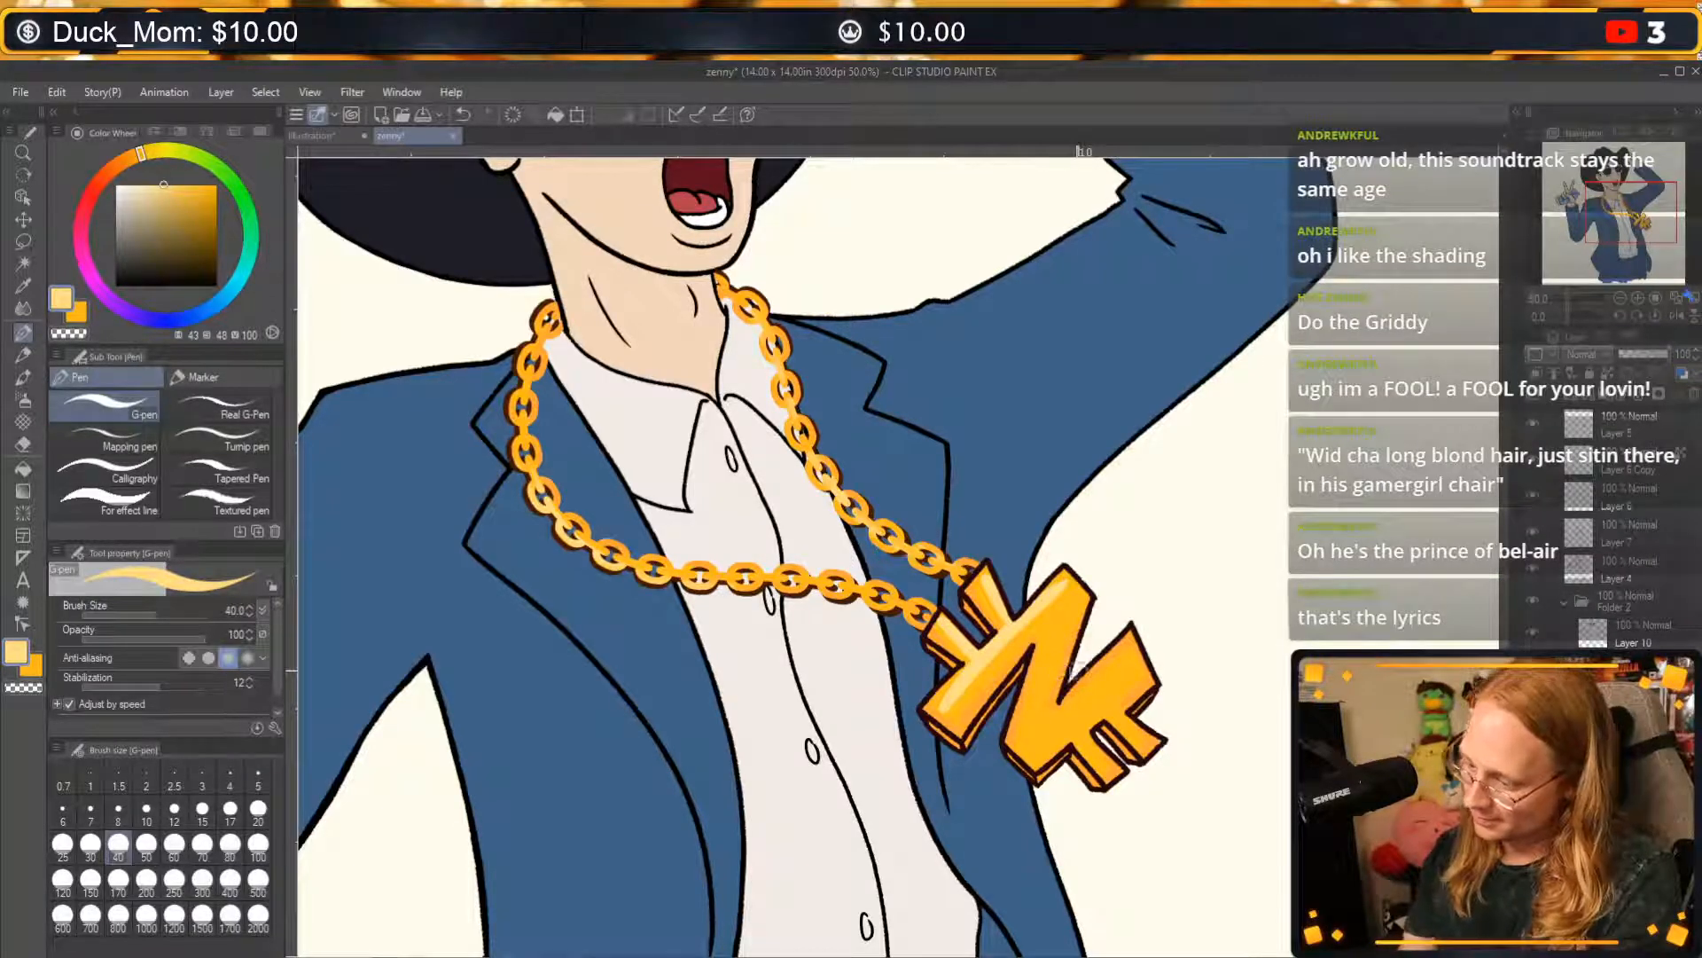
left_click(1073, 597)
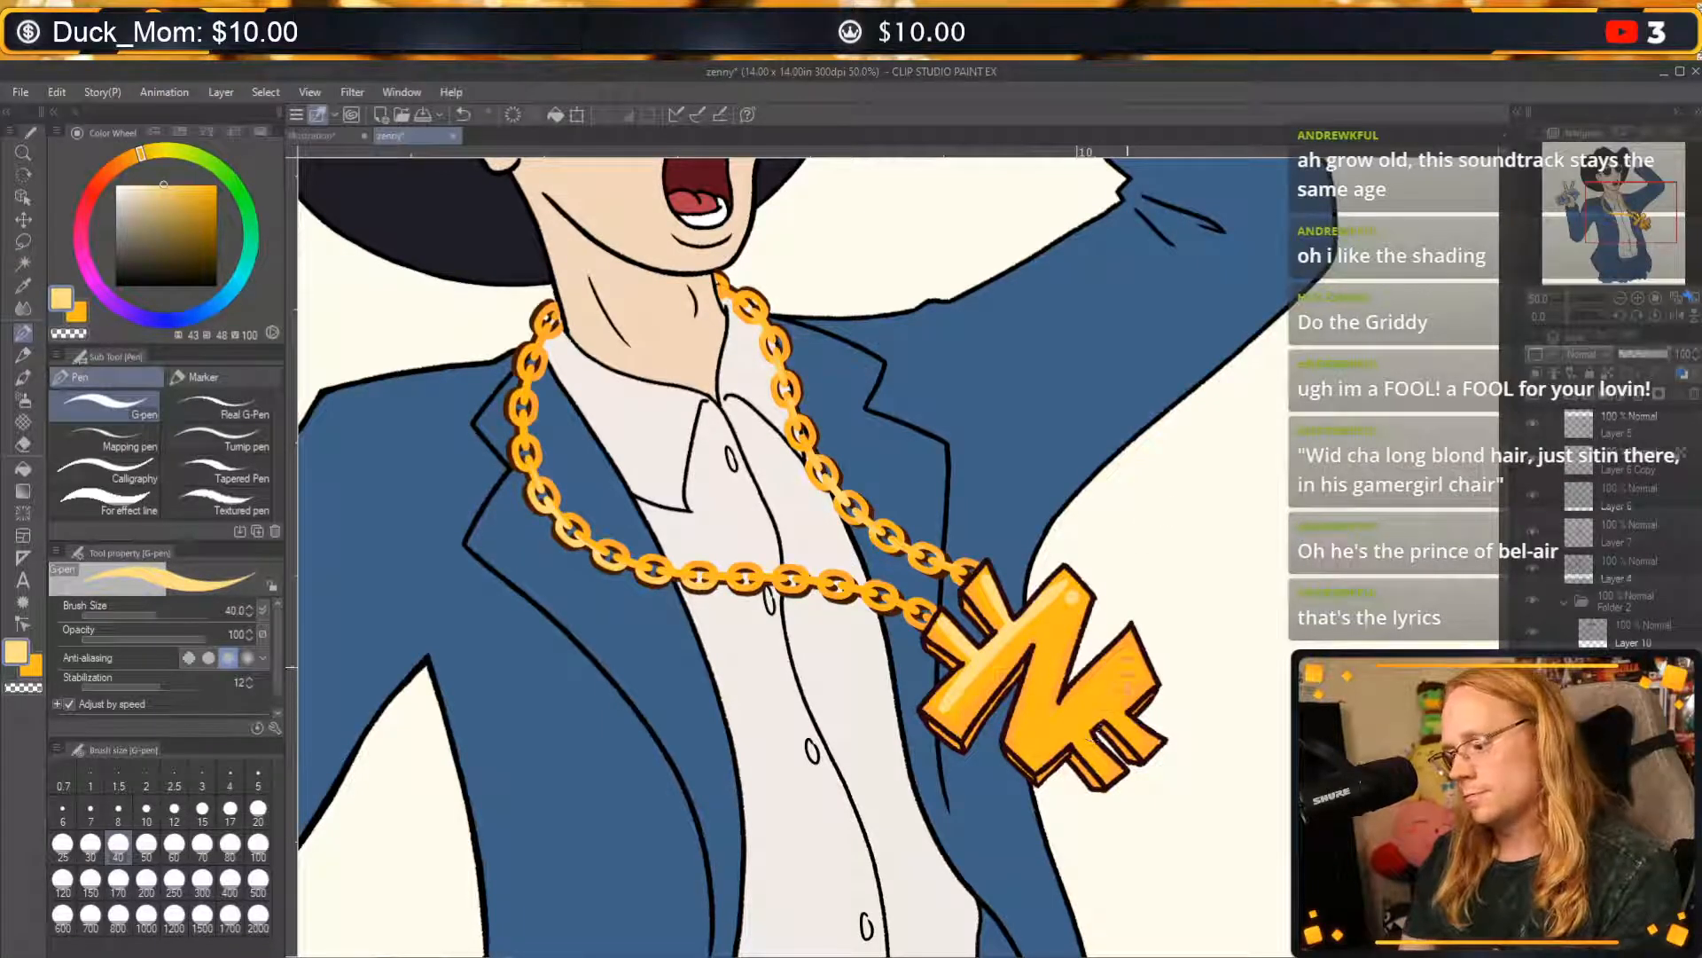
Stroke a pale yellow highlight down the pendant's middle diagonal, undoing and redrawing it to refine its shape.
left_click_drag(1070, 614, 1064, 682)
key("ctrl+z")
left_click_drag(1071, 606, 1035, 751)
key("ctrl+z")
left_click_drag(1074, 603, 1042, 728)
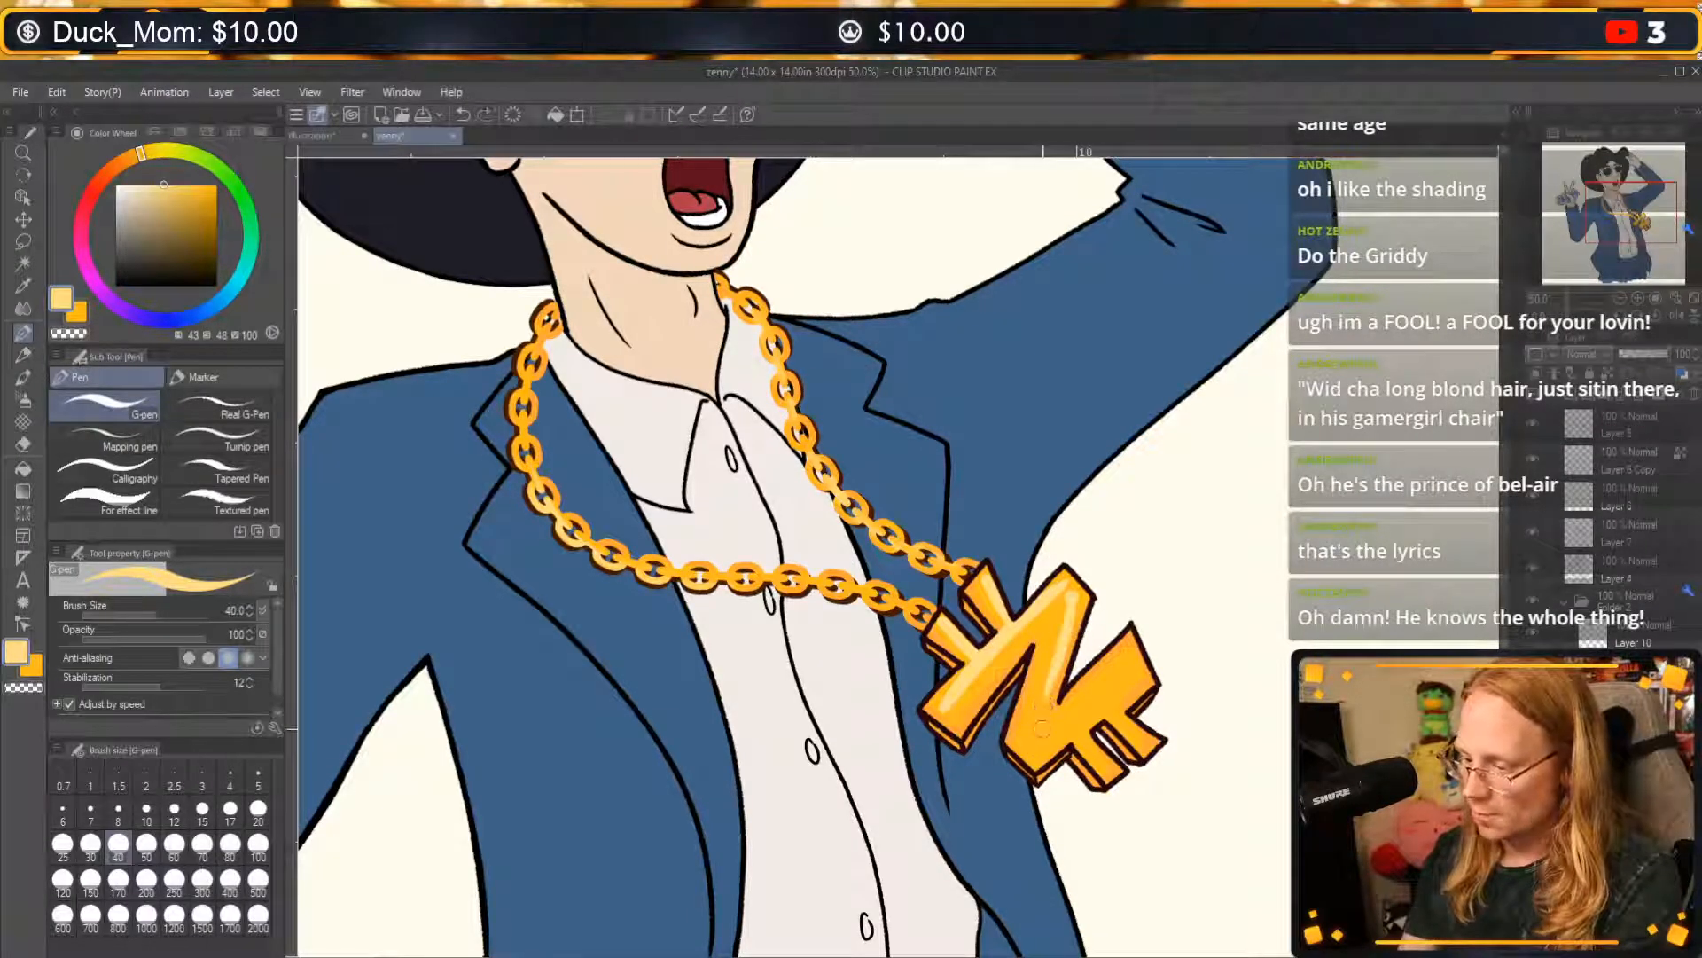
key("ctrl+z")
left_click_drag(1073, 606, 1042, 729)
key("ctrl+z")
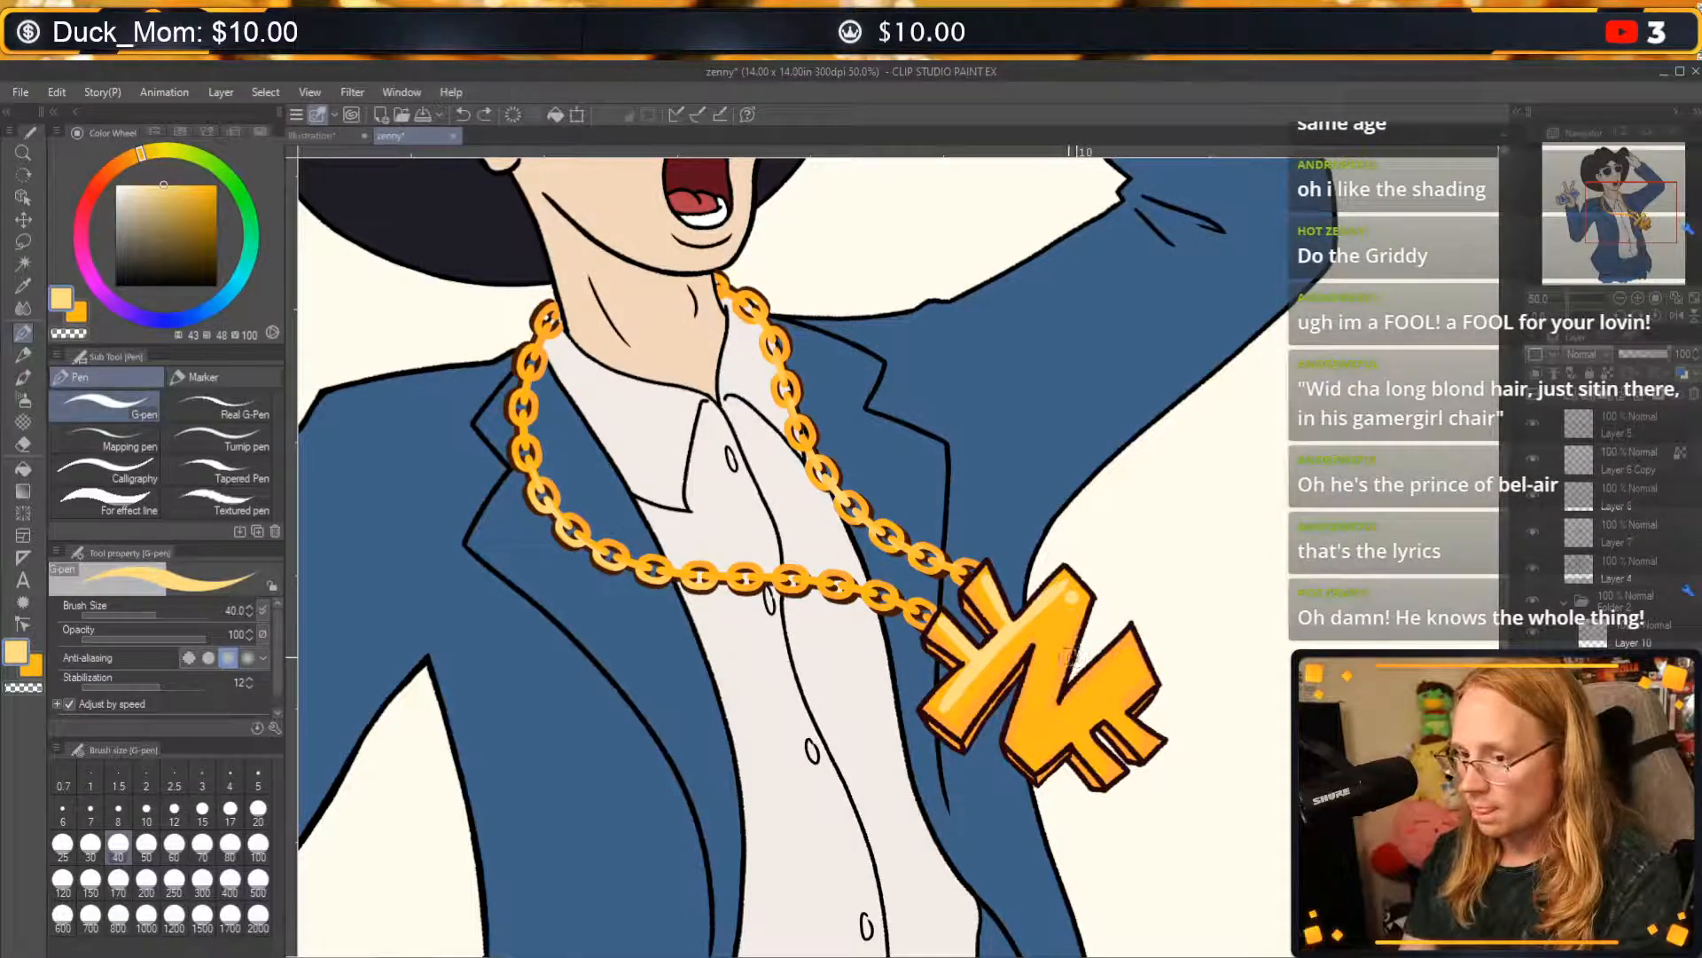
left_click_drag(1075, 604, 1053, 702)
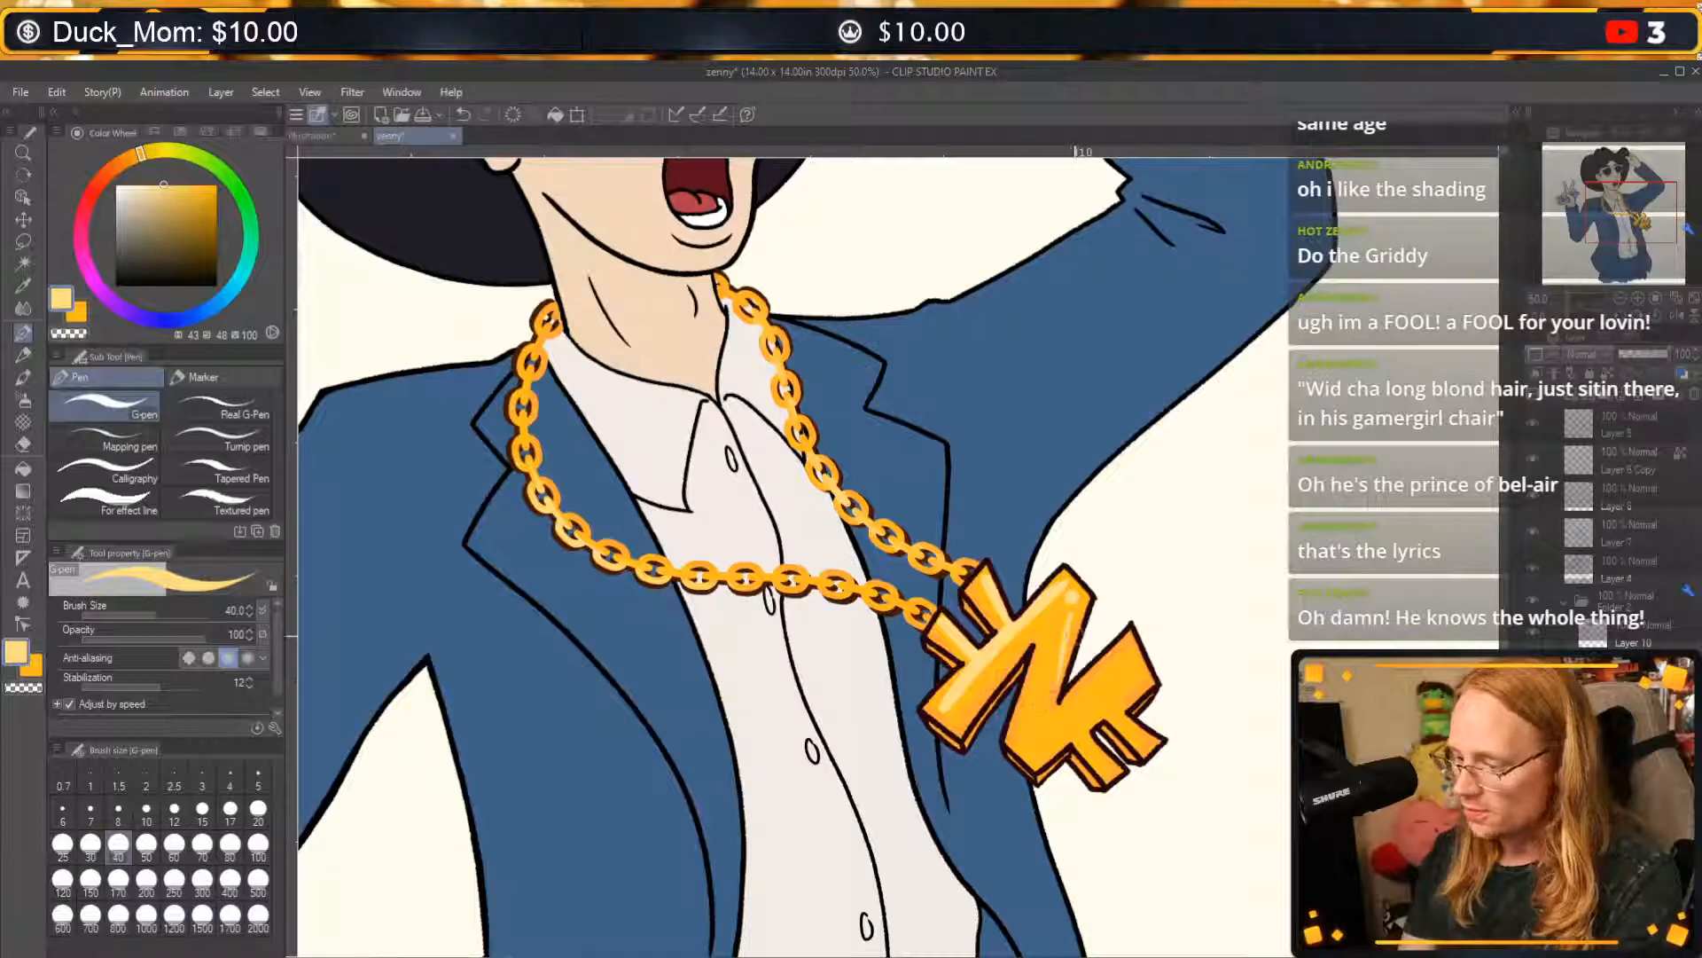
key("ctrl+z")
left_click_drag(1070, 623, 1047, 702)
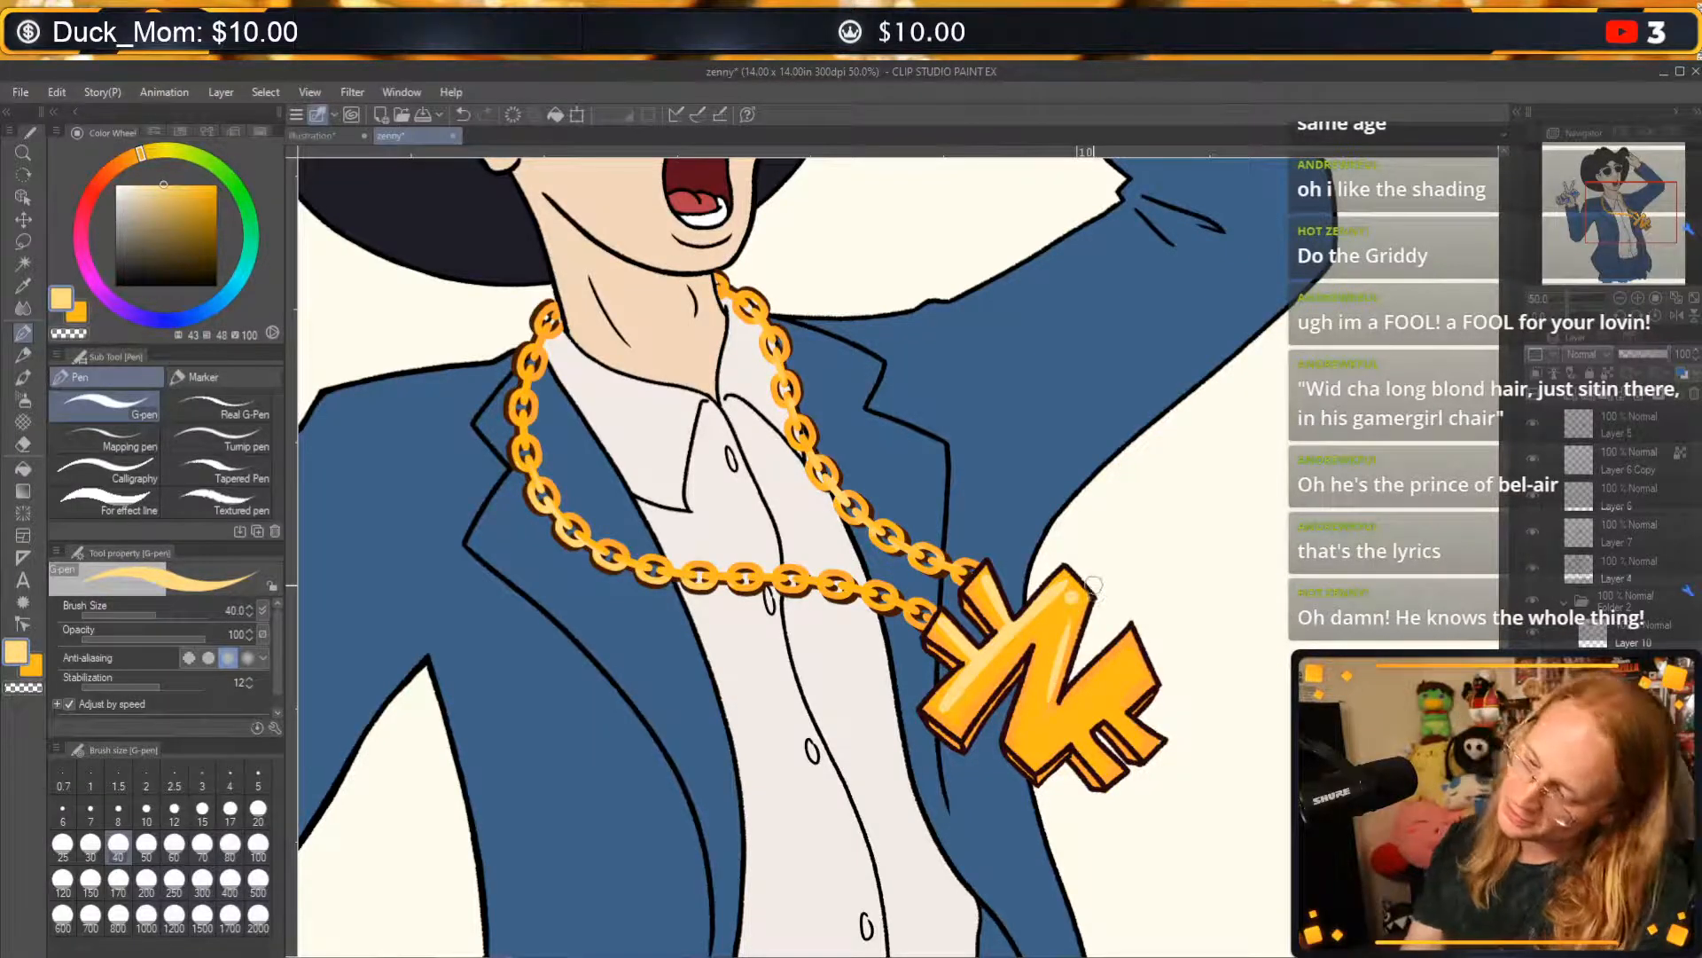
key("ctrl+z")
key("ctrl+z")
left_click_drag(1073, 612, 1046, 722)
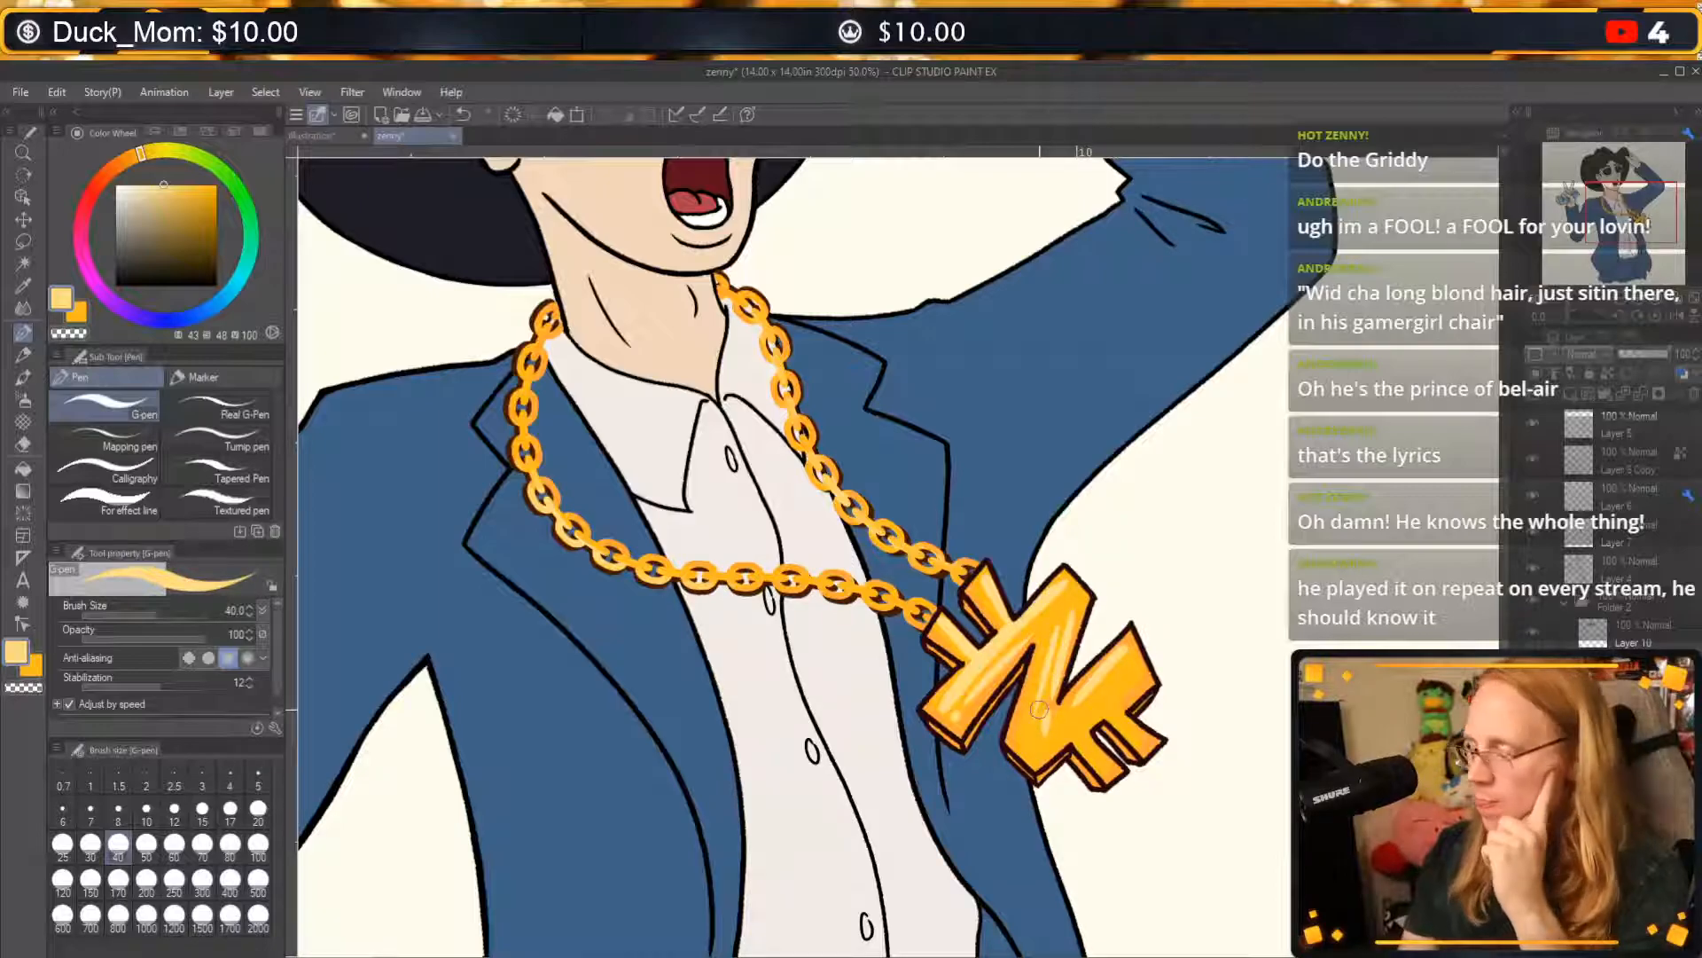
Try further highlight strokes across the pendant's middle diagonal and right arm, and undo them.
key("ctrl+z")
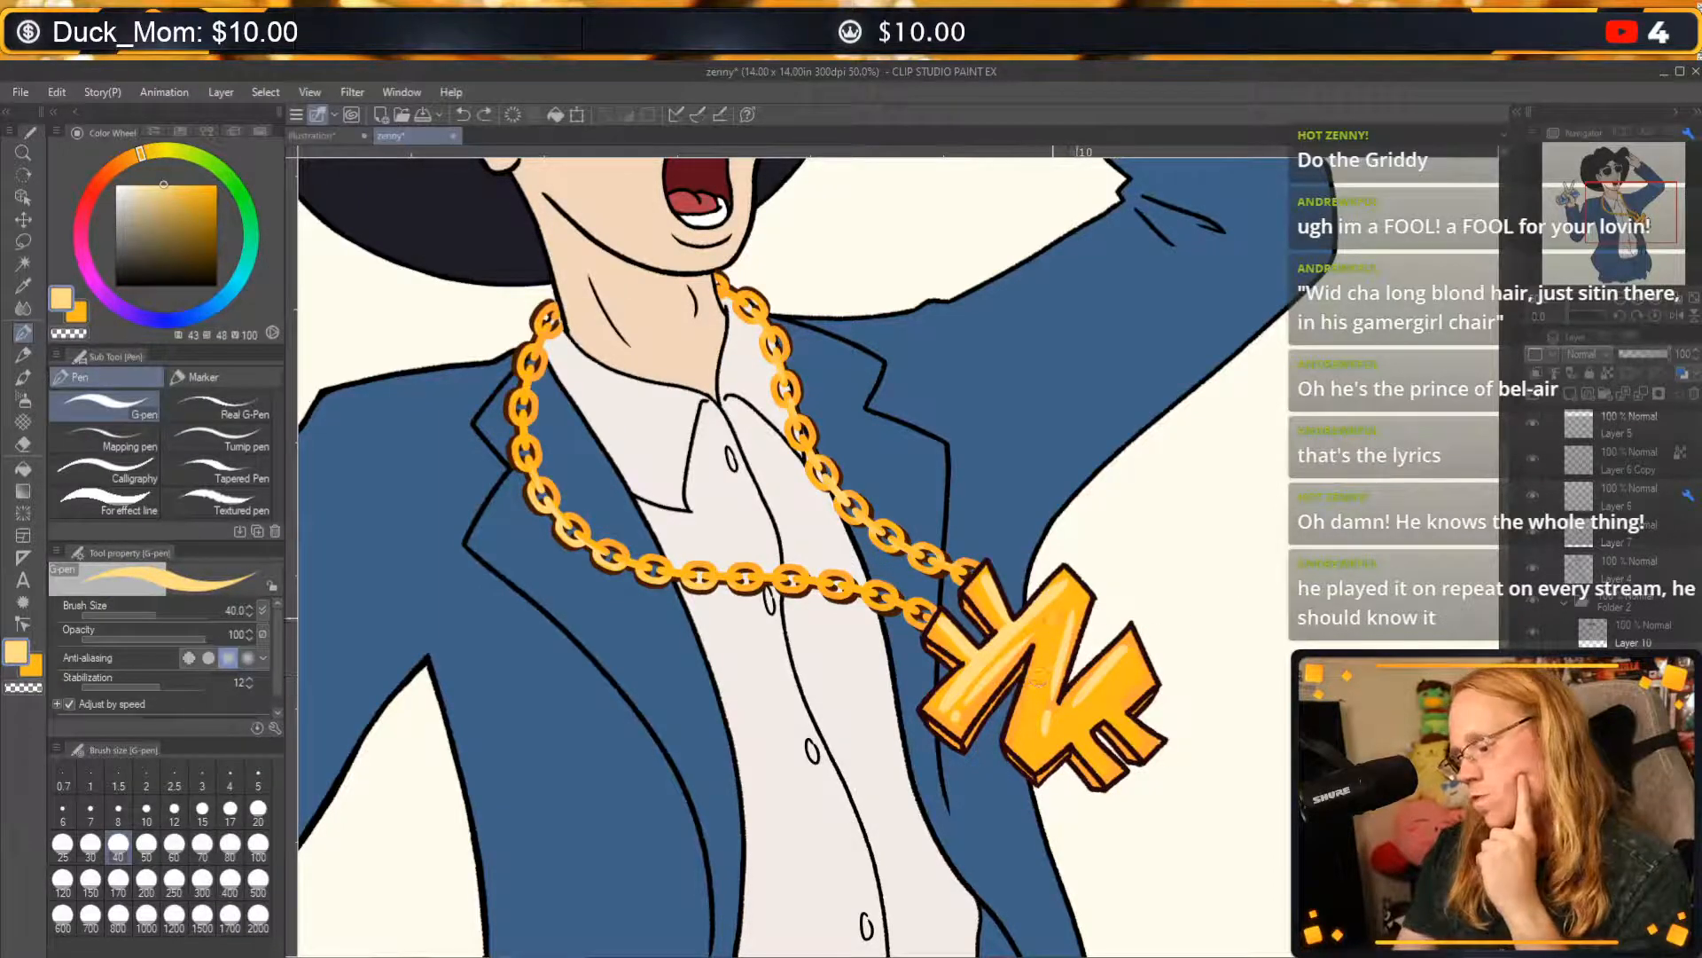
left_click_drag(1039, 677, 1028, 729)
key("ctrl+z")
mouse_move(1053, 615)
left_mouse_down()
mouse_move(1023, 740)
mouse_move(1123, 667)
mouse_move(1079, 720)
mouse_move(1130, 665)
left_mouse_up()
key("ctrl+z")
key("ctrl+z")
key("ctrl+z")
key("ctrl+z")
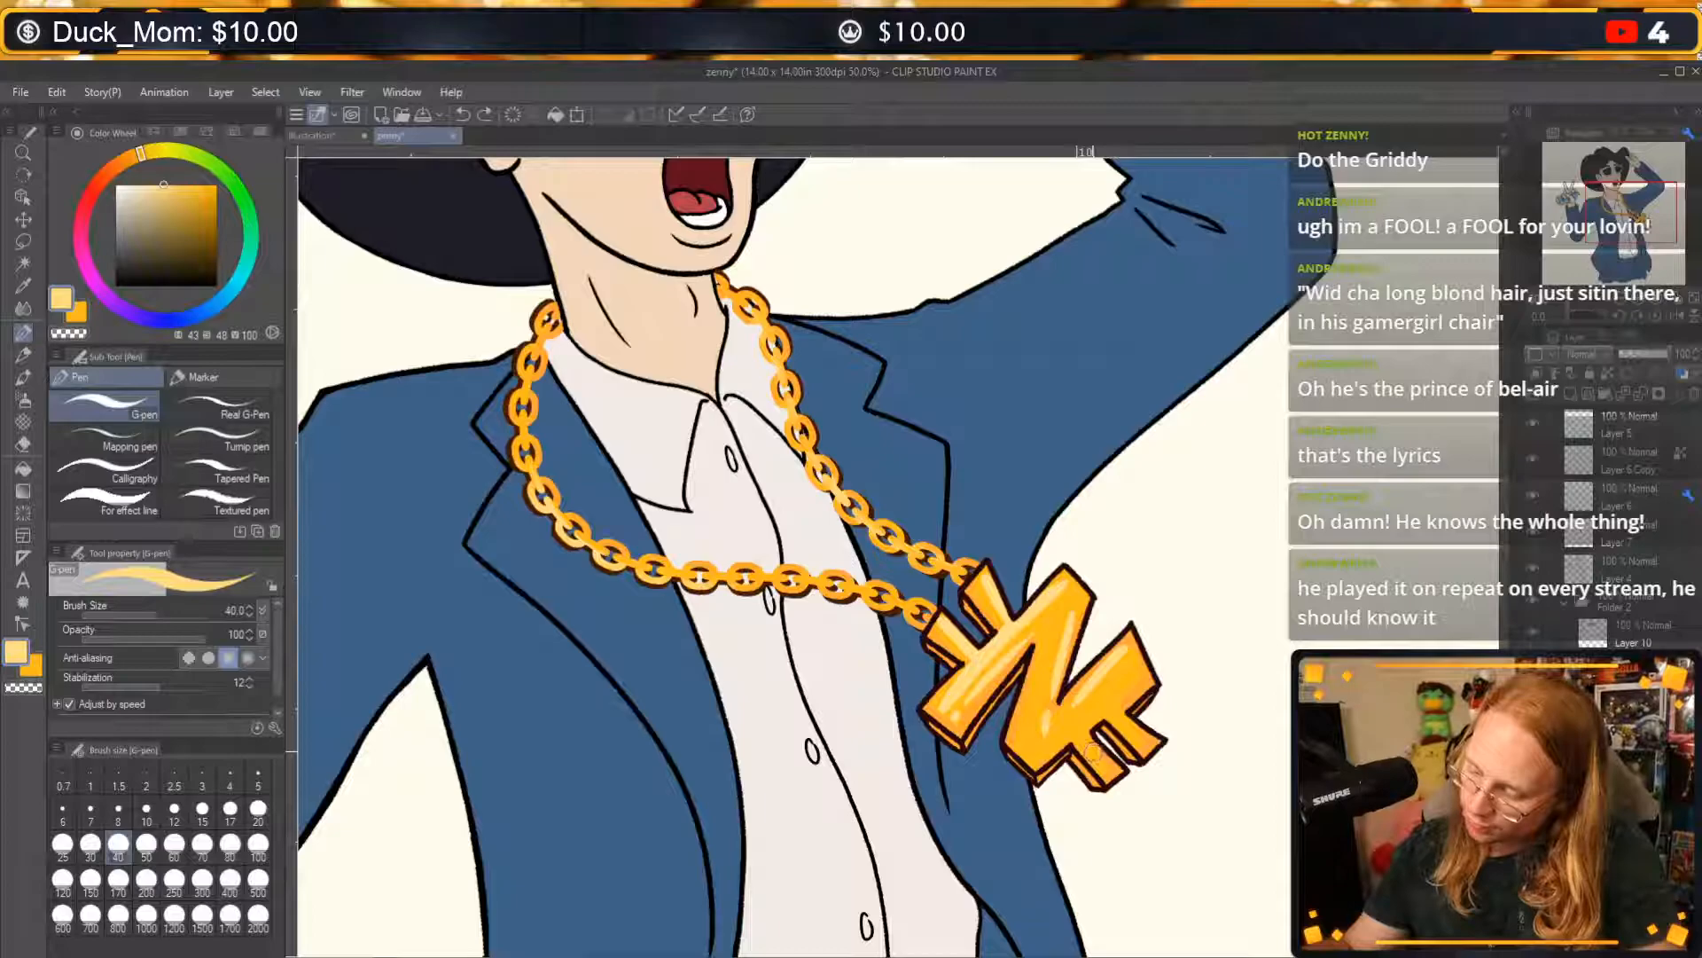
Add a small pale highlight to the pendant's lower prong and undo the stray stroke drawn beside the pendant.
left_click_drag(1111, 758, 1099, 737)
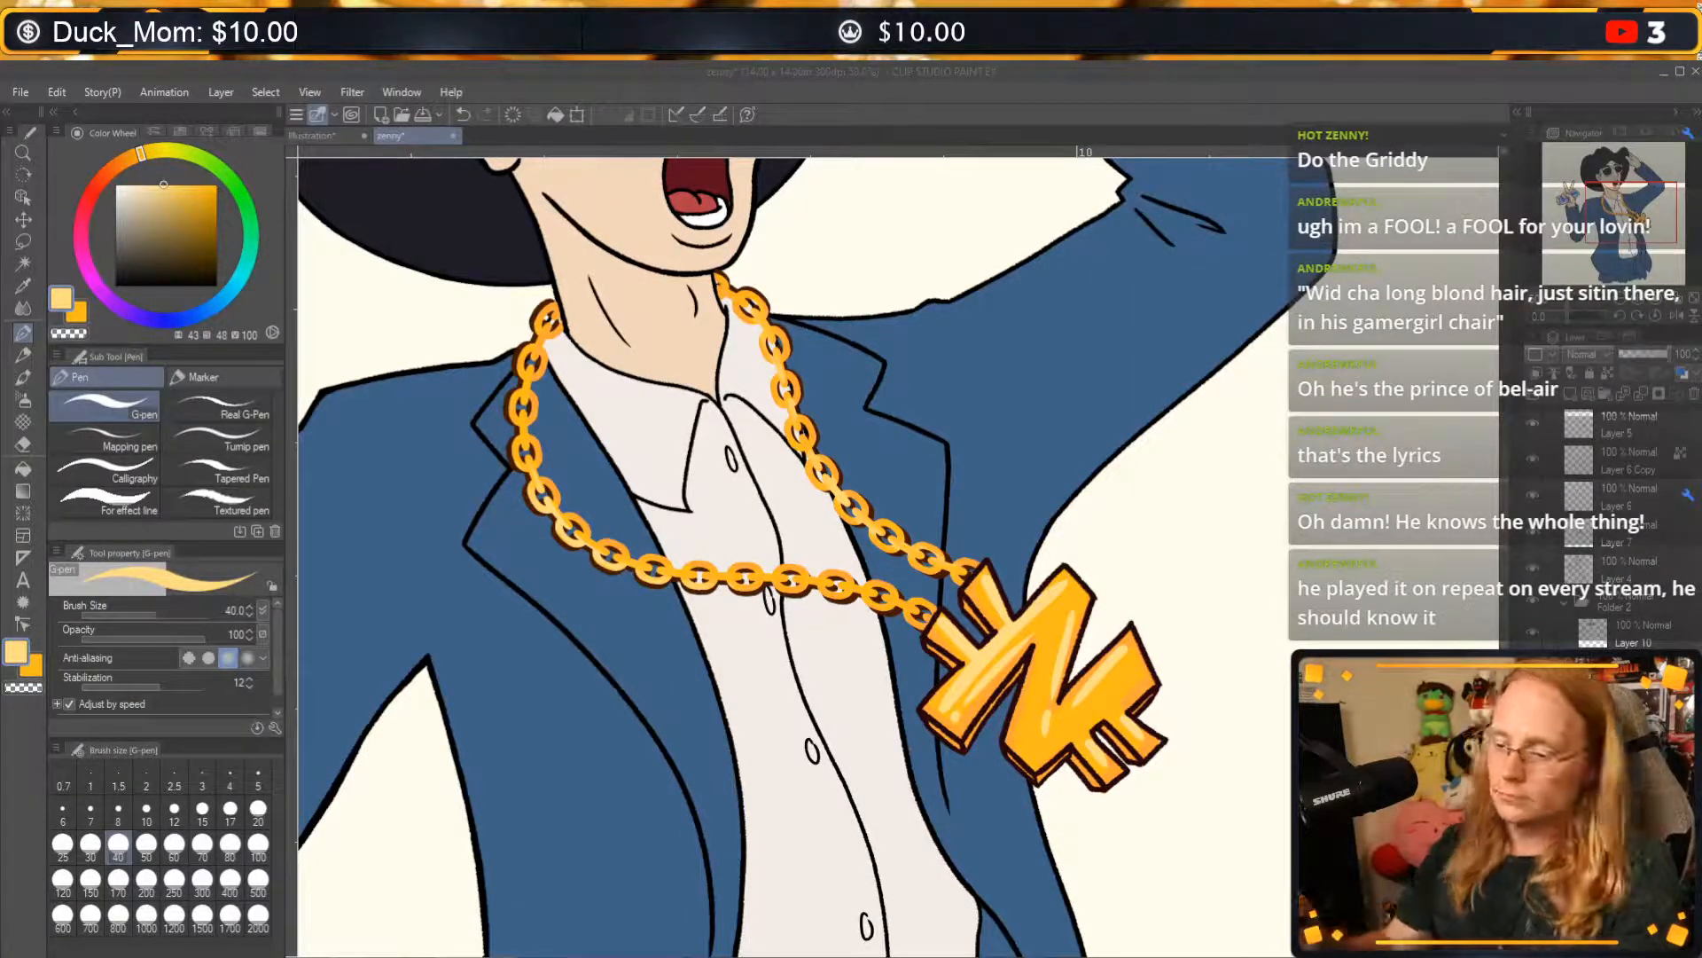
left_click_drag(1119, 558, 1168, 610)
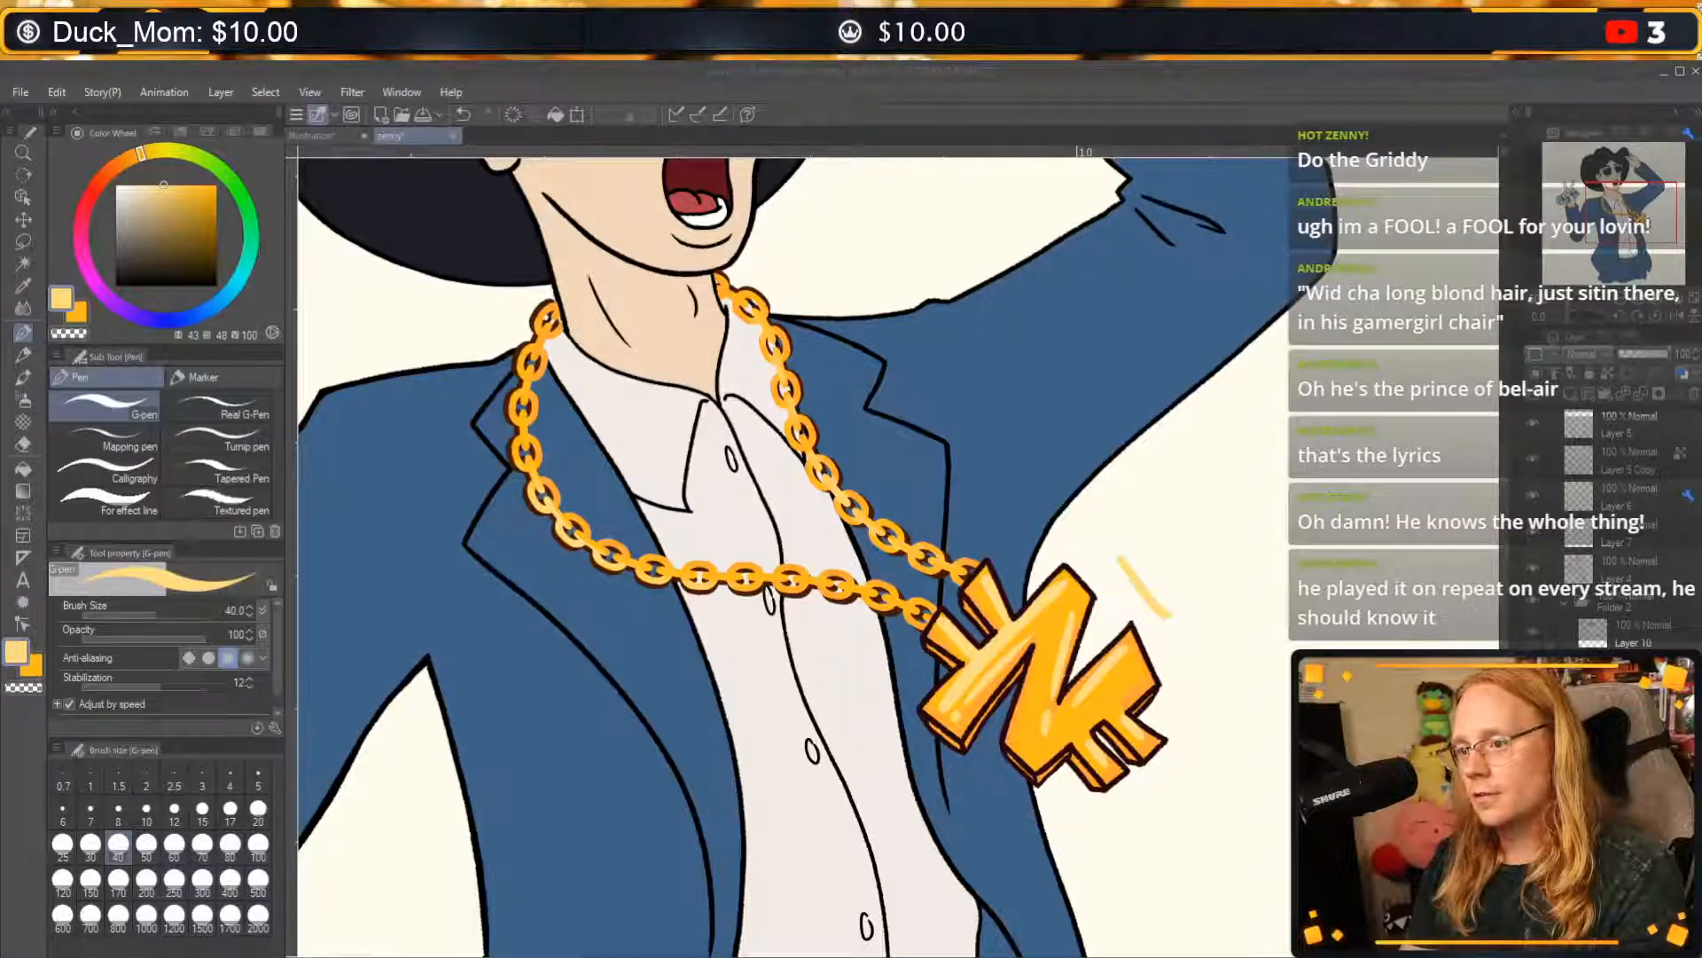
left_click(1284, 572)
key("ctrl+z")
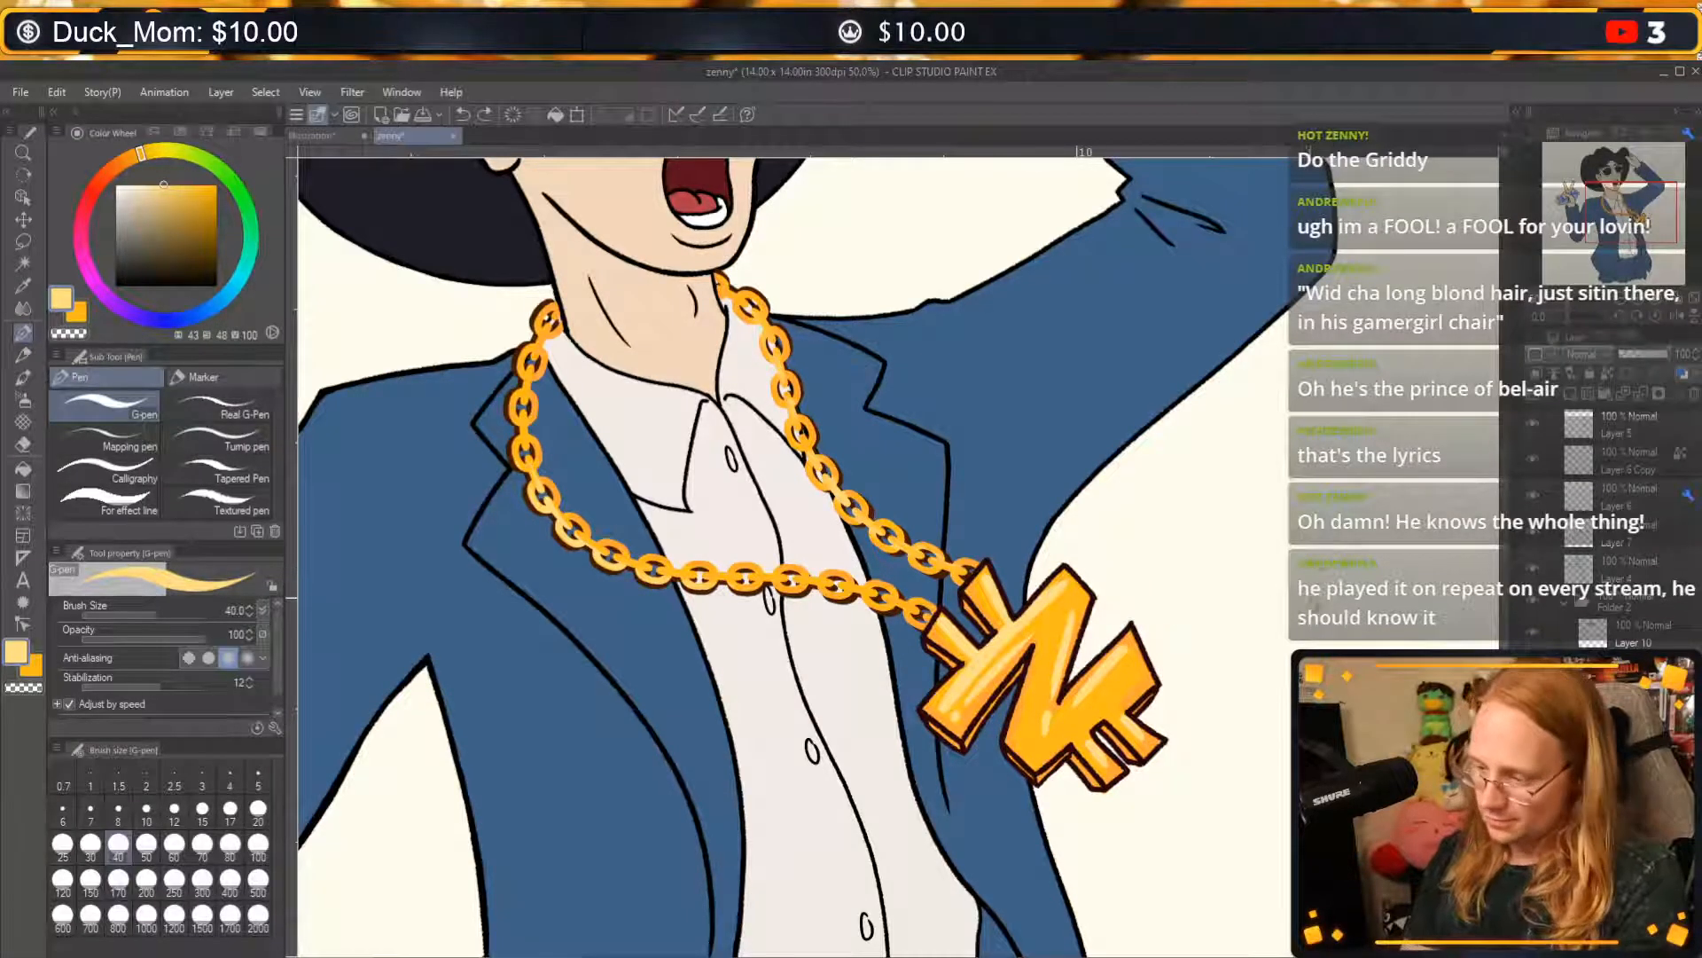
Toggle the line art and Layer 5 off and on to check the chain layers, leaving the chain's dark shadow hidden.
left_click_drag(1219, 632, 1301, 864)
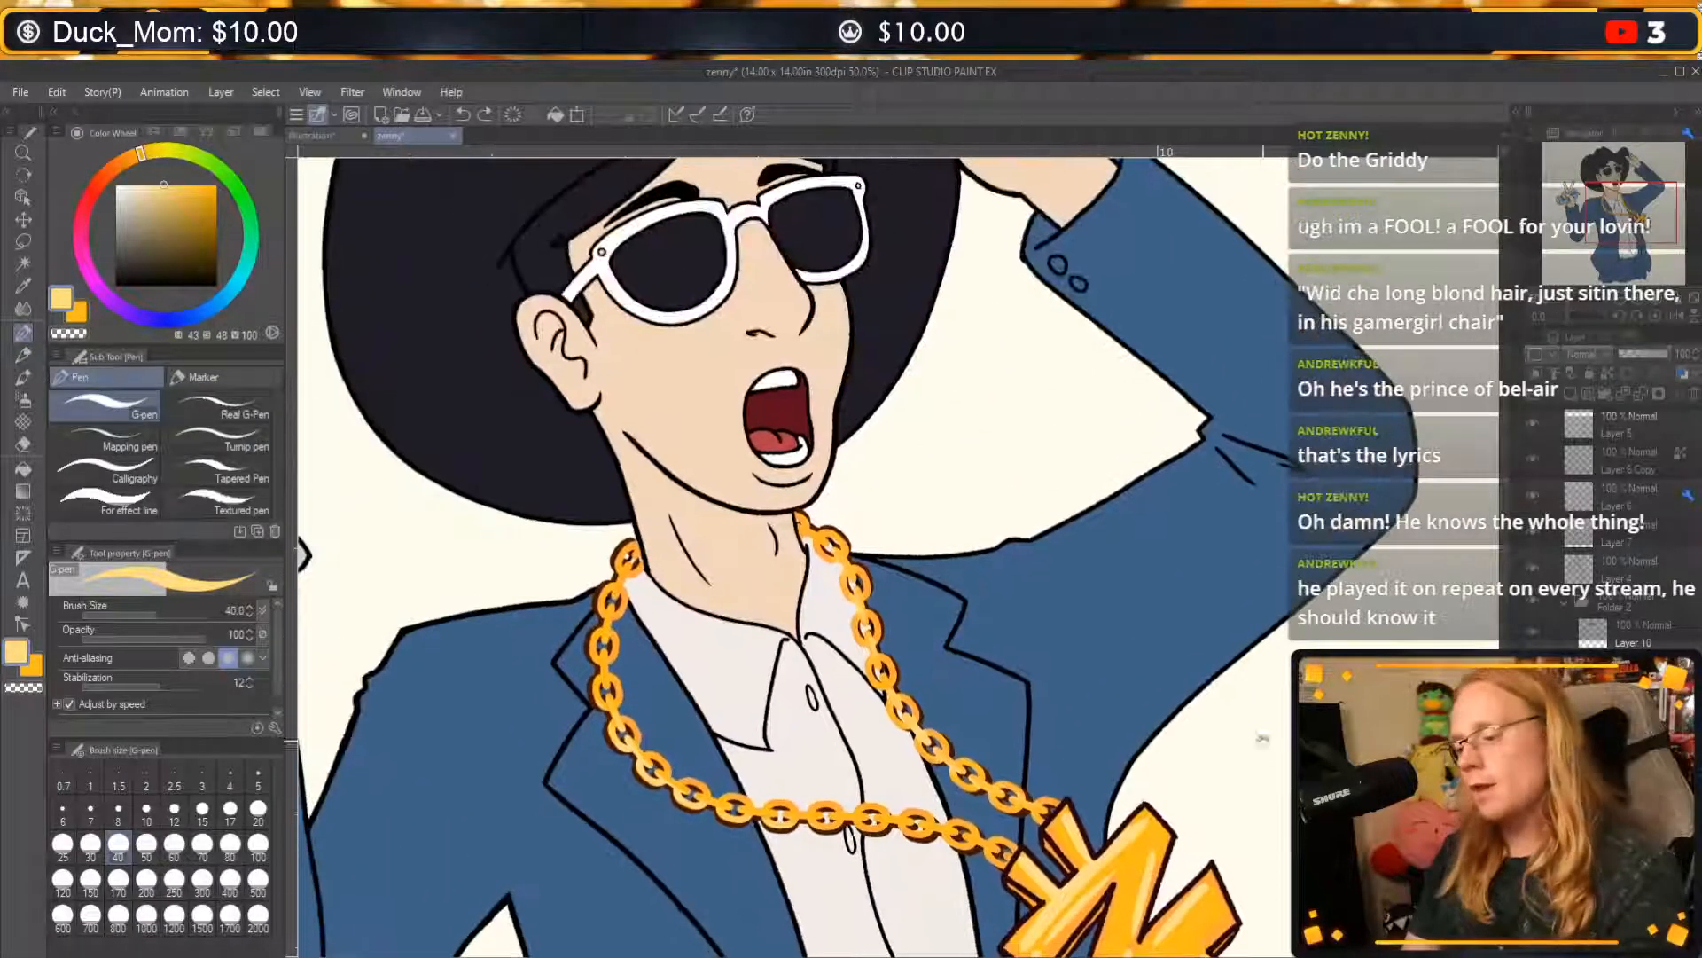
left_click_drag(1263, 594, 1444, 379)
left_click_drag(1390, 466, 1268, 571)
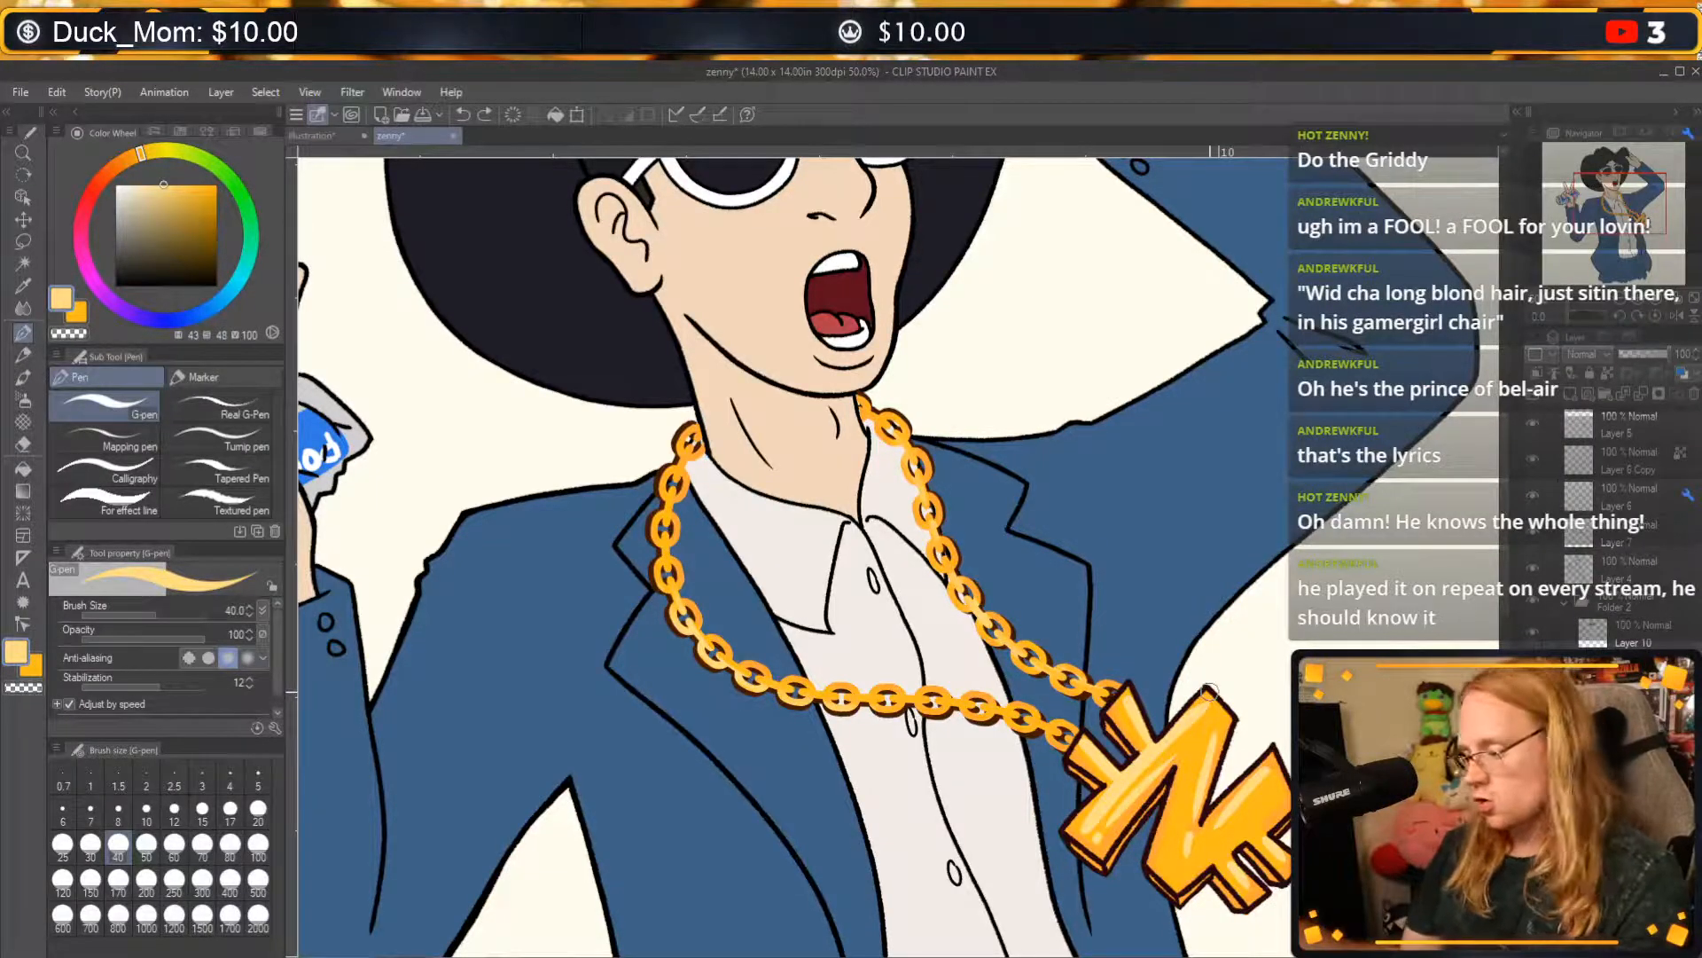
left_click(1537, 567)
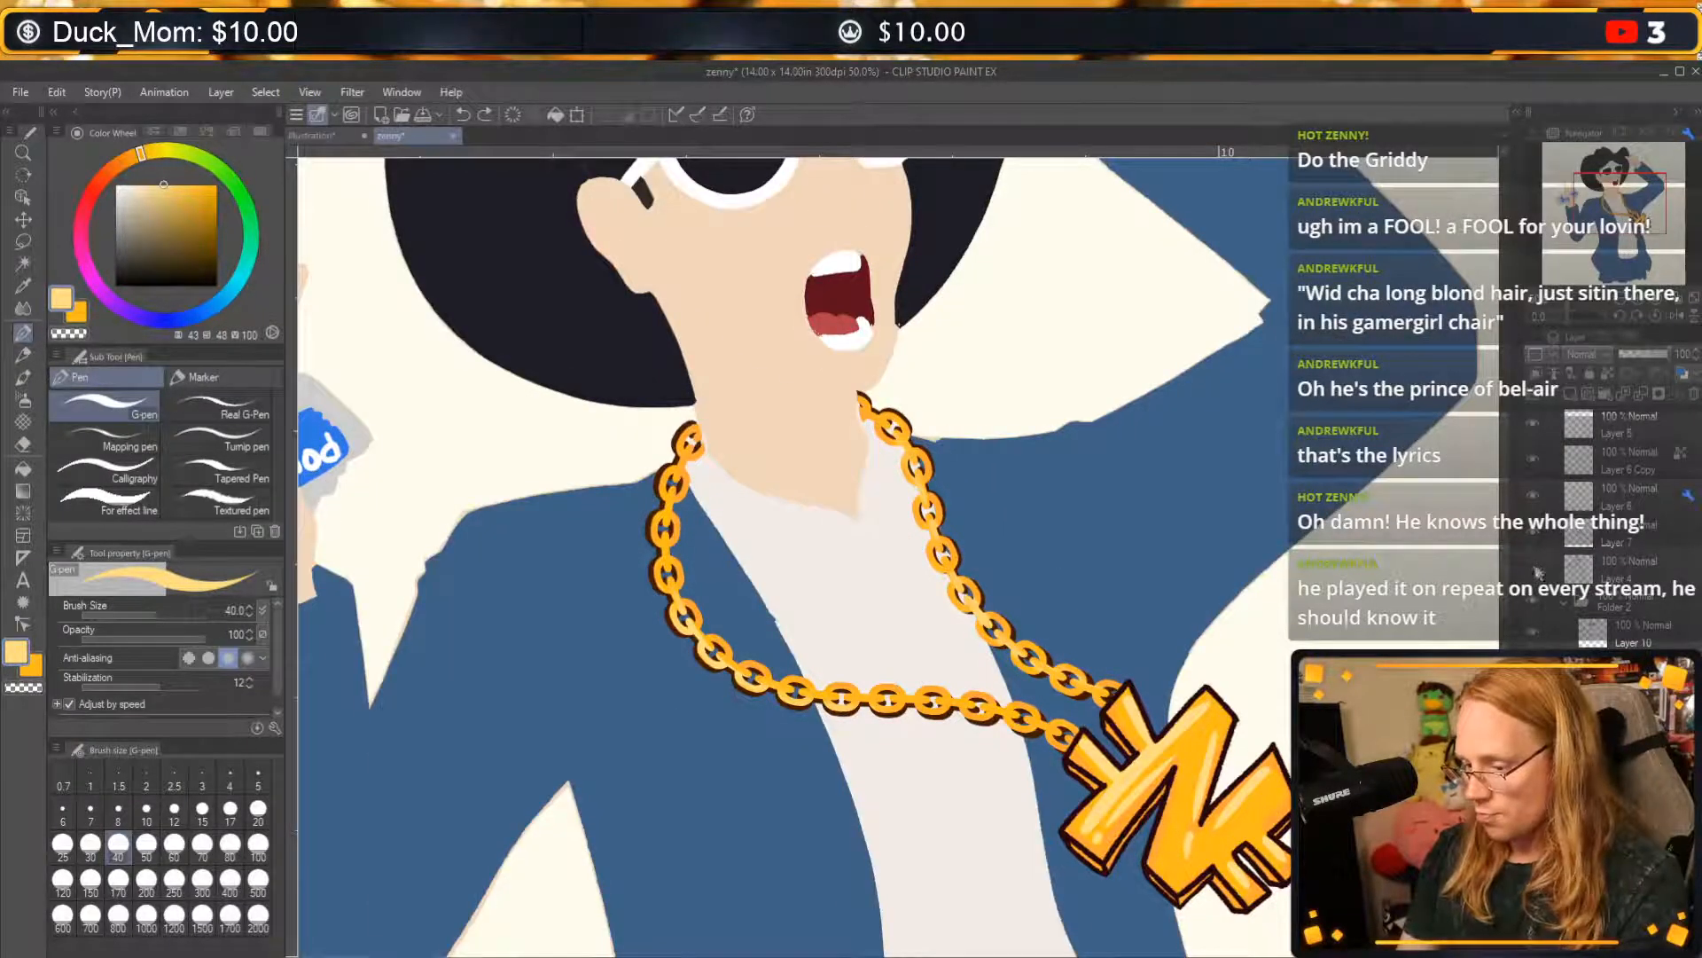
left_click(1536, 569)
left_click(1592, 538)
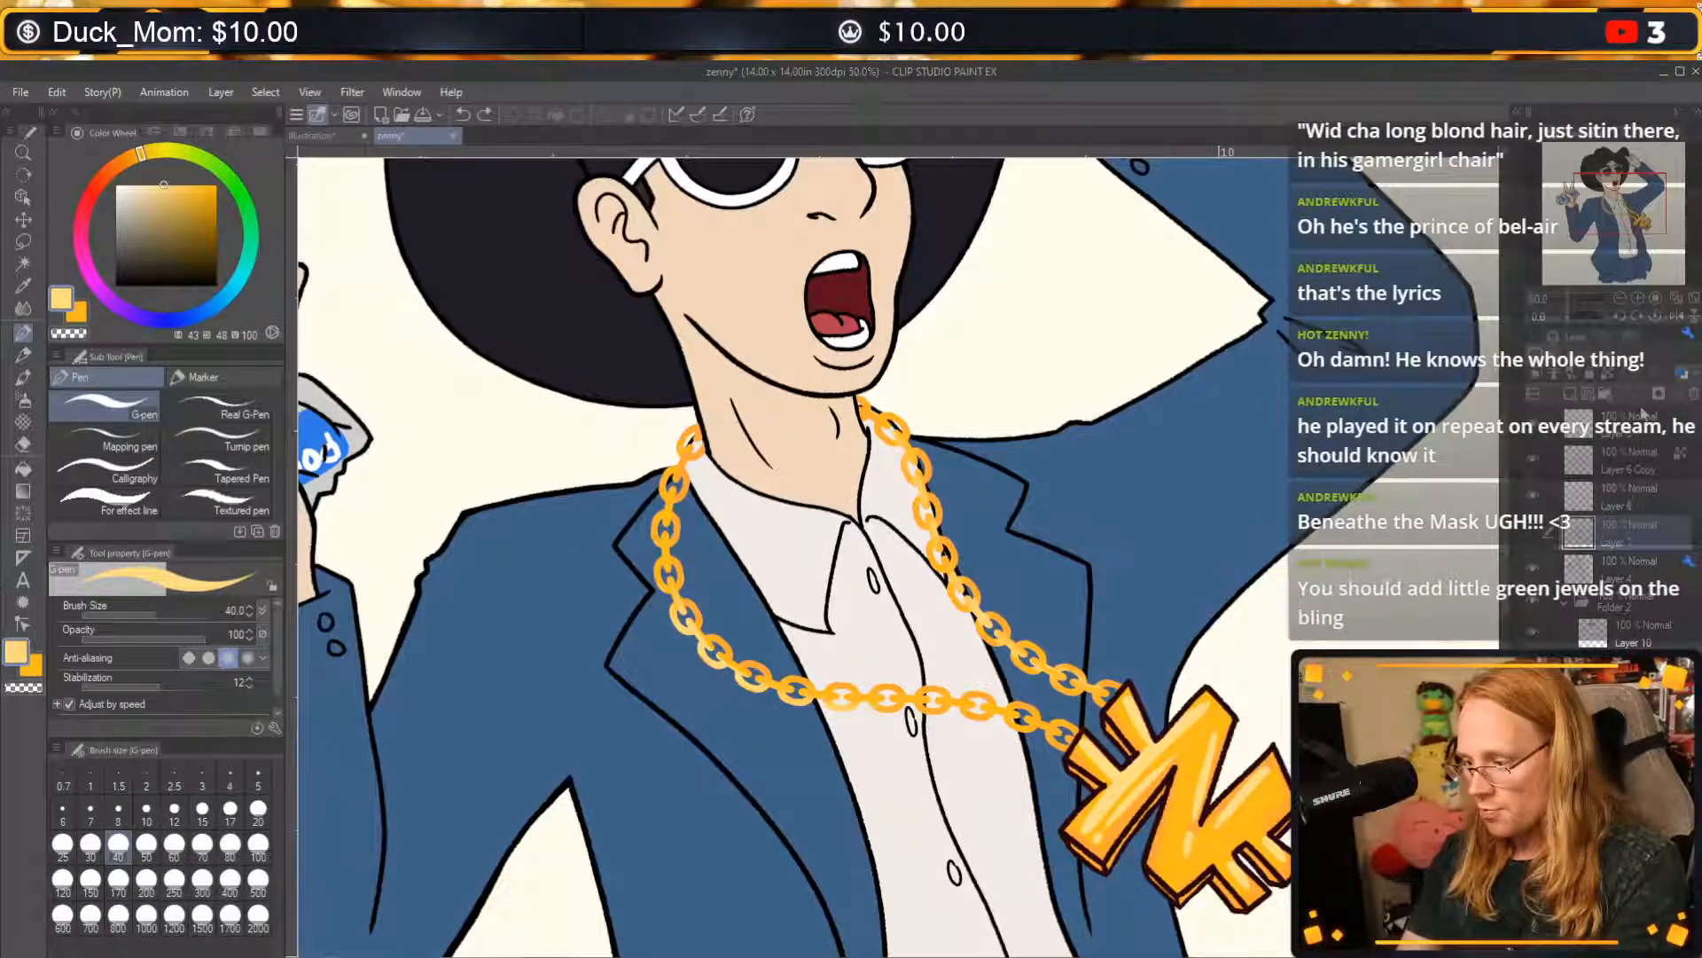
left_click(1610, 467)
left_click(1604, 426)
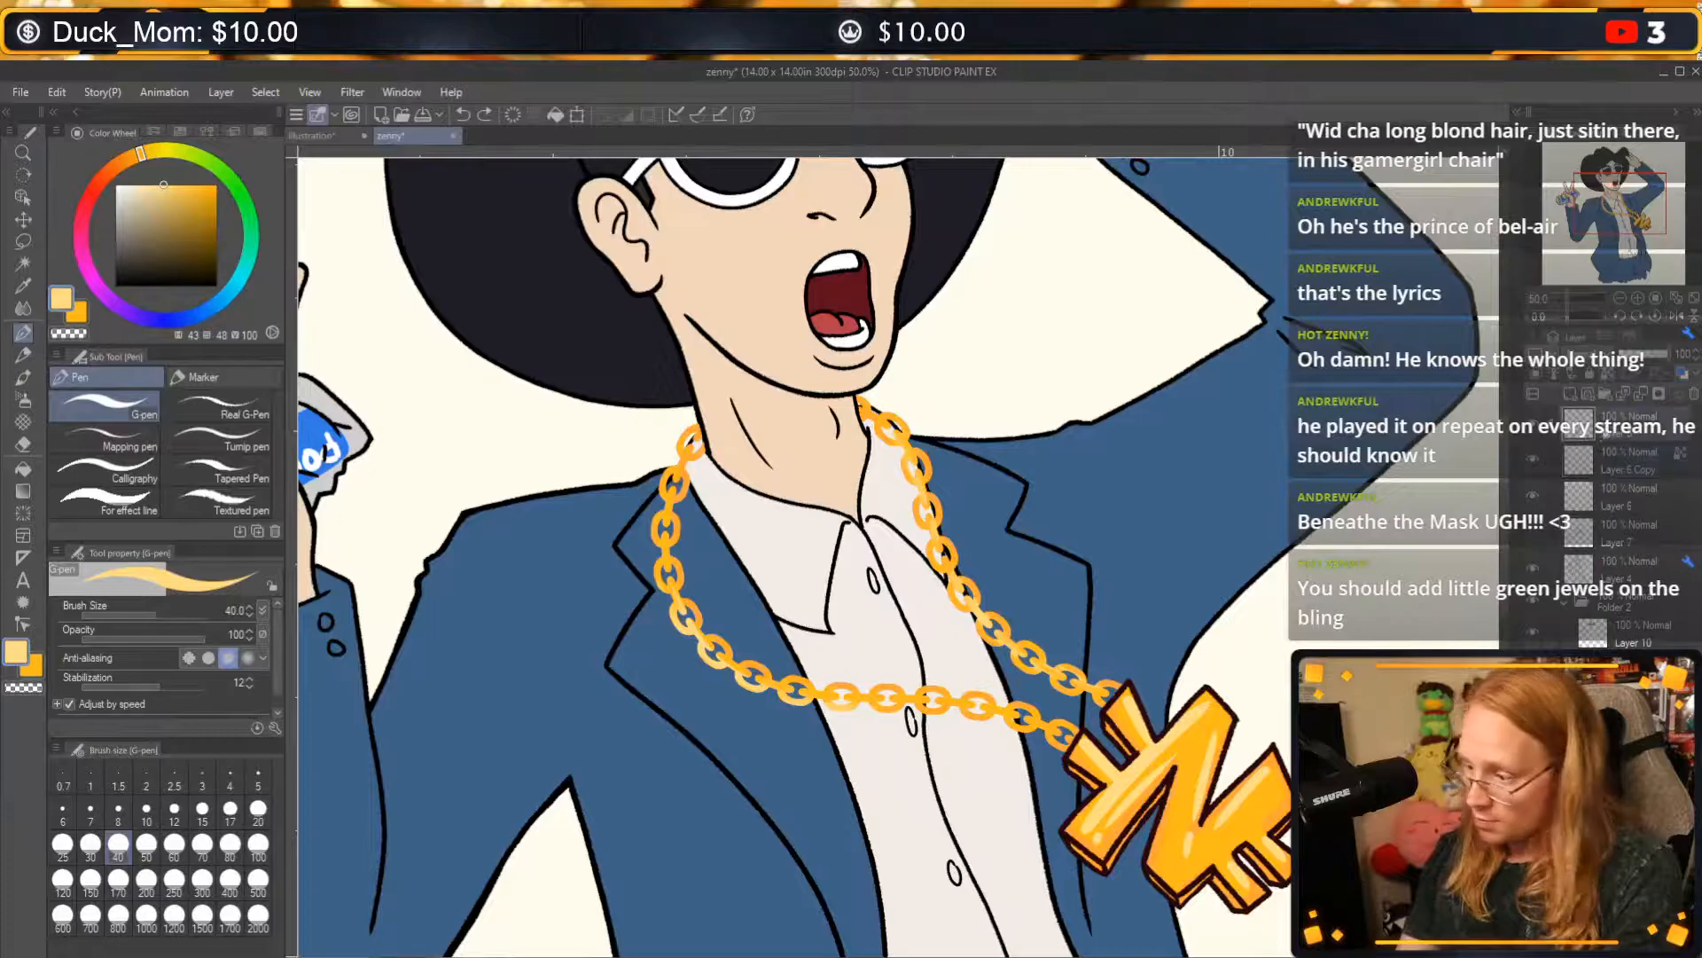
left_click(1536, 423)
left_click(1536, 420)
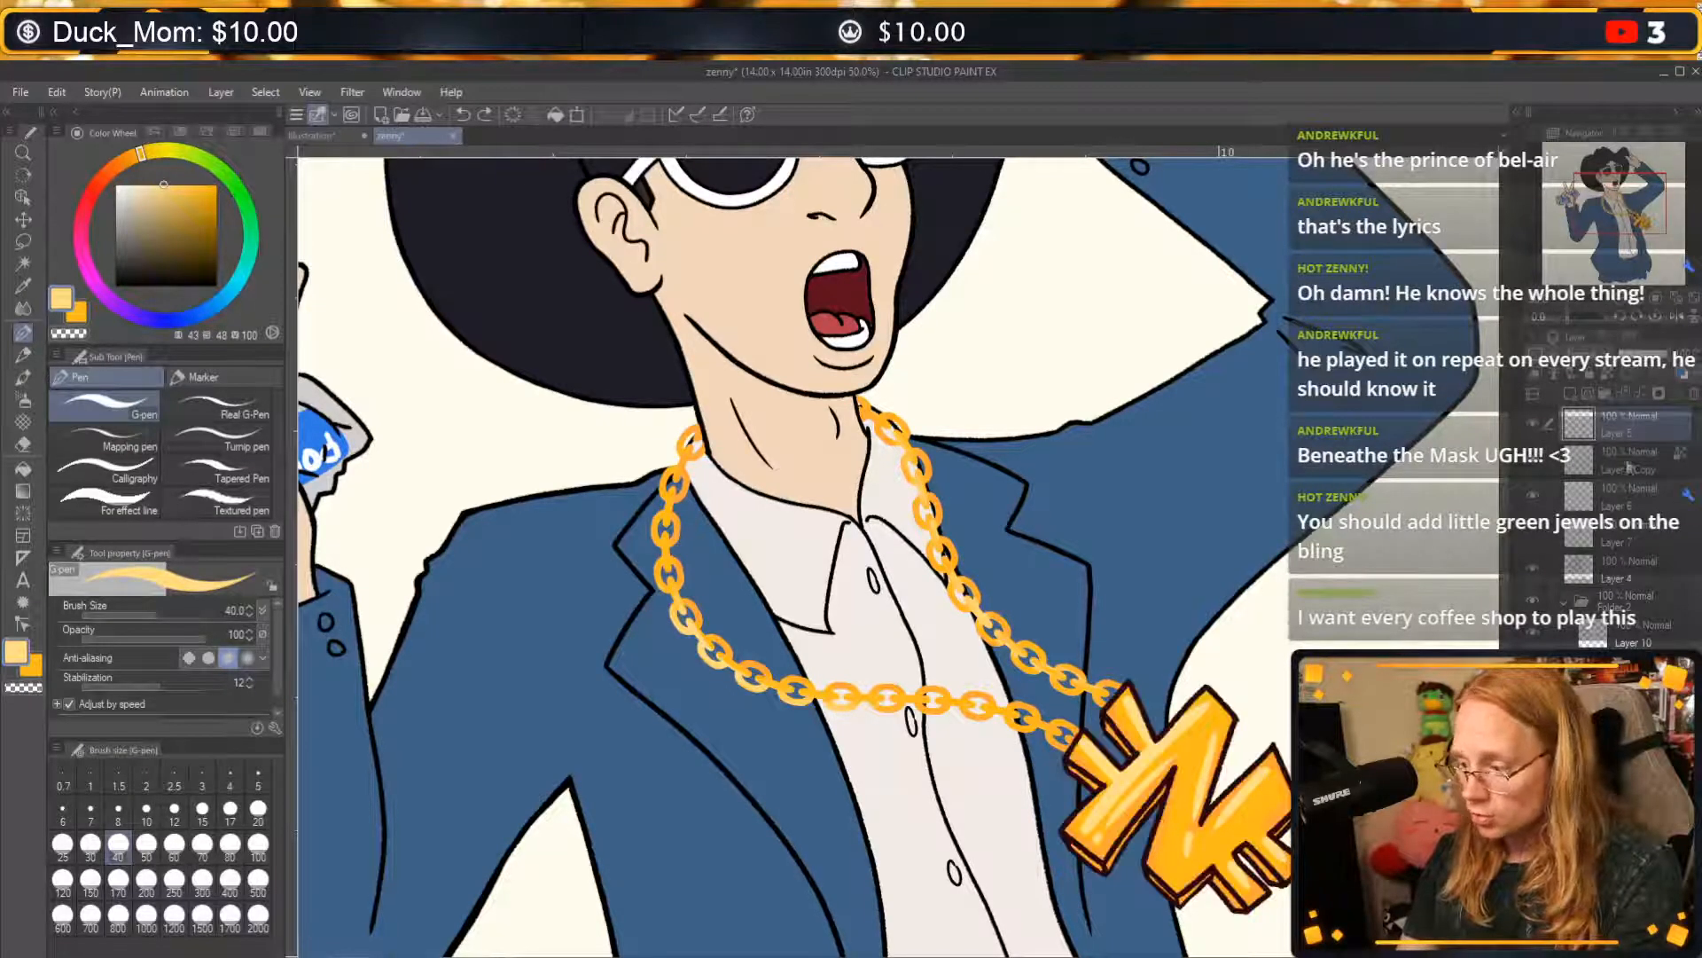
Add a new layer above Layer 6 Copy and set the drawing colour to green (H 106, S 79, V 80).
left_click(1627, 461)
left_click(1641, 401)
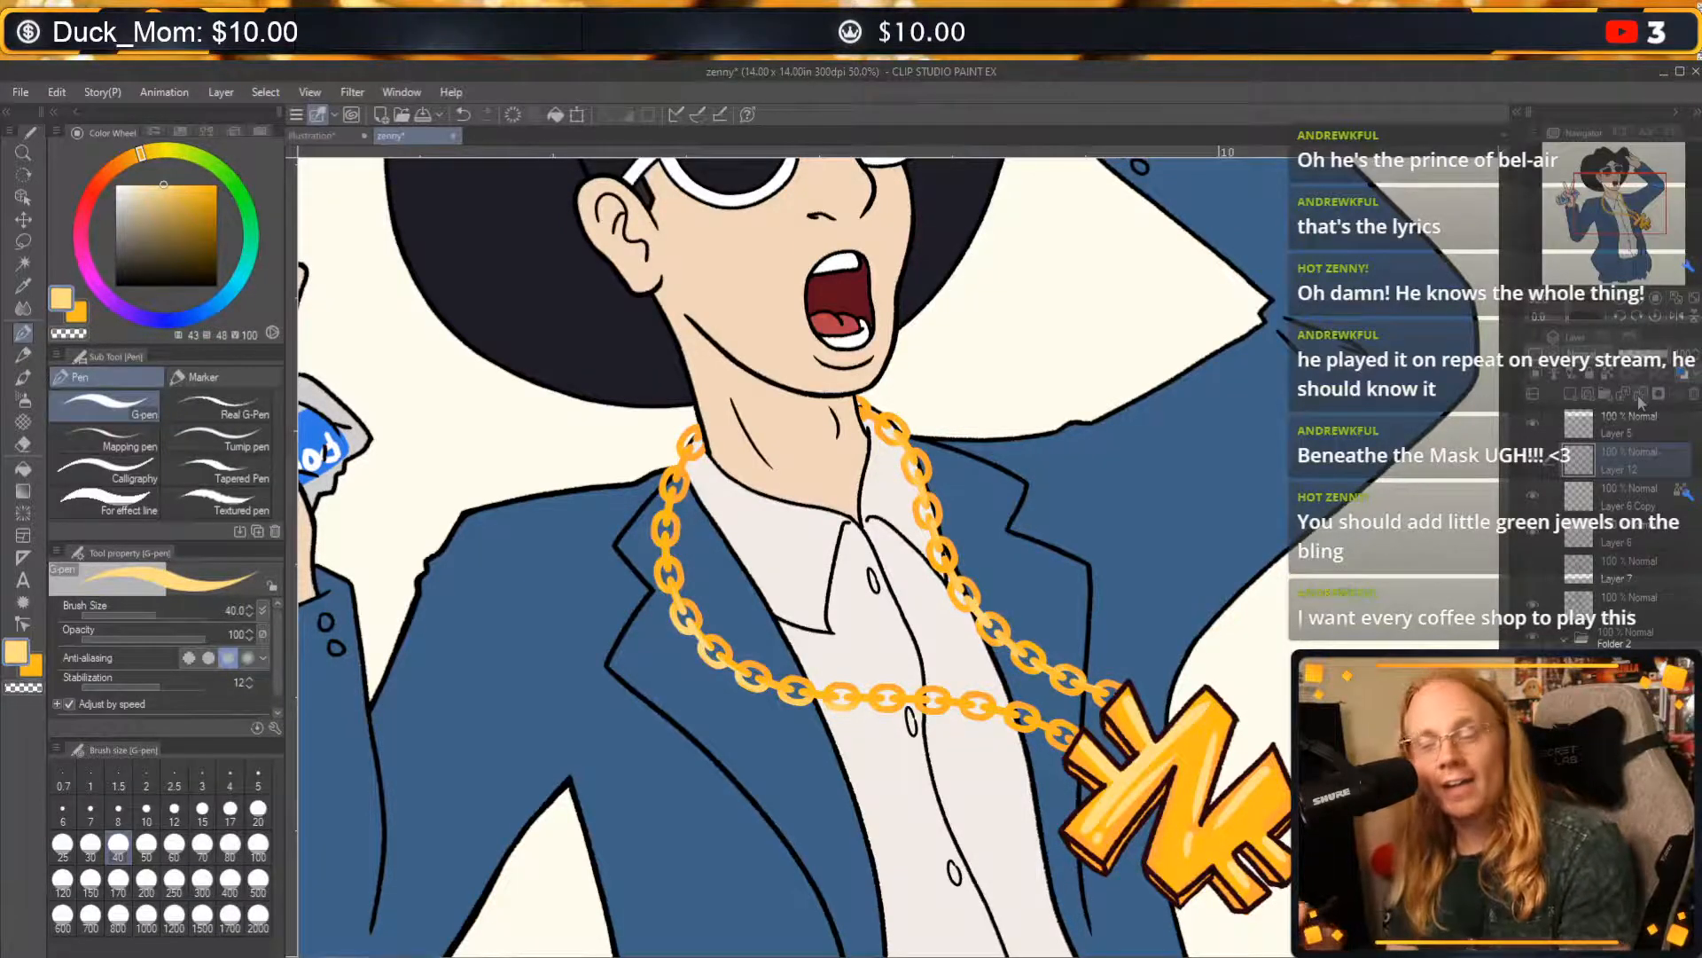
left_click(227, 176)
left_click(199, 201)
left_click_drag(199, 202, 195, 205)
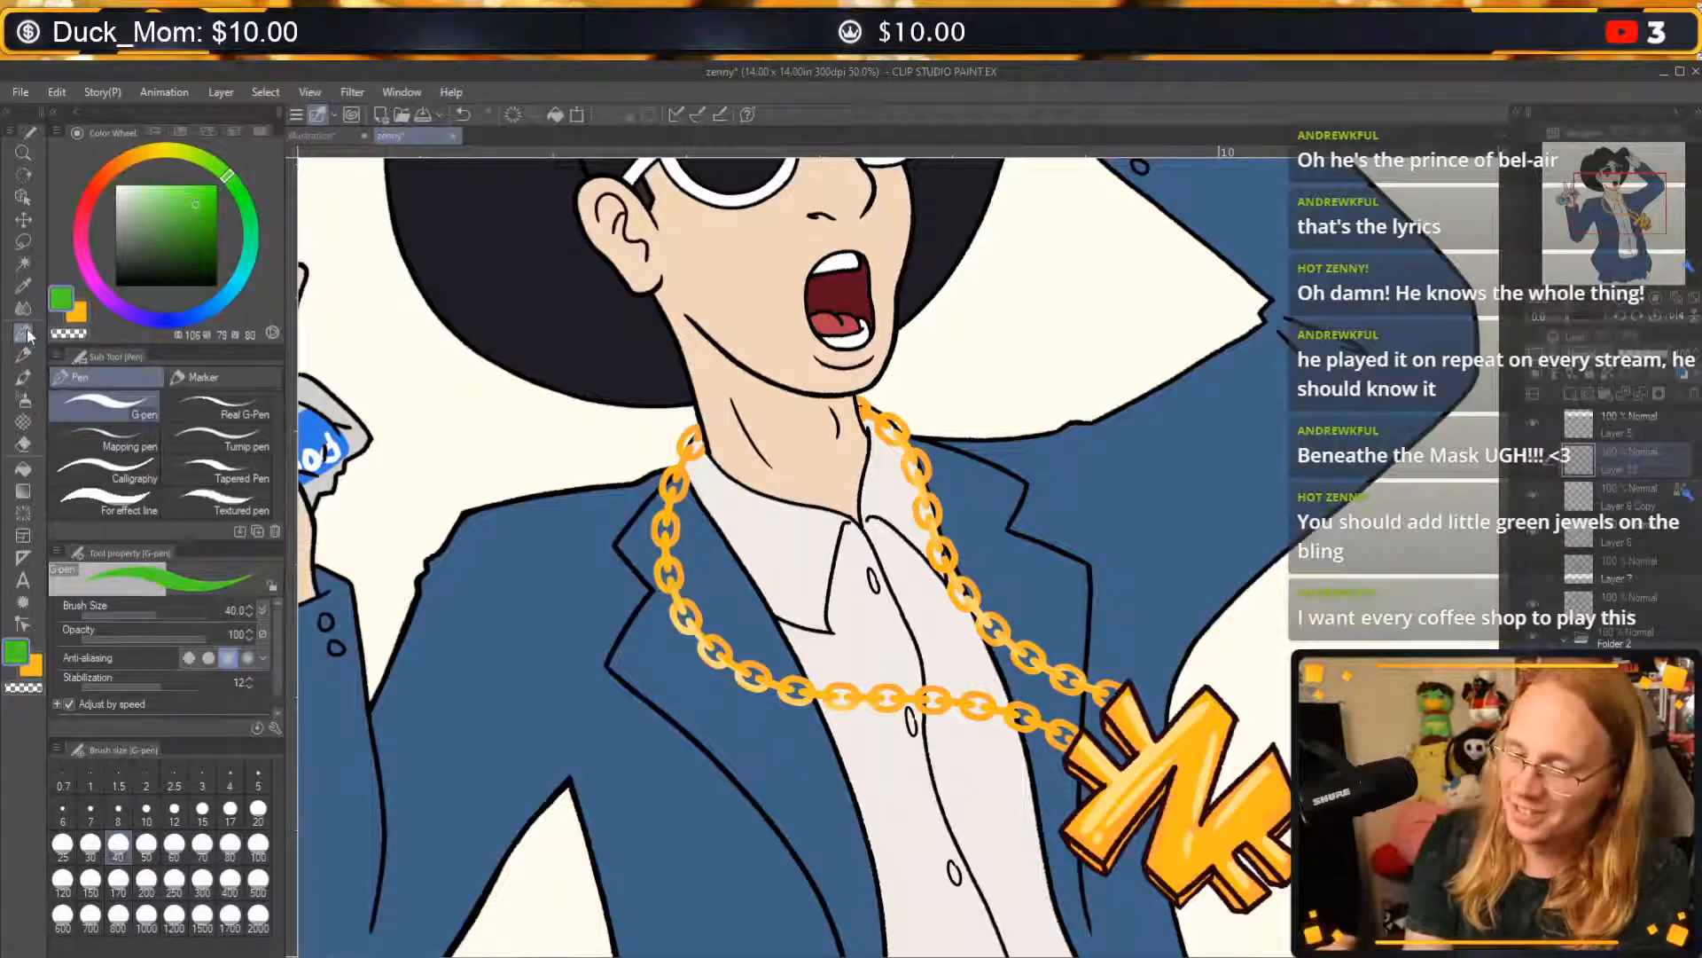
Dot green jewels onto the ends of the pendant's arms with the G-pen at size 40, and inspect them close up.
left_click(1102, 828)
left_click(1210, 717)
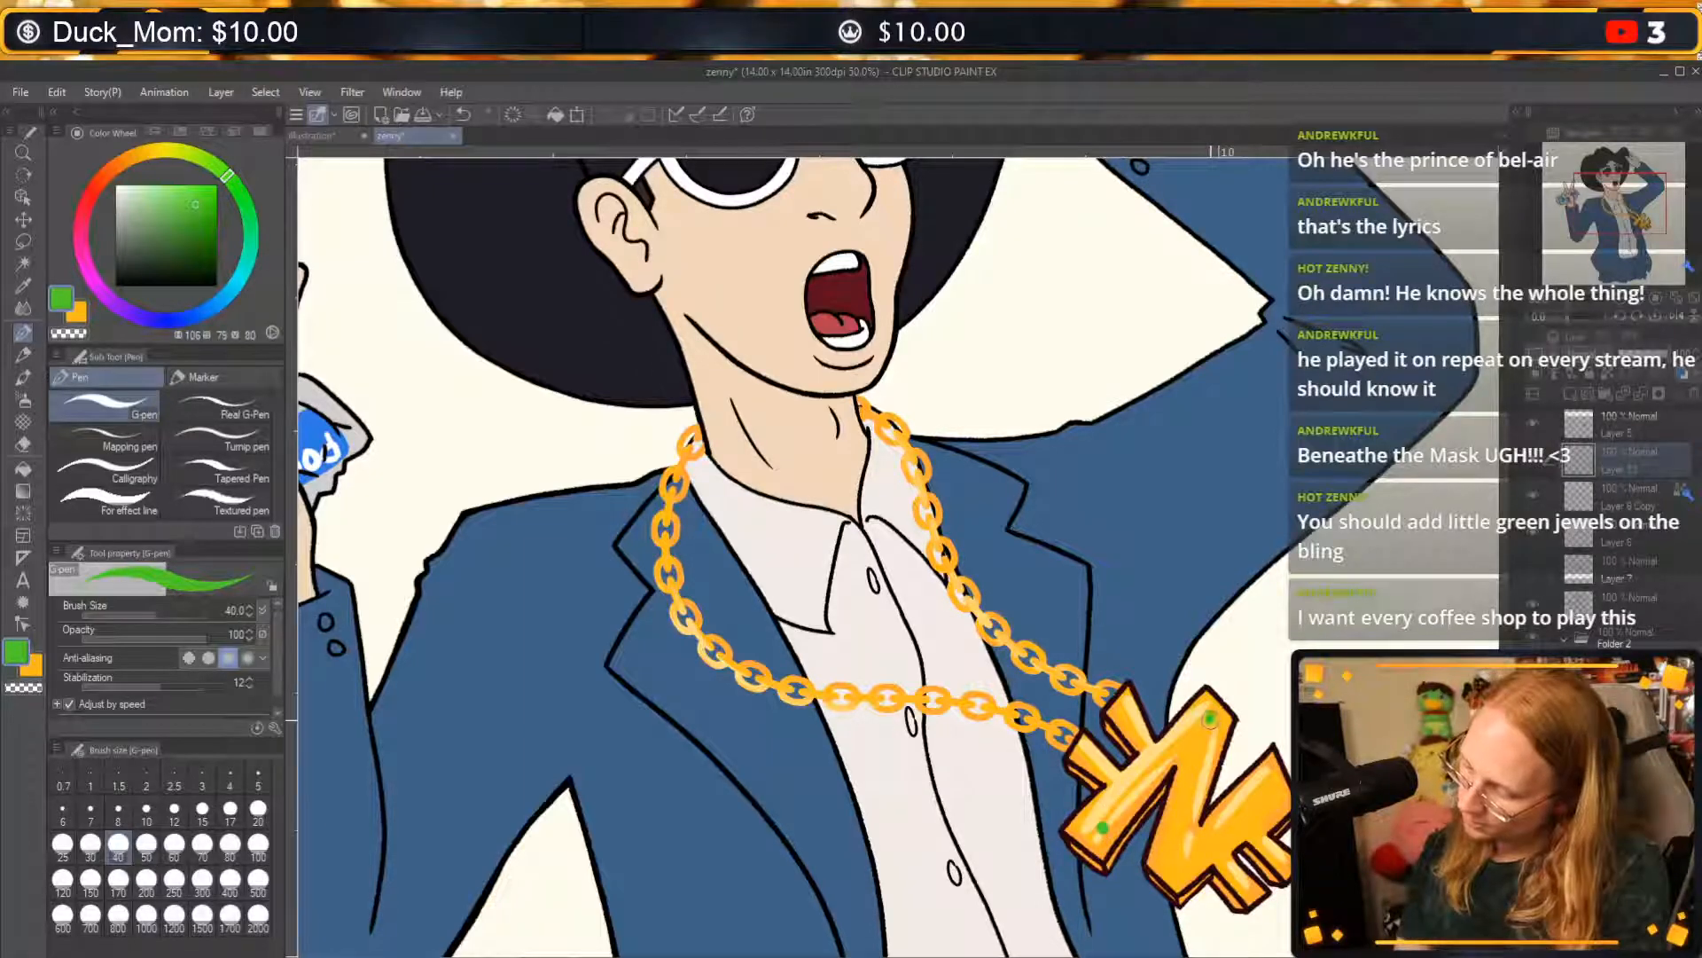
left_click(1176, 868)
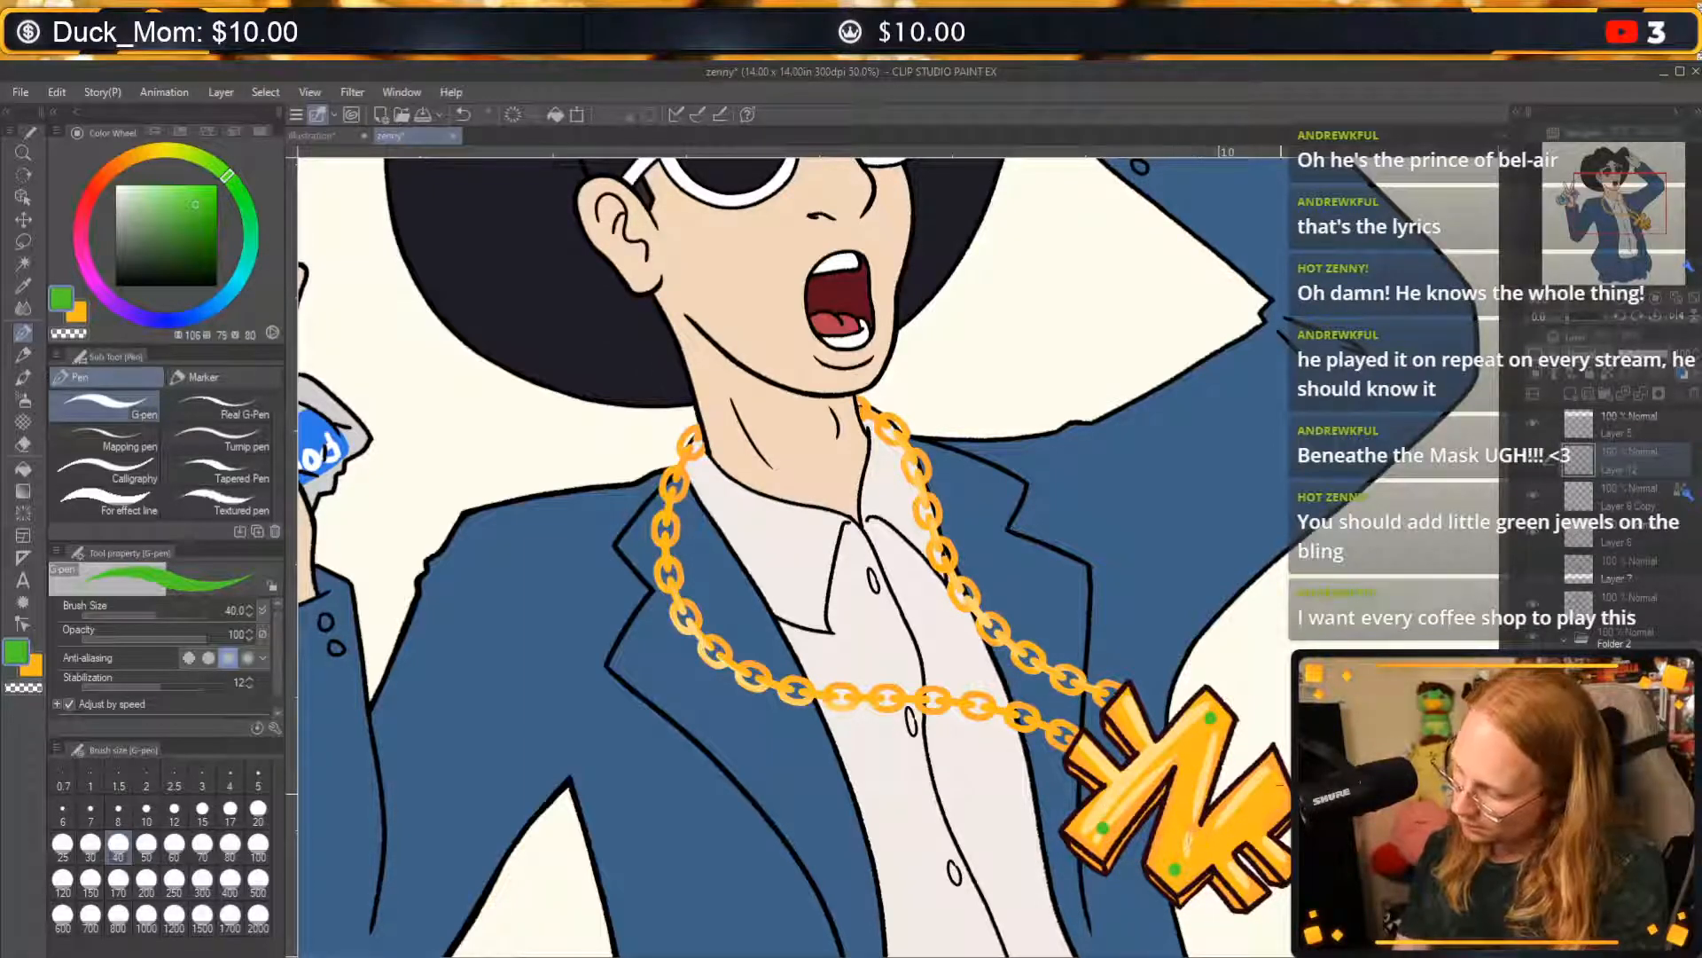
left_click(1275, 792)
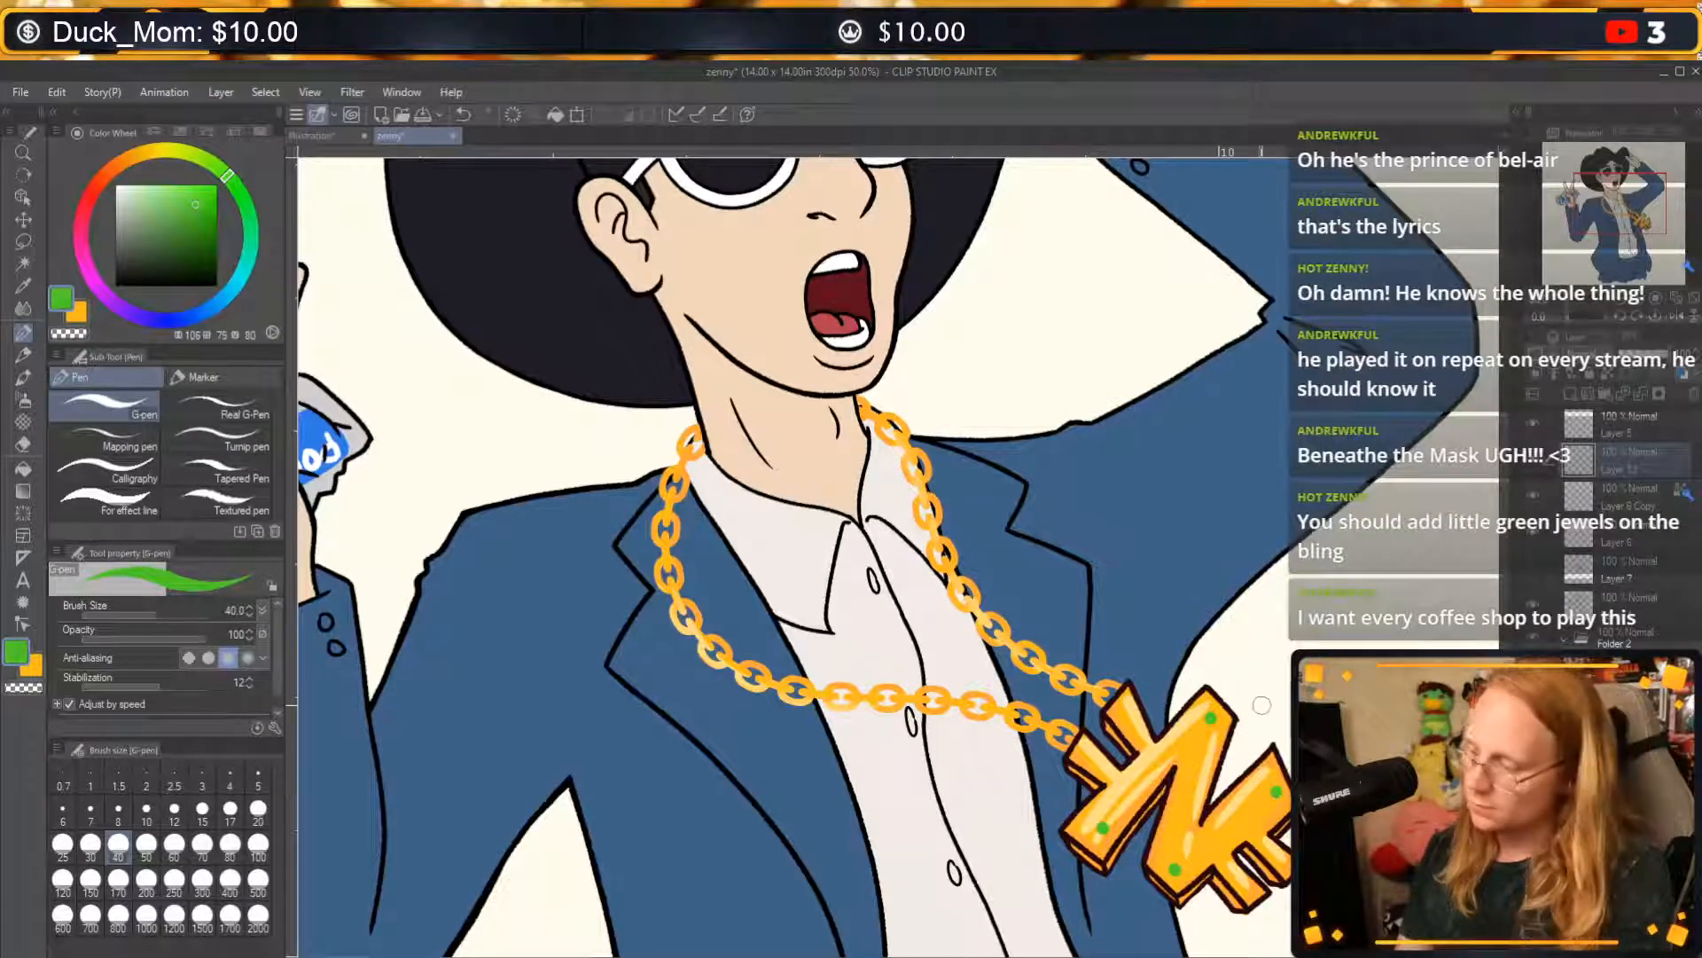
left_click(1084, 750)
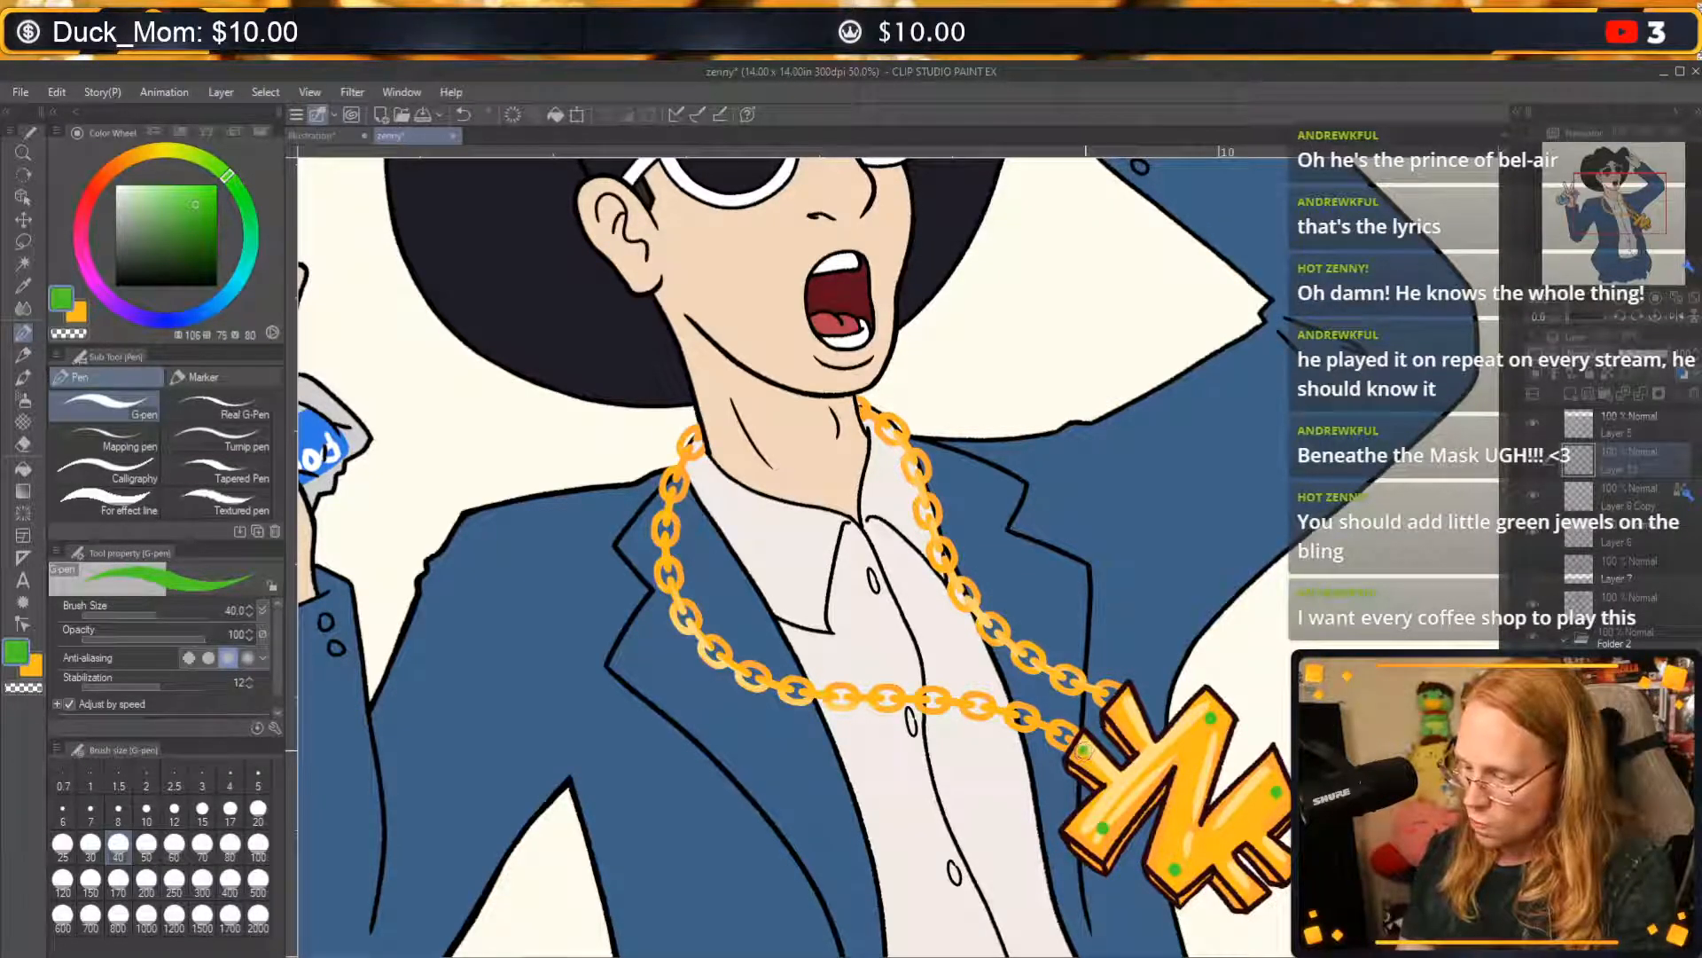
left_click(1123, 710)
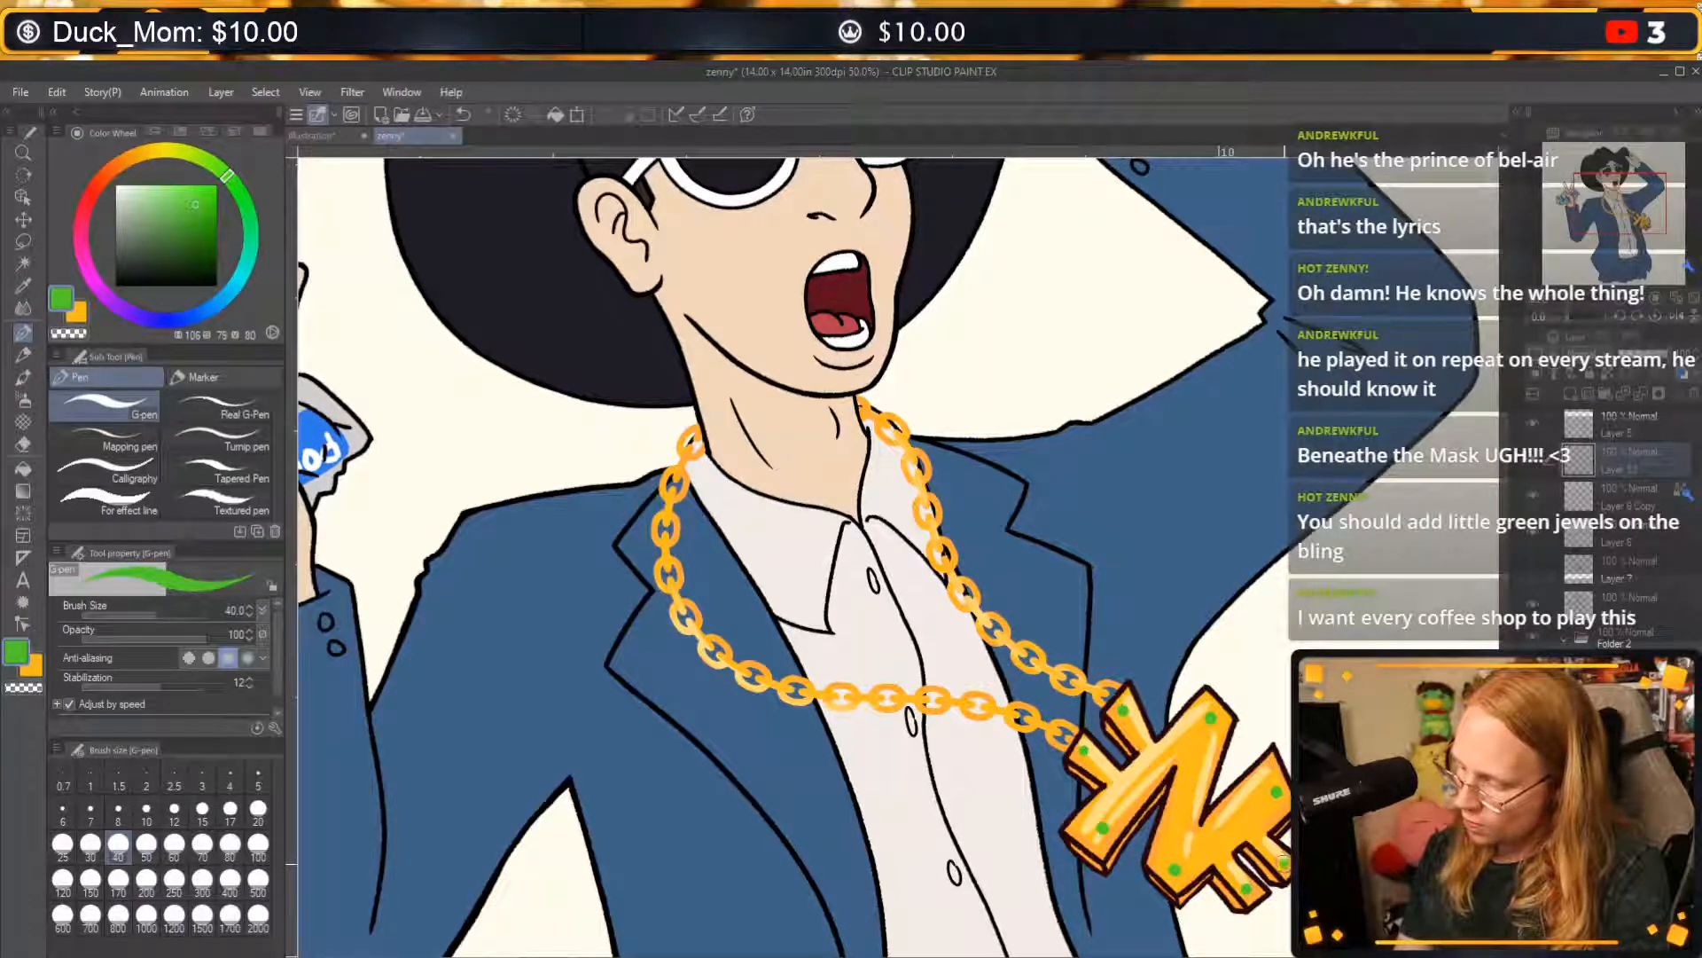
left_click(1654, 299)
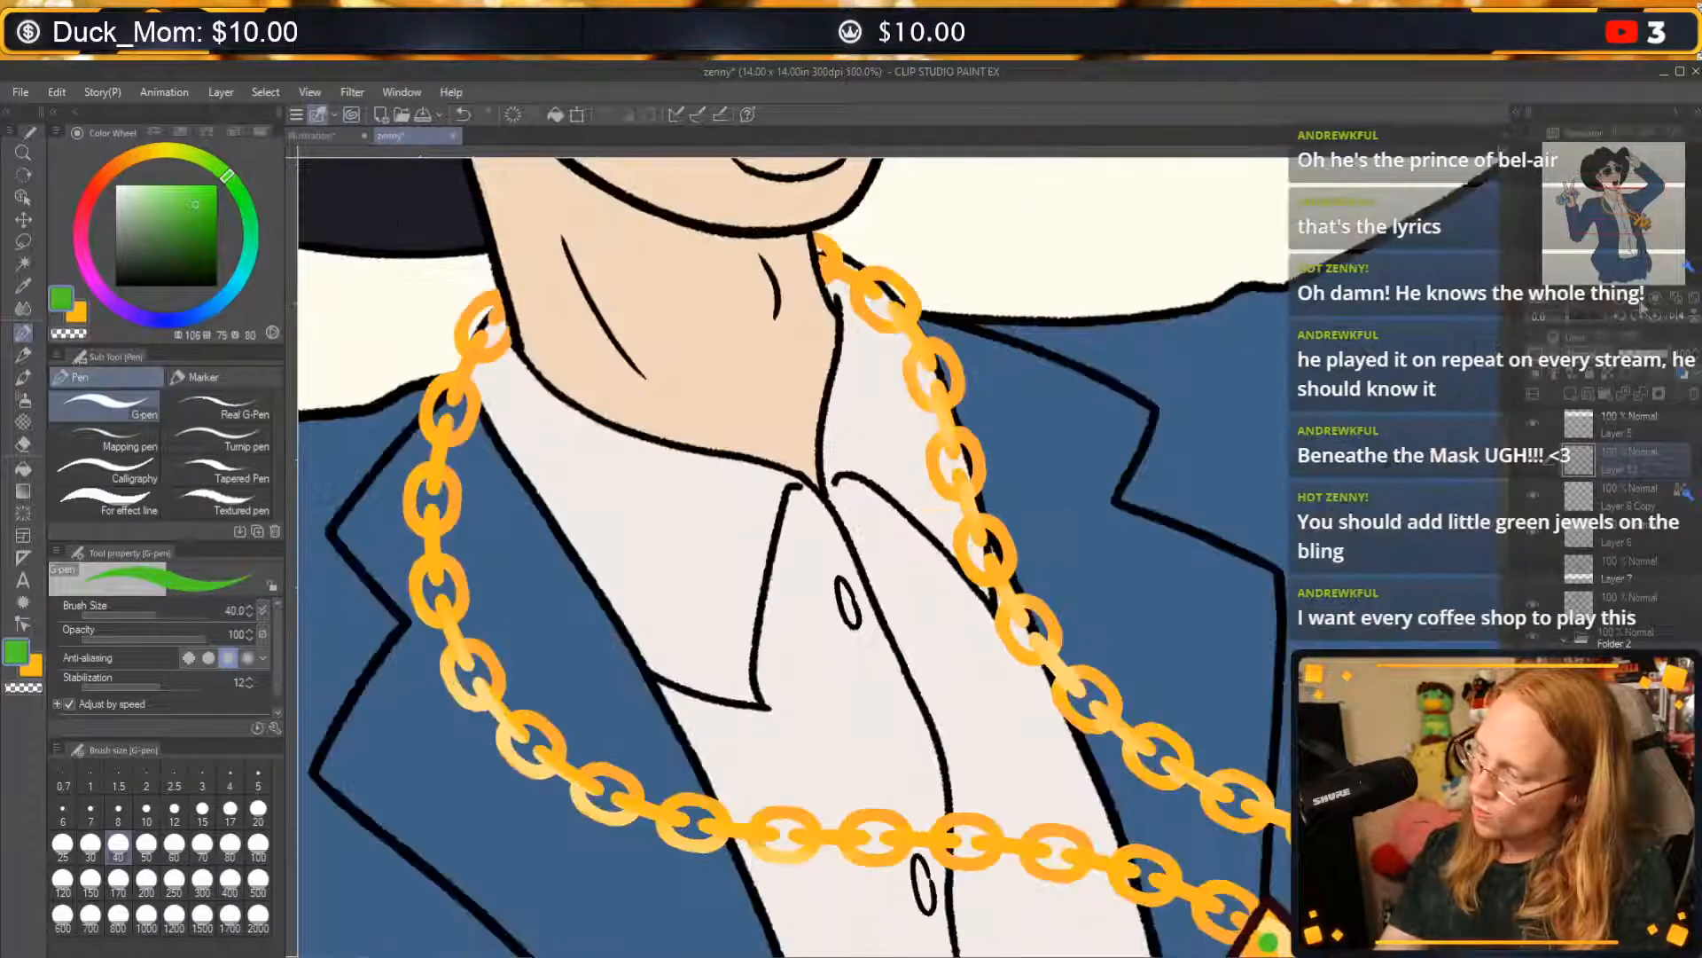
left_click_drag(1636, 253, 1638, 225)
left_click(1534, 458)
left_click(1534, 458)
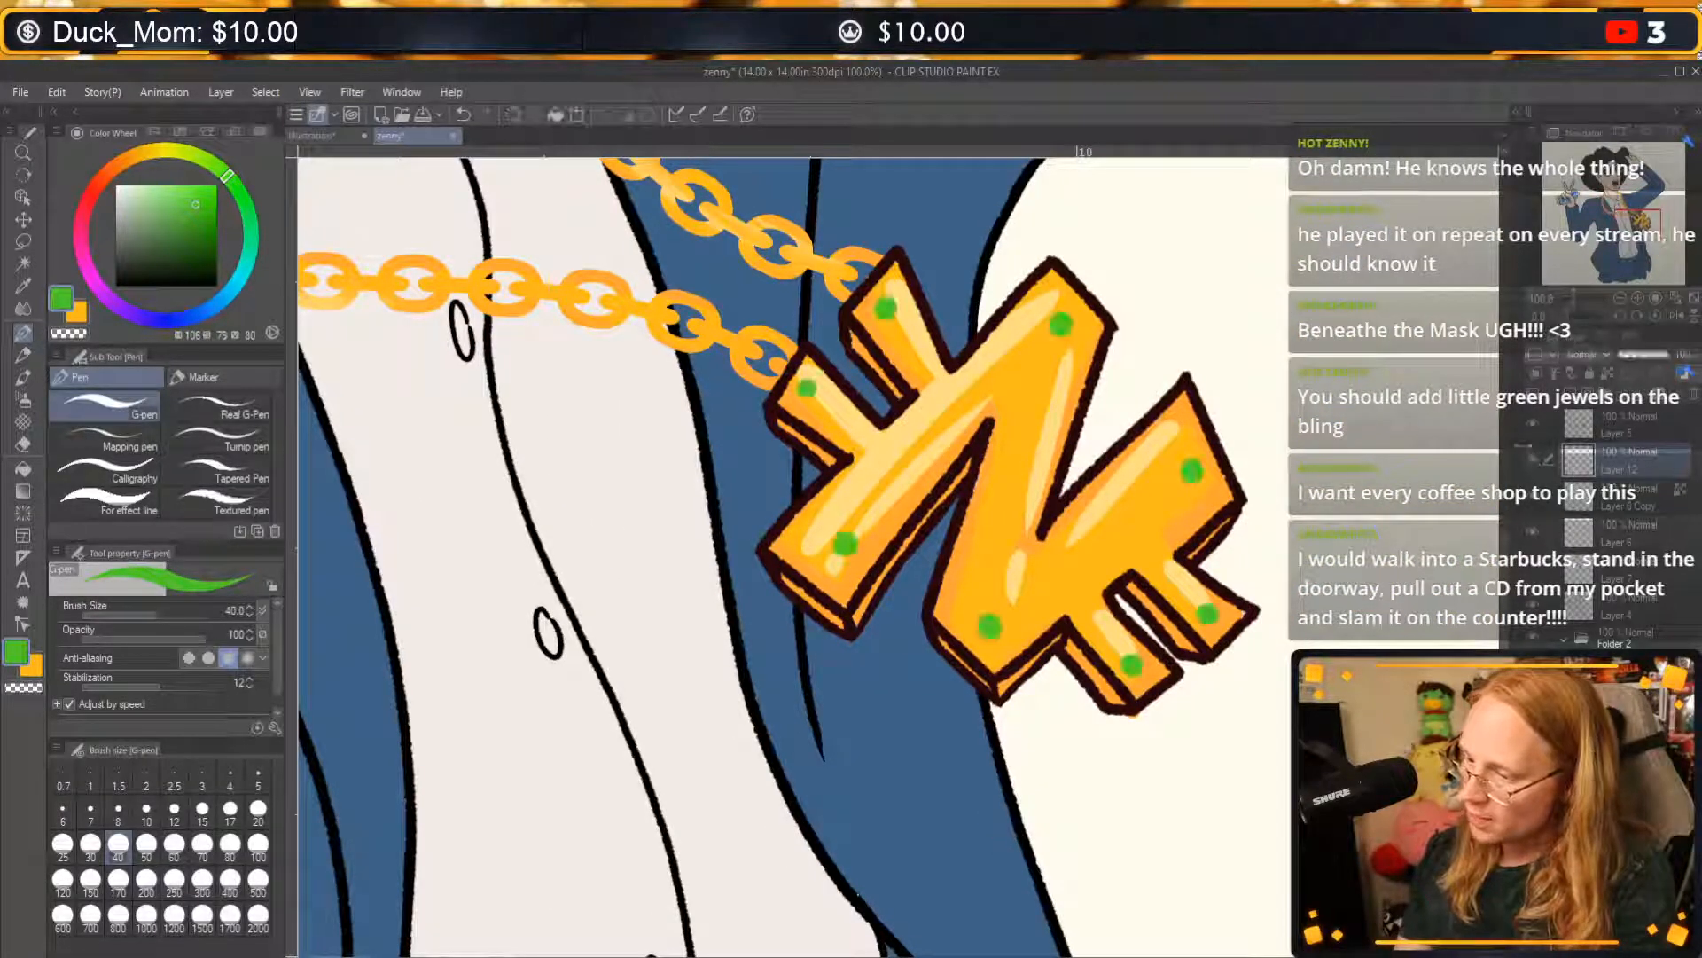
Lasso around the pendant and clear the green jewels from Layer 12.
key("m")
mouse_move(925, 266)
left_mouse_down()
mouse_move(716, 522)
mouse_move(962, 761)
mouse_move(1231, 717)
mouse_move(977, 293)
left_mouse_up()
left_click(1535, 454)
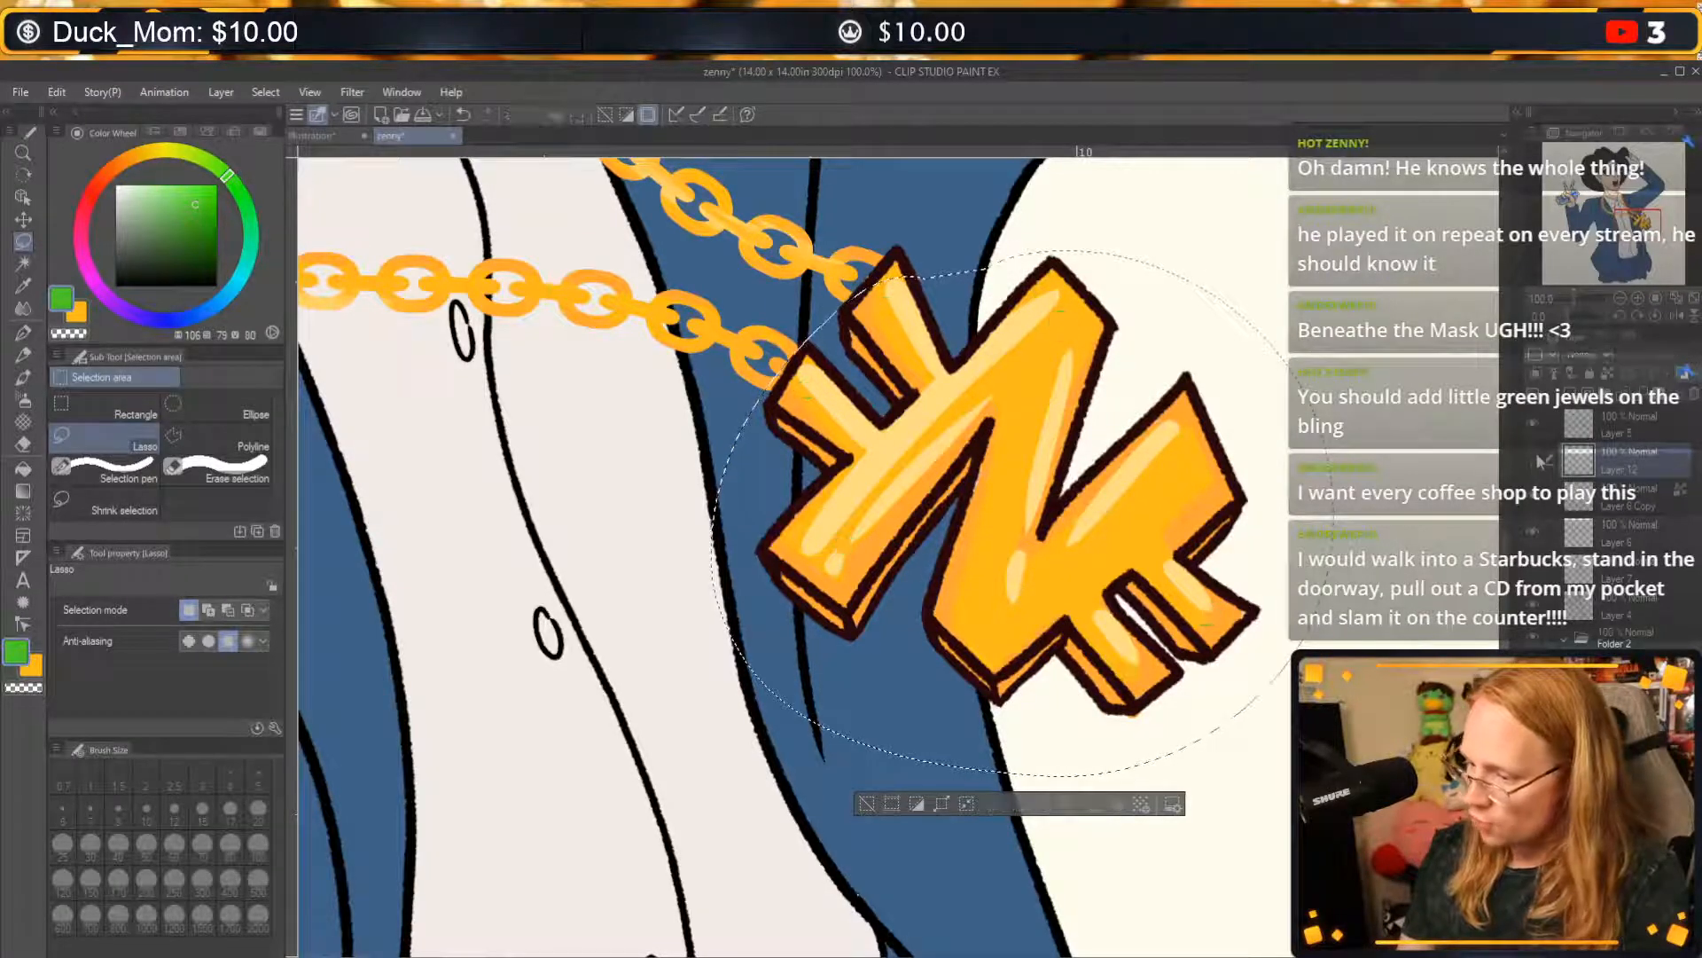
left_click(1535, 454)
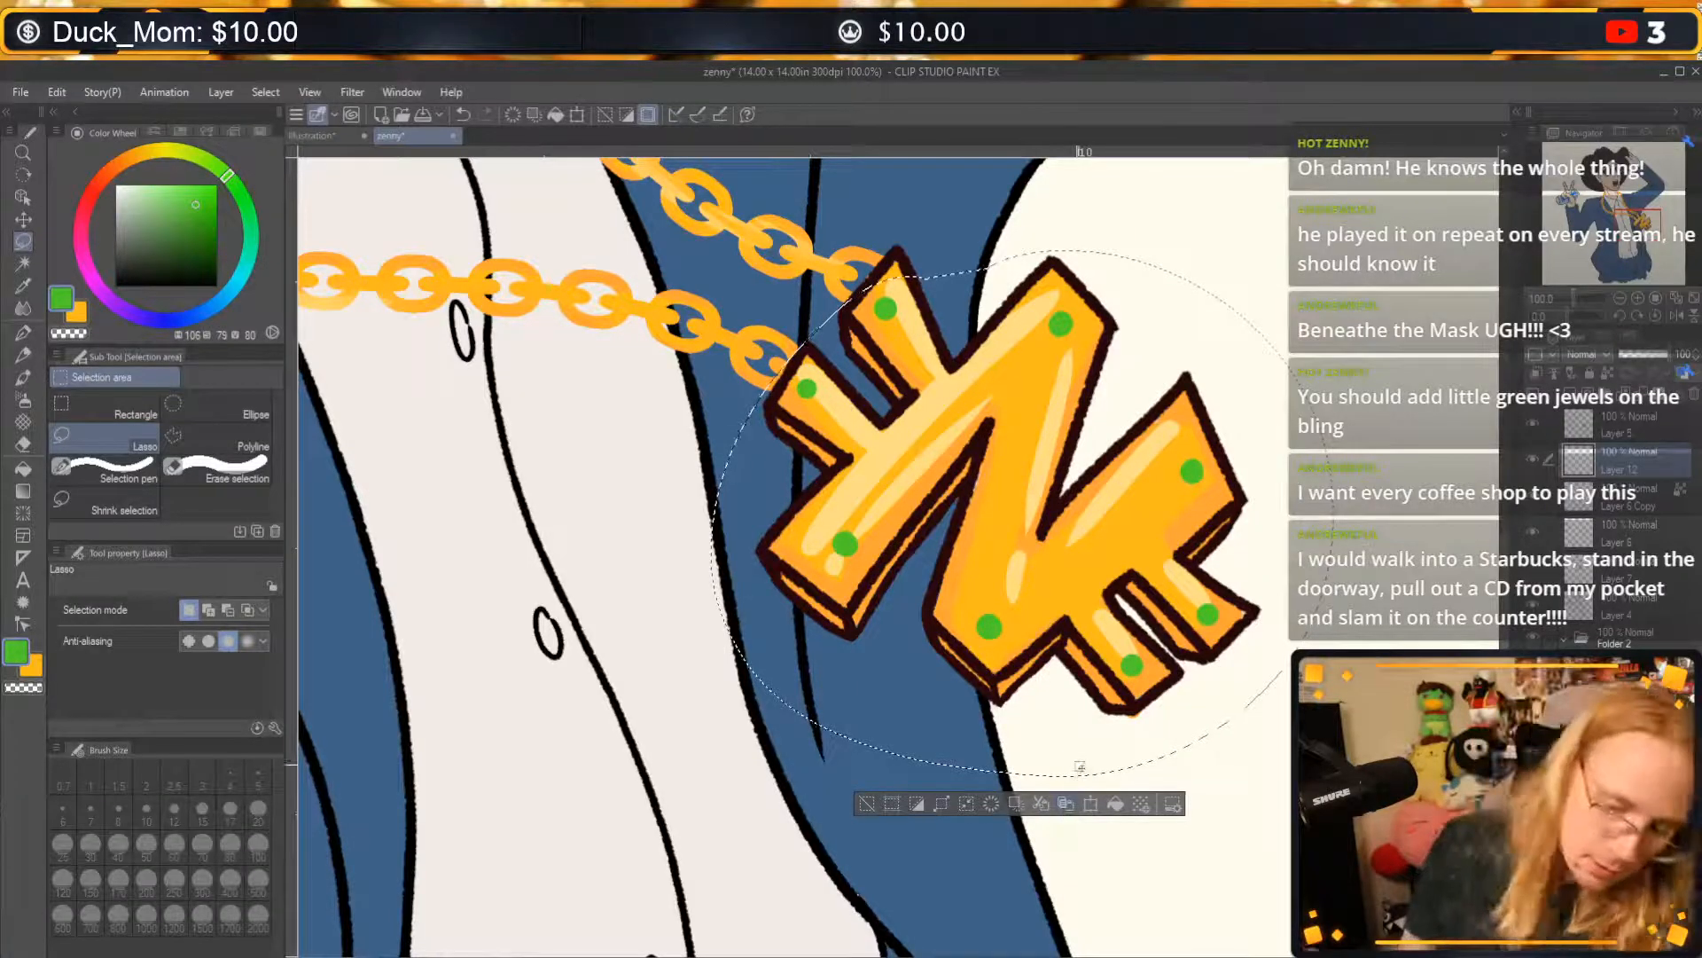
key("Delete")
left_click(1596, 483)
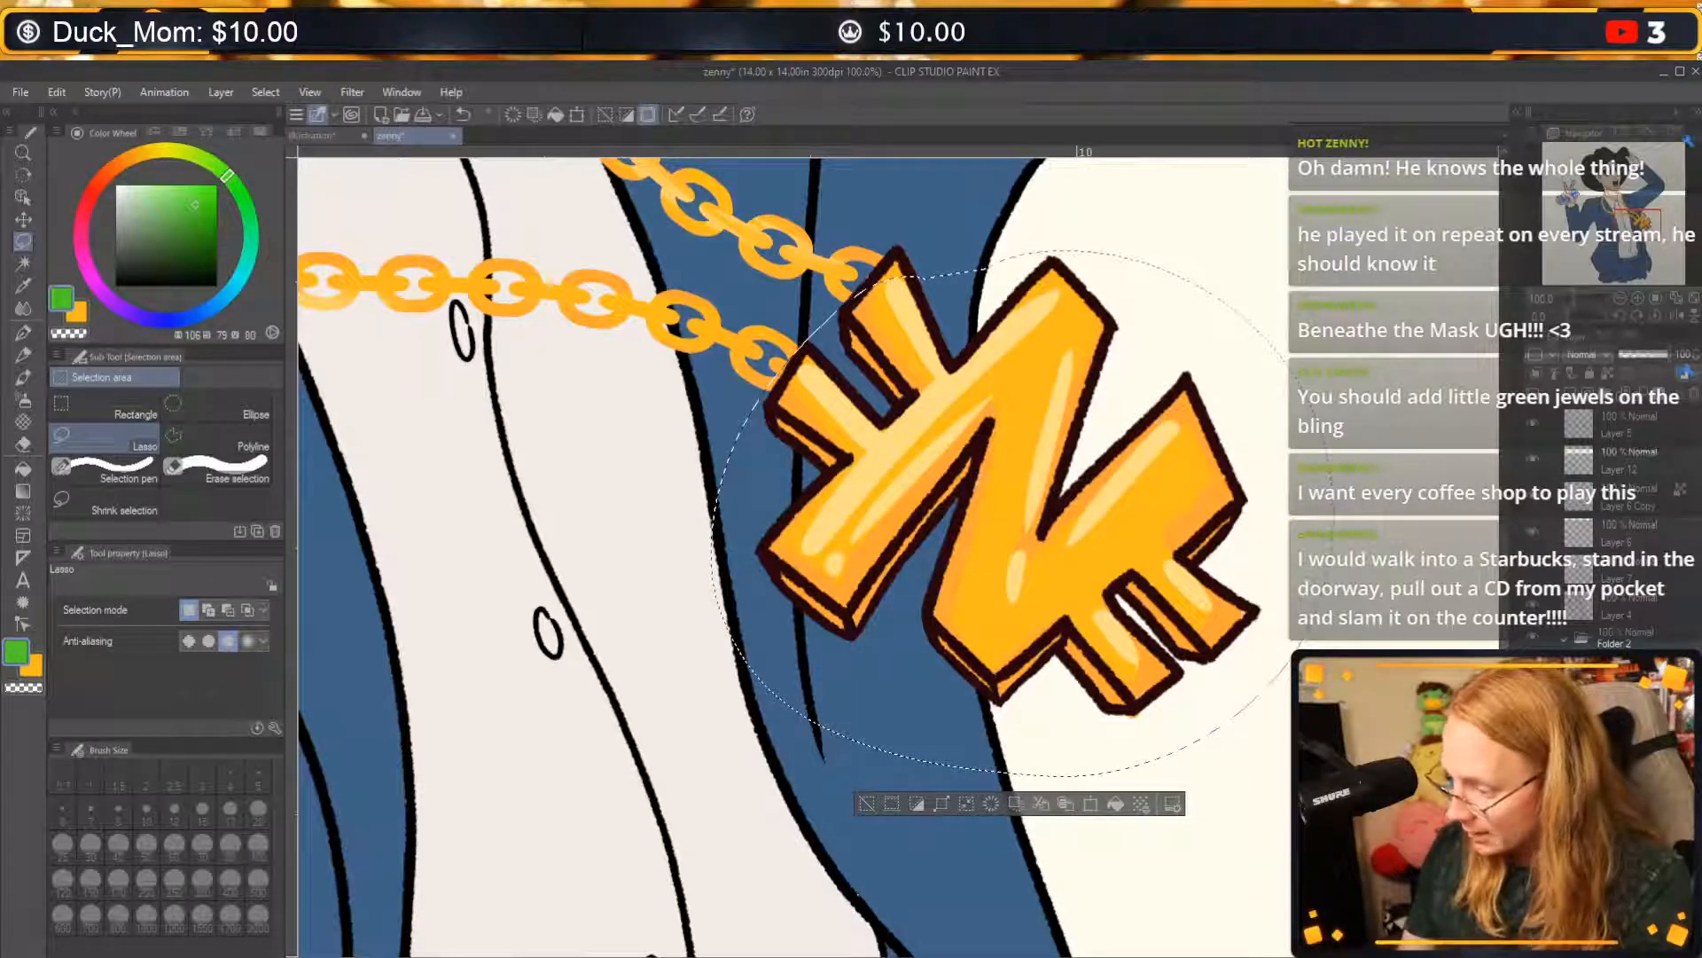
Undo the clearing of the green jewels on the pendant and remove the lasso selection around them.
key("ctrl+z")
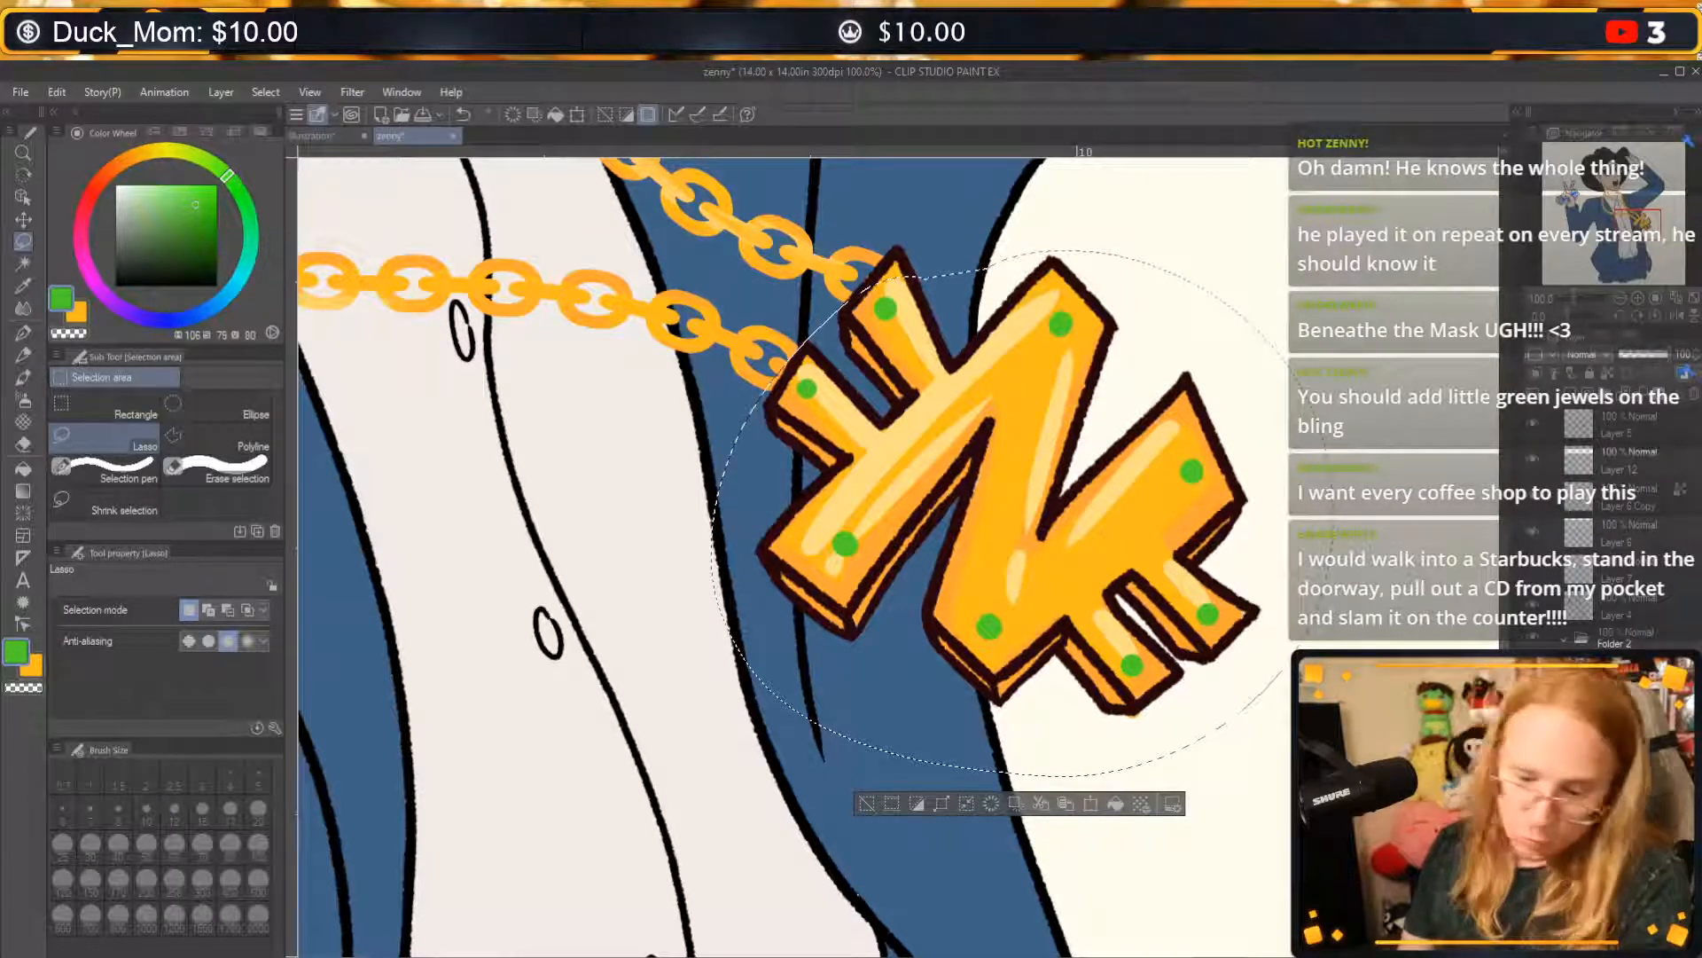
key("ctrl+d")
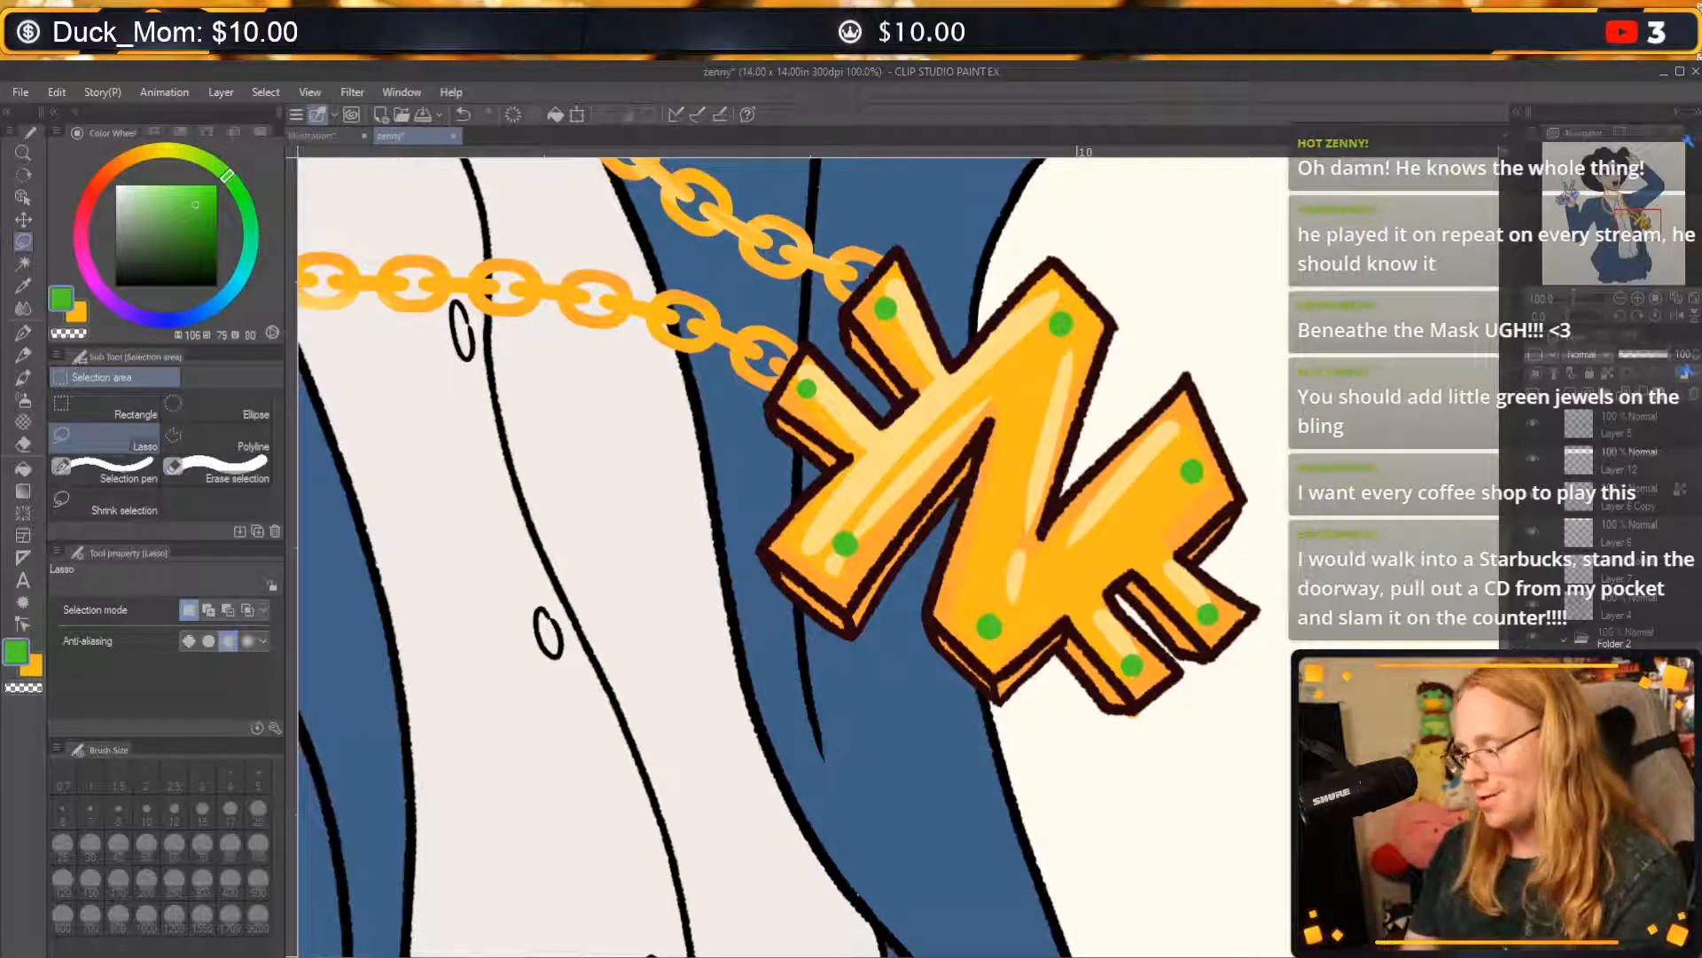
key("Delete")
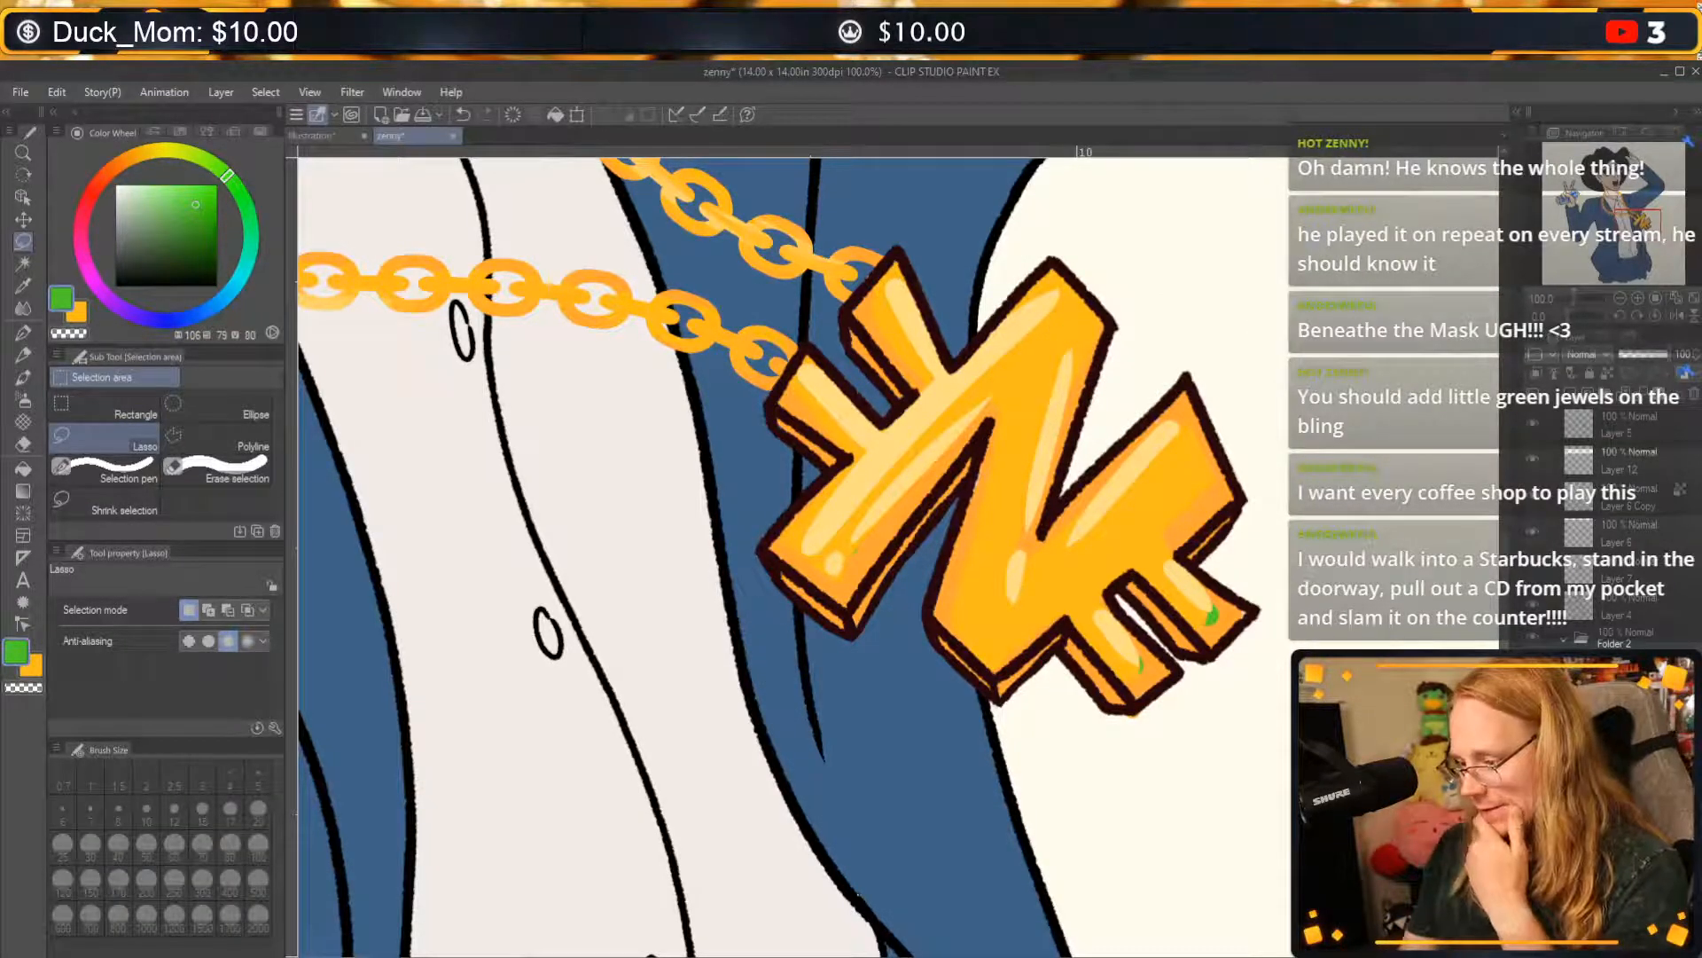
key("ctrl+z")
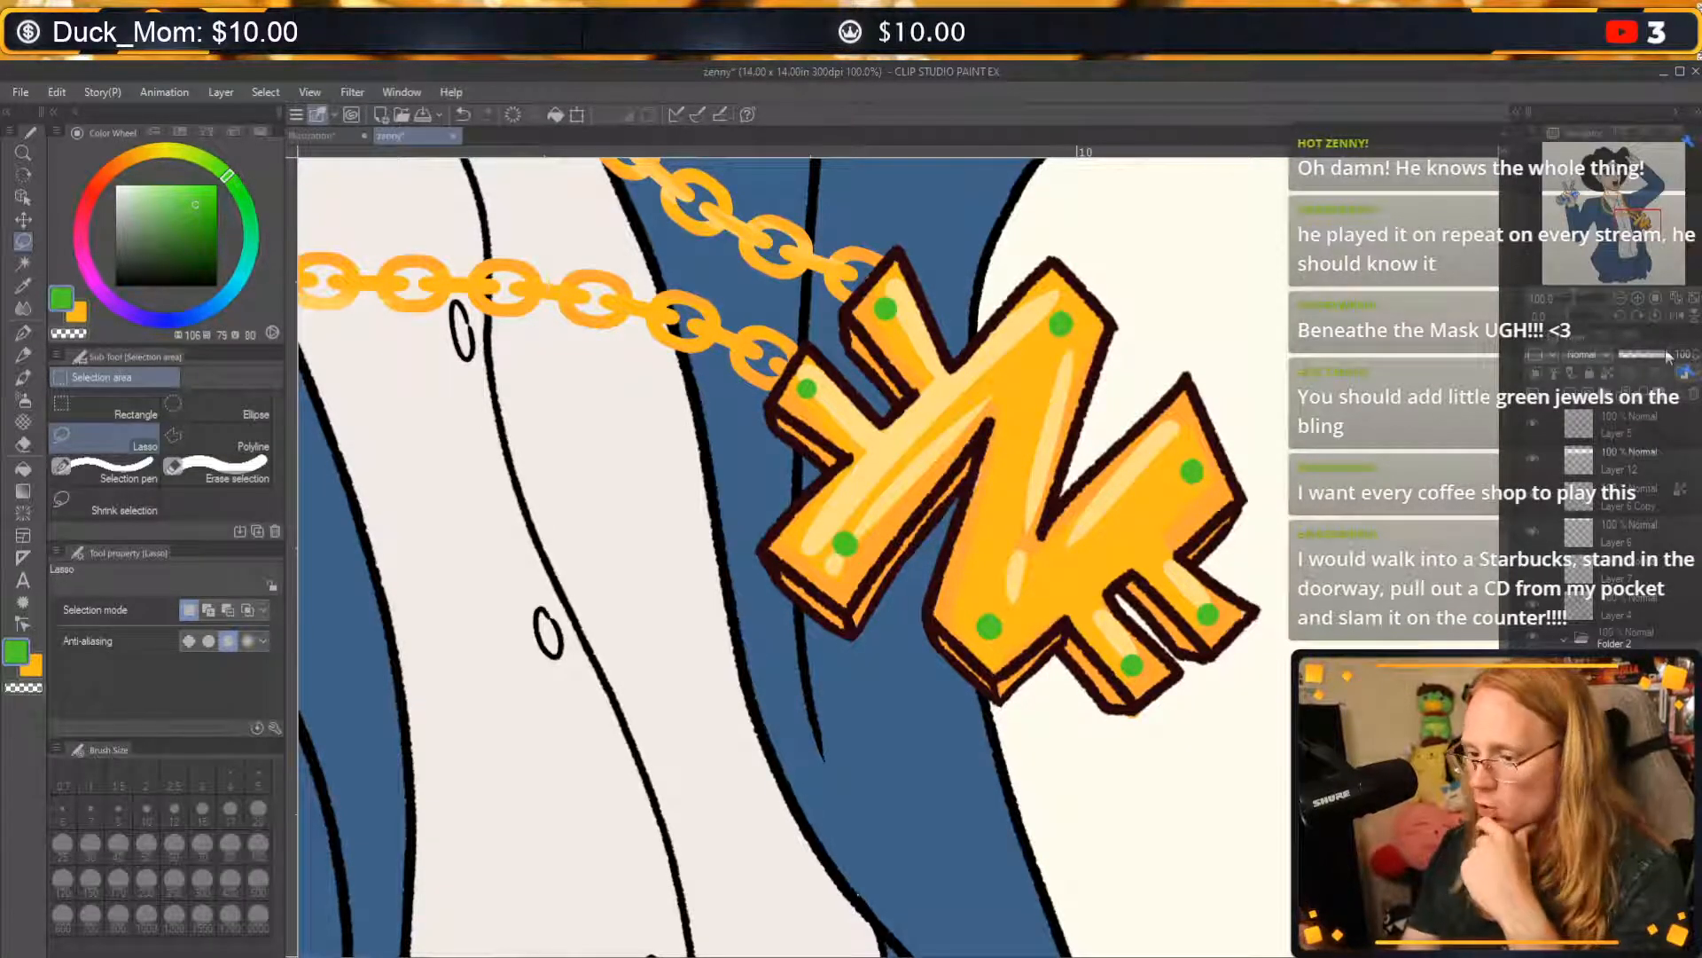
Recolour the jewels on the pendant to a darker green (H 106, S 91, V 57).
left_click(204, 212)
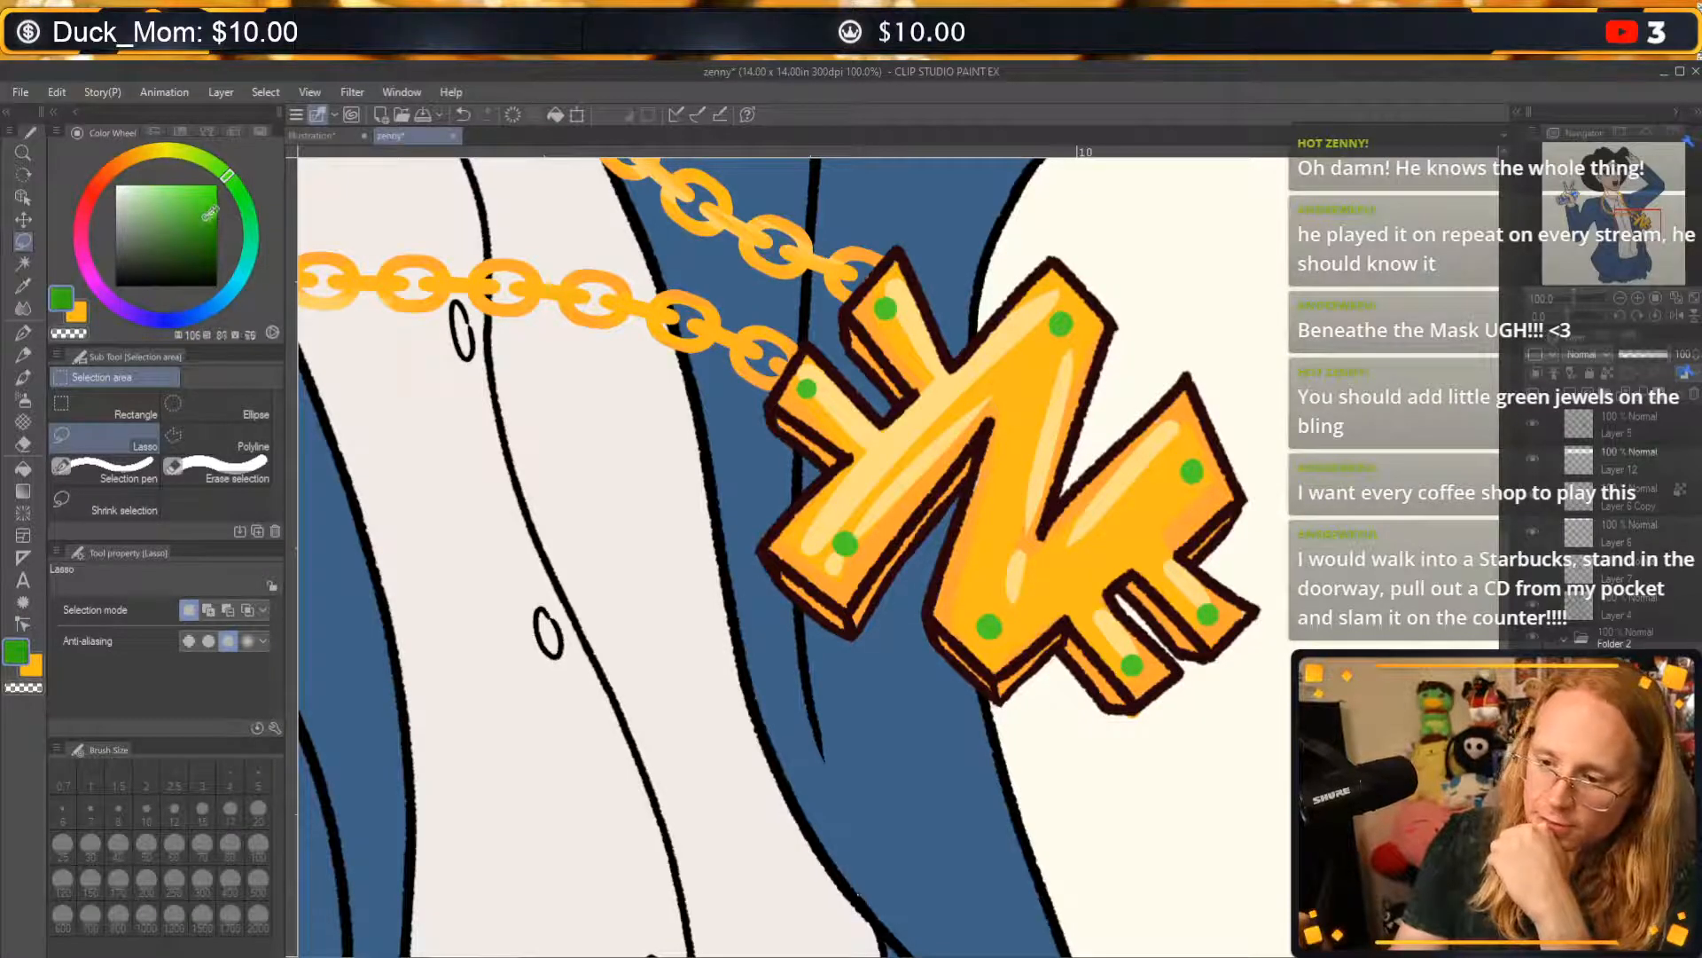
left_click(203, 223)
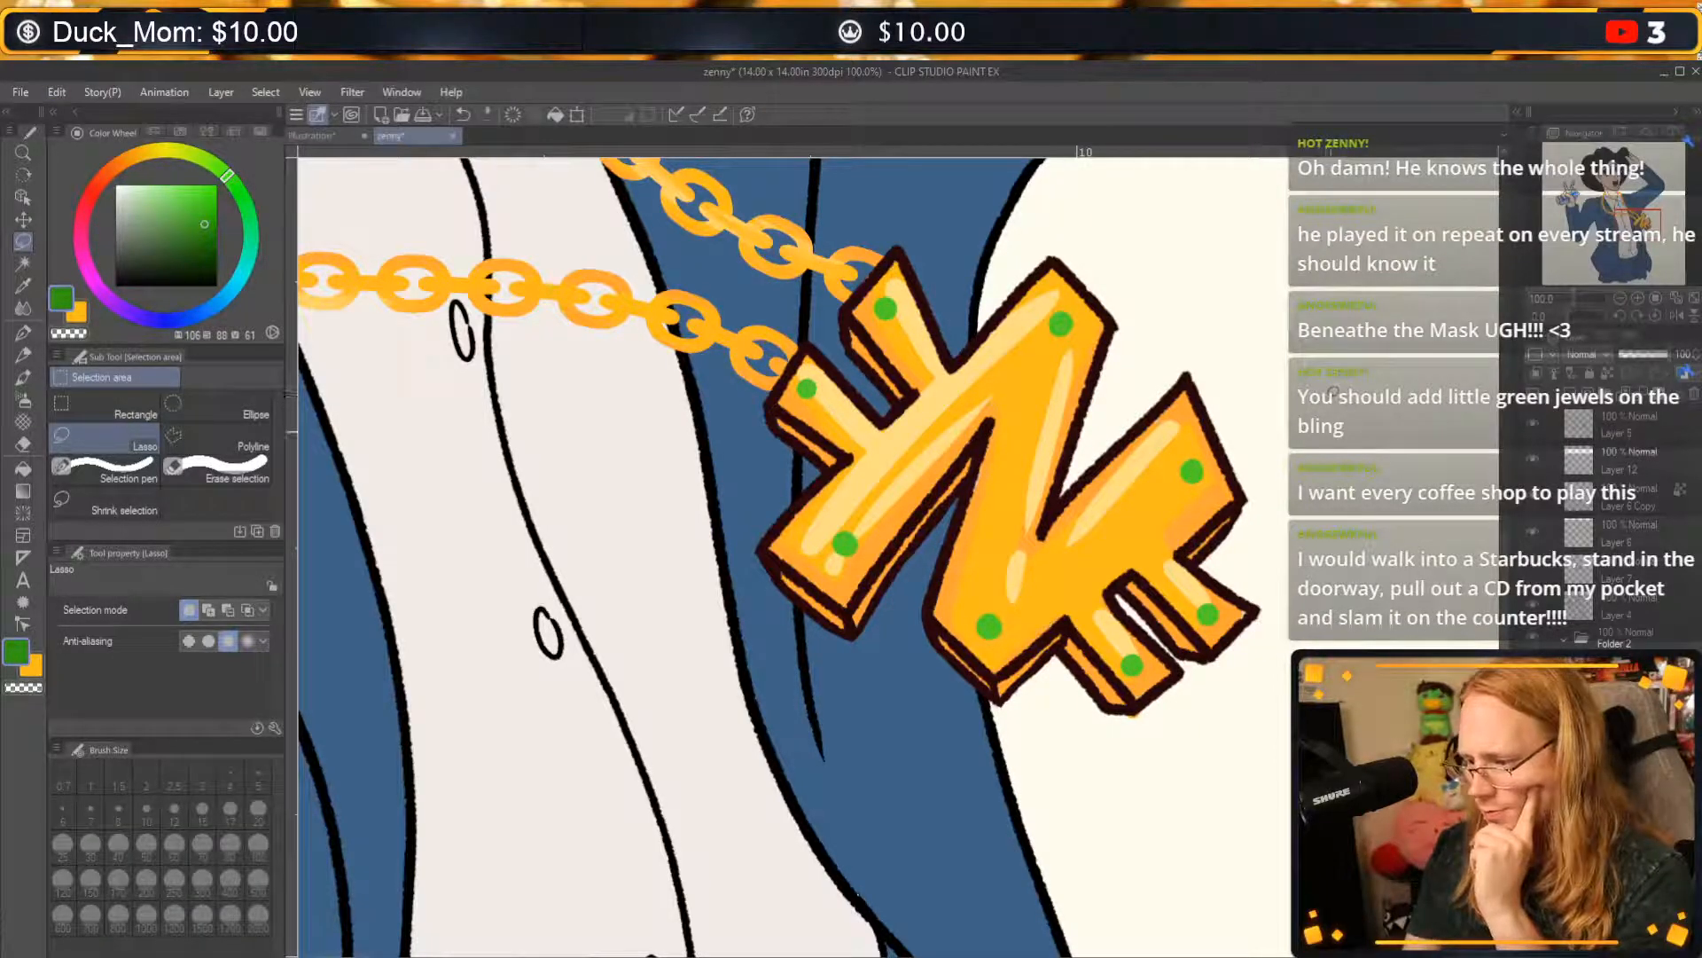
key("ctrl+z")
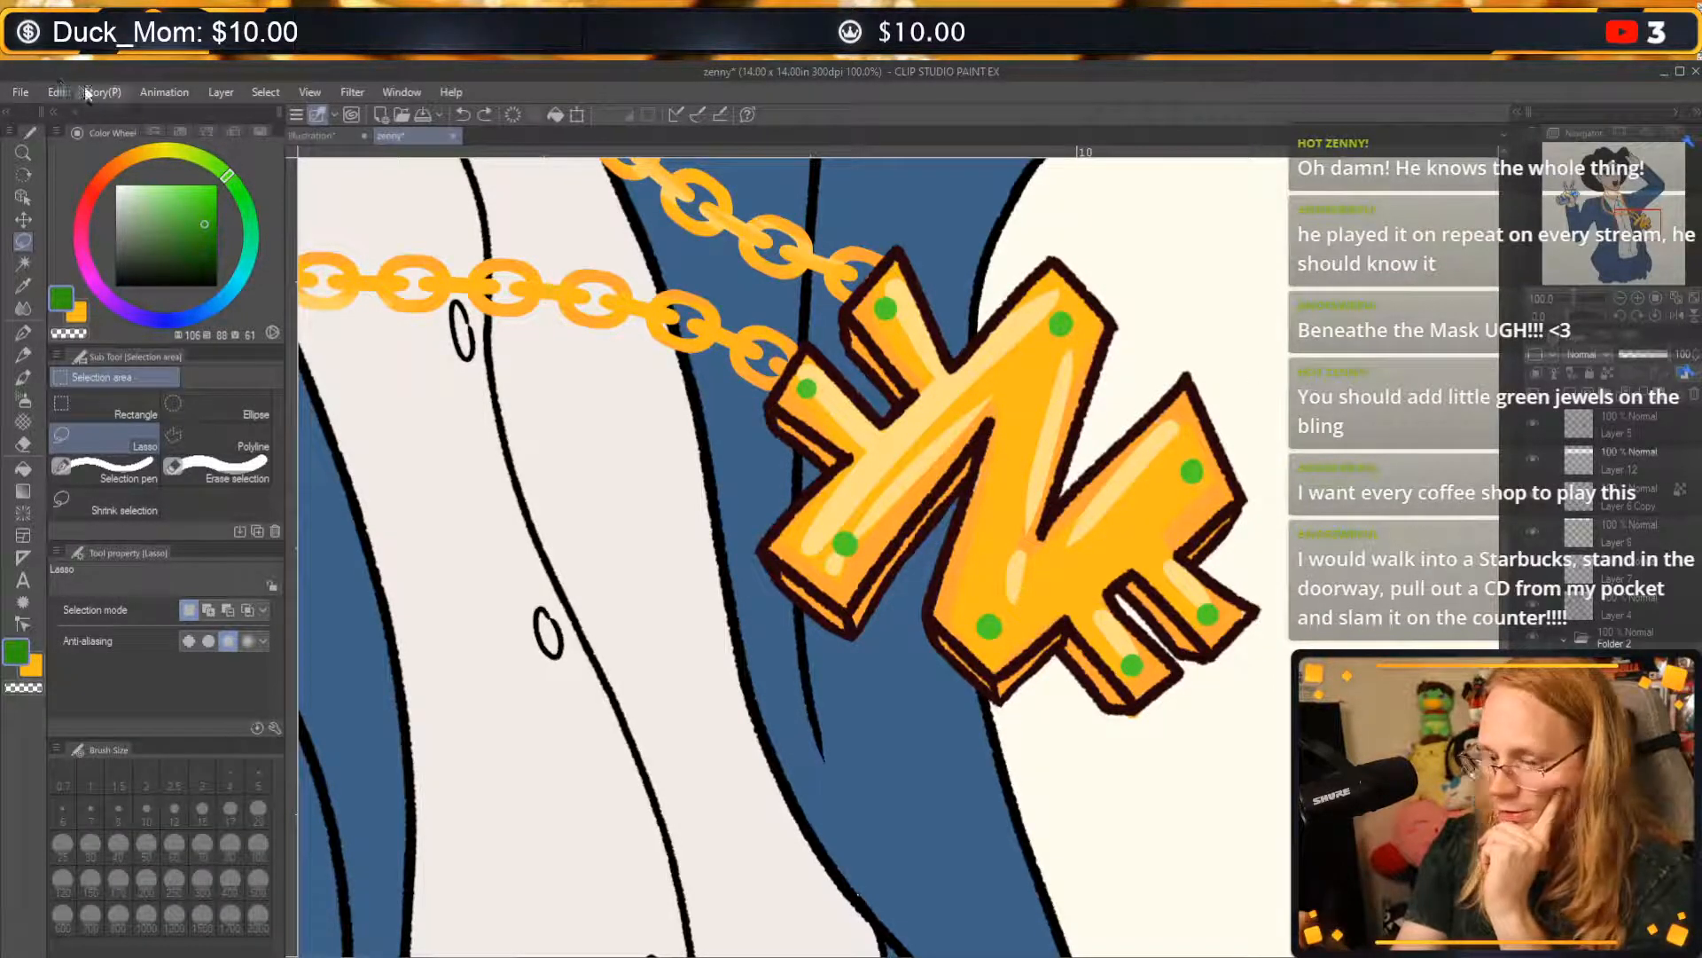
left_click(206, 227)
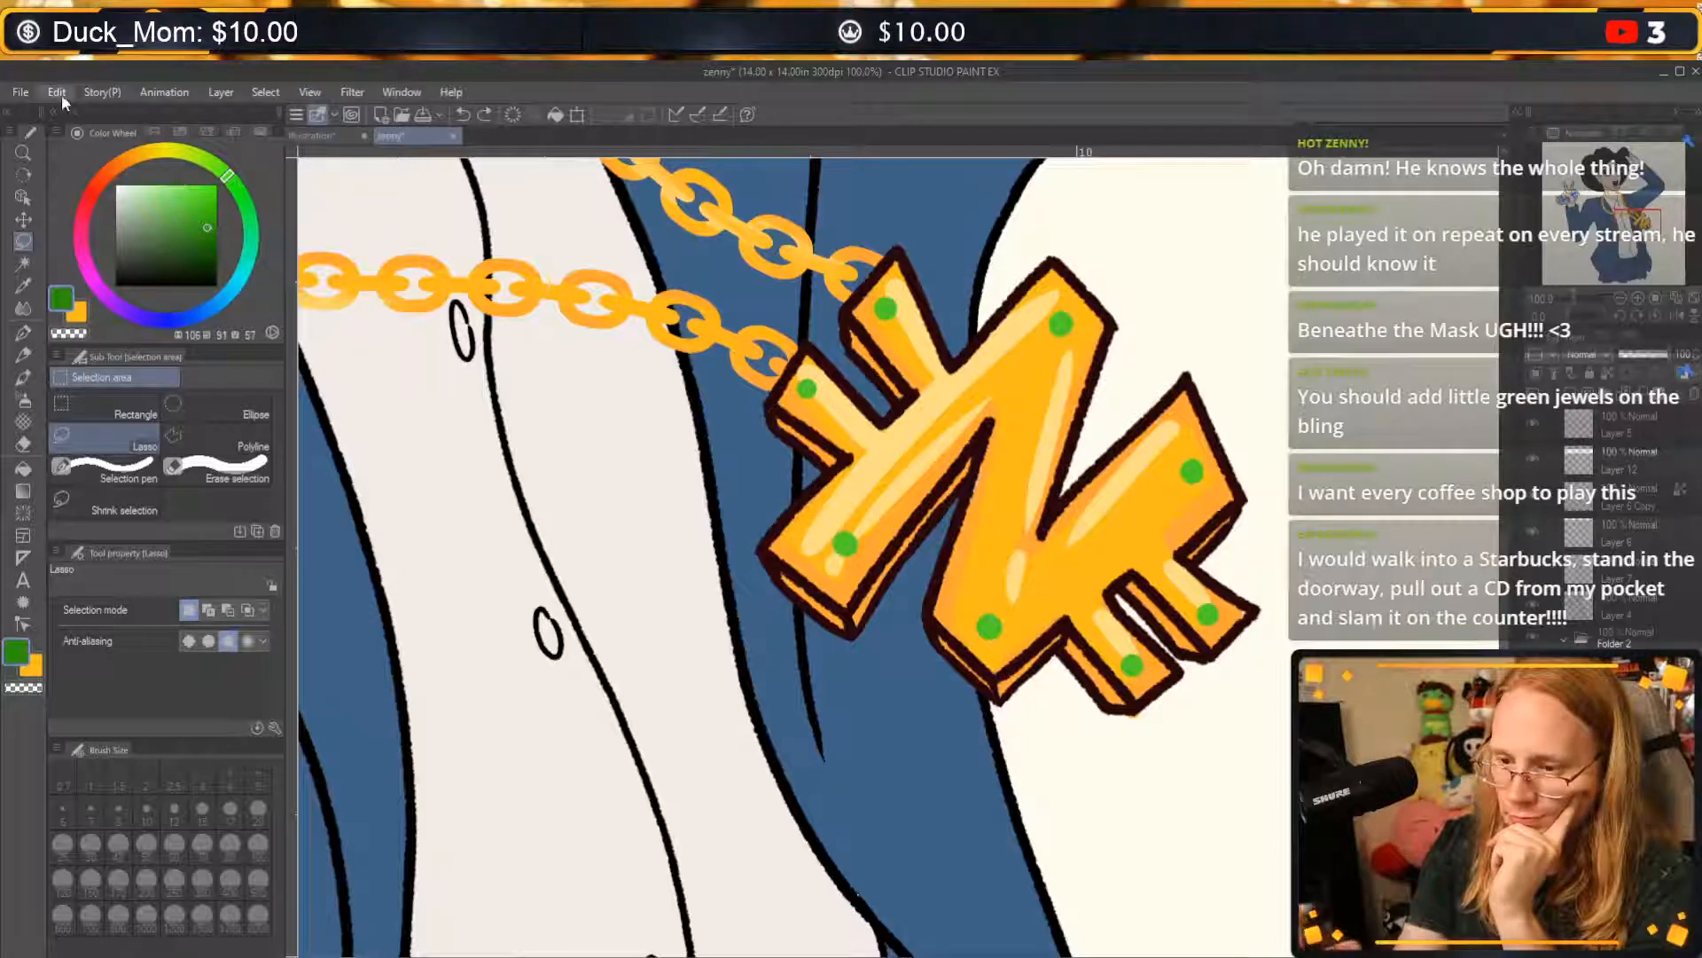
left_click(227, 407)
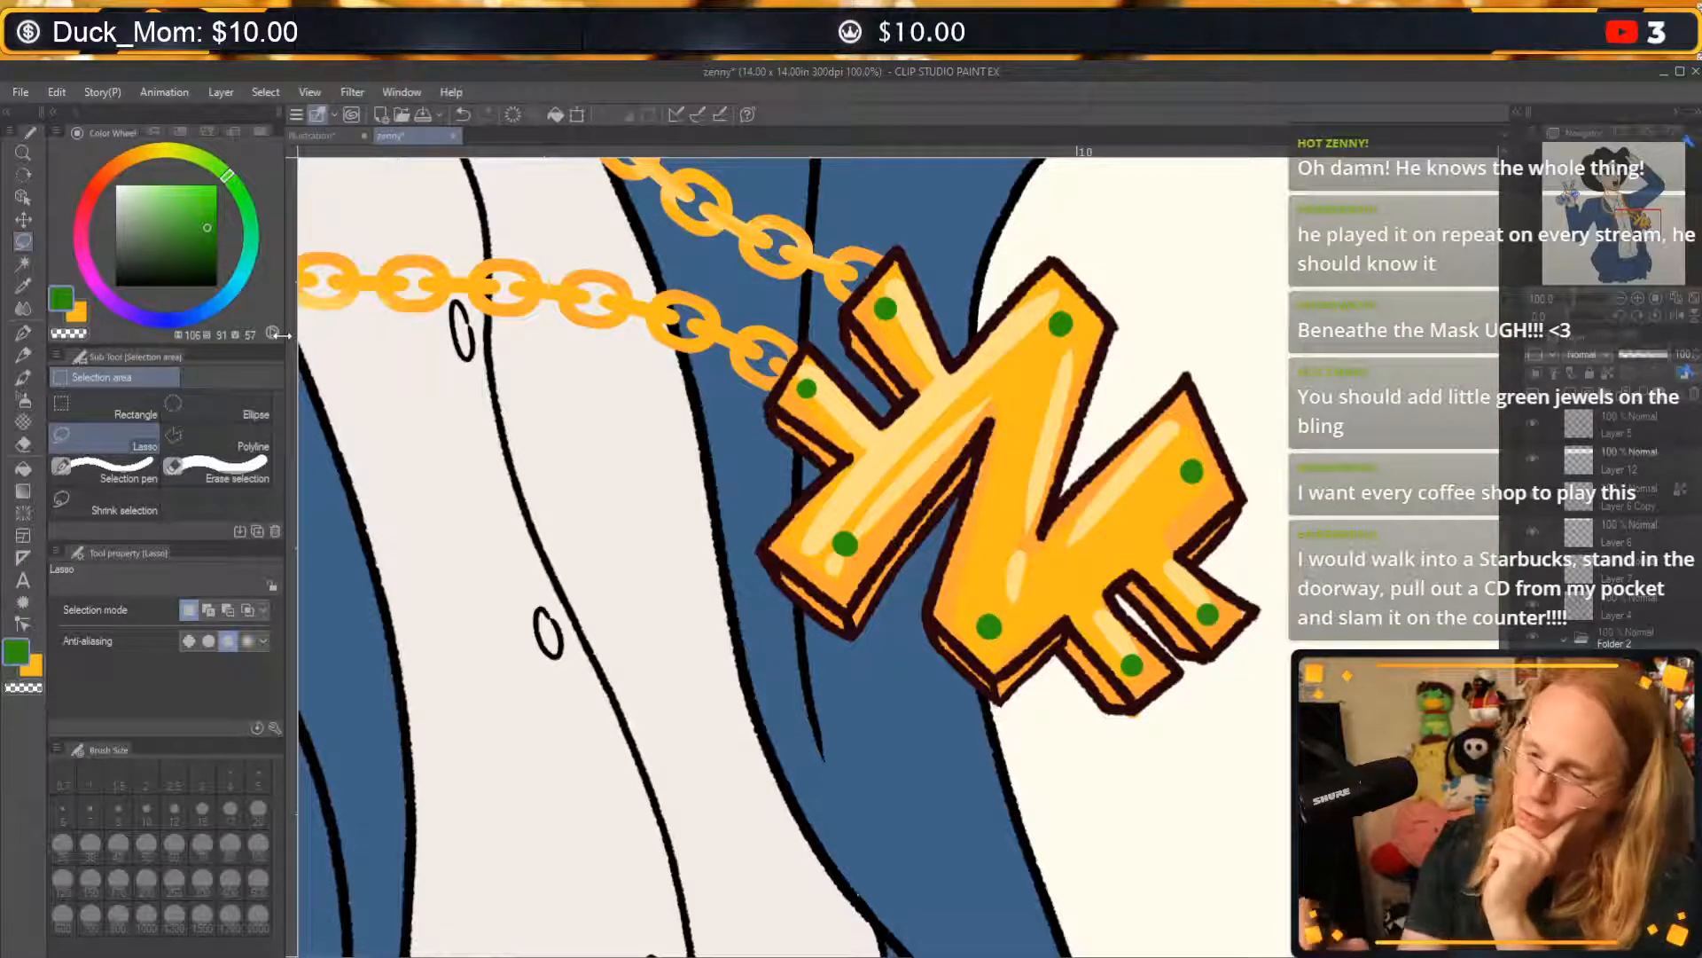
Paint brighter green (H 106, S 88, V 73) shading onto the jewels with the G-pen at size 20.
left_click(209, 206)
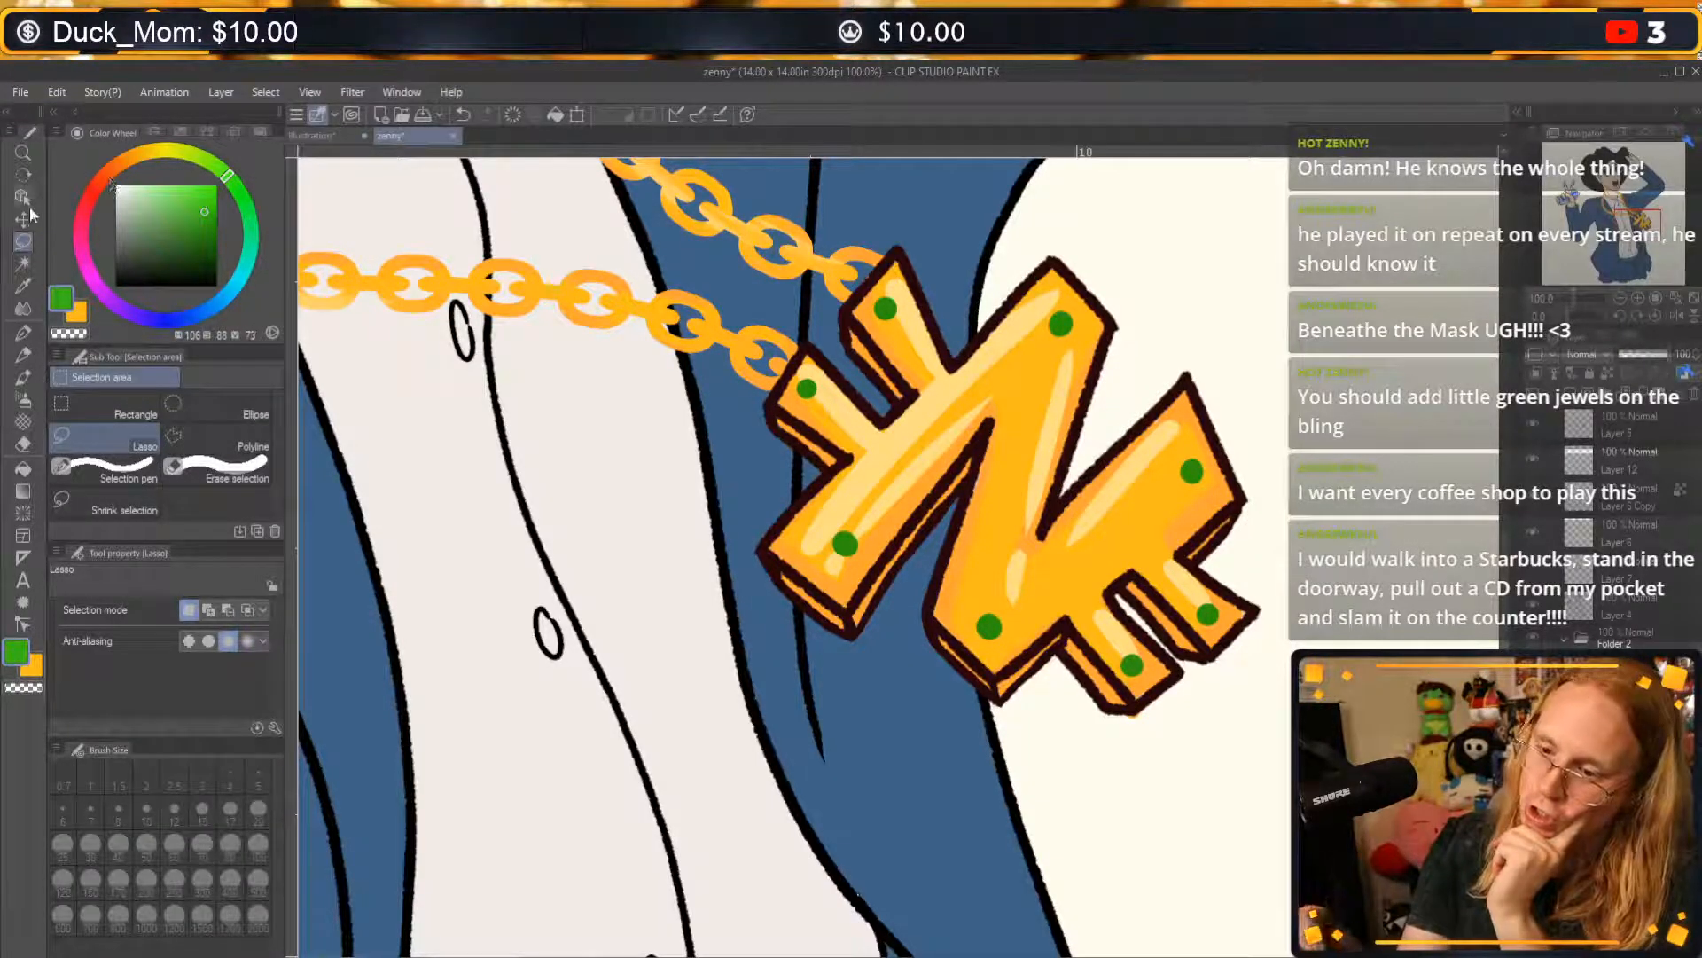
left_click(23, 332)
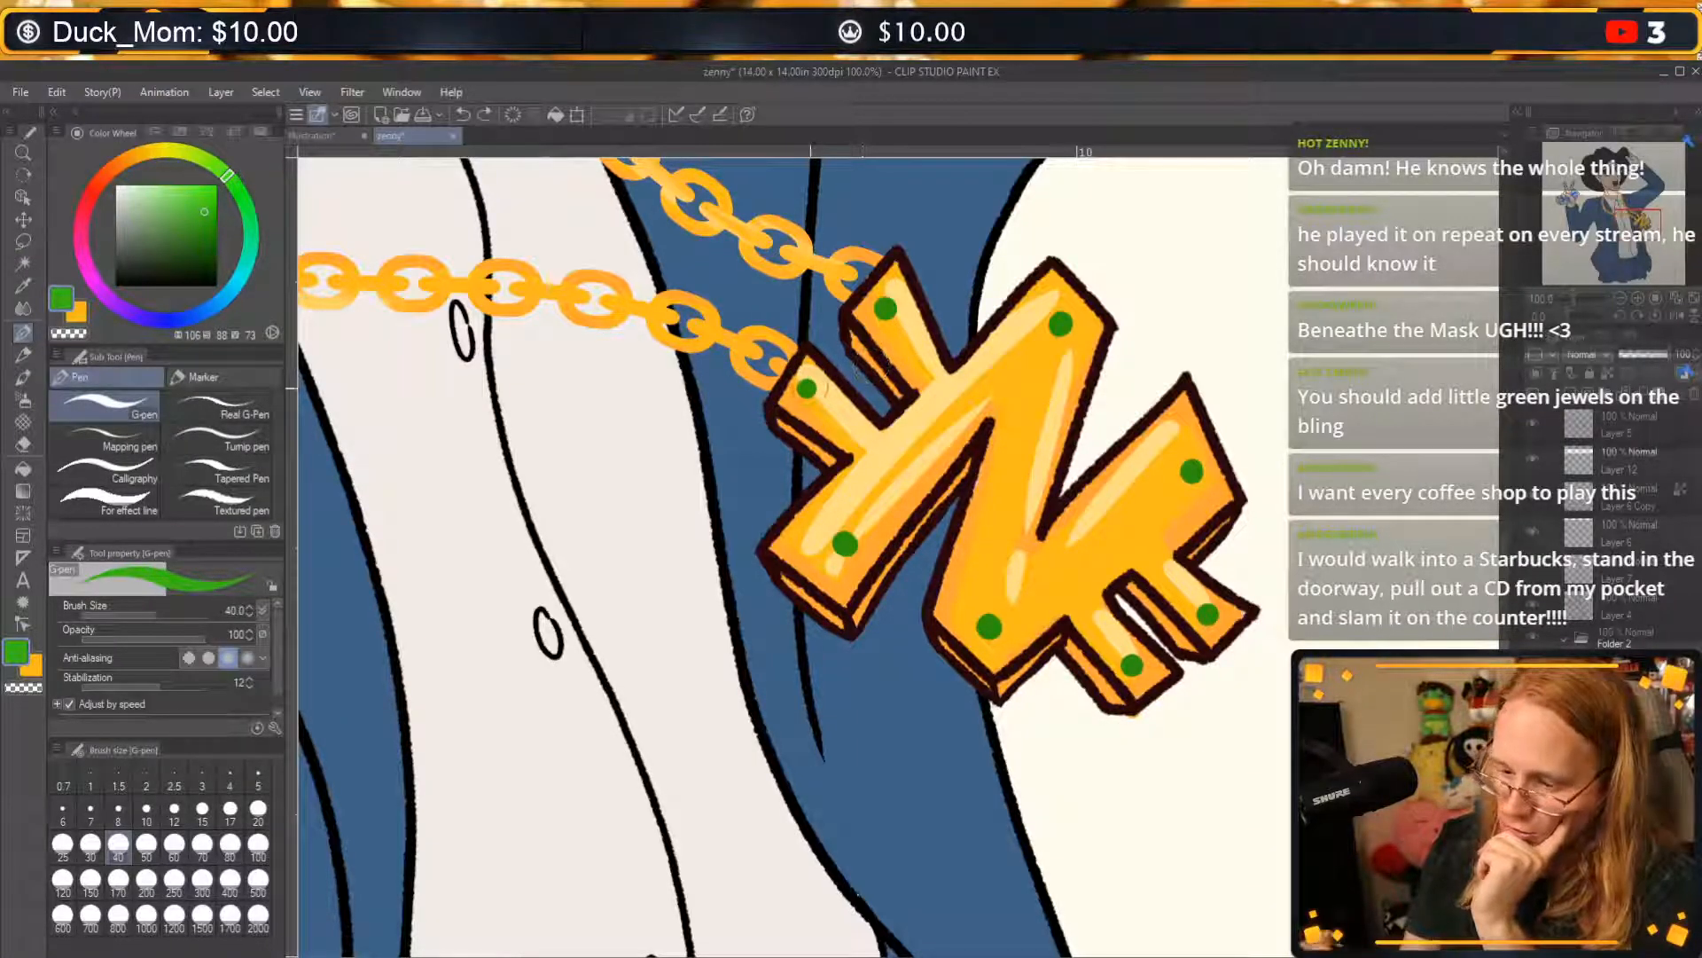
left_click(258, 807)
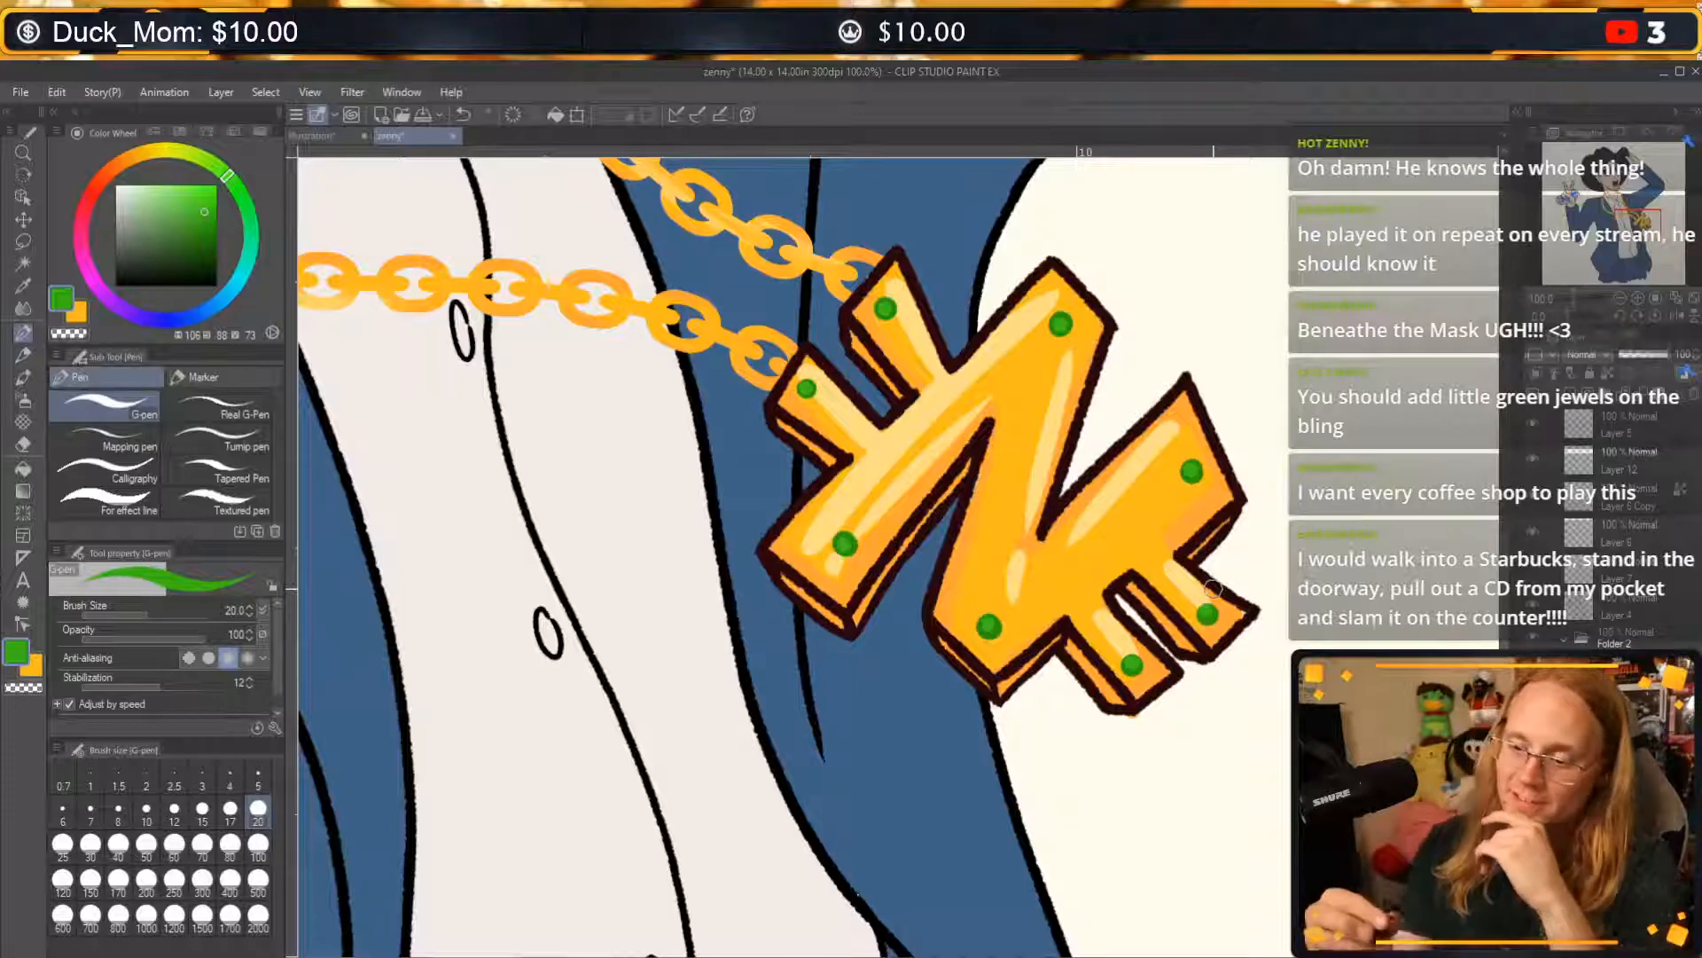
Draw very dark green (H 106, V 25) facet lines on the jewels with the G-pen at size 5.
left_click(148, 186)
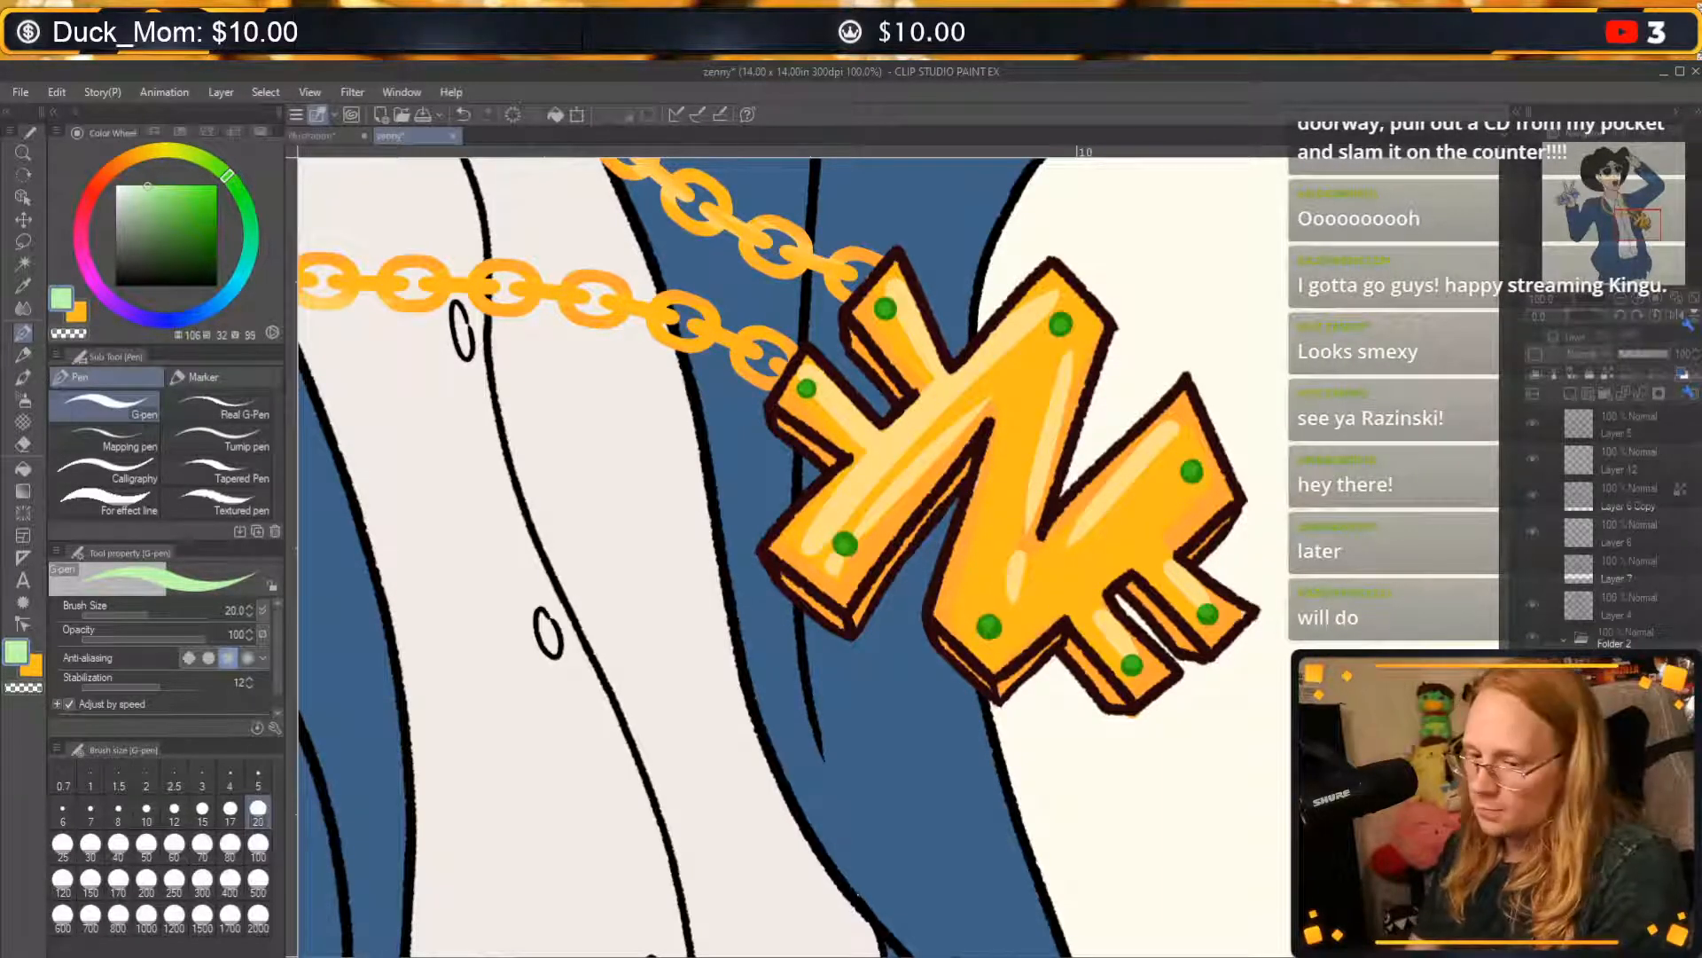
left_click(210, 259)
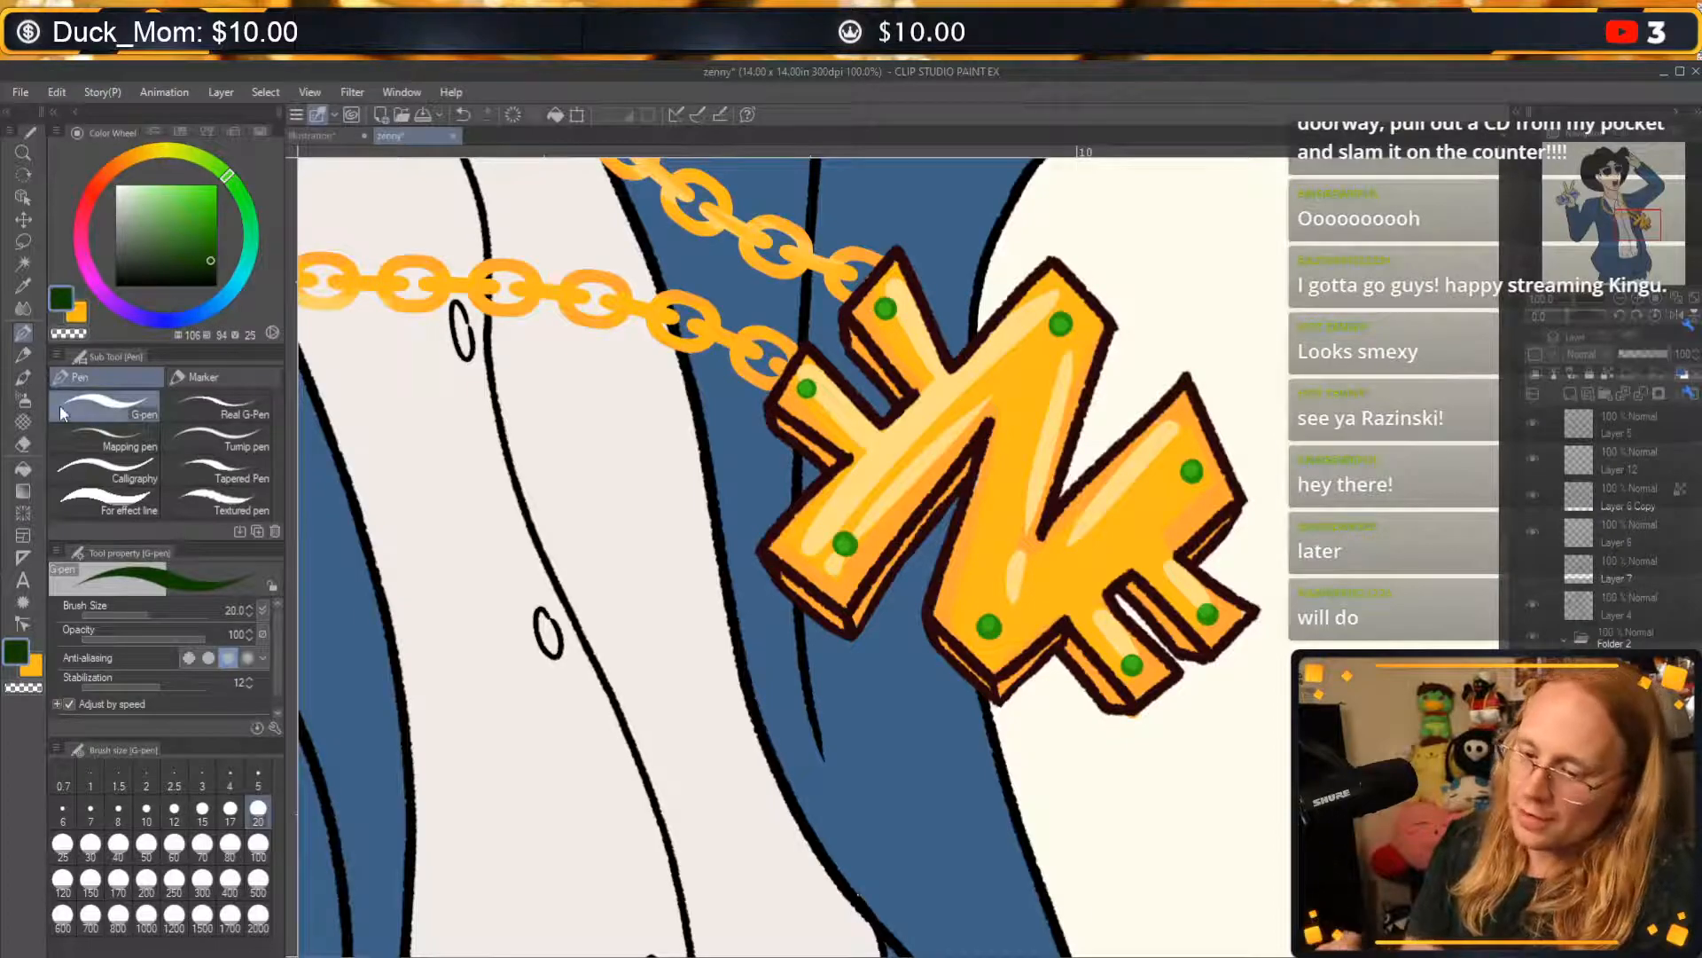
left_click(156, 803)
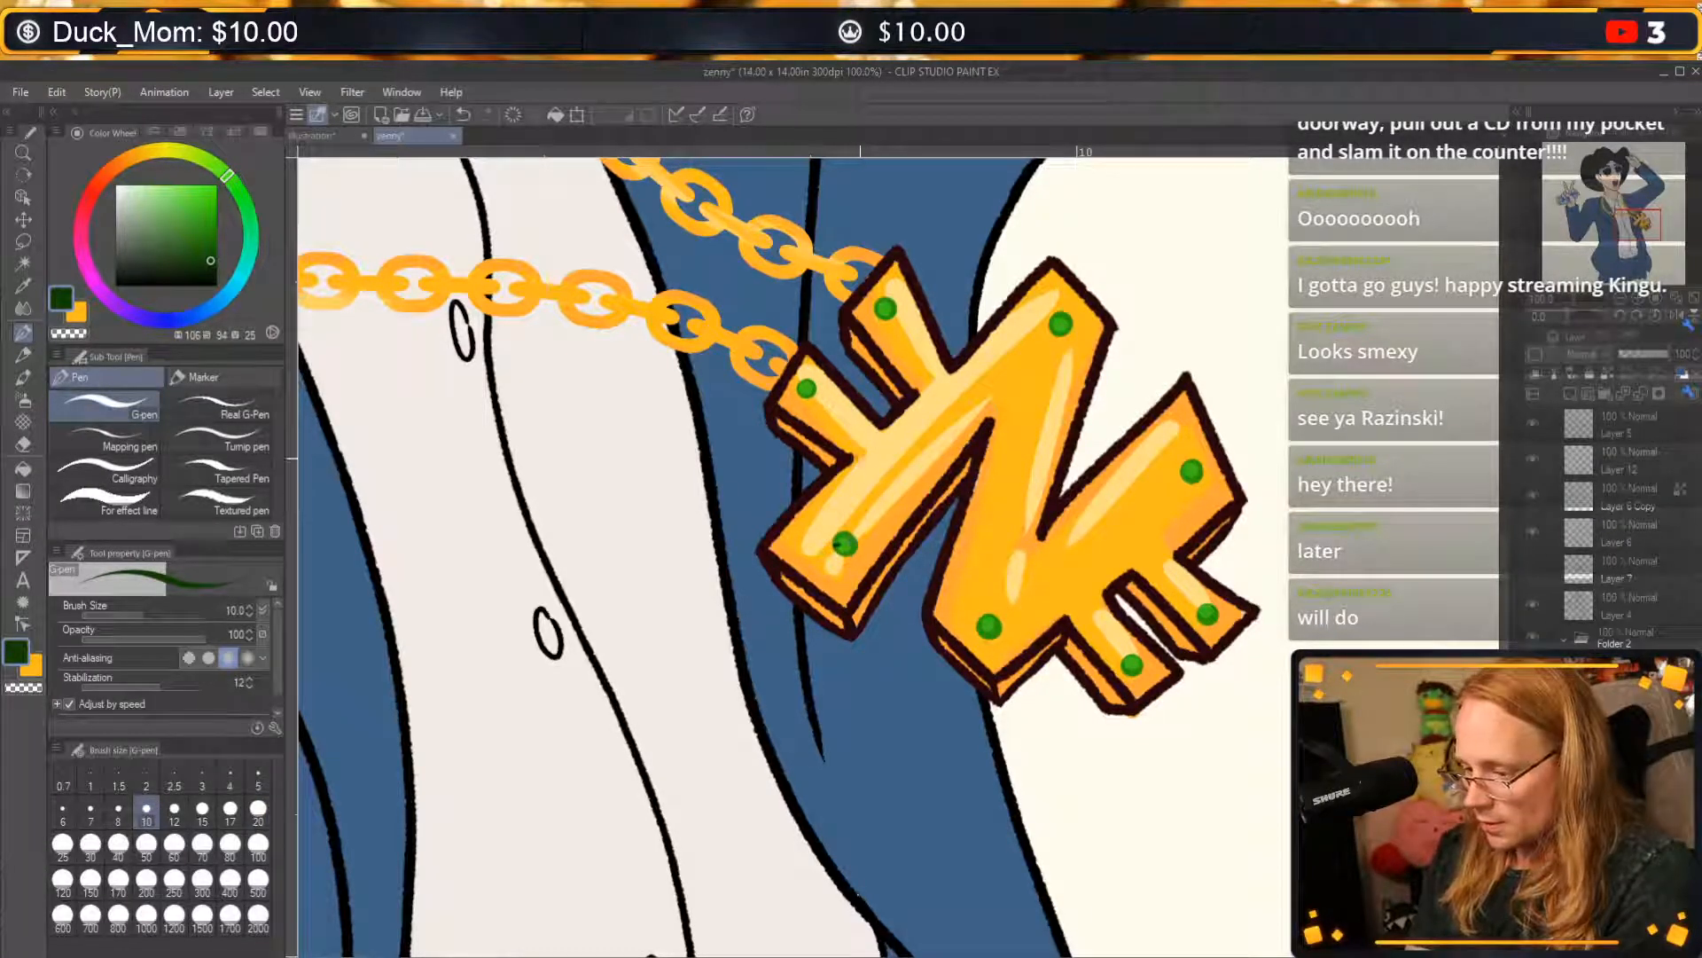
left_click(258, 782)
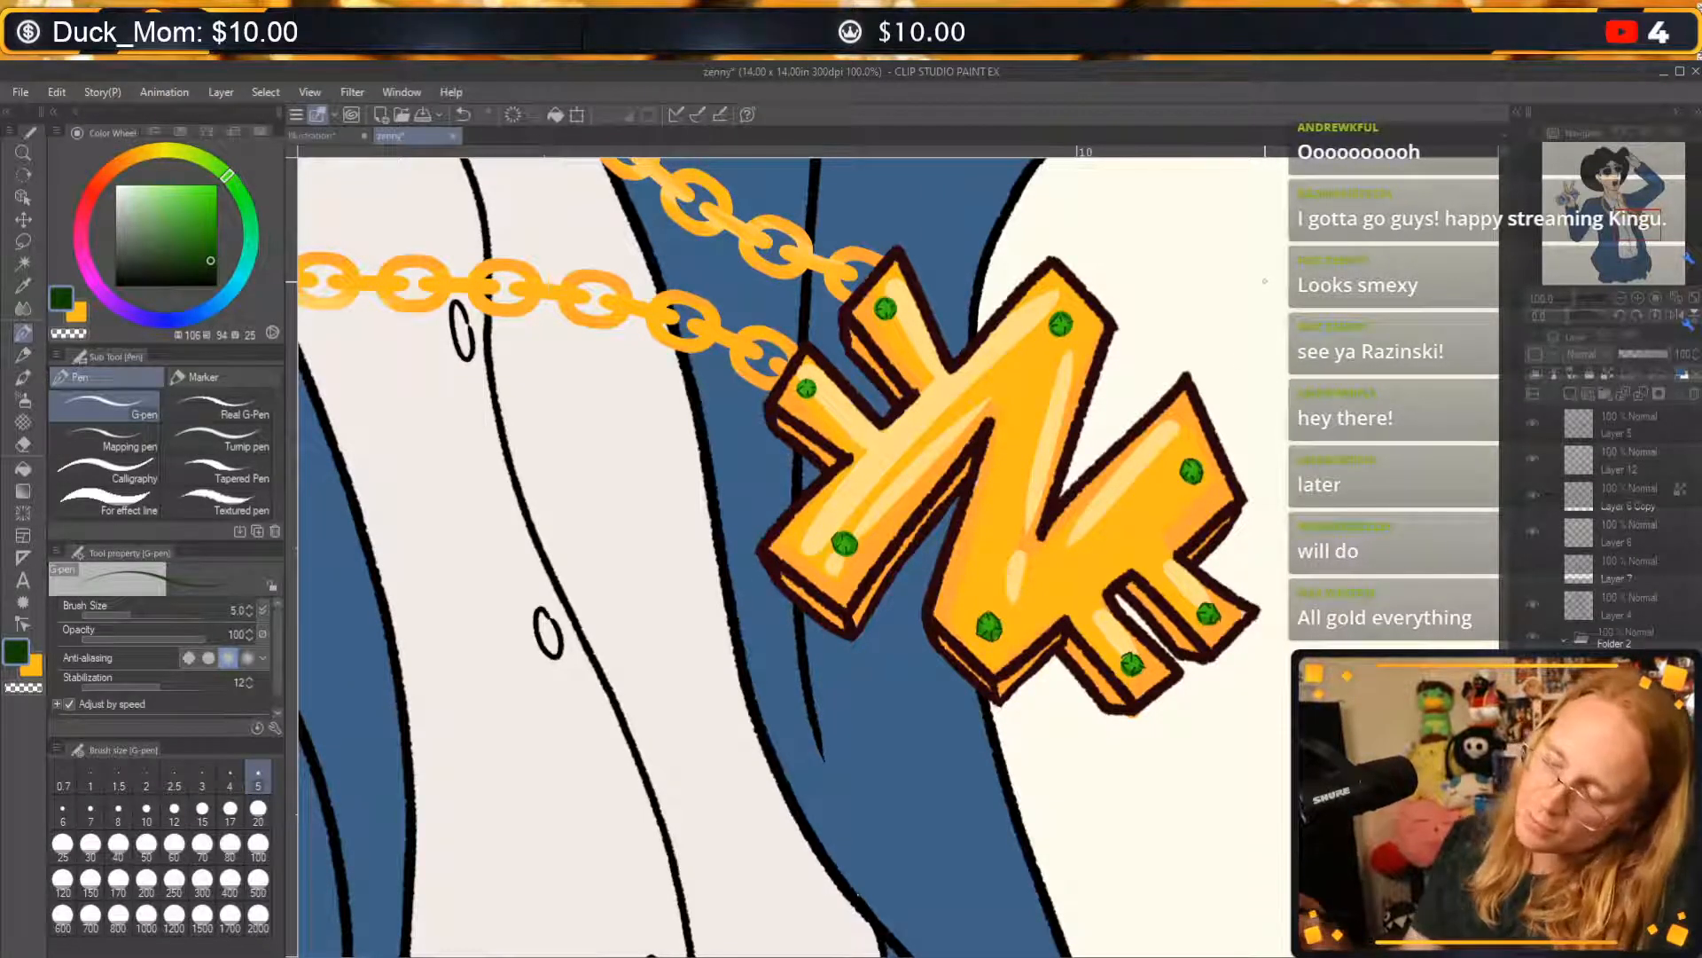
Set the drawing colour to light green (H 106, S 43, V 97) and add a new layer above Layer 5.
left_click(160, 187)
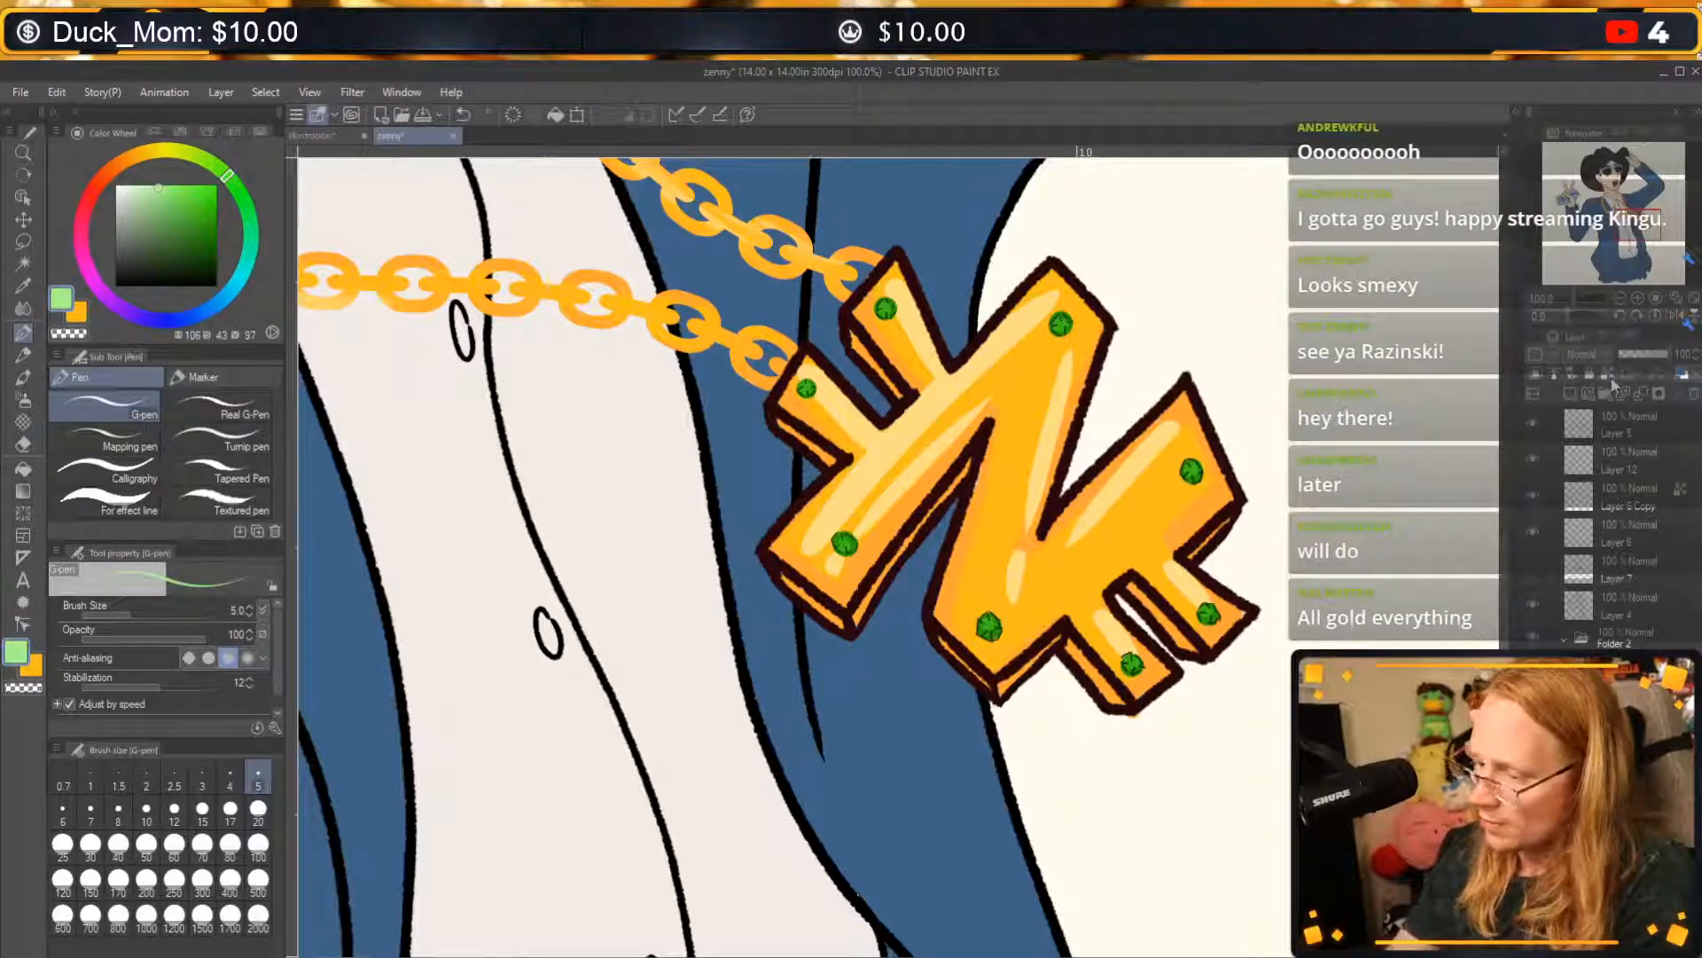
mouse_move(889, 356)
left_mouse_down()
mouse_move(883, 295)
mouse_move(959, 258)
left_mouse_up()
key("ctrl+z")
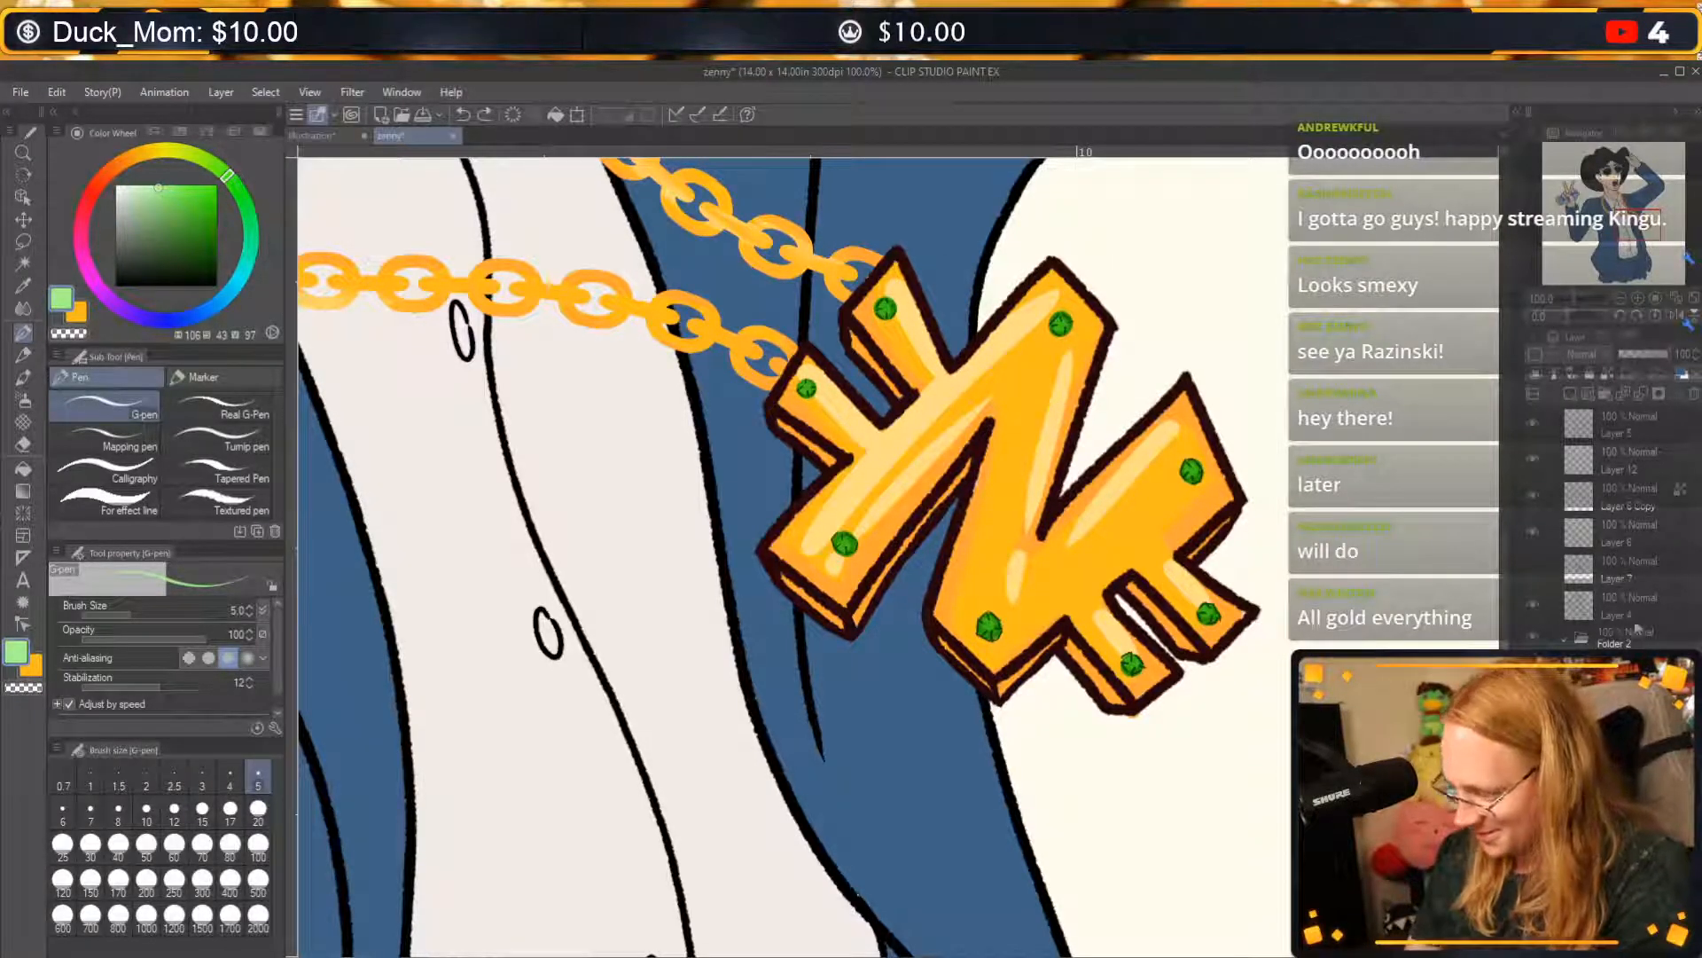
left_click(1621, 433)
left_click(1570, 394)
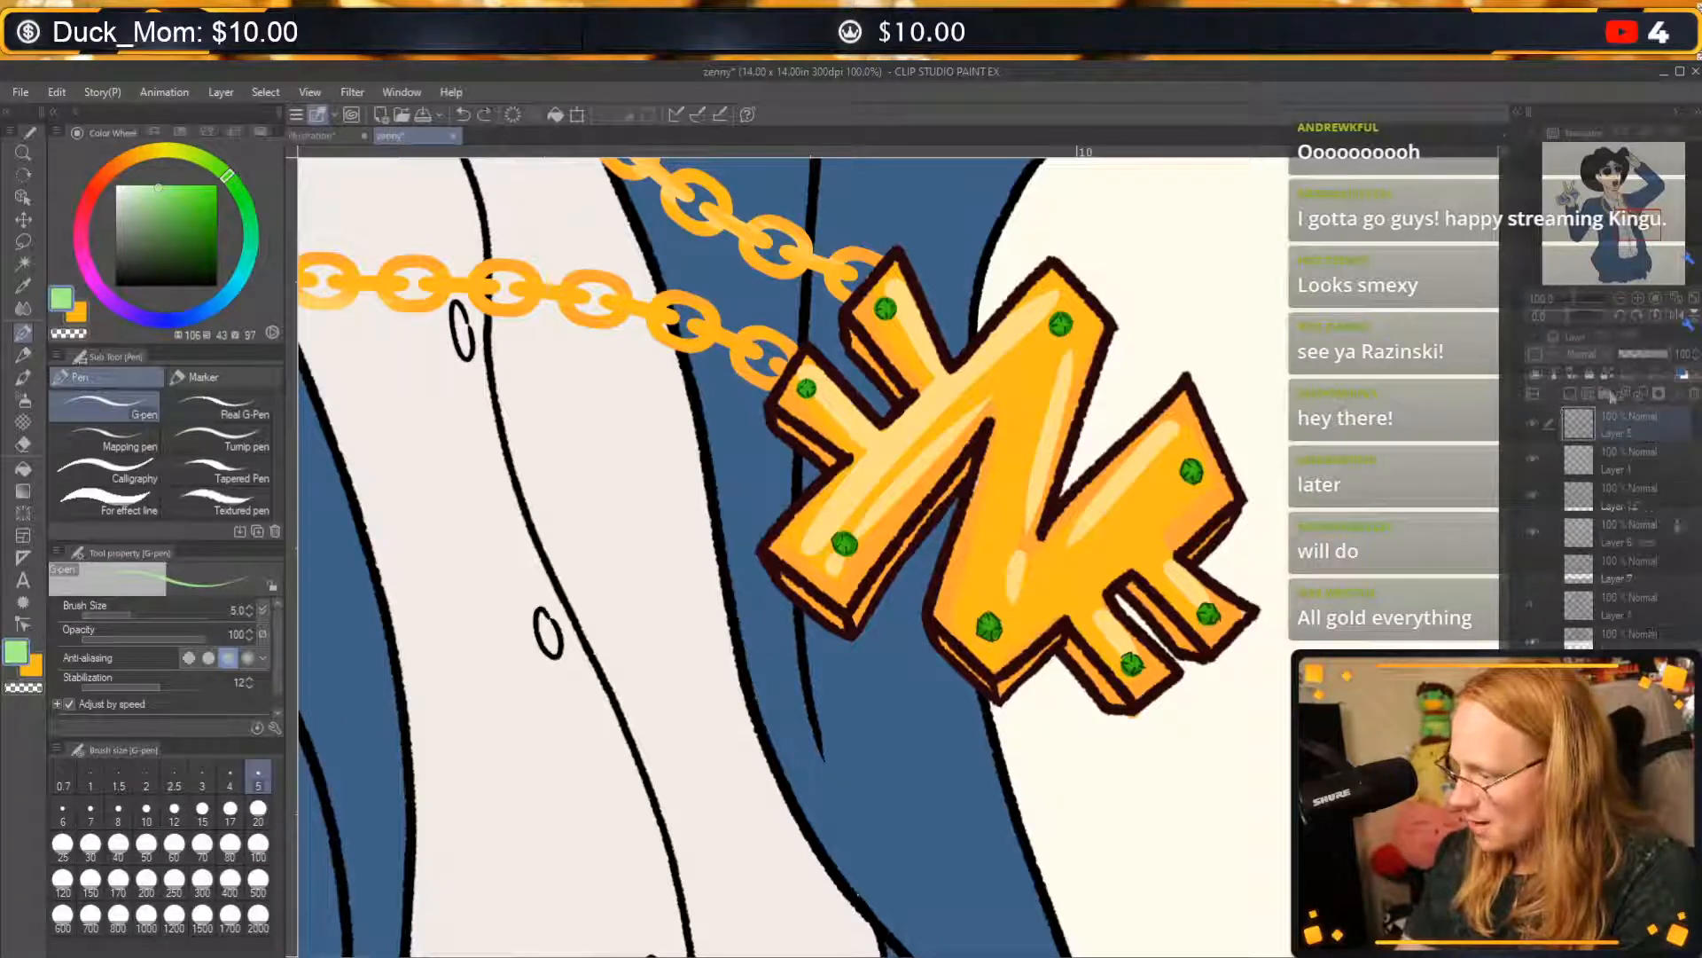
Draw crossed sparkle strokes over every jewel with the G-pen at size 10, and lower the sparkle layer's opacity to about 47%.
left_click(146, 810)
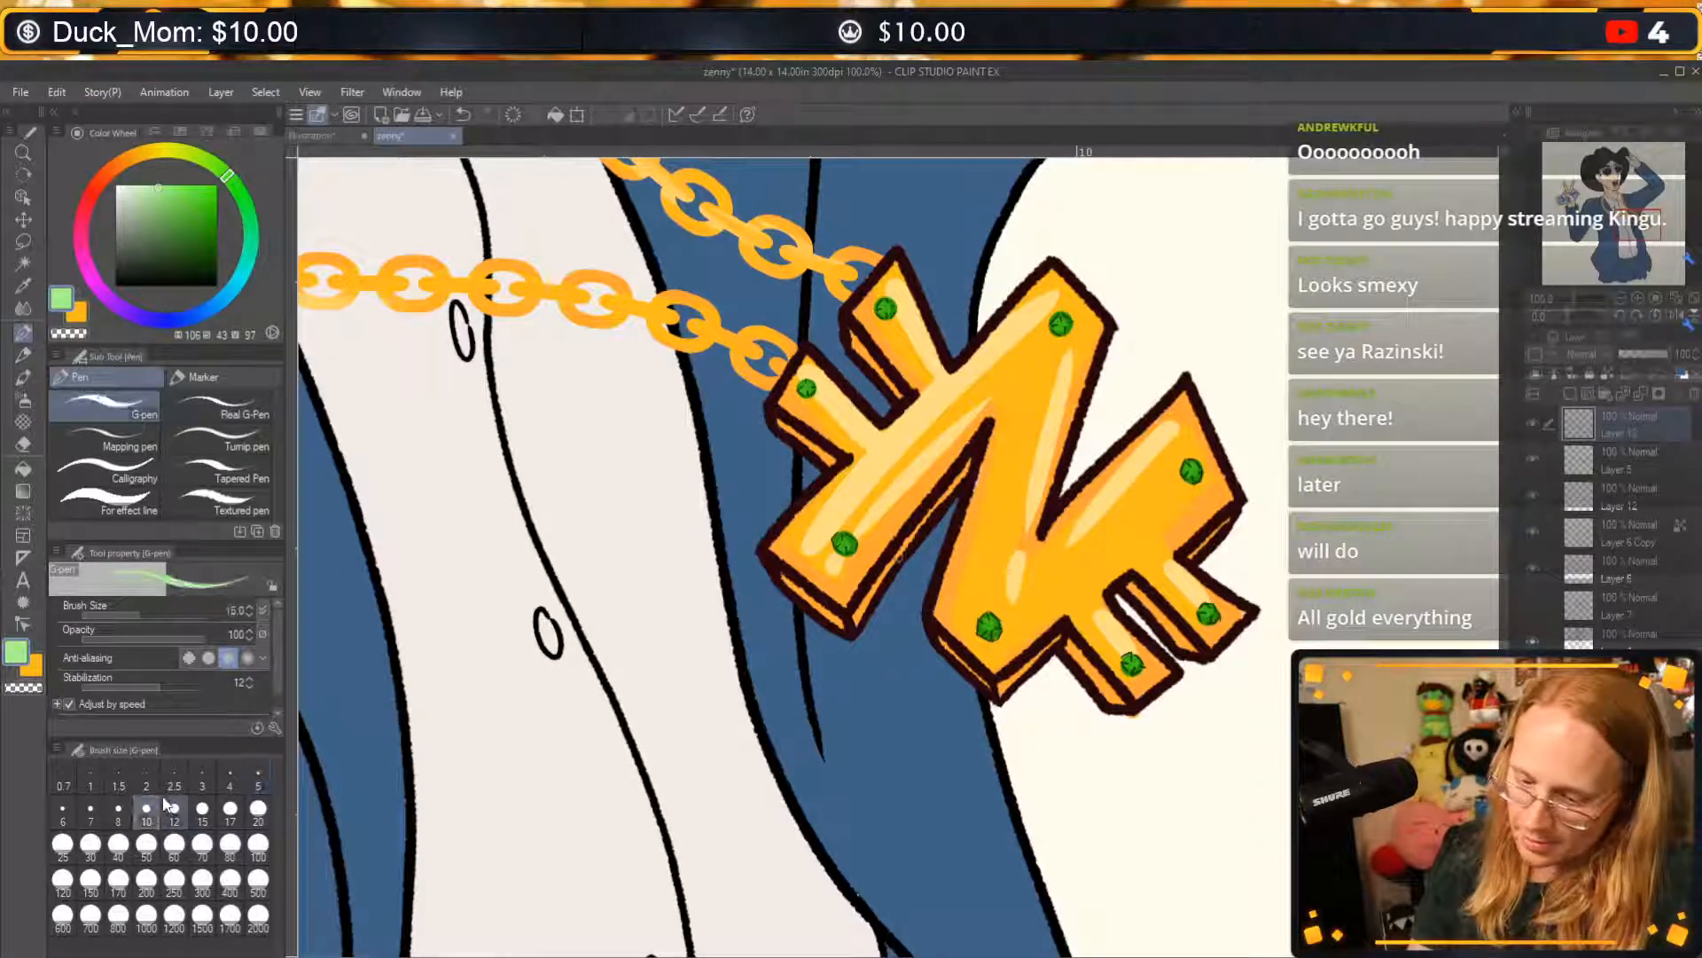
left_click_drag(885, 239, 891, 348)
mouse_move(846, 329)
left_mouse_down()
mouse_move(962, 272)
mouse_move(1062, 368)
left_mouse_up()
left_click_drag(1033, 341, 1133, 295)
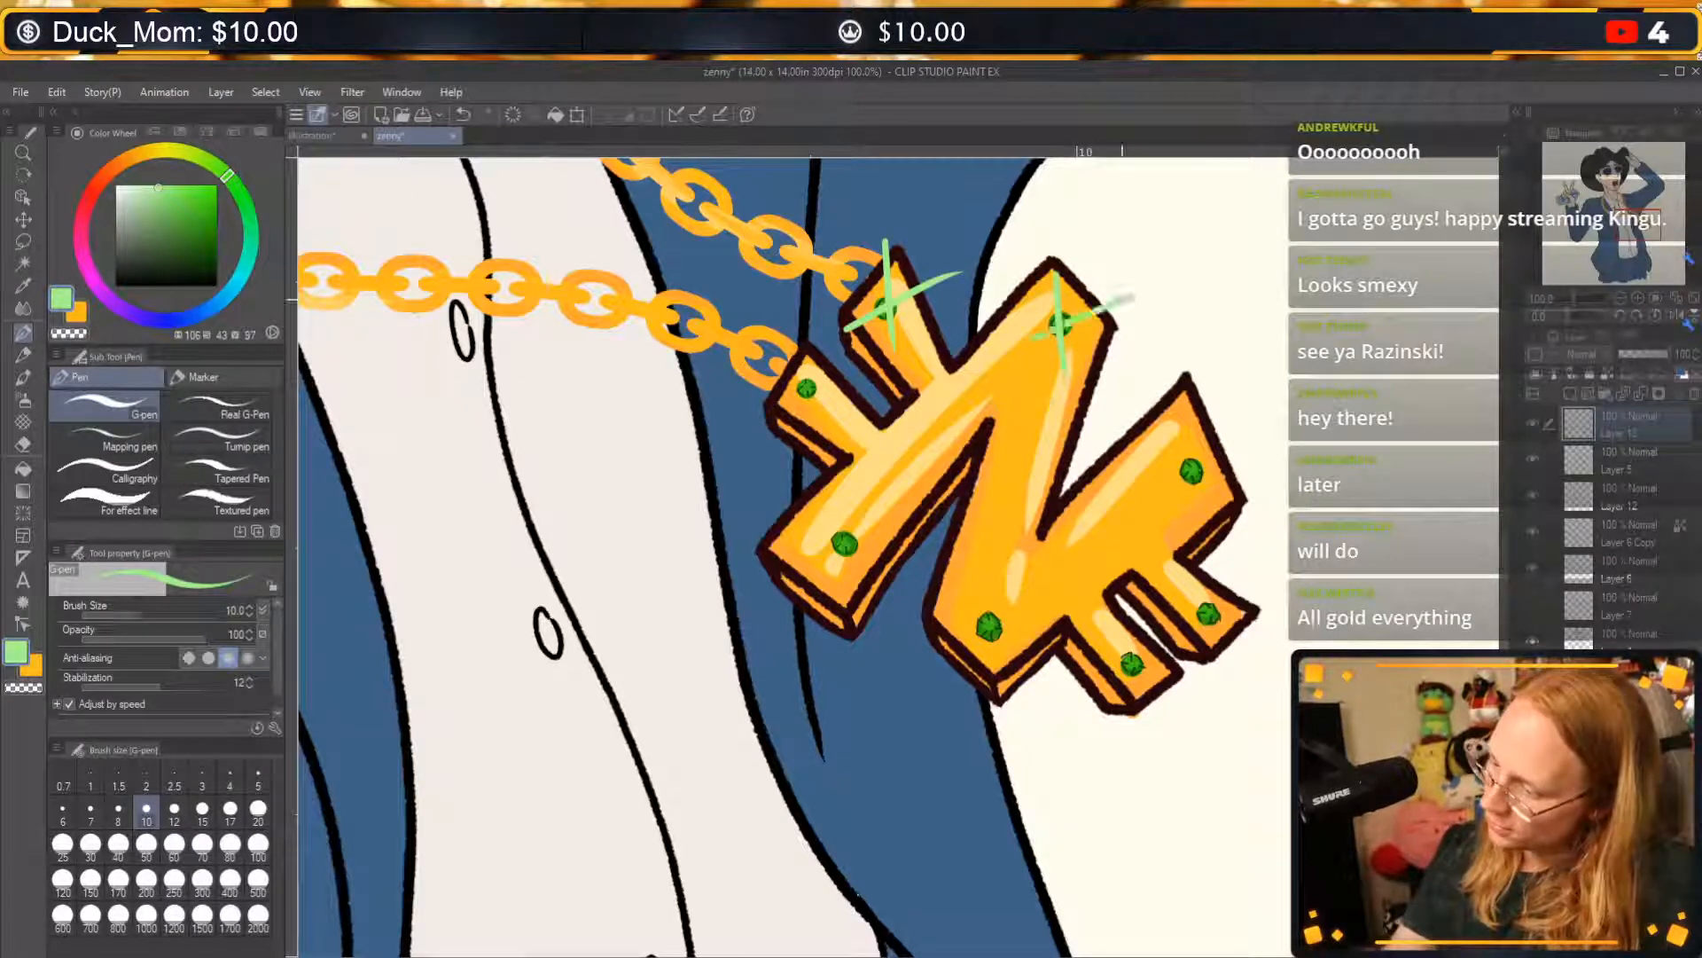
left_click_drag(798, 349, 811, 428)
left_click_drag(764, 422, 847, 360)
left_click_drag(839, 506, 857, 610)
left_click_drag(808, 592, 902, 498)
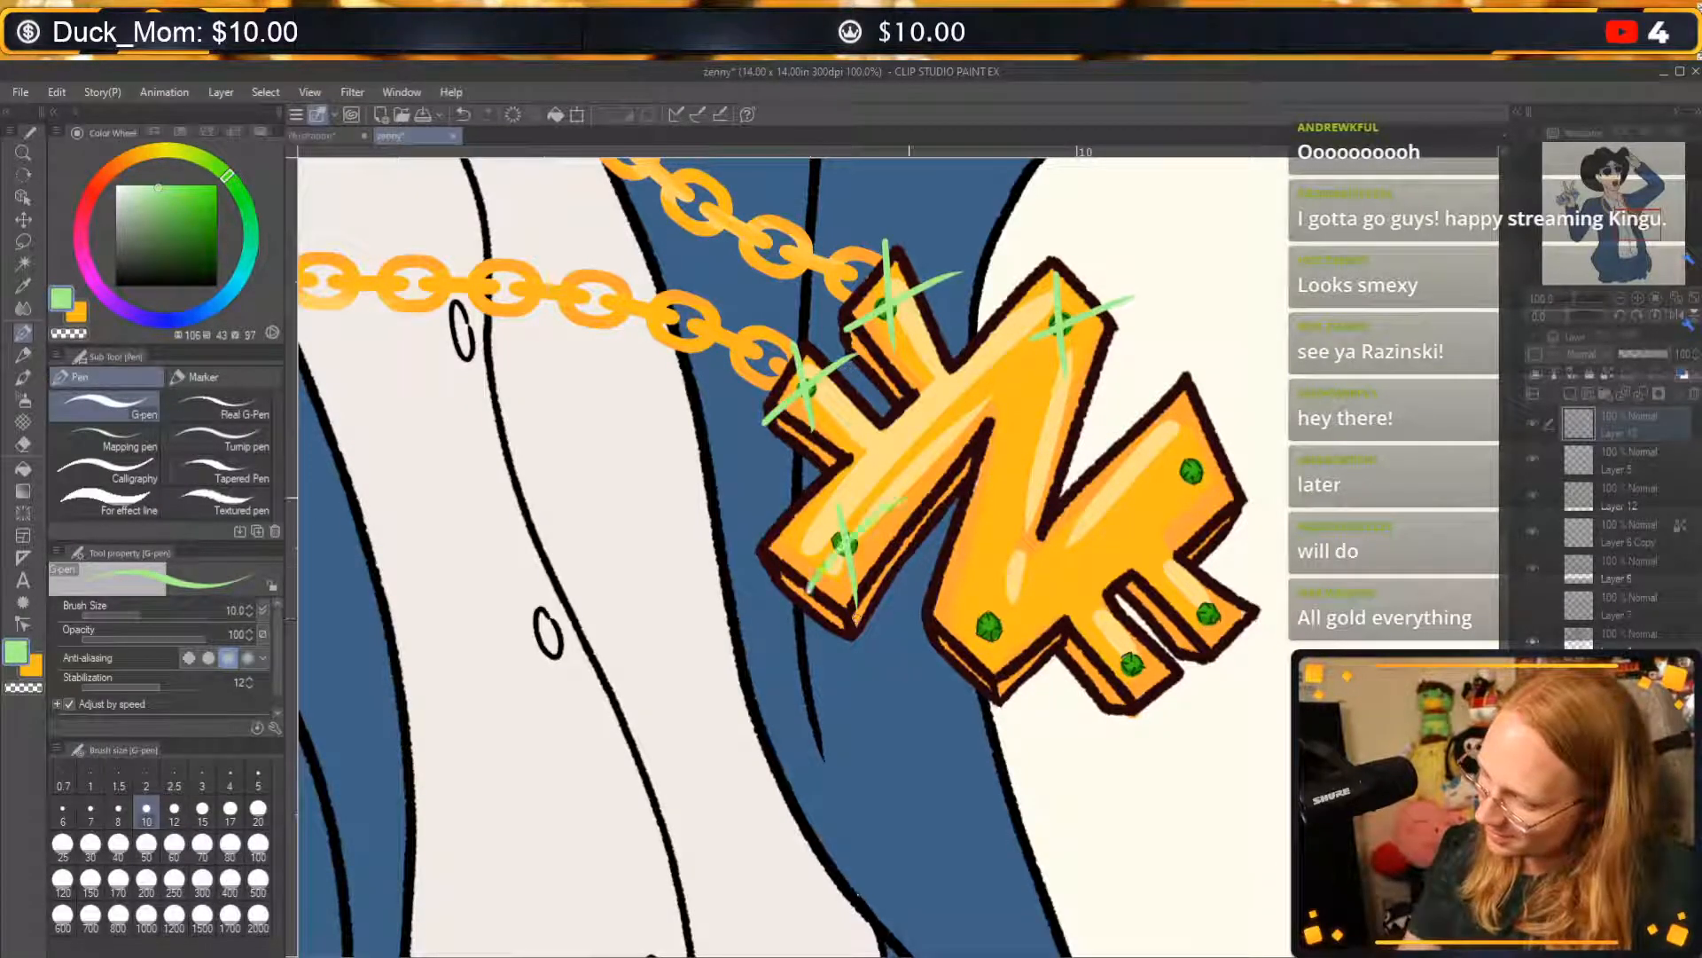
left_click_drag(982, 593, 999, 663)
left_click_drag(966, 658, 1048, 576)
left_click_drag(1110, 623, 1149, 709)
left_click_drag(1096, 710, 1168, 649)
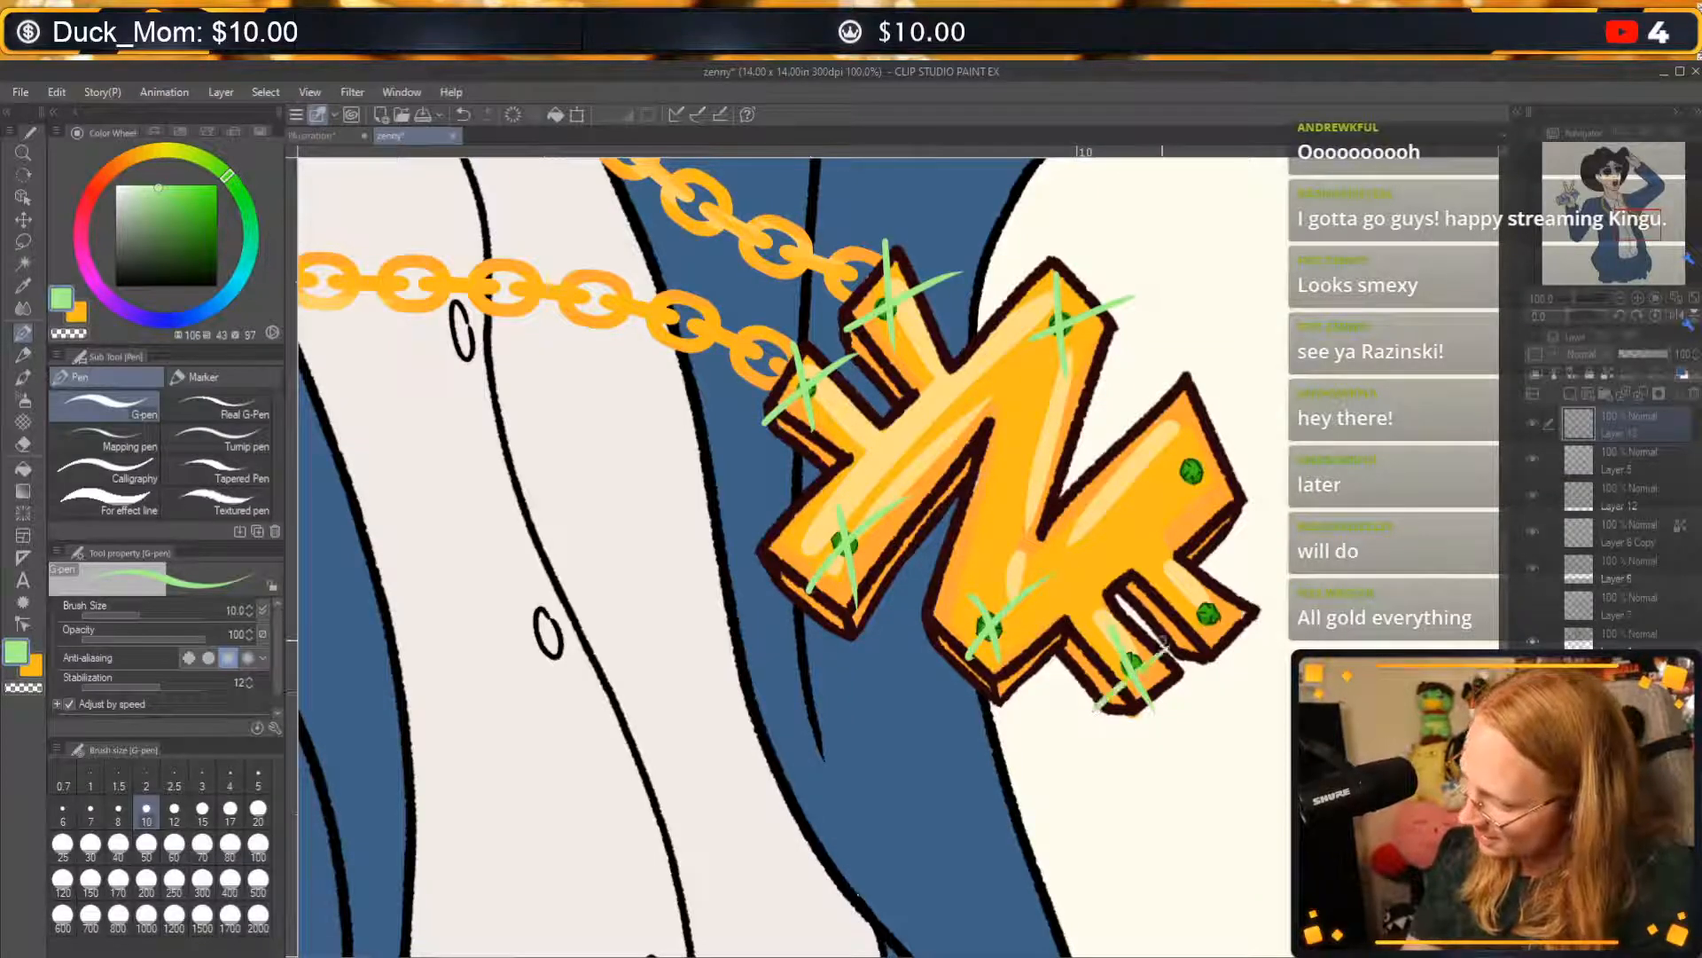
mouse_move(1187, 568)
left_mouse_down()
mouse_move(1242, 665)
mouse_move(1271, 564)
left_mouse_up()
mouse_move(1175, 443)
left_mouse_down()
mouse_move(1222, 513)
mouse_move(1268, 420)
left_mouse_up()
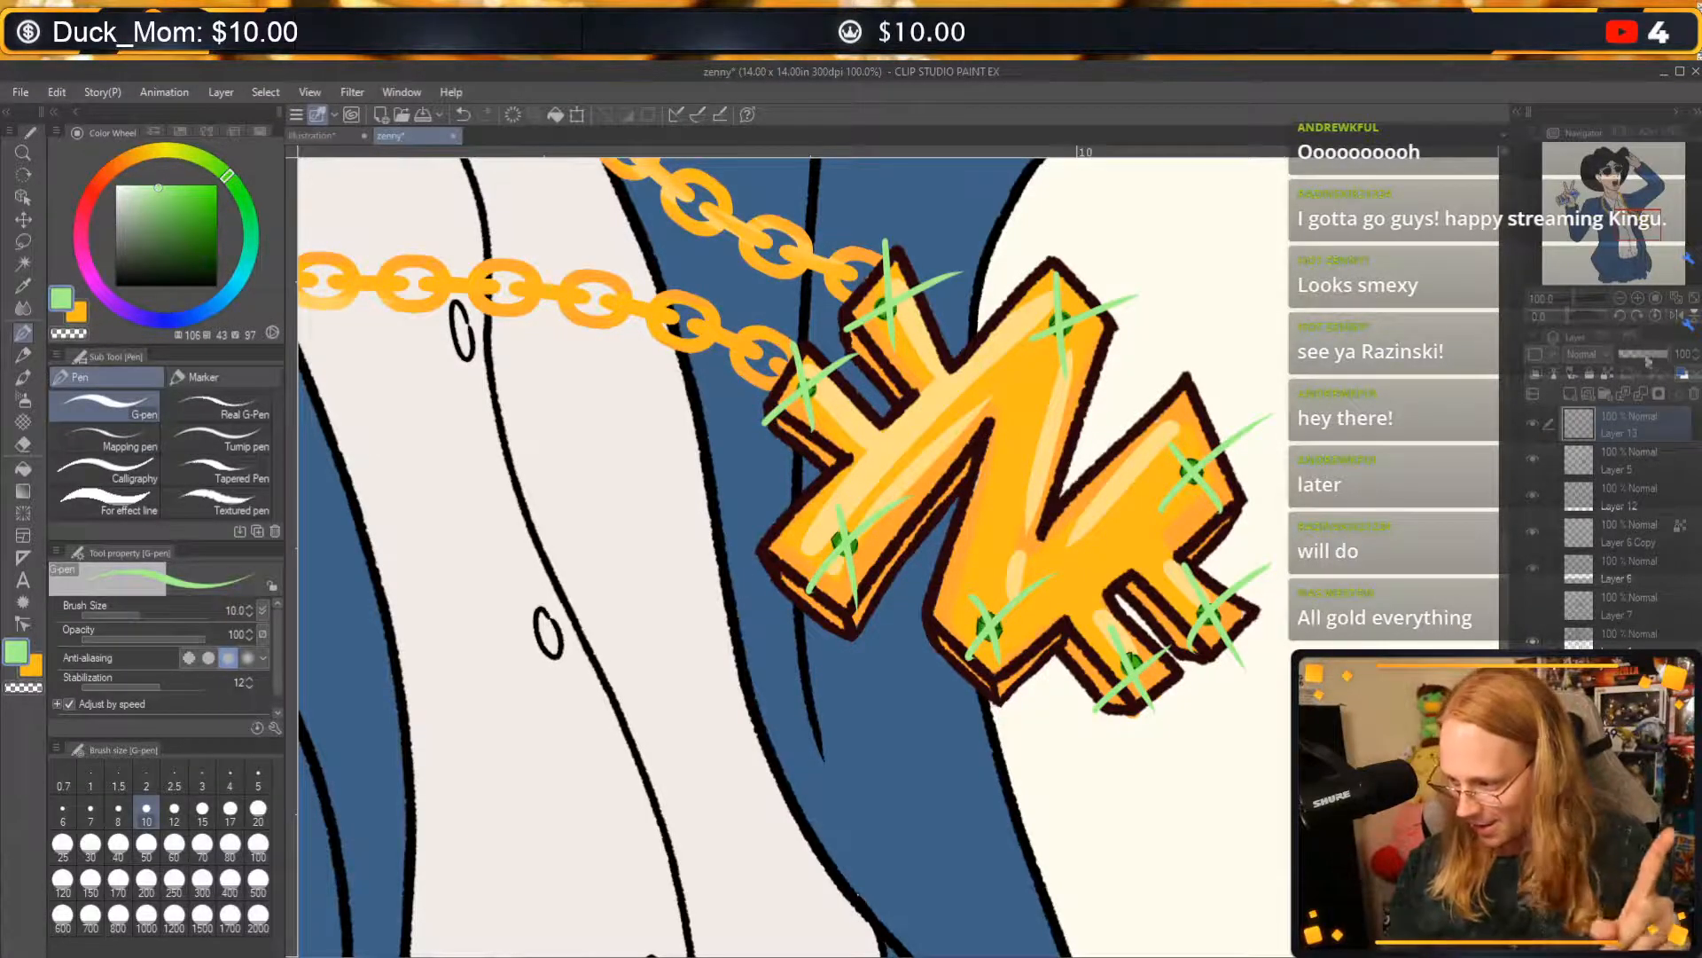
left_click_drag(1665, 354, 1641, 356)
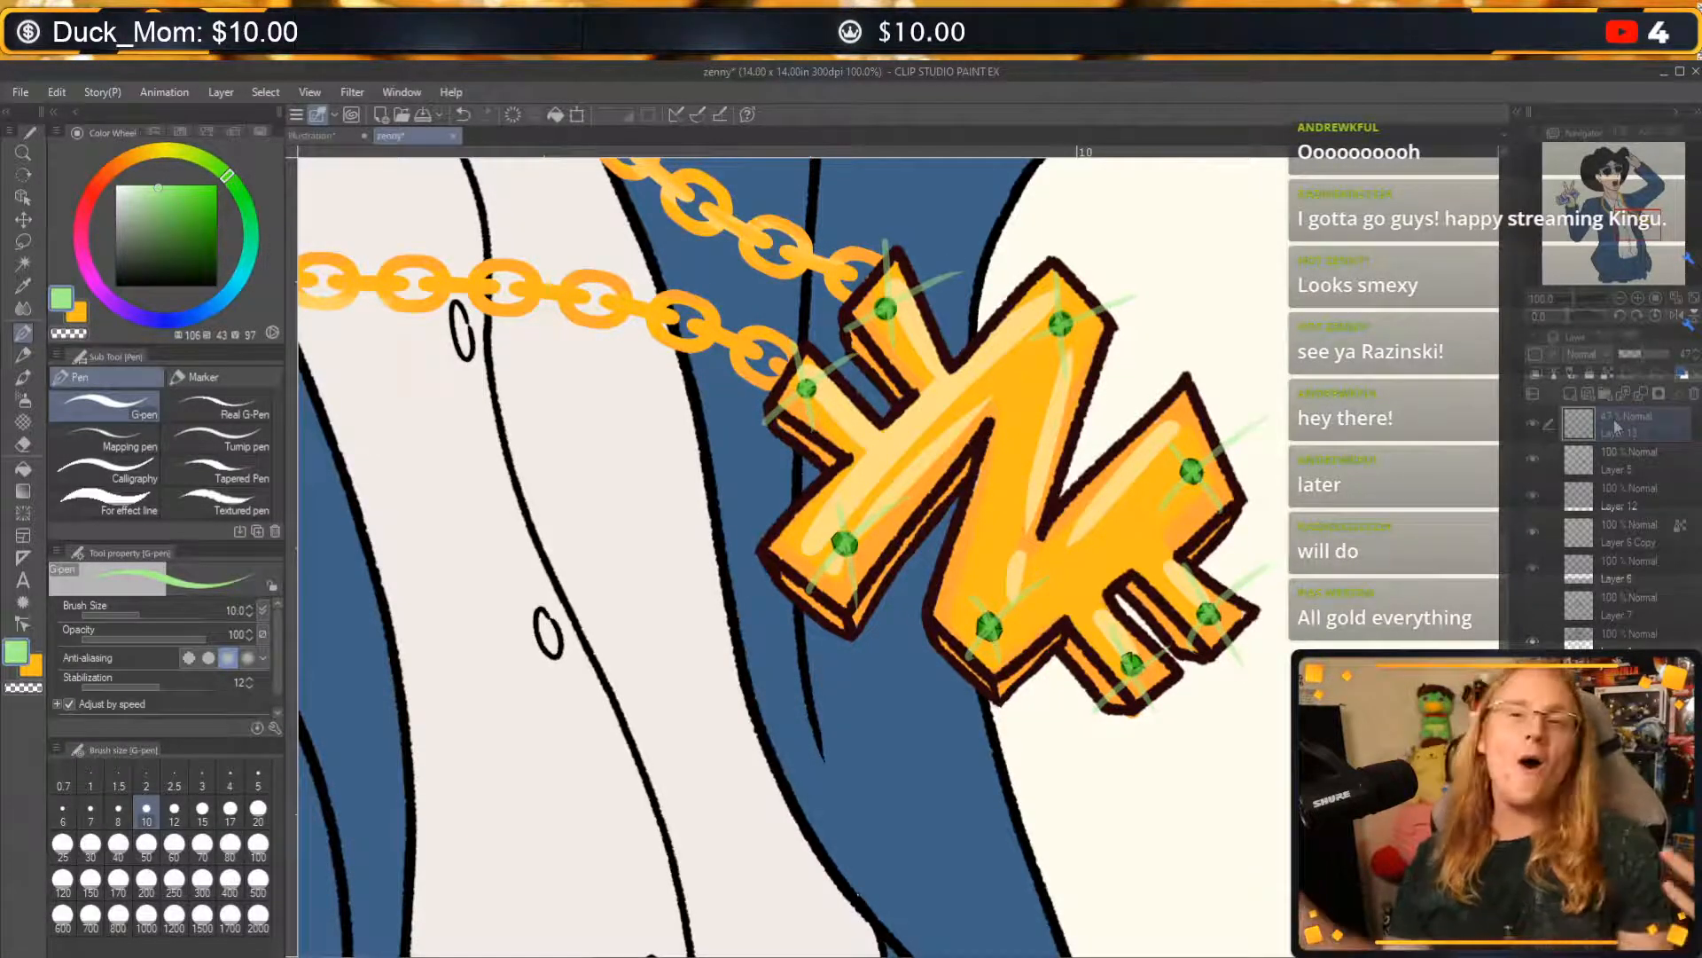
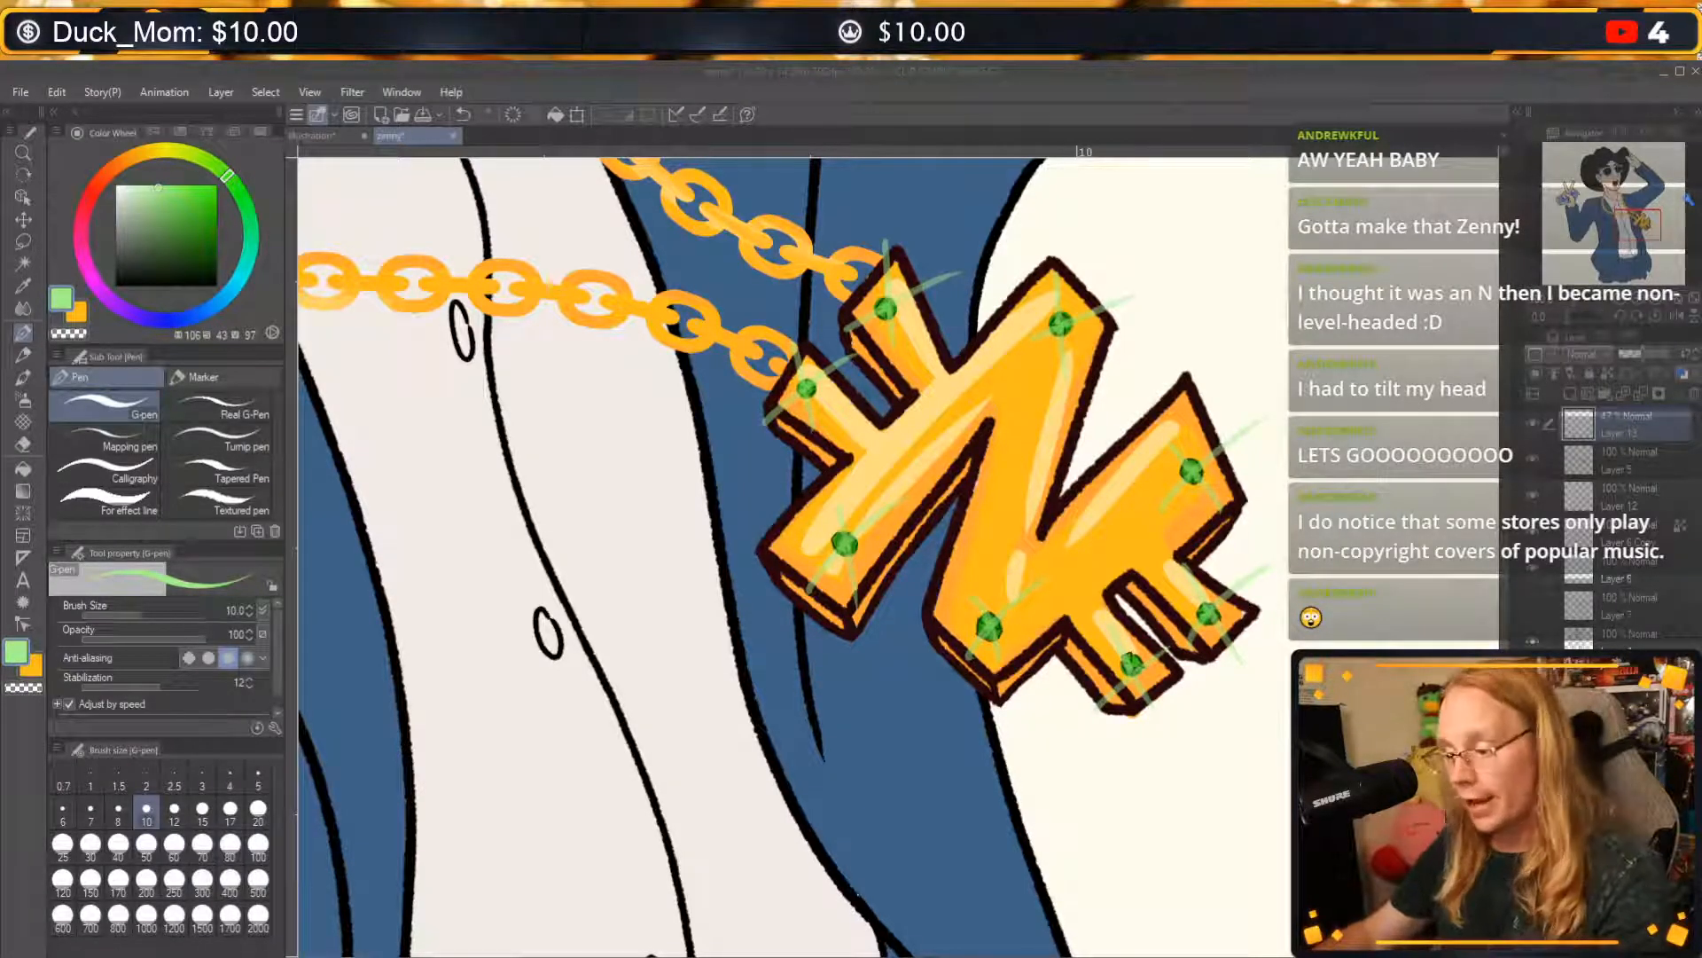
left_click_drag(1117, 769, 1135, 820)
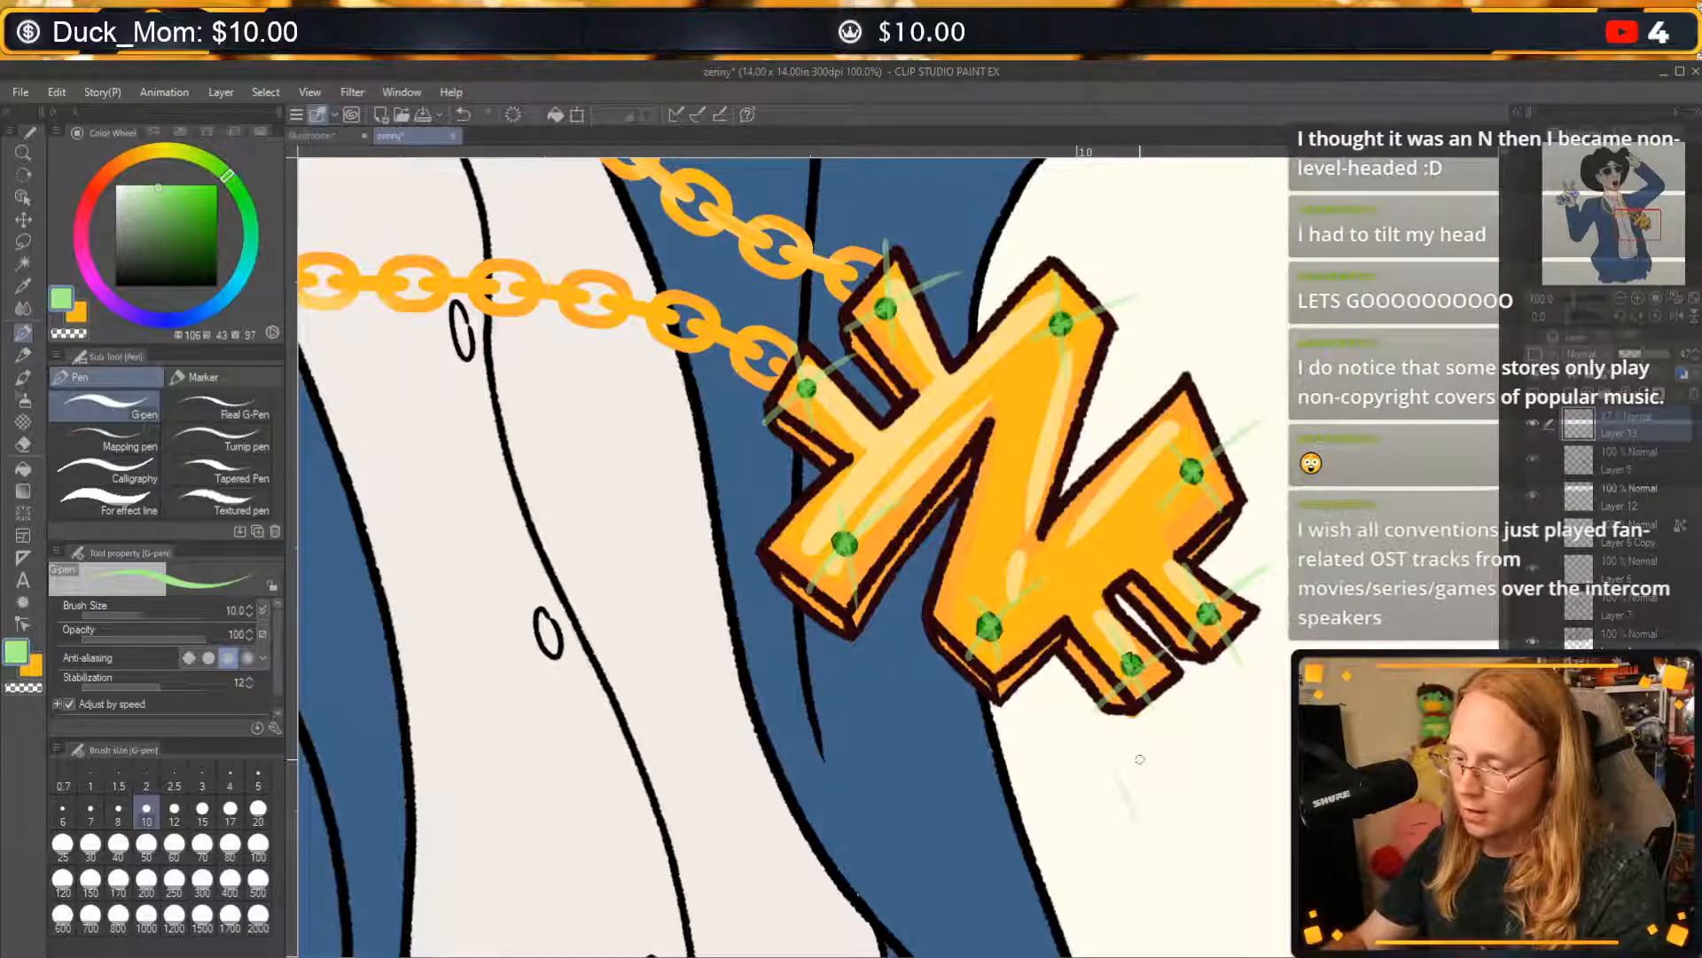
scroll(1140, 759, "down", 3)
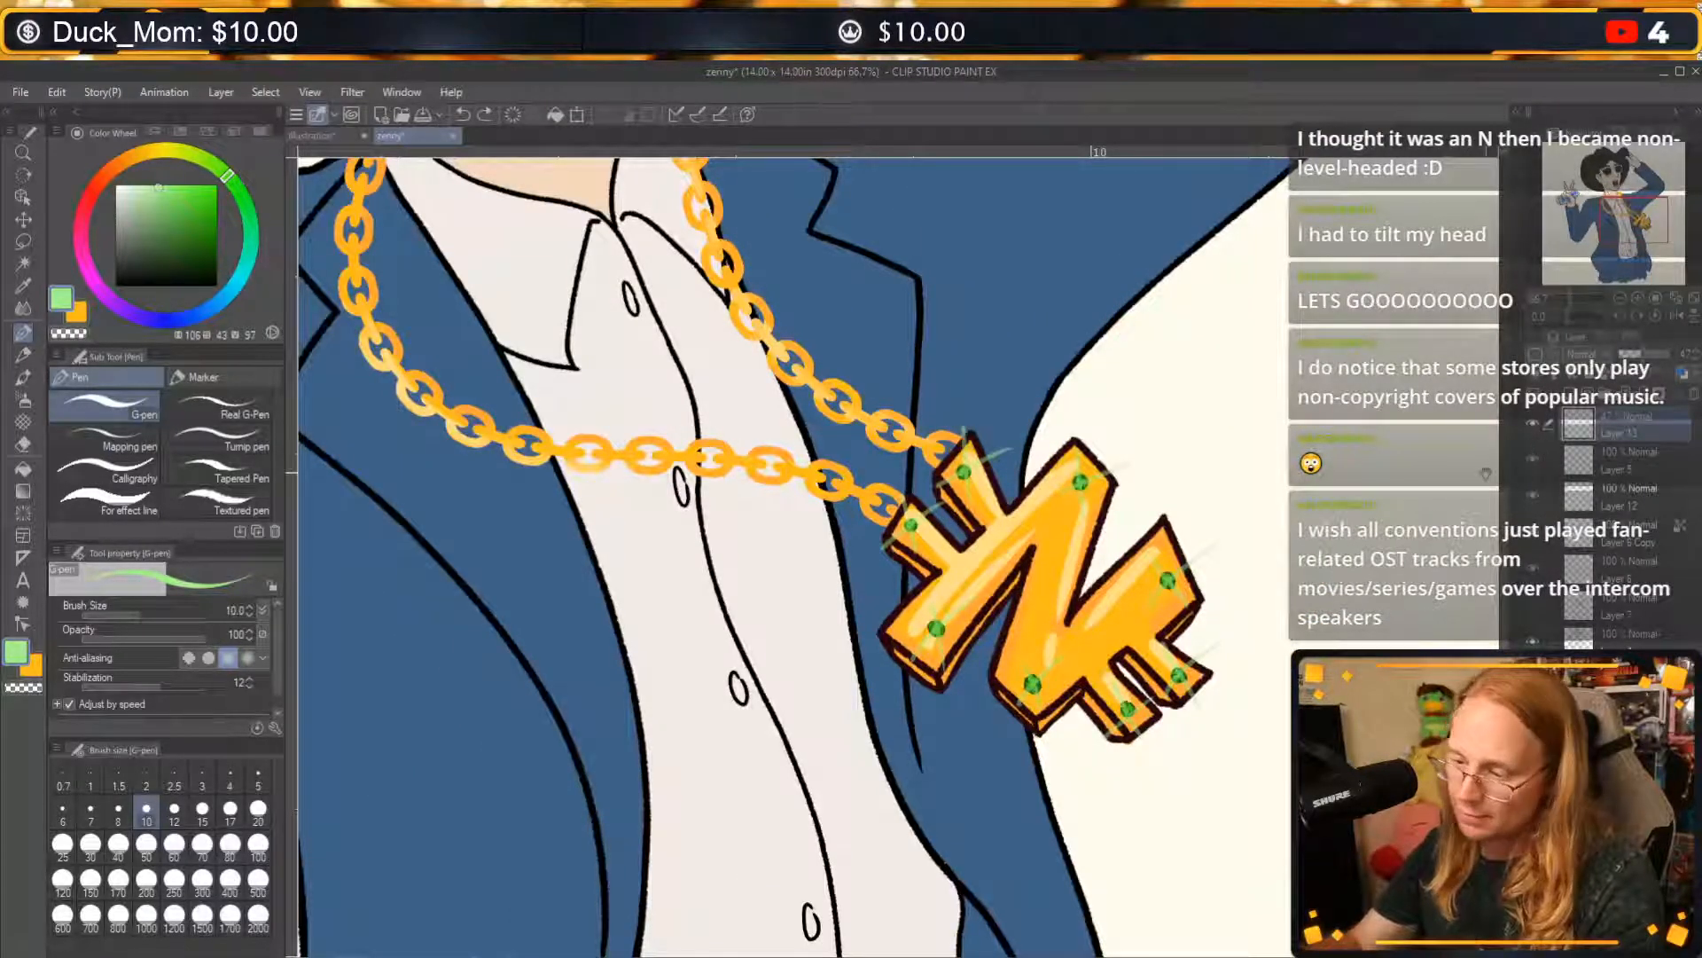
mouse_move(1274, 513)
left_mouse_down()
mouse_move(1342, 674)
mouse_move(1326, 898)
left_mouse_up()
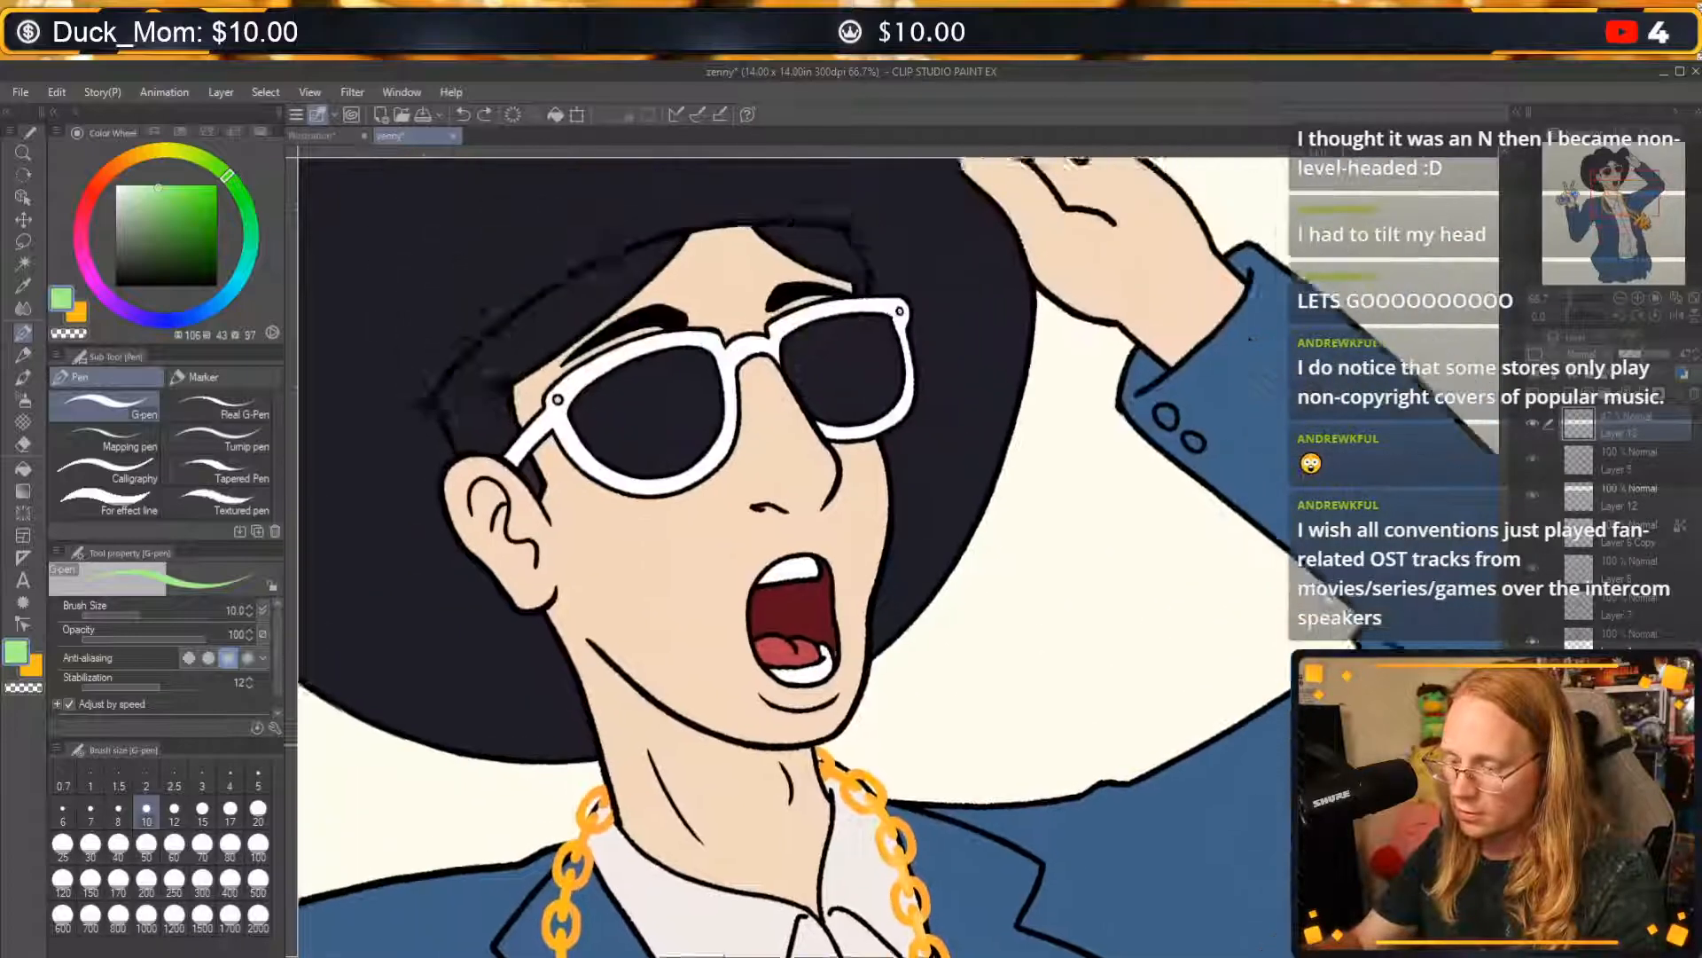
left_click_drag(1133, 549, 1215, 745)
left_click_drag(1084, 817, 1258, 663)
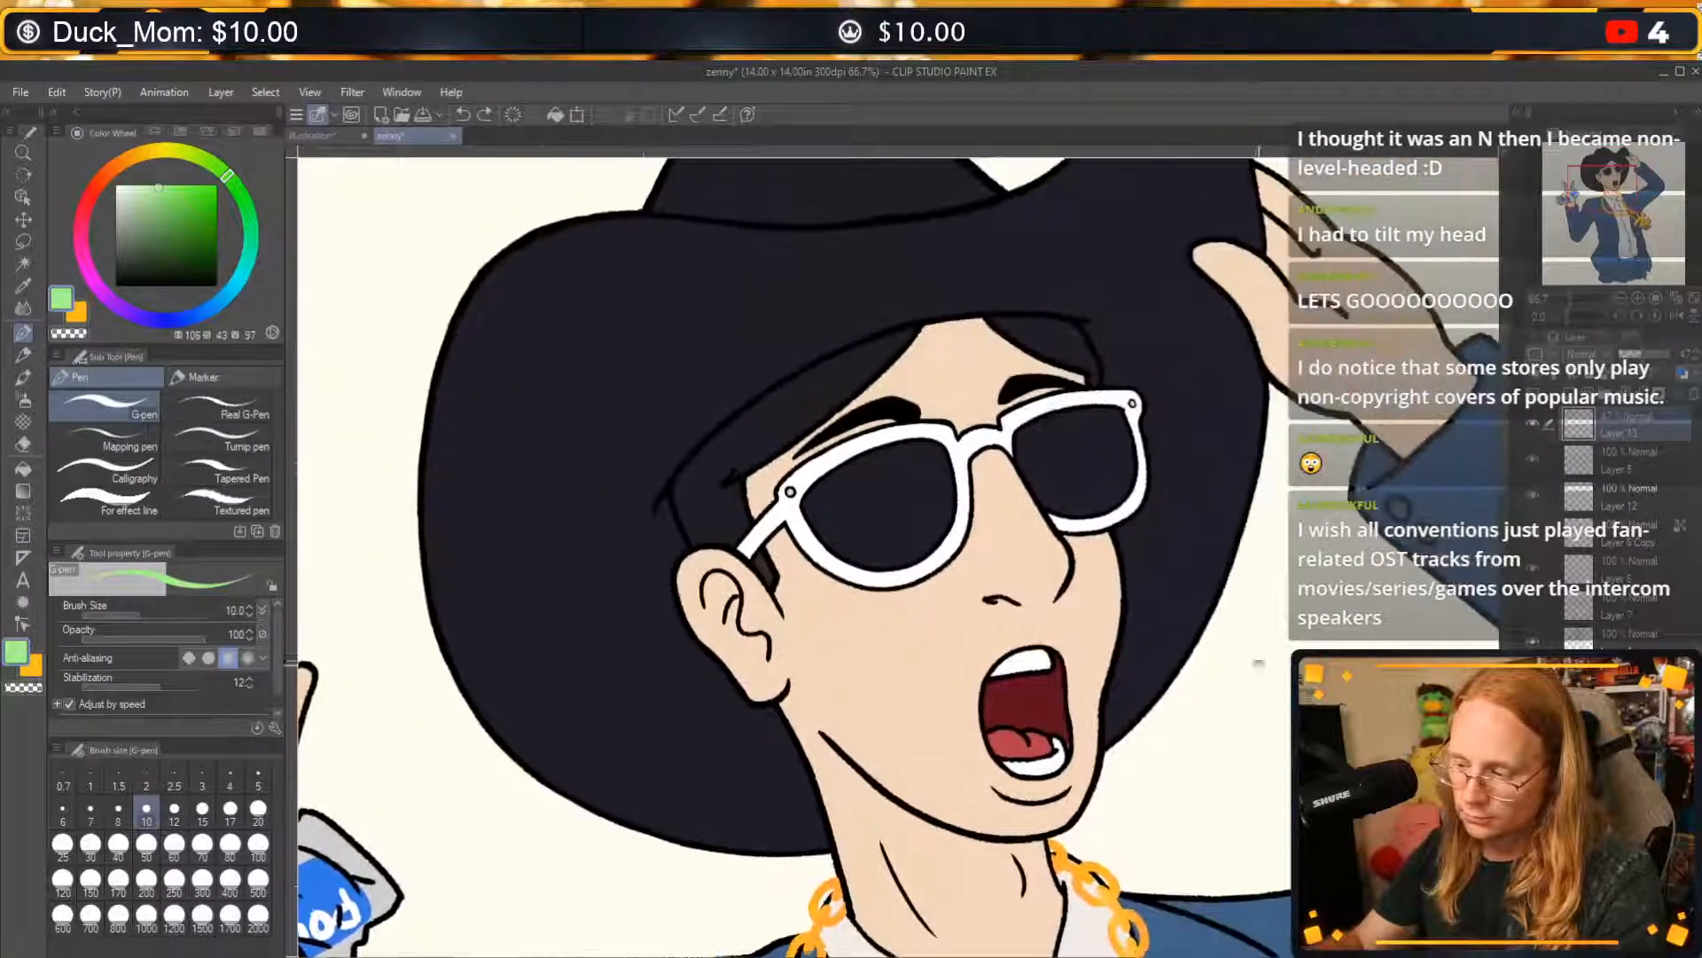
mouse_move(1033, 701)
left_mouse_down()
mouse_move(1091, 652)
mouse_move(1111, 754)
left_mouse_up()
key("ctrl+z")
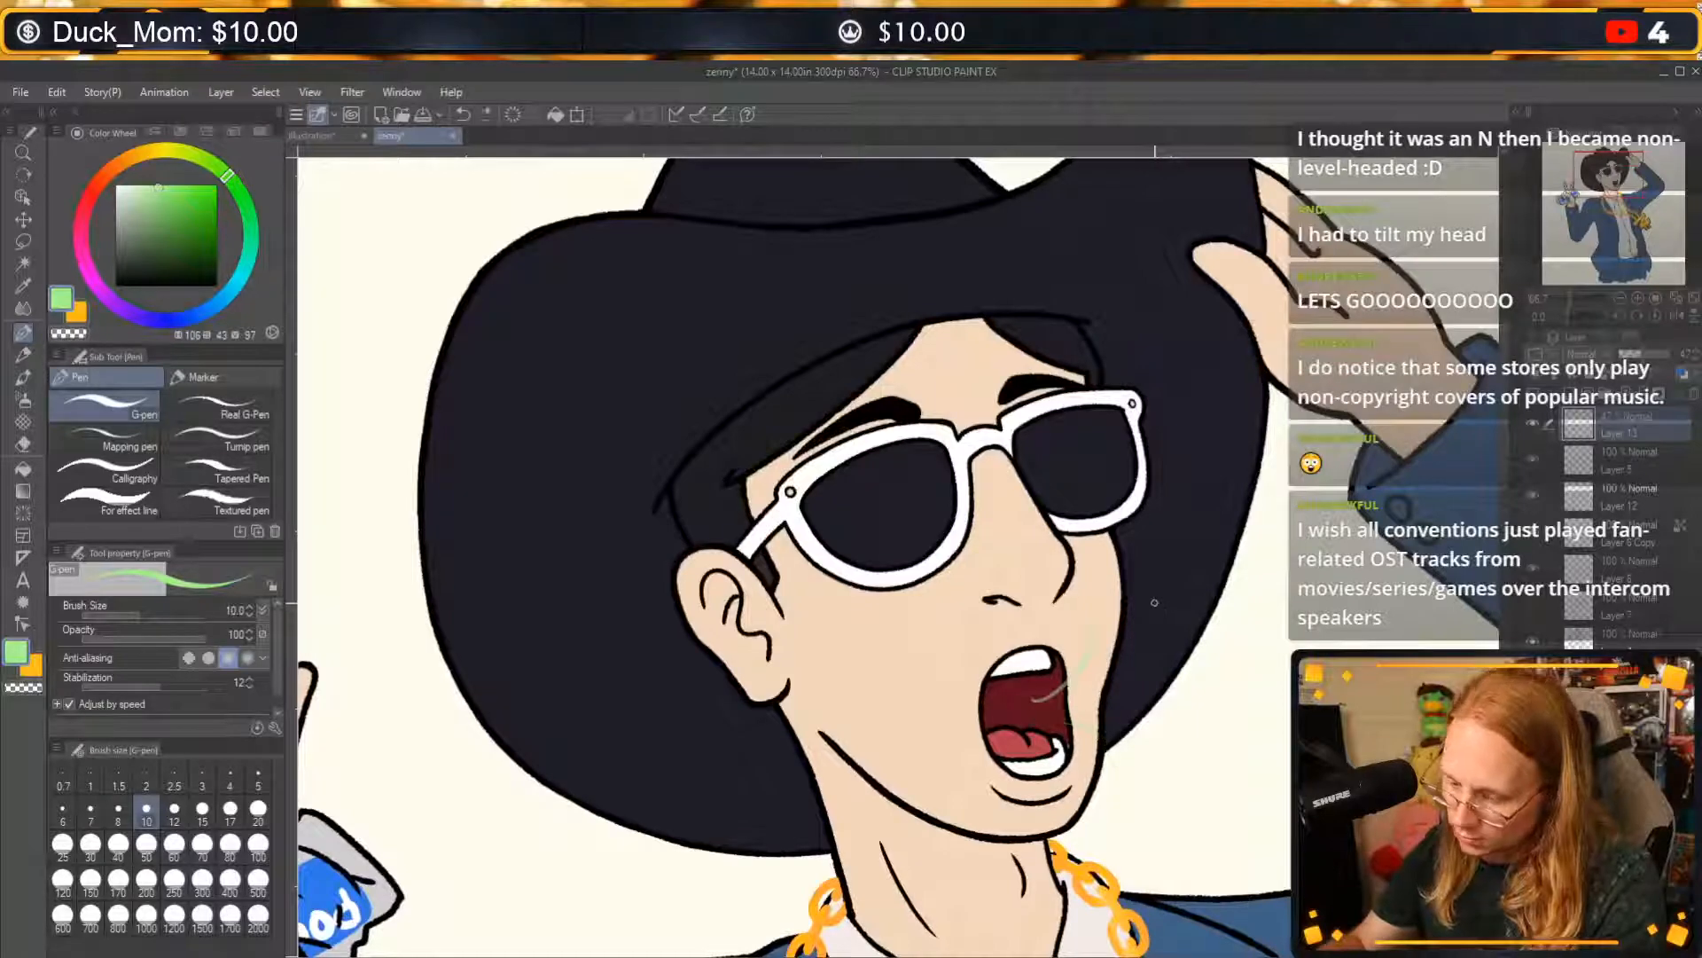
key("ctrl+z")
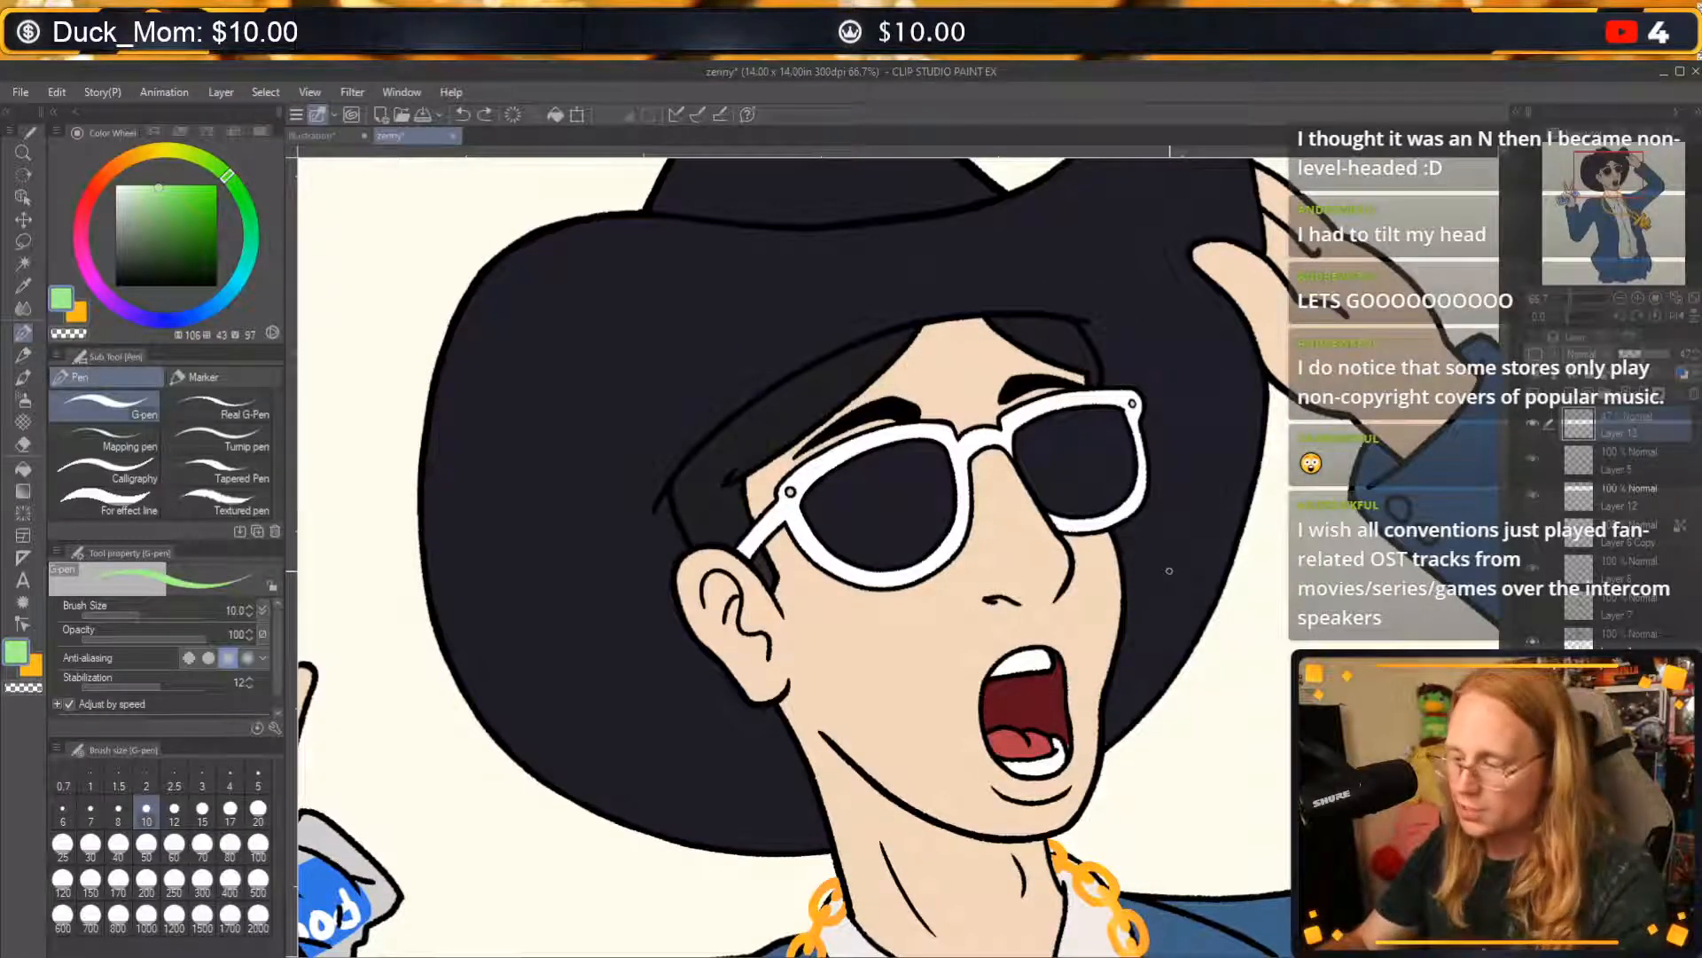
Toggle the visibility of individual layers to find the one holding the face's flat colours, and select it for editing.
left_click_drag(1301, 540, 1204, 592)
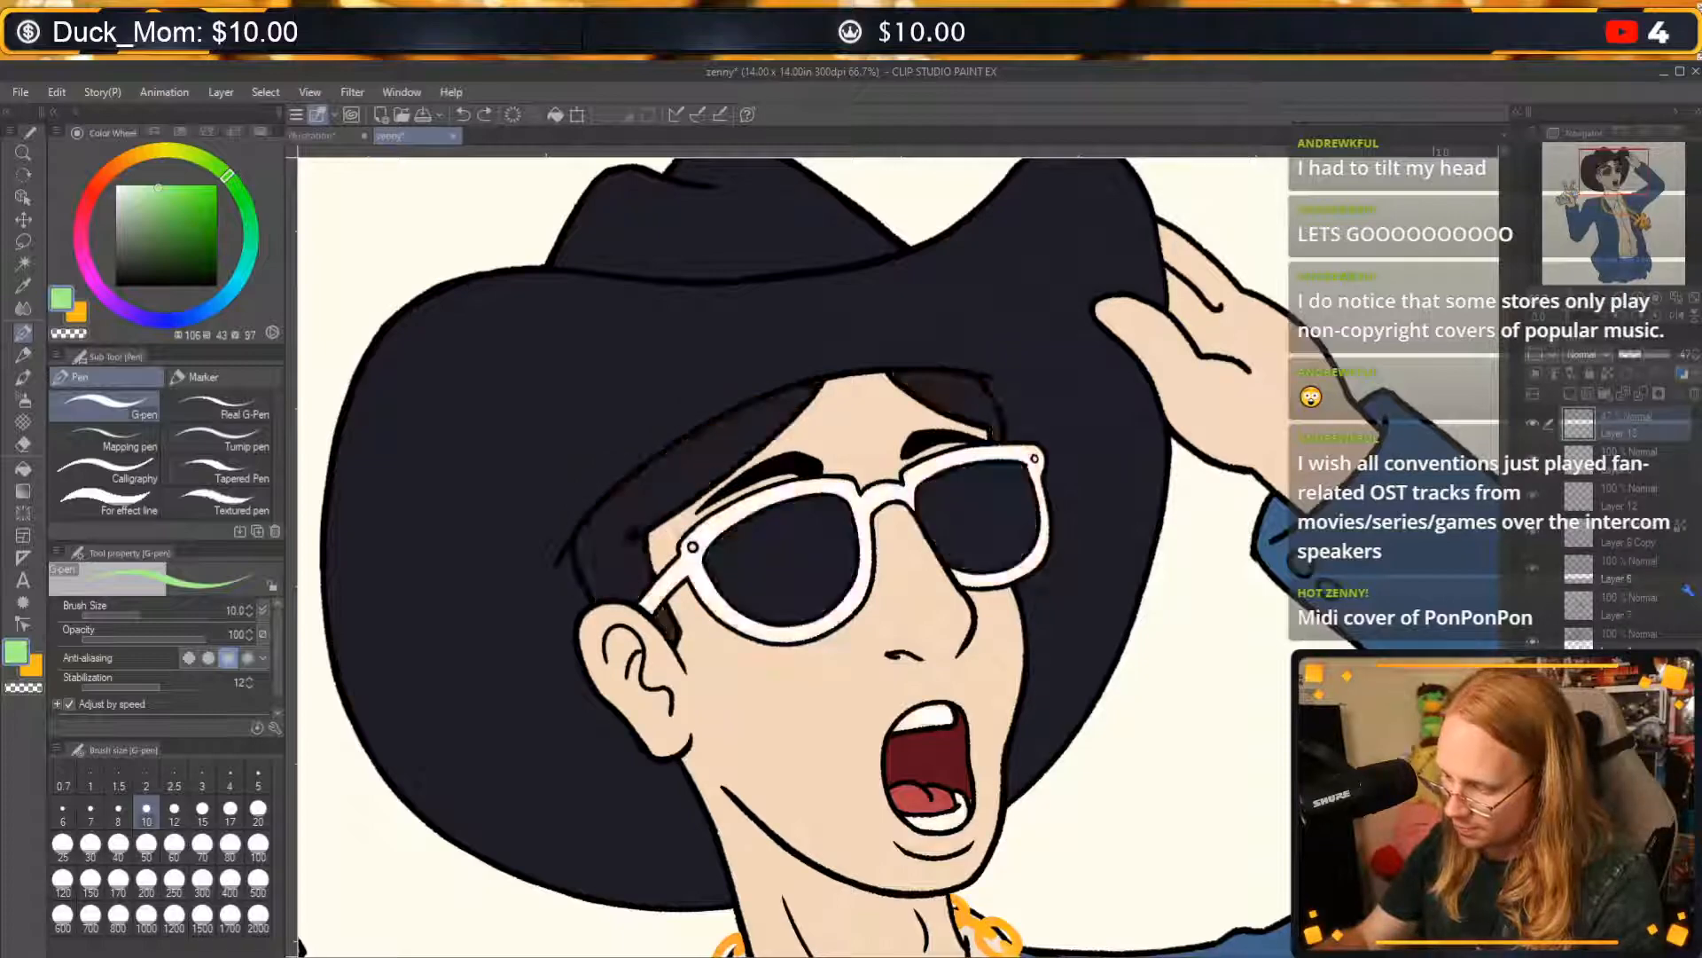
left_click(1532, 676)
left_click(1532, 676)
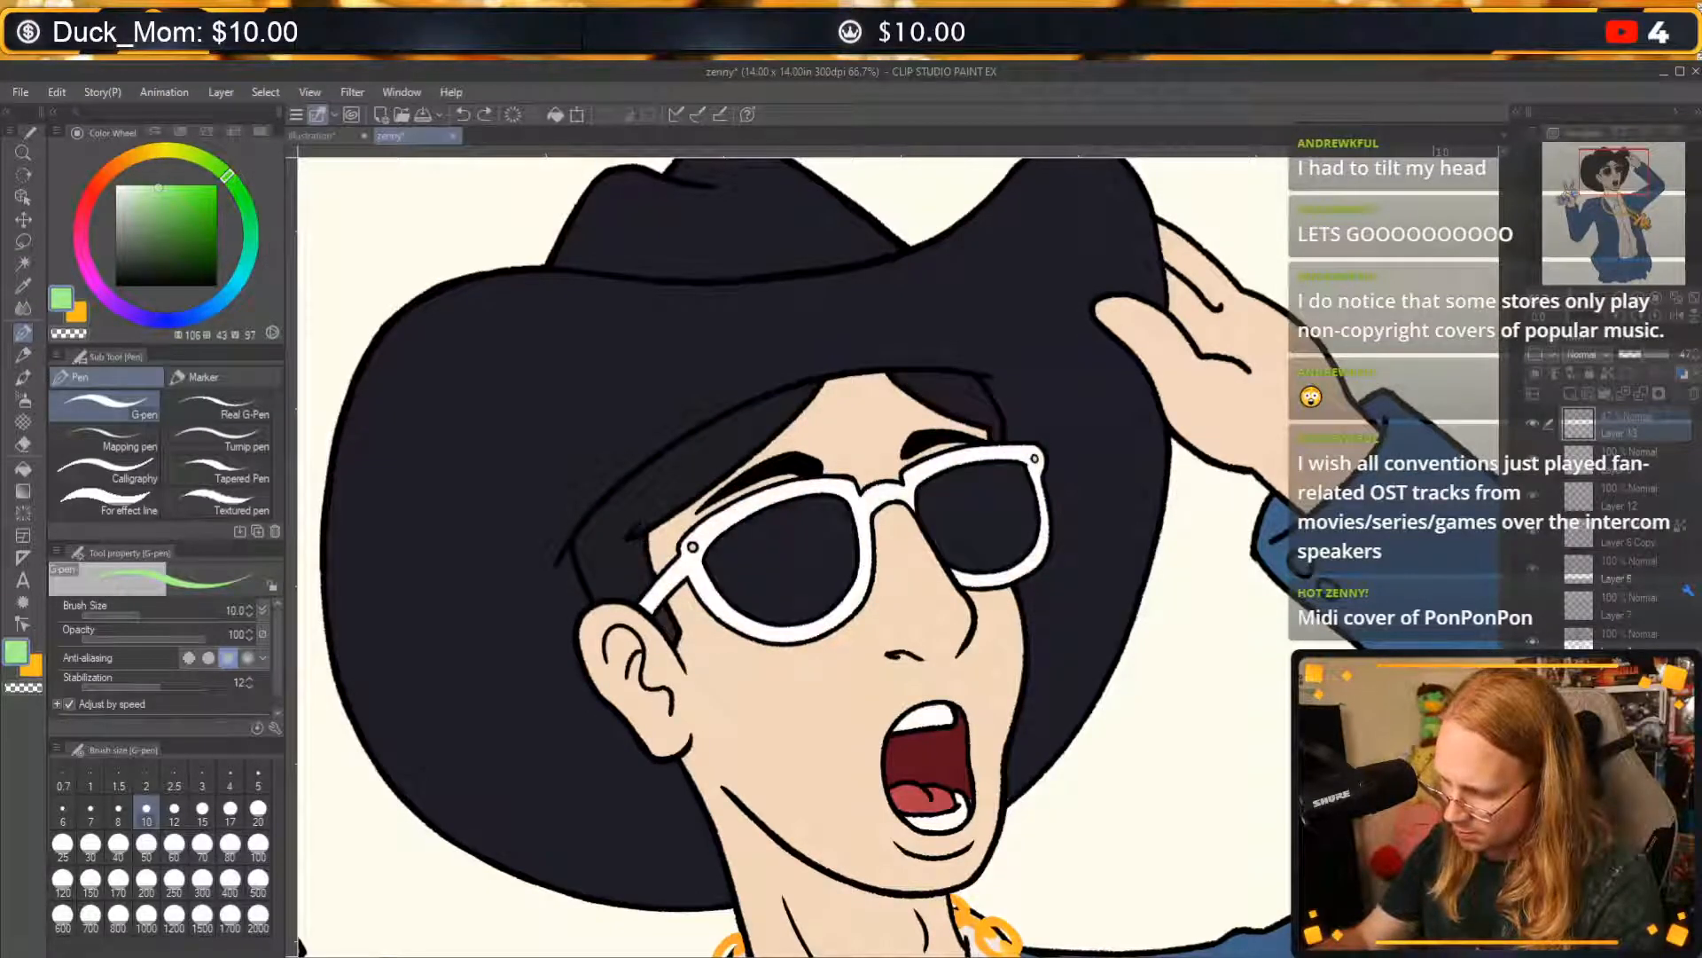
left_click(1532, 713)
left_click(1532, 713)
left_click(1532, 750)
left_click(1532, 750)
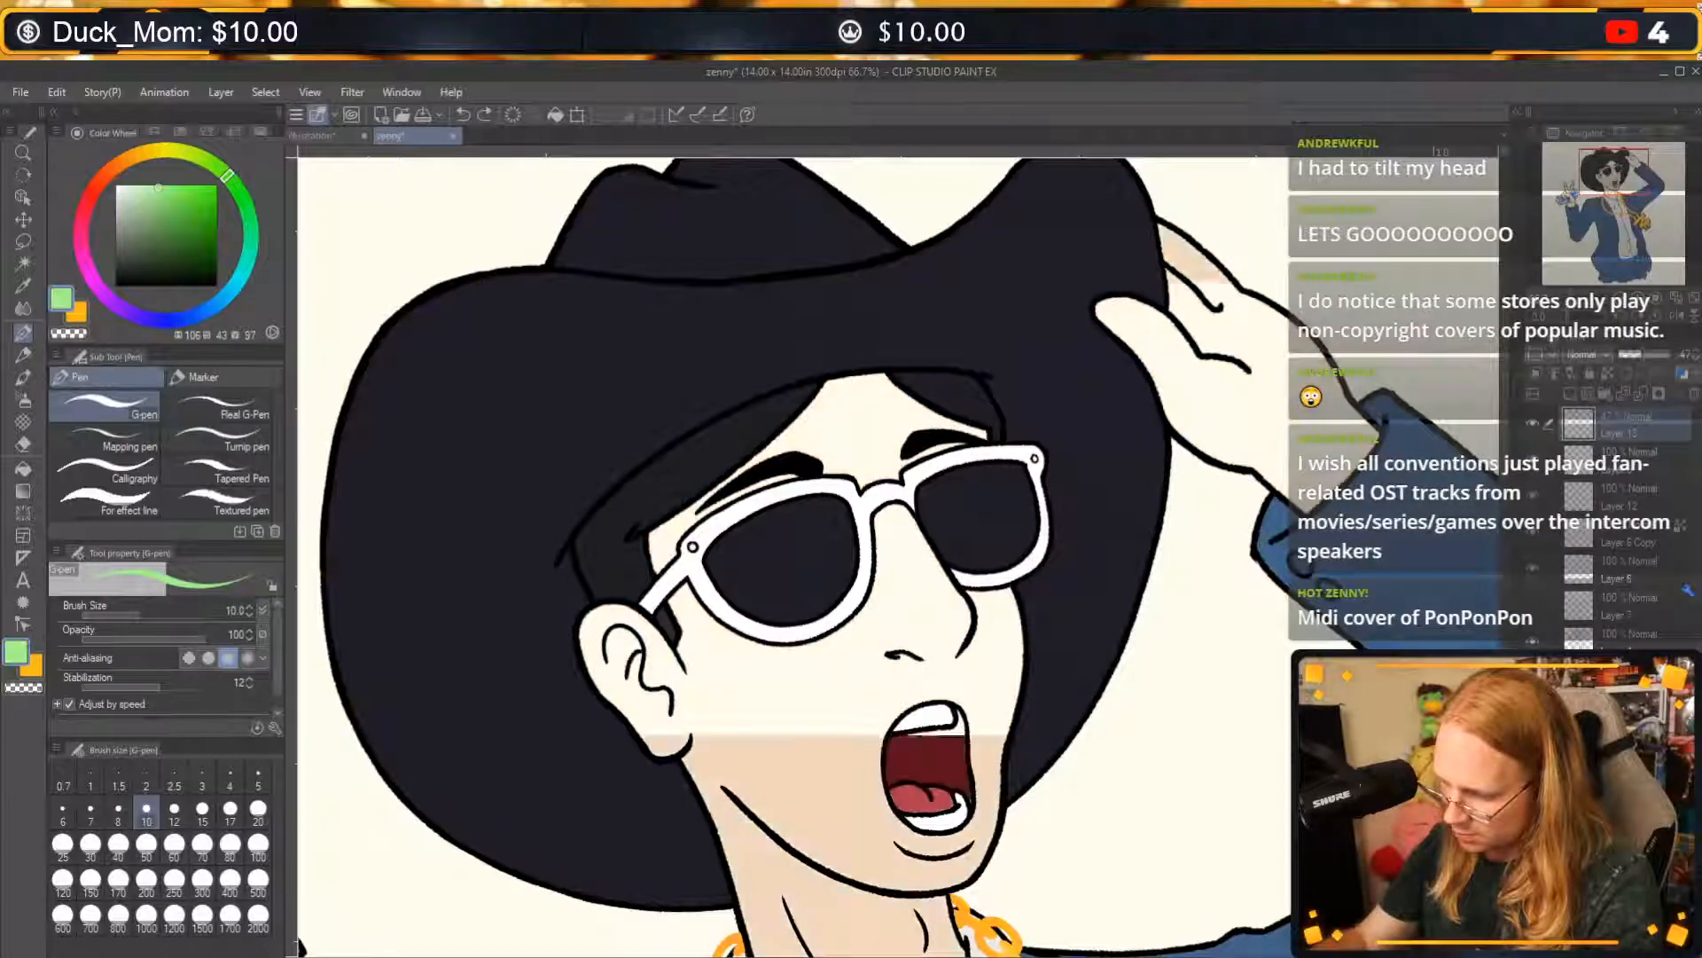
left_click(1623, 749)
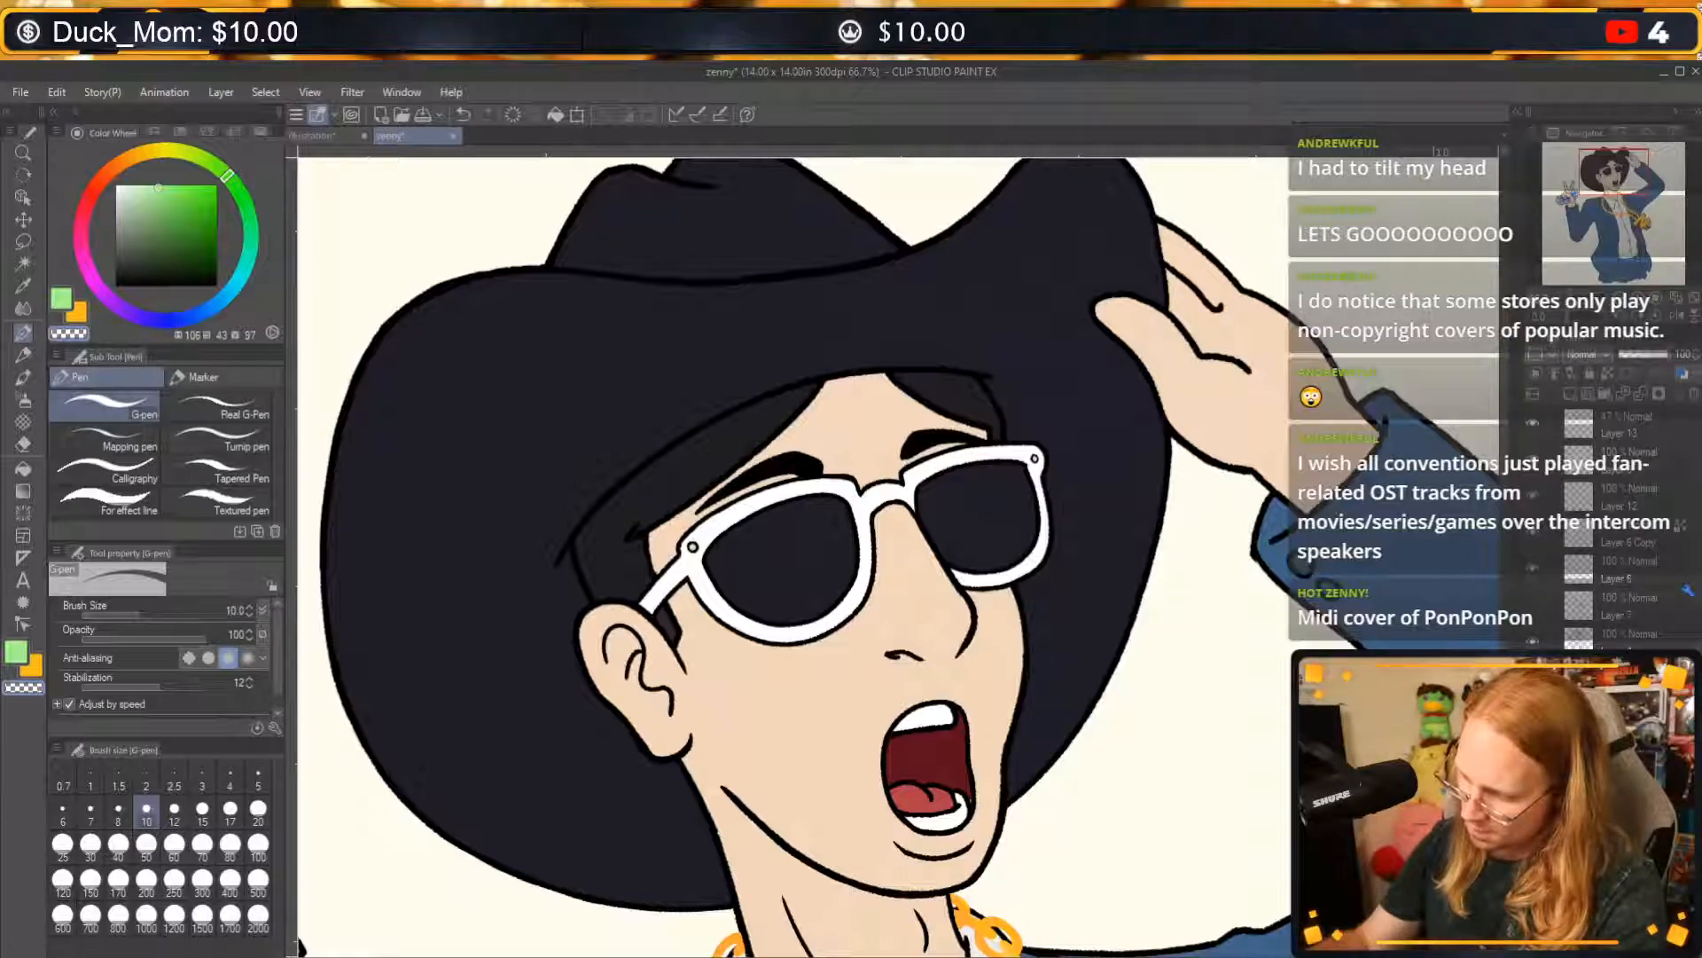
left_click(1533, 459)
left_click(1532, 458)
left_click(1532, 495)
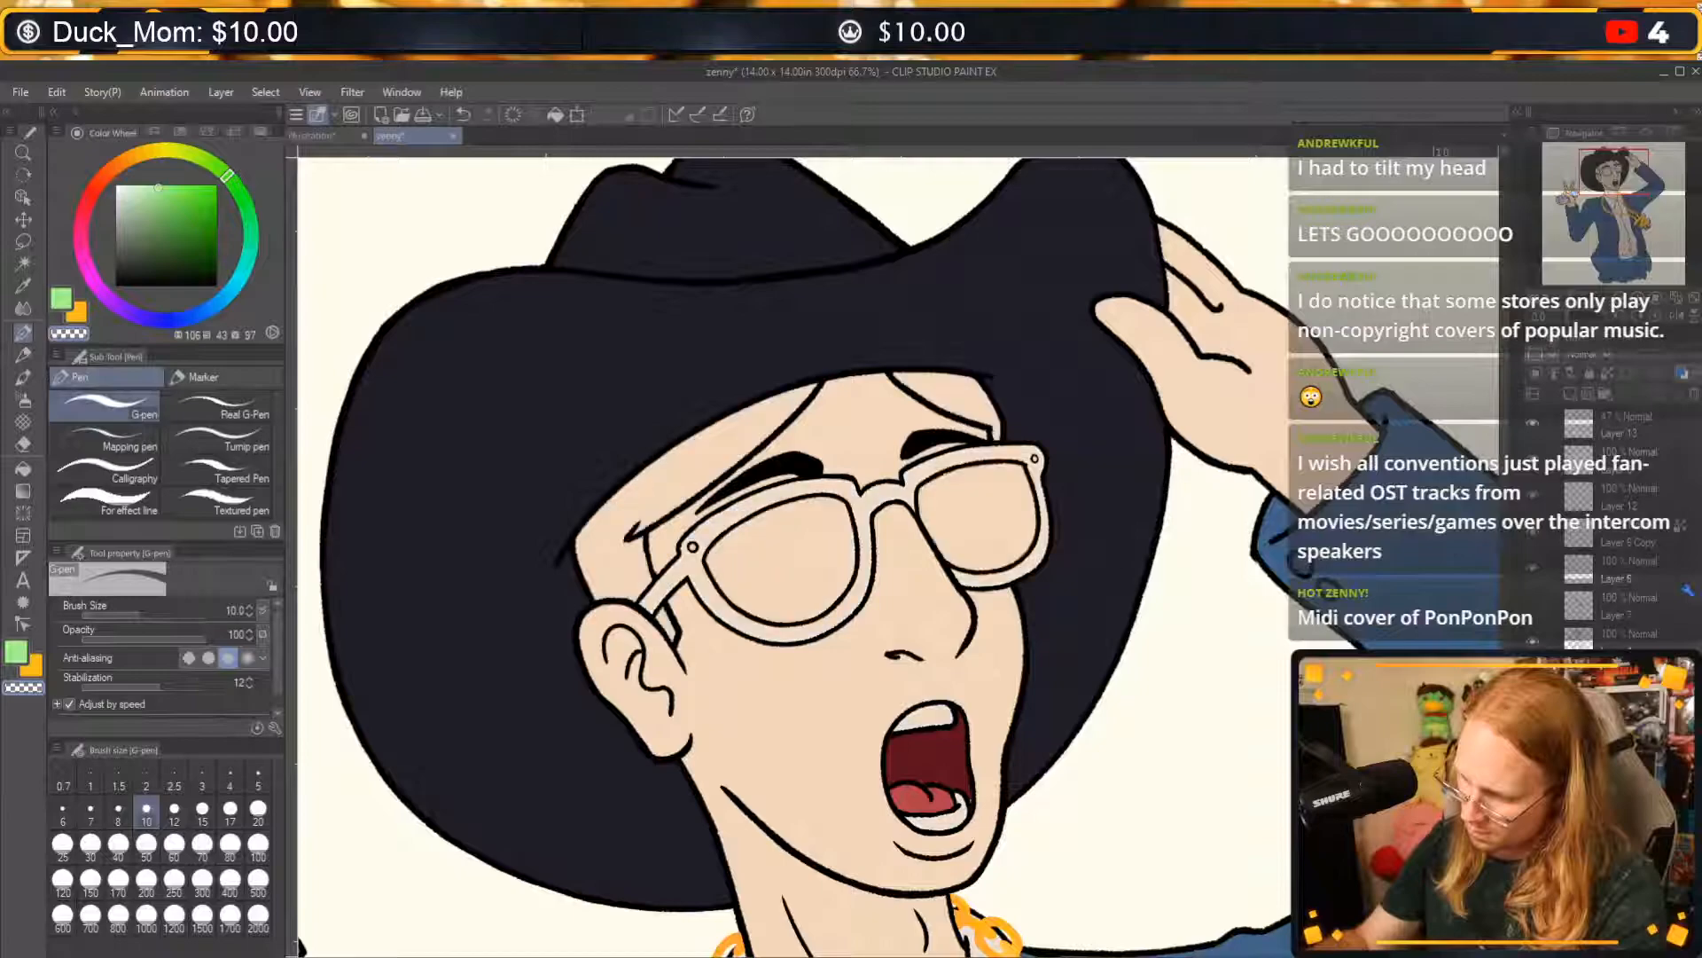
left_click(1532, 494)
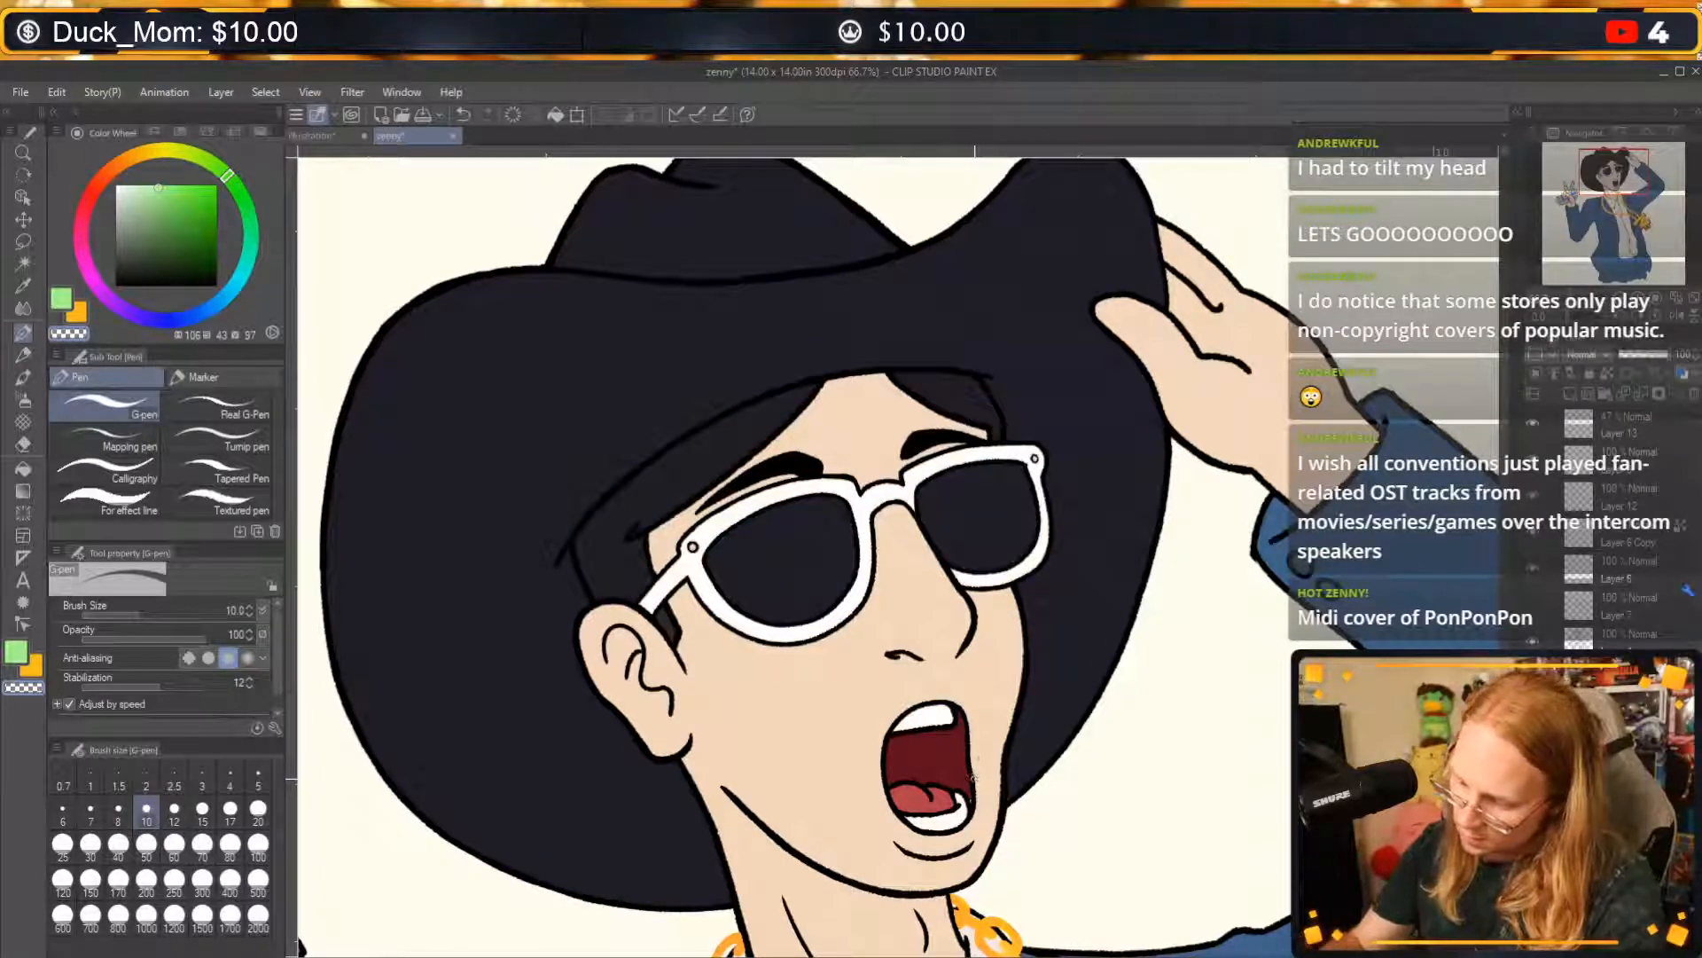
Clean up the colour edge at the corner of the lower teeth using the G-pen at size 10 with transparent colour.
key("c")
left_click_drag(969, 786, 971, 799)
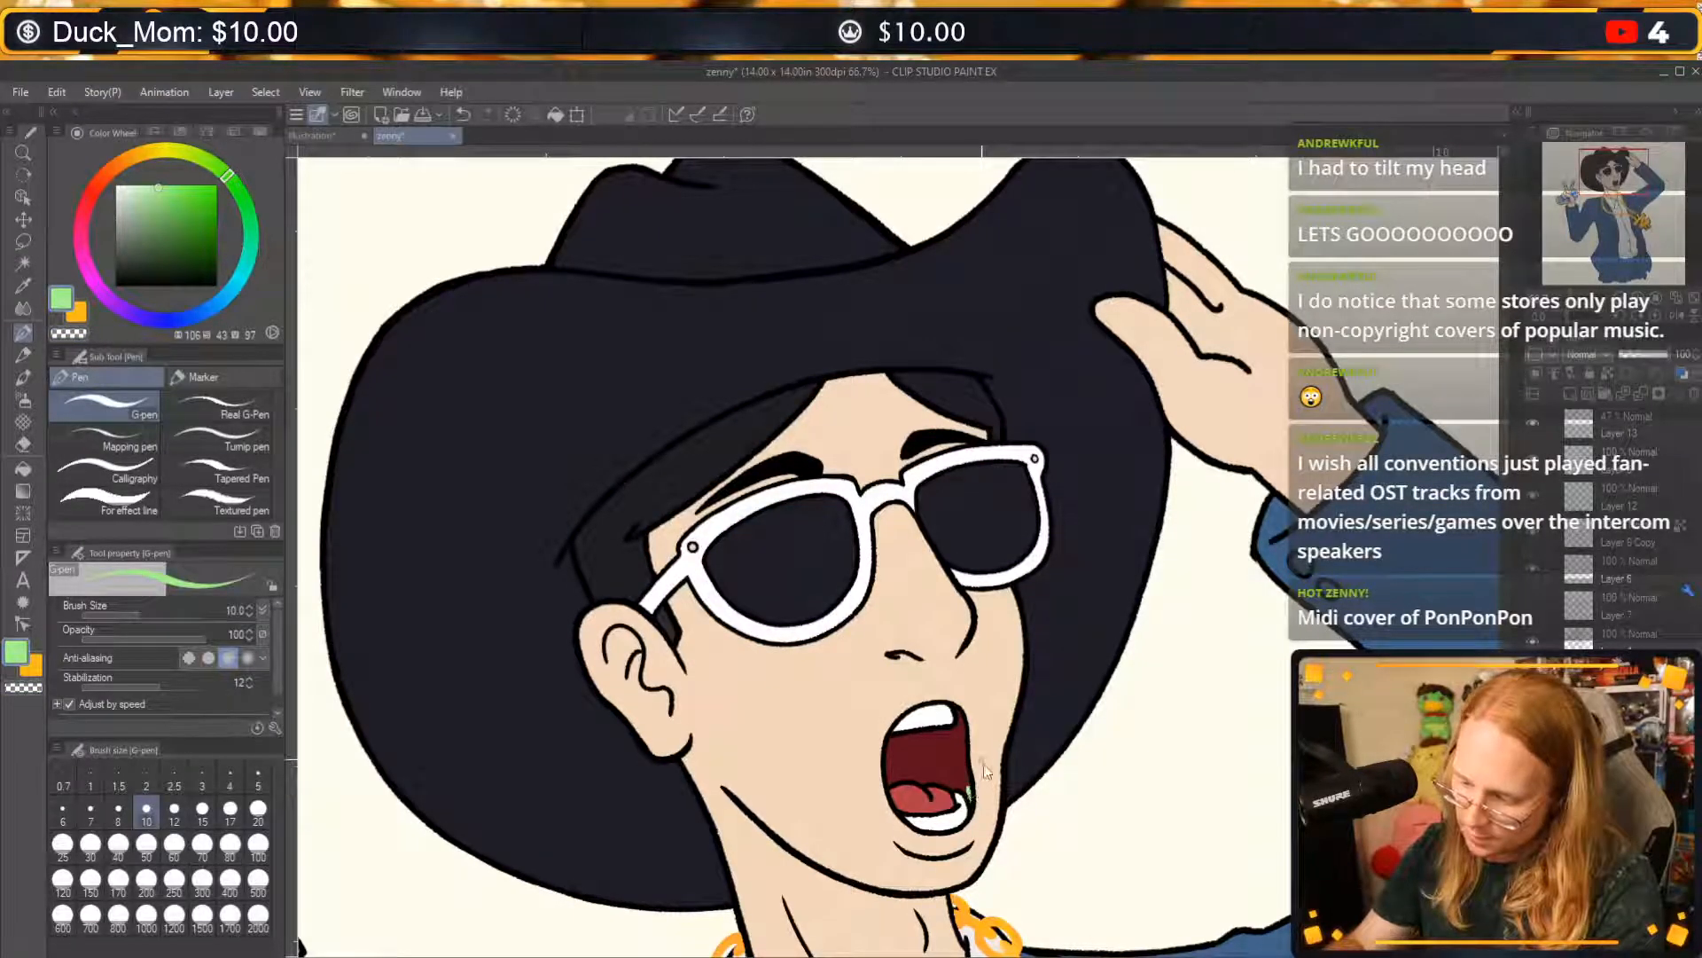
key("ctrl+z")
key("c")
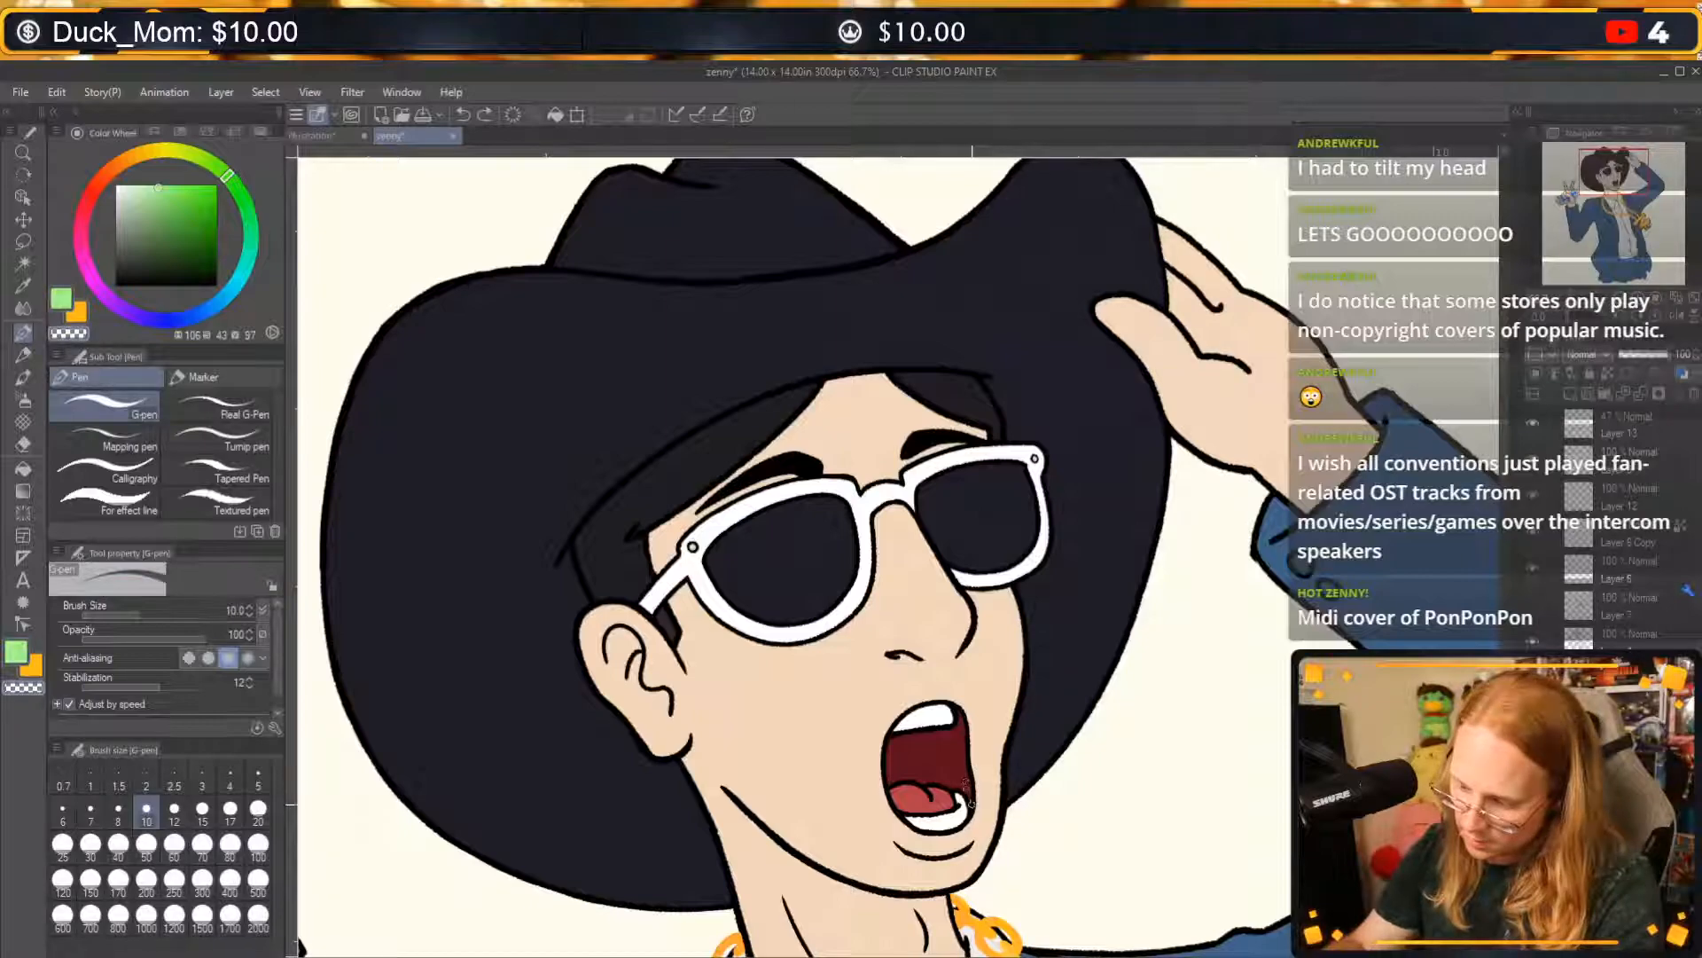
left_click_drag(971, 799, 973, 792)
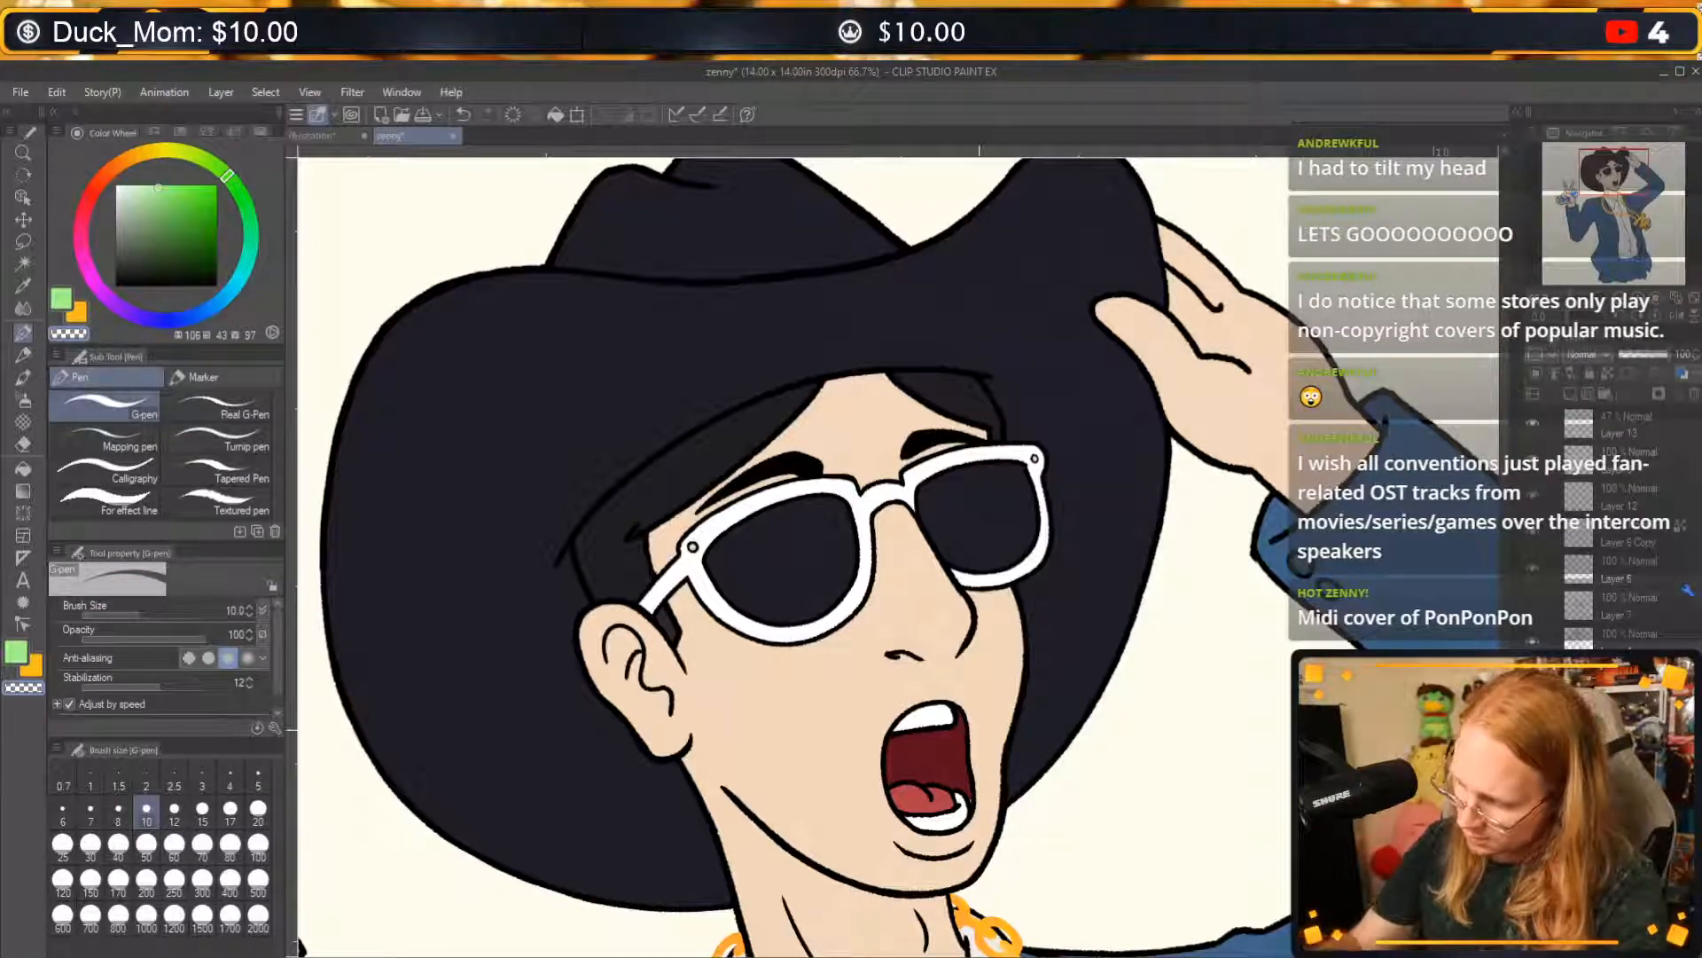
left_click(966, 753, "alt")
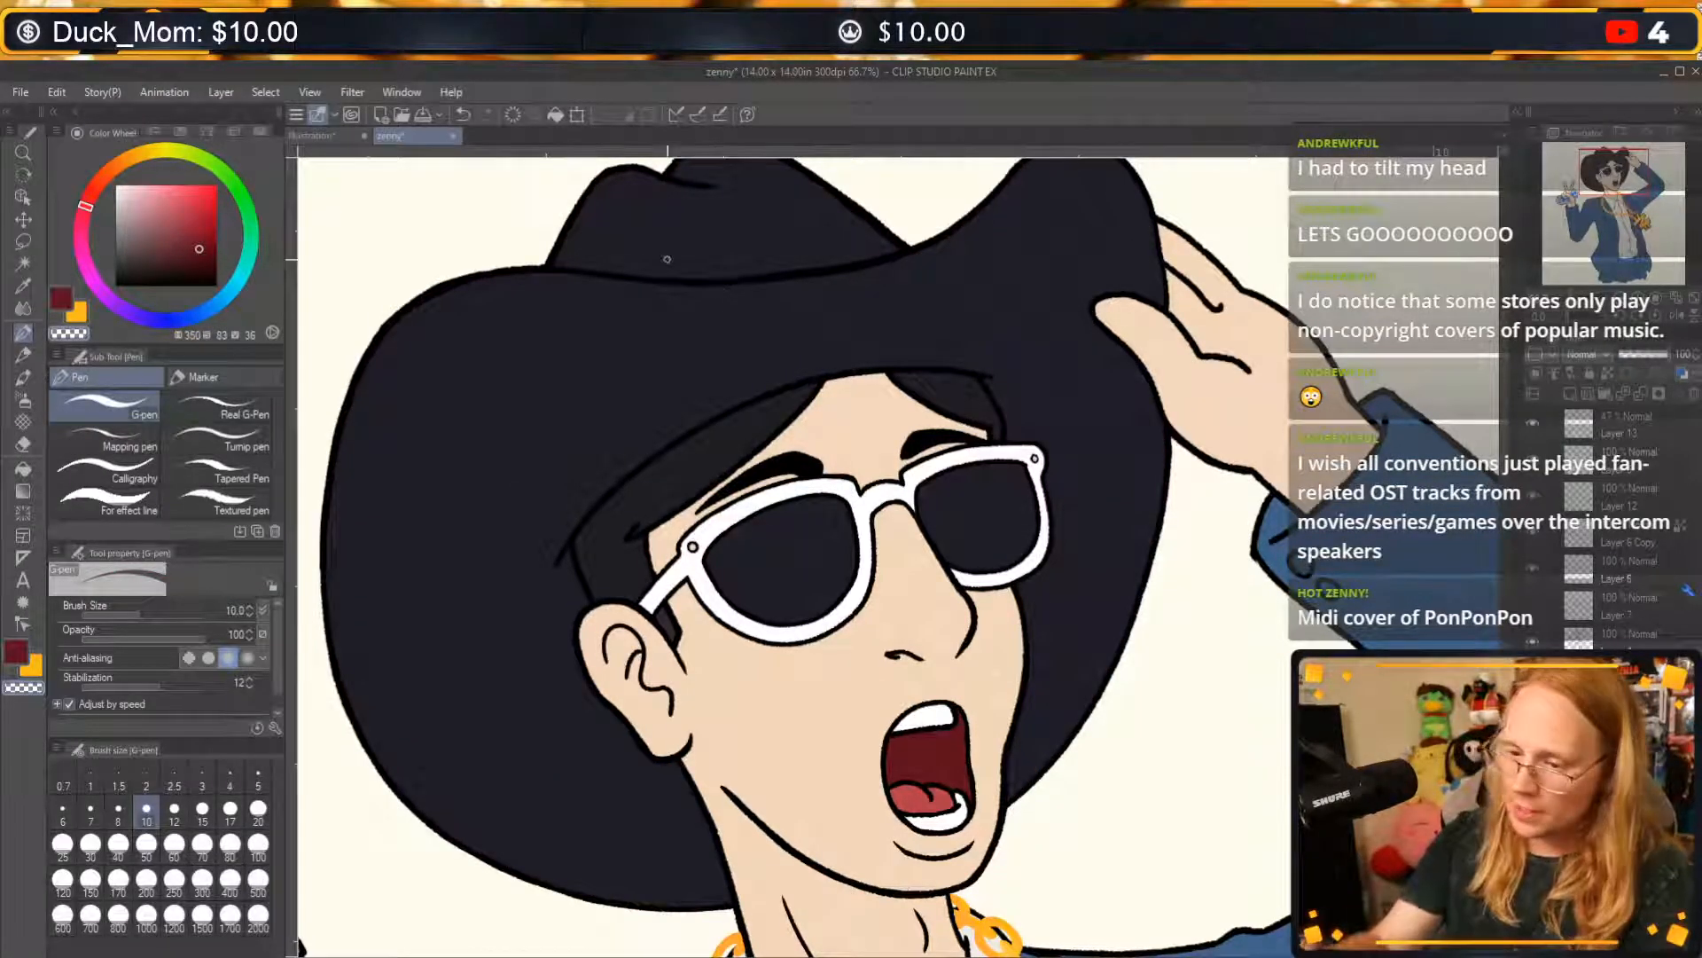
left_click(194, 246)
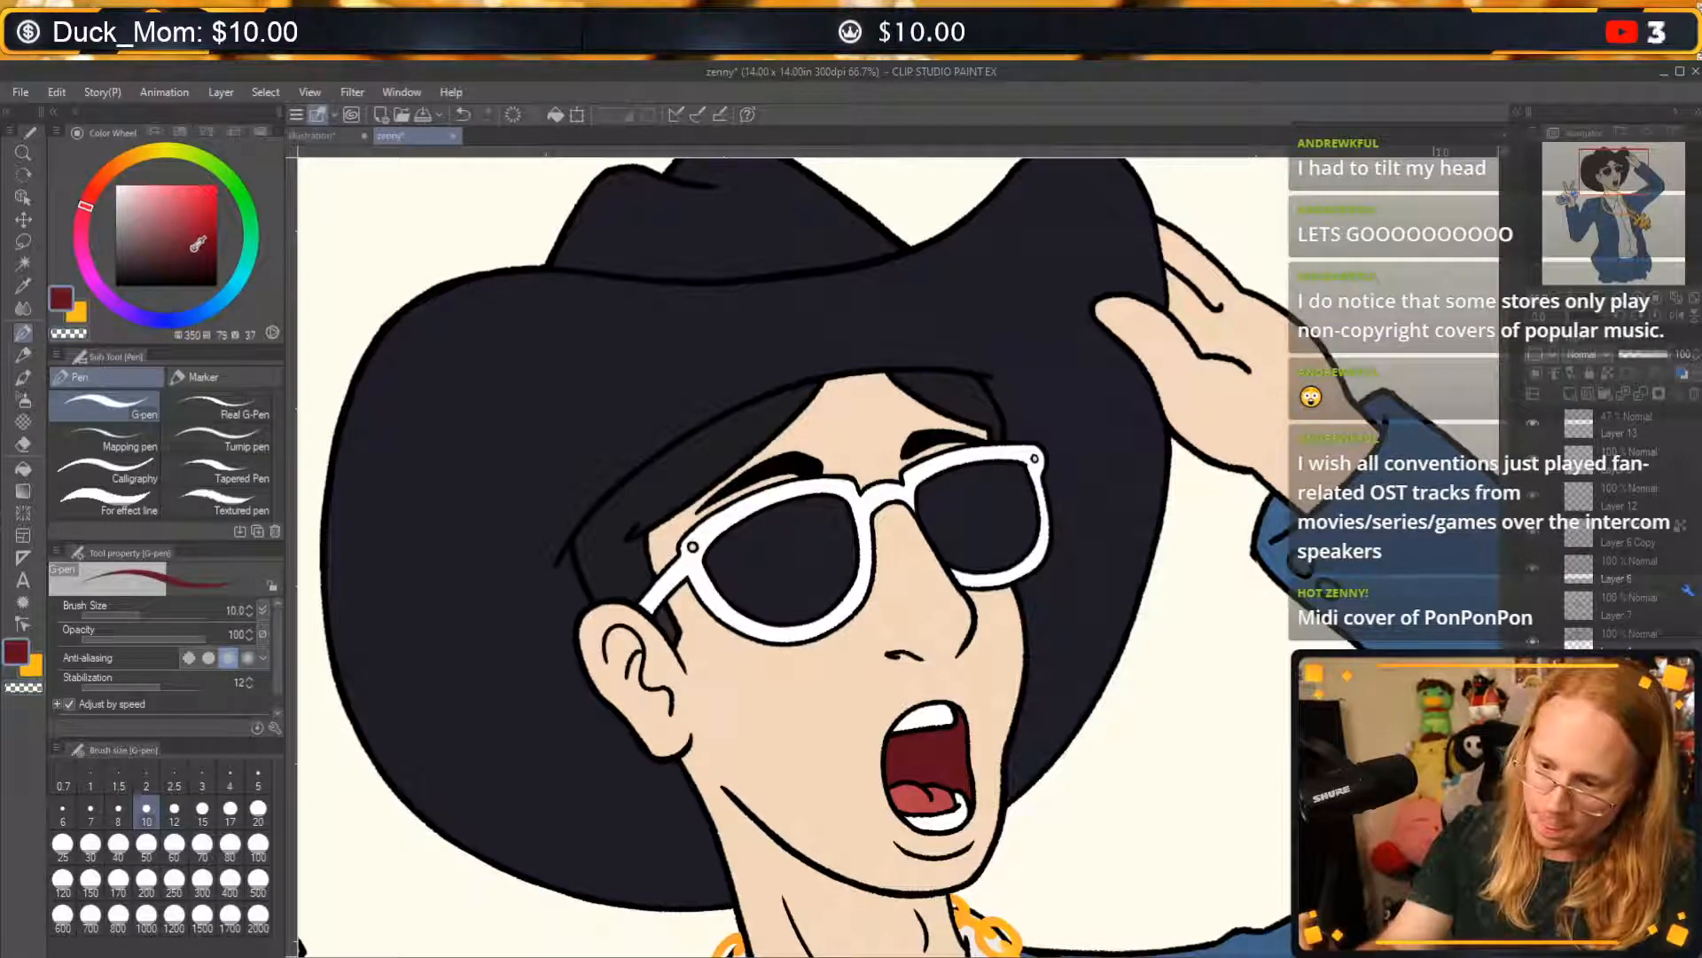
left_click_drag(150, 308, 197, 314)
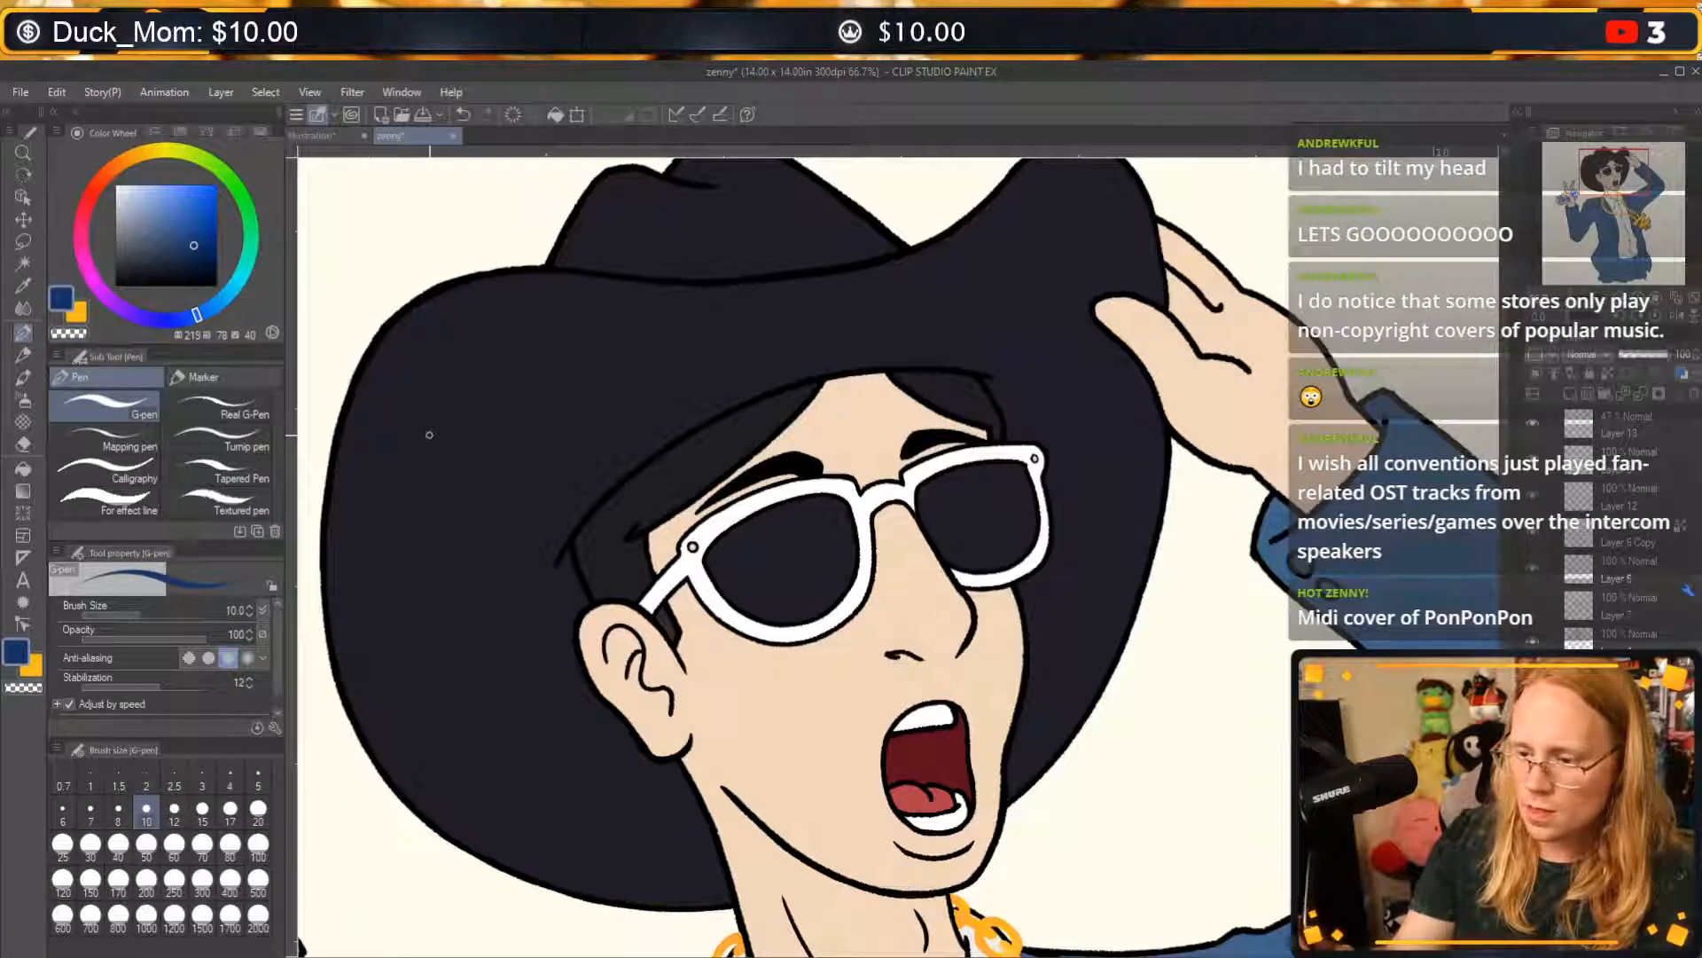
Fill the hat's brim and crown with a lighter dark navy (H 251, S 26, V 21), based on the hat's own colour.
left_click(474, 480, "alt")
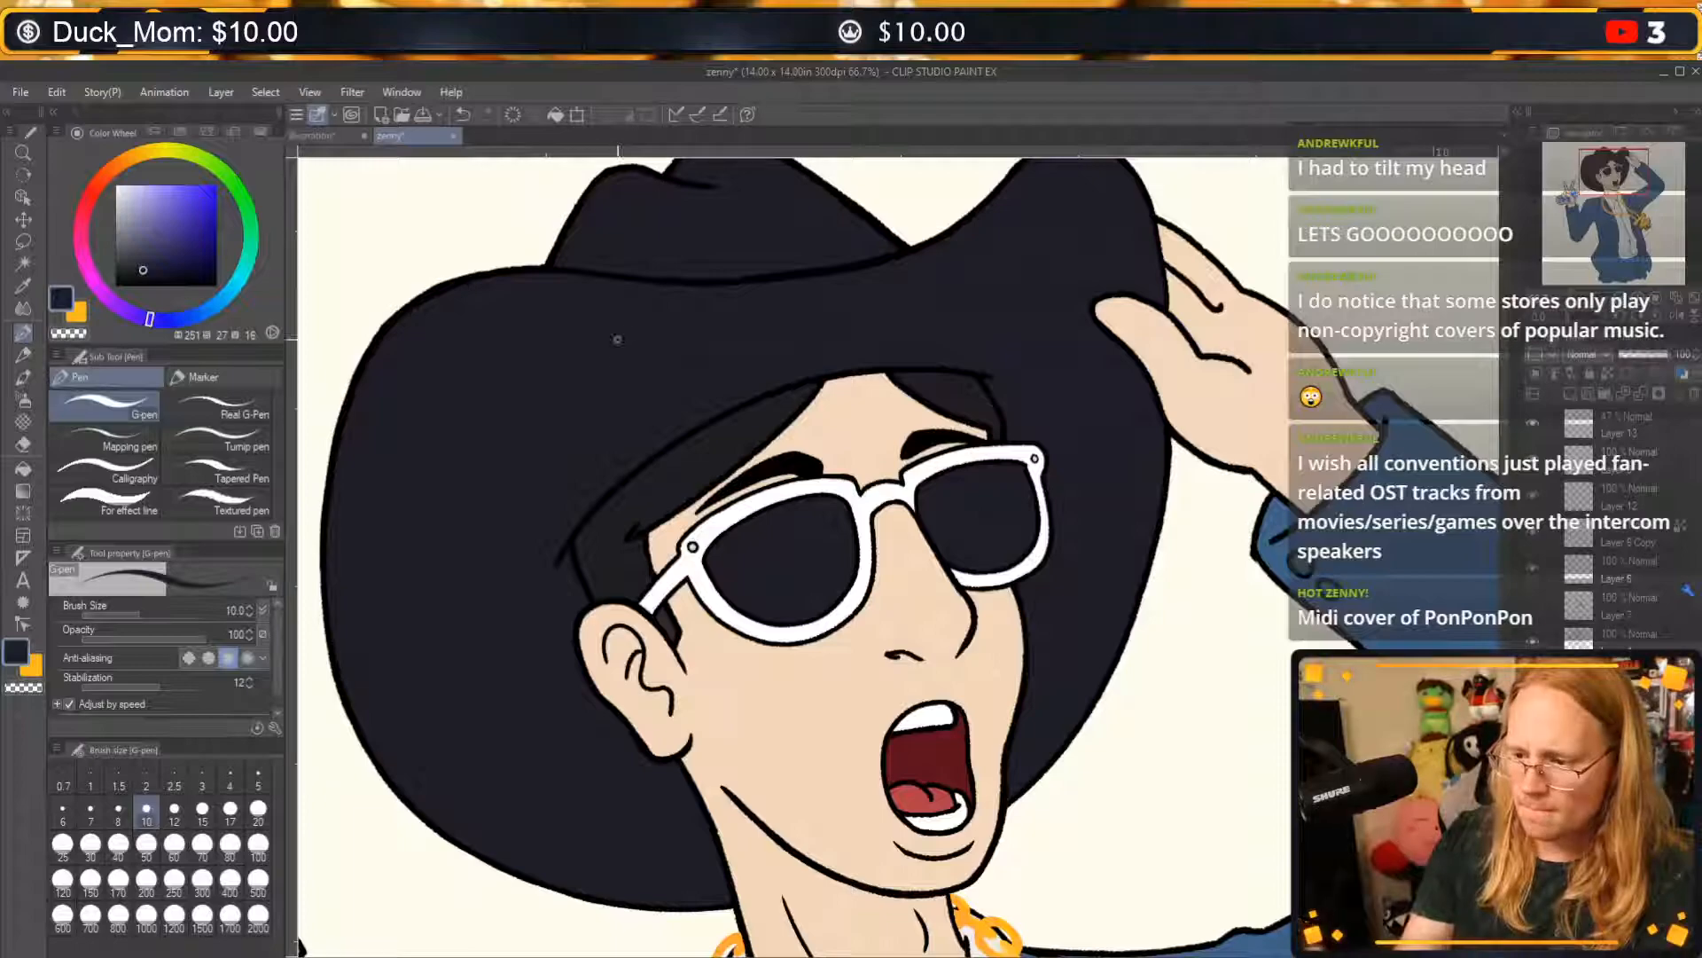
left_click(141, 264)
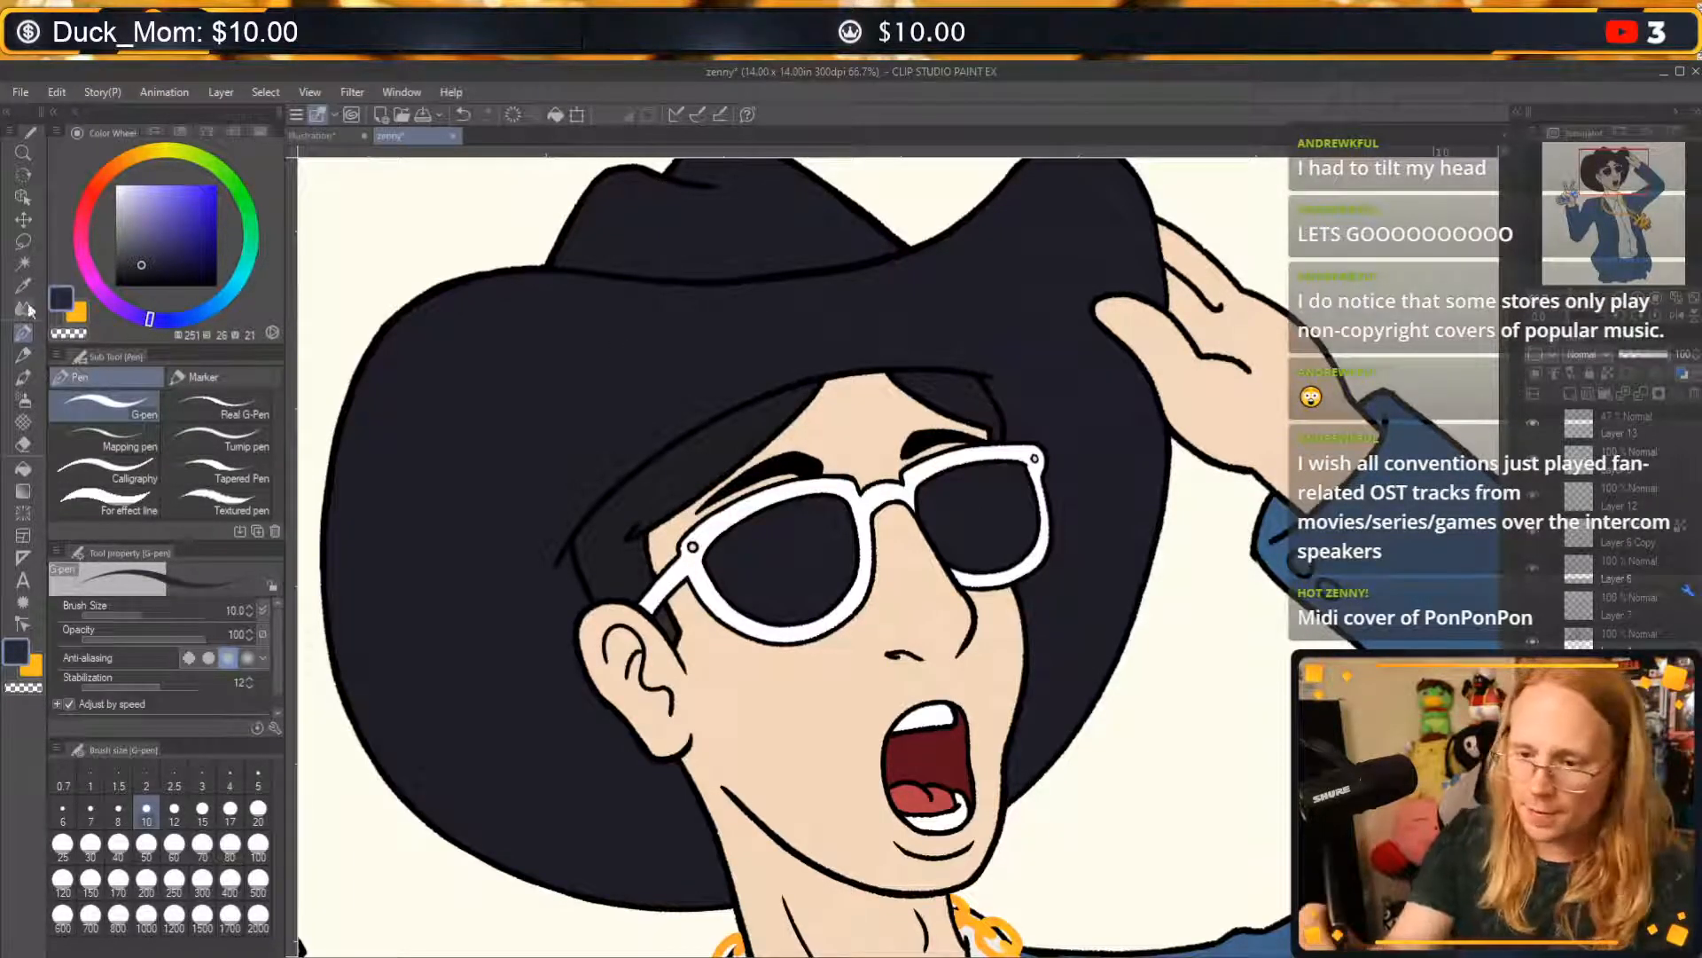
left_click(27, 467)
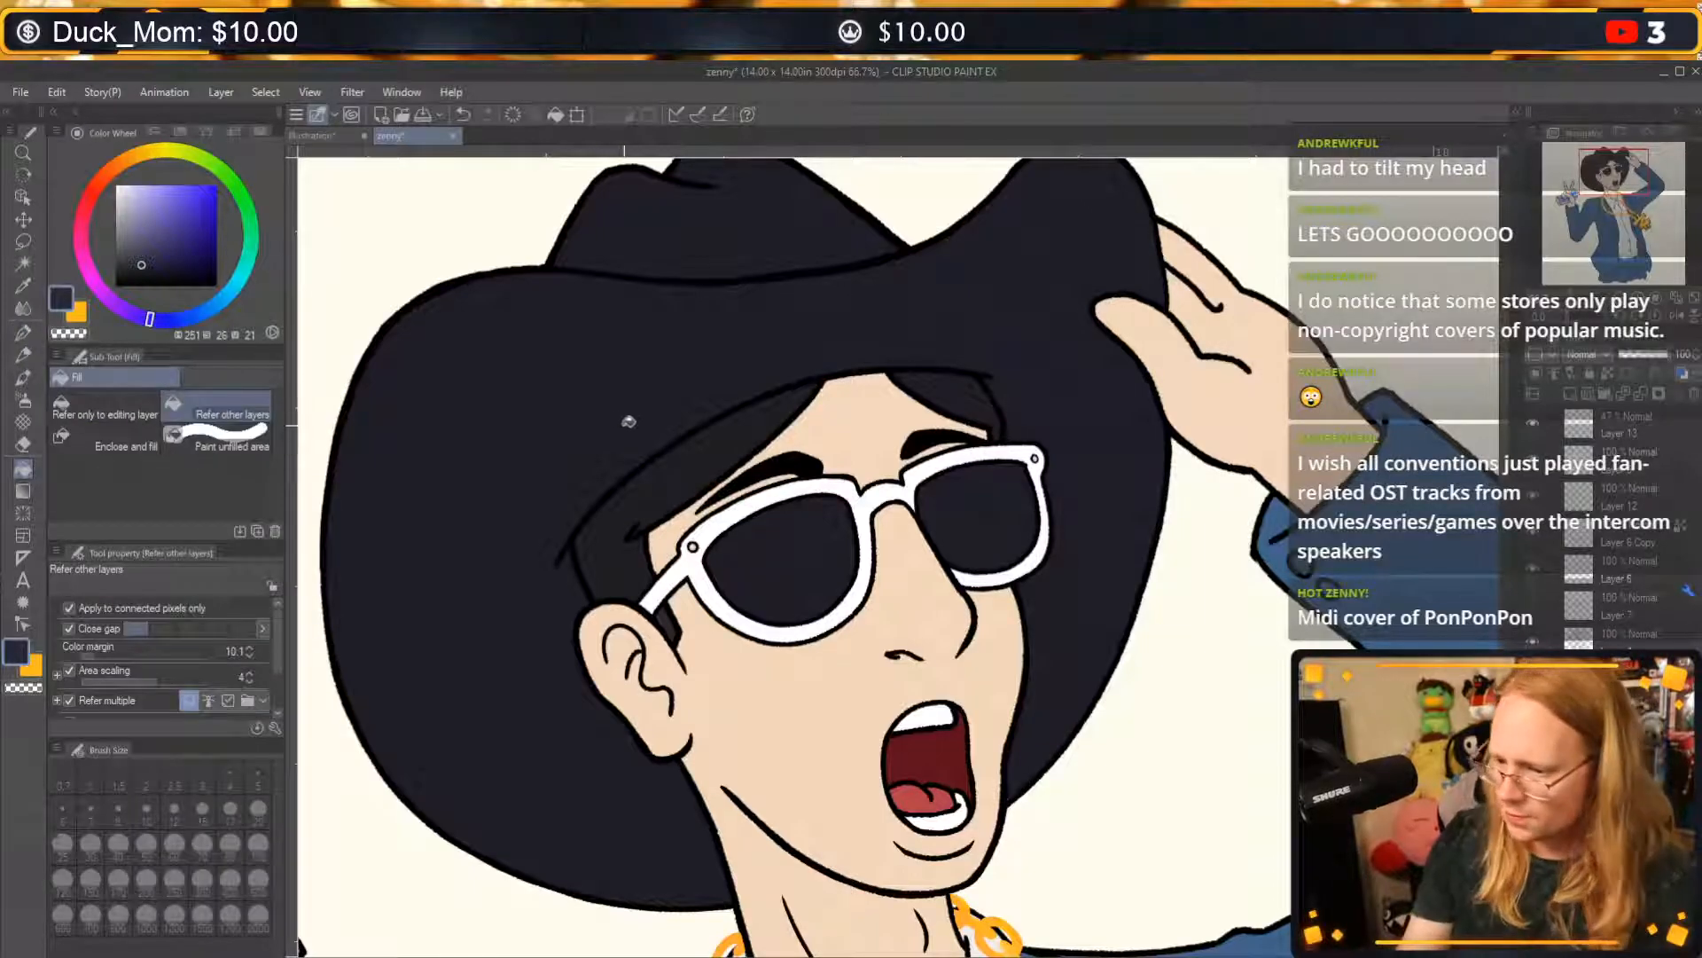
left_click(642, 422)
left_click(761, 242)
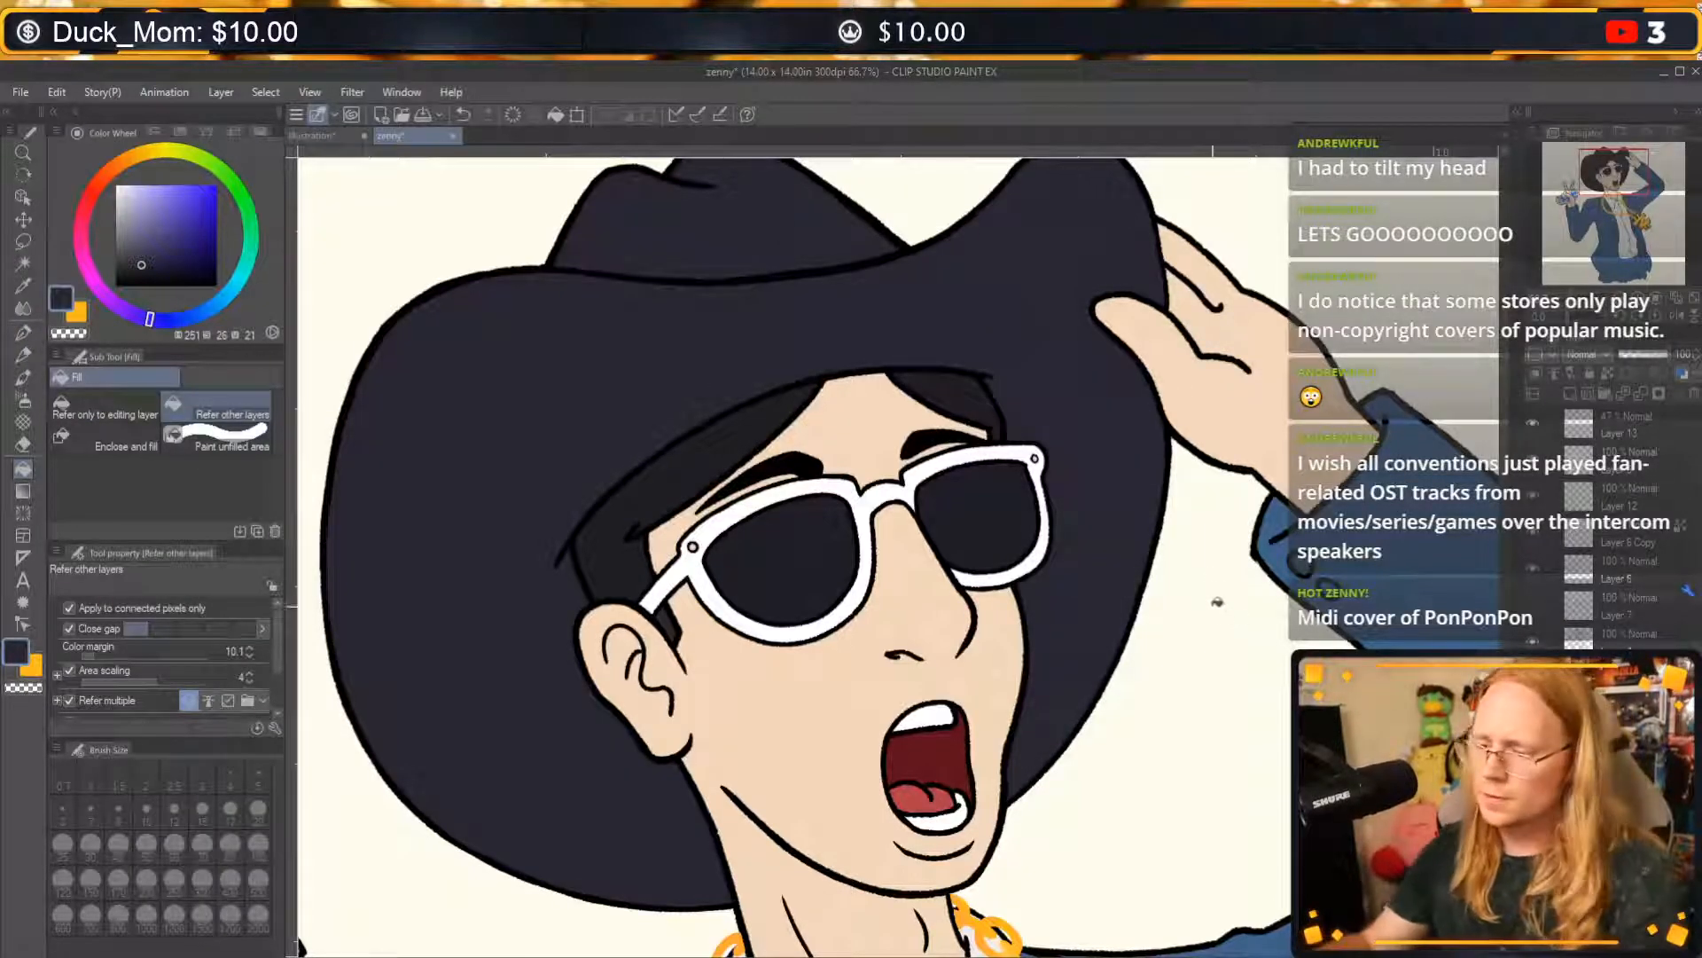
left_click_drag(1225, 542, 1260, 636)
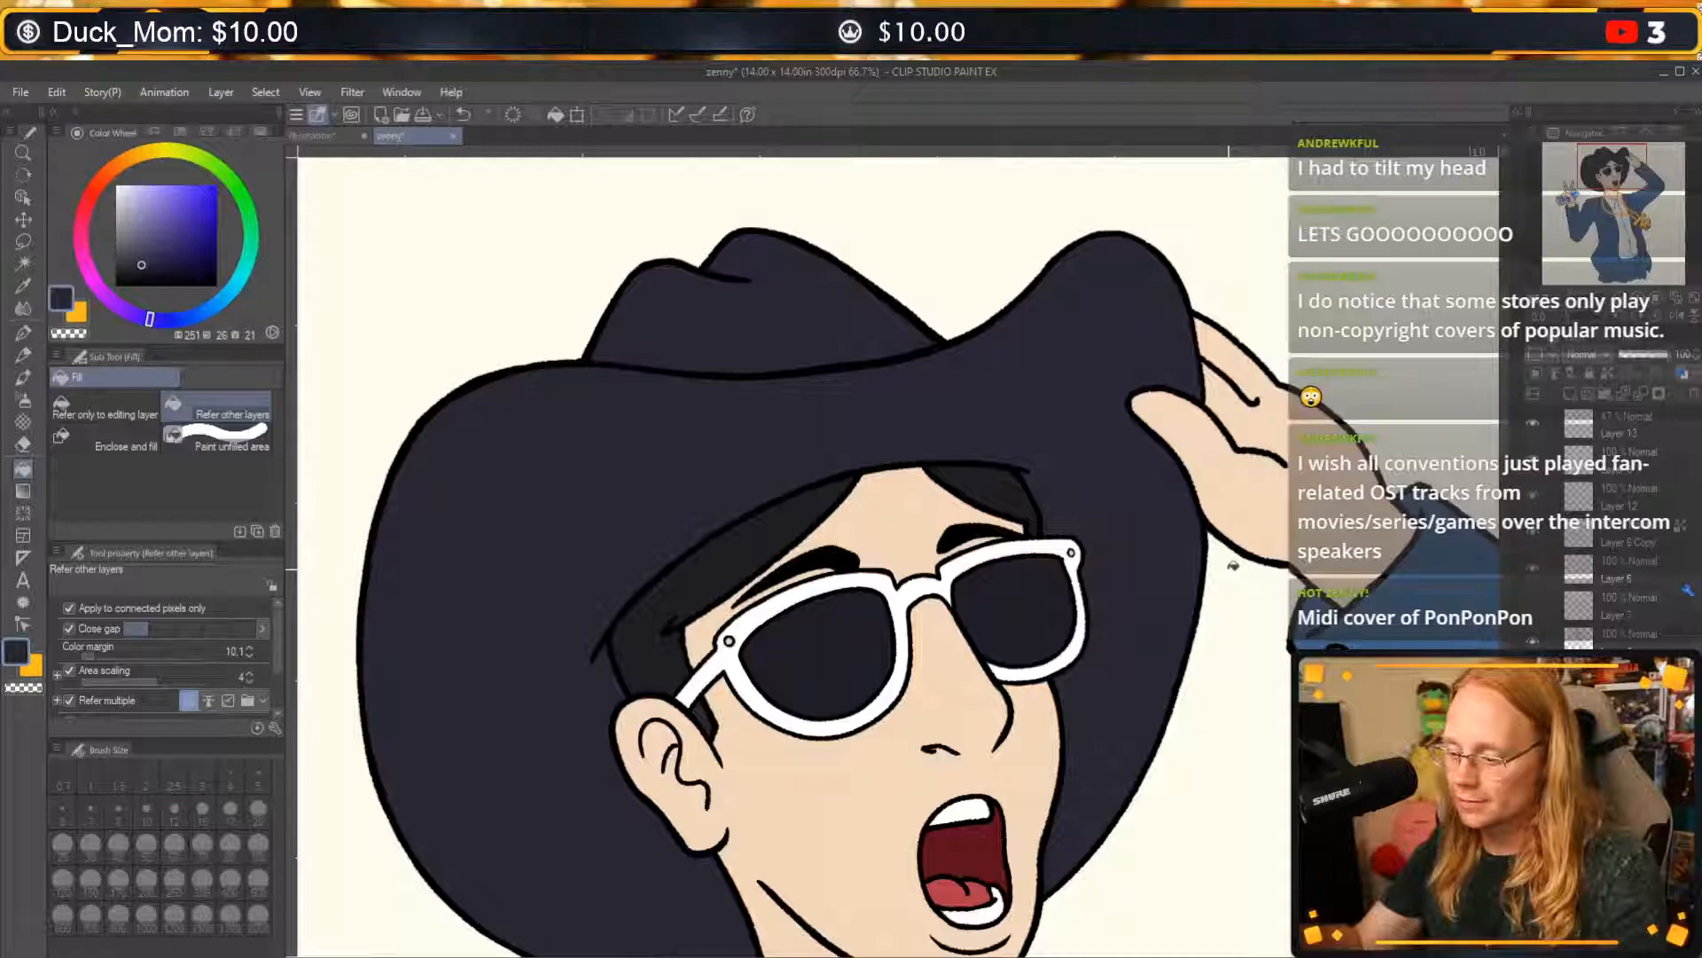
Try short black hair strokes between the eyebrows with the G-pen at size 10, and undo them.
left_click(23, 332)
key("c")
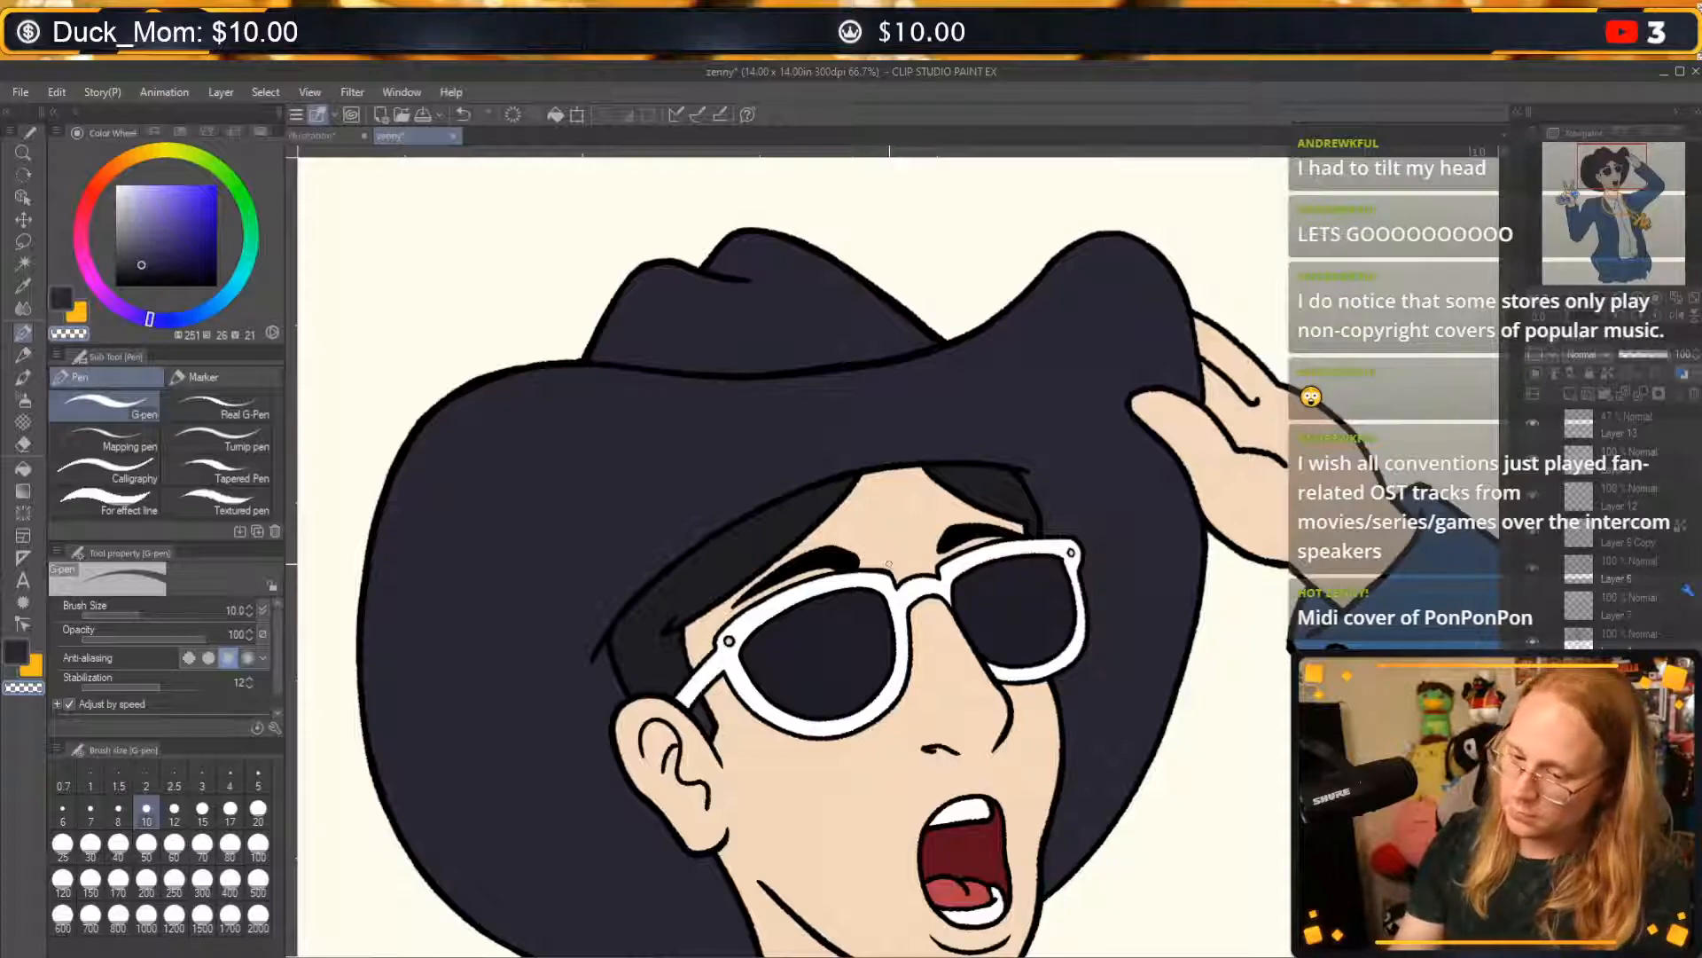
left_click(849, 563, "alt")
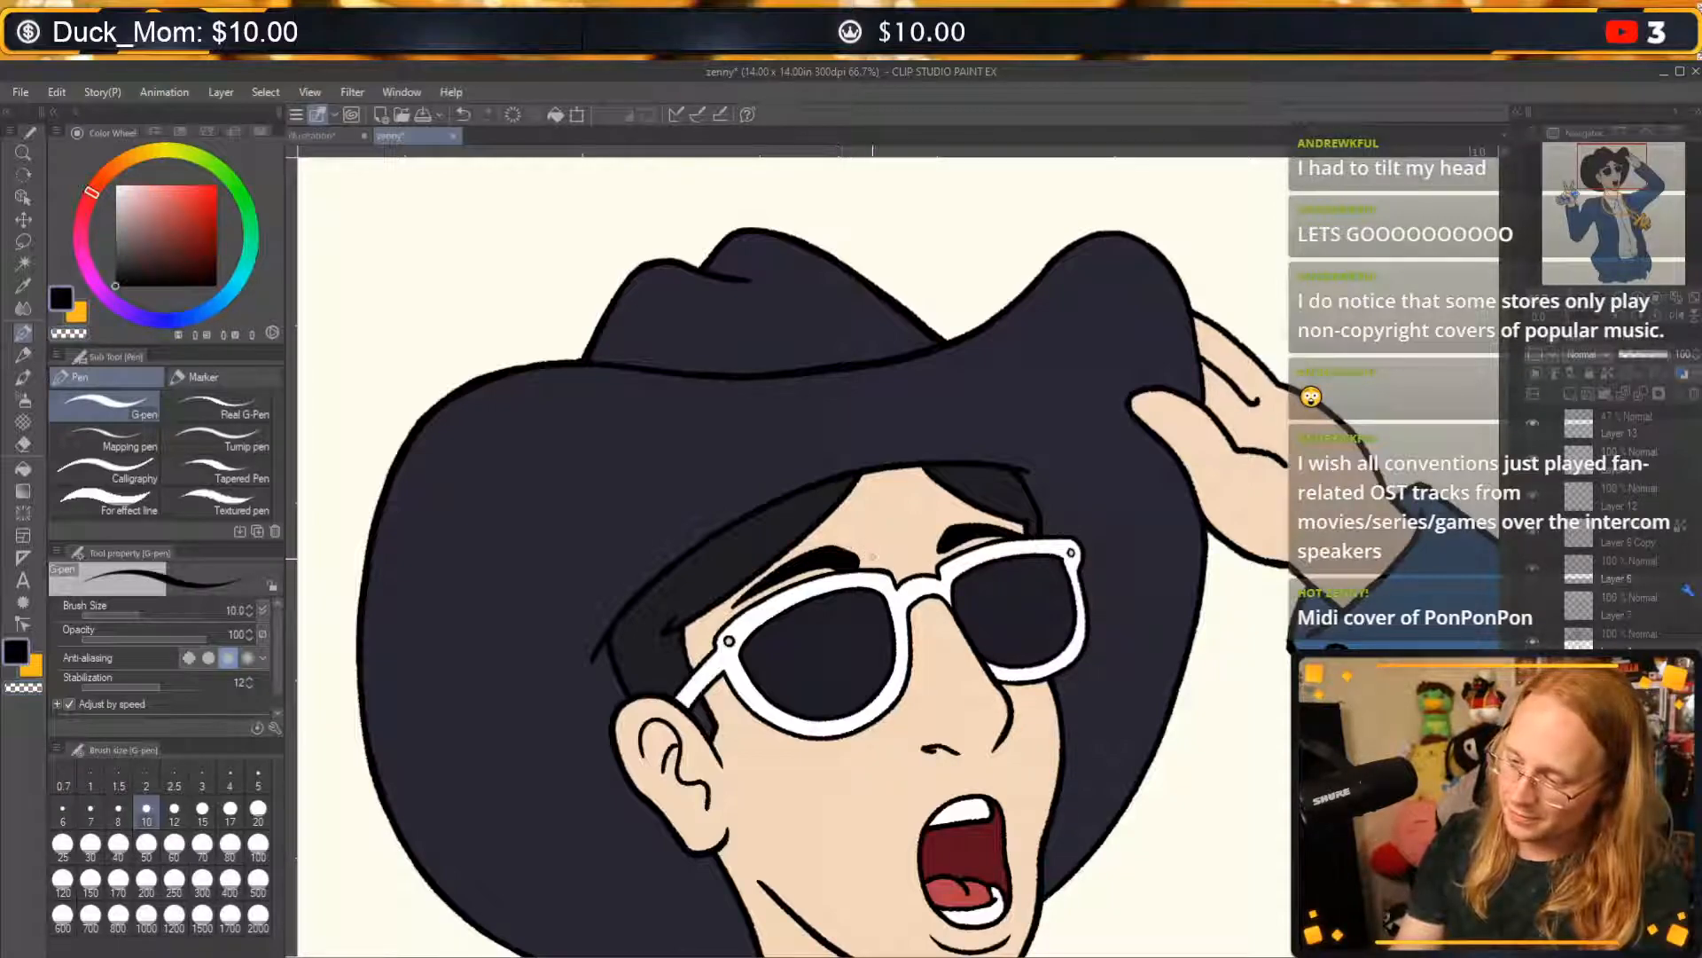
mouse_move(861, 548)
left_mouse_down()
mouse_move(949, 532)
mouse_move(884, 558)
left_mouse_up()
left_click_drag(899, 548, 914, 557)
left_click_drag(927, 546, 923, 556)
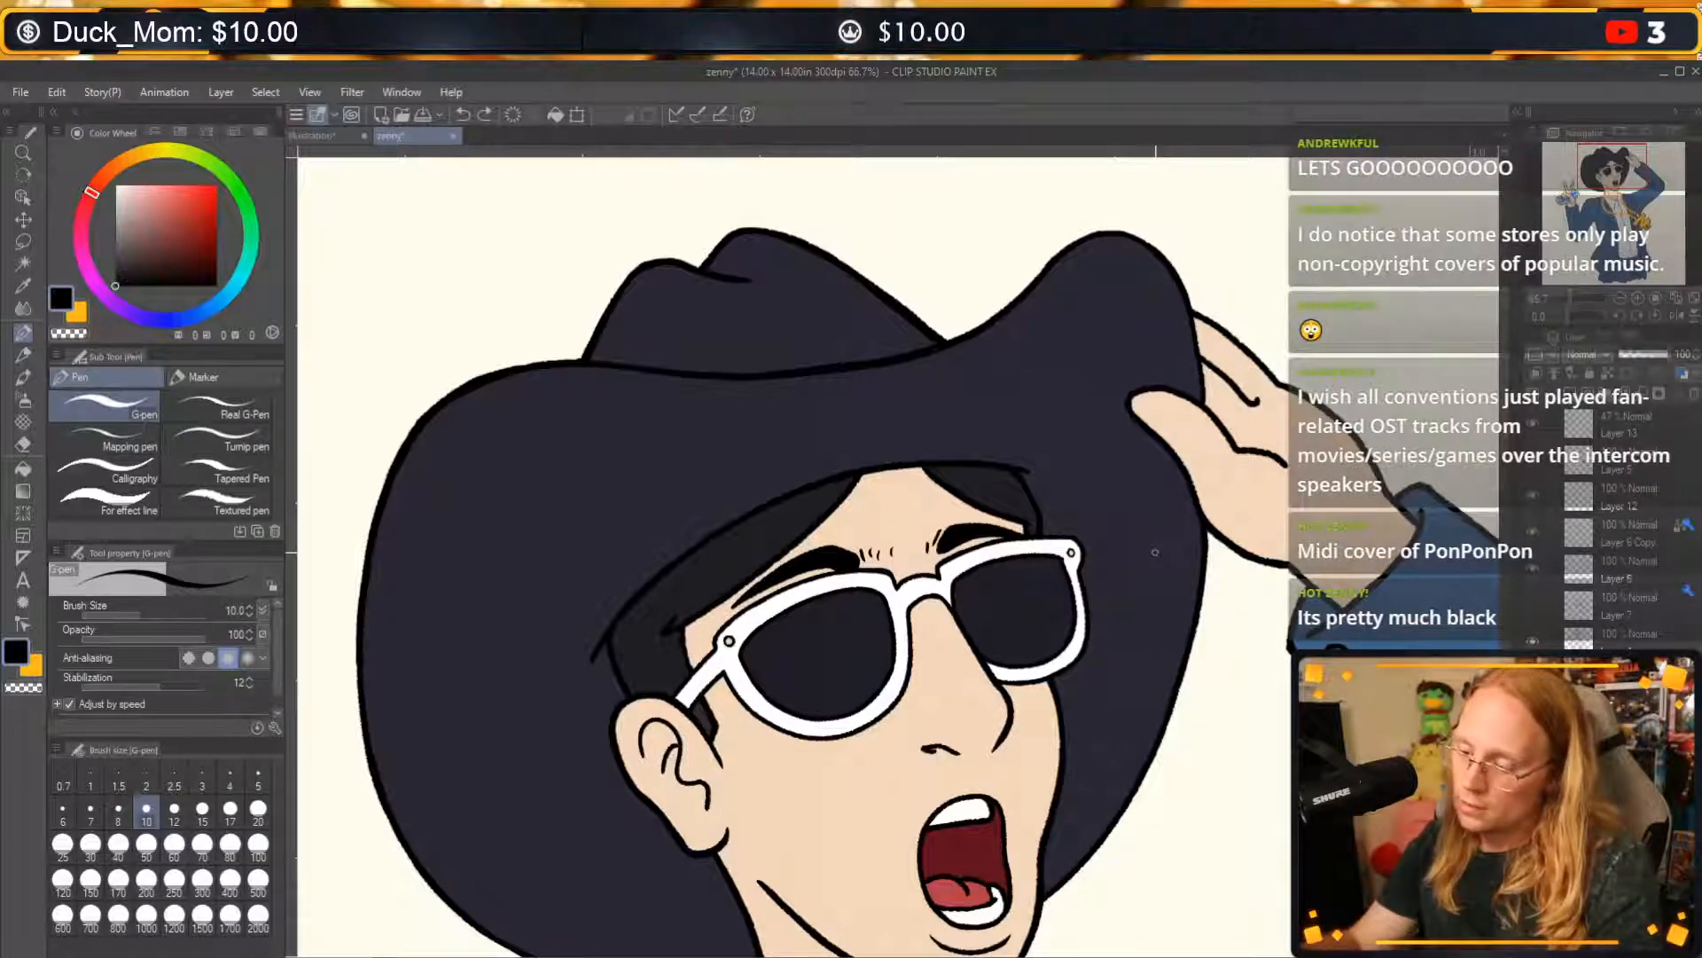
key("ctrl+z")
key("ctrl+z")
key("ctrl+z")
key("ctrl+z")
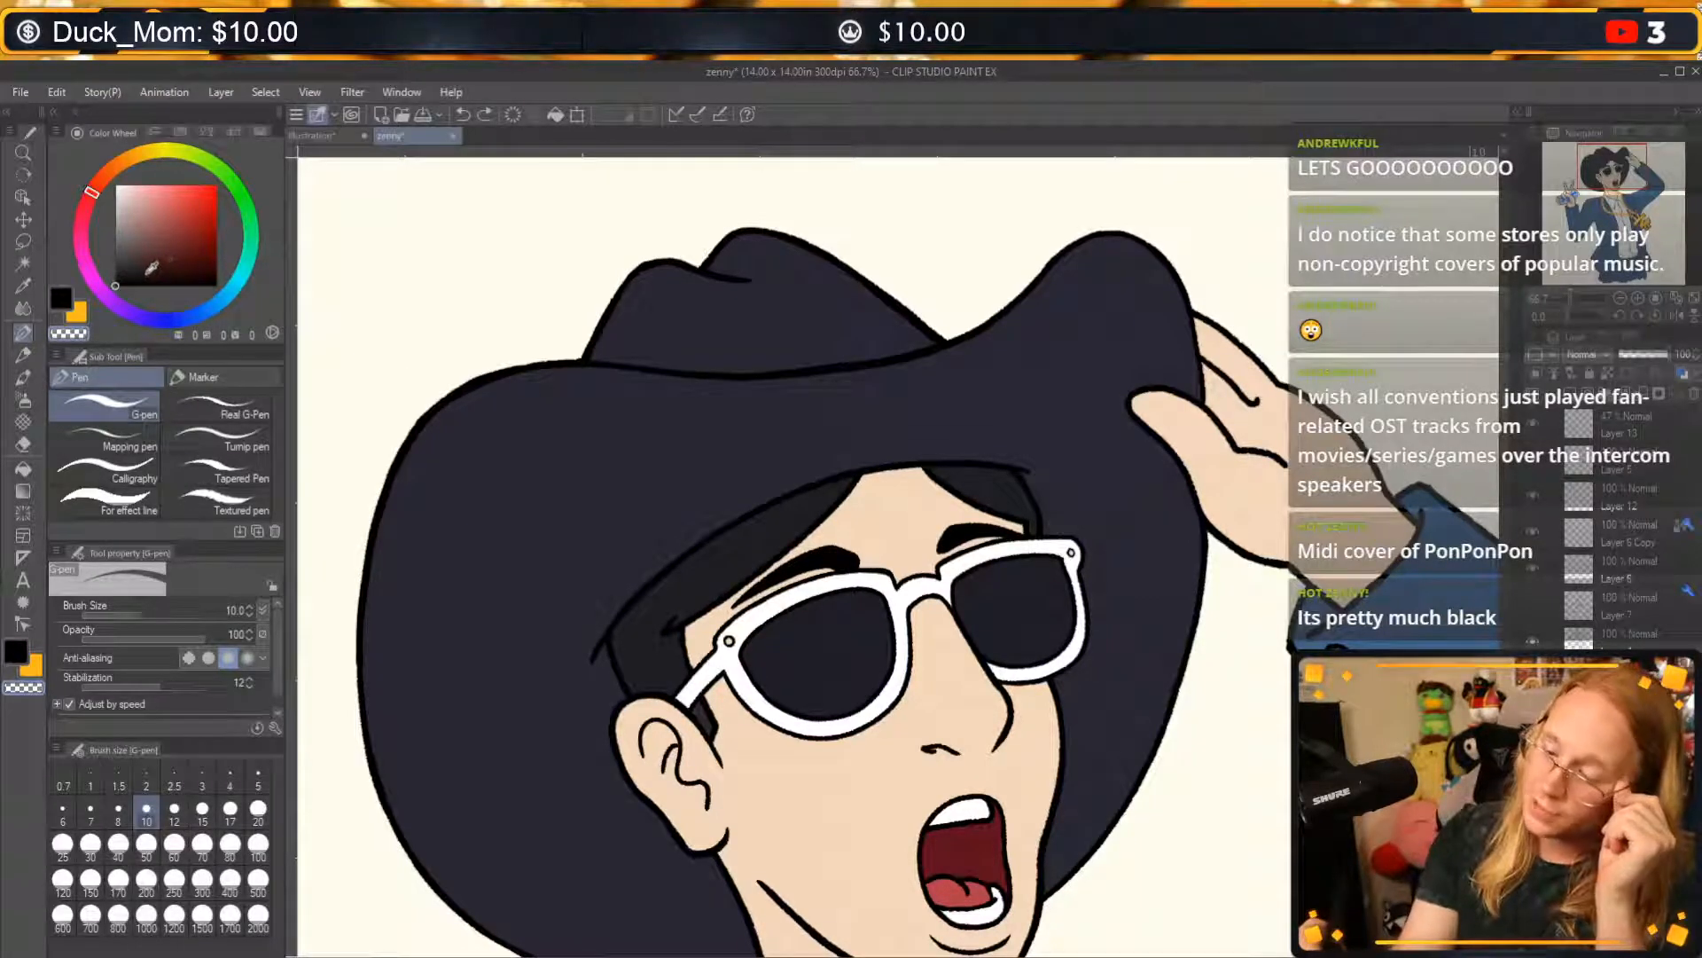
Fill the hair under the hat brim on both sides of the forehead with dark brown (H 24, S 52, V 22).
left_click(147, 273)
left_click(176, 272)
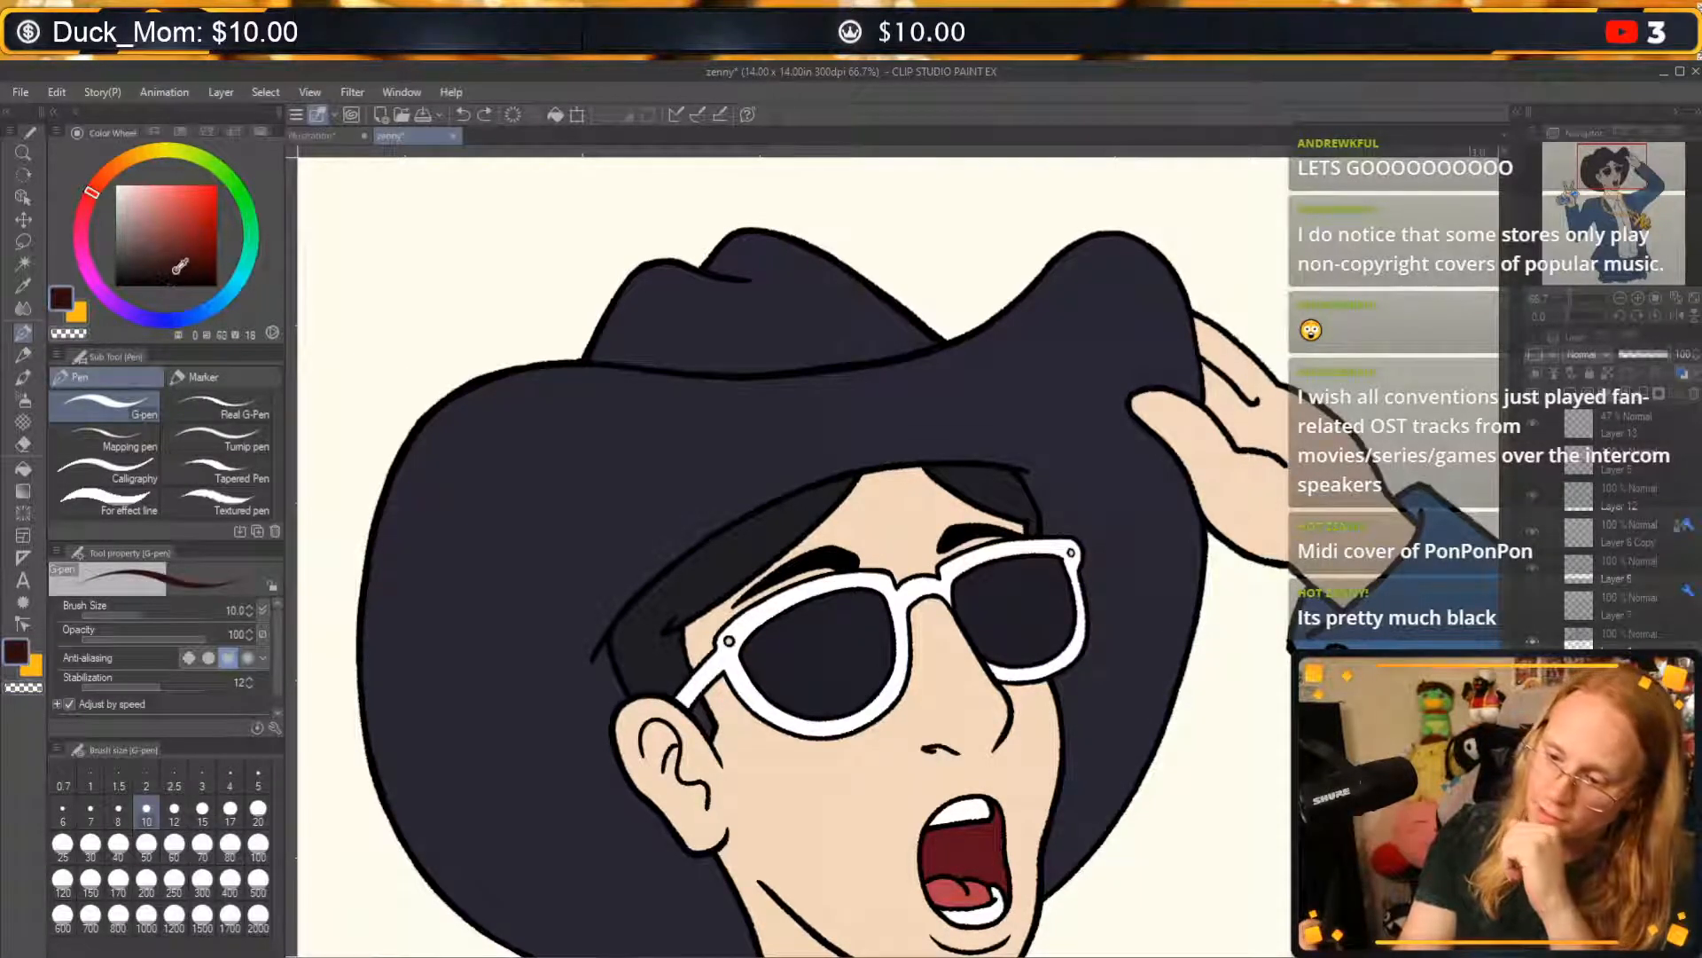
left_click(113, 171)
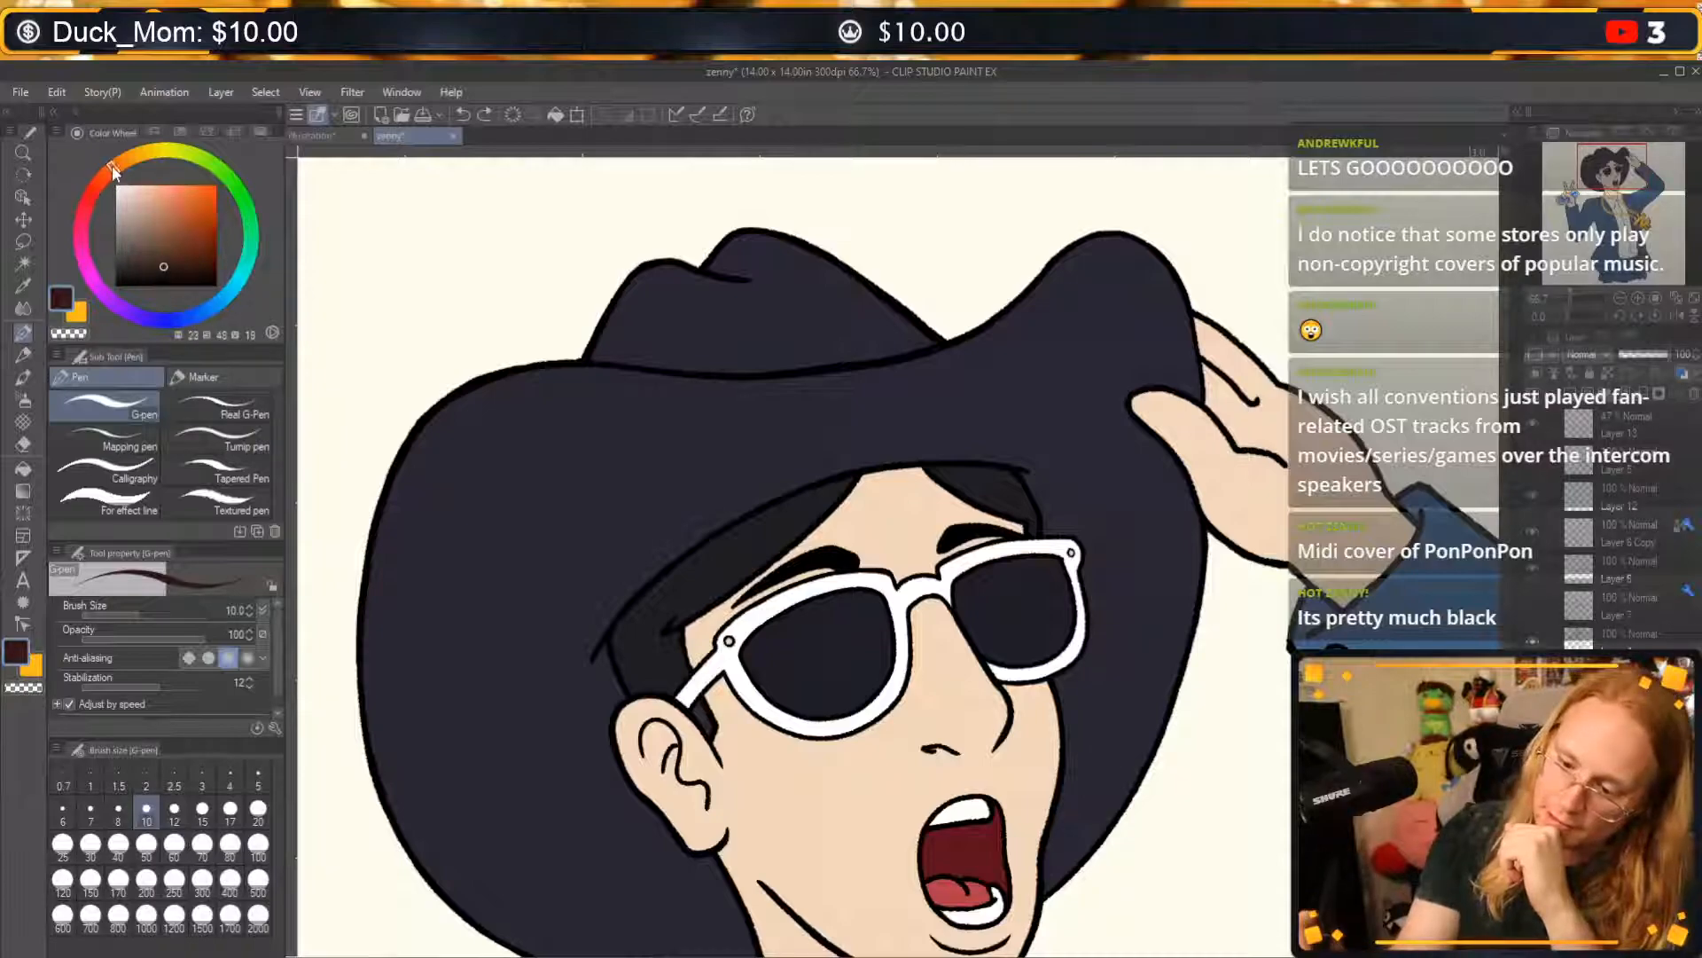
left_click_drag(114, 171, 116, 170)
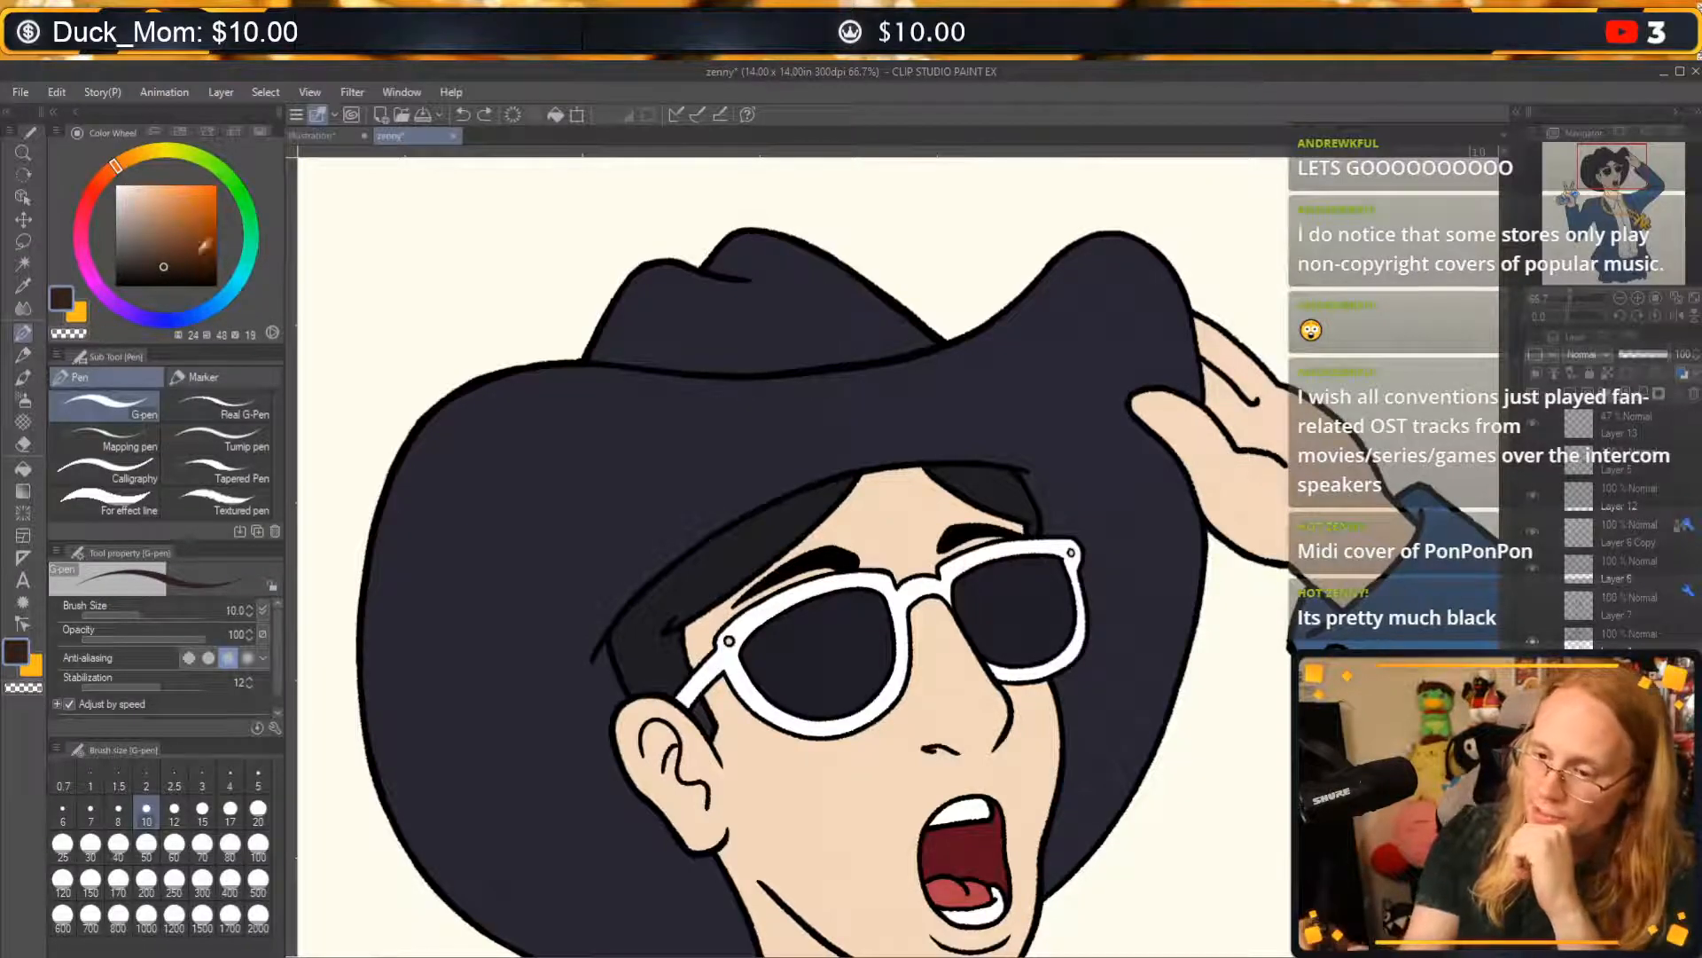
left_click(167, 263)
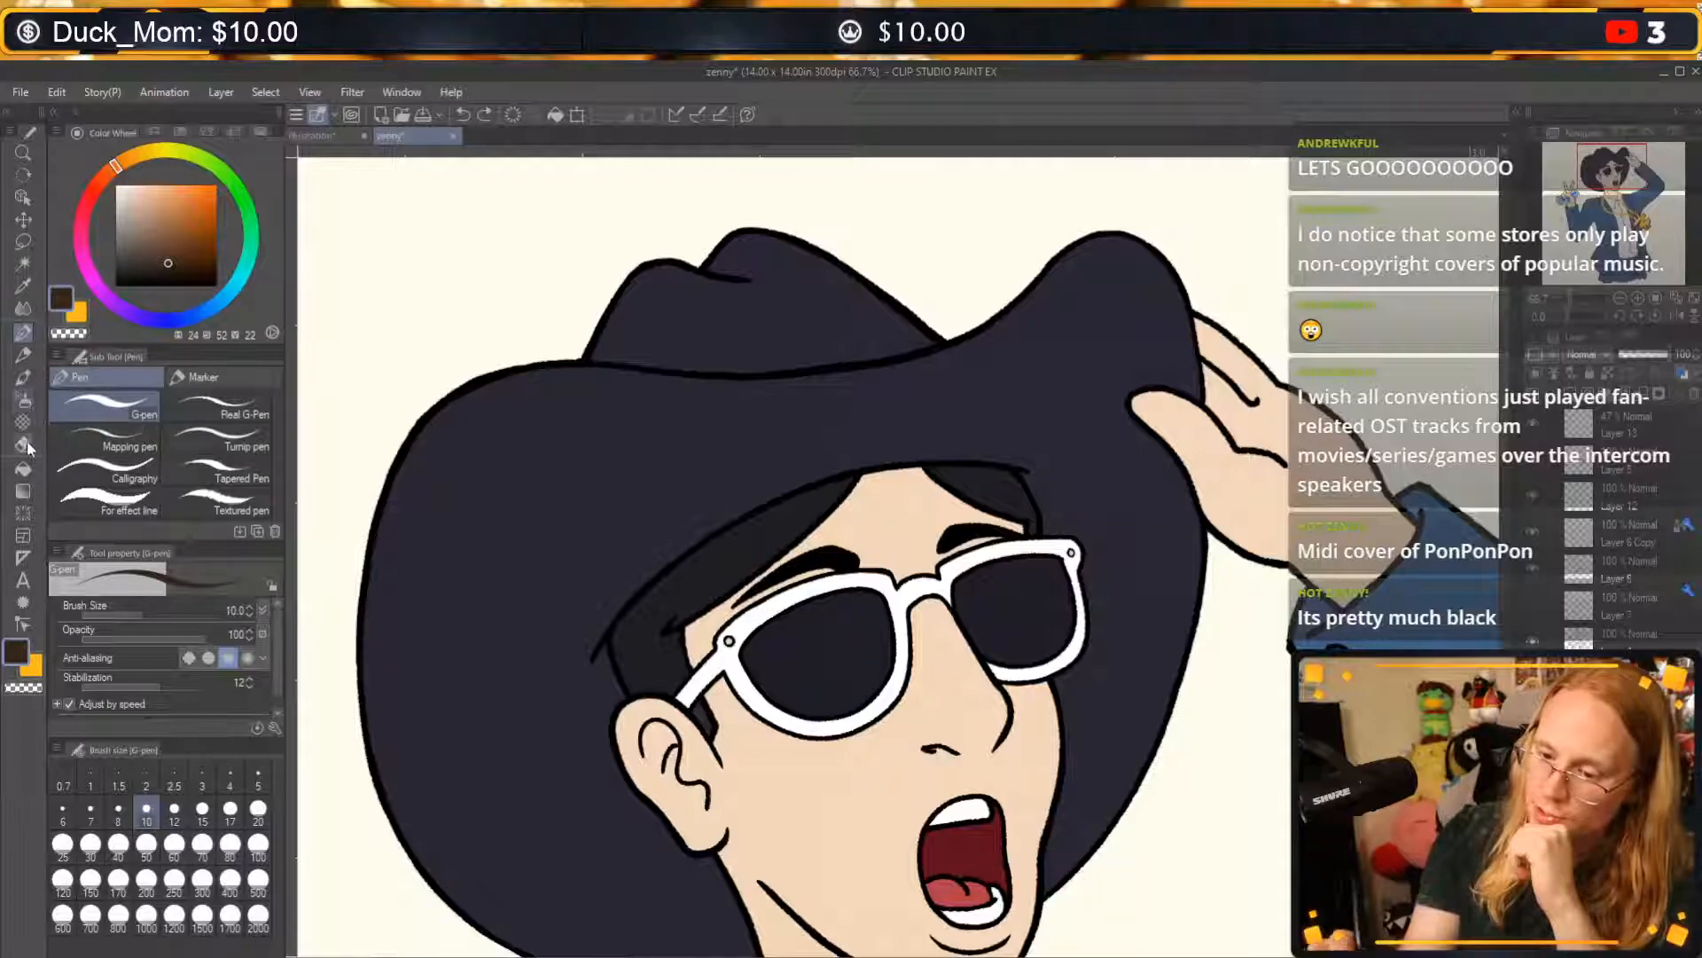
left_click(23, 468)
left_click(758, 542)
left_click(984, 492)
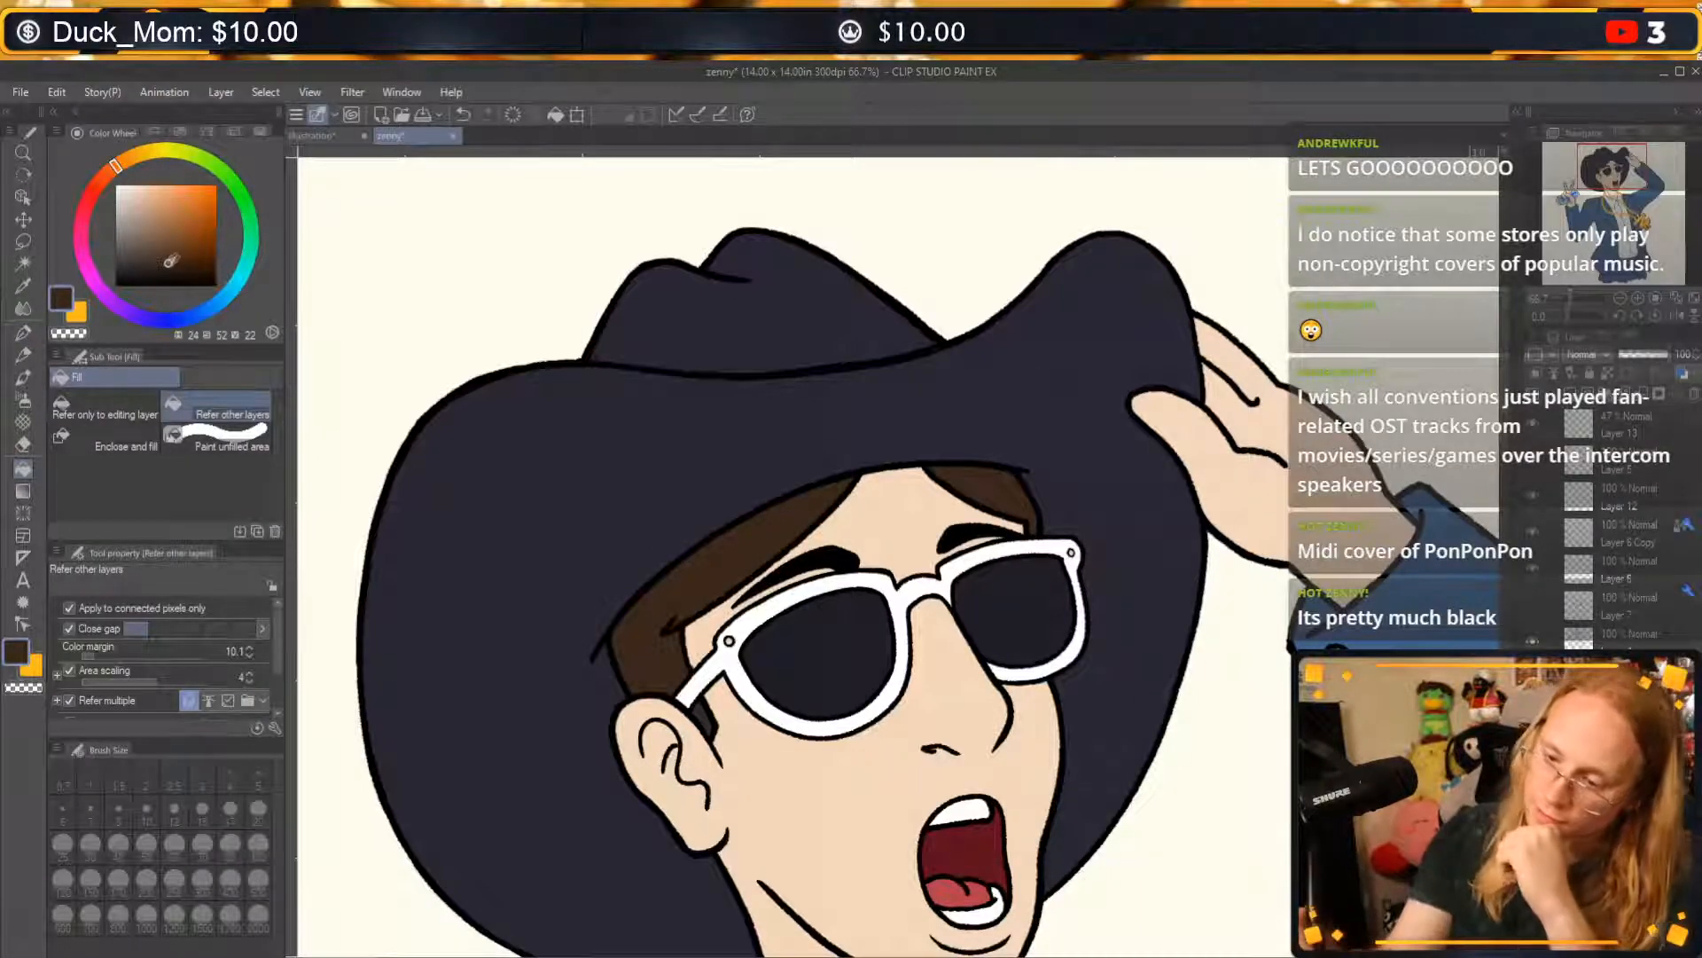
Recolour the hair with a less saturated dark brown, ending with the drawing colour at H 24, S 39, V 23.
left_click(159, 264)
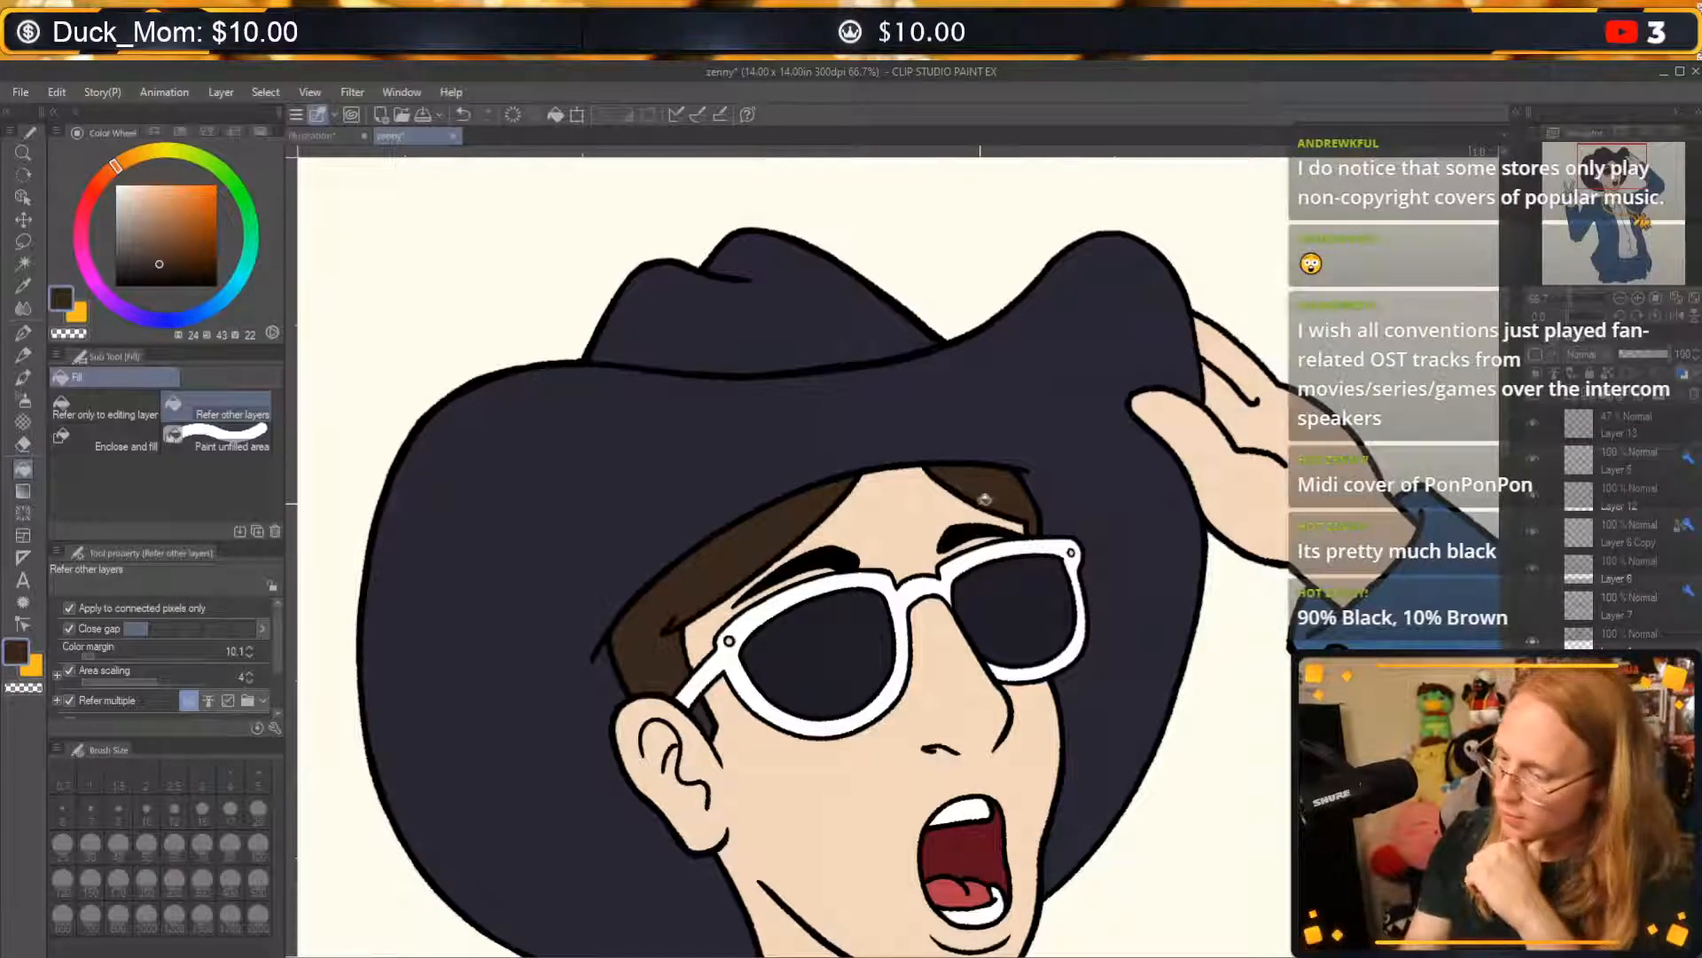
left_click(984, 499)
left_click(157, 264)
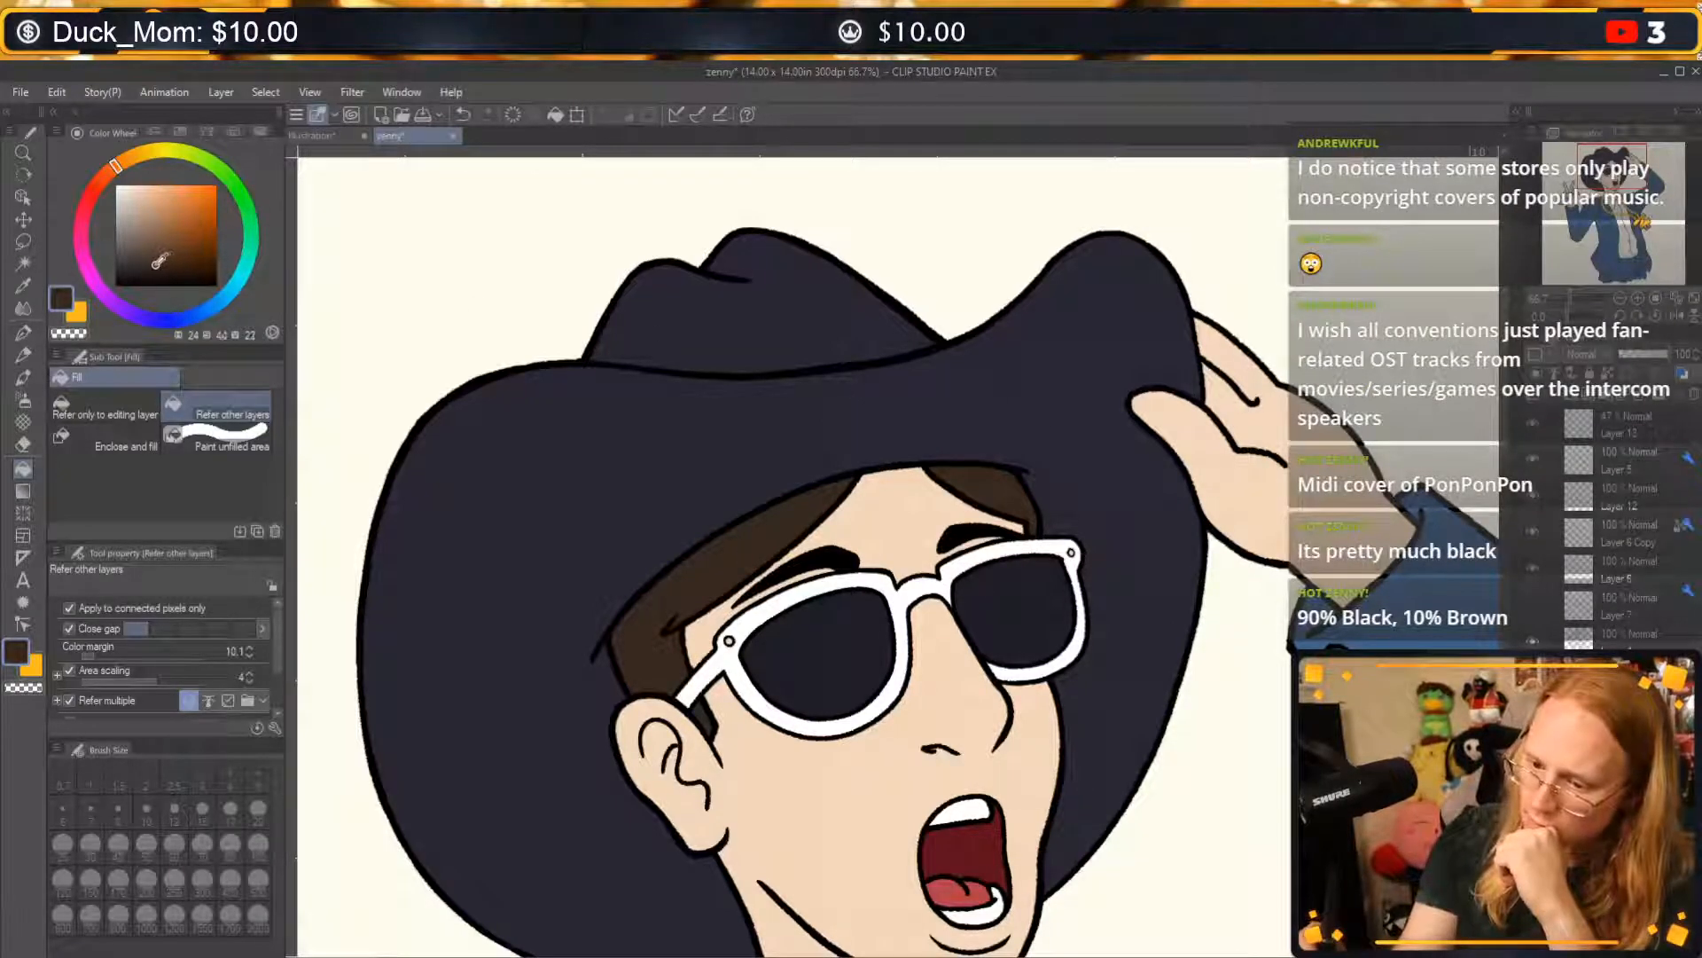
left_click(154, 262)
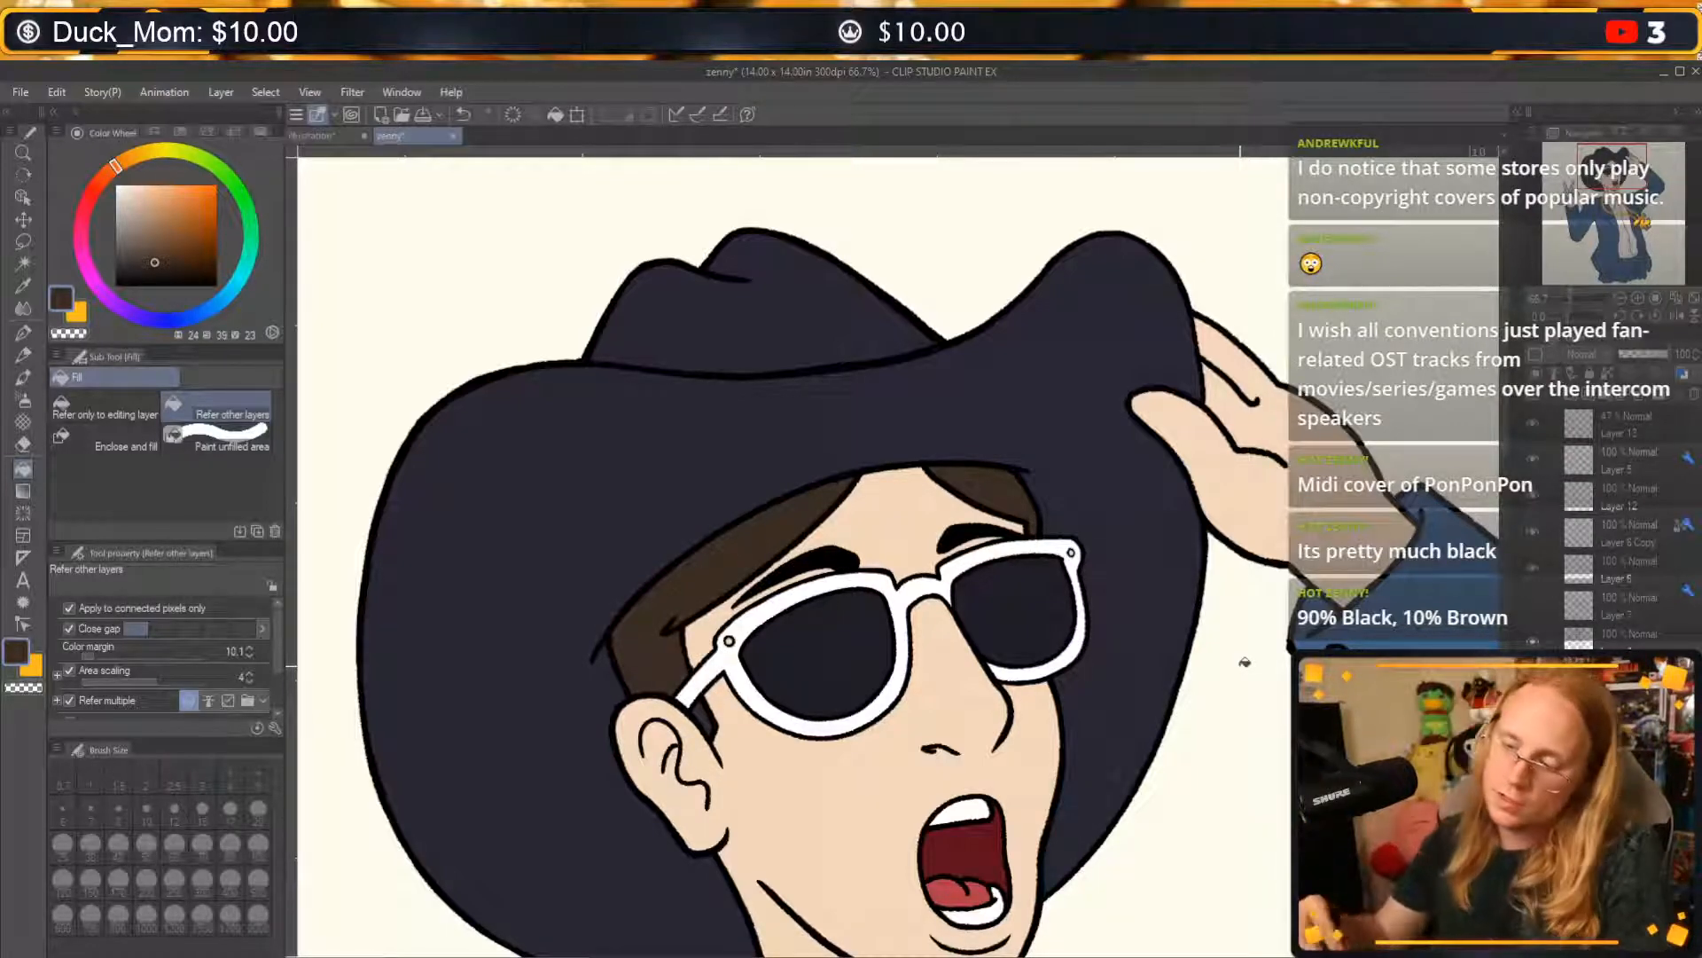
Refill the hair under the hat brim on both sides of the forehead with a darker brown (H 24, S 35, V 22).
left_click(154, 259)
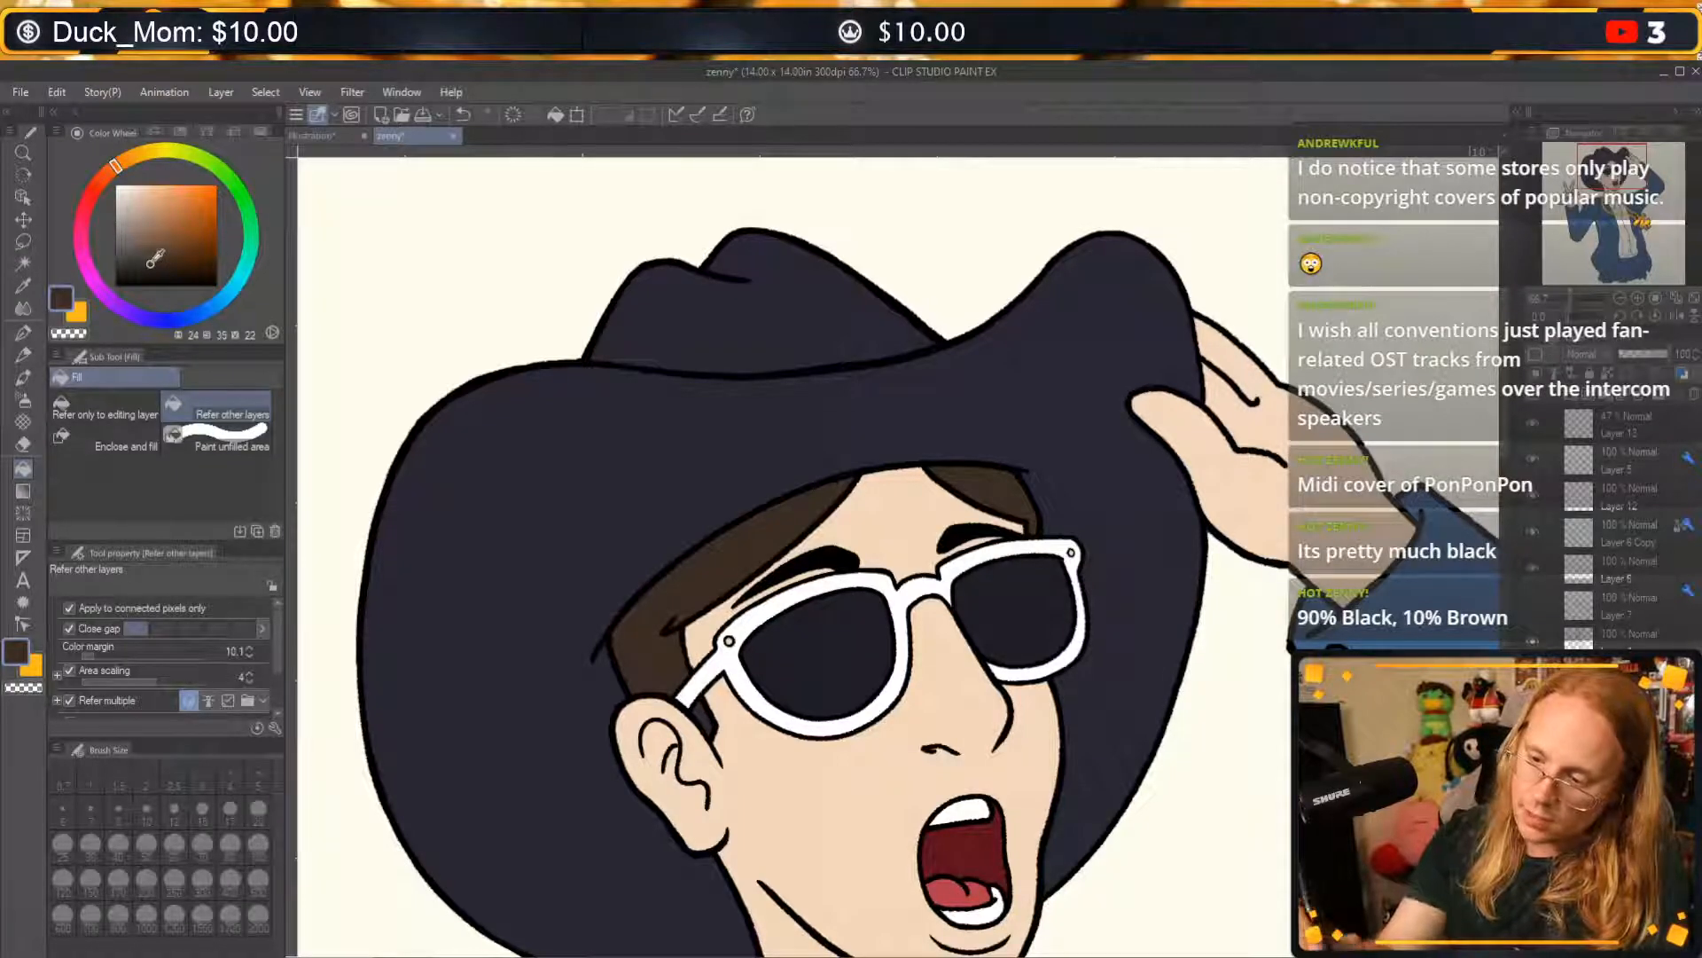
left_click(742, 544)
left_click(987, 491)
key("ctrl+z")
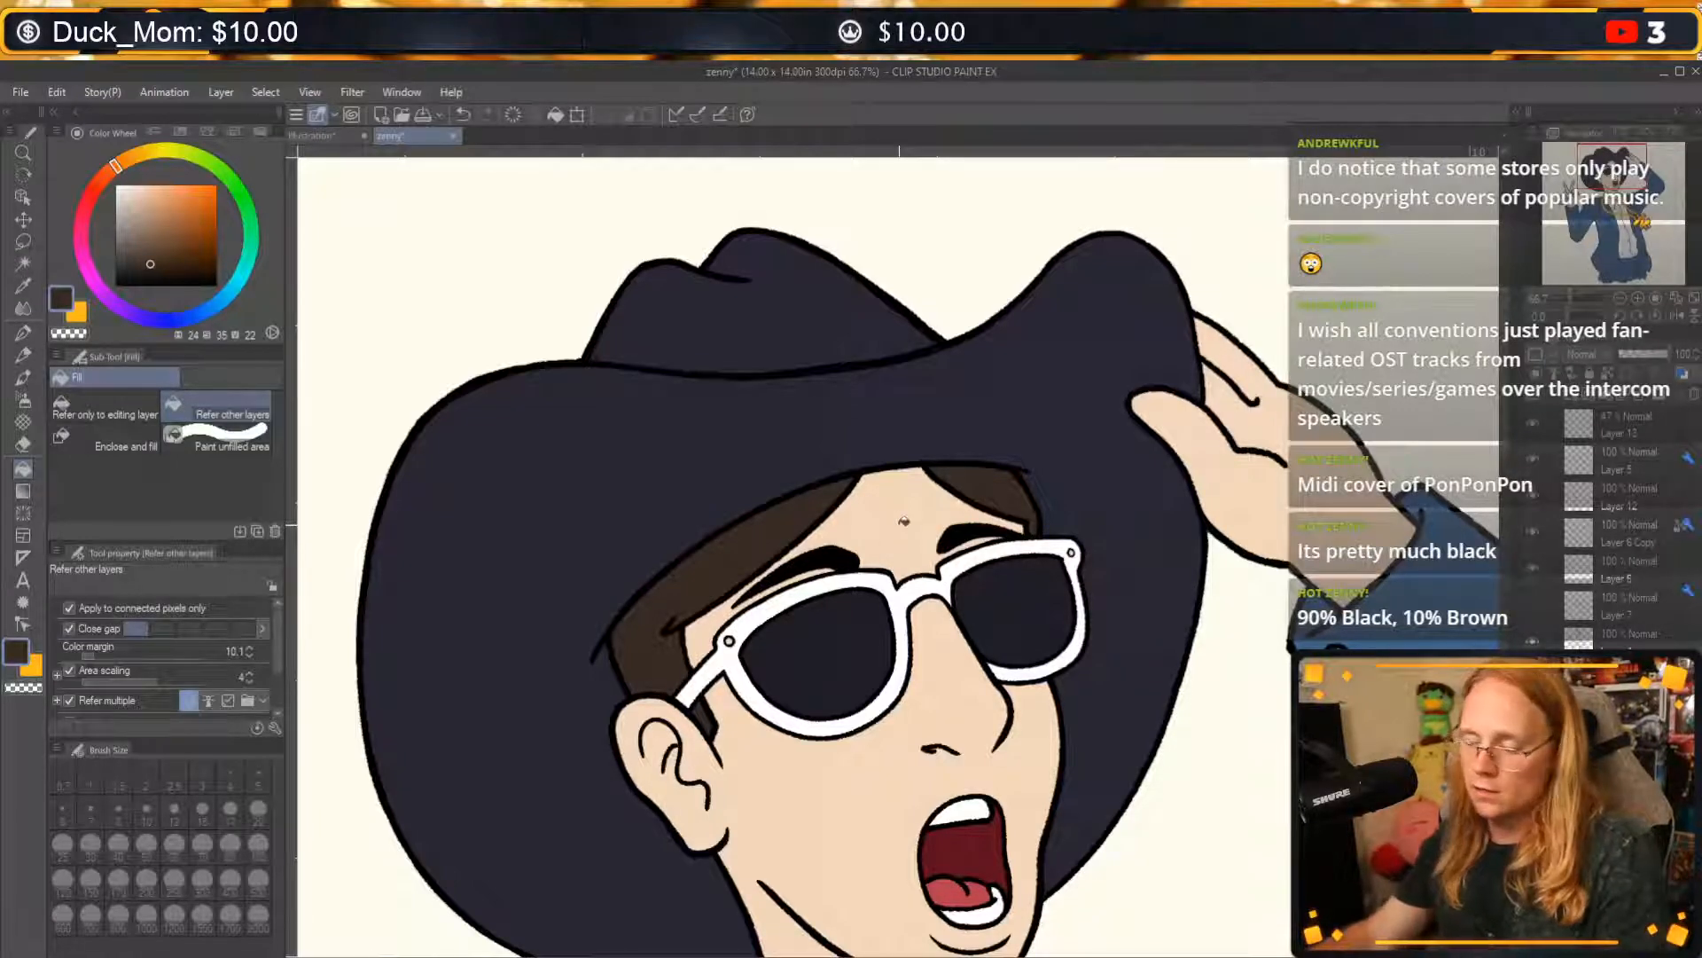
left_click_drag(1115, 750, 1073, 645)
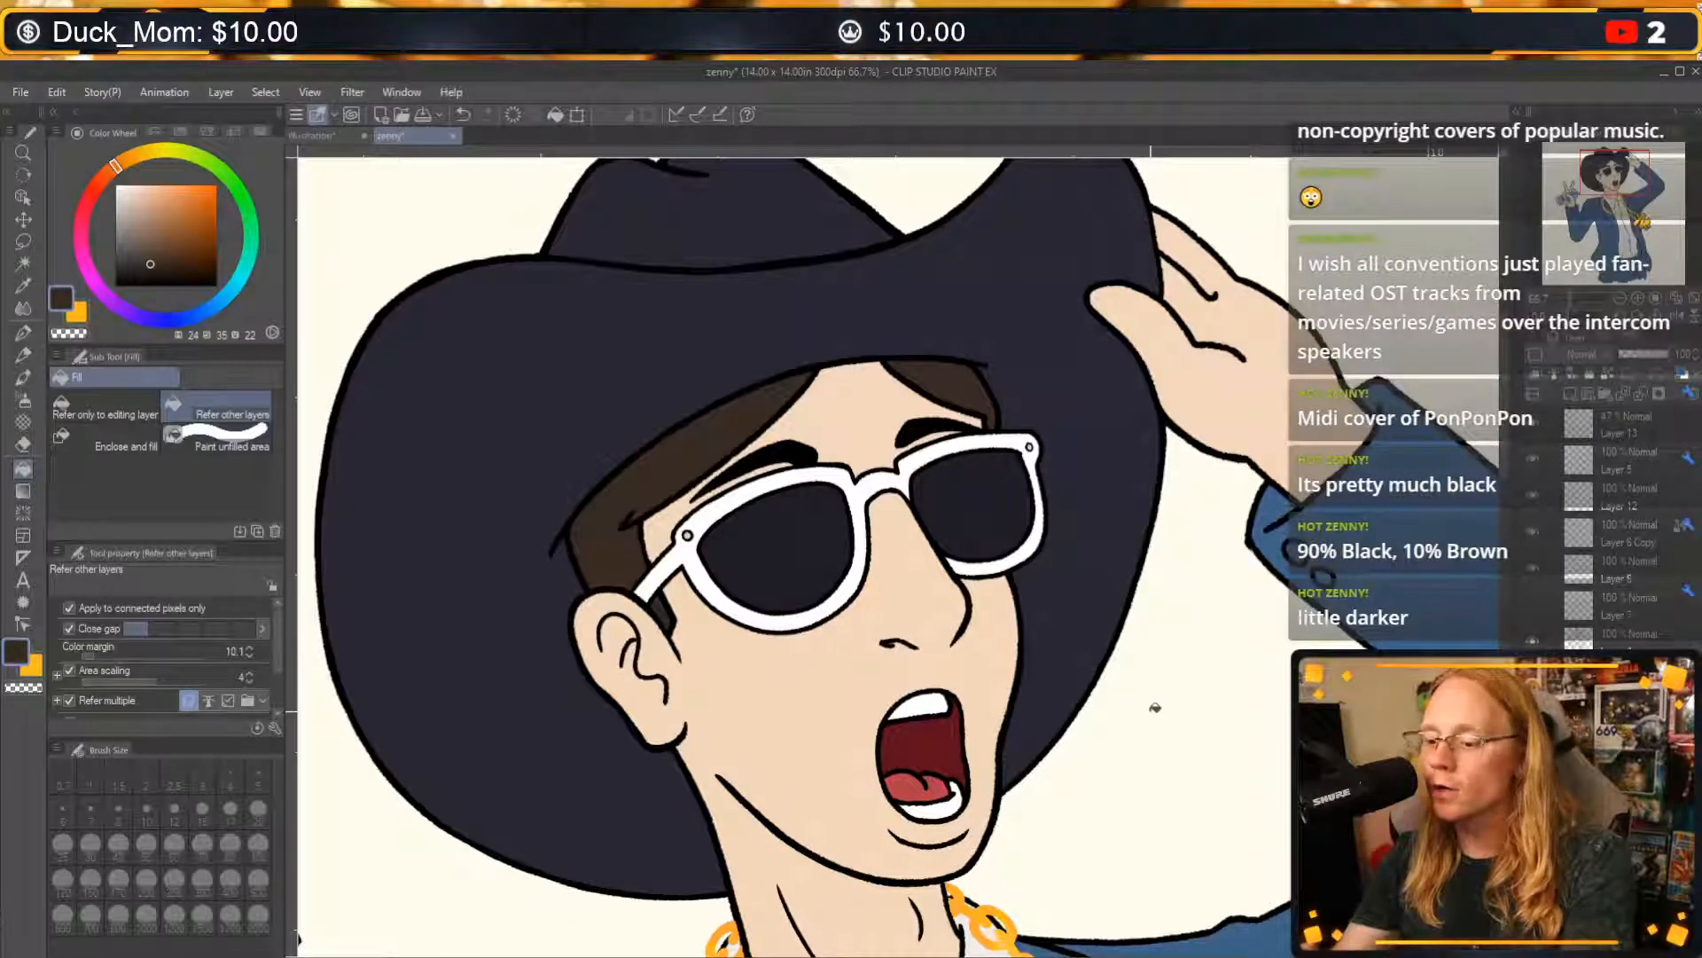
Try filling the left section of hair under the brim with dark navy (H 249, S 31, V 19).
left_click(957, 388, "alt")
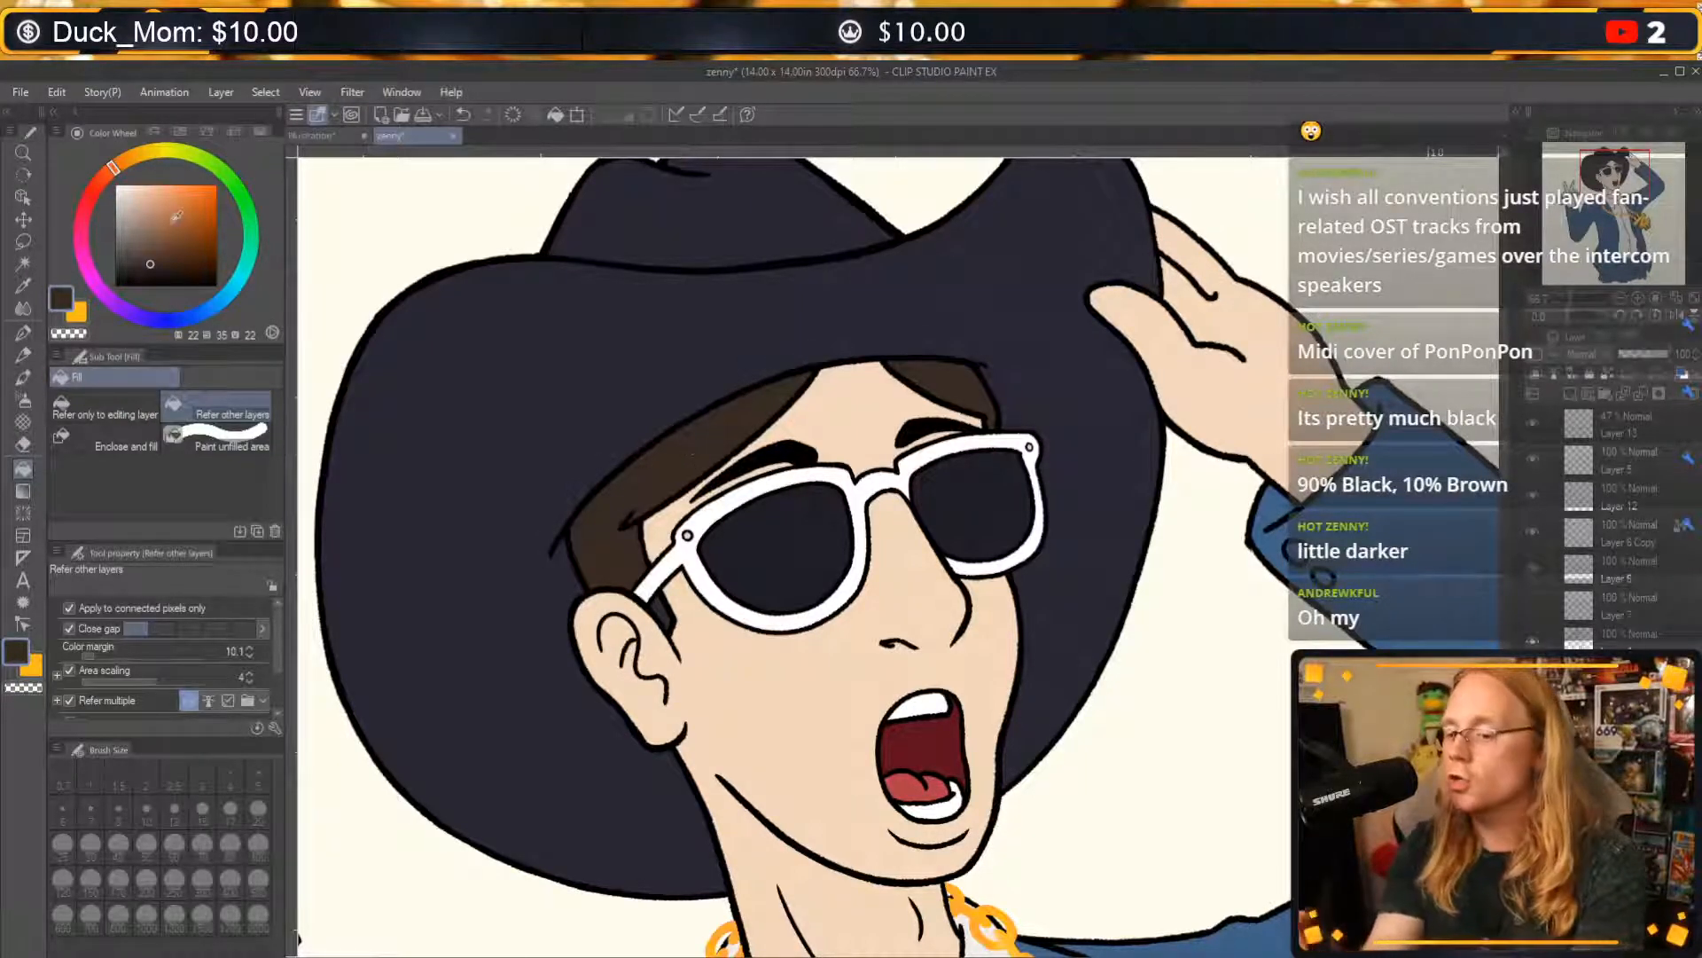
left_click(150, 258)
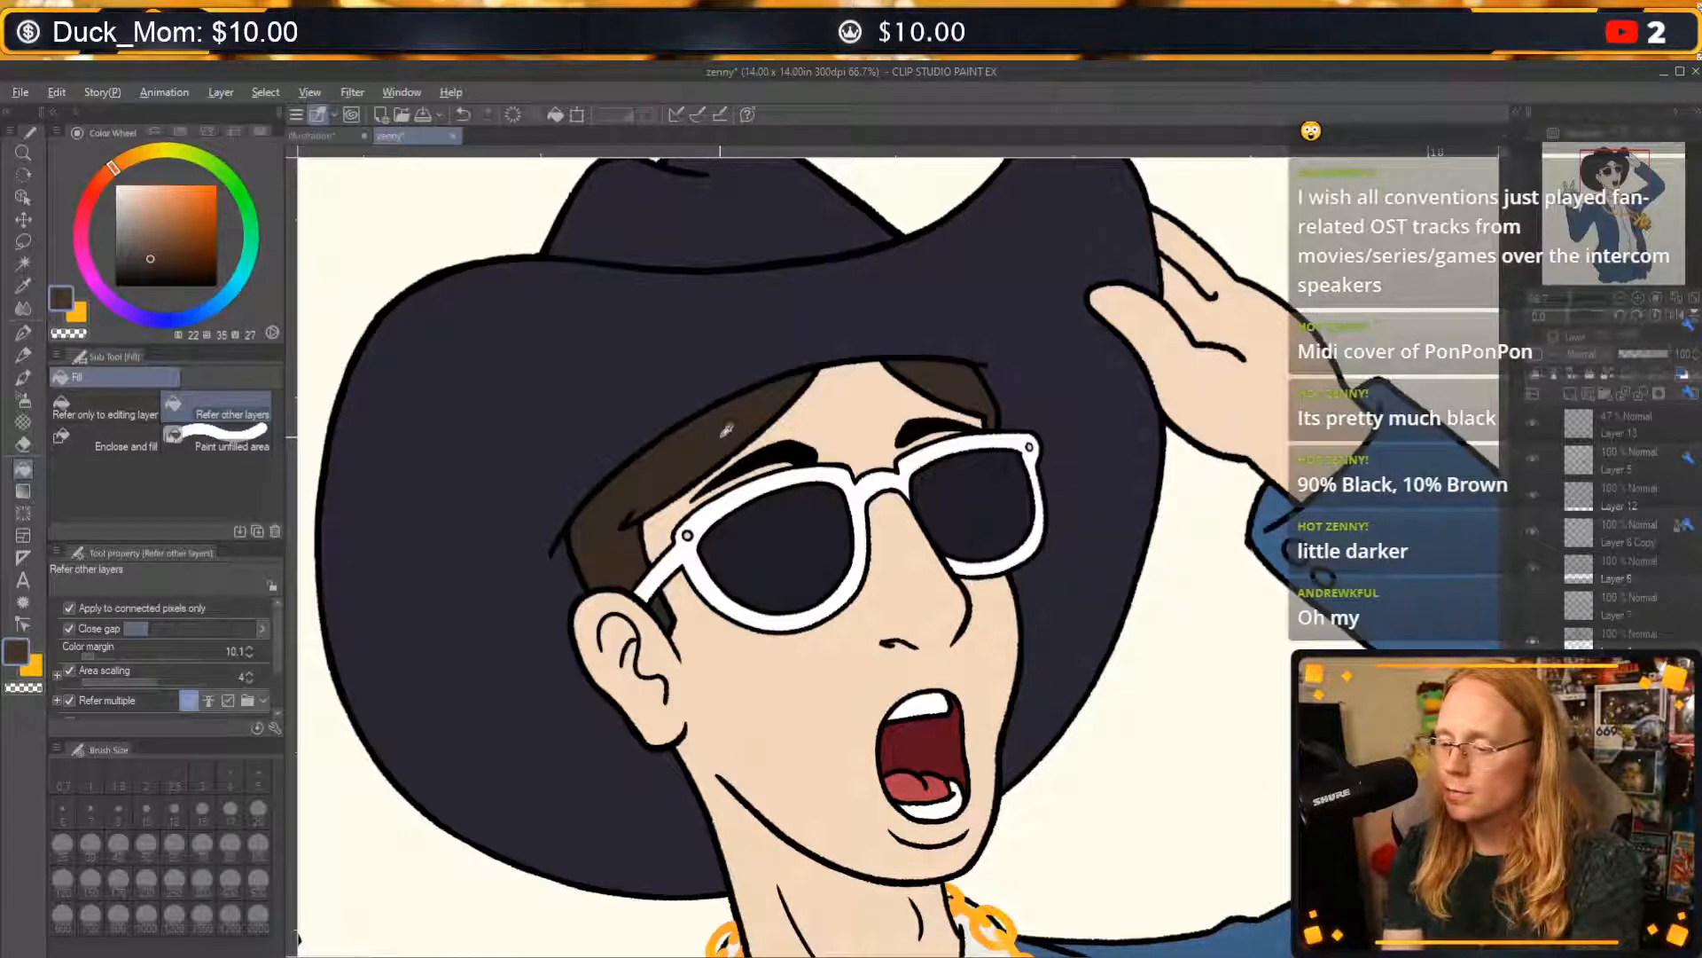
left_click(151, 263)
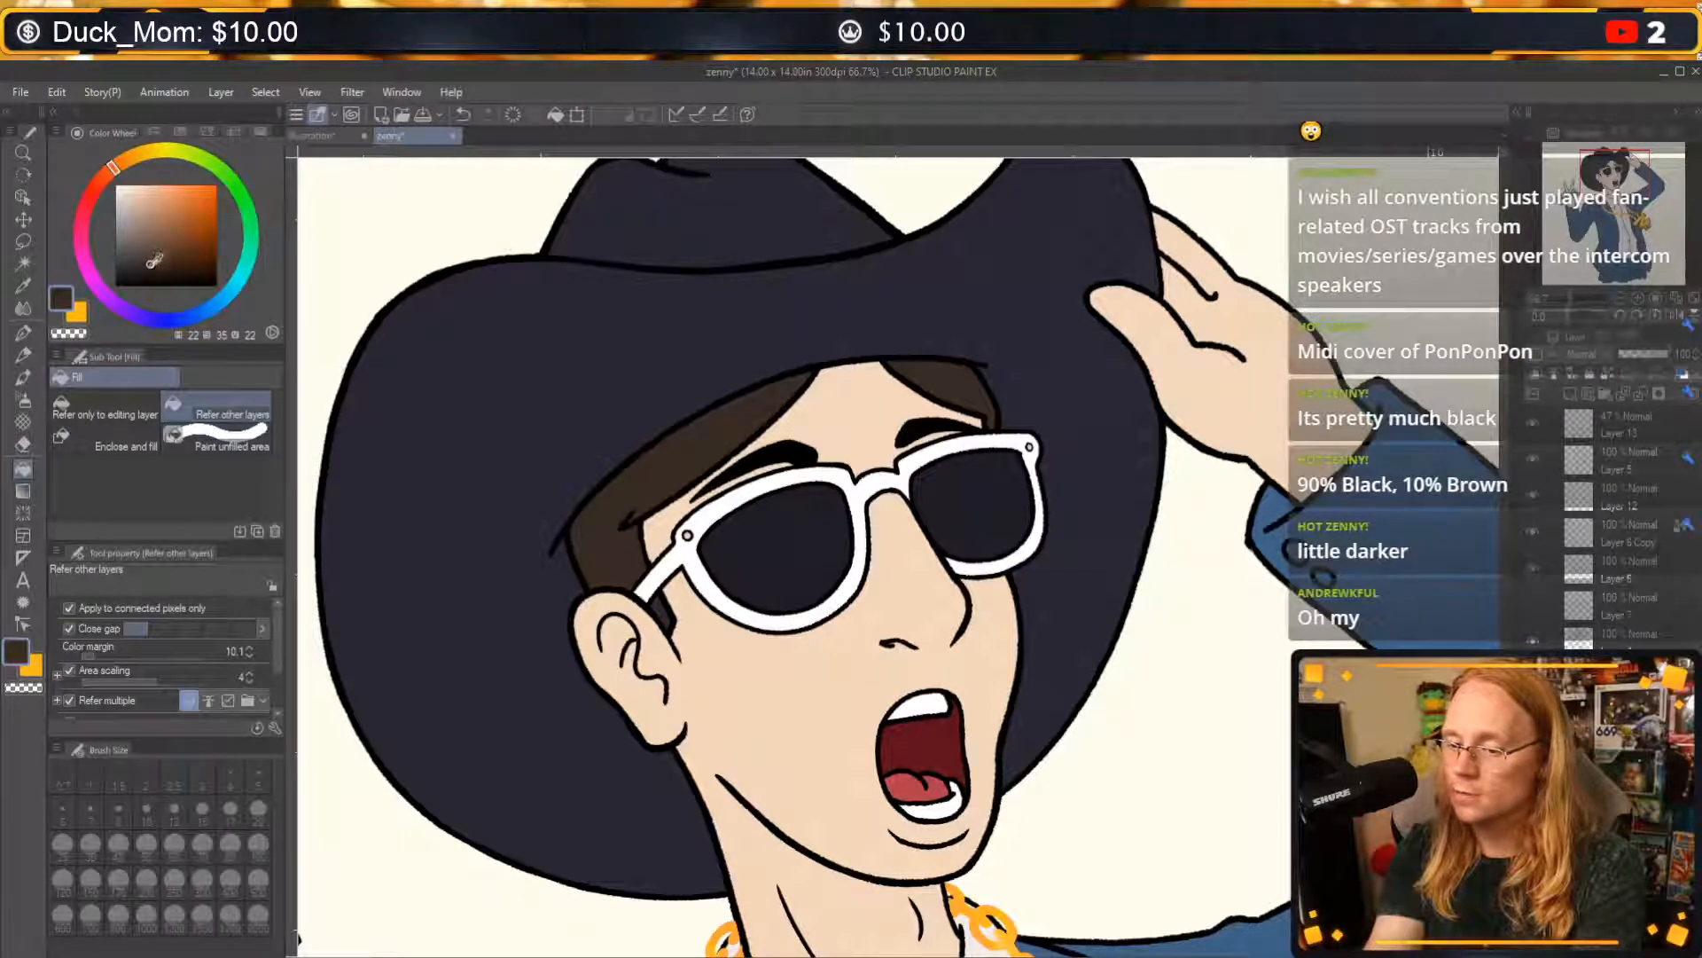
left_click(147, 268)
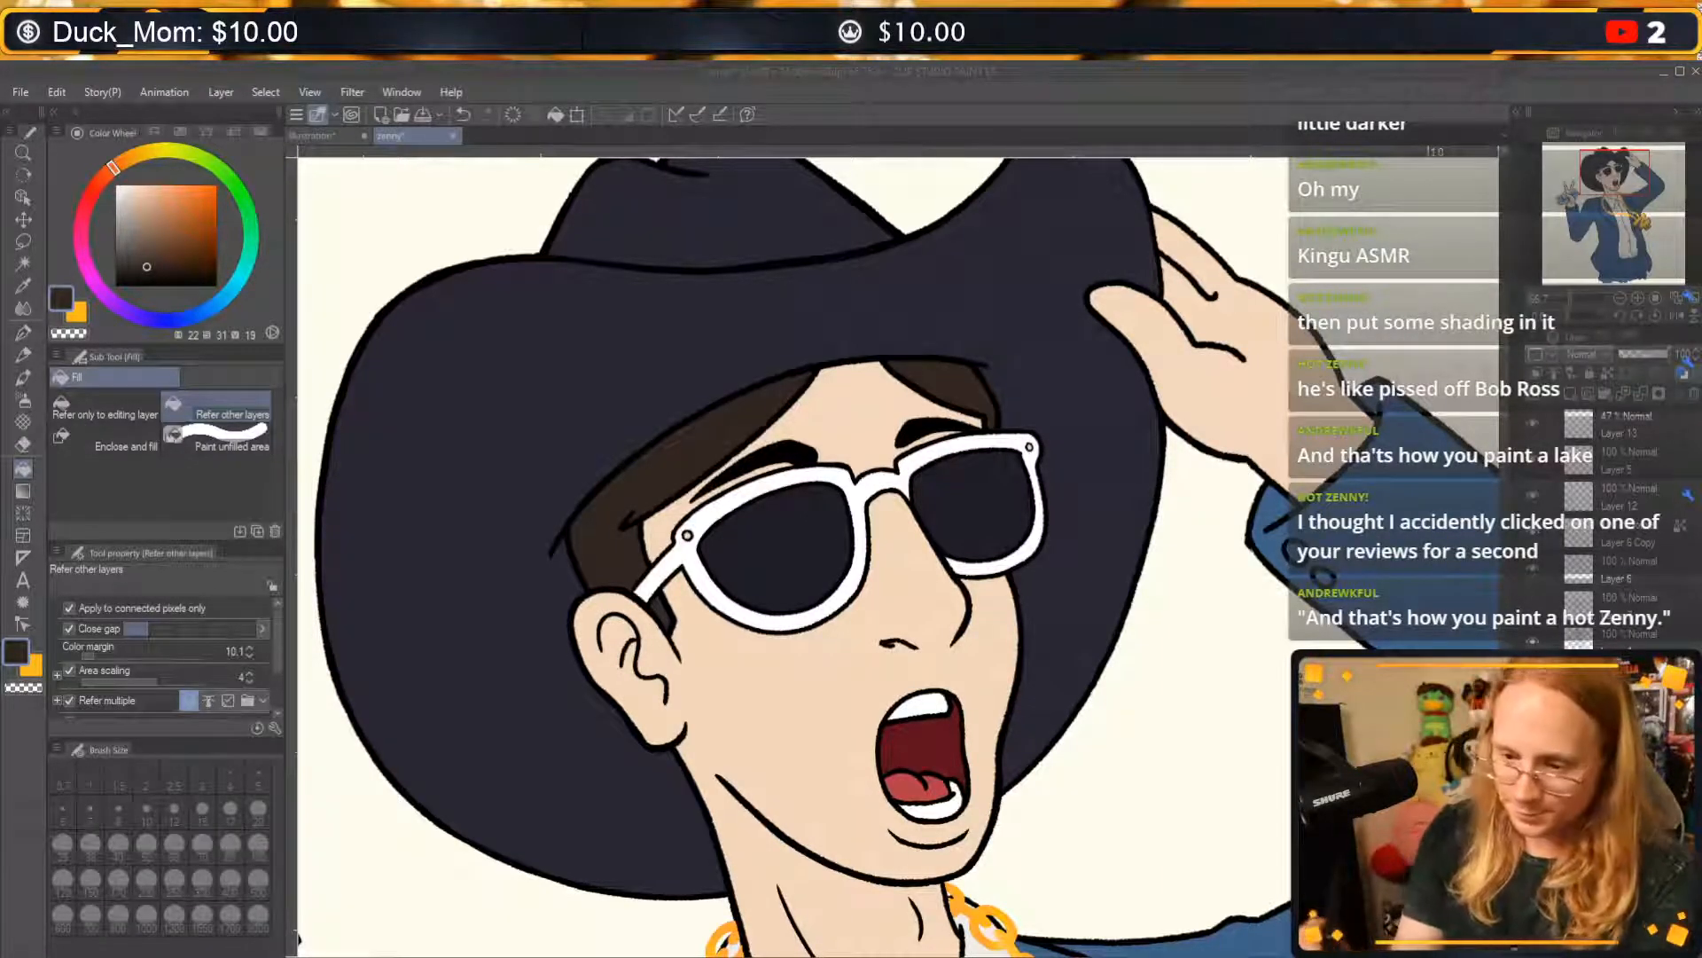
left_click(152, 319)
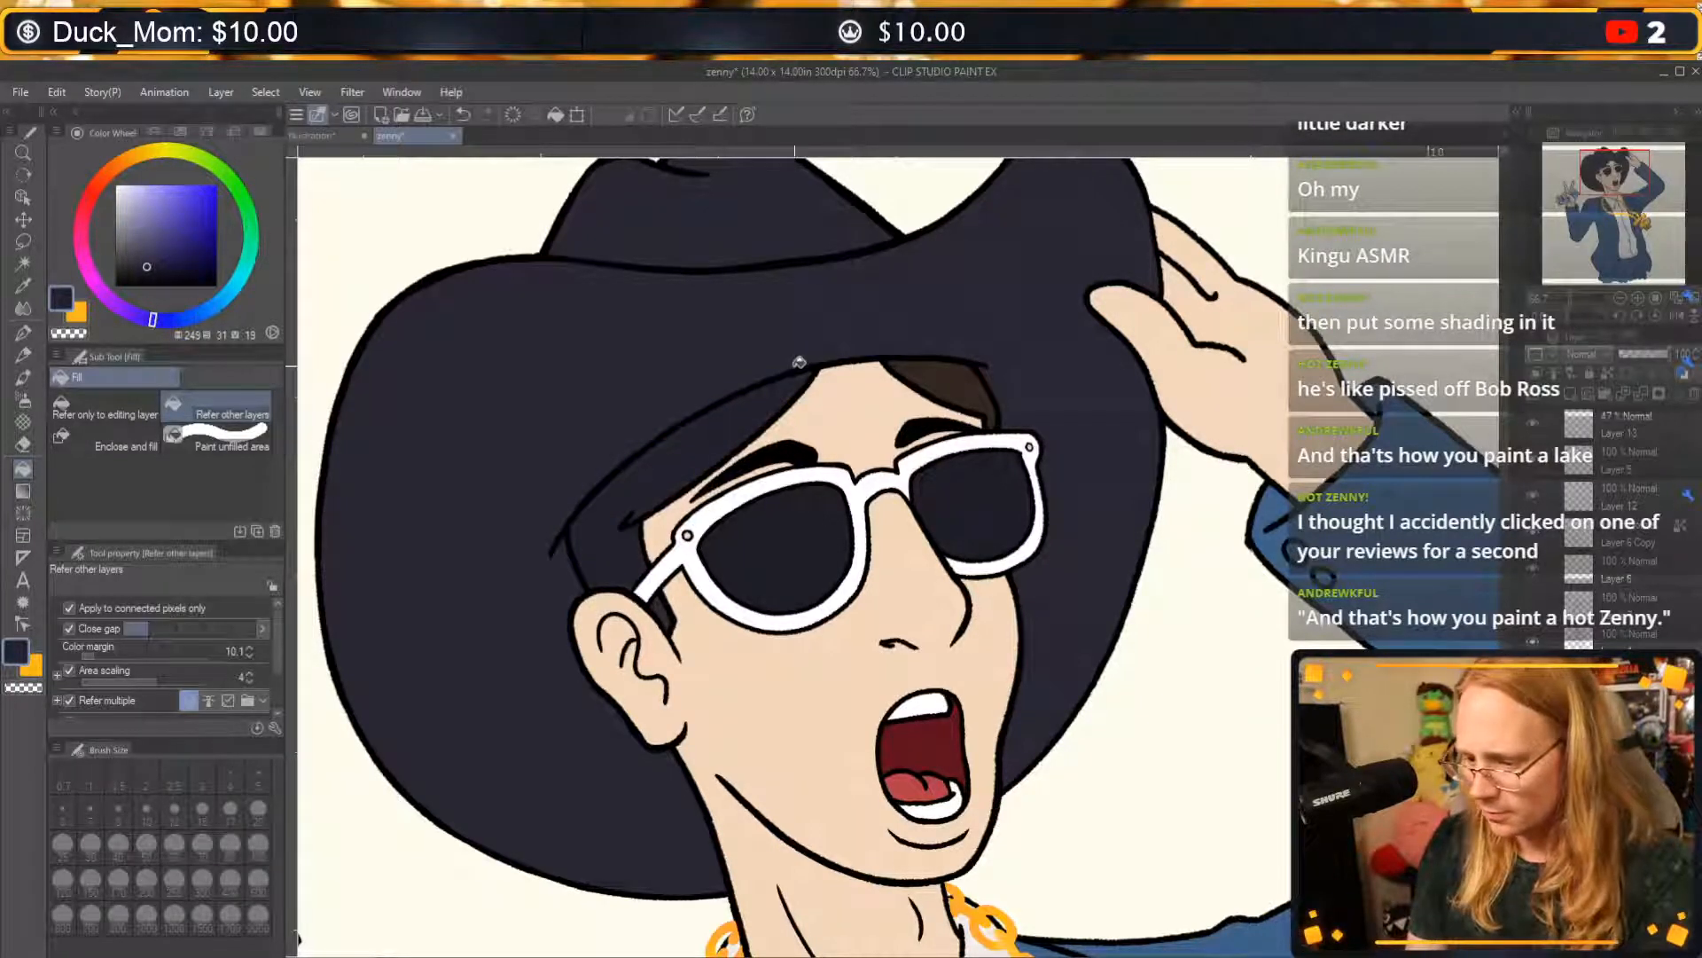
Undo the navy hair fill and try a dark navy G-pen stroke at size 10 in the hair above the ear.
left_click(24, 333)
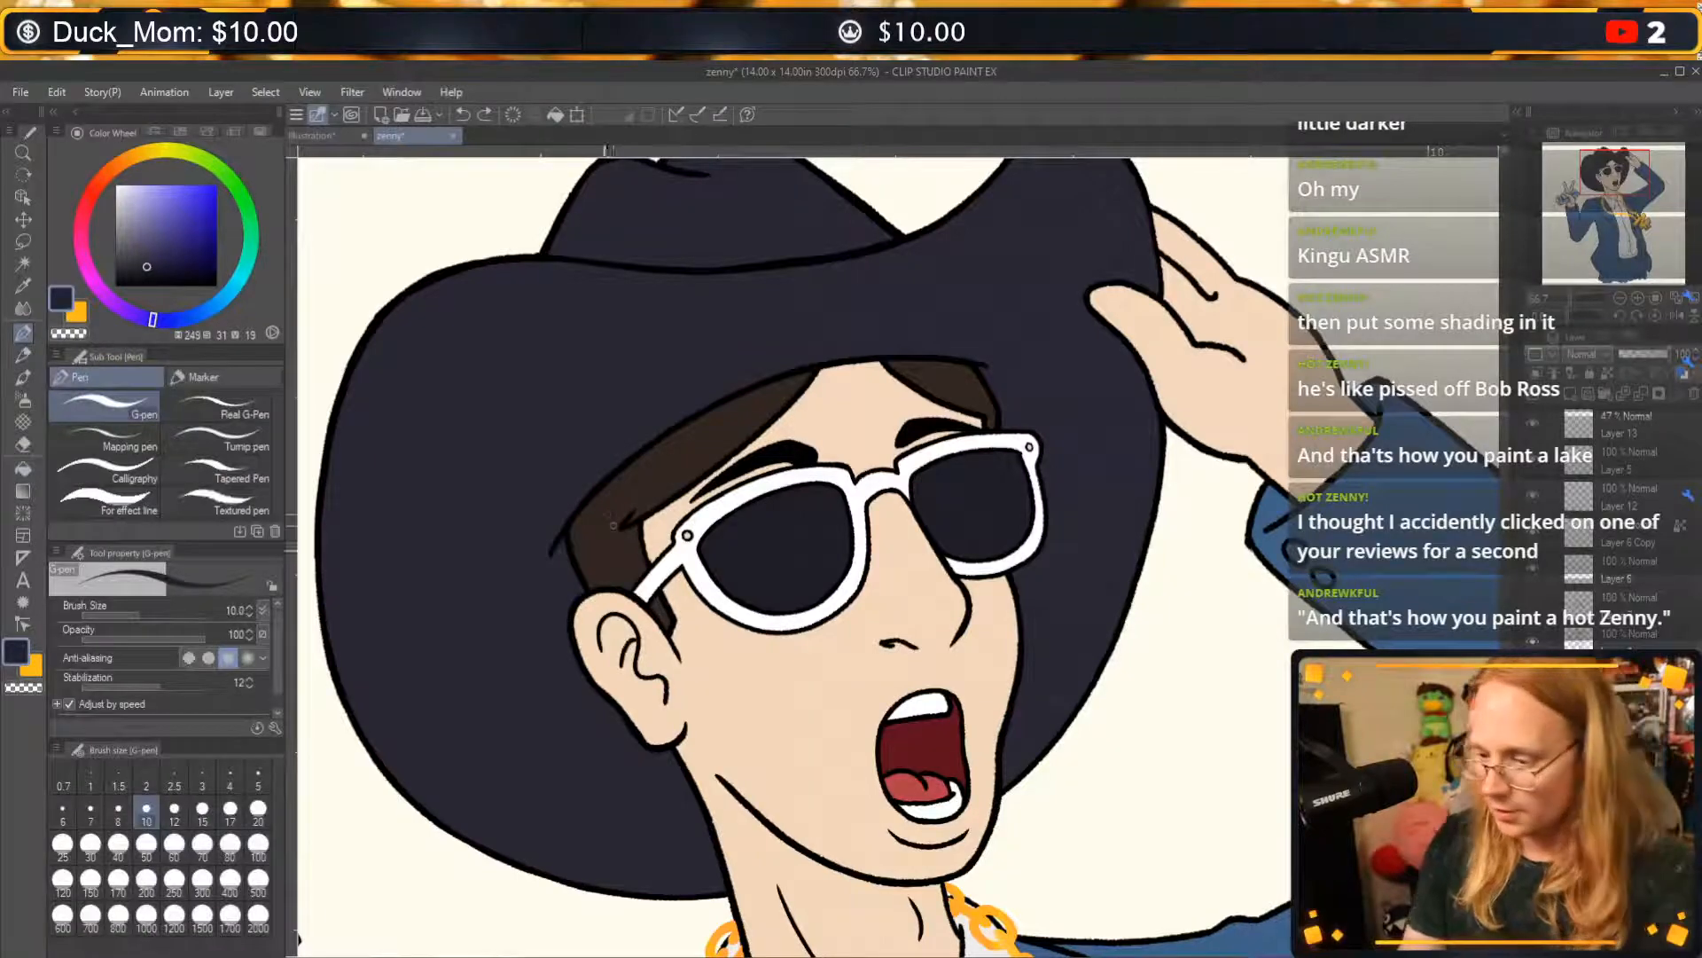
left_click_drag(607, 532, 654, 493)
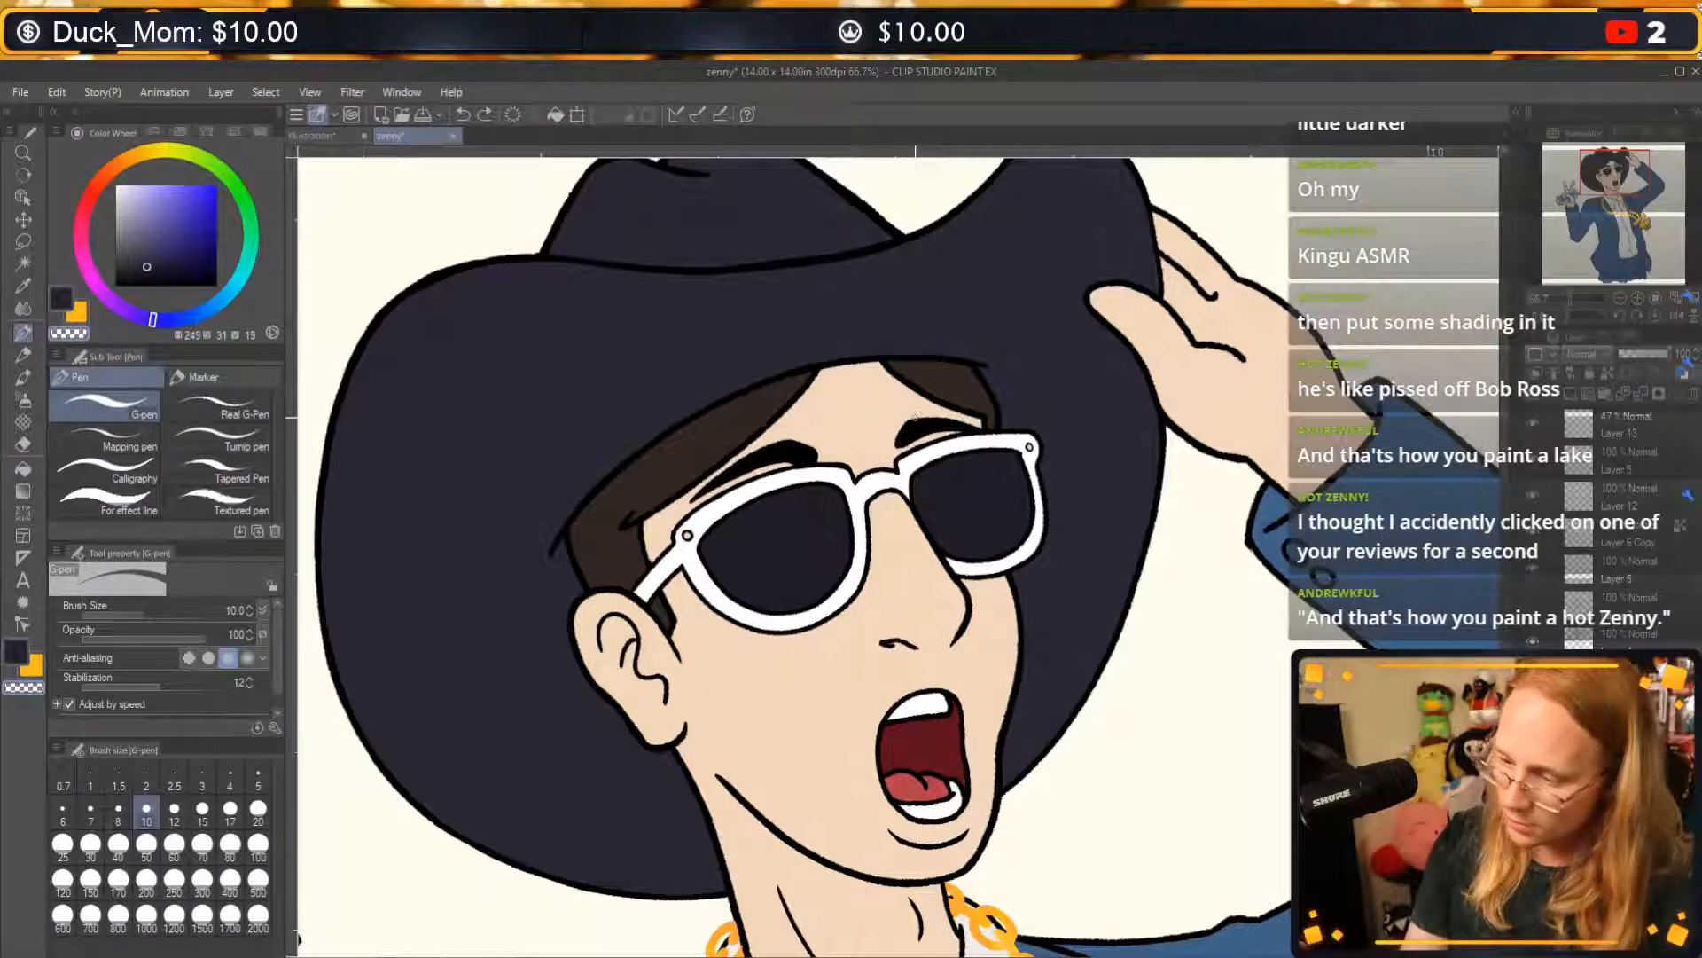
left_click(693, 469, "alt")
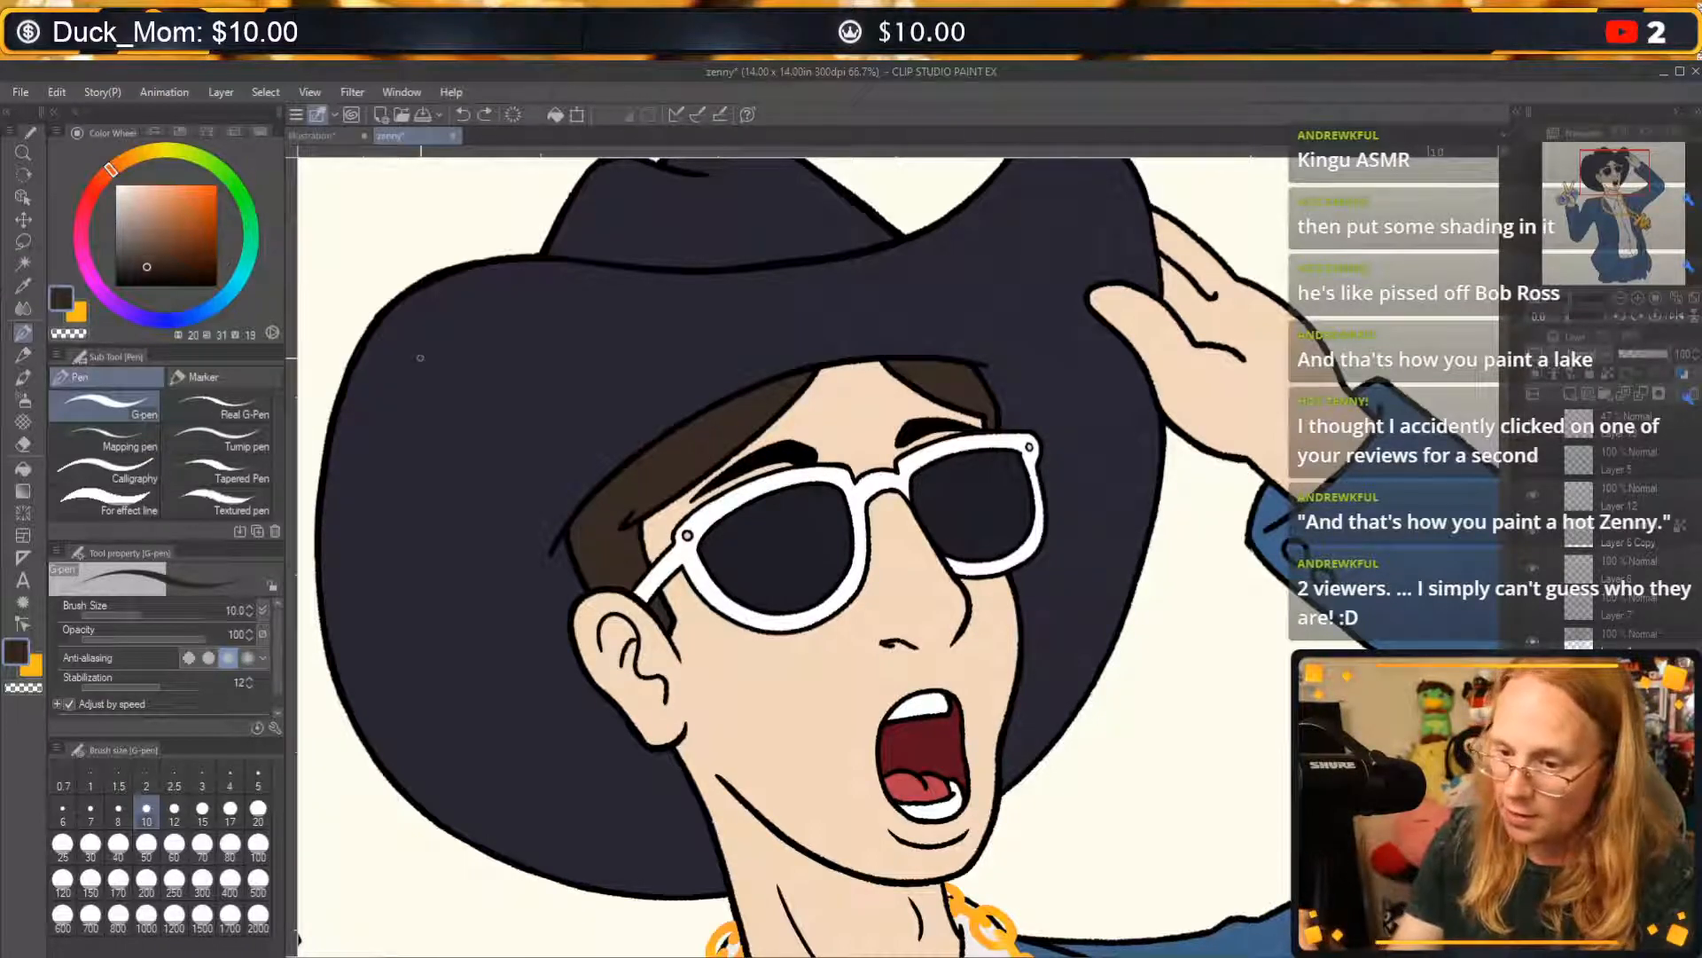
Set the G-pen to a dark brown based on the hair colour (H 22, S 40, V 18) at brush size 15.
left_click(706, 452, "alt")
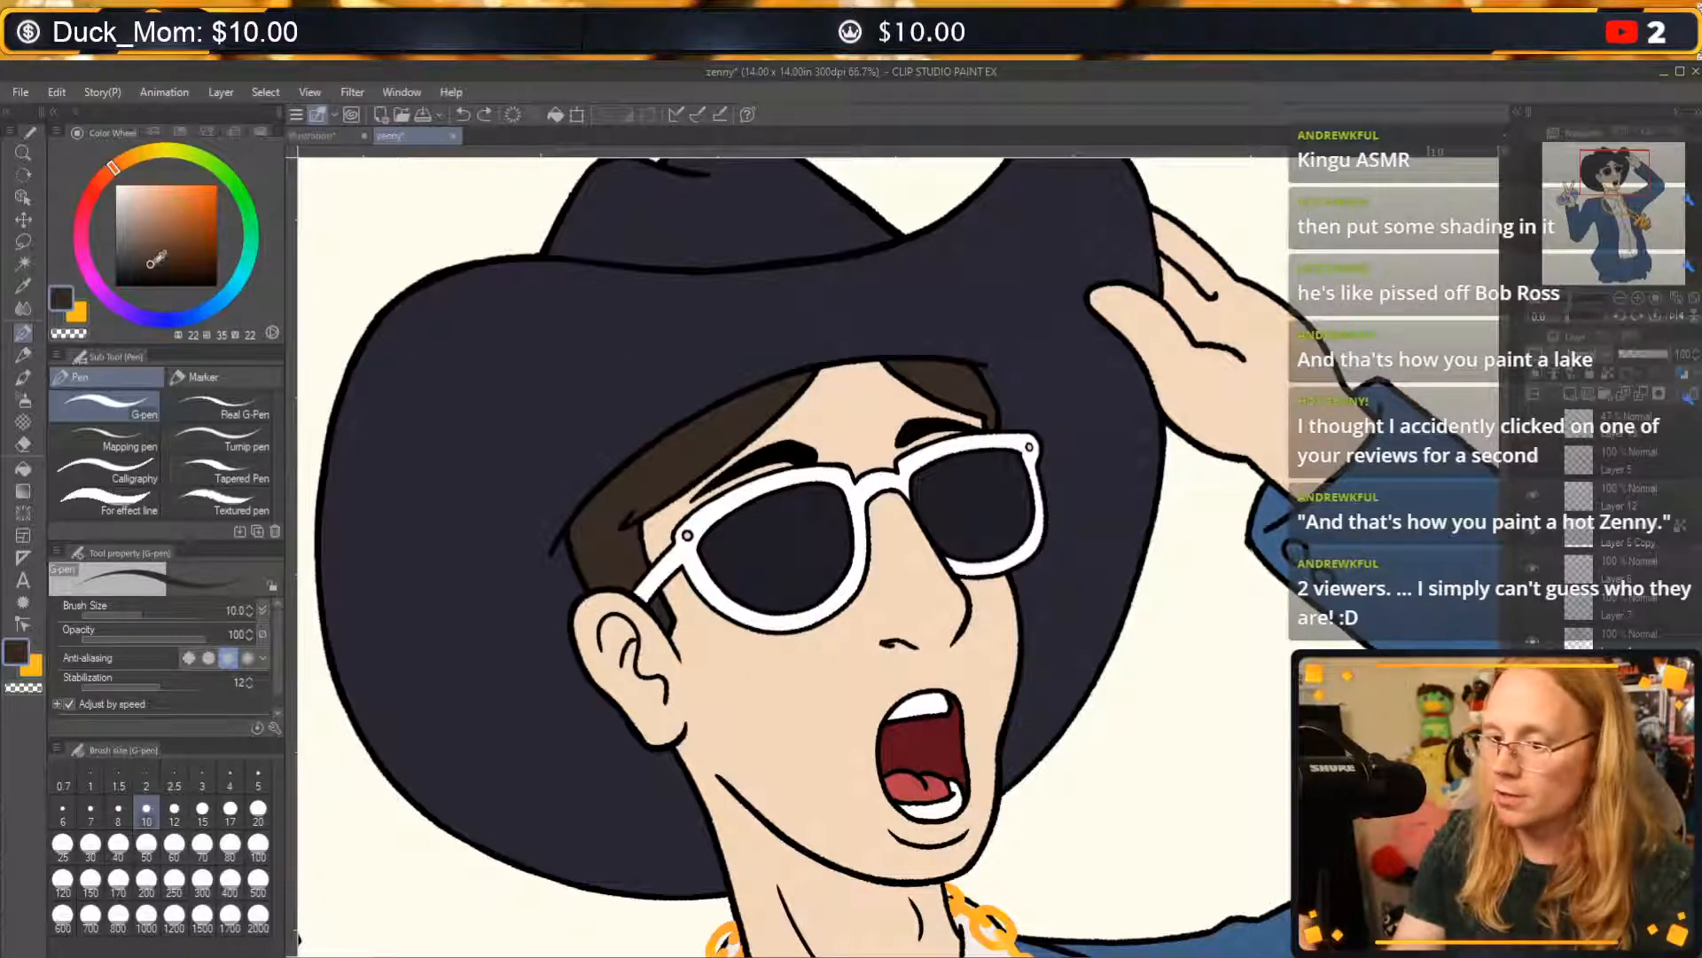
left_click(149, 265)
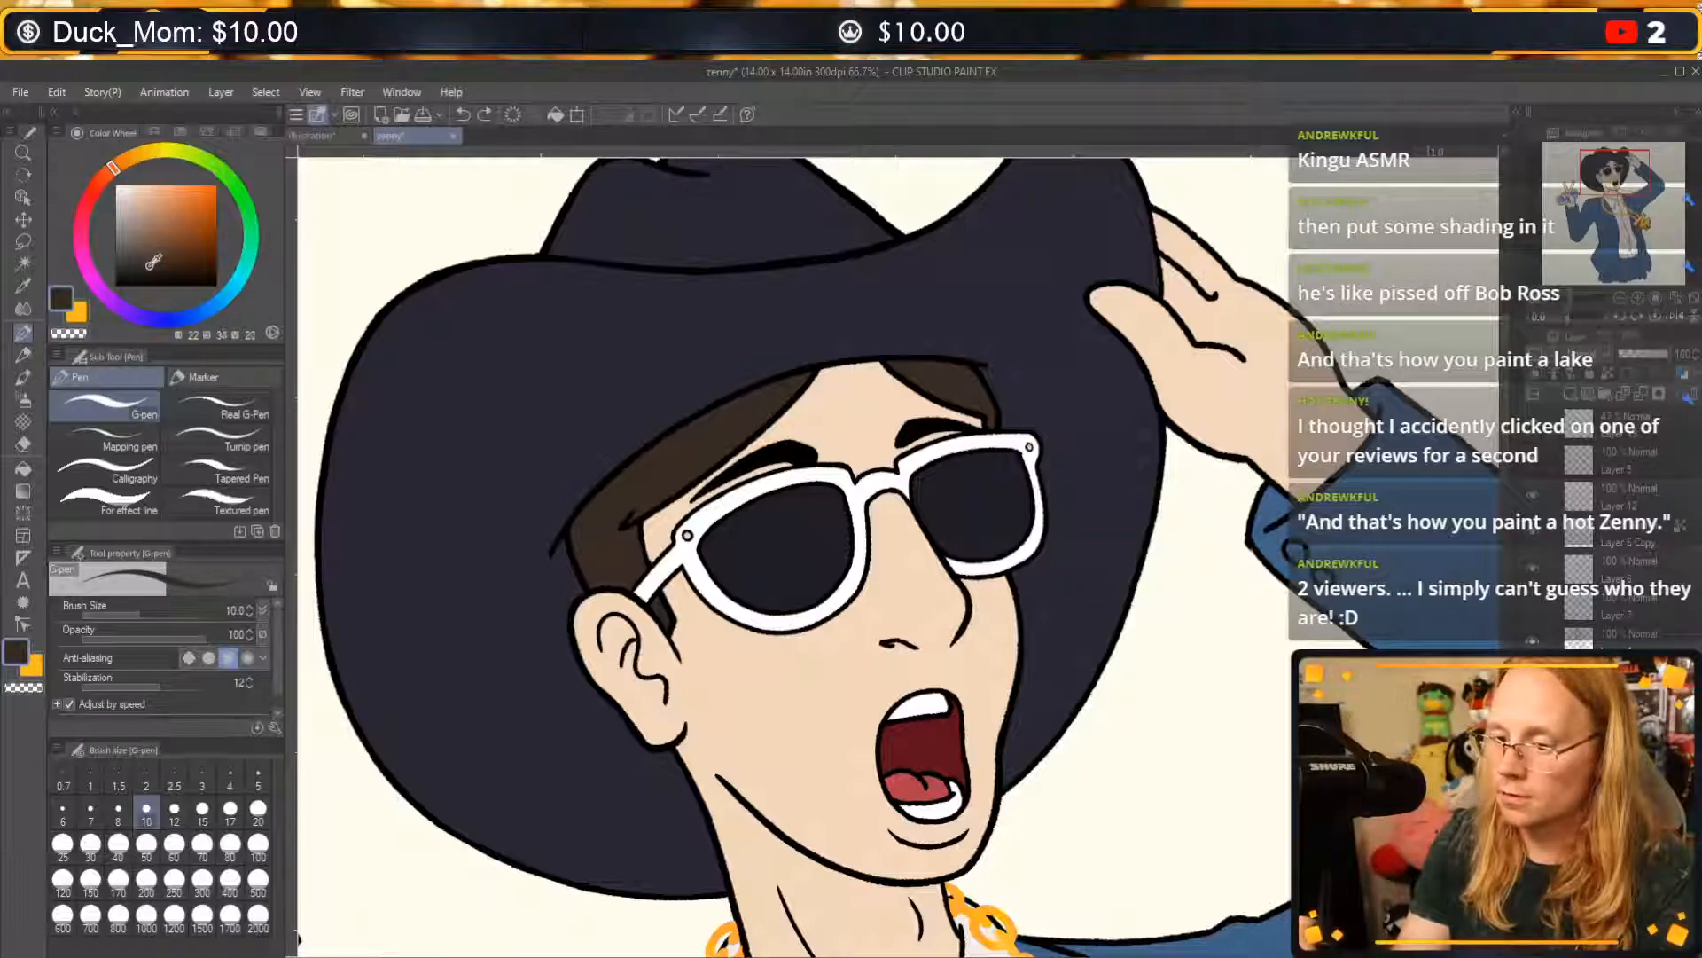
left_click(155, 267)
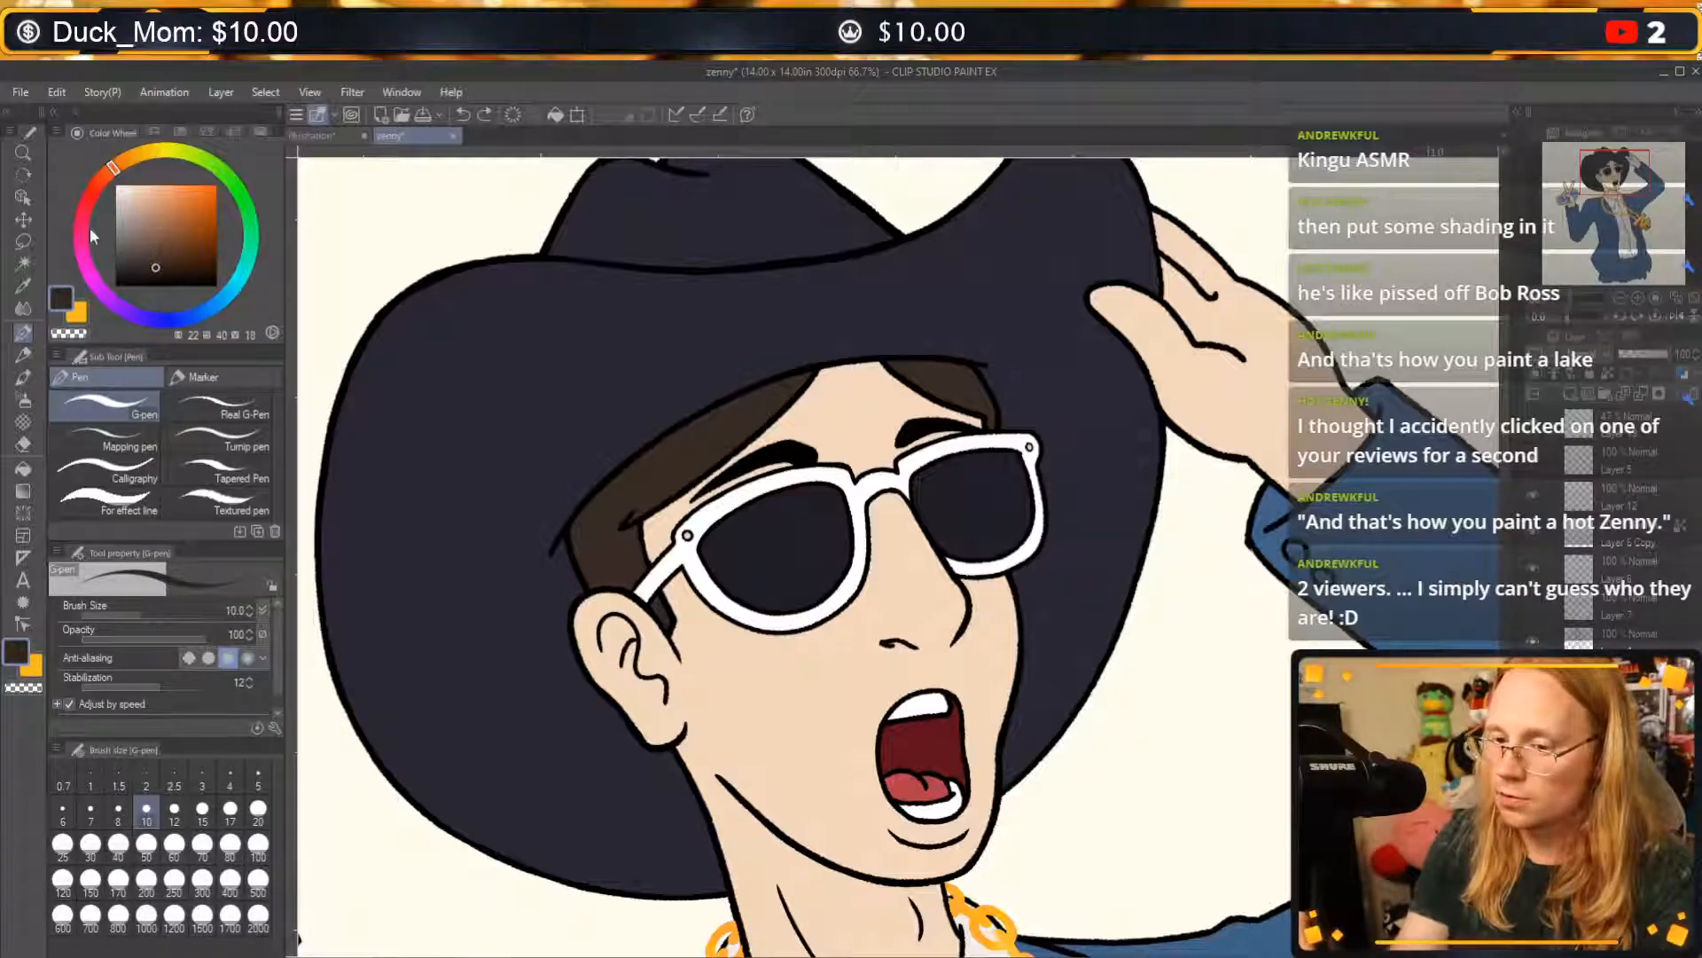
left_click(202, 812)
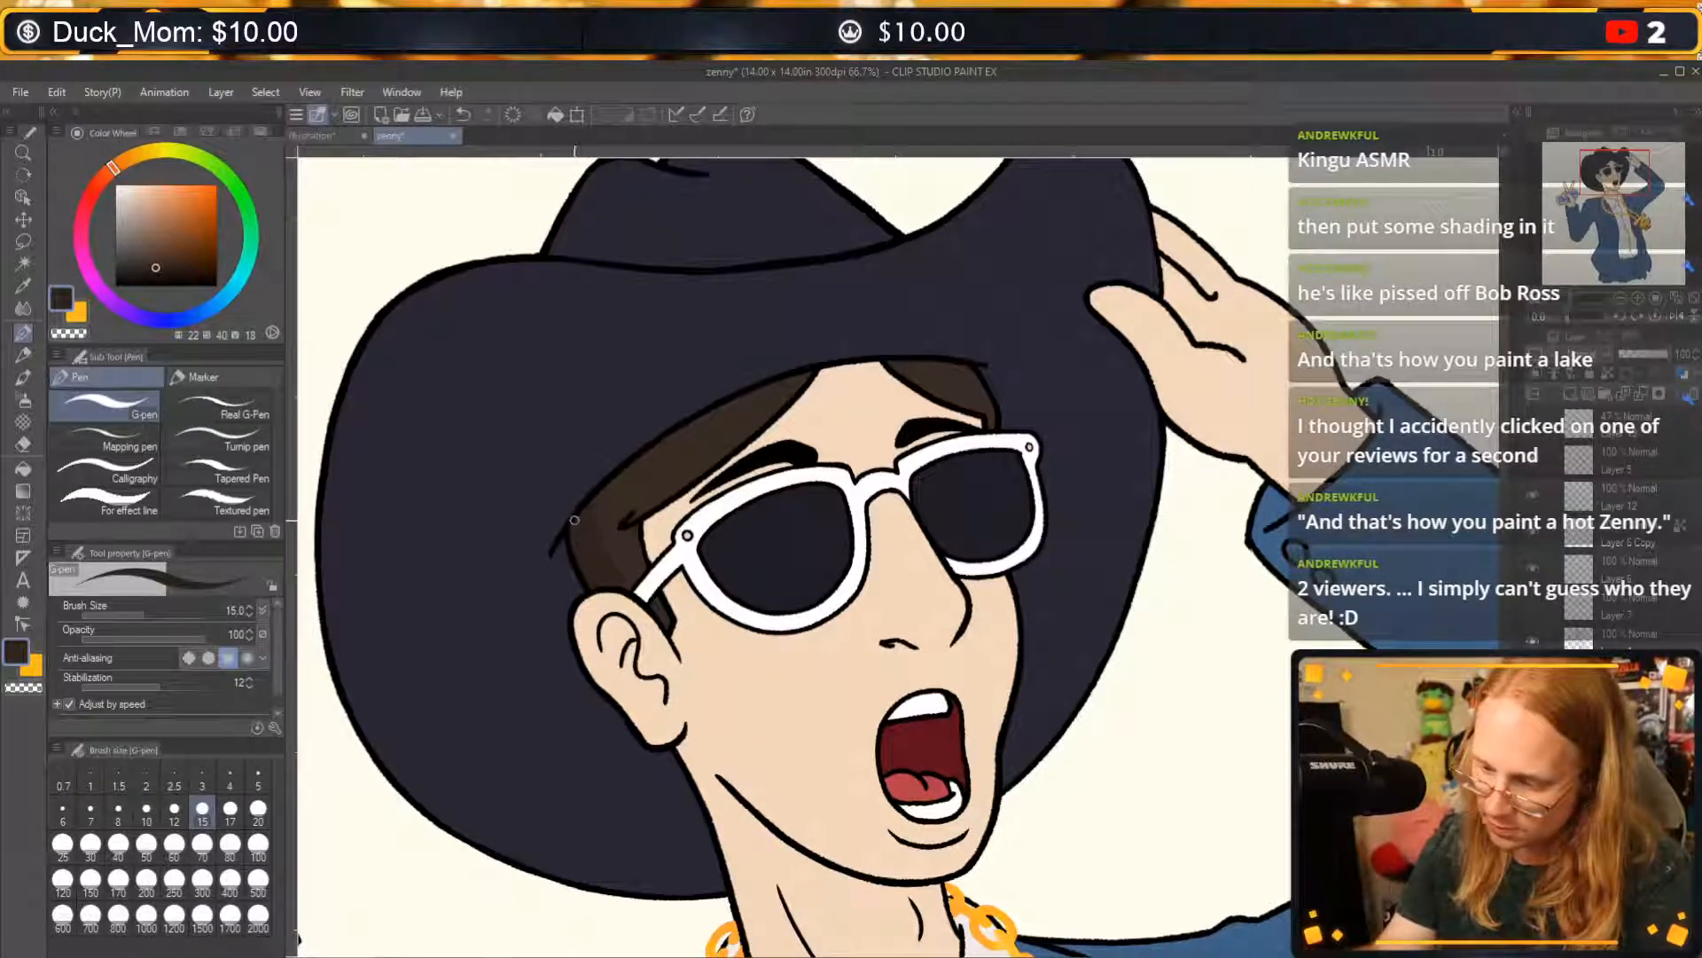
Try darker brown strands in the hair above the ear, alternating with the transparent colour, and undo them.
key("ctrl+z")
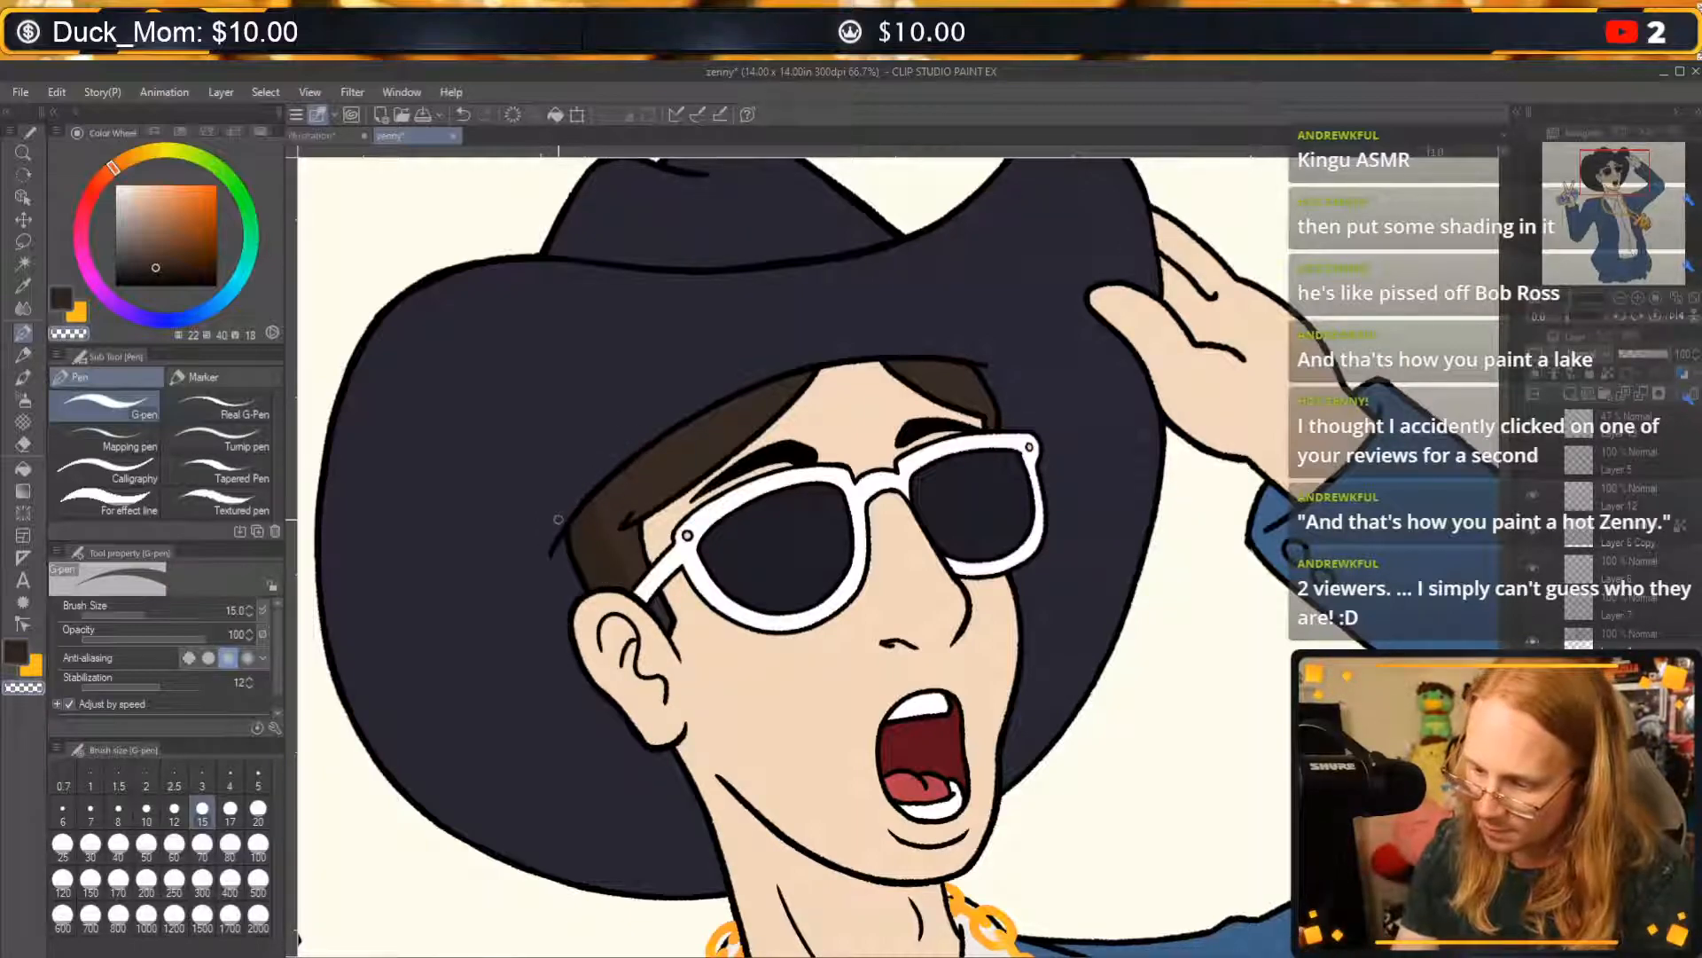
key("c")
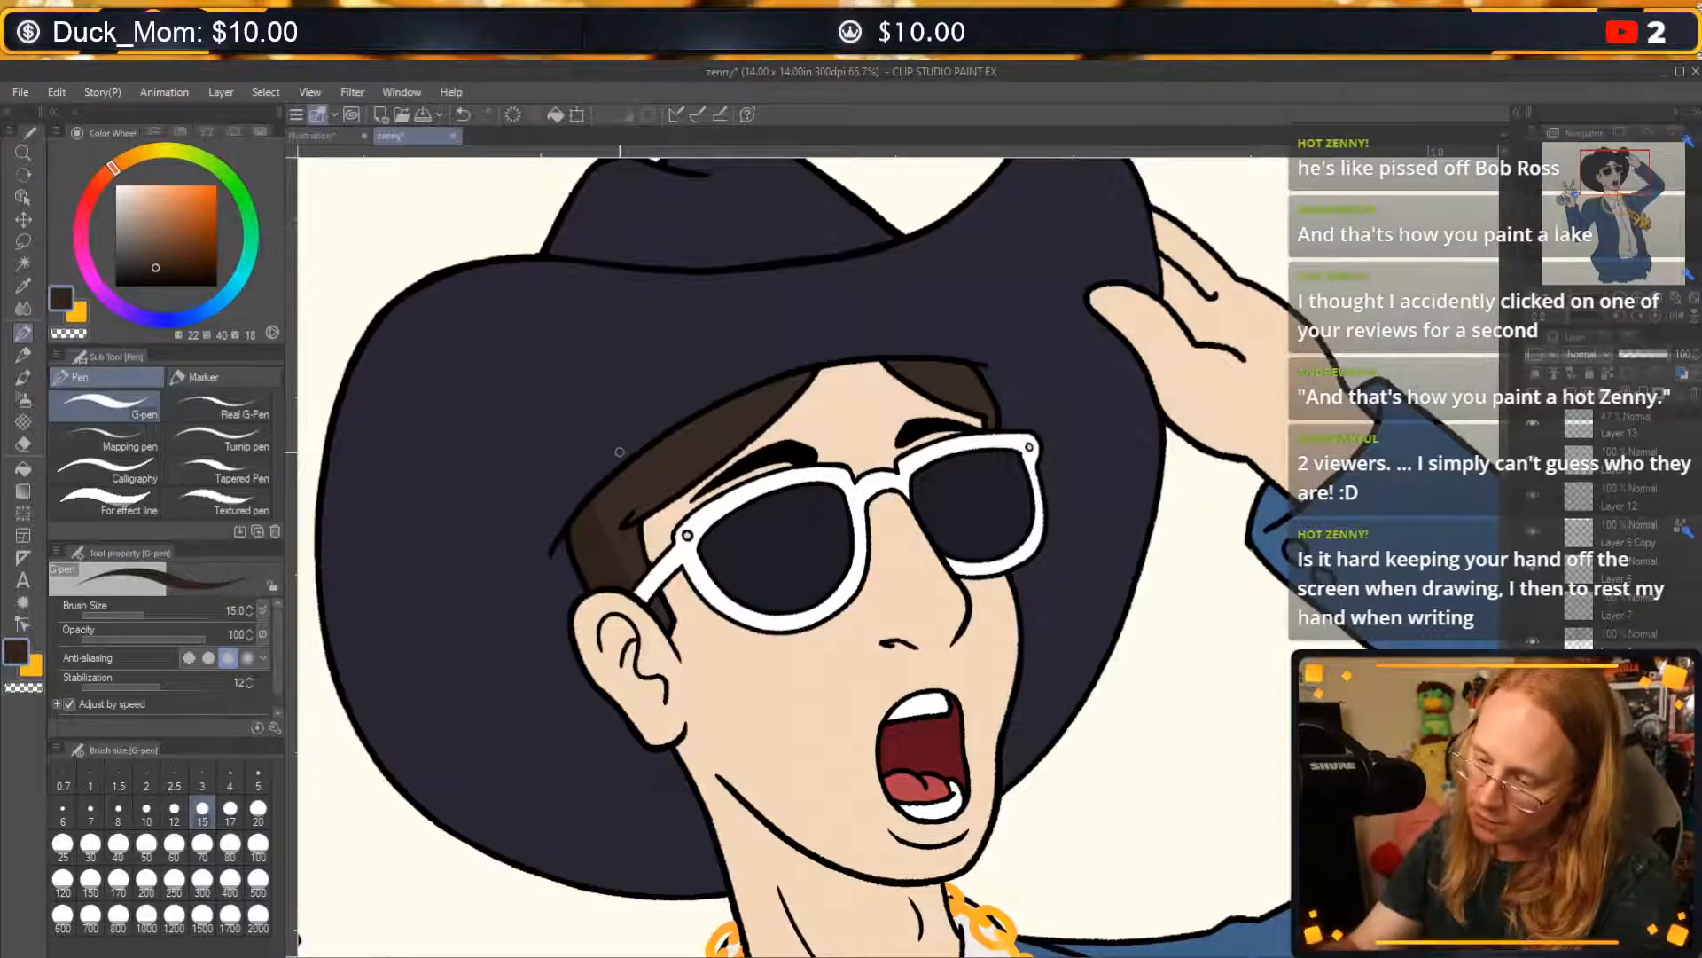
key("c")
left_click_drag(654, 551, 651, 574)
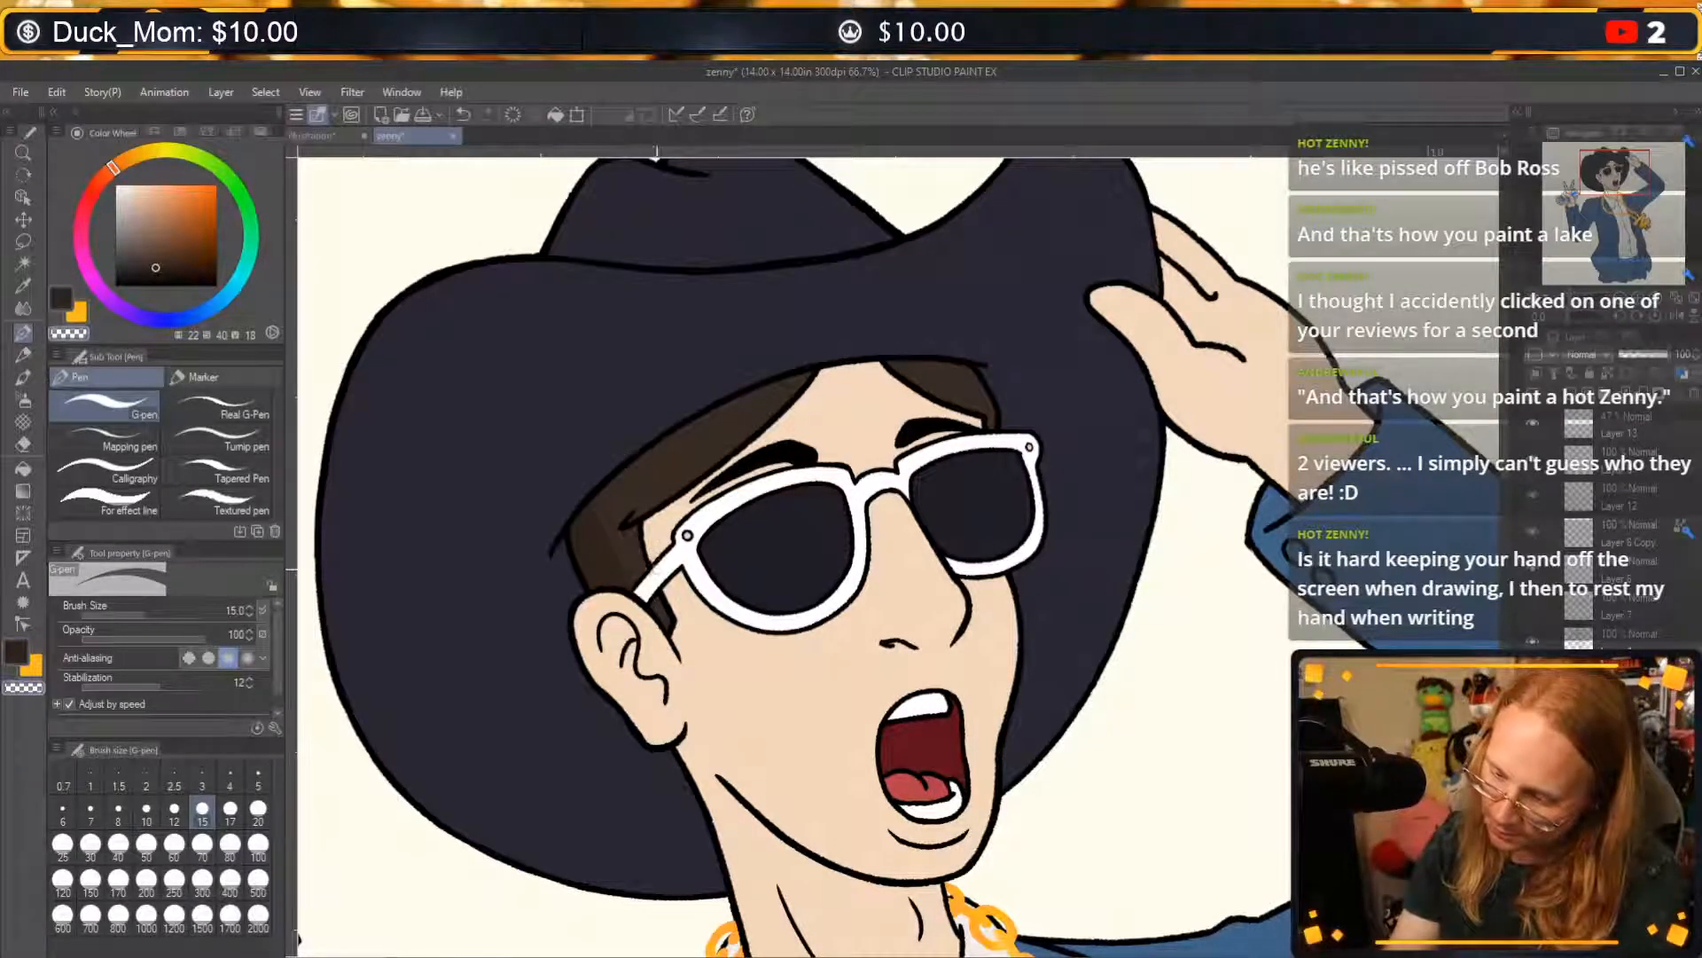
key("ctrl+z")
key("c")
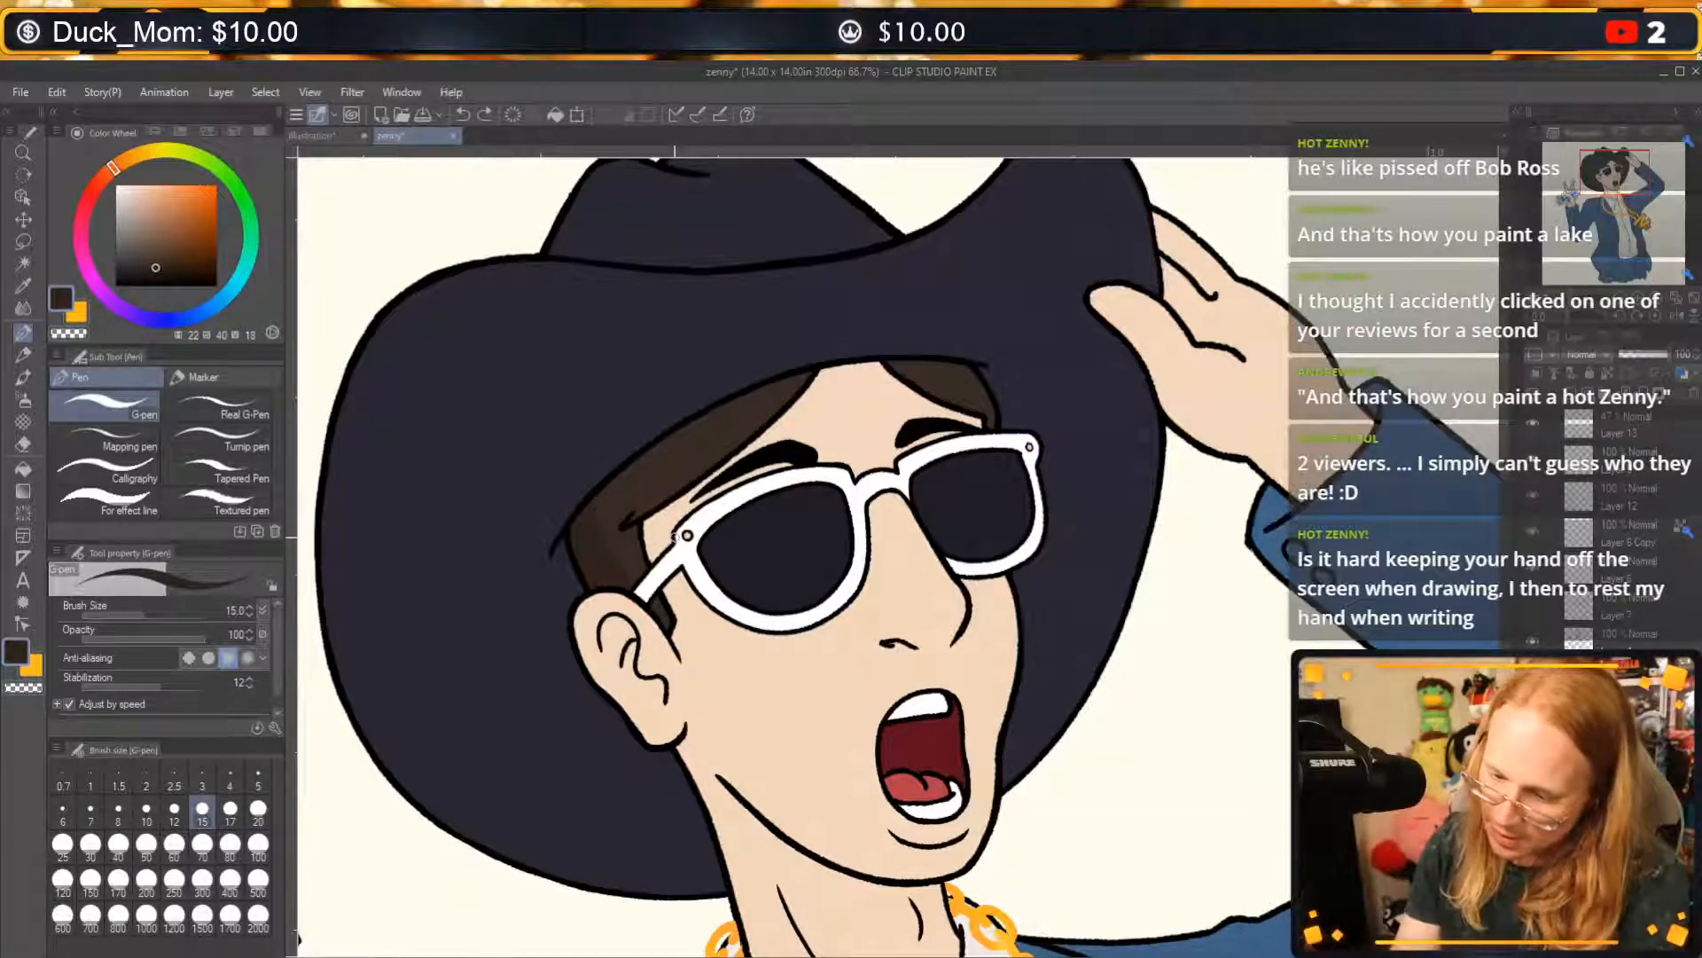
key("c")
key("c")
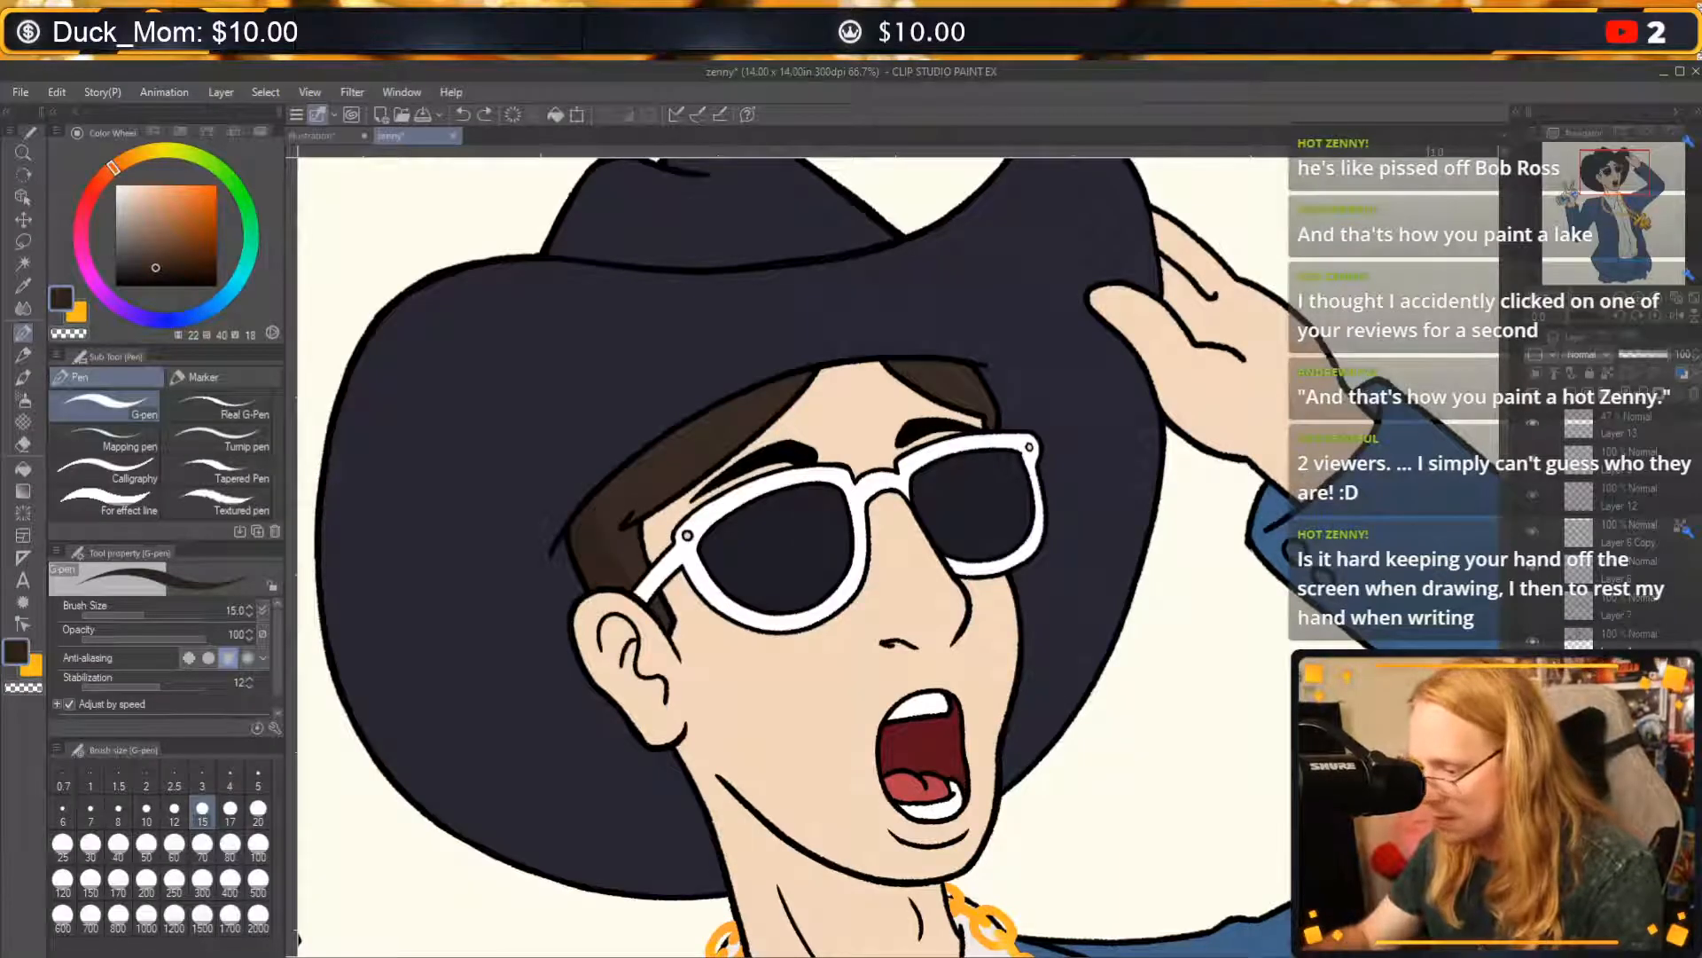
Draw darker brown vertical strands in the hair above the ear with the G-pen, undoing unsuitable strokes.
left_click(1533, 496)
left_click(1532, 496)
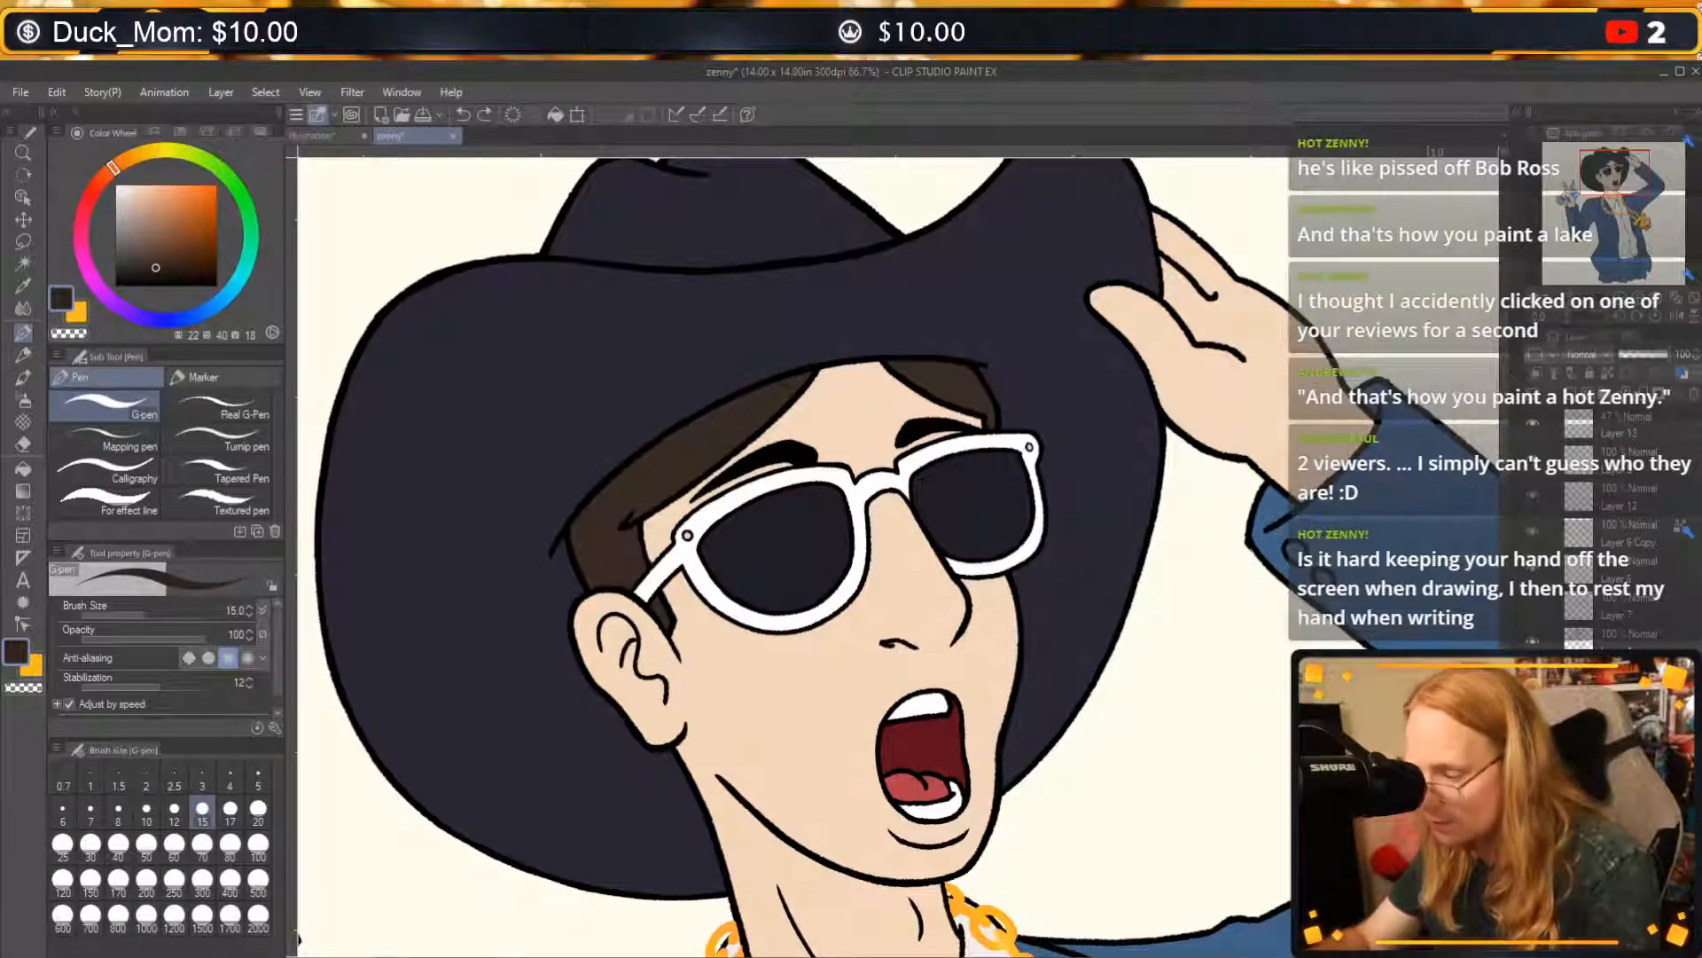
left_click(1574, 495)
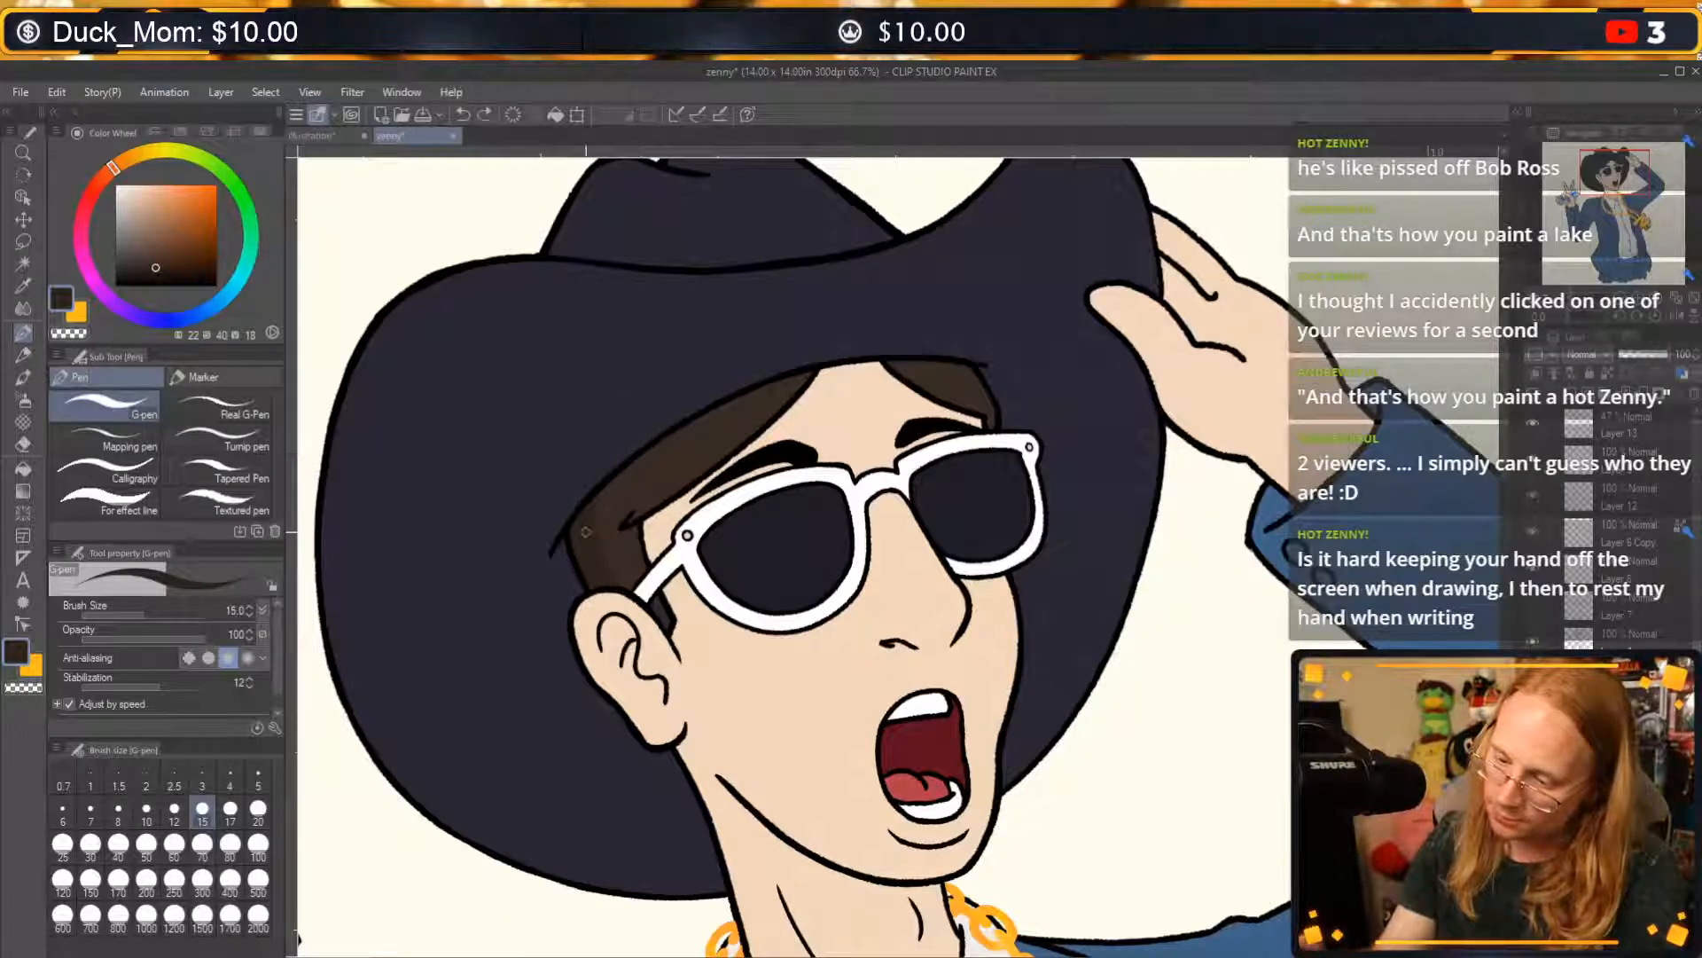
key("ctrl+z")
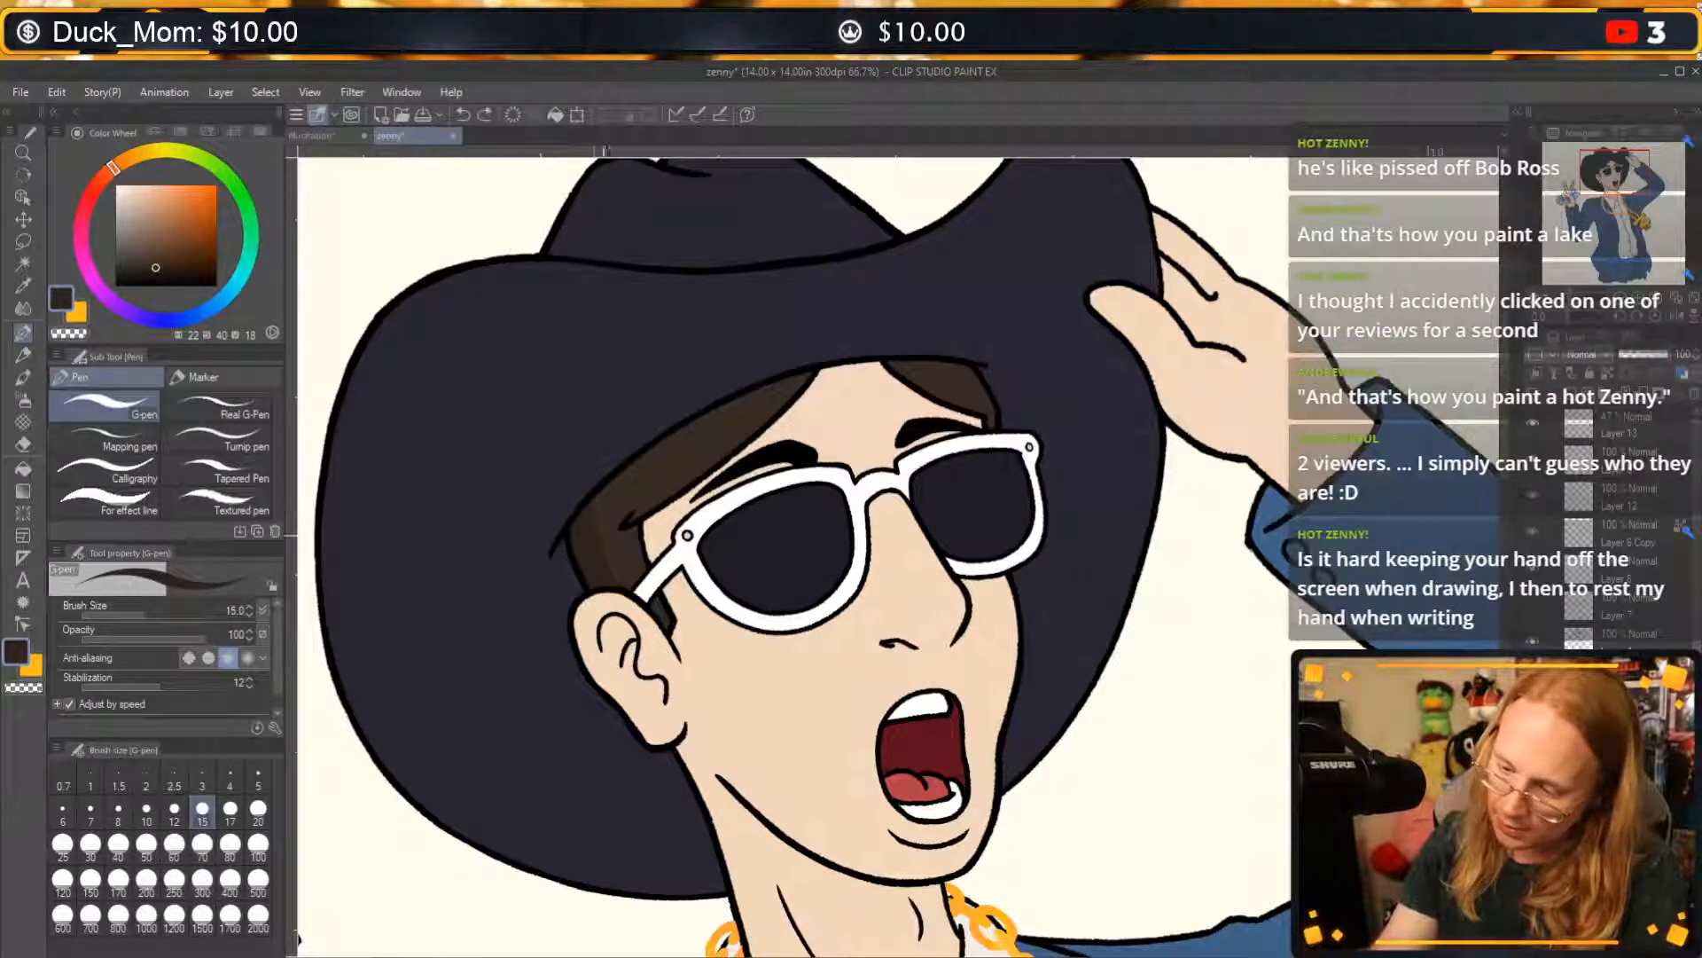
left_click_drag(601, 506, 631, 586)
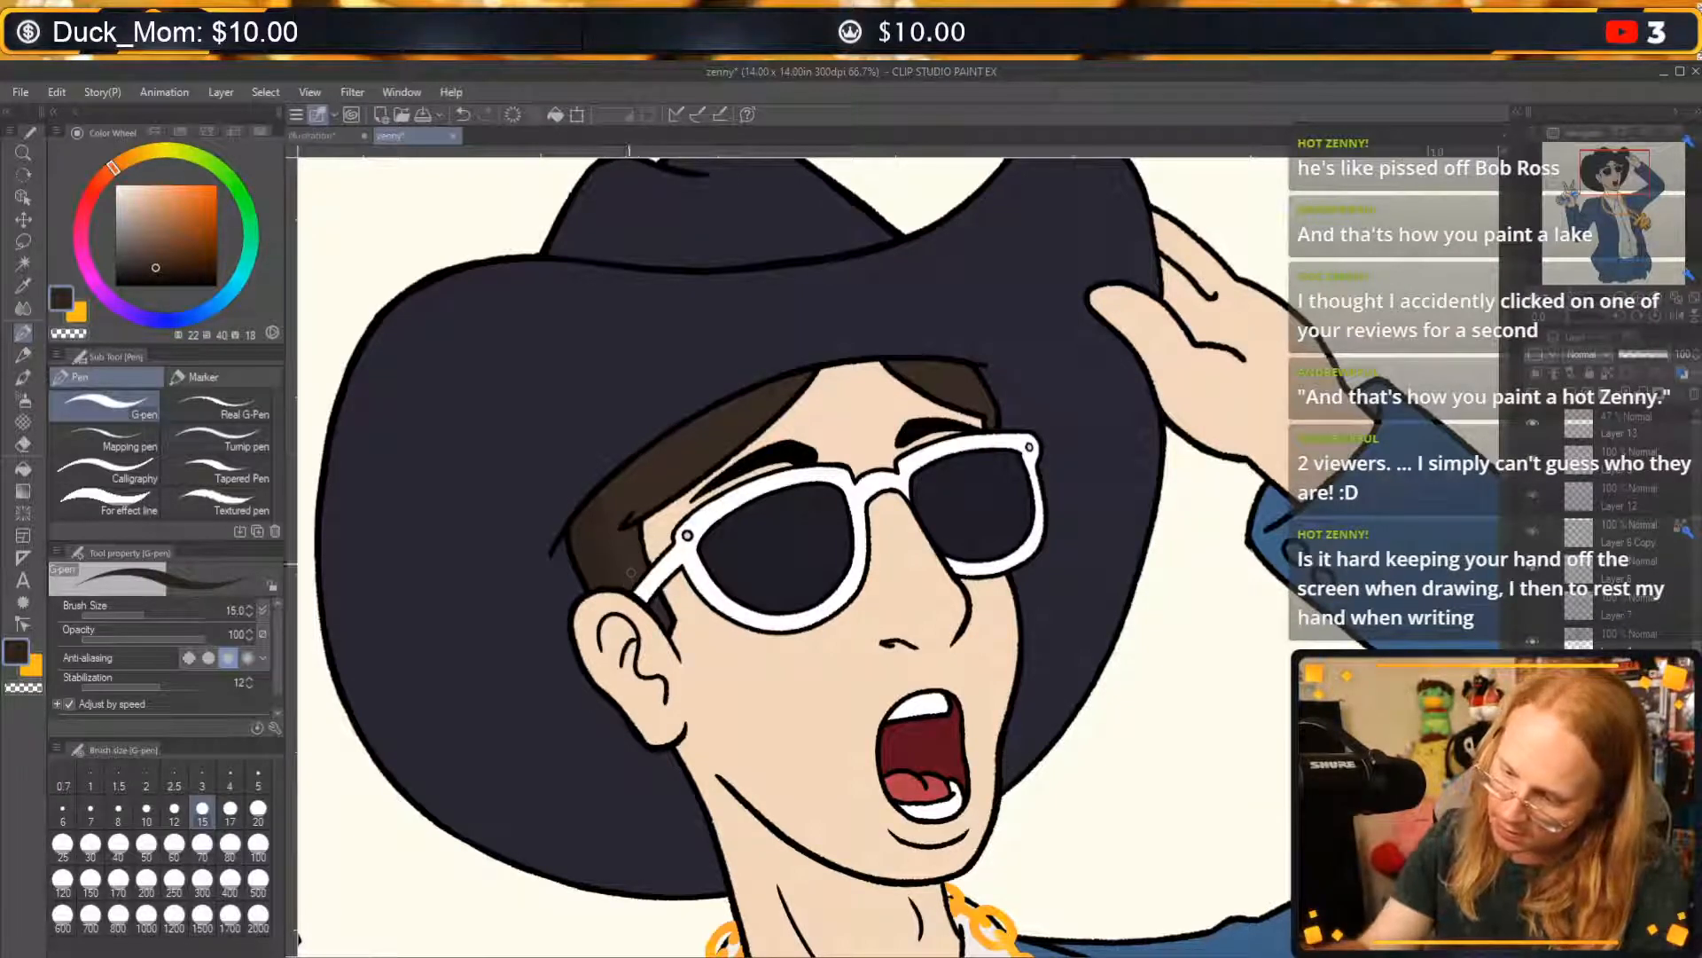
left_click_drag(609, 502, 614, 544)
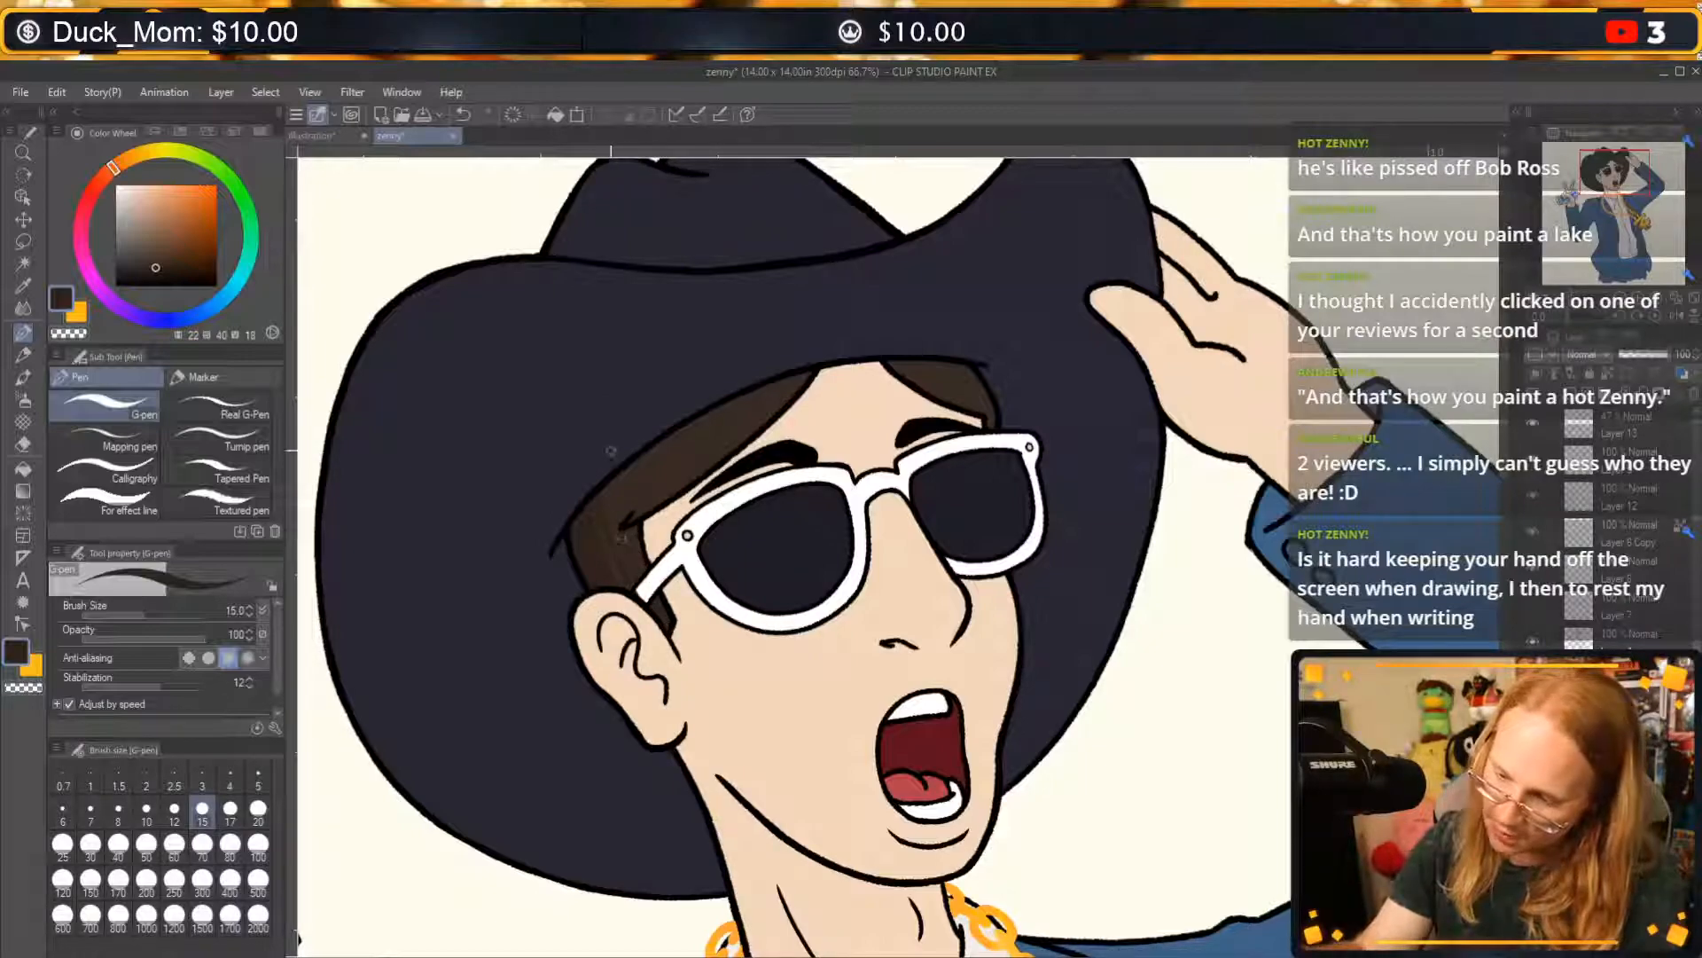
key("ctrl+z")
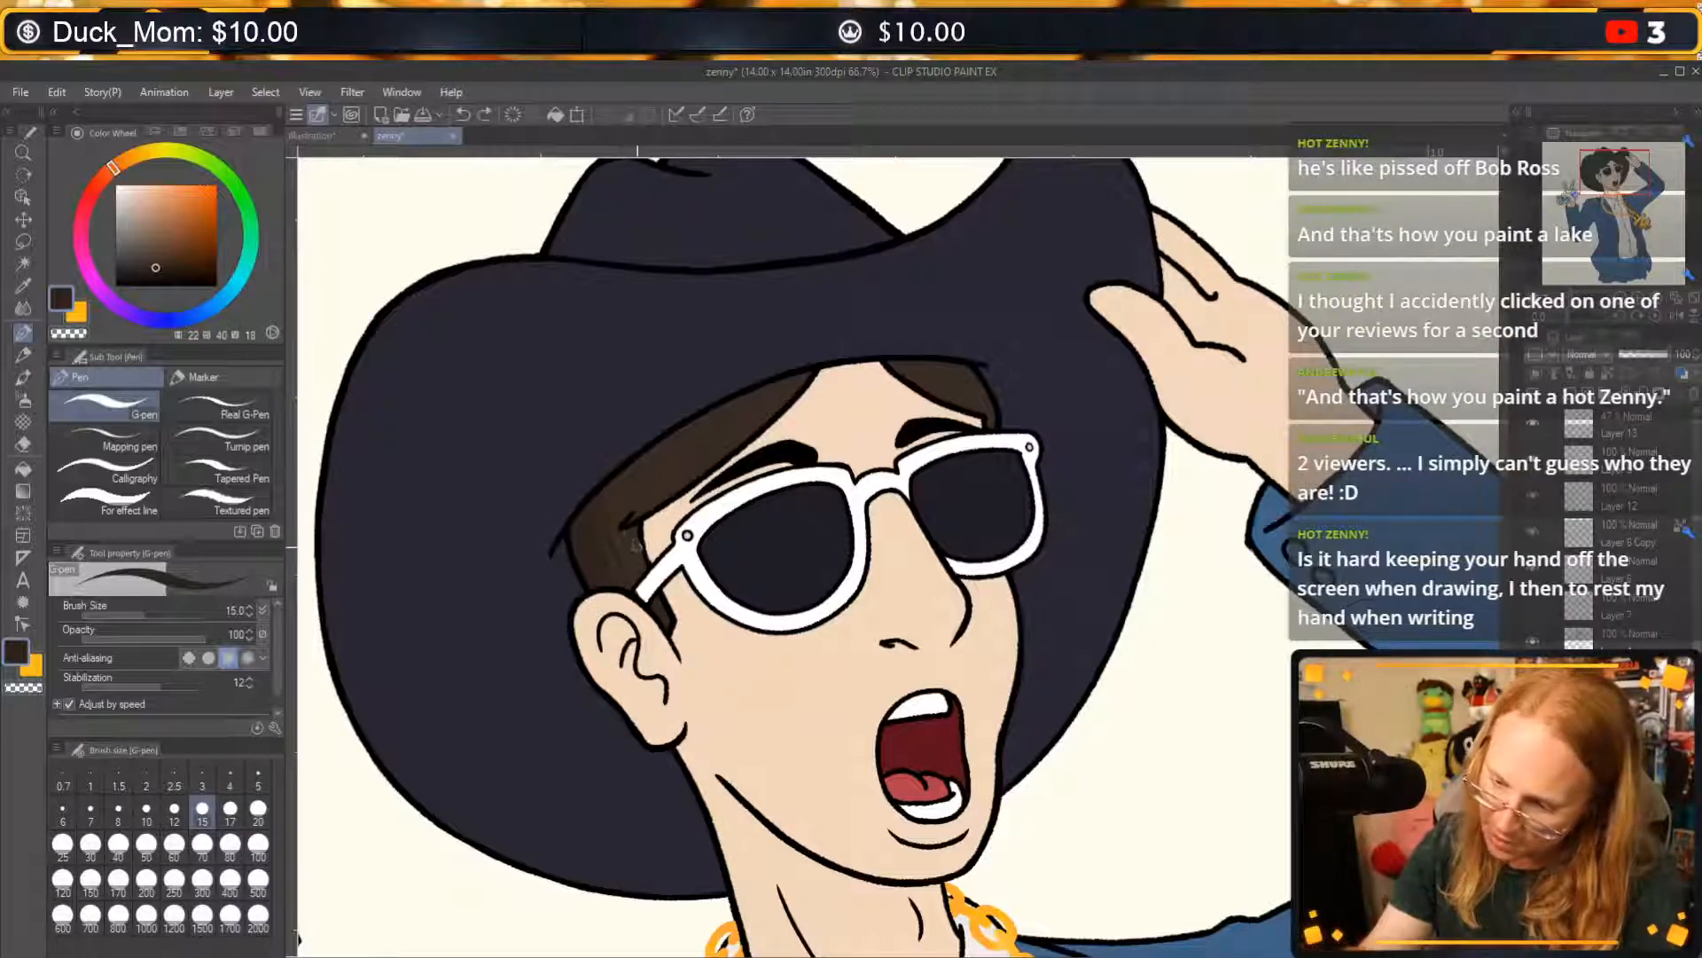
left_click_drag(636, 582, 637, 540)
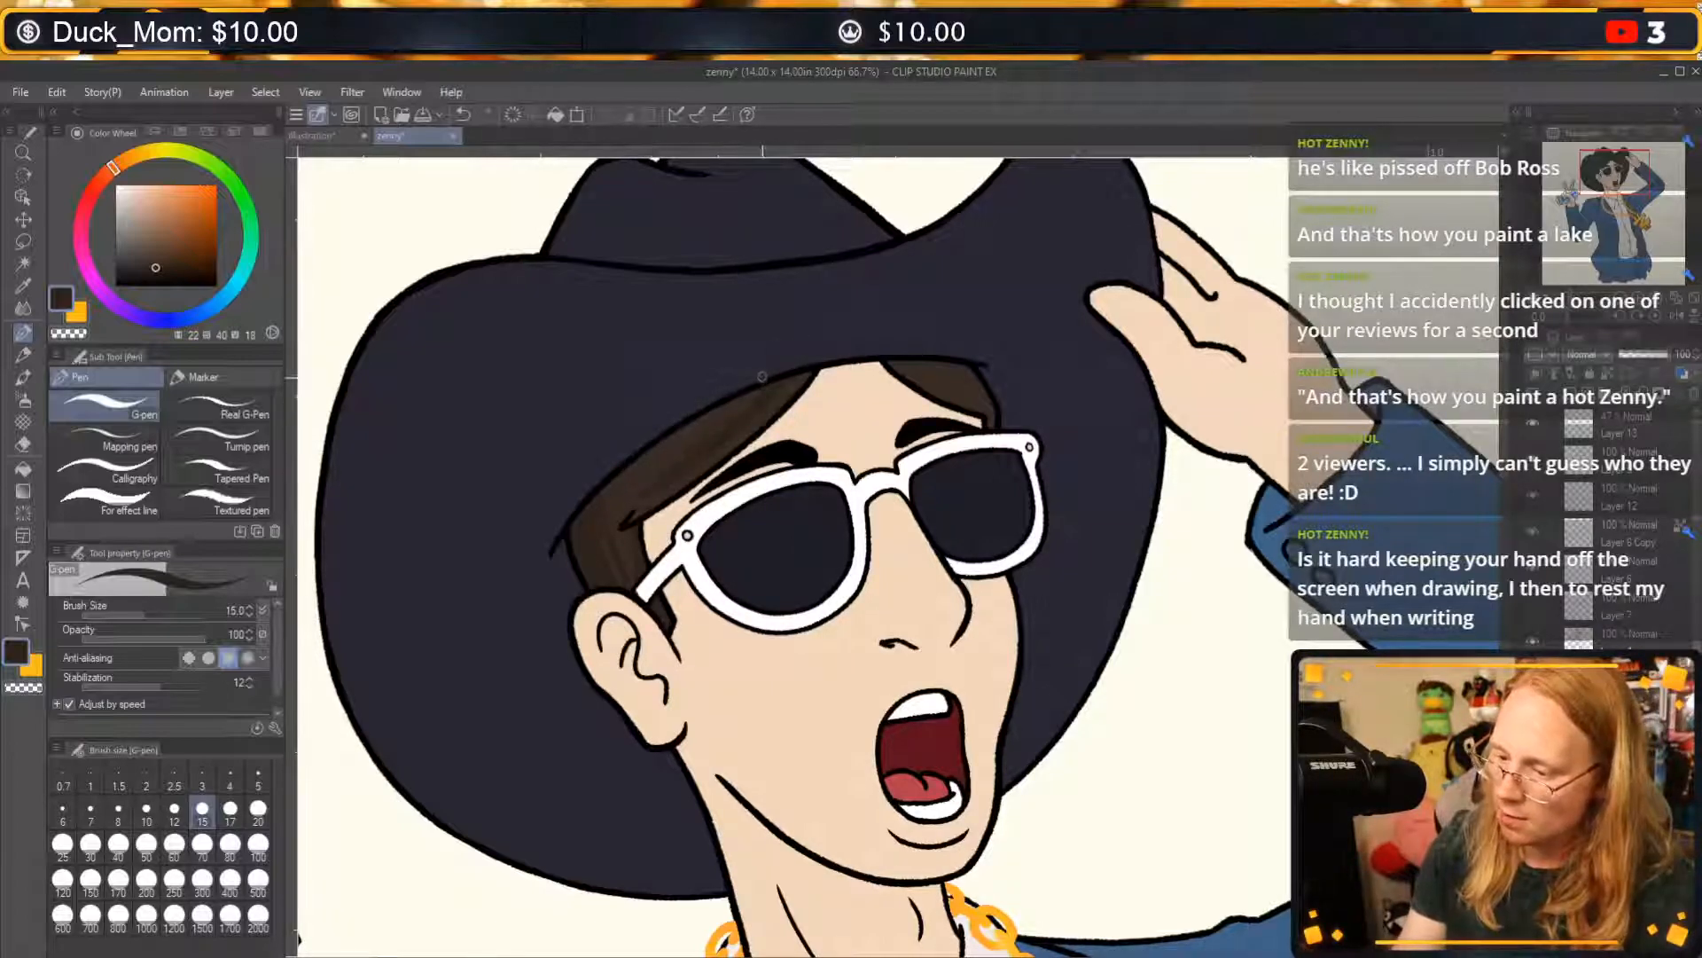
Draw darker brown strands along the left section of hair under the brim, from the temple up towards the forehead.
key("ctrl+z")
left_click_drag(657, 469, 760, 376)
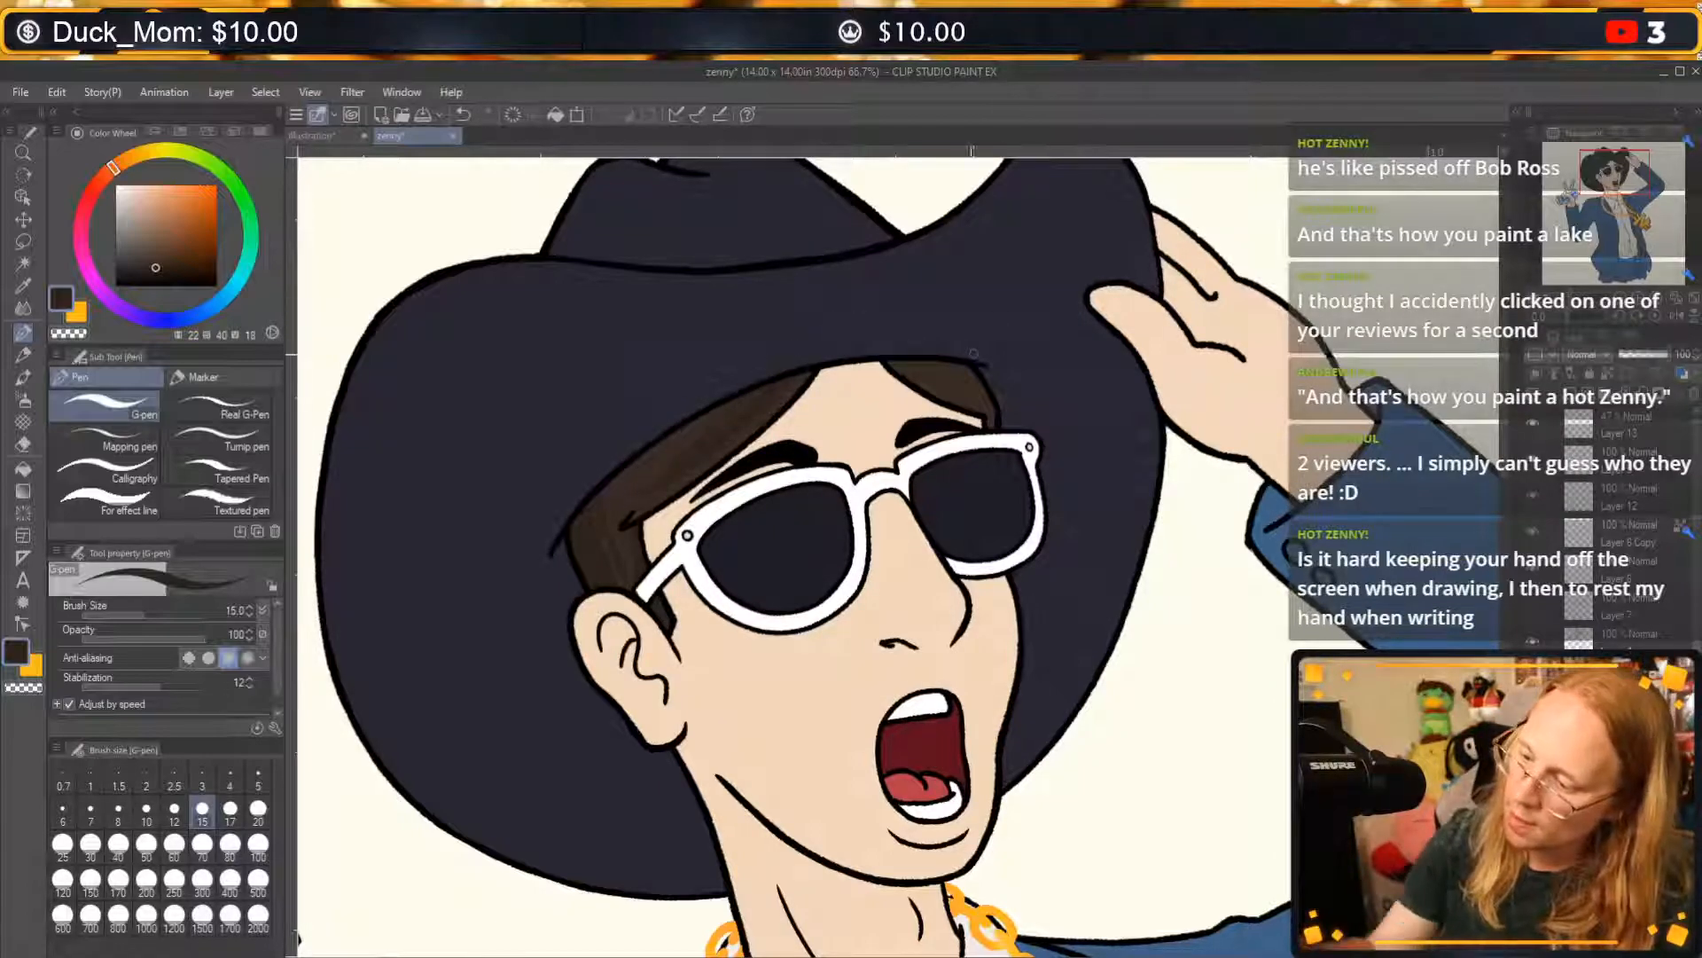
key("ctrl+z")
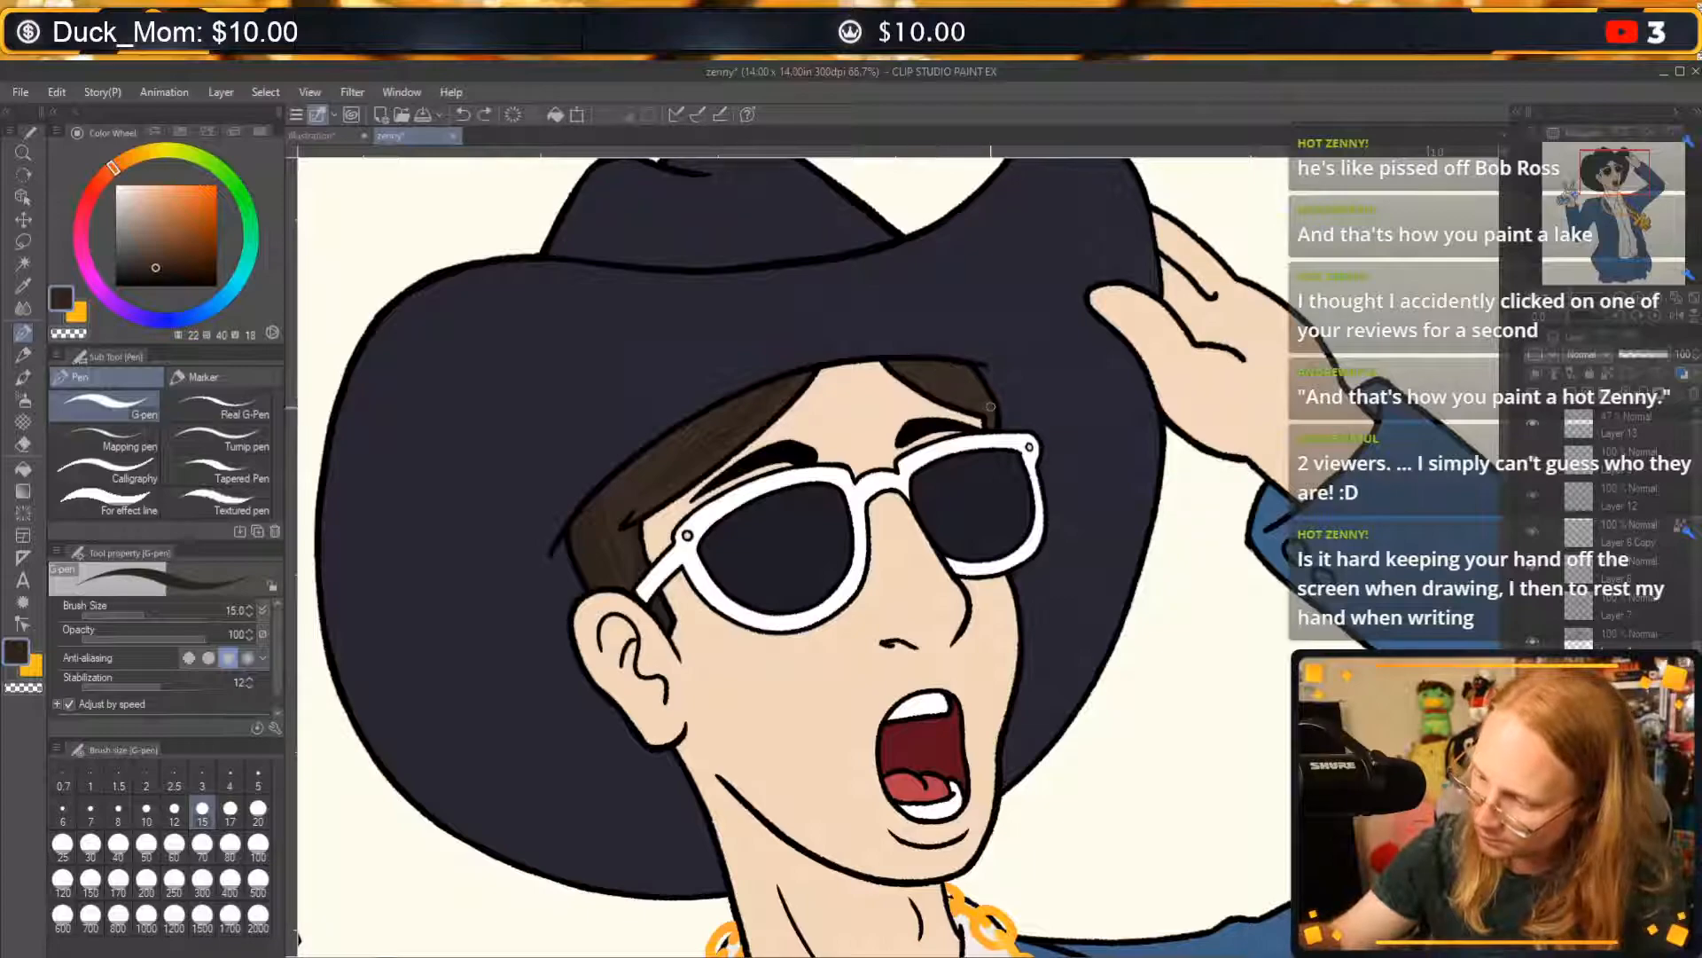
Draw darker brown strands in the small section of hair on the right side of the forehead, undoing unsuitable strokes.
left_click_drag(922, 360, 965, 390)
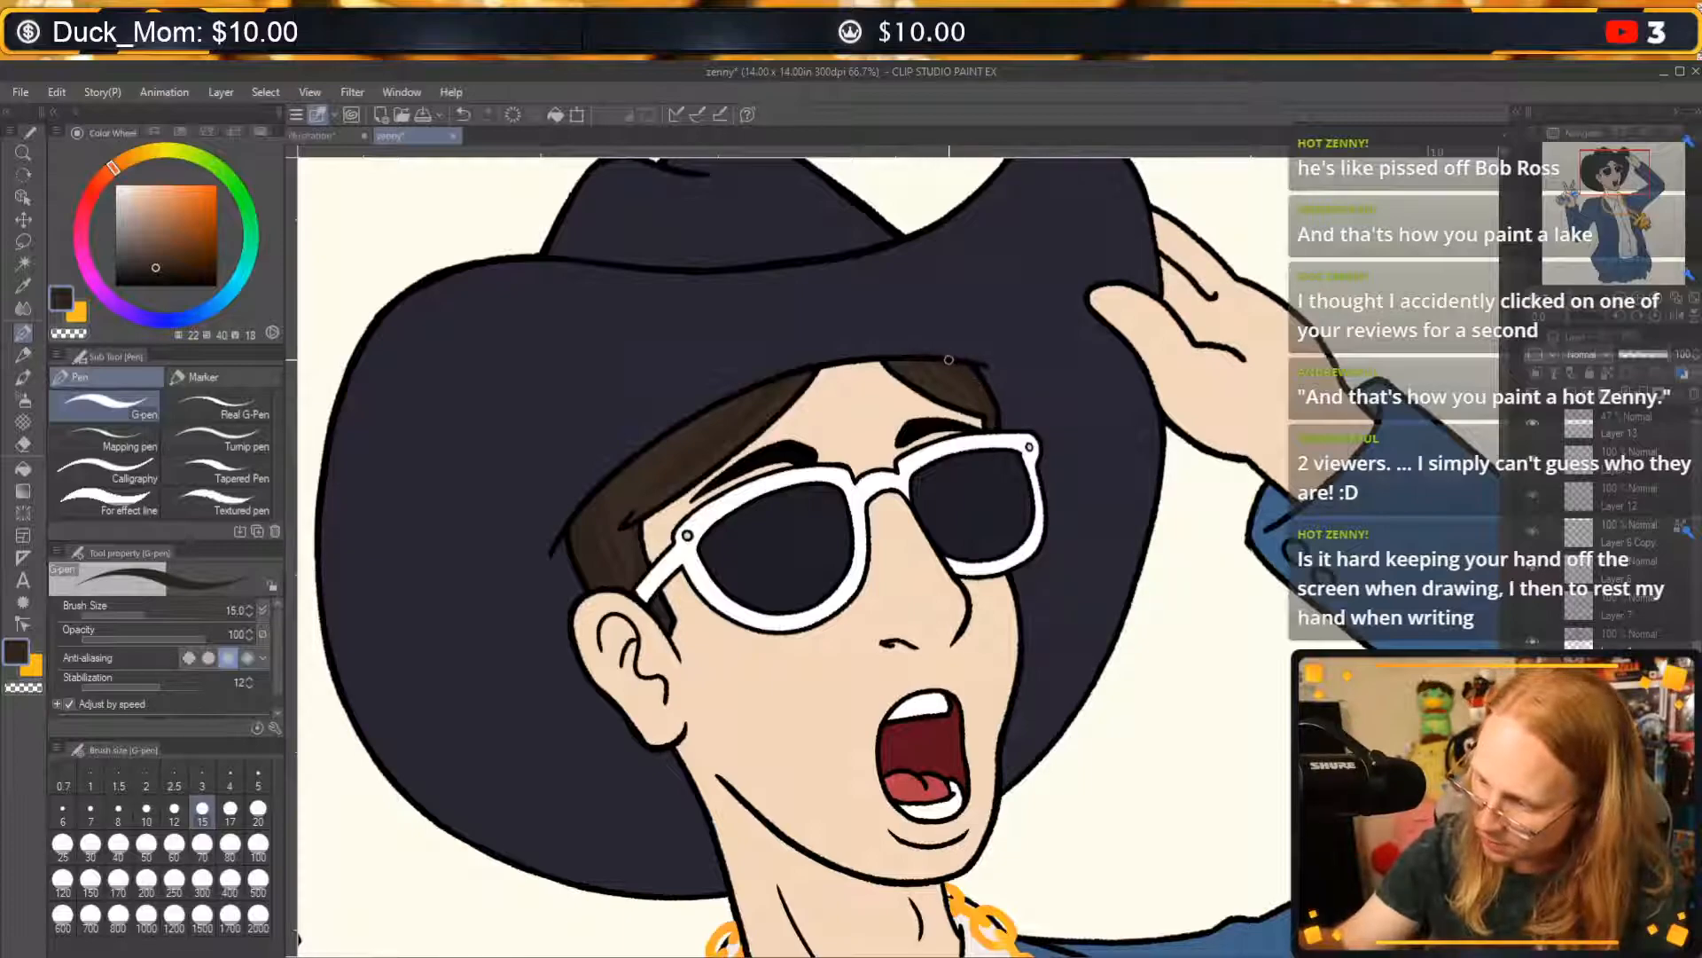
key("ctrl+z")
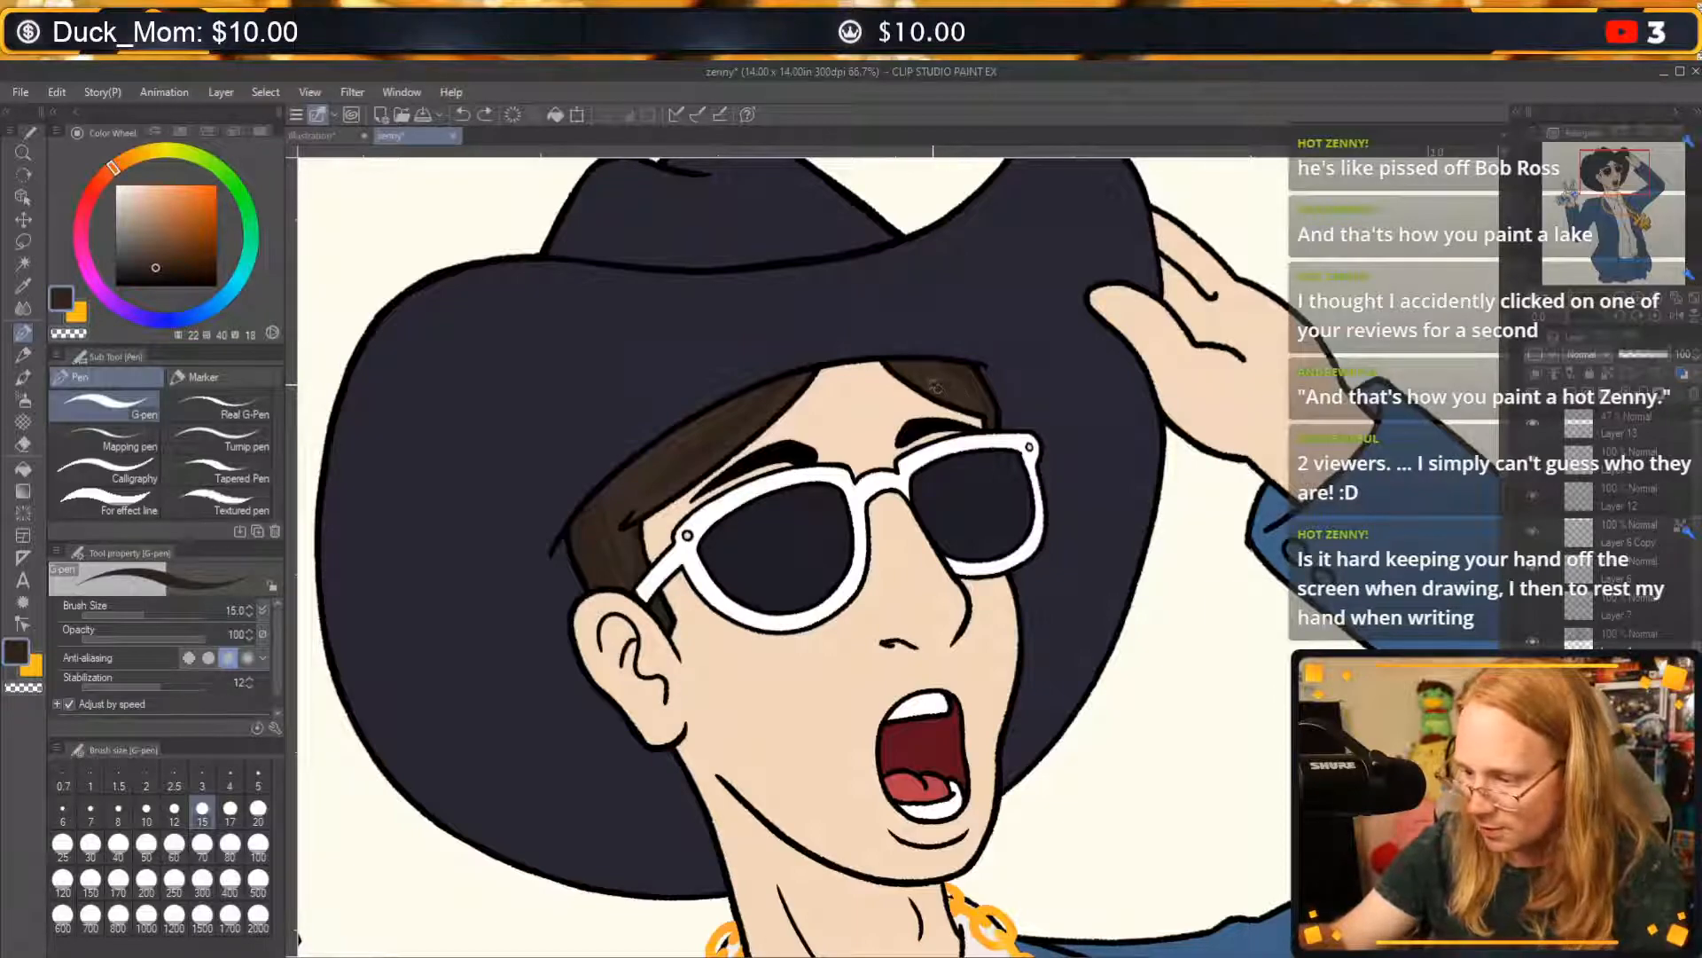
left_click_drag(955, 399, 907, 364)
key("ctrl+z")
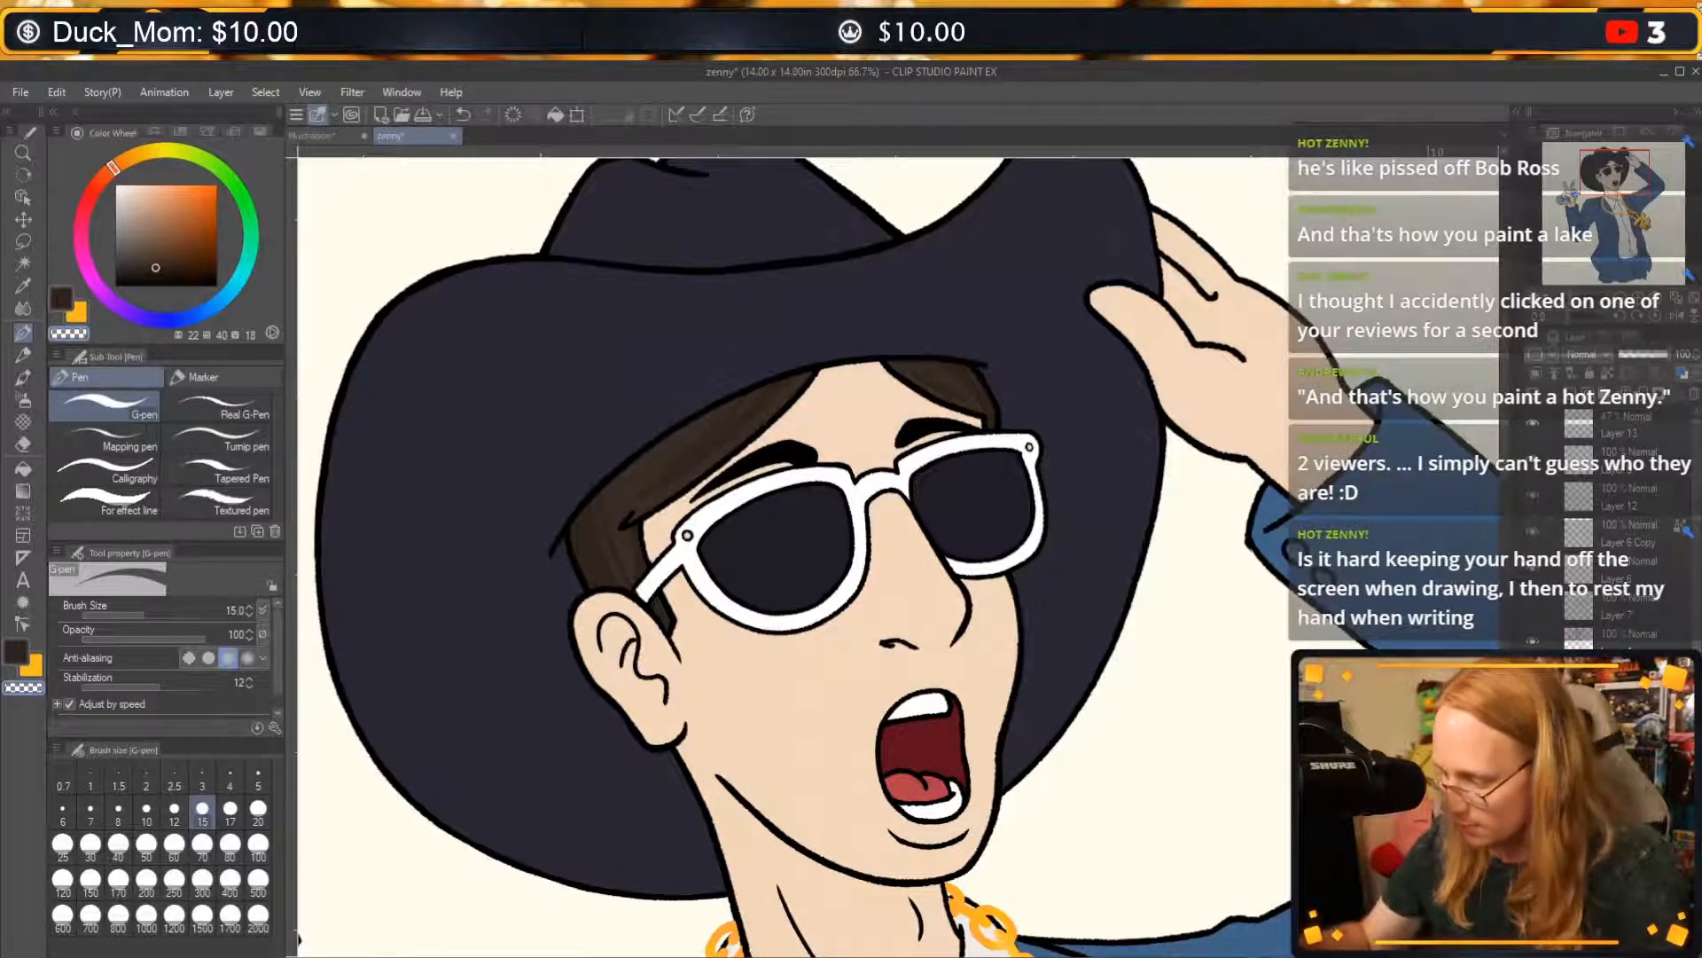
Try erasing the black inside the left eyebrow on its own layer, and undo it.
left_click(1534, 640)
left_click(1535, 641)
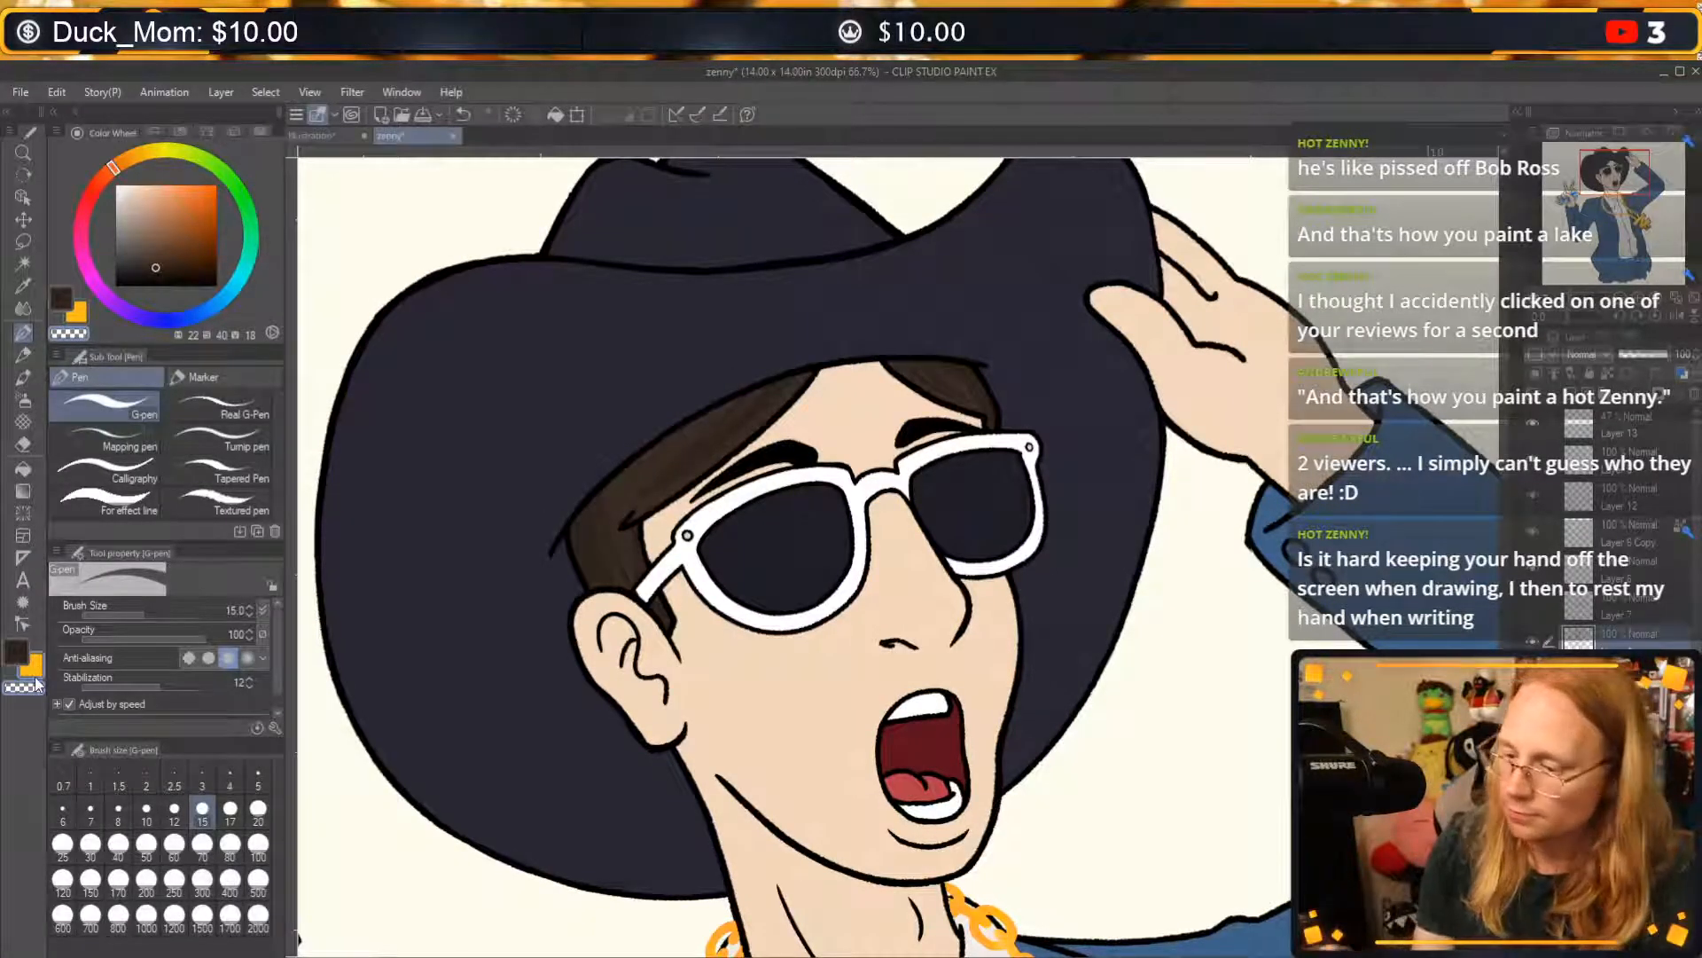
left_click_drag(708, 487, 802, 452)
key("ctrl+z")
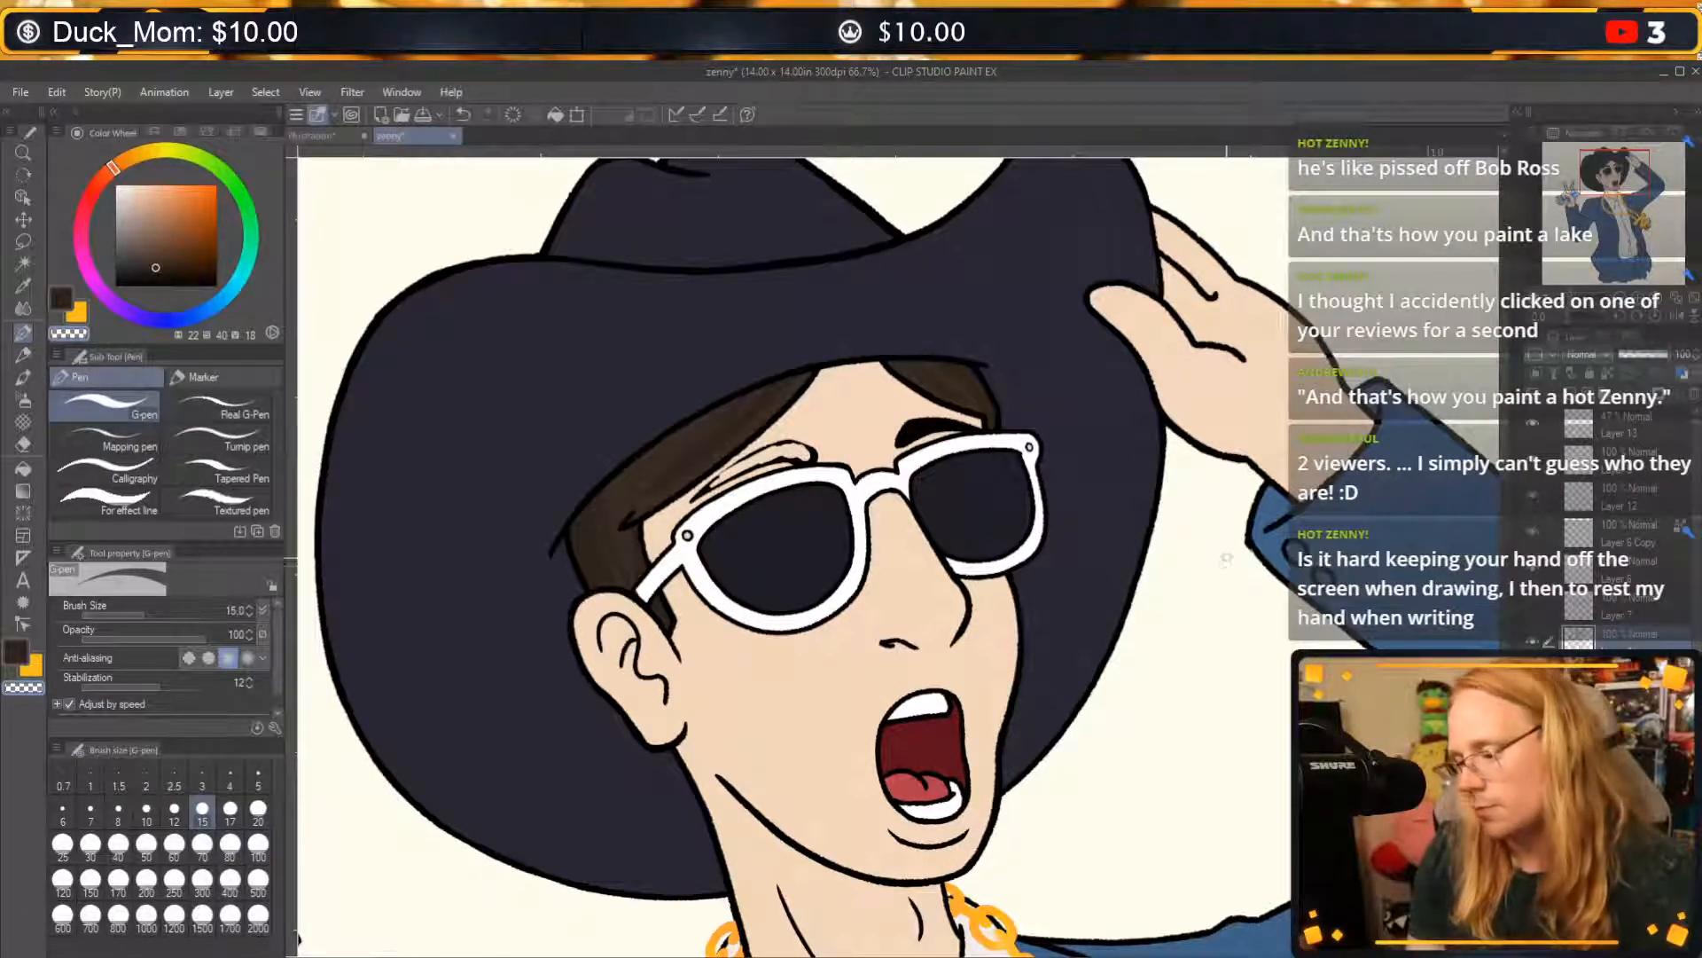
key("ctrl+z")
key("ctrl+z")
left_click(1638, 300)
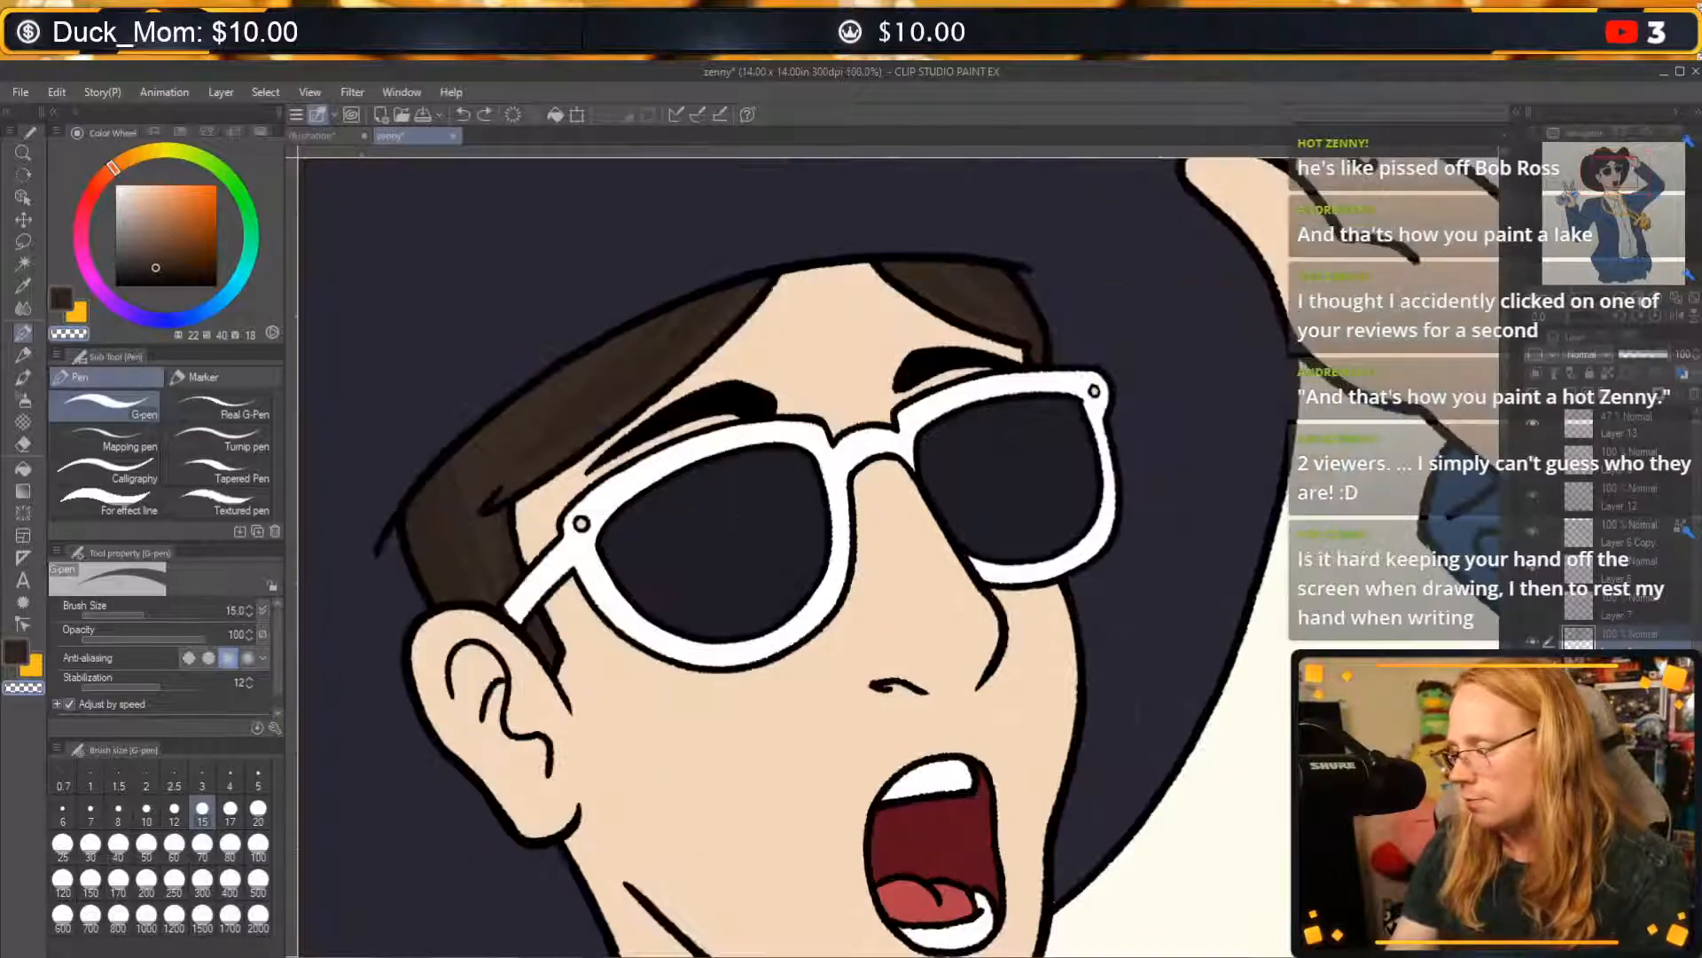
Try drawing dark brown strands over the left eyebrow with the G-pen, and undo the strokes.
left_click(1638, 300)
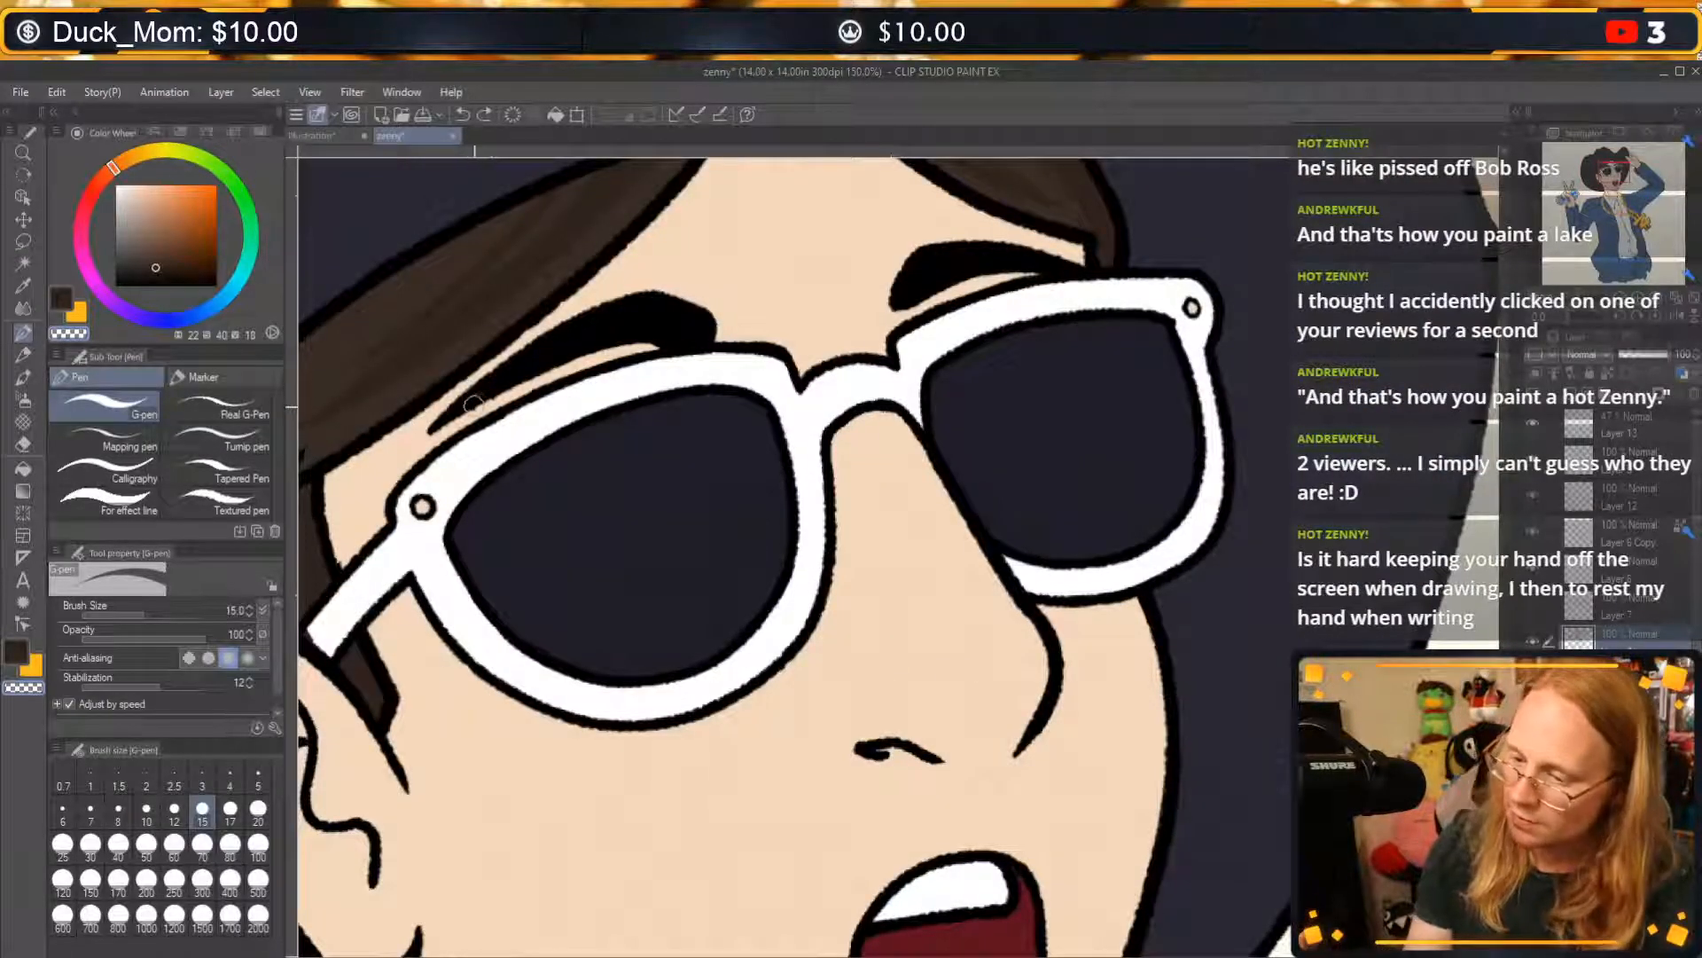
left_click_drag(470, 401, 585, 323)
key("ctrl+z")
mouse_move(472, 401)
left_mouse_down()
mouse_move(598, 323)
mouse_move(652, 321)
left_mouse_up()
mouse_move(610, 334)
left_mouse_down()
mouse_move(675, 327)
mouse_move(555, 335)
mouse_move(577, 326)
left_mouse_up()
key("ctrl+z")
key("ctrl+z")
key("ctrl+z")
key("ctrl+z")
key("ctrl+z")
key("ctrl+z")
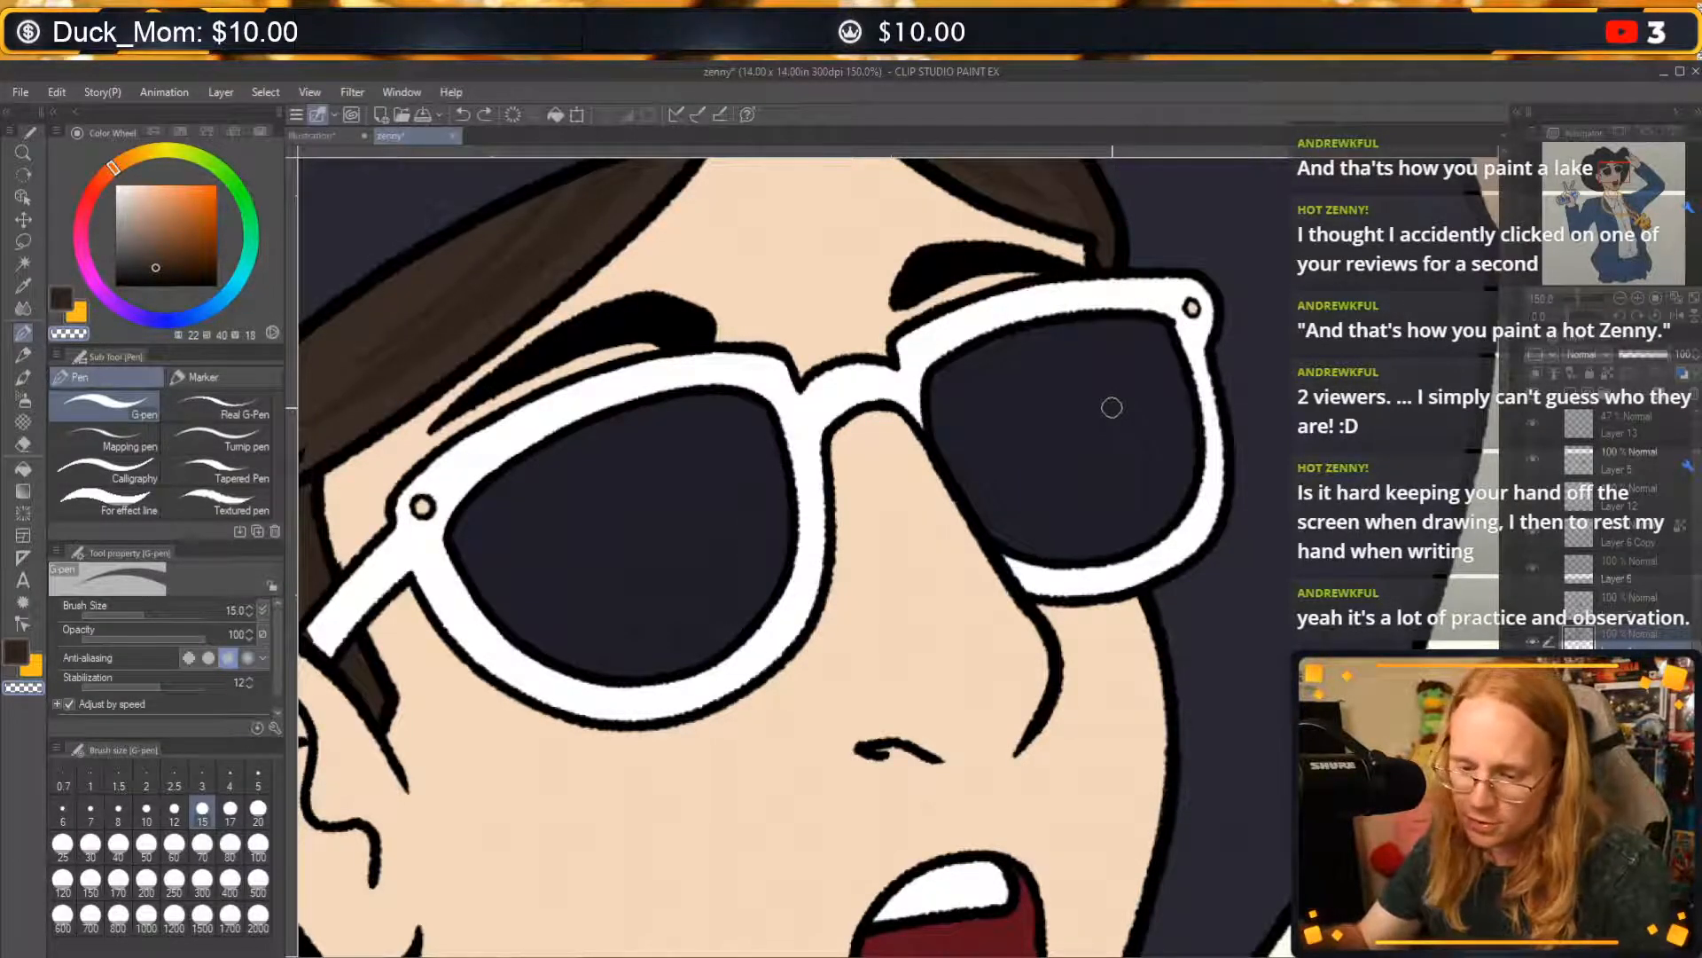
Close the end of the white sunglasses arm above the ear with a short dark brown stroke.
left_click_drag(695, 701, 830, 726)
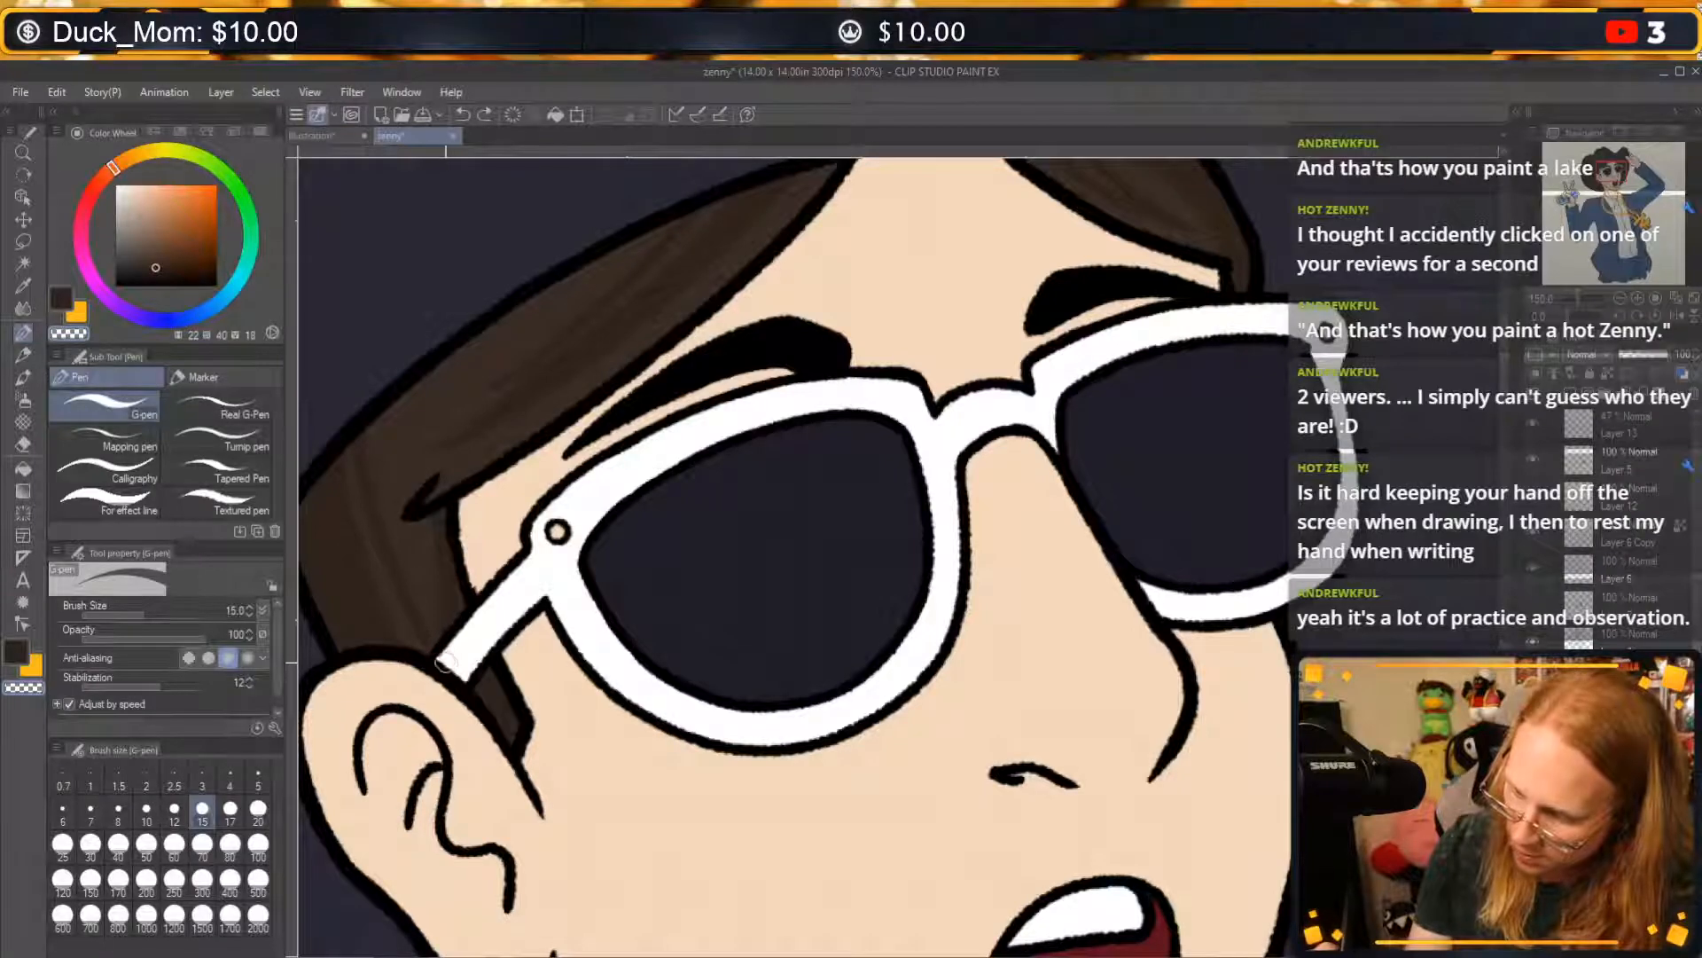
left_click_drag(446, 662, 465, 680)
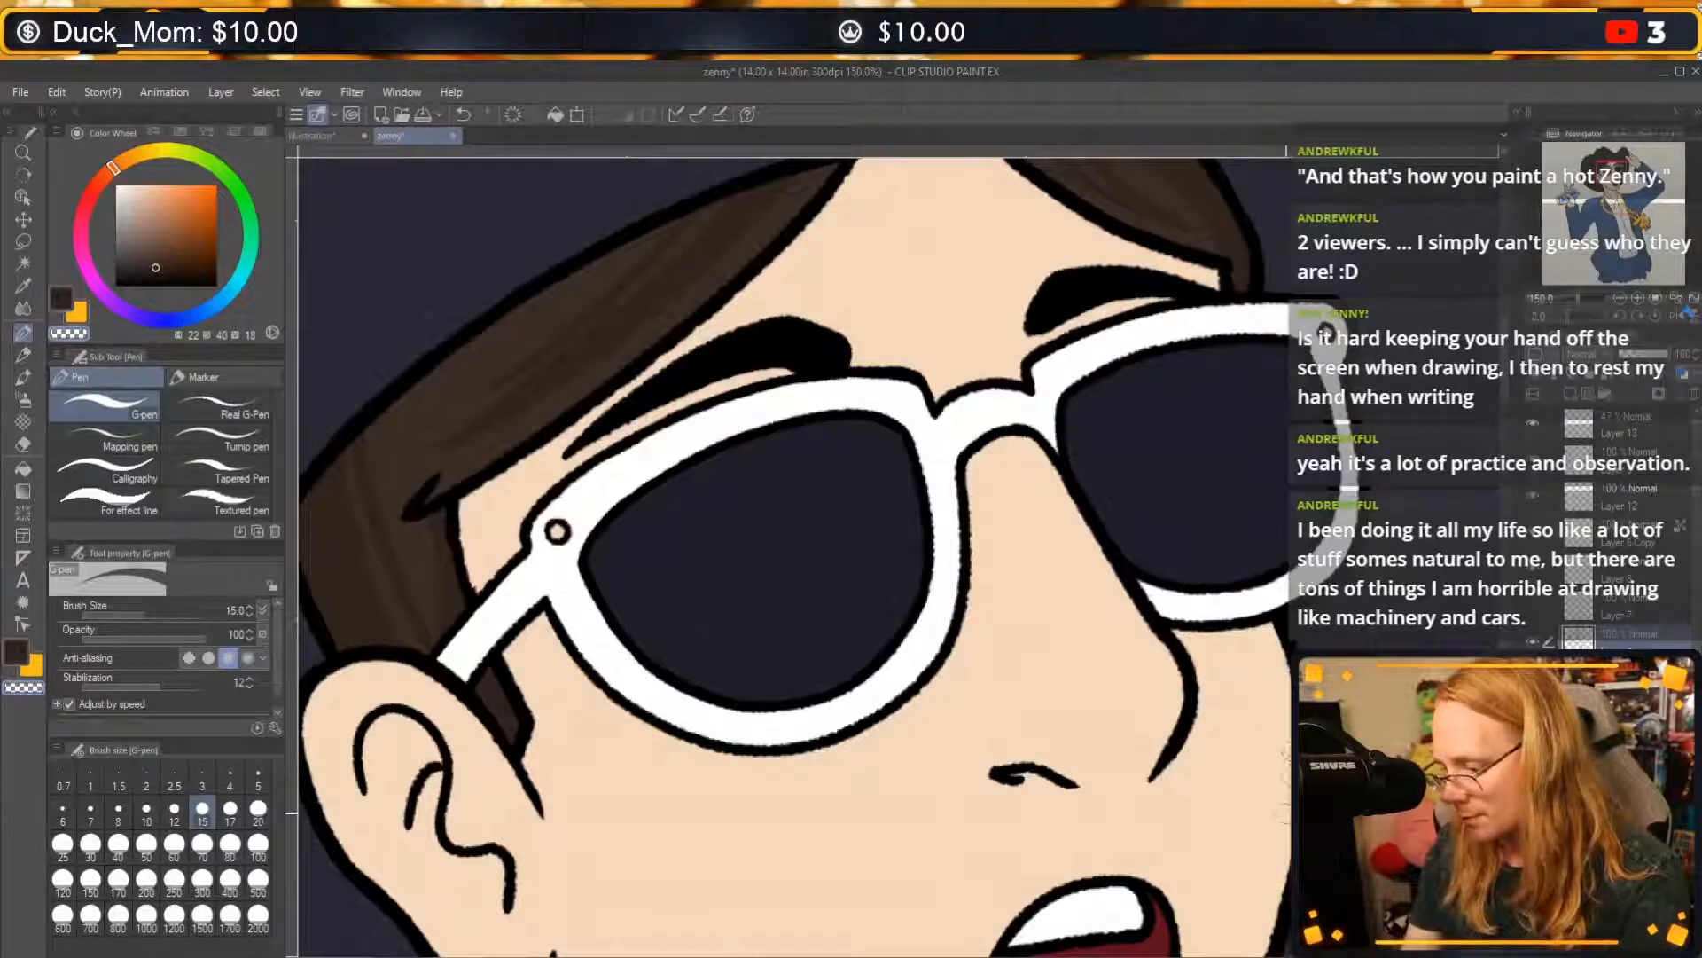
left_click_drag(780, 709, 833, 324)
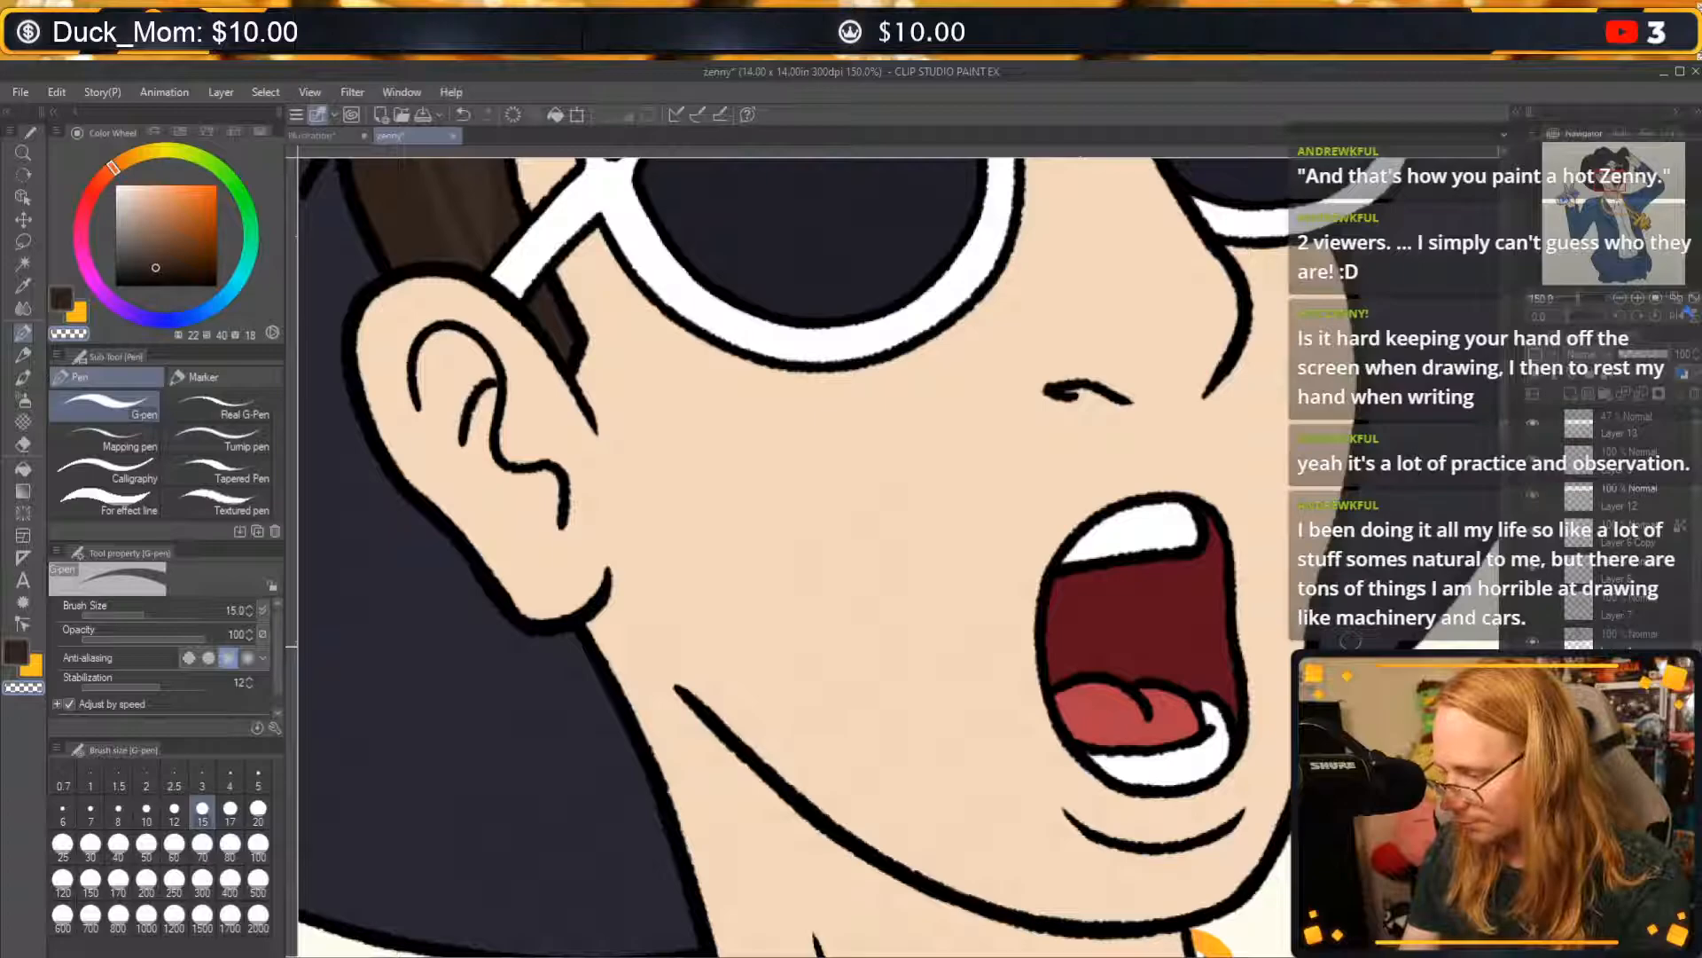
Pick the hat's dark navy and sketch a four-sided palm block on an empty area of the canvas with the G-pen.
left_click(1358, 647, "alt")
left_click_drag(780, 674, 1101, 406)
left_click_drag(1201, 598, 1255, 630)
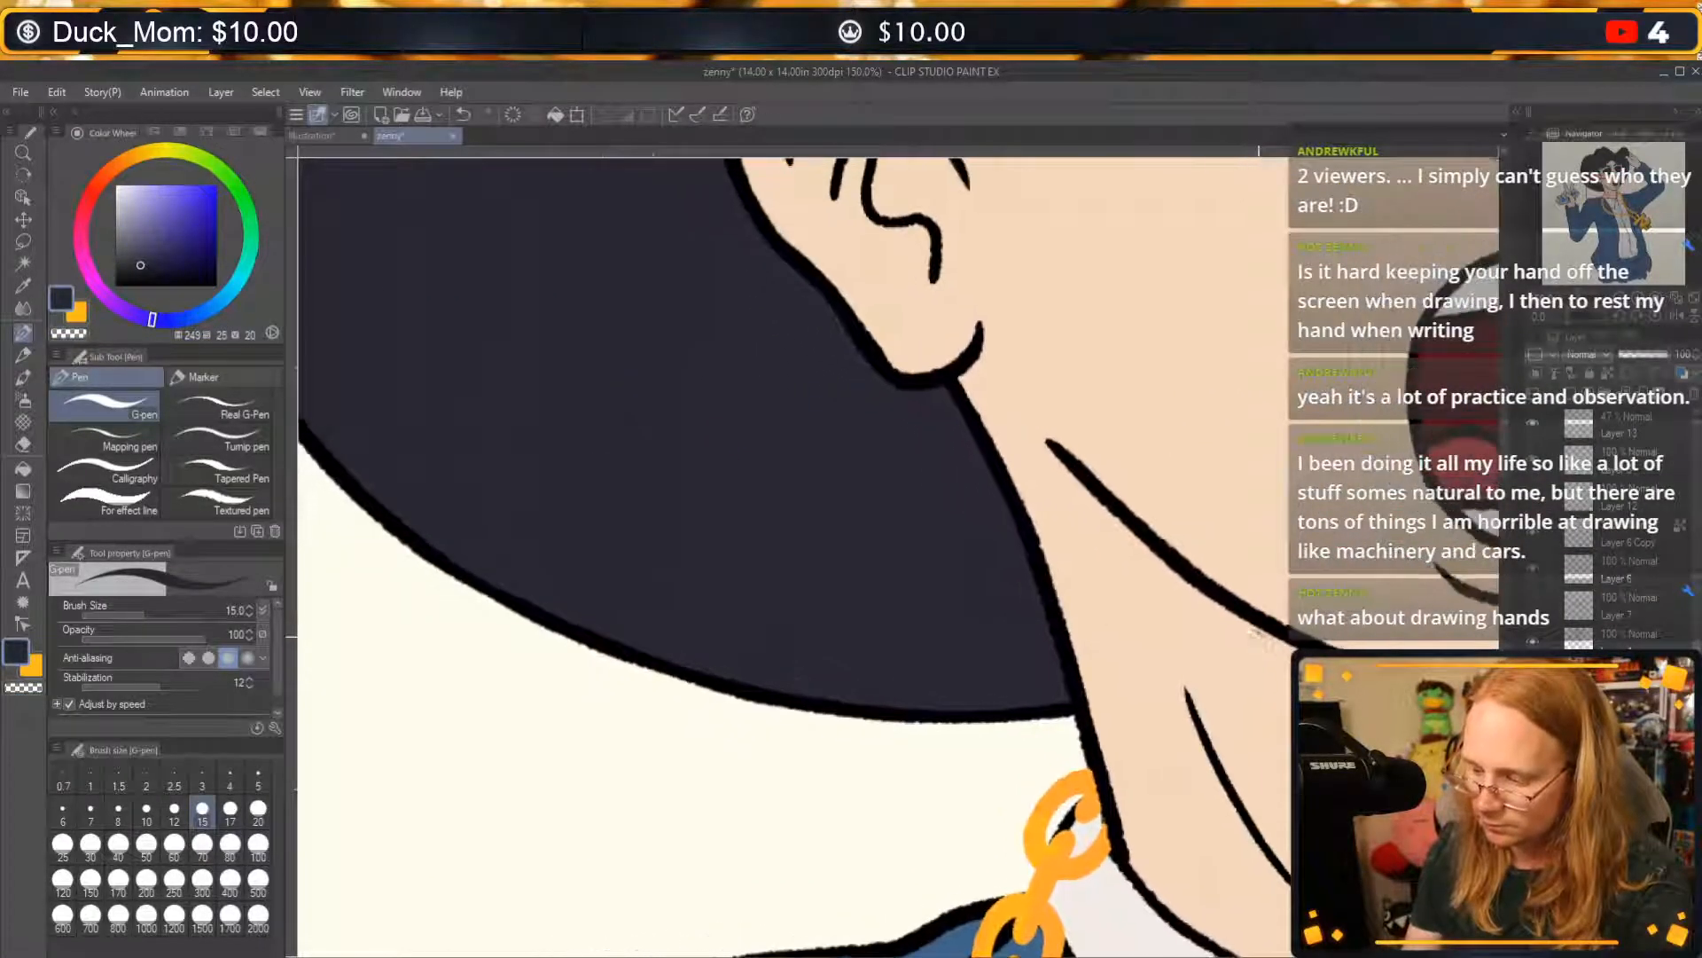
left_click_drag(699, 265, 322, 901)
left_click_drag(1302, 598, 1247, 541)
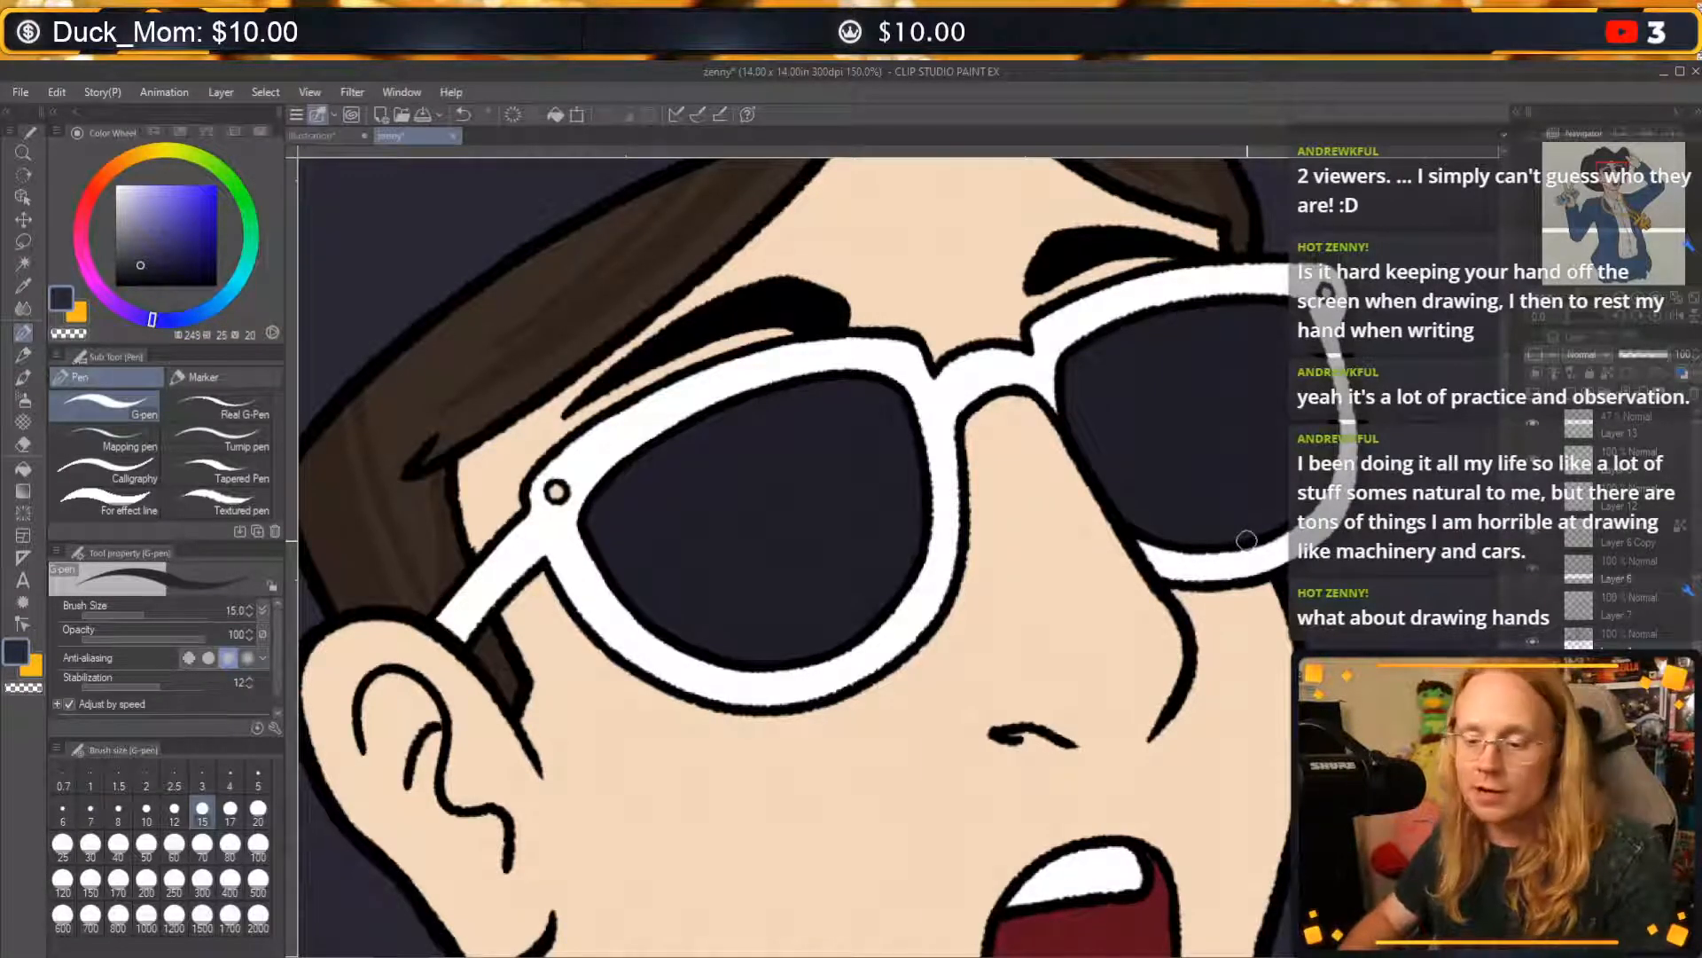
left_click_drag(1246, 541, 1458, 457)
left_click_drag(1185, 580, 1458, 409)
left_click_drag(1215, 622, 1449, 484)
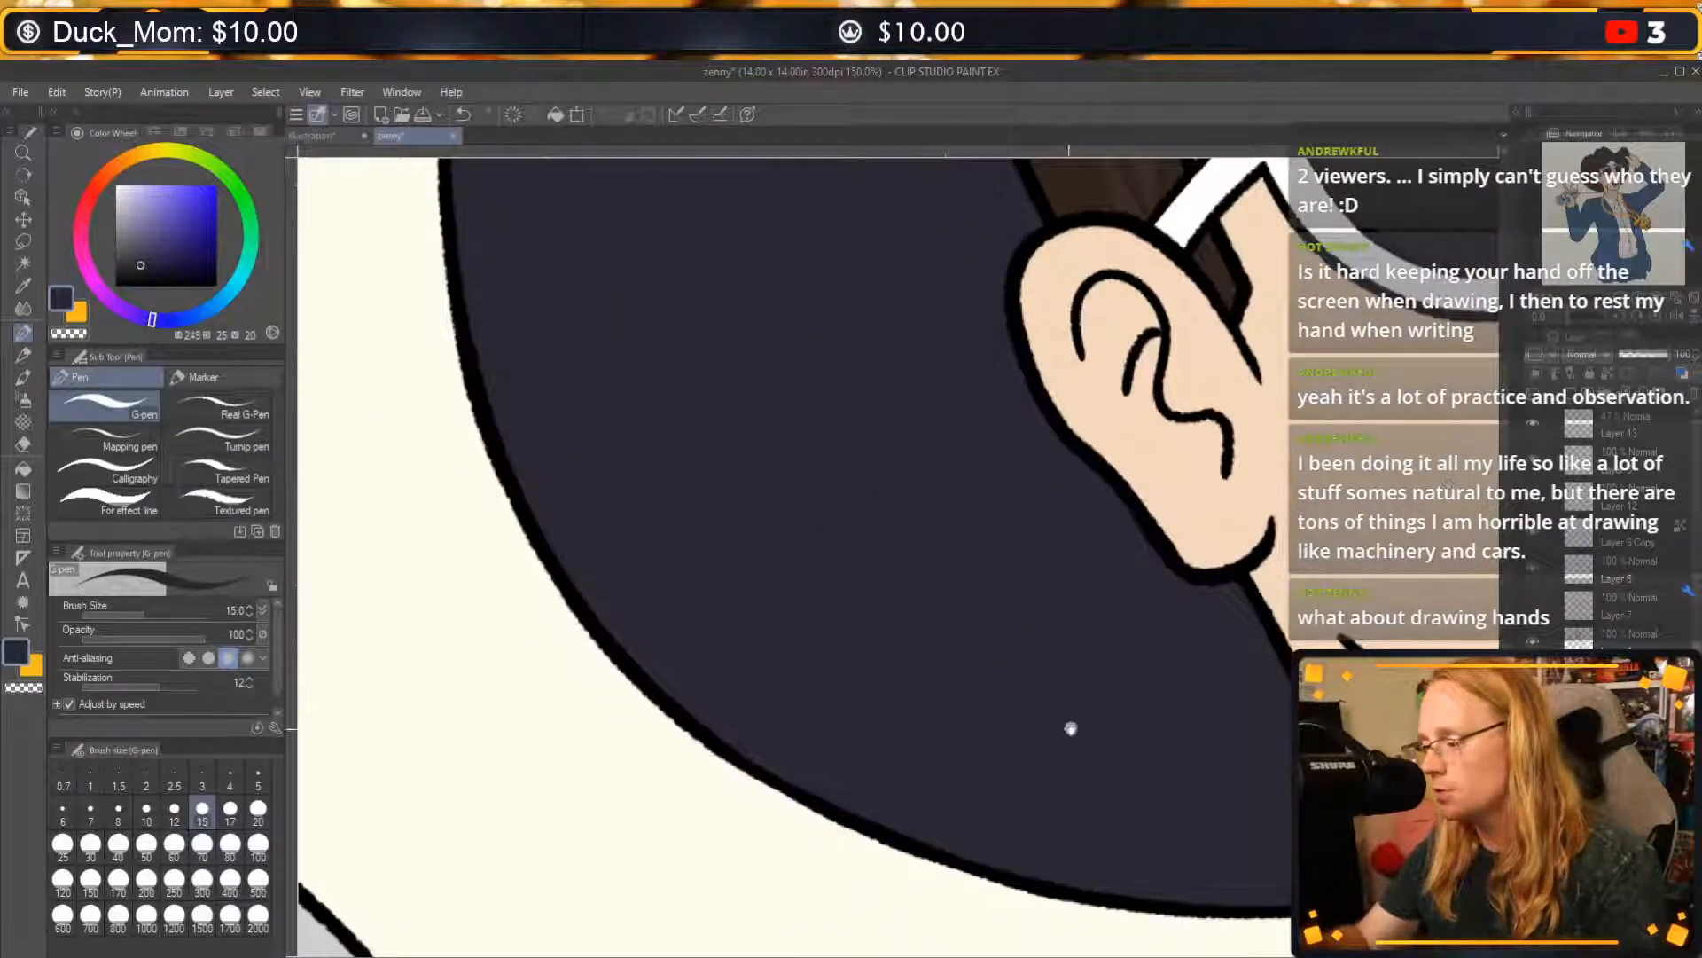
left_click_drag(1071, 728, 1461, 462)
left_click_drag(1117, 505, 1433, 474)
left_click_drag(999, 436, 1209, 653)
left_click_drag(1130, 382, 1479, 830)
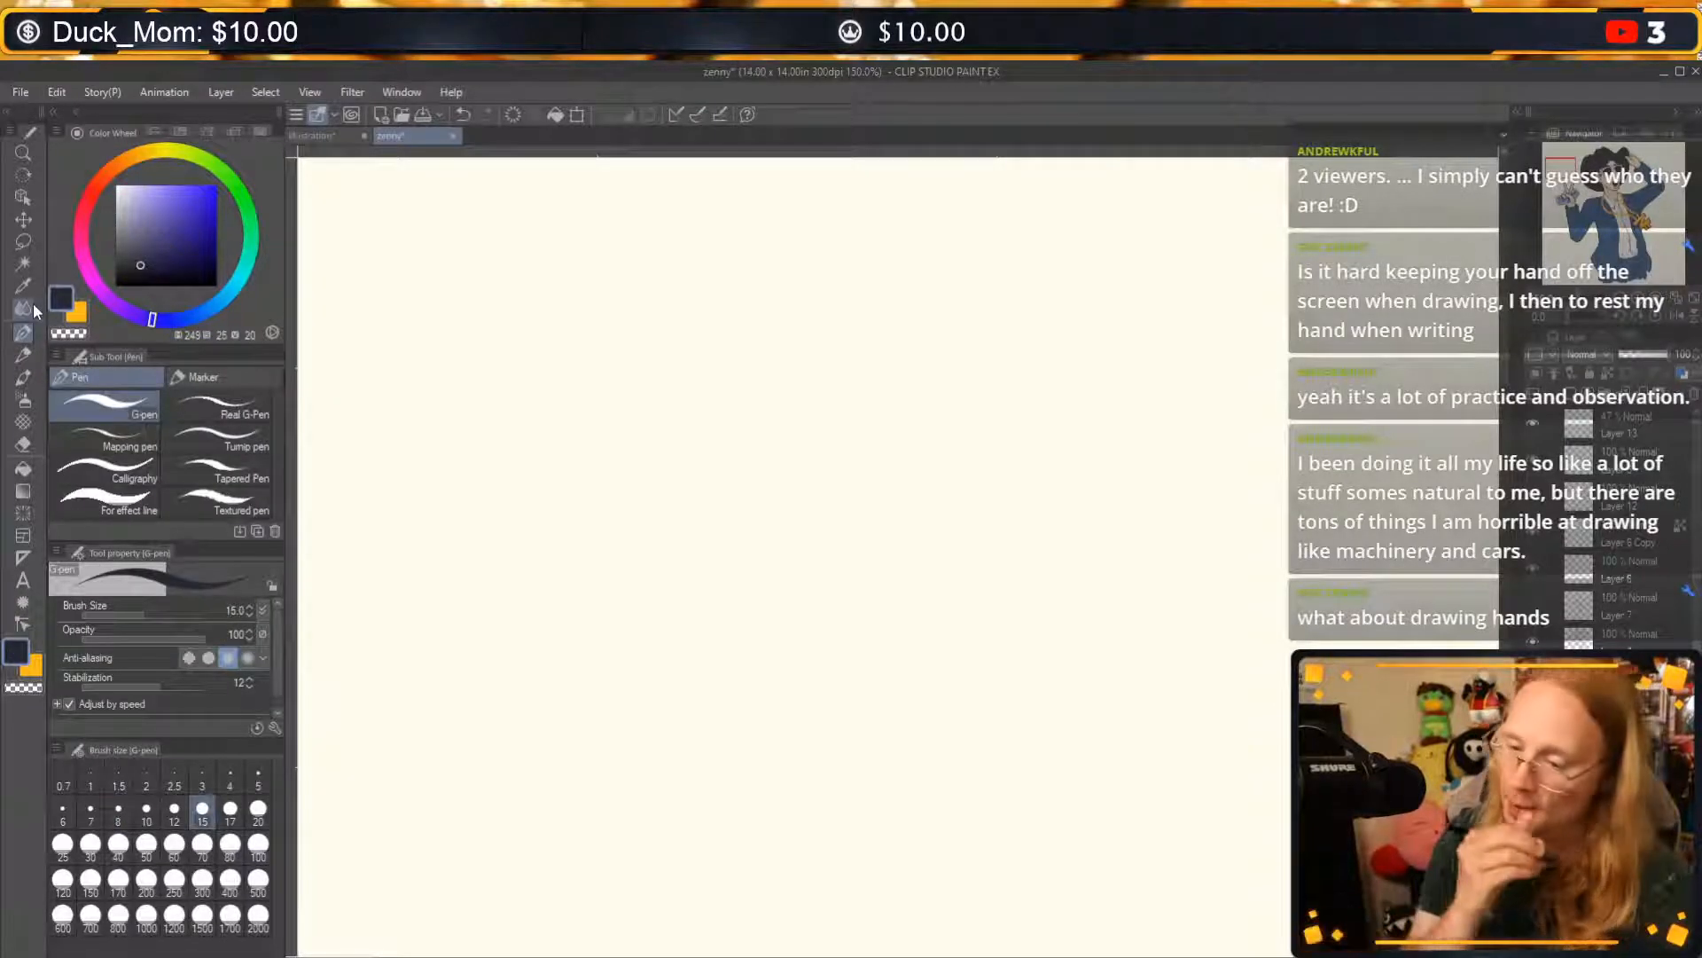
mouse_move(627, 395)
left_mouse_down()
mouse_move(647, 640)
mouse_move(950, 338)
left_mouse_up()
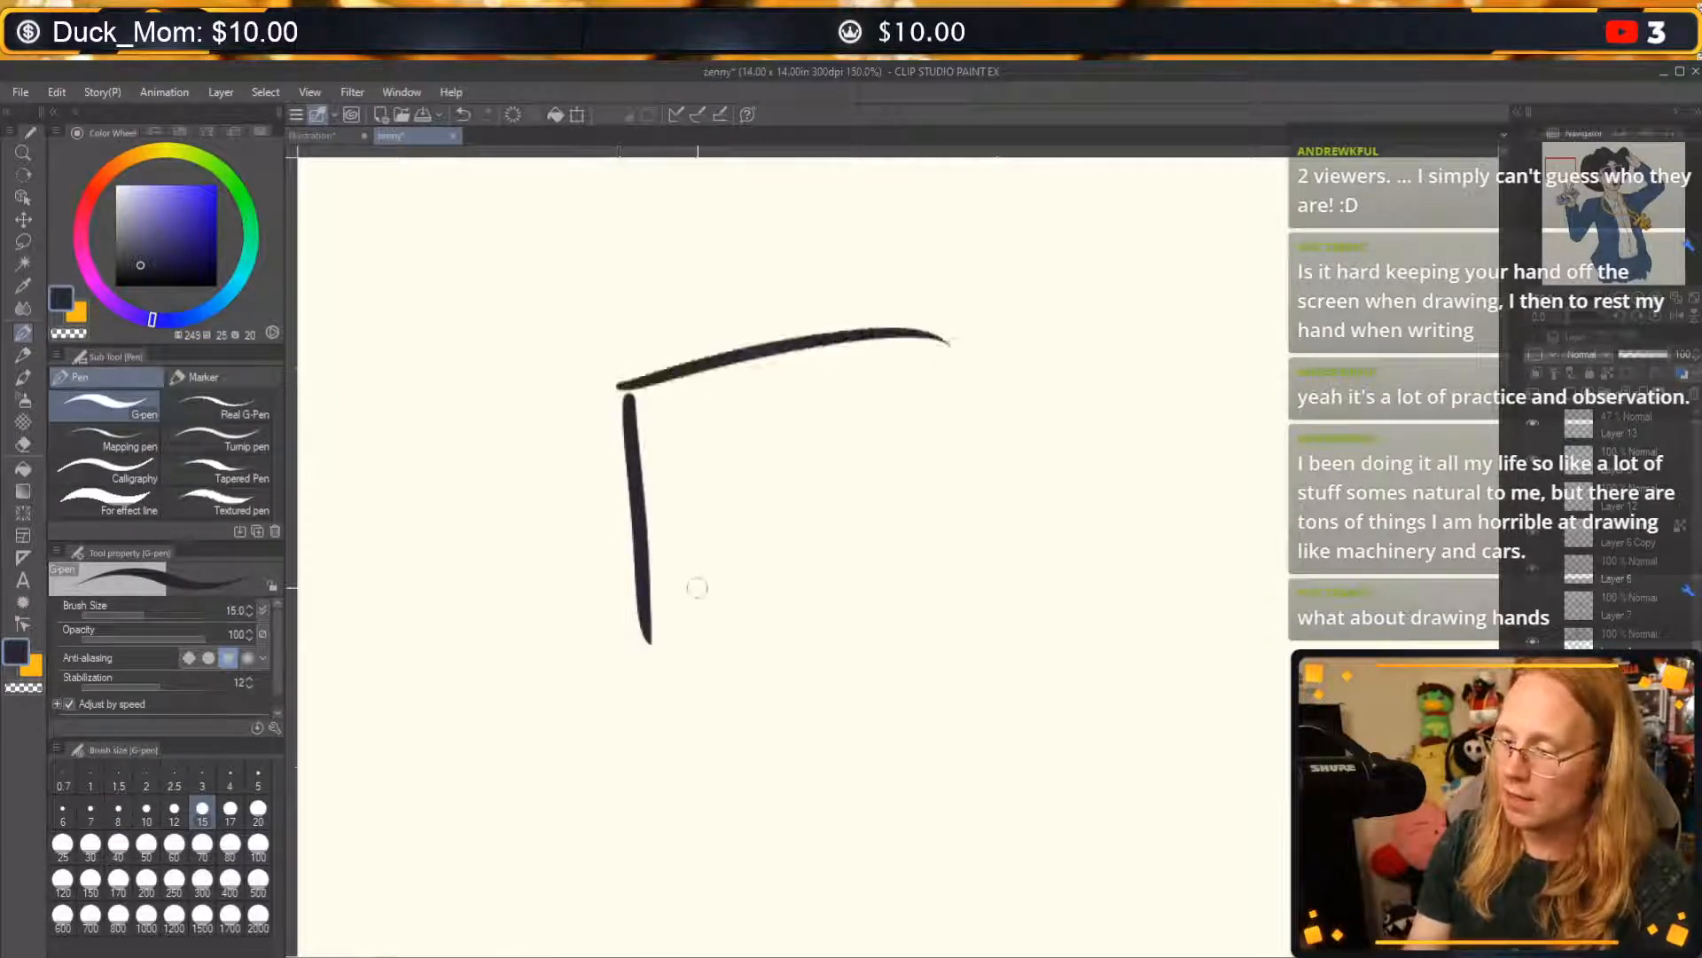
left_click_drag(652, 616, 1002, 544)
left_click_drag(968, 333, 989, 618)
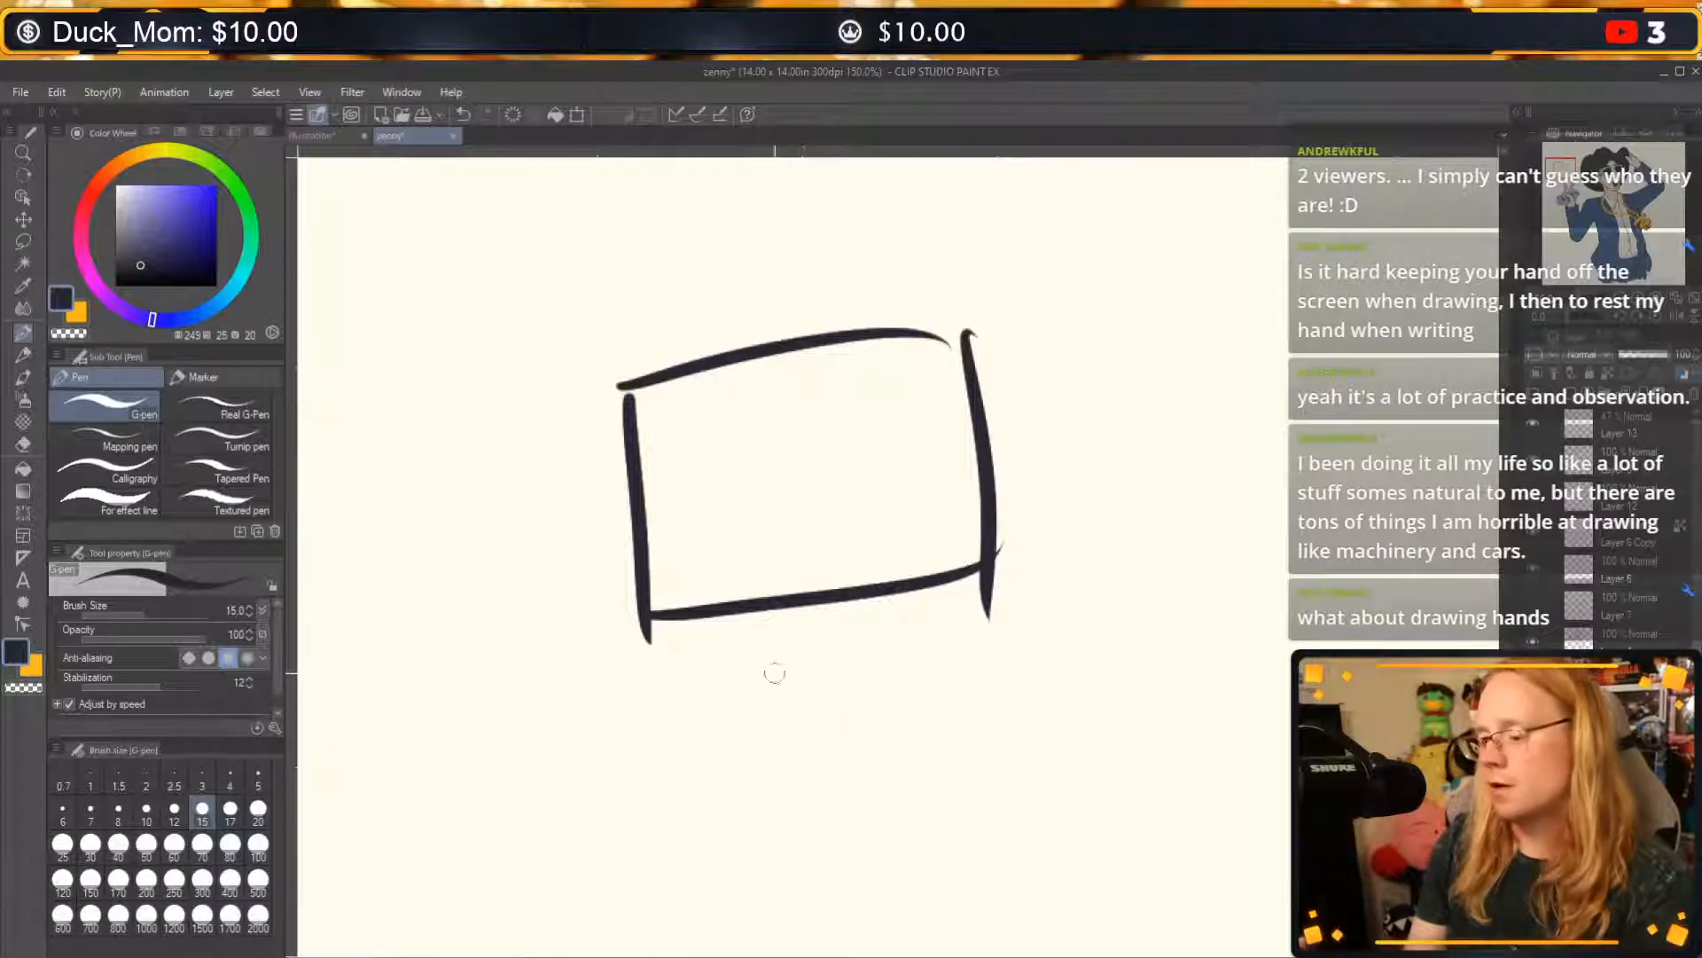
left_click_drag(1125, 476, 1069, 553)
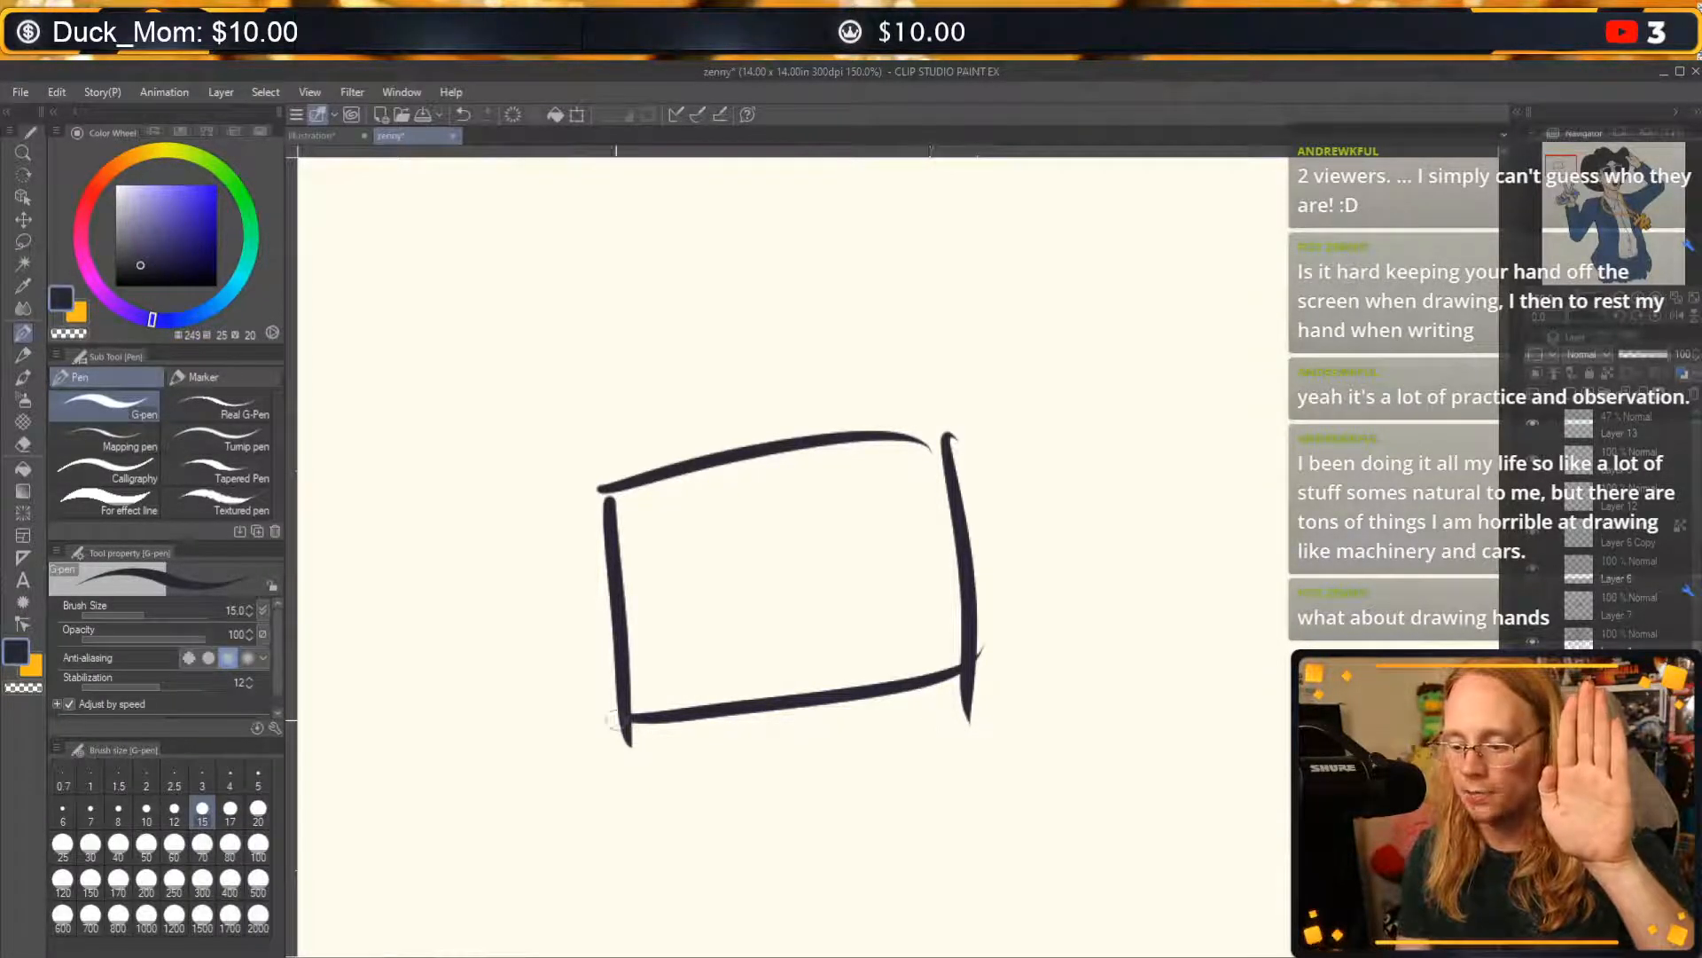
Add two curved heel pads below the palm block and a thumb along its right side, closing the block's upper right corner.
mouse_move(615, 720)
left_mouse_down()
mouse_move(798, 782)
mouse_move(971, 709)
left_mouse_up()
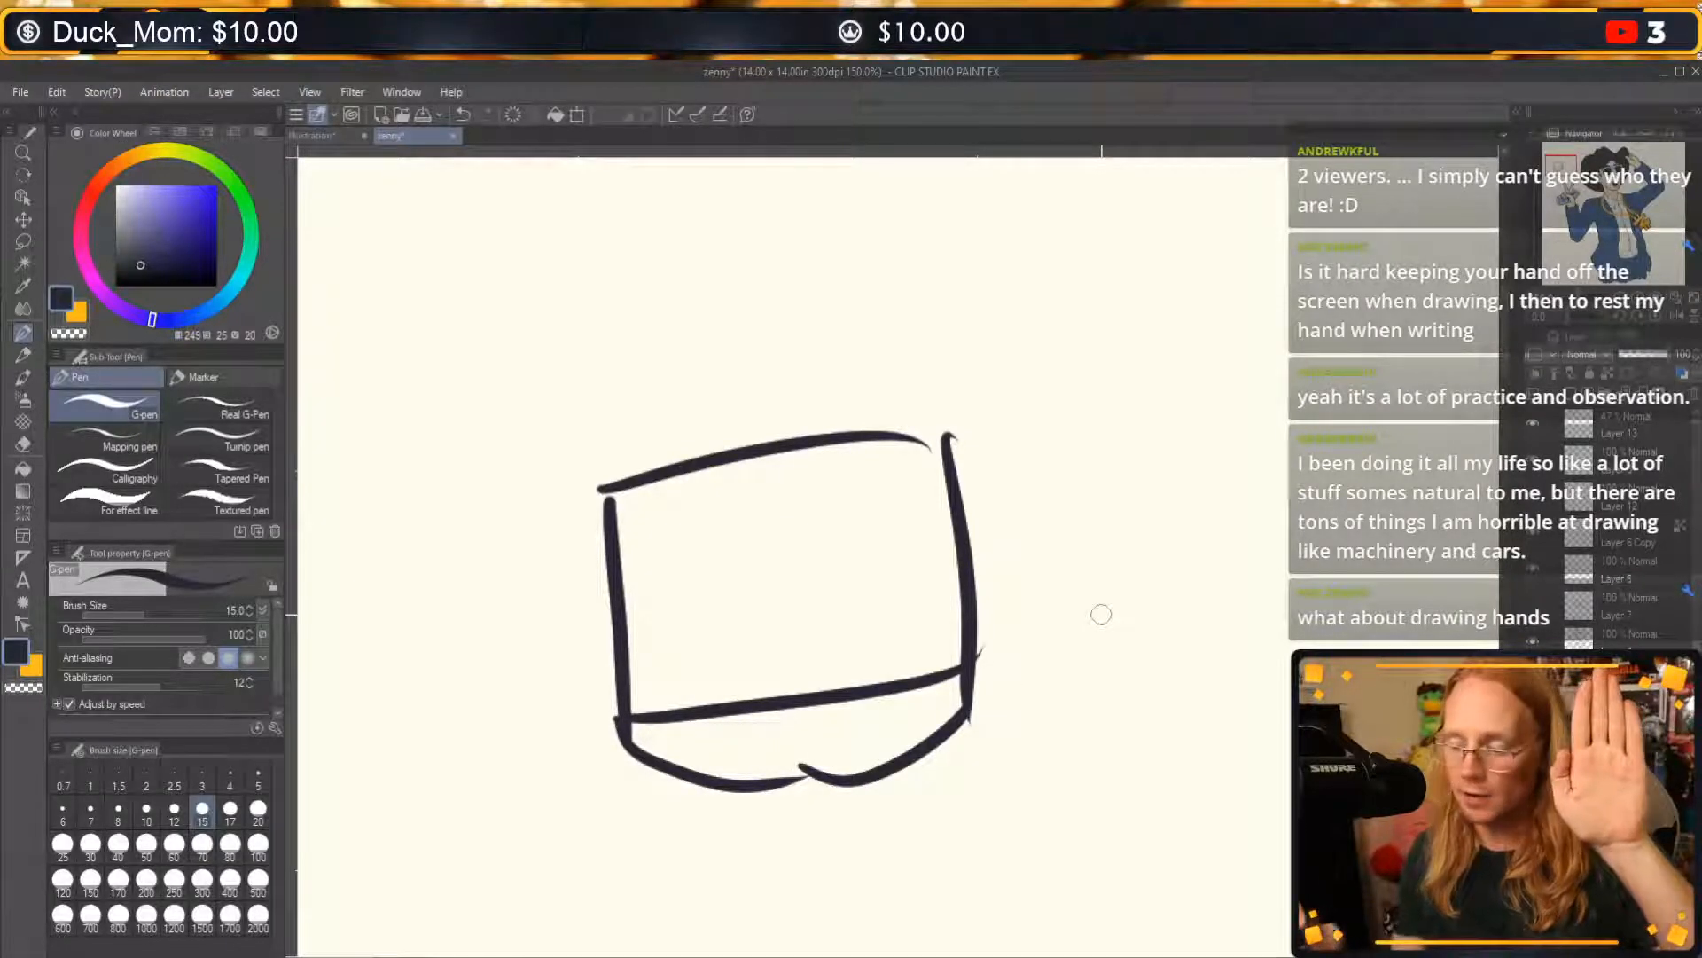
left_click_drag(973, 584, 987, 582)
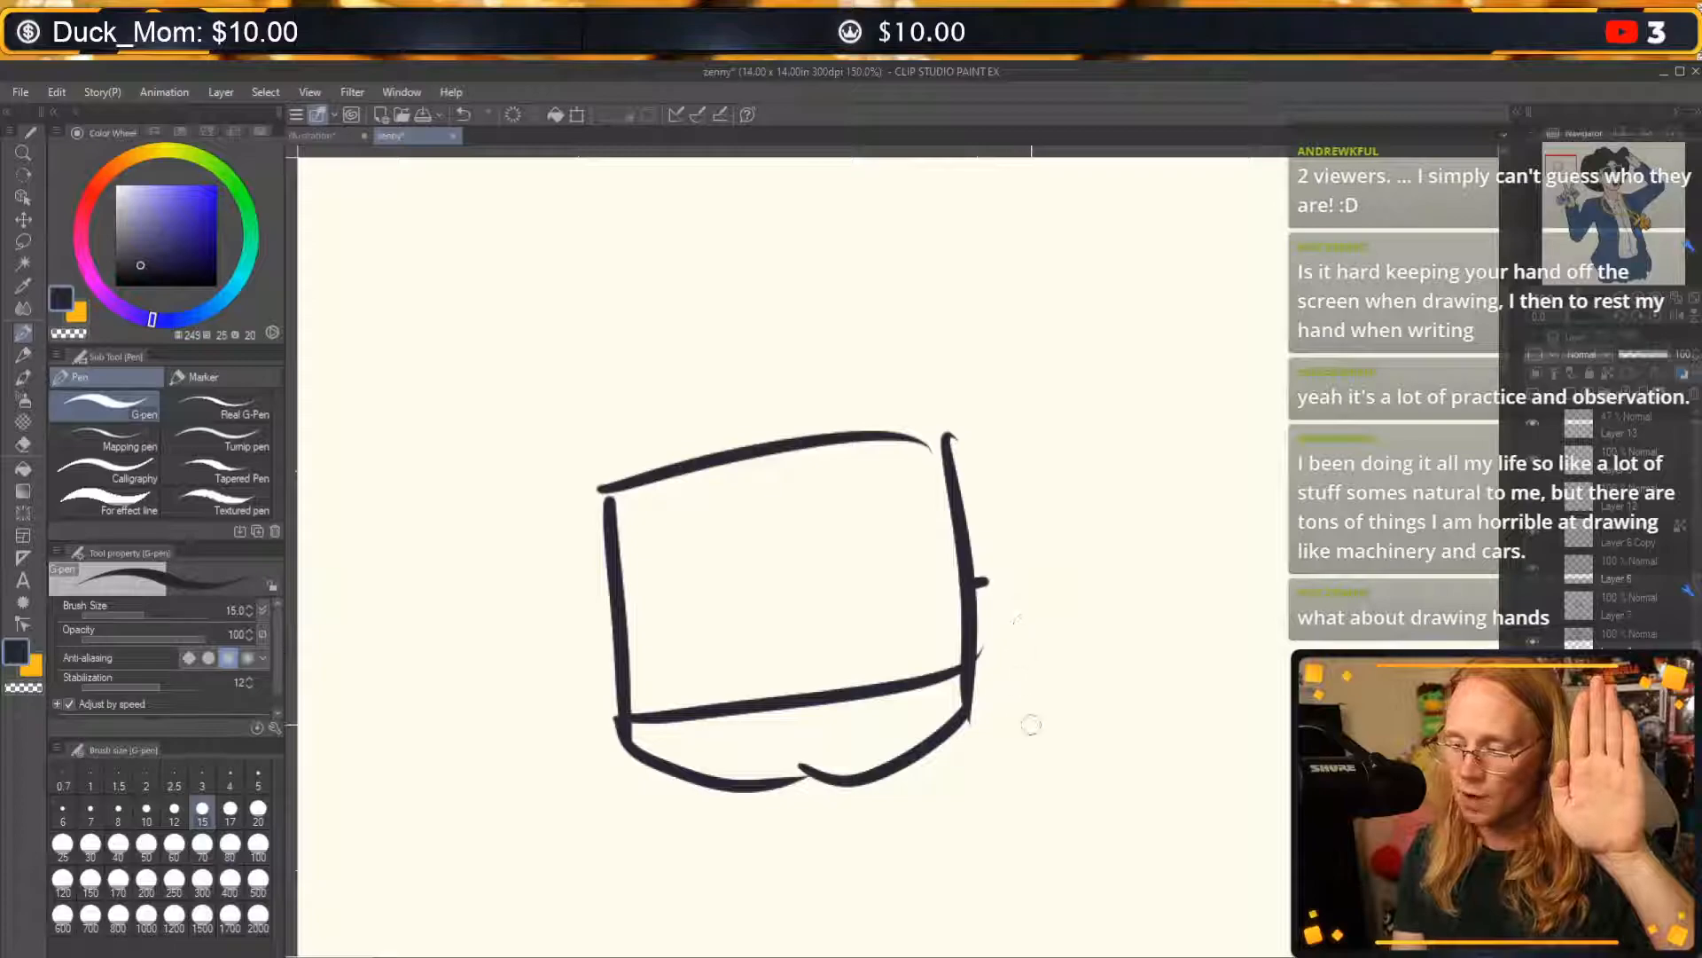
mouse_move(971, 714)
left_mouse_down()
mouse_move(1042, 581)
mouse_move(1026, 554)
mouse_move(1055, 454)
mouse_move(1014, 490)
left_mouse_up()
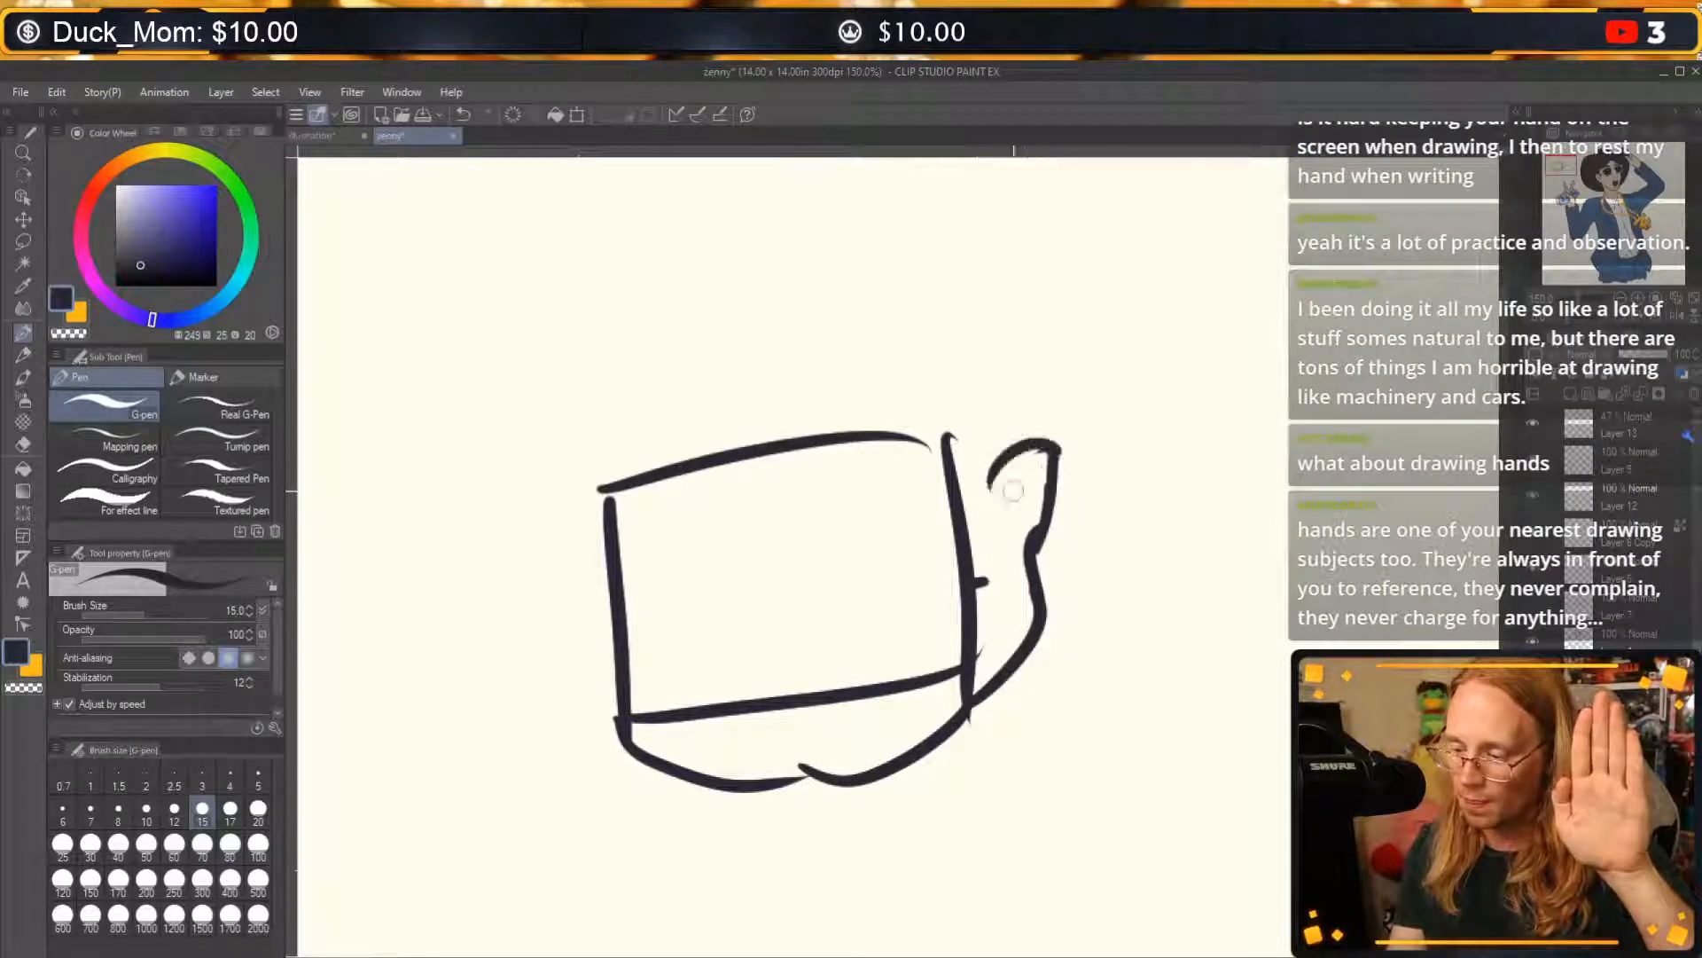
mouse_move(975, 575)
left_mouse_down()
mouse_move(964, 546)
mouse_move(1002, 463)
mouse_move(1031, 450)
mouse_move(851, 437)
left_mouse_up()
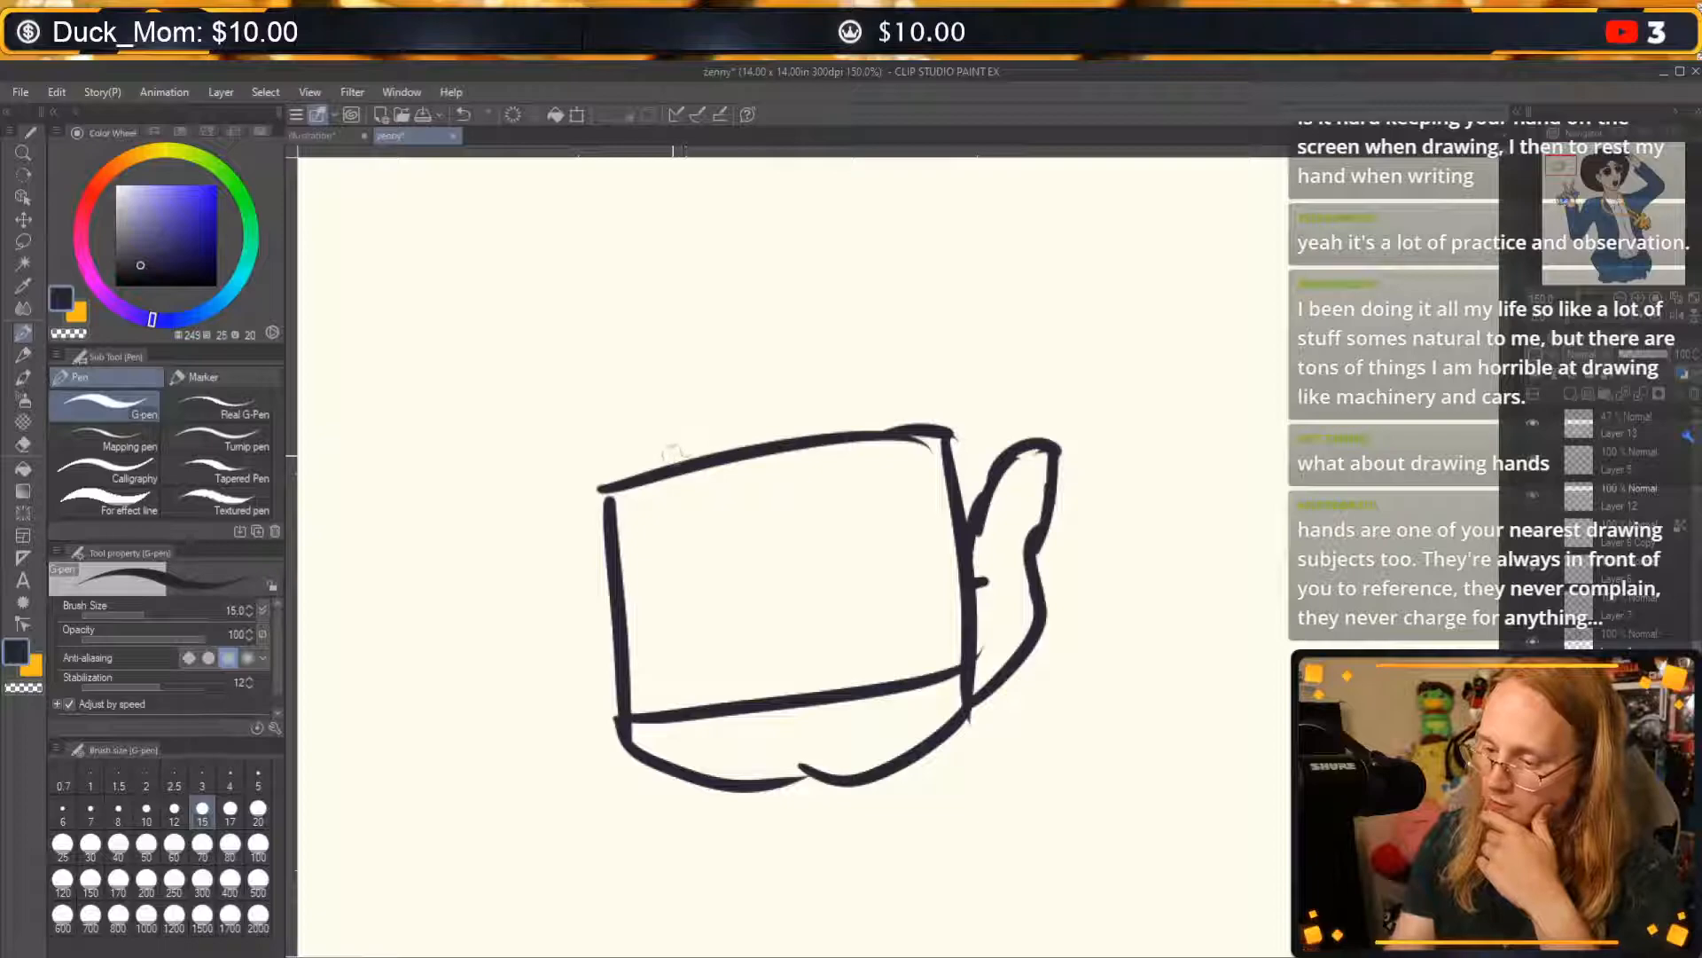
Mark three V-shaped finger gaps along the palm's upper edge and outline the little finger, undoing an unsuitable stroke.
mouse_move(650, 441)
left_mouse_down()
mouse_move(656, 465)
mouse_move(681, 425)
mouse_move(768, 441)
mouse_move(795, 400)
mouse_move(862, 431)
left_mouse_up()
left_click_drag(868, 432, 893, 388)
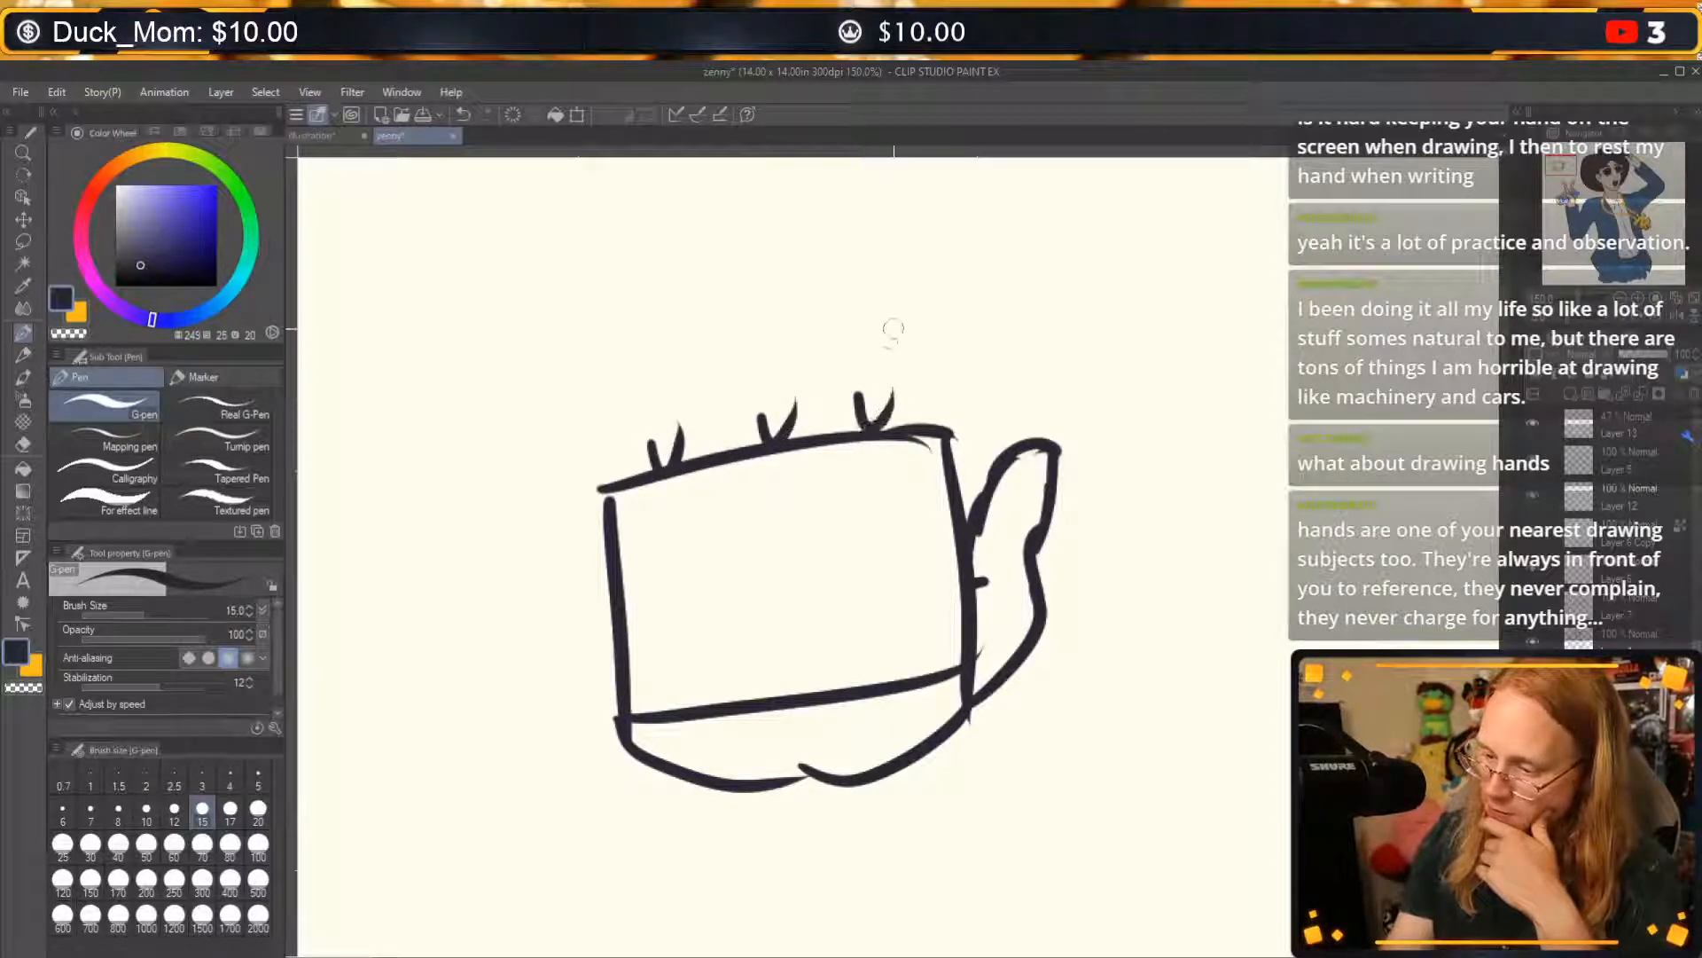
left_click_drag(654, 459, 584, 336)
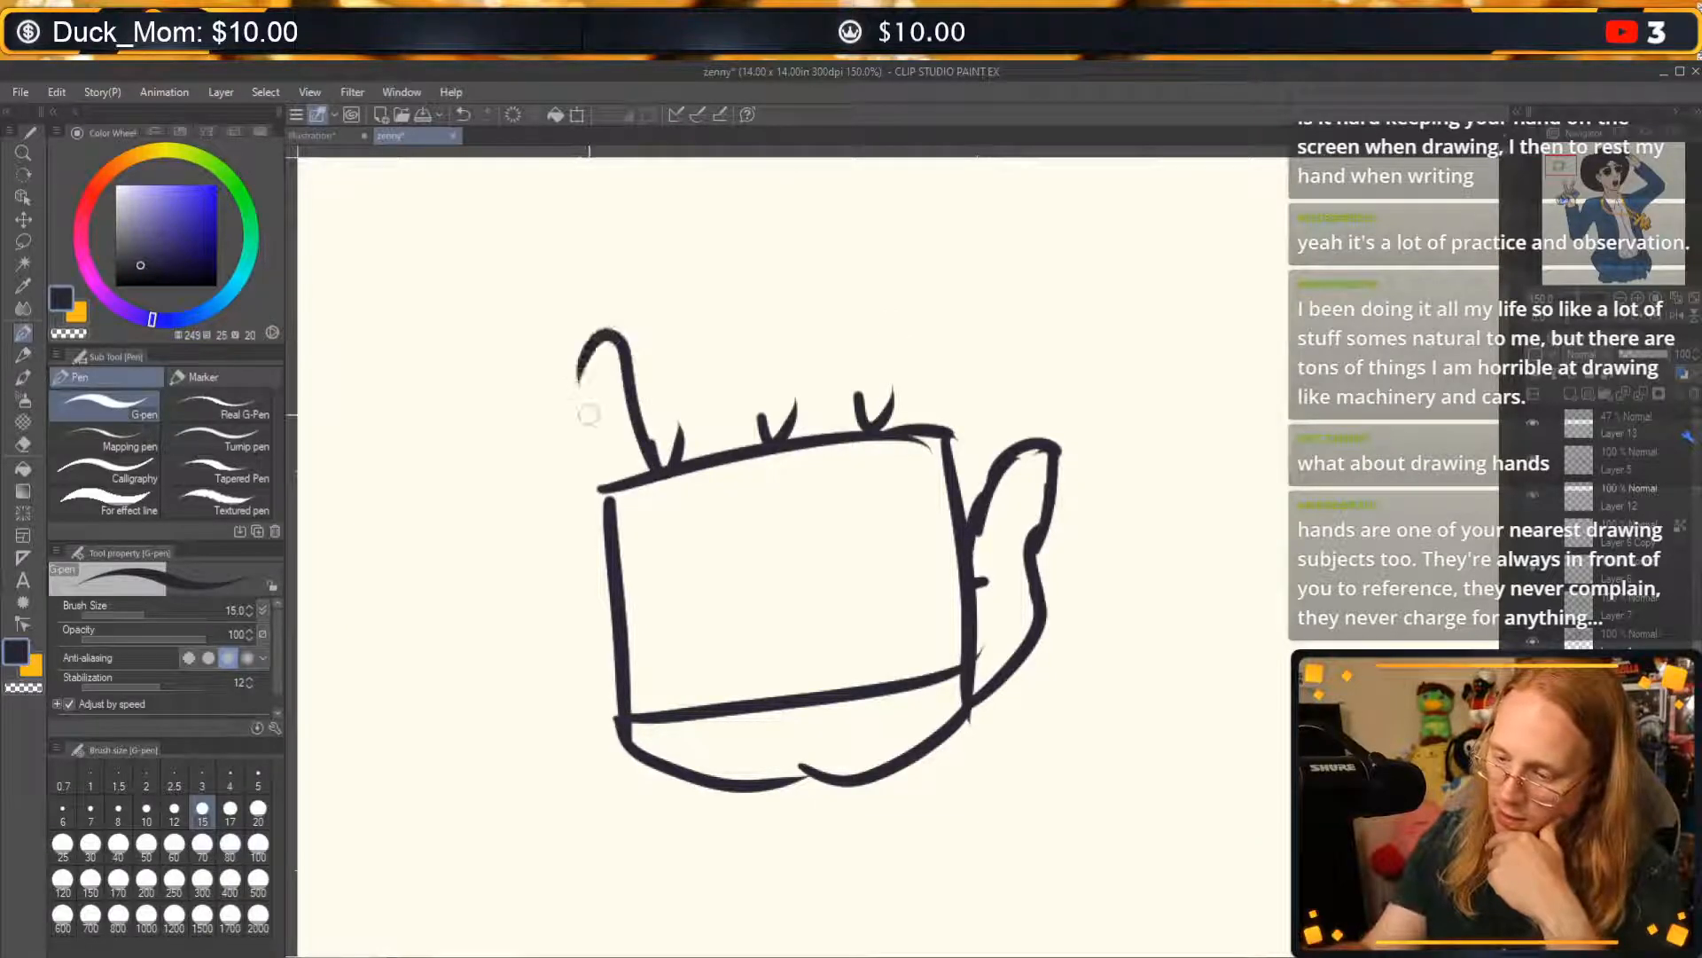
key("ctrl+z")
mouse_move(656, 465)
left_mouse_down()
mouse_move(623, 377)
mouse_move(581, 355)
mouse_move(604, 497)
left_mouse_up()
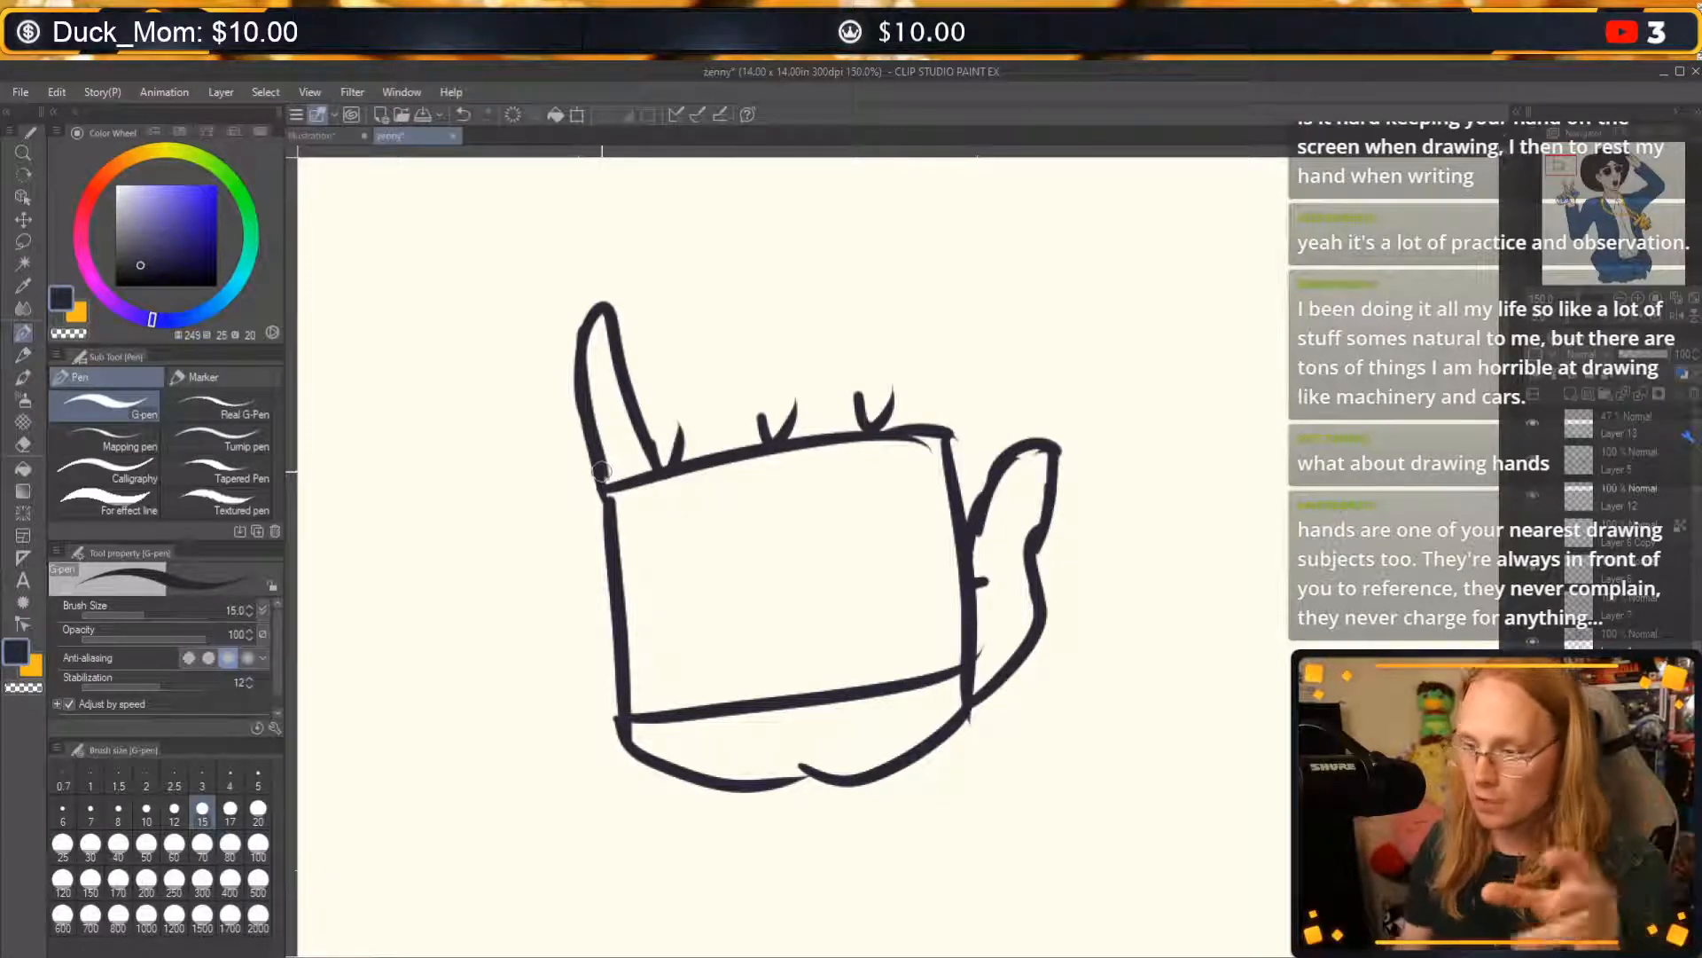
Outline the ring and middle fingers rising from the palm between the gap marks, undoing unsuitable strokes.
mouse_move(543, 494)
left_mouse_down()
mouse_move(448, 264)
mouse_move(472, 526)
left_mouse_up()
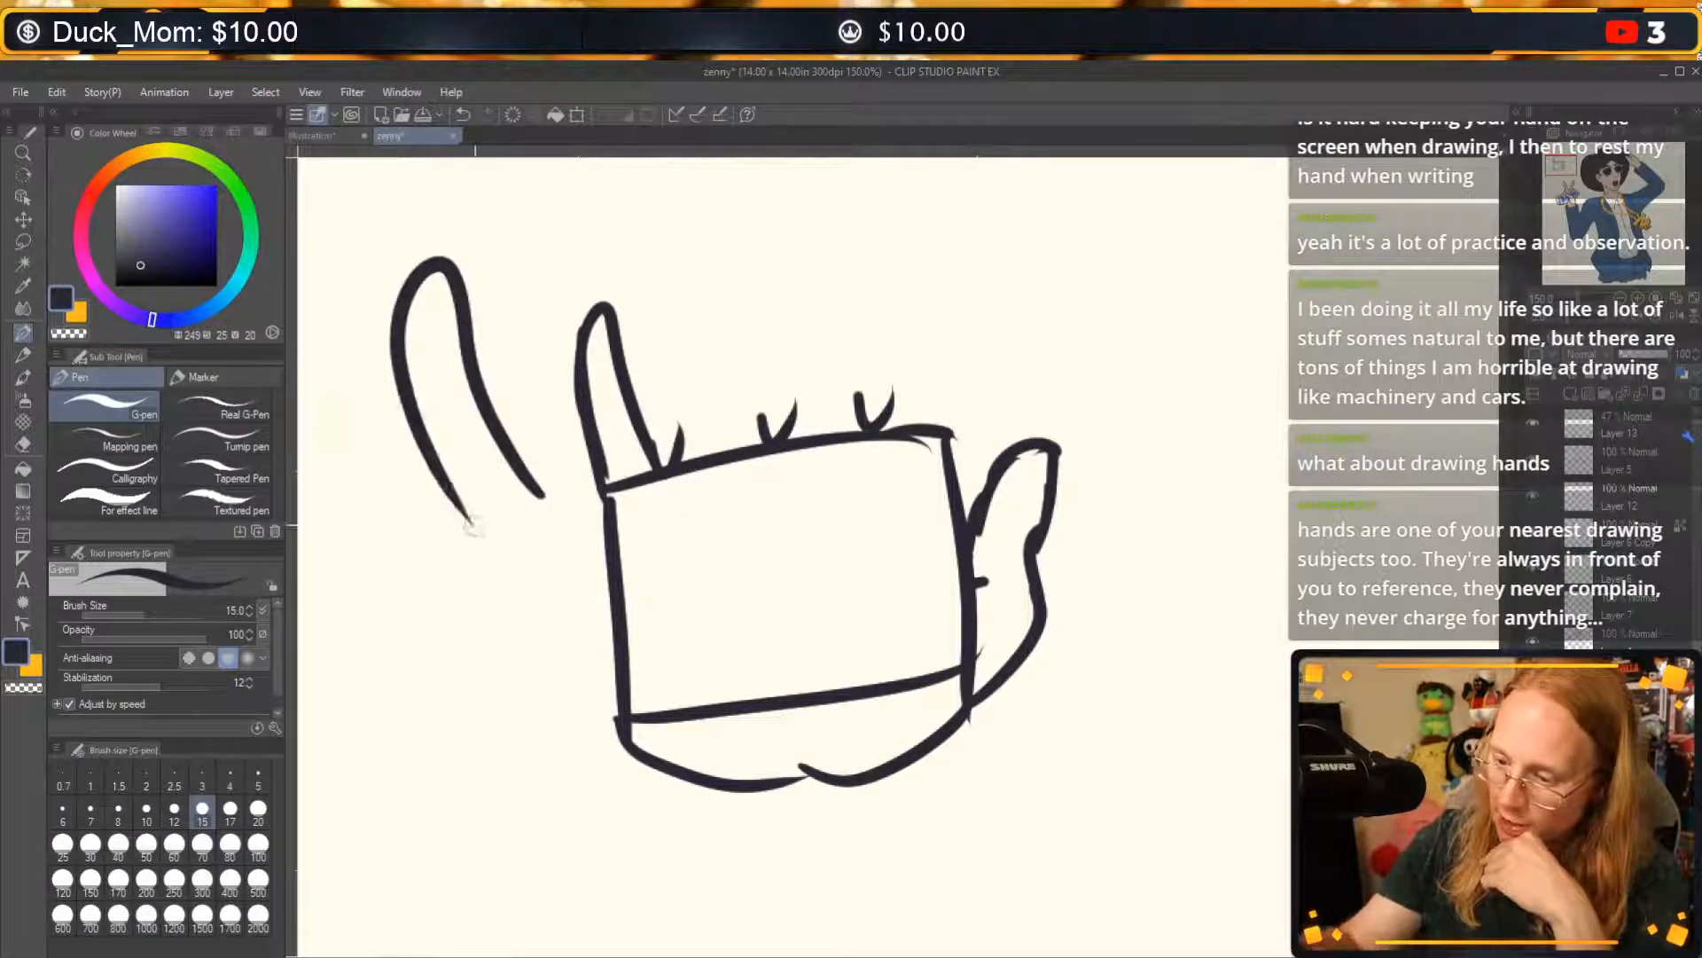
key("ctrl+z")
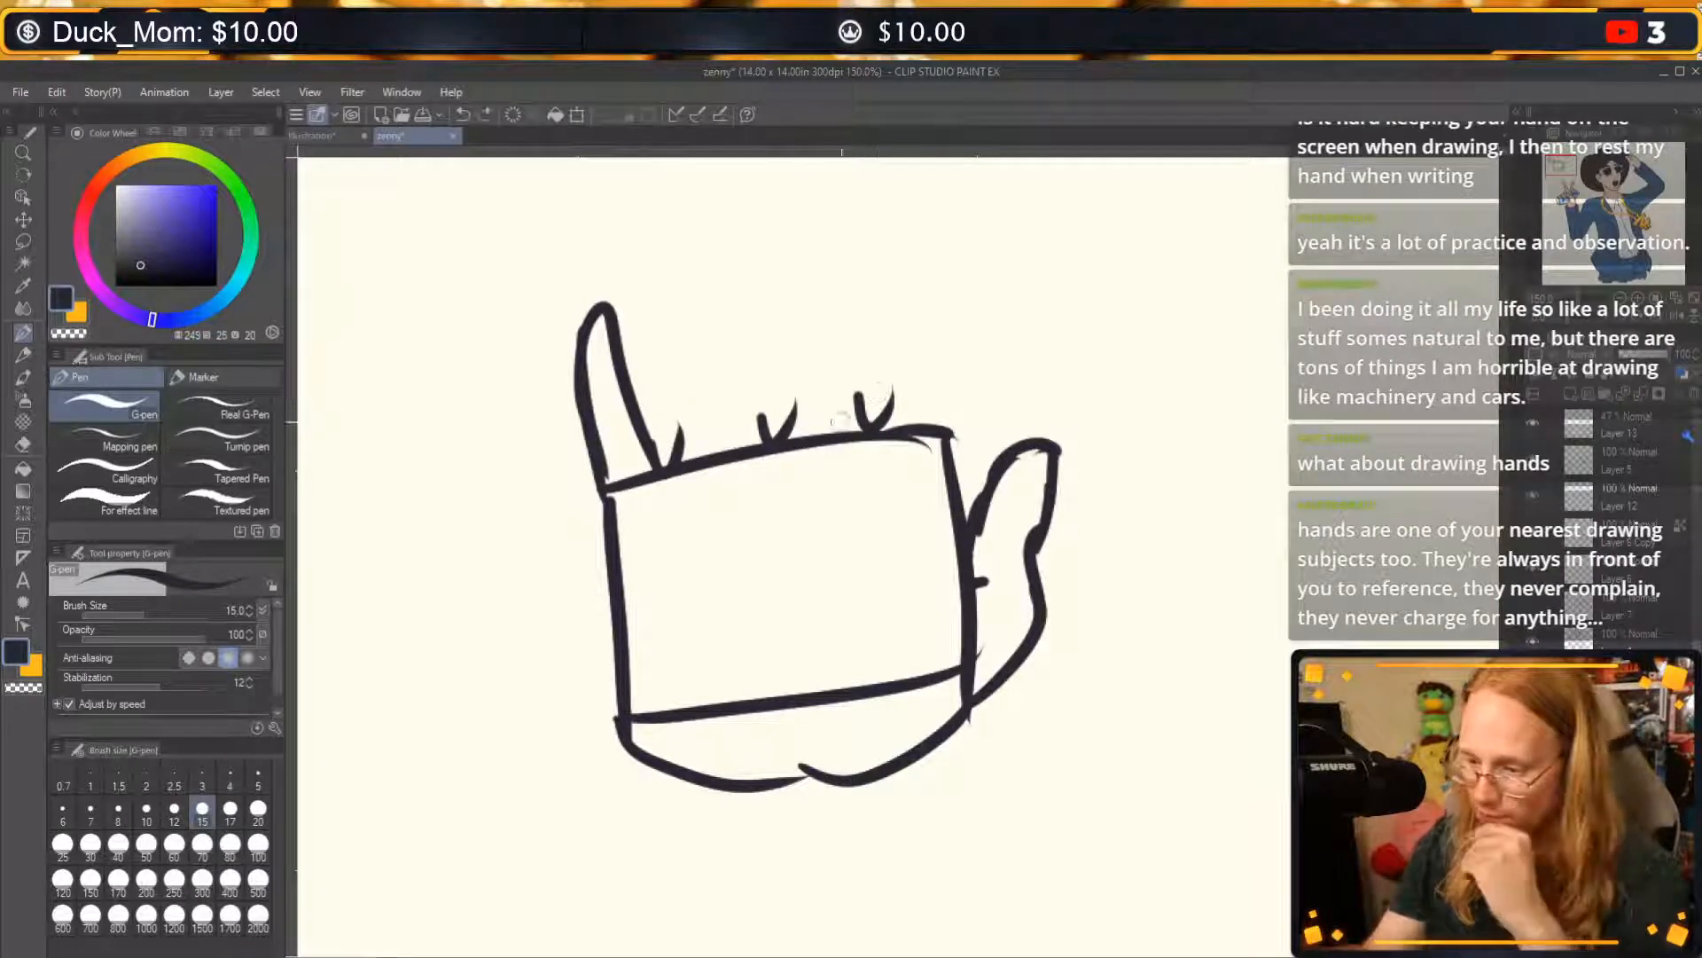
left_click_drag(676, 424, 683, 279)
key("ctrl+z")
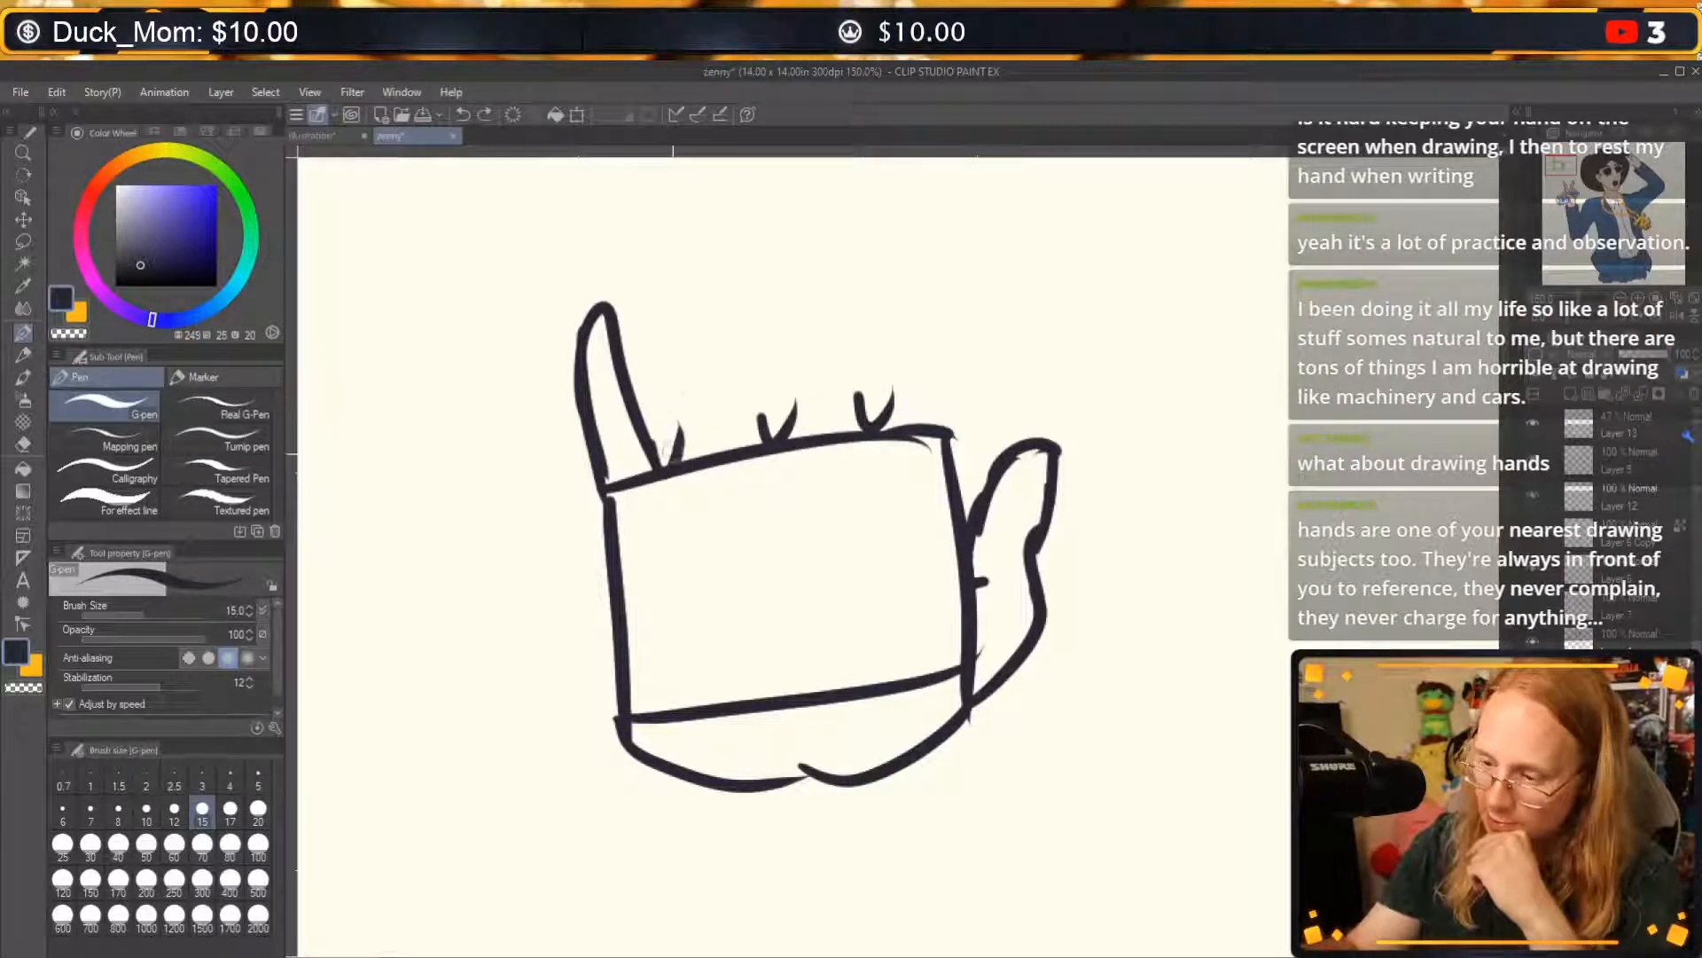
mouse_move(675, 461)
left_mouse_down()
mouse_move(674, 357)
mouse_move(714, 261)
mouse_move(756, 437)
left_mouse_up()
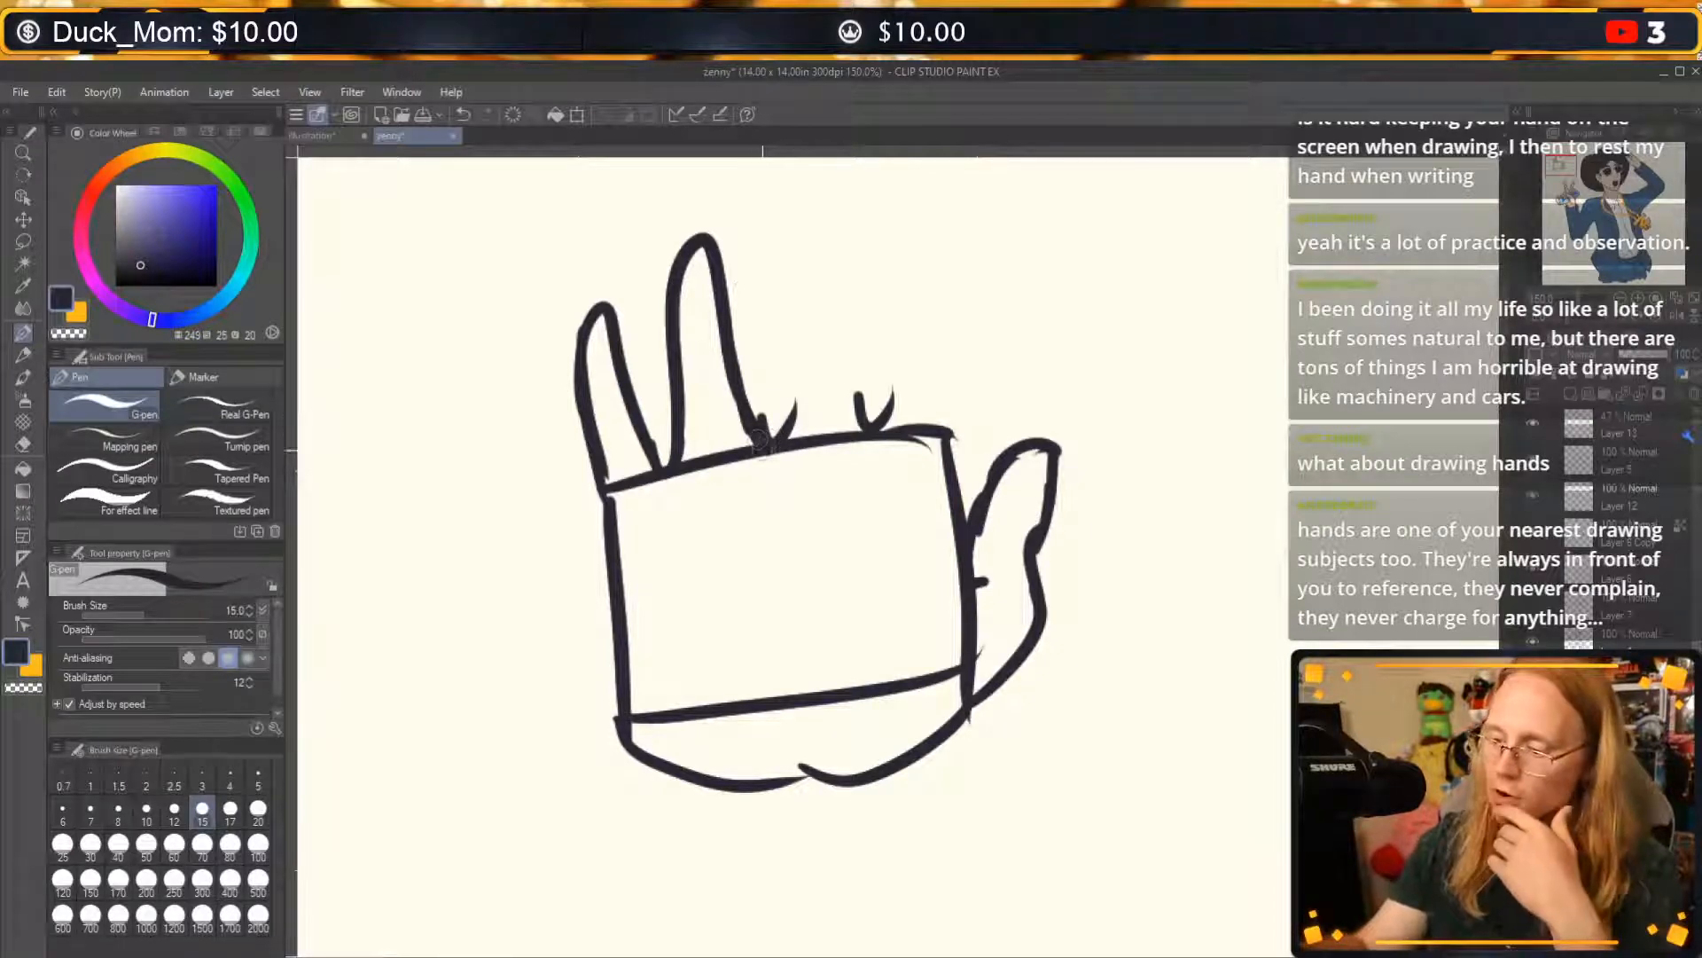
mouse_move(756, 418)
left_mouse_down()
mouse_move(771, 463)
mouse_move(793, 389)
mouse_move(788, 279)
mouse_move(821, 209)
mouse_move(862, 412)
left_mouse_up()
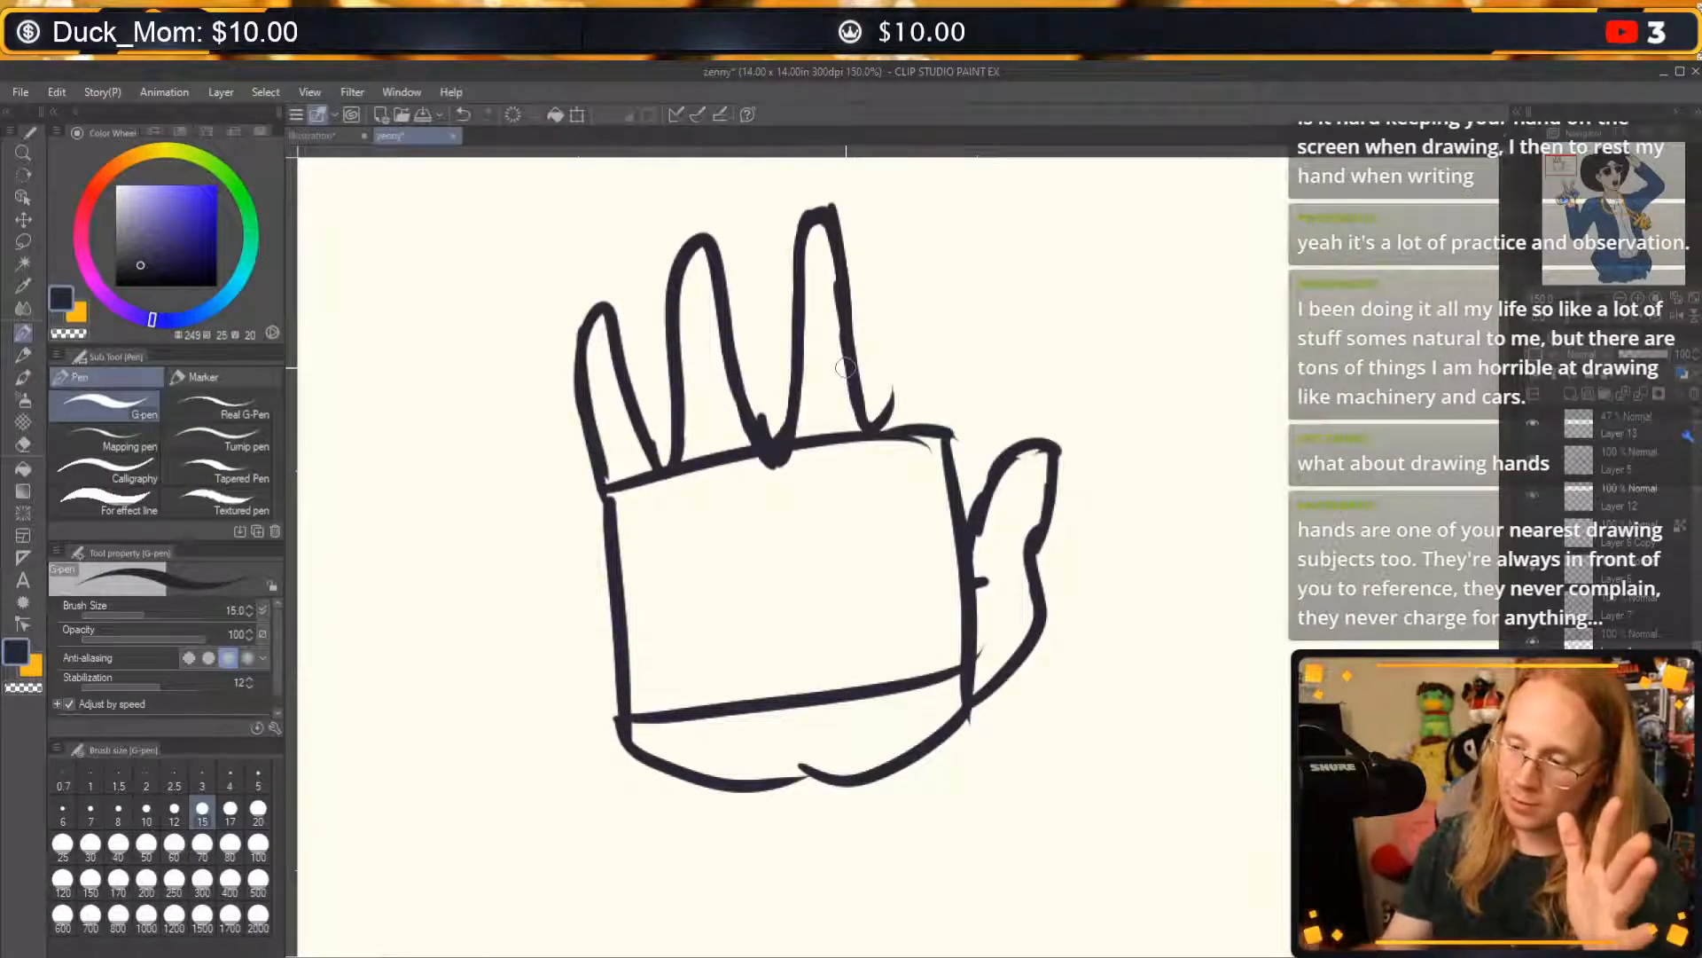
Sketch a boxy T-shirt with straight sides, two short sleeves and a line across the chest to the right of the hand.
left_click_drag(1197, 381, 1198, 532)
left_click_drag(1408, 376, 1389, 510)
mouse_move(1202, 530)
left_mouse_down()
mouse_move(1190, 548)
mouse_move(1277, 572)
mouse_move(1400, 501)
left_mouse_up()
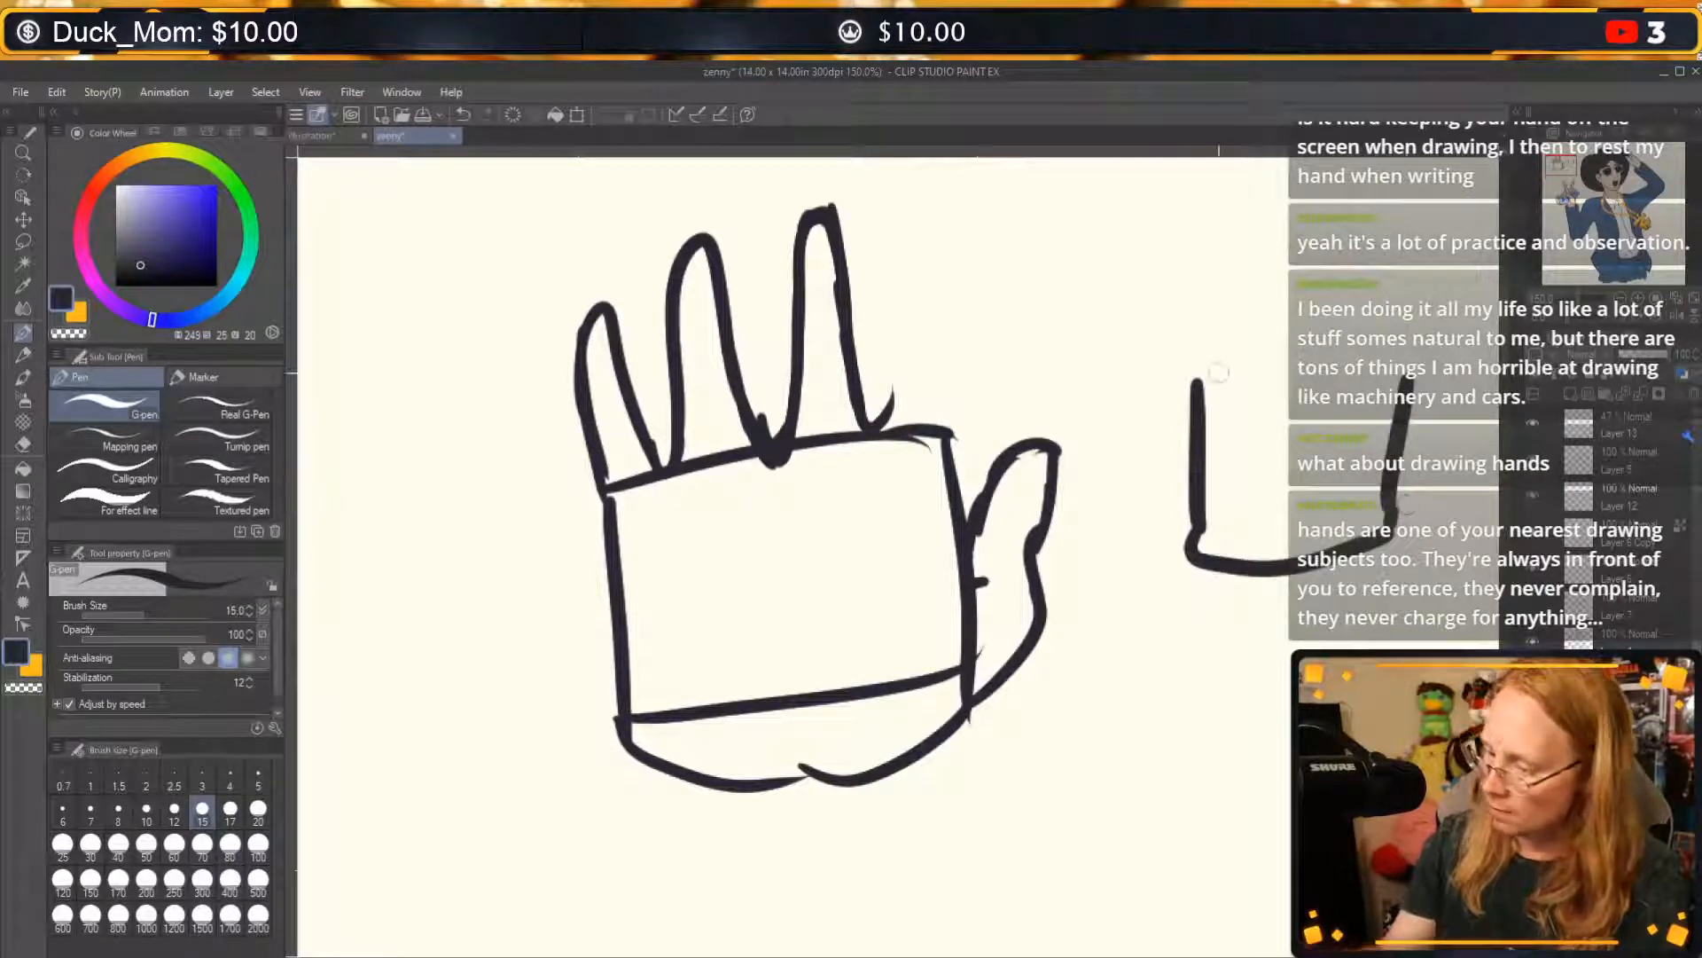
left_click_drag(1158, 390, 1184, 431)
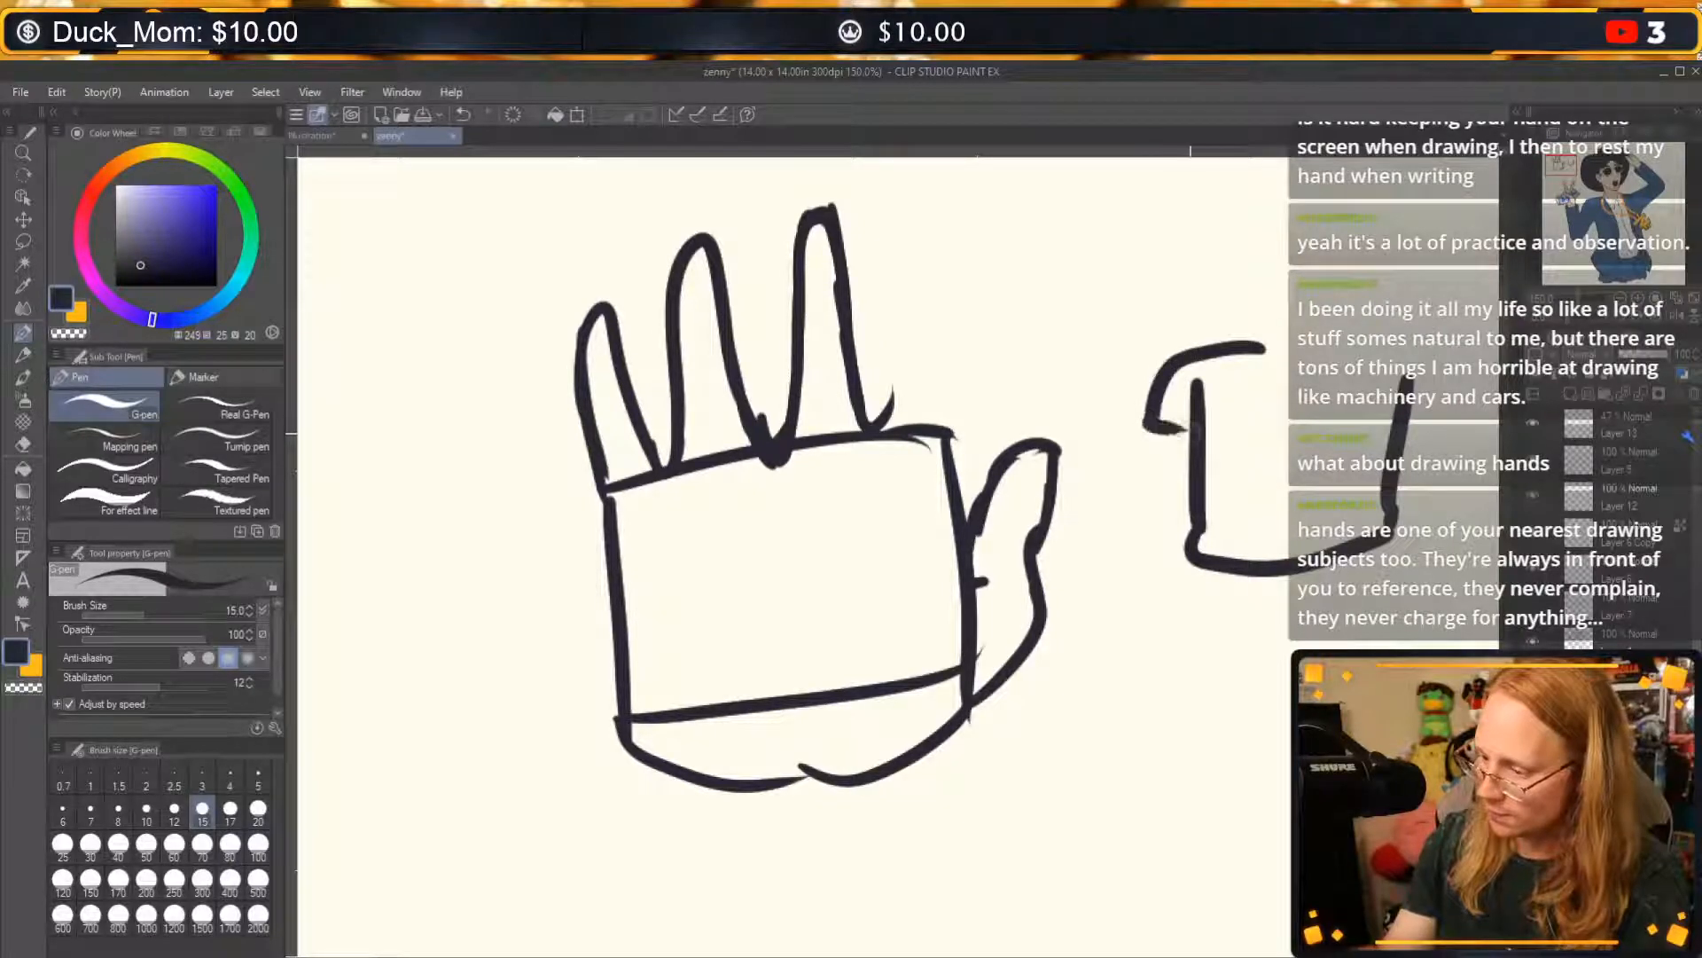
mouse_move(1354, 343)
left_mouse_down()
mouse_move(1448, 362)
mouse_move(1410, 436)
left_mouse_up()
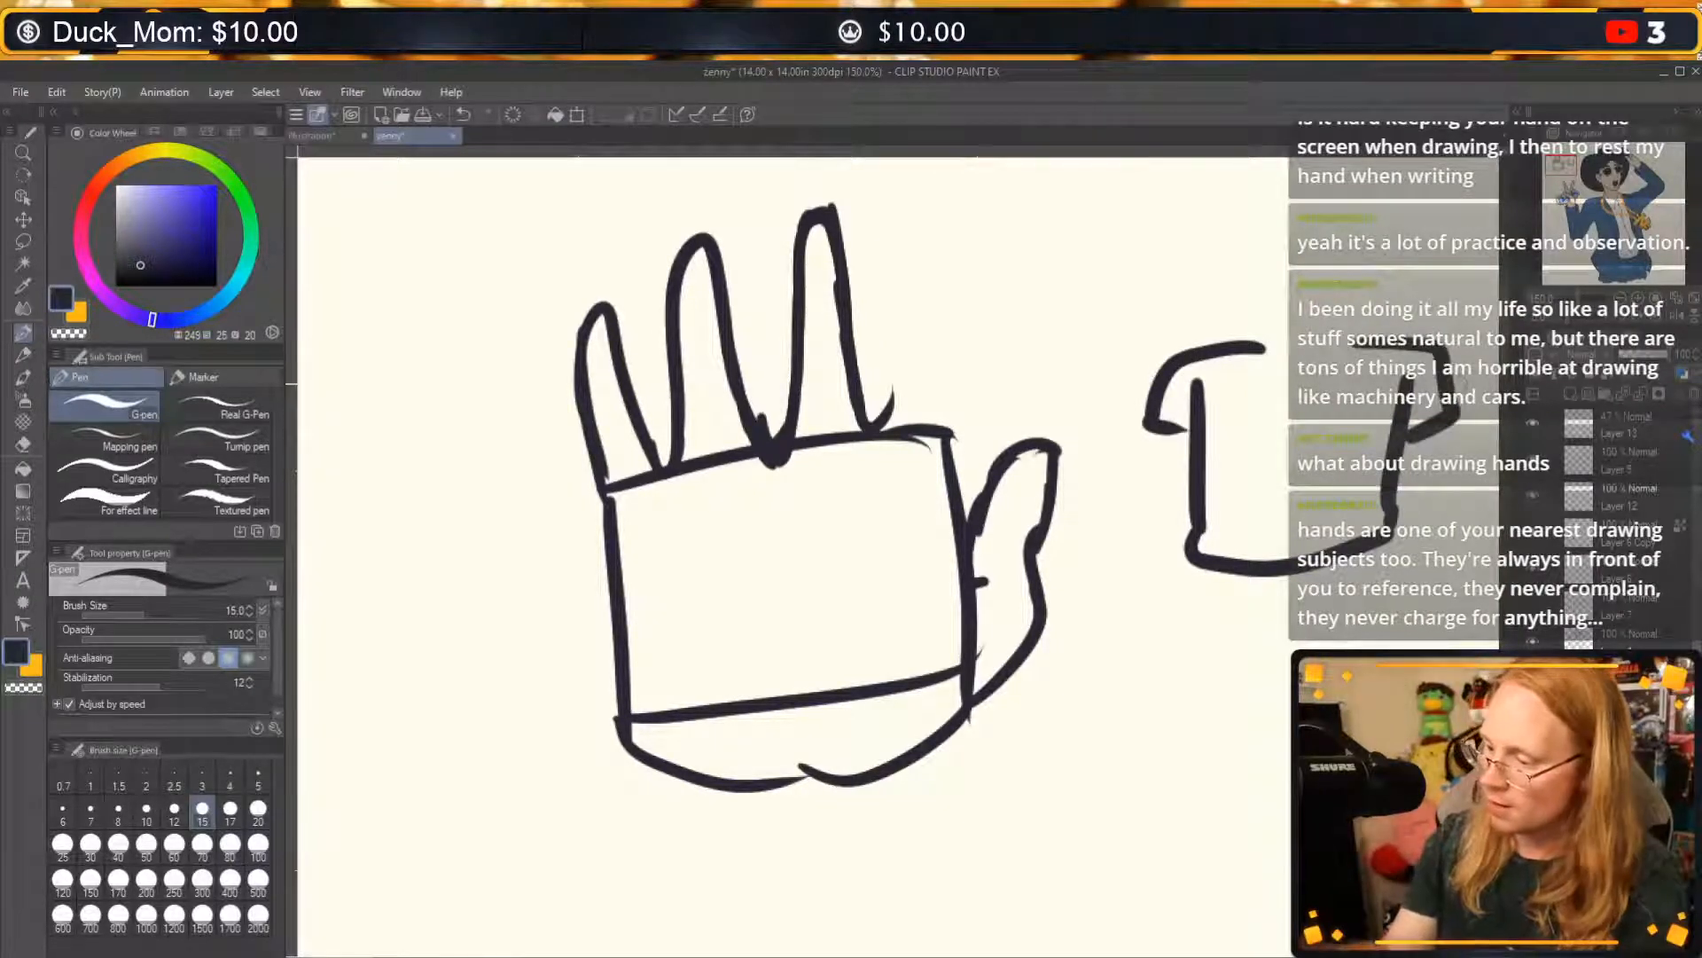
left_click_drag(1234, 447, 1377, 436)
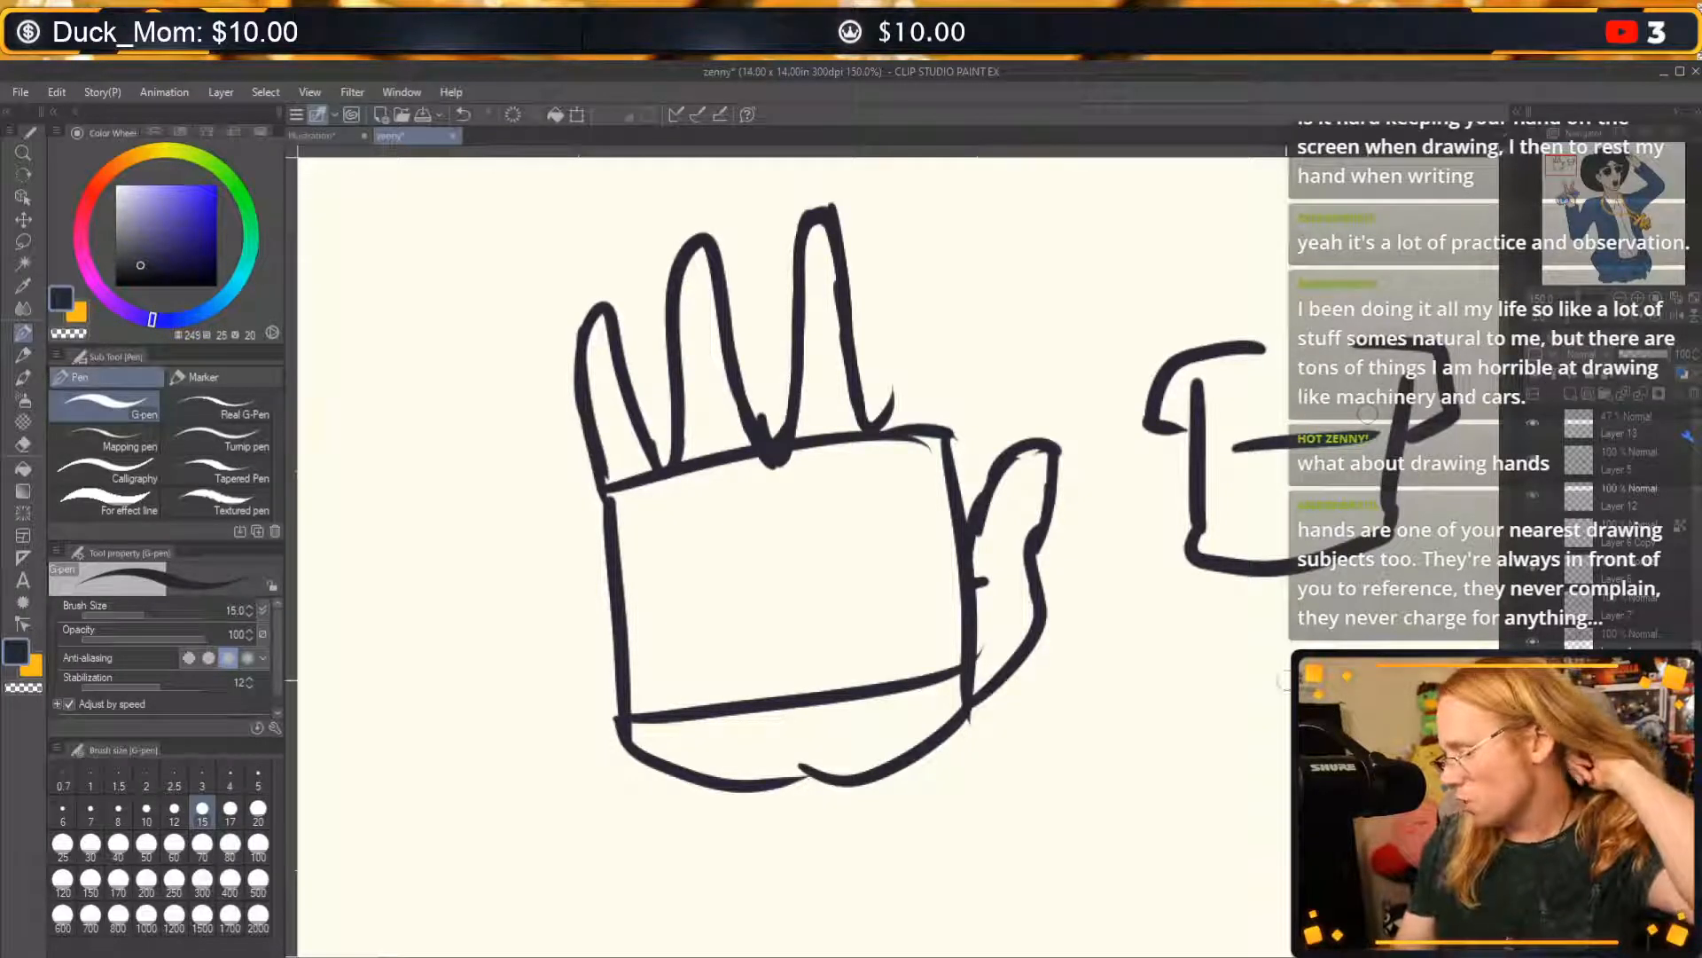
Sketch a second T-shirt with curved sides below the boxy one, including its hem, chest line, sleeve and start of the neckline.
mouse_move(1195, 676)
left_mouse_down()
mouse_move(1213, 758)
mouse_move(1191, 848)
left_mouse_up()
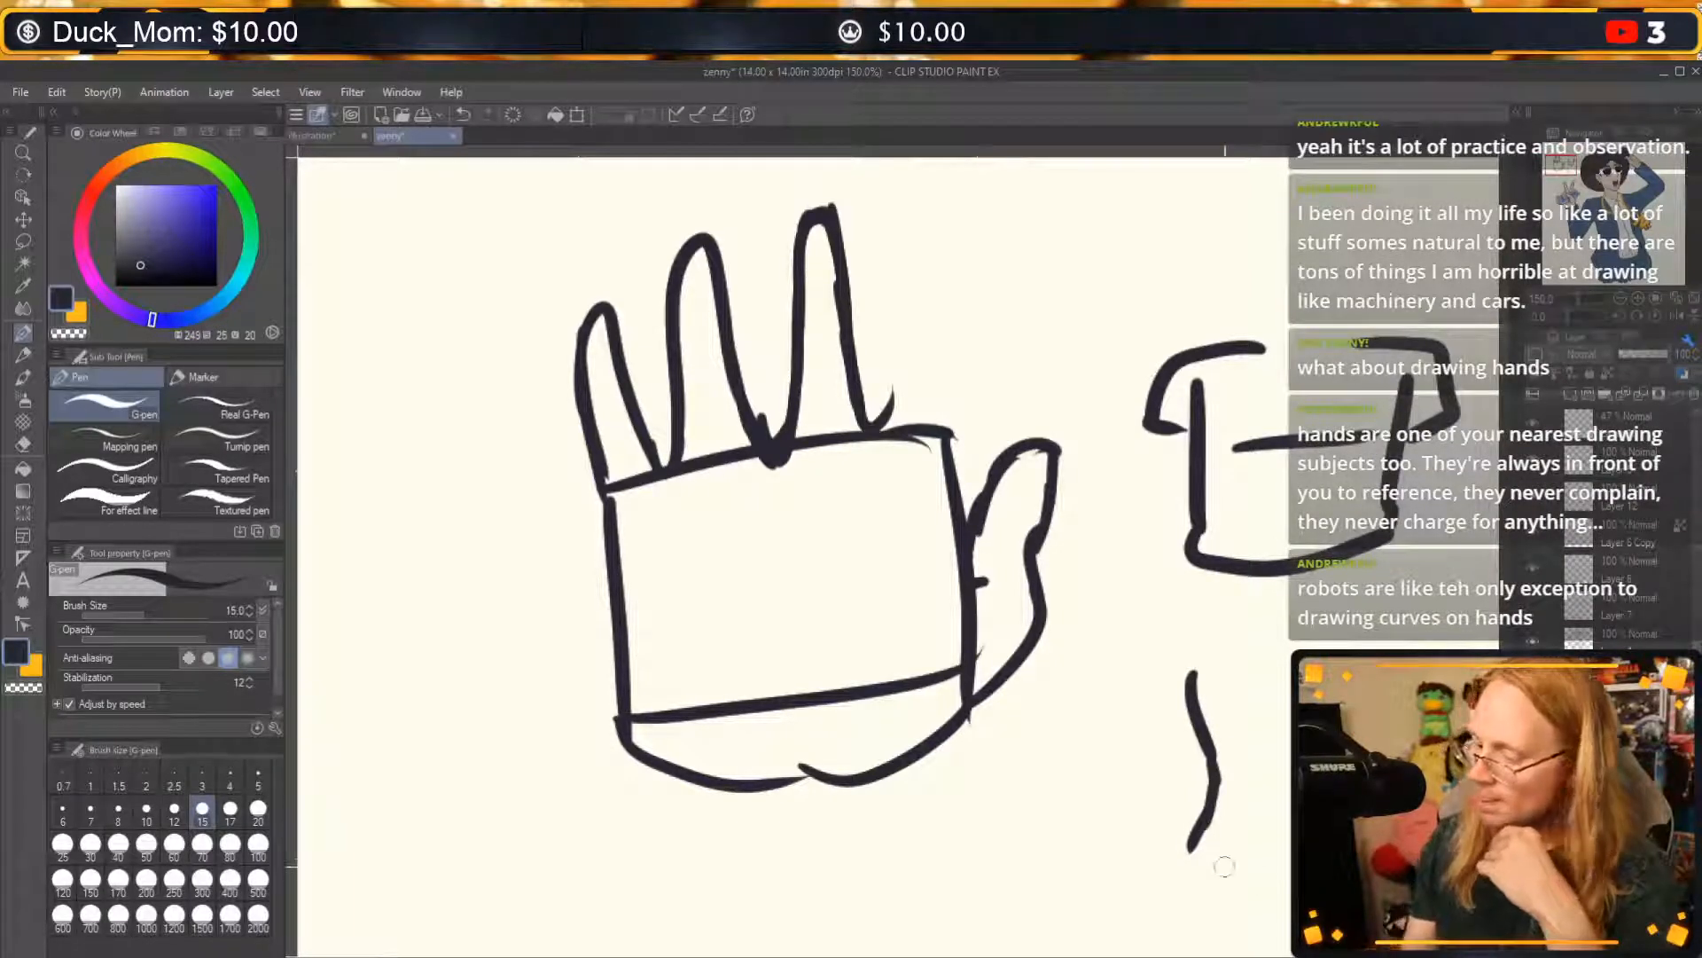
left_click_drag(1194, 846, 1299, 897)
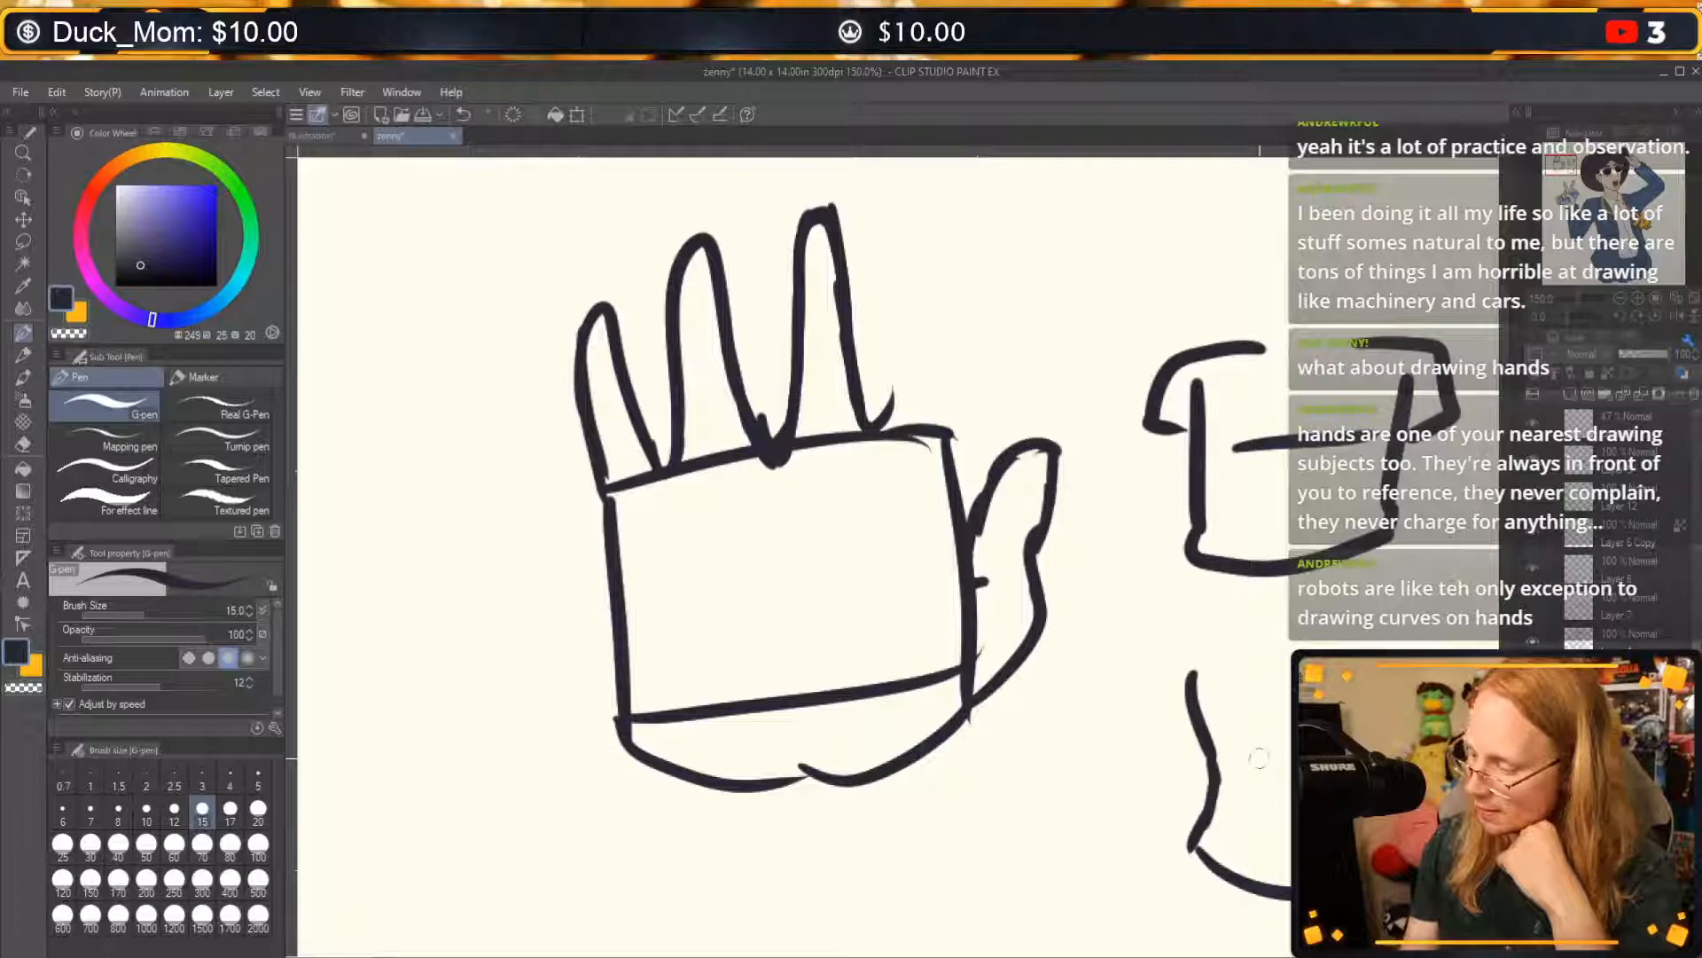
left_click_drag(1292, 752, 1244, 760)
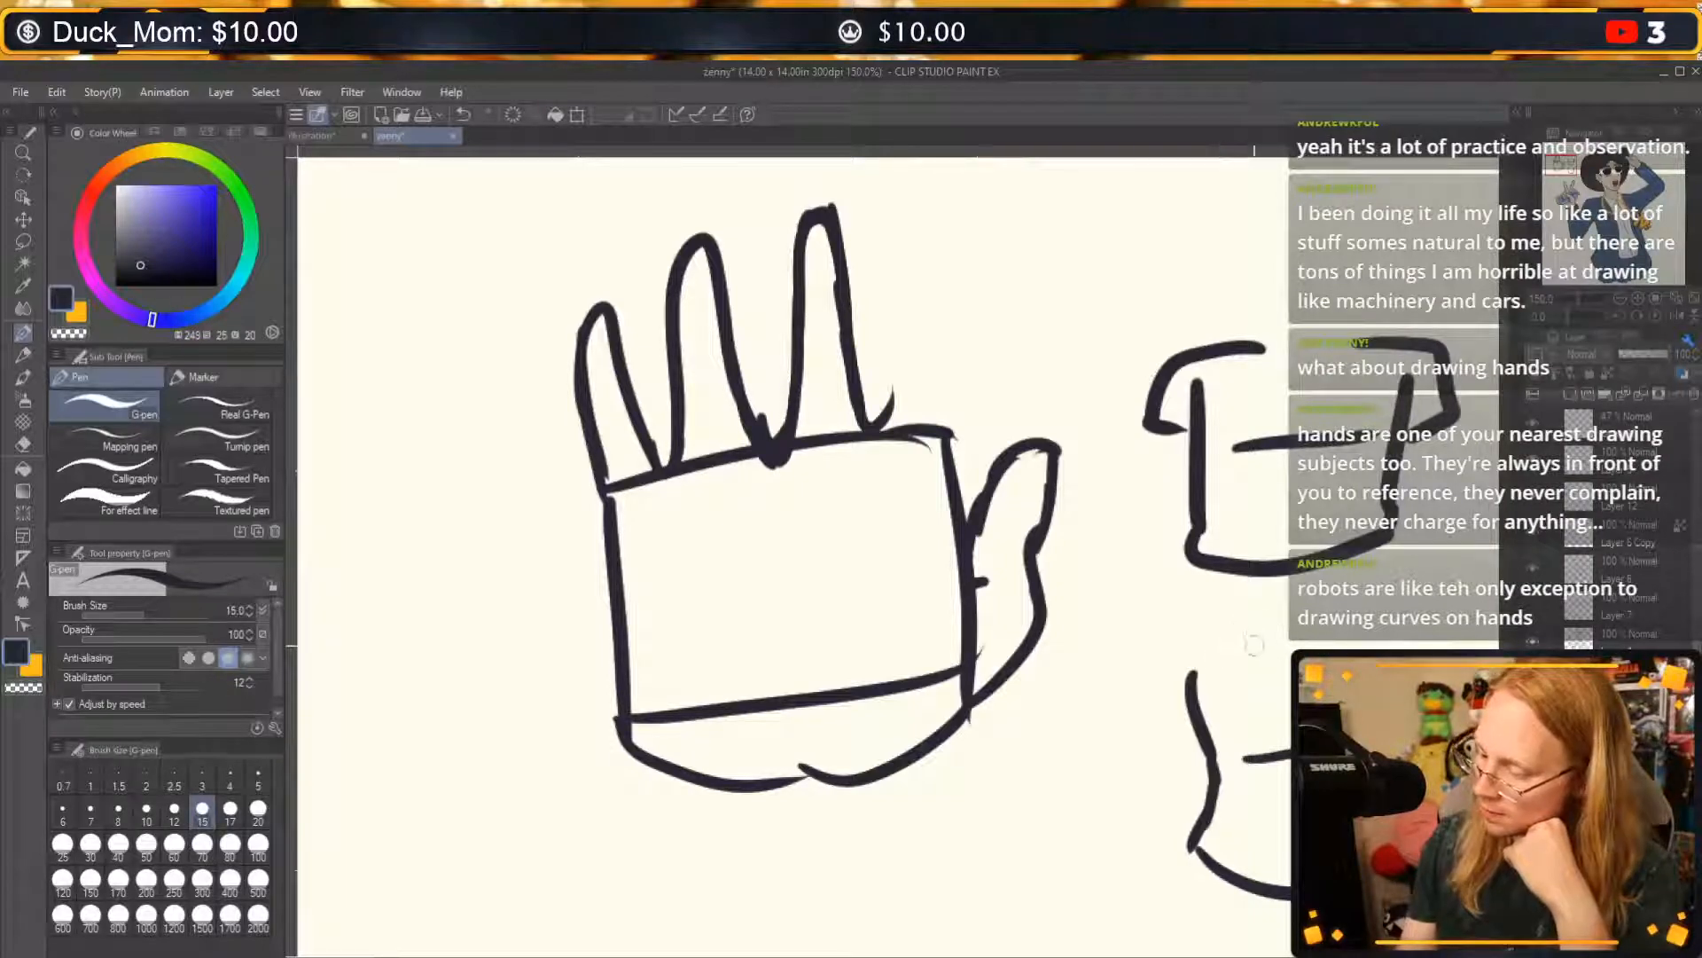
mouse_move(1284, 647)
left_mouse_down()
mouse_move(1165, 655)
mouse_move(1141, 719)
mouse_move(1213, 738)
left_mouse_up()
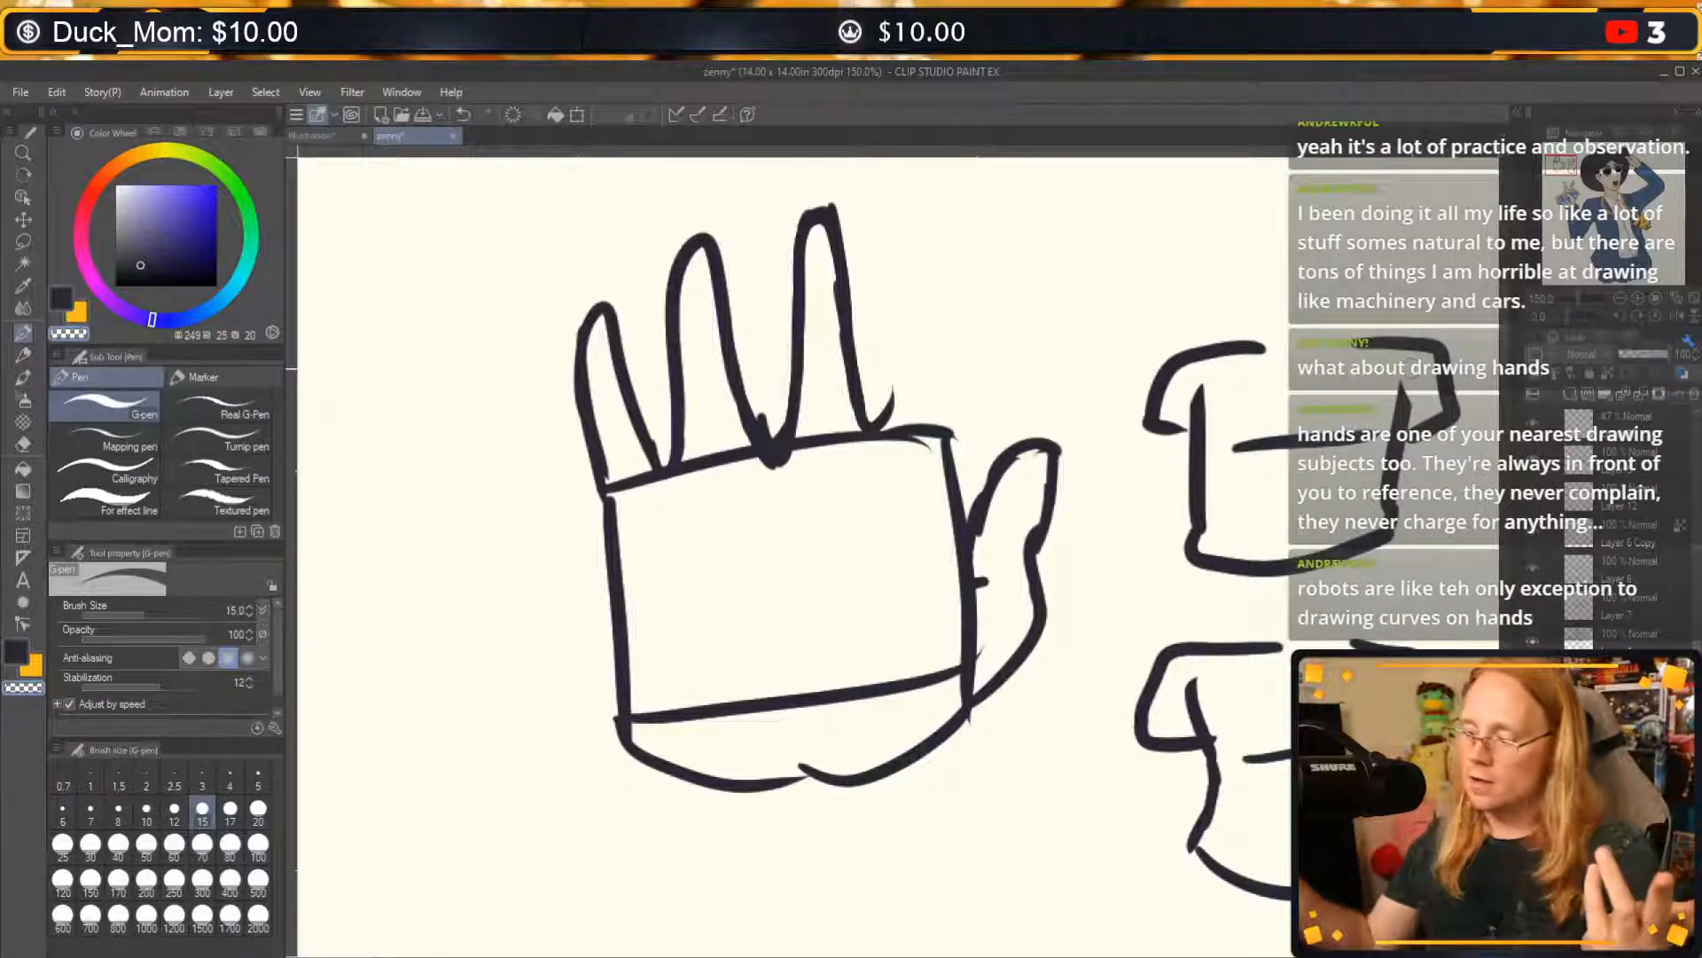
left_click_drag(1286, 642, 1291, 687)
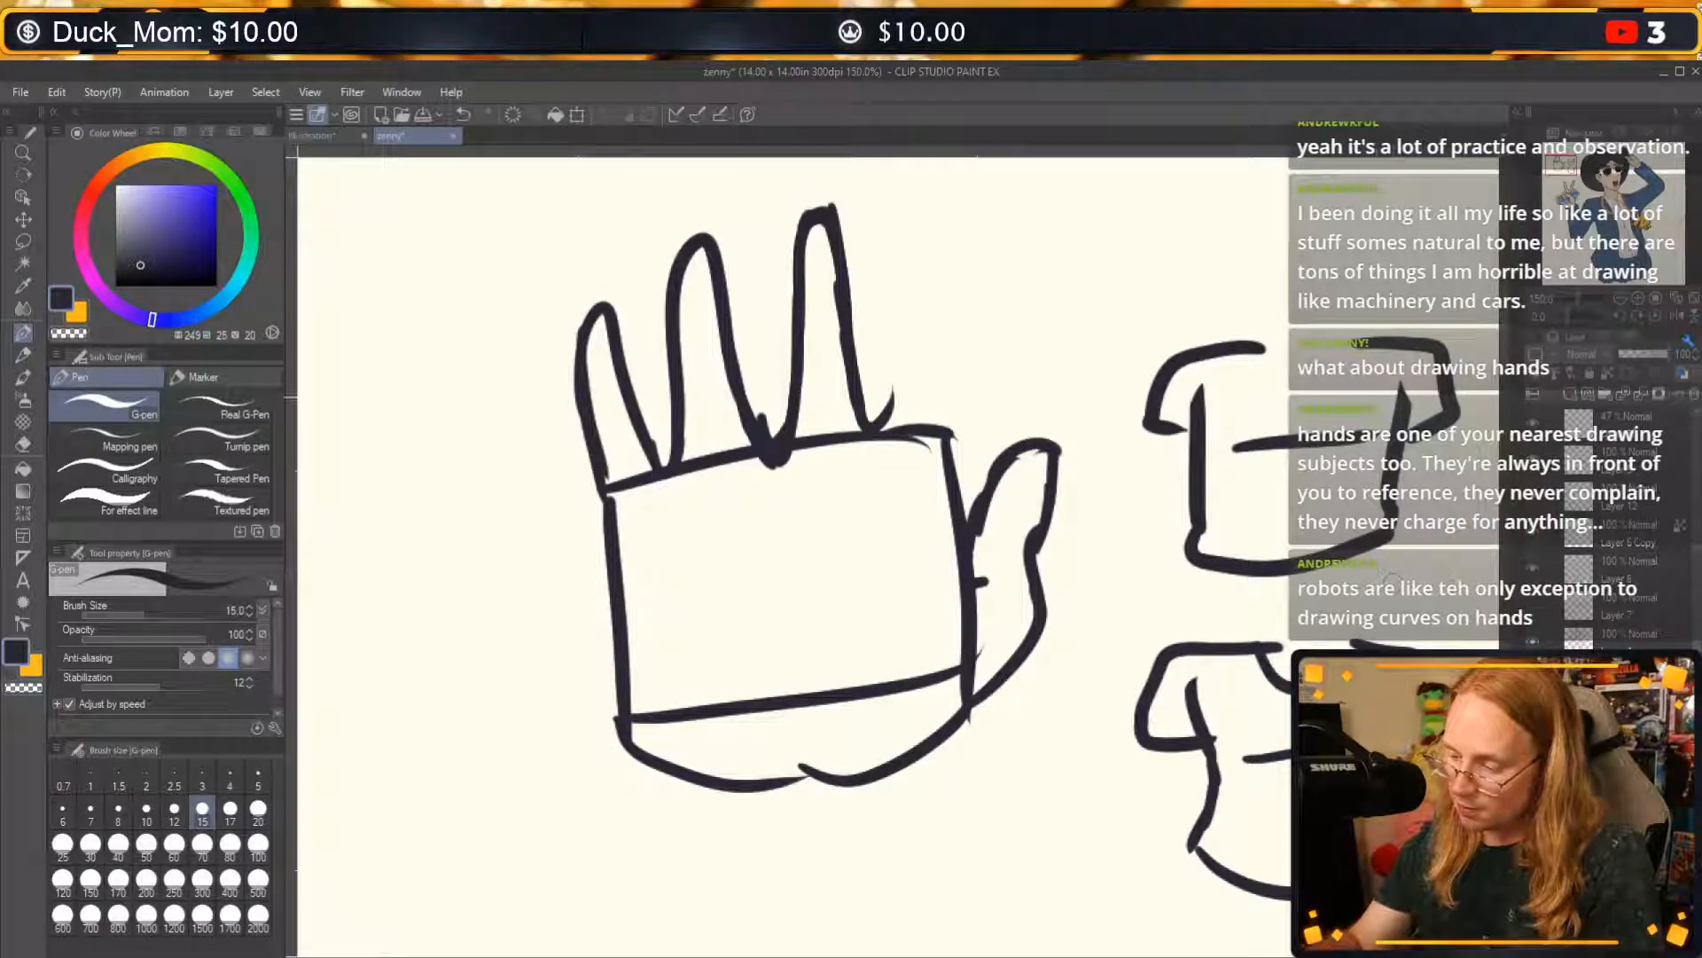
Add a curved neckline to the upper T-shirt and draw a small arrow pointing at the left sleeve of each shirt.
mouse_move(1264, 346)
left_mouse_down()
mouse_move(1272, 383)
mouse_move(1366, 404)
left_mouse_up()
left_click_drag(1070, 651, 1119, 672)
left_click_drag(1115, 649, 1108, 690)
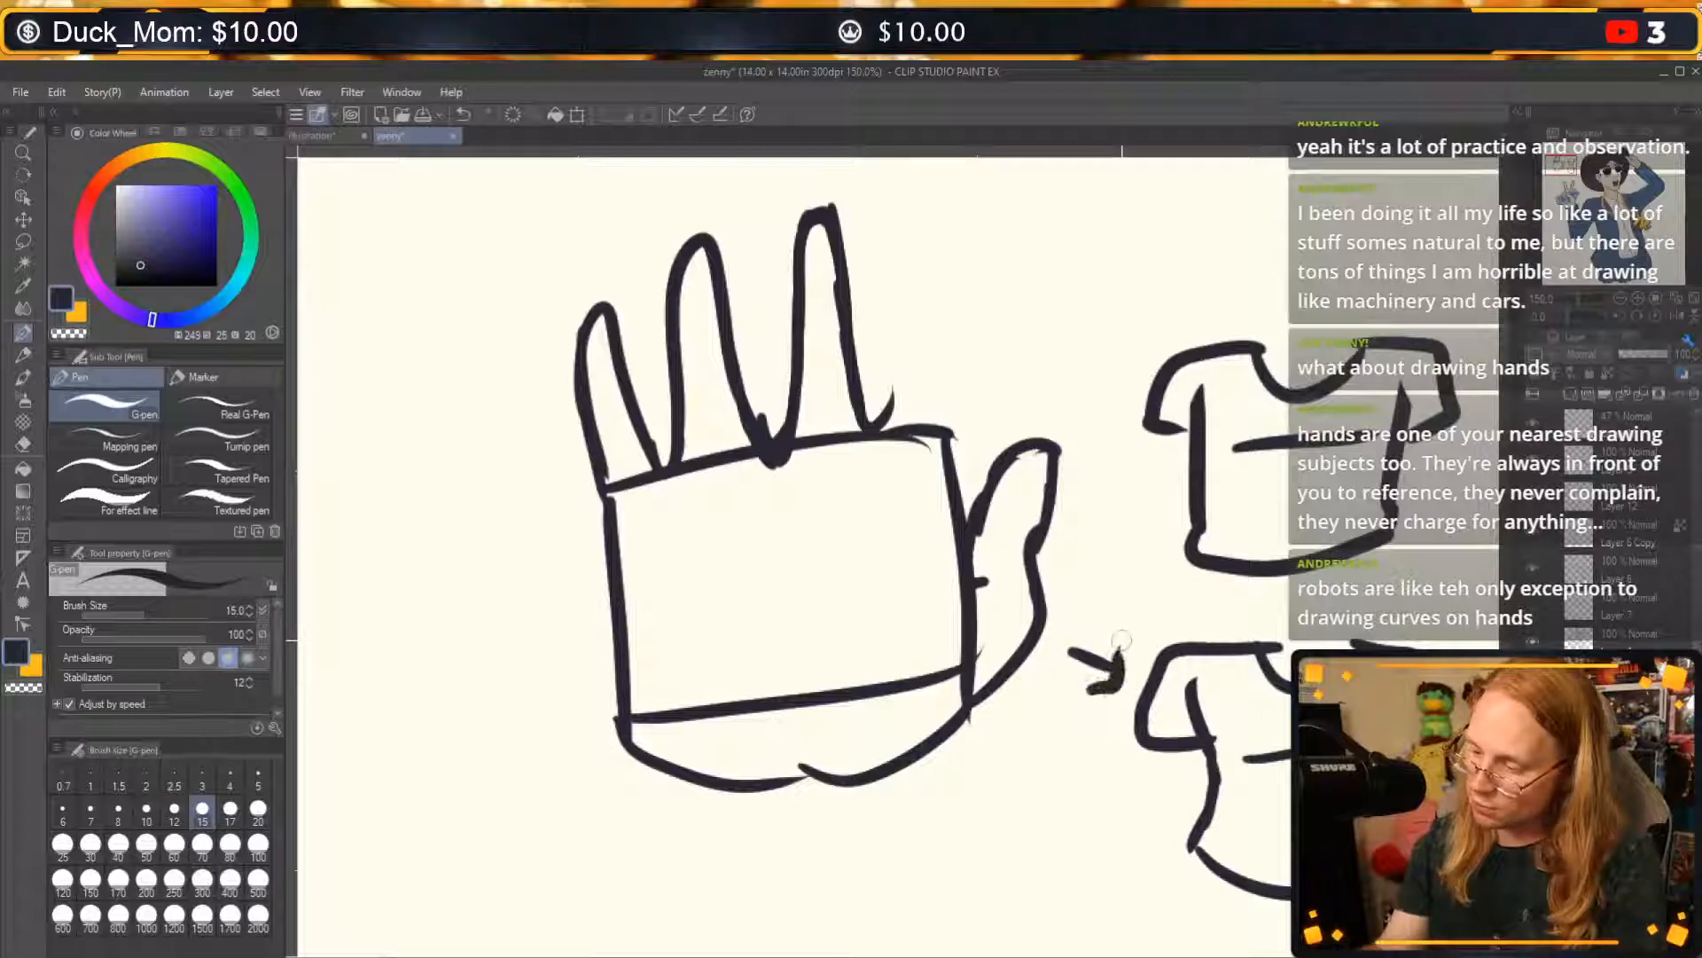
left_click_drag(1132, 299, 1178, 328)
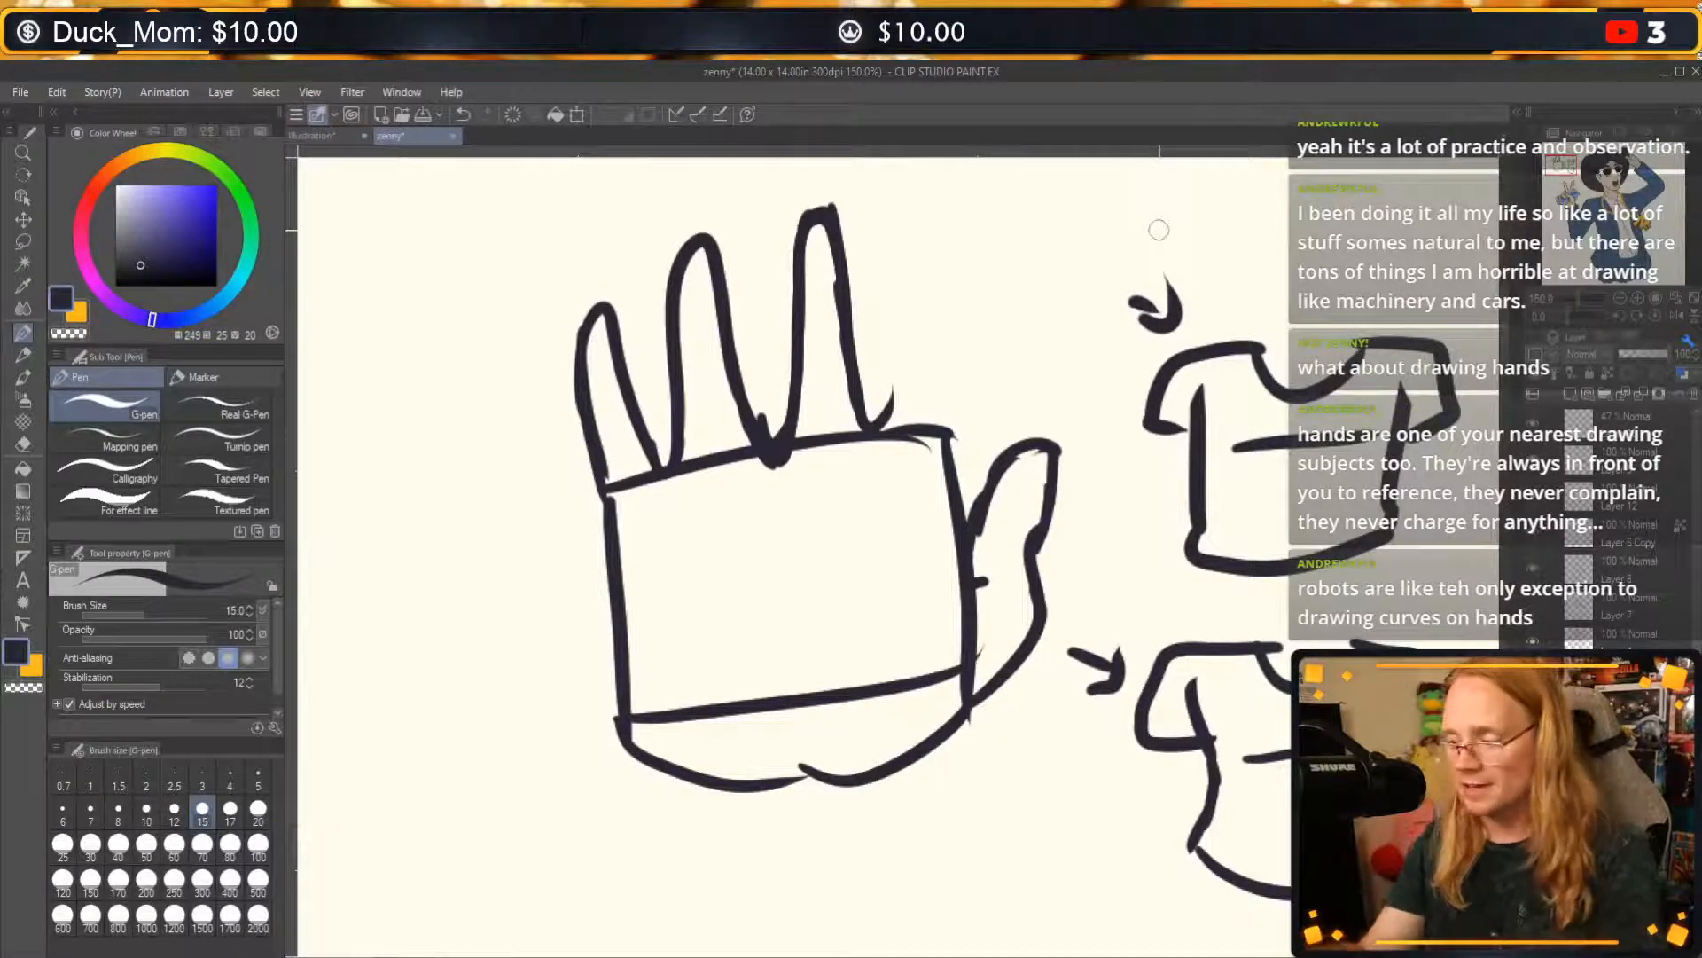
Undo the small arrows pointing at the T-shirts' left sleeves.
key("ctrl+z")
key("ctrl+z")
key("ctrl+z")
key("ctrl+z")
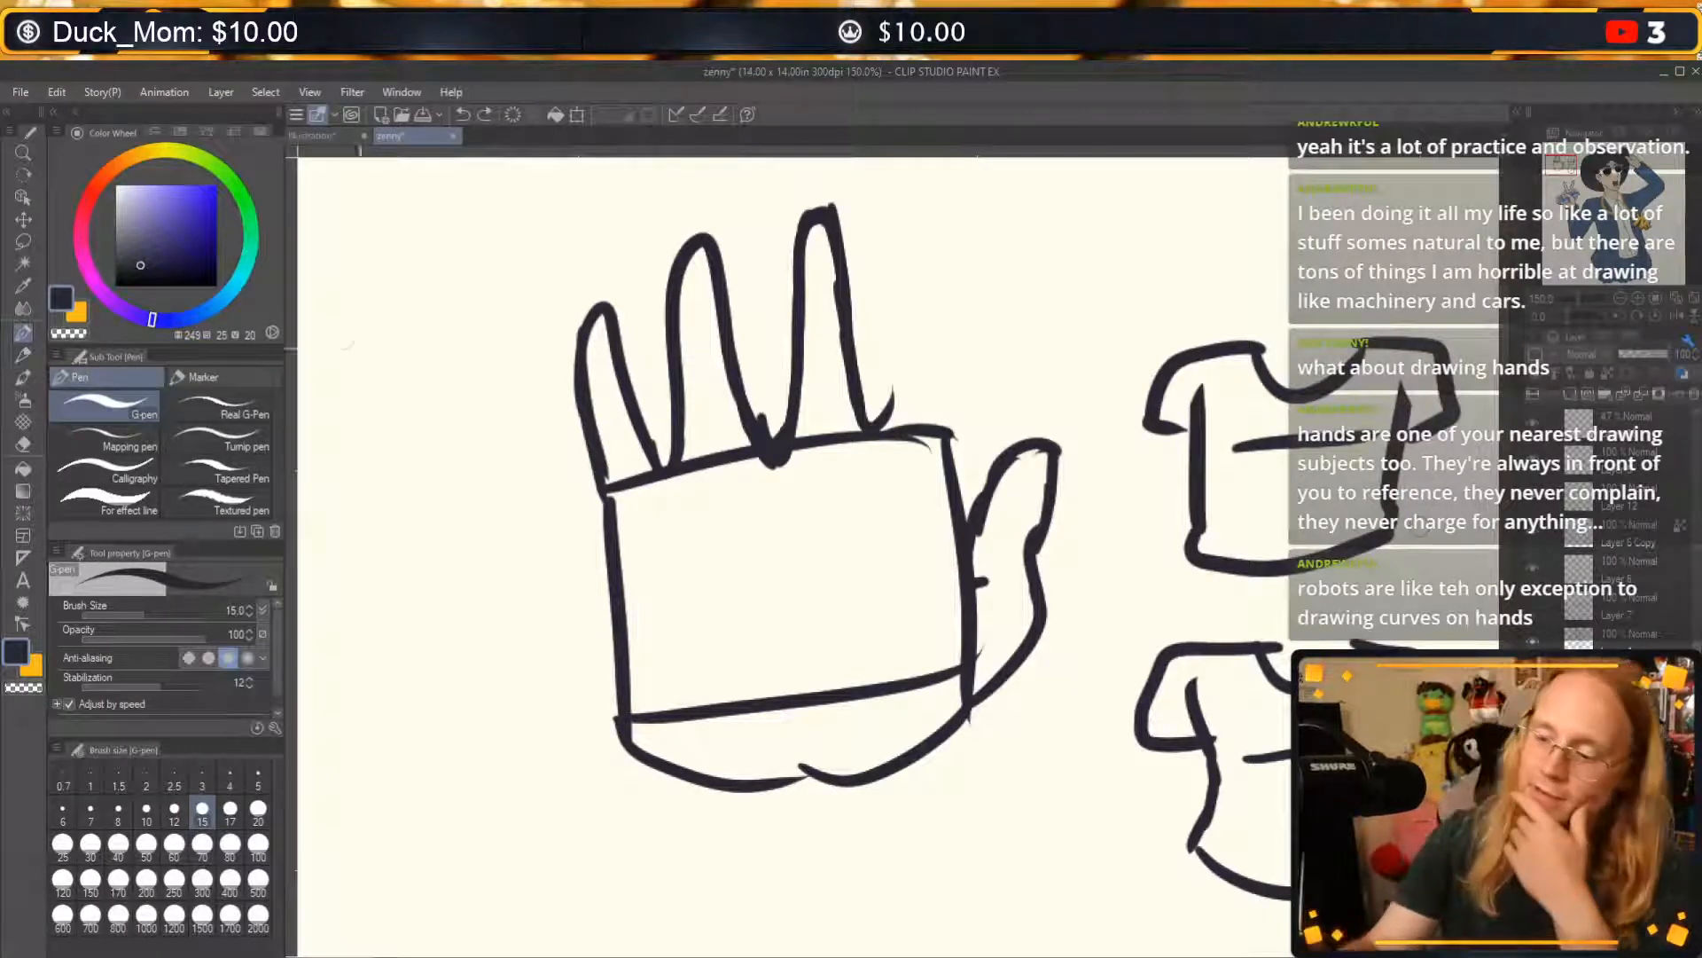
Sketch two slanted parallel lines with an angled mark between them left of the hand, and undo them.
left_click_drag(329, 289, 380, 529)
left_click_drag(498, 245, 545, 475)
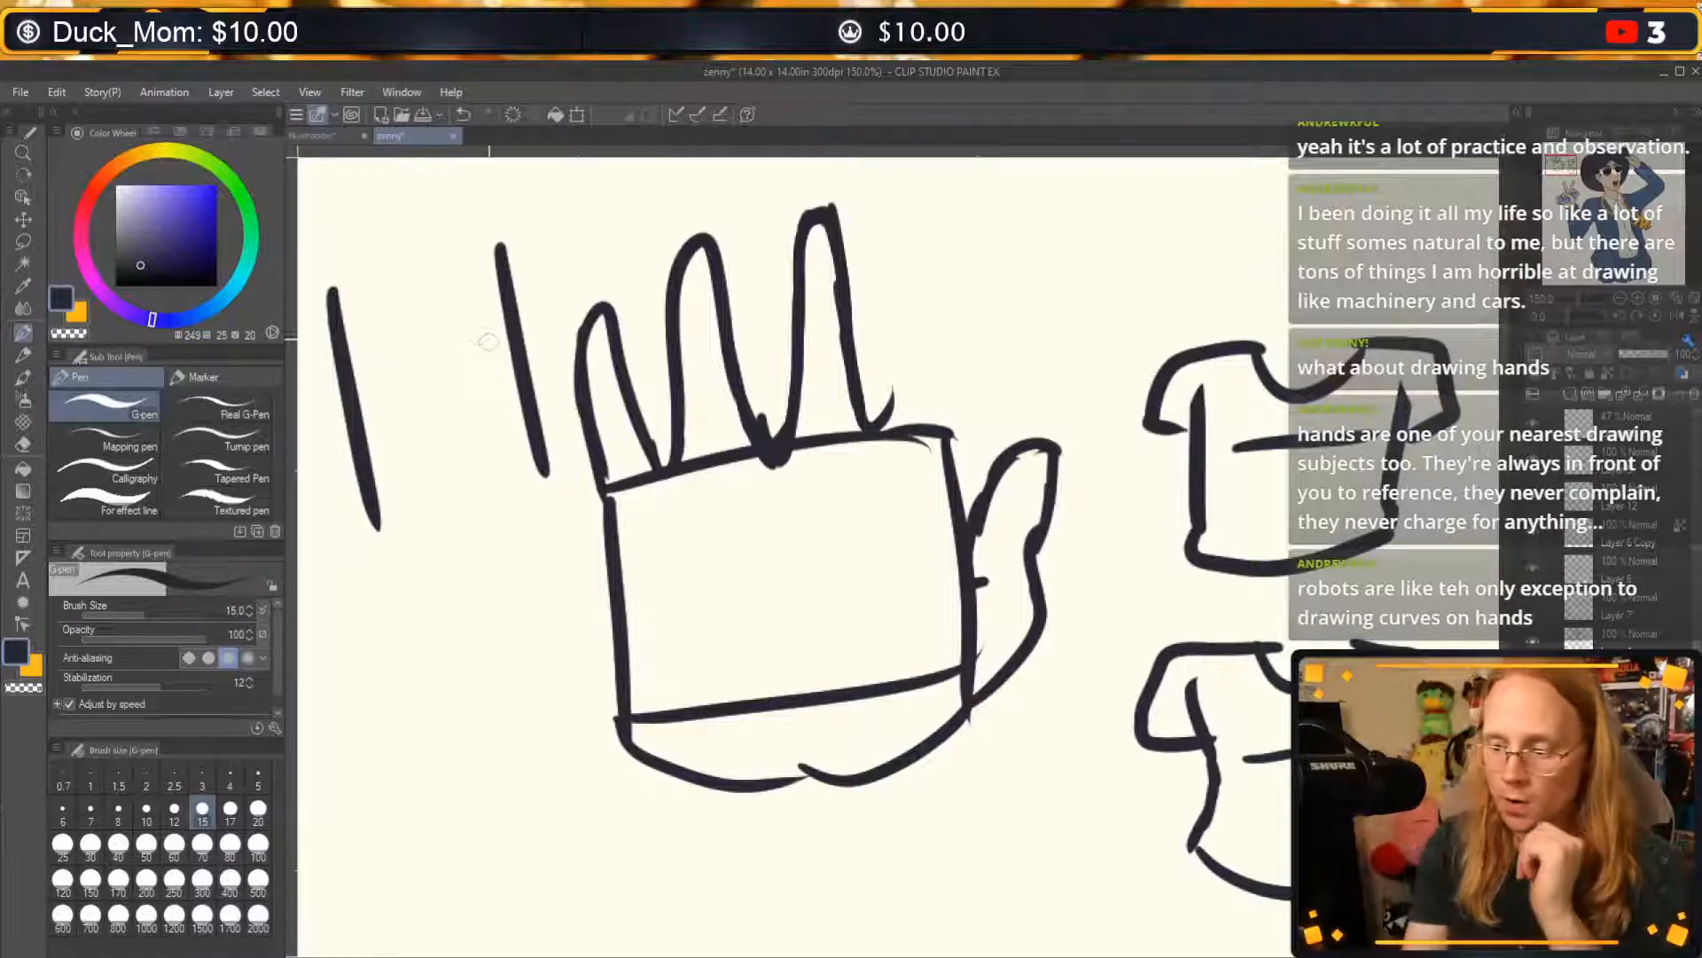
mouse_move(494, 338)
left_mouse_down()
mouse_move(363, 424)
mouse_move(477, 427)
left_mouse_up()
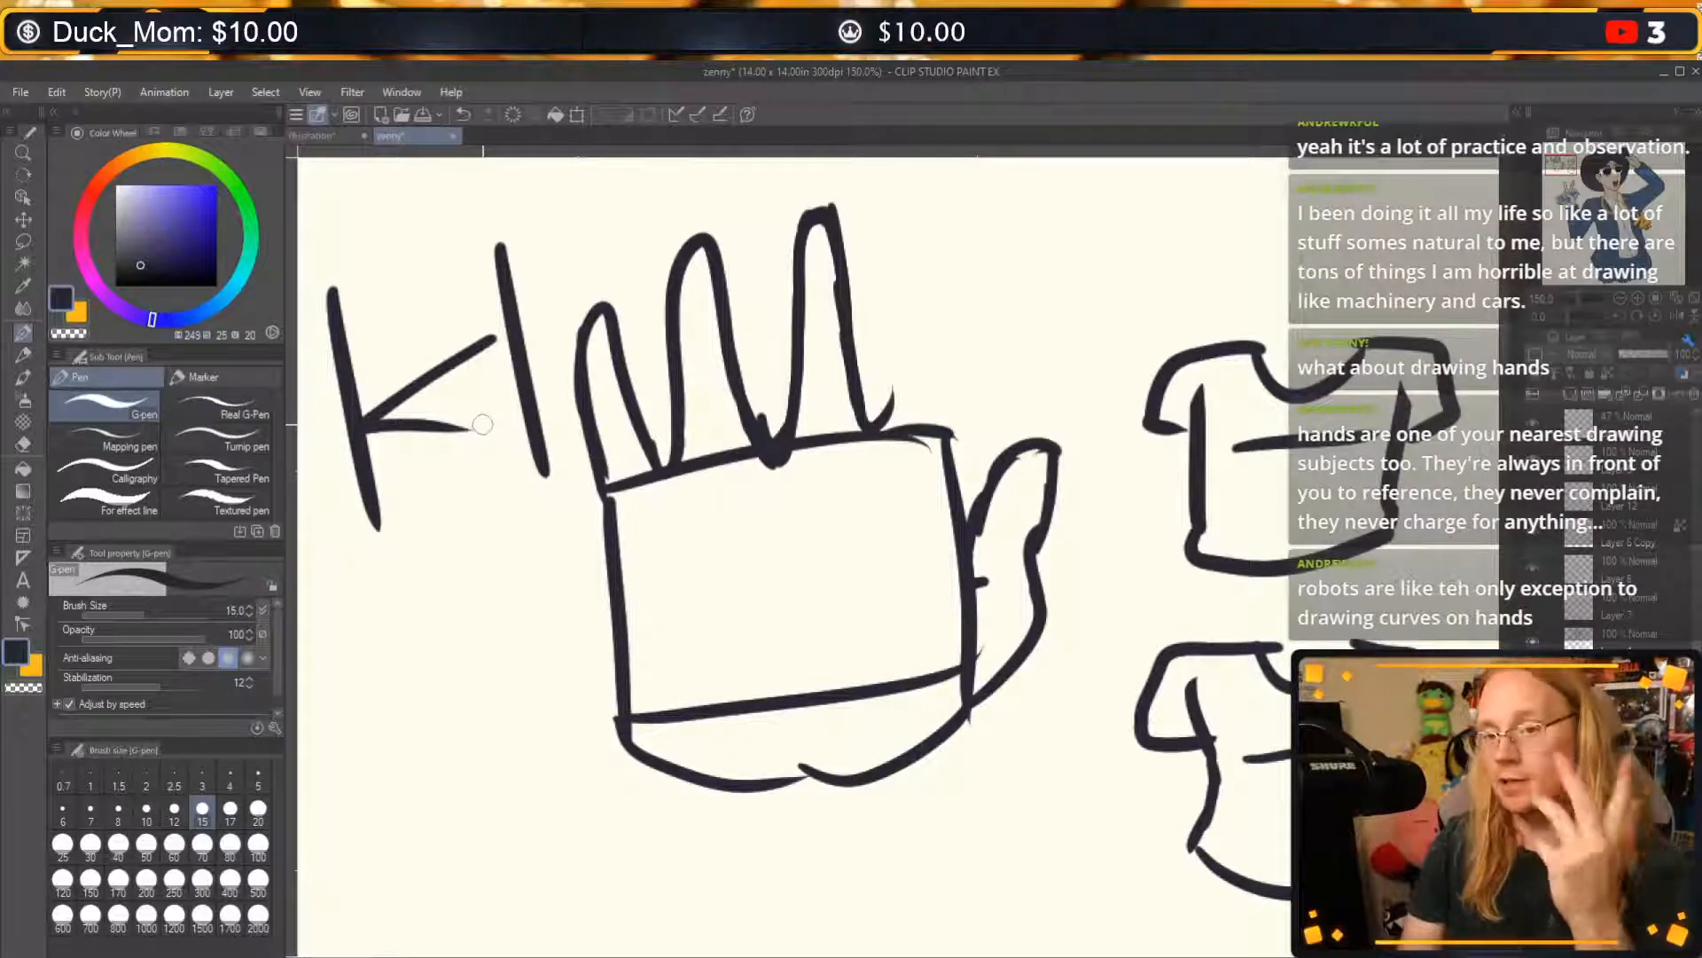
key("ctrl+z")
key("ctrl+z")
key("ctrl+z")
key("ctrl+z")
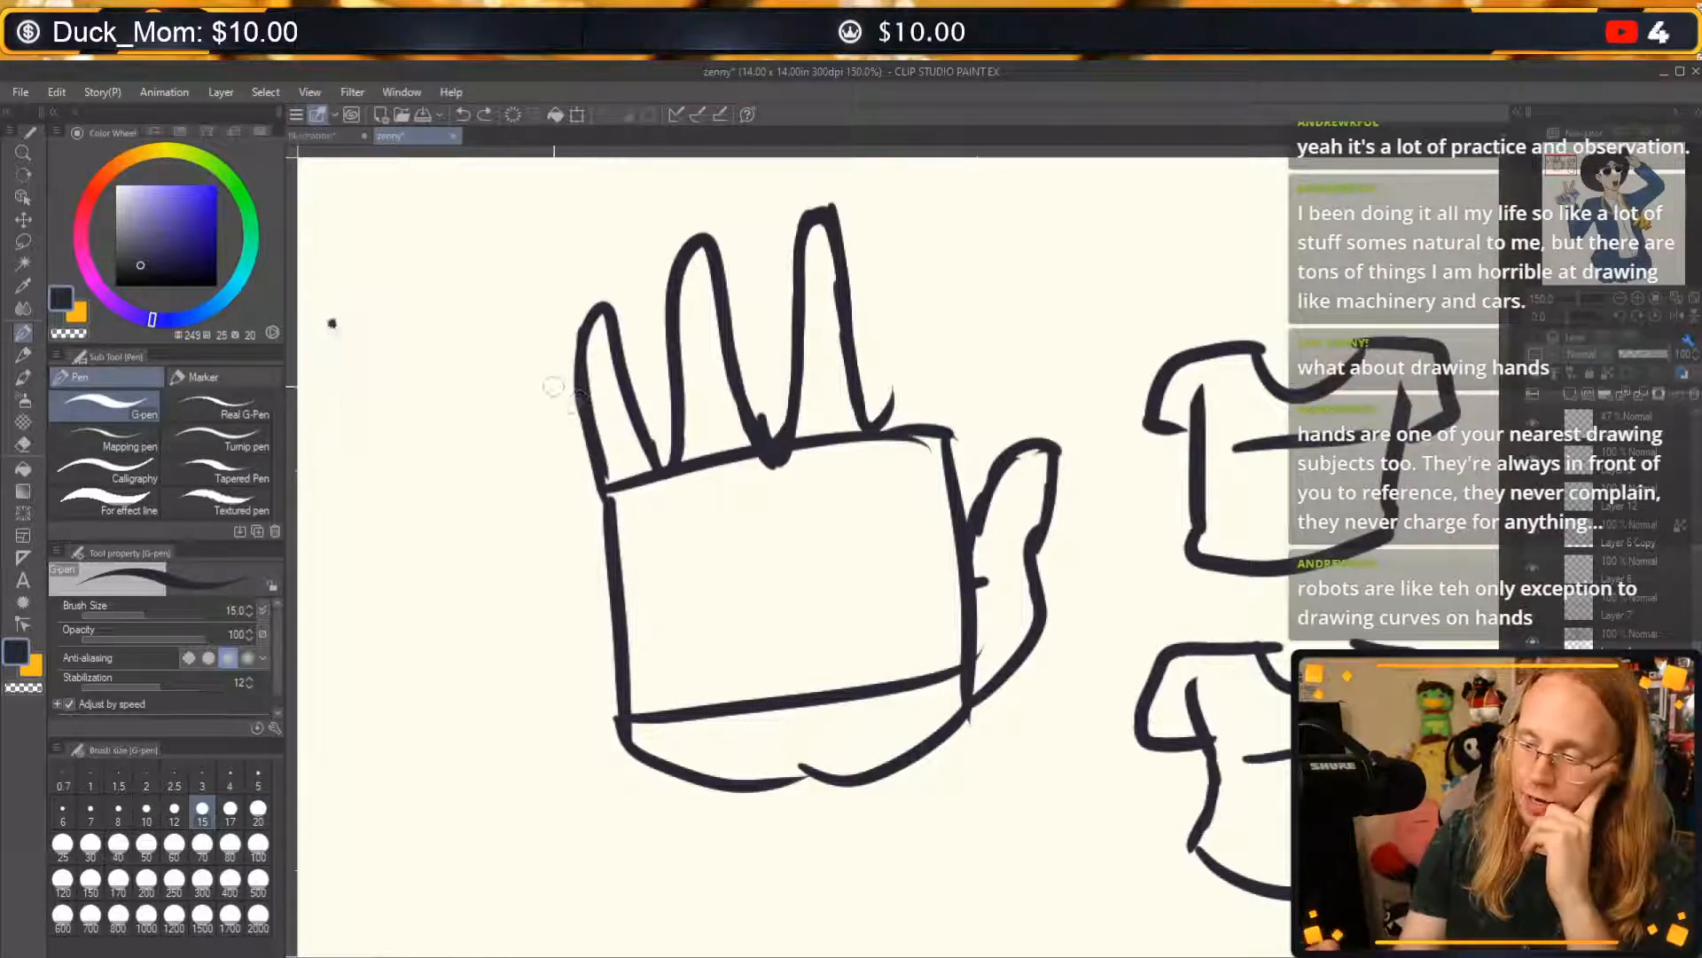
Sketch two S-shaped curves left of the hand with a flowing line between them, marked with five arrowheads along its length.
mouse_move(325, 299)
left_mouse_down()
mouse_move(337, 657)
mouse_move(459, 758)
left_mouse_up()
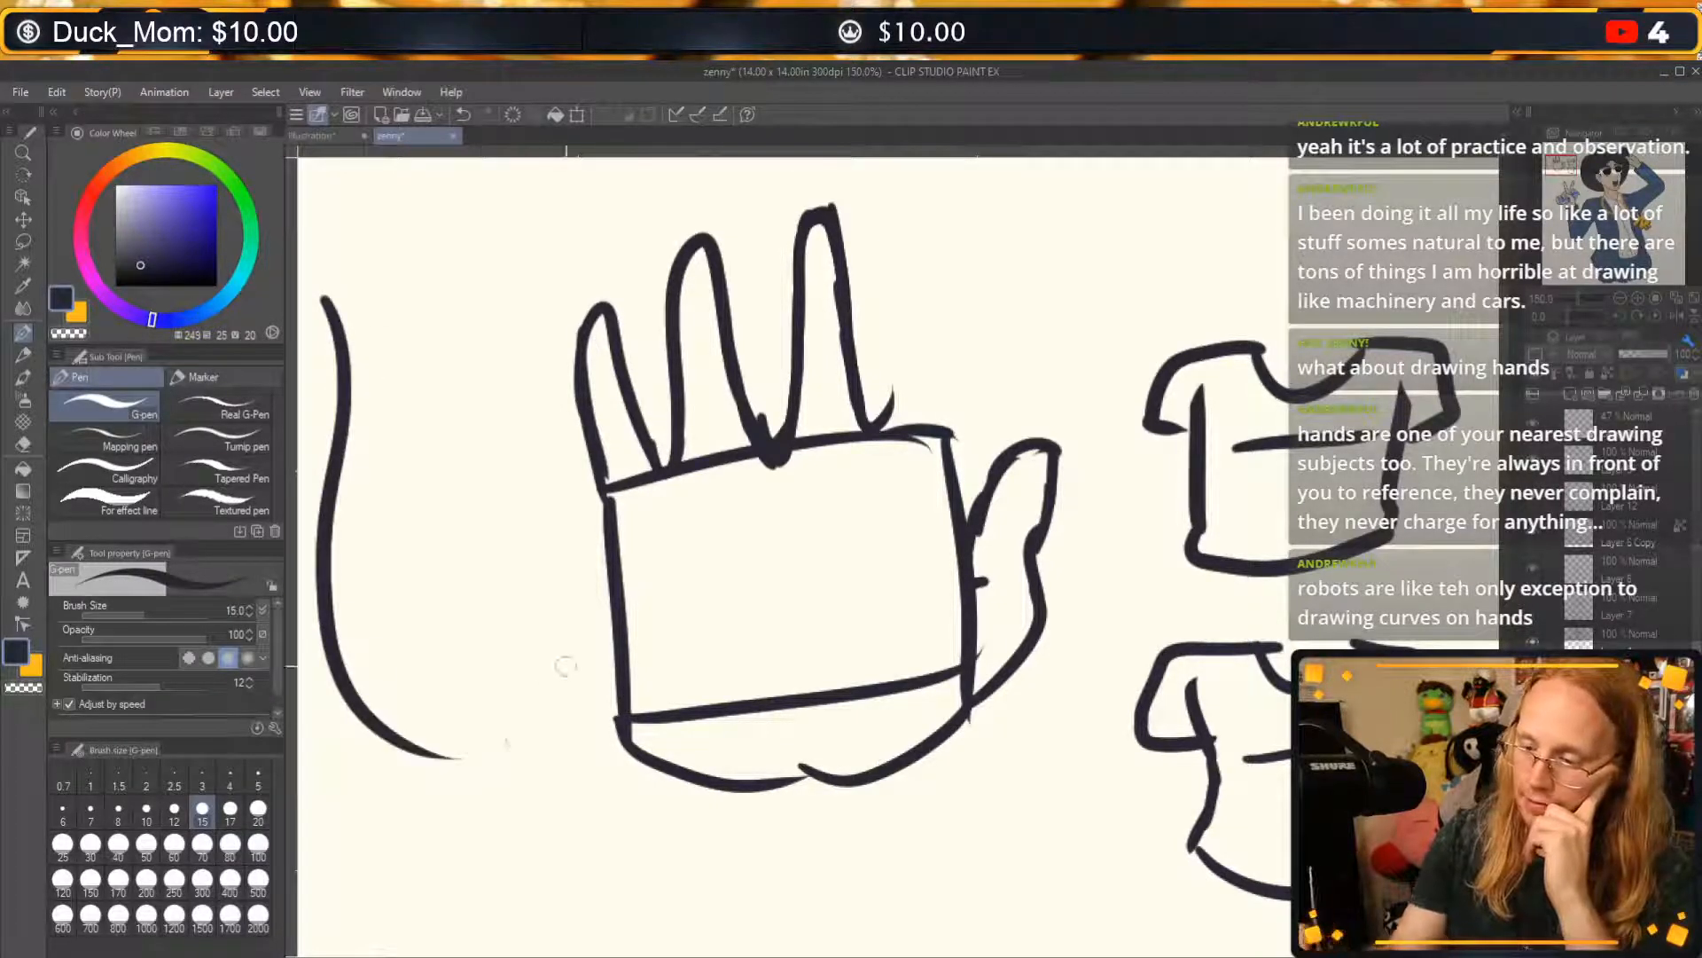
left_click_drag(543, 570, 453, 233)
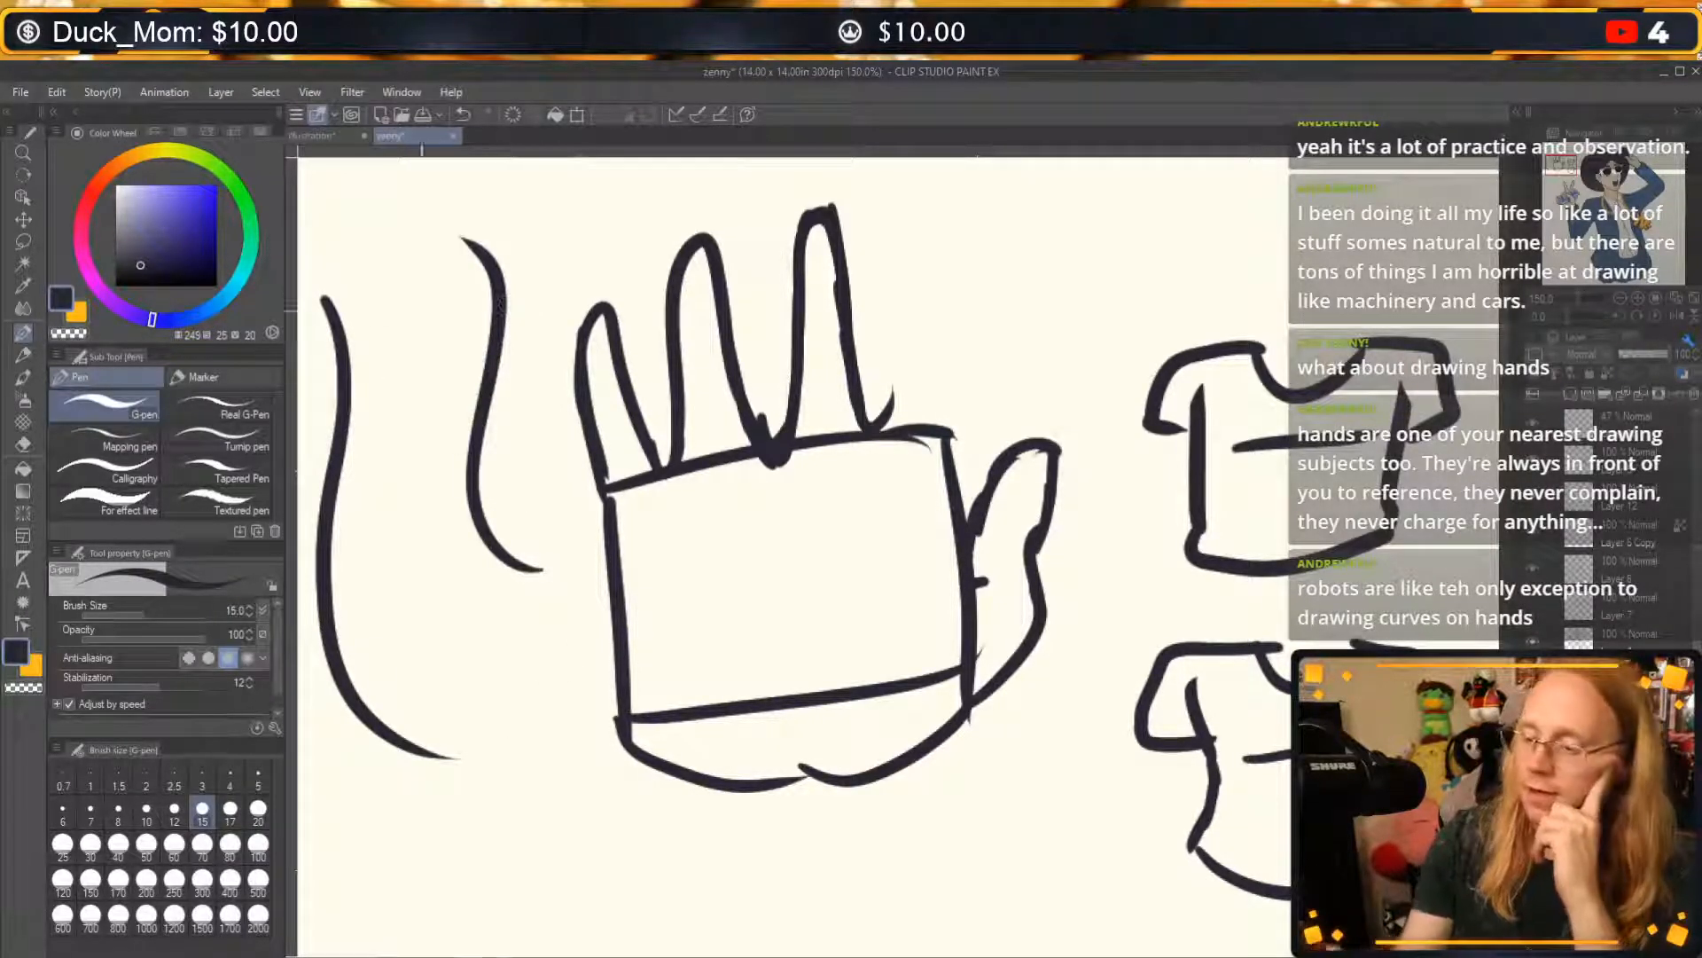
mouse_move(366, 266)
left_mouse_down()
mouse_move(401, 306)
mouse_move(440, 483)
mouse_move(359, 643)
mouse_move(523, 715)
left_mouse_up()
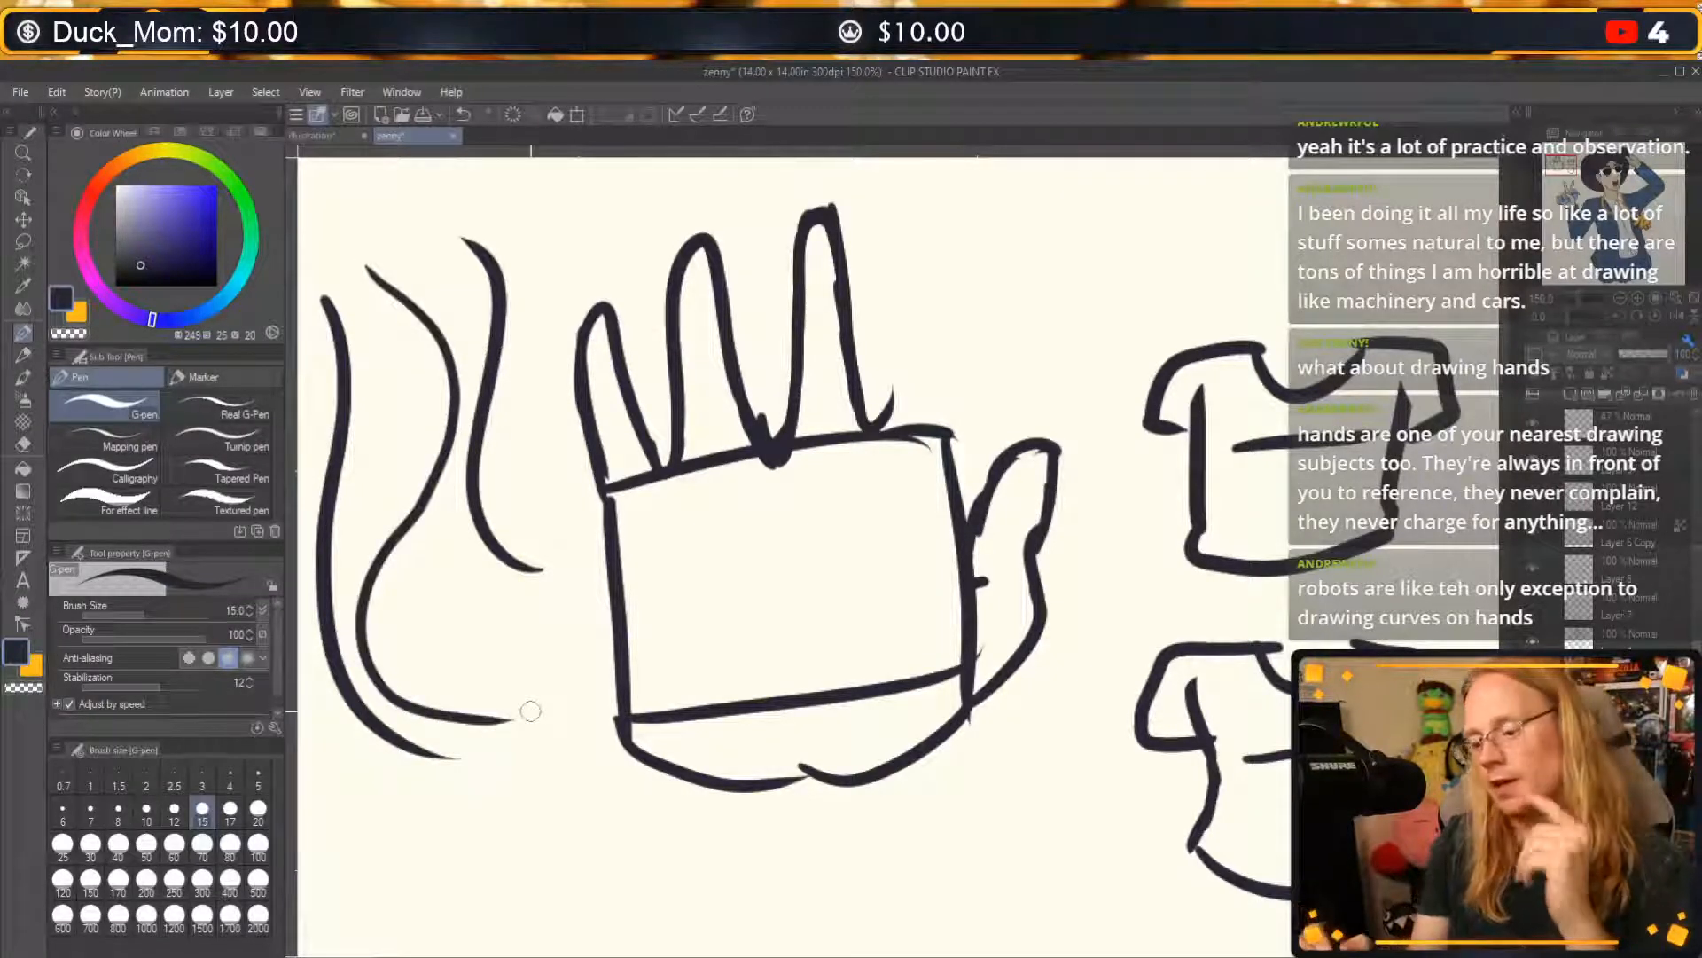
mouse_move(391, 315)
left_mouse_down()
mouse_move(426, 323)
mouse_move(436, 297)
left_mouse_up()
left_click_drag(440, 397, 452, 433)
left_click_drag(412, 498, 381, 543)
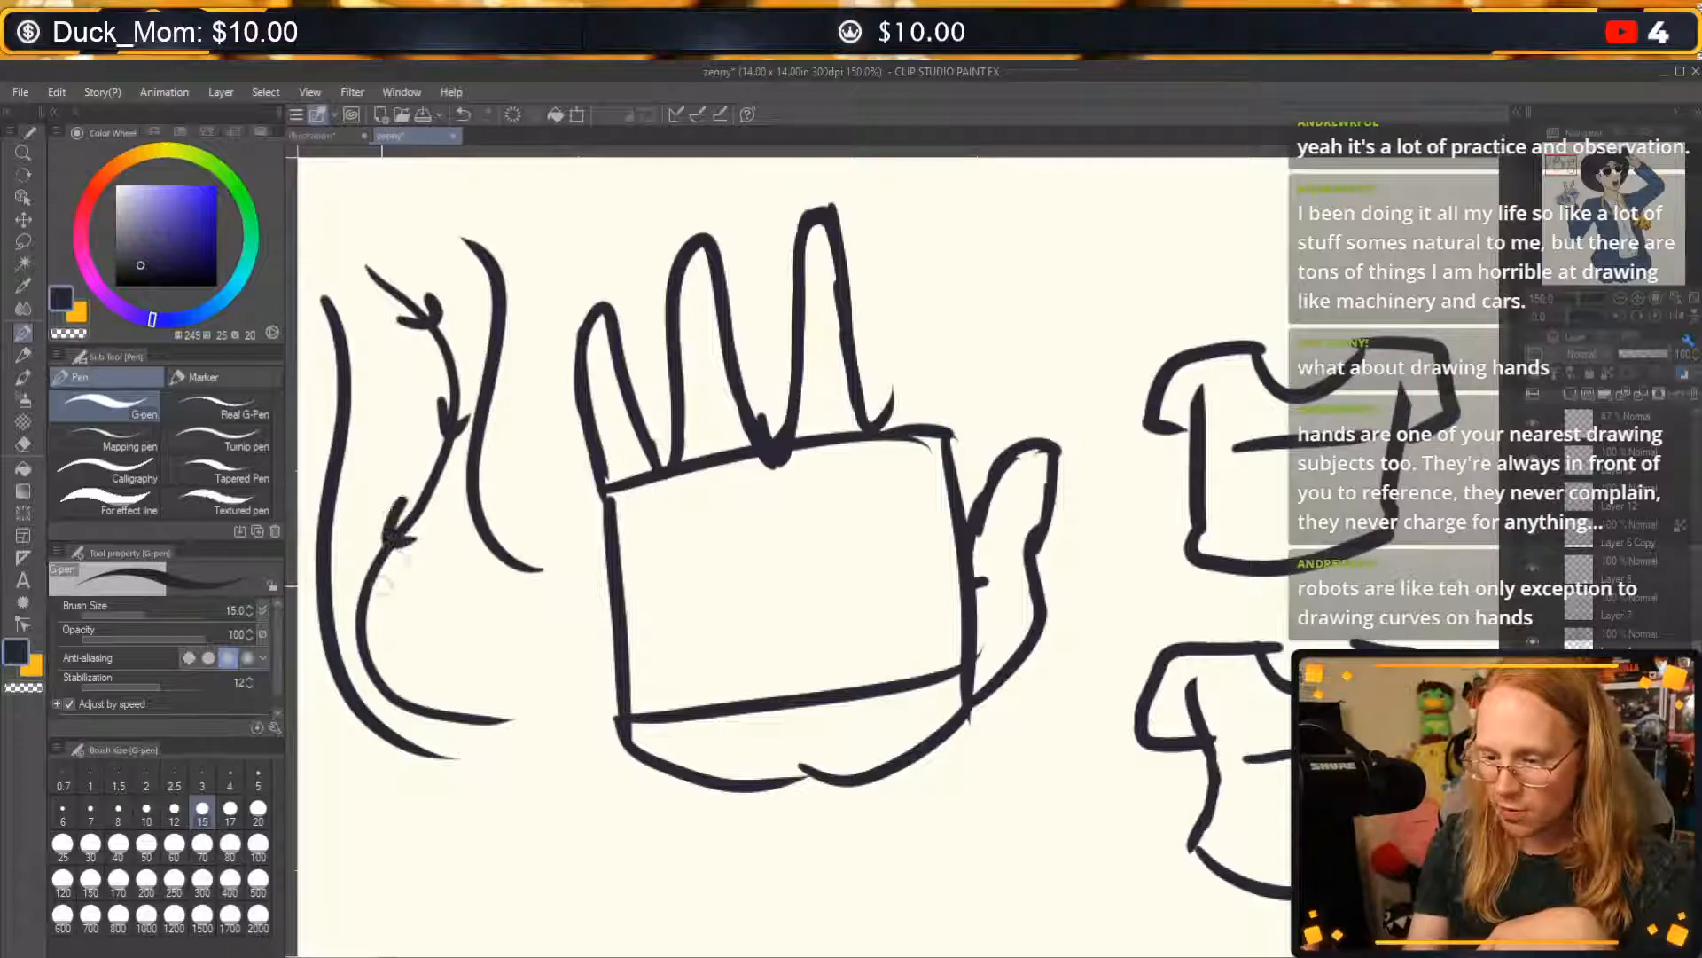
left_click_drag(353, 601, 377, 643)
left_click_drag(381, 709, 419, 682)
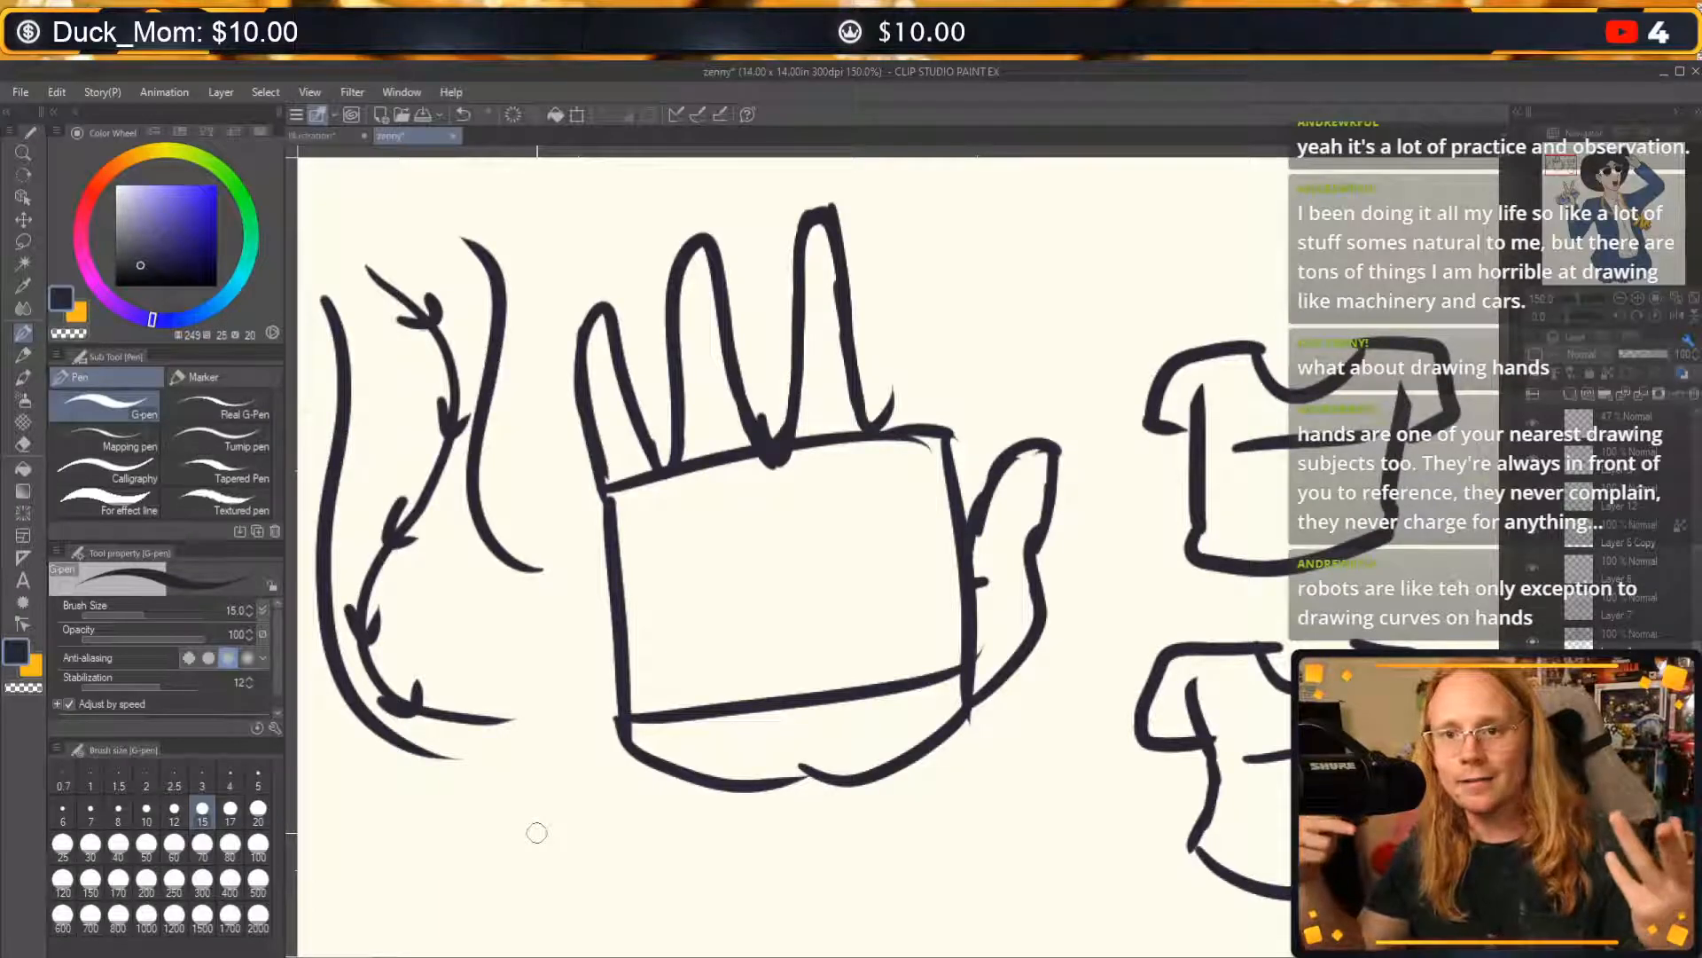
Undo the S-shaped curves and the arrowed line between them.
key("ctrl+z")
key("ctrl+z")
key("ctrl+z")
key("ctrl+z")
key("ctrl+z")
key("ctrl+z")
key("ctrl+z")
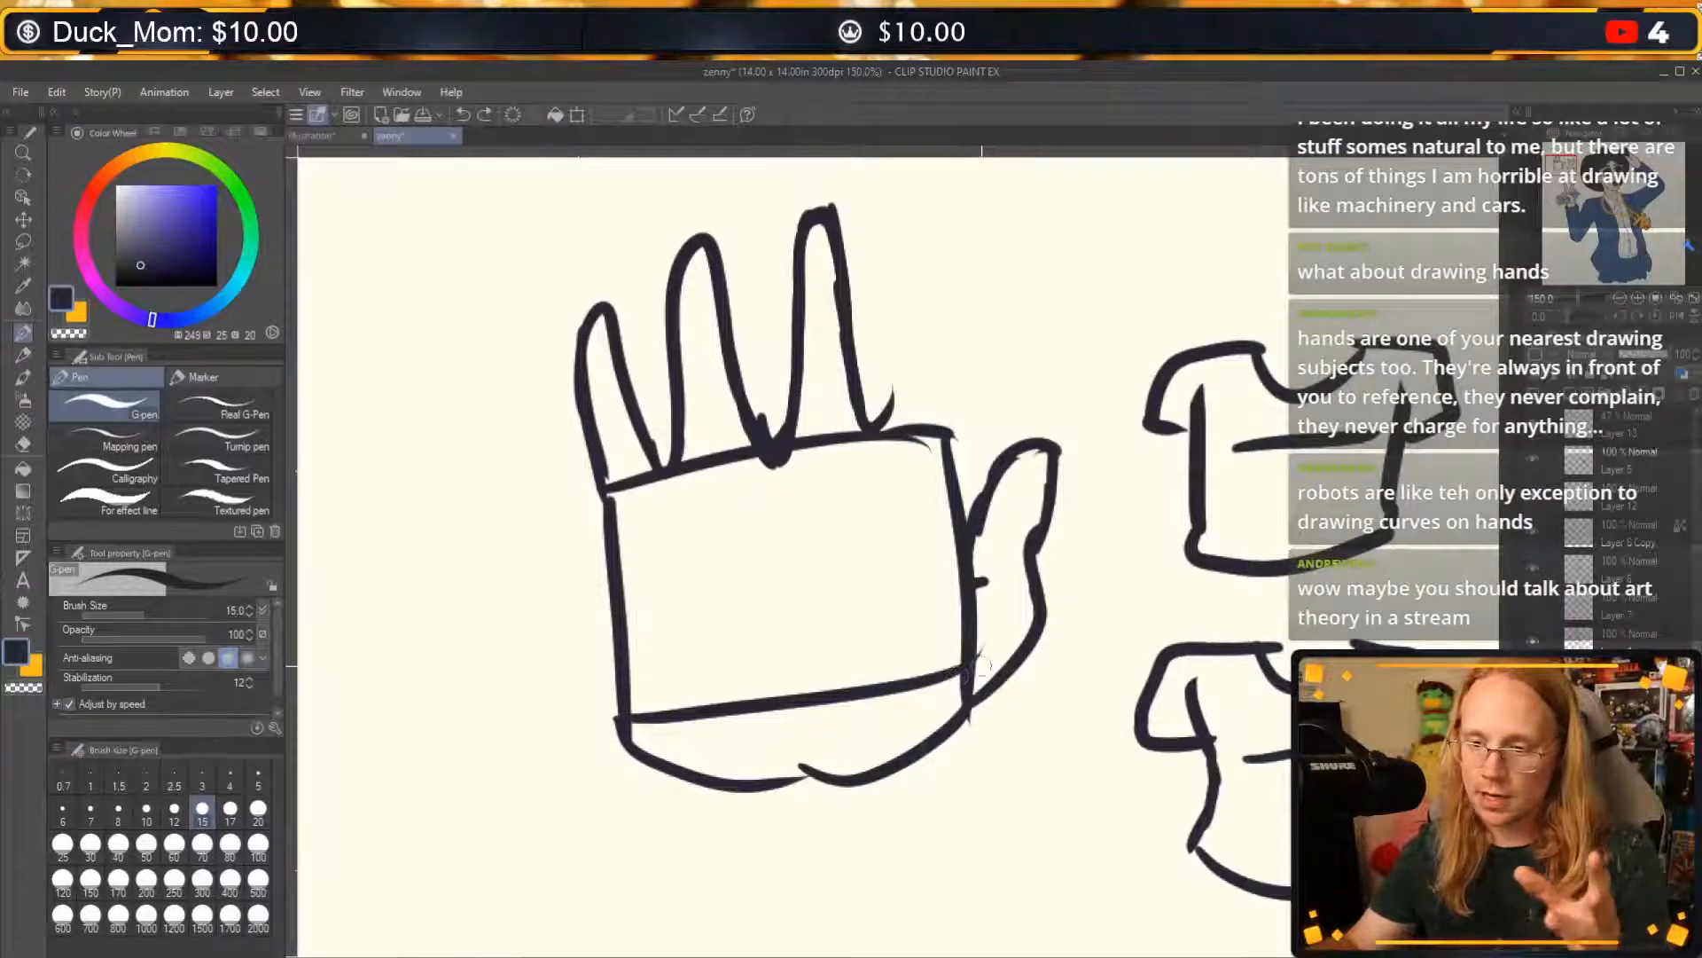
Draw three pairs of short vertical dashes left of the hand, with a star inside the upper pair and a thick dash inside the lowest.
left_click_drag(330, 263, 342, 382)
left_click_drag(503, 234, 511, 344)
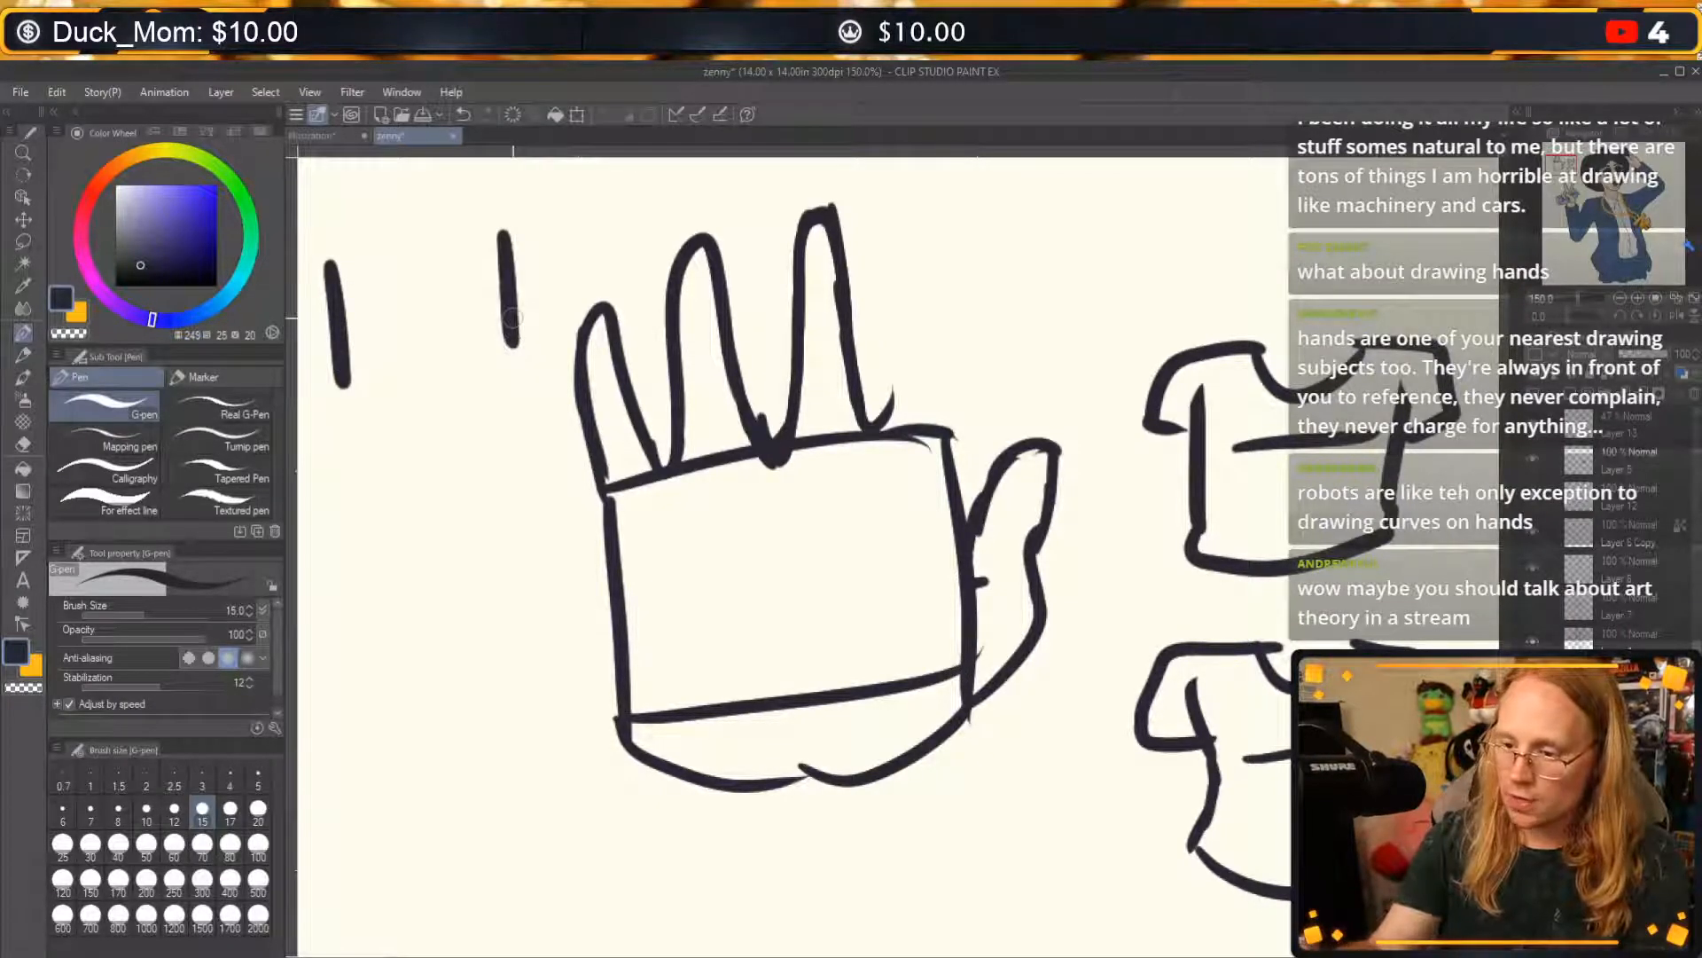
left_click_drag(346, 461, 361, 566)
left_click_drag(529, 452, 537, 534)
left_click_drag(358, 644, 376, 760)
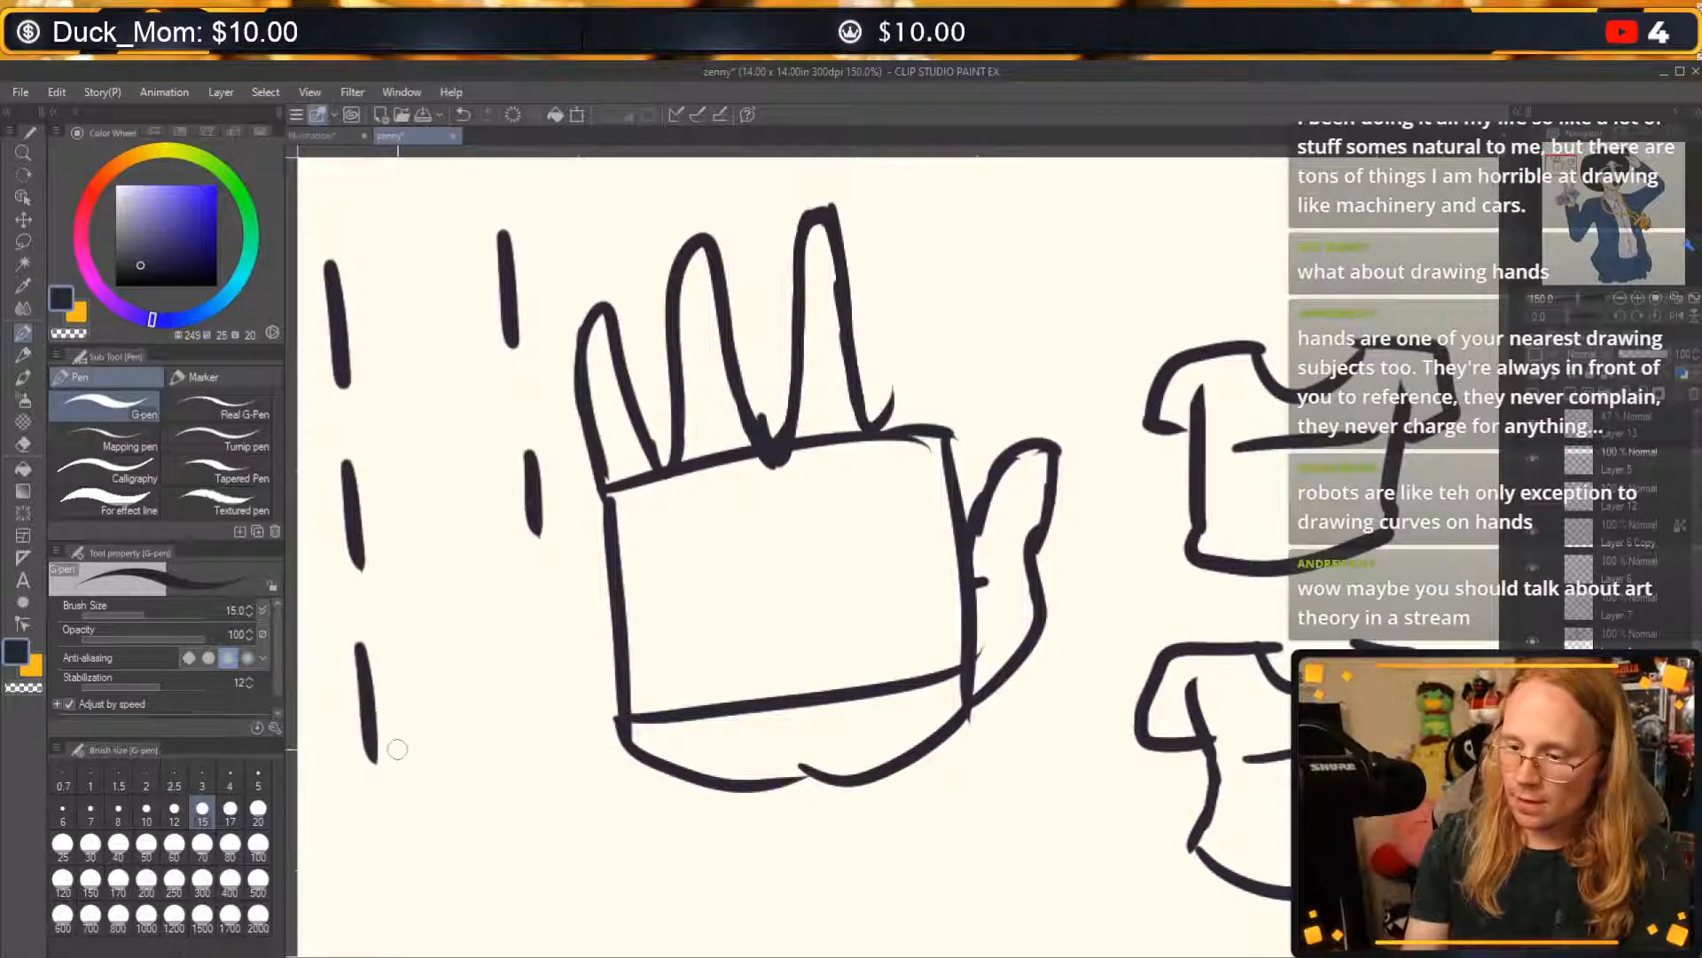
left_click_drag(544, 632, 557, 749)
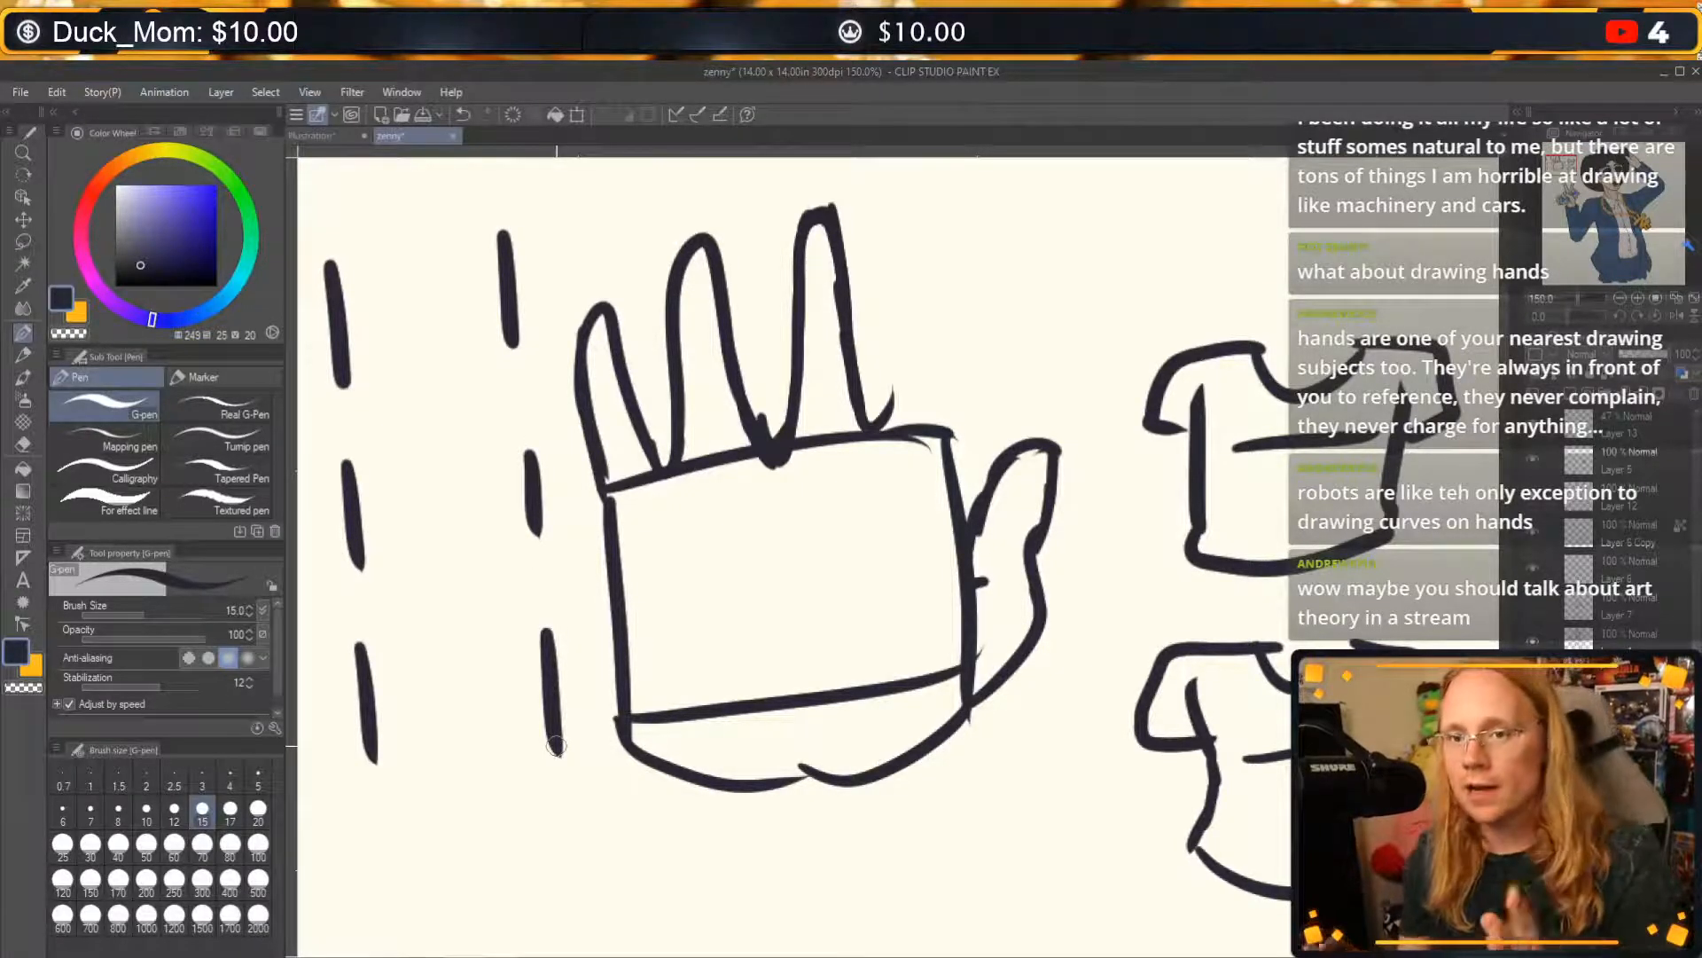
left_click_drag(405, 723, 483, 701)
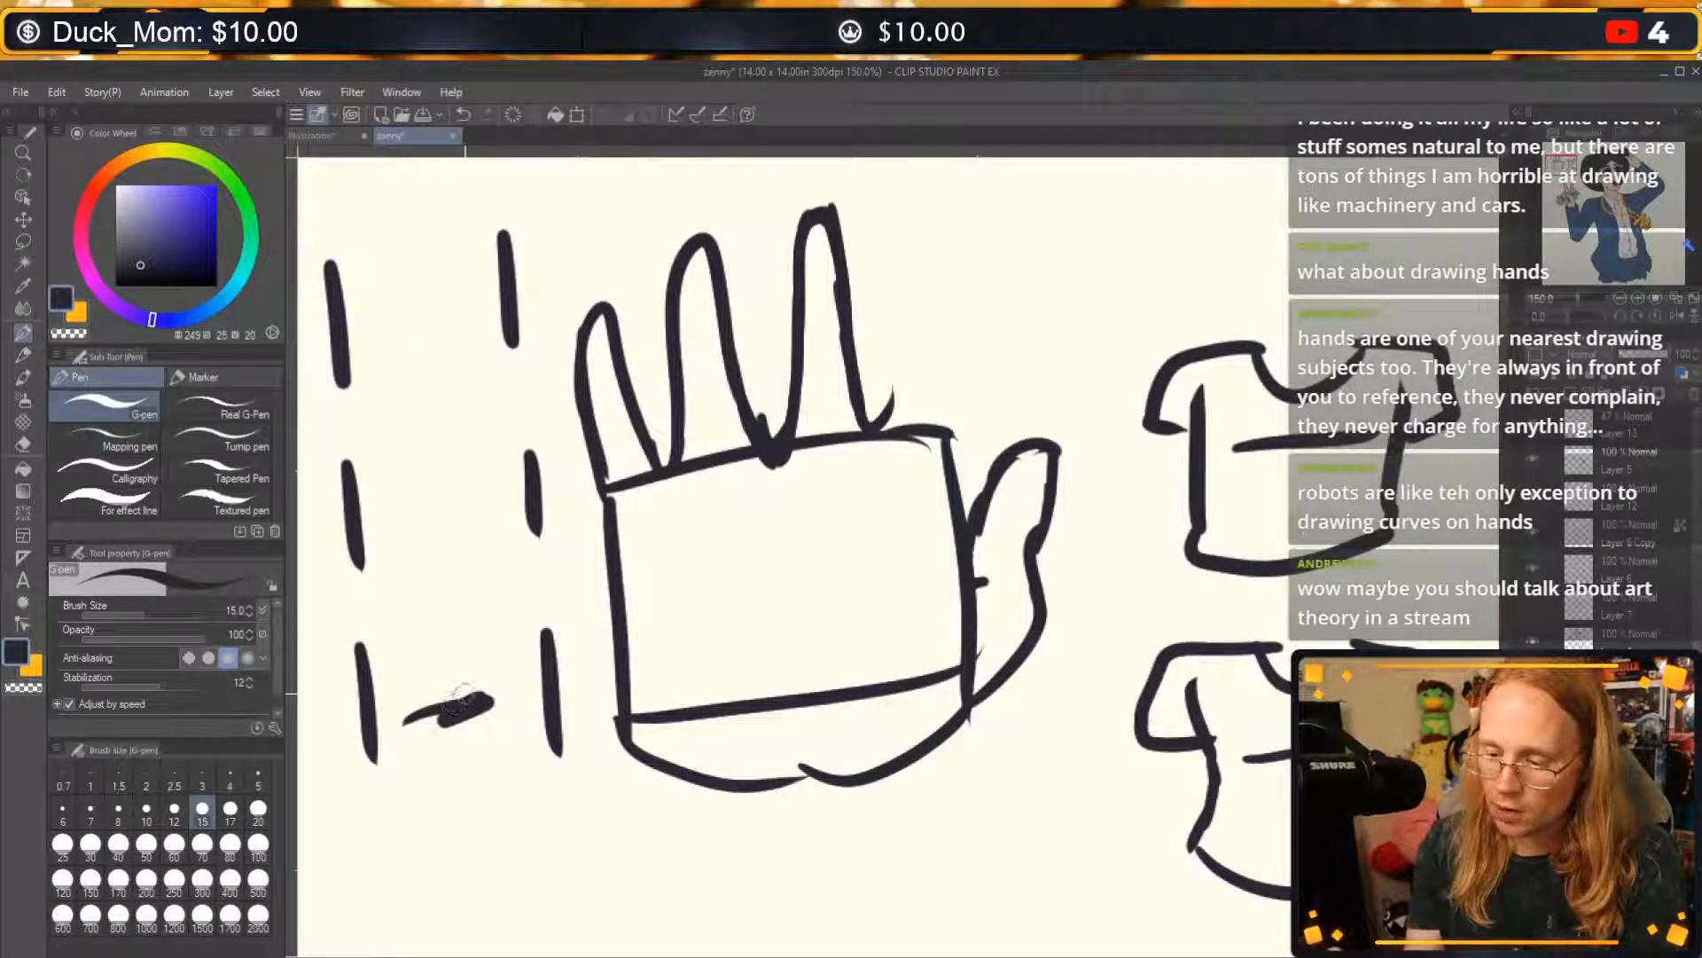
mouse_move(402, 339)
left_mouse_down()
mouse_move(433, 273)
mouse_move(410, 337)
left_mouse_up()
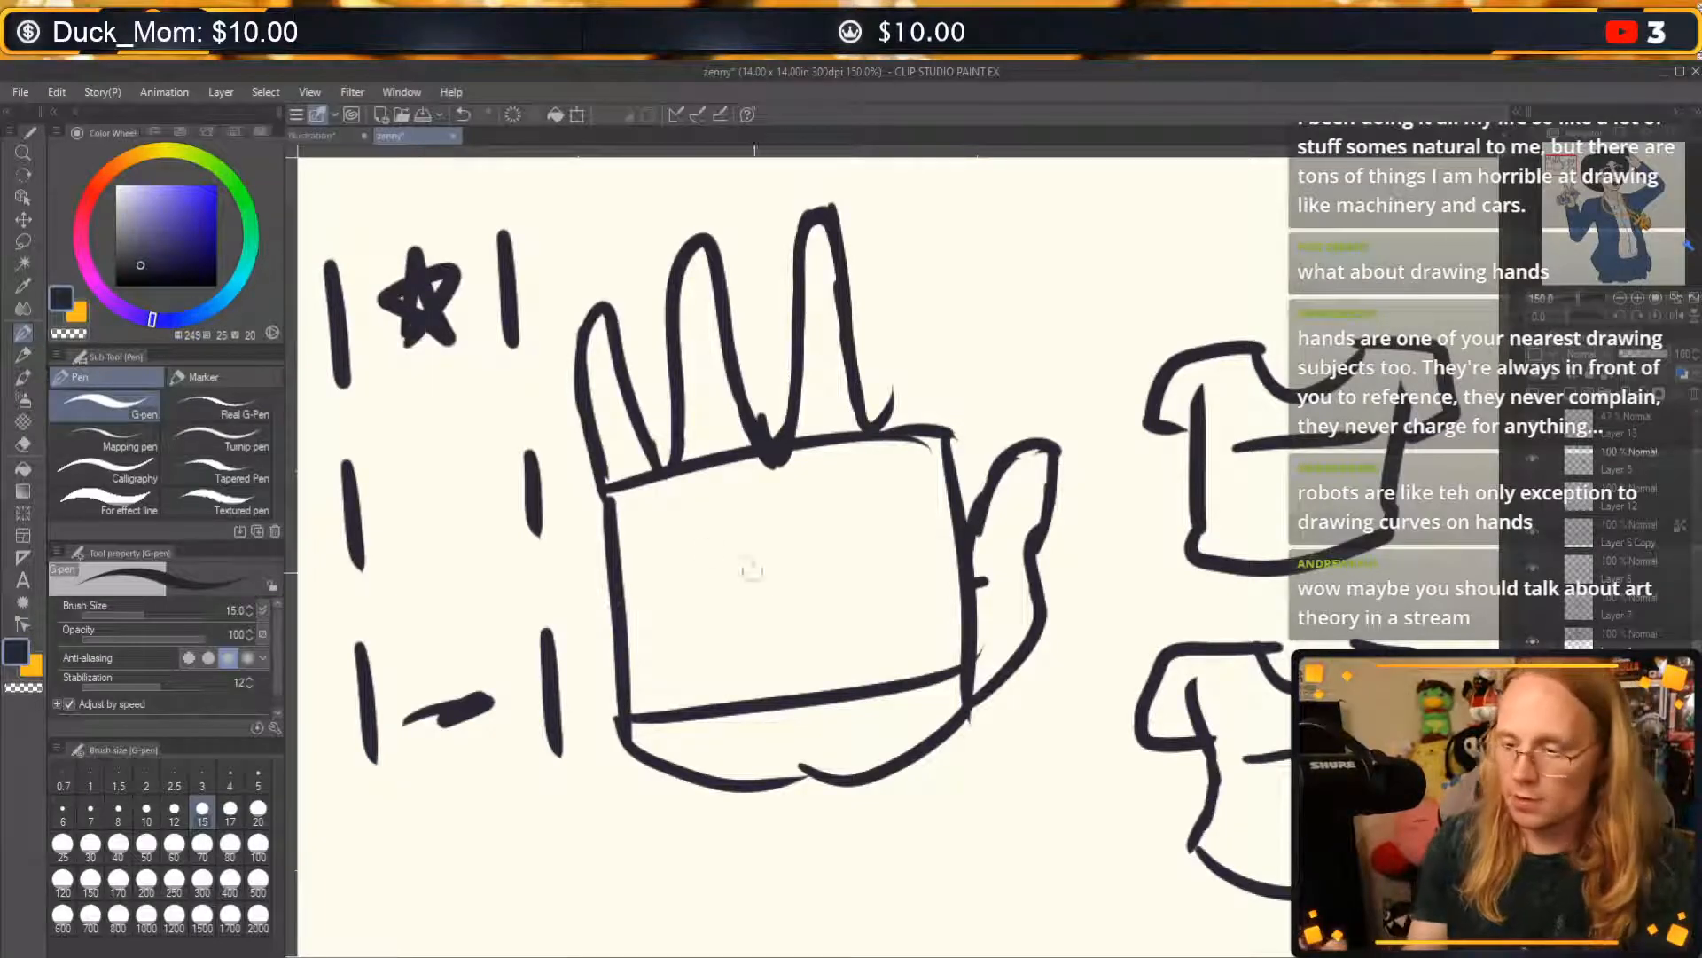
Undo the dash pairs together with the star and the thick dash between them.
key("ctrl+z")
key("ctrl+z")
key("ctrl+z")
key("ctrl+z")
key("ctrl+z")
key("ctrl+z")
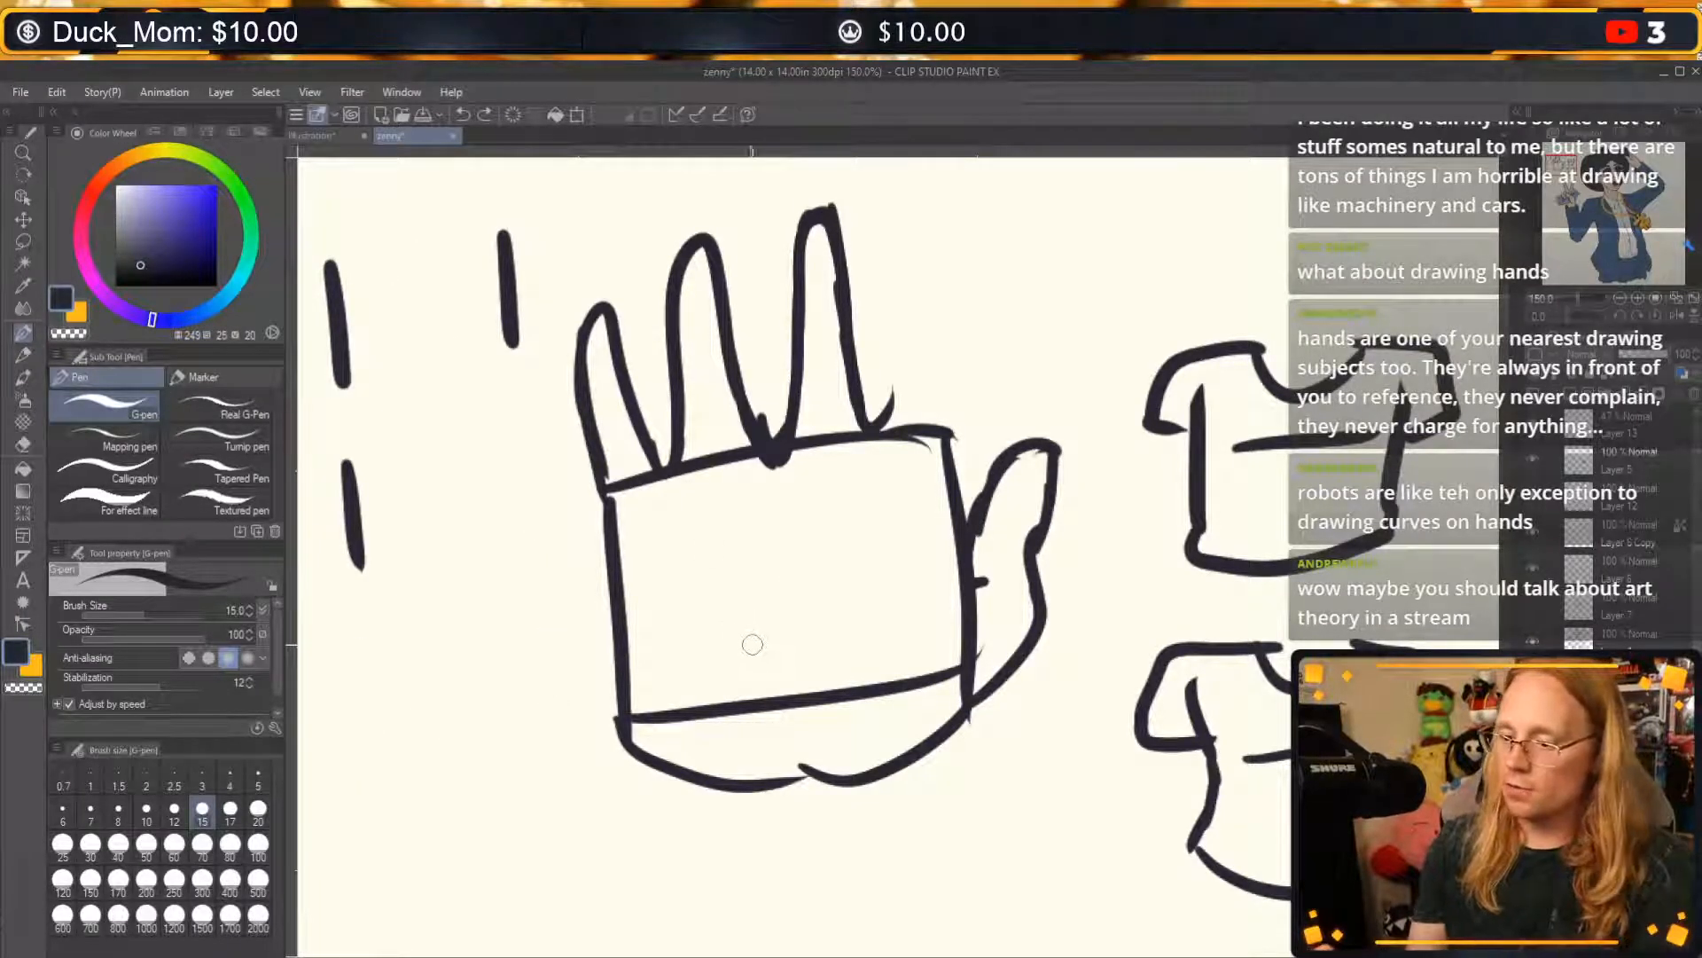
key("ctrl+z")
key("ctrl+z")
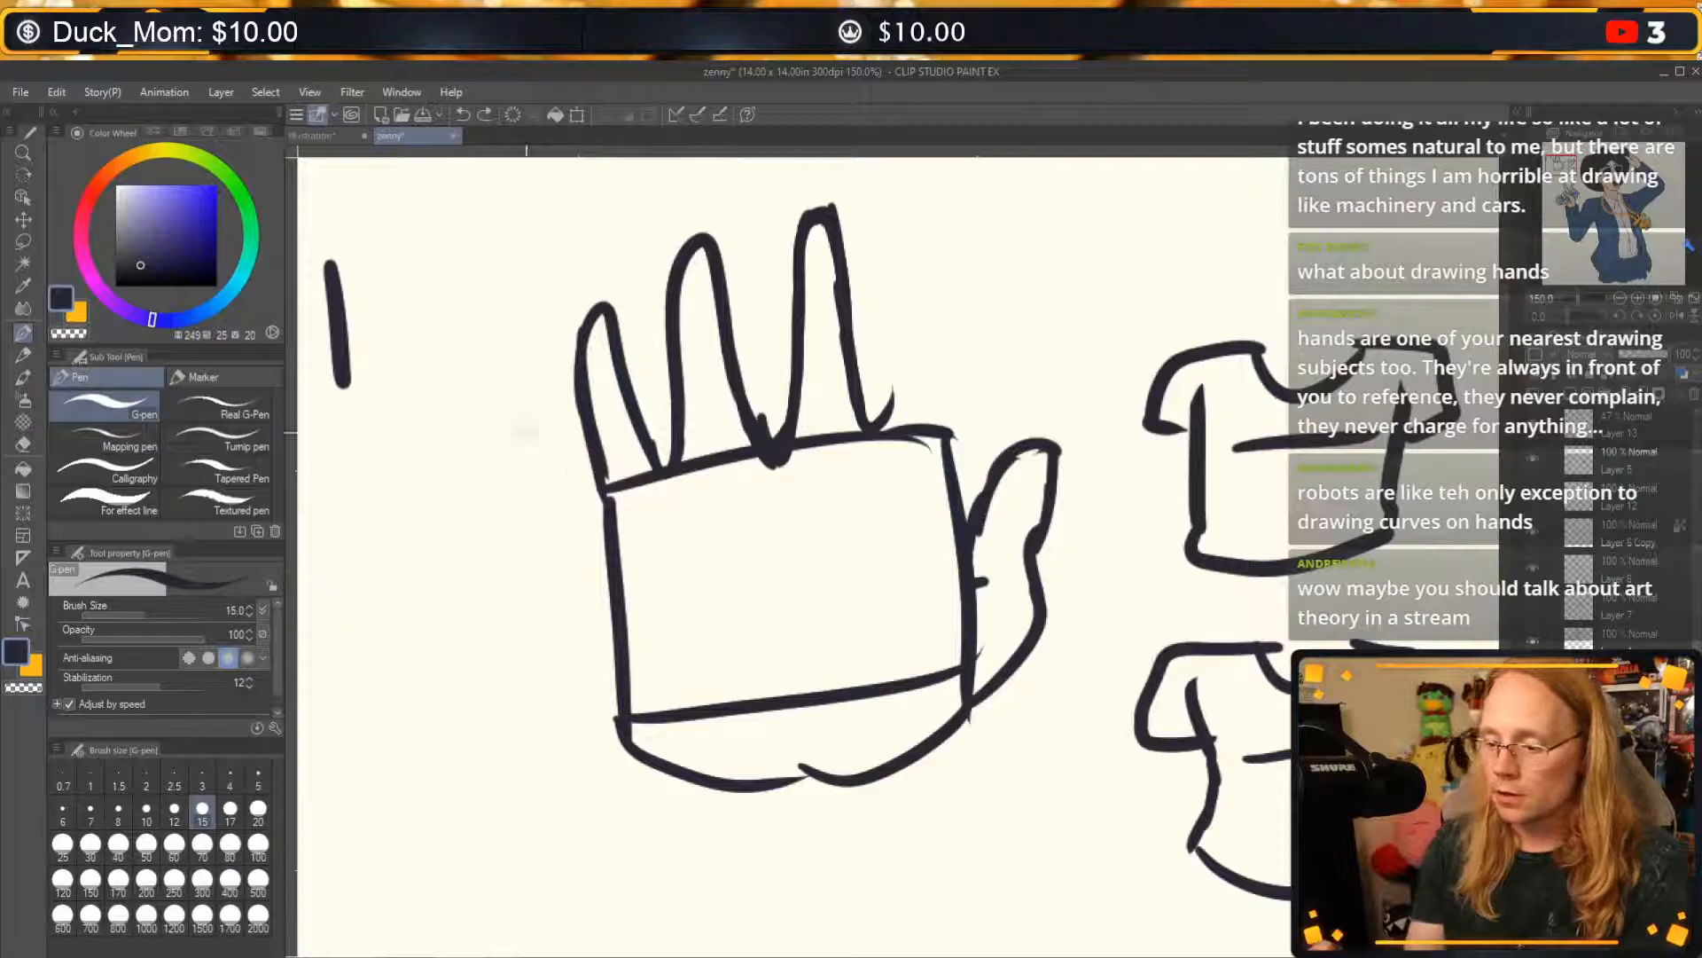
Draw four staggered arcs in two columns left of the hand, all bulging inward, and undo them.
mouse_move(326, 279)
left_mouse_down()
mouse_move(351, 308)
mouse_move(339, 443)
left_mouse_up()
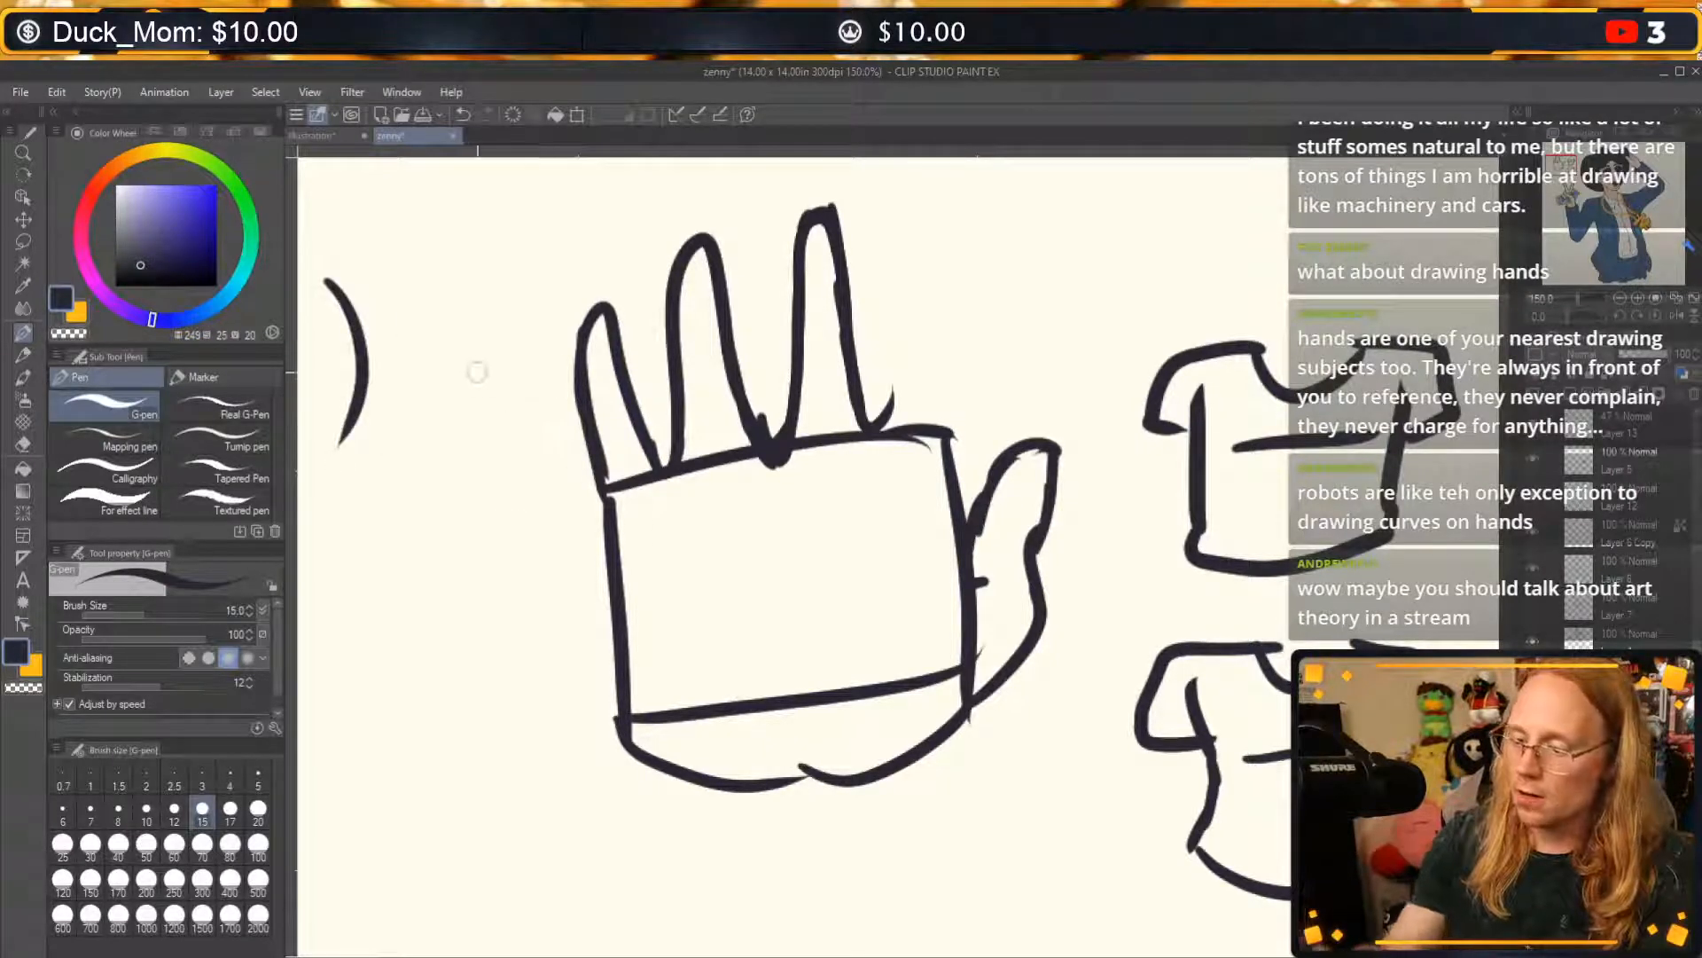
left_click_drag(544, 574, 521, 402)
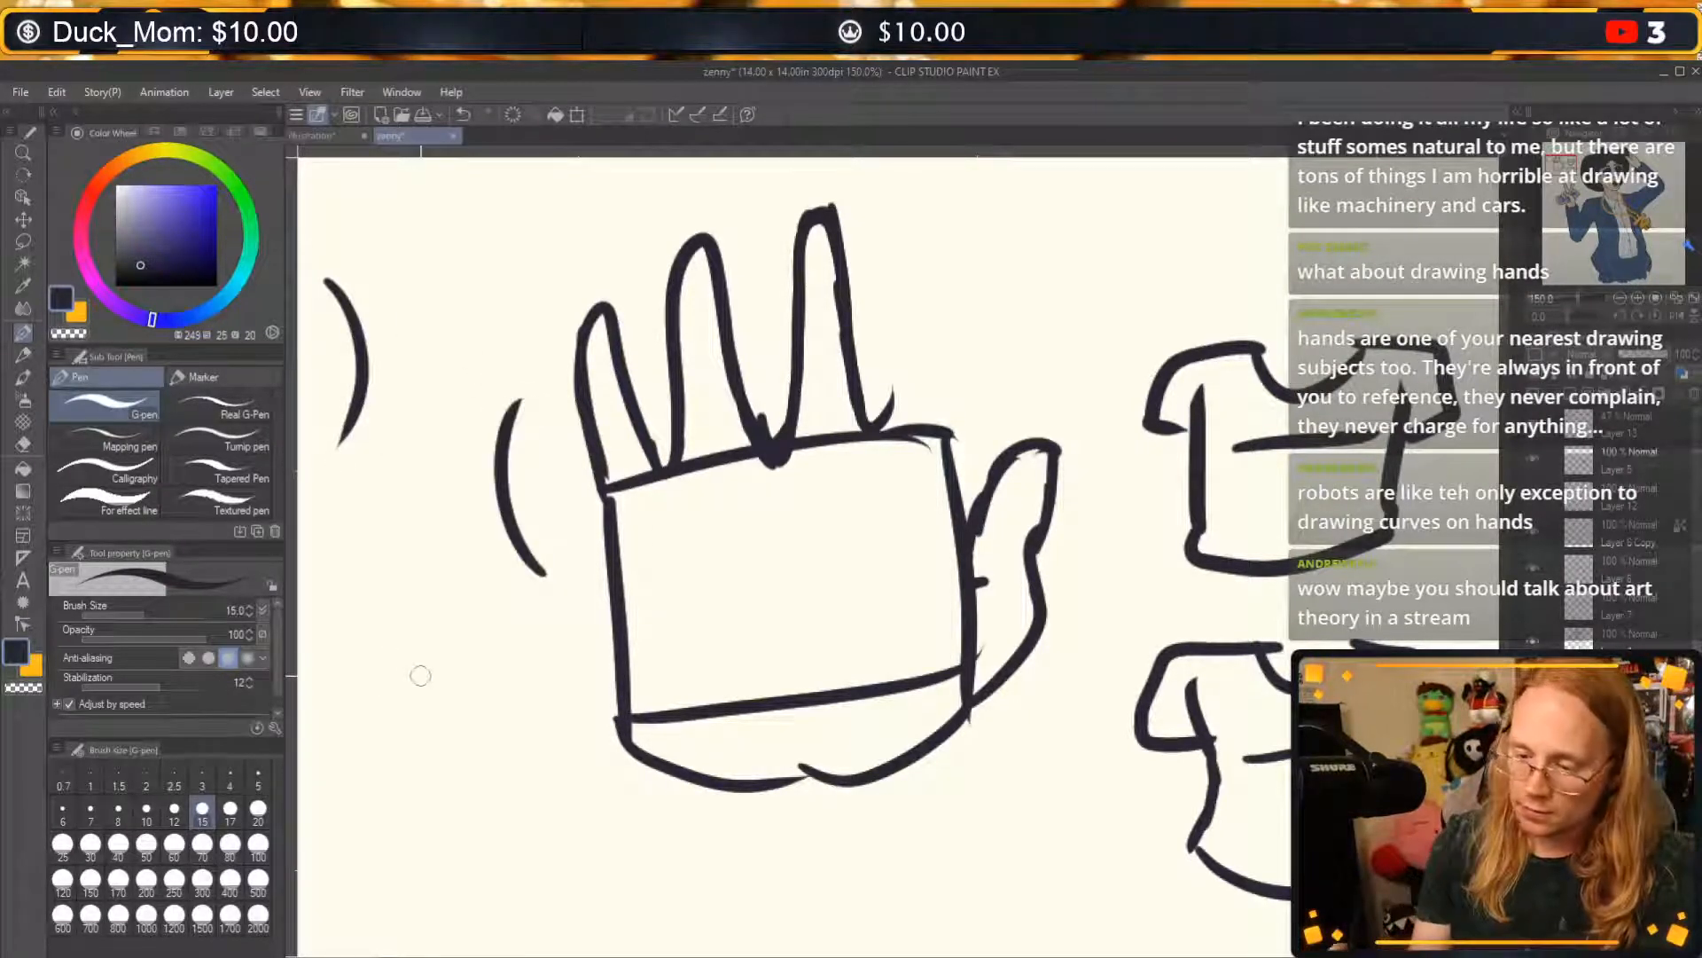
left_click_drag(372, 601, 371, 823)
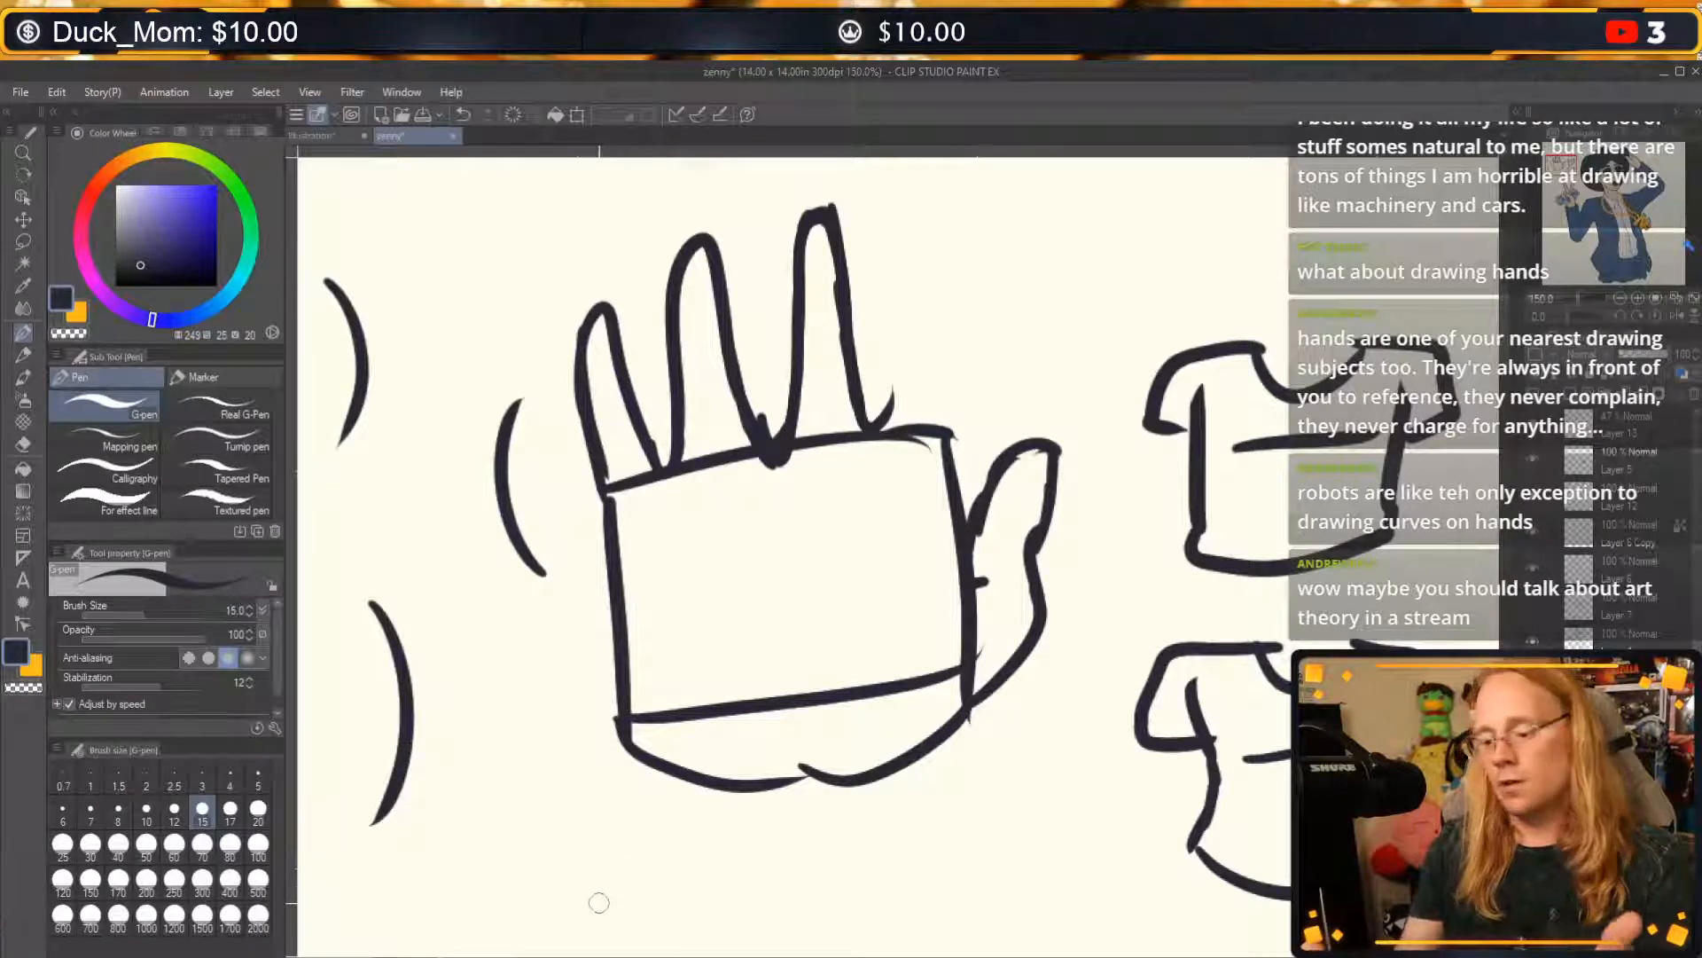
left_click_drag(599, 903, 582, 704)
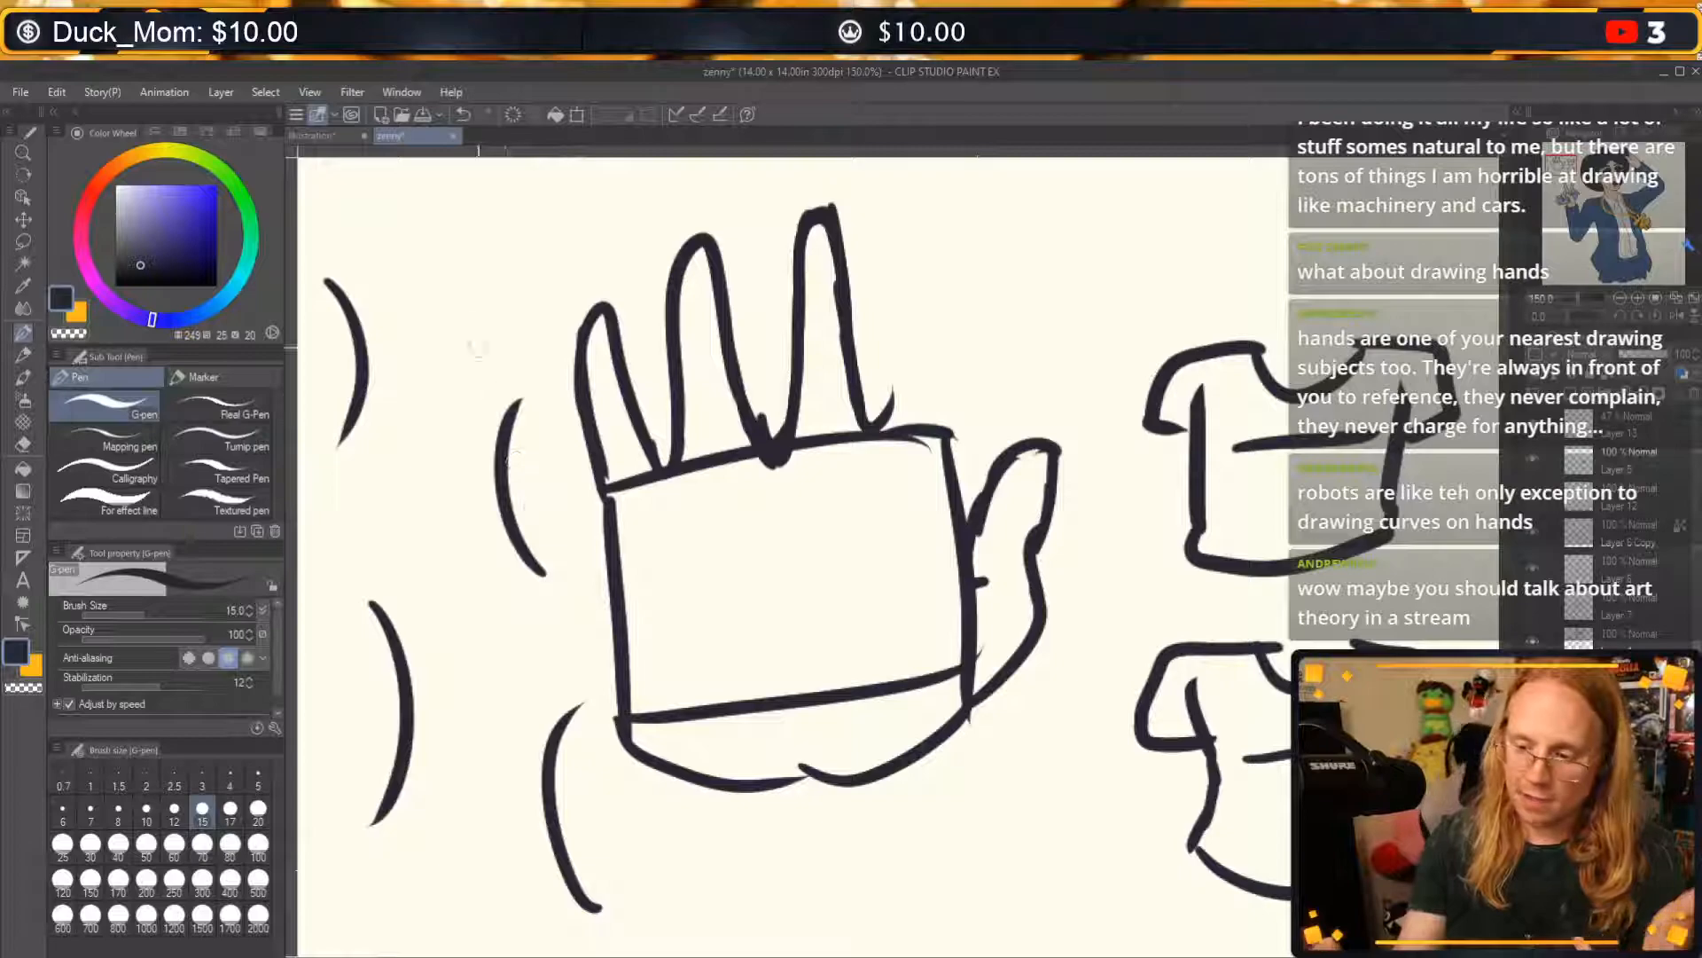
key("ctrl+z")
key("ctrl+z")
key("ctrl+z")
key("ctrl+z")
Draw four staggered arcs bulging outward with a wavy line weaving down between them, and undo the whole sketch.
mouse_move(370, 269)
left_mouse_down()
mouse_move(337, 346)
mouse_move(368, 423)
left_mouse_up()
left_click_drag(497, 402, 493, 612)
left_click_drag(377, 633, 392, 802)
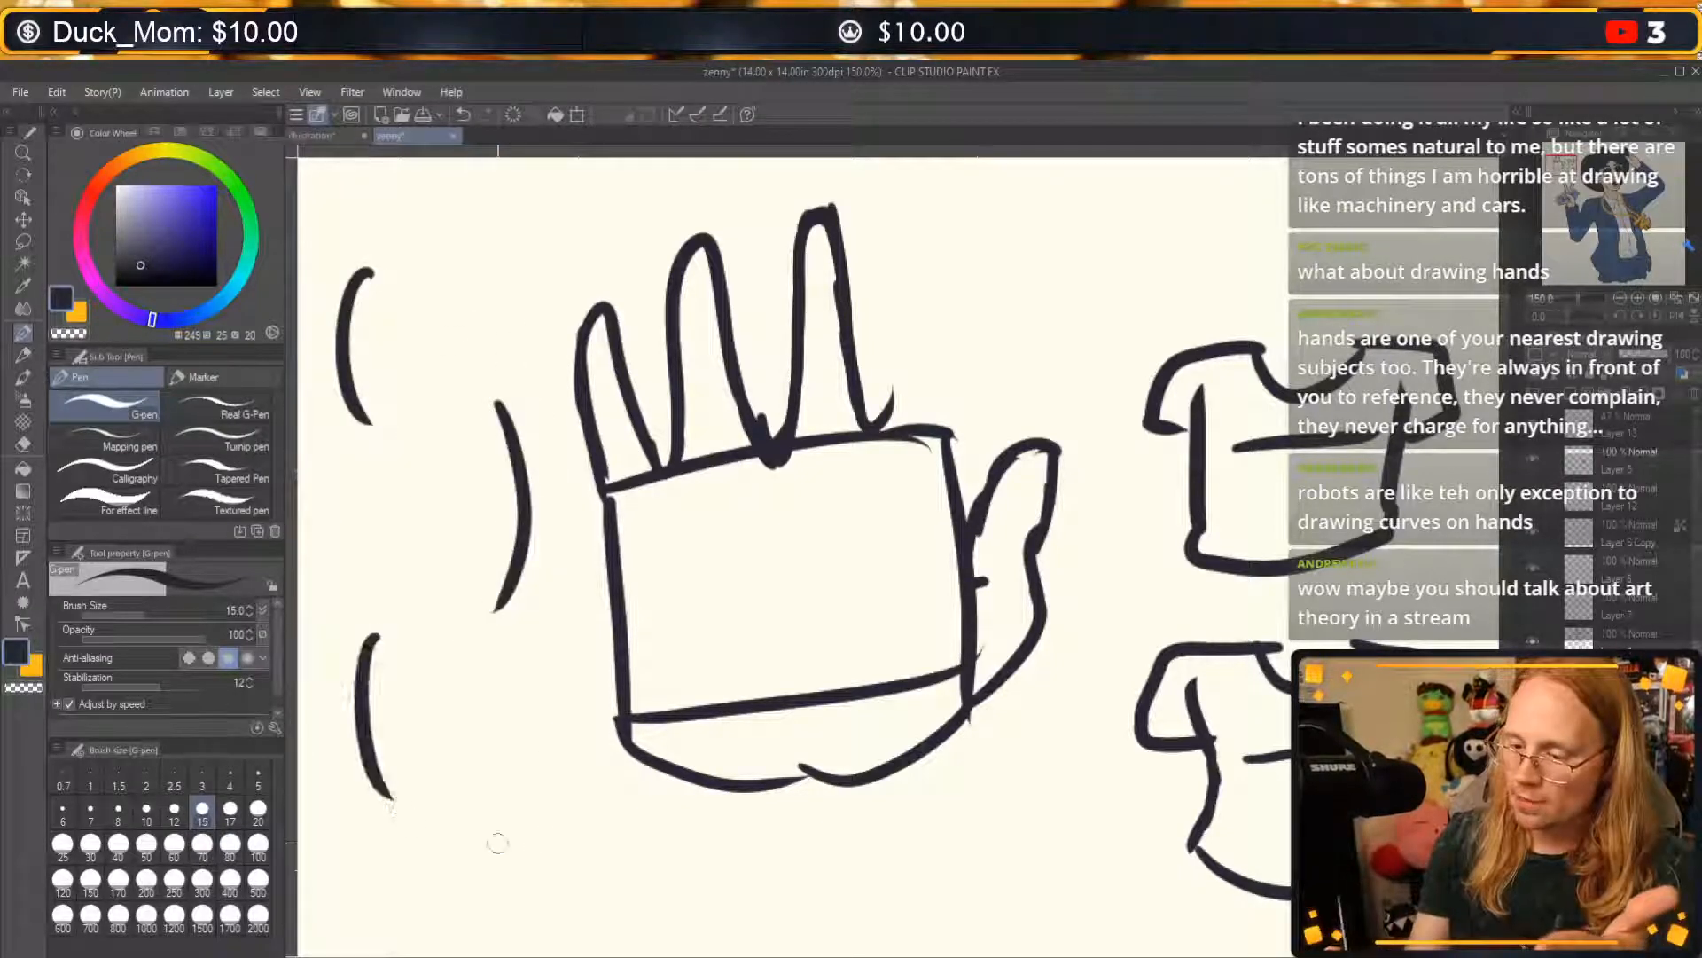
left_click_drag(506, 773, 521, 944)
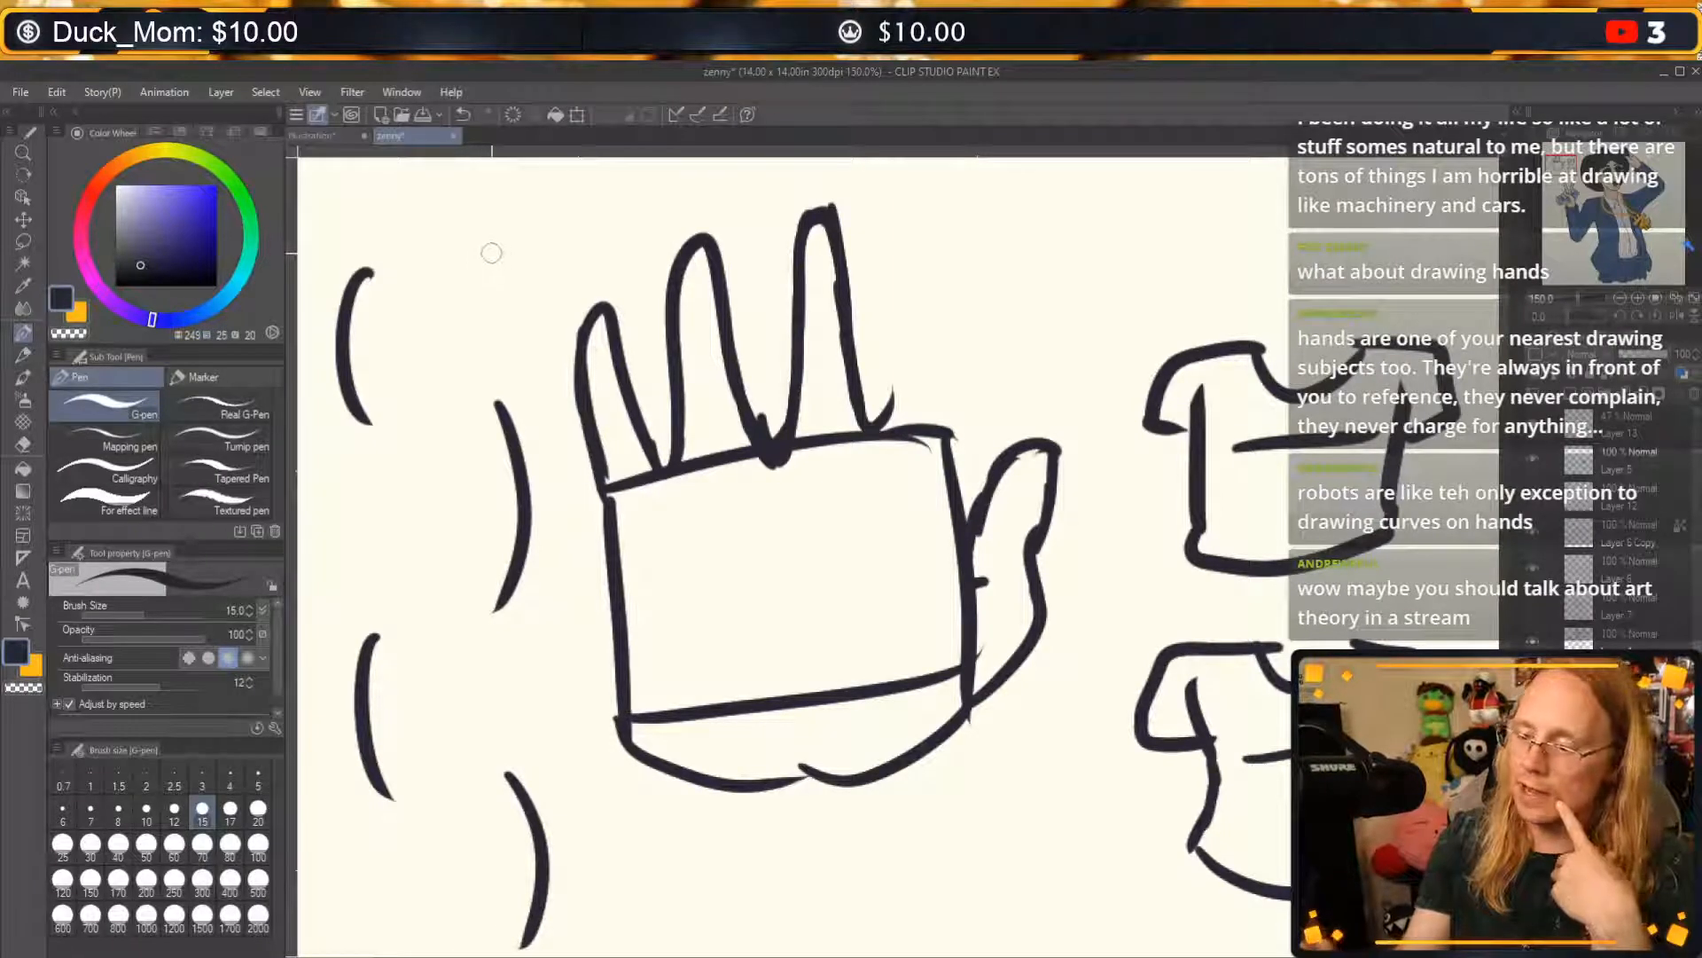
mouse_move(524, 232)
left_mouse_down()
mouse_move(366, 354)
mouse_move(470, 472)
mouse_move(440, 621)
mouse_move(391, 731)
mouse_move(518, 851)
mouse_move(470, 927)
left_mouse_up()
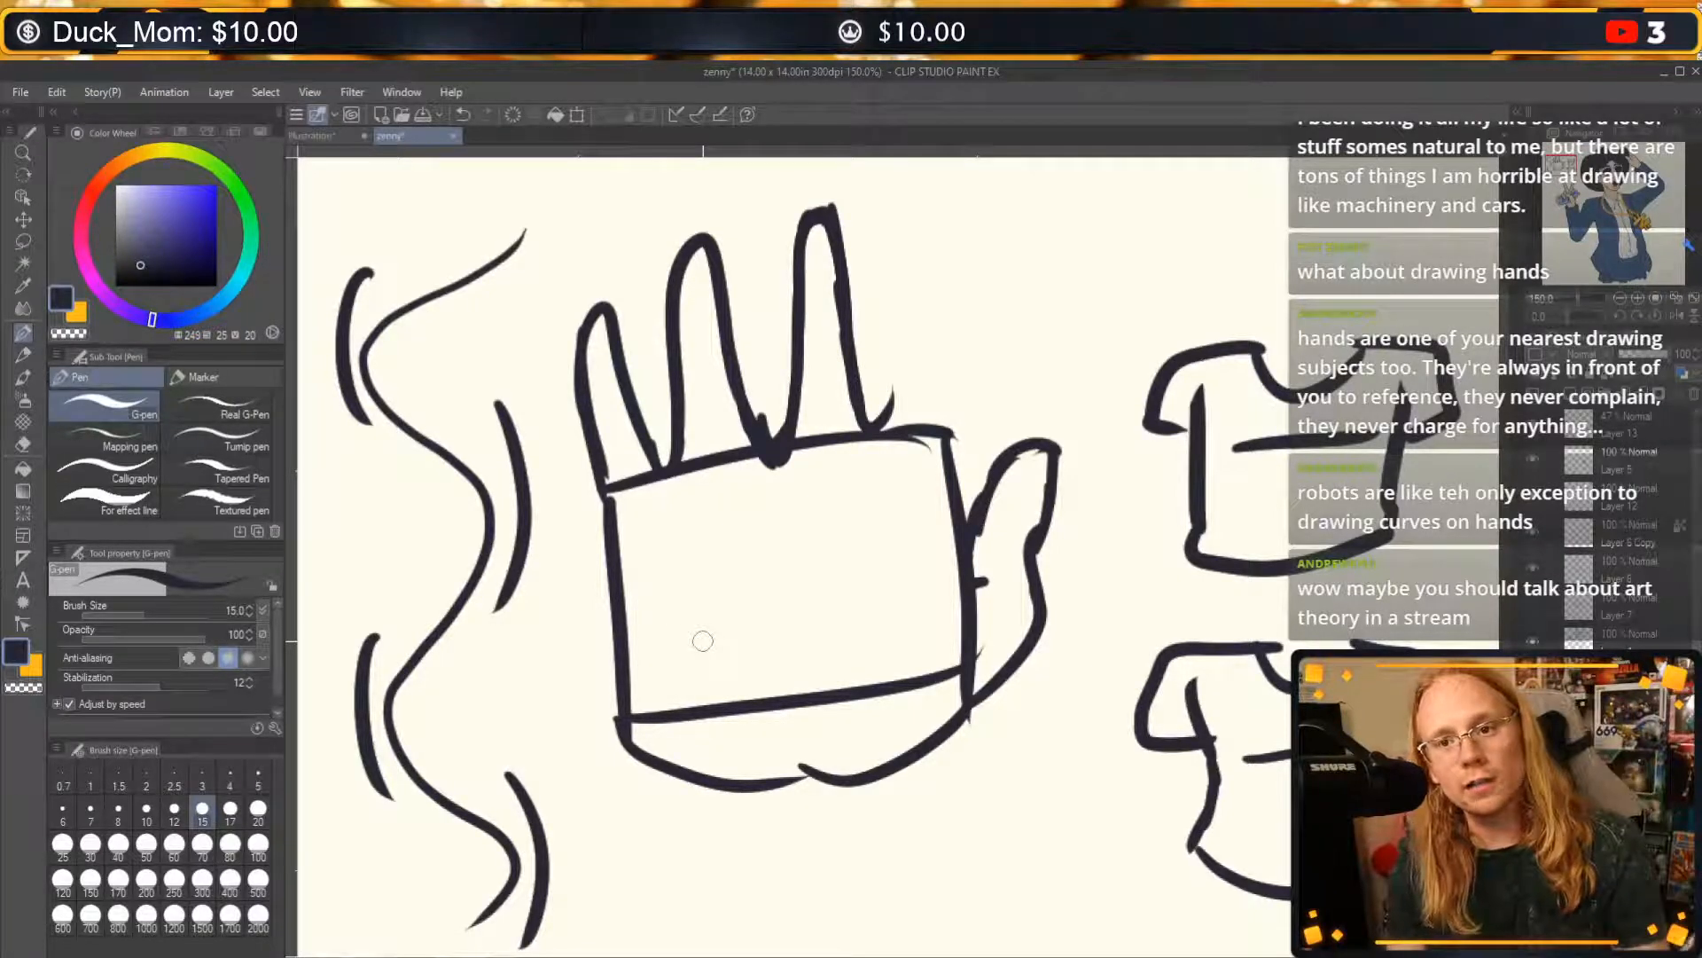
key("ctrl+z")
key("ctrl+z")
key("ctrl+z")
key("ctrl+z")
key("ctrl+z")
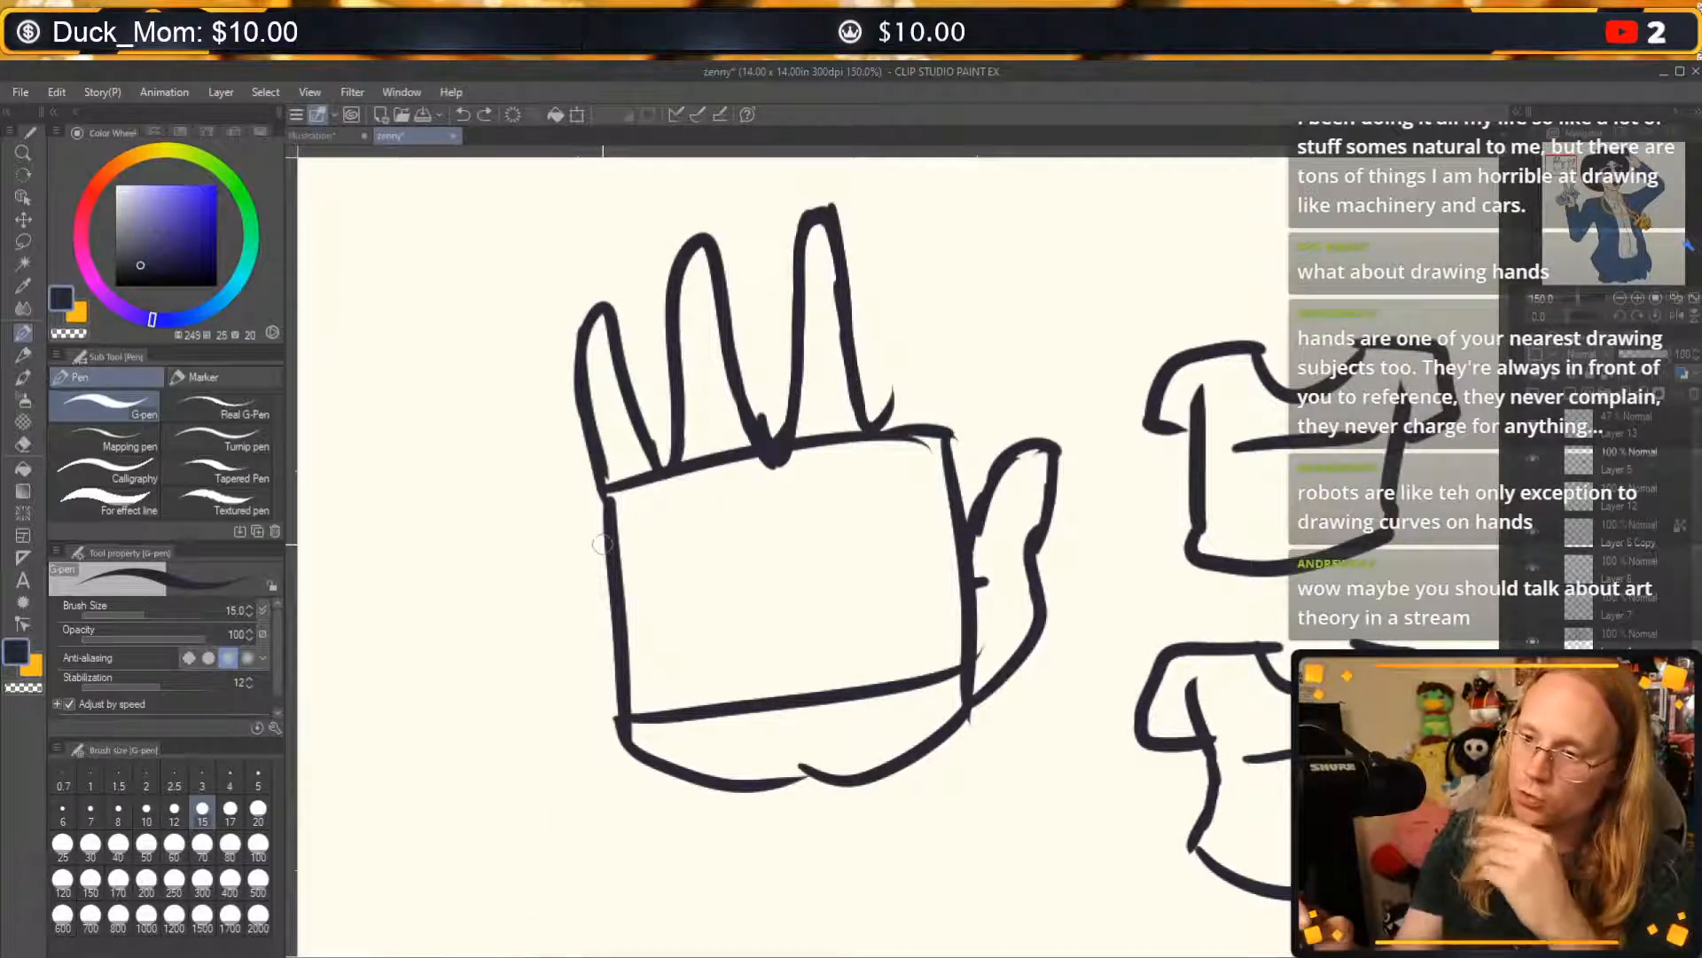
Sketch a stiff figure left of the hand with a straight spine, boxy chest, round pelvis and two straight legs with feet.
left_click_drag(408, 280, 423, 583)
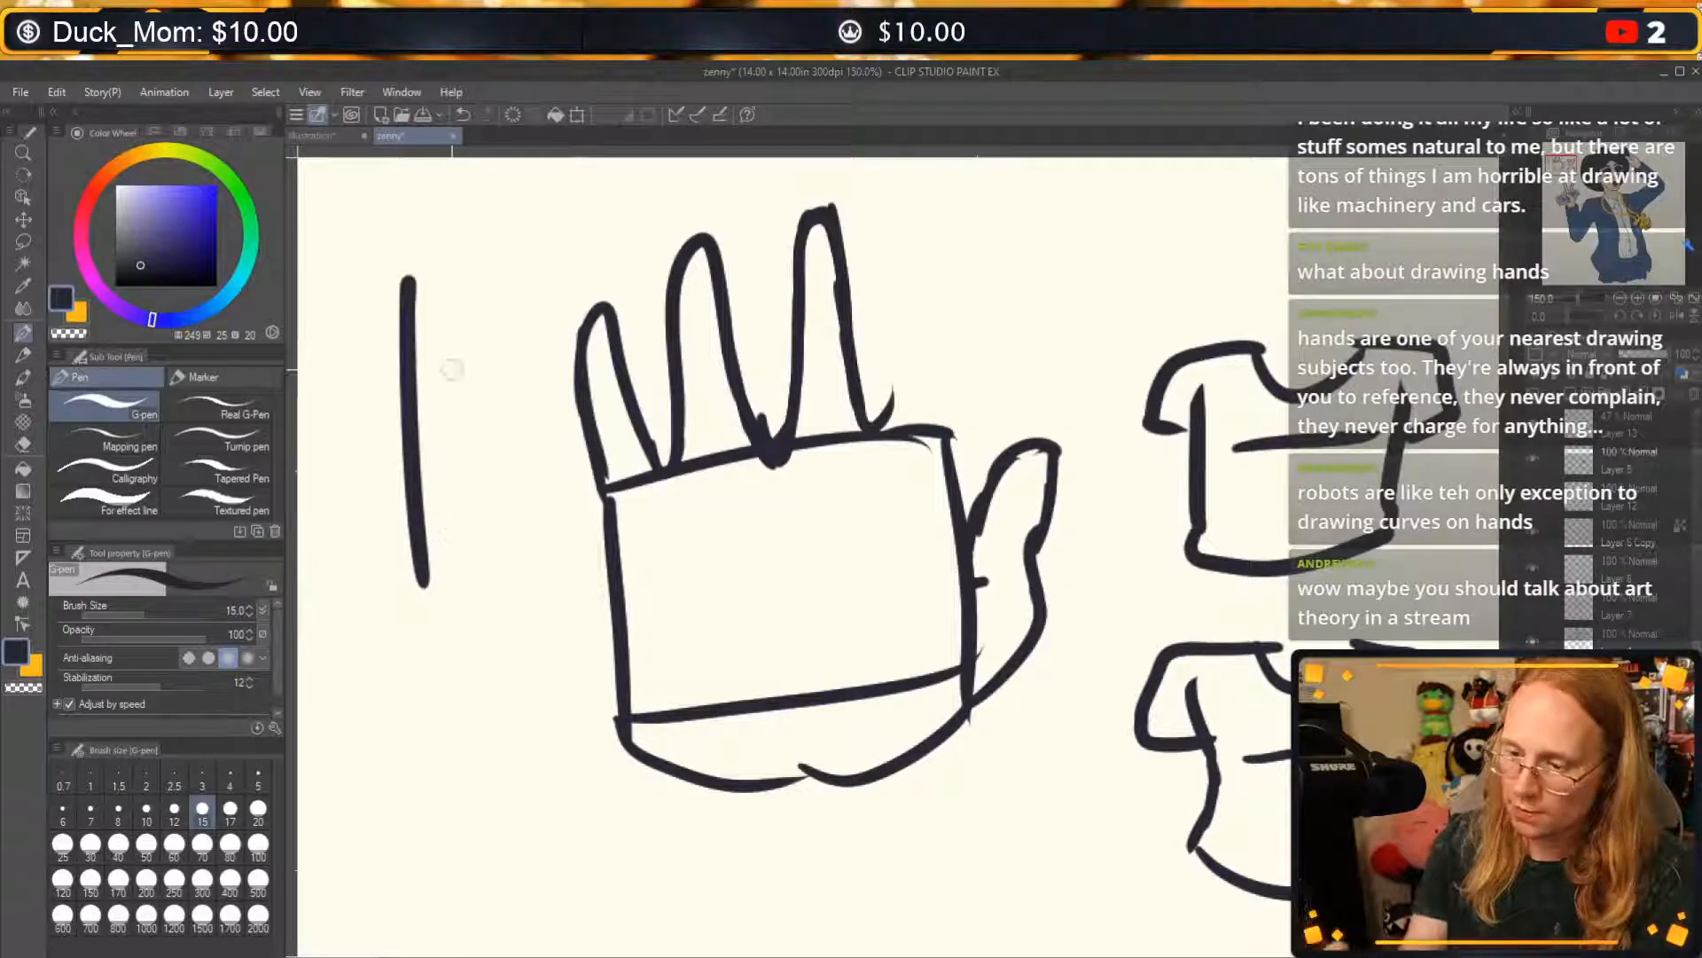
left_click_drag(341, 301, 493, 257)
mouse_move(342, 302)
left_mouse_down()
mouse_move(416, 388)
mouse_move(436, 384)
left_mouse_up()
left_click_drag(493, 258, 454, 390)
left_click_drag(421, 530, 444, 519)
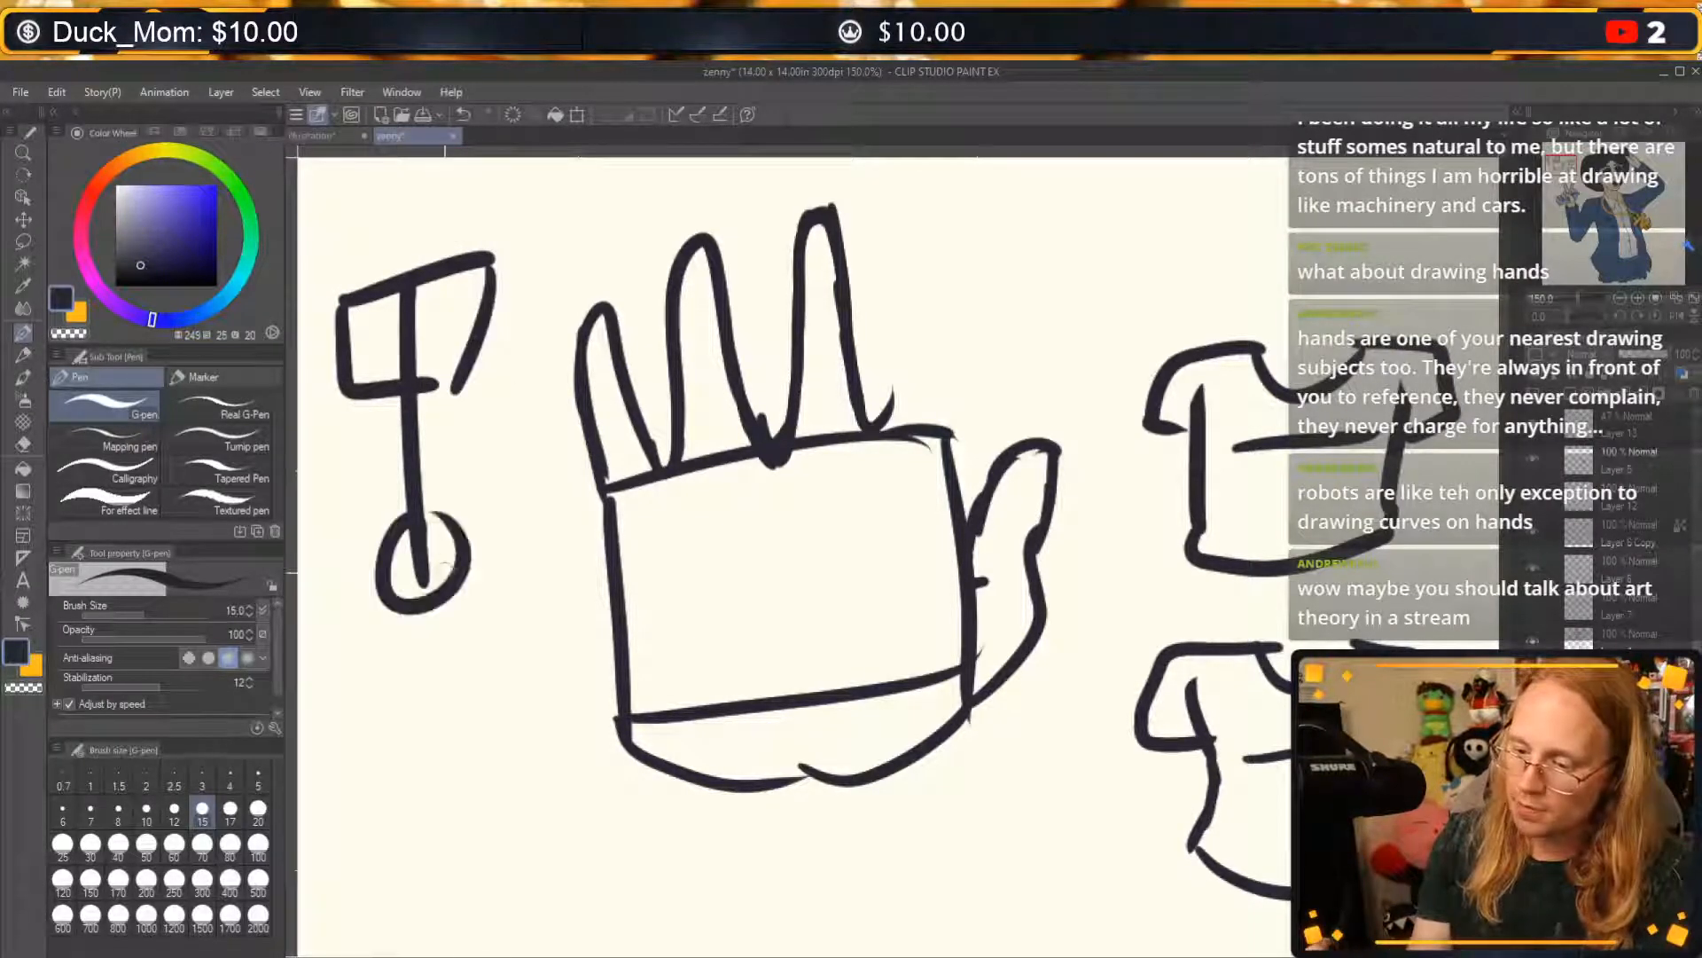
mouse_move(395, 590)
left_mouse_down()
mouse_move(361, 798)
mouse_move(435, 825)
left_mouse_up()
mouse_move(469, 558)
left_mouse_down()
mouse_move(536, 780)
mouse_move(576, 773)
left_mouse_up()
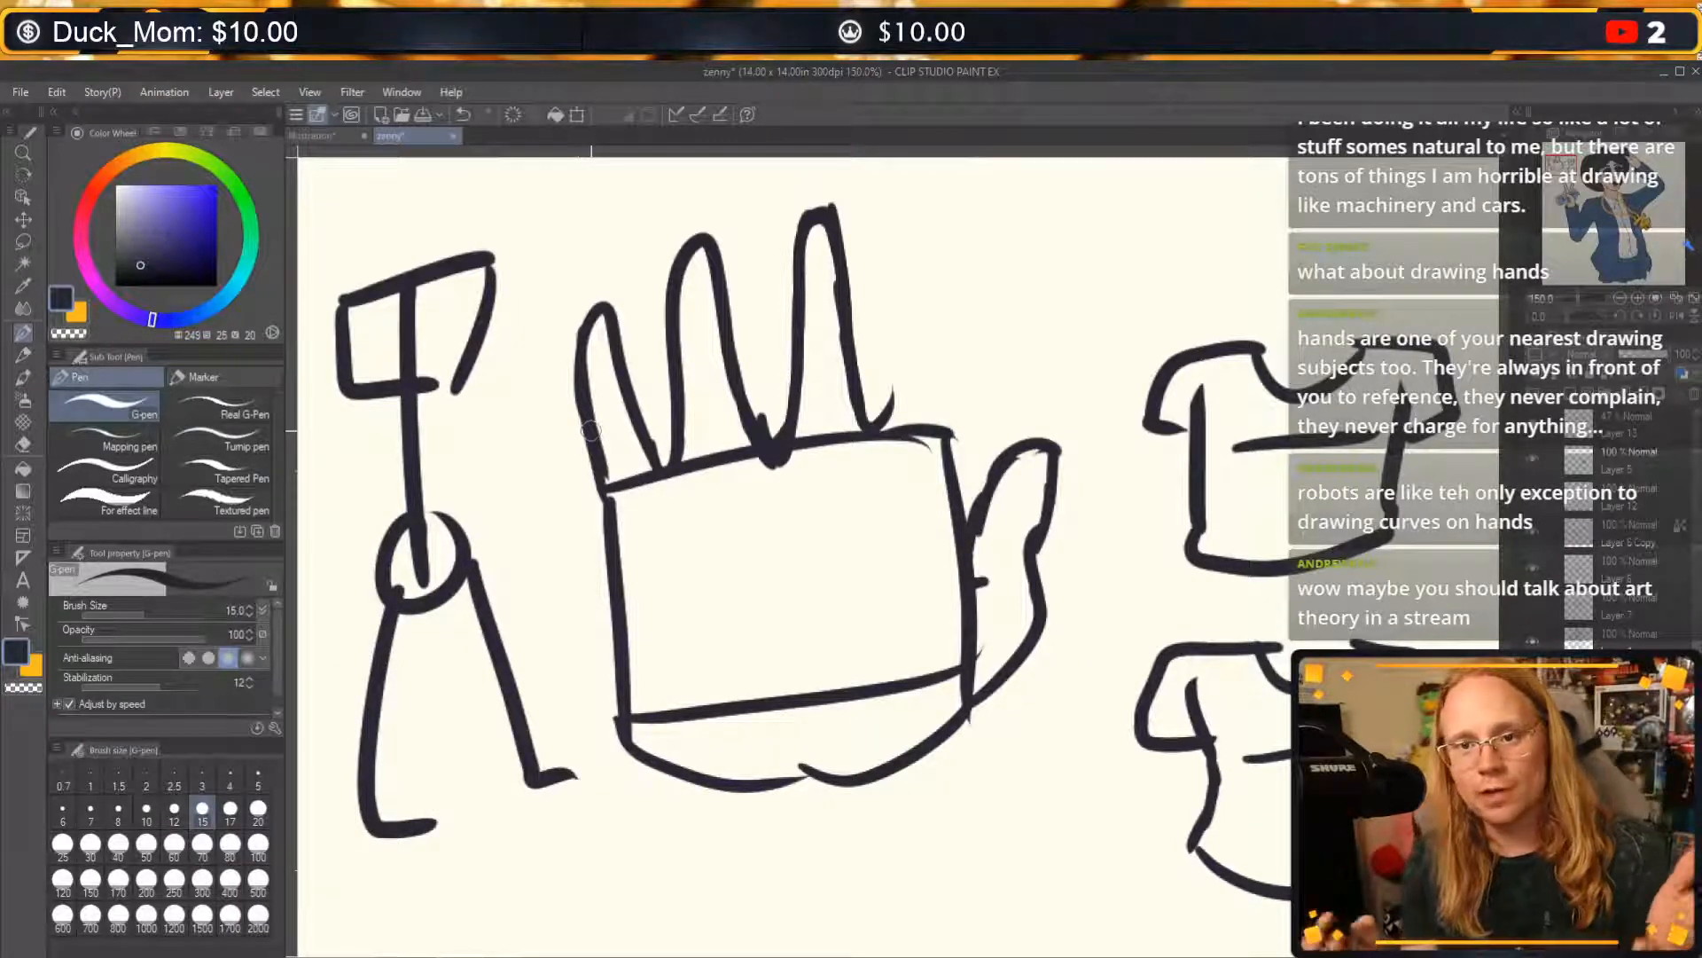
Undo all strokes of the stiff straight-spined figure.
key("ctrl+z")
key("ctrl+z")
key("ctrl+z")
key("ctrl+z")
key("ctrl+z")
key("ctrl+z")
key("ctrl+z")
key("ctrl+z")
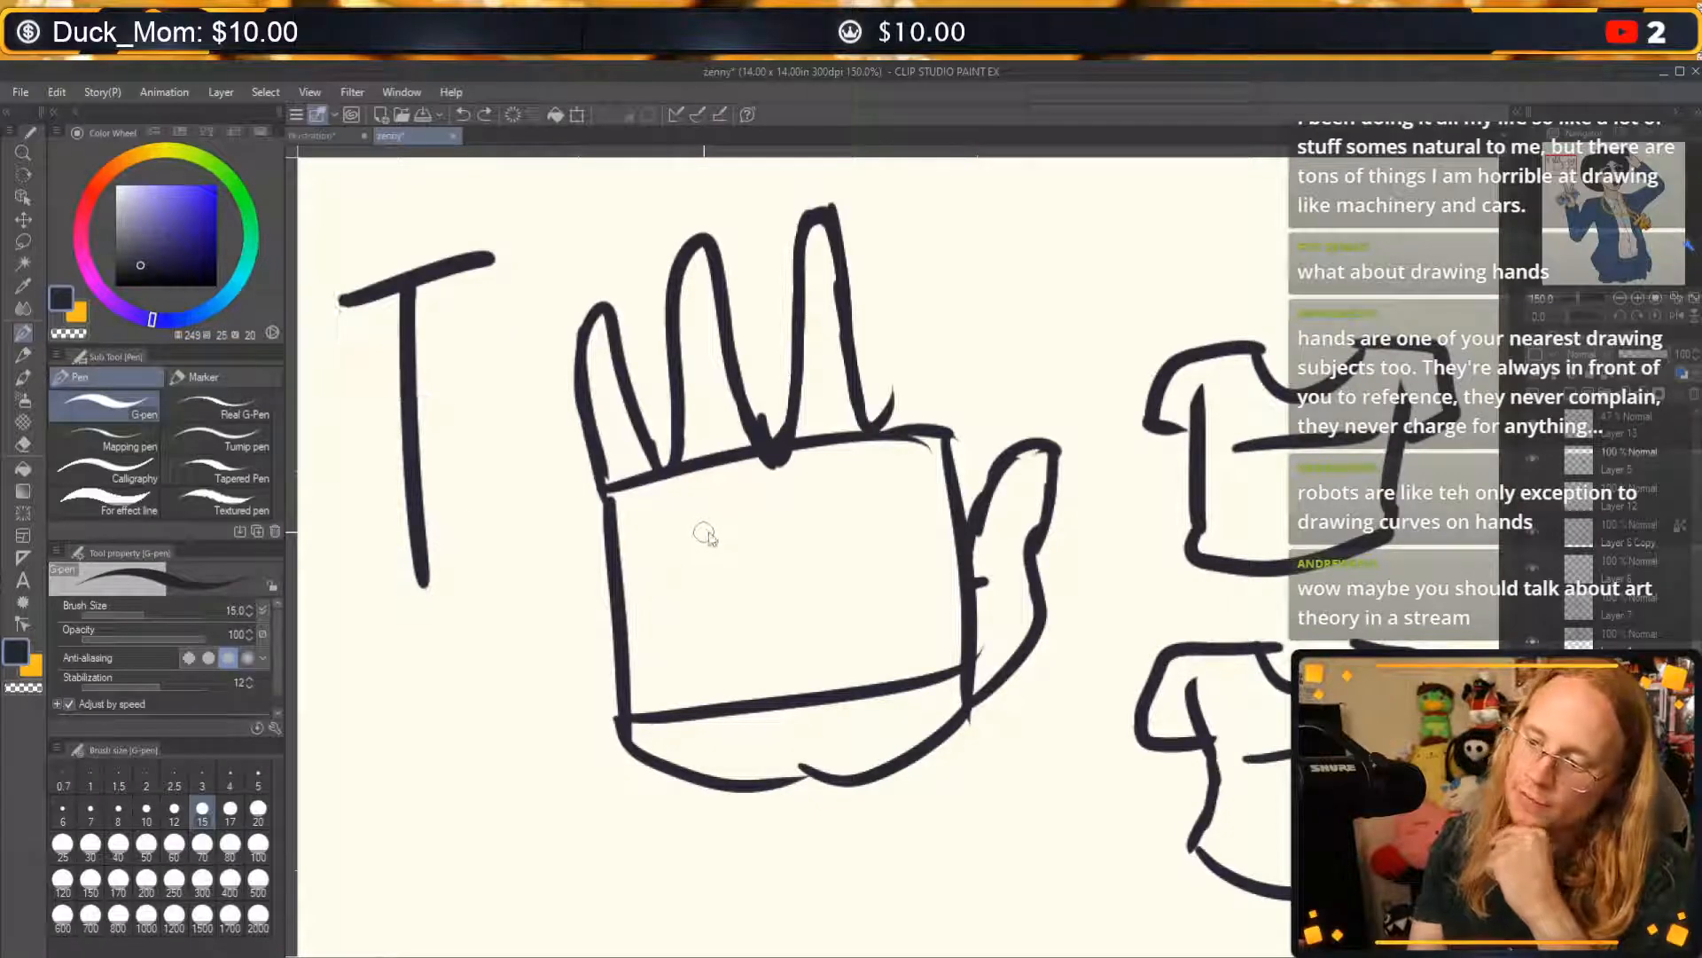
key("ctrl+z")
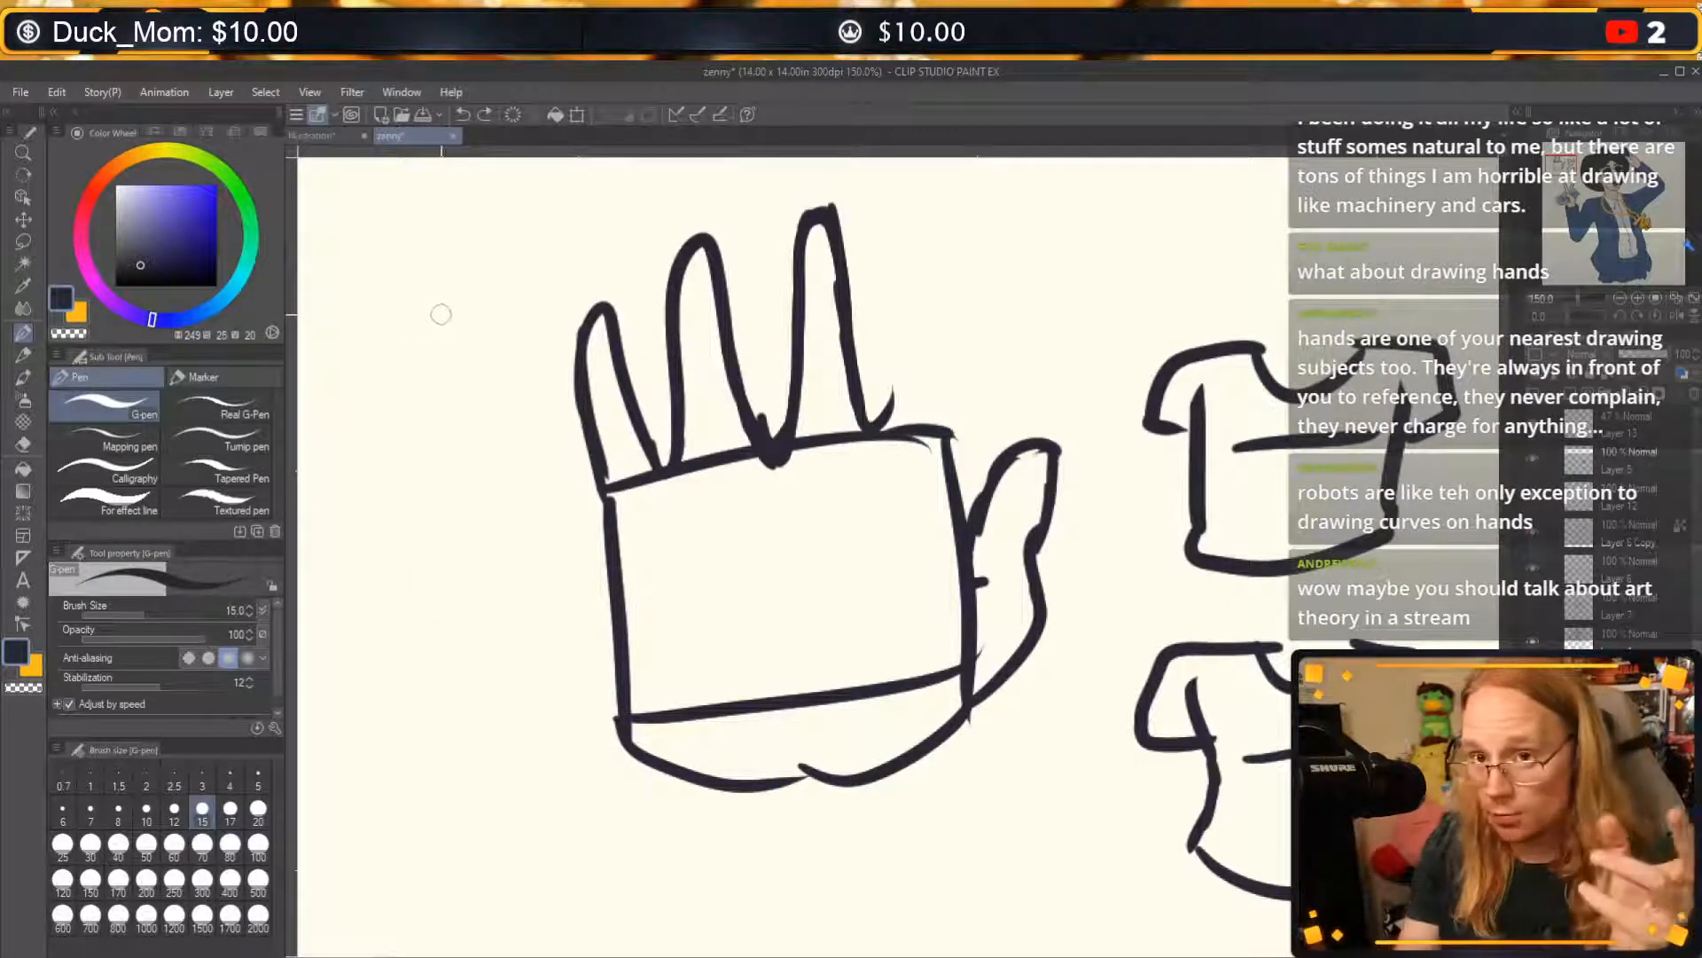
Sketch a round head with a long sweeping body curve below it left of the hand, and undo both.
mouse_move(440, 266)
left_mouse_down()
mouse_move(431, 342)
mouse_move(578, 945)
left_mouse_up()
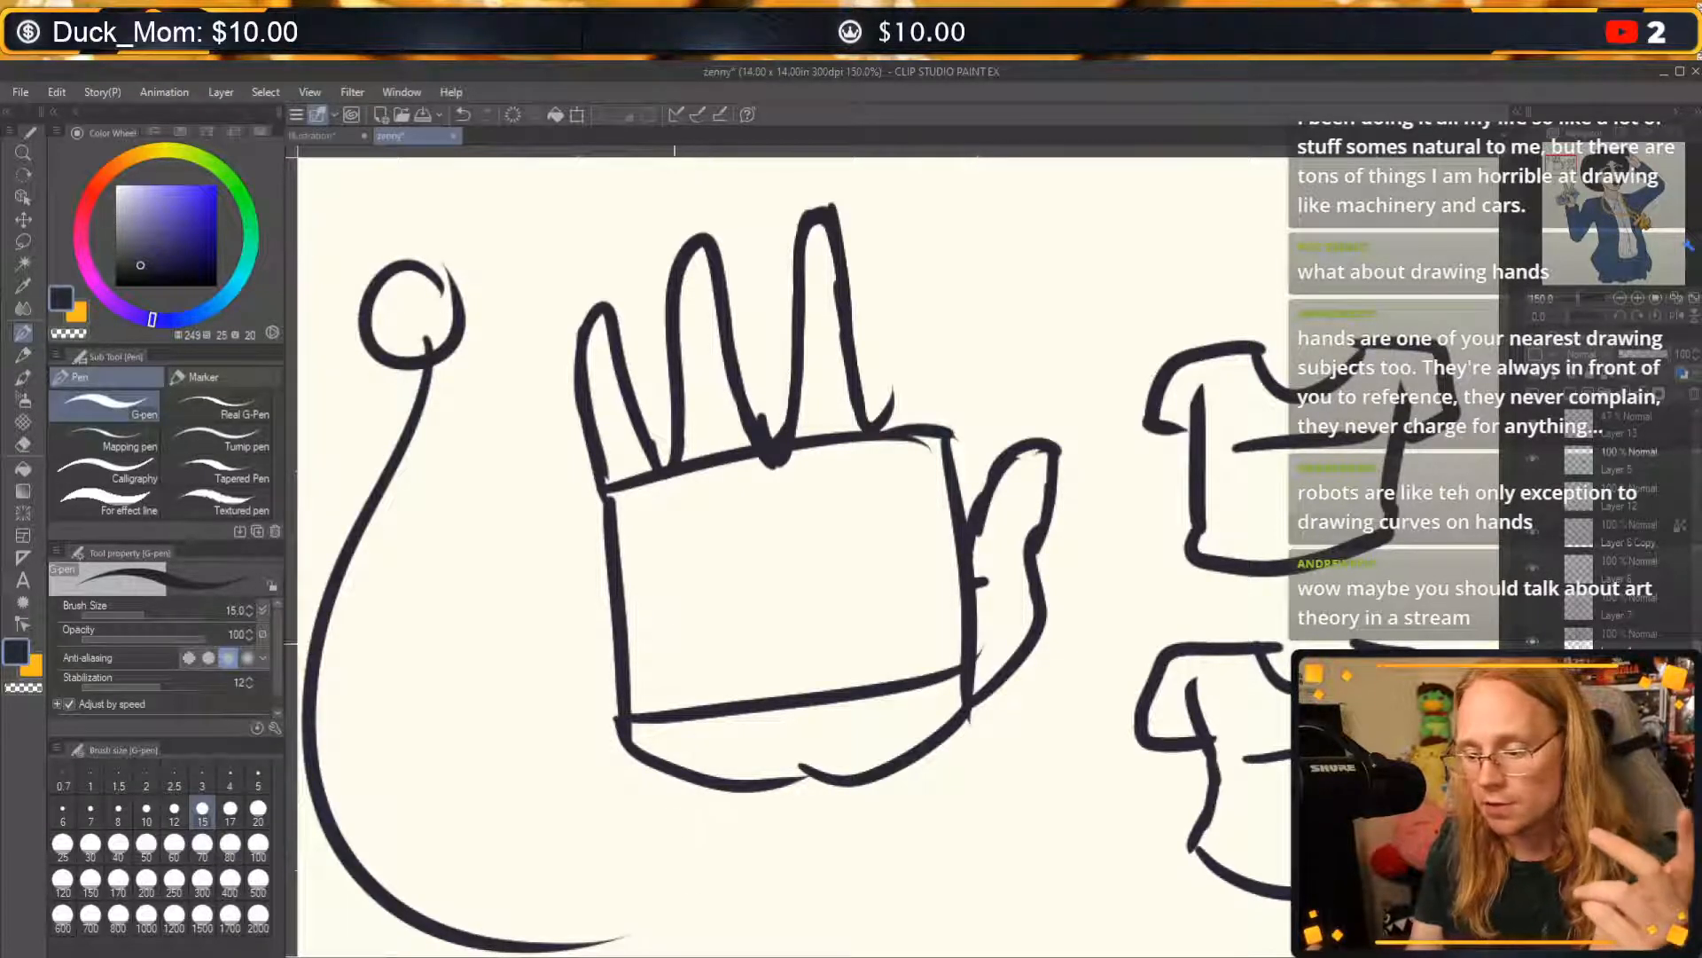
key("ctrl+z")
key("ctrl+z")
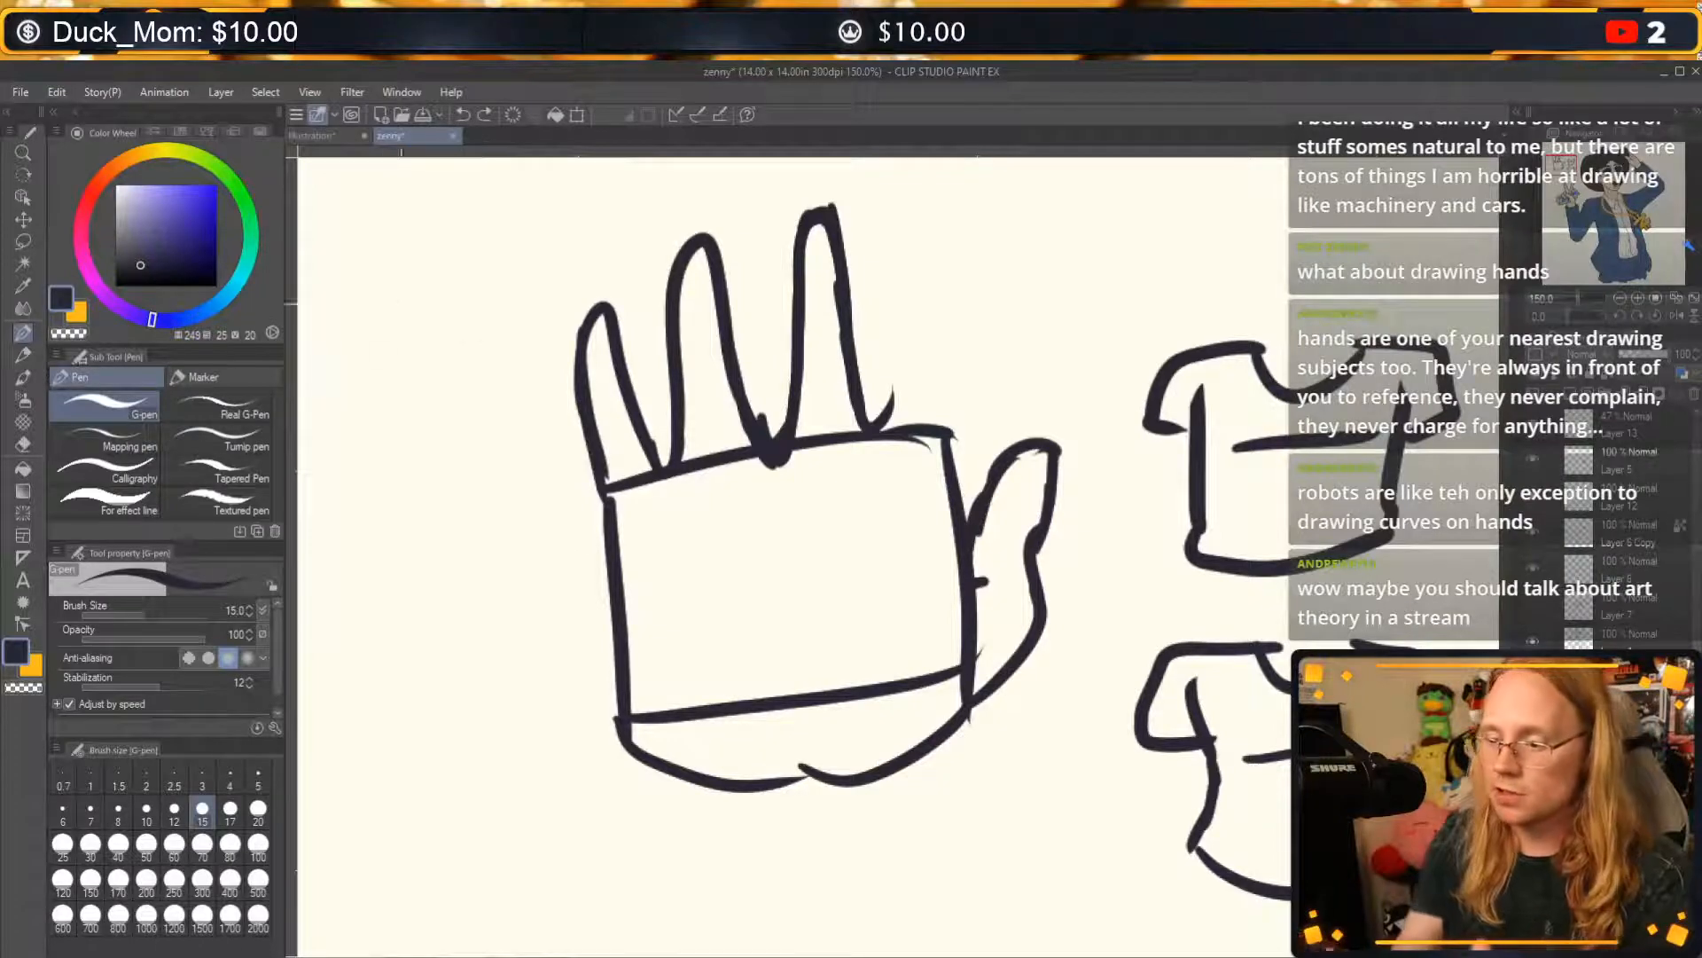
Sketch a dynamic figure along an S-shaped line of action left of the hand, adding an oval head, tilted boxy chest, oval pelvis and two bent legs.
mouse_move(408, 259)
left_mouse_down()
mouse_move(435, 780)
mouse_move(457, 856)
left_mouse_up()
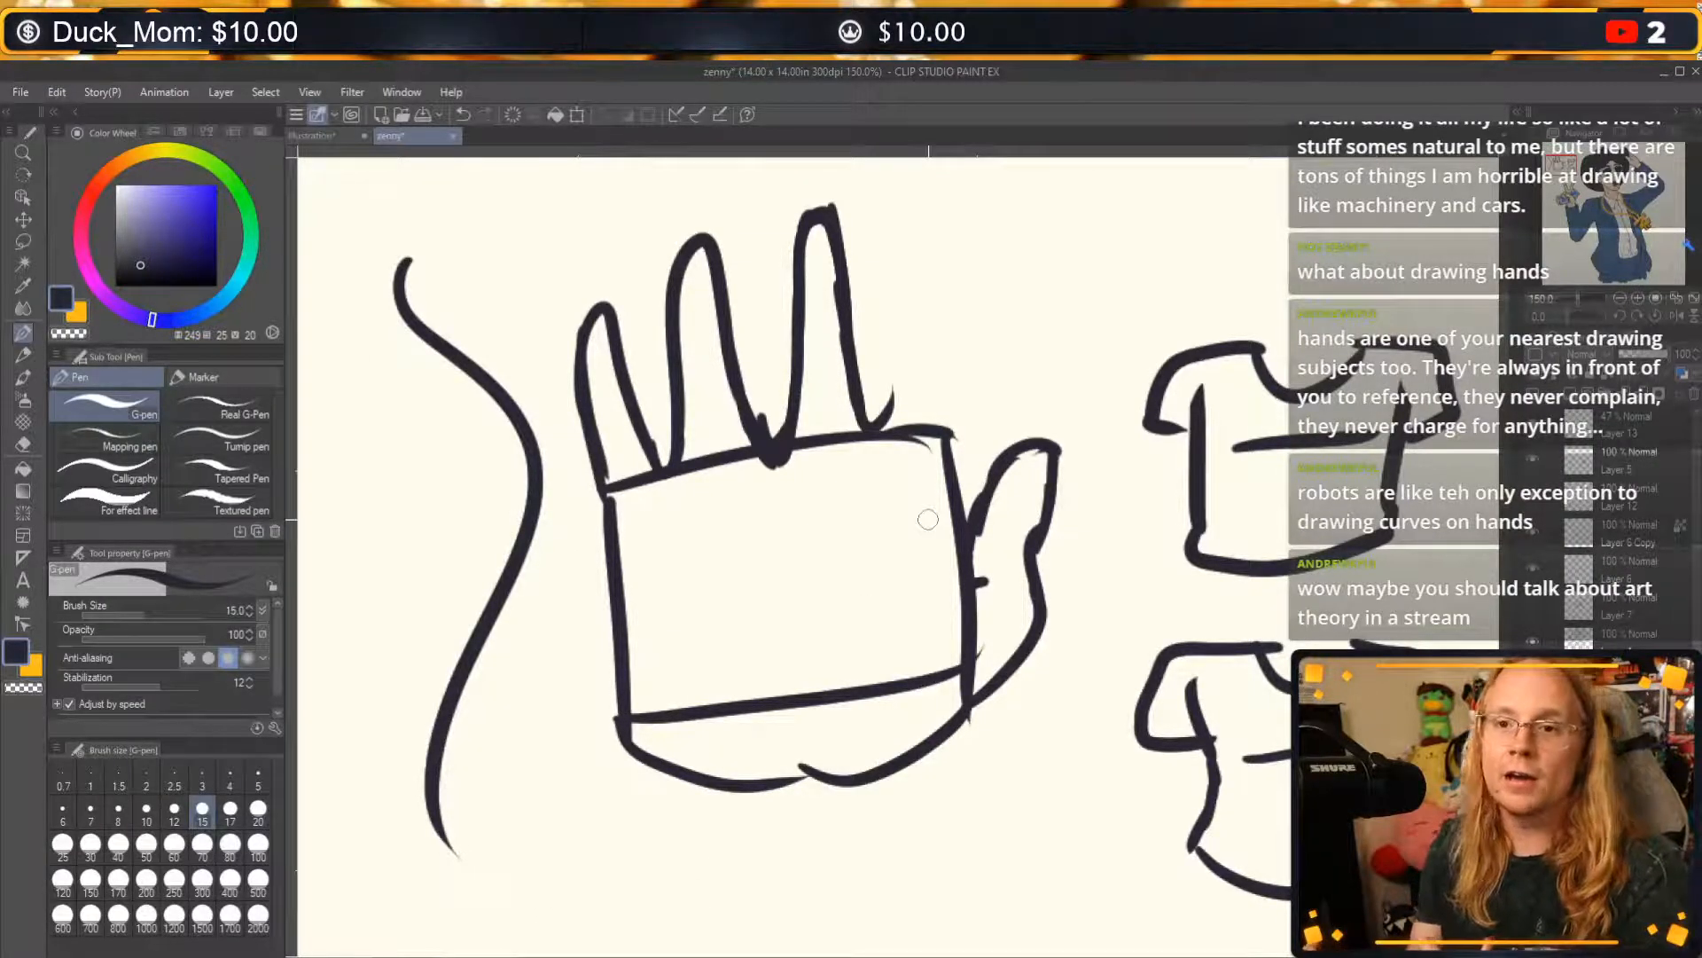
mouse_move(381, 271)
left_mouse_down()
mouse_move(447, 301)
mouse_move(408, 266)
left_mouse_up()
mouse_move(510, 364)
left_mouse_down()
mouse_move(492, 380)
mouse_move(512, 477)
mouse_move(483, 491)
left_mouse_up()
left_click_drag(541, 427, 557, 472)
mouse_move(504, 623)
left_mouse_down()
mouse_move(470, 616)
mouse_move(510, 625)
left_mouse_up()
mouse_move(417, 688)
left_mouse_down()
mouse_move(348, 850)
mouse_move(392, 909)
left_mouse_up()
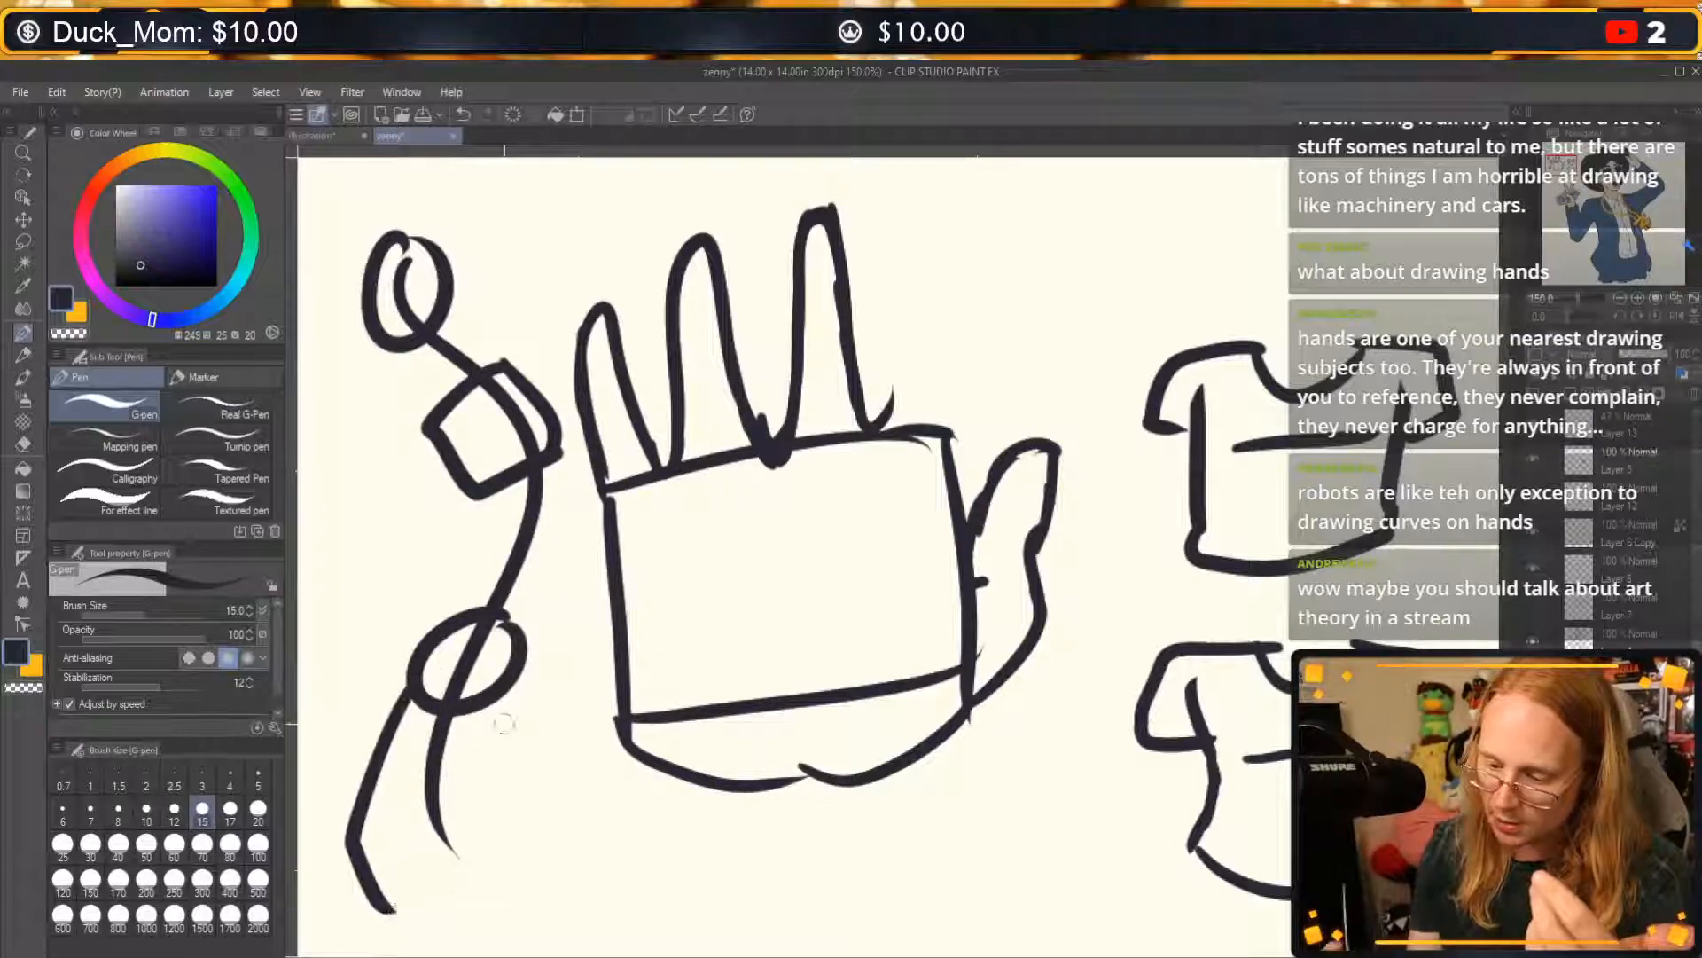
mouse_move(490, 699)
left_mouse_down()
mouse_move(539, 885)
mouse_move(575, 914)
left_mouse_up()
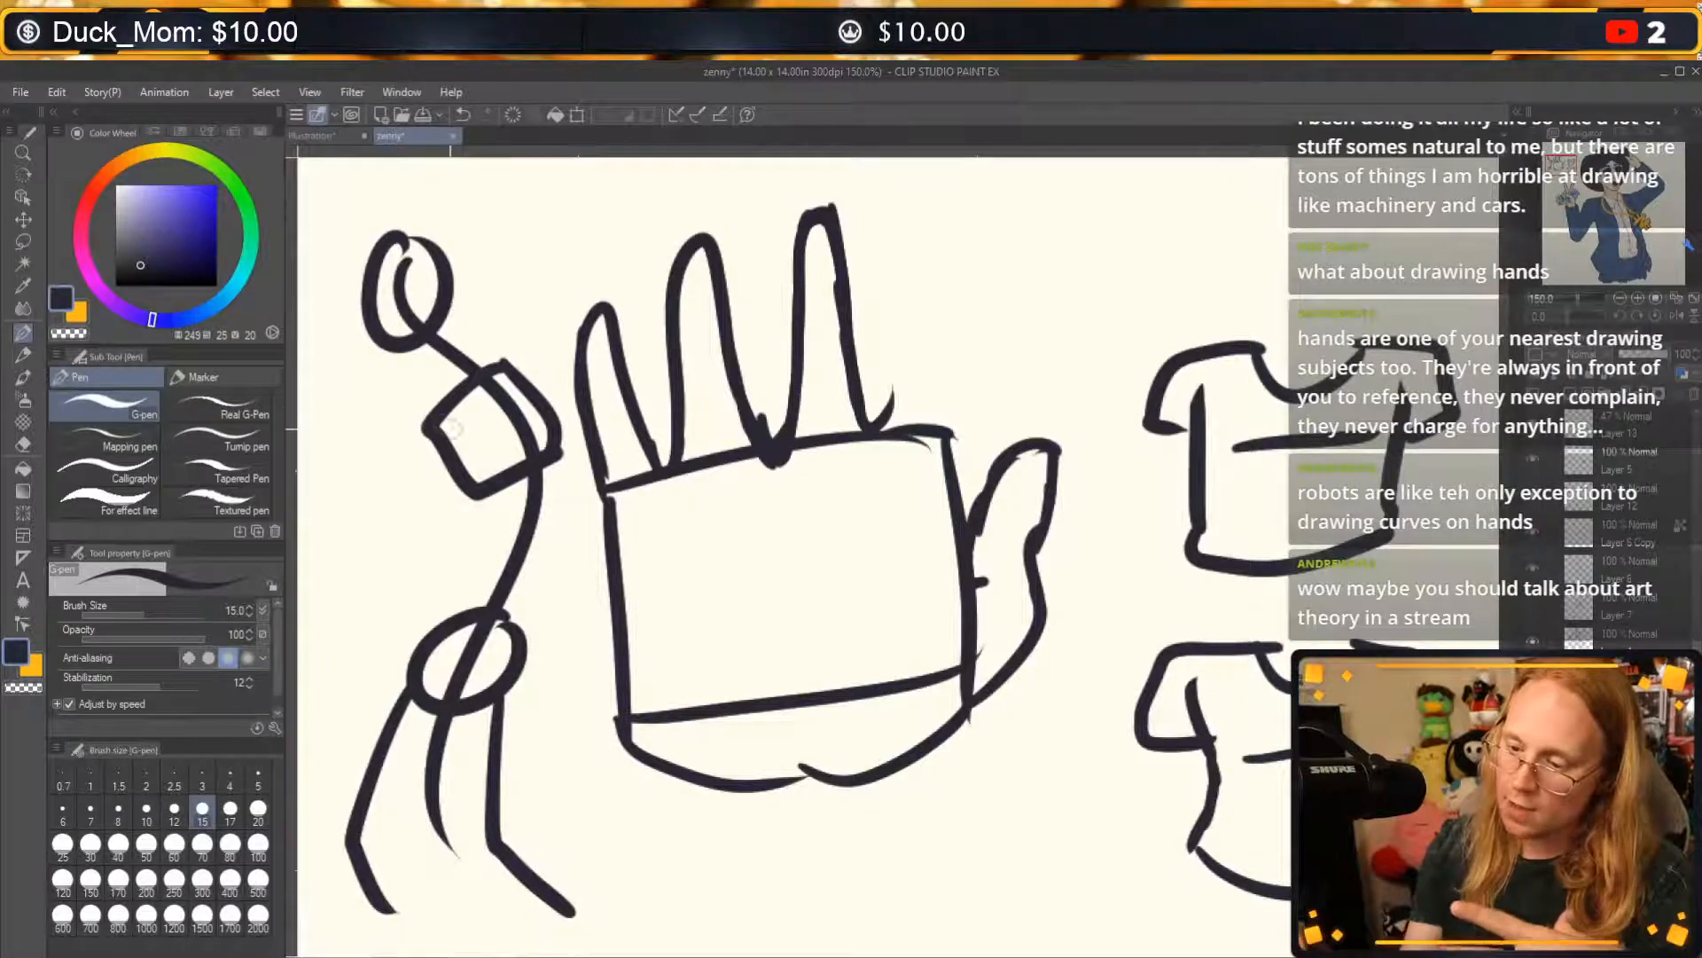
Erase the tail of the line of action running between the dynamic figure's legs.
key("c")
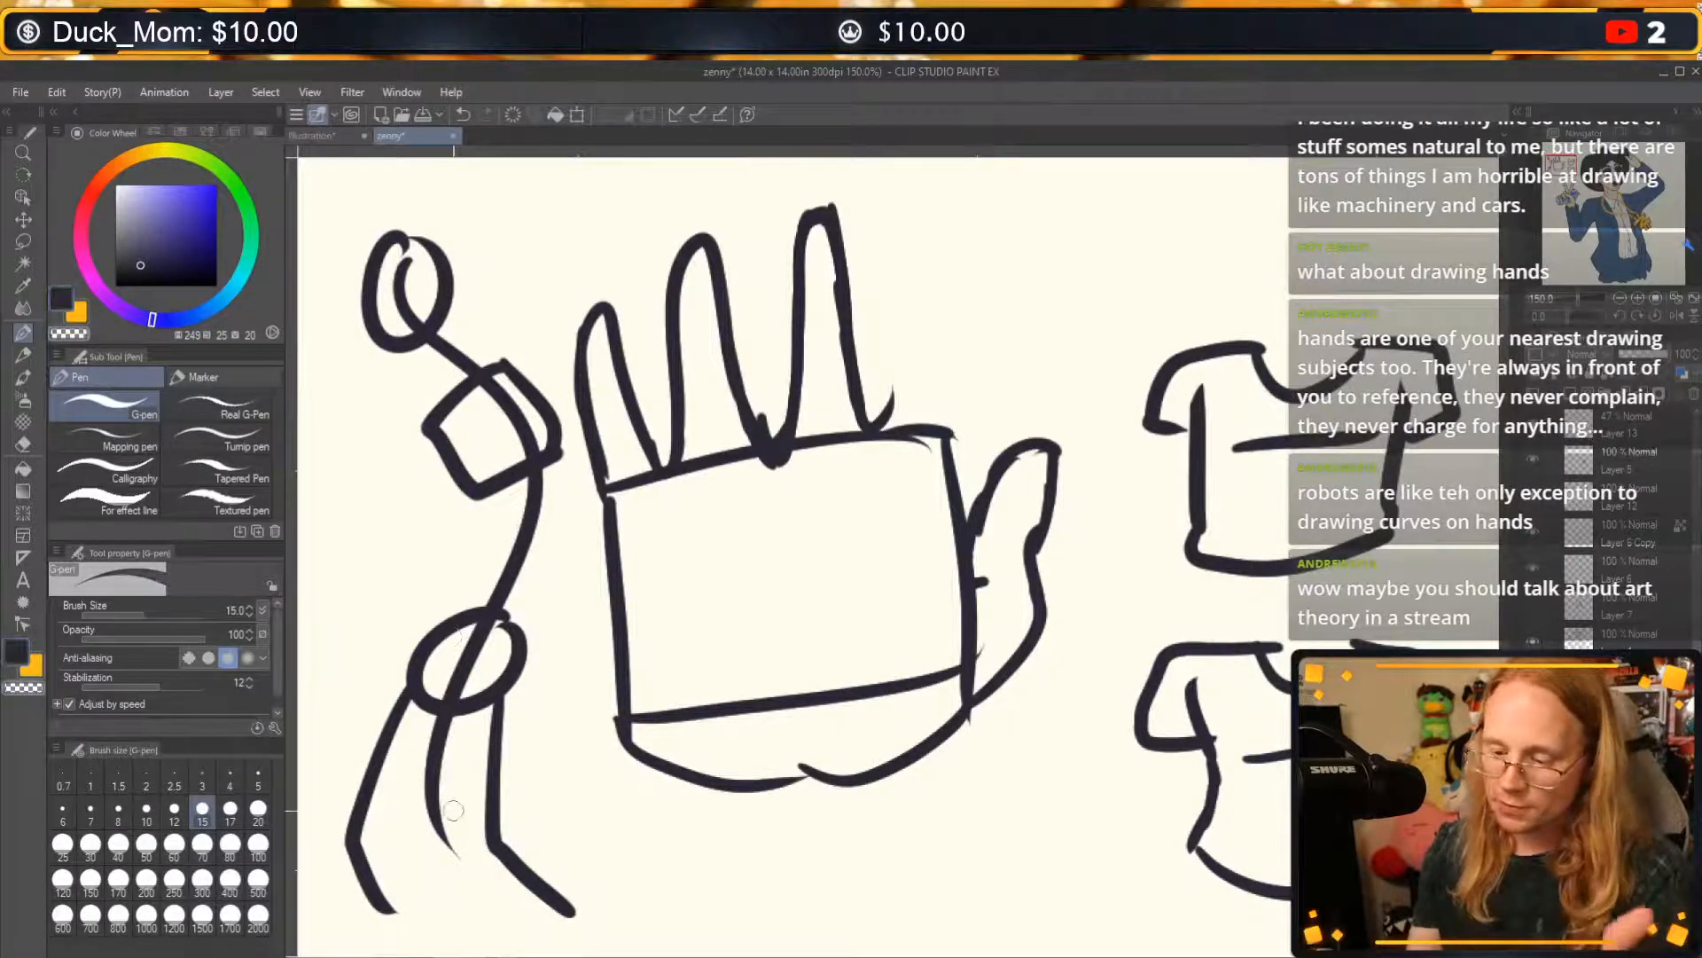
mouse_move(454, 808)
left_mouse_down()
mouse_move(450, 852)
mouse_move(435, 732)
left_mouse_up()
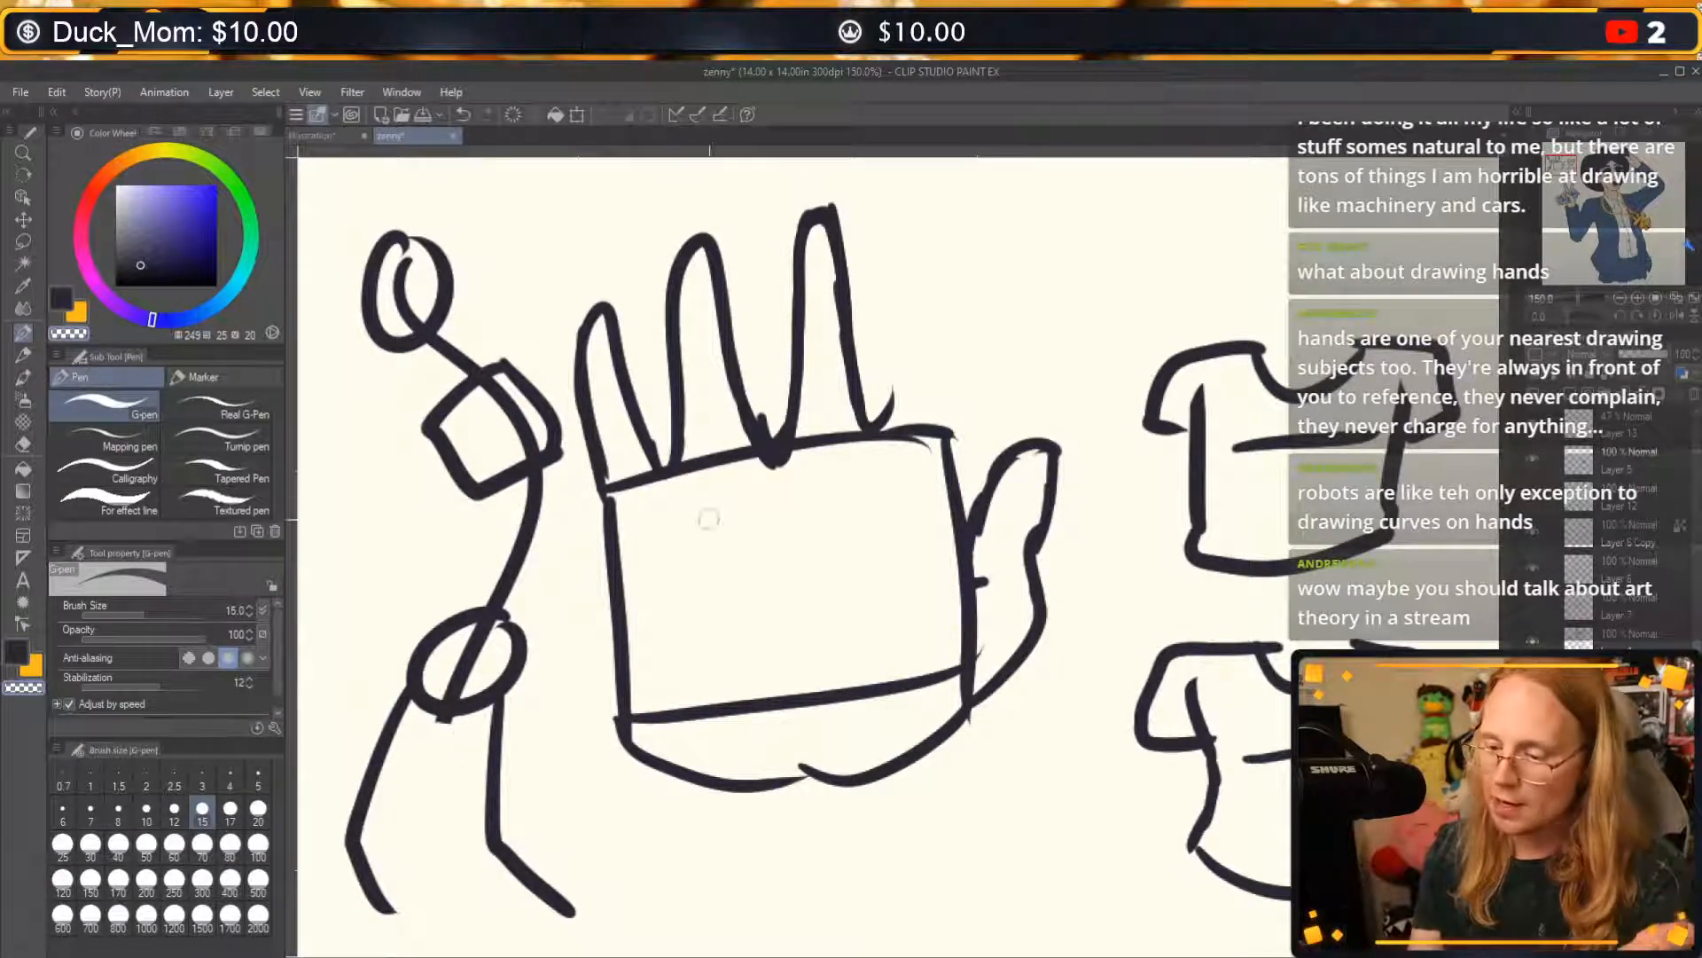
key("c")
Add shoulder circles, a fuller head with a jaw, curved torso contours and a bent near arm to the dynamic figure.
mouse_move(435, 410)
left_mouse_down()
mouse_move(403, 442)
mouse_move(433, 420)
left_mouse_up()
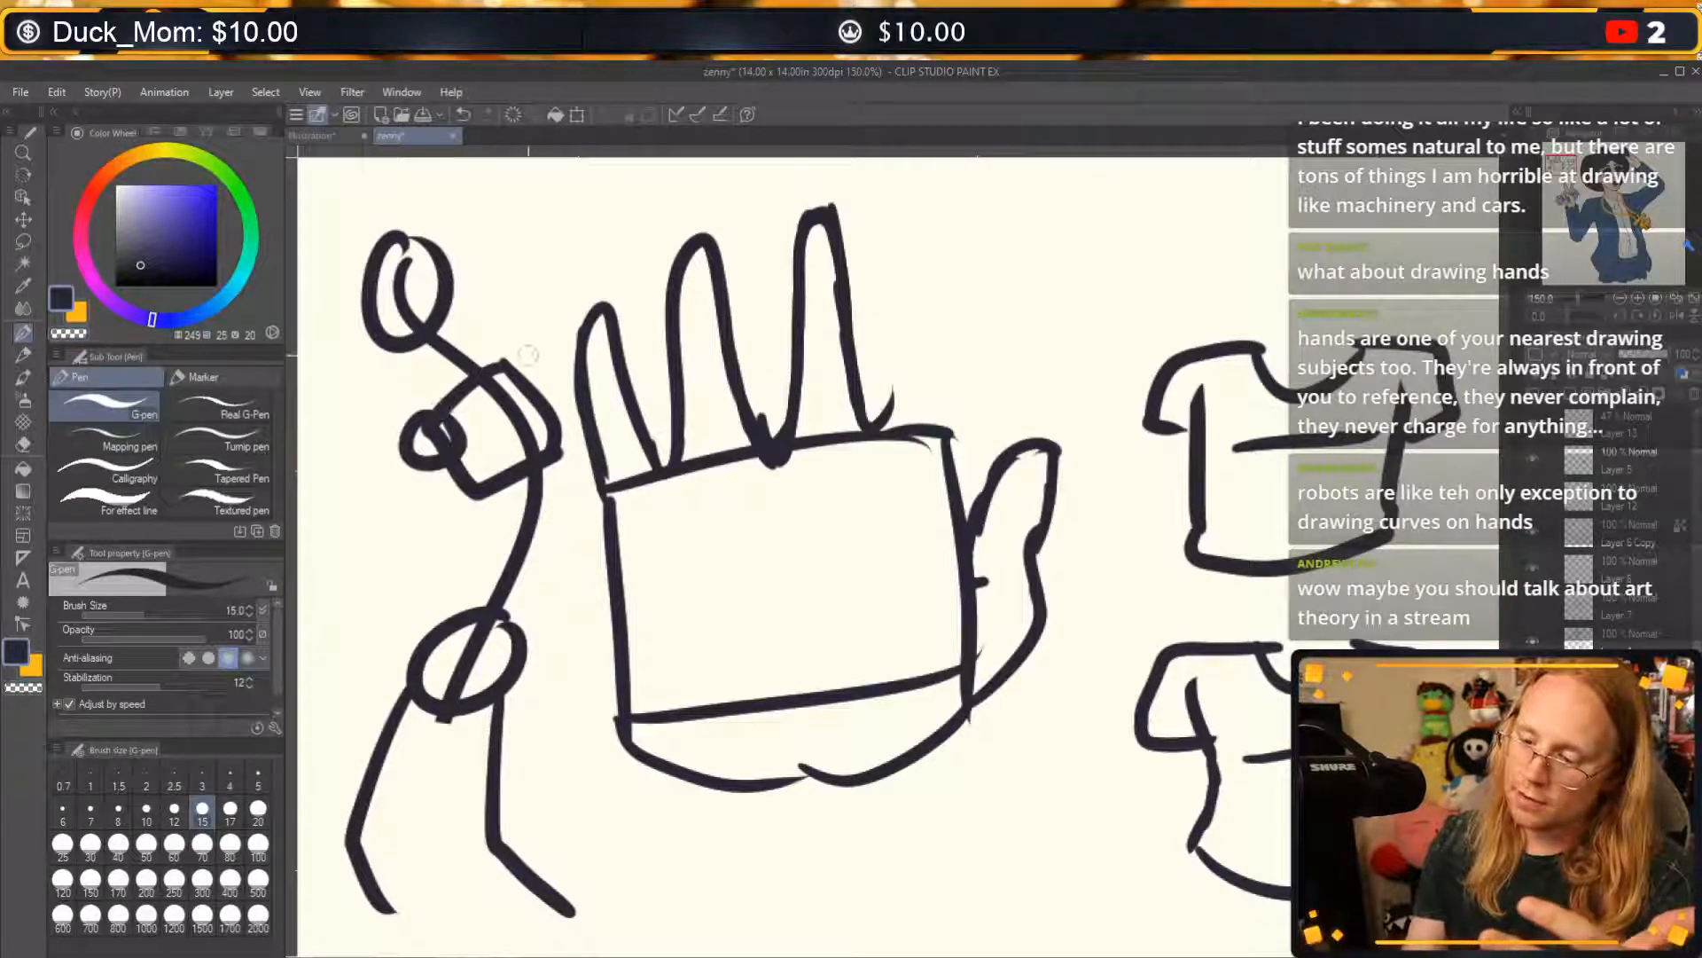
left_click_drag(535, 357, 530, 357)
left_click_drag(420, 463, 366, 568)
mouse_move(517, 376)
left_mouse_down()
mouse_move(428, 428)
mouse_move(486, 537)
mouse_move(404, 709)
left_mouse_up()
mouse_move(544, 652)
left_mouse_down()
mouse_move(545, 681)
mouse_move(567, 510)
mouse_move(541, 359)
left_mouse_up()
mouse_move(411, 358)
left_mouse_down()
mouse_move(438, 394)
mouse_move(469, 319)
mouse_move(463, 274)
mouse_move(401, 227)
mouse_move(386, 231)
mouse_move(406, 376)
mouse_move(417, 363)
left_mouse_up()
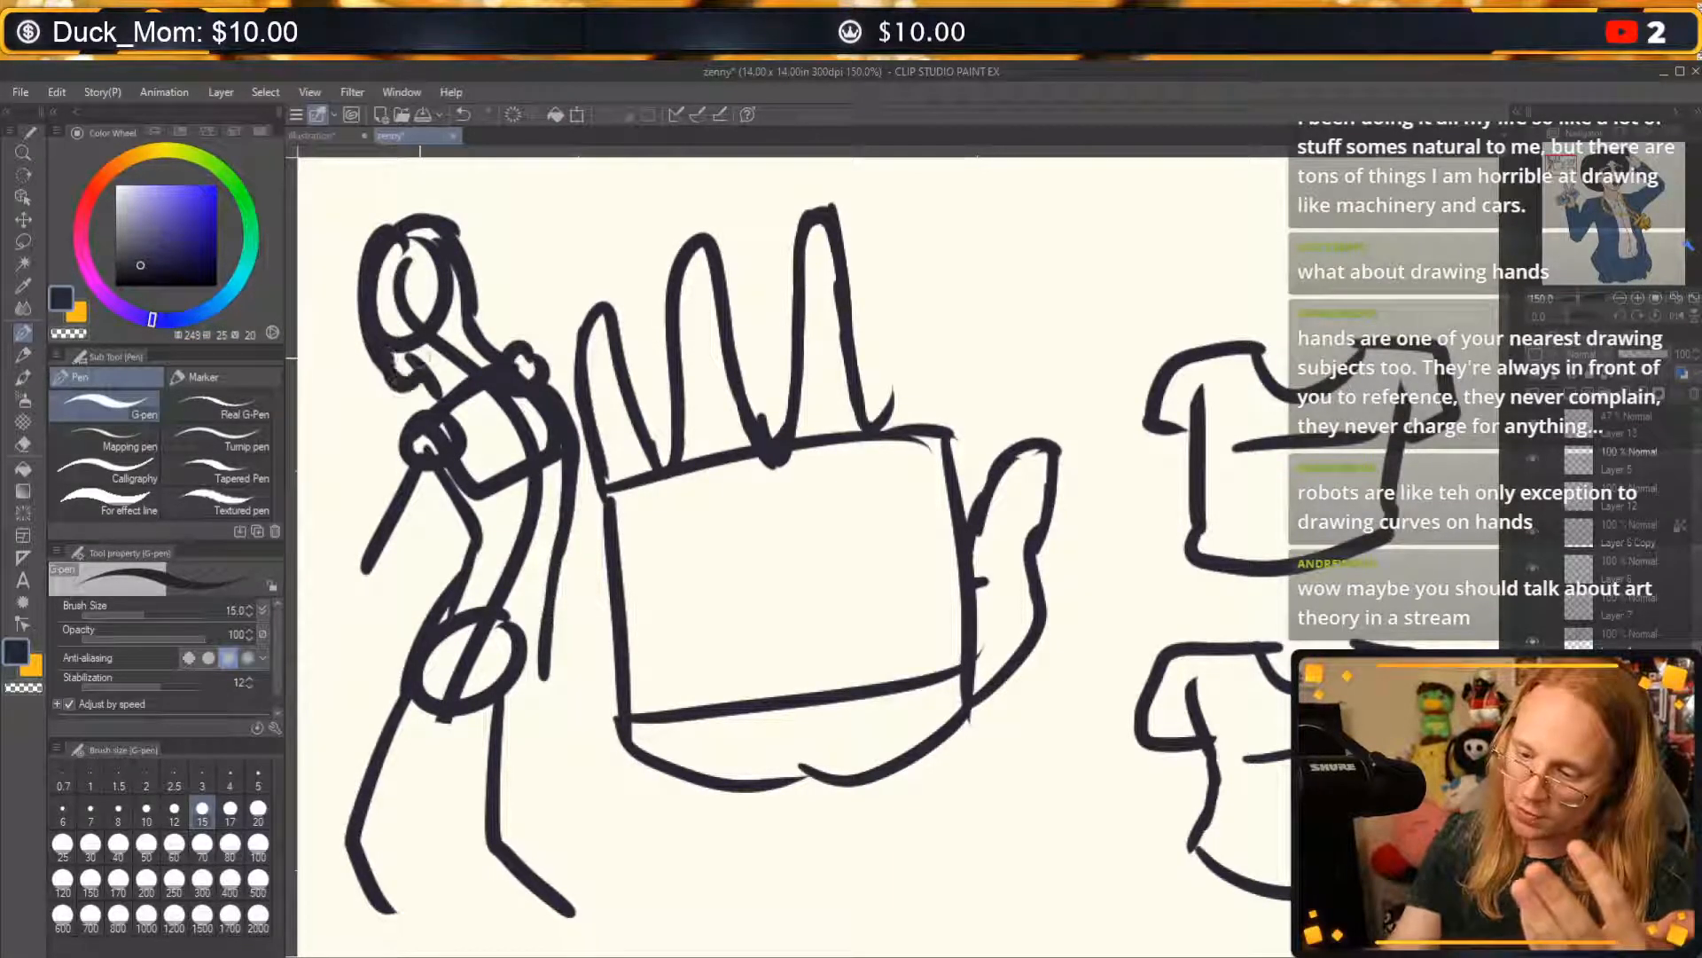
left_click_drag(415, 479, 312, 605)
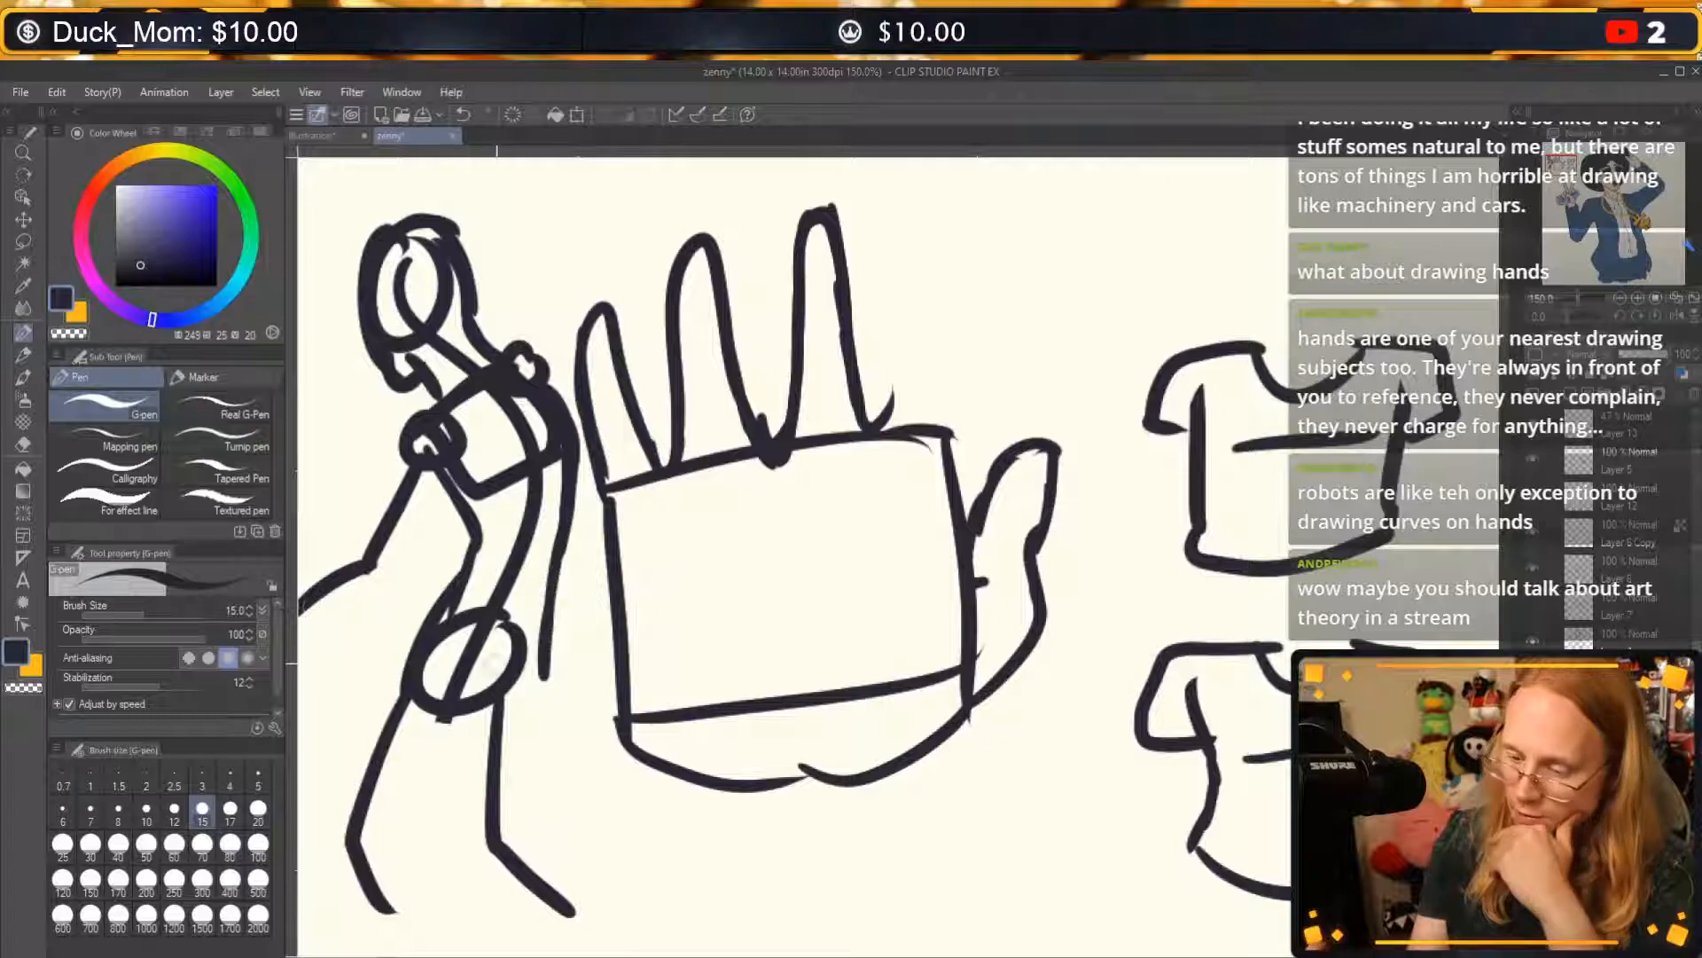
Add outer and inner contours to both of the figure's thighs, with a knee circle on the front leg.
mouse_move(420, 689)
left_mouse_down()
mouse_move(560, 658)
mouse_move(513, 808)
left_mouse_up()
left_click_drag(381, 817, 445, 720)
left_click_drag(522, 774, 497, 818)
left_click_drag(471, 710, 486, 832)
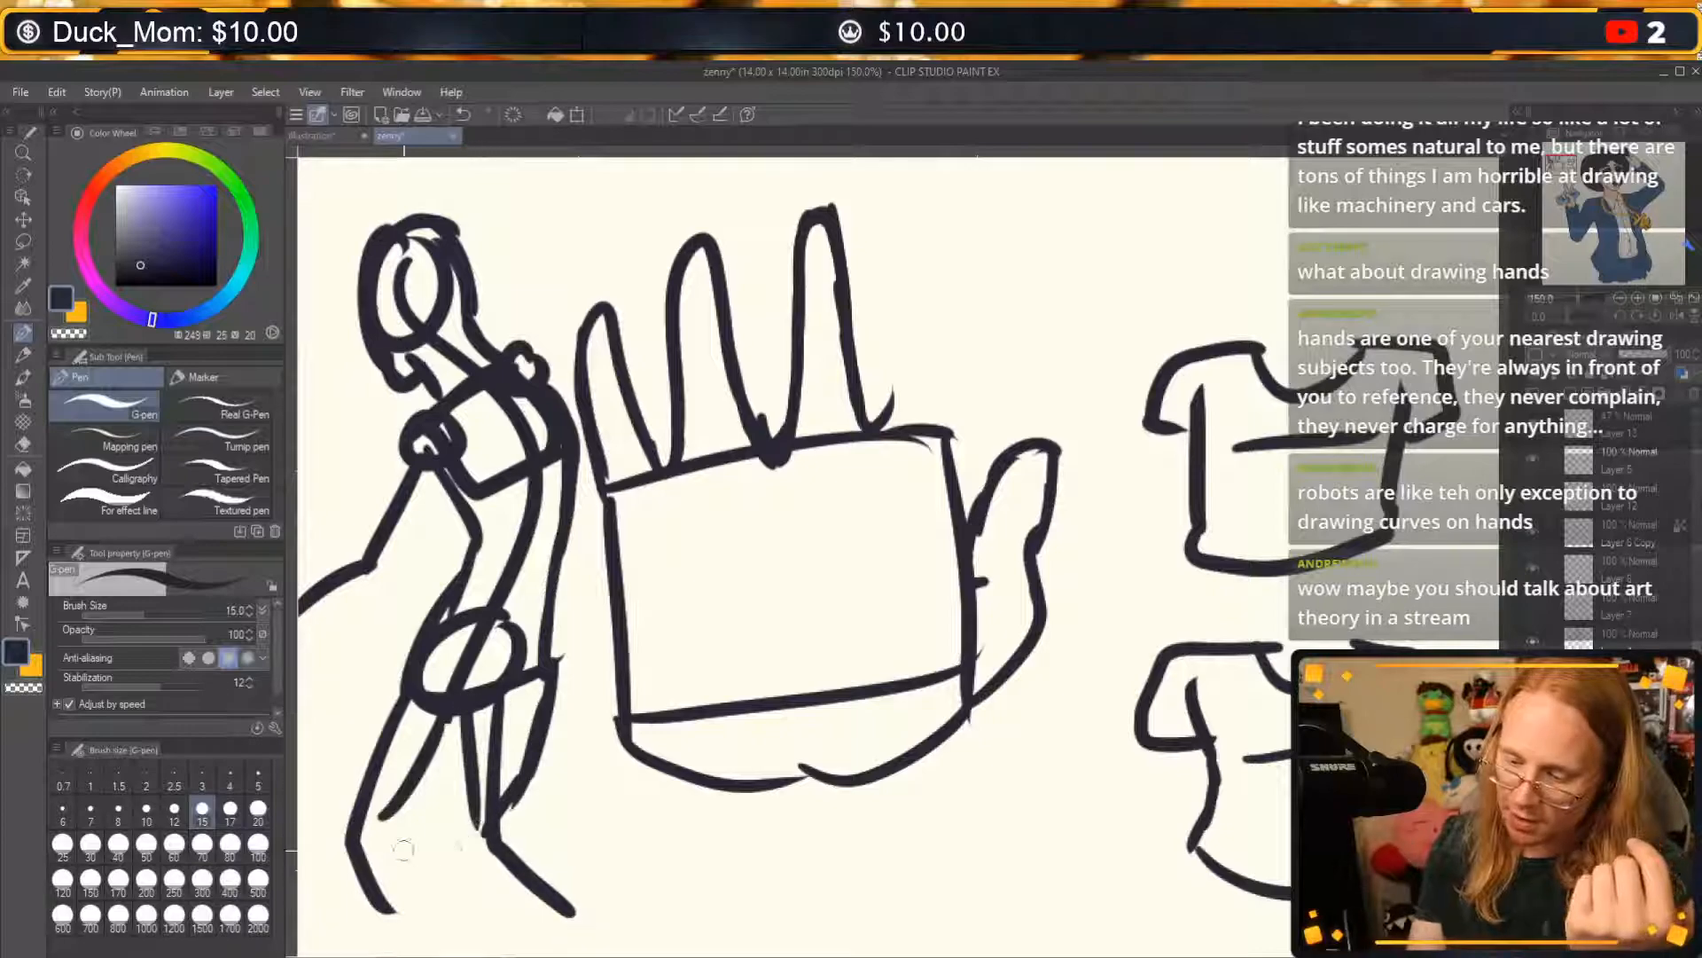
left_click_drag(353, 827, 422, 809)
left_click_drag(401, 821, 461, 715)
left_click_drag(368, 838, 390, 811)
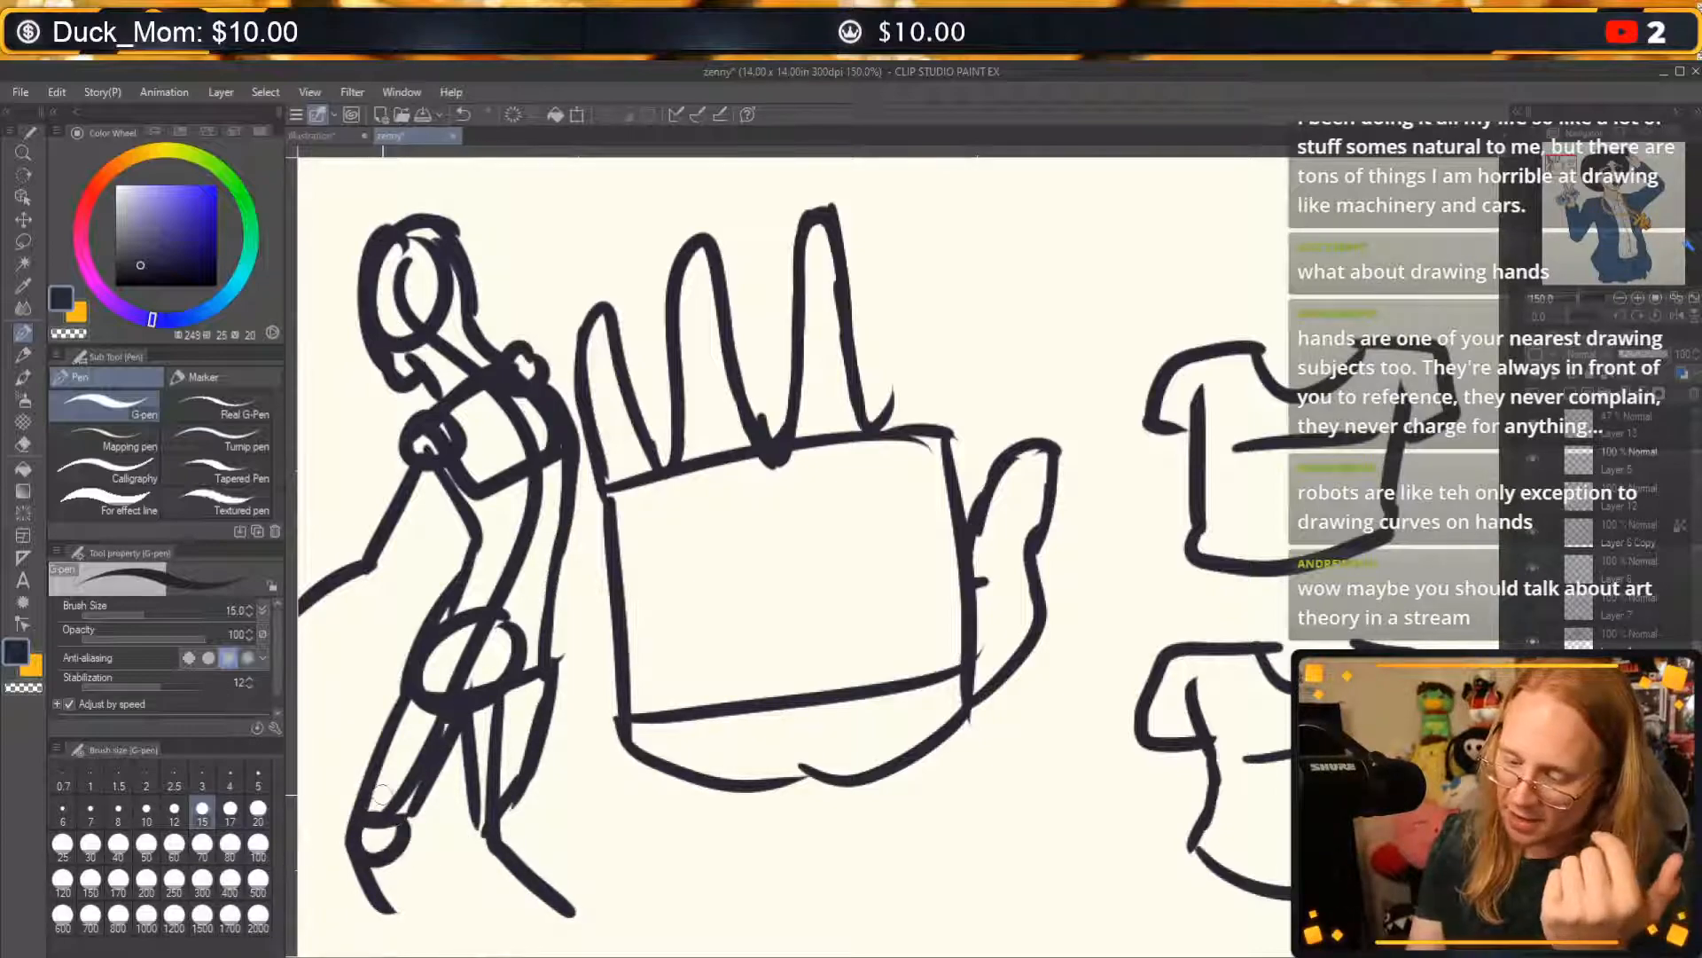
Add the back leg's knee circle and outline both lower legs with curved calf lines.
left_click_drag(496, 812, 519, 820)
left_click_drag(413, 859, 451, 950)
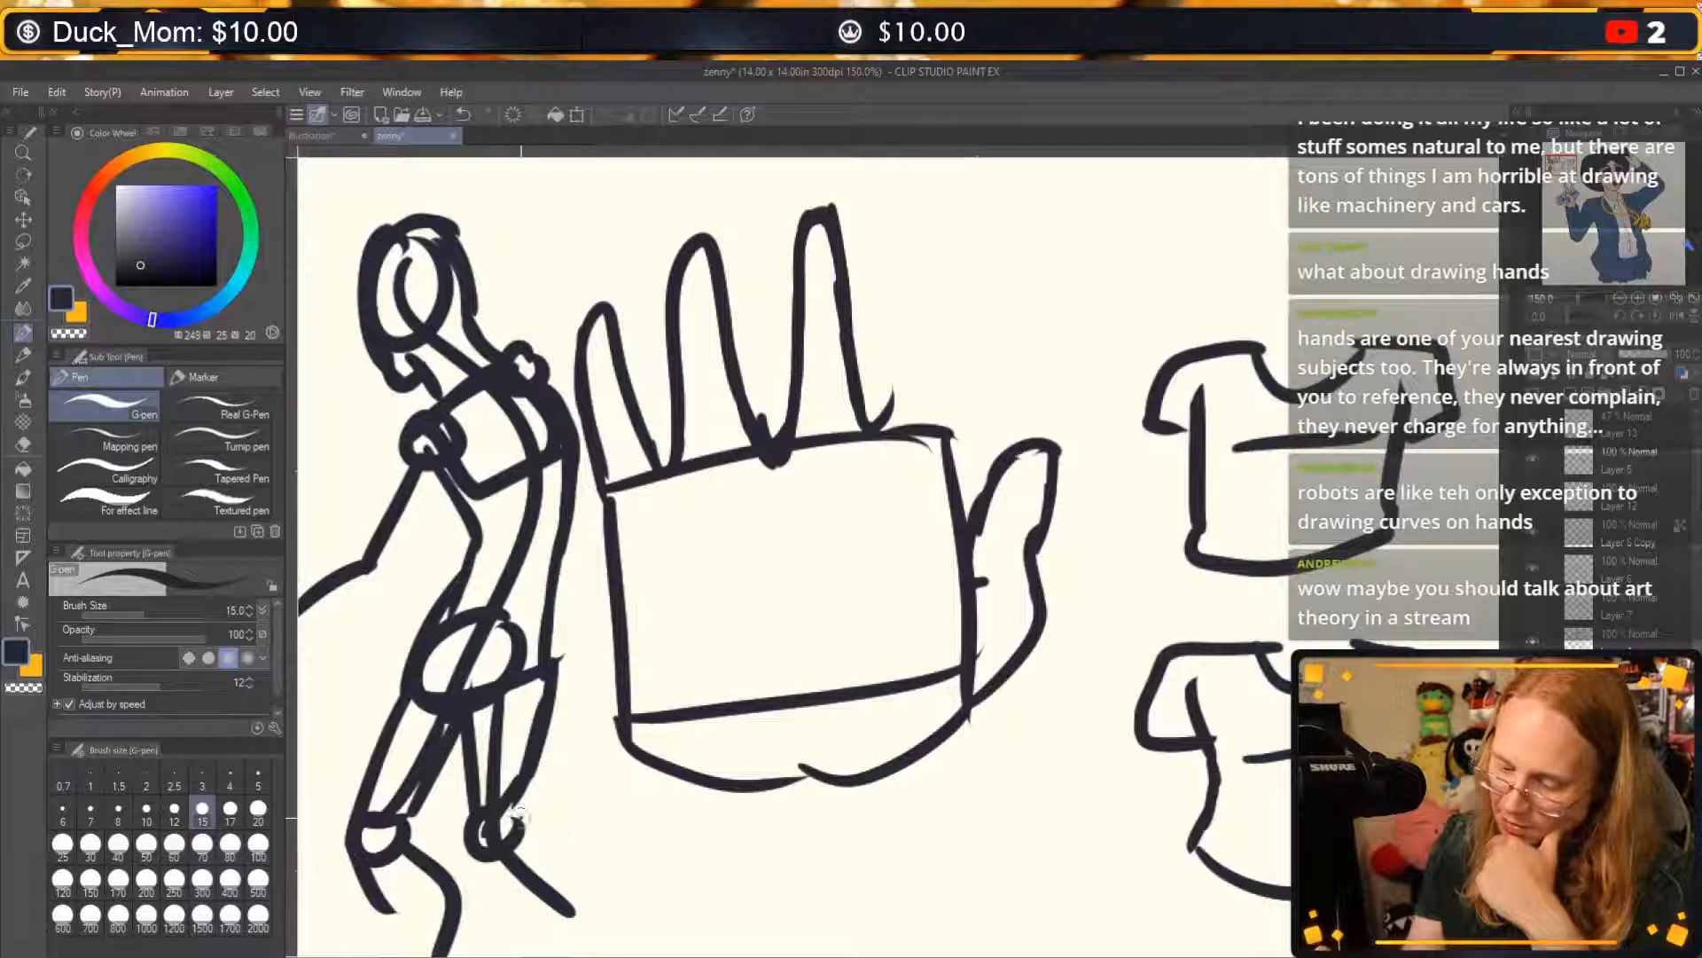
left_click_drag(514, 814, 590, 931)
left_click_drag(479, 842, 577, 922)
left_click_drag(359, 874, 394, 953)
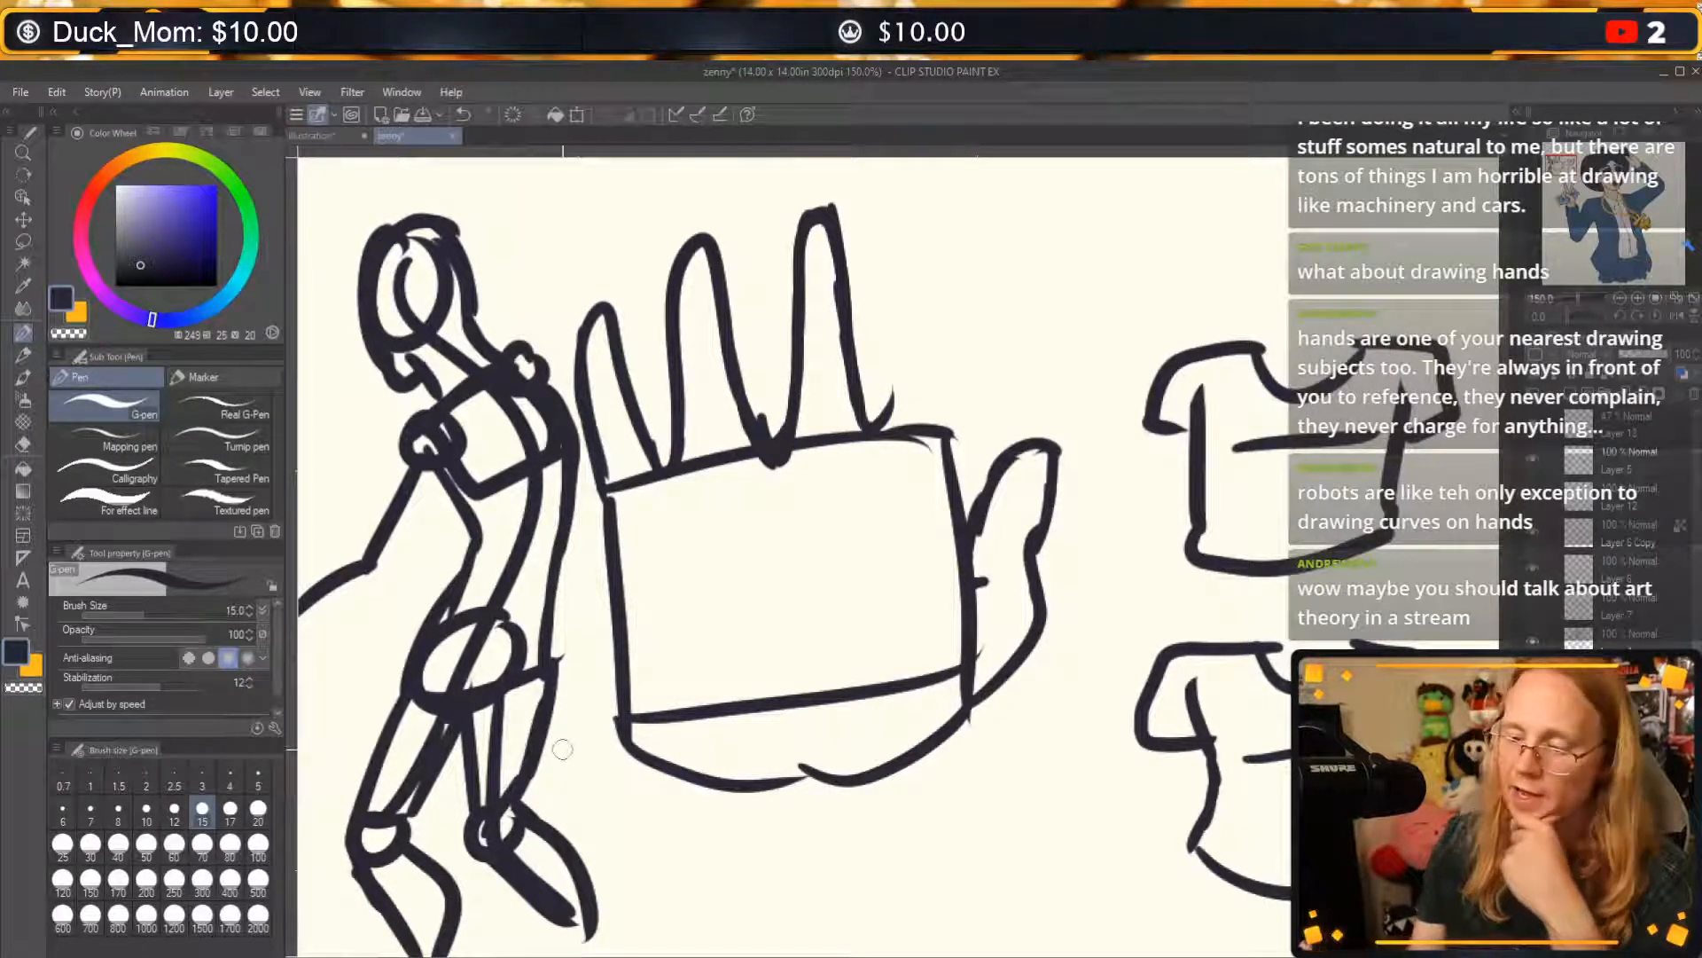
Thicken the near arm with forearm and upper-arm contours, ending in a small round hand.
left_click_drag(681, 633, 765, 574)
left_click_drag(372, 563, 459, 484)
mouse_move(391, 557)
left_mouse_down()
mouse_move(469, 510)
mouse_move(459, 488)
mouse_move(492, 390)
left_mouse_up()
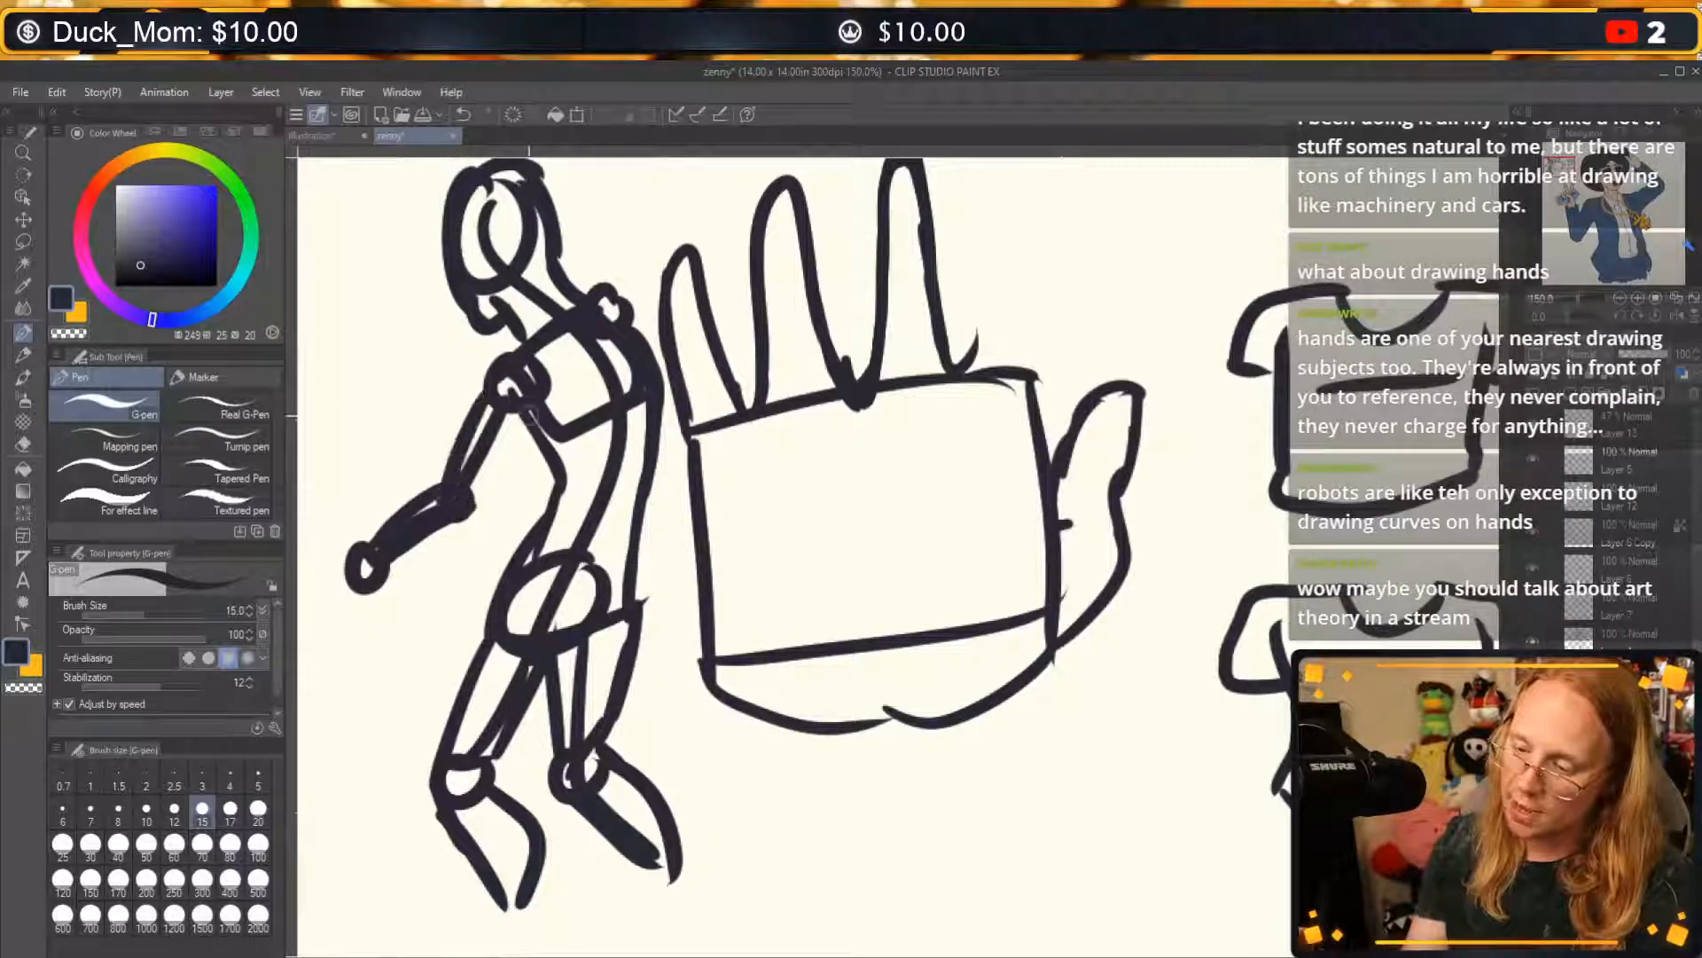
left_click_drag(473, 510, 526, 407)
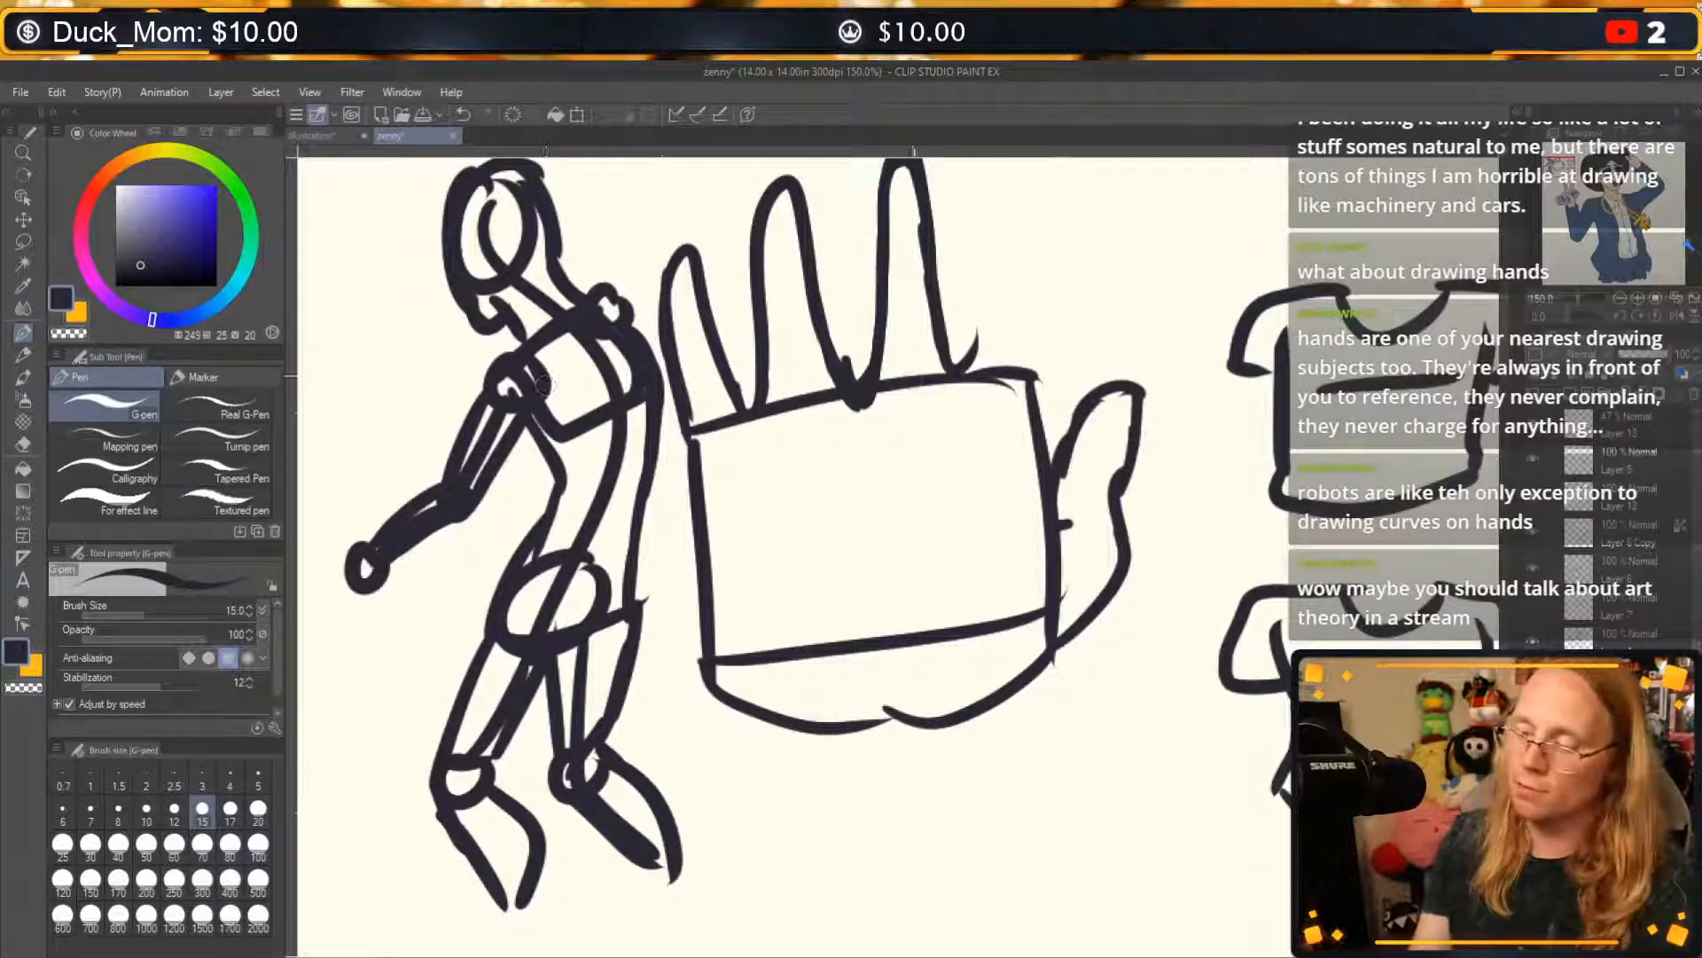
Erase the pelvis oval and inner leg construction lines, and redraw the front leg's inner contour and the hip line.
key("c")
mouse_move(537, 626)
left_mouse_down()
mouse_move(564, 584)
mouse_move(514, 639)
mouse_move(533, 663)
left_mouse_up()
mouse_move(572, 581)
left_mouse_down()
mouse_move(575, 641)
mouse_move(596, 585)
mouse_move(532, 568)
mouse_move(593, 619)
mouse_move(576, 754)
mouse_move(595, 802)
mouse_move(565, 748)
mouse_move(466, 781)
mouse_move(454, 740)
mouse_move(539, 626)
left_mouse_up()
left_click_drag(504, 751, 507, 725)
key("c")
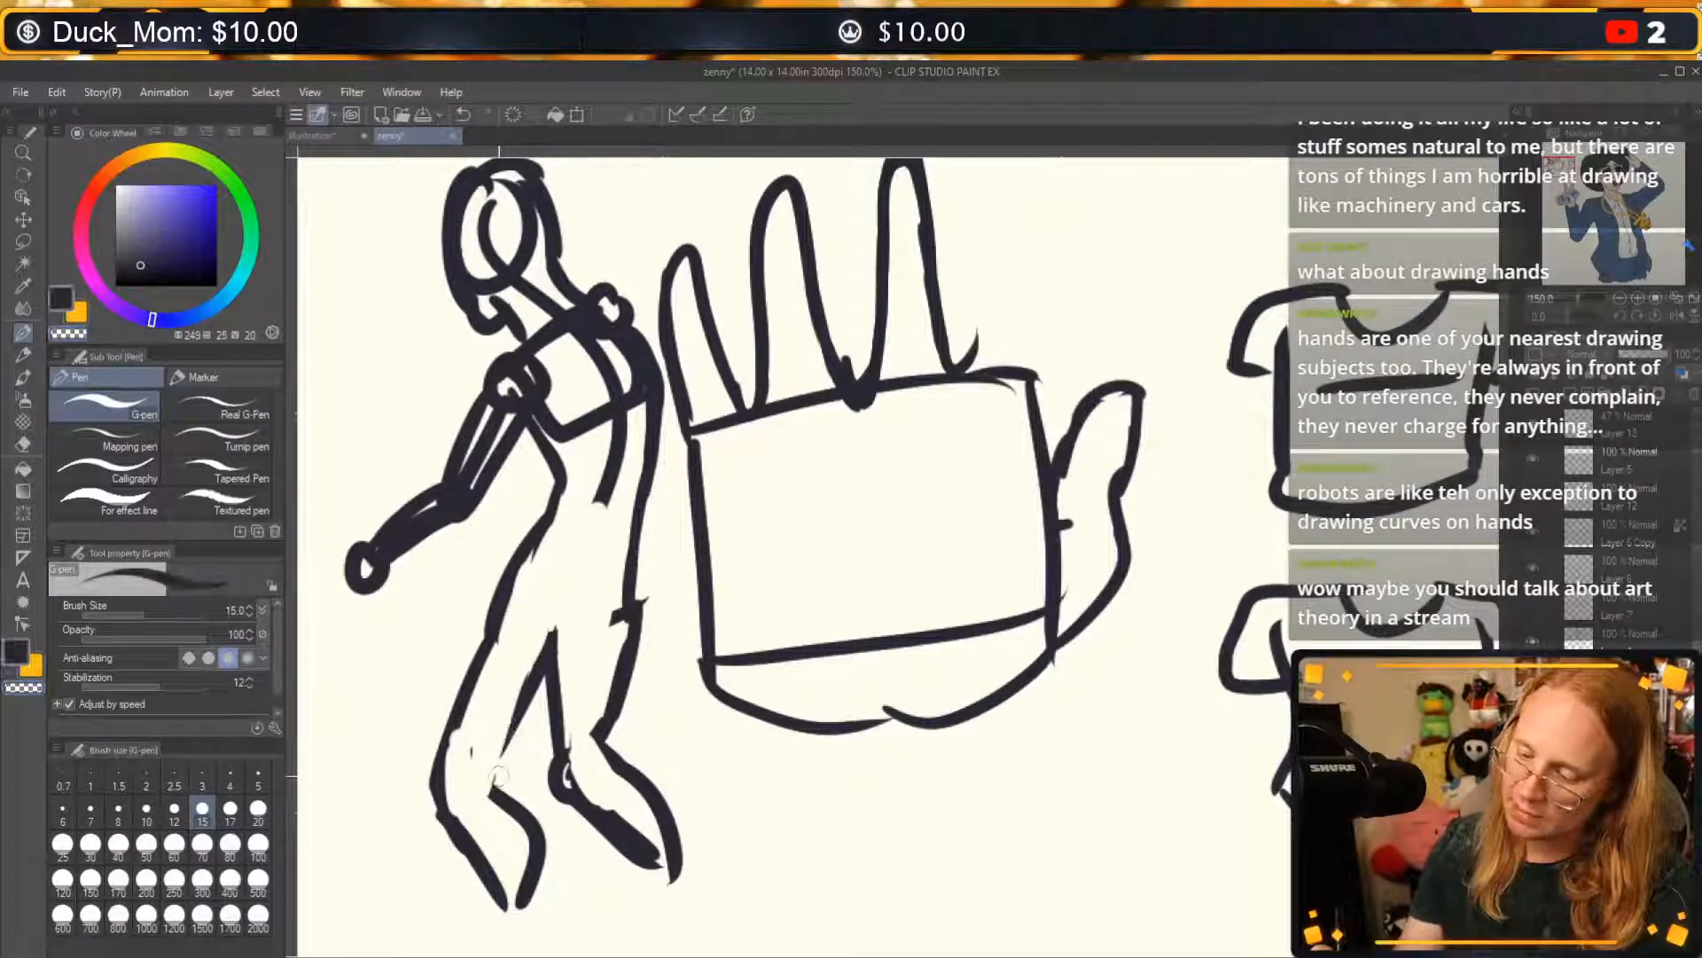
mouse_move(503, 804)
left_mouse_down()
mouse_move(504, 735)
mouse_move(538, 647)
mouse_move(634, 609)
left_mouse_up()
Erase the chest box, remaining spine and shoulder circle lines inside the figure's torso.
key("c")
mouse_move(616, 506)
left_mouse_down()
mouse_move(614, 412)
mouse_move(581, 426)
mouse_move(501, 376)
mouse_move(532, 364)
mouse_move(543, 391)
mouse_move(550, 329)
mouse_move(542, 354)
mouse_move(625, 395)
mouse_move(612, 343)
left_mouse_up()
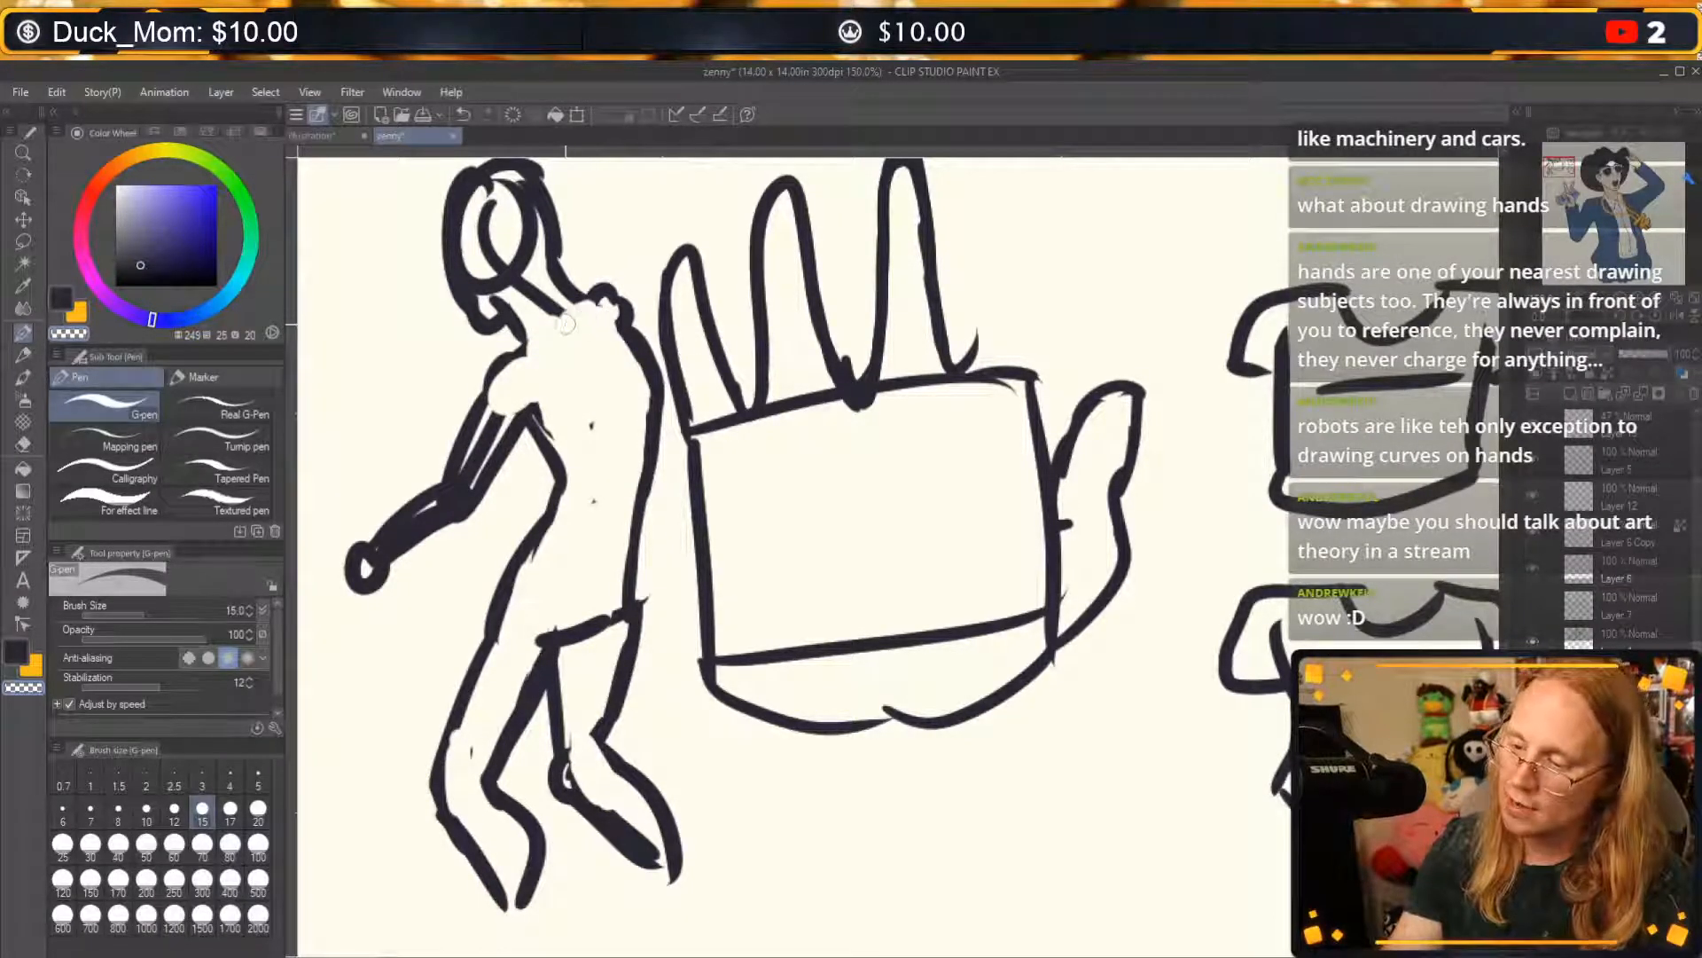
key("c")
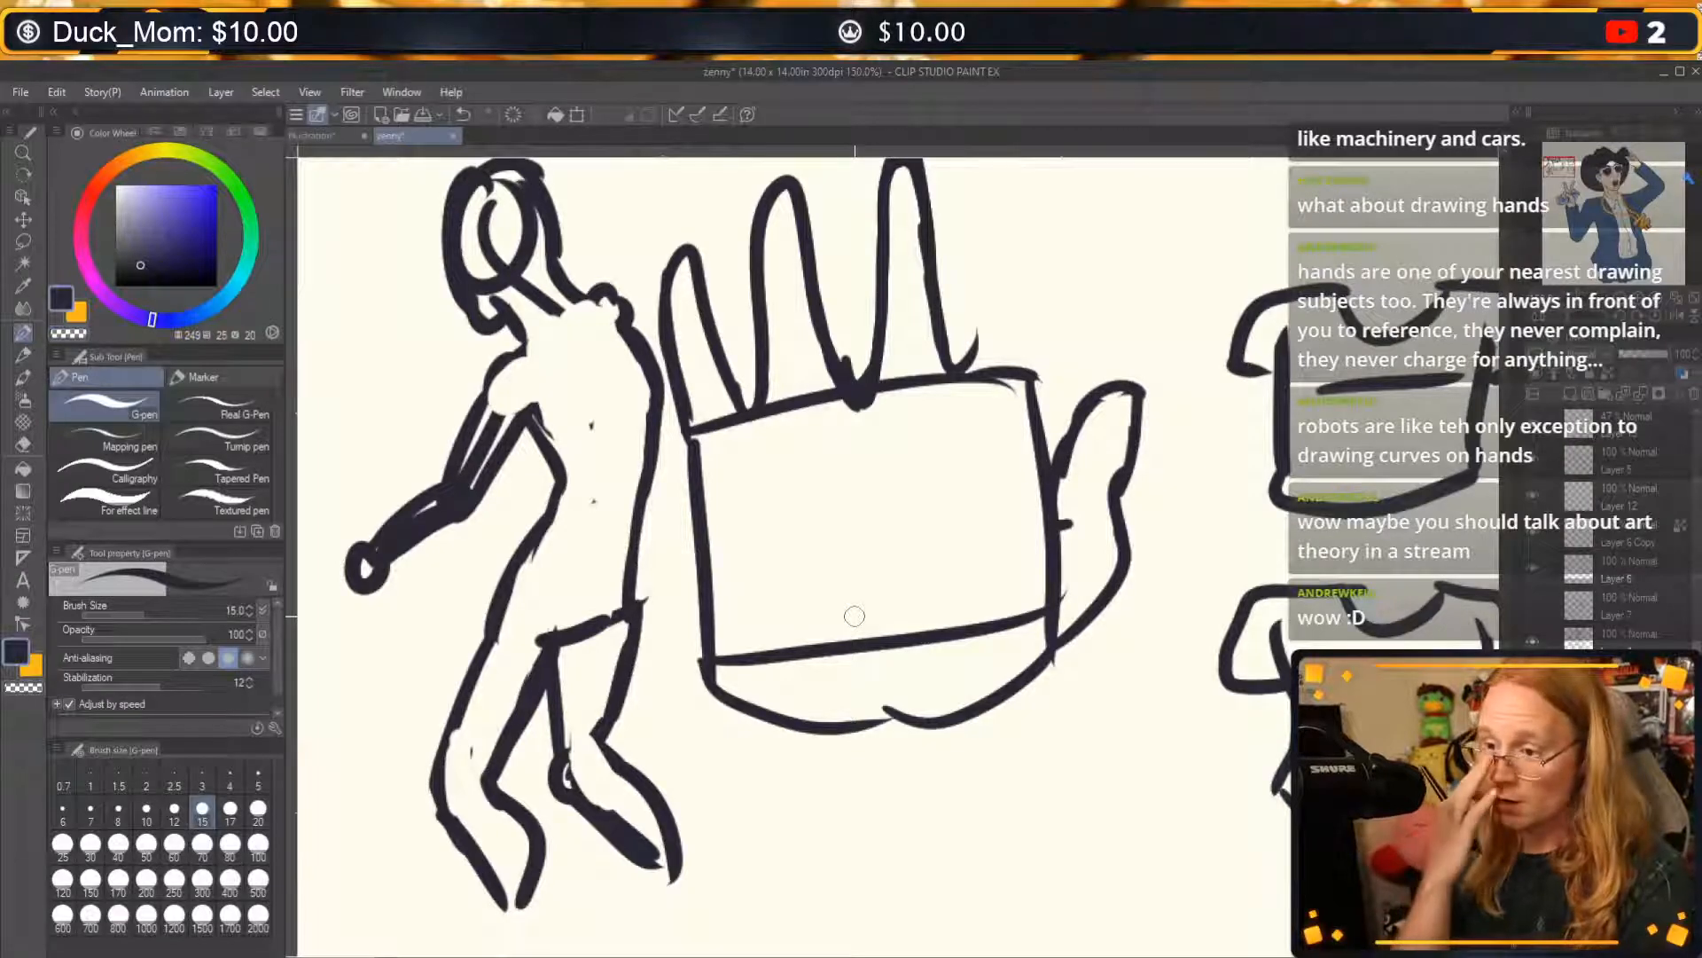
Redraw the collar, shoulder and armpit contours as a short sleeve, erasing the stray lines inside the near shoulder.
mouse_move(542, 348)
left_mouse_down()
mouse_move(521, 335)
mouse_move(610, 298)
mouse_move(525, 353)
mouse_move(475, 417)
mouse_move(527, 446)
mouse_move(538, 418)
left_mouse_up()
mouse_move(610, 299)
left_mouse_down()
mouse_move(634, 313)
mouse_move(654, 375)
left_mouse_up()
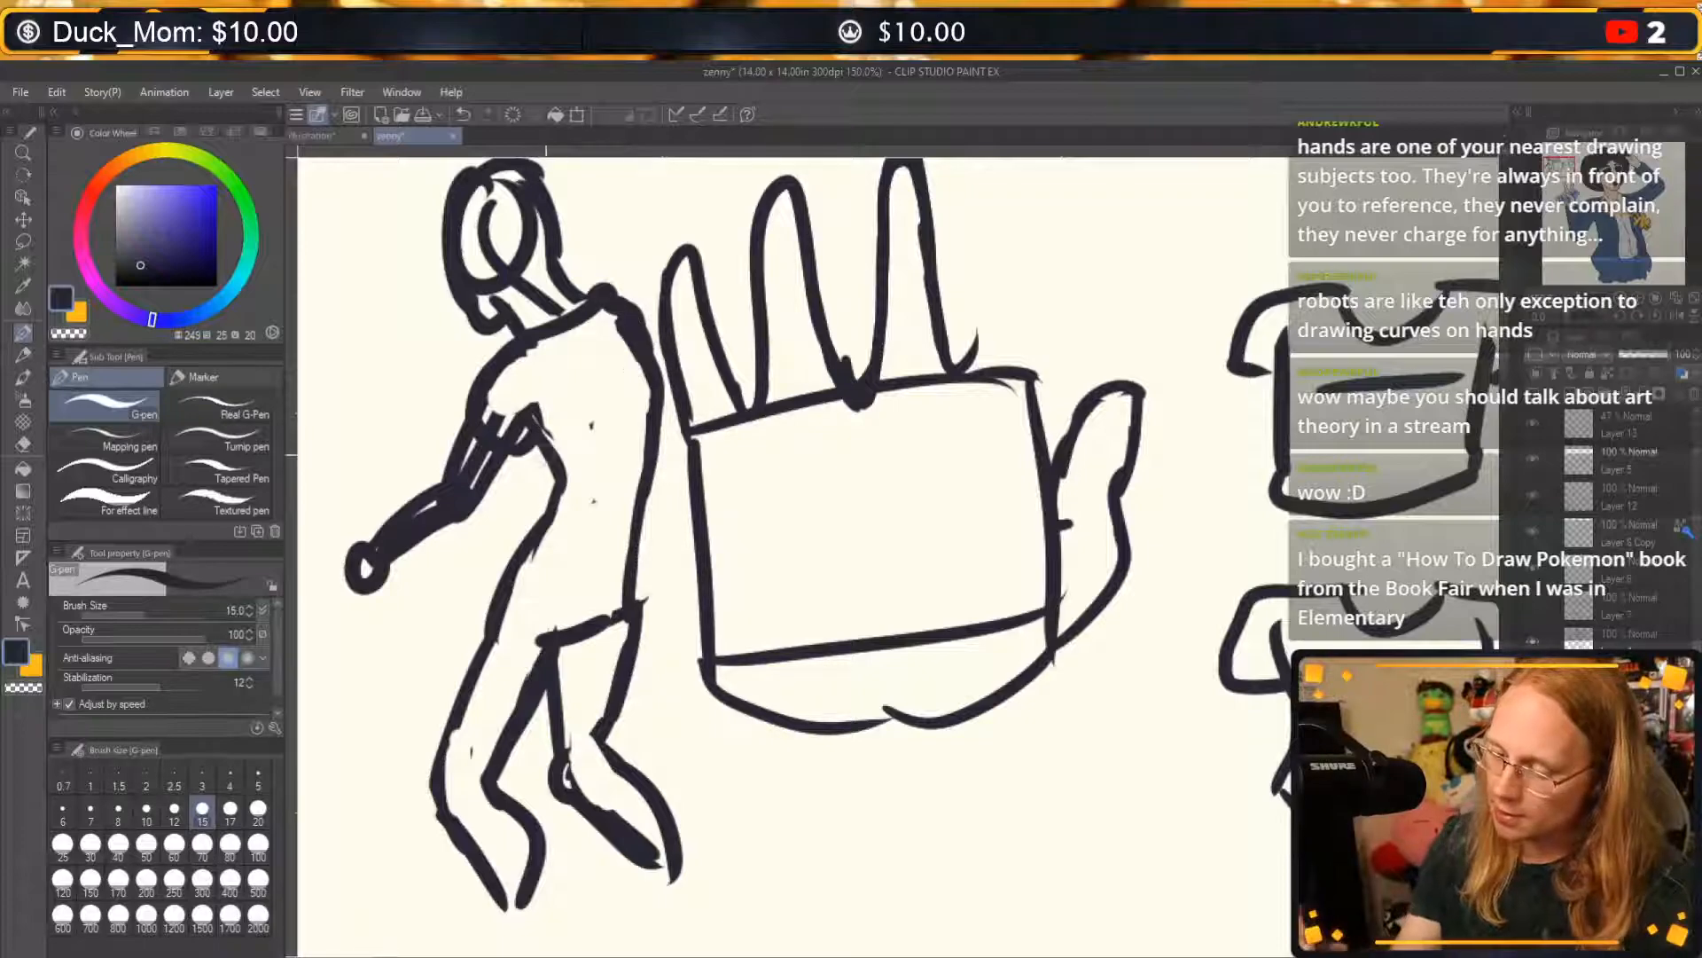
mouse_move(515, 447)
left_mouse_down()
mouse_move(560, 418)
mouse_move(538, 433)
mouse_move(566, 475)
left_mouse_up()
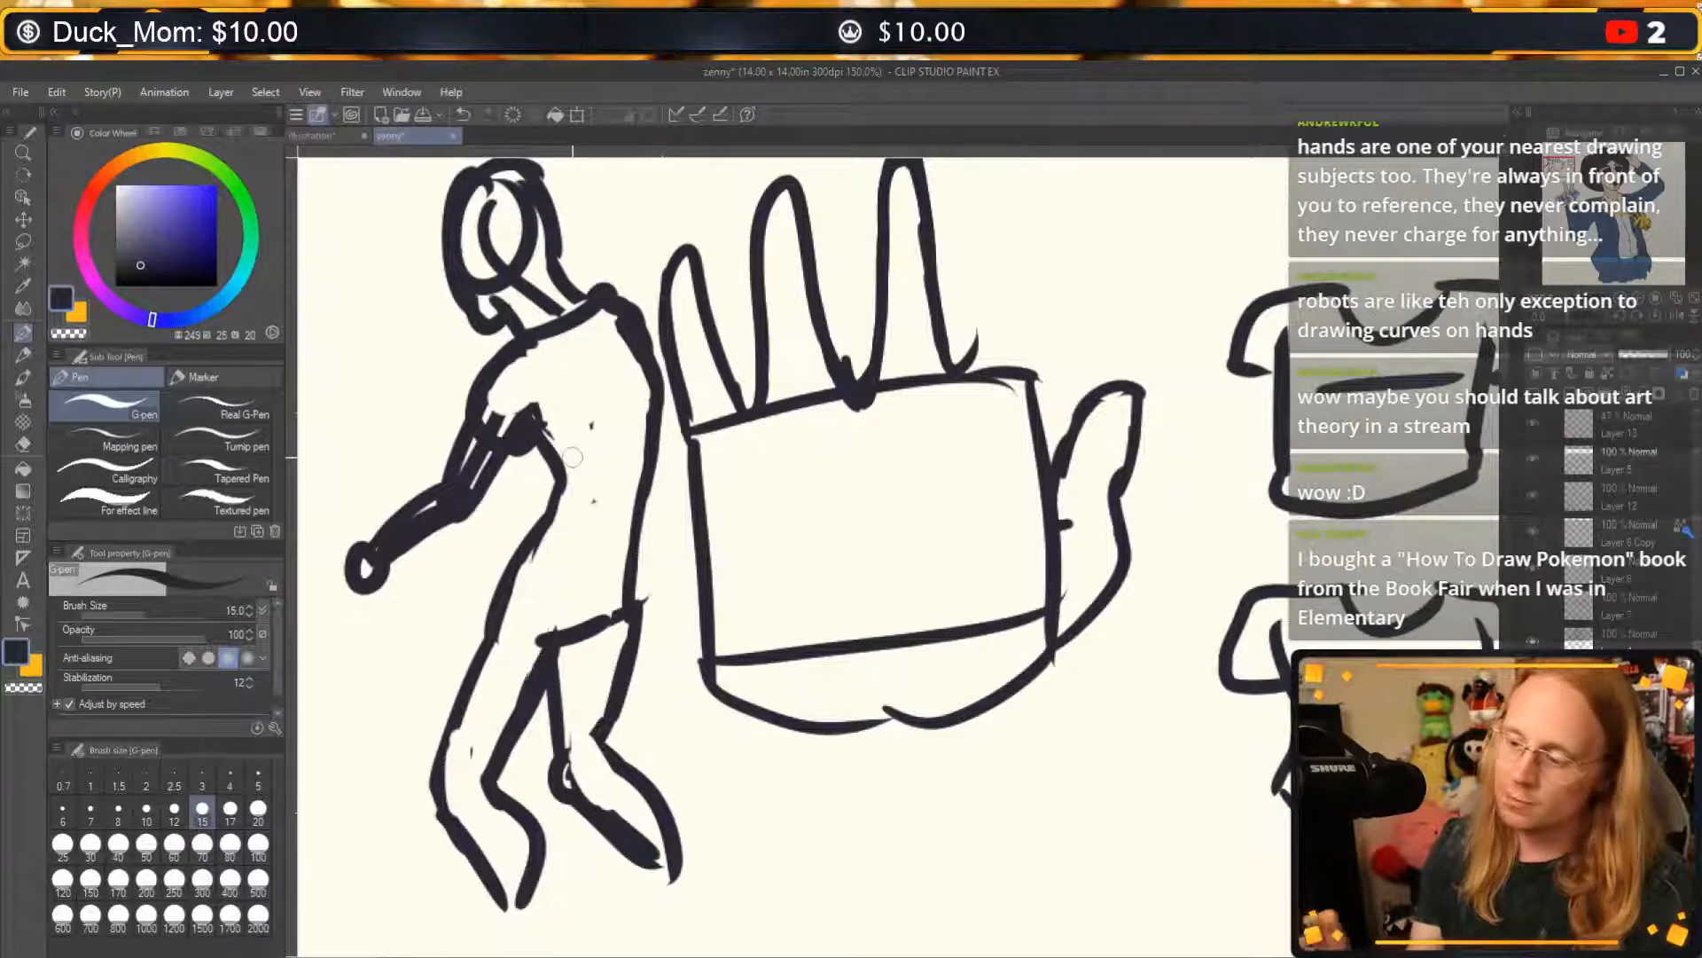
key("c")
mouse_move(494, 408)
left_mouse_down()
mouse_move(506, 433)
mouse_move(529, 407)
mouse_move(558, 424)
left_mouse_up()
key("c")
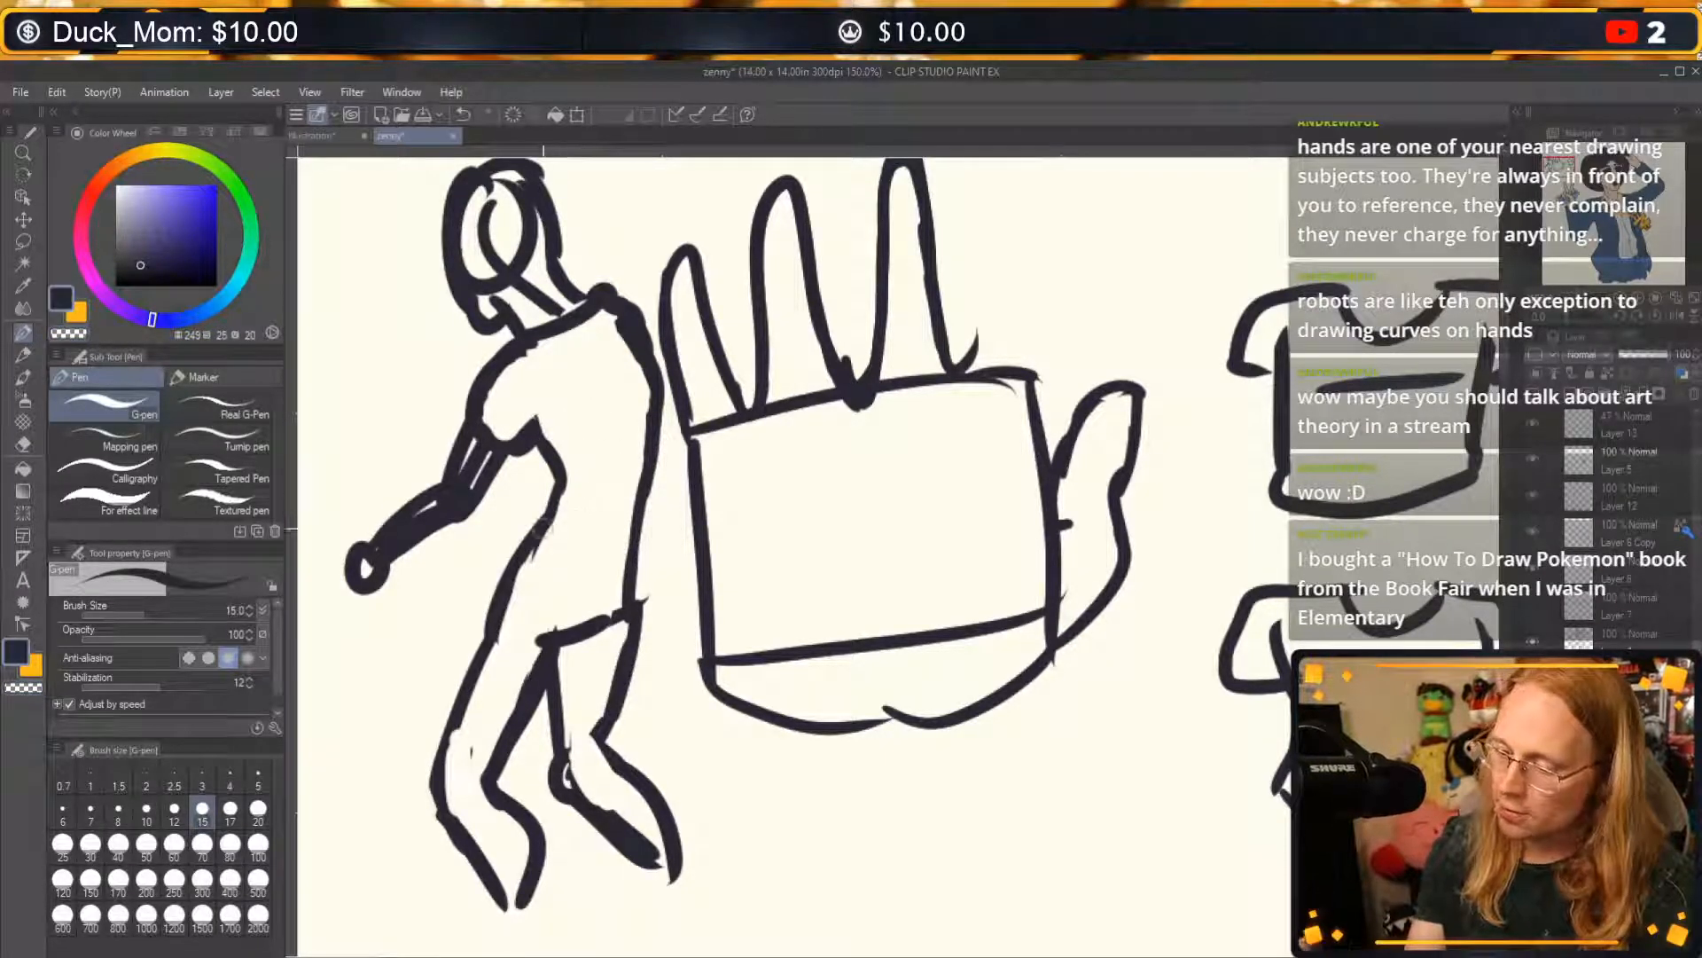
Draw a curved shirt hem across the waist and reinforce the lower back and front thigh contours.
left_click_drag(543, 530, 639, 503)
key("ctrl+z")
mouse_move(525, 556)
left_mouse_down()
mouse_move(650, 527)
mouse_move(658, 377)
left_mouse_up()
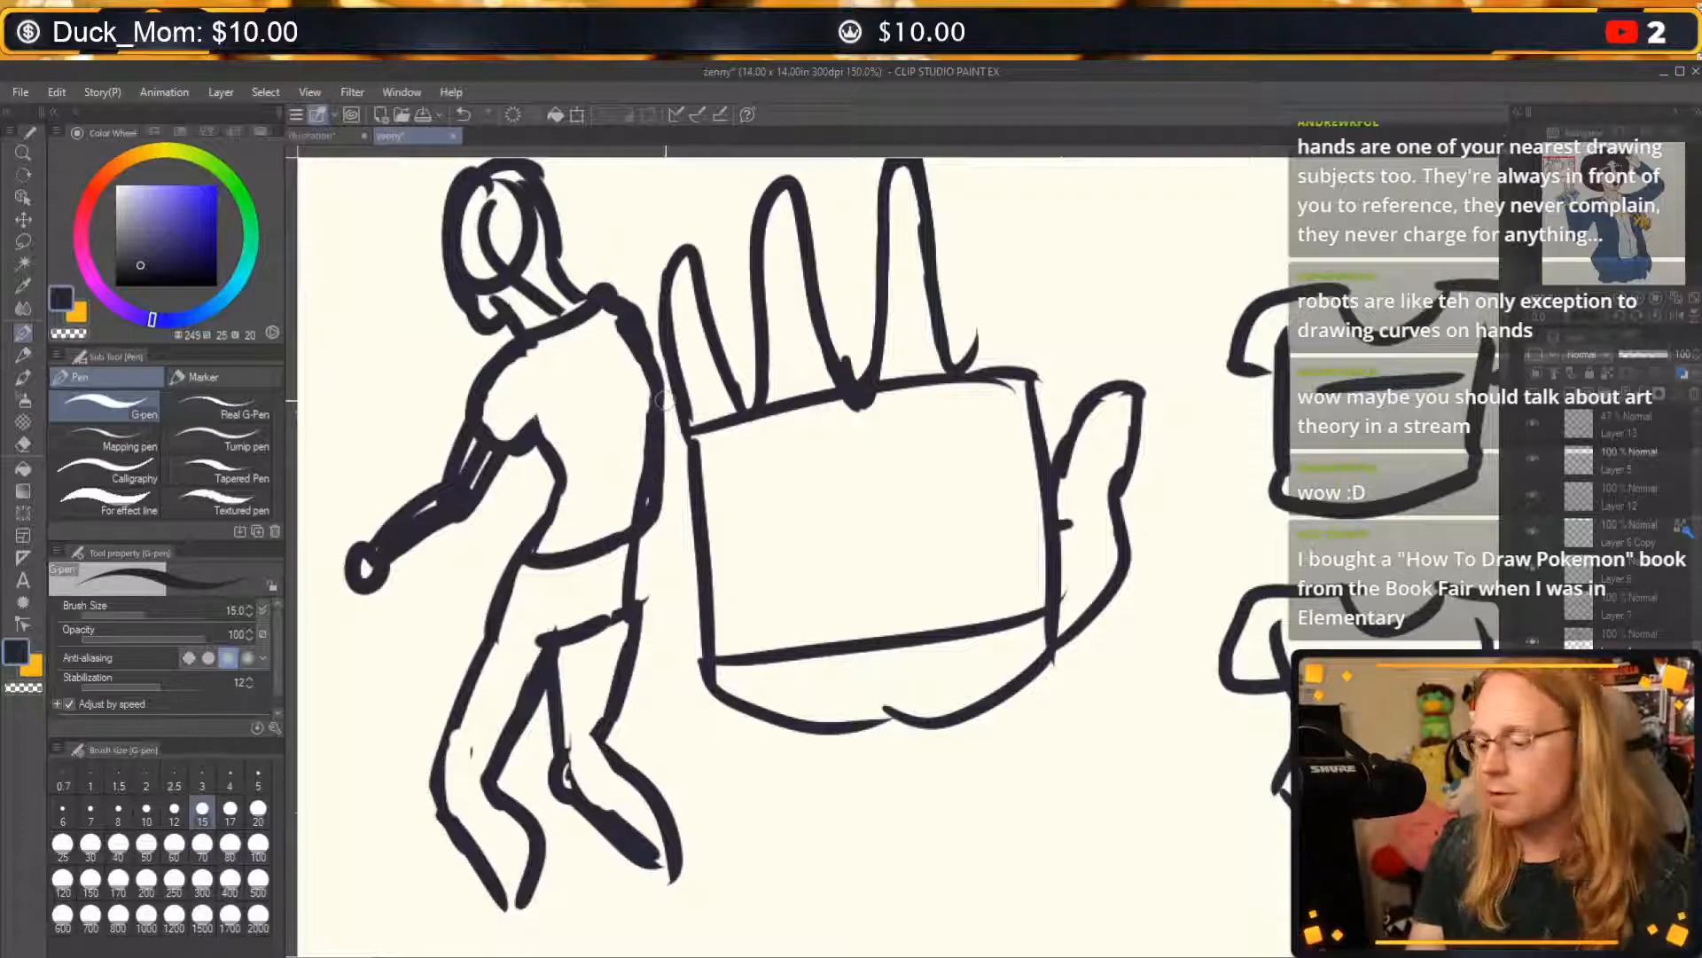
left_click_drag(526, 560, 441, 759)
Thin the heavy inner-thigh and back-calf lines by erasing, and add a rounded buttock curve below the hem.
key("c")
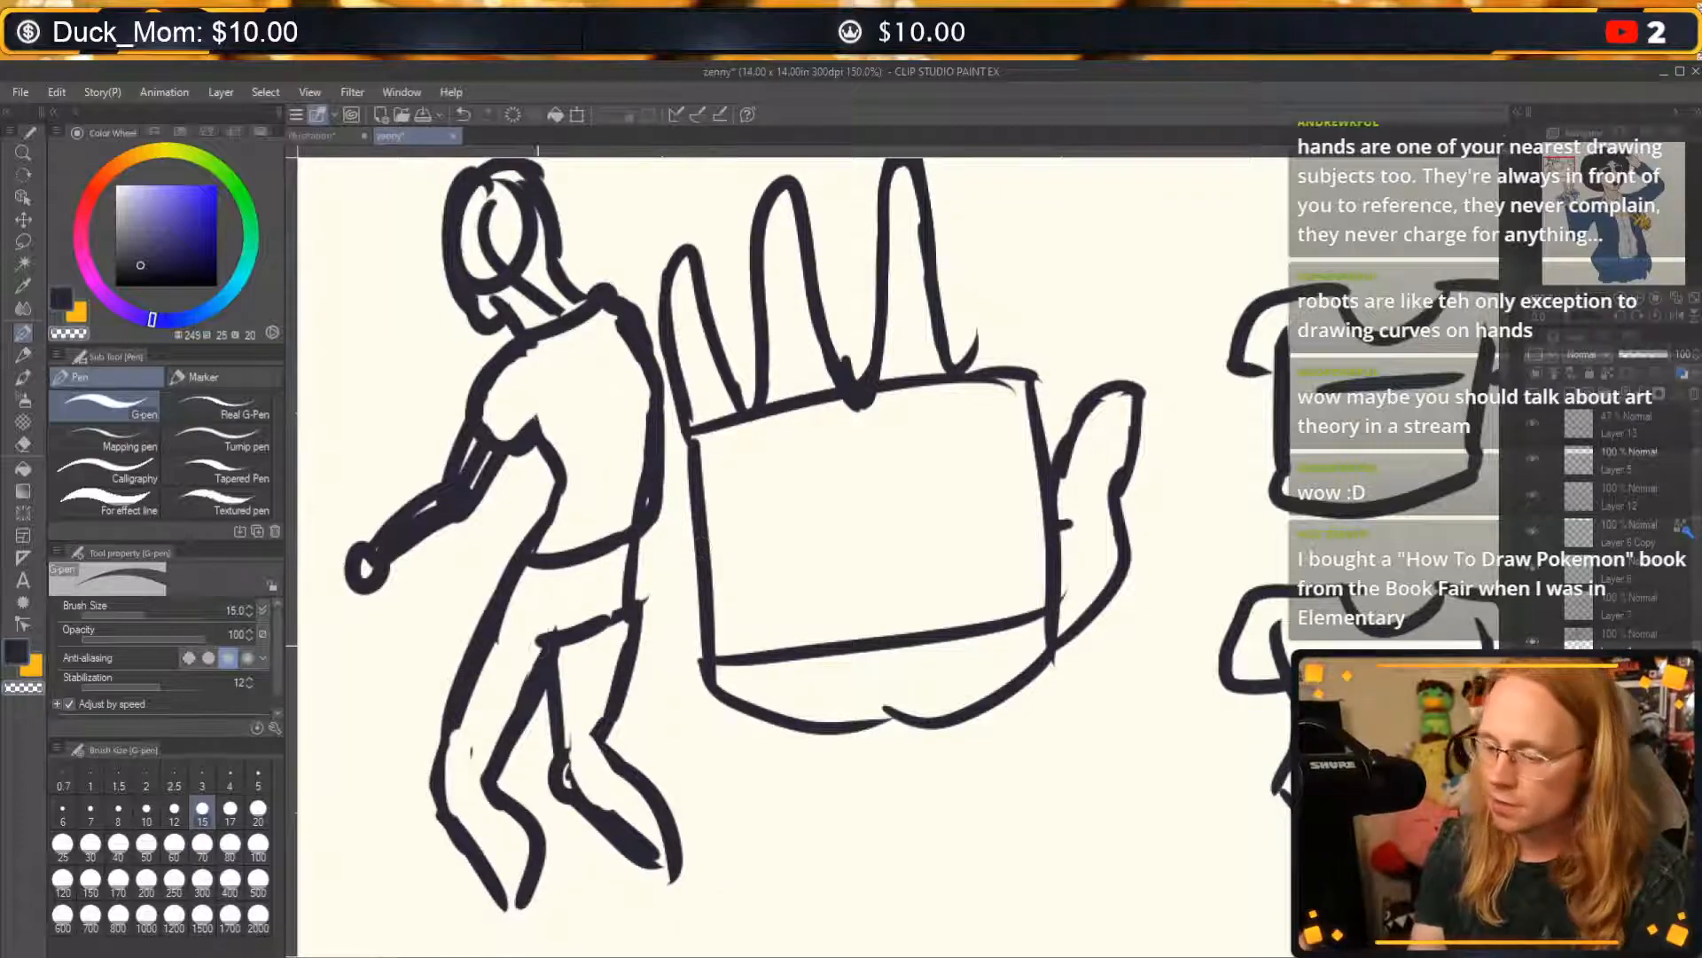
left_click_drag(543, 627, 578, 611)
left_click_drag(488, 752, 538, 660)
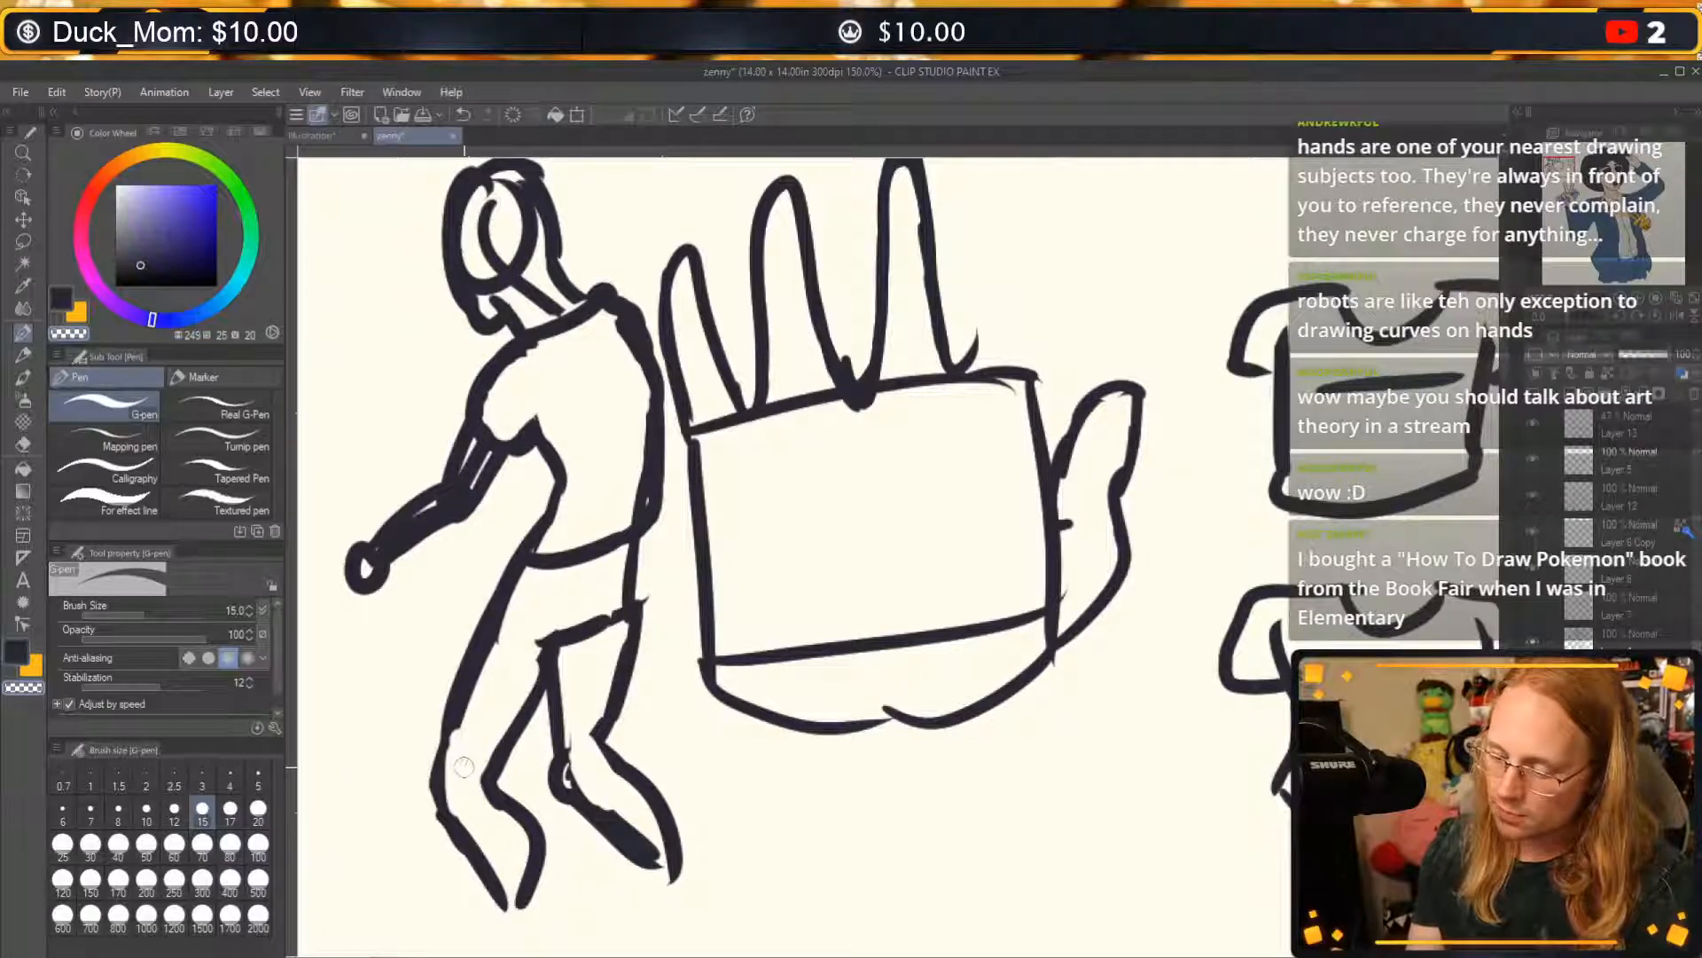
mouse_move(577, 750)
left_mouse_down()
mouse_move(576, 779)
mouse_move(645, 864)
left_mouse_up()
key("c")
left_click_drag(650, 529, 625, 621)
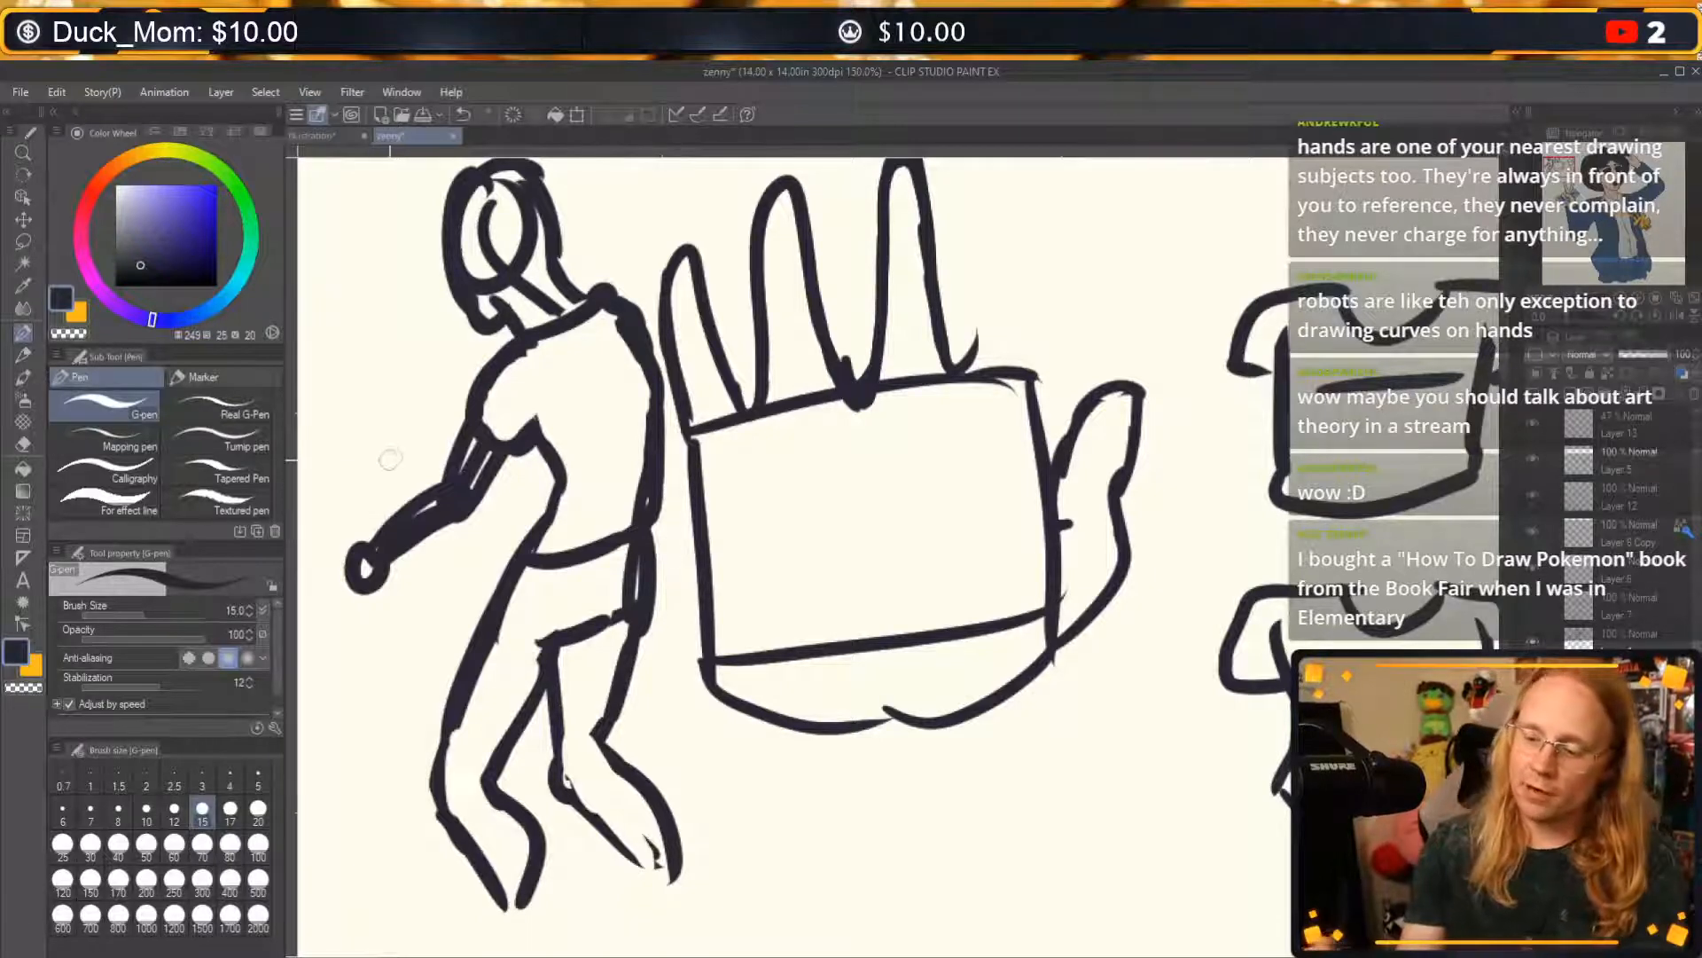
Draw a large box carried under the figure's near arm, with short strokes closing its edges against the torso.
key("c")
key("c")
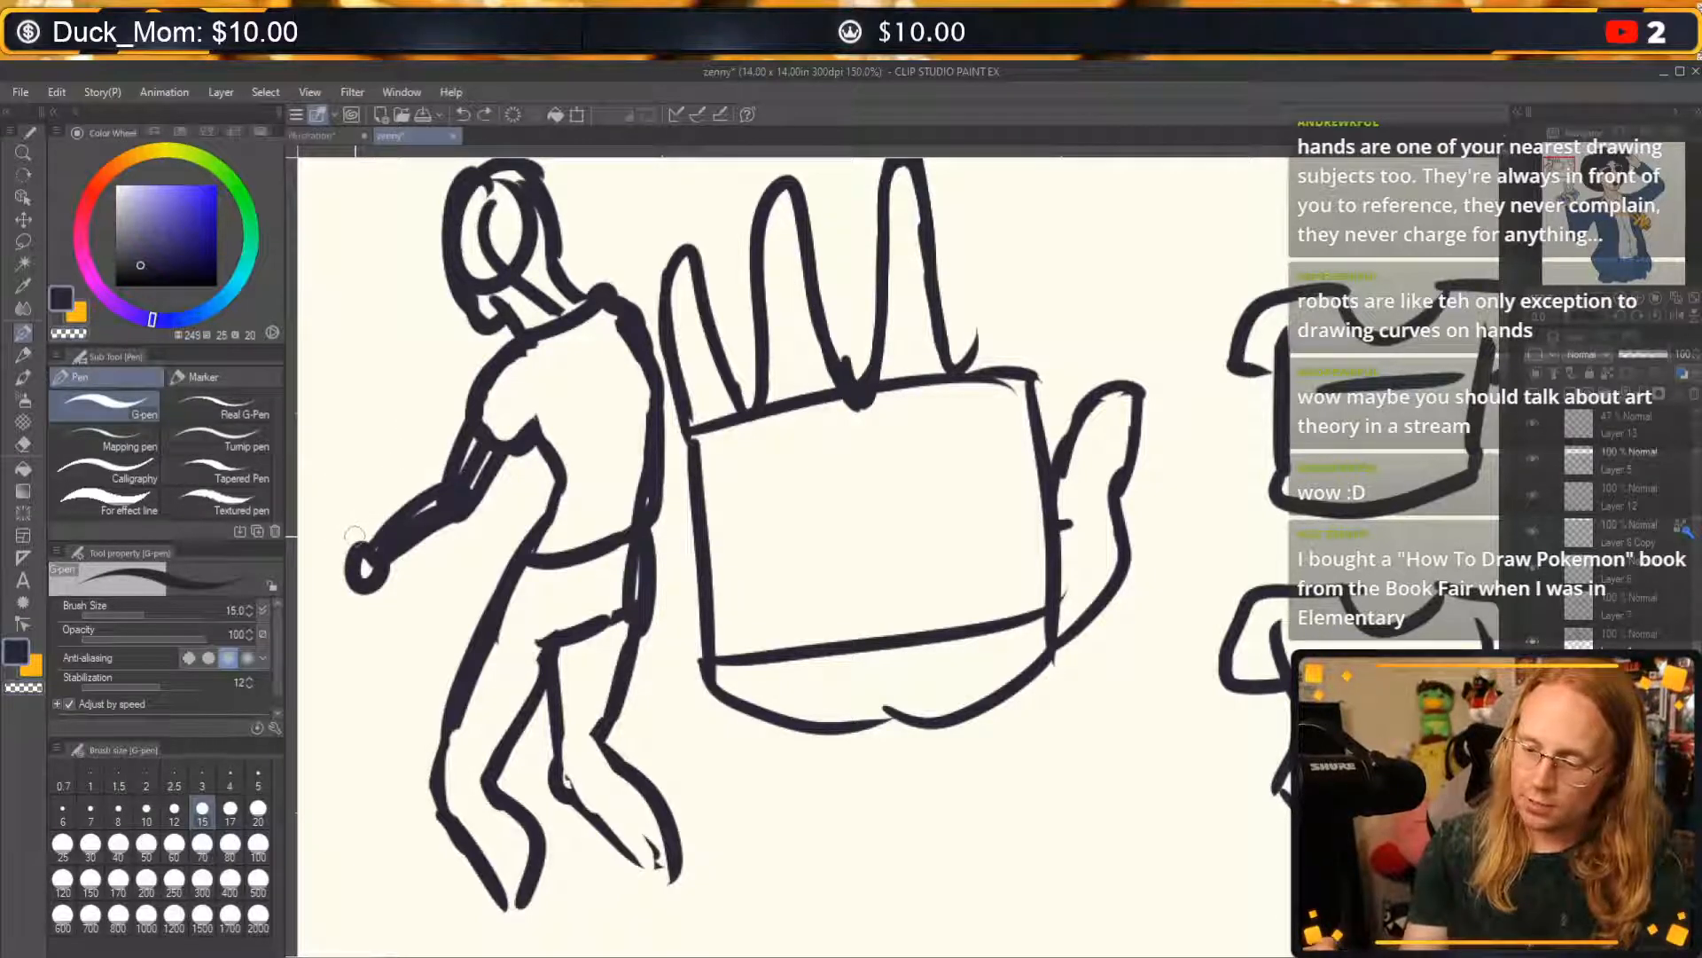
mouse_move(359, 542)
left_mouse_down()
mouse_move(349, 456)
mouse_move(470, 407)
left_mouse_up()
left_click_drag(382, 459, 455, 466)
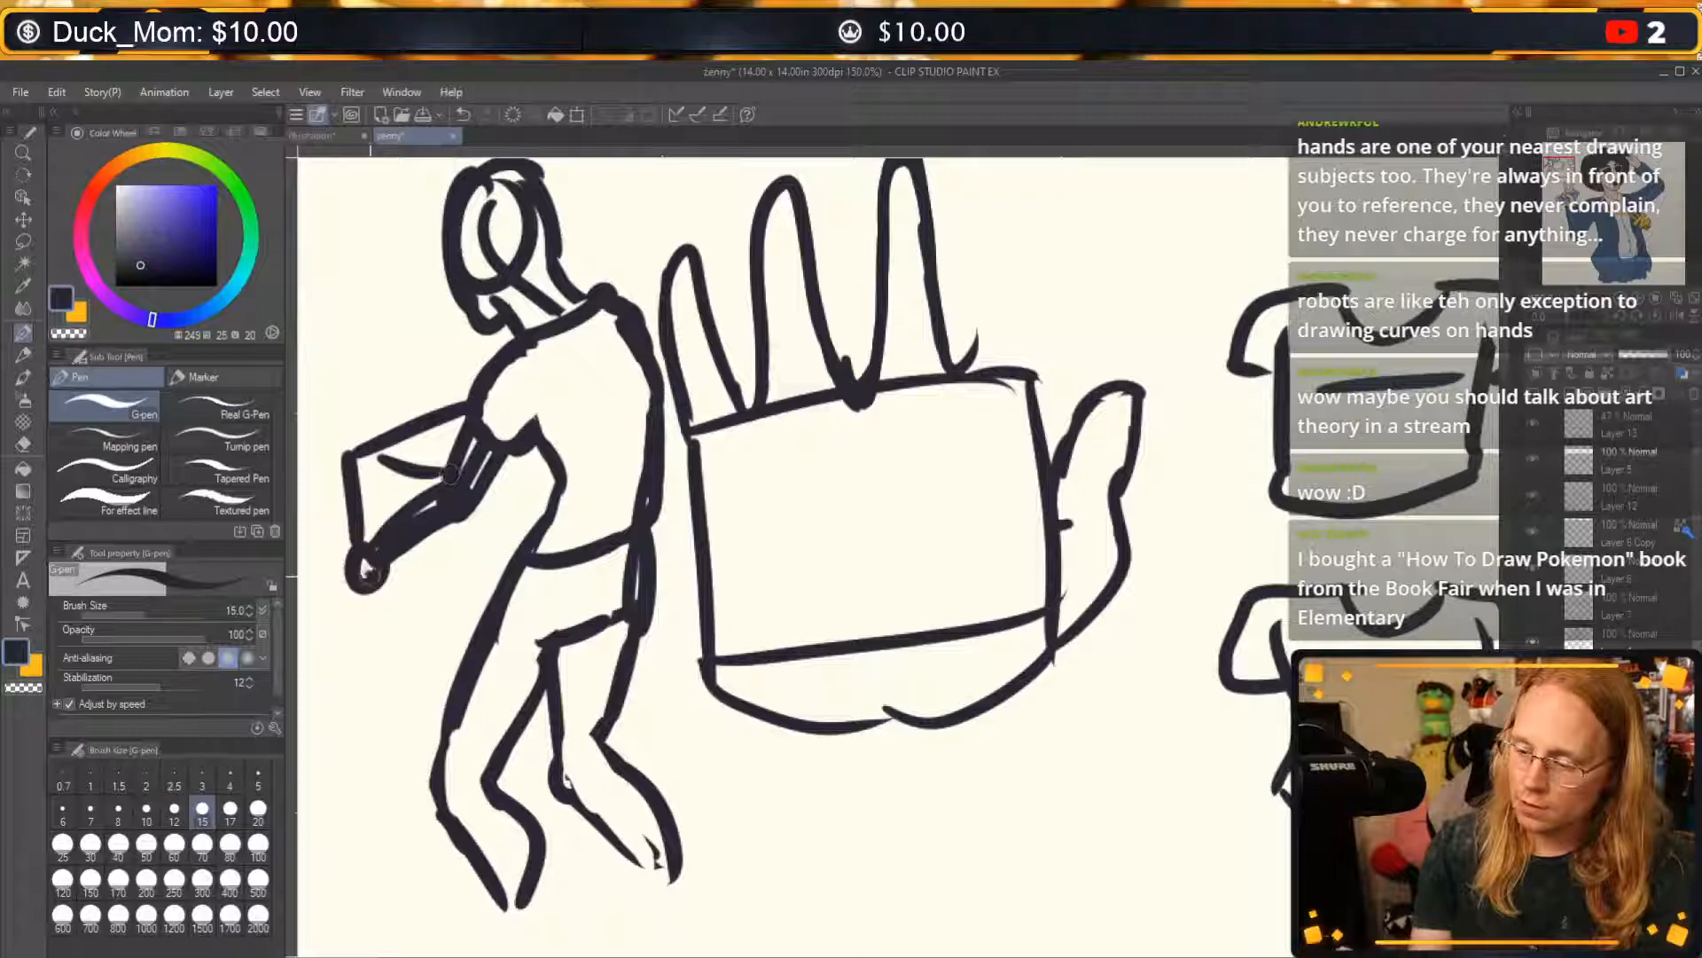
left_click_drag(359, 565, 381, 632)
left_click_drag(381, 632, 493, 610)
mouse_move(479, 475)
left_mouse_down()
mouse_move(510, 498)
mouse_move(514, 567)
left_mouse_up()
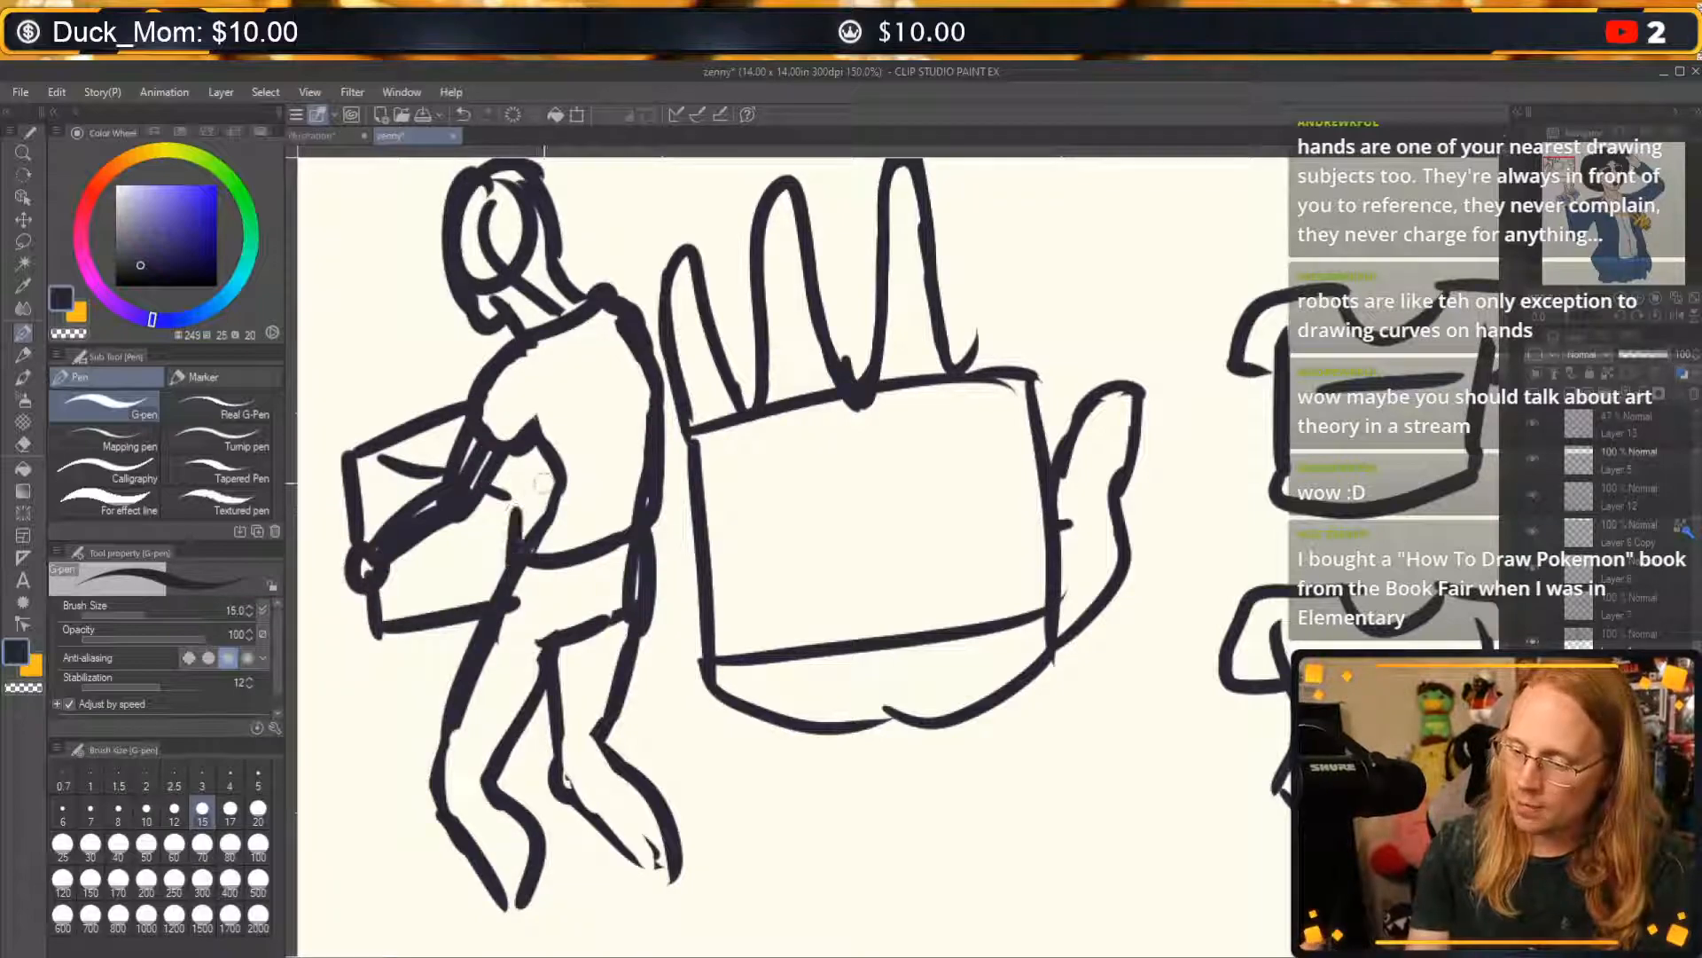
left_click_drag(537, 496, 574, 478)
Add rounded ankles and feet to both of the figure's legs.
mouse_move(501, 882)
left_mouse_down()
mouse_move(483, 909)
mouse_move(523, 891)
mouse_move(554, 953)
left_mouse_up()
mouse_move(659, 838)
left_mouse_down()
mouse_move(705, 904)
mouse_move(700, 956)
left_mouse_up()
left_click_drag(652, 878, 599, 955)
left_click_drag(489, 897, 424, 956)
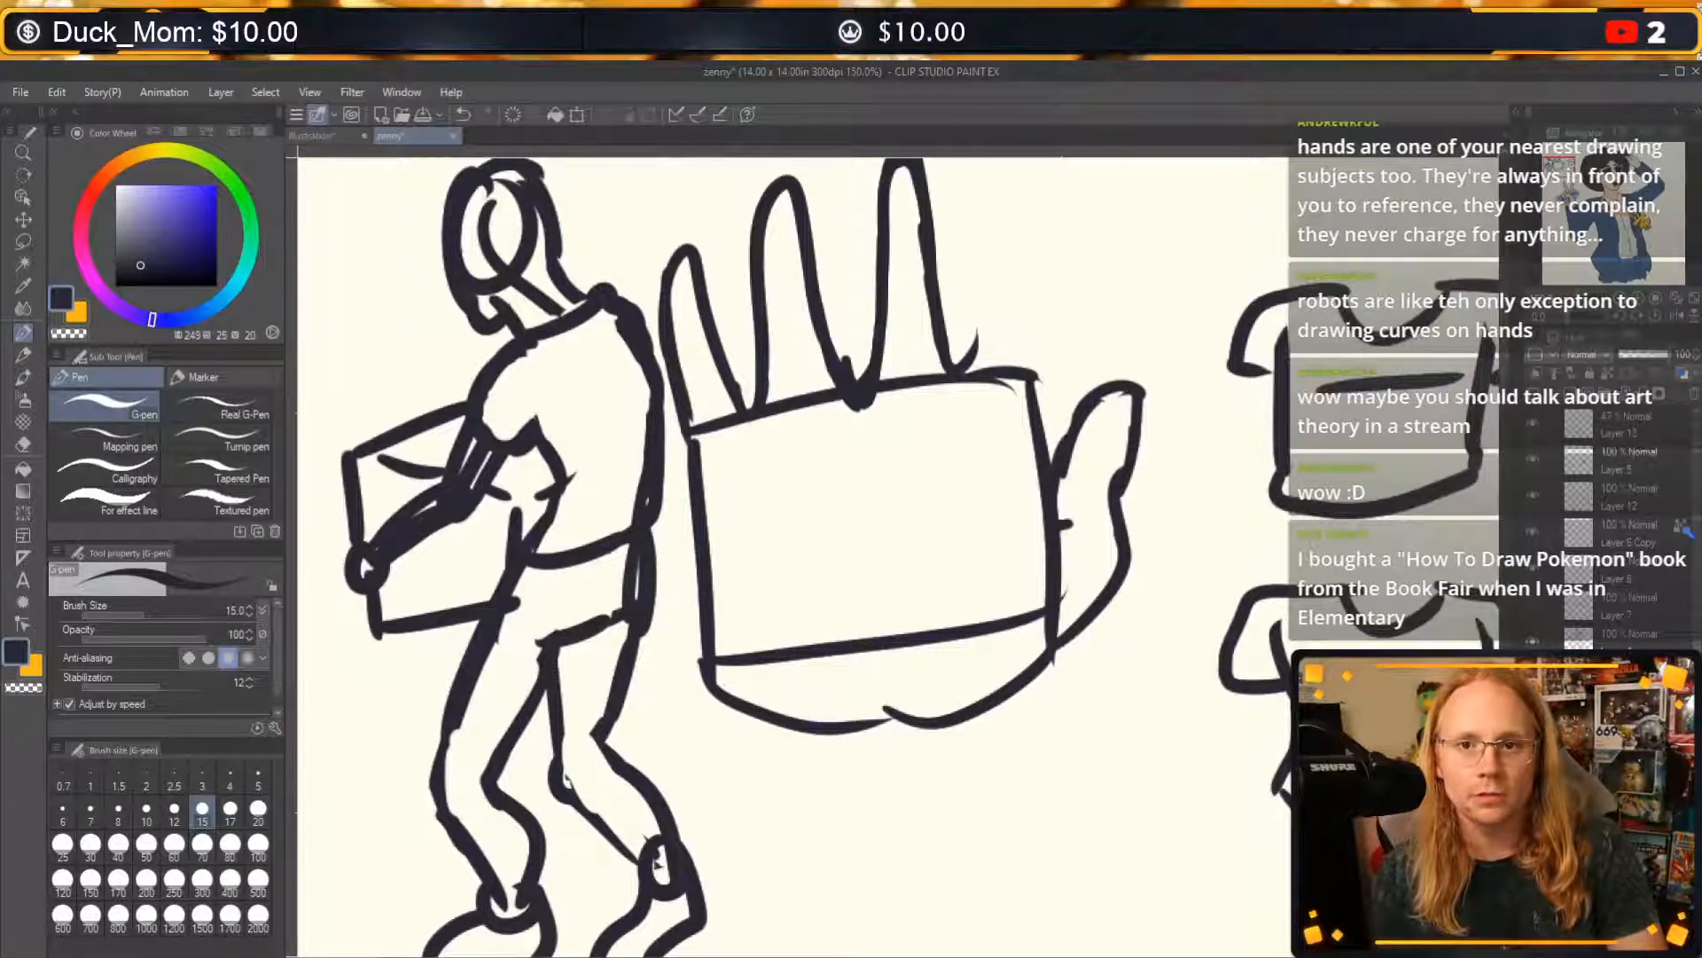
Complete the large hand with an index finger and erase the palm box's top, thumb-side and wrist lines.
mouse_move(538, 391)
left_mouse_down()
mouse_move(615, 382)
mouse_move(608, 353)
mouse_move(662, 381)
mouse_move(723, 360)
mouse_move(712, 350)
mouse_move(742, 373)
mouse_move(765, 352)
mouse_move(769, 372)
mouse_move(838, 339)
left_mouse_up()
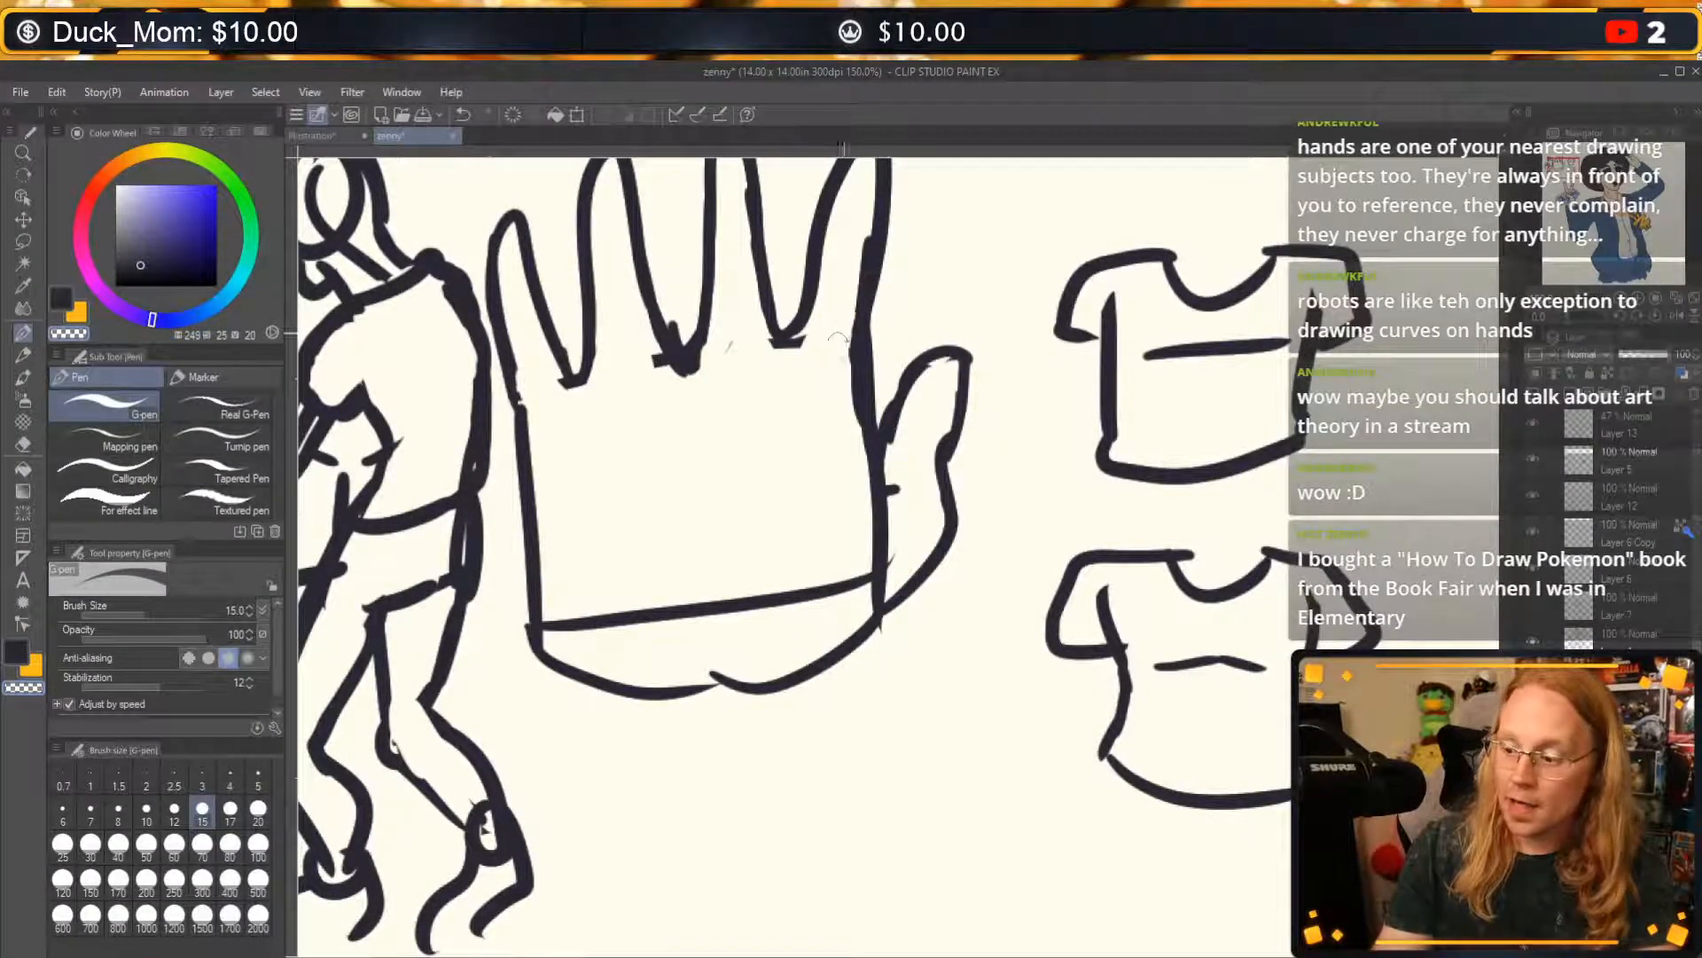
left_click_drag(855, 250, 849, 390)
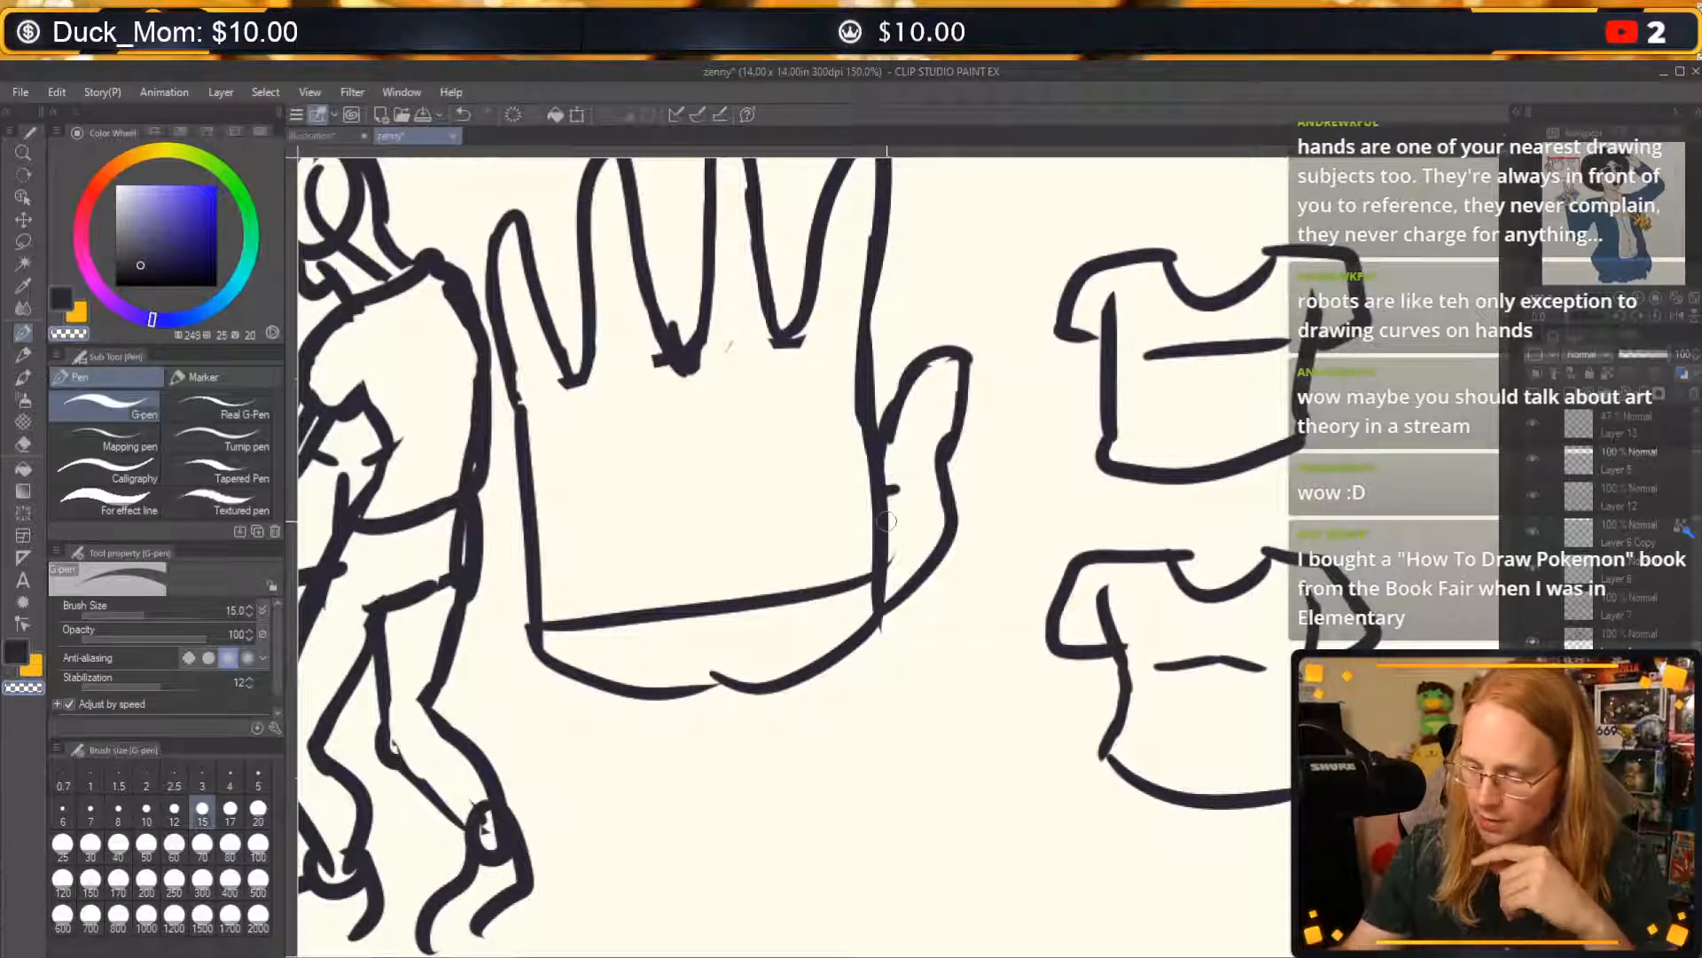
left_click_drag(887, 521, 871, 592)
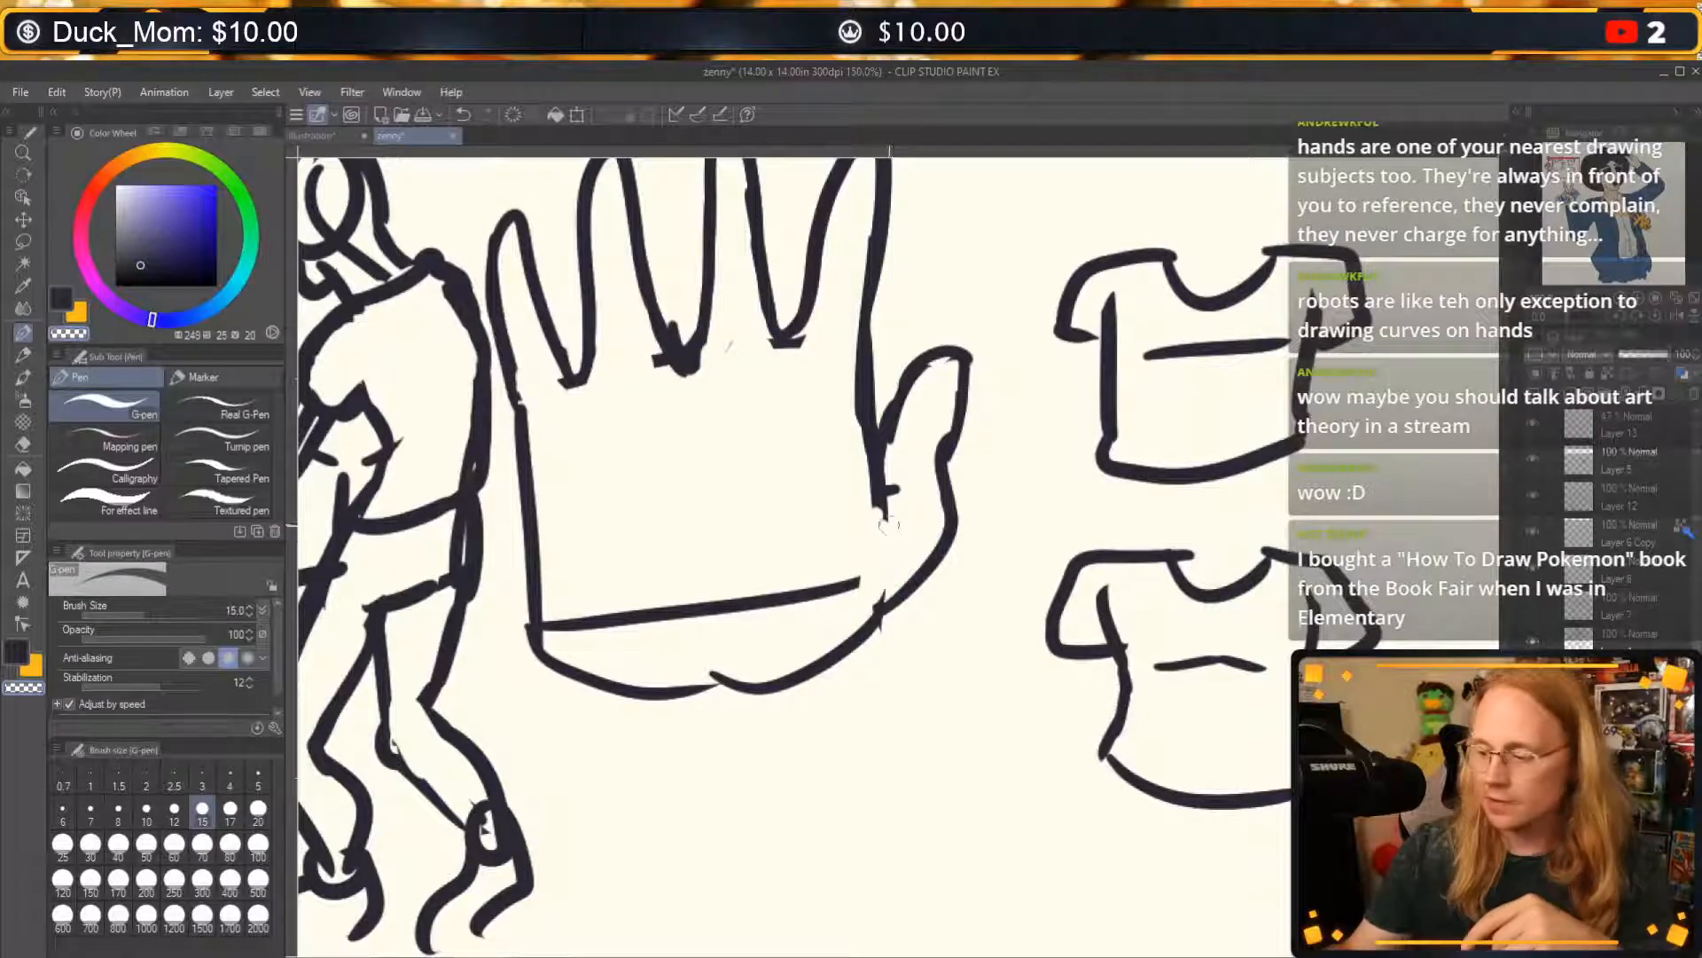
mouse_move(889, 524)
left_mouse_down()
mouse_move(885, 509)
mouse_move(873, 521)
left_mouse_up()
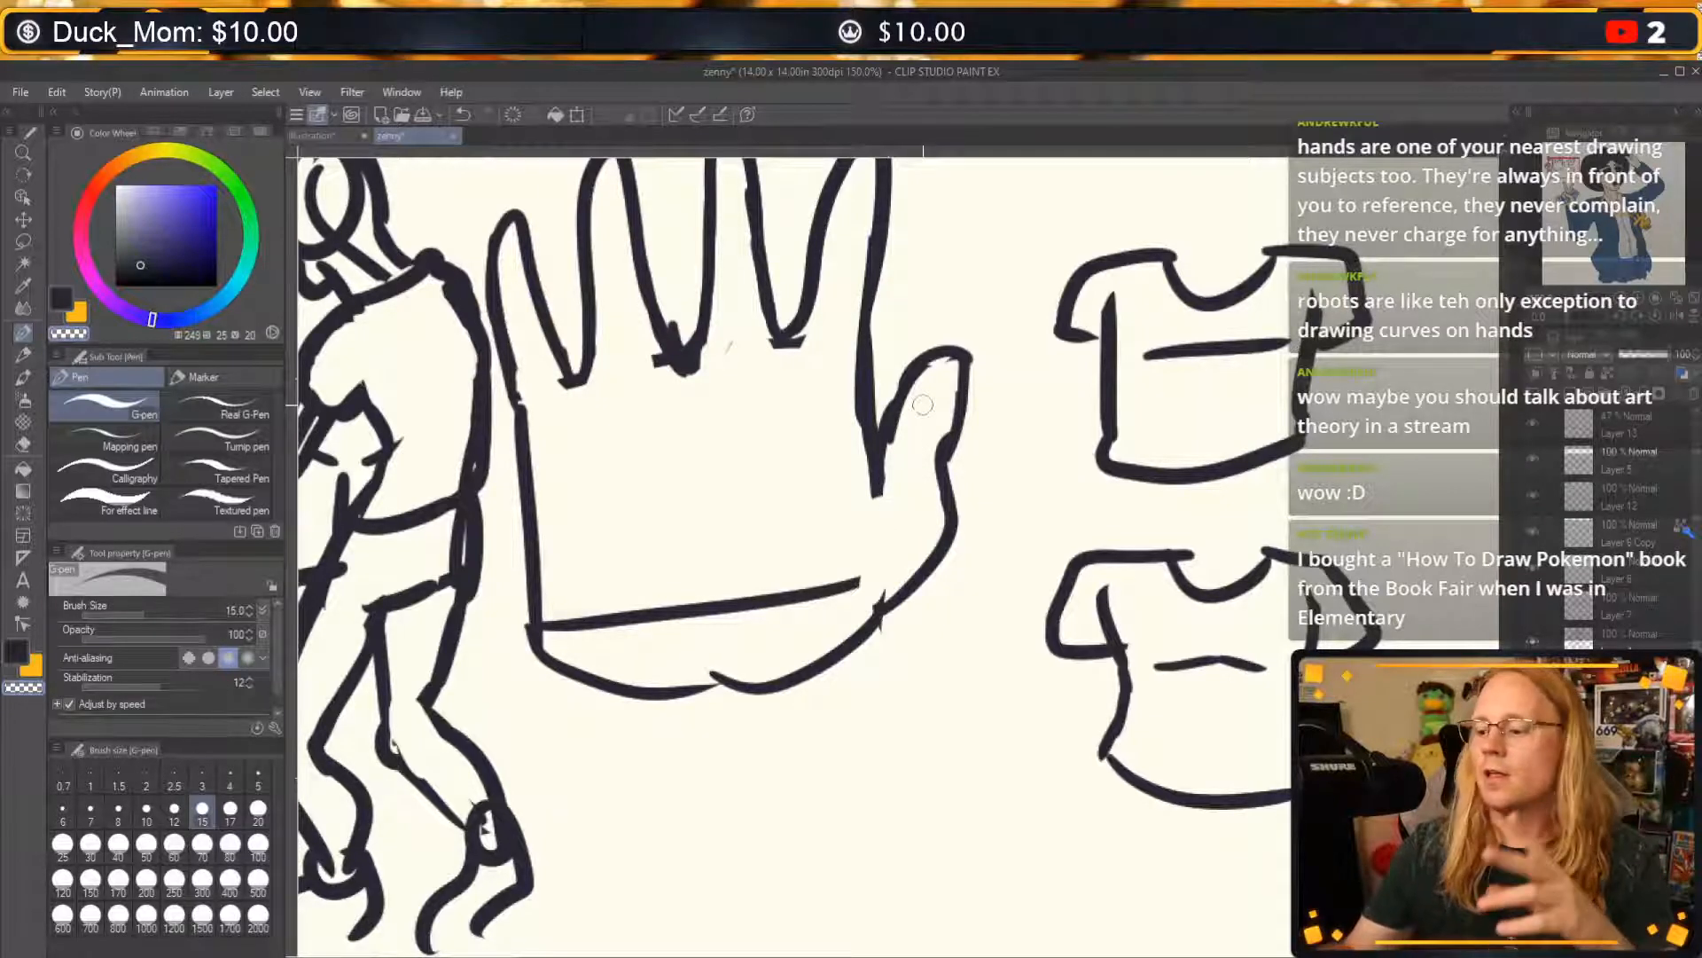
mouse_move(543, 626)
left_mouse_down()
mouse_move(658, 601)
mouse_move(878, 582)
left_mouse_up()
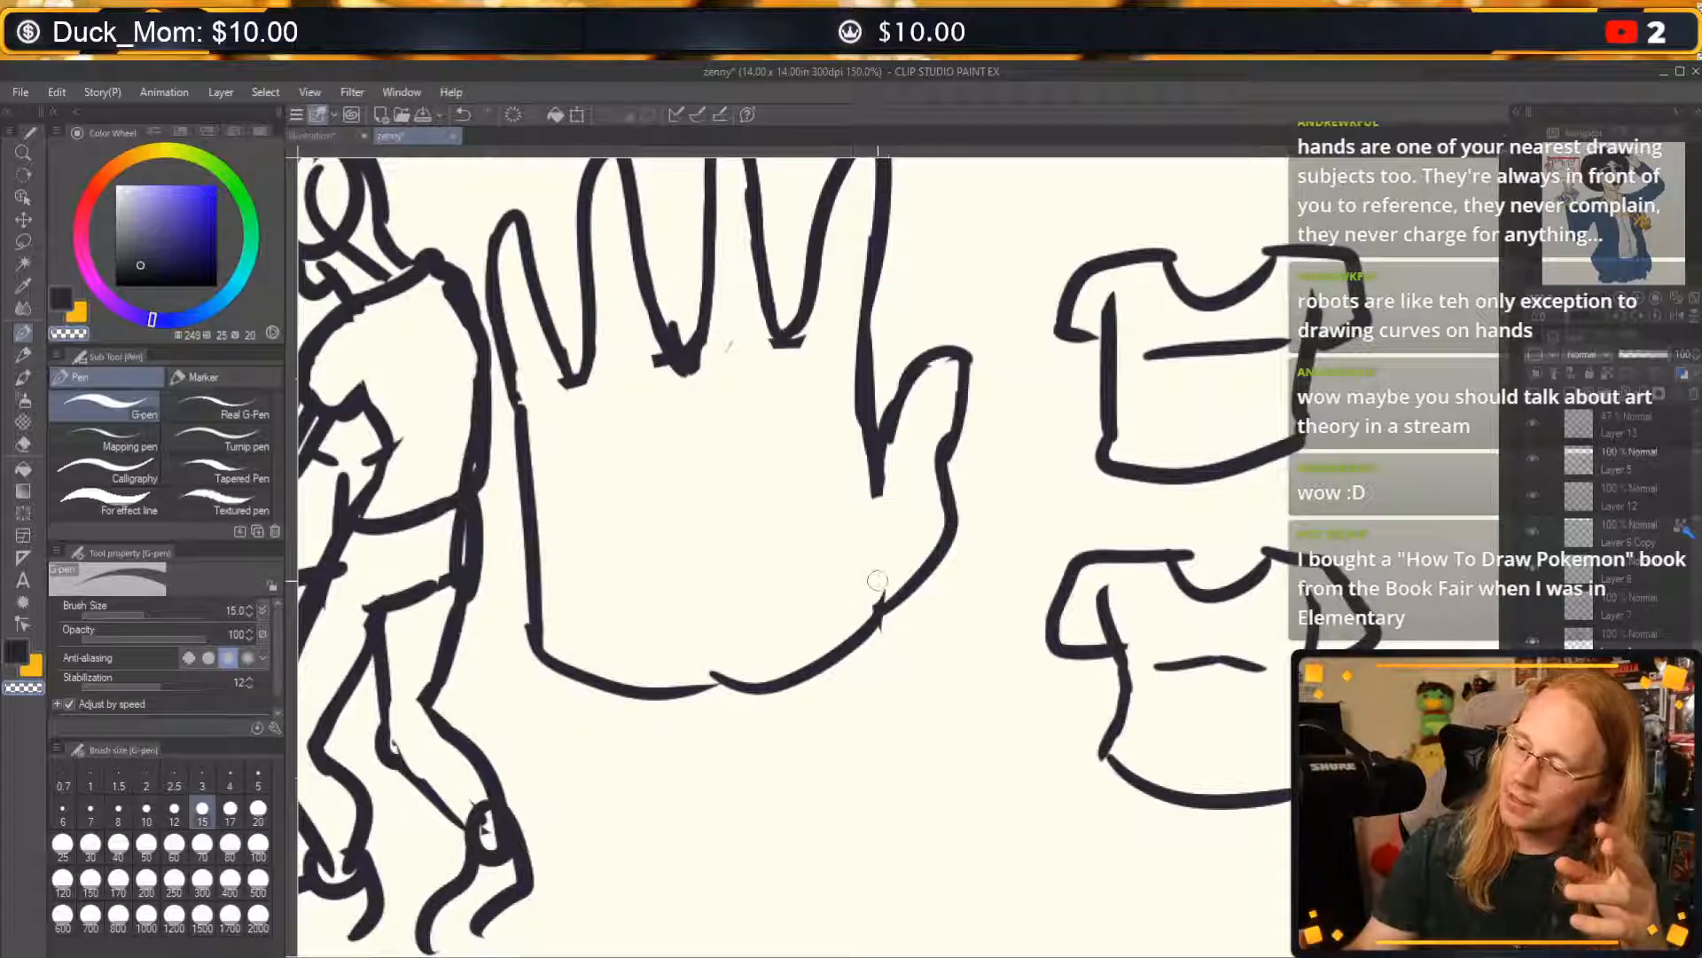
Erase the palm's sharp lower corner on the little-finger side and redraw it as a smooth rounded curve.
left_click_drag(548, 660, 535, 559)
key("c")
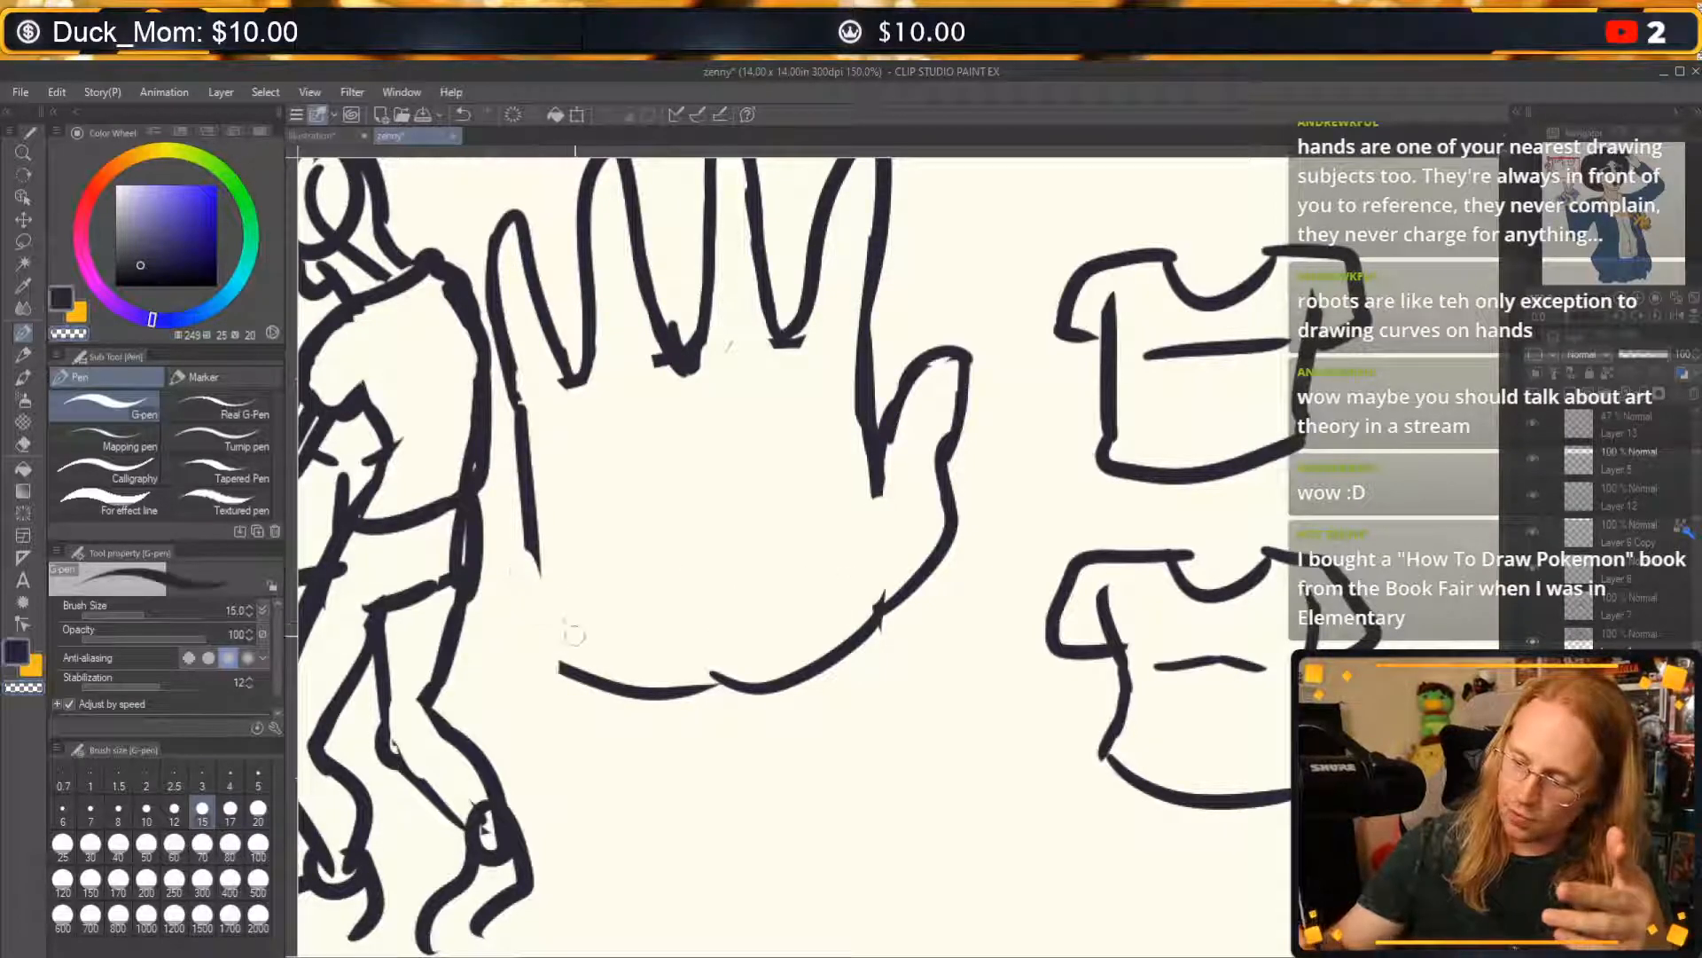
mouse_move(603, 676)
left_mouse_down()
mouse_move(525, 580)
mouse_move(547, 621)
mouse_move(527, 551)
left_mouse_up()
key("ctrl+z")
key("ctrl+z")
mouse_move(610, 681)
left_mouse_down()
mouse_move(534, 578)
mouse_move(526, 499)
mouse_move(570, 655)
mouse_move(652, 683)
left_mouse_up()
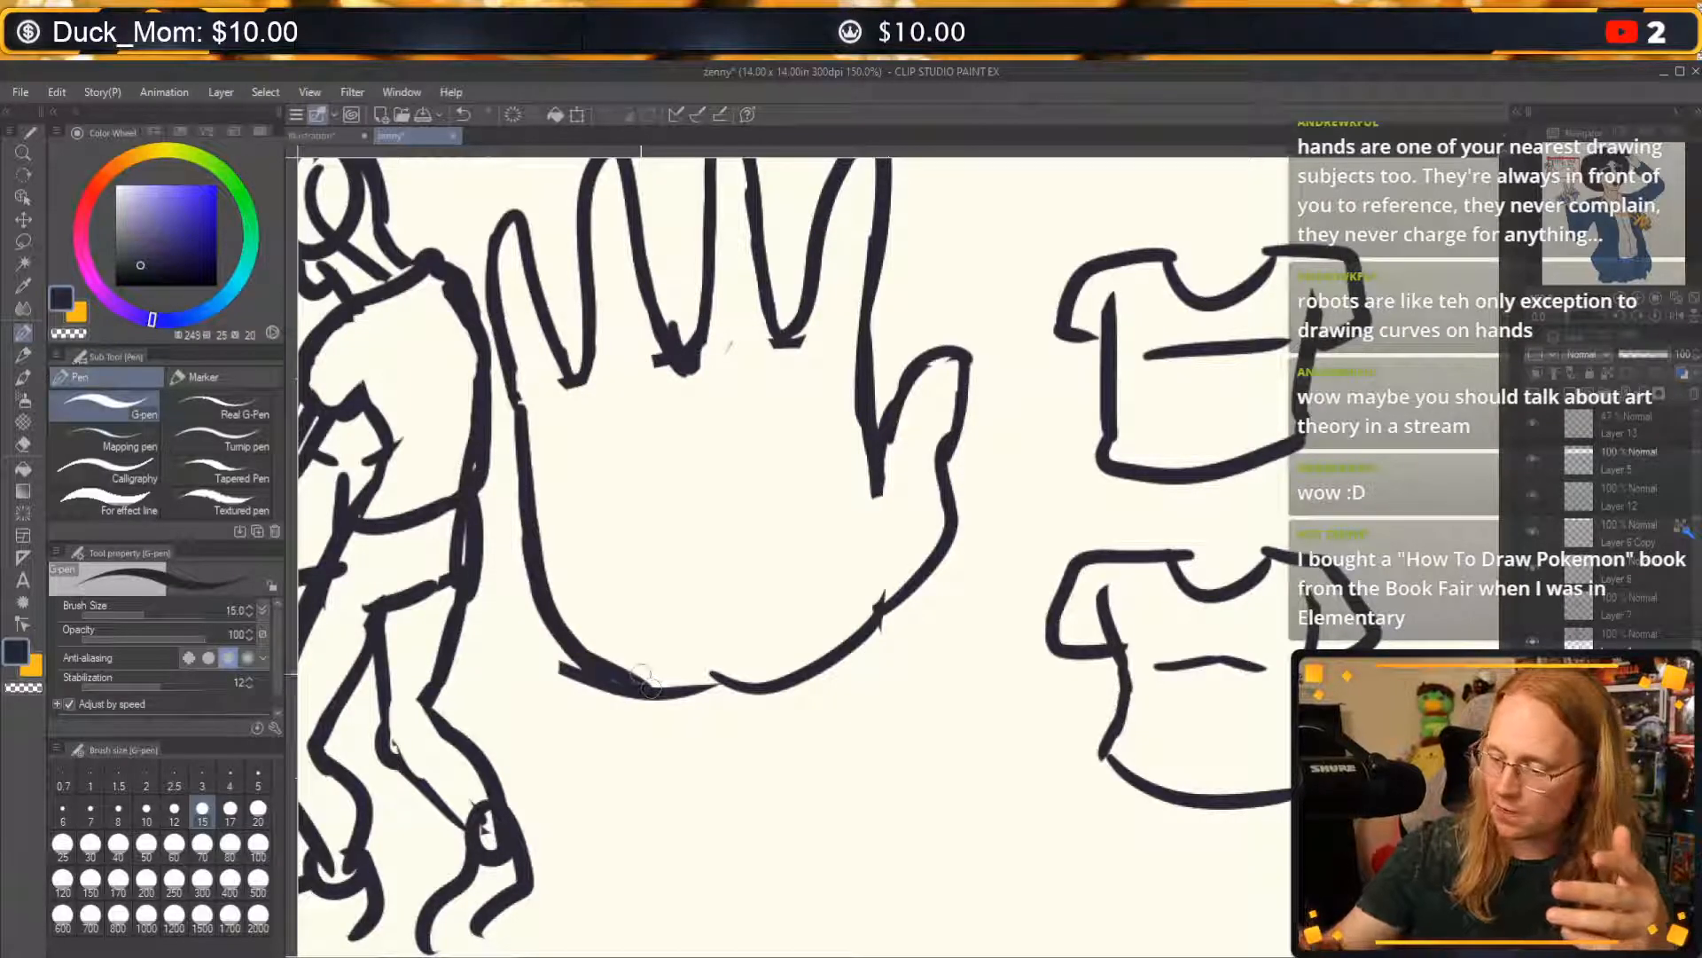
Sketch a knuckle line, lower edge and thumb-side edge of a box over the palm, and undo the latter two.
mouse_move(1153, 532)
left_mouse_down()
mouse_move(399, 530)
mouse_move(587, 223)
mouse_move(1219, 674)
mouse_move(1116, 669)
left_mouse_up()
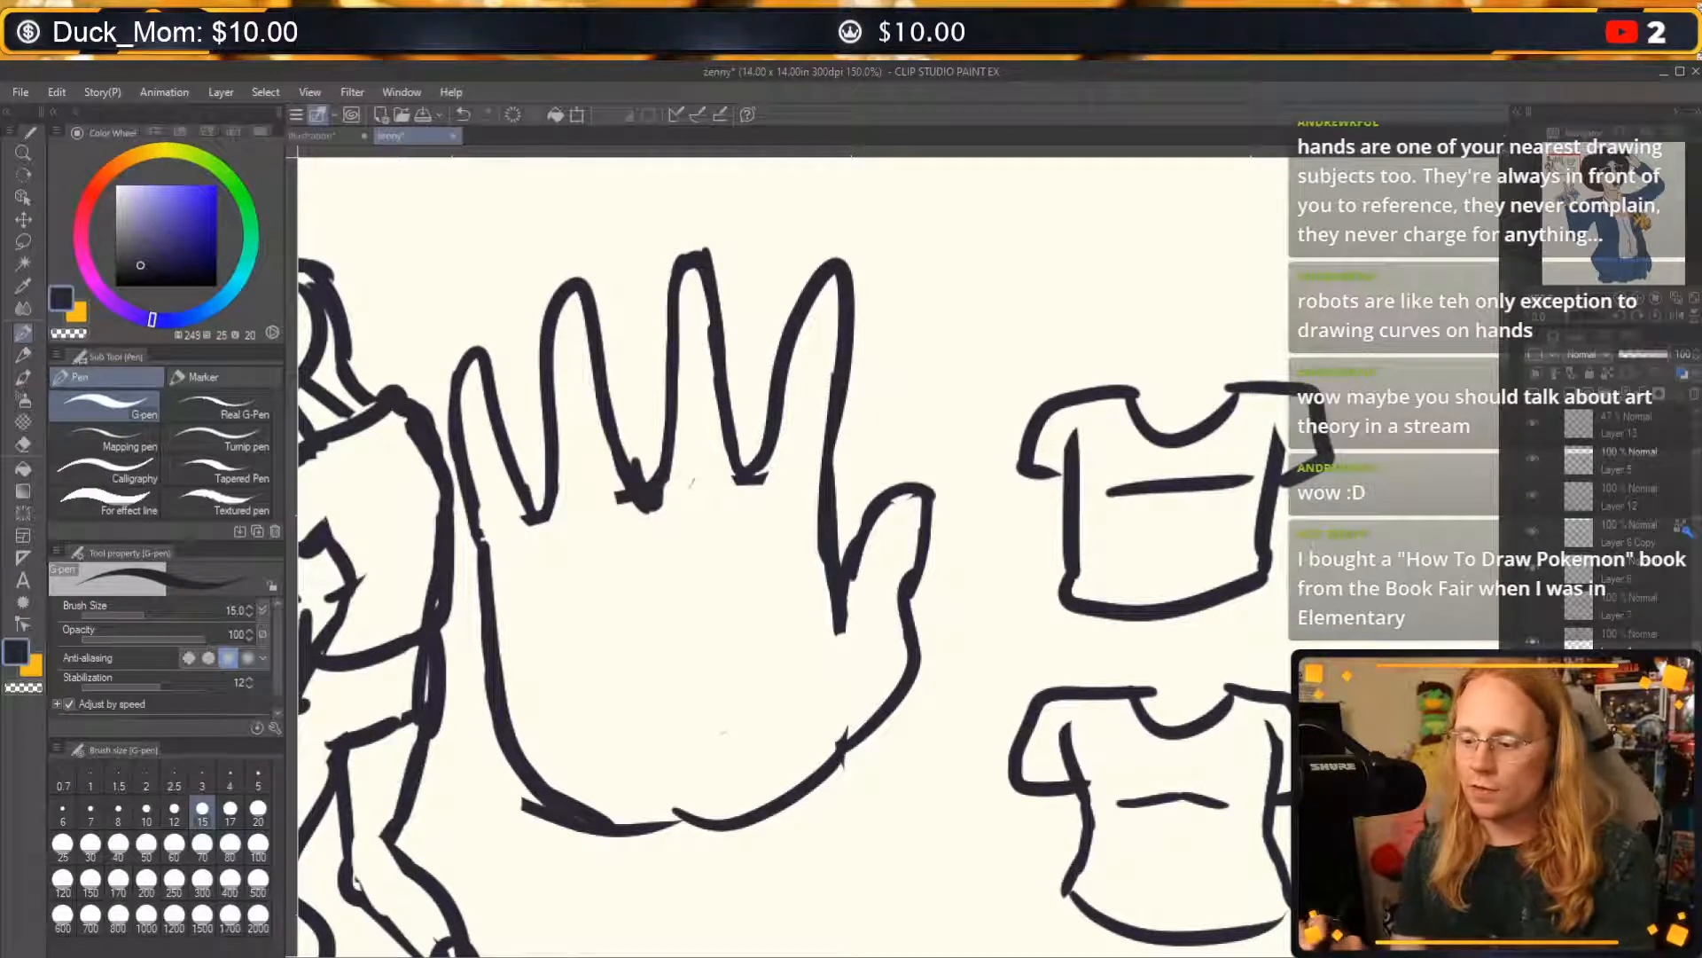
left_click_drag(493, 536, 842, 484)
mouse_move(481, 612)
left_mouse_down()
mouse_move(636, 802)
mouse_move(825, 778)
left_mouse_up()
left_click_drag(838, 486, 844, 803)
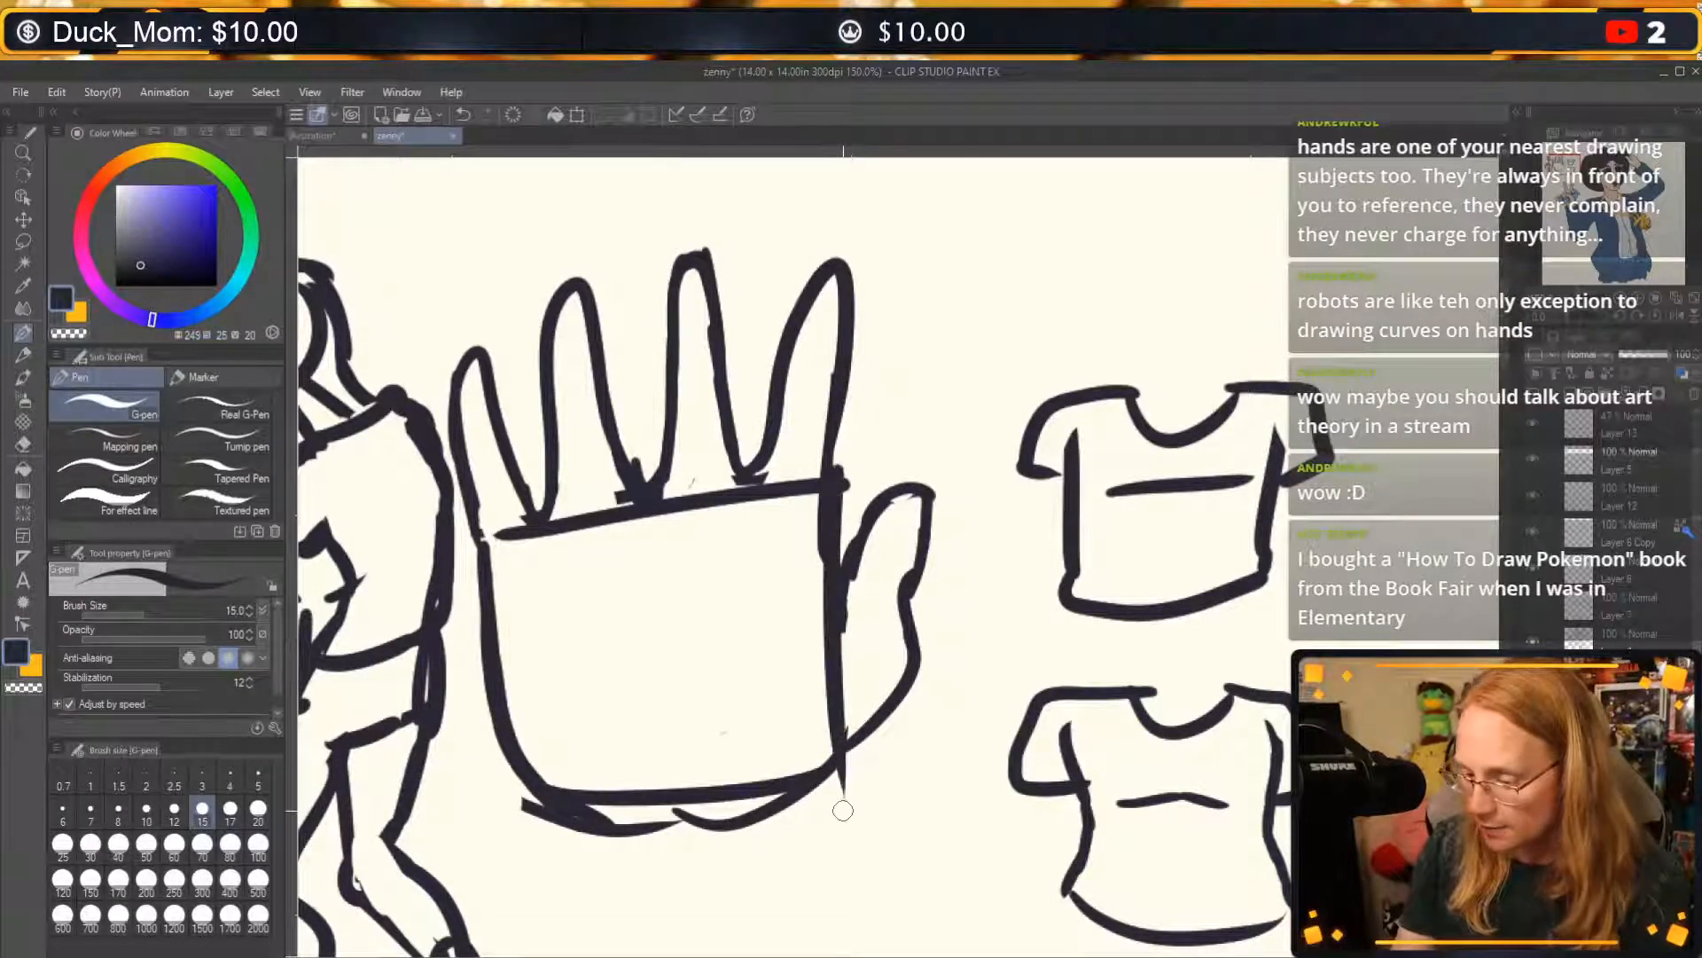
key("ctrl+z")
key("ctrl+z")
key("ctrl+z")
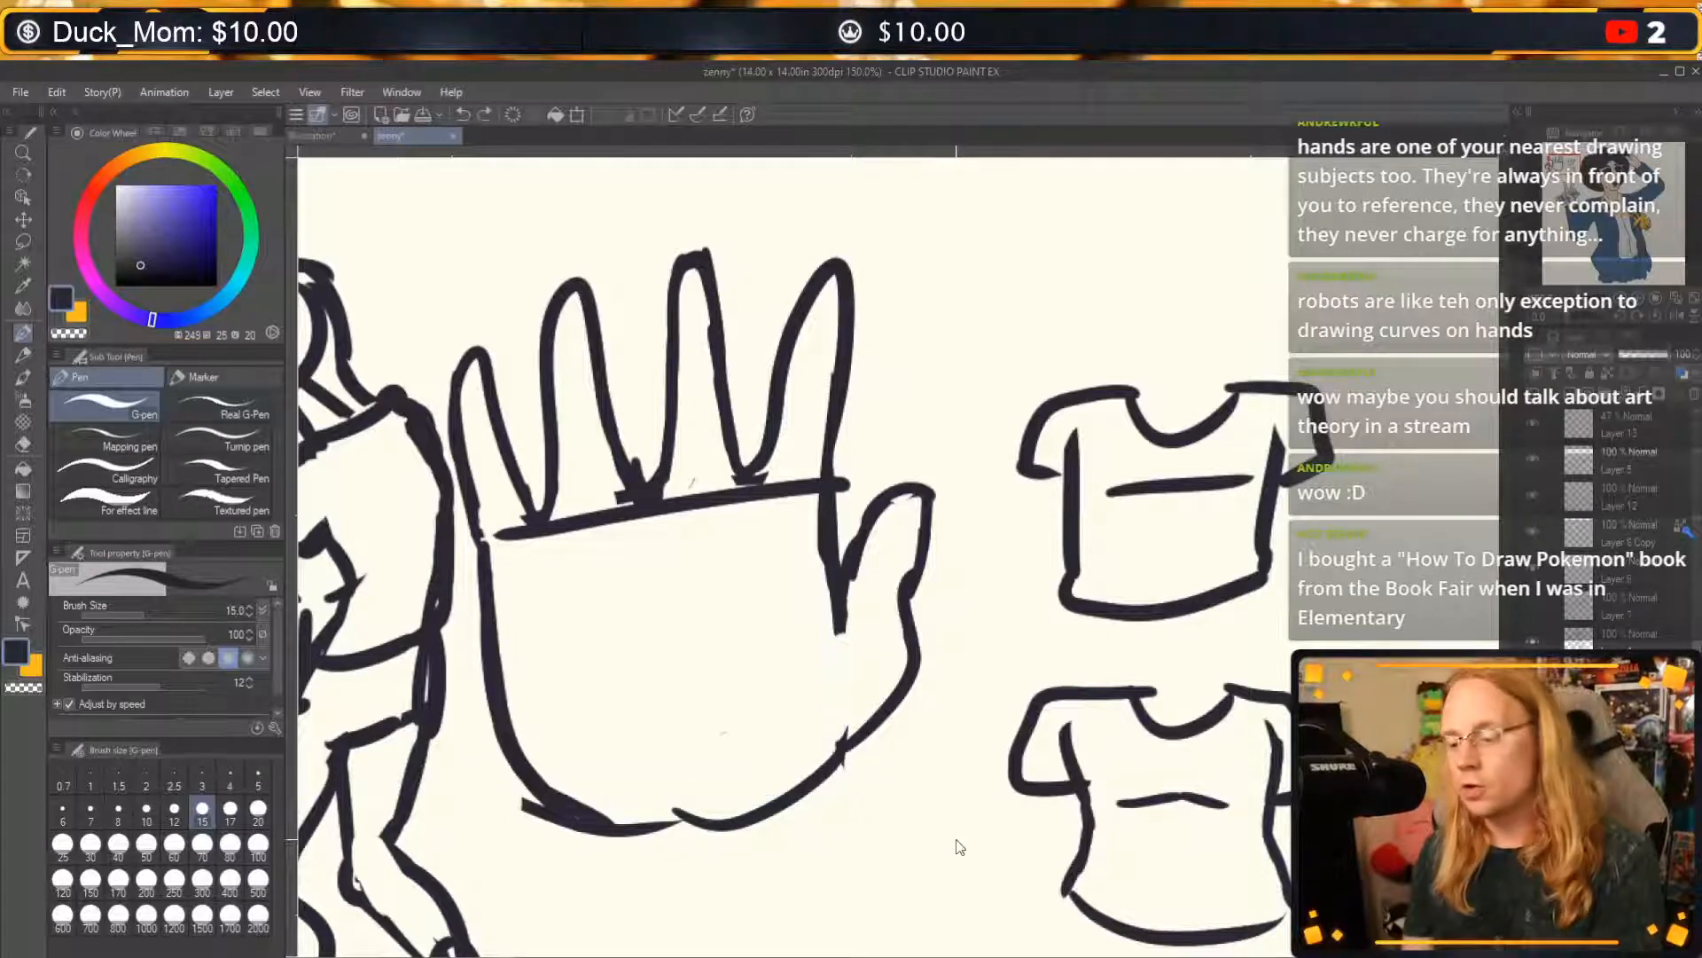
Undo the knuckle line, draw a curved wing line on the palm, and turn the hand into a turkey with beak, wattle, eye and legs.
key("ctrl+z")
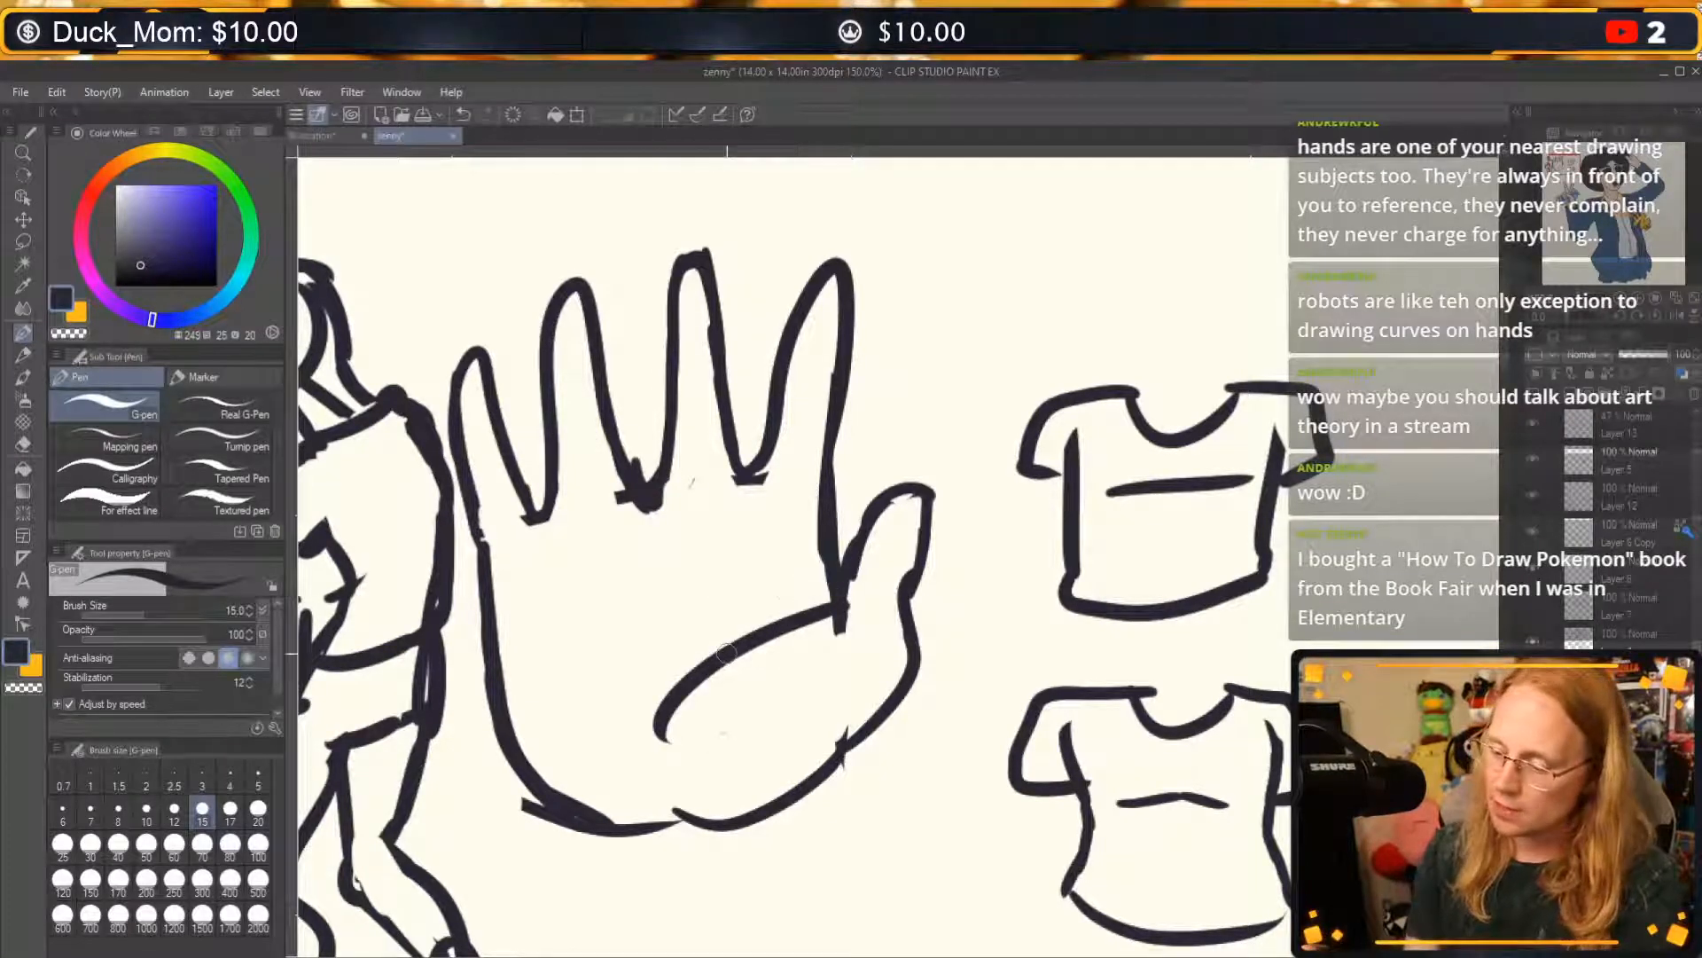
left_click_drag(686, 714, 850, 602)
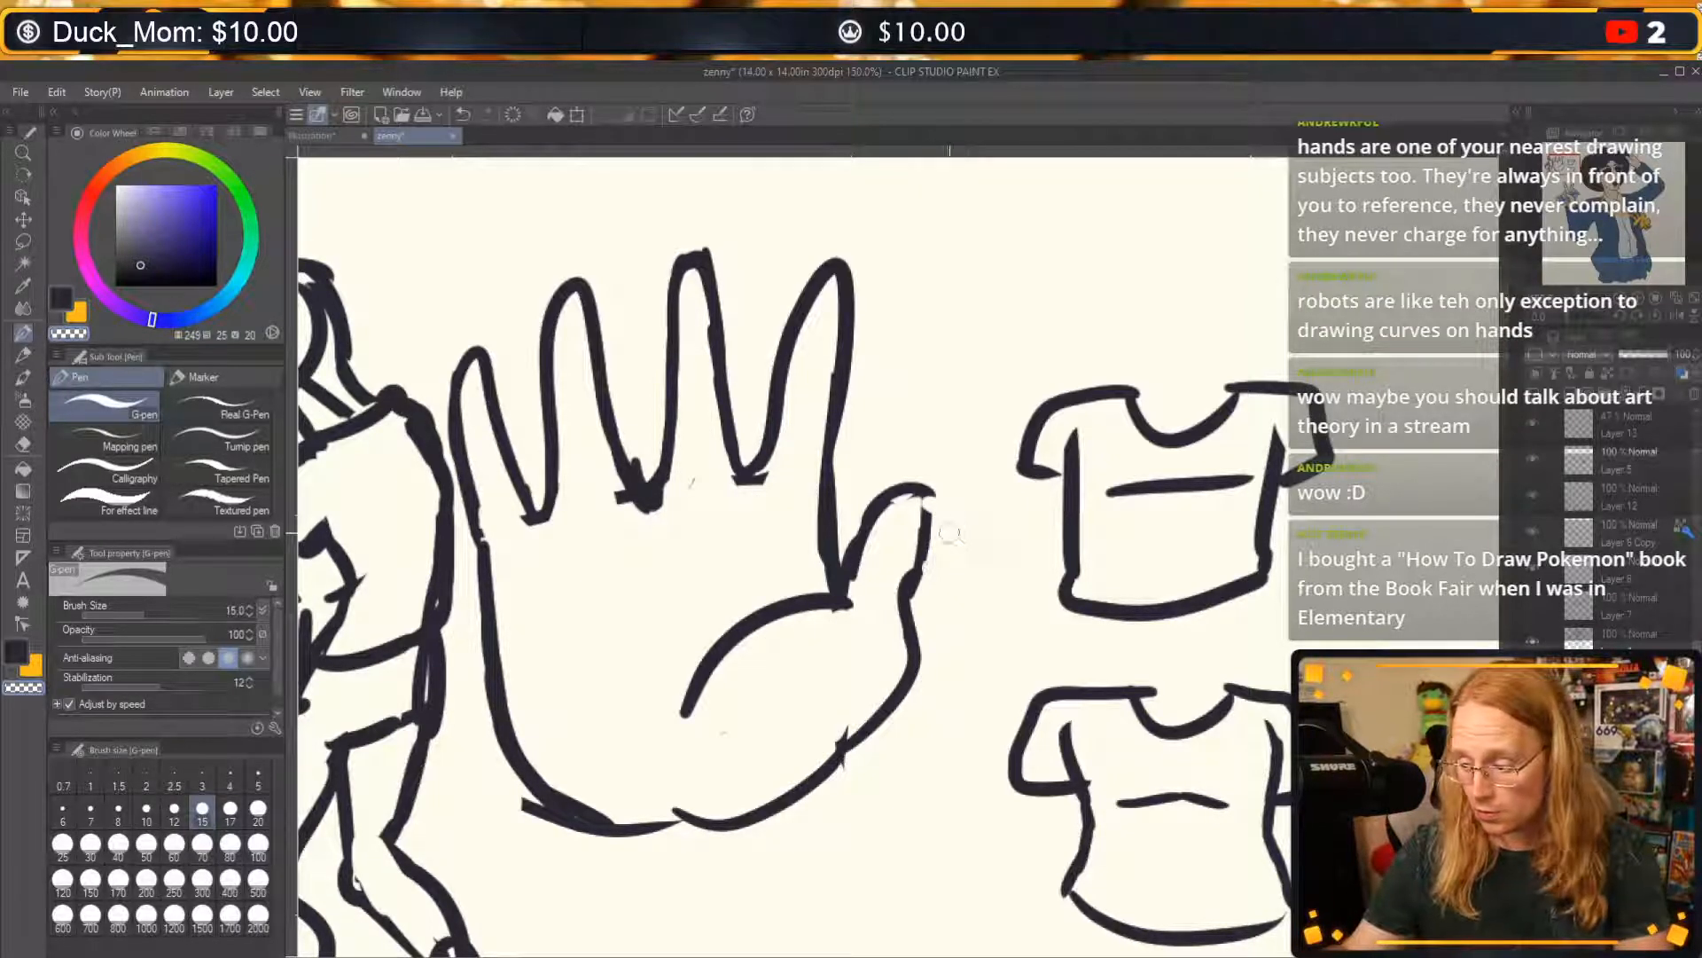
mouse_move(922, 495)
left_mouse_down()
mouse_move(931, 559)
mouse_move(907, 515)
mouse_move(961, 651)
mouse_move(957, 603)
left_mouse_up()
left_click(909, 515)
mouse_move(625, 837)
left_mouse_down()
mouse_move(627, 900)
mouse_move(691, 900)
left_mouse_up()
left_click_drag(745, 823, 779, 898)
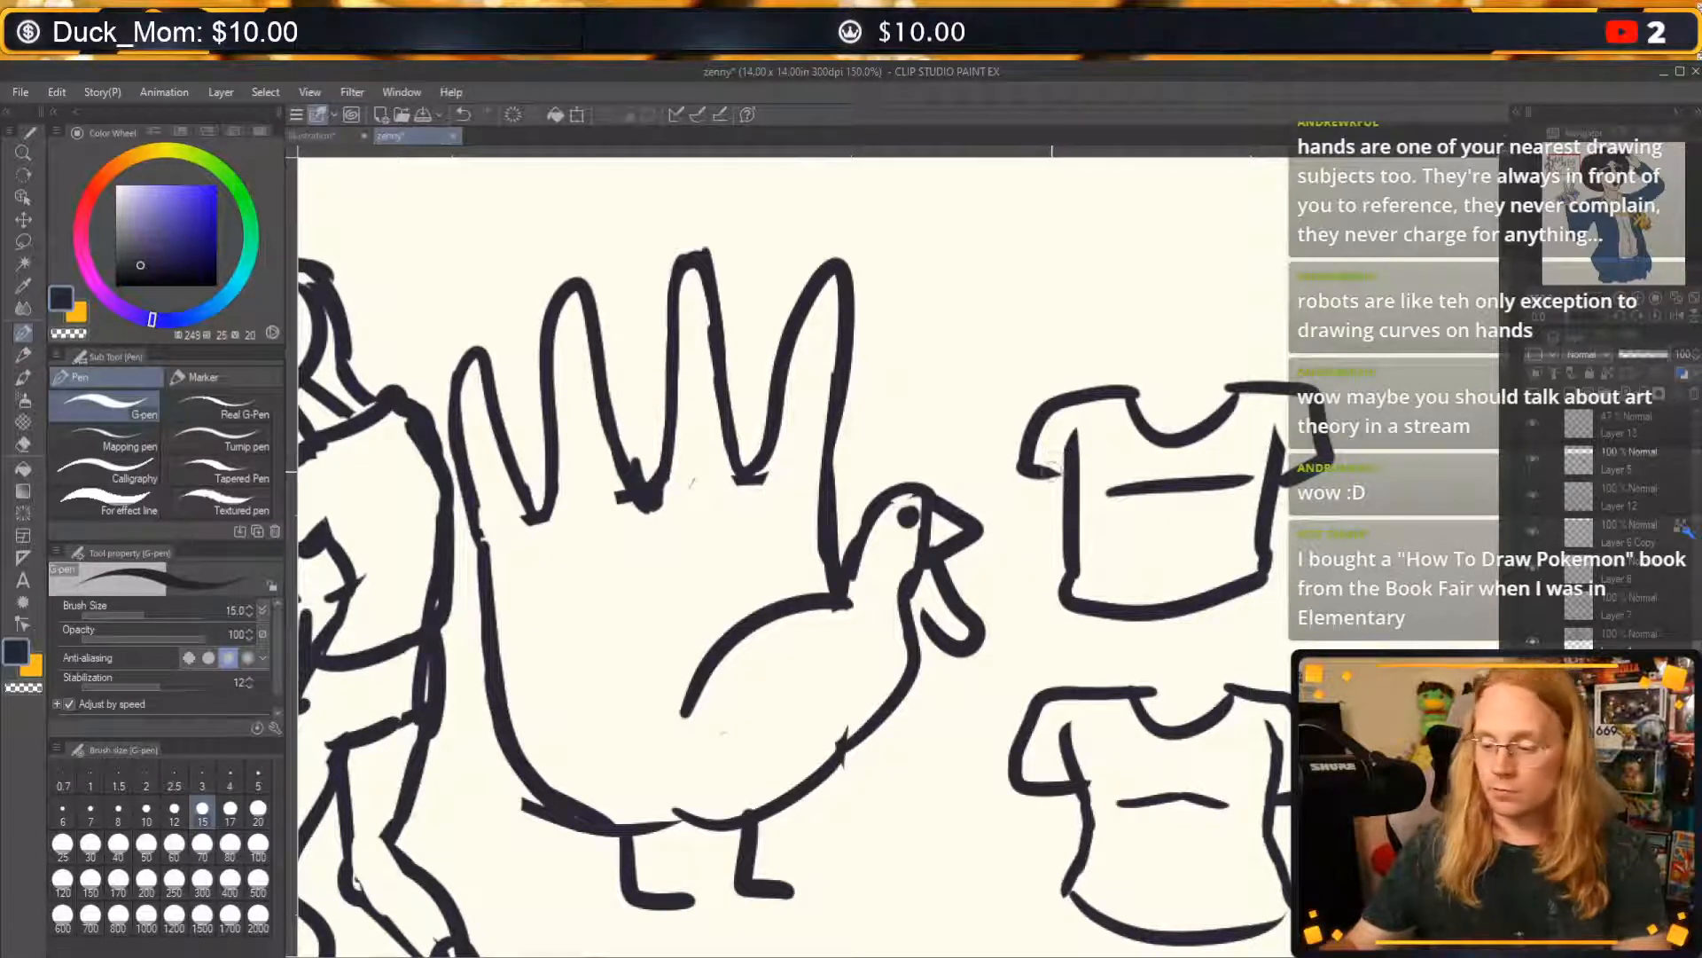
Undo the turkey's two legs, eye and wattle.
key("ctrl+z")
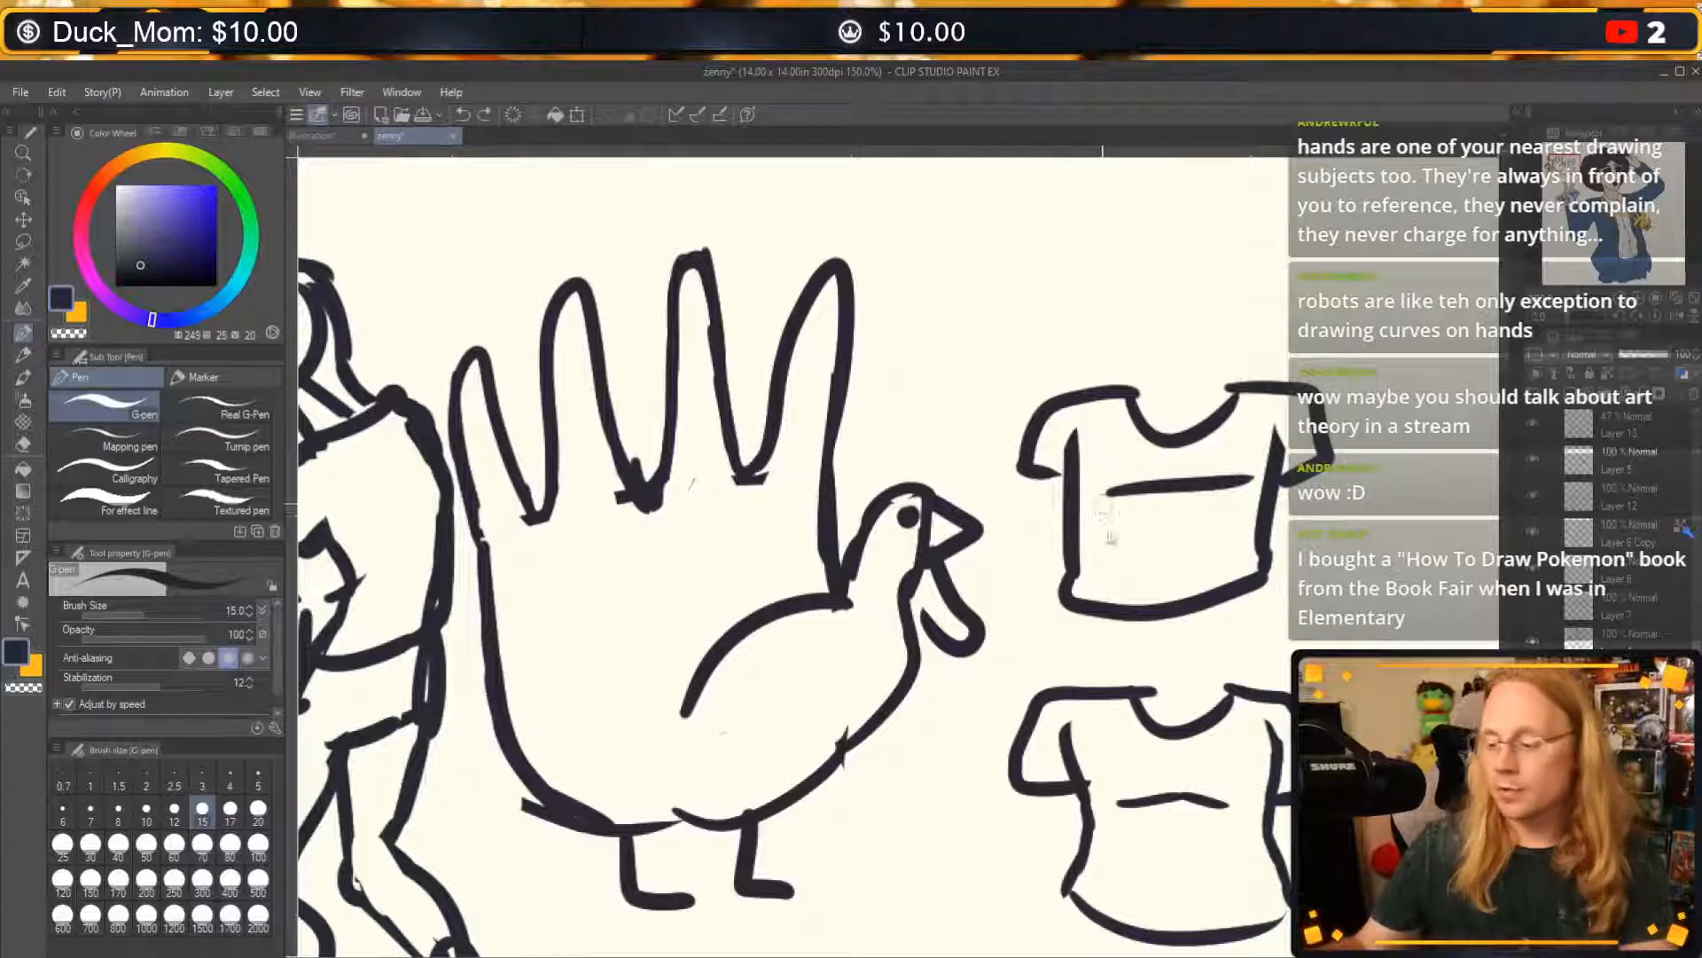
key("ctrl+z")
key("ctrl+z")
key("ctrl+z")
key("ctrl+z")
Lasso the demonstration sketches of the figure, hand and T-shirts and delete them from the canvas.
scroll(1132, 470, "left", 3)
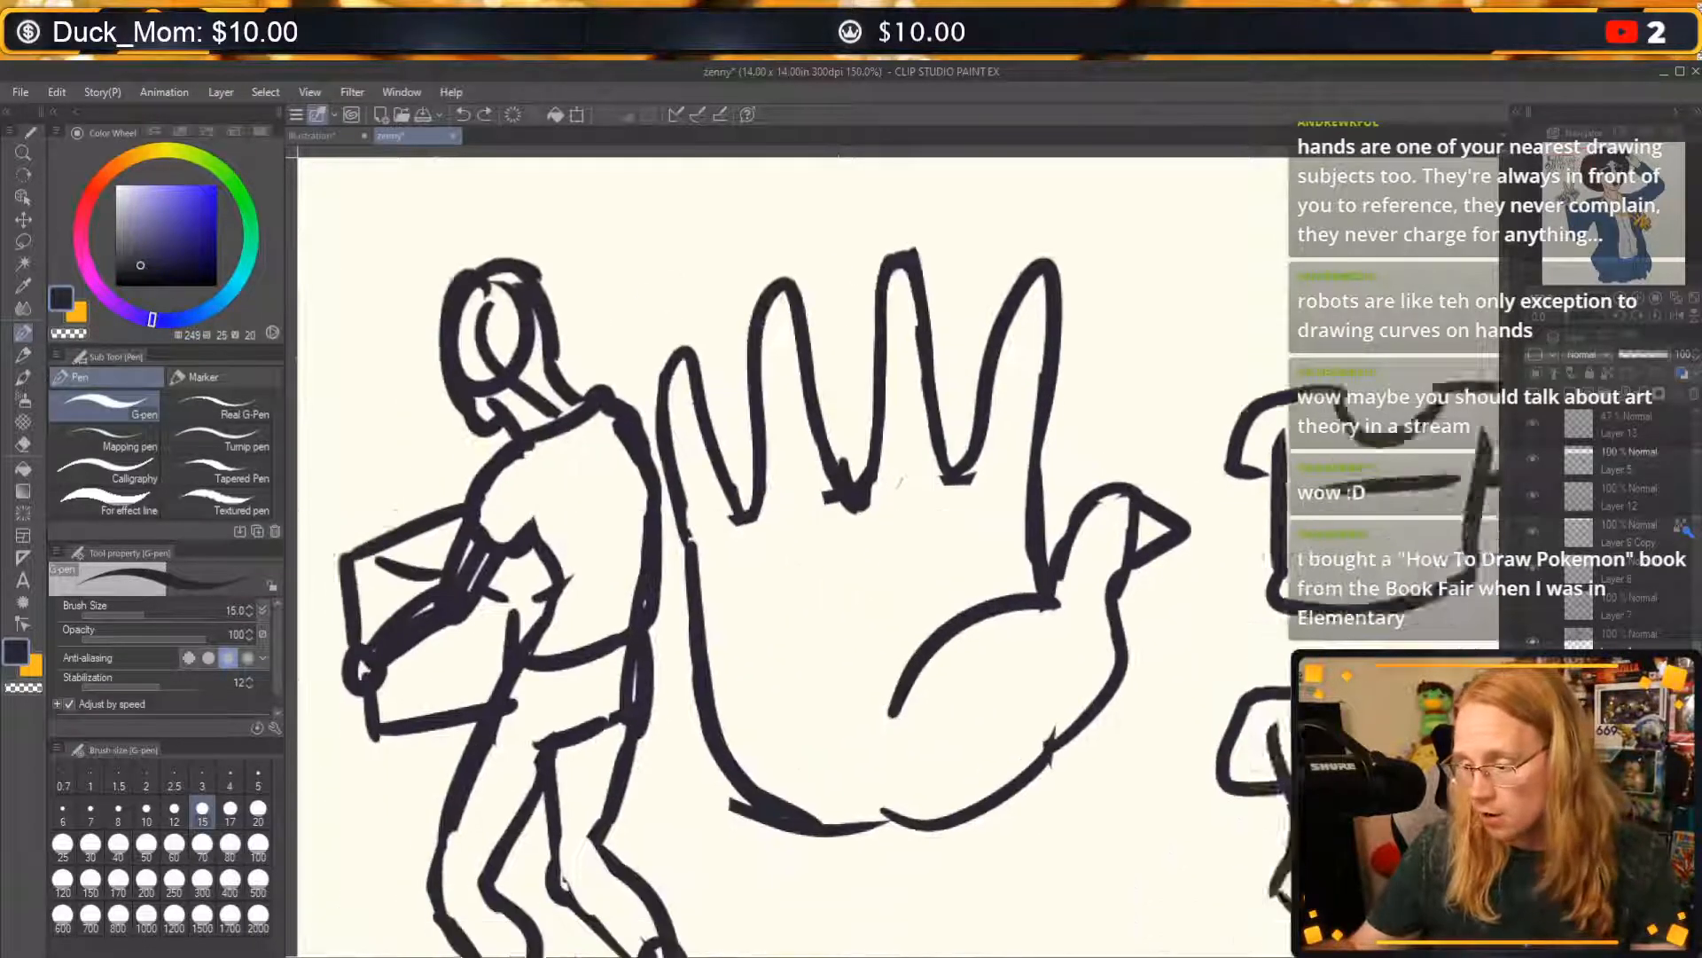
mouse_move(1560, 171)
left_mouse_down()
mouse_move(1557, 185)
mouse_move(1575, 179)
mouse_move(1562, 172)
left_mouse_up()
left_click(1620, 300)
left_click(1588, 184)
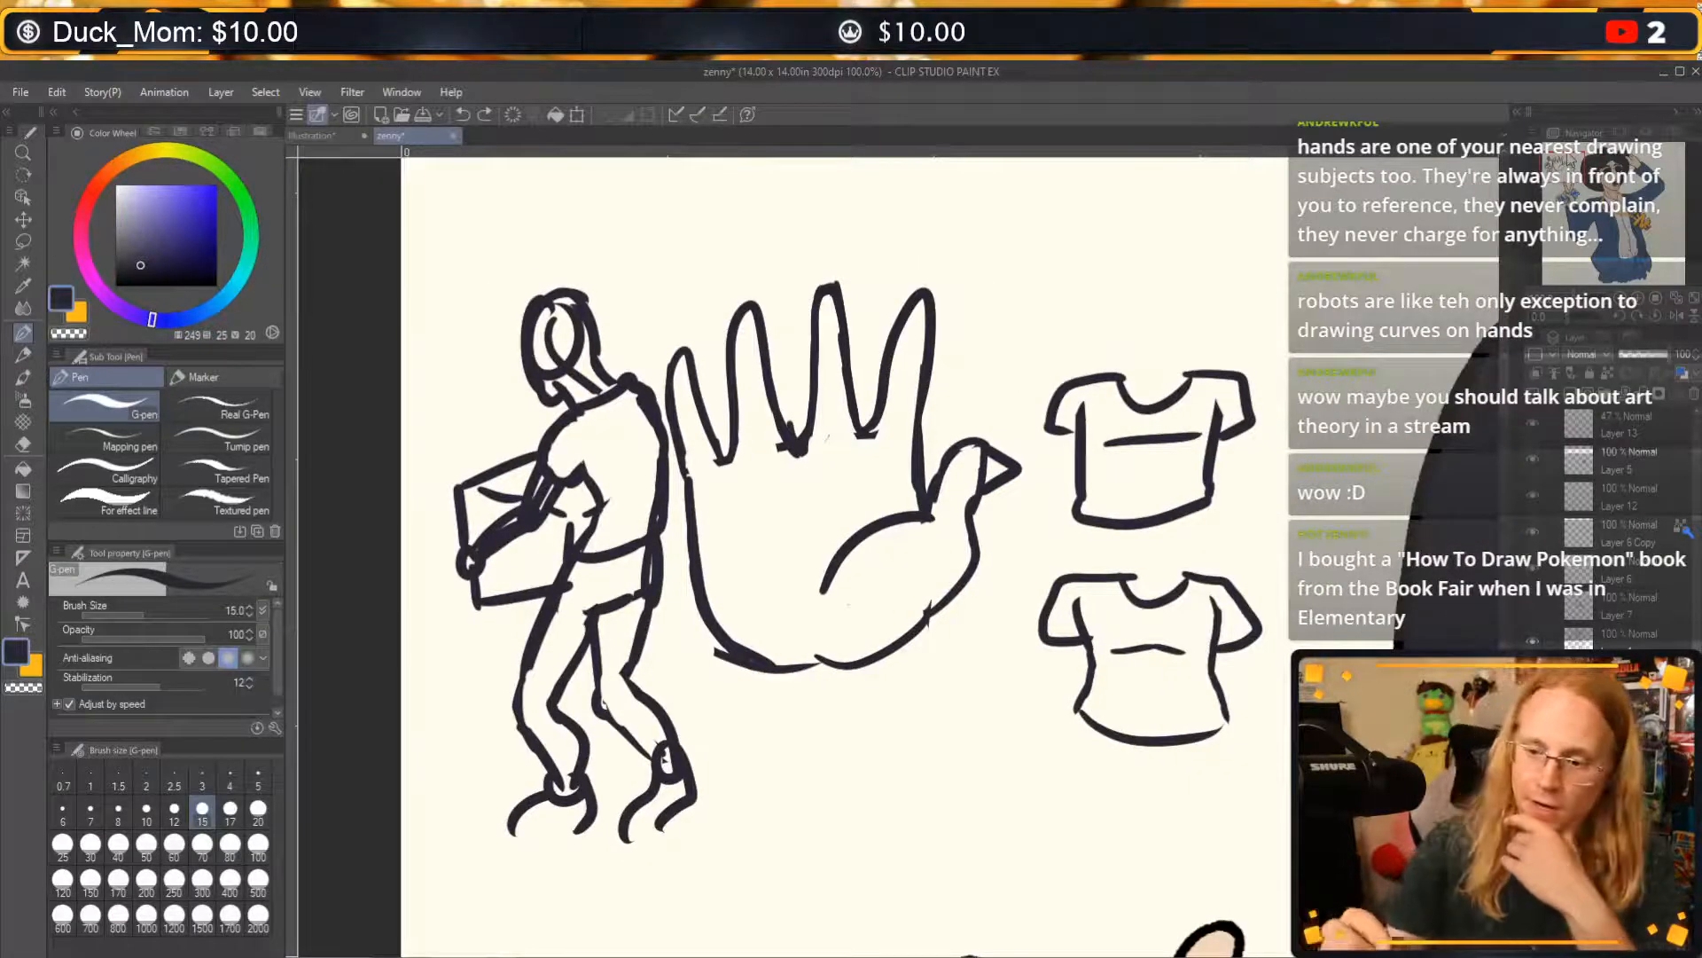
left_click(23, 241)
mouse_move(685, 223)
left_mouse_down()
mouse_move(626, 207)
mouse_move(355, 508)
mouse_move(499, 889)
mouse_move(861, 866)
mouse_move(1177, 810)
mouse_move(809, 200)
left_mouse_up()
key("Delete")
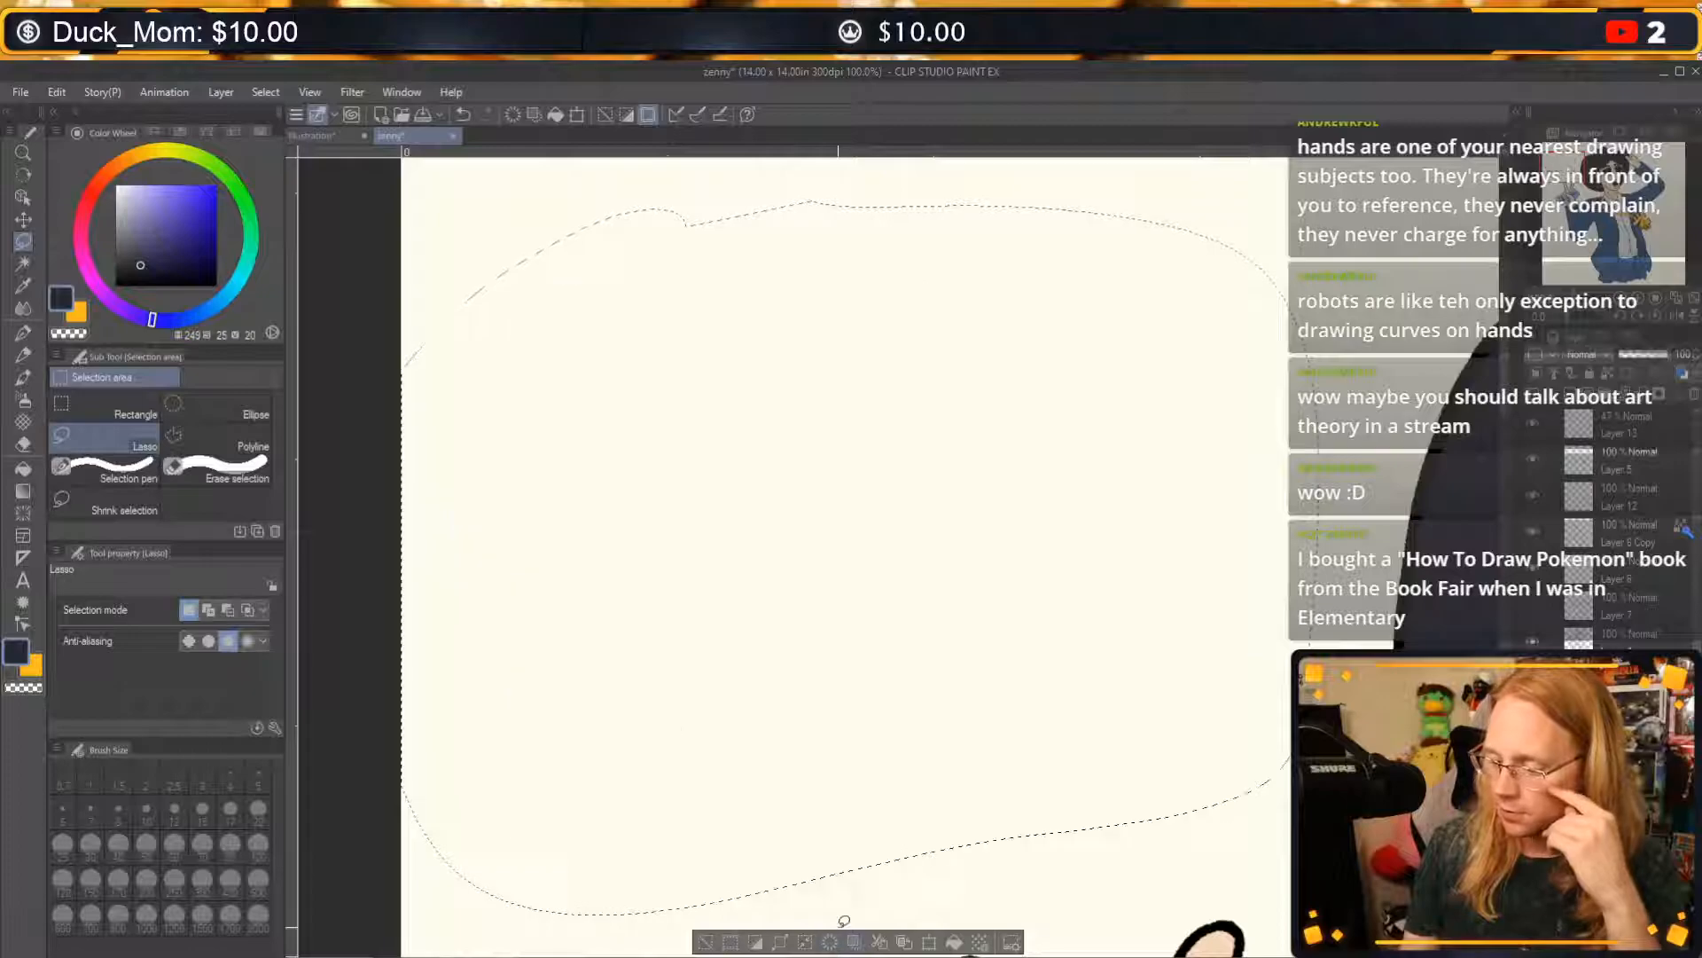
Review the suited man's illustration from the cowboy hat down to the jacket's lower edge.
left_click(1621, 298)
left_click_drag(1599, 187, 1616, 180)
double_click(1614, 301)
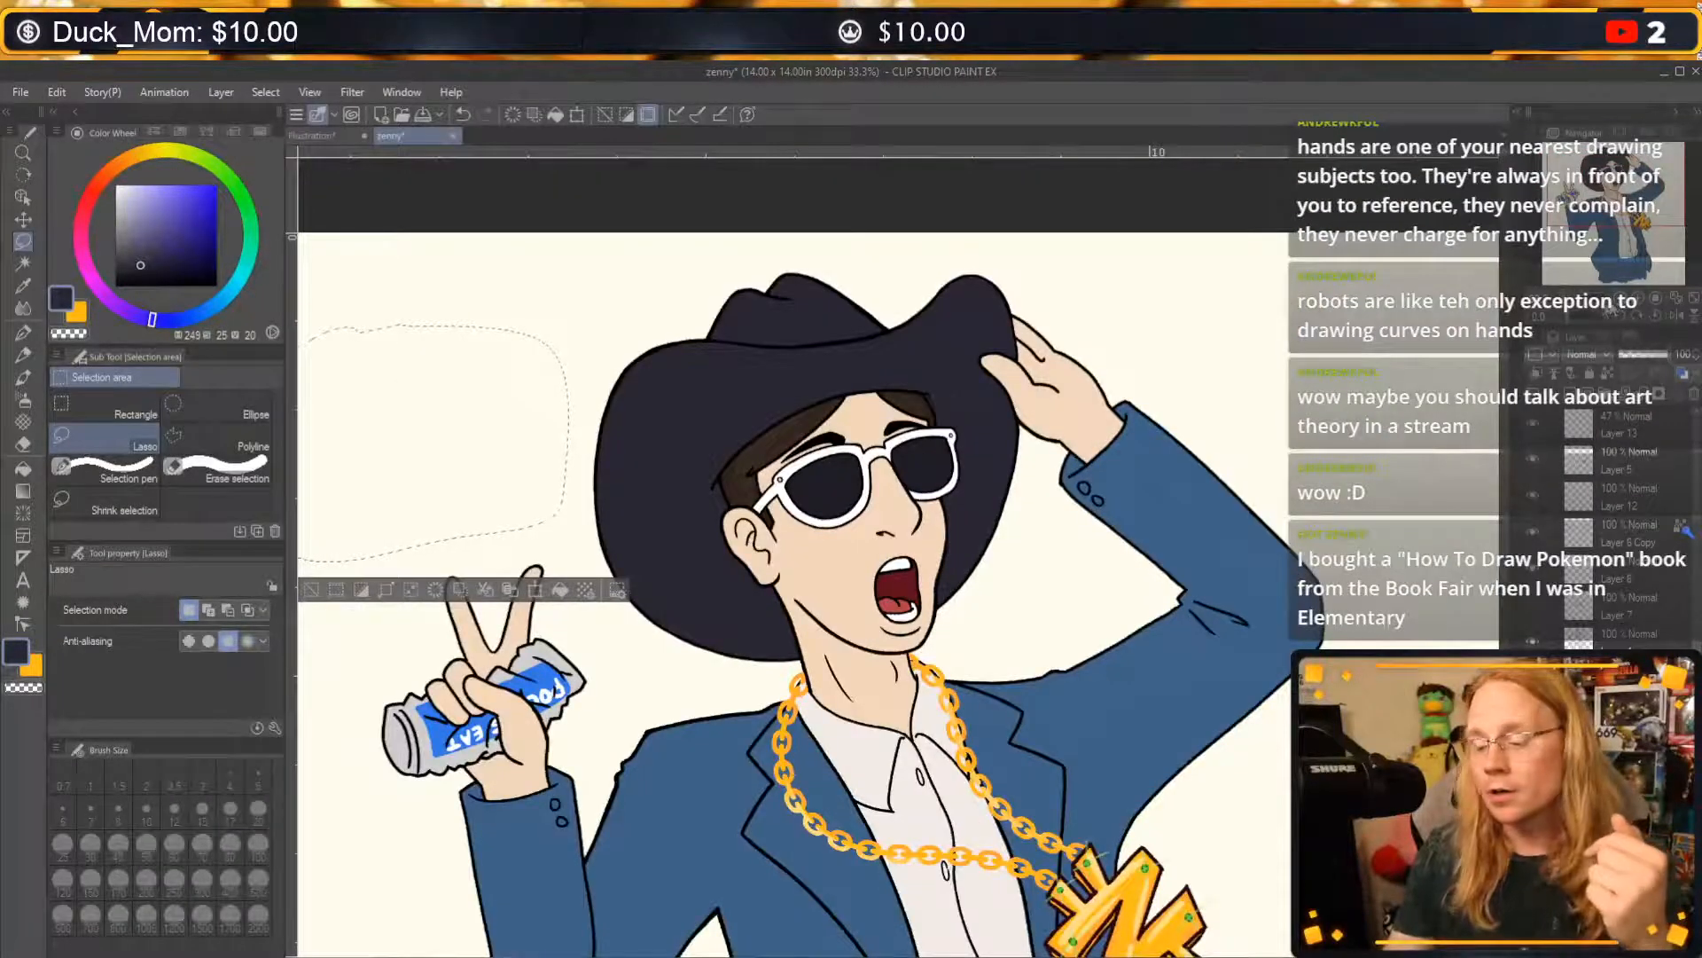
left_click(1610, 188)
left_click(1618, 301)
left_click_drag(1612, 195, 1641, 223)
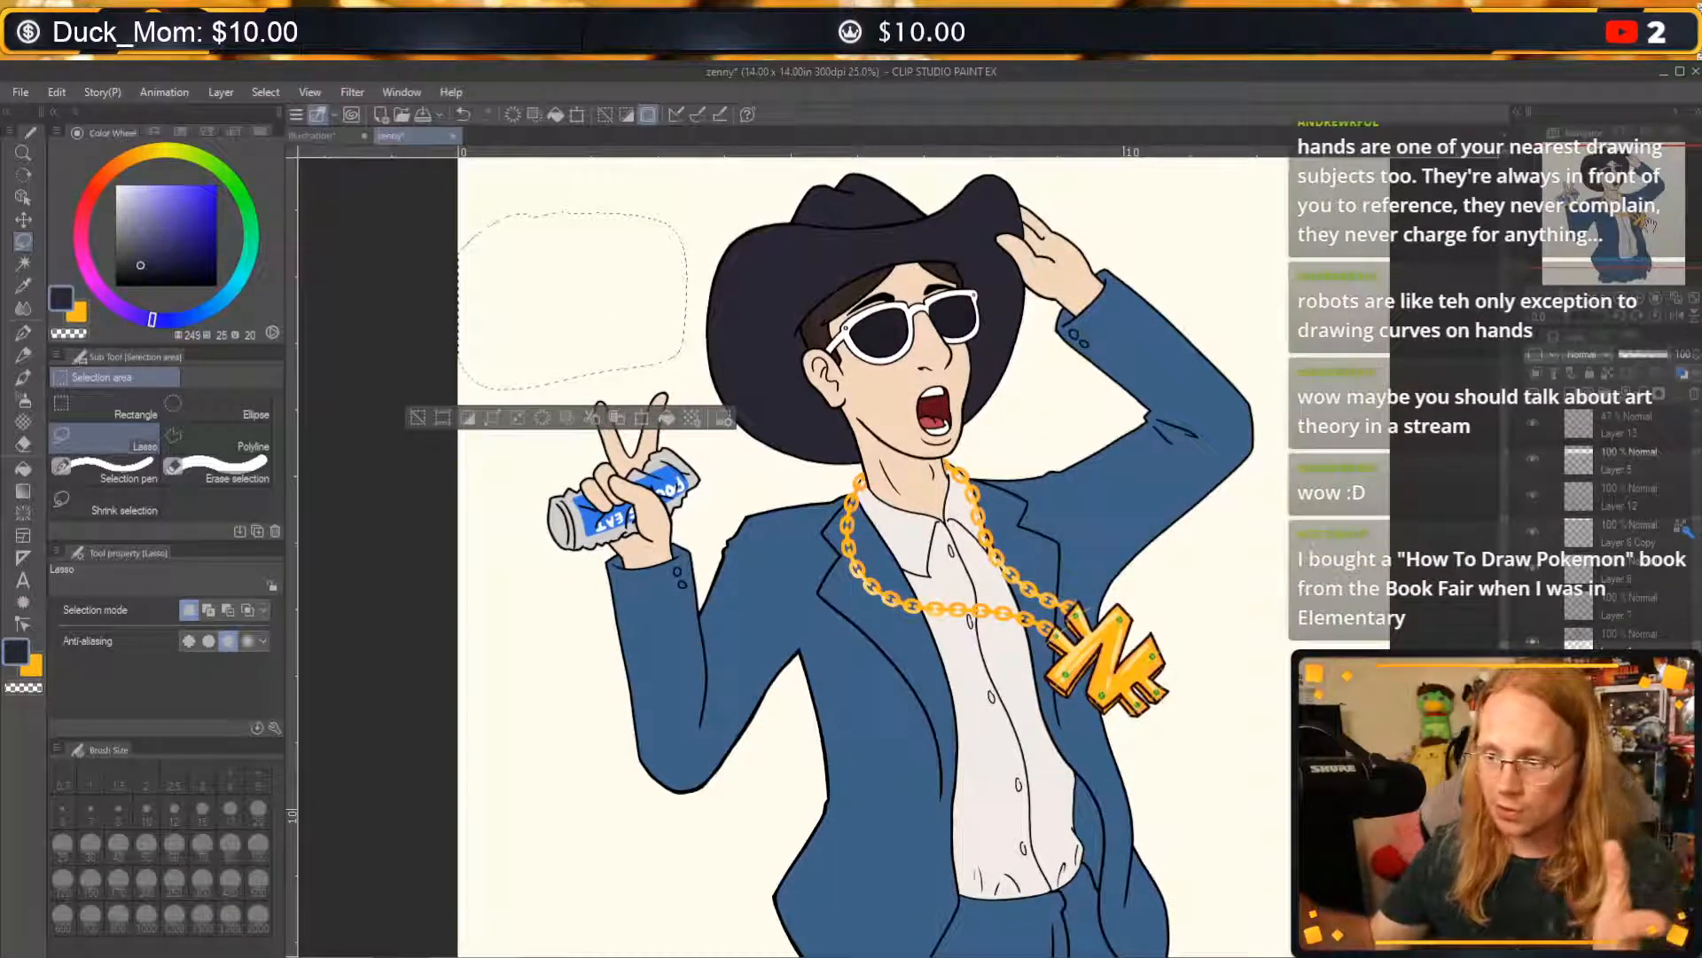
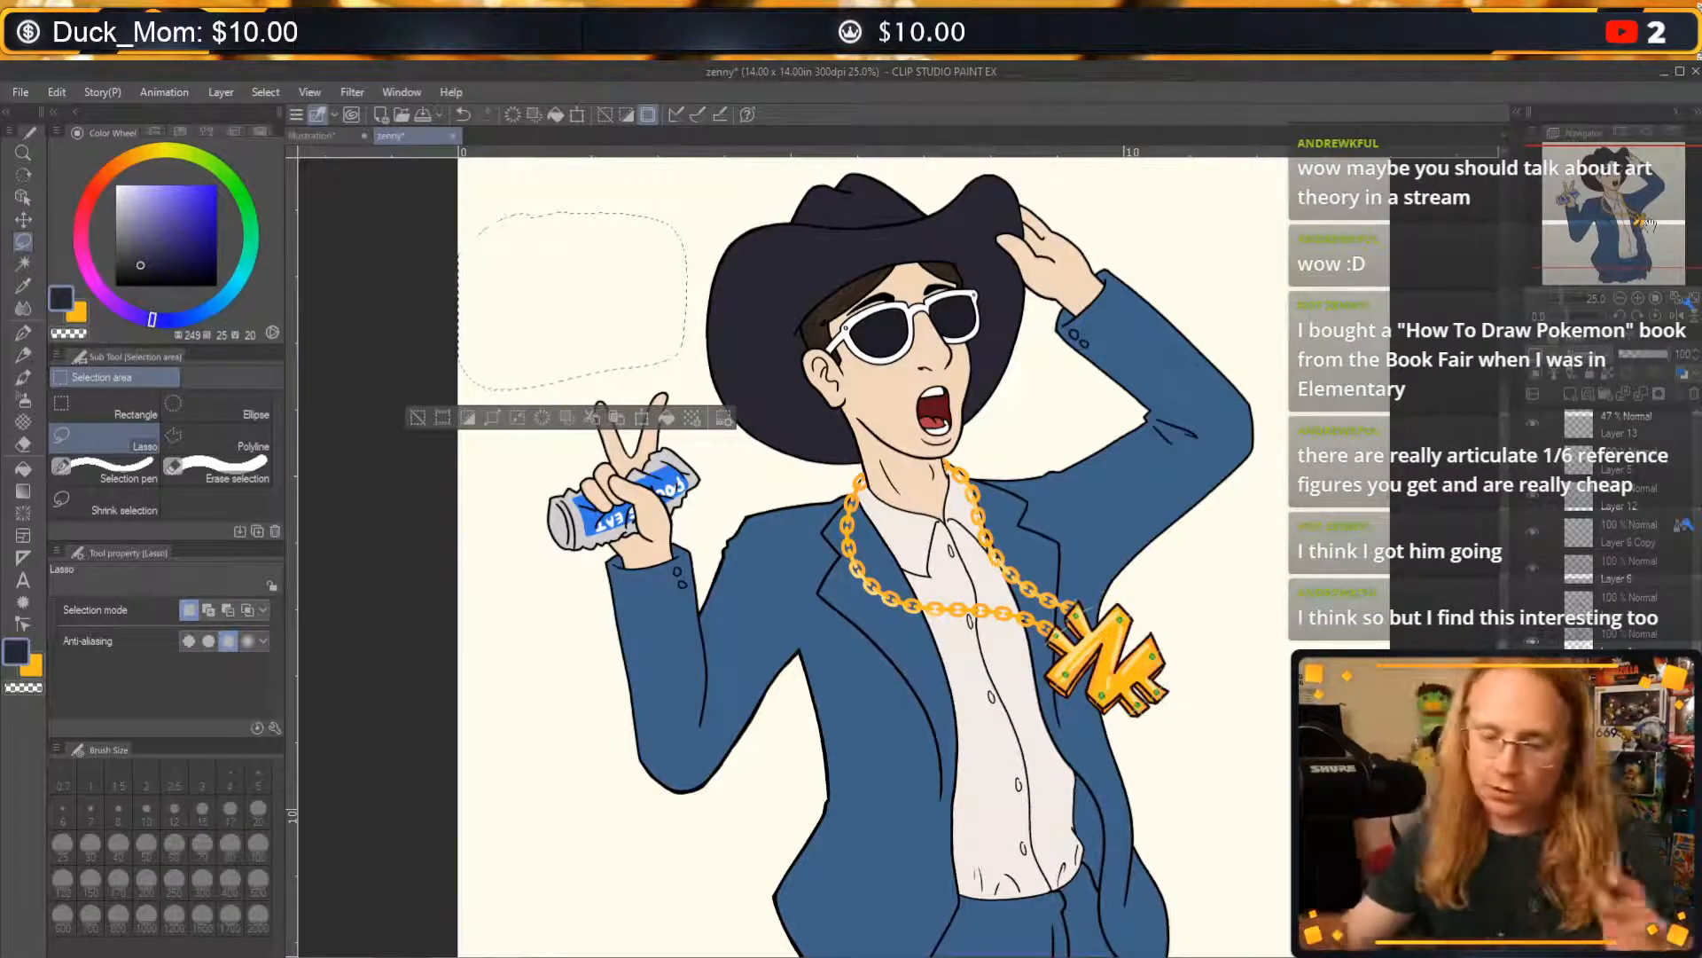
Clear the lasso selection and examine the suited man's face, hat, collar and gold chain up close.
left_click(419, 418)
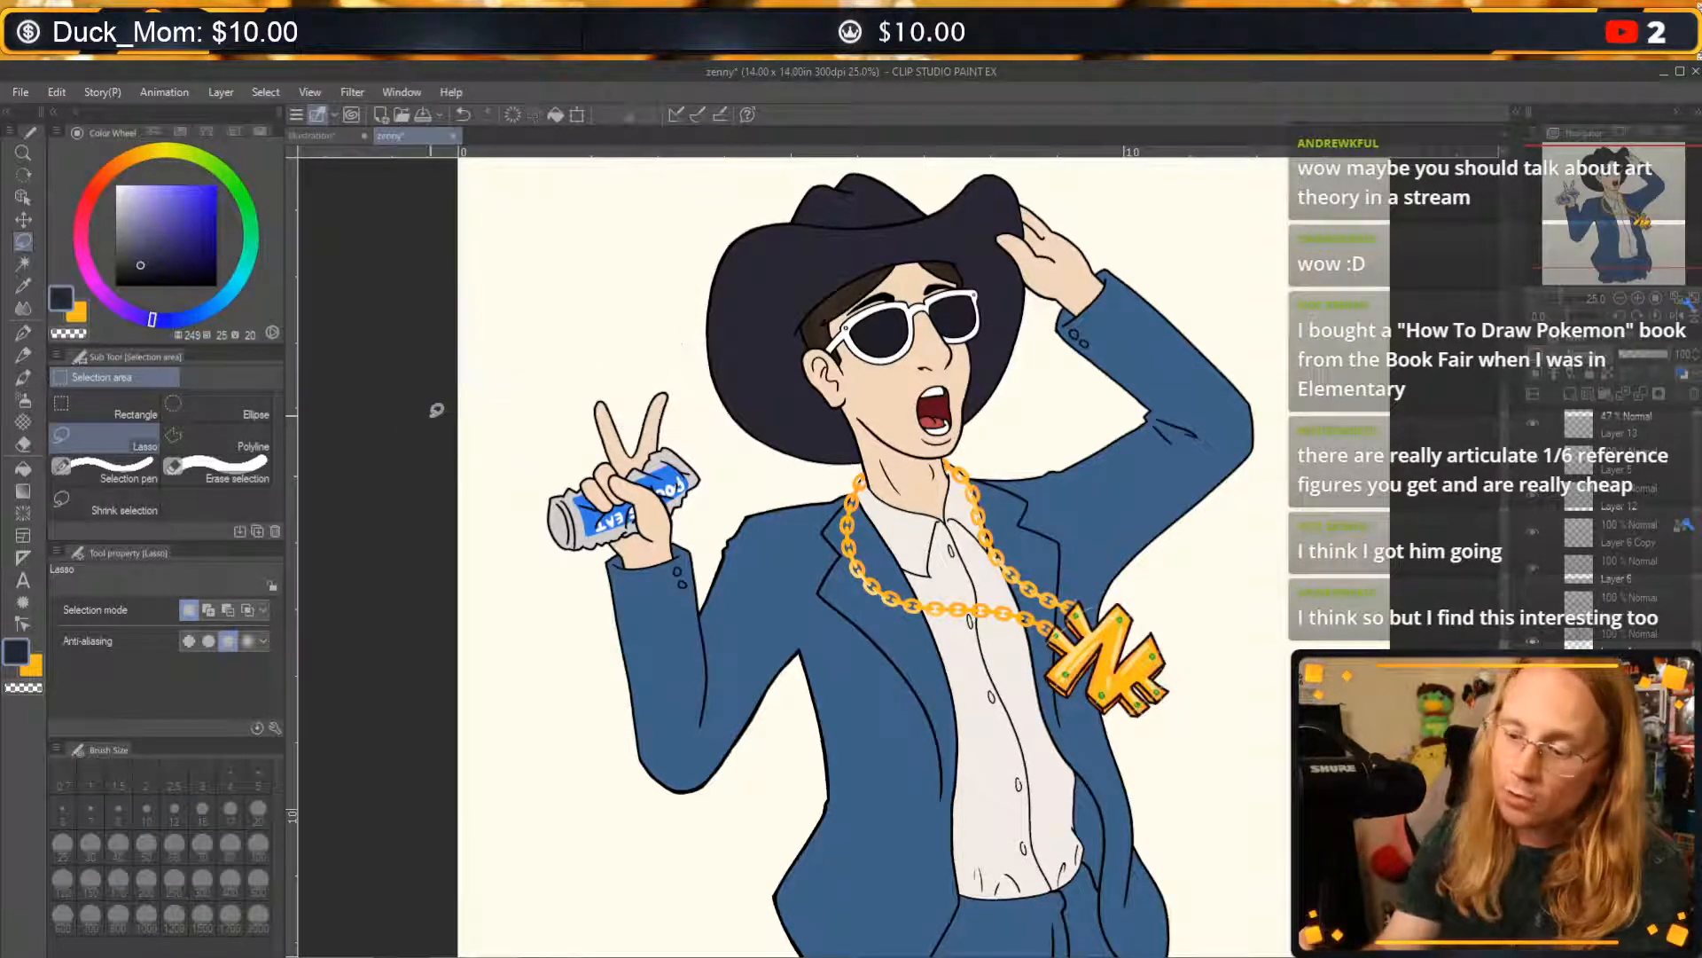
left_click(1639, 299)
left_click(1638, 299)
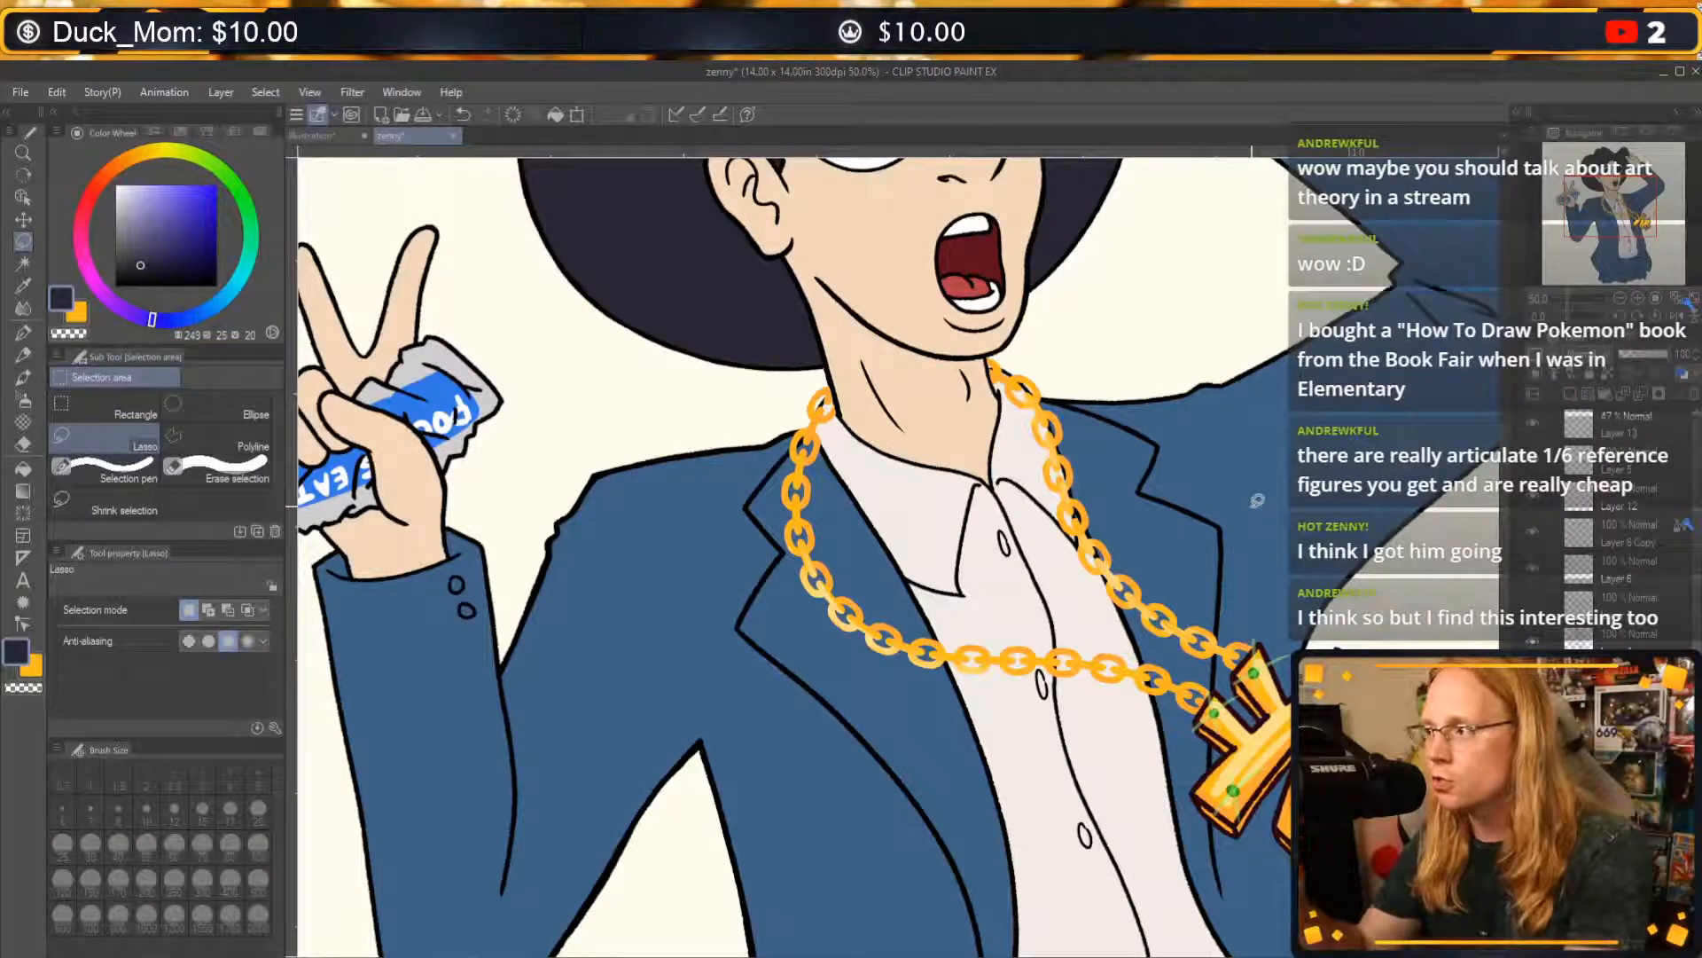
left_click(1638, 299)
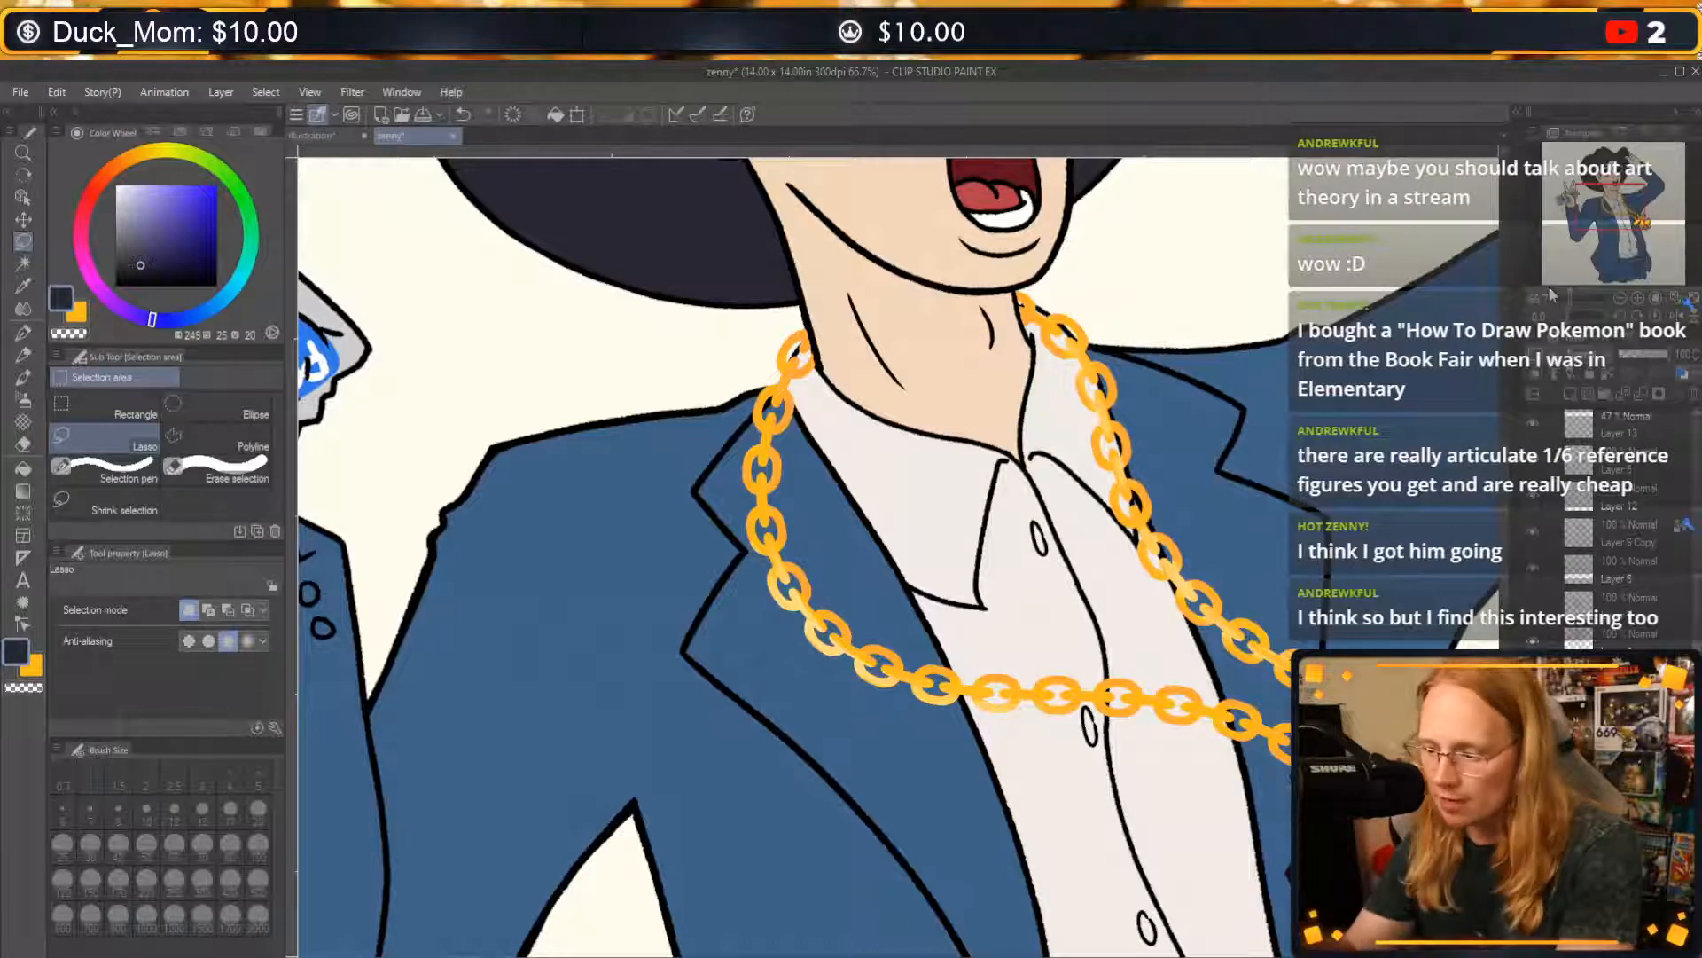
left_click_drag(849, 293, 908, 570)
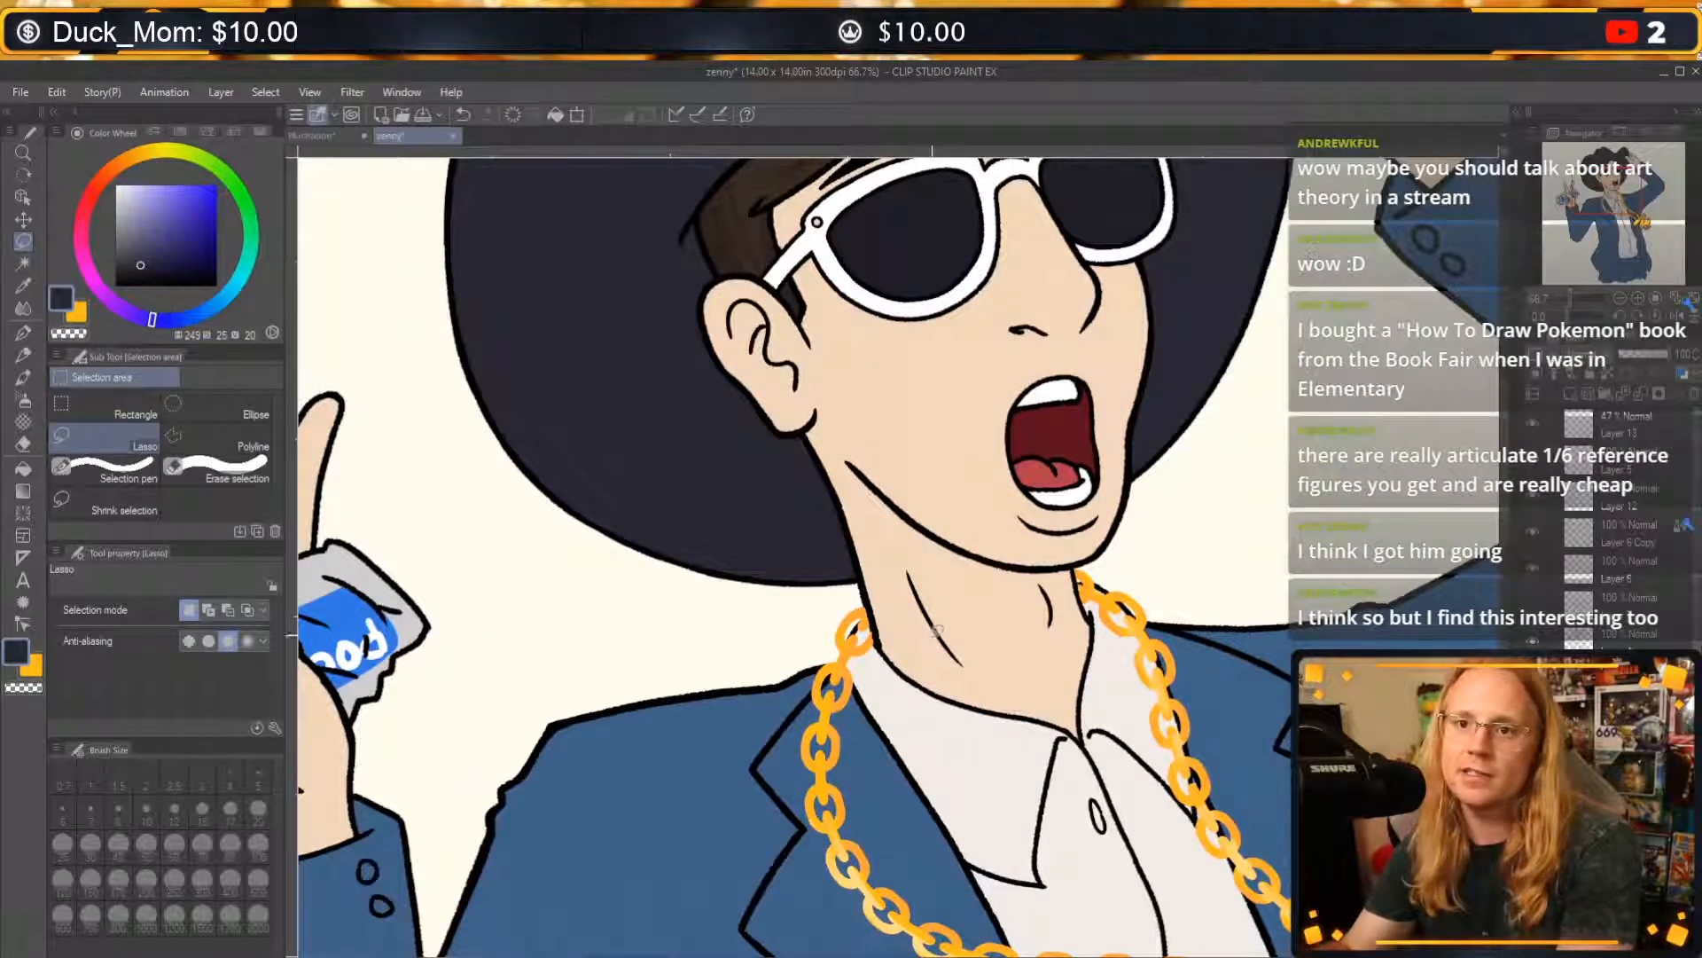
scroll(925, 648, "up", 2)
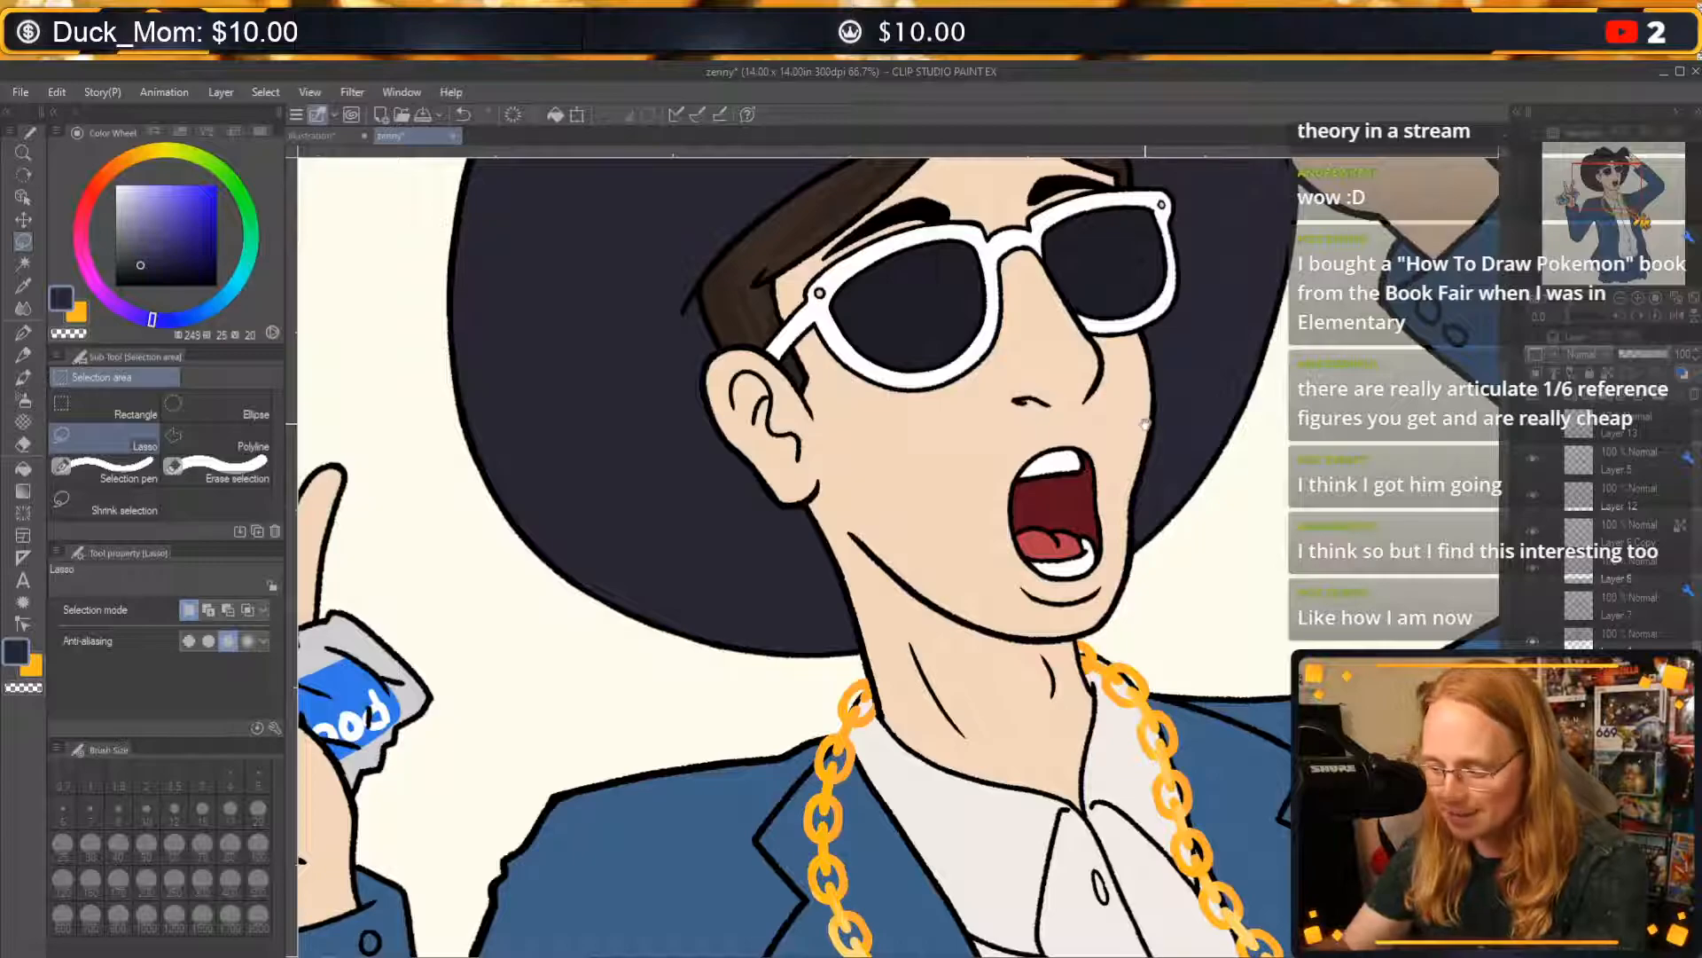
left_click_drag(1168, 444, 1165, 470)
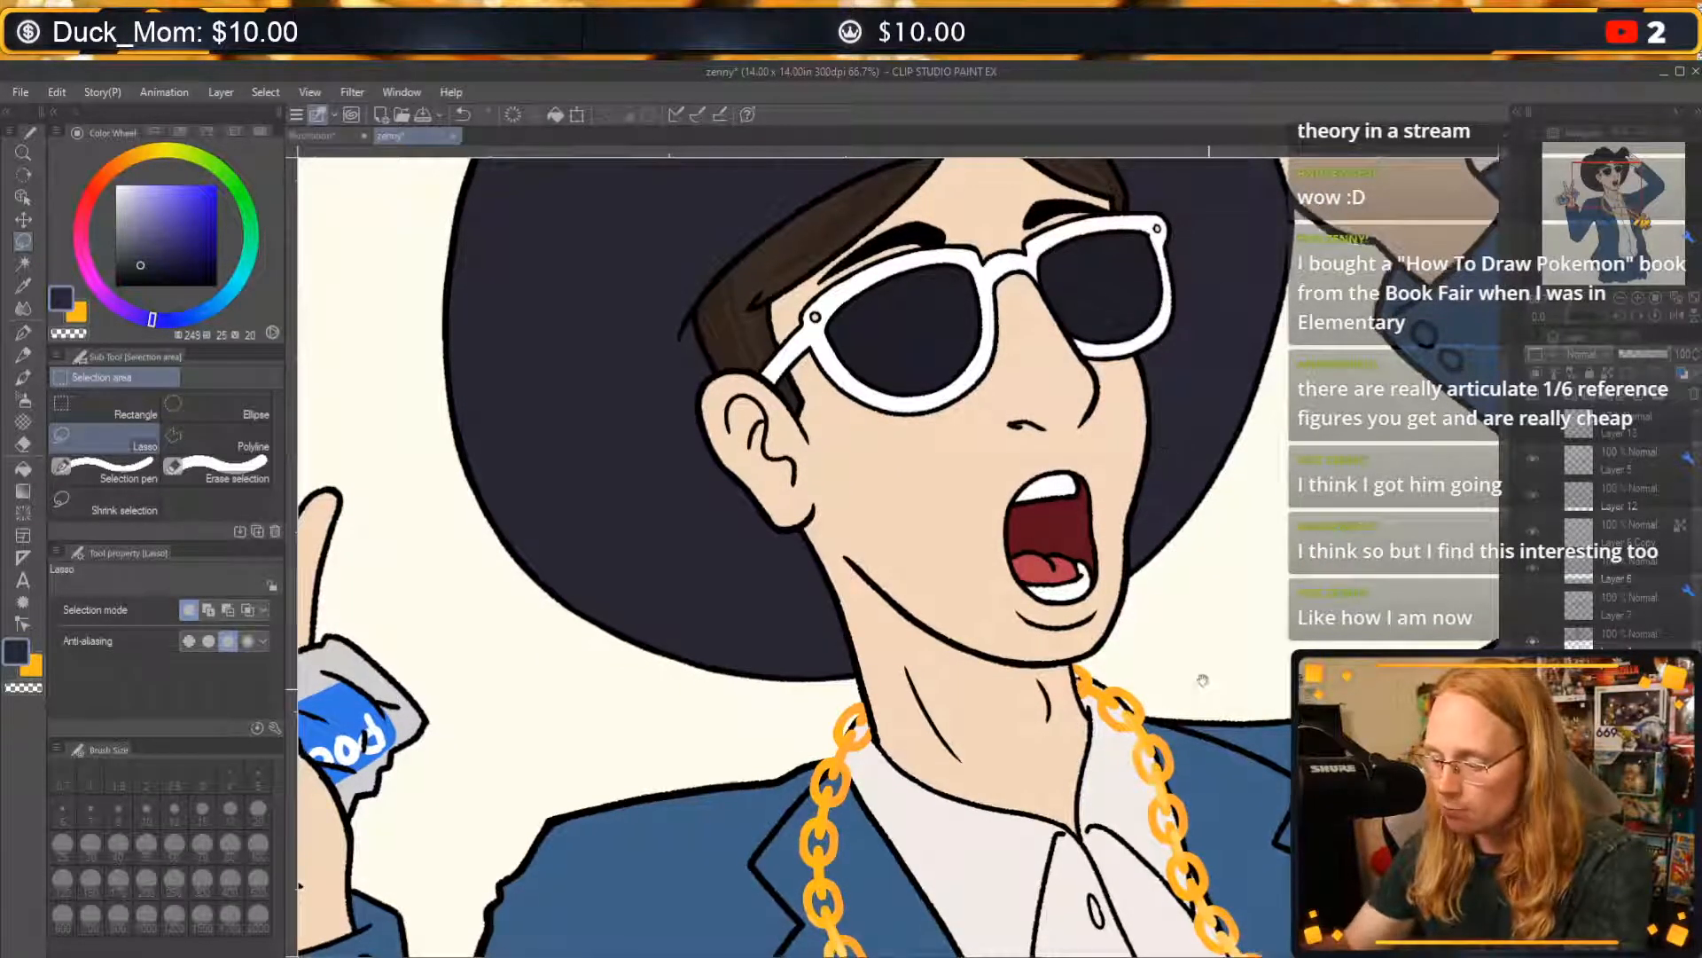
left_click_drag(1200, 680, 1067, 299)
left_click_drag(1299, 419, 1200, 384)
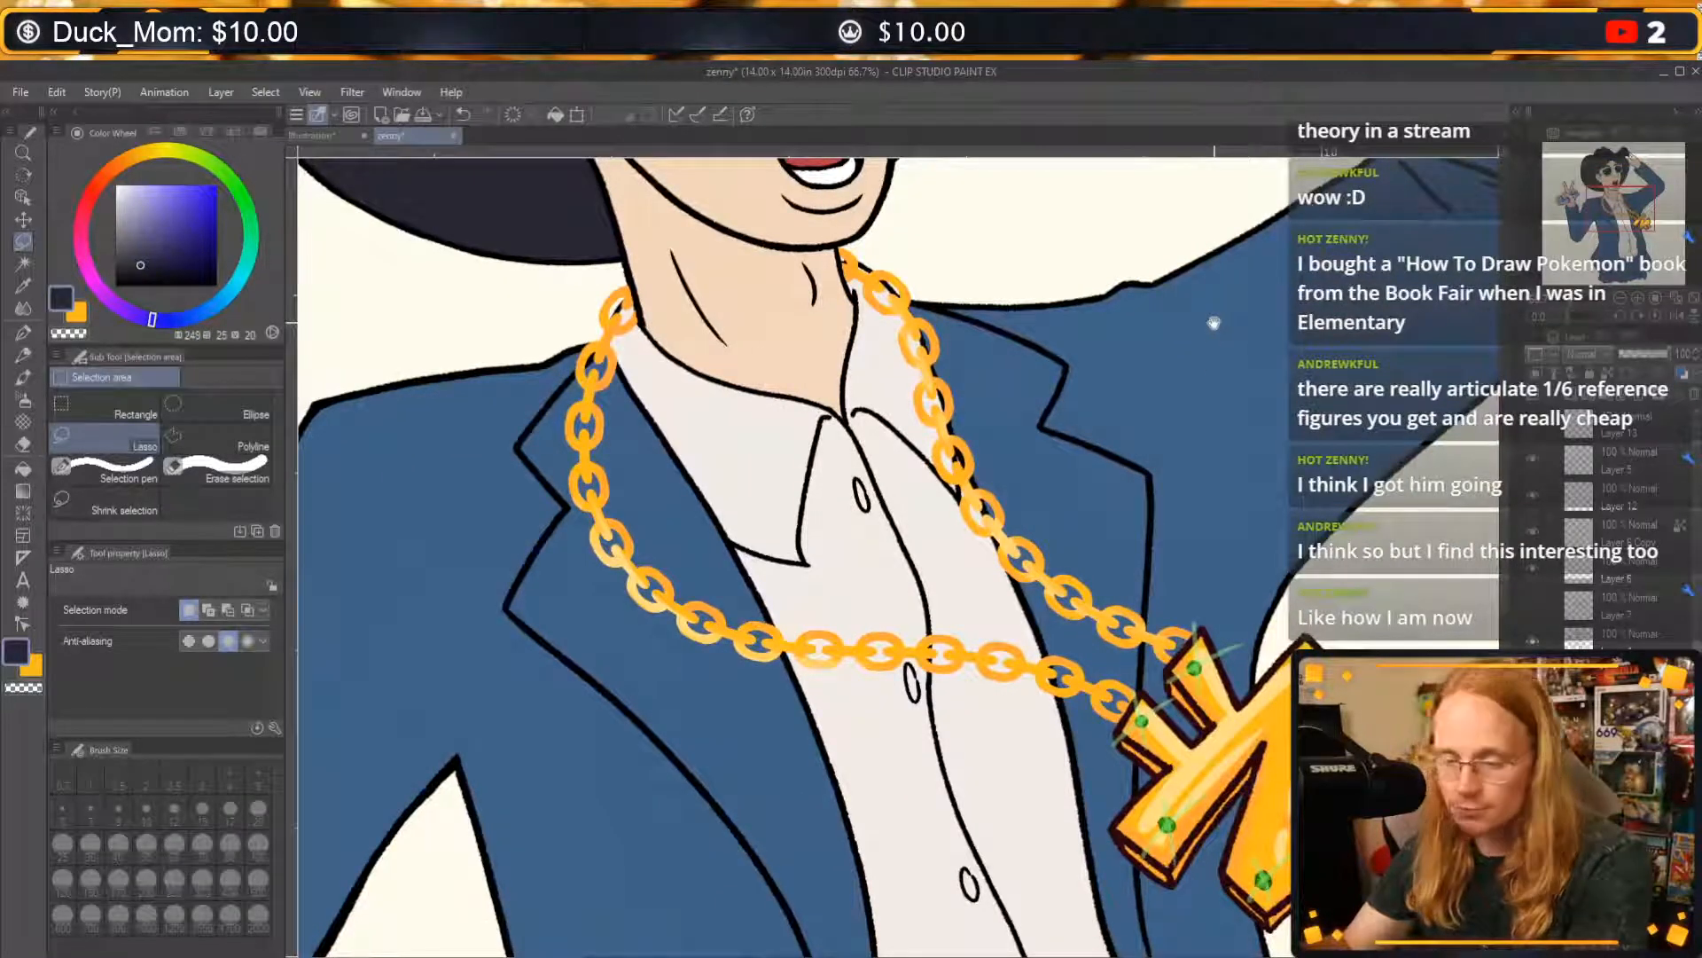
mouse_move(1058, 219)
left_mouse_down()
mouse_move(918, 362)
mouse_move(1146, 676)
left_mouse_up()
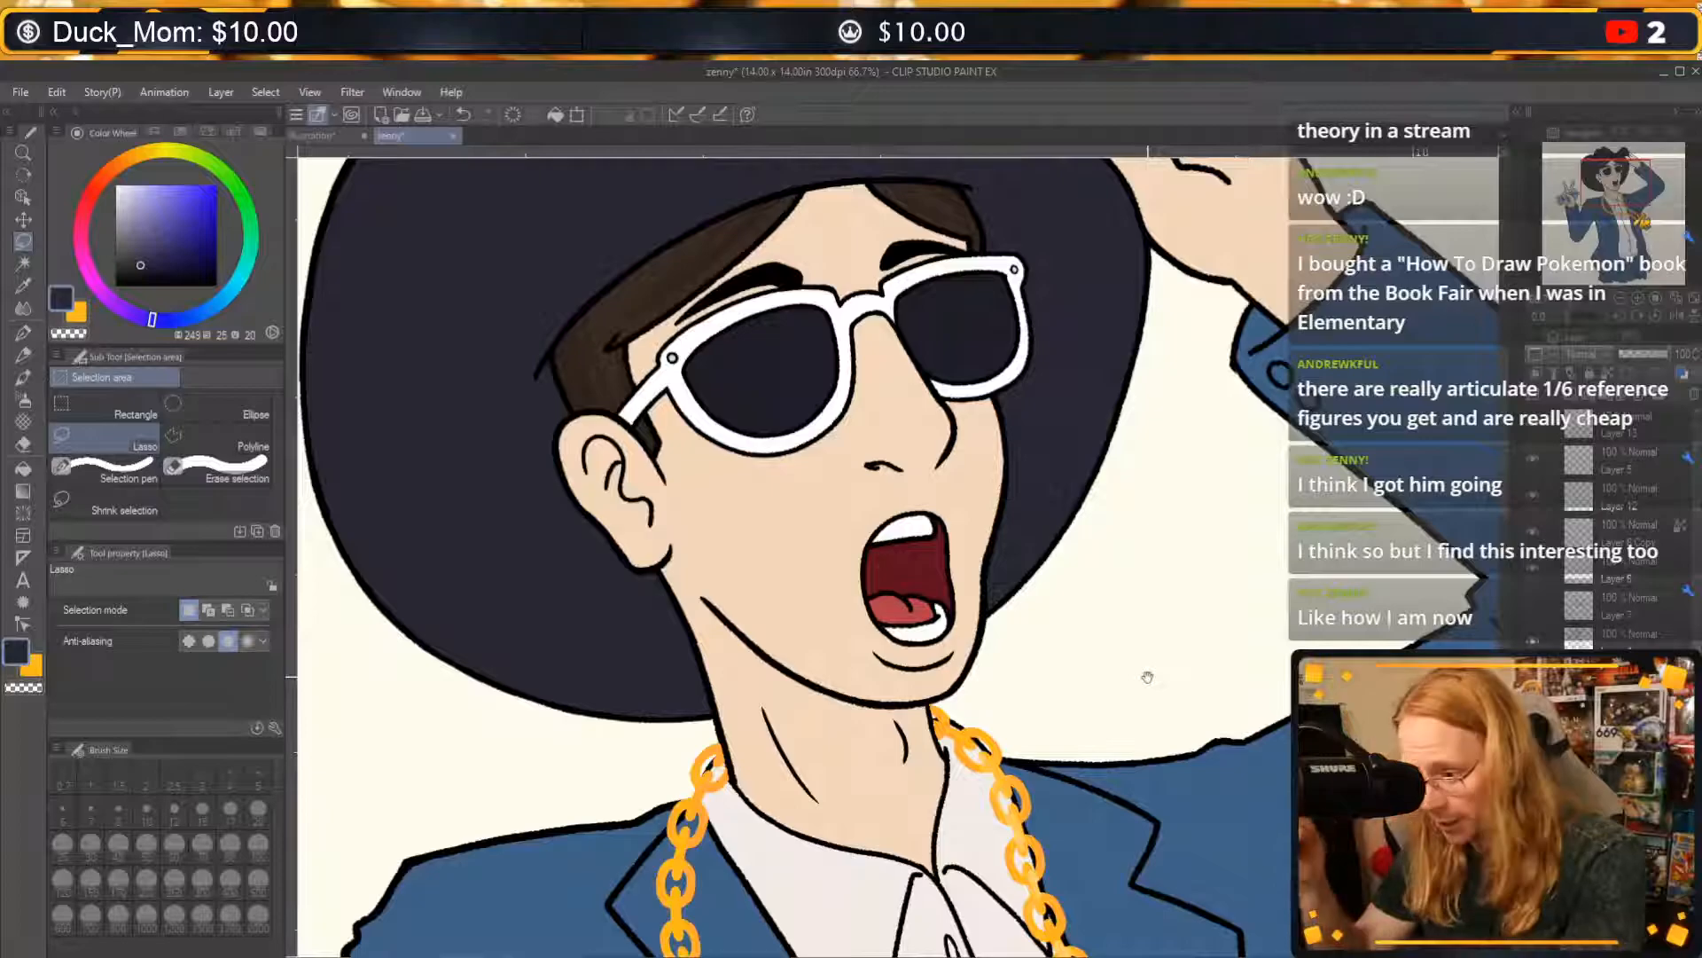
left_click_drag(1148, 677, 1347, 769)
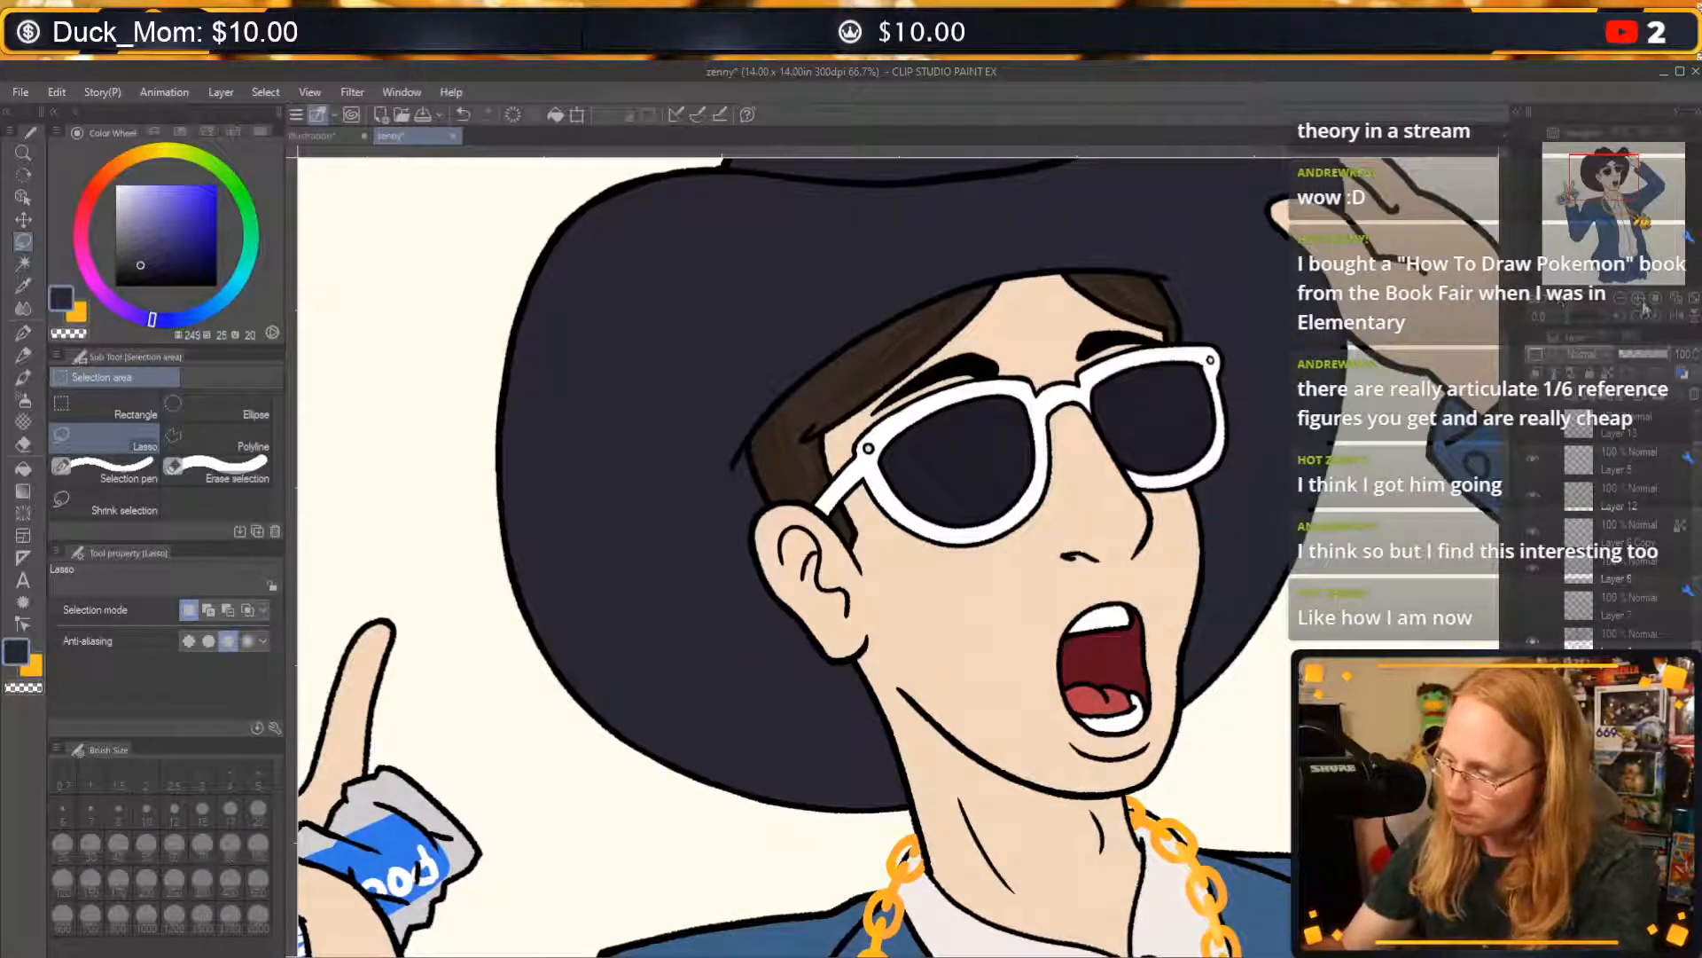
Colour the round hinge rivet beside the ear on the sunglasses green with the G-pen at size 15.
key("ctrl+plus")
left_click_drag(1007, 574, 981, 614)
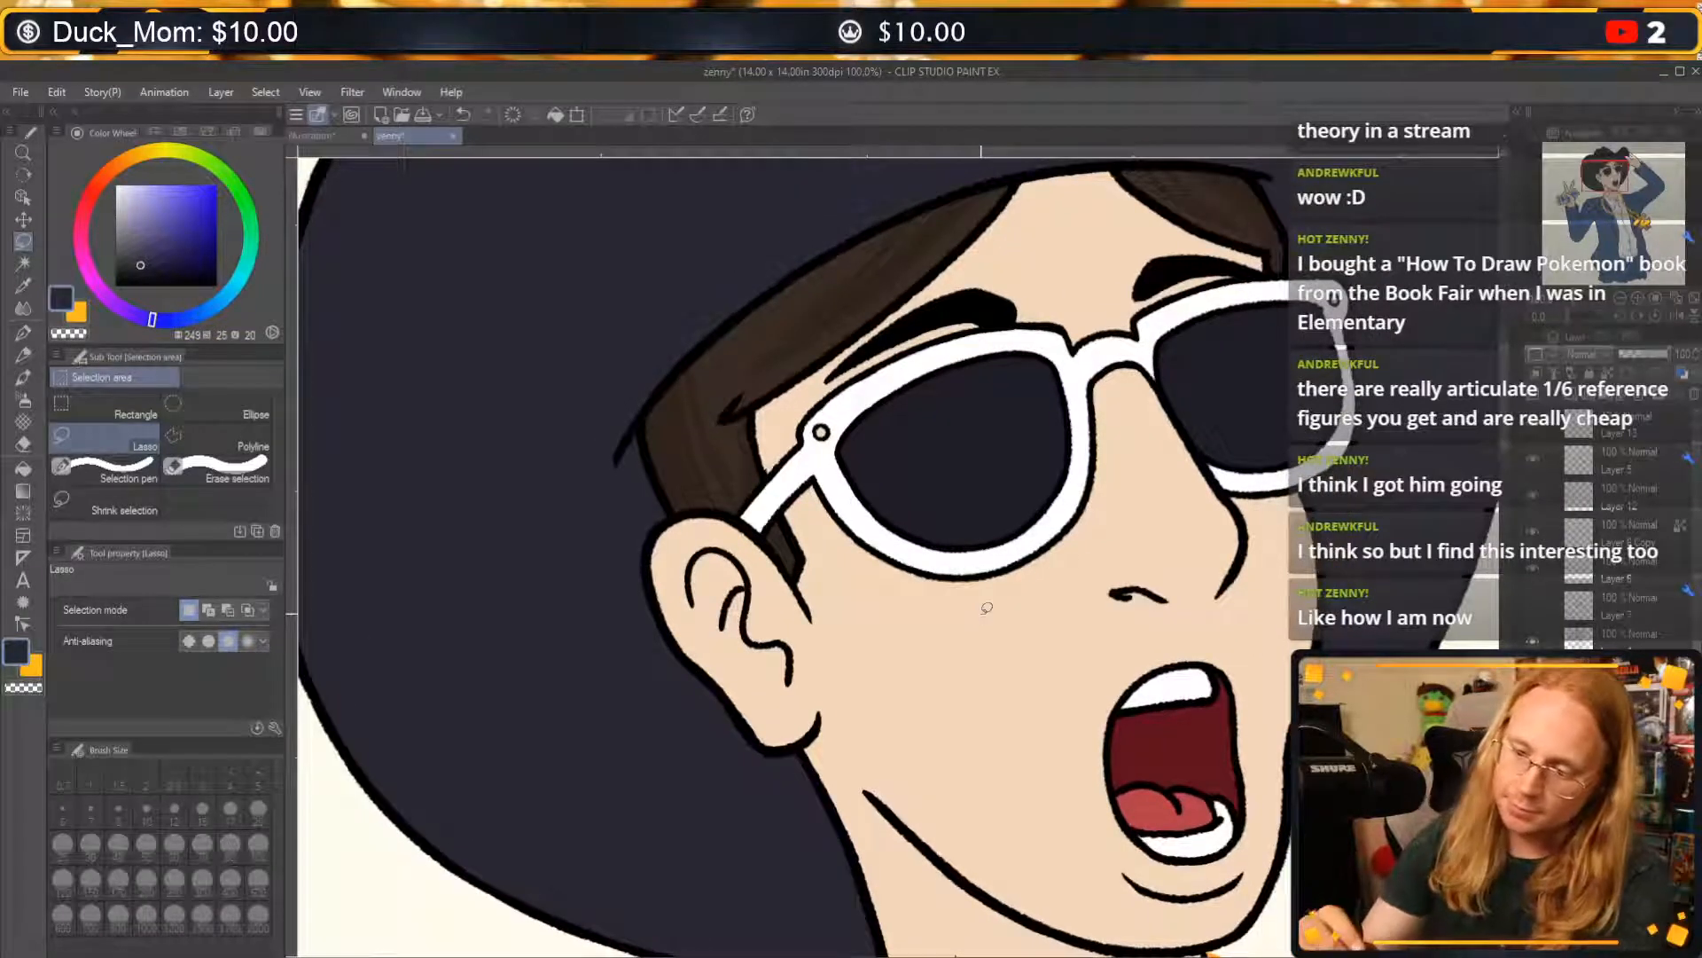
left_click(247, 201)
left_click(203, 216)
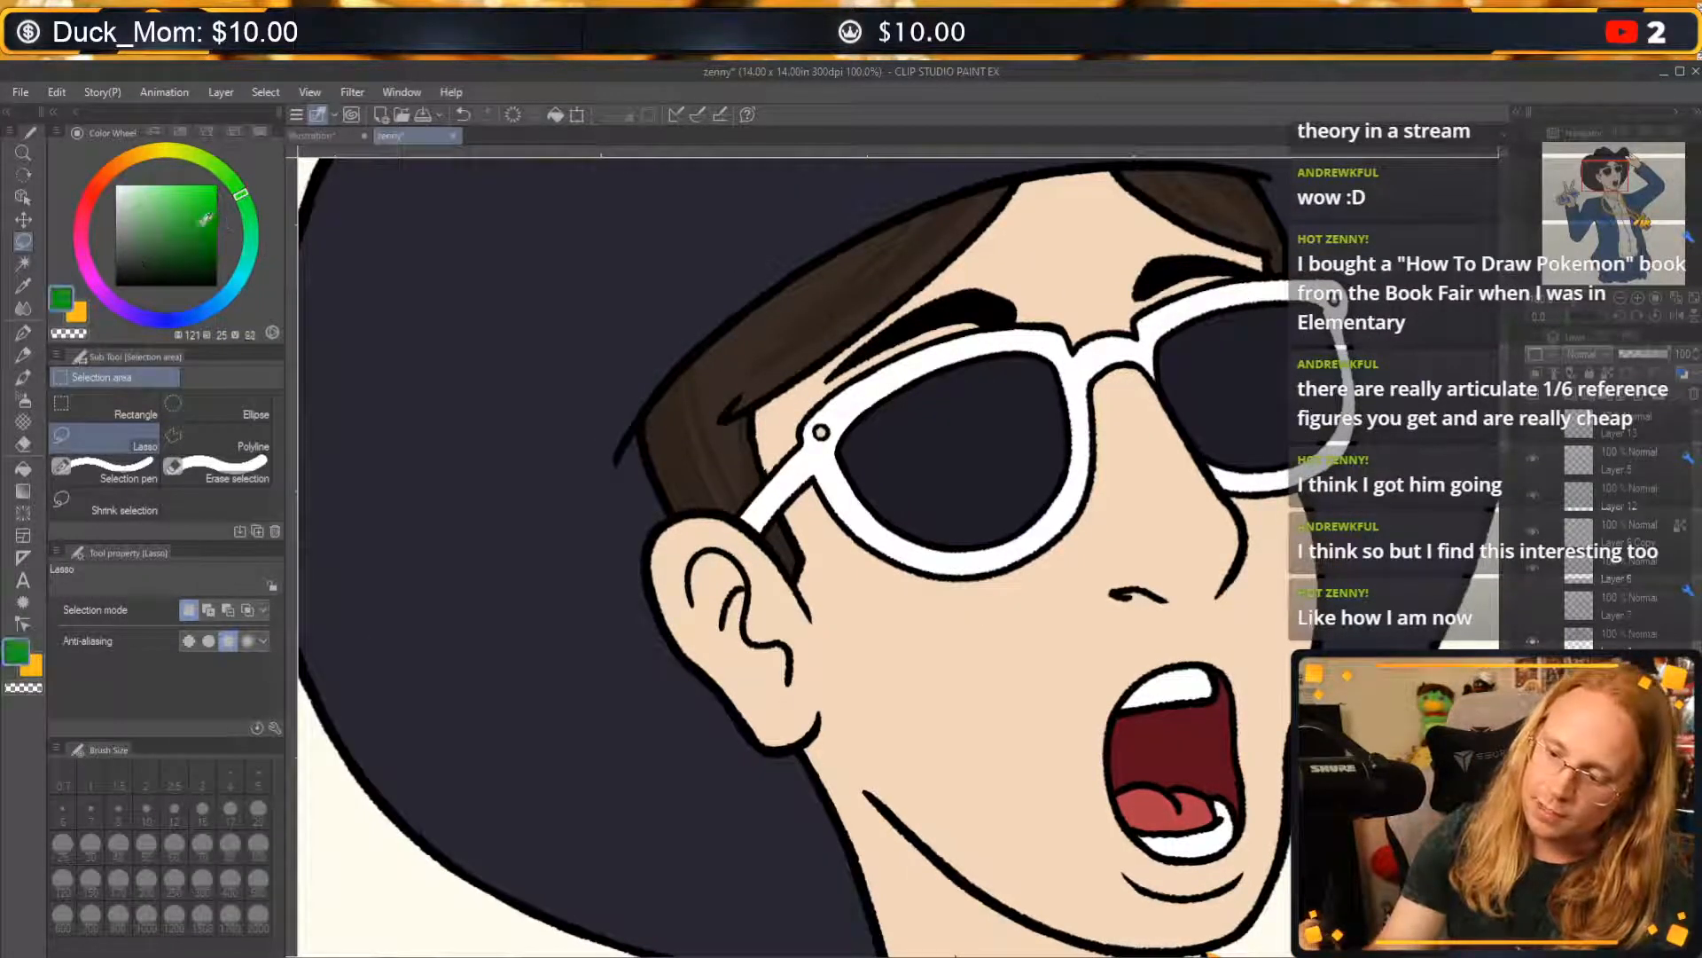
left_click_drag(824, 433, 823, 431)
key("ctrl+z")
key("p")
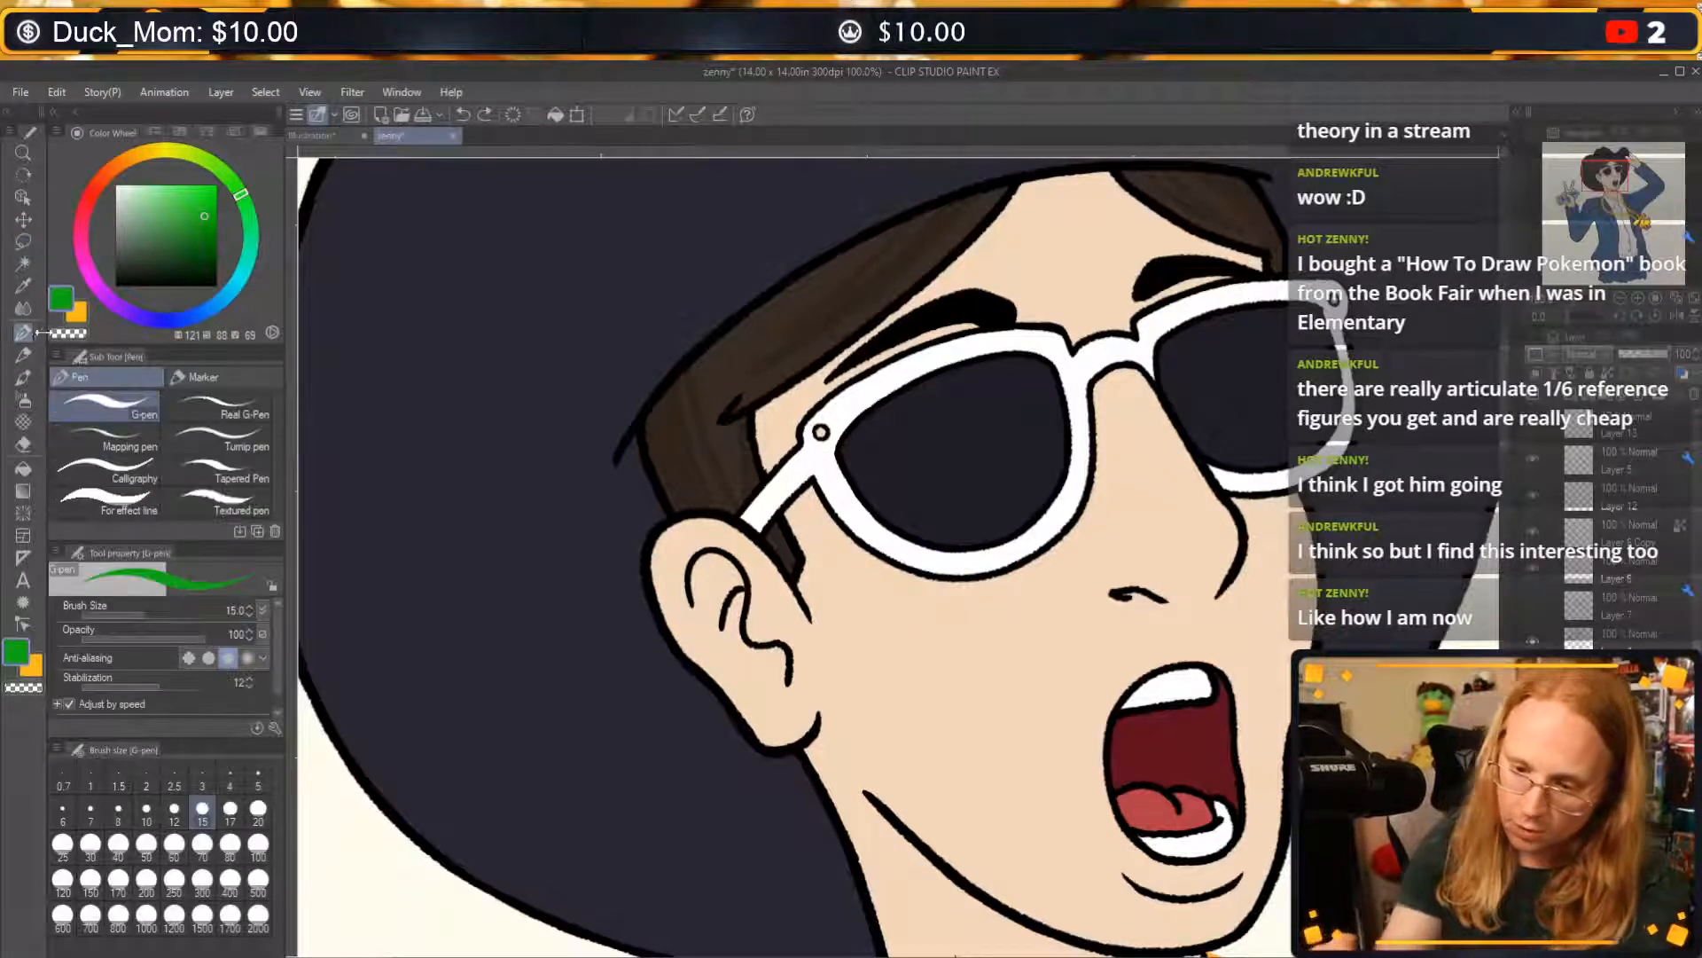
left_click(821, 432)
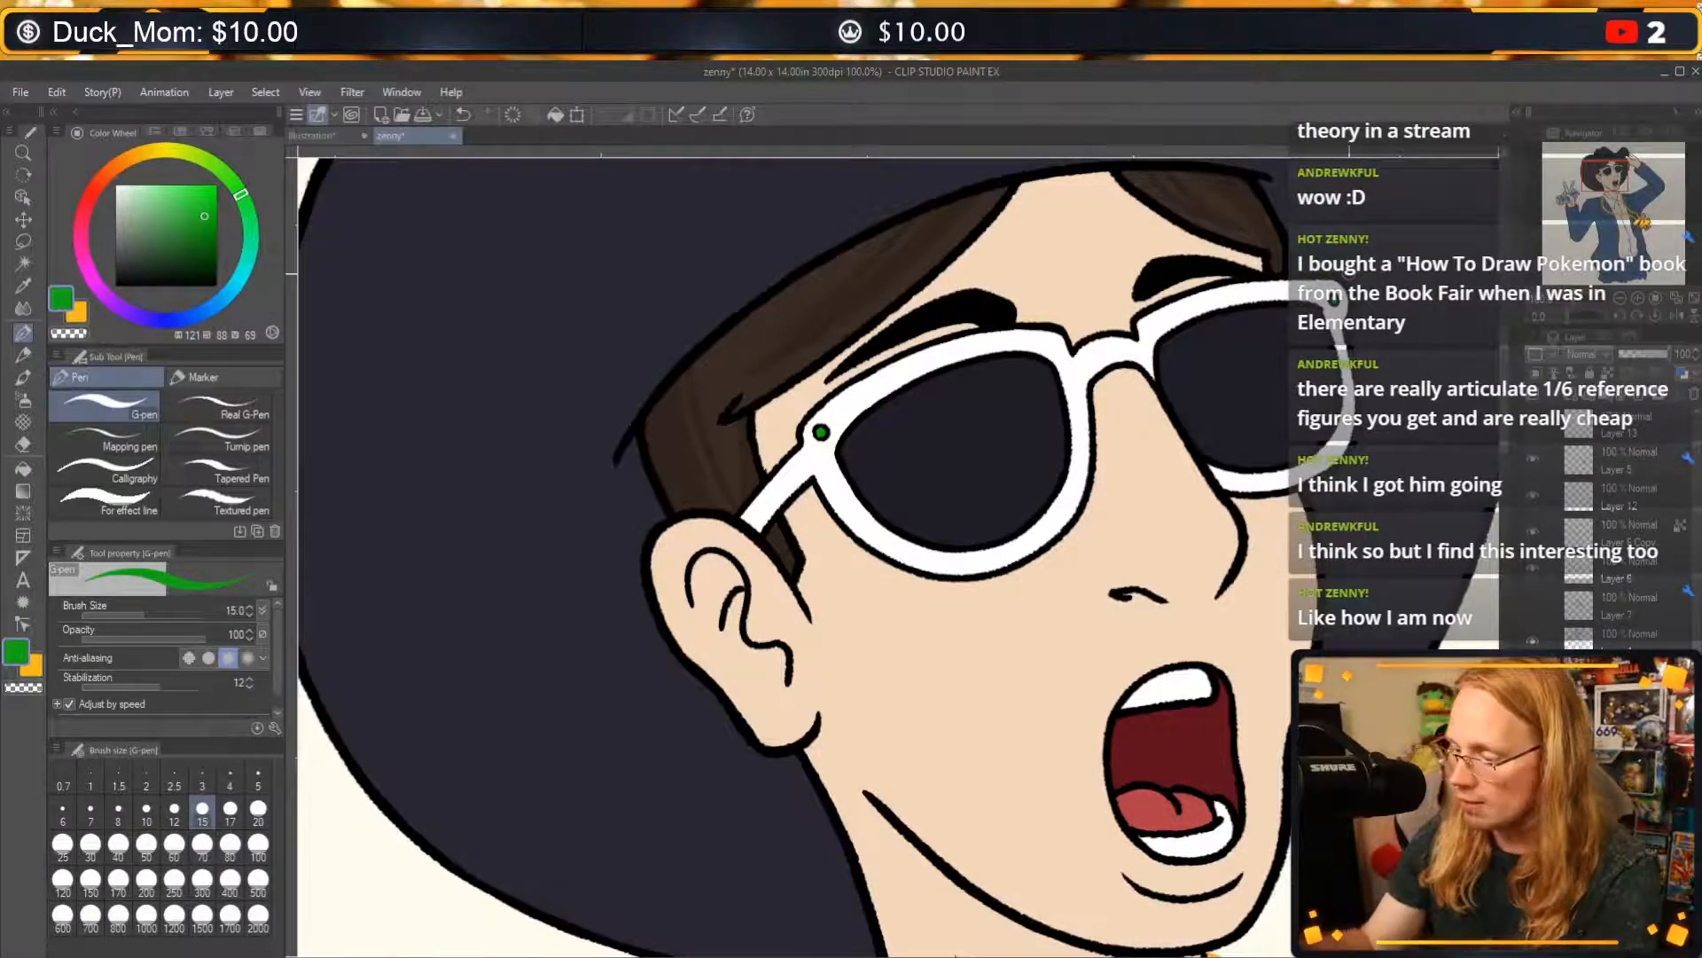
Draw crossing light green sparkle rays over the gems at both hinges of the sunglasses on Layer 13.
left_click(1638, 430)
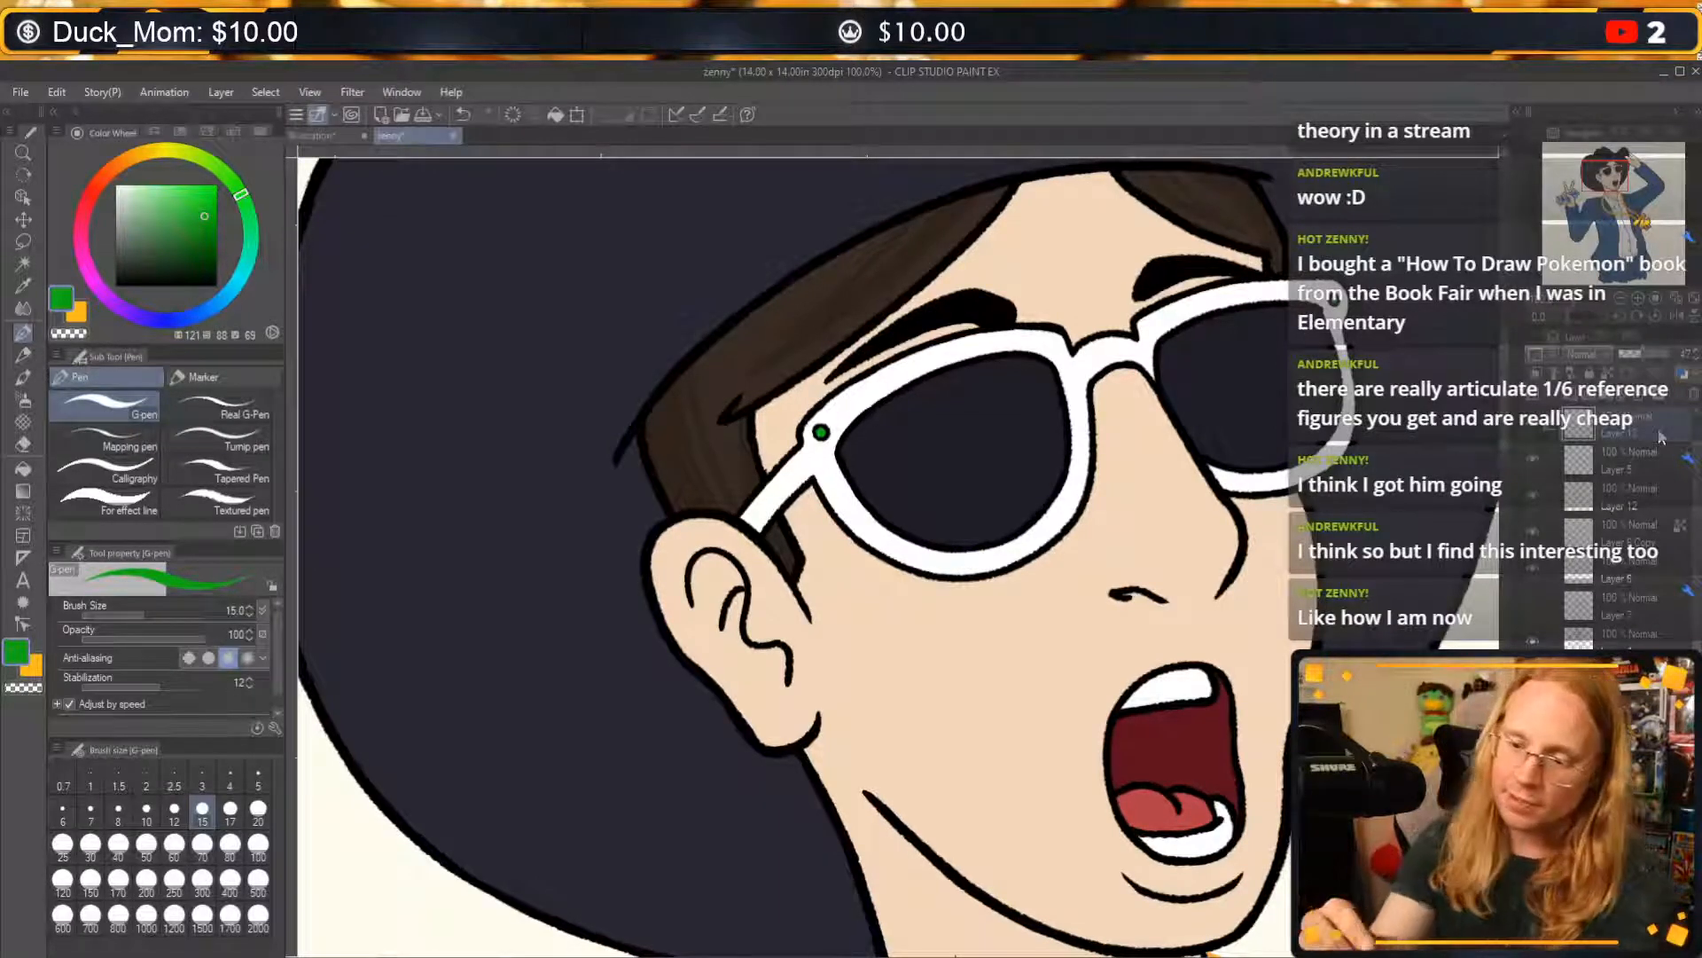
left_click(148, 188)
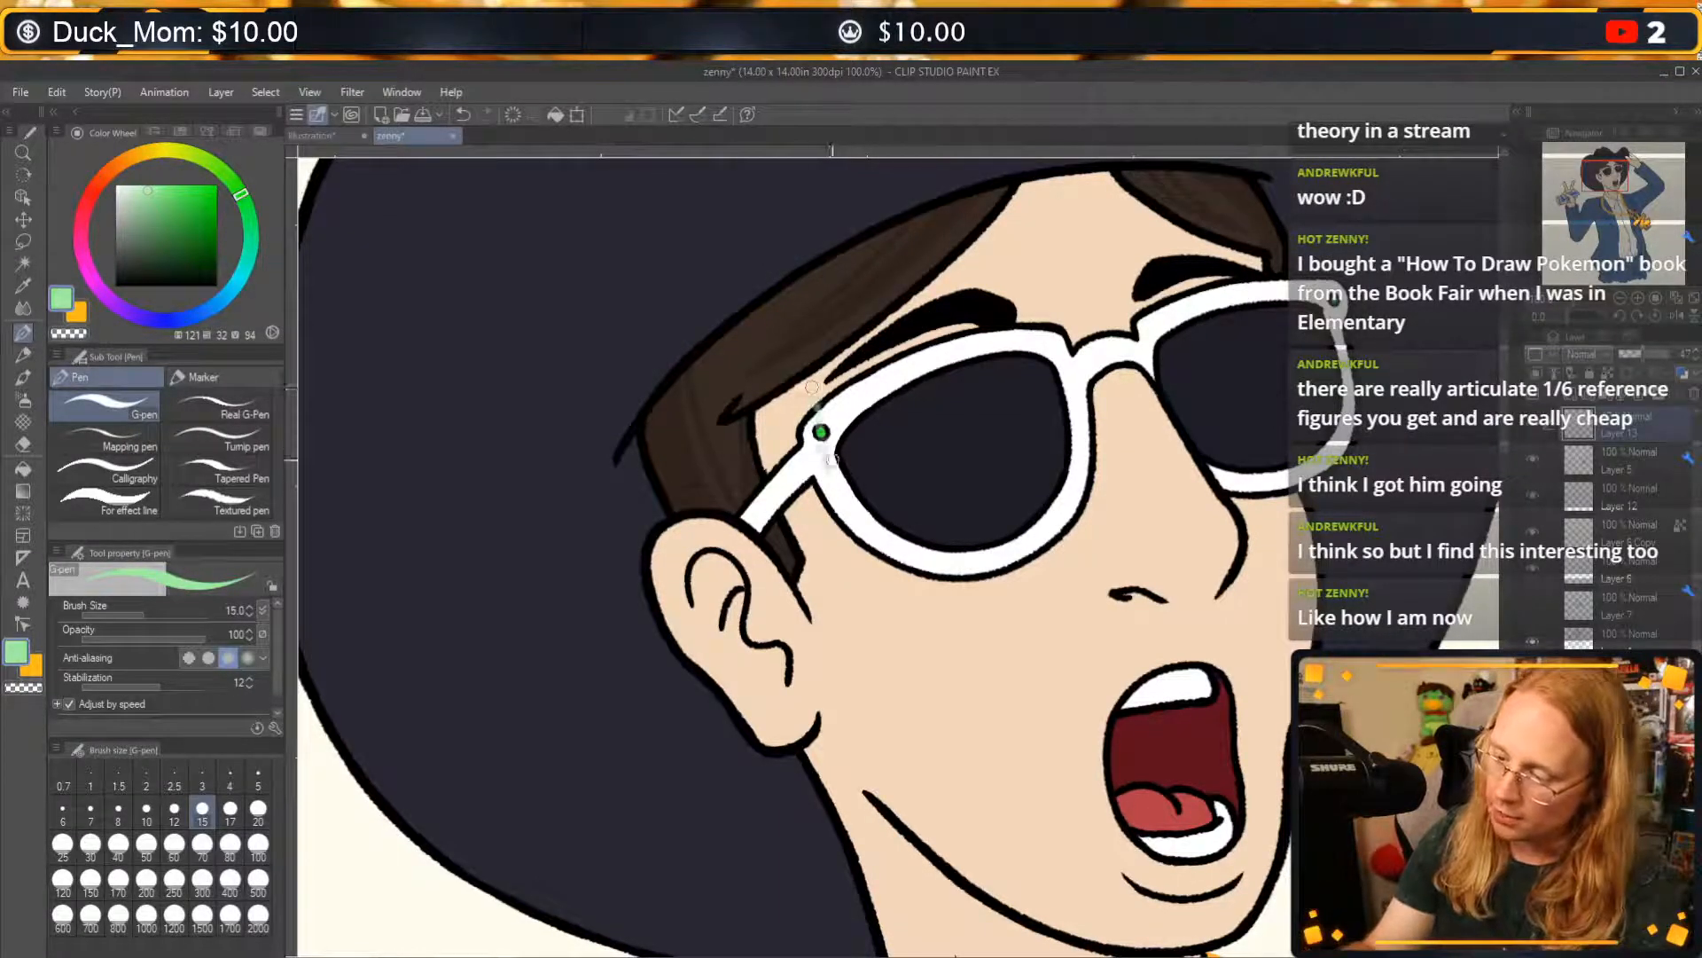
left_click_drag(831, 459, 833, 488)
left_click_drag(792, 472, 894, 372)
left_click_drag(1327, 275, 1338, 321)
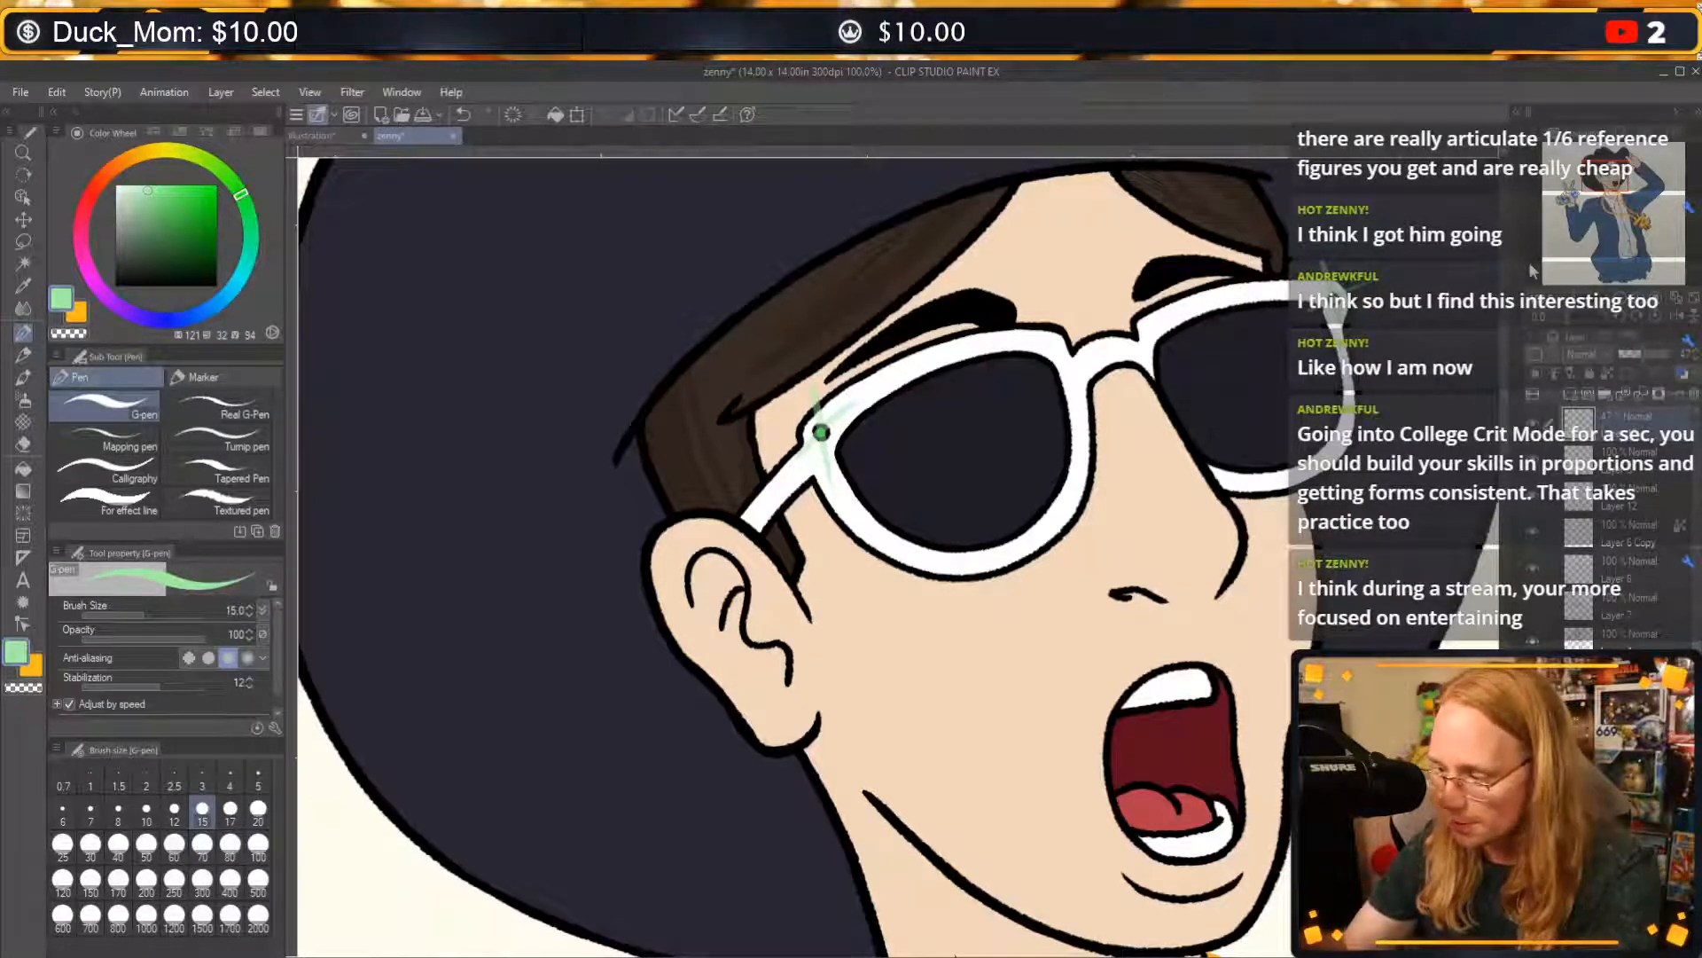
Identify the layer for the lens colouring by toggling its visibility, select it, and sample the dark lens colour.
left_click_drag(1251, 322, 1118, 510)
left_click(1614, 467)
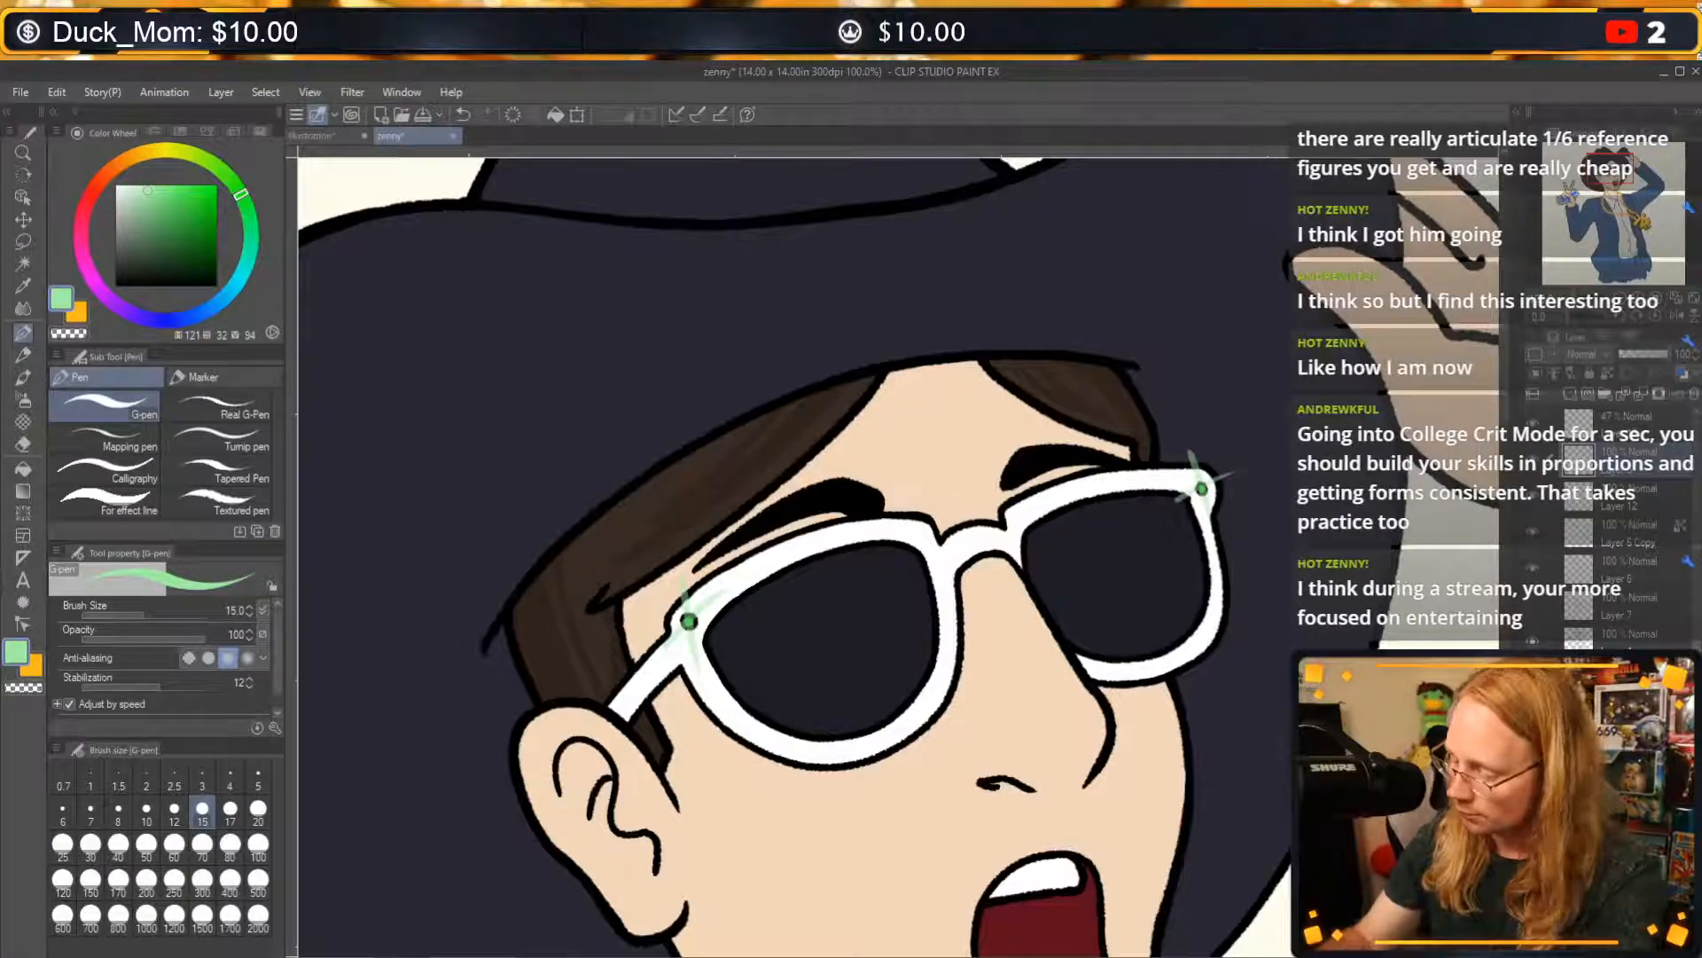
left_click(1532, 676)
left_click(1532, 676)
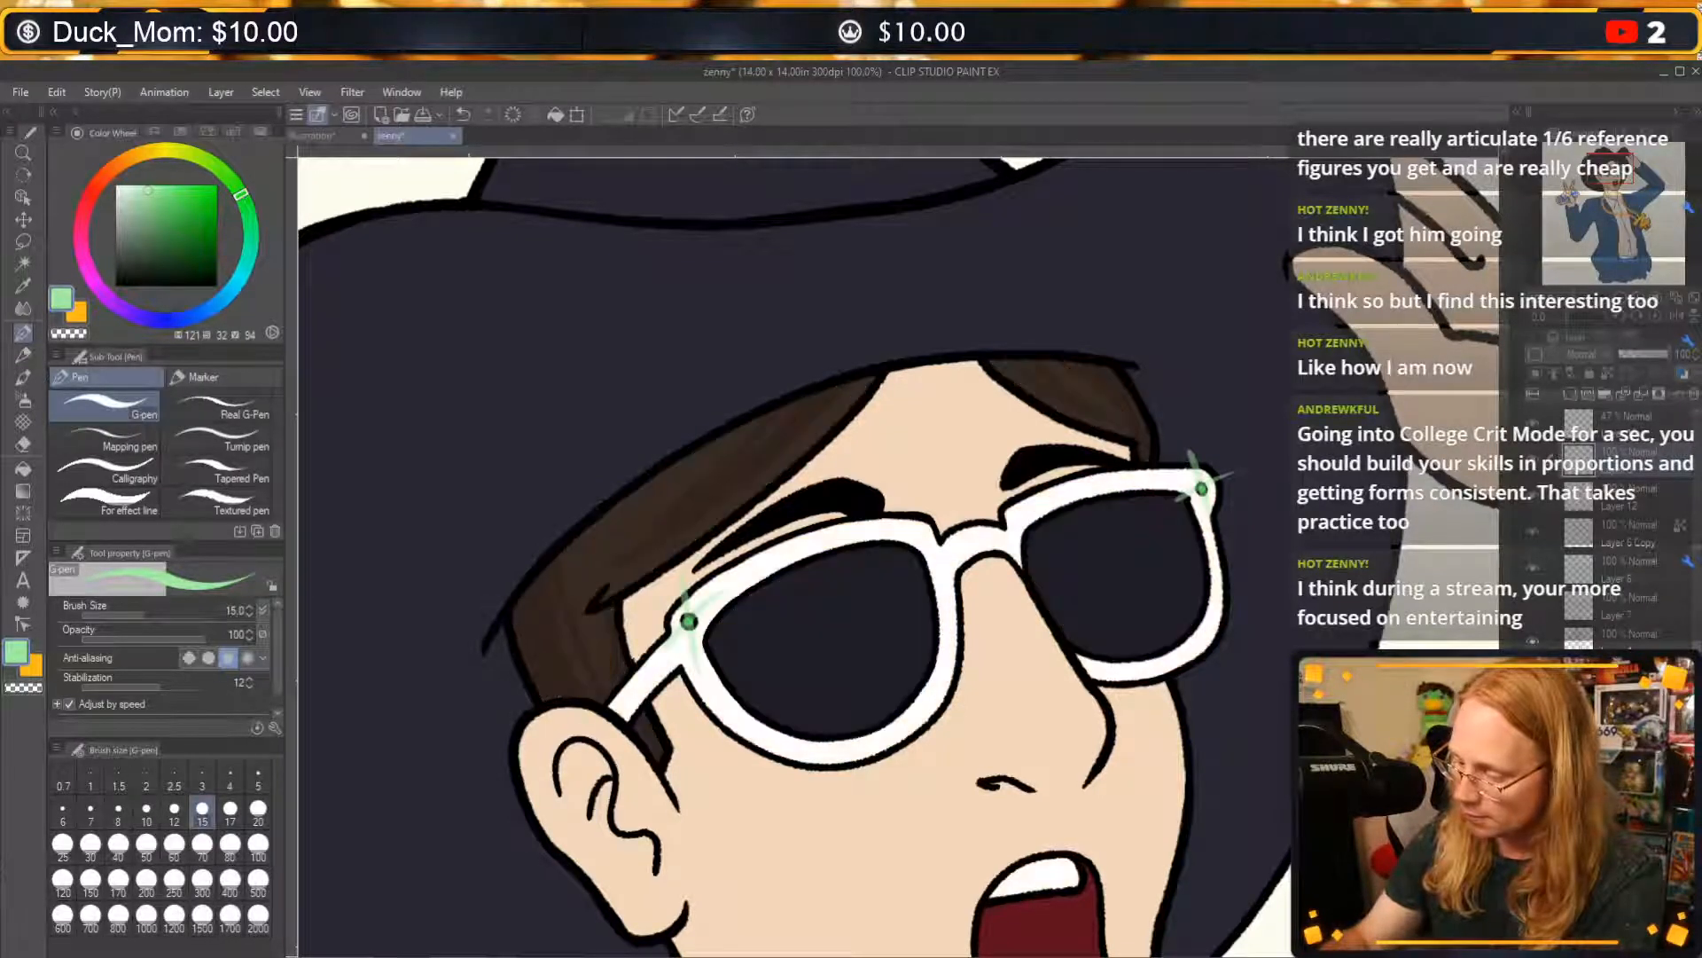
left_click(1631, 676)
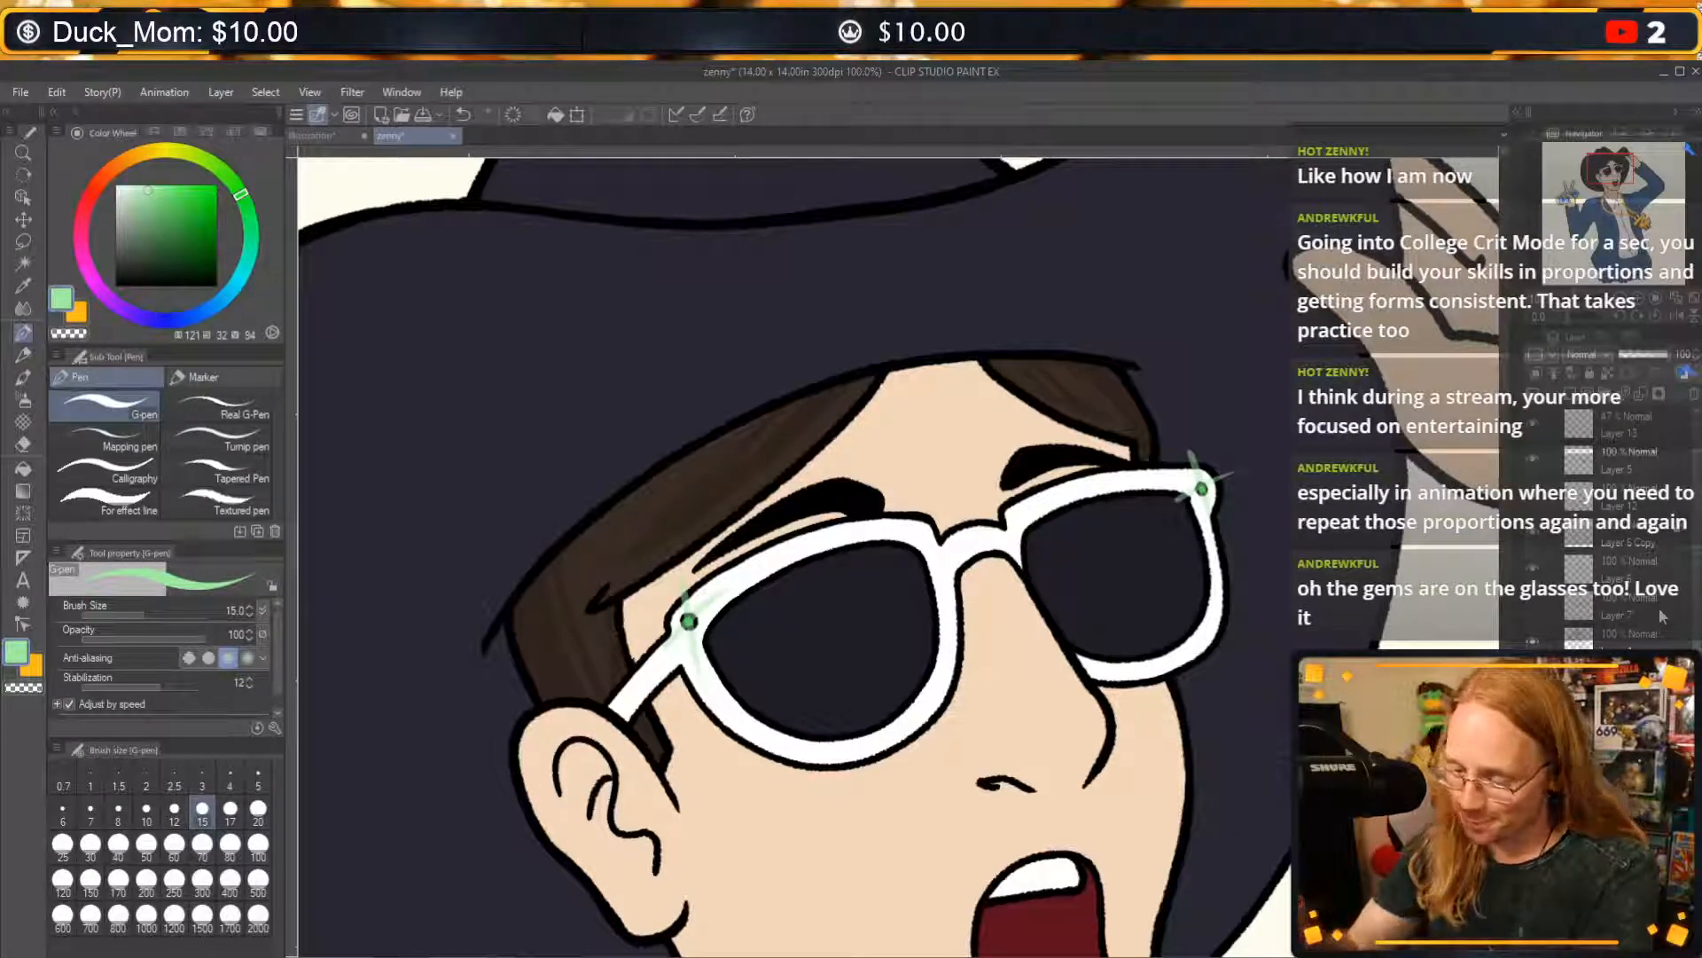
left_click(808, 621, "alt")
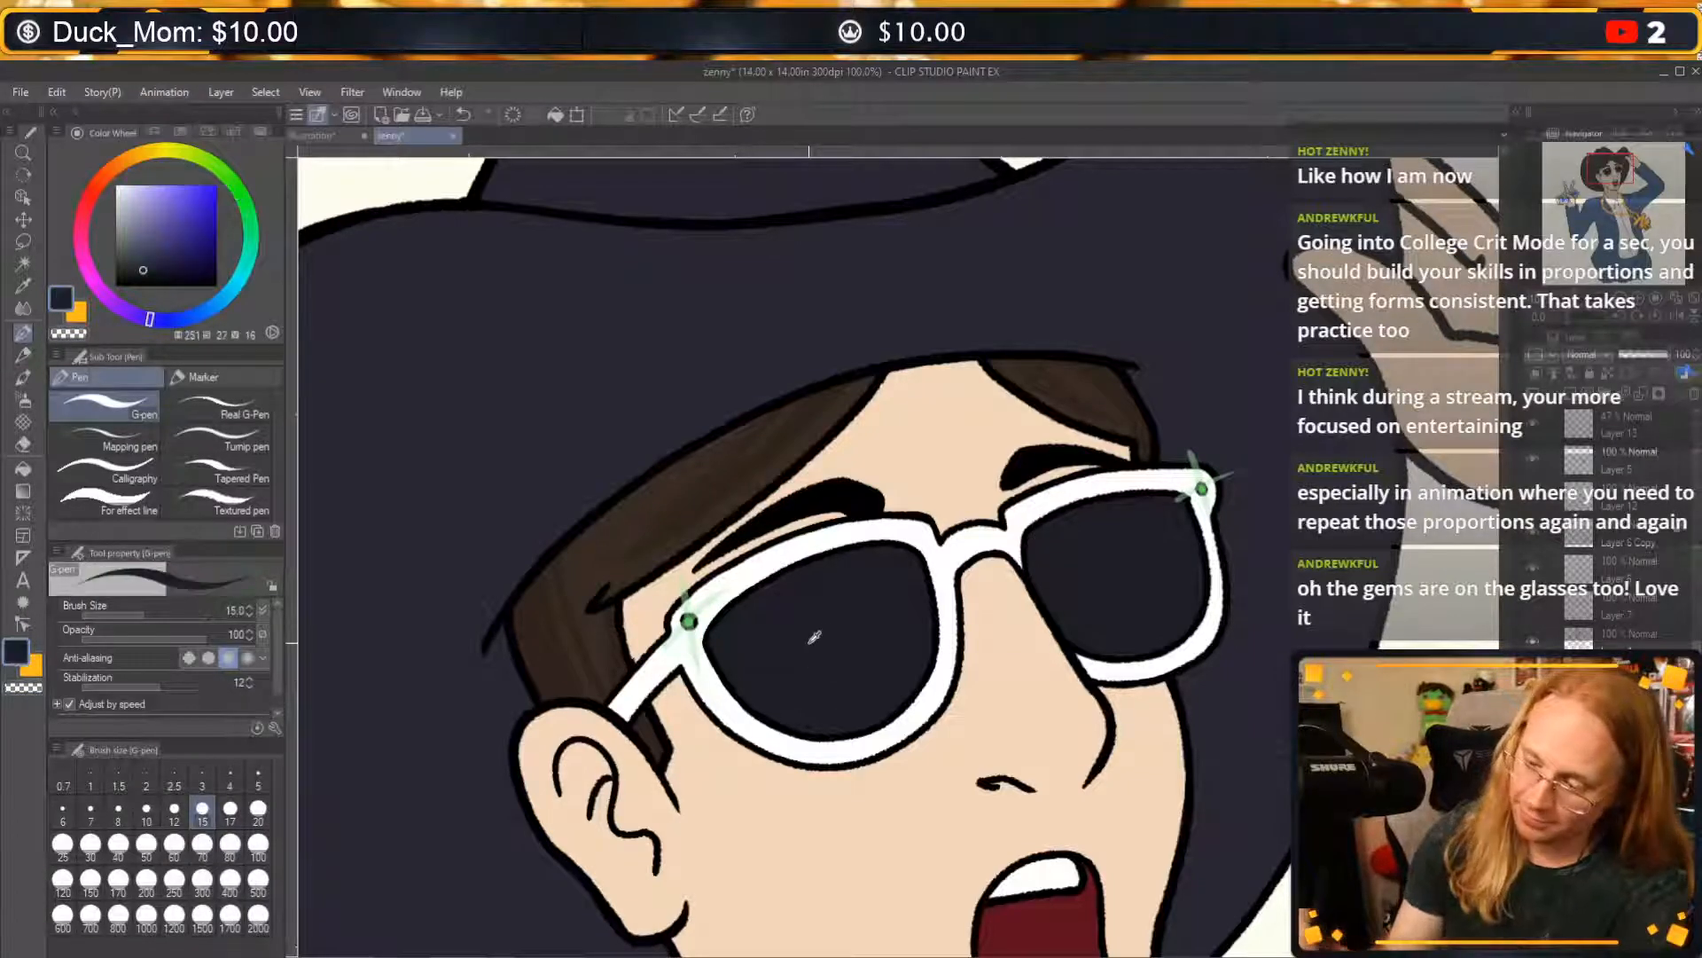
Shift the colour to a greyish blue (212, 13, 30) and draw a thin curved highlight inside the ear-side lens's outer edge.
left_click(137, 257)
left_click(188, 325)
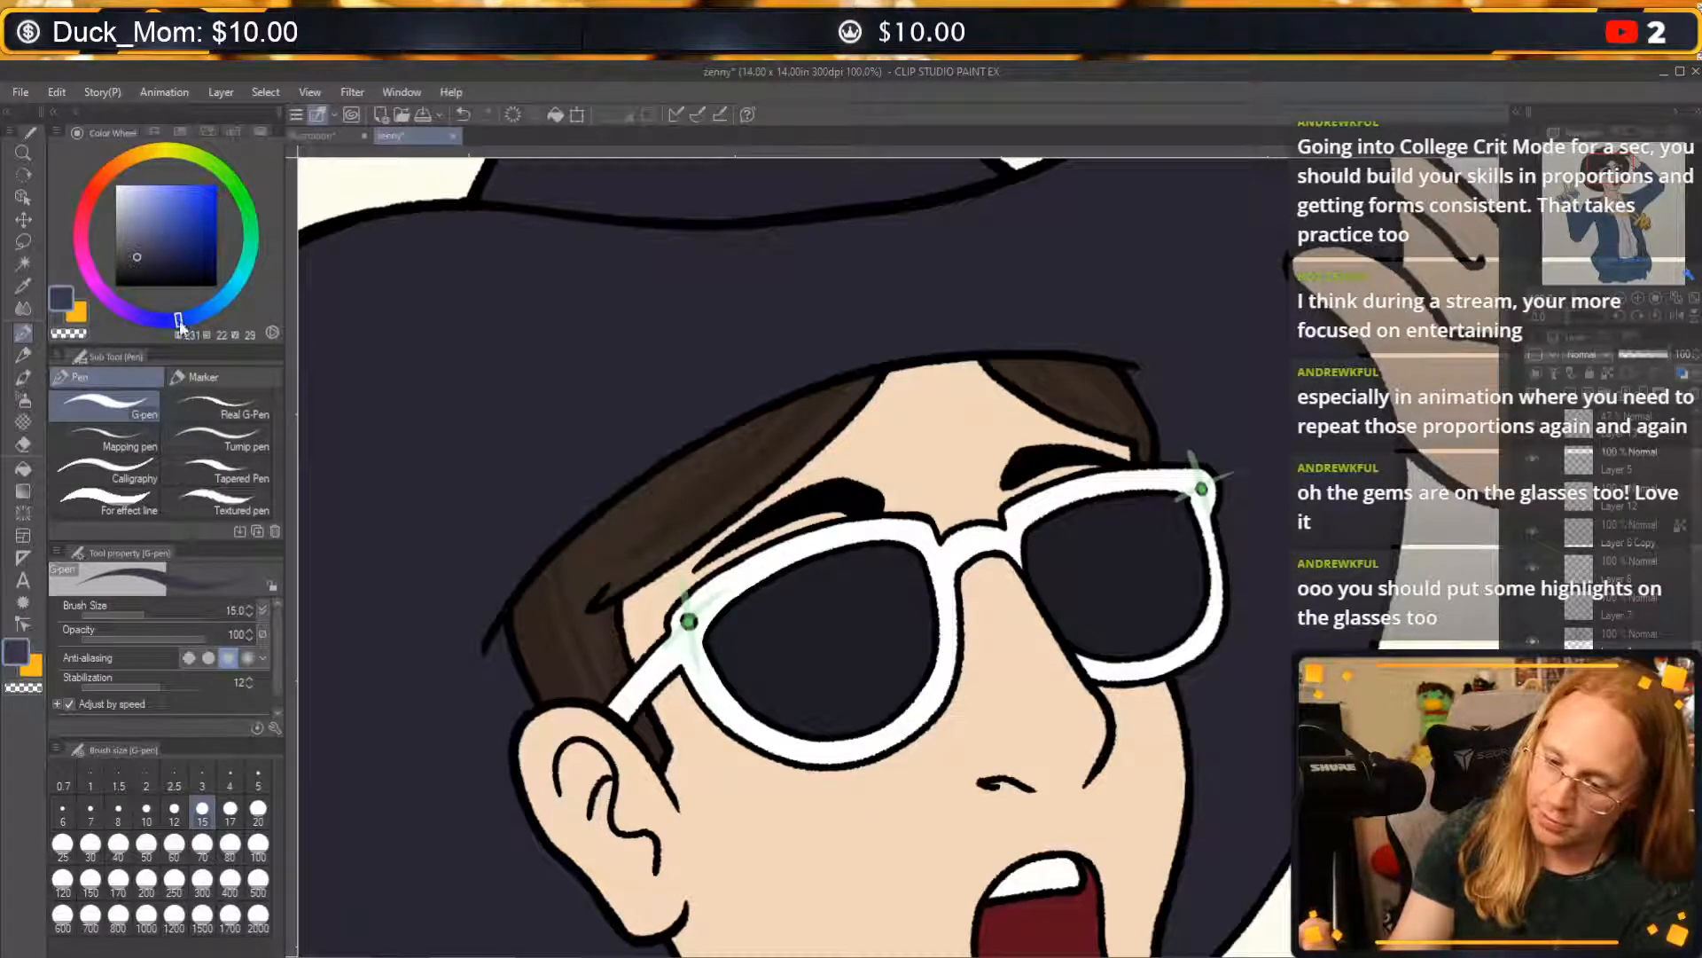
left_click(127, 255)
left_click(204, 312)
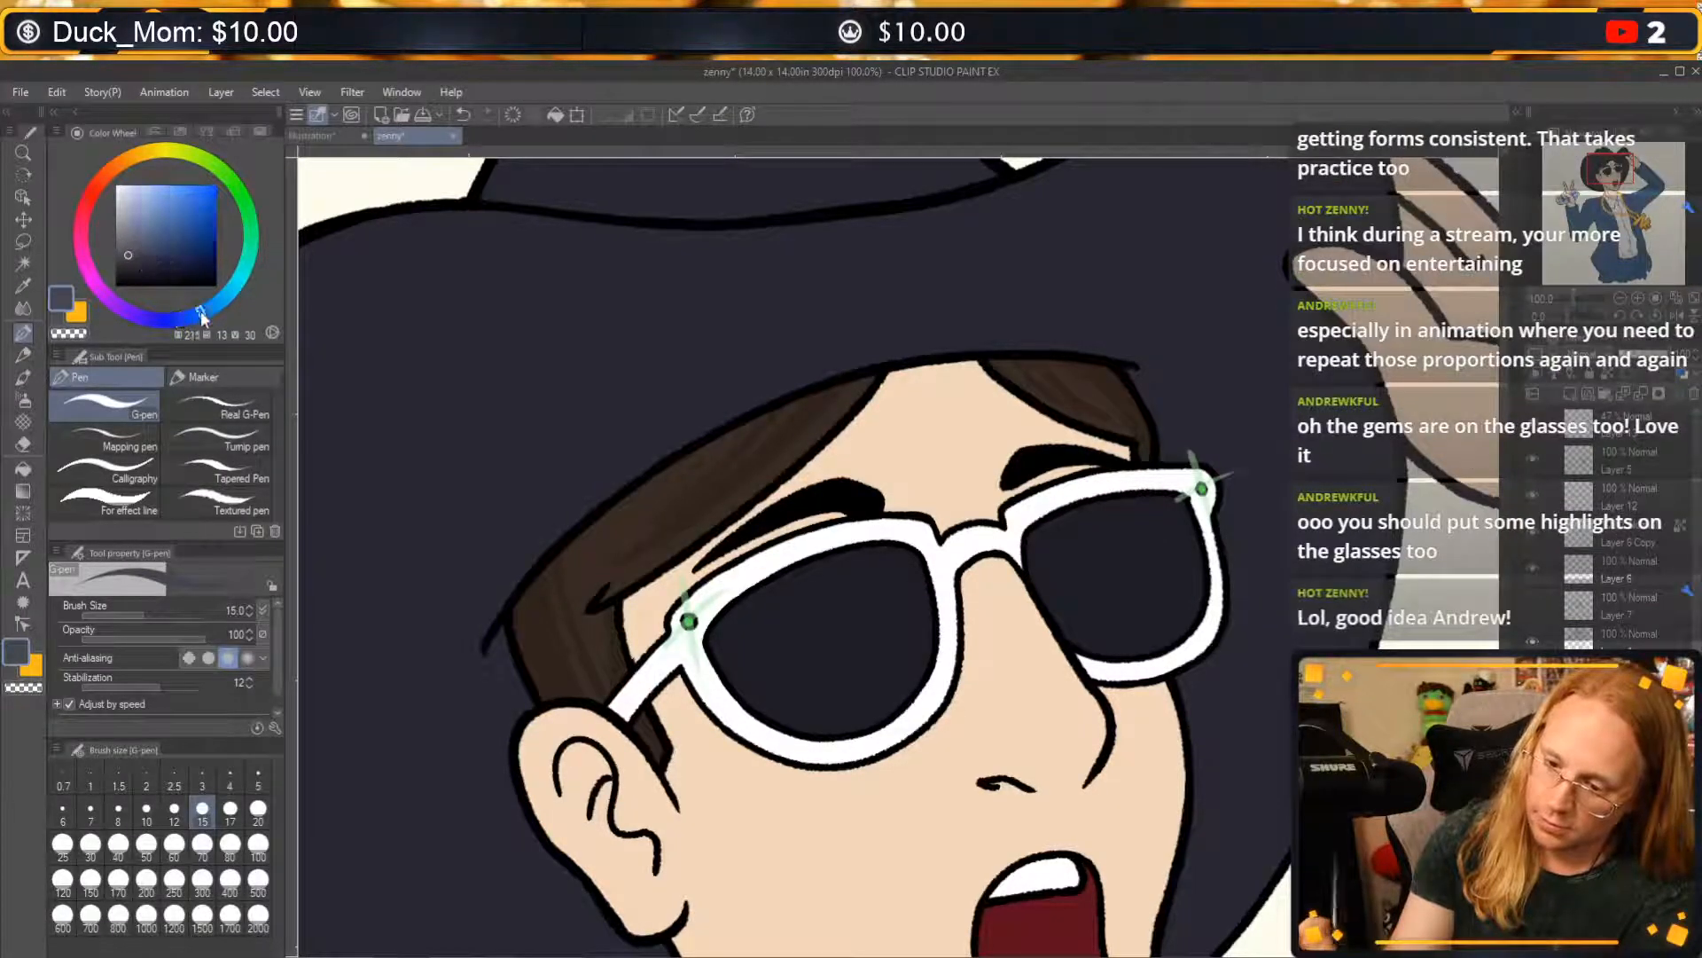
left_click_drag(728, 681, 761, 579)
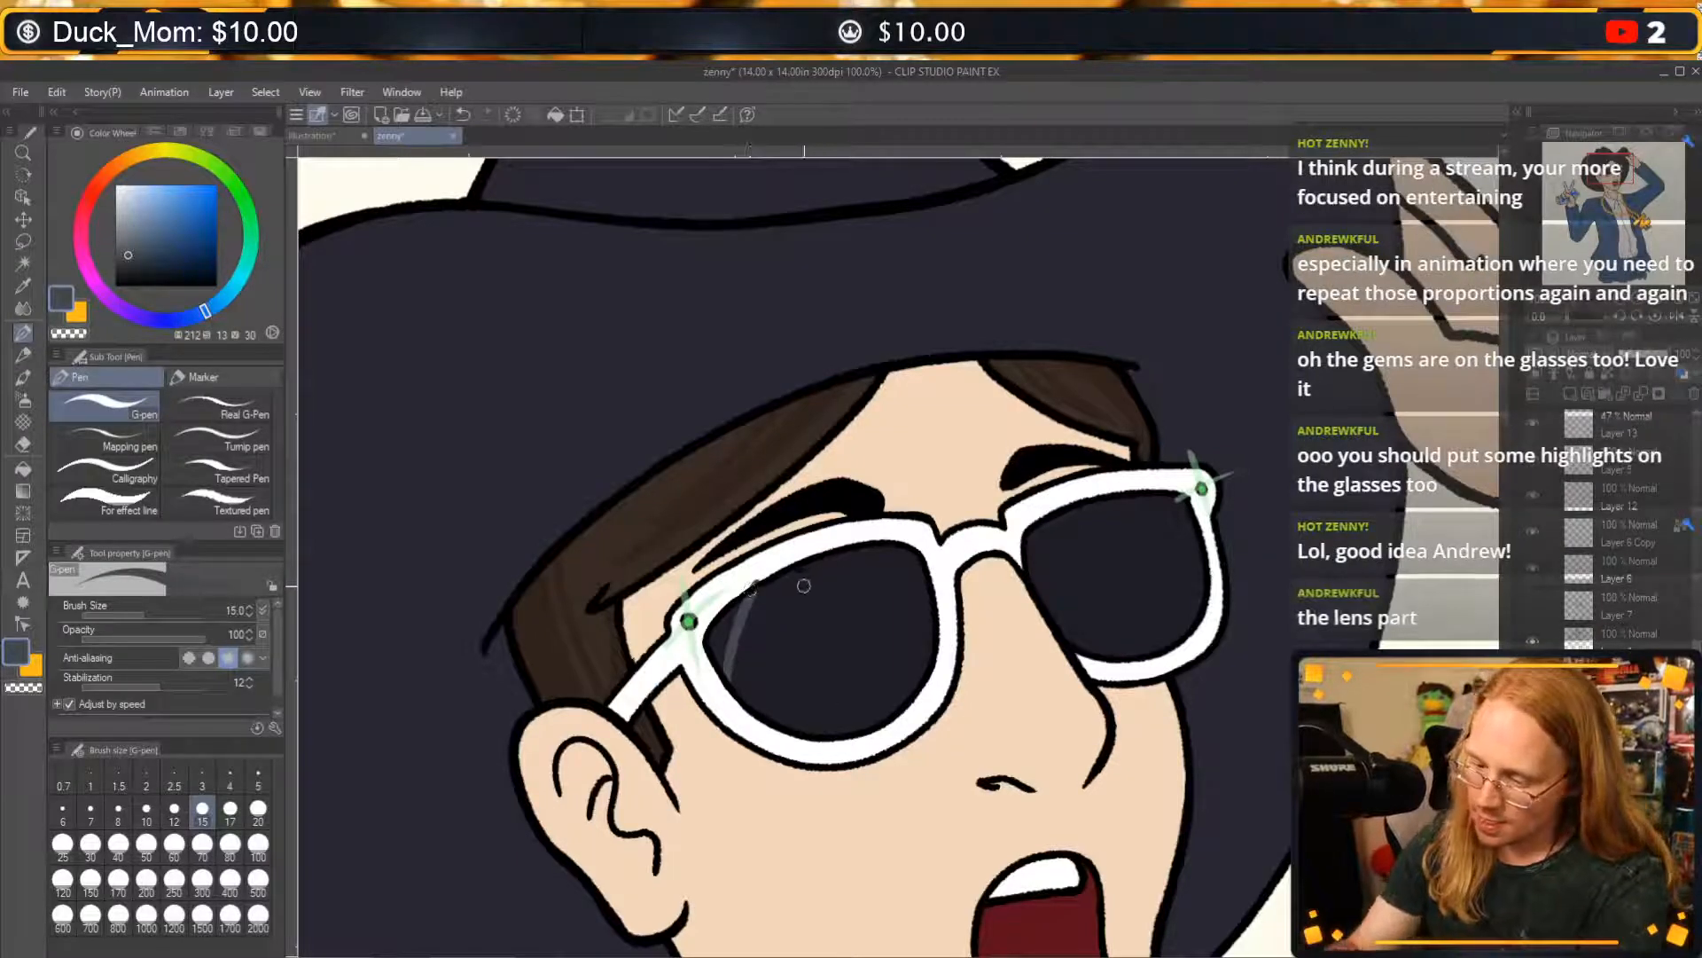
key("ctrl+z")
left_click_drag(728, 683, 747, 598)
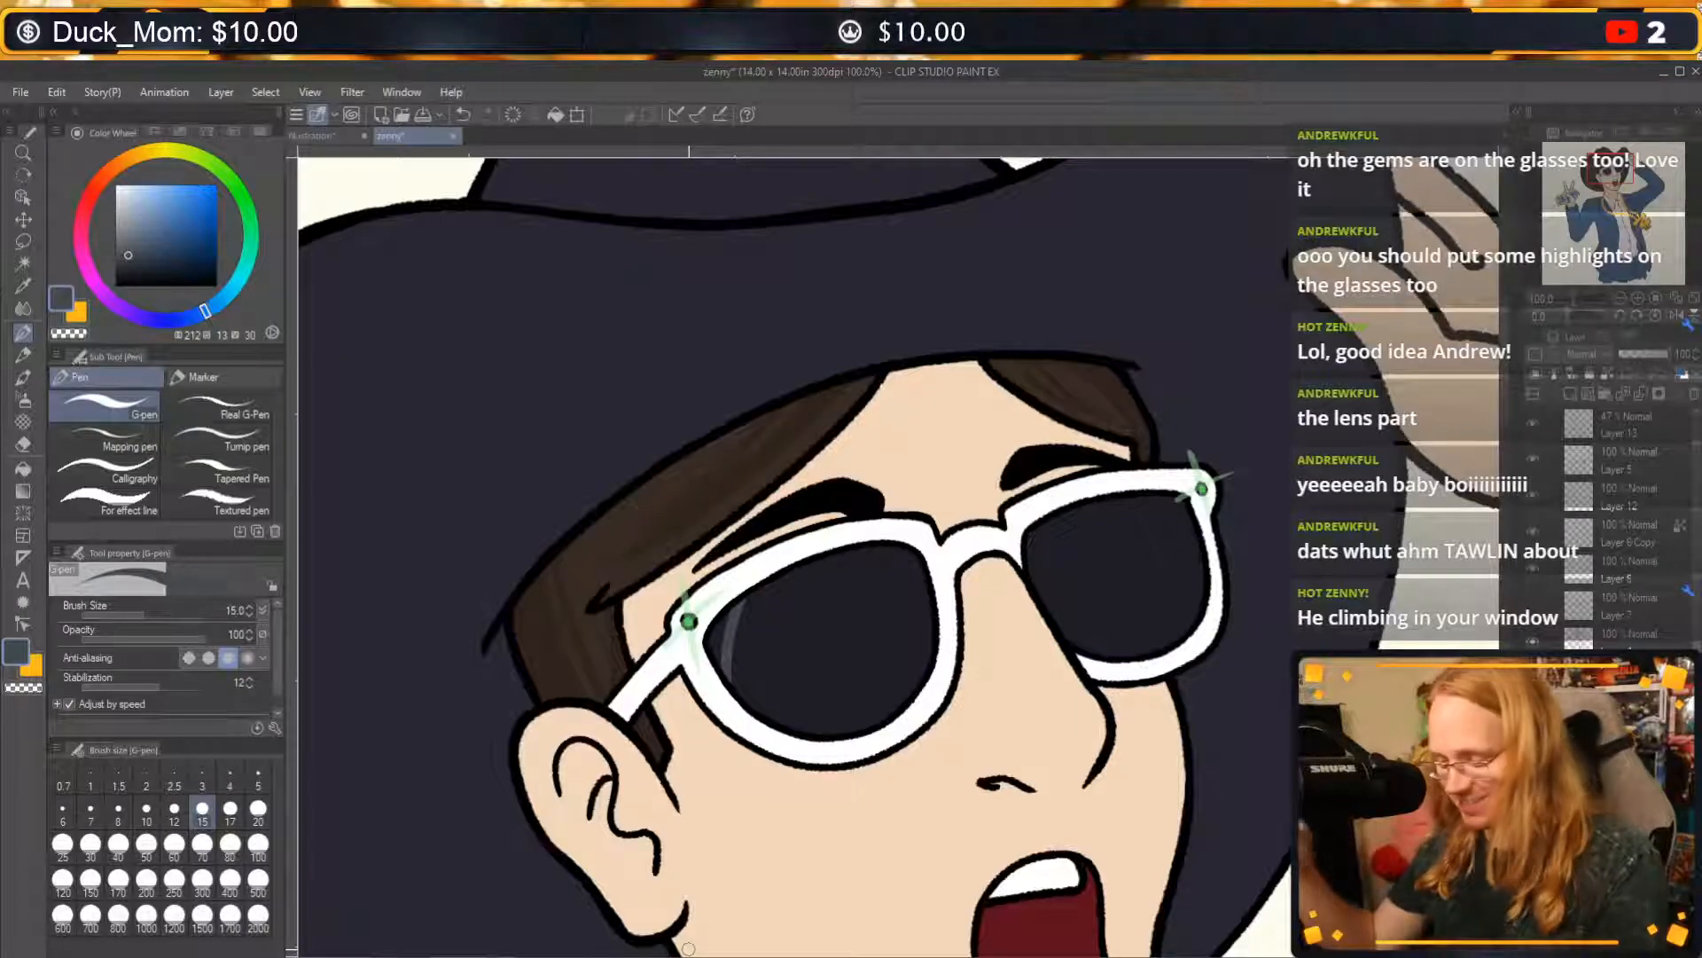
mouse_move(741, 699)
left_mouse_down()
mouse_move(770, 580)
mouse_move(803, 550)
mouse_move(760, 700)
mouse_move(748, 677)
mouse_move(855, 706)
left_mouse_up()
key("ctrl+z")
key("ctrl+z")
key("ctrl+z")
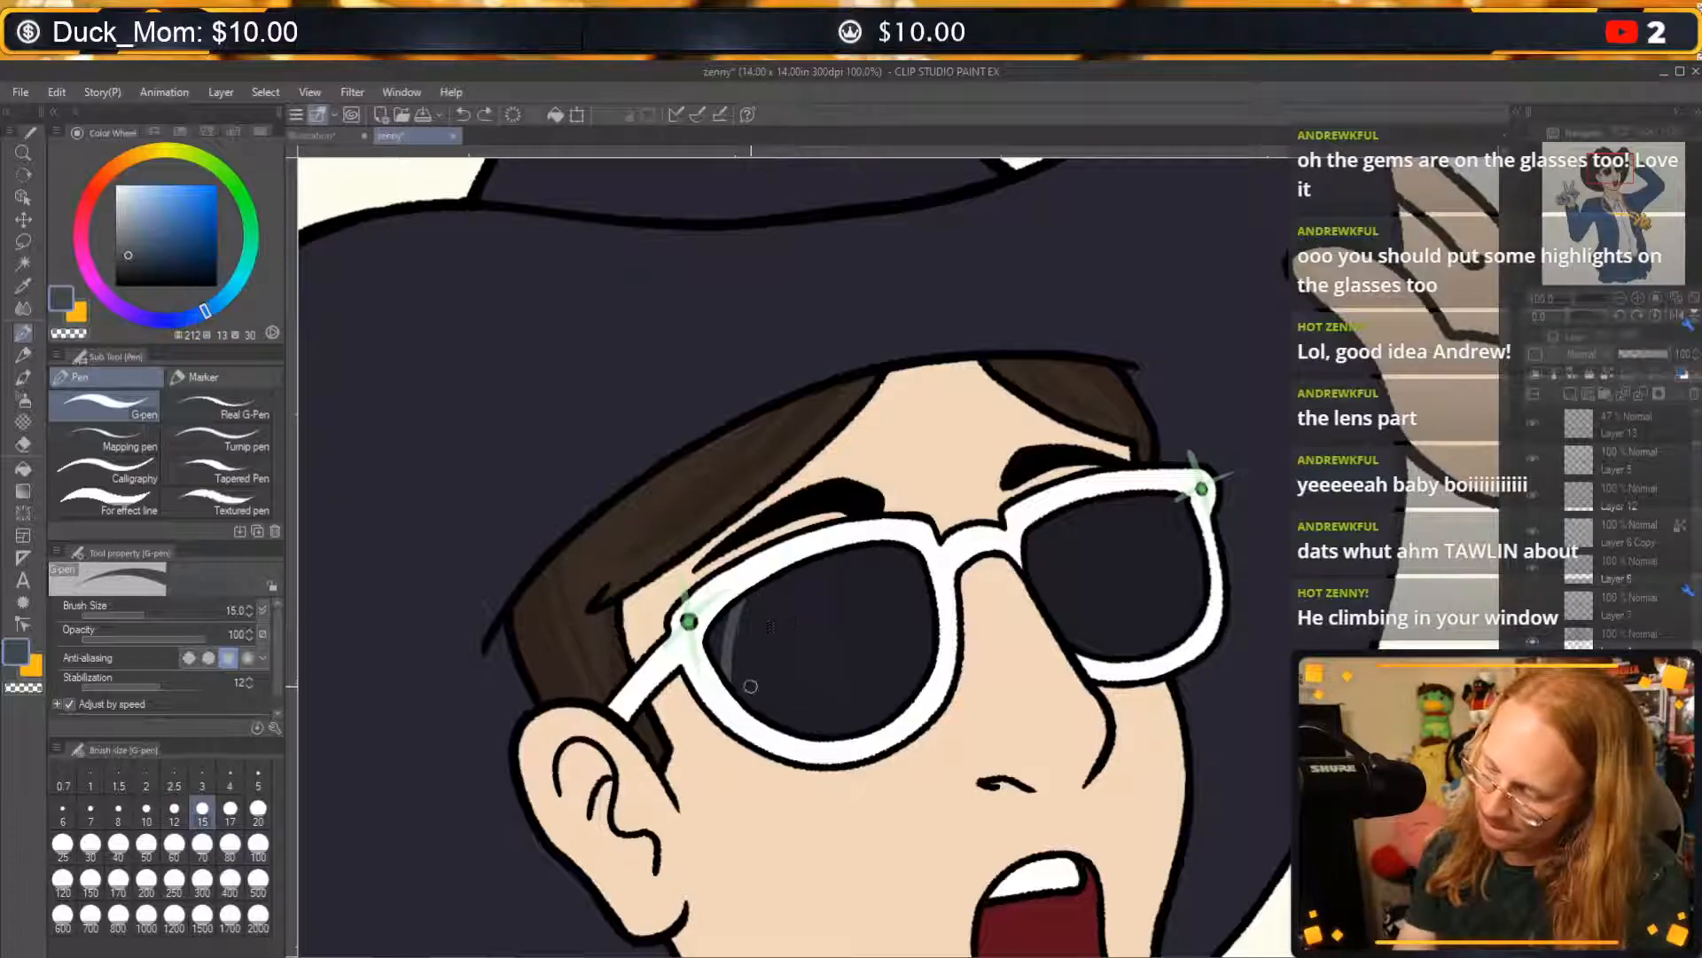
mouse_move(777, 569)
left_mouse_down()
mouse_move(752, 695)
mouse_move(851, 726)
left_mouse_up()
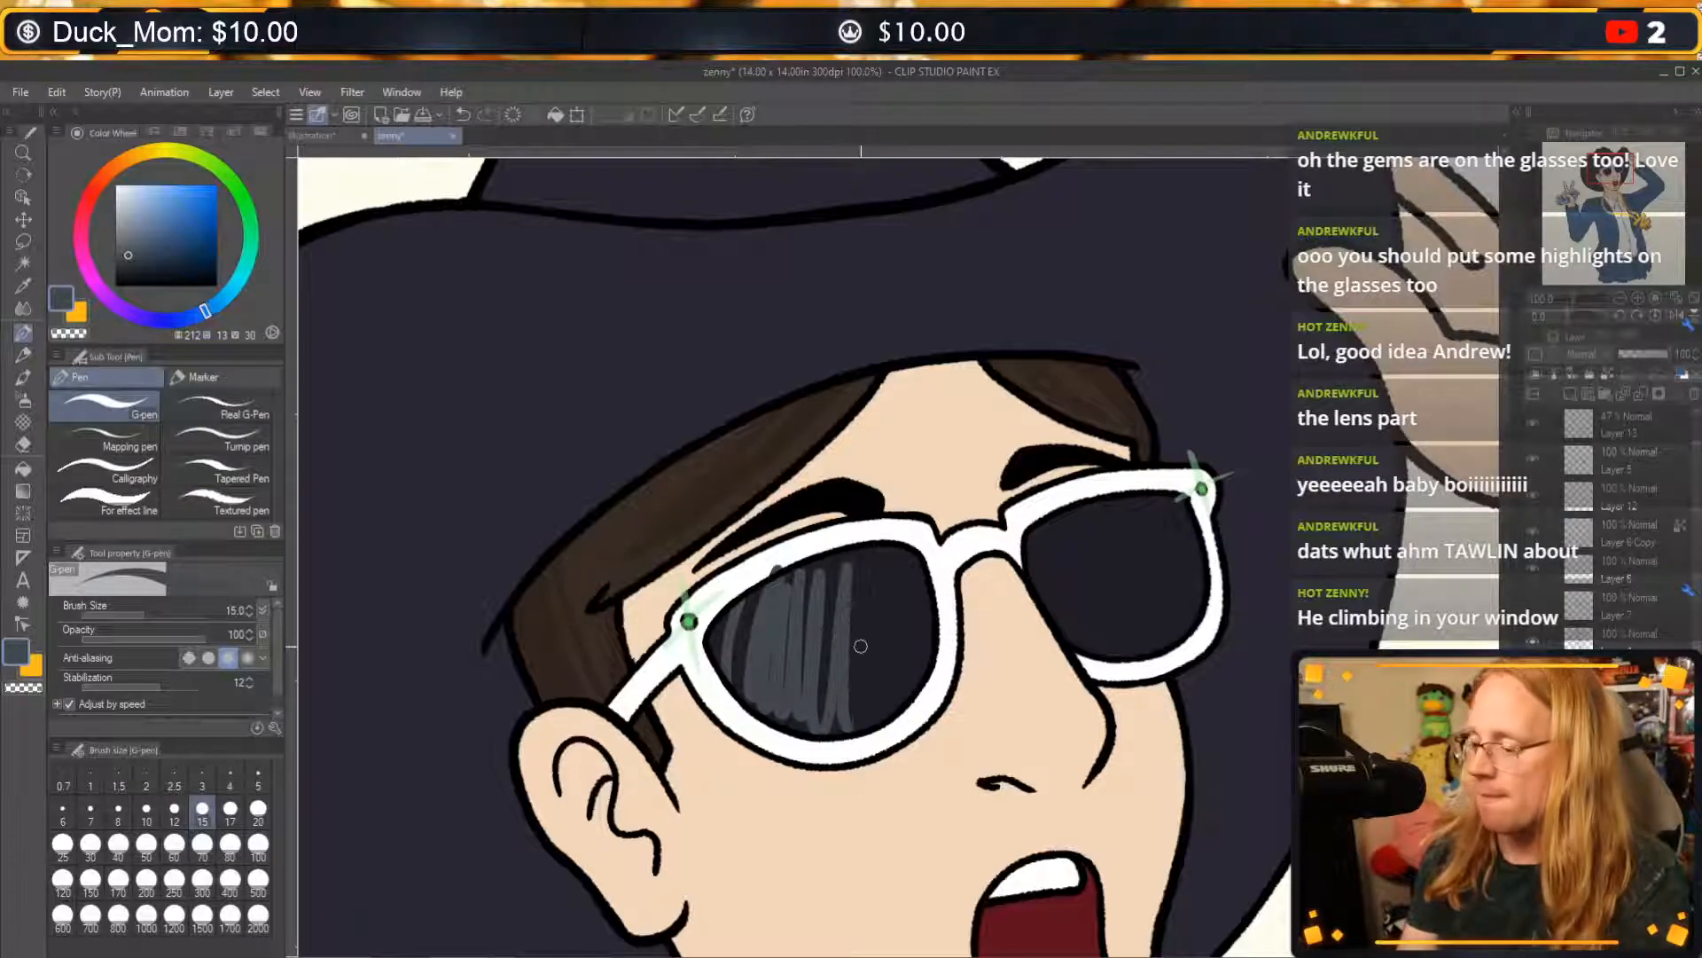
key("ctrl+z")
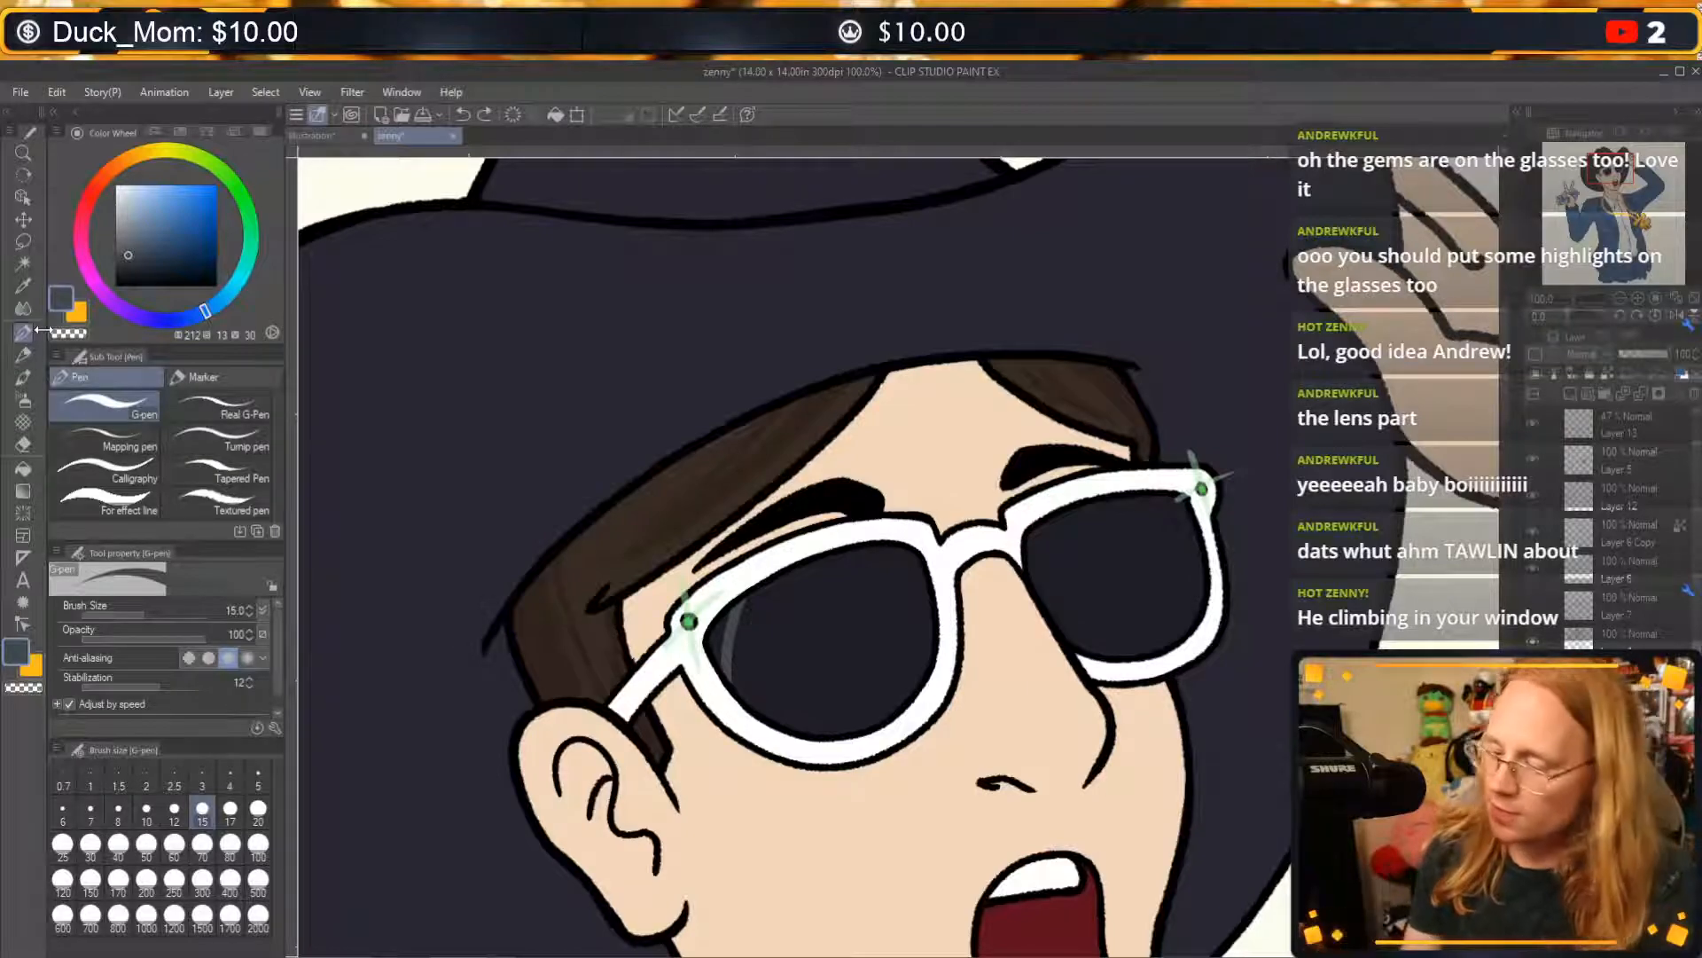
Draw a second thin curved highlight line beside the first one on the ear-side lens, redoing it until the curve fits.
left_click_drag(746, 695, 773, 588)
key("ctrl+z")
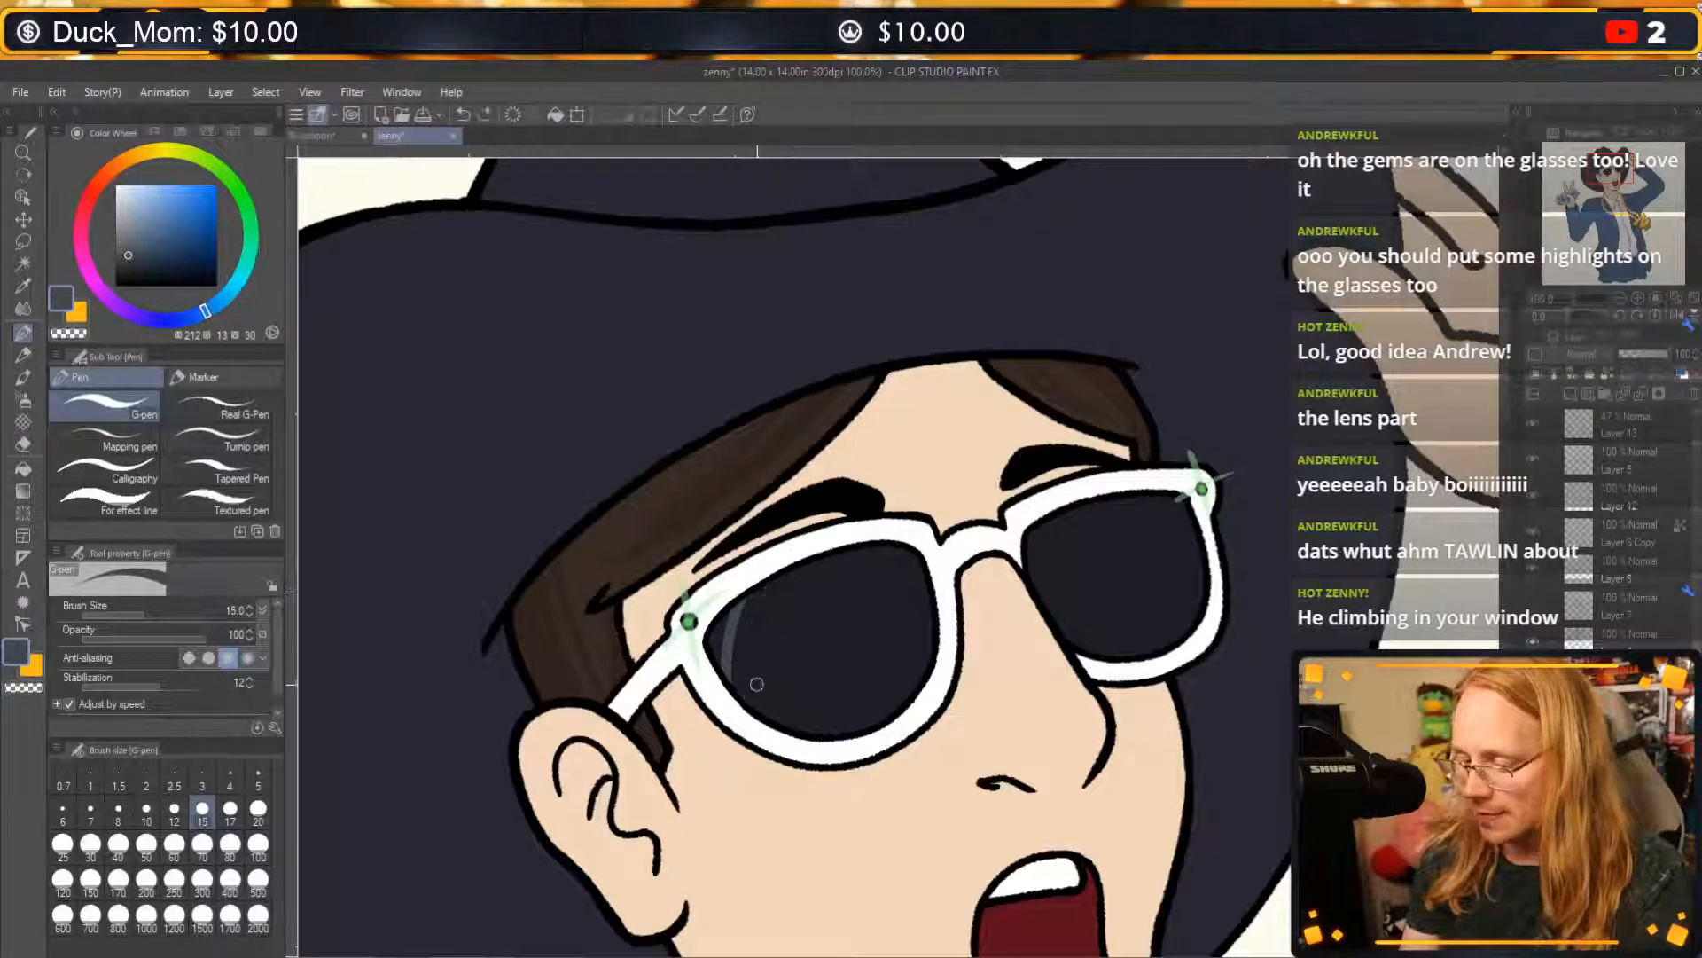
left_click_drag(746, 702, 774, 572)
key("ctrl+z")
mouse_move(747, 709)
left_mouse_down()
mouse_move(769, 592)
mouse_move(790, 573)
left_mouse_up()
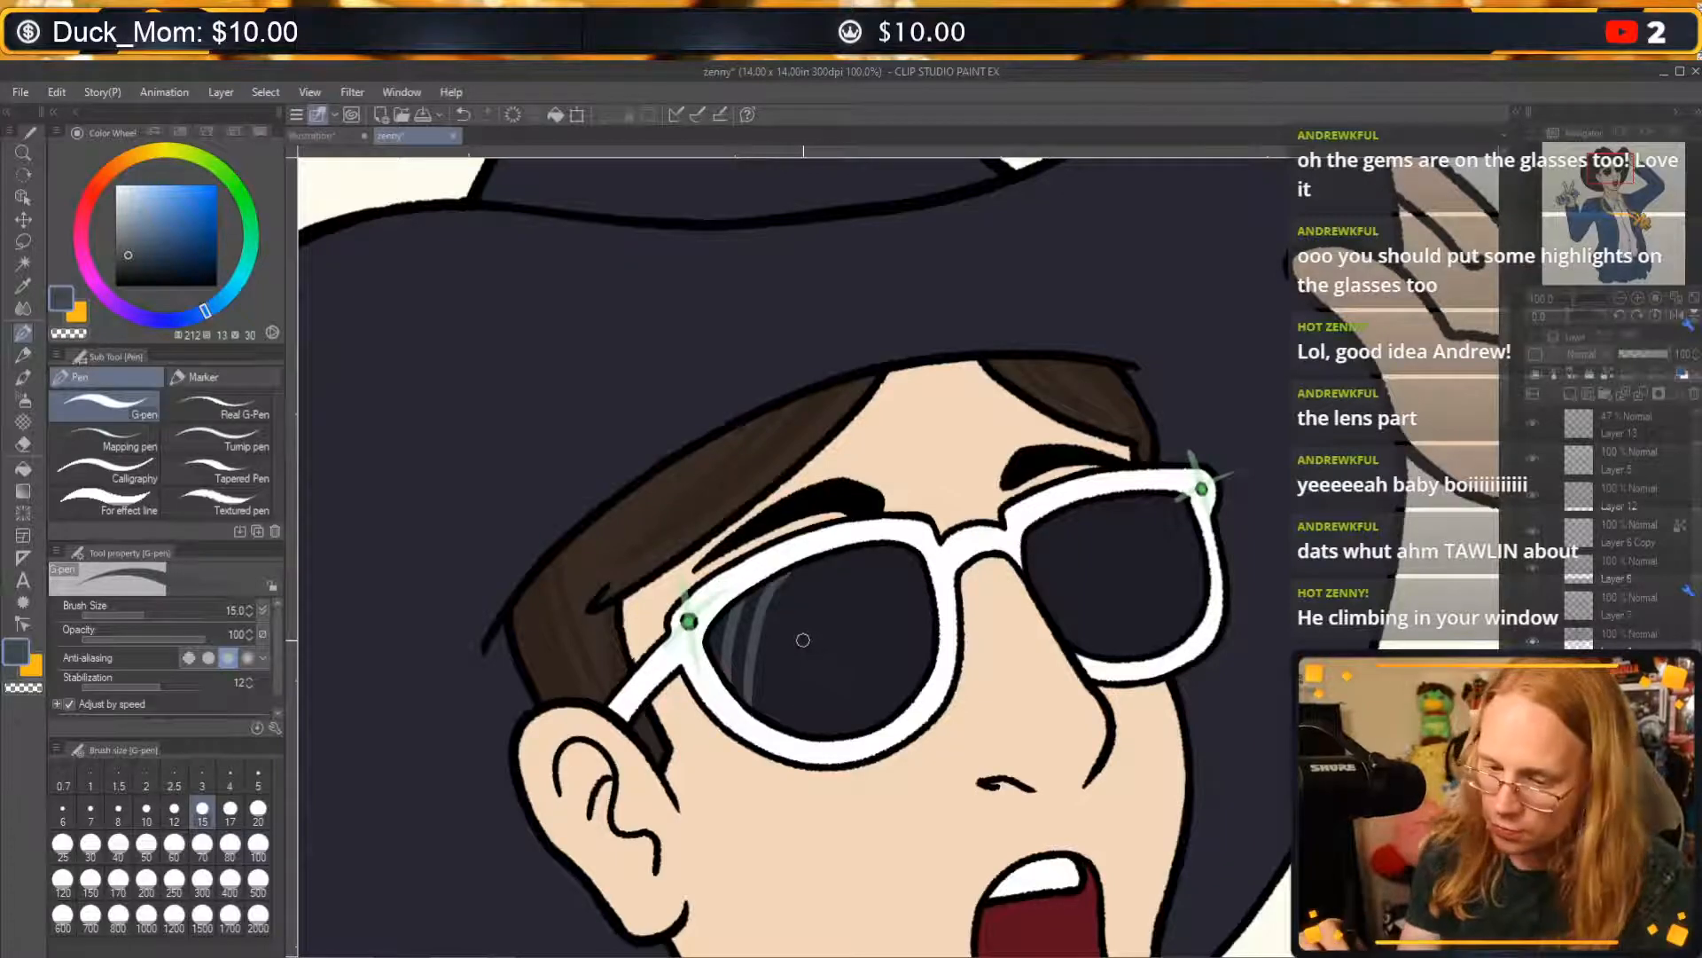
Fill the rest of the ear-side lens with the greyish blue and refine the edge of its reflection with the G-pen.
left_click(24, 473)
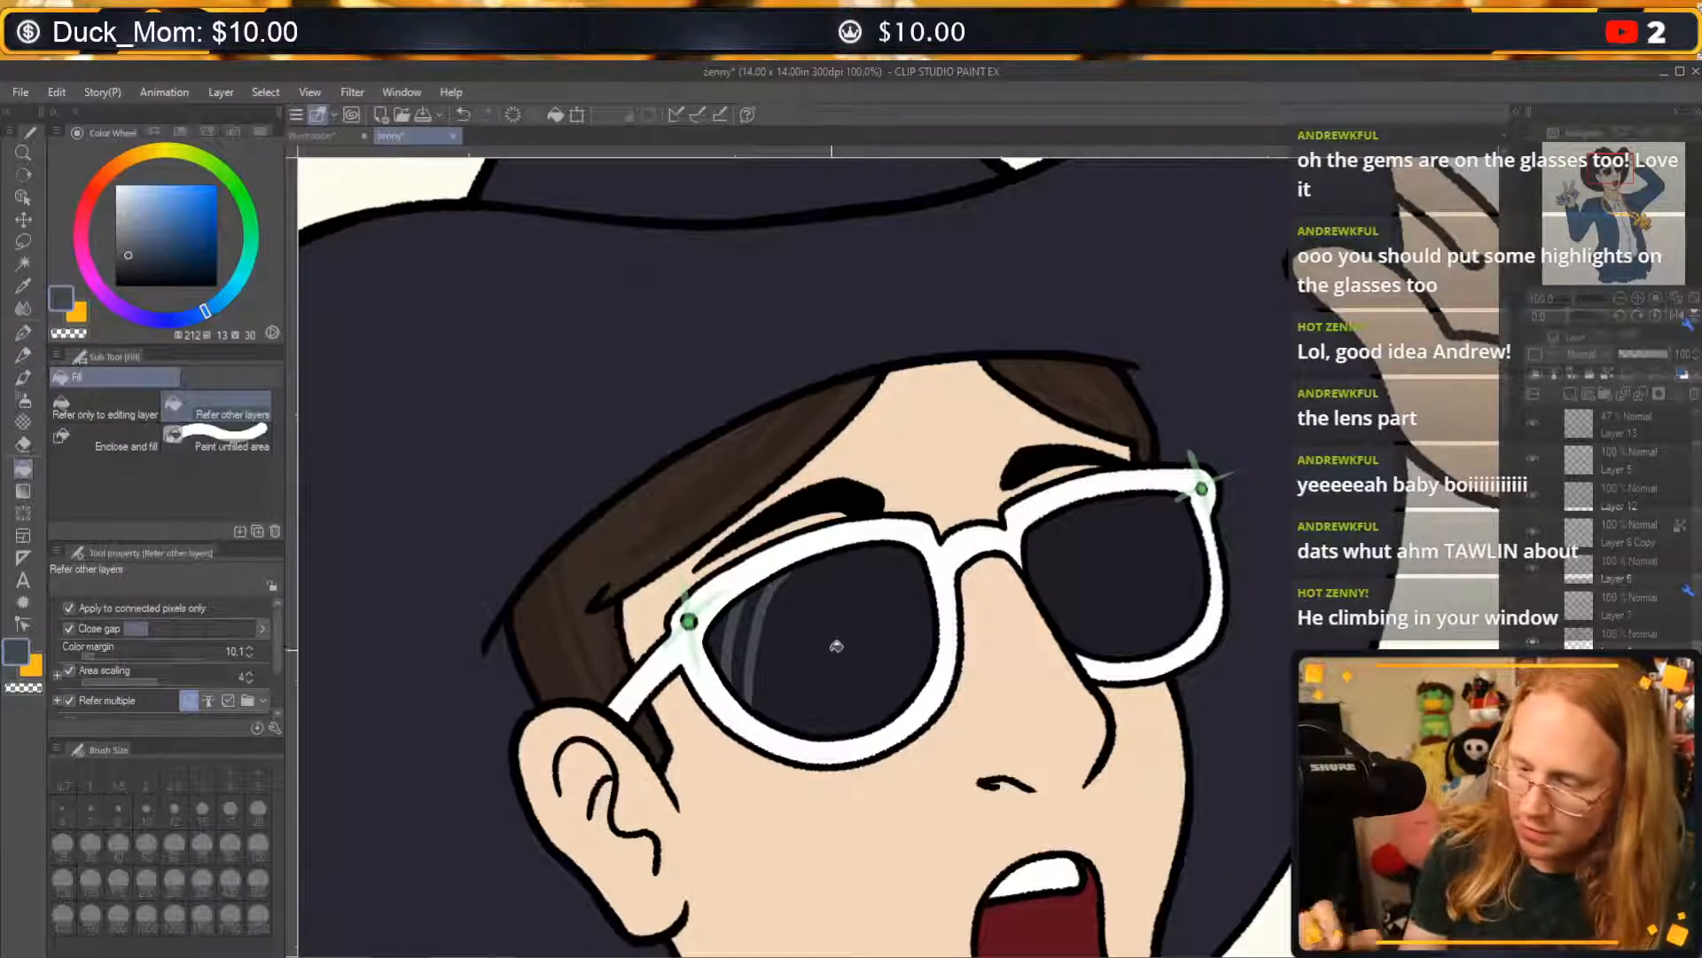
left_click(27, 337)
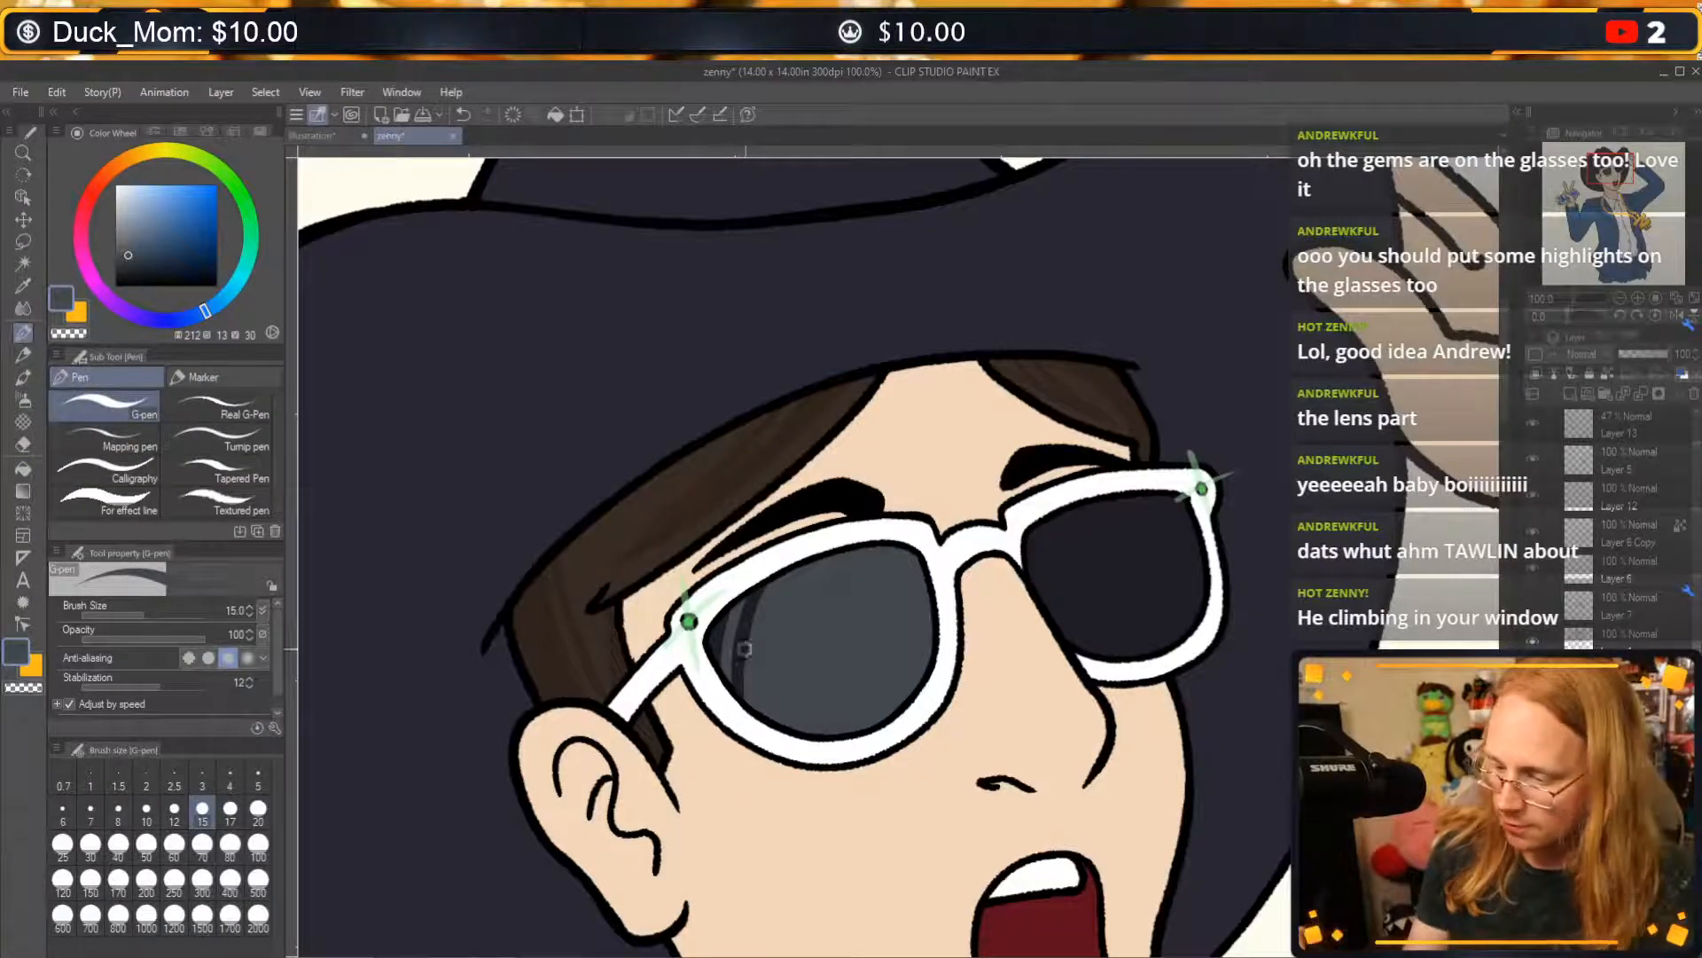
mouse_move(753, 696)
left_mouse_down()
mouse_move(768, 605)
mouse_move(790, 570)
left_mouse_up()
key("ctrl+z")
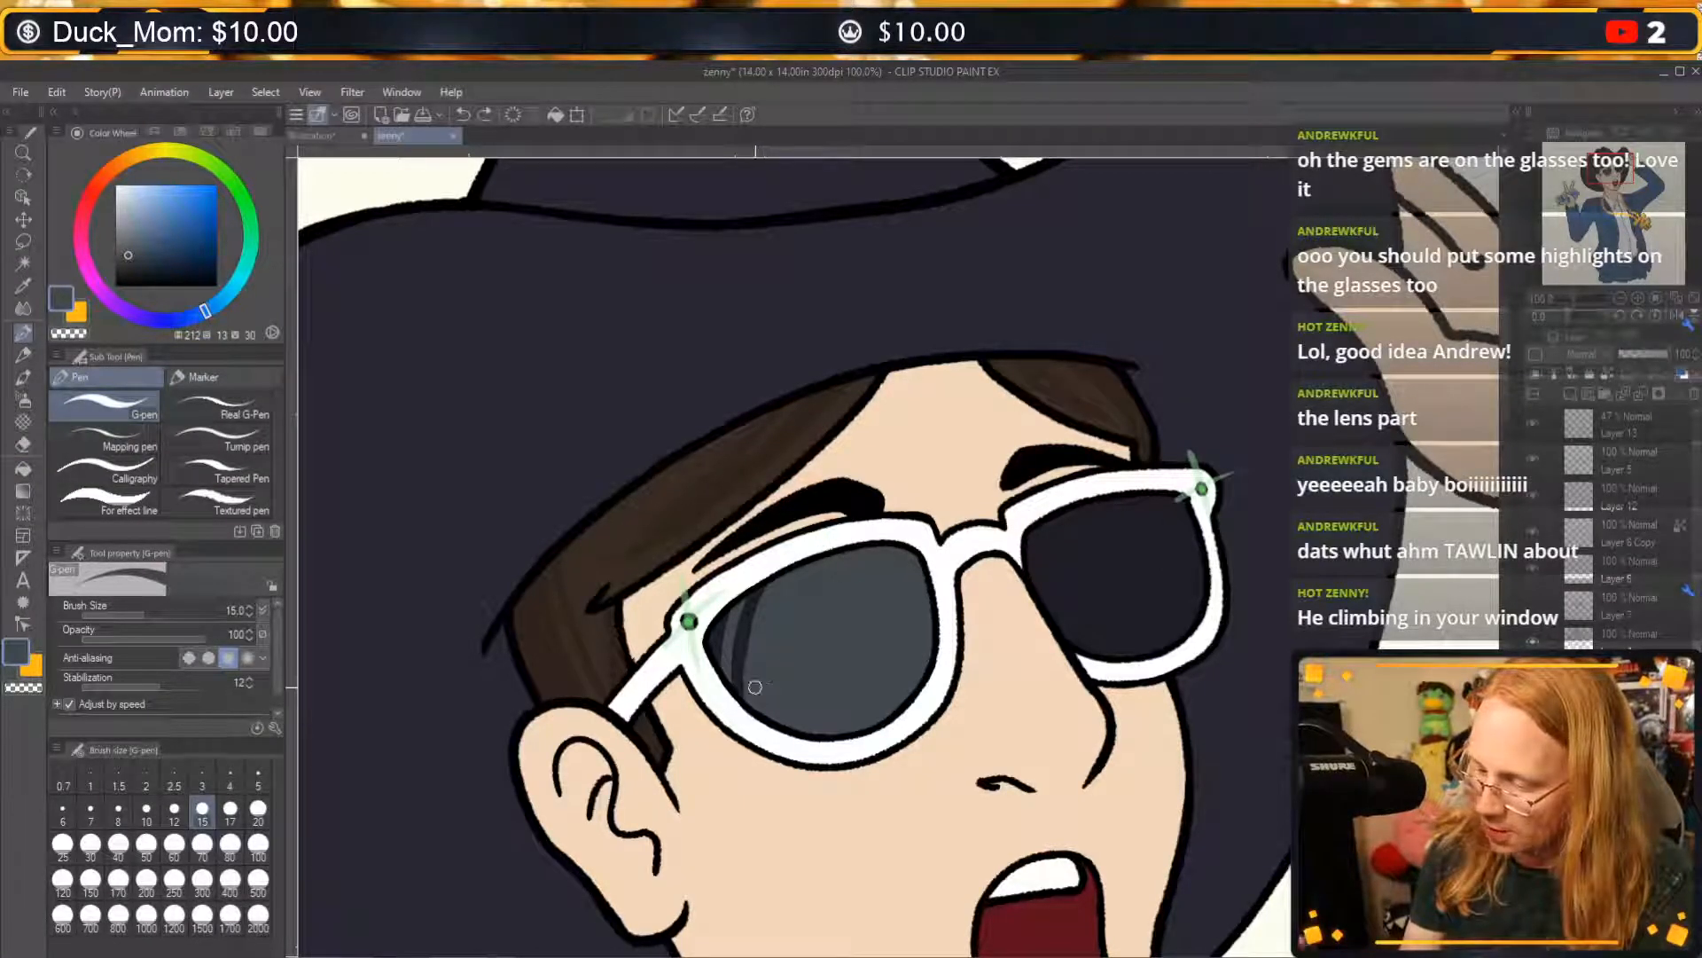
left_click_drag(755, 688, 835, 550)
Trim the lower and nose-side edge of the ear-side lens's reflection with the G-pen in transparent colour, redoing strokes until the curve fits.
key("c")
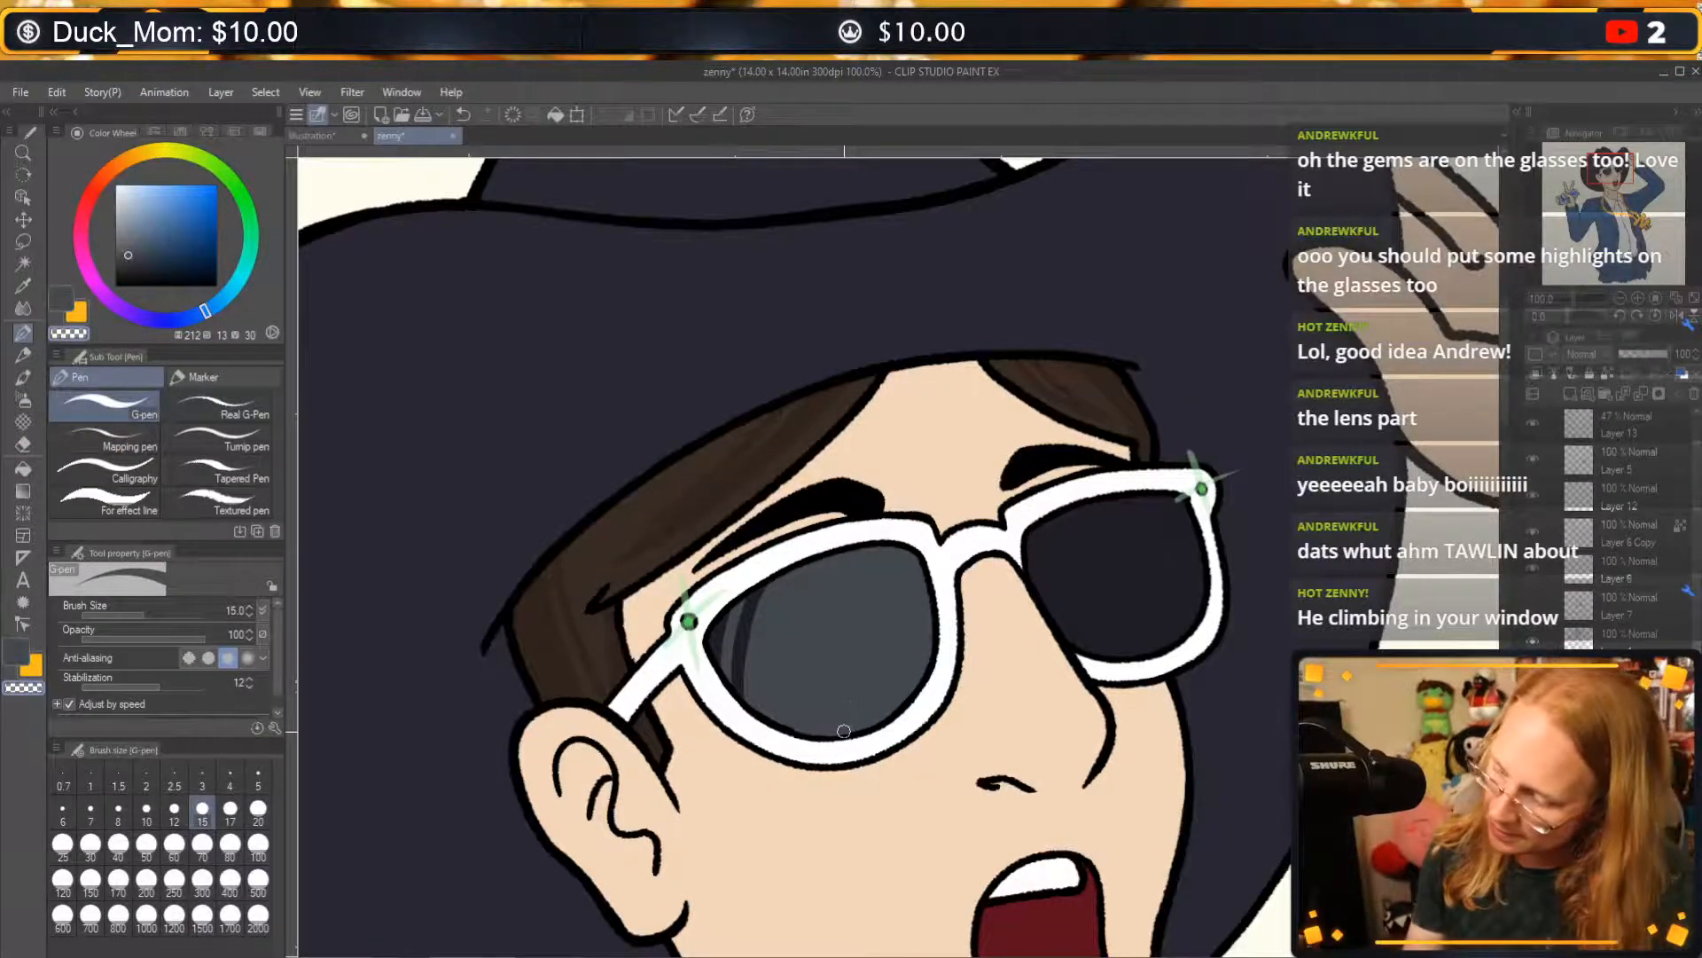
left_click_drag(851, 731, 924, 615)
key("ctrl+z")
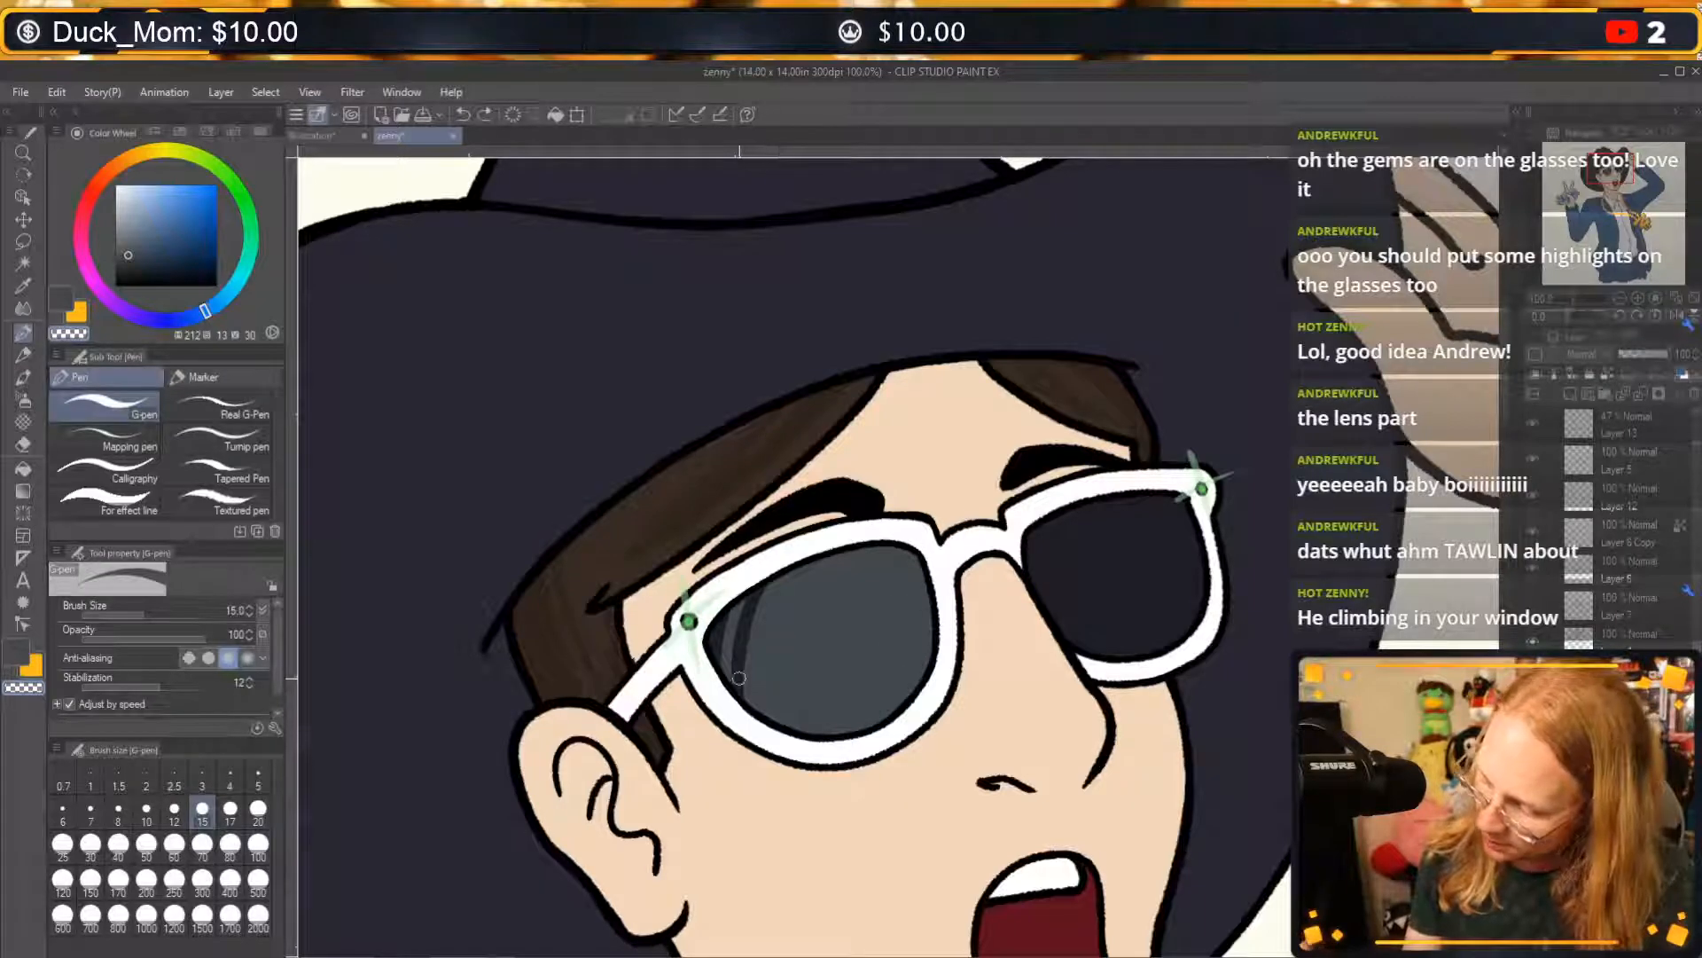
mouse_move(739, 680)
left_mouse_down()
mouse_move(778, 721)
mouse_move(738, 676)
mouse_move(803, 727)
mouse_move(719, 636)
mouse_move(743, 678)
mouse_move(896, 706)
mouse_move(831, 729)
mouse_move(773, 714)
mouse_move(709, 637)
mouse_move(747, 694)
mouse_move(837, 726)
left_mouse_up()
key("ctrl+z")
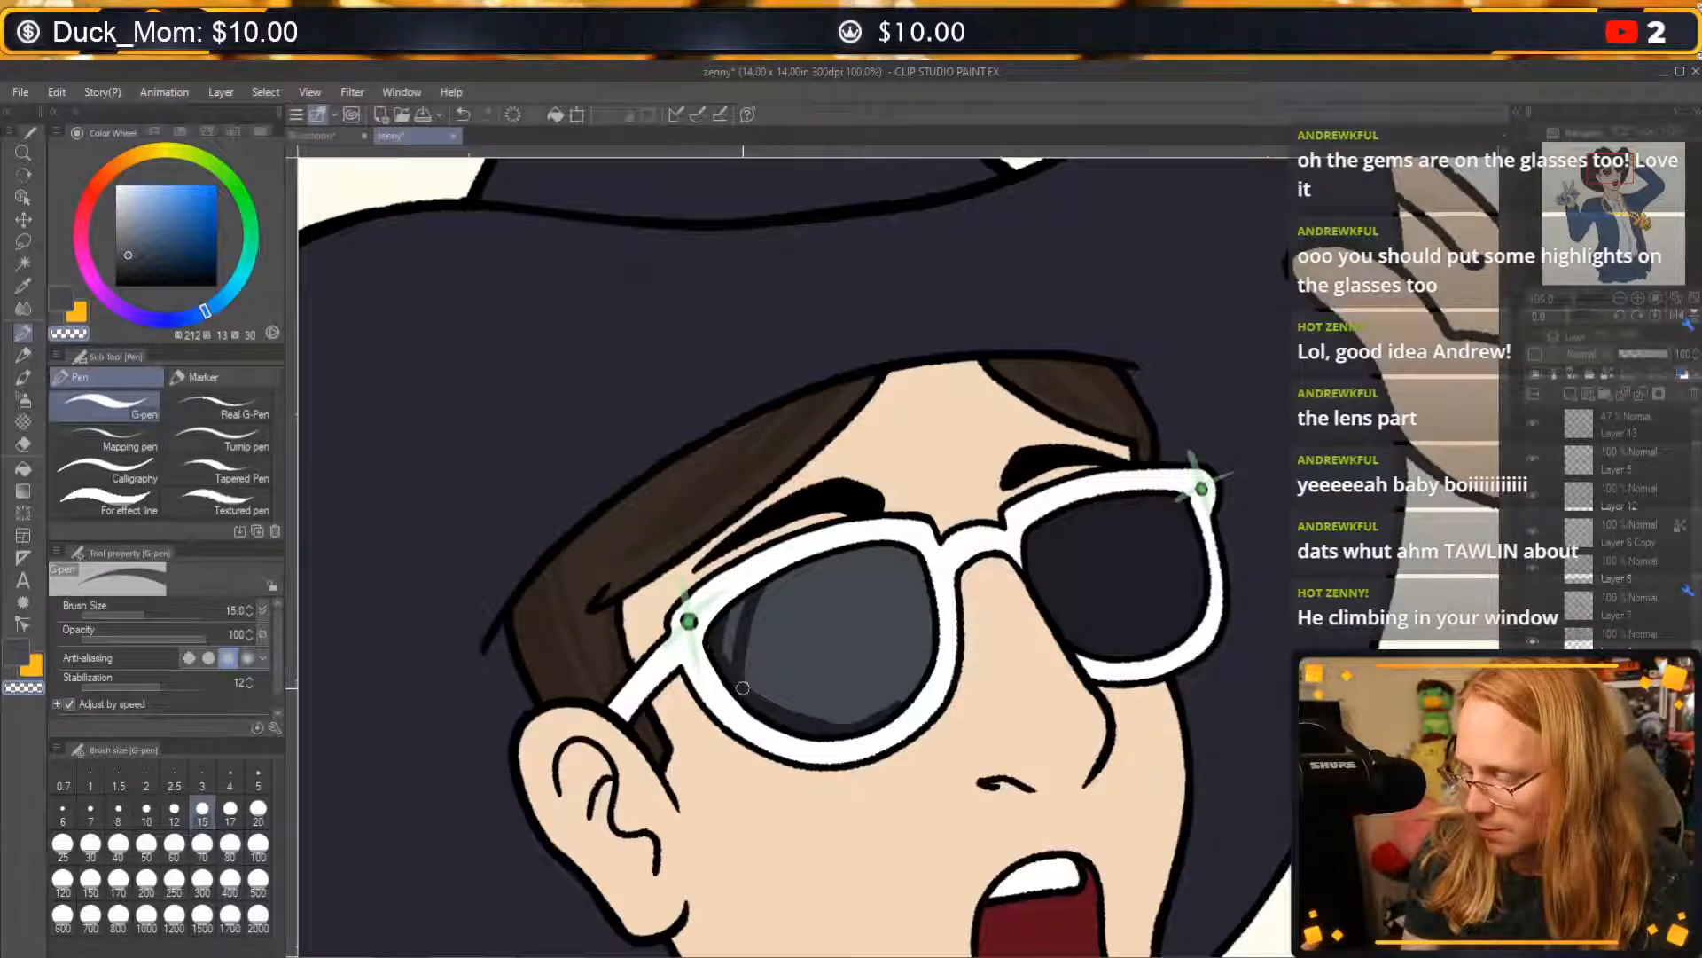
mouse_move(824, 725)
left_mouse_down()
mouse_move(917, 687)
mouse_move(935, 639)
mouse_move(927, 575)
left_mouse_up()
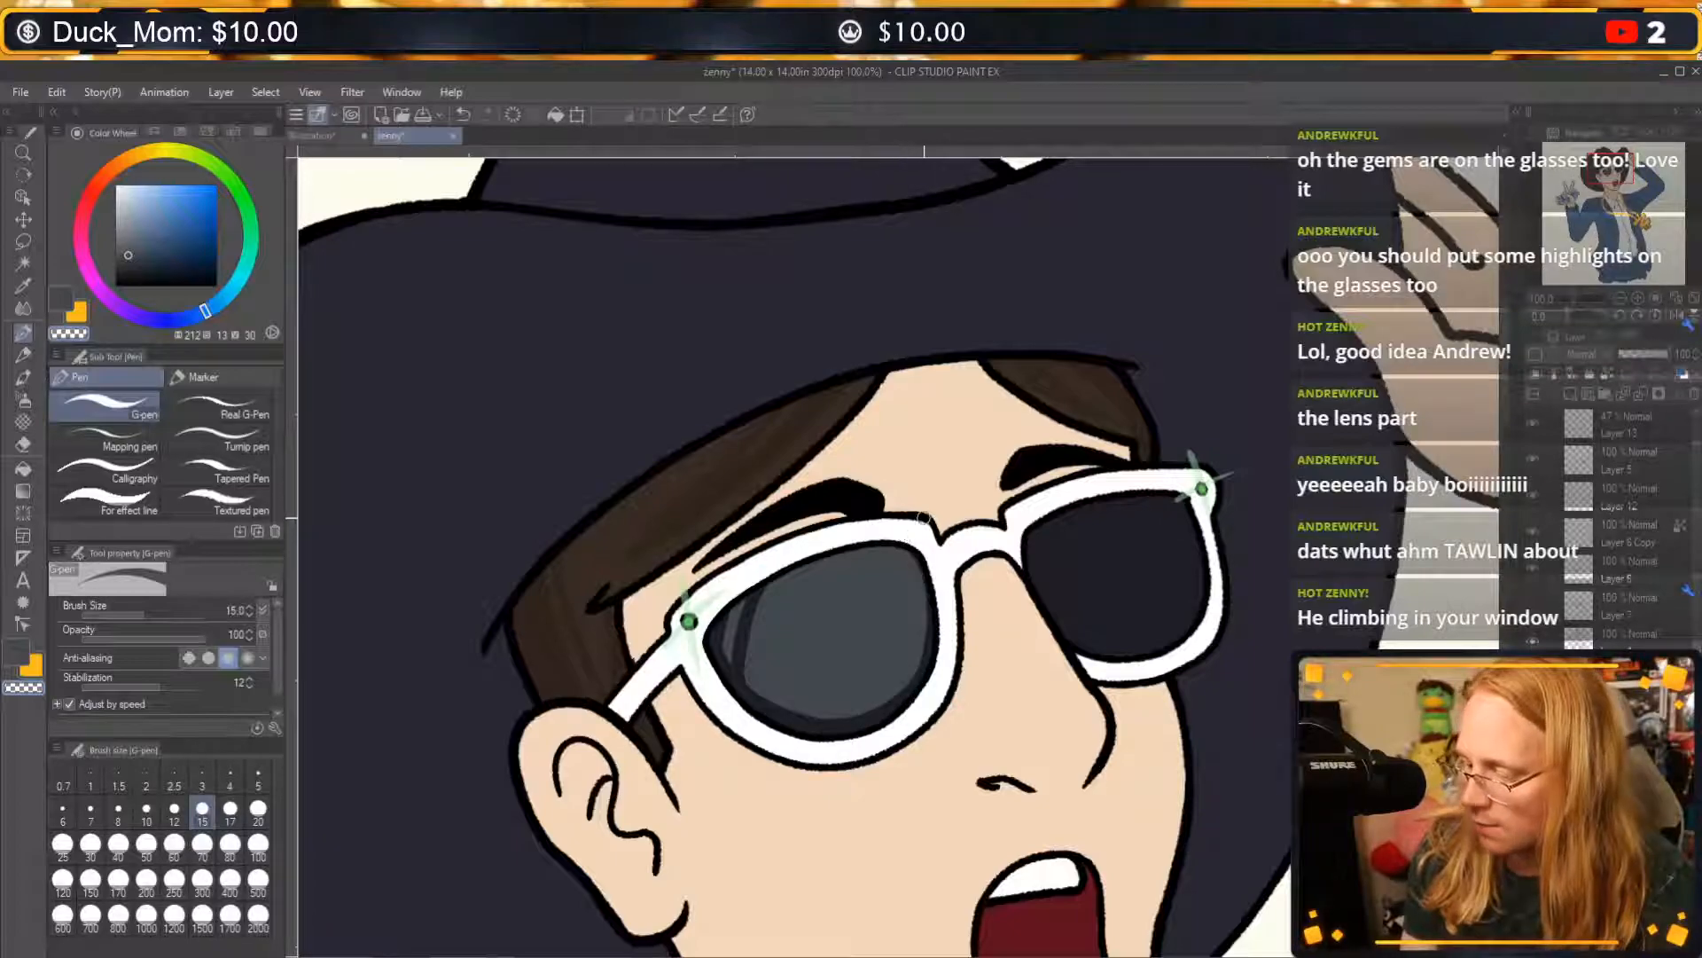
mouse_move(819, 729)
left_mouse_down()
mouse_move(864, 728)
mouse_move(921, 671)
mouse_move(905, 553)
left_mouse_up()
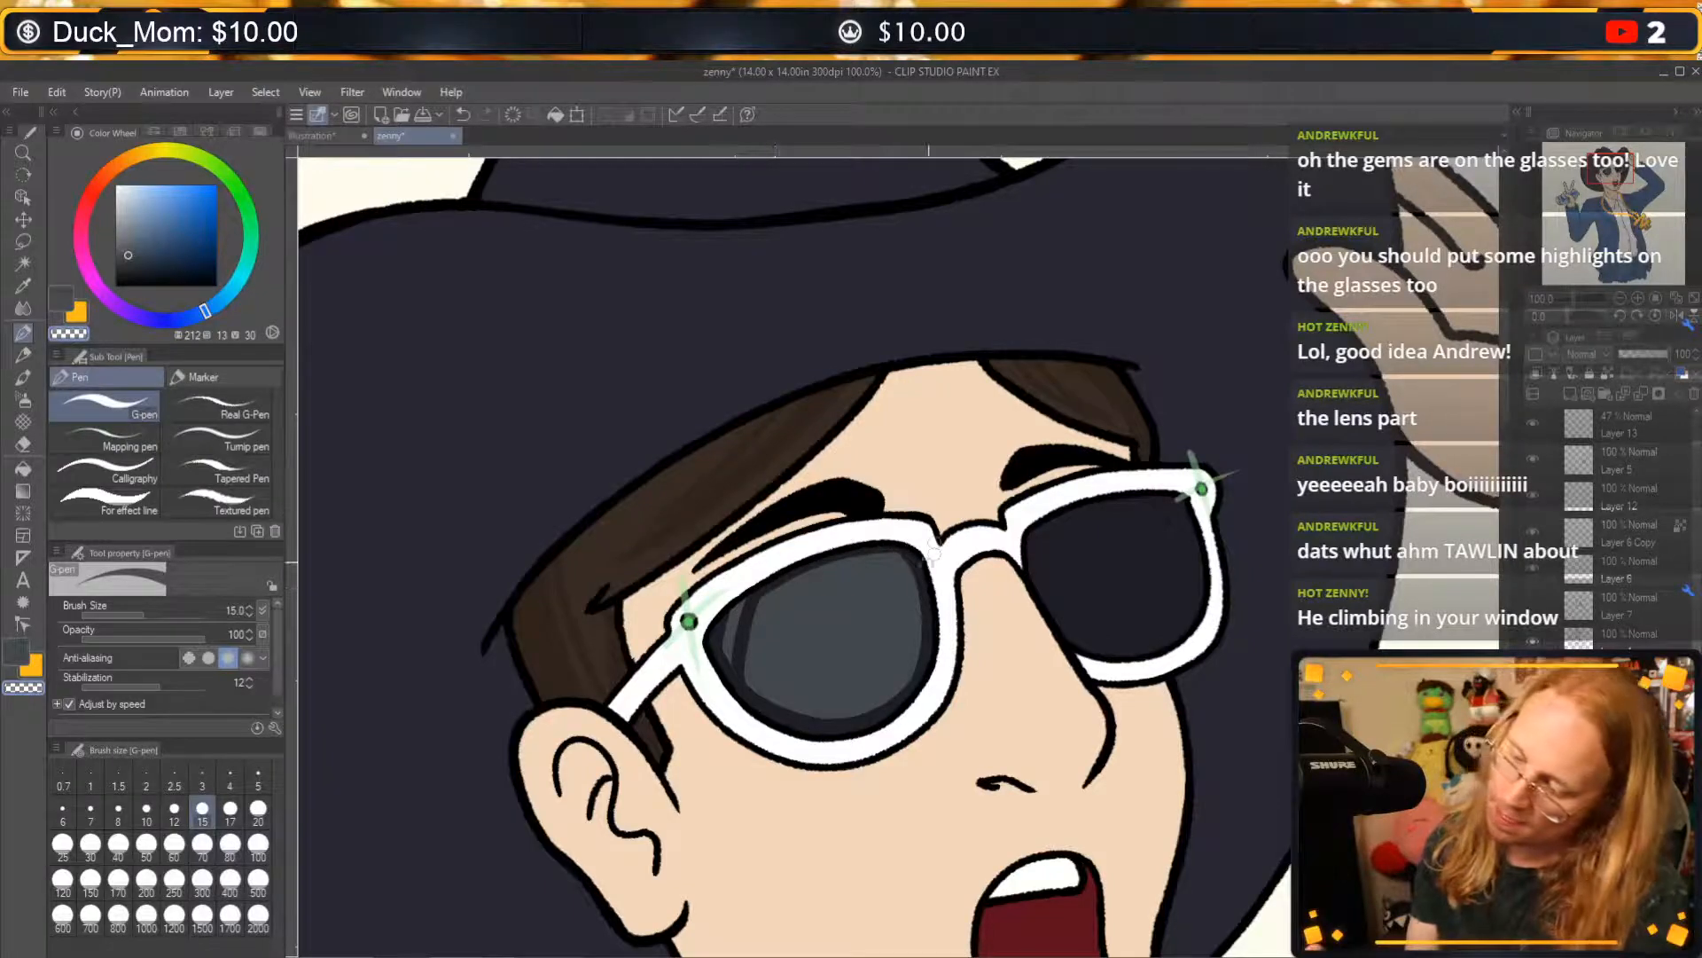
key("ctrl+z")
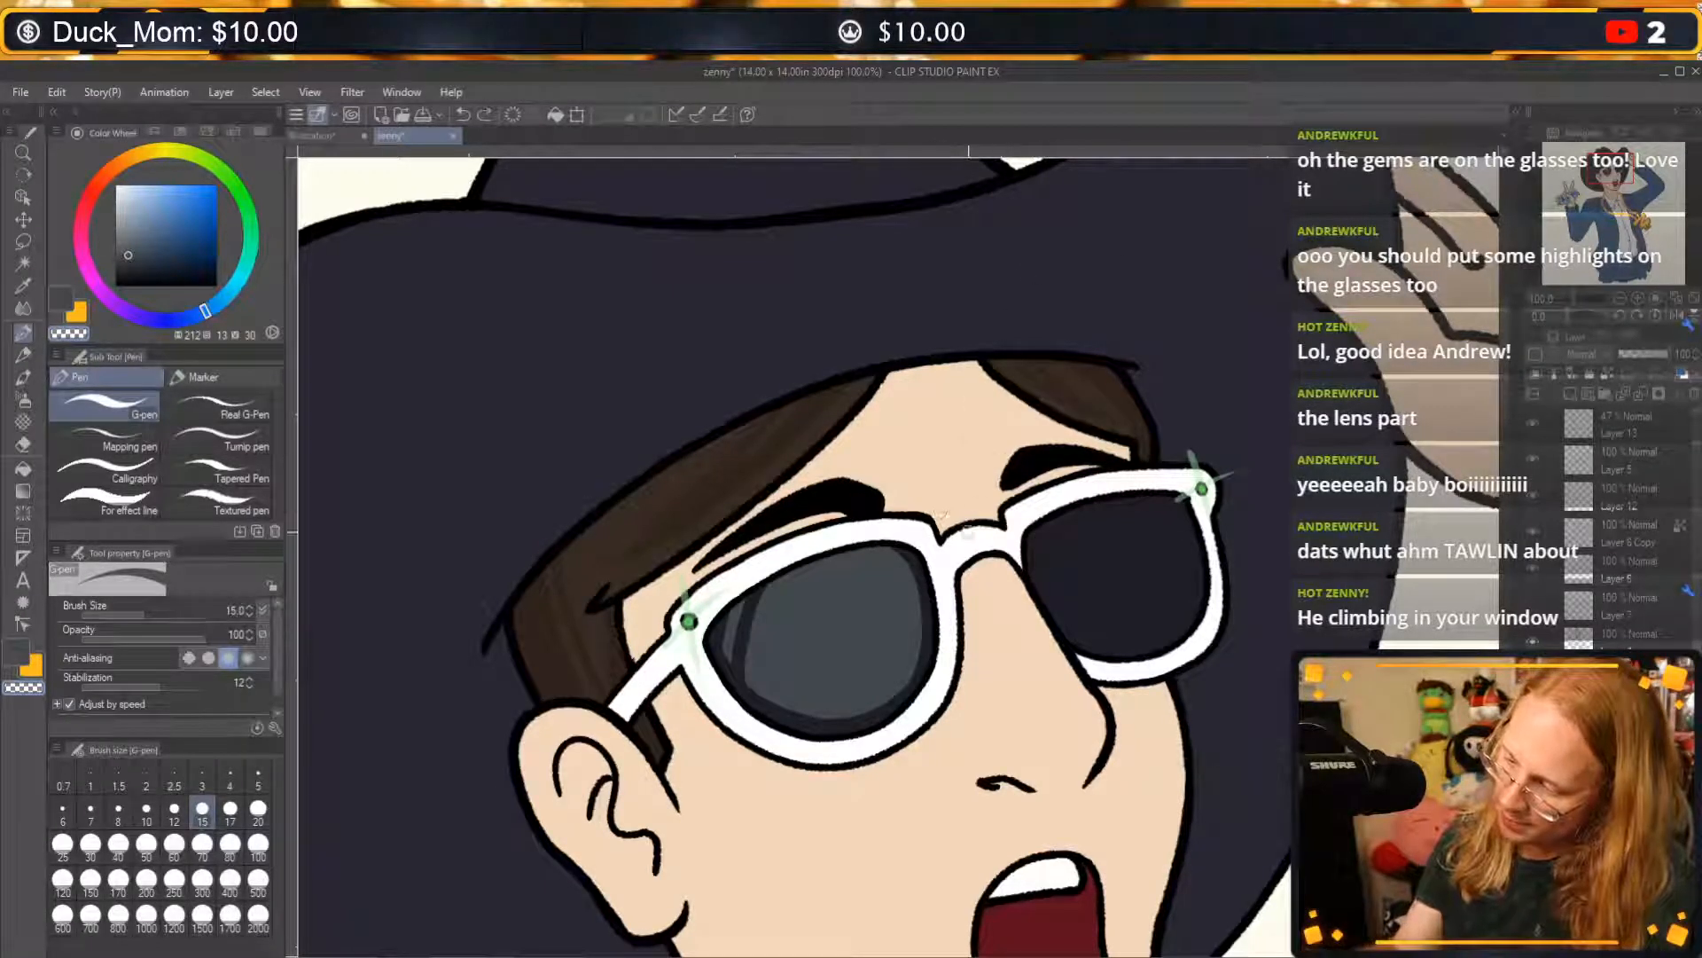
key("c")
left_click_drag(1054, 246, 904, 511)
left_click_drag(1142, 237, 930, 581)
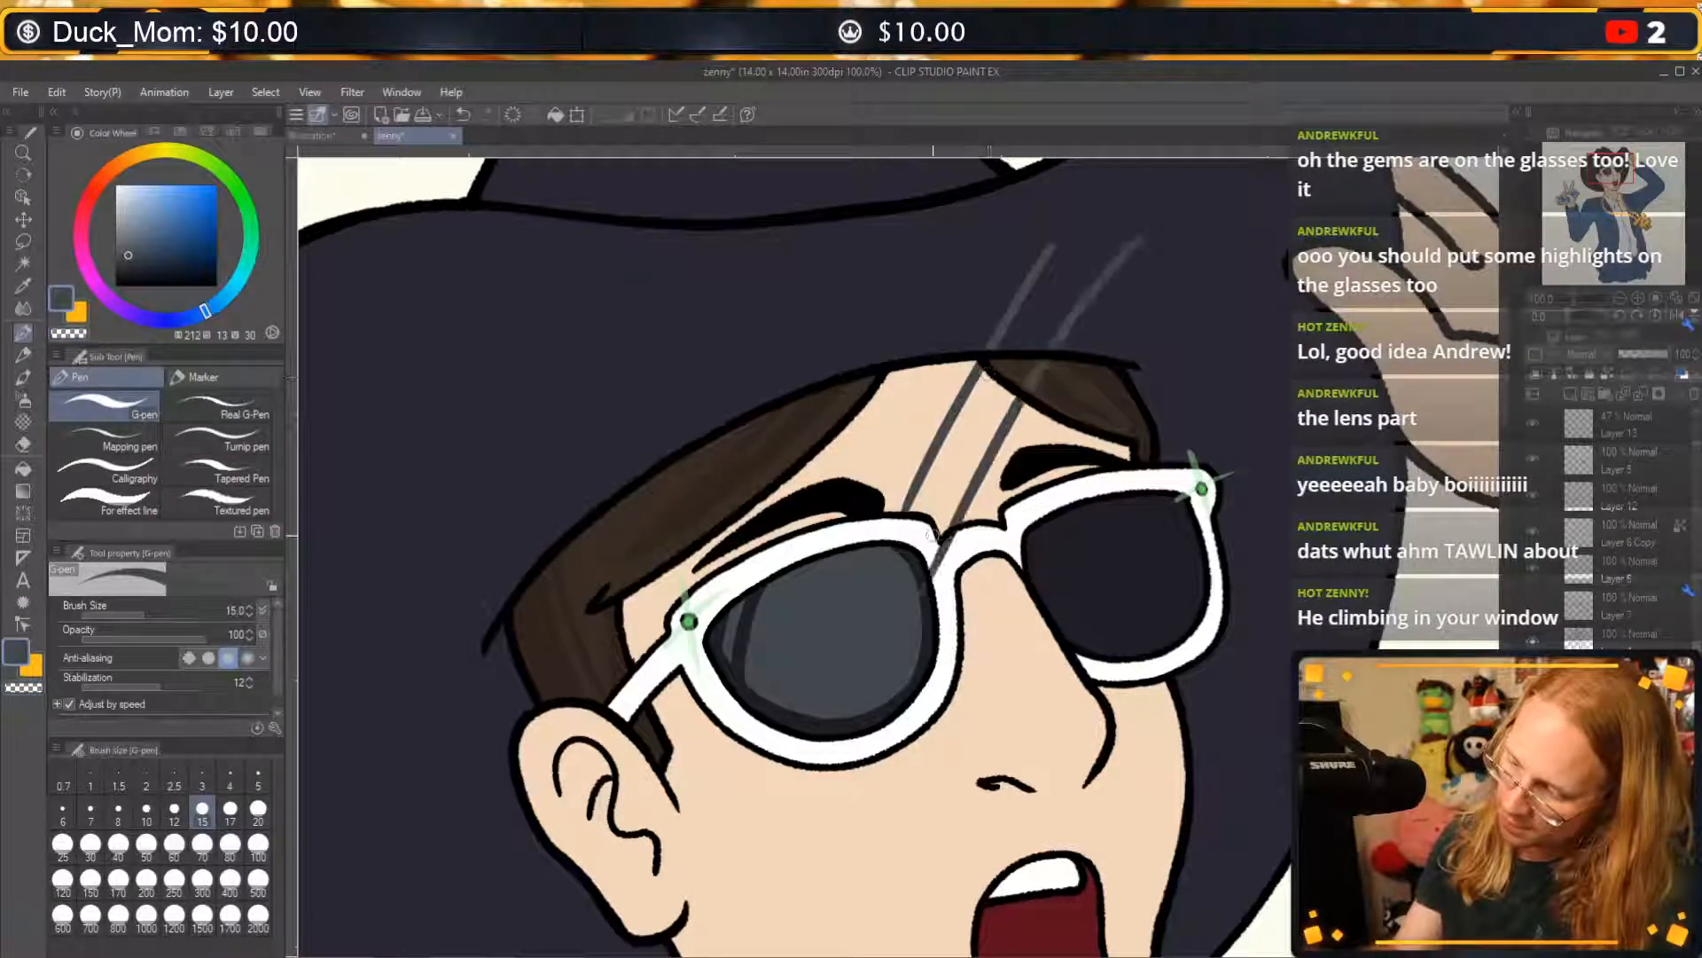
key("ctrl+z")
key("ctrl+z")
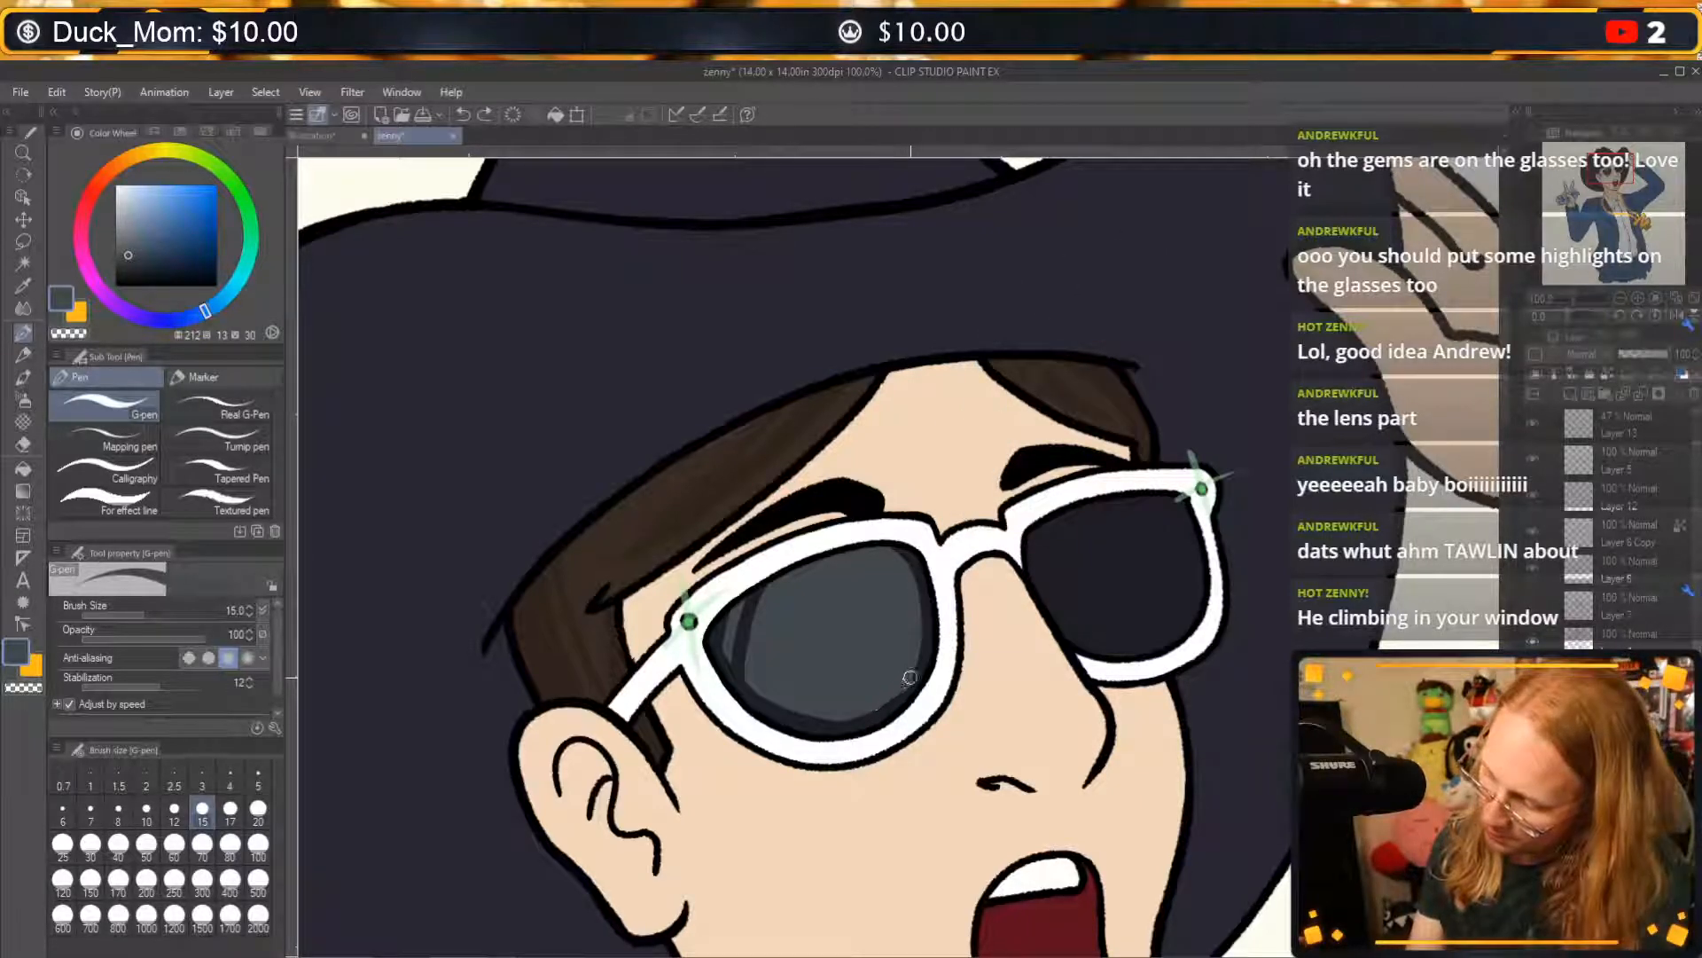
Paint greyish blue back along the ear-side lens's nose-side edge and re-trim its lower rim with transparent colour.
left_click_drag(931, 583, 890, 554)
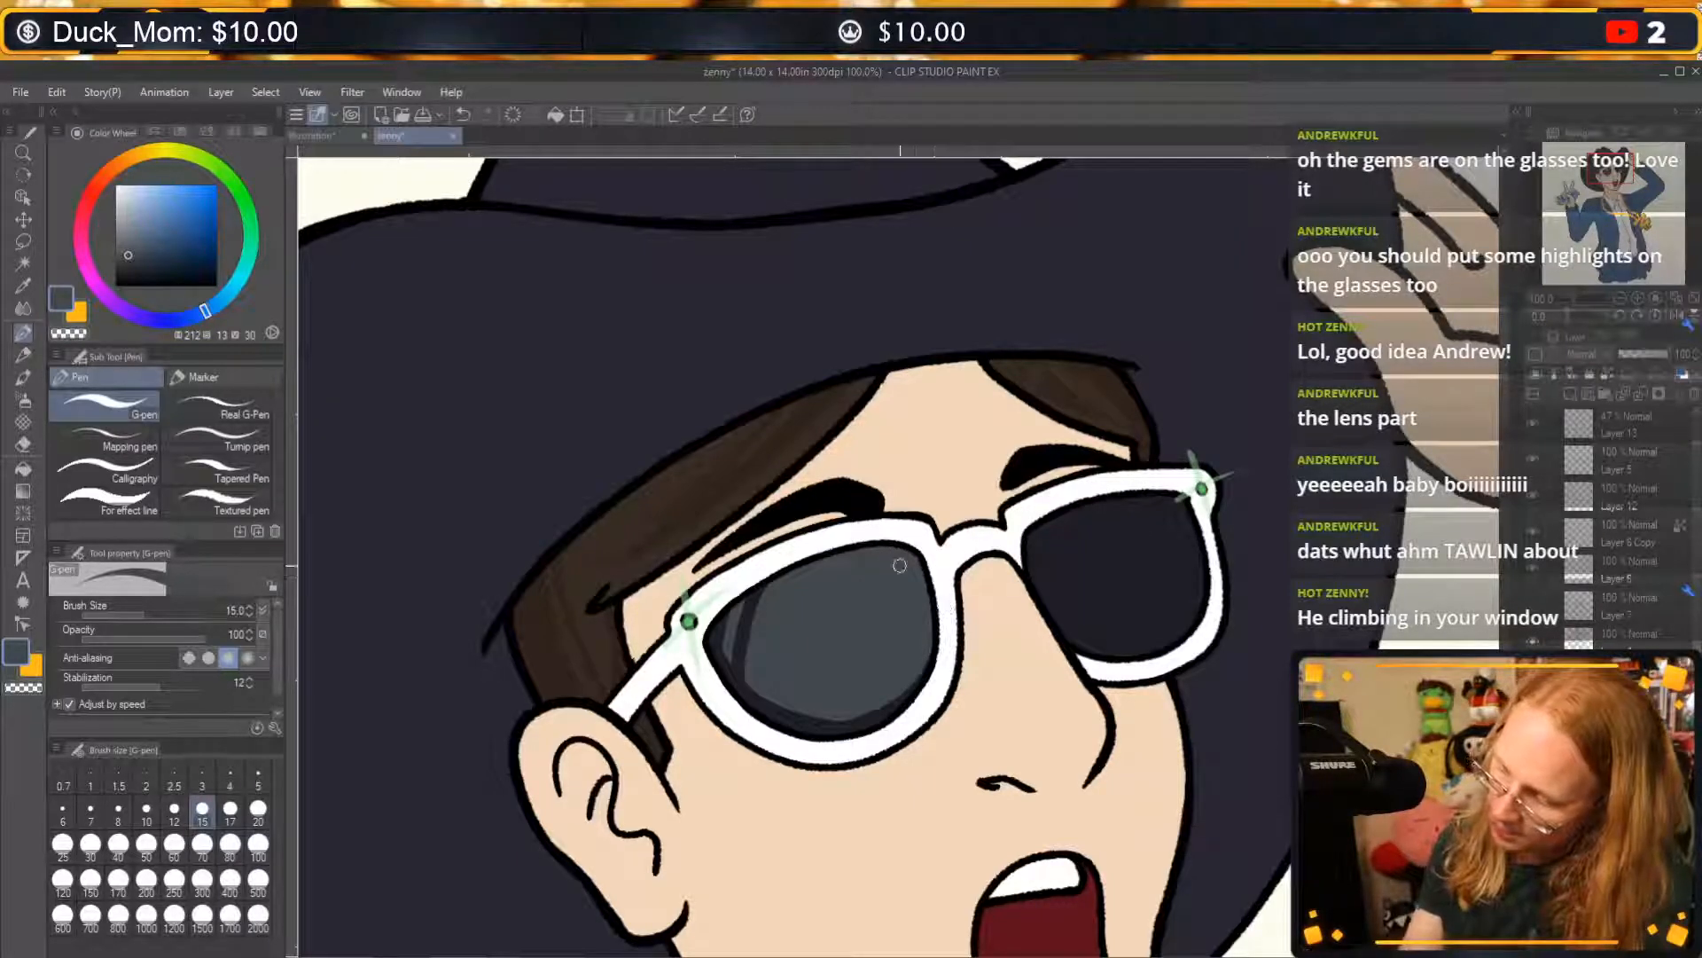
key("c")
mouse_move(890, 712)
left_mouse_down()
mouse_move(802, 718)
mouse_move(756, 693)
mouse_move(712, 630)
left_mouse_up()
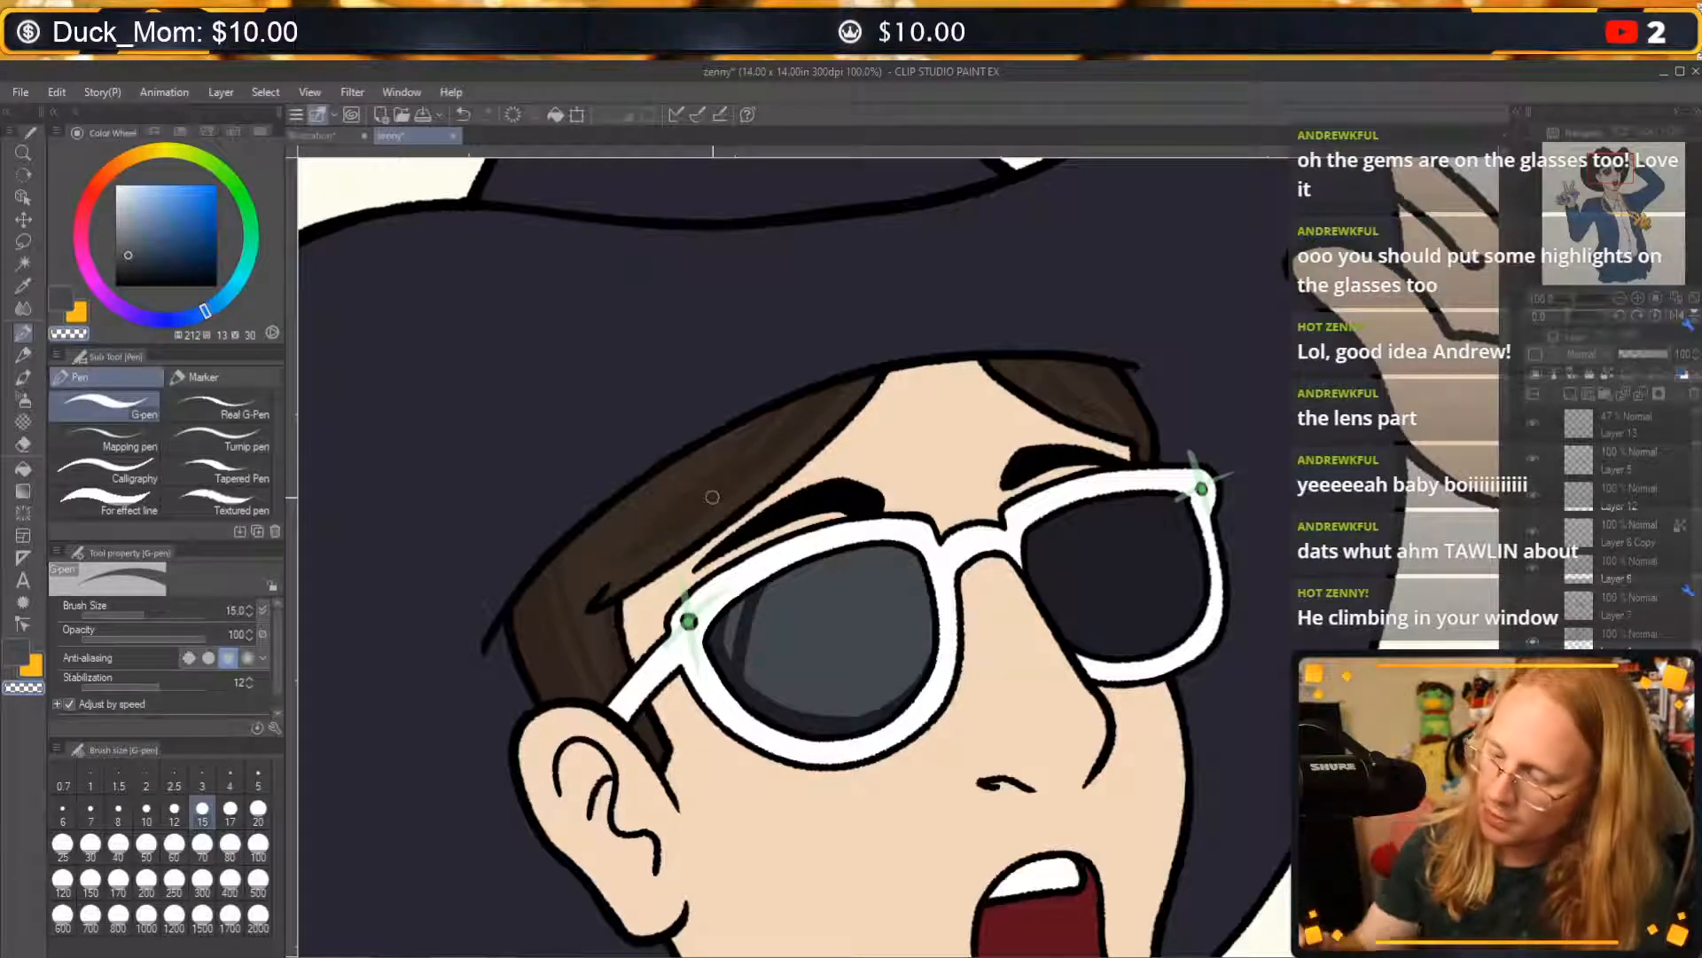
mouse_move(807, 719)
left_mouse_down()
mouse_move(864, 722)
mouse_move(944, 684)
left_mouse_up()
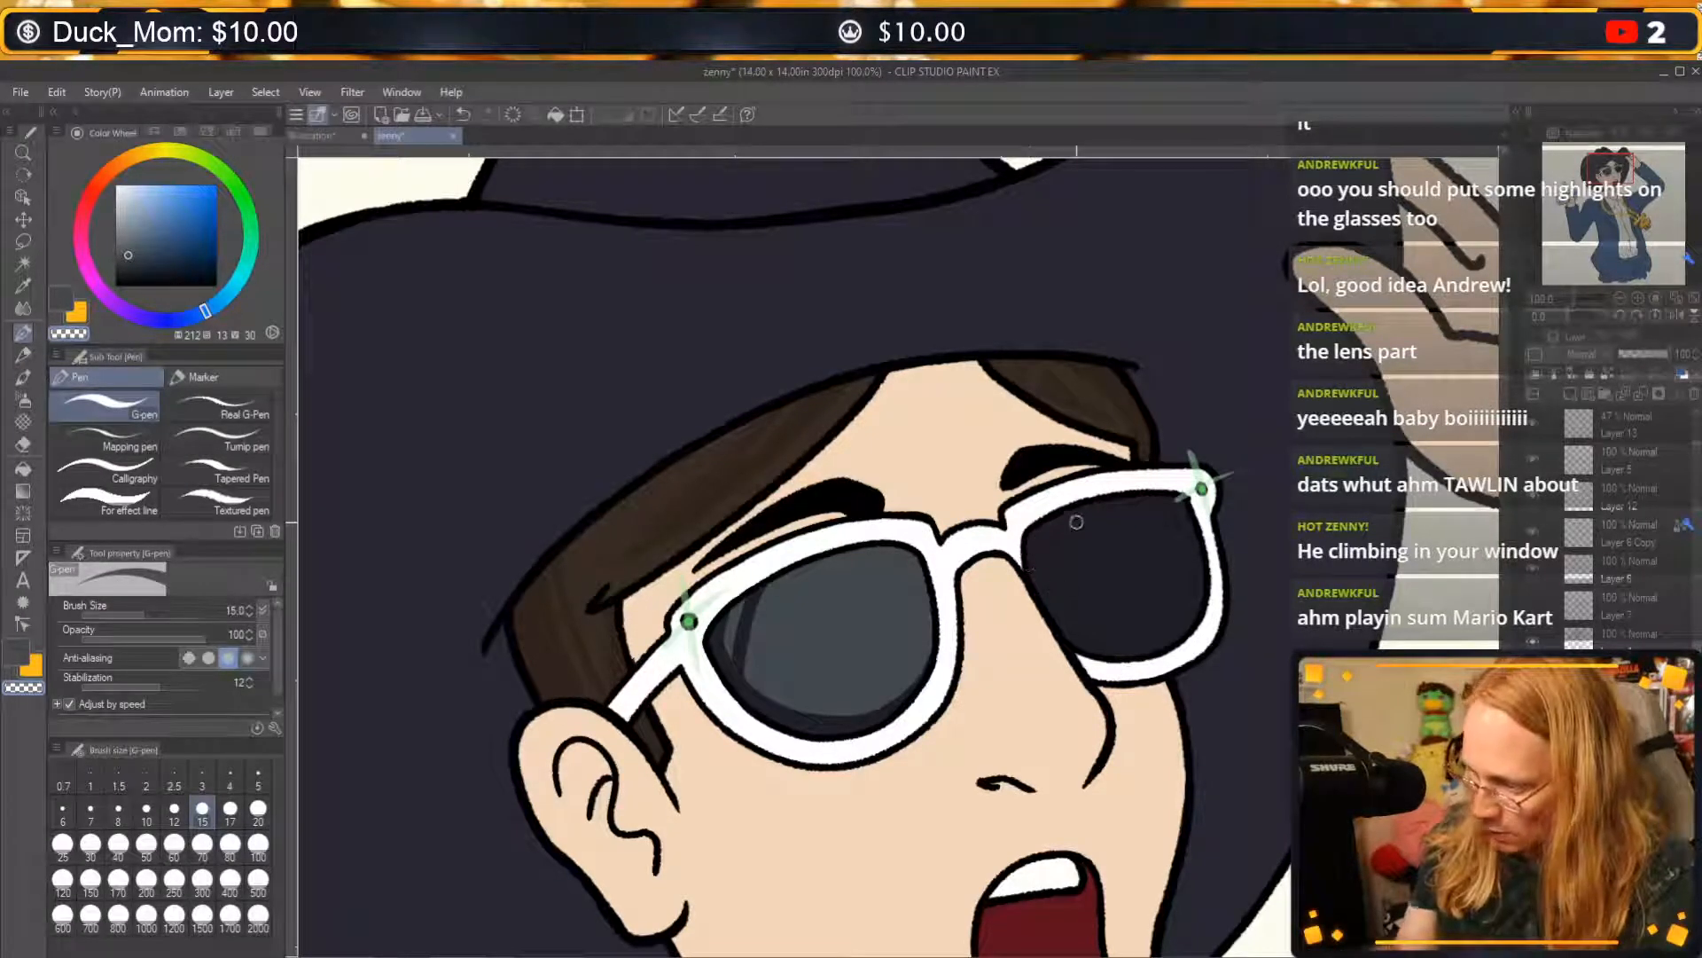
Outline the reflection on the far lens in greyish blue, redoing the curve along its lower edge until it fits.
key("c")
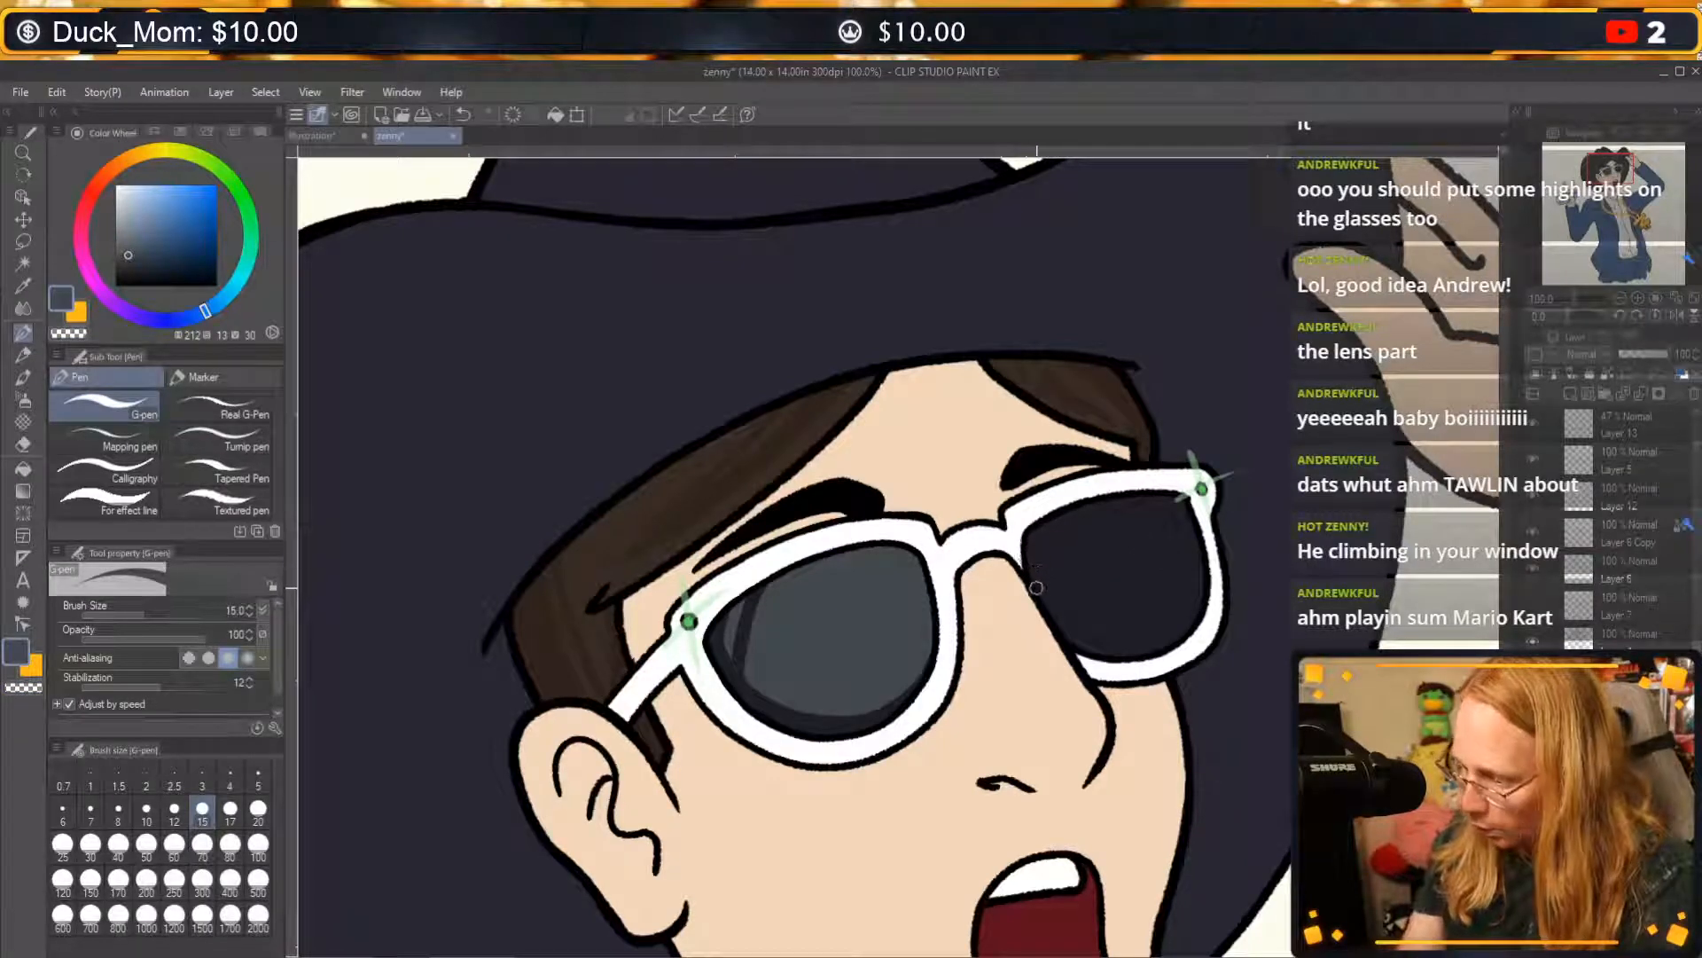
mouse_move(1036, 587)
left_mouse_down()
mouse_move(1037, 526)
mouse_move(1074, 500)
left_mouse_up()
key("ctrl+z")
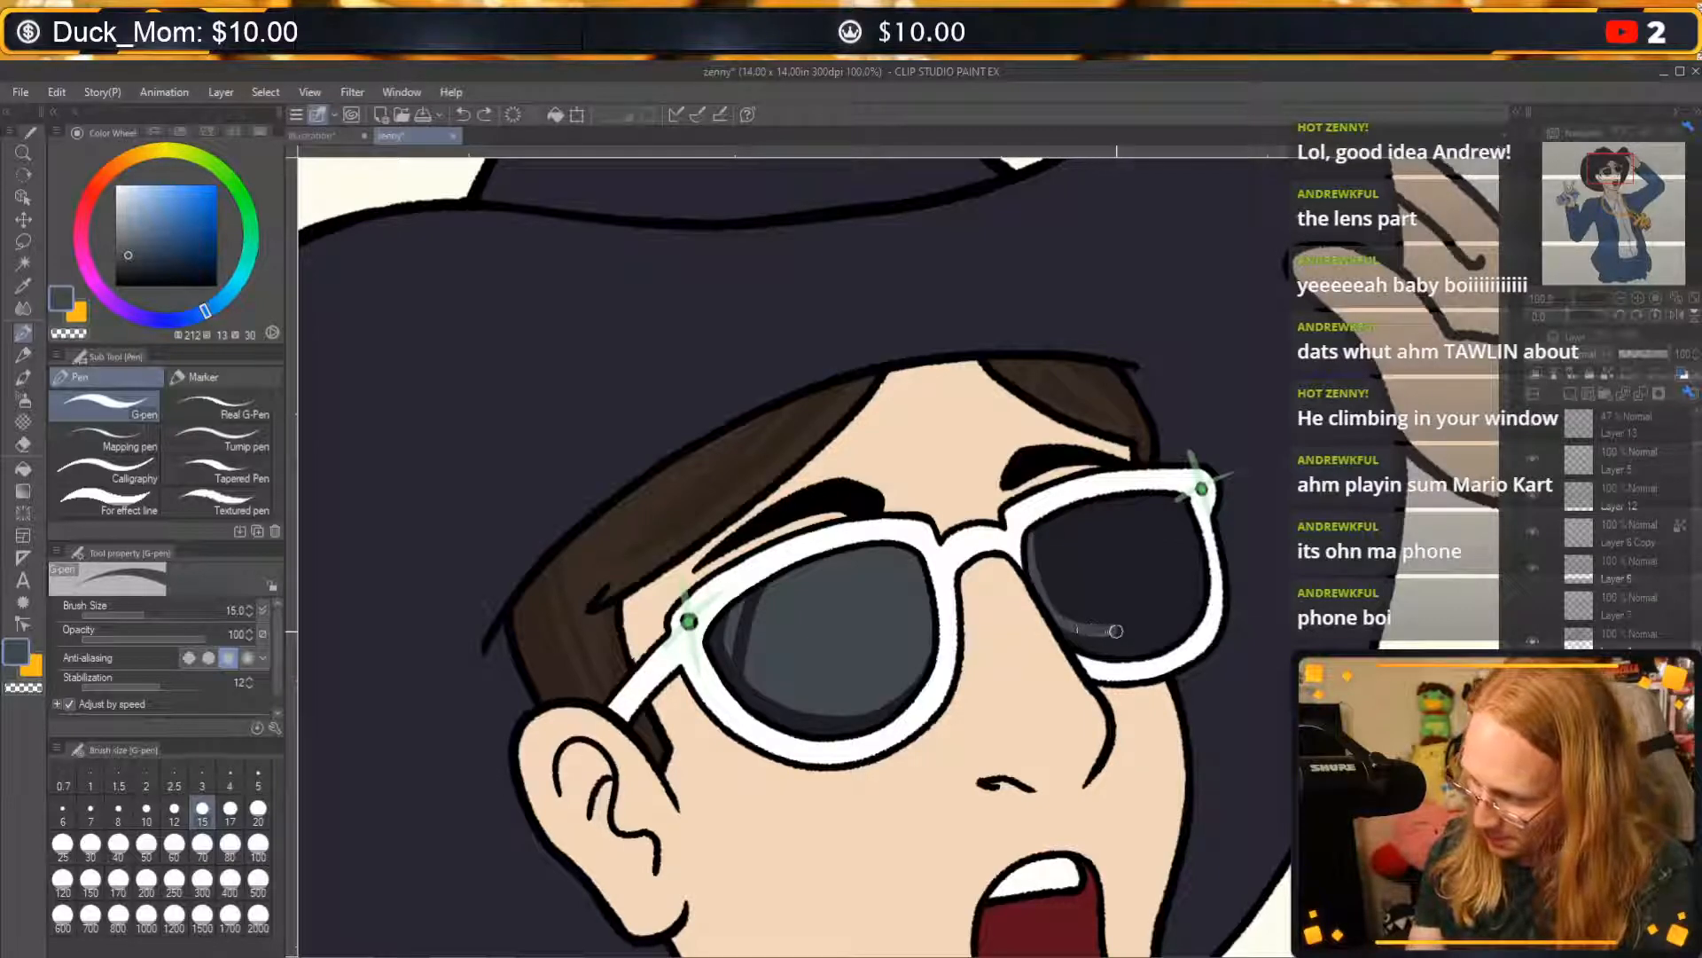
mouse_move(1071, 631)
left_mouse_down()
mouse_move(1162, 627)
mouse_move(1187, 593)
left_mouse_up()
key("ctrl+z")
key("ctrl+z")
mouse_move(1054, 625)
left_mouse_down()
mouse_move(1158, 619)
mouse_move(1207, 589)
left_mouse_up()
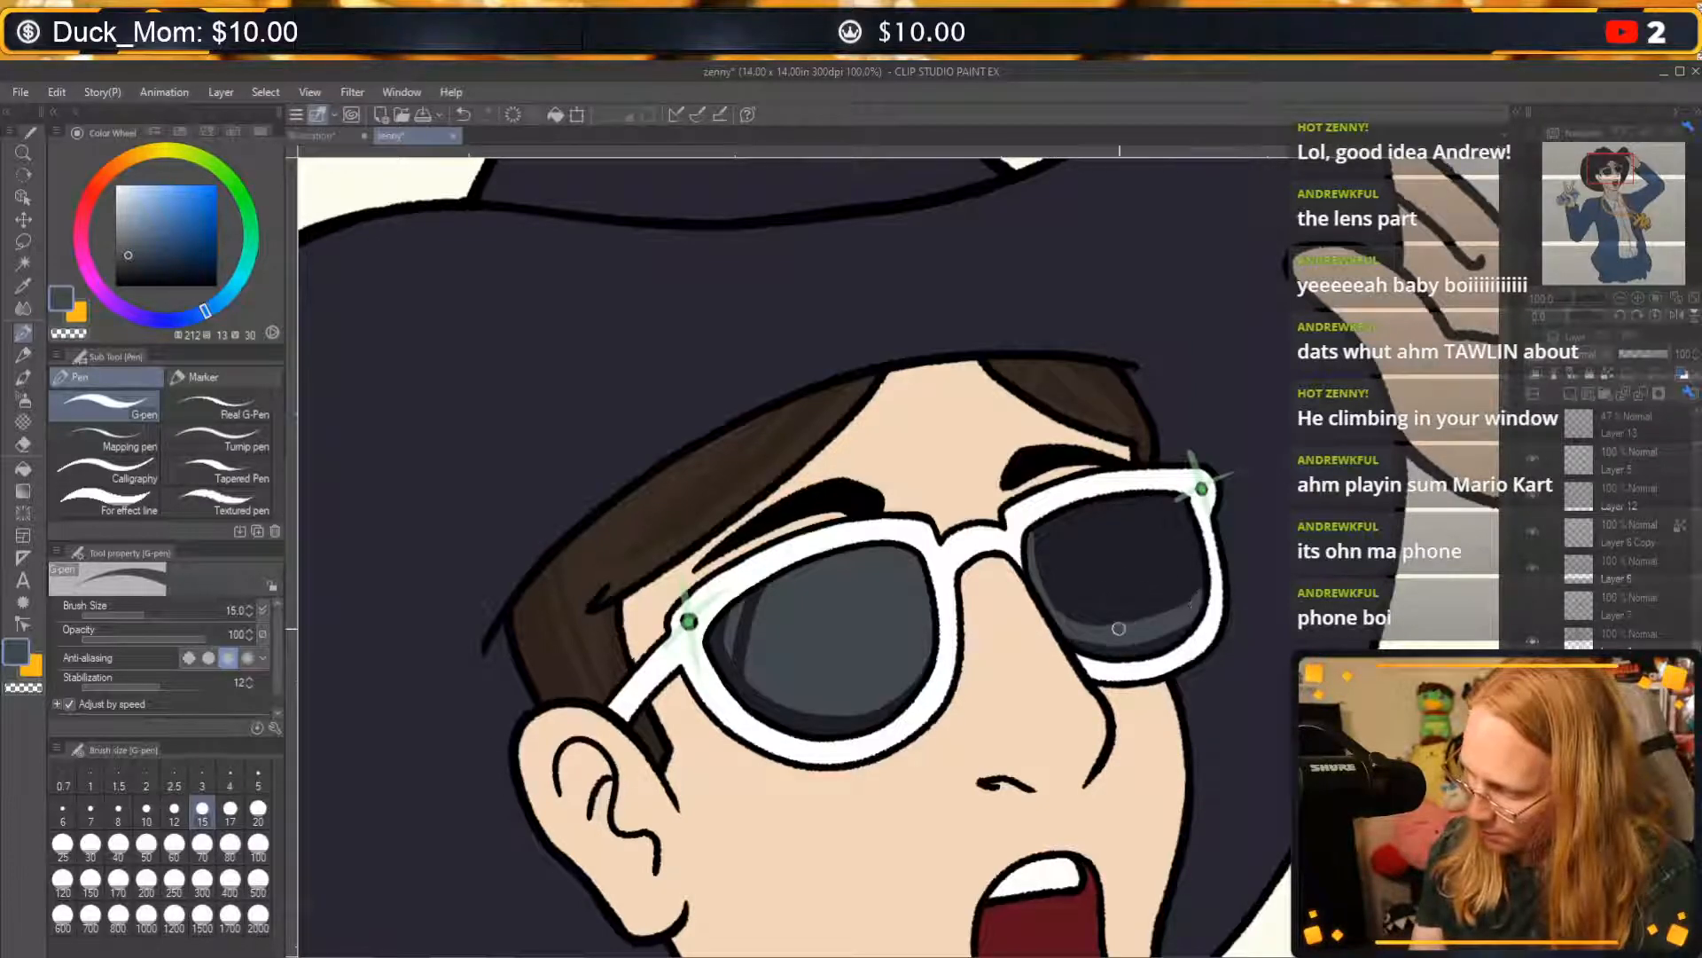
Erase the excess greyish blue around the far lens's lower outline and outer frame with transparent colour.
key("c")
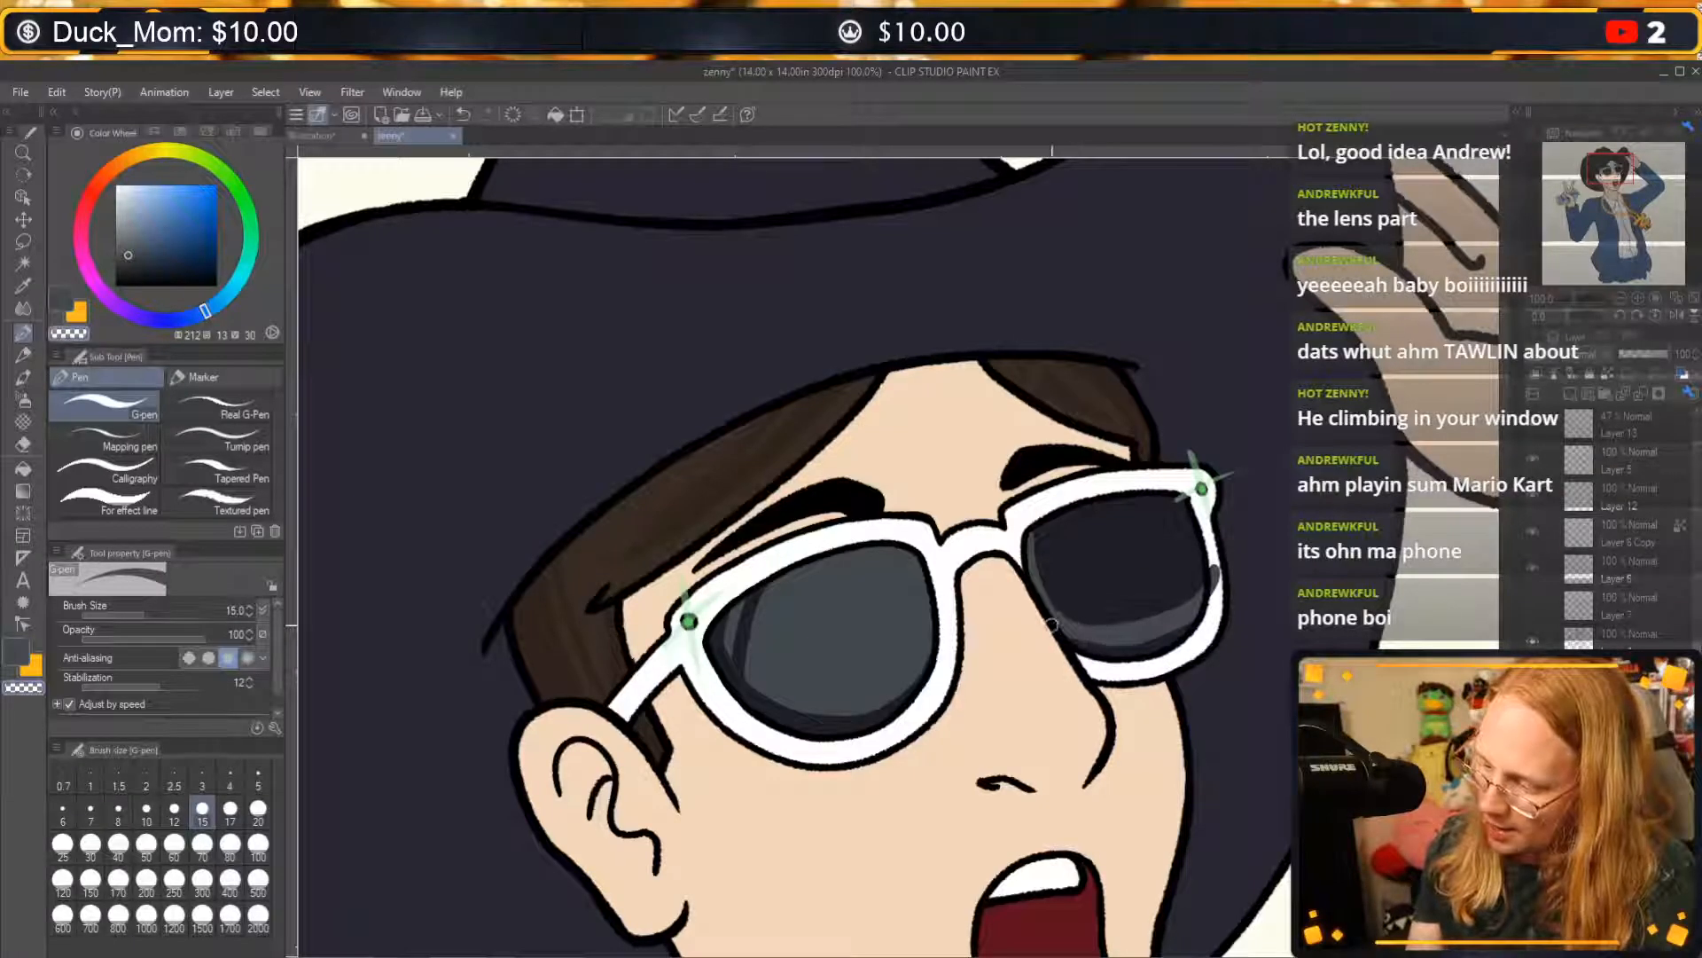
key("ctrl+z")
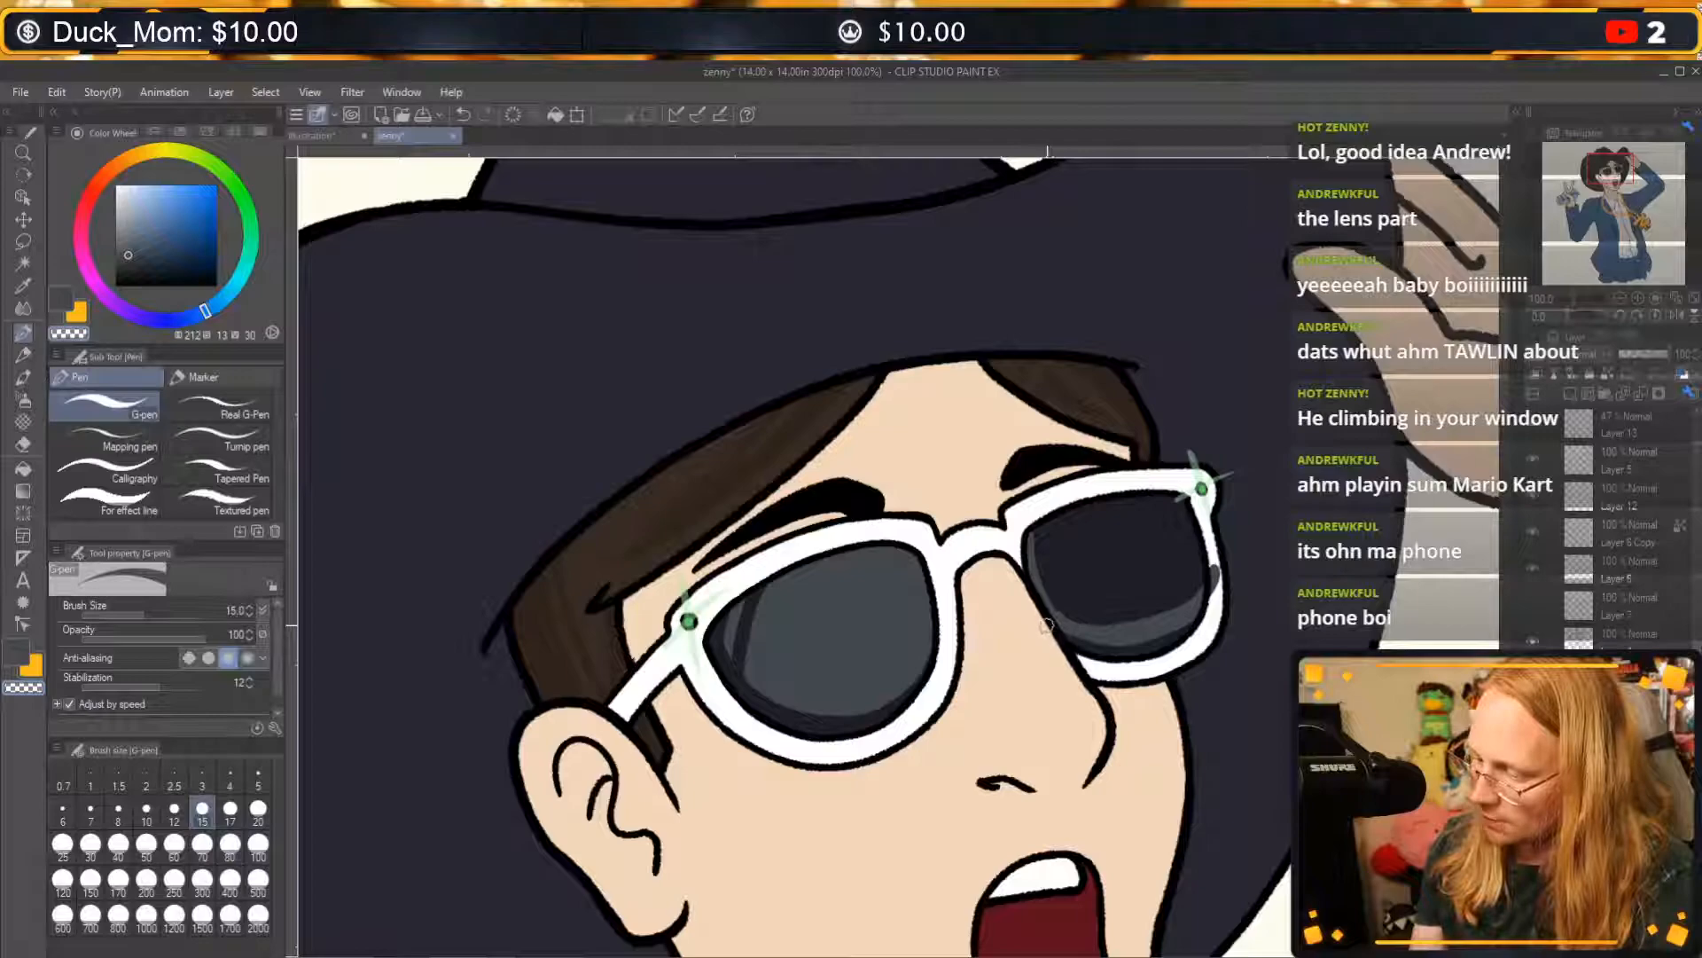
left_click_drag(1047, 627, 1079, 648)
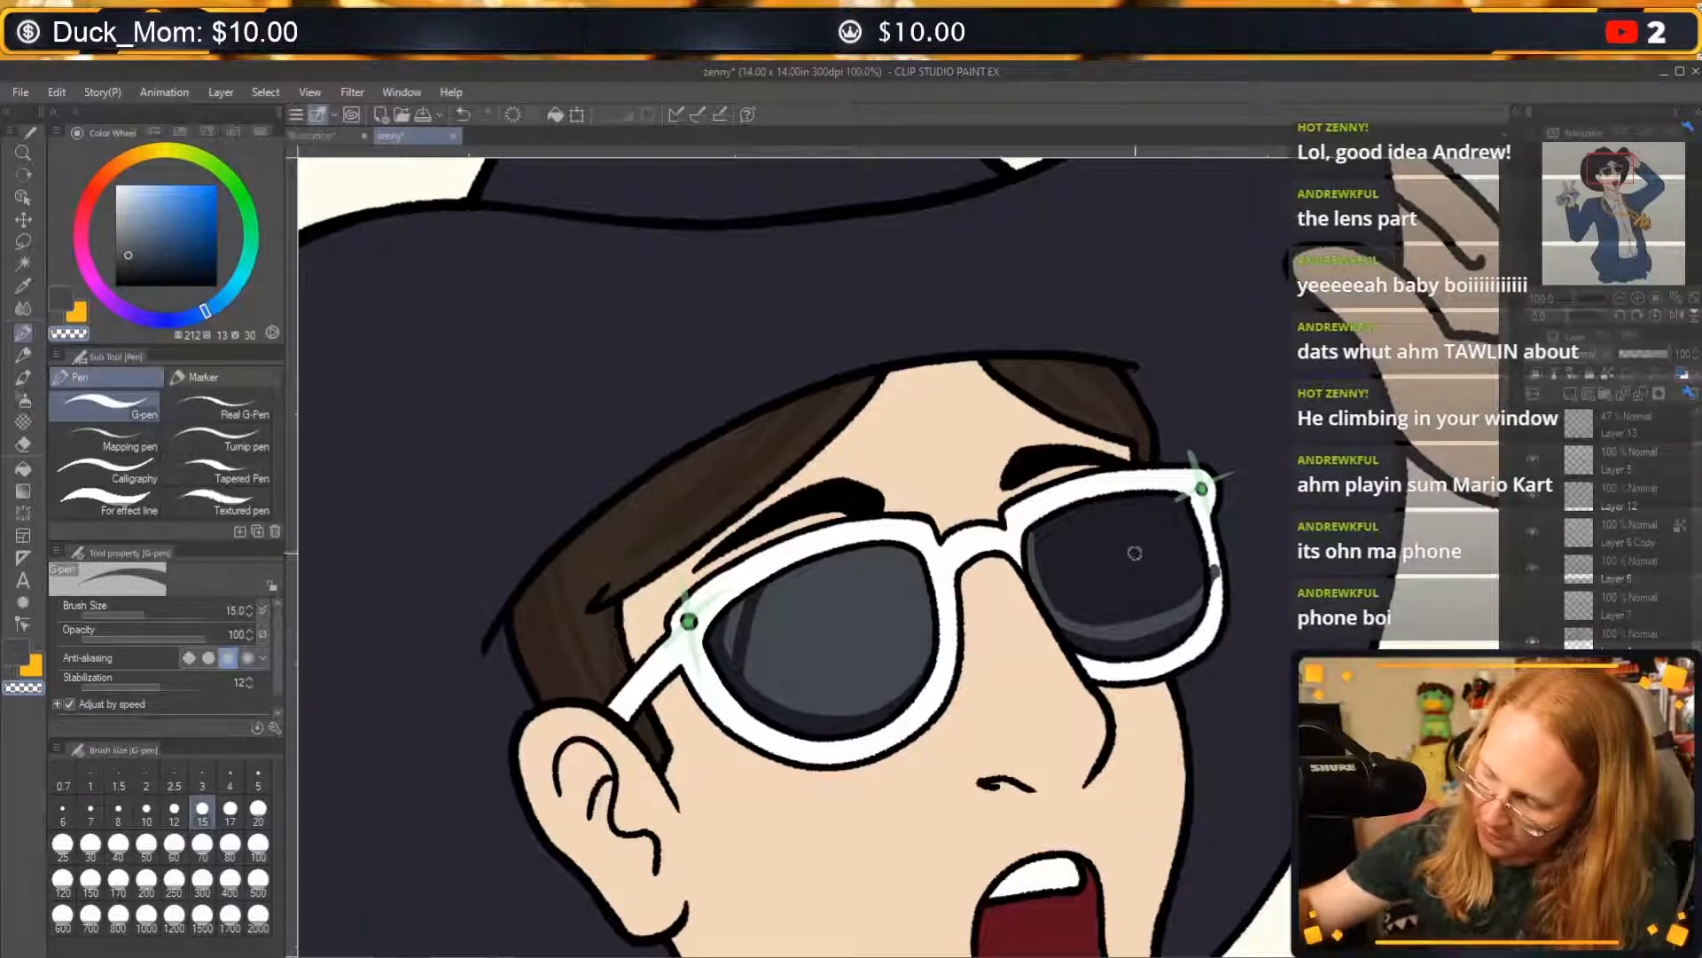
left_click_drag(1222, 610, 1220, 618)
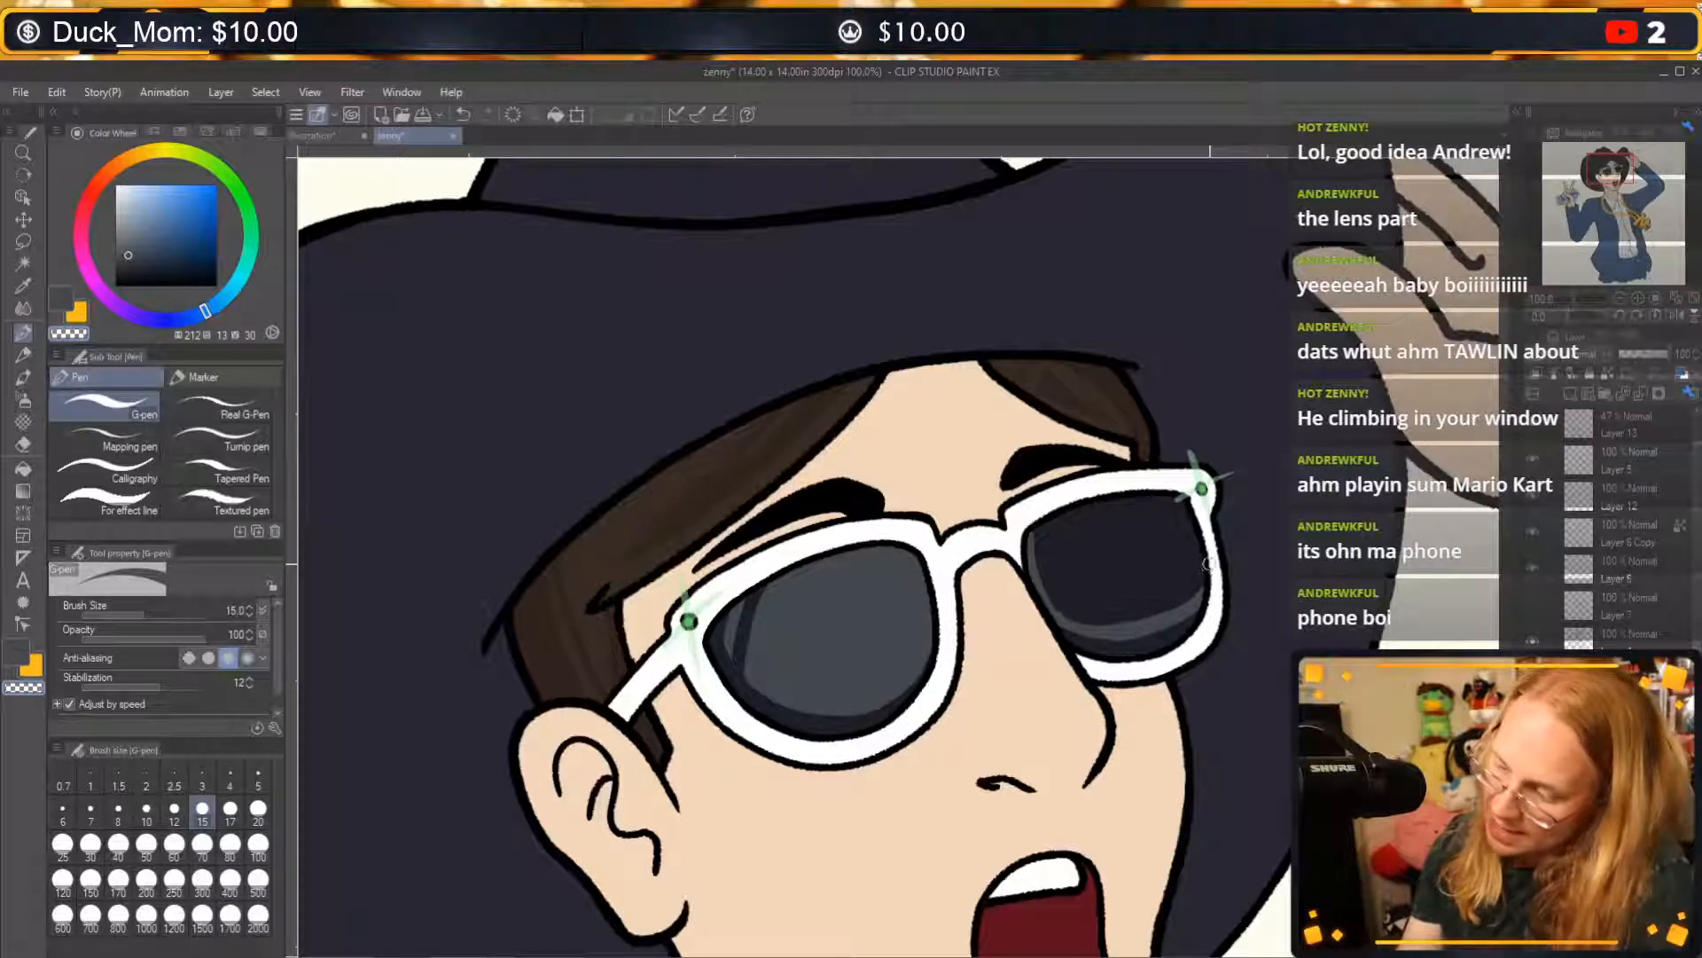
Fill the inside of the far lens's outline with the greyish blue, referring to other layers, and return to the G-pen.
key("c")
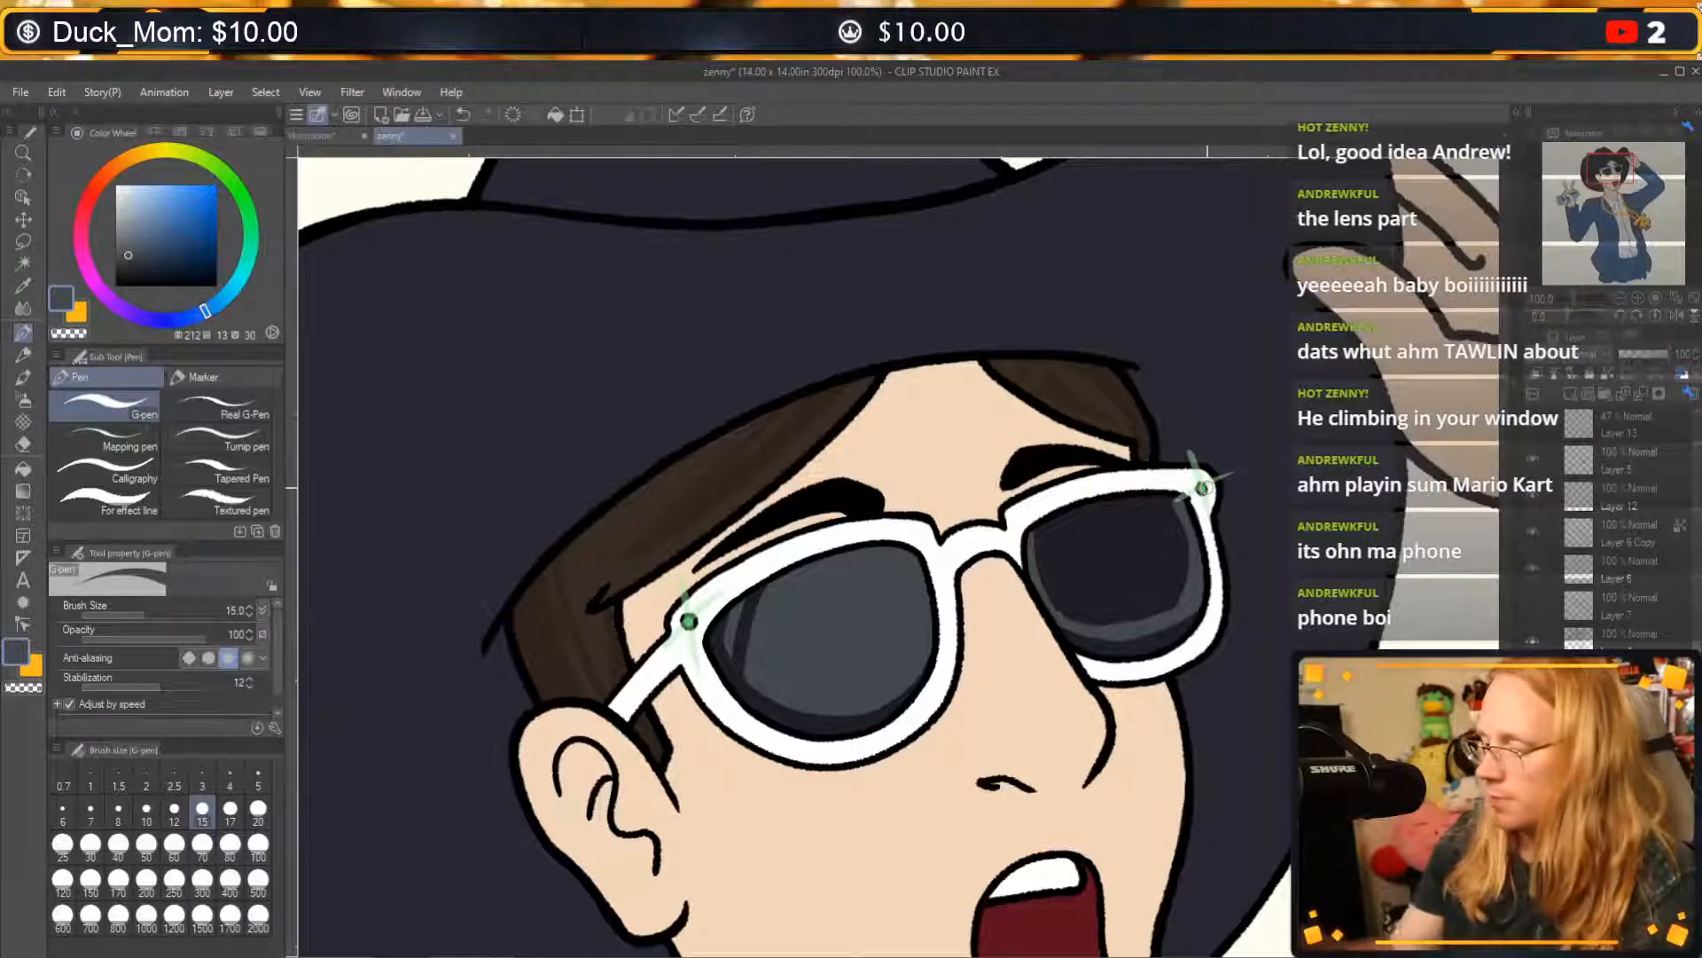
key("g")
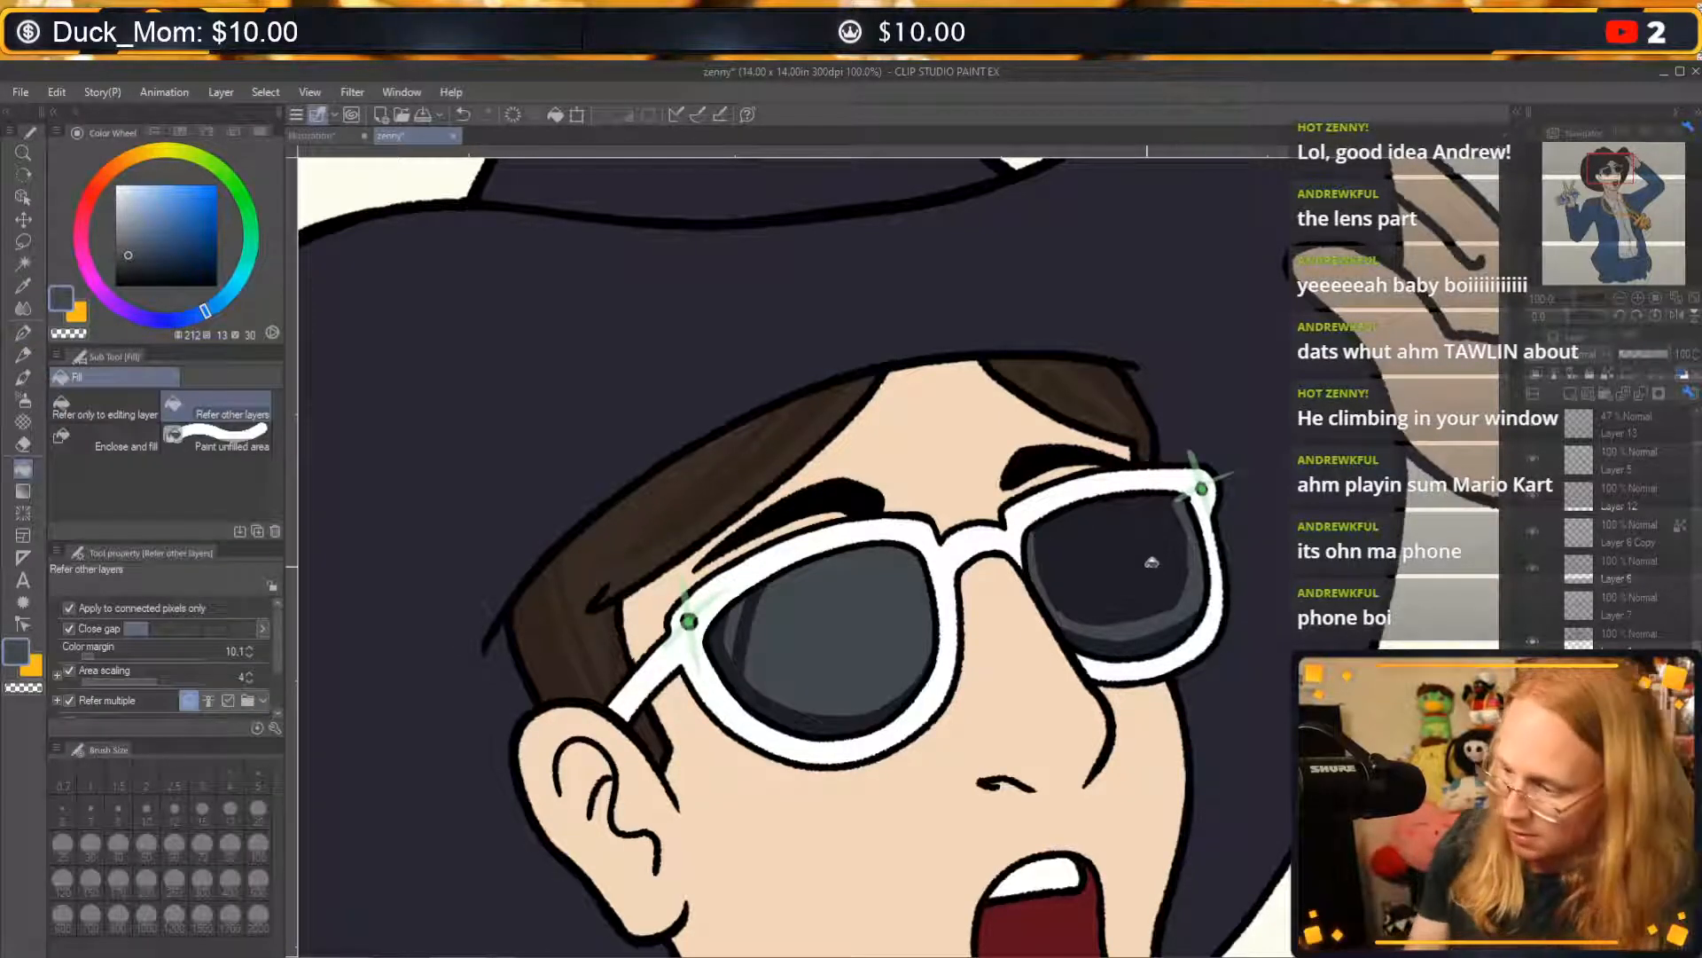
left_click(1156, 543)
key("p")
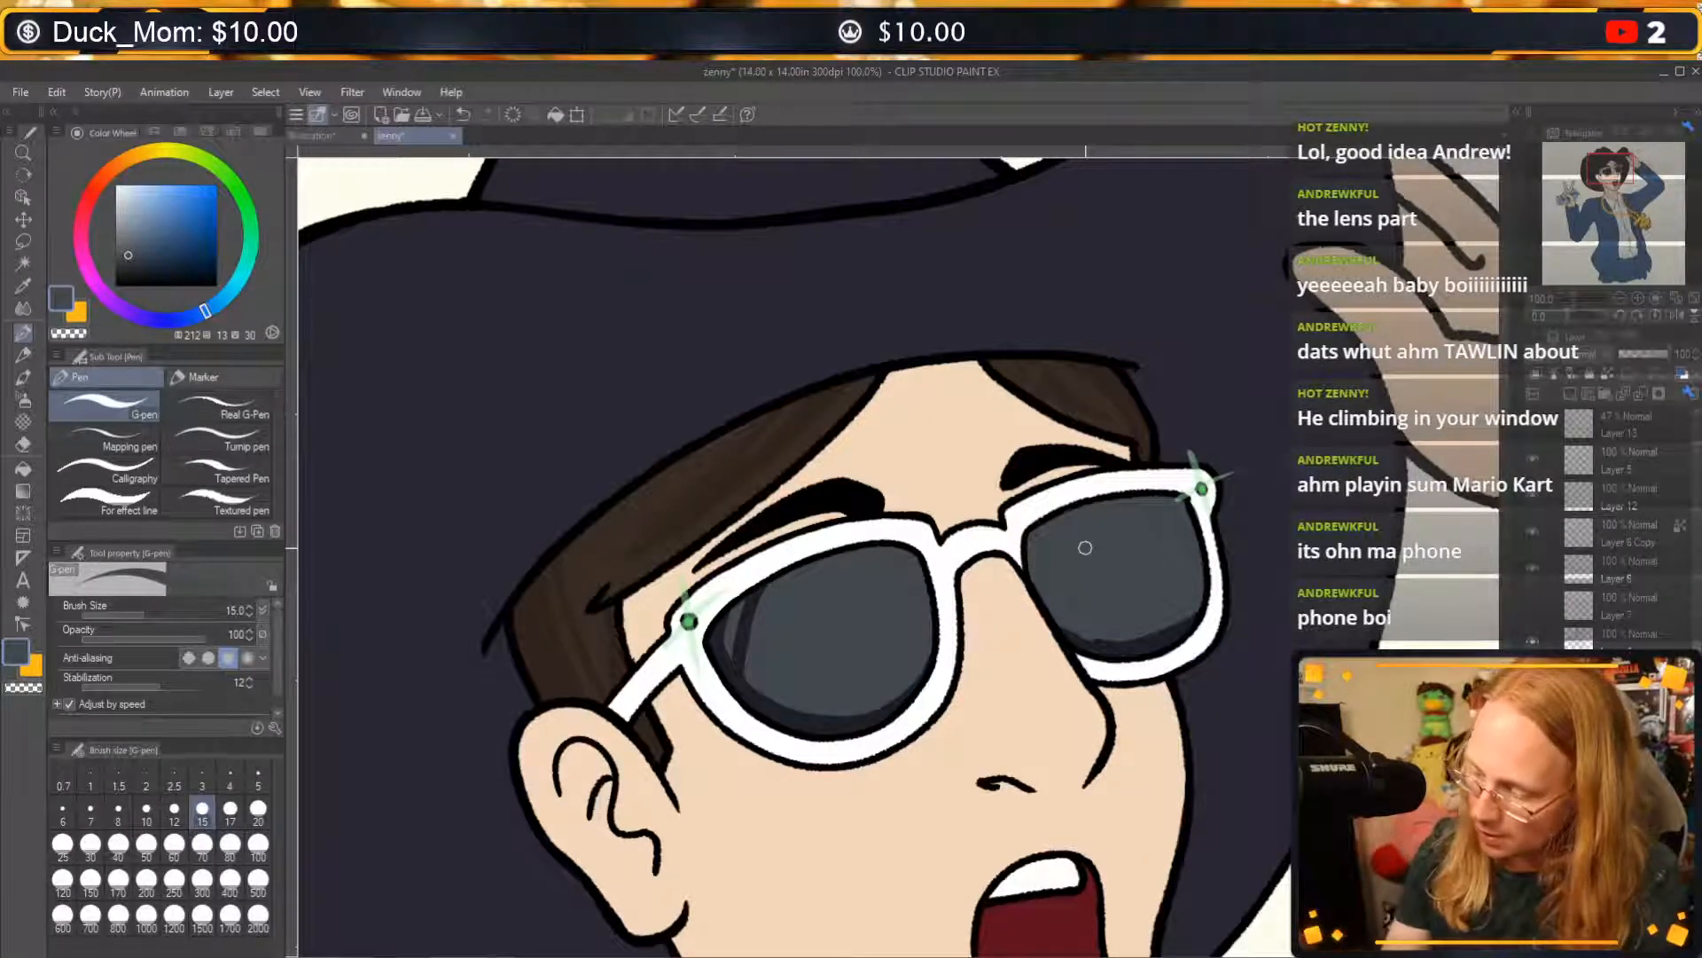
Refine the lower edge of the far lens's reflection with the G-pen, alternating between greyish blue and transparent colour.
mouse_move(1166, 634)
left_mouse_down()
mouse_move(1078, 635)
mouse_move(1036, 566)
mouse_move(1076, 619)
mouse_move(1041, 609)
mouse_move(1111, 637)
mouse_move(1034, 566)
mouse_move(1054, 613)
mouse_move(1040, 613)
mouse_move(1133, 639)
left_mouse_up()
key("ctrl+z")
key("c")
key("ctrl+z")
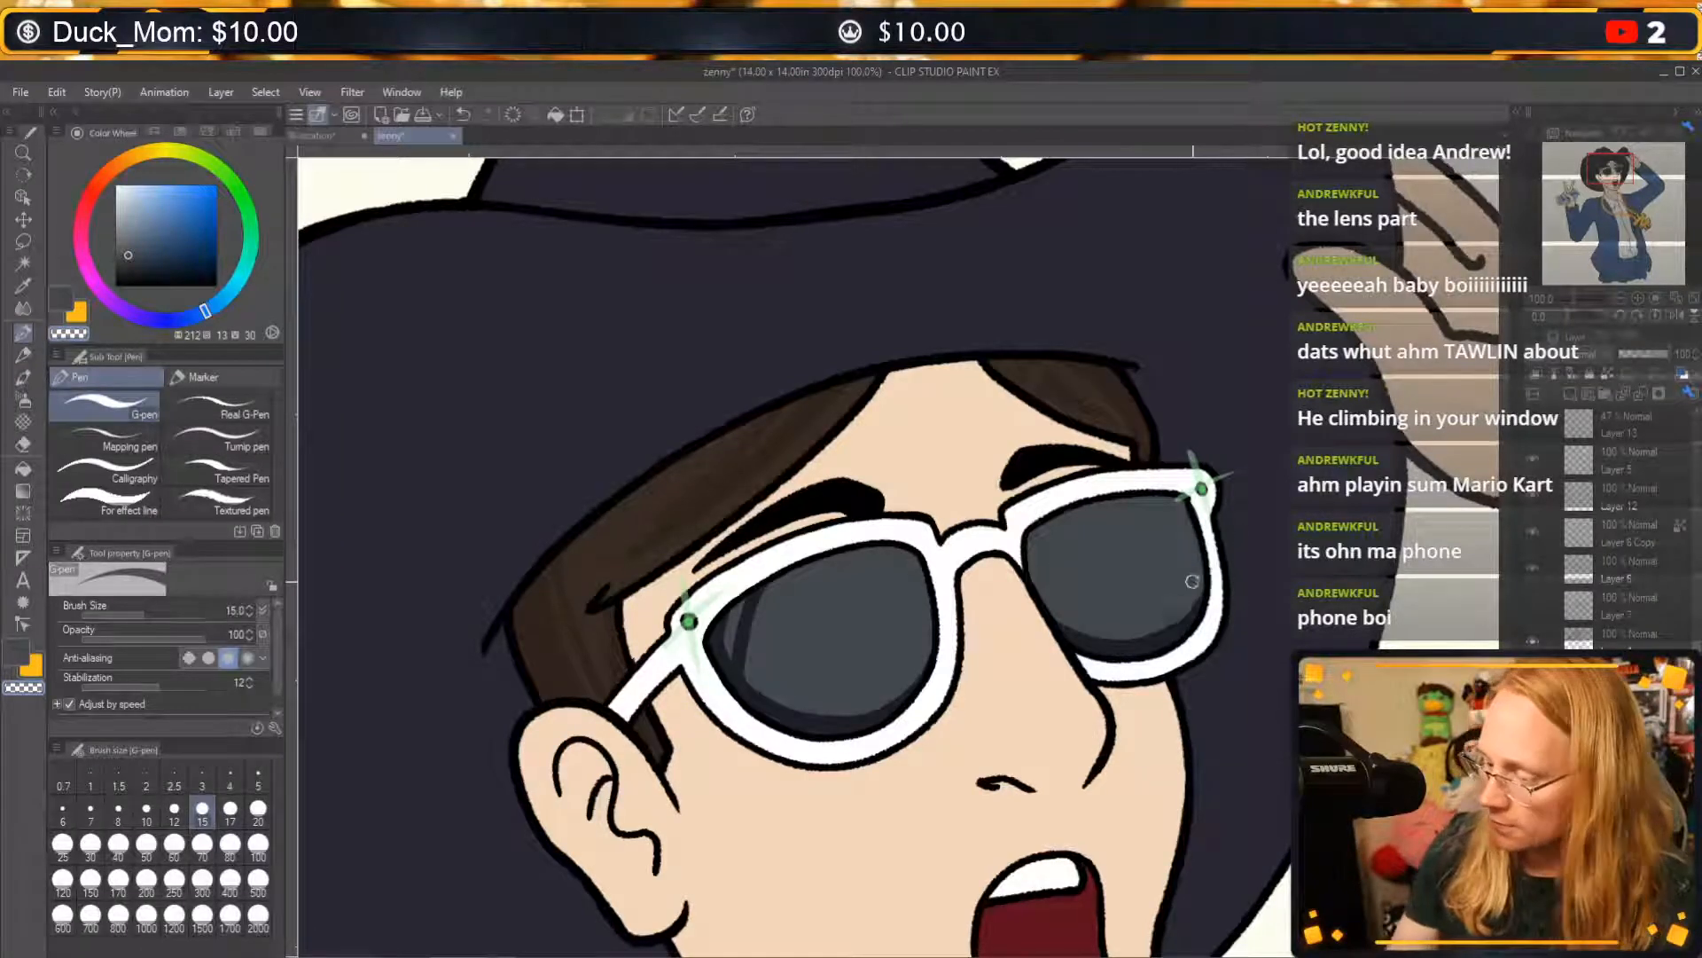
key("c")
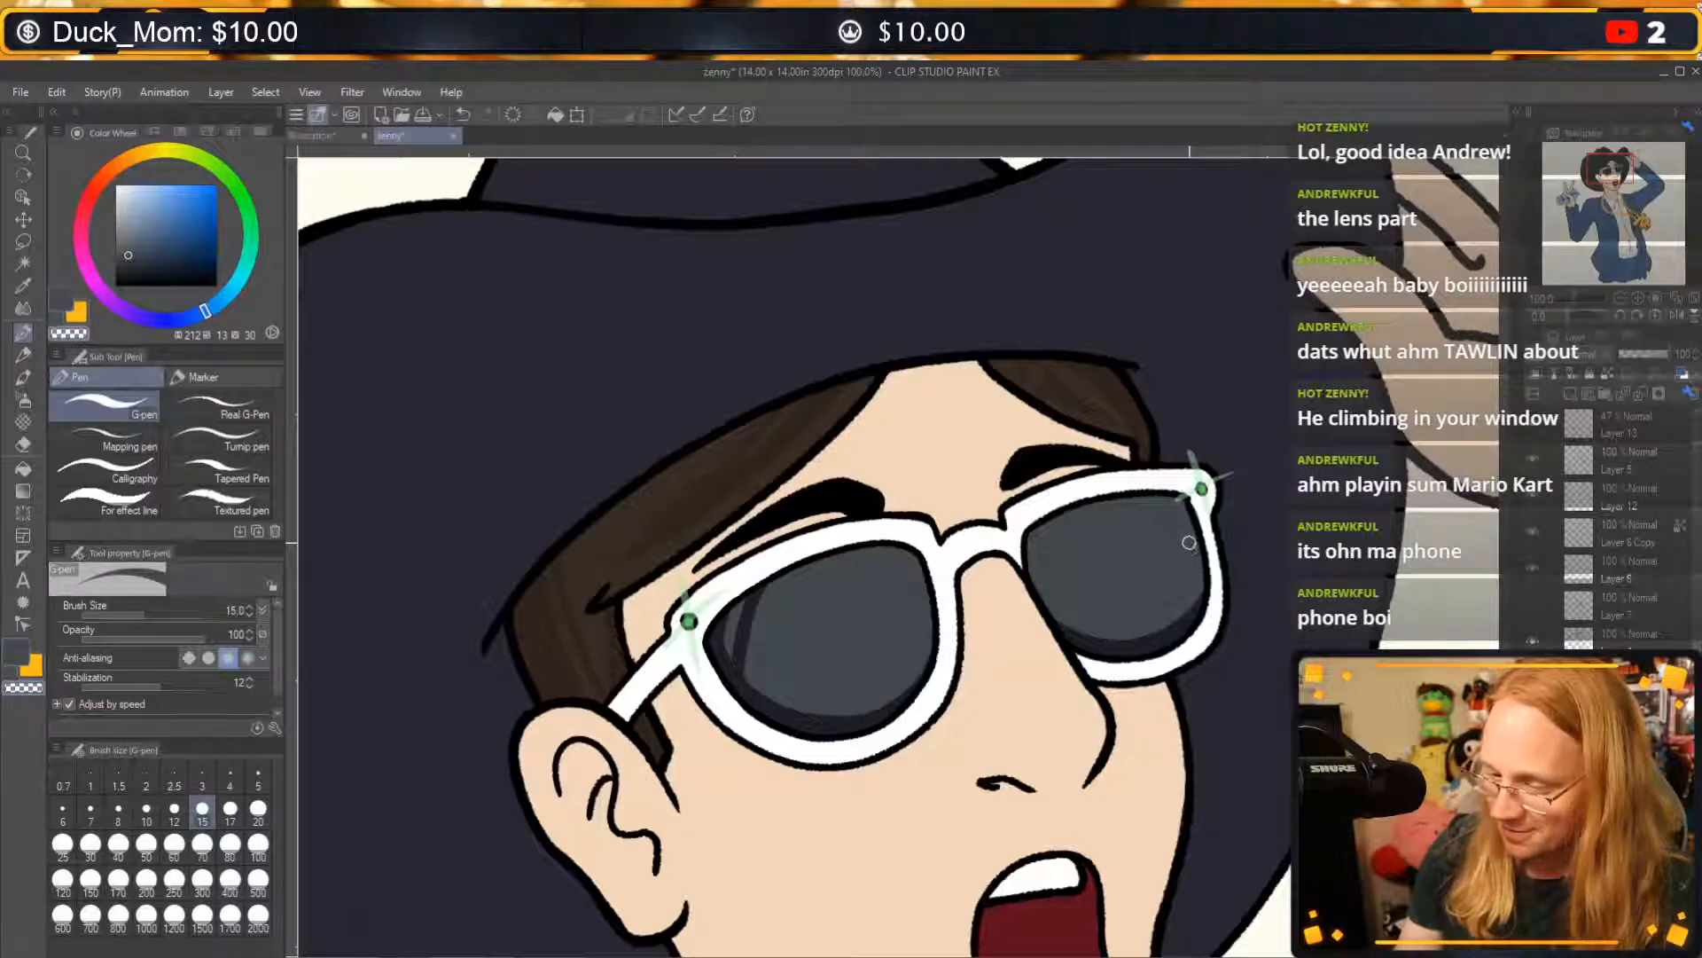
key("c")
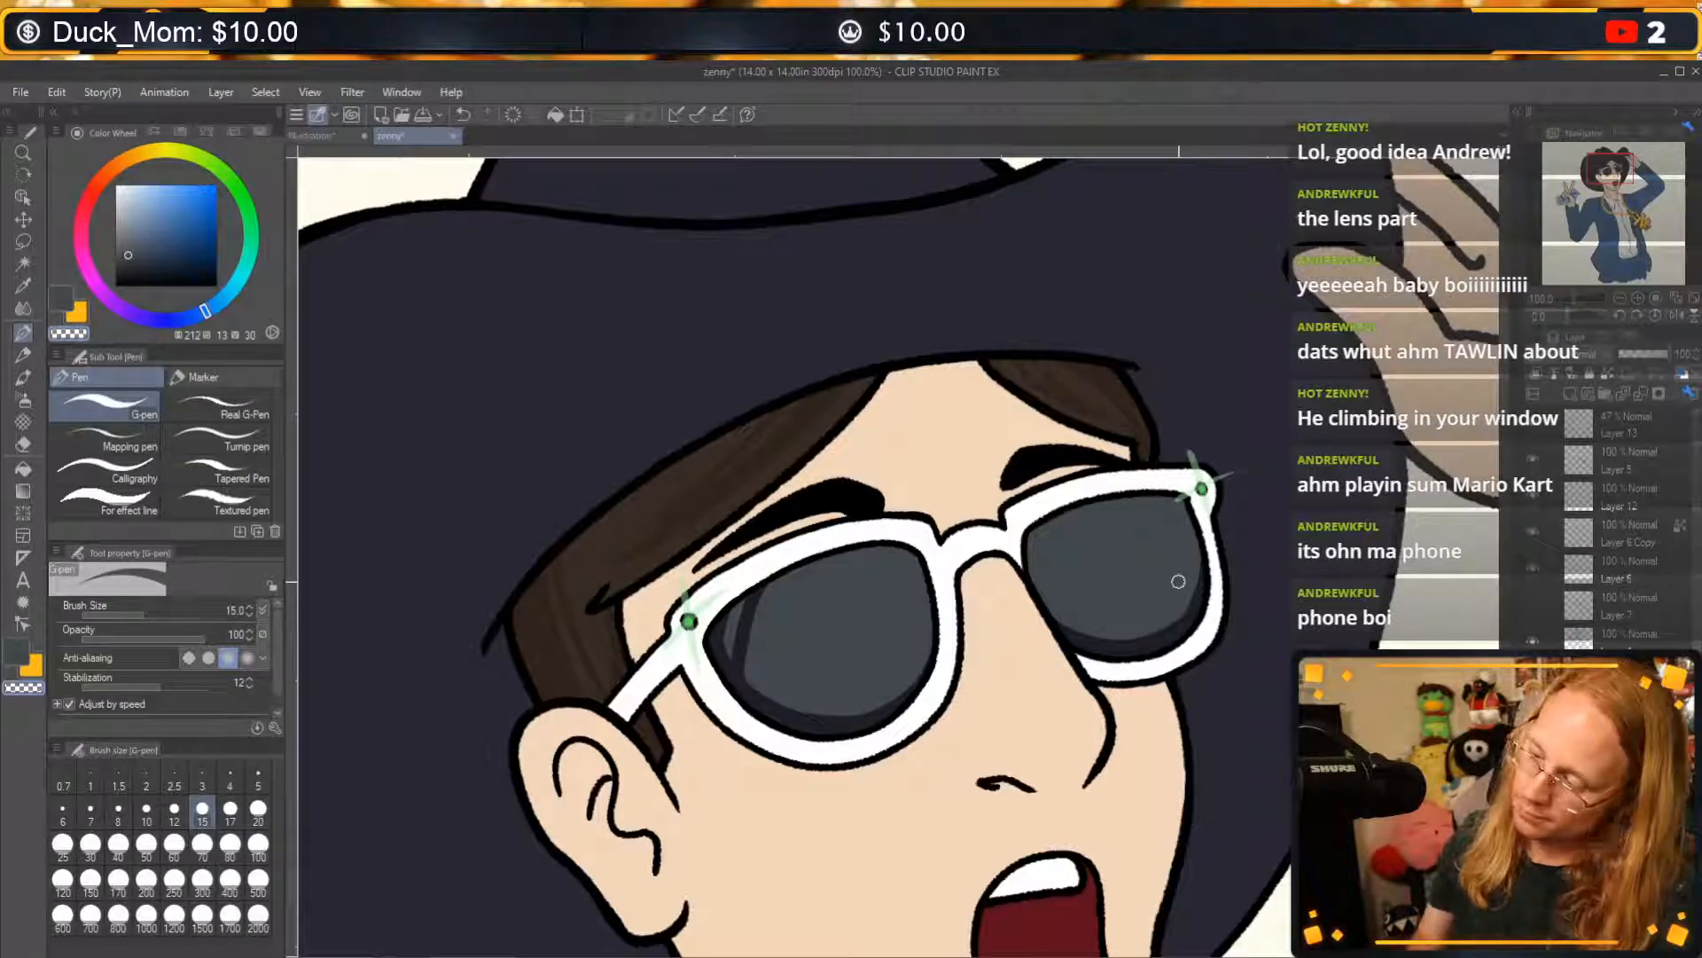
key("c")
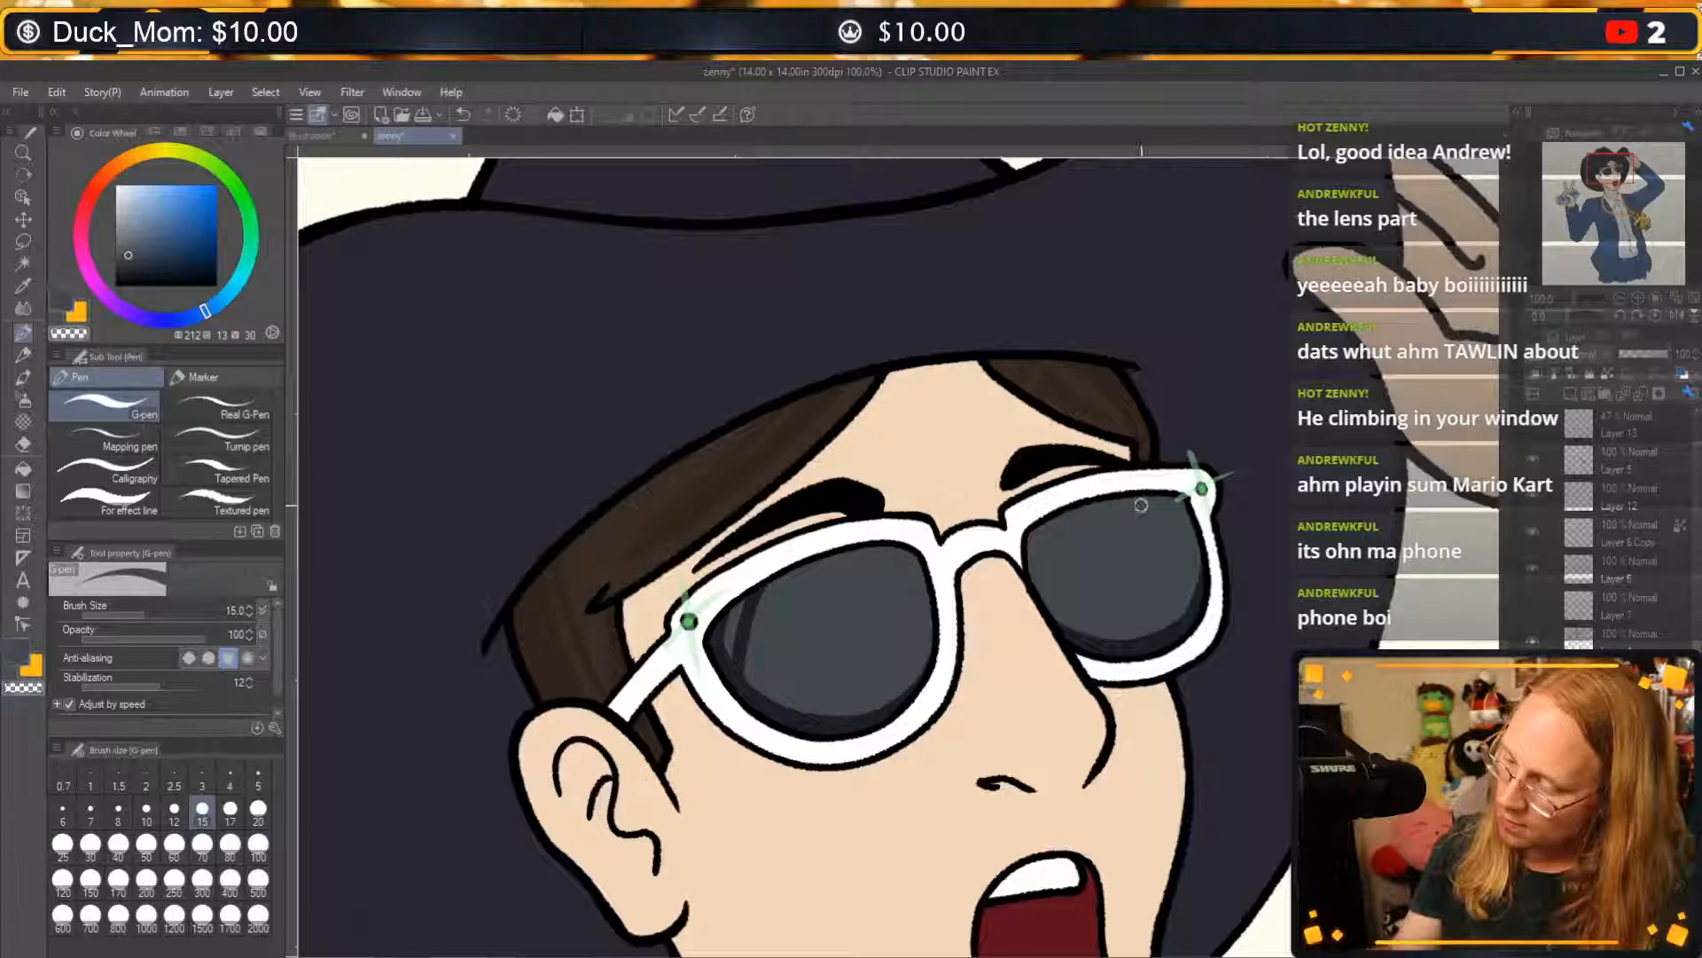
Cut a thin curved streak in transparent colour inside the far lens's outer edge, redoing it until its placement fits.
key("c")
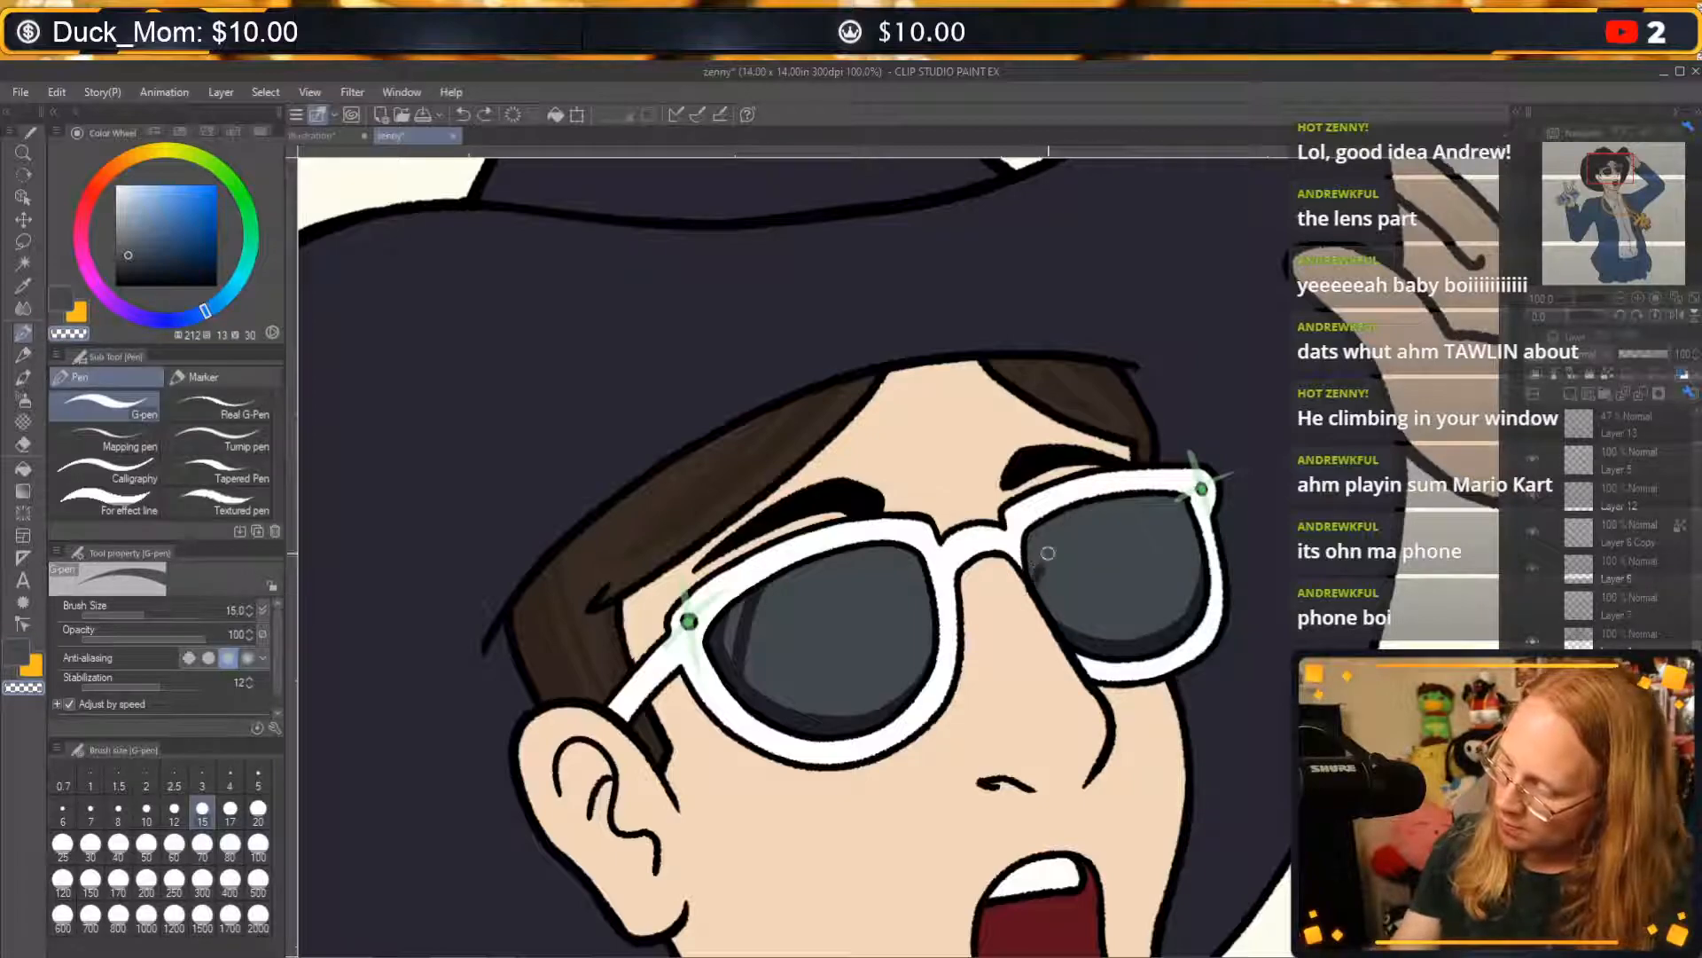
left_click_drag(1039, 581, 1128, 501)
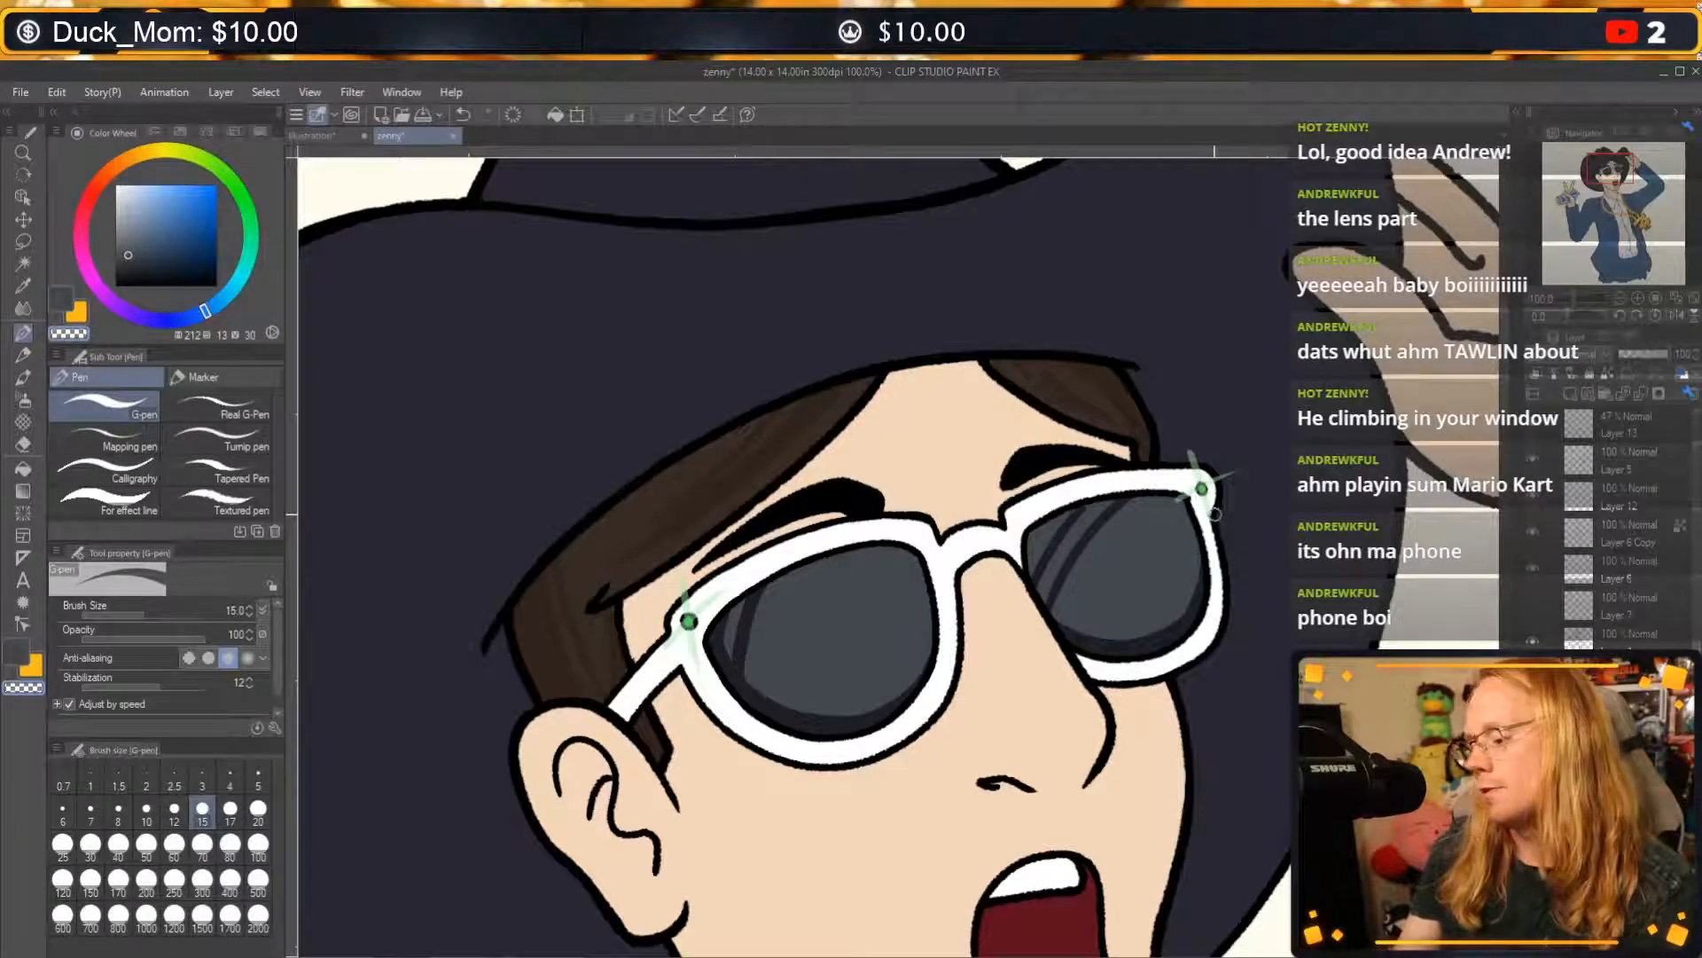
key("ctrl+z")
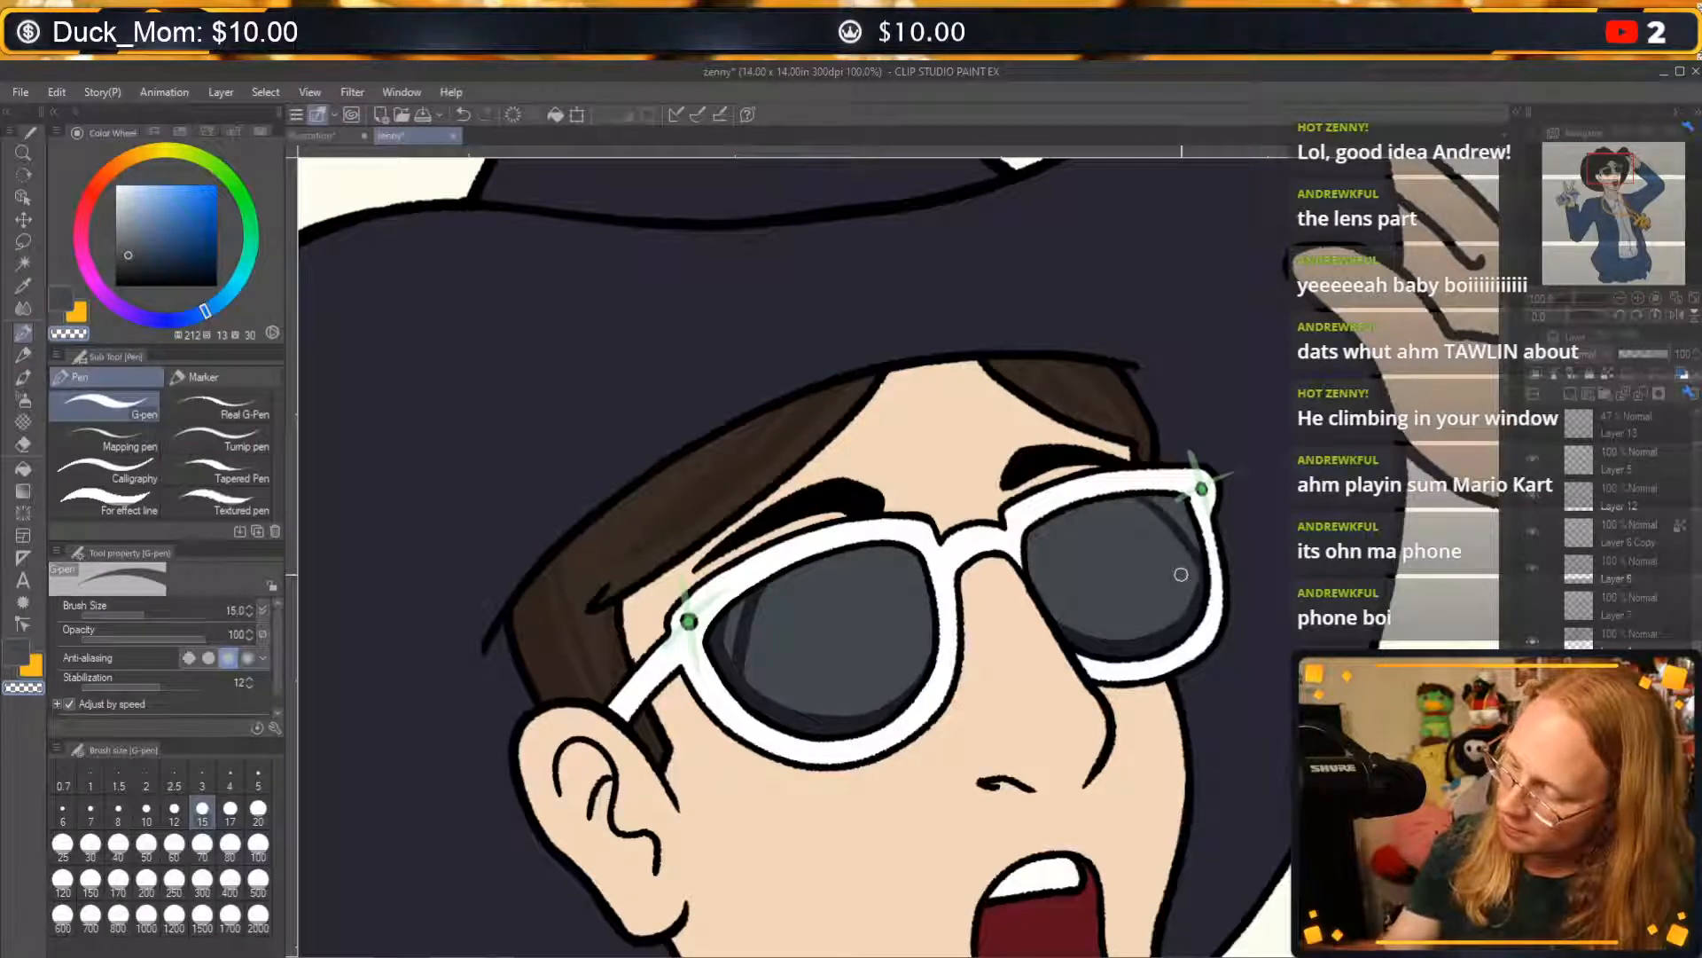
key("ctrl+z")
left_click_drag(1150, 502, 1181, 596)
left_click_drag(1131, 505, 1145, 635)
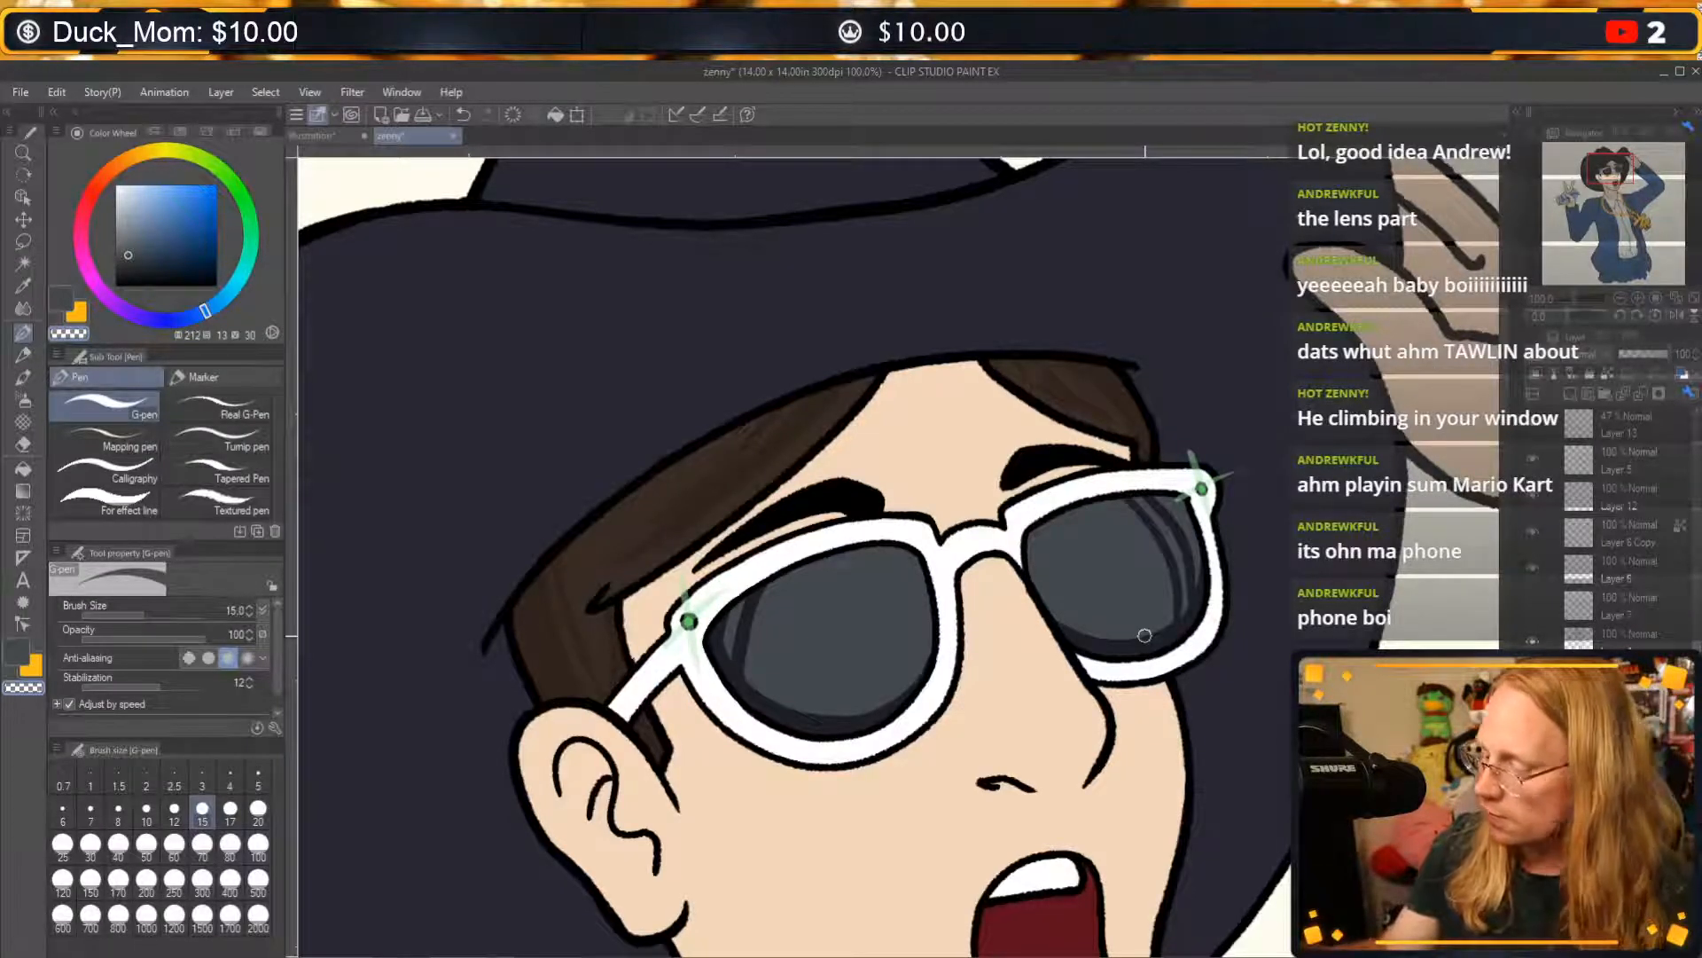
key("ctrl+z")
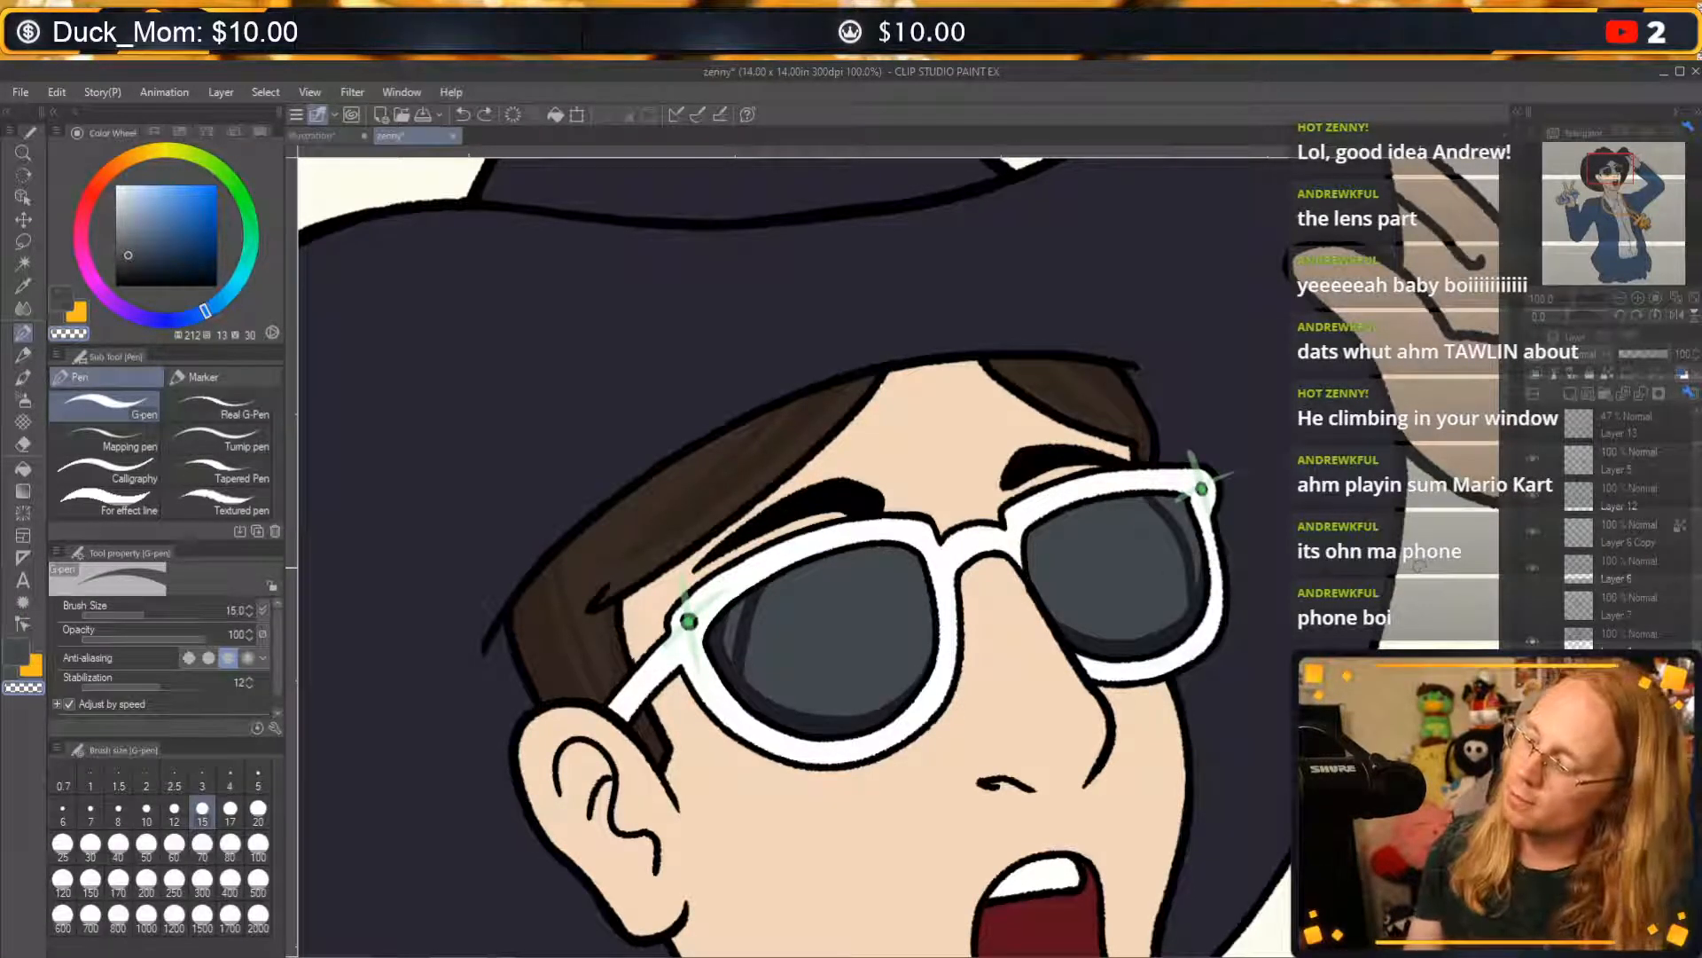
left_click_drag(1175, 502, 1205, 548)
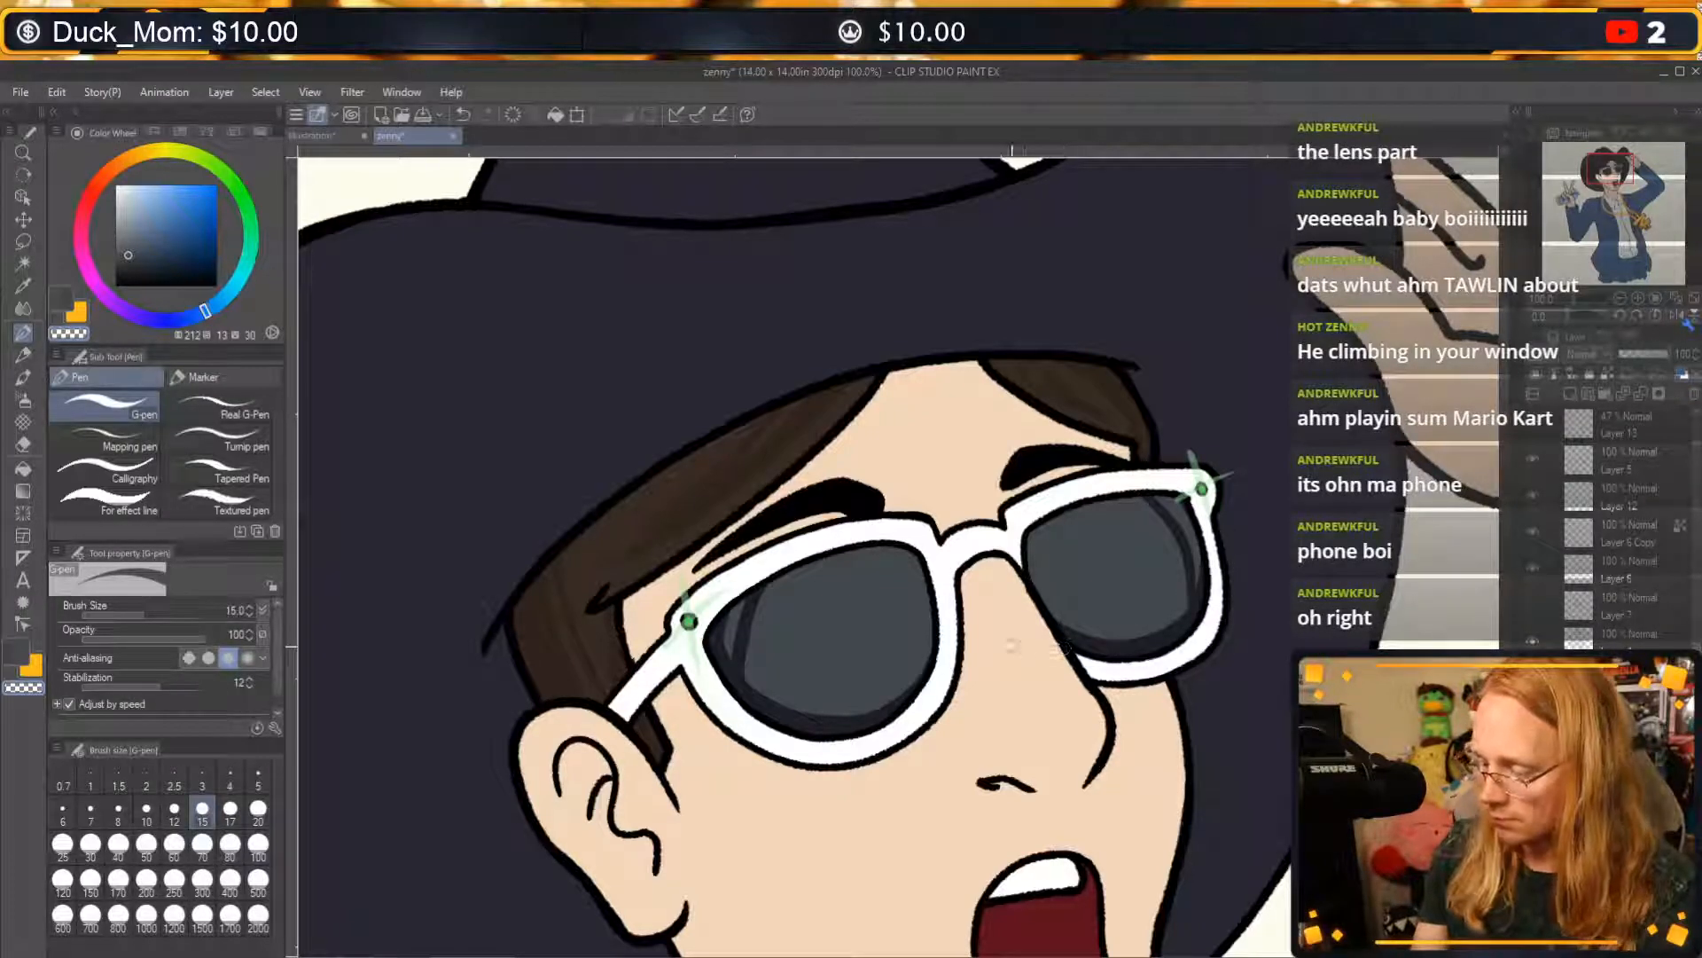
left_click_drag(791, 724, 918, 684)
key("ctrl+z")
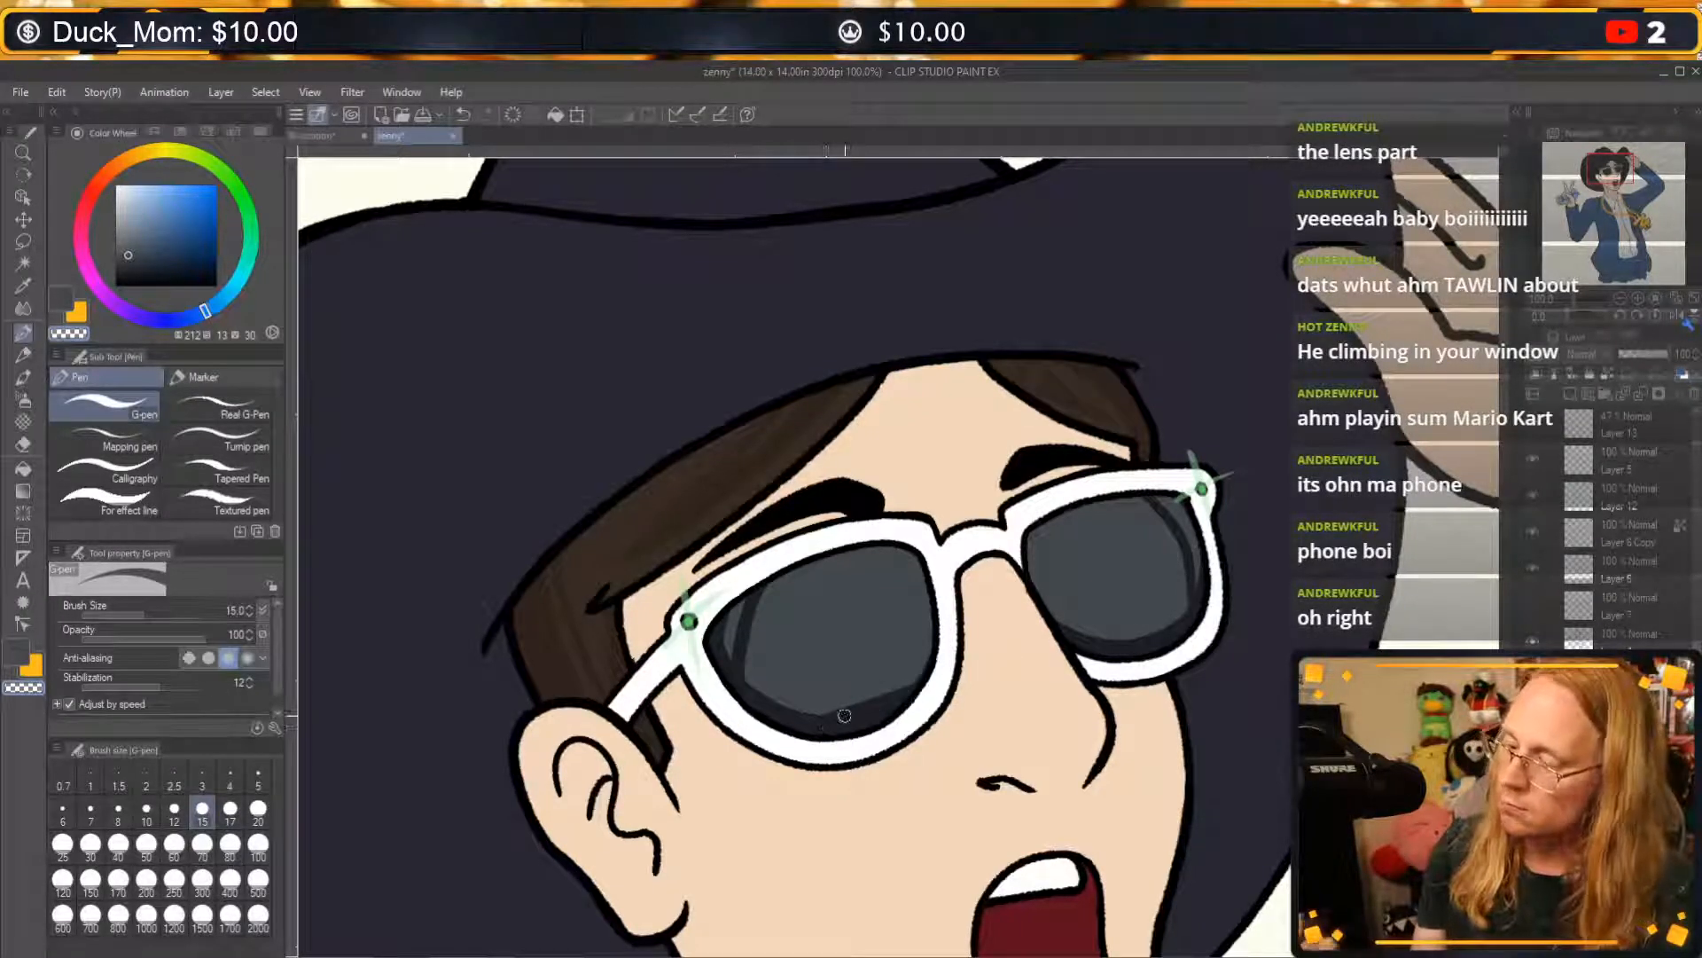
key("ctrl+z")
Sample the near lens's greyish blue and choose a slightly lighter, greyer tone of it as the drawing colour.
key("c")
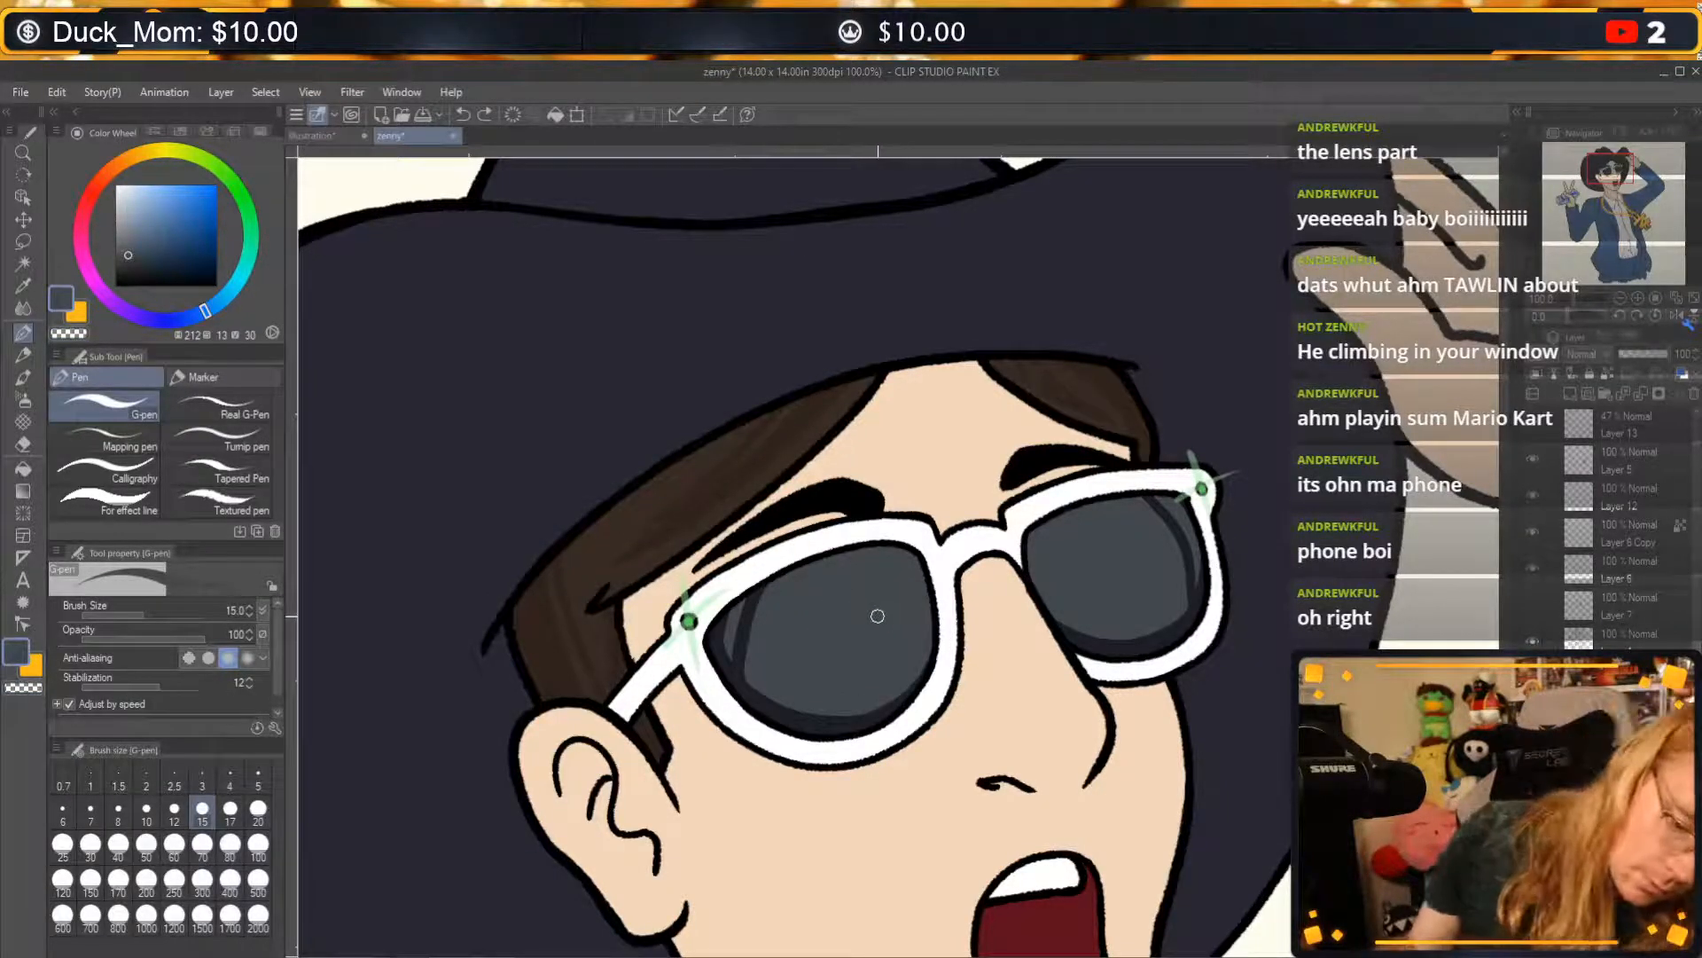
left_click(884, 616, "alt")
left_click(124, 246)
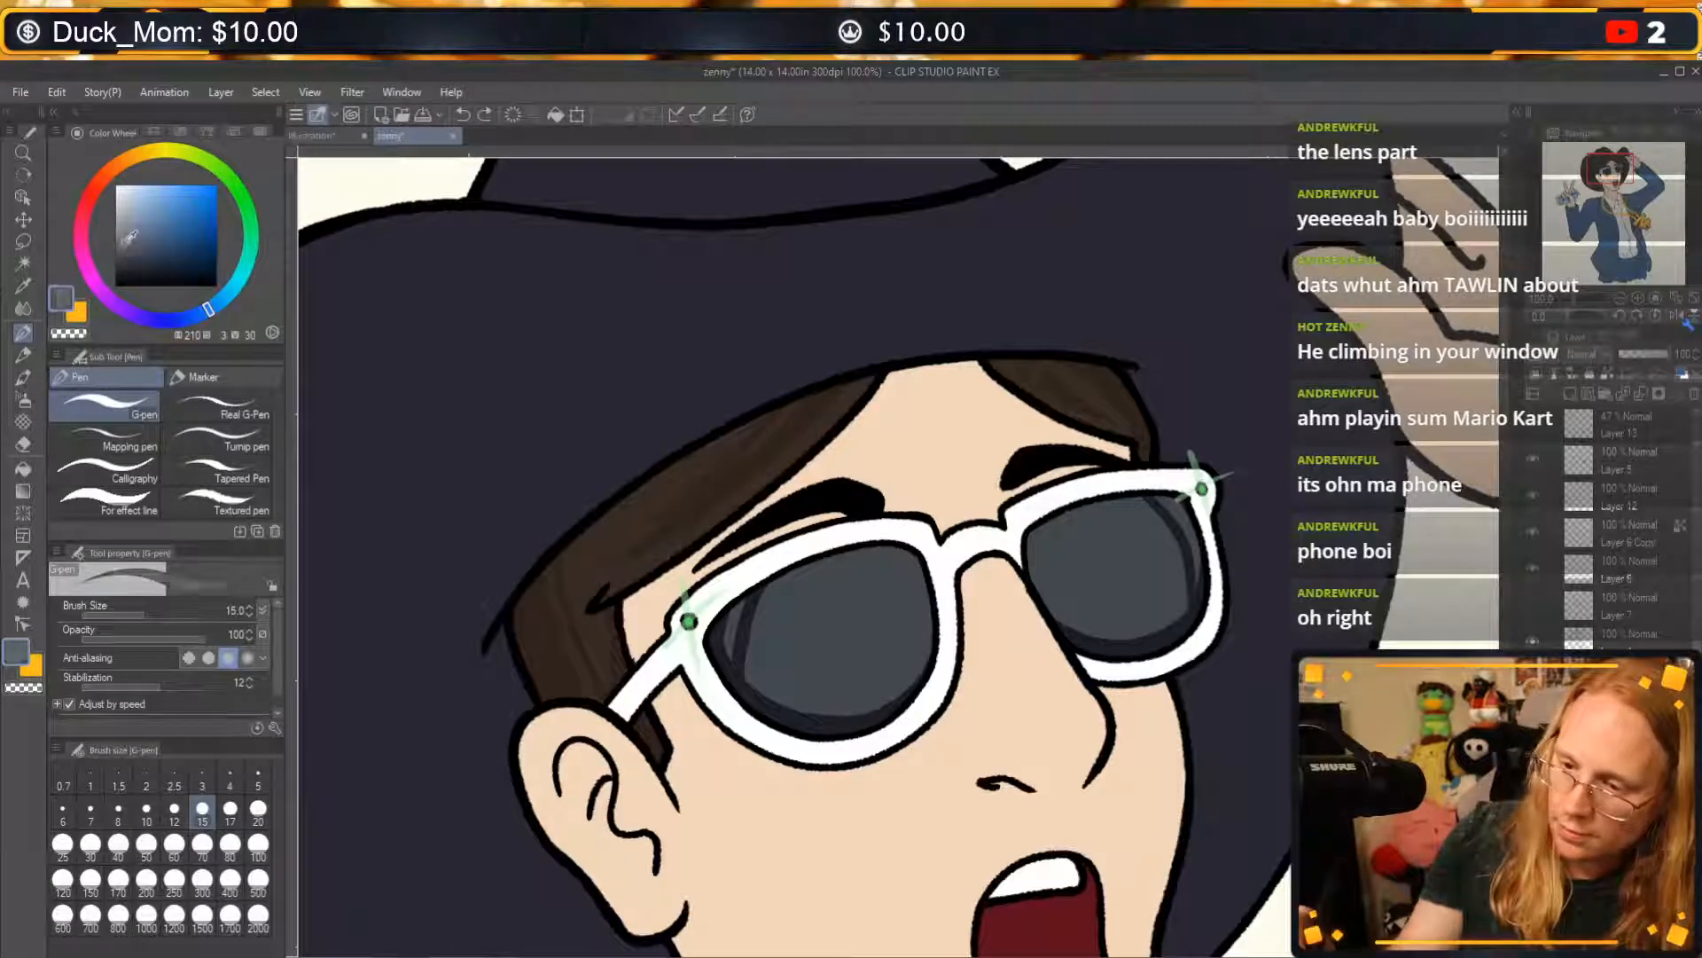
mouse_move(808, 582)
left_mouse_down()
mouse_move(799, 630)
mouse_move(883, 566)
mouse_move(900, 643)
left_mouse_up()
key("ctrl+z")
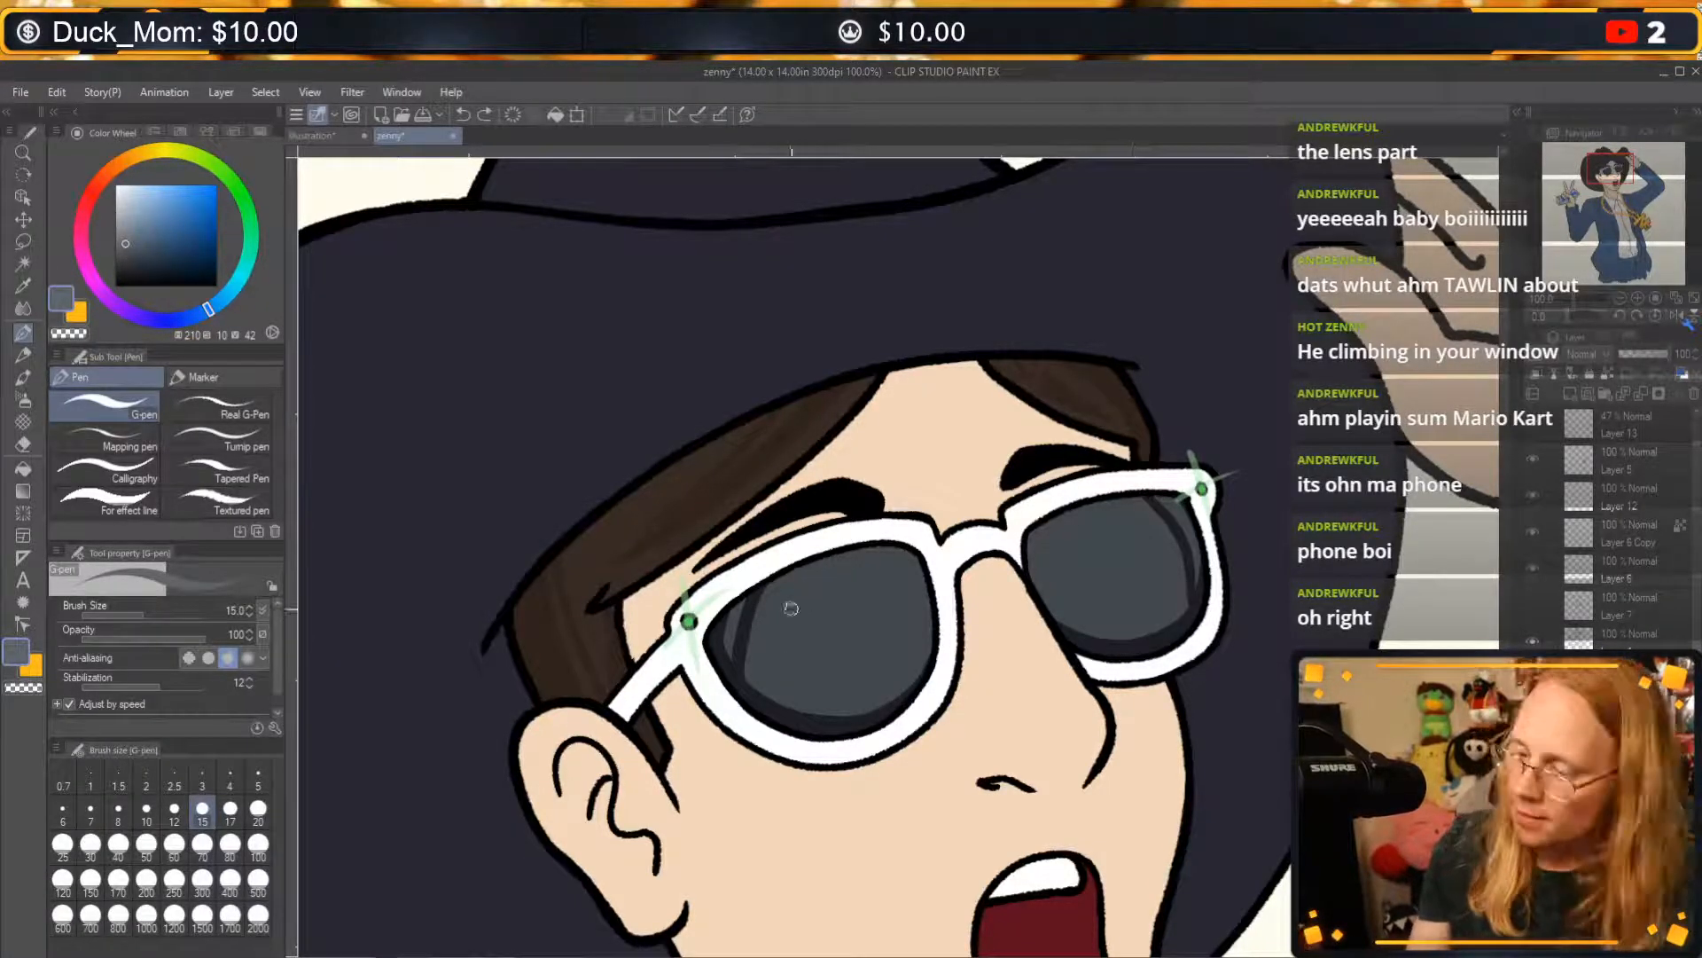
mouse_move(791, 609)
left_mouse_down()
mouse_move(789, 649)
mouse_move(913, 625)
left_mouse_up()
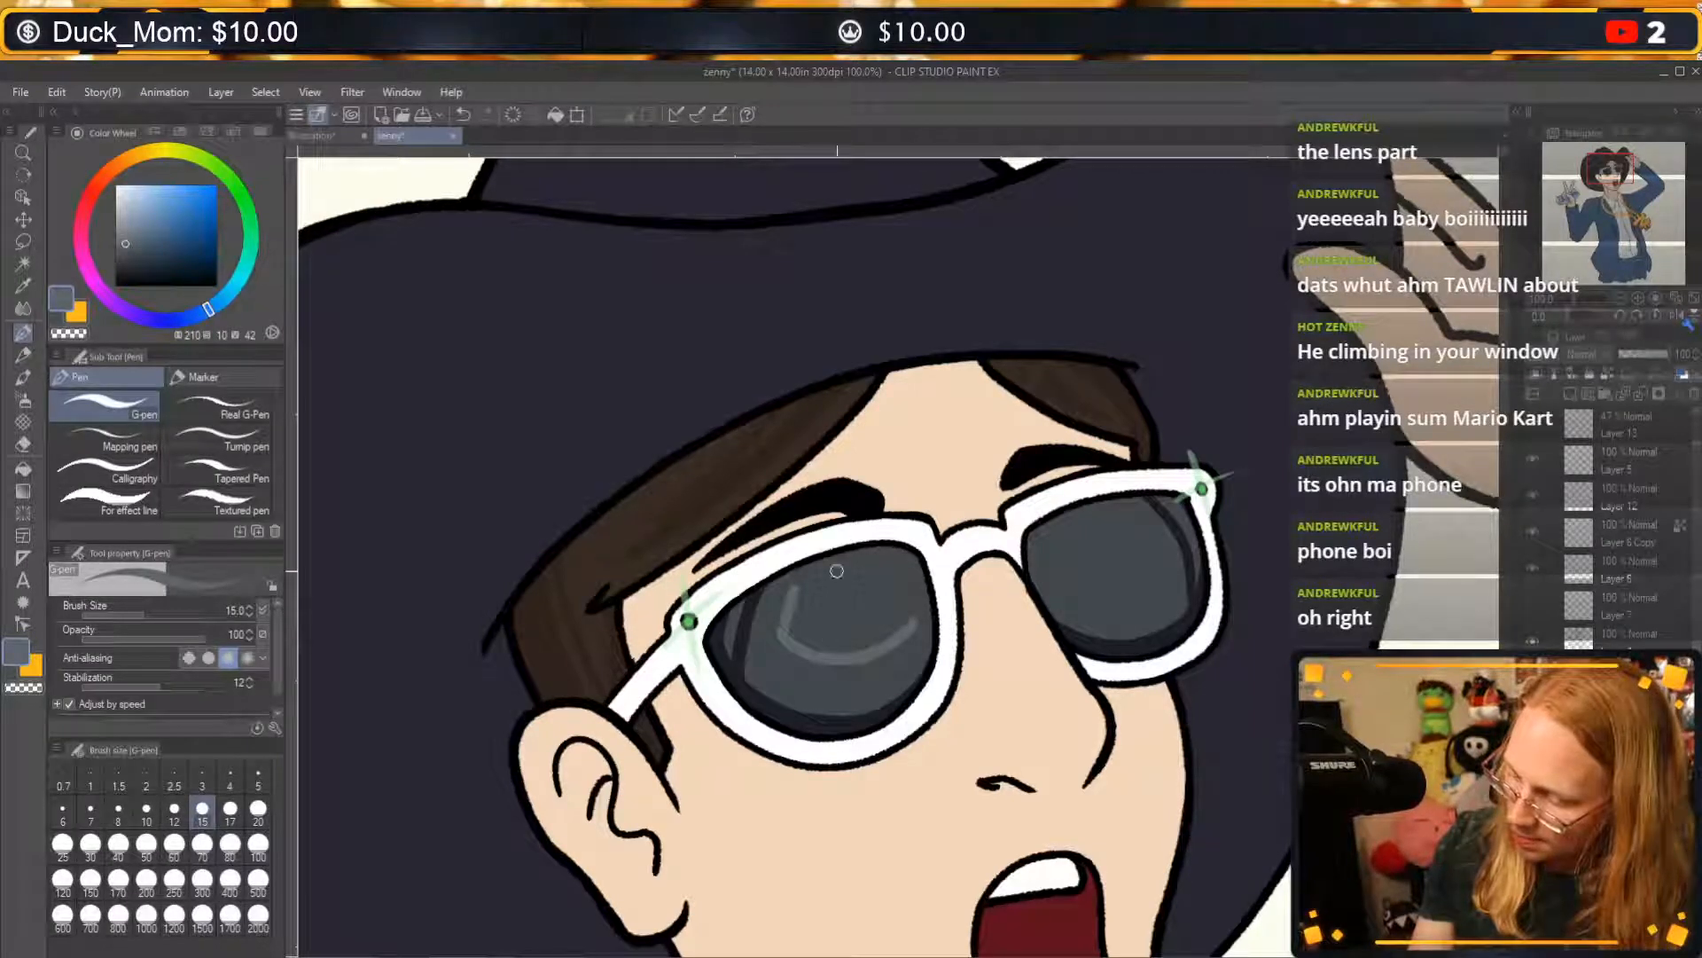
key("ctrl+z")
mouse_move(791, 620)
left_mouse_down()
mouse_move(817, 581)
mouse_move(829, 662)
mouse_move(873, 608)
mouse_move(850, 591)
mouse_move(896, 569)
mouse_move(908, 623)
left_mouse_up()
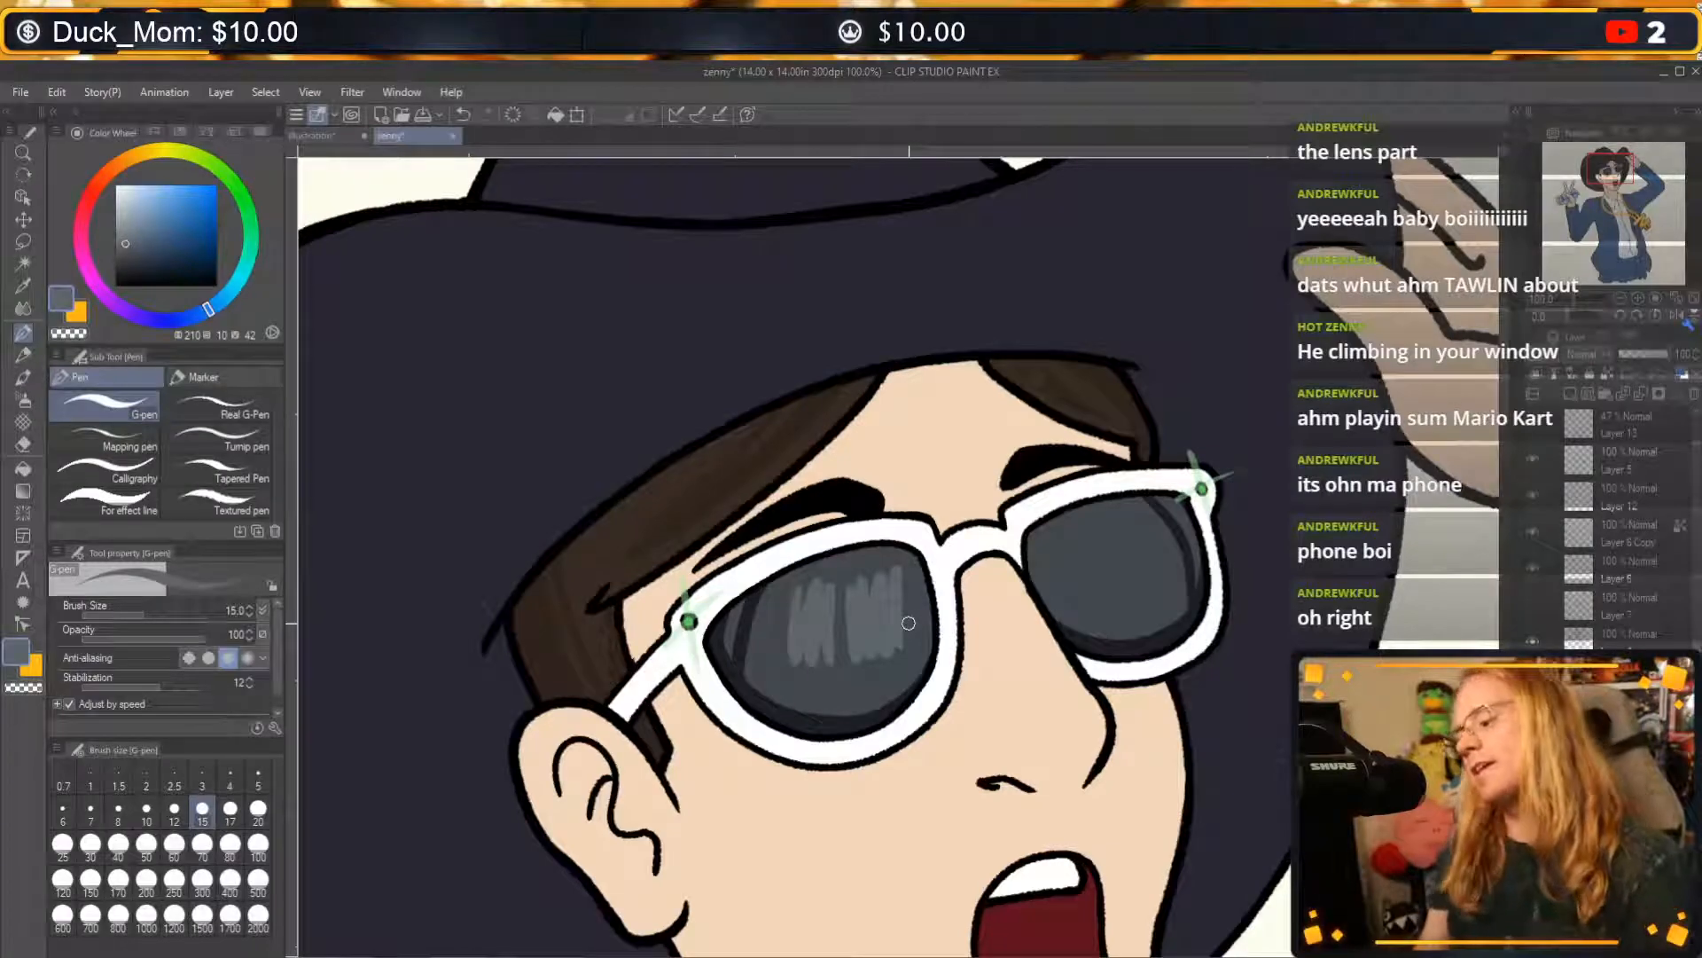
key("ctrl+z")
Paint a small slanted oval highlight in the lighter greyish blue on the upper part of each lens, redoing the near lens's.
key("ctrl+z")
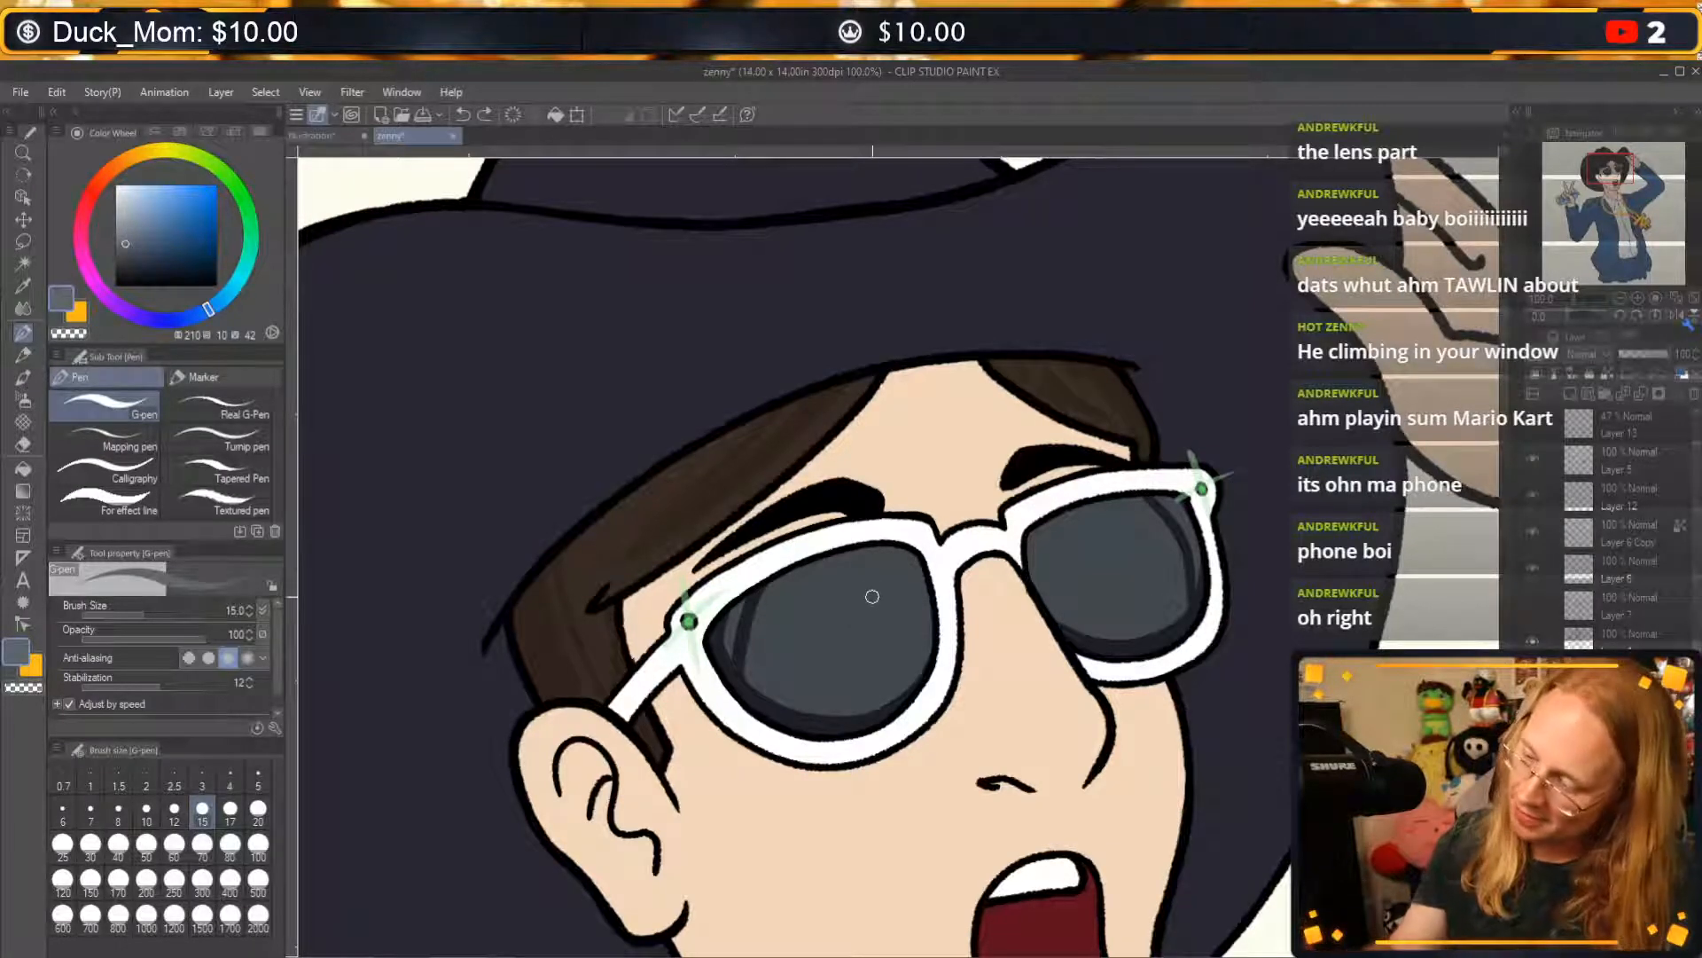
mouse_move(870, 593)
left_mouse_down()
mouse_move(896, 529)
mouse_move(892, 594)
left_mouse_up()
key("ctrl+z")
key("ctrl+z")
left_click_drag(1128, 513, 1143, 533)
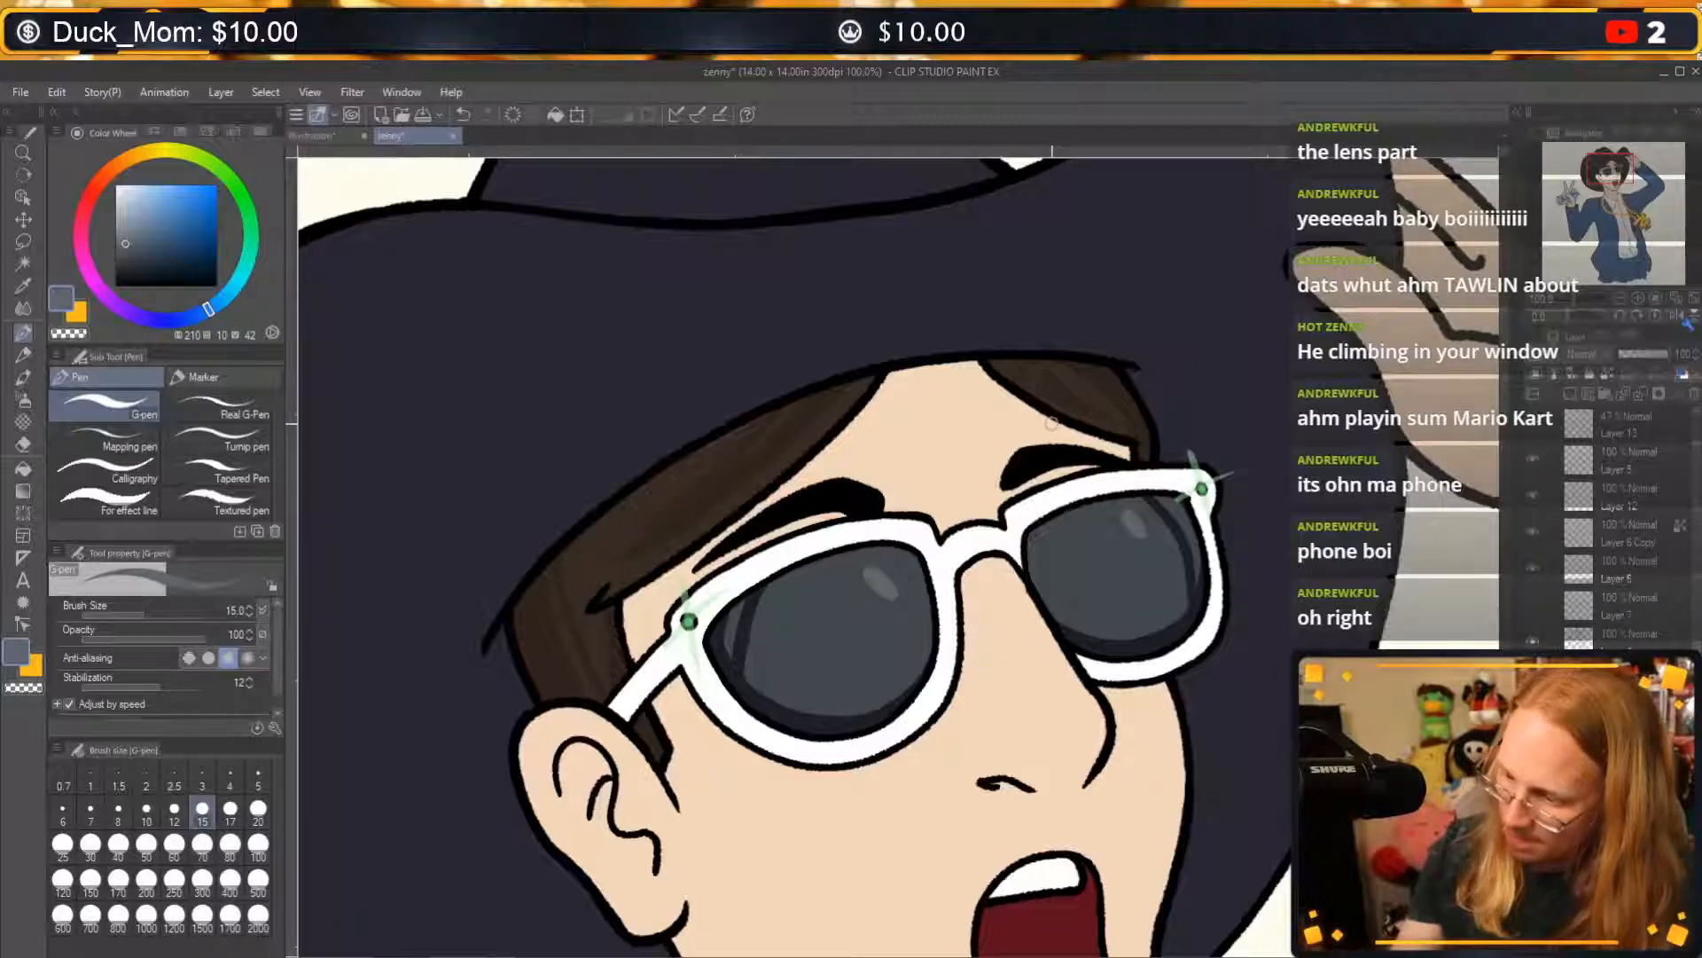
Add a small very pale blue glint inside the oval highlight of each lens, undoing the larger trial strokes on the near lens.
left_click(123, 187)
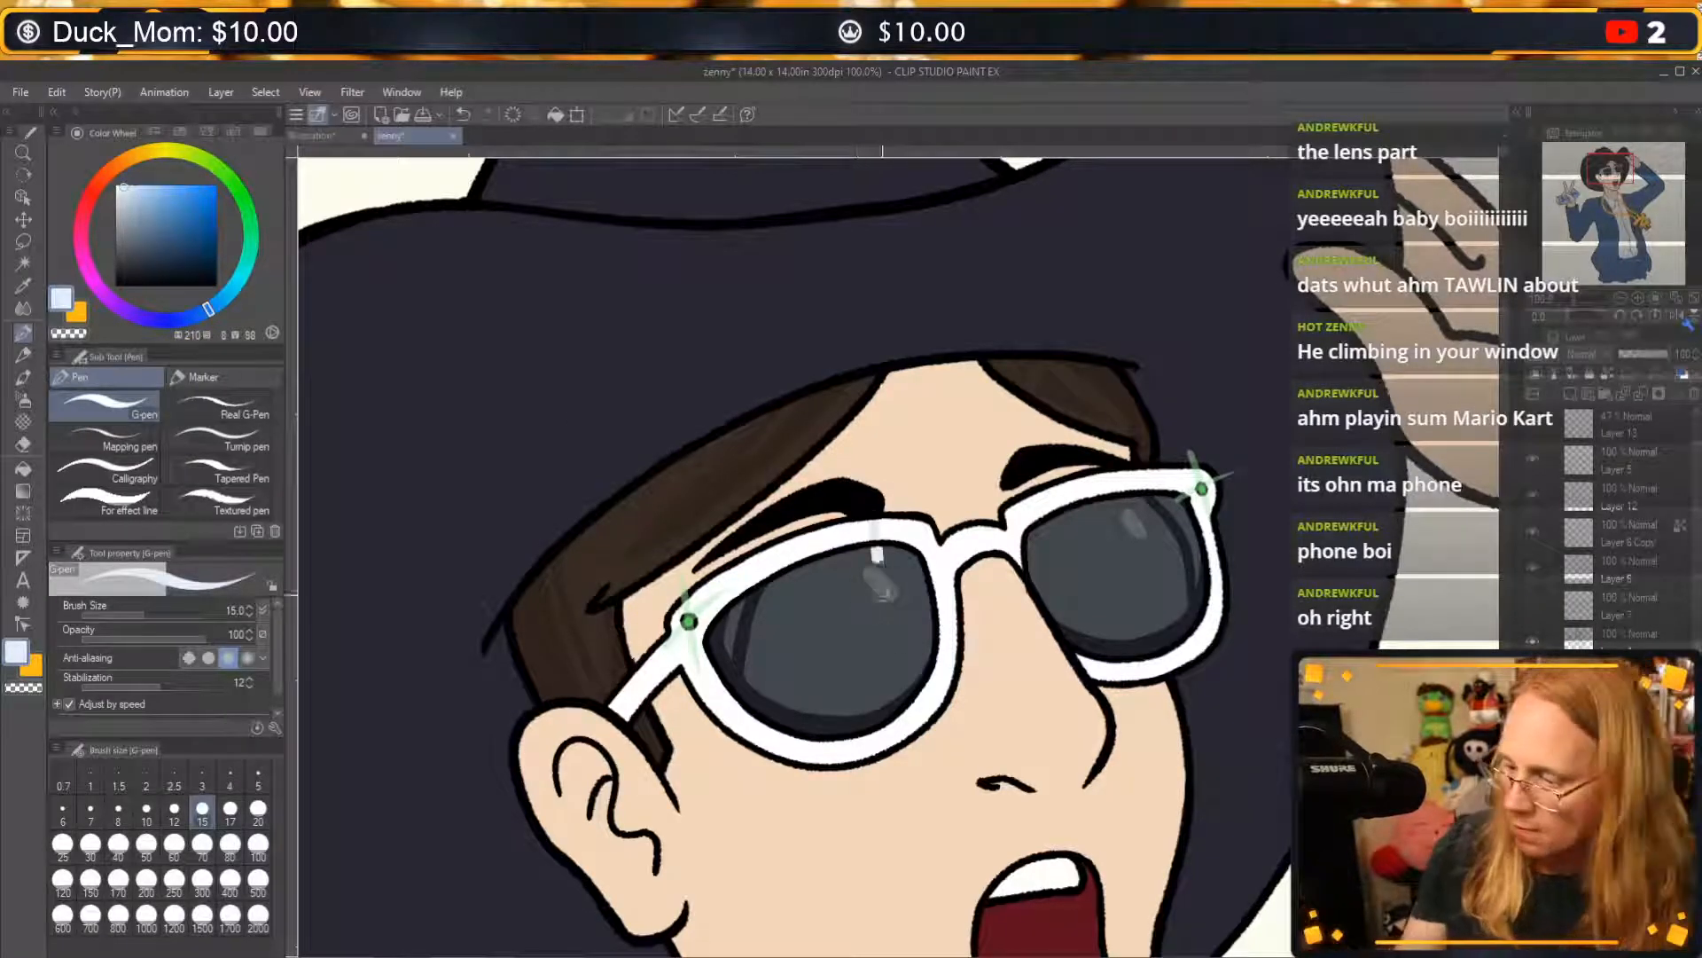
left_click_drag(878, 554, 889, 678)
left_click_drag(820, 636, 917, 557)
key("ctrl+z")
key("ctrl+z")
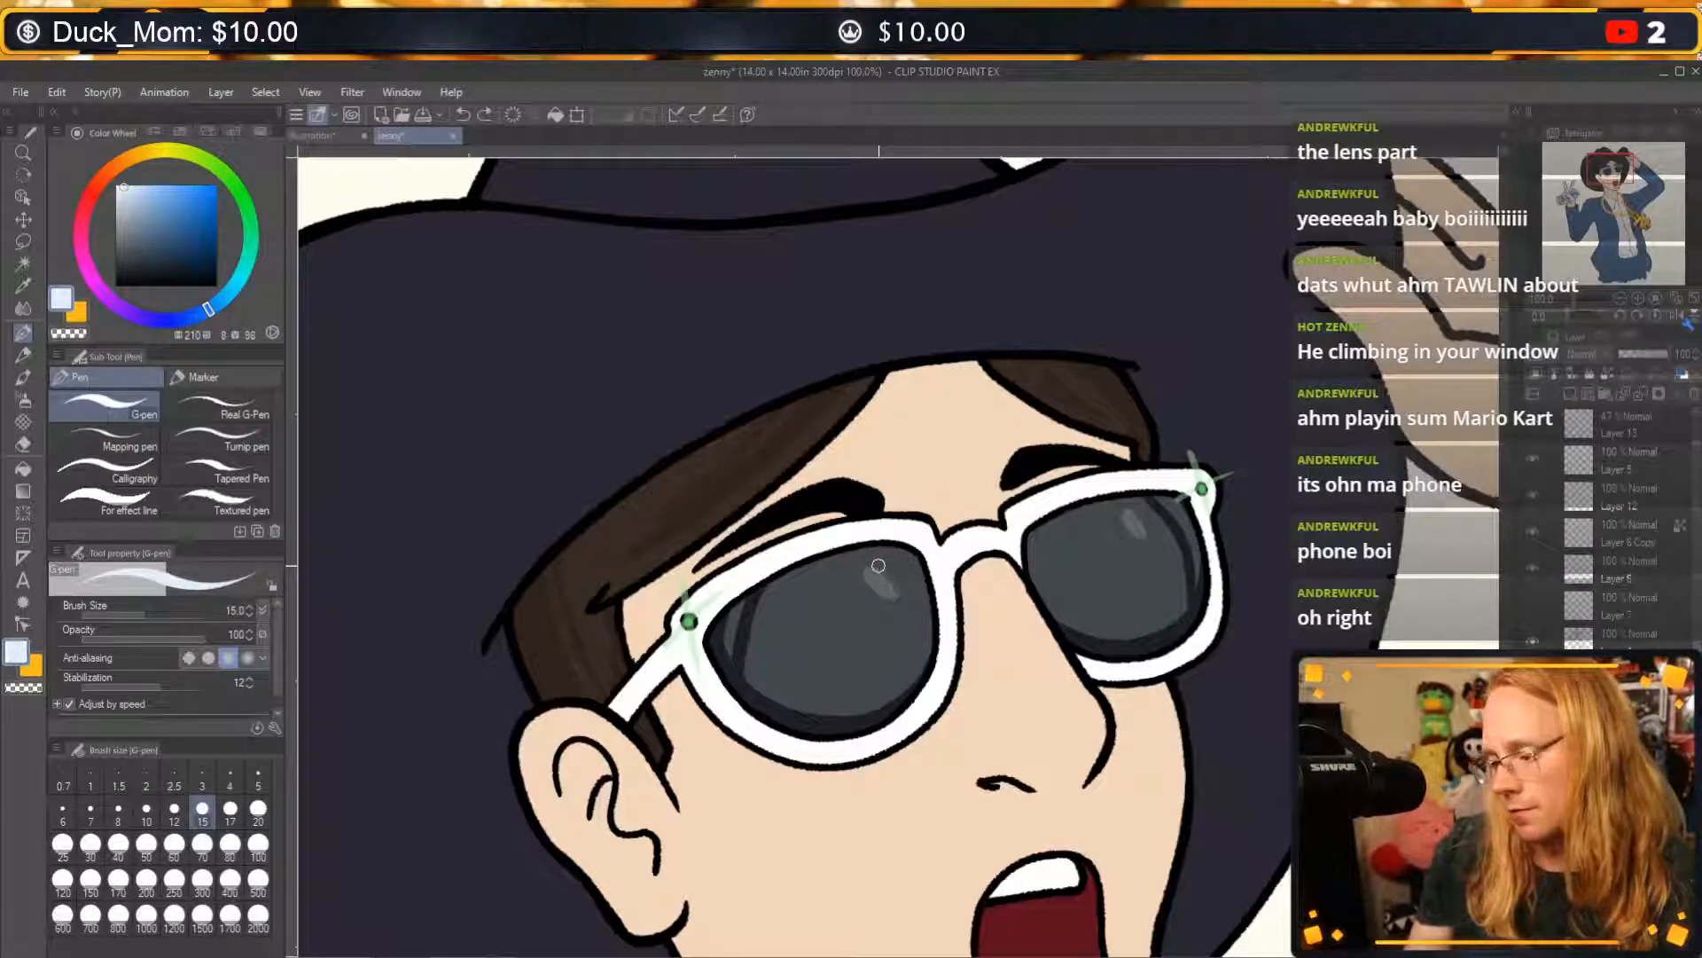
left_click_drag(871, 567, 884, 578)
left_click_drag(1131, 510, 1138, 521)
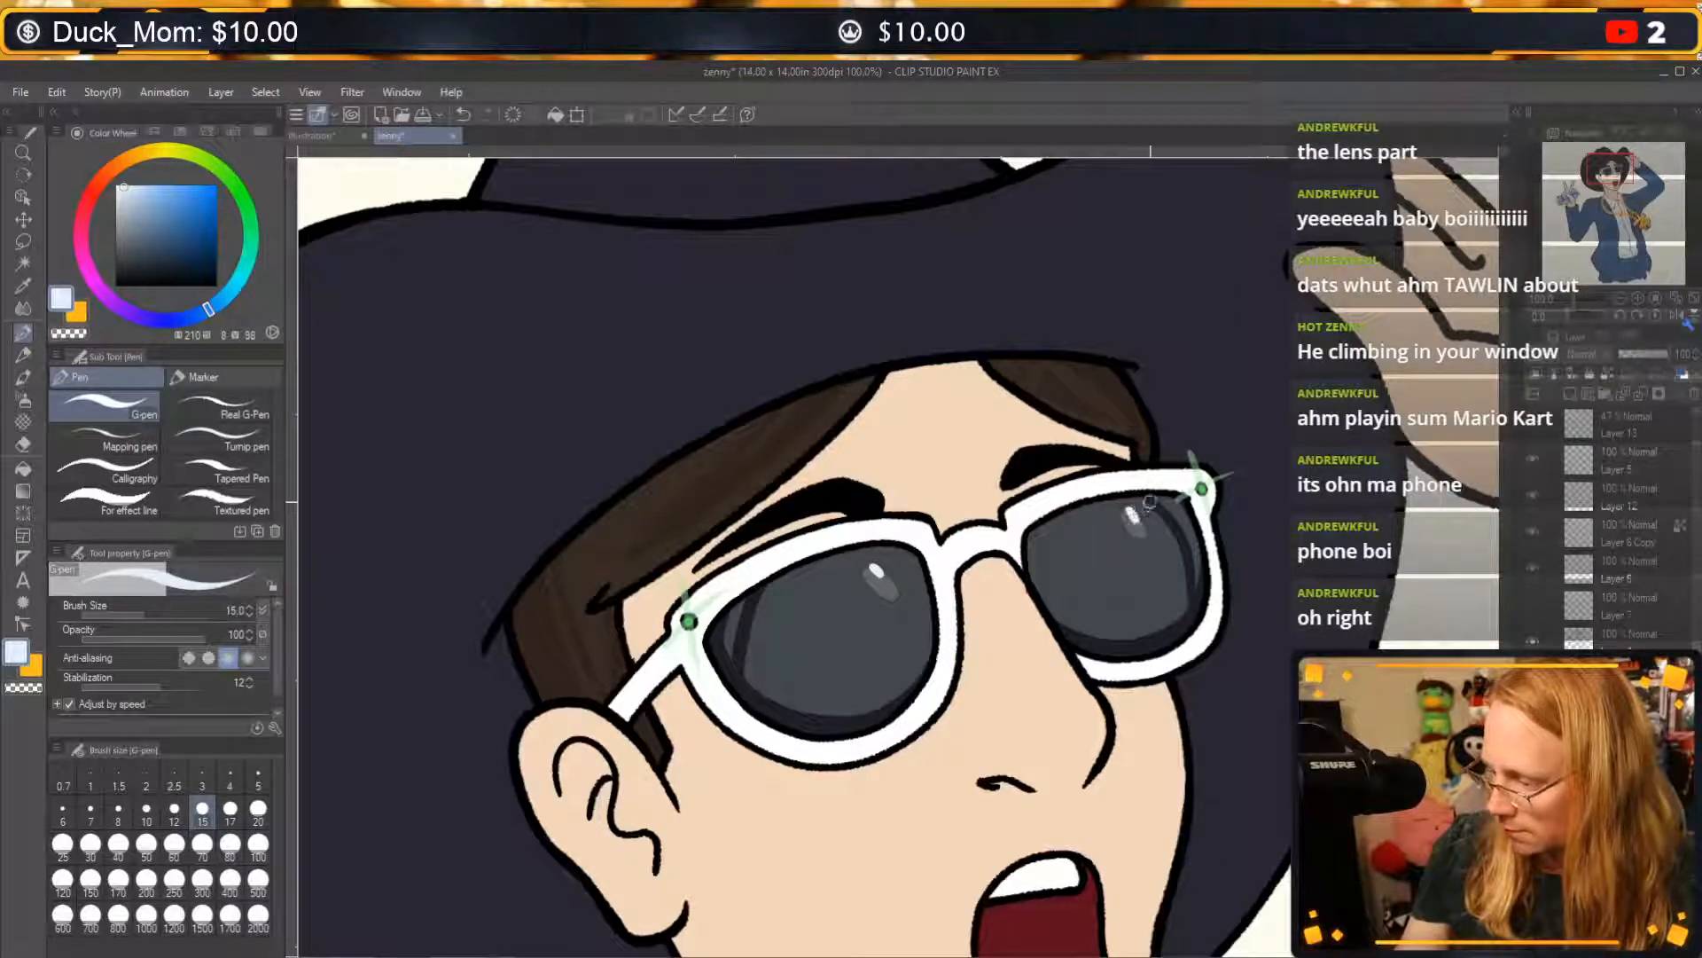
Toggle the visibility of the lens reflections and hair shading repeatedly to compare the face with and without them.
left_click_drag(1337, 866, 1286, 699)
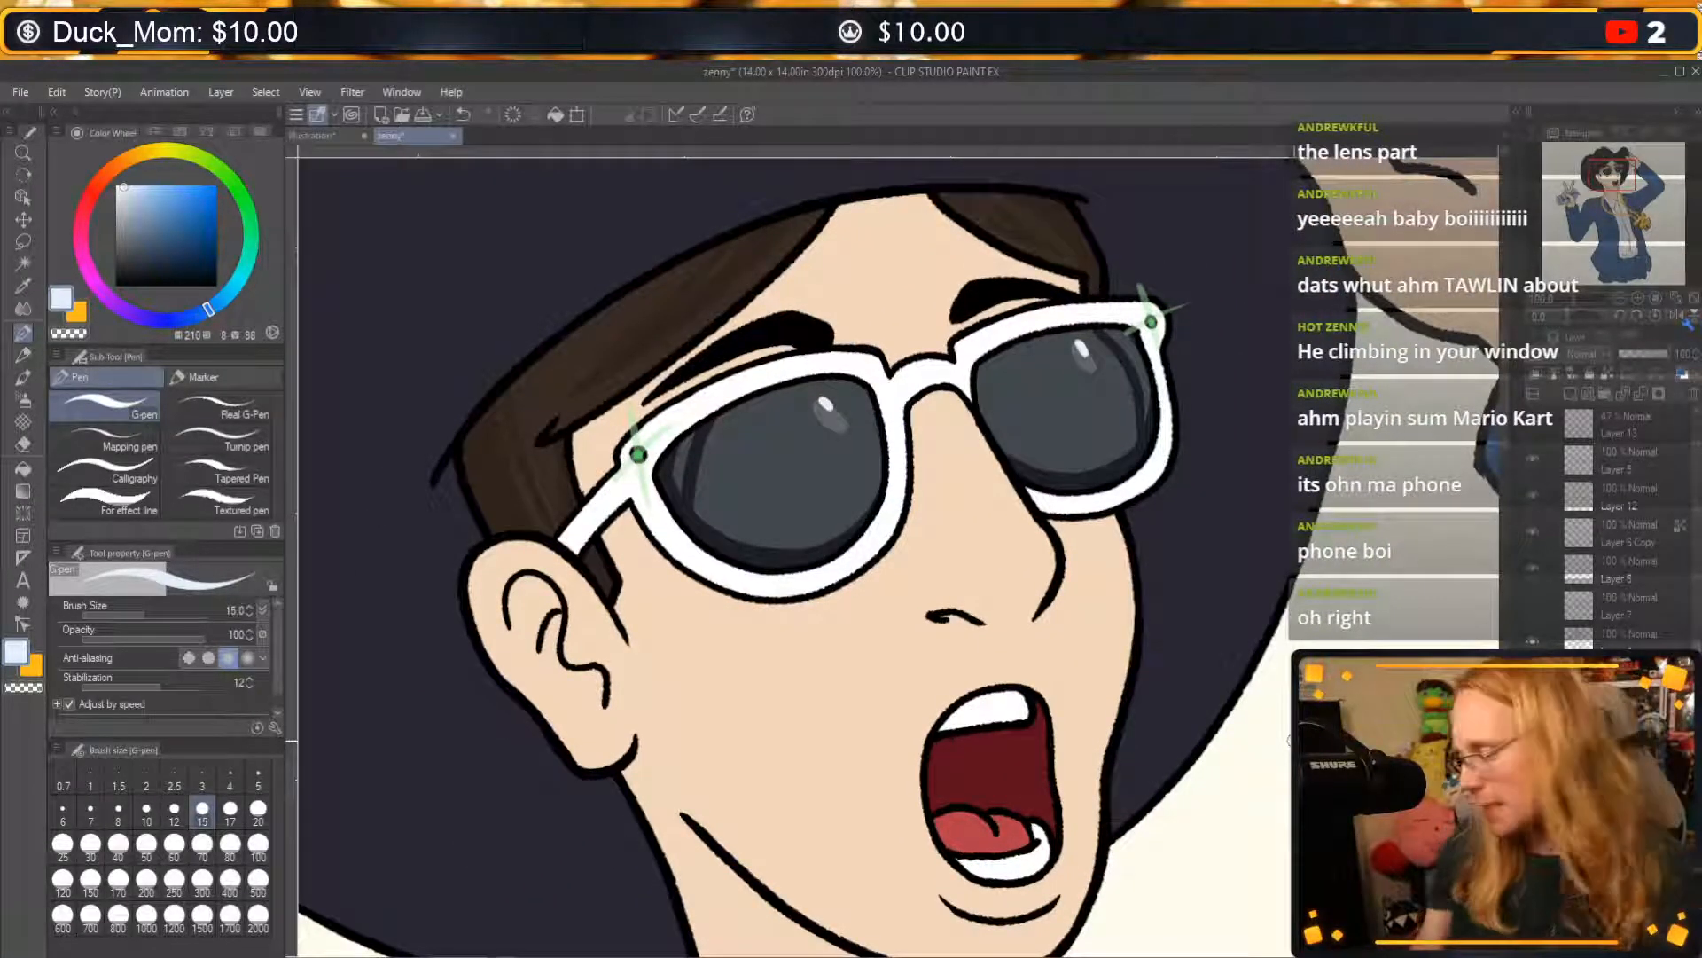
left_click(1533, 676)
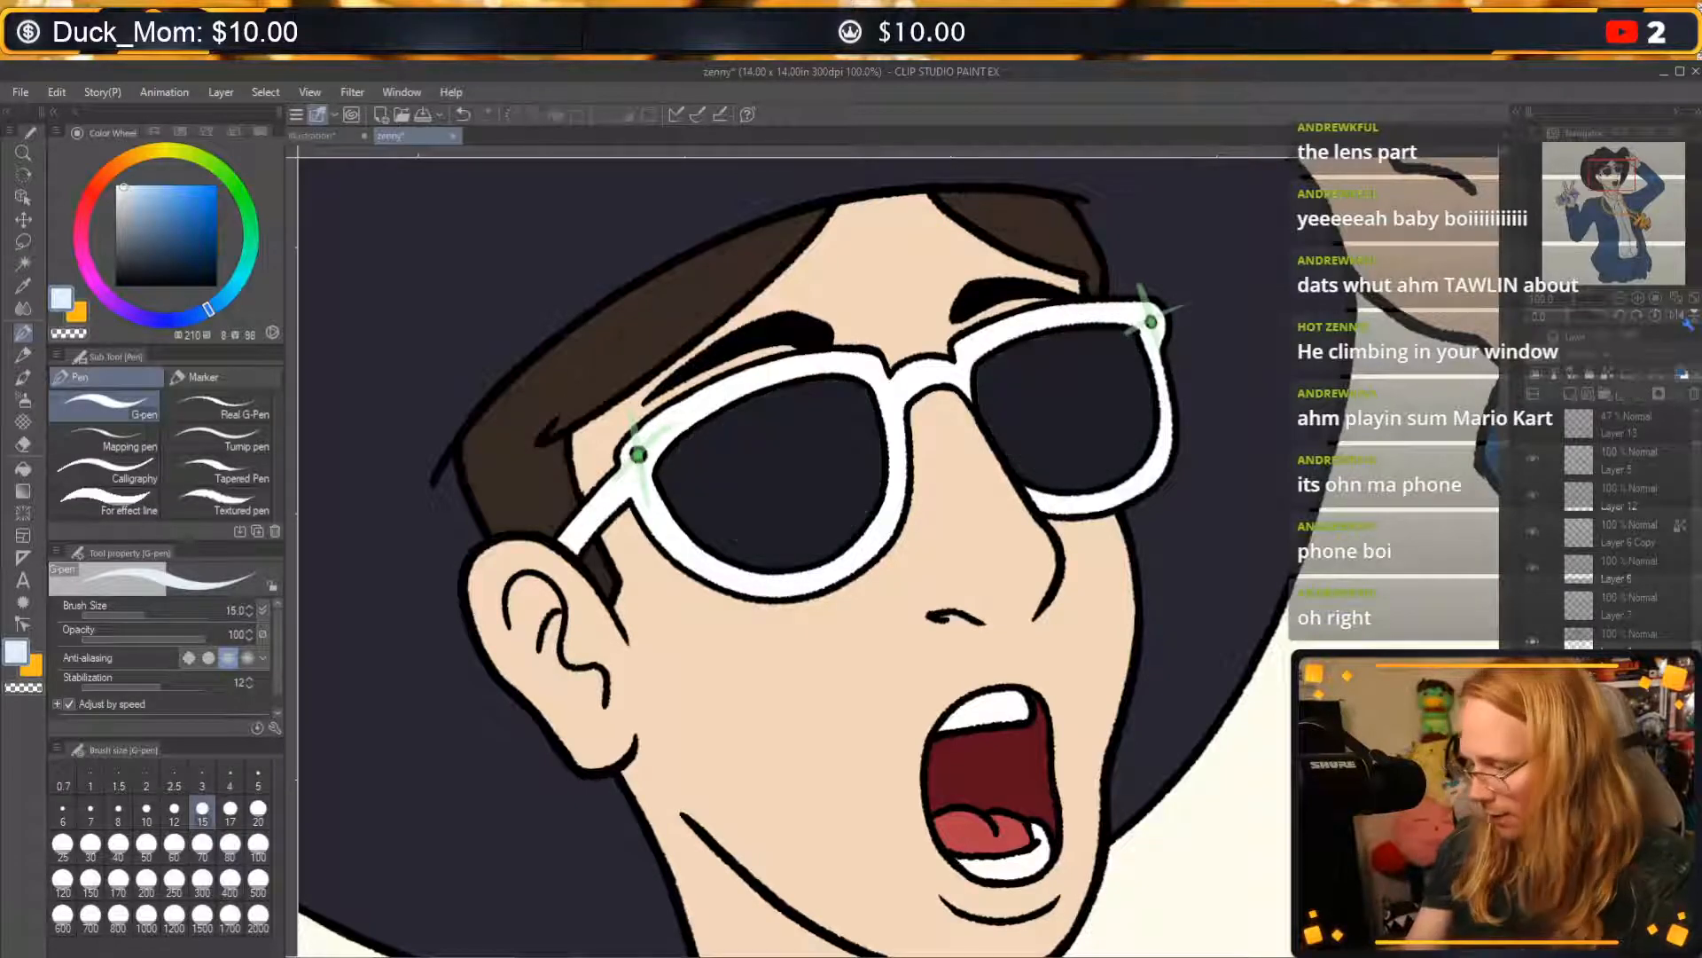
left_click(1532, 675)
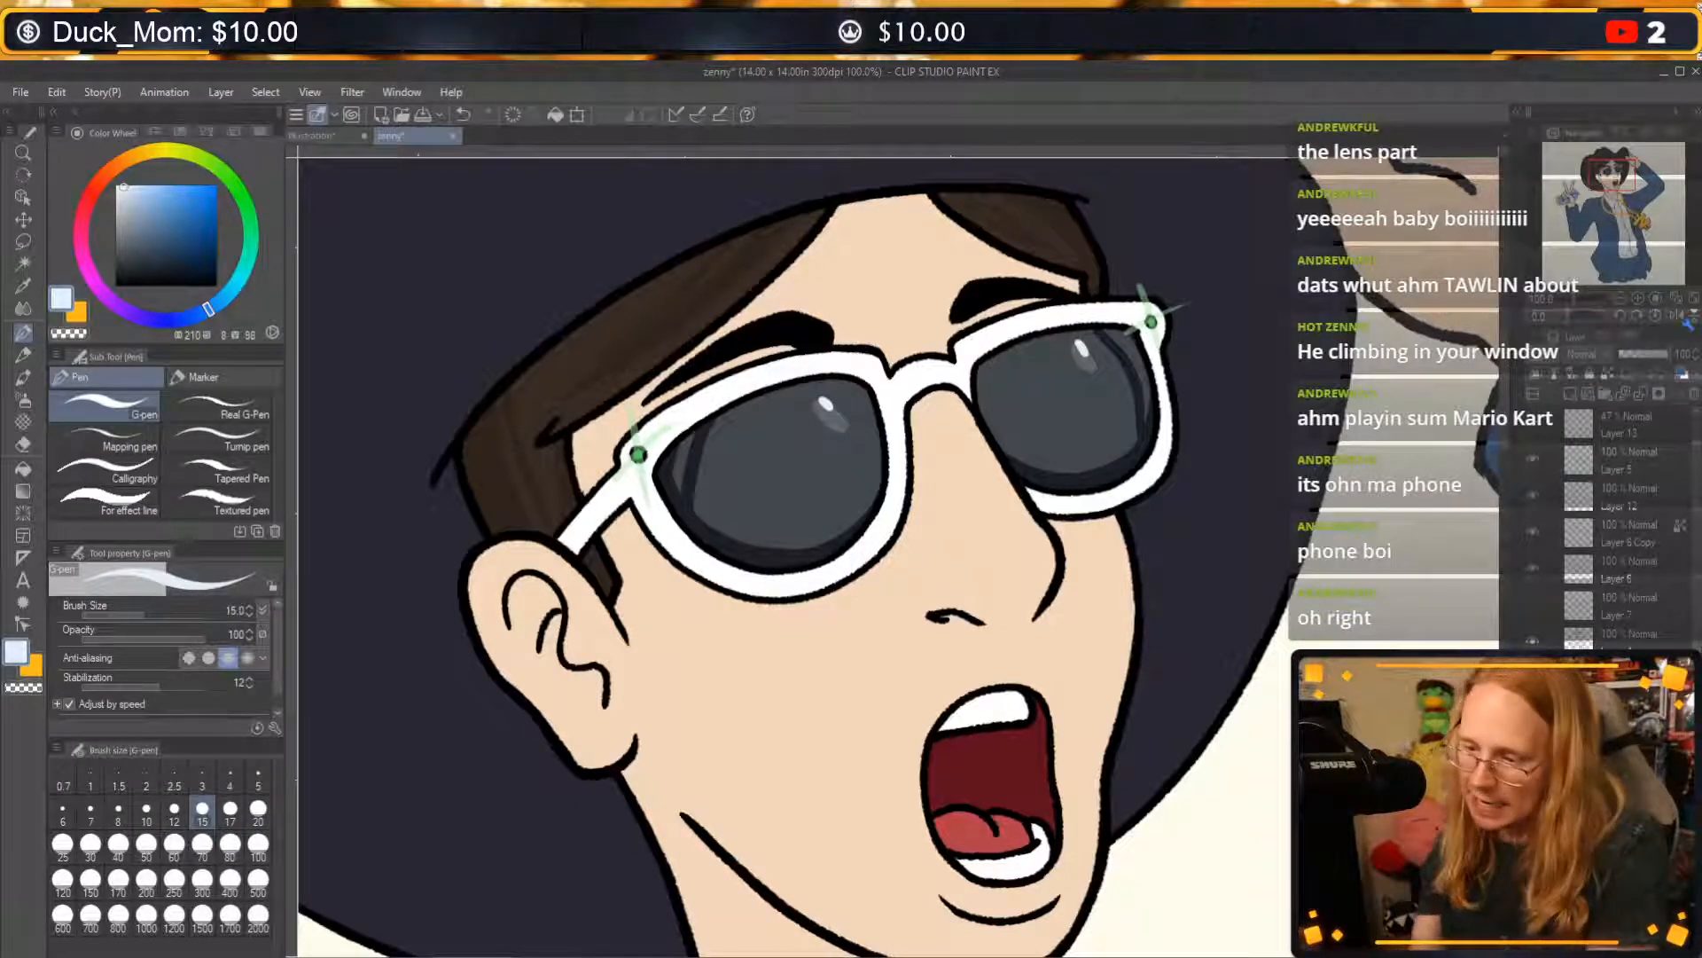
left_click(1532, 676)
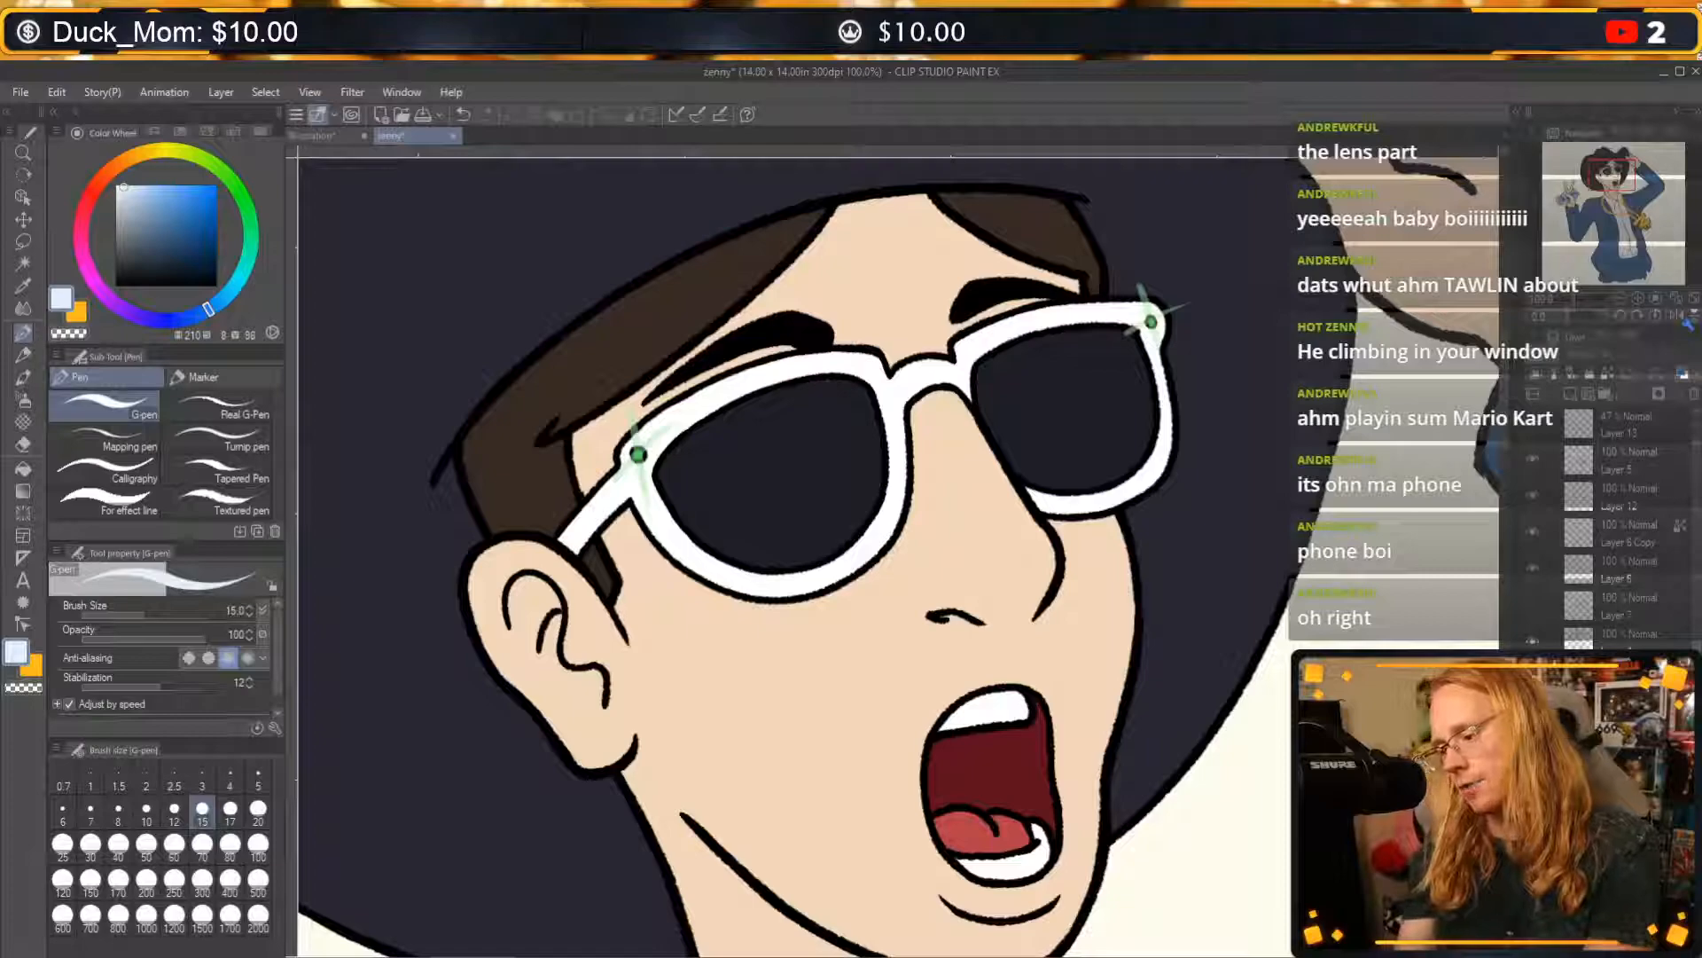
left_click(1532, 675)
left_click(1532, 675)
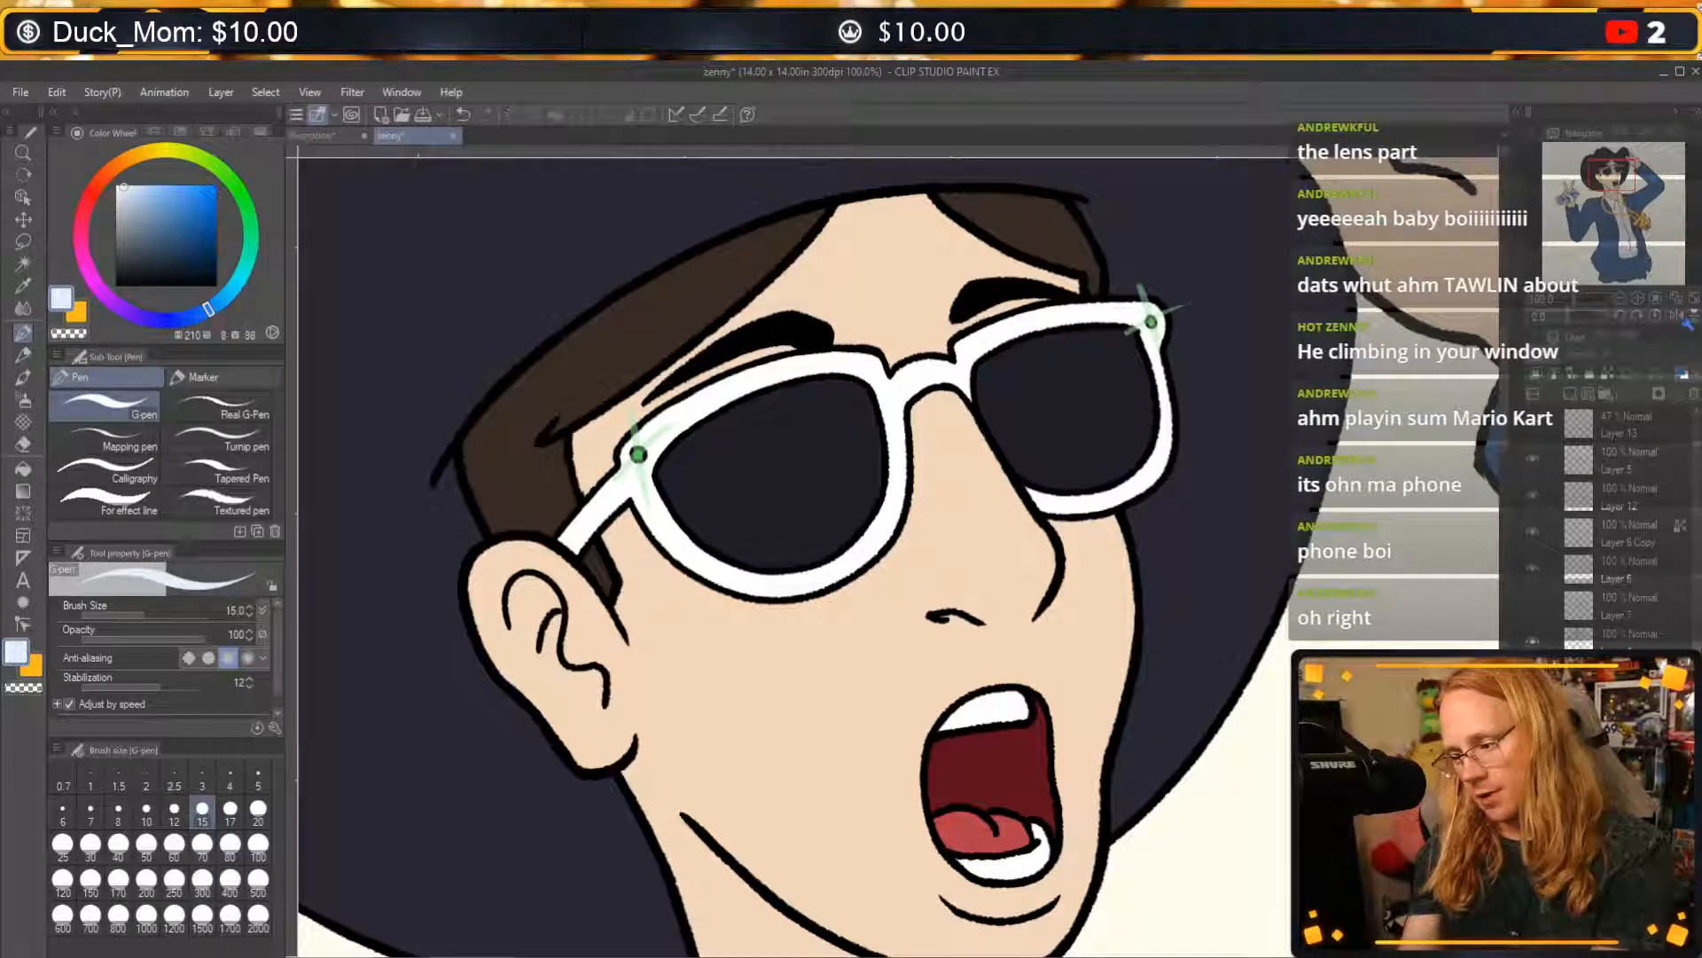
left_click(1532, 676)
left_click(1532, 676)
left_click(1532, 676)
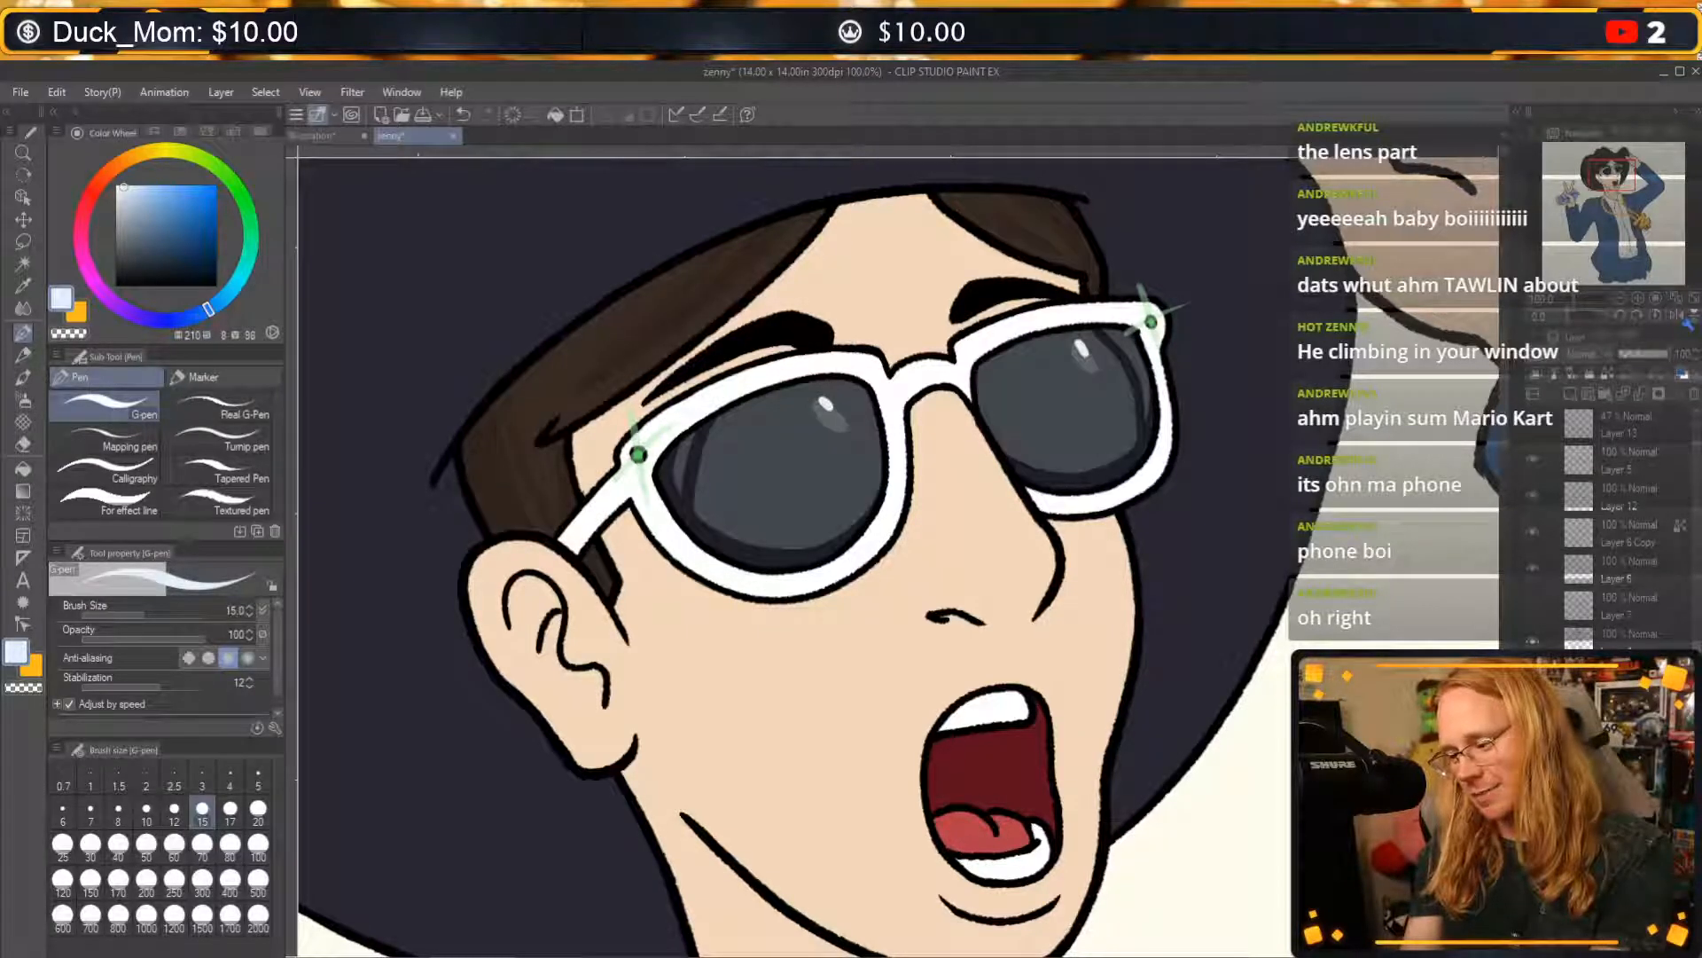
left_click(1532, 676)
left_click(1532, 675)
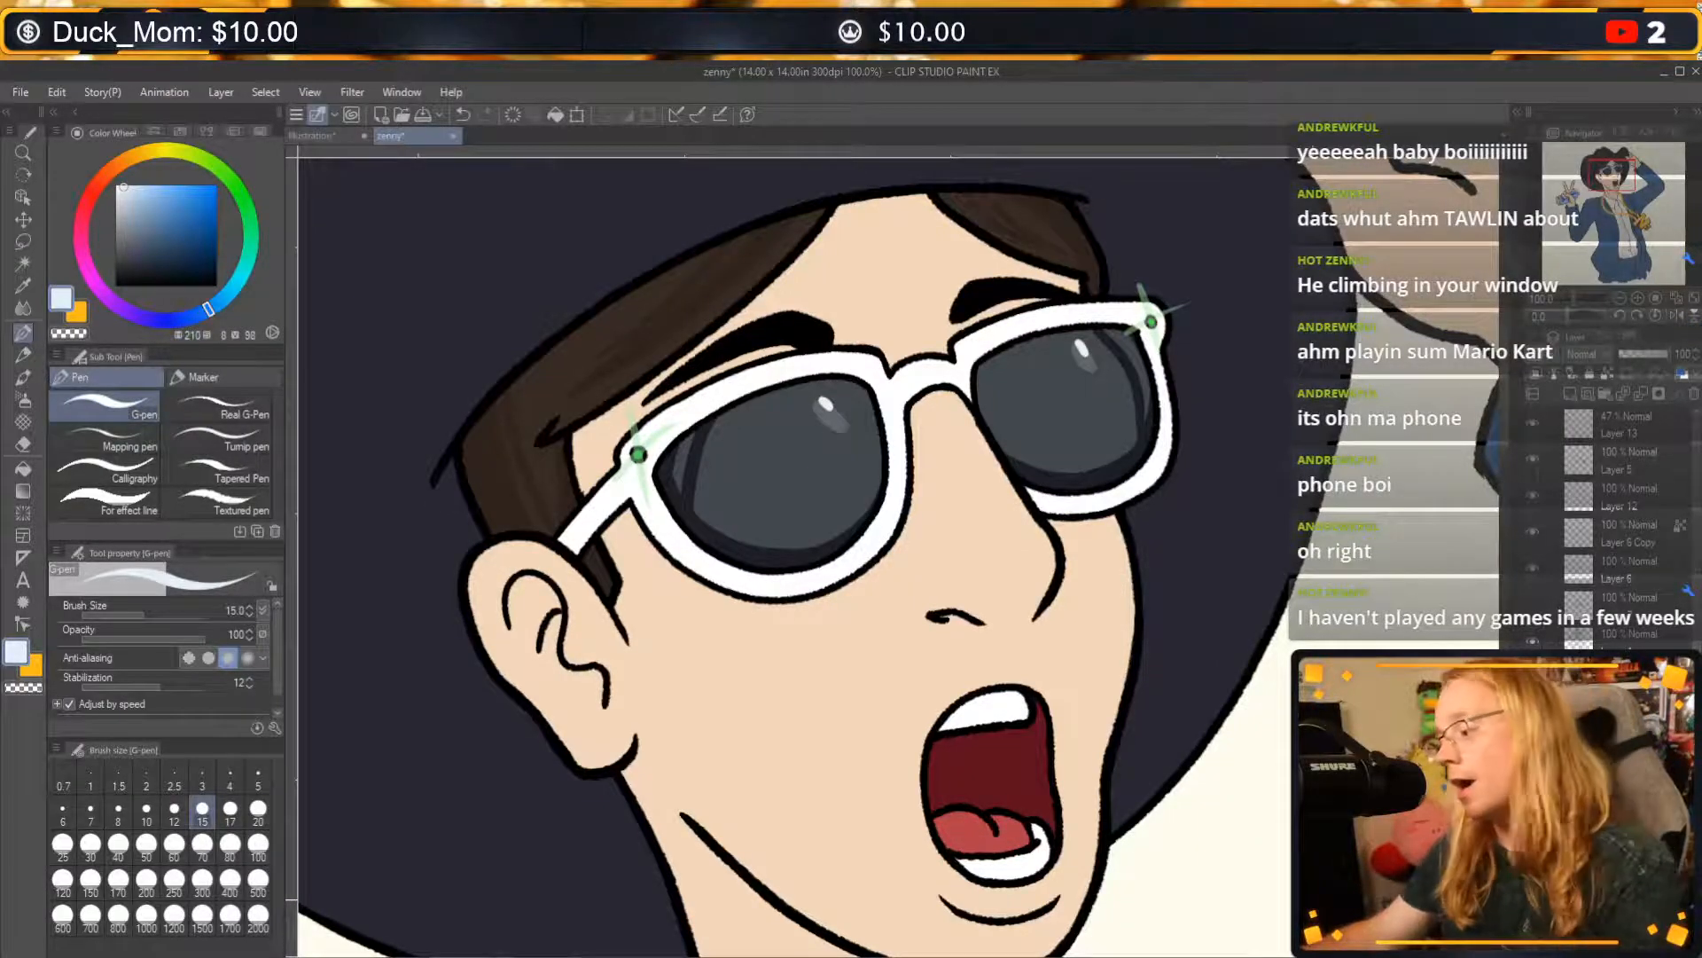
key("Tab")
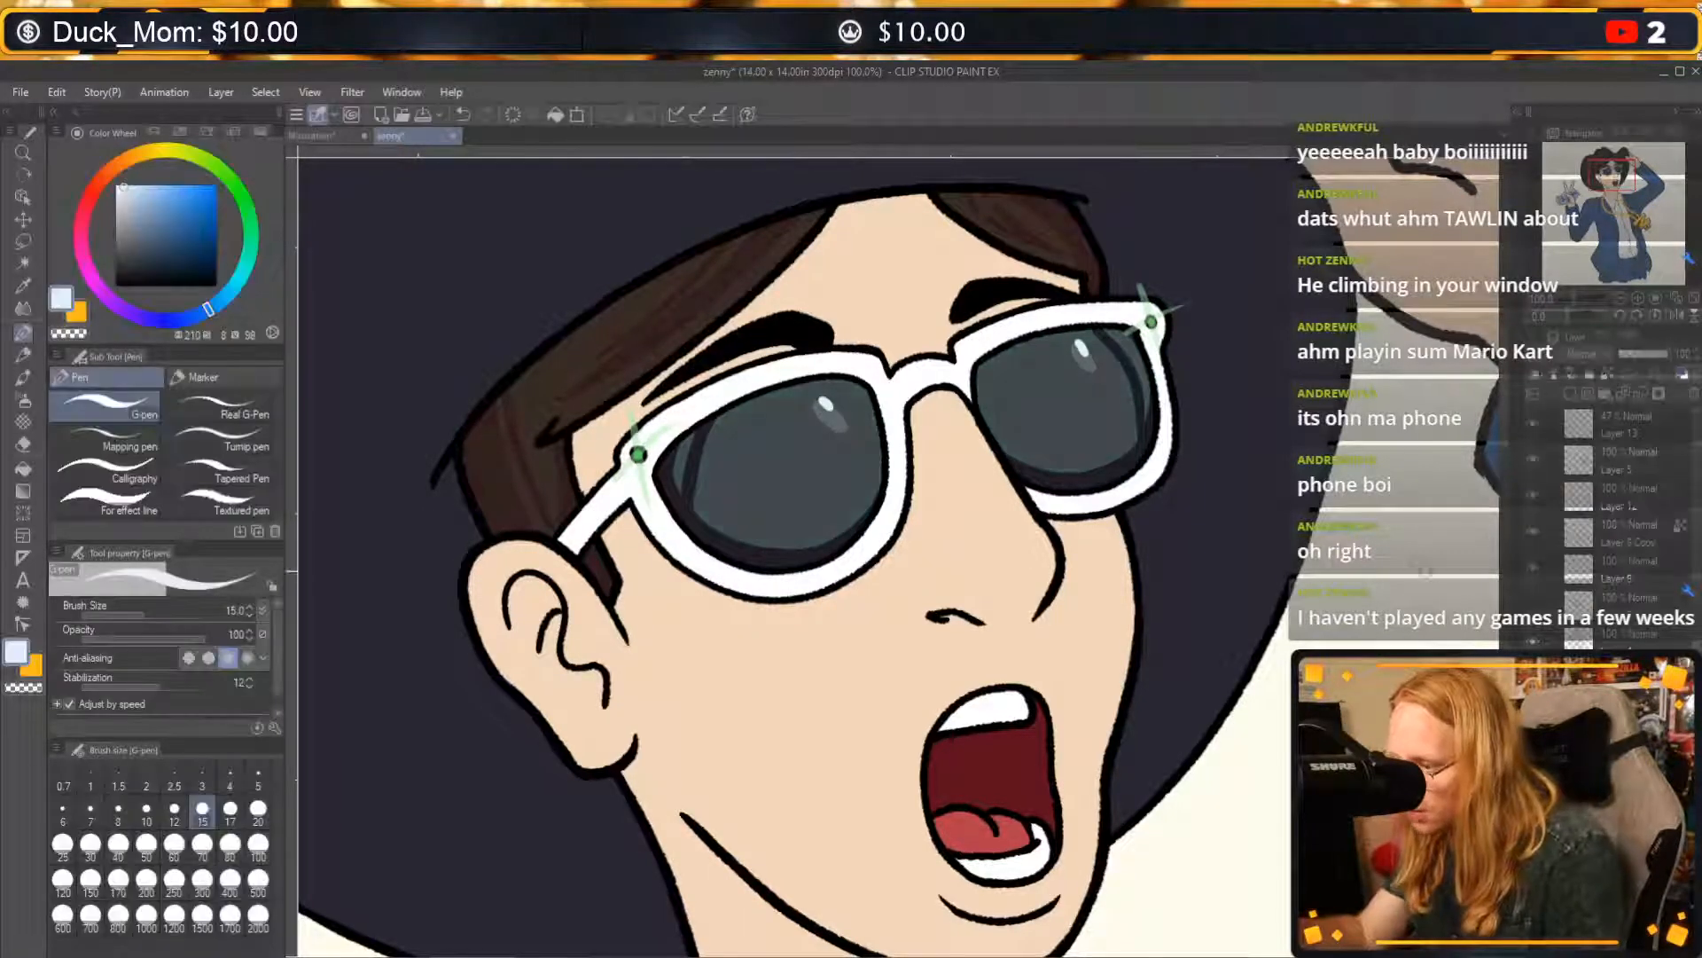
Step back through the recent lens reflection edits and redo them all to review how the reflections were built up.
key("ctrl+z")
key("ctrl+z")
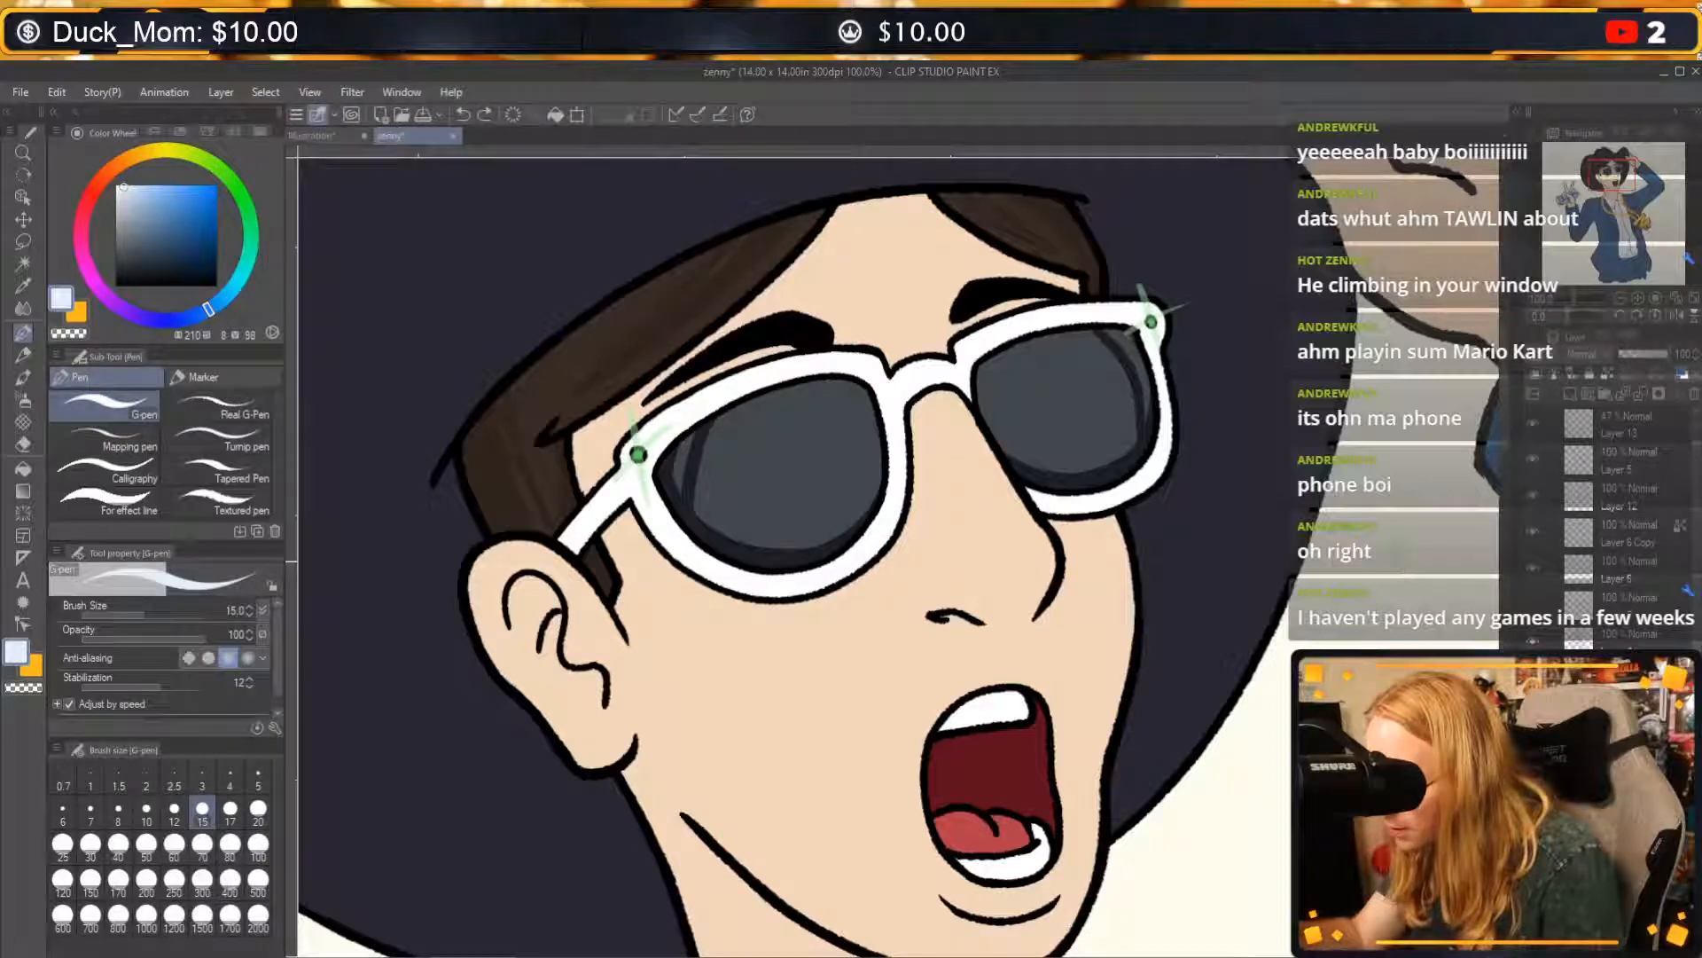
key("ctrl+z")
key("ctrl+z")
key("ctrl+z")
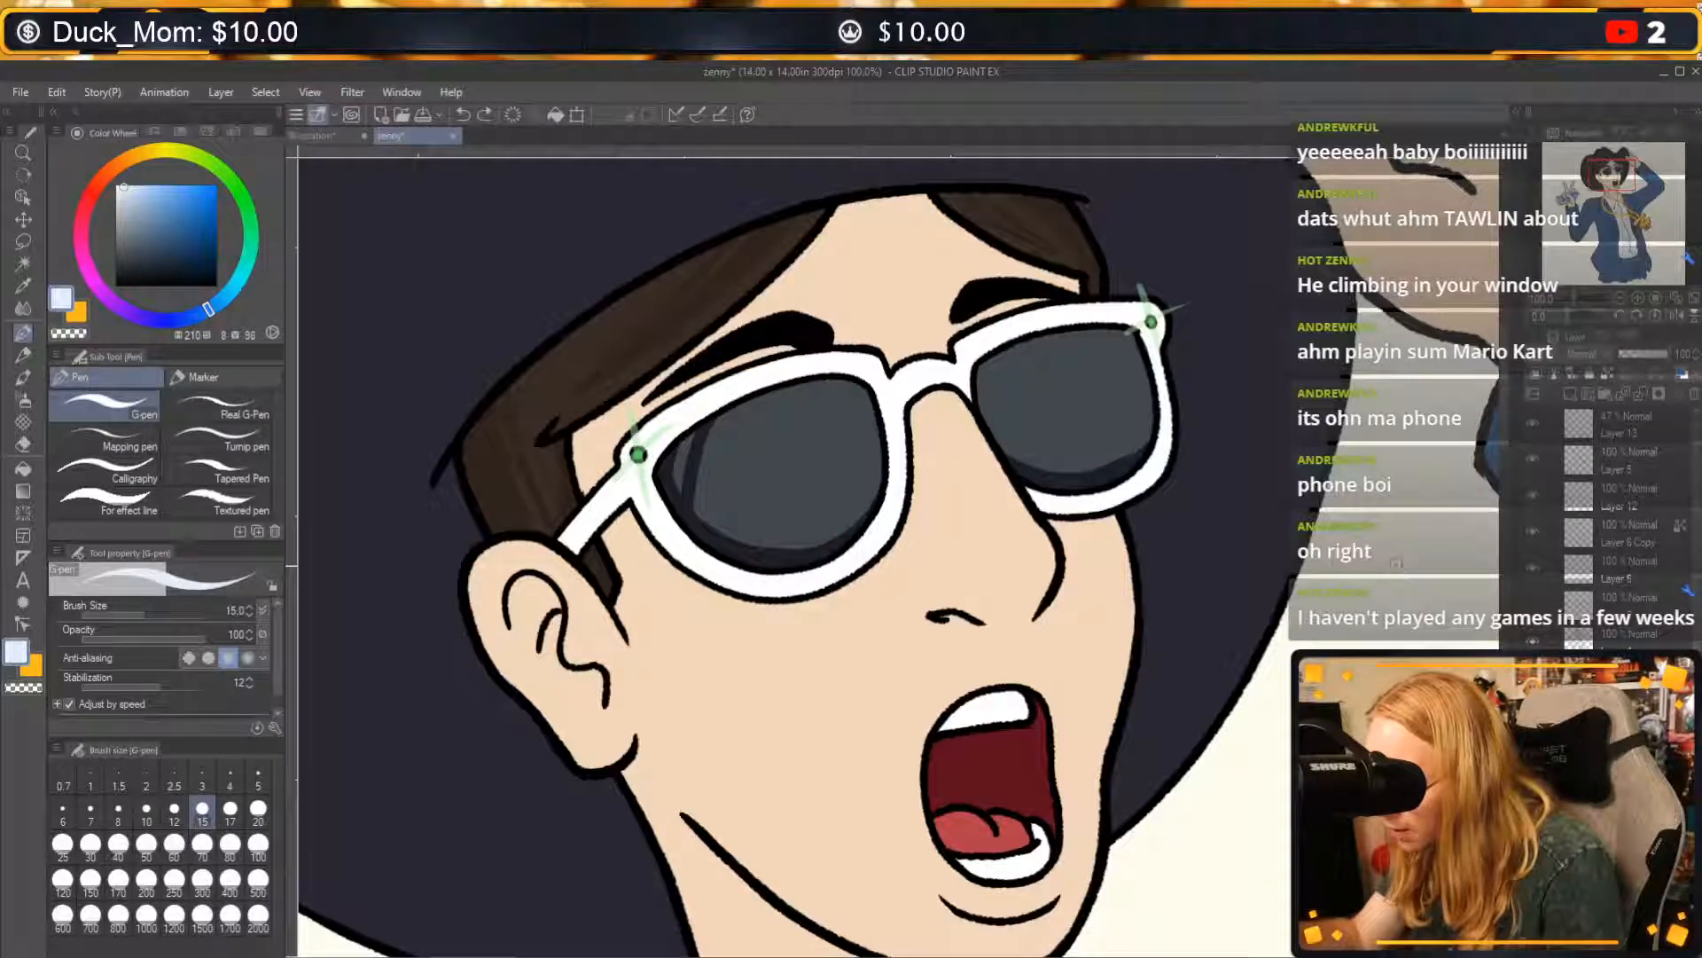
left_click(484, 114)
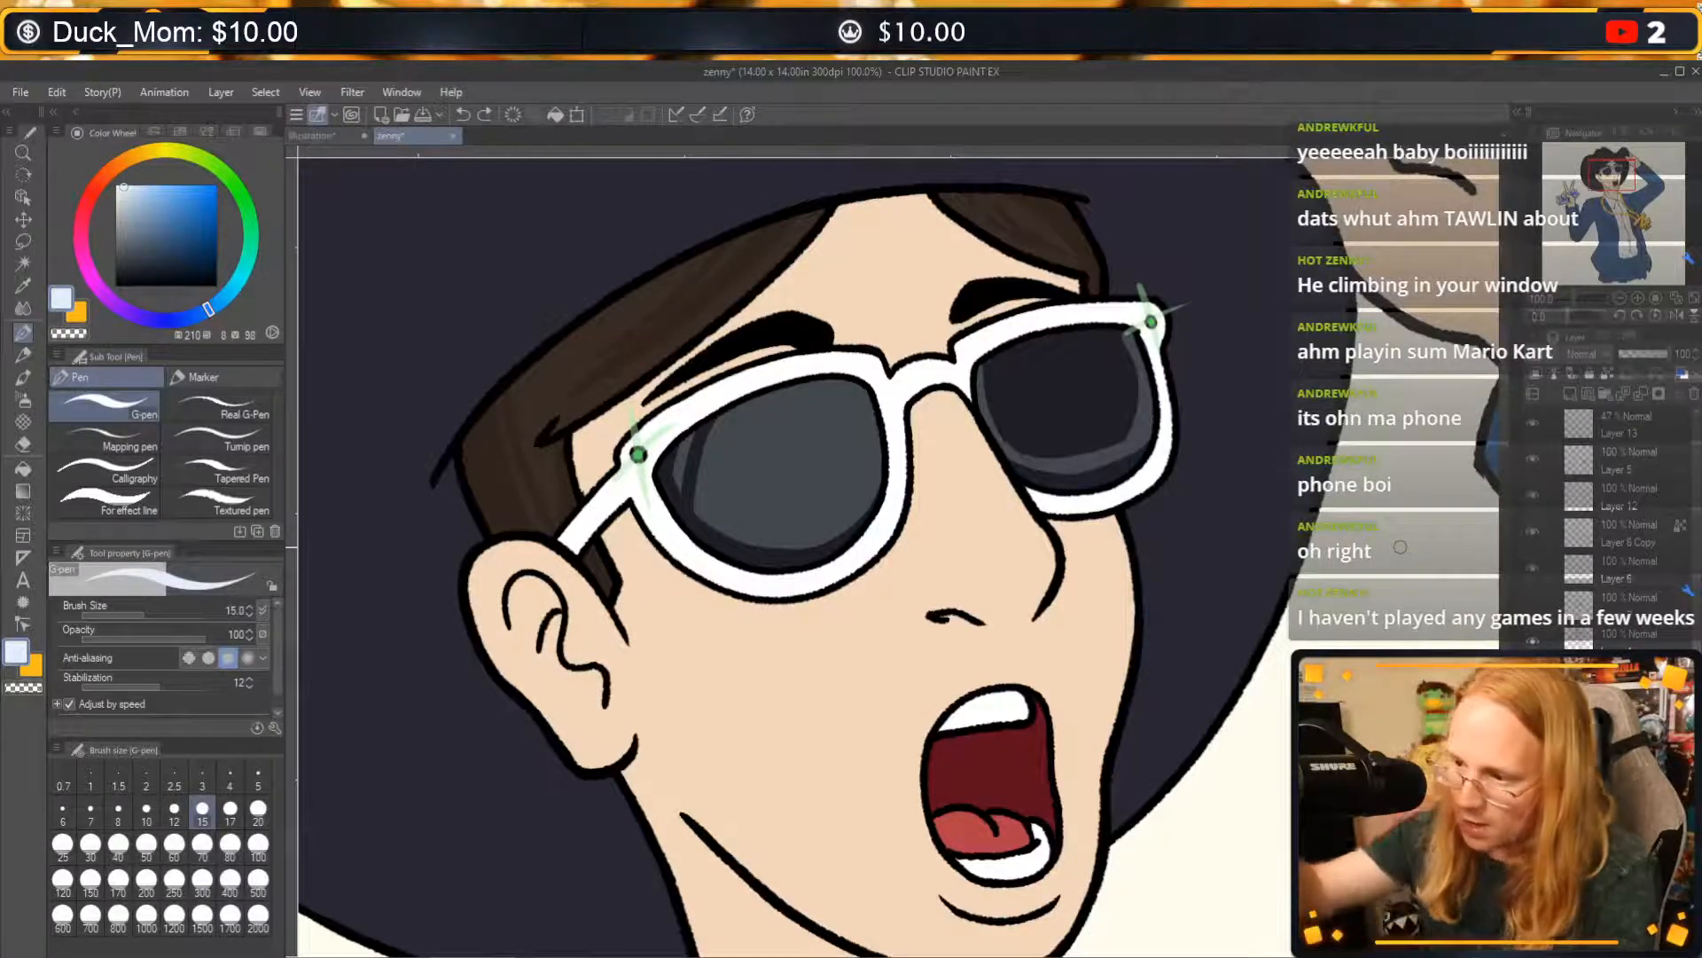
left_click(481, 114)
left_click(480, 114)
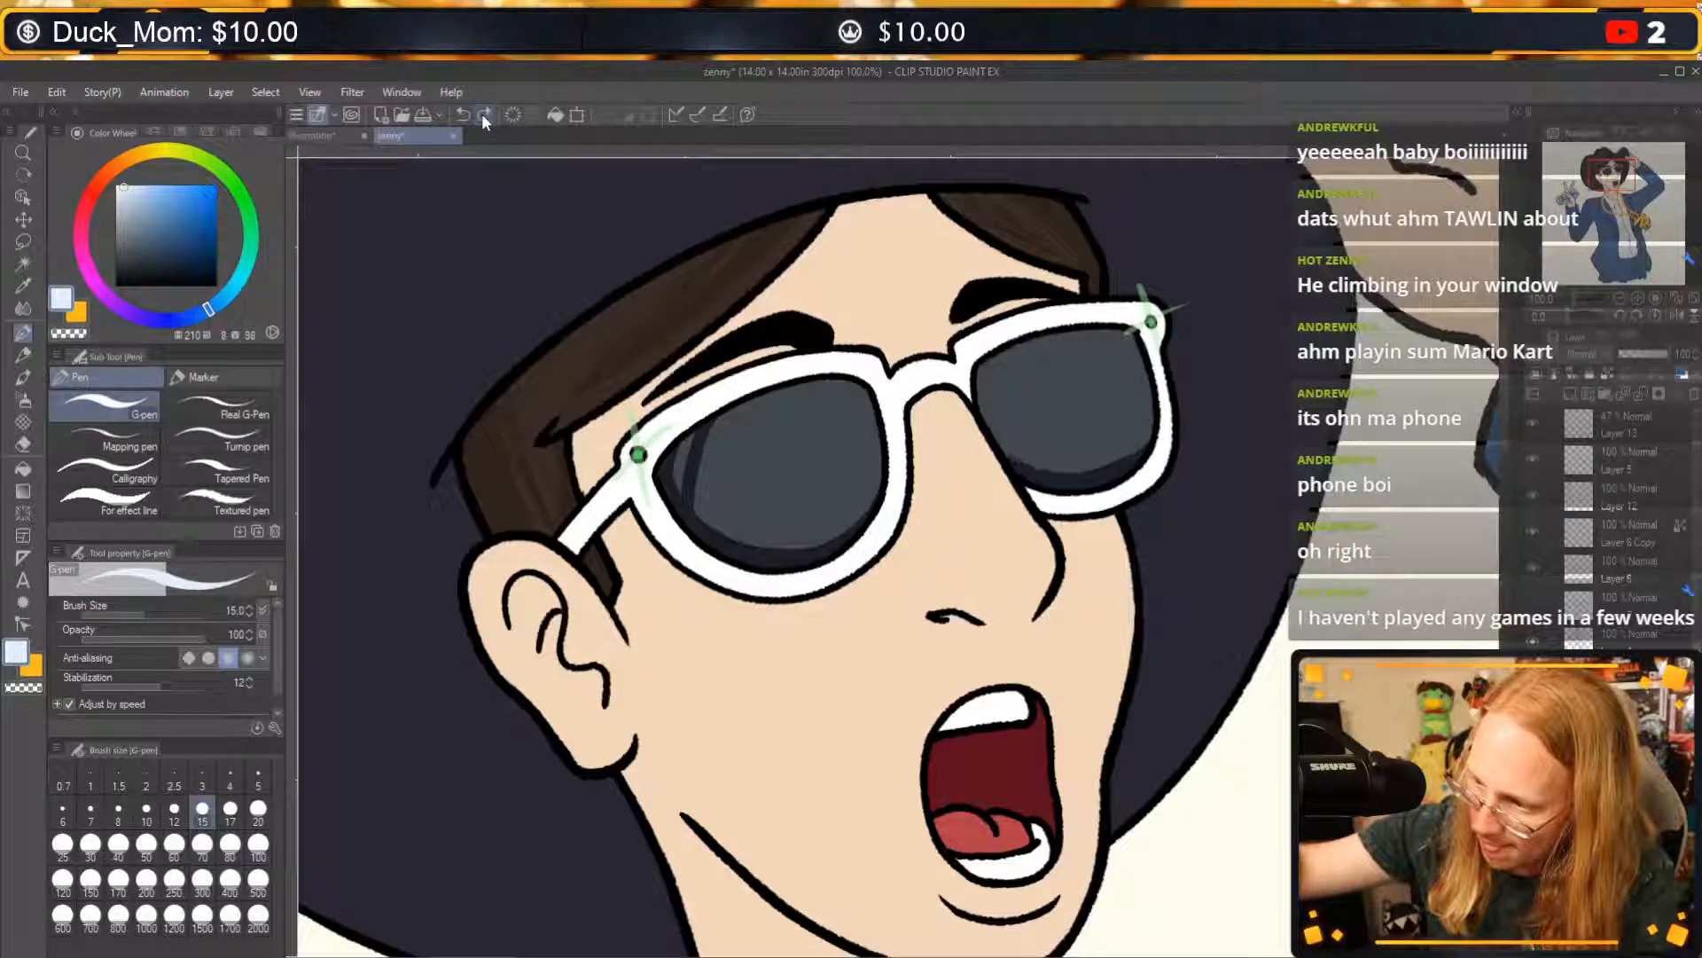
left_click(481, 114)
left_click(481, 115)
left_click(483, 114)
left_click(482, 114)
left_click(482, 115)
left_click(483, 114)
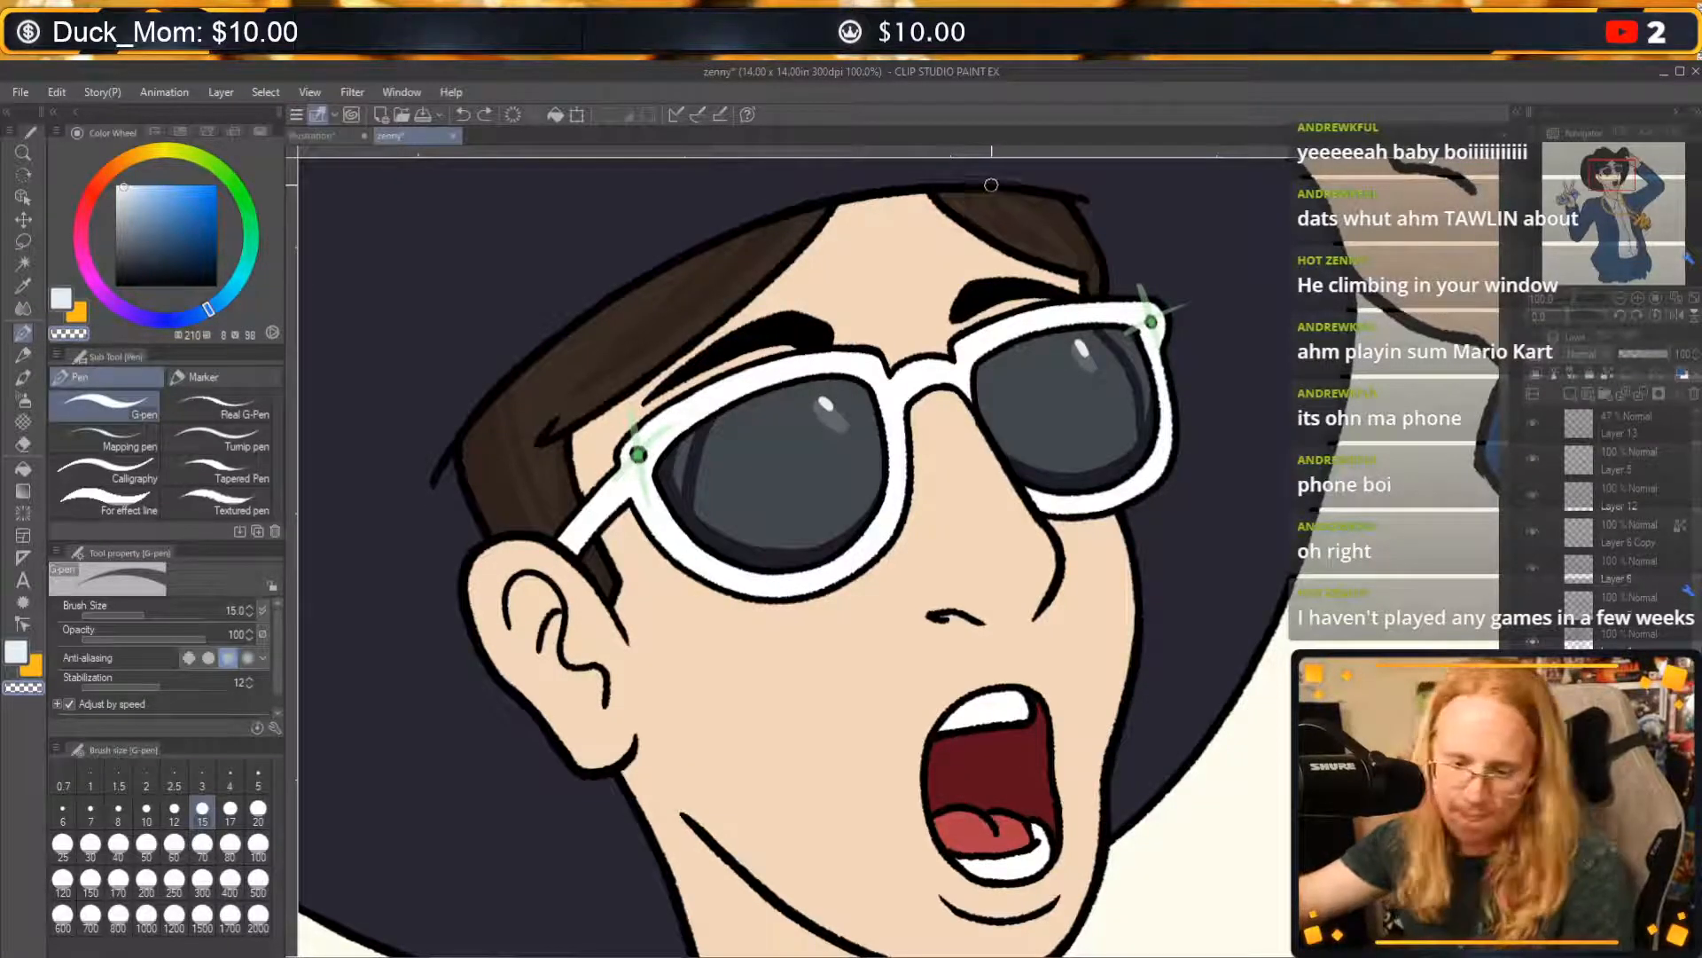
left_click(1032, 215, "alt")
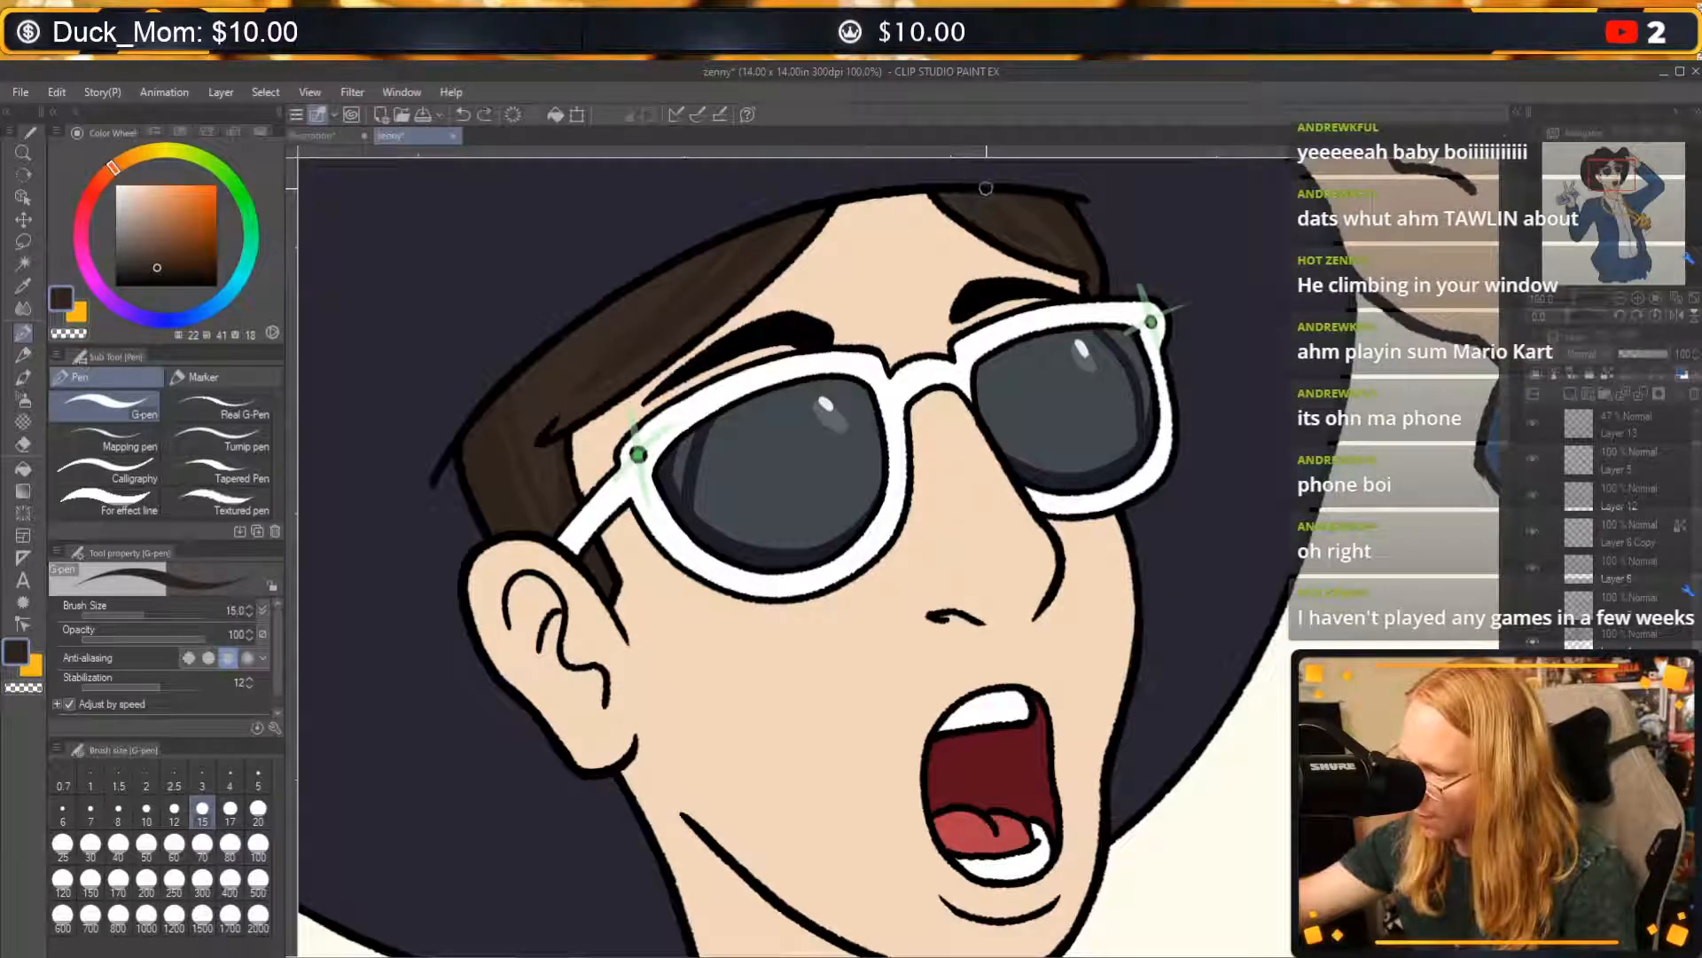
left_click_drag(986, 187, 1019, 234)
key("ctrl+z")
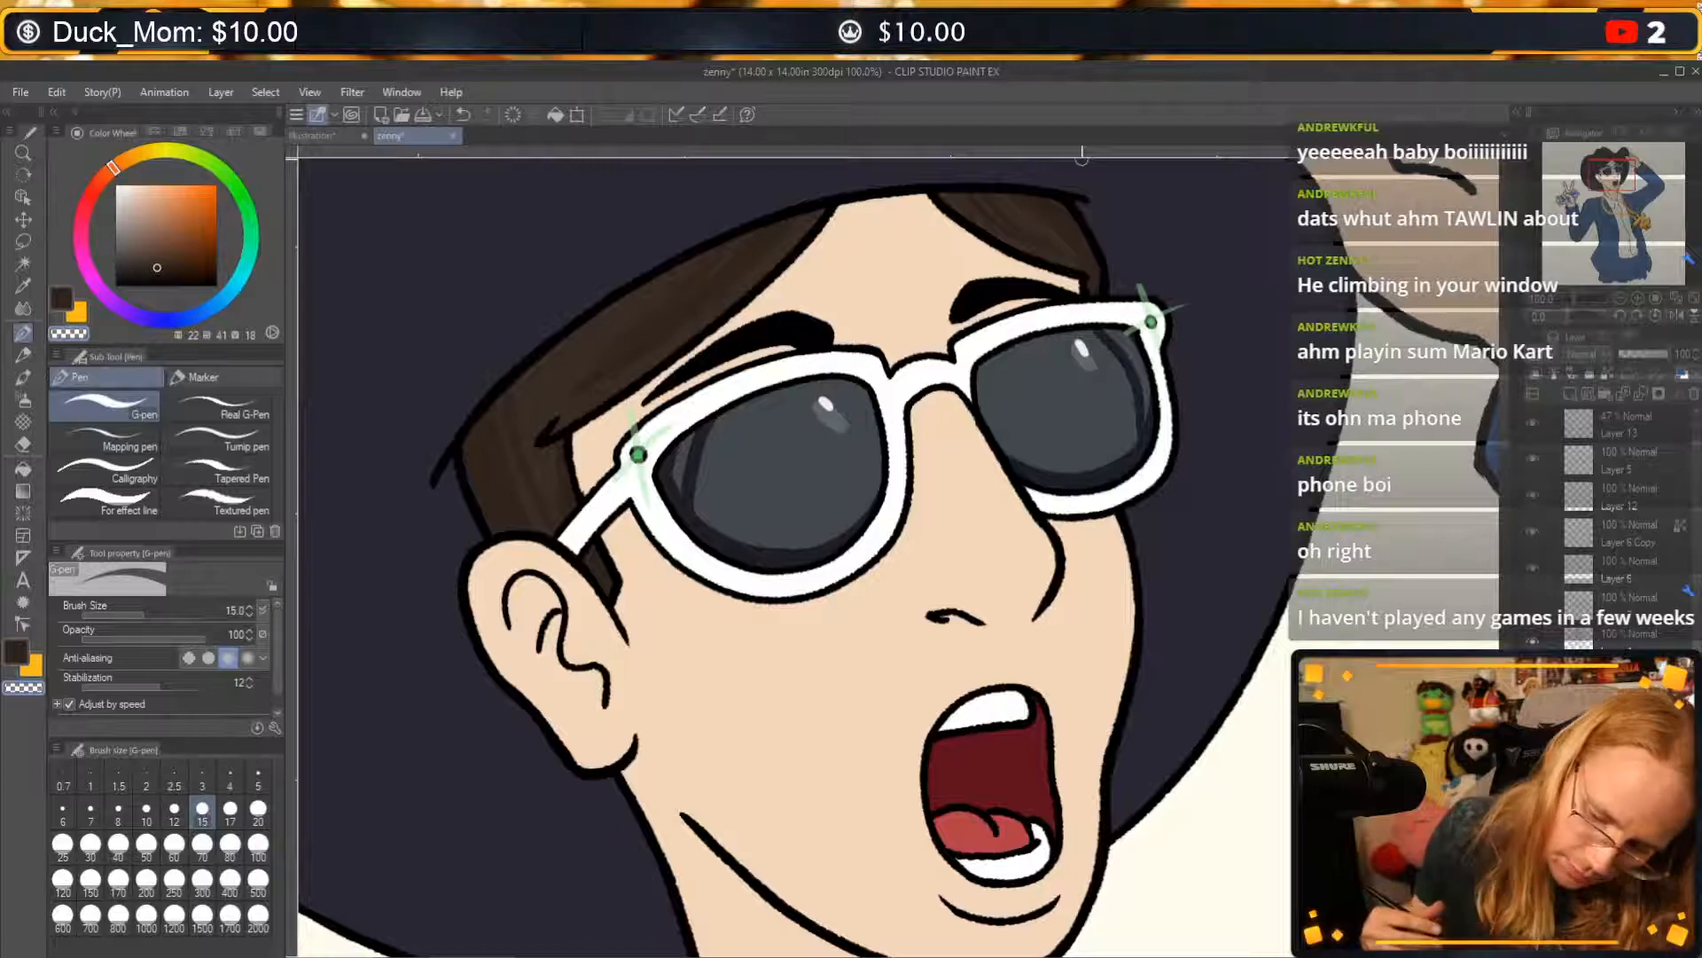
key("space")
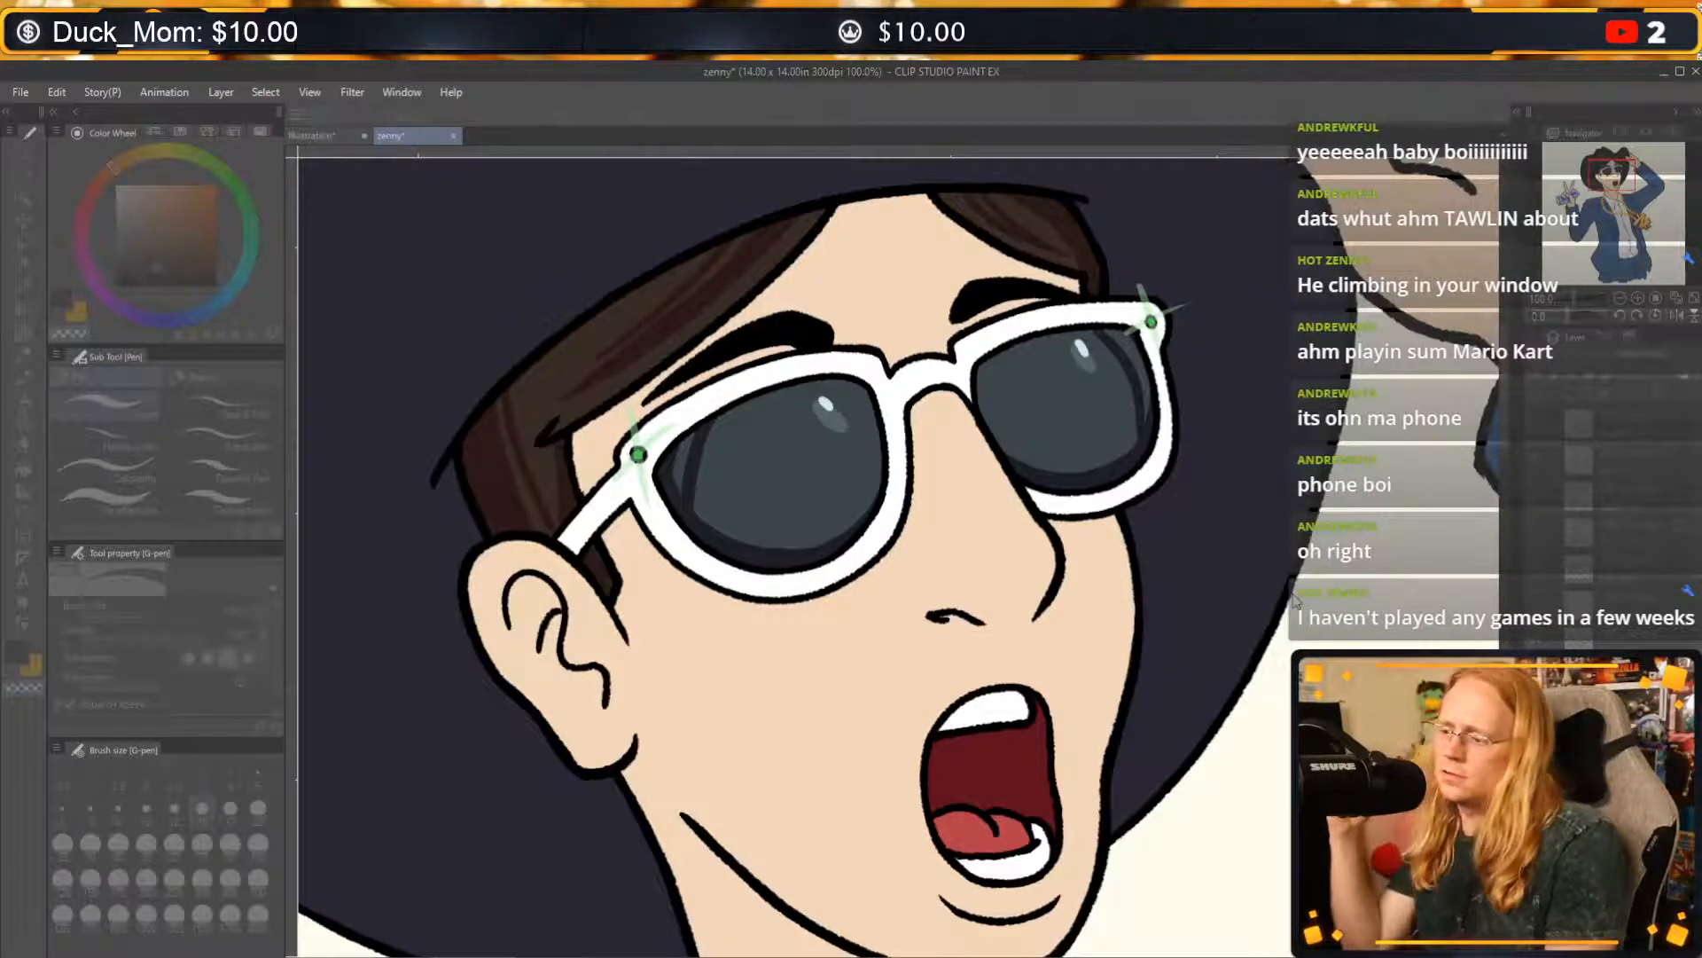
key("Tab")
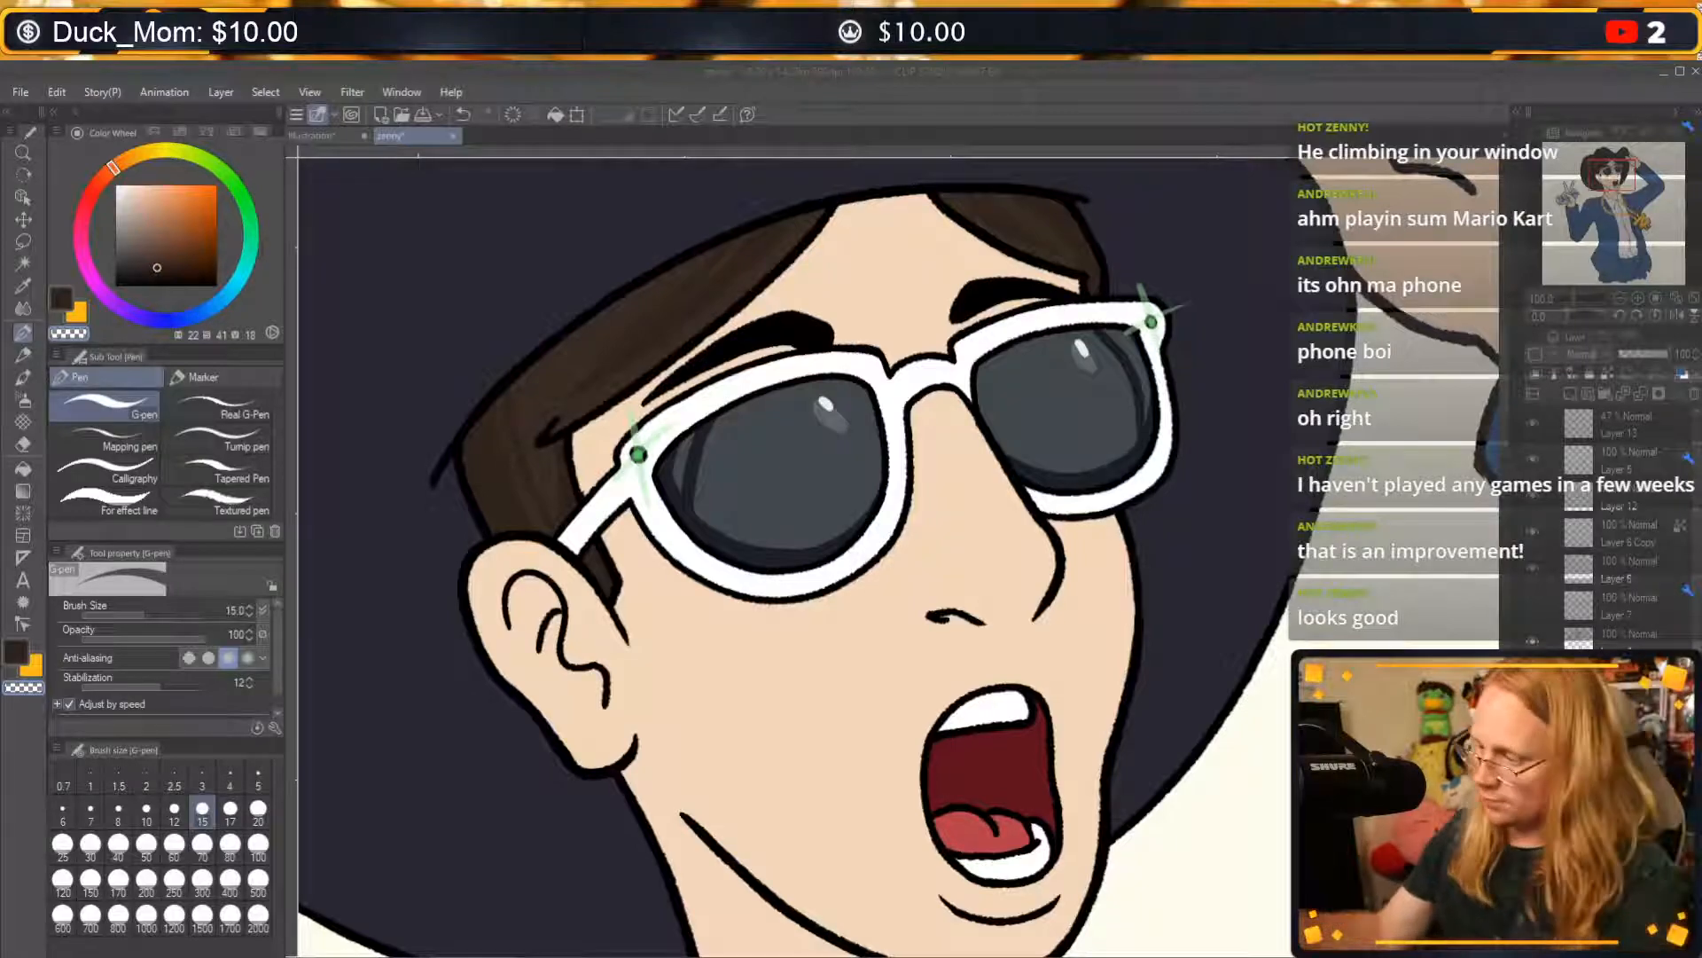
key("ctrl+s")
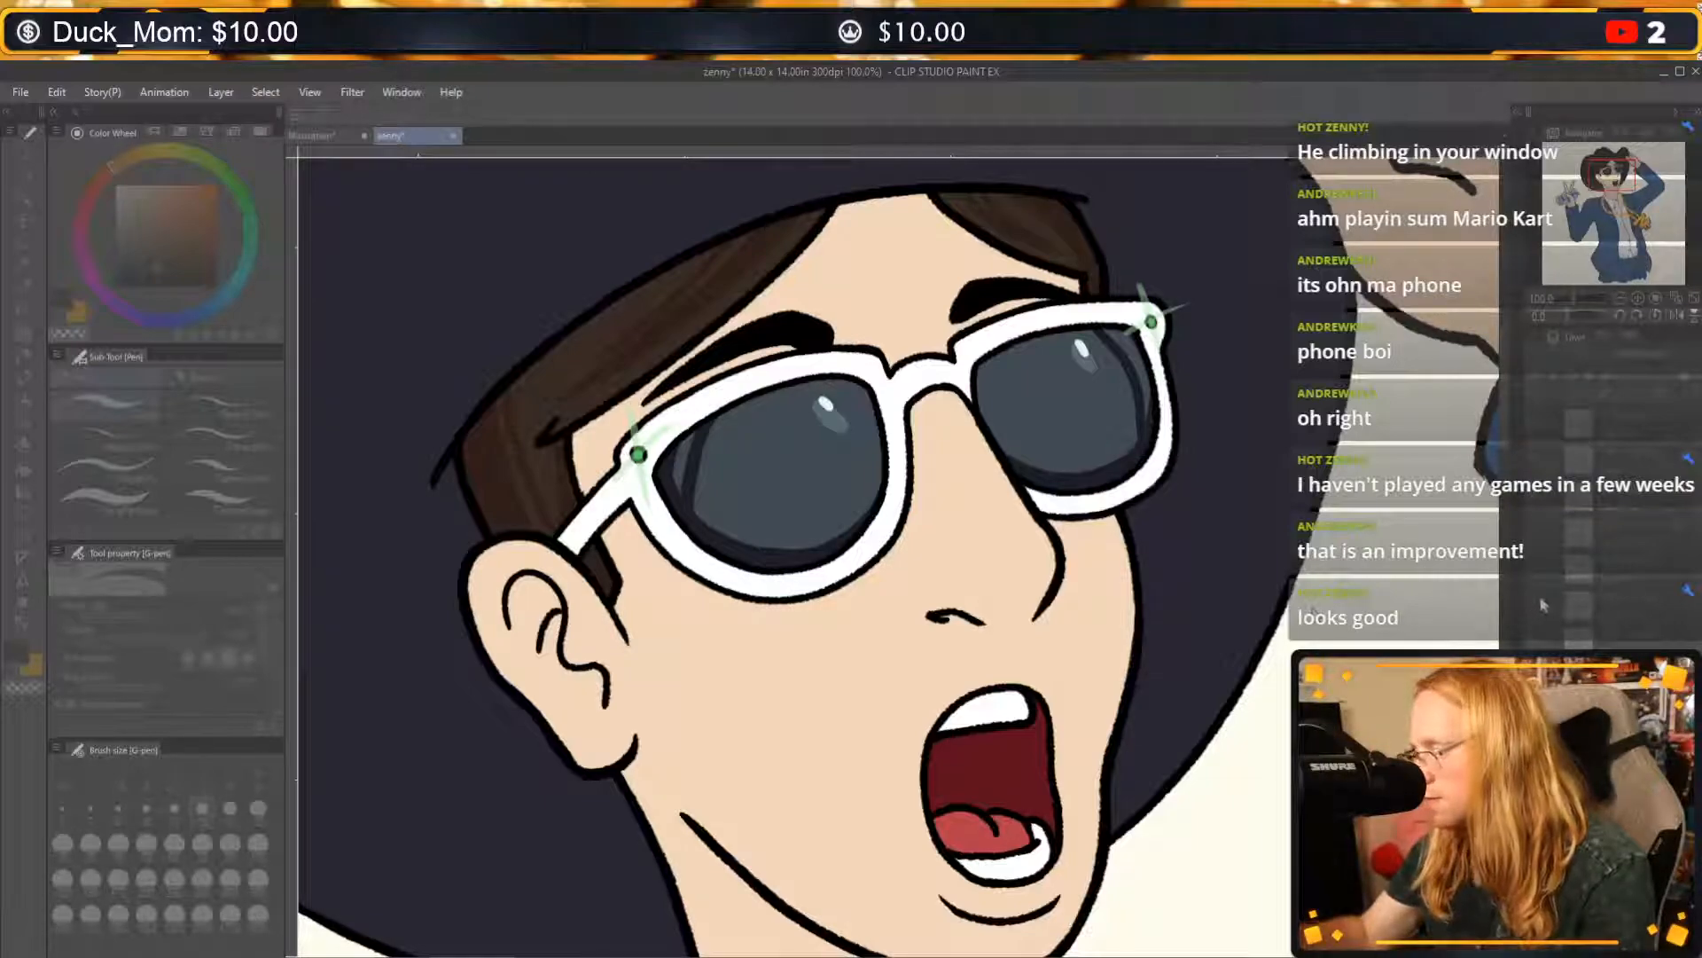
left_click(23, 245)
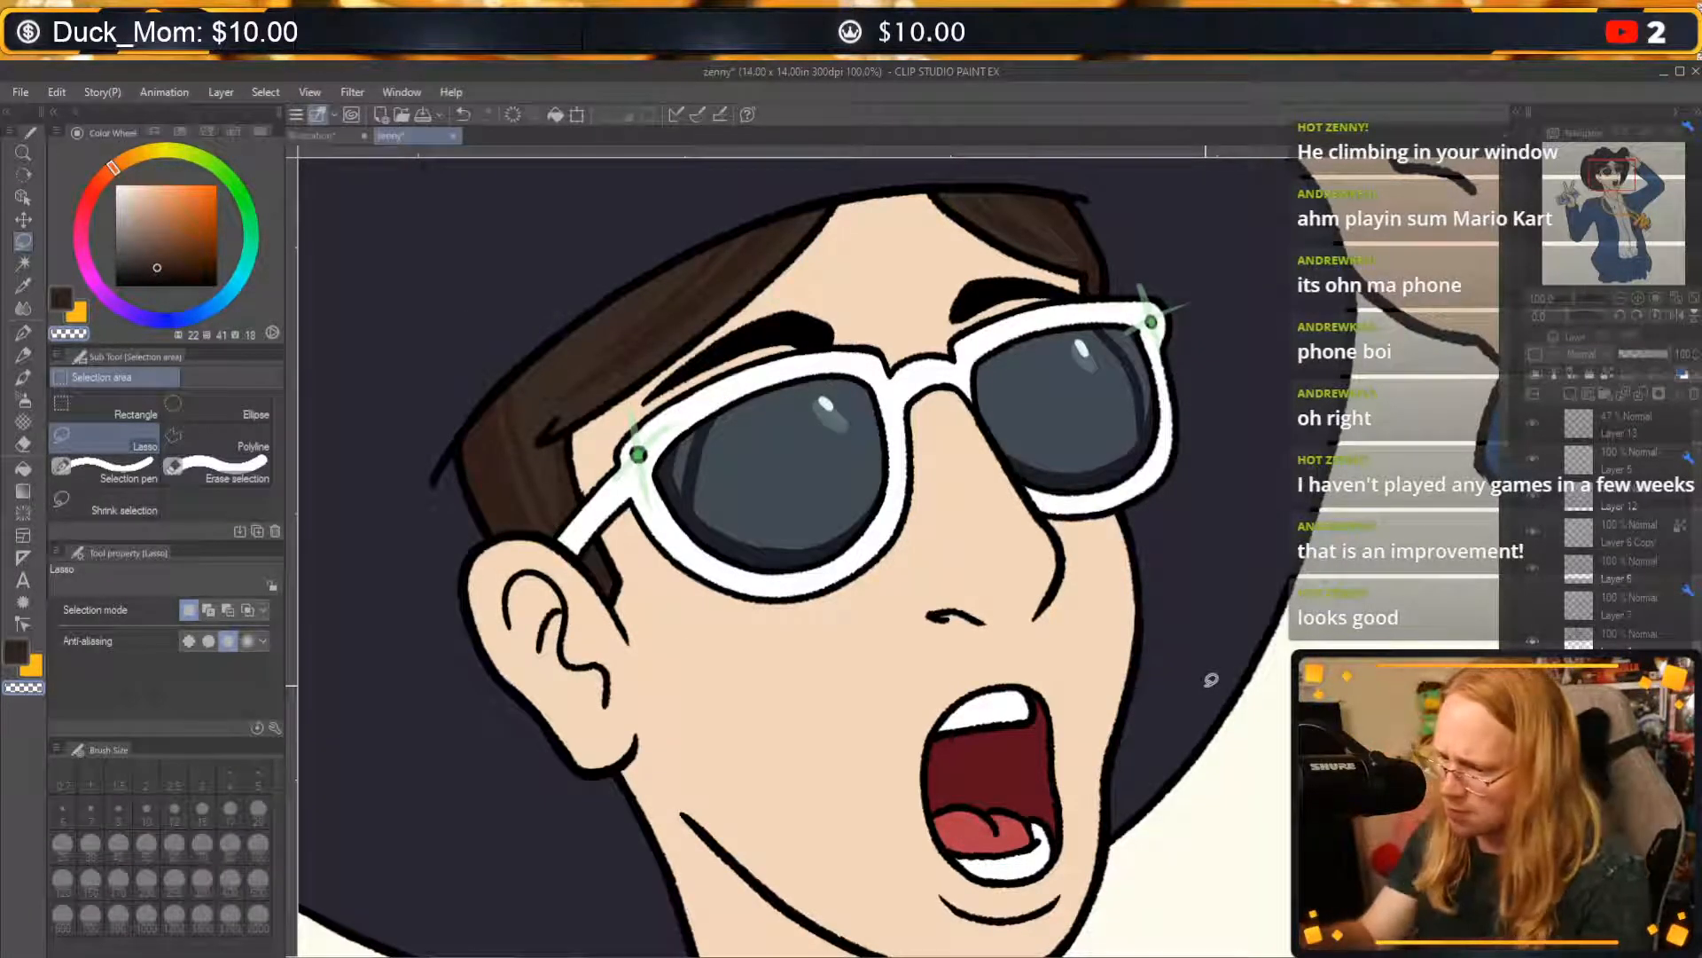
mouse_move(456, 308)
left_mouse_down()
mouse_move(569, 650)
mouse_move(621, 563)
mouse_move(596, 489)
mouse_move(647, 395)
mouse_move(781, 293)
mouse_move(958, 235)
mouse_move(1090, 297)
mouse_move(1100, 155)
left_mouse_up()
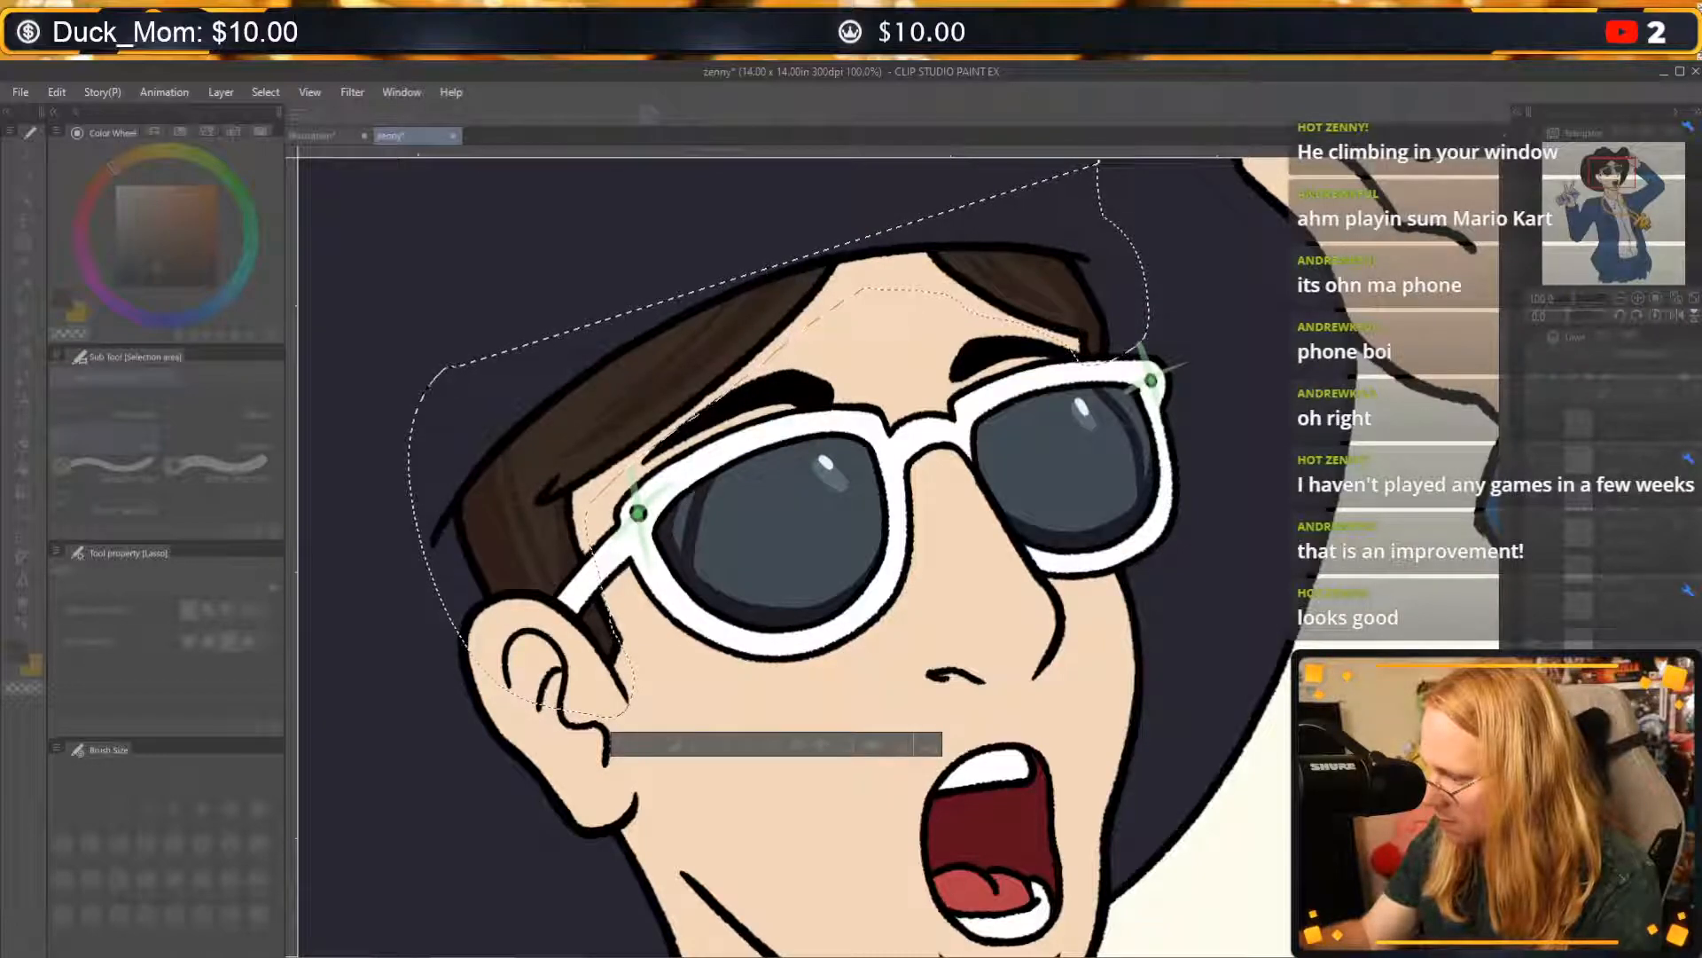
left_click(1307, 633)
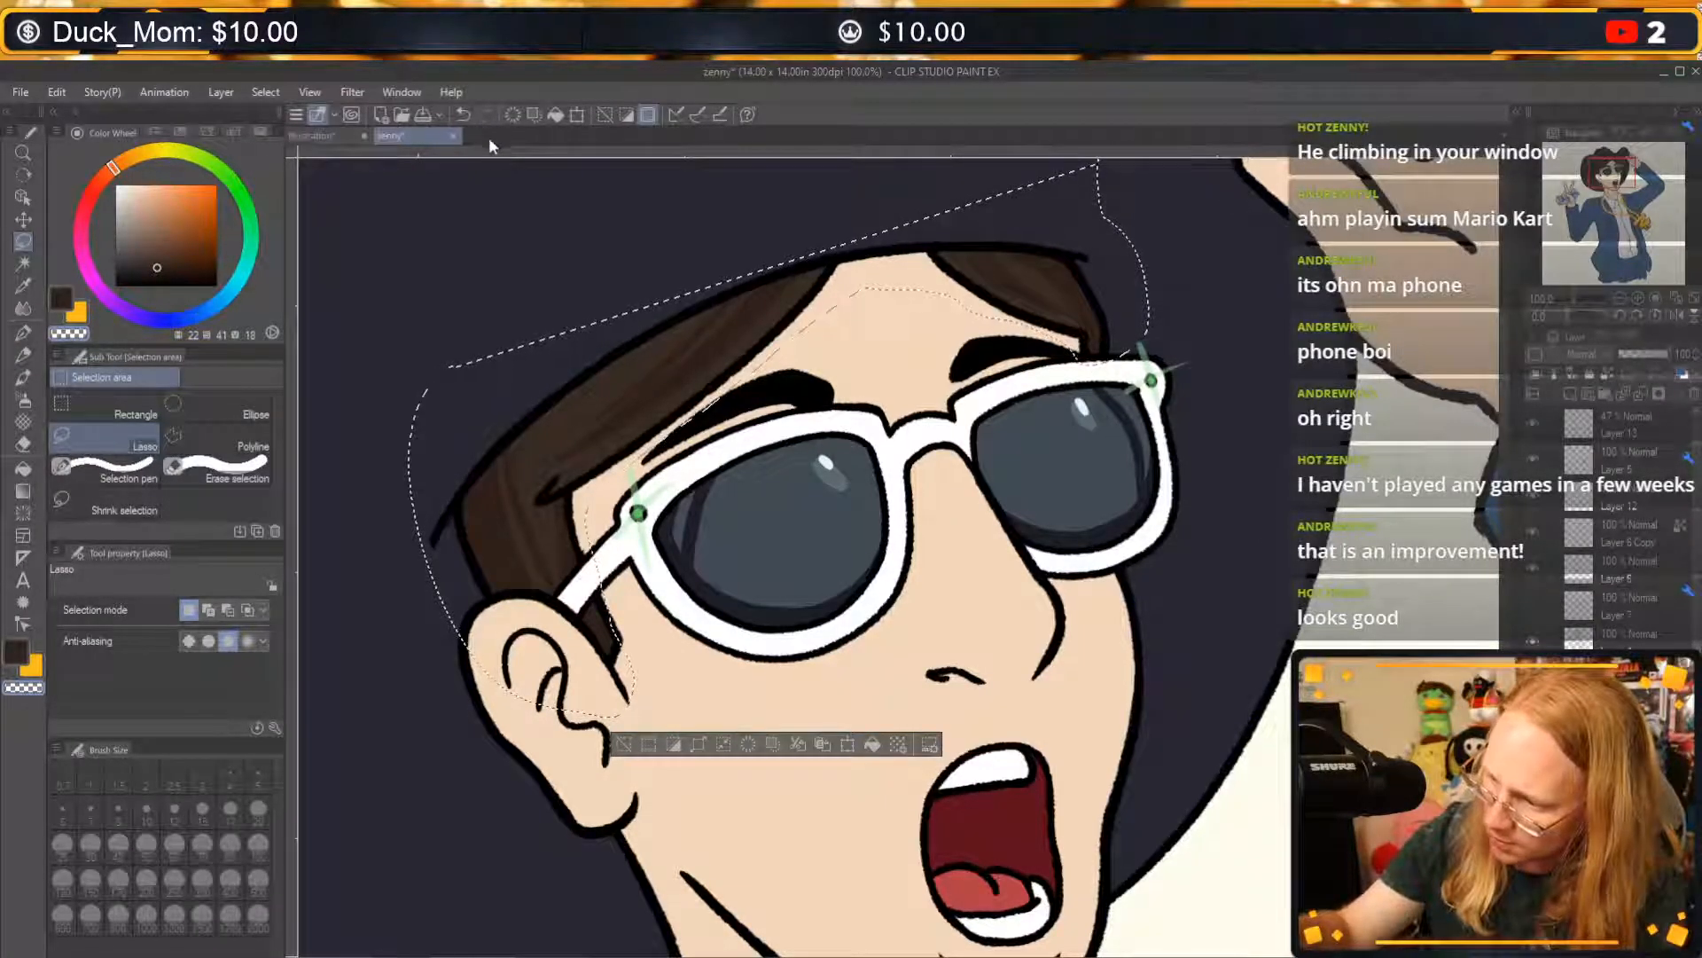
left_click(624, 742)
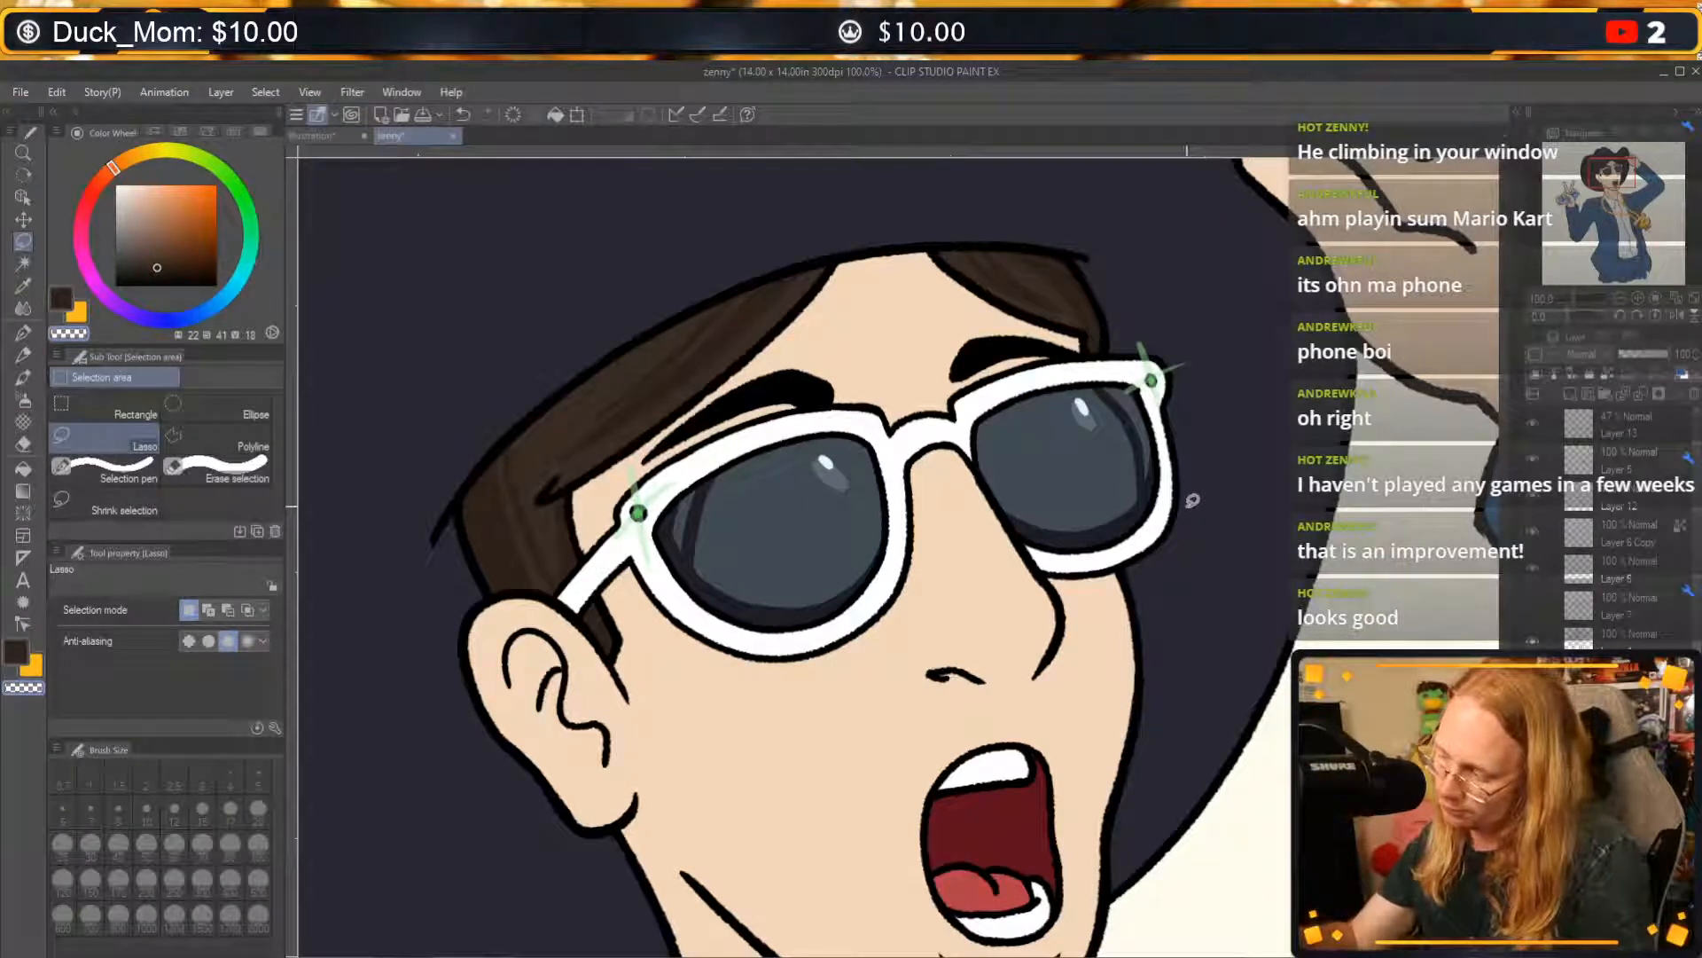
Touch up the reflection's edge beside the near lens's curved streak with the G-pen in greyish blue sampled from the lens.
left_click_drag(1179, 601, 1211, 520)
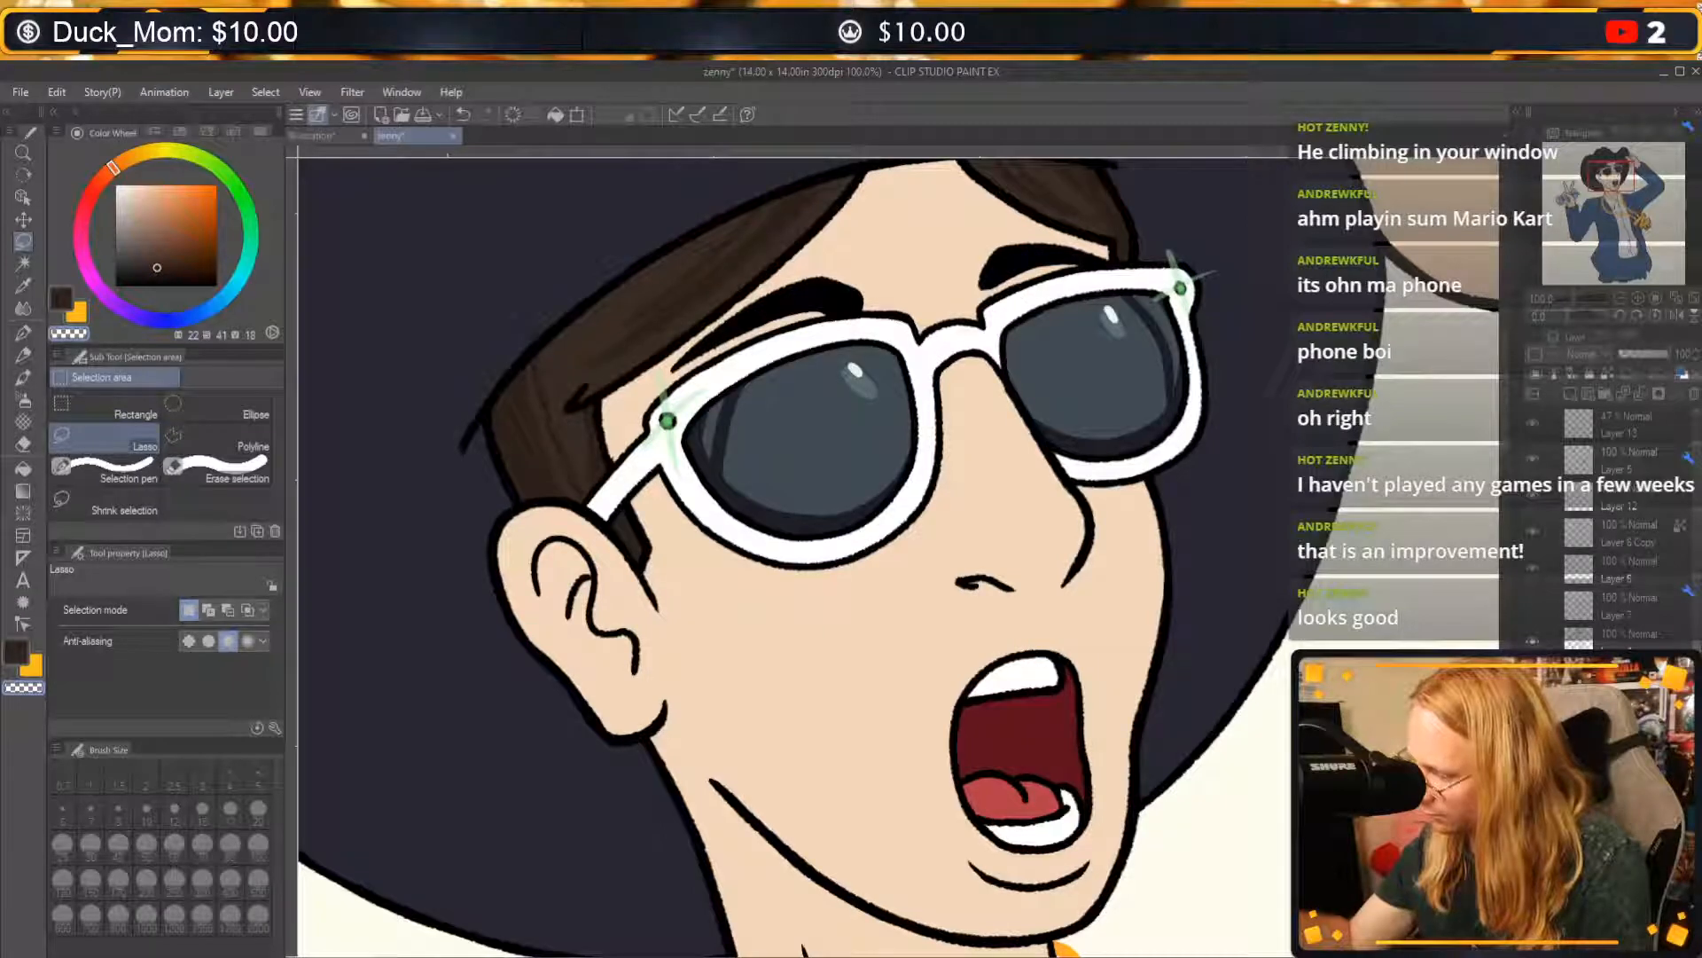
left_click(23, 333)
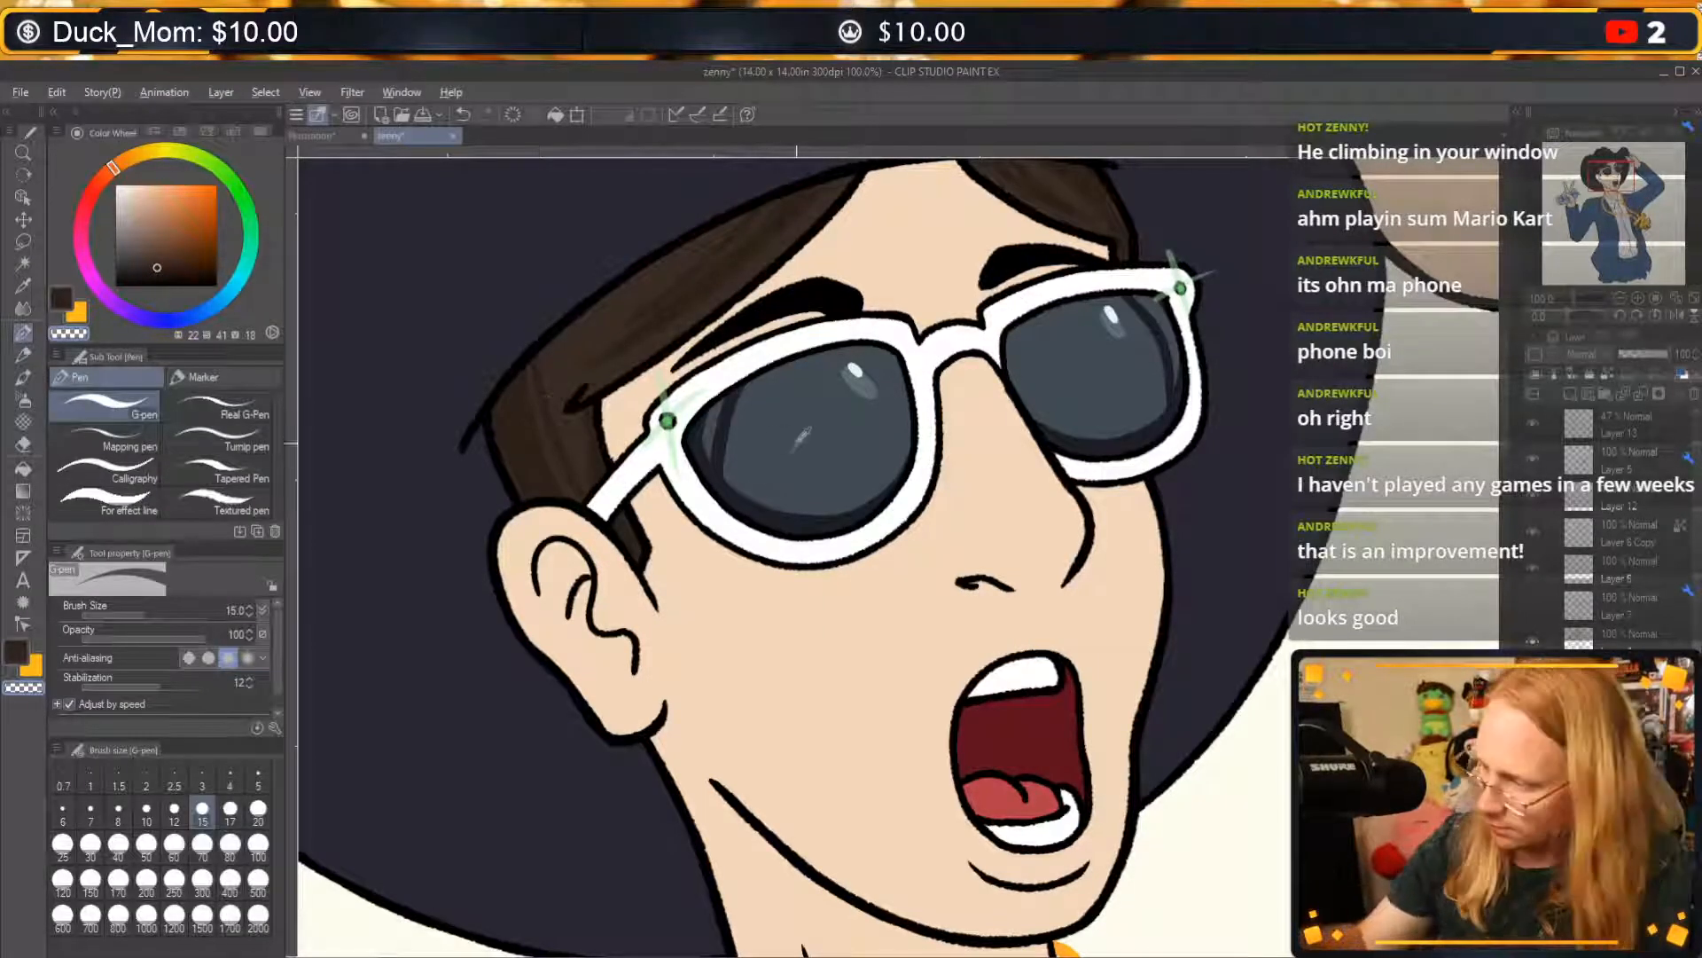
left_click(731, 446, "alt")
left_click_drag(733, 476, 757, 384)
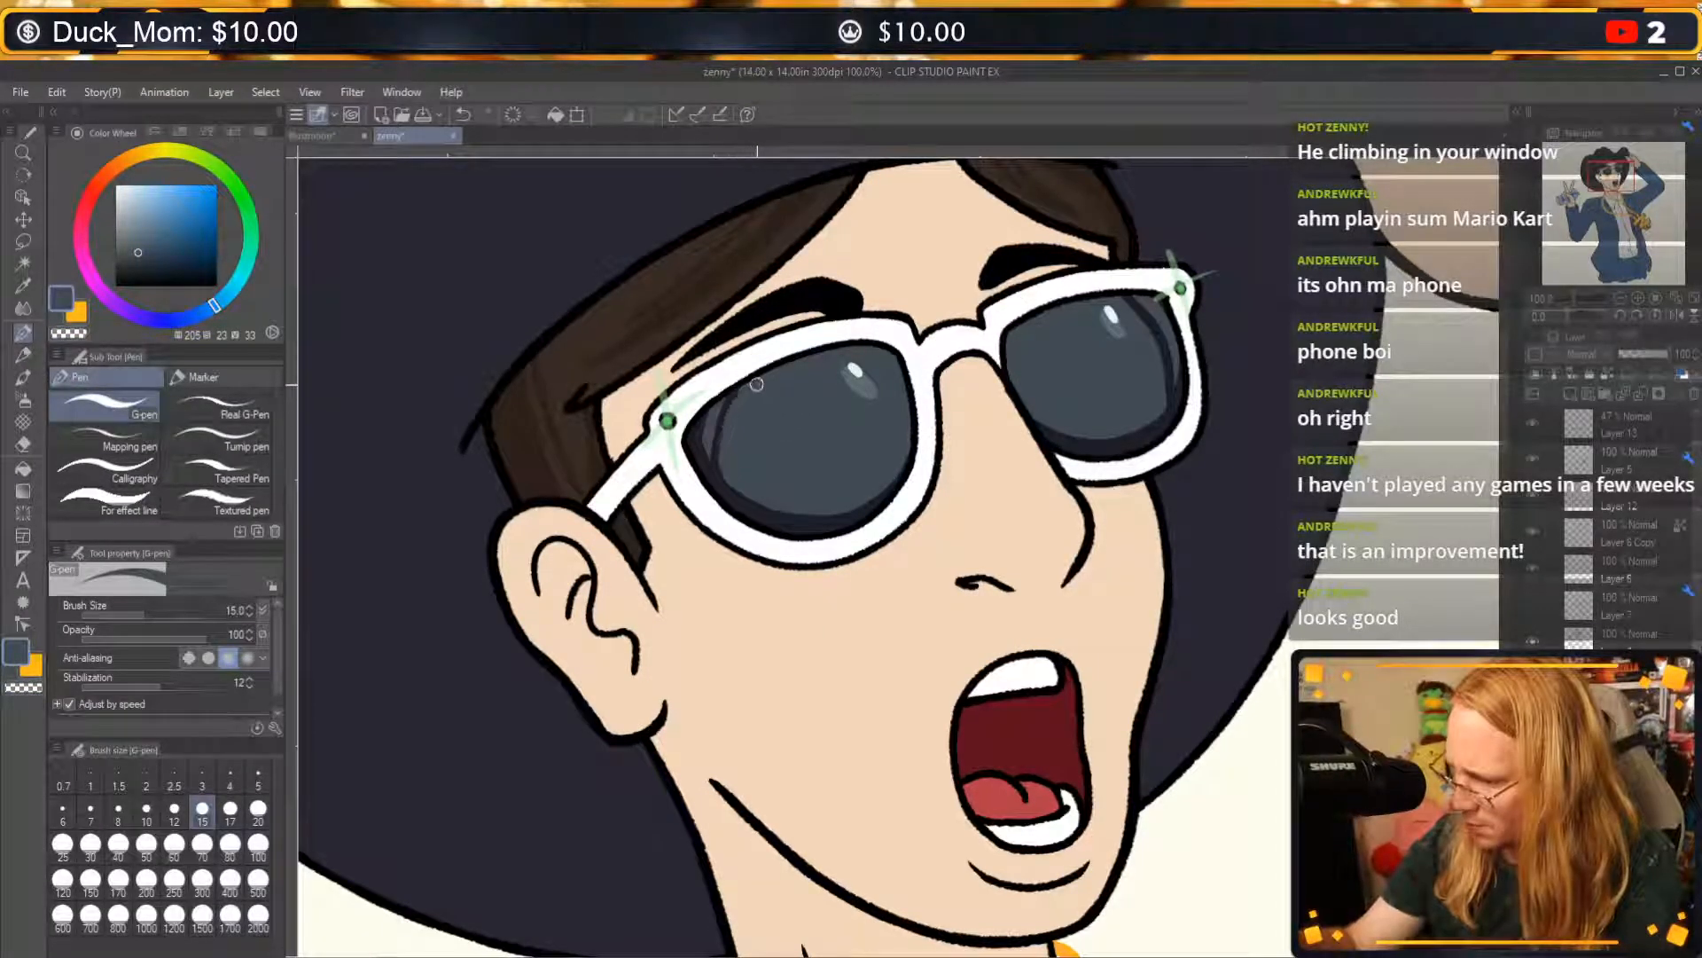
Undo the last touch-up on the near lens's curved streak, redraw its edge with the G-pen, and pick a slightly lighter greyish blue.
key("ctrl+z")
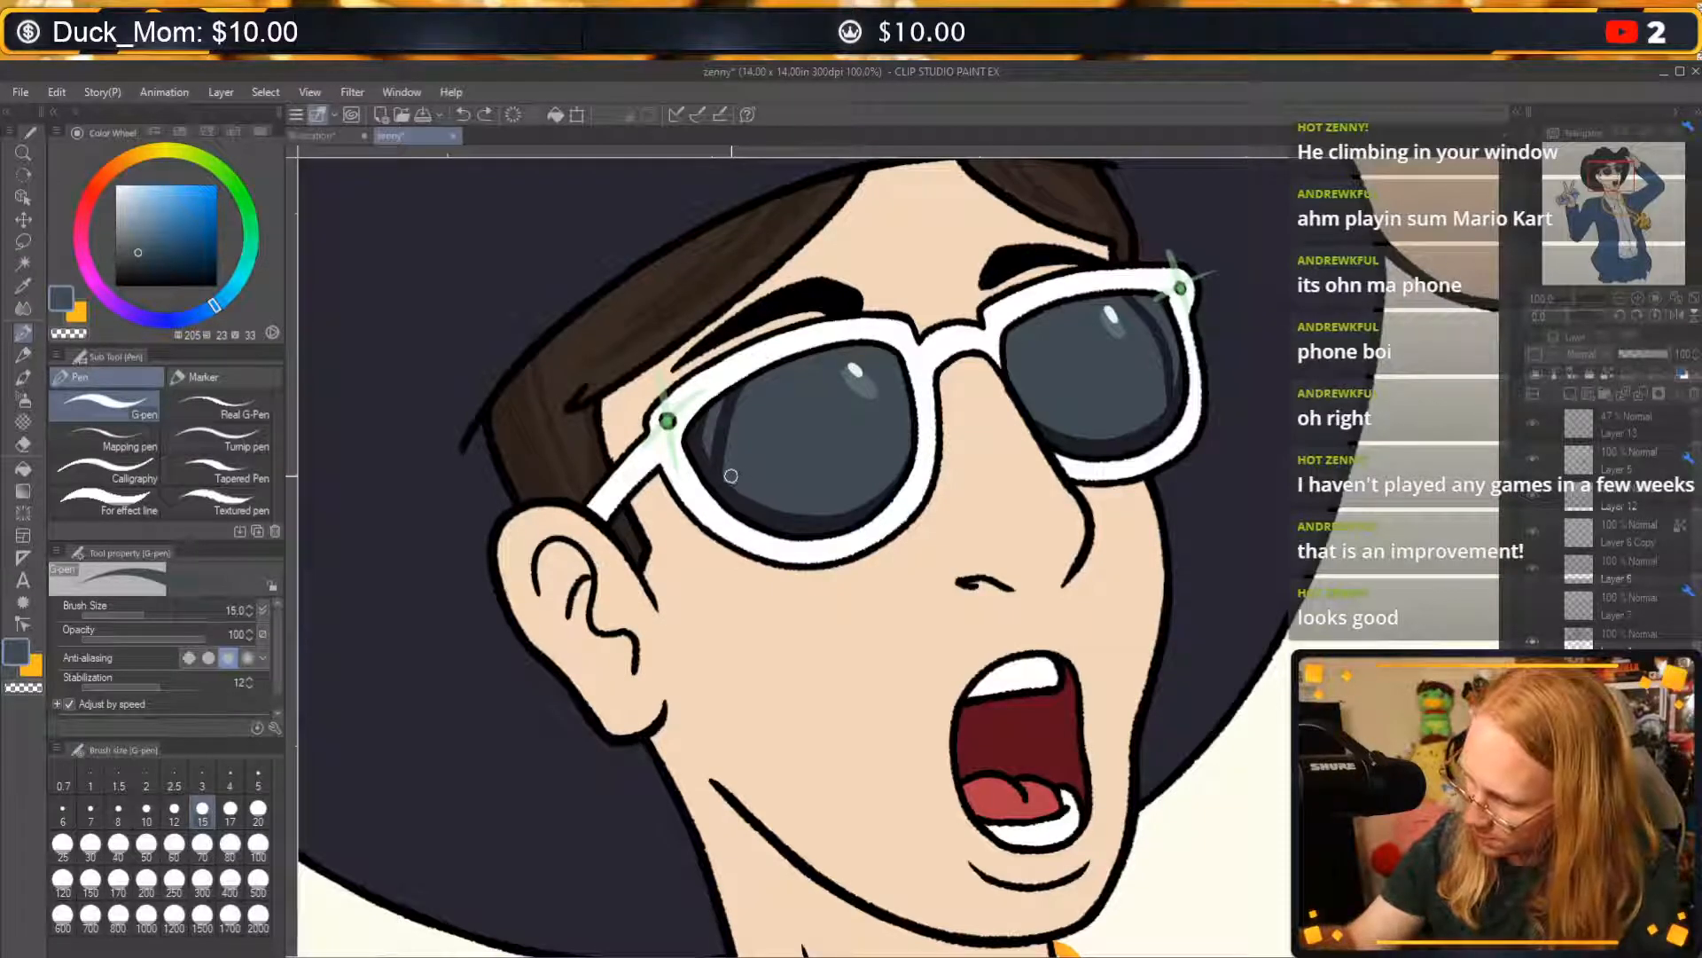
left_click_drag(728, 433, 749, 383)
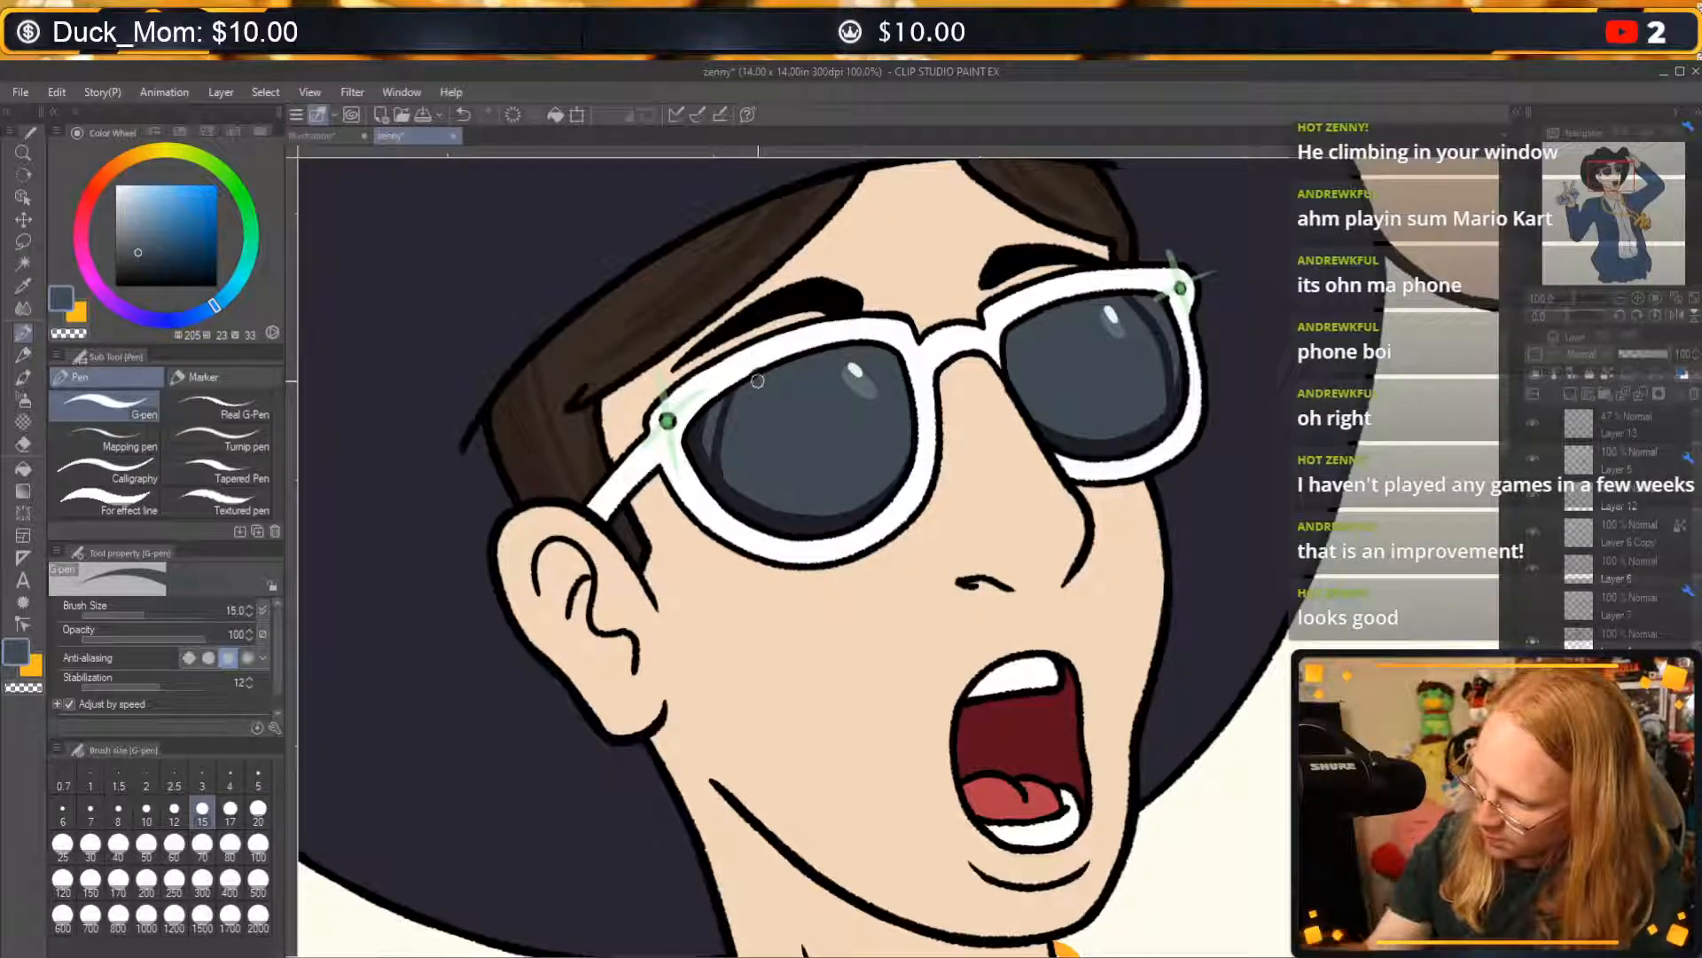
key("c")
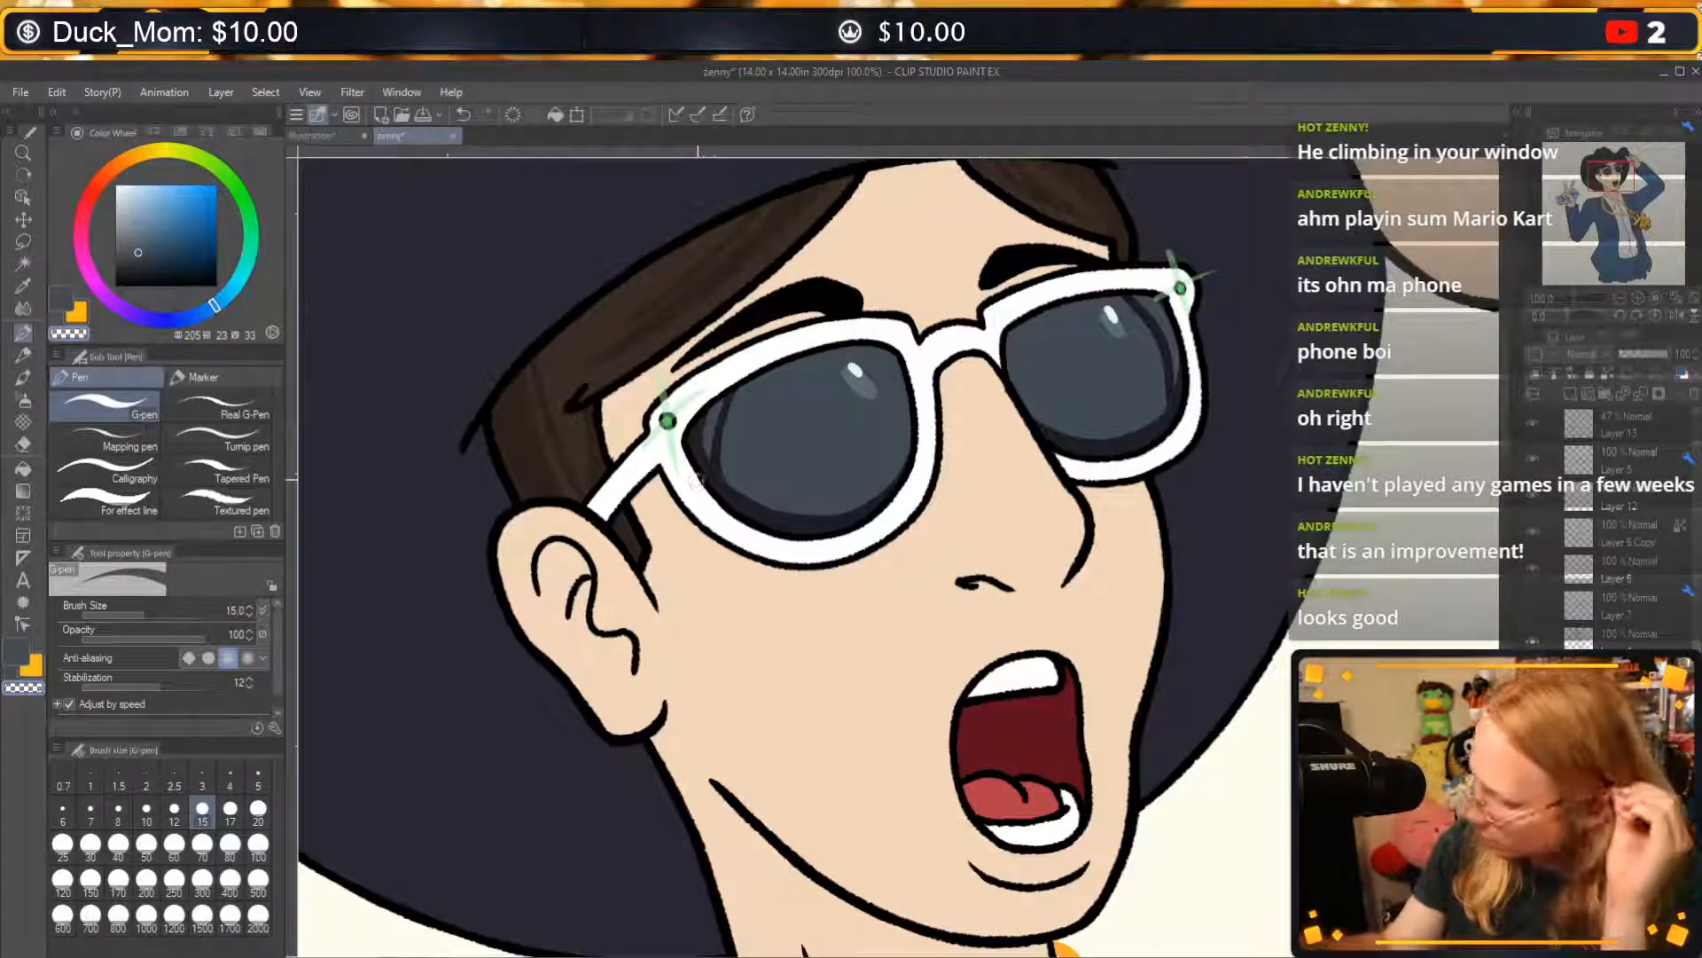
key("c")
left_click(137, 248)
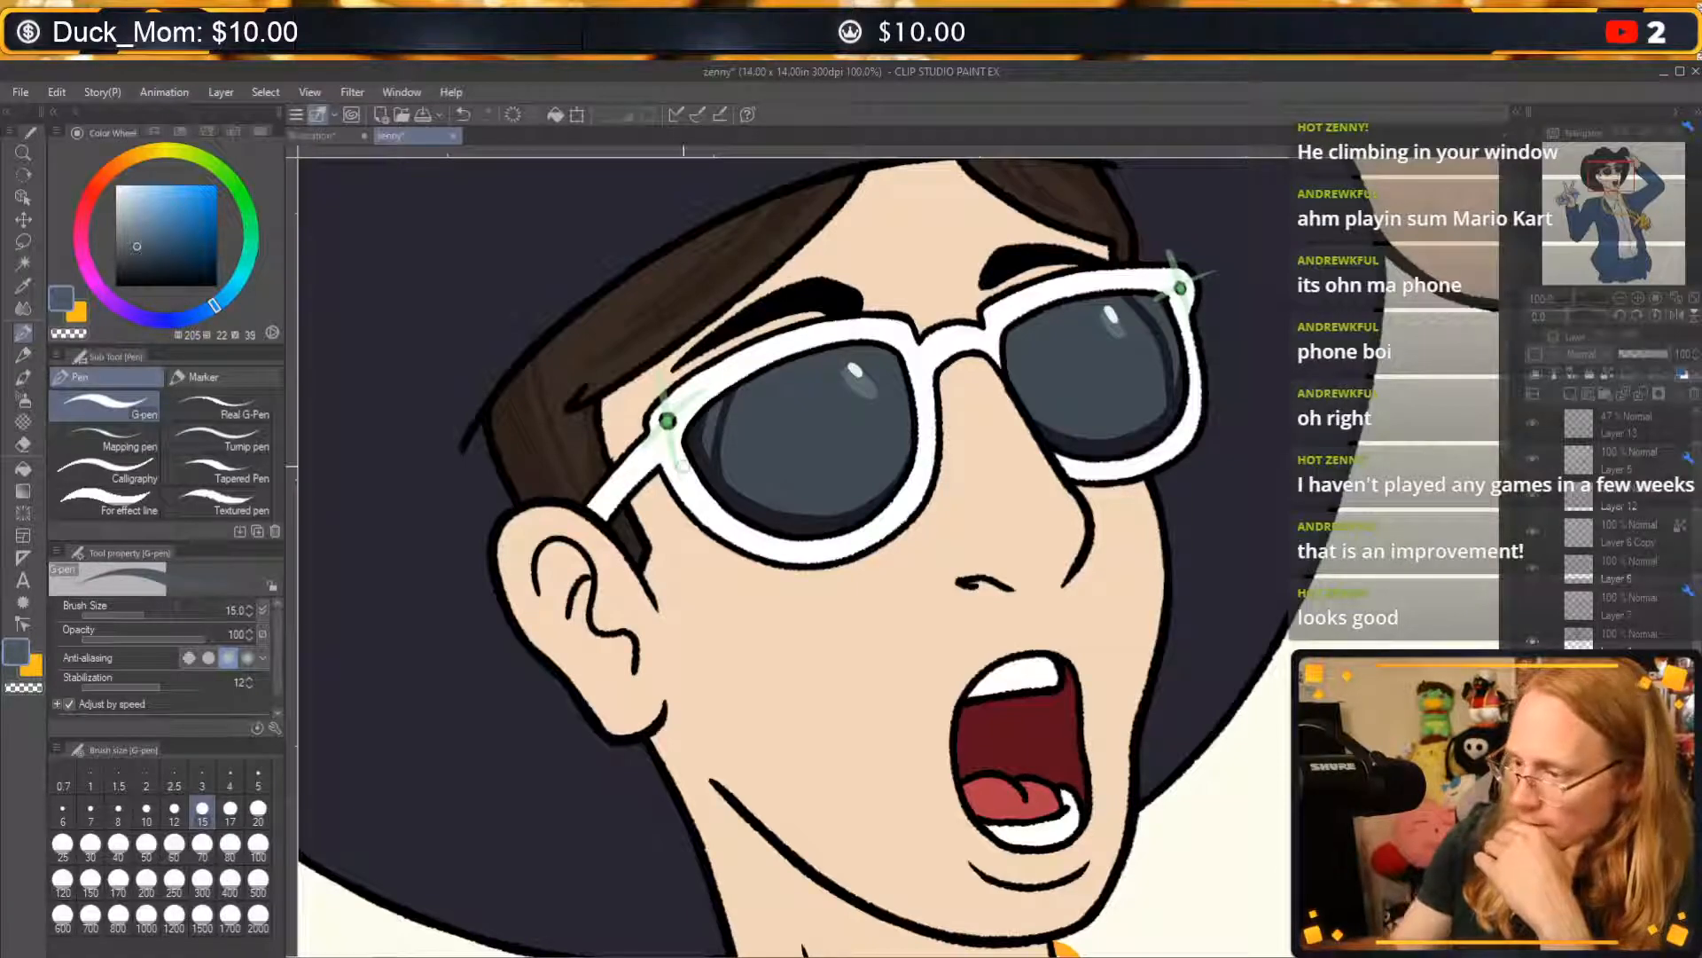
key("c")
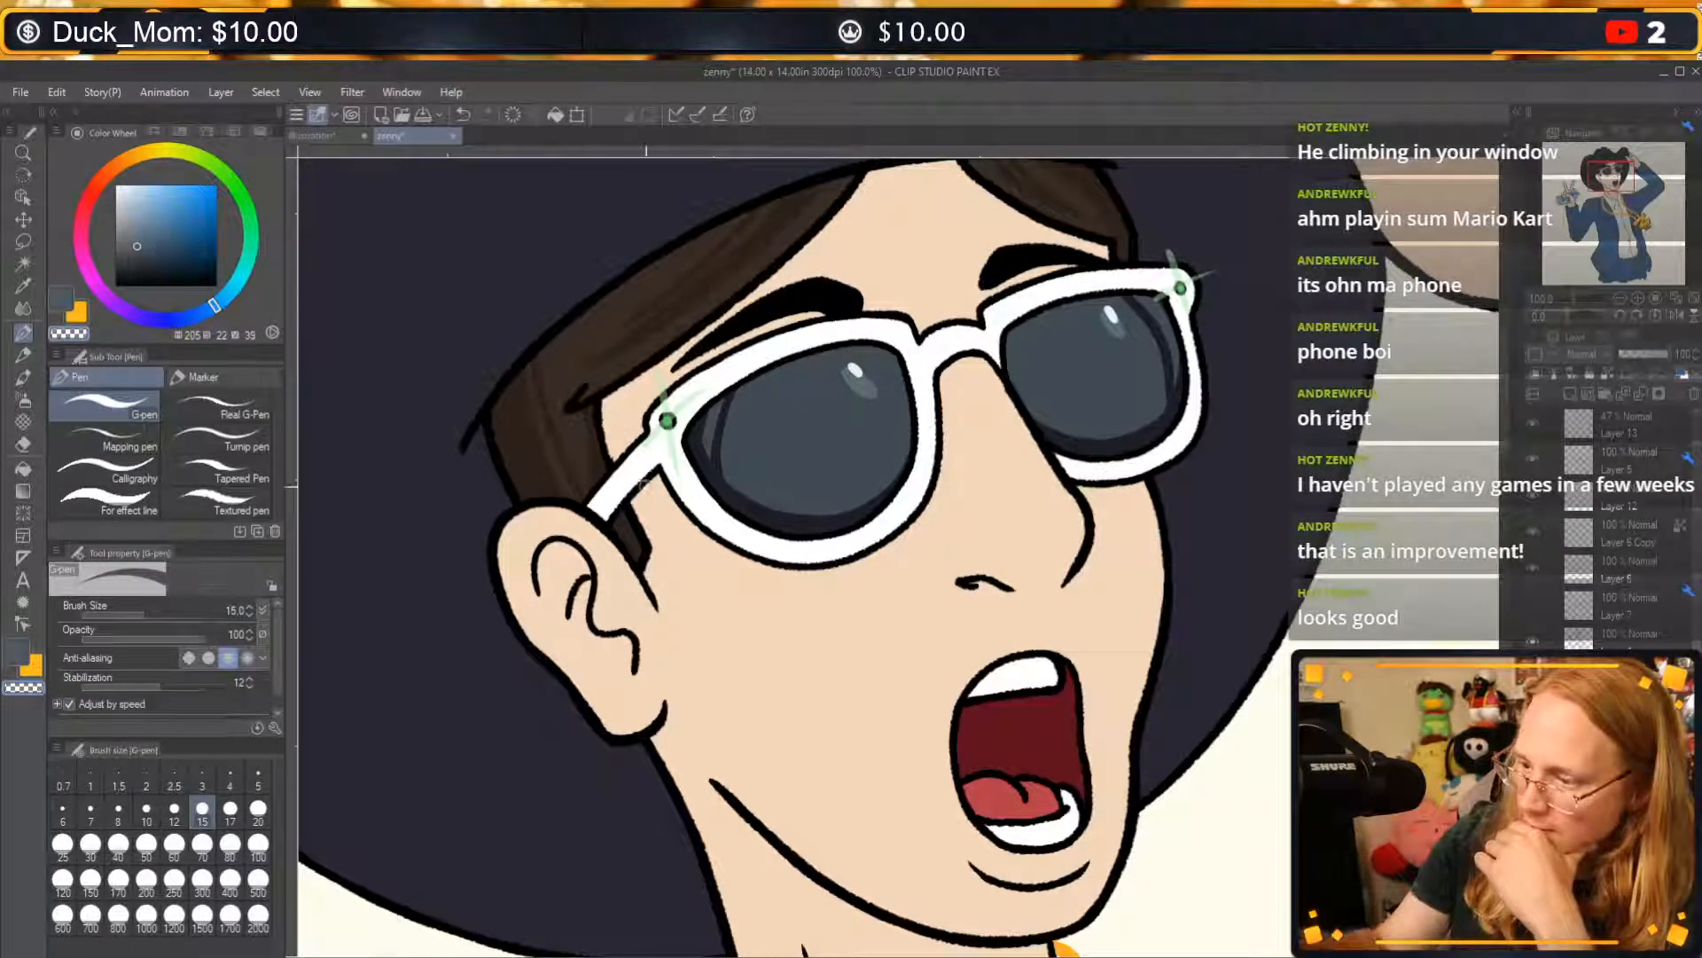
key("c")
Shade the sunglasses' temple arm near the ear with a pale greyish blue (208, 6, 85) adjusted from the sampled white frame colour.
left_click(700, 491, "alt")
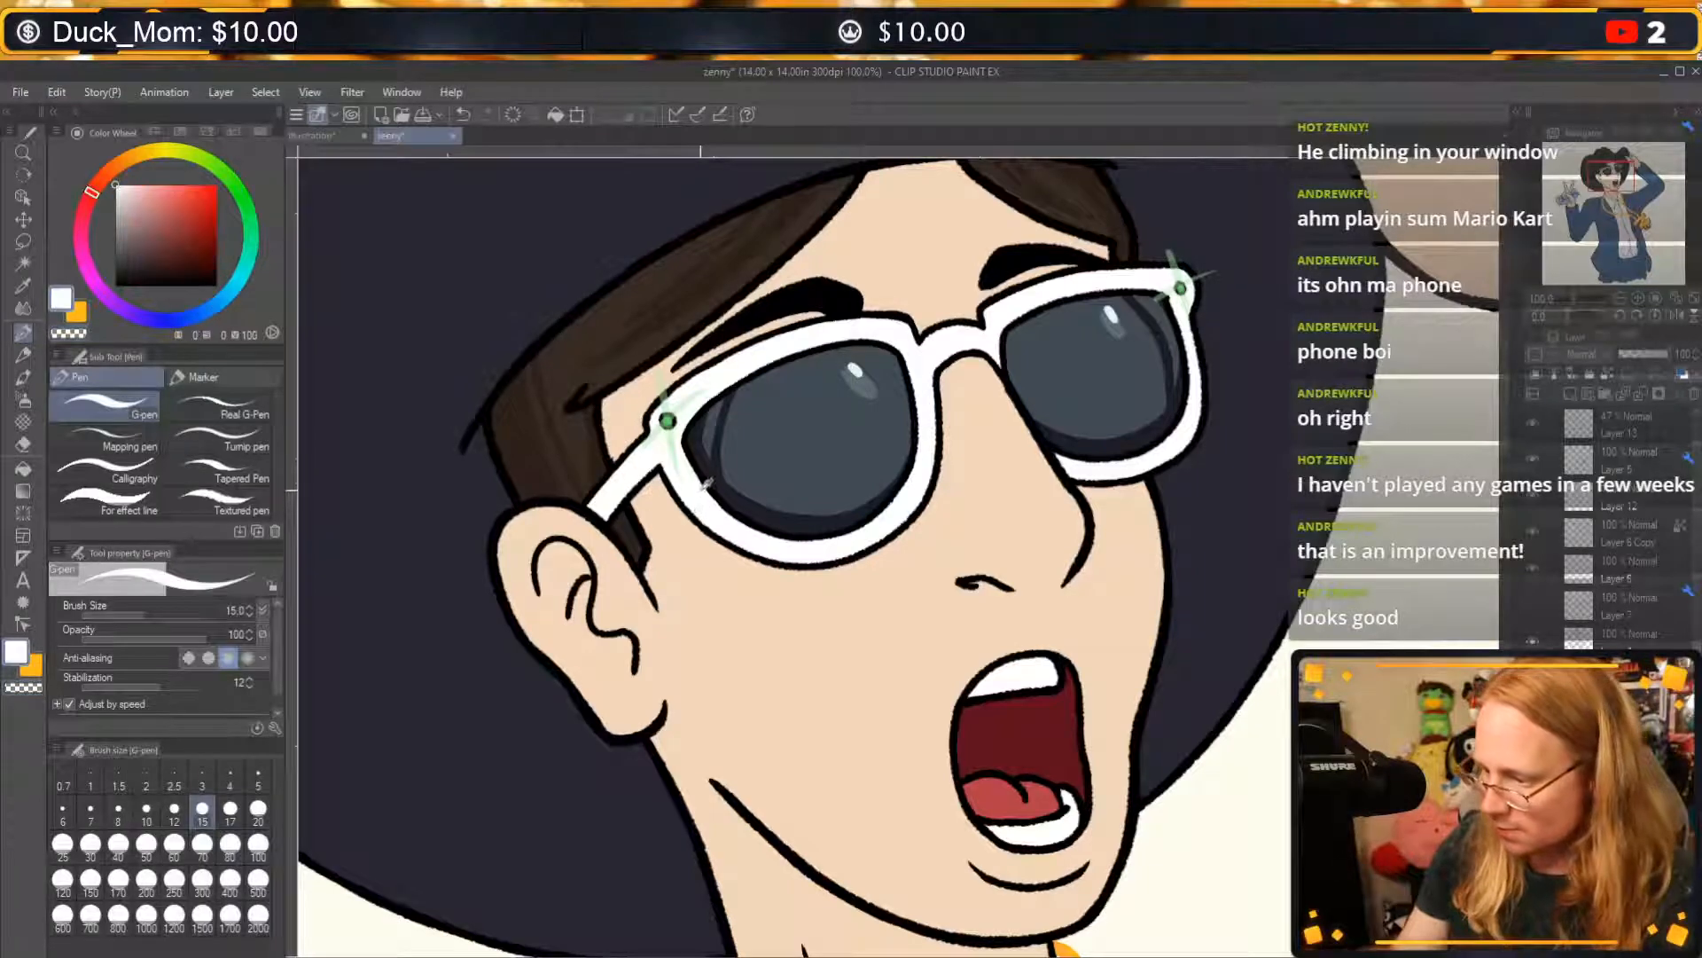
left_click_drag(177, 312, 211, 308)
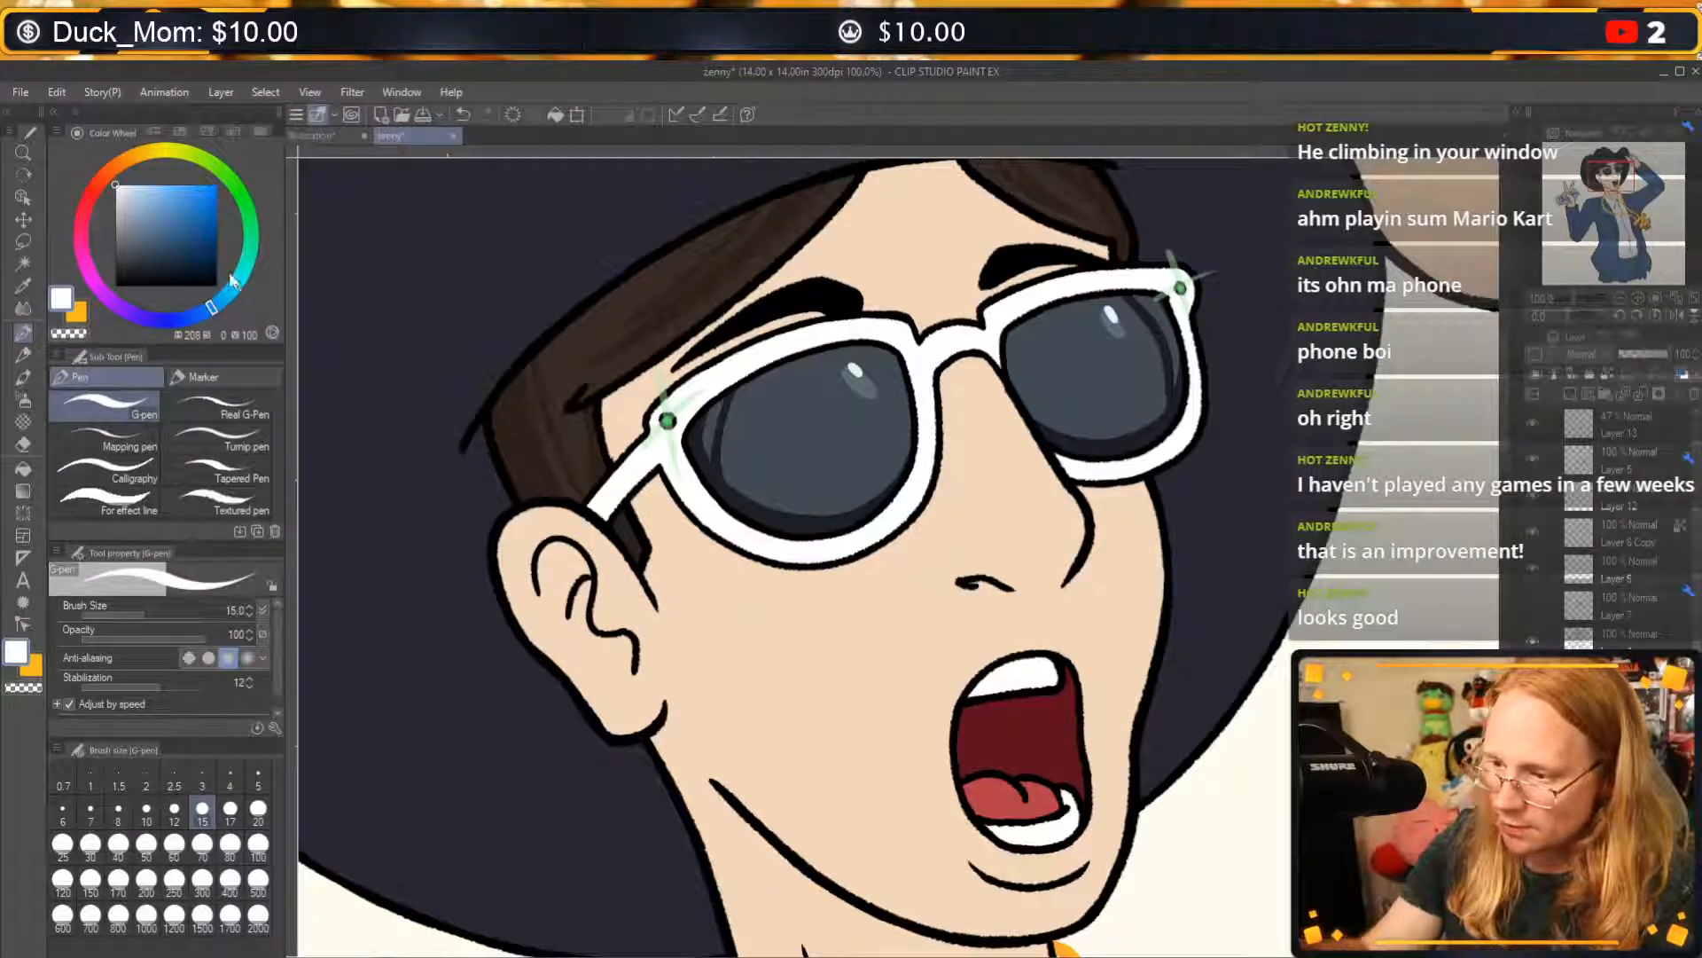
left_click_drag(133, 195, 122, 200)
left_click_drag(644, 464, 606, 508)
key("ctrl+z")
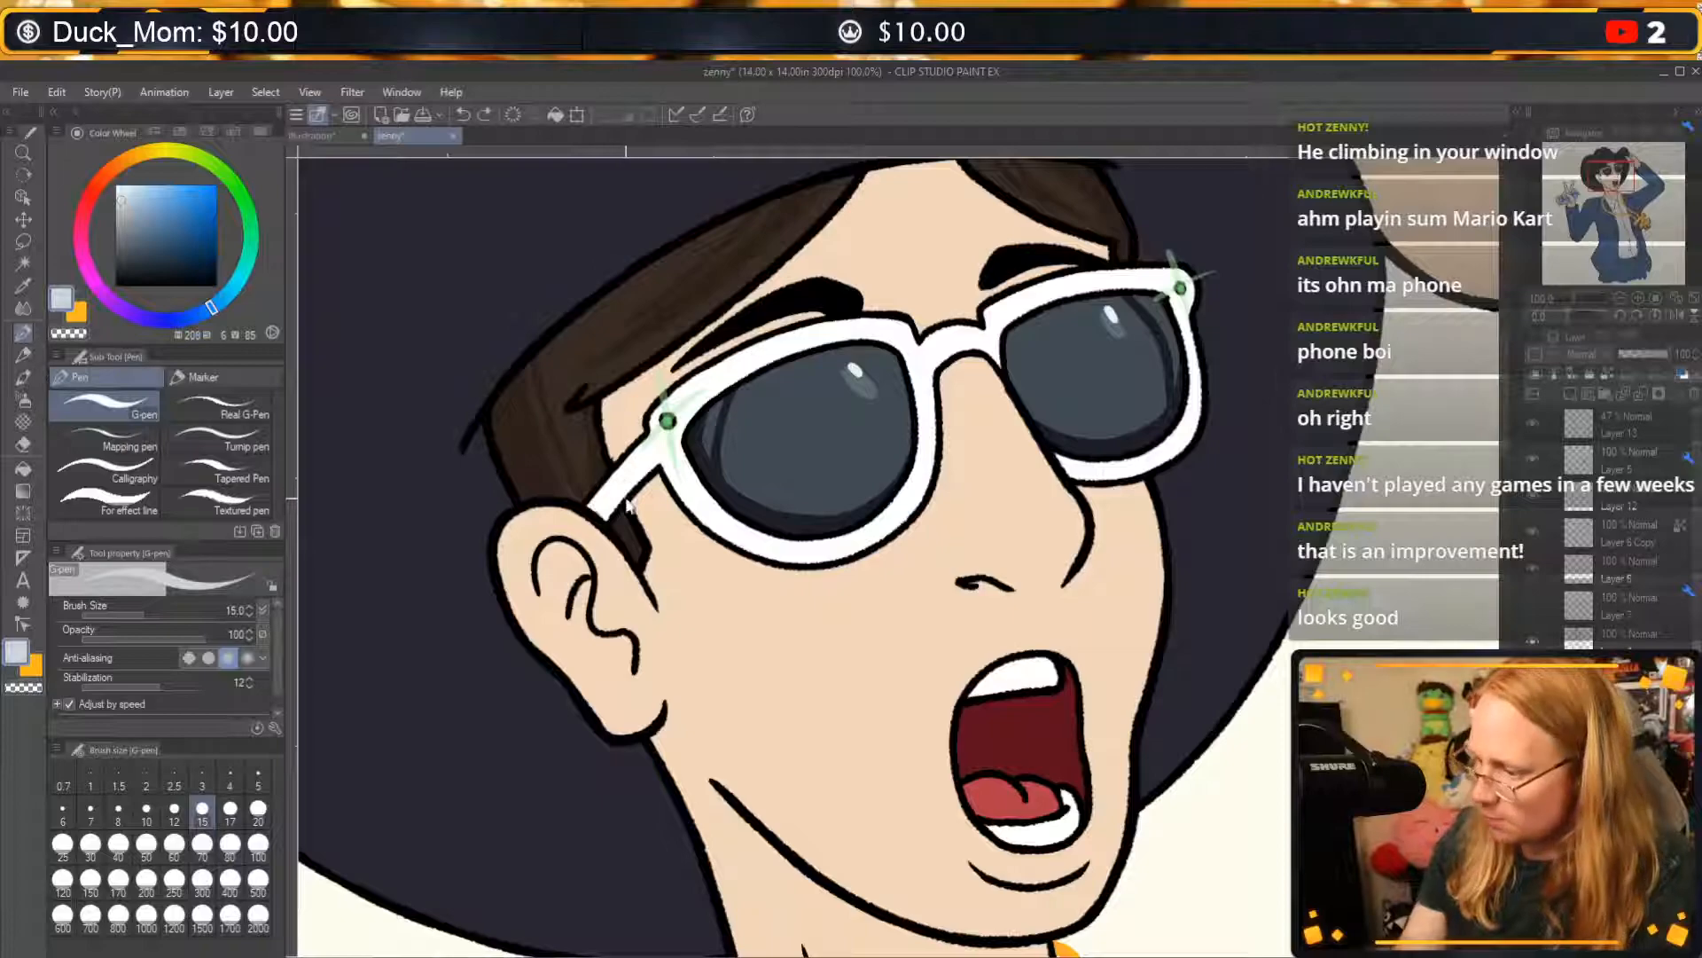
left_click_drag(608, 512, 617, 483)
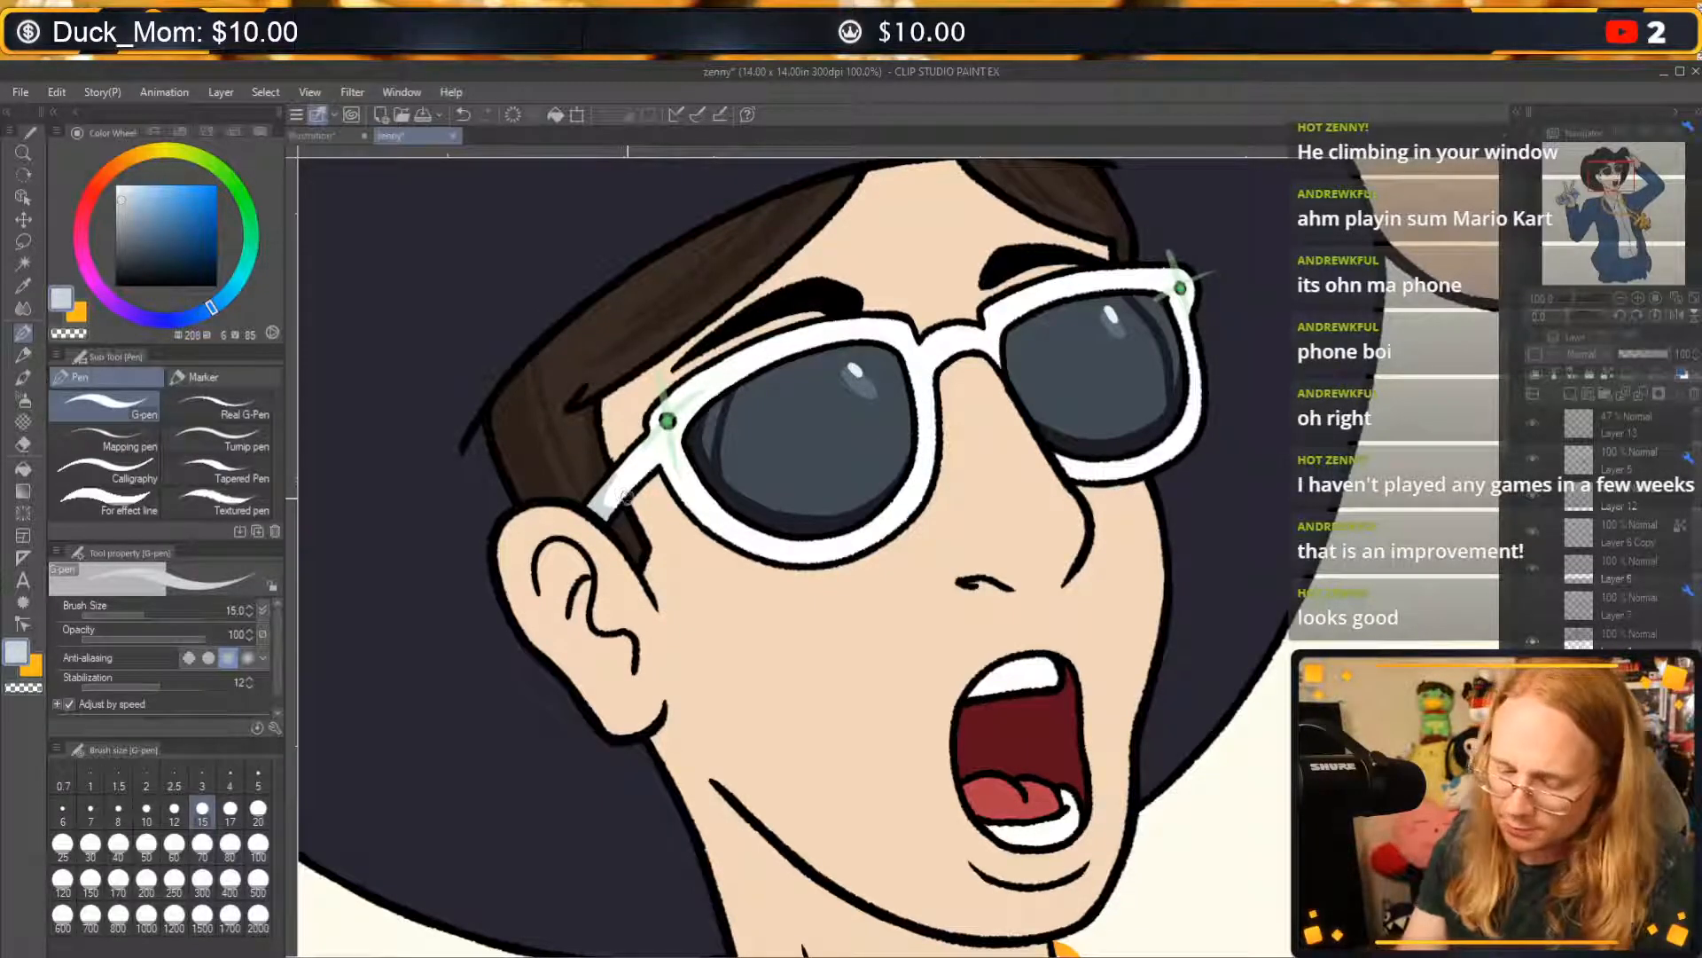
key("c")
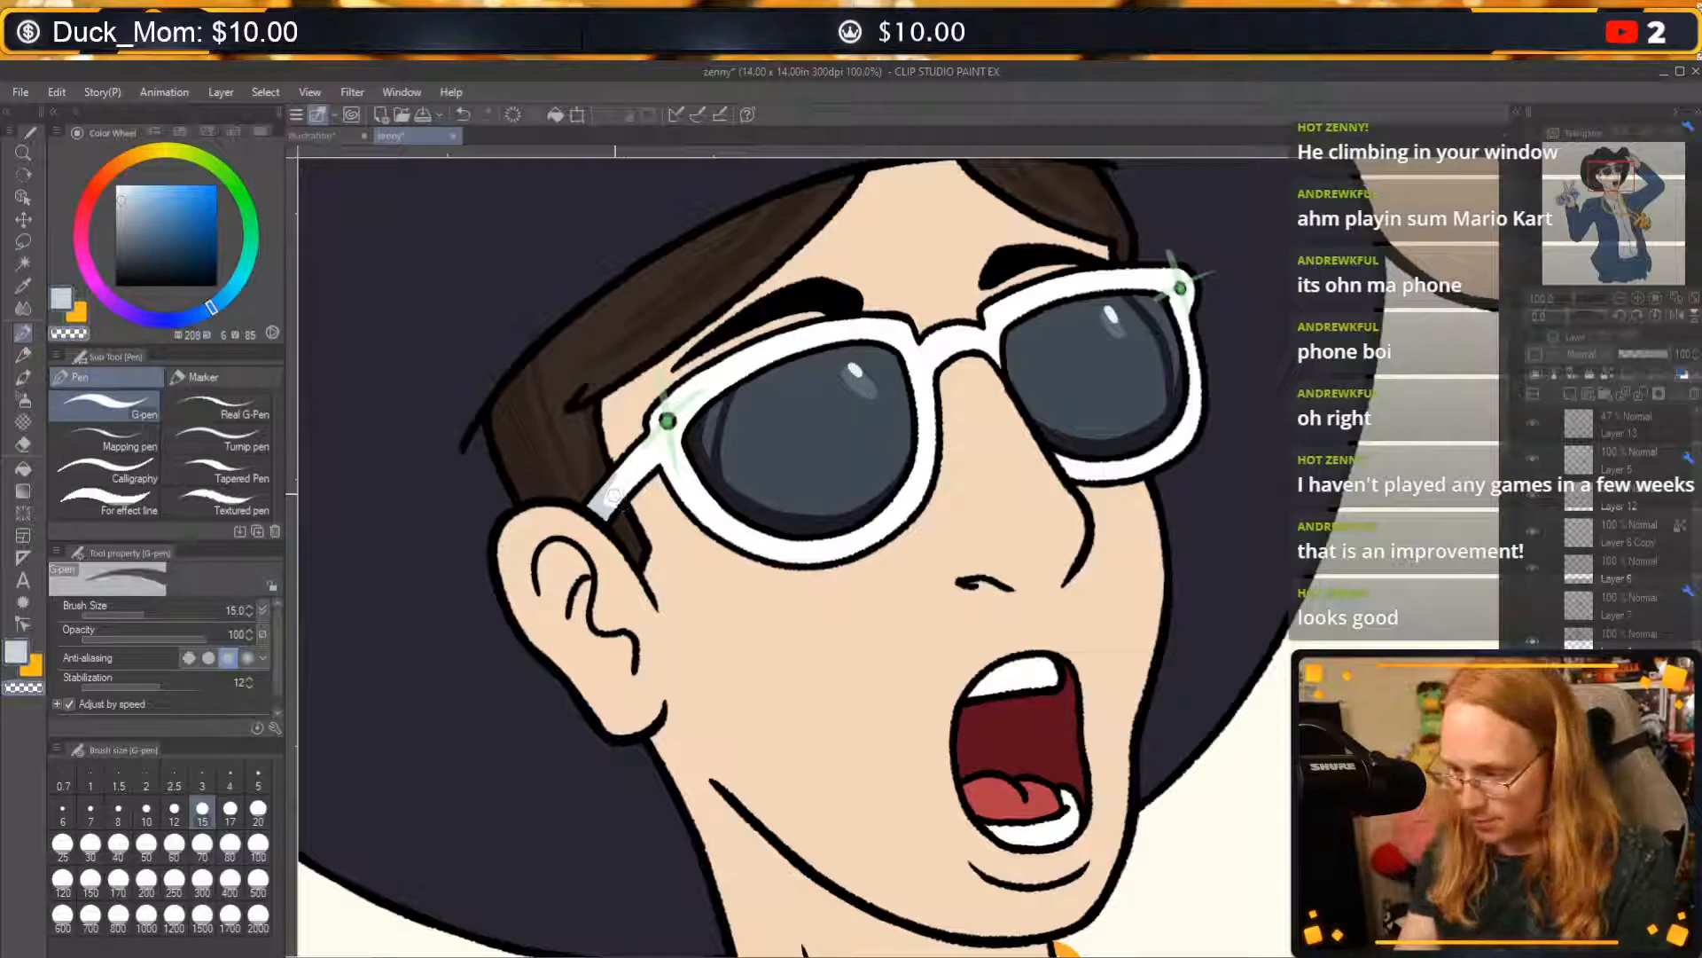
key("c")
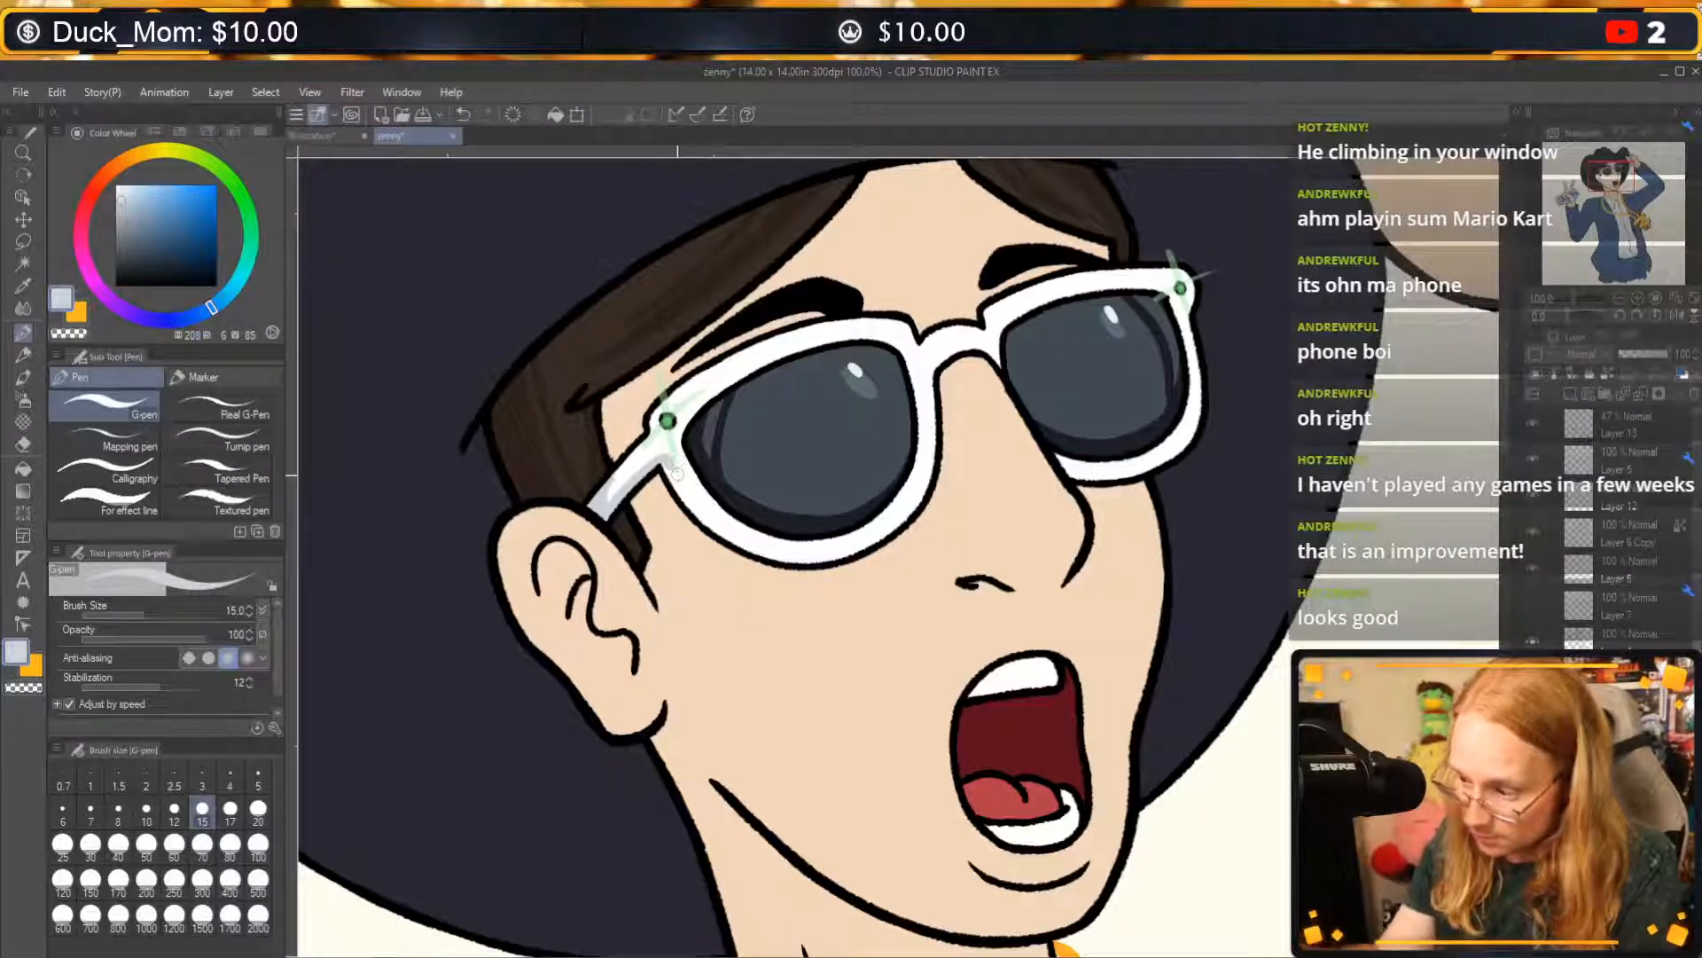
Shade the hinge and lower rim of the near lens's frame in pale greyish blue, trimming the shadow's edge with transparent colour.
mouse_move(667, 463)
left_mouse_down()
mouse_move(781, 558)
mouse_move(833, 551)
mouse_move(681, 468)
mouse_move(782, 537)
mouse_move(843, 547)
mouse_move(747, 534)
mouse_move(678, 445)
left_mouse_up()
key("c")
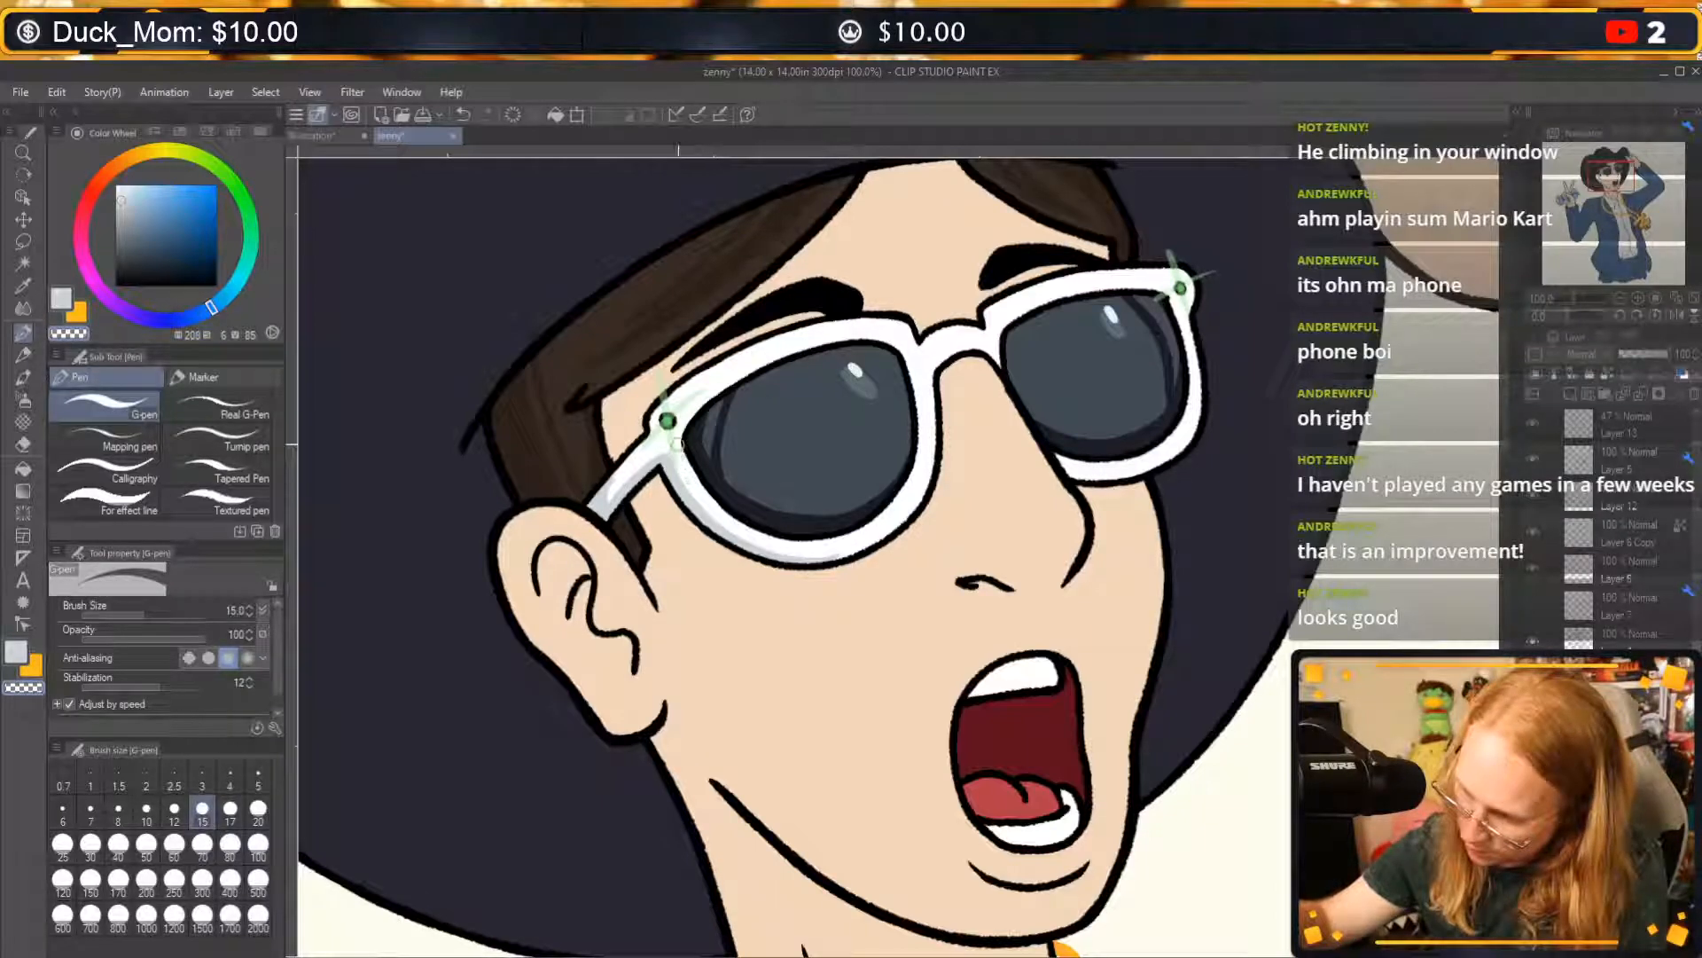
mouse_move(756, 529)
left_mouse_down()
mouse_move(692, 481)
mouse_move(669, 435)
mouse_move(612, 492)
left_mouse_up()
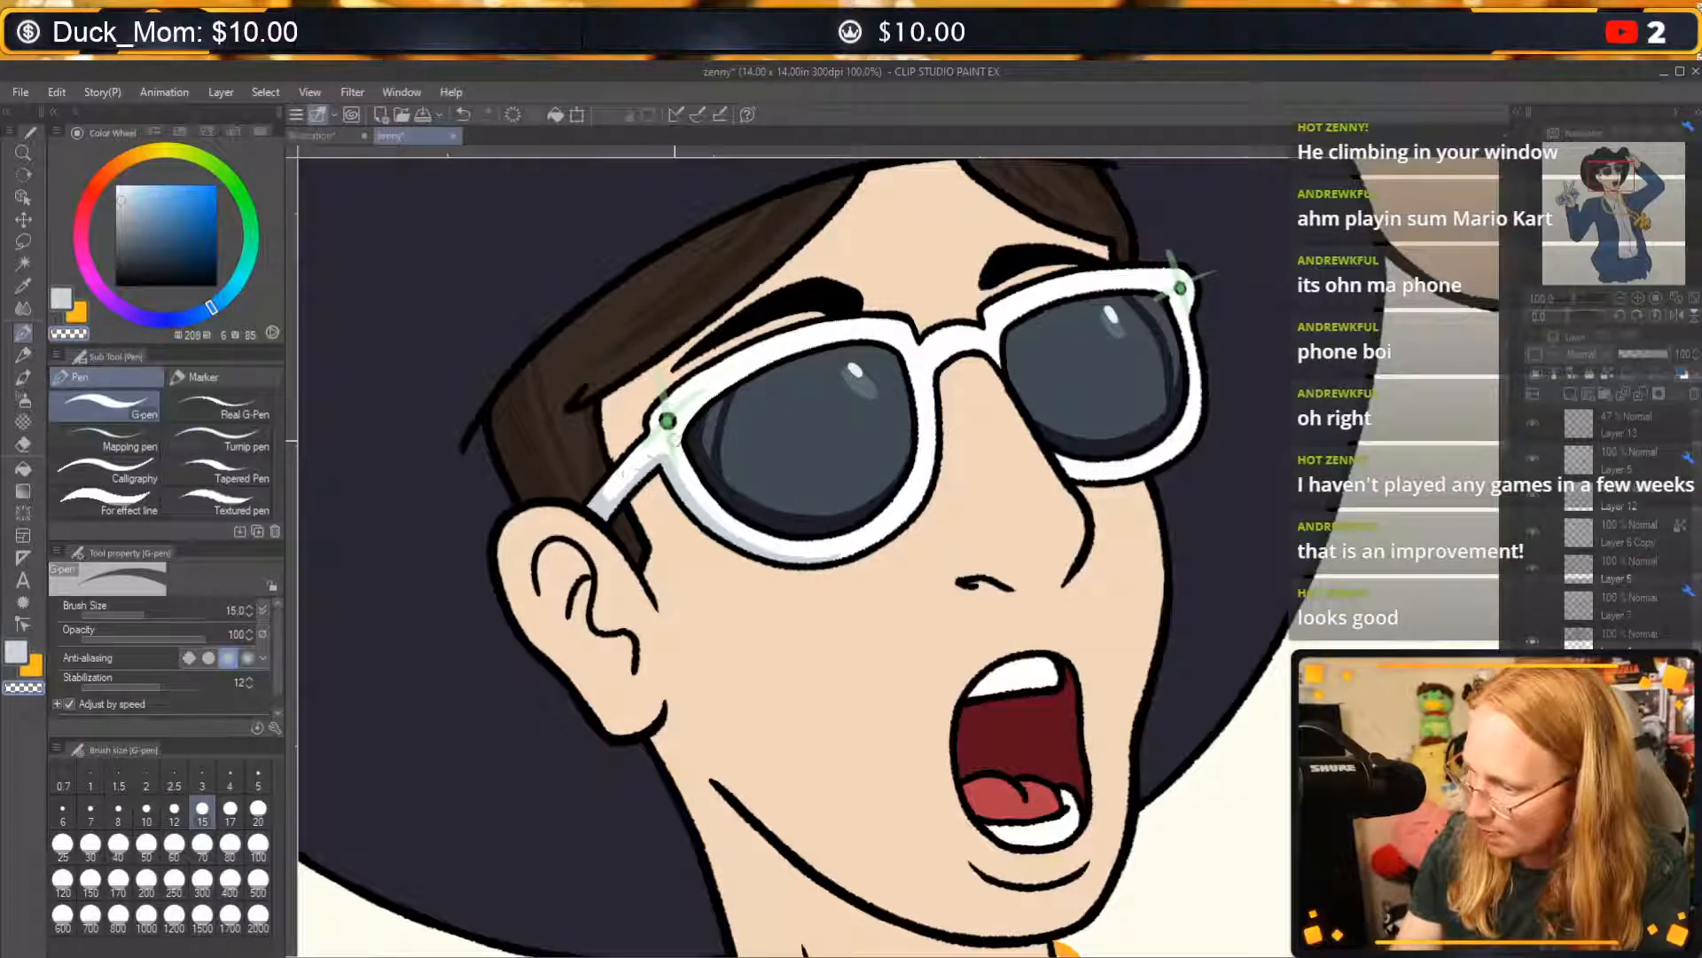
key("c")
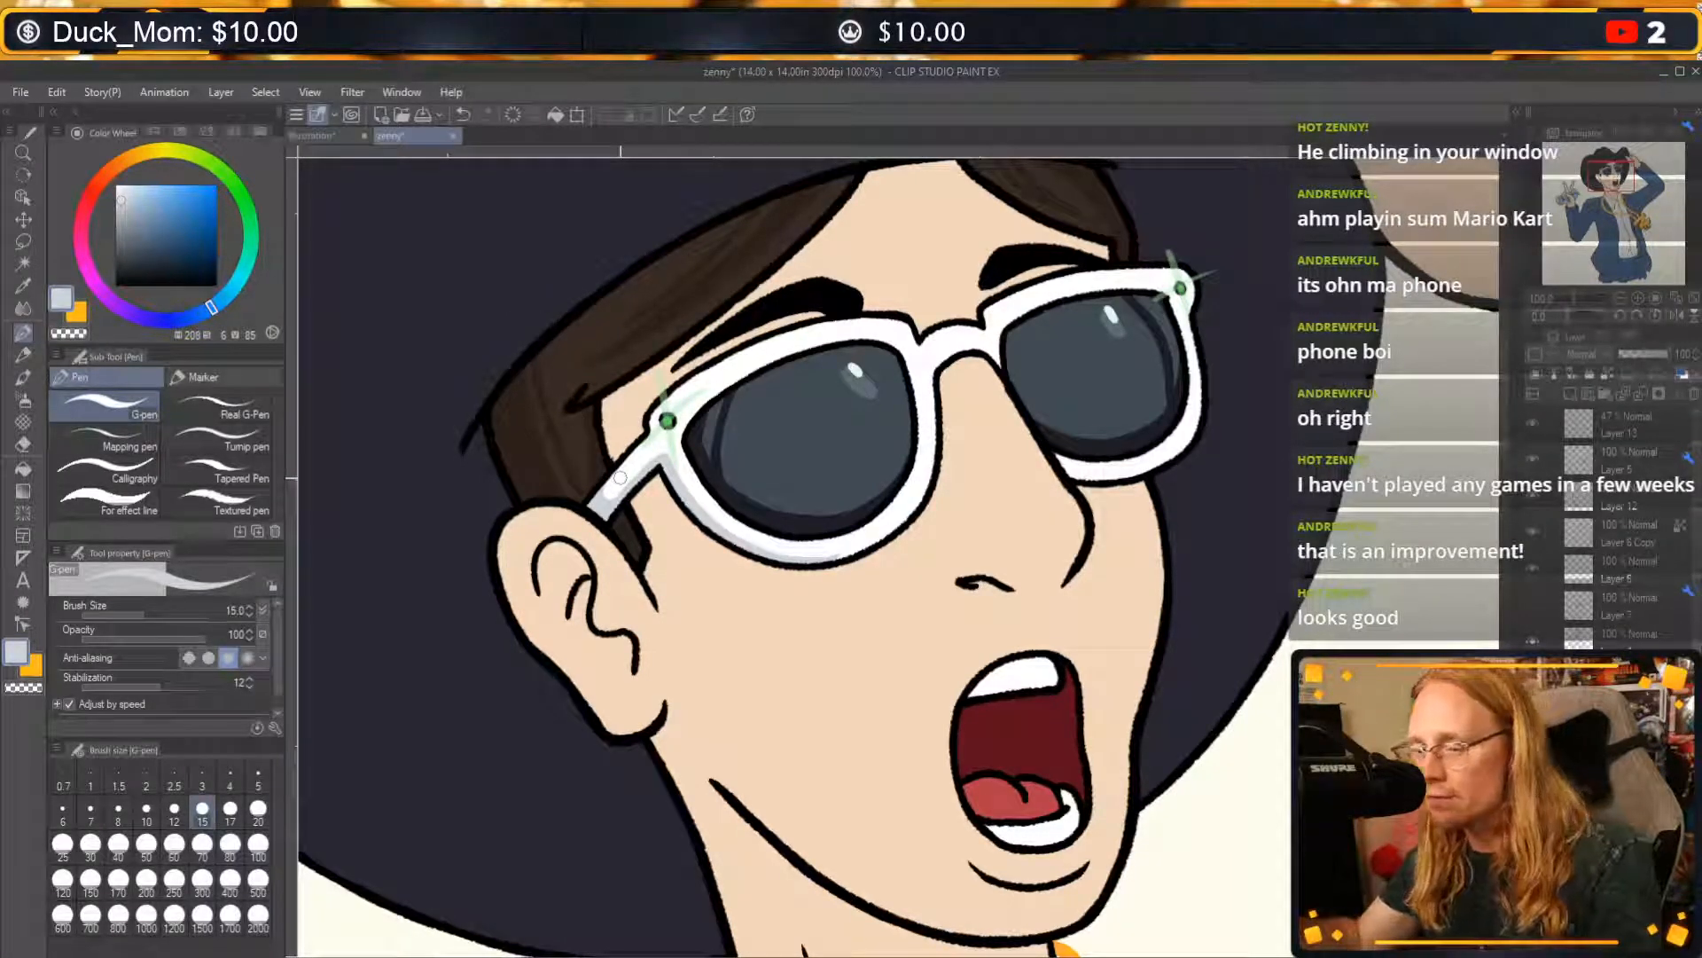
key("ctrl+z")
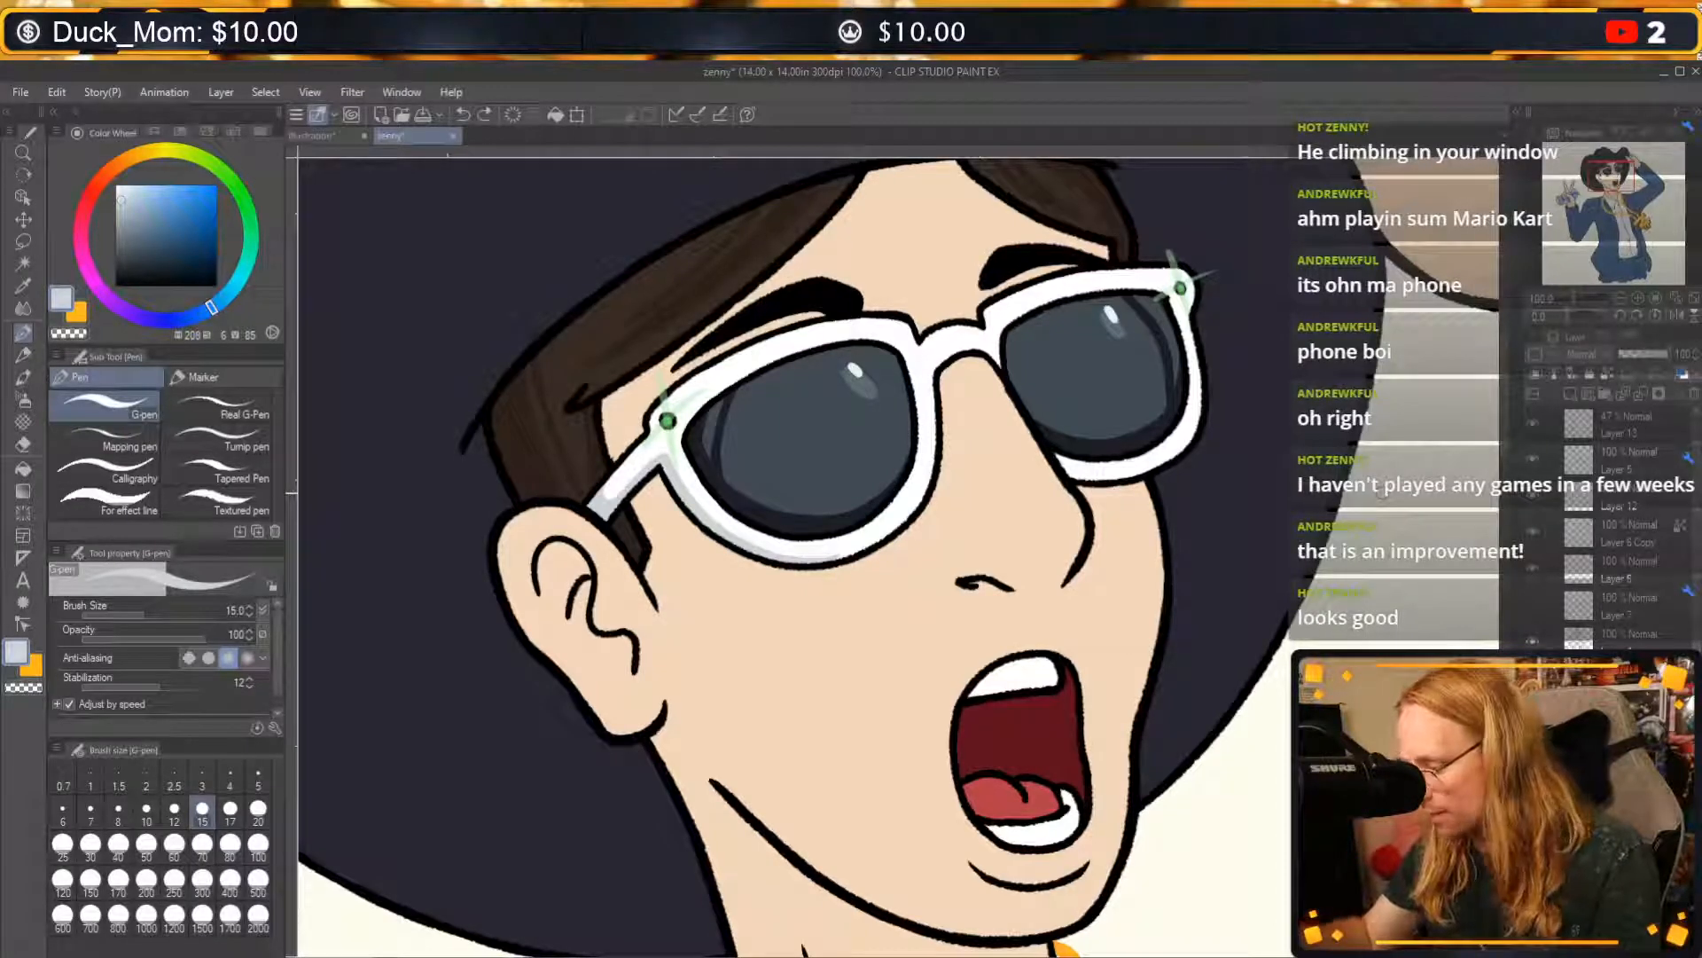
Doodle a simple round head wearing glasses in dark blue (208, 44, 29) on the blank background beside the hat.
left_click(159, 256)
left_click_drag(1281, 729, 1254, 740)
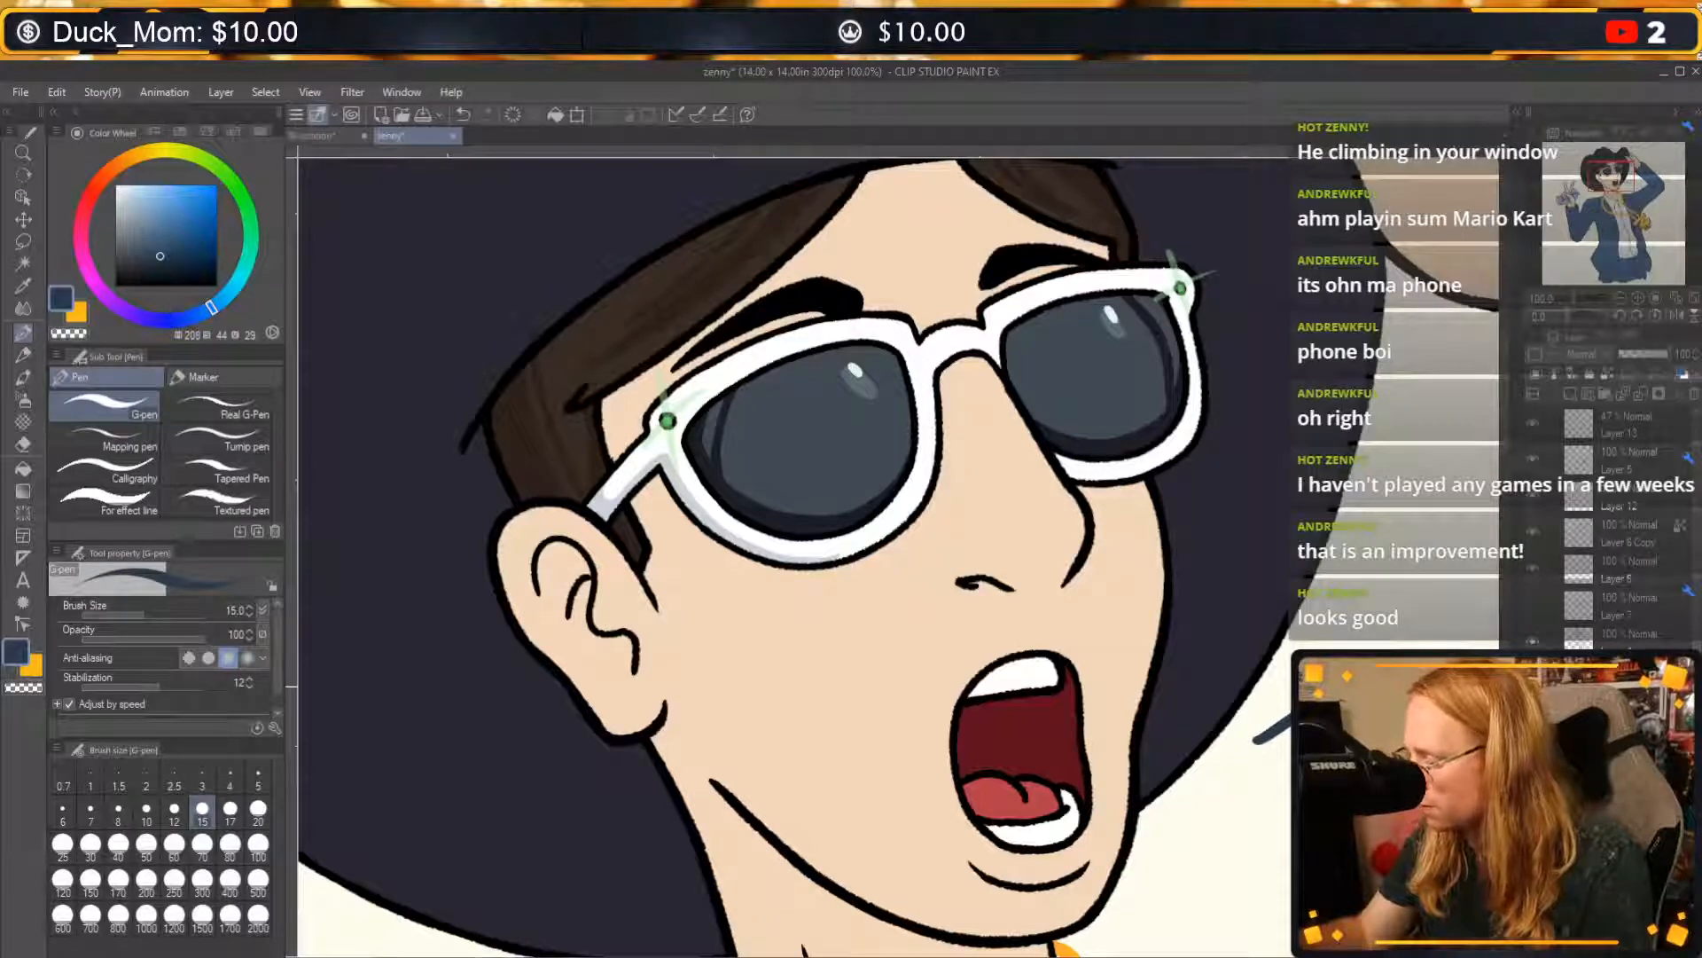
left_click_drag(1437, 615, 1315, 601)
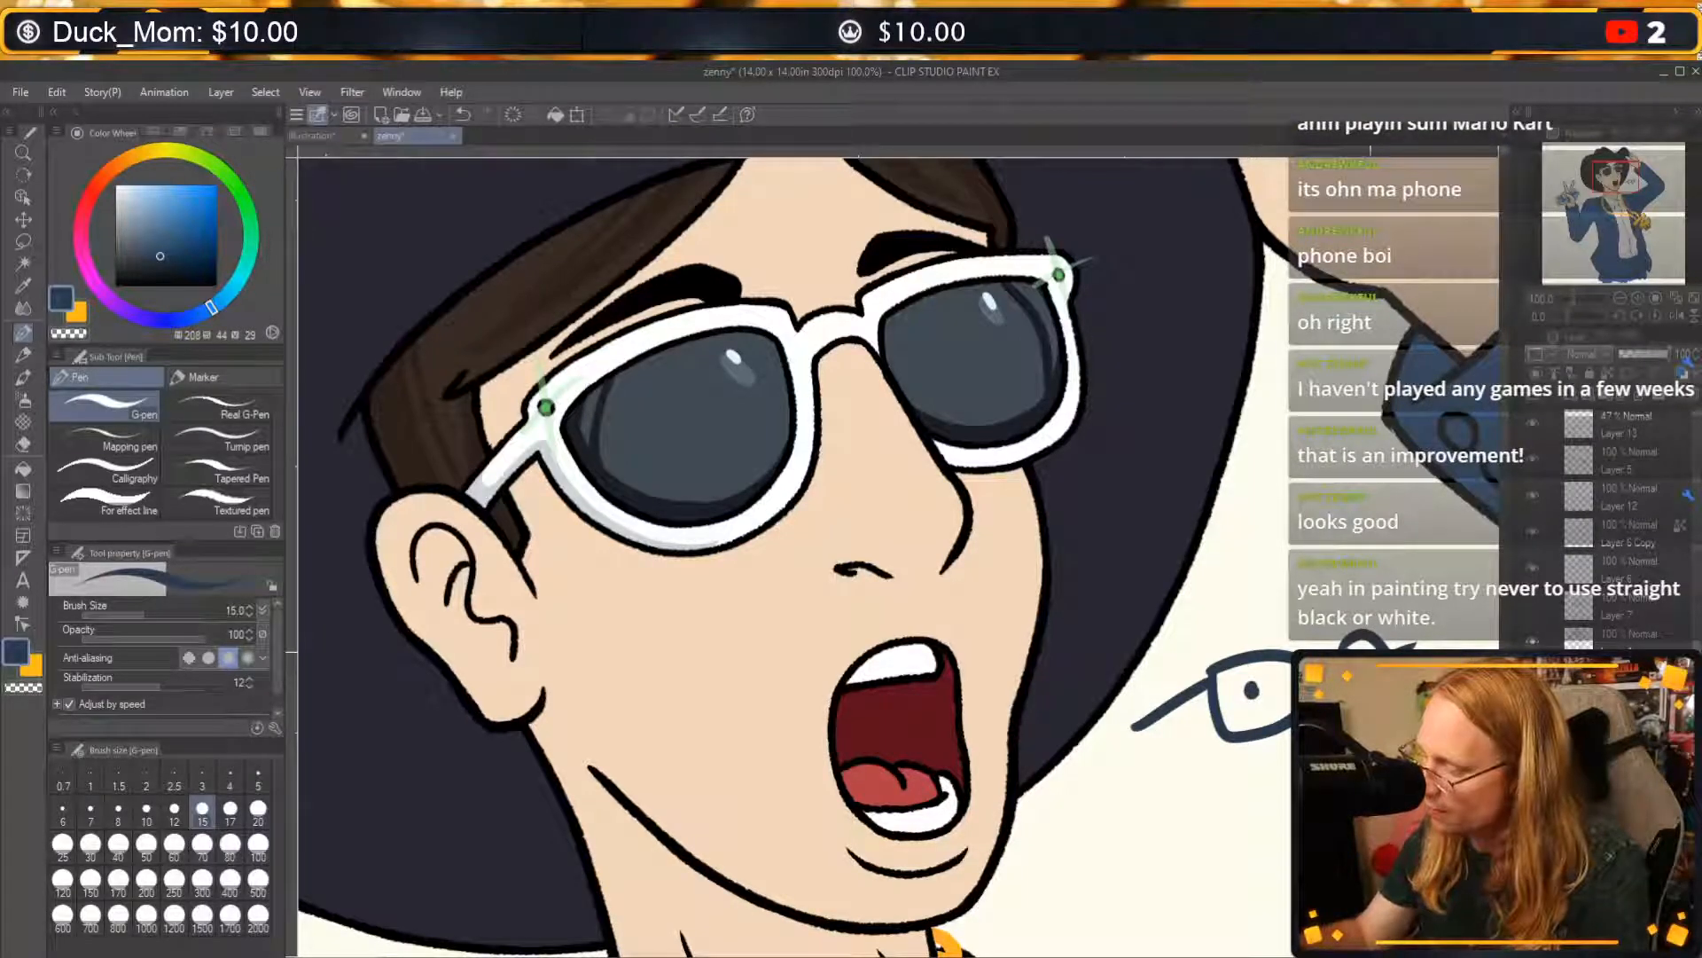
mouse_move(1357, 604)
left_mouse_down()
mouse_move(1239, 825)
mouse_move(1291, 817)
left_mouse_up()
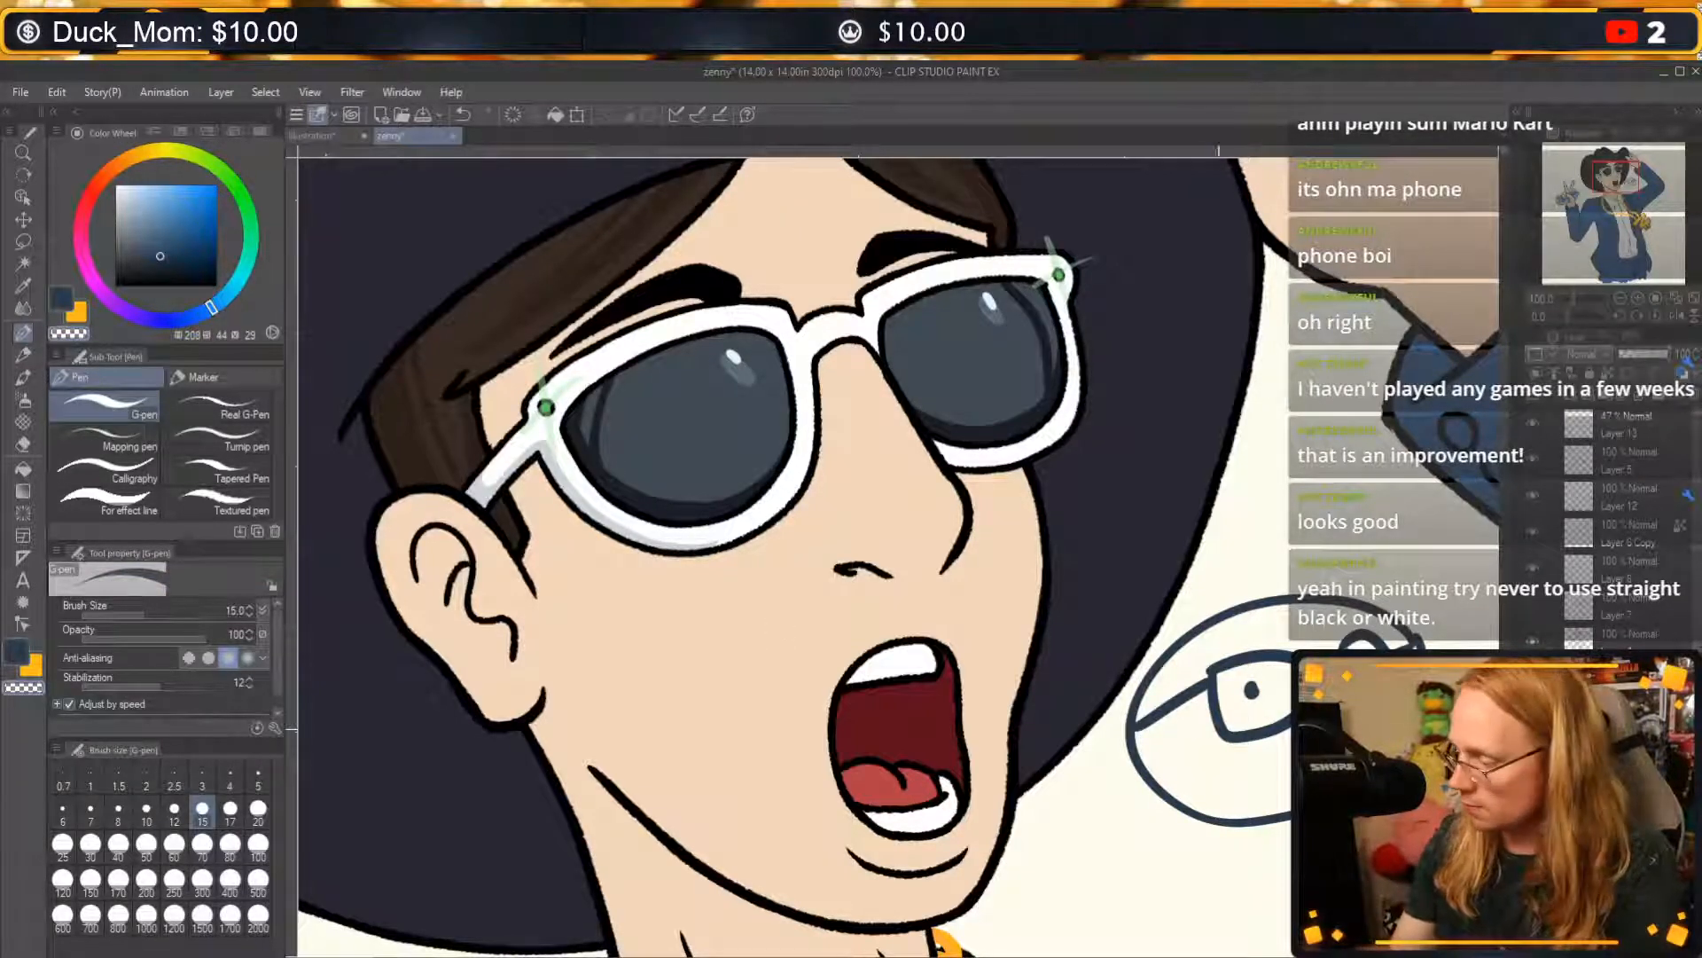
key("ctrl+z")
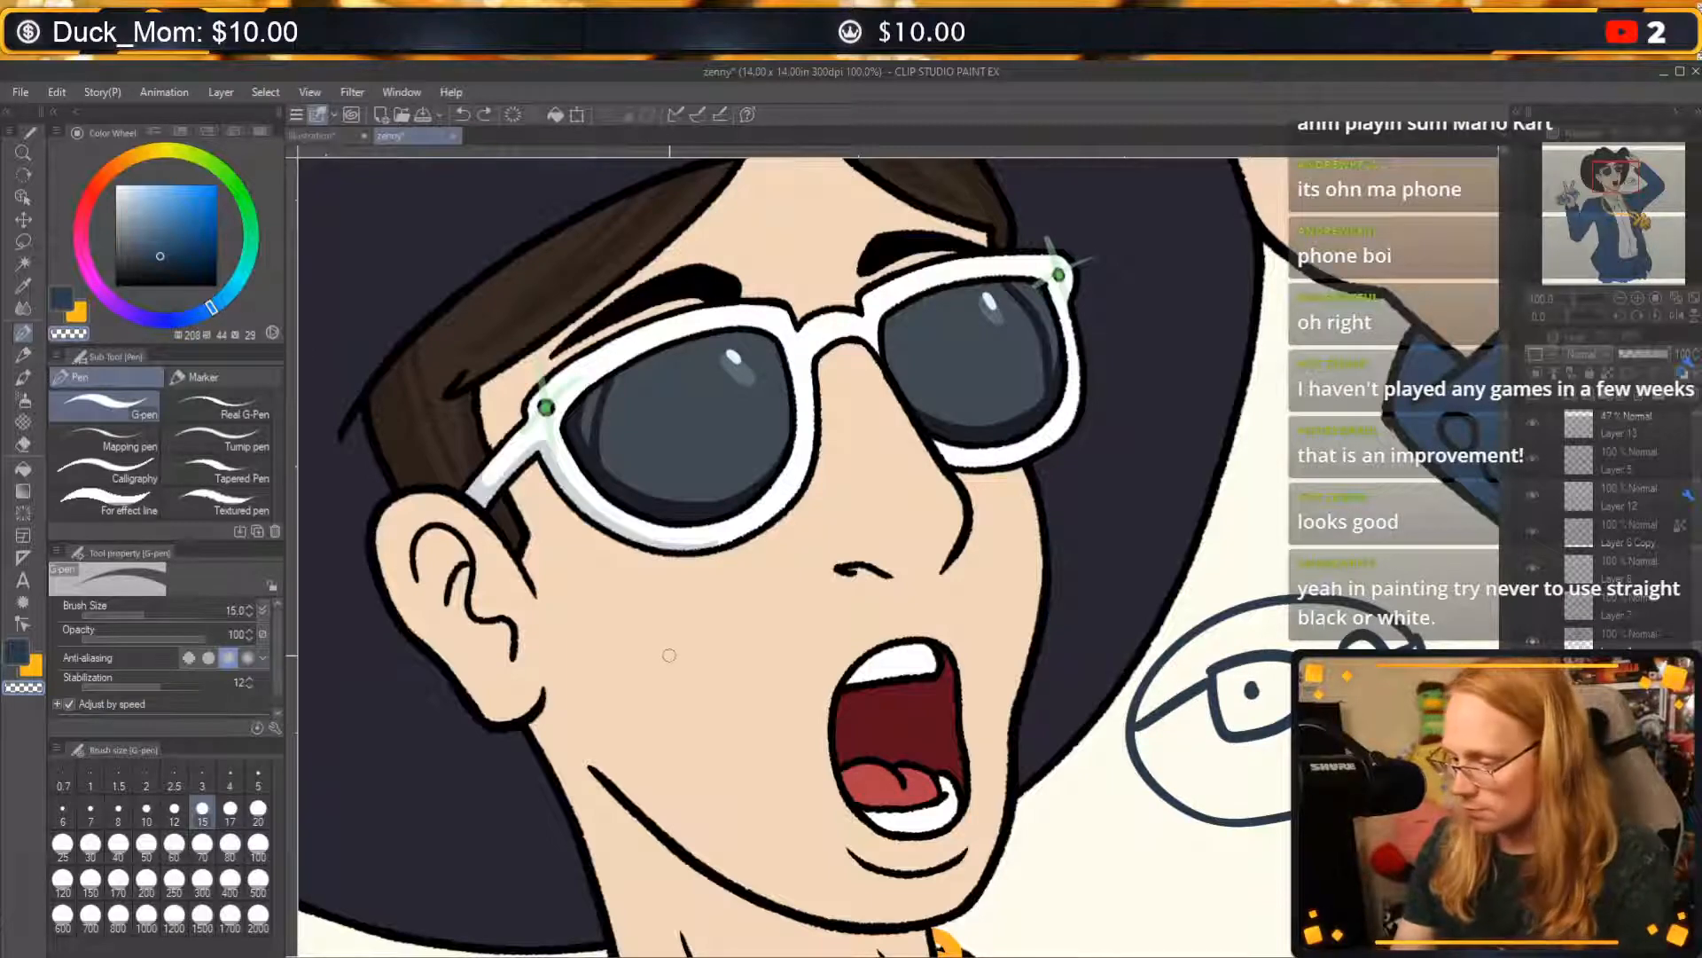
key("ctrl+y")
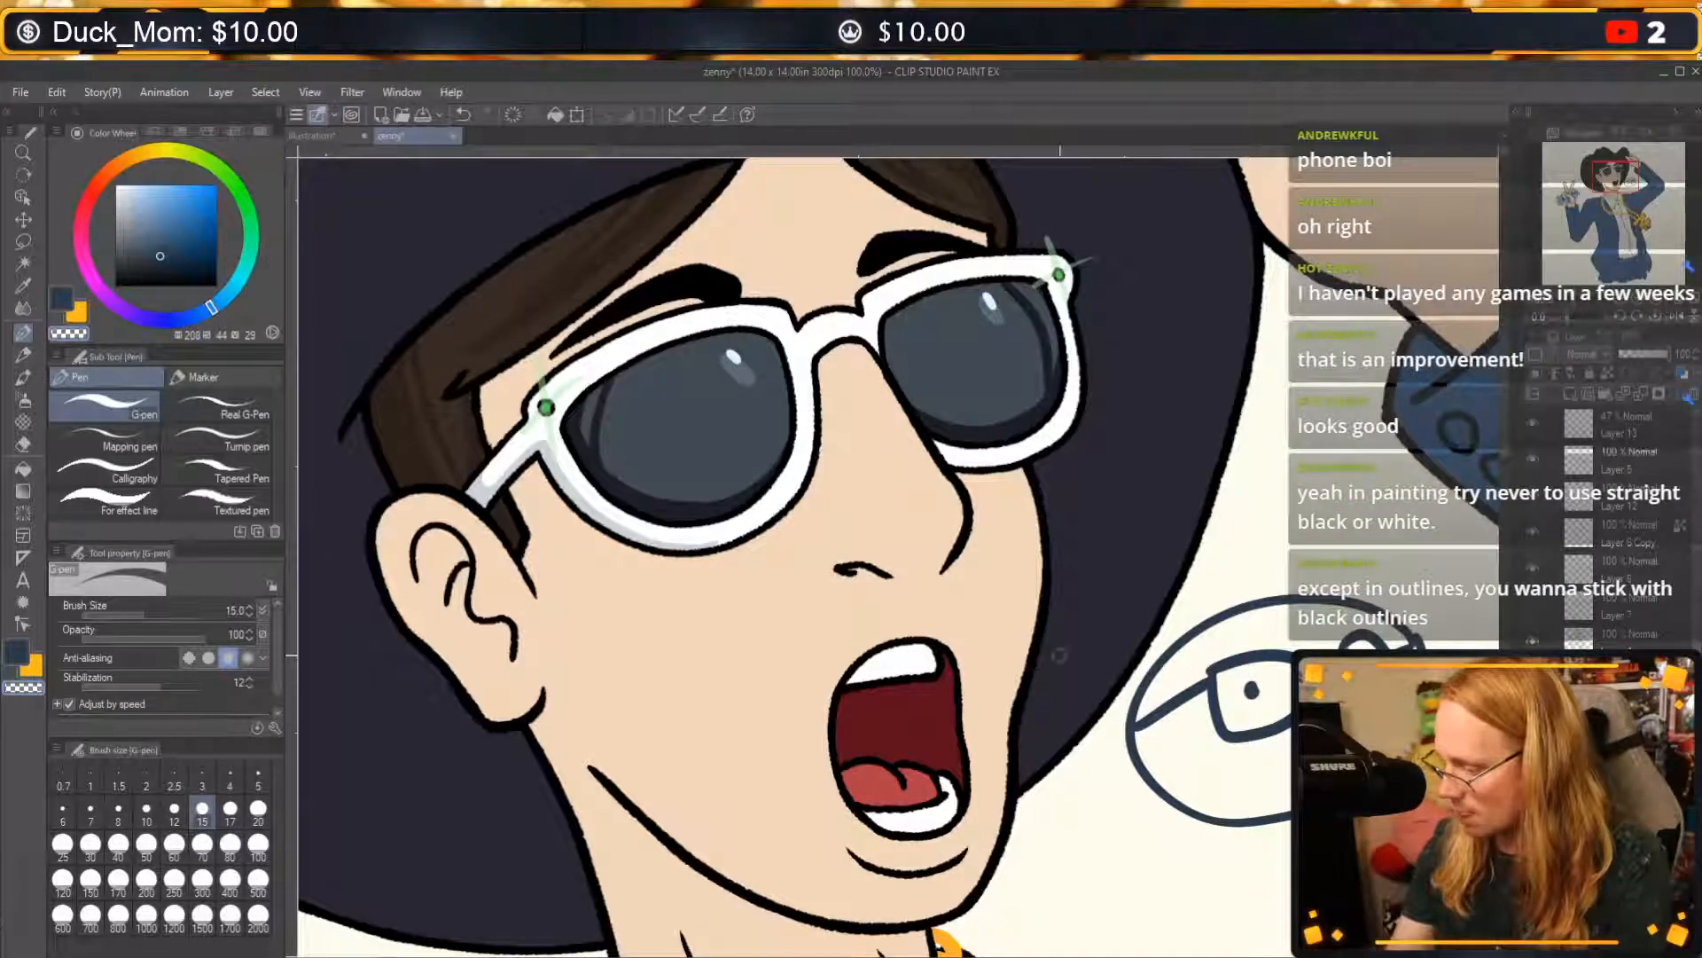
Fill the doodled head with the sampled skin colour and paint its glasses lens light blue (186, 22, 95).
left_click(734, 717, "alt")
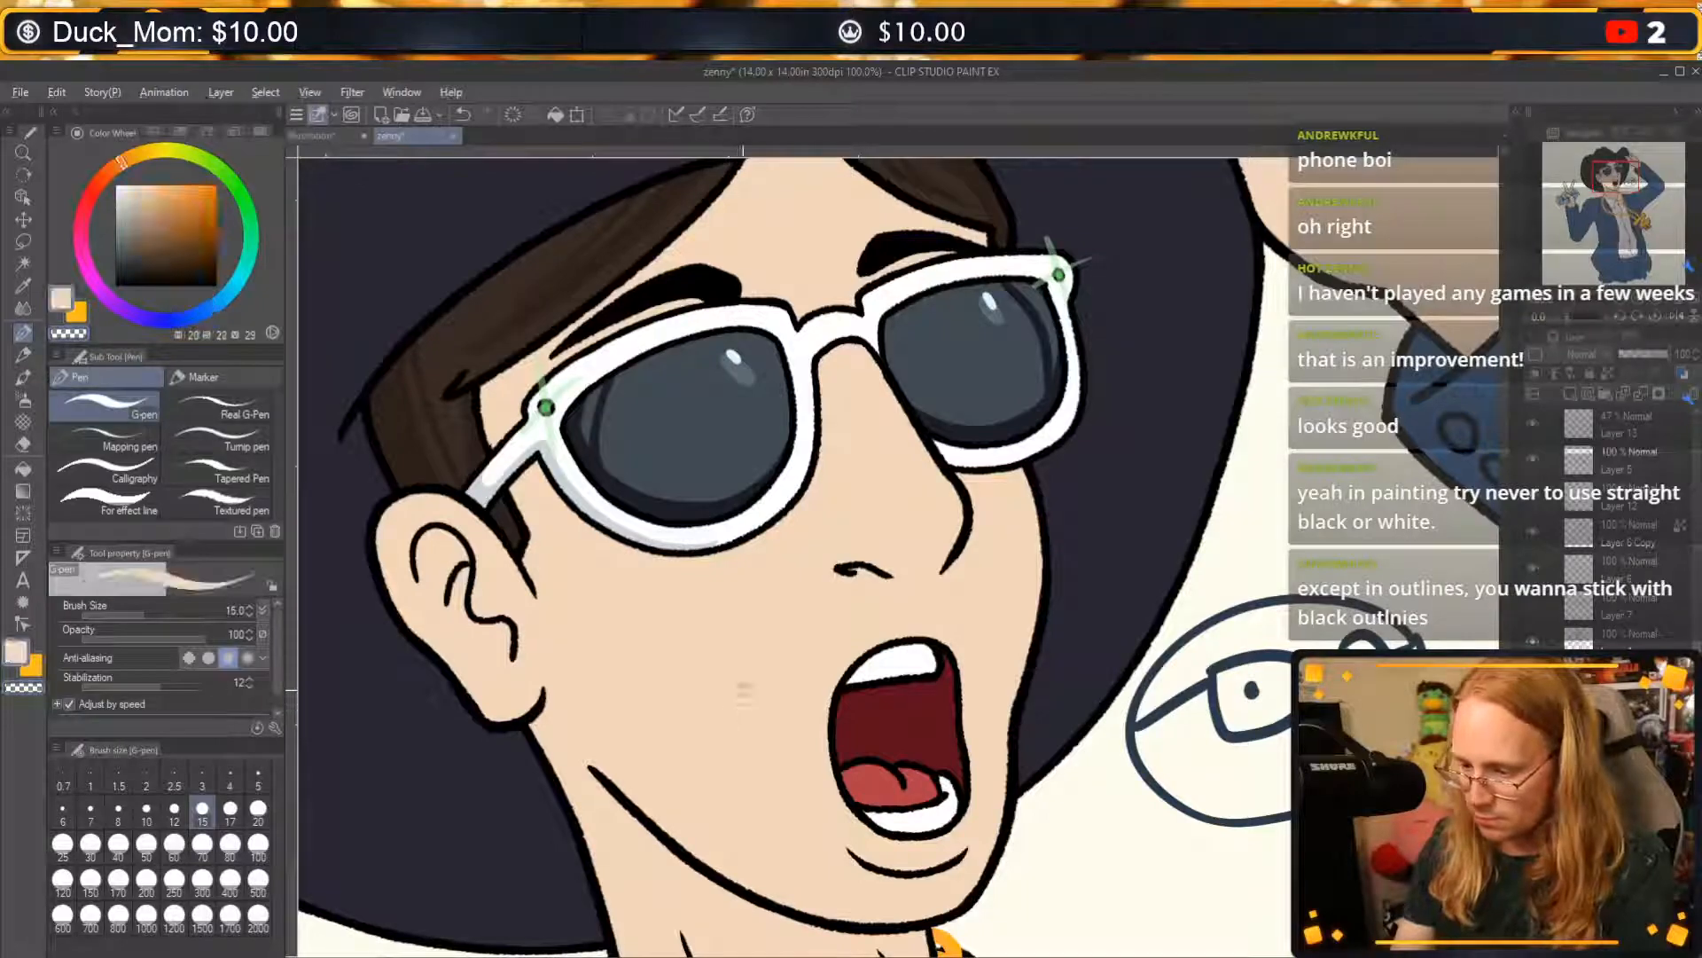
left_click(23, 468)
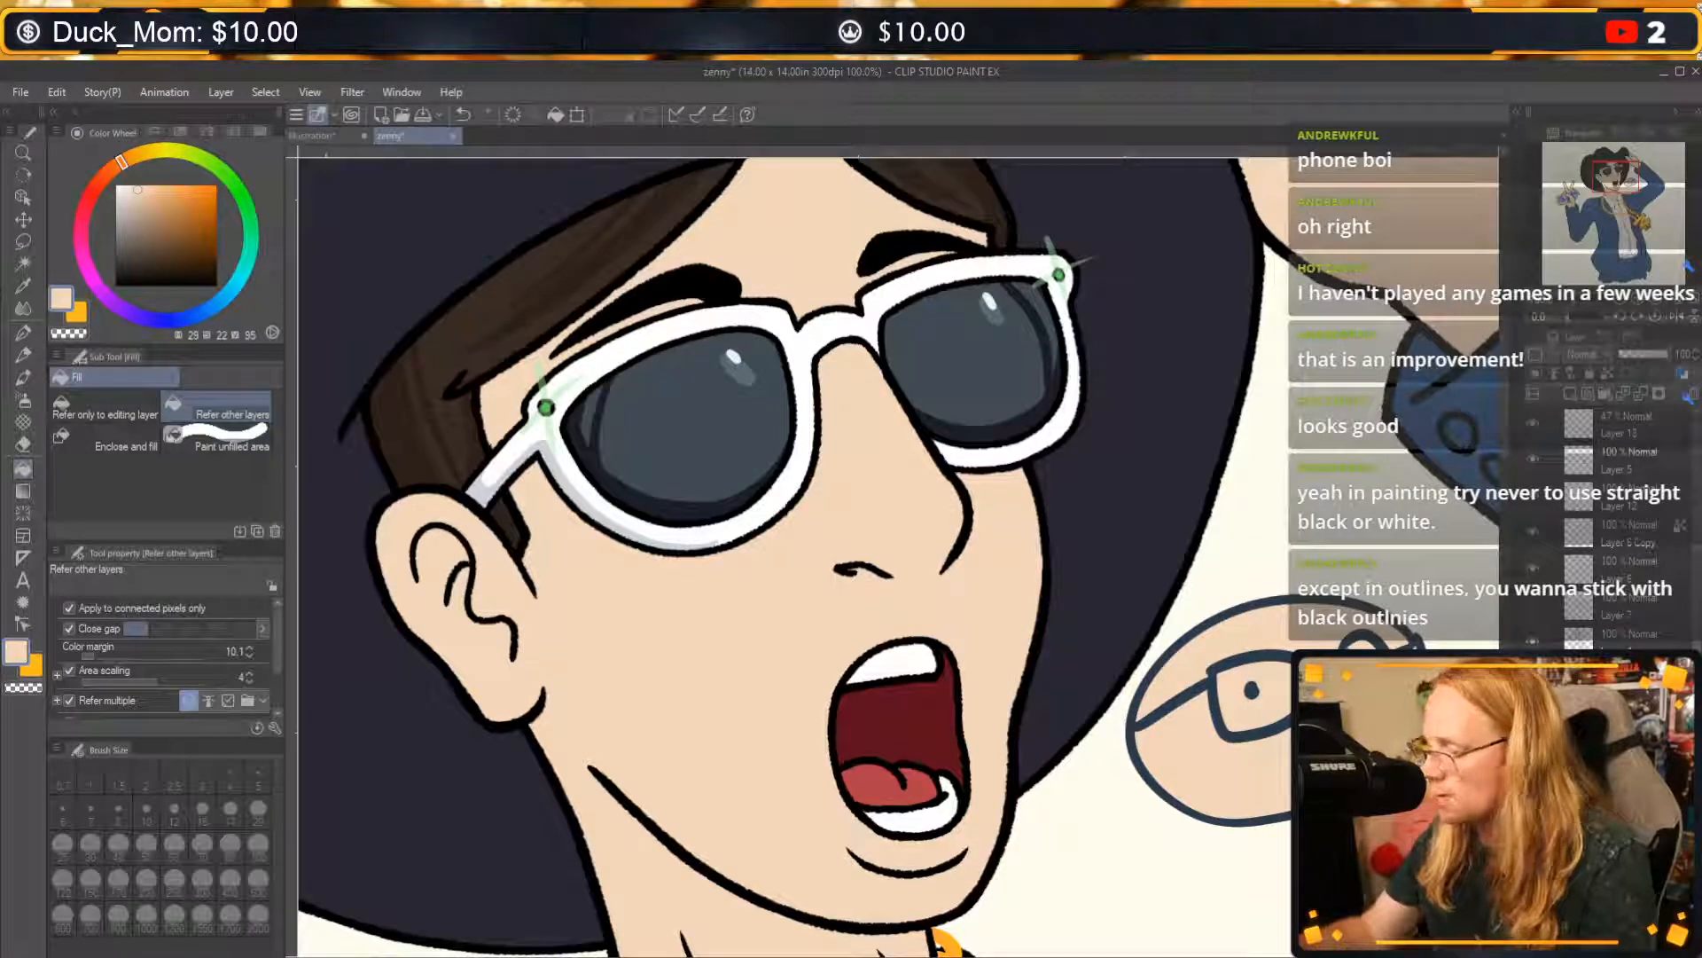
left_click(23, 332)
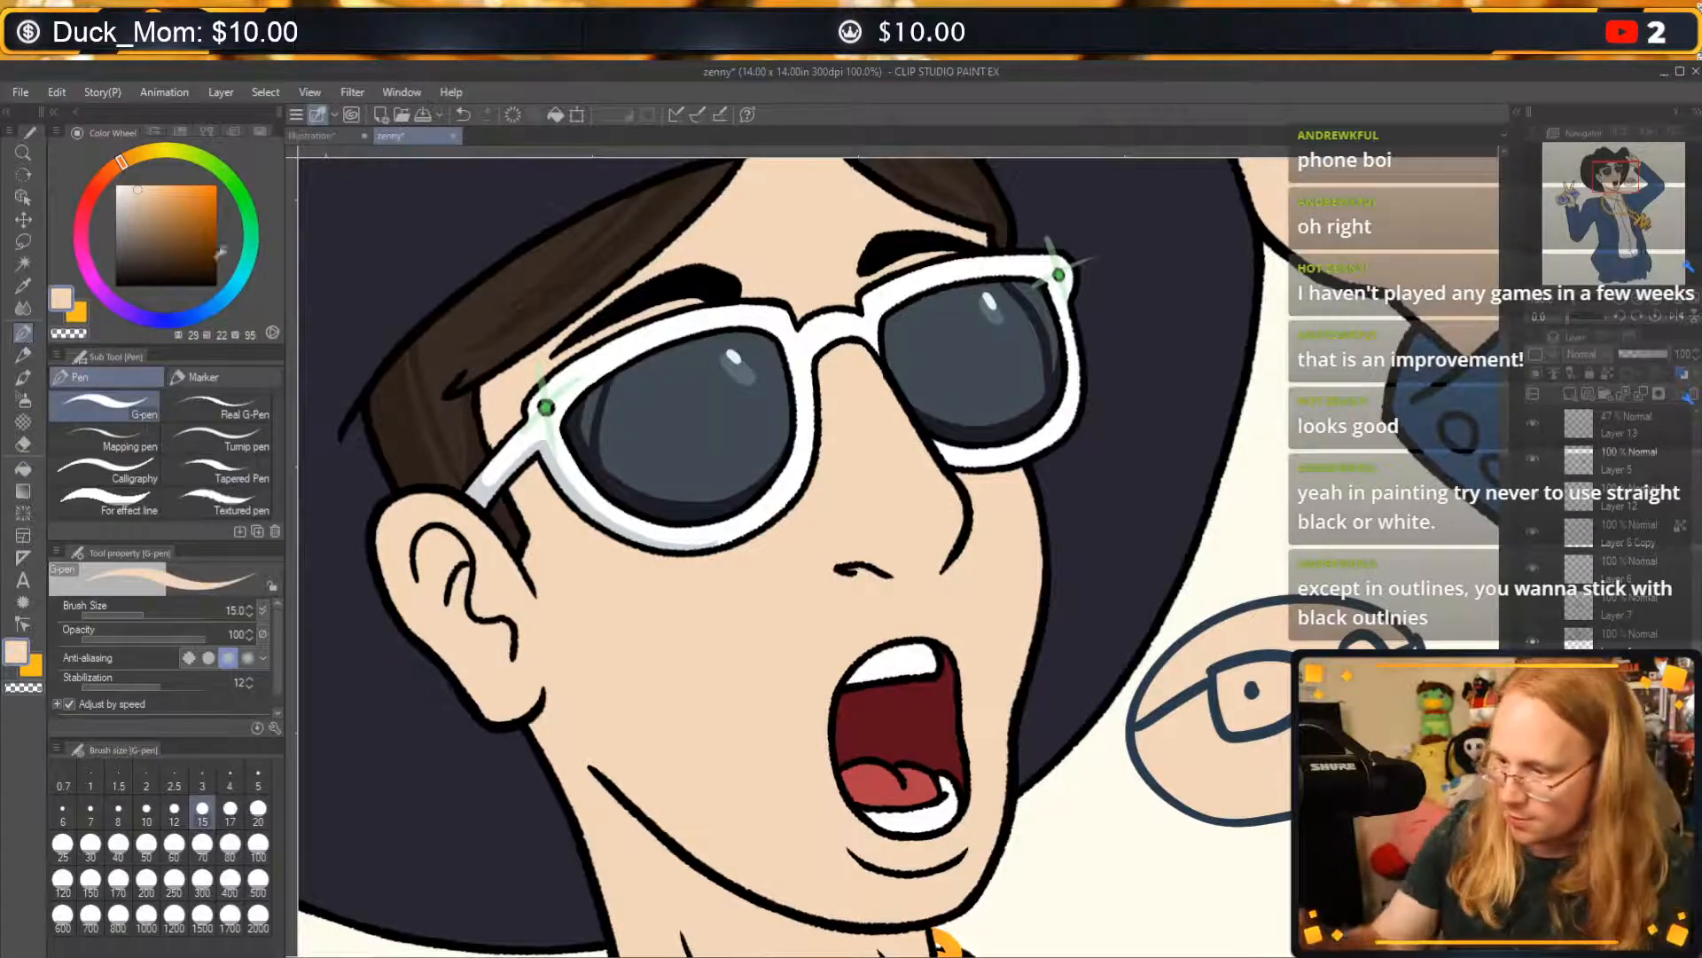
left_click(234, 286)
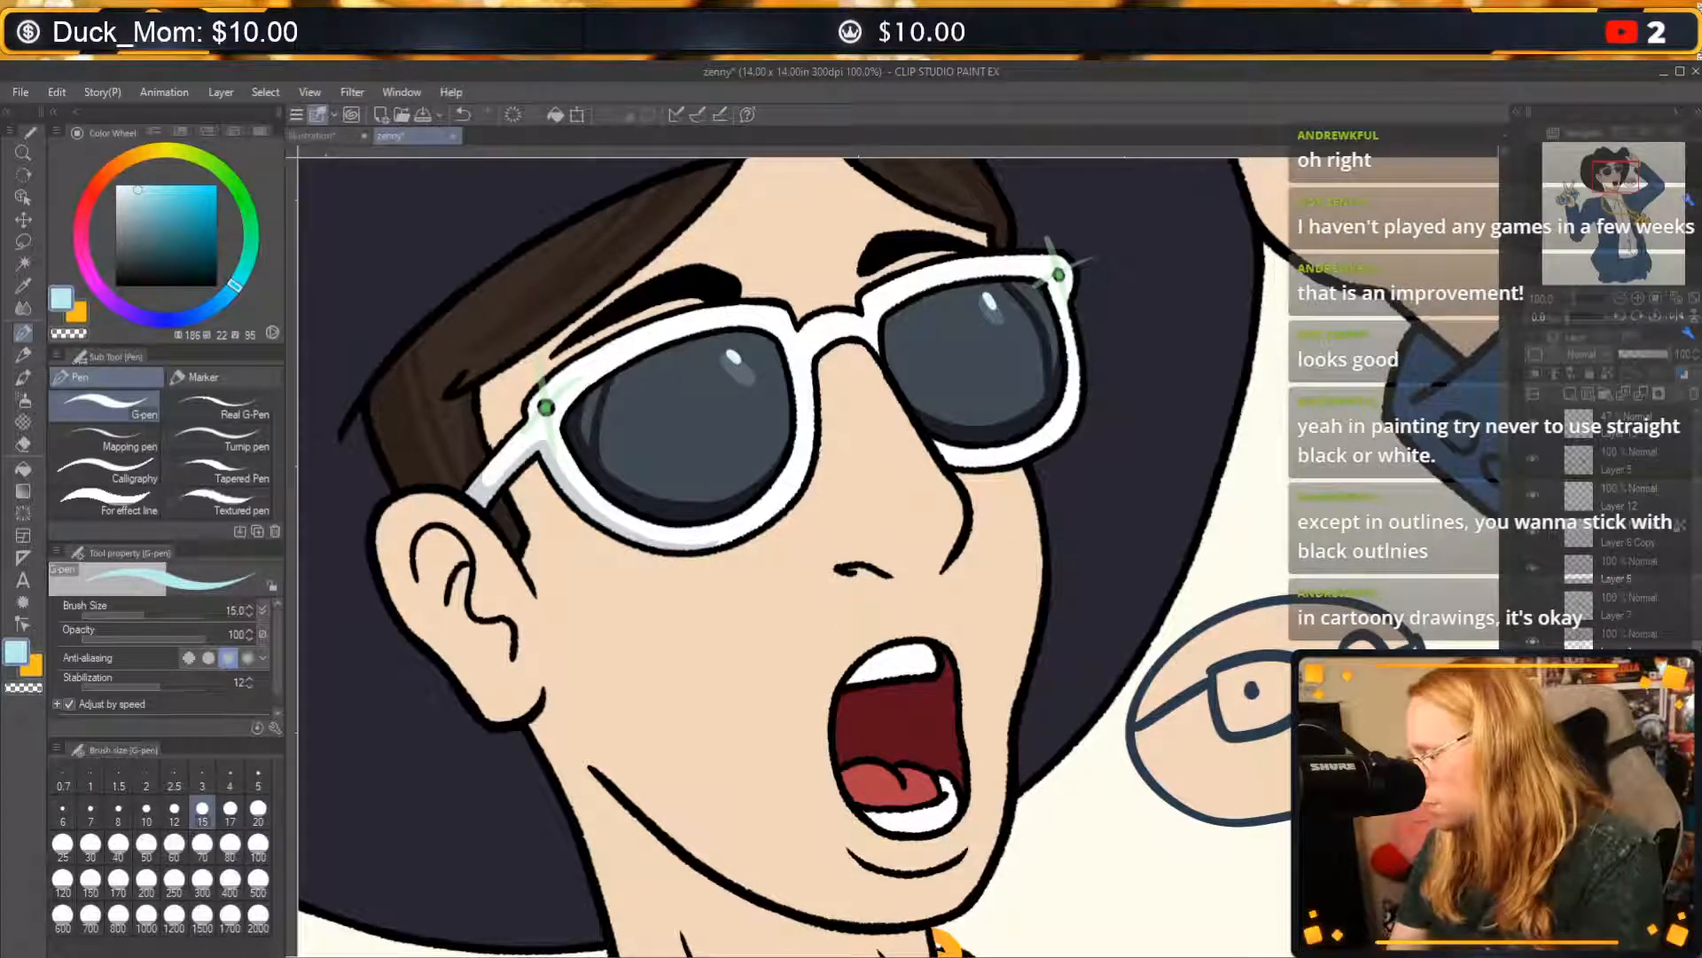
mouse_move(1213, 672)
left_mouse_down()
mouse_move(1228, 674)
mouse_move(1224, 722)
mouse_move(1264, 692)
mouse_move(1244, 723)
left_mouse_up()
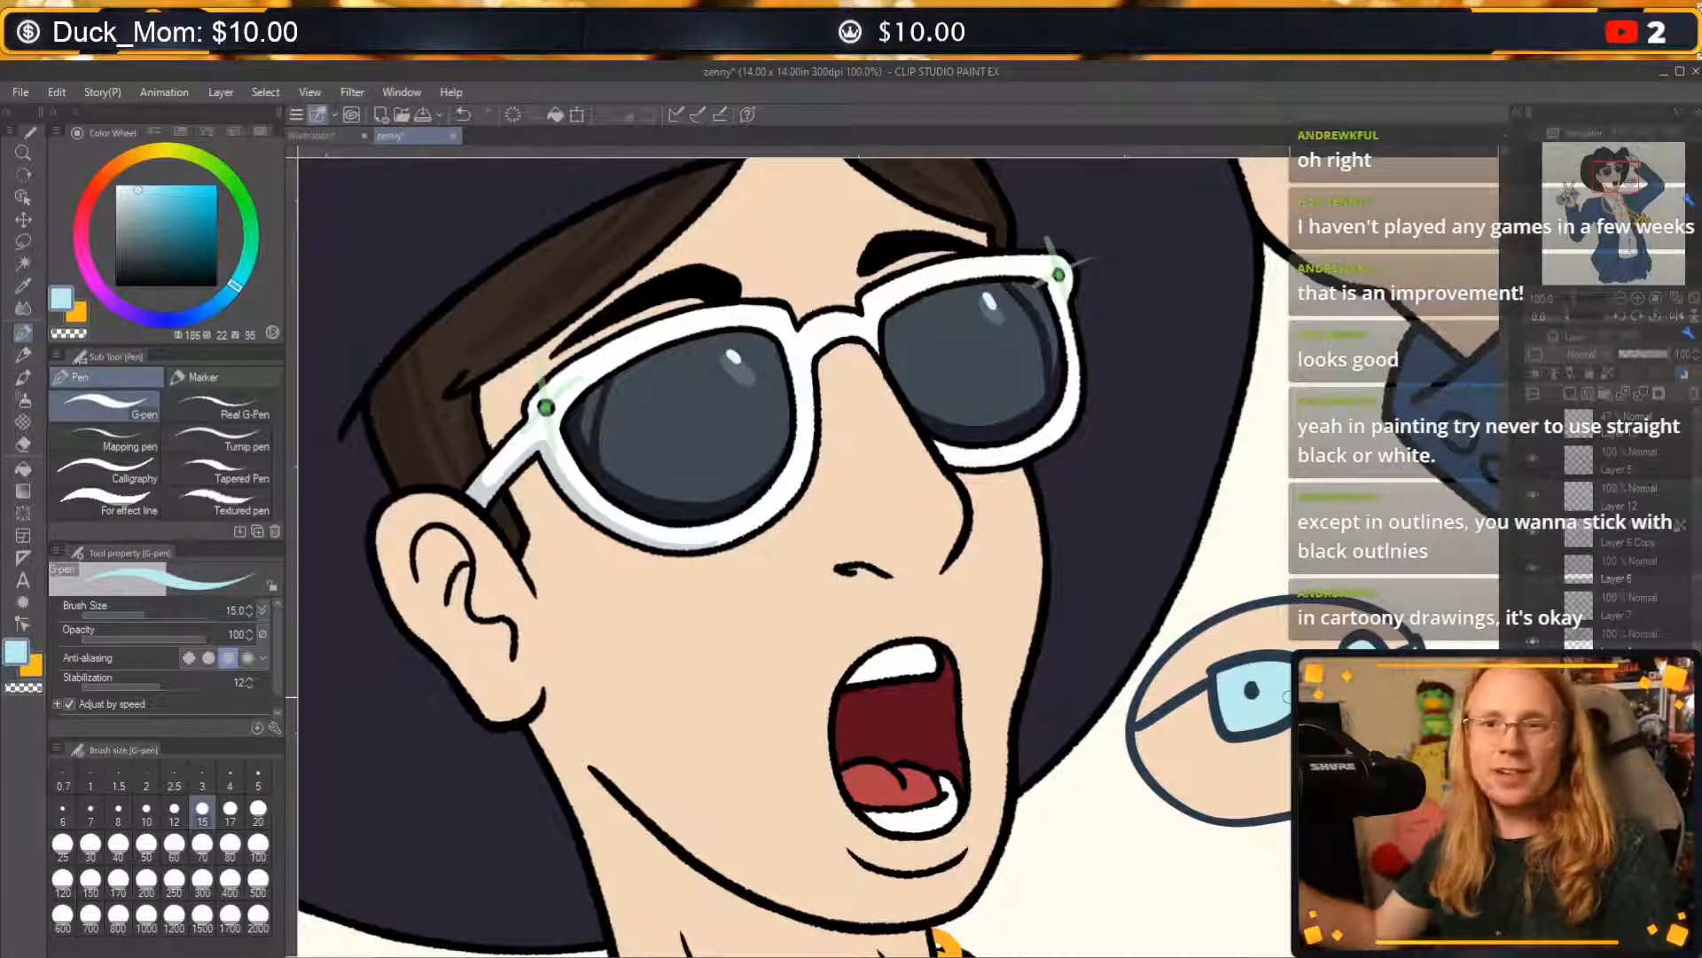
Try a lower layer opacity for the doodle's lens colour, undo it, and remove the whole doodle.
left_click_drag(1666, 355, 1636, 352)
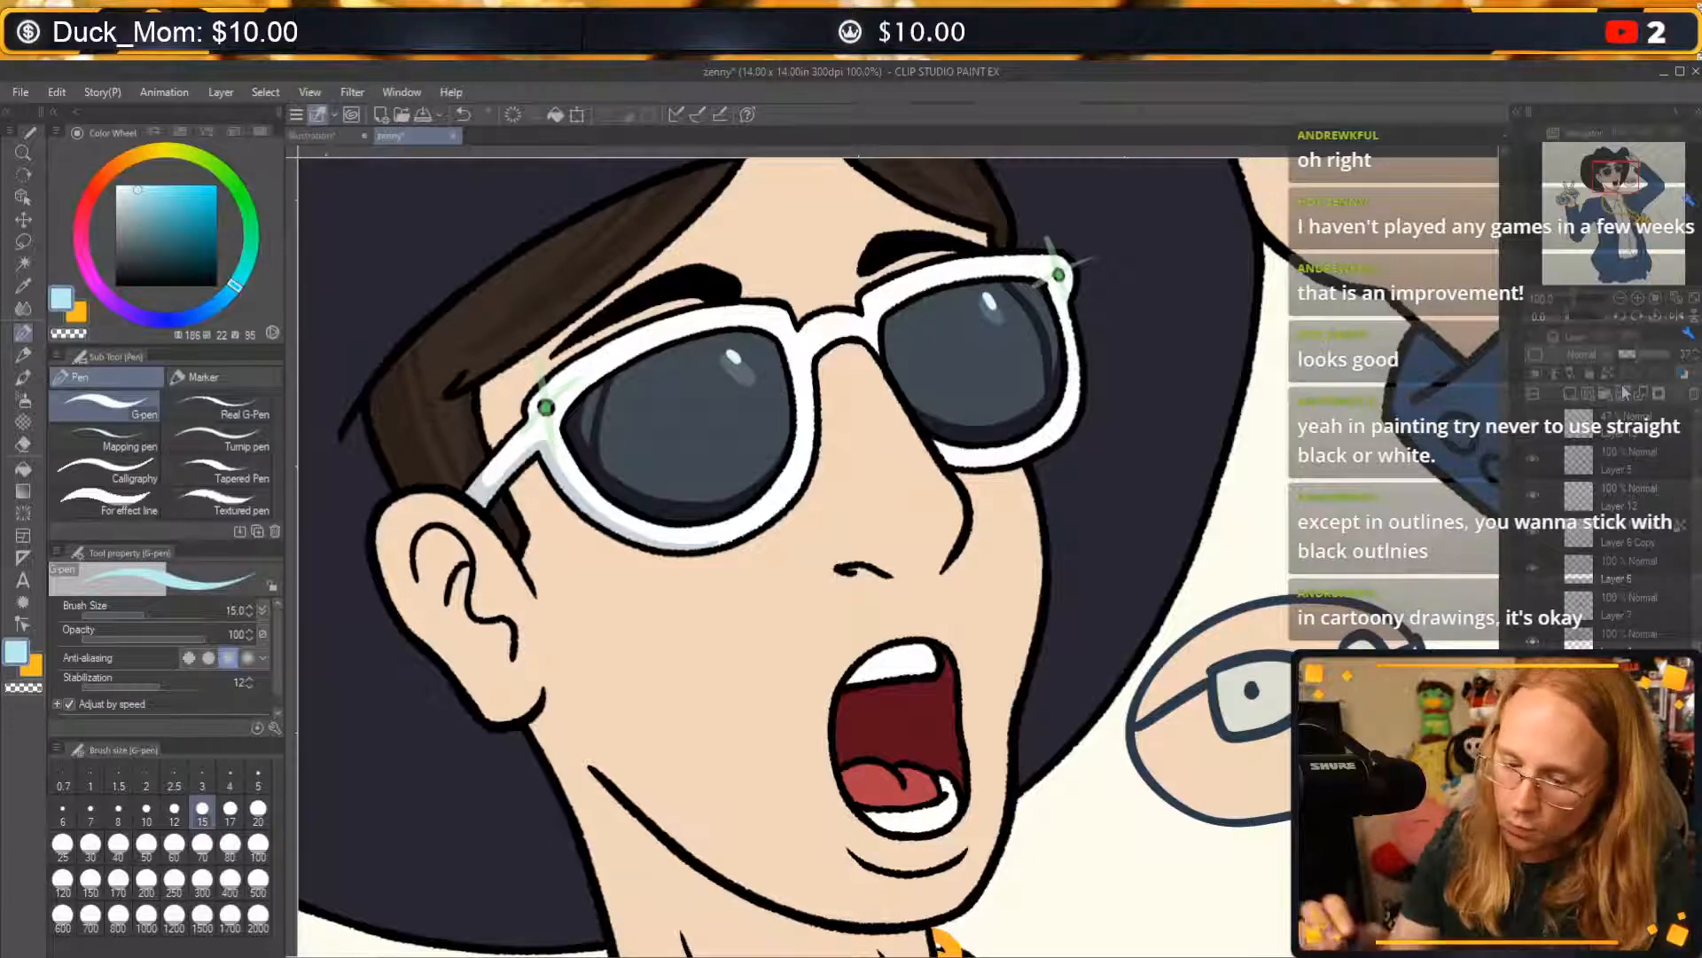
key("ctrl+s")
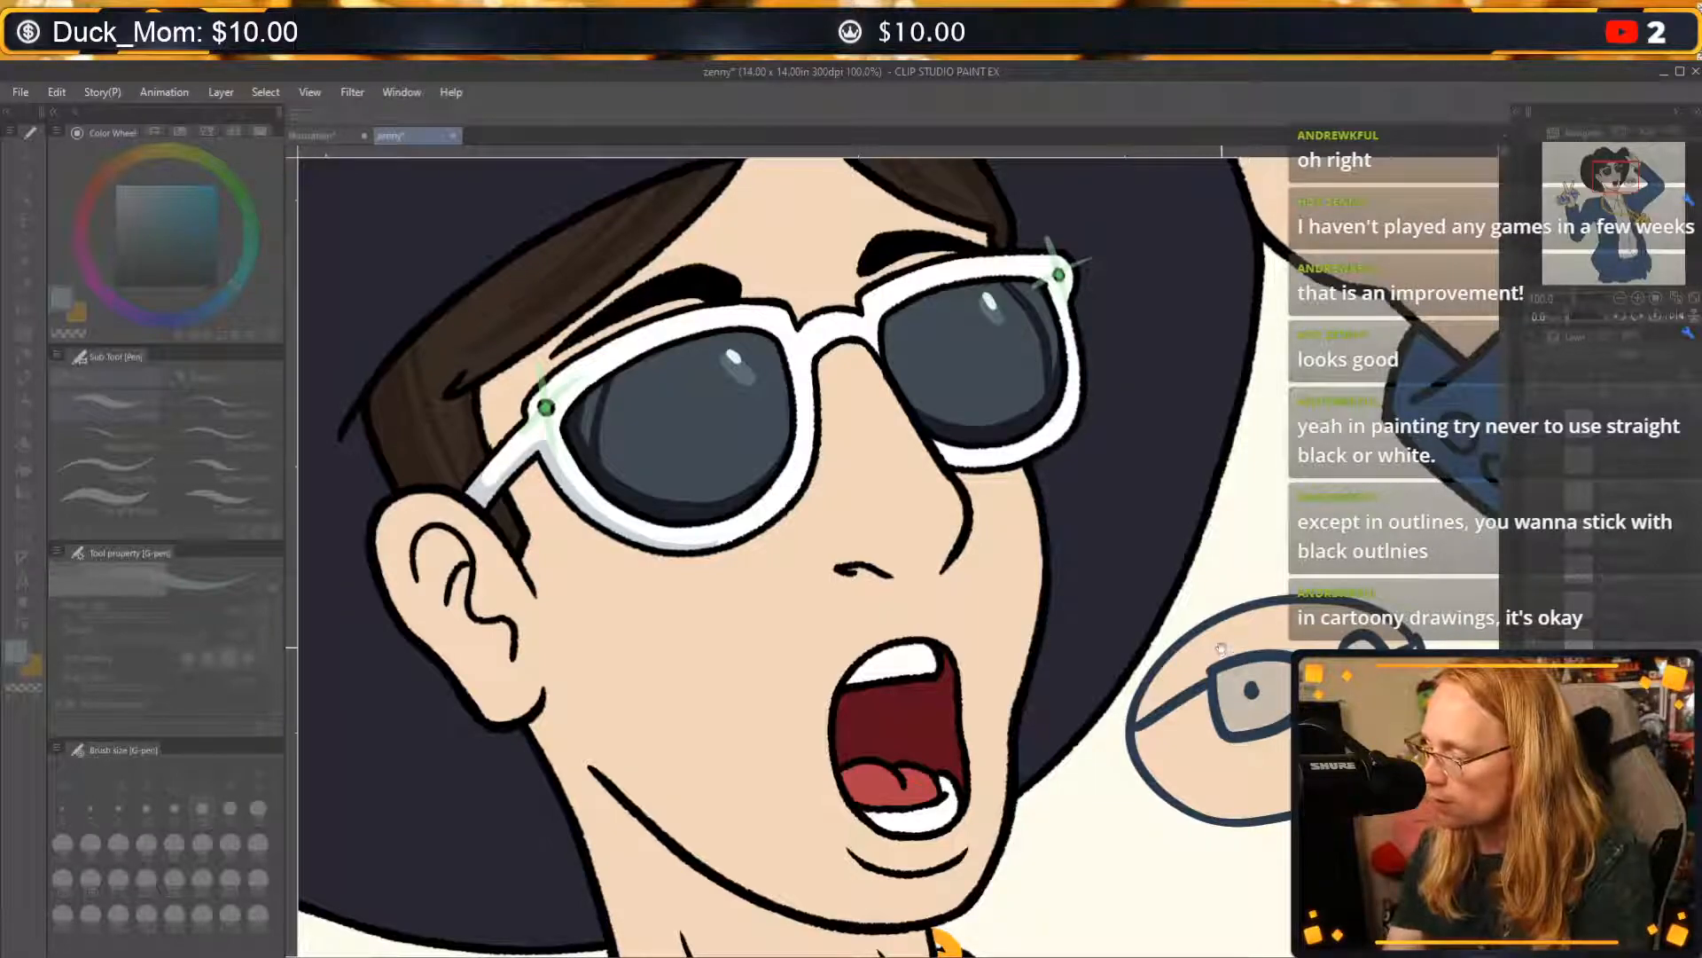
key("Tab")
key("ctrl+z")
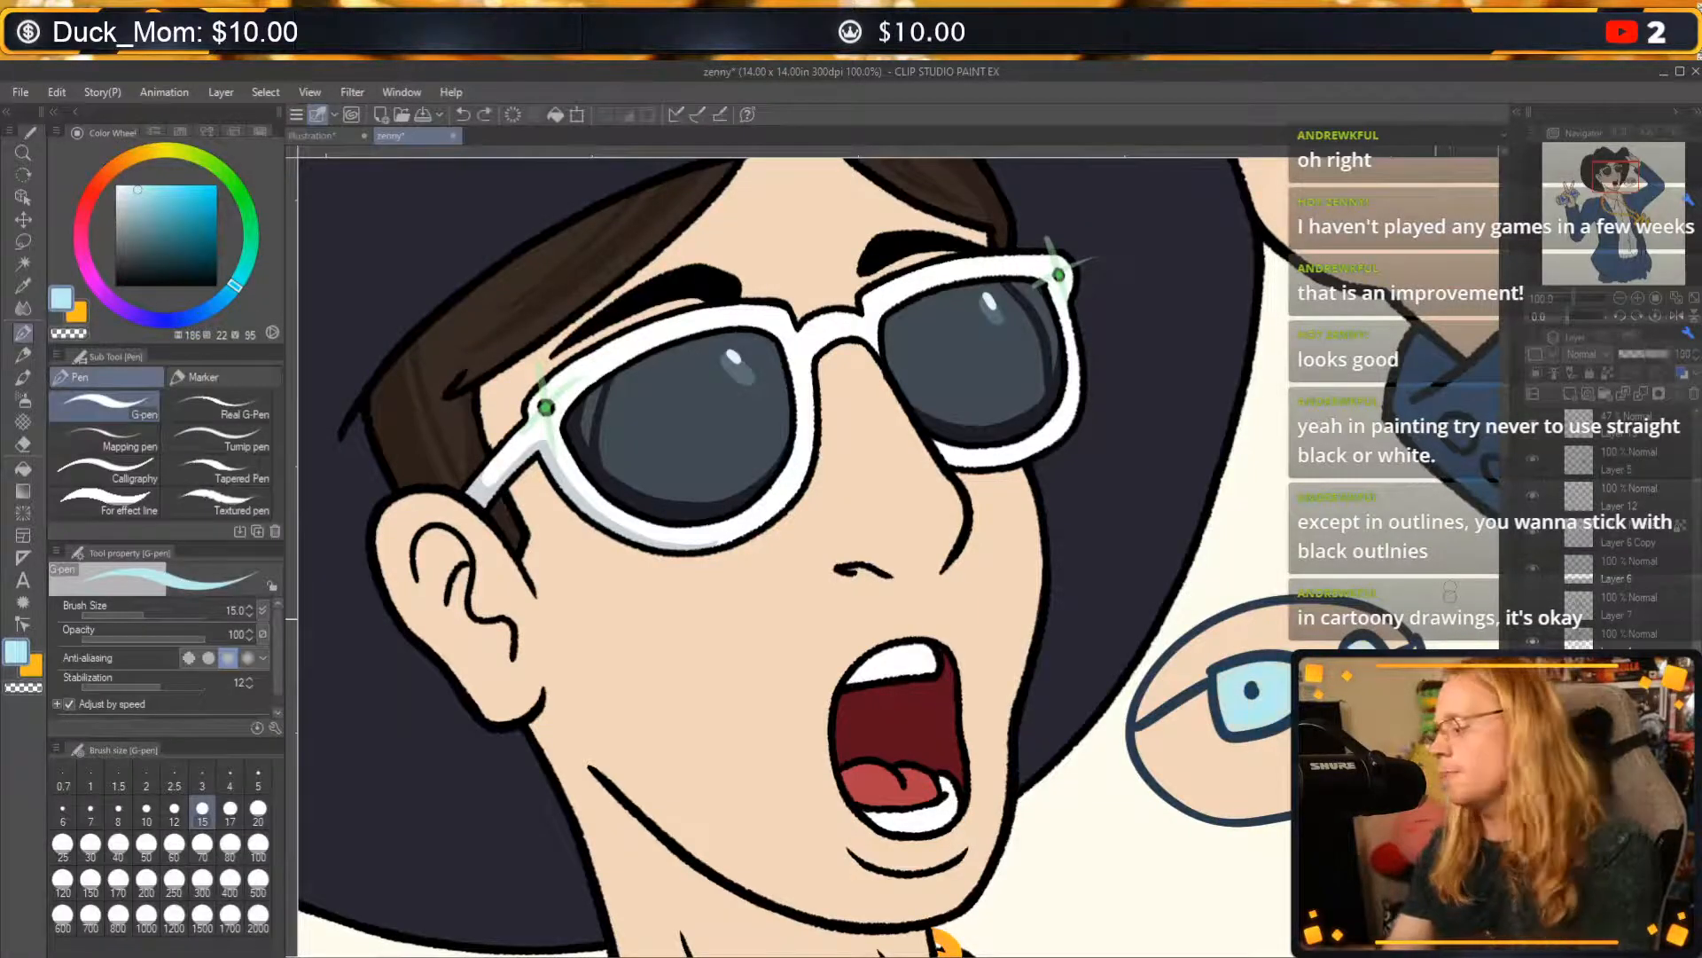
key("ctrl+z")
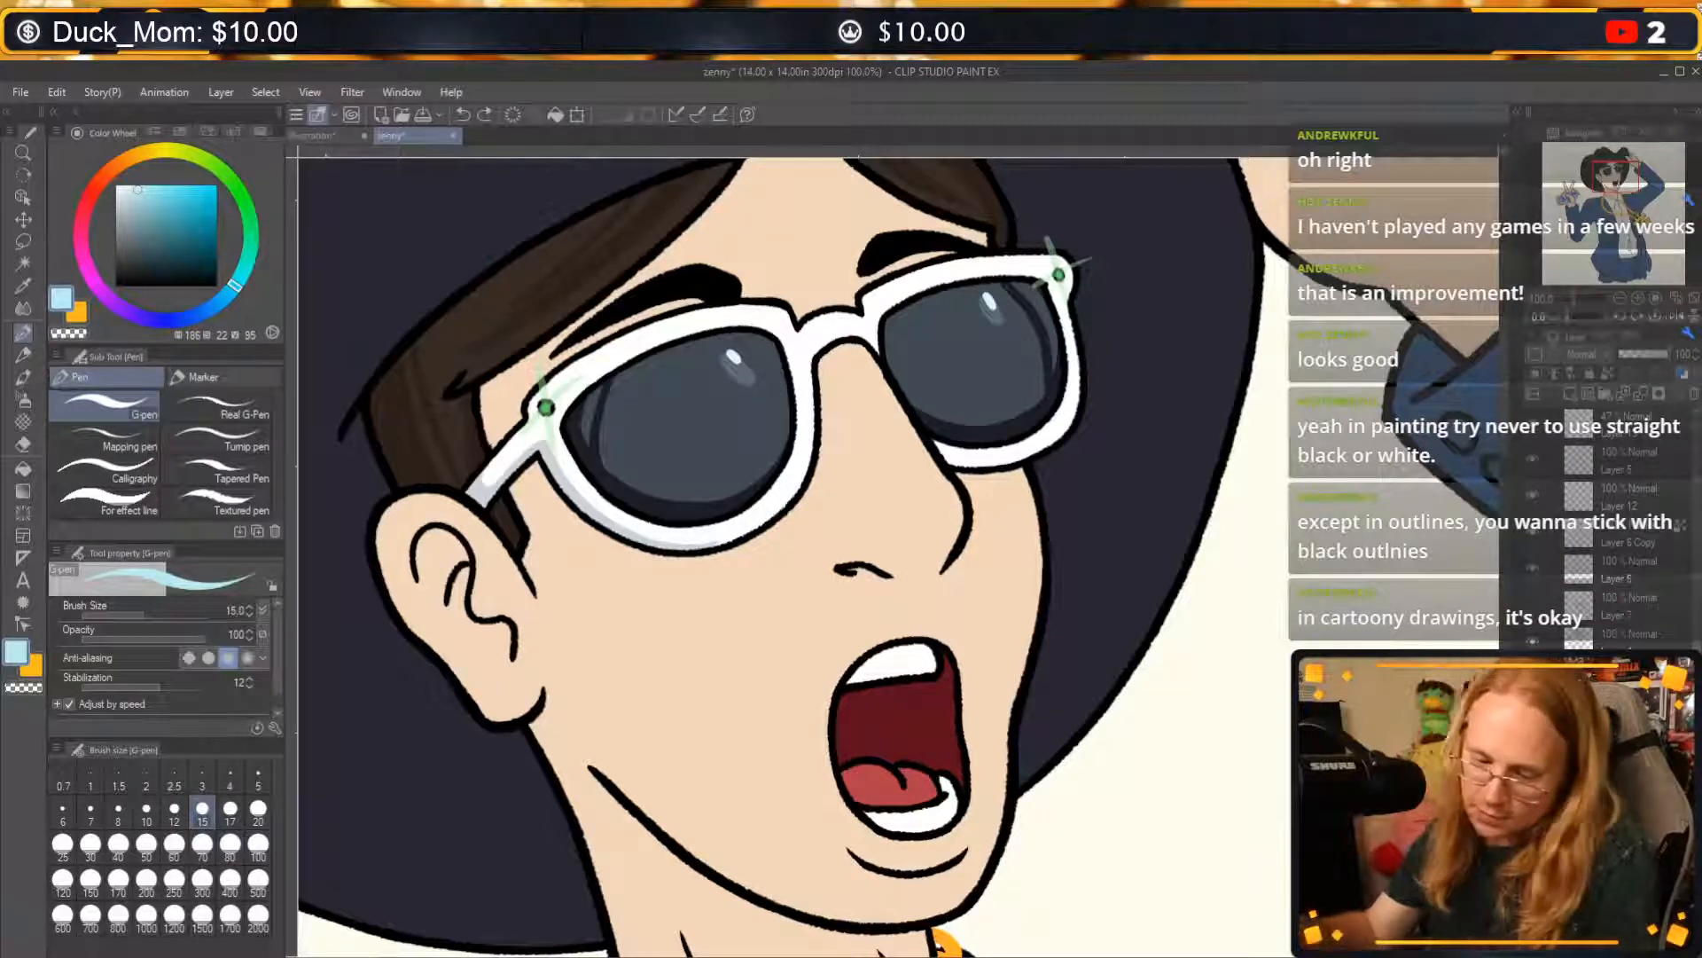
Extend the pale greyish-blue shading along the near rim's lower edge towards the nose, using the colour sampled from the temple arm.
left_click(495, 474, "alt")
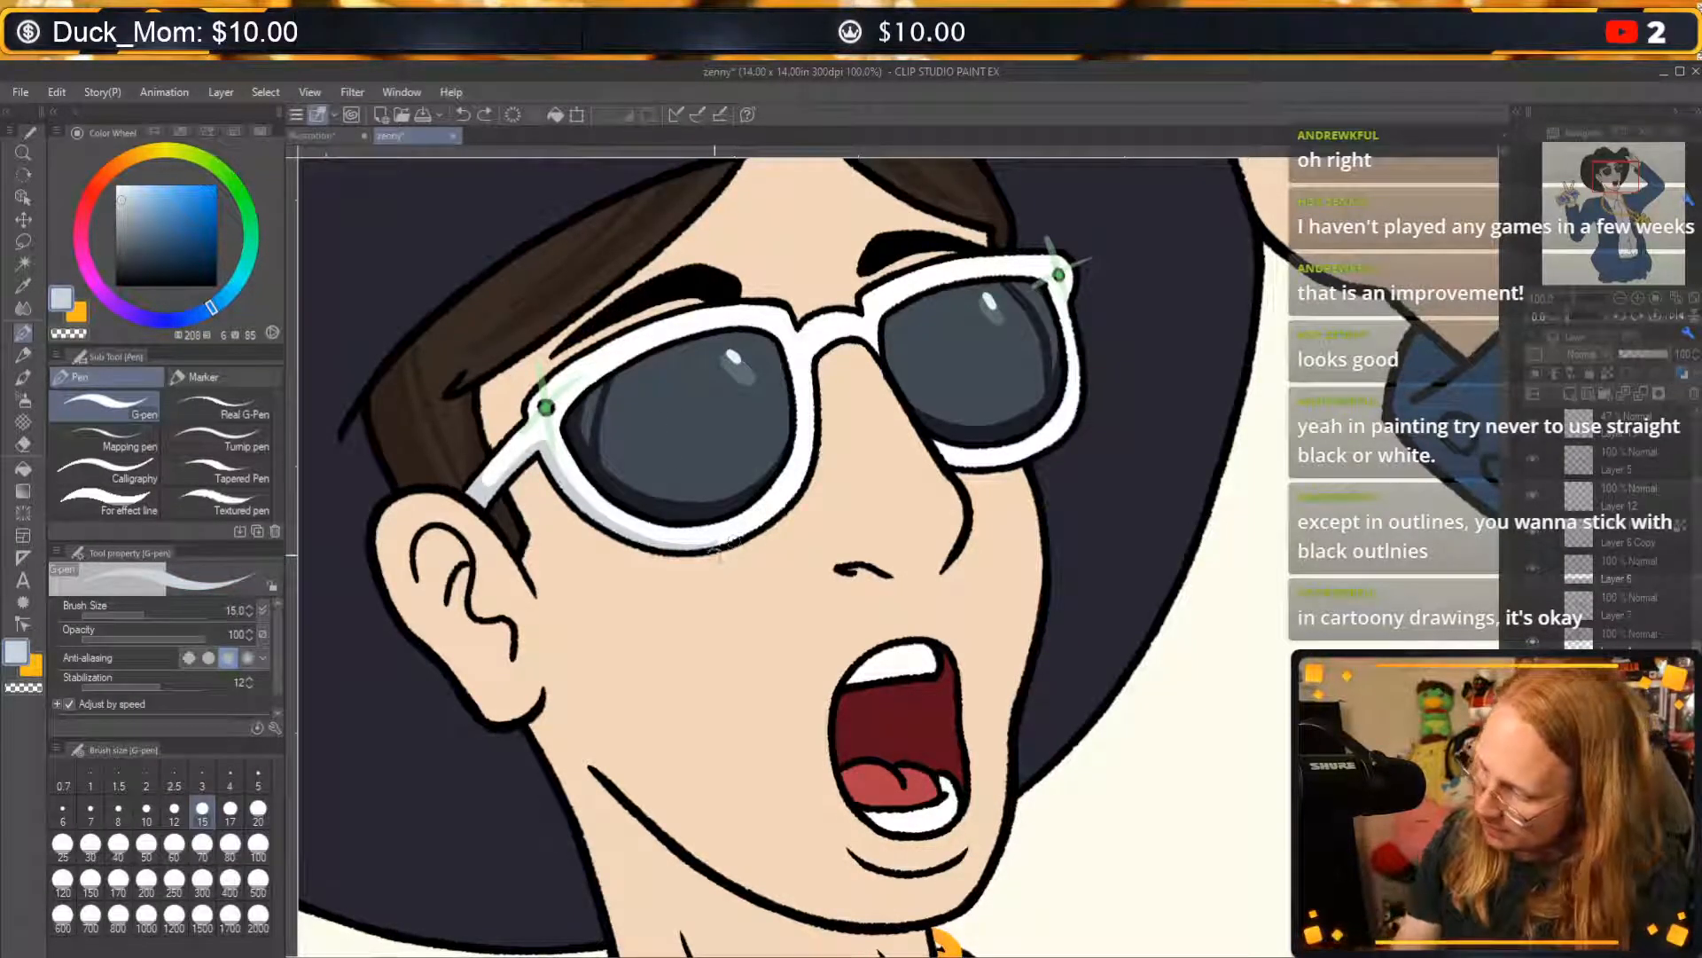
left_click_drag(693, 551, 770, 512)
key("ctrl+z")
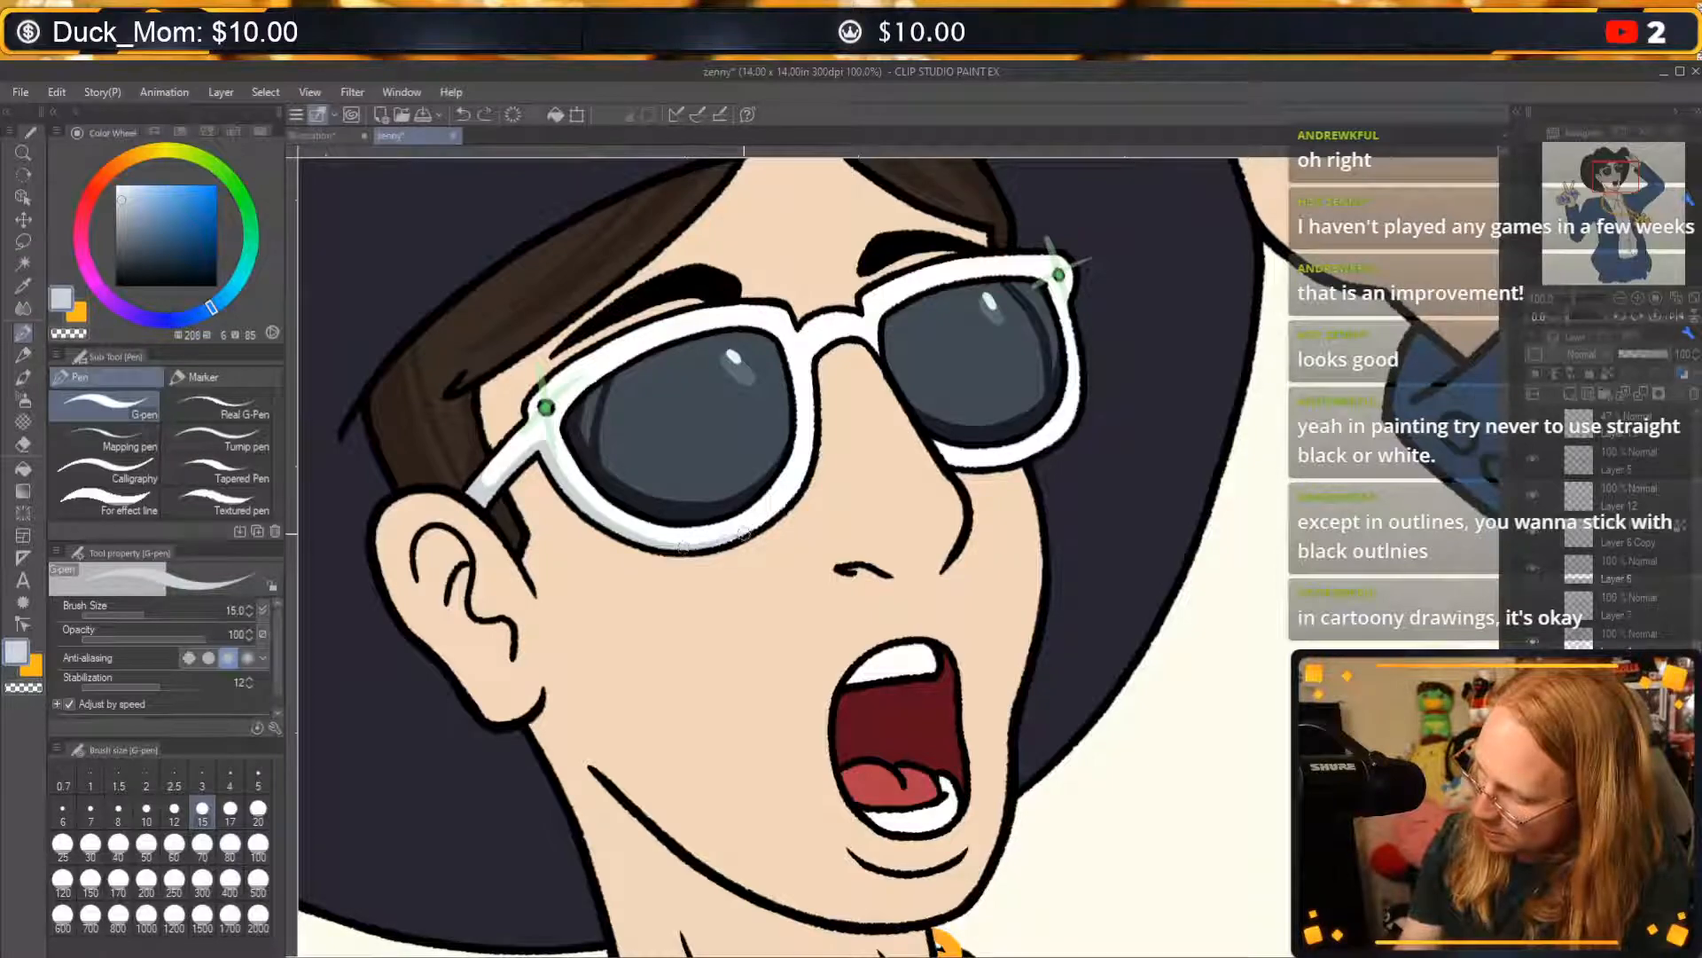
left_click(770, 501, "alt")
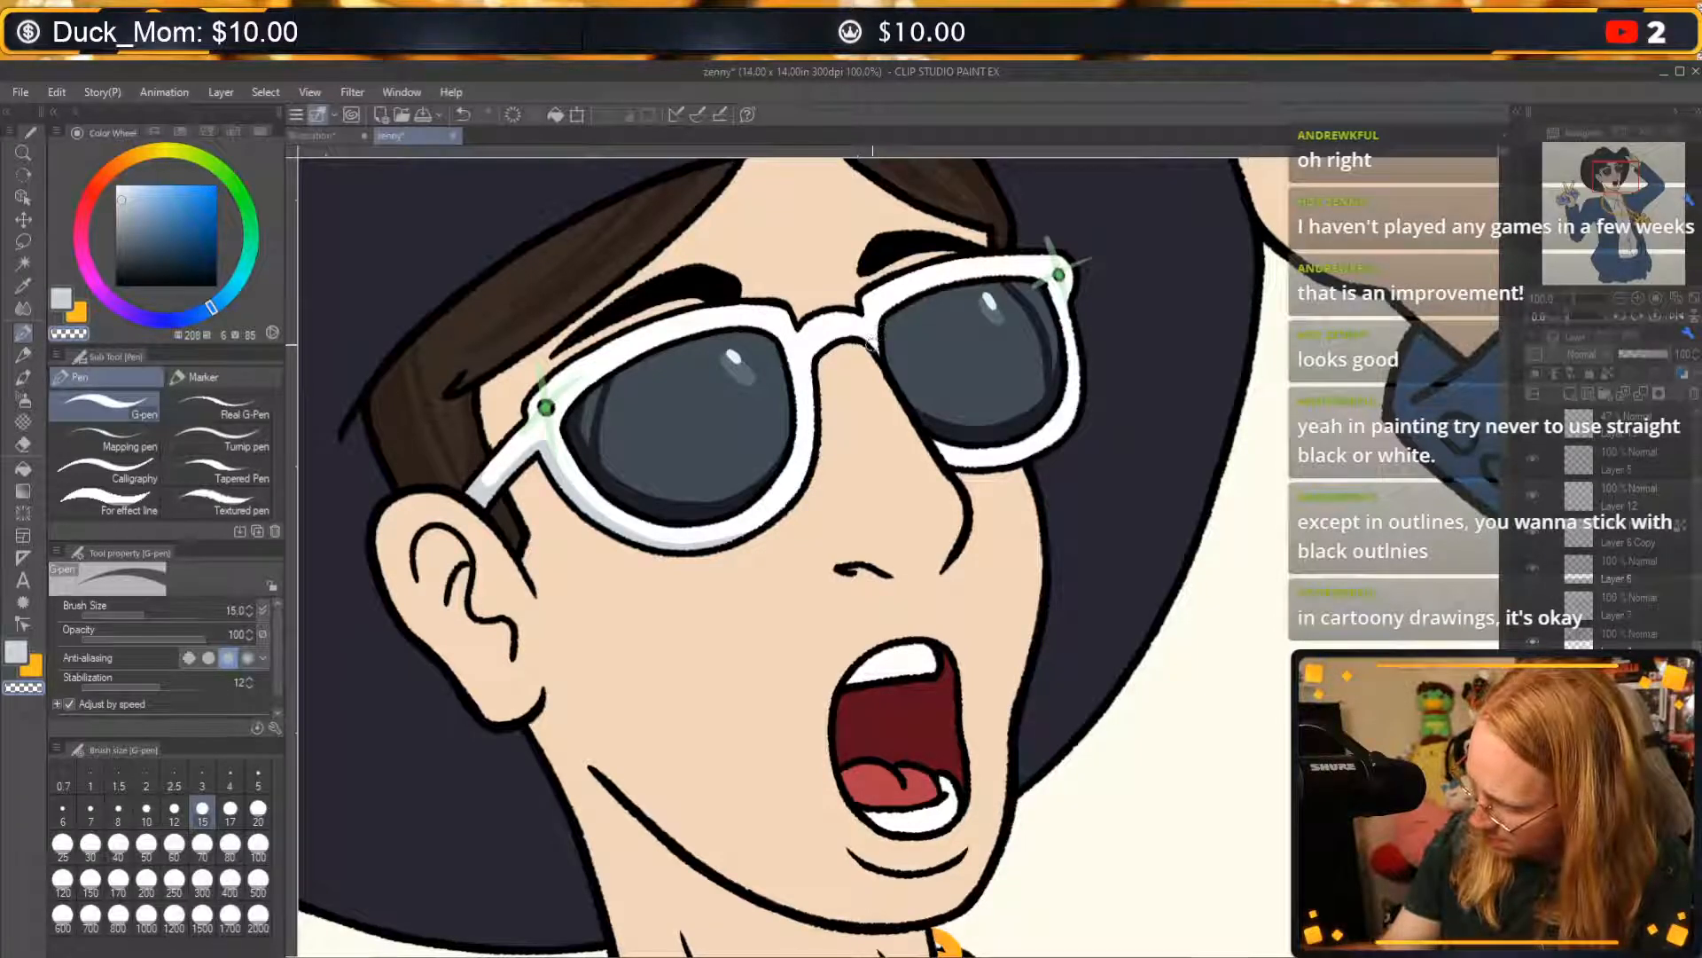
Shade the underside of the sunglasses' nose bridge in the same pale greyish blue, undoing stray strokes and trimming with transparent colour.
key("c")
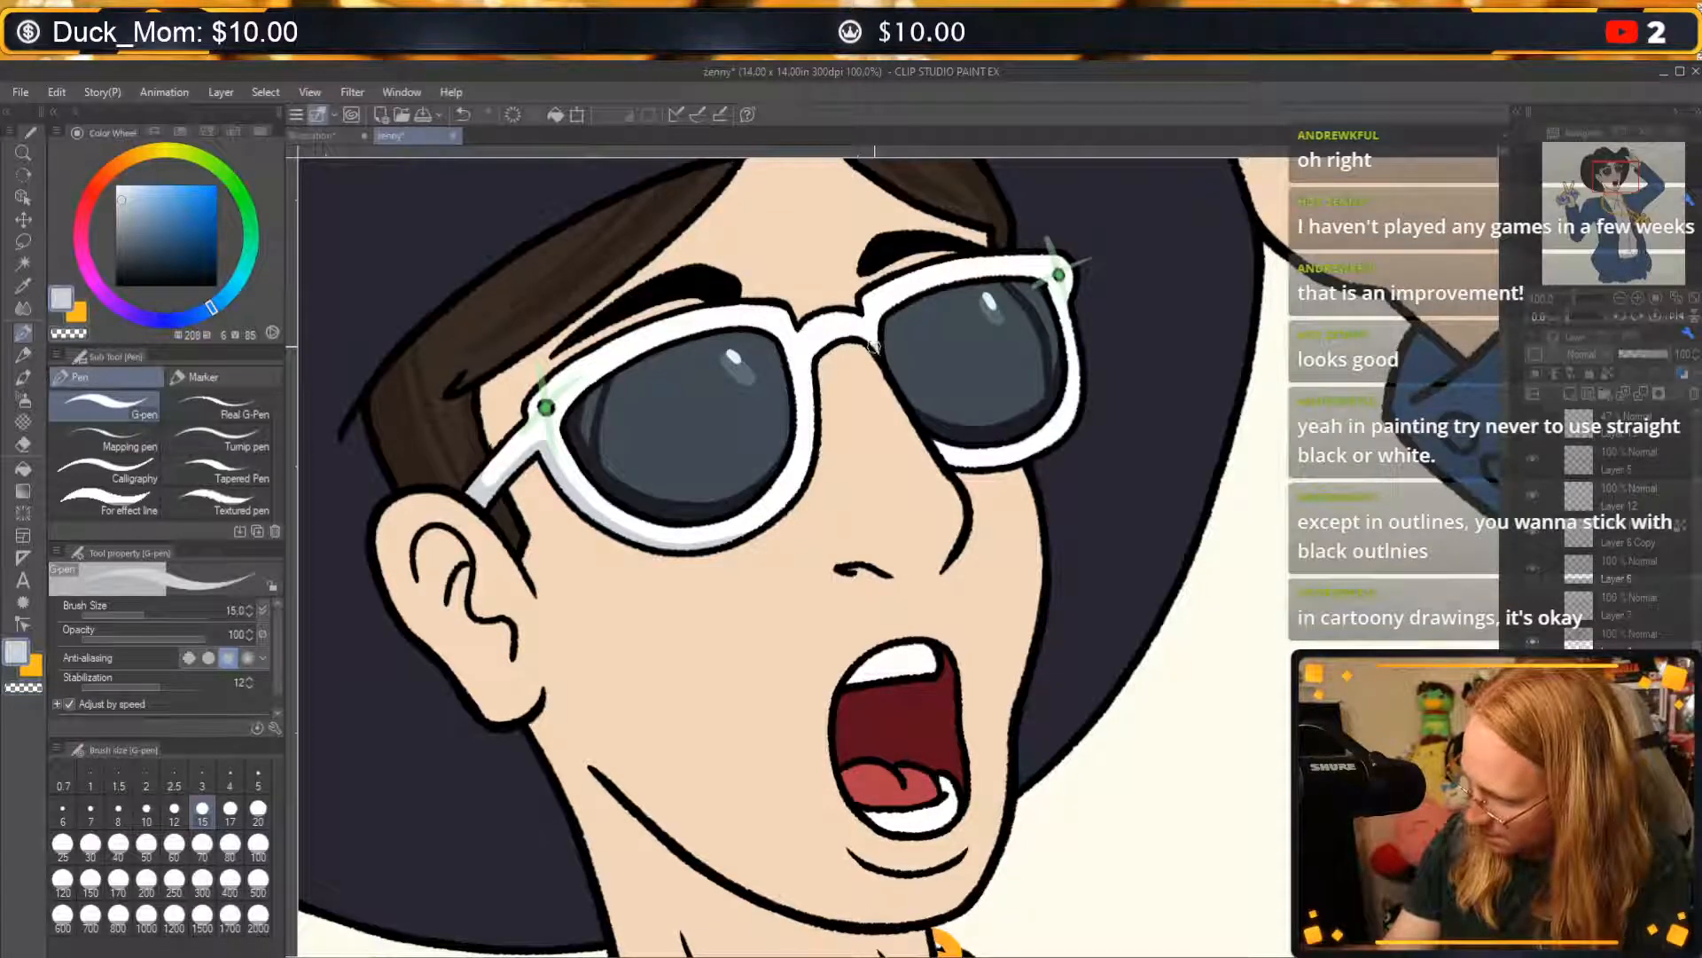
mouse_move(876, 350)
left_mouse_down()
mouse_move(809, 376)
mouse_move(869, 352)
mouse_move(831, 356)
left_mouse_up()
key("ctrl+z")
key("c")
key("c")
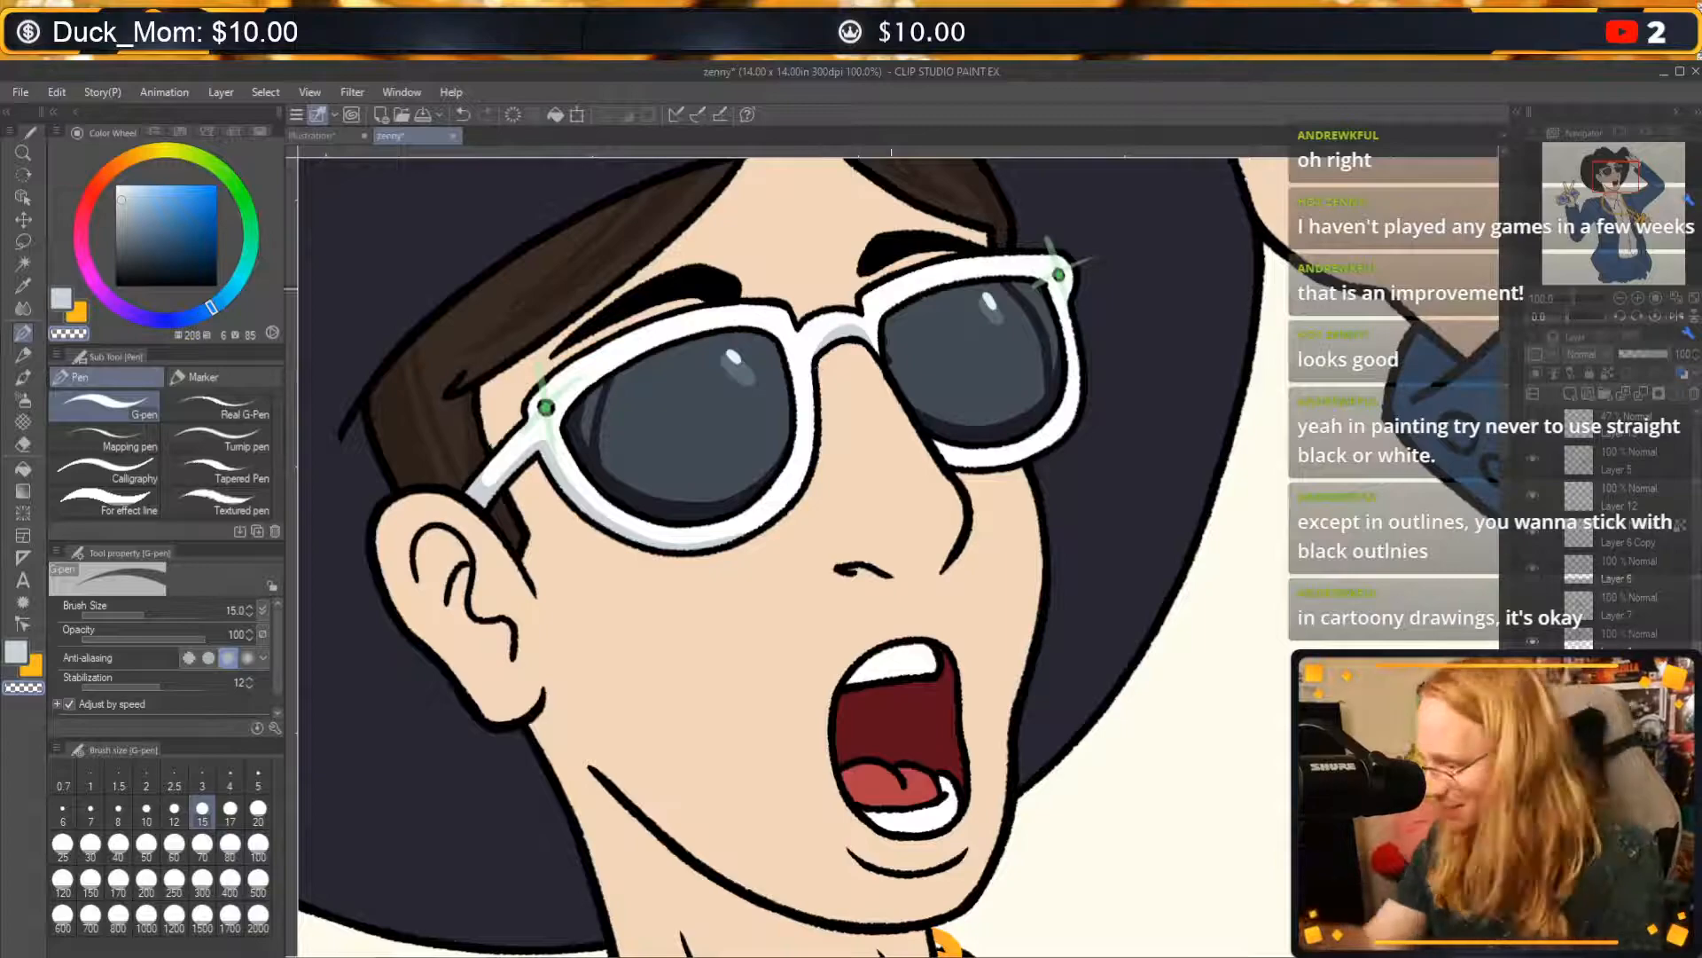
key("c")
key("ctrl+z")
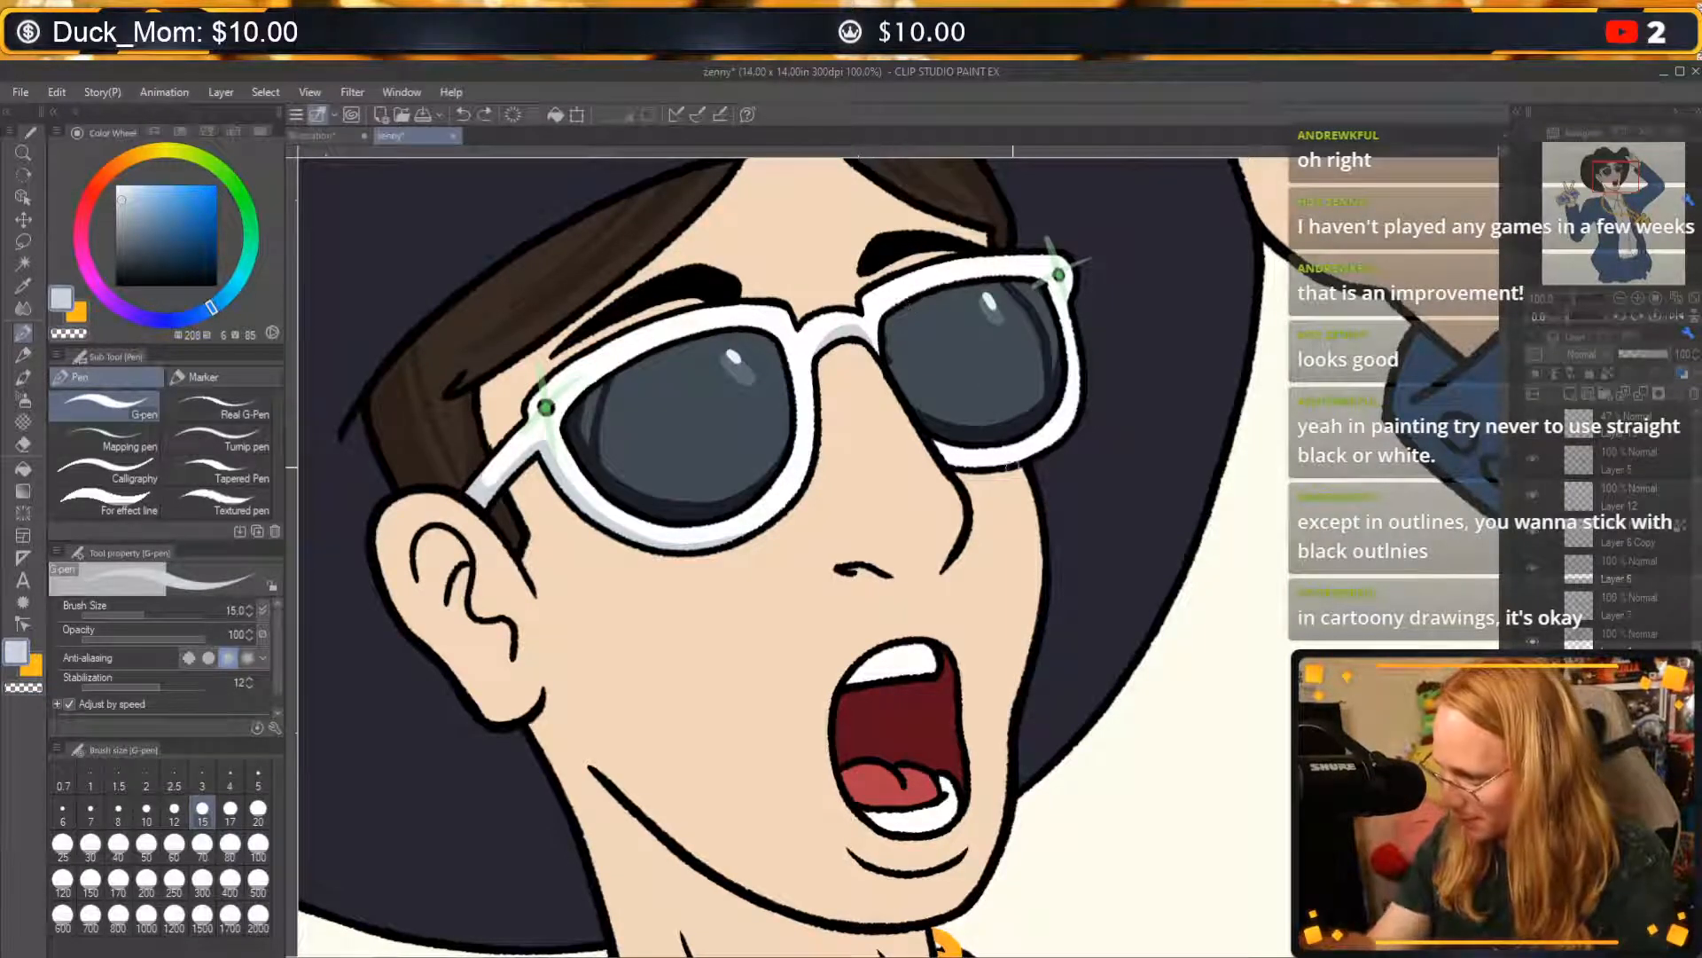
Shade the far rim's lower edge in the pale greyish blue and clean up the shading where the near temple arm meets the rim.
mouse_move(935, 446)
left_mouse_down()
mouse_move(989, 409)
mouse_move(939, 458)
mouse_move(1052, 441)
mouse_move(1073, 393)
left_mouse_up()
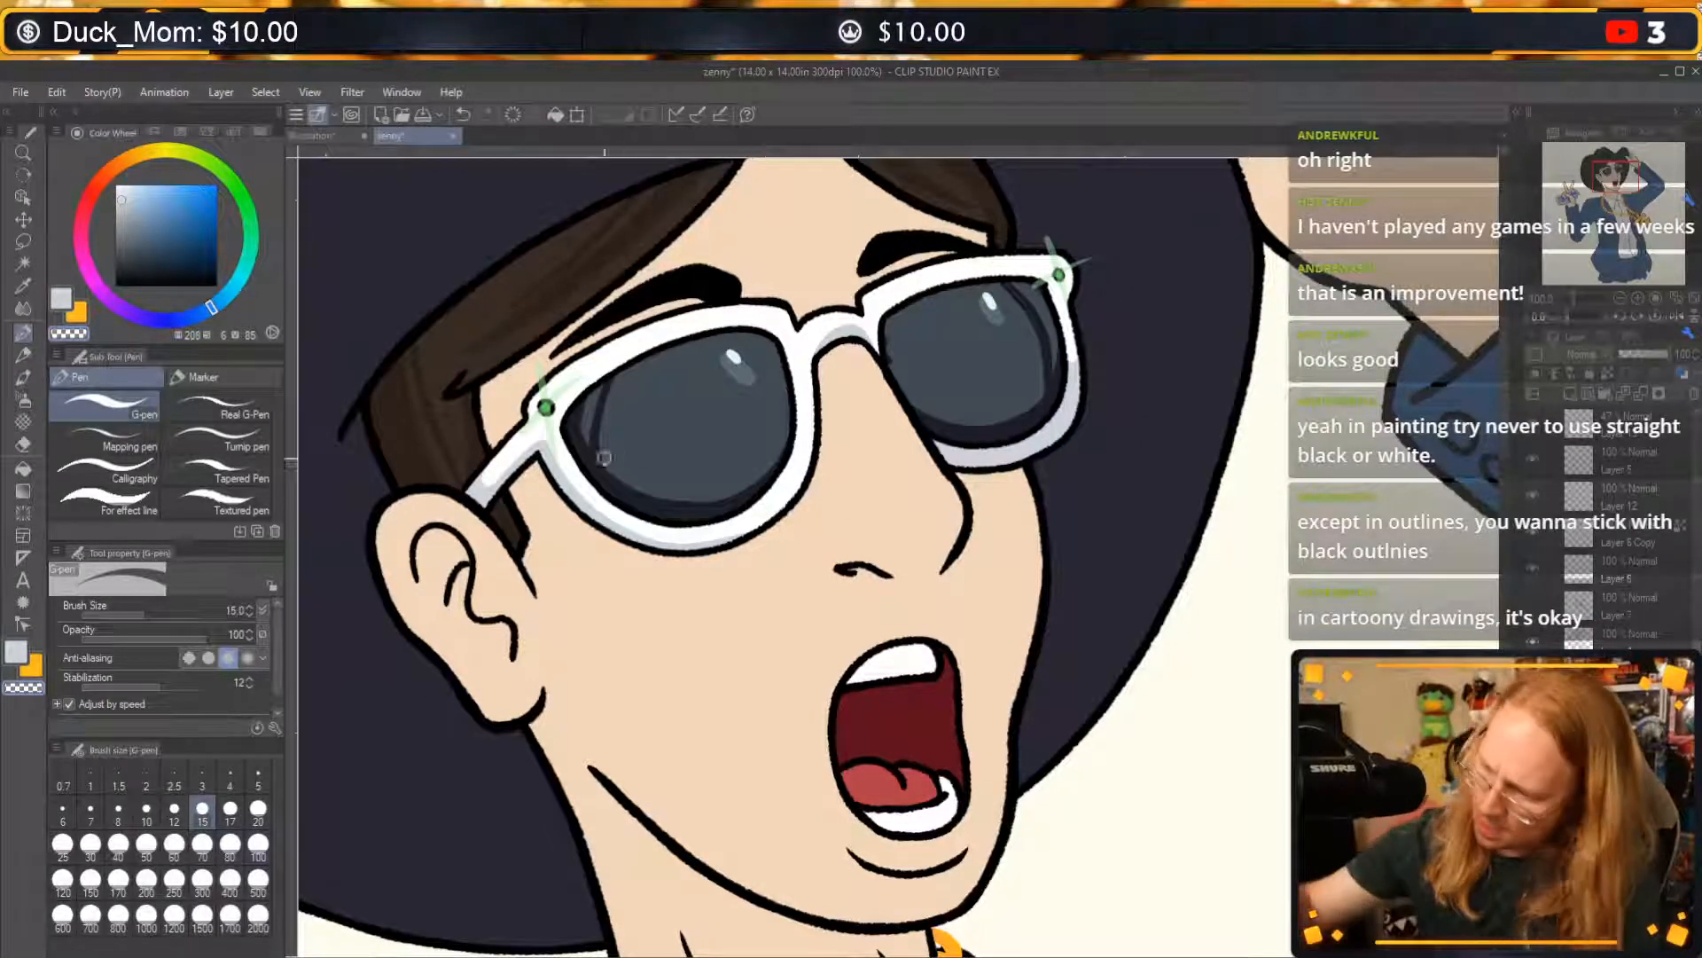
left_click_drag(538, 446, 516, 463)
key("c")
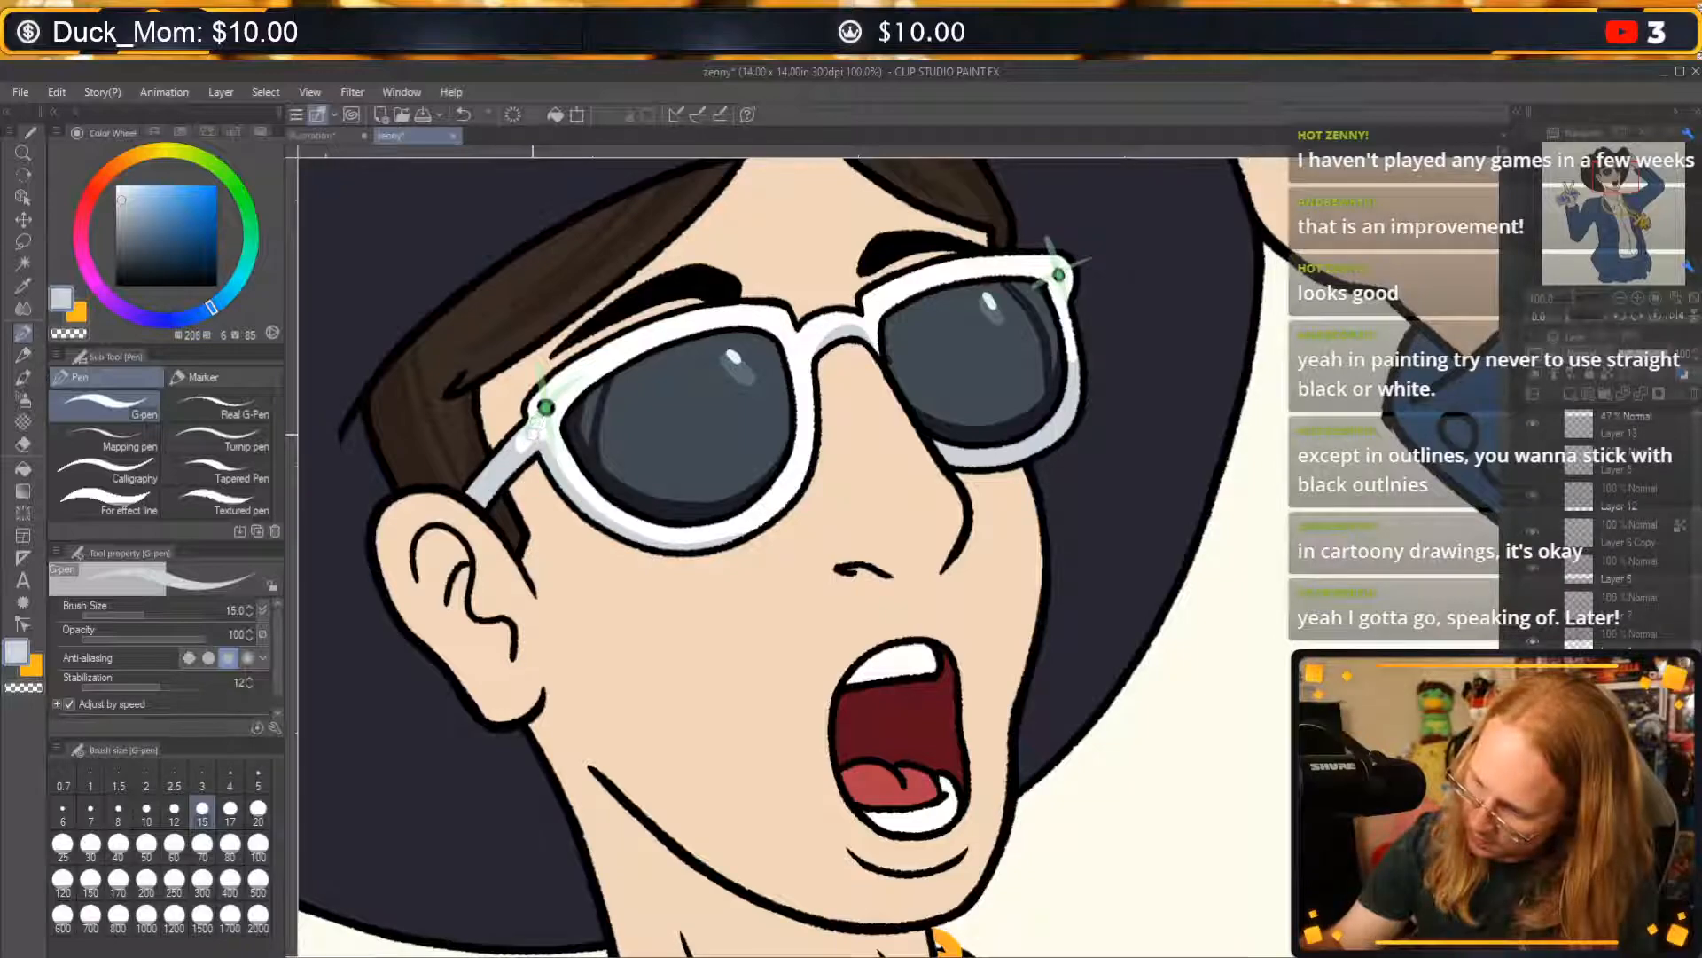
key("c")
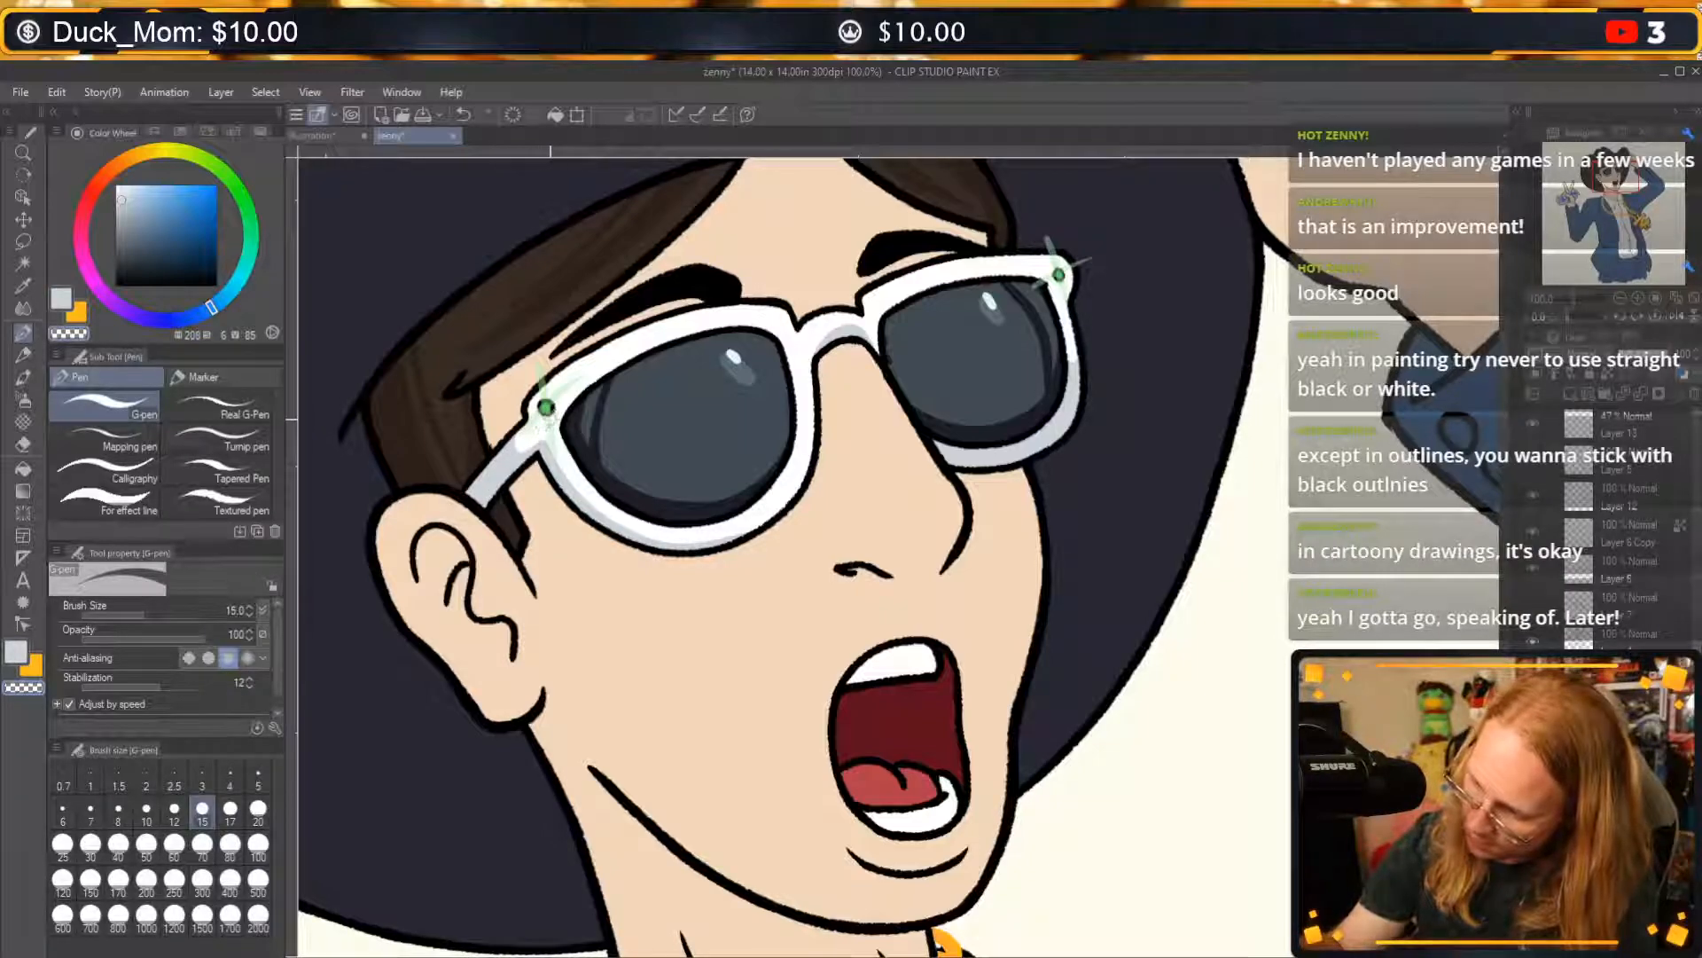
key("c")
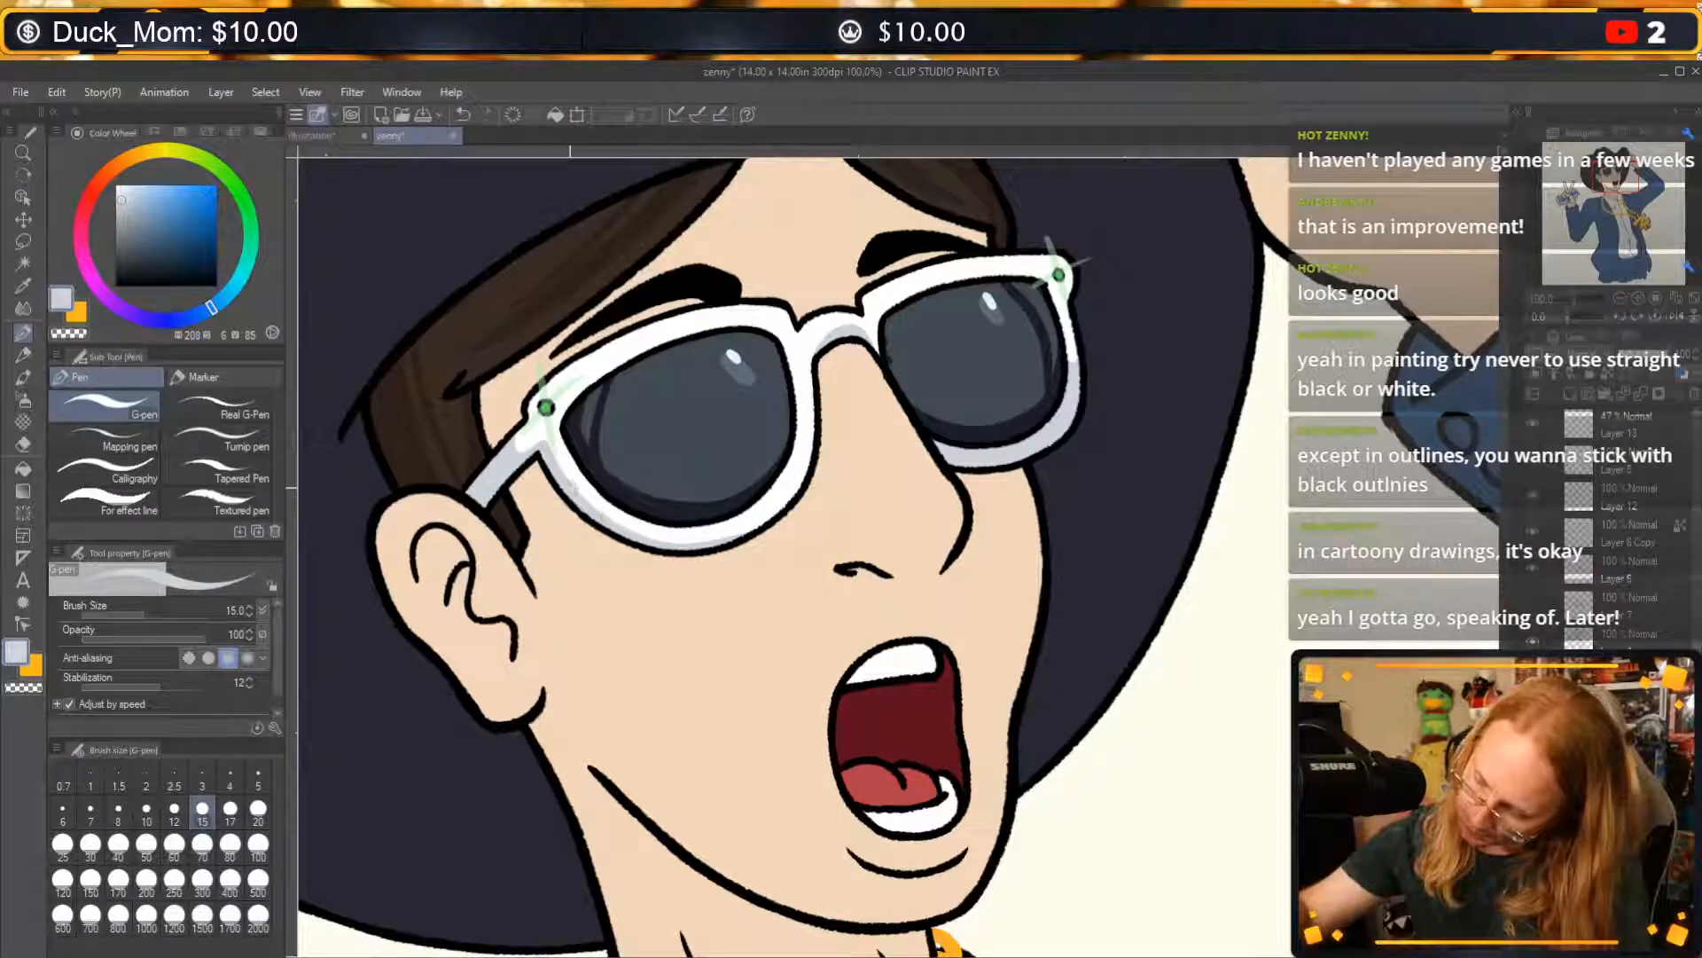
Widen the greyish-blue shading along the near rim's lower edge, trimming it with transparent colour and undoing a stray stroke.
mouse_move(749, 527)
left_mouse_down()
mouse_move(628, 519)
mouse_move(562, 459)
mouse_move(603, 513)
left_mouse_up()
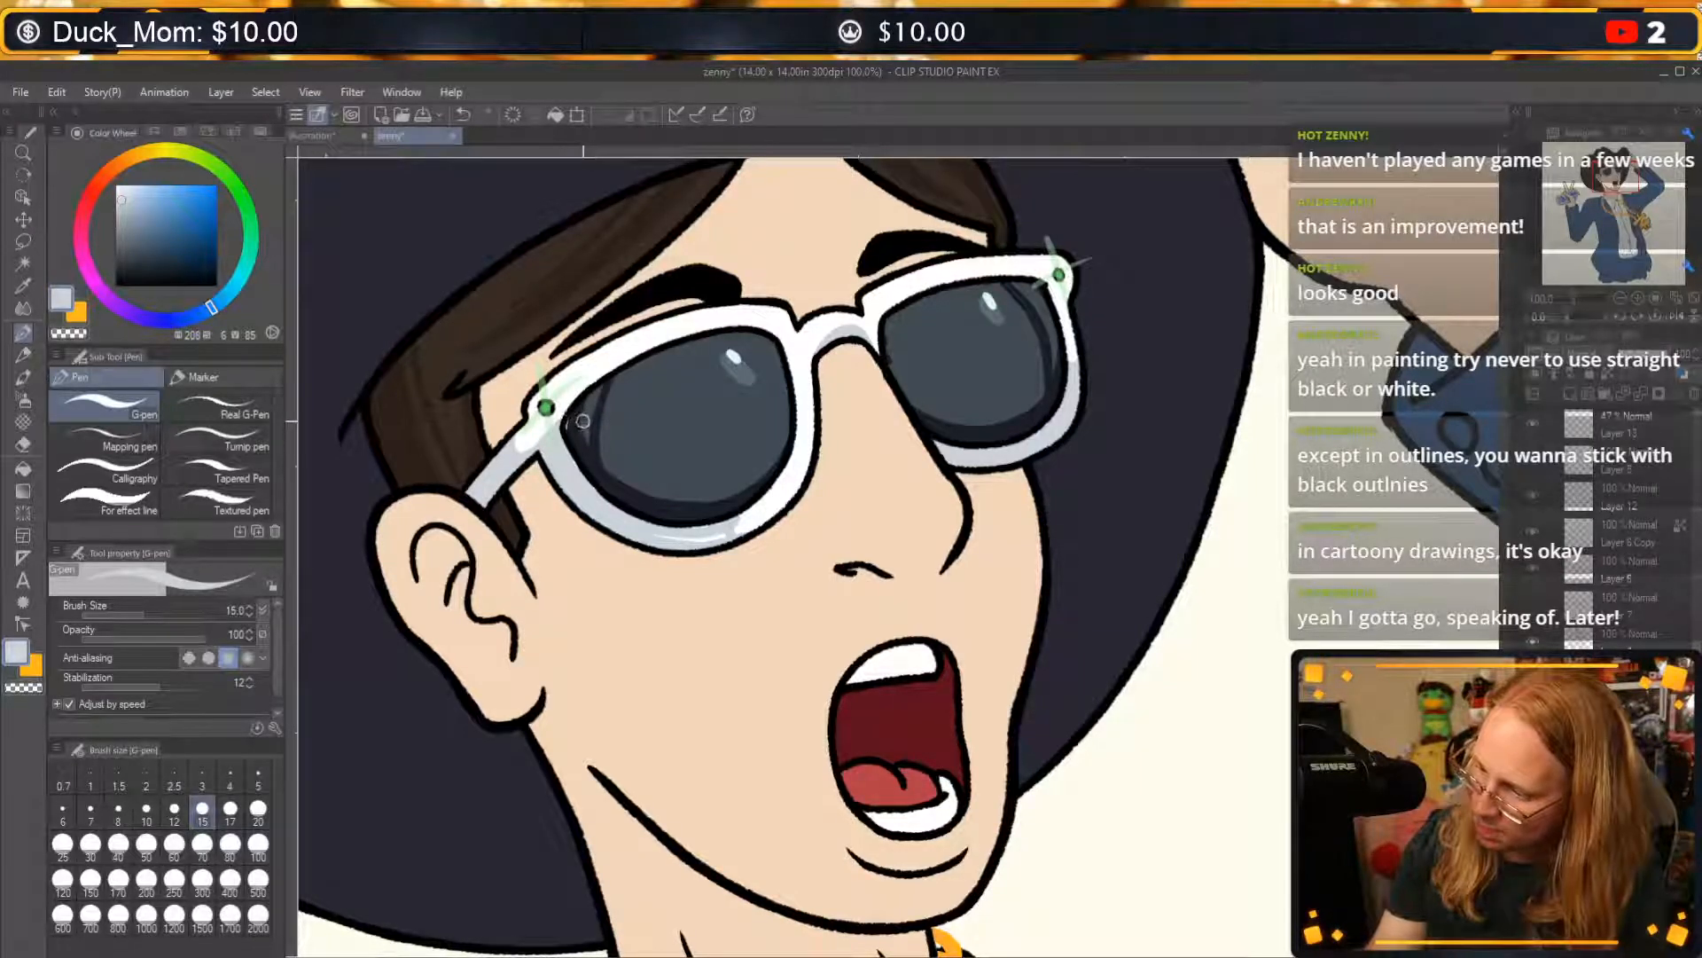
key("c")
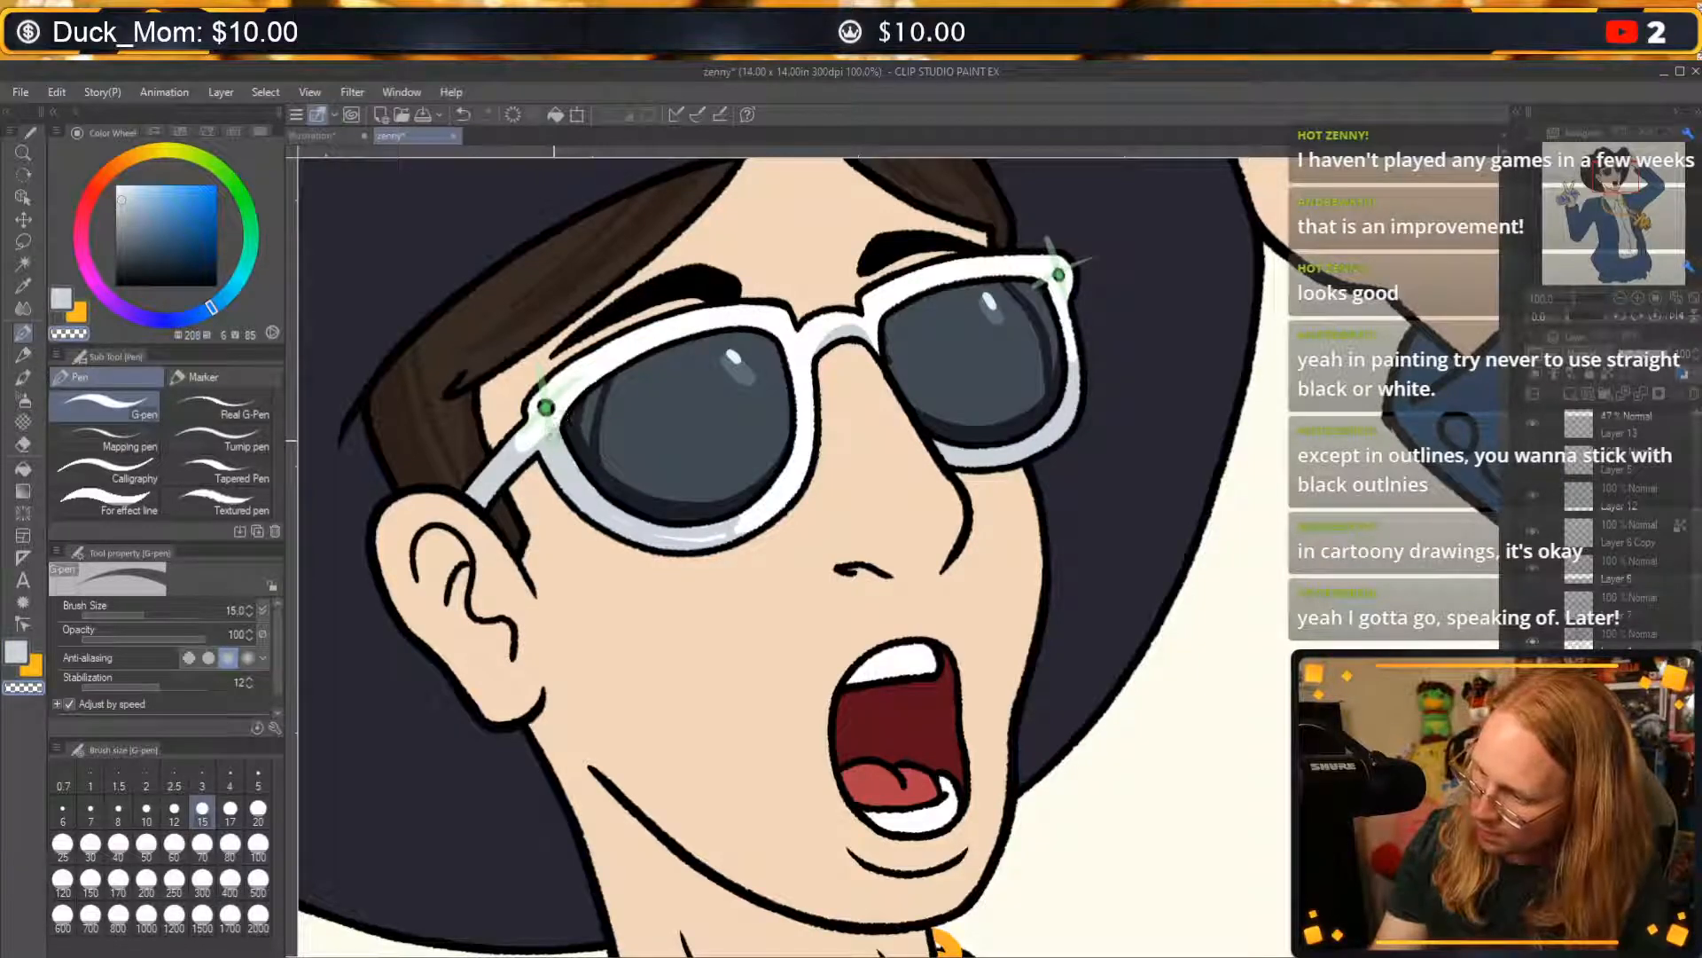
key("c")
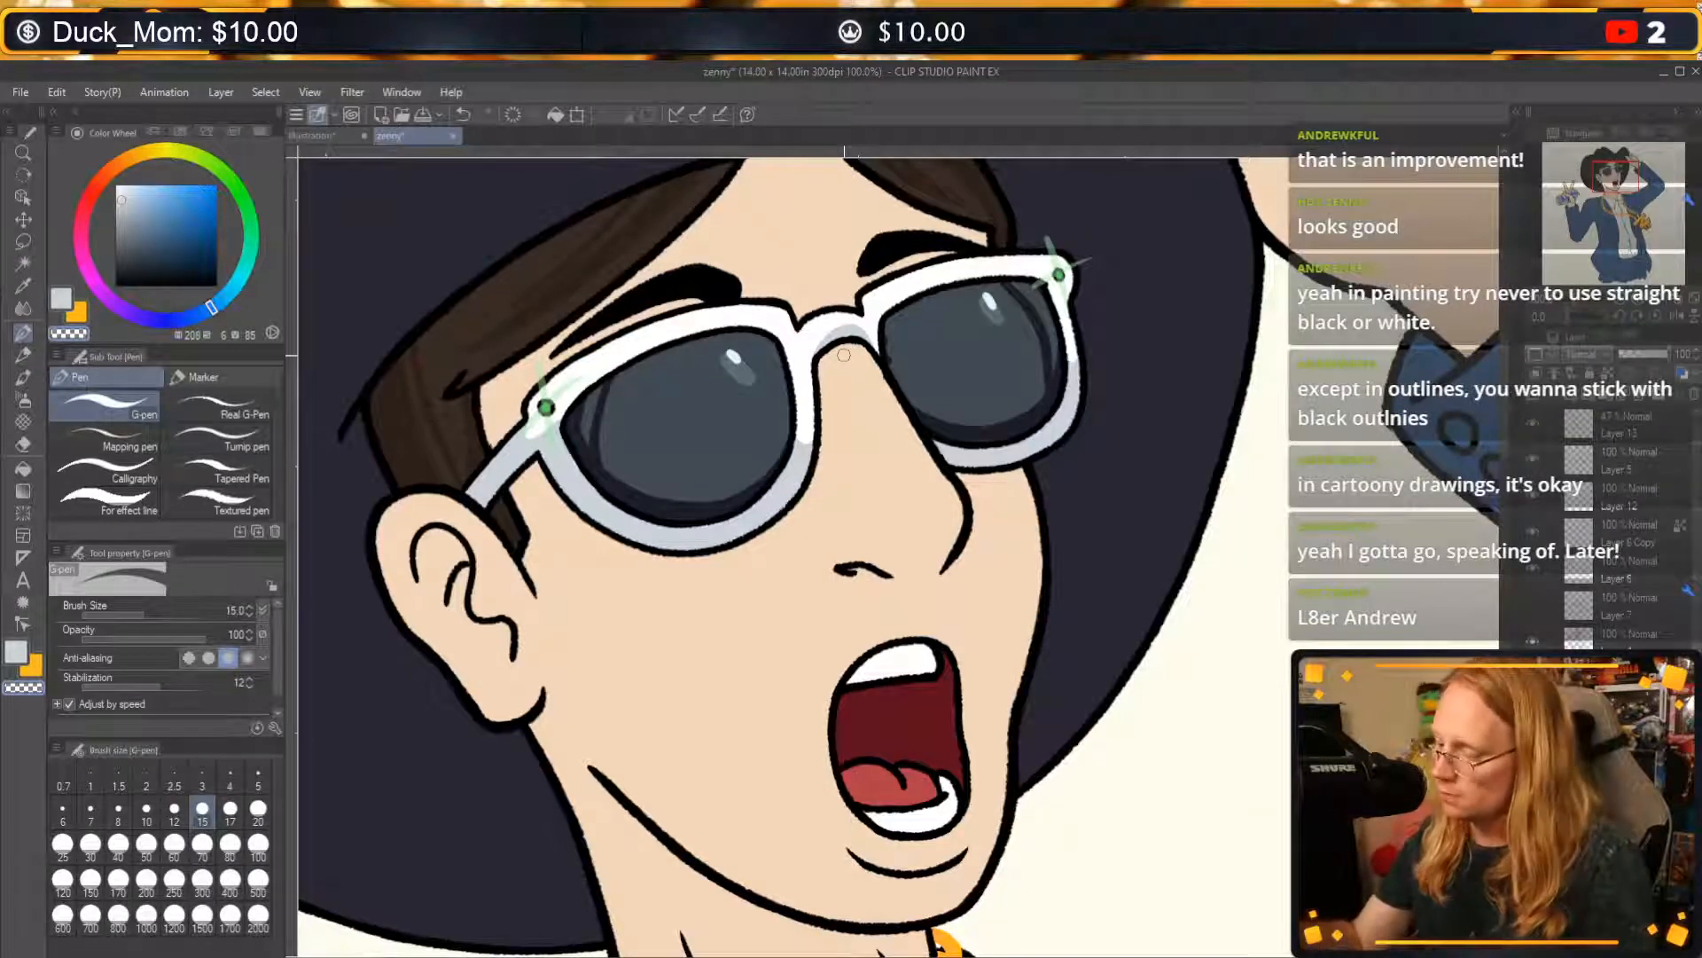
key("ctrl+z")
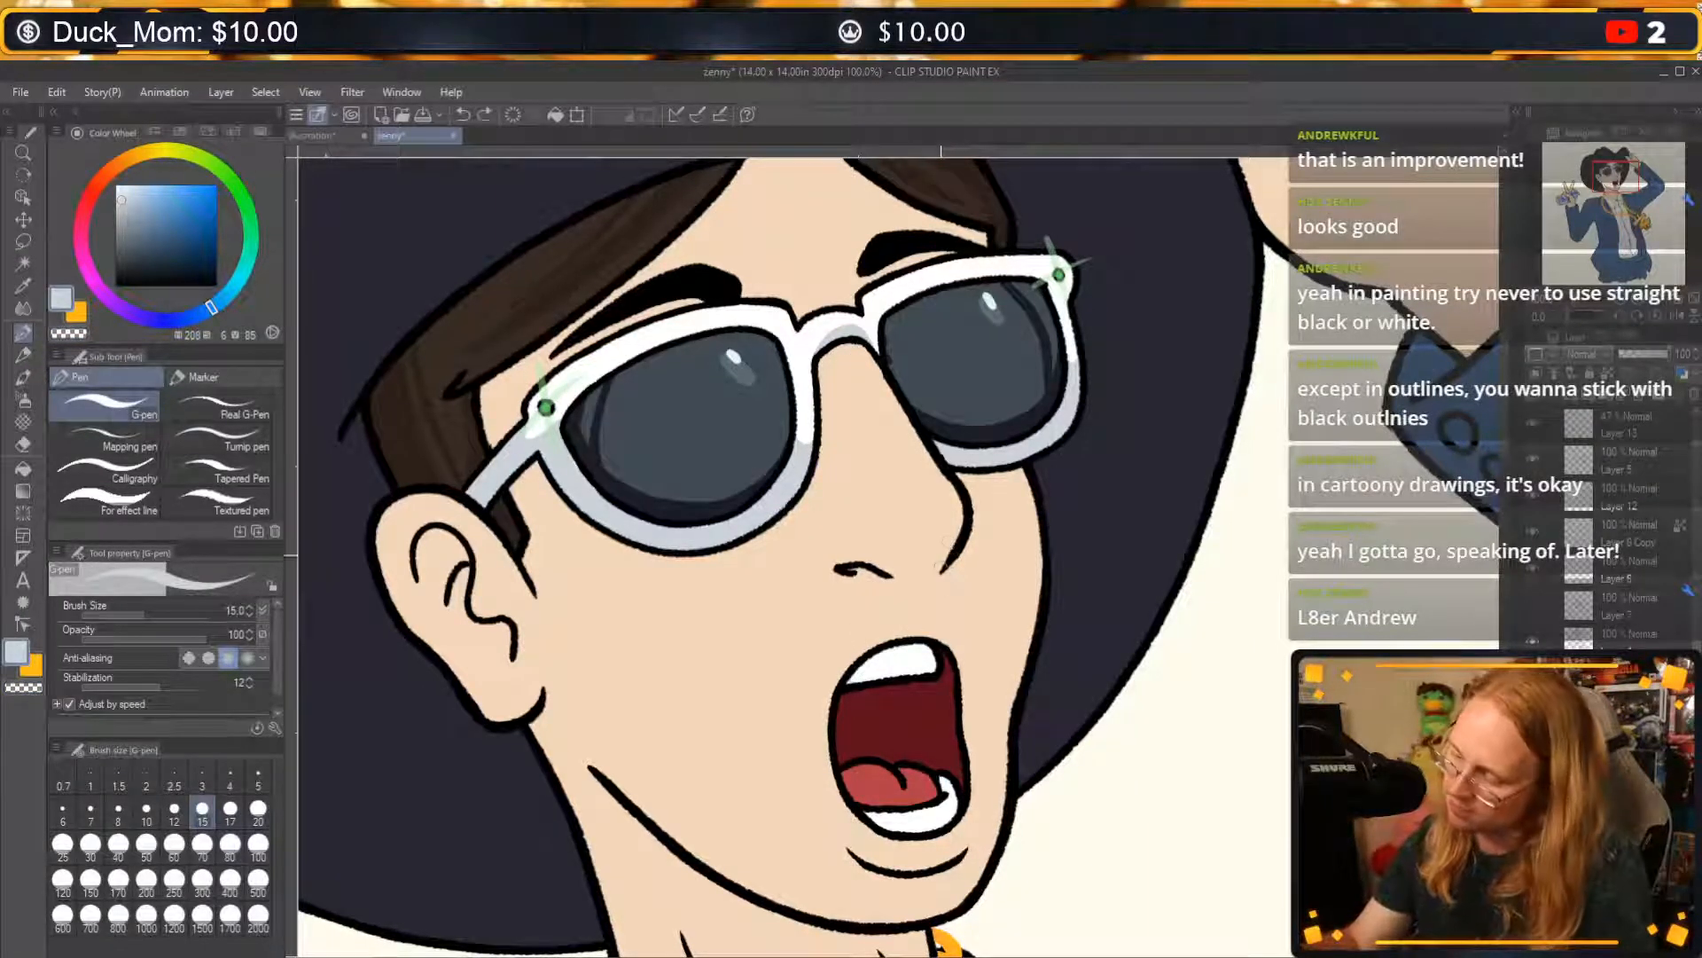
Shade the lower teeth in the same pale greyish blue and trim the shading with transparent colour.
mouse_move(874, 815)
left_mouse_down()
mouse_move(930, 834)
mouse_move(873, 825)
mouse_move(955, 804)
left_mouse_up()
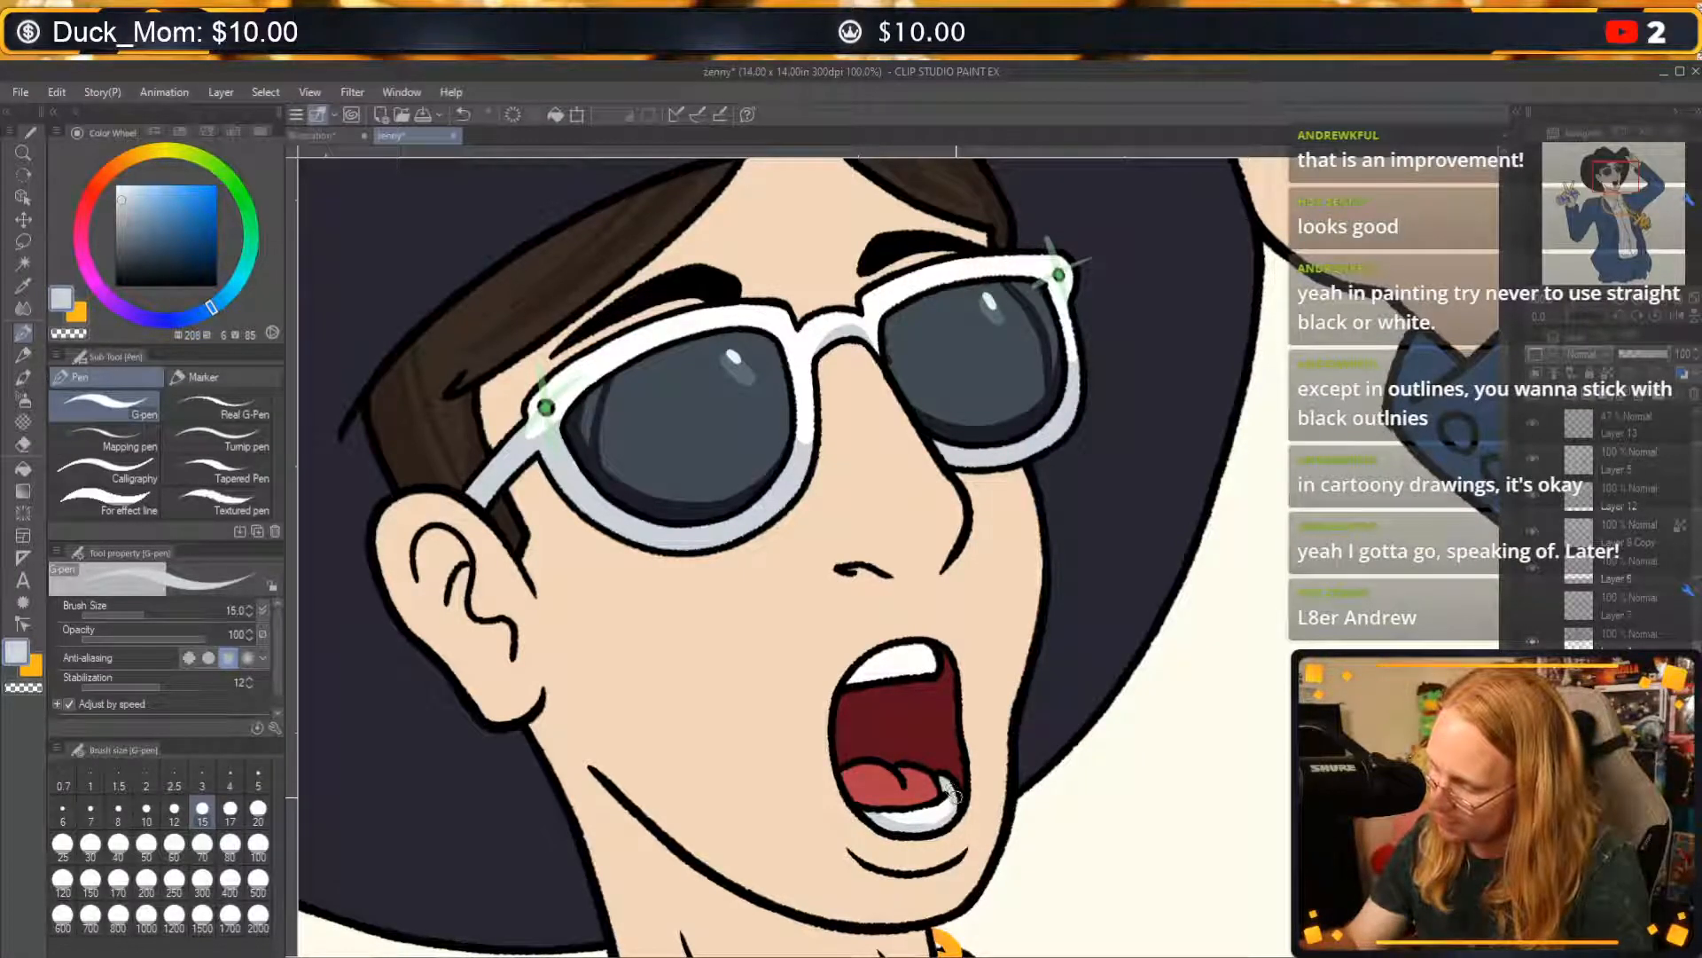
key("c")
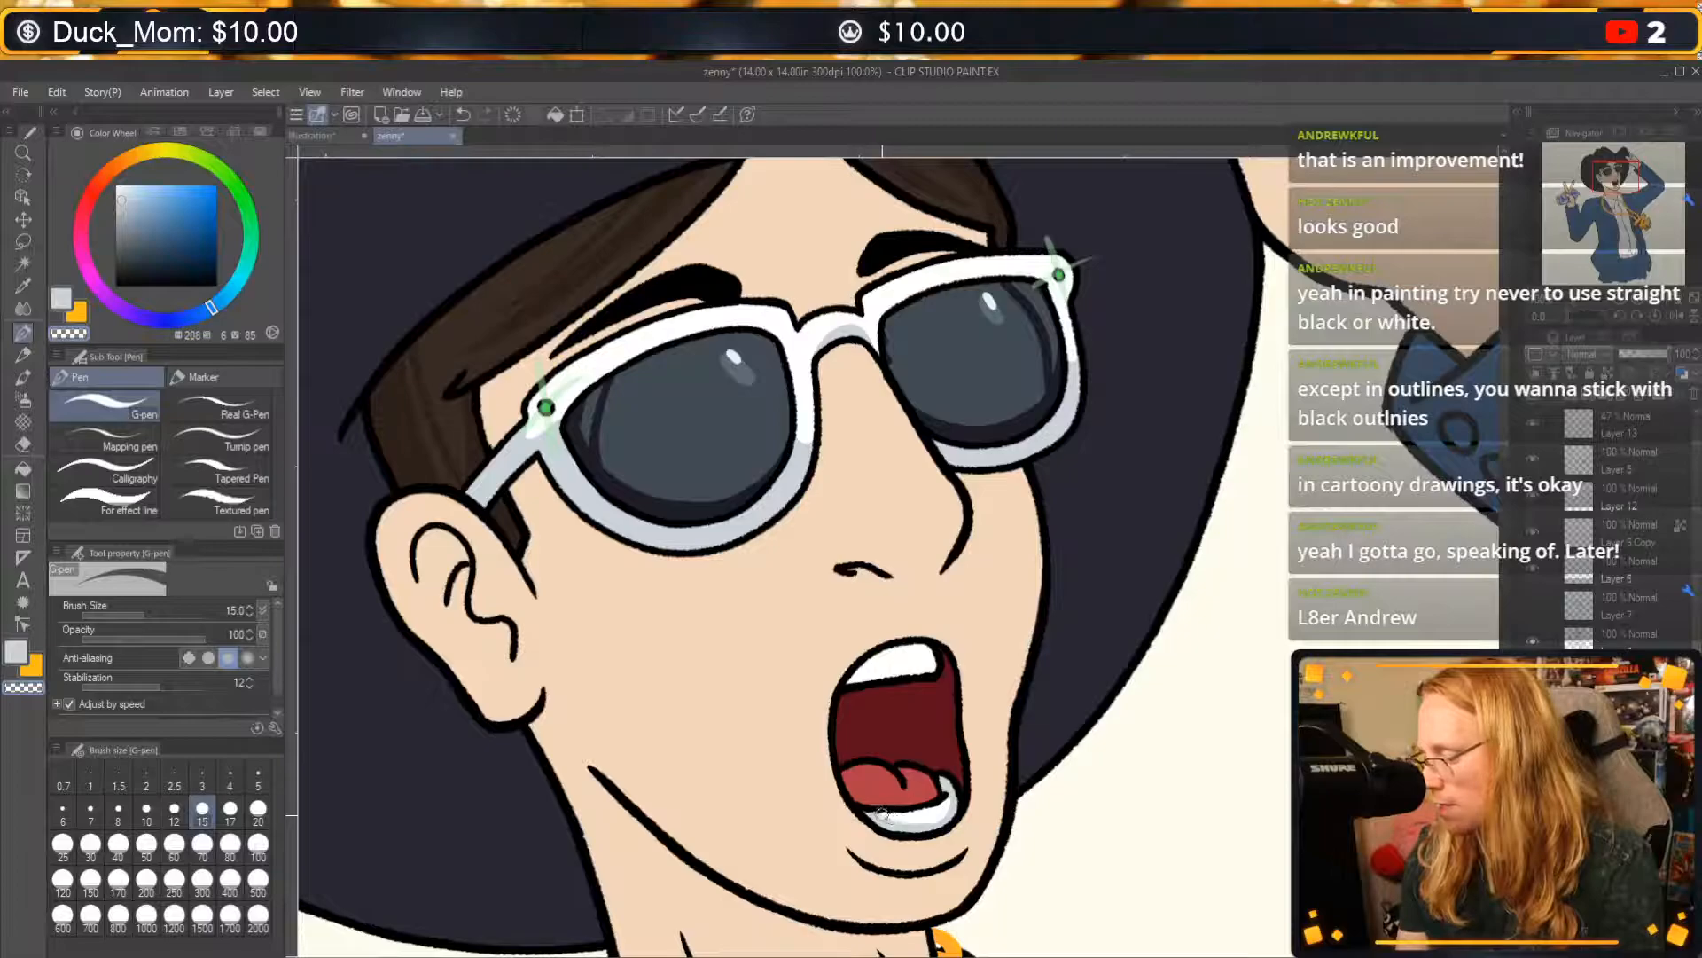
left_click_drag(938, 813, 961, 804)
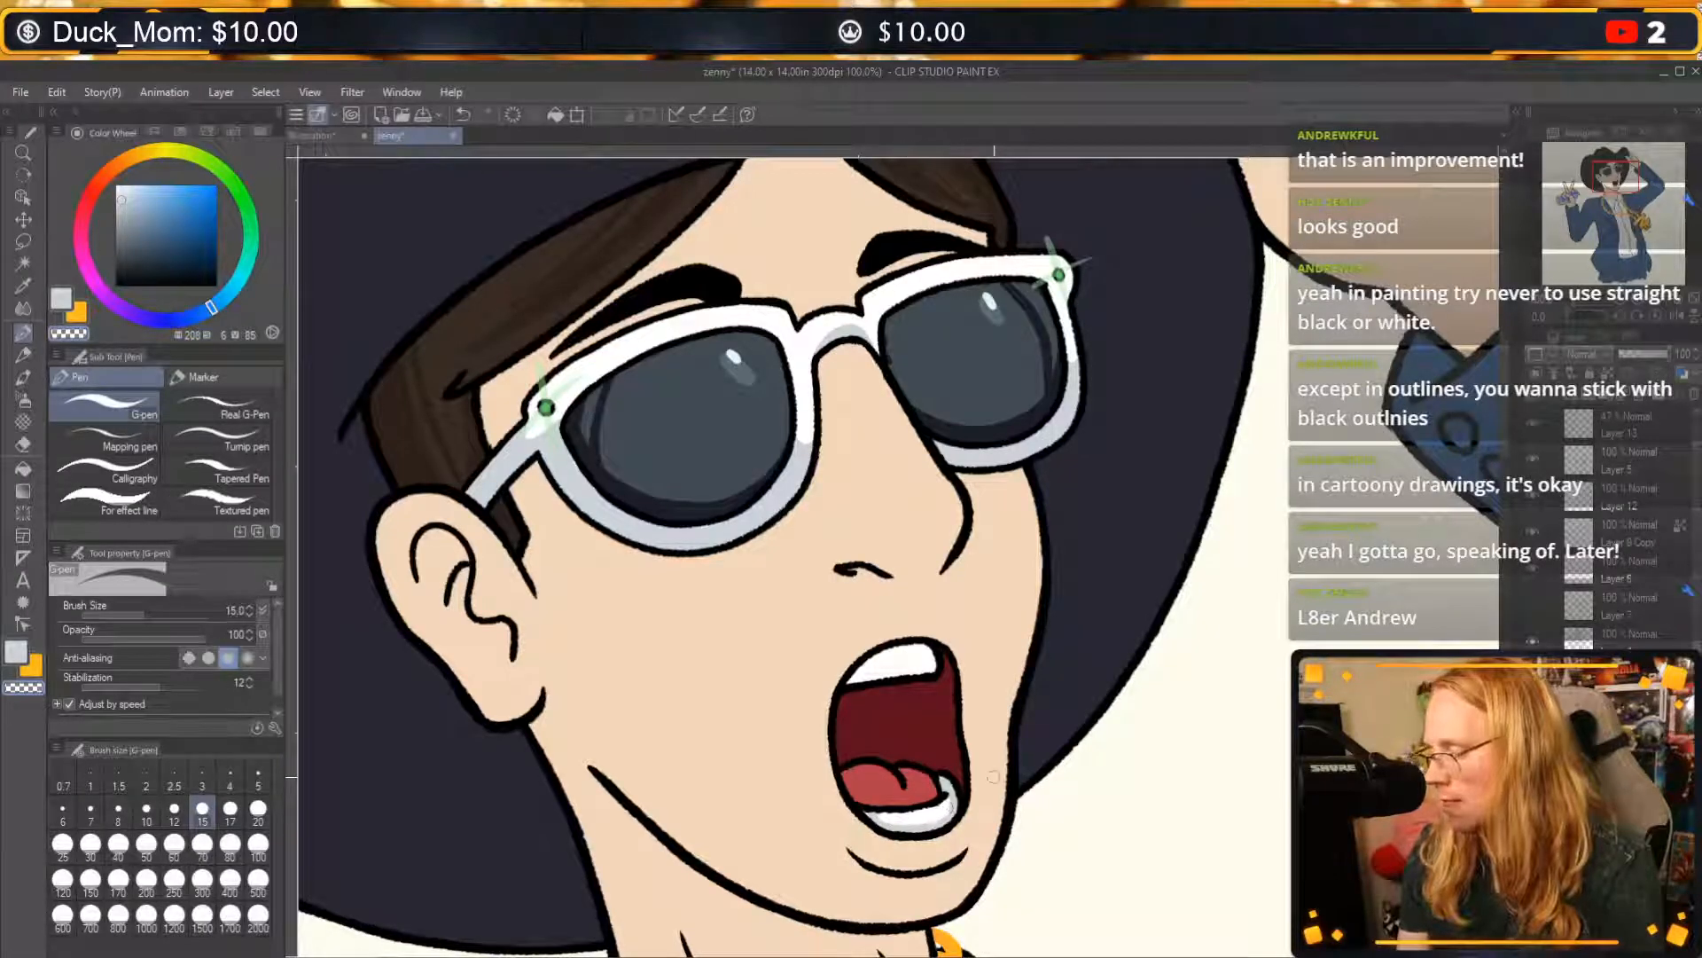
Paint pale greyish-blue shading on the upper teeth and cut it back with transparent colour.
key("c")
left_click_drag(853, 681, 927, 661)
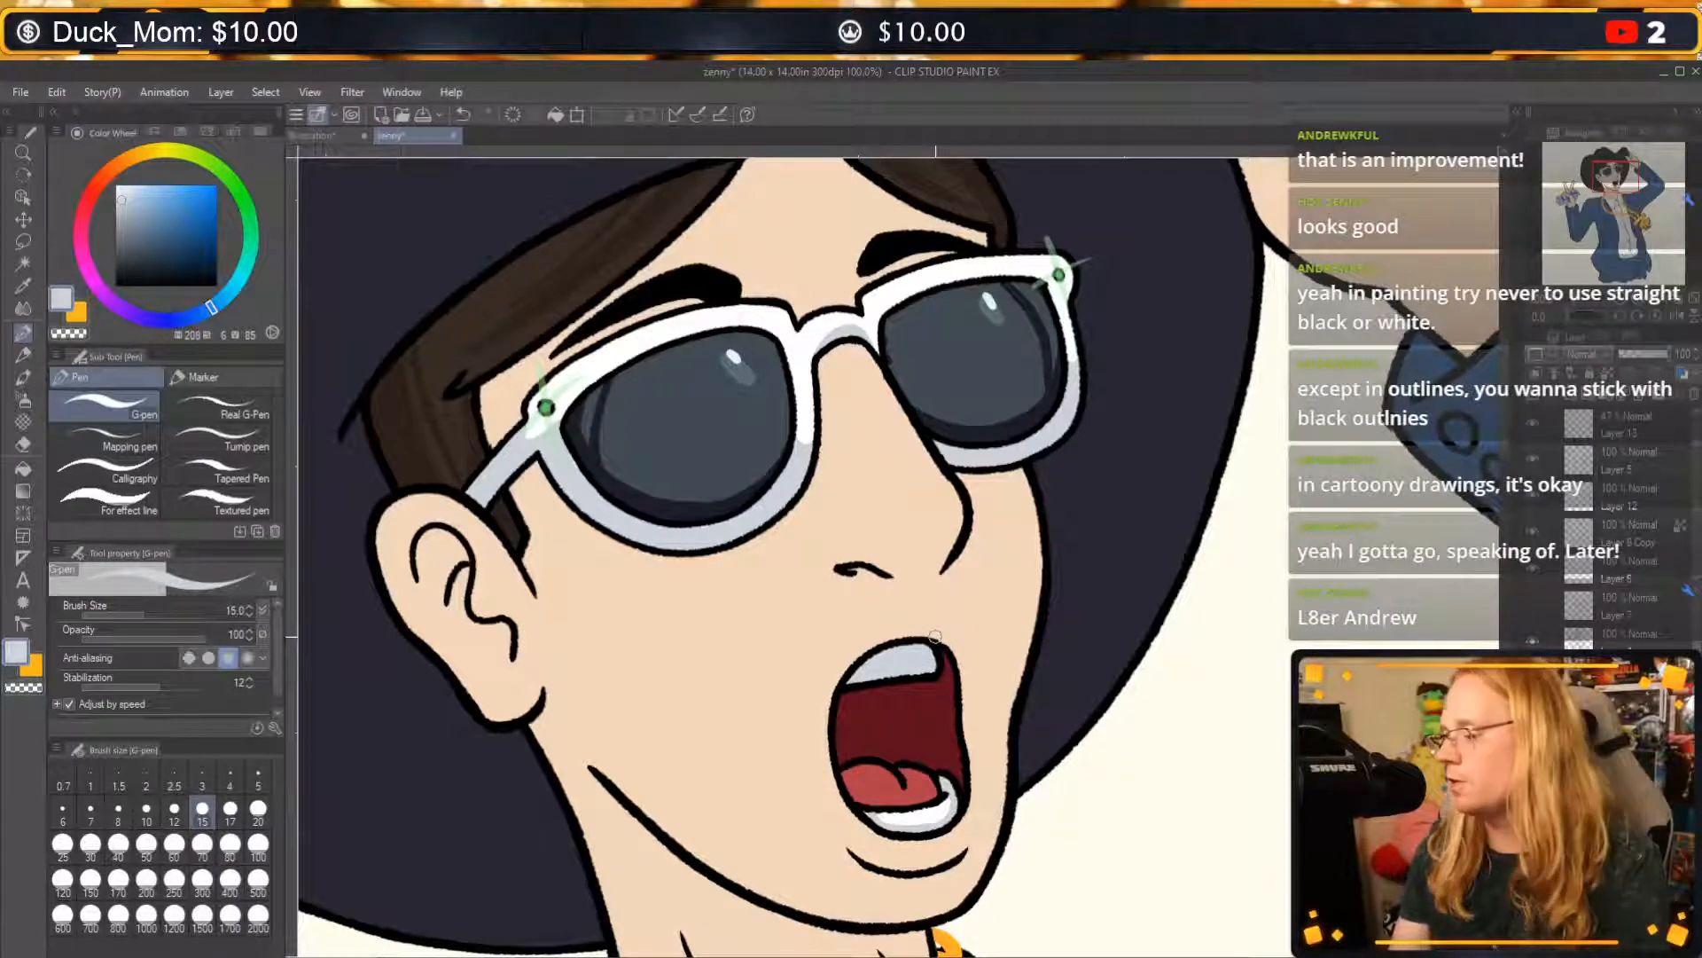
key("c")
mouse_move(929, 650)
left_mouse_down()
mouse_move(856, 671)
mouse_move(915, 665)
mouse_move(873, 655)
mouse_move(904, 656)
left_mouse_up()
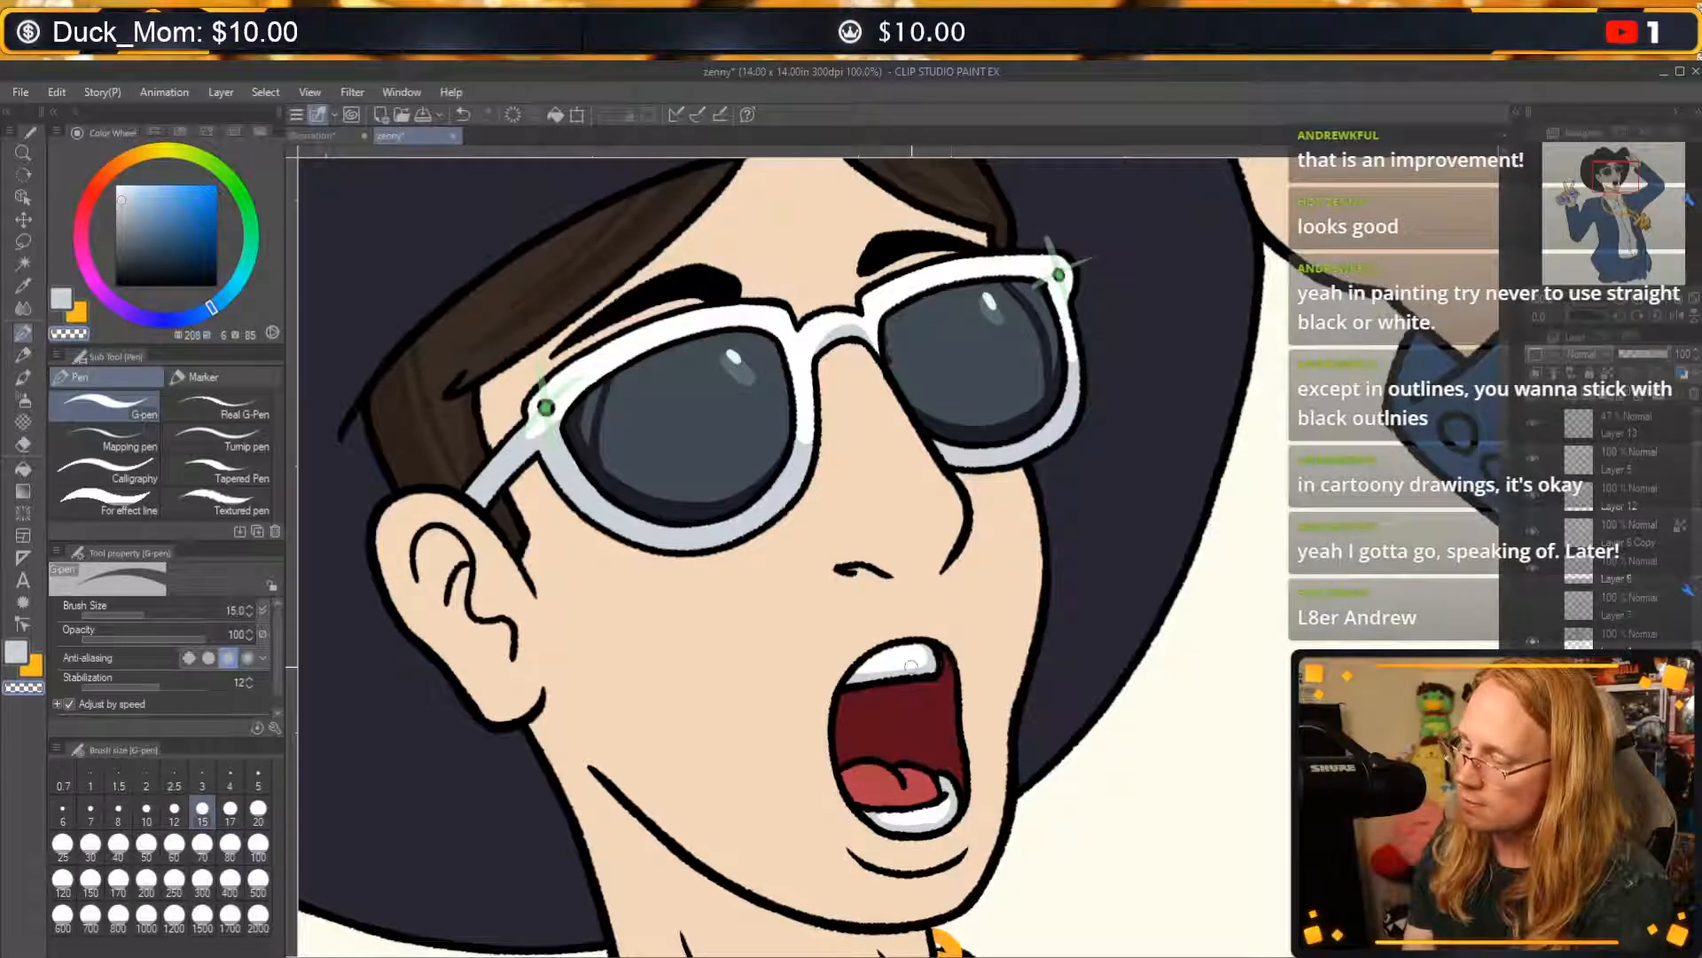
left_click_drag(921, 671, 857, 678)
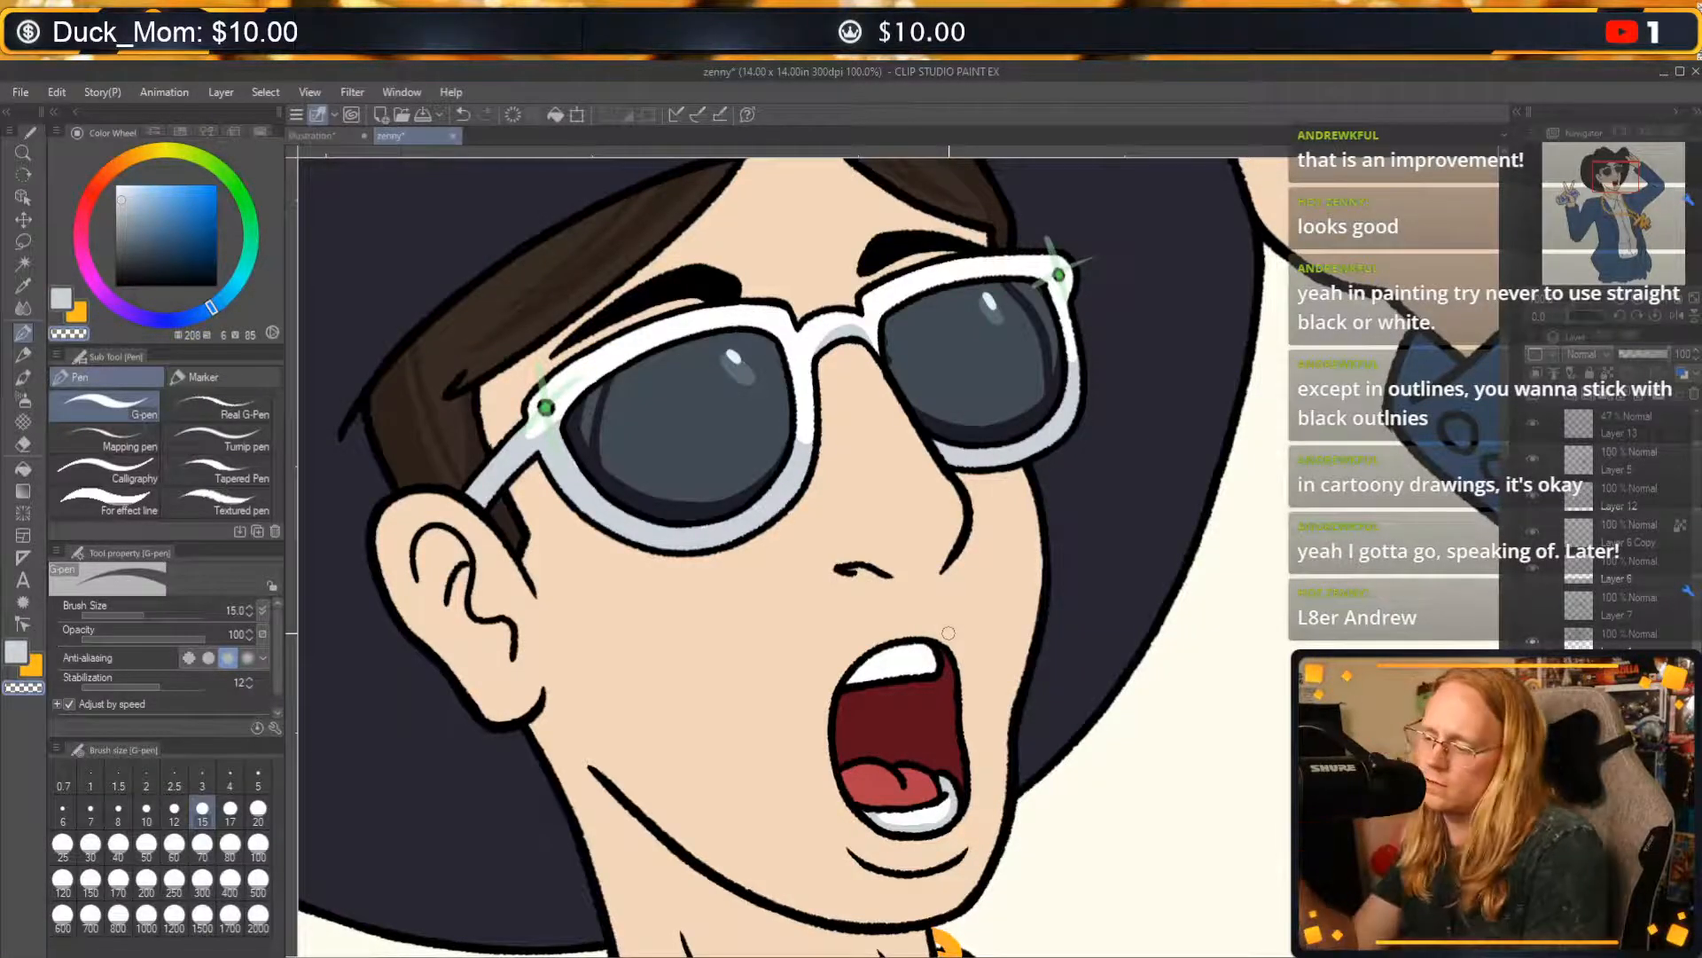
Find the layer holding the gold pendant's dark outline by toggling layer visibility, and make it active for drawing.
mouse_move(1129, 562)
left_mouse_down()
mouse_move(1213, 456)
mouse_move(1209, 679)
mouse_move(1205, 521)
mouse_move(1155, 620)
mouse_move(996, 768)
mouse_move(1268, 355)
mouse_move(1356, 681)
mouse_move(1421, 423)
mouse_move(1285, 578)
mouse_move(1220, 460)
mouse_move(1261, 389)
mouse_move(1189, 503)
mouse_move(1311, 450)
mouse_move(1370, 360)
mouse_move(1099, 440)
mouse_move(1106, 403)
left_mouse_up()
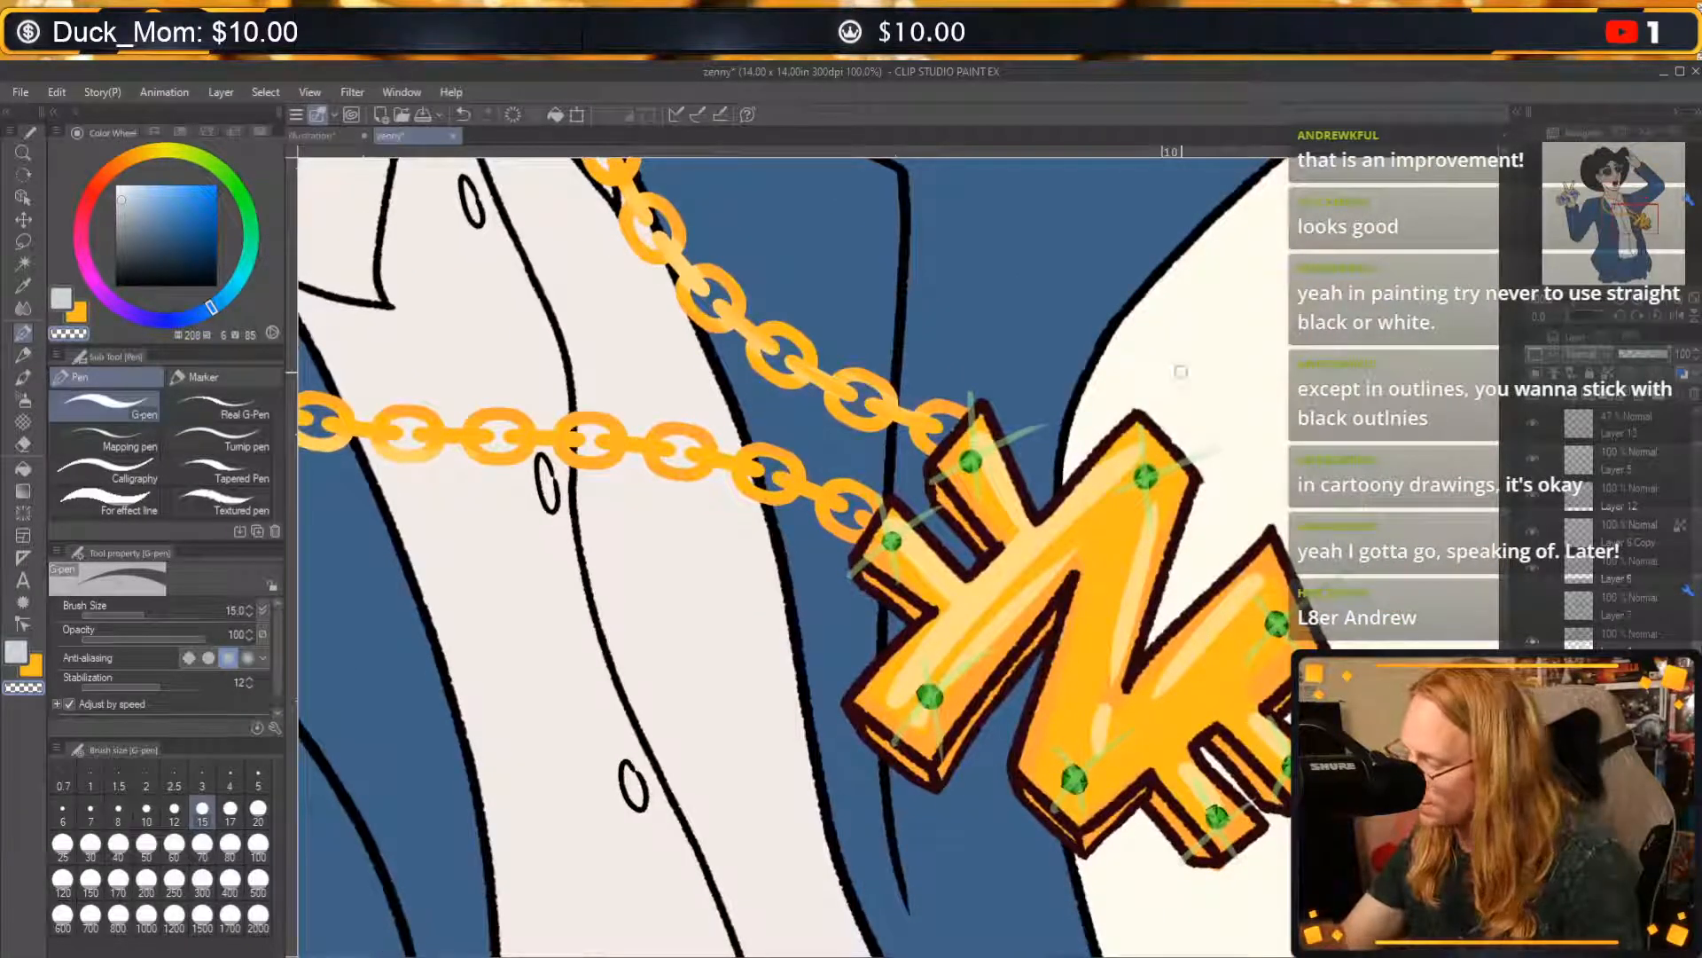
left_click(1632, 636)
key("c")
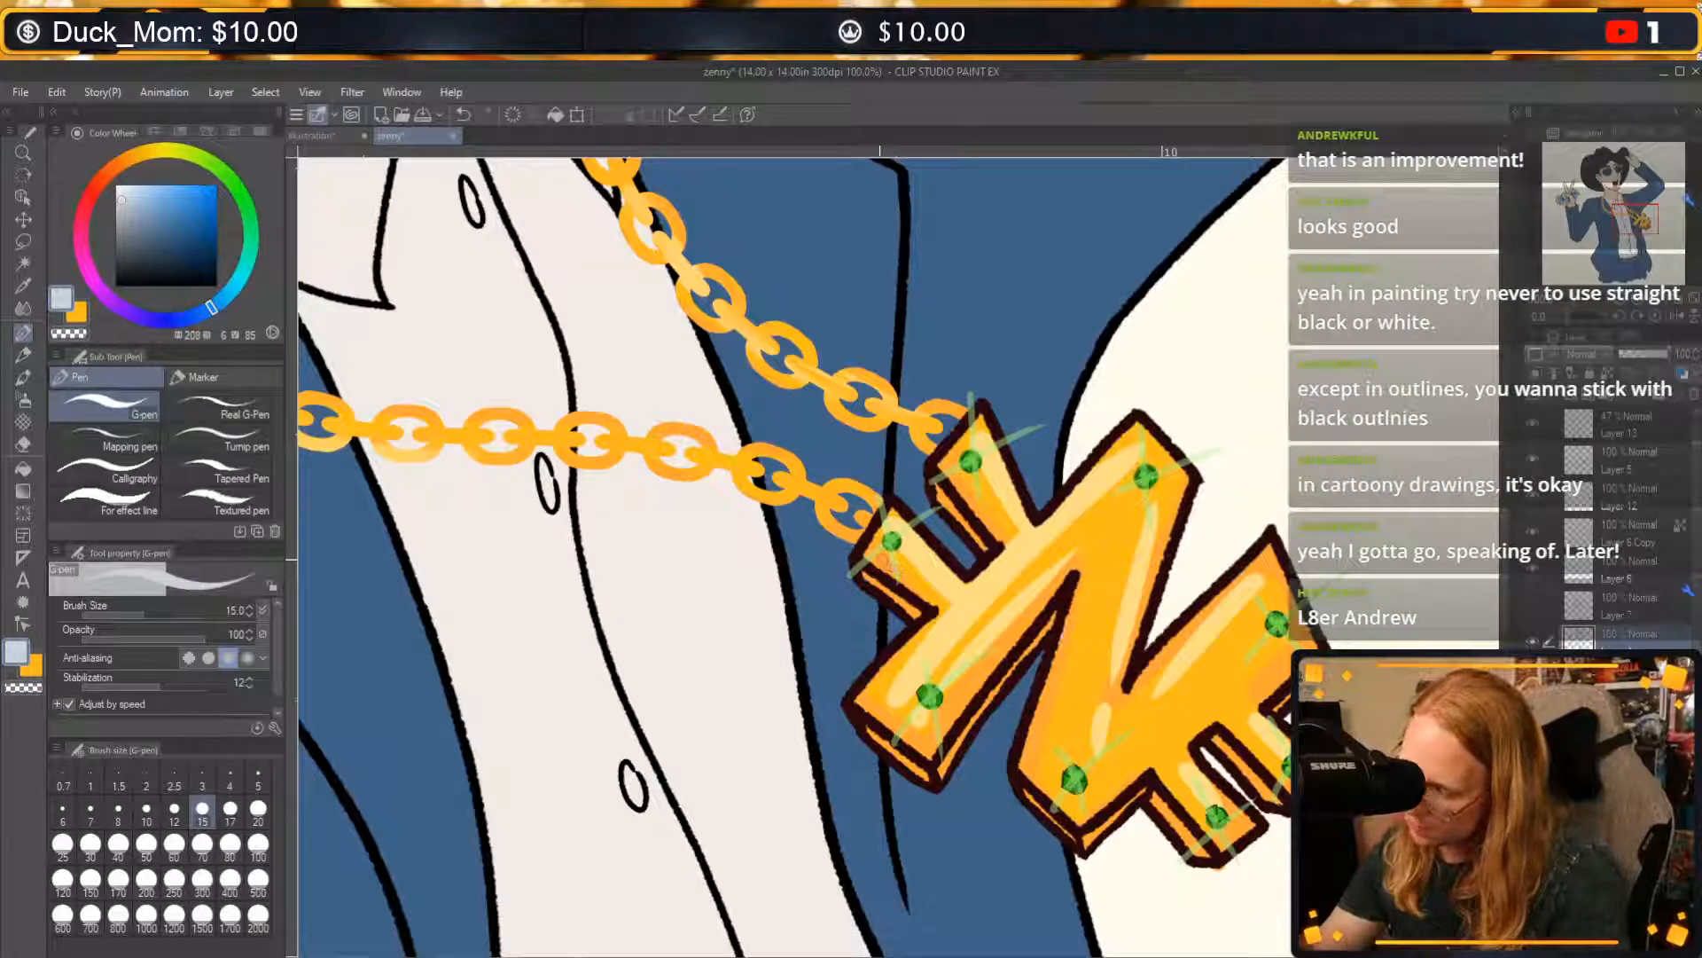
left_click_drag(889, 561, 934, 600)
key("ctrl+z")
left_click(1535, 642)
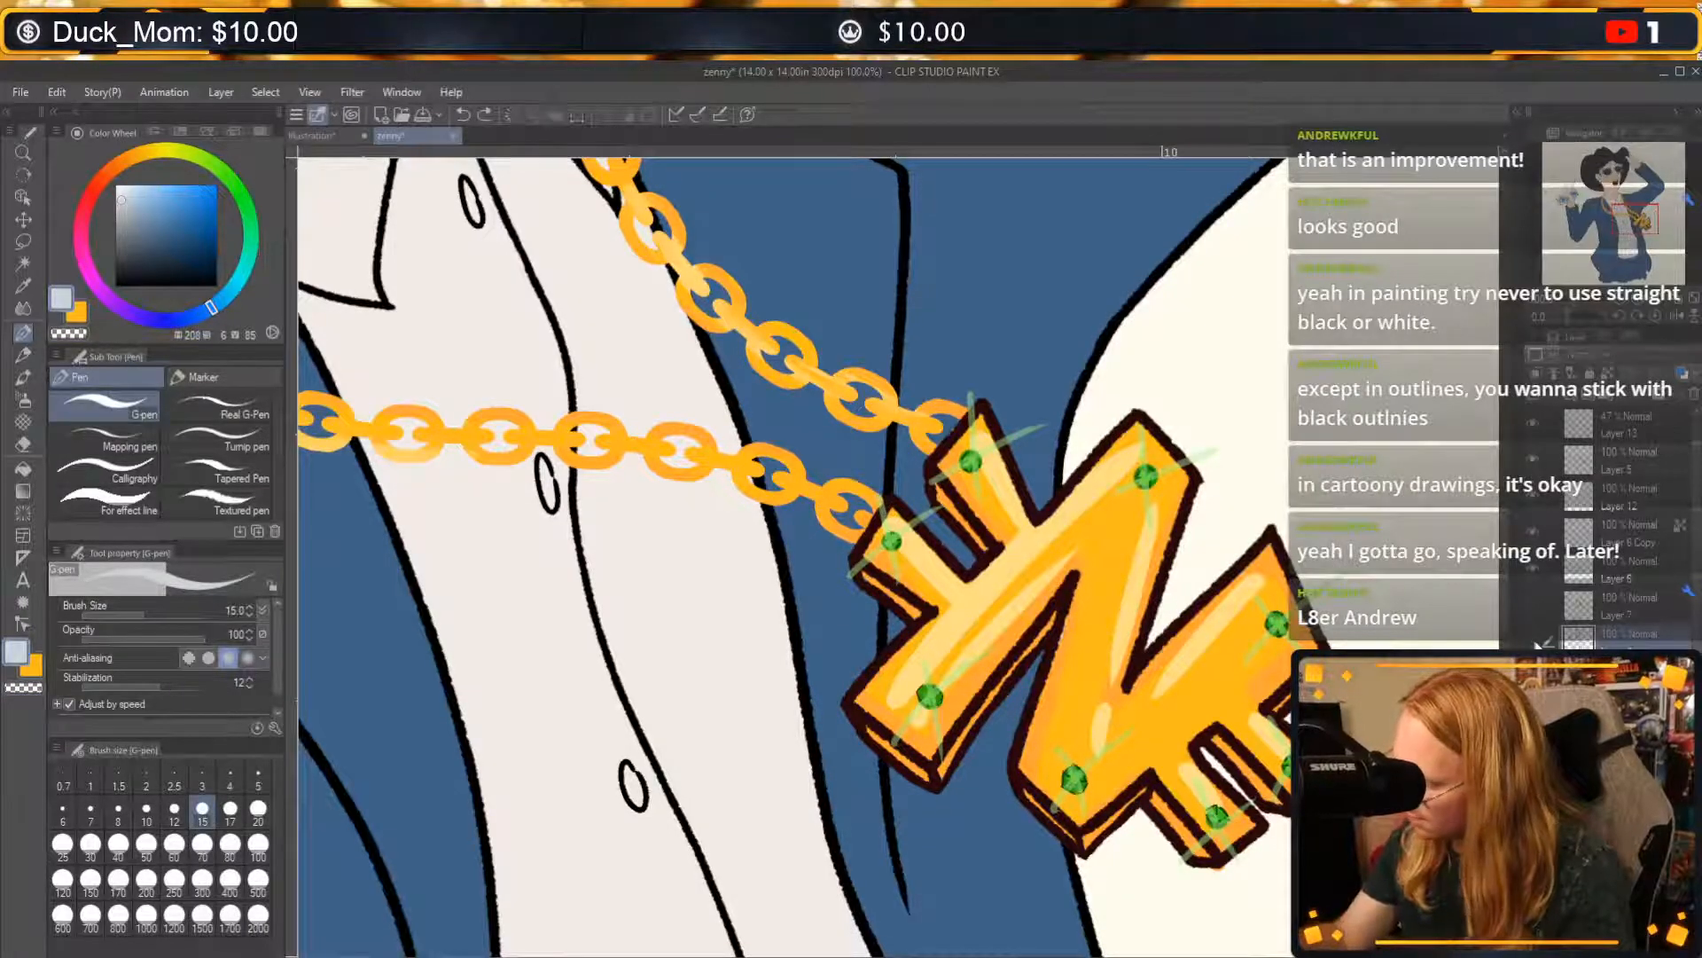
left_click(1536, 642)
left_click(1536, 600)
left_click(1536, 601)
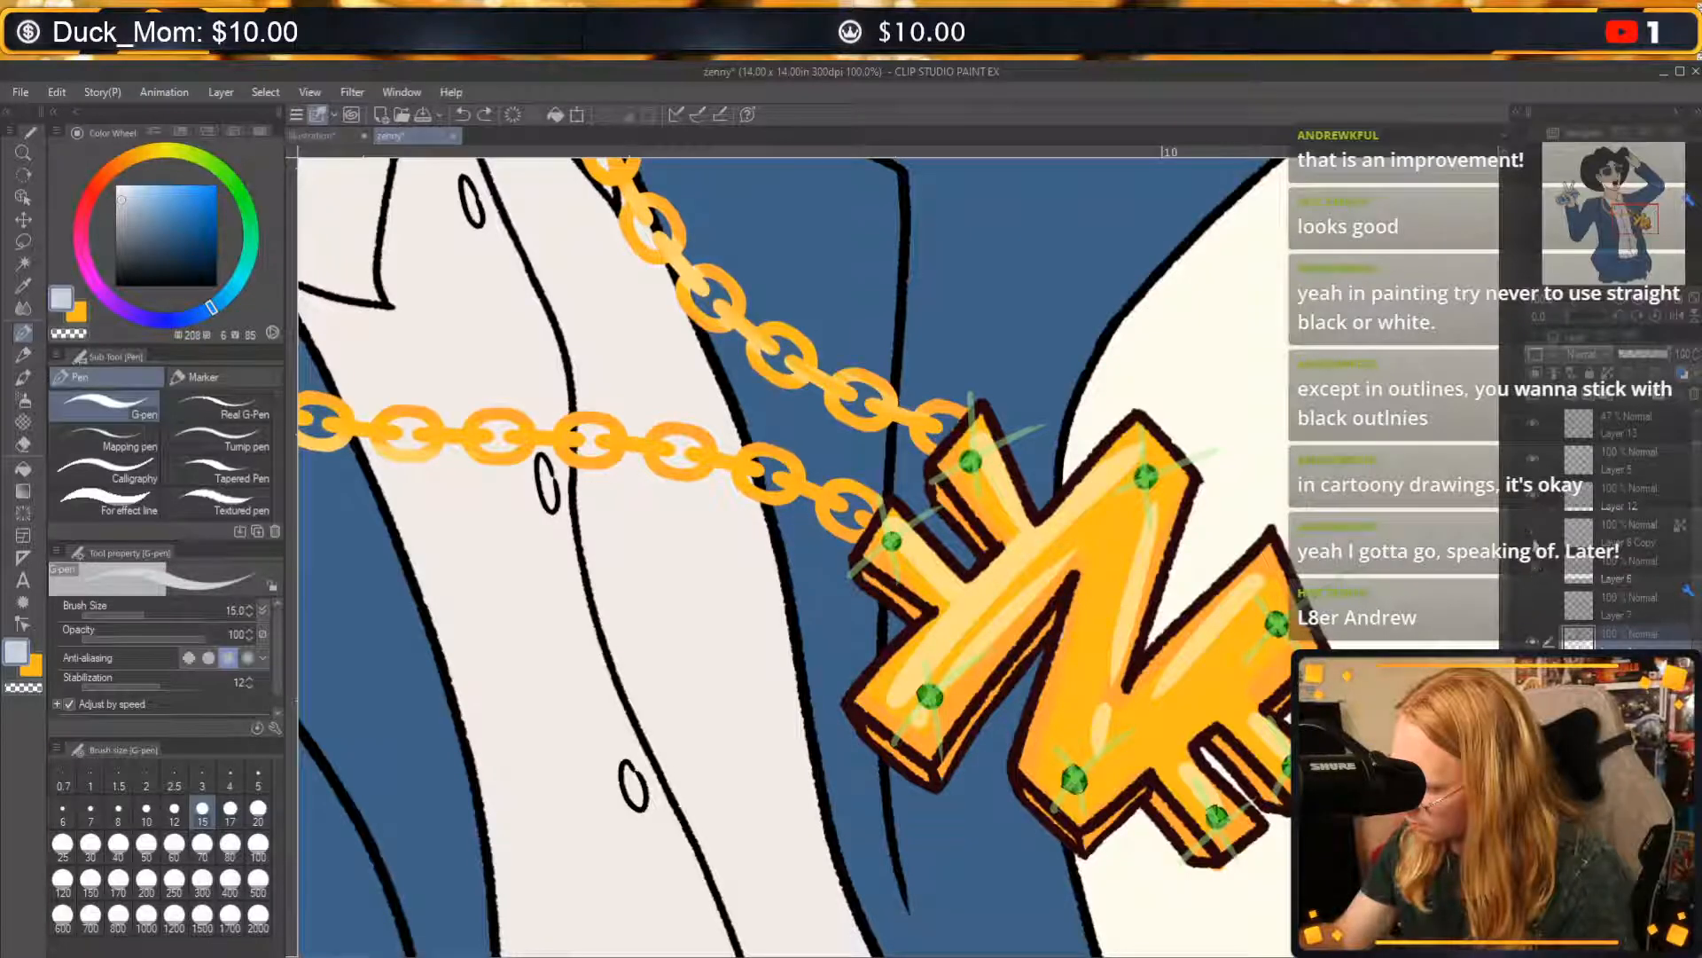
left_click(1533, 459)
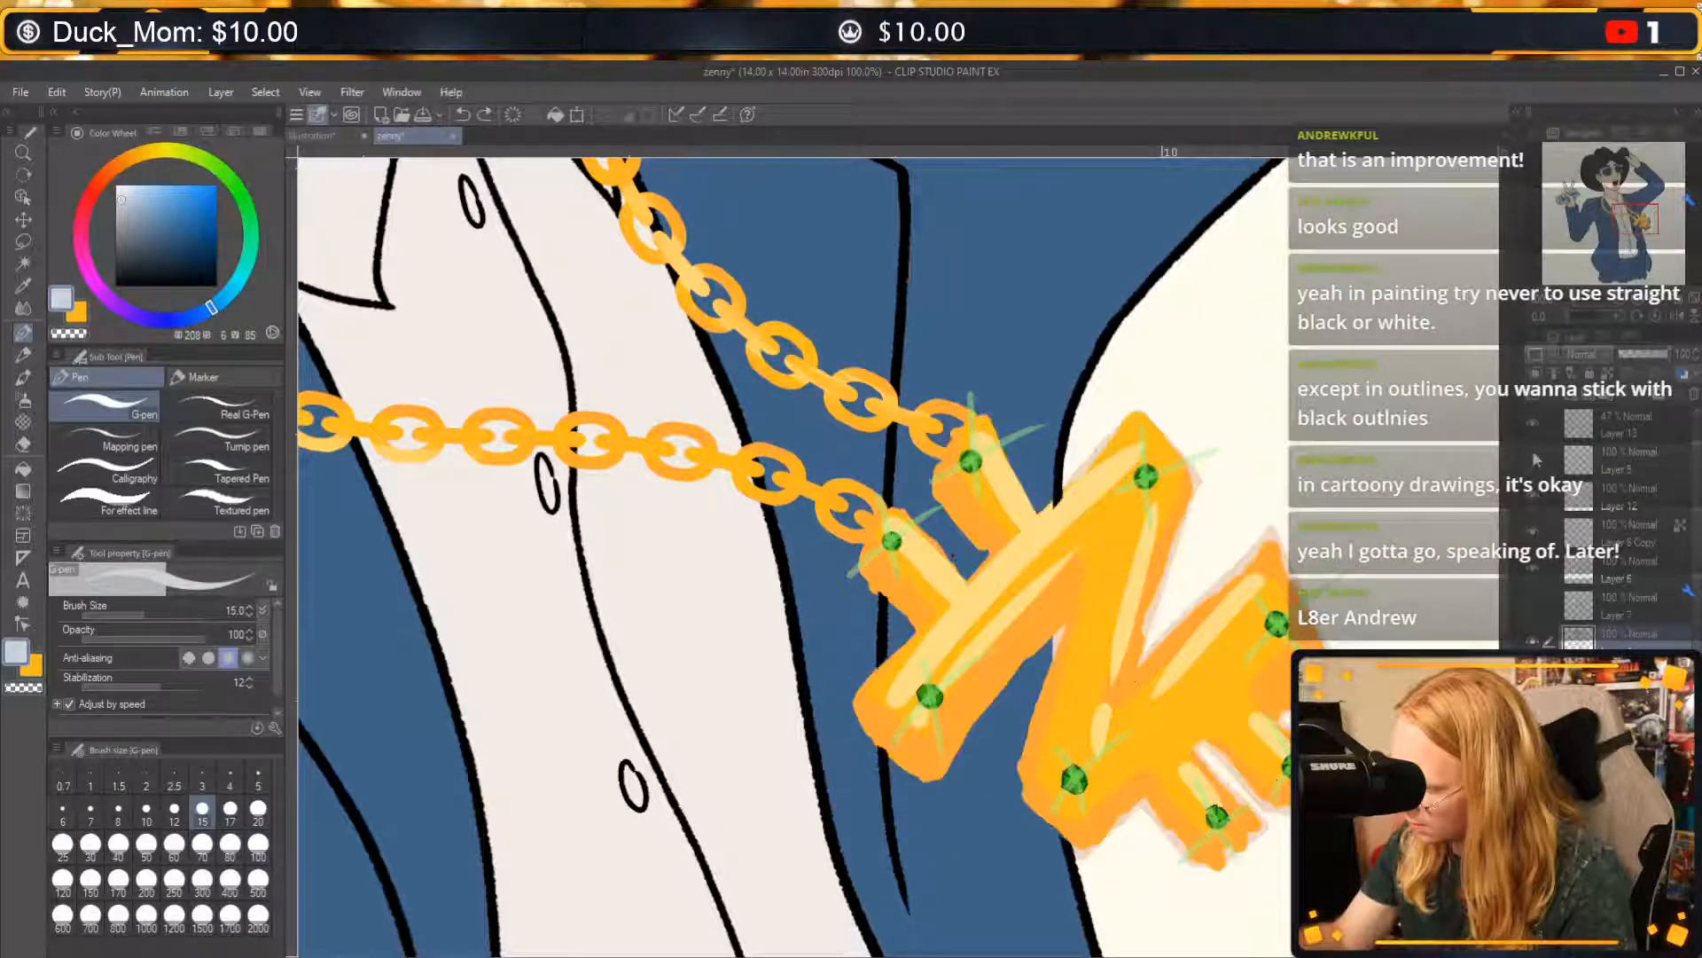
left_click(1532, 459)
left_click(1556, 459)
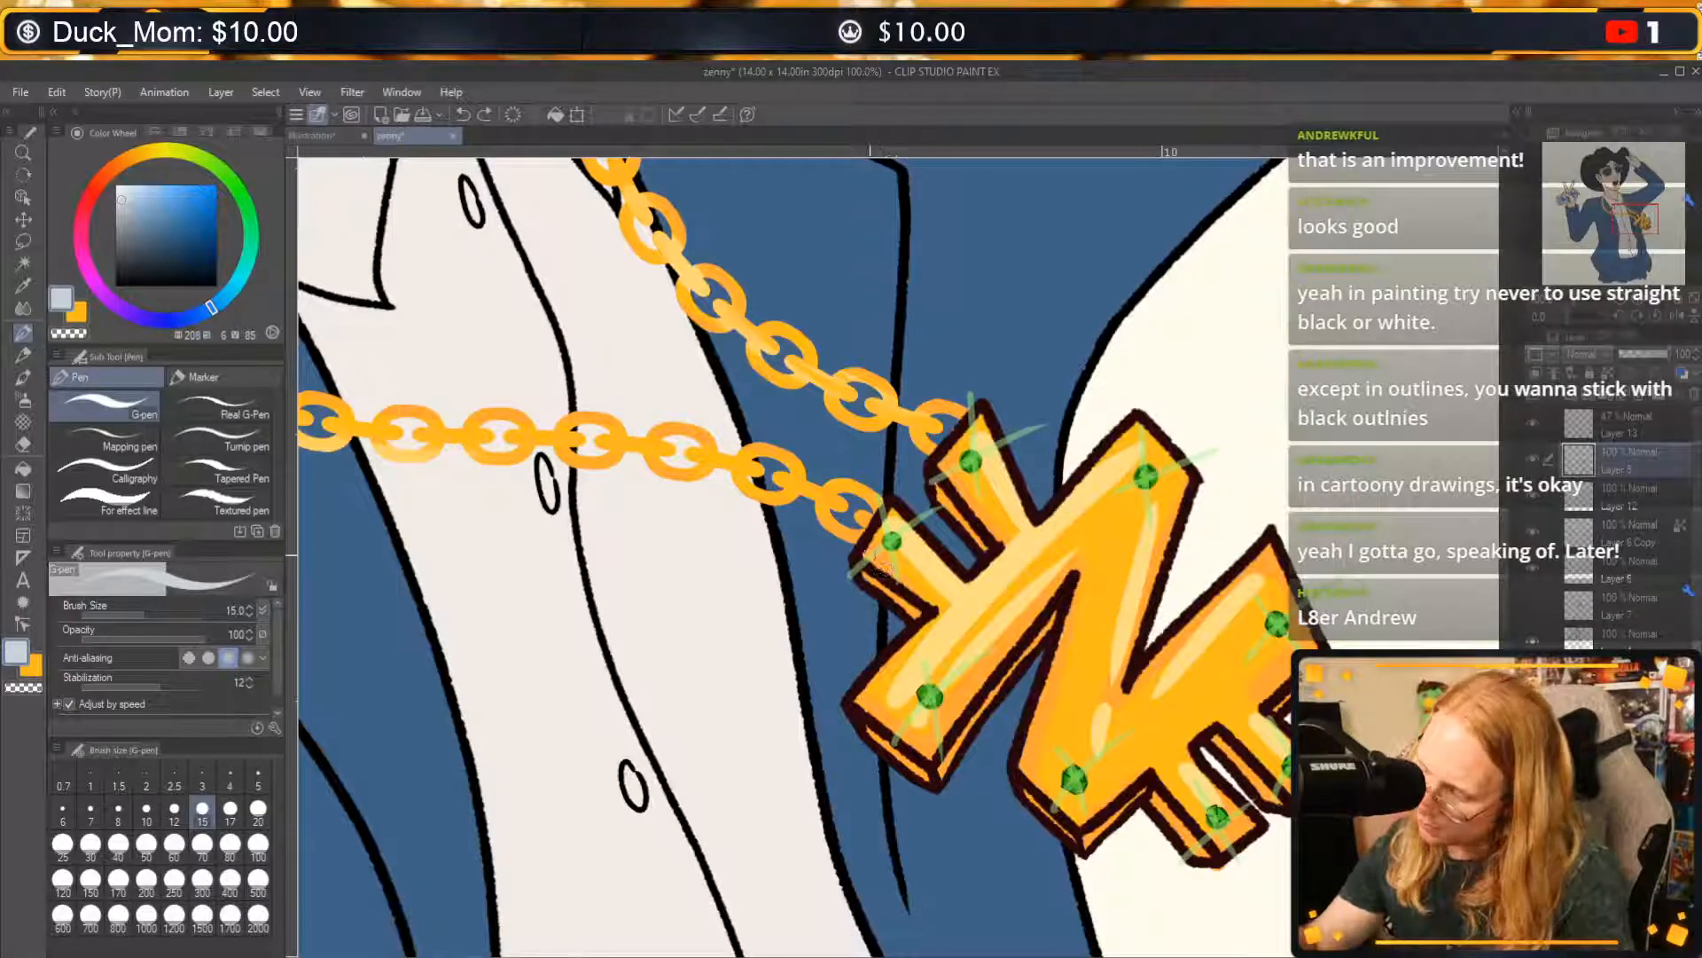
Thin the dark outline around the pendant's long diagonal bar and upper short bar with transparent colour, undoing stray strokes.
left_click_drag(873, 561, 942, 614)
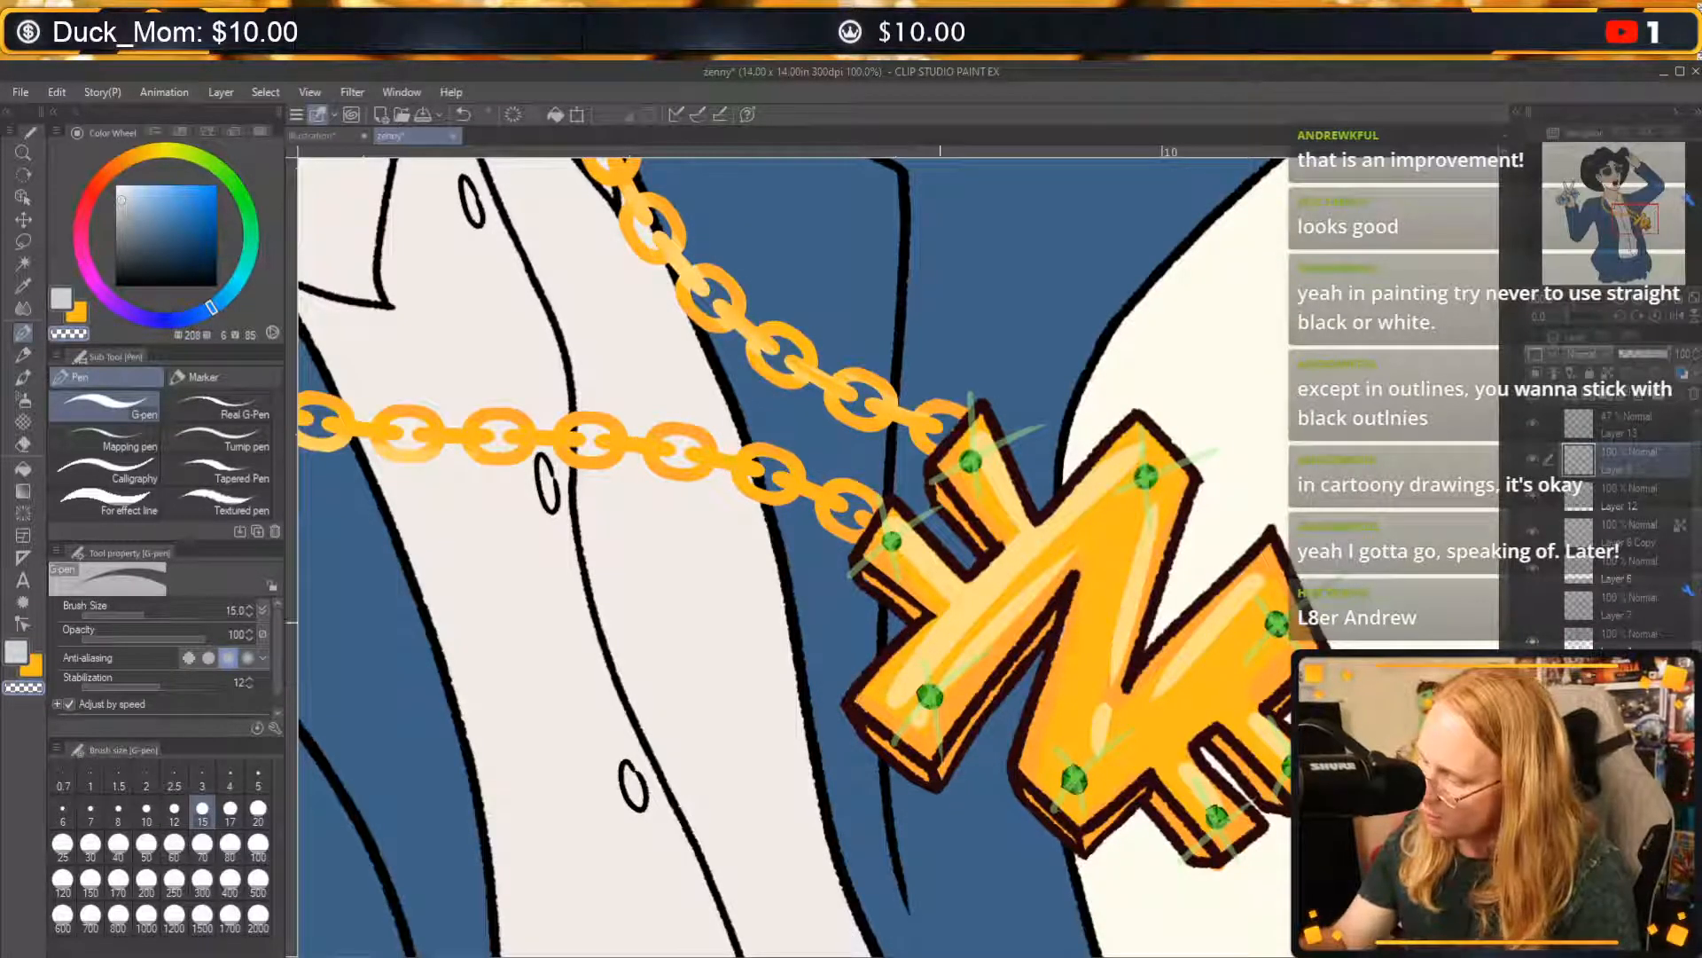
left_click_drag(862, 696, 900, 652)
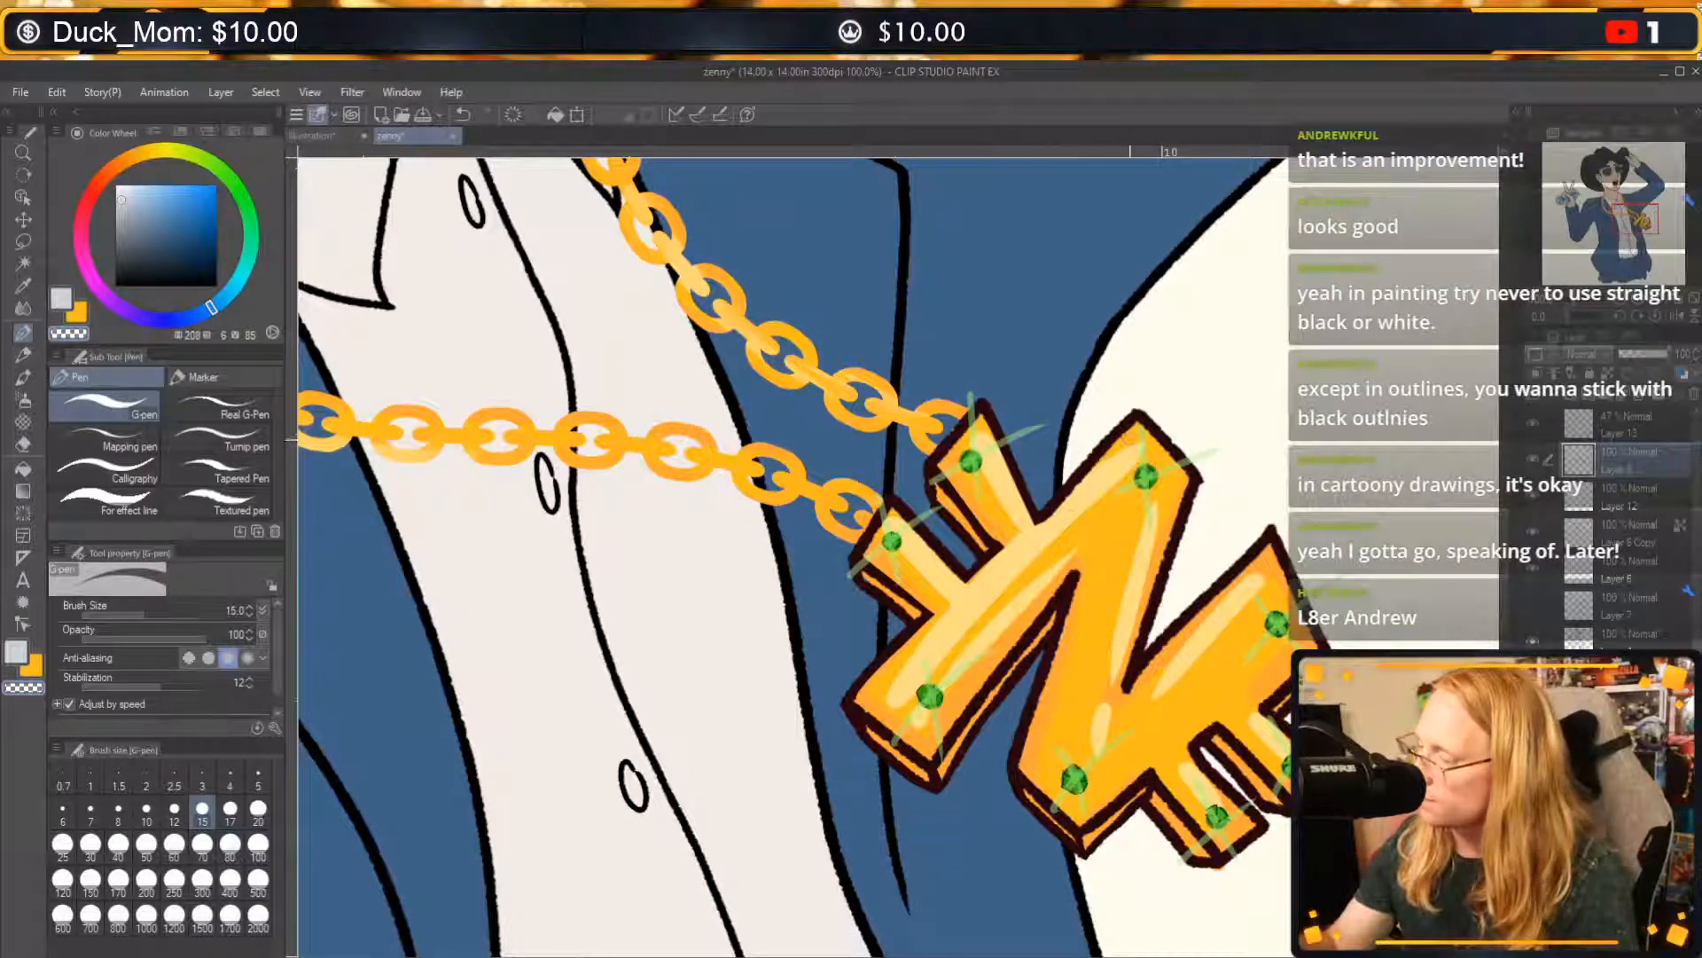
key("ctrl+z")
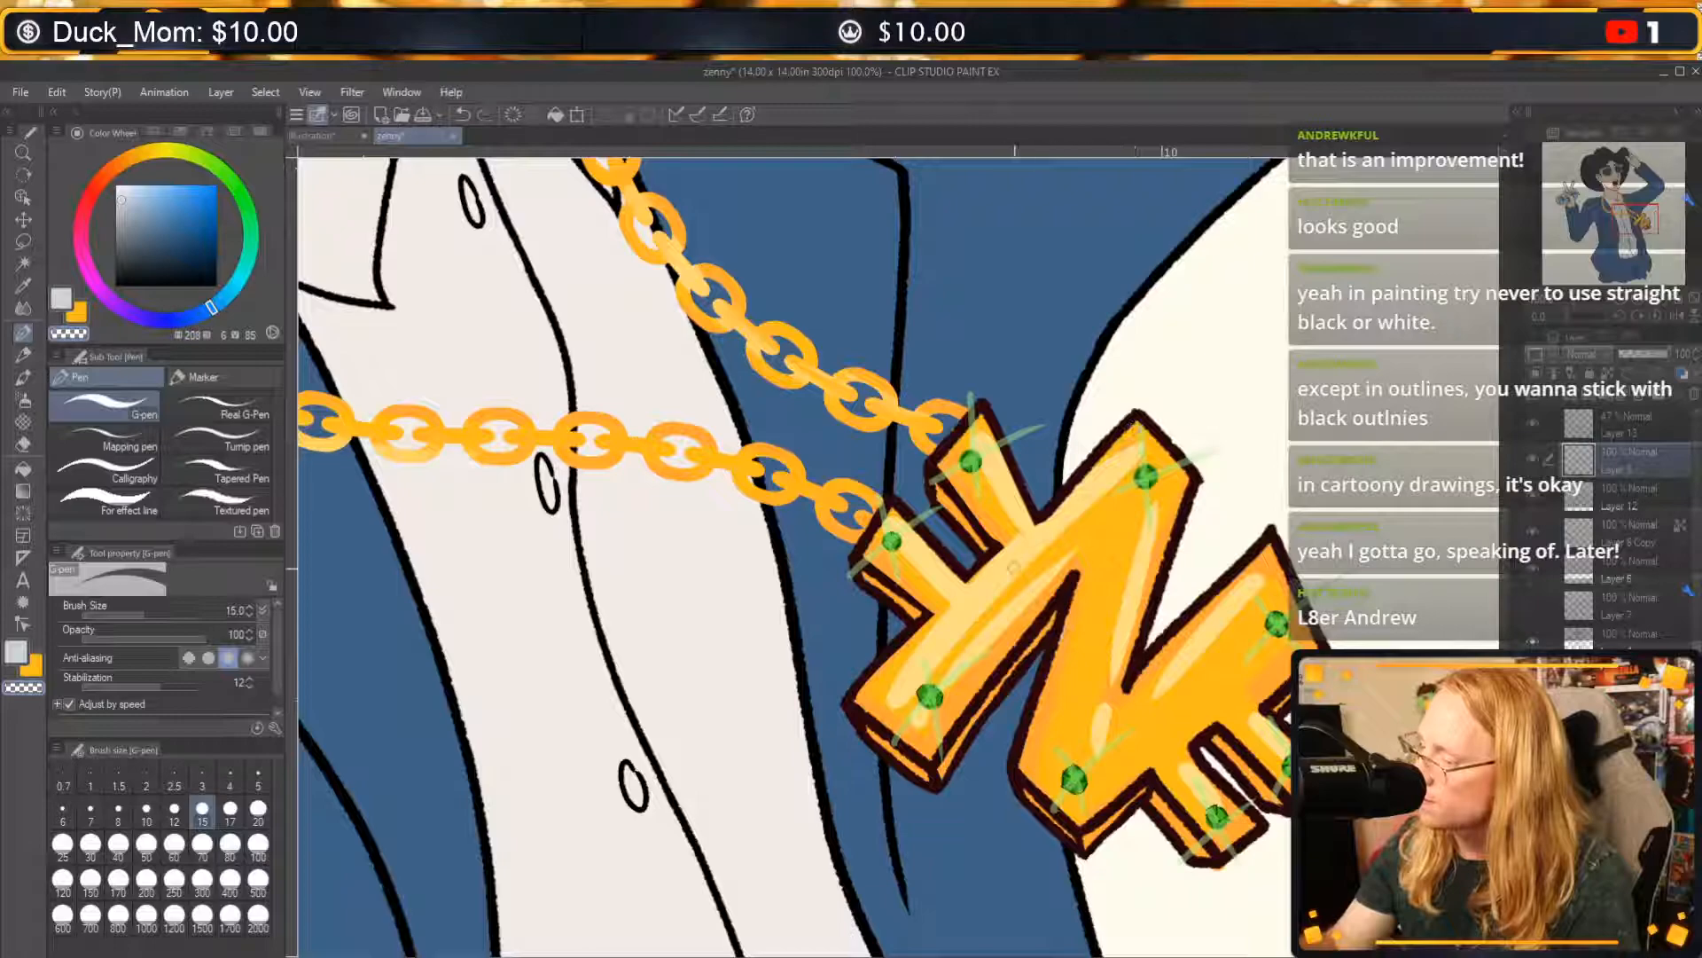
left_click_drag(1016, 568, 1117, 451)
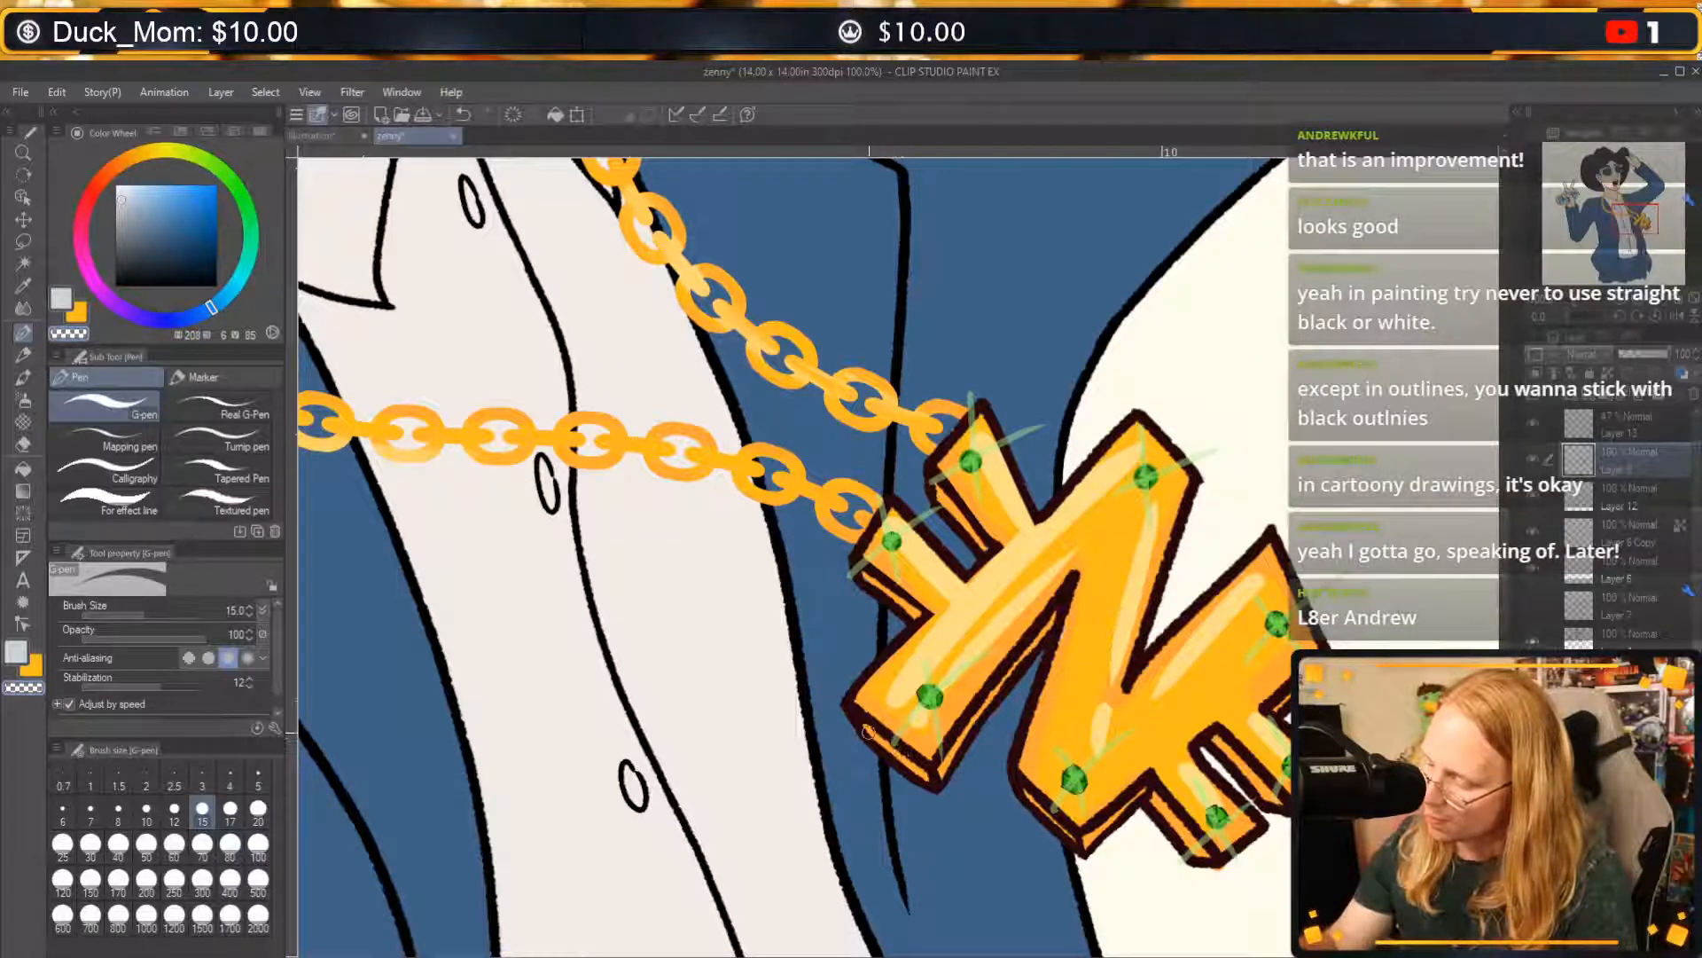
left_click_drag(870, 734, 924, 767)
key("ctrl+z")
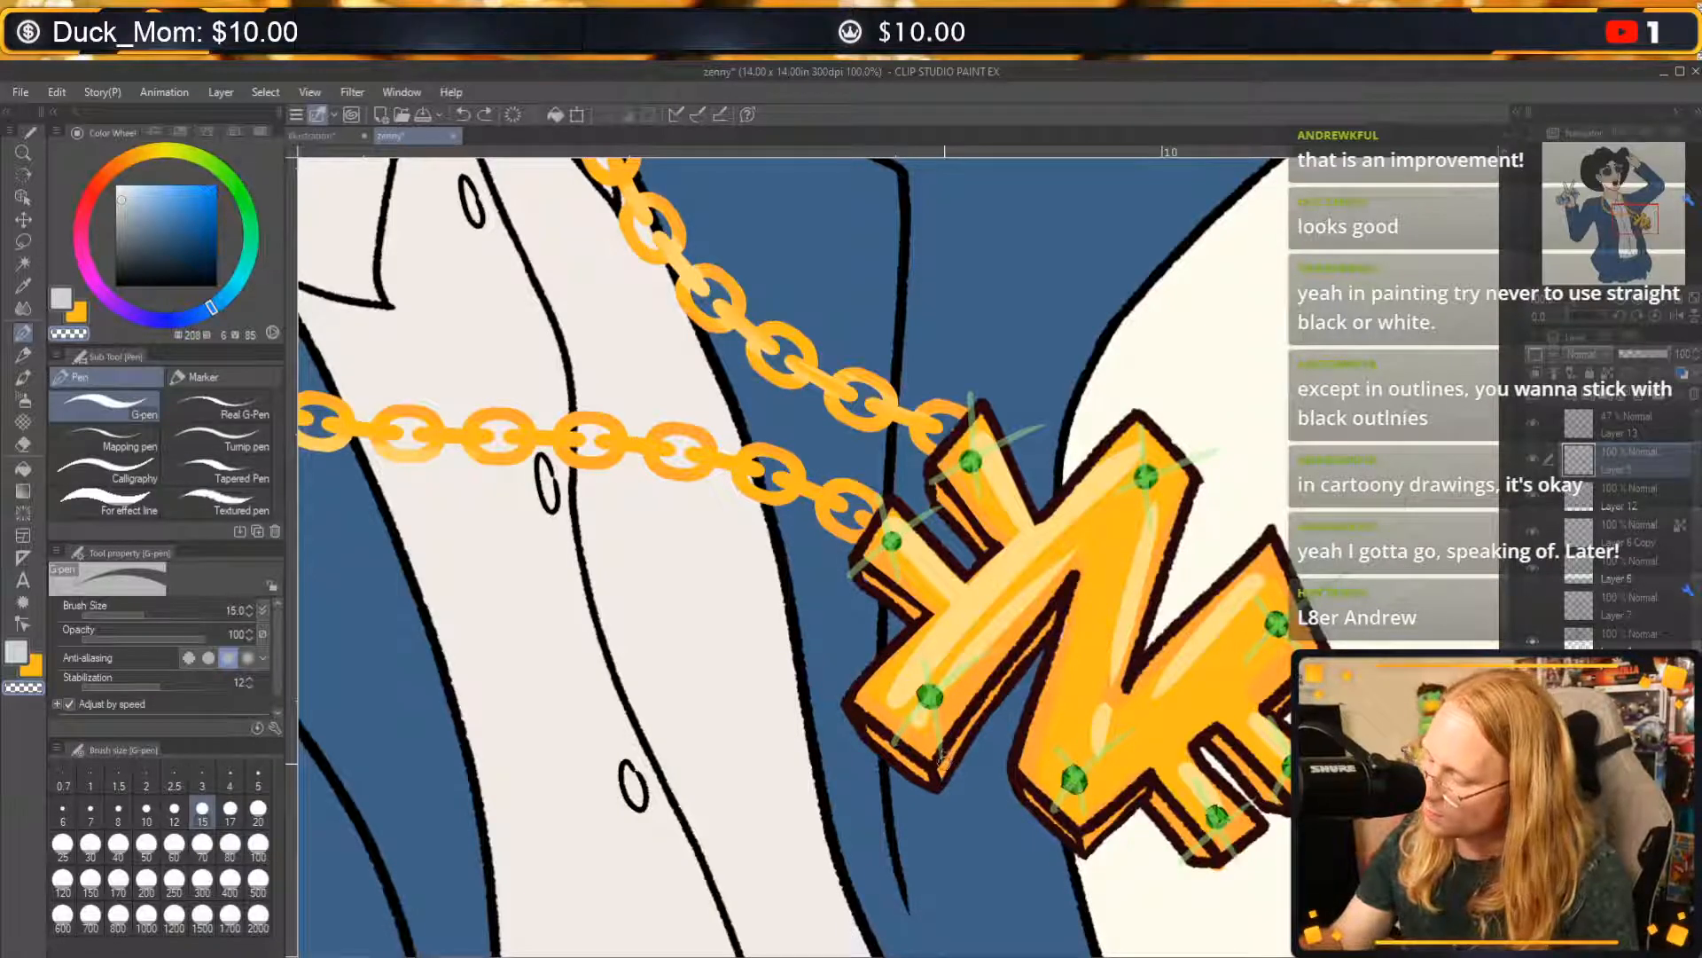
left_click_drag(945, 762, 1059, 608)
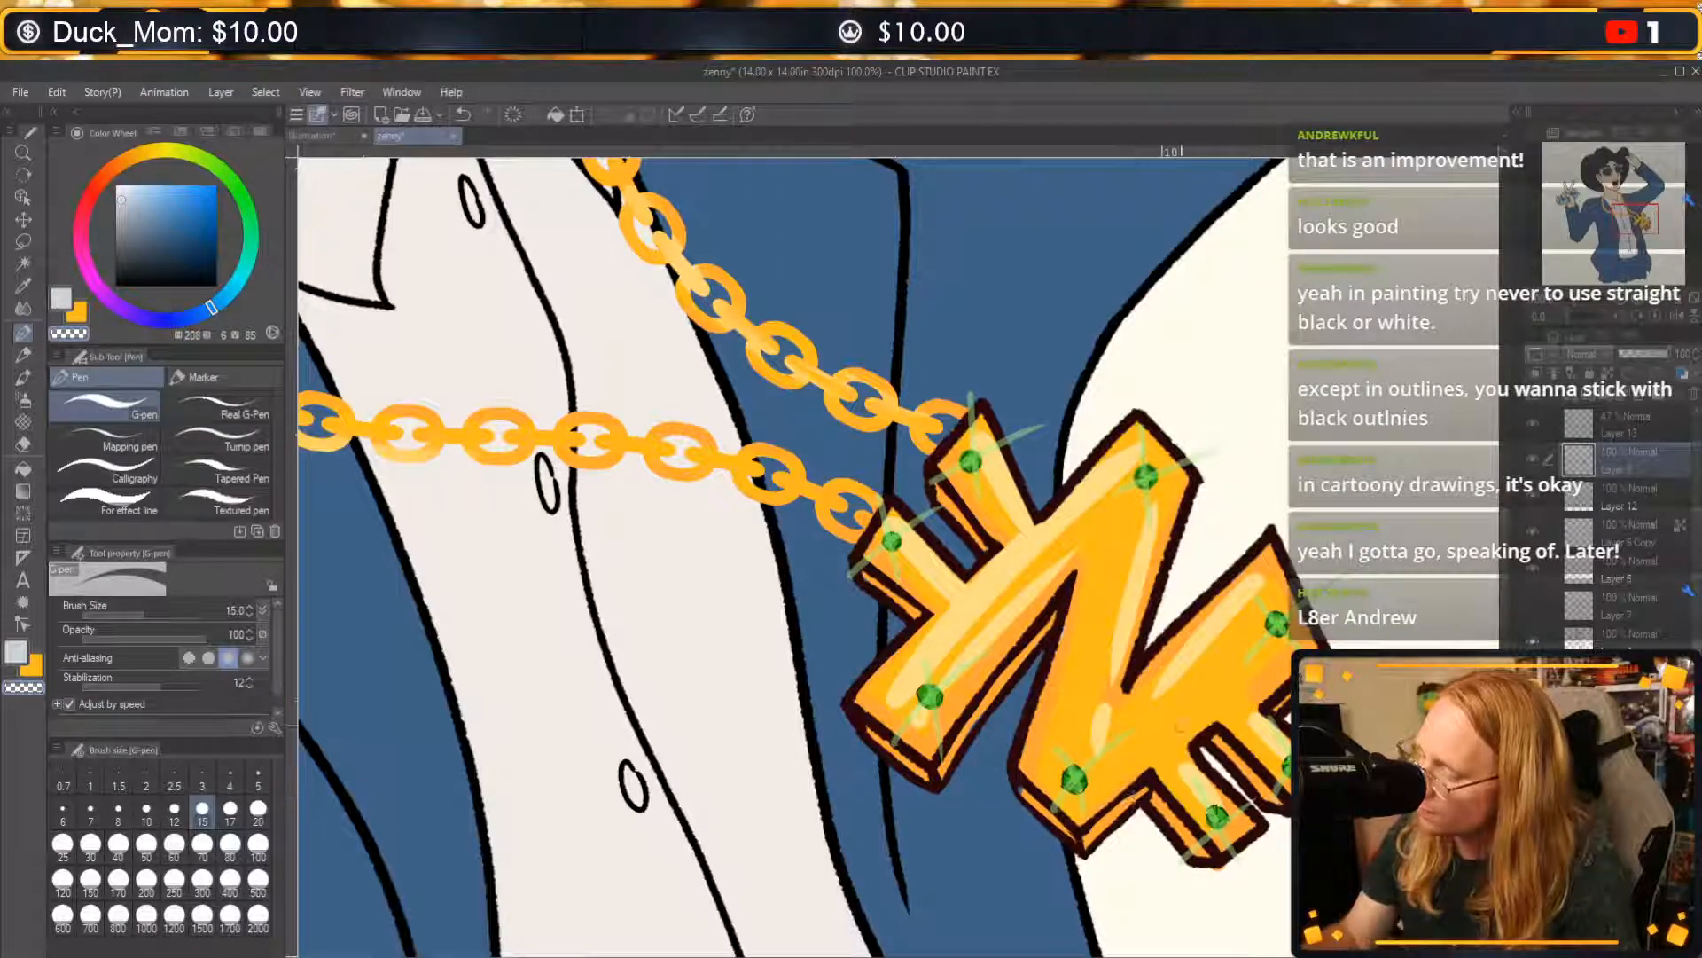
Sample the dark reddish outline colour from the pendant and touch up the lower short bar's edge, undoing a stray stroke.
key("c")
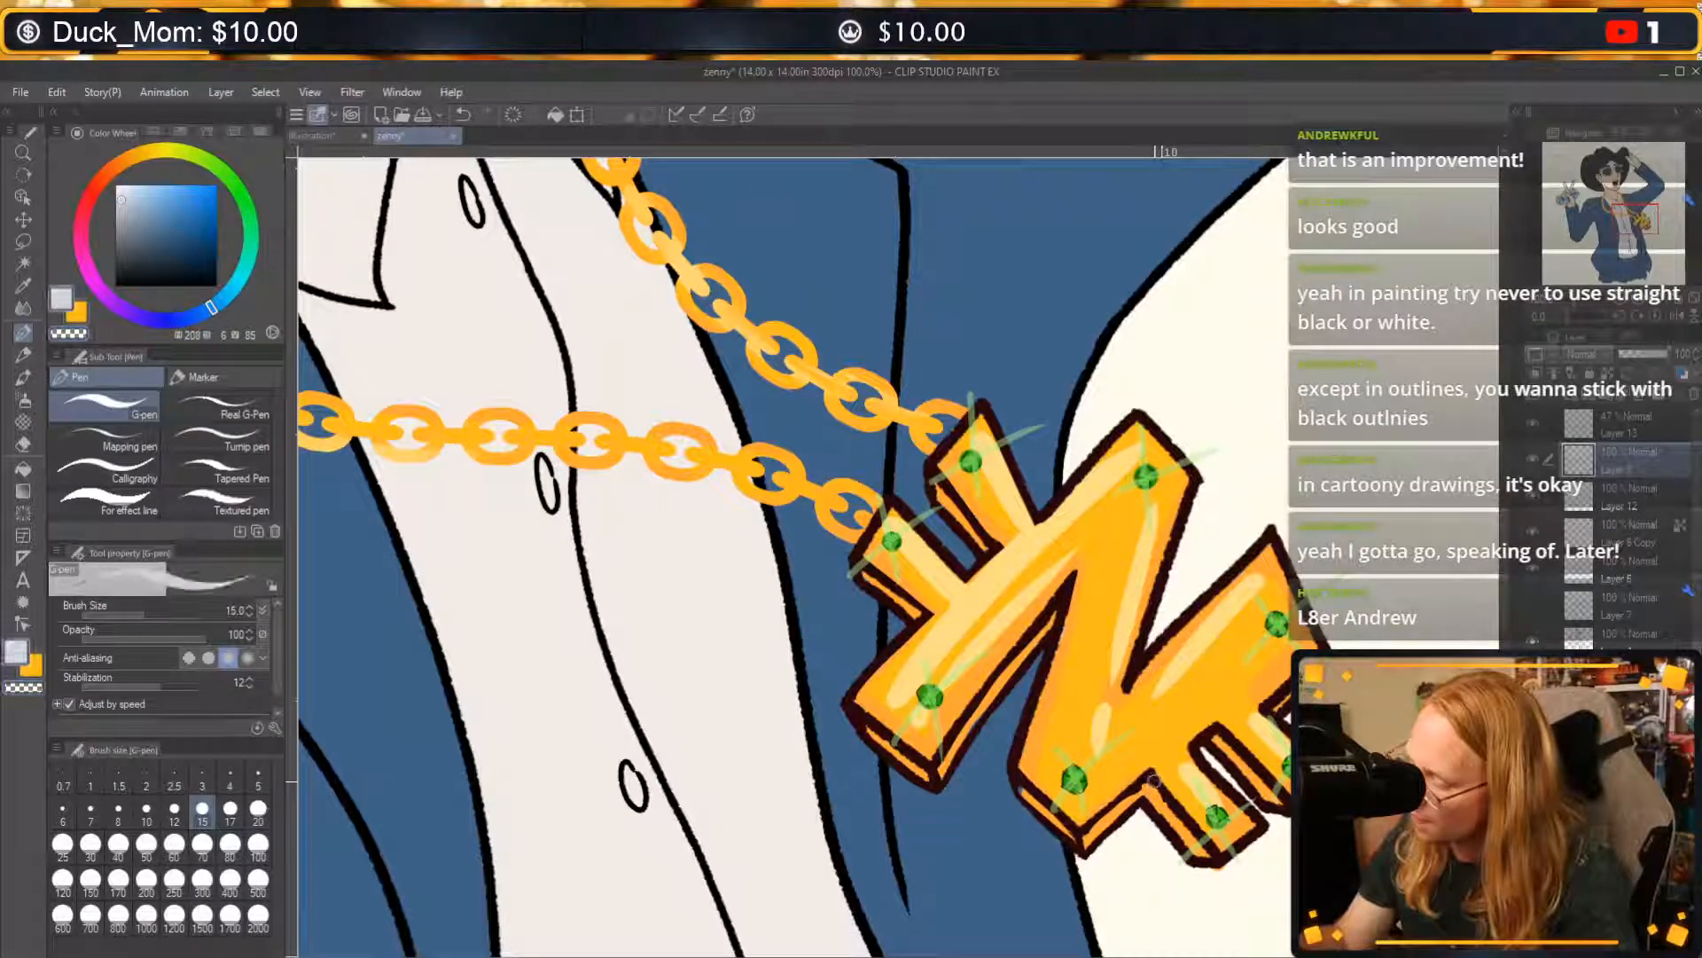
key("alt")
left_click(1153, 783, "alt")
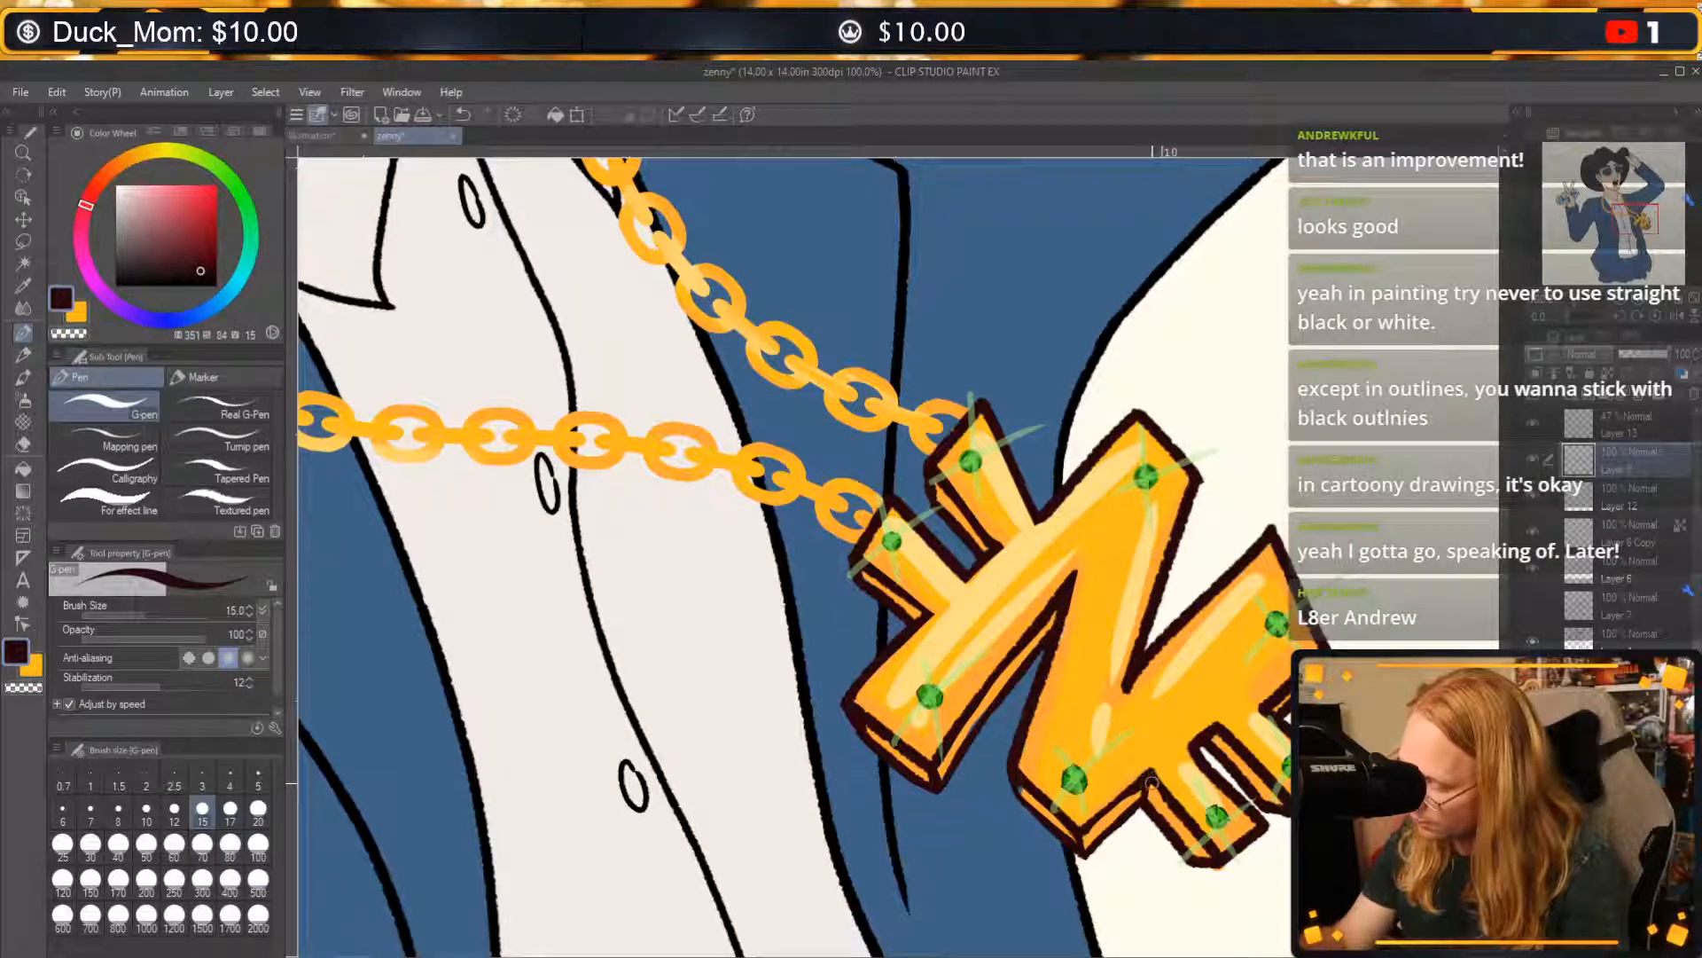
left_click_drag(1154, 791, 1197, 837)
key("ctrl+z")
key("c")
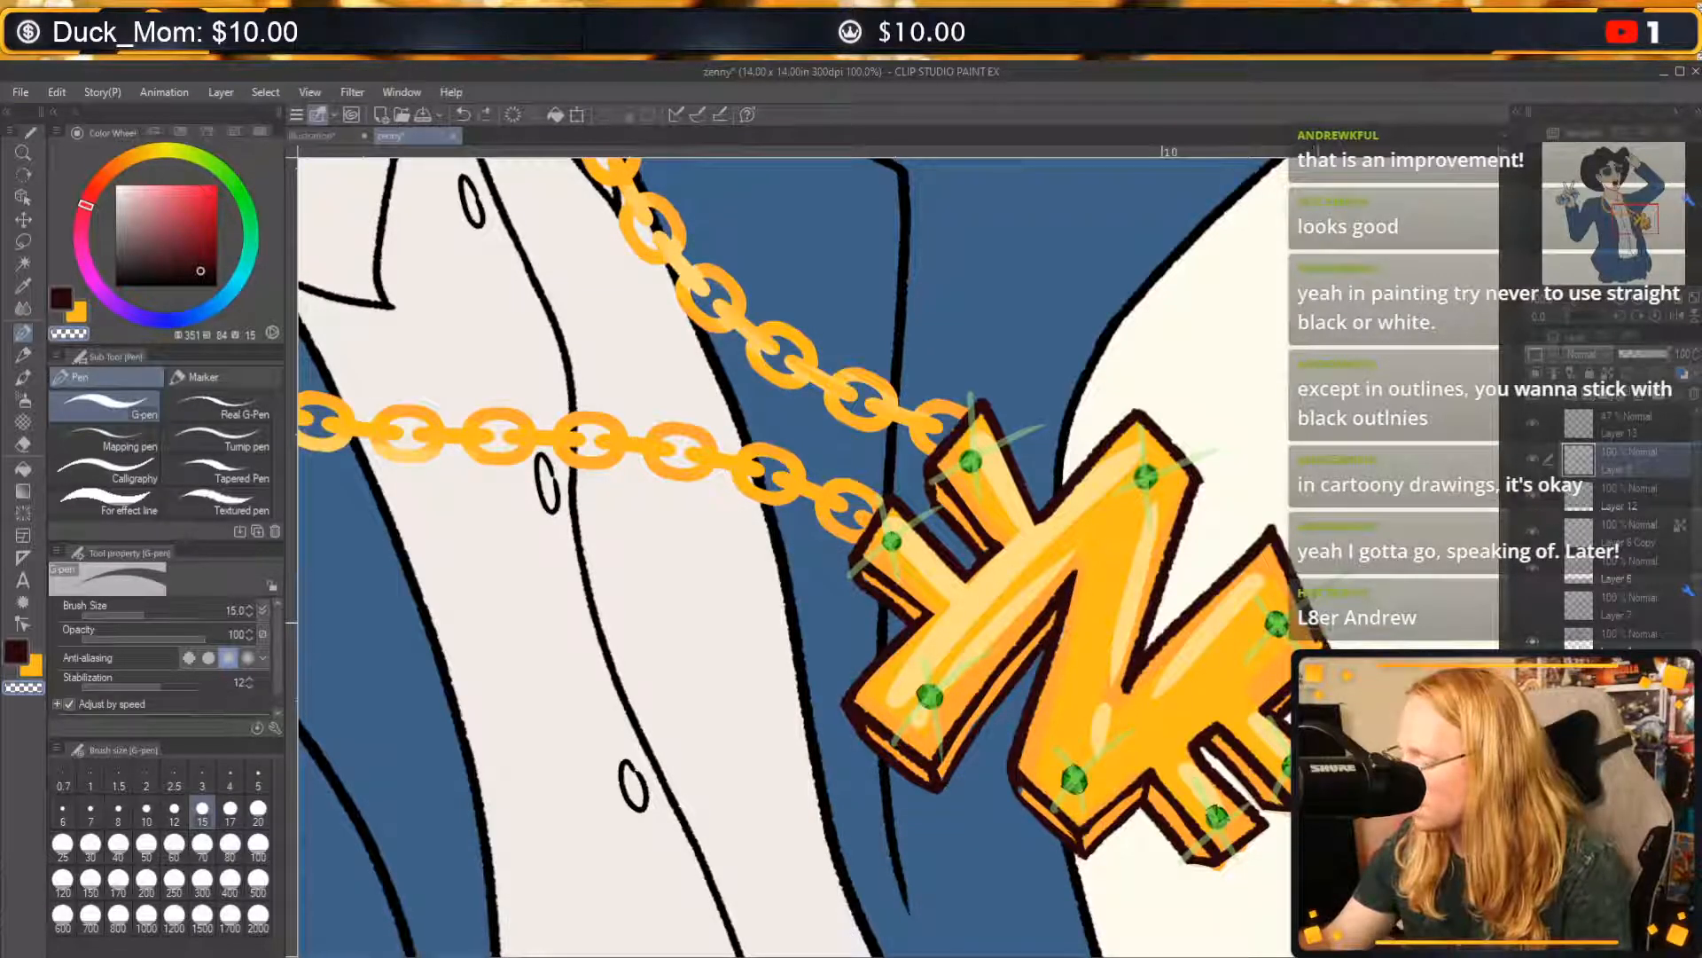
Touch up the dark outline at the far end of the pendant's lower arm, alternating between transparent and dark reddish colour.
key("c")
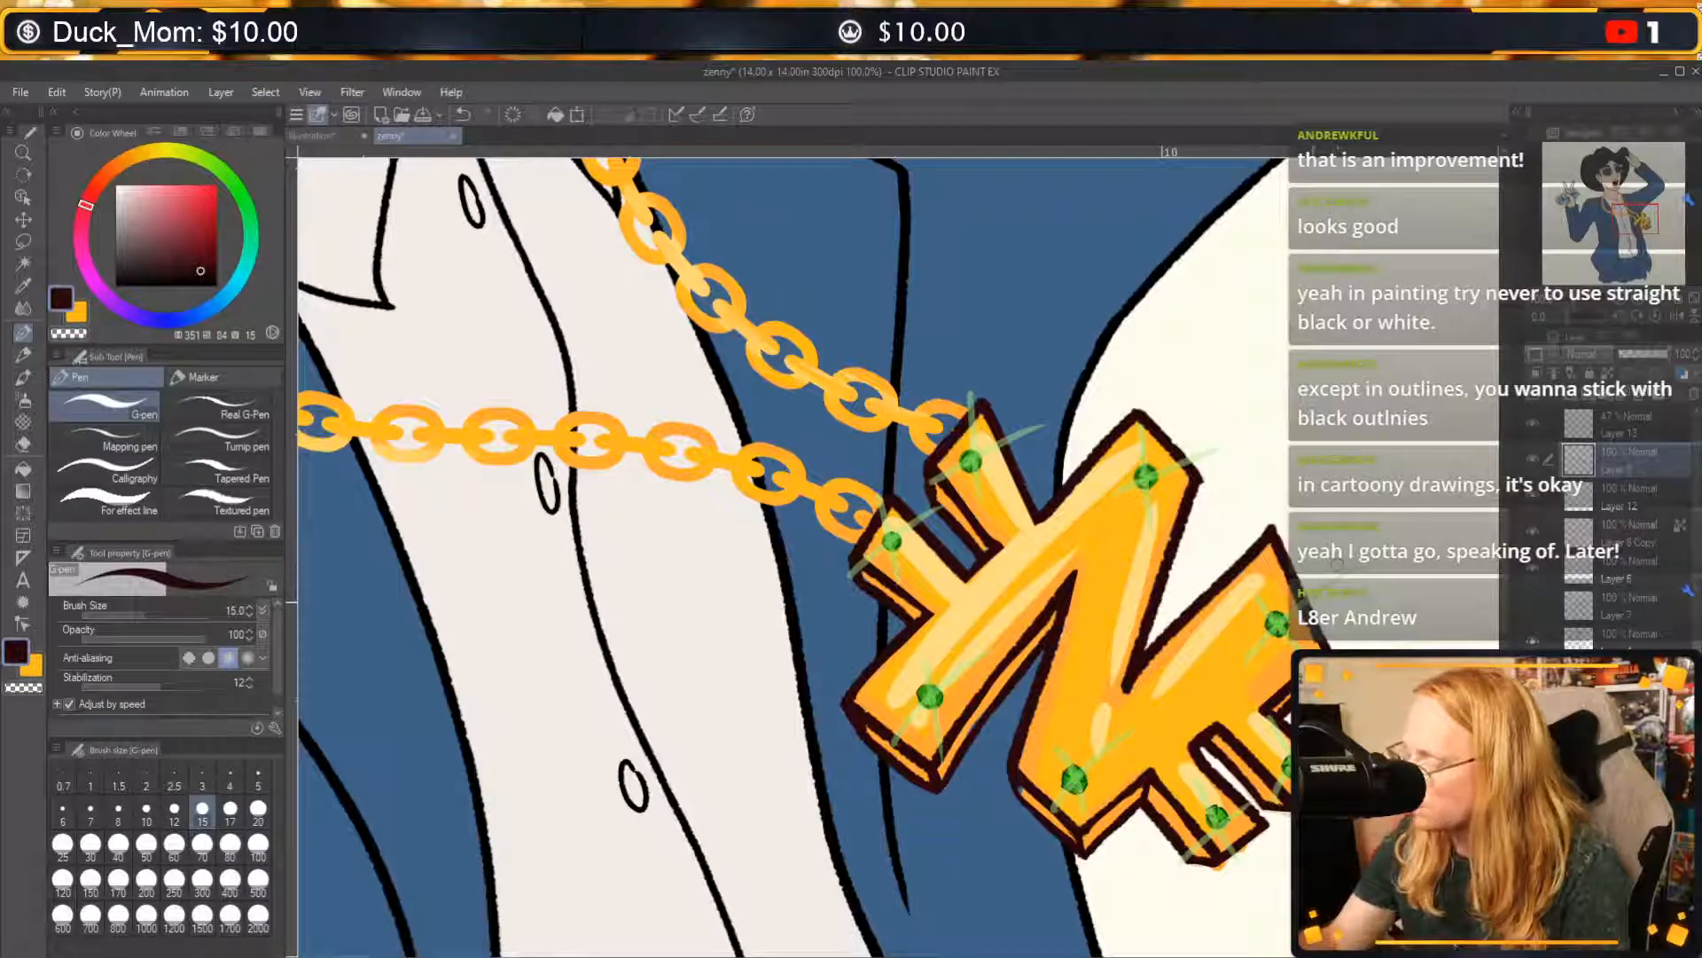
key("ctrl+z")
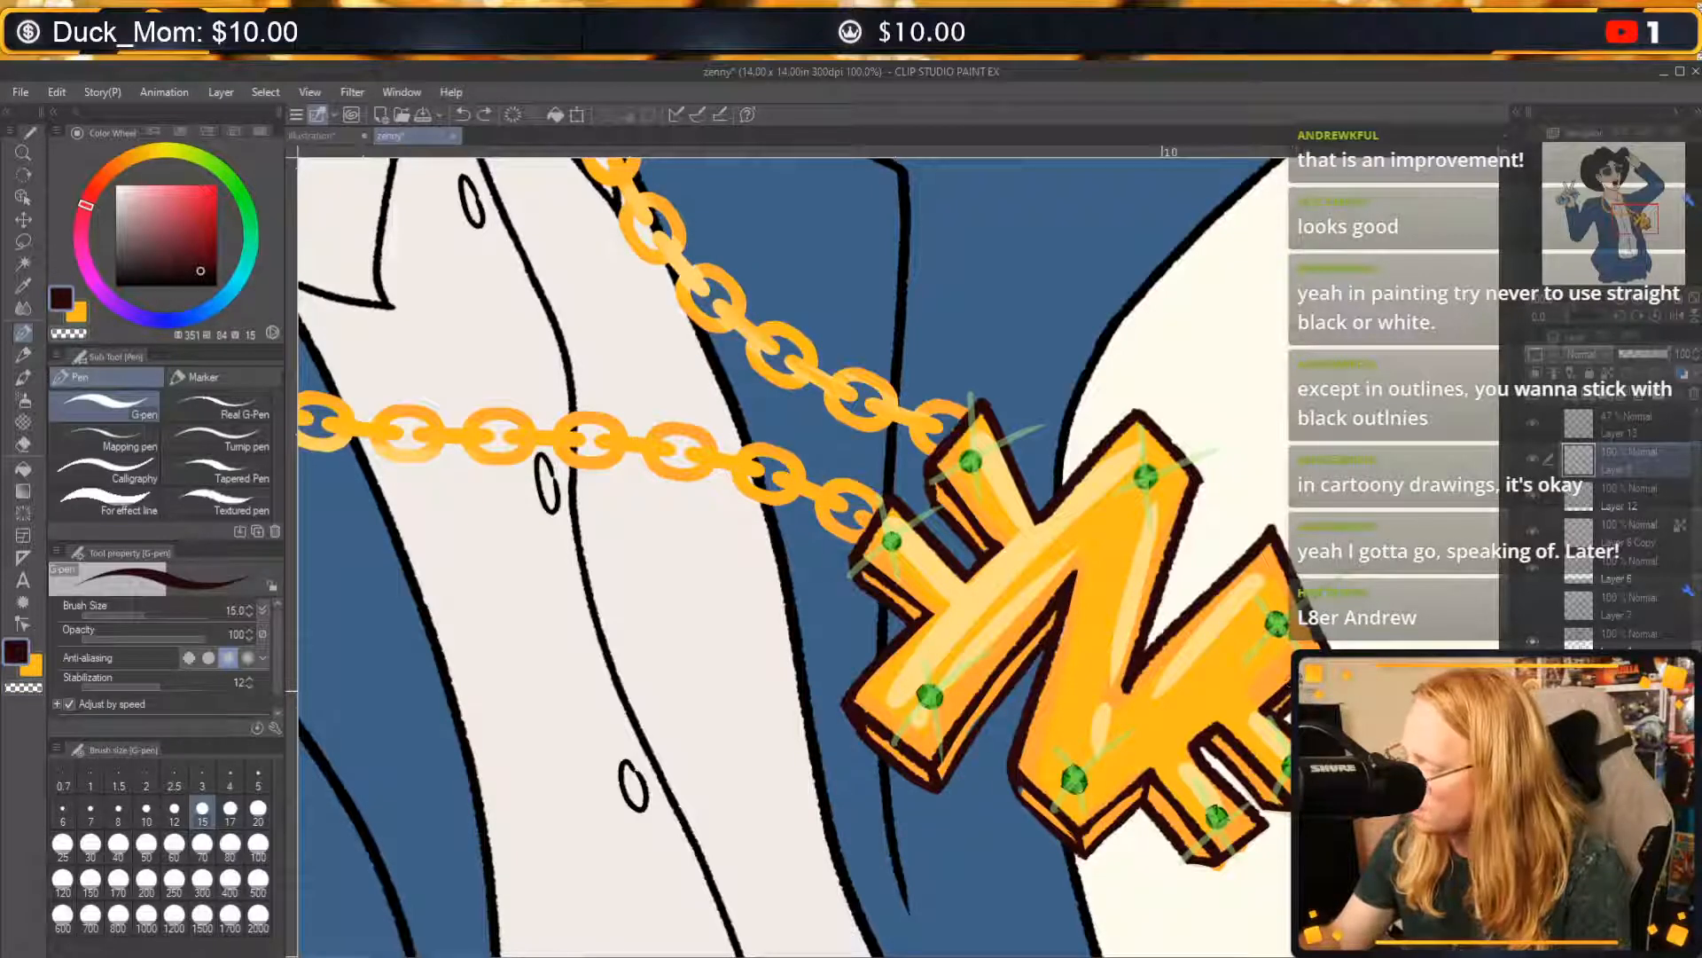
key("c")
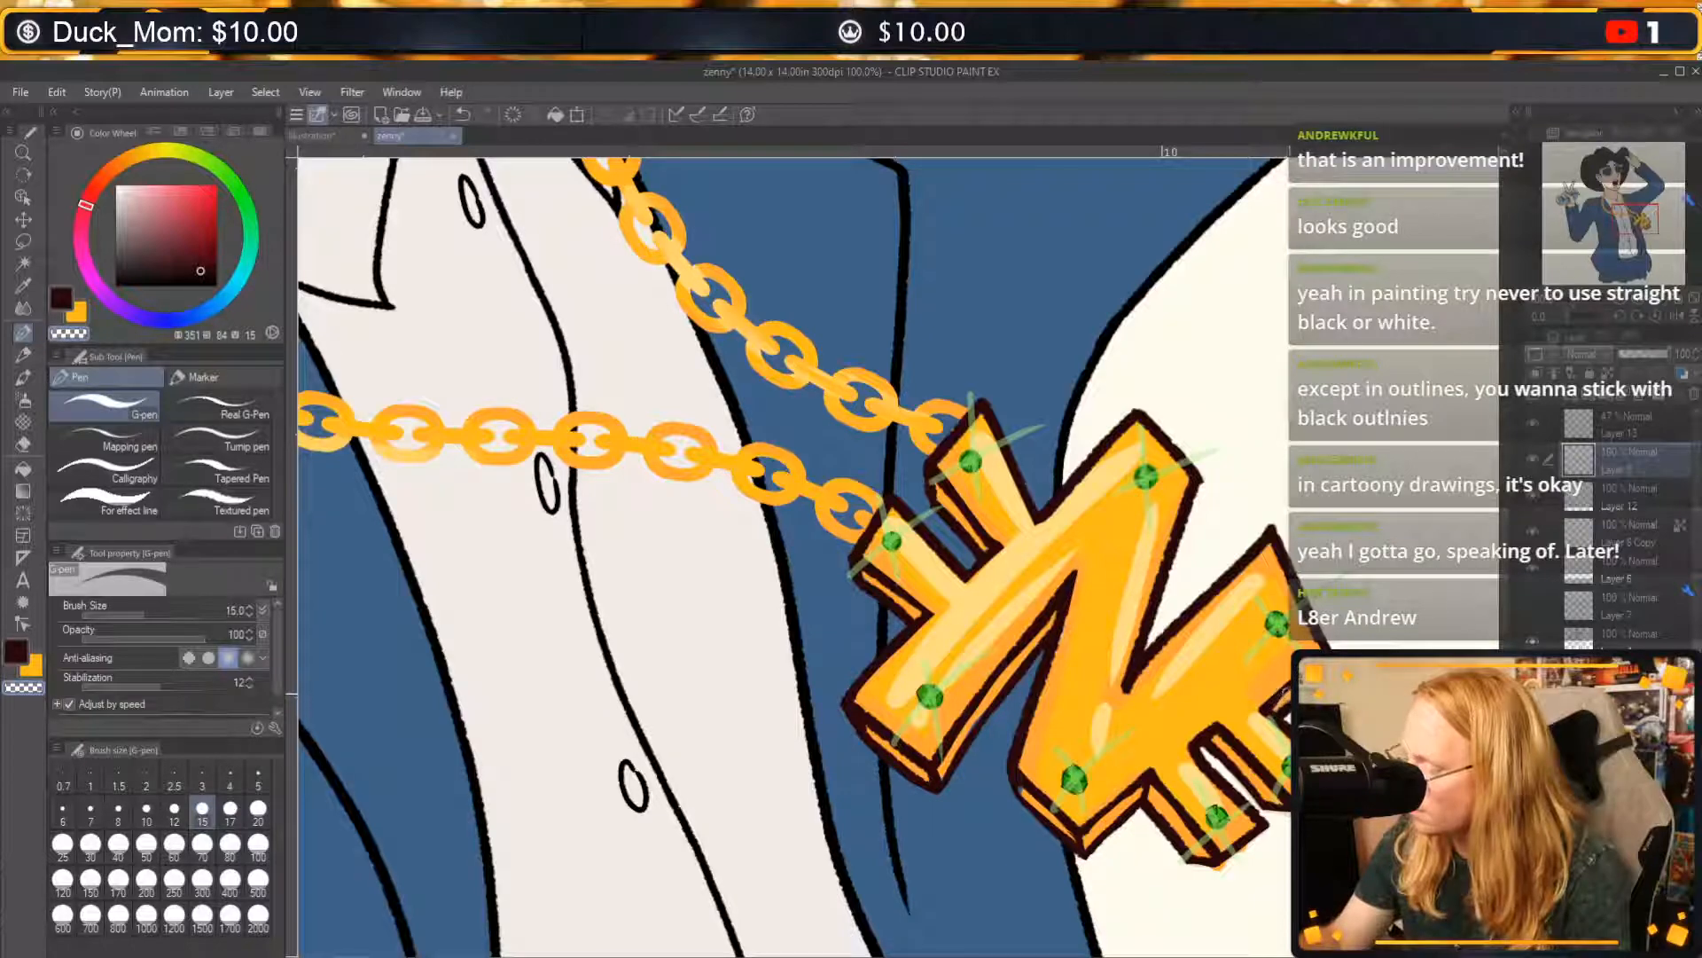
key("c")
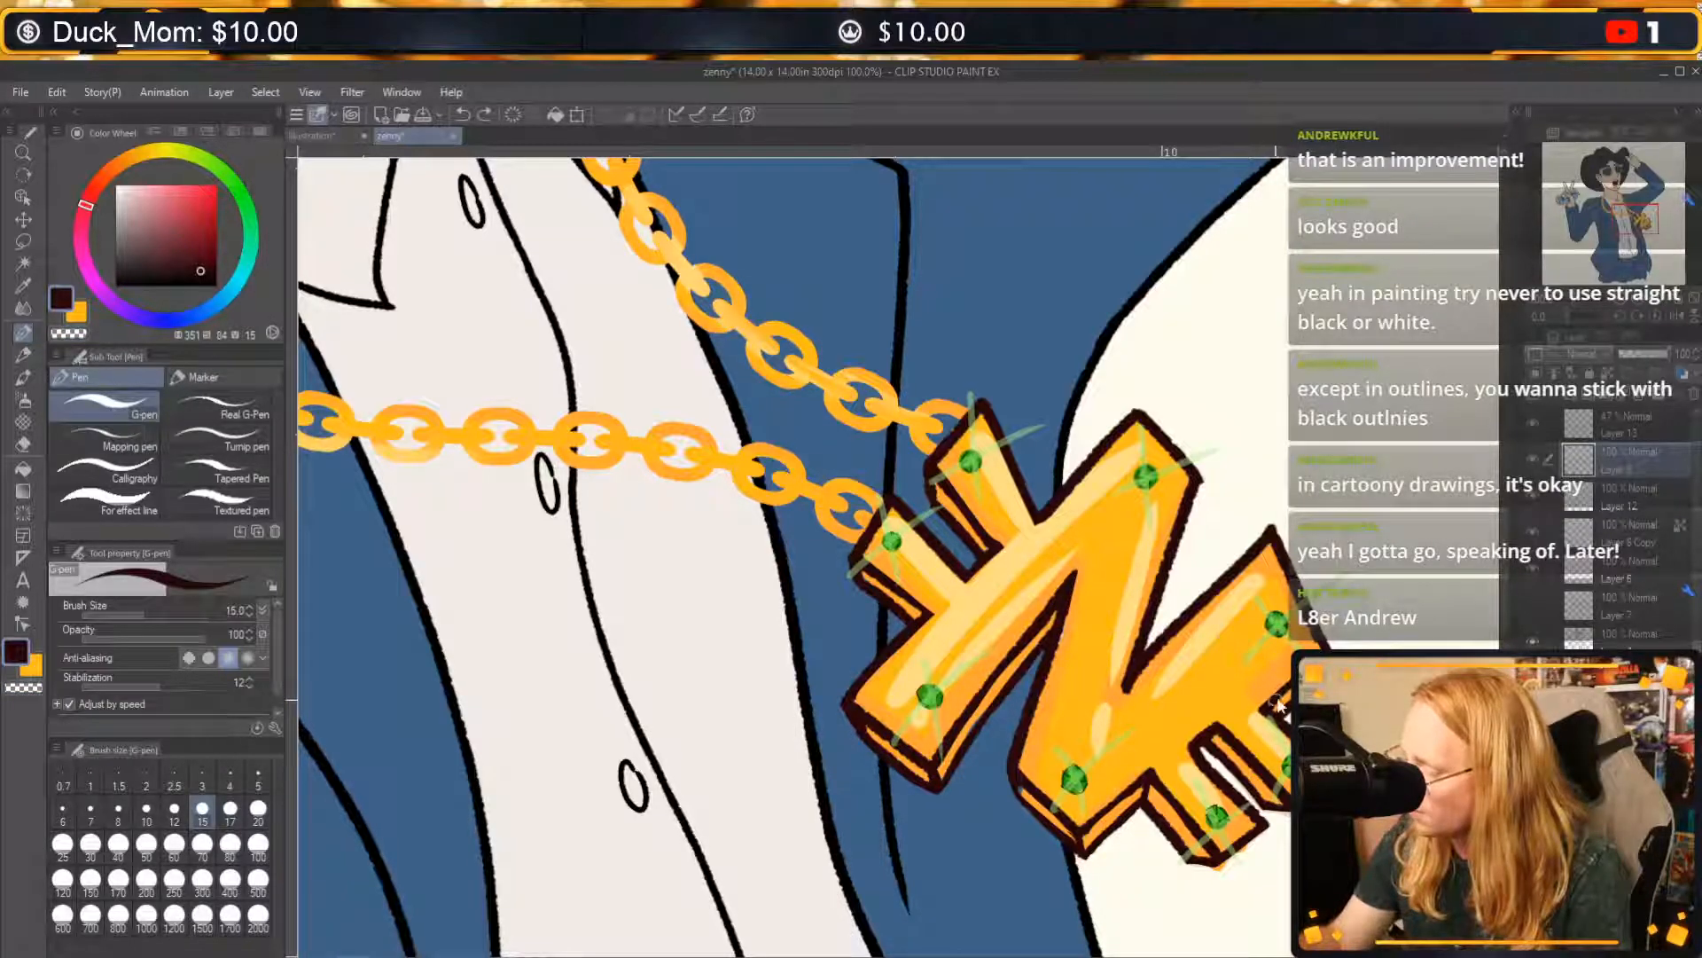
left_click_drag(1265, 709, 1319, 661)
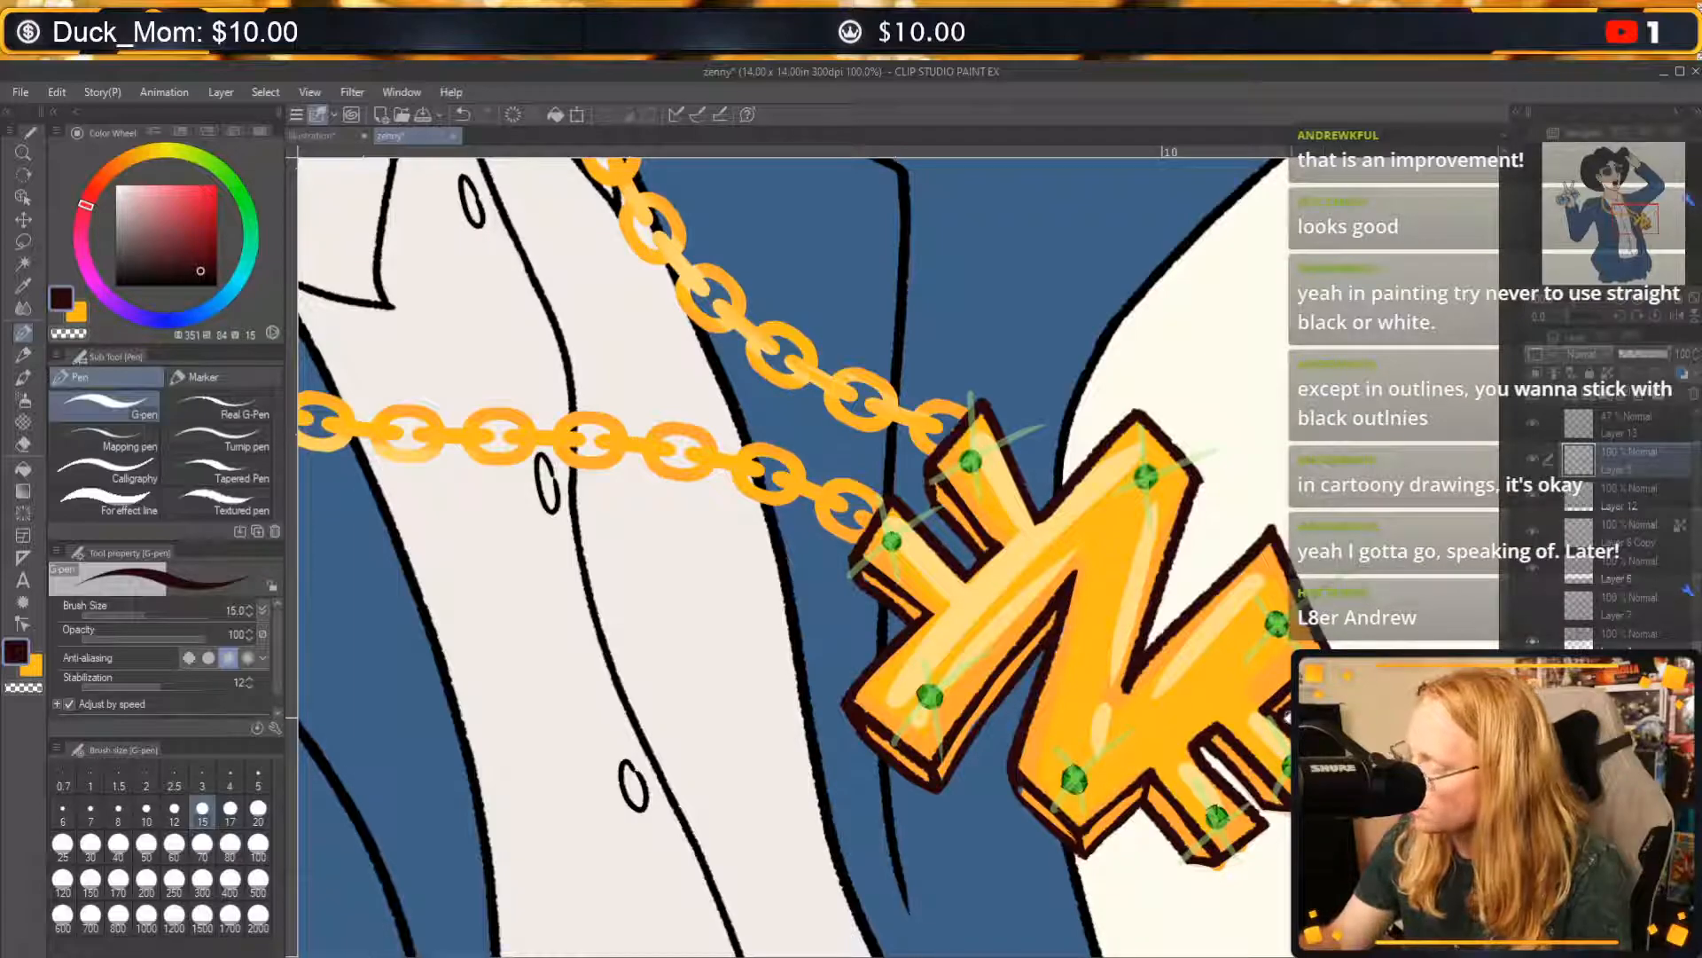
key("c")
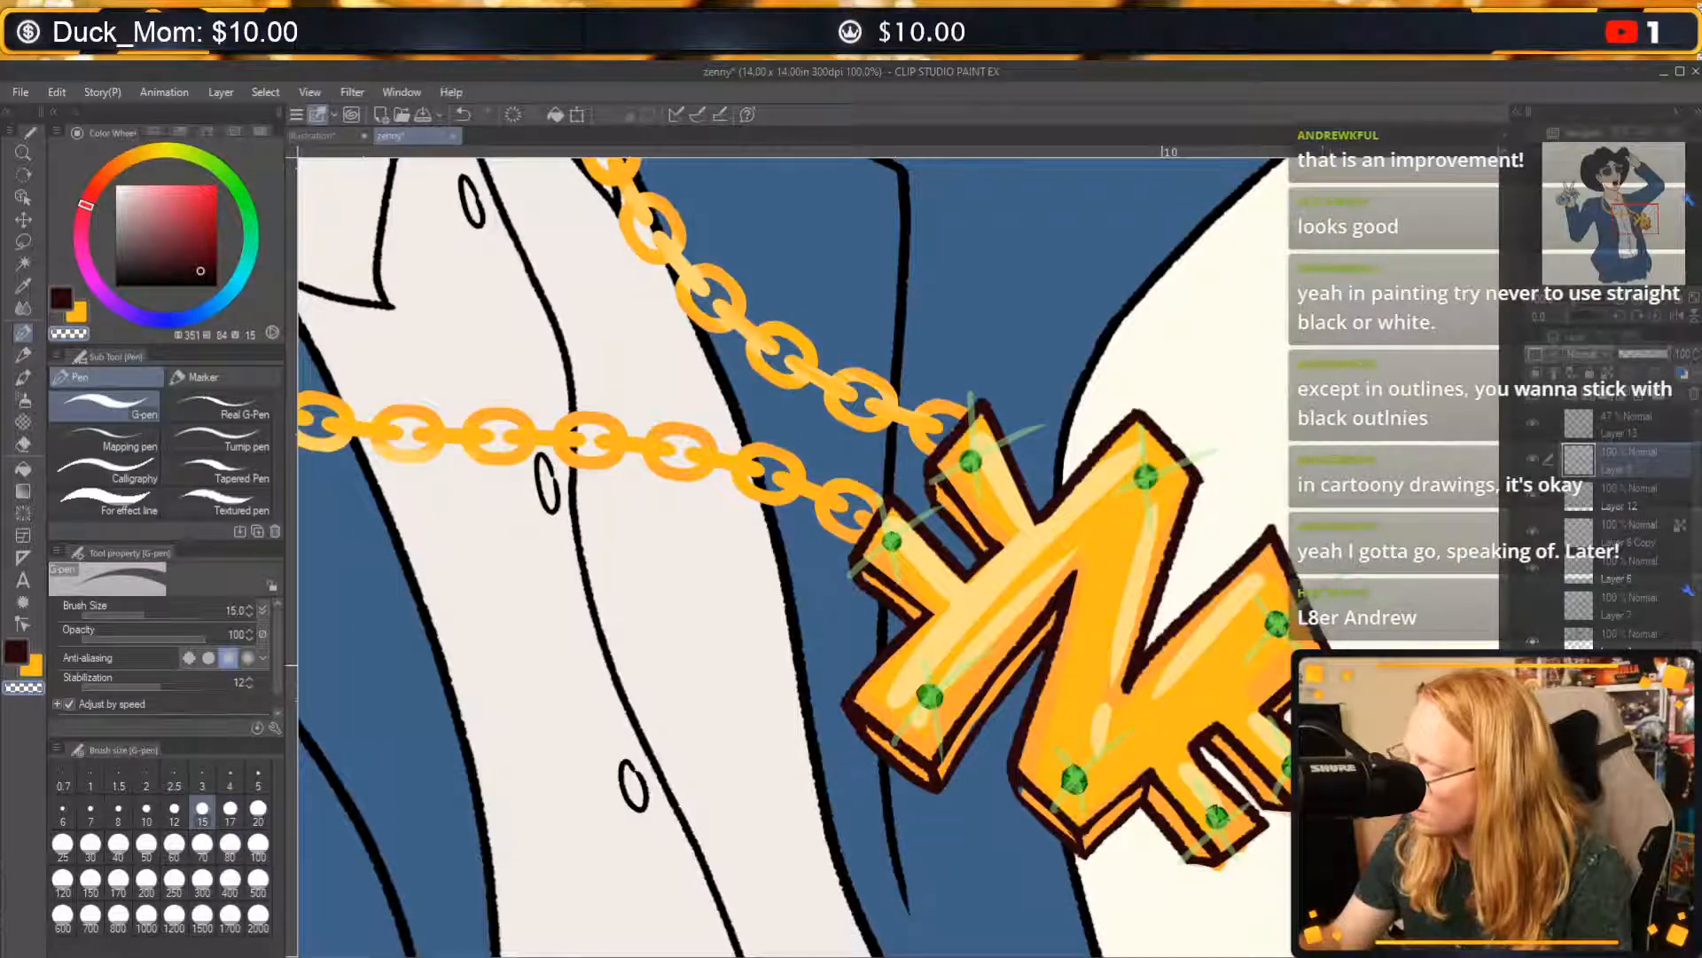
left_click_drag(1367, 686, 1275, 750)
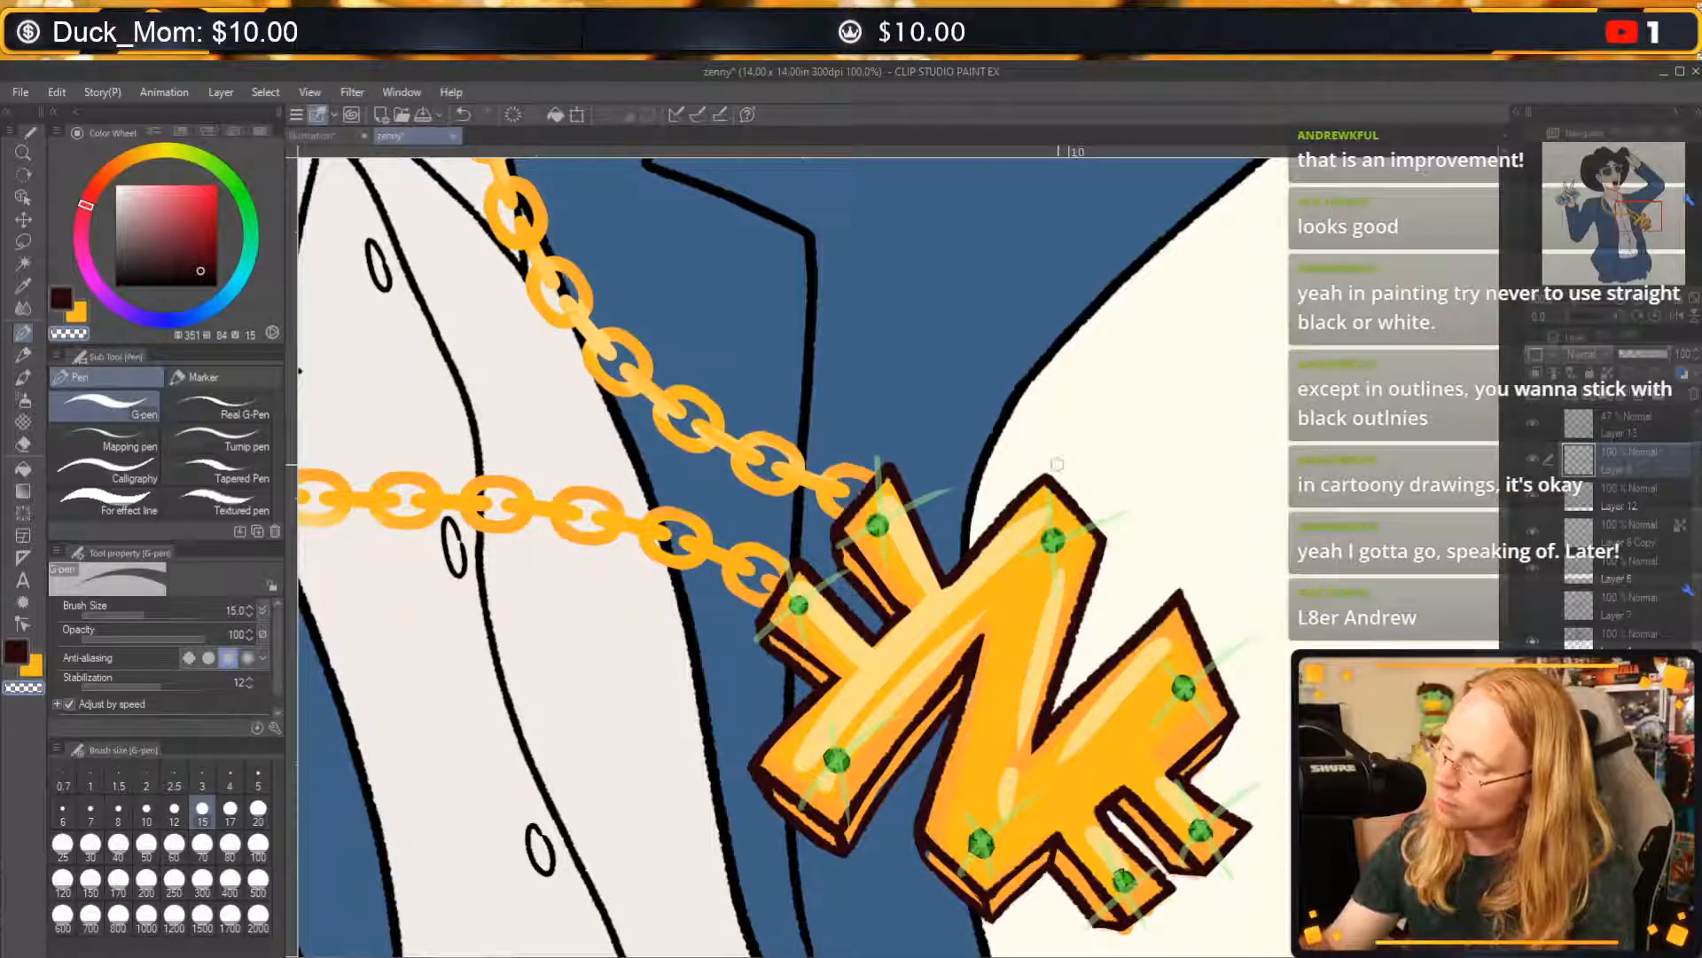
Clean up the edge of the pendant's lower short bars, undoing stray strokes, and sample the pendant's orange.
mouse_move(1035, 504)
left_mouse_down()
mouse_move(929, 592)
mouse_move(1011, 534)
left_mouse_up()
key("ctrl+z")
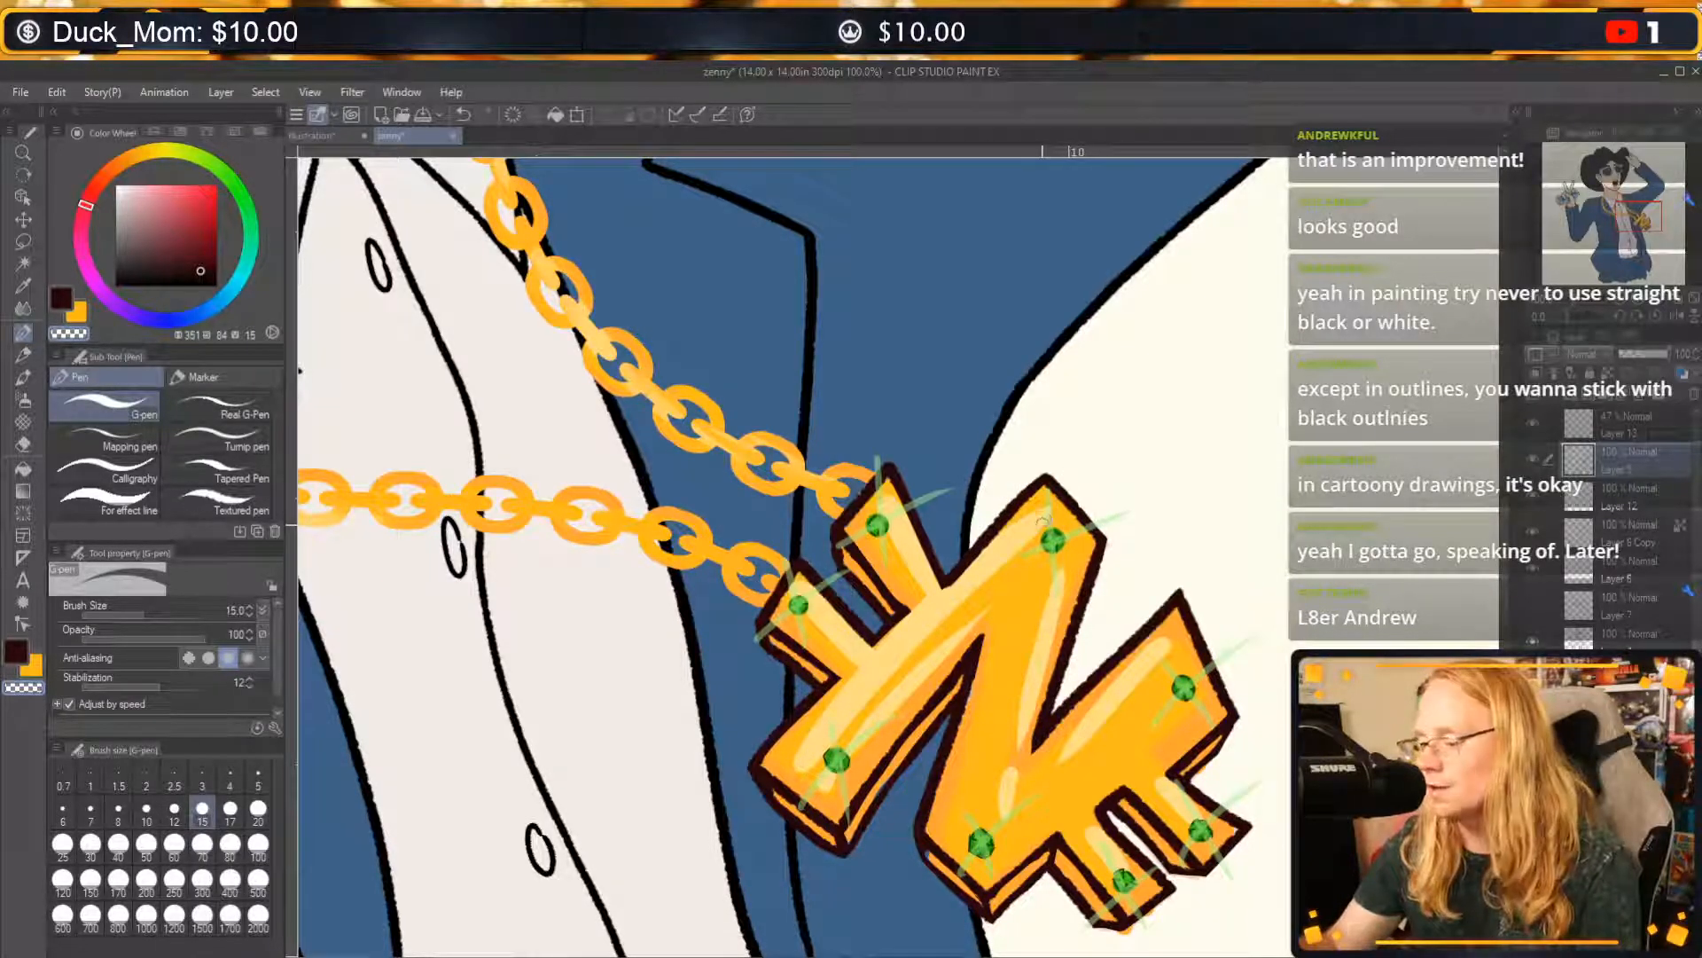
left_click_drag(1241, 699, 1196, 643)
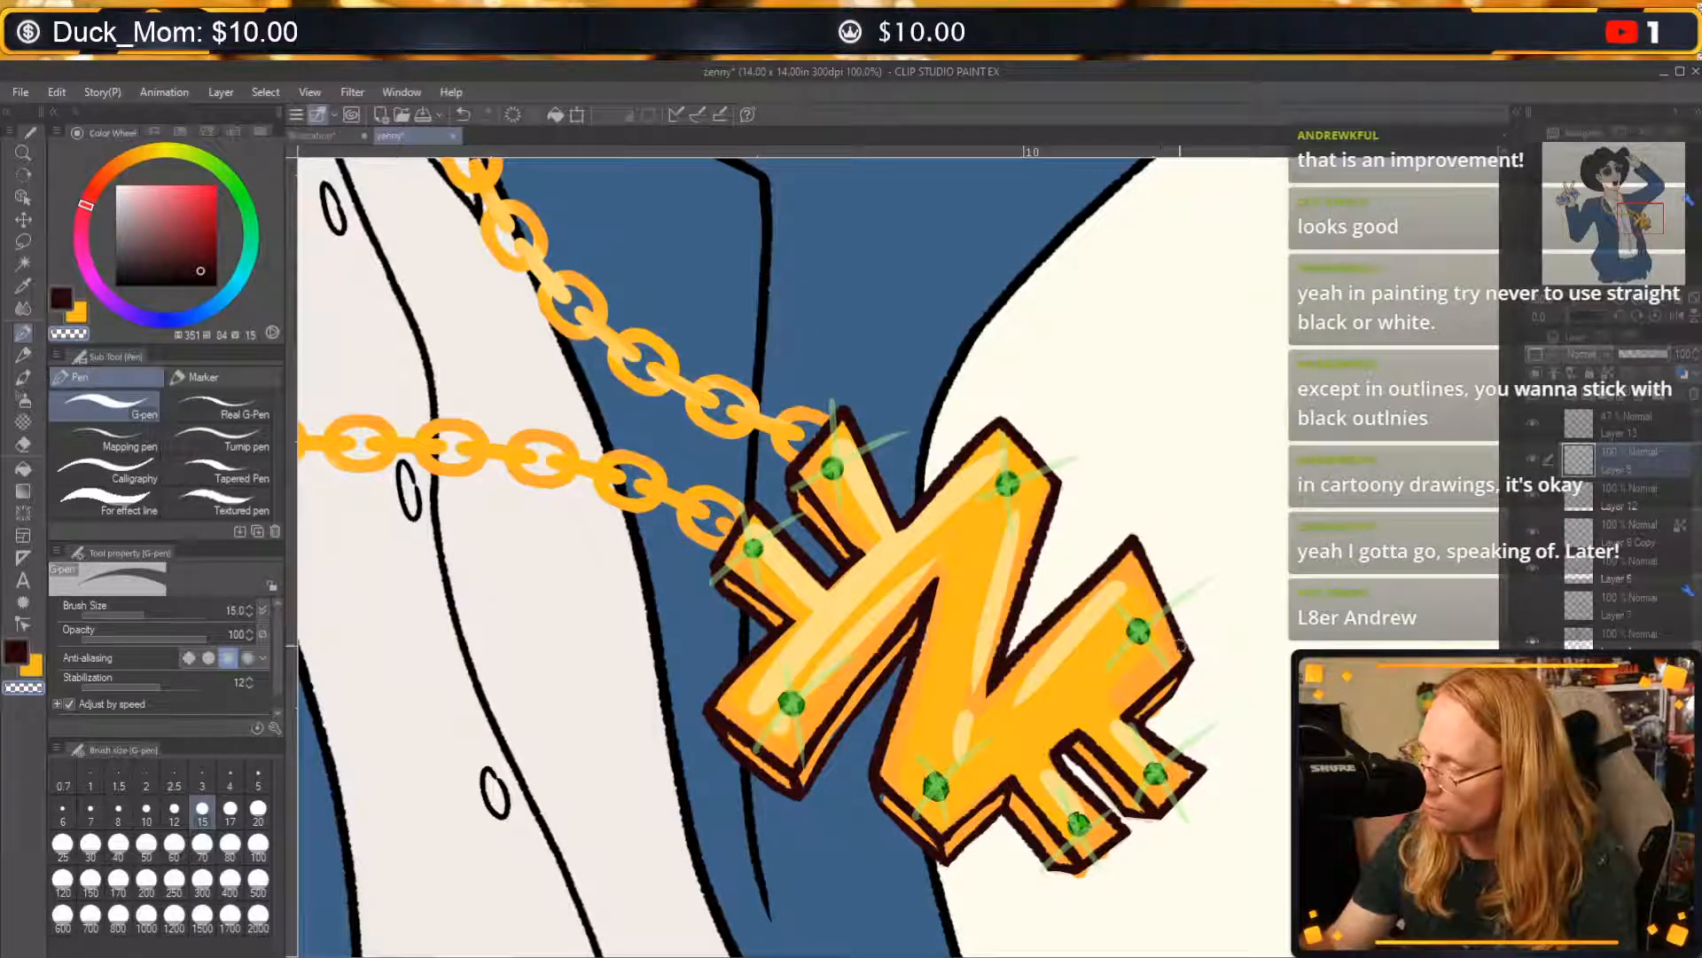
scroll(1195, 539, "down", 3)
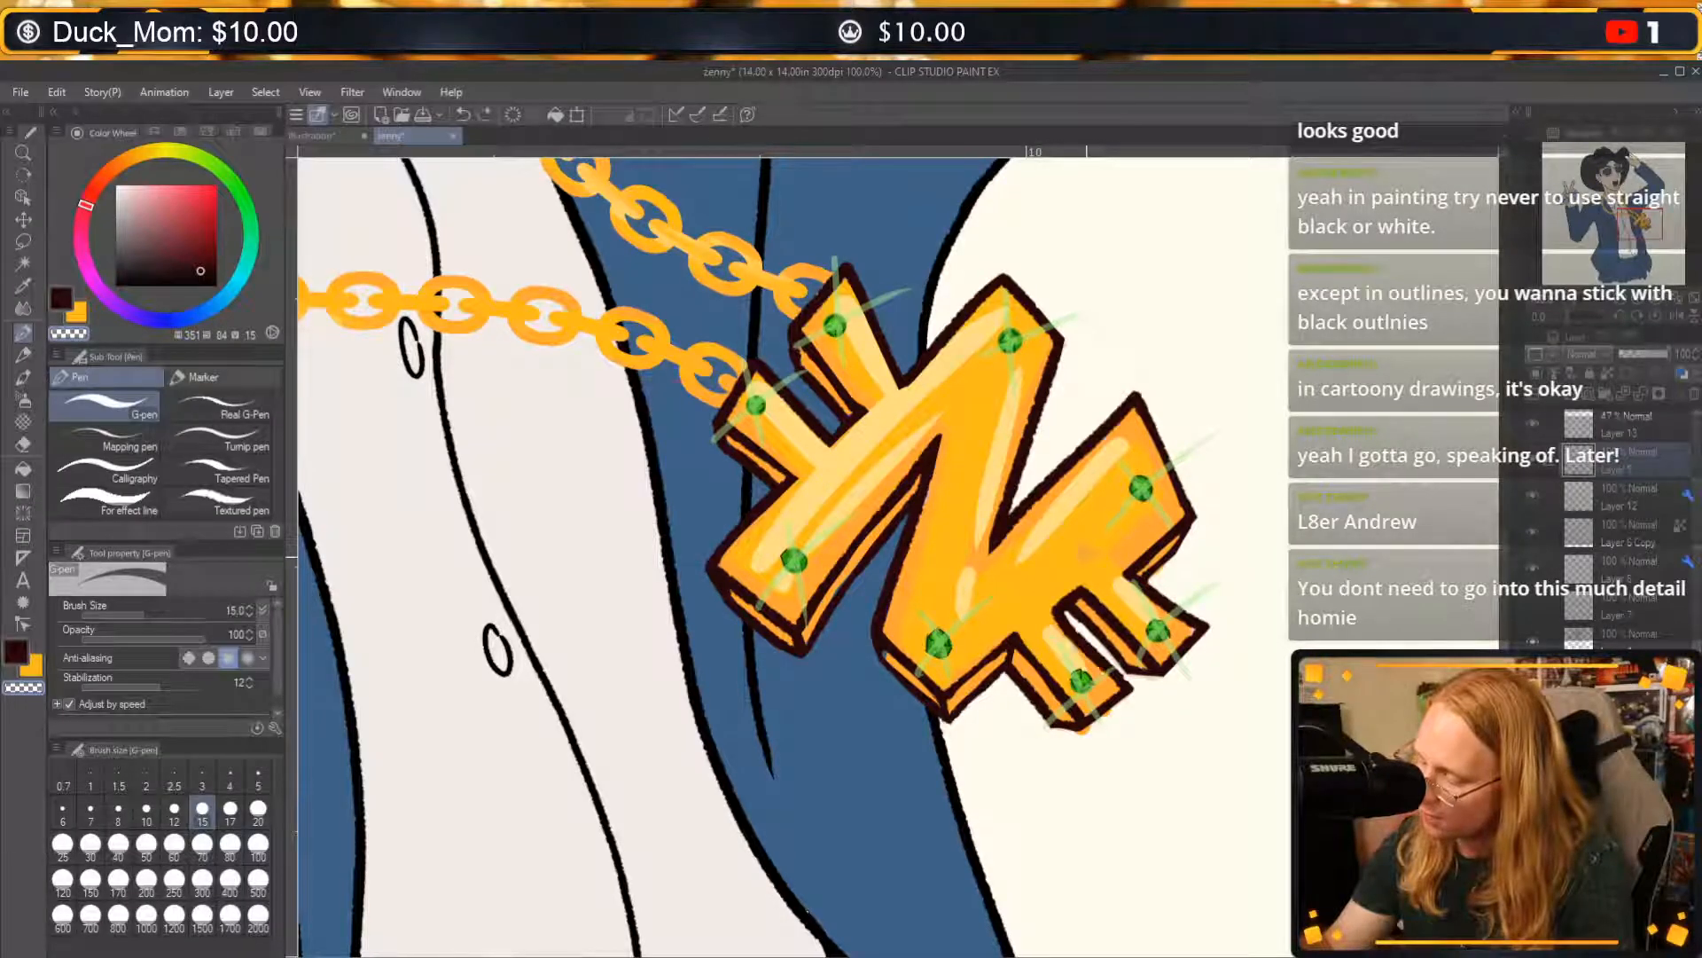
key("ctrl+z")
left_click_drag(1060, 626, 1100, 667)
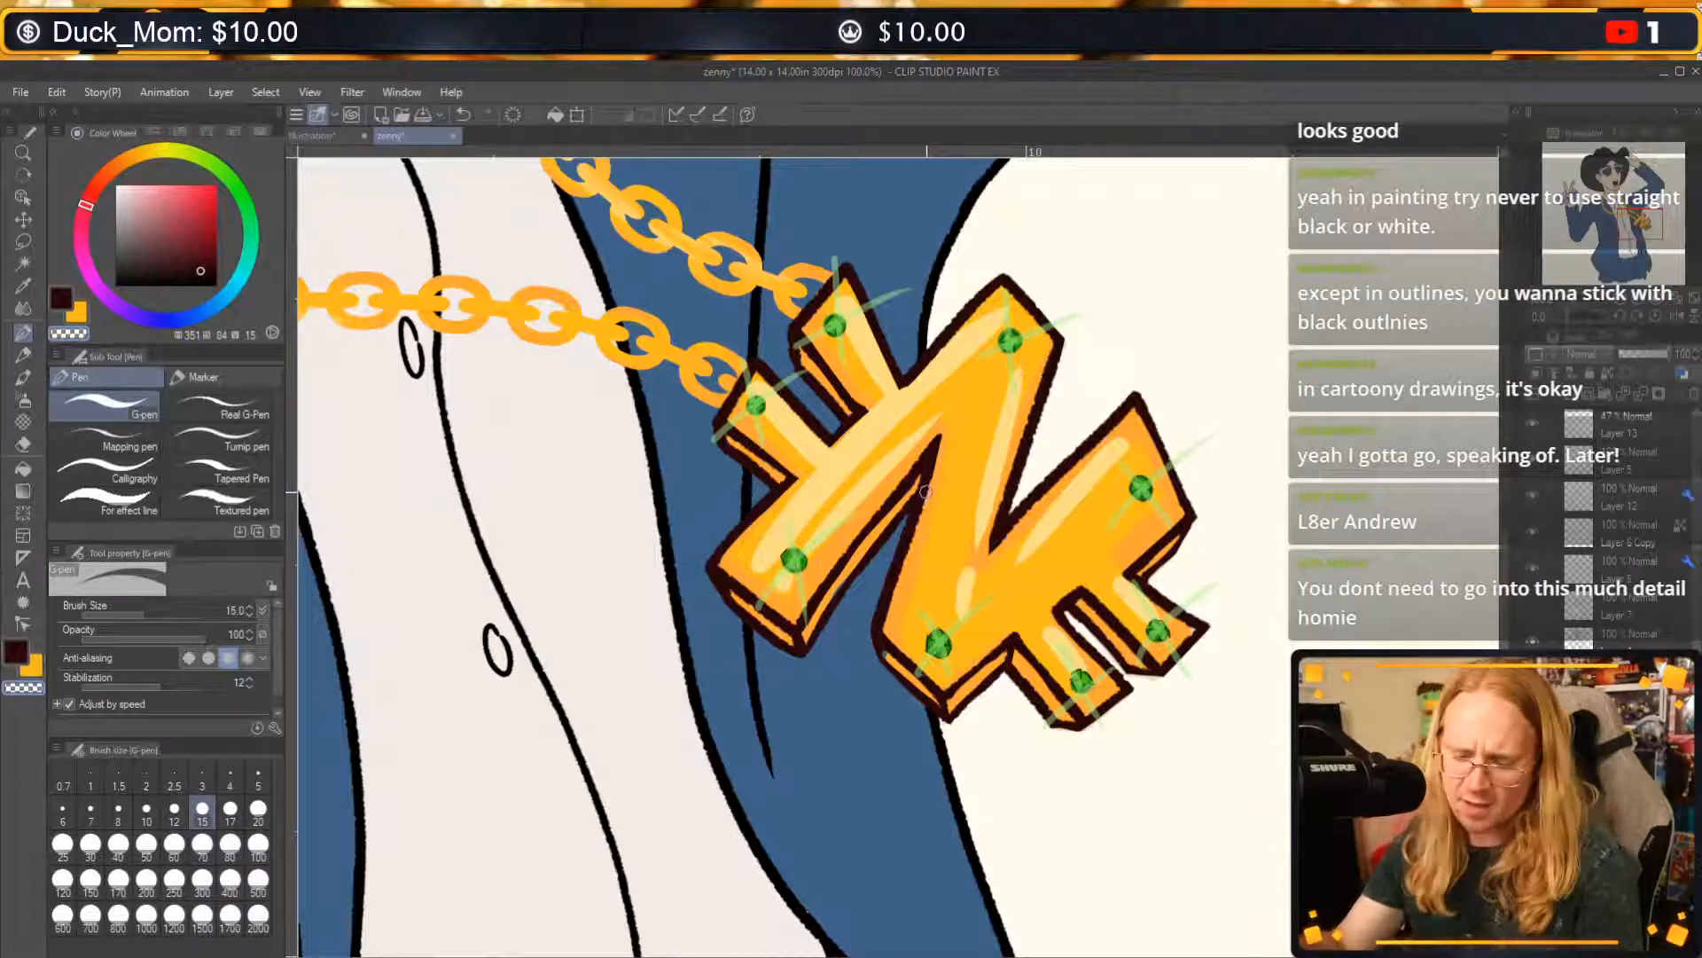
left_click(813, 610, "alt")
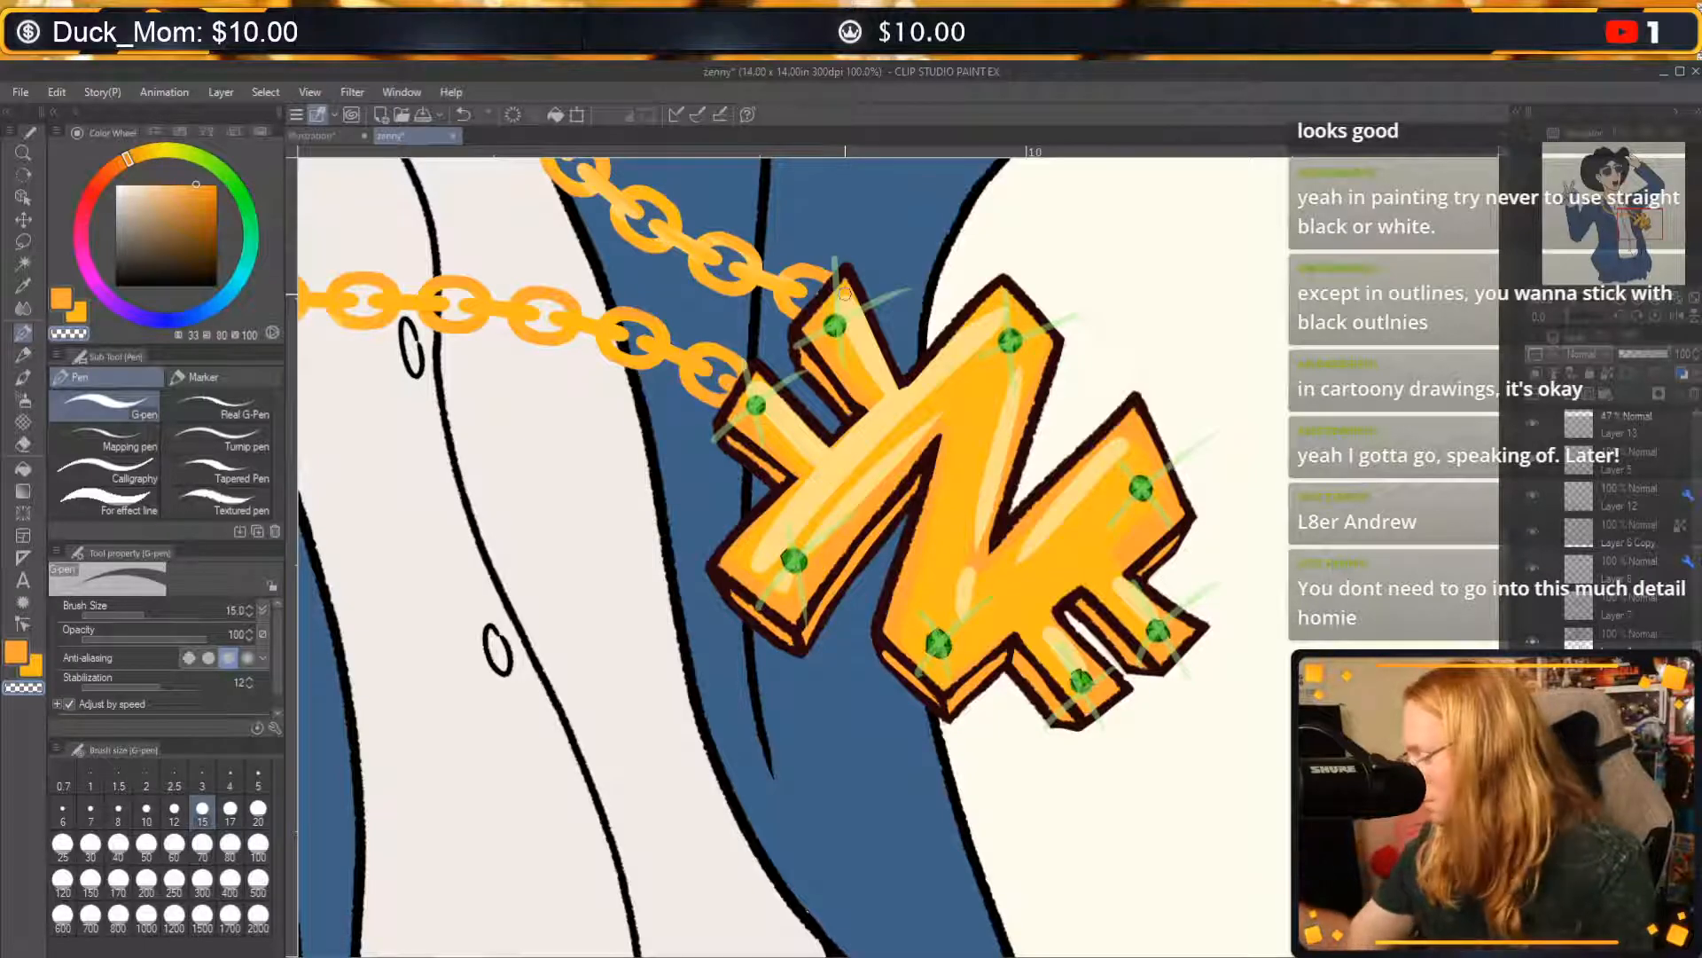
Examine the whole illustration for colouring flaws, covering the shirt hem, pendant, face, raised hands and jacket.
left_click_drag(1003, 857, 1254, 381)
left_click(1635, 303)
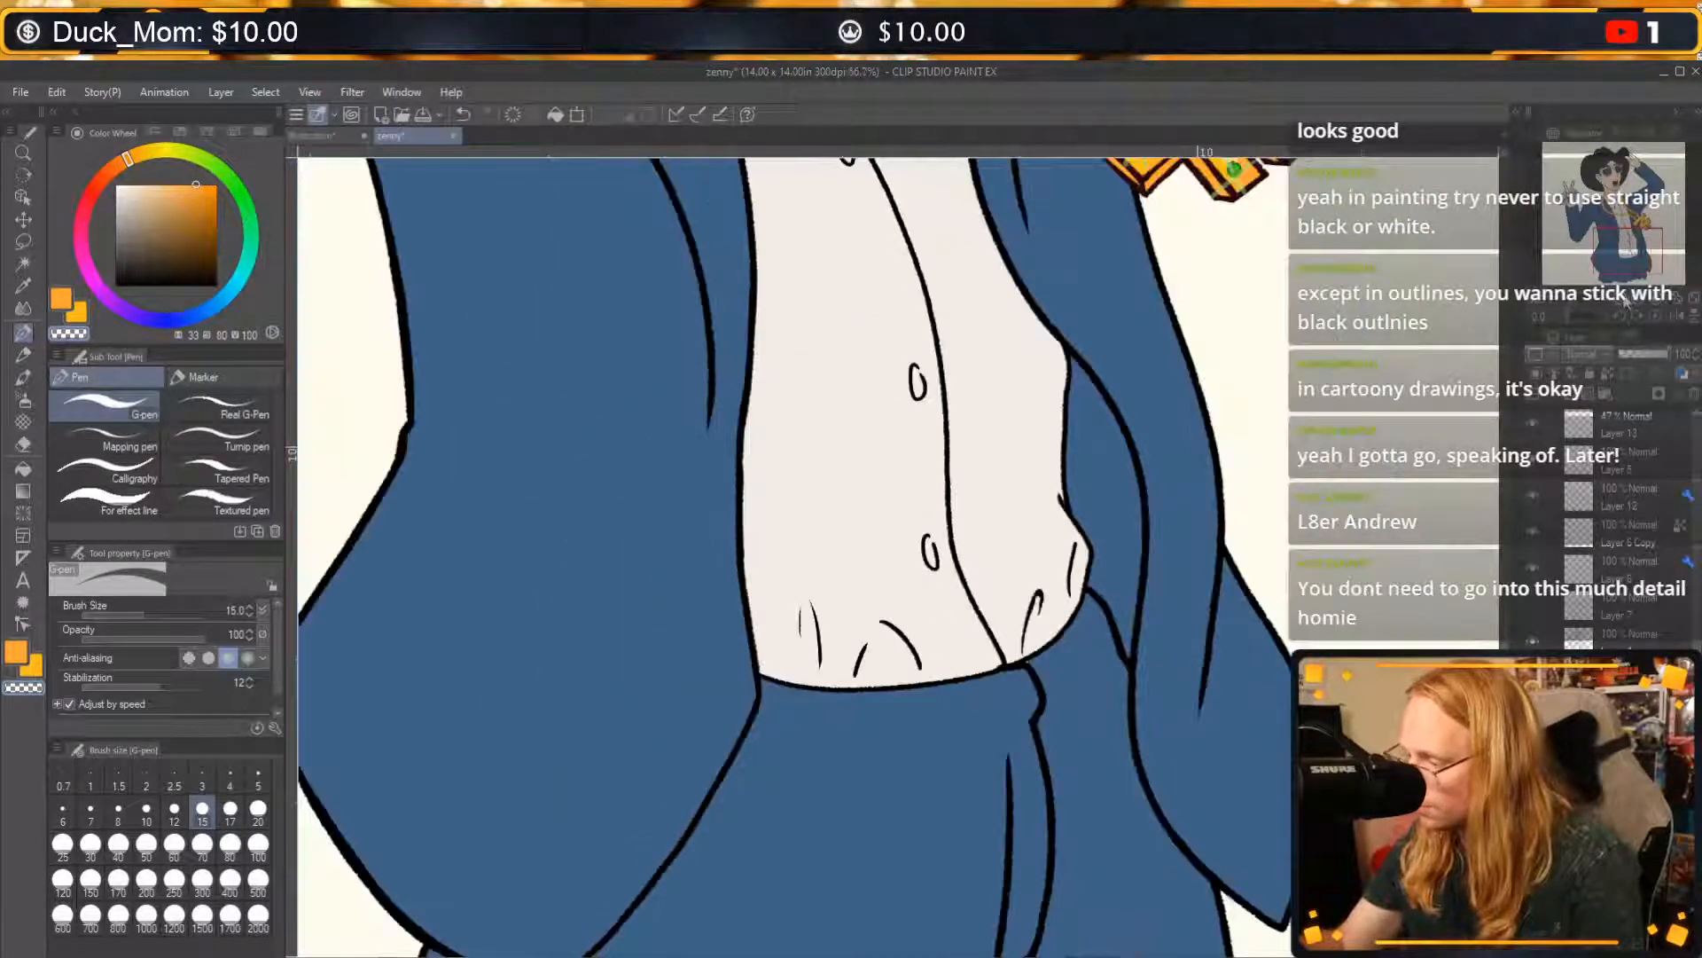
left_click_drag(1163, 429, 1220, 493)
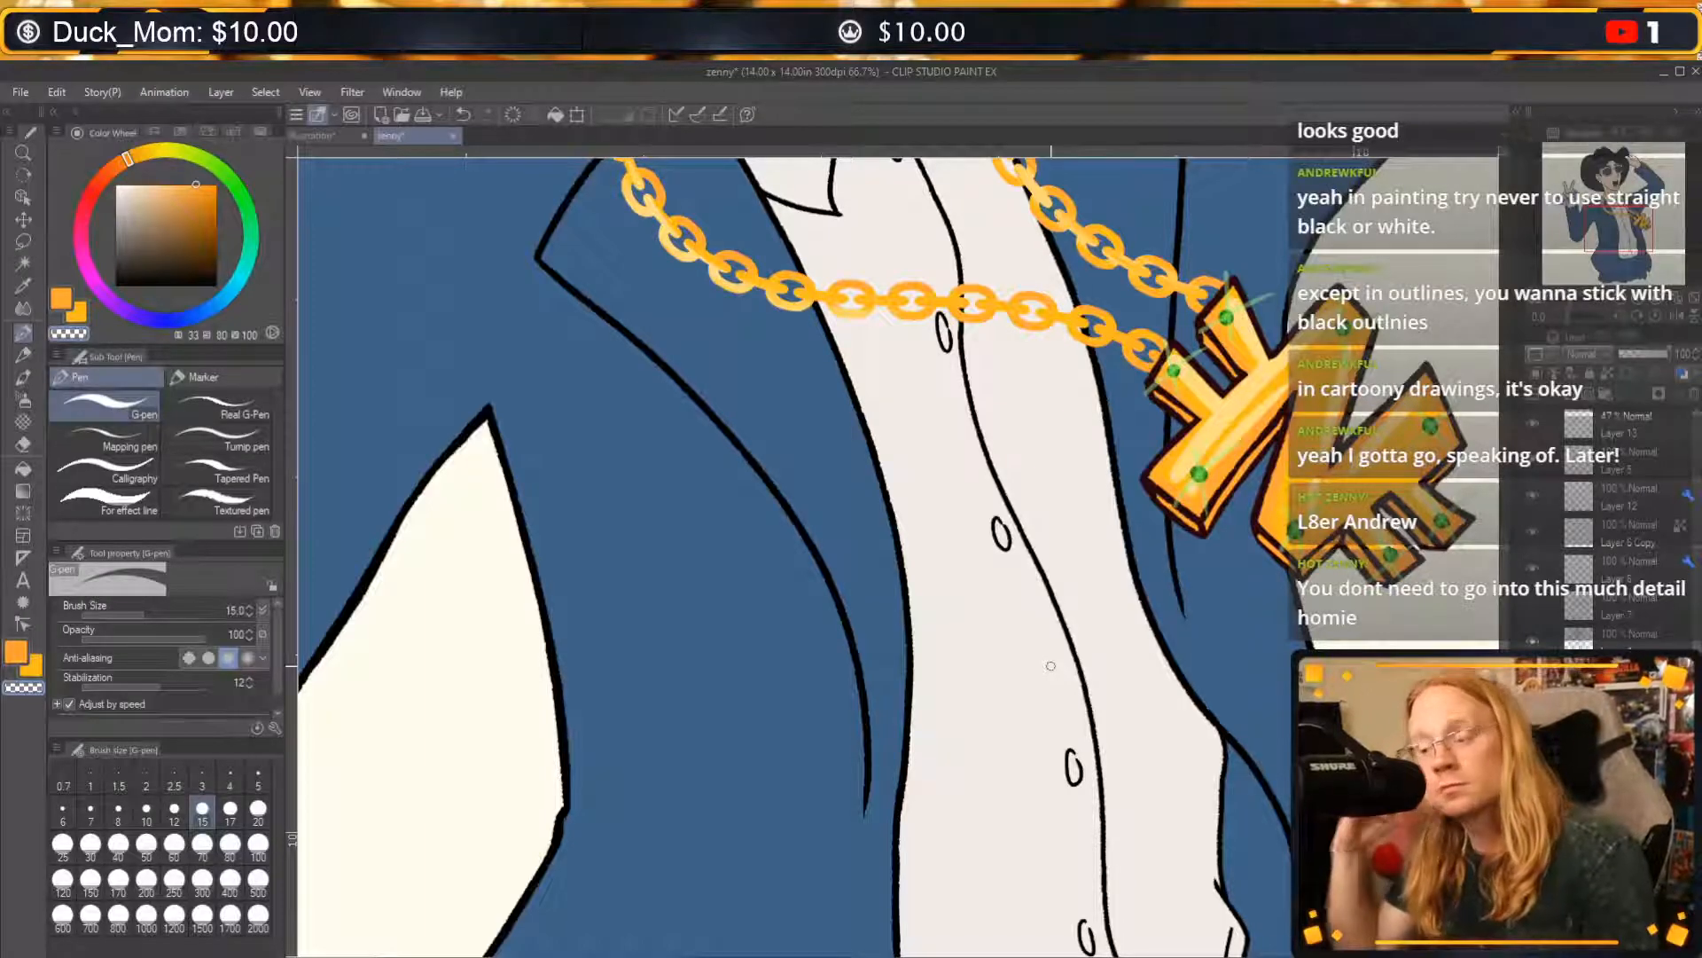
left_click_drag(1120, 171, 994, 751)
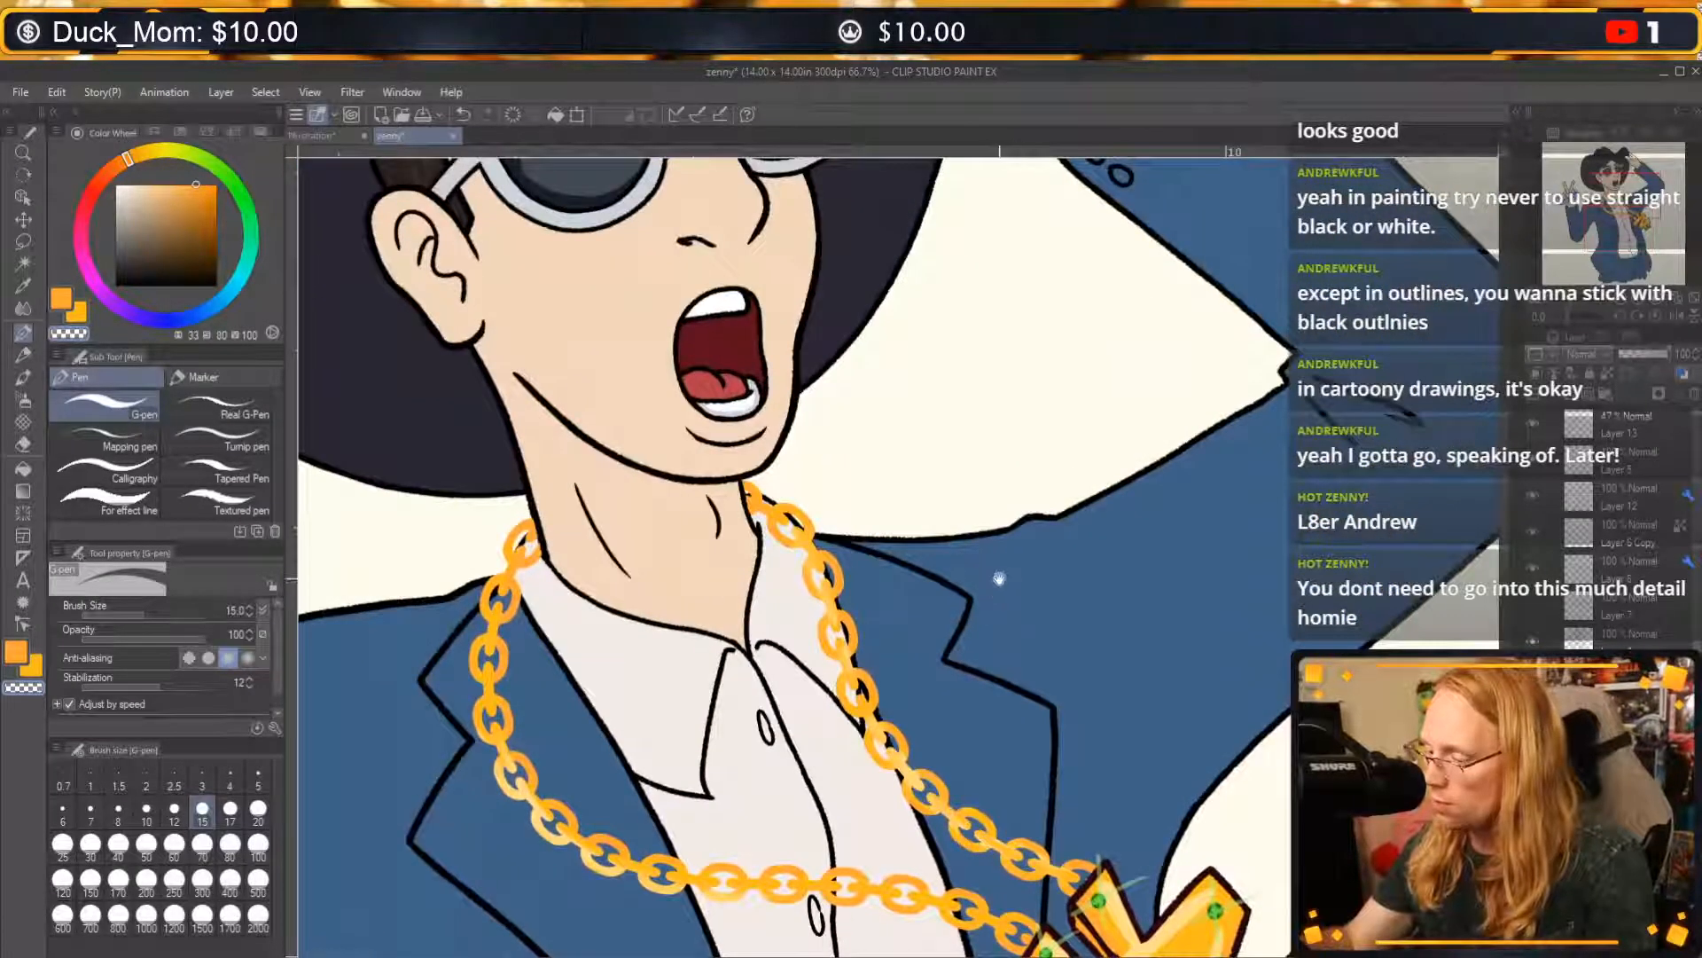
left_click_drag(905, 411, 1037, 498)
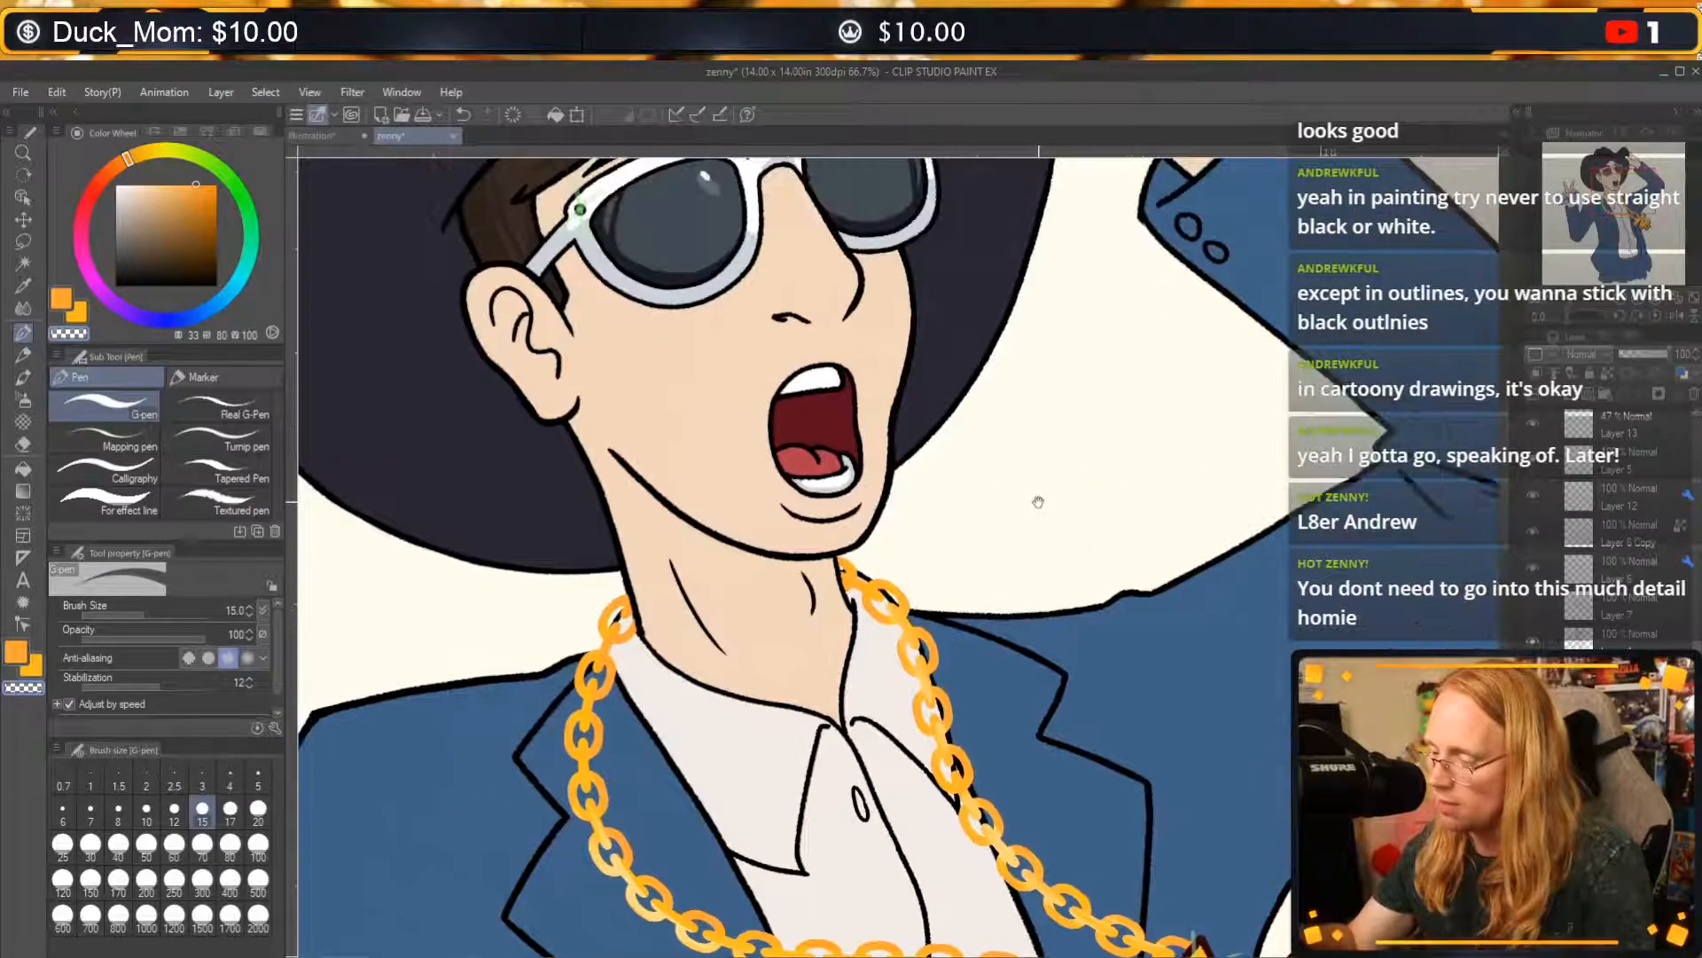
left_click_drag(1071, 312, 1090, 567)
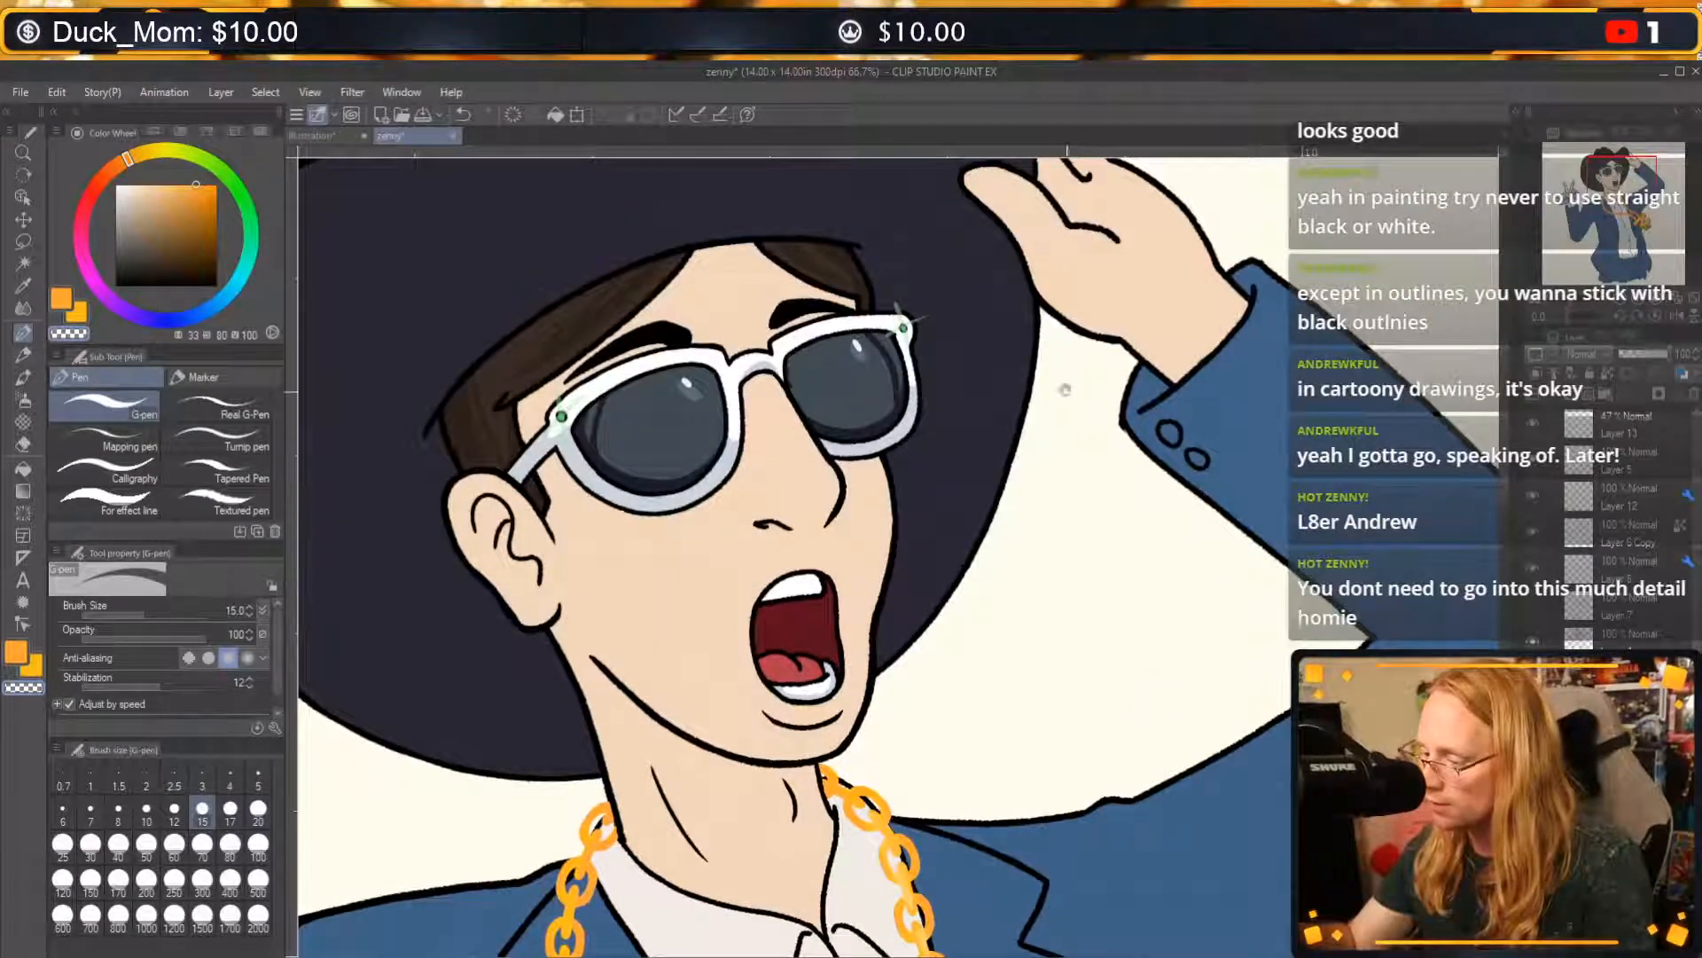
left_click_drag(1064, 391, 1175, 633)
mouse_move(1064, 483)
left_mouse_down()
mouse_move(1097, 589)
mouse_move(1214, 615)
mouse_move(1292, 682)
mouse_move(1248, 606)
mouse_move(1299, 449)
left_mouse_up()
mouse_move(687, 671)
left_mouse_down()
mouse_move(846, 694)
mouse_move(964, 598)
mouse_move(1079, 358)
left_mouse_up()
left_click_drag(922, 642, 973, 563)
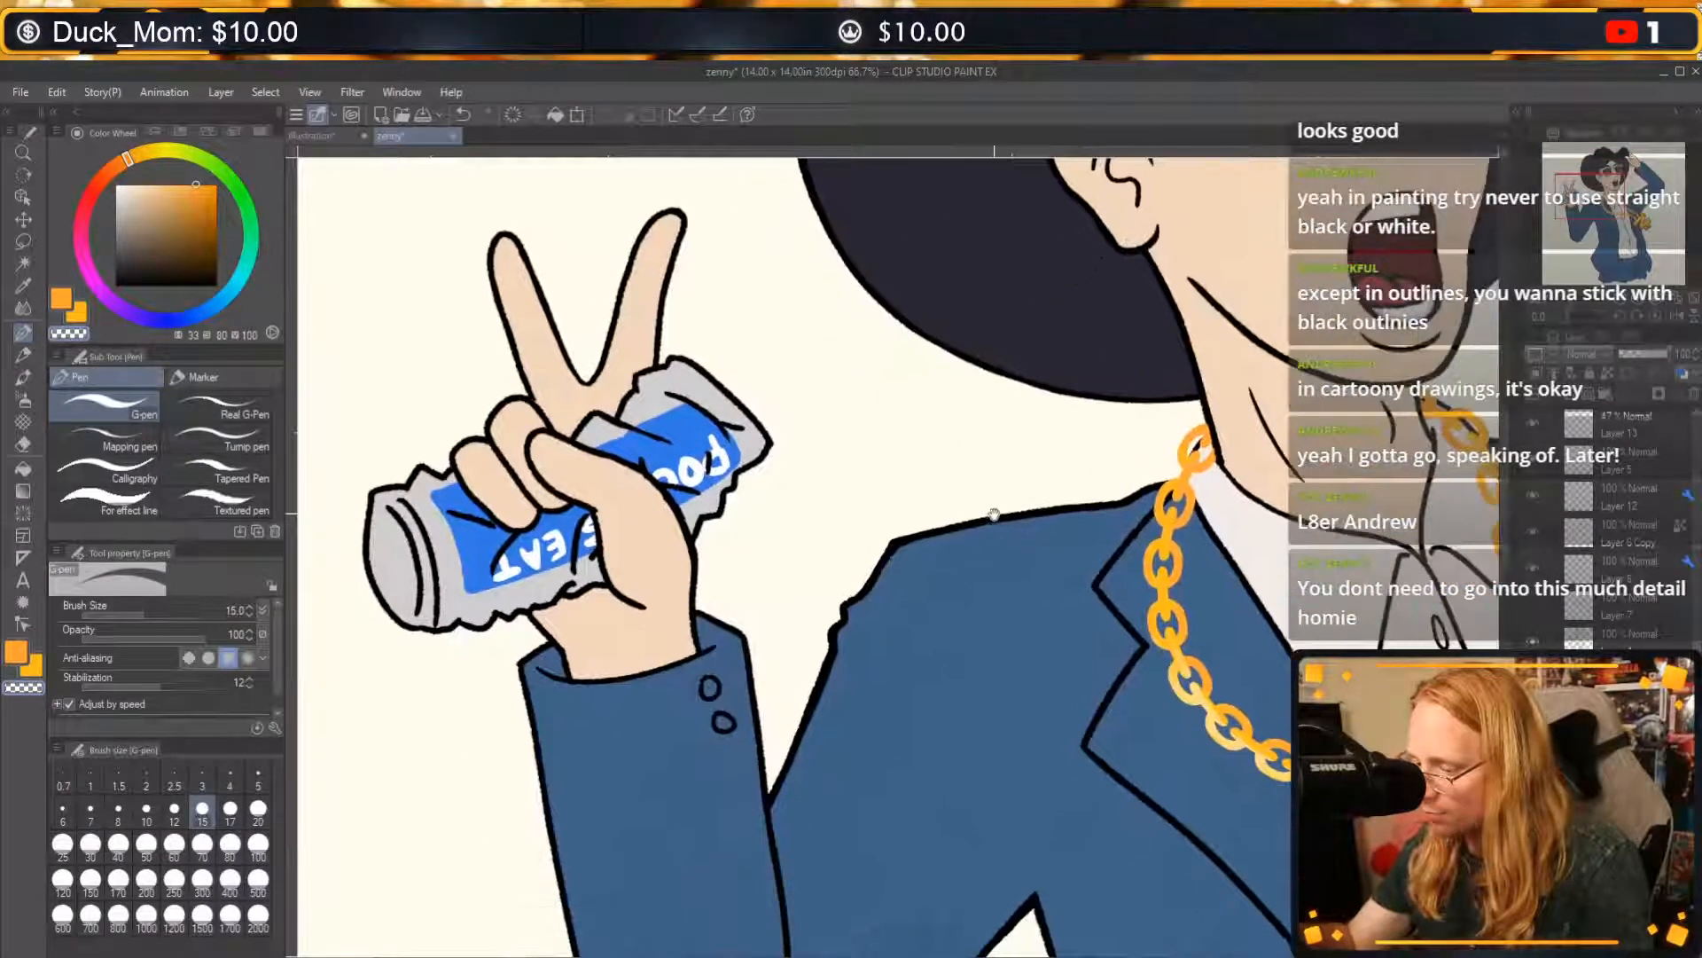
left_click_drag(988, 488, 946, 444)
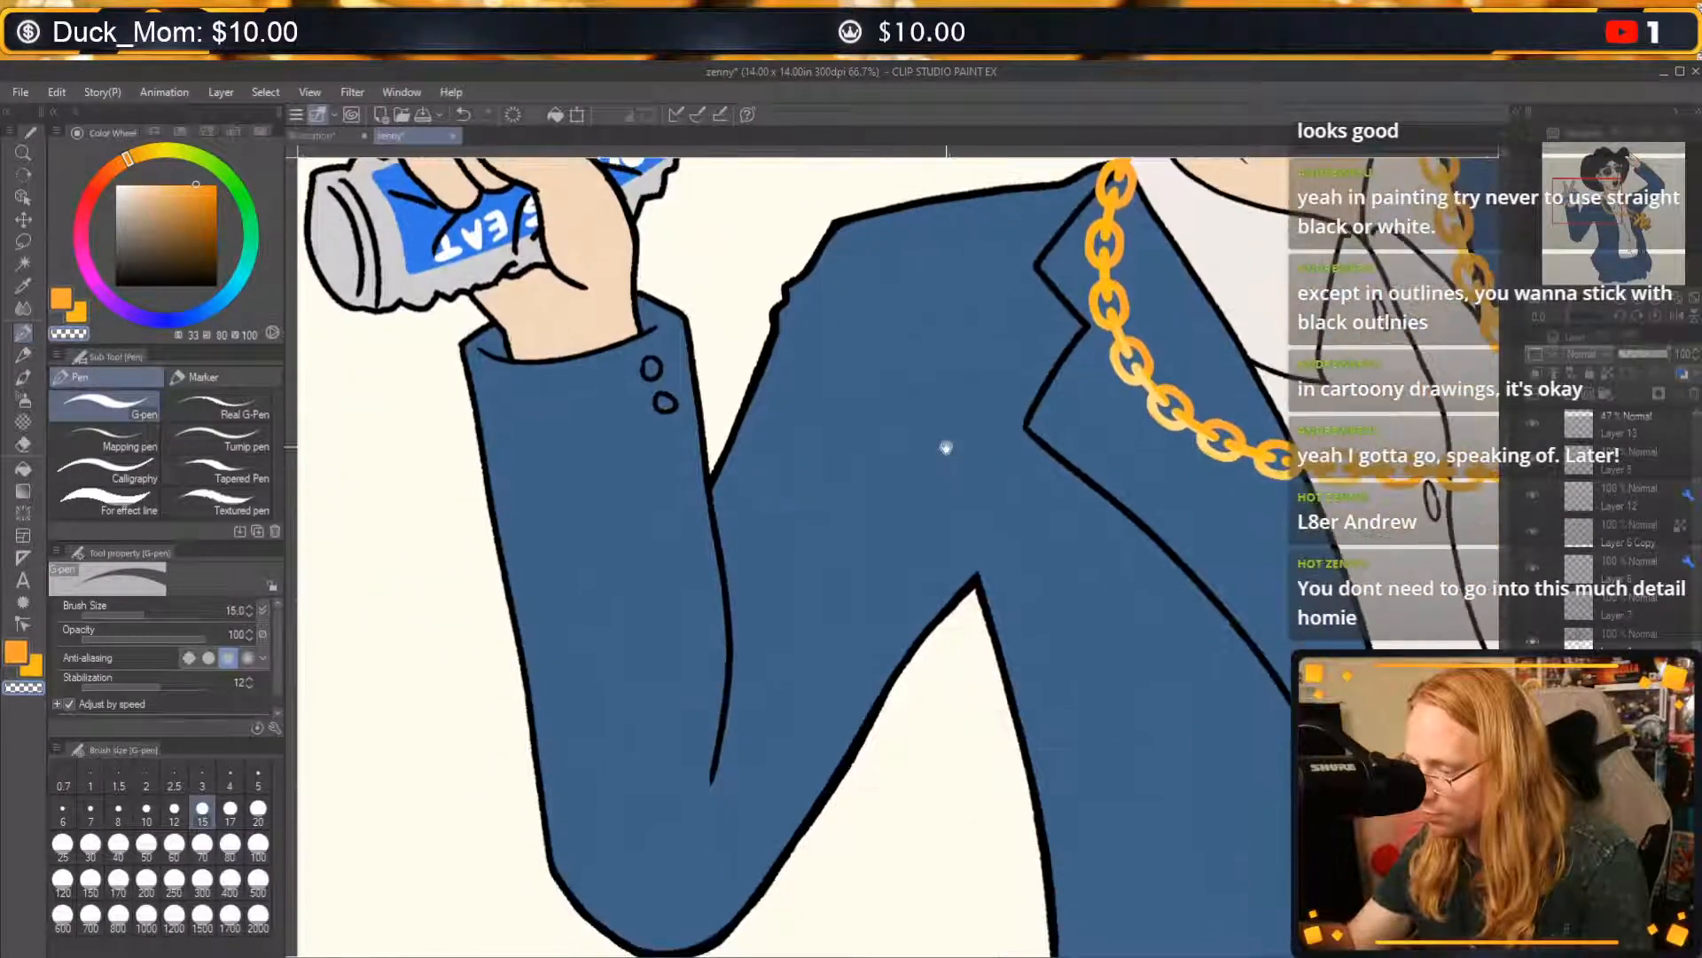
mouse_move(1068, 673)
left_mouse_down()
mouse_move(1091, 691)
mouse_move(1091, 417)
mouse_move(833, 689)
mouse_move(405, 951)
mouse_move(442, 765)
left_mouse_up()
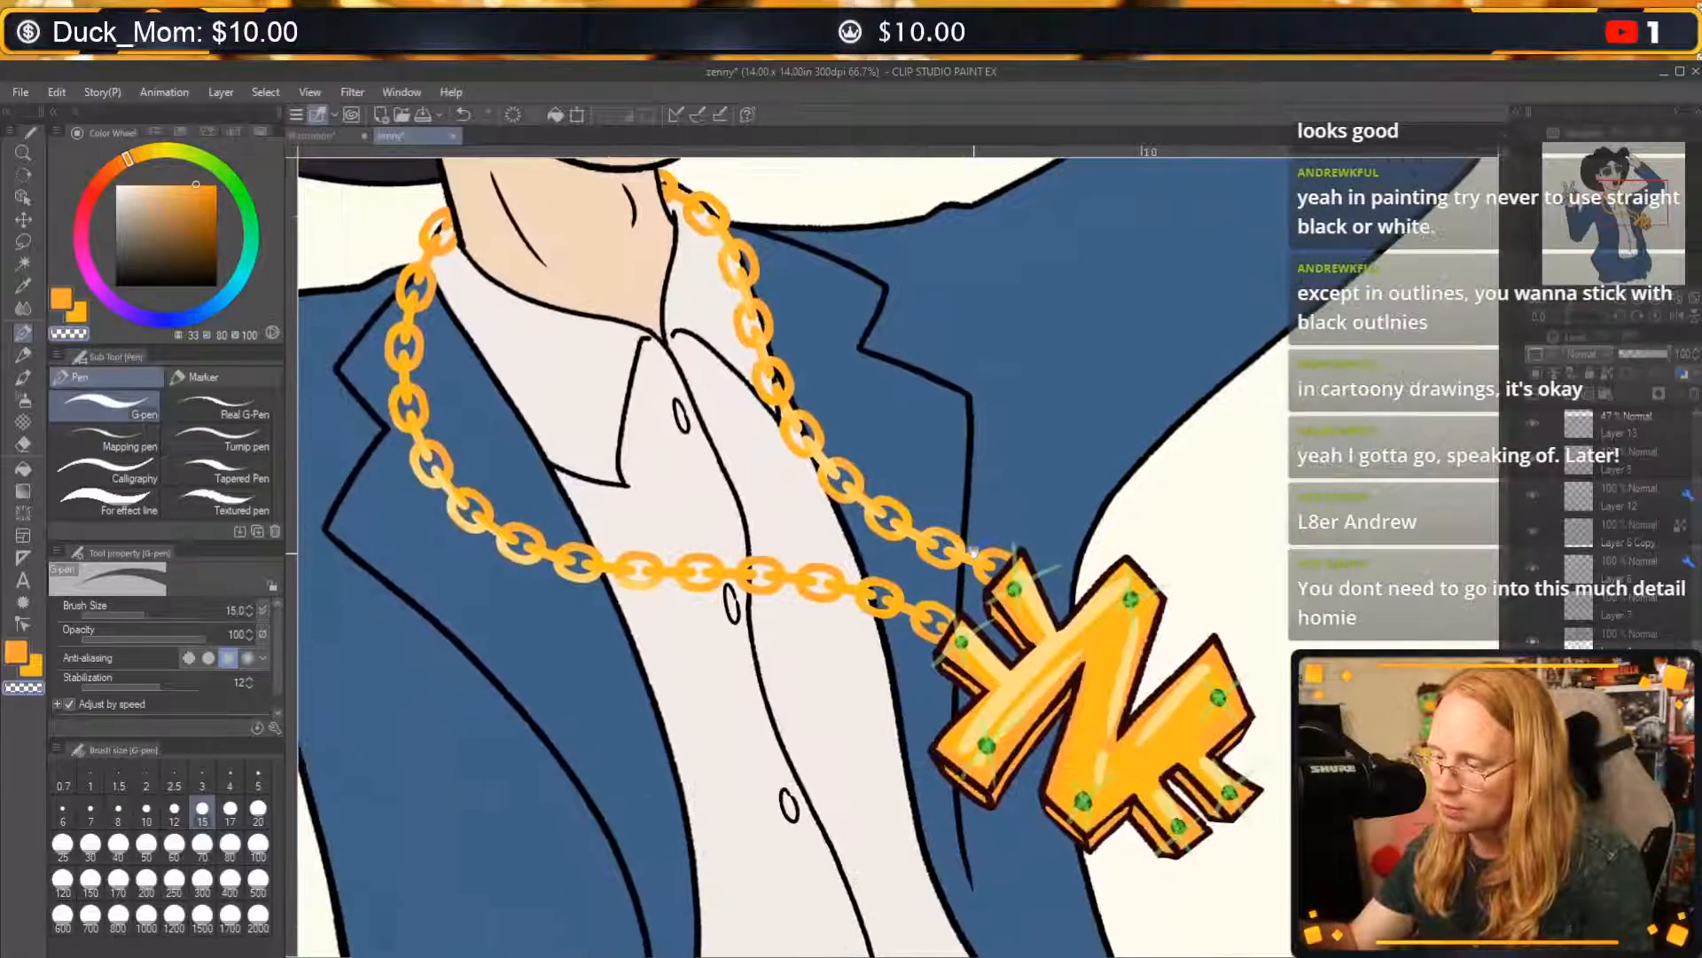
left_click_drag(1253, 627, 1102, 301)
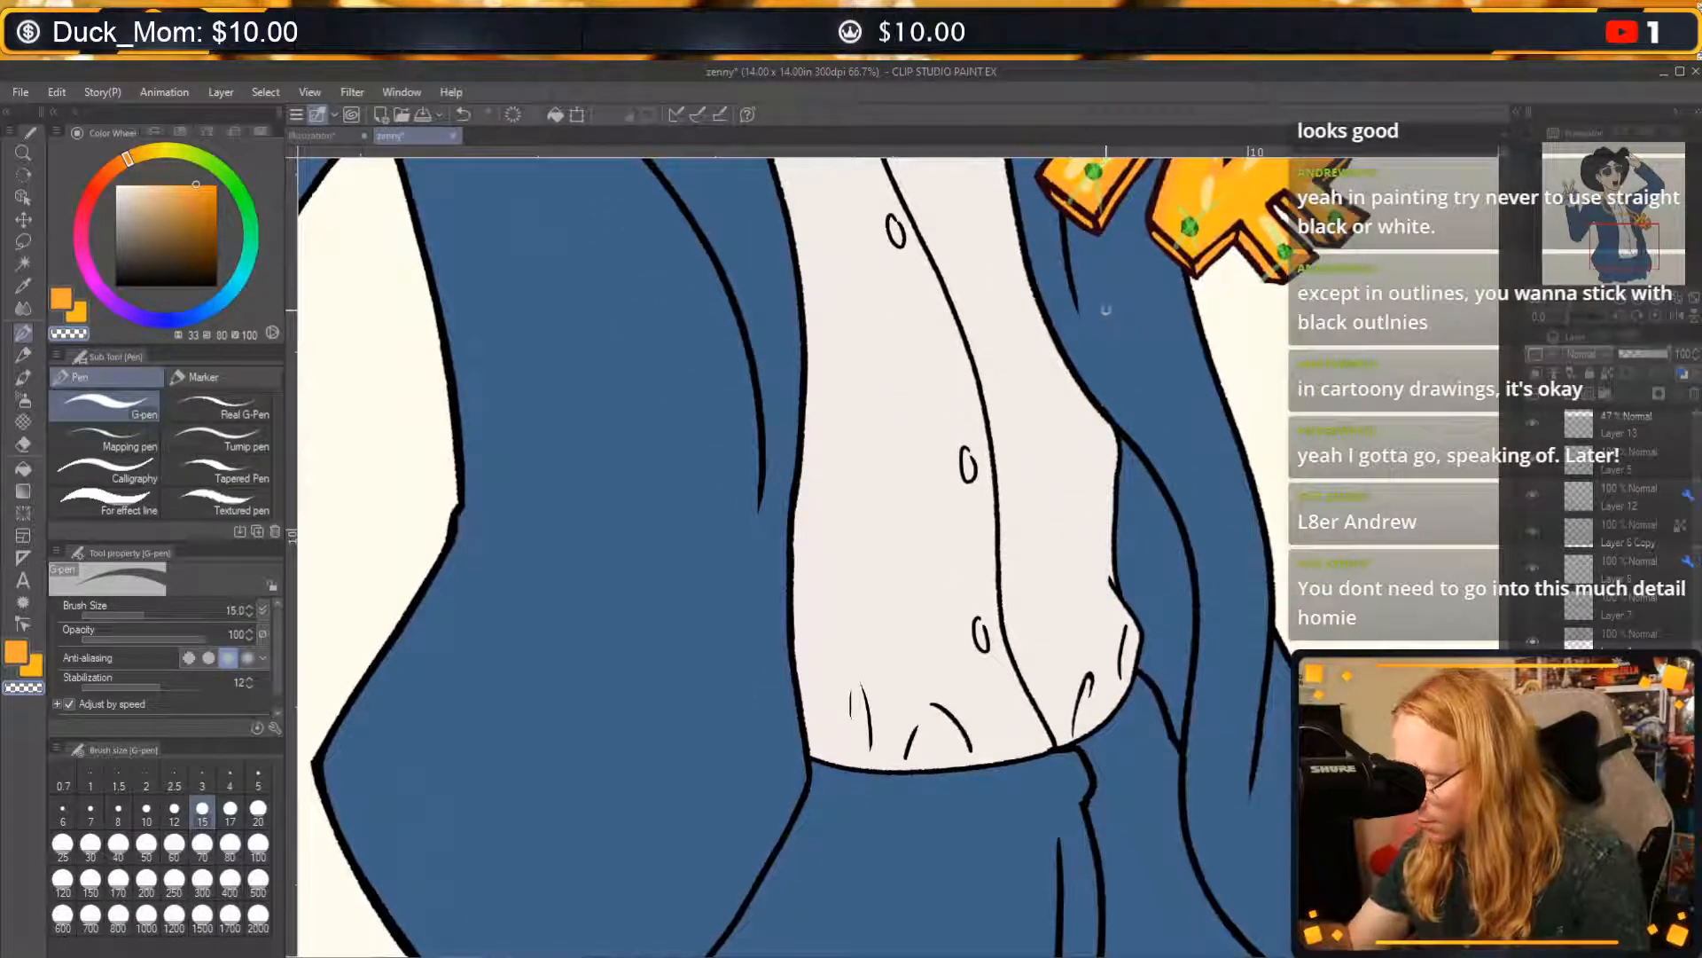
Sample the jacket's blue as the drawing colour, check the raised arm and face, and save the illustration.
left_click(1094, 765, "alt")
left_click_drag(1163, 640, 1046, 808)
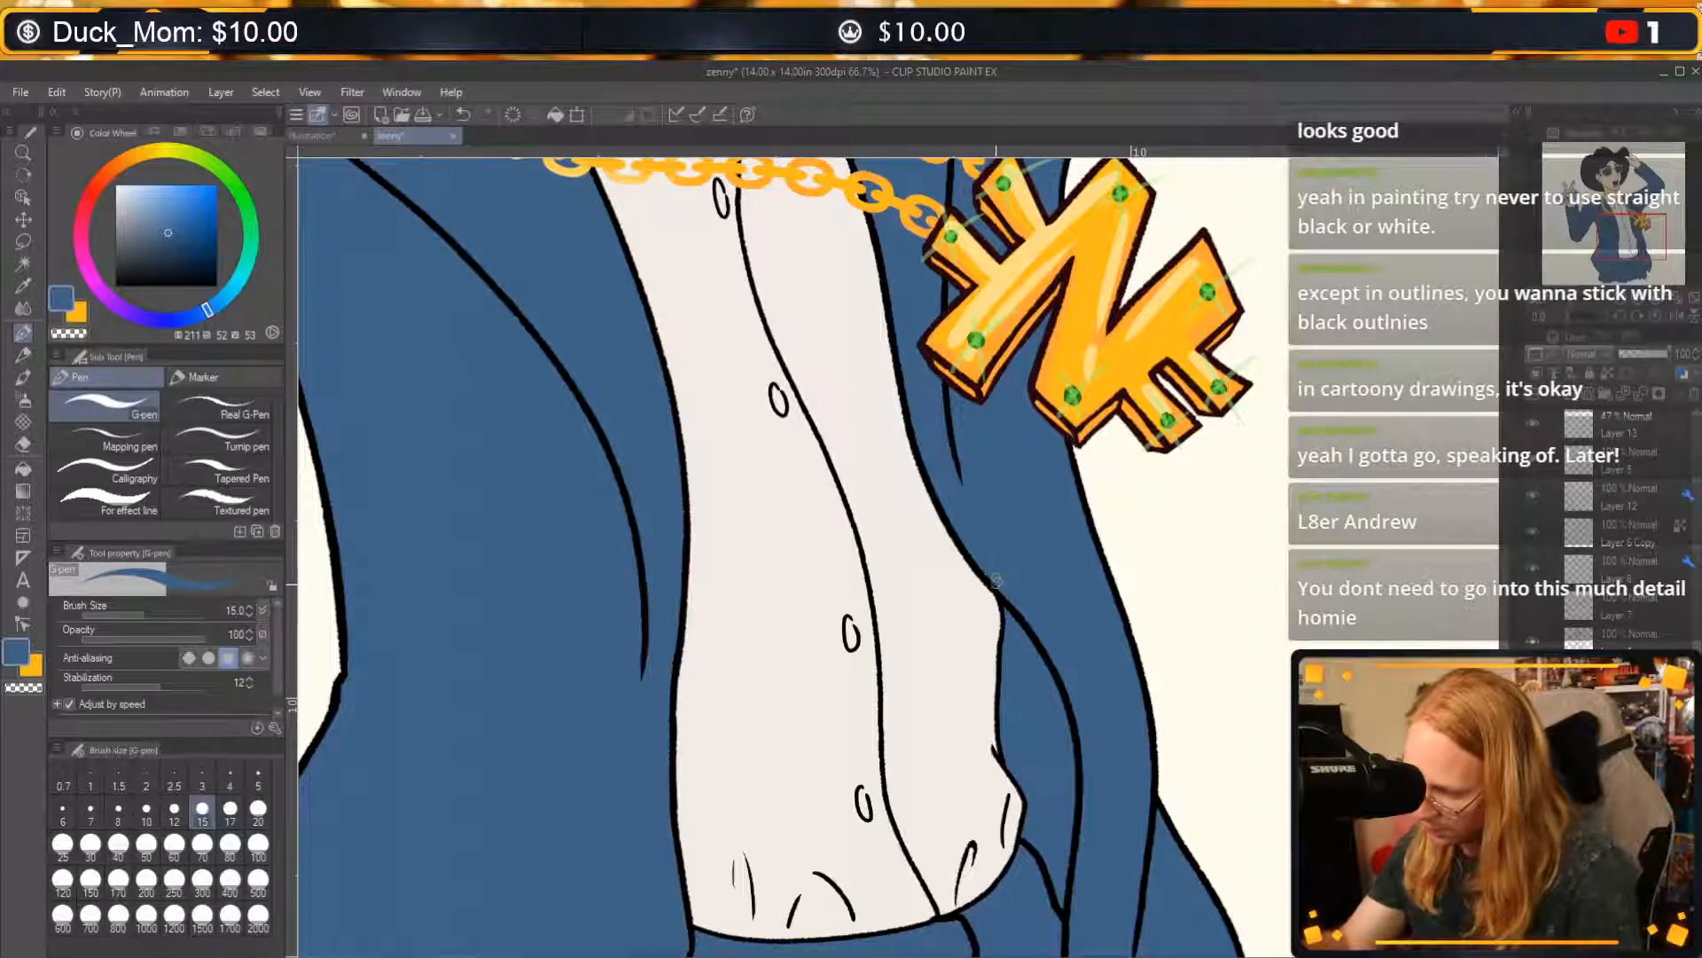
left_click_drag(1170, 561, 1142, 780)
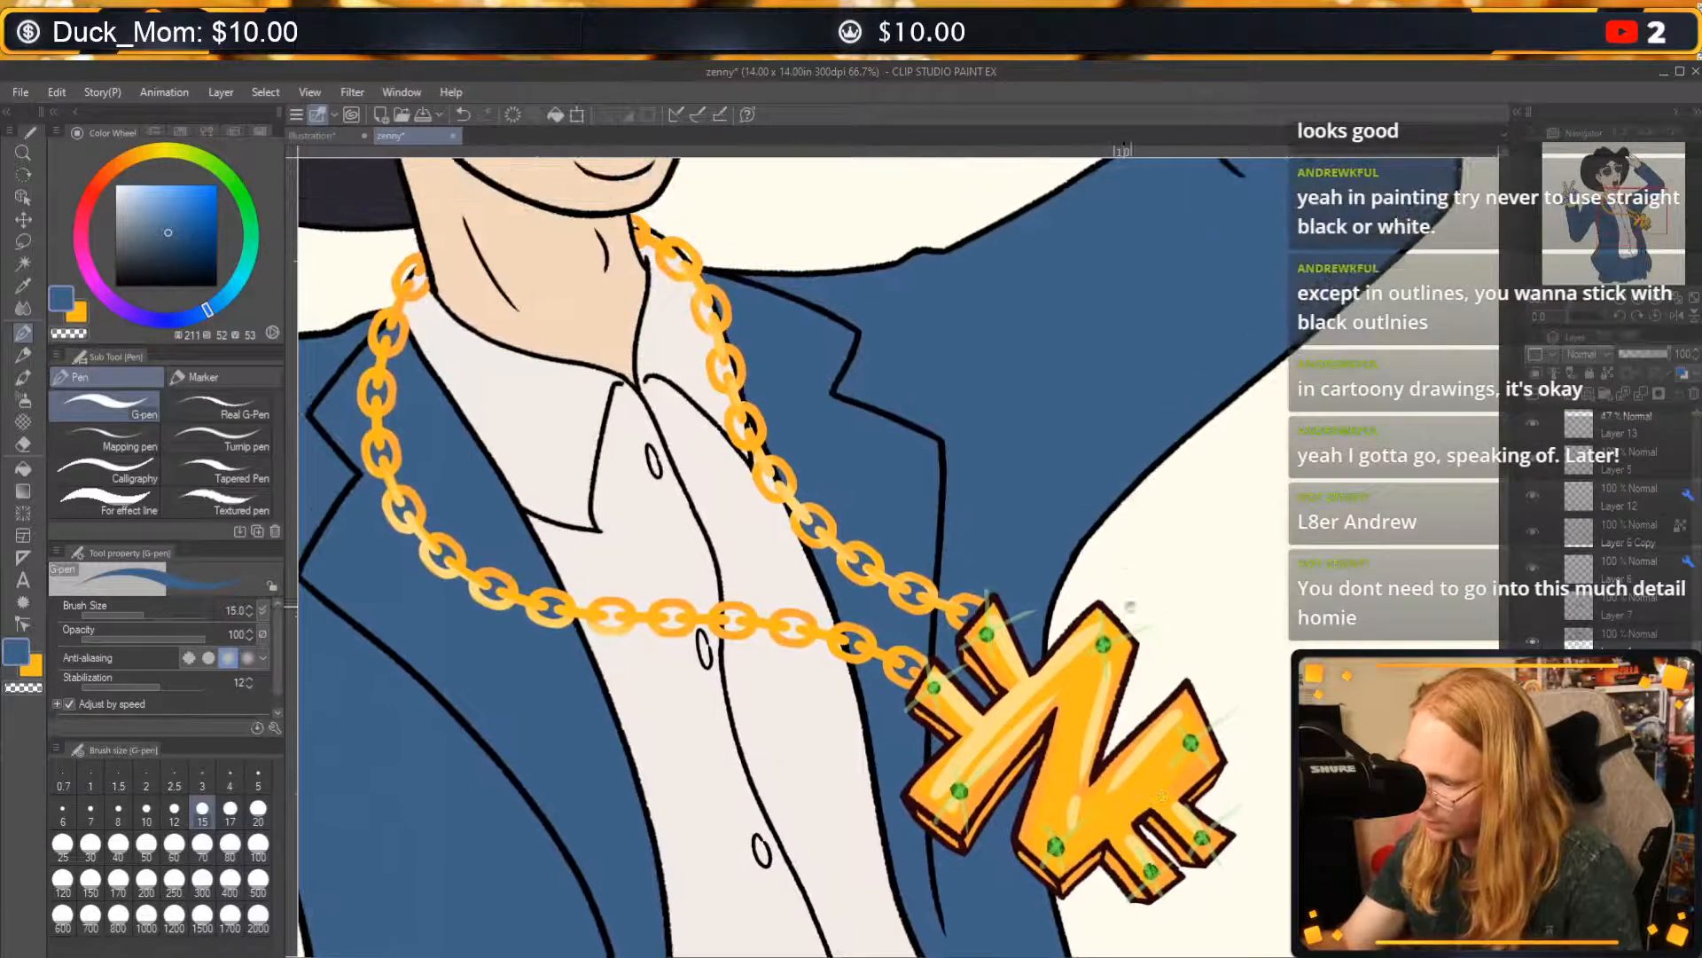
left_click_drag(1056, 519, 973, 737)
left_click_drag(991, 558, 1043, 743)
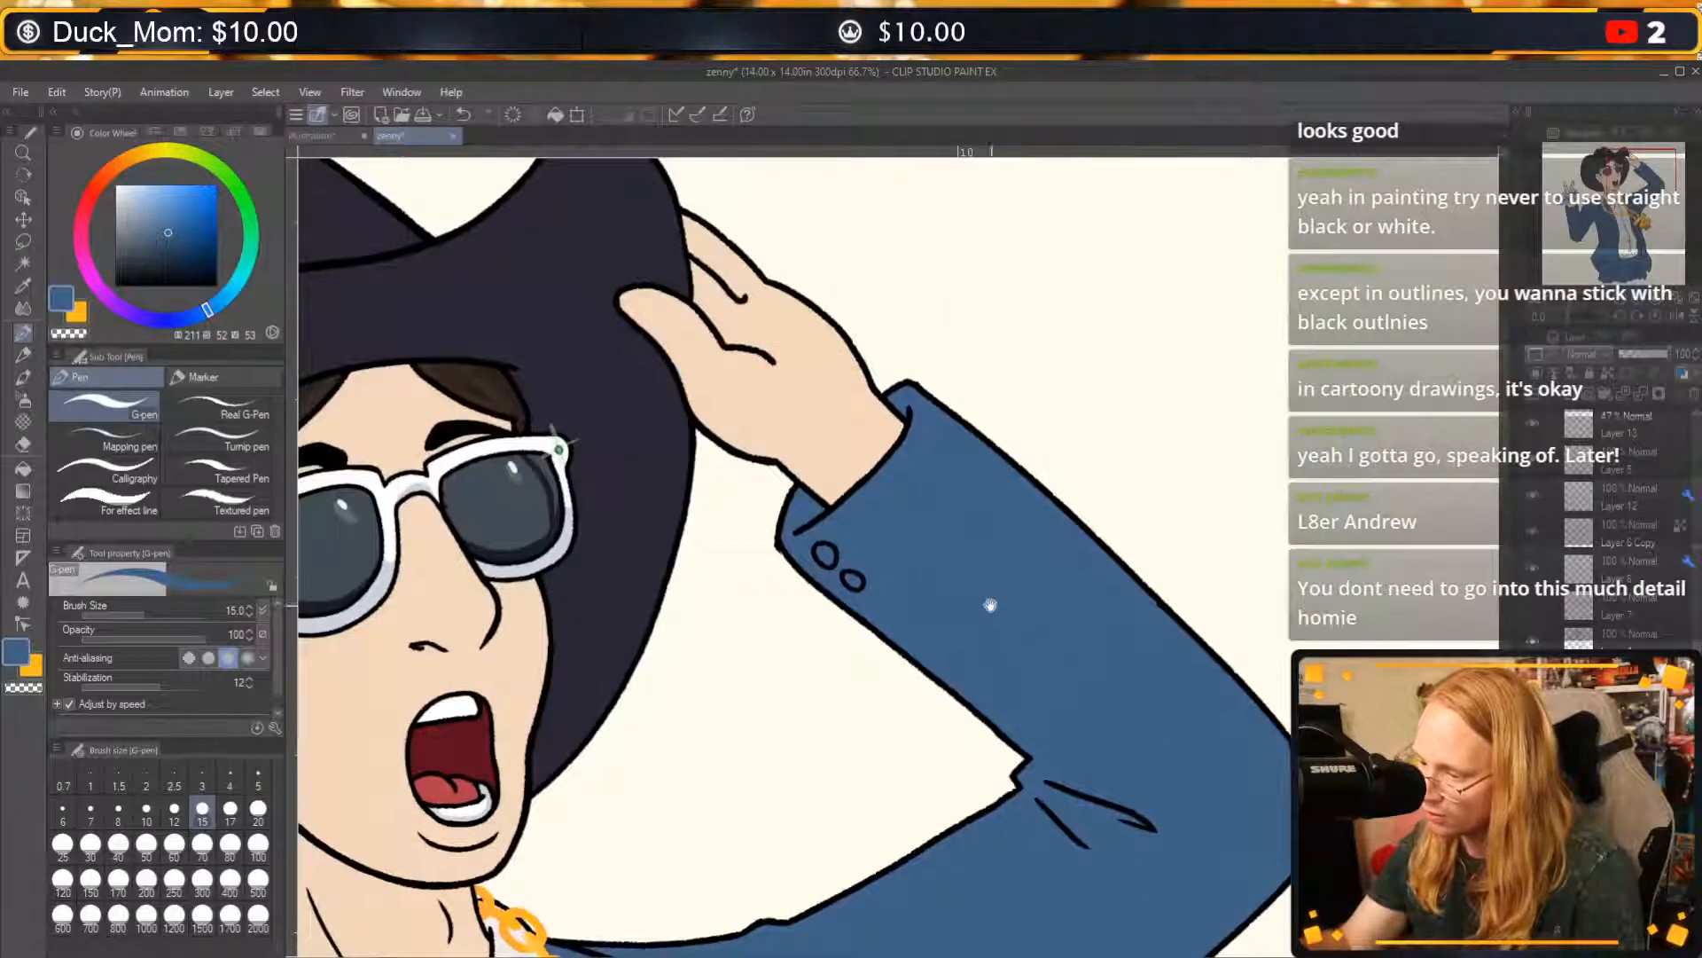
left_click_drag(988, 596, 1127, 467)
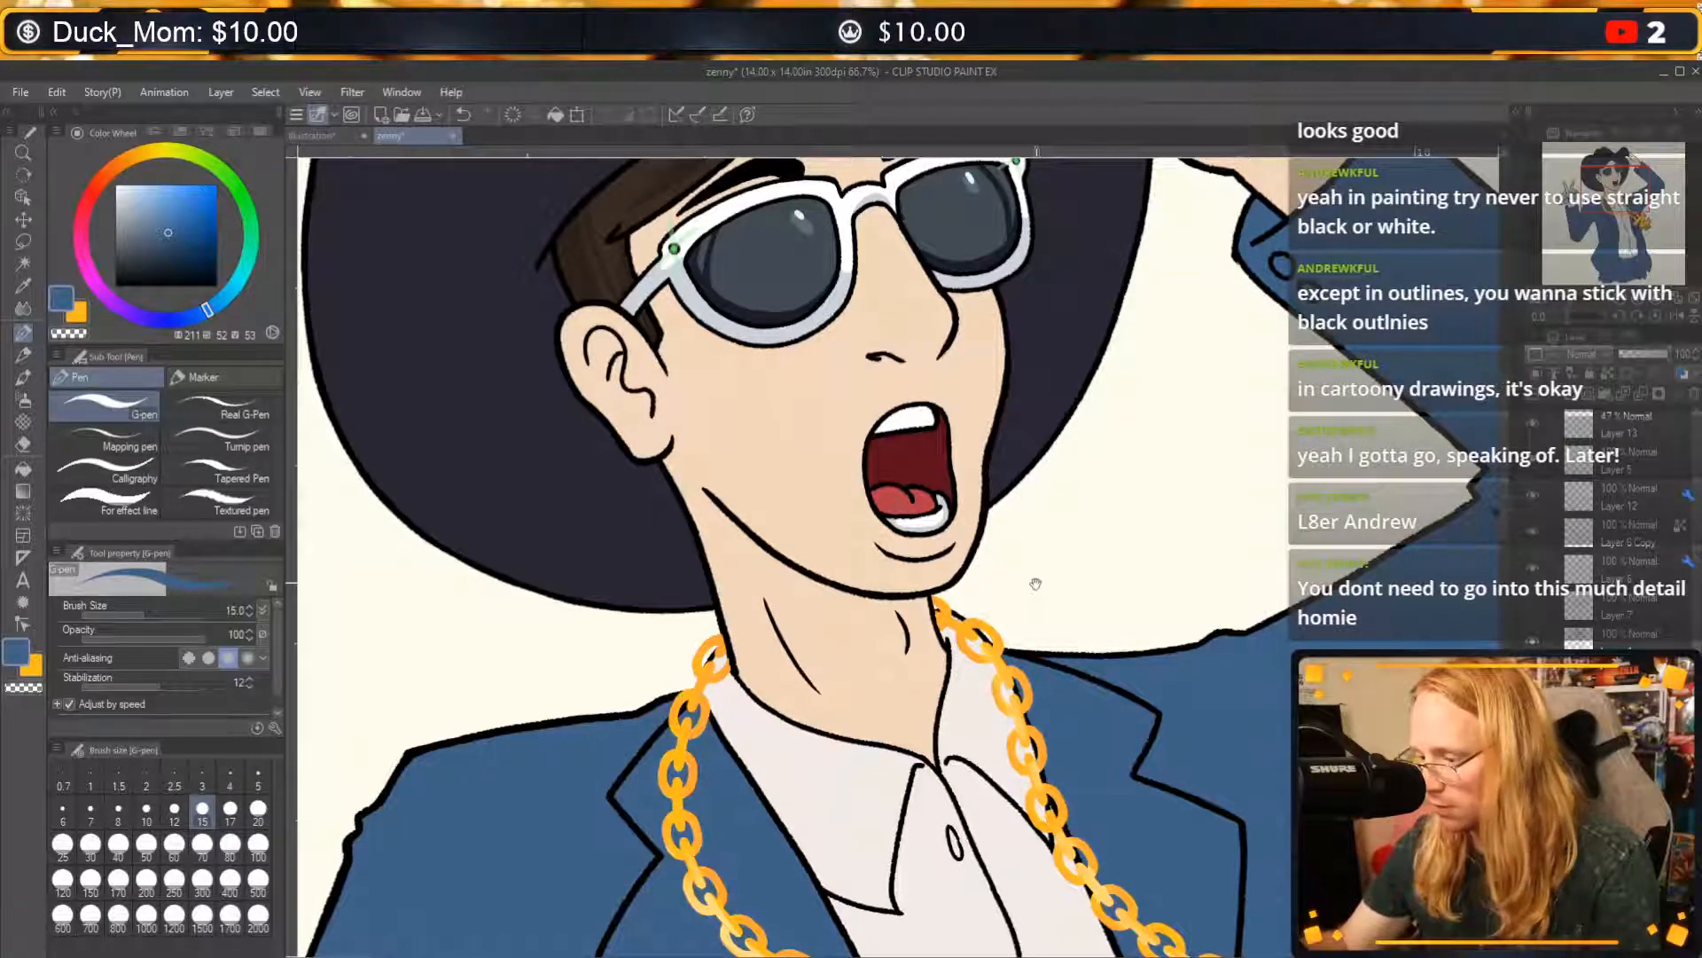
left_click_drag(1113, 471, 1053, 683)
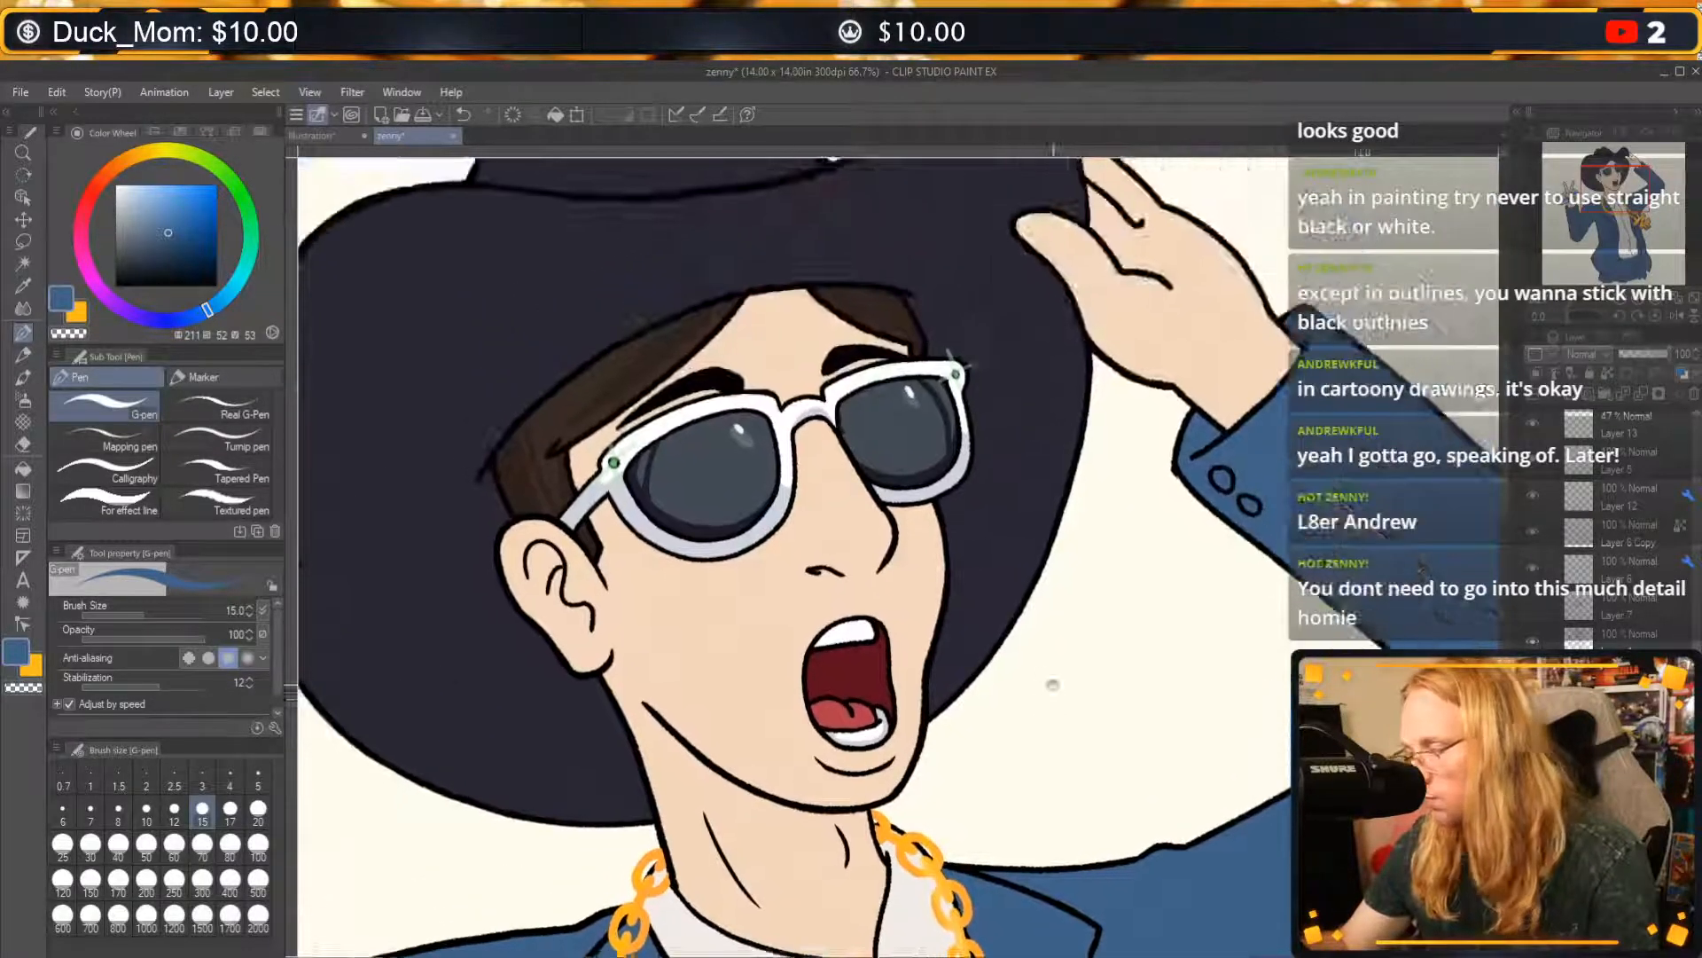
left_click(421, 114)
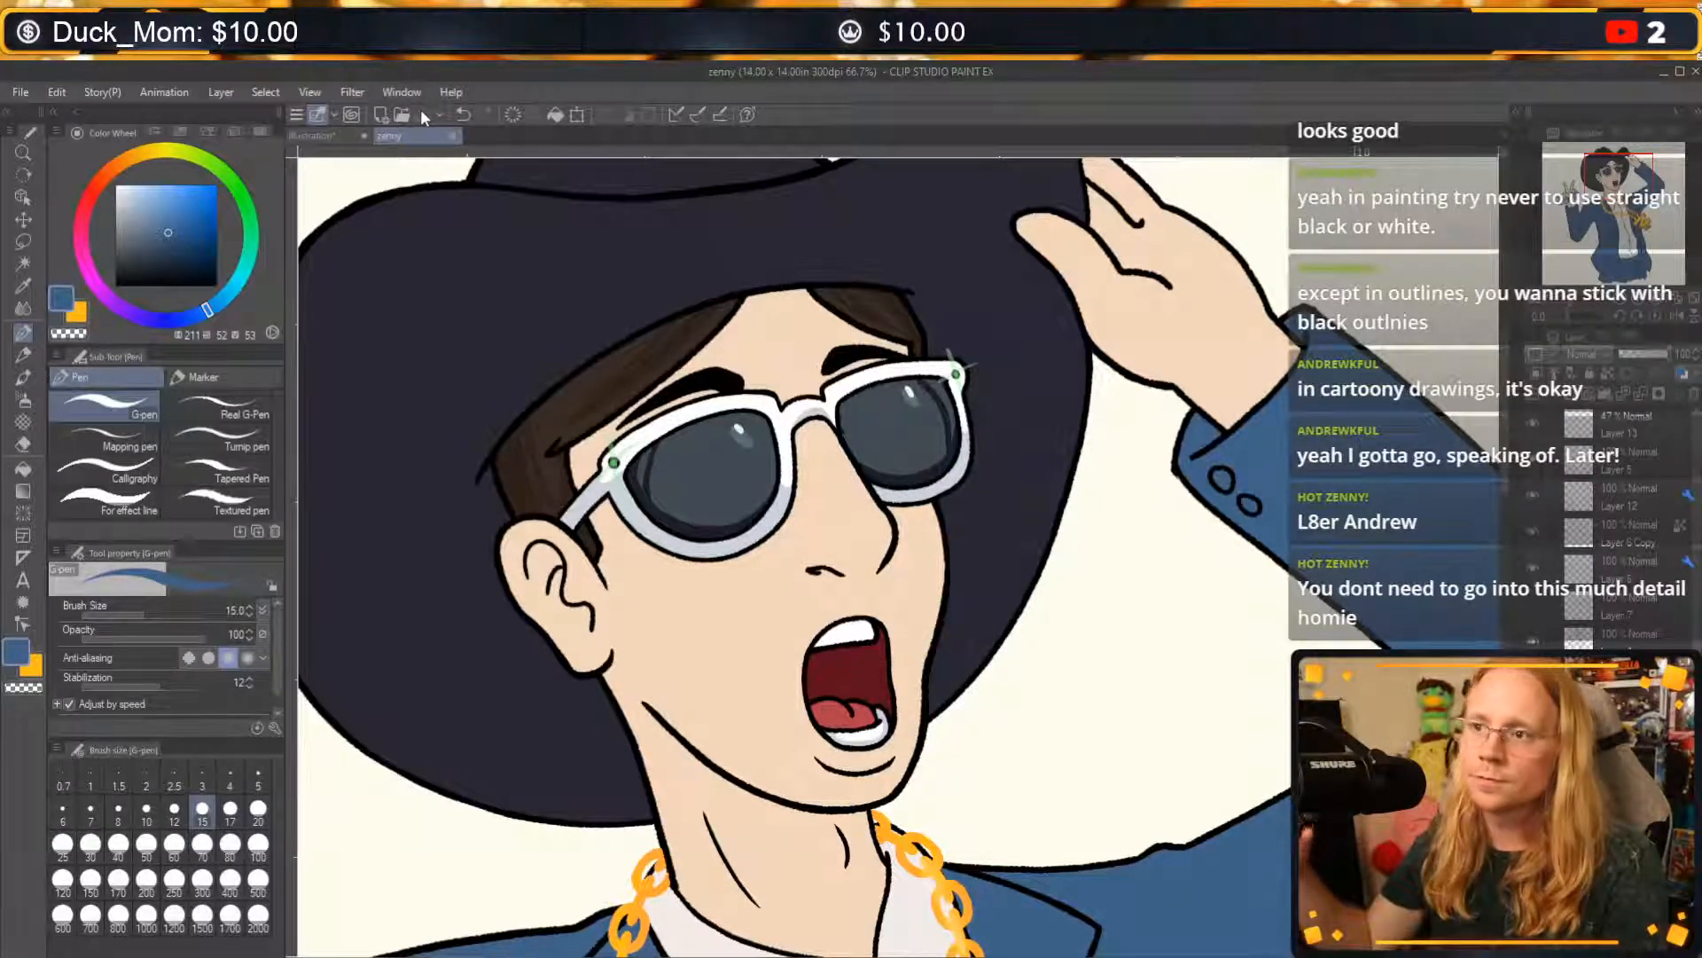
Set the pen's brush size to 100 for shading the jacket sleeve on the can-holding arm.
left_click_drag(975, 603, 973, 559)
left_click_drag(927, 776, 1011, 429)
left_click_drag(1002, 771, 1152, 473)
left_click_drag(884, 584, 1128, 572)
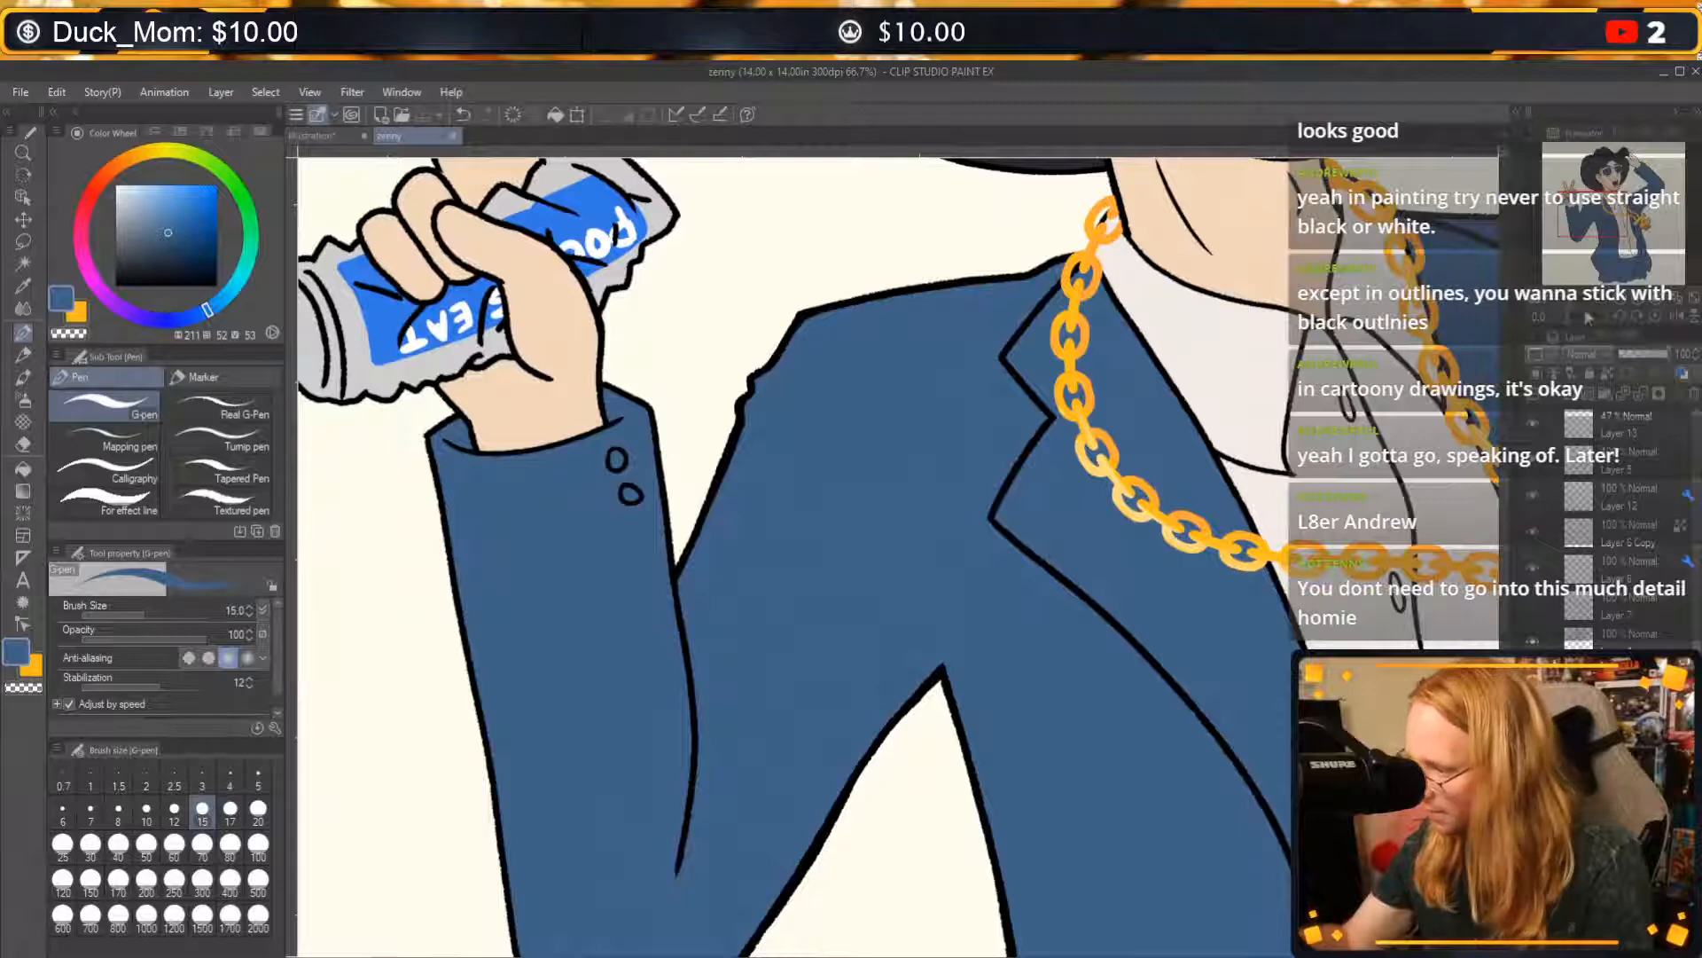
left_click(1619, 301)
mouse_move(1314, 633)
left_mouse_down()
mouse_move(1230, 635)
mouse_move(1132, 591)
left_mouse_up()
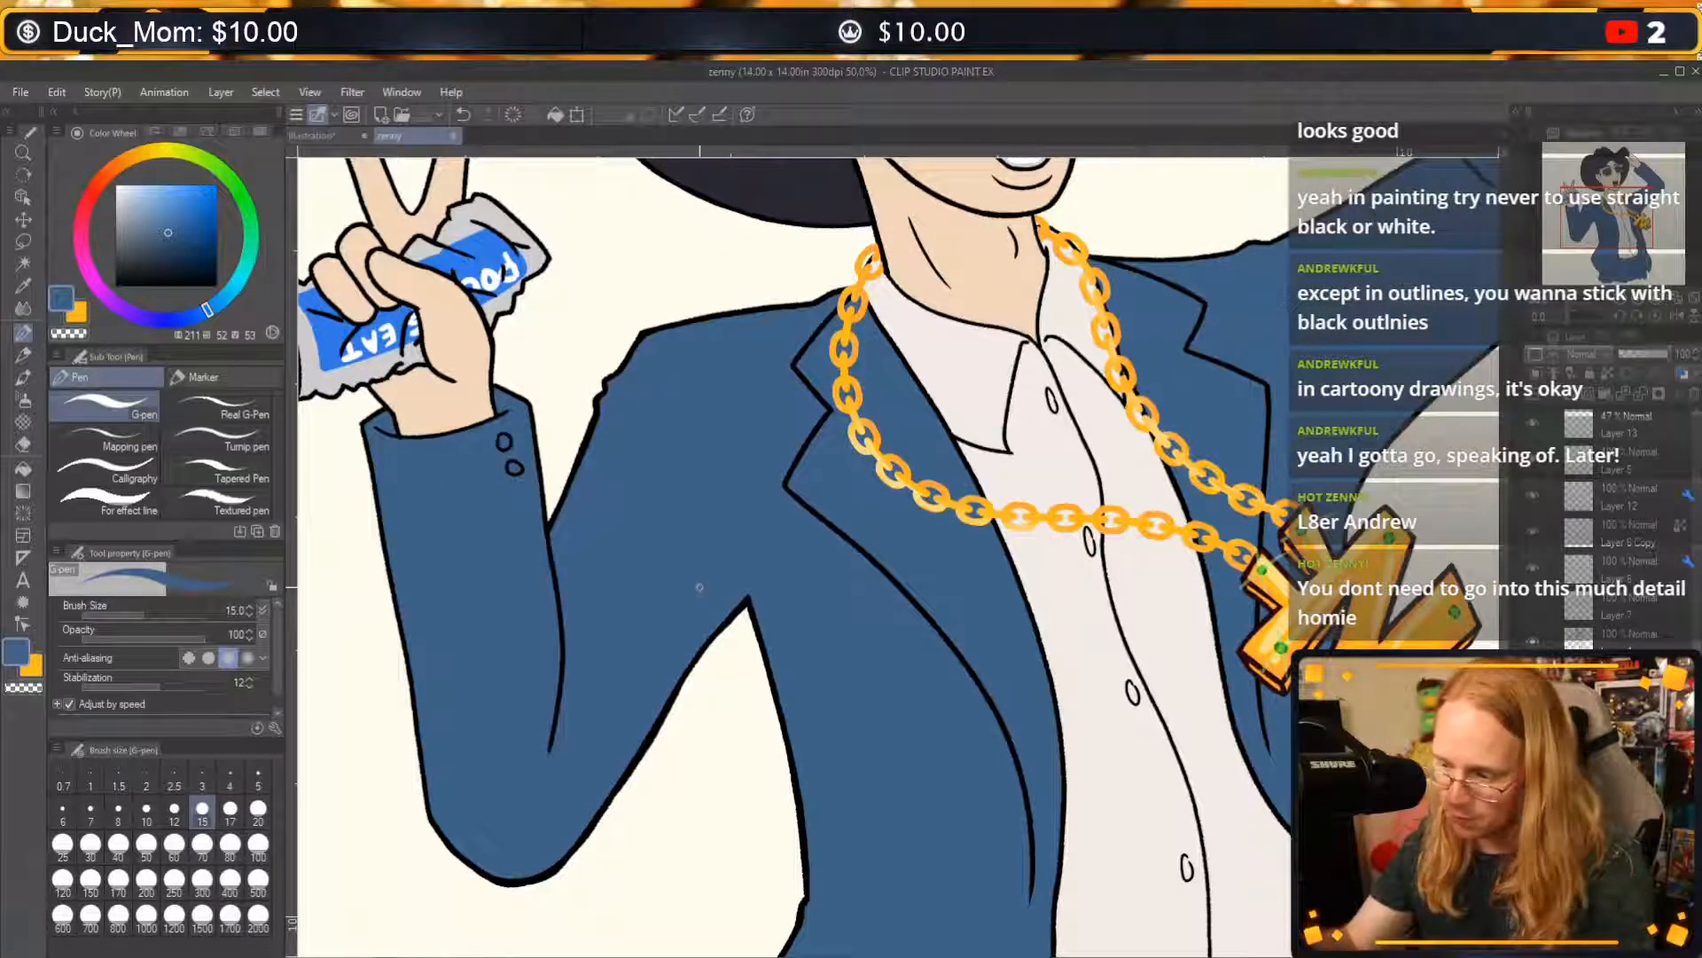
left_click(670, 586)
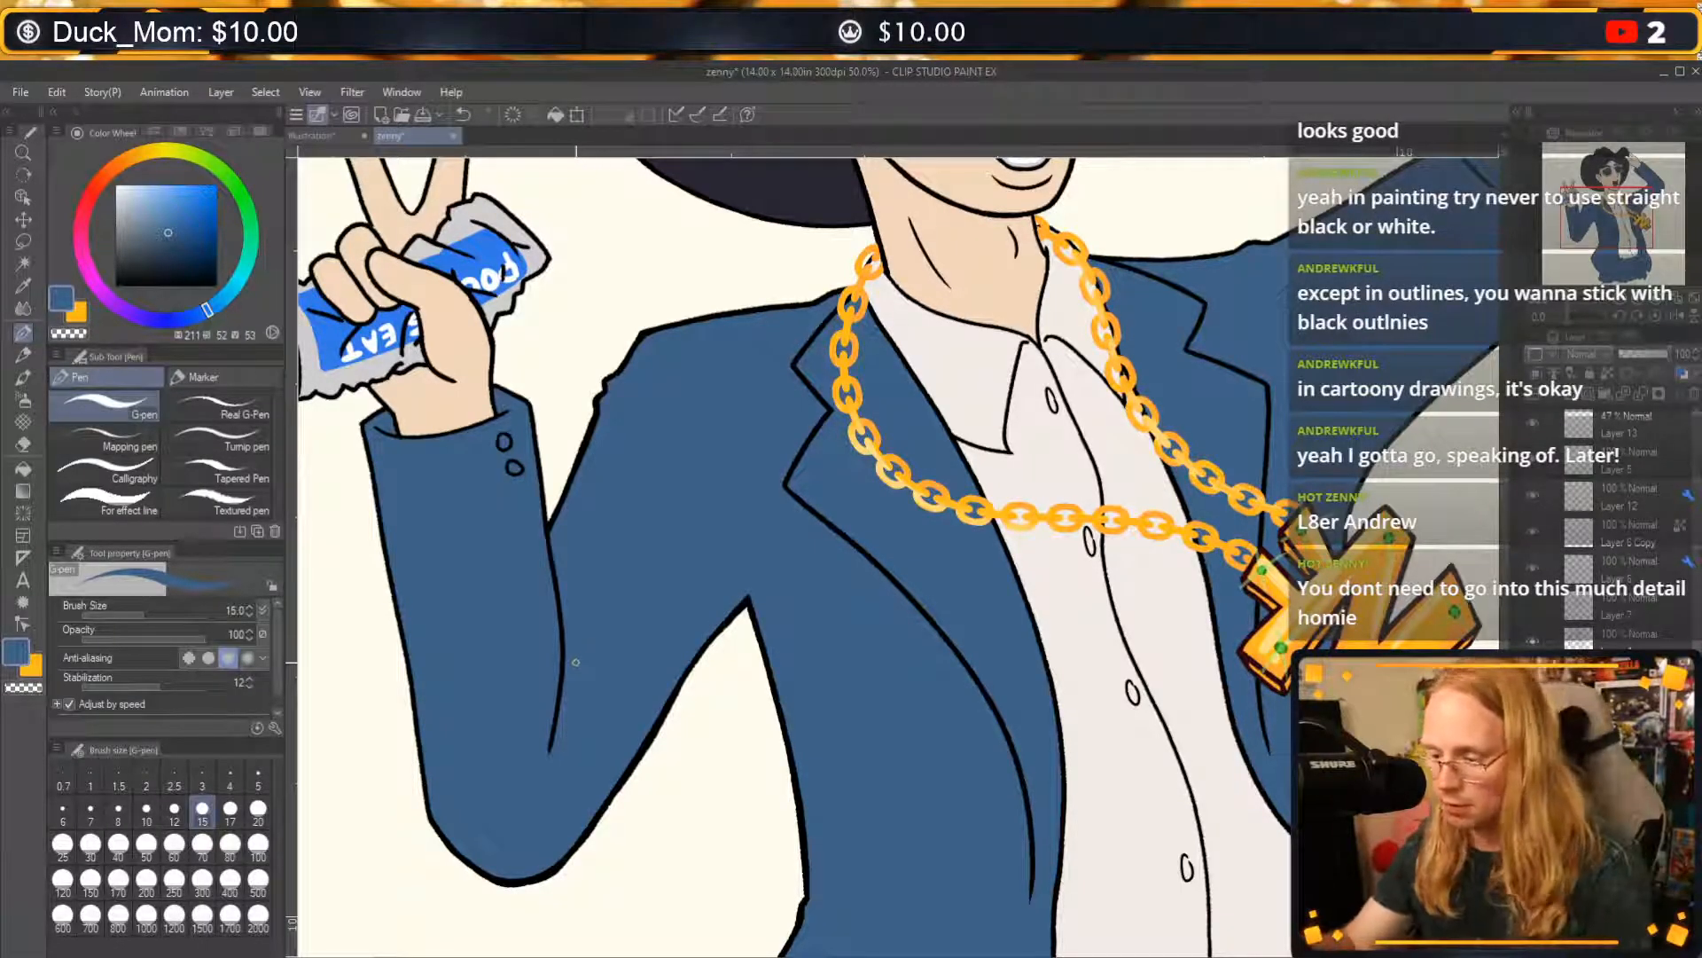
left_click(258, 808)
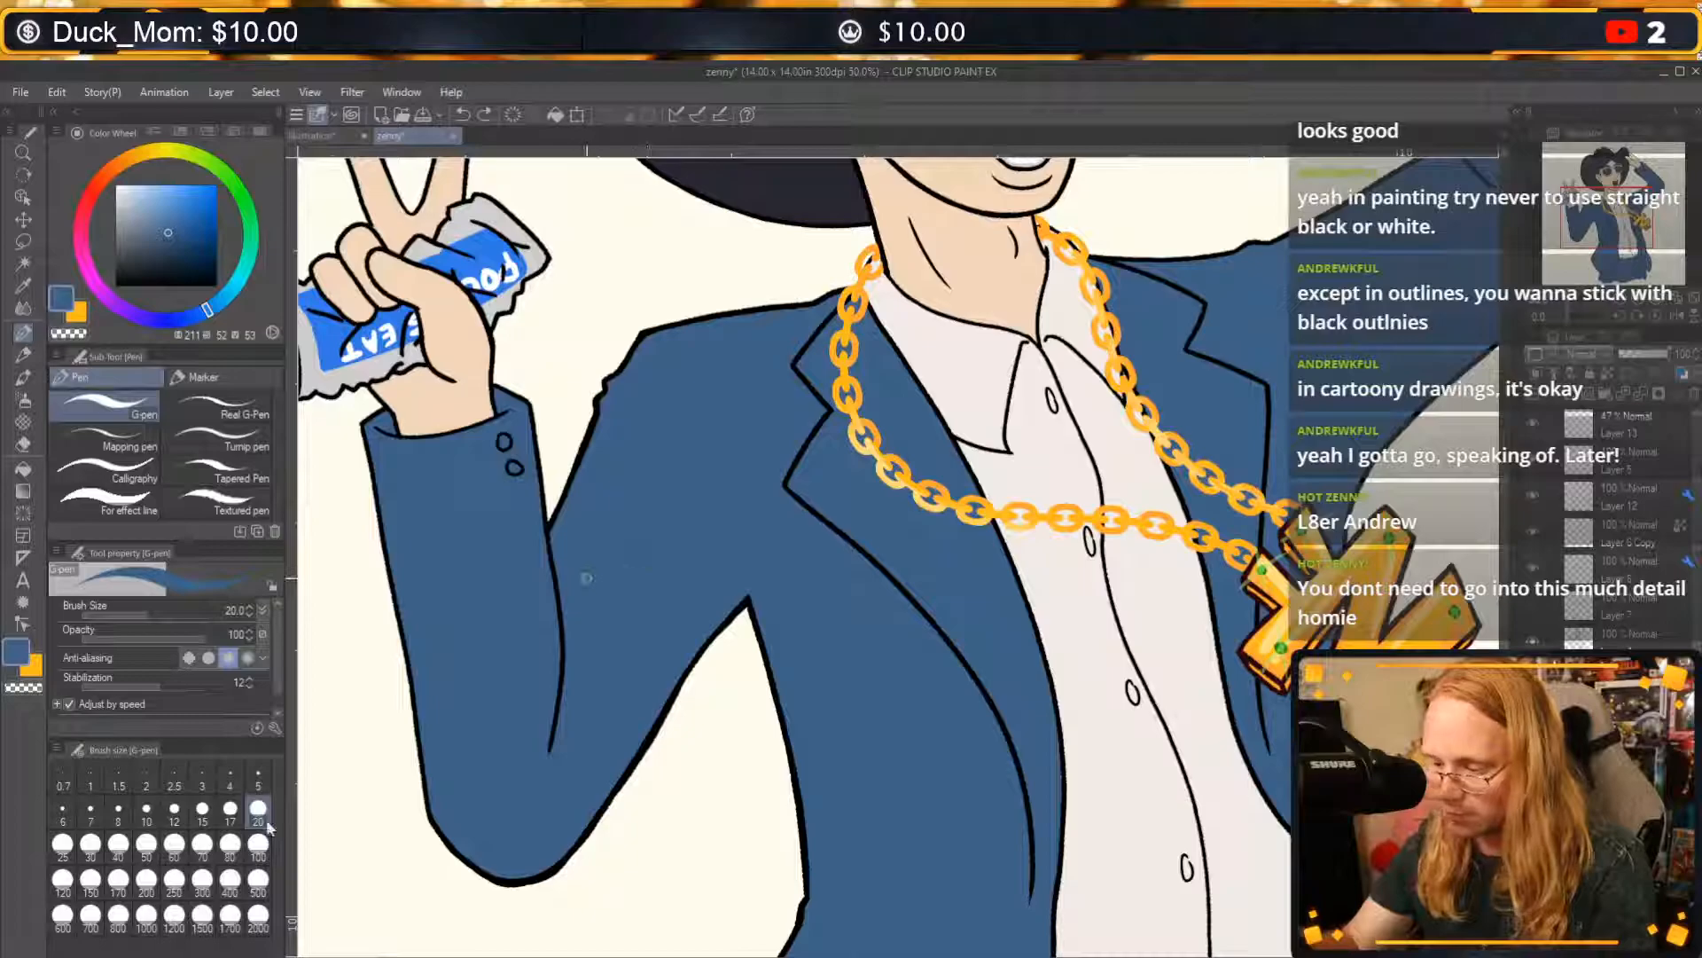
left_click(259, 844)
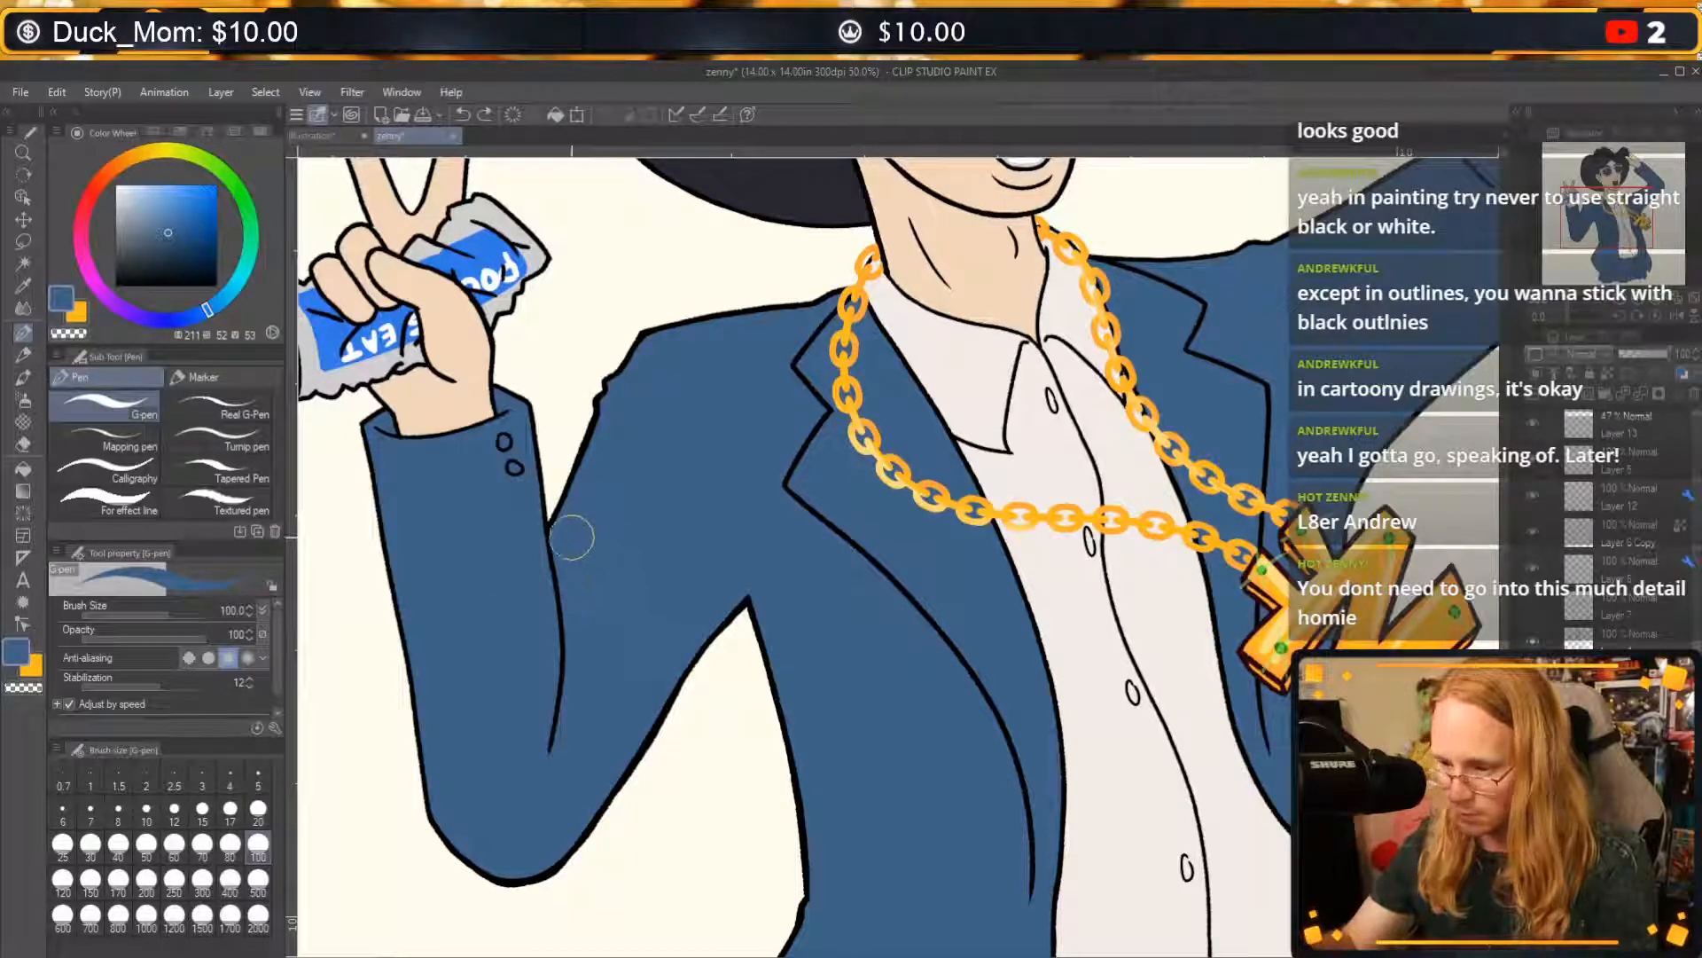
Pick a darker blue (220, 53, 36) and try broad shading on the upper sleeve of the can-holding arm, undoing the stroke.
left_click(188, 239)
left_click(195, 315)
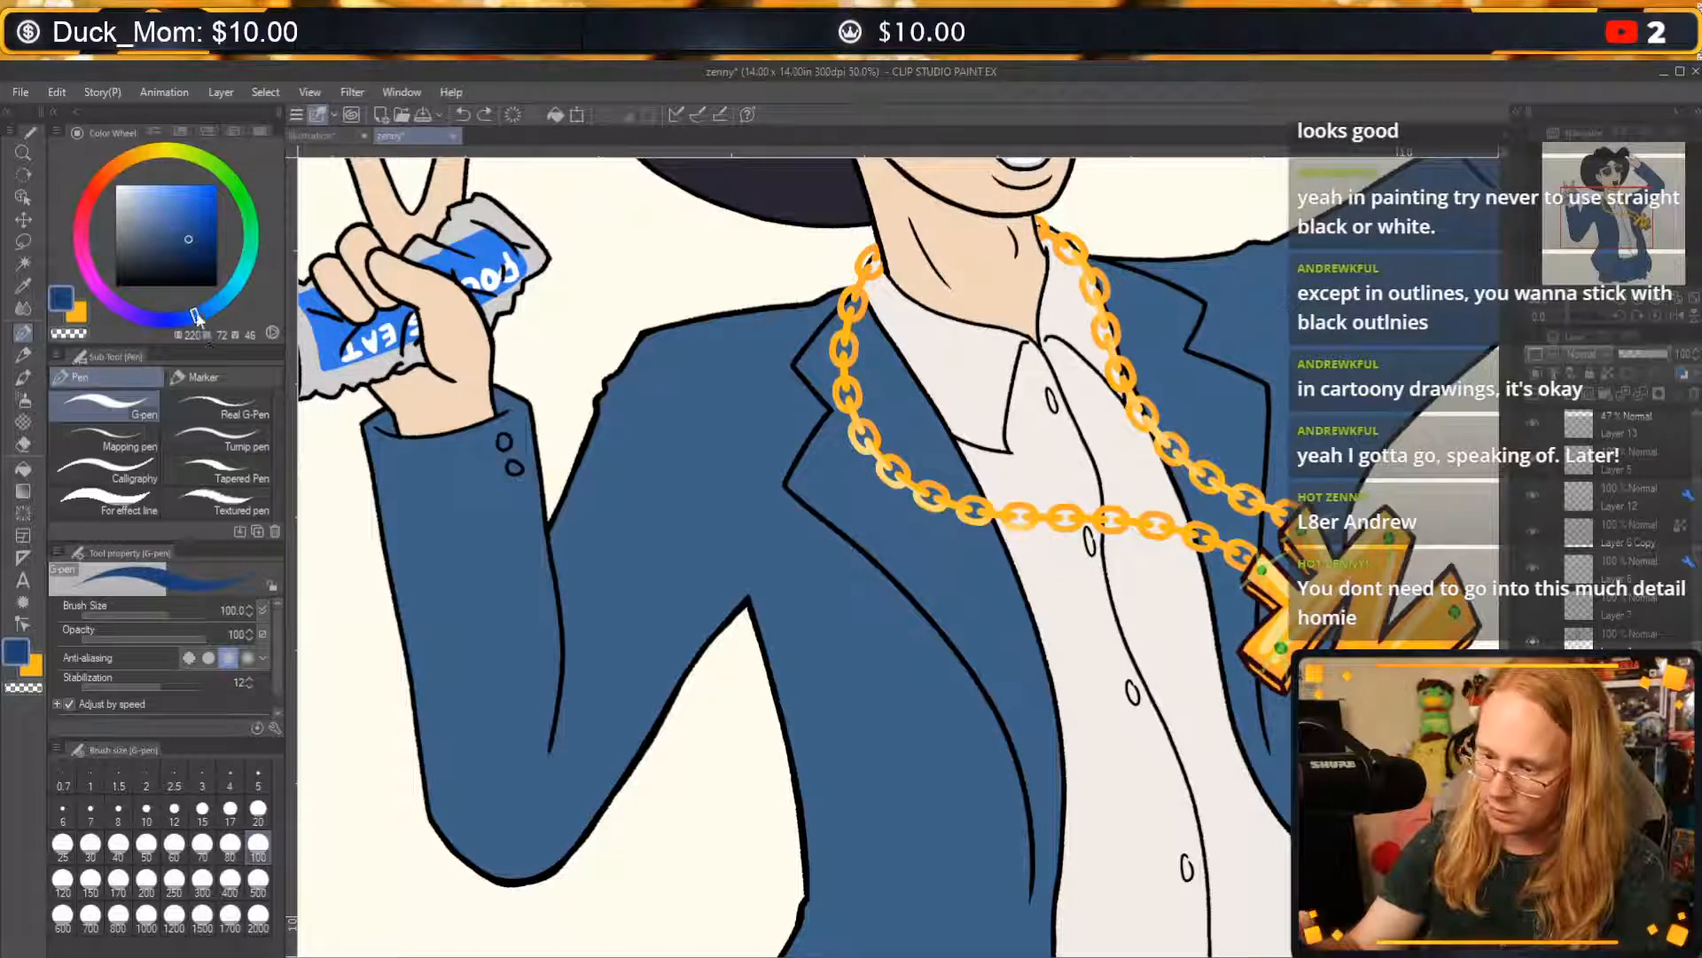
left_click(169, 249)
left_click_drag(625, 590, 612, 640)
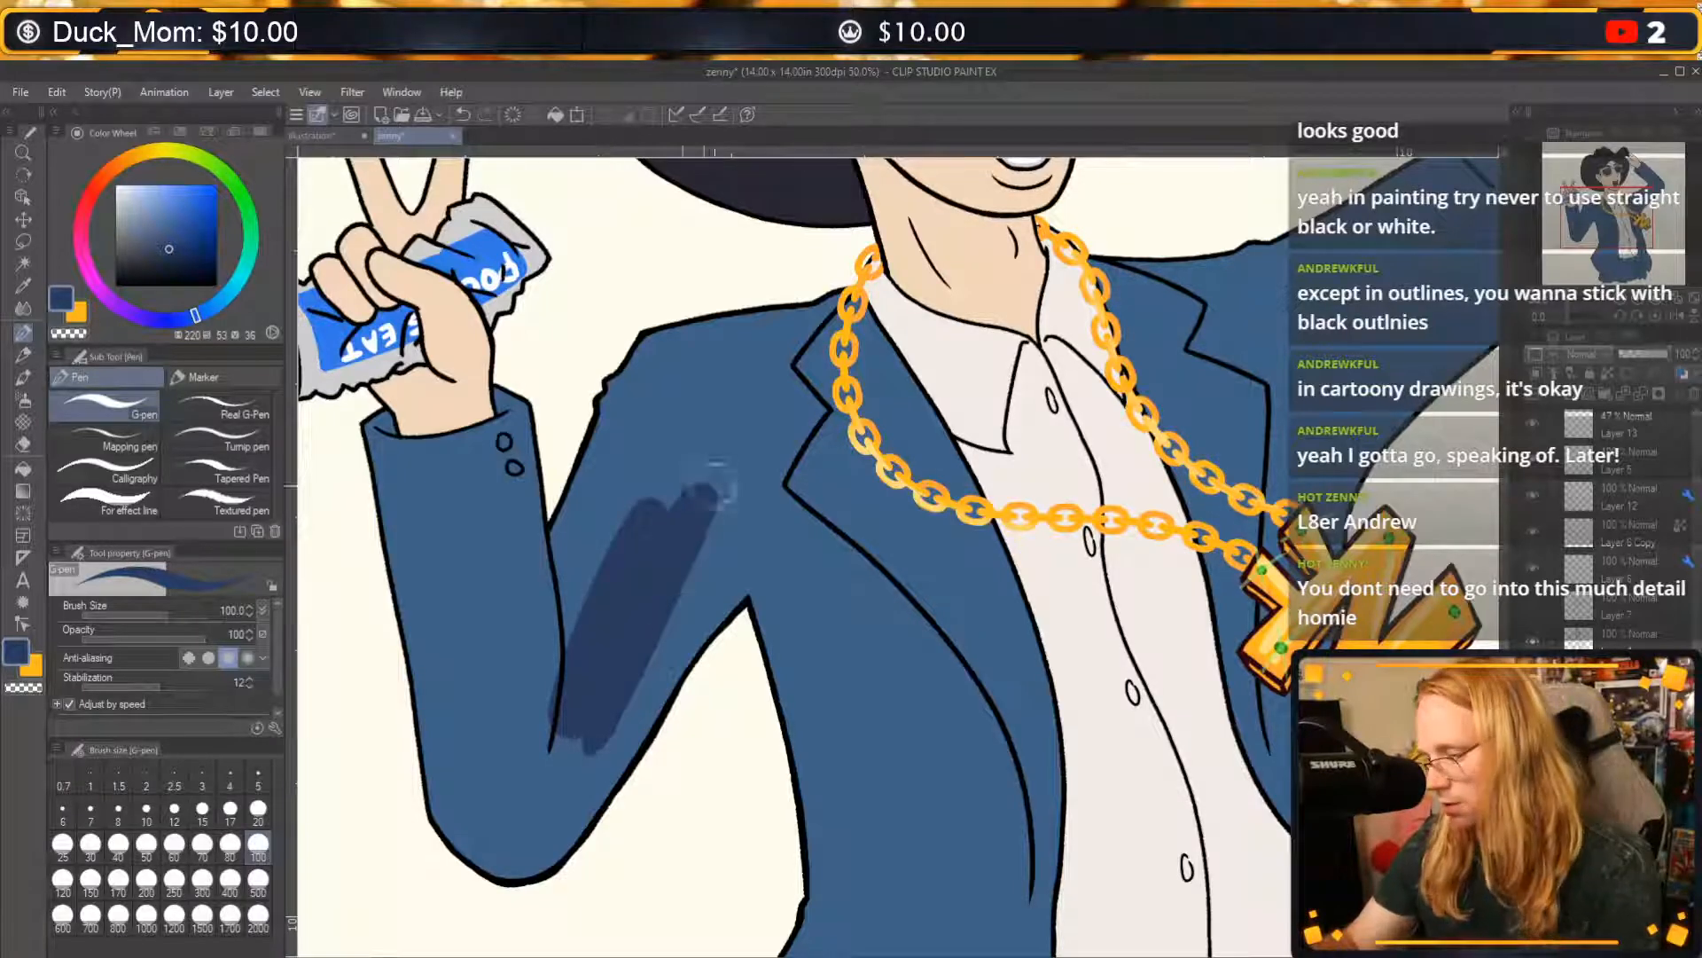
key("ctrl+z")
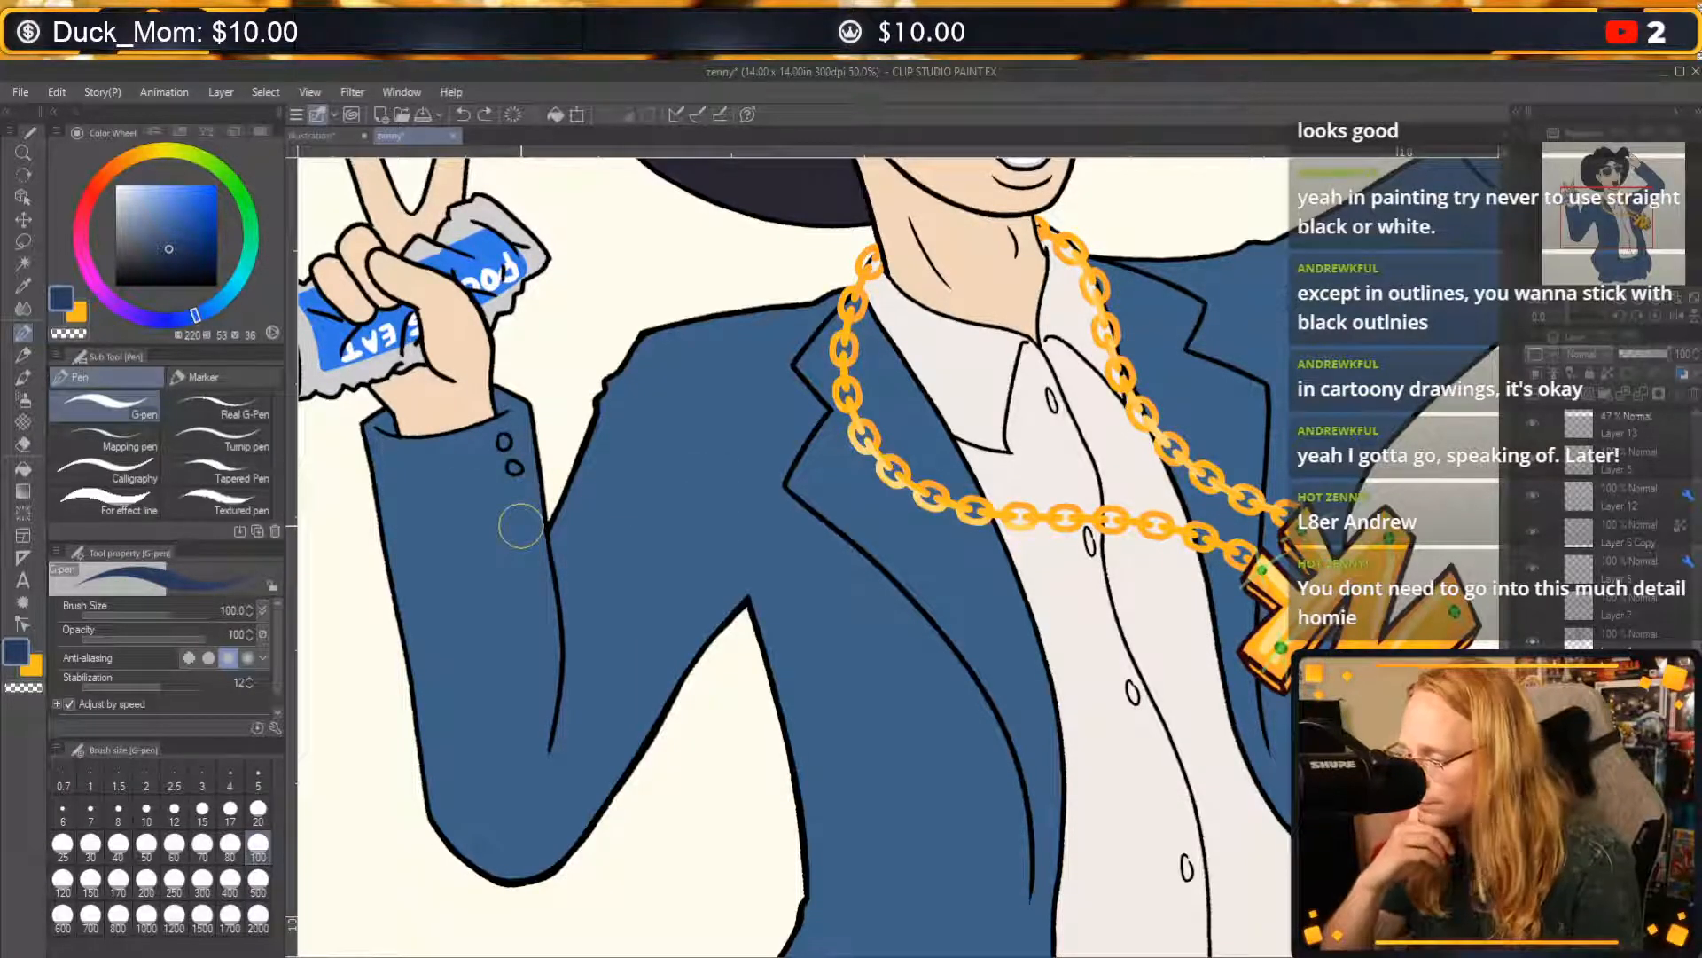
Sample the jacket's blue, pick a lighter blue (211, 49, 65), and try a highlight stroke on the can-holding arm's upper sleeve, undoing the stroke.
left_click(610, 560, "alt")
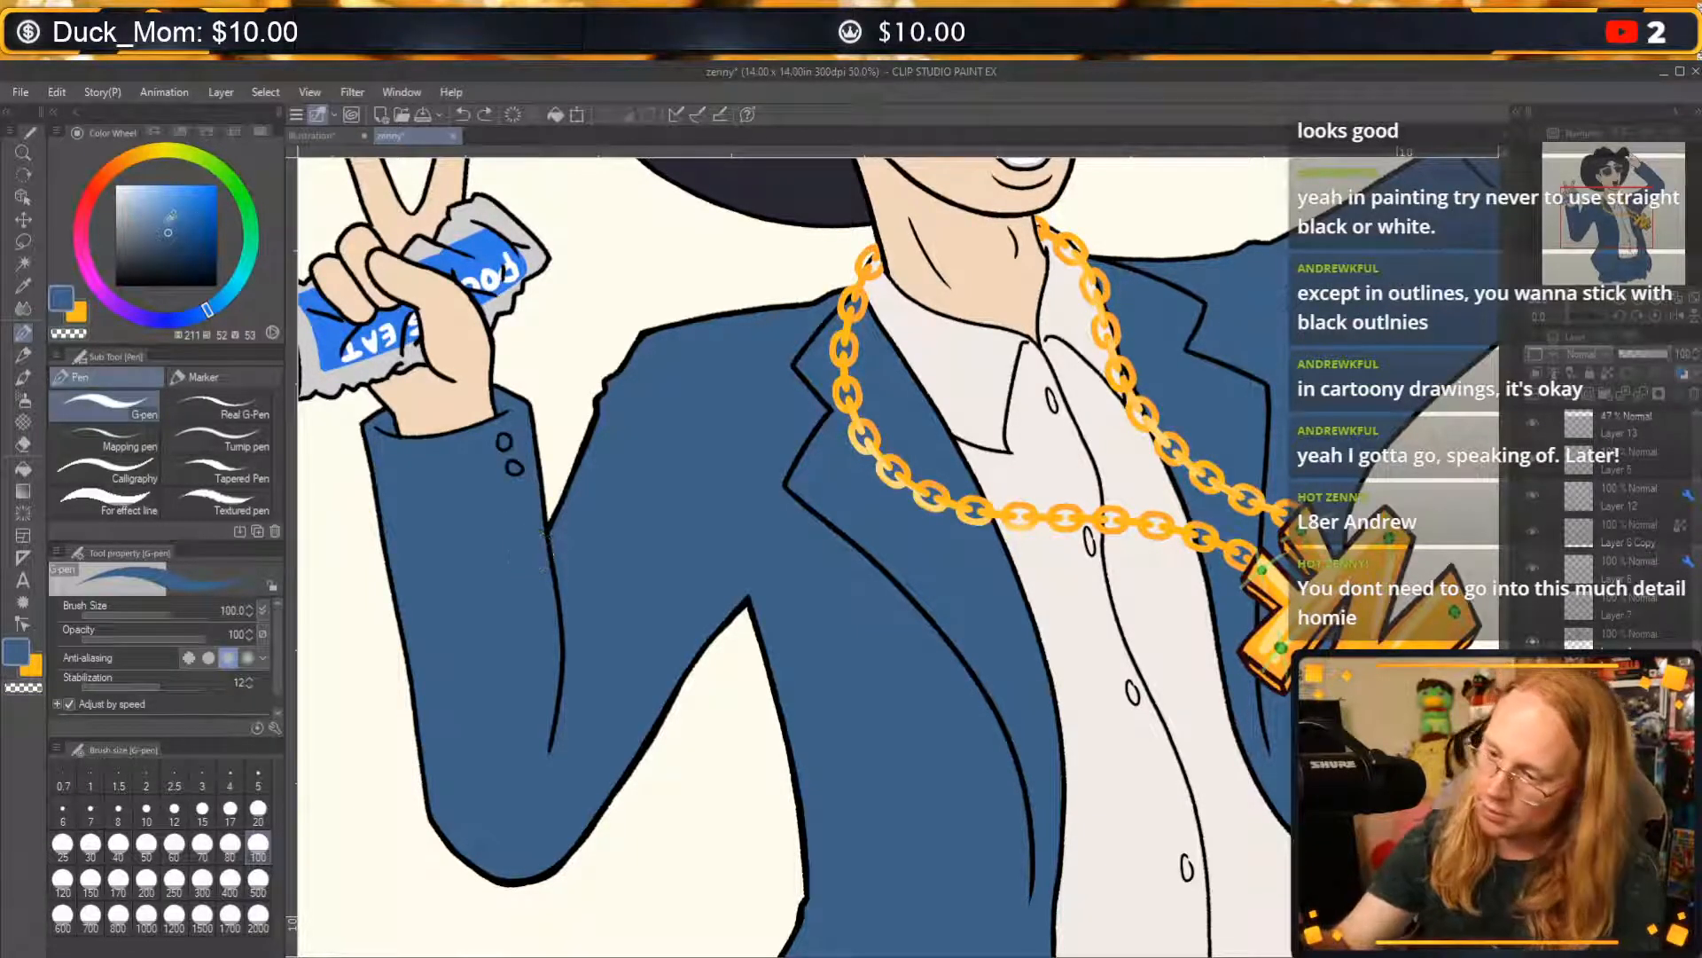
left_click(164, 219)
mouse_move(714, 426)
left_mouse_down()
mouse_move(572, 647)
mouse_move(577, 683)
left_mouse_up()
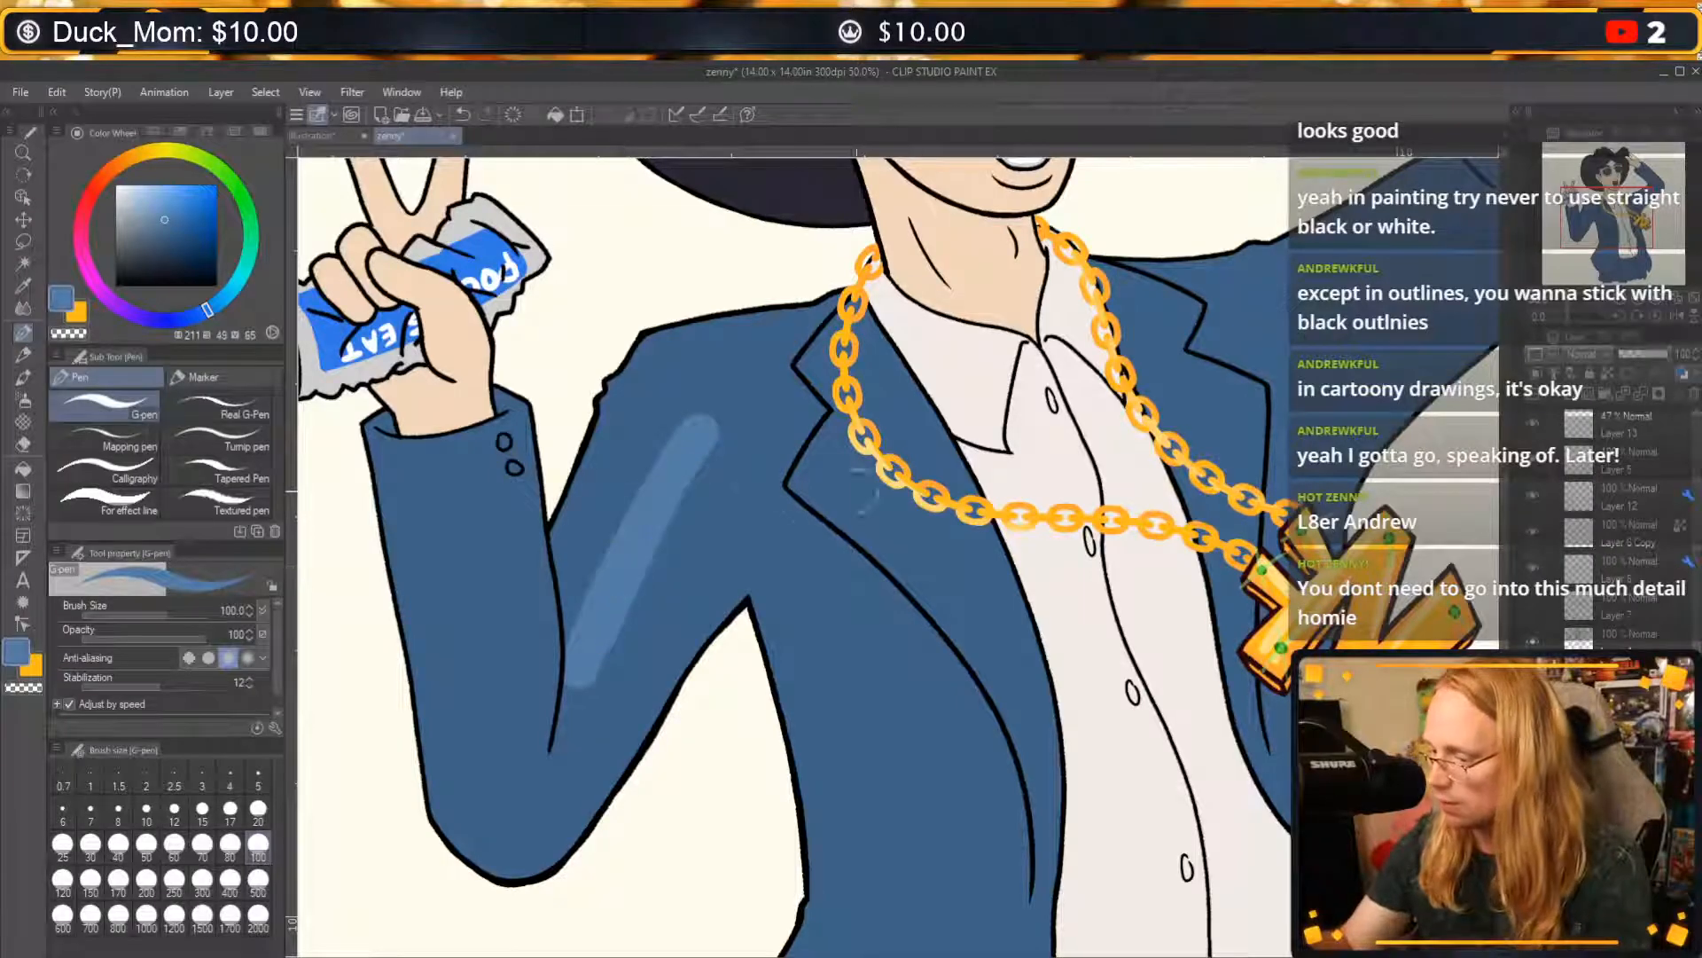
left_click_drag(1166, 691, 943, 590)
key("ctrl+z")
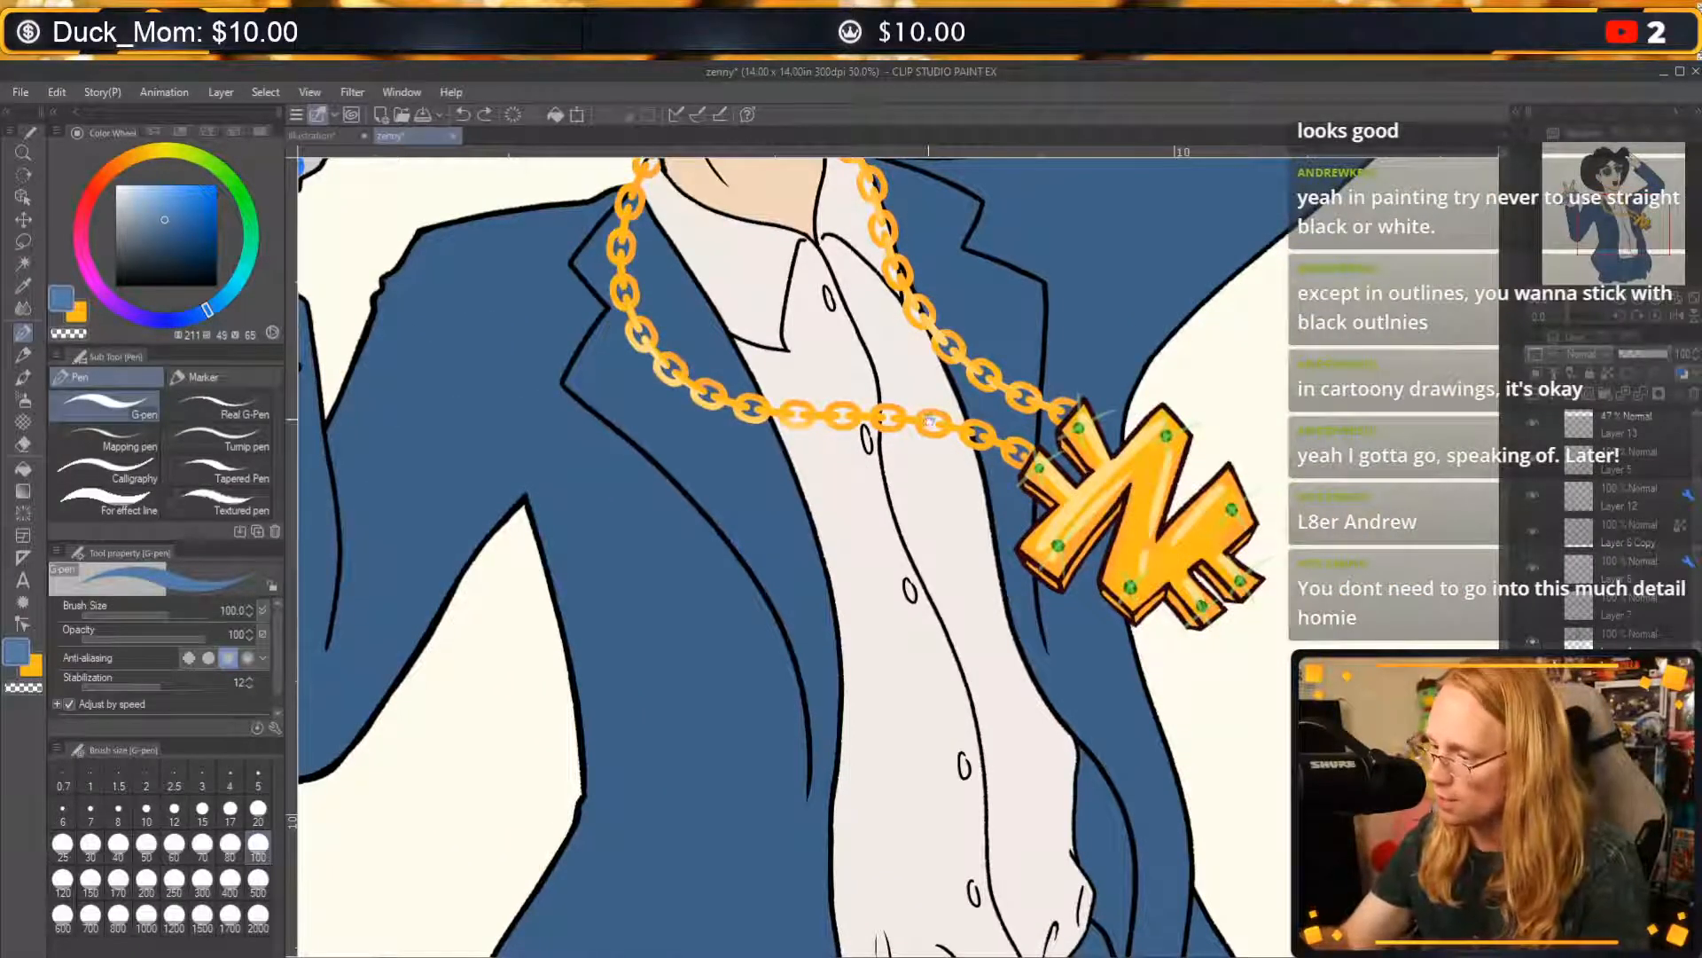
Paint lighter blue highlights along the forearm, upper sleeve and shoulder of the can-holding arm.
left_click_drag(929, 420, 1101, 775)
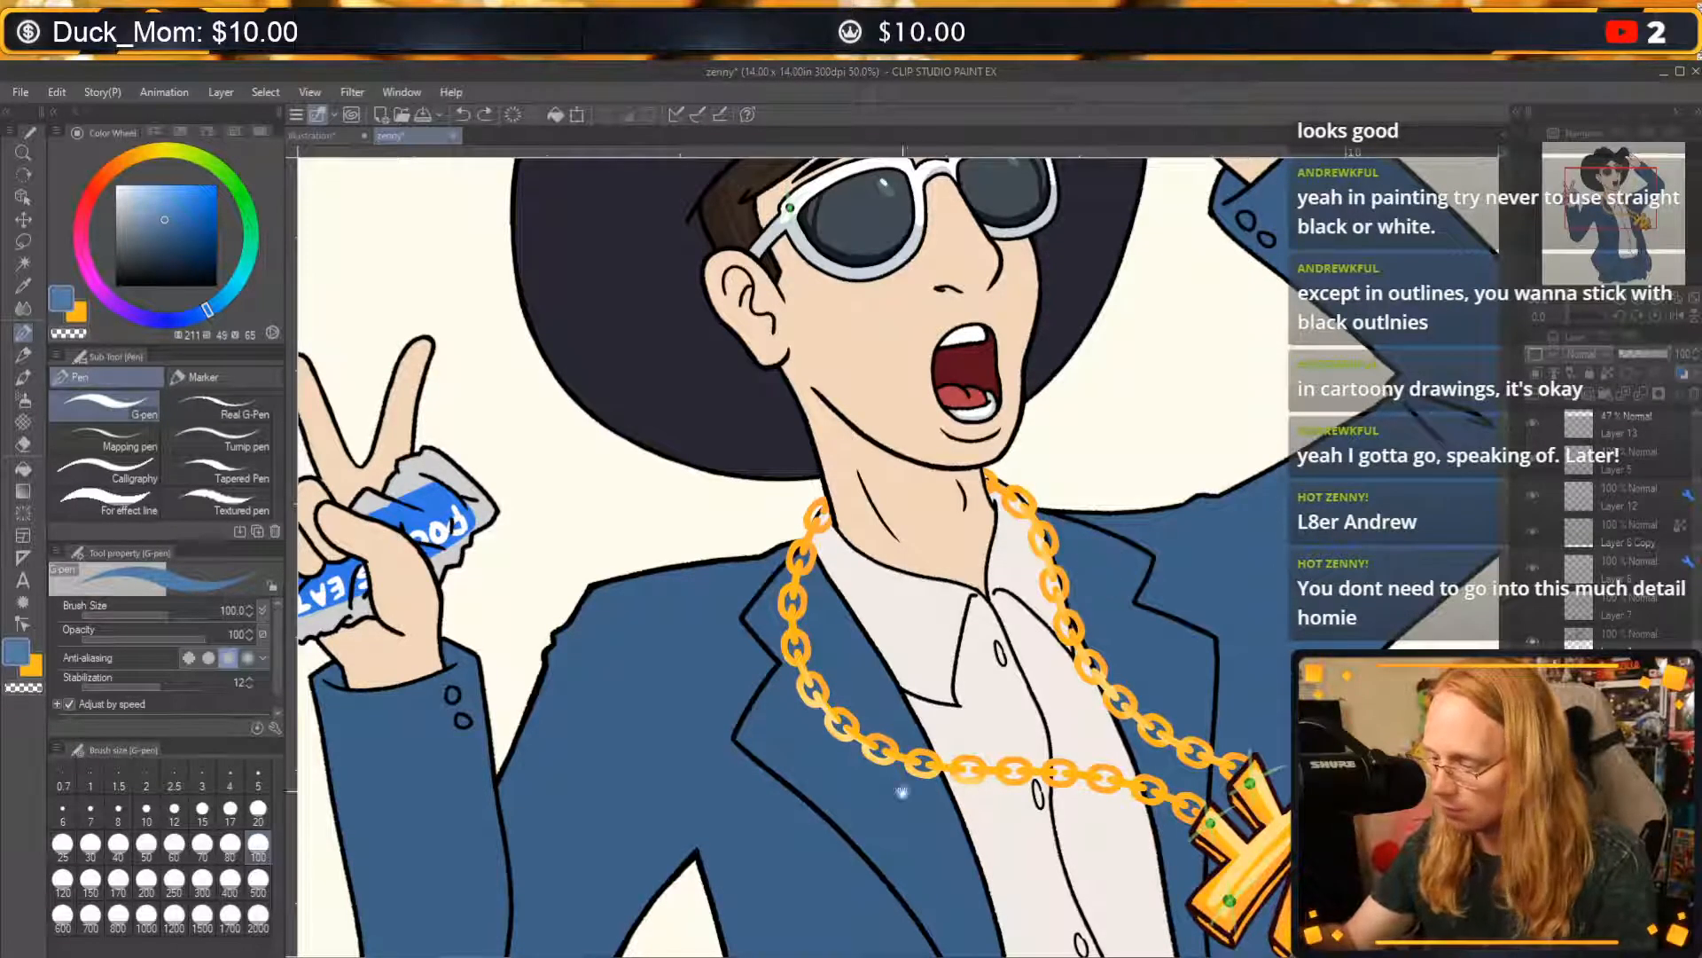
left_click_drag(904, 764, 989, 480)
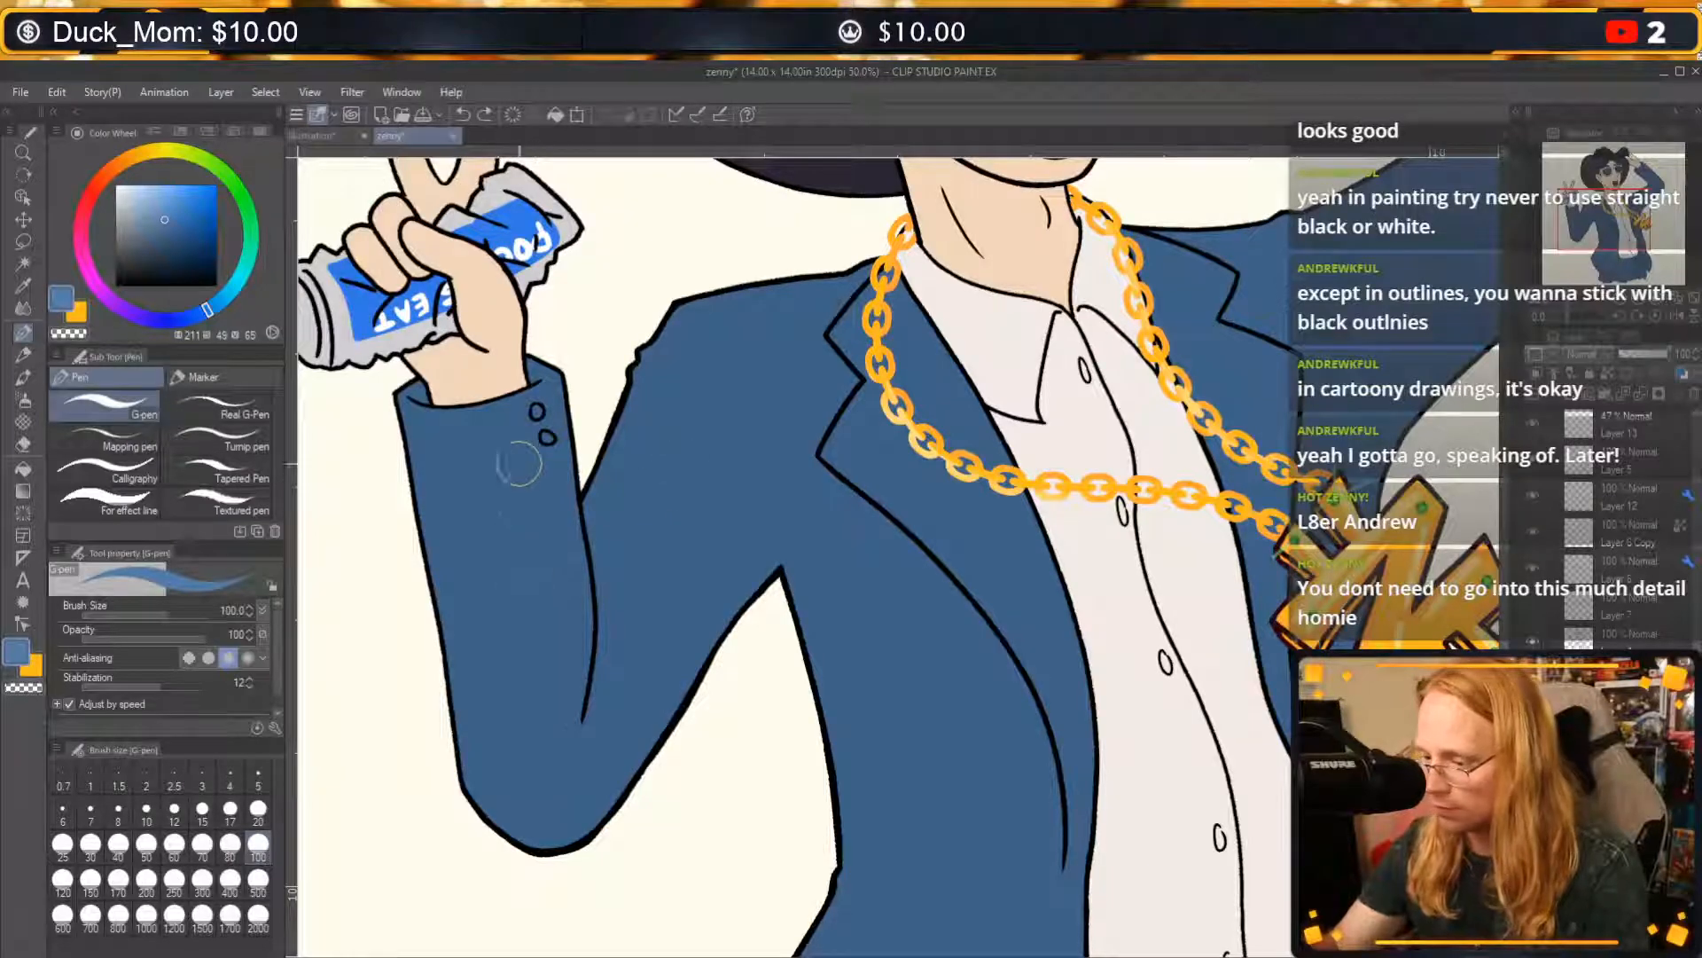
mouse_move(517, 448)
left_mouse_down()
mouse_move(562, 669)
mouse_move(525, 499)
mouse_move(538, 441)
mouse_move(537, 725)
mouse_move(507, 448)
mouse_move(529, 416)
mouse_move(552, 486)
mouse_move(545, 722)
mouse_move(568, 553)
mouse_move(557, 725)
mouse_move(539, 714)
mouse_move(532, 417)
mouse_move(553, 465)
mouse_move(516, 417)
mouse_move(490, 541)
mouse_move(509, 687)
mouse_move(534, 749)
mouse_move(558, 719)
left_mouse_up()
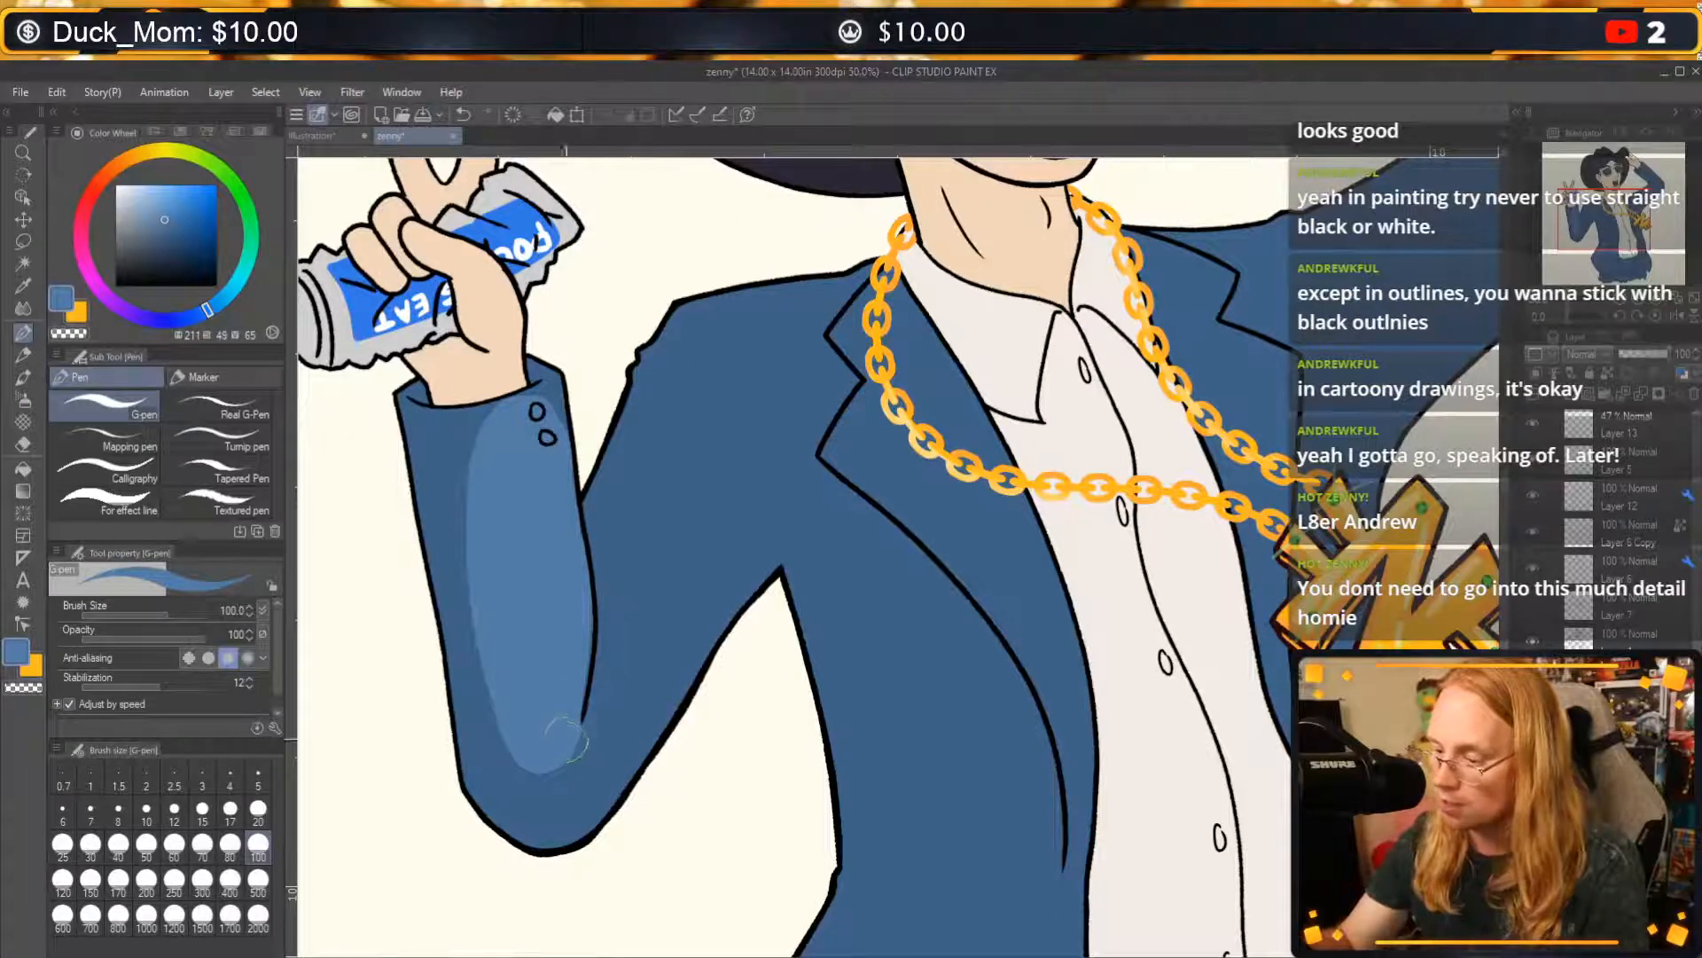
left_click_drag(890, 532, 851, 609)
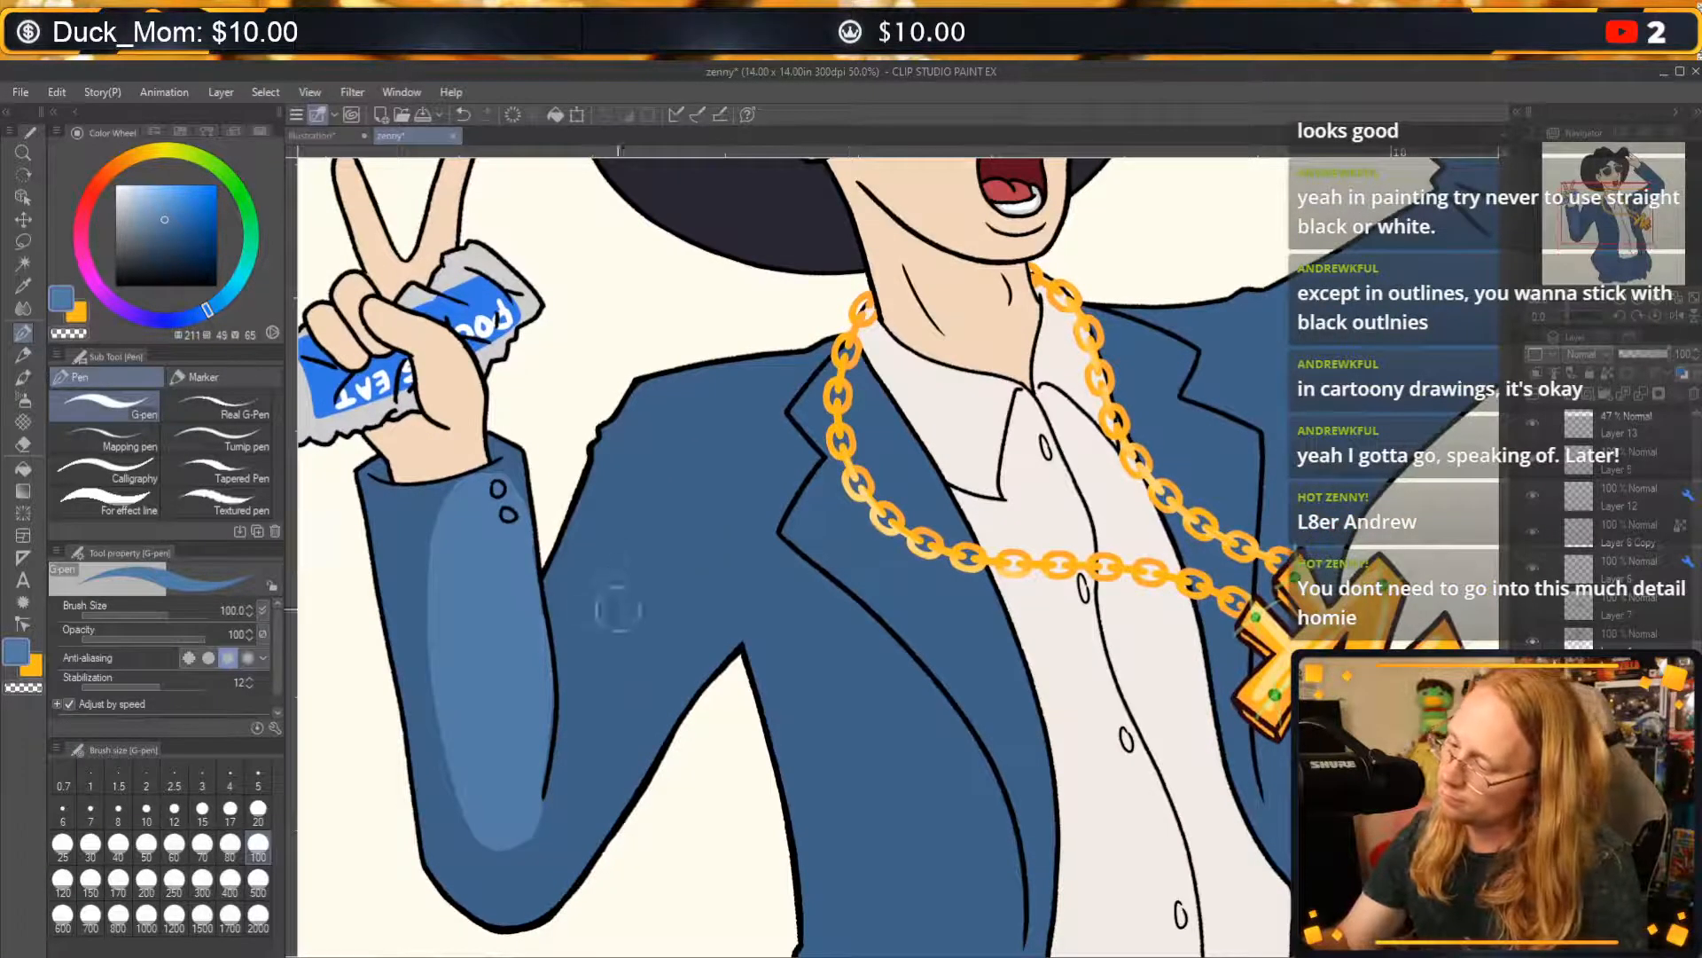
mouse_move(618, 609)
left_mouse_down()
mouse_move(691, 492)
mouse_move(594, 638)
mouse_move(597, 542)
mouse_move(642, 452)
mouse_move(621, 581)
mouse_move(662, 491)
mouse_move(620, 582)
mouse_move(631, 456)
mouse_move(653, 423)
mouse_move(693, 502)
mouse_move(730, 453)
mouse_move(669, 415)
mouse_move(716, 432)
mouse_move(704, 462)
mouse_move(806, 373)
mouse_move(800, 435)
mouse_move(752, 421)
mouse_move(741, 499)
mouse_move(623, 622)
mouse_move(664, 565)
mouse_move(664, 610)
mouse_move(624, 623)
mouse_move(684, 531)
mouse_move(739, 553)
mouse_move(726, 568)
mouse_move(760, 601)
mouse_move(734, 517)
mouse_move(775, 453)
mouse_move(716, 625)
left_mouse_up()
scroll(966, 696, "down", 3)
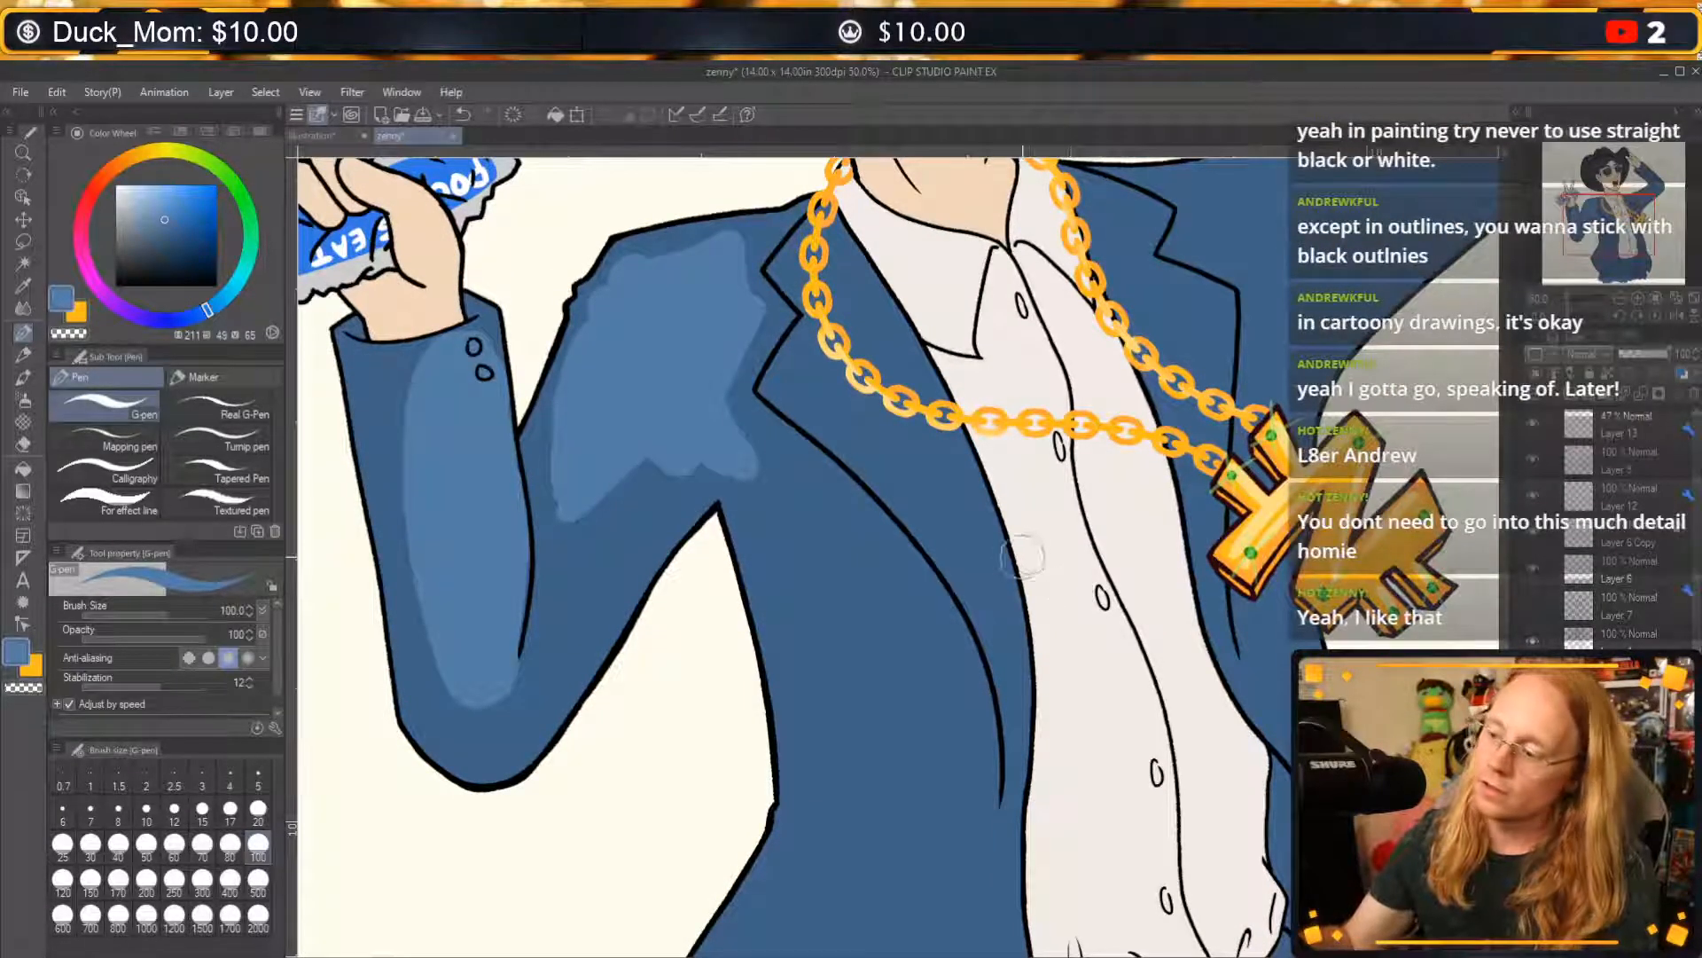
Undo the highlight strokes on the upper sleeve and shoulder of the can-holding arm.
left_click_drag(1249, 372, 1107, 533)
left_click_drag(985, 617, 1272, 572)
left_click_drag(1366, 545, 1285, 571)
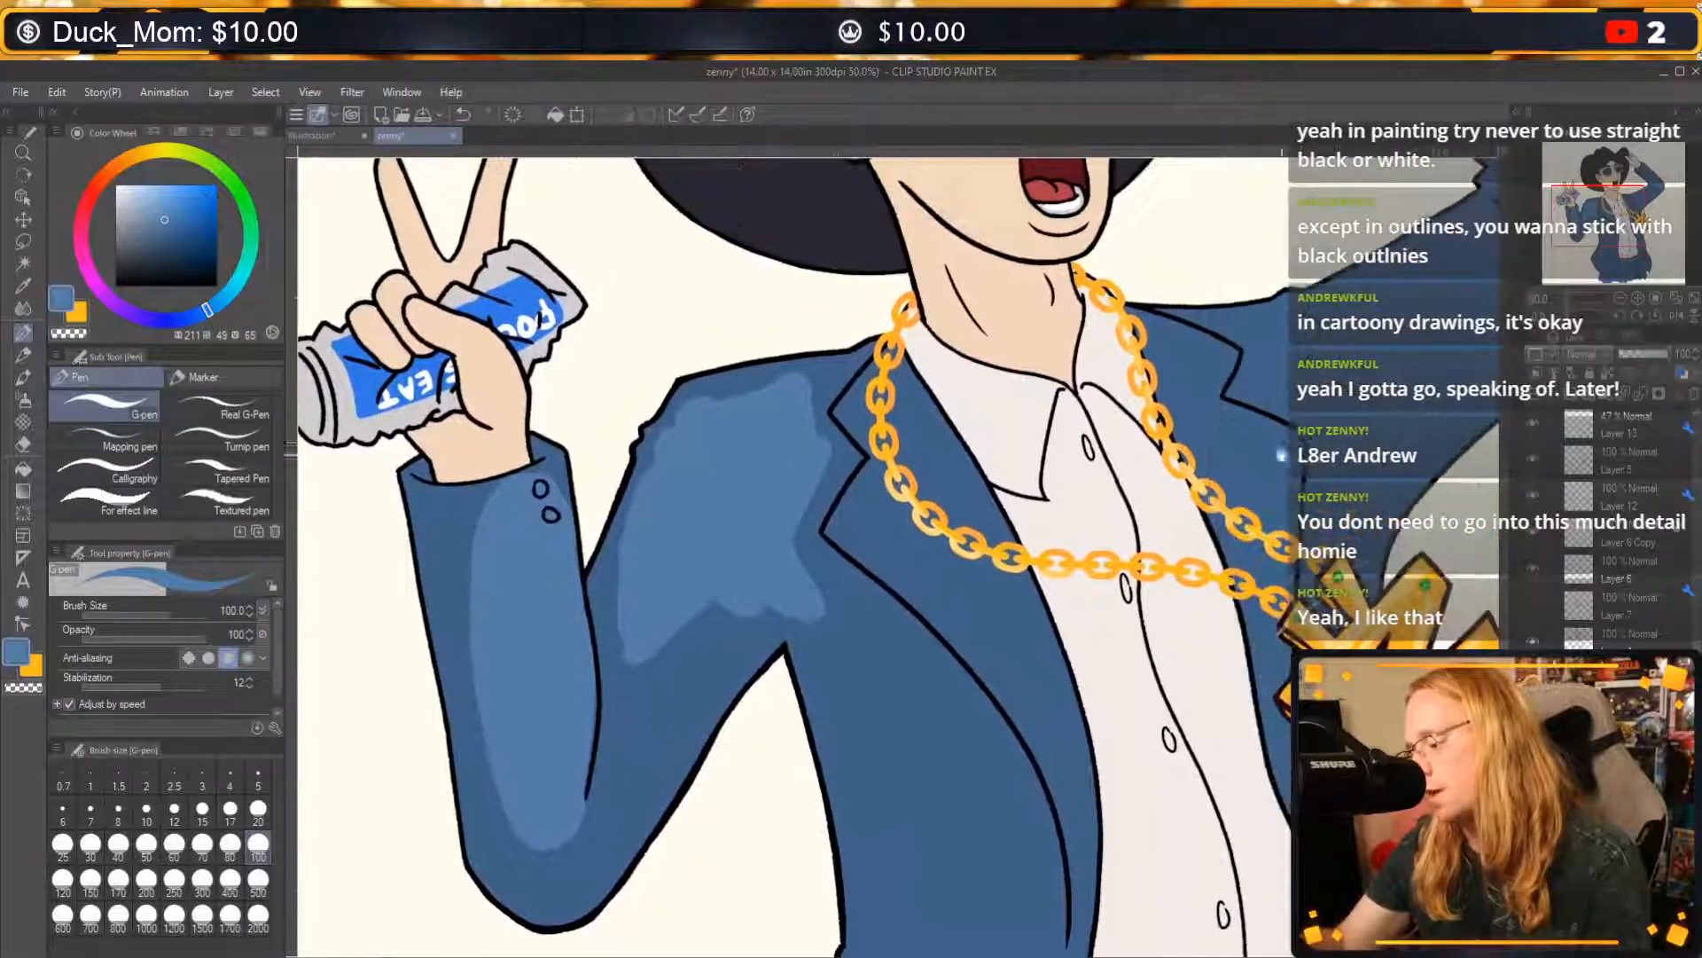
key("ctrl+z")
key("ctrl+z")
key("ctrl+z")
key("ctrl+z")
key("ctrl+z")
key("ctrl+z")
key("ctrl+z")
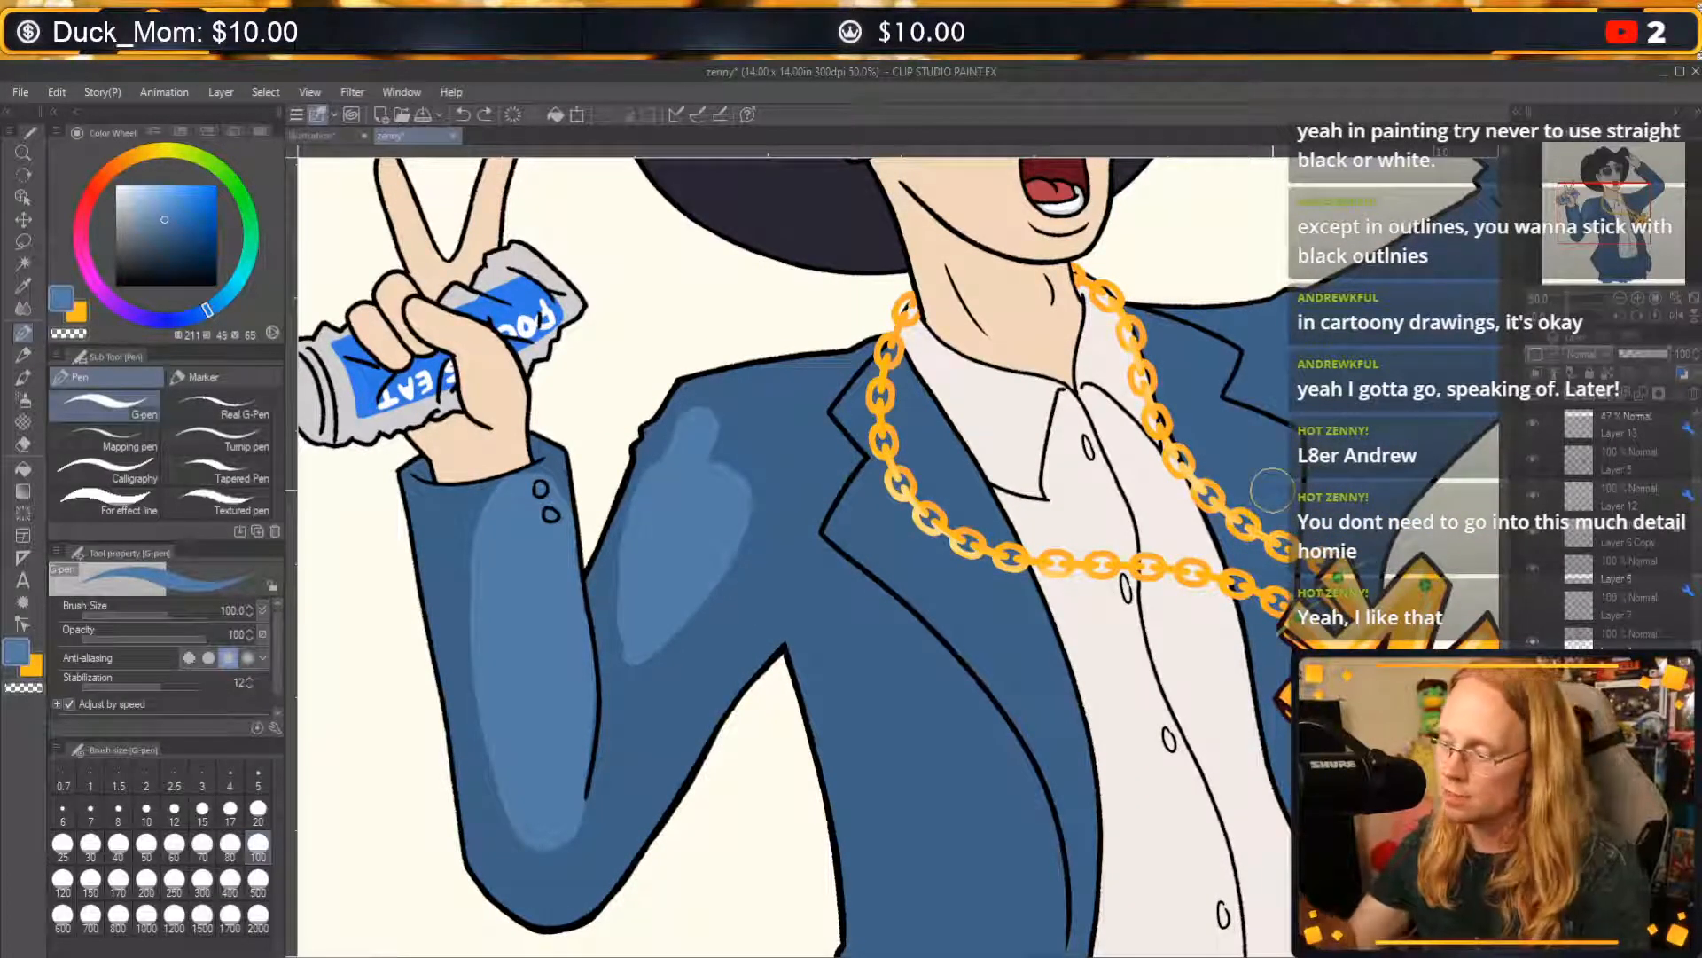
key("ctrl+z")
key("ctrl+z")
key("ctrl+z")
Sample the hat's navy, pick a darker shade (245, 57, 15), and try a shading stroke on the brim, undoing it.
left_click_drag(834, 497, 736, 620)
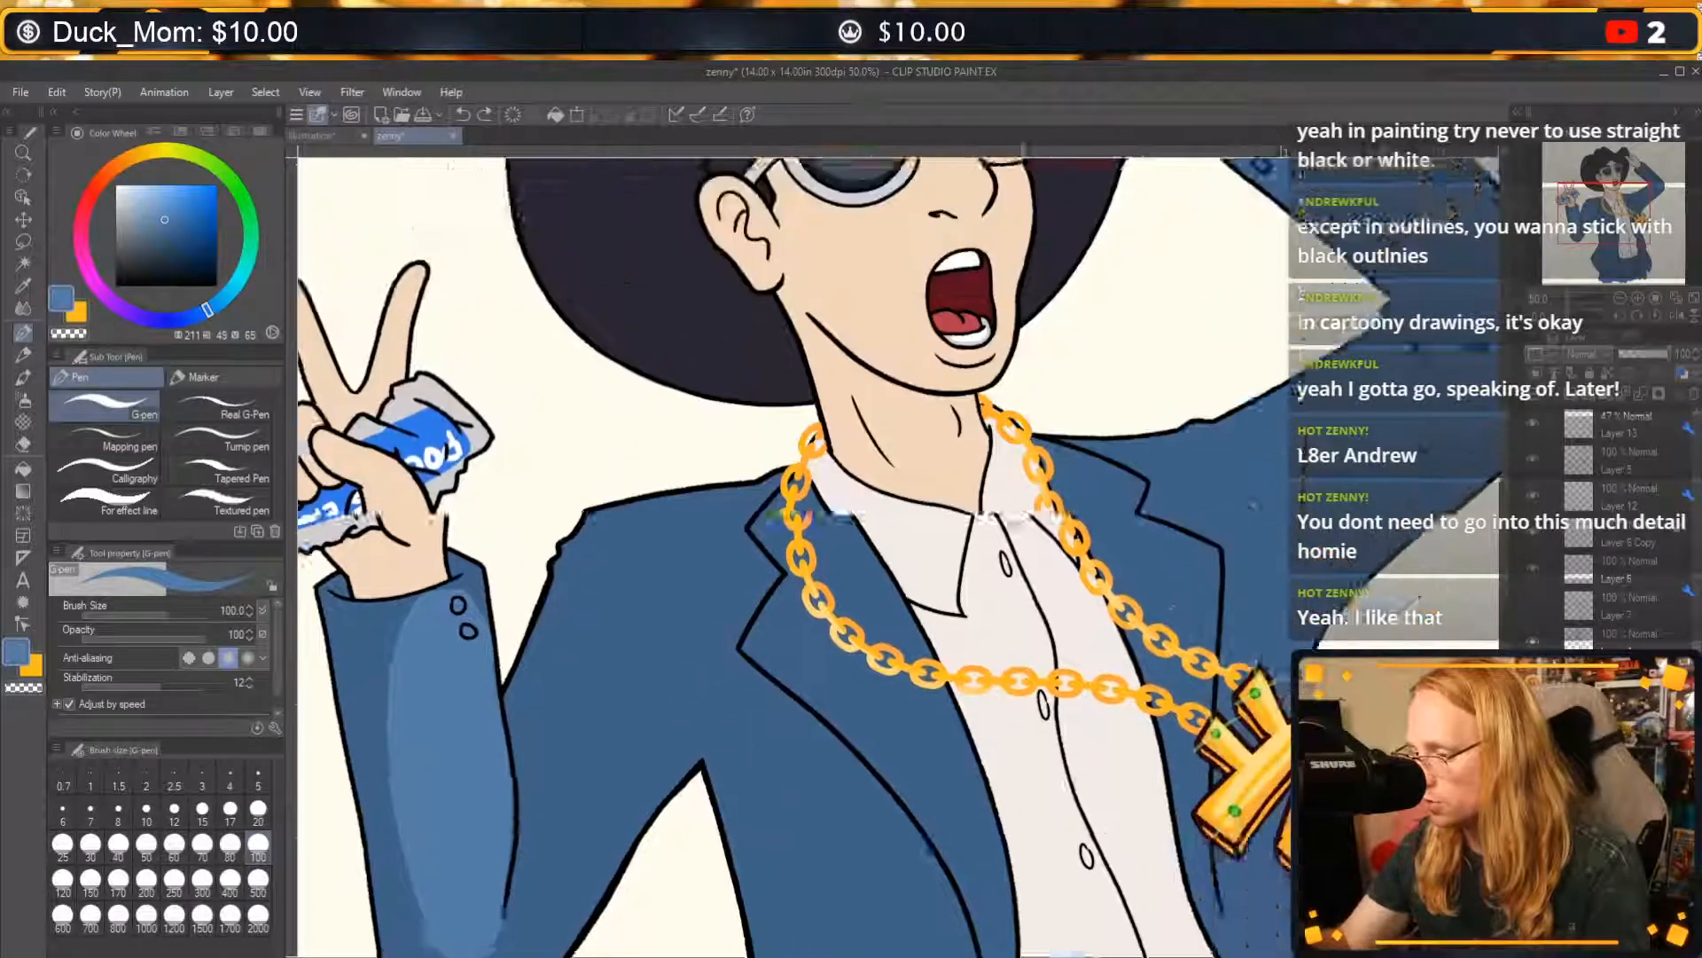
left_click_drag(1027, 621, 943, 940)
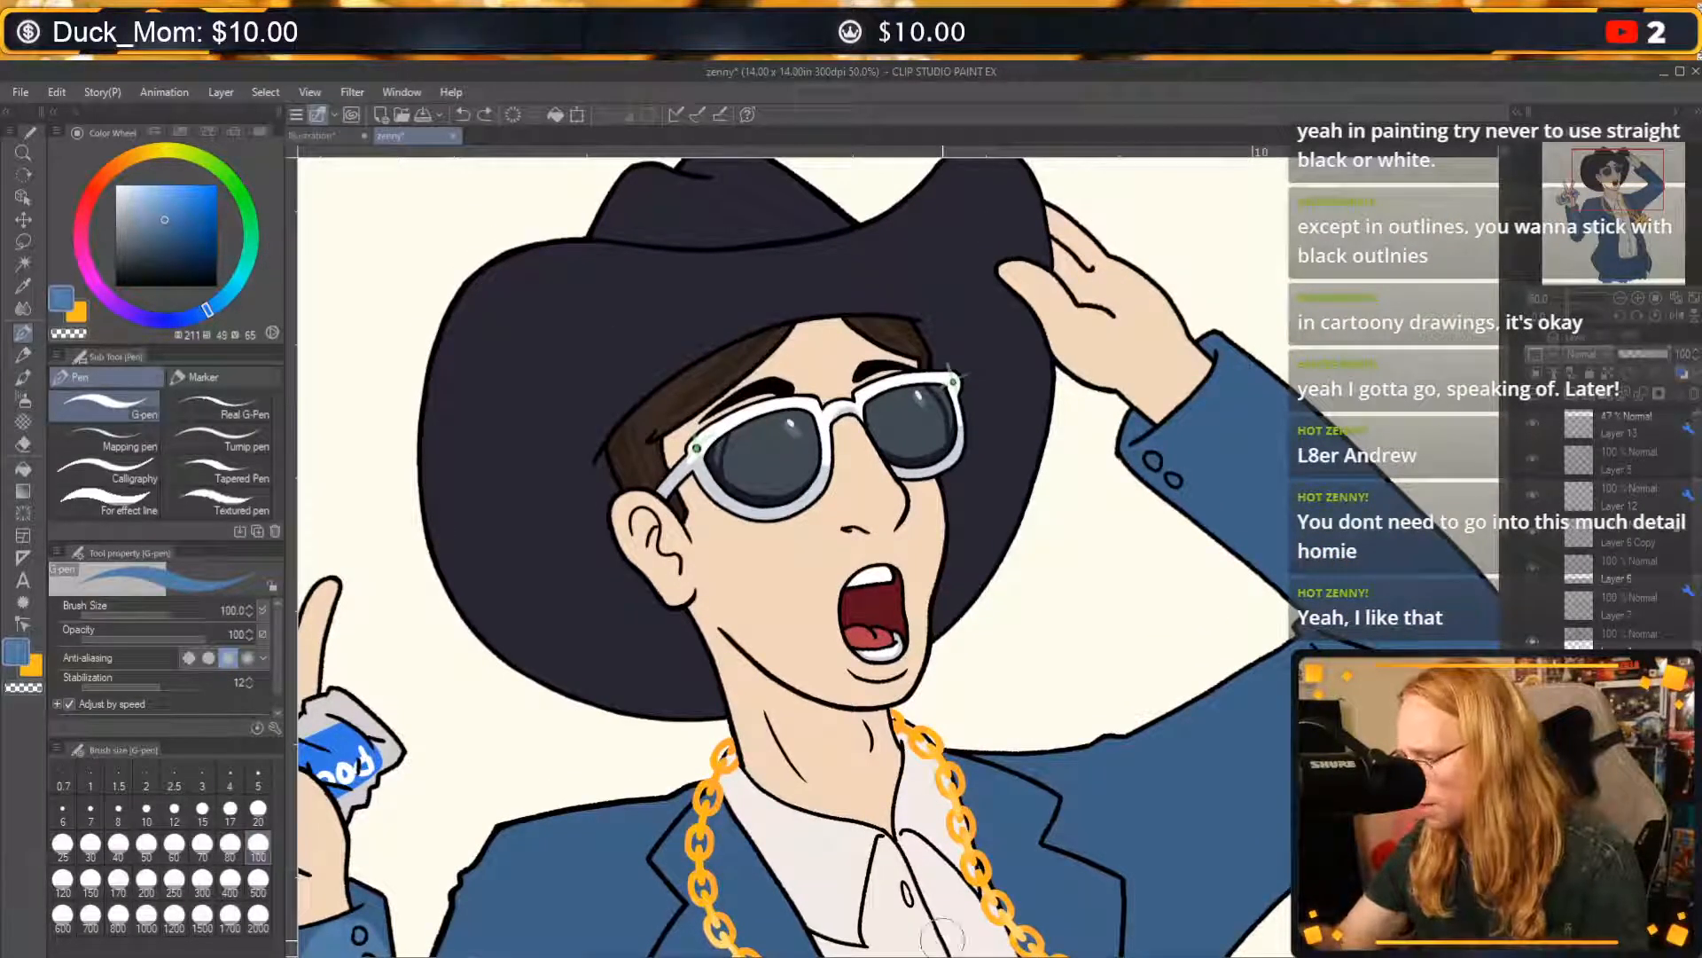
left_click(593, 635, "alt")
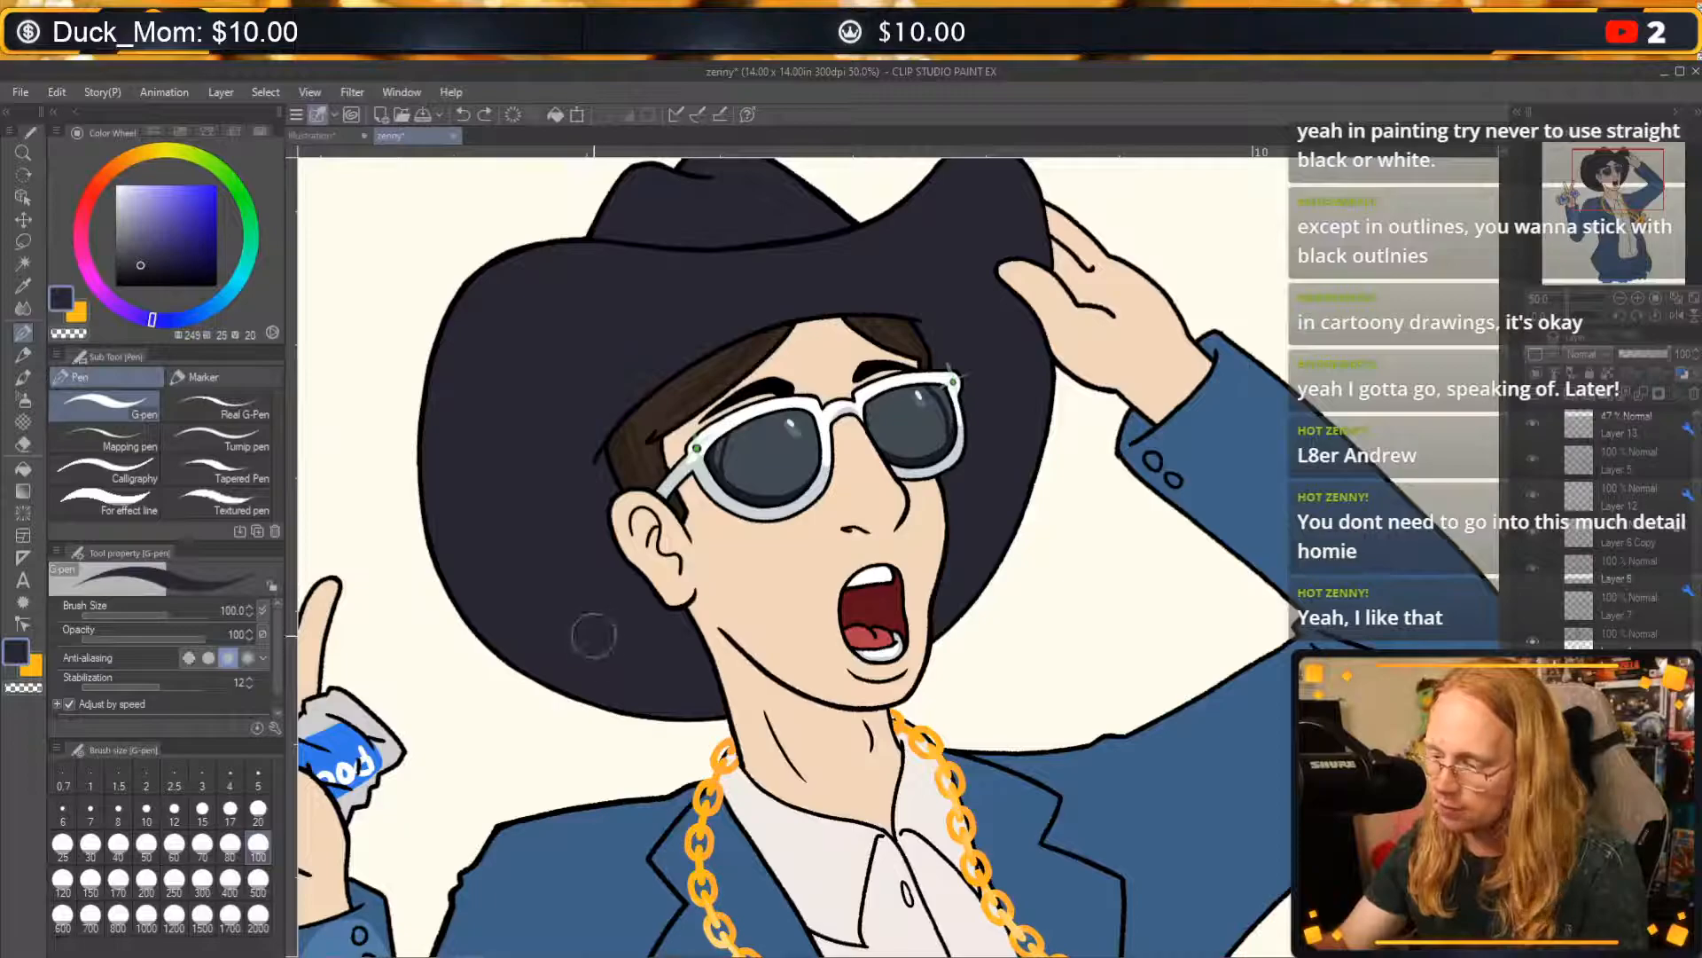
left_click(484, 370, "alt")
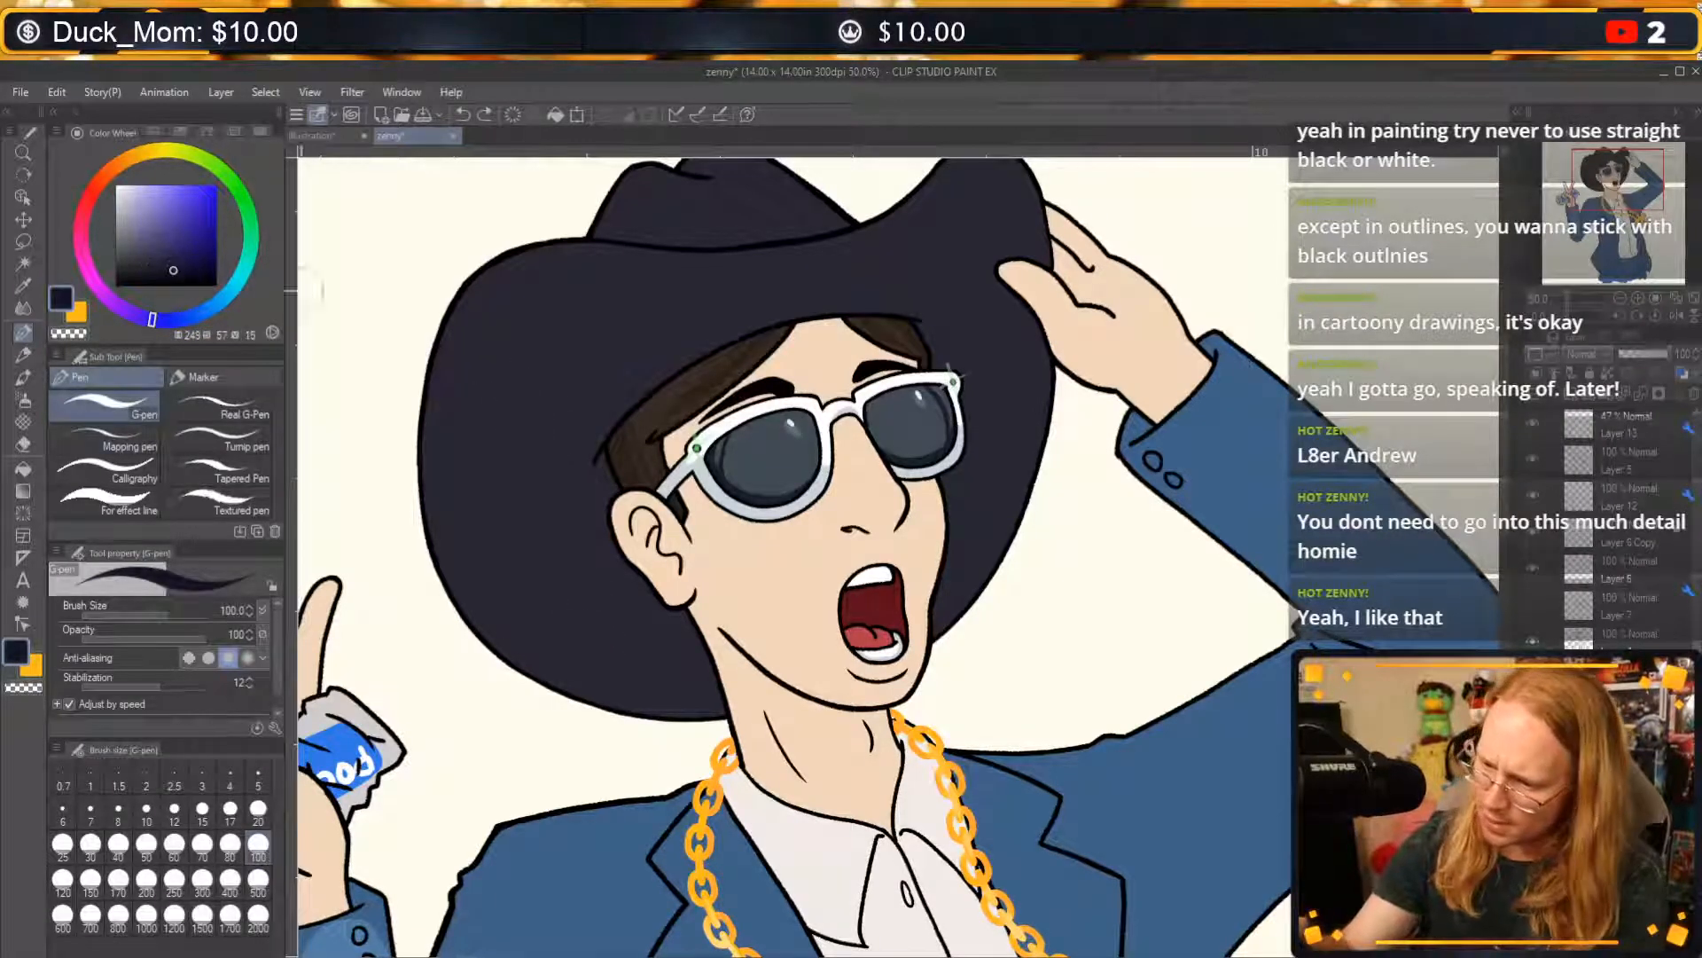
left_click_drag(535, 355, 564, 548)
key("ctrl+z")
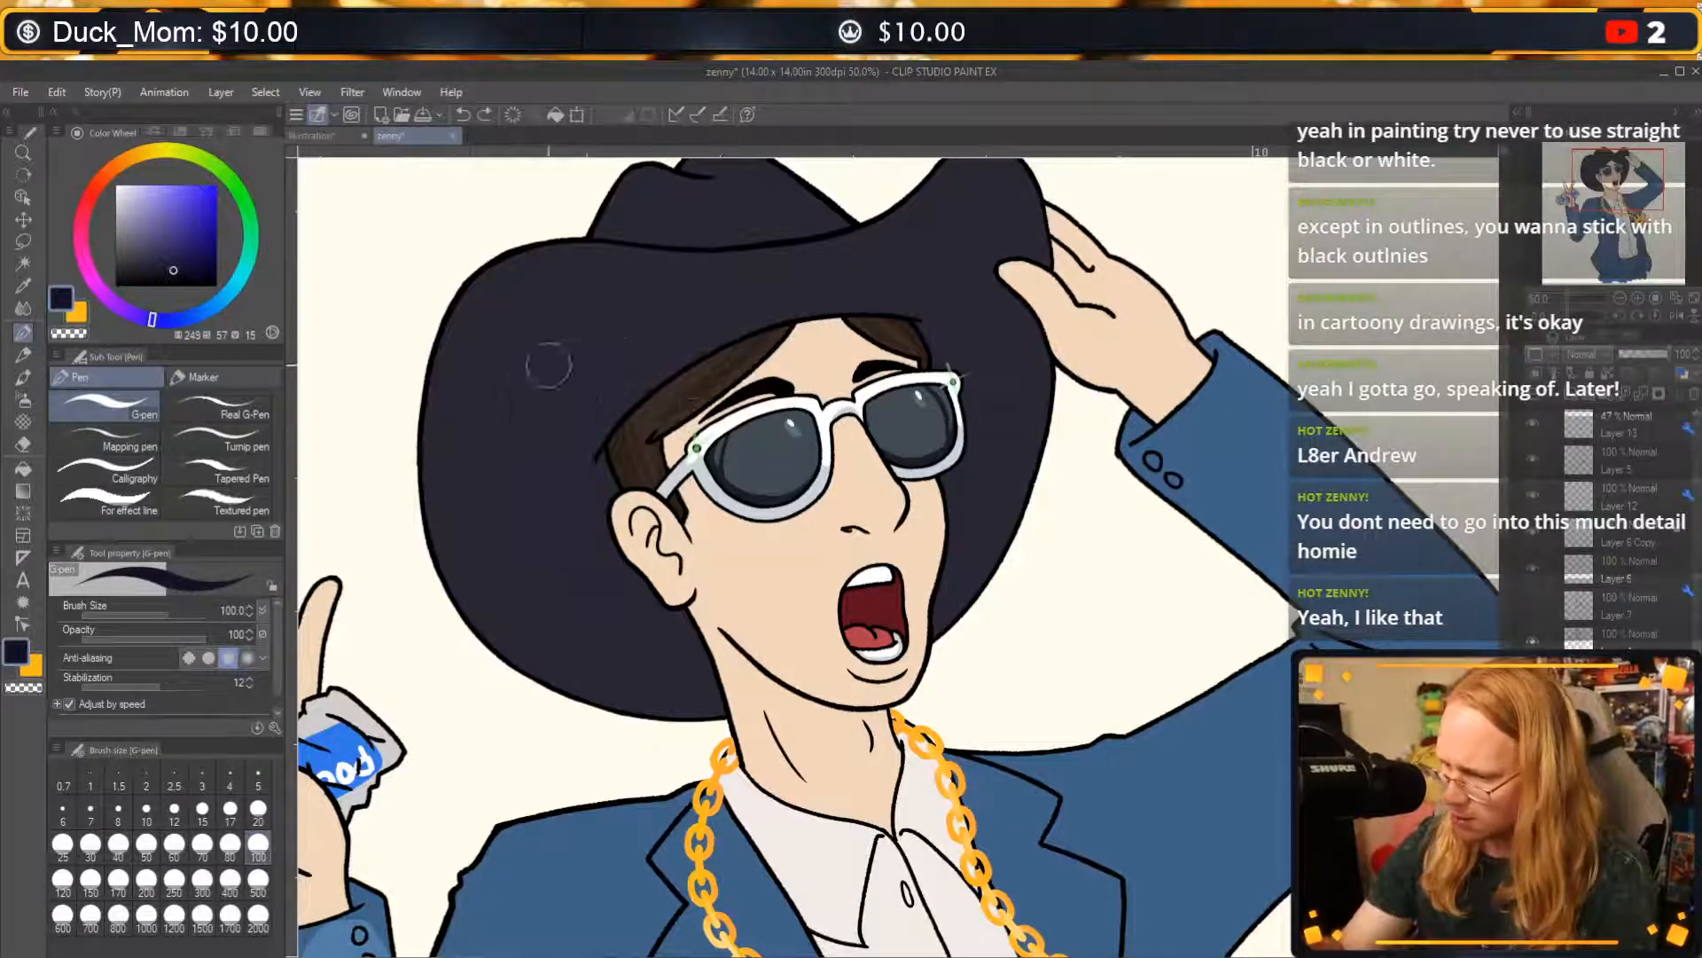
Pick a slightly lighter navy (245, 22, 25), try broad highlights around the cowboy hat's brim, and undo them.
left_click(558, 569, "alt")
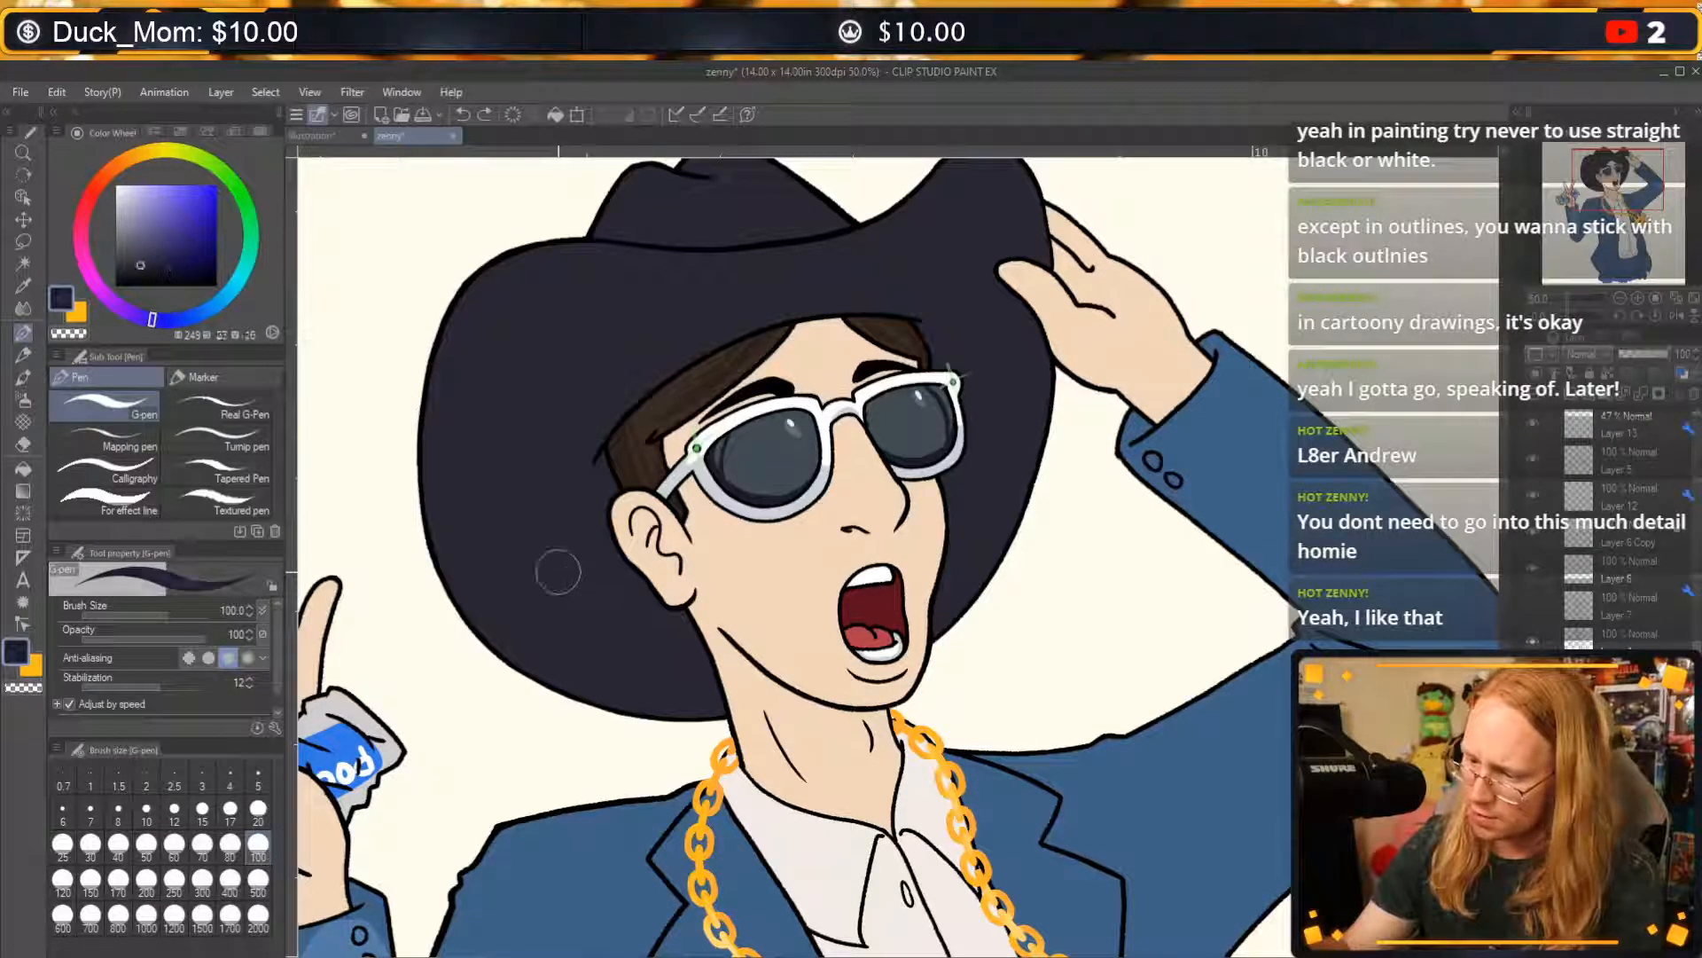
left_click(138, 260)
left_click_drag(664, 675, 536, 346)
key("ctrl+z")
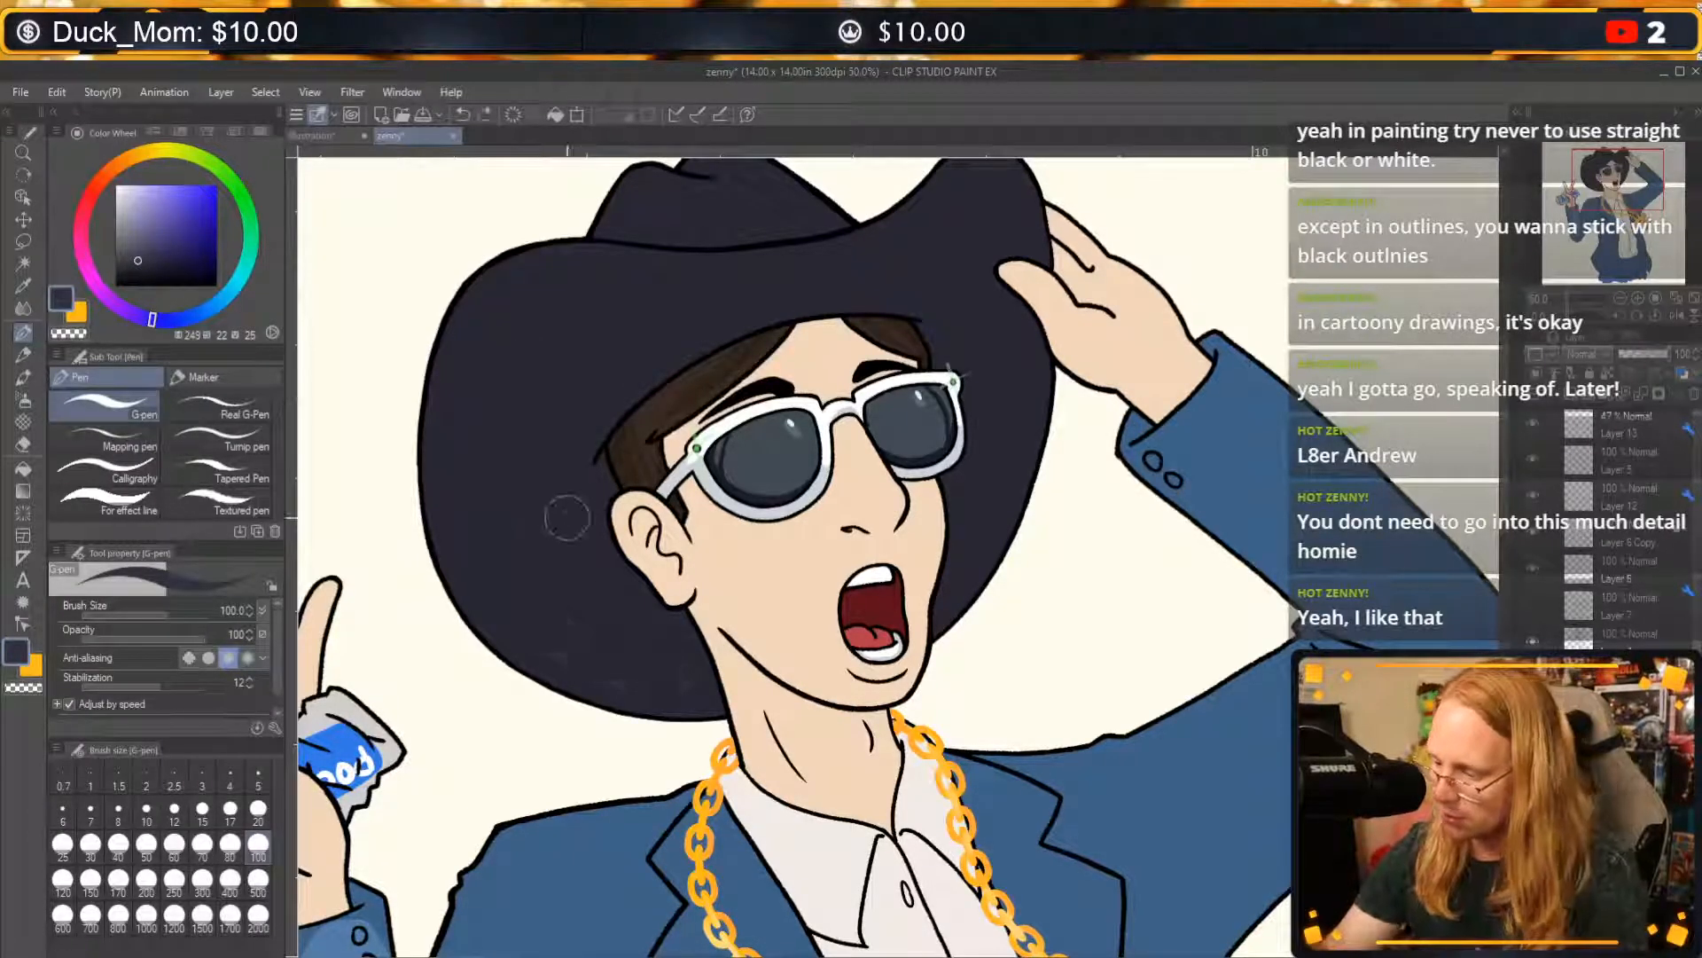
mouse_move(716, 688)
left_mouse_down()
mouse_move(551, 593)
mouse_move(544, 304)
left_mouse_up()
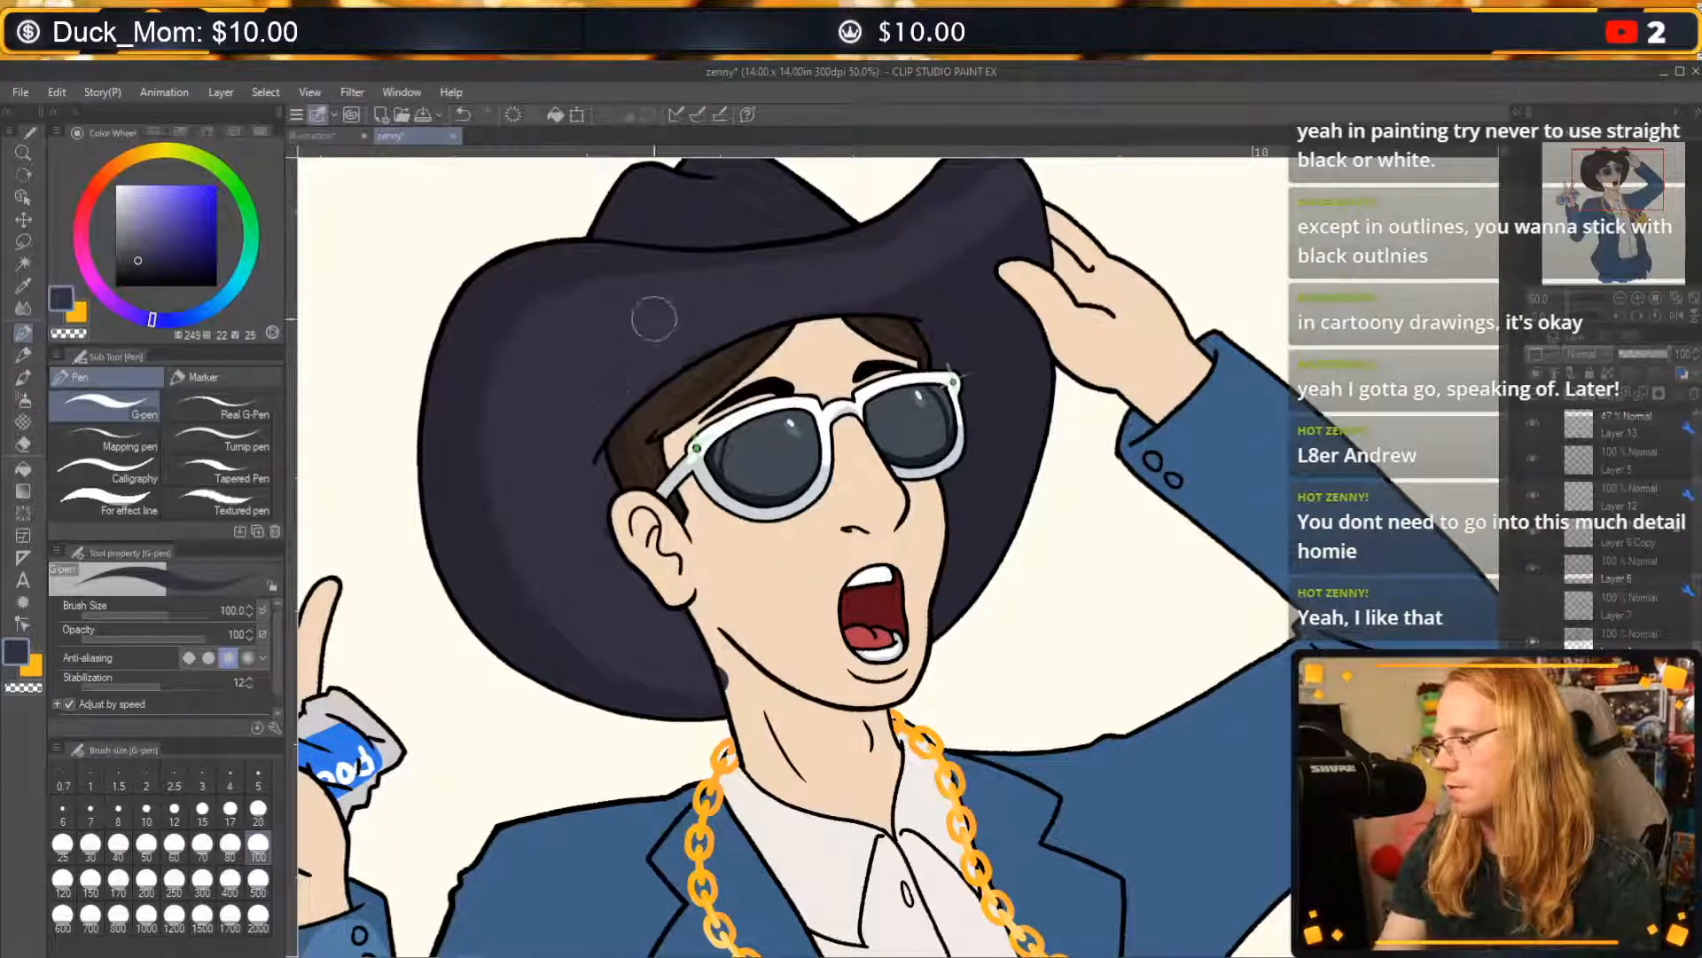
mouse_move(1020, 248)
left_mouse_down()
mouse_move(966, 298)
mouse_move(968, 537)
mouse_move(1031, 418)
mouse_move(986, 758)
left_mouse_up()
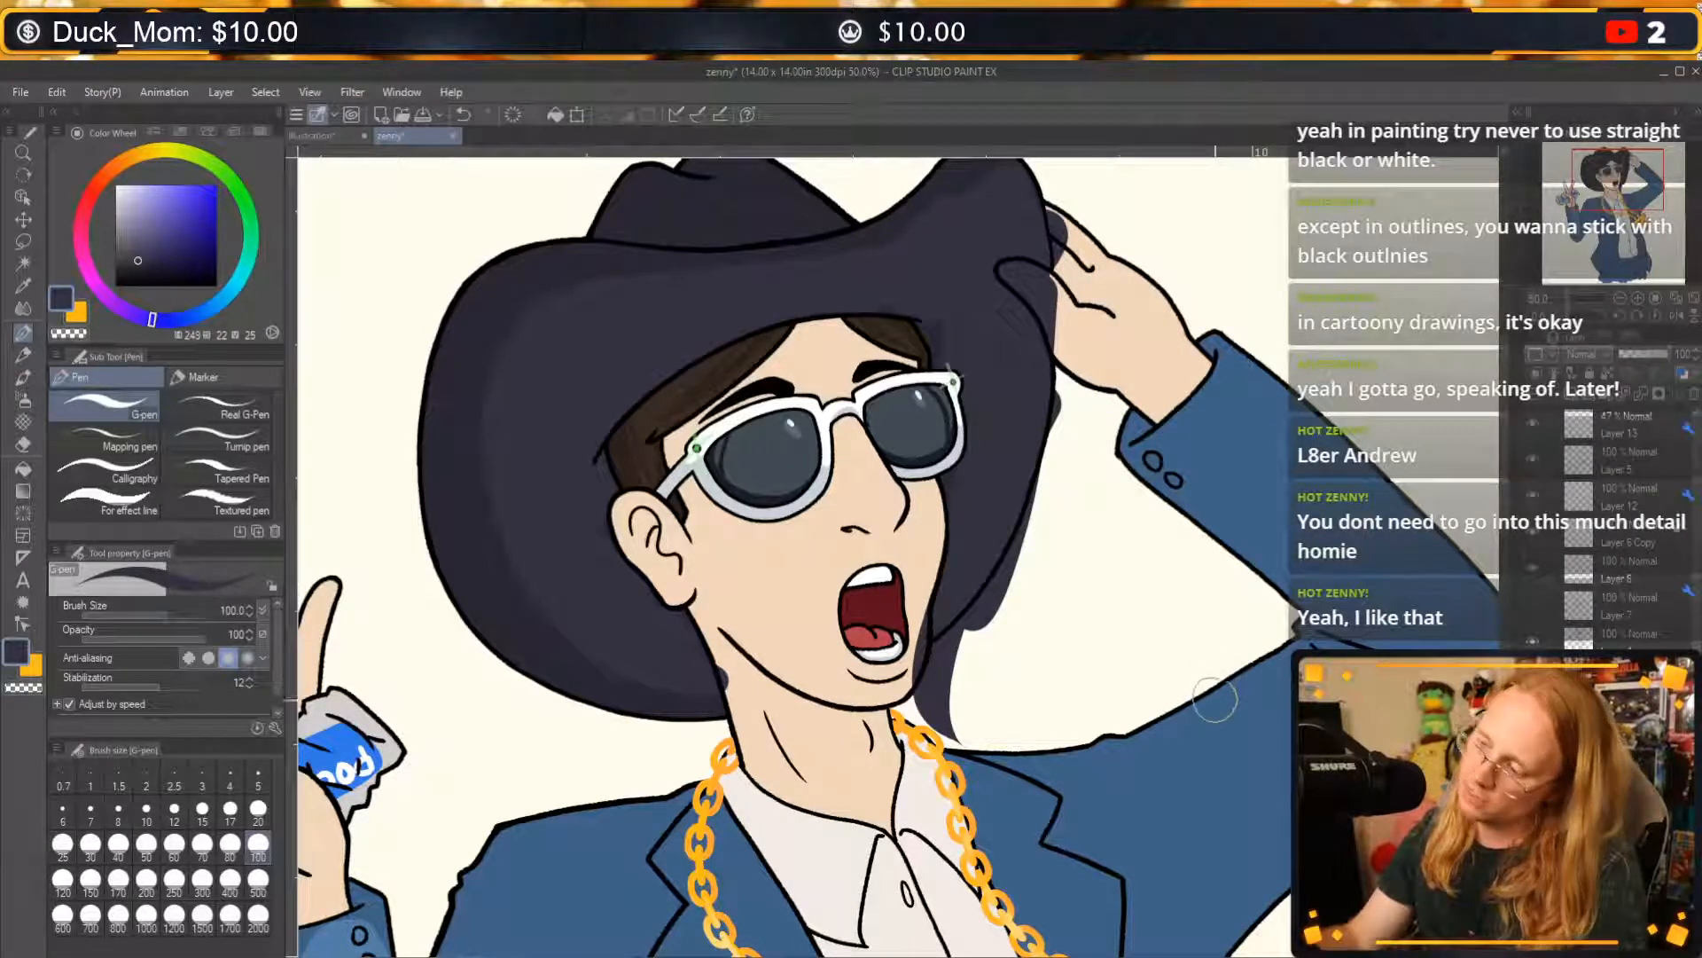
key("ctrl+z")
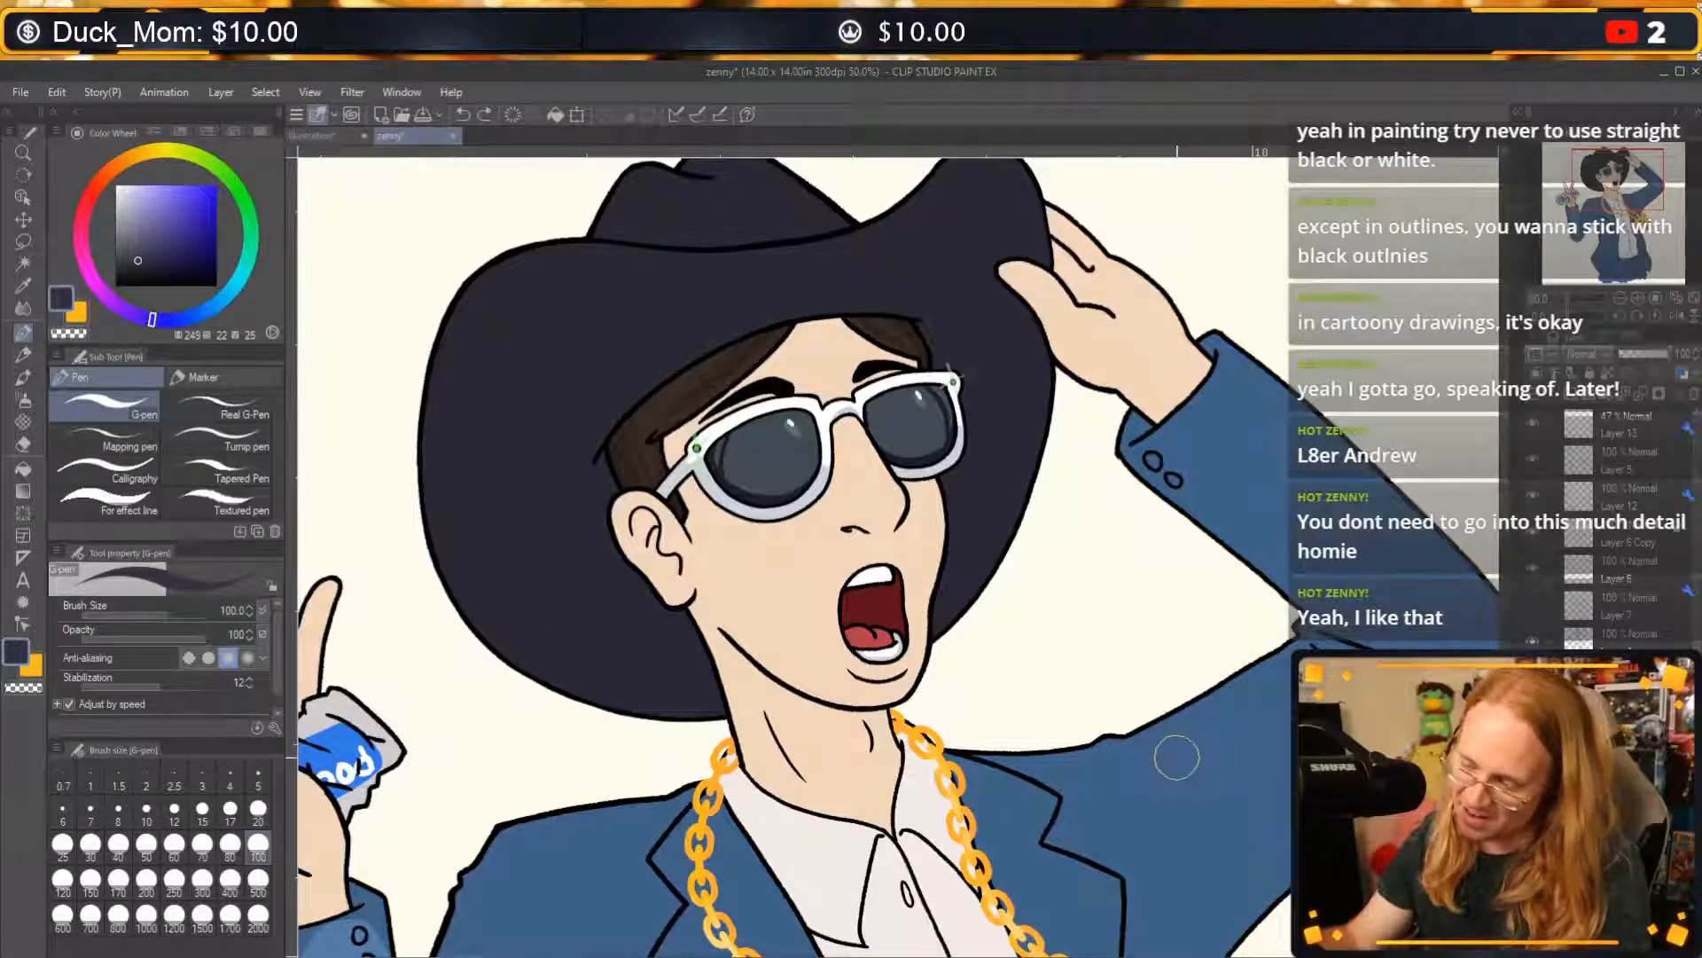
Sample the highlight blue (211, 49, 65) from the can-holding arm's forearm and undo the forearm highlight.
left_click_drag(1017, 916, 1232, 537)
left_click(578, 779, "alt")
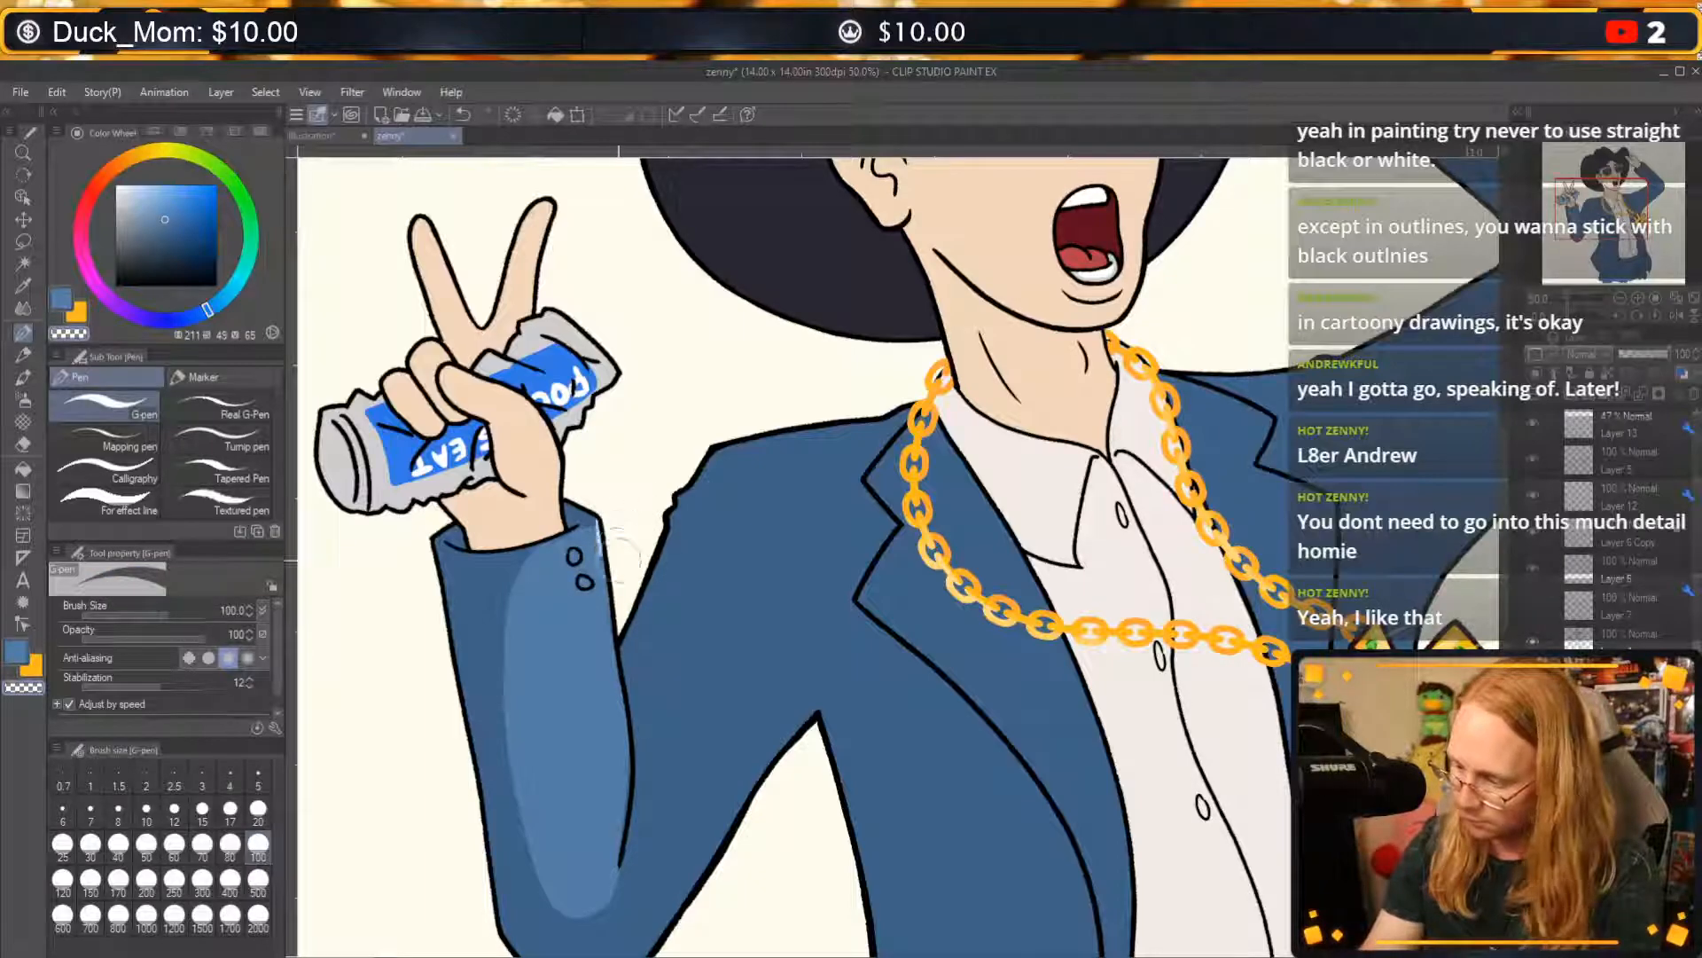
key("ctrl+z")
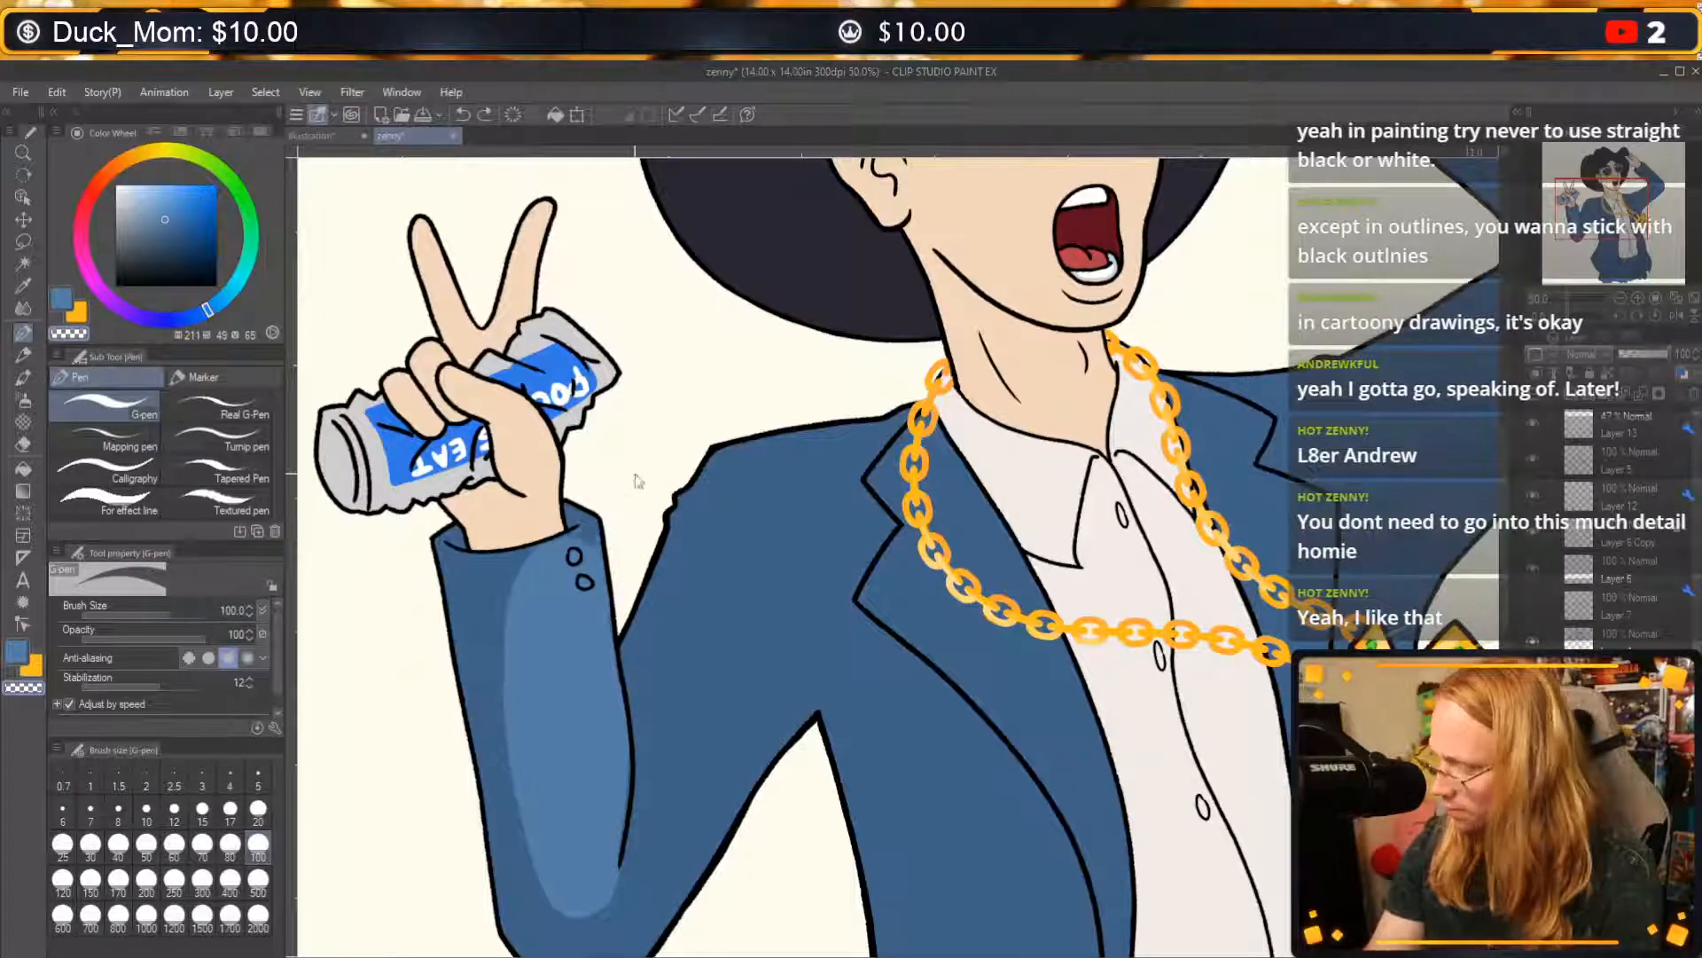
key("c")
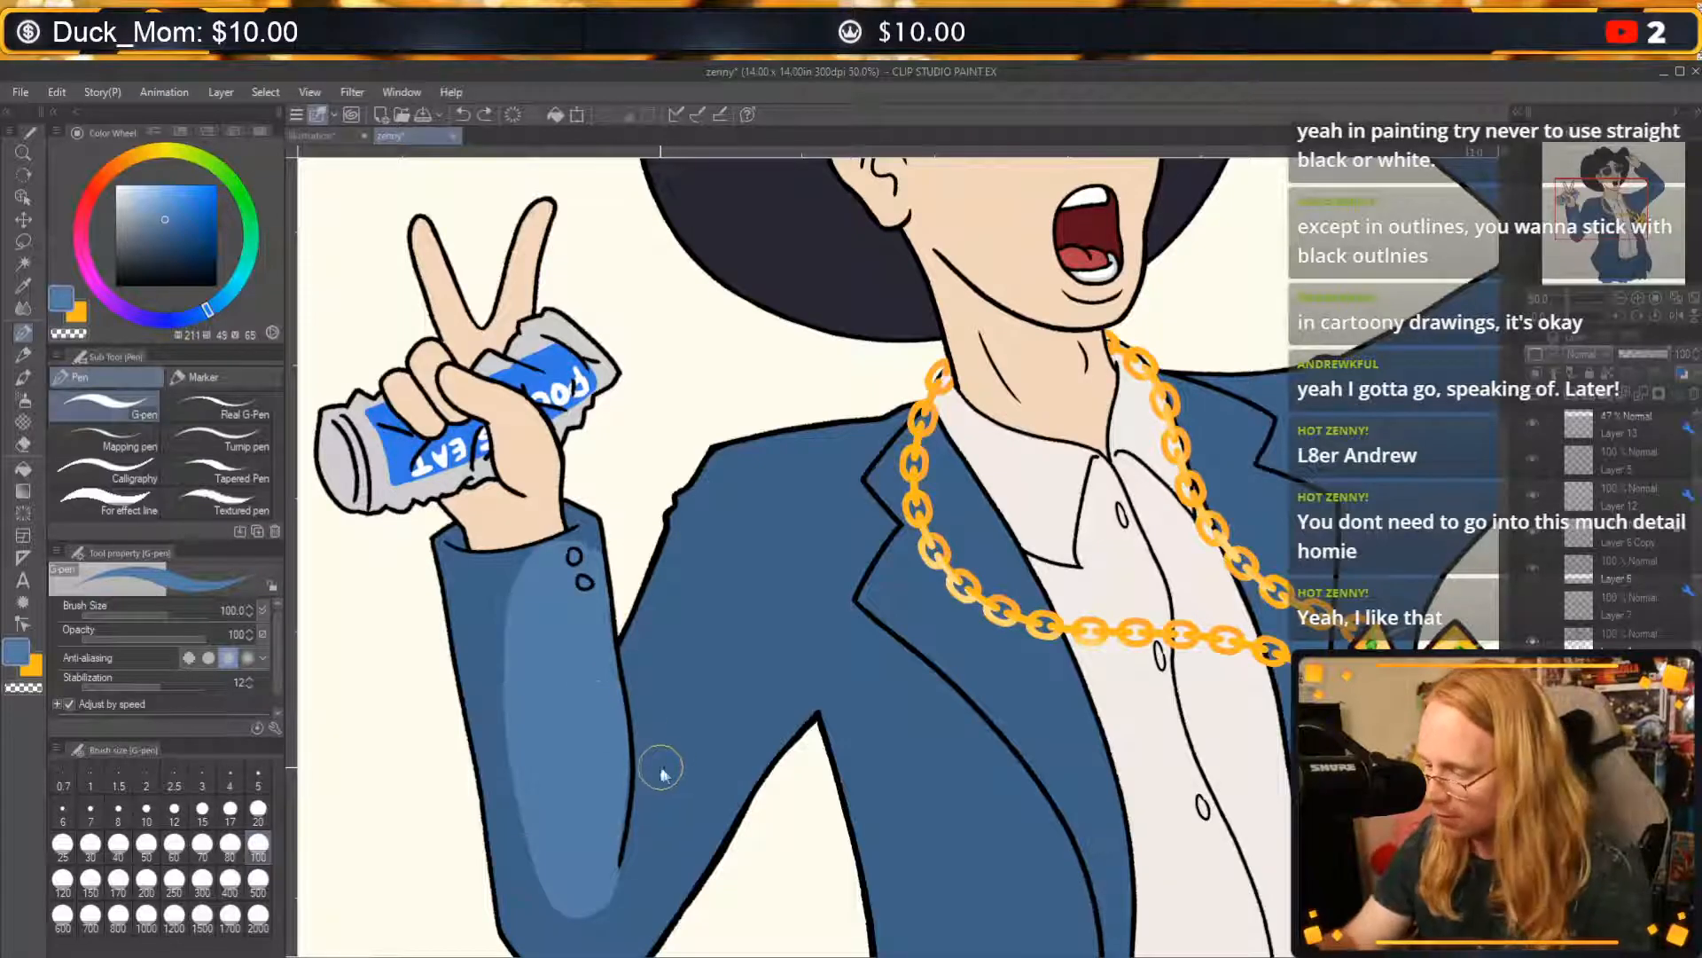
key("ctrl+z")
key("ctrl+z")
key("ctrl+z")
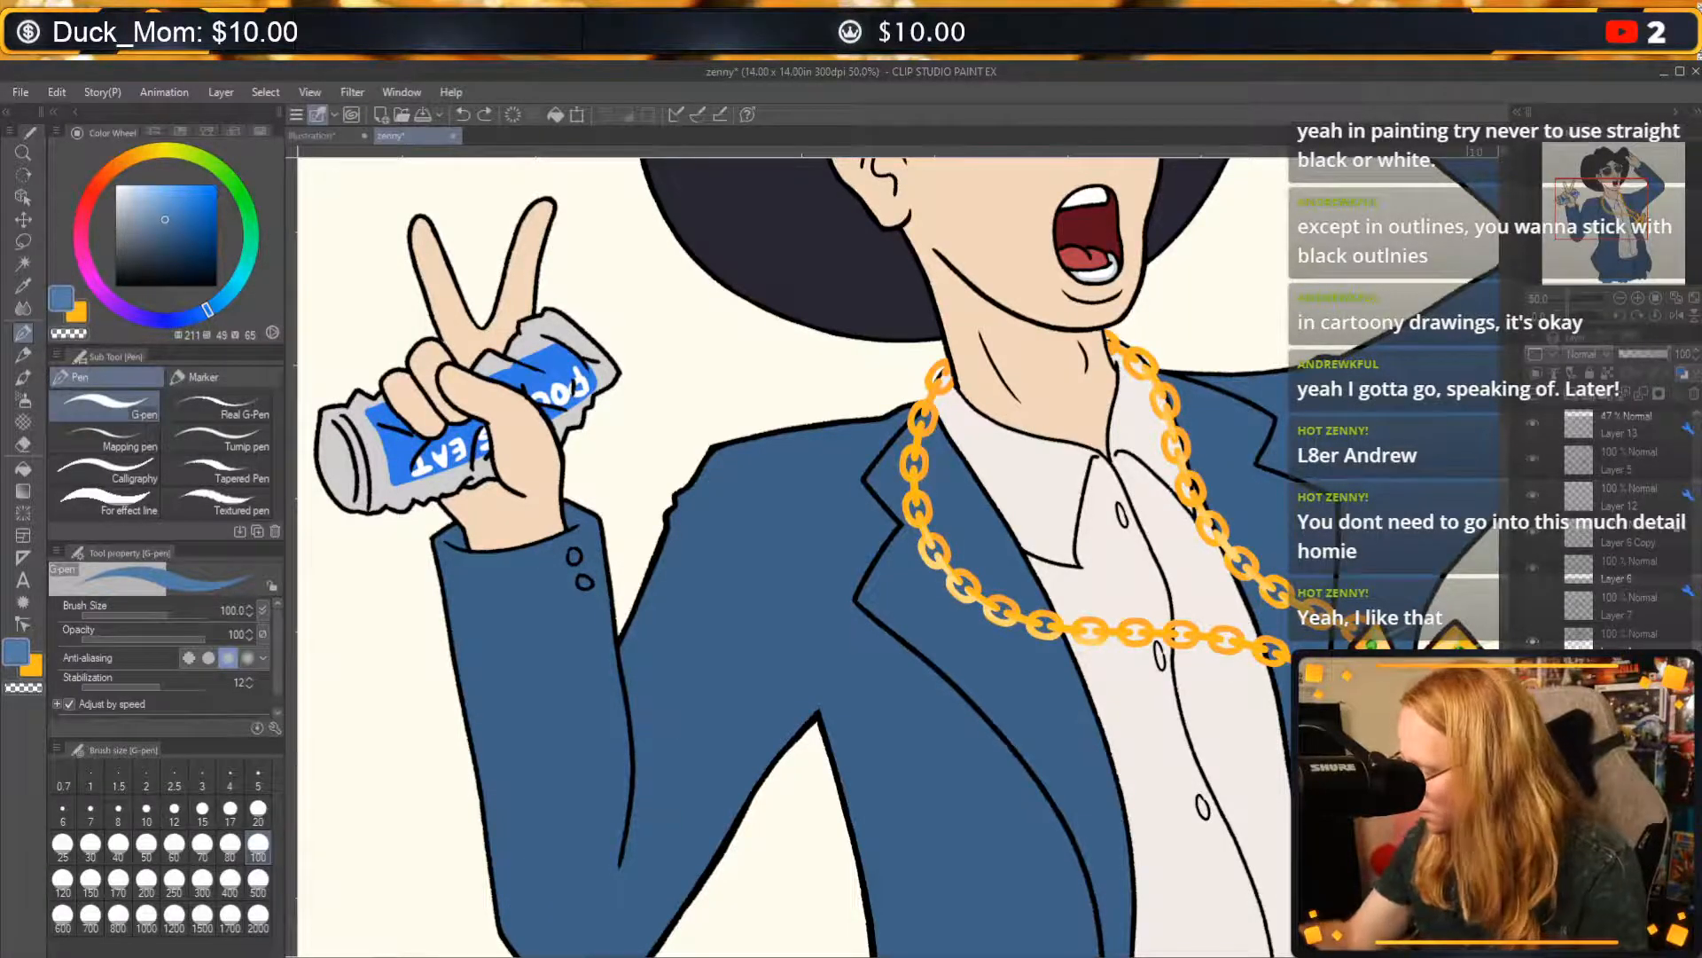
Try a highlight stroke on the can-holding forearm, undo it, and dab a light blue patch on the background beside the sleeve.
left_click(1578, 382)
left_click_drag(520, 601, 548, 683)
key("ctrl+z")
mouse_move(383, 605)
left_mouse_down()
mouse_move(386, 662)
mouse_move(387, 607)
left_mouse_up()
Try light blue strokes on the background above the raised hand and undo them.
mouse_move(901, 777)
left_mouse_down()
mouse_move(905, 574)
mouse_move(504, 685)
left_mouse_up()
left_click_drag(1065, 461, 597, 780)
mouse_move(802, 546)
left_mouse_down()
mouse_move(821, 806)
mouse_move(1186, 433)
mouse_move(1062, 615)
left_mouse_up()
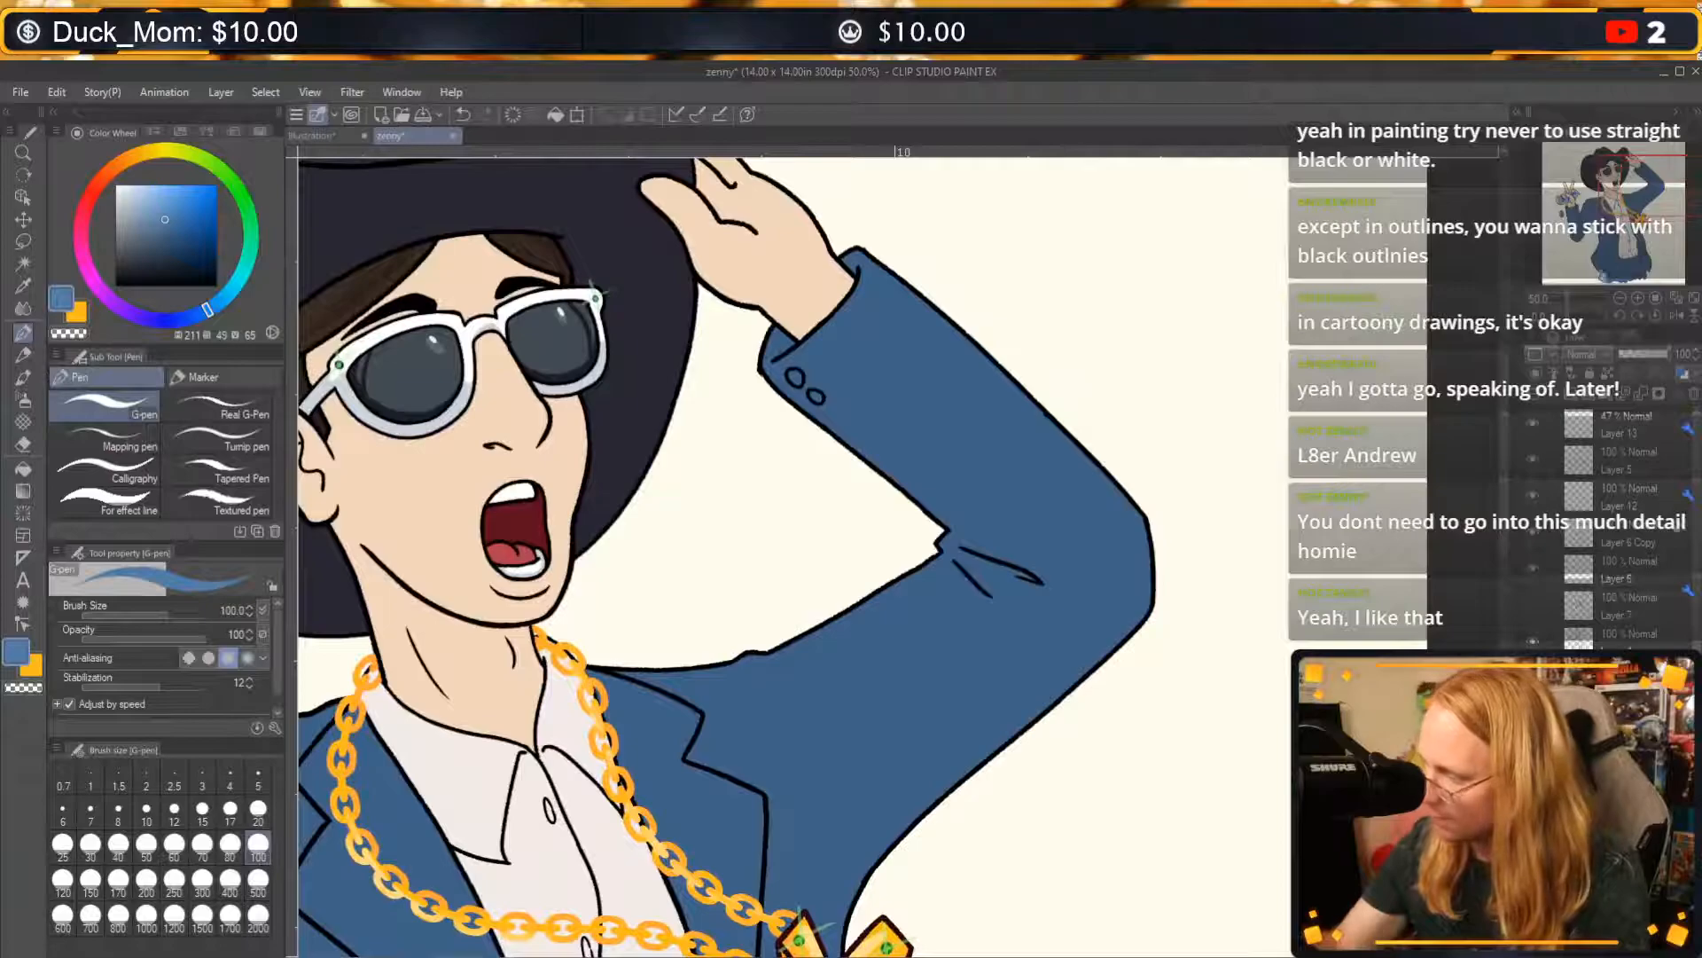
left_click(1620, 299)
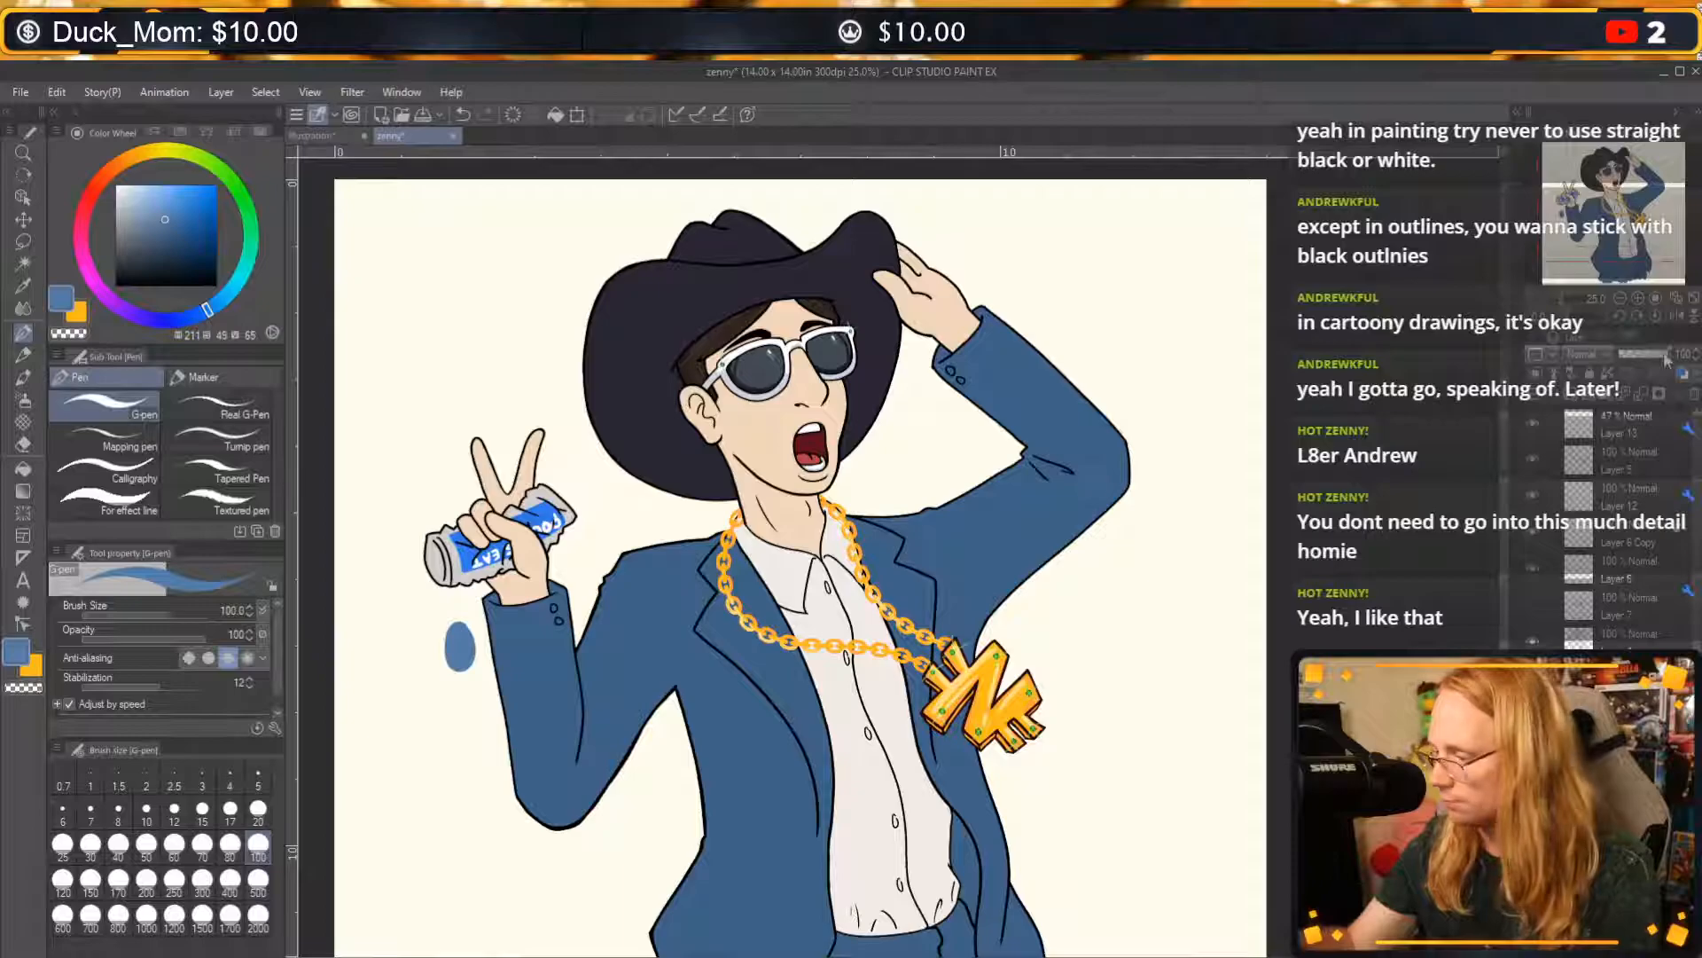
left_click(1619, 300)
mouse_move(996, 421)
left_mouse_down()
mouse_move(1000, 496)
mouse_move(967, 442)
left_mouse_up()
left_click_drag(991, 519, 1039, 441)
key("ctrl+z")
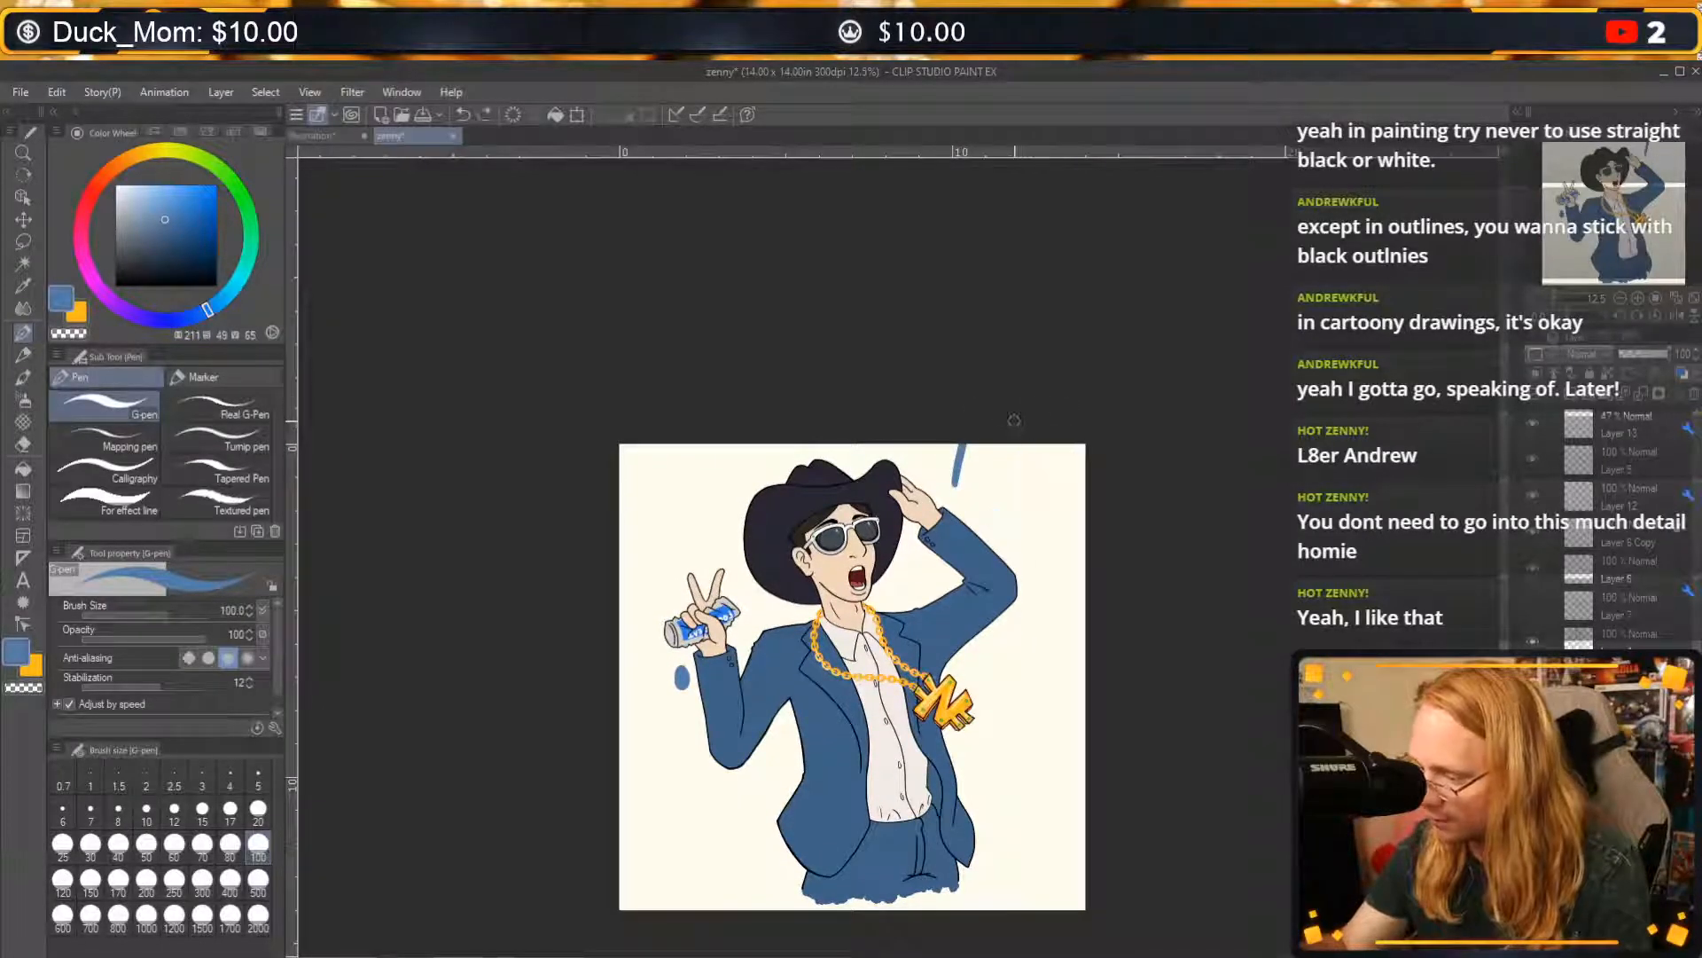
key("ctrl+z")
Sketch three diagonal light blue strokes in the canvas's upper-right corner beyond the raised arm and undo them.
left_click_drag(918, 480, 966, 445)
left_click_drag(972, 507, 1075, 447)
left_click_drag(1018, 529, 1085, 498)
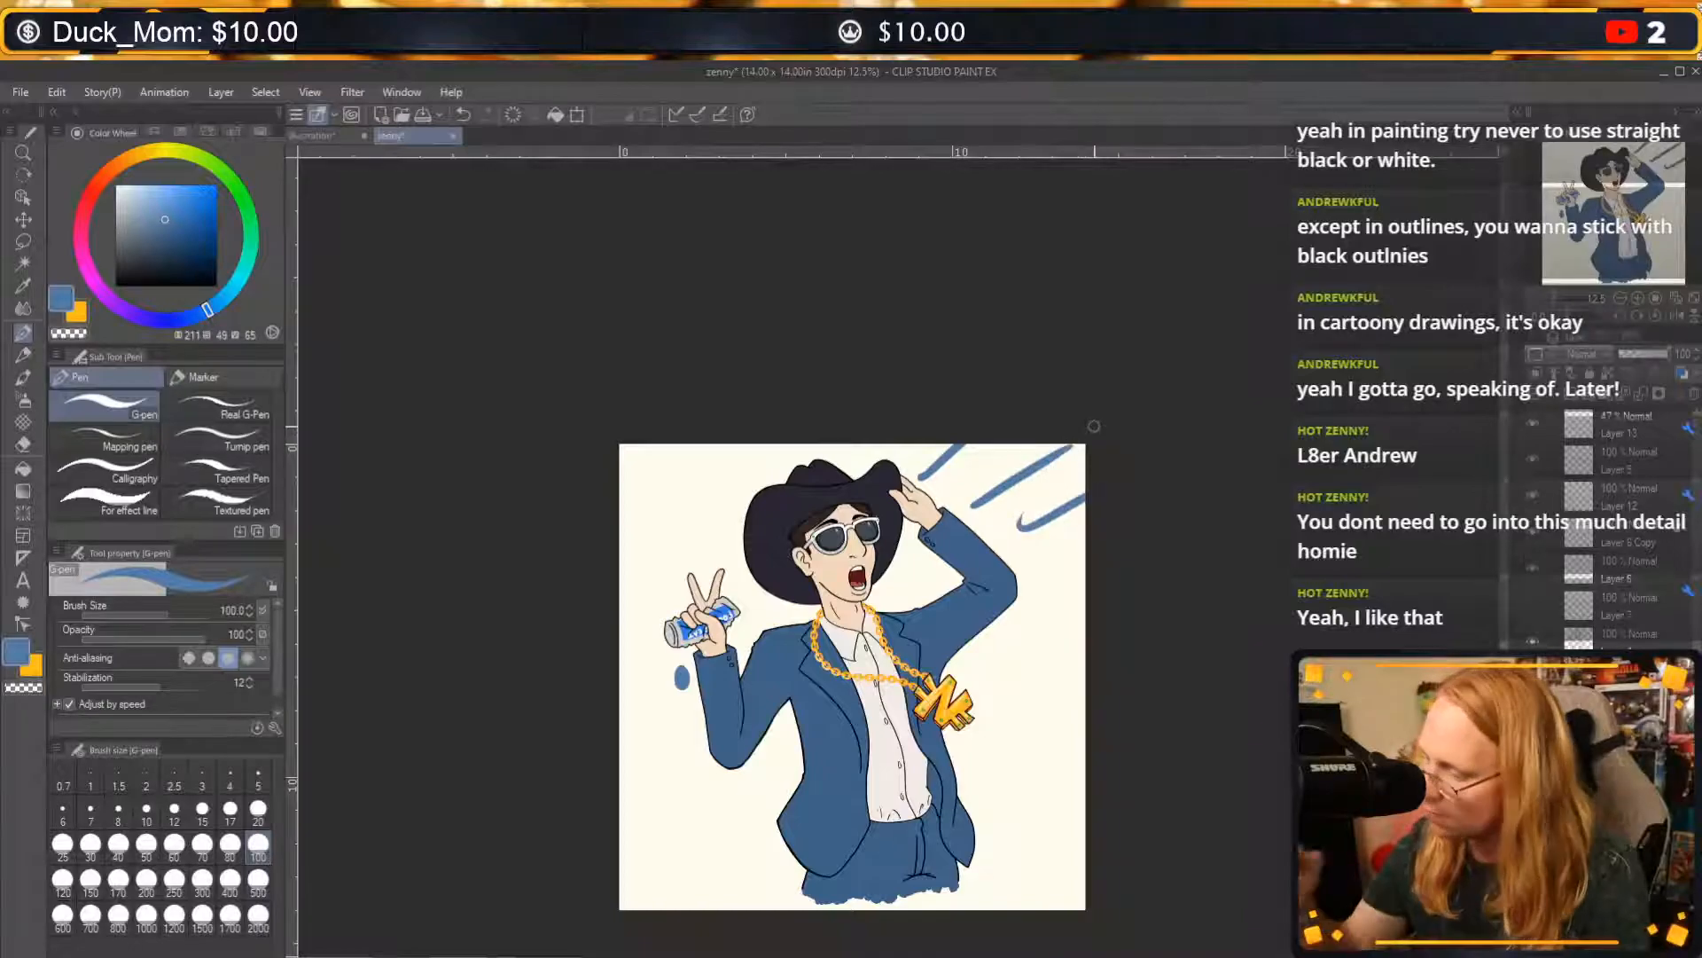
key("ctrl+z")
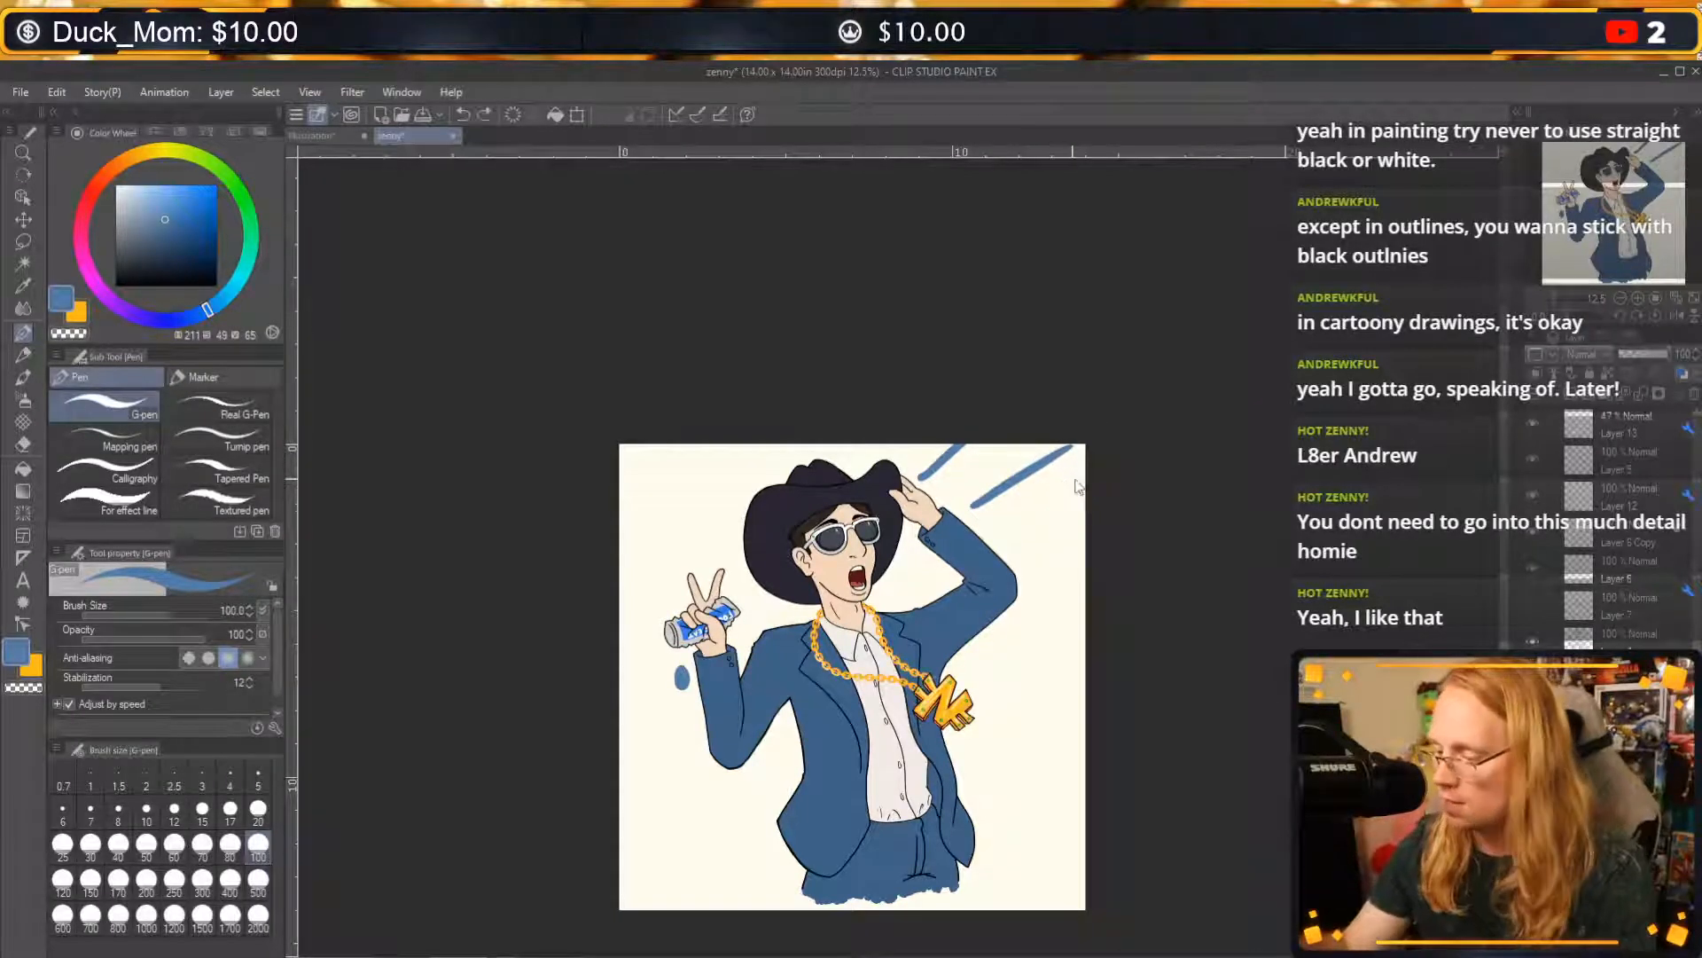
key("ctrl+z")
key("ctrl+z")
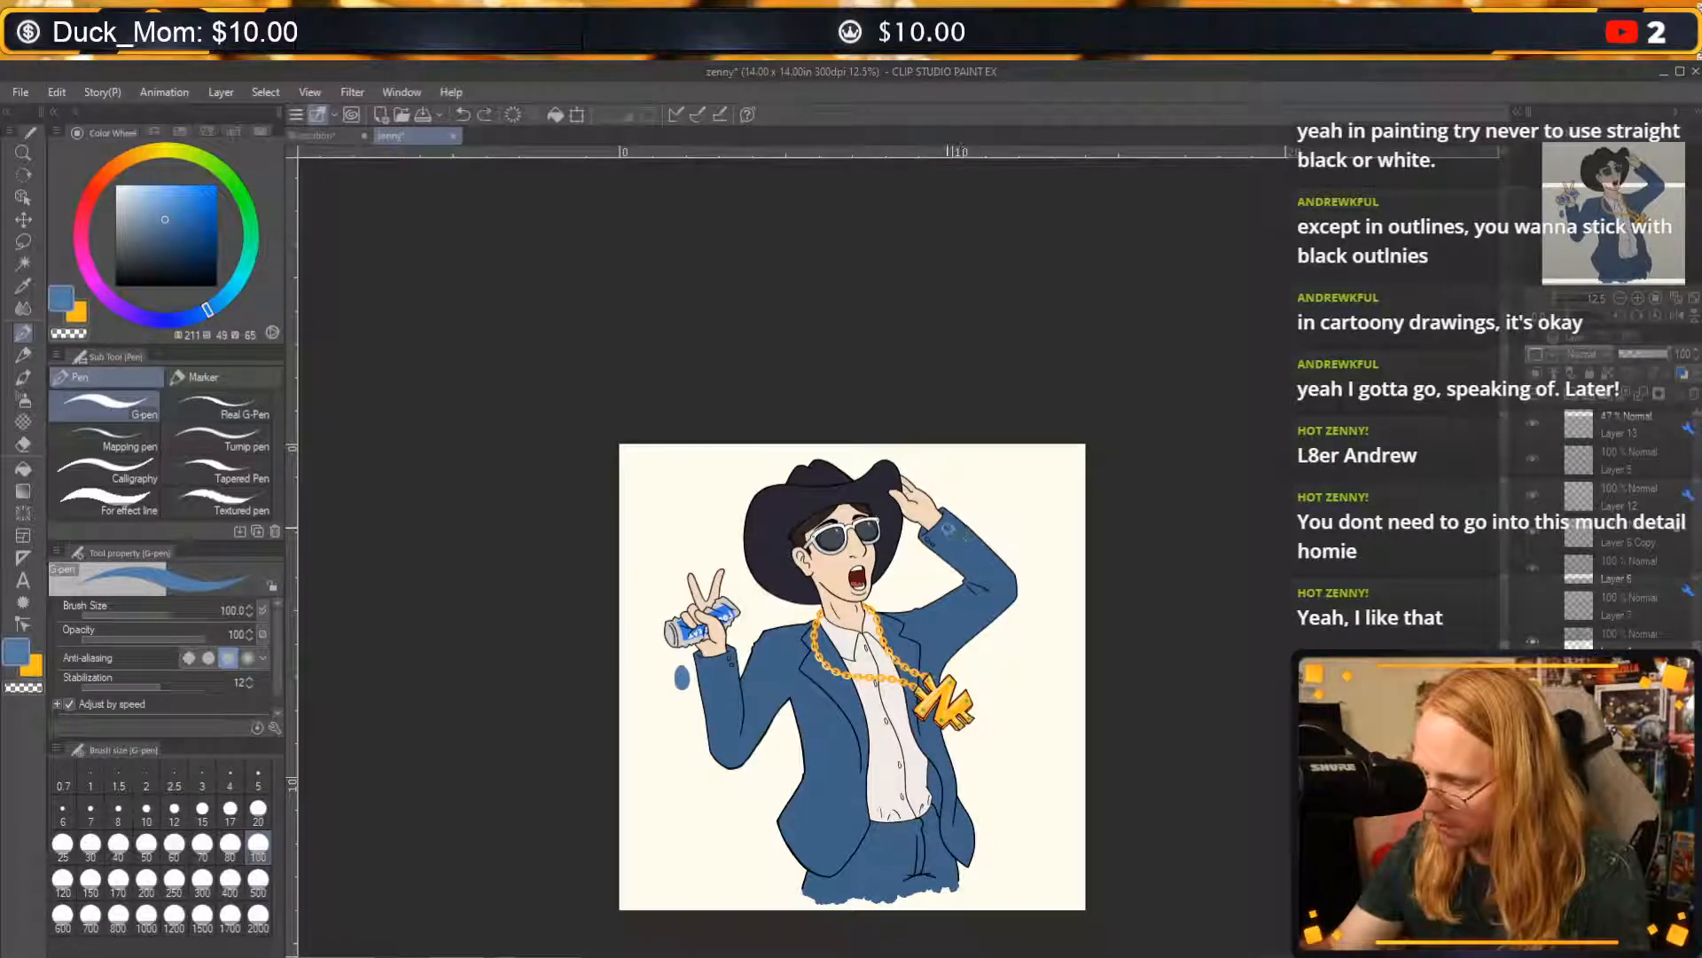
Paint lighter blue highlights along the forearm and upper sleeve of the raised arm, and switch the pen to transparent colour.
left_click_drag(949, 529, 977, 555)
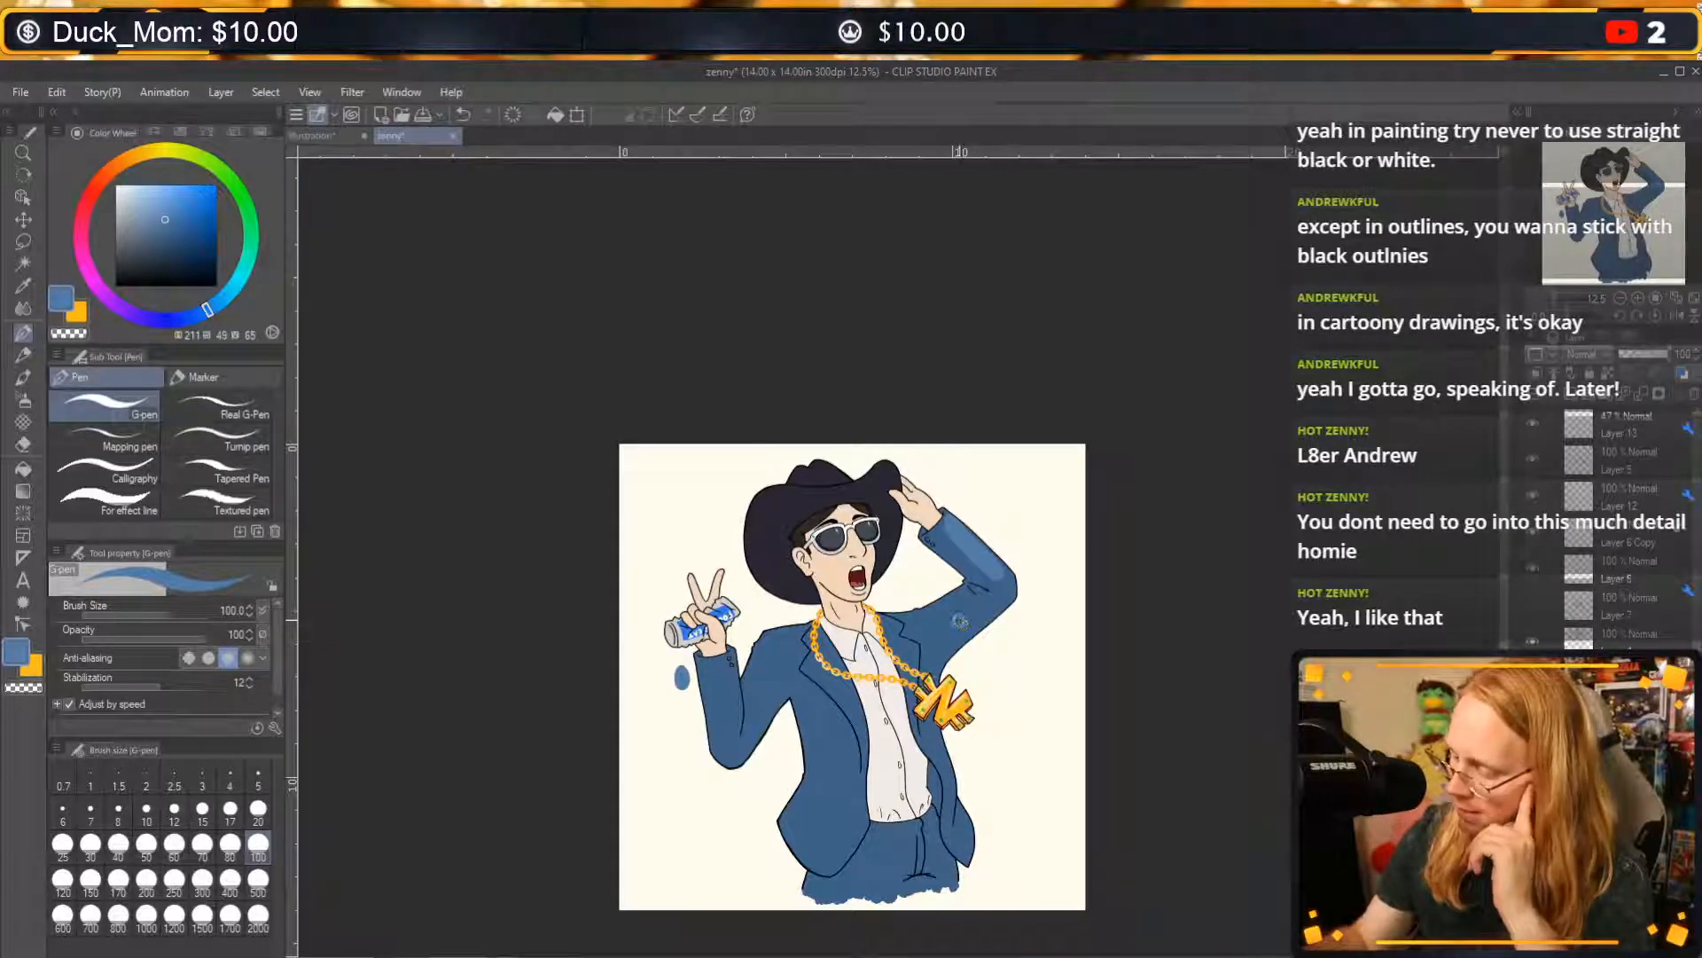
mouse_move(972, 609)
left_mouse_down()
mouse_move(922, 627)
mouse_move(945, 618)
left_mouse_up()
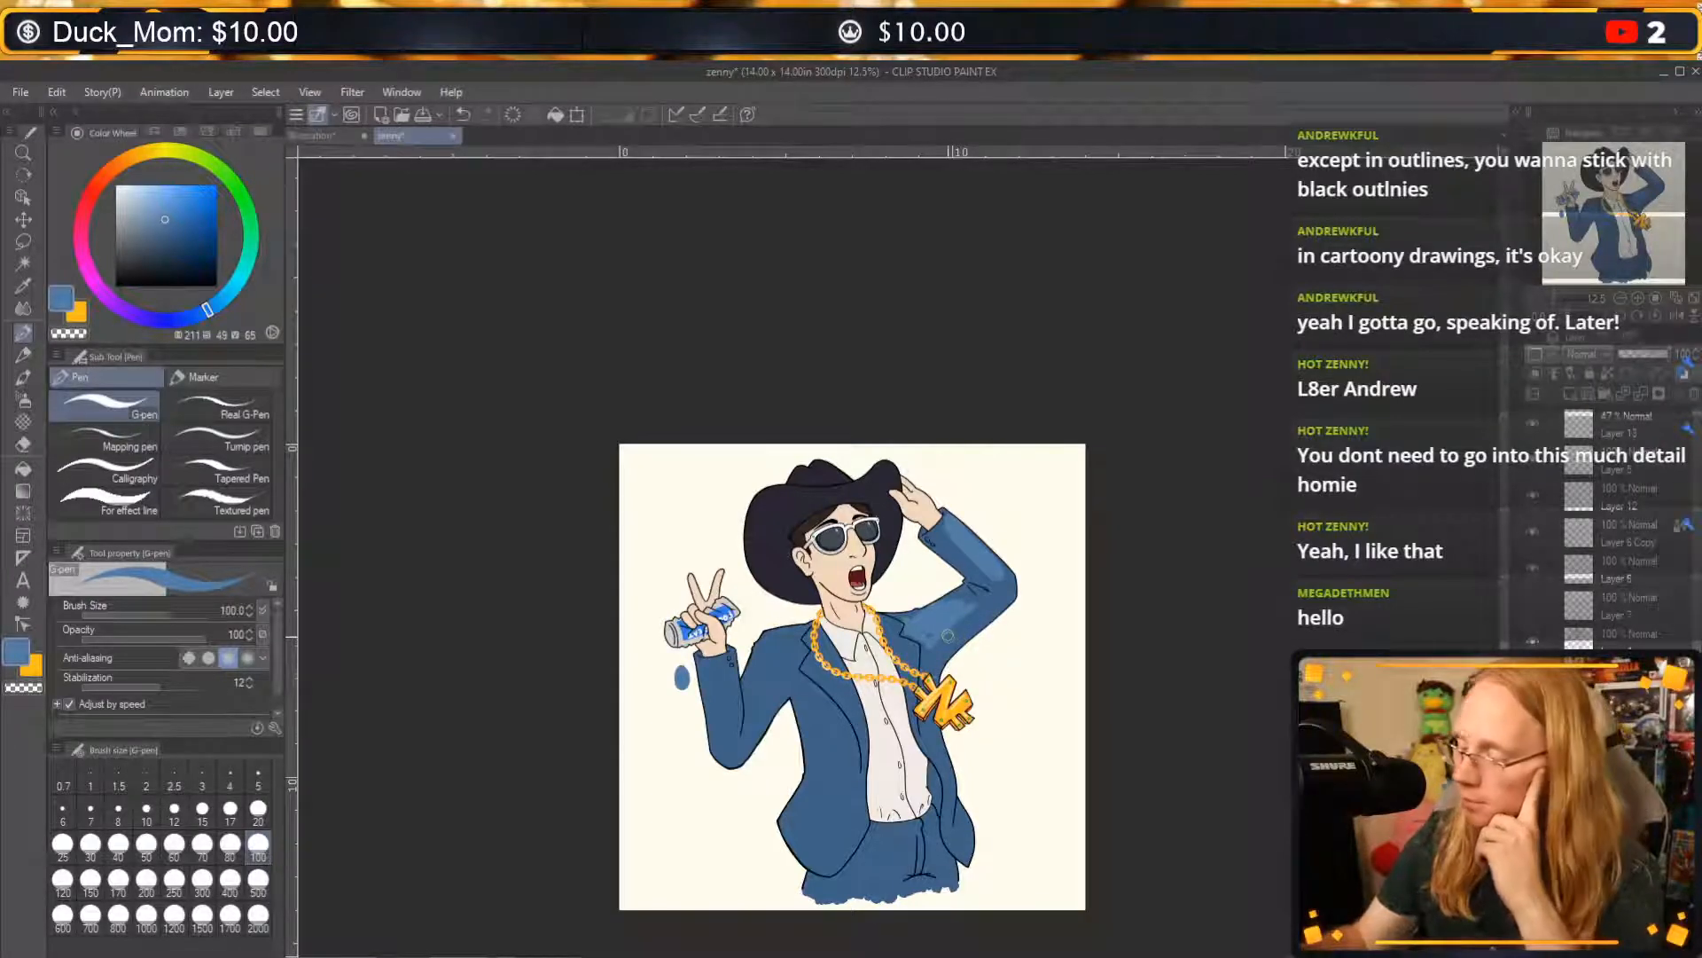
left_click_drag(929, 634, 925, 632)
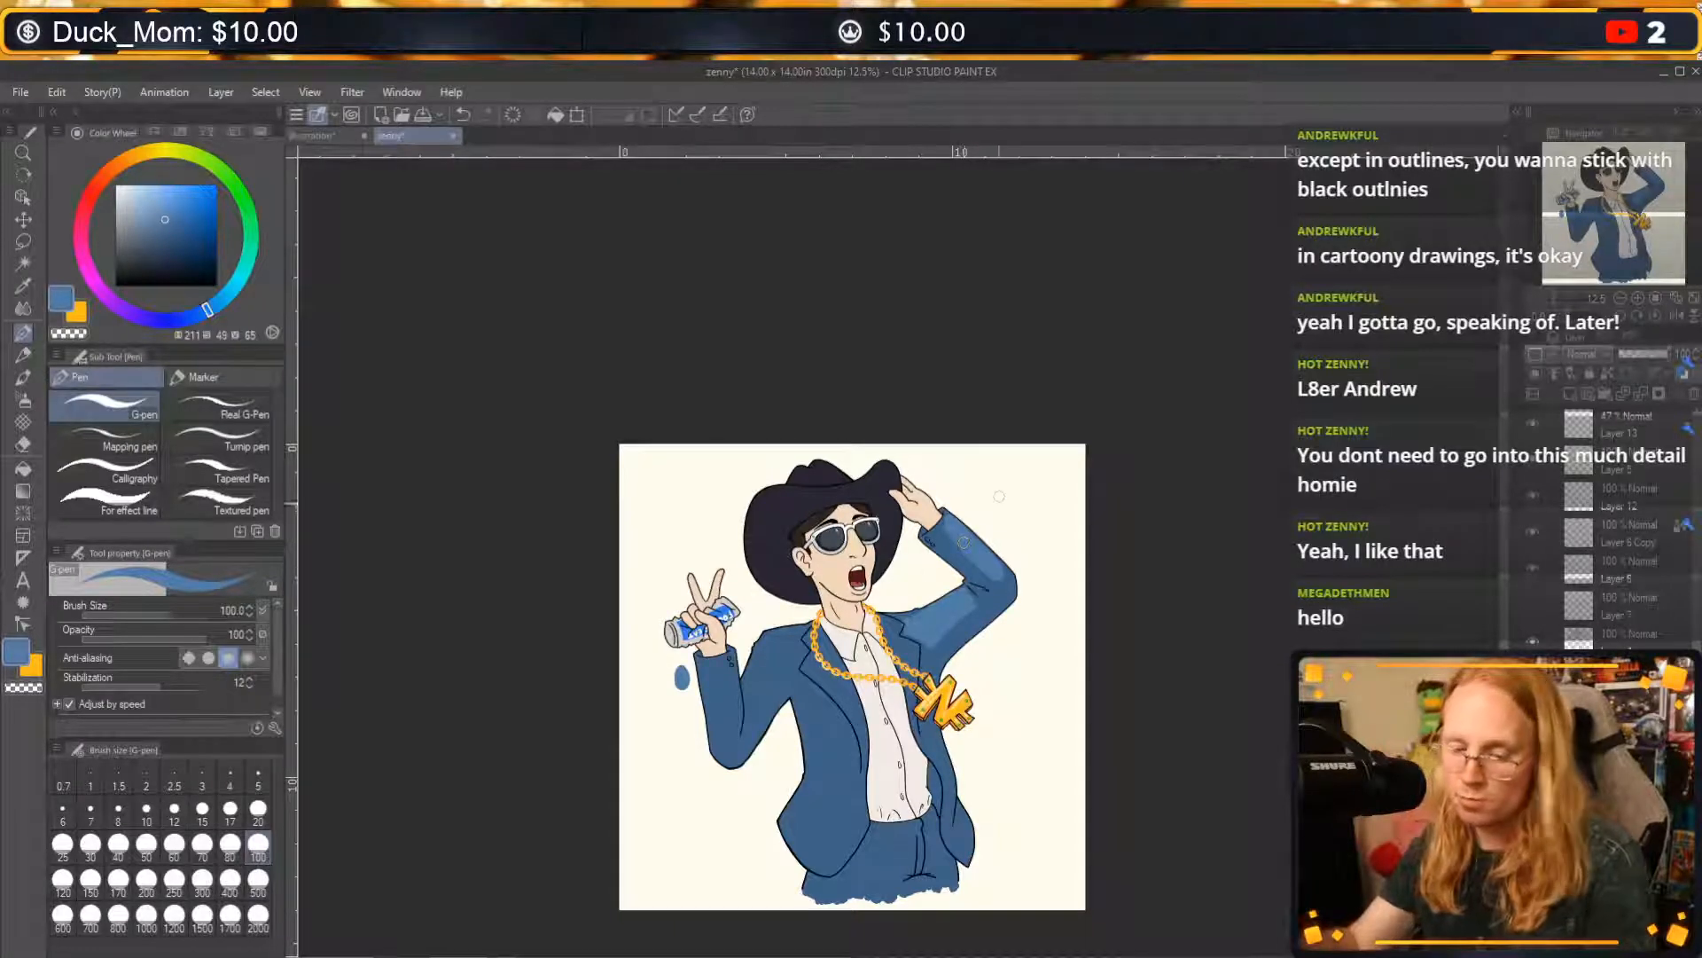
key("c")
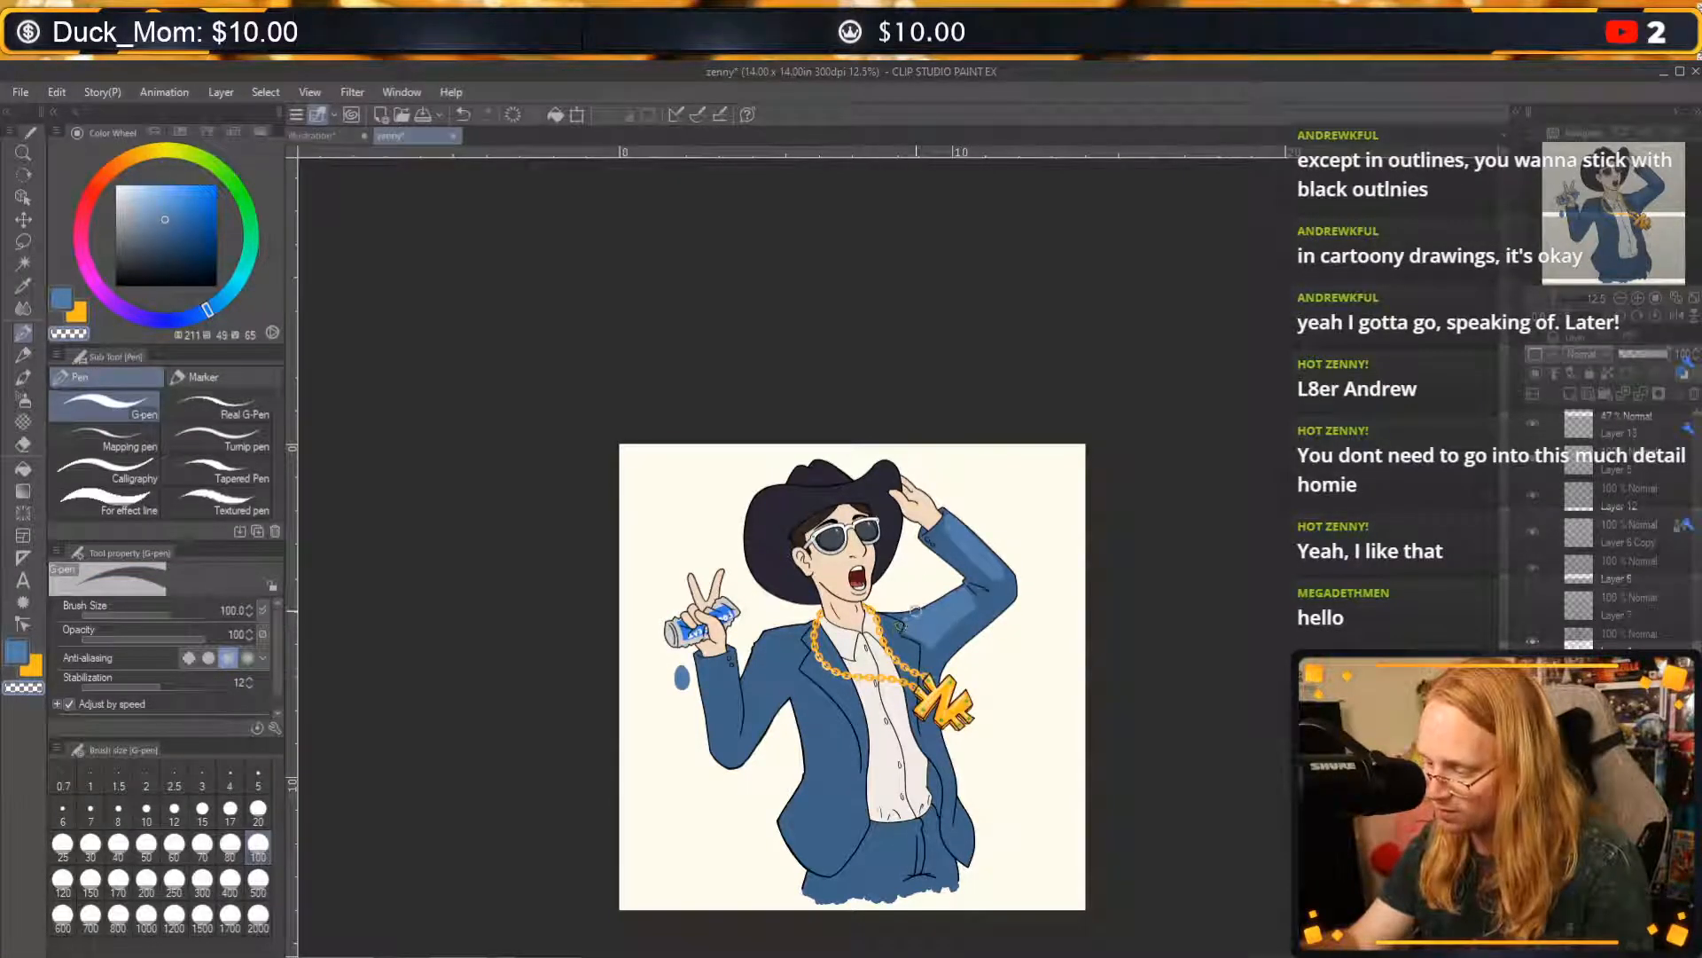
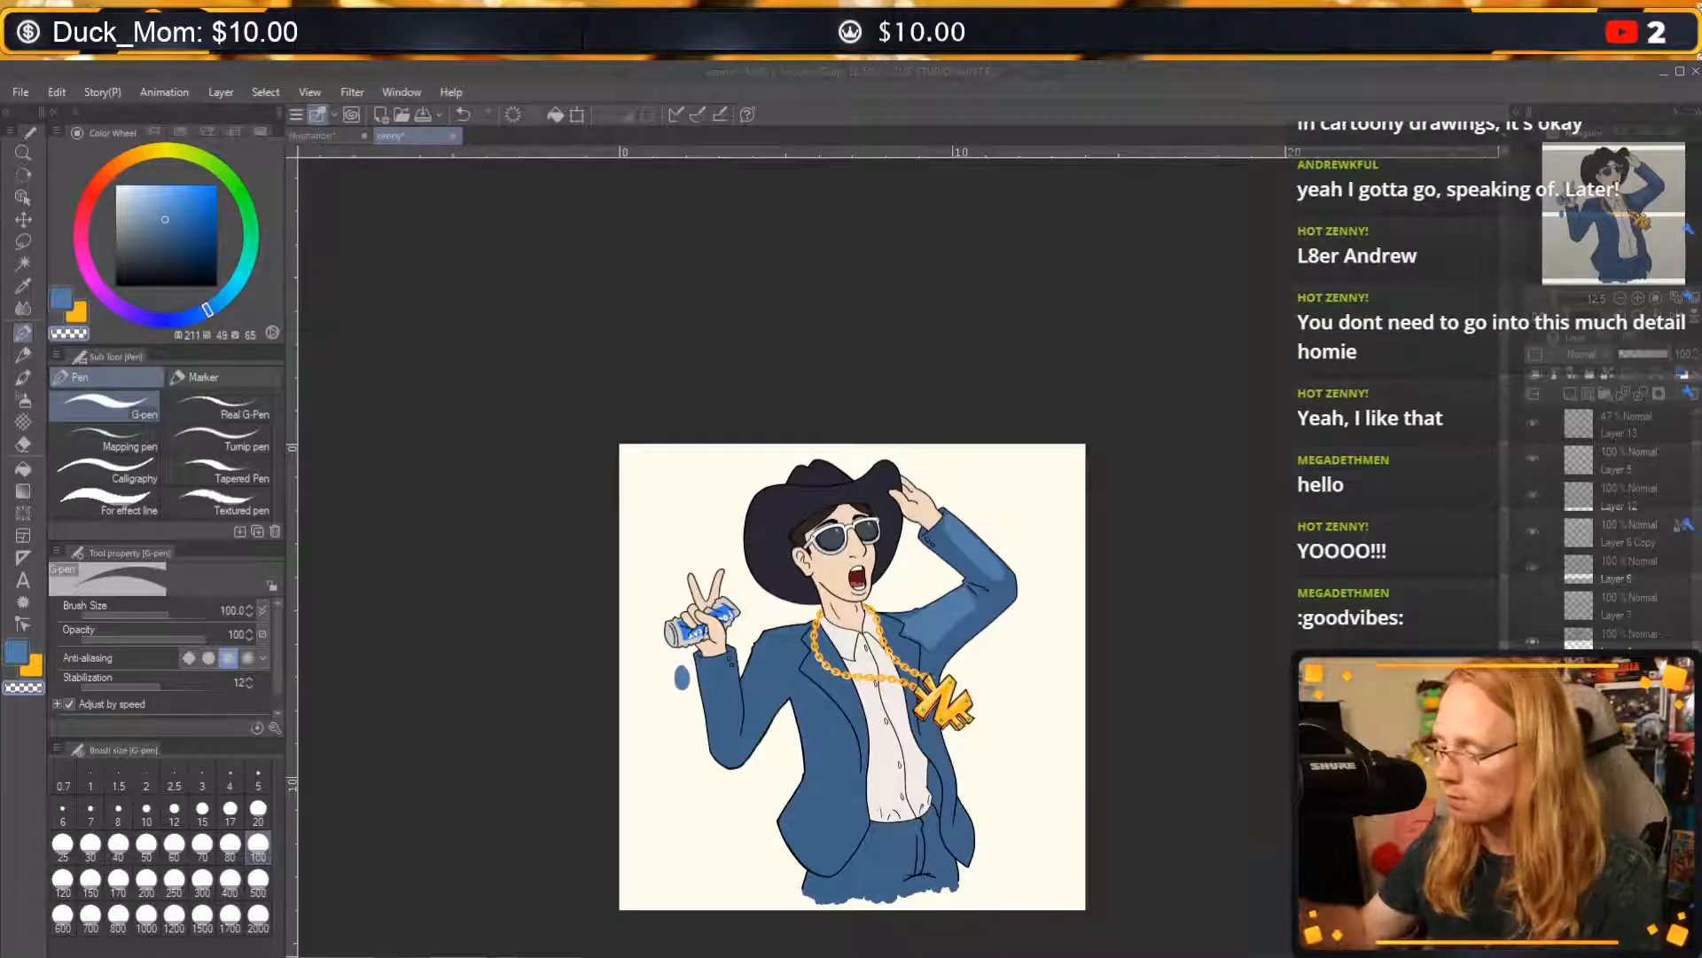
Paint lighter blue highlights along the upper arm of the raised sleeve with the 100-size G-pen, erasing overlaps and undoing stray strokes.
left_click(989, 599)
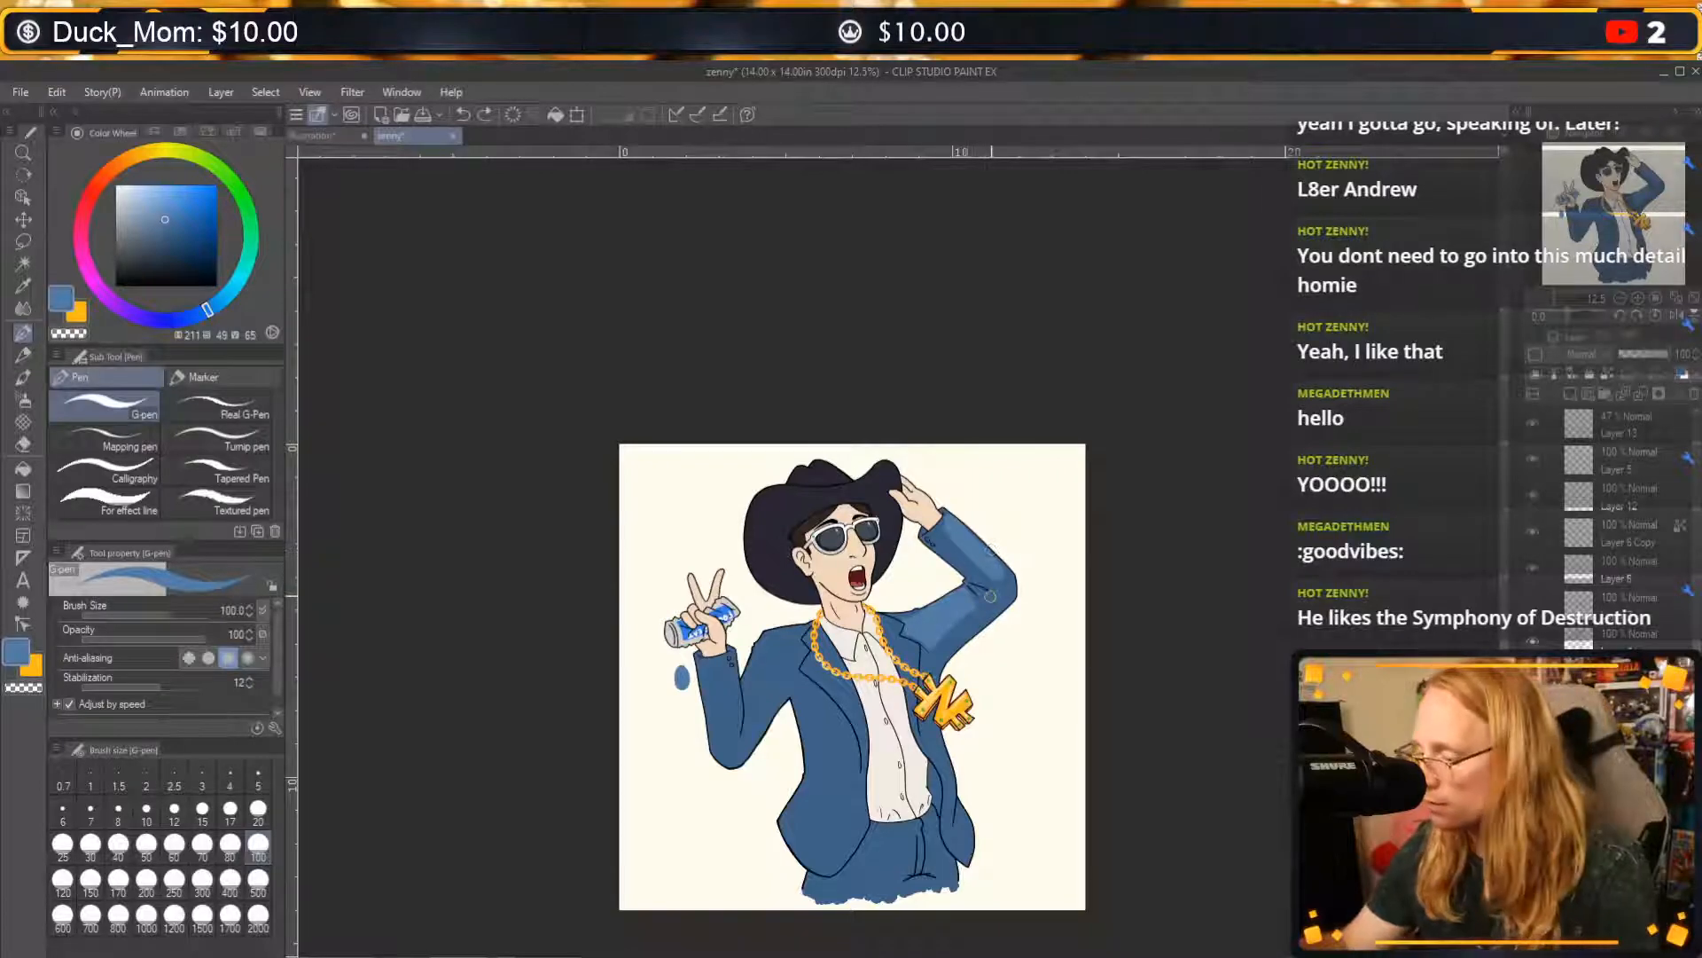
key("ctrl+z")
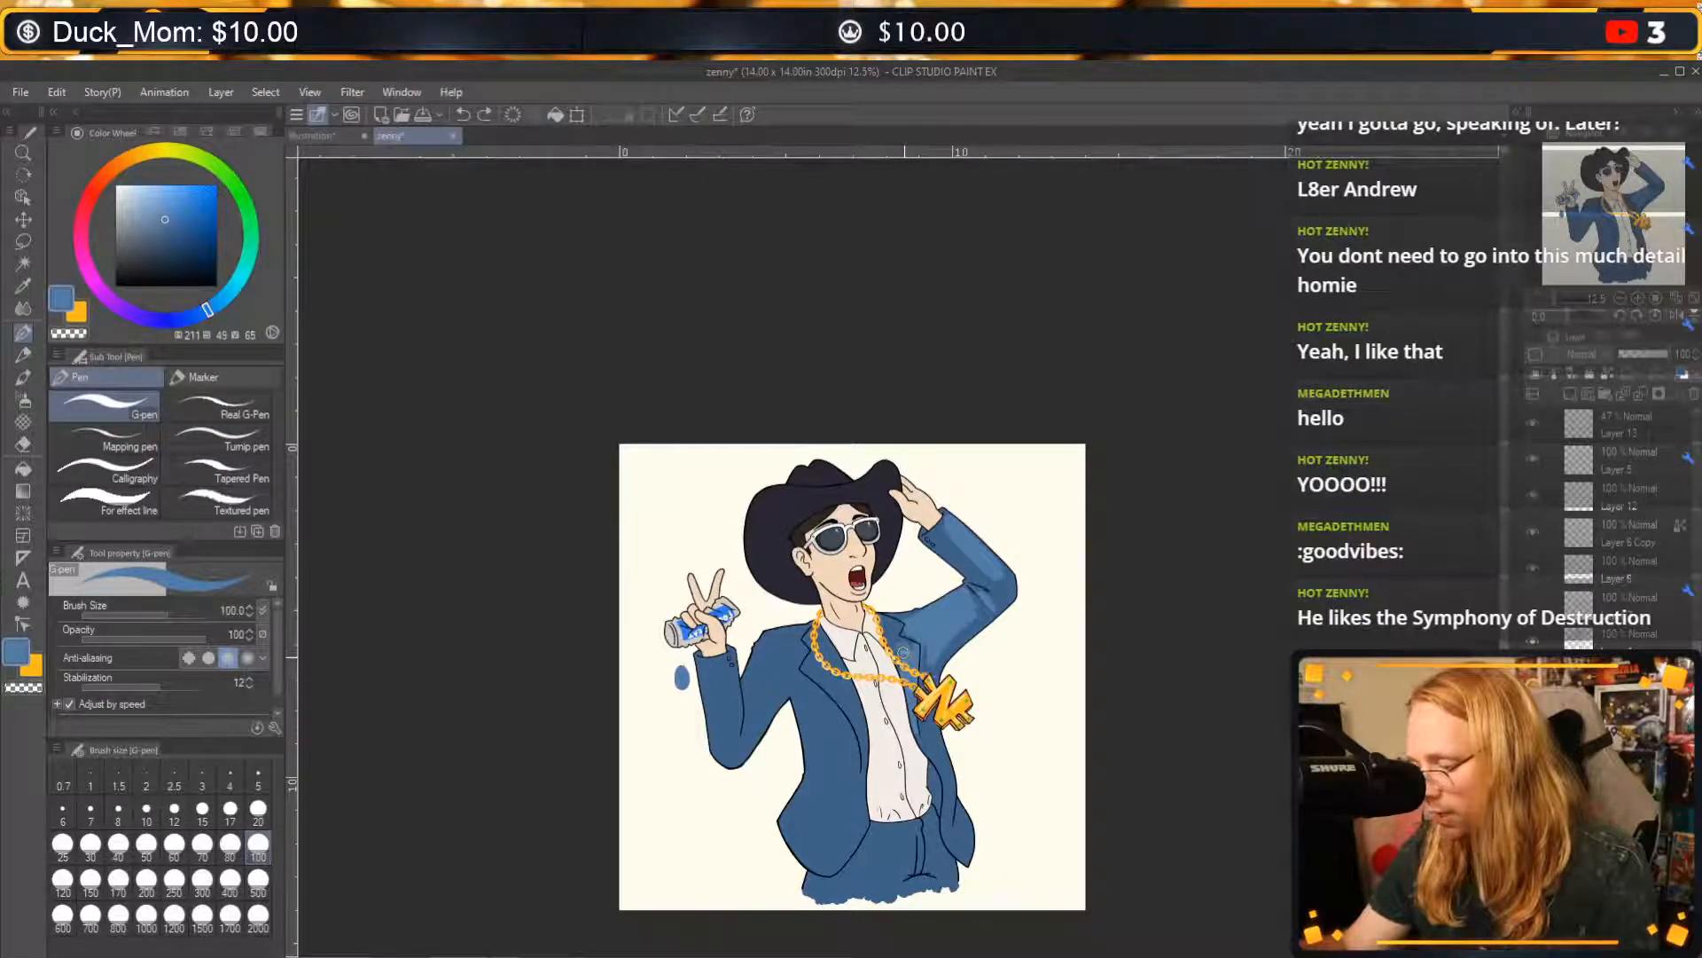
key("c")
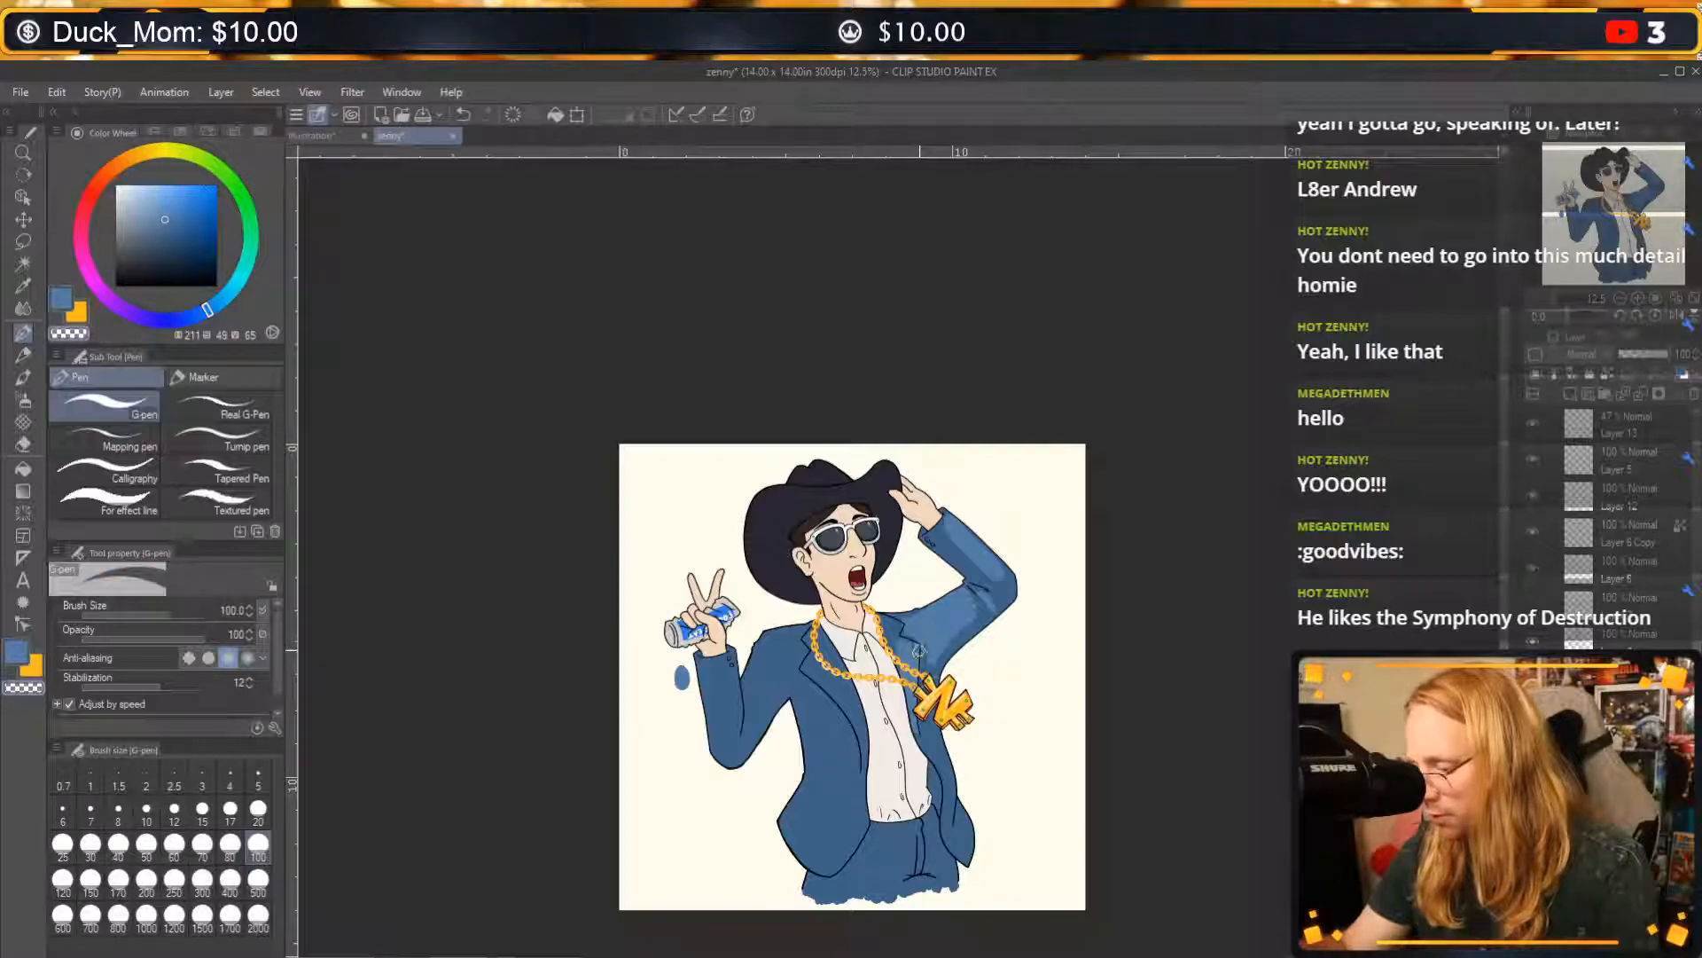
key("ctrl+z")
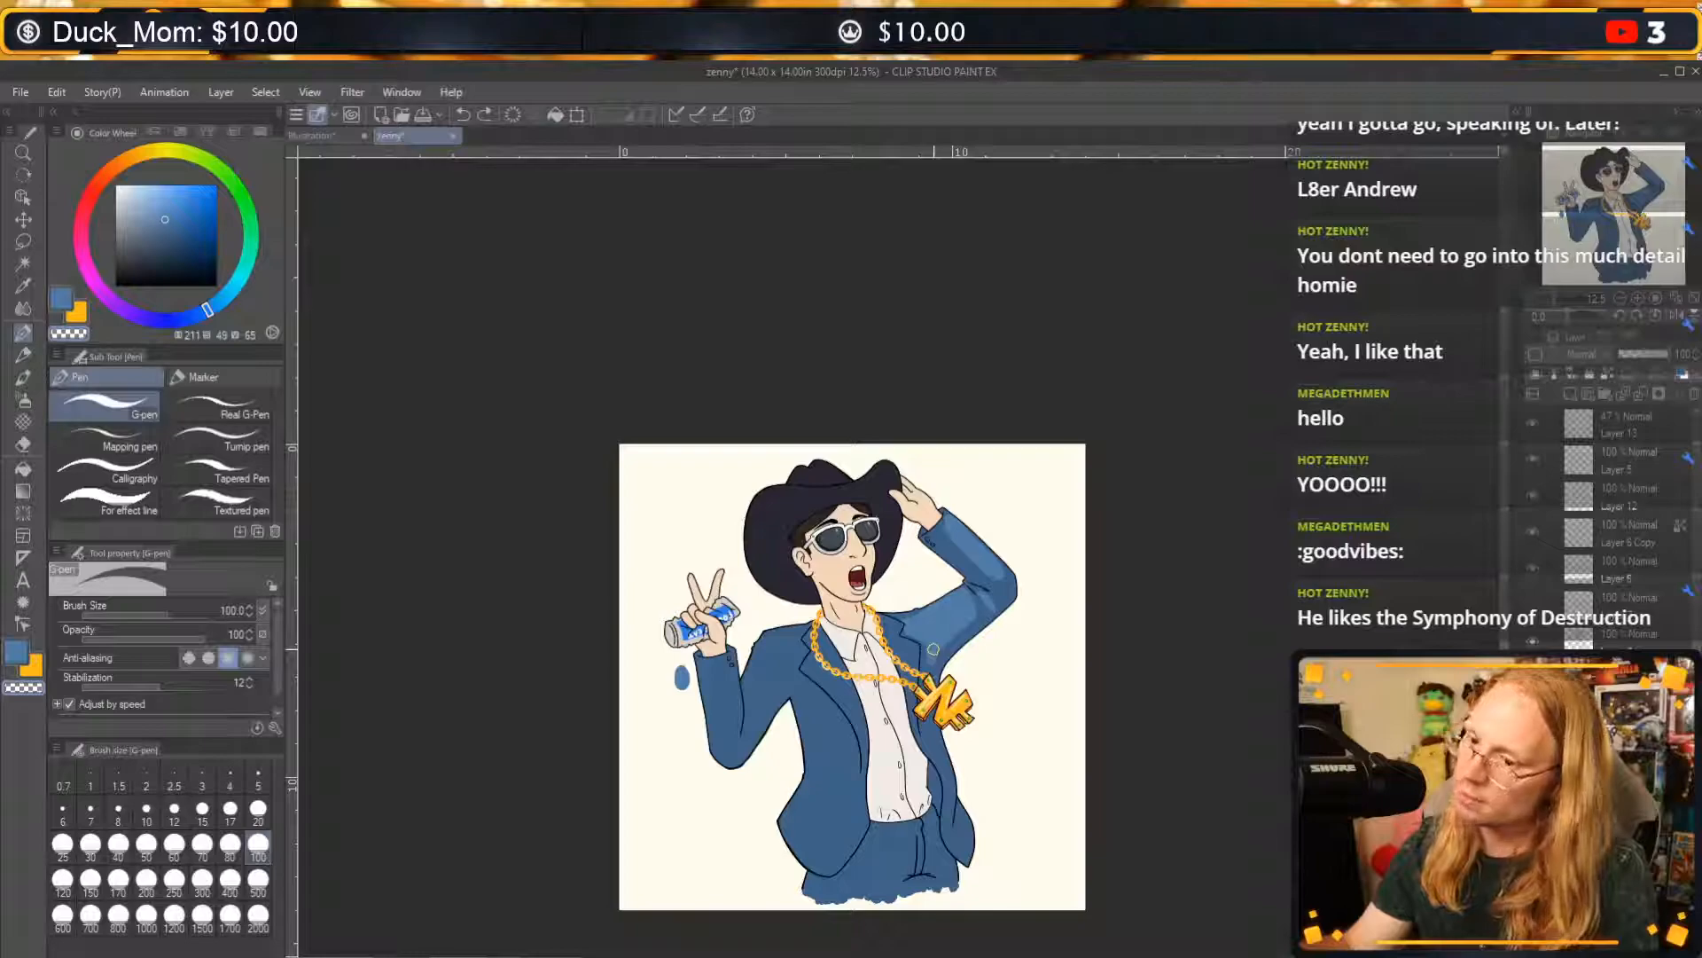
key("c")
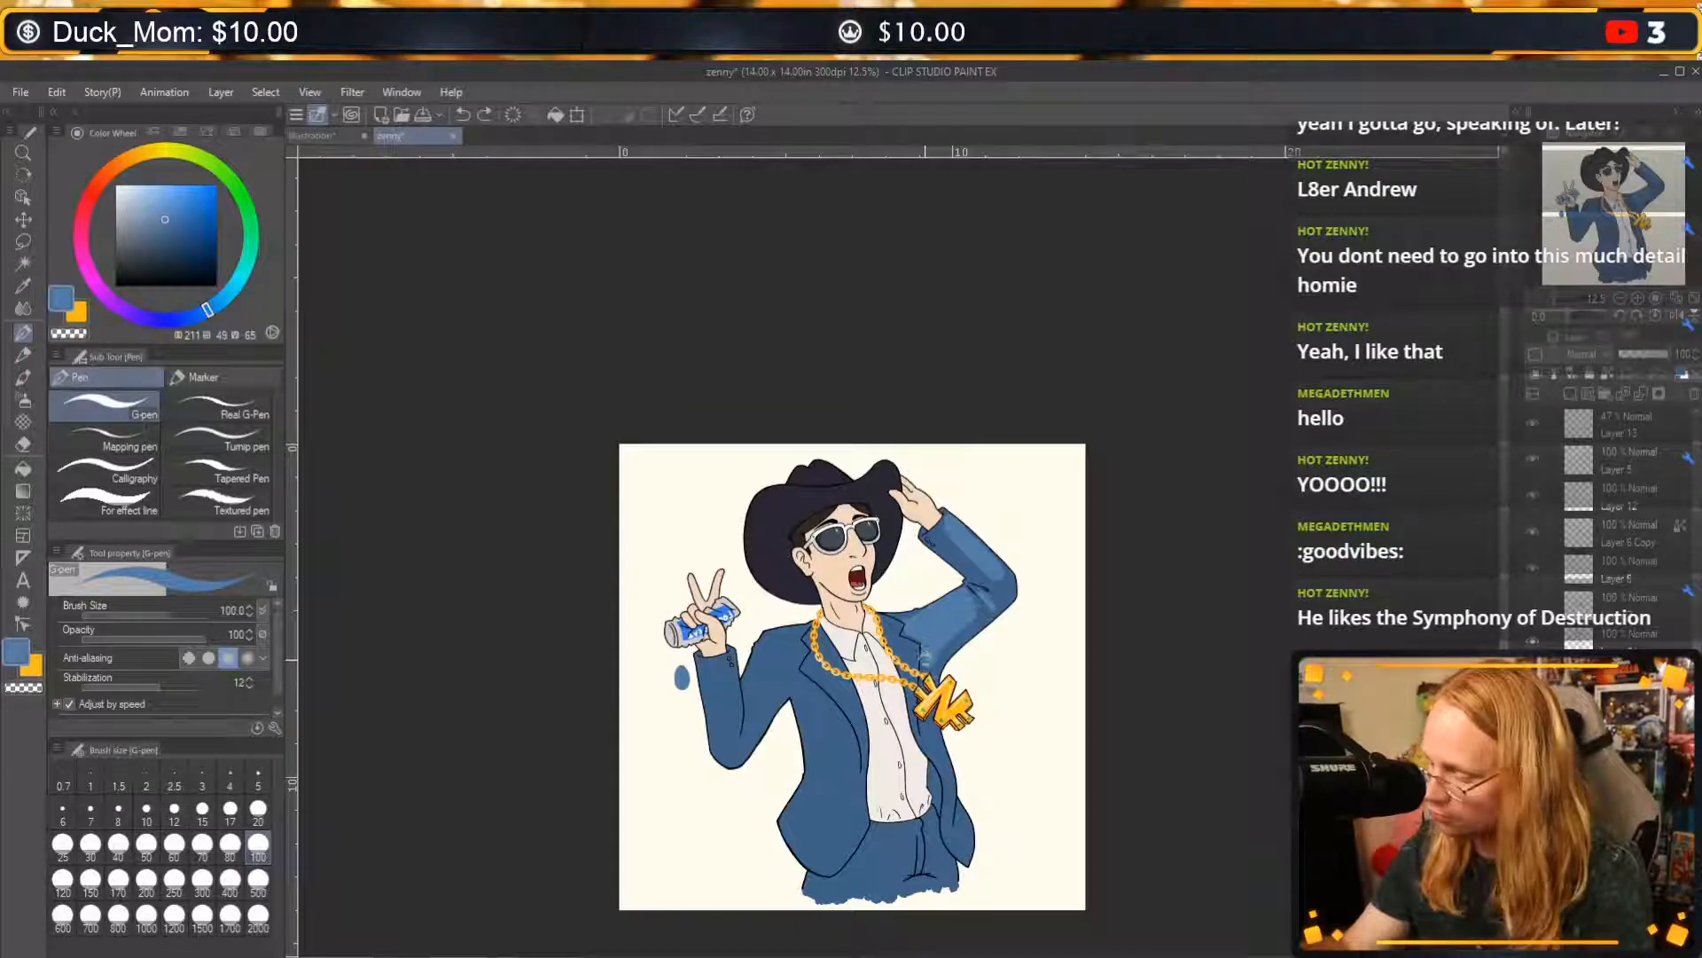
key("c")
left_click_drag(920, 641, 918, 615)
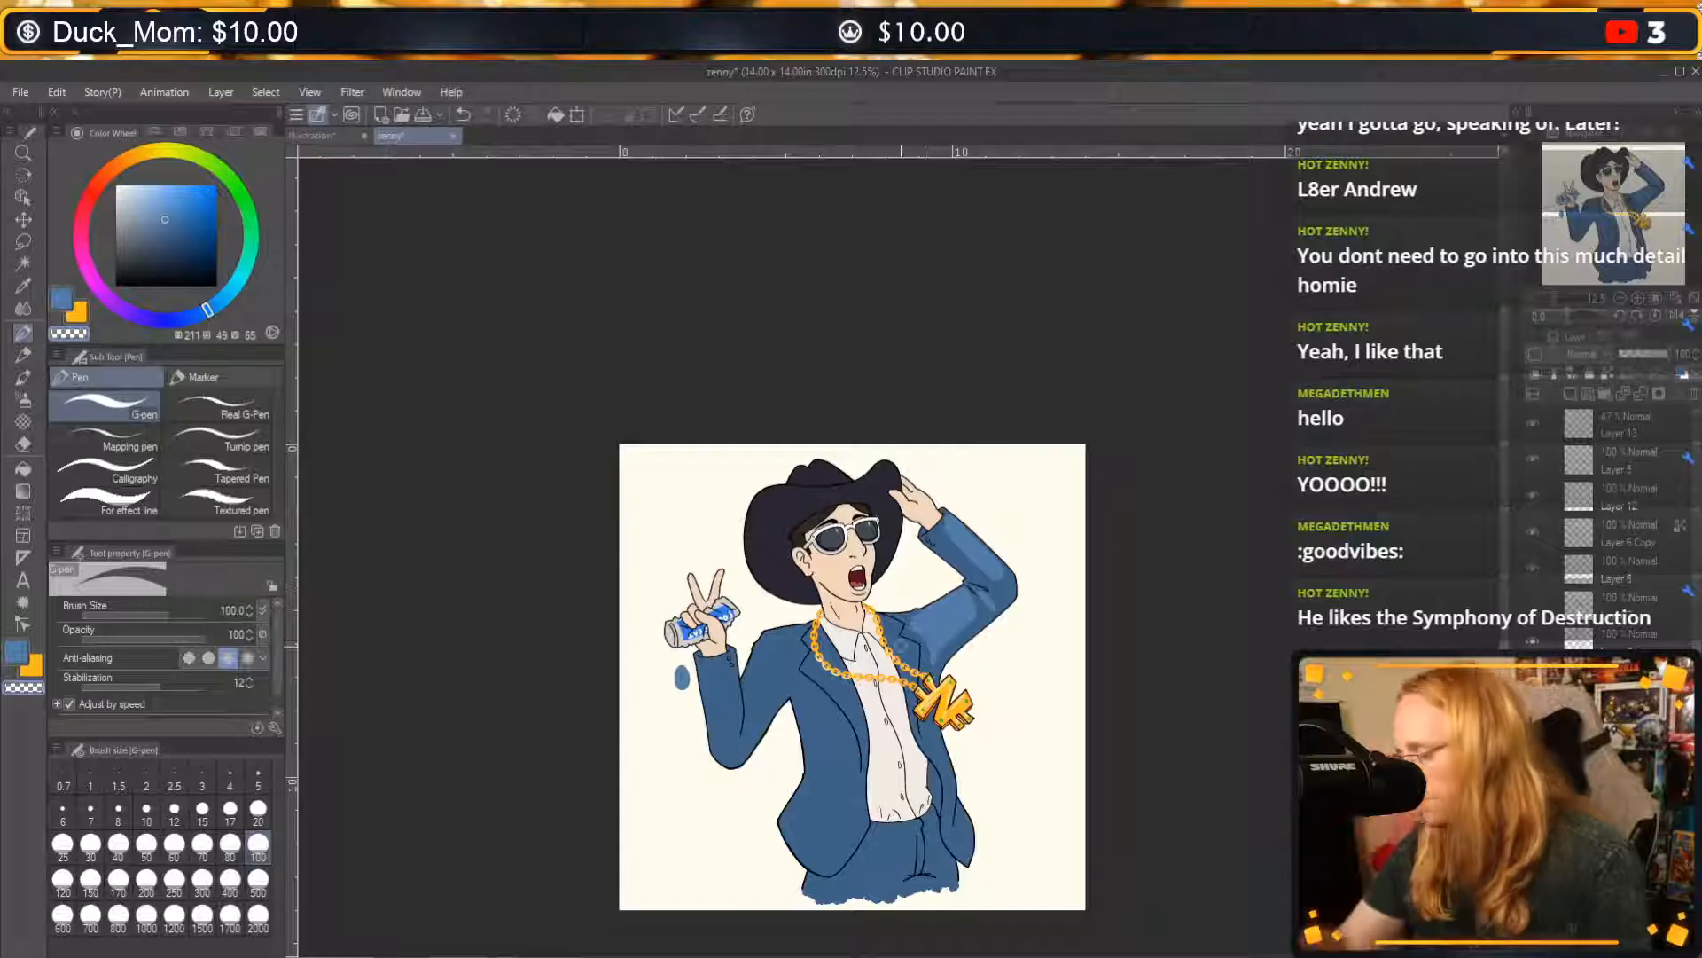
key("c")
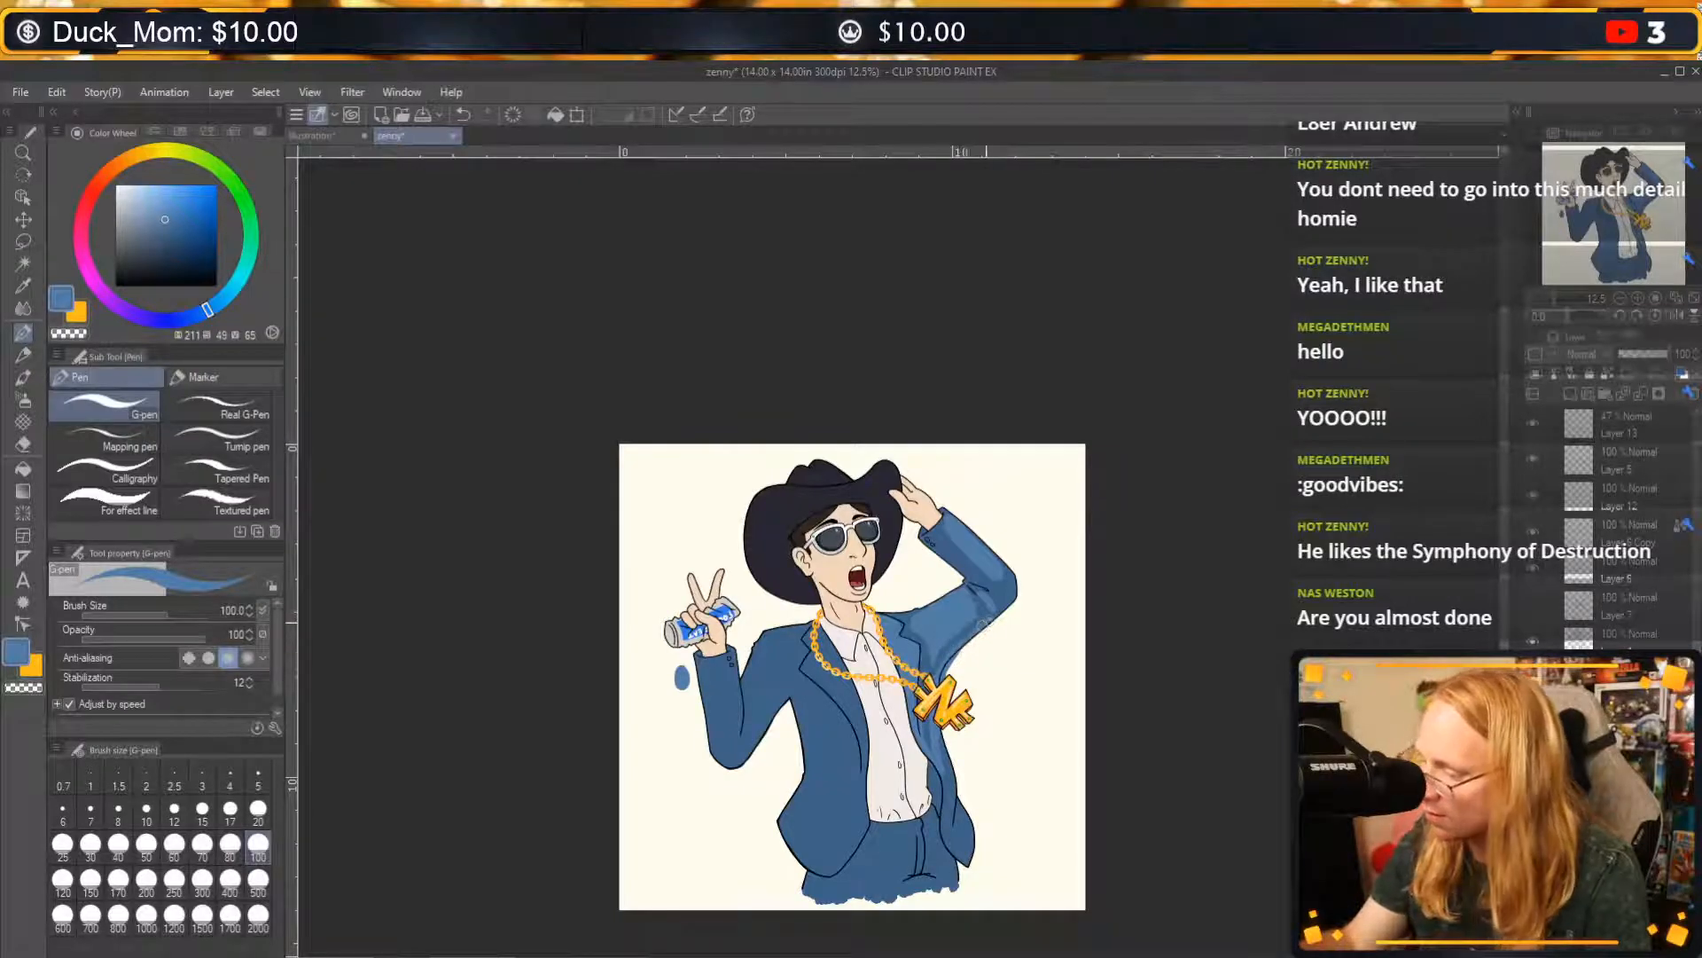
key("ctrl+z")
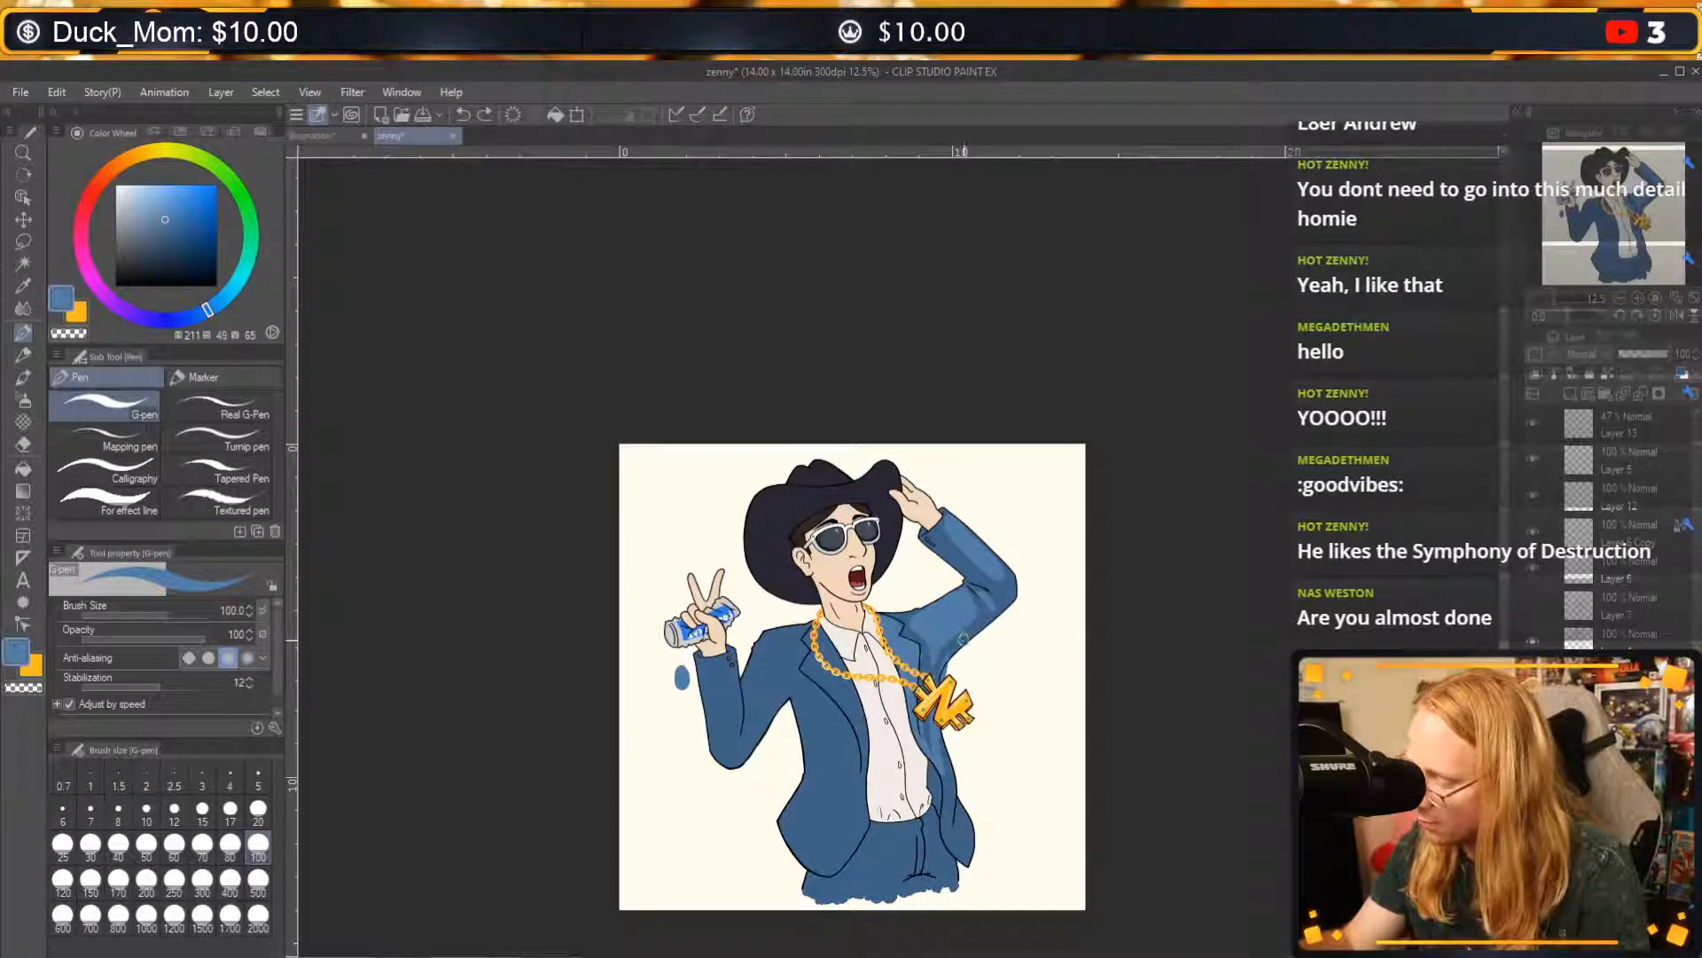
Paint lighter blue highlights down the jacket's side below the pendant and onto its lower tail.
mouse_move(929, 733)
left_mouse_down()
mouse_move(947, 823)
mouse_move(947, 750)
left_mouse_up()
left_click_drag(952, 811, 974, 859)
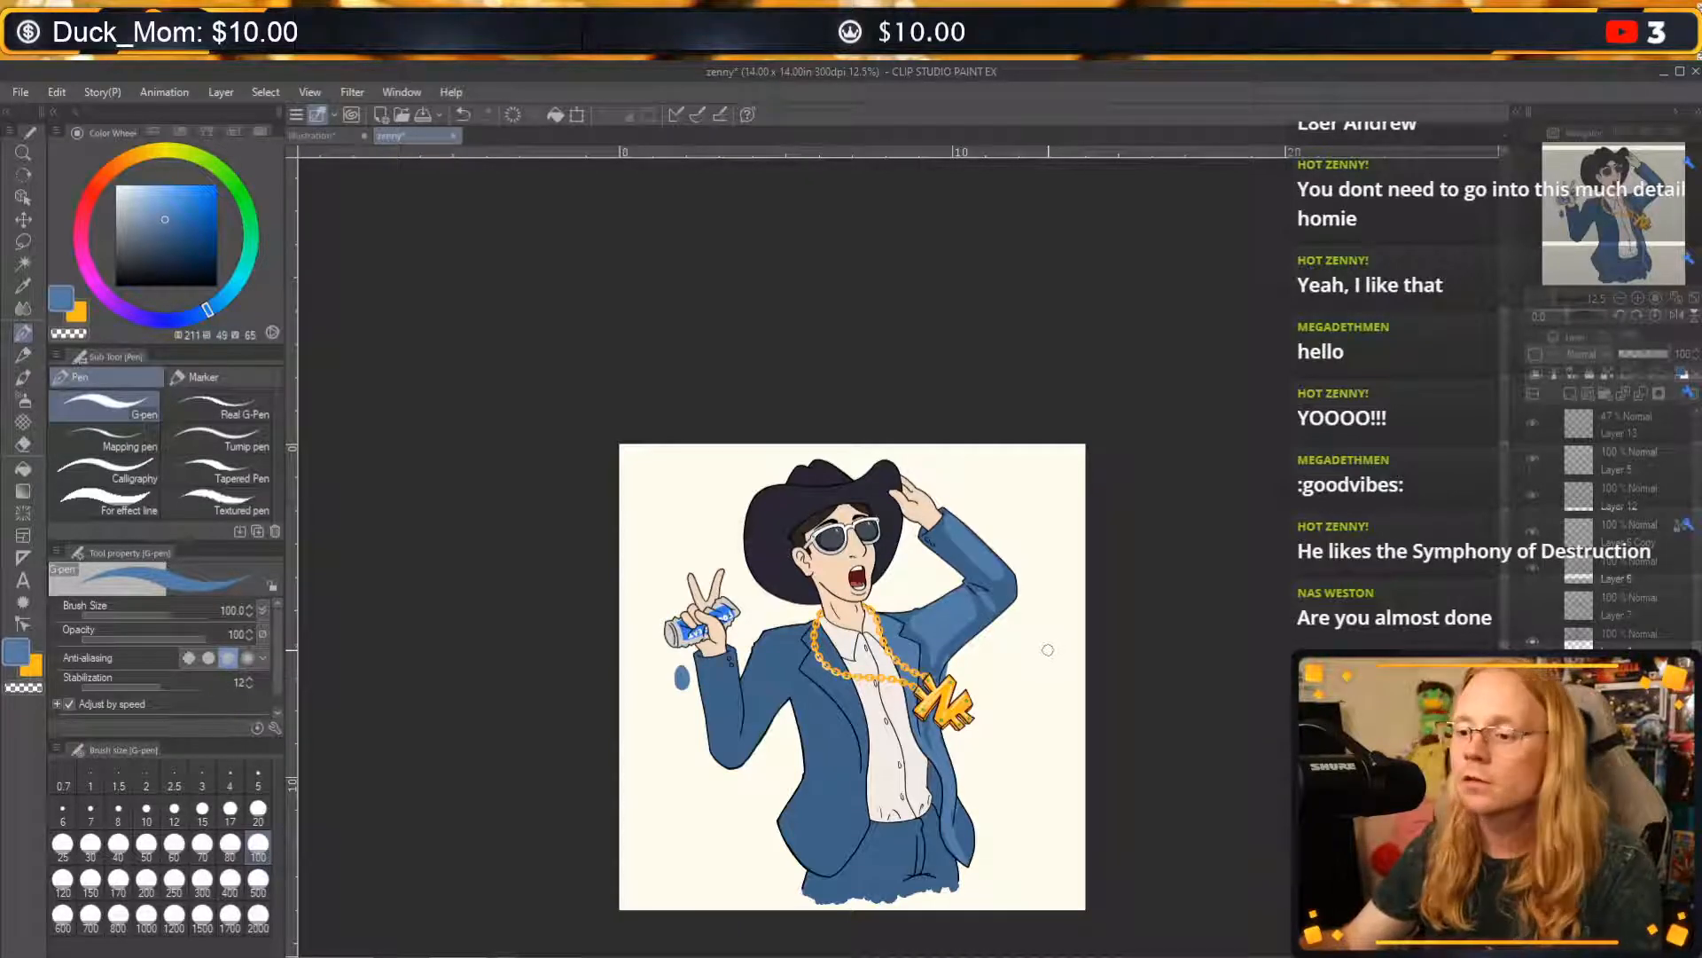
left_click(1638, 299)
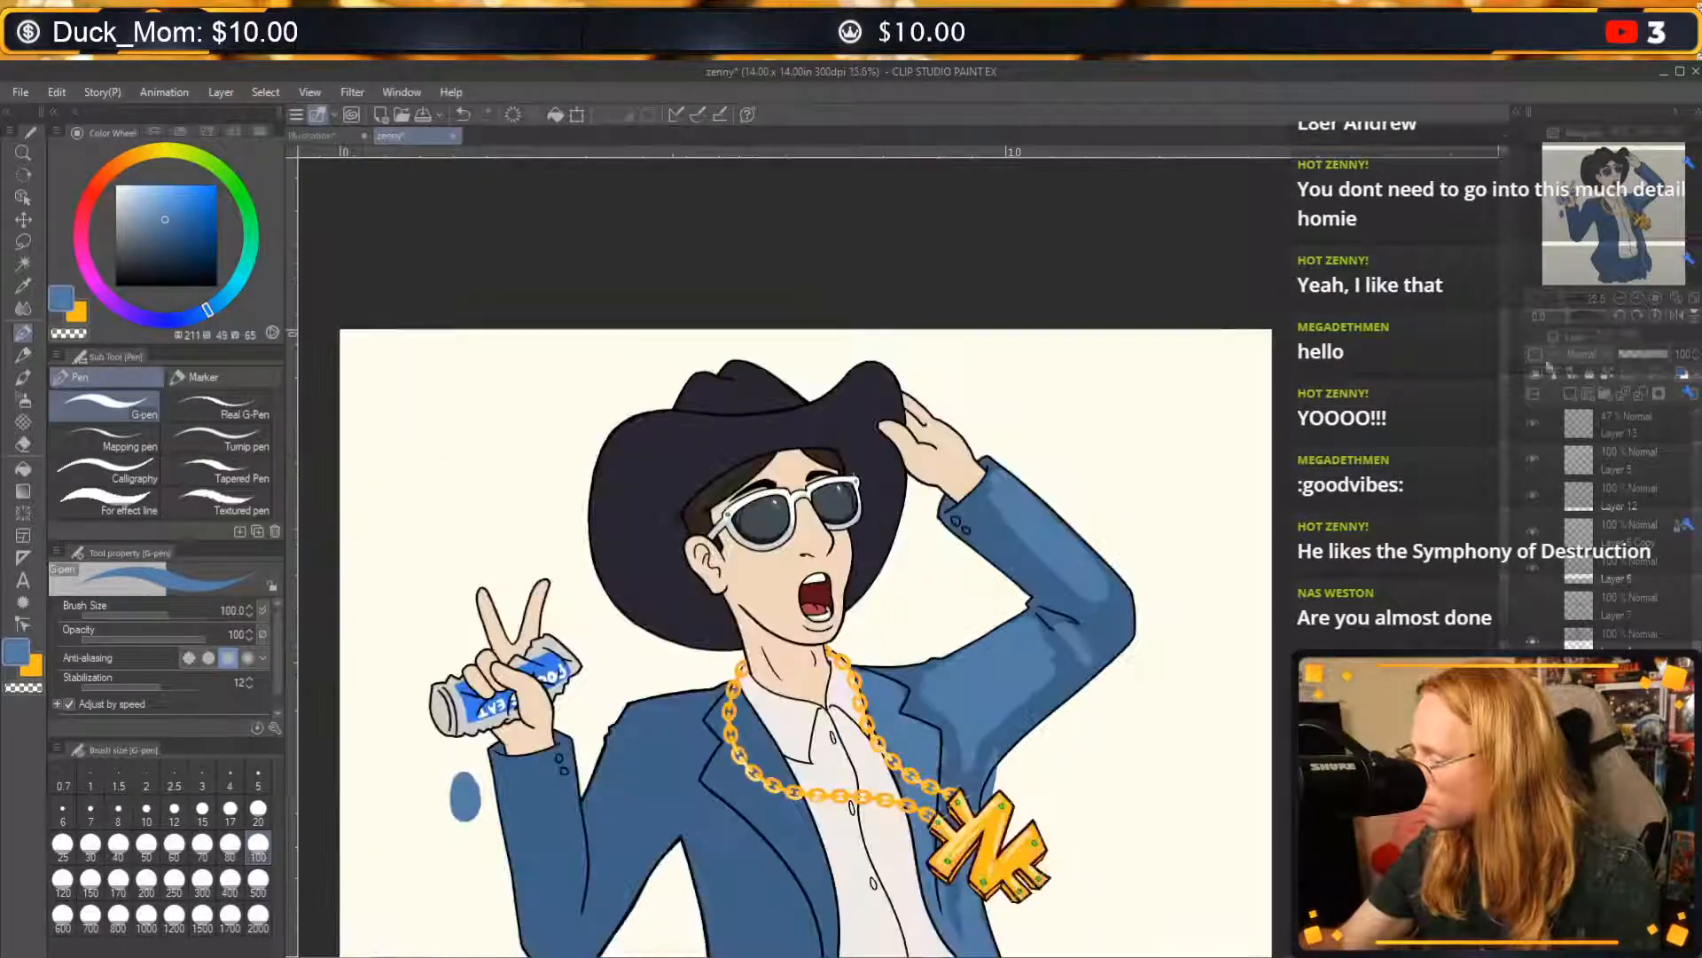
mouse_move(1230, 683)
left_mouse_down()
mouse_move(1262, 477)
mouse_move(1264, 527)
left_mouse_up()
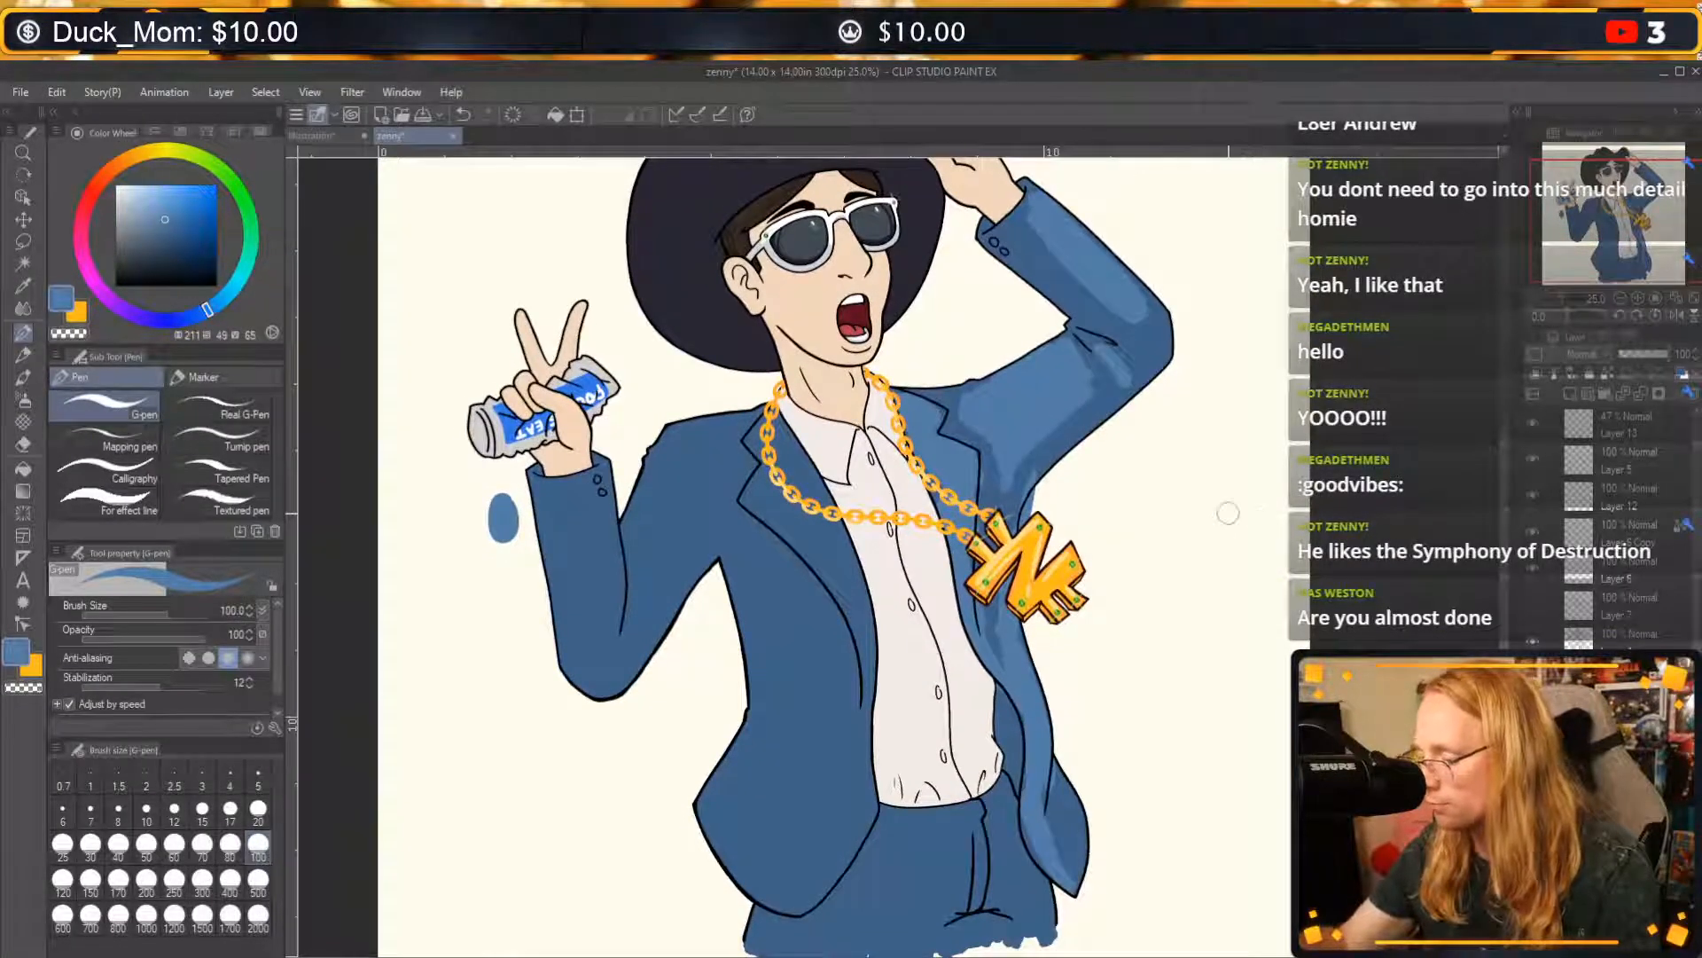
key("c")
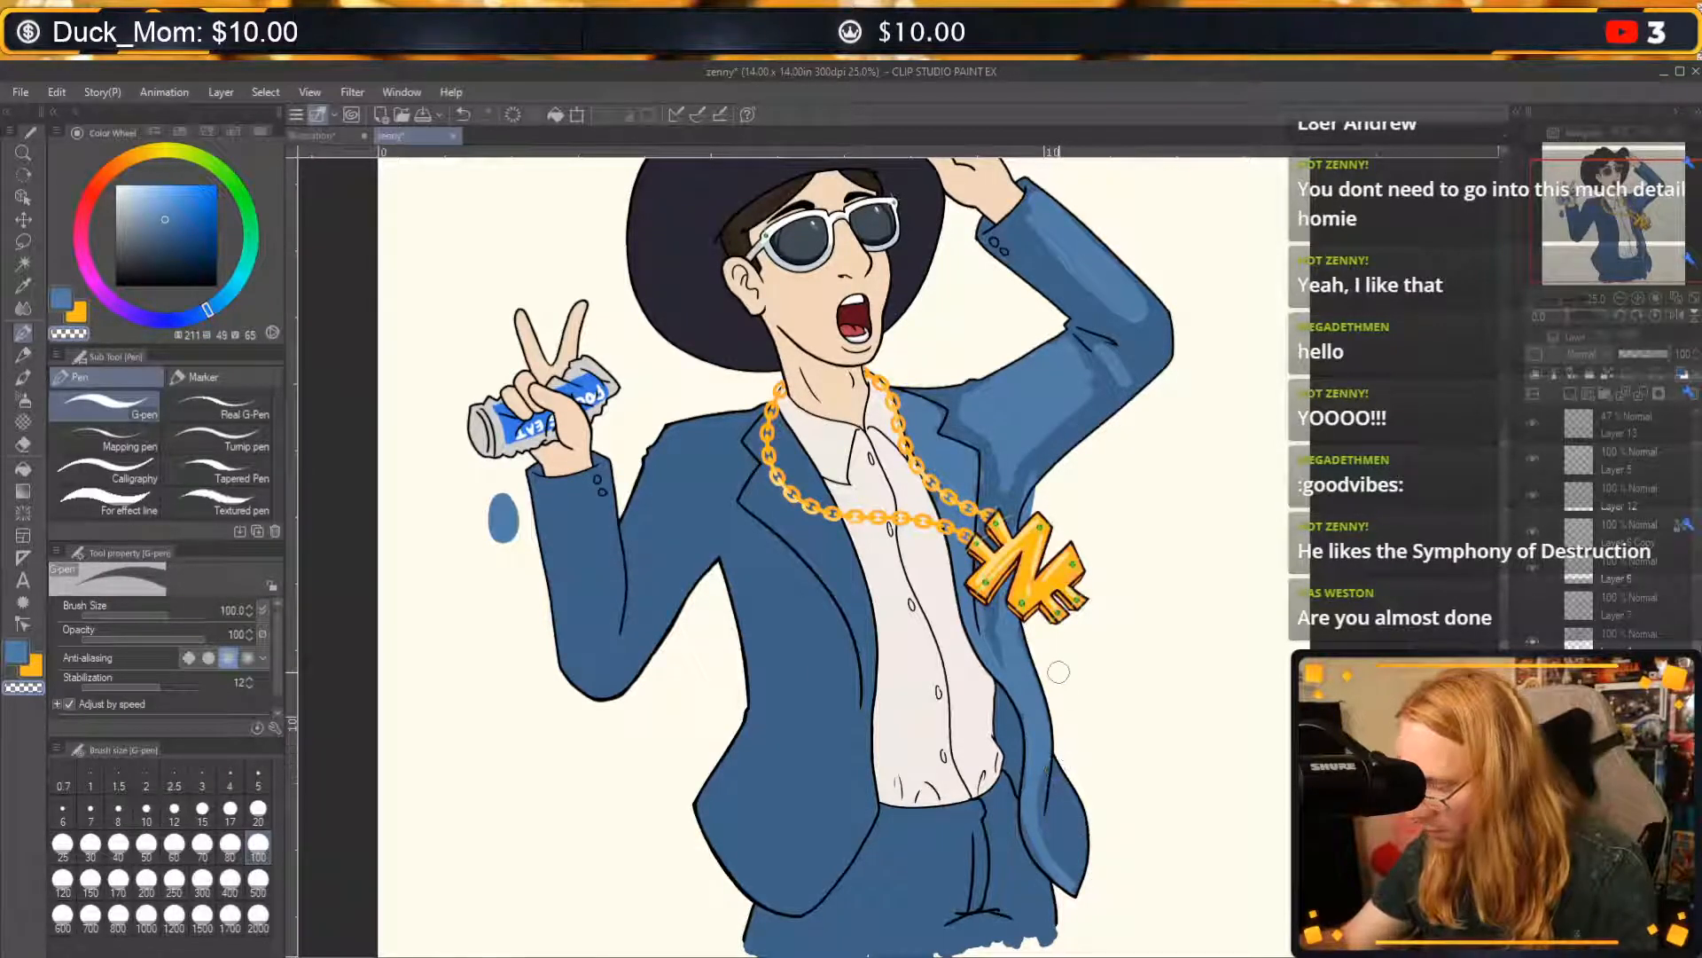
key("ctrl+z")
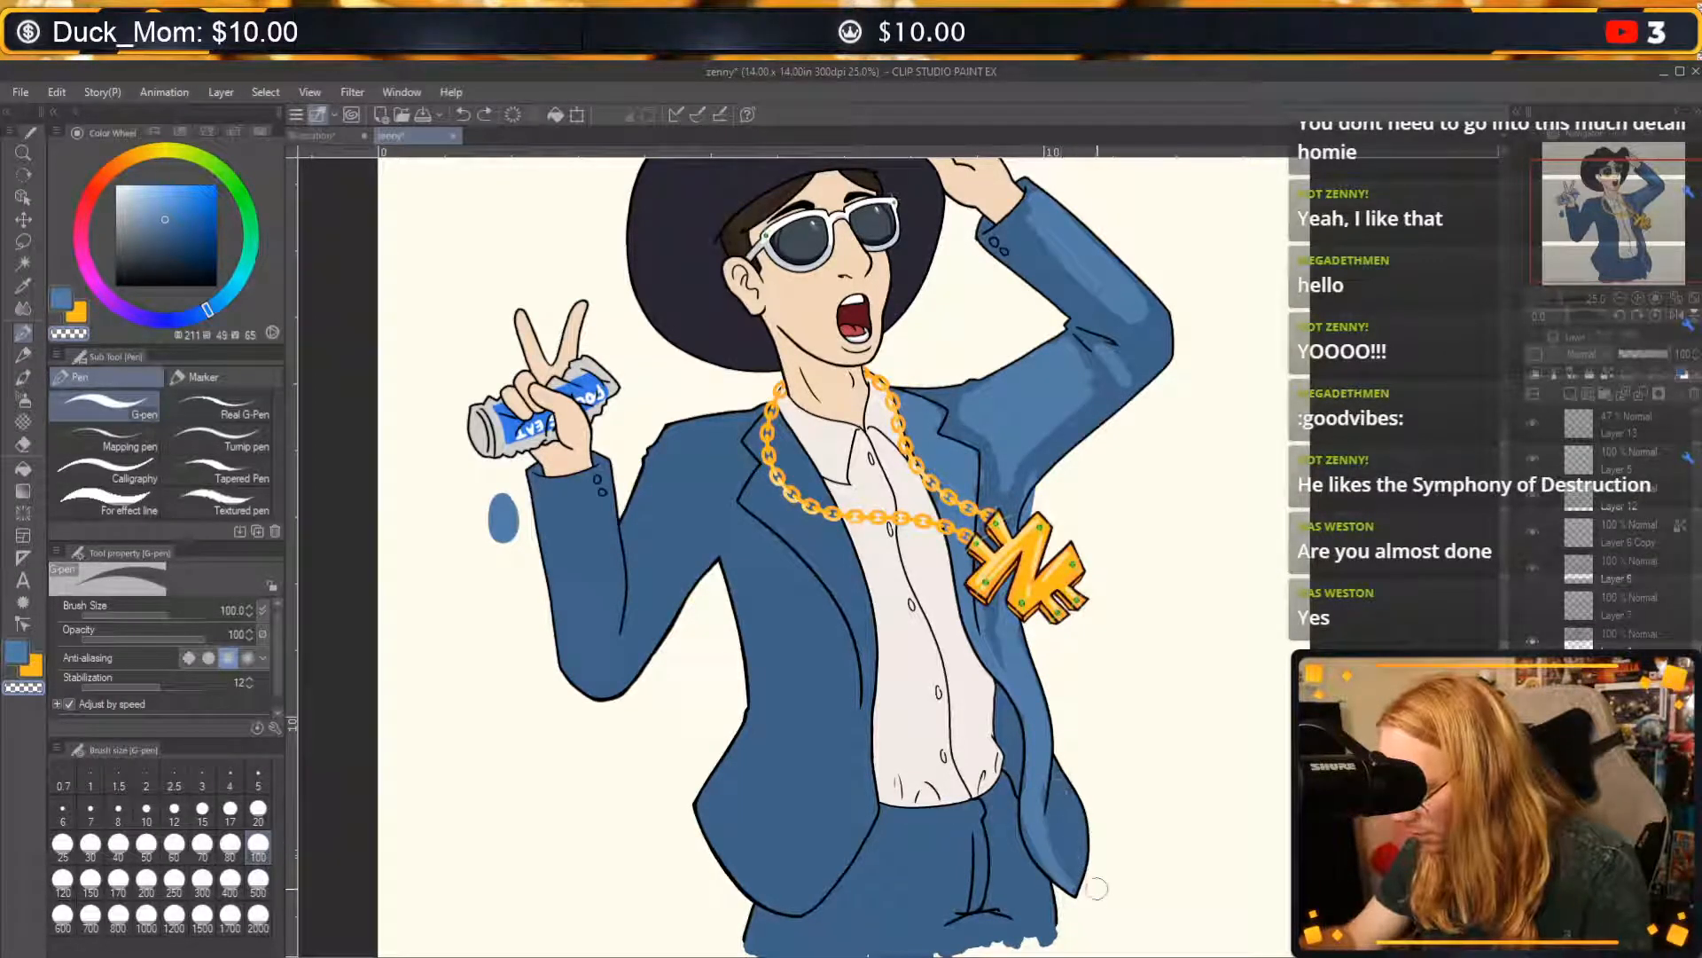
left_click_drag(1064, 842, 1068, 852)
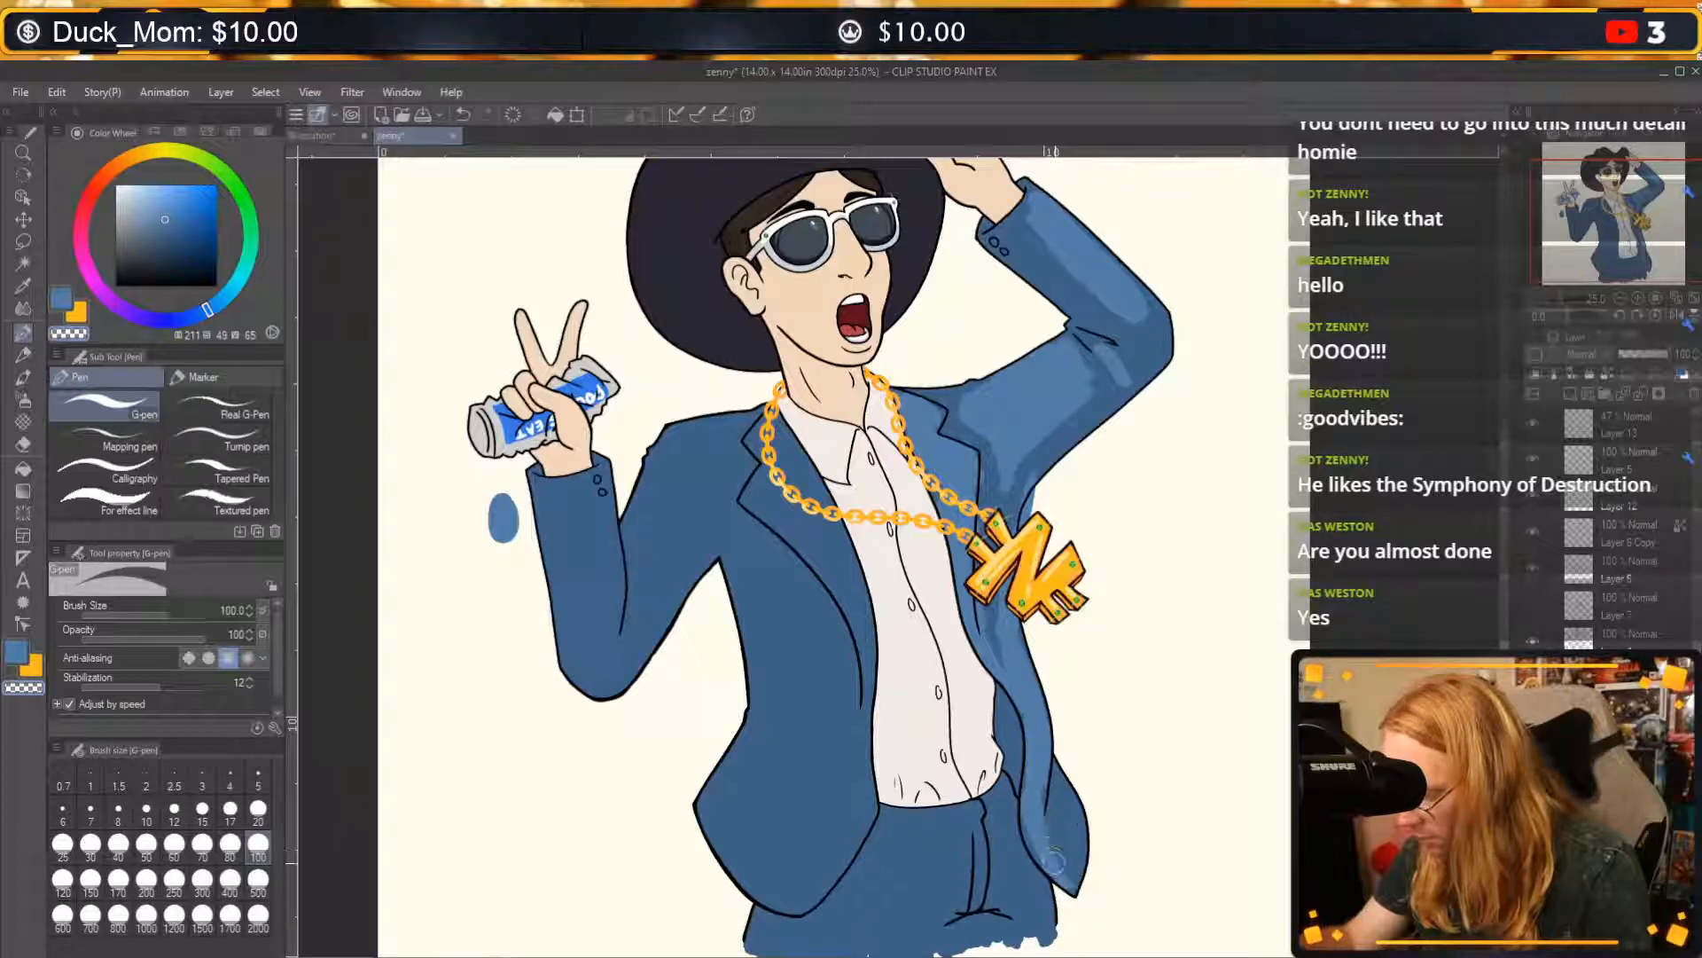
mouse_move(1030, 759)
left_mouse_down()
mouse_move(1045, 851)
mouse_move(1024, 800)
mouse_move(1067, 881)
left_mouse_up()
Refine the jacket highlights below the pendant and on the tail, alternating between blue and transparent colour.
key("c")
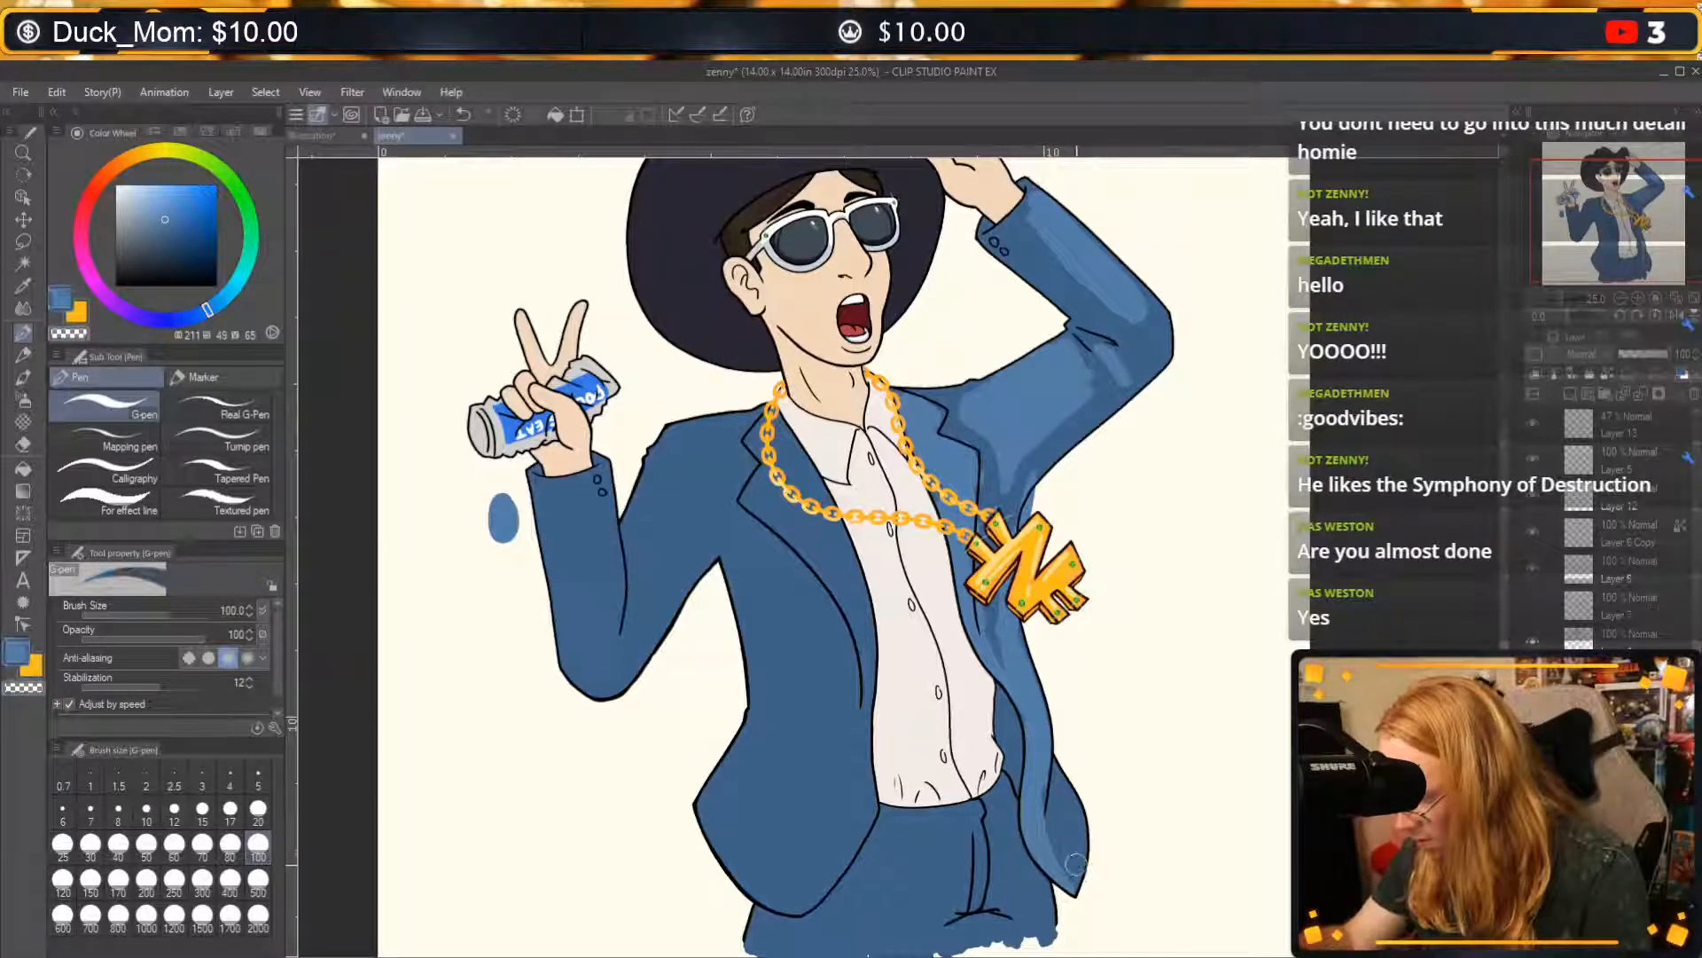
key("c")
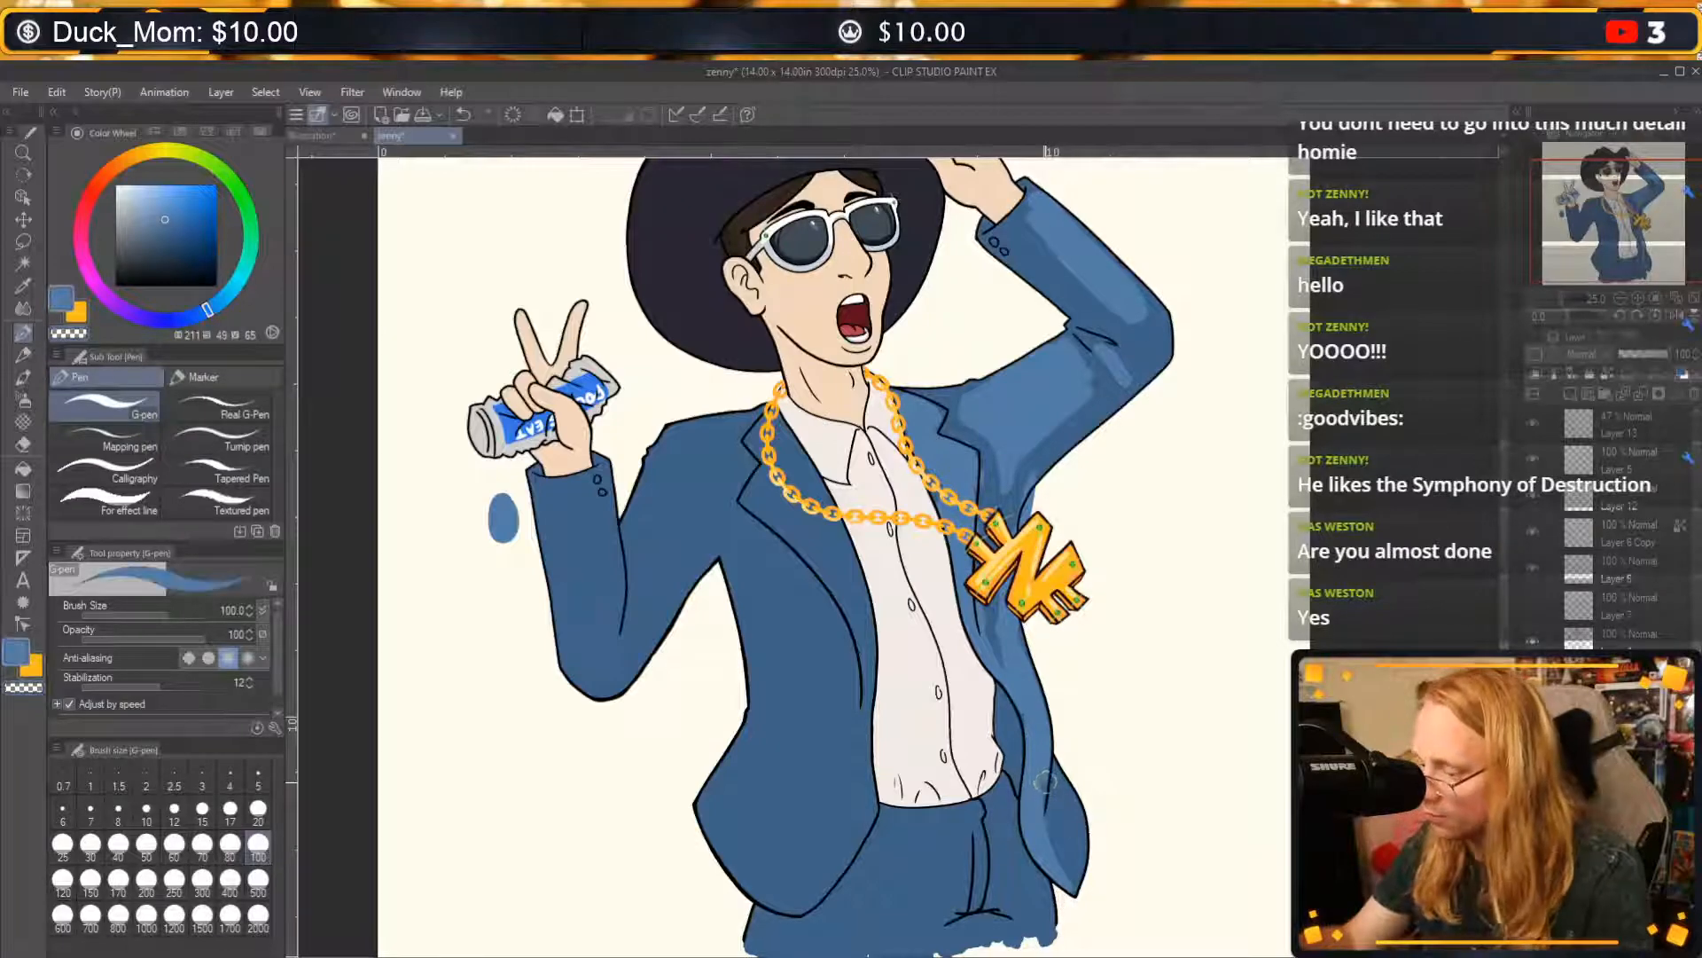
key("c")
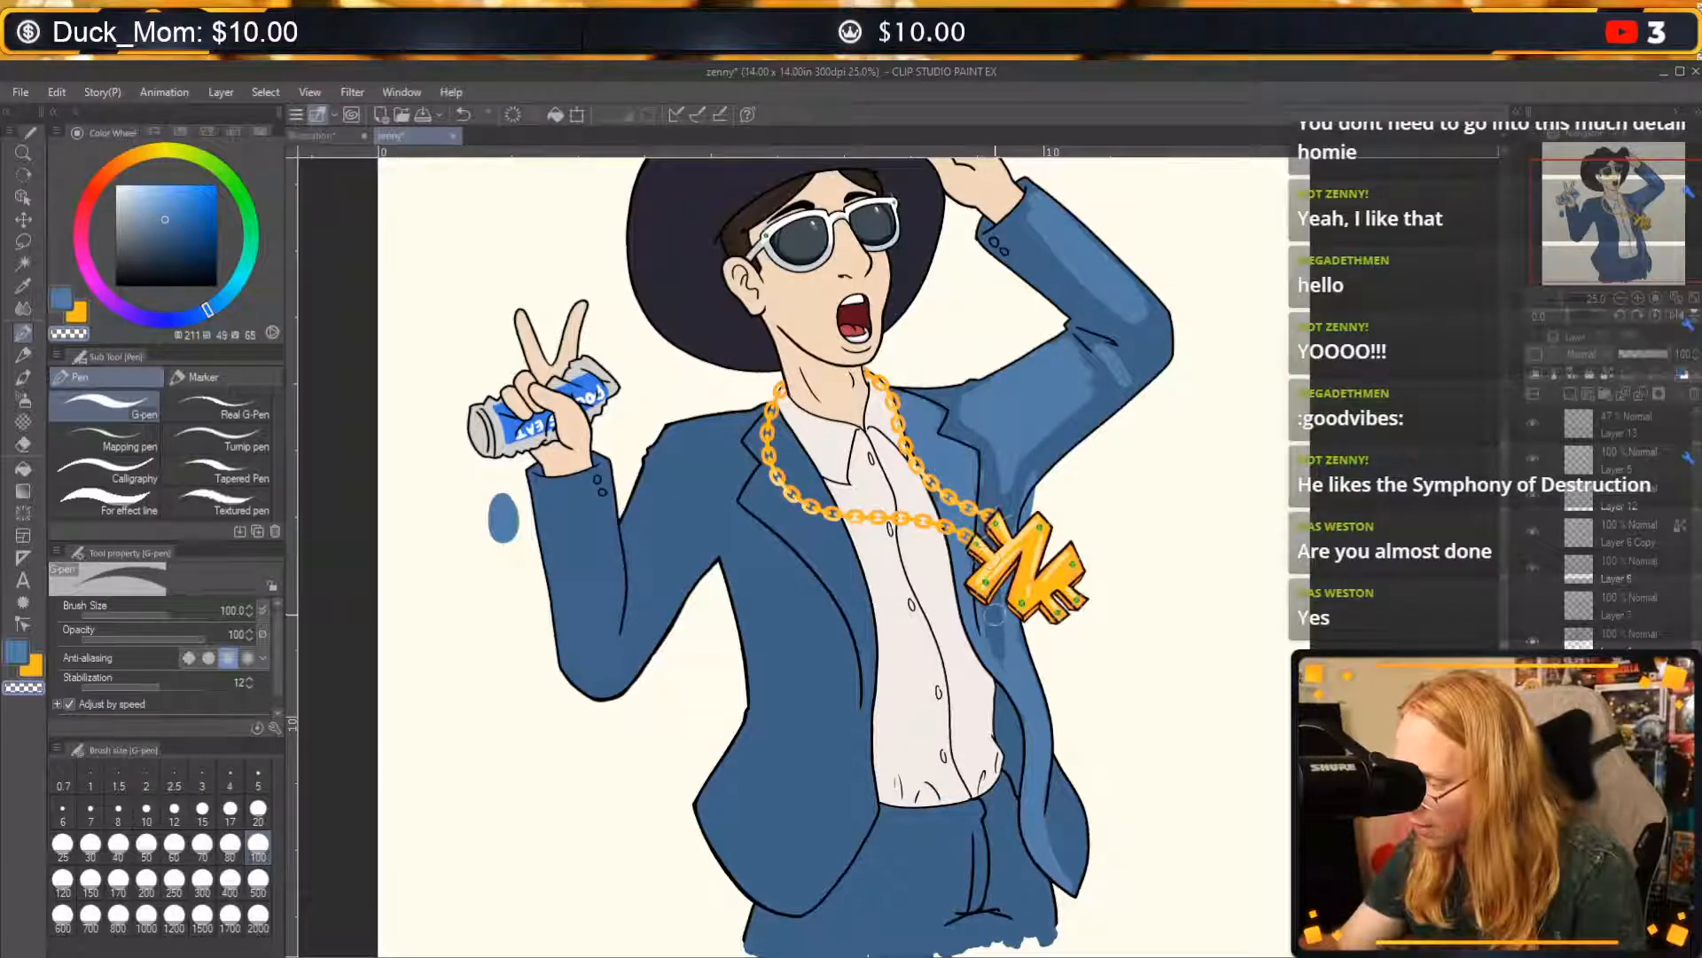
key("c")
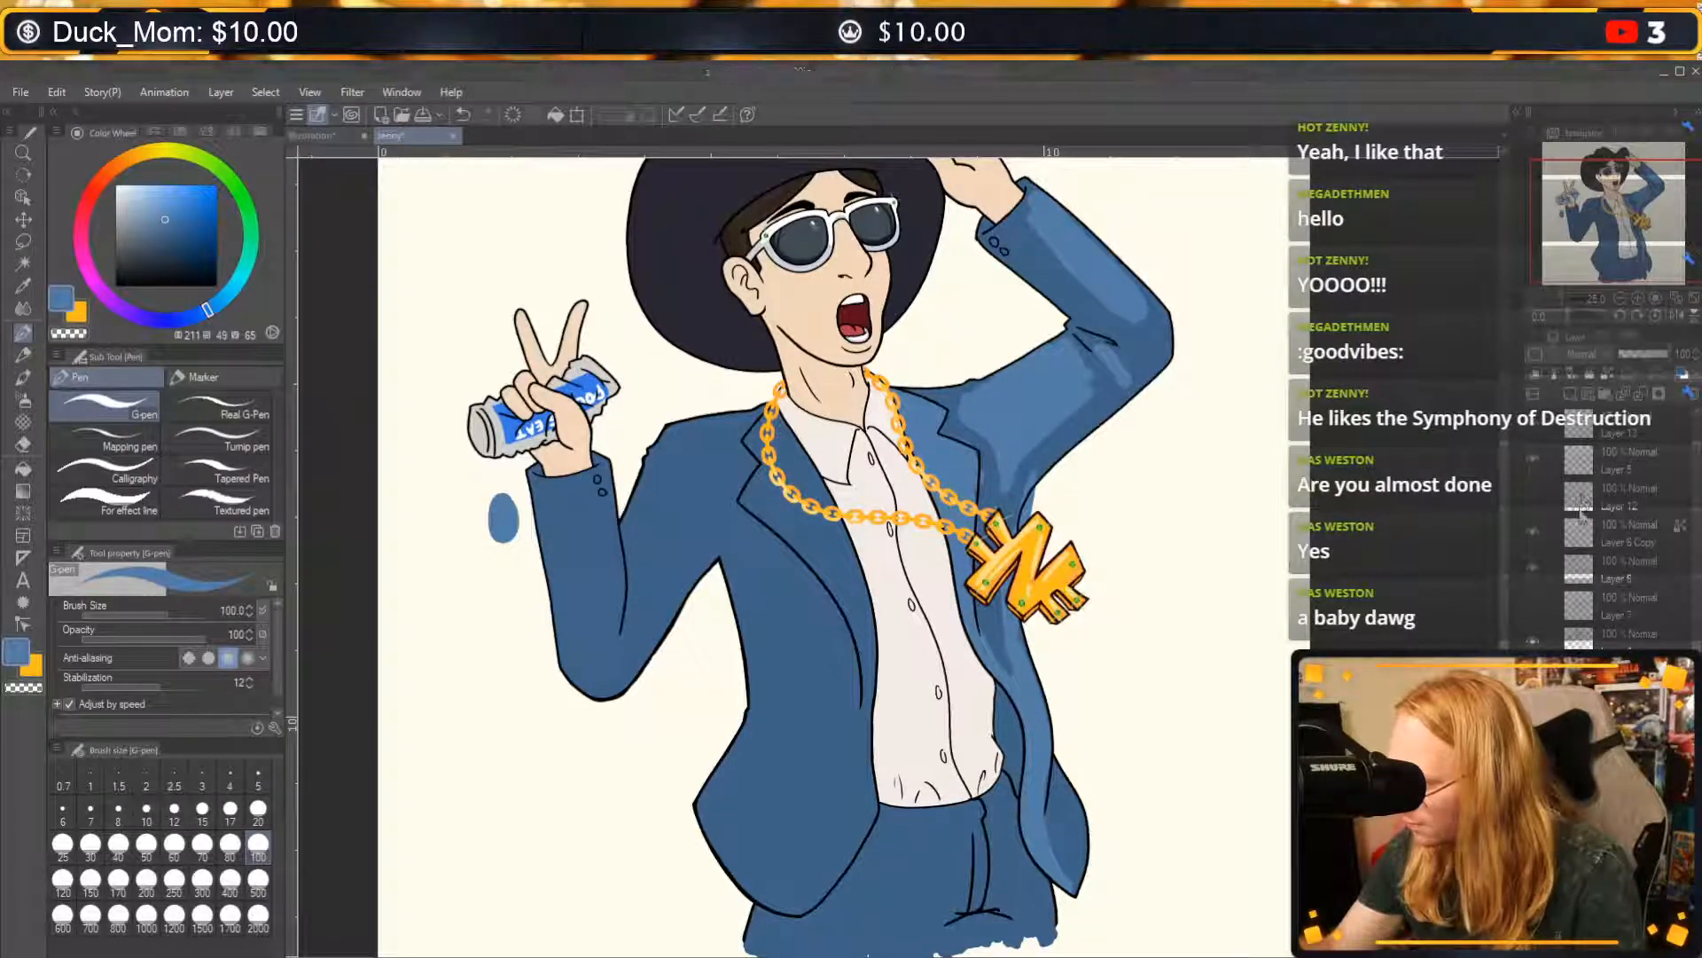
Check Layer 12's visibility and delete the layer.
left_click(1534, 511)
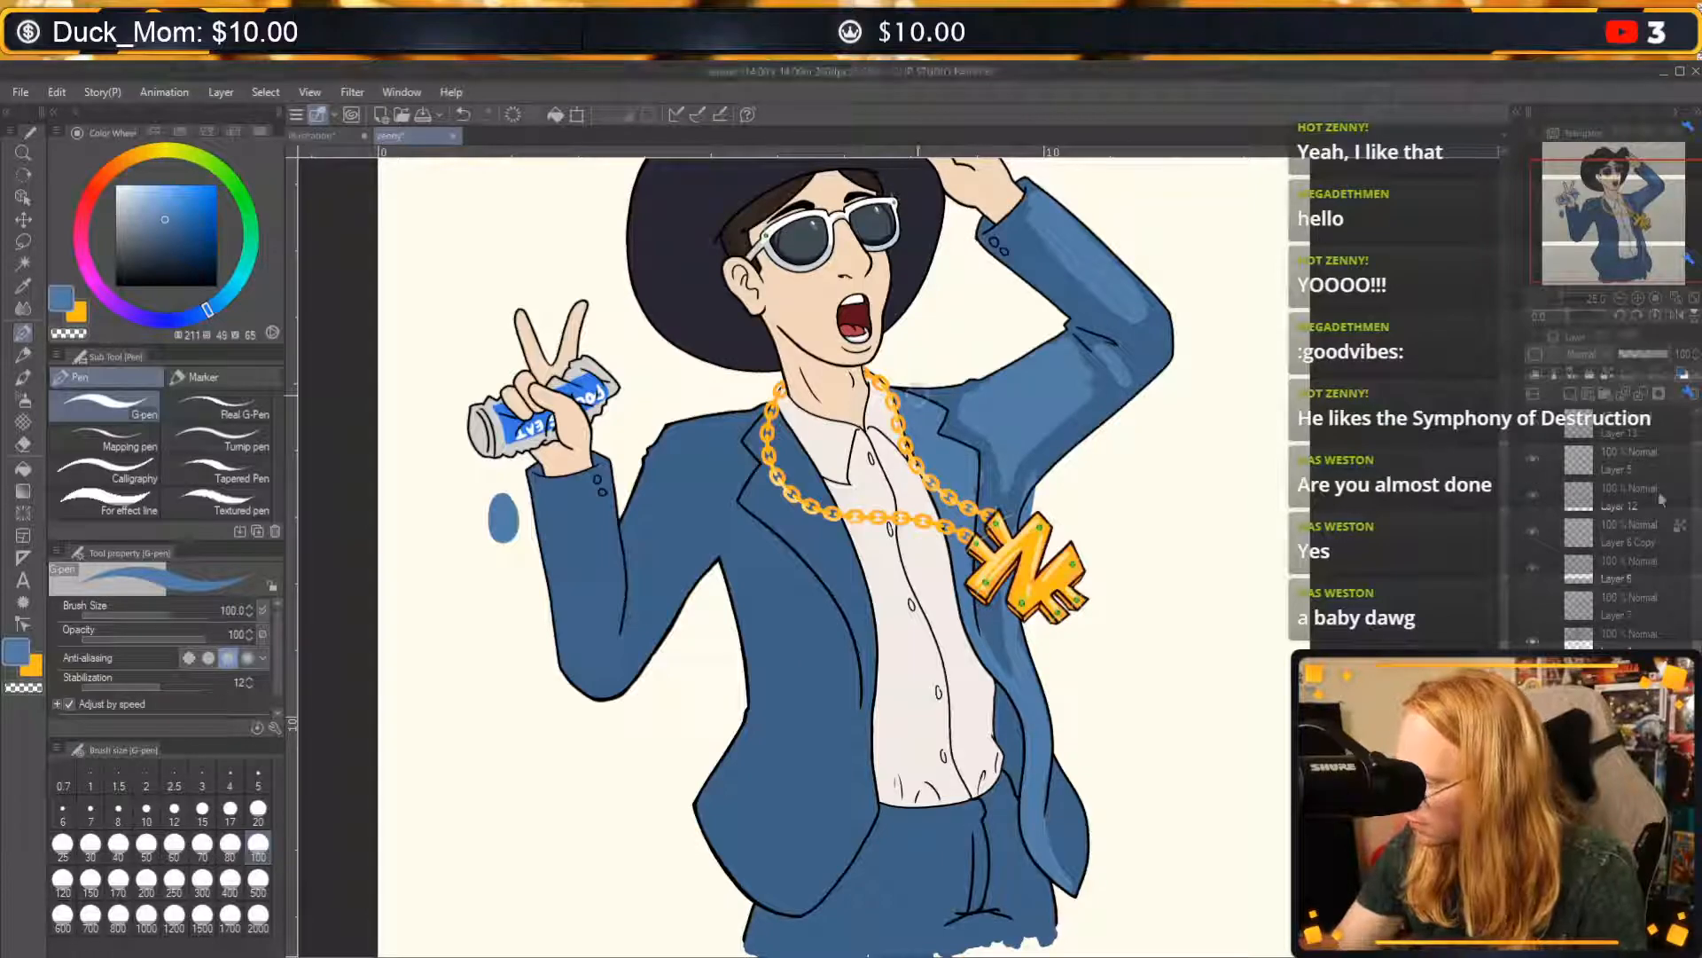
left_click(1615, 508)
left_click(1698, 397)
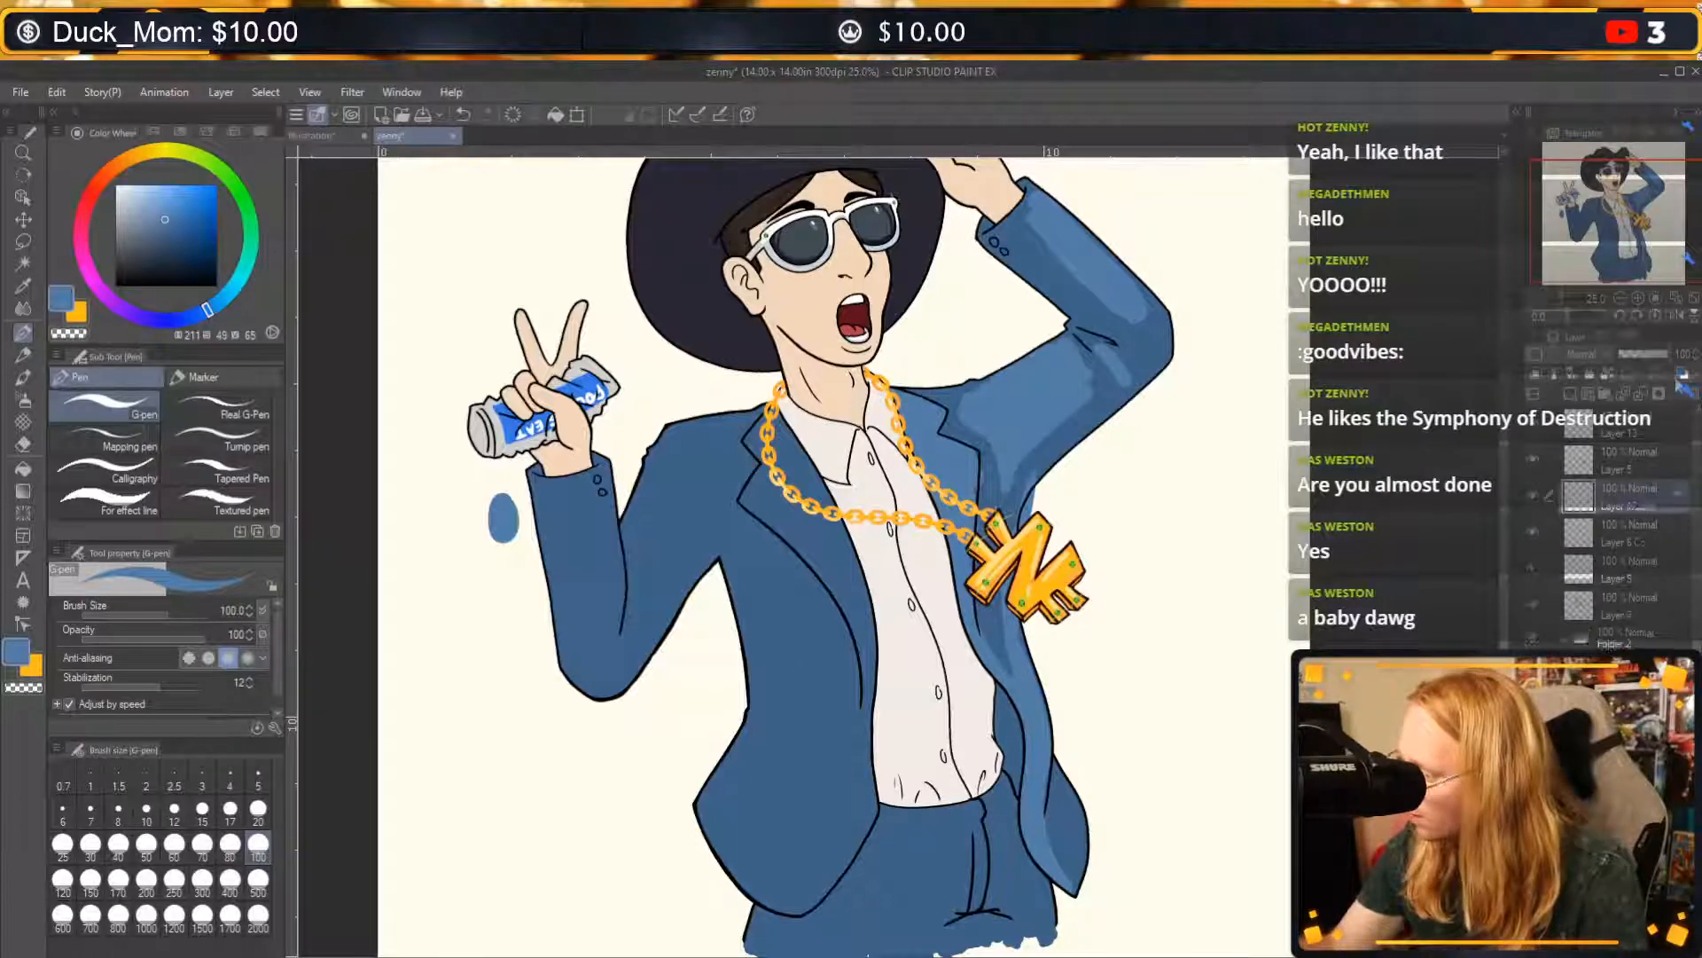
Toggle the visibility of Layers 4, 5, 6 and 7 to examine which part of the drawing each one holds.
left_click(1535, 536)
left_click(1533, 530)
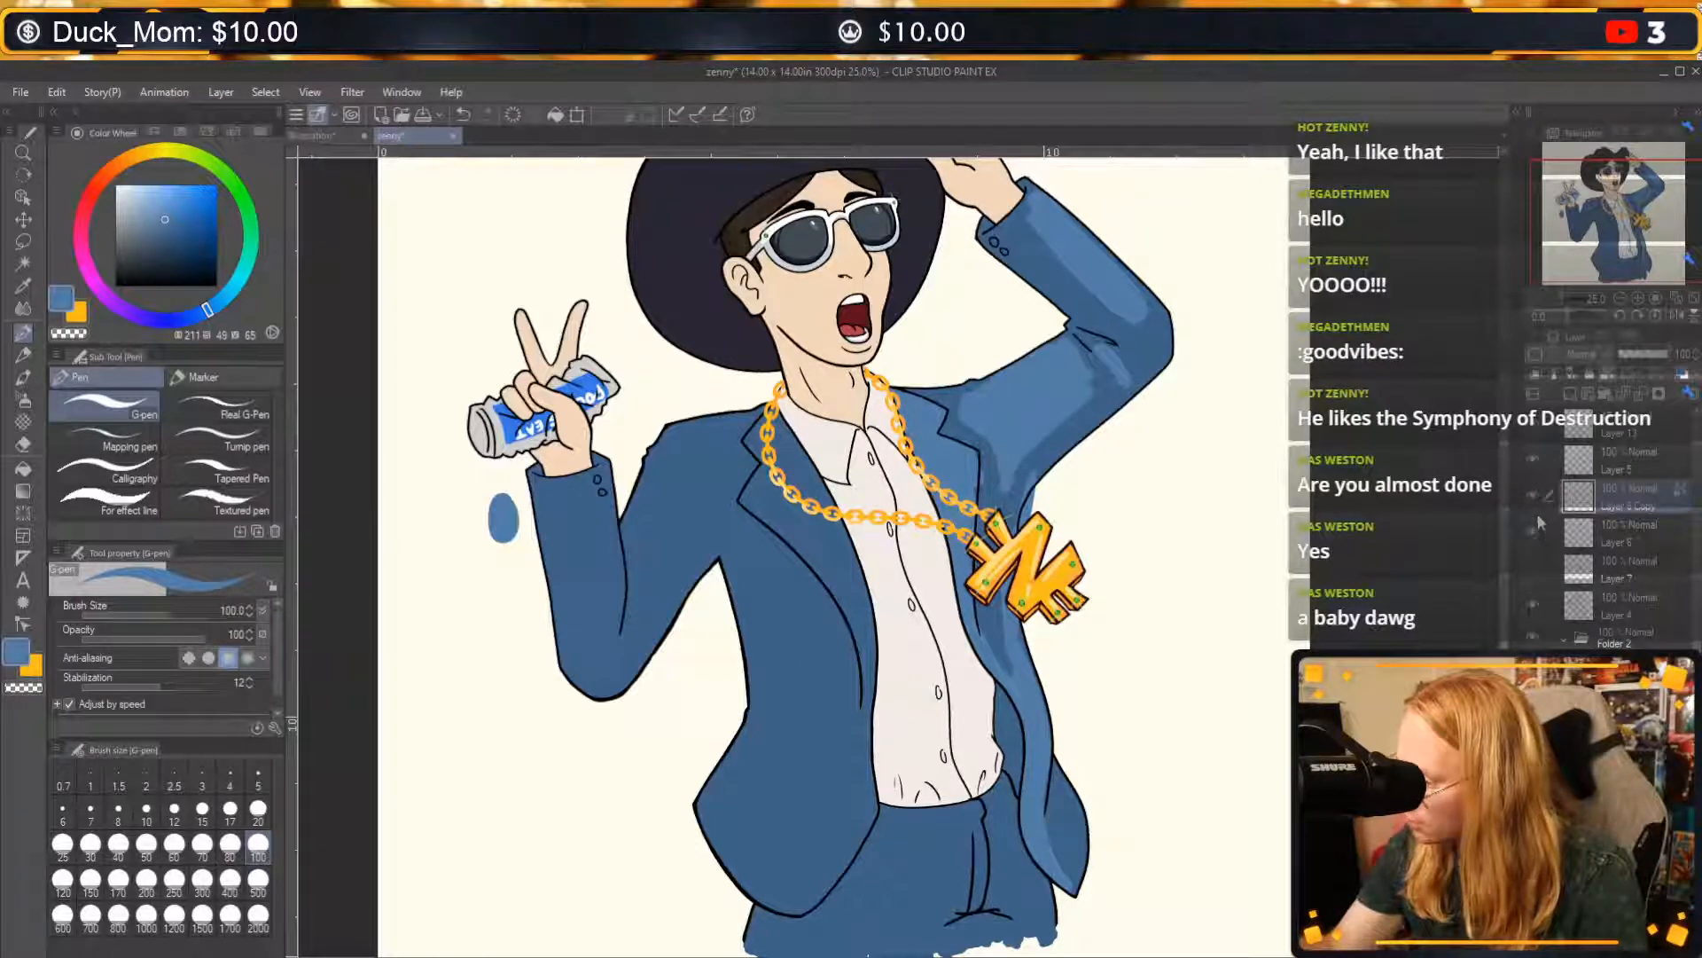
left_click(1530, 458)
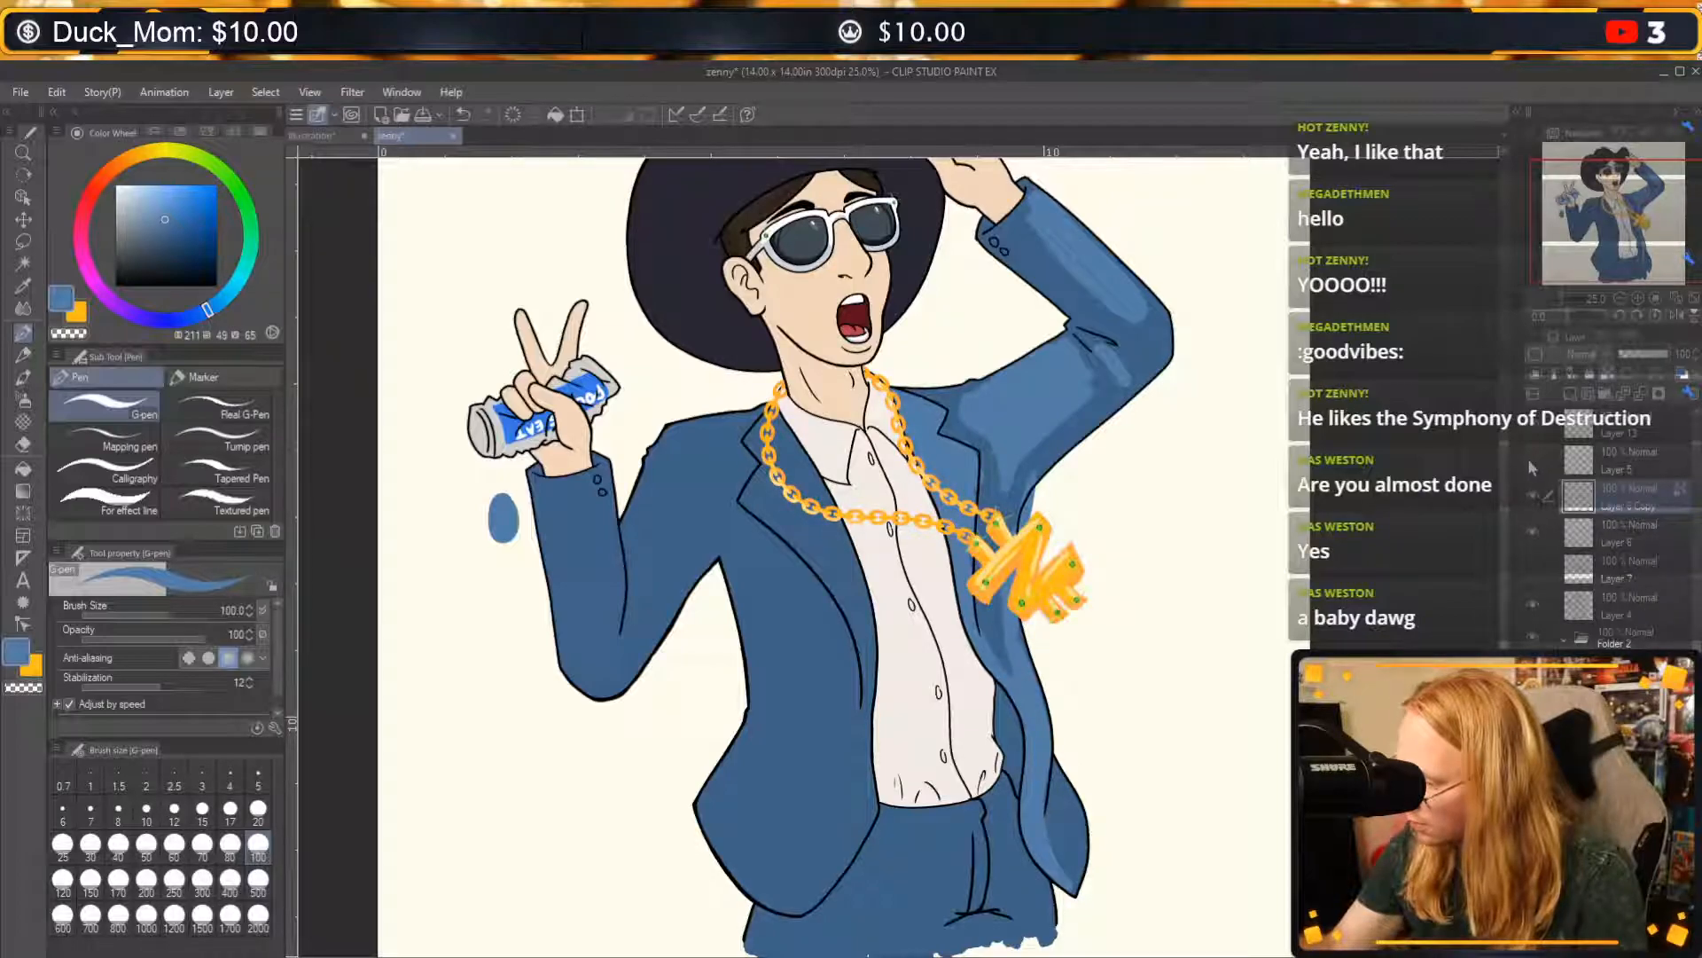
left_click(1529, 460)
left_click(1534, 601)
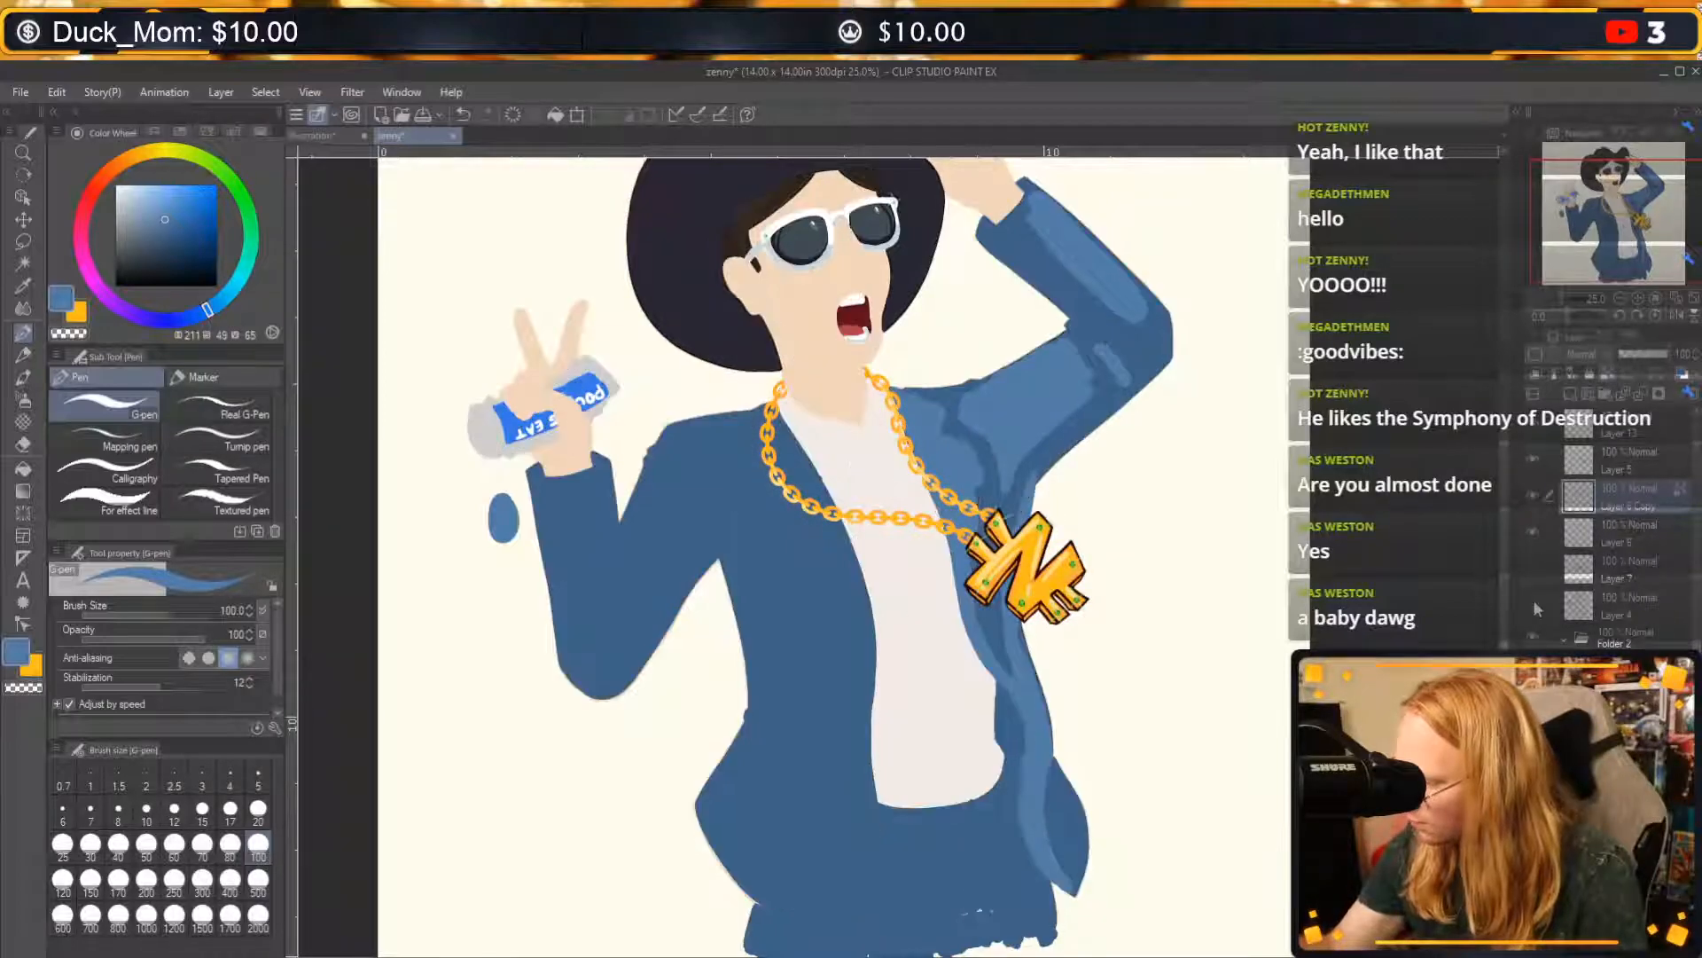
left_click(1534, 601)
left_click(1530, 568)
left_click(1529, 568)
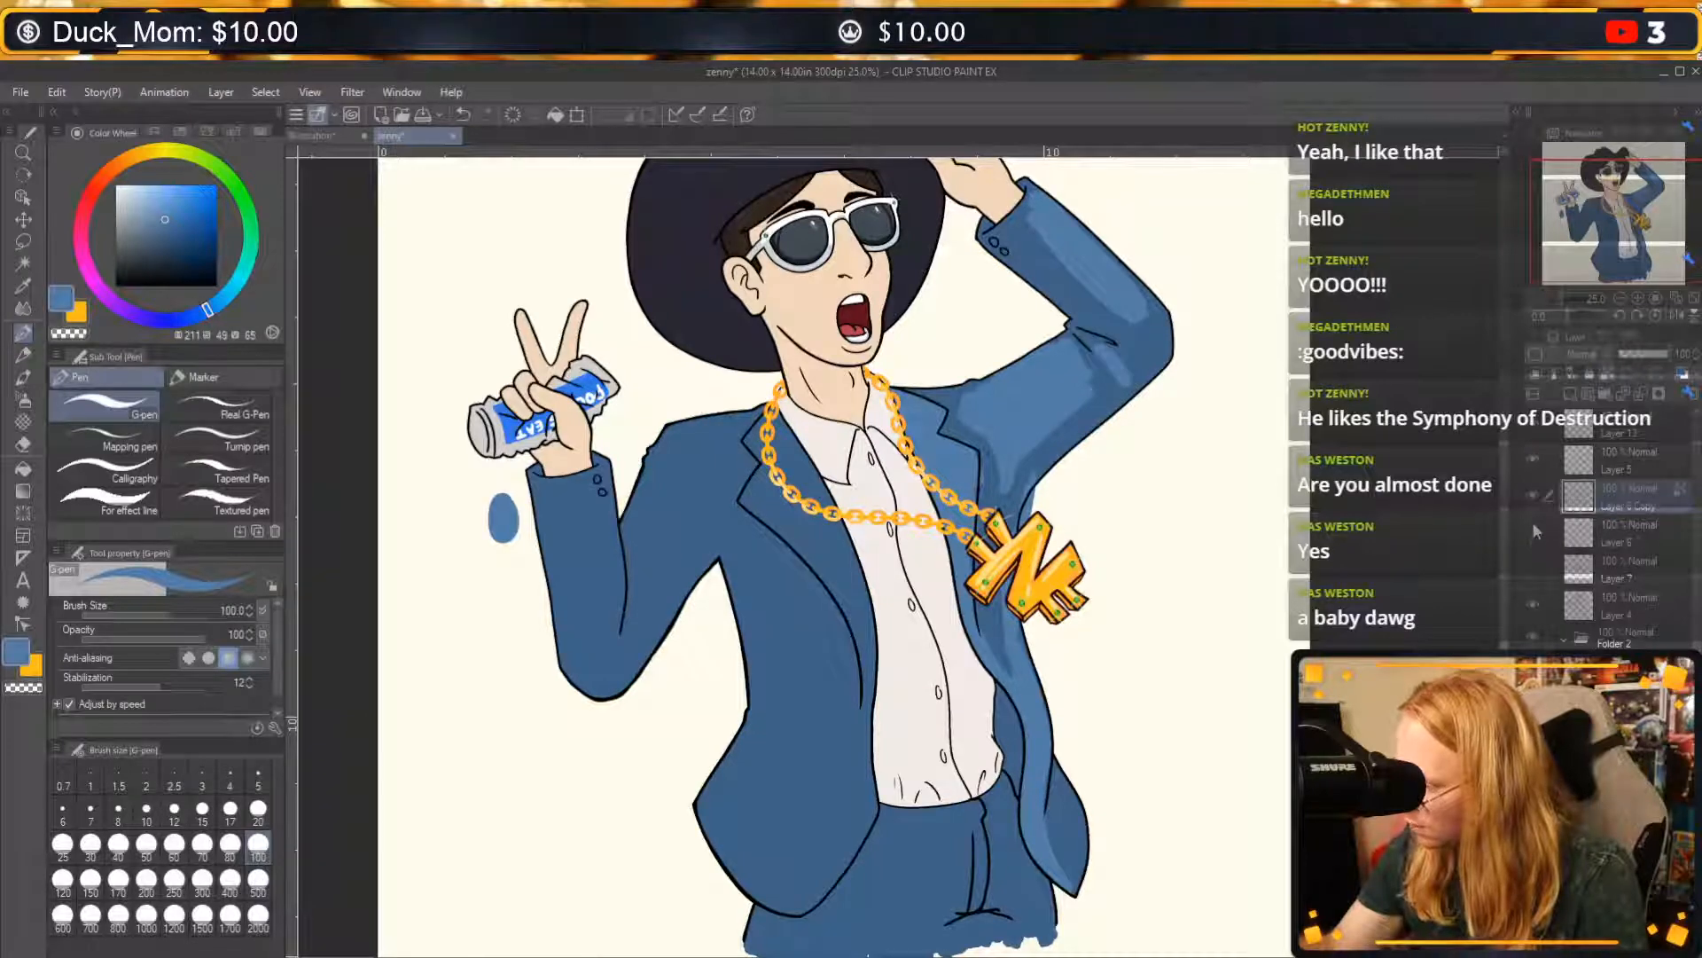
left_click(1530, 459)
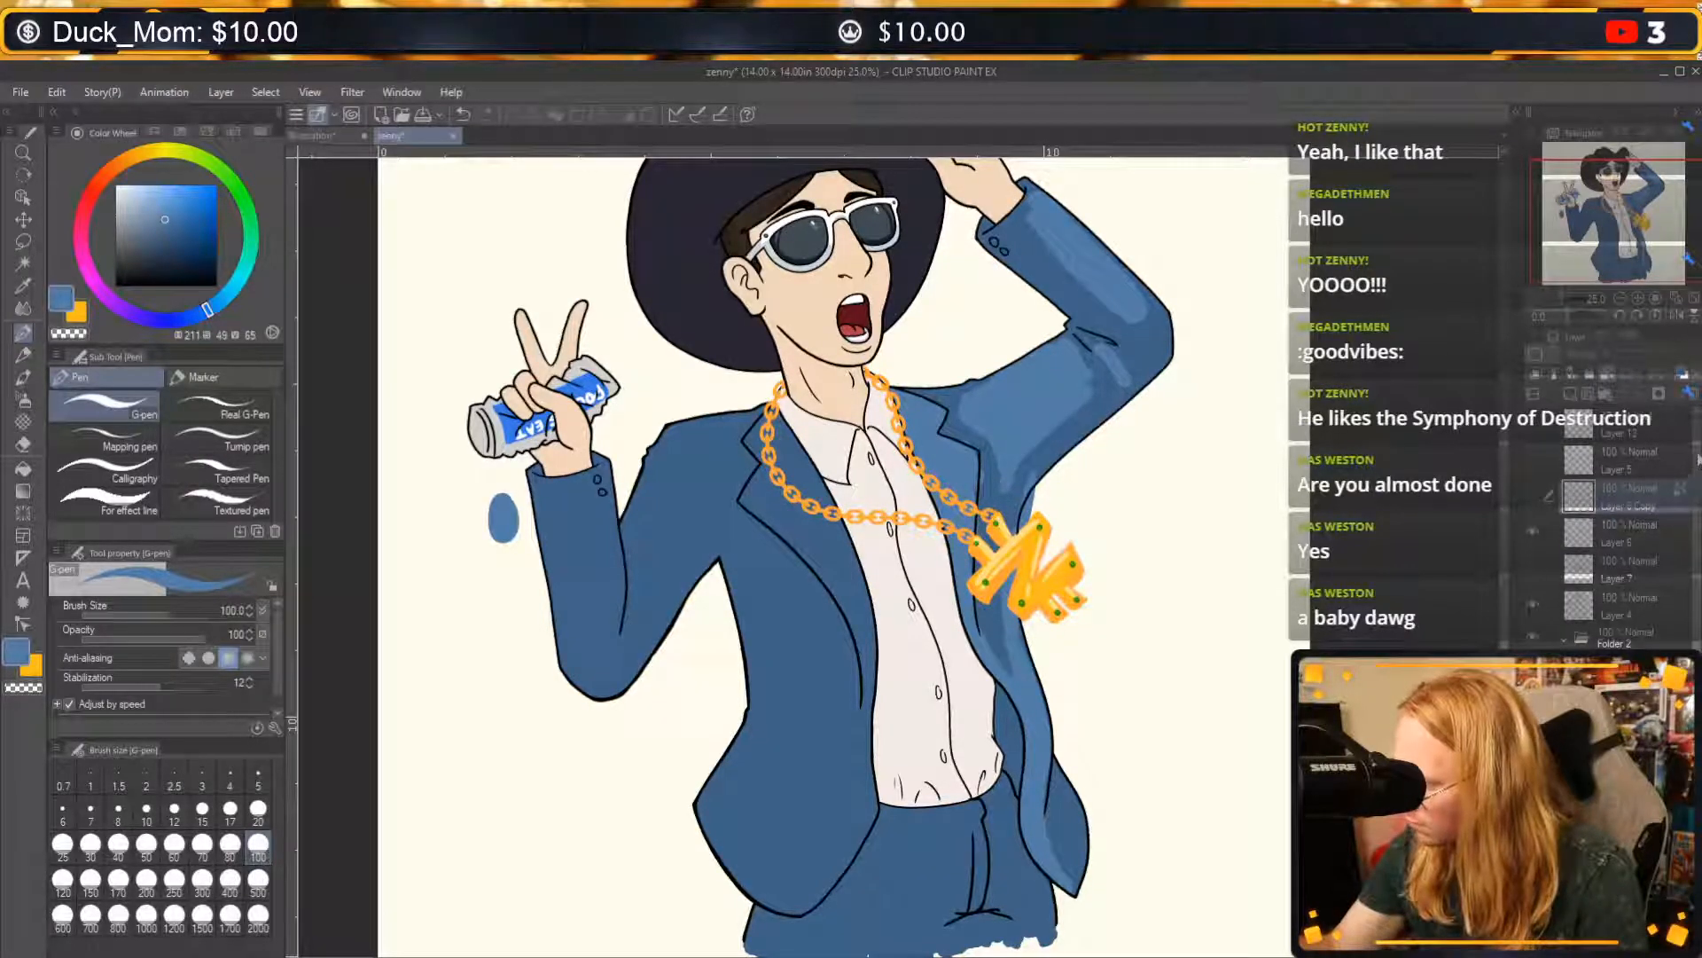
left_click(1534, 529)
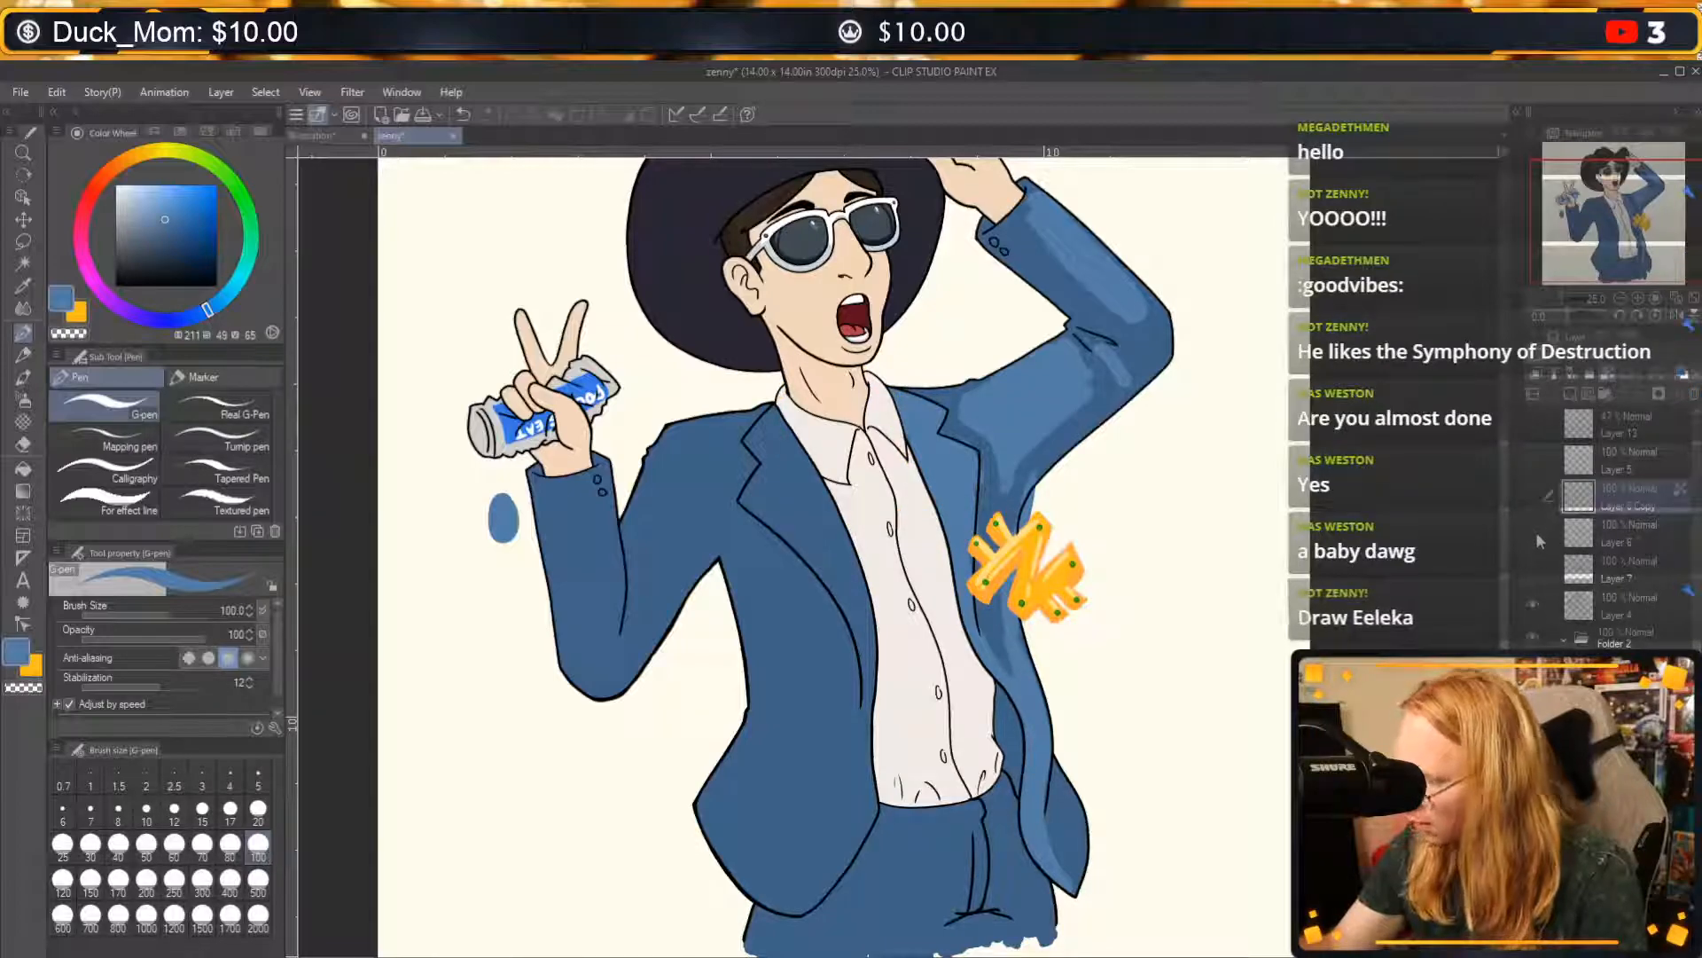
left_click(1534, 529)
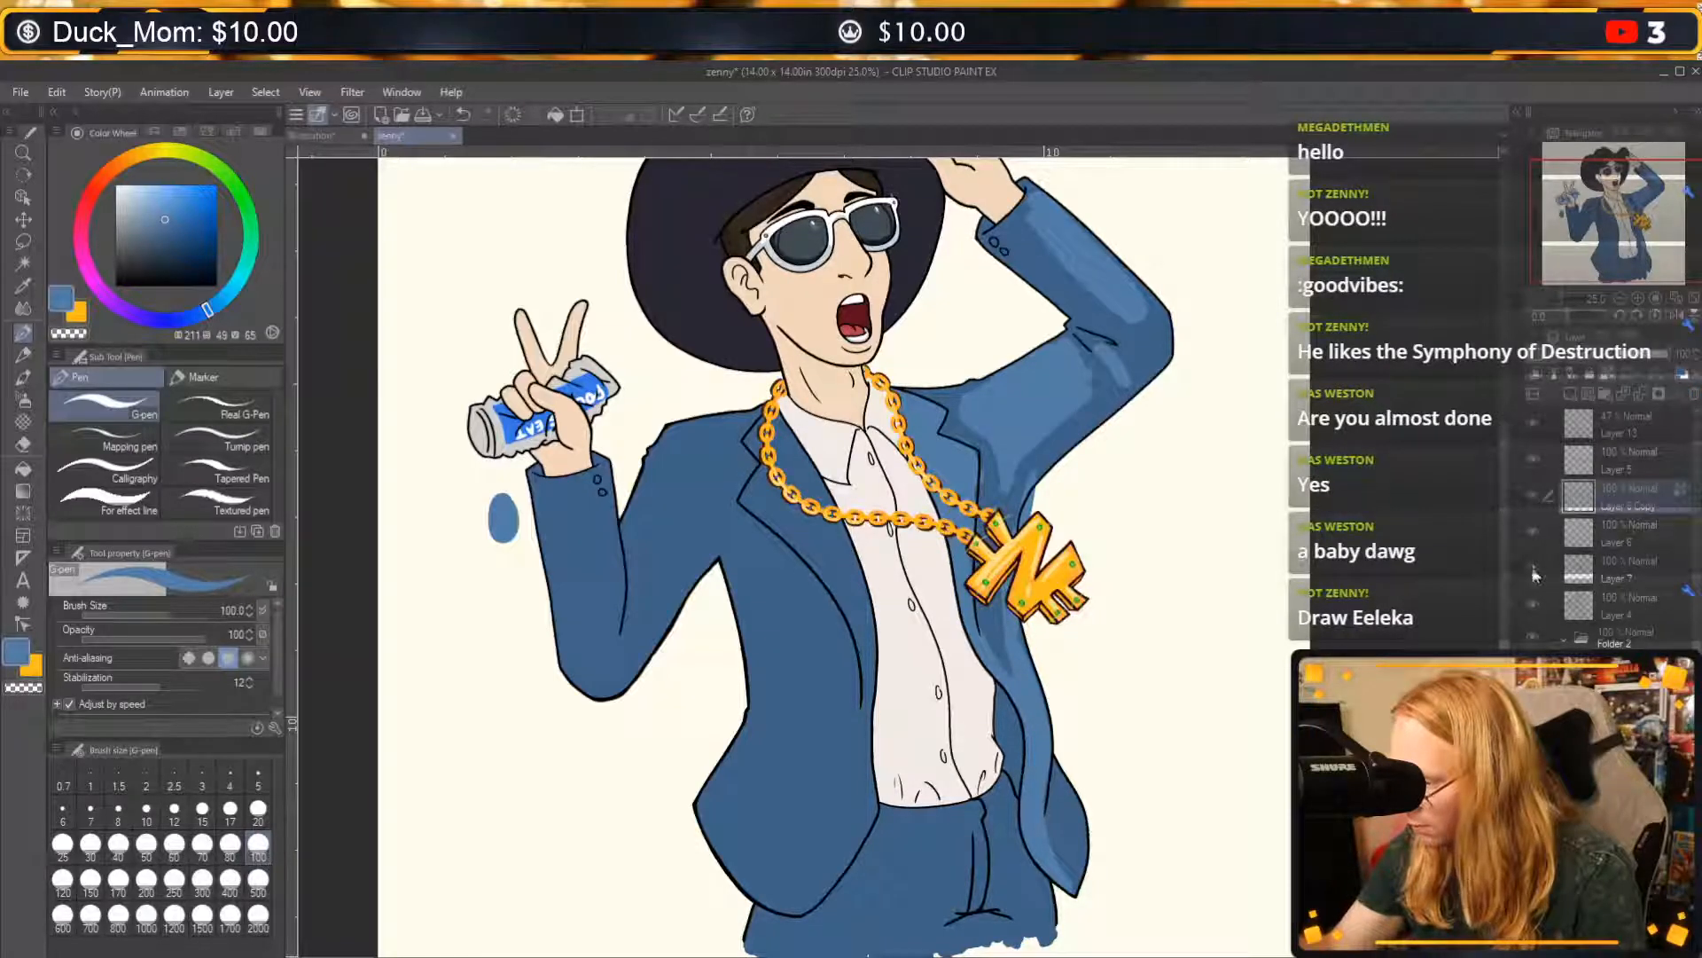
Hide the gold chain by turning off Layer 6 and Layer 6 Copy, keeping the pendant outlines on Layer 5 shown.
left_click(1535, 454)
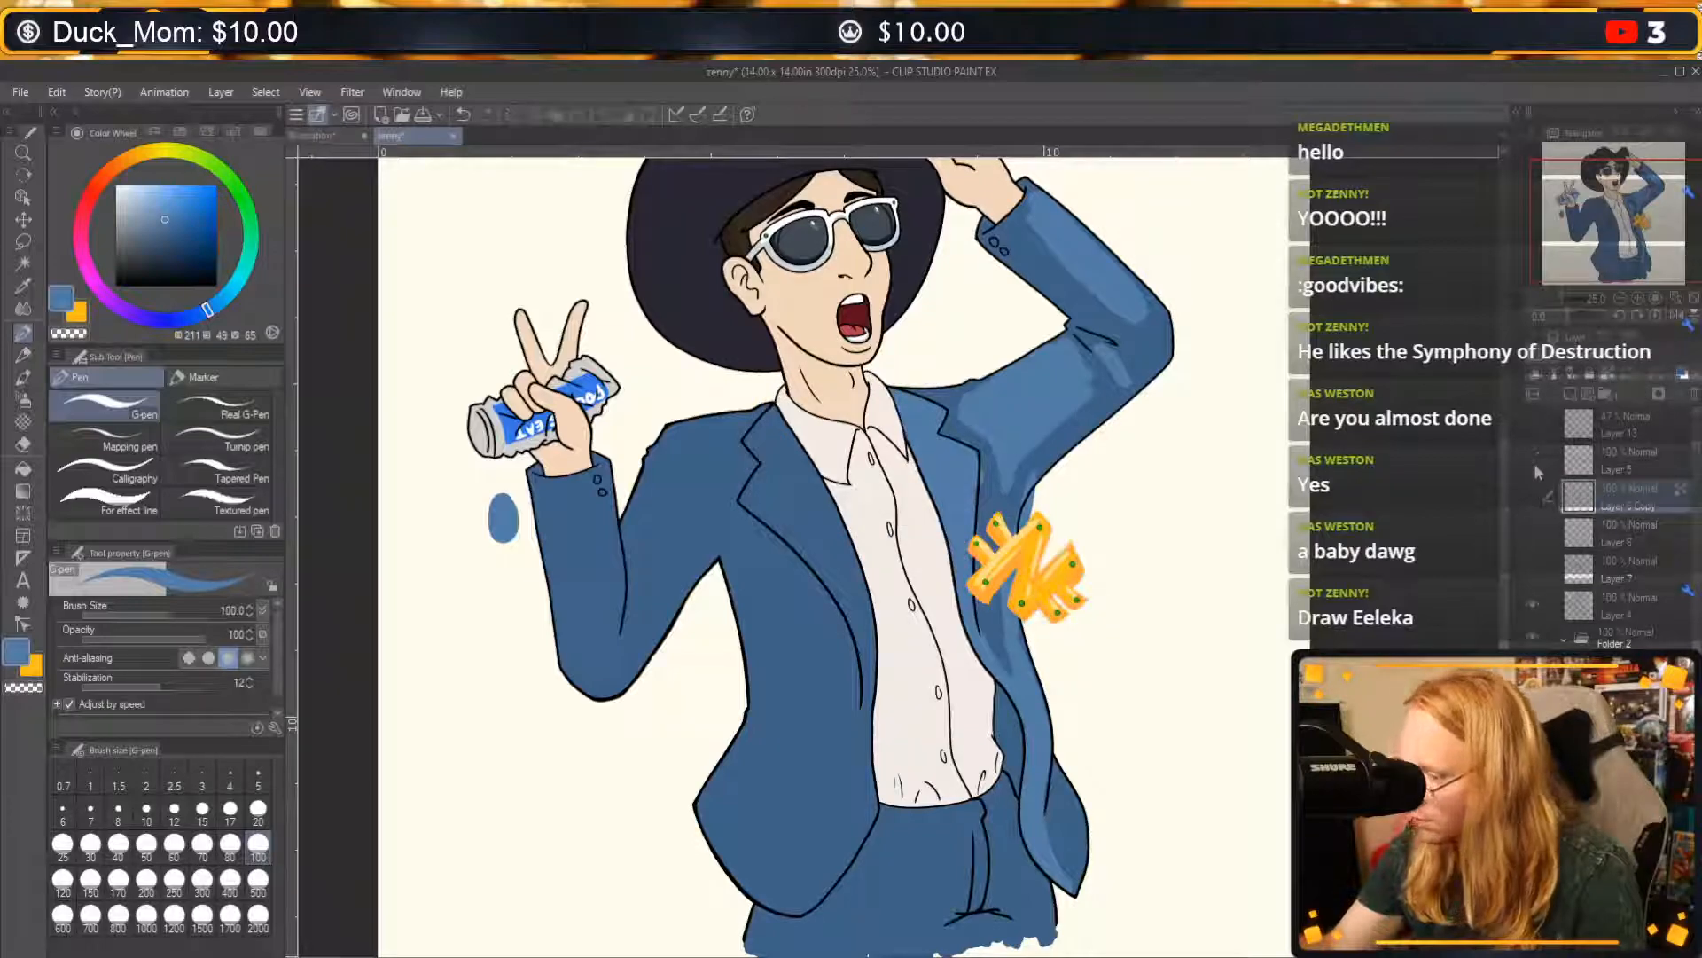
left_click(1534, 606)
left_click(1534, 604)
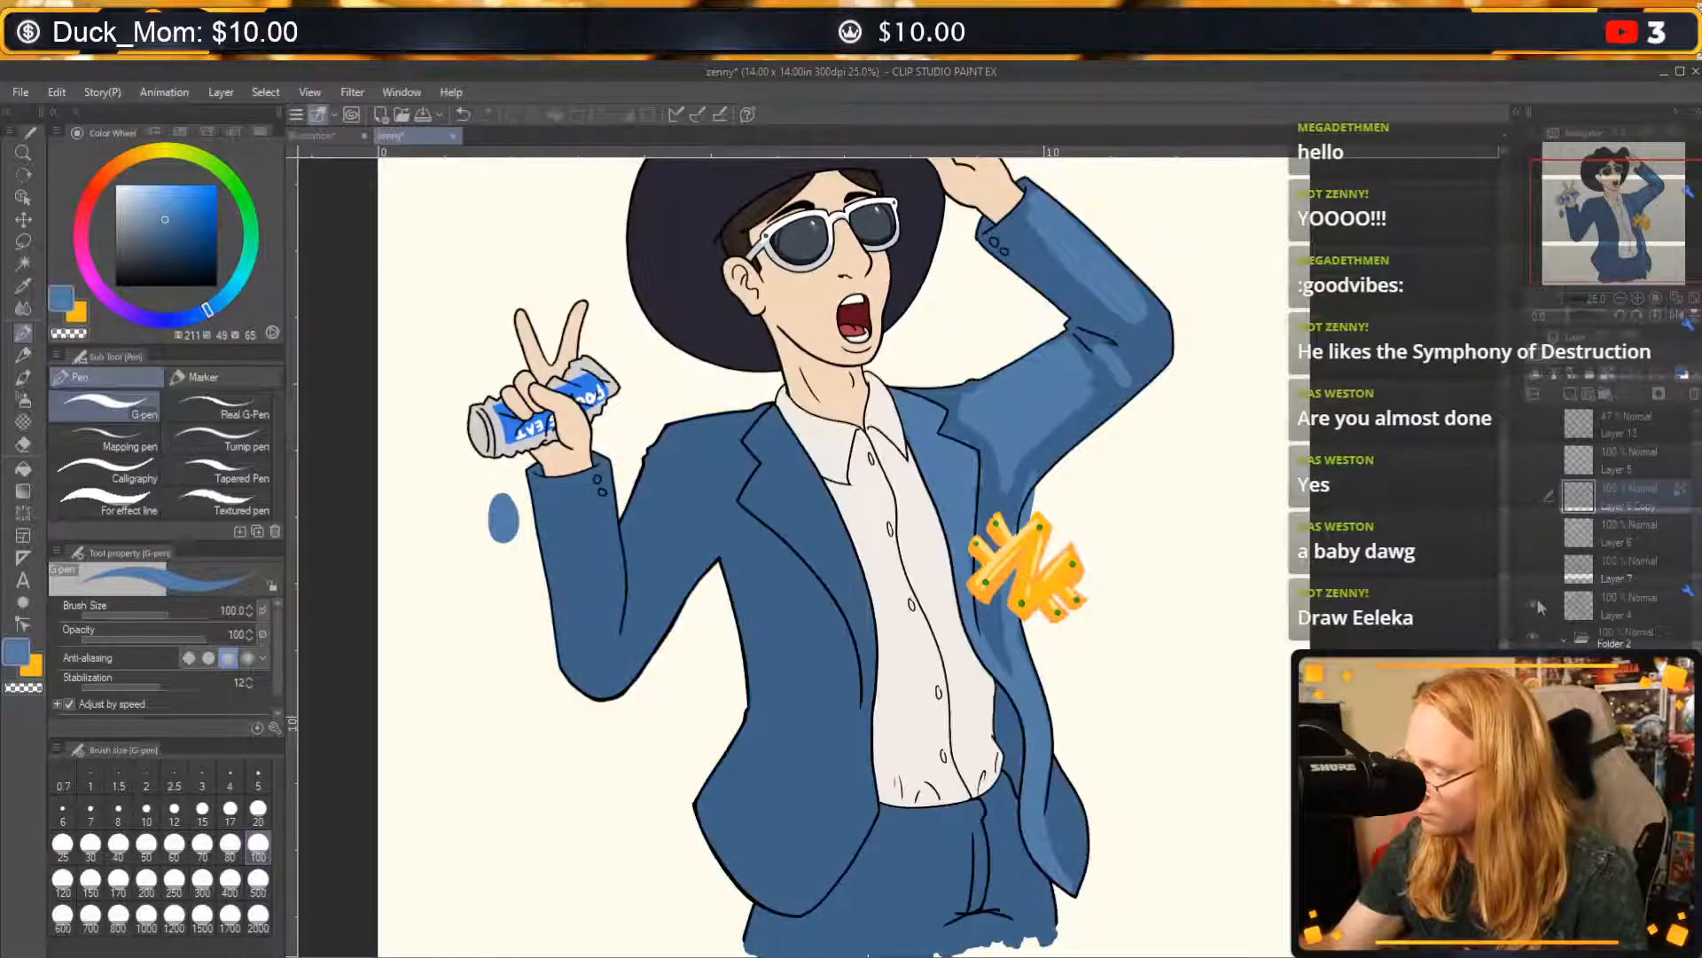
left_click(1532, 497)
left_click(1532, 498)
left_click(1532, 525)
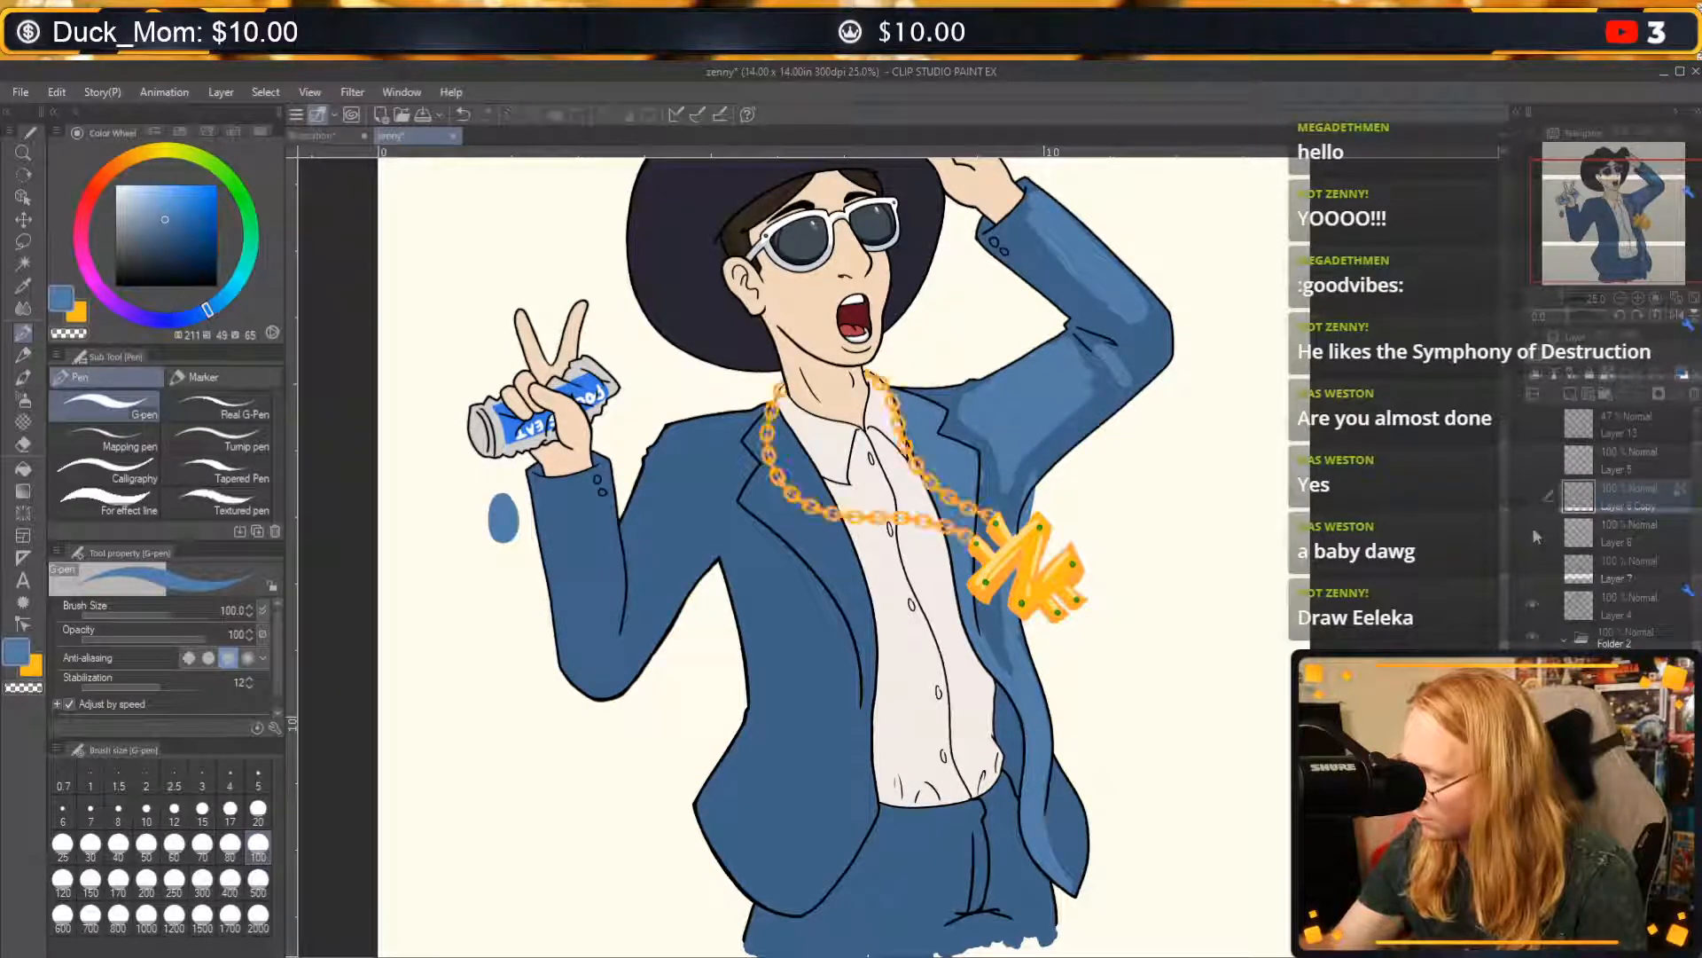
left_click(1532, 528)
left_click(1534, 564)
left_click(1535, 563)
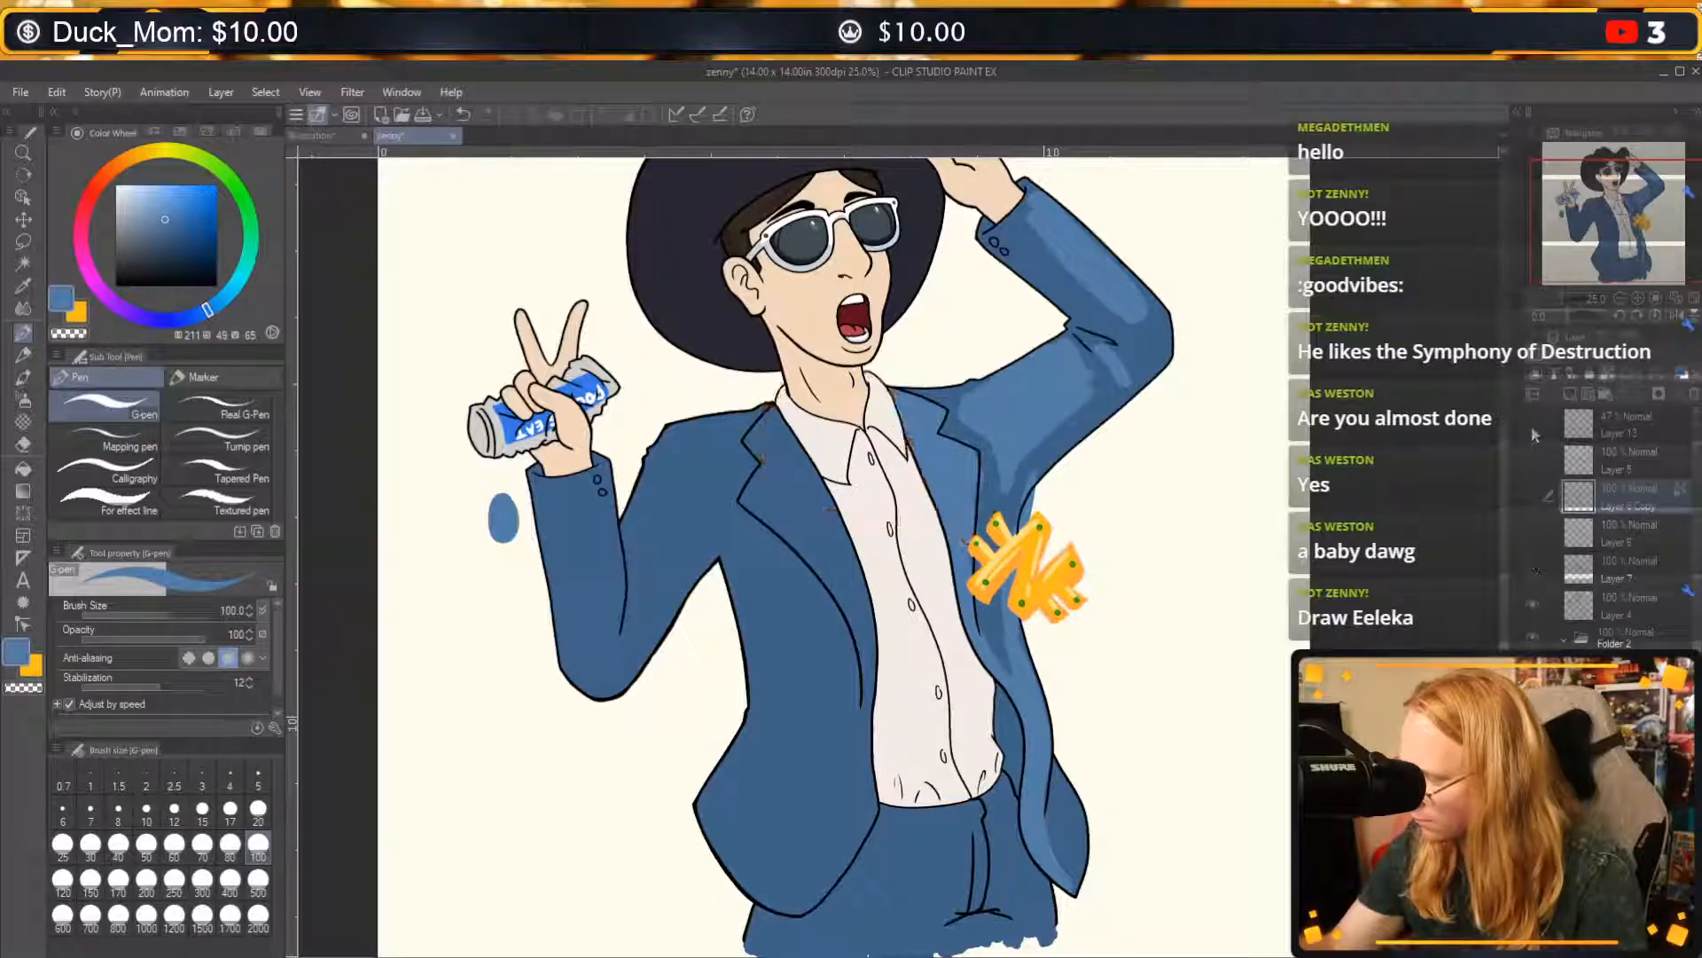
left_click(1528, 456)
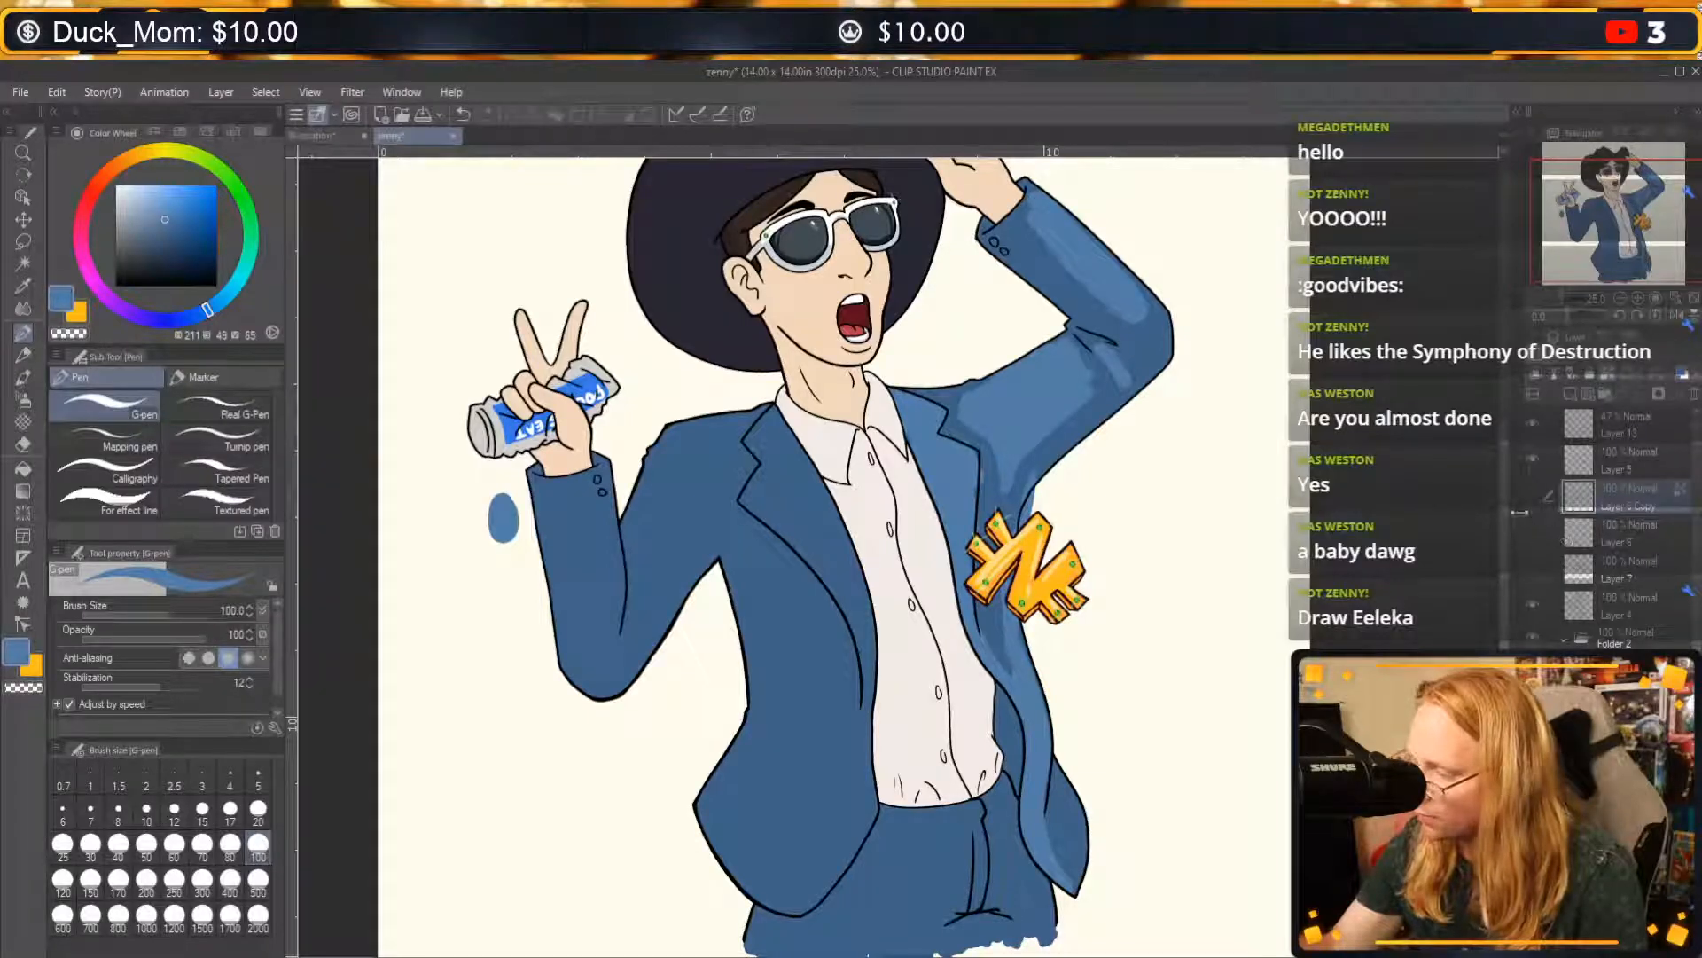
Select the jacket highlight layer and erase the stray highlight at the raised arm's armpit, just above the pendant, with transparent colour.
left_click_drag(1116, 660, 1039, 677)
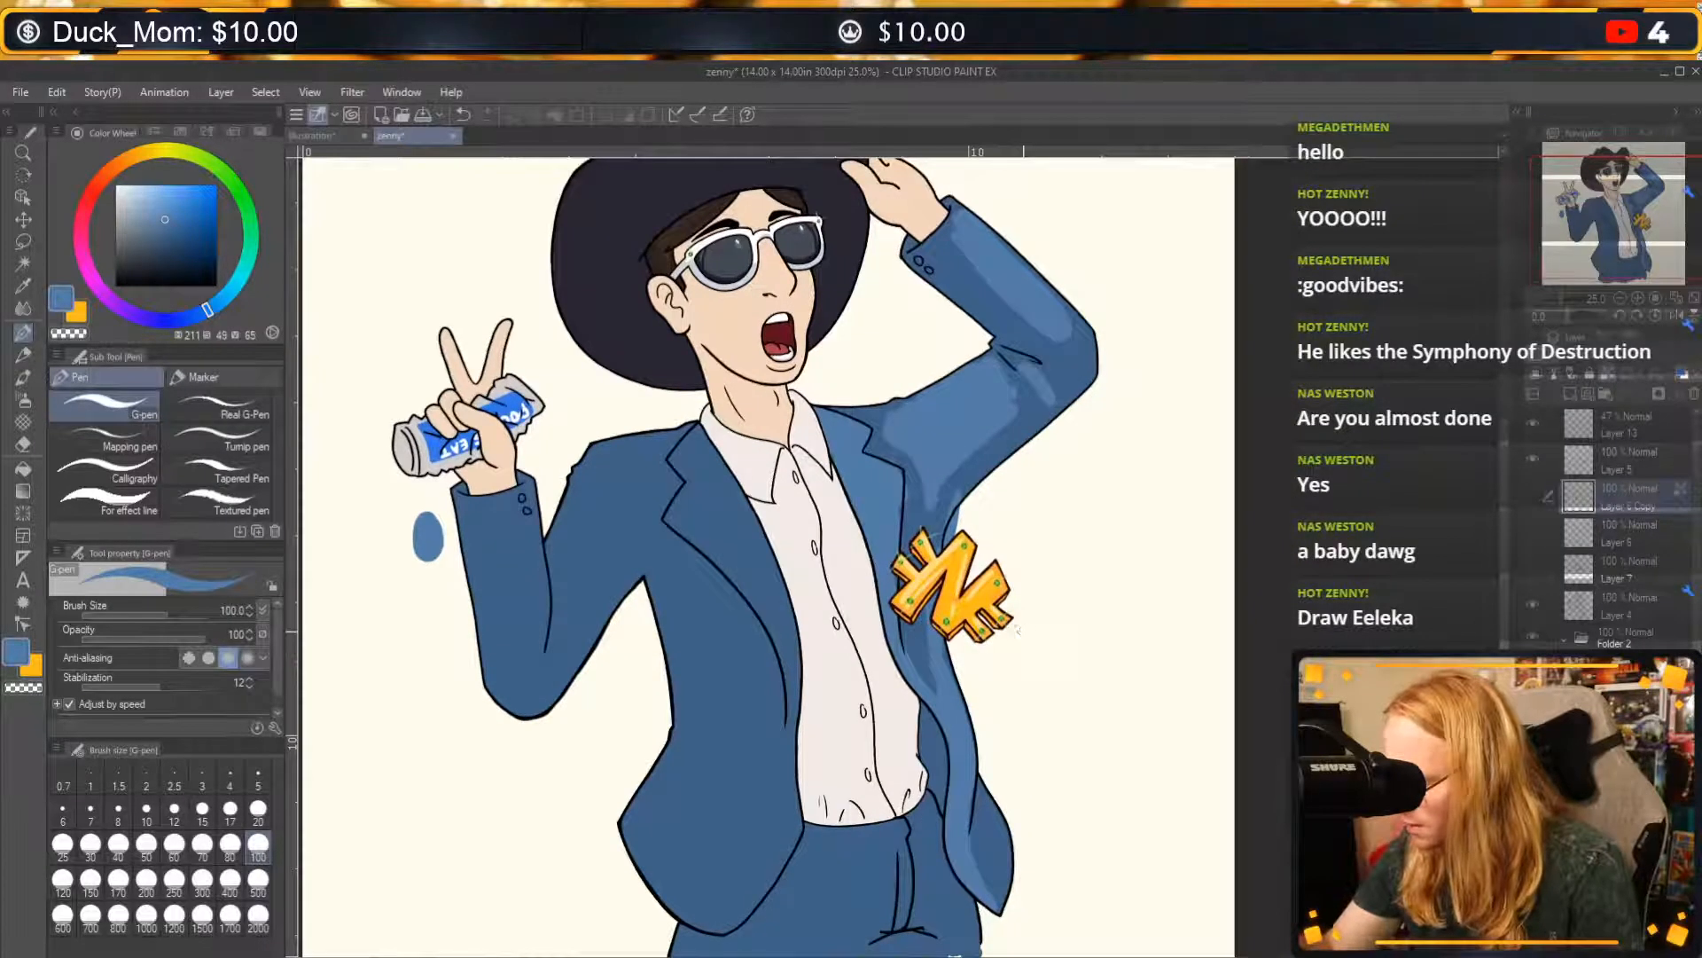
left_click(1637, 299)
left_click_drag(1074, 442, 1060, 478)
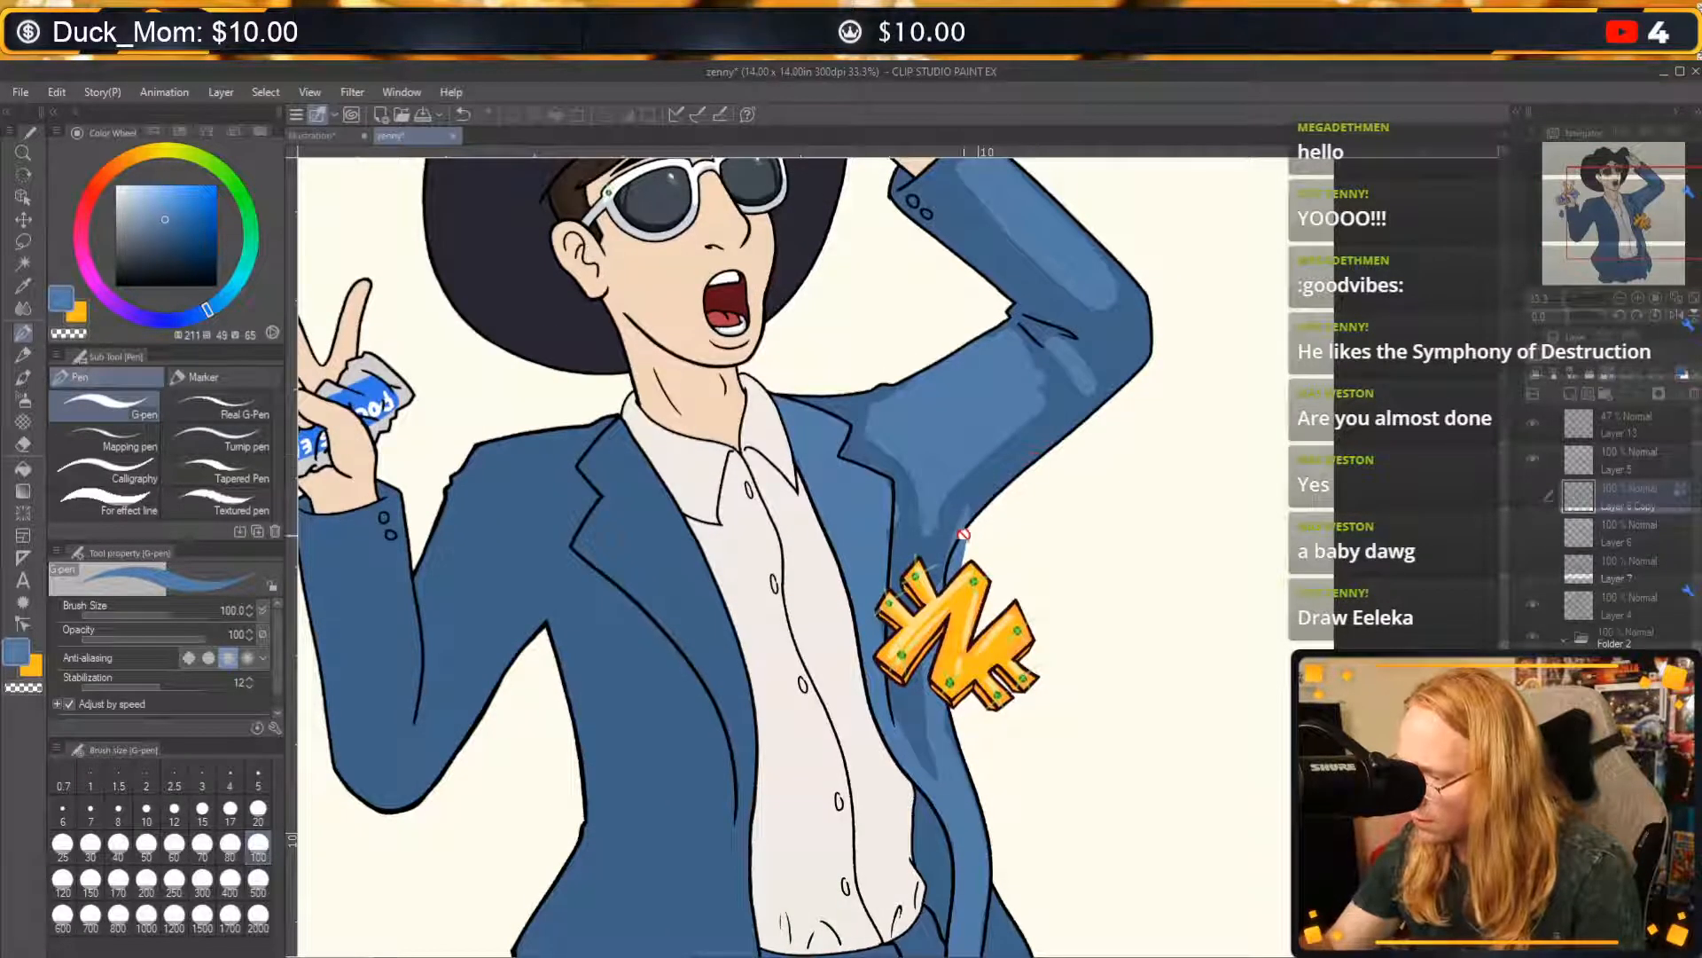
left_click(1629, 679)
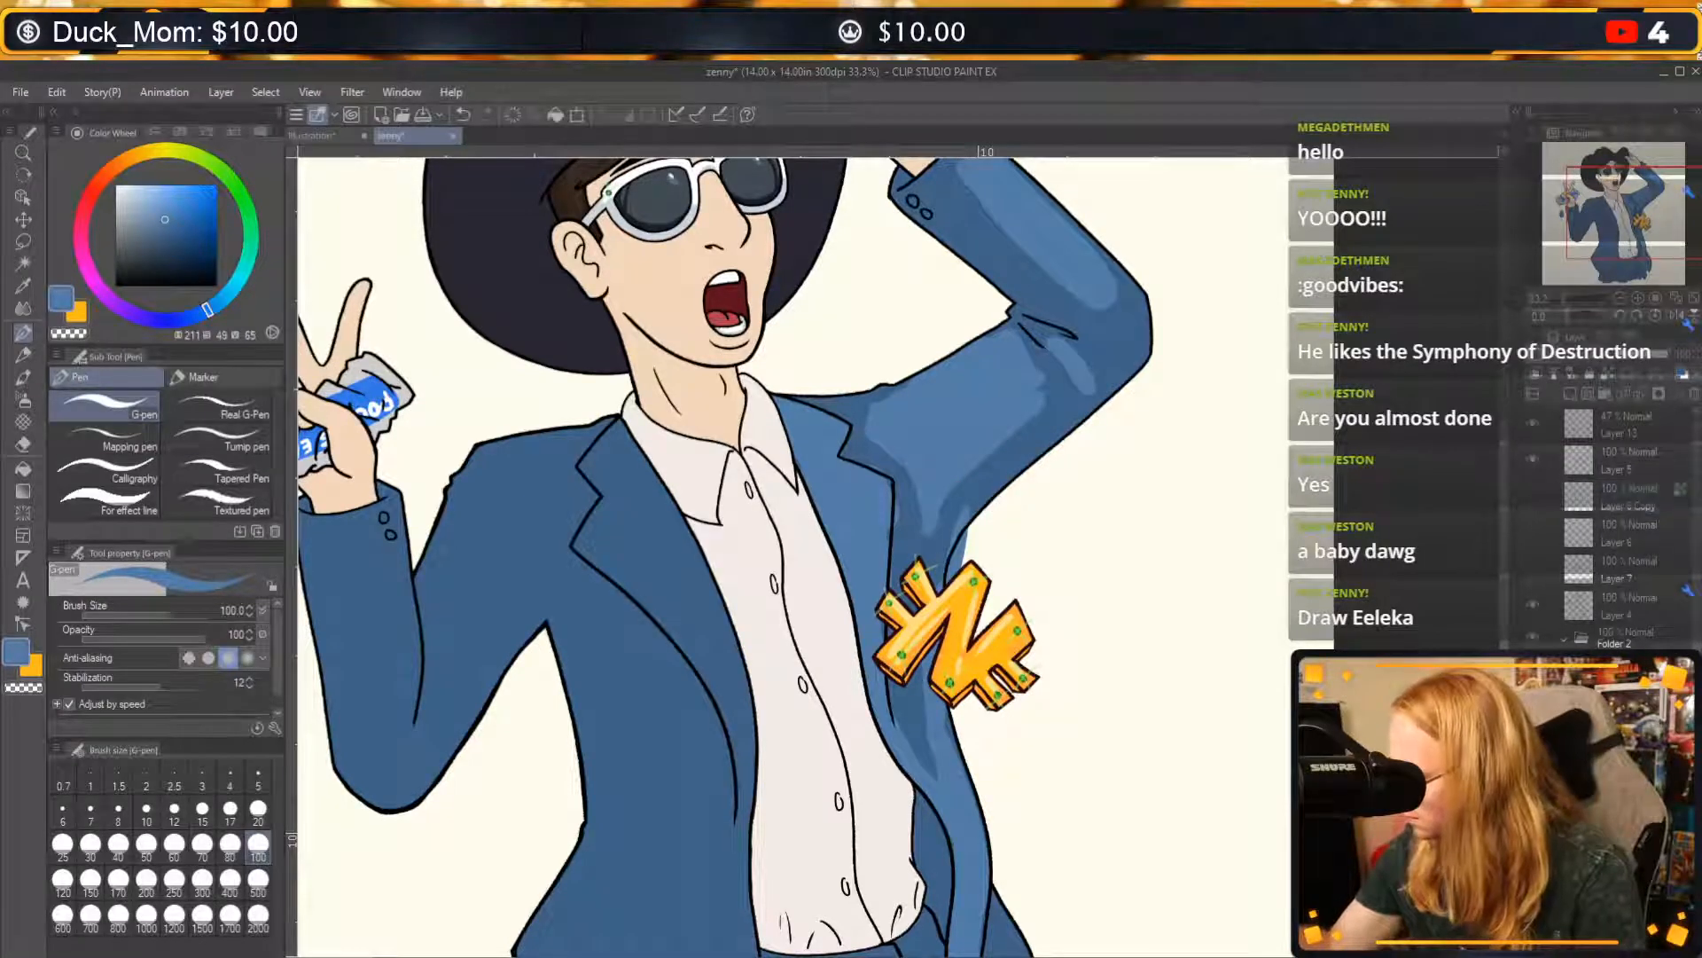
key("c")
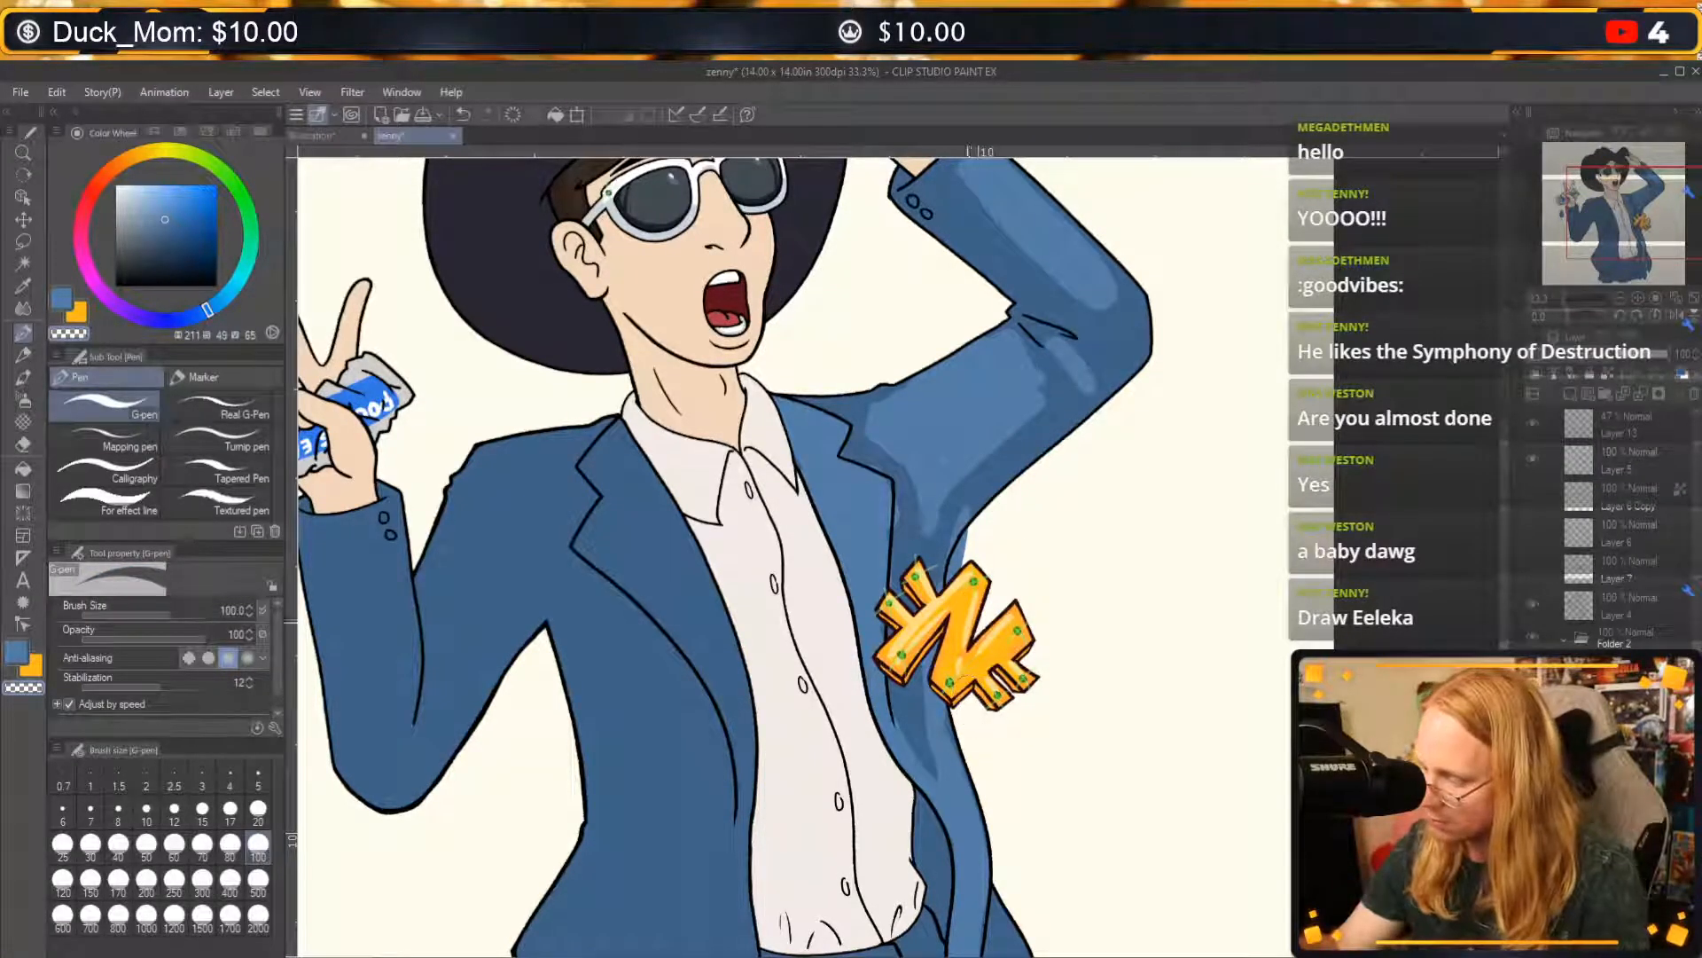
mouse_move(961, 569)
left_mouse_down()
mouse_move(958, 599)
mouse_move(968, 543)
left_mouse_up()
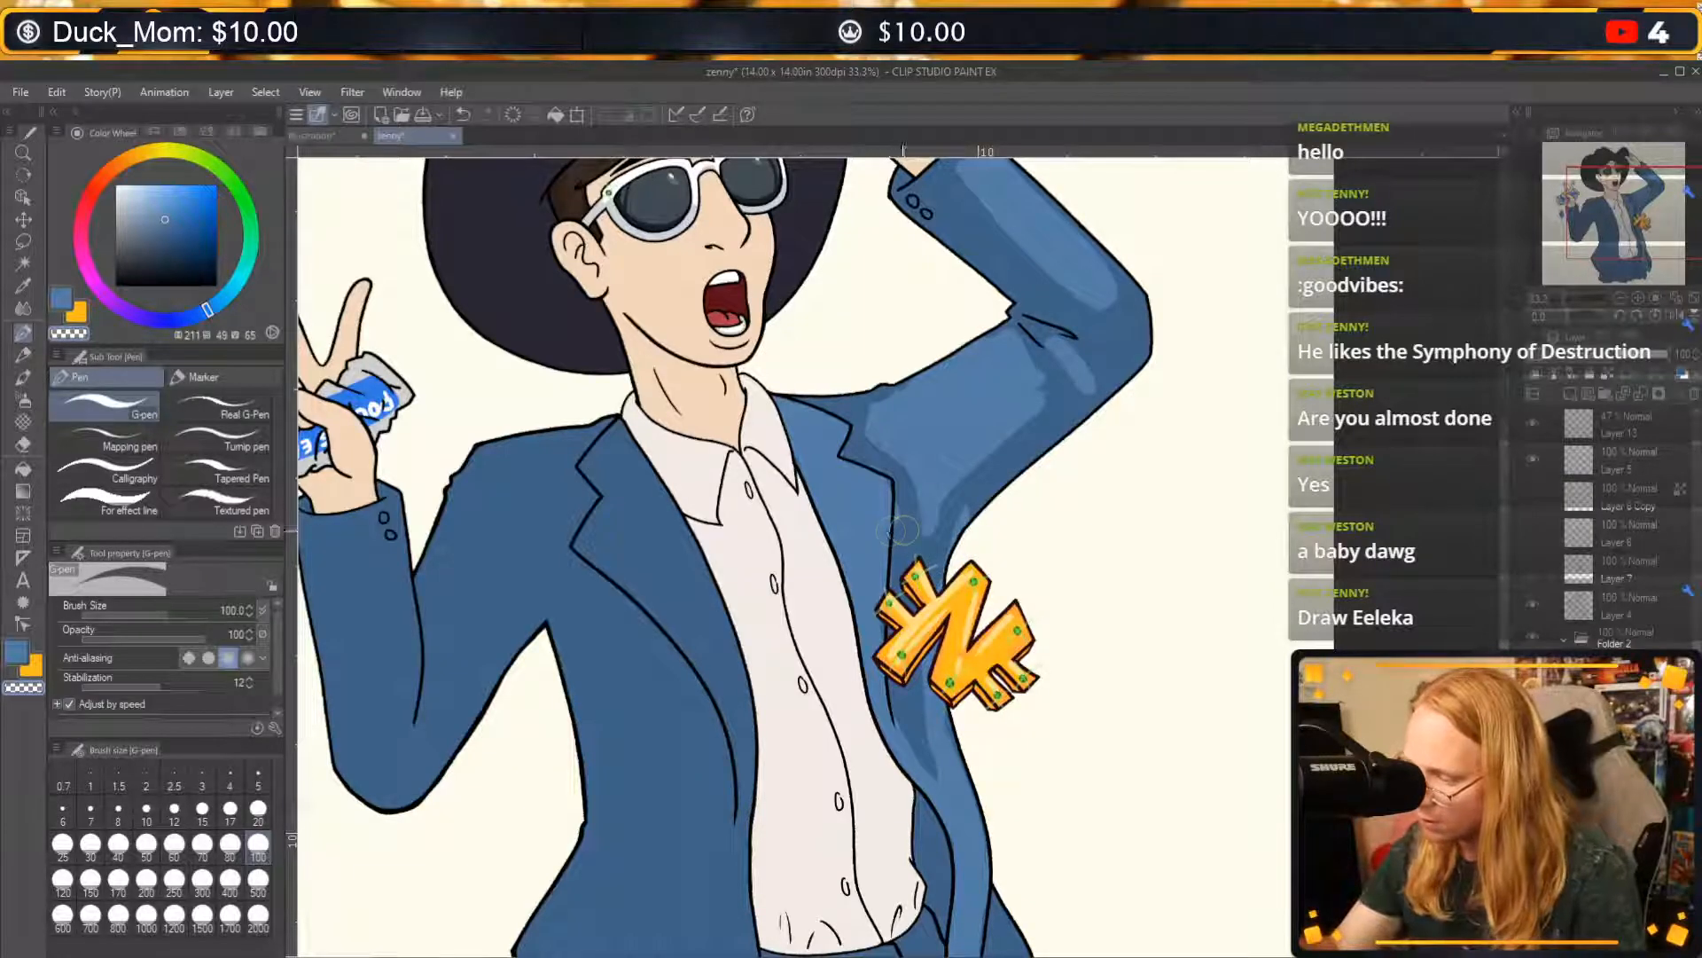
Refine the highlight where the raised sleeve meets the jacket's lapel, alternating between blue and transparent colour.
key("c")
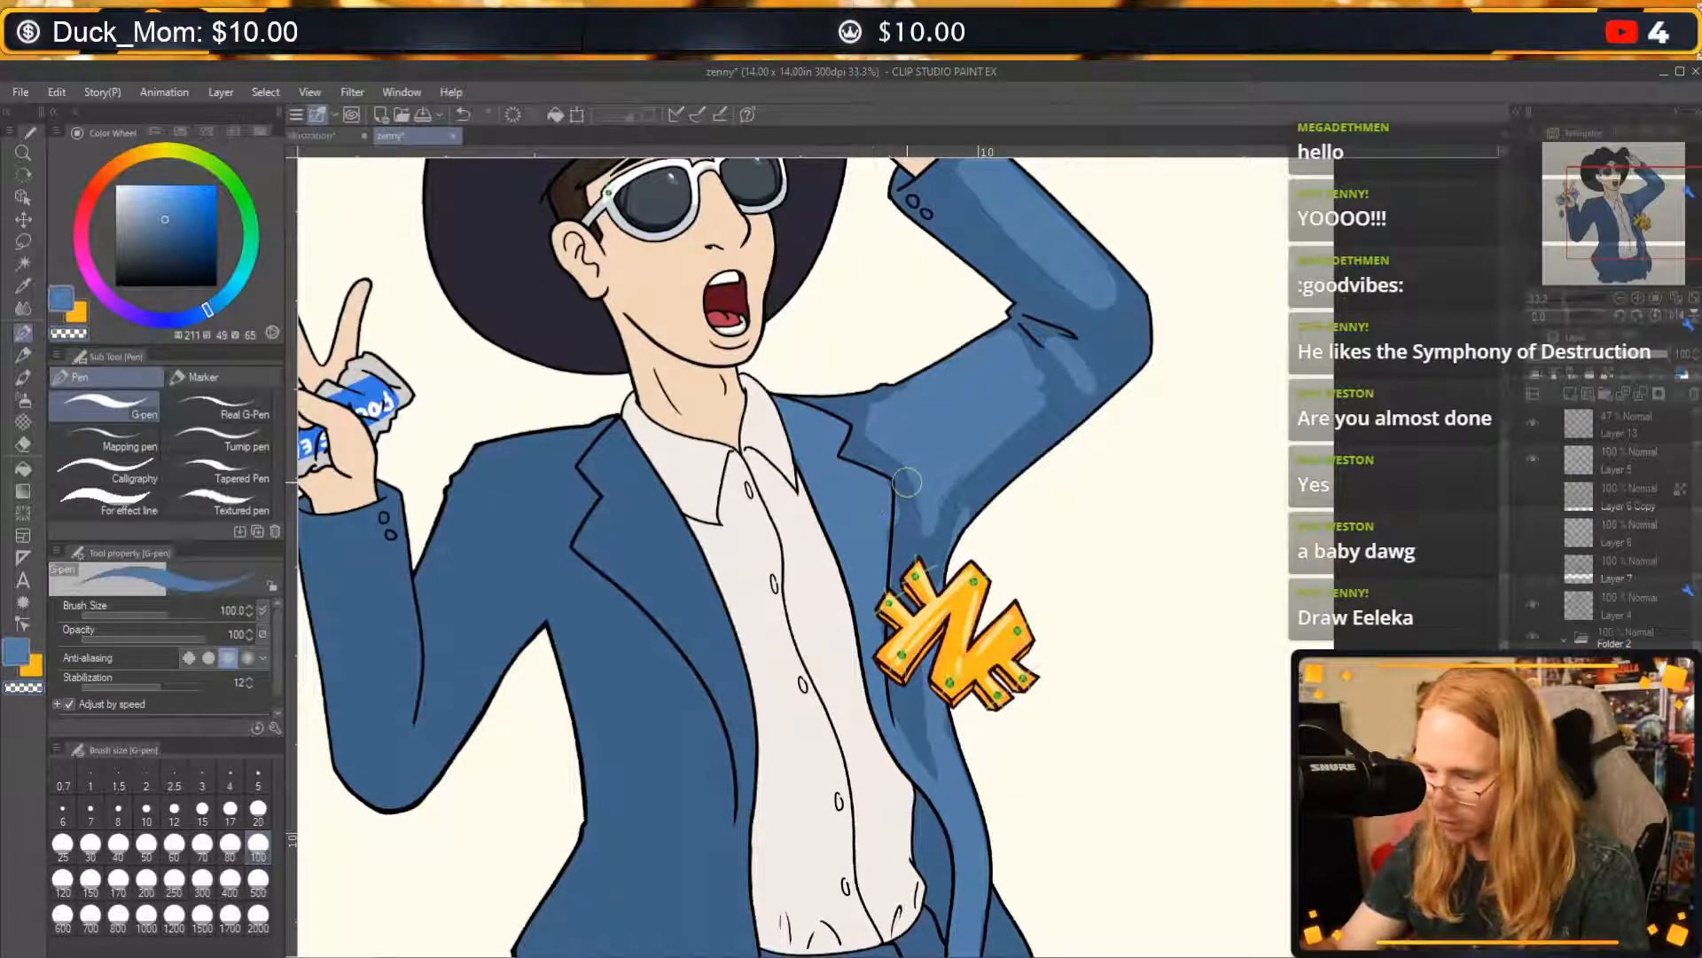
key("c")
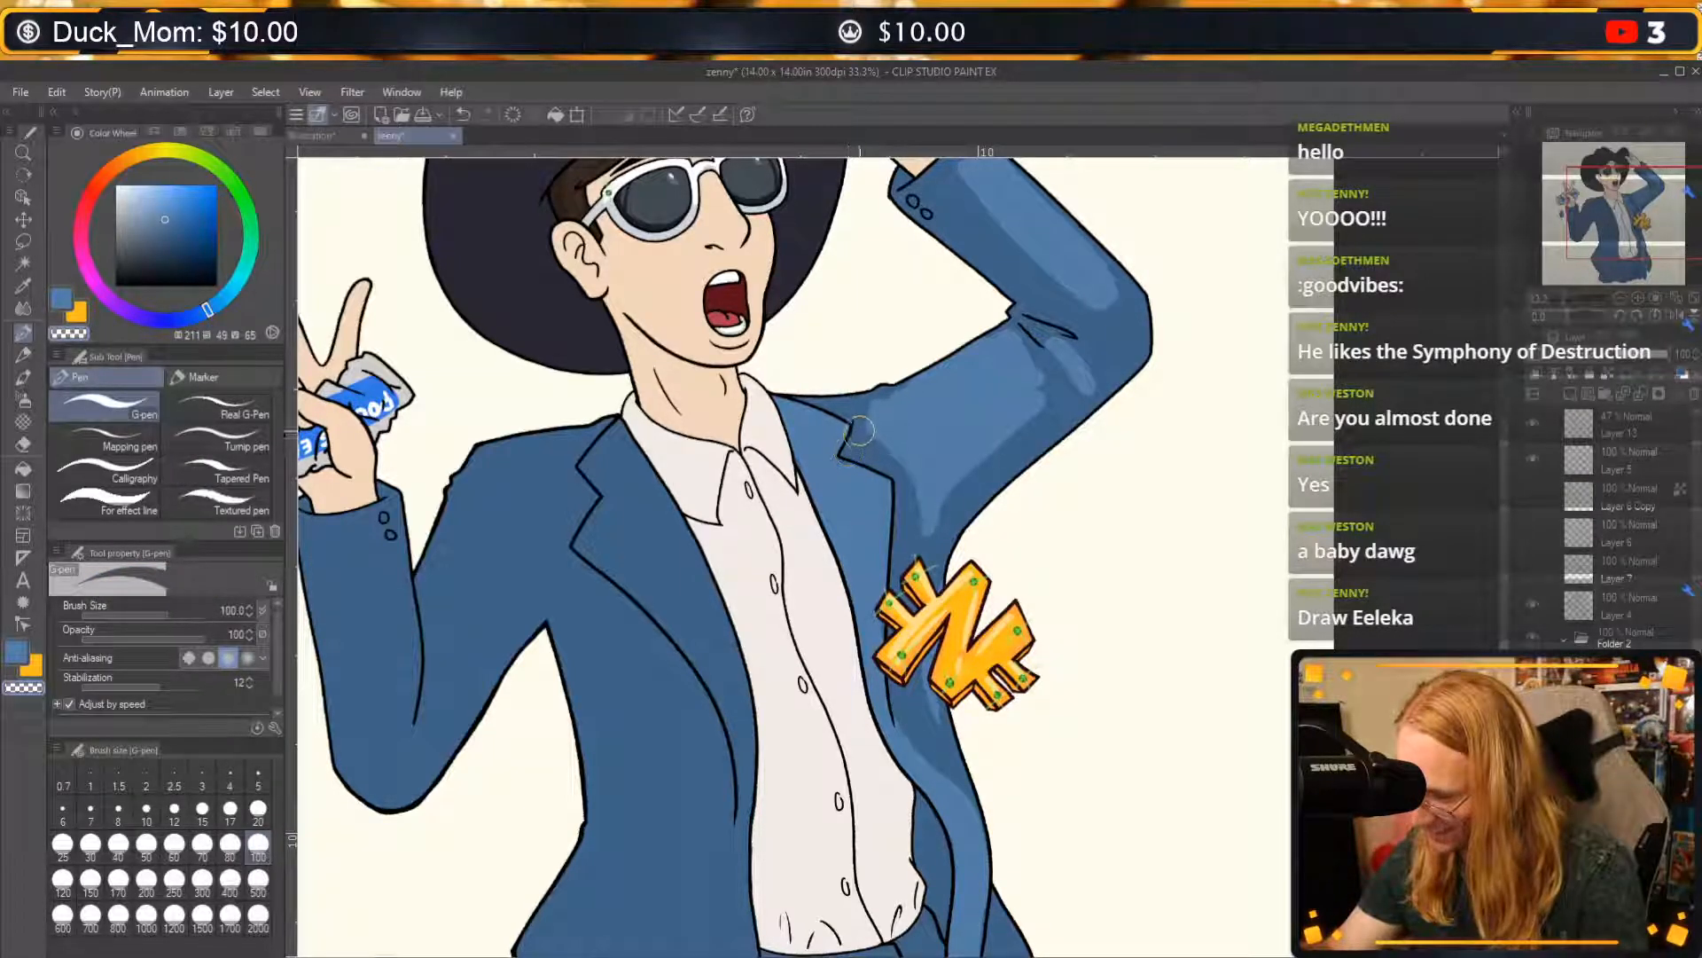
key("ctrl+z")
key("c")
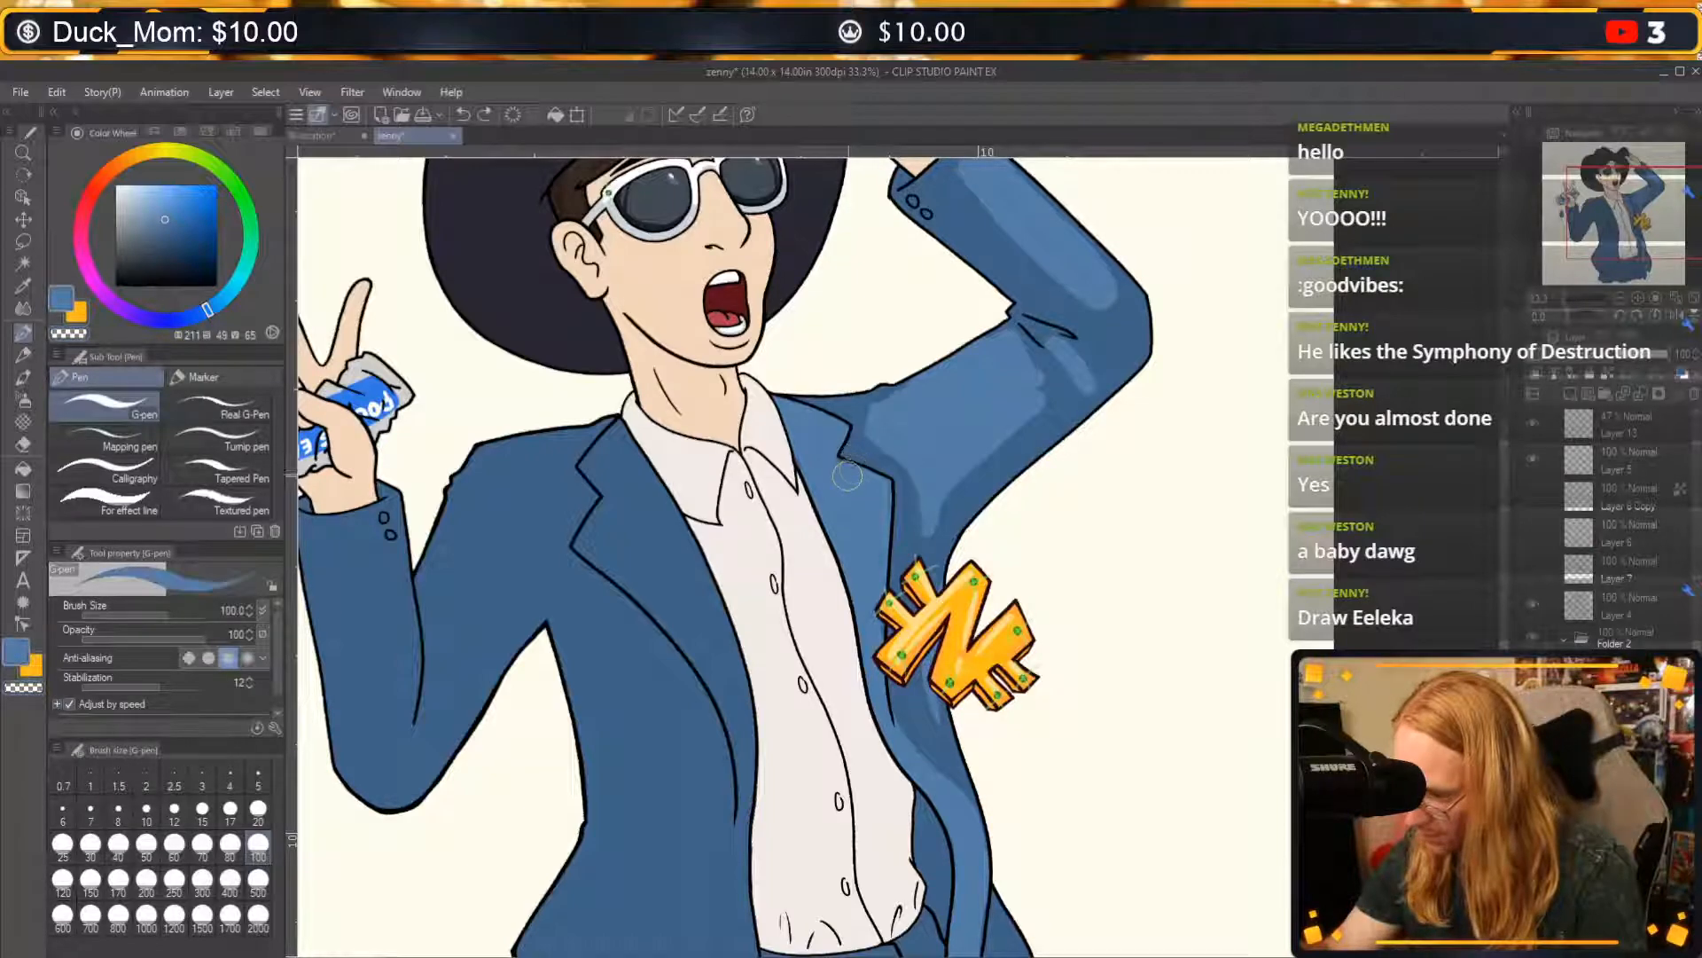
left_click_drag(810, 474, 817, 471)
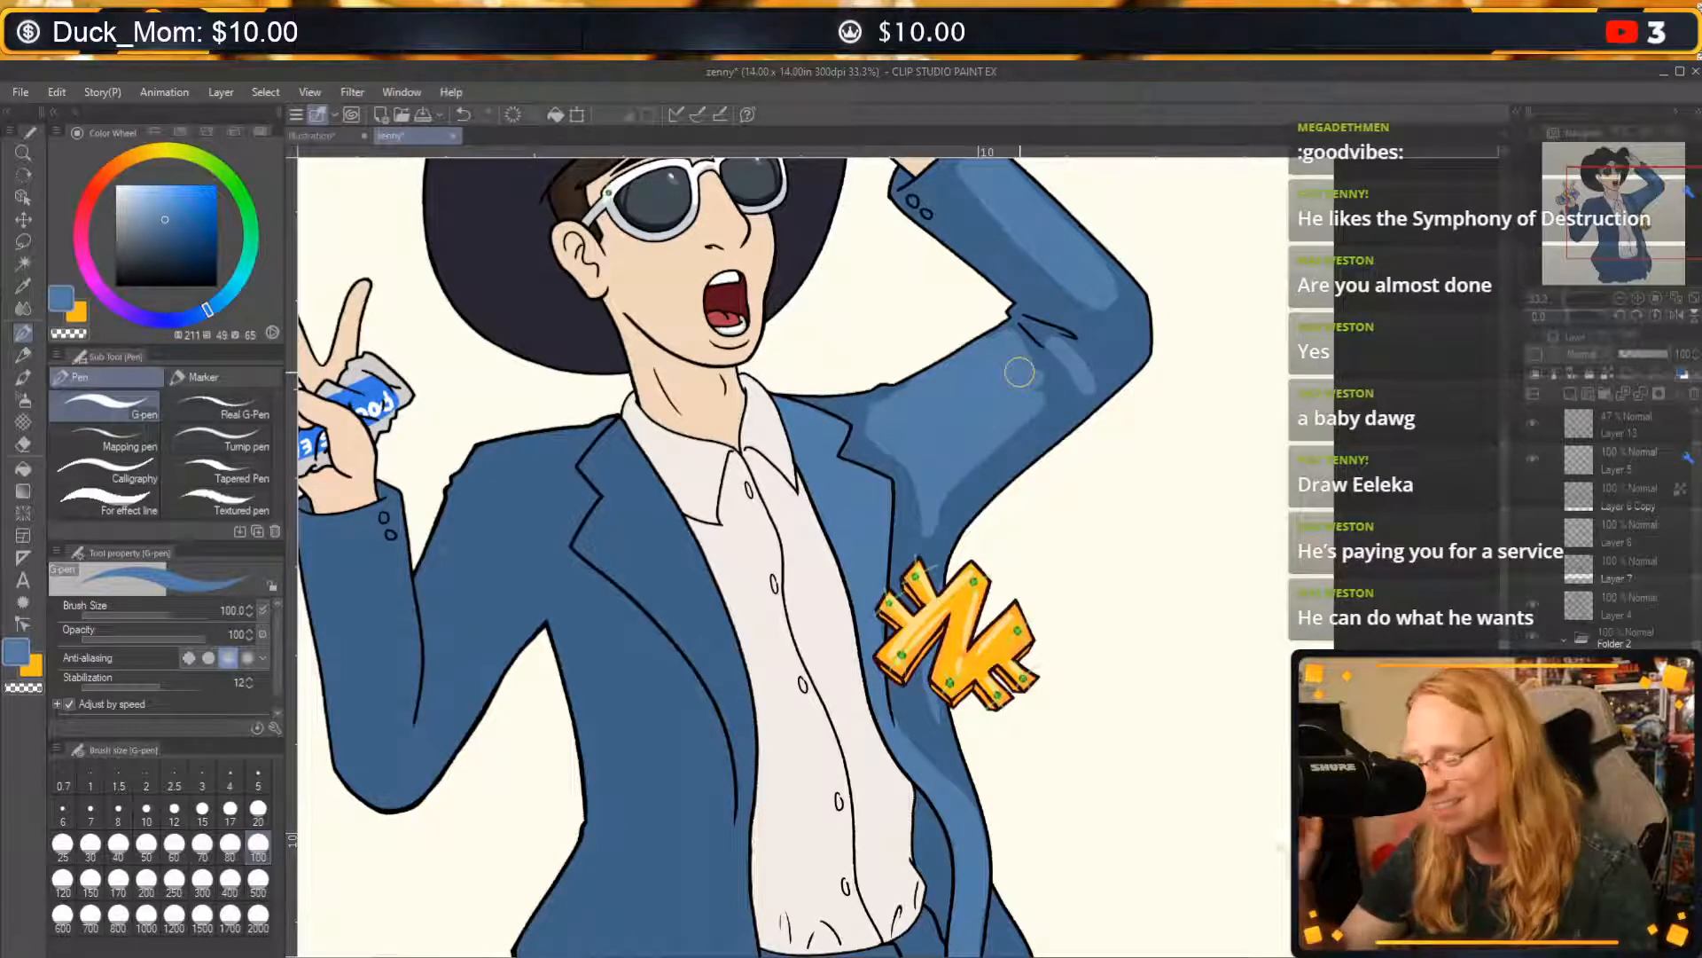
Reshape the upper-arm highlight beneath the raised elbow's fold lines, replacing the trial blue stroke with a transparent one.
left_click_drag(1010, 321, 1031, 406)
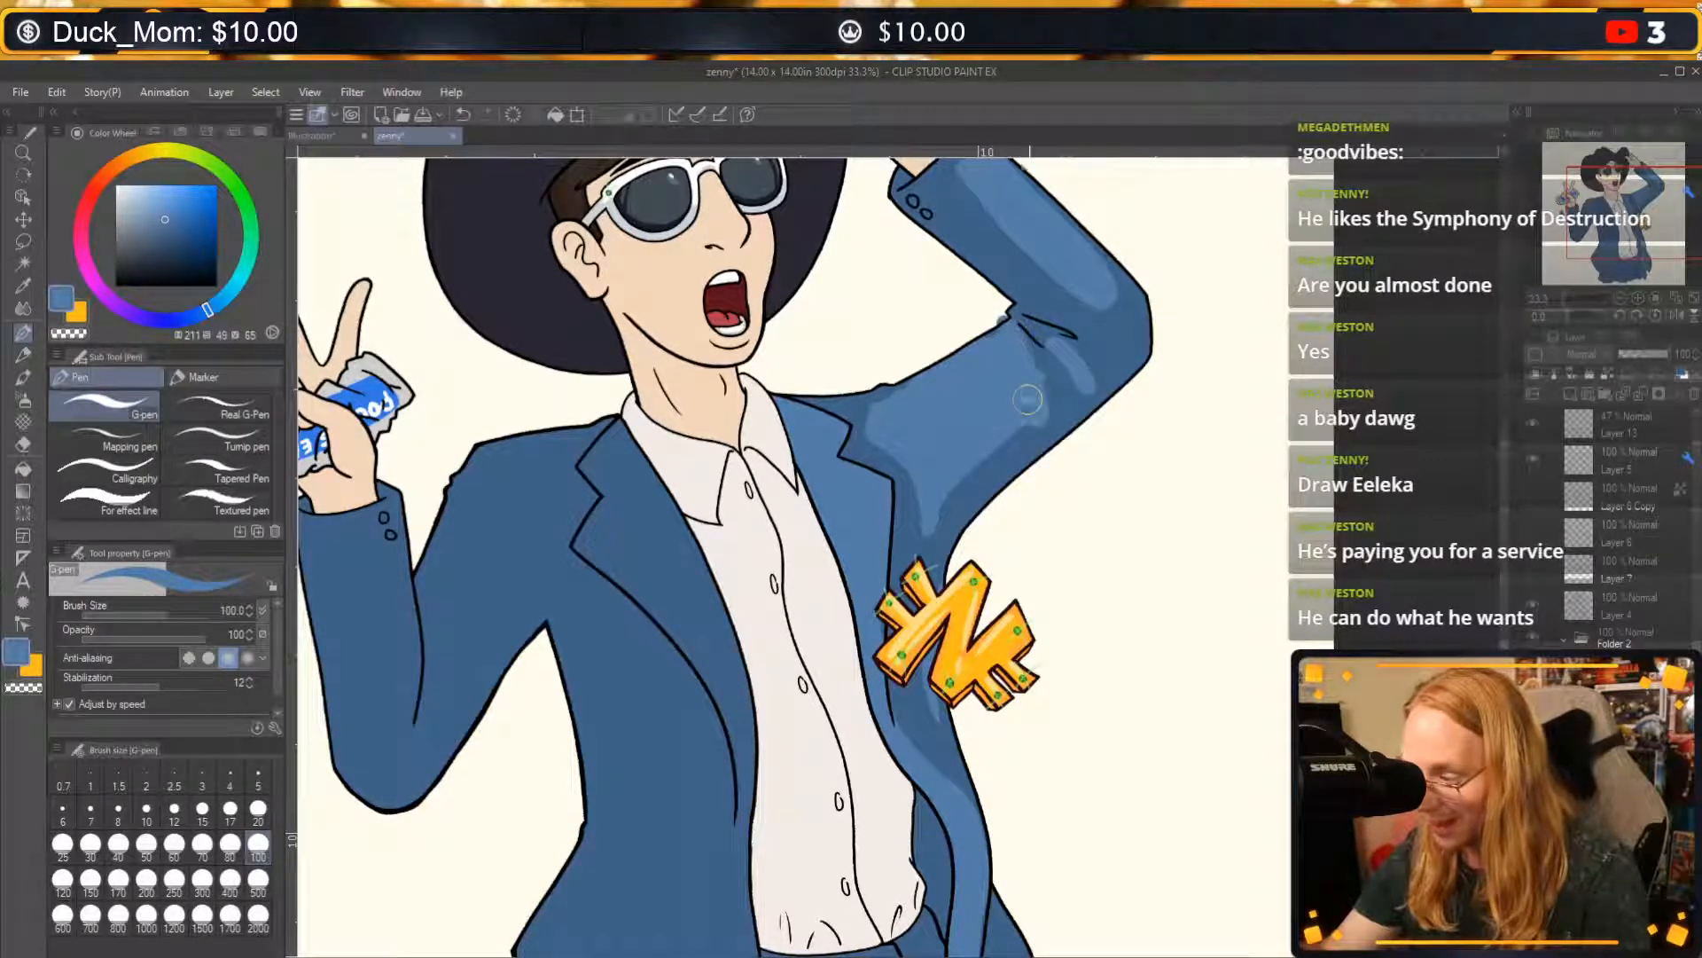
key("ctrl+z")
key("c")
left_click_drag(1025, 341, 1046, 403)
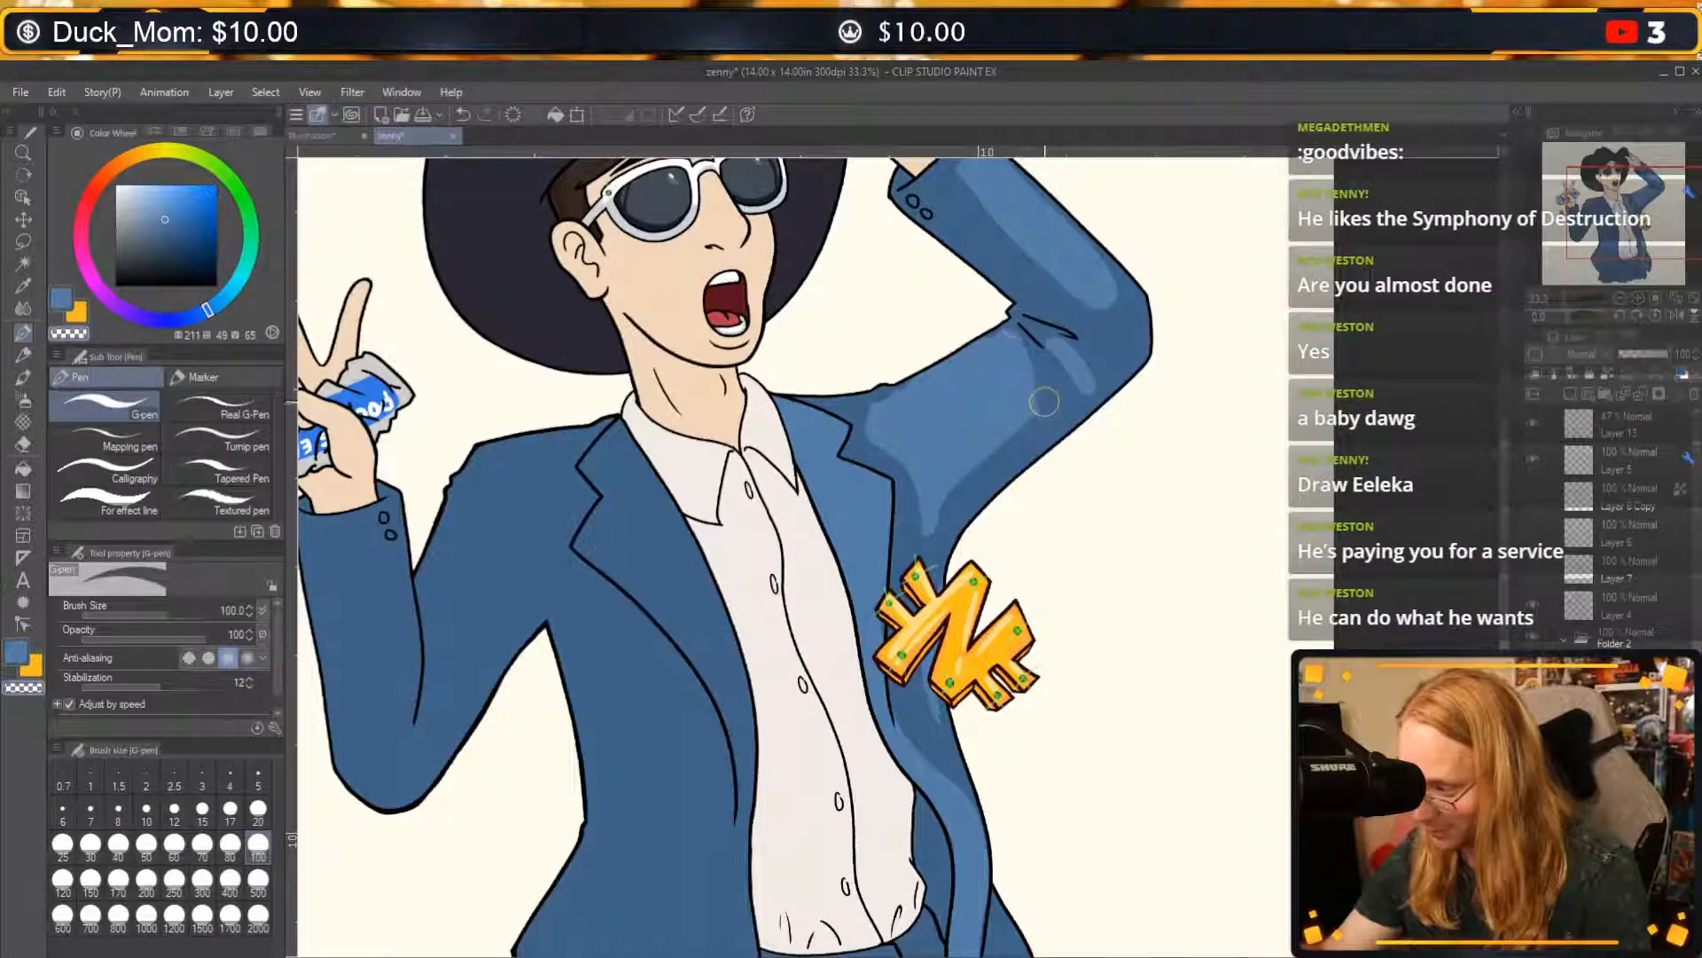
key("c")
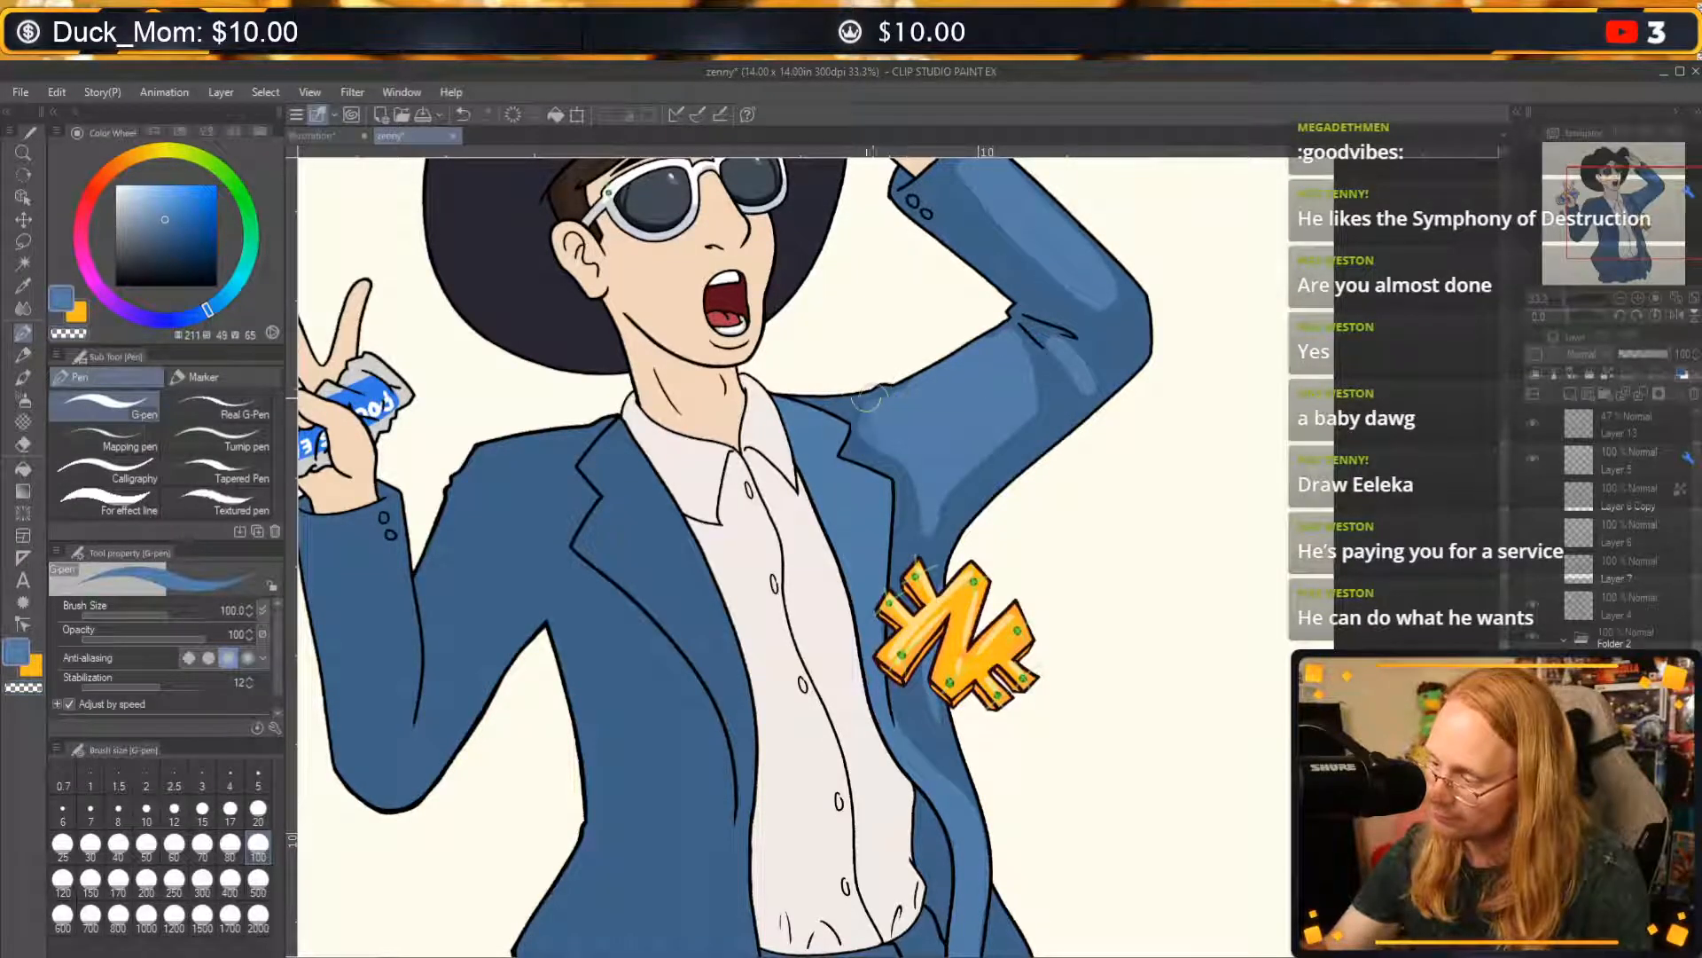
Cut a curved crease into the highlight at the raised arm's shoulder with transparent colour, undoing unwanted strokes.
key("c")
left_click_drag(920, 445, 889, 408)
key("ctrl+z")
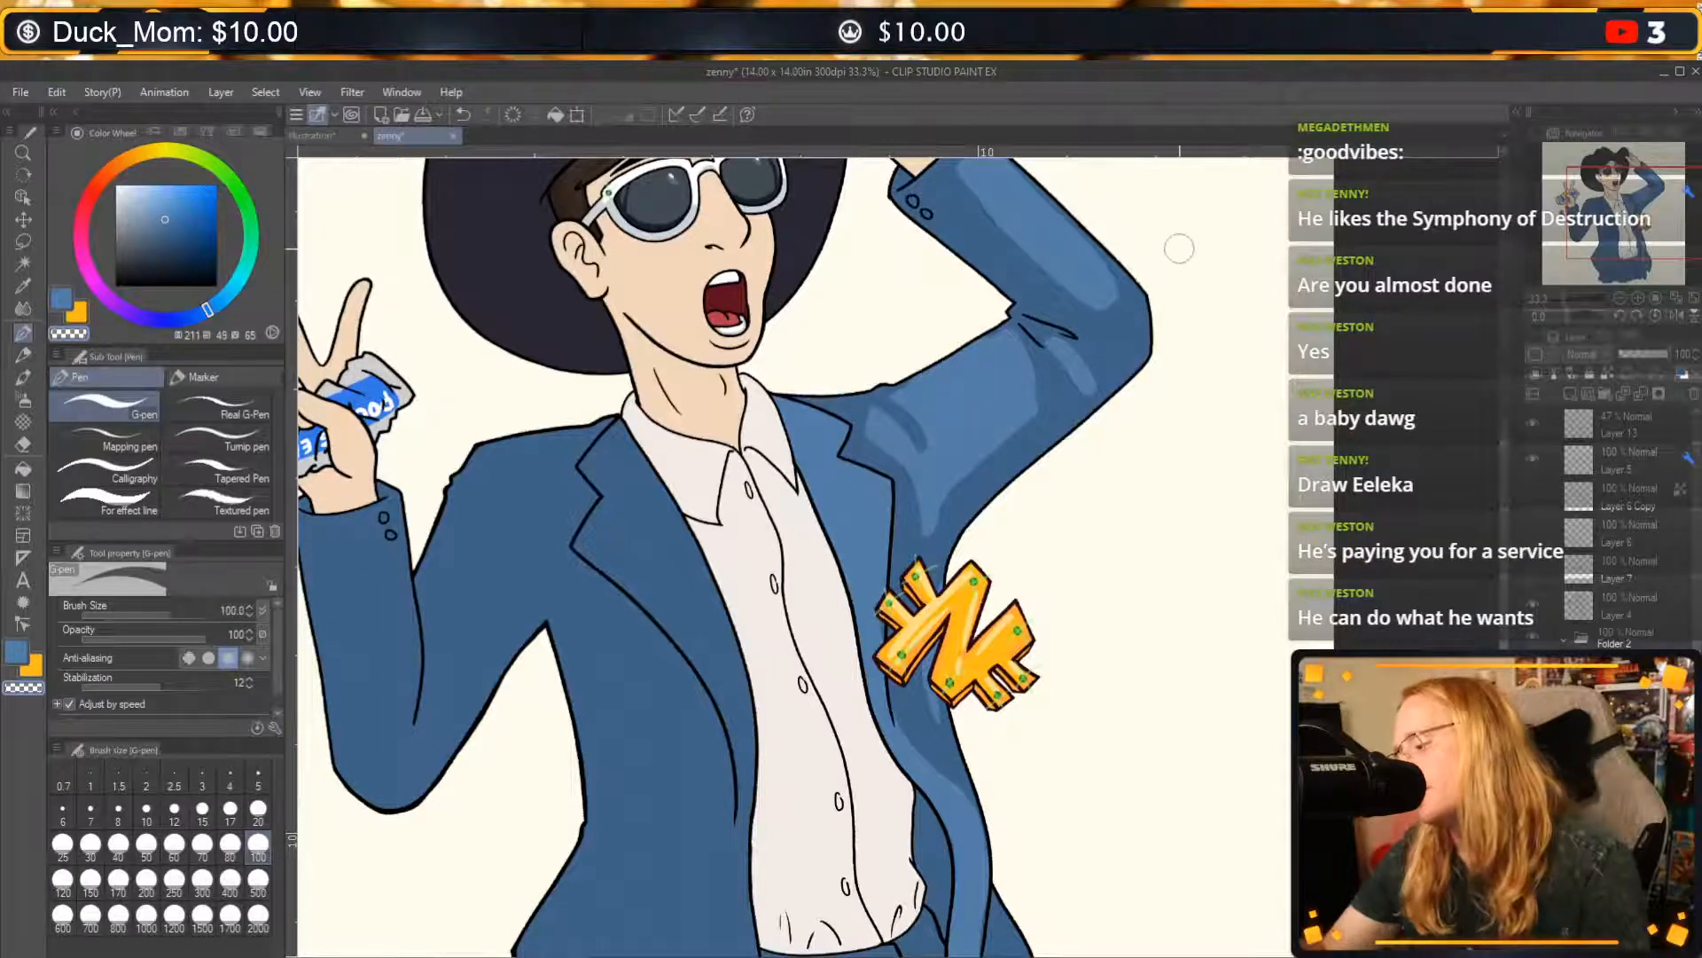
key("ctrl+z")
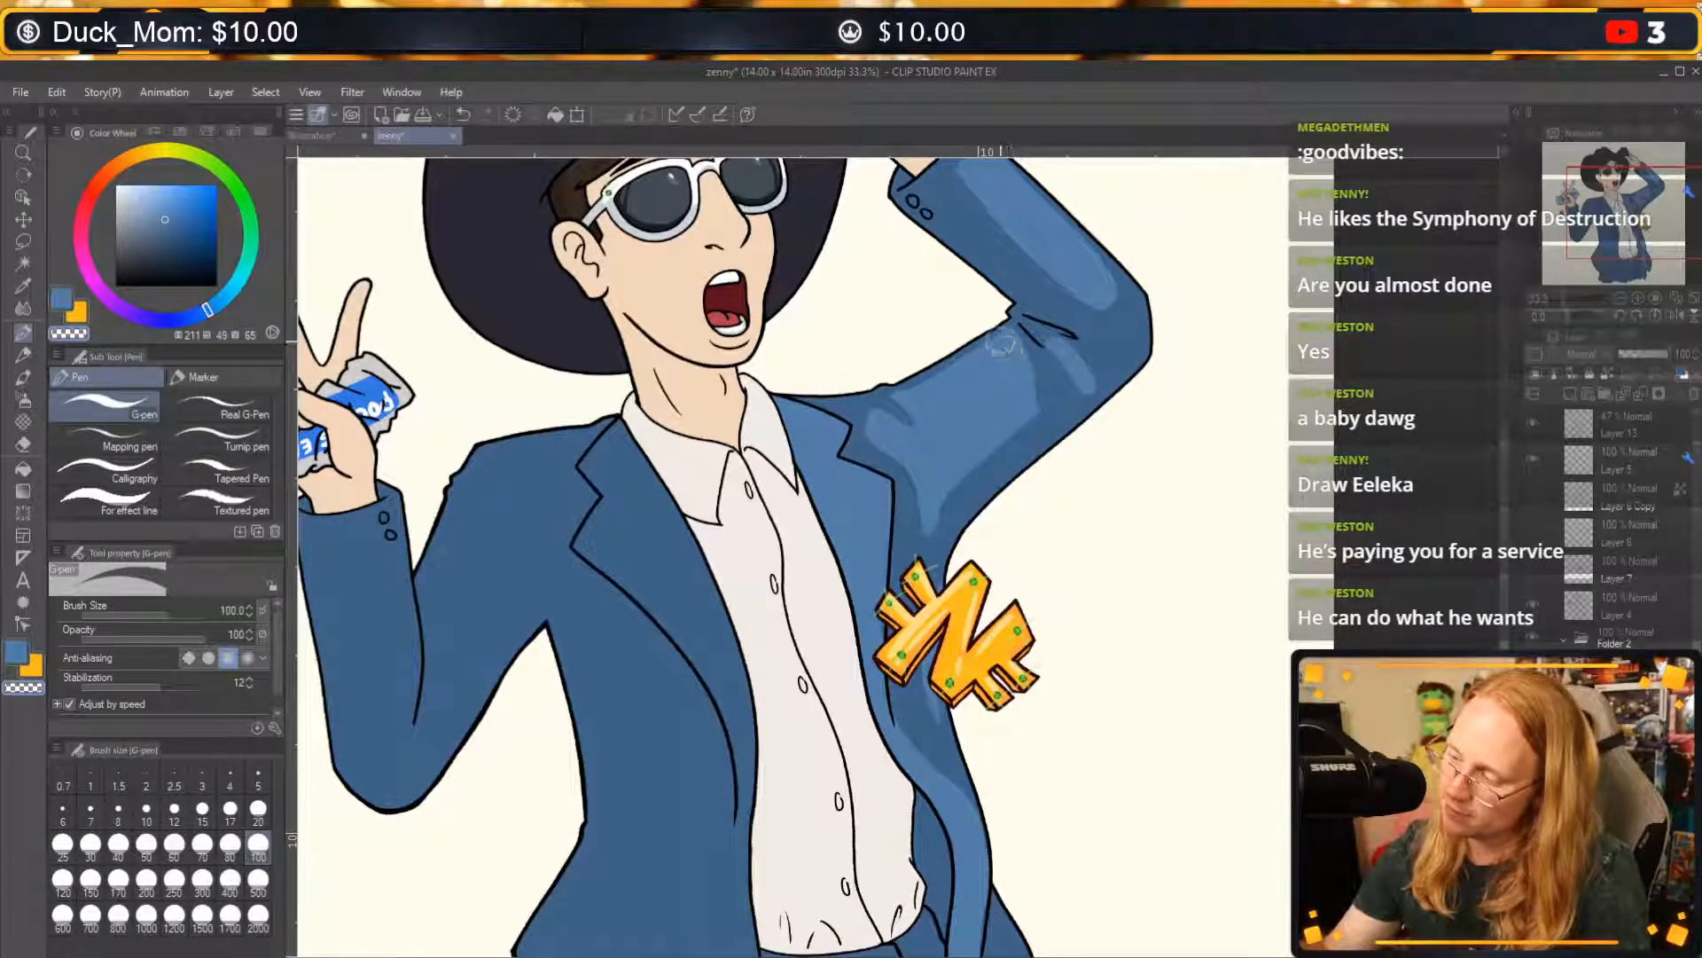
Cut tapered creases into the upper-arm highlight below the elbow folds with transparent colour, undoing unwanted strokes.
left_click_drag(1004, 342, 1013, 428)
key("ctrl+z")
mouse_move(1010, 357)
left_mouse_down()
mouse_move(1018, 450)
mouse_move(1034, 431)
left_mouse_up()
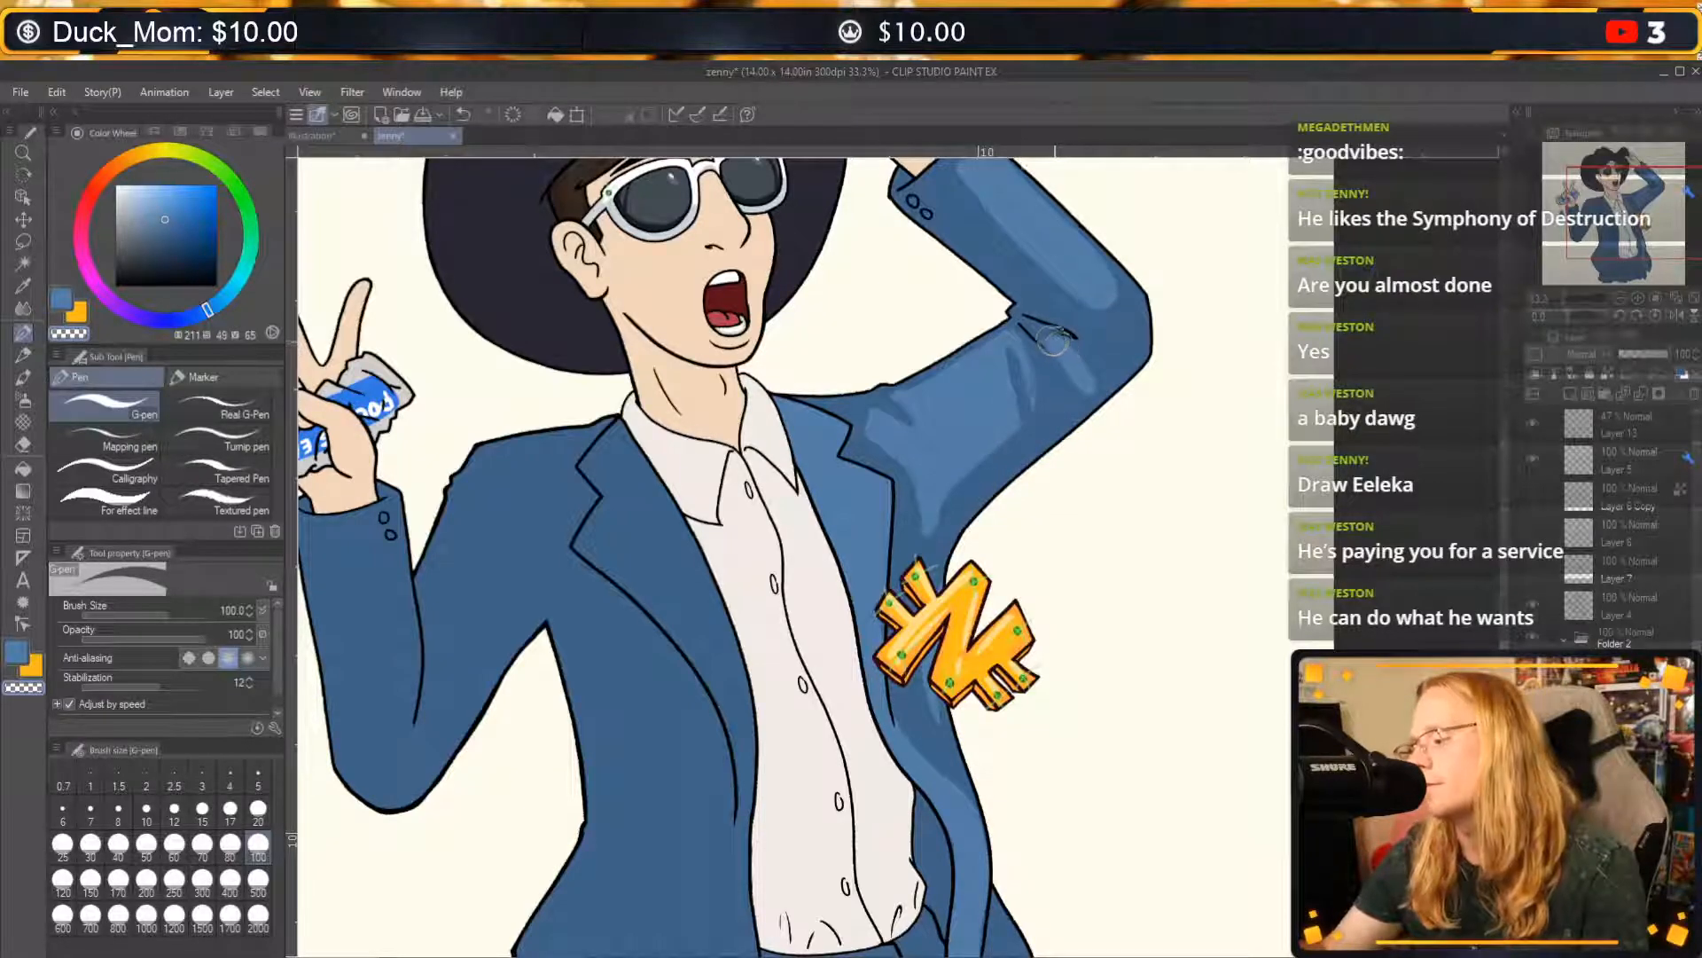
mouse_move(1051, 340)
left_mouse_down()
mouse_move(1097, 353)
mouse_move(1075, 368)
mouse_move(1043, 298)
mouse_move(1097, 302)
mouse_move(1119, 378)
mouse_move(1043, 422)
mouse_move(1062, 451)
mouse_move(1066, 392)
mouse_move(1059, 446)
mouse_move(1038, 410)
mouse_move(1069, 424)
left_mouse_up()
key("ctrl+z")
key("c")
key("ctrl+z")
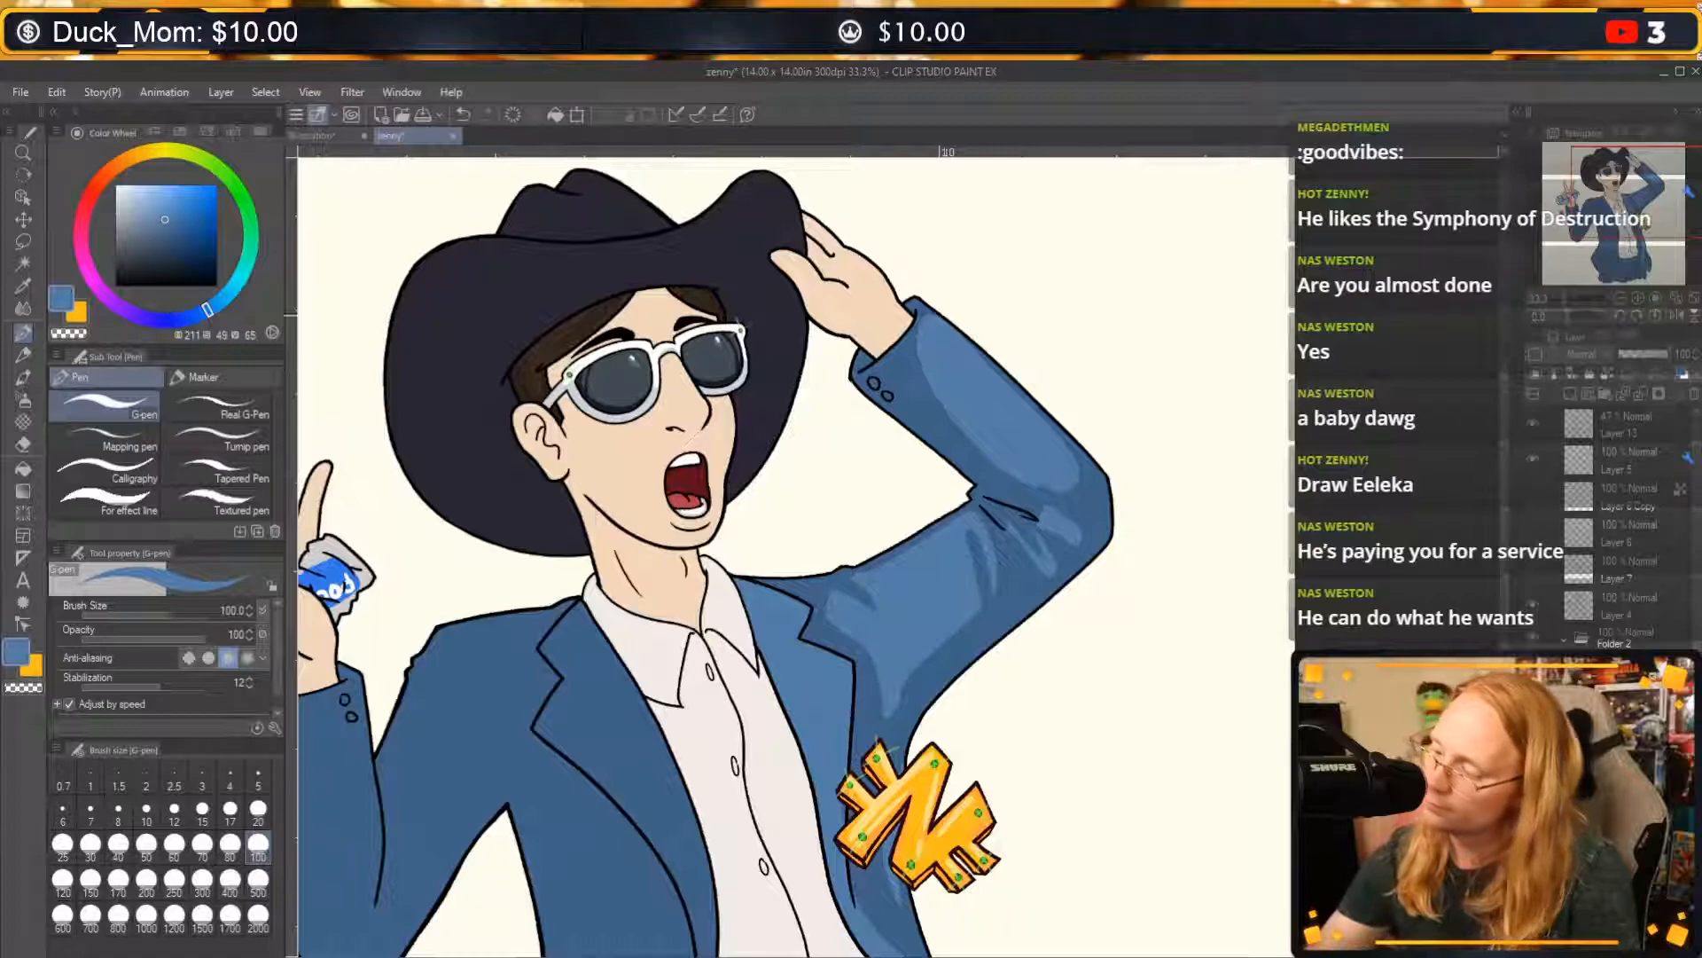
key("ctrl+z")
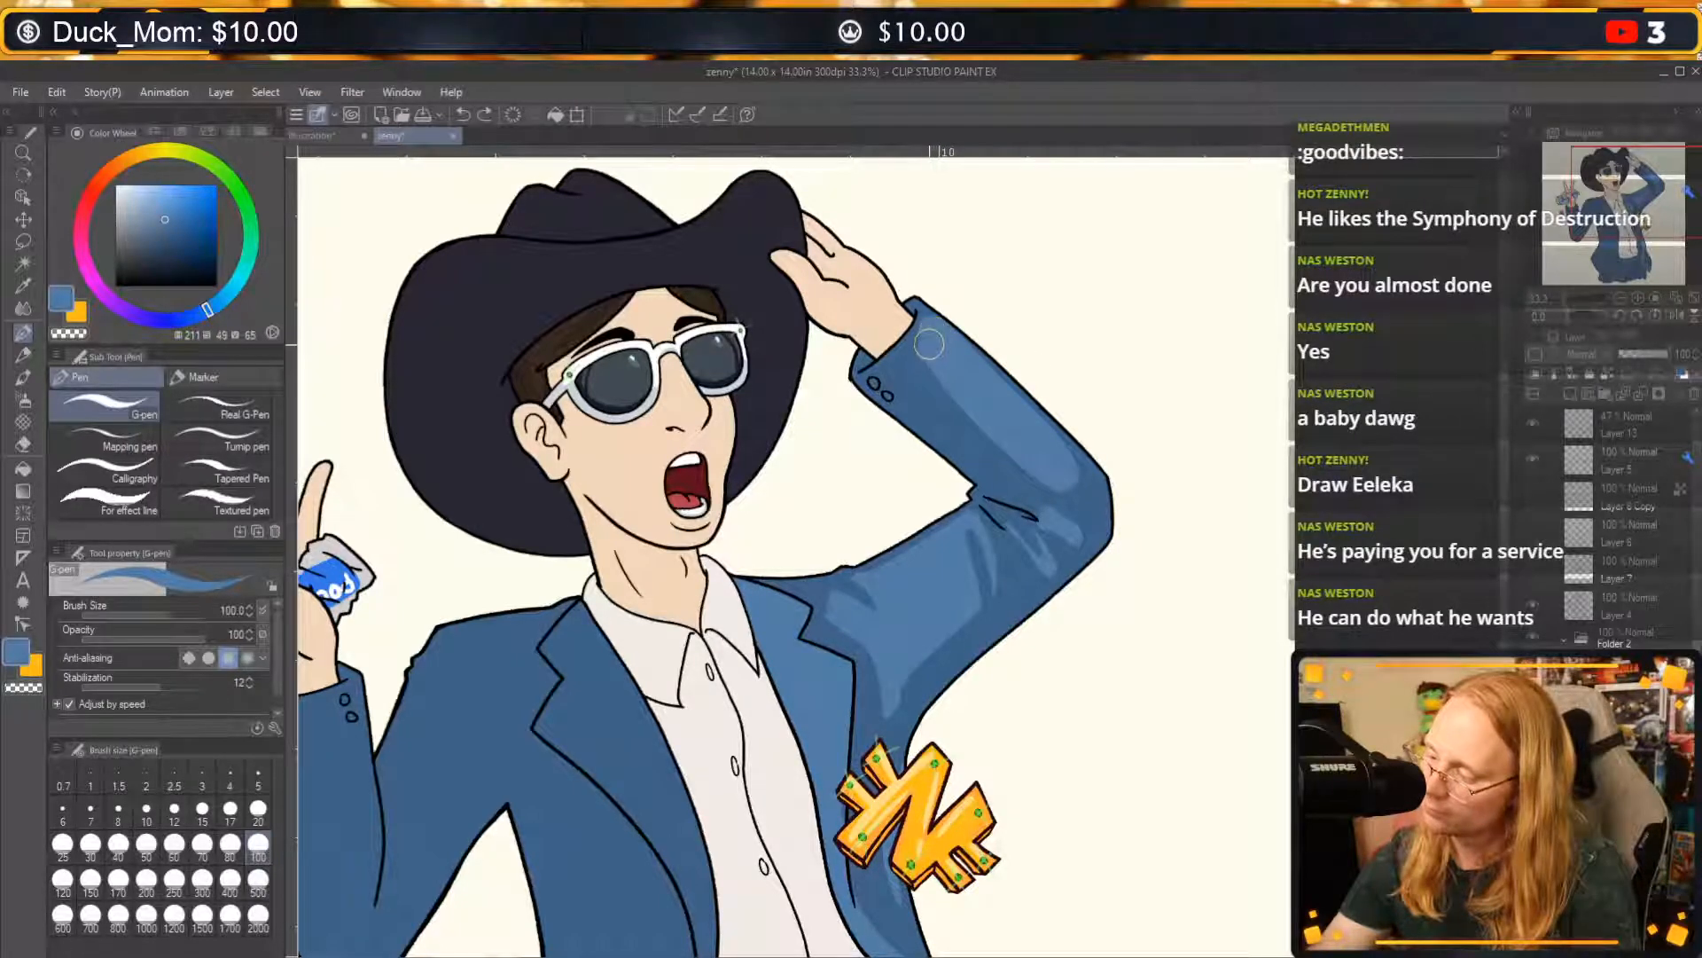
Touch up the raised forearm's highlight towards the cuff in blue and trim its outer edge and elbow end with transparent colour.
mouse_move(929, 343)
left_mouse_down()
mouse_move(957, 399)
mouse_move(1033, 467)
mouse_move(939, 365)
mouse_move(1047, 475)
left_mouse_up()
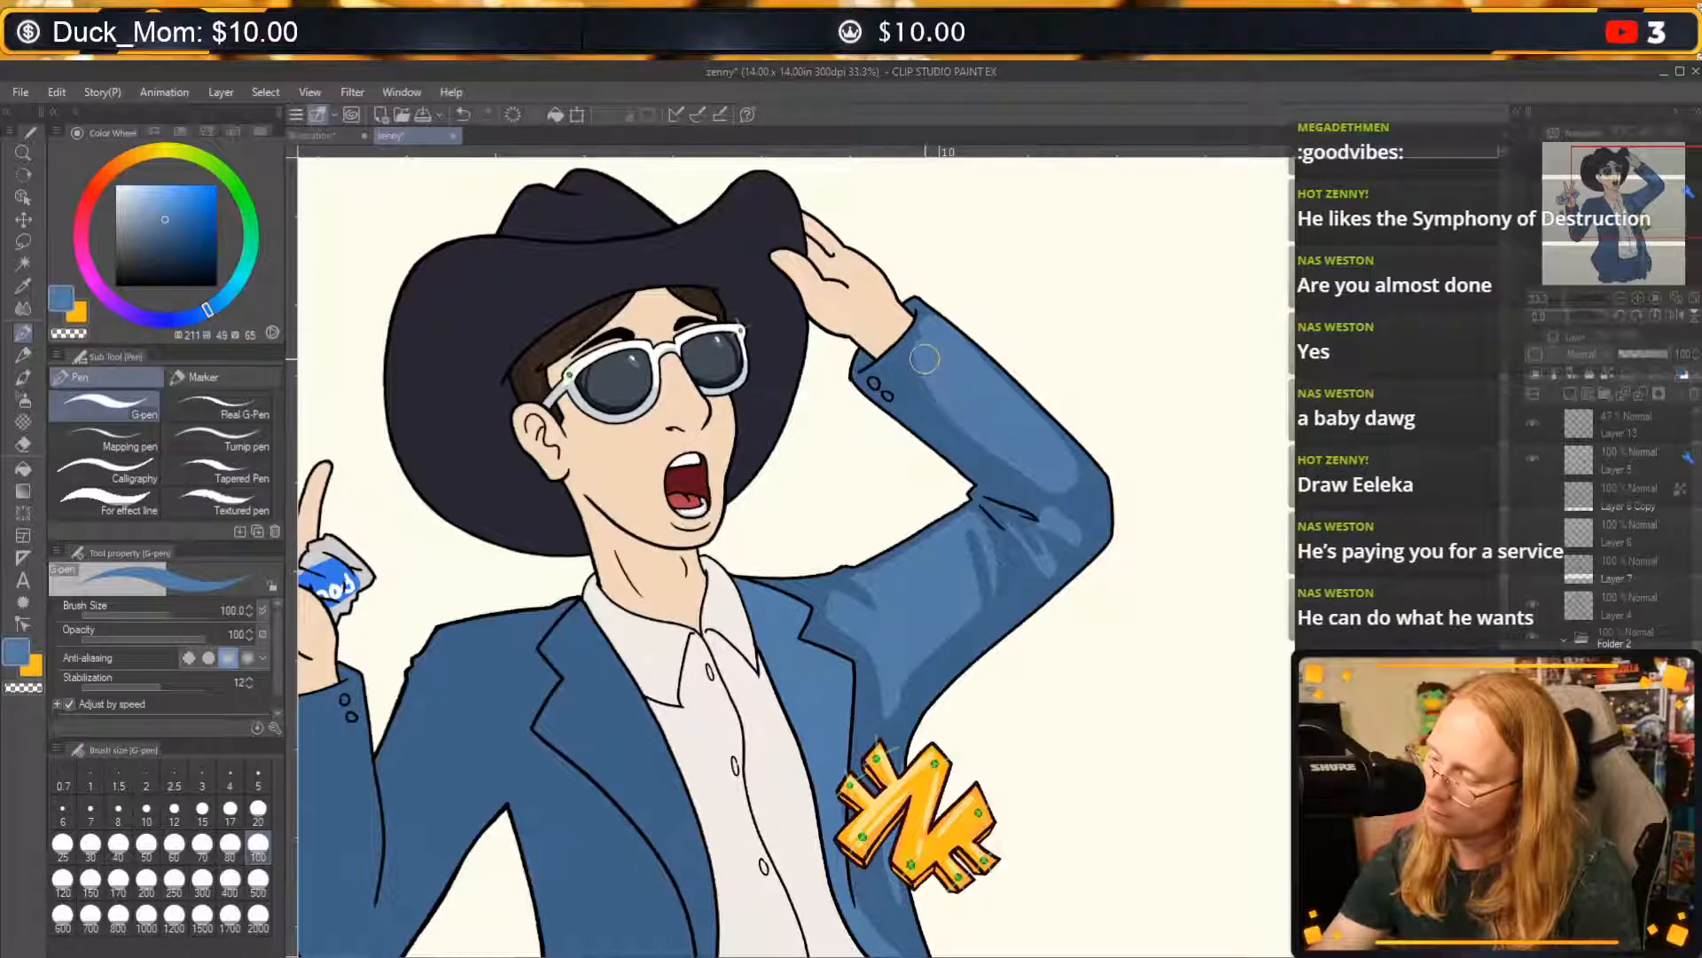
key("c")
left_click_drag(907, 356, 940, 299)
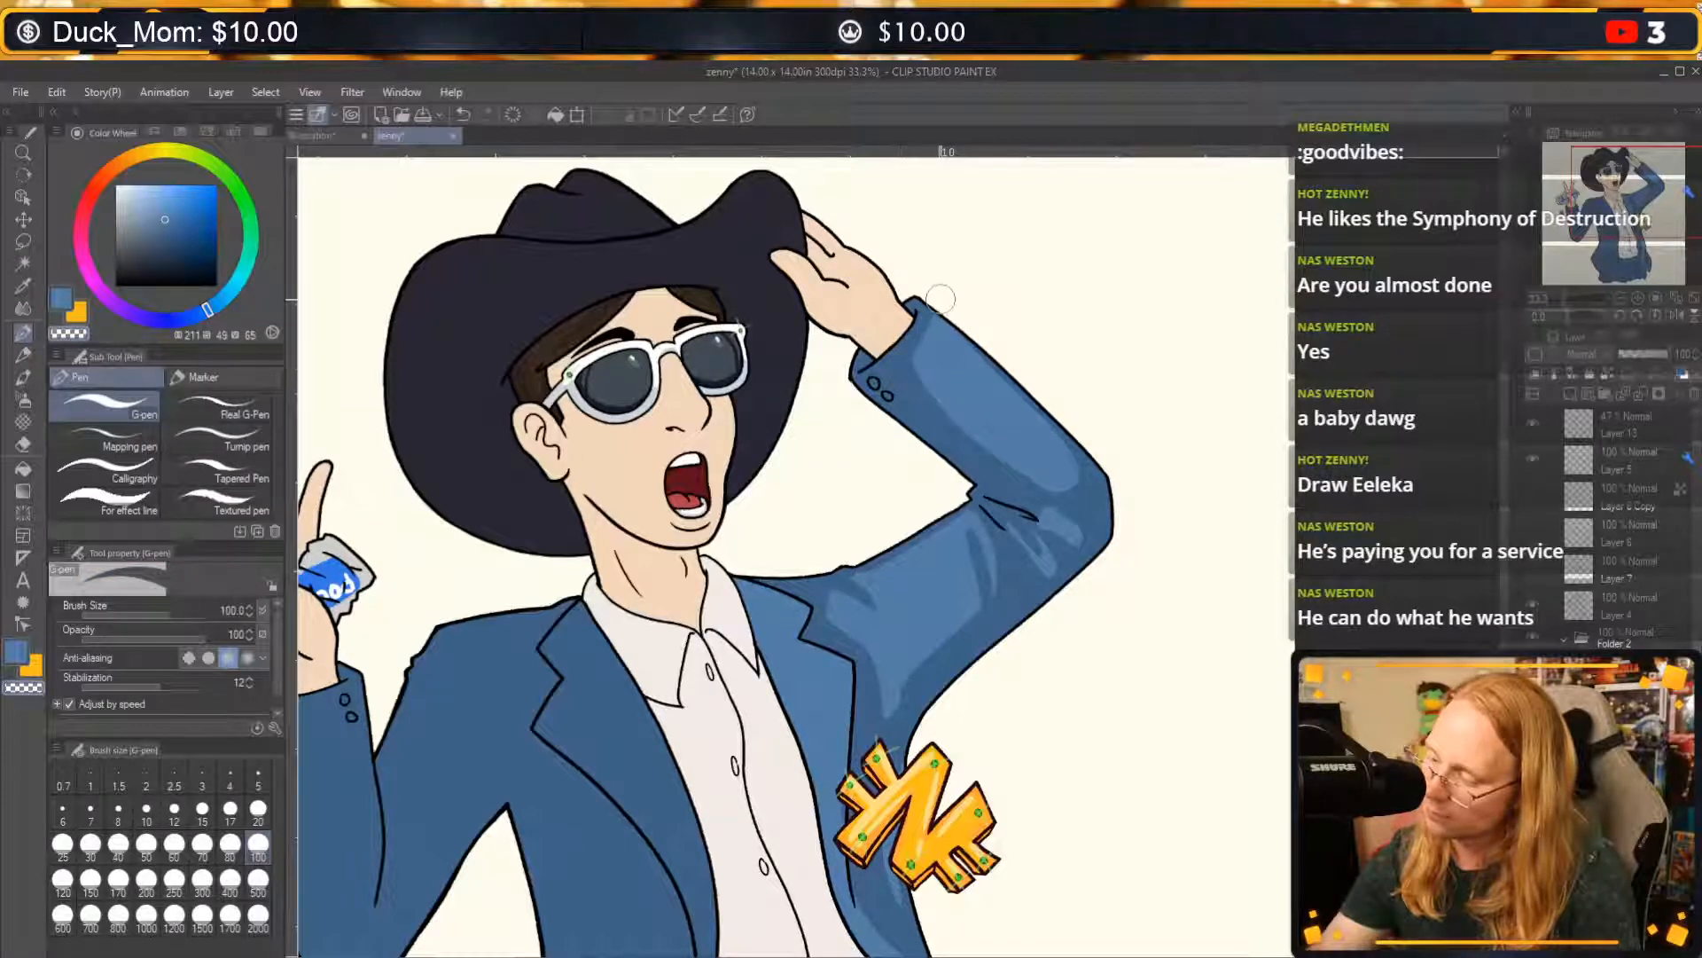
key("ctrl+z")
left_click_drag(953, 314, 1080, 438)
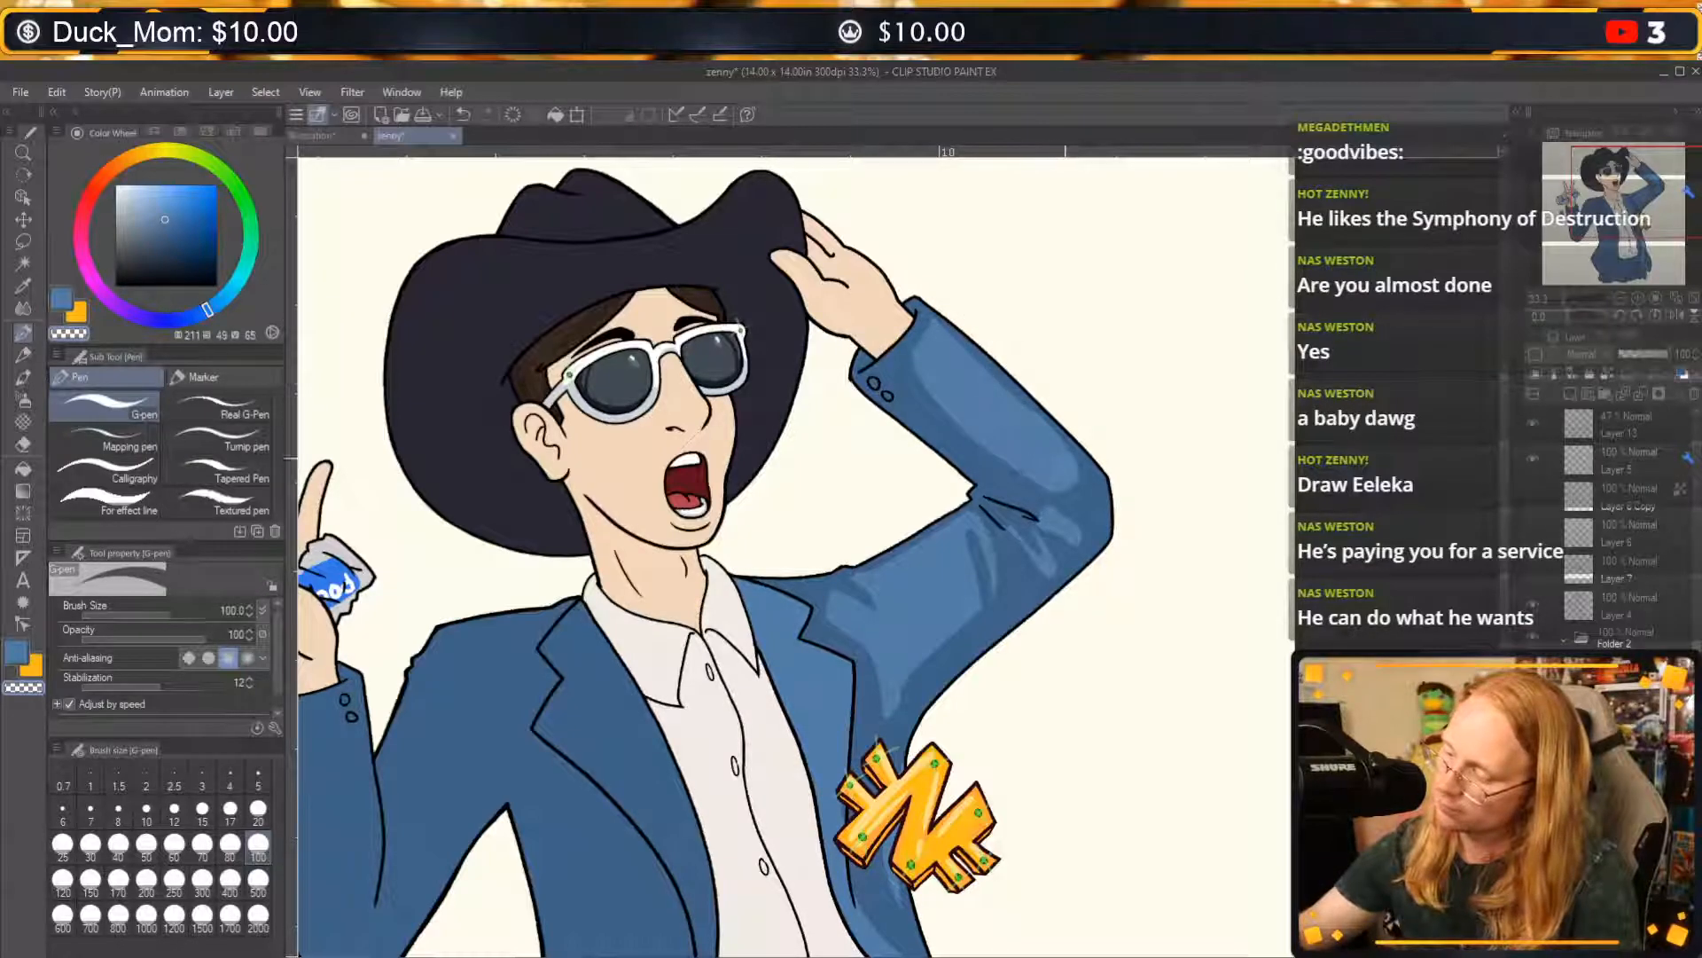
left_click_drag(1052, 496, 1103, 507)
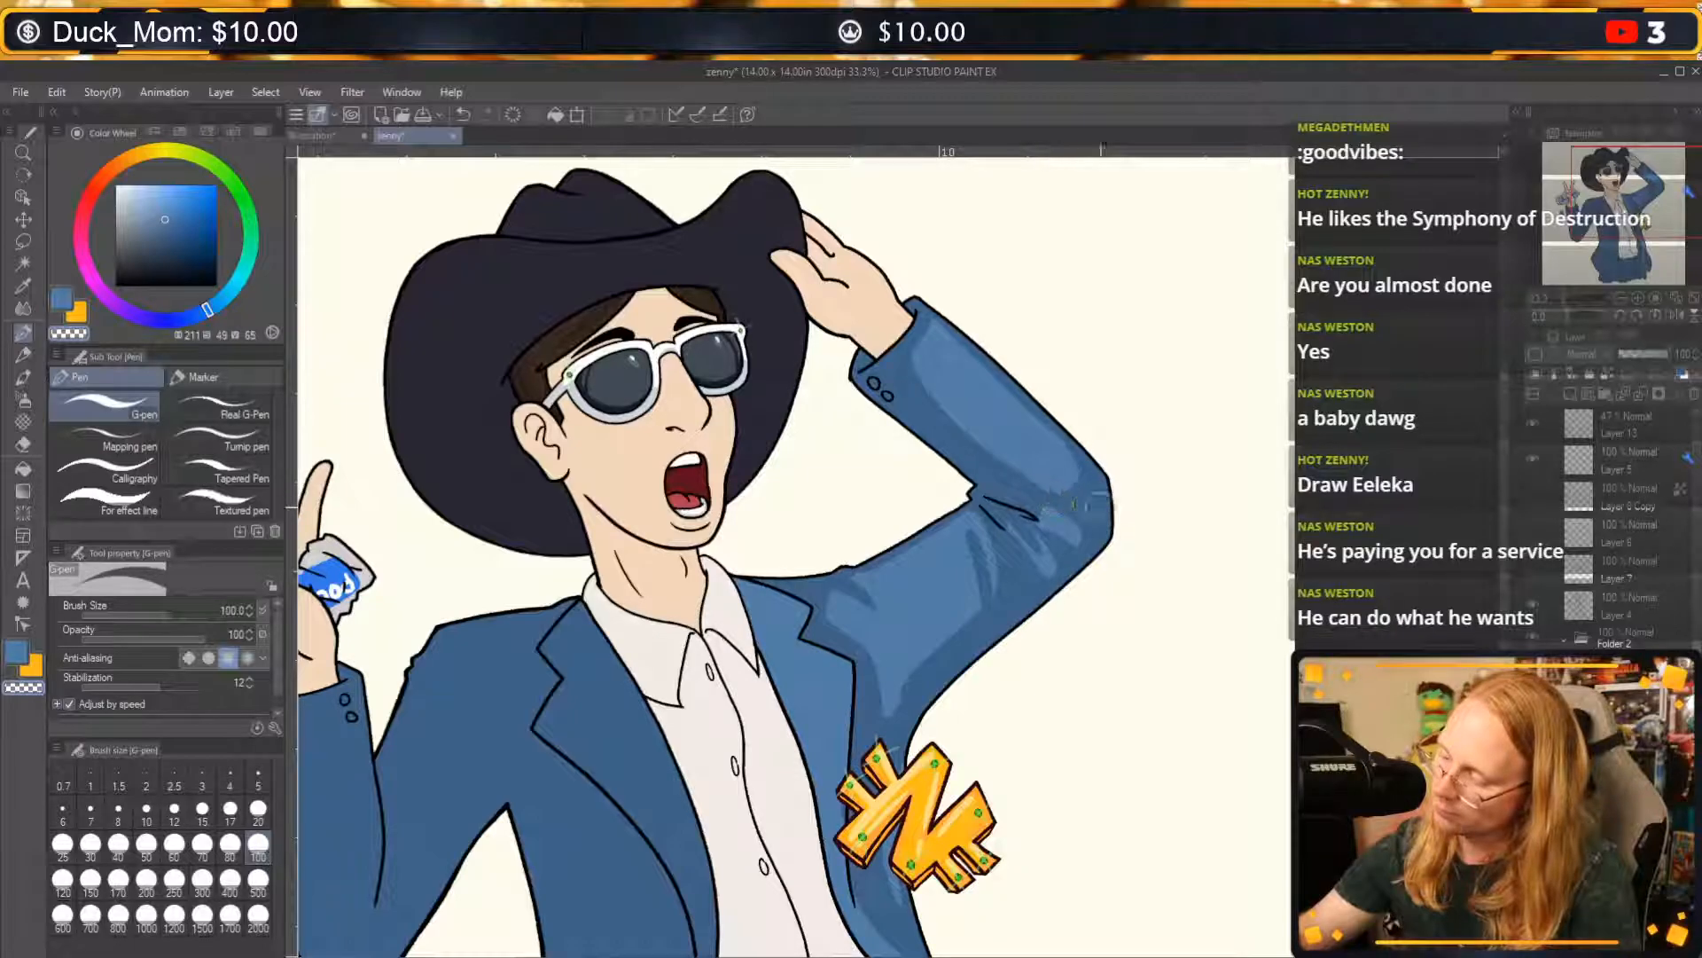
left_click_drag(948, 709, 1086, 411)
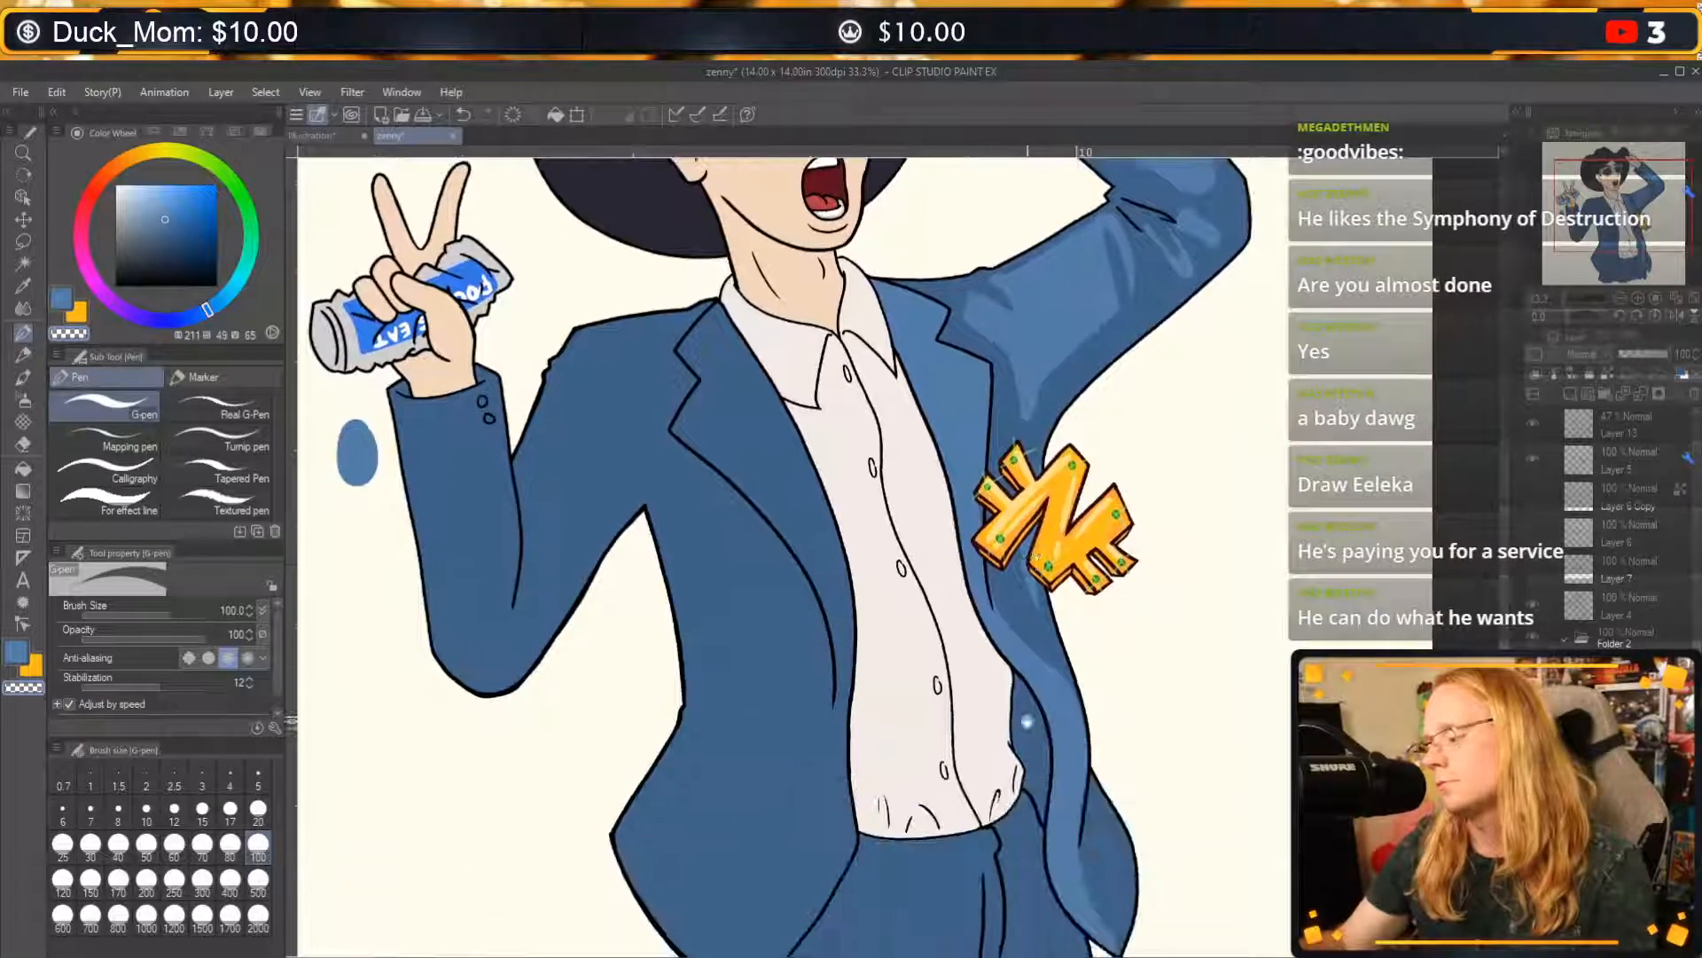
left_click_drag(1027, 723, 1032, 661)
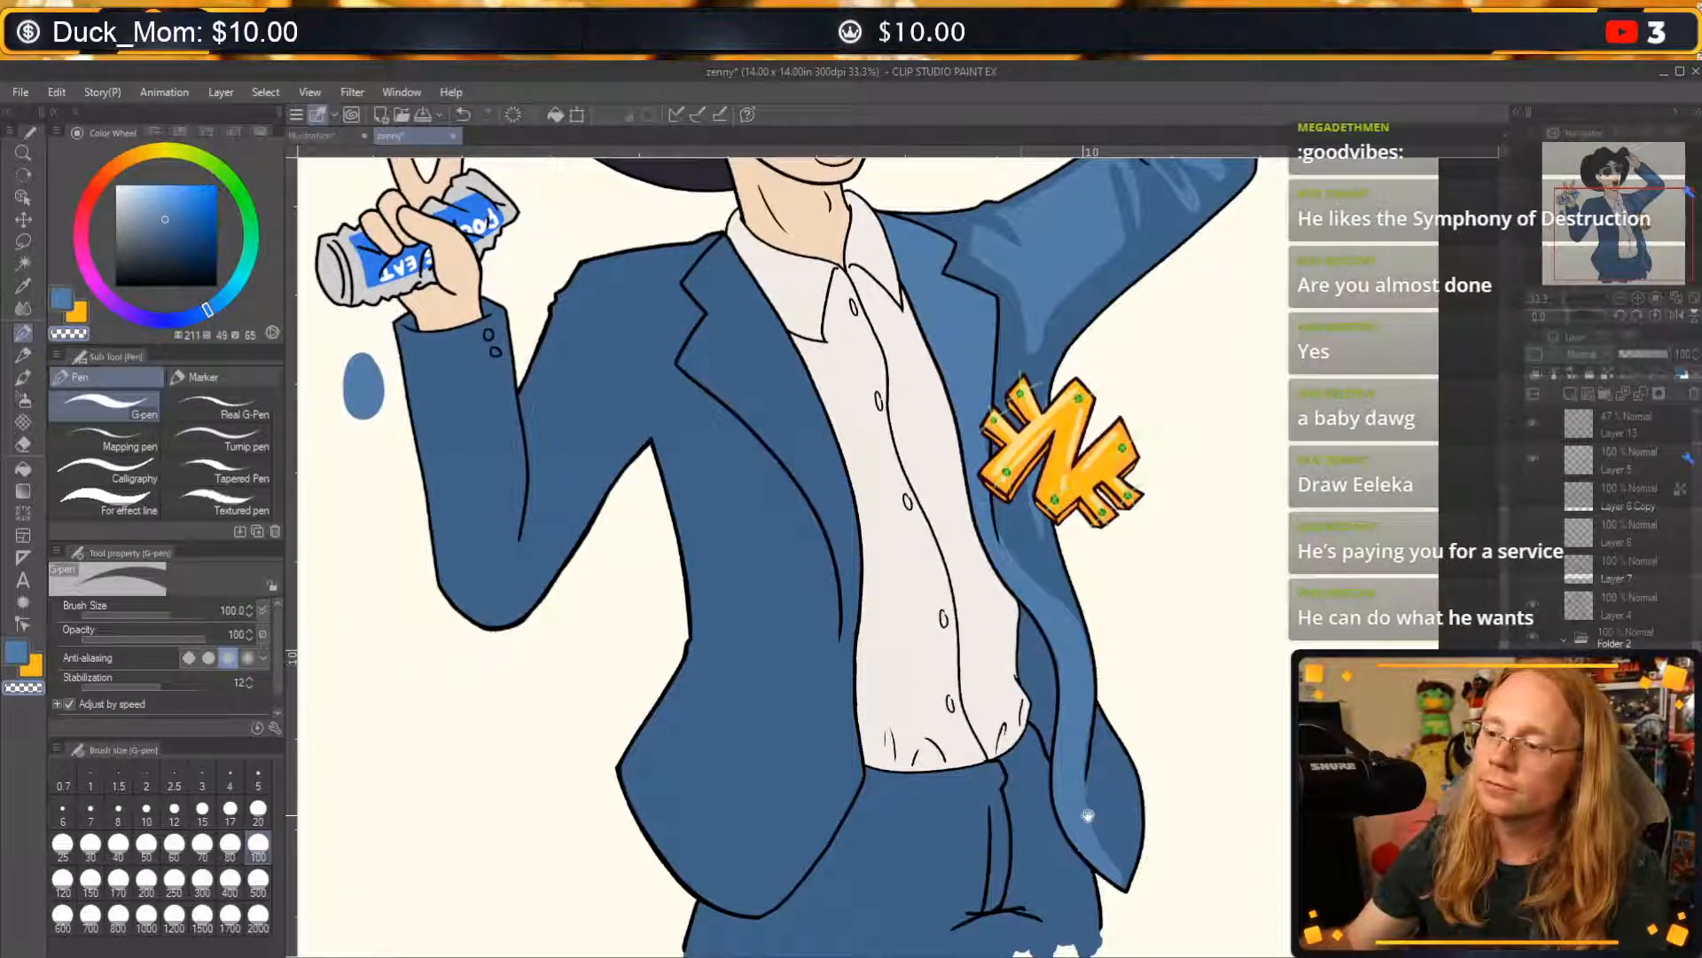
left_click_drag(1088, 814, 1057, 583)
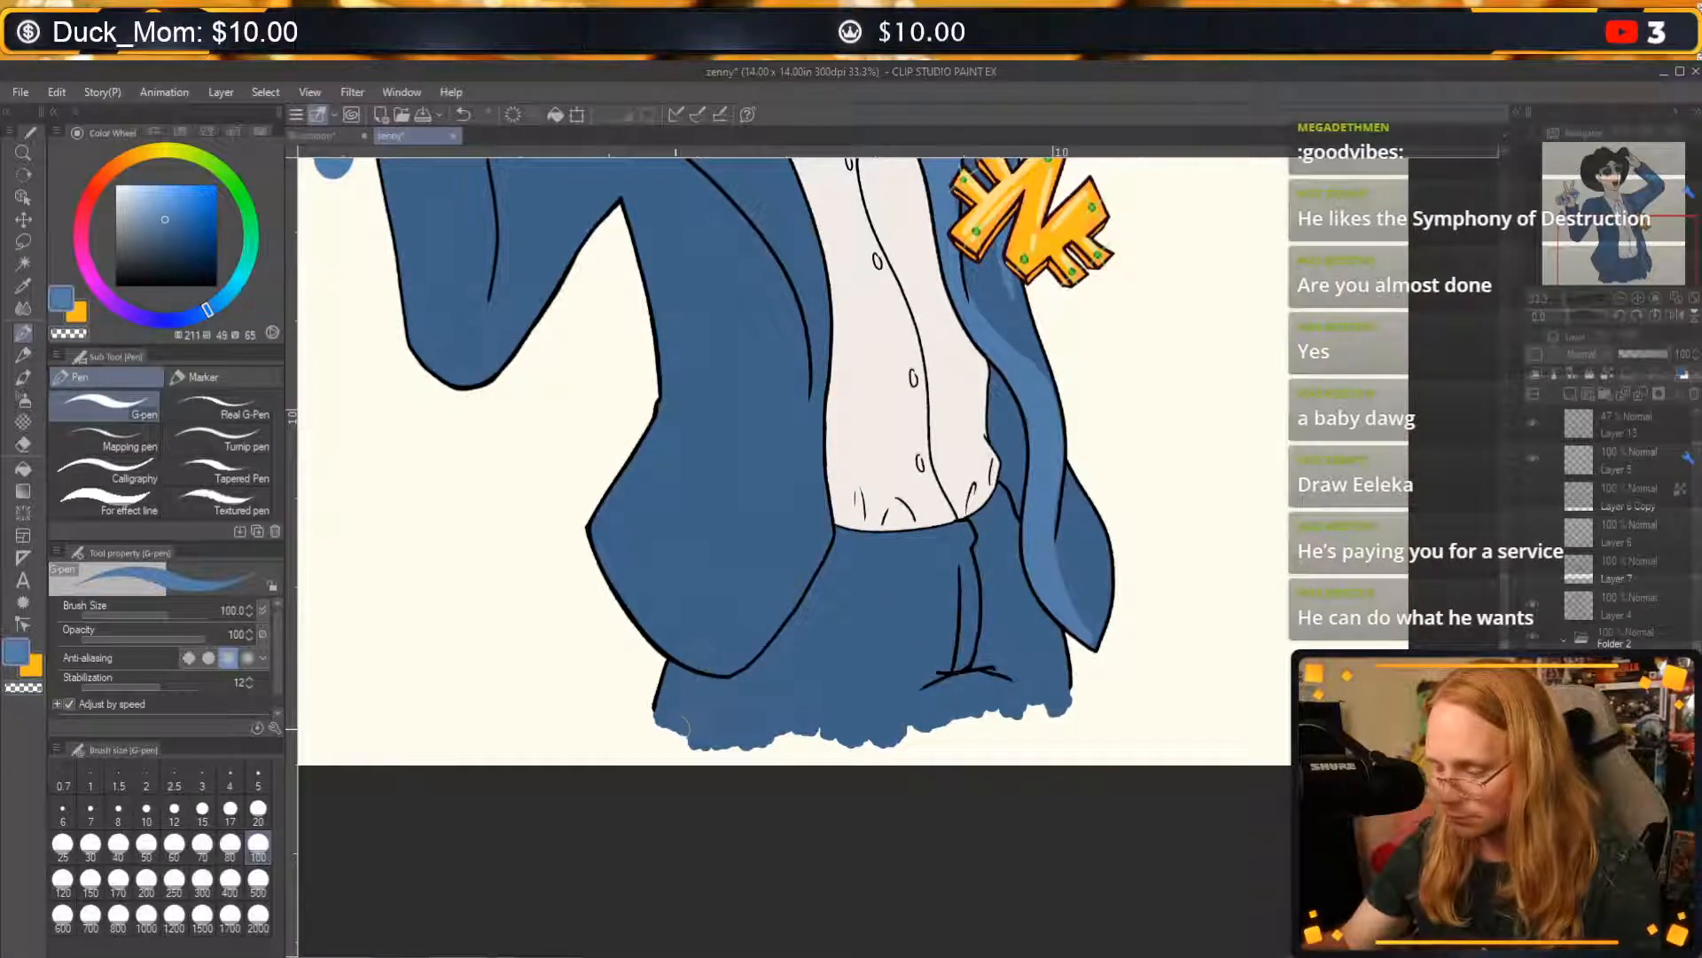
mouse_move(671, 677)
left_mouse_down()
mouse_move(672, 707)
mouse_move(693, 660)
left_mouse_up()
key("ctrl+z")
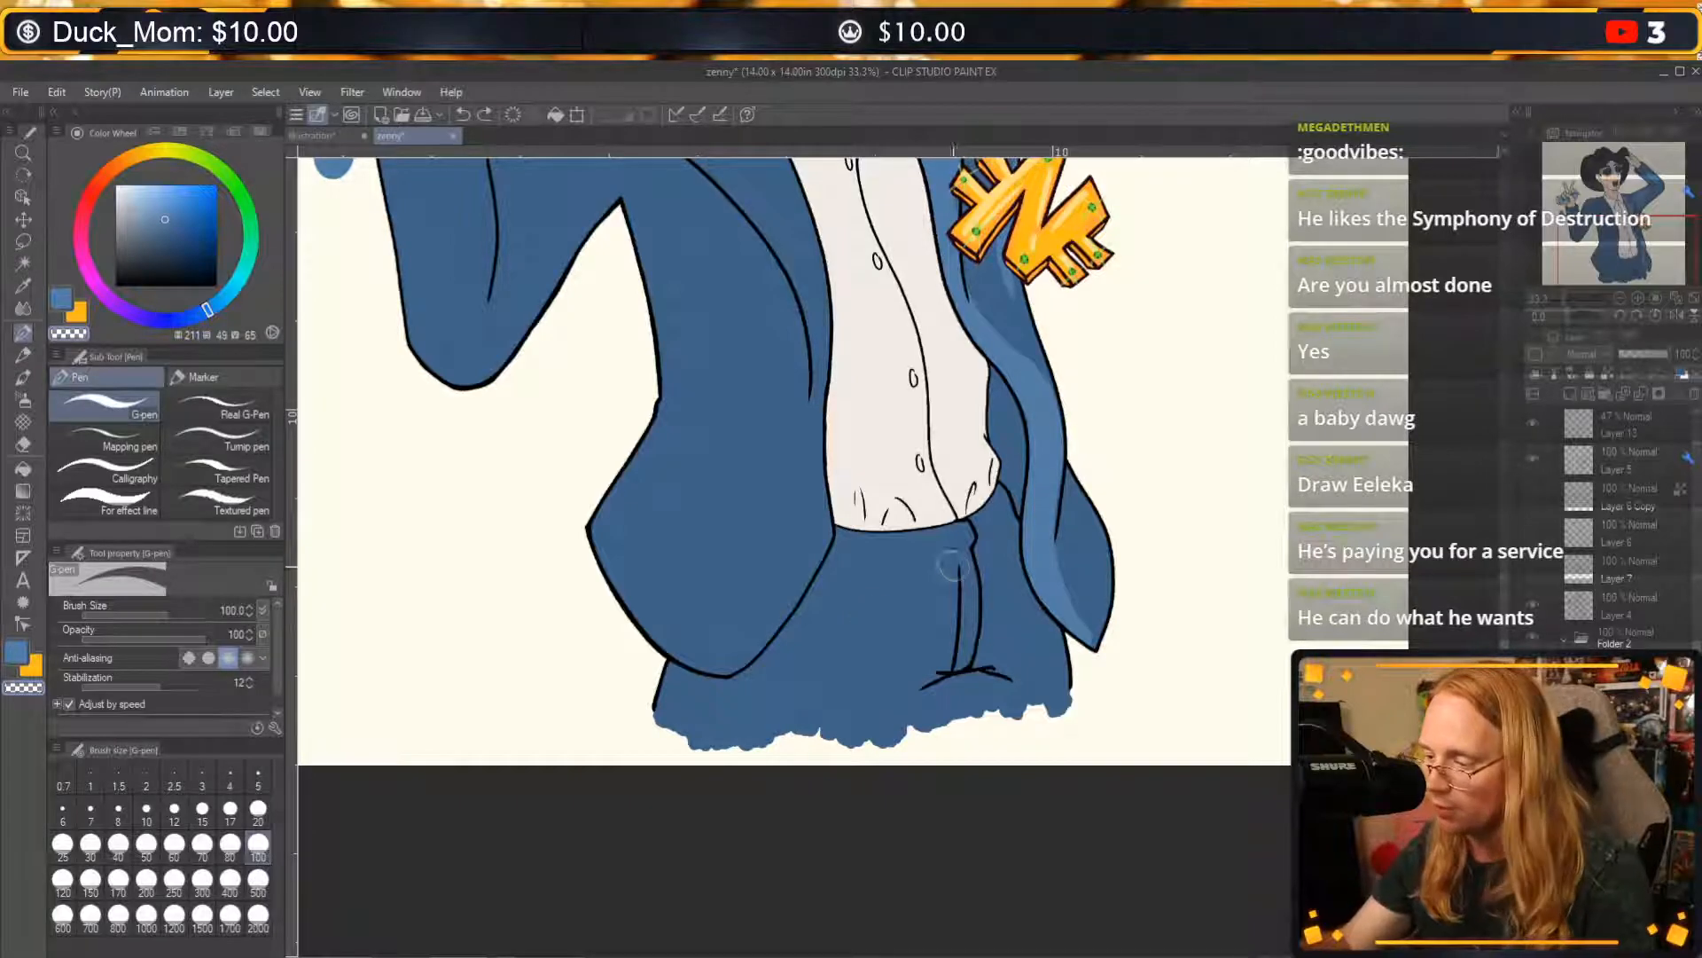
left_click_drag(958, 529, 913, 673)
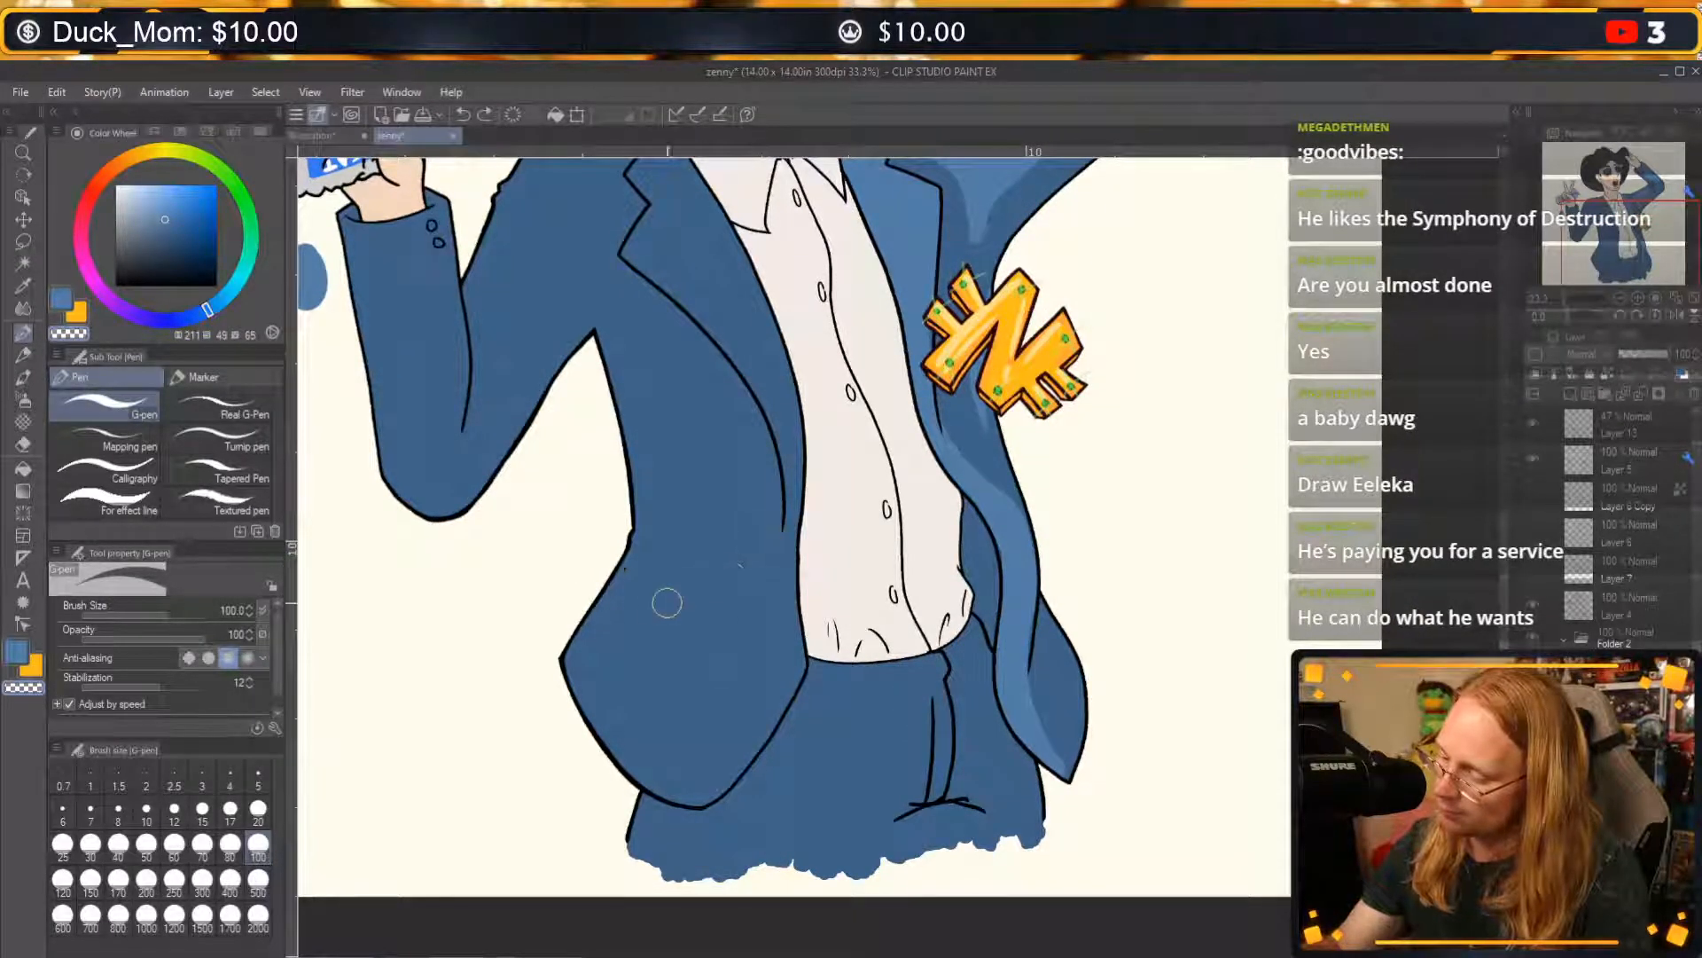
Paint a broad light blue highlight across the jacket's lower front panel and a narrow one along the lapel above it.
key("c")
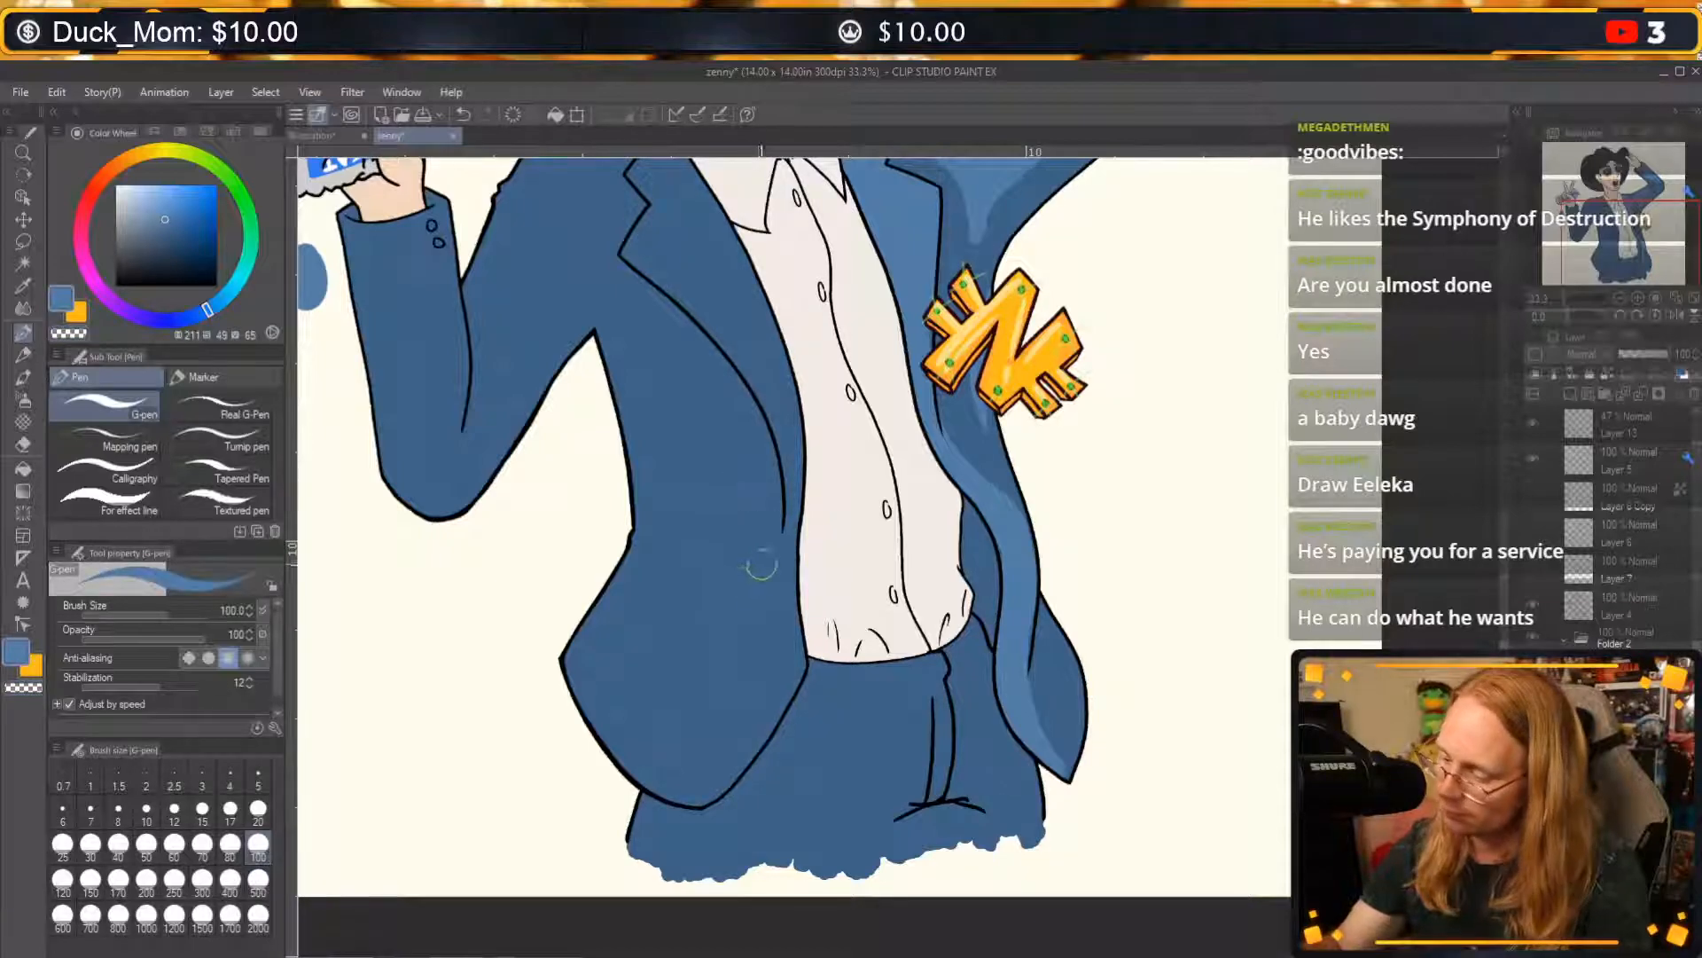
mouse_move(763, 558)
left_mouse_down()
mouse_move(638, 623)
mouse_move(661, 668)
mouse_move(757, 607)
mouse_move(675, 640)
left_mouse_up()
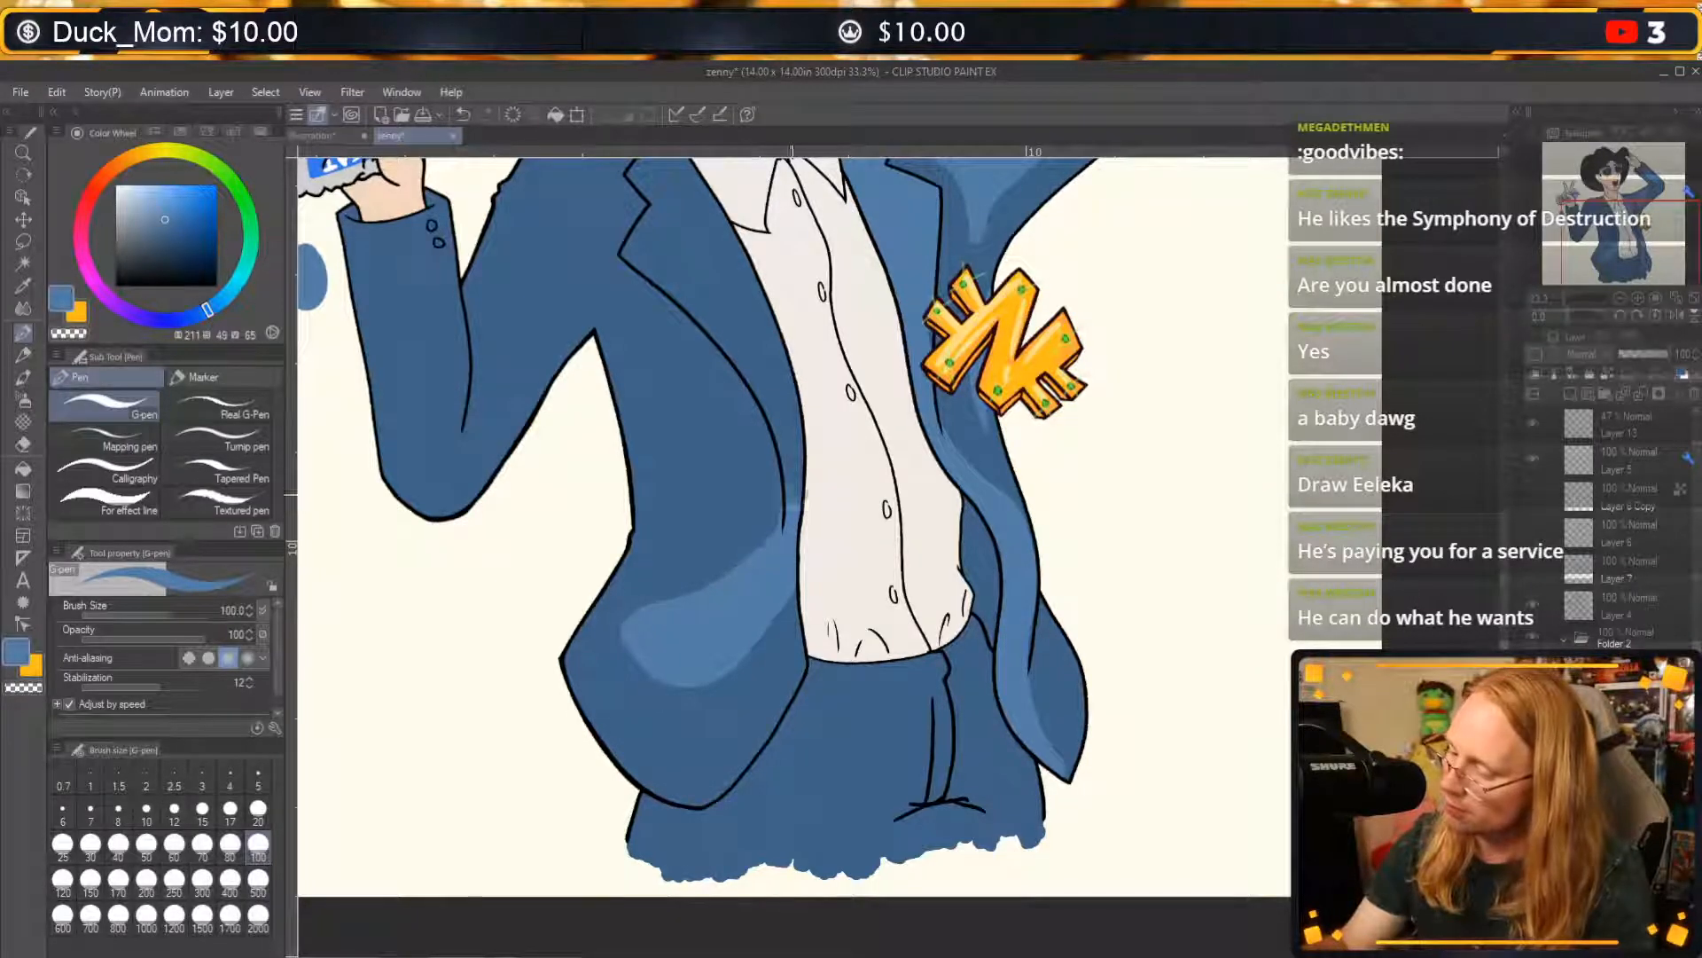
left_click_drag(782, 385, 754, 578)
left_click_drag(754, 650, 683, 501)
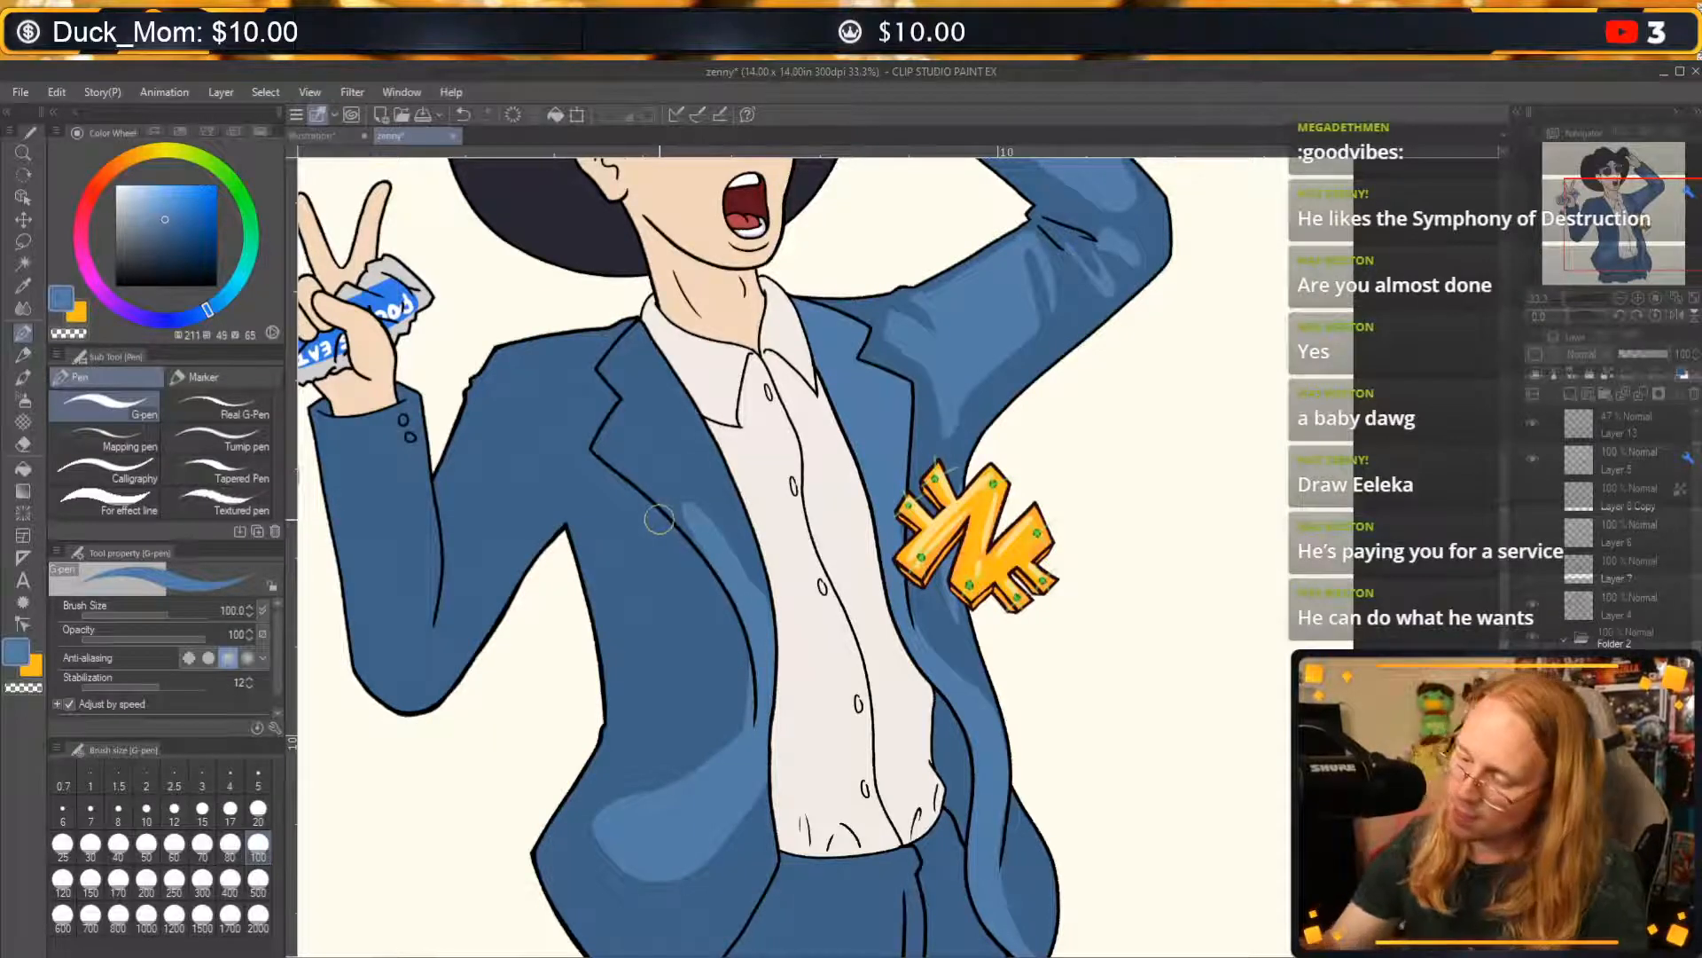
left_click_drag(630, 714, 734, 700)
mouse_move(652, 663)
left_mouse_down()
mouse_move(713, 636)
mouse_move(731, 654)
mouse_move(683, 669)
mouse_move(743, 698)
mouse_move(705, 699)
mouse_move(743, 678)
left_mouse_up()
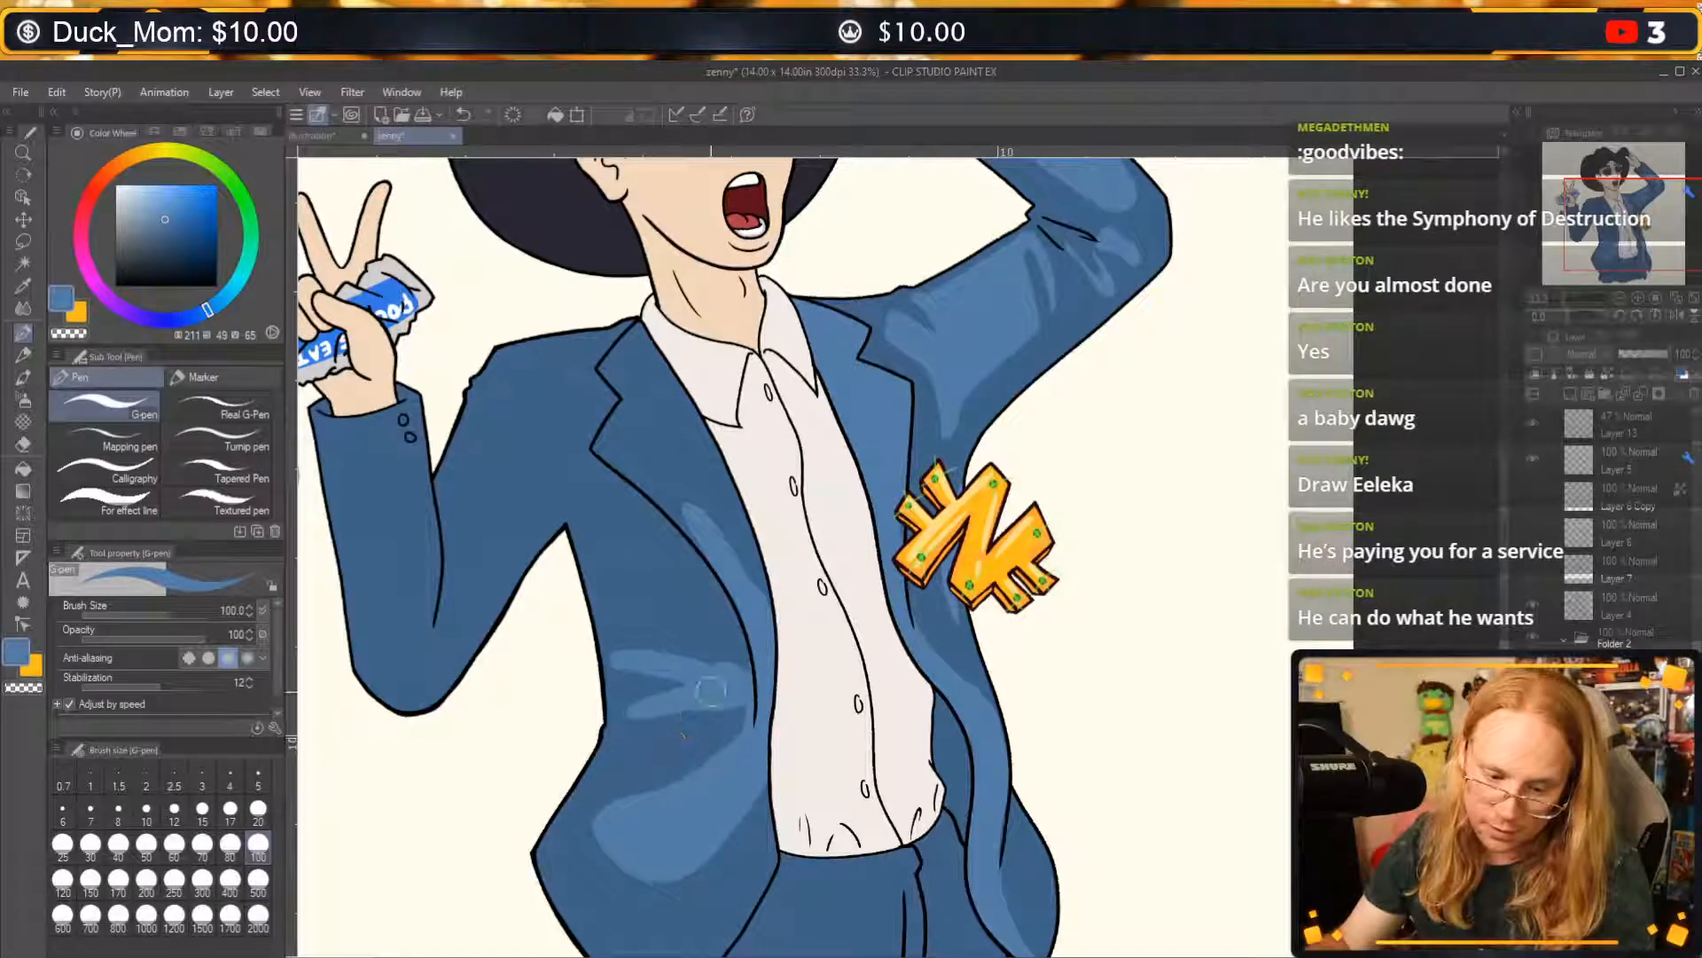
key("ctrl+z")
key("ctrl+z")
key("ctrl+z")
key("ctrl+z")
key("ctrl+z")
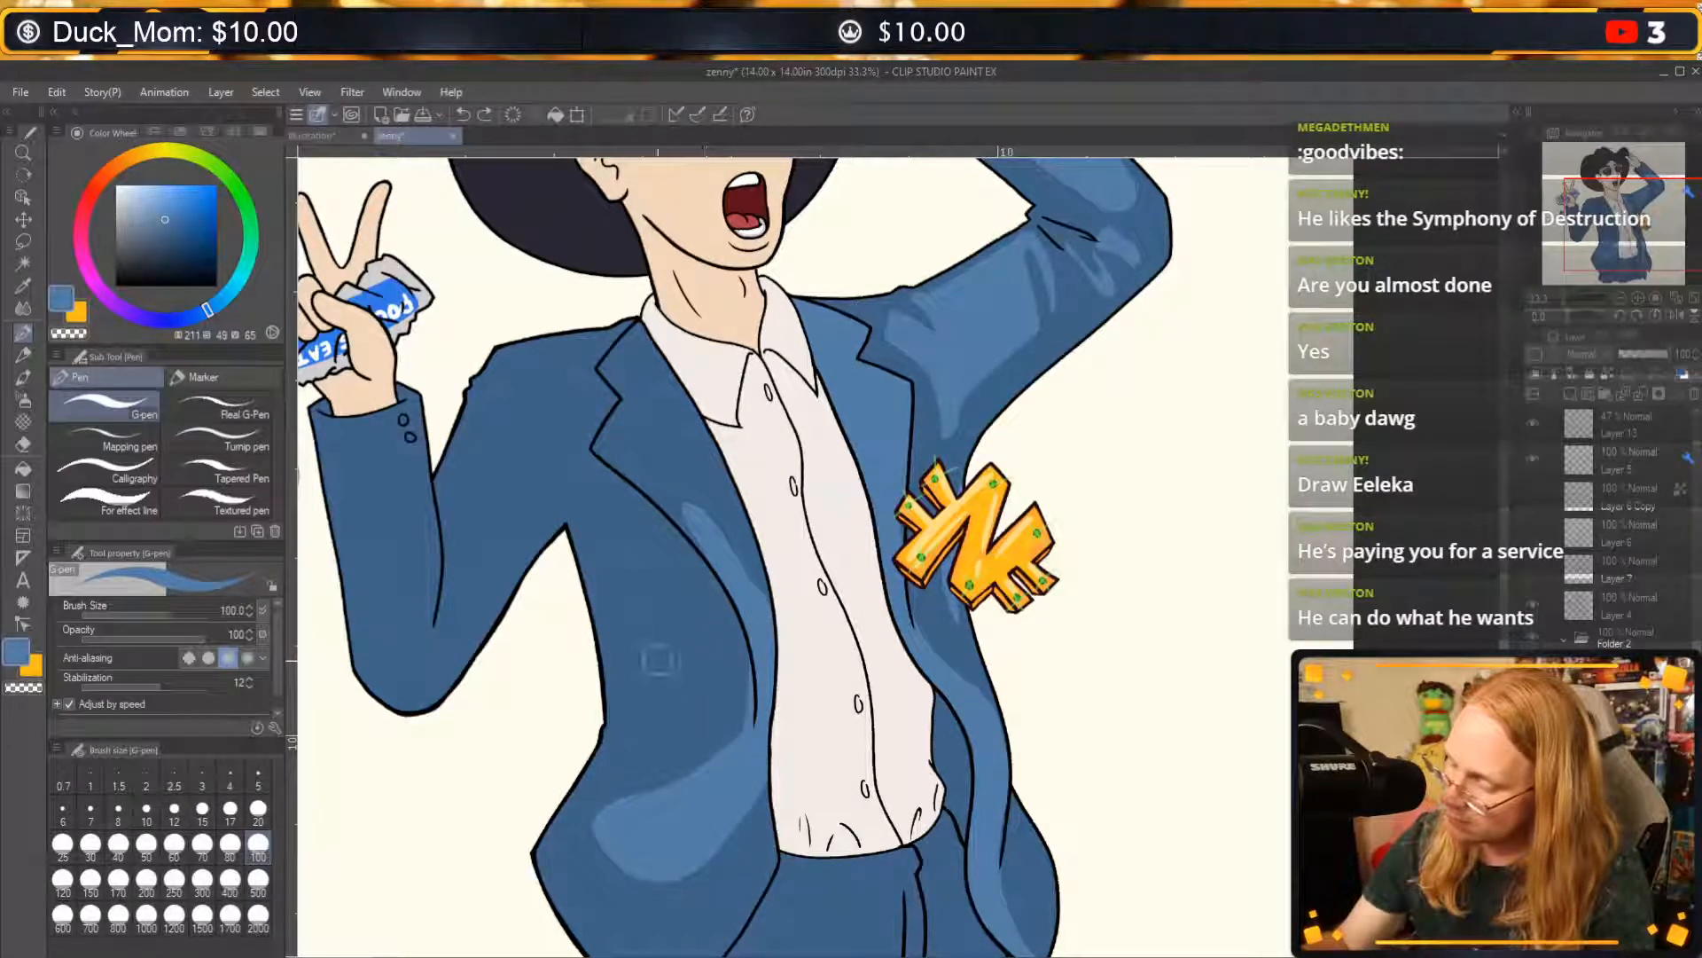
Paint two tapered light blue fold streaks at the jacket's waist and try transparent creases in the lower front highlight, undoing the creases.
left_click_drag(654, 668, 749, 705)
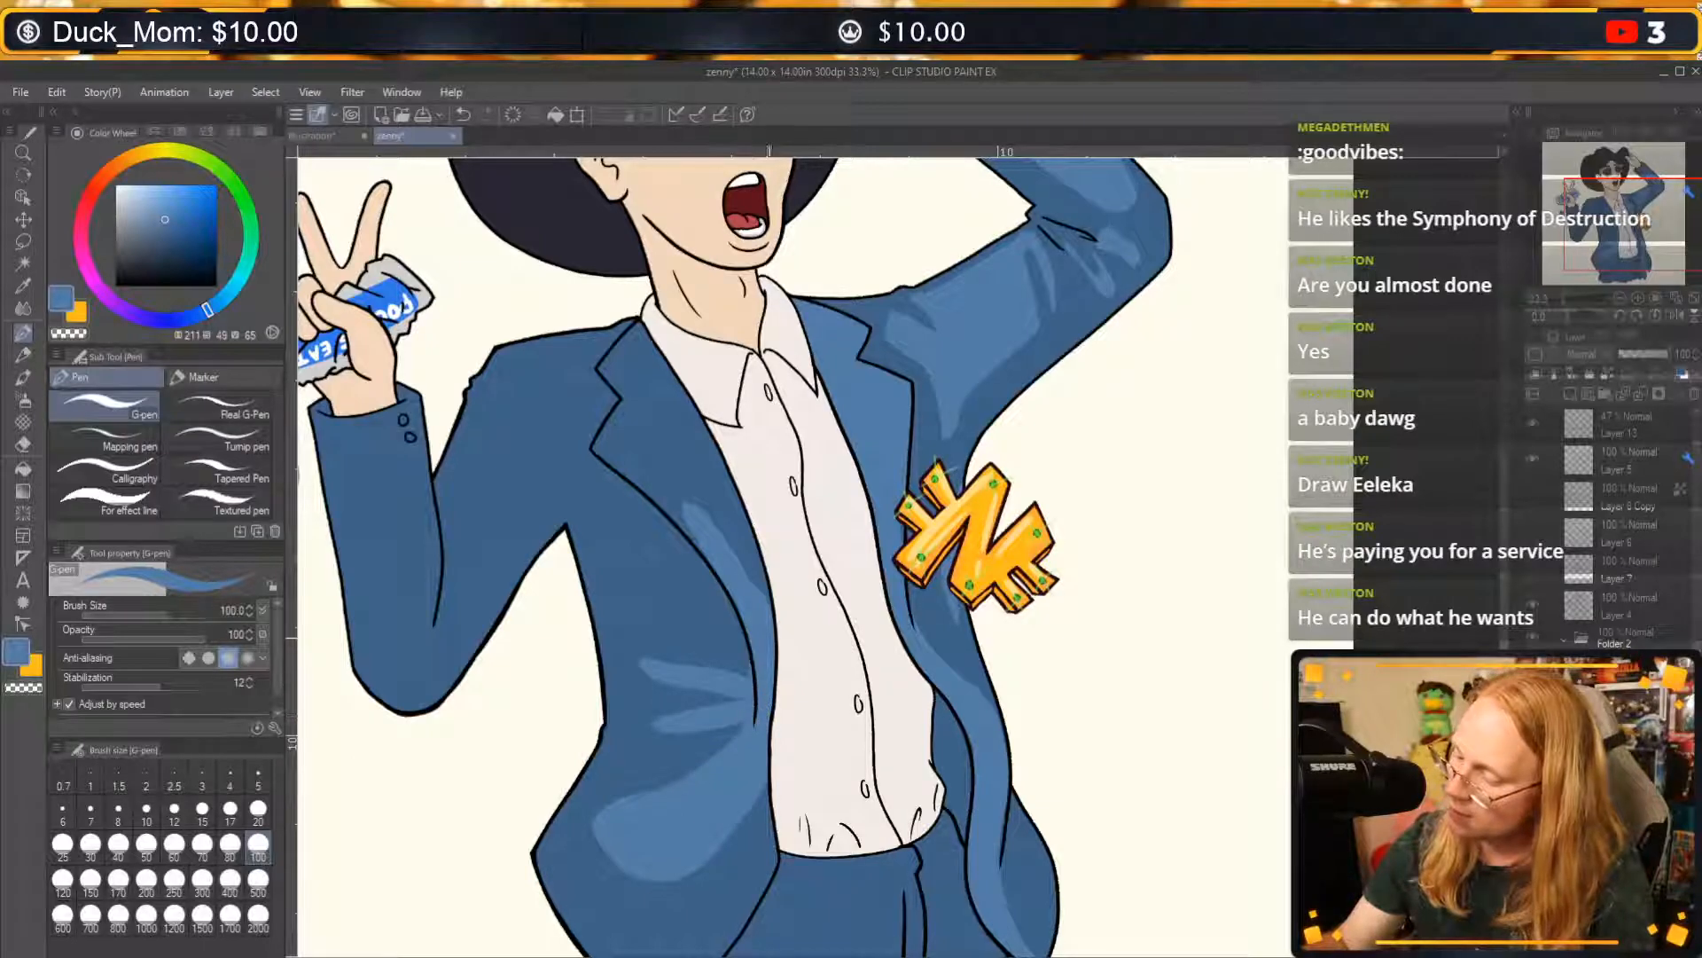
key("c")
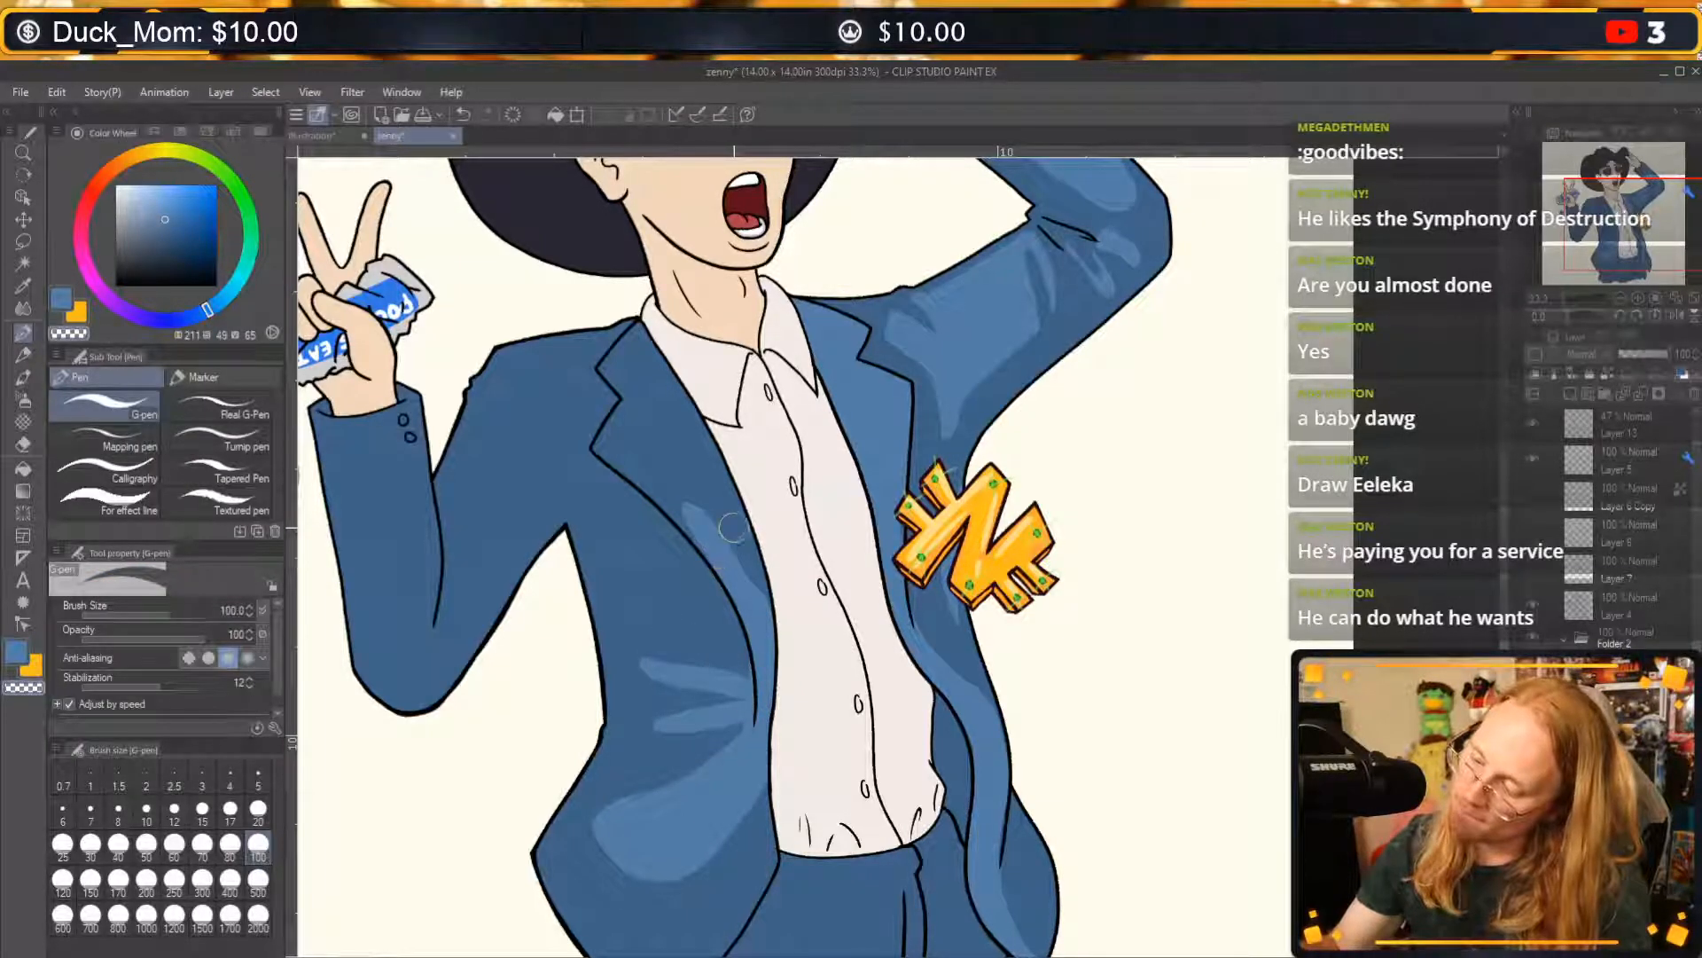
left_click_drag(698, 814, 768, 727)
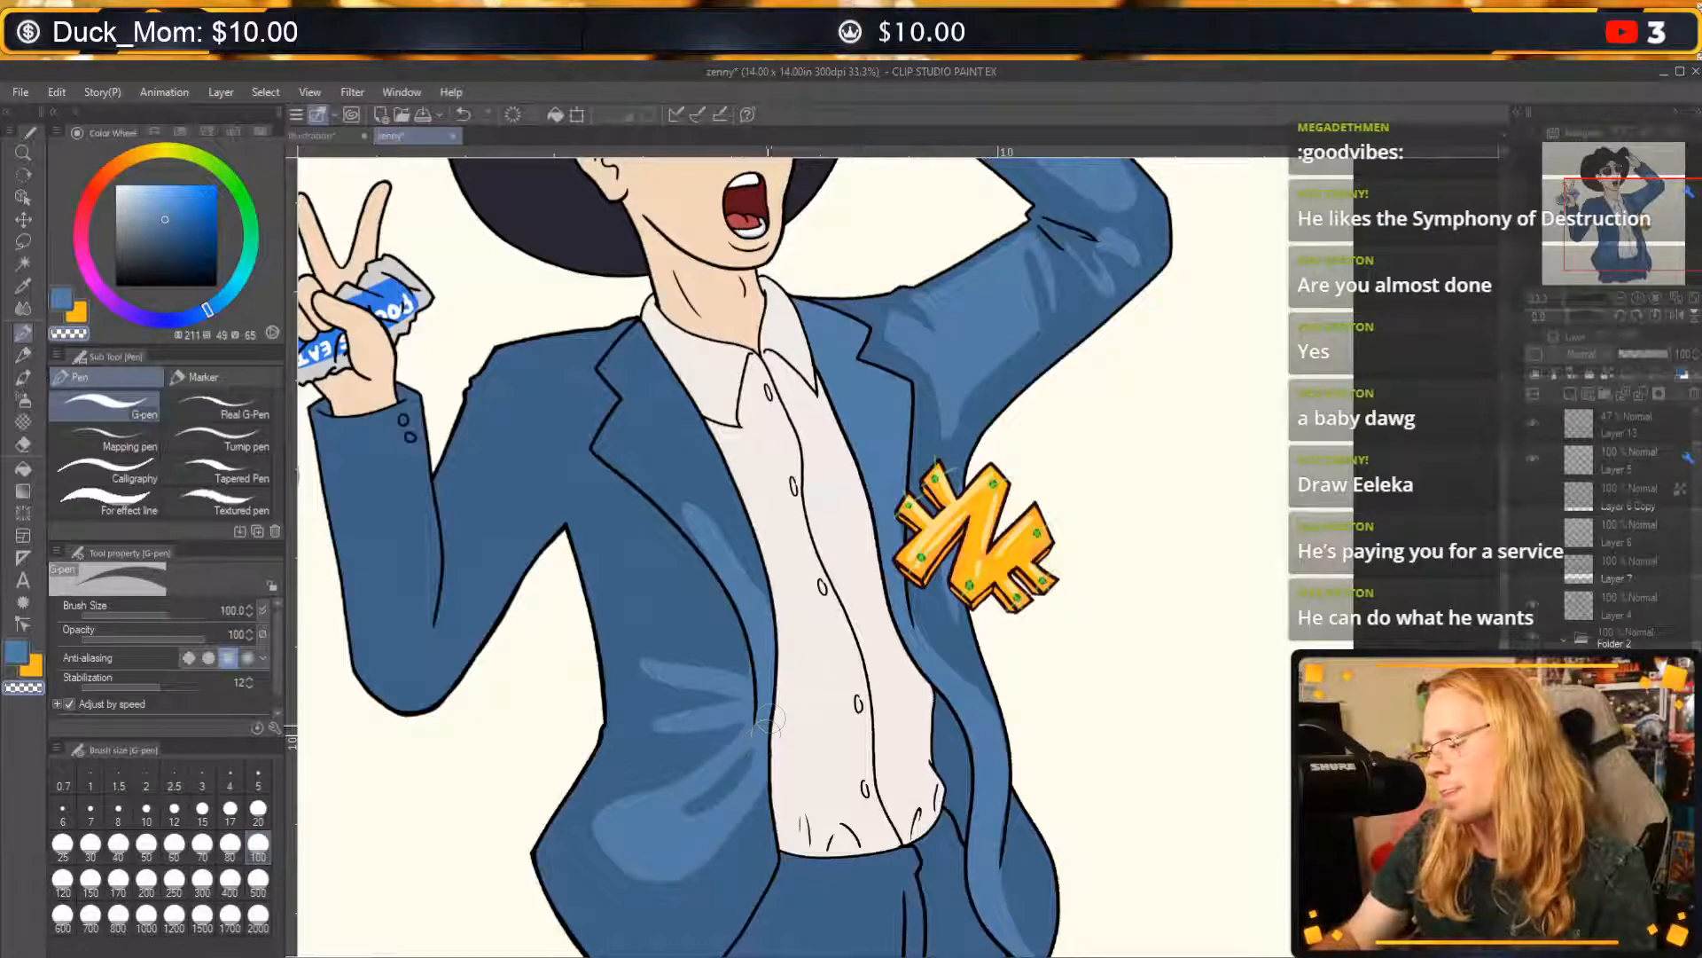
key("ctrl+z")
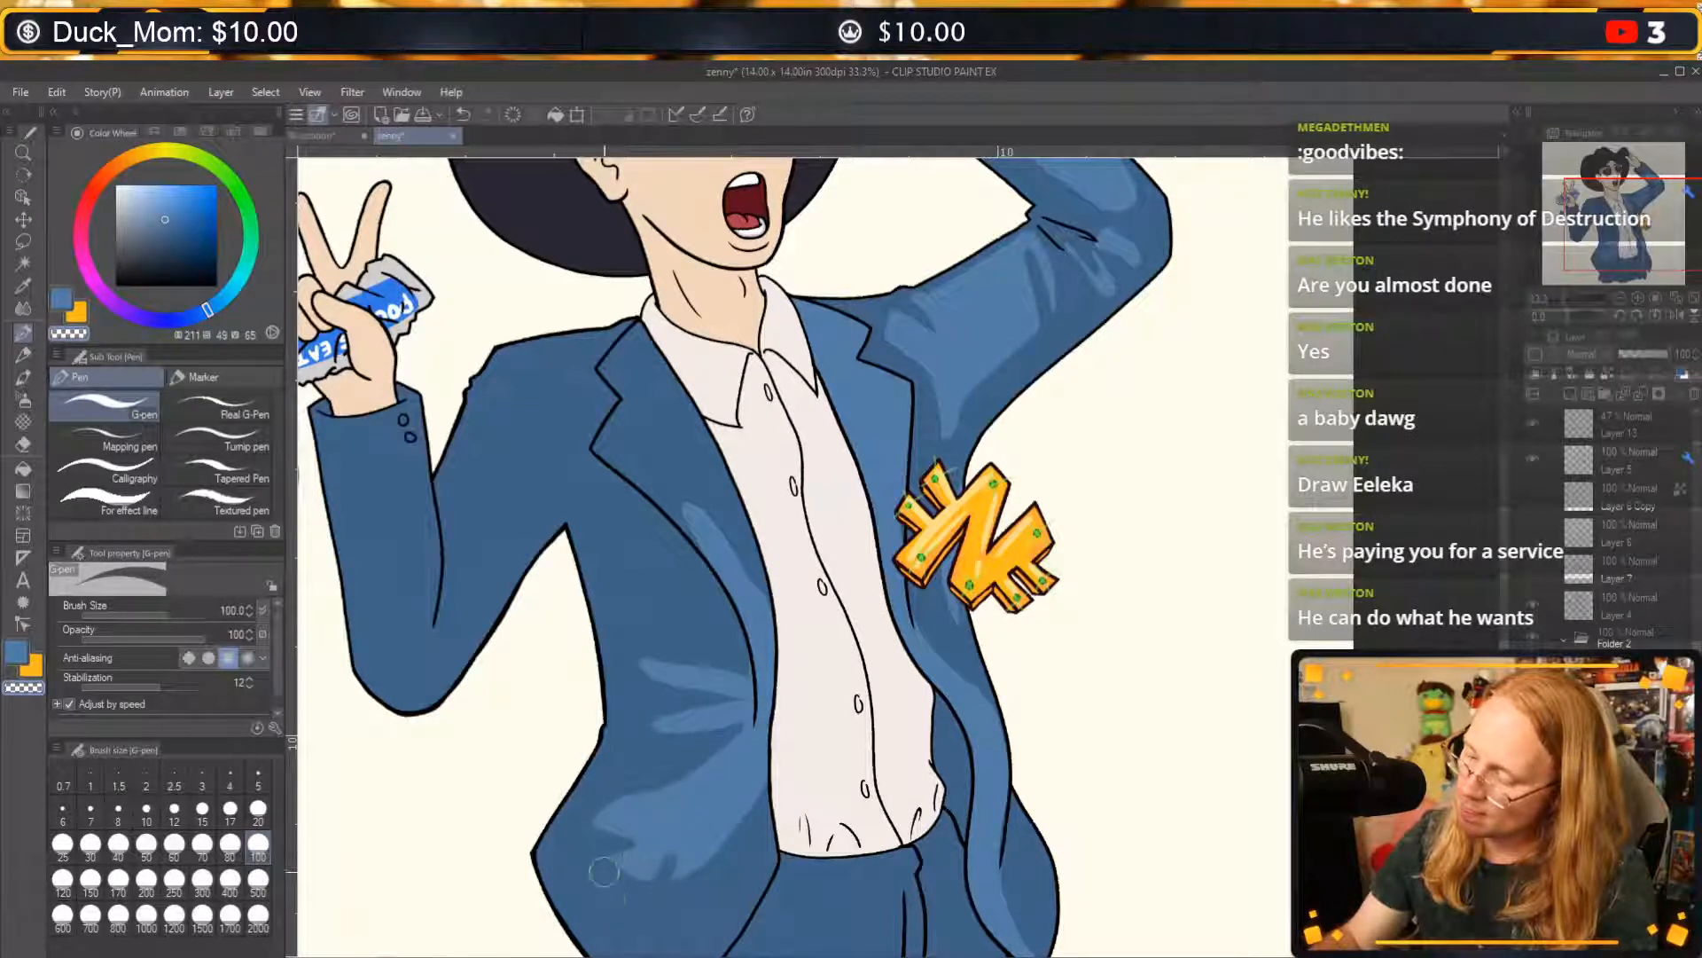
key("ctrl+z")
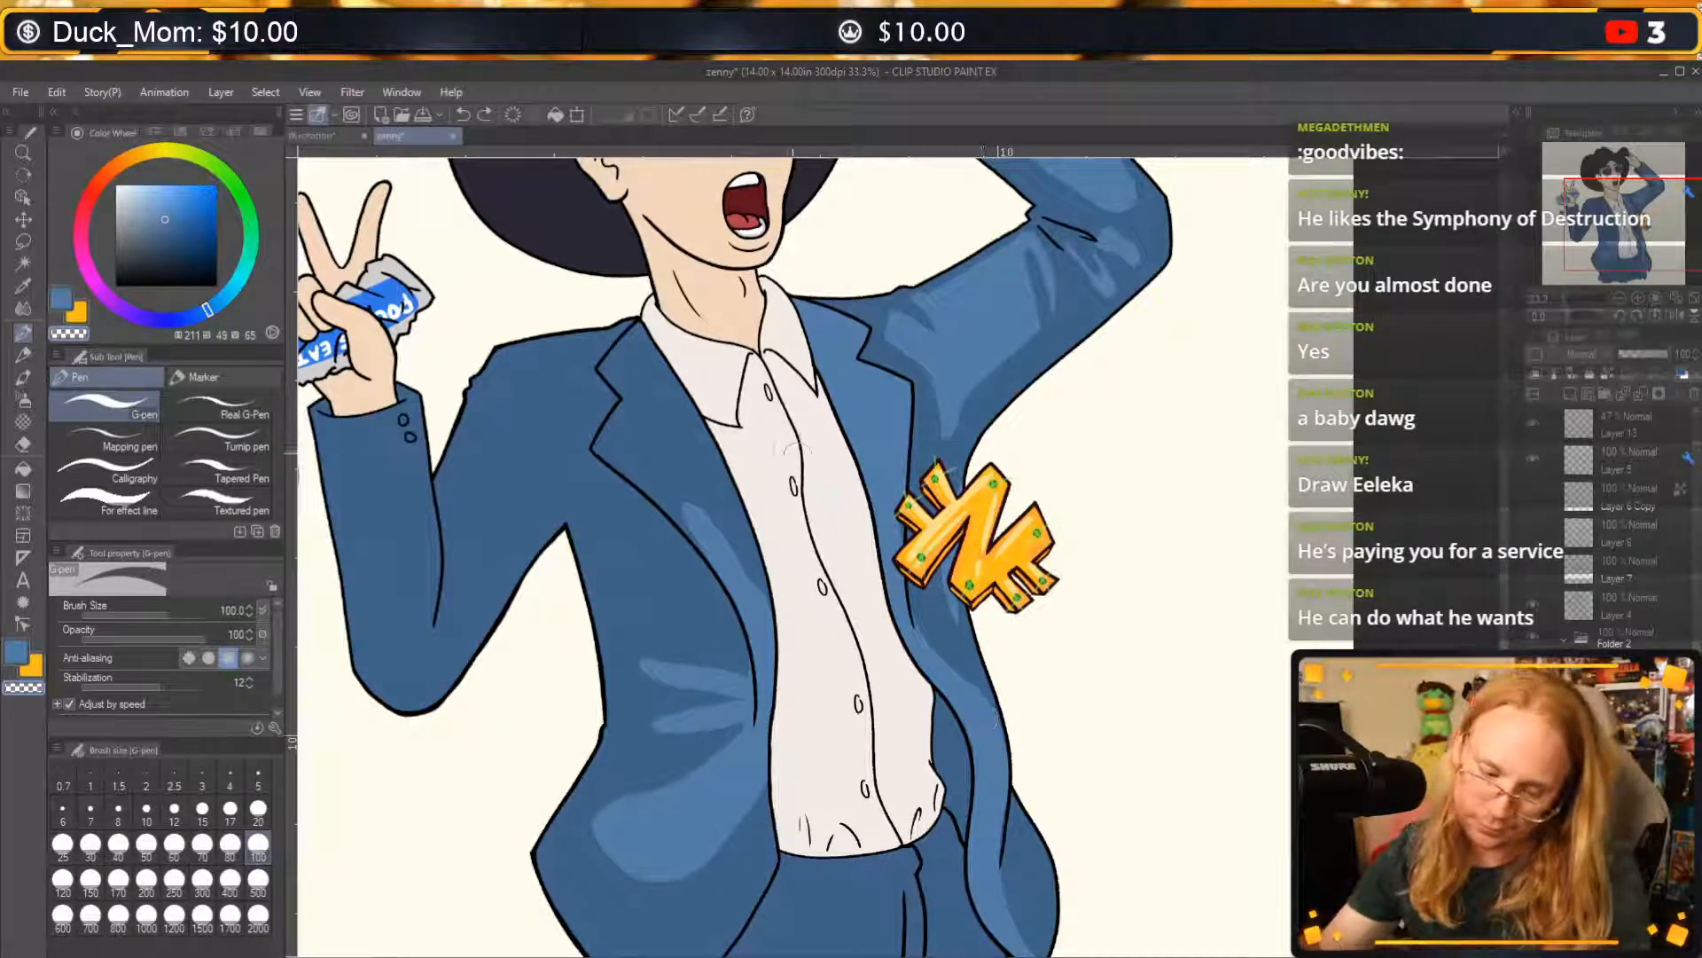
Fill the wide lapel beside the can-holding arm with the light blue highlight, from the lapel's lower end up to the collar.
key("c")
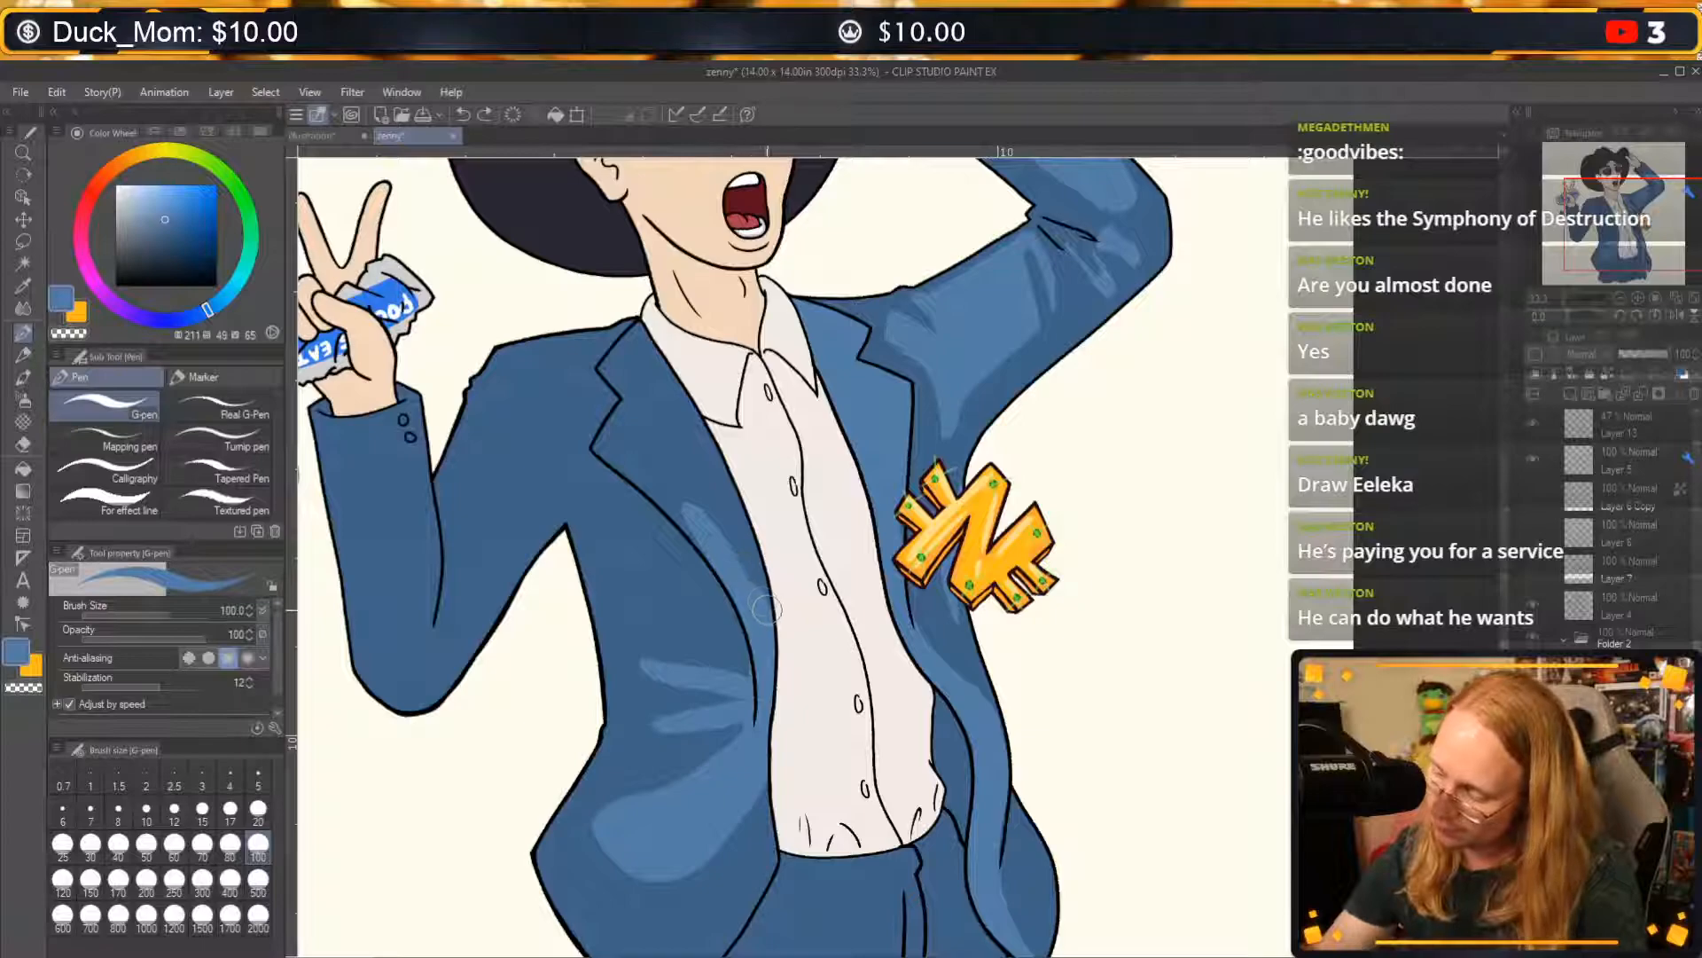
mouse_move(765, 605)
left_mouse_down()
mouse_move(695, 478)
mouse_move(707, 530)
mouse_move(607, 444)
mouse_move(630, 409)
mouse_move(635, 425)
mouse_move(612, 366)
mouse_move(638, 340)
mouse_move(660, 430)
mouse_move(650, 376)
mouse_move(728, 516)
mouse_move(702, 442)
left_mouse_up()
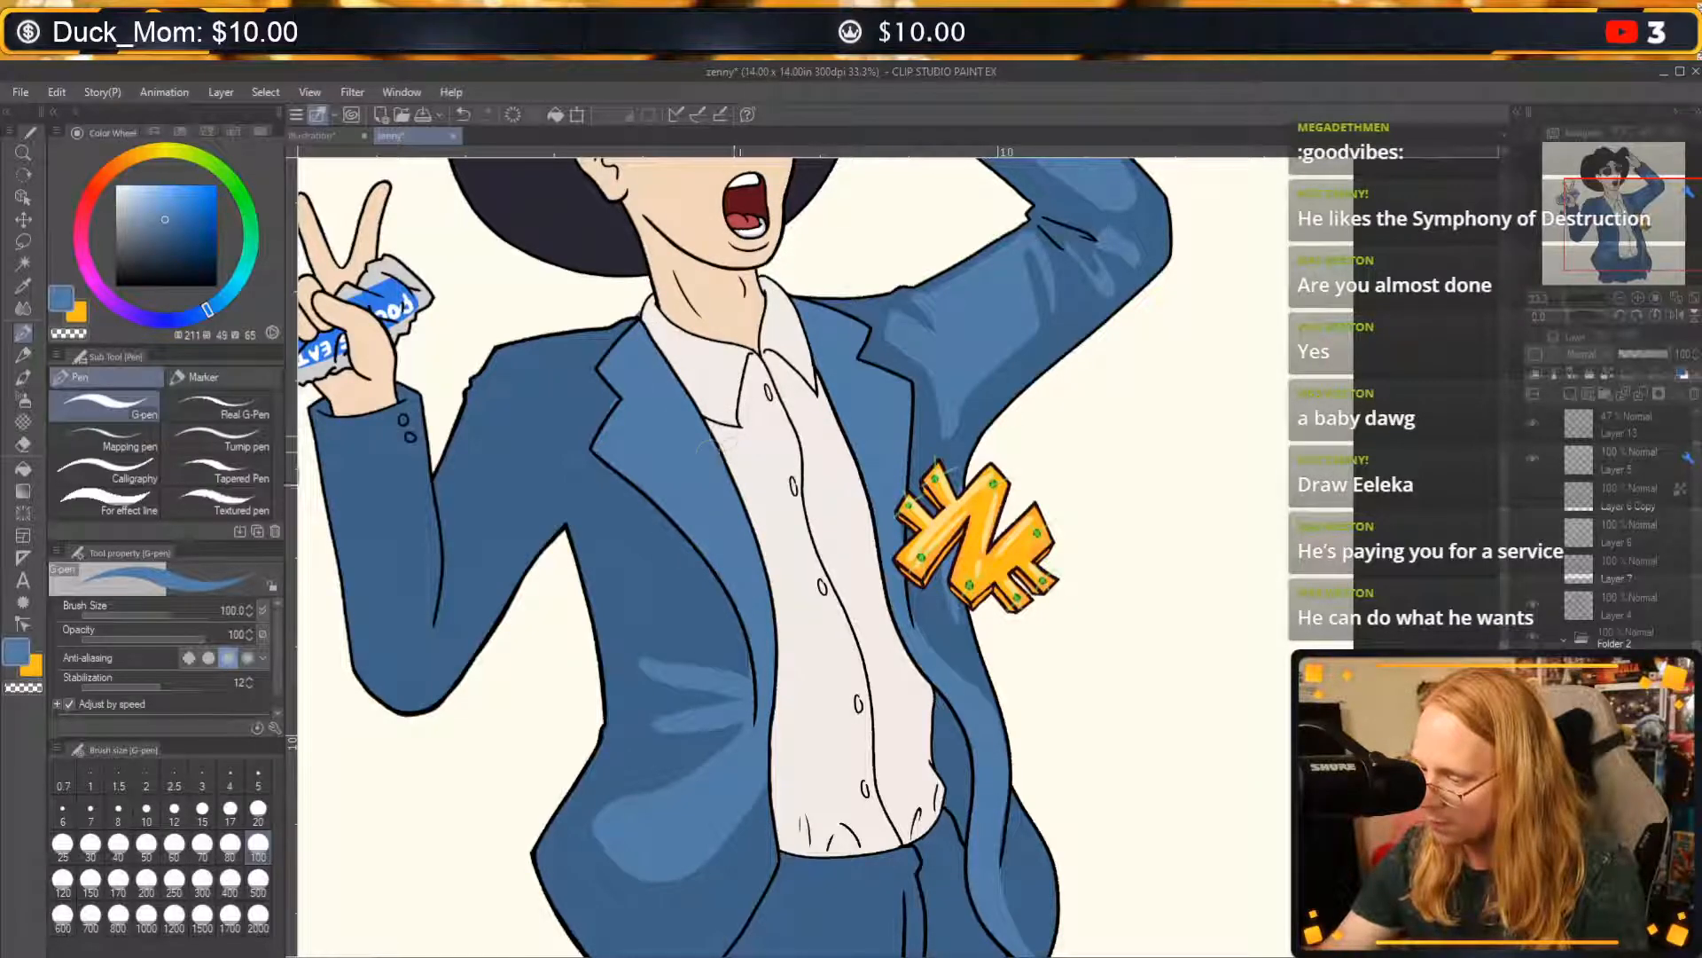
key("c")
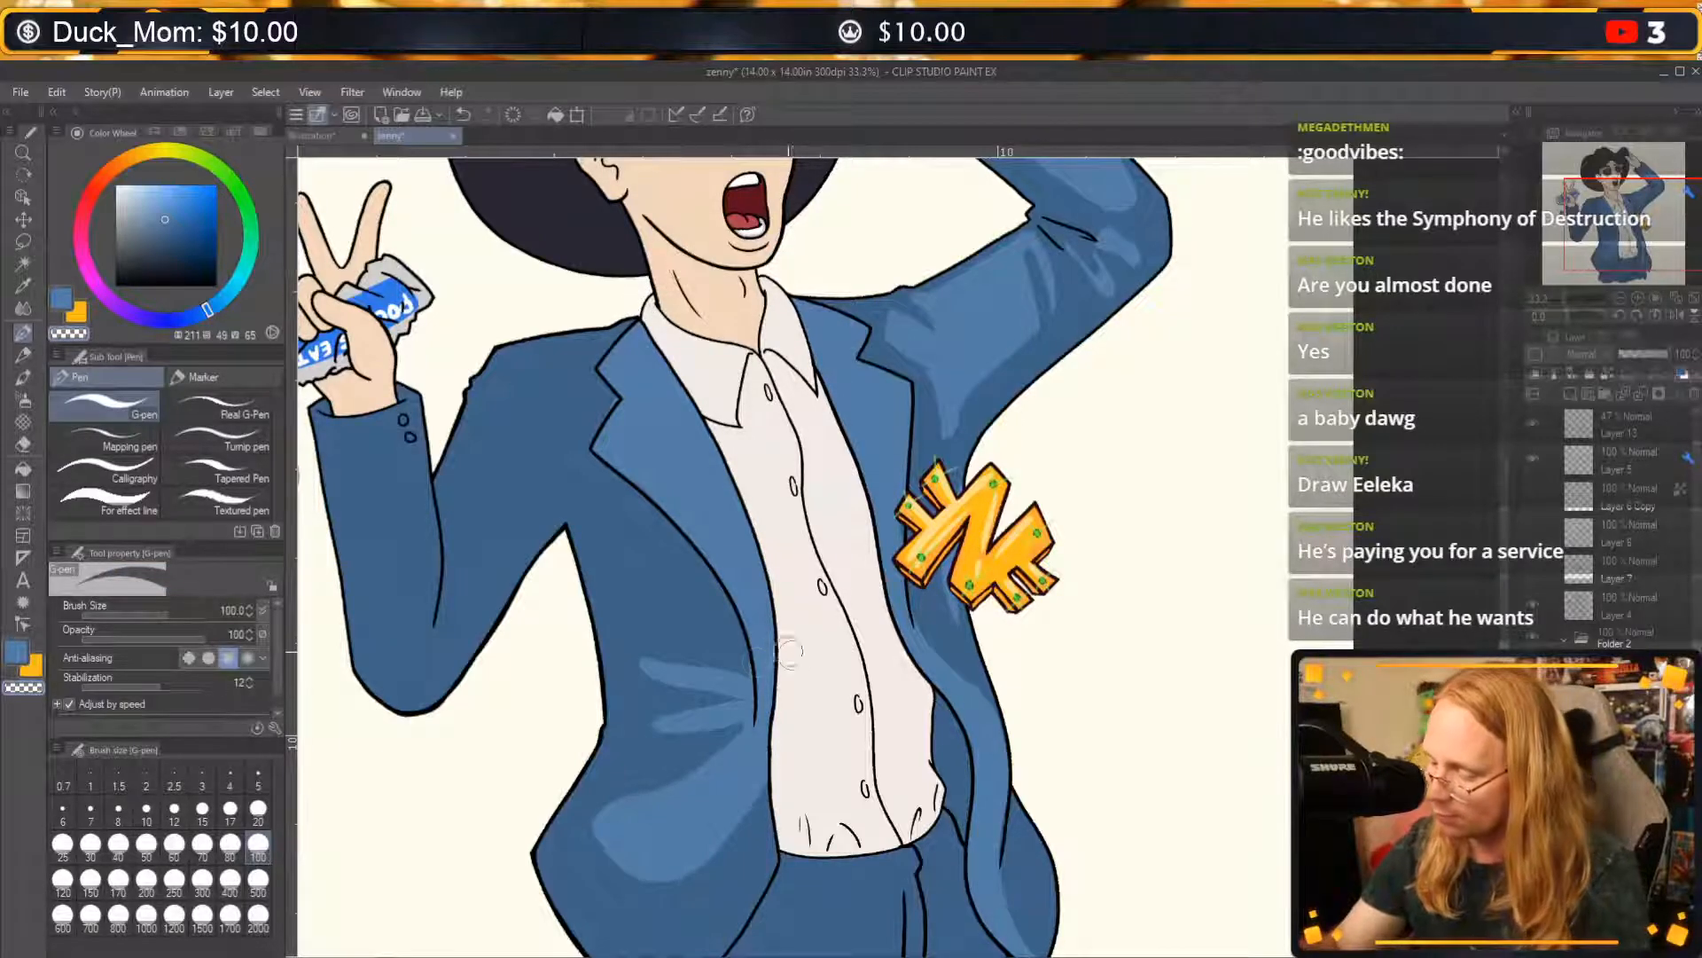
Erase the two light blue fold streaks at the jacket's waist with transparent colour.
left_click_drag(806, 763, 811, 681)
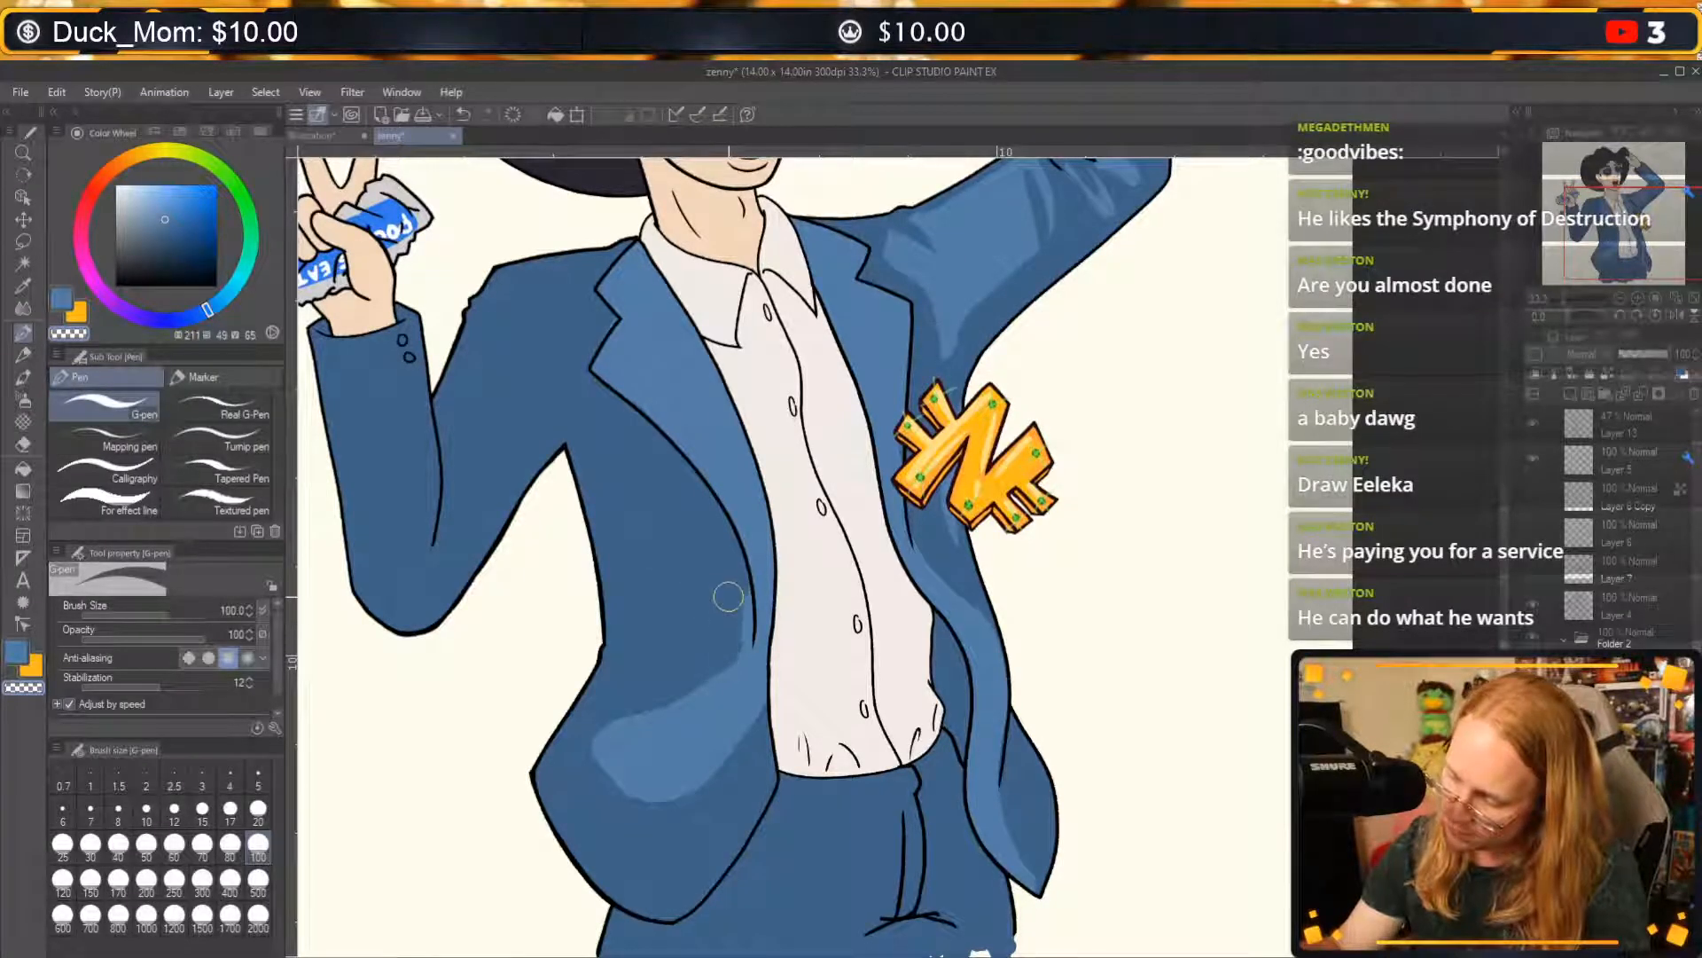
left_click_drag(743, 592, 642, 583)
left_click_drag(747, 621, 654, 646)
left_click_drag(734, 570, 725, 646)
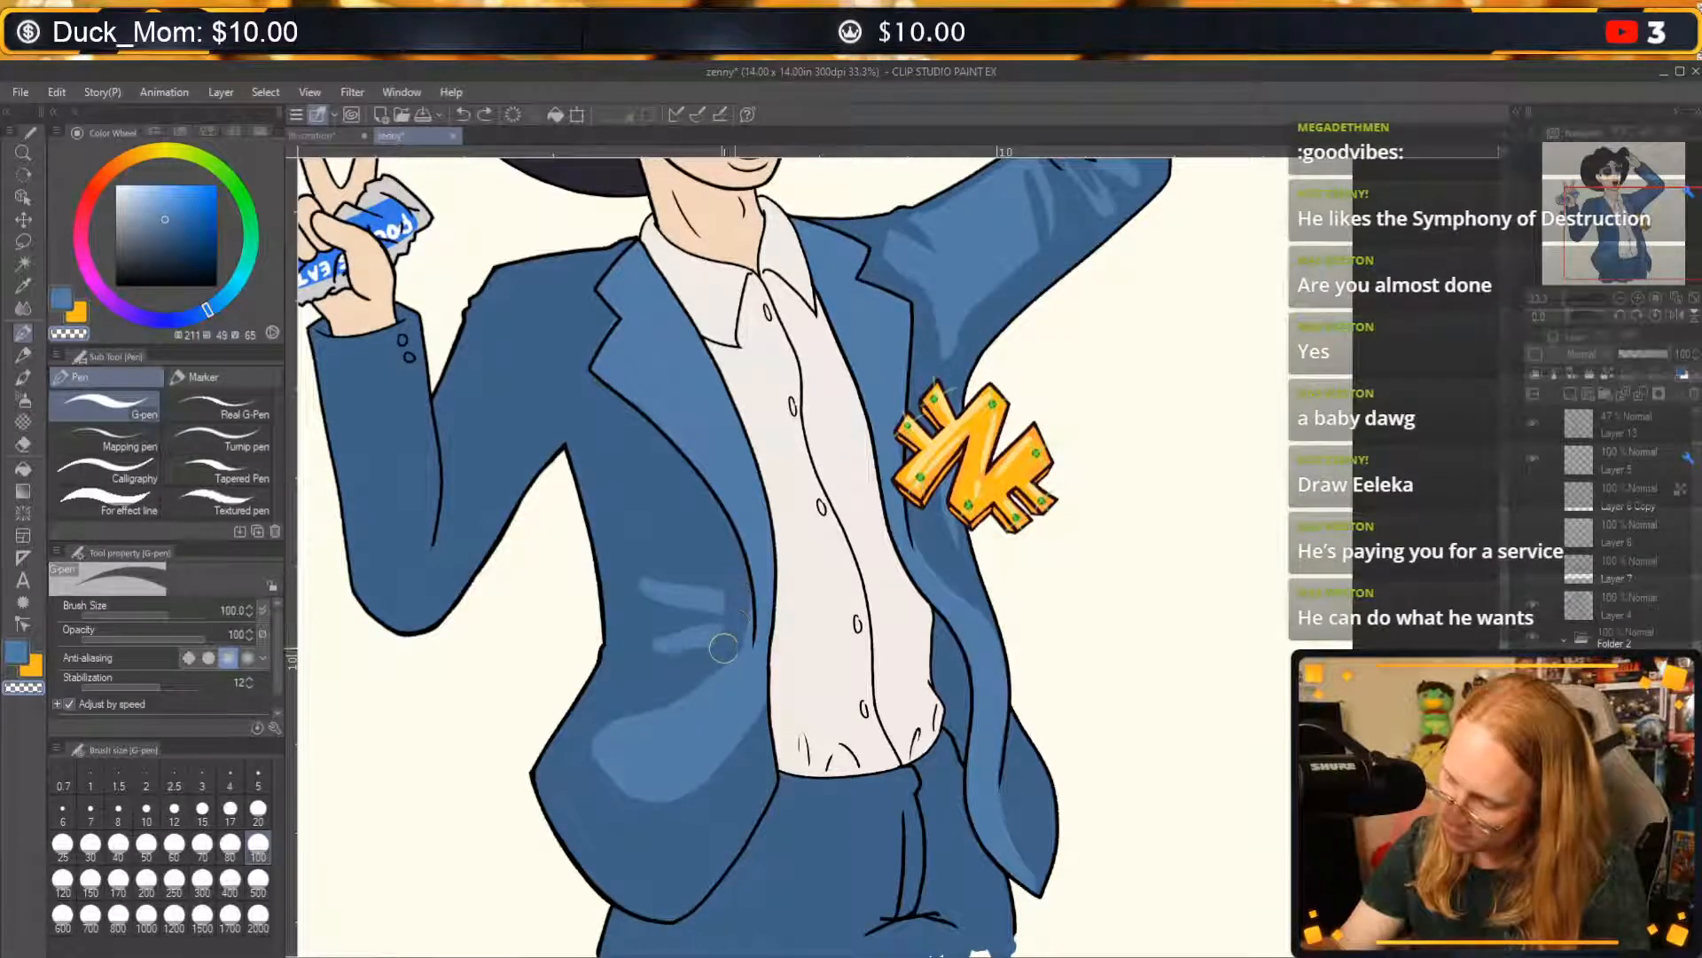
mouse_move(715, 572)
left_mouse_down()
mouse_move(642, 599)
mouse_move(640, 622)
mouse_move(680, 643)
mouse_move(712, 624)
mouse_move(726, 574)
left_mouse_up()
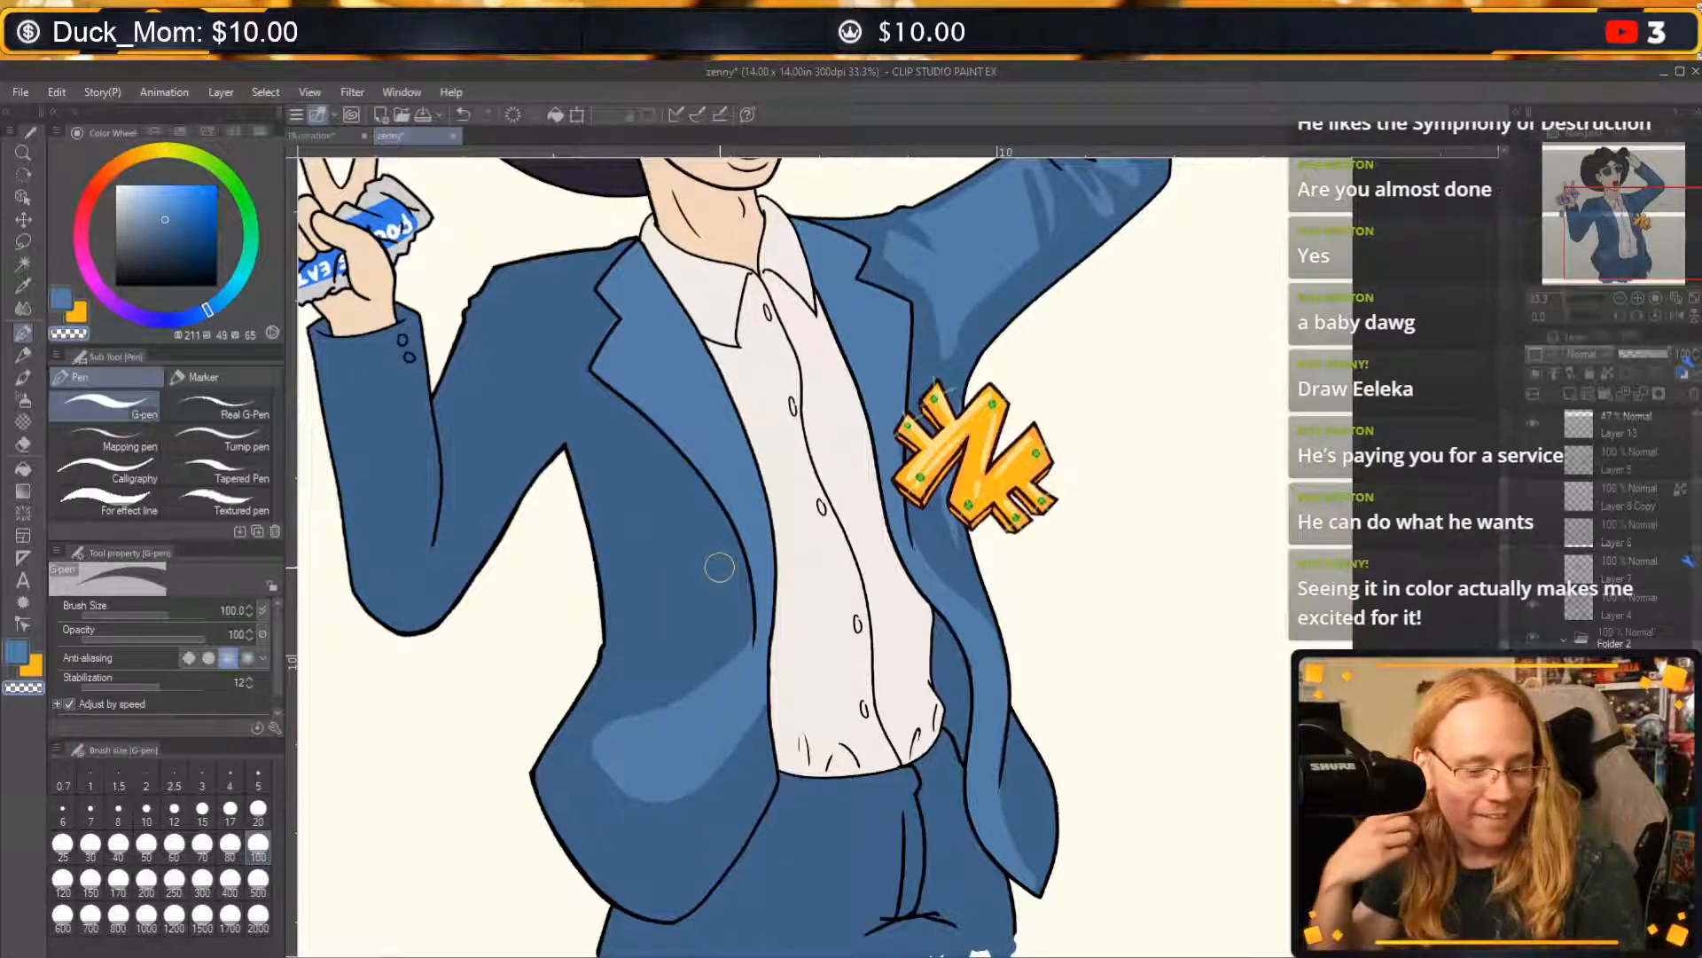
Paint a small light blue oval on the blank background beside the forearm holding the can.
key("c")
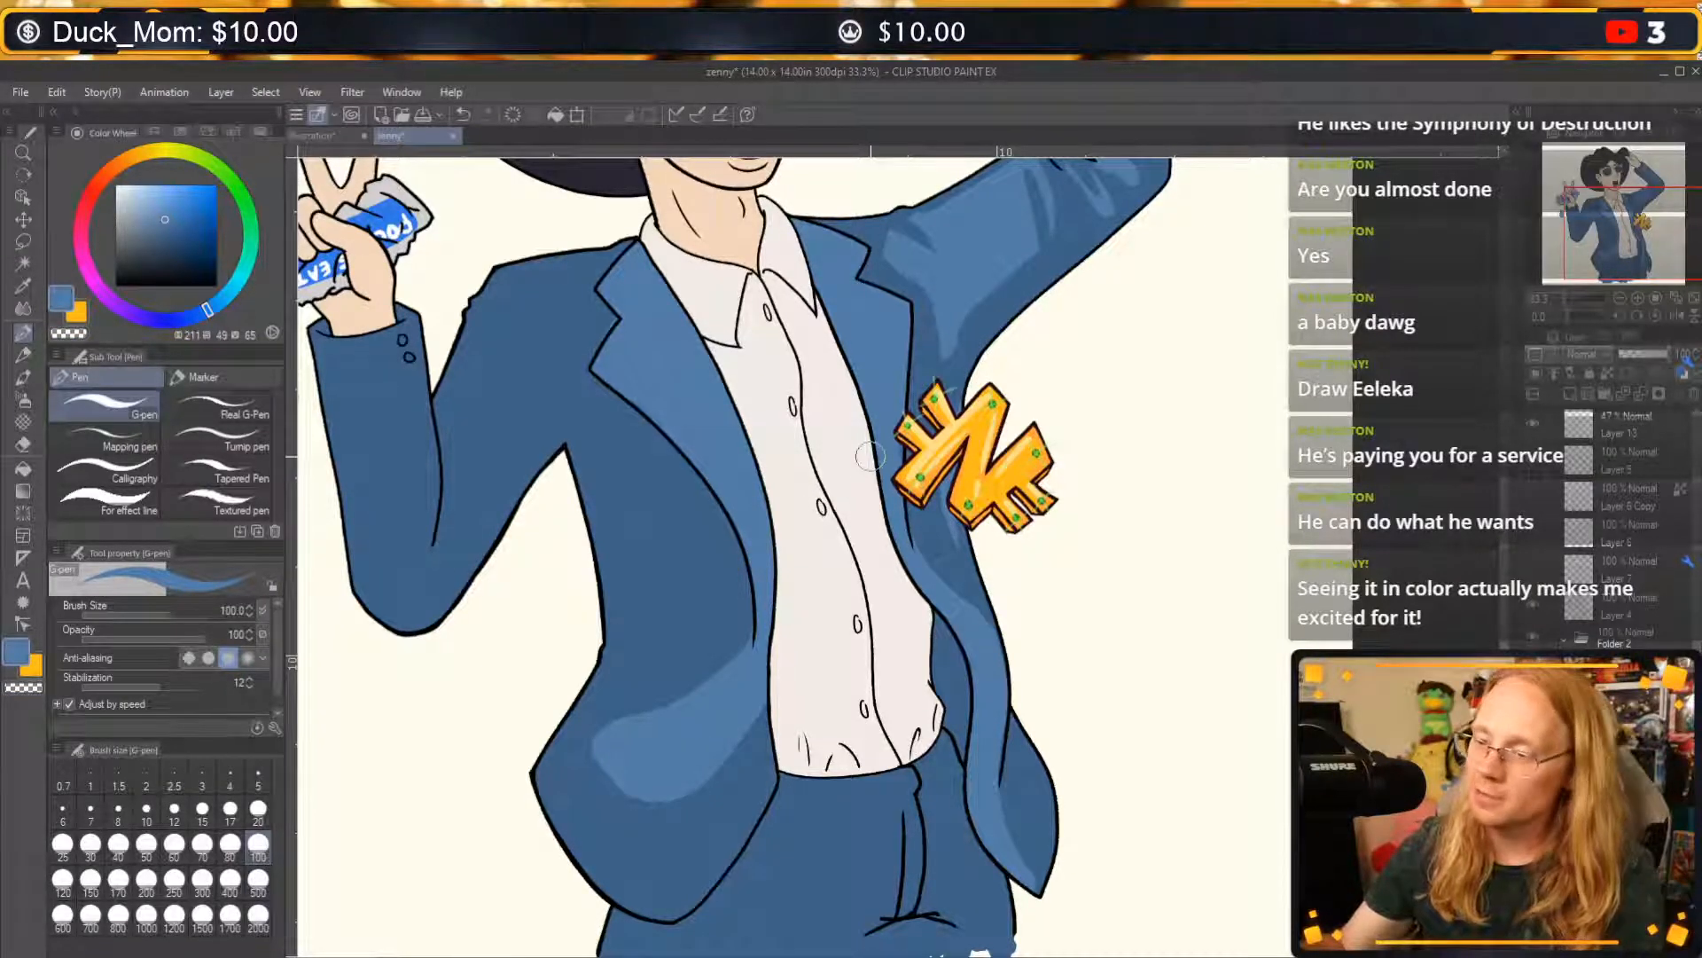
mouse_move(926, 483)
left_mouse_down()
mouse_move(1079, 521)
mouse_move(1128, 433)
mouse_move(1125, 497)
mouse_move(1011, 644)
mouse_move(1180, 503)
mouse_move(1278, 556)
left_mouse_up()
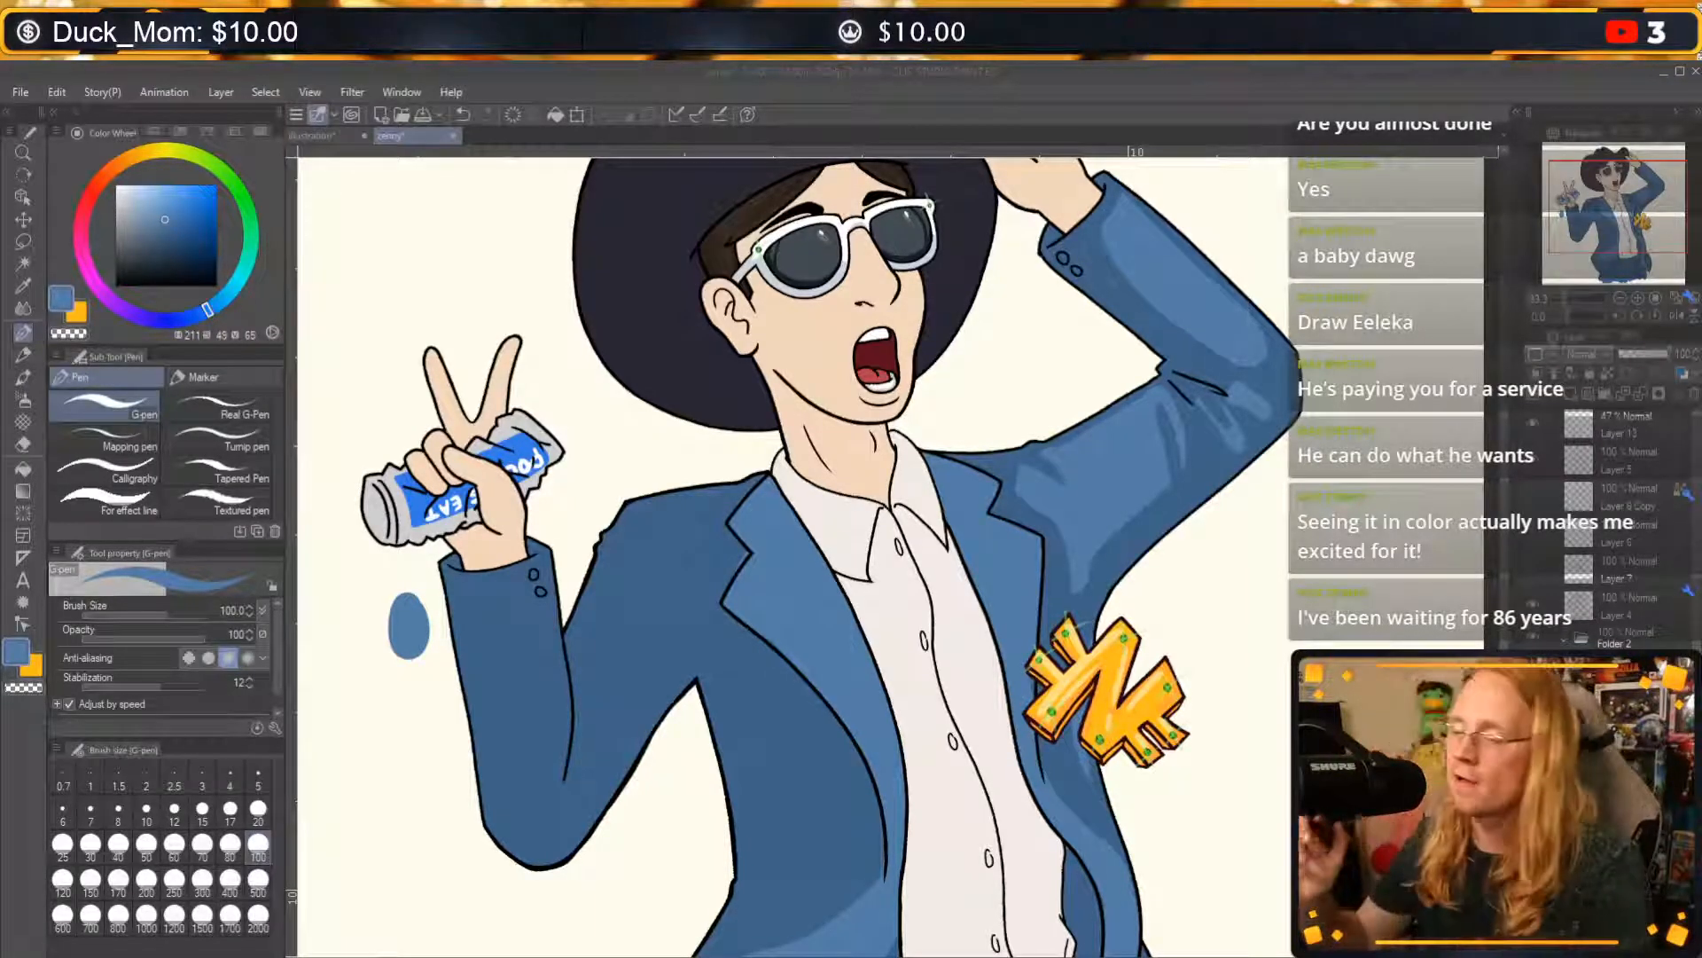
key("ctrl+plus")
key("ctrl+plus")
key("ctrl+plus")
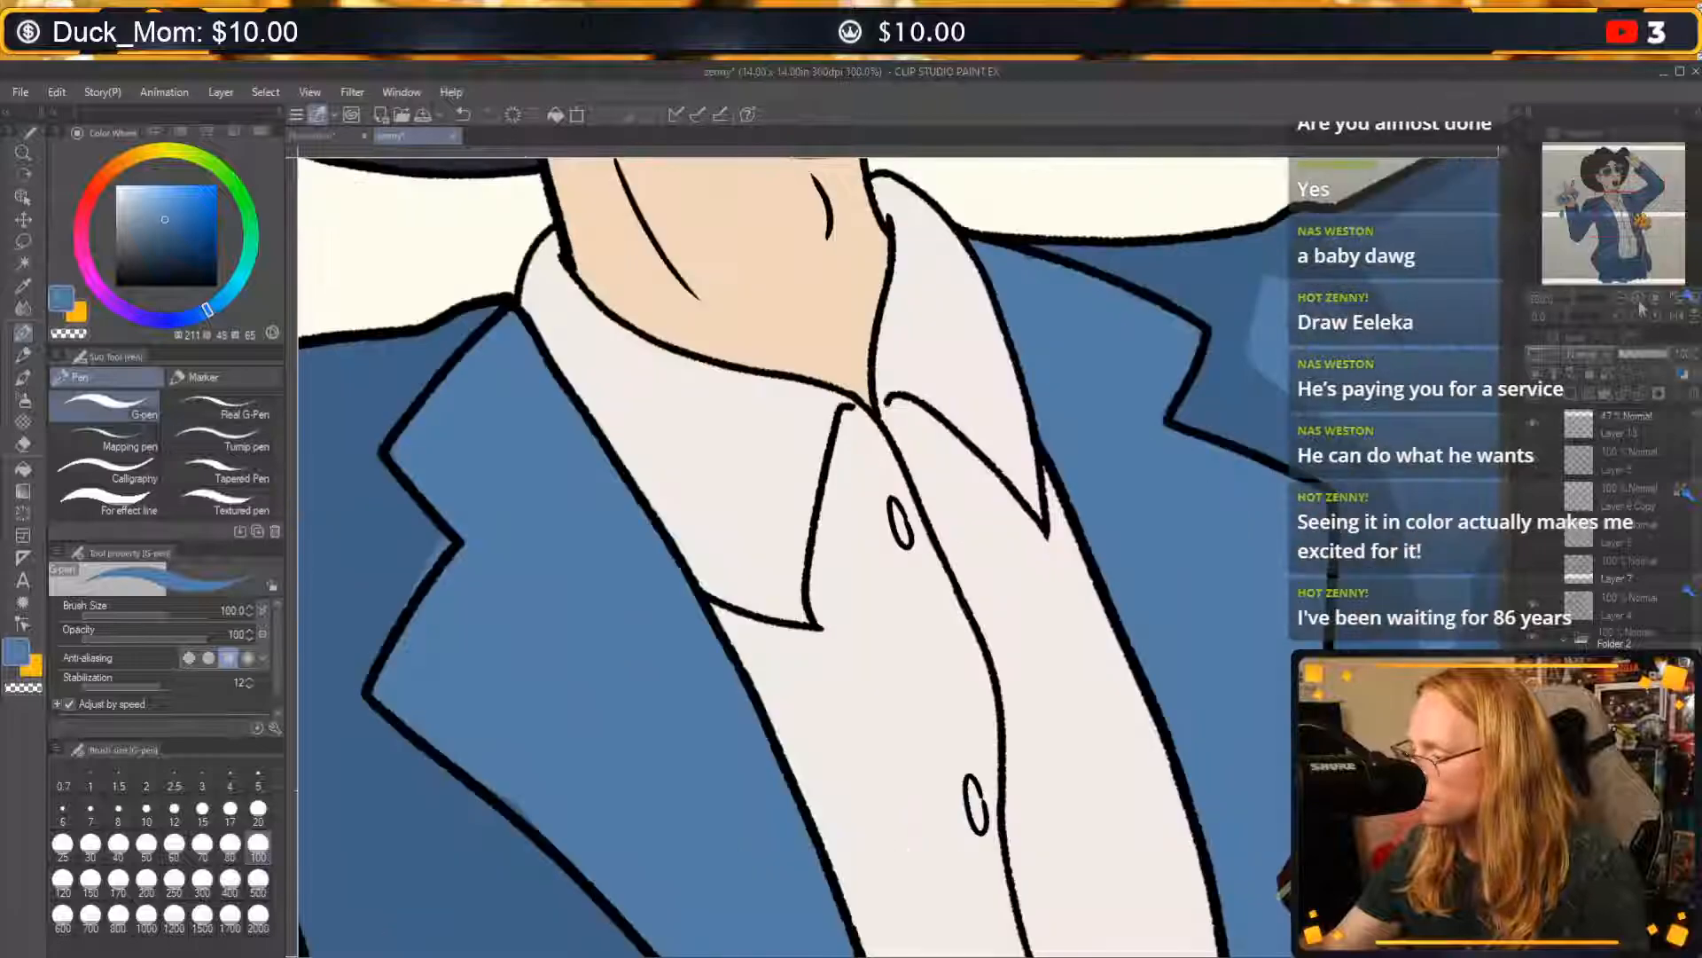
left_click_drag(1134, 357, 1112, 732)
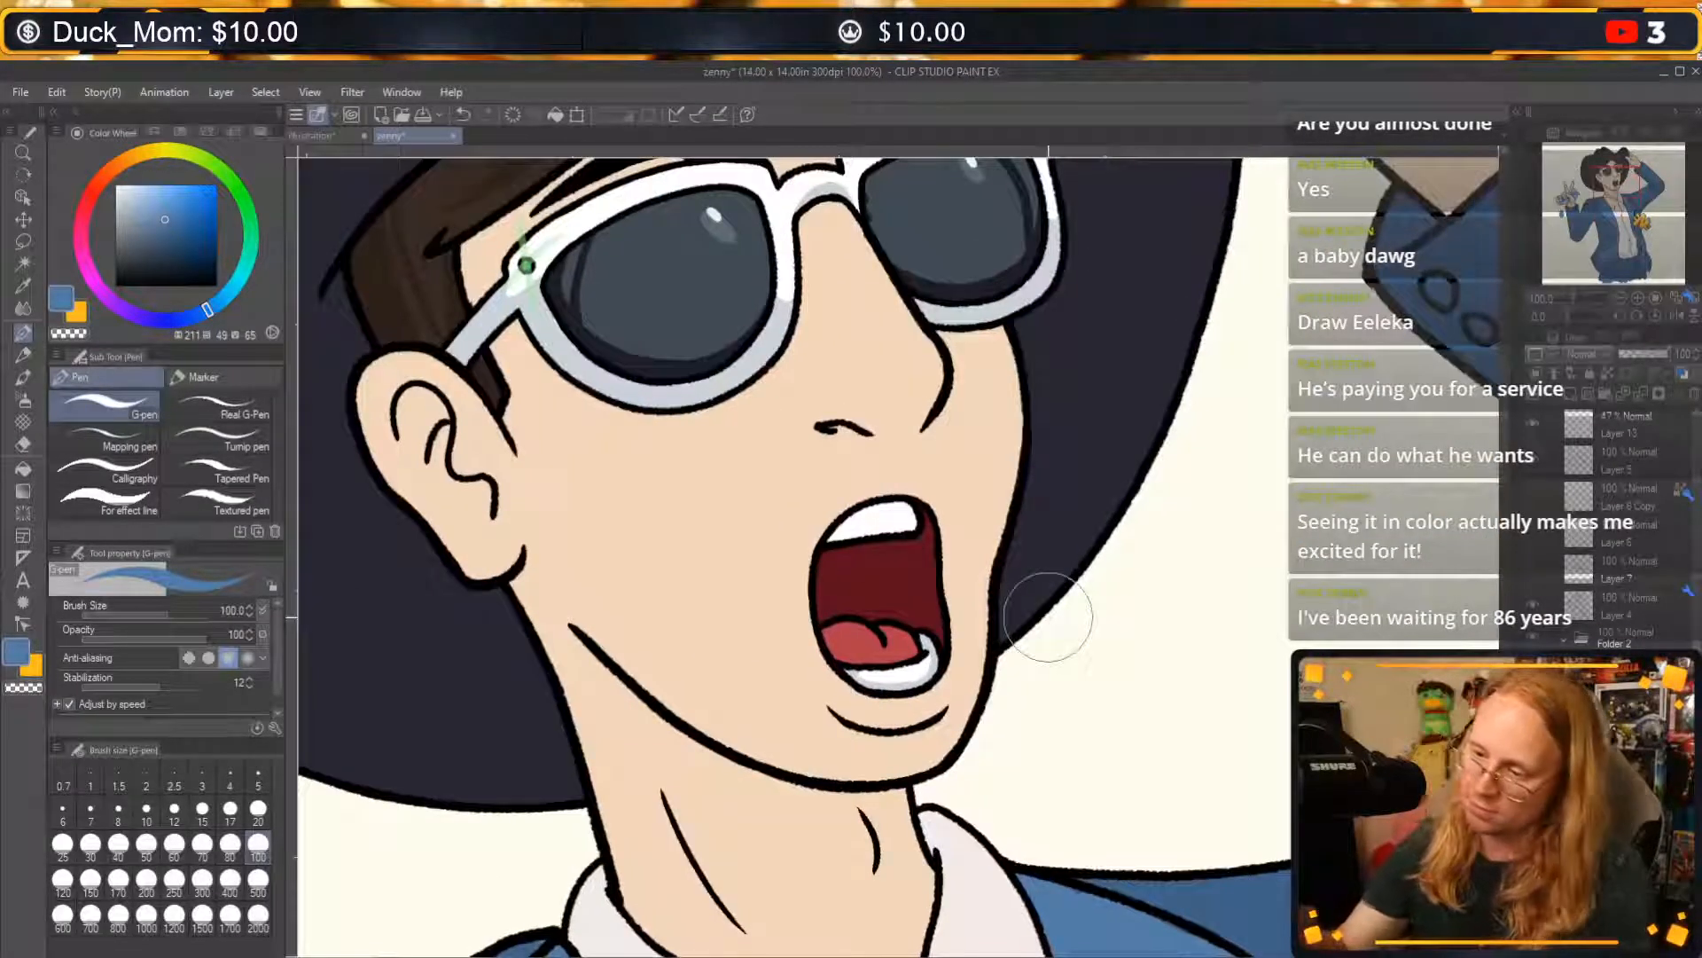
left_click(93, 191)
left_click(216, 187)
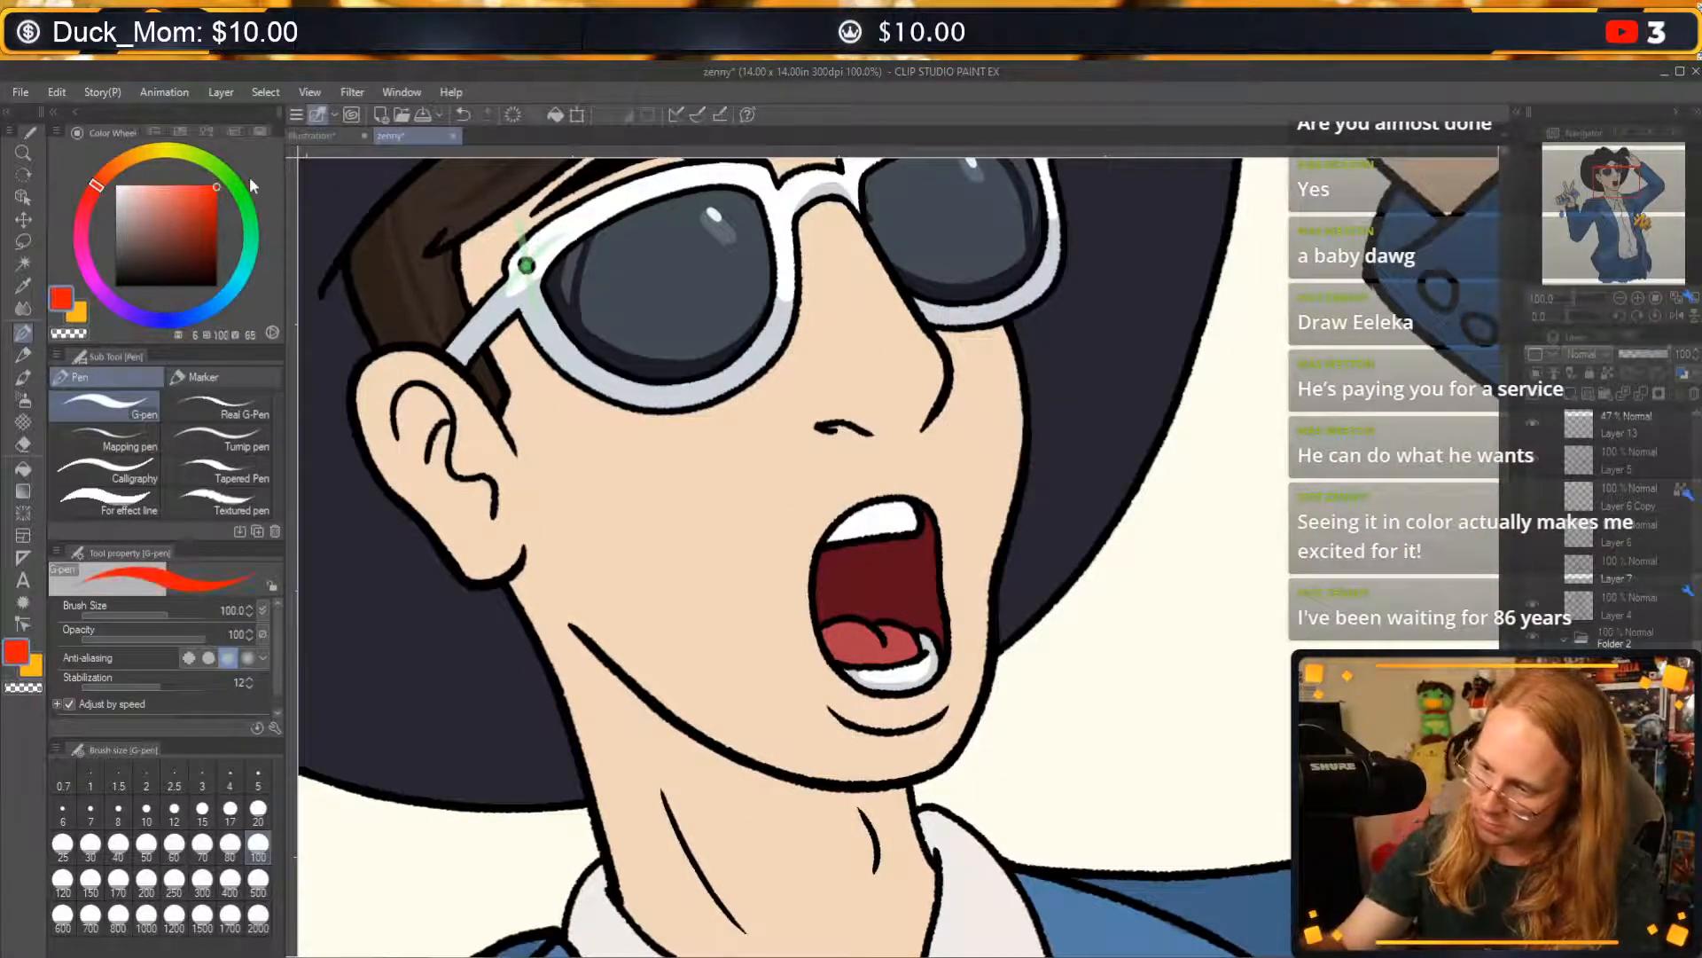
left_click_drag(853, 530, 885, 517)
key("ctrl+z")
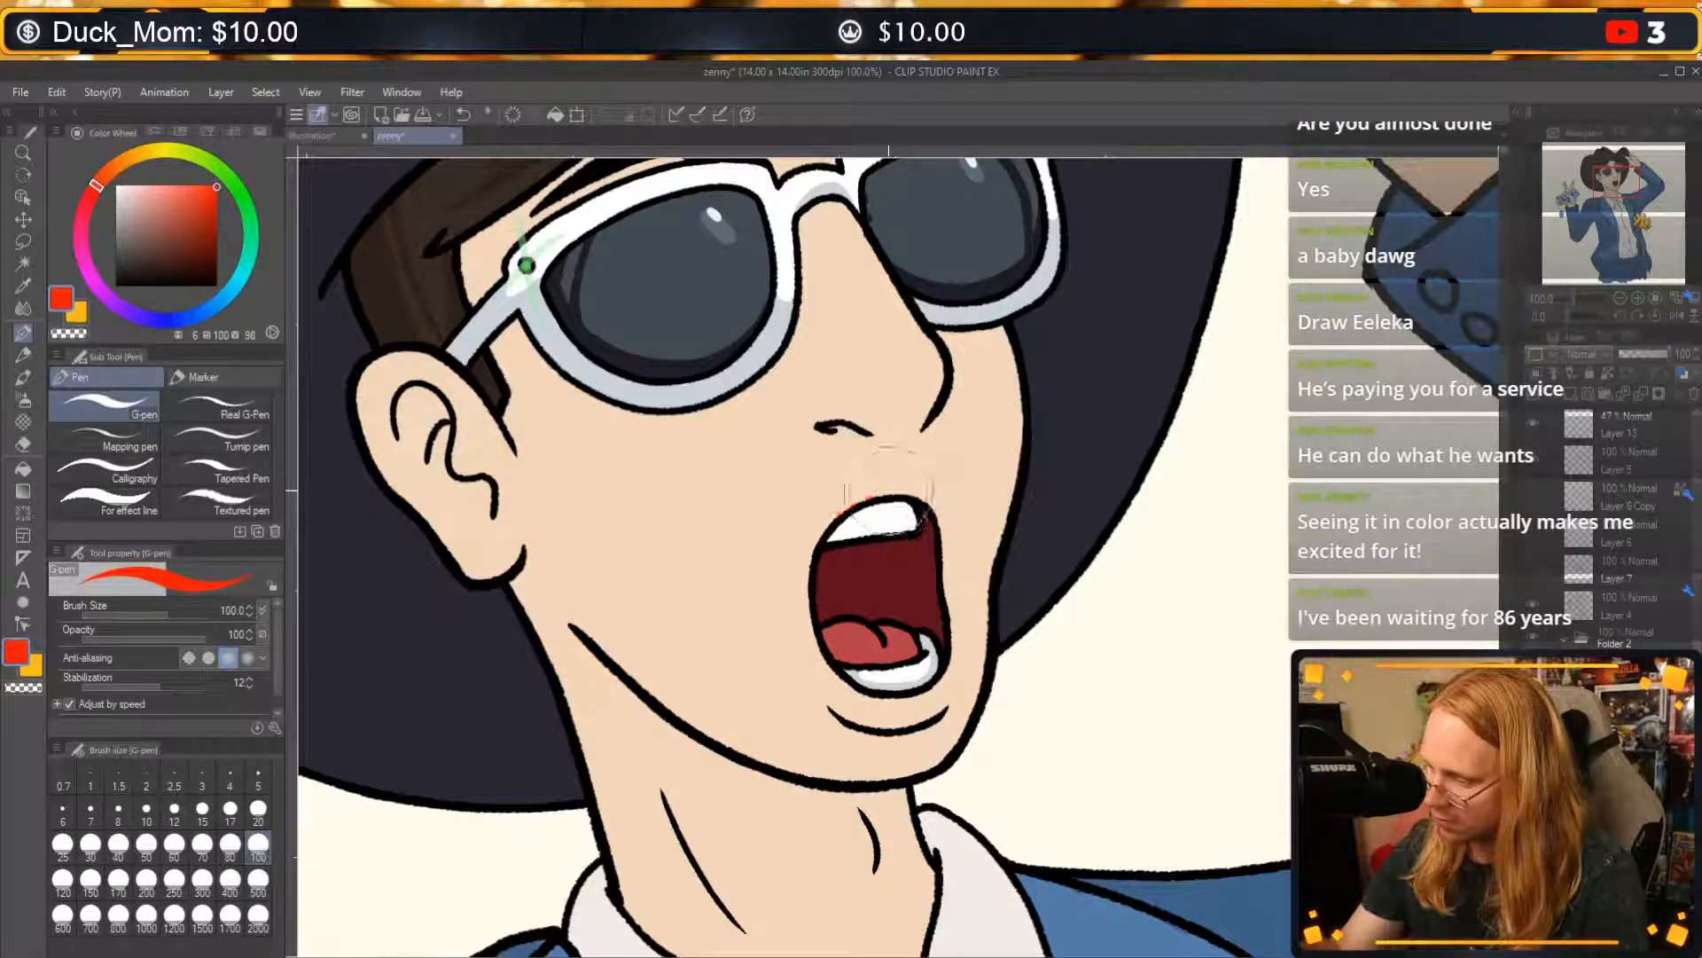
left_click_drag(1017, 674, 1131, 365)
key("ctrl+minus")
key("ctrl+minus")
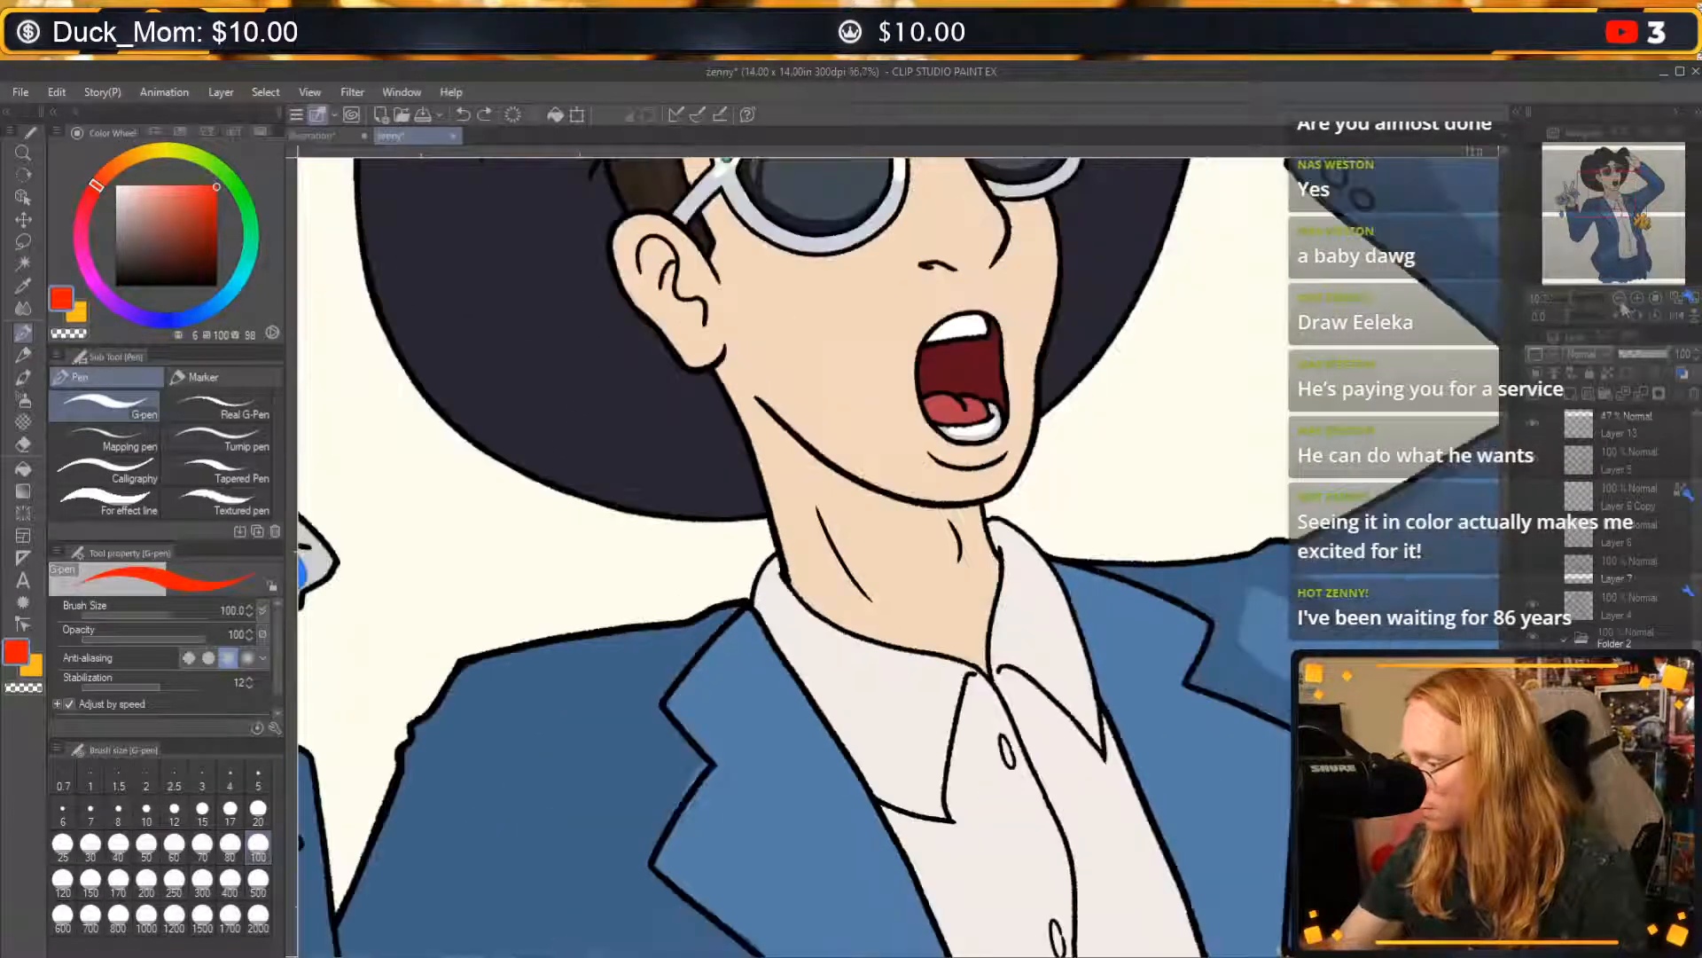
Resample the lapel's light blue and trim the highlight along the outside of the lapel notch with transparent colour.
left_click_drag(944, 728, 1061, 377)
key("c")
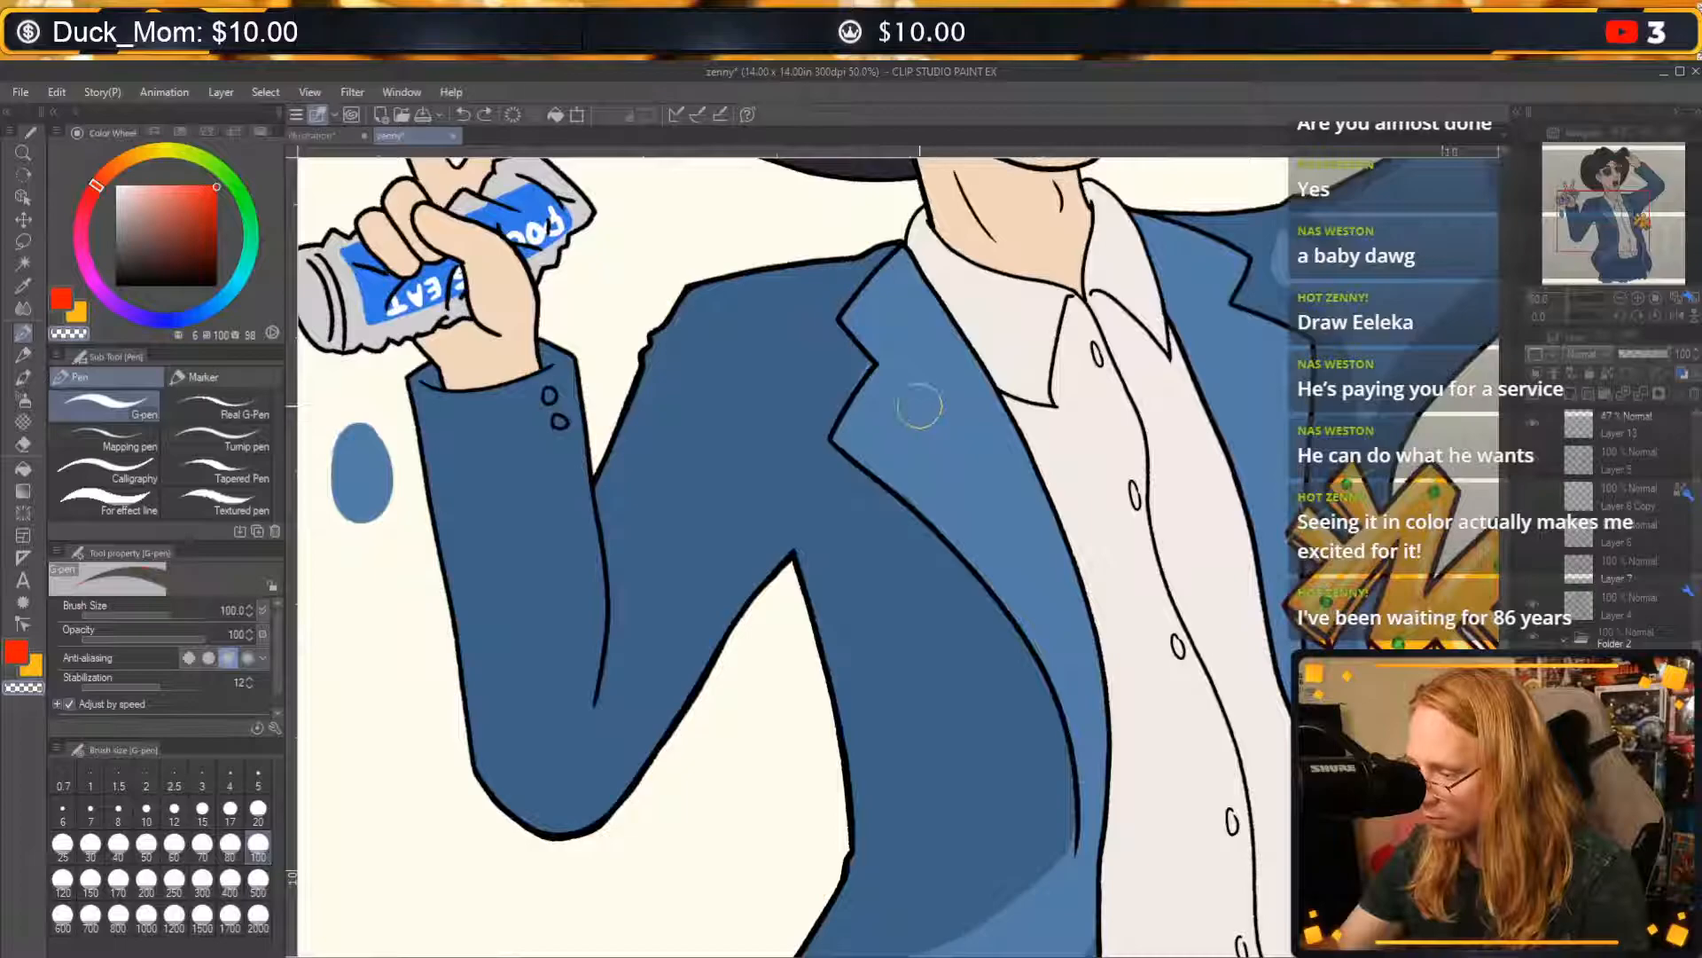
key("c")
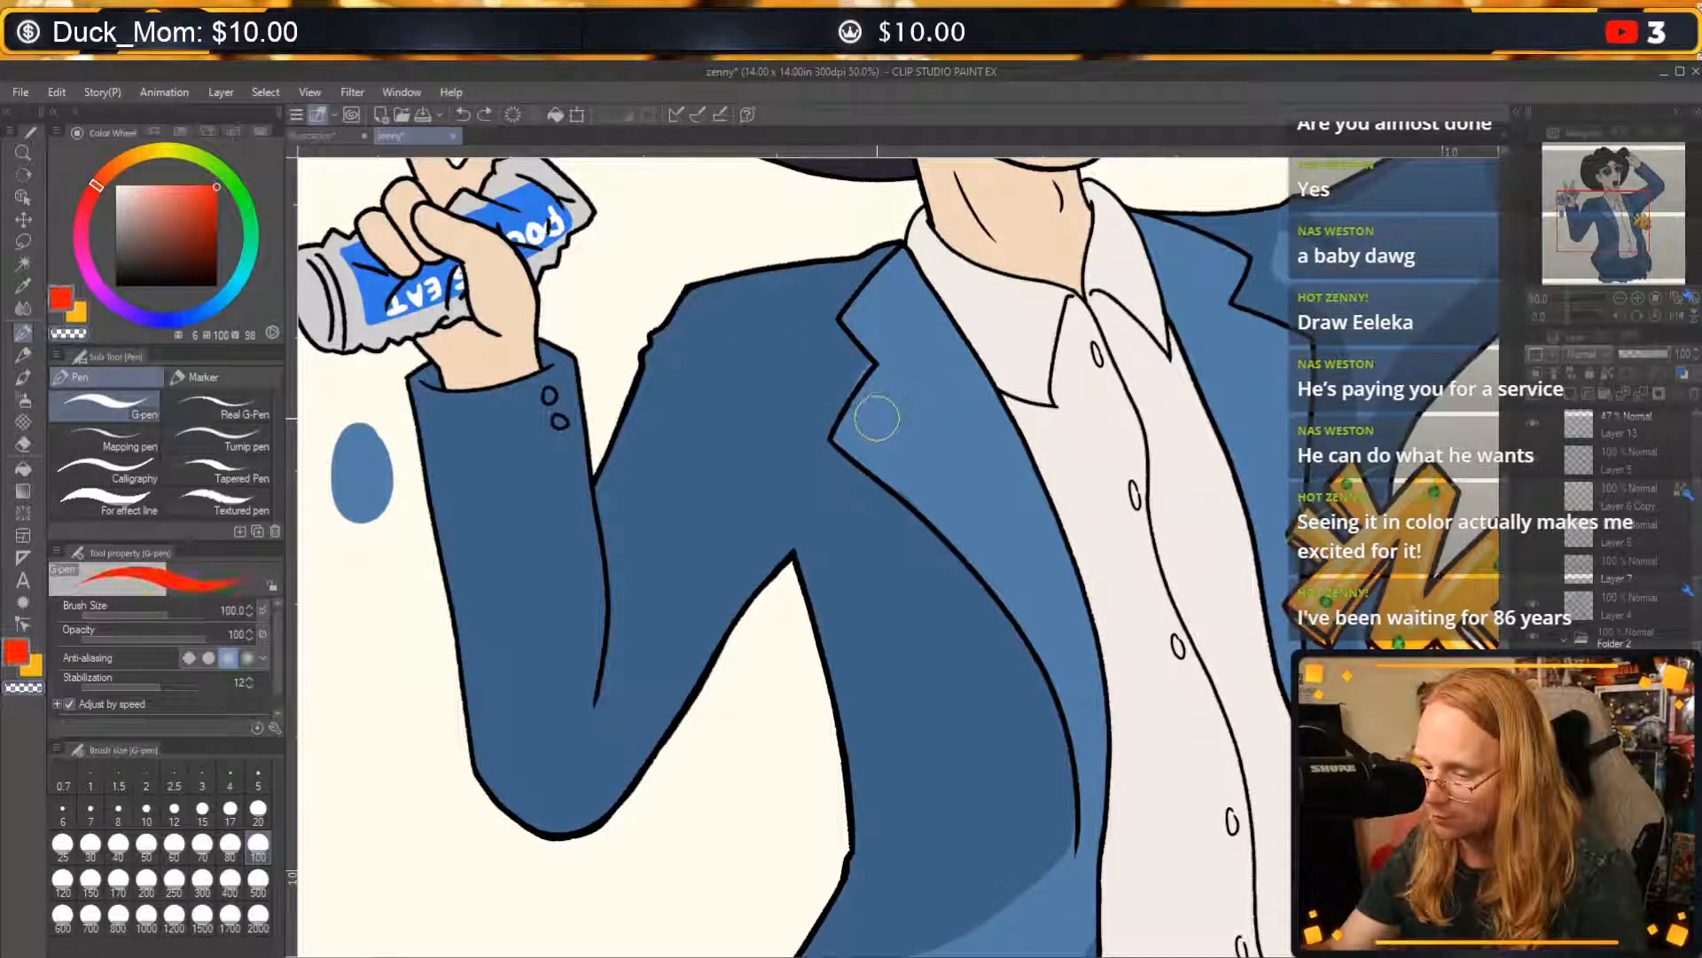
left_click(922, 409, "alt")
mouse_move(852, 382)
left_mouse_down()
mouse_move(841, 390)
mouse_move(878, 334)
left_mouse_up()
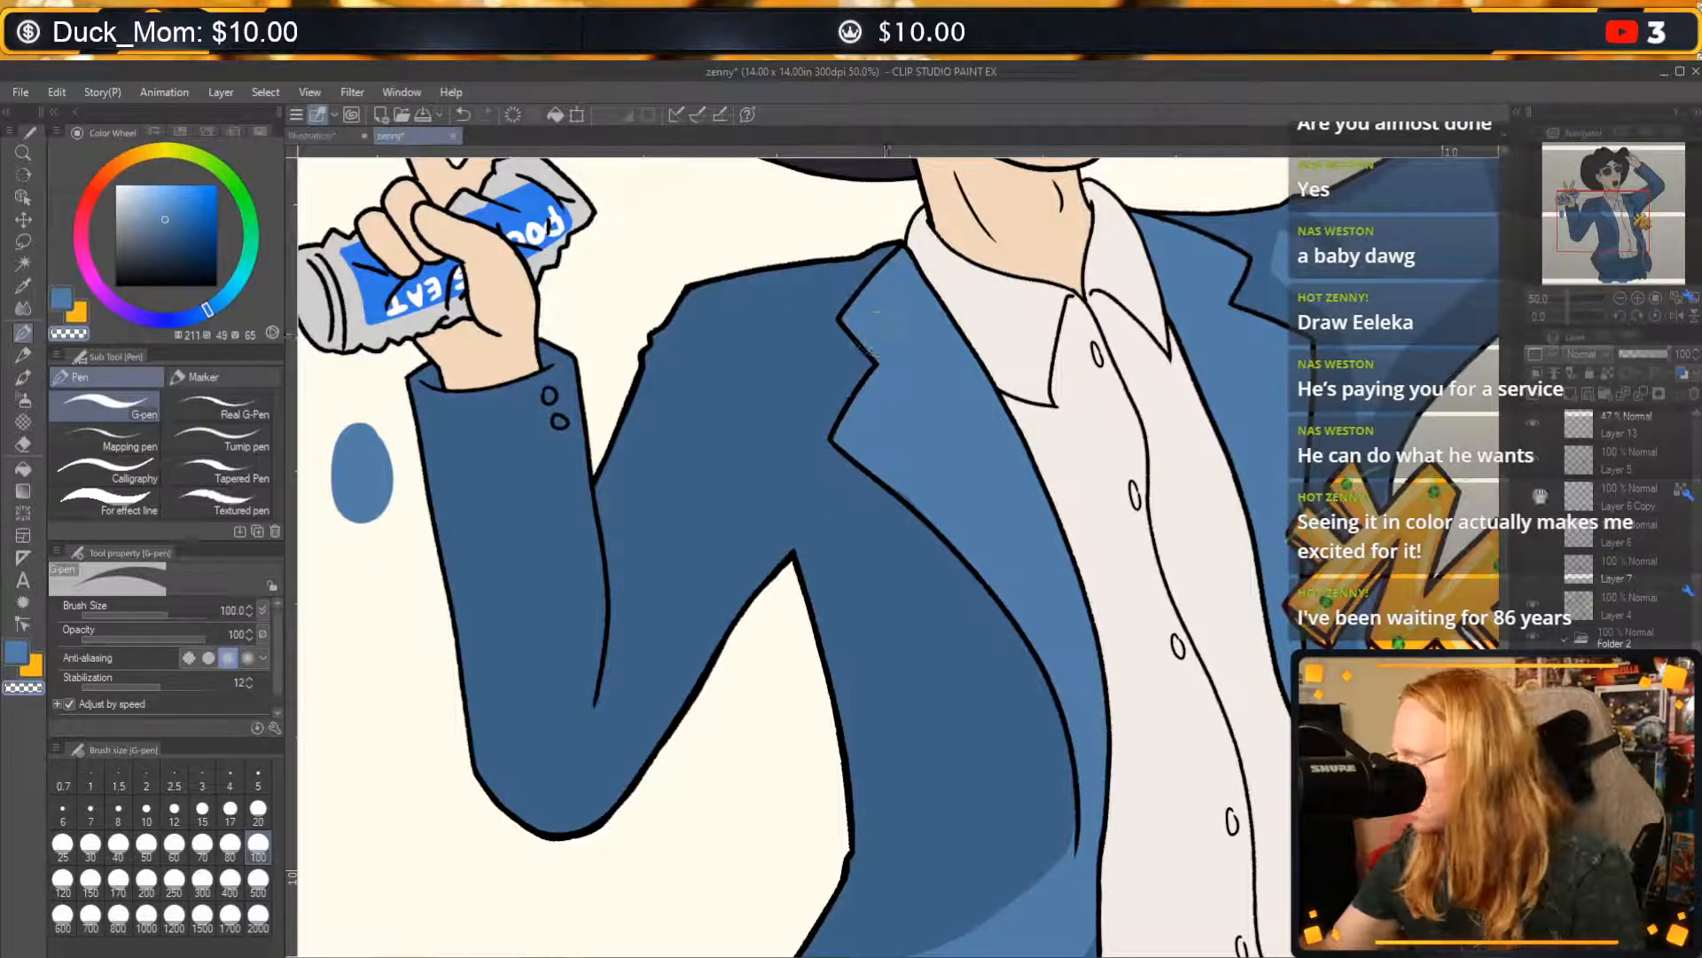
Paint a light blue highlight over the shoulder and down the upper sleeve of the can-holding arm, undoing unwanted strokes.
left_click_drag(1257, 712, 1174, 554)
left_click_drag(1009, 480, 1143, 686)
left_click_drag(1020, 521, 1124, 524)
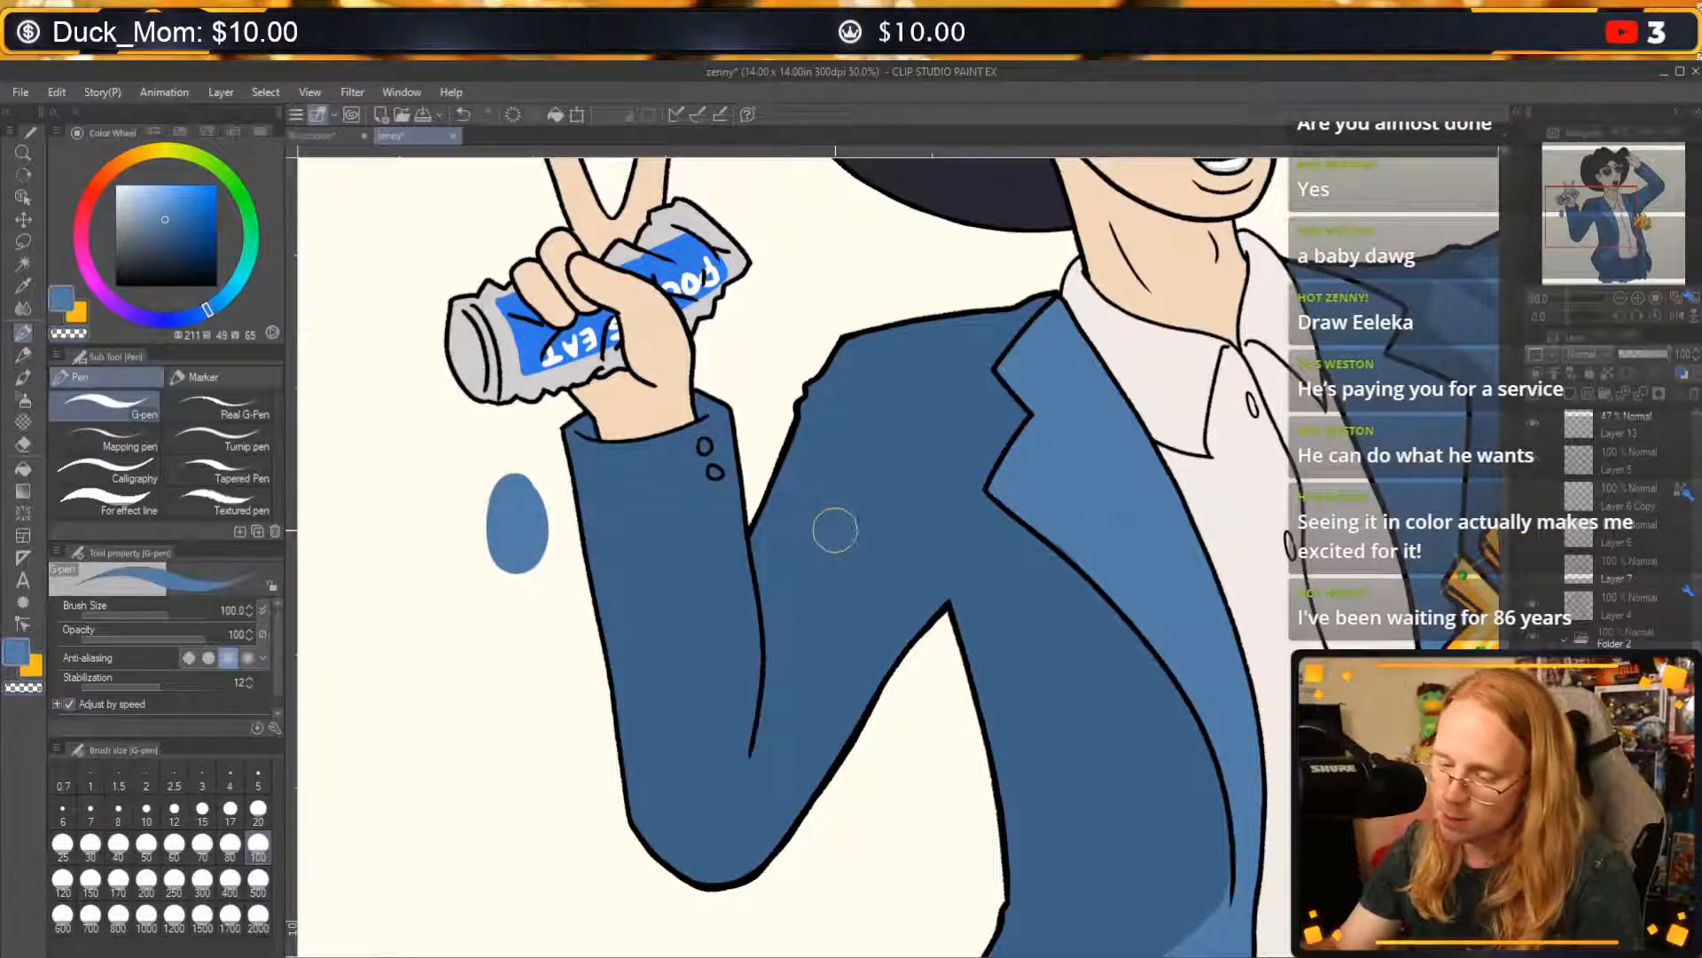
mouse_move(801, 574)
left_mouse_down()
mouse_move(812, 646)
mouse_move(776, 519)
mouse_move(829, 607)
left_mouse_up()
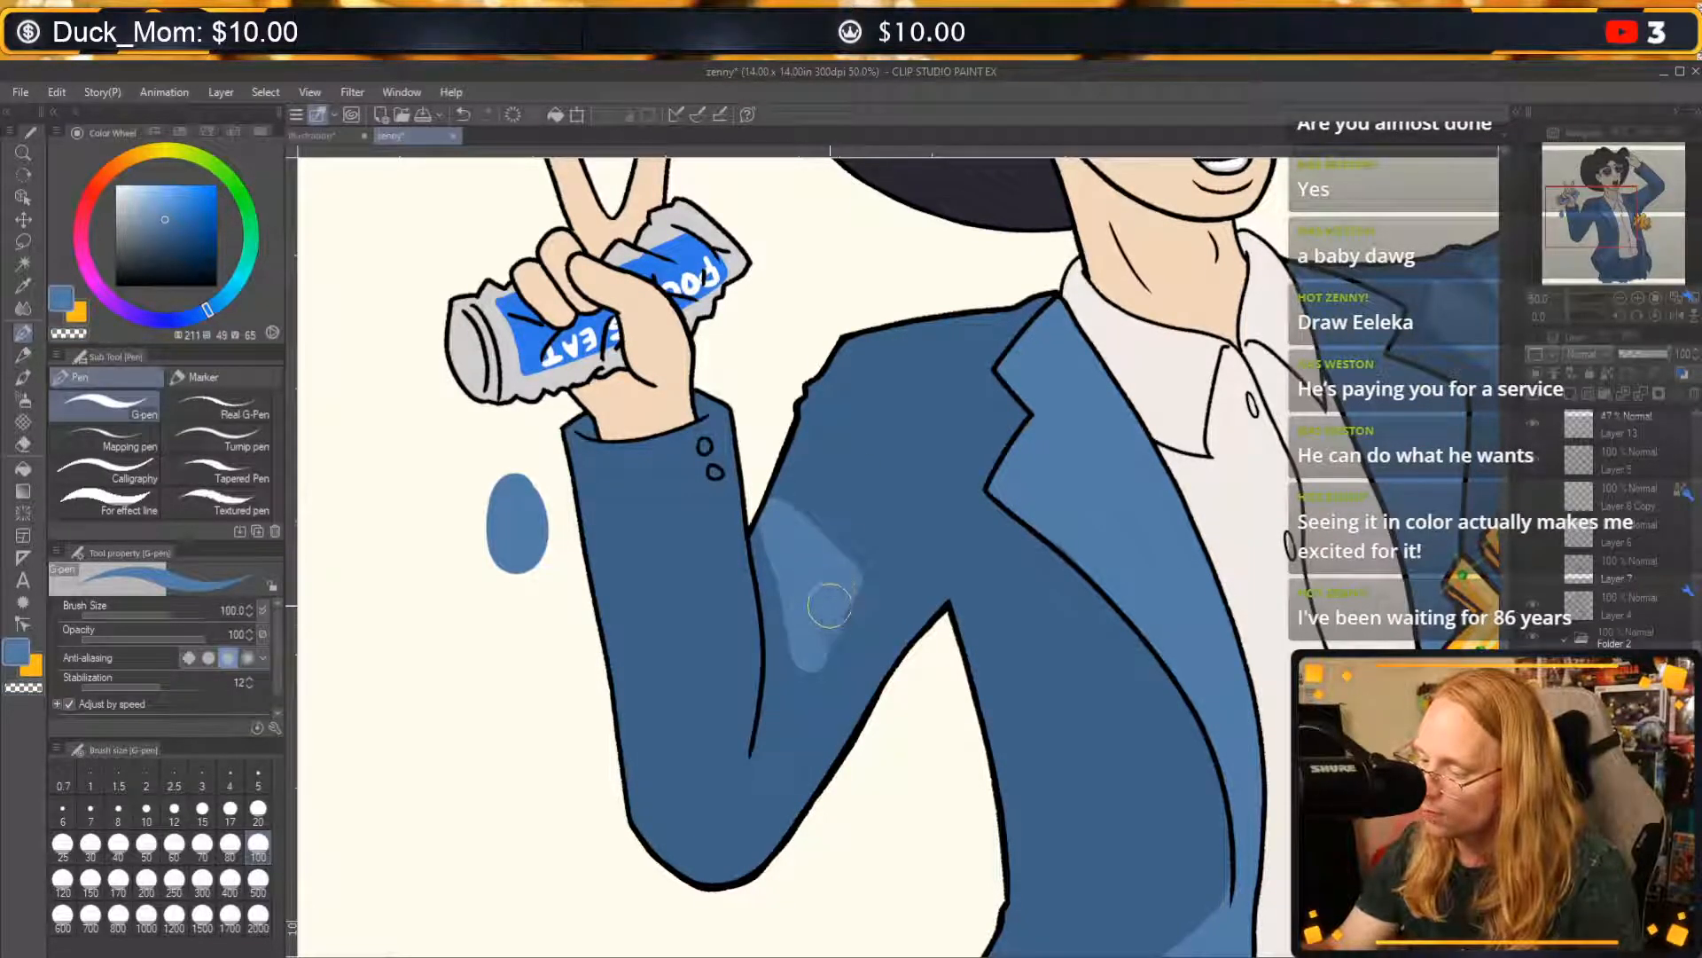
key("ctrl+z")
mouse_move(792, 519)
left_mouse_down()
mouse_move(821, 639)
mouse_move(797, 532)
mouse_move(883, 552)
mouse_move(903, 523)
left_mouse_up()
key("ctrl+z")
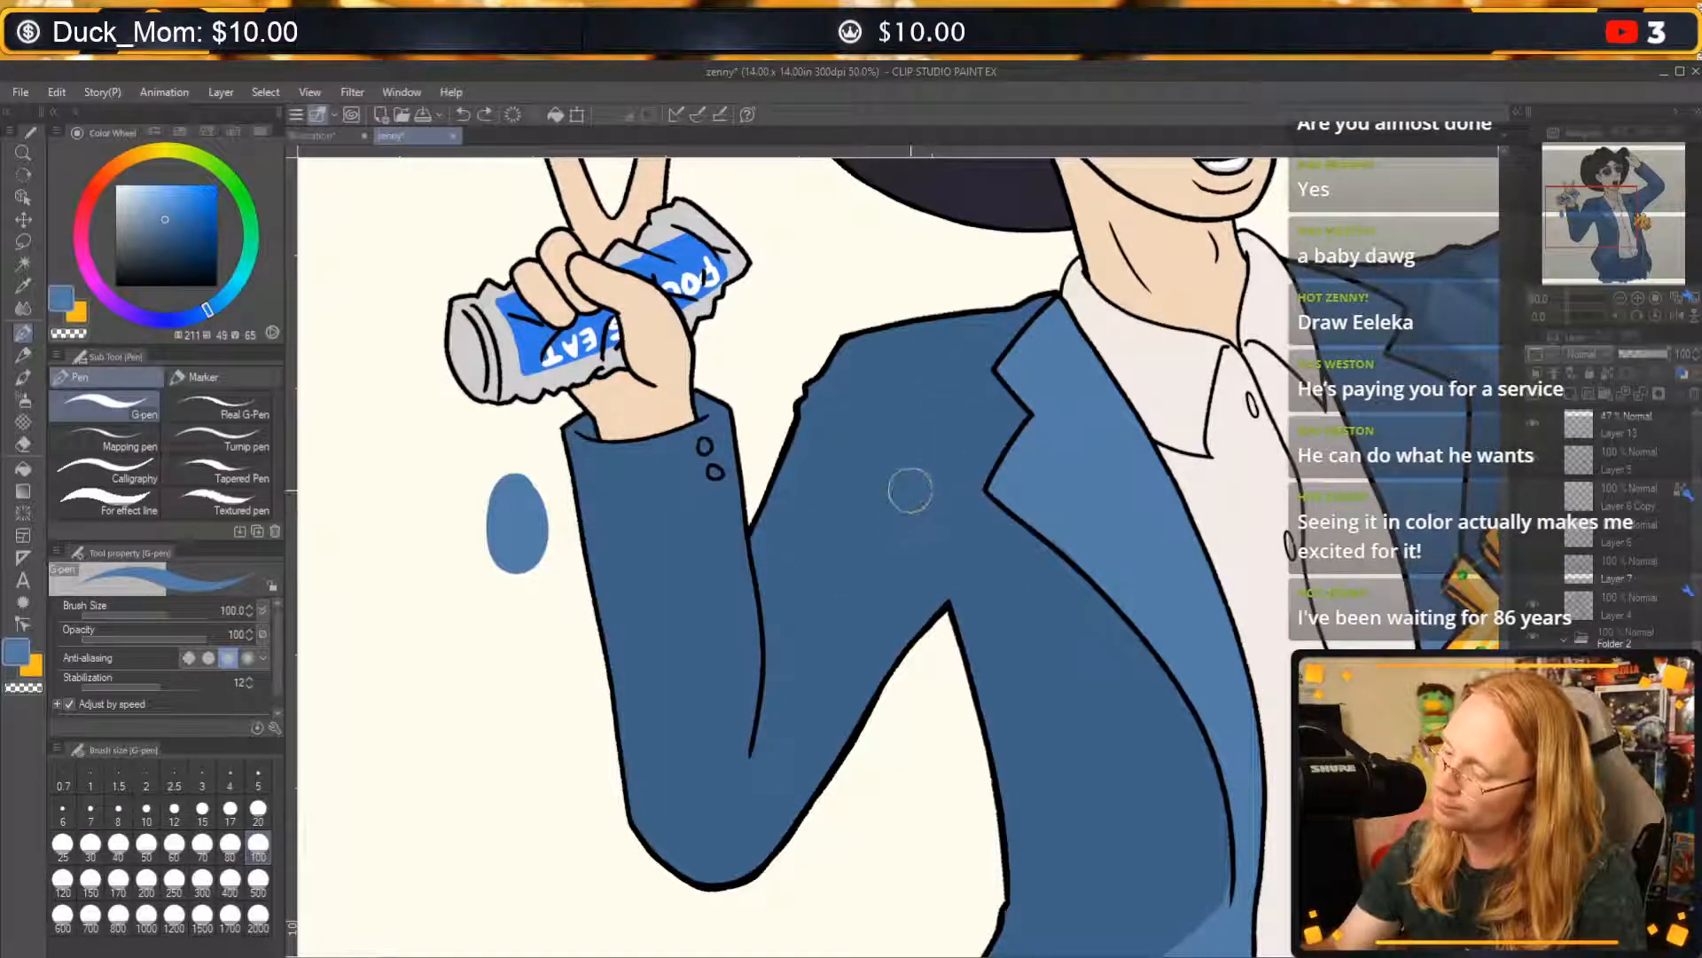
mouse_move(866, 364)
left_mouse_down()
mouse_move(913, 436)
mouse_move(843, 411)
mouse_move(933, 468)
mouse_move(799, 623)
mouse_move(866, 461)
mouse_move(792, 630)
mouse_move(862, 435)
left_mouse_up()
mouse_move(973, 480)
left_mouse_down()
mouse_move(887, 527)
mouse_move(824, 628)
mouse_move(946, 441)
mouse_move(789, 678)
mouse_move(800, 620)
left_mouse_up()
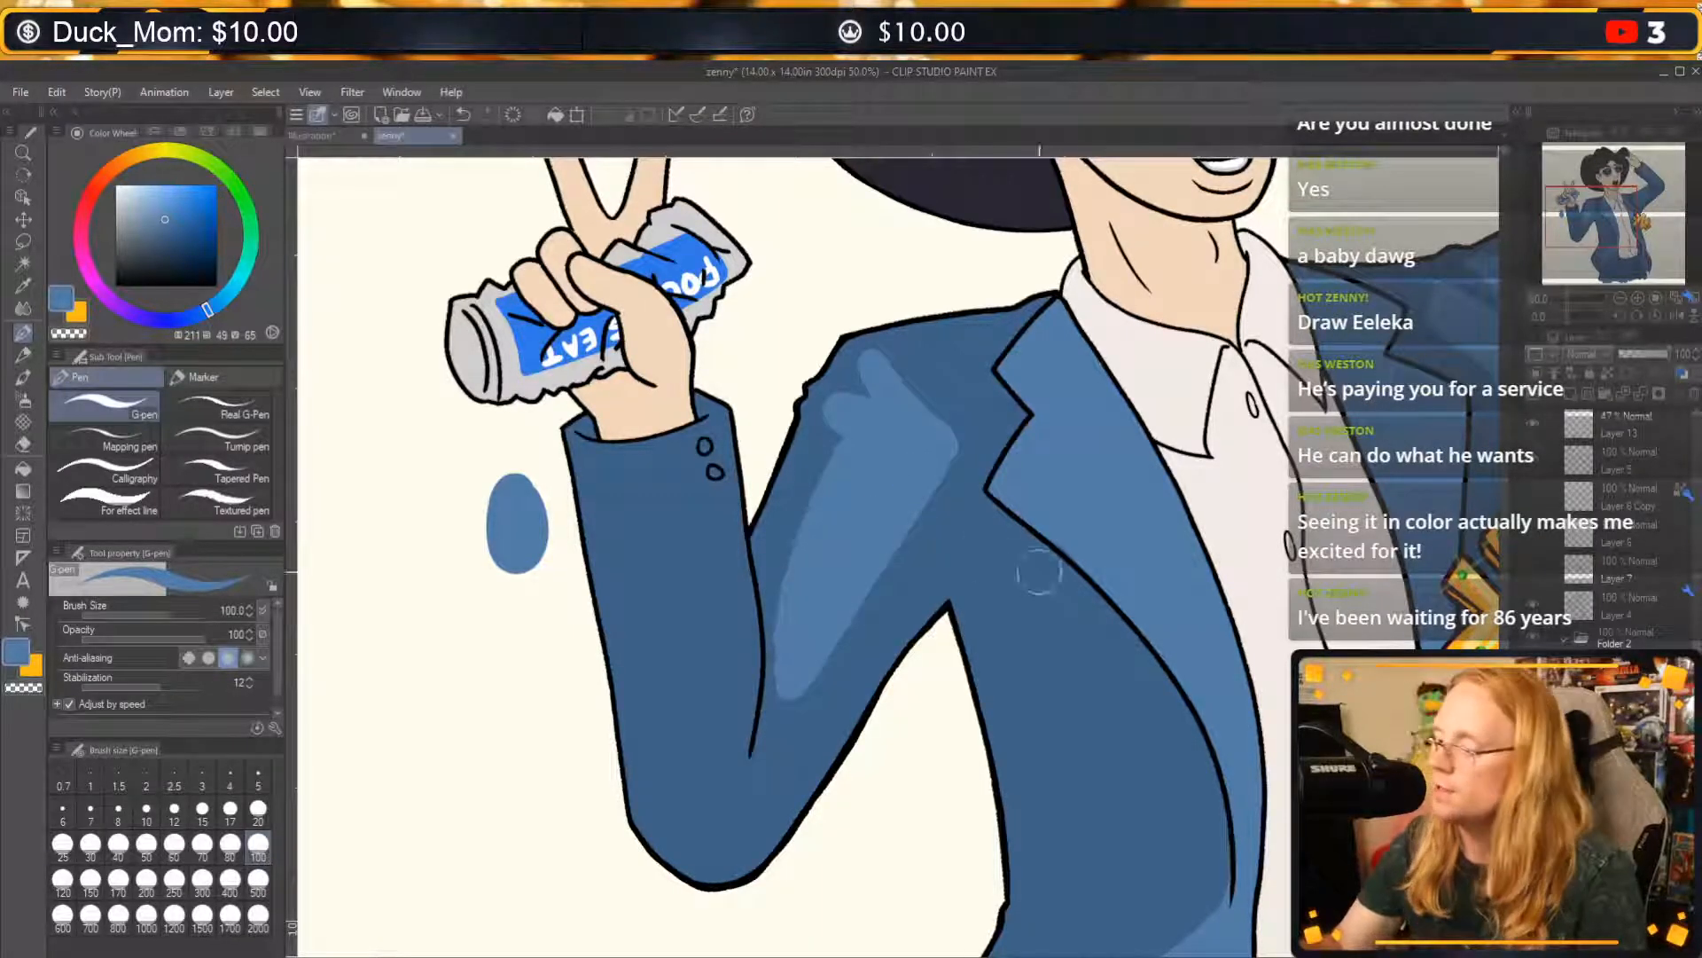
Paint a tall light blue highlight on the jacket's front panel from the chest beside the lapel down into the lower highlight.
left_click_drag(1427, 354, 1083, 538)
left_click(1620, 298)
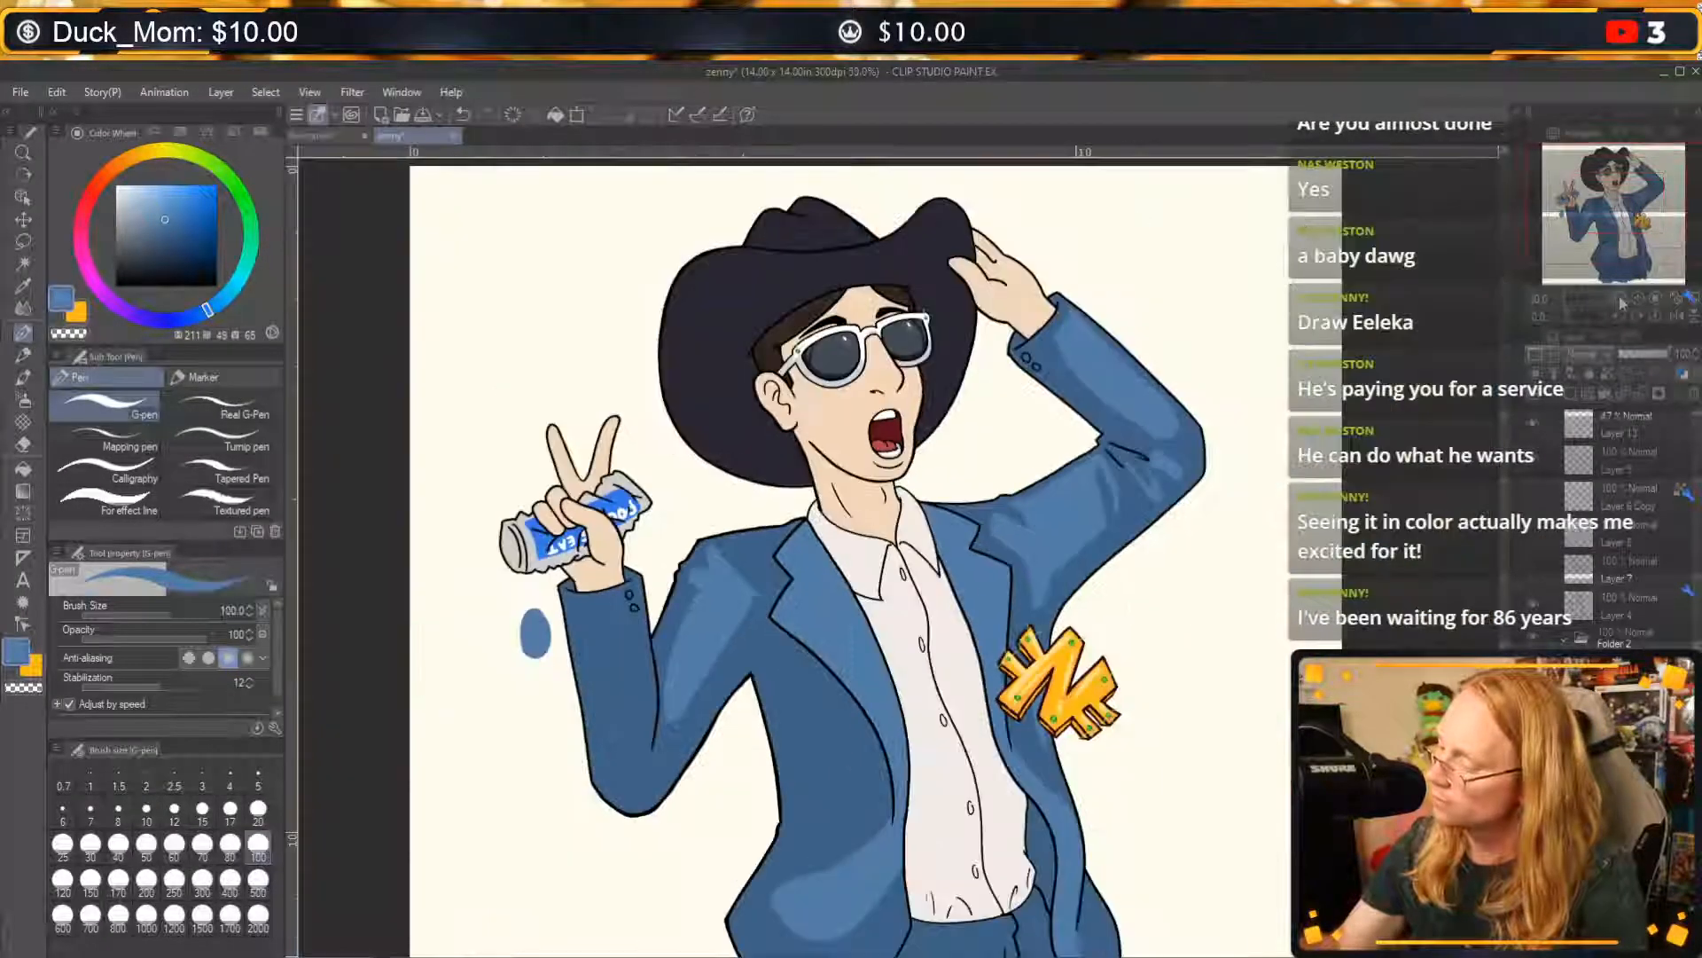
left_click_drag(1016, 613, 1059, 509)
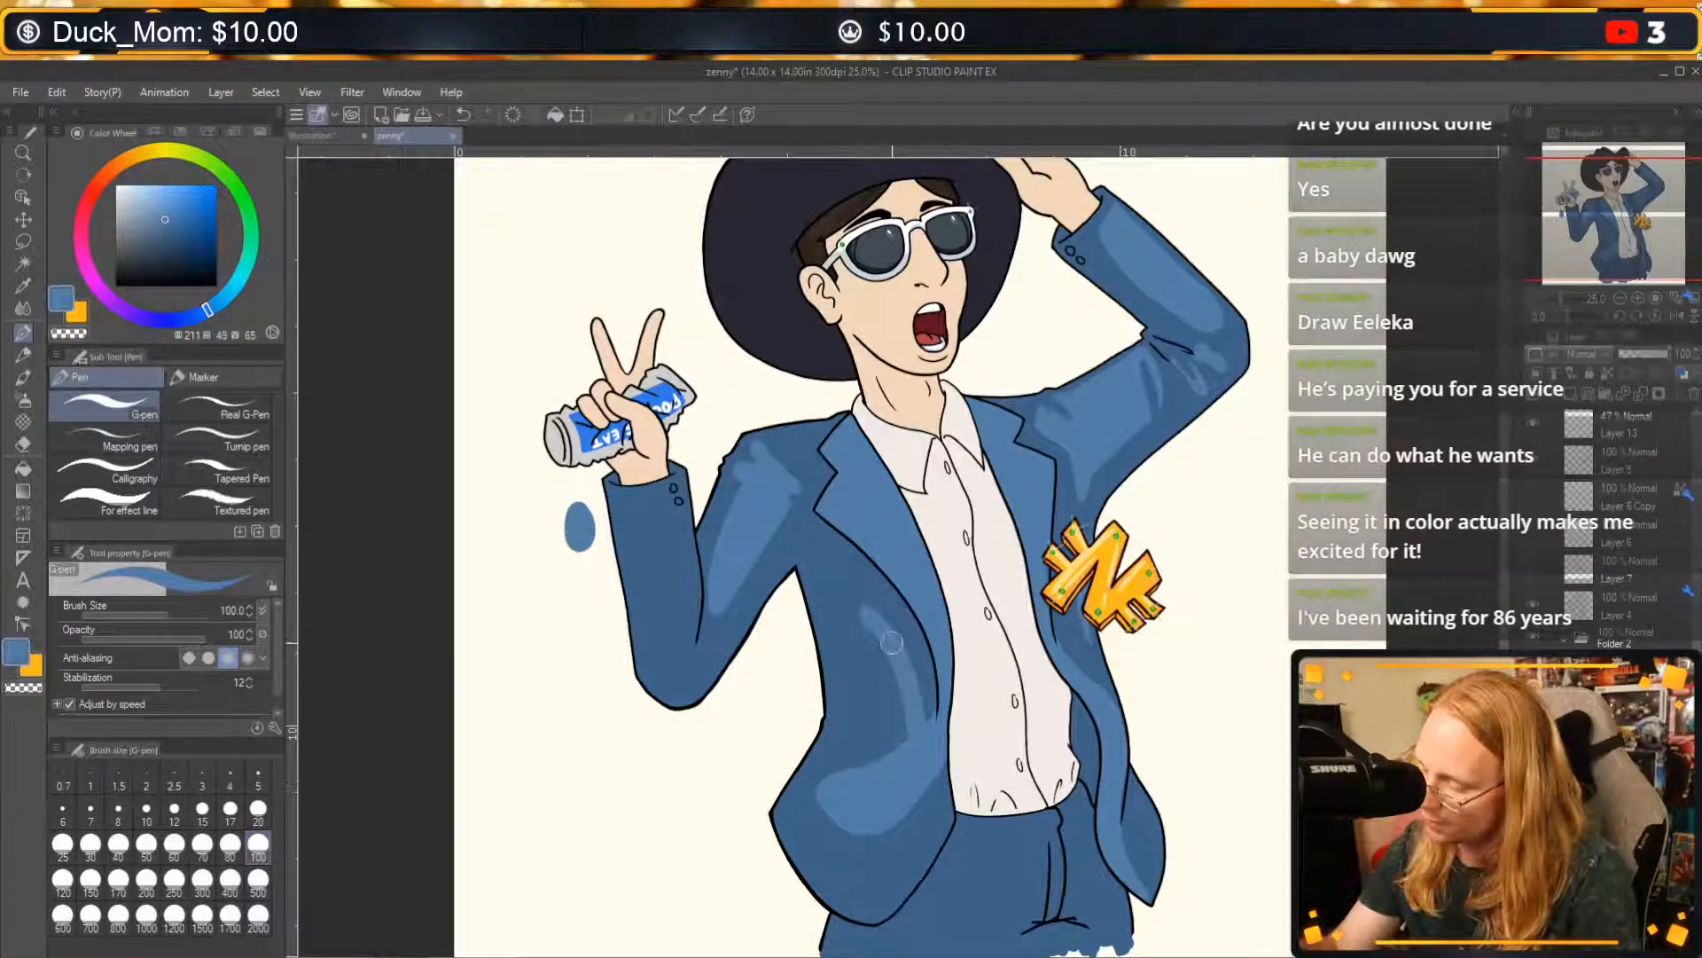
mouse_move(869, 622)
left_mouse_down()
mouse_move(911, 700)
mouse_move(842, 771)
mouse_move(862, 764)
mouse_move(880, 644)
mouse_move(863, 628)
mouse_move(845, 779)
left_mouse_up()
left_click_drag(892, 688, 895, 718)
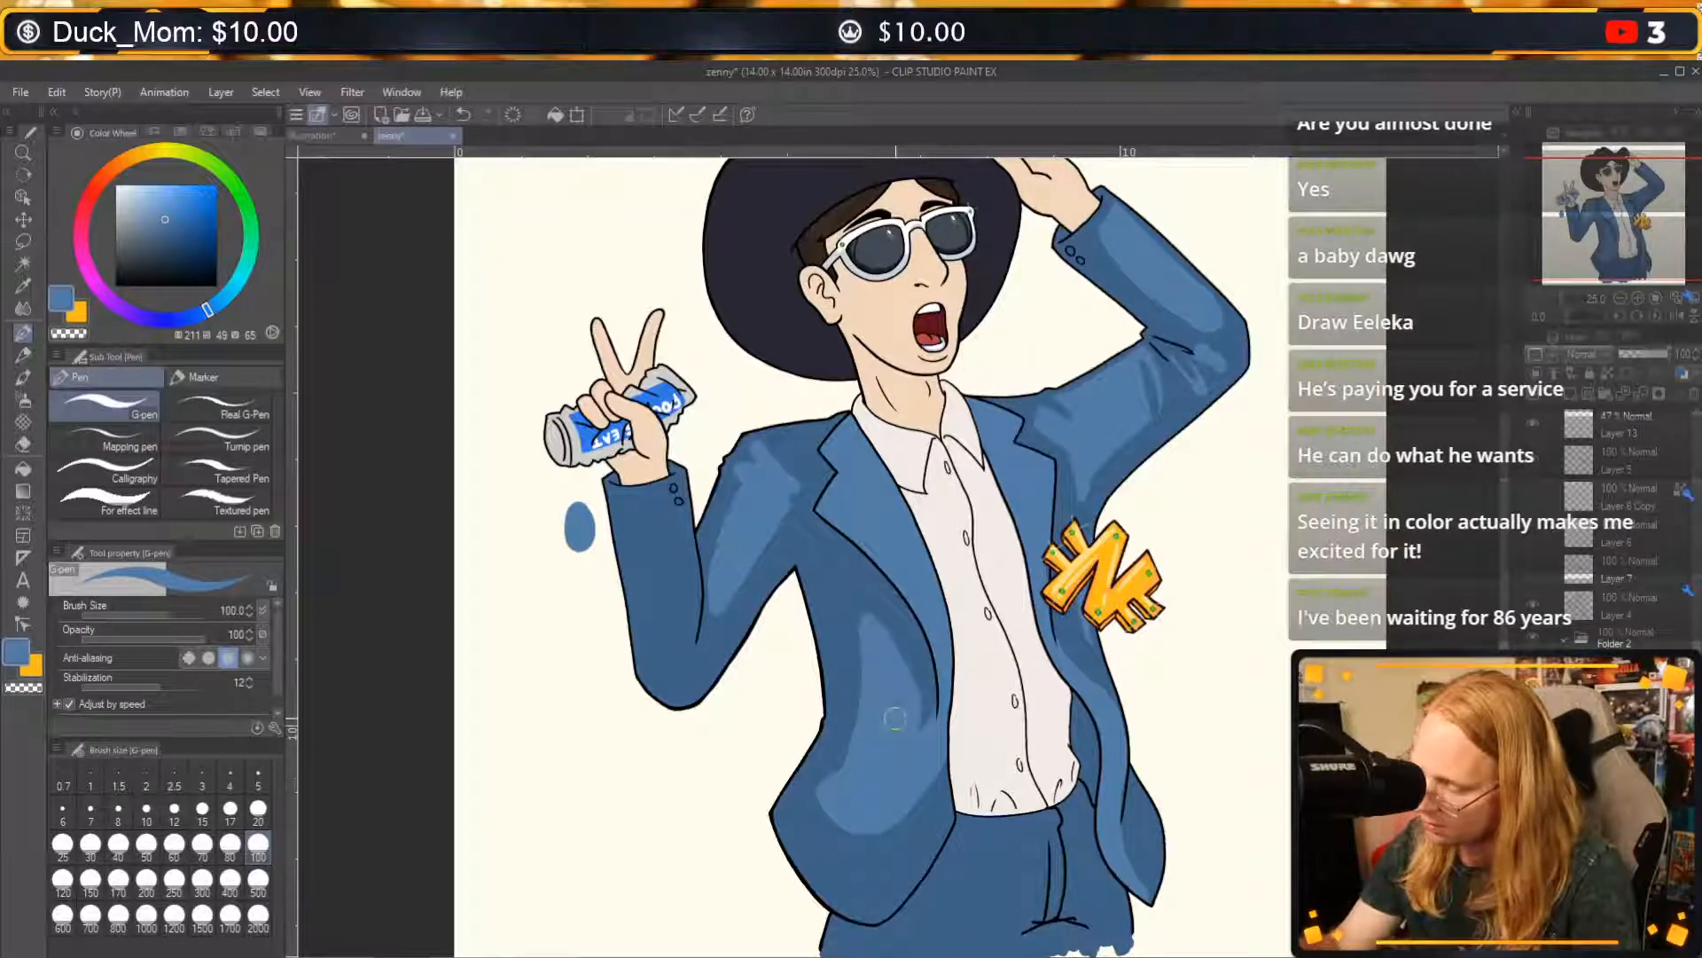
left_click_drag(871, 619, 916, 761)
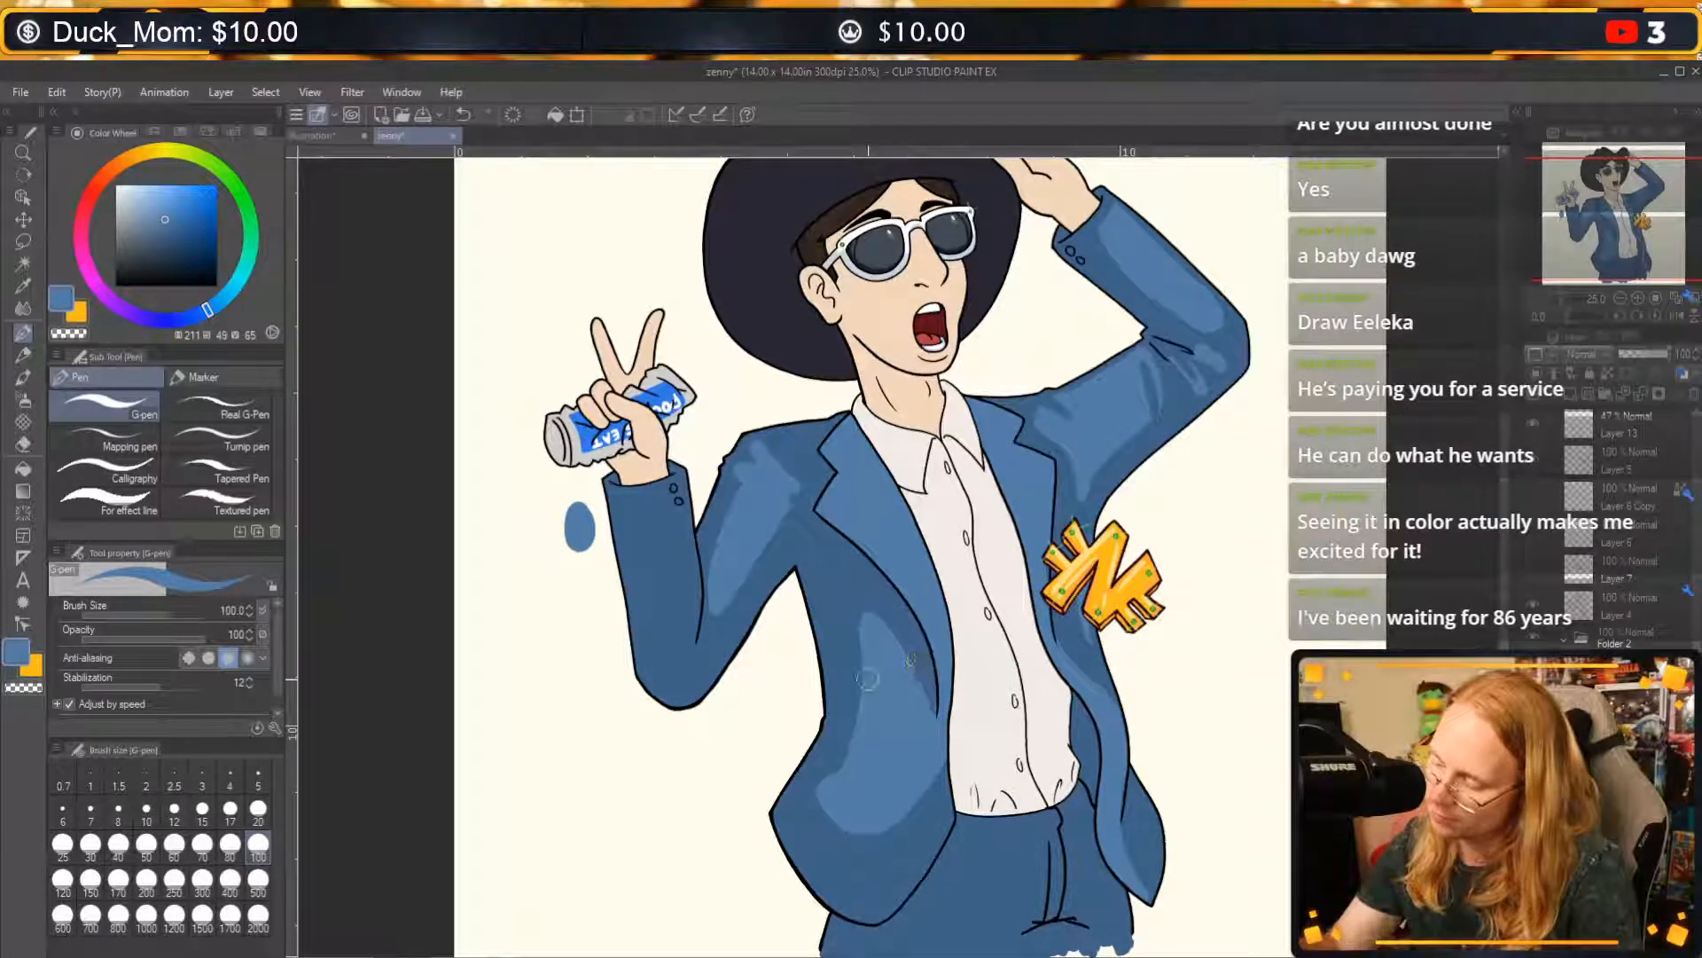
Cut a tapered diagonal crease into the front panel highlight at the waist with transparent colour, undoing unwanted strokes.
key("c")
left_click_drag(833, 757, 891, 715)
key("ctrl+z")
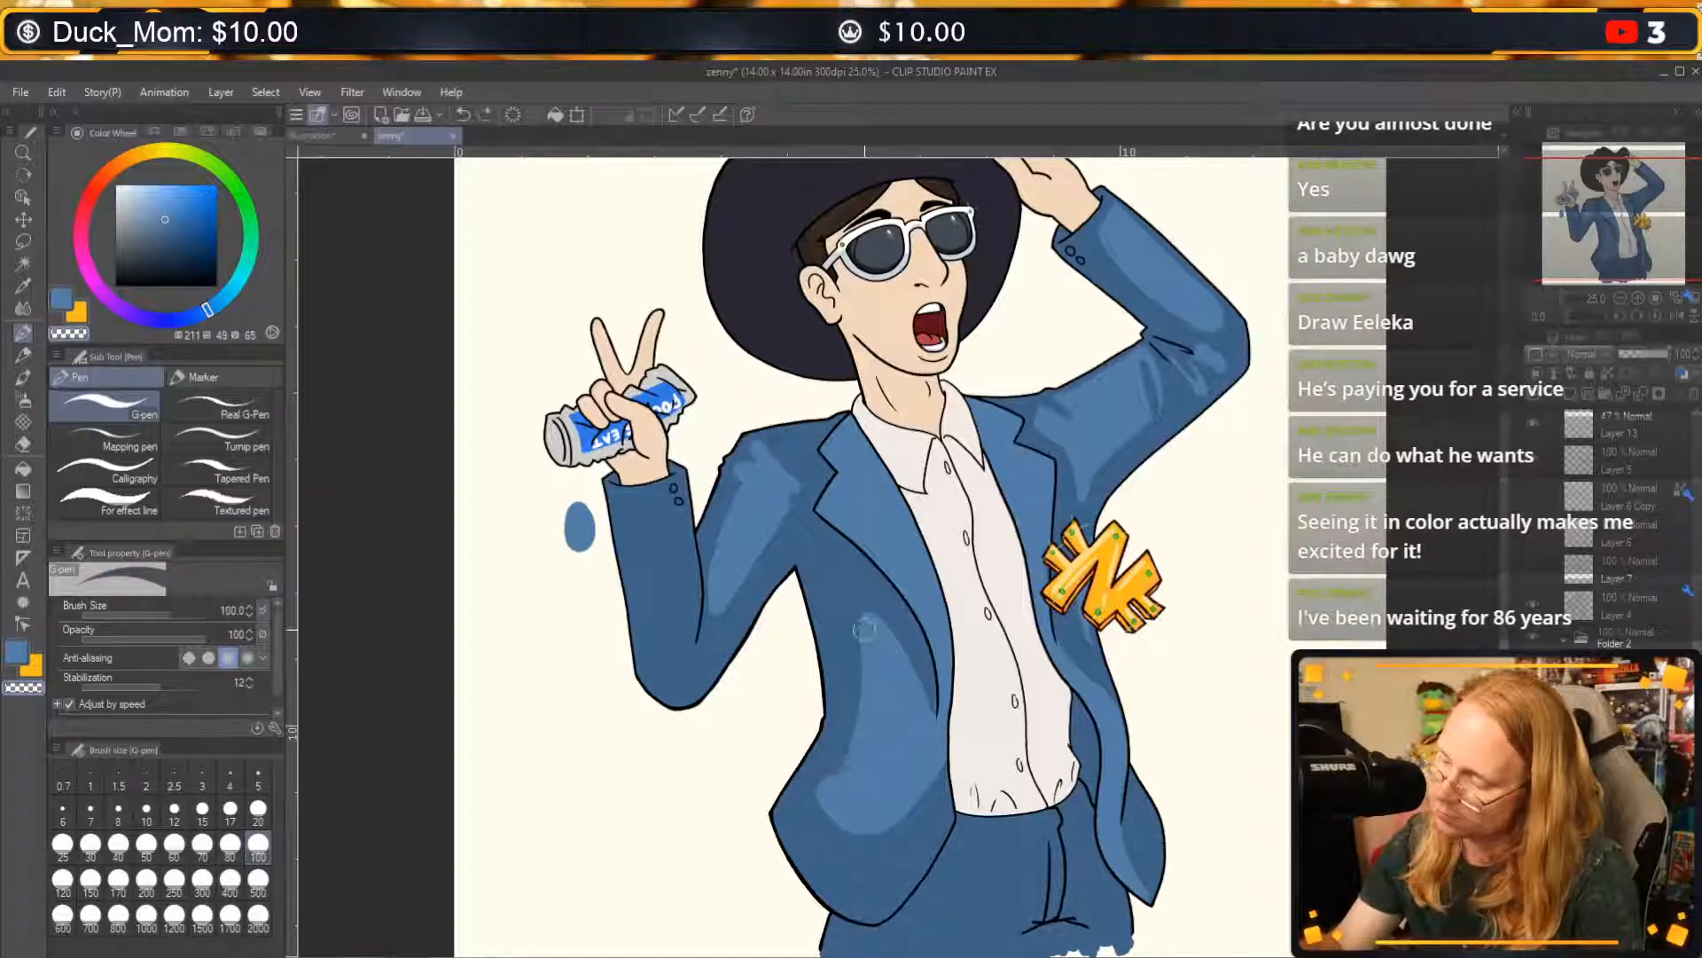
left_click_drag(807, 780, 902, 704)
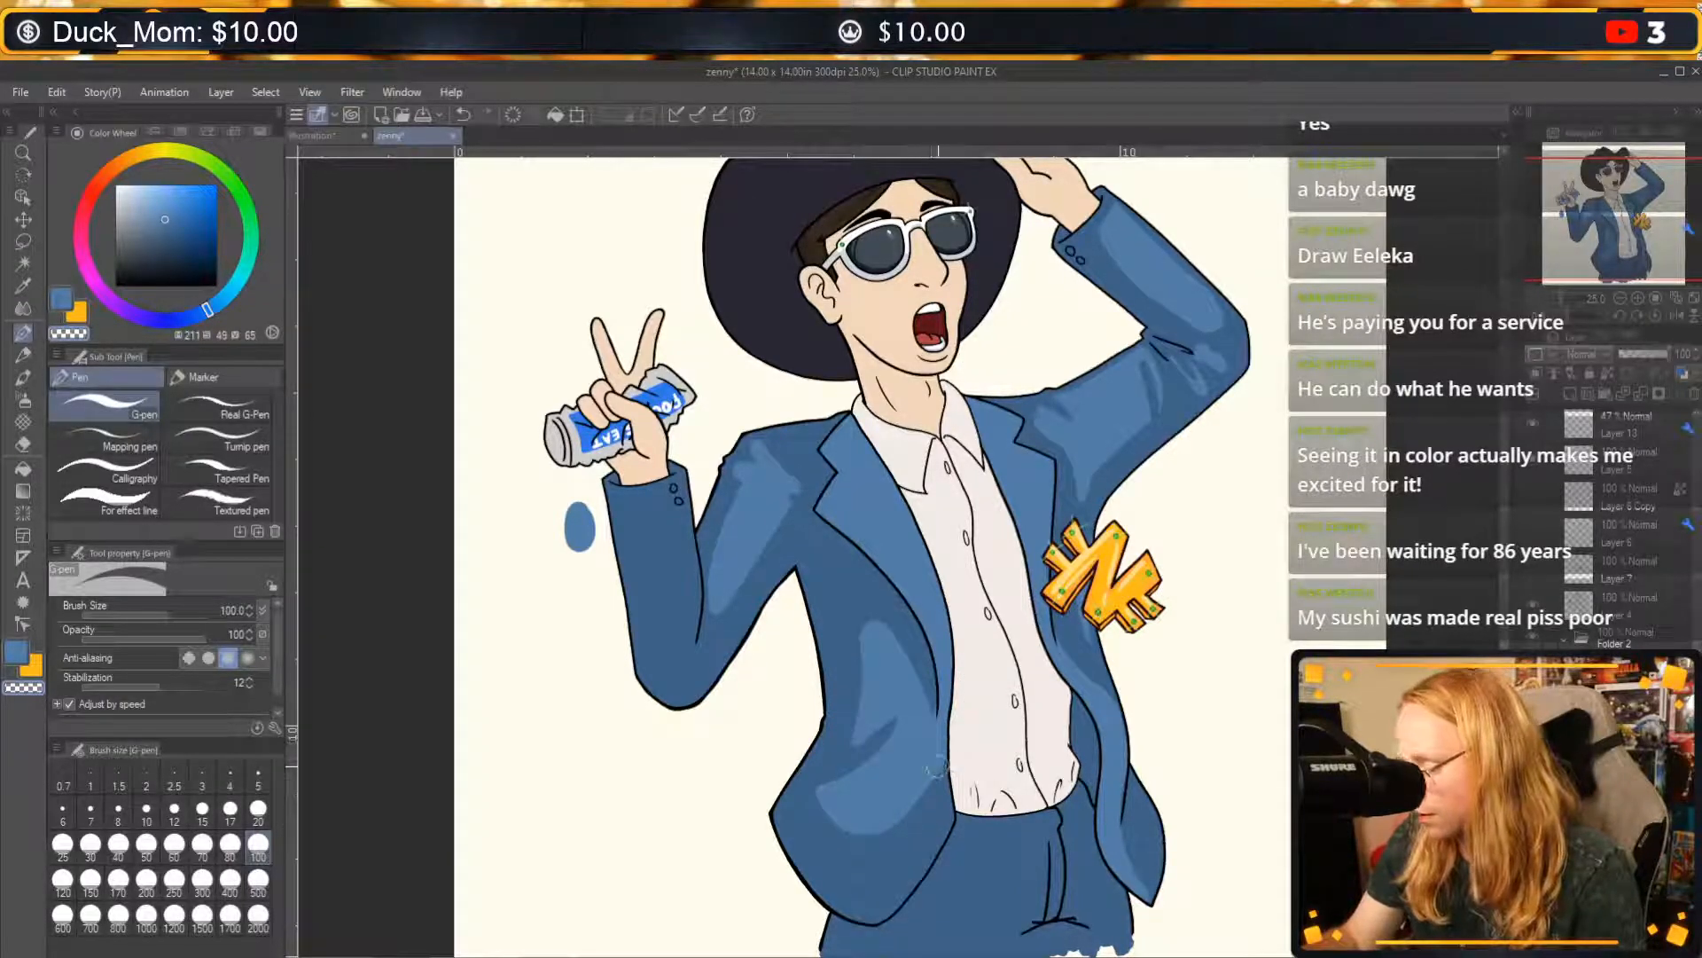
key("ctrl+z")
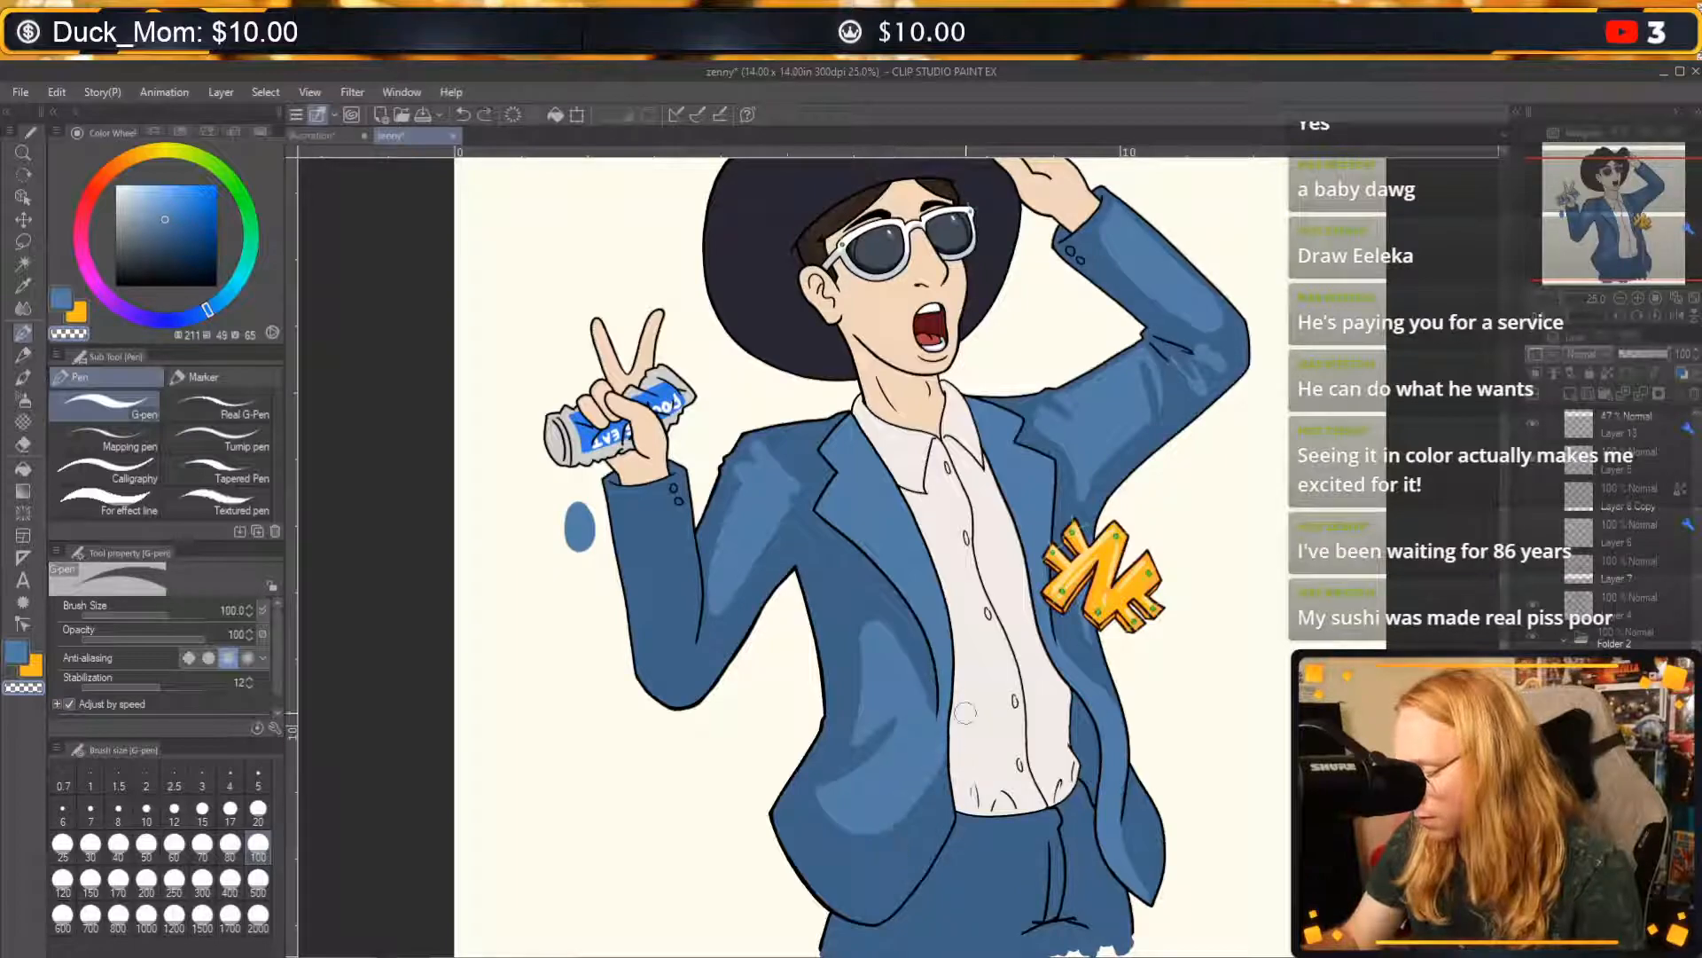
left_click_drag(934, 695, 937, 707)
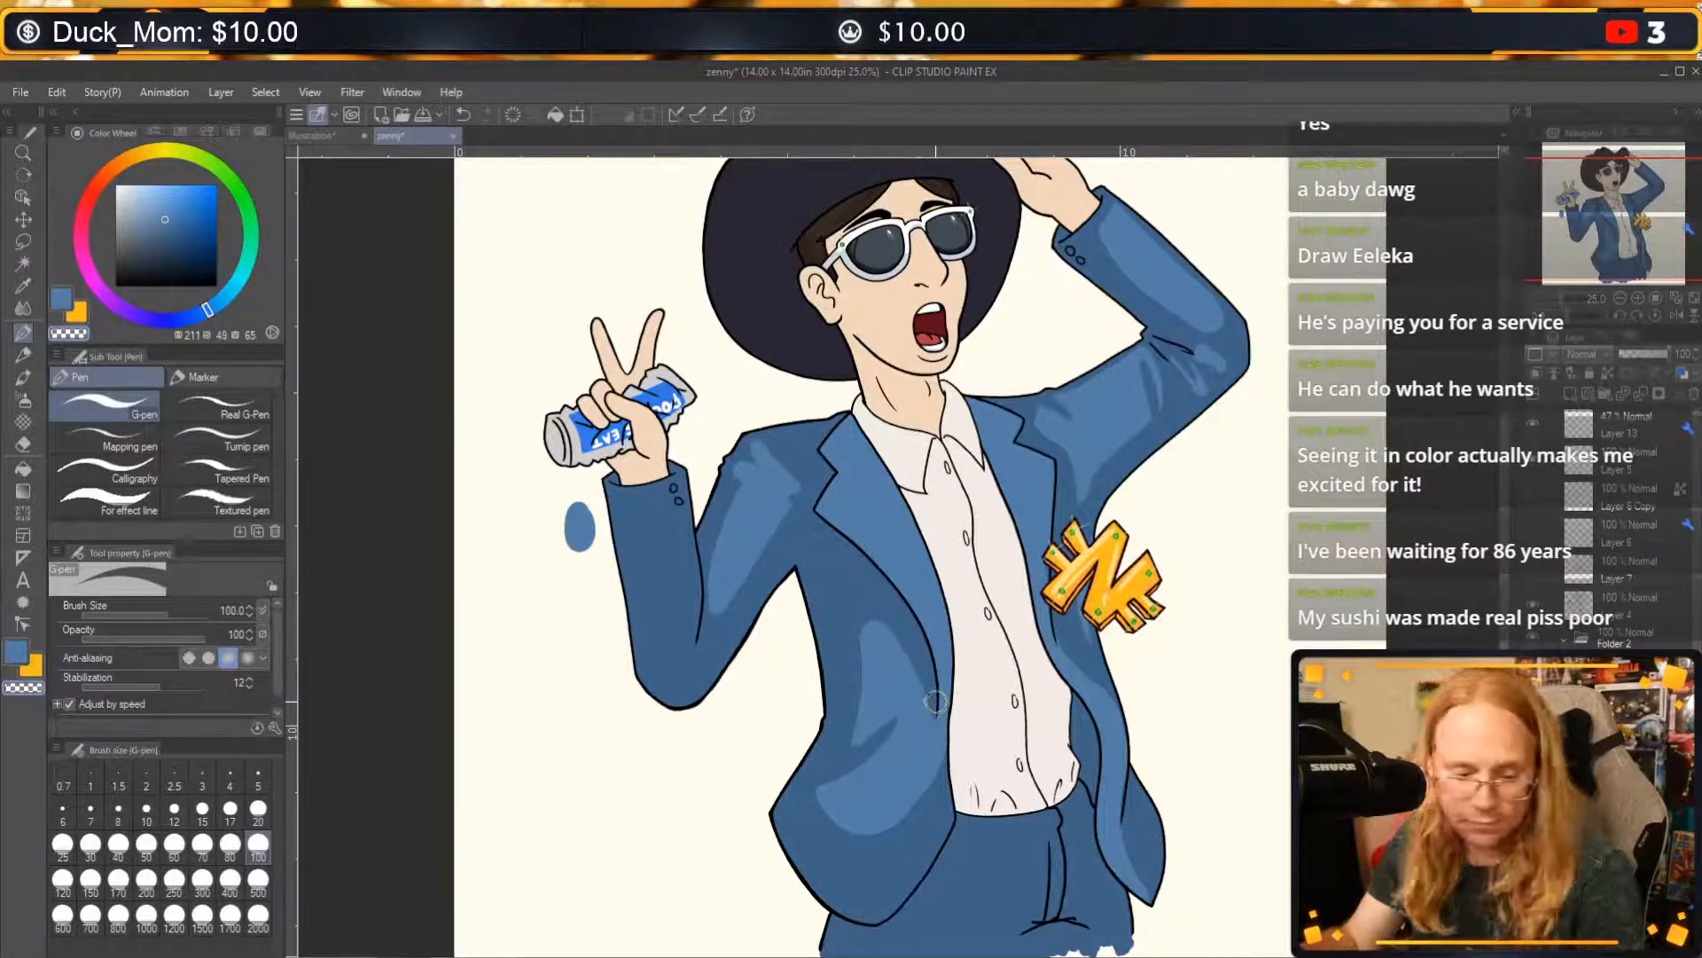
key("ctrl+z")
Cut a crease into the rounded lower end of the front panel highlight with transparent colour and refine its edge.
mouse_move(818, 785)
left_mouse_down()
mouse_move(844, 751)
mouse_move(811, 789)
mouse_move(860, 843)
left_mouse_up()
key("ctrl+z")
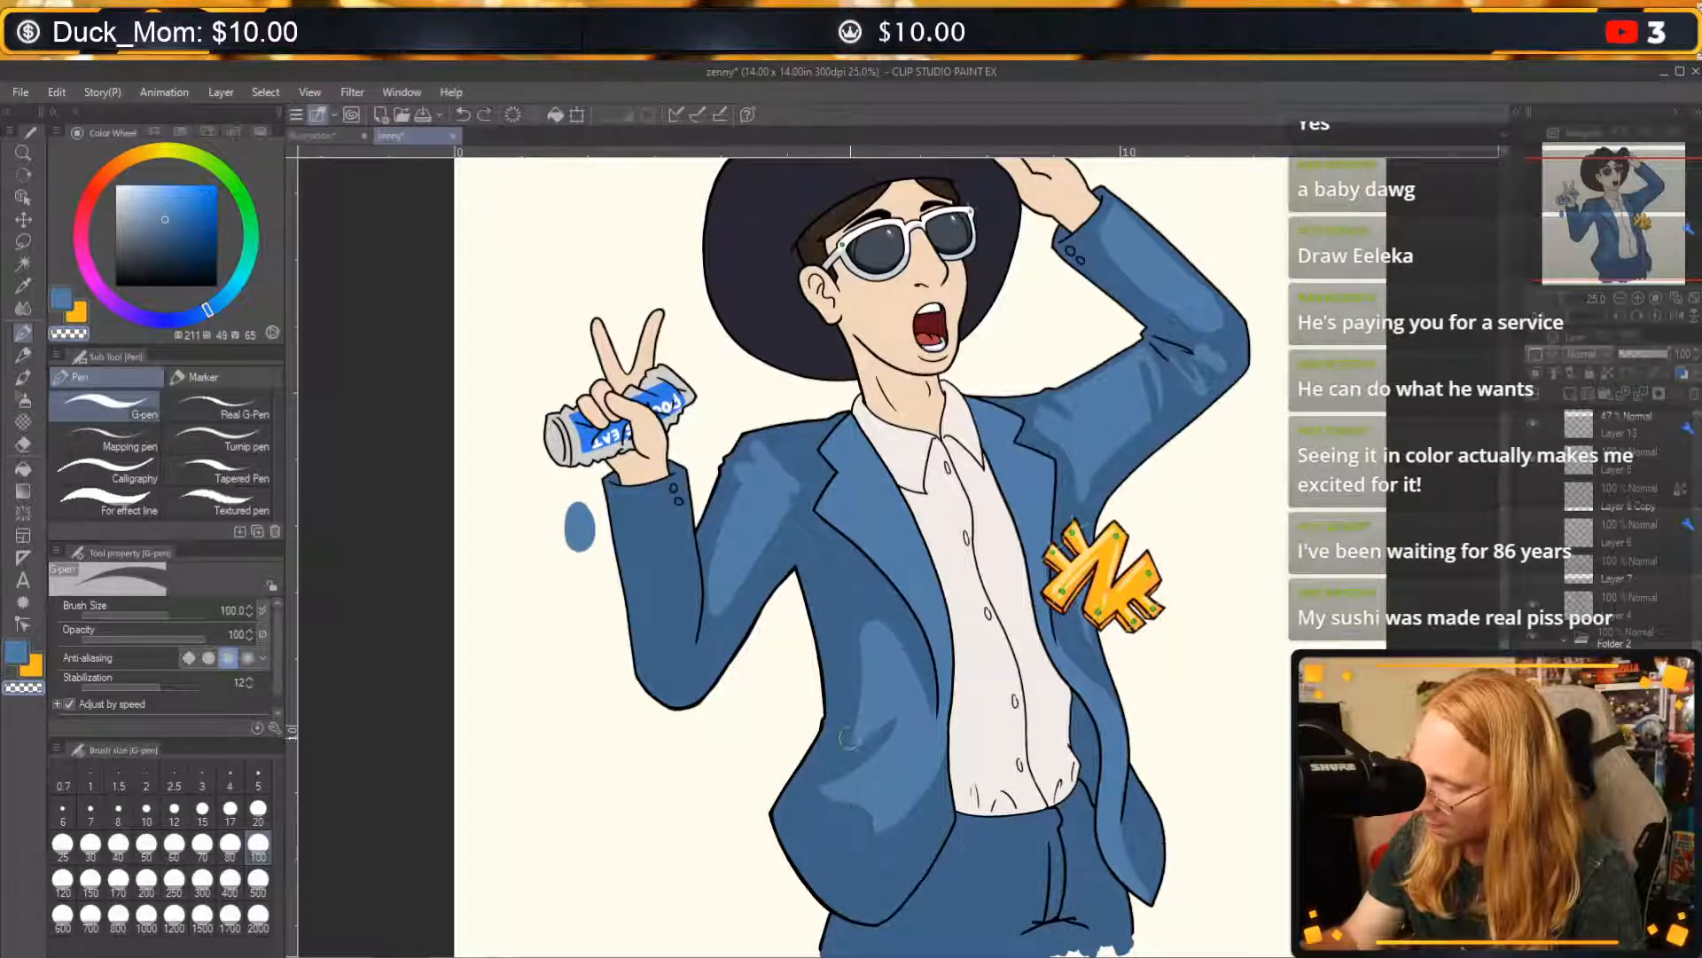
left_click_drag(848, 737, 829, 827)
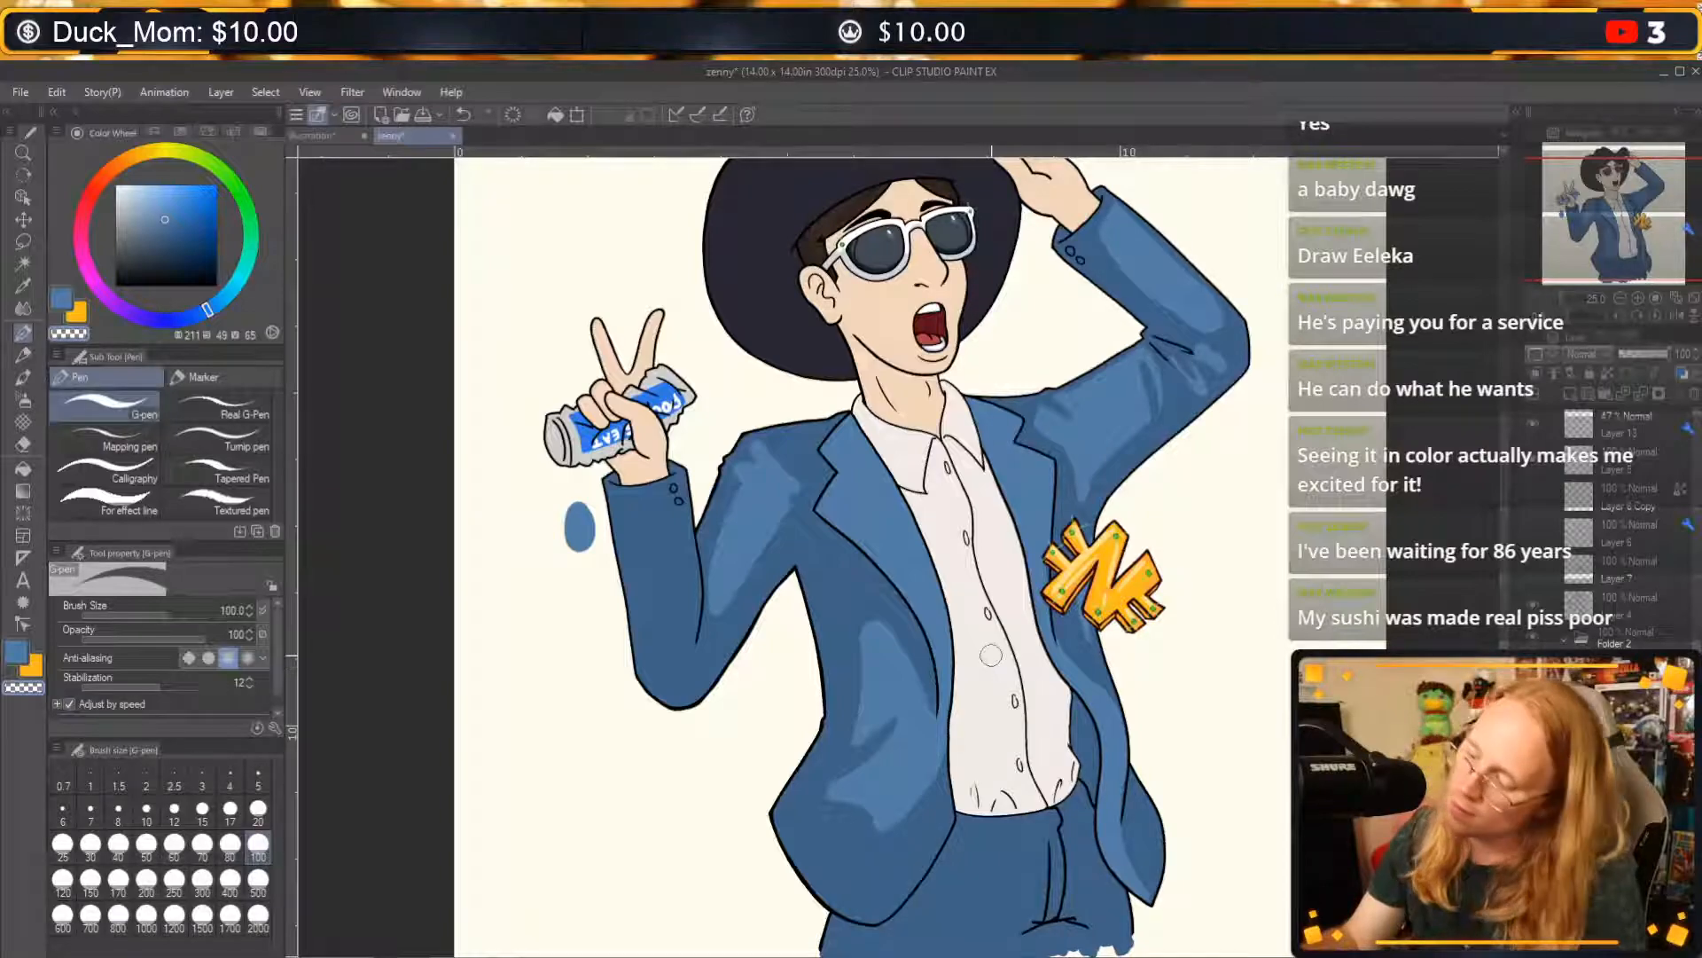
Refill the front panel's lower light blue highlight, undo a stray stroke, and trim its edge and crease with transparent colour.
scroll(991, 654, "down", 3)
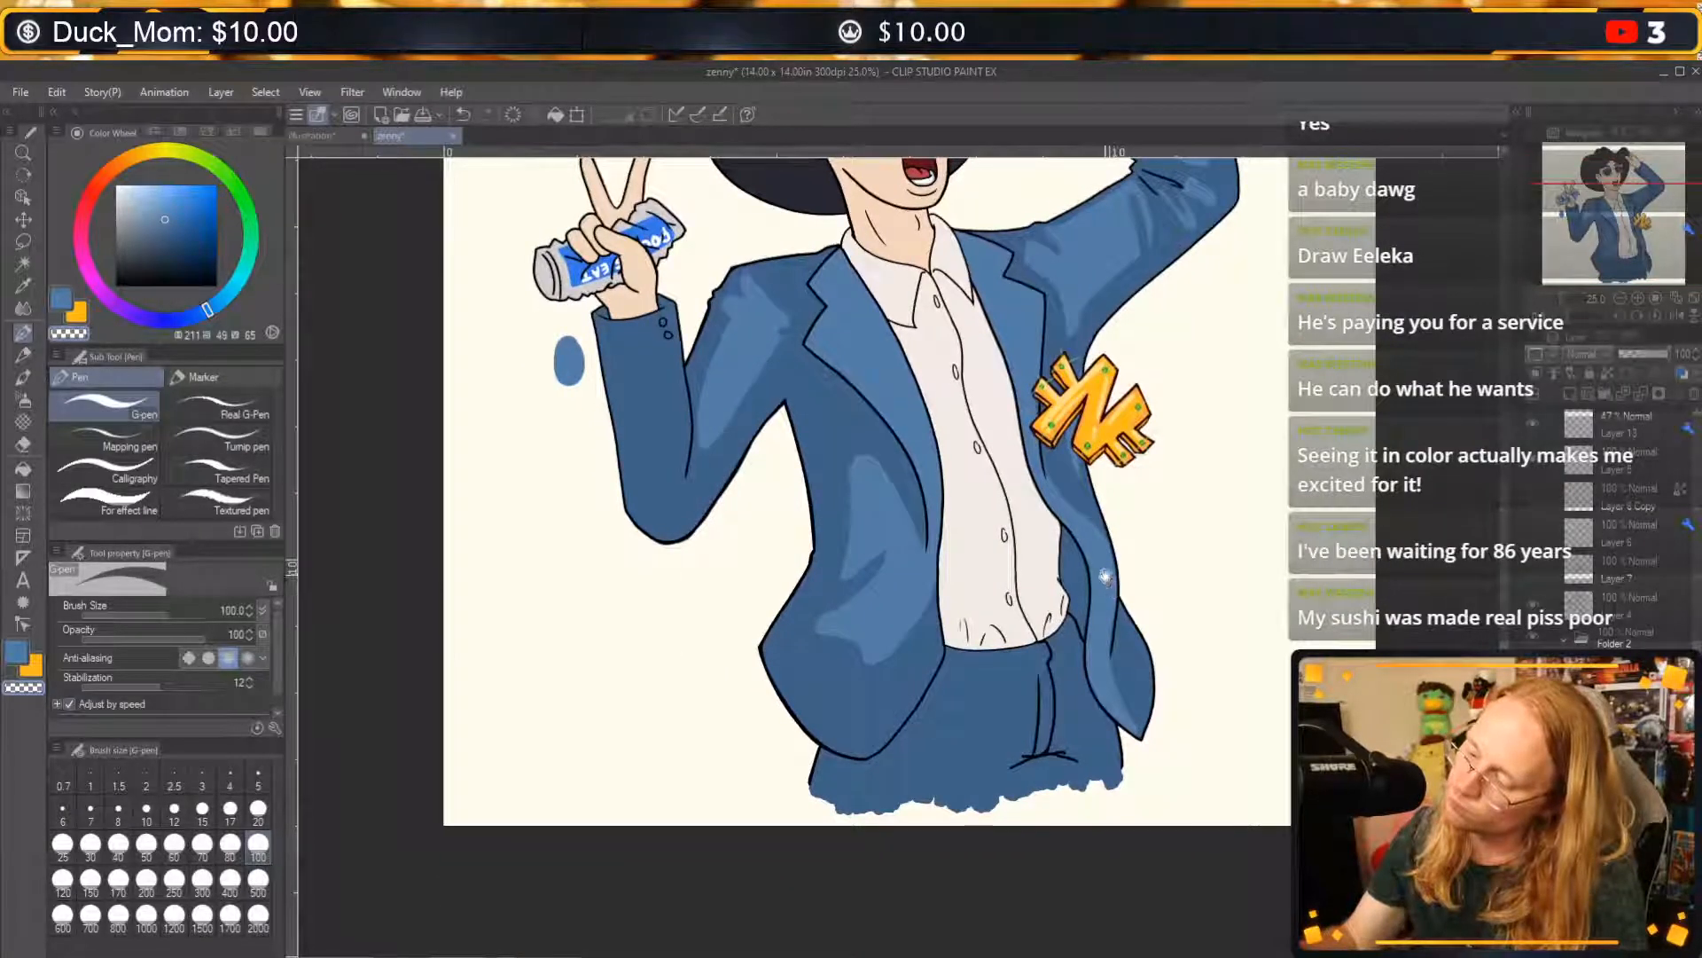
mouse_move(853, 610)
left_mouse_down()
mouse_move(804, 639)
mouse_move(836, 698)
mouse_move(899, 668)
mouse_move(926, 574)
mouse_move(861, 676)
mouse_move(817, 647)
left_mouse_up()
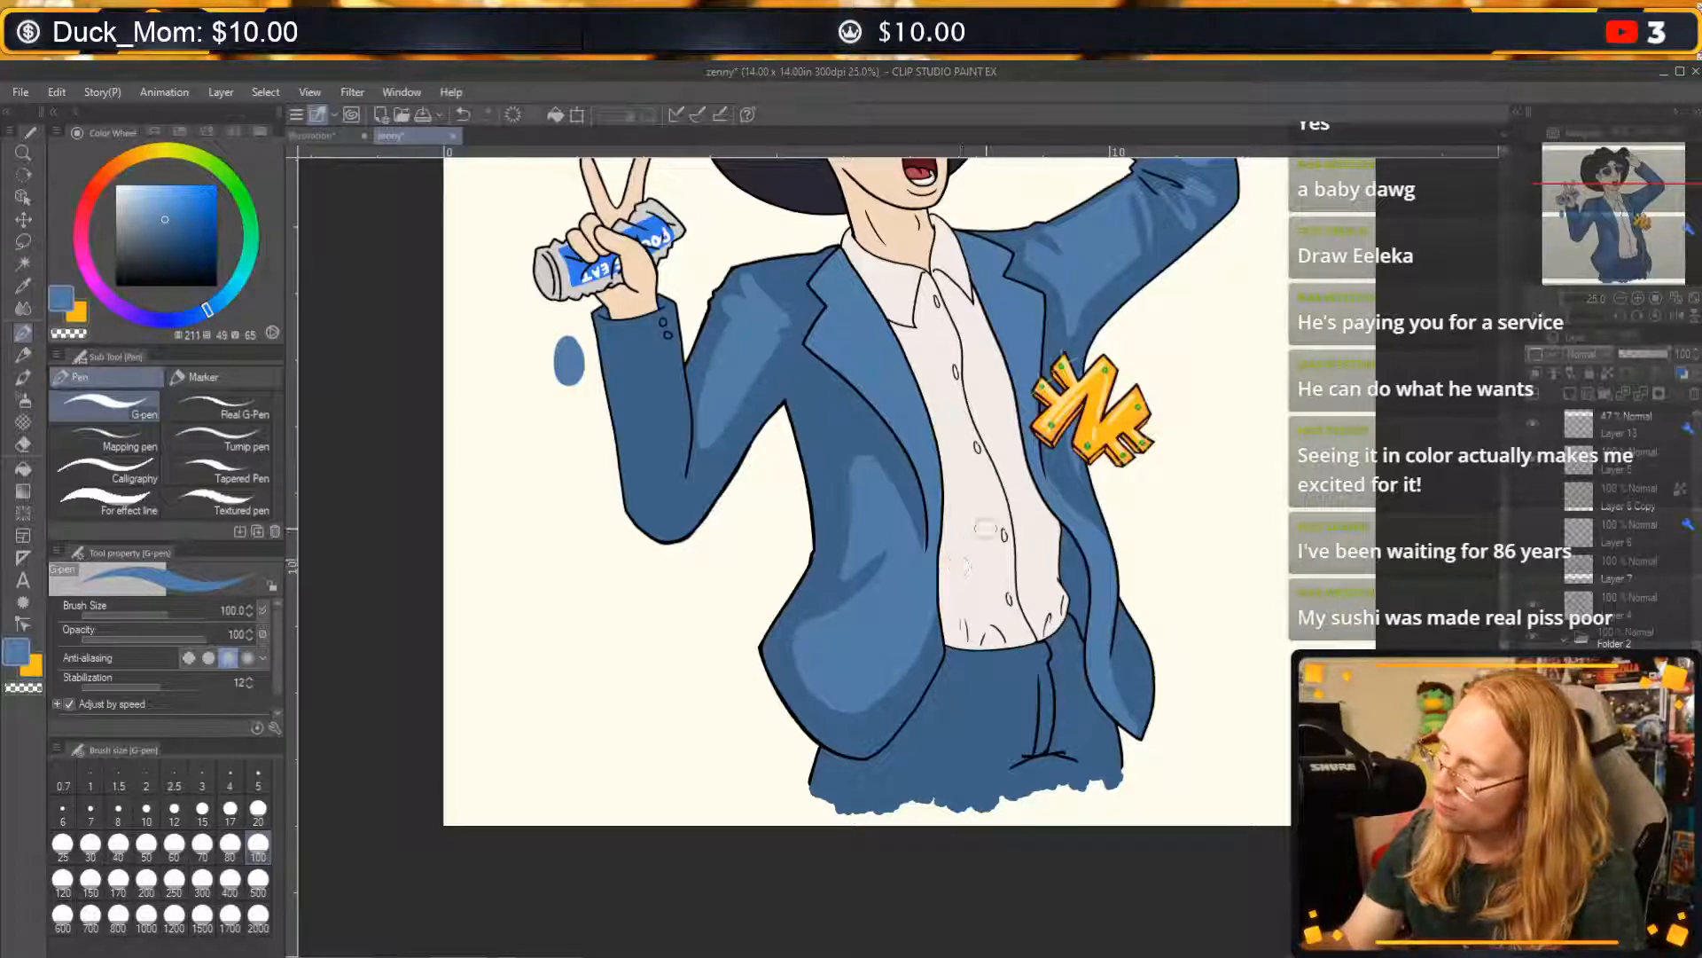
left_click_drag(933, 627, 911, 683)
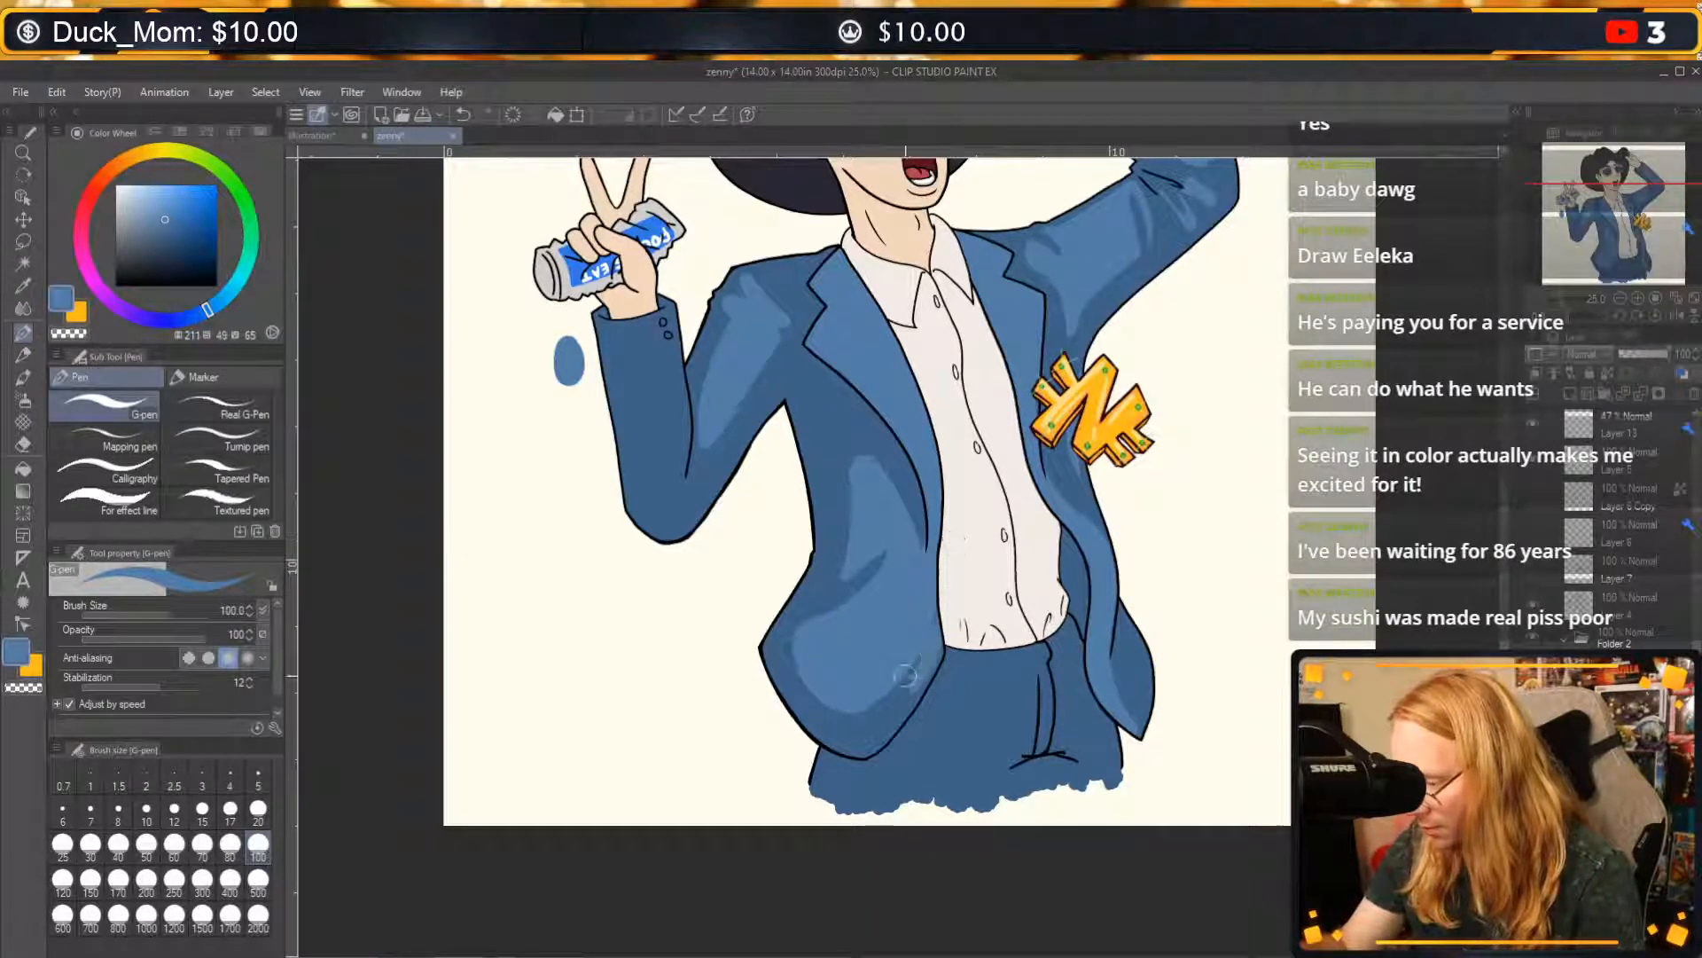
key("ctrl+z")
key("c")
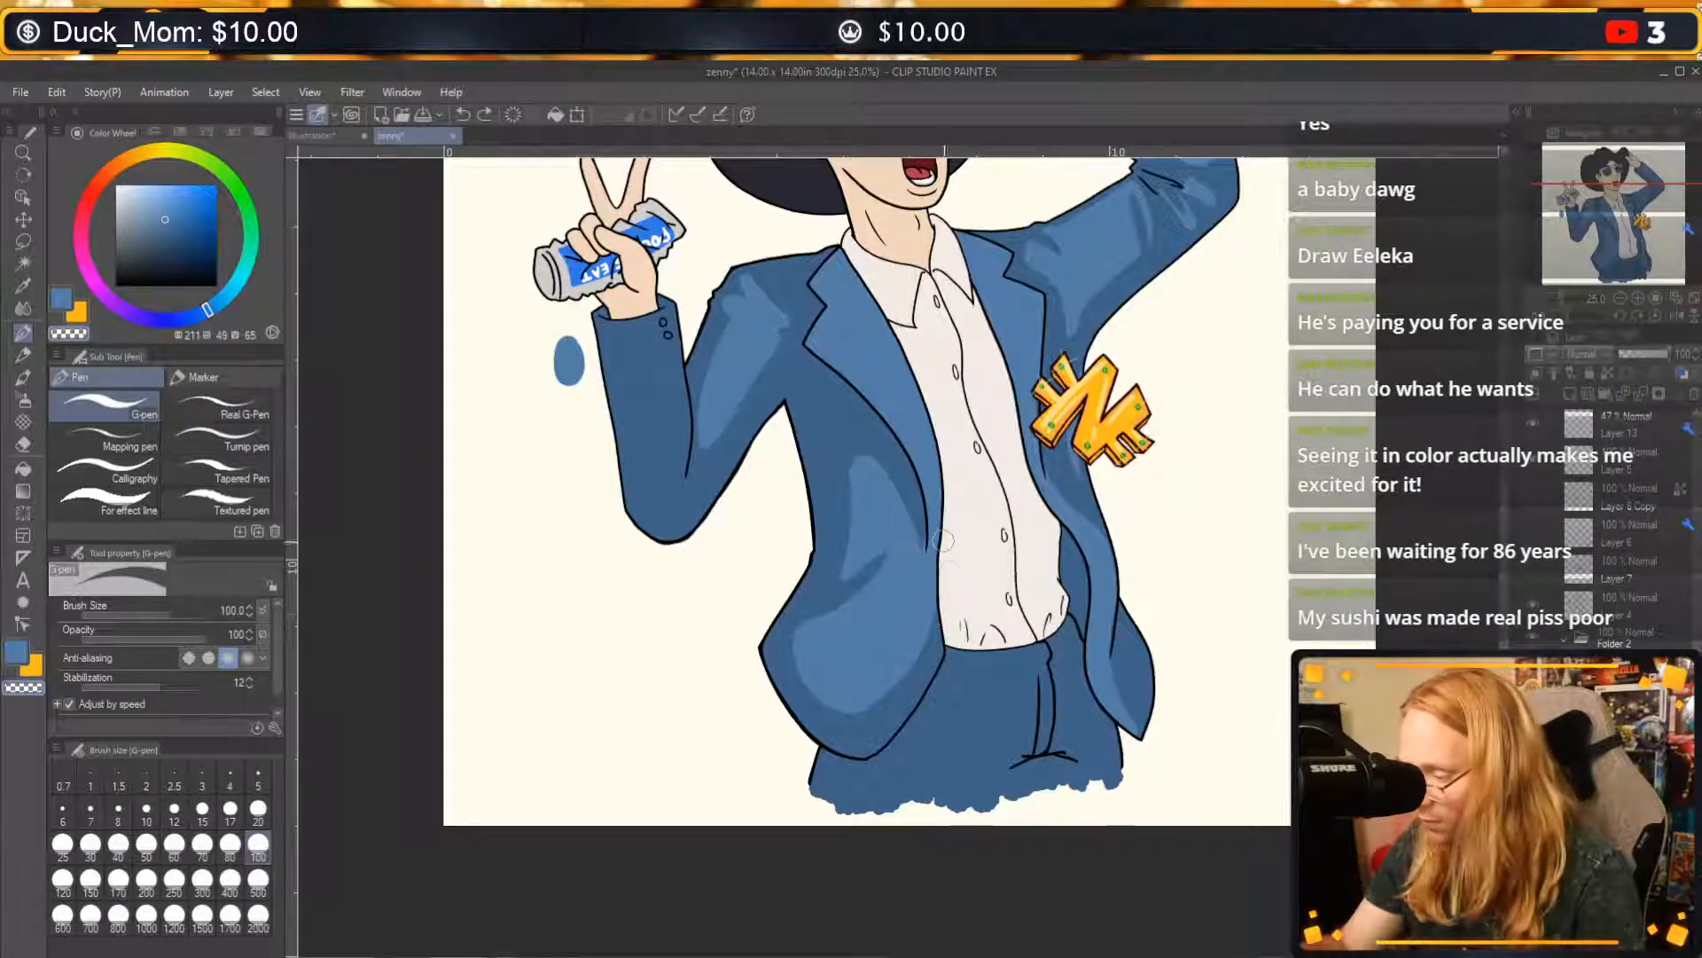
mouse_move(940, 544)
left_mouse_down()
mouse_move(902, 687)
mouse_move(860, 711)
left_mouse_up()
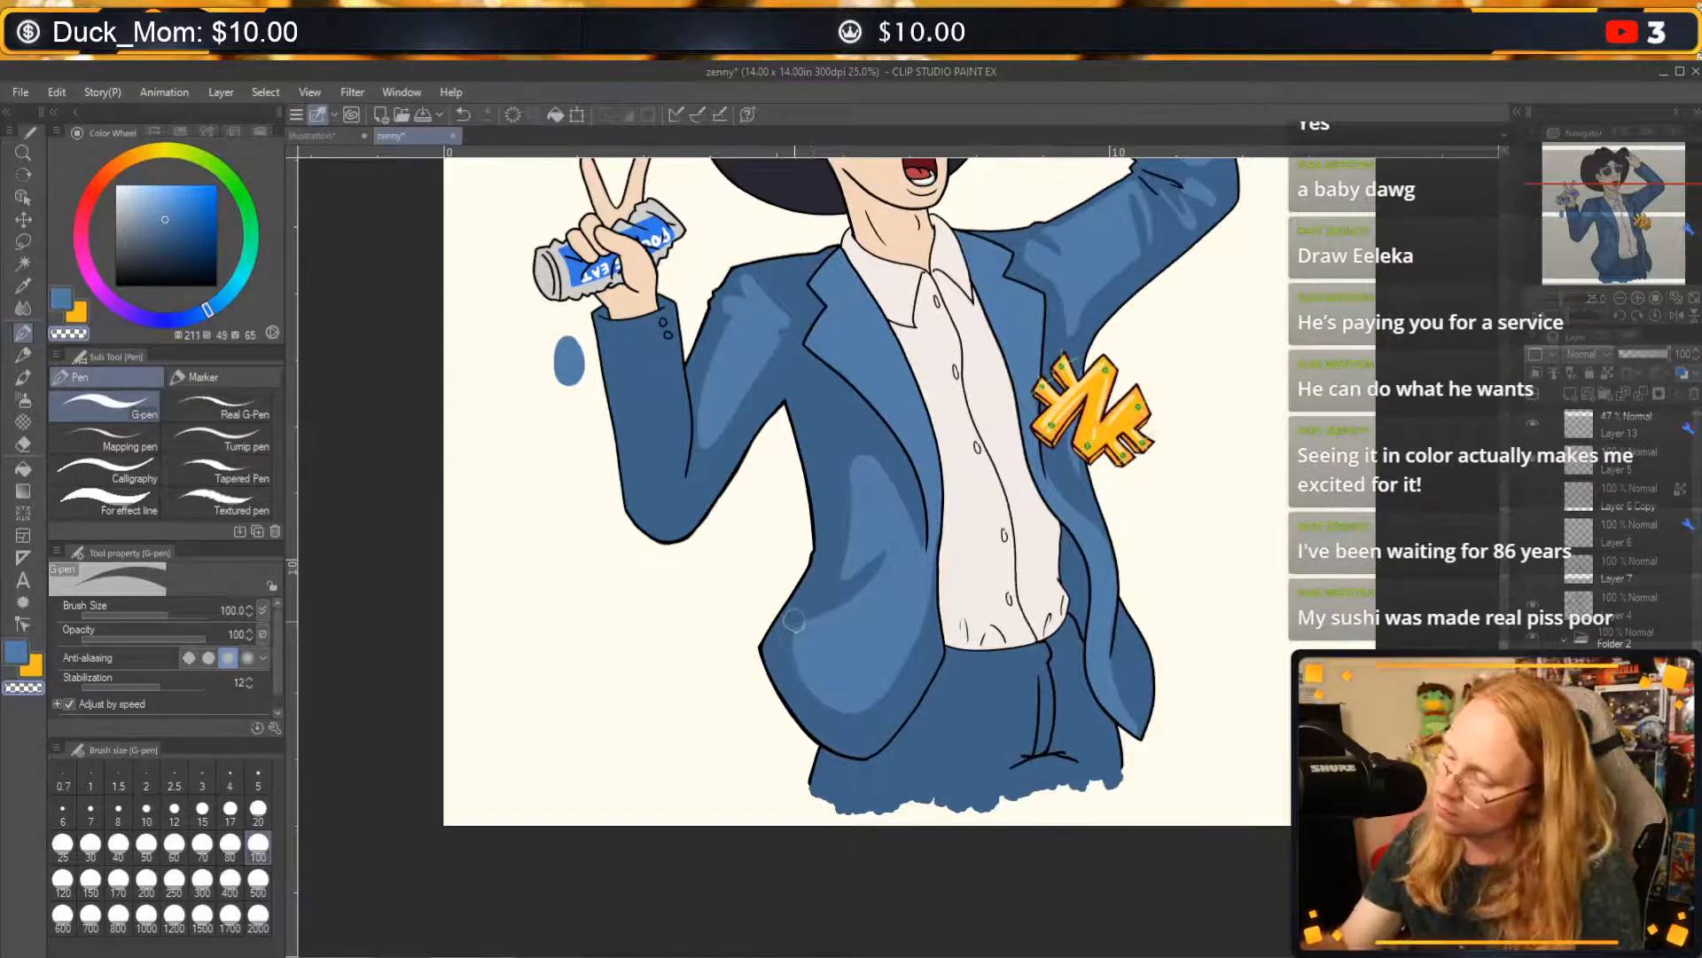
left_click_drag(791, 655, 874, 725)
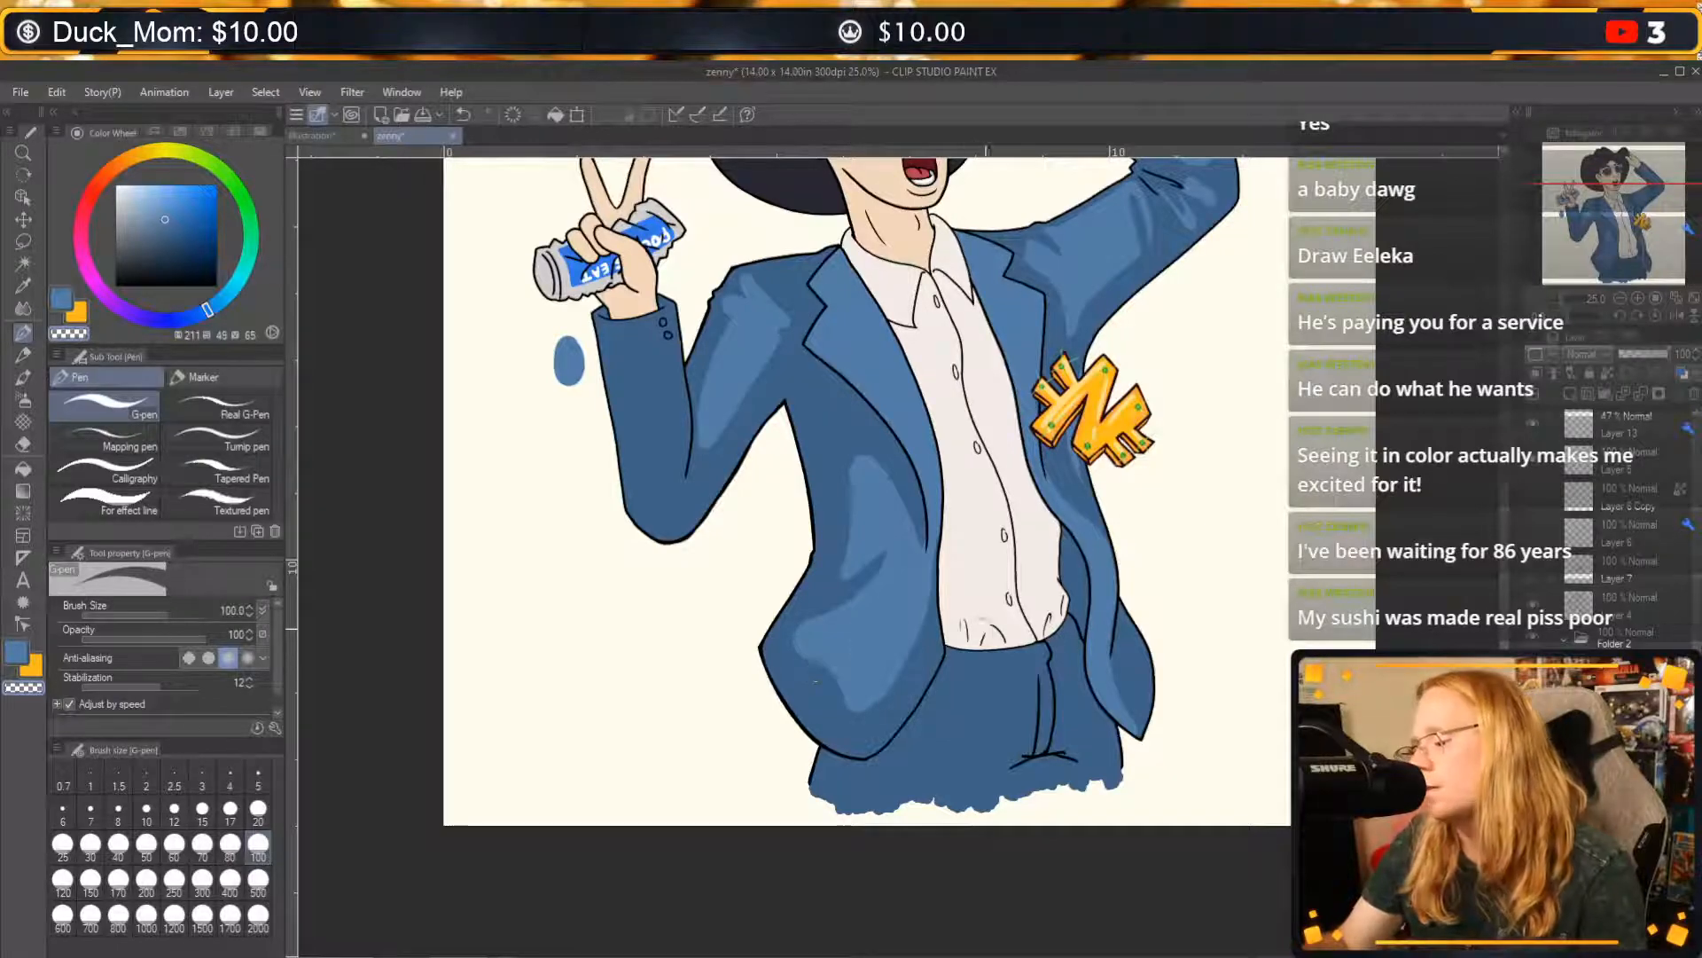
mouse_move(1177, 503)
left_mouse_down()
mouse_move(1088, 672)
mouse_move(1113, 597)
left_mouse_up()
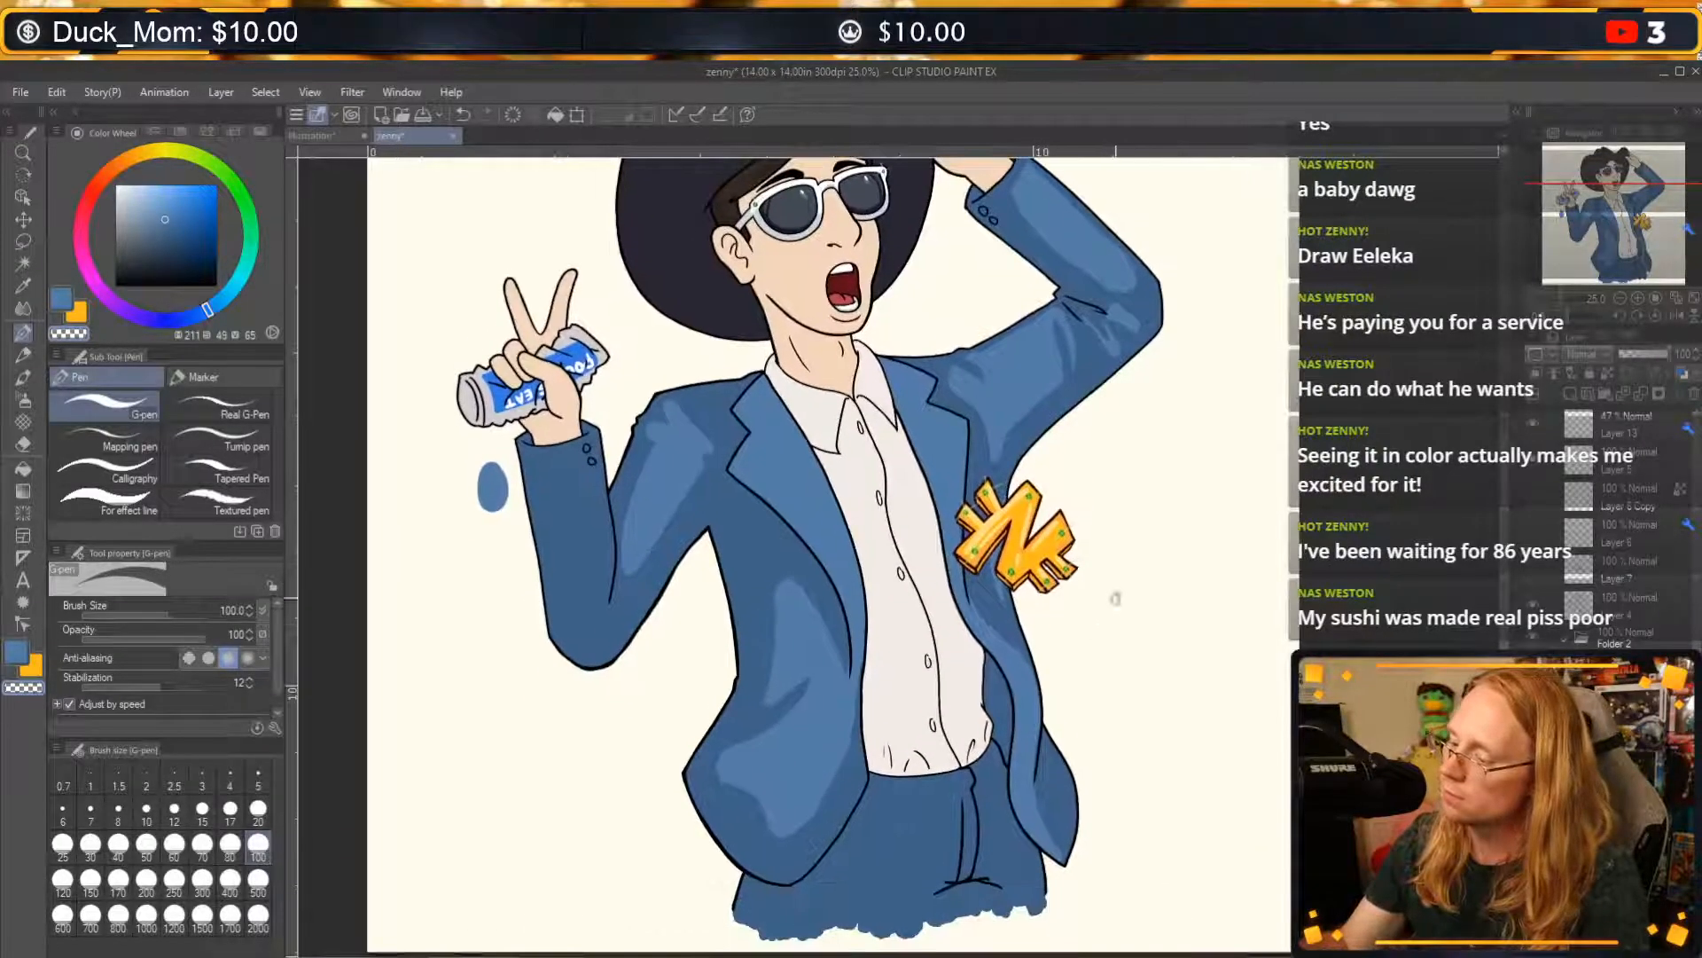
left_click_drag(1194, 476, 1133, 543)
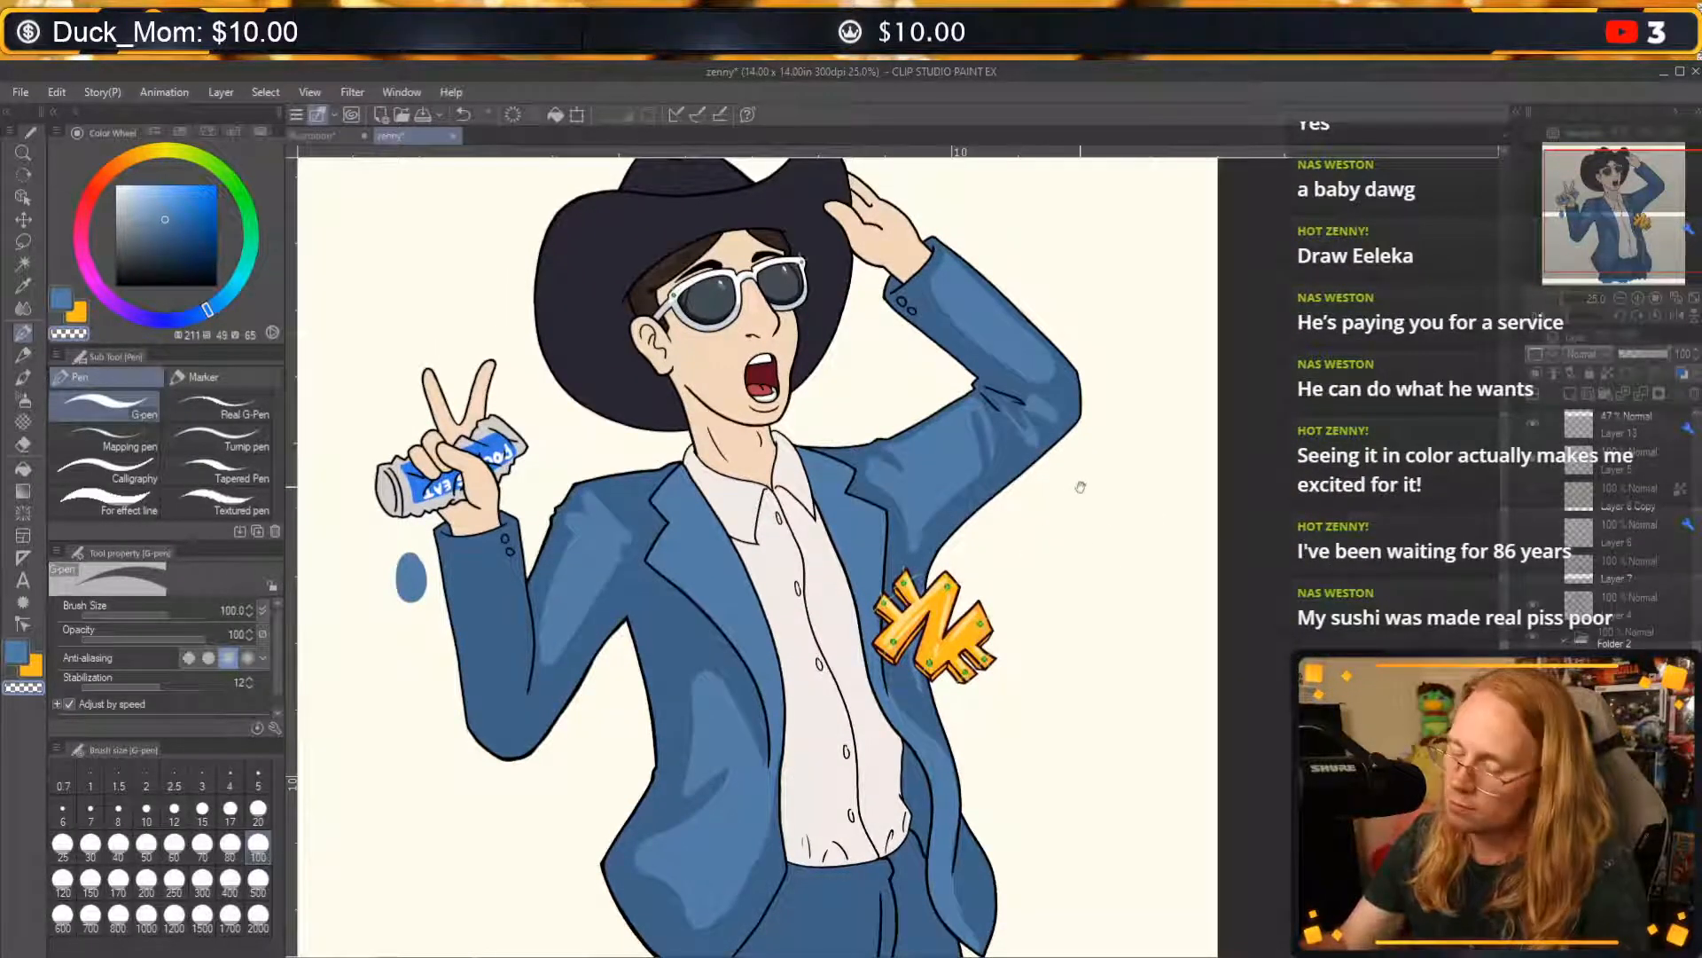
mouse_move(904, 511)
left_mouse_down()
mouse_move(987, 629)
mouse_move(1096, 547)
left_mouse_up()
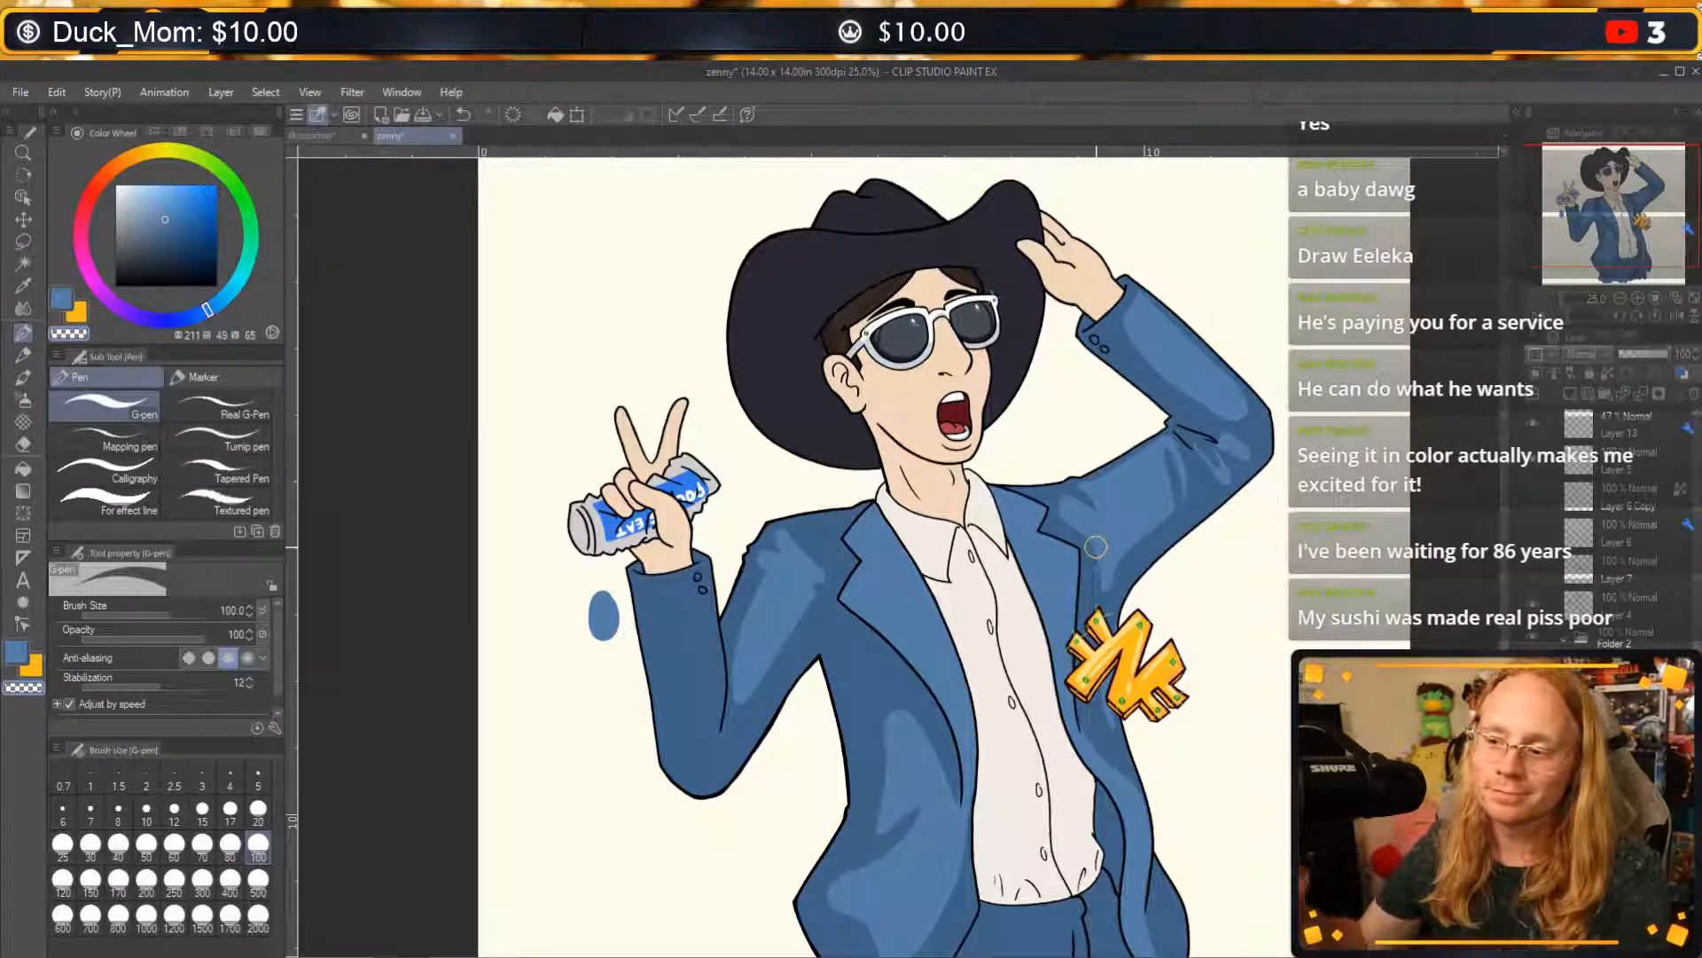
left_click_drag(884, 632, 907, 573)
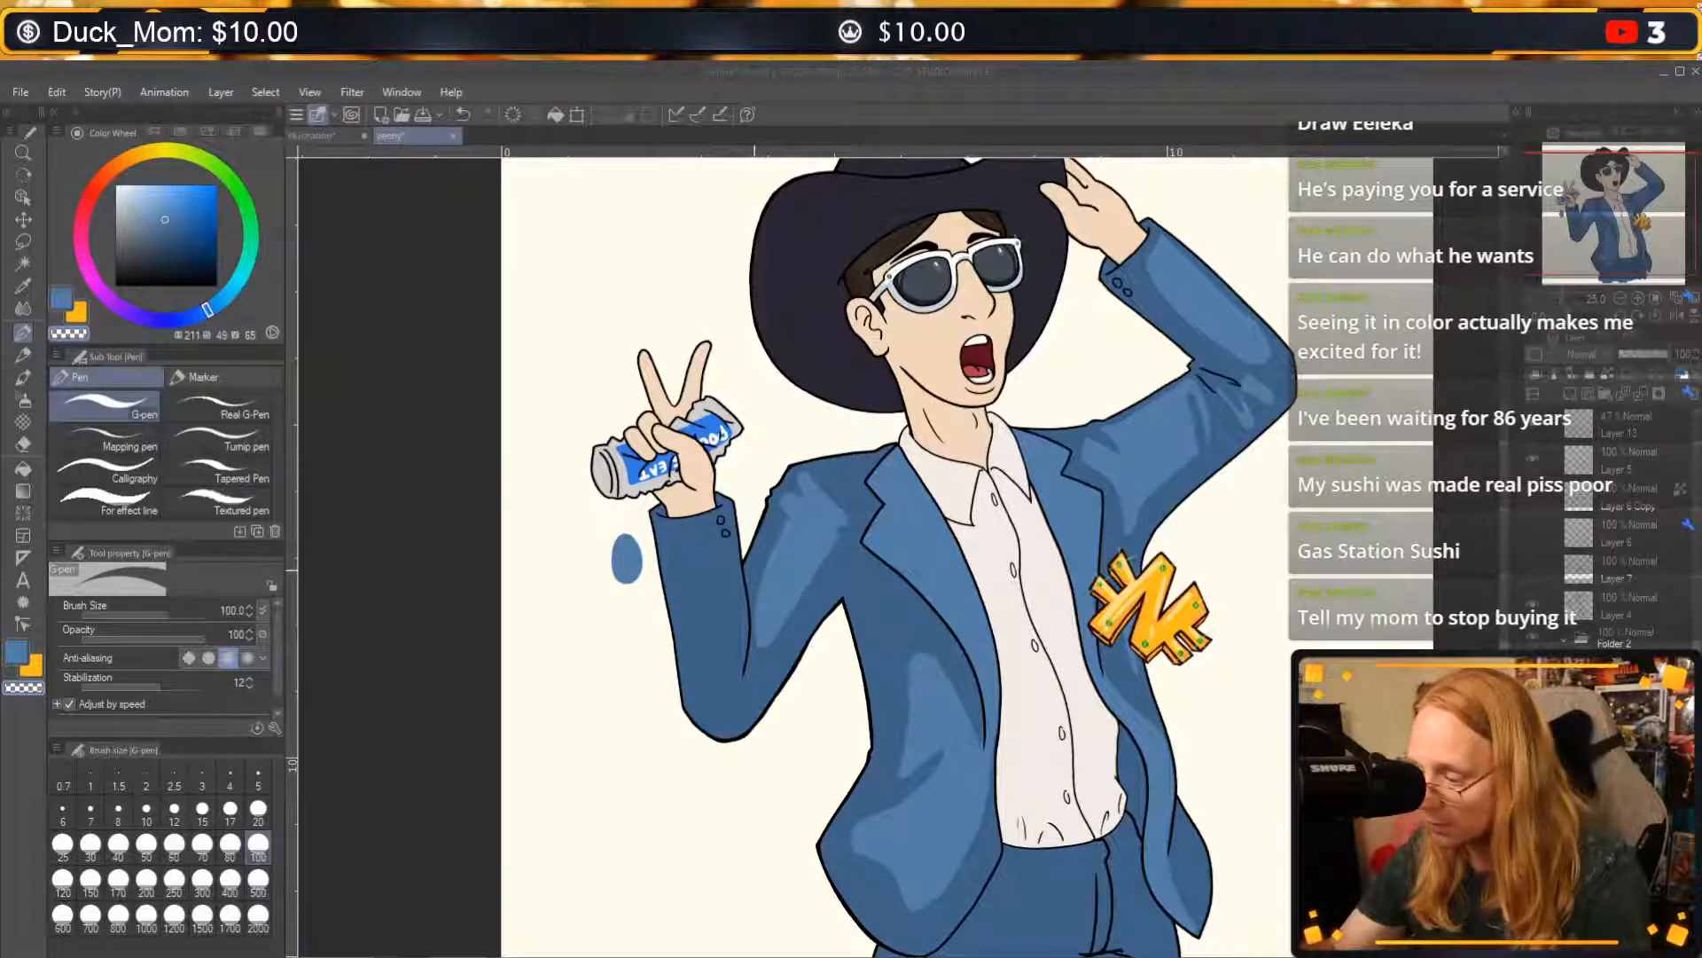
left_click(455, 653)
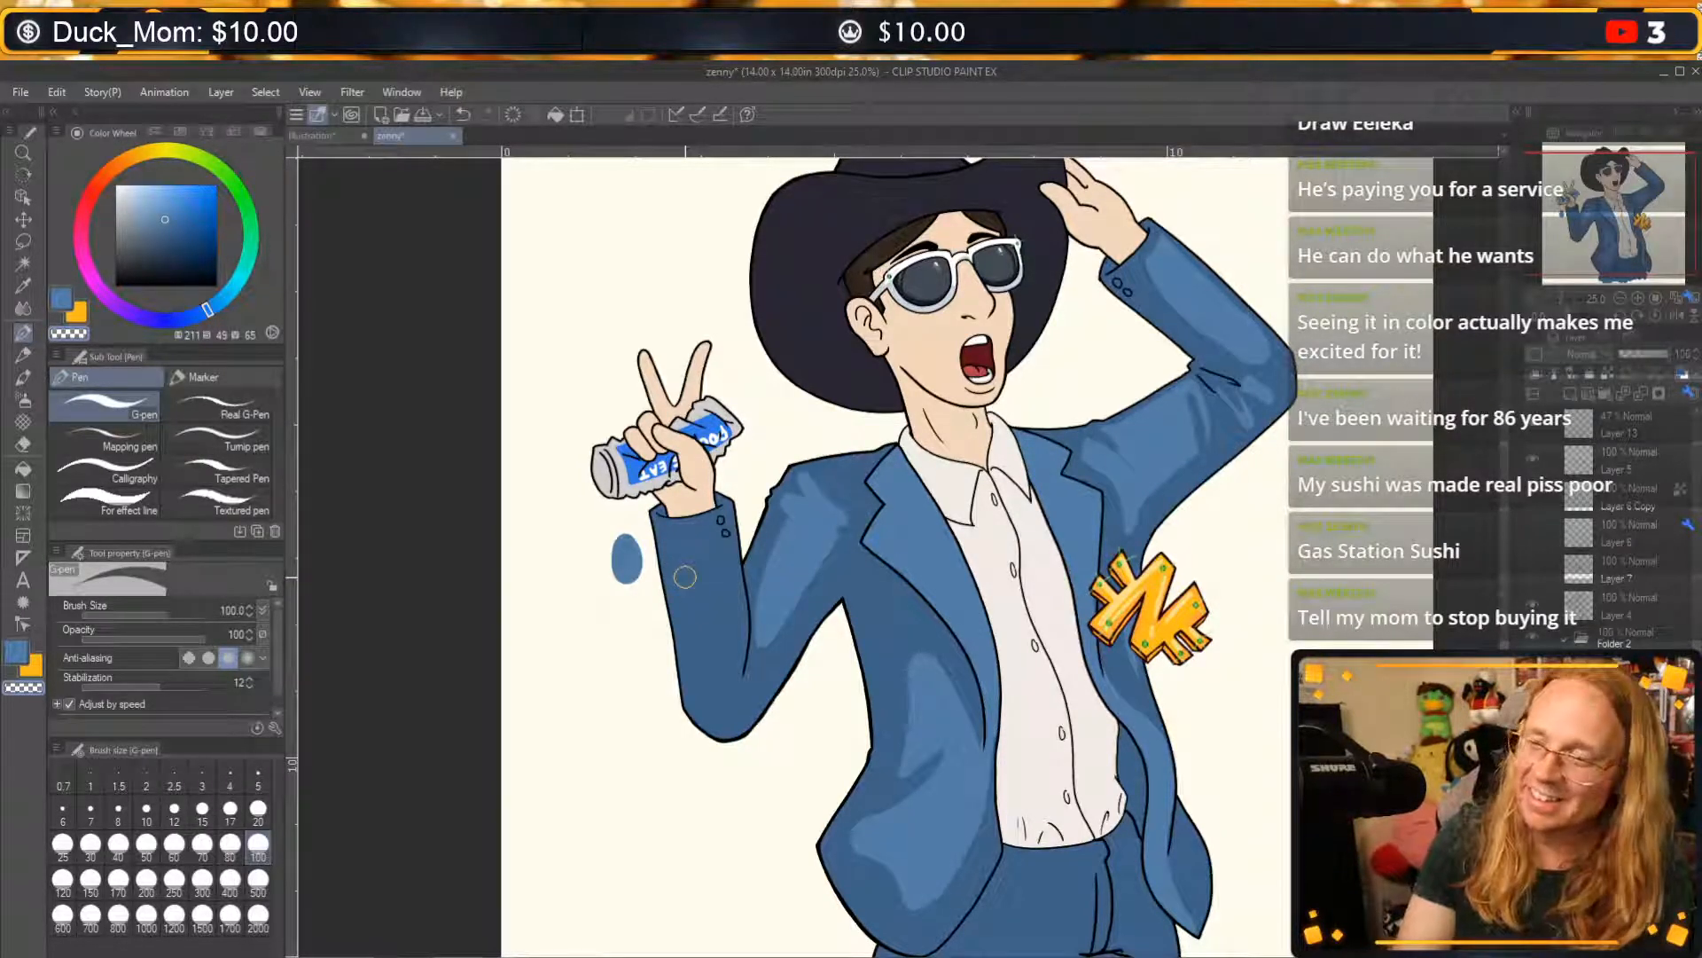
key("alt+Tab")
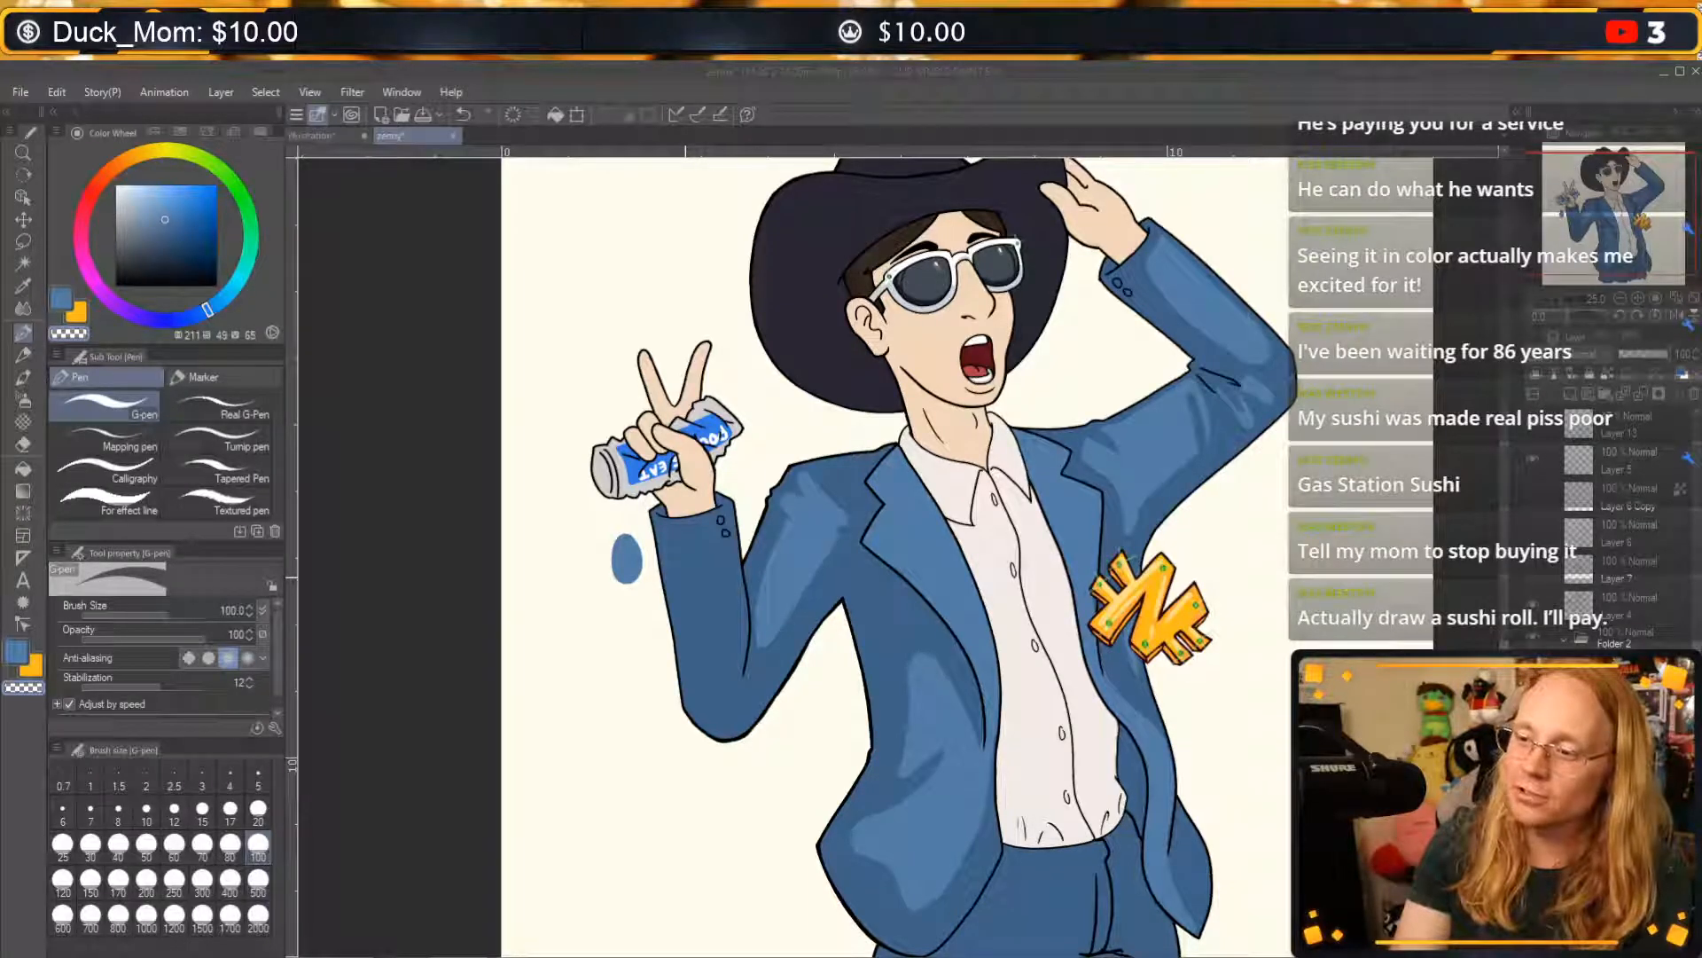
left_click_drag(1499, 529, 1385, 446)
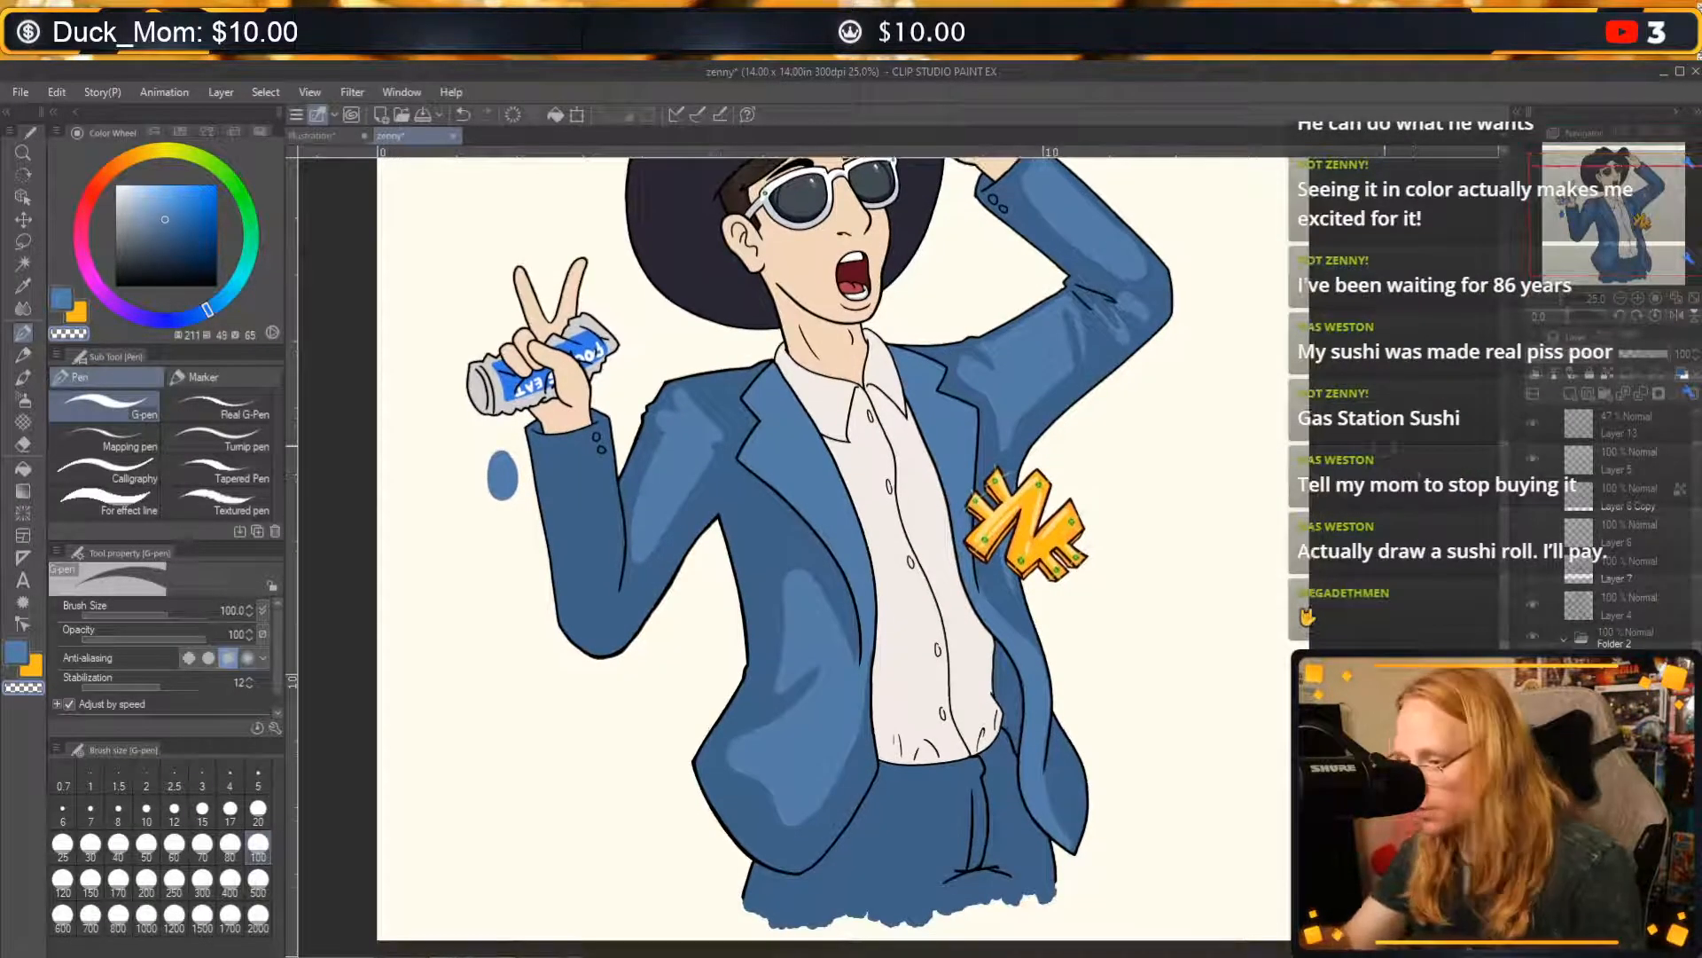
Switch to the Illustration canvas at an empty area, set the G-pen to near-black at size 12, and undo a test stroke.
left_click(321, 136)
key("ctrl+plus")
left_click_drag(1576, 189, 1601, 188)
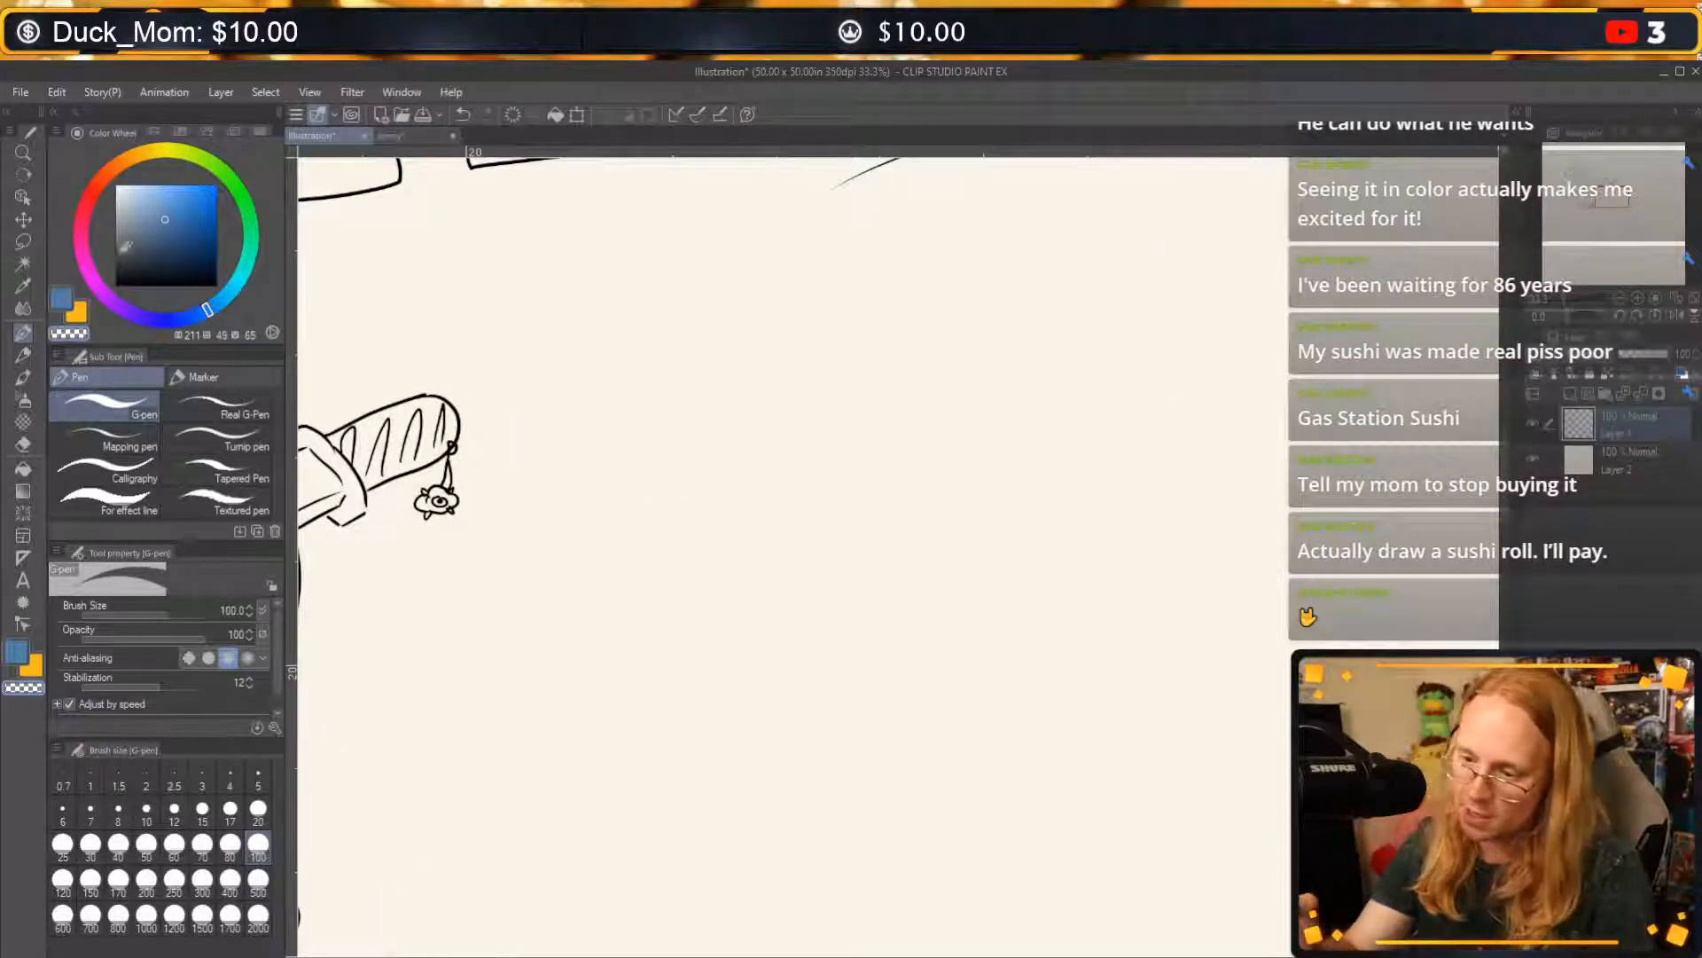
left_click_drag(120, 243, 115, 288)
left_click(174, 808)
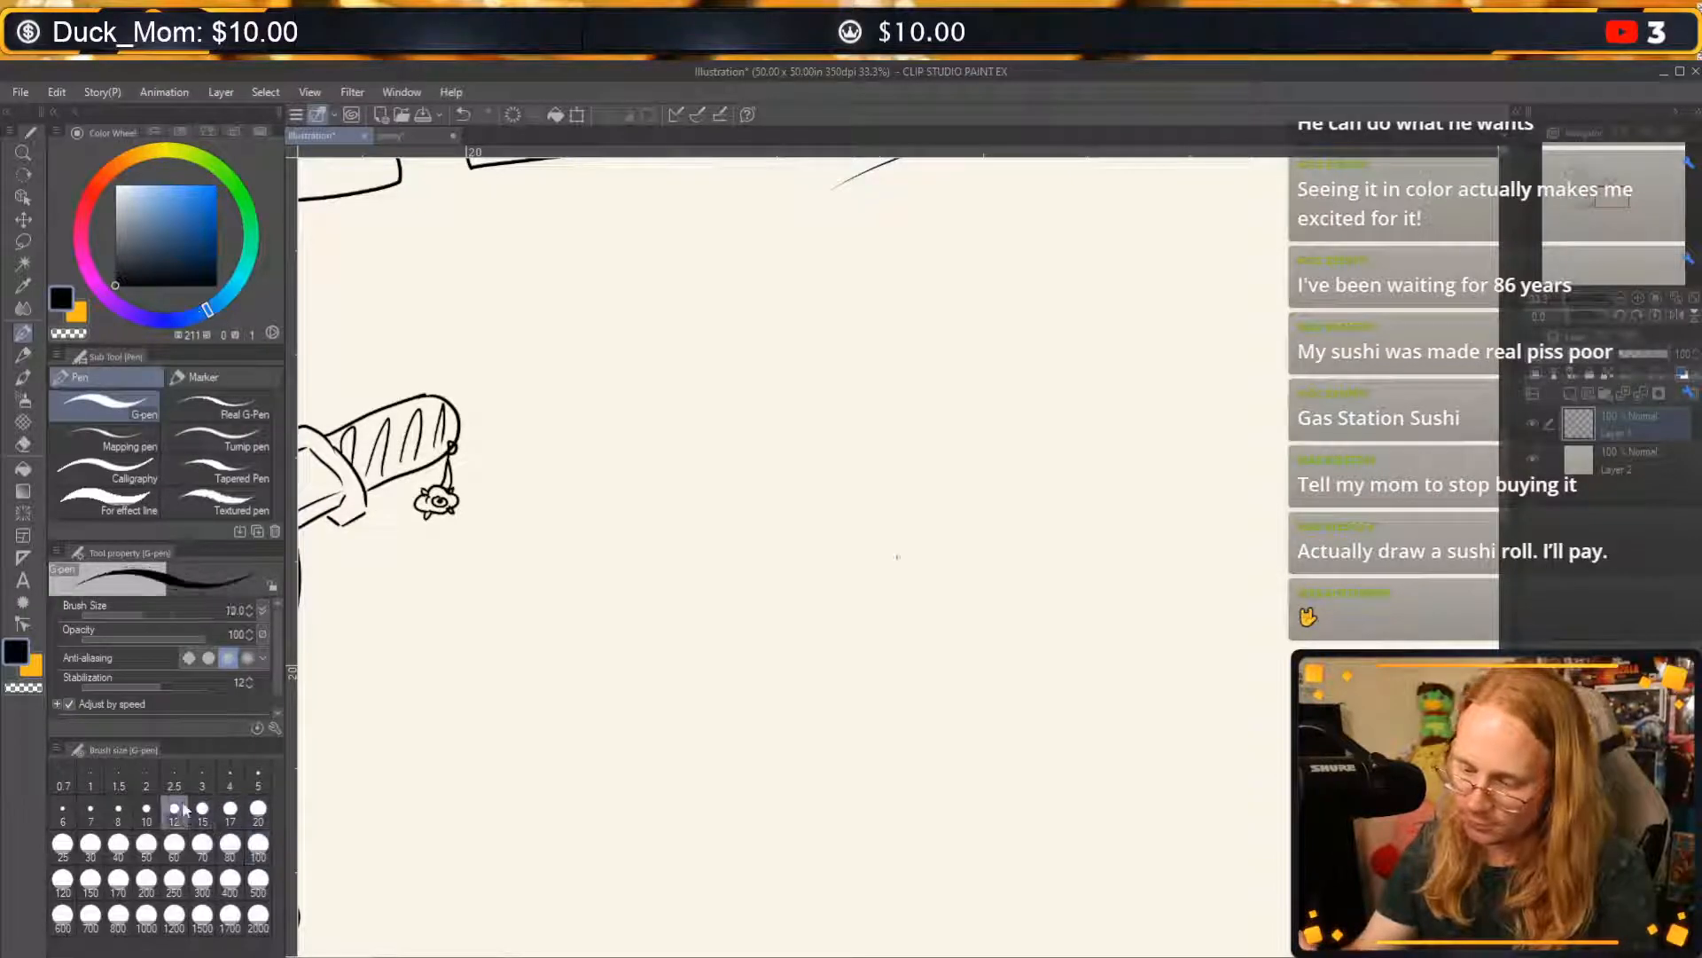
left_click_drag(993, 417, 944, 479)
key("ctrl+z")
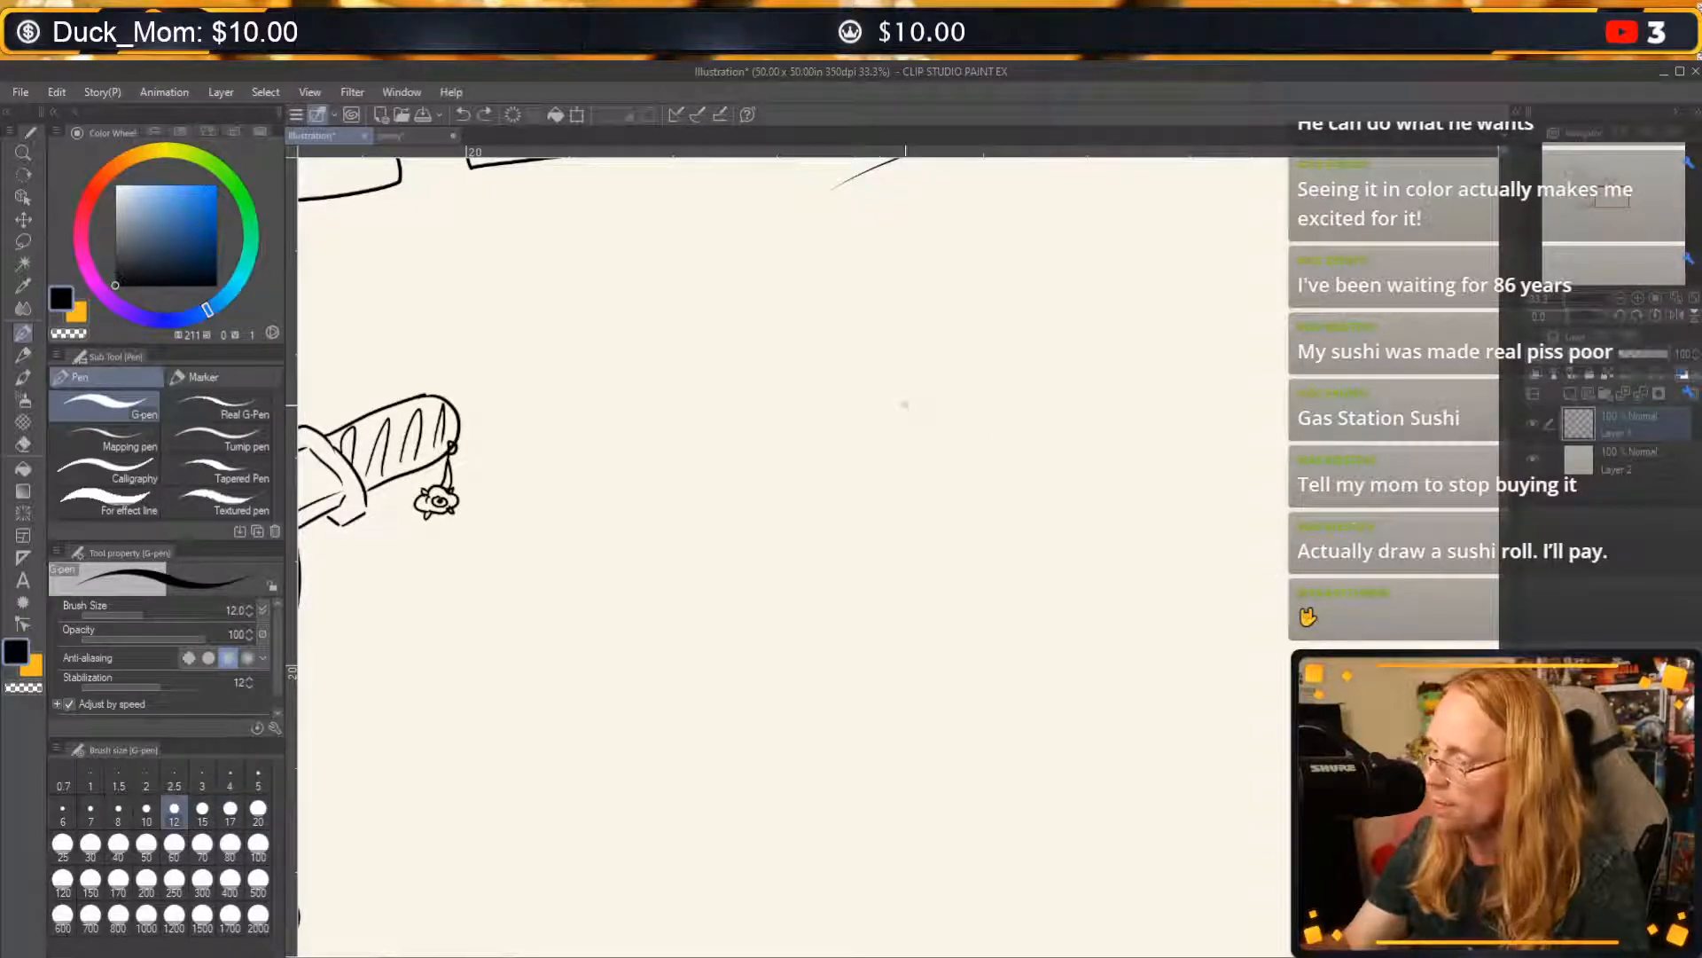
Sketch a tilted cylinder for the sushi roll with a round front, two side lines and a rounded back, redoing the back curve.
mouse_move(856, 501)
left_mouse_down()
mouse_move(767, 489)
mouse_move(673, 633)
mouse_move(843, 688)
mouse_move(904, 556)
mouse_move(843, 486)
left_mouse_up()
mouse_move(687, 538)
left_mouse_down()
mouse_move(811, 442)
mouse_move(906, 414)
left_mouse_up()
left_click_drag(883, 665, 1002, 579)
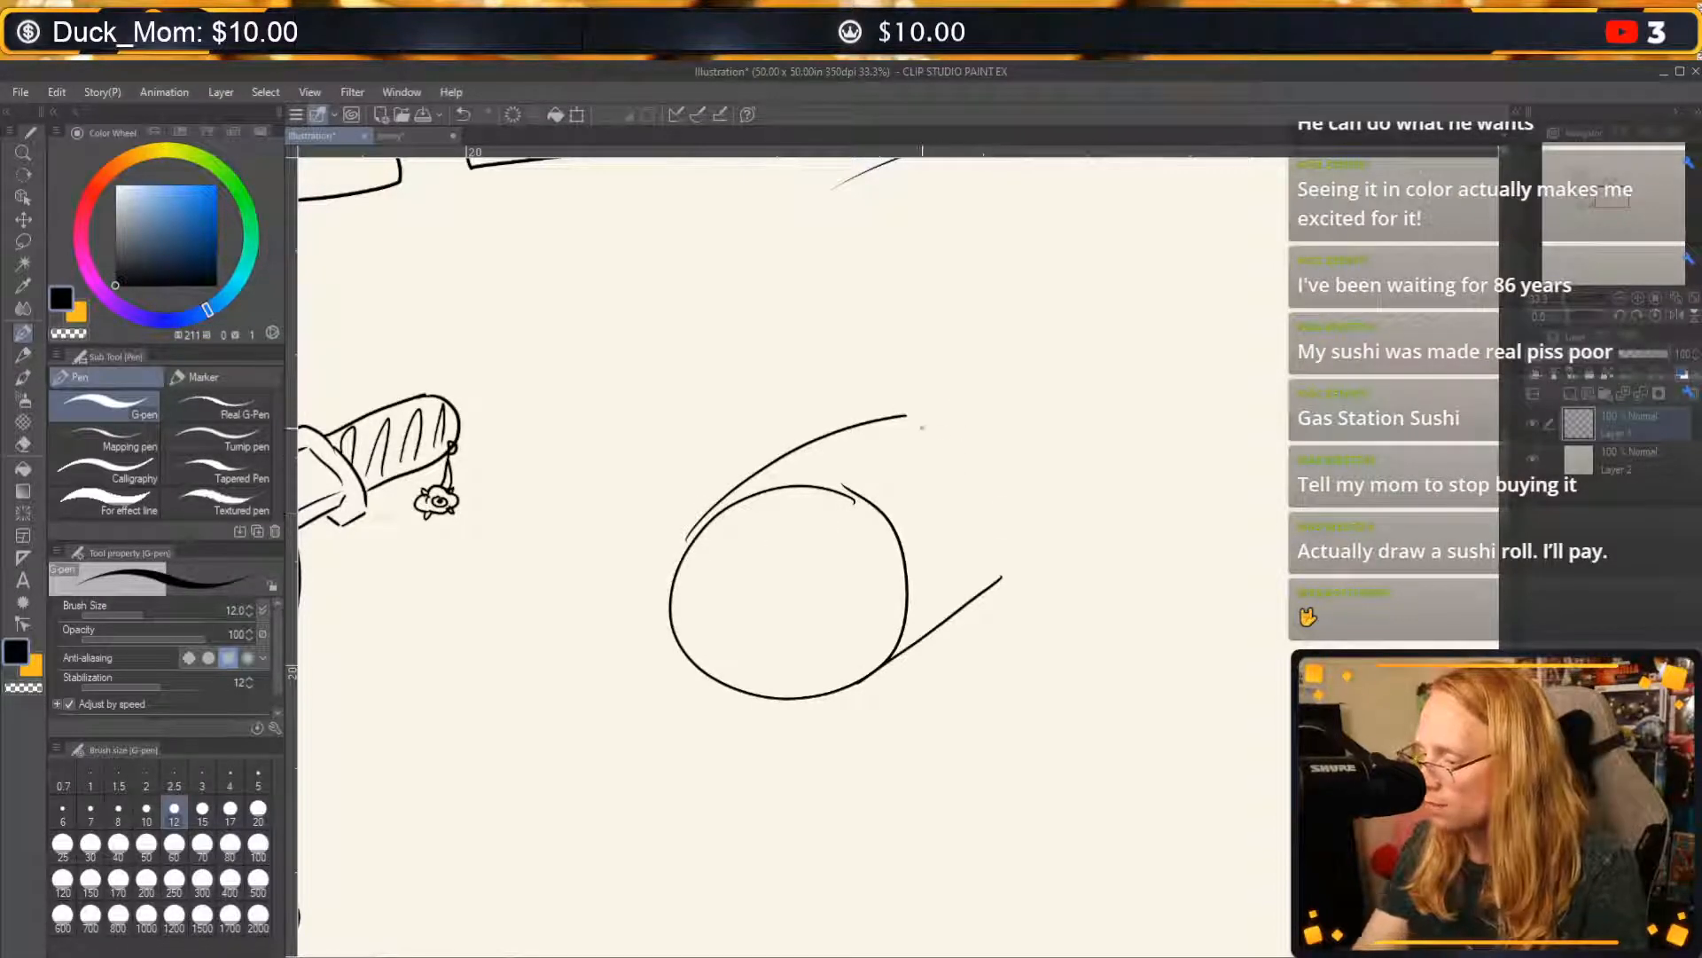
left_click_drag(906, 414, 1006, 581)
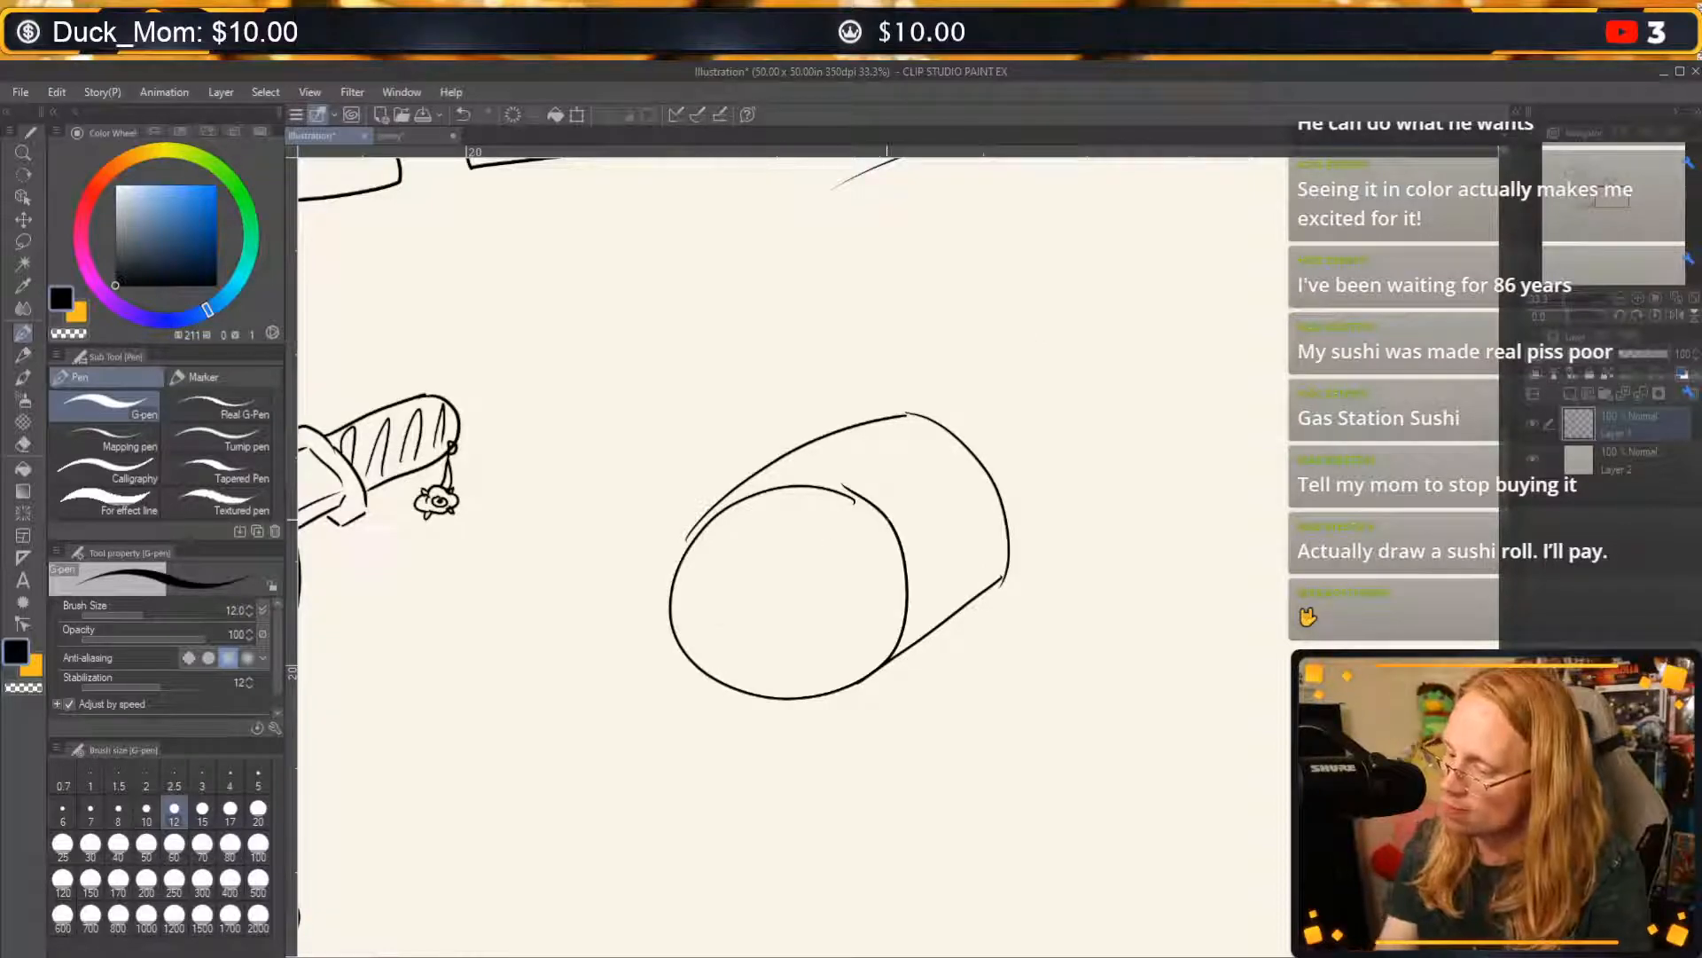
key("ctrl+z")
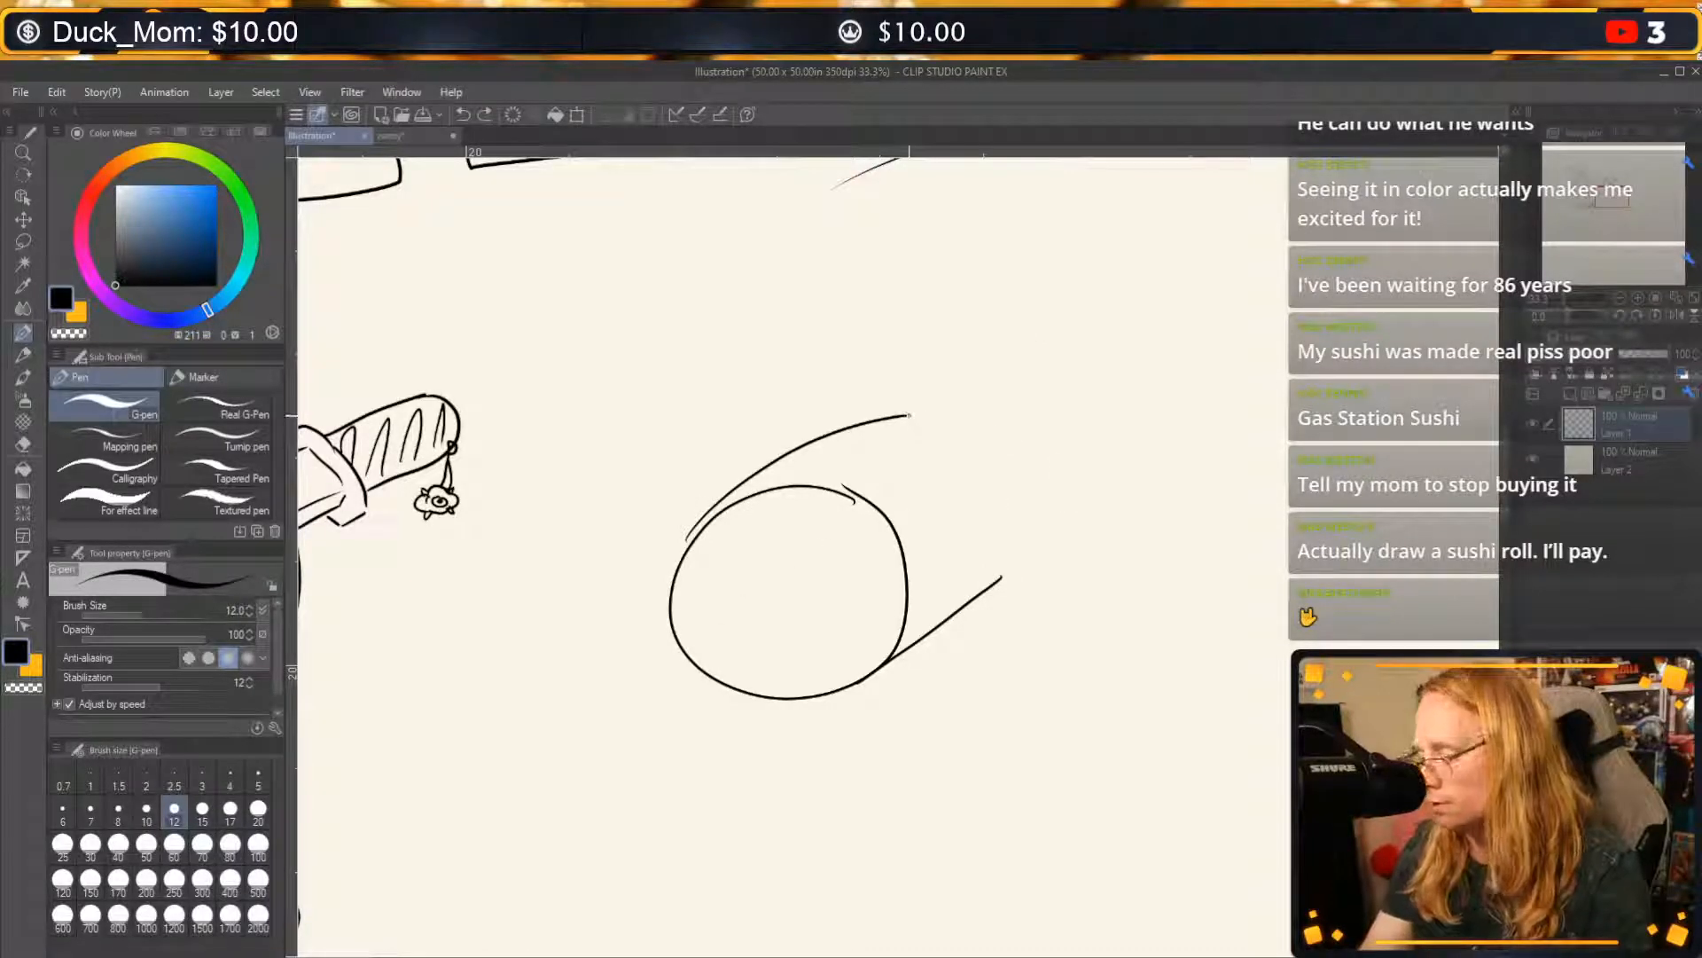
mouse_move(907, 414)
left_mouse_down()
mouse_move(982, 428)
mouse_move(1015, 529)
mouse_move(1000, 576)
left_mouse_up()
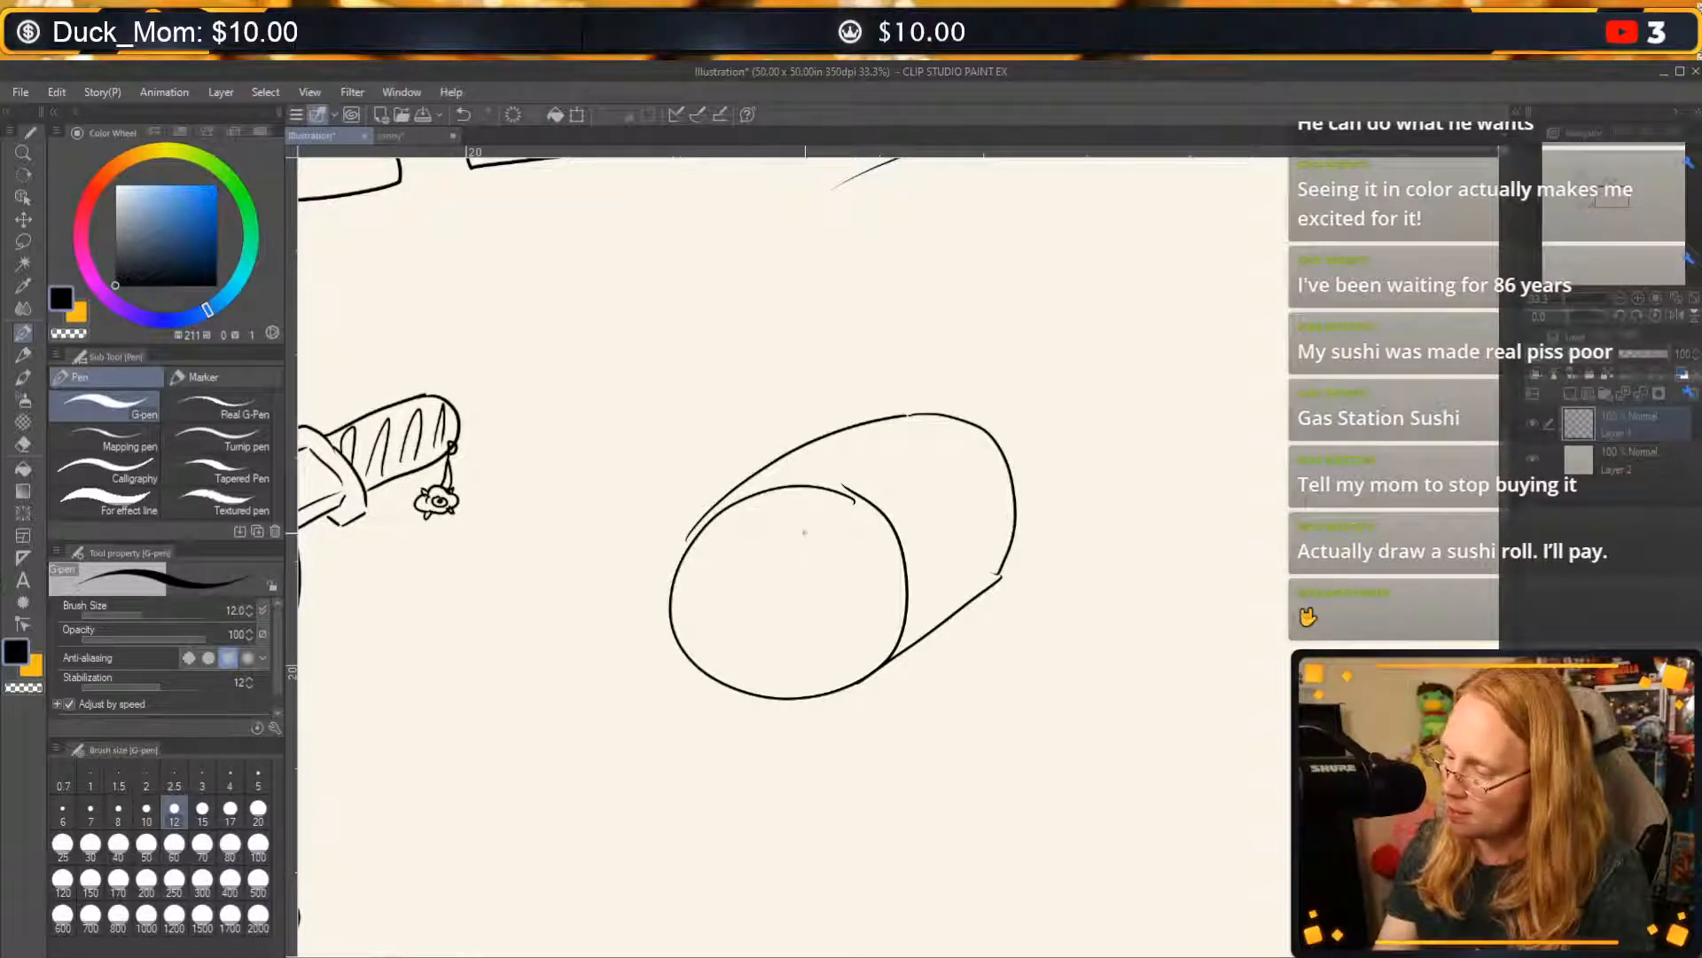
Draw a second circle overlapping the front of the roll and erase the first circle's lines inside it.
mouse_move(804, 532)
left_mouse_down()
mouse_move(679, 732)
mouse_move(772, 542)
left_mouse_up()
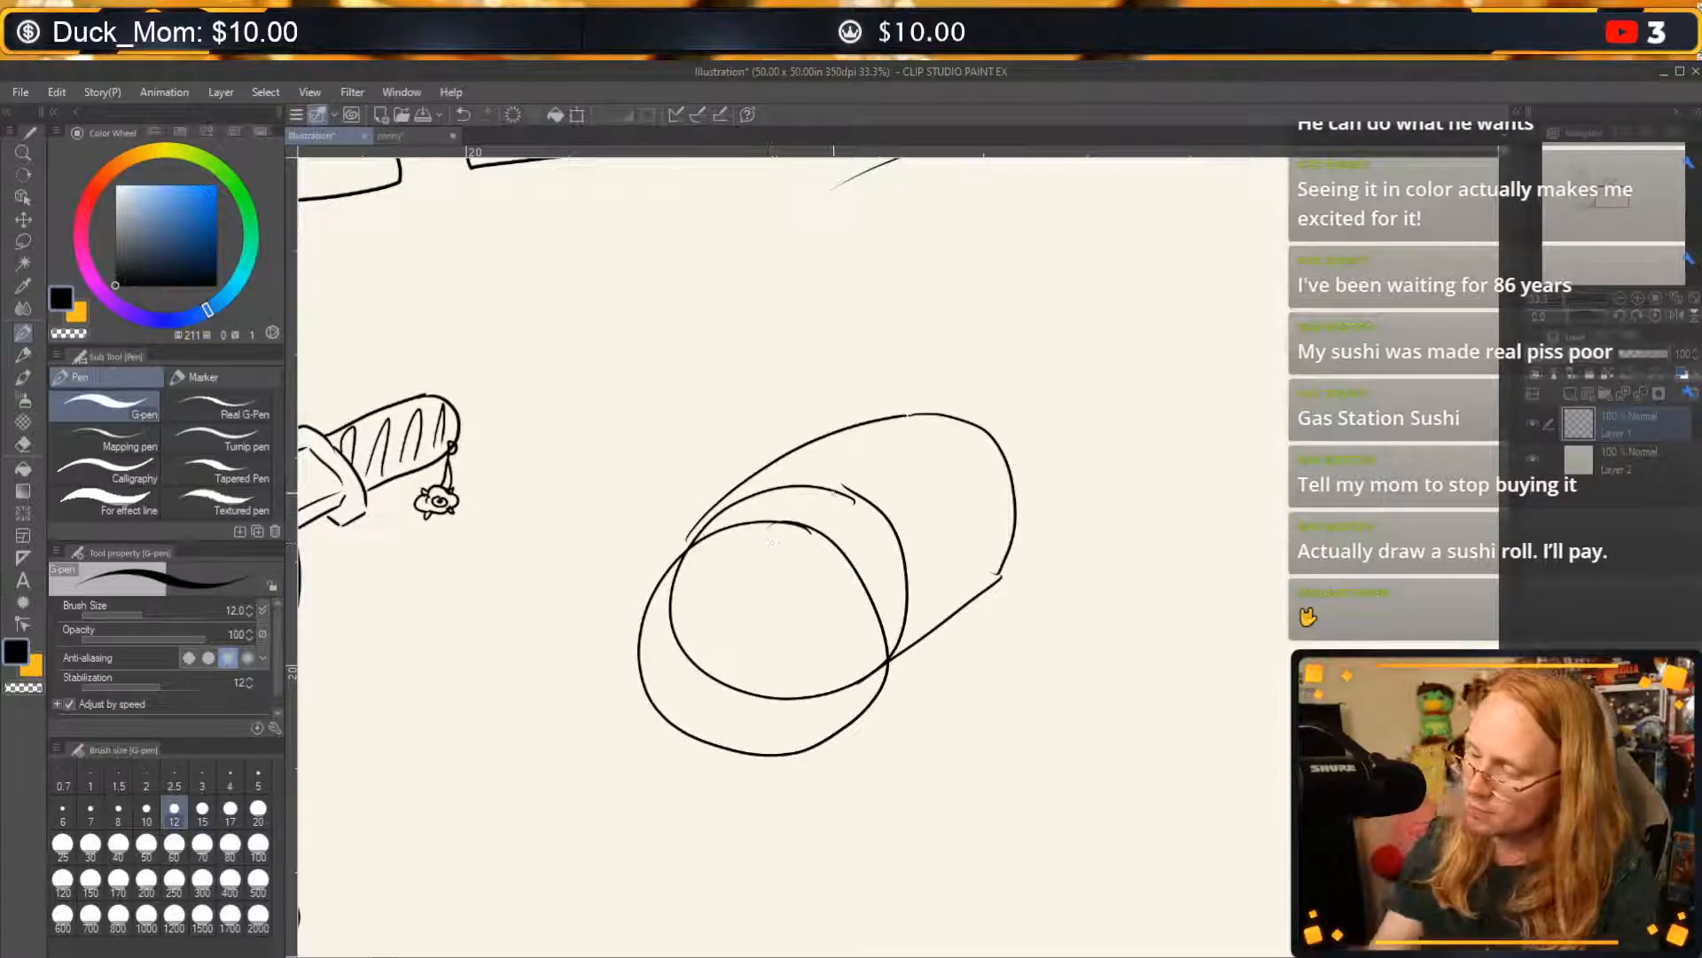
left_click(26, 445)
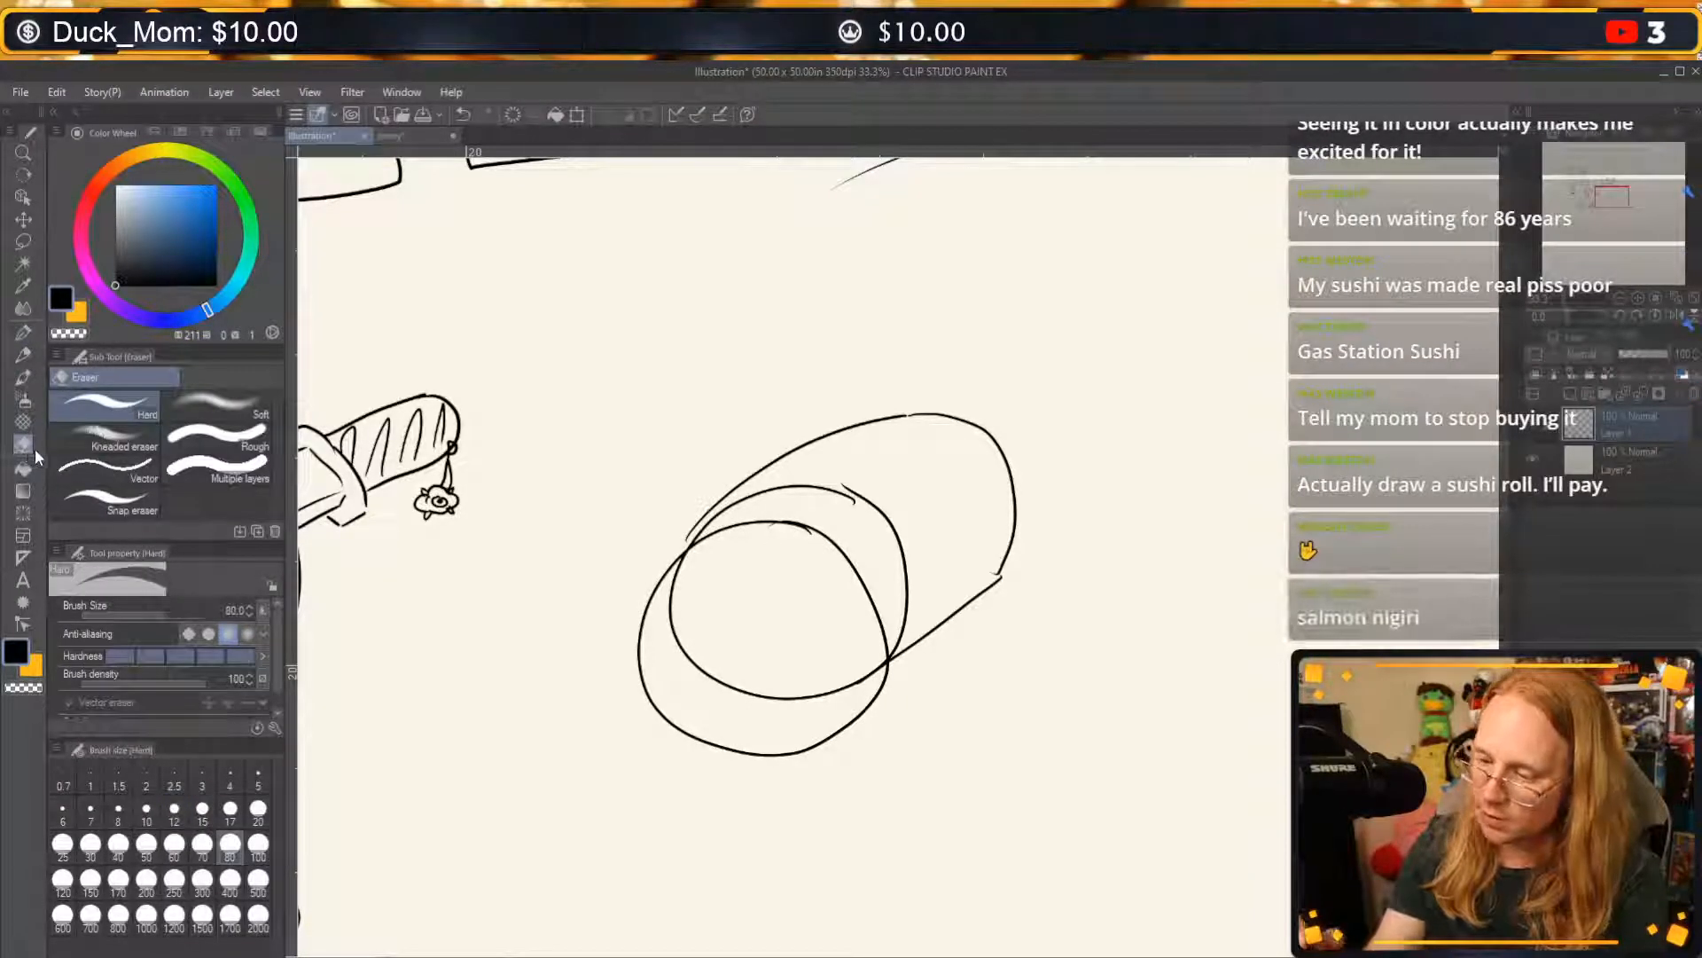
mouse_move(688, 554)
left_mouse_down()
mouse_move(684, 589)
mouse_move(680, 575)
mouse_move(728, 683)
mouse_move(802, 694)
mouse_move(874, 667)
left_mouse_up()
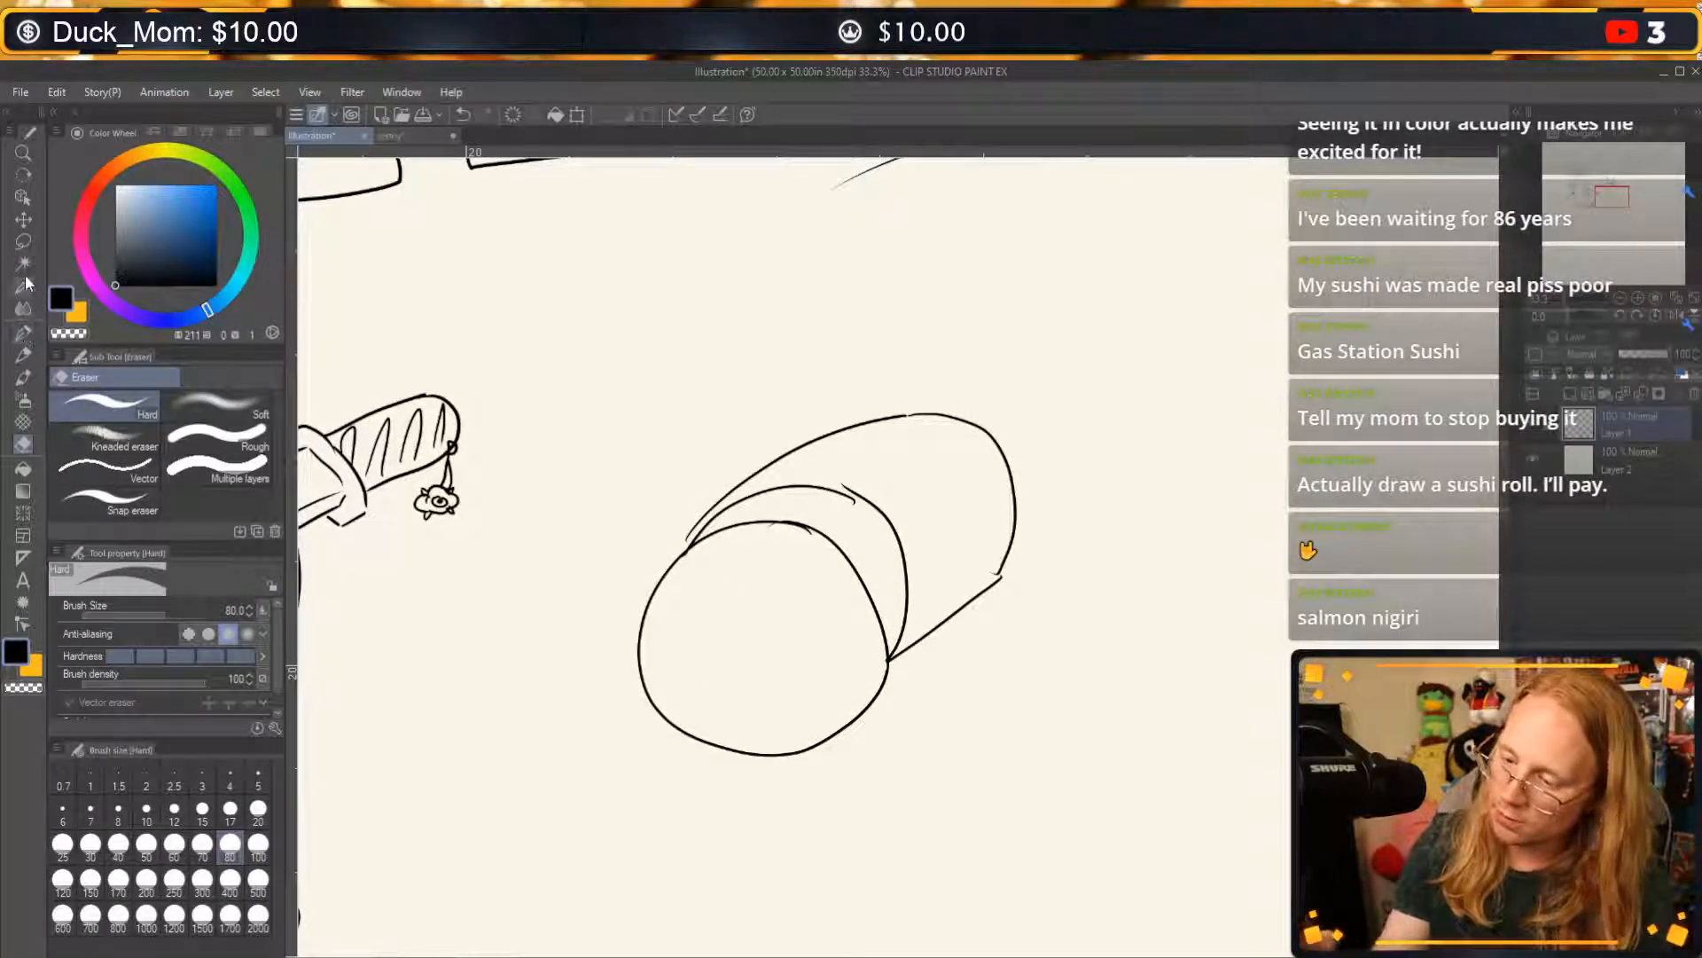
Extend the front of the roll outward with a further rounded outline and erase the previous circle's lines inside it.
left_click(23, 333)
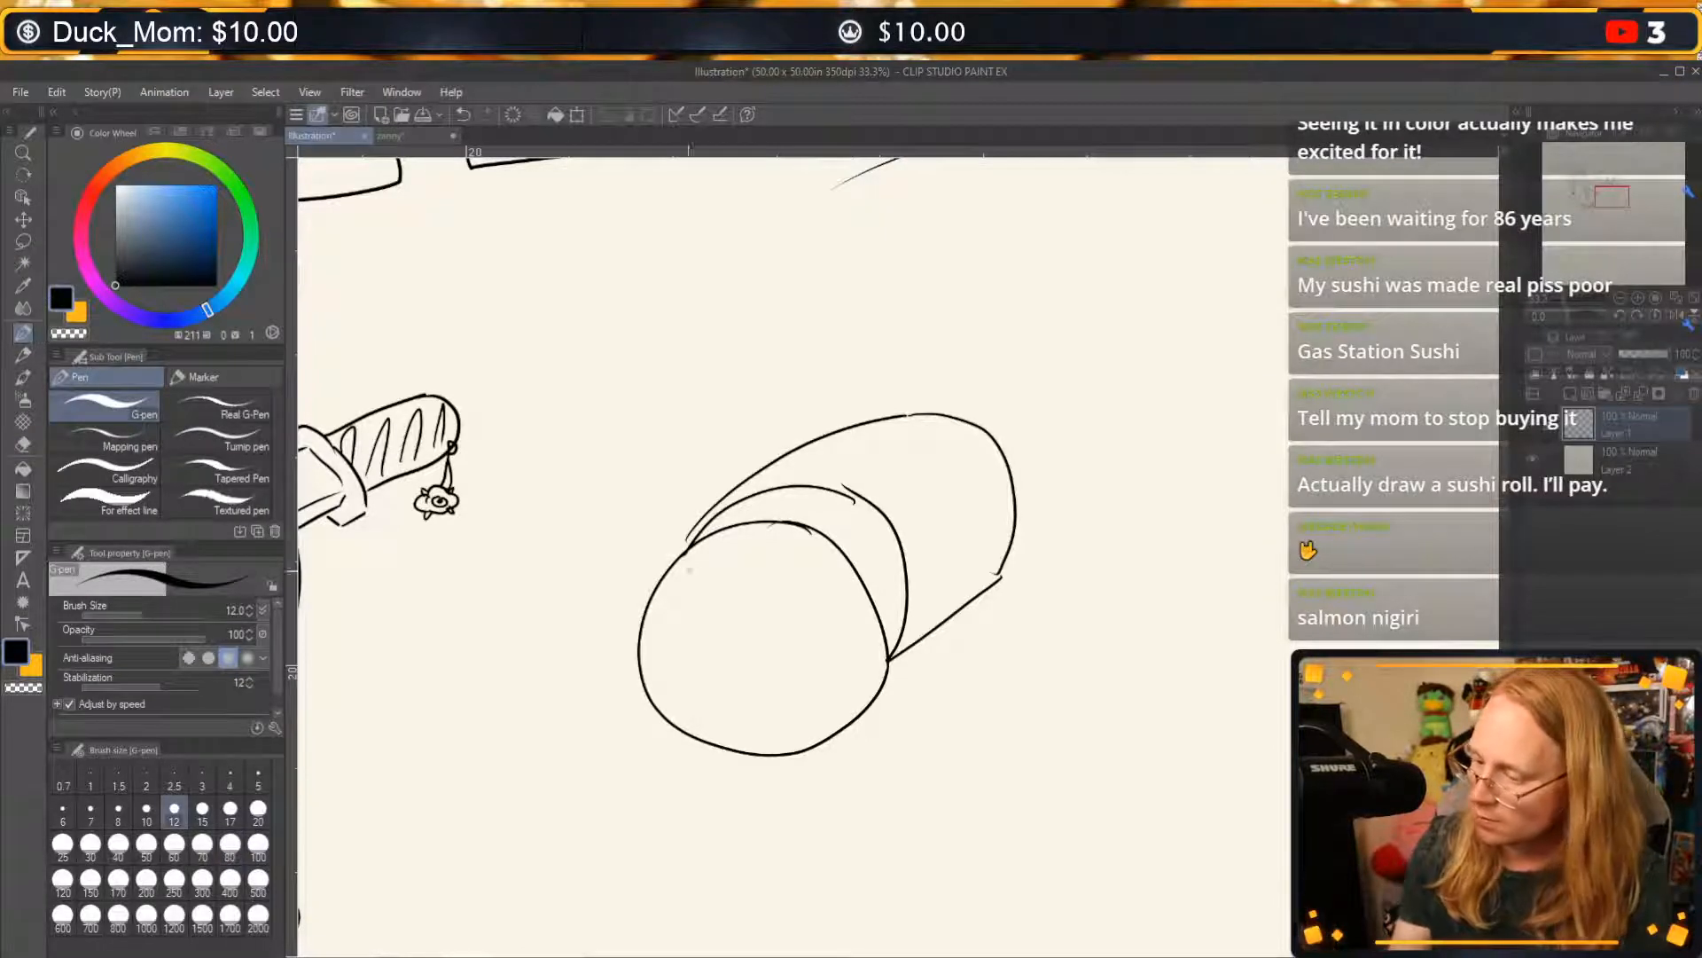
mouse_move(699, 537)
left_mouse_down()
mouse_move(629, 589)
mouse_move(699, 759)
mouse_move(736, 778)
mouse_move(865, 716)
mouse_move(889, 646)
left_mouse_up()
left_click(23, 443)
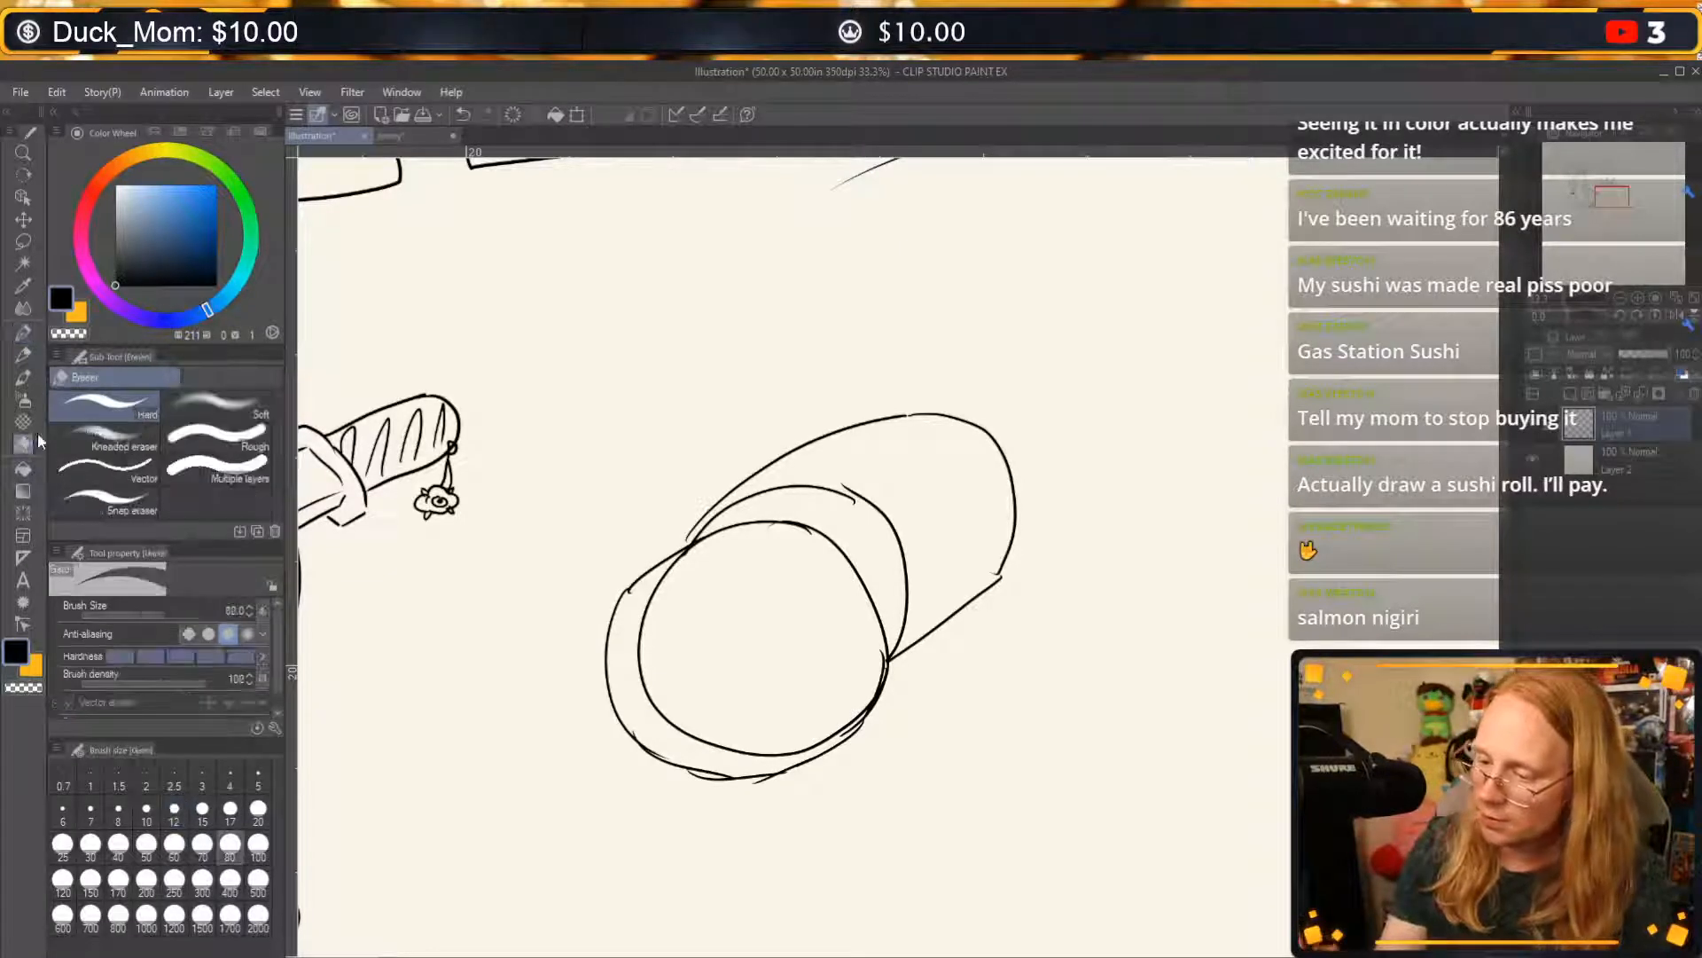
mouse_move(661, 612)
left_mouse_down()
mouse_move(690, 561)
mouse_move(658, 681)
mouse_move(680, 640)
mouse_move(664, 597)
mouse_move(684, 707)
left_mouse_up()
mouse_move(819, 788)
left_mouse_down()
mouse_move(693, 792)
mouse_move(792, 791)
mouse_move(702, 753)
mouse_move(839, 717)
mouse_move(825, 725)
mouse_move(872, 656)
left_mouse_up()
Reinforce the roll's lower front outline and draw a curved rim across the top and side to close the round front face.
left_click(23, 332)
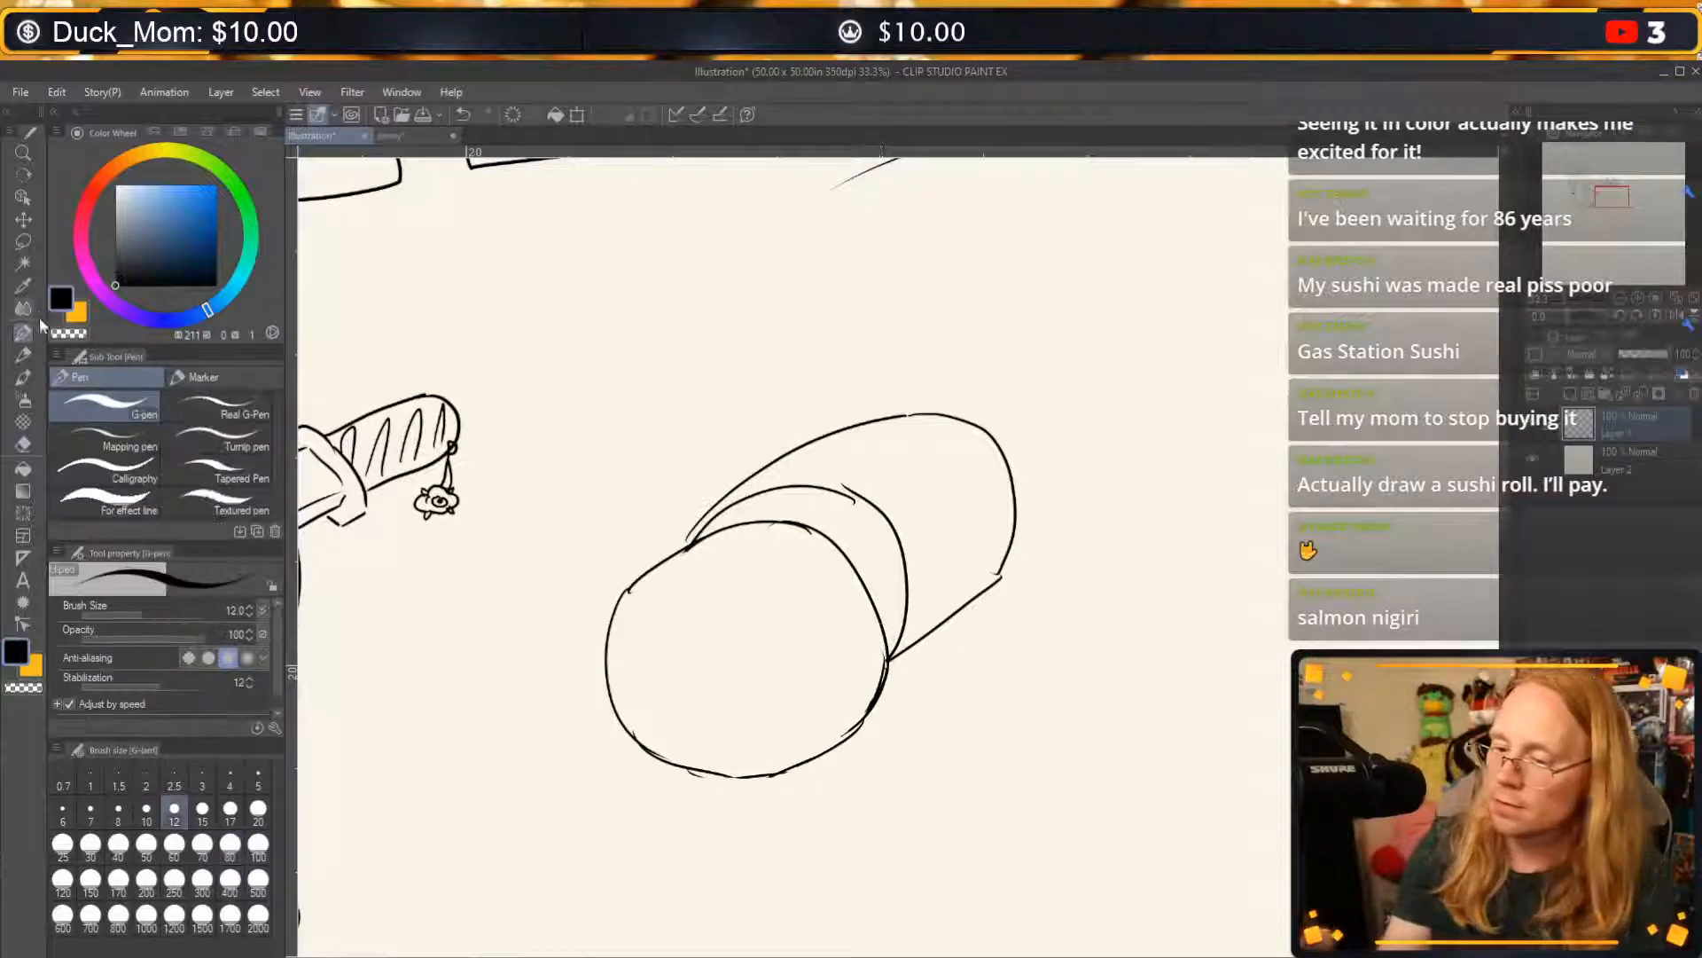
left_click_drag(869, 694, 790, 769)
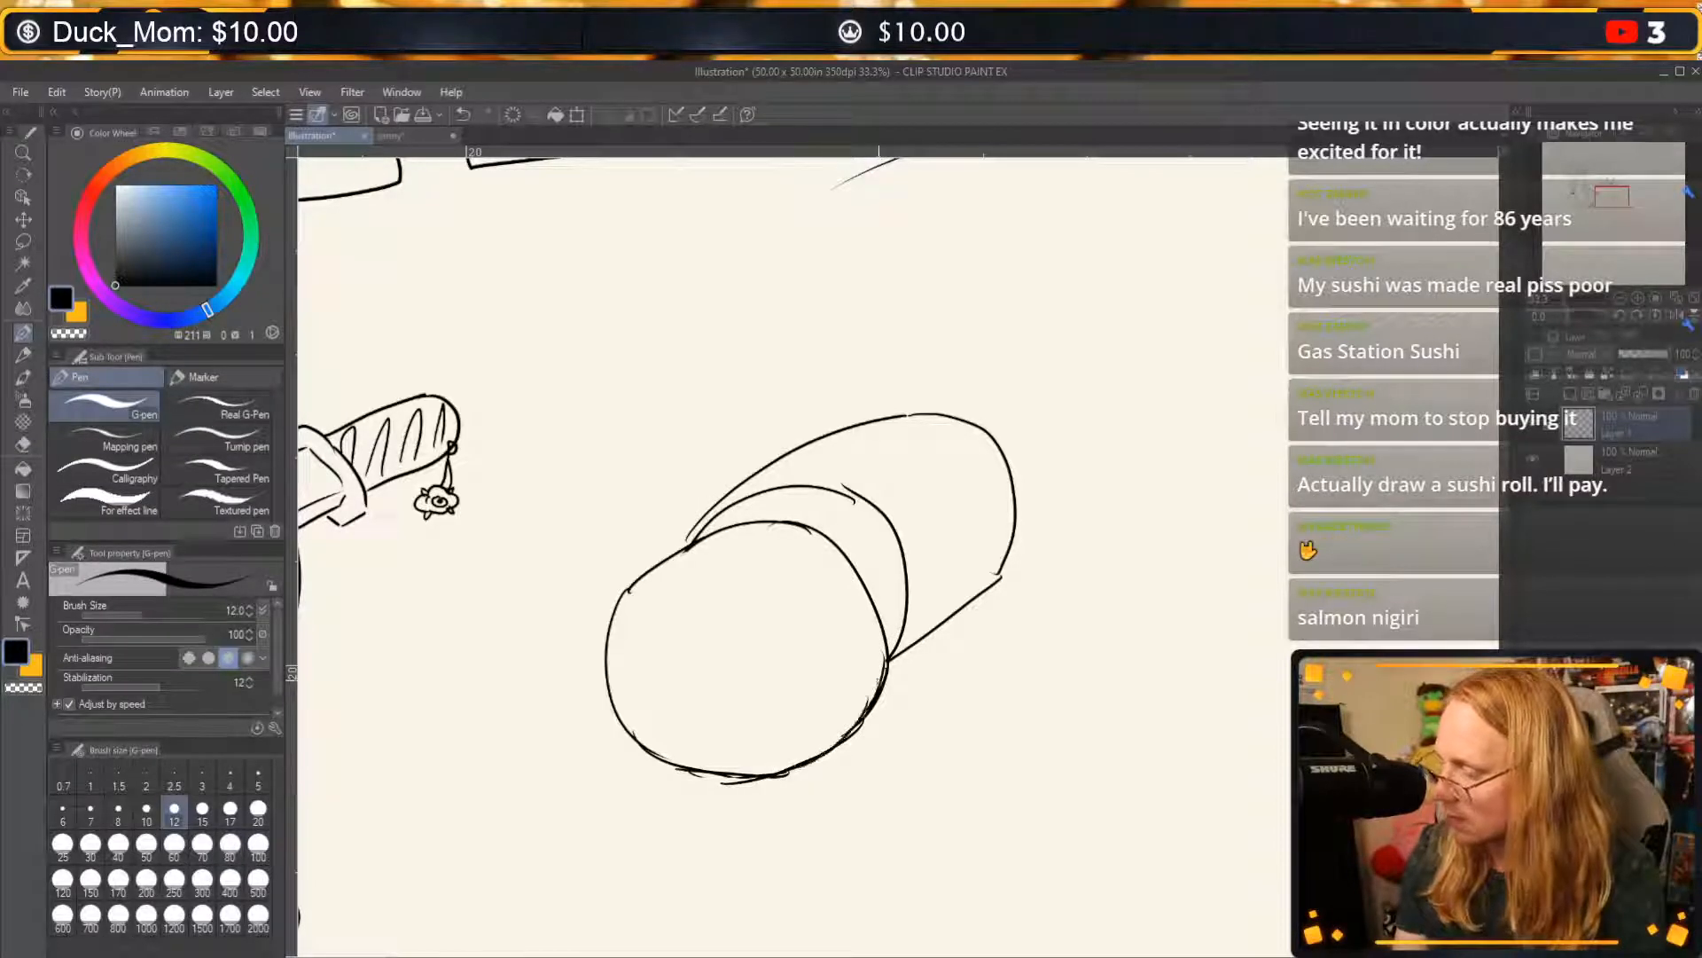
mouse_move(610, 619)
left_mouse_down()
mouse_move(665, 571)
mouse_move(781, 577)
mouse_move(857, 671)
mouse_move(858, 722)
left_mouse_up()
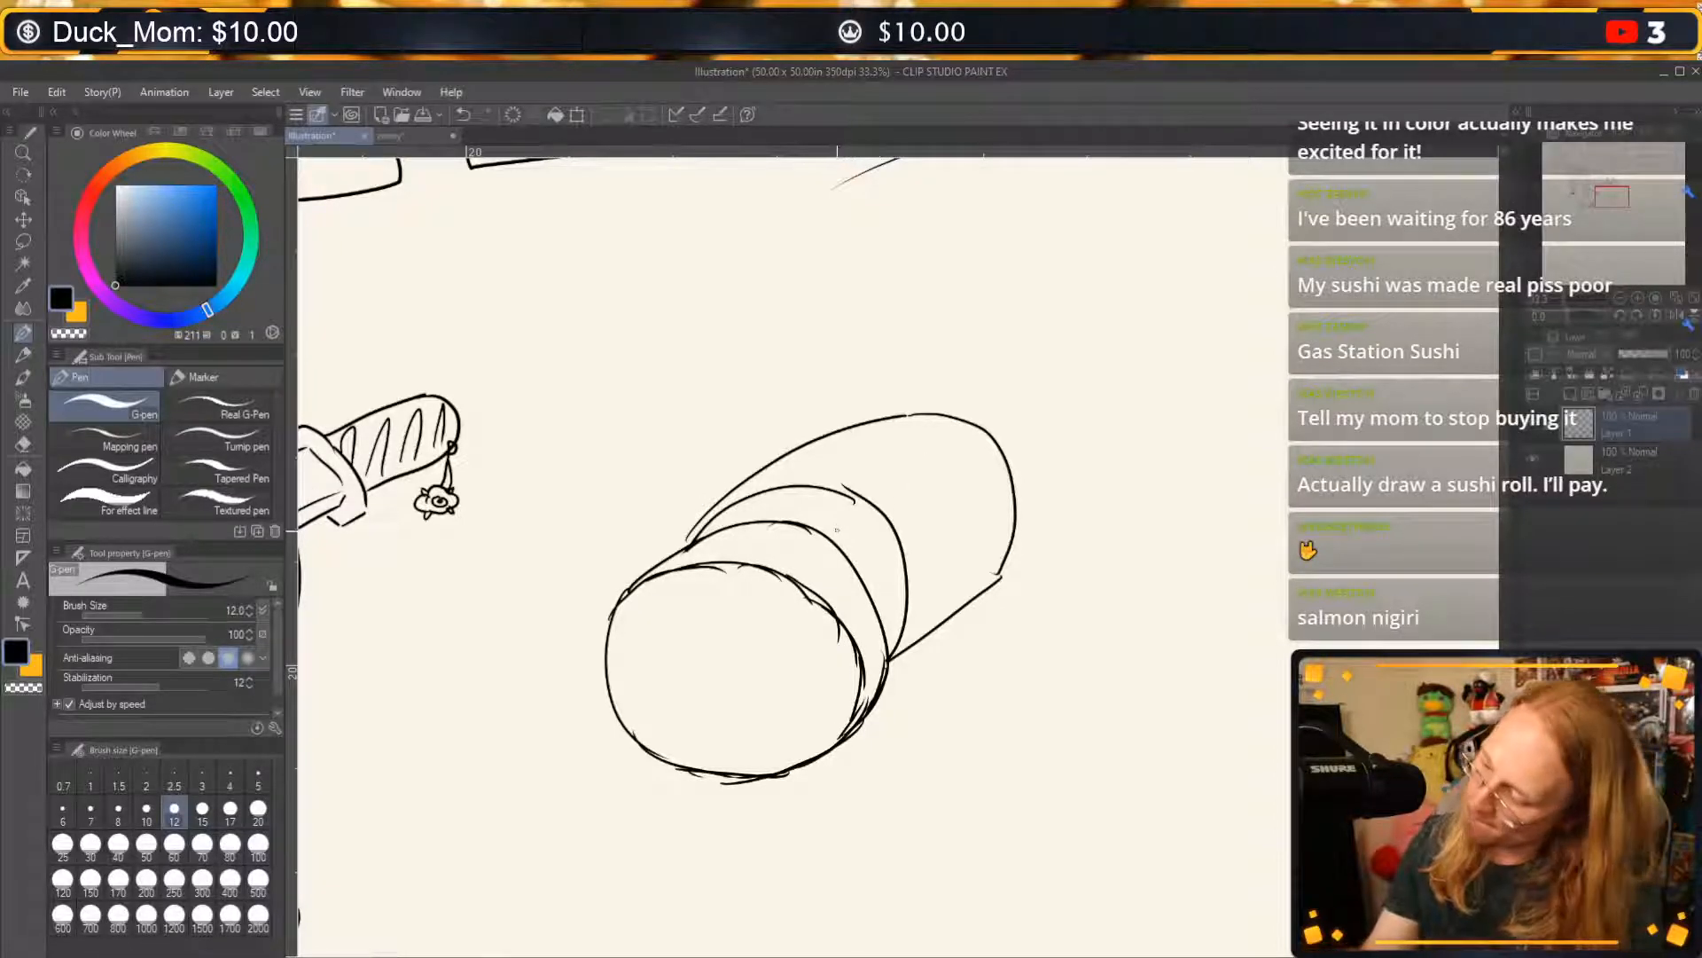
Draw small rice grains on the narrow band around the roll and a cluster of rounded fillings with tiny balls in the front face.
left_click_drag(783, 505, 858, 521)
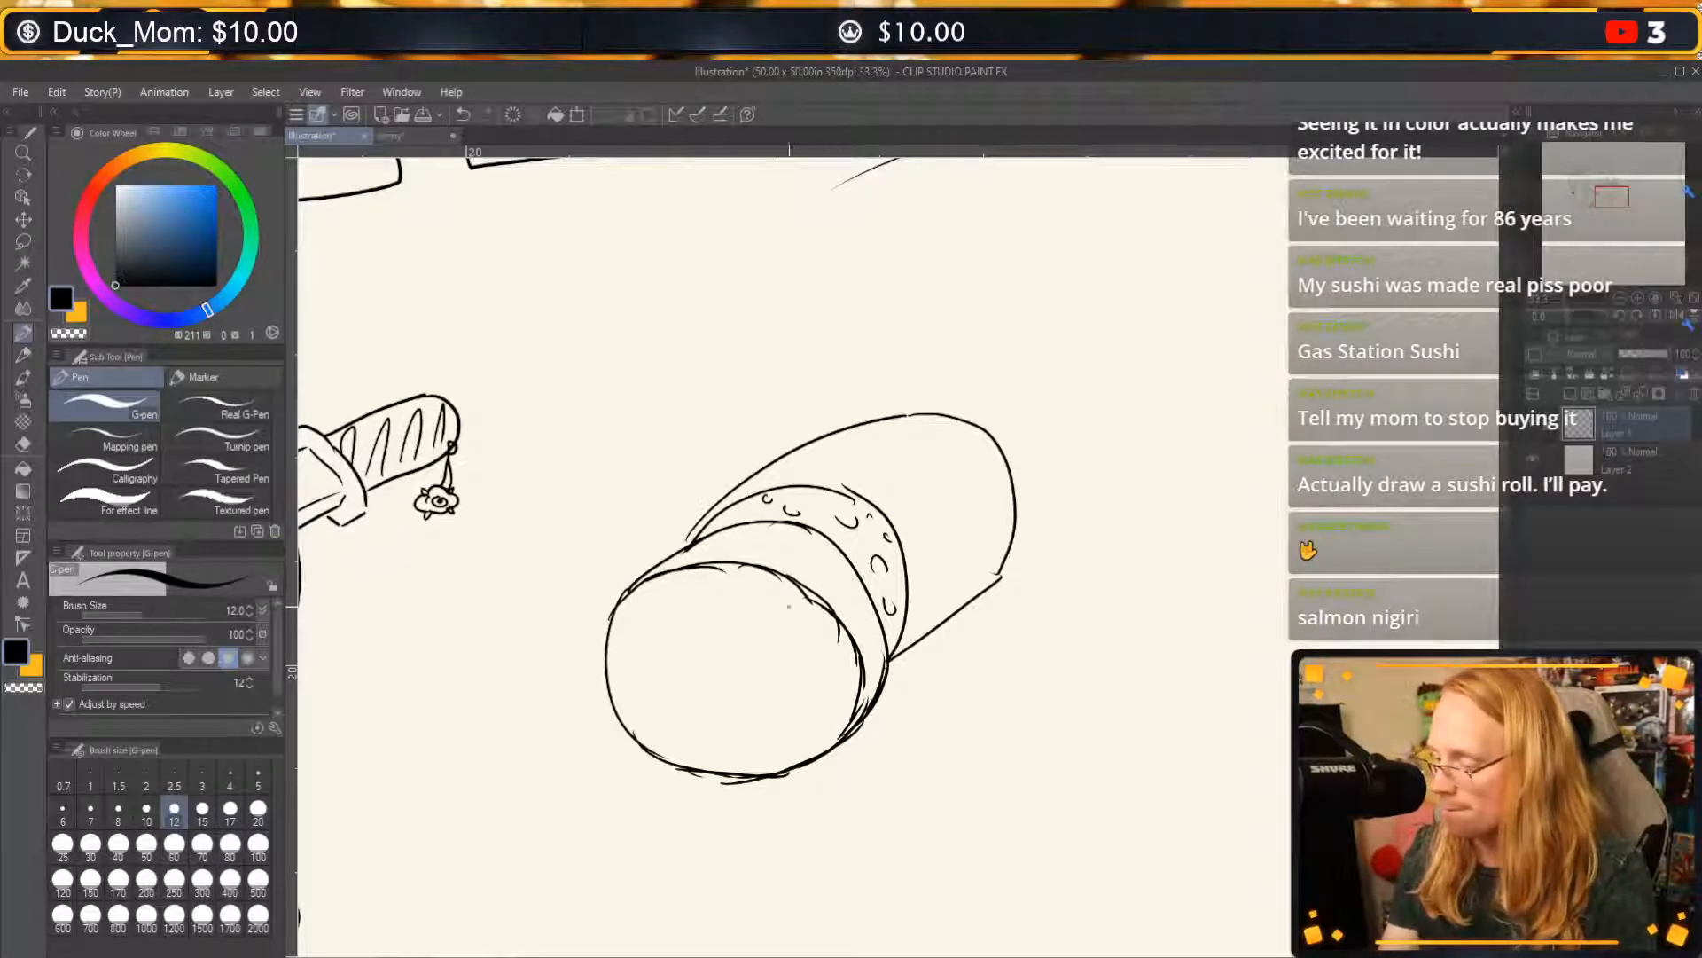
mouse_move(715, 626)
left_mouse_down()
mouse_move(664, 655)
mouse_move(690, 688)
mouse_move(746, 627)
mouse_move(730, 661)
mouse_move(700, 664)
mouse_move(721, 692)
left_mouse_up()
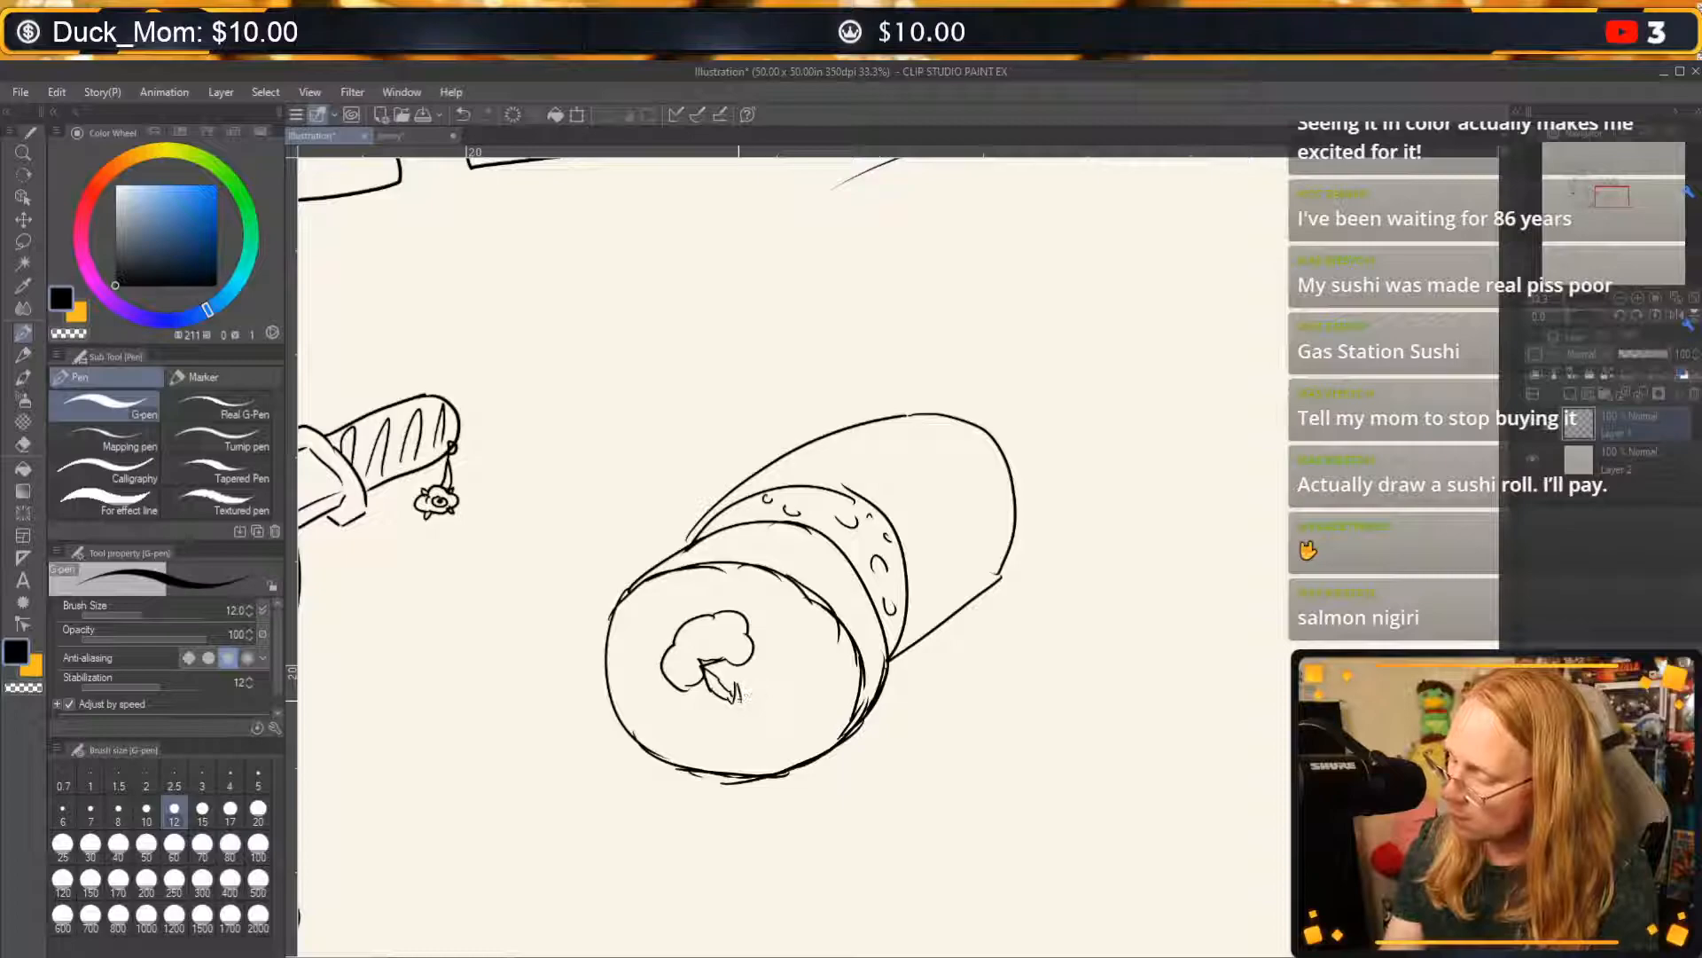
mouse_move(741, 705)
left_mouse_down()
mouse_move(754, 690)
mouse_move(738, 687)
left_mouse_up()
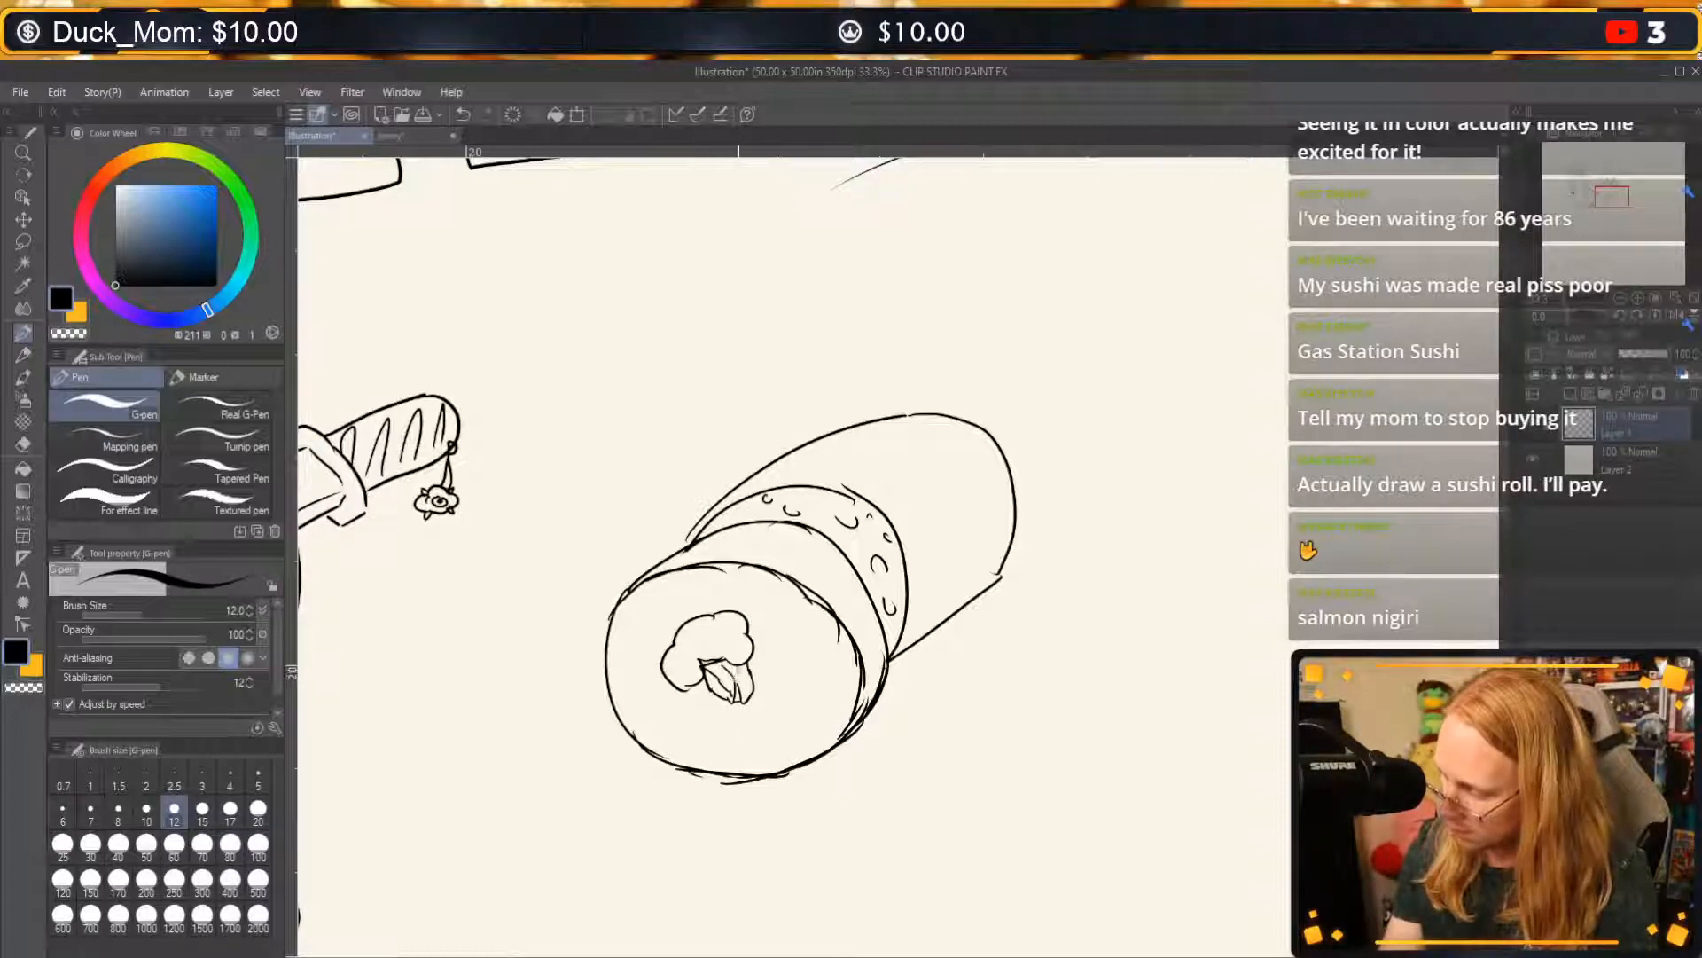
mouse_move(752, 628)
left_mouse_down()
mouse_move(793, 693)
mouse_move(772, 626)
mouse_move(681, 704)
mouse_move(770, 710)
left_mouse_up()
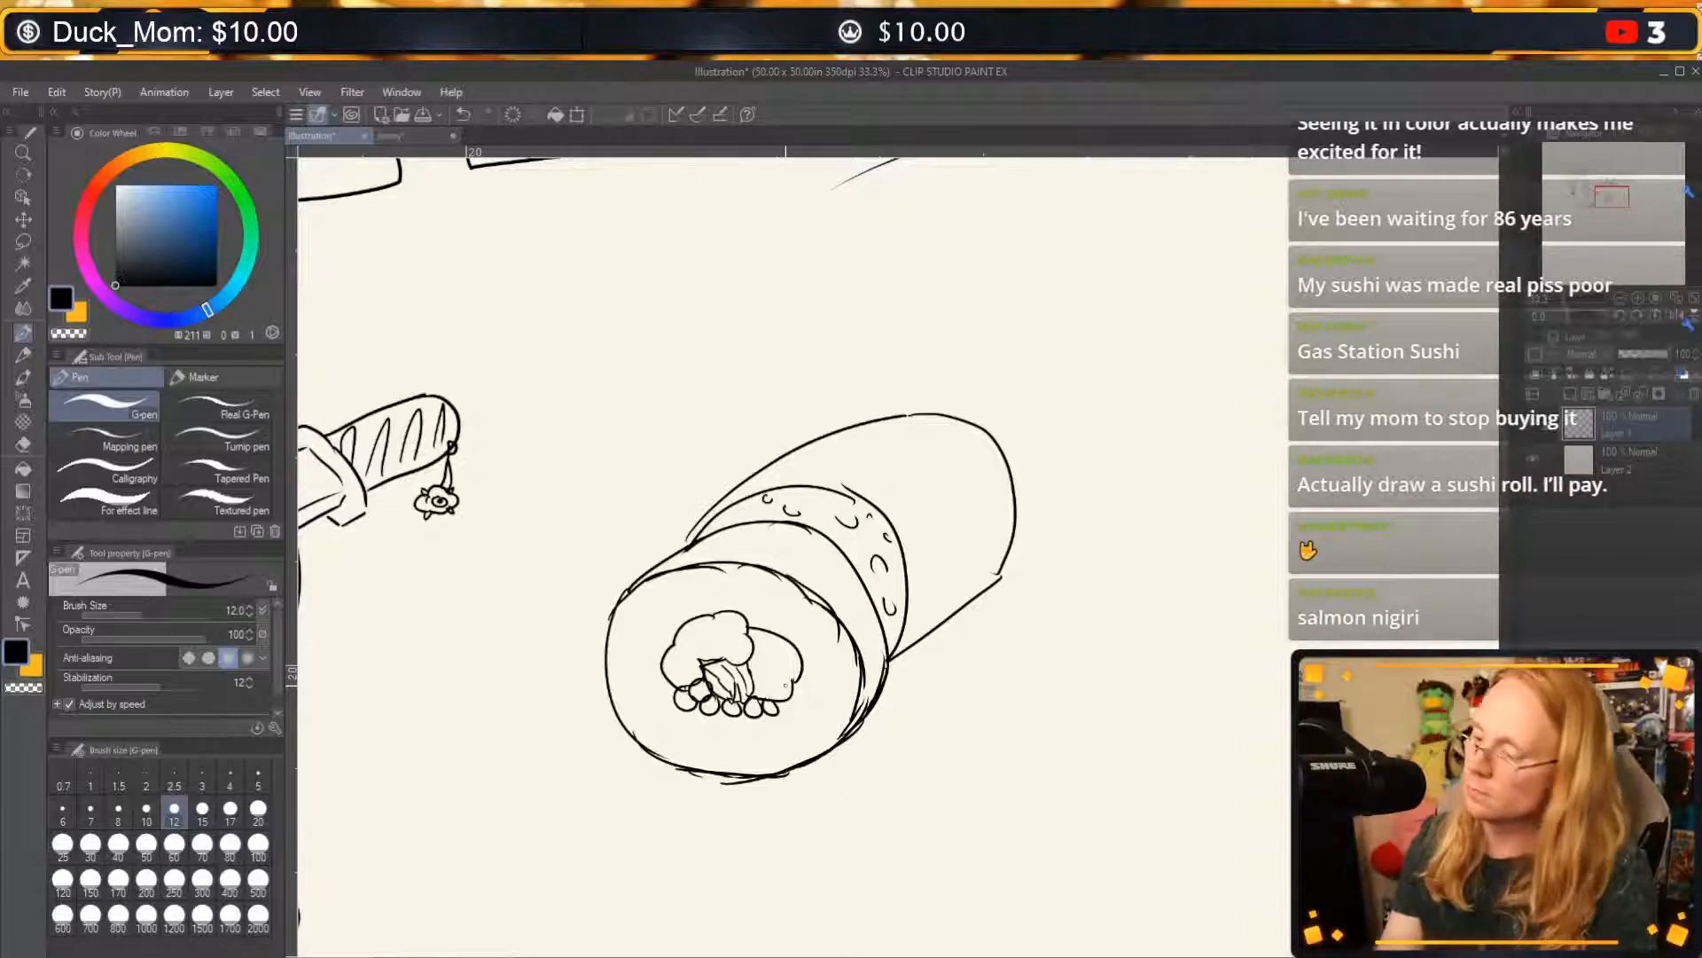
Draw small rice grains scattered around the filling on the roll's front face.
mouse_move(648, 596)
left_mouse_down()
mouse_move(632, 640)
mouse_move(645, 707)
left_mouse_up()
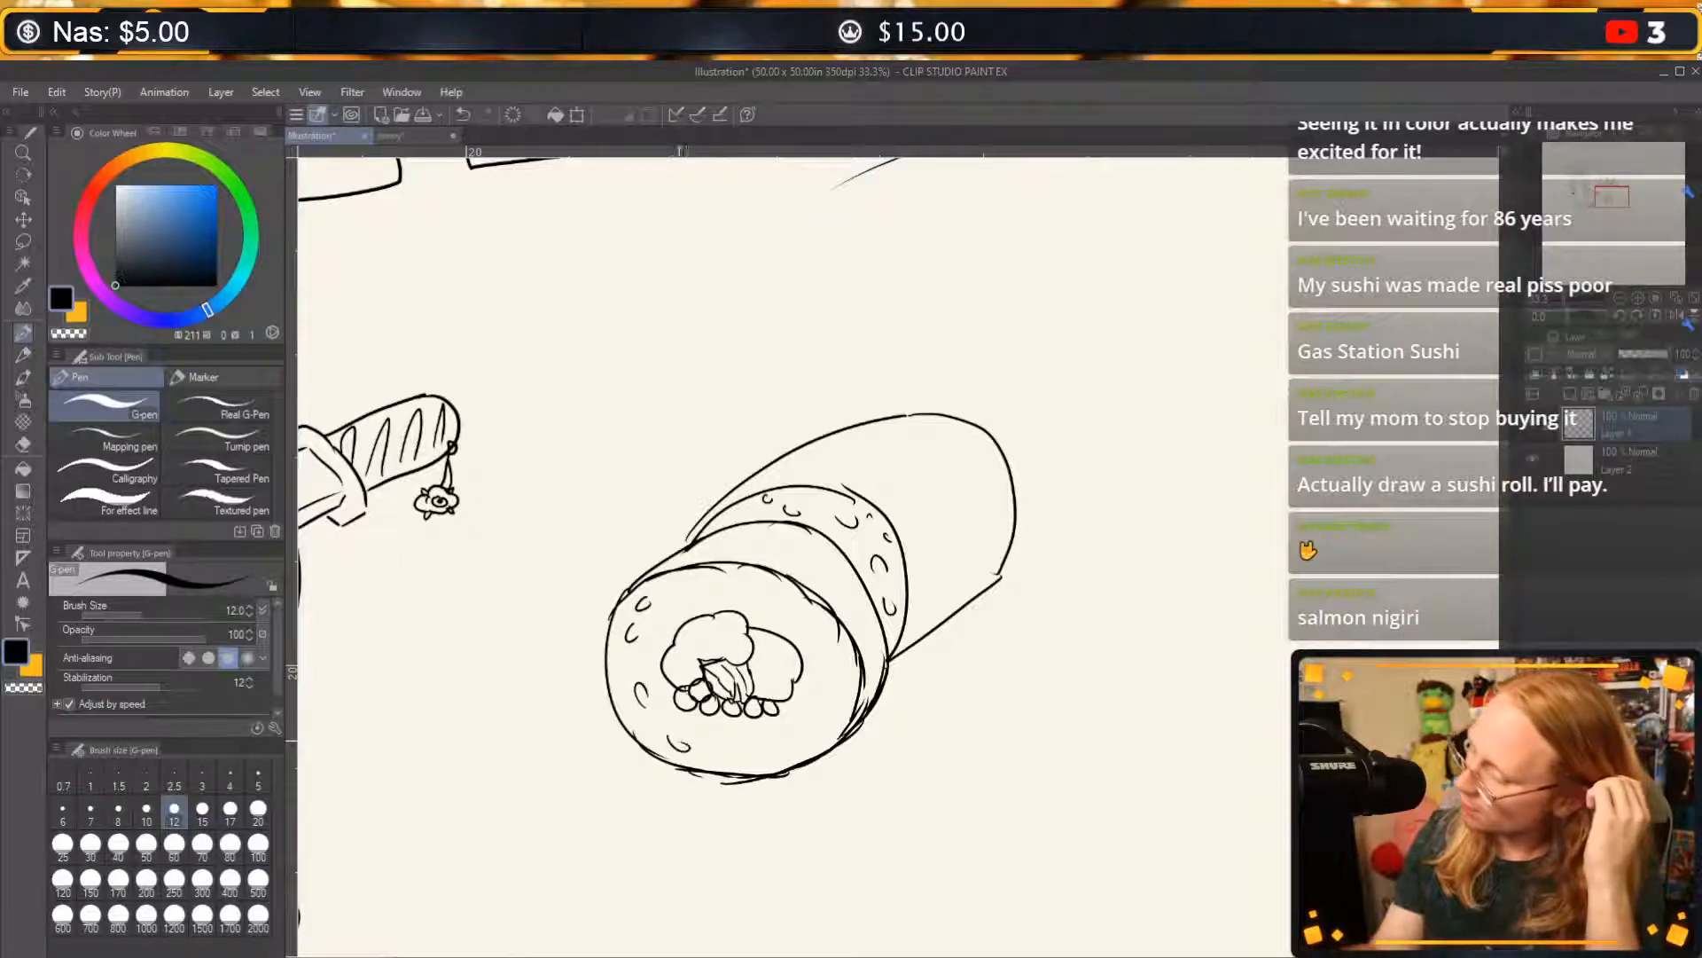
left_click_drag(766, 592, 782, 590)
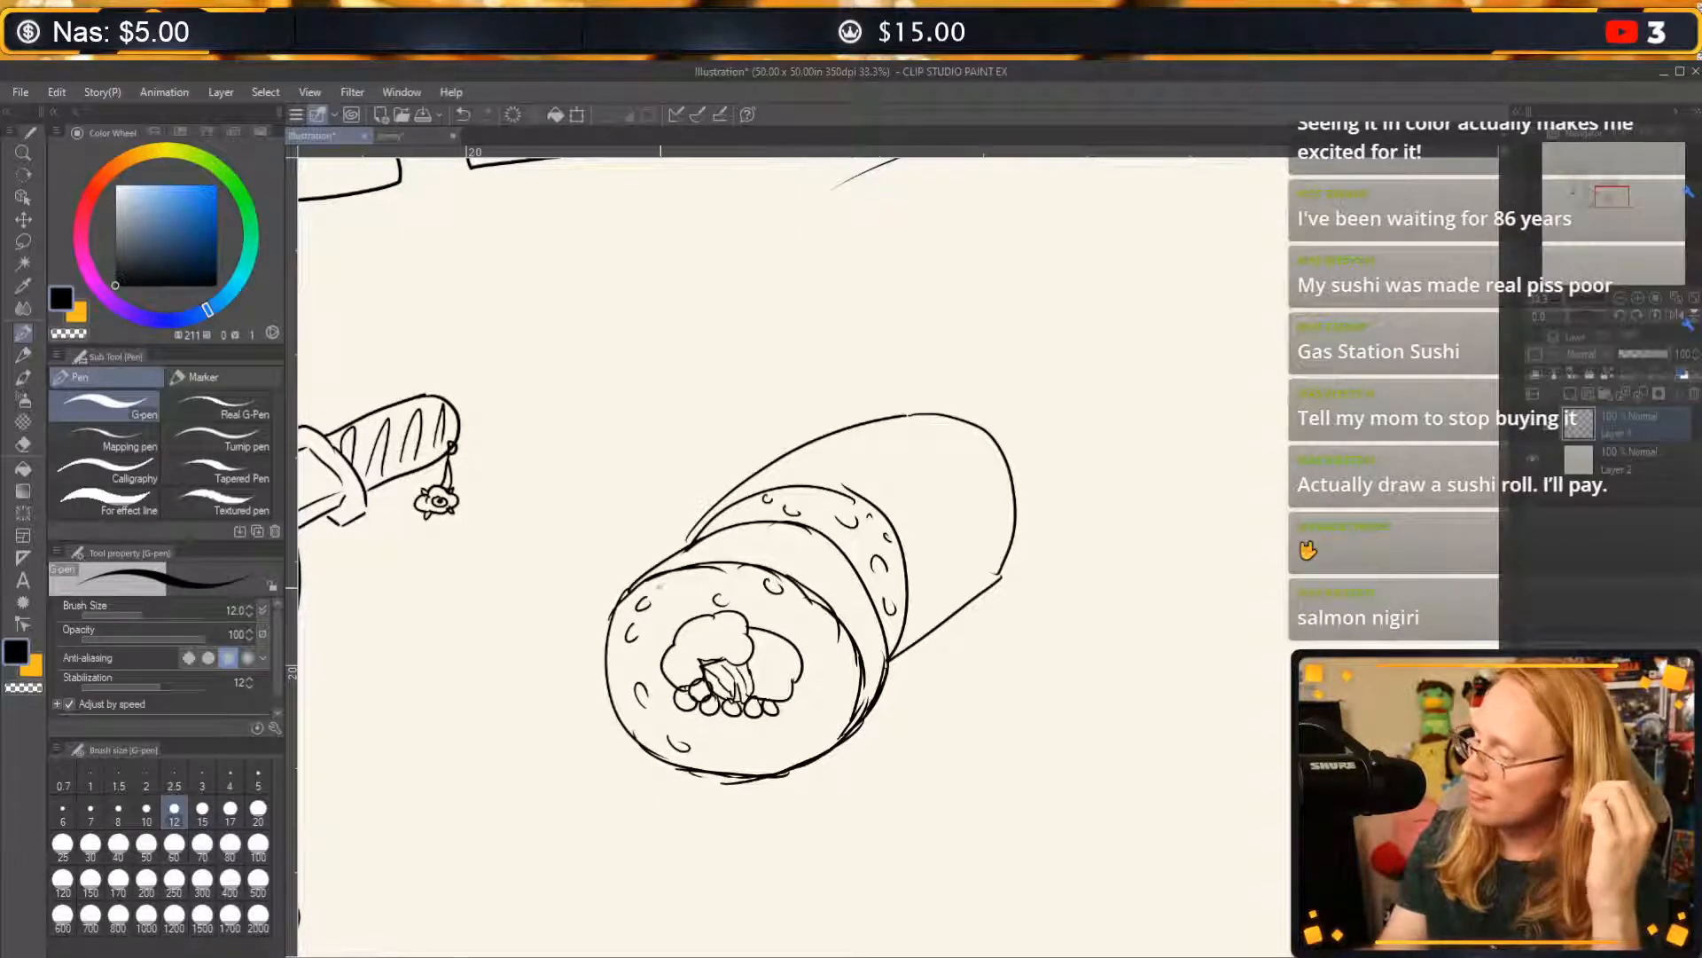
left_click_drag(784, 731, 775, 750)
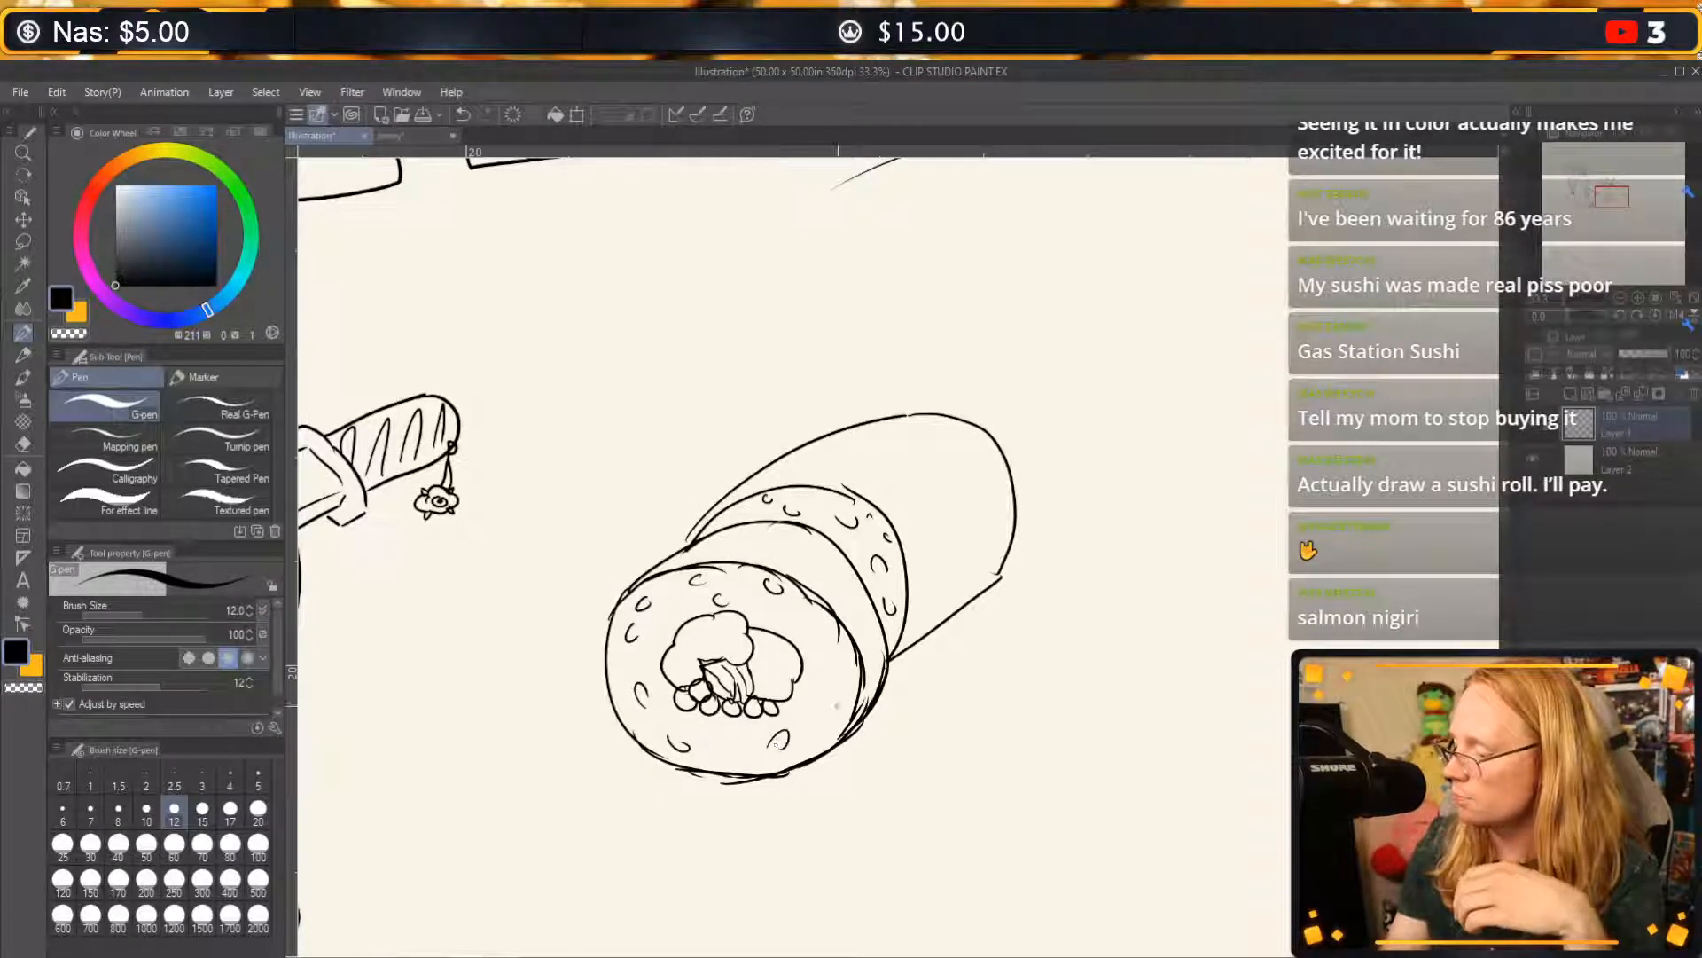
left_click_drag(844, 683, 843, 708)
left_click_drag(850, 631, 847, 651)
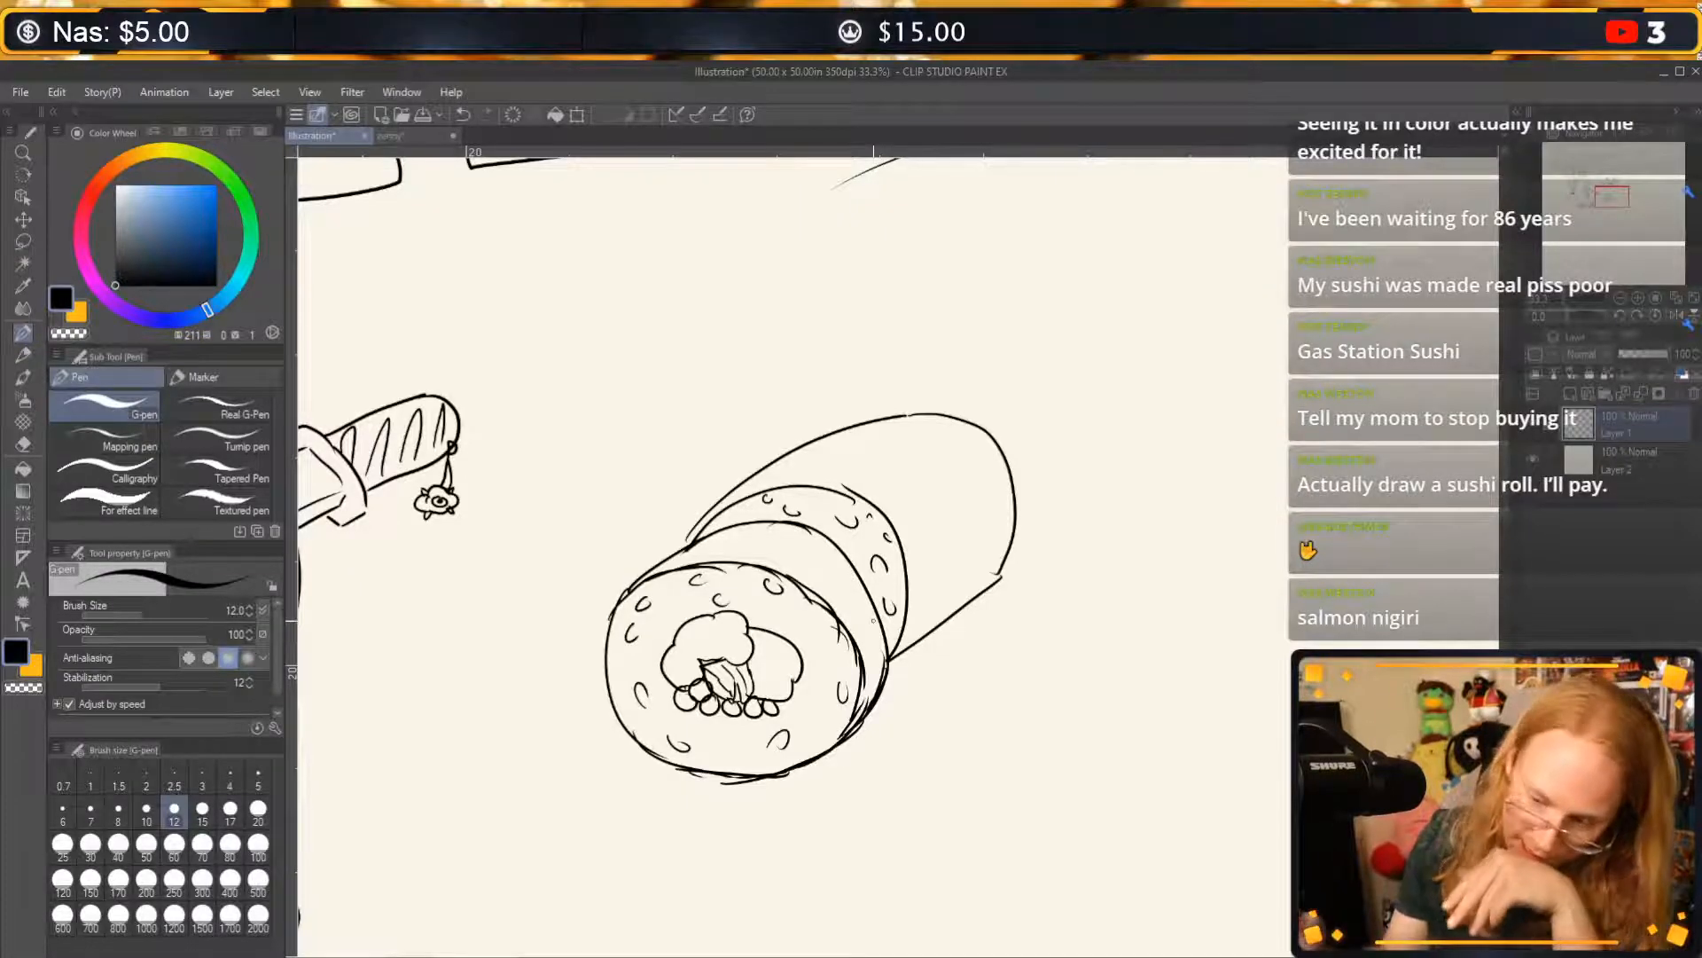
Pick a dark green for filling and add a new layer between the line art and the background.
left_click(251, 221)
left_click_drag(251, 220, 249, 213)
left_click_drag(199, 239, 192, 262)
left_click(23, 468)
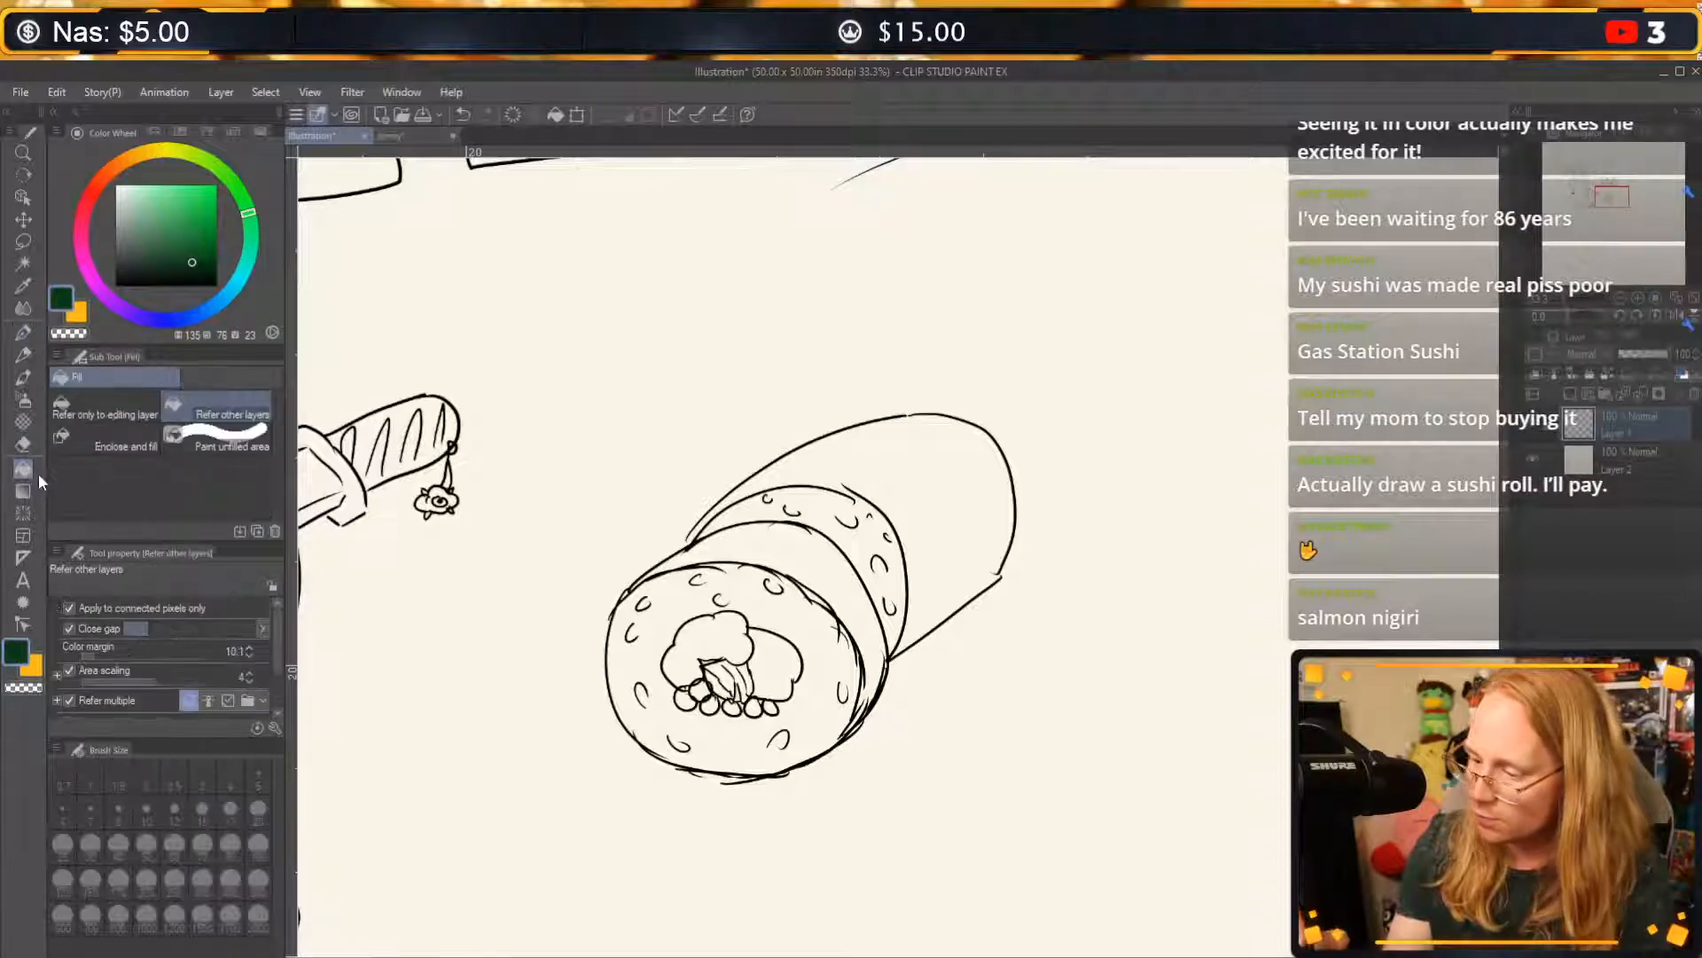
left_click(1584, 461)
left_click(1535, 460)
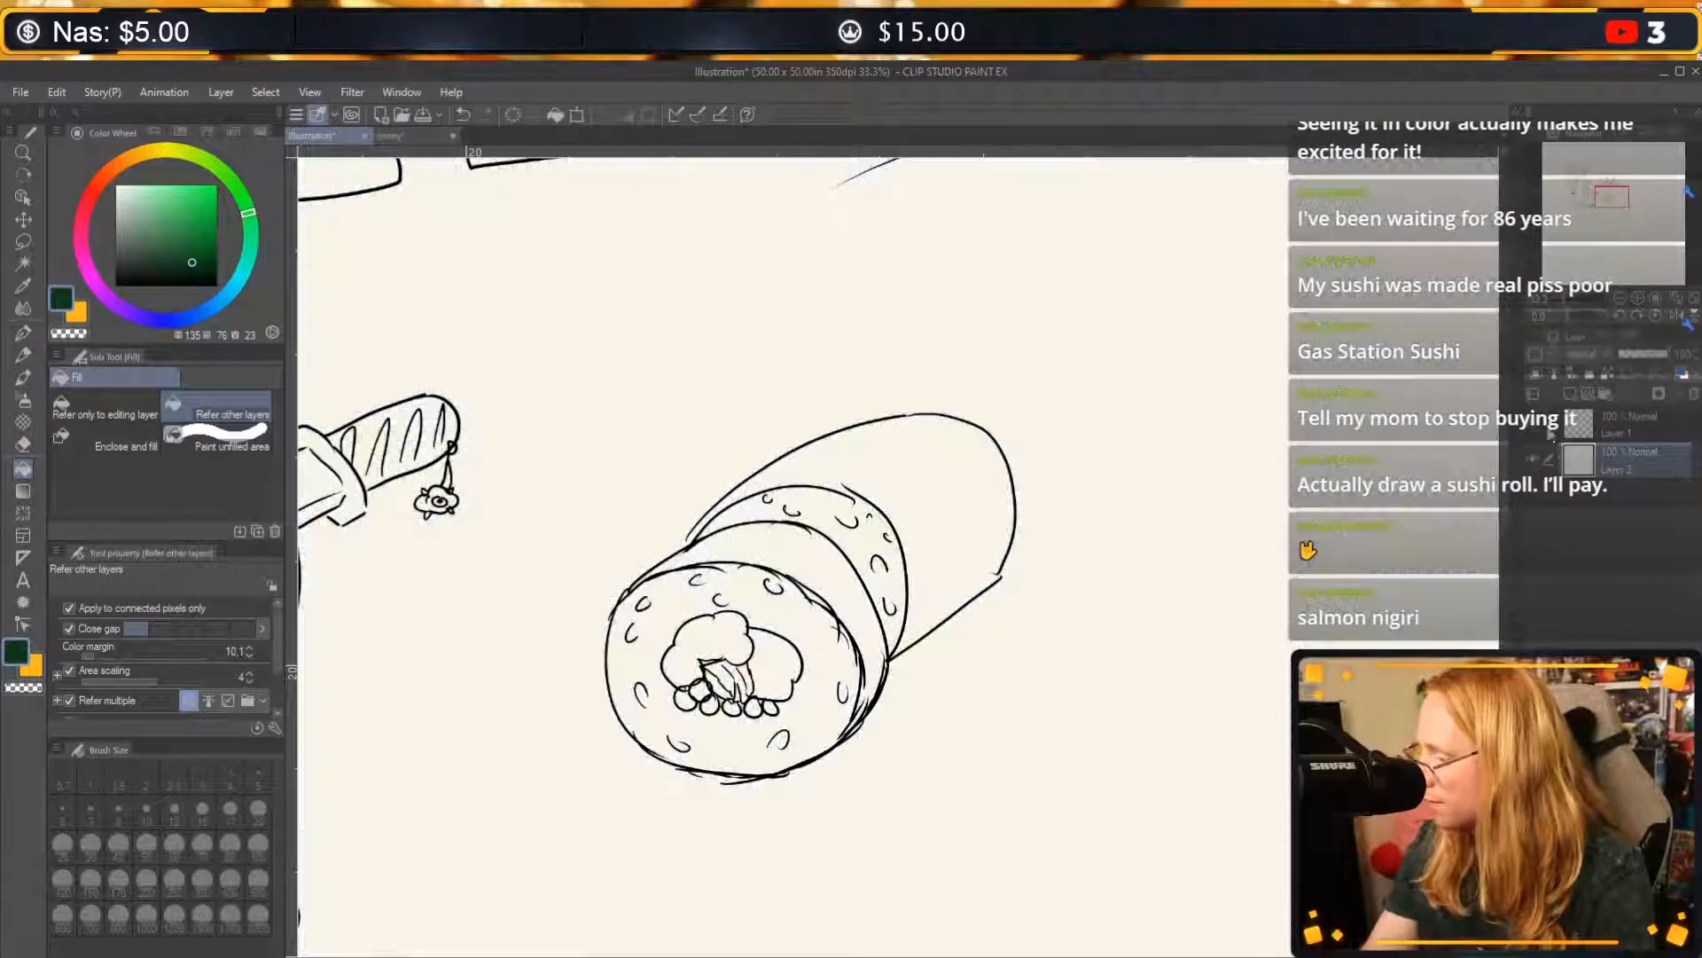
left_click(1570, 394)
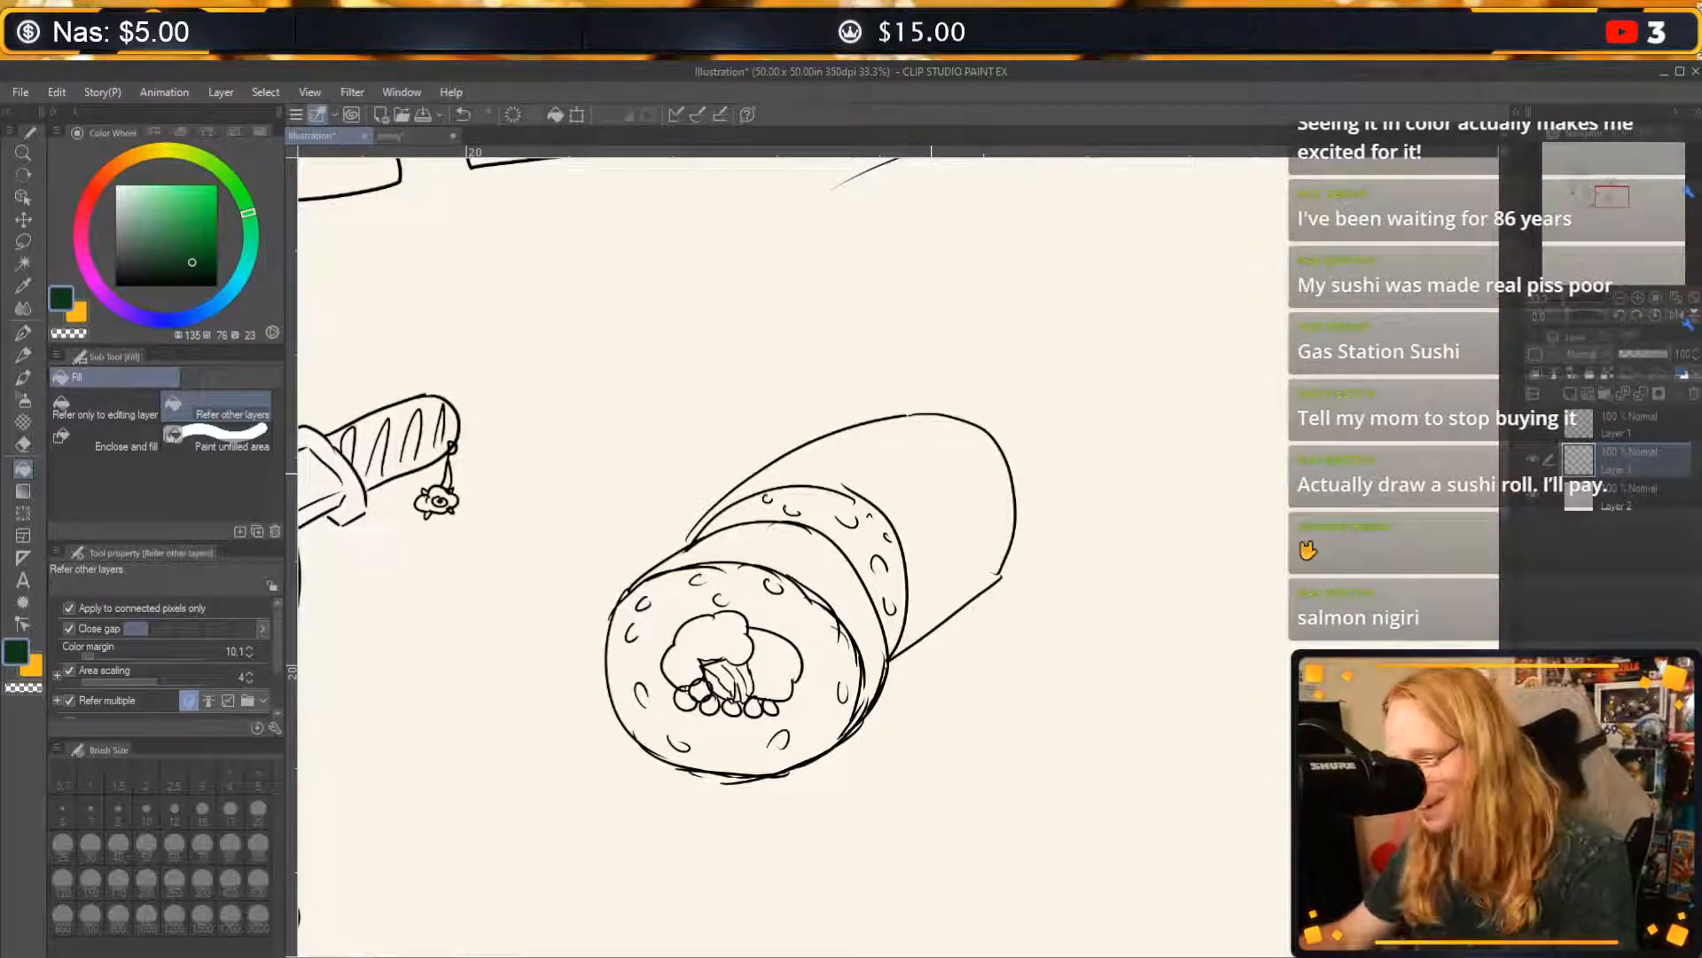
Try filling the roll with dark green, undo it, and close the outline gaps in black on the line art layer.
left_click(931, 473)
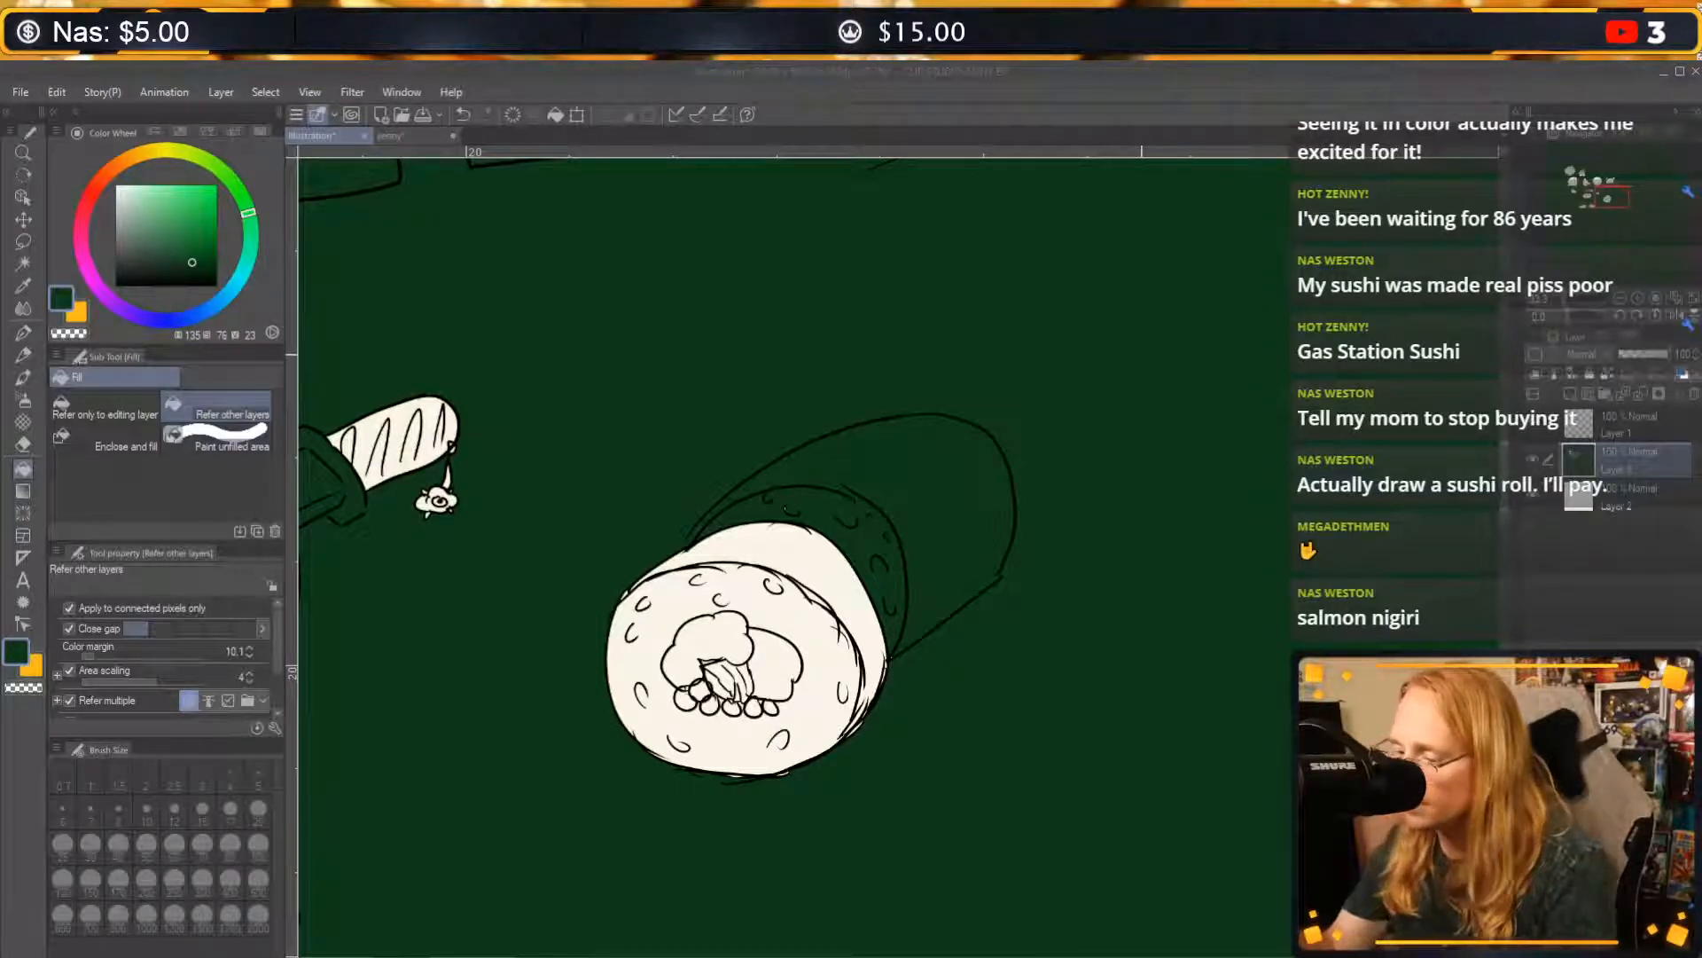
key("ctrl+z")
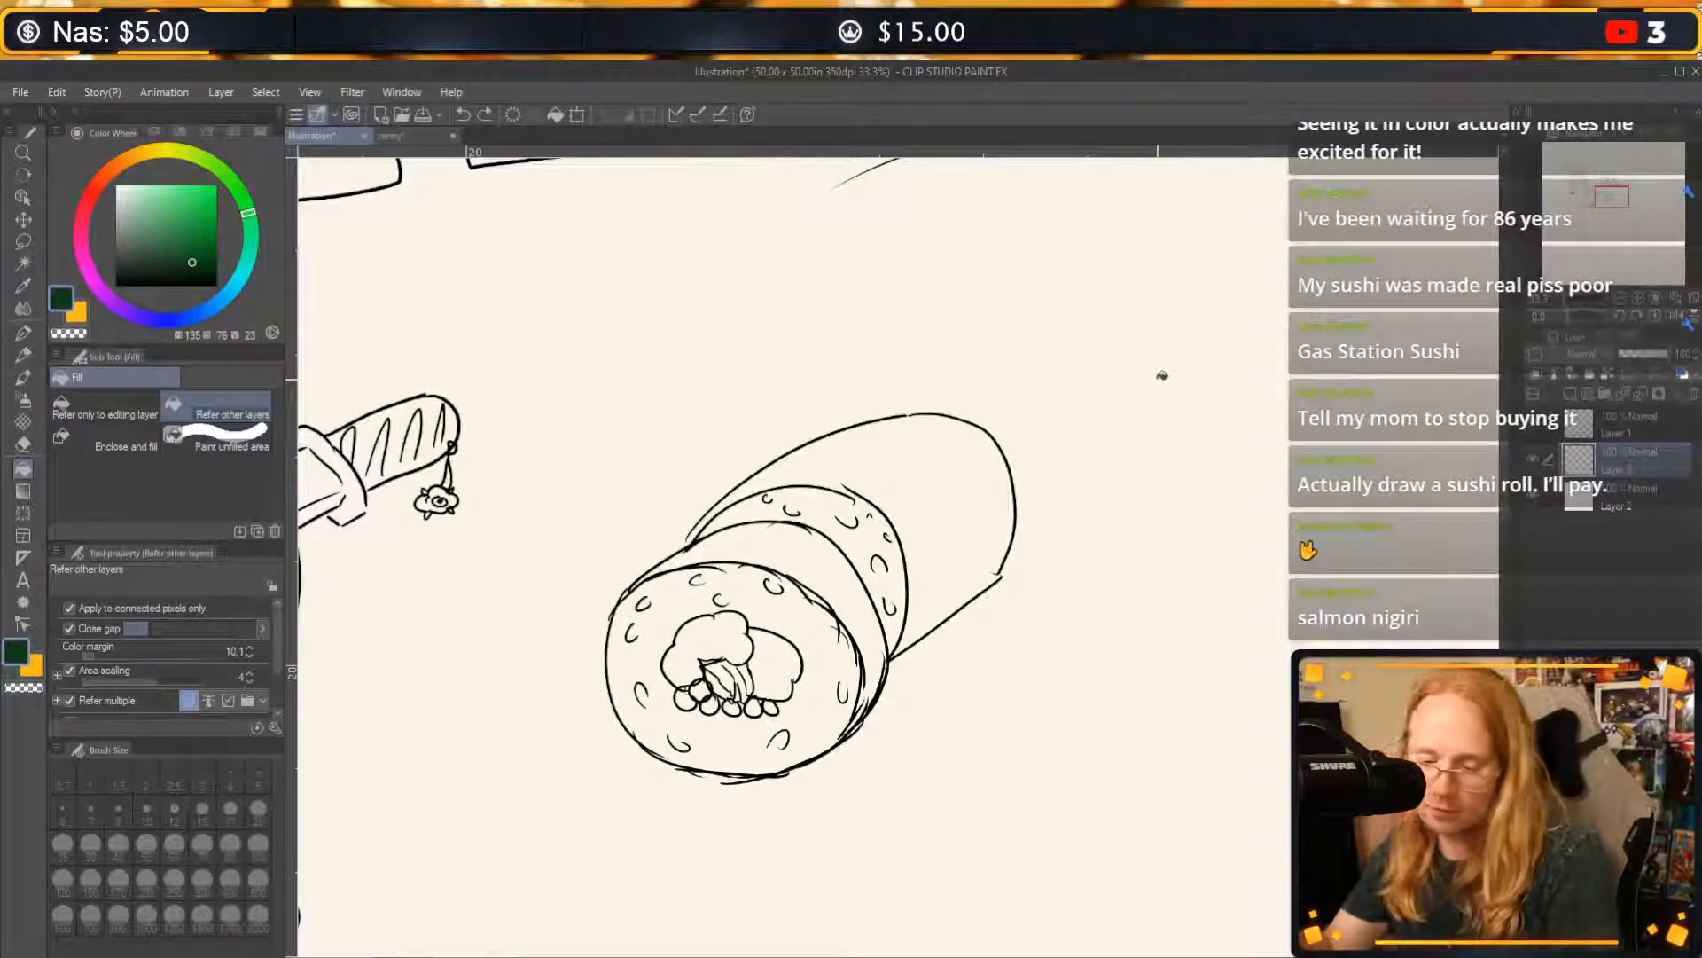
left_click(23, 333)
left_click(1622, 434)
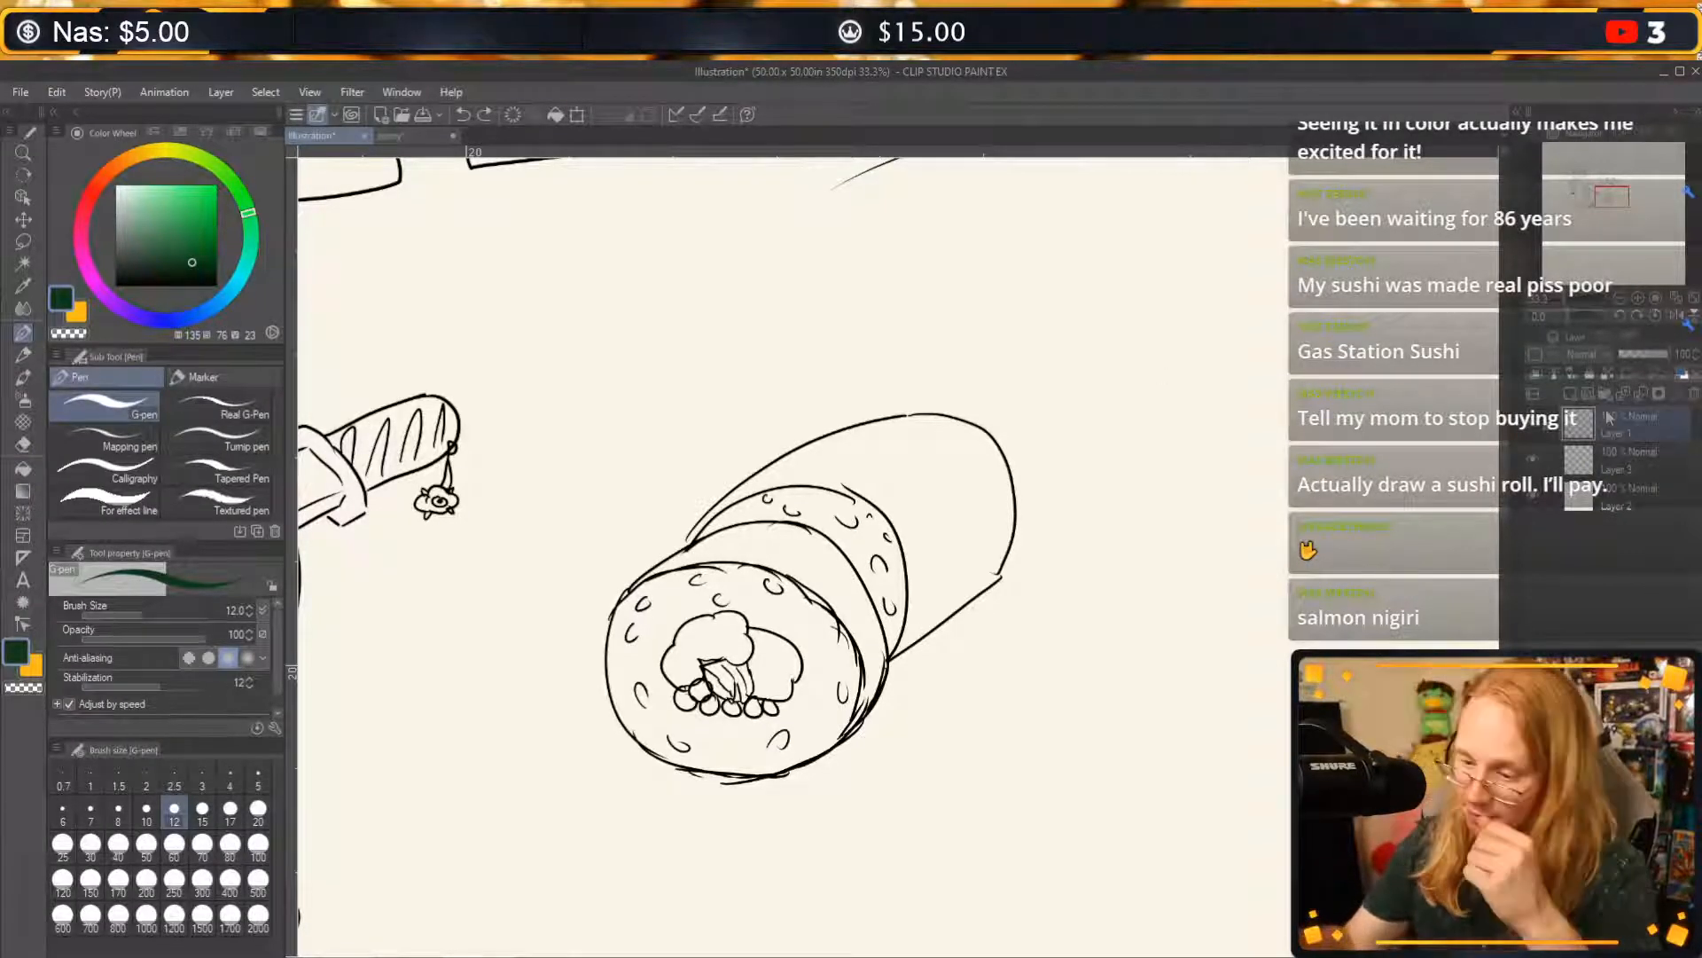
left_click(115, 286)
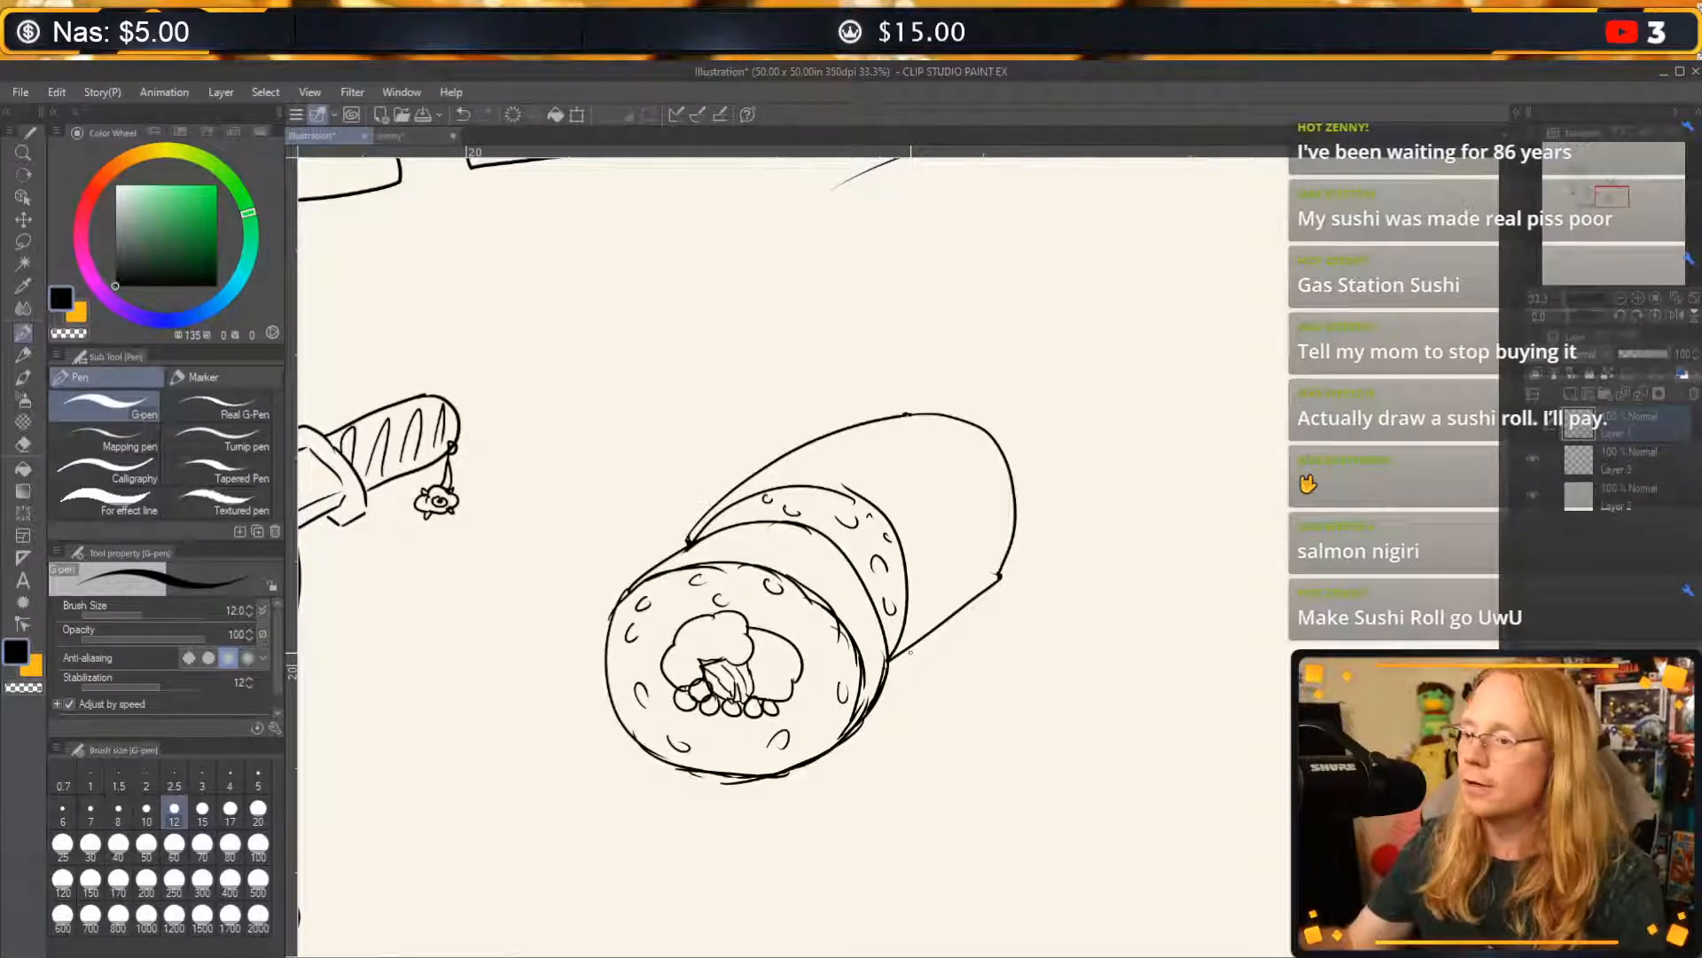
Fill the roll's front band and long back section with dark green on the new color layer, keeping the rice band unfilled.
left_click(1630, 468)
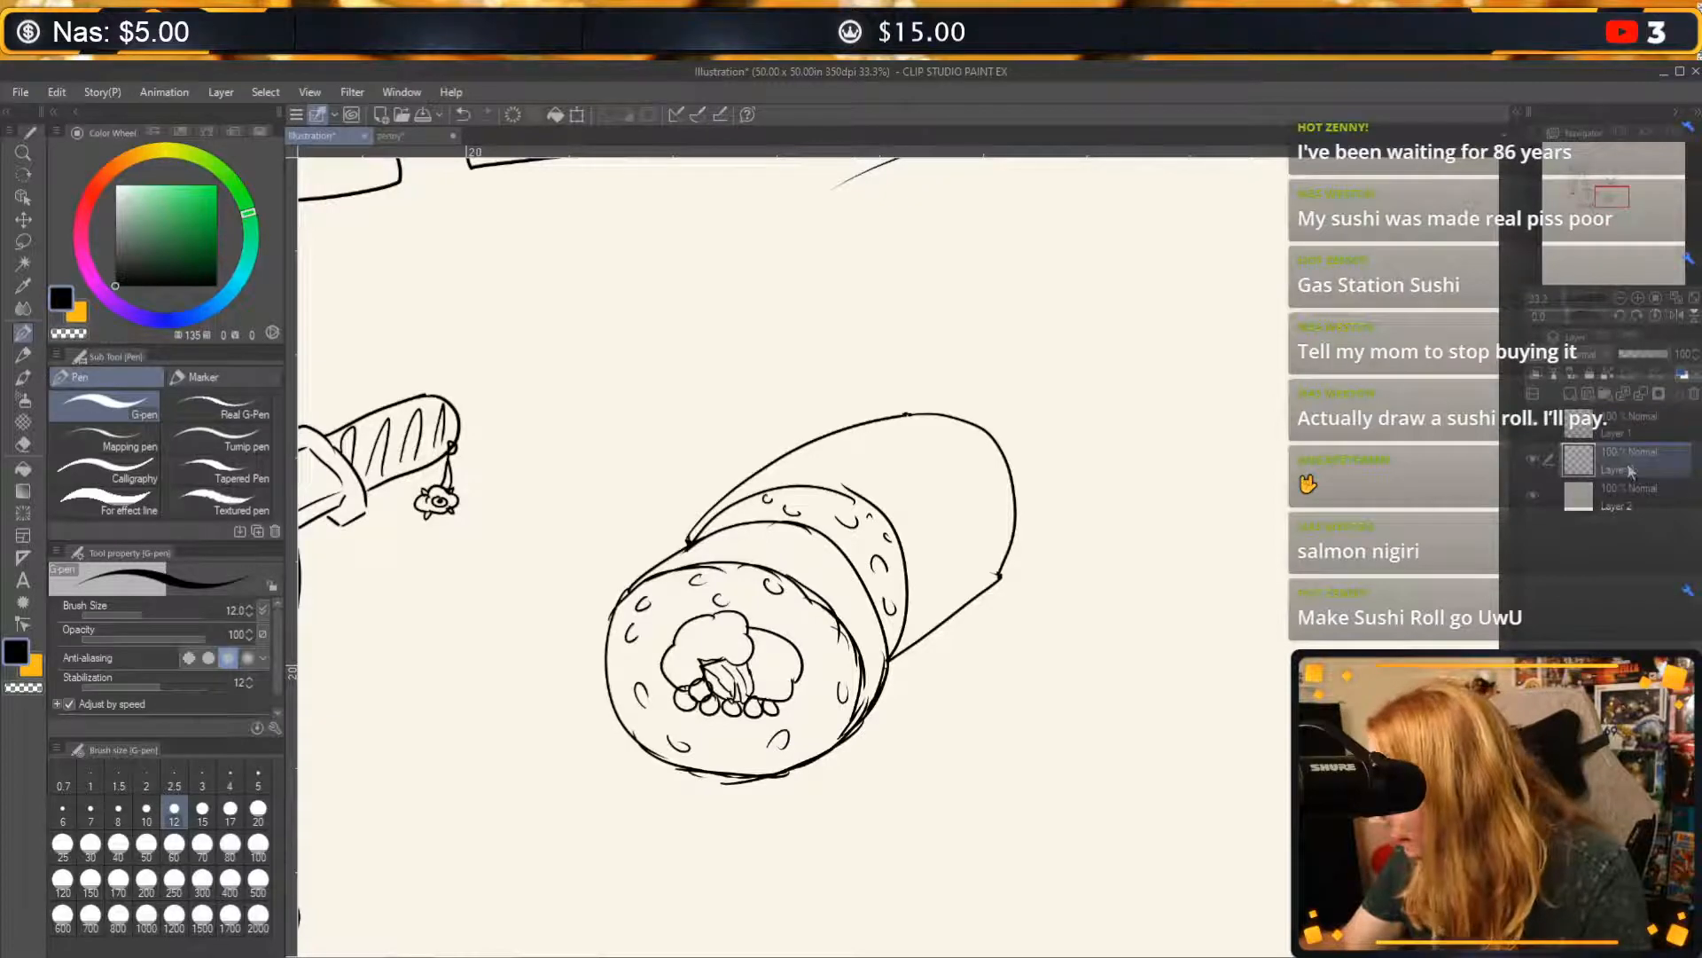
left_click(197, 267)
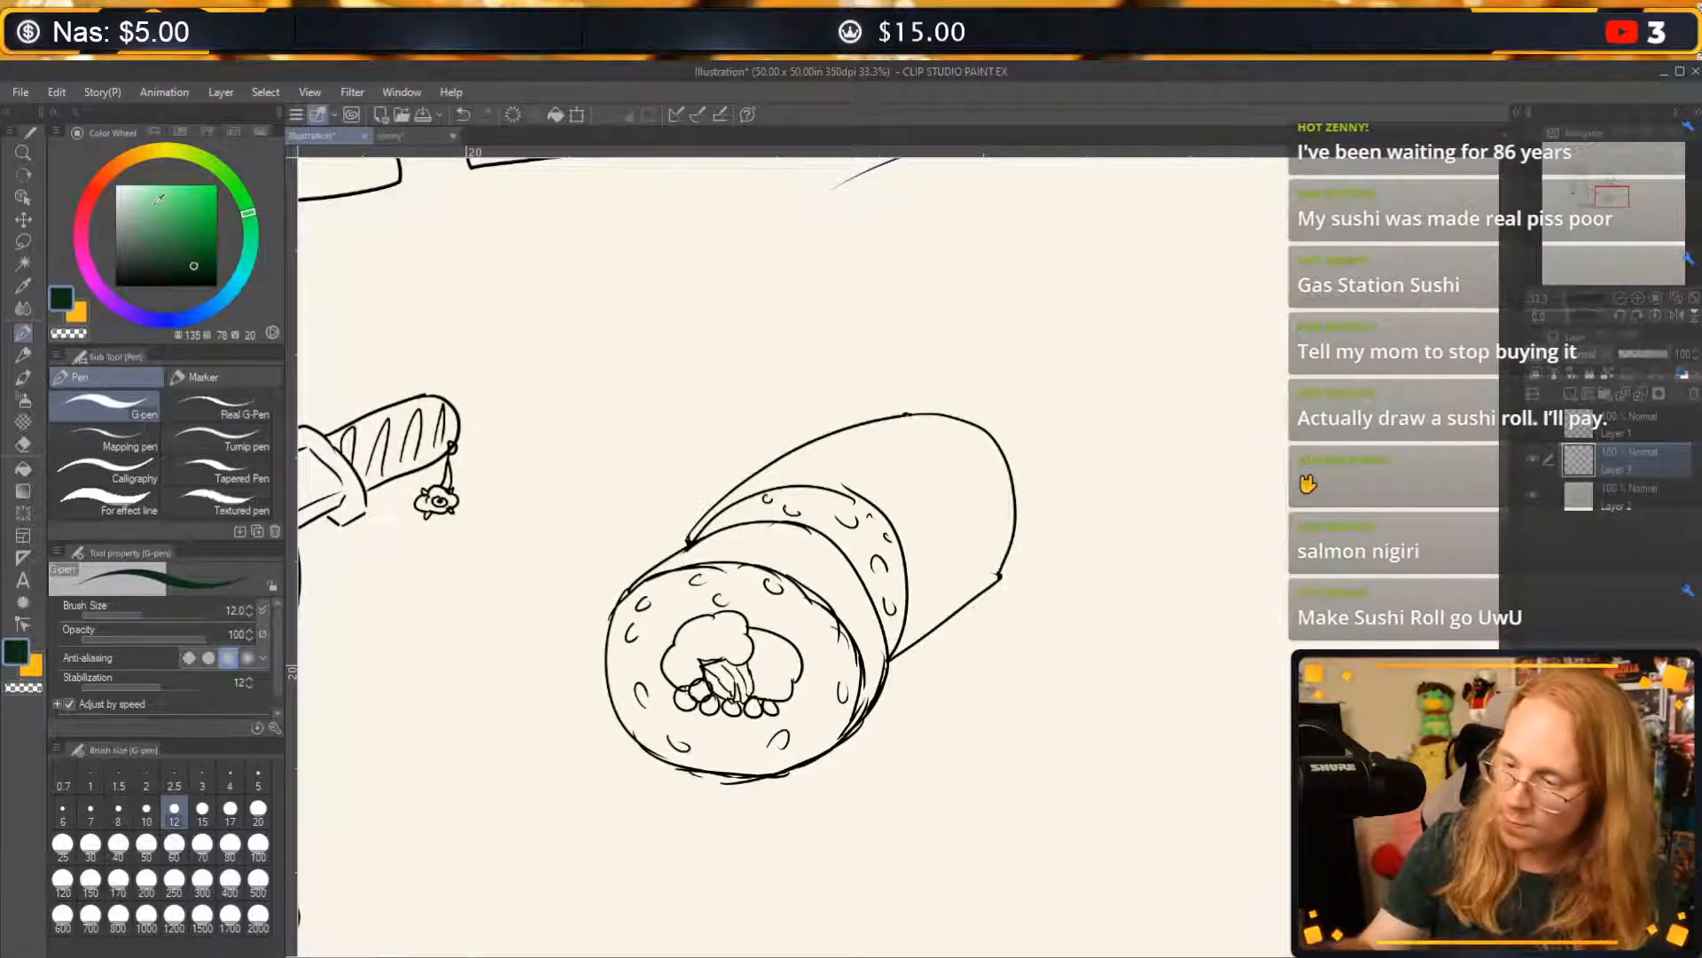
left_click(26, 442)
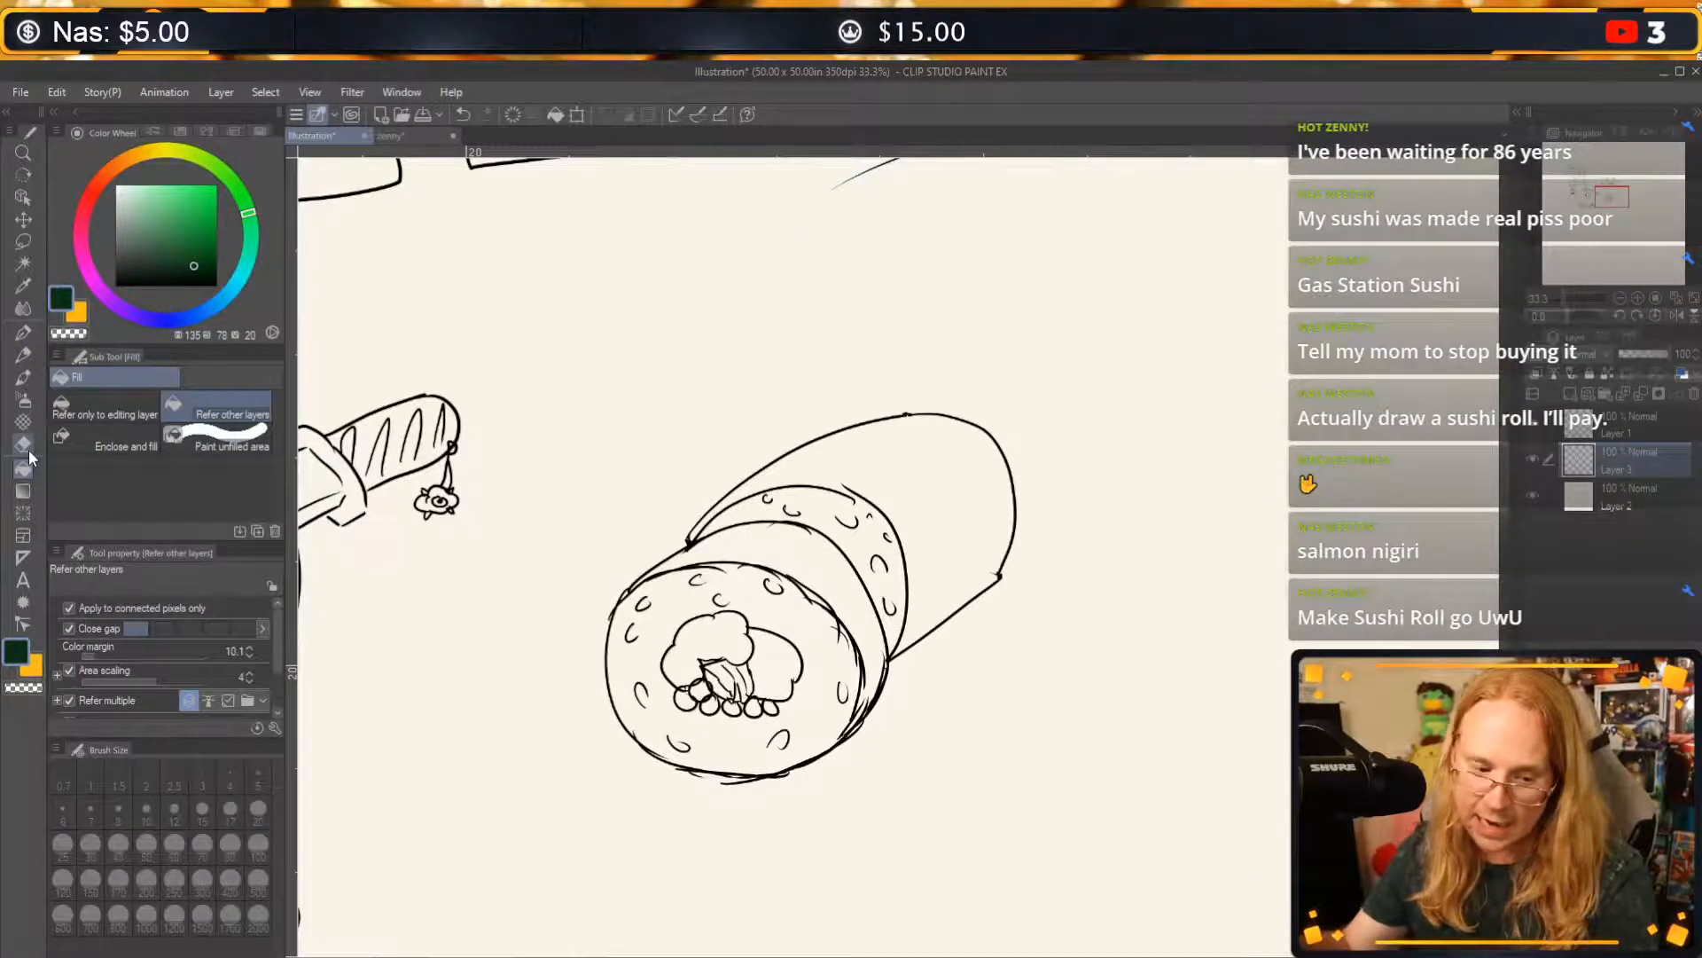
left_click(897, 473)
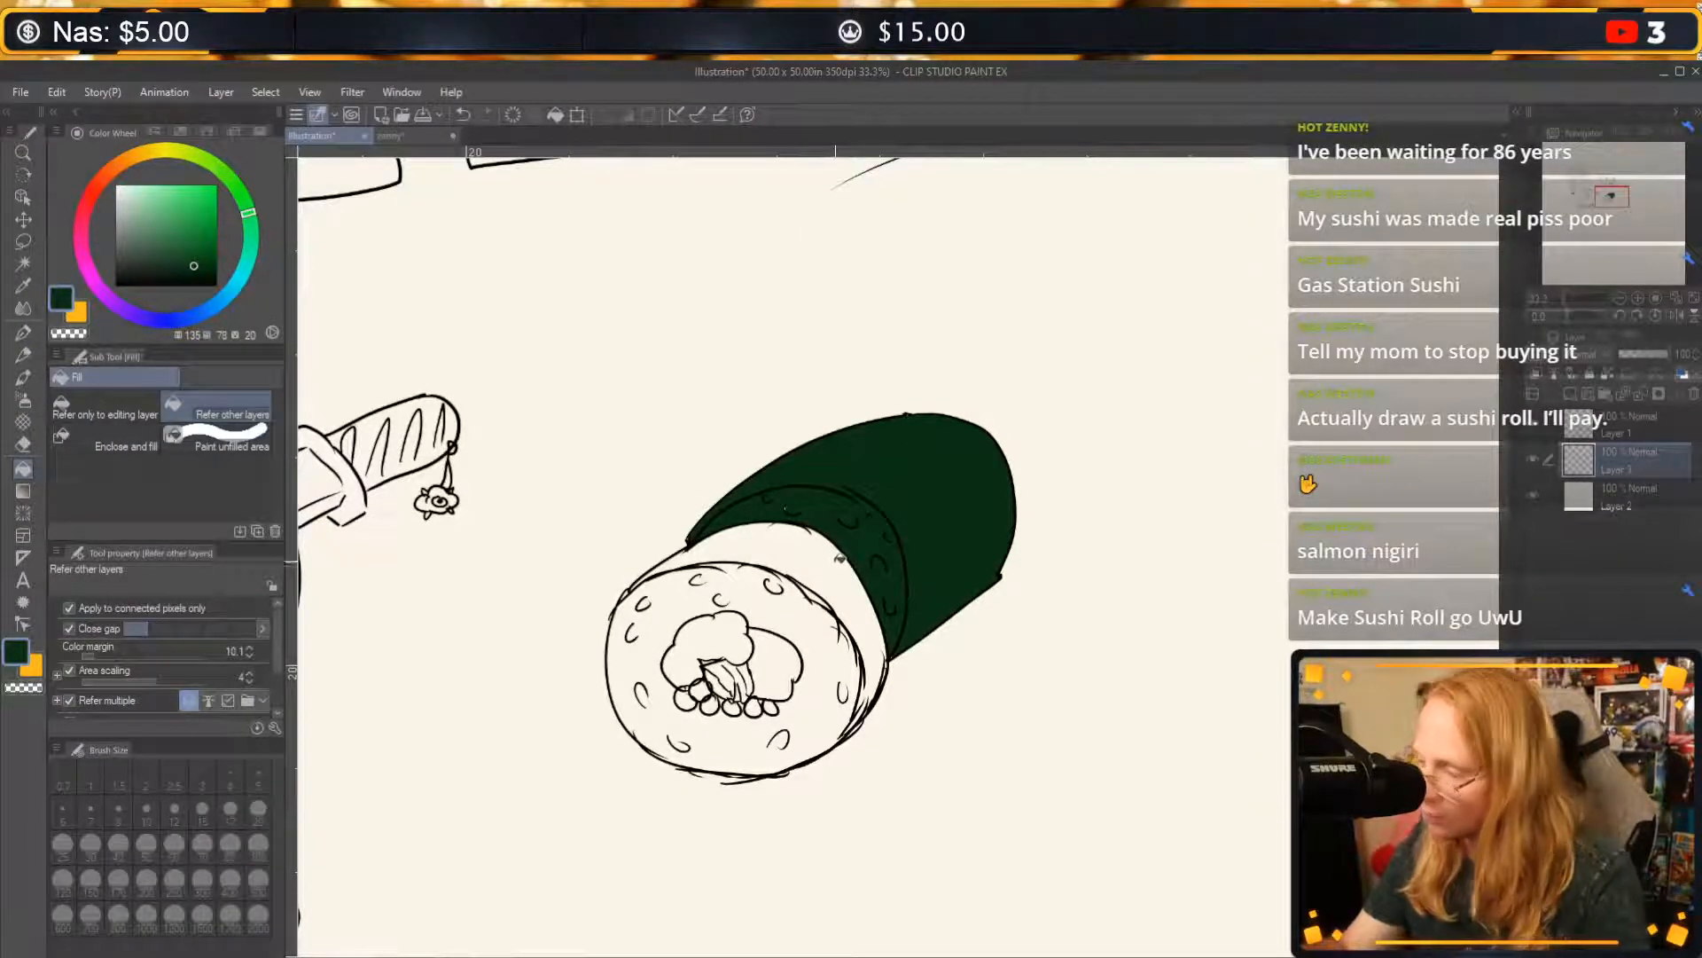
key("ctrl+z")
left_click(24, 333)
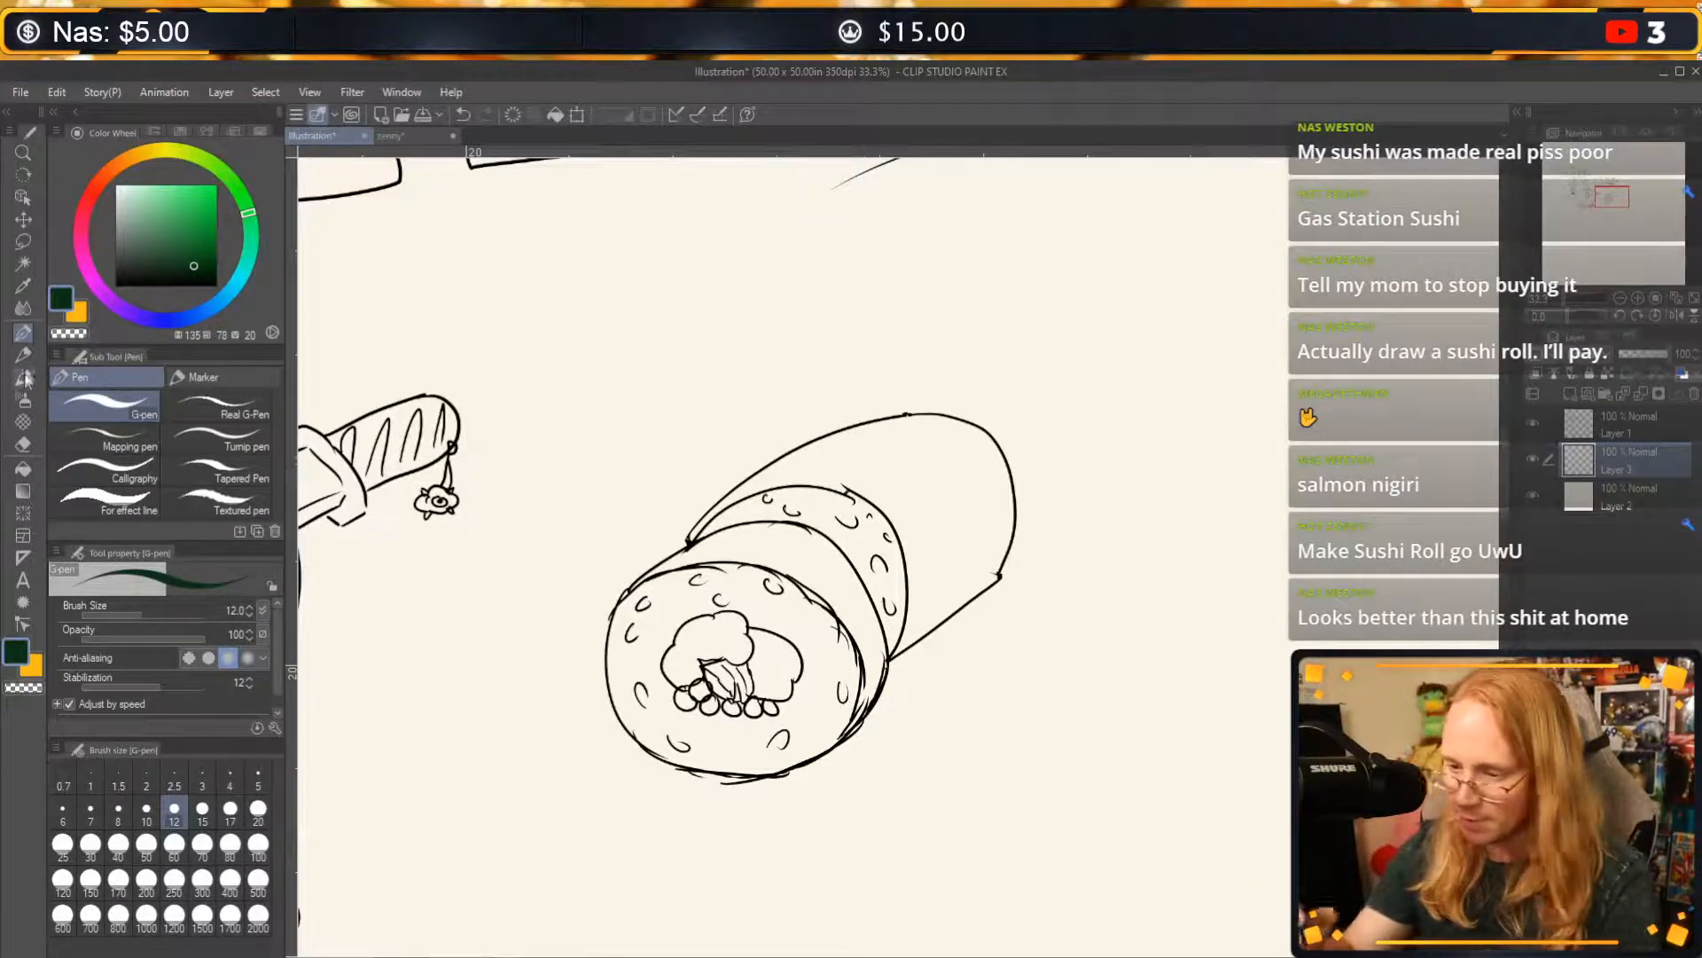
left_click(20, 473)
left_click(803, 548)
left_click(907, 434)
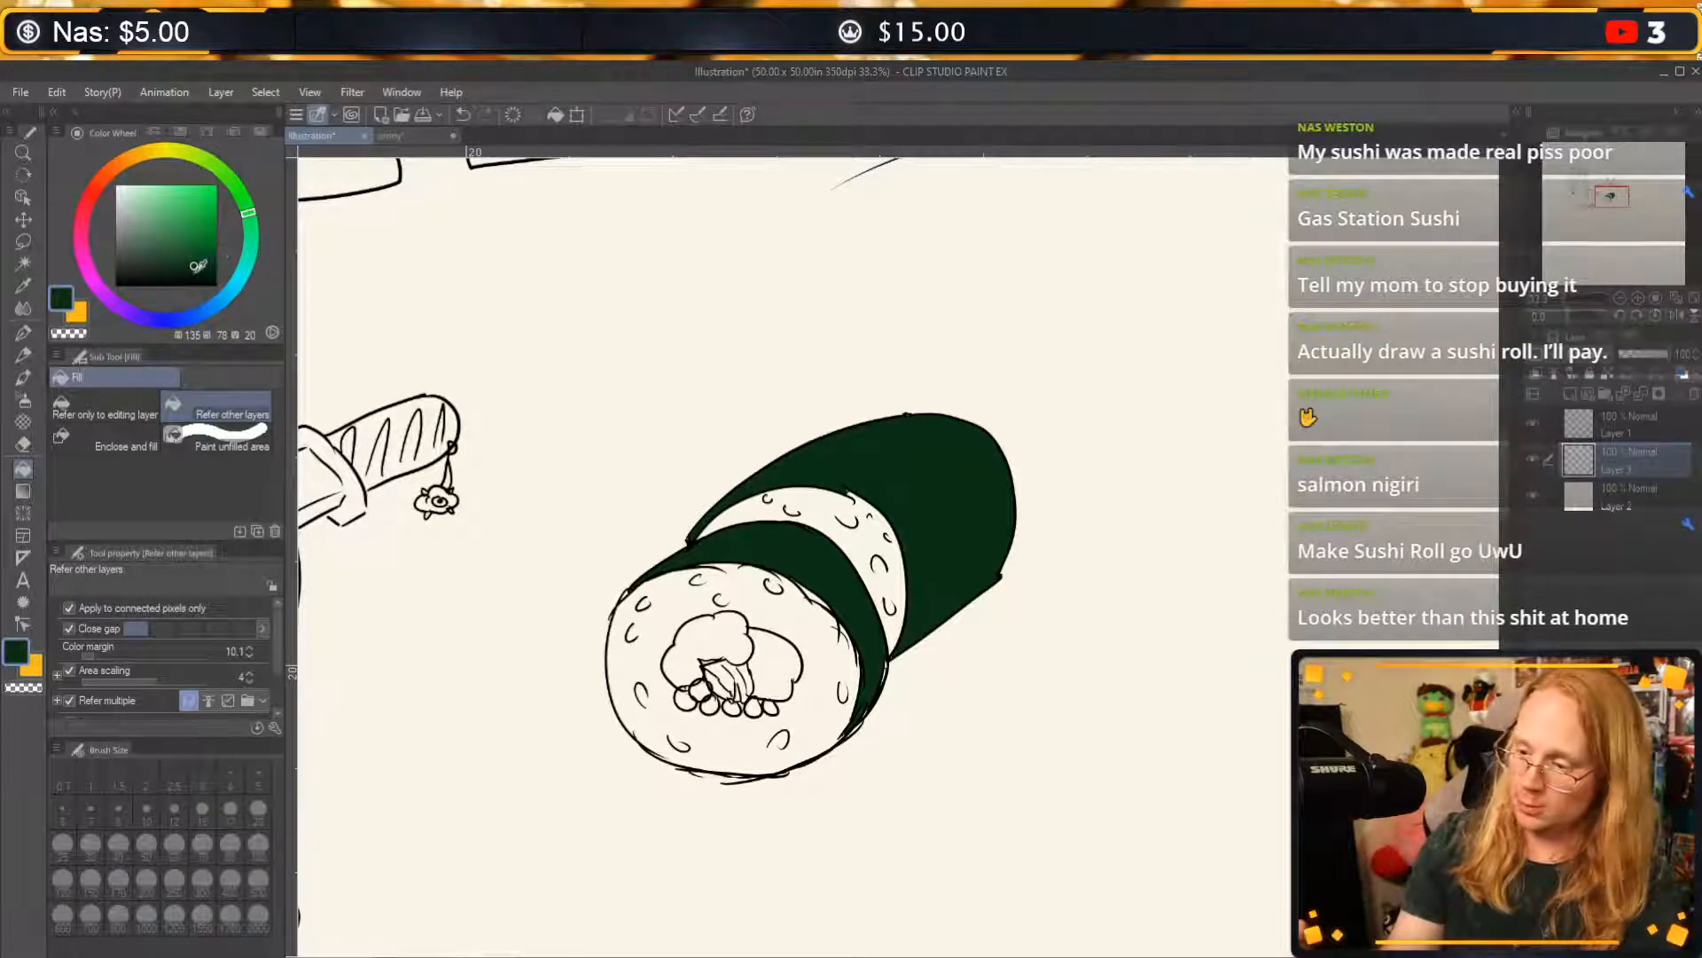
Shade the roll's upper edge in a darker green with the G-pen at size 80 and erase the paint outside the outline.
left_click(25, 334)
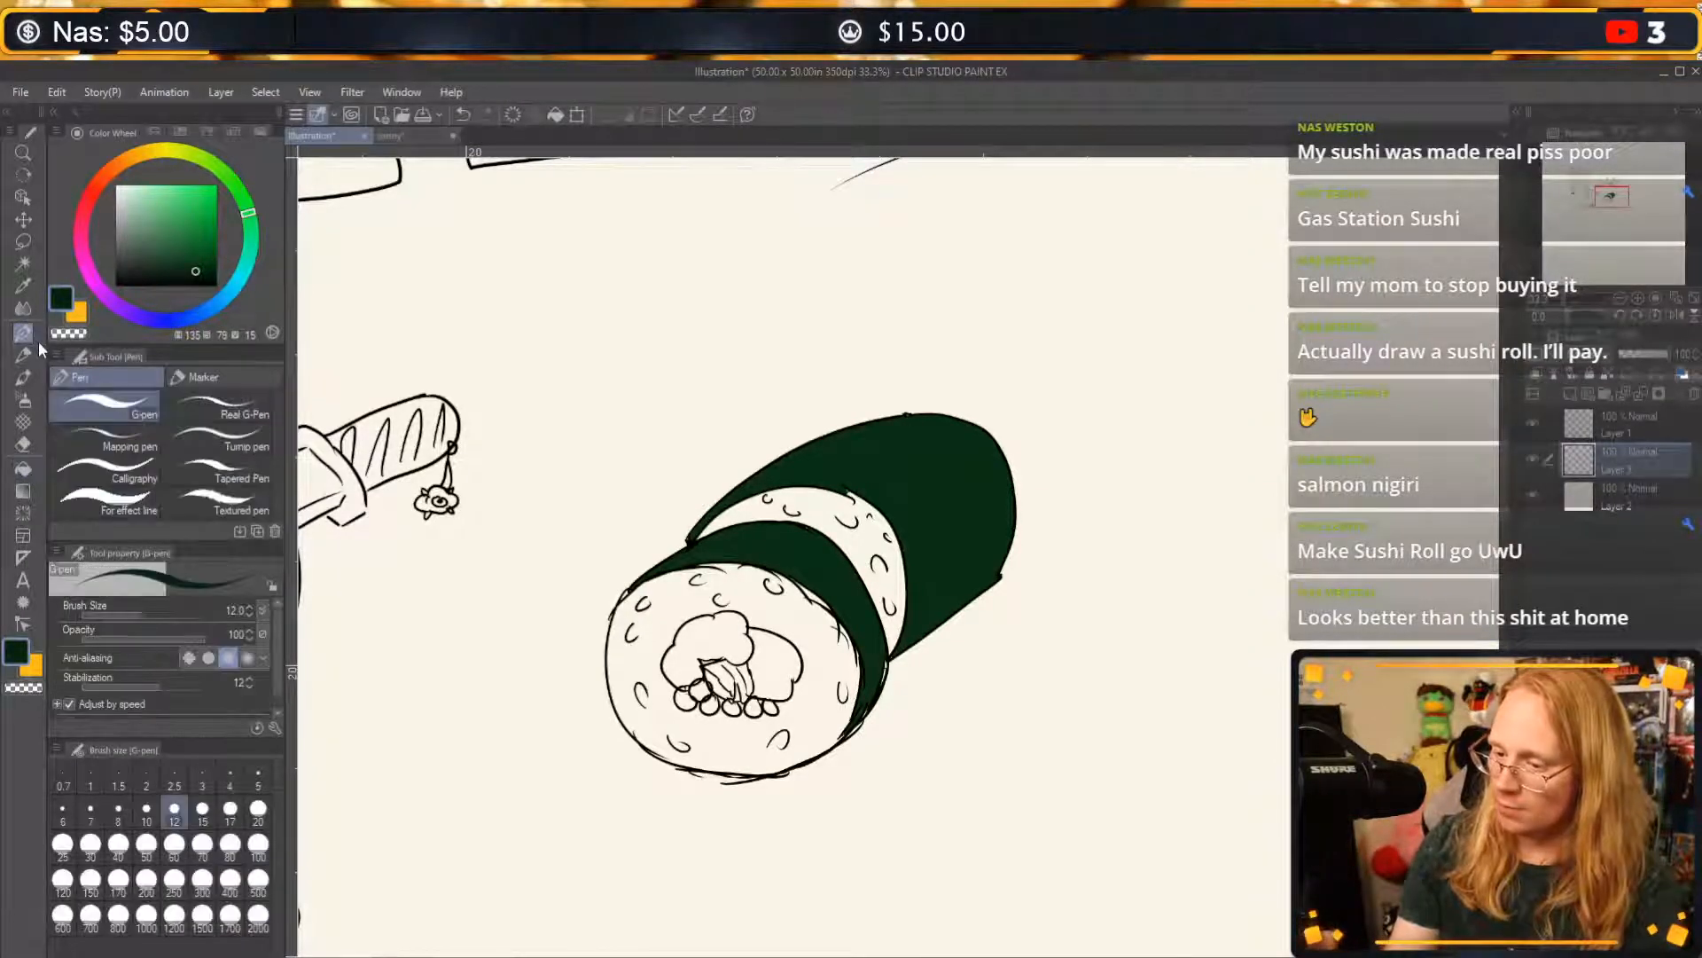
left_click(231, 846)
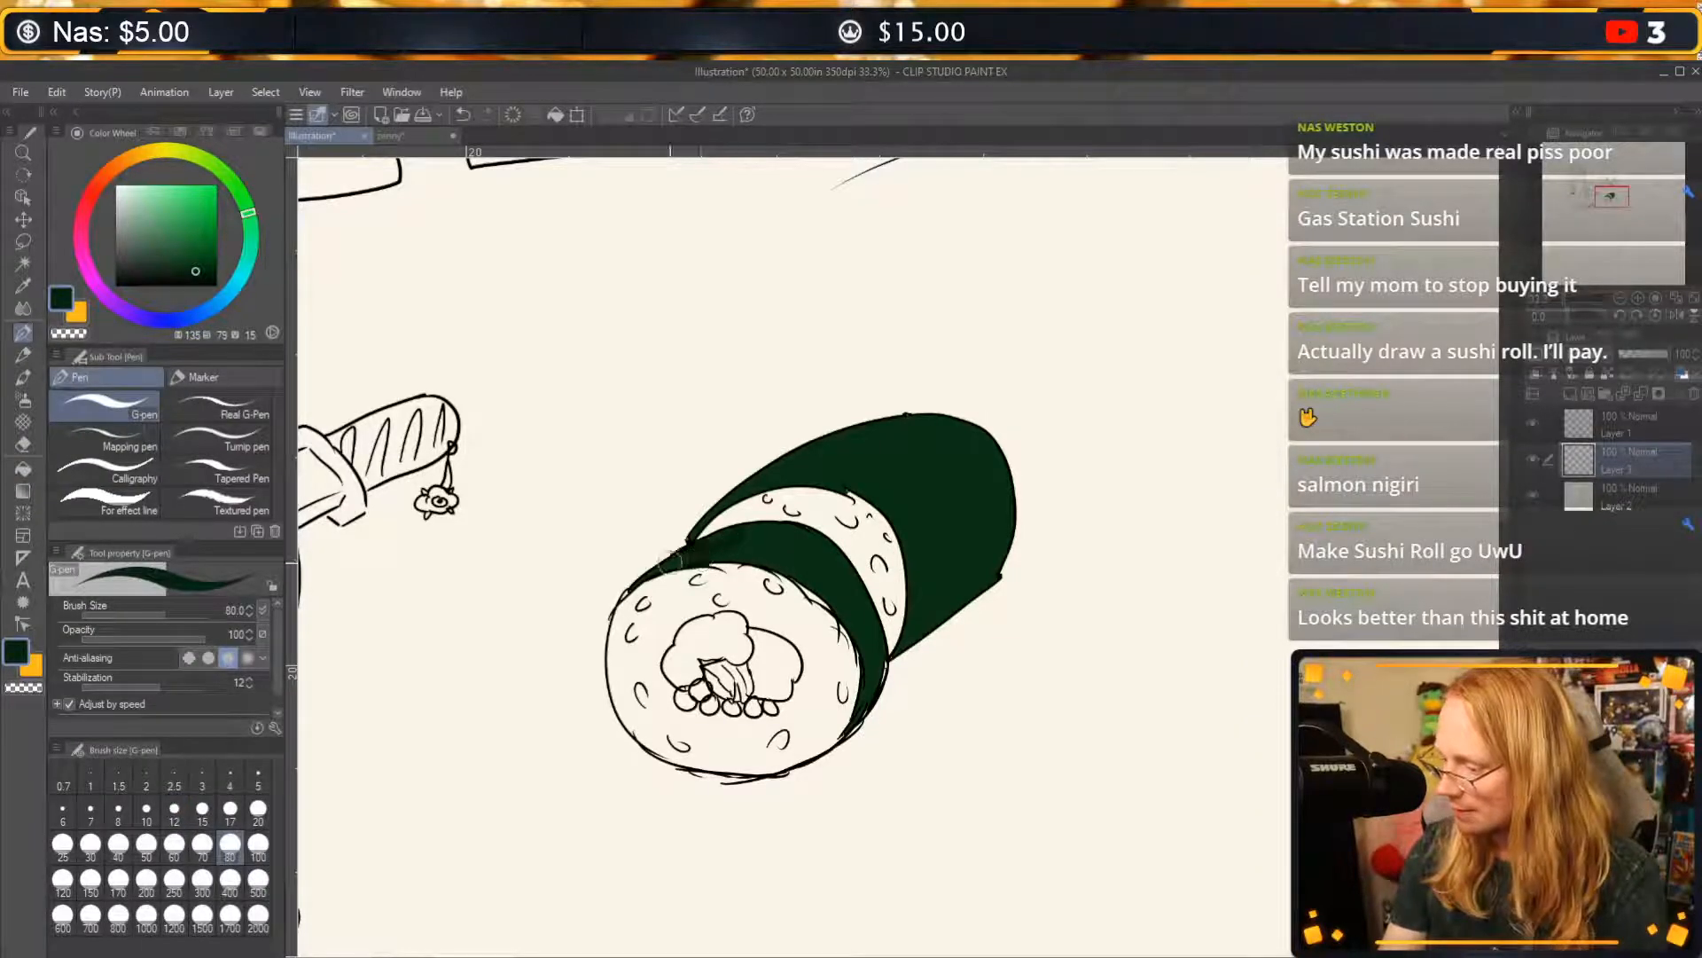
mouse_move(753, 487)
left_mouse_down()
mouse_move(709, 515)
mouse_move(910, 413)
left_mouse_up()
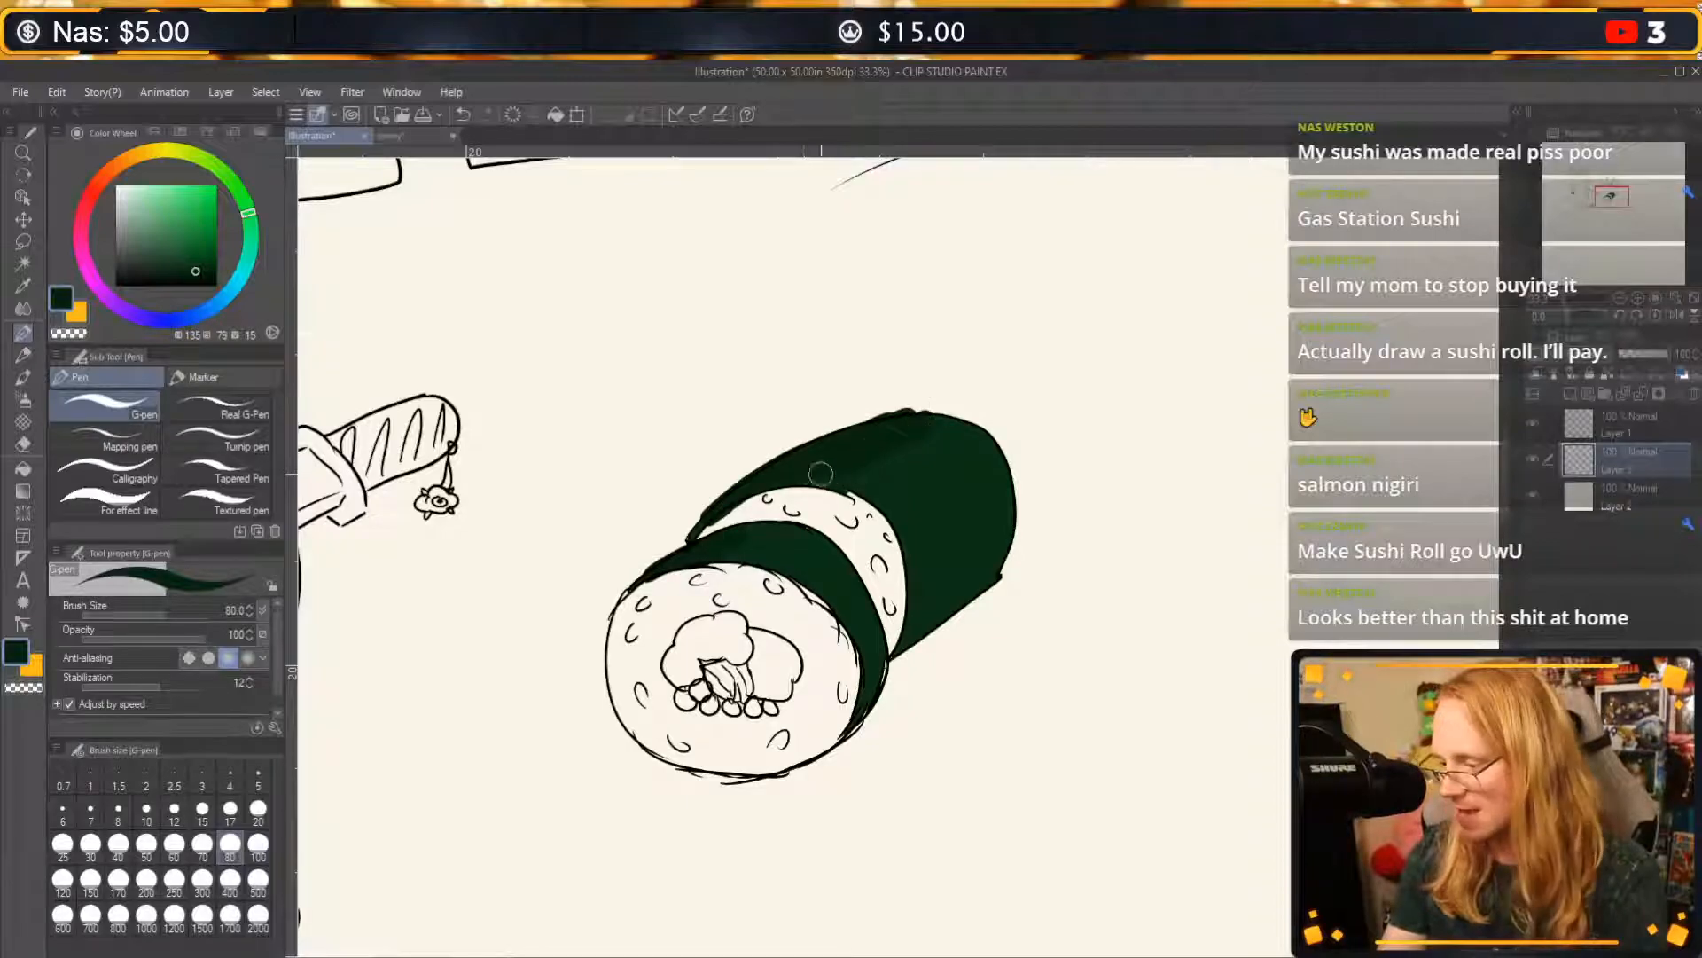
left_click_drag(696, 532, 708, 515)
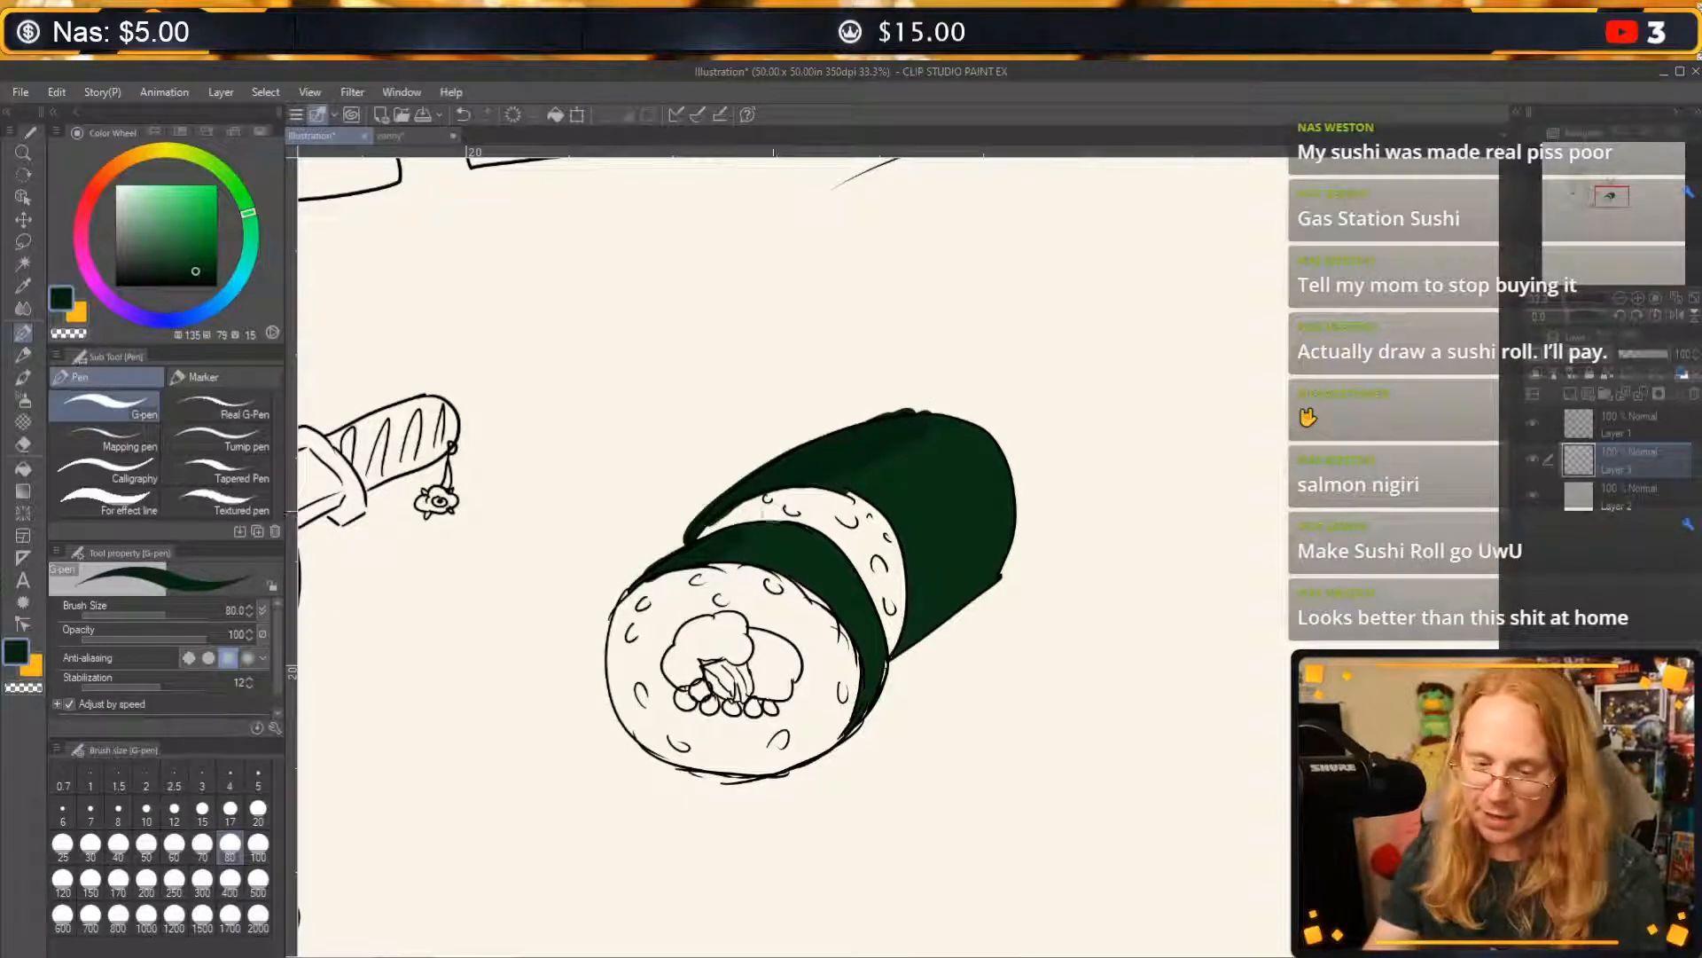
key("c")
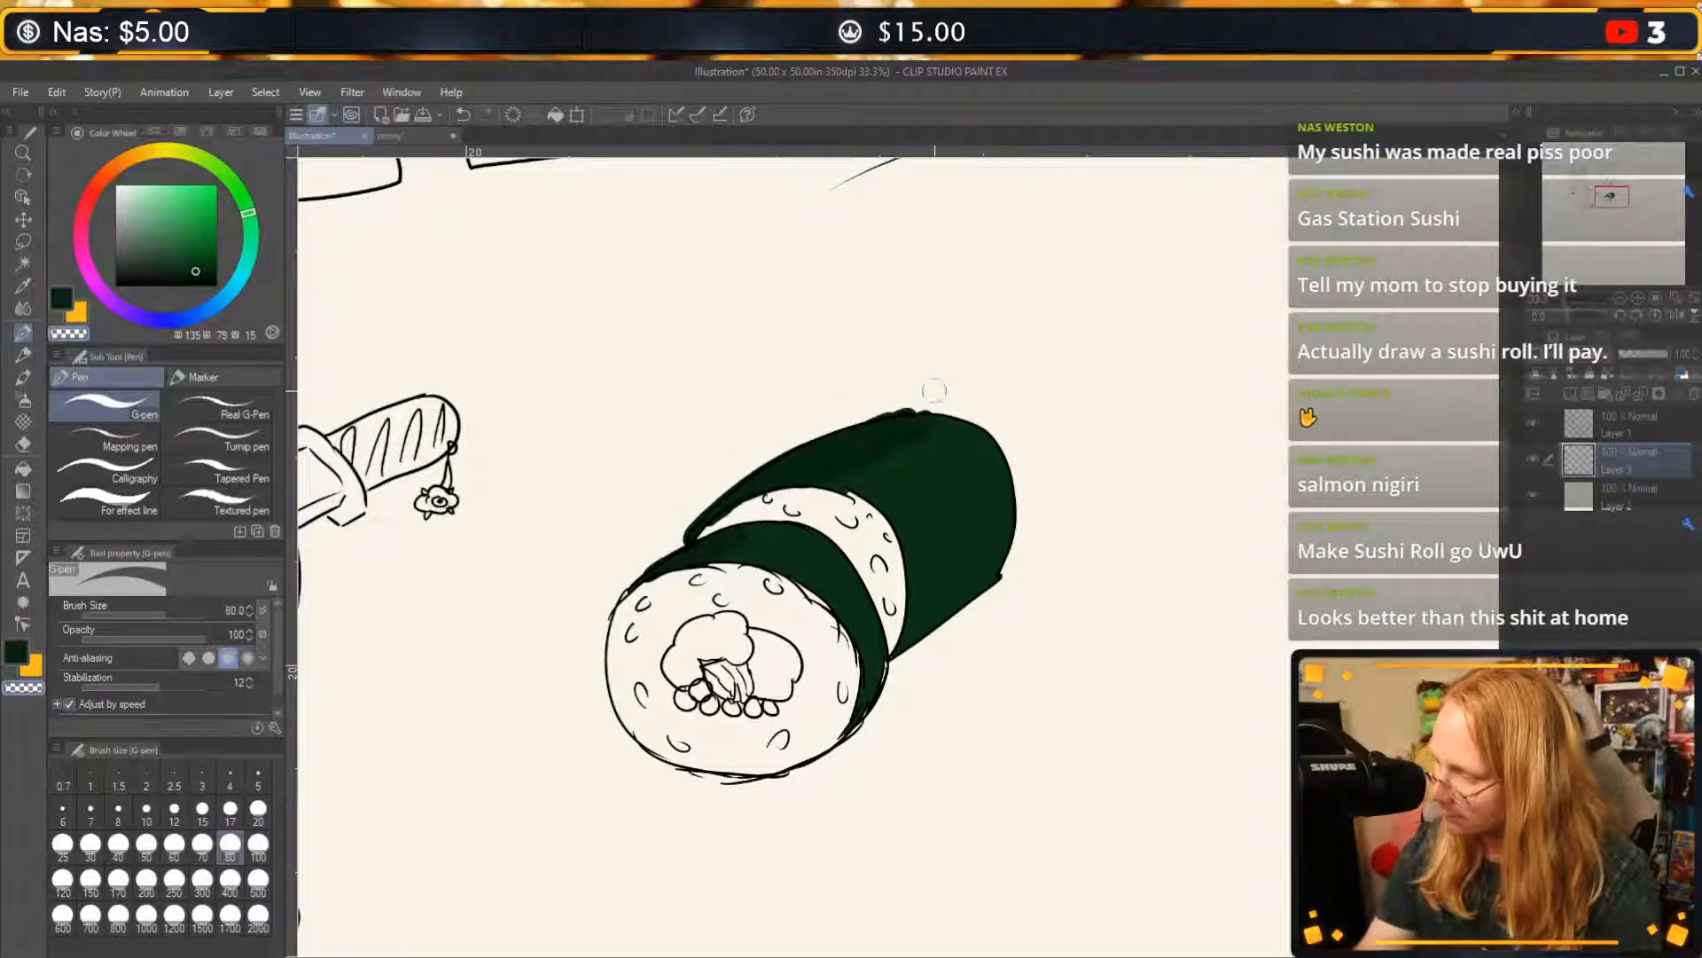
key("c")
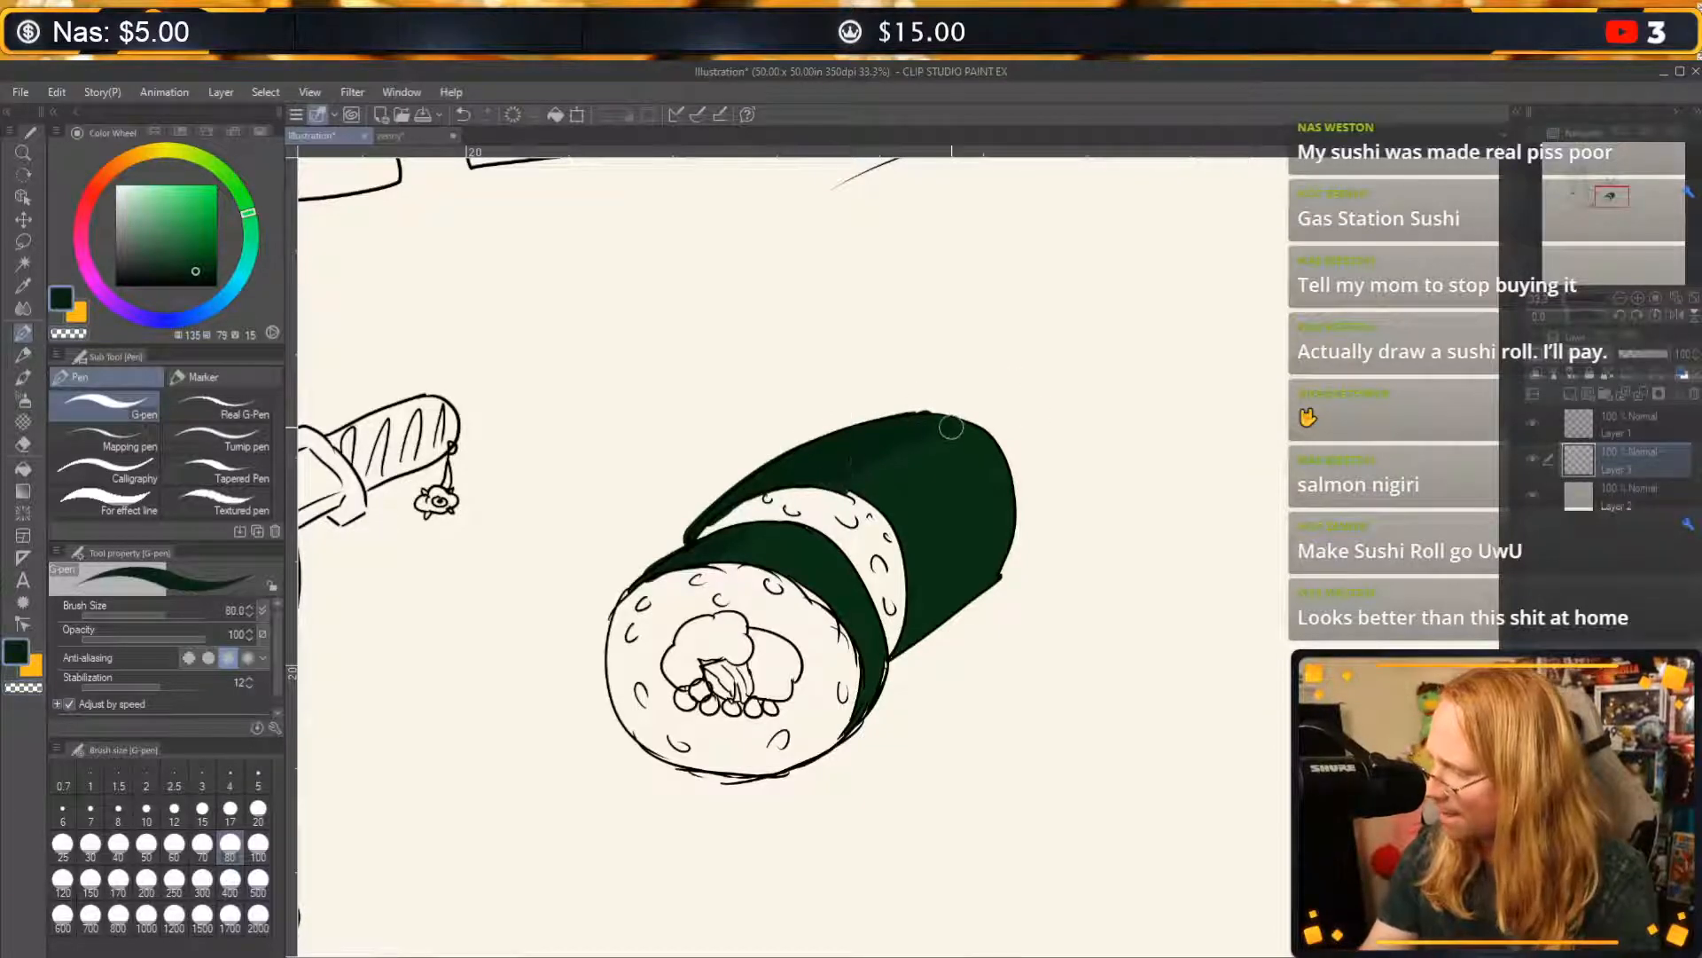
Shade the back section's far top corner and lower side with the darker green, clearing stray marks.
left_click_drag(962, 422, 913, 415)
mouse_move(938, 568)
left_mouse_down()
mouse_move(990, 554)
mouse_move(936, 608)
mouse_move(920, 595)
mouse_move(913, 620)
mouse_move(996, 570)
mouse_move(992, 557)
mouse_move(895, 589)
mouse_move(895, 638)
left_mouse_up()
key("c")
key("ctrl+z")
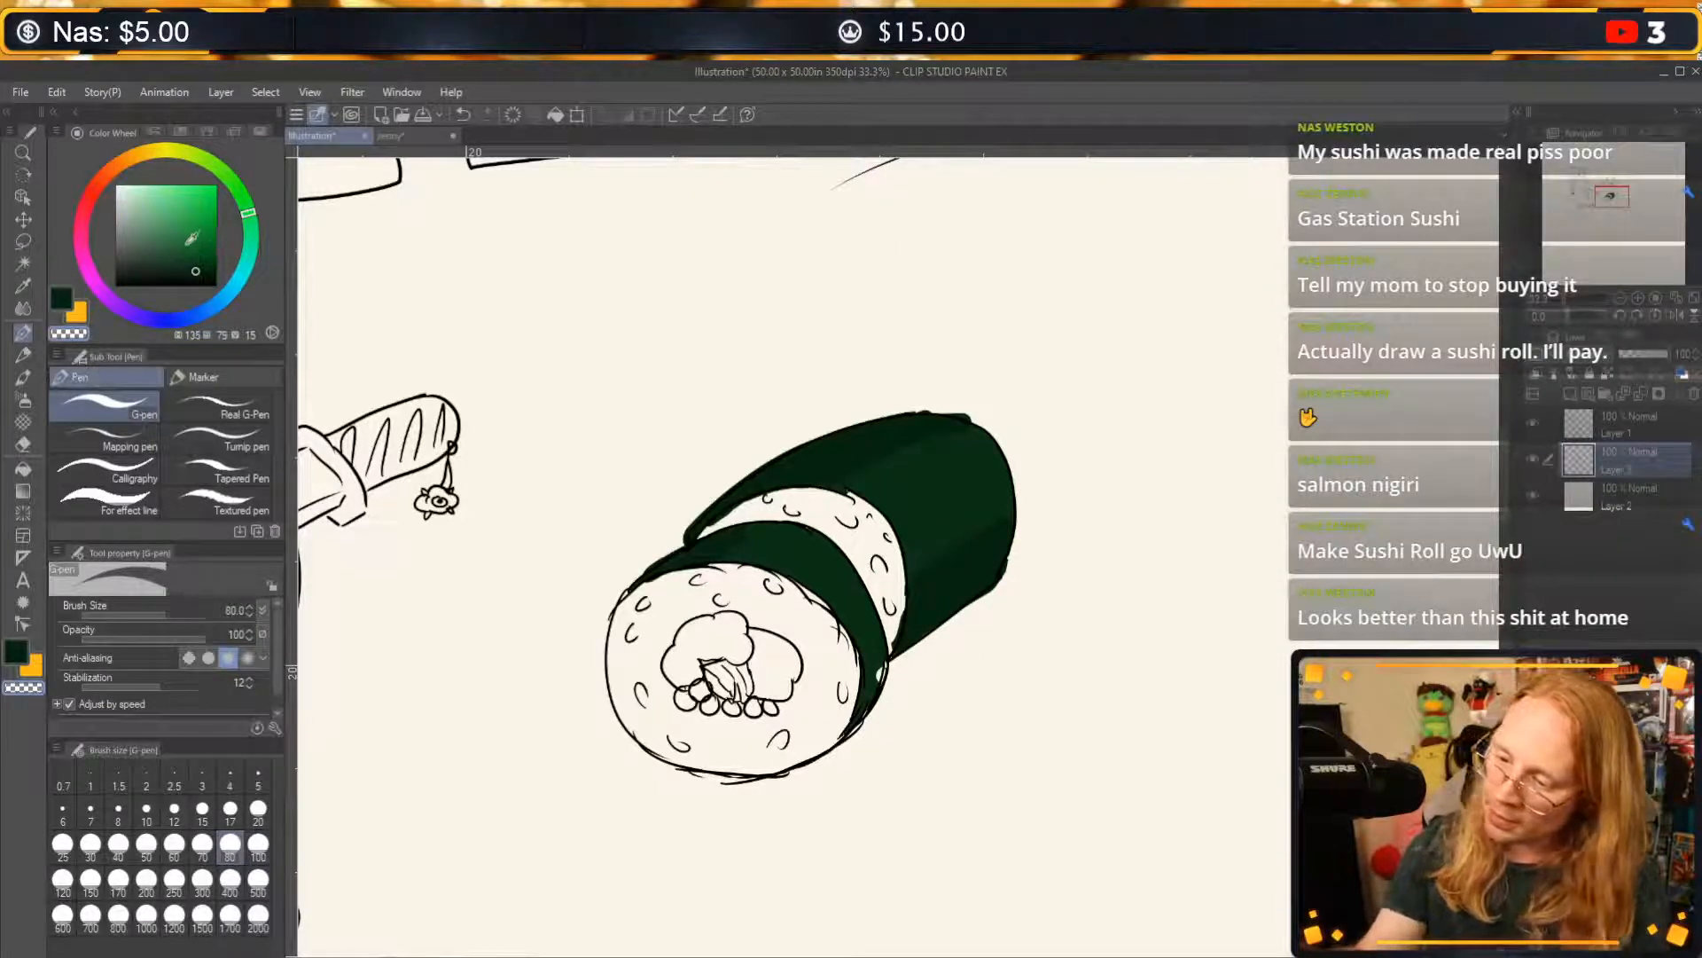
left_click(931, 502)
key("c")
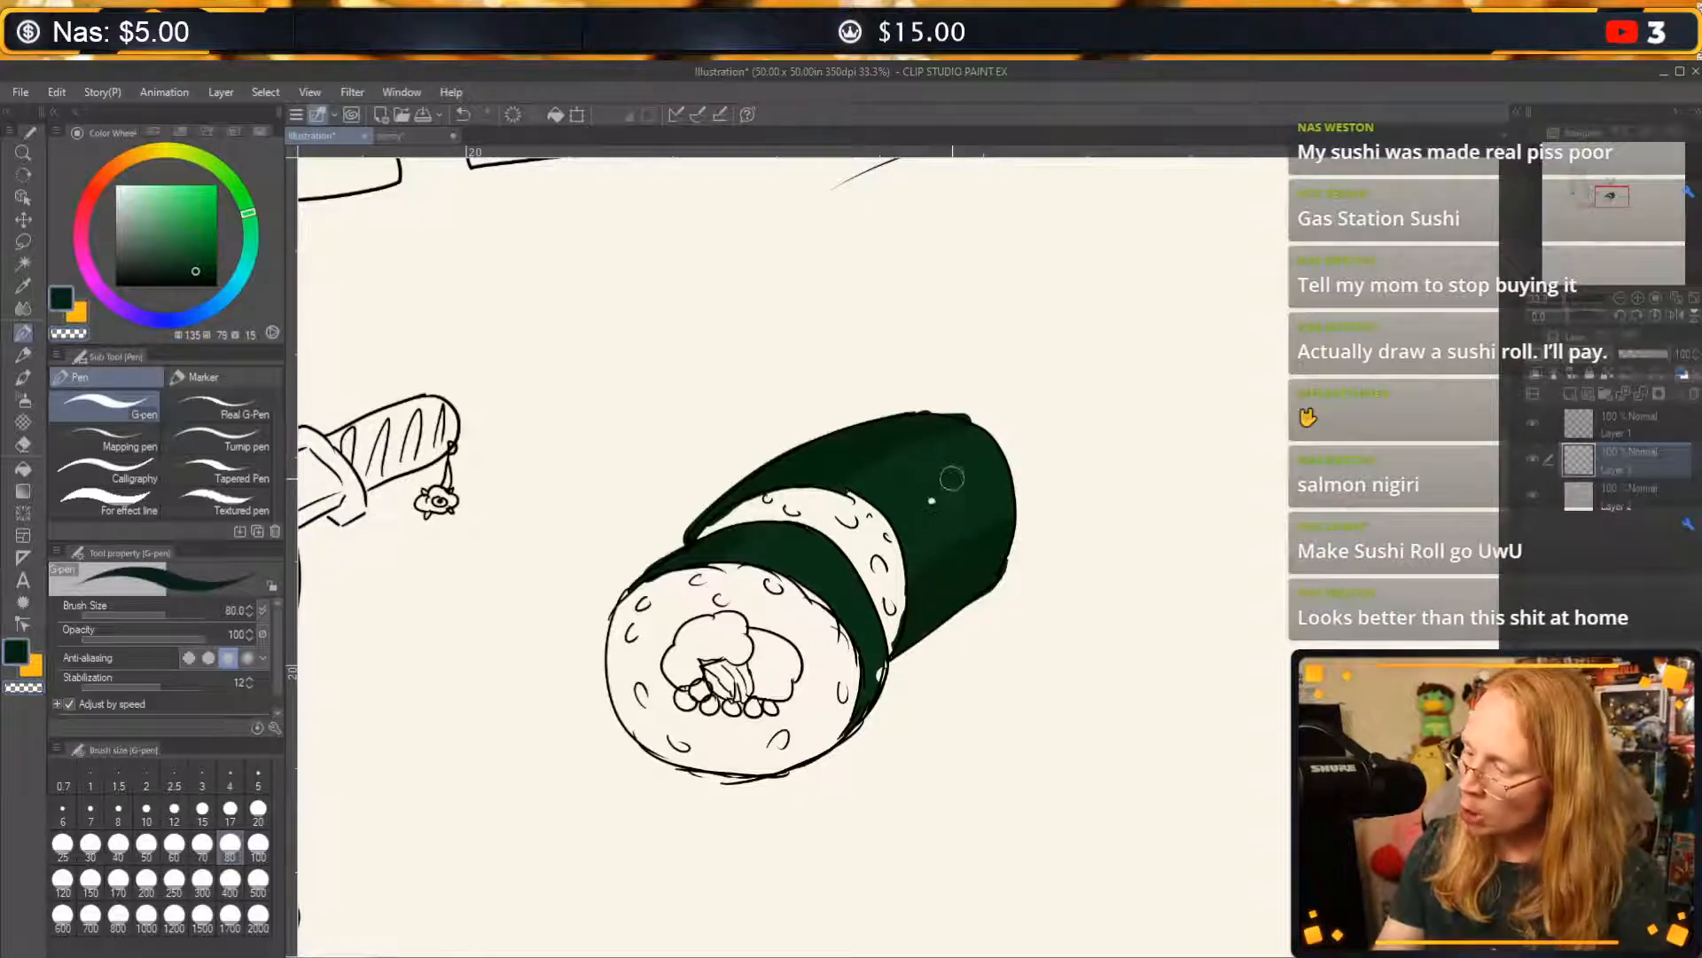
key("ctrl+z")
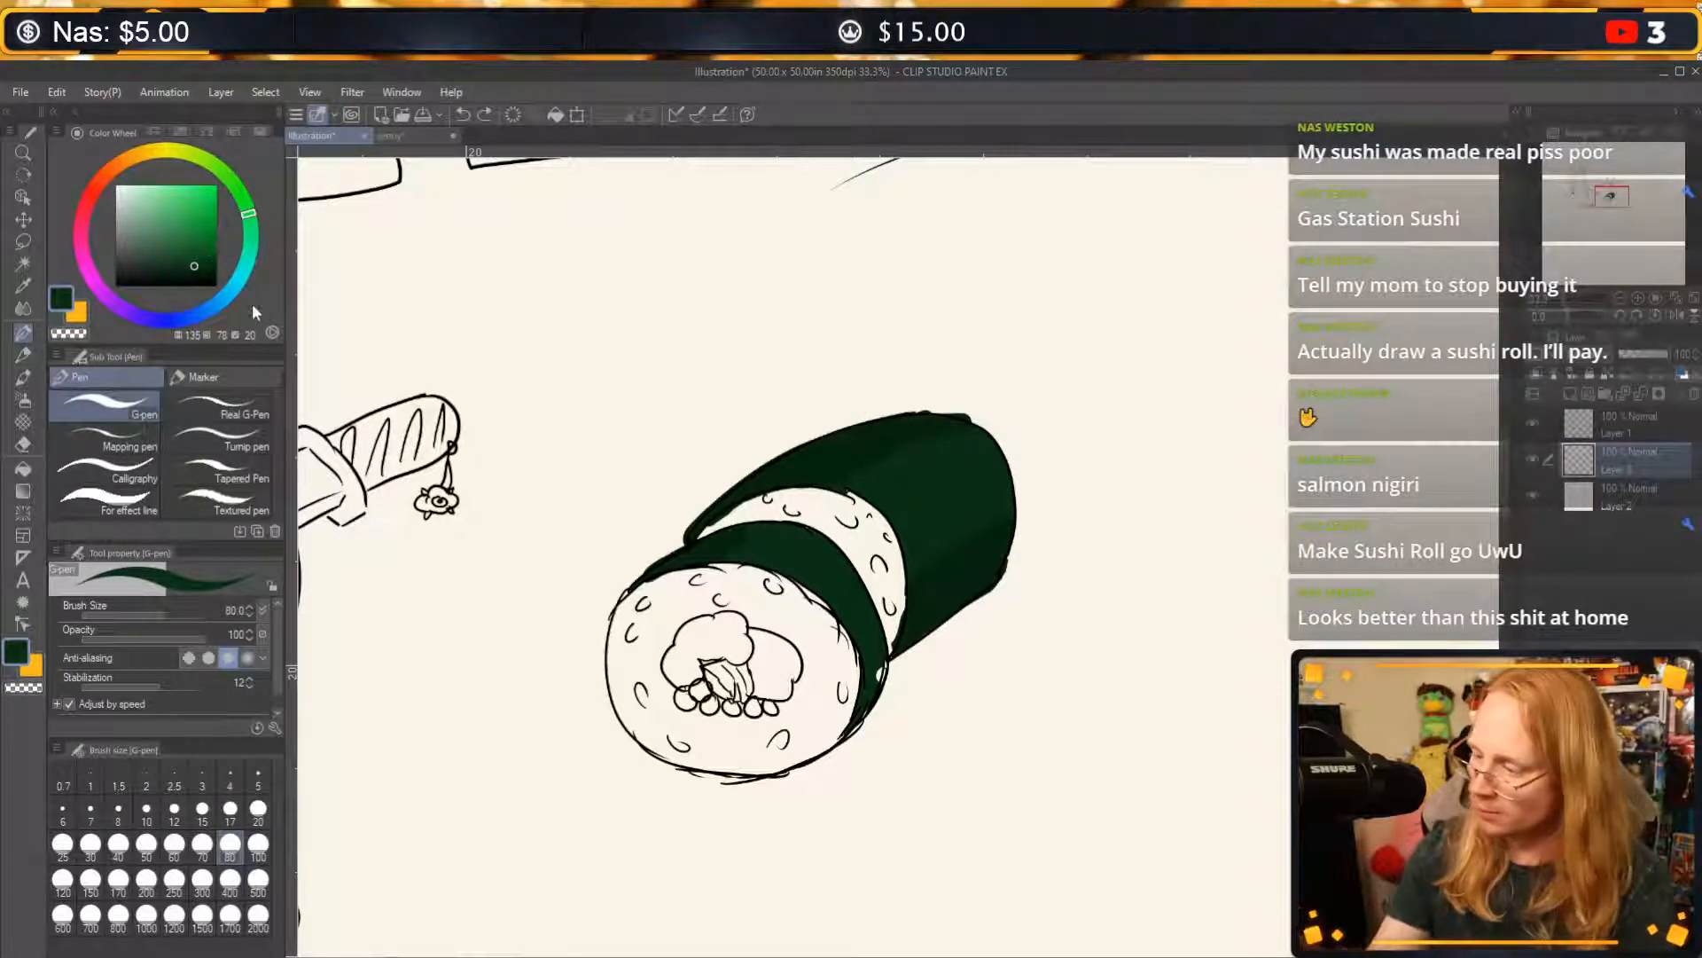
Paint a lighter green highlight stripe along the middle of the back section and erase the paint beyond its far edge.
left_click(194, 255)
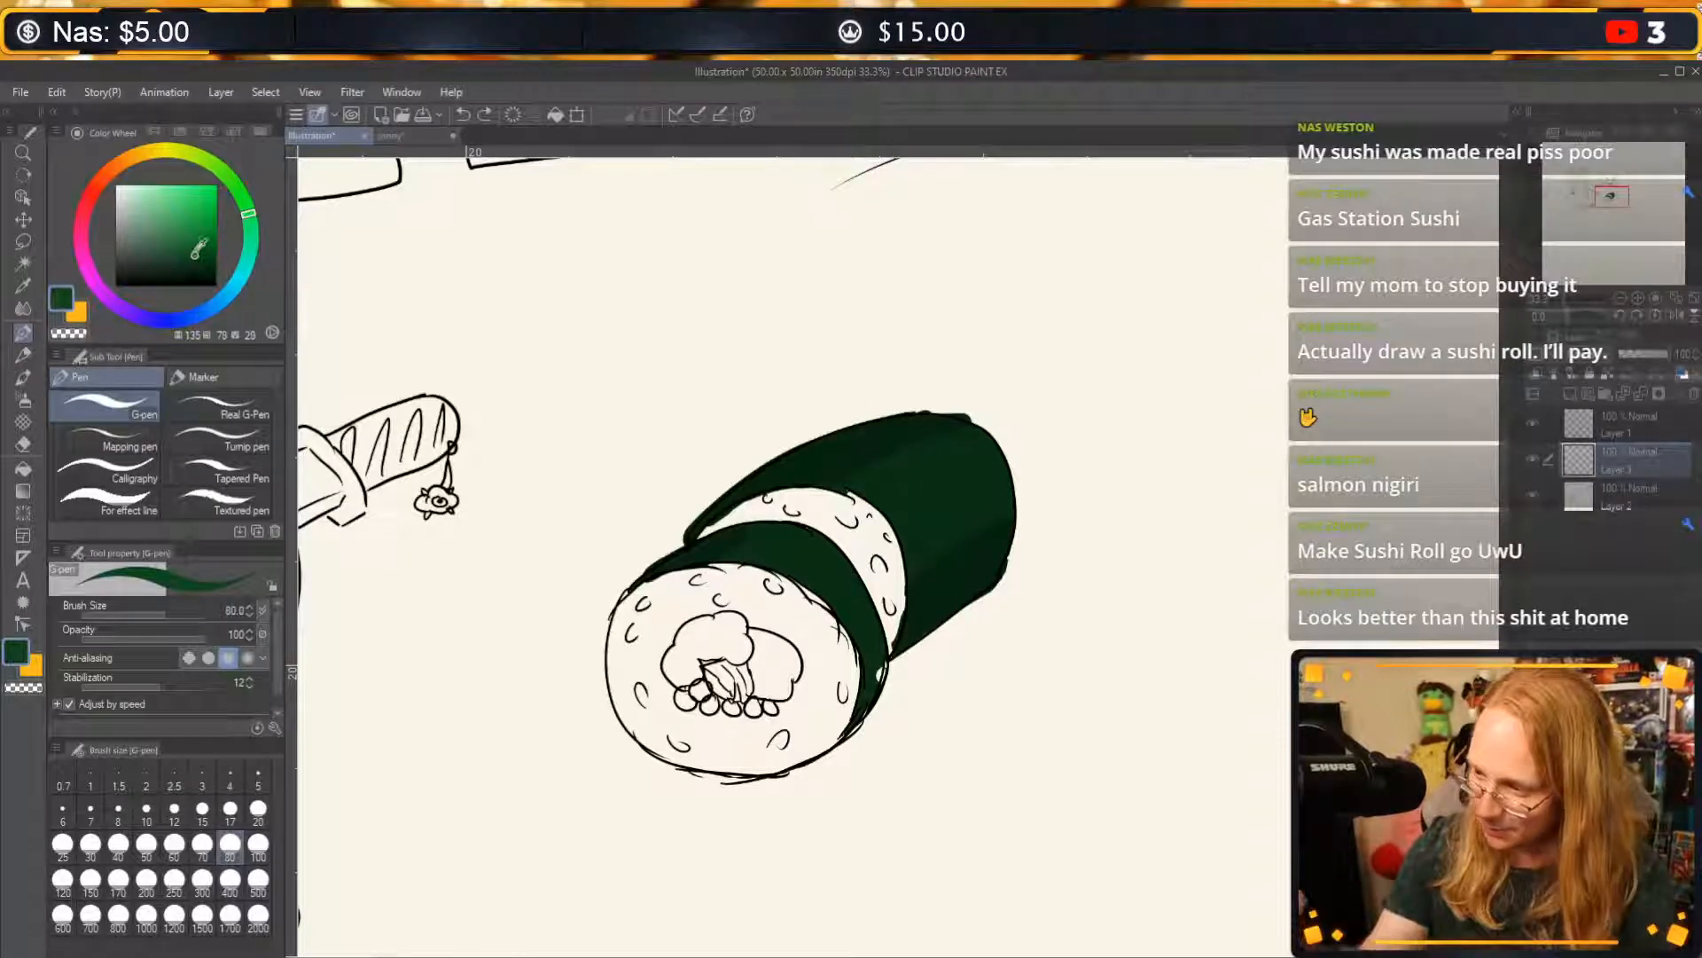
mouse_move(885, 509)
left_mouse_down()
mouse_move(1002, 456)
mouse_move(909, 511)
mouse_move(1002, 470)
left_mouse_up()
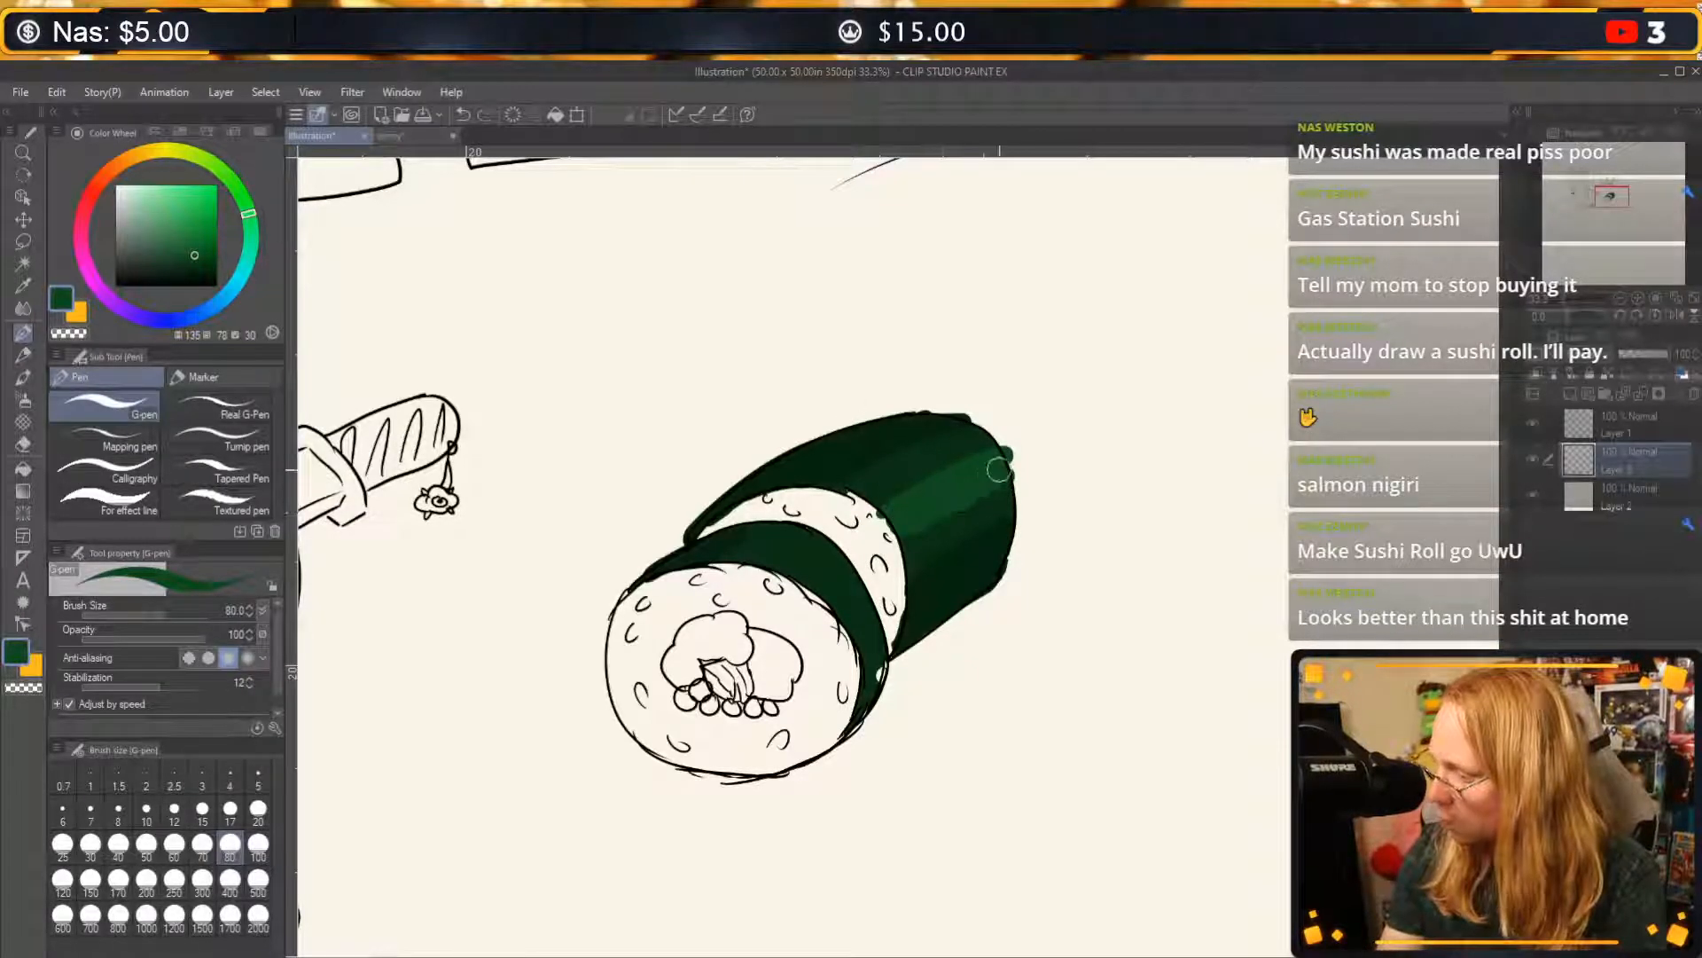
key("c")
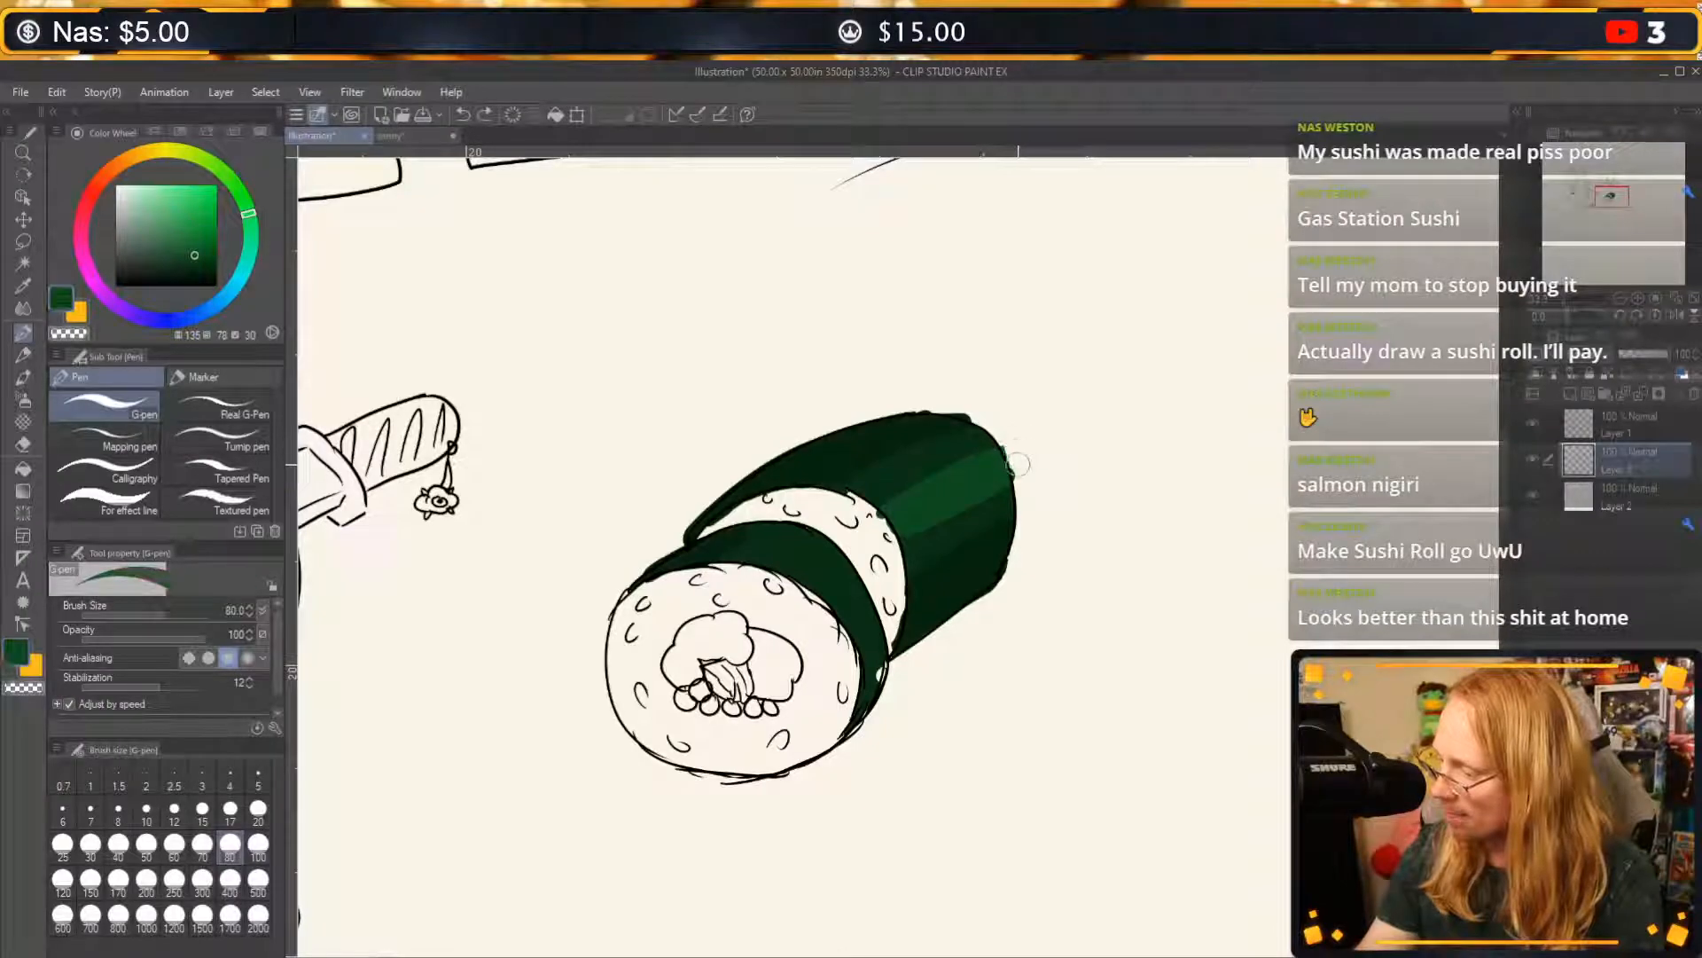
Smooth the transitions between the green tones on the roll's back section with the Blend tool at size 50.
left_click(23, 442)
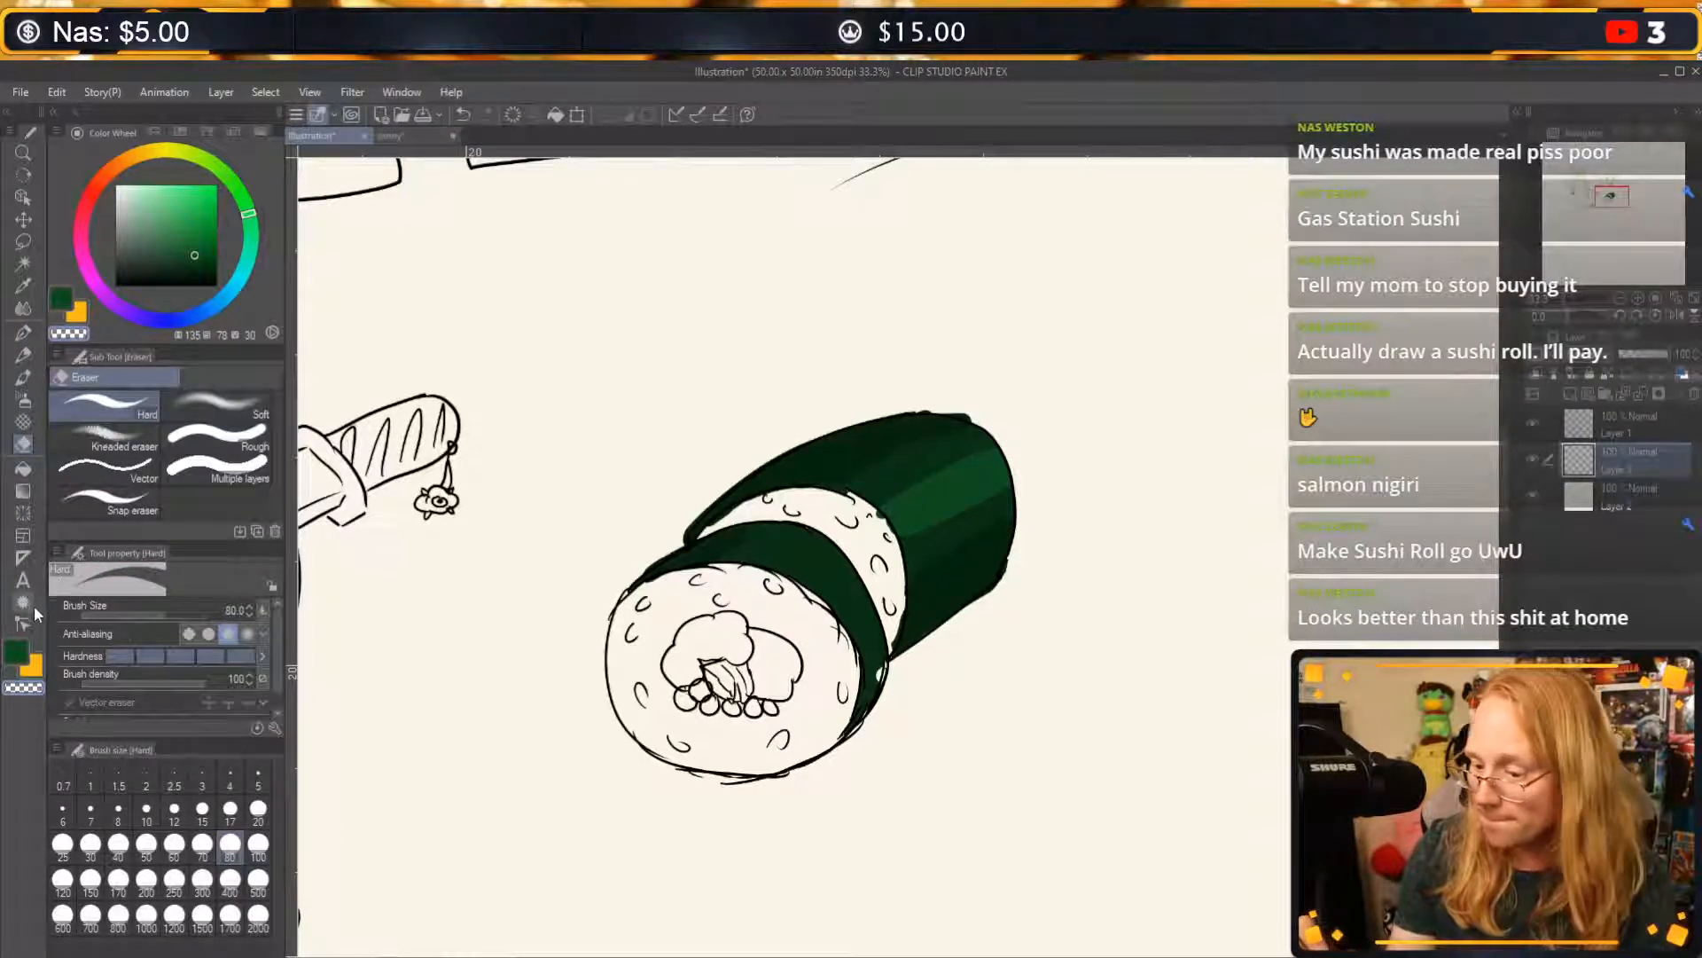
left_click(23, 513)
left_click(23, 491)
left_click(19, 473)
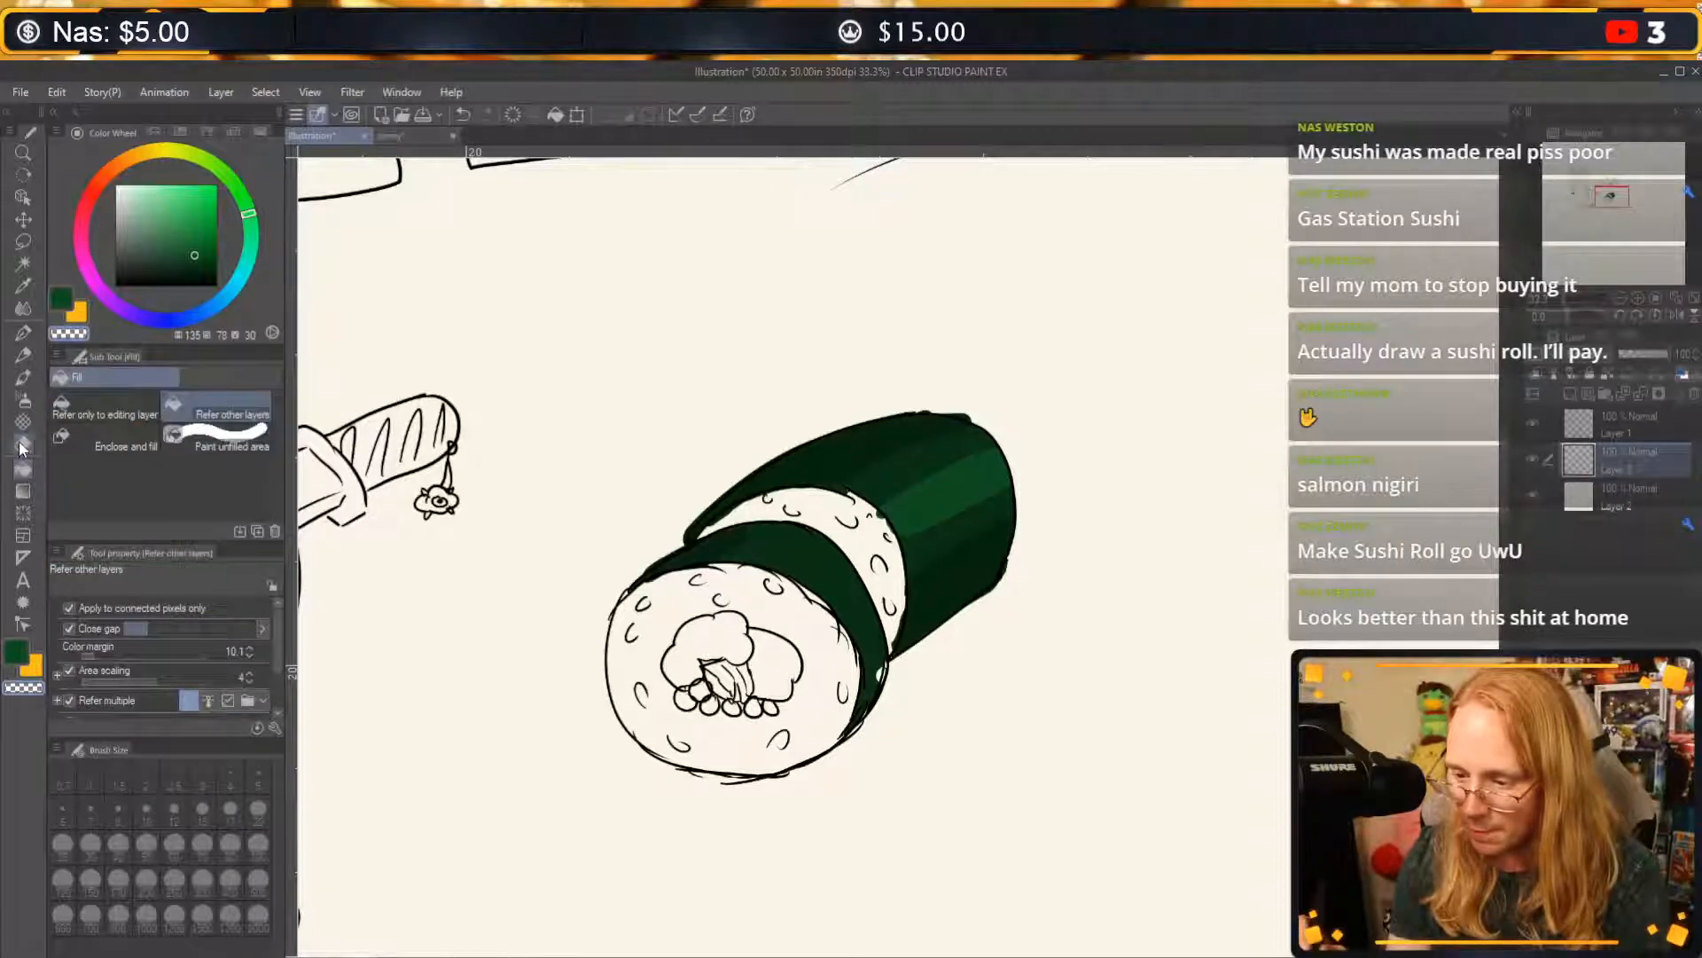
left_click(21, 433)
left_click(23, 308)
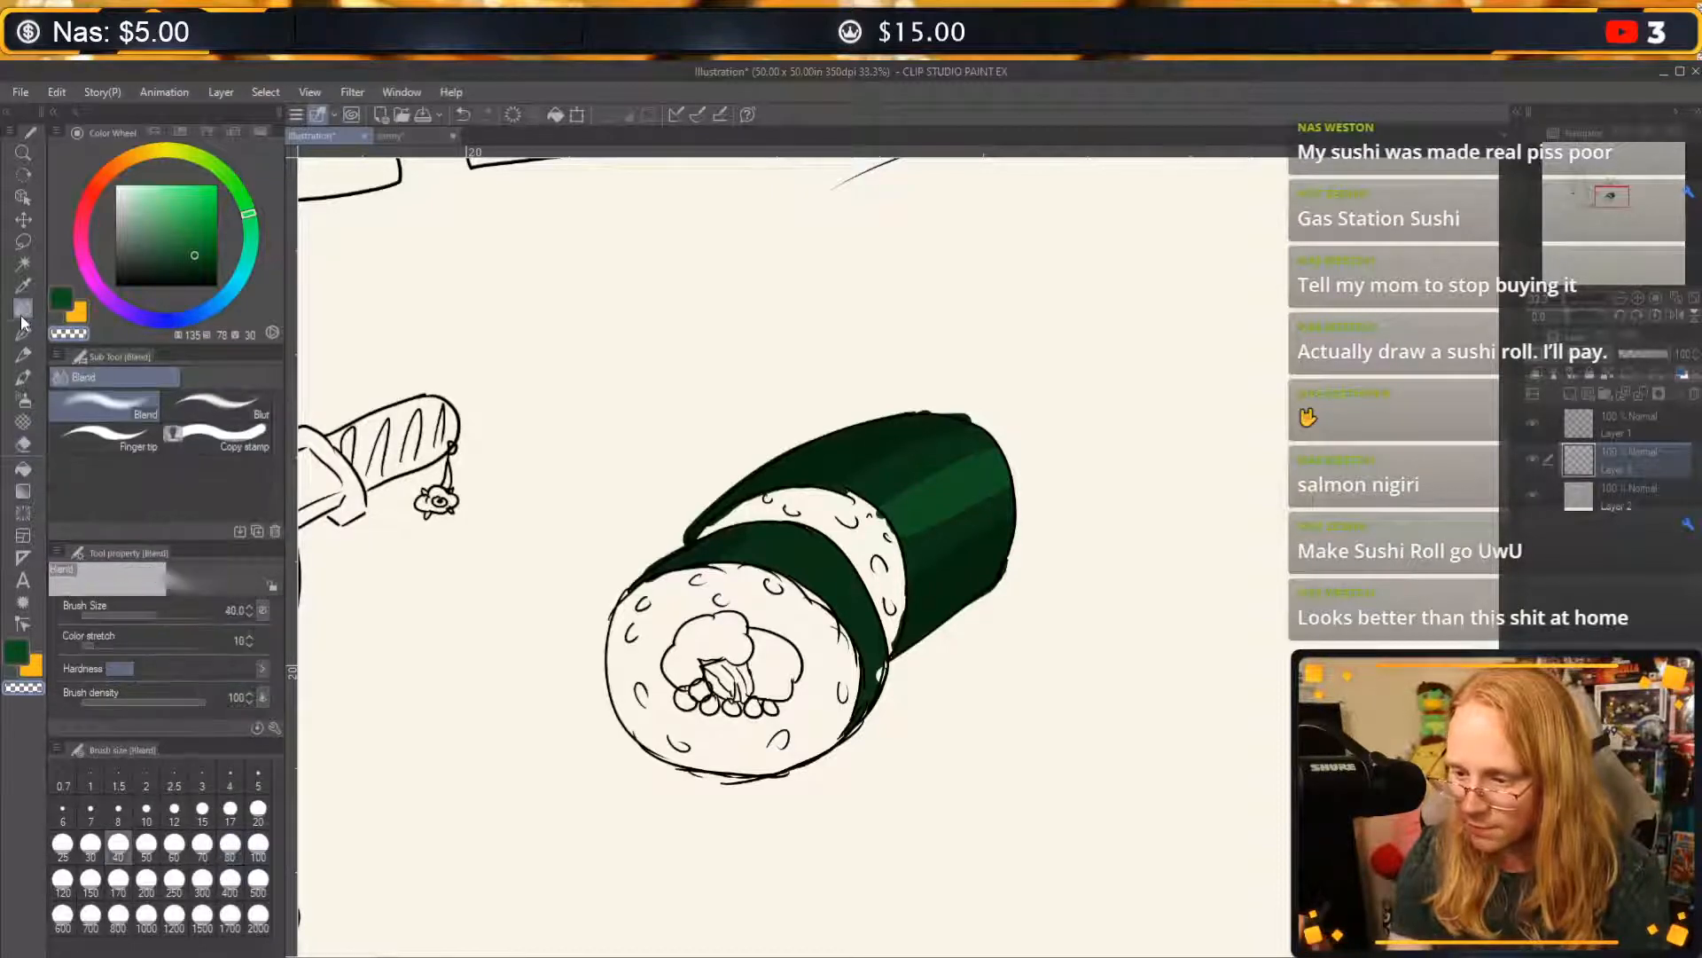
left_click_drag(849, 475, 959, 433)
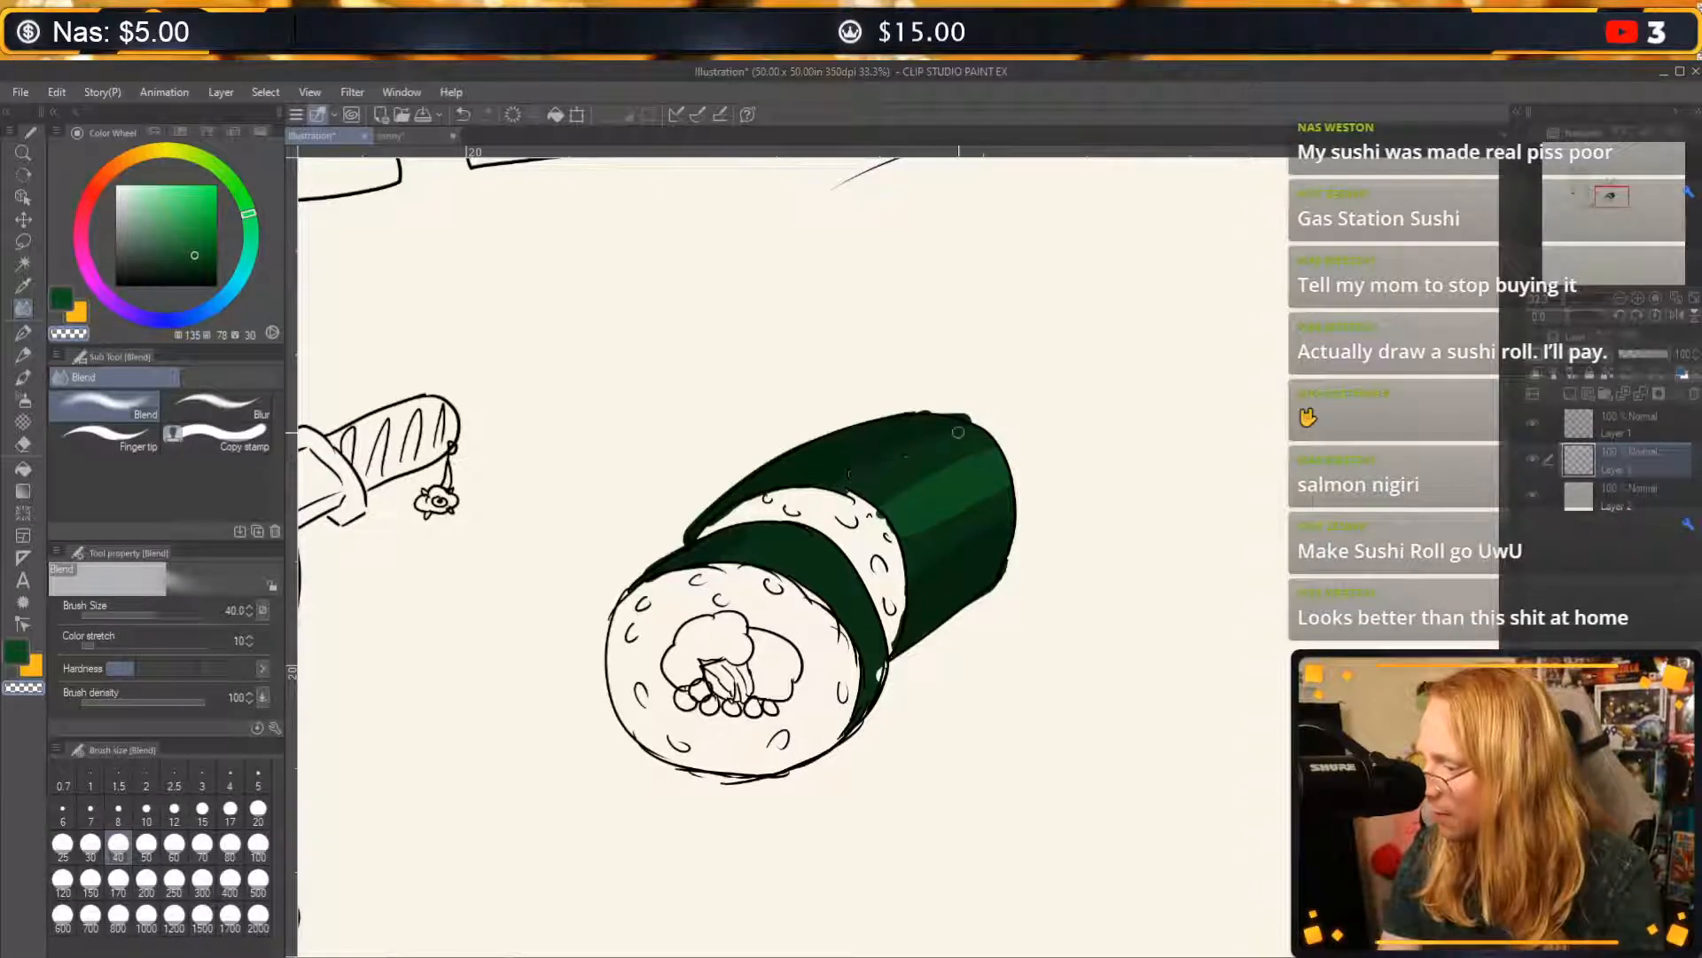
mouse_move(887, 508)
left_mouse_down()
mouse_move(993, 449)
mouse_move(913, 552)
mouse_move(915, 531)
mouse_move(988, 494)
mouse_move(911, 549)
mouse_move(955, 519)
left_mouse_up()
key("ctrl+z")
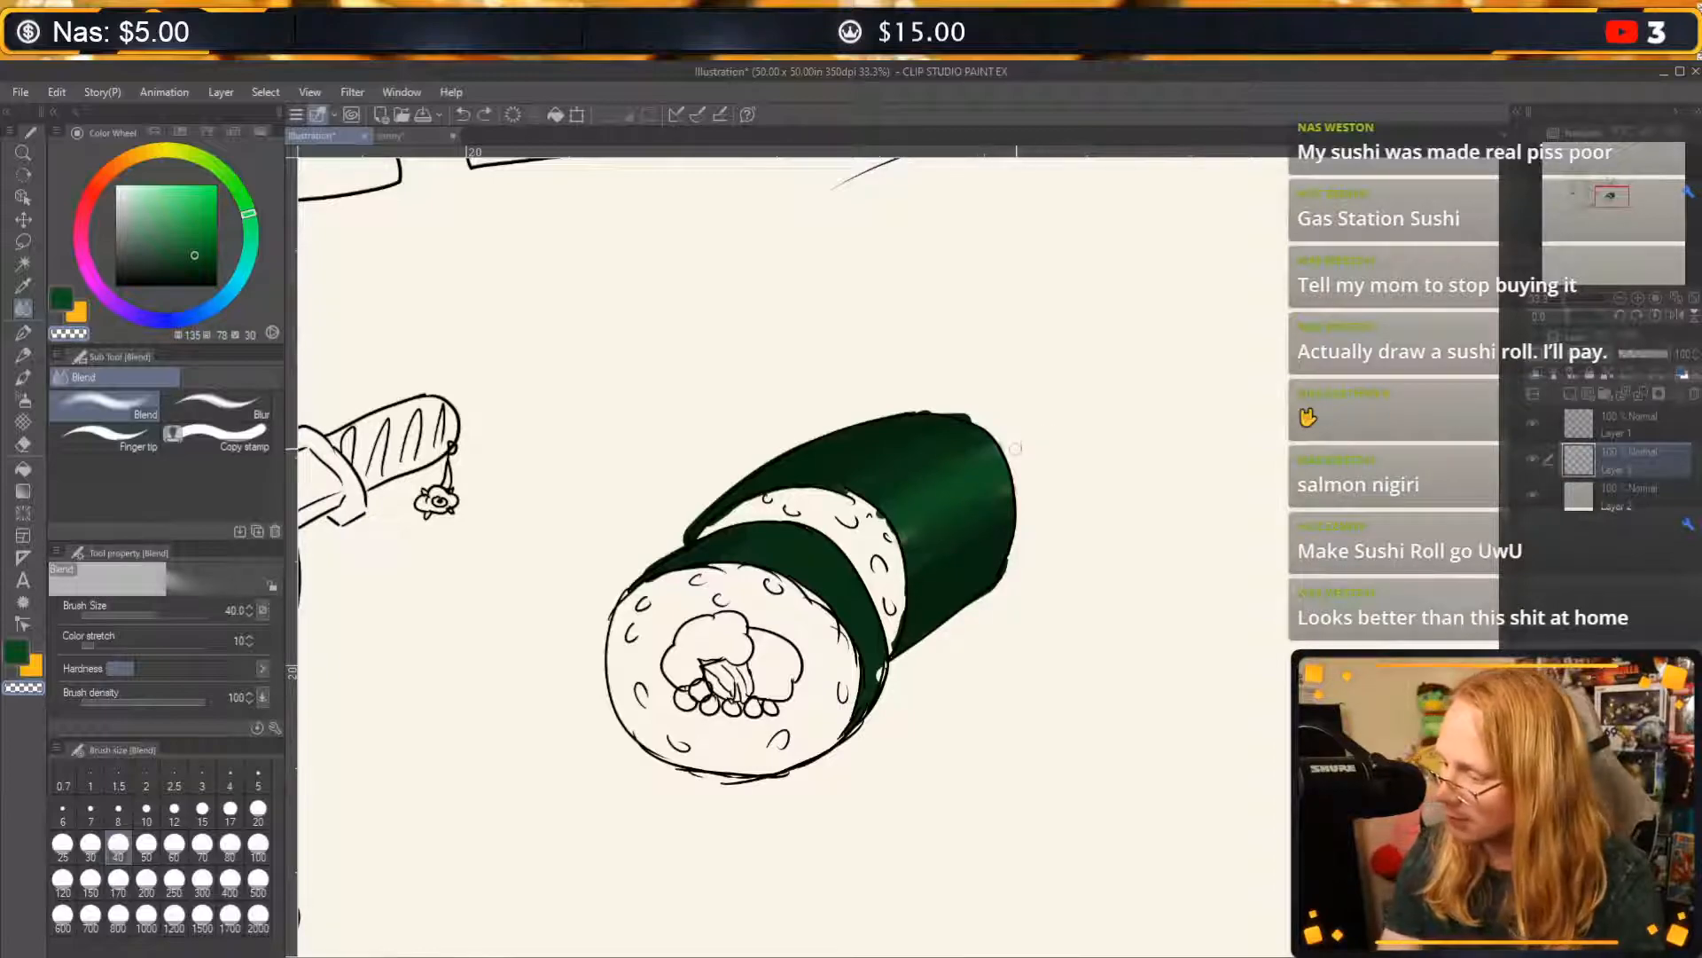
left_click(147, 844)
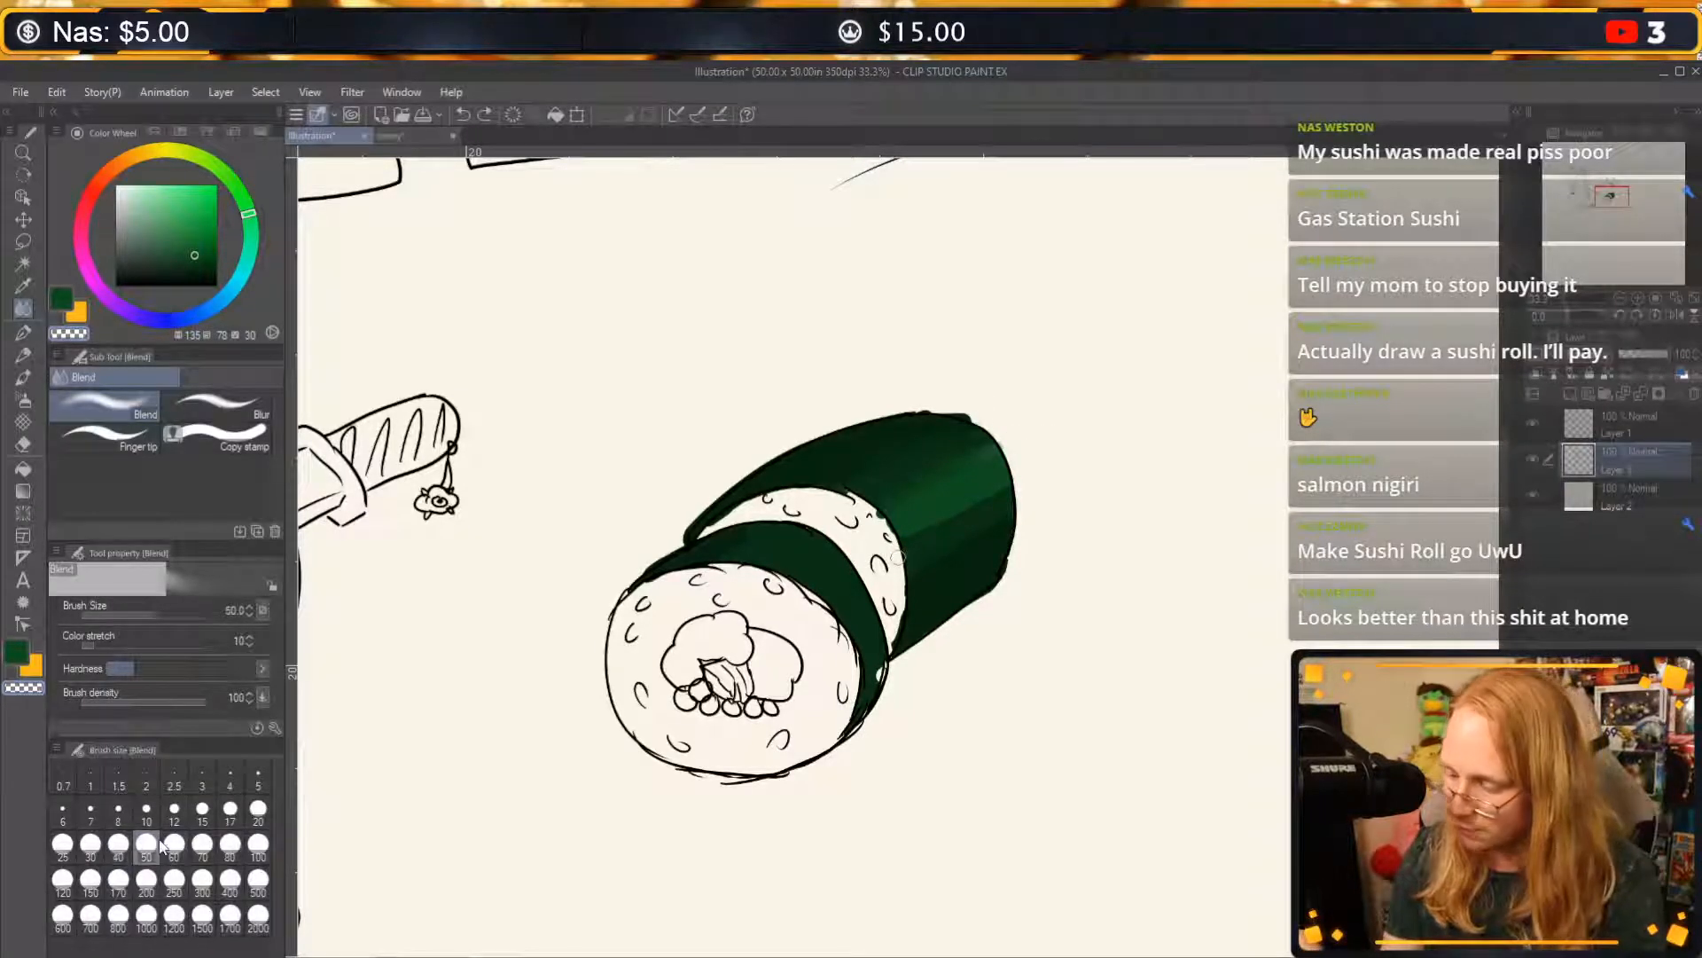
mouse_move(960, 512)
left_mouse_down()
mouse_move(1005, 490)
mouse_move(910, 513)
mouse_move(903, 492)
mouse_move(979, 467)
mouse_move(952, 497)
left_mouse_up()
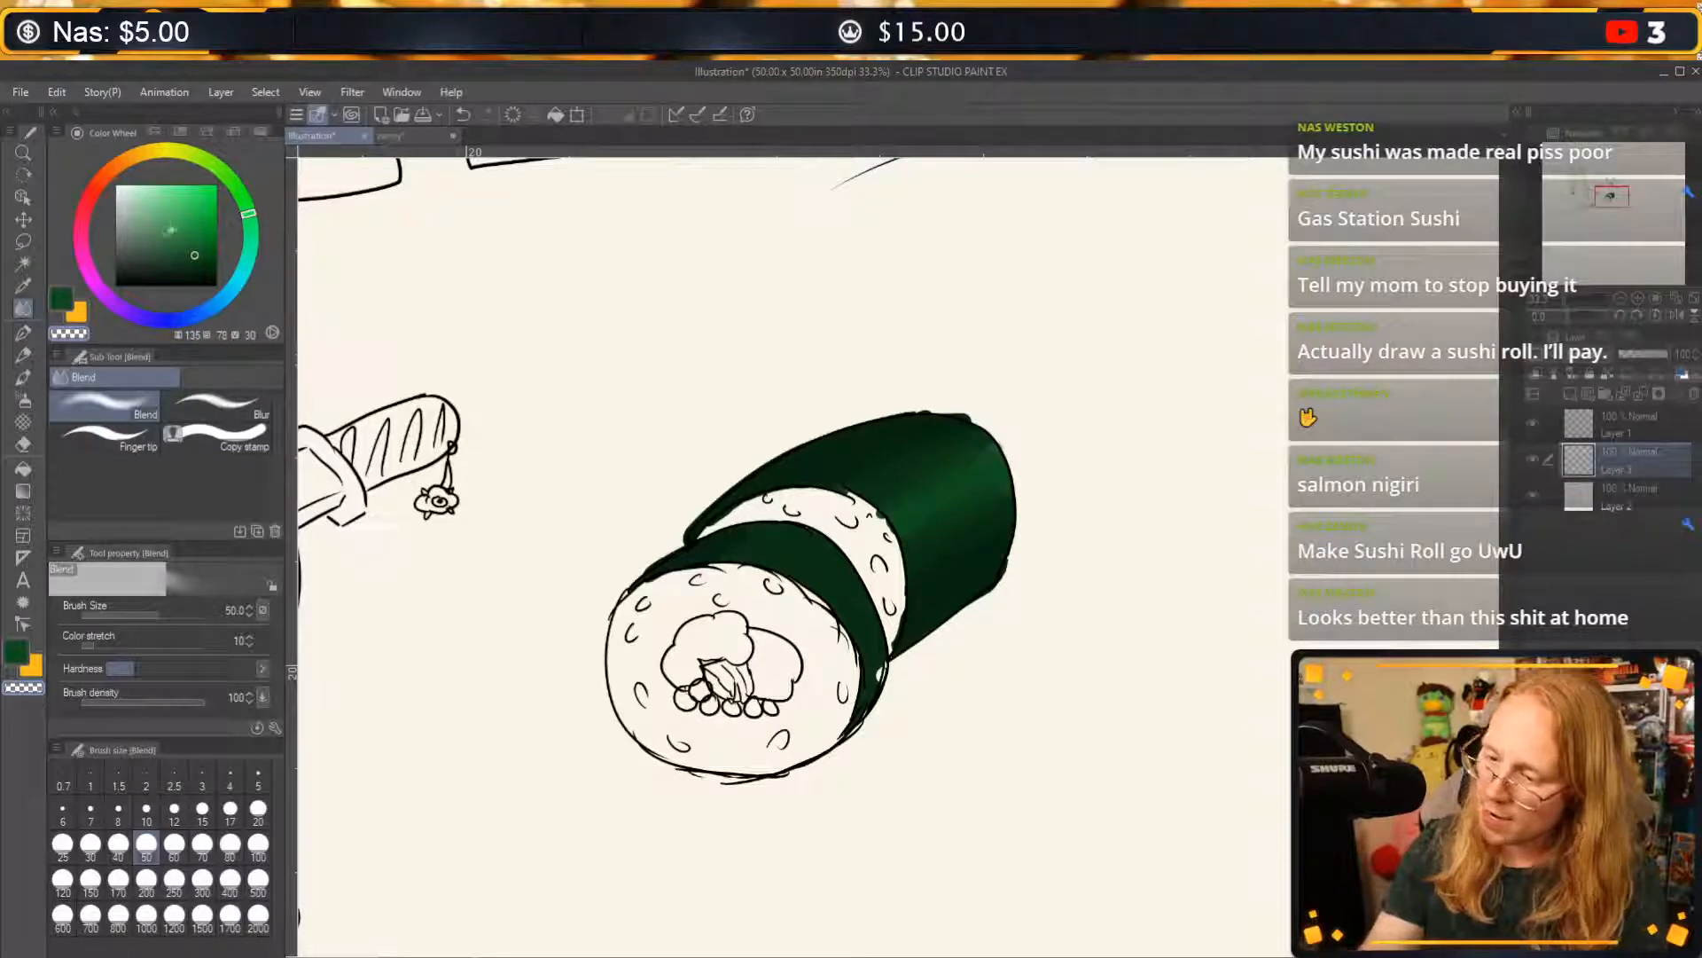
Paint a pale green highlight stripe along the back section on a new layer with the G-pen, erasing its overhanging ends.
left_click(149, 207)
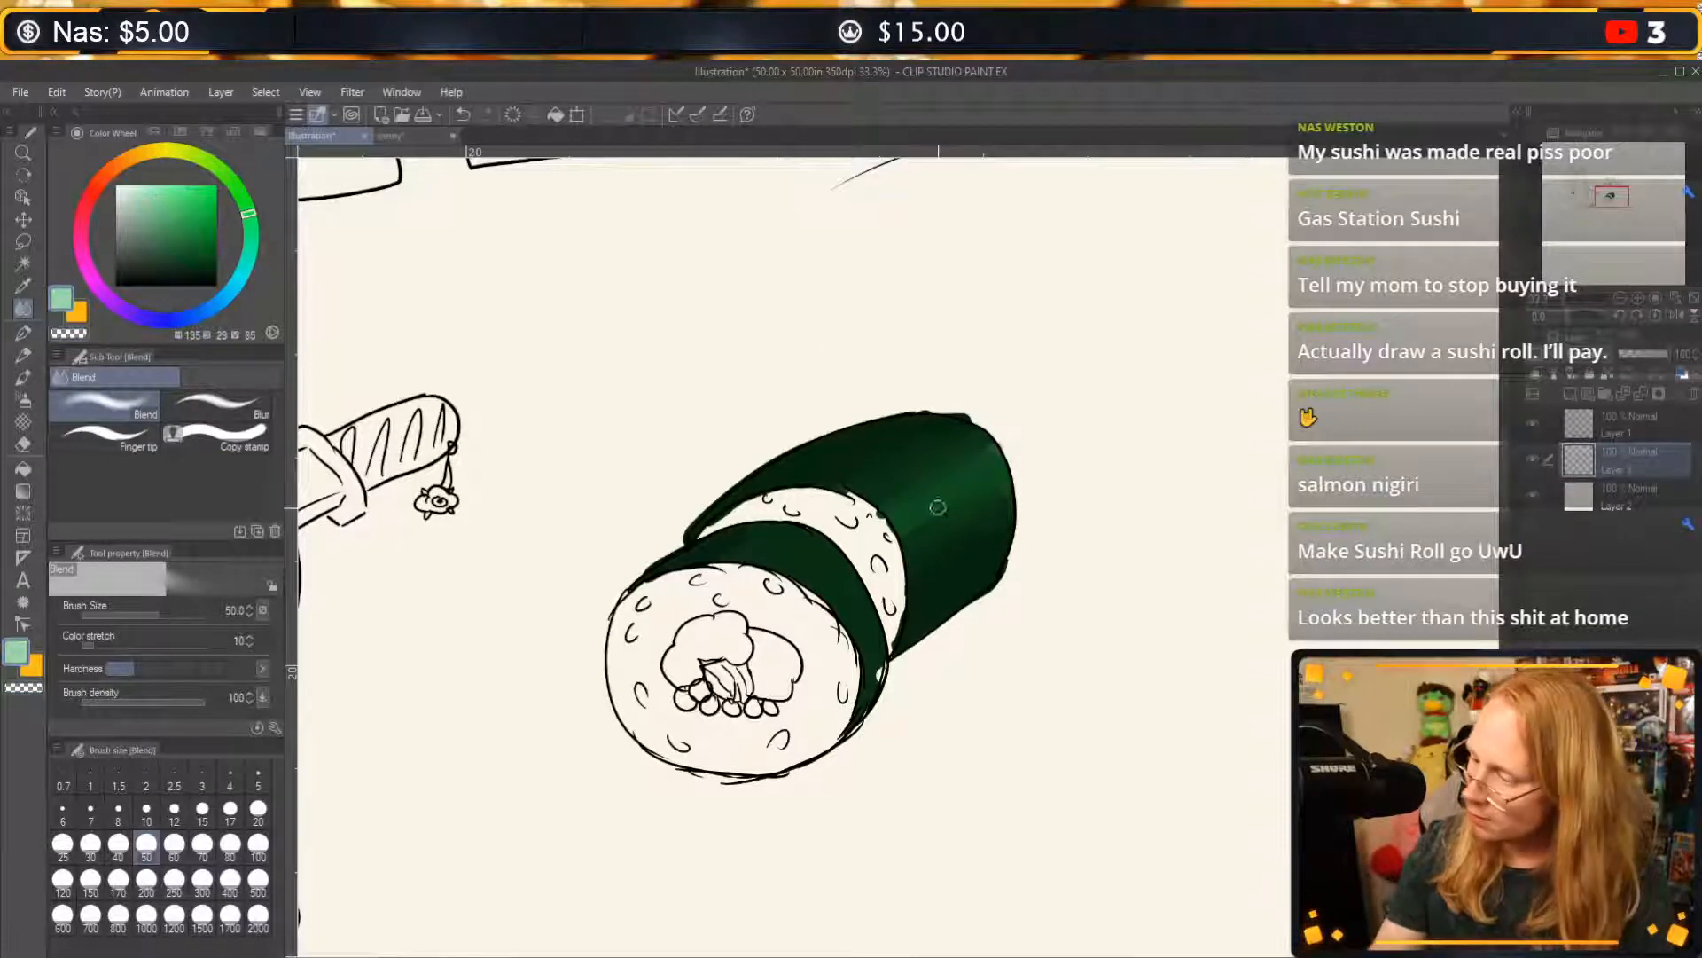
left_click(1579, 397)
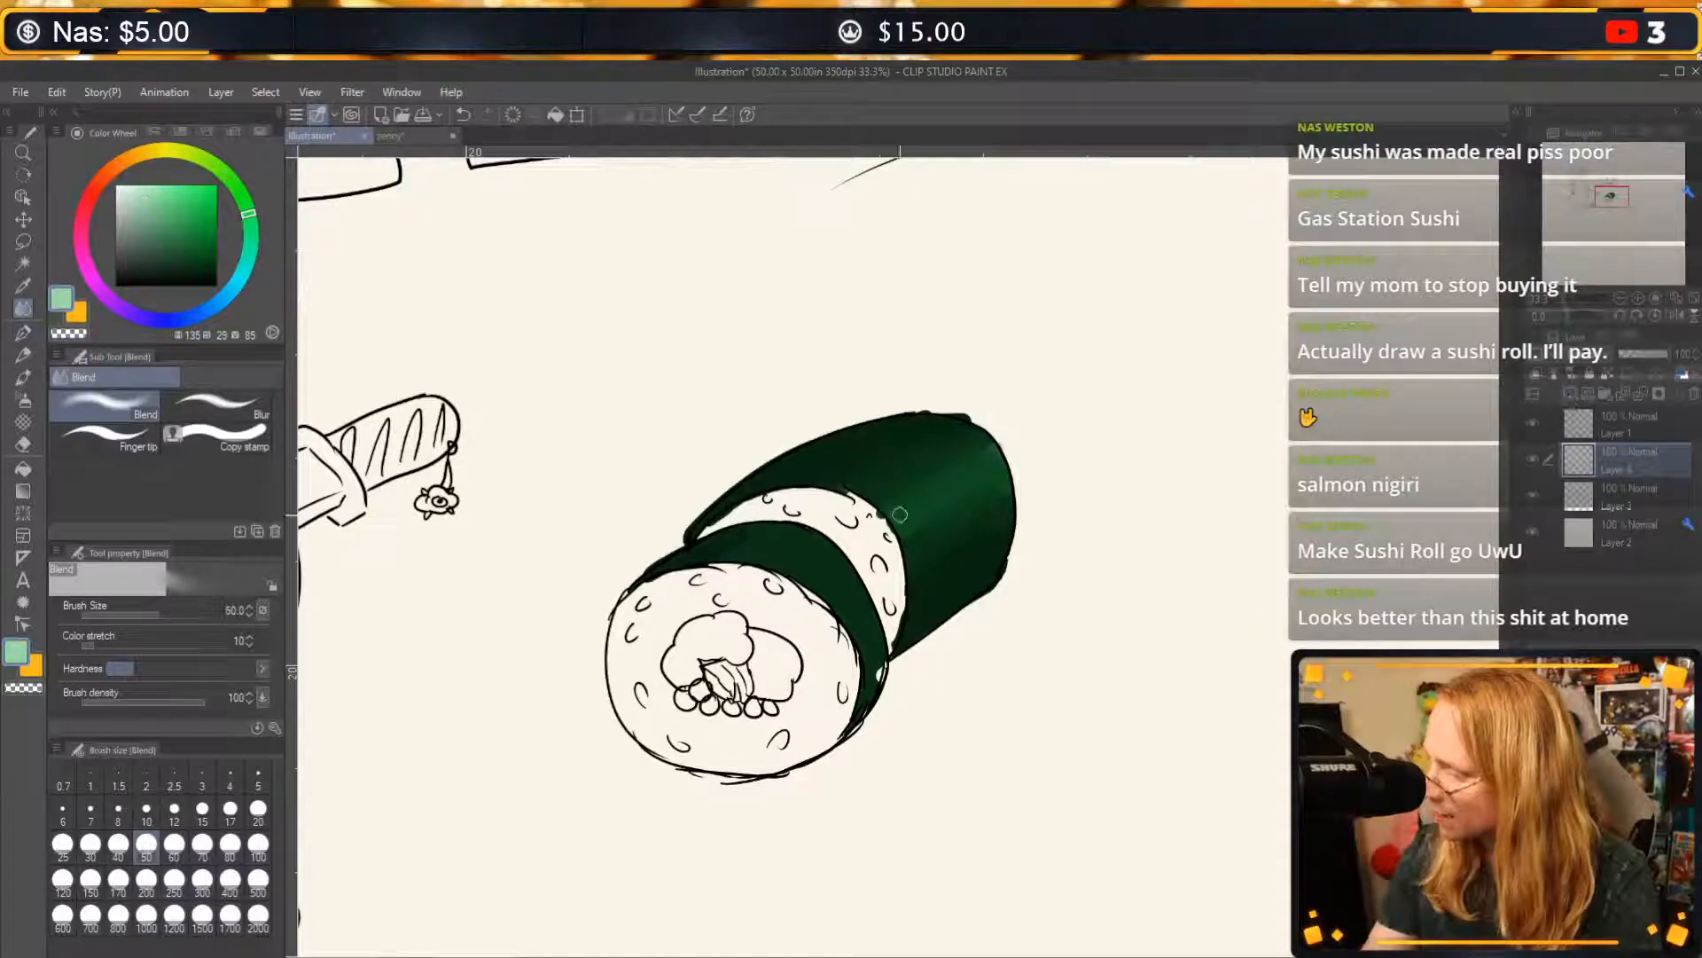
key("ctrl+z")
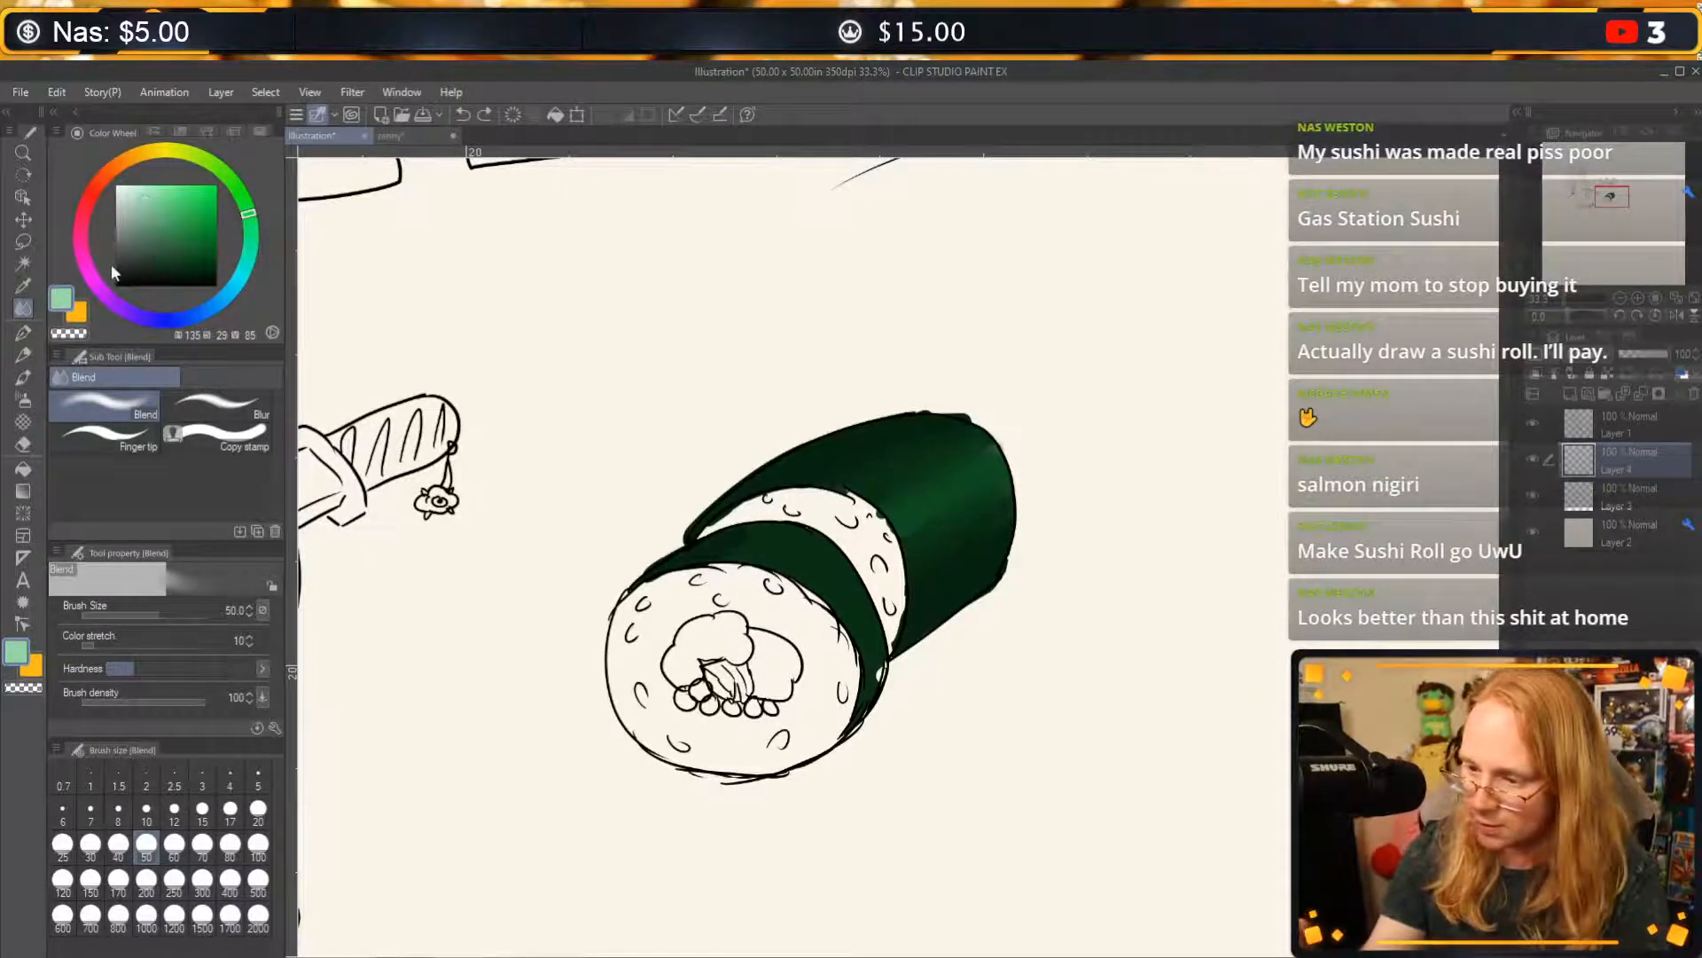
left_click(33, 325)
left_click_drag(869, 537, 1113, 428)
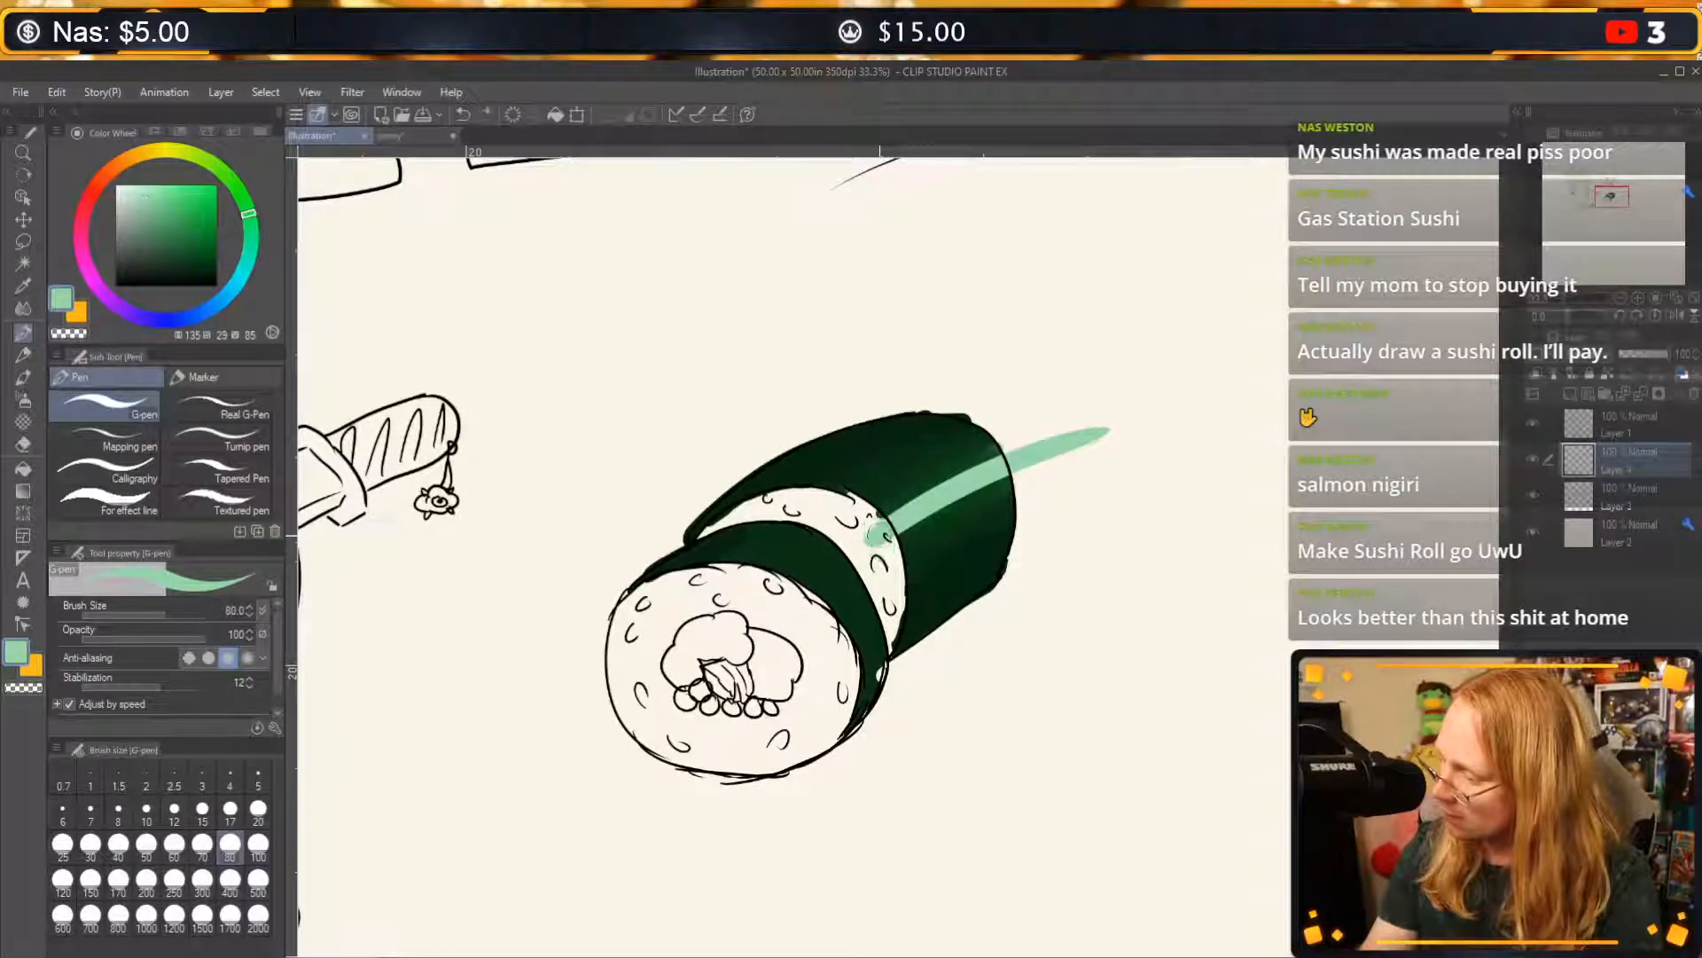
key("c")
mouse_move(879, 548)
left_mouse_down()
mouse_move(870, 525)
mouse_move(885, 538)
left_mouse_up()
mouse_move(1015, 457)
left_mouse_down()
mouse_move(1057, 471)
mouse_move(1099, 430)
left_mouse_up()
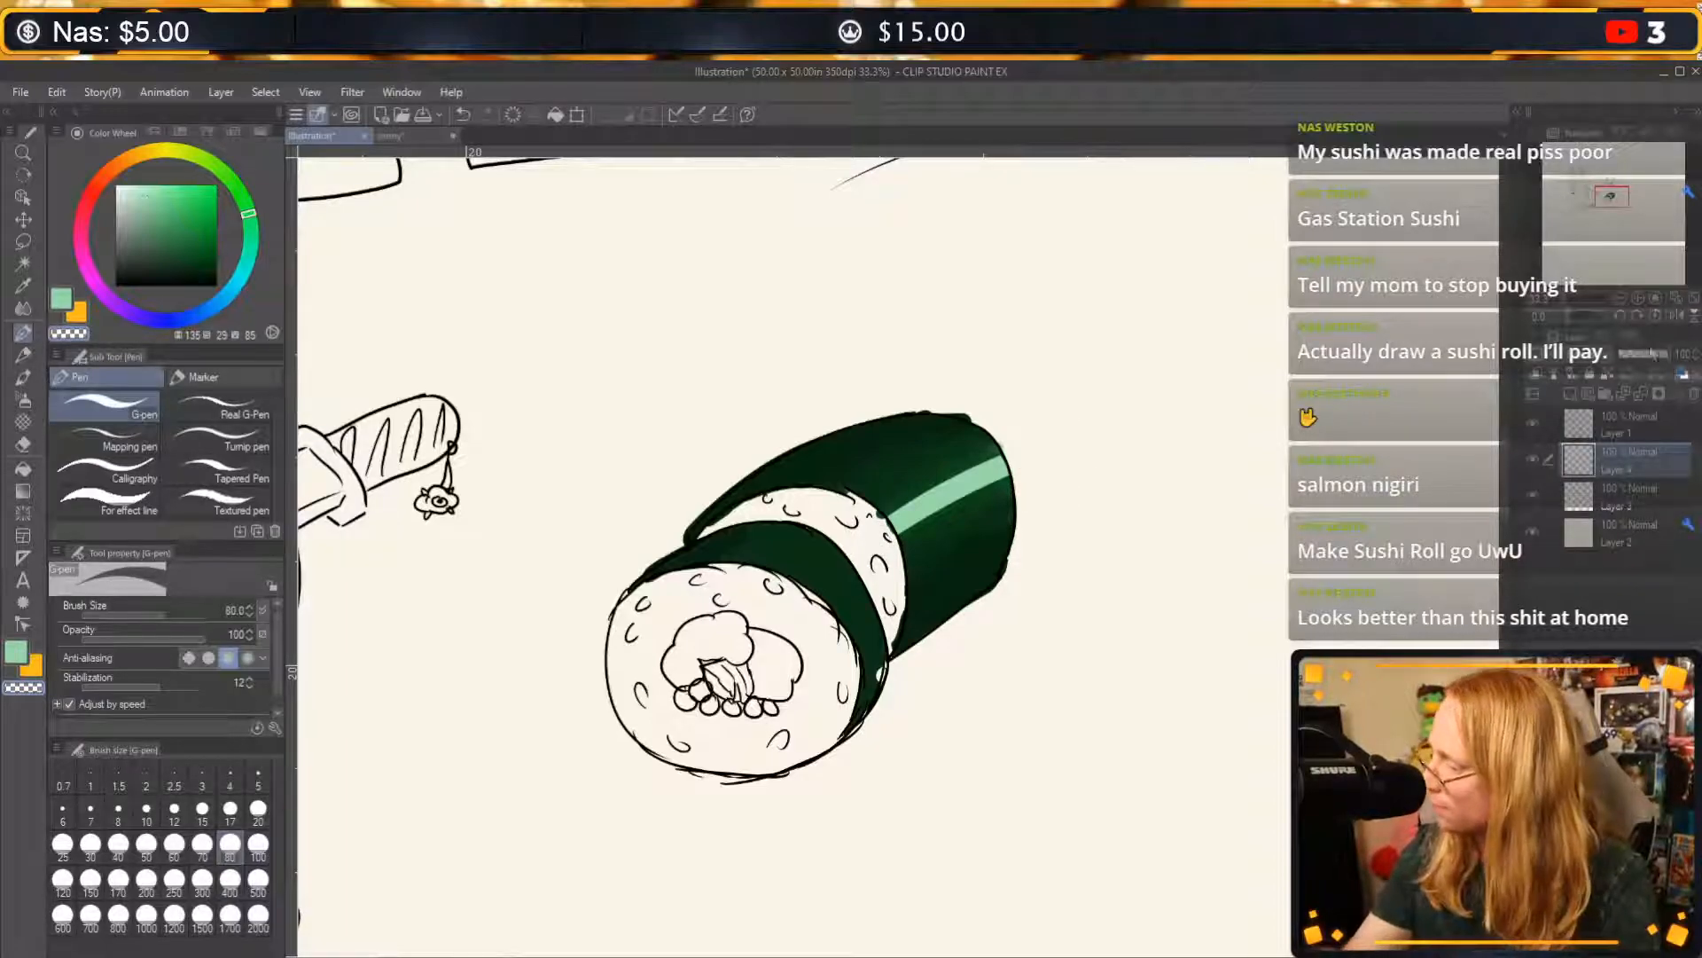
Lower the highlight stripe's layer opacity to 14% and soften the stripe with the Blend tool.
left_click_drag(1663, 354, 1627, 356)
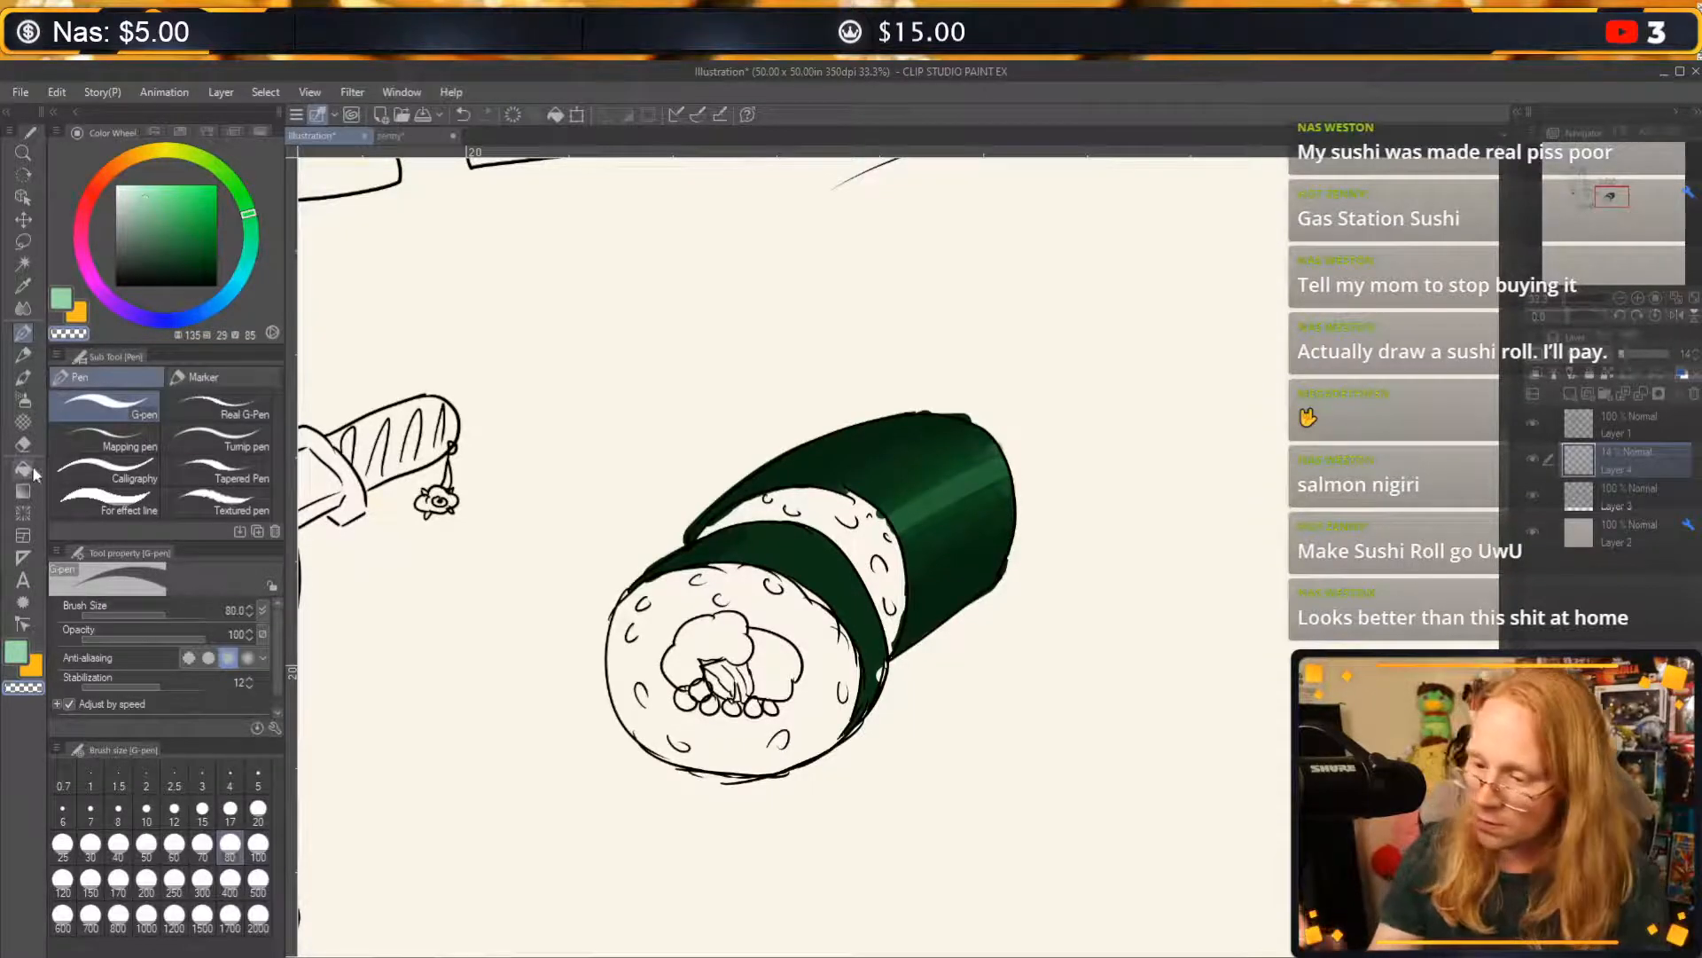
left_click(28, 302)
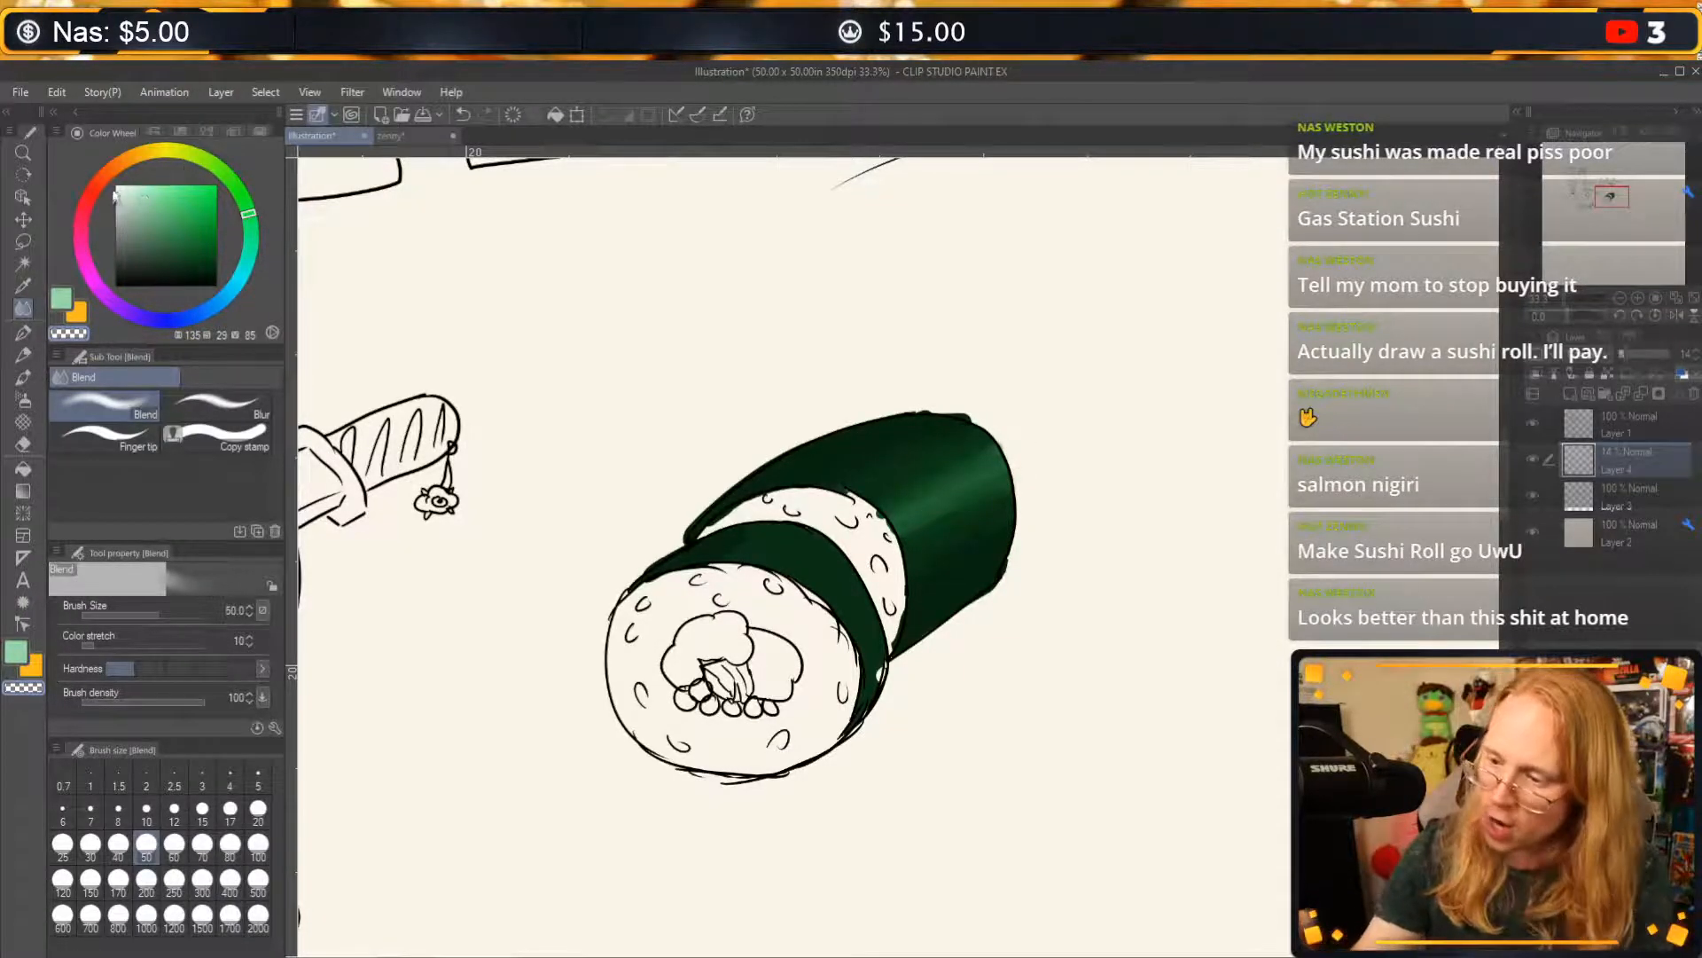
Fill the bumpy upper piece of the roll's filling with orange on the layer that holds the base green.
left_click_drag(98, 186, 123, 161)
left_click_drag(210, 194, 199, 195)
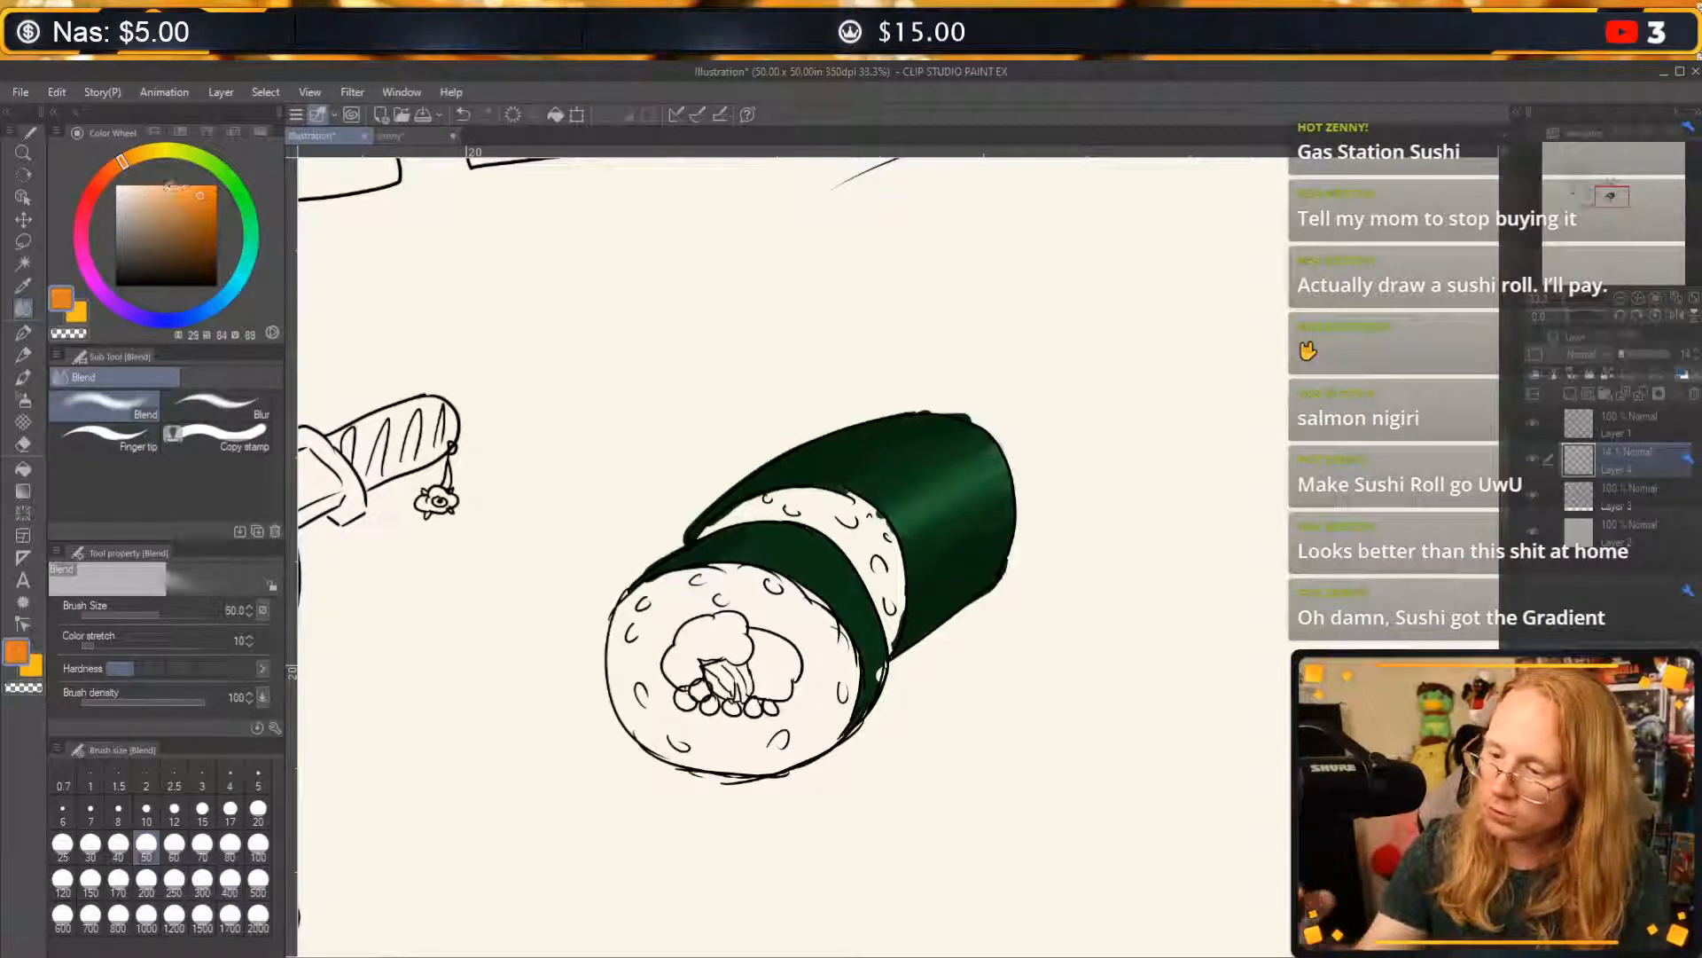
left_click(23, 333)
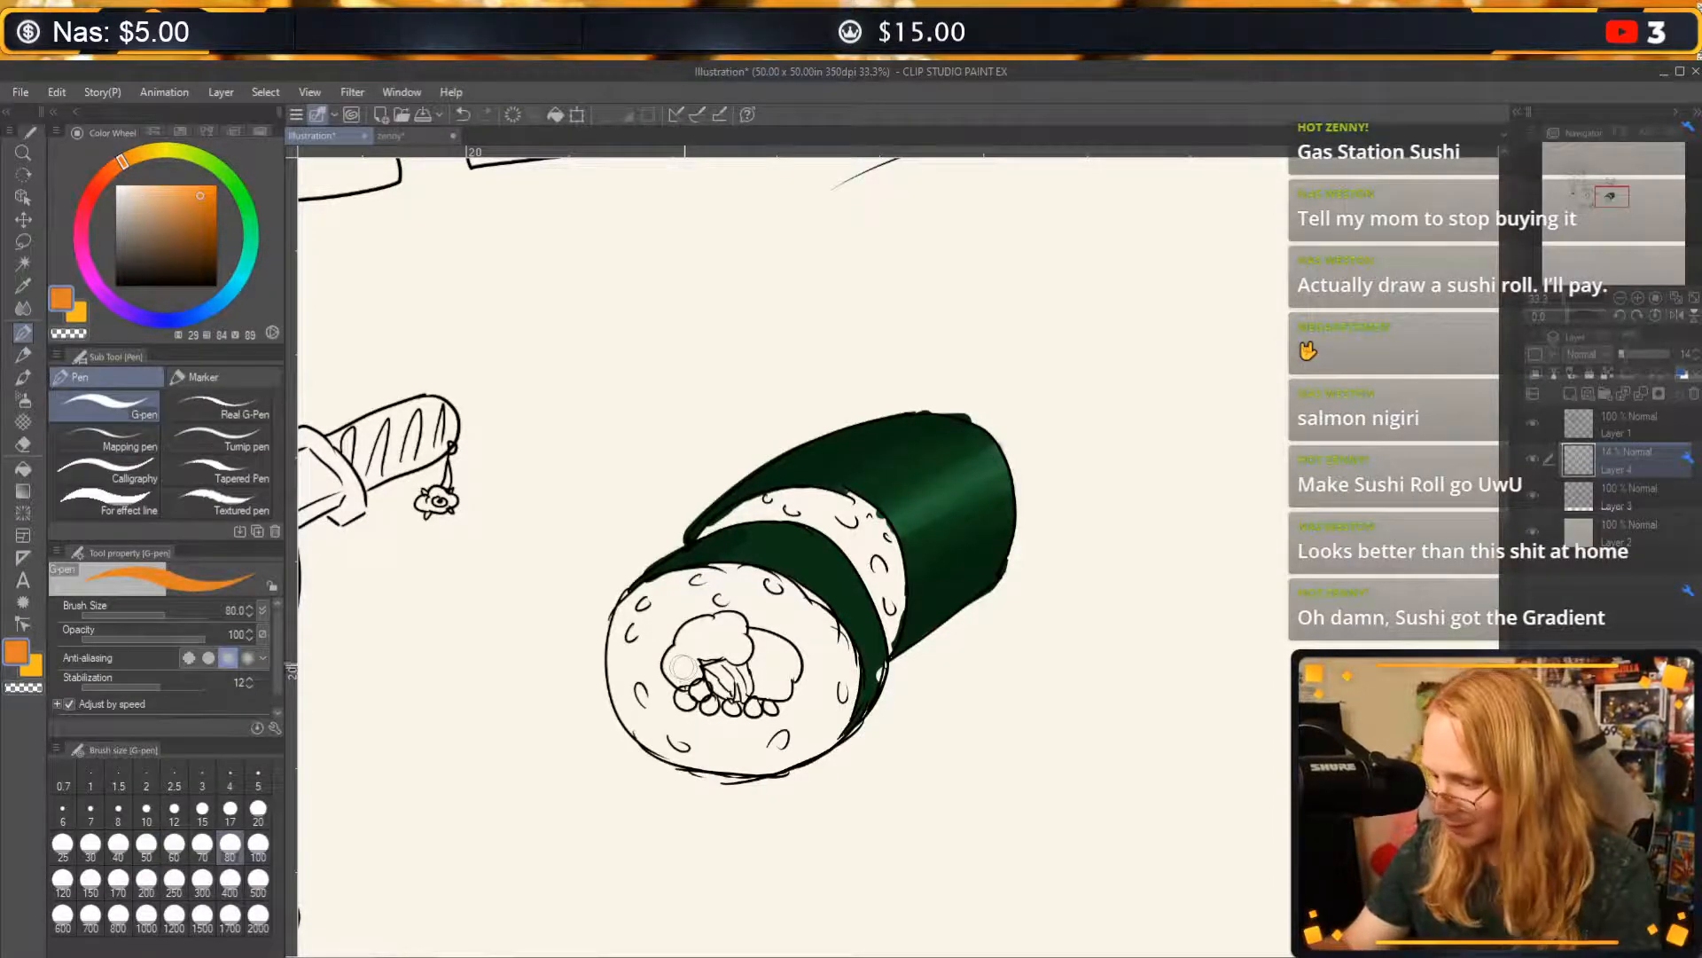
left_click(23, 468)
left_click(729, 639)
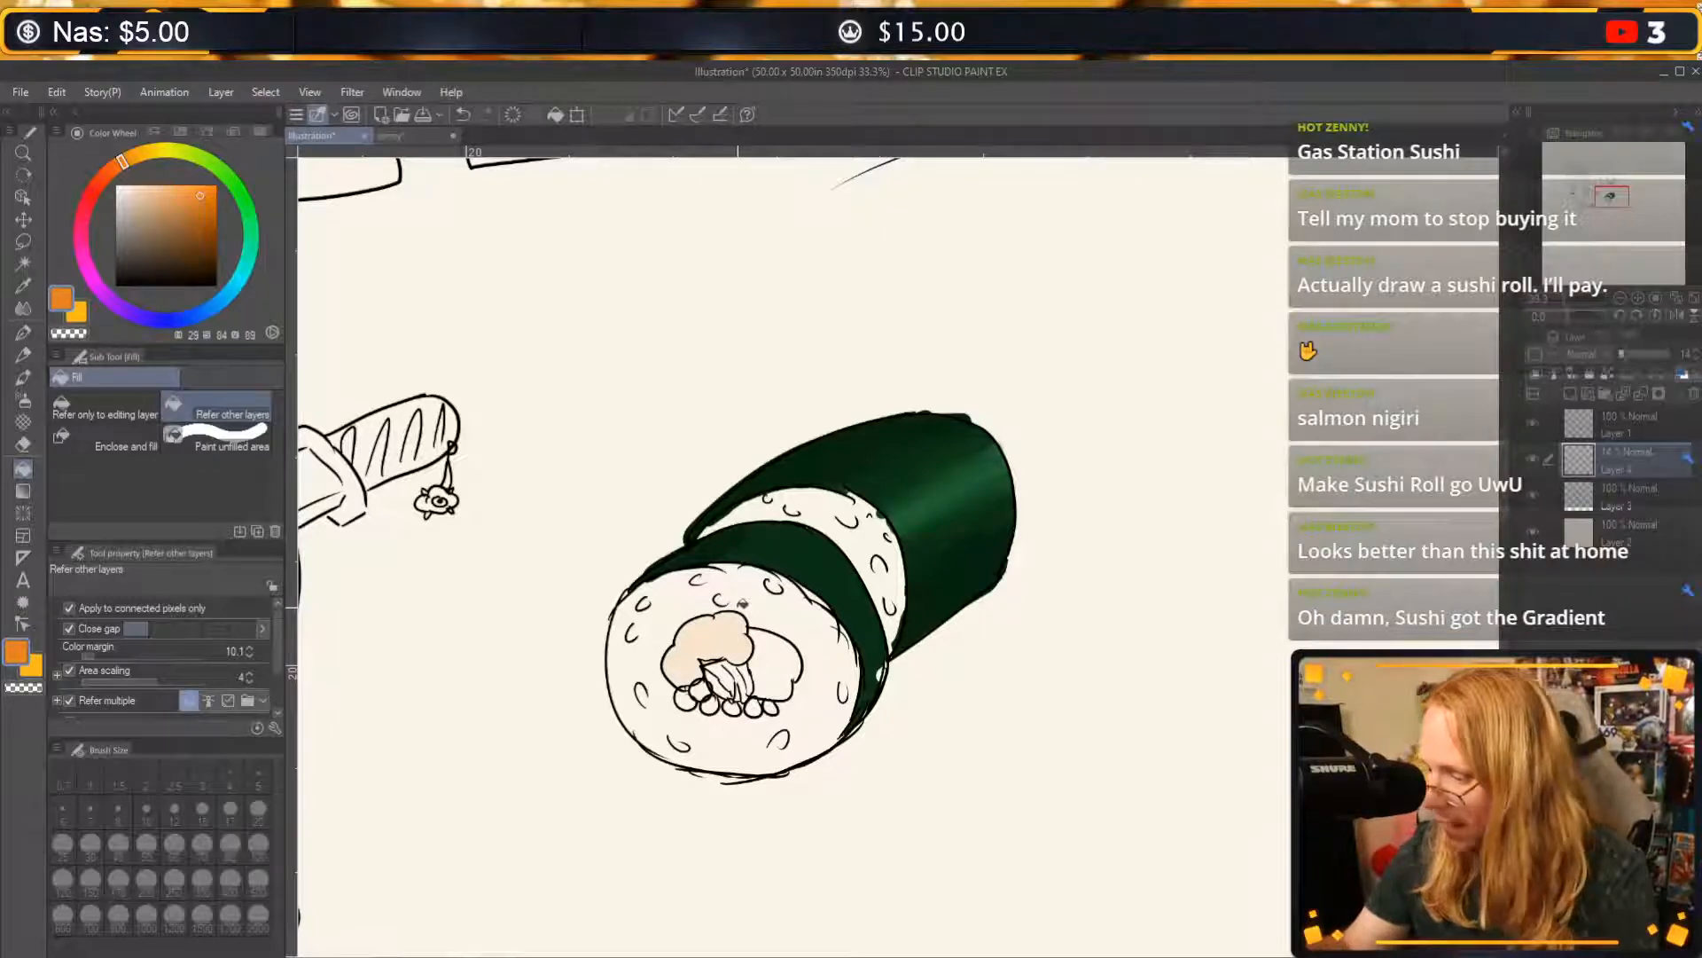
key("ctrl+z")
left_click(1623, 424)
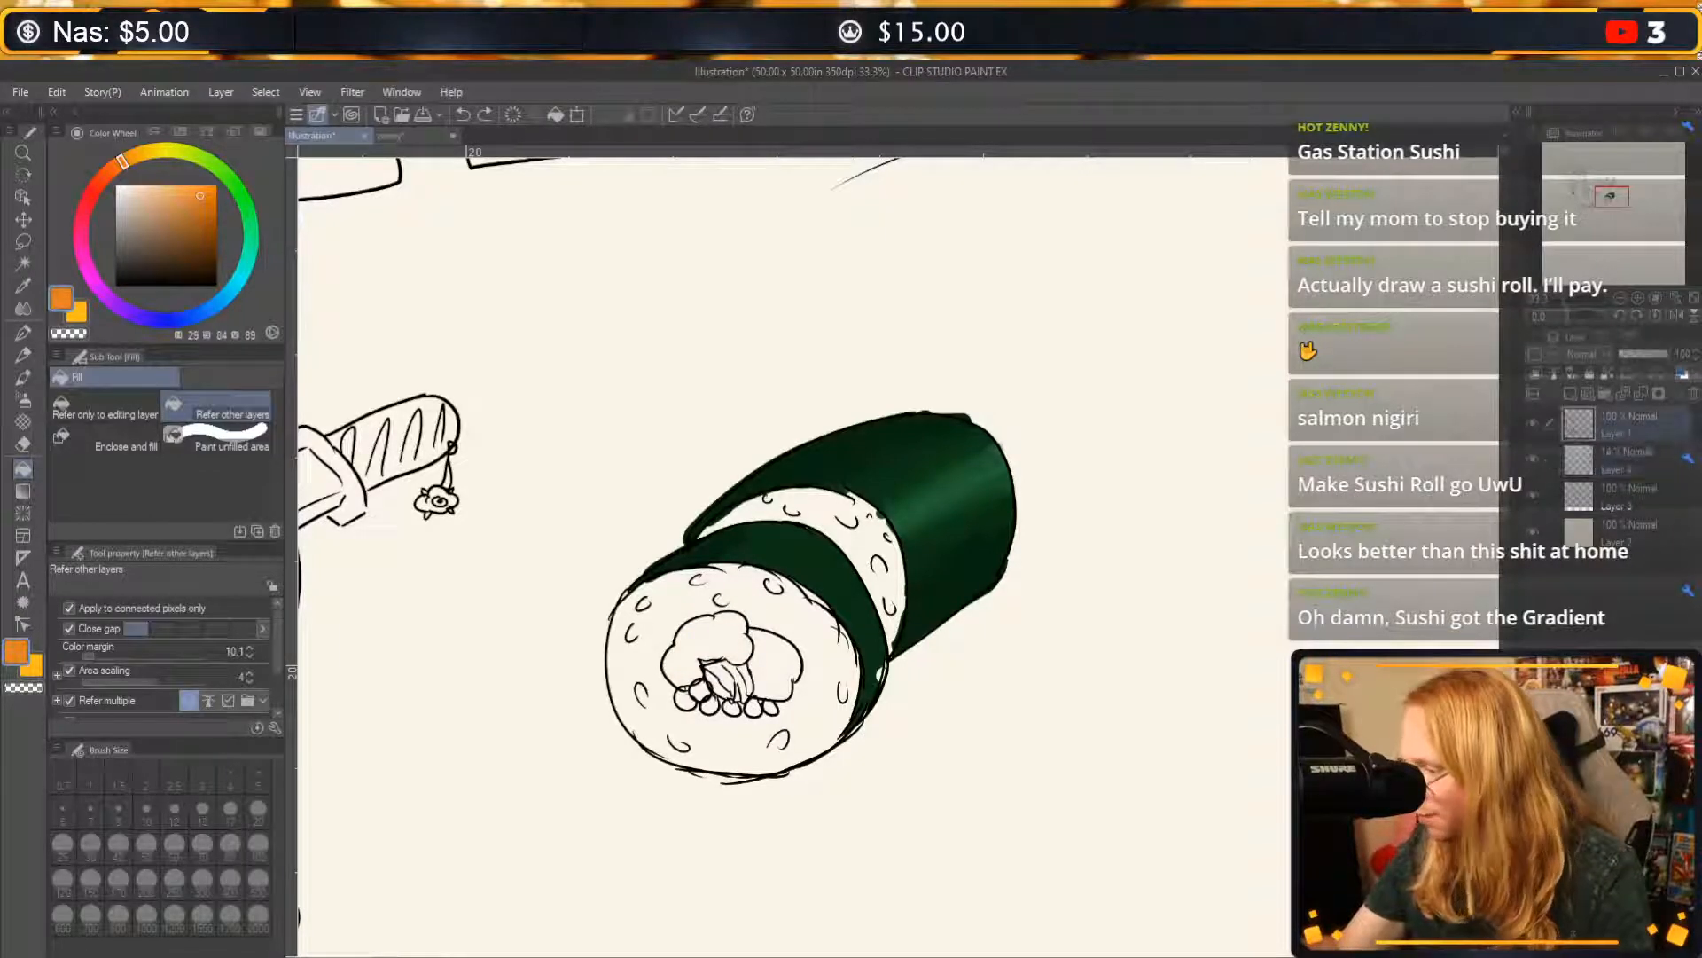
left_click(754, 623)
key("ctrl+z")
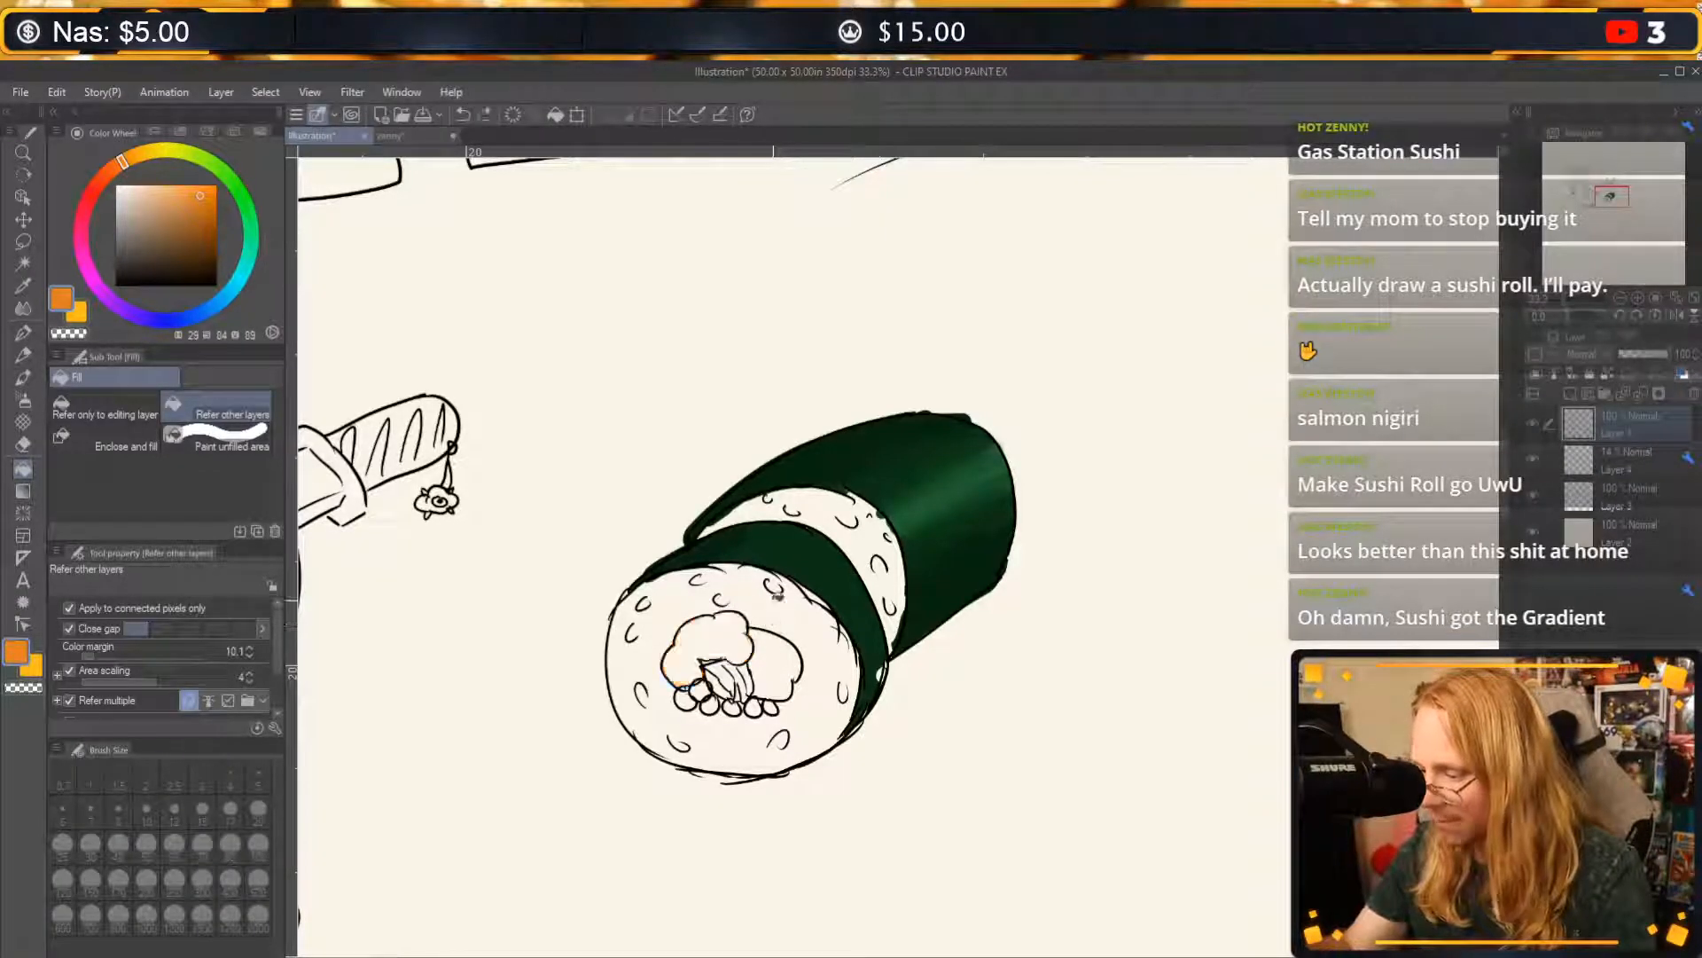
left_click(1618, 501)
left_click(707, 617)
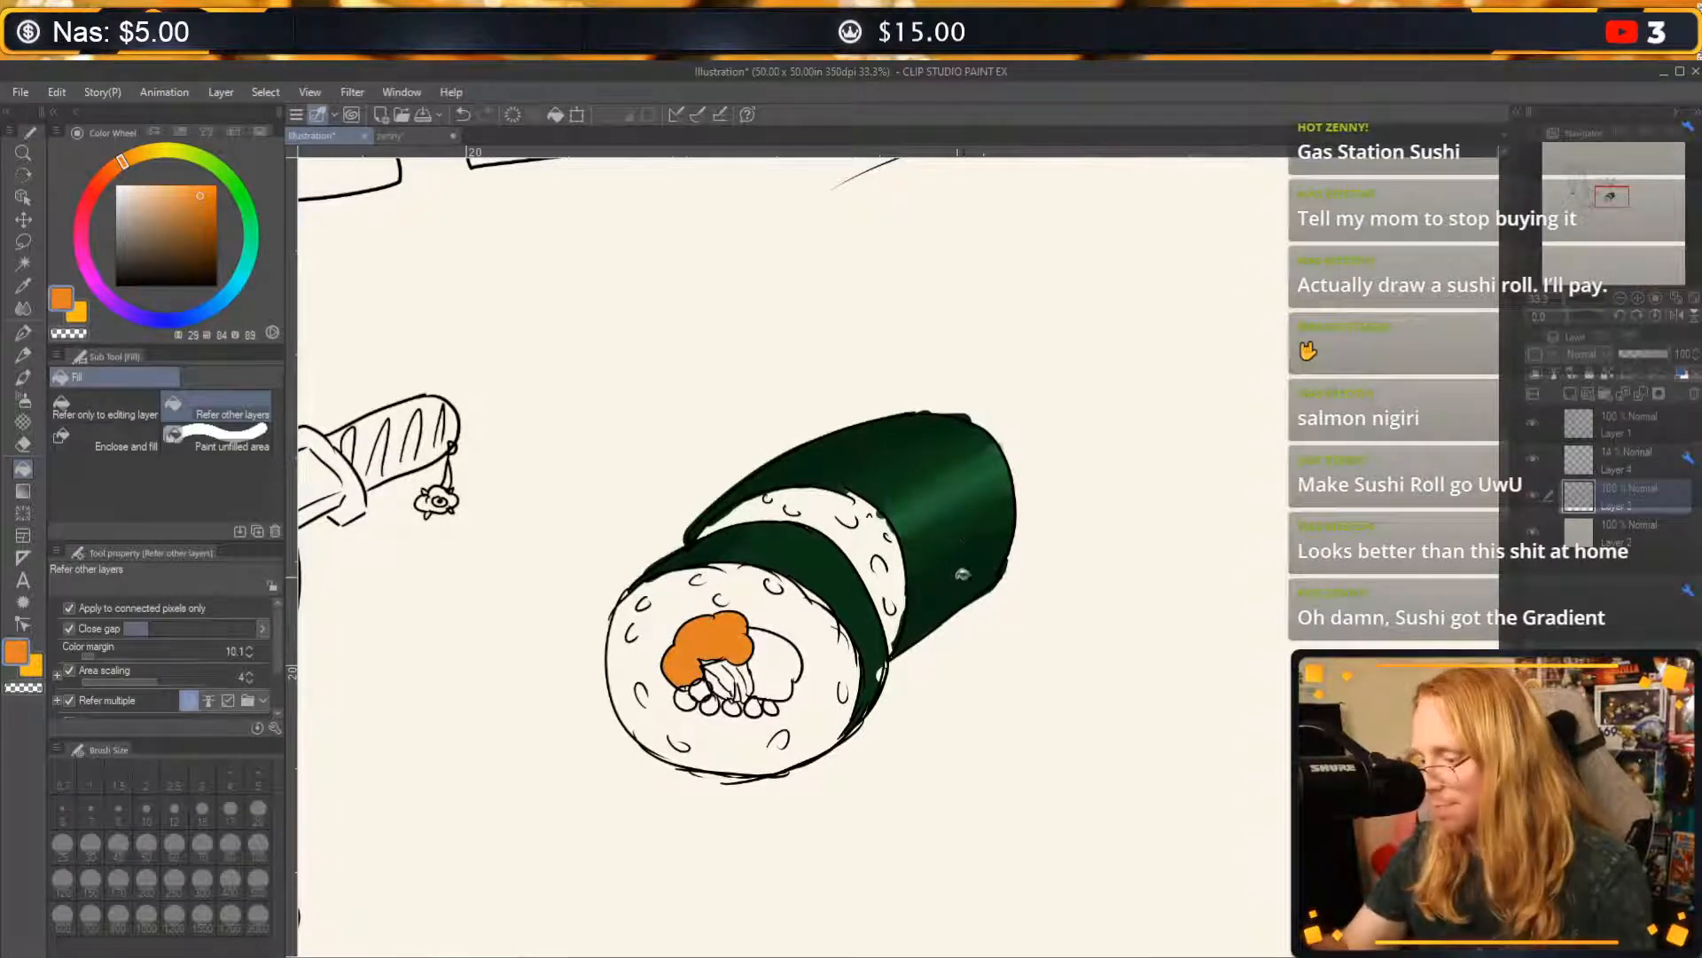
Fill the leafy pieces in the roll's filling with green and the large rounded piece beside them with brick red.
mouse_move(236, 186)
left_mouse_down()
mouse_move(205, 171)
mouse_move(229, 175)
mouse_move(172, 211)
mouse_move(169, 196)
mouse_move(185, 224)
left_mouse_up()
left_click(722, 681)
left_click(734, 670)
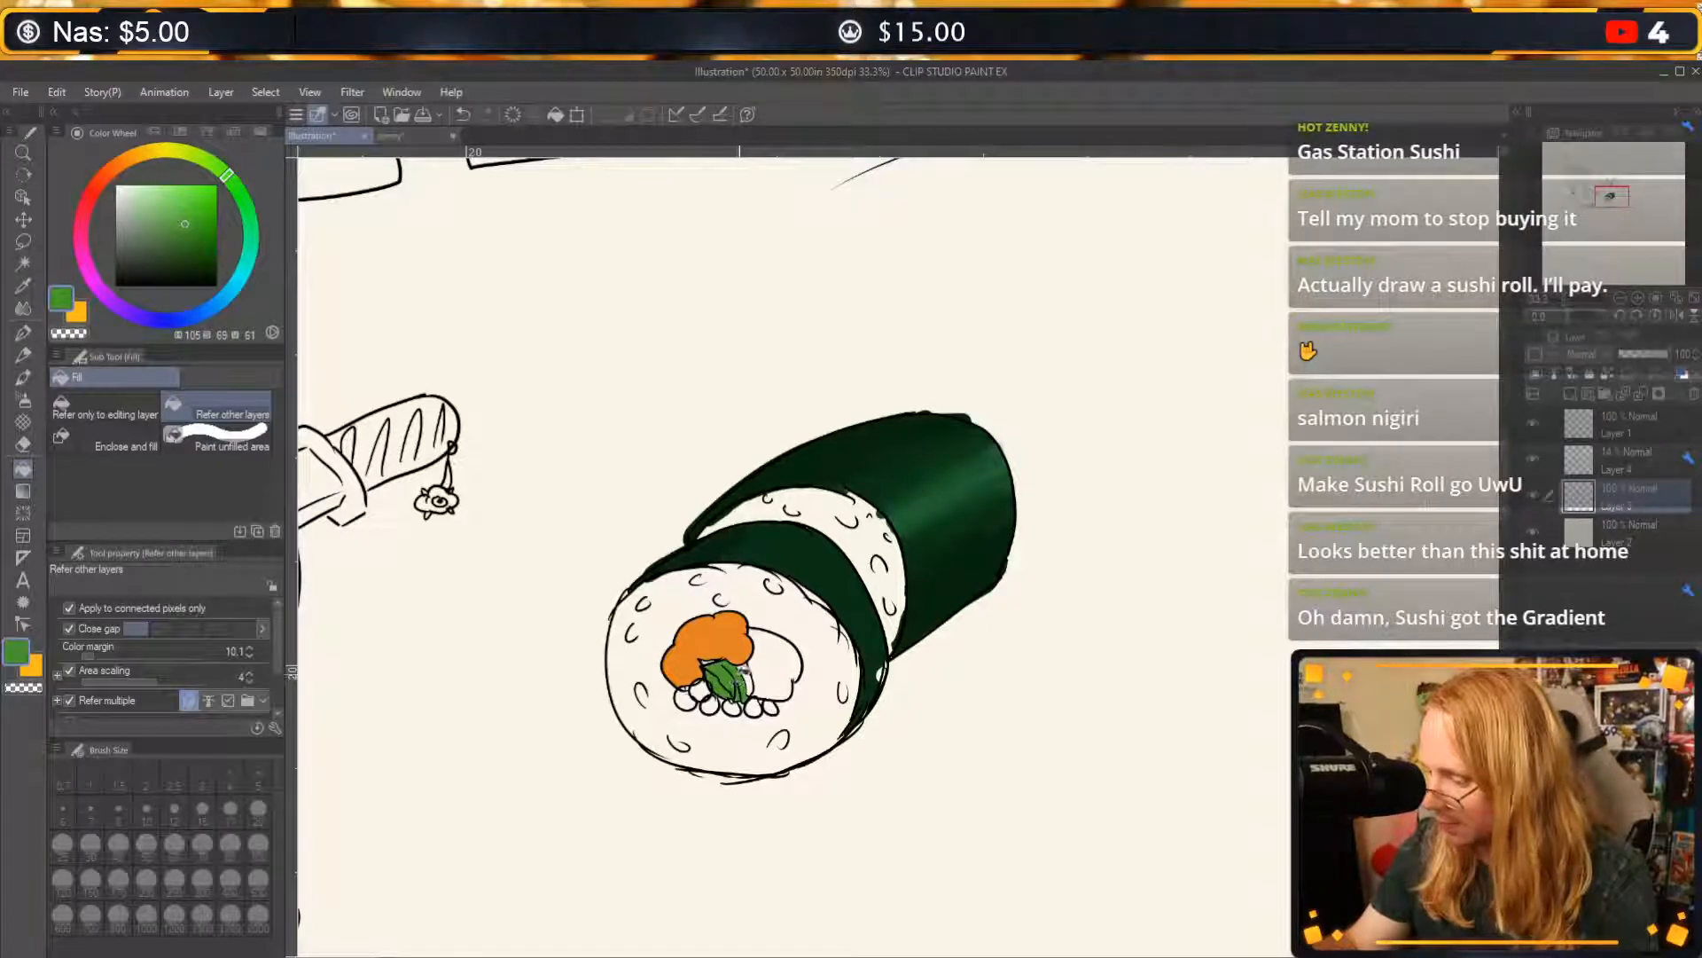
left_click(745, 674)
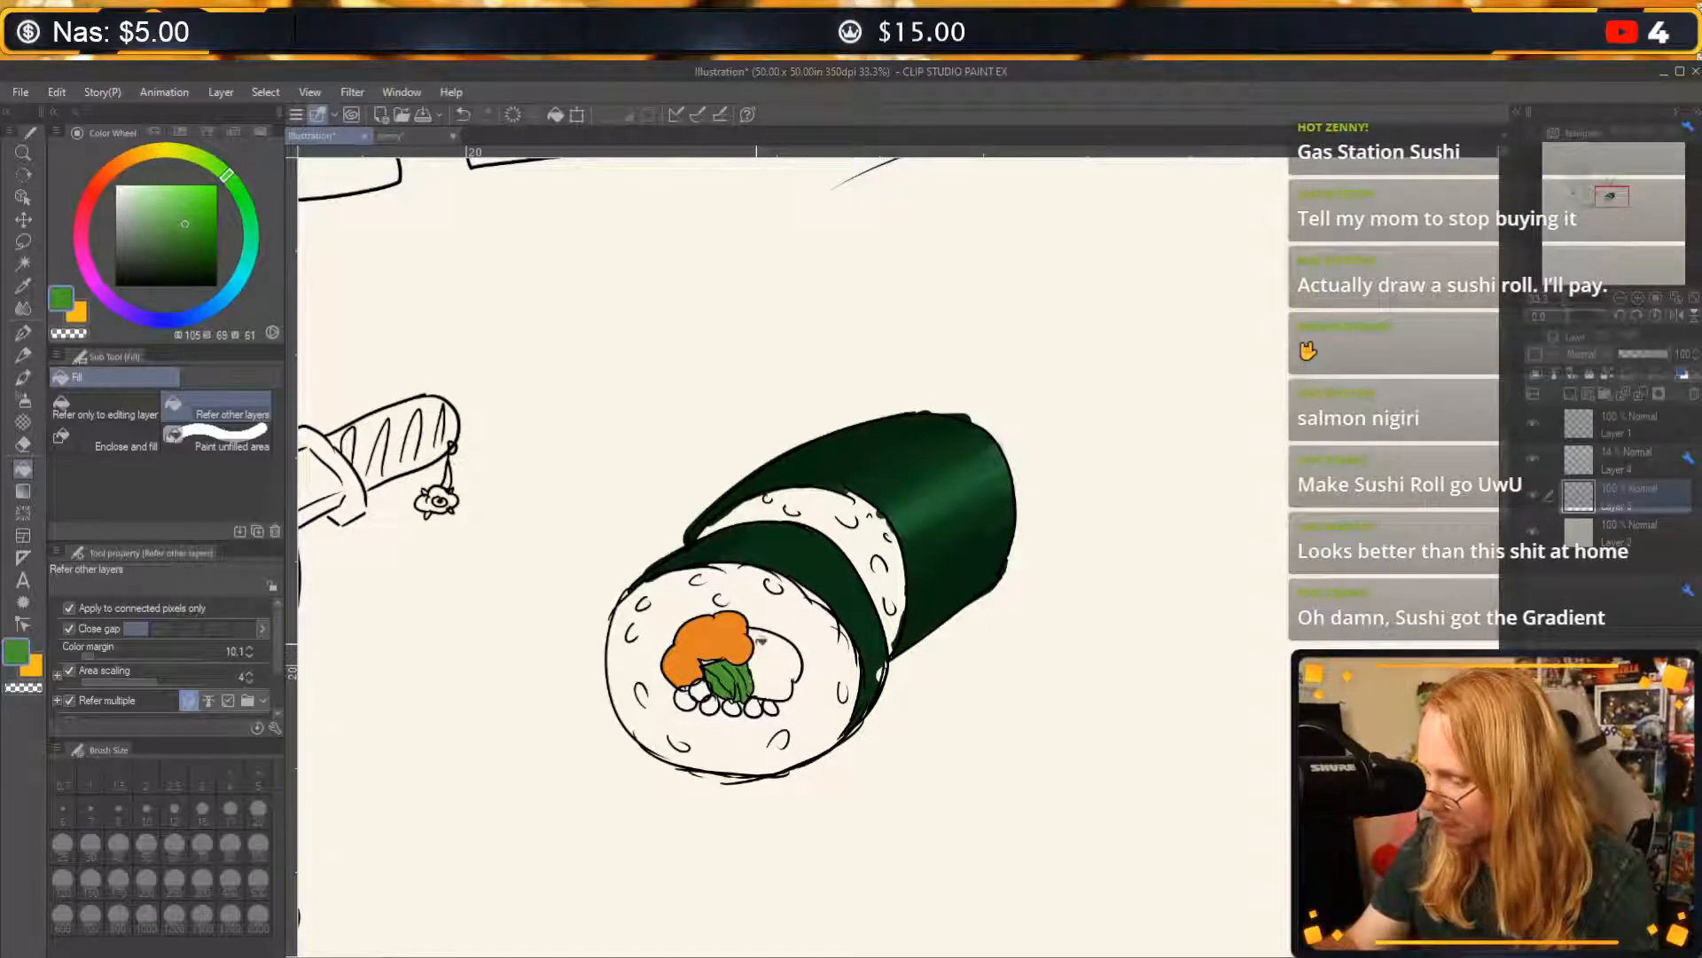
left_click(97, 187)
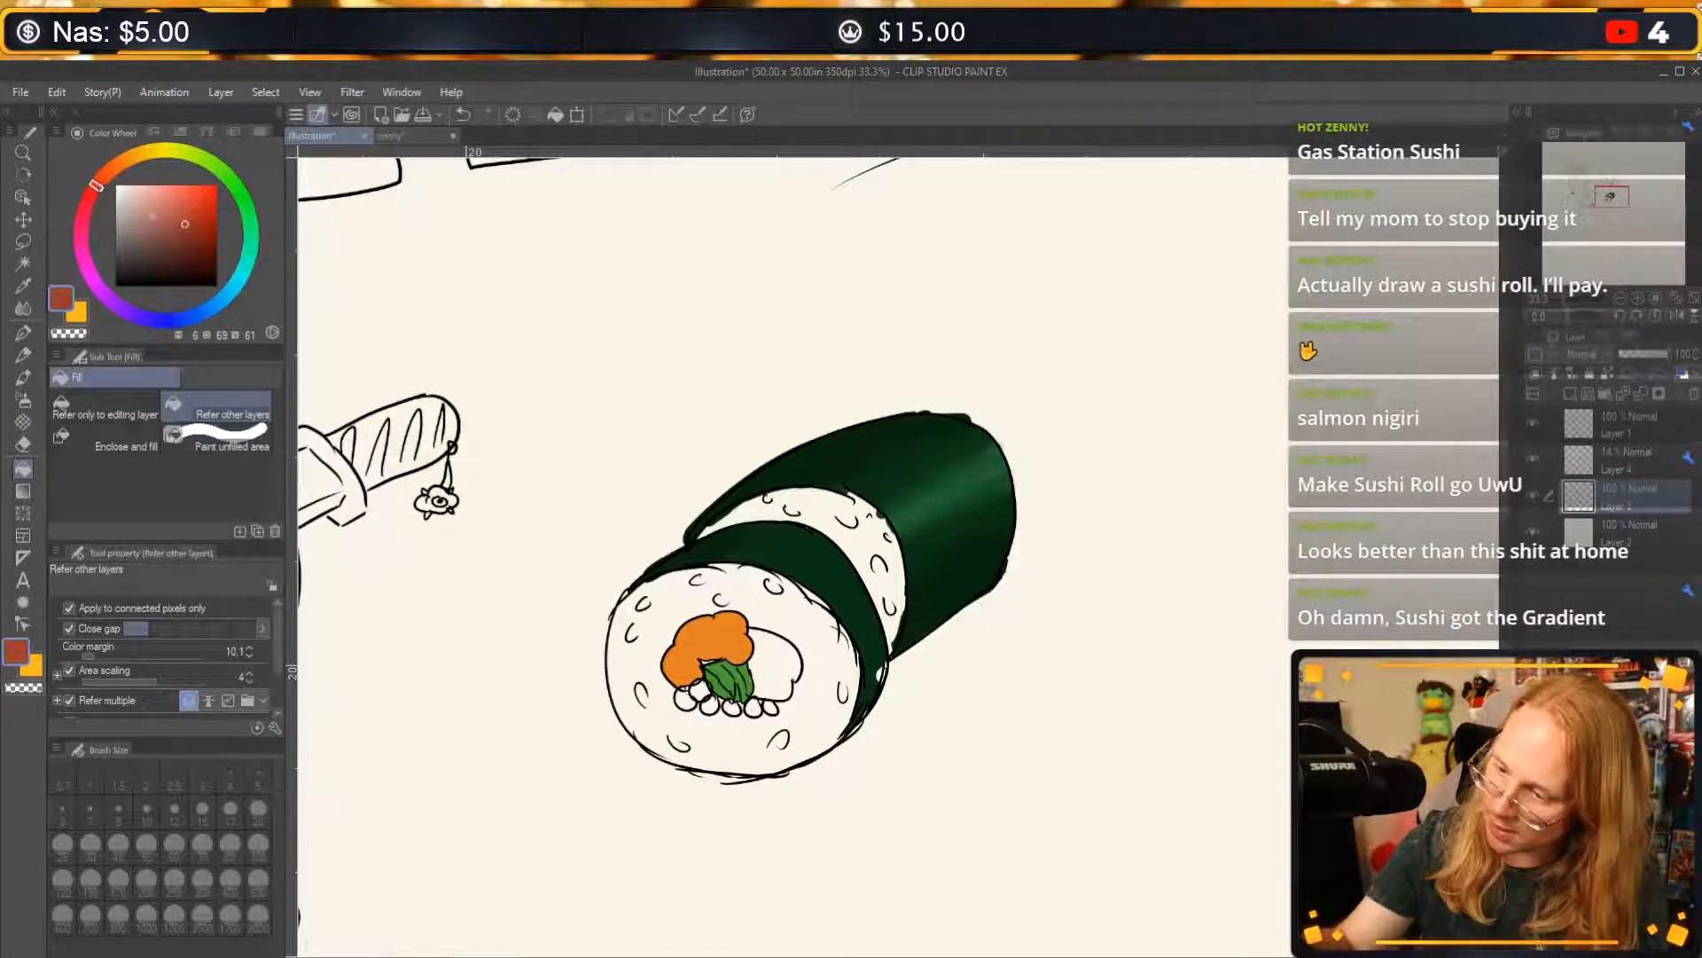
left_click(777, 692)
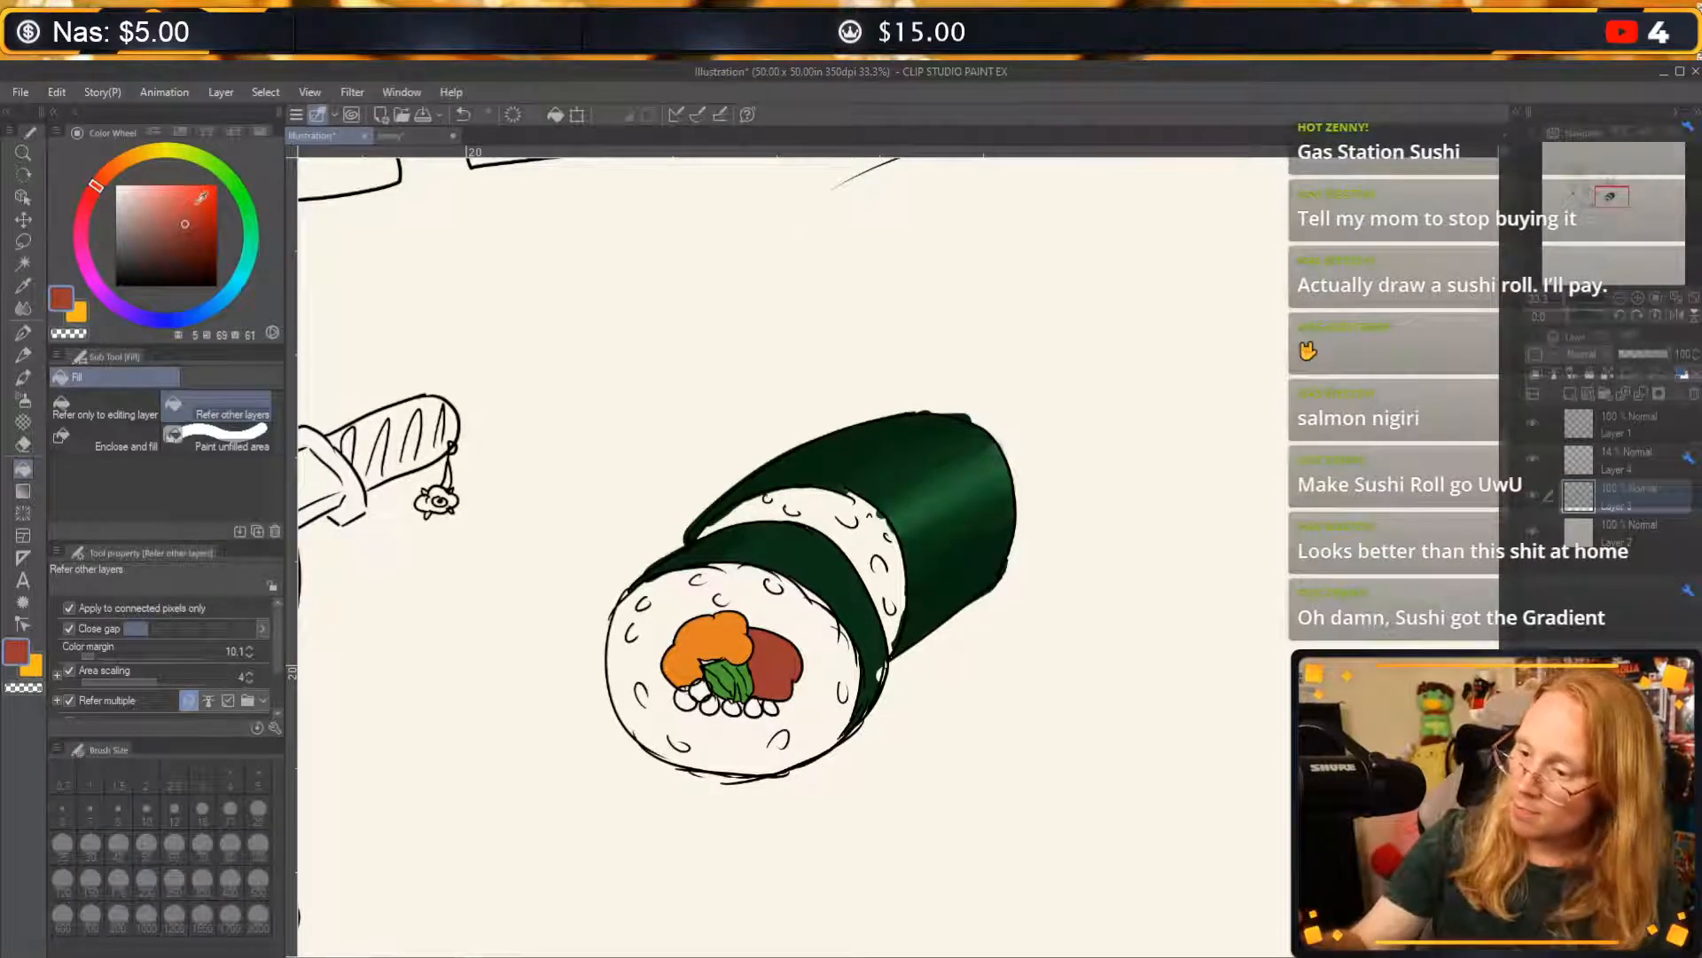
Fill all the small round beads beneath the leafy pieces with magenta.
left_click(119, 308)
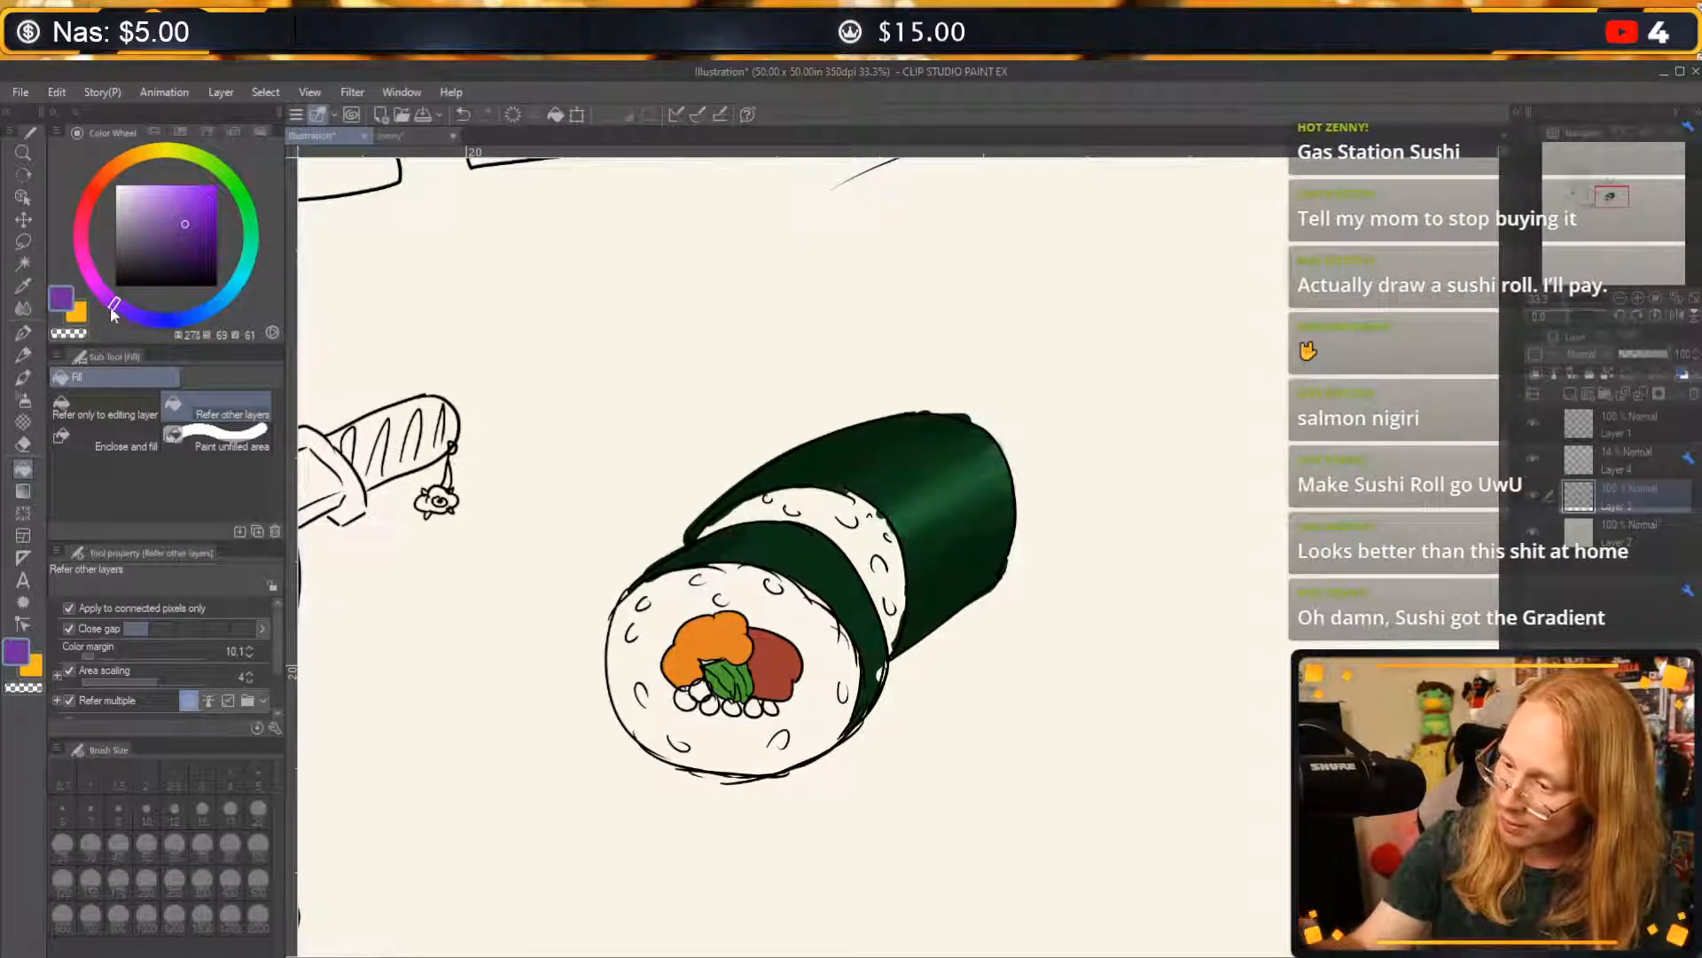
left_click_drag(117, 306, 80, 237)
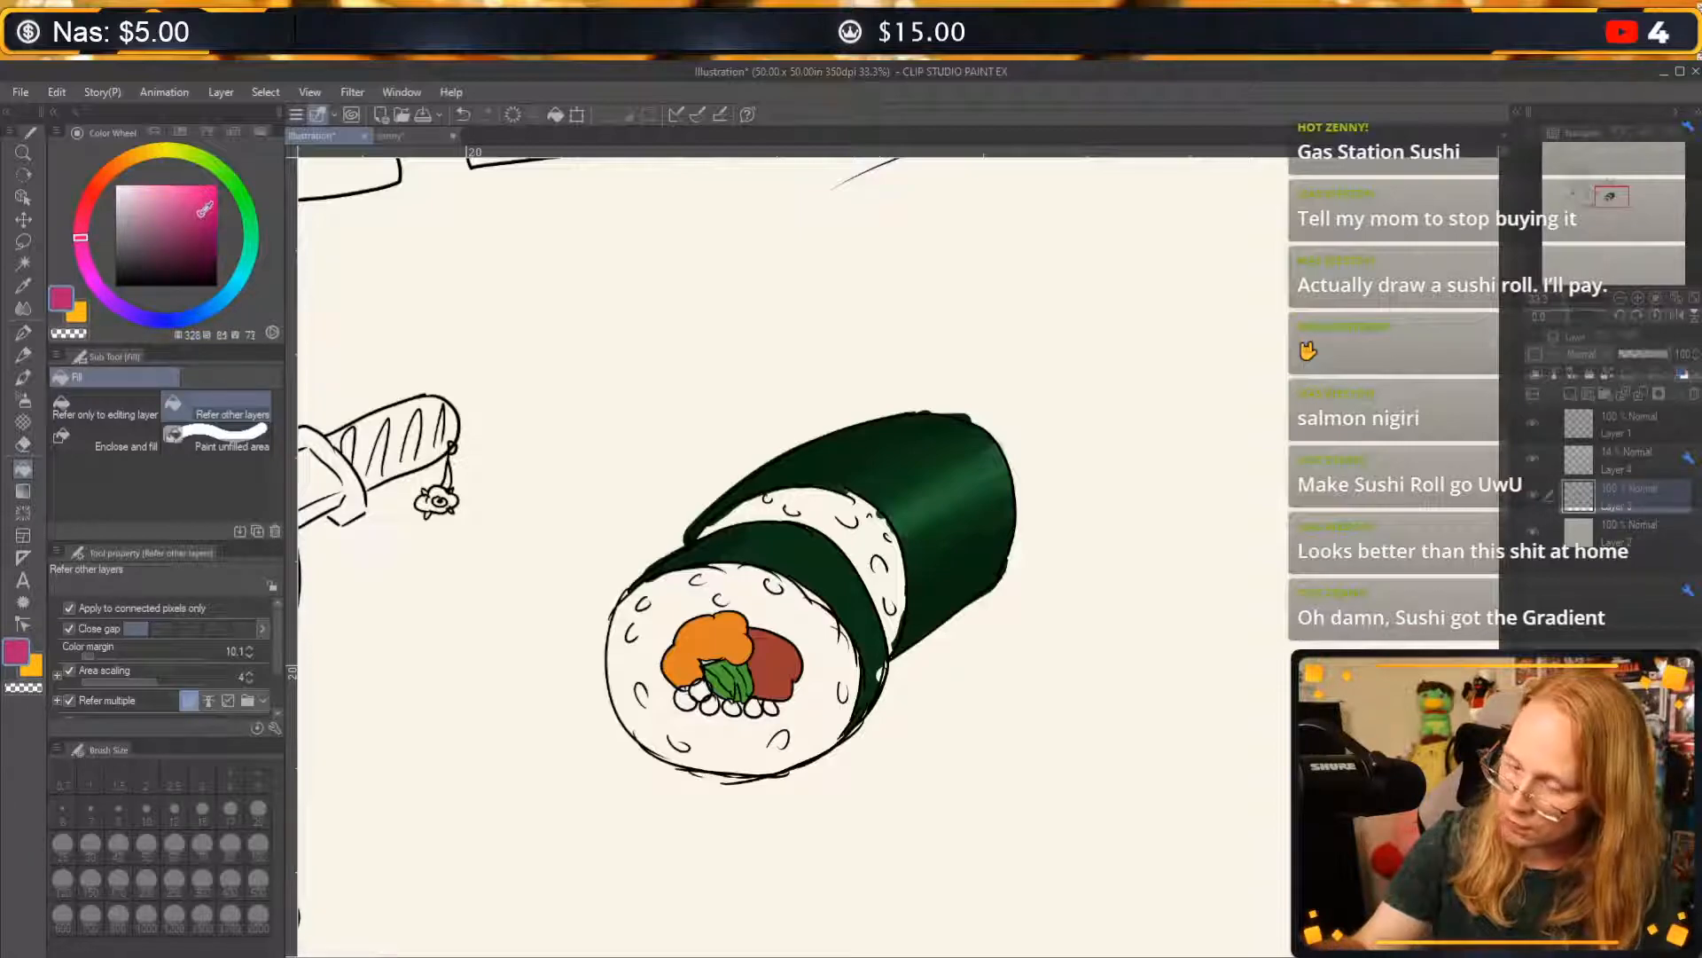
left_click_drag(205, 209, 200, 213)
left_click(684, 701)
left_click(700, 691)
left_click(709, 706)
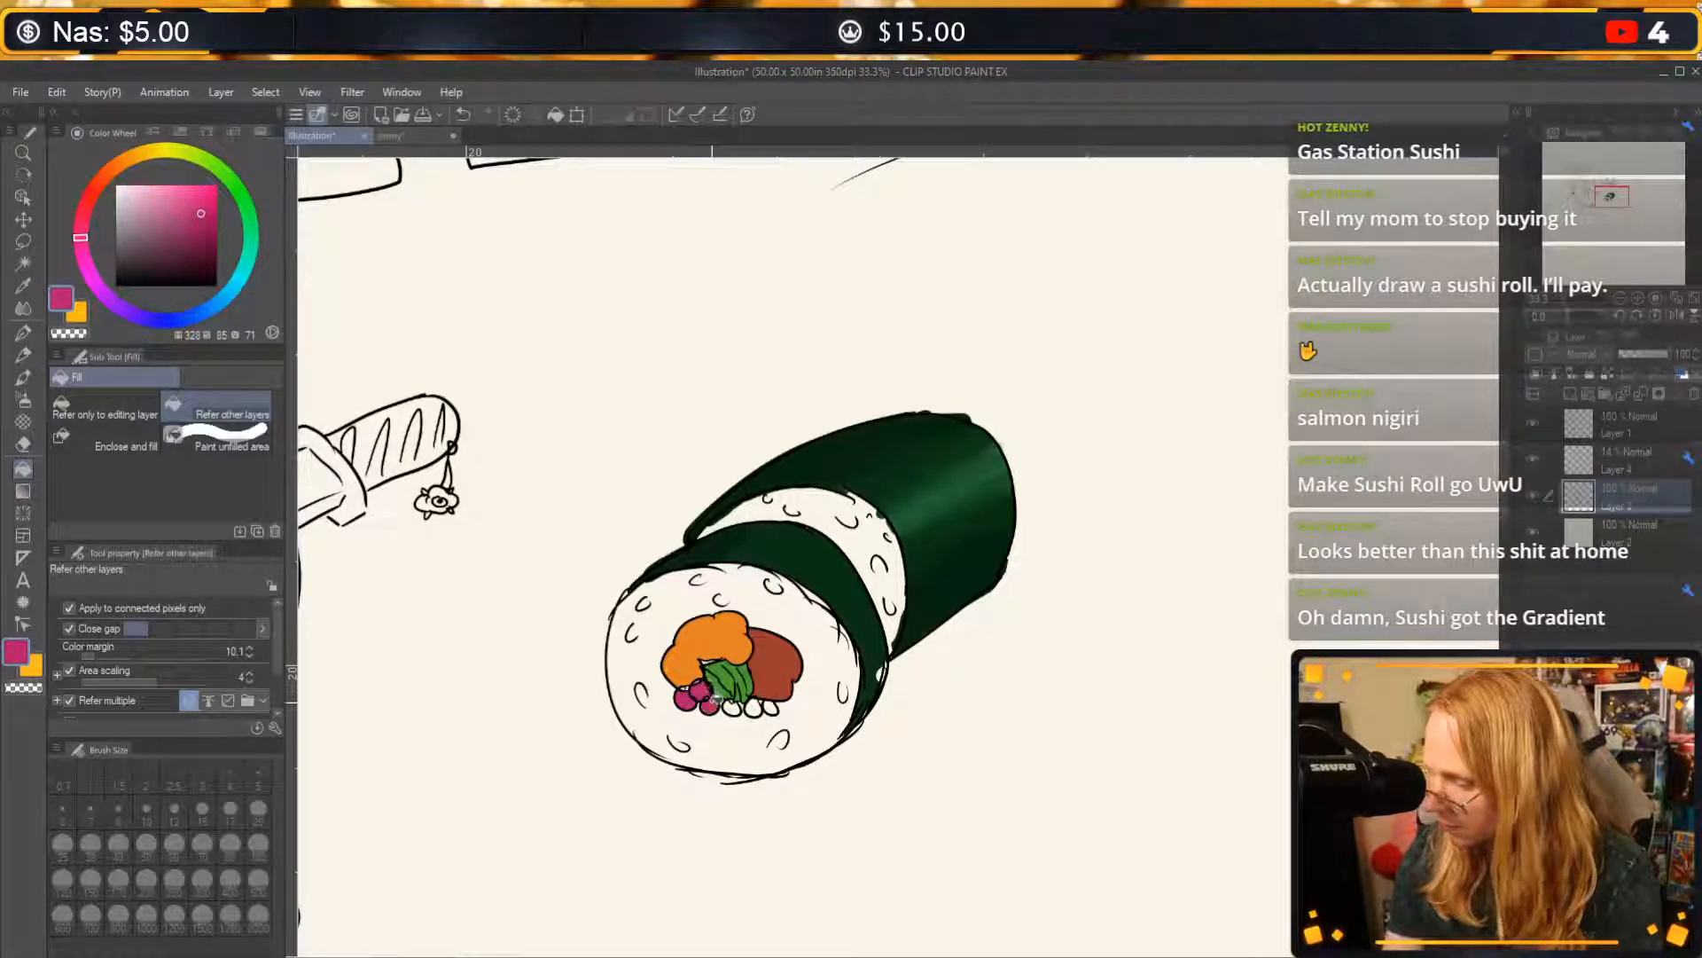
left_click(752, 706)
key("ctrl+z")
key("ctrl+z")
key("ctrl+z")
key("ctrl+z")
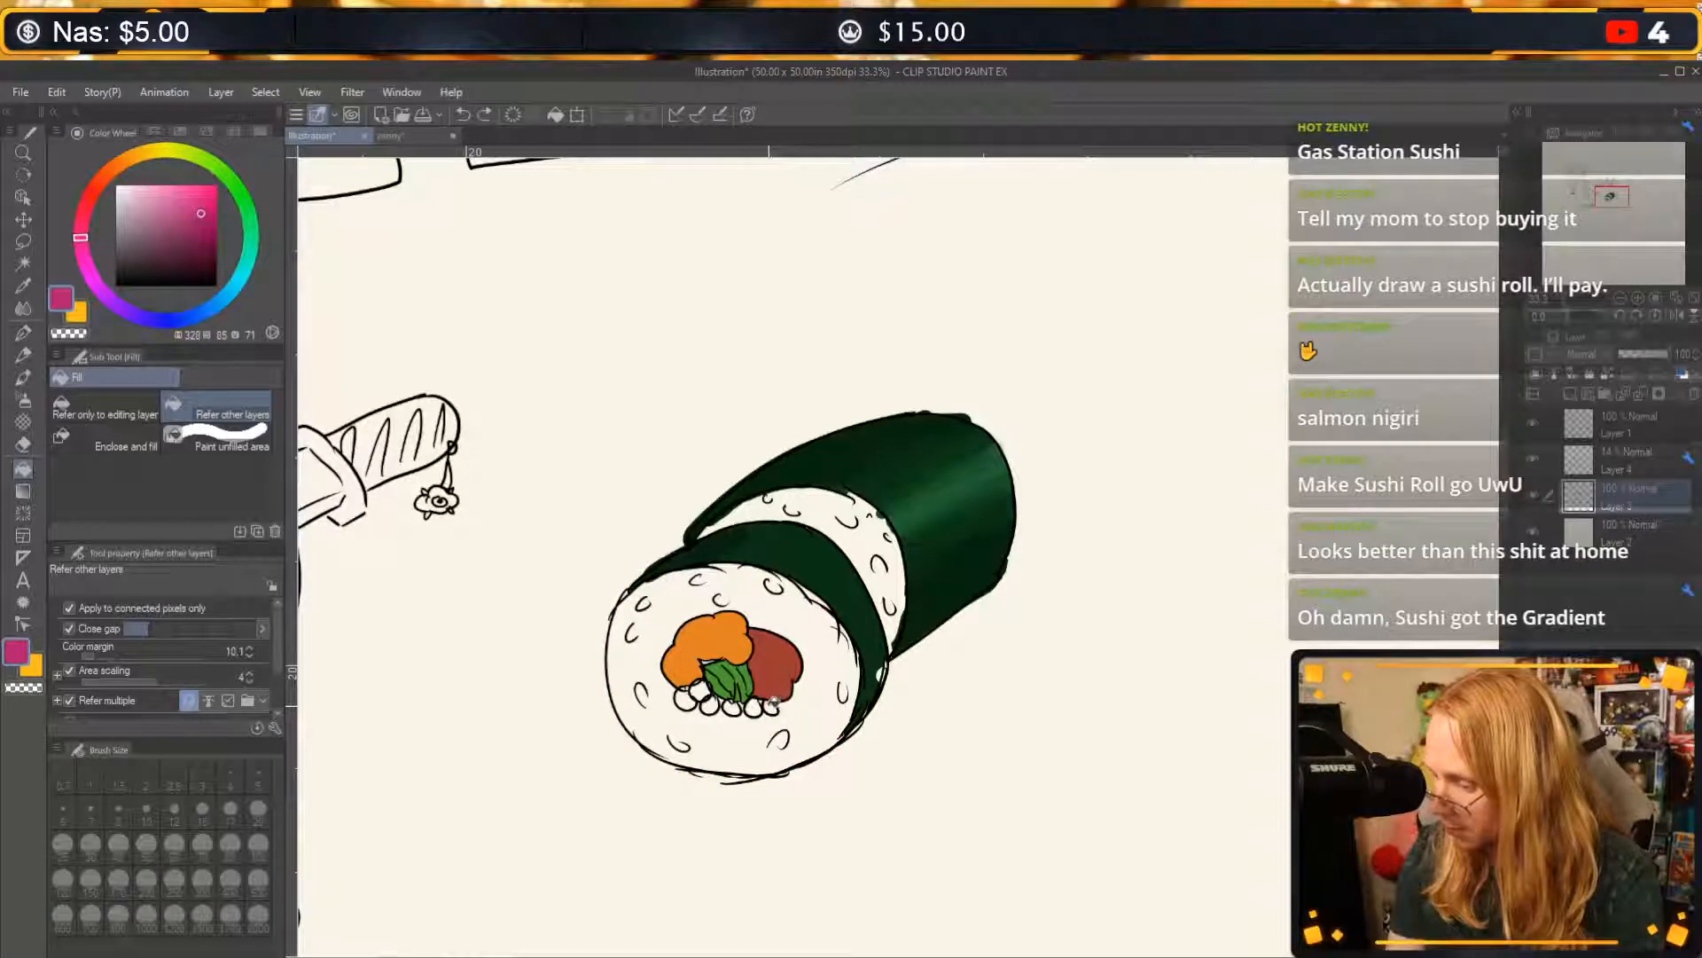
left_click(772, 706)
left_click(753, 707)
left_click(733, 707)
left_click(711, 706)
left_click(701, 691)
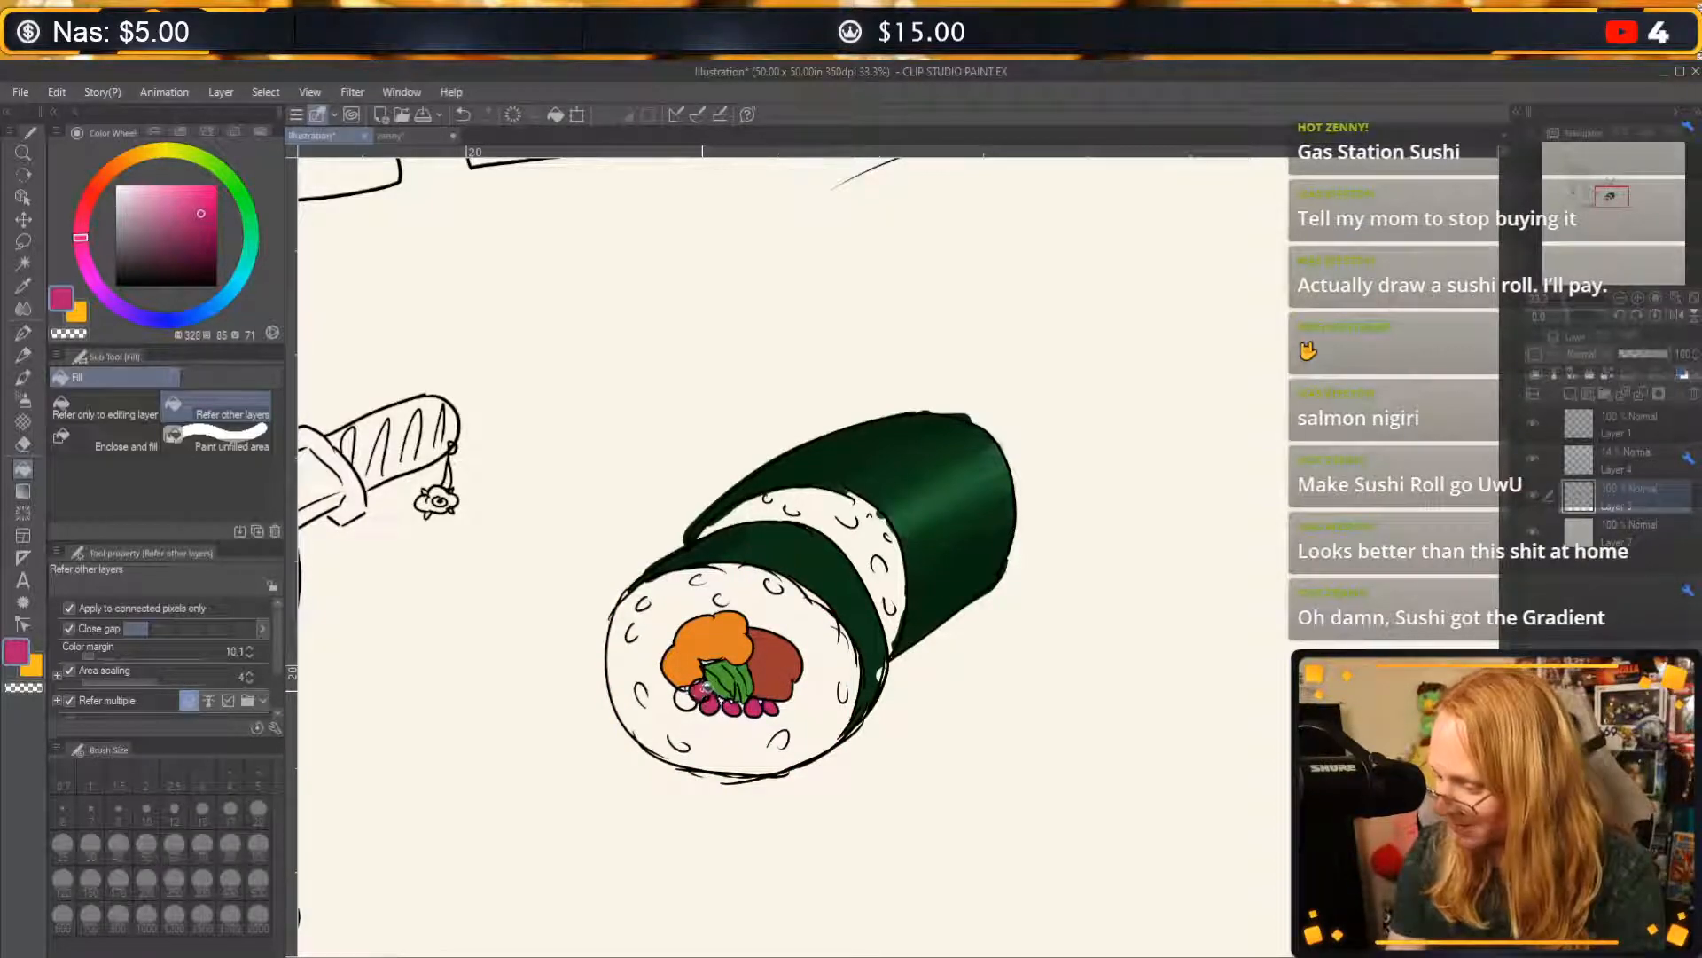
left_click(687, 698)
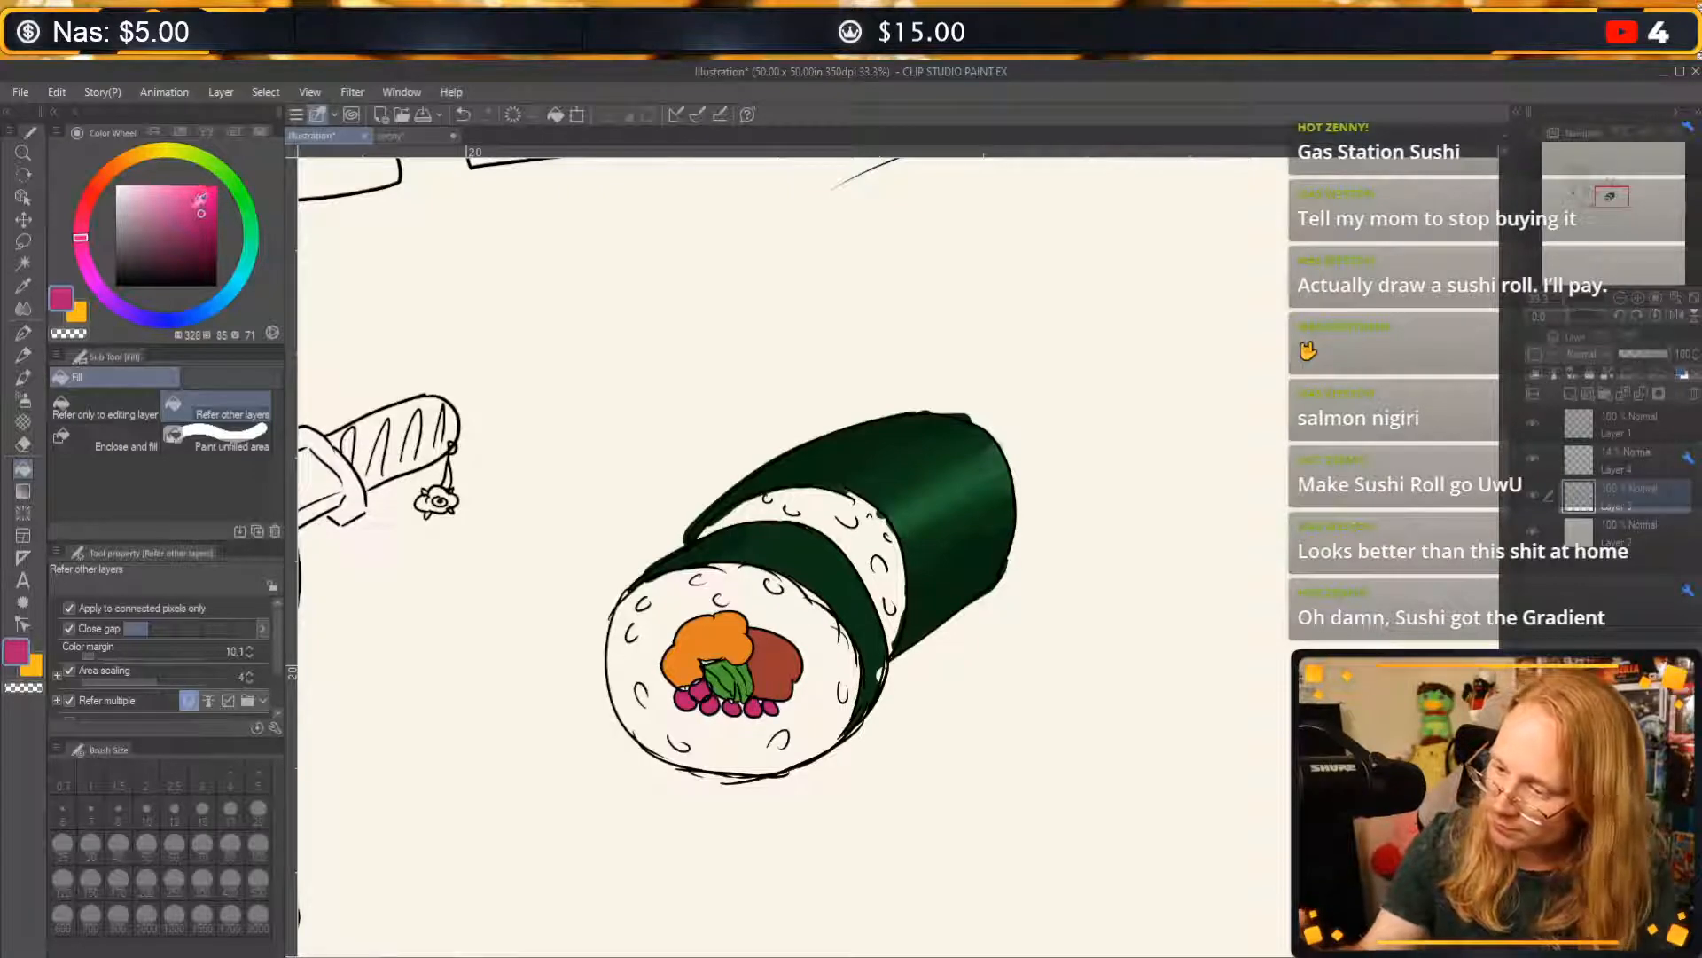
Paint lighter coral-red tones over the magenta beads with the G-pen at size 80.
left_click(193, 206)
left_click_drag(81, 233, 85, 208)
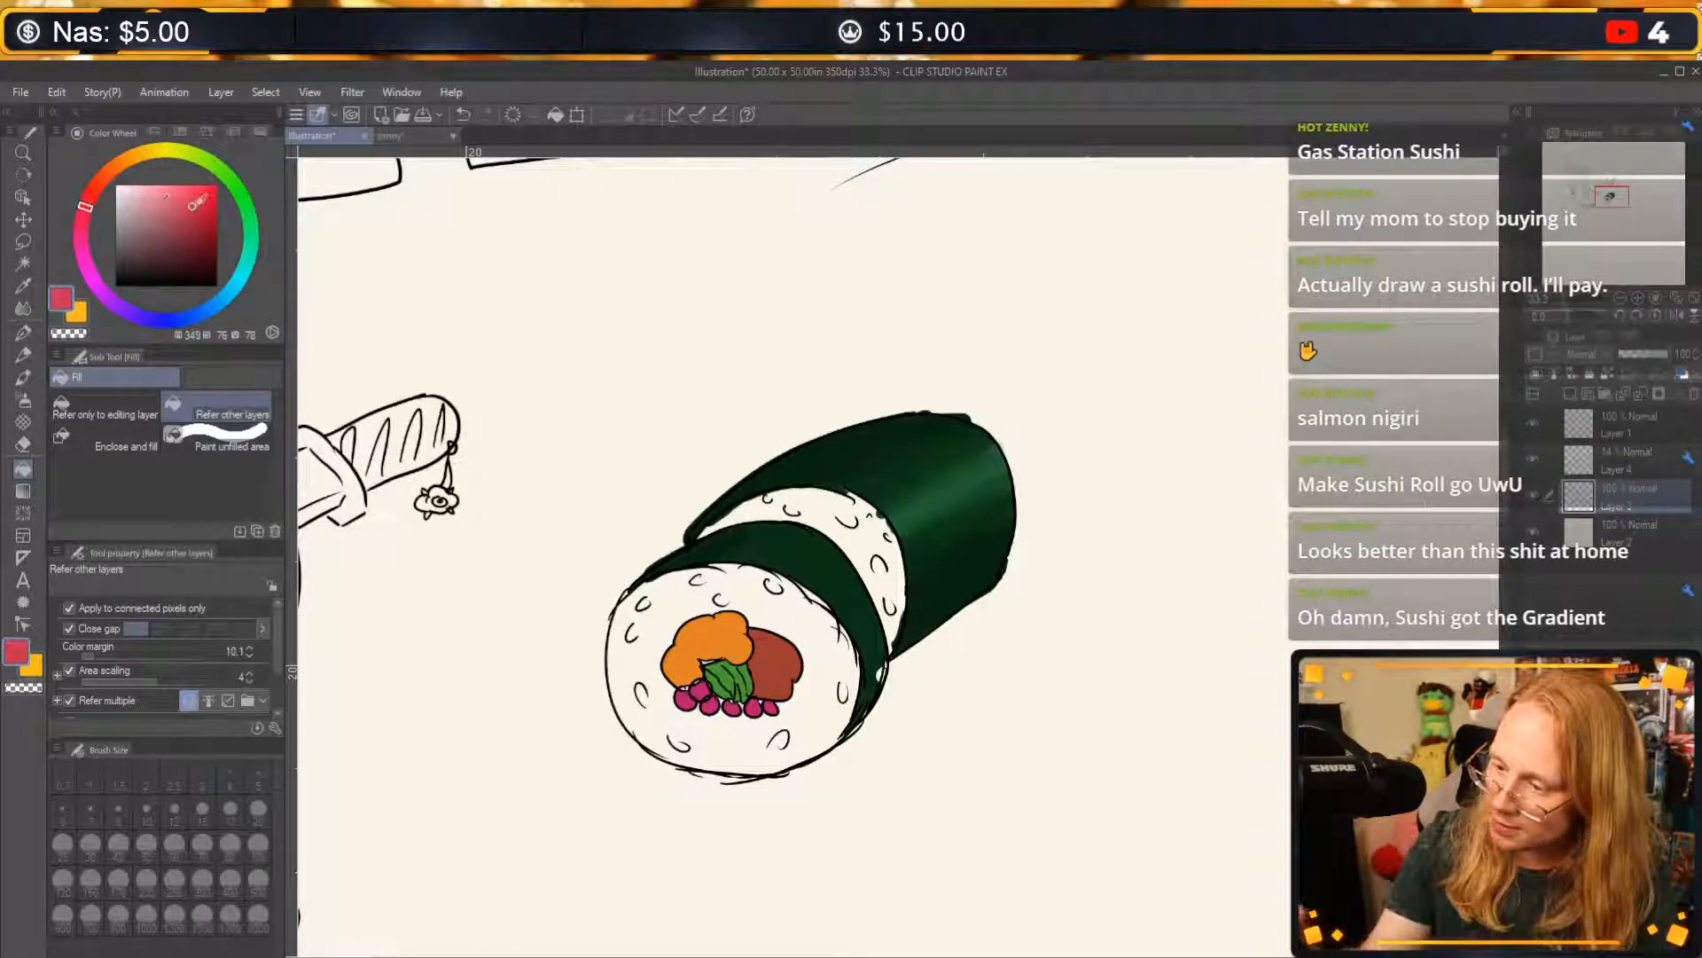
left_click_drag(197, 203, 191, 197)
left_click(24, 334)
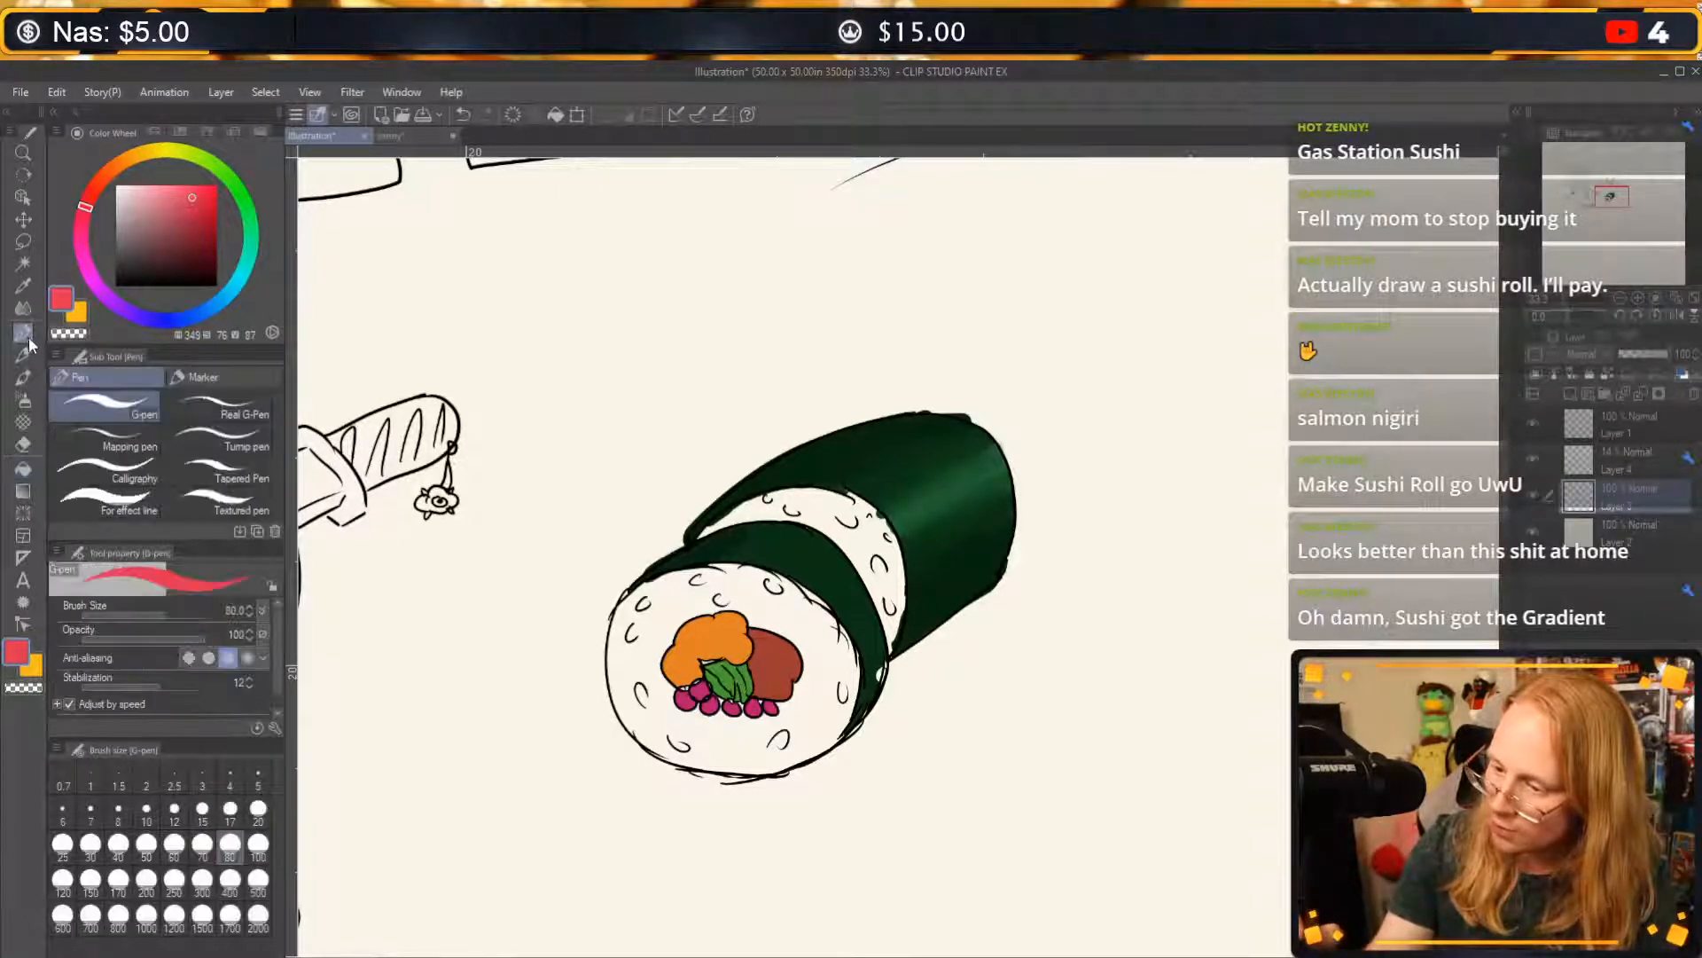
left_click_drag(703, 686, 681, 698)
left_click_drag(707, 700, 772, 710)
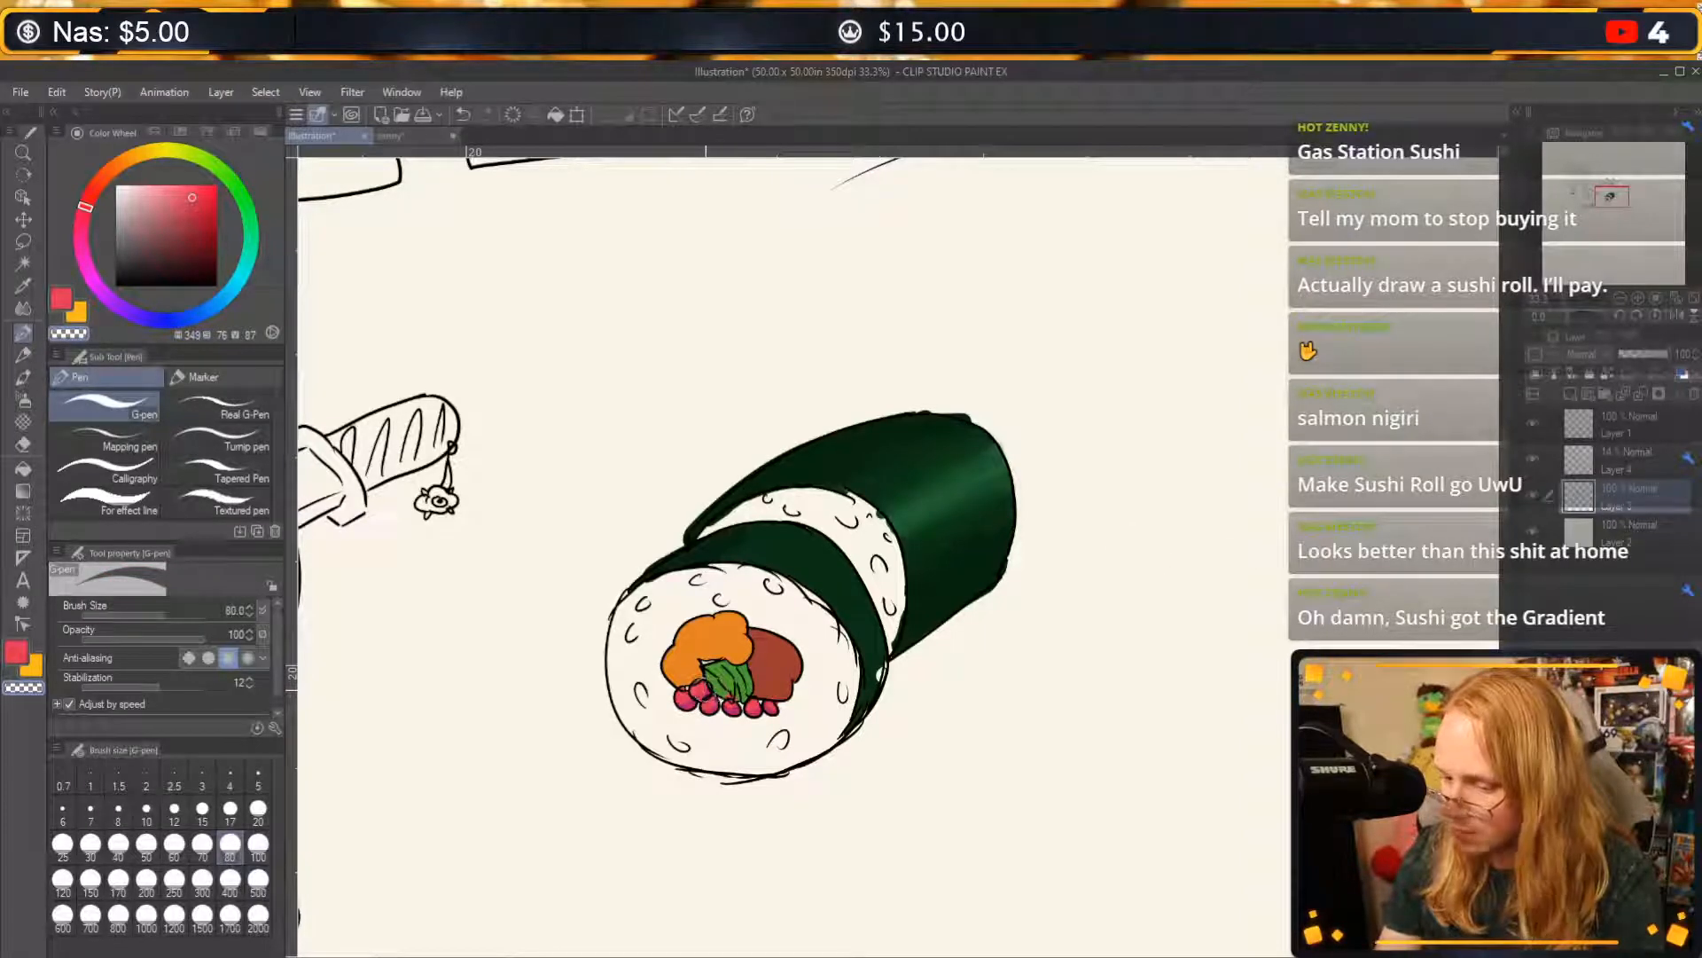
Dot highlights on the beads with the G-pen in the canvas's off-white, undoing the stray last mark.
left_click(637, 809, "alt")
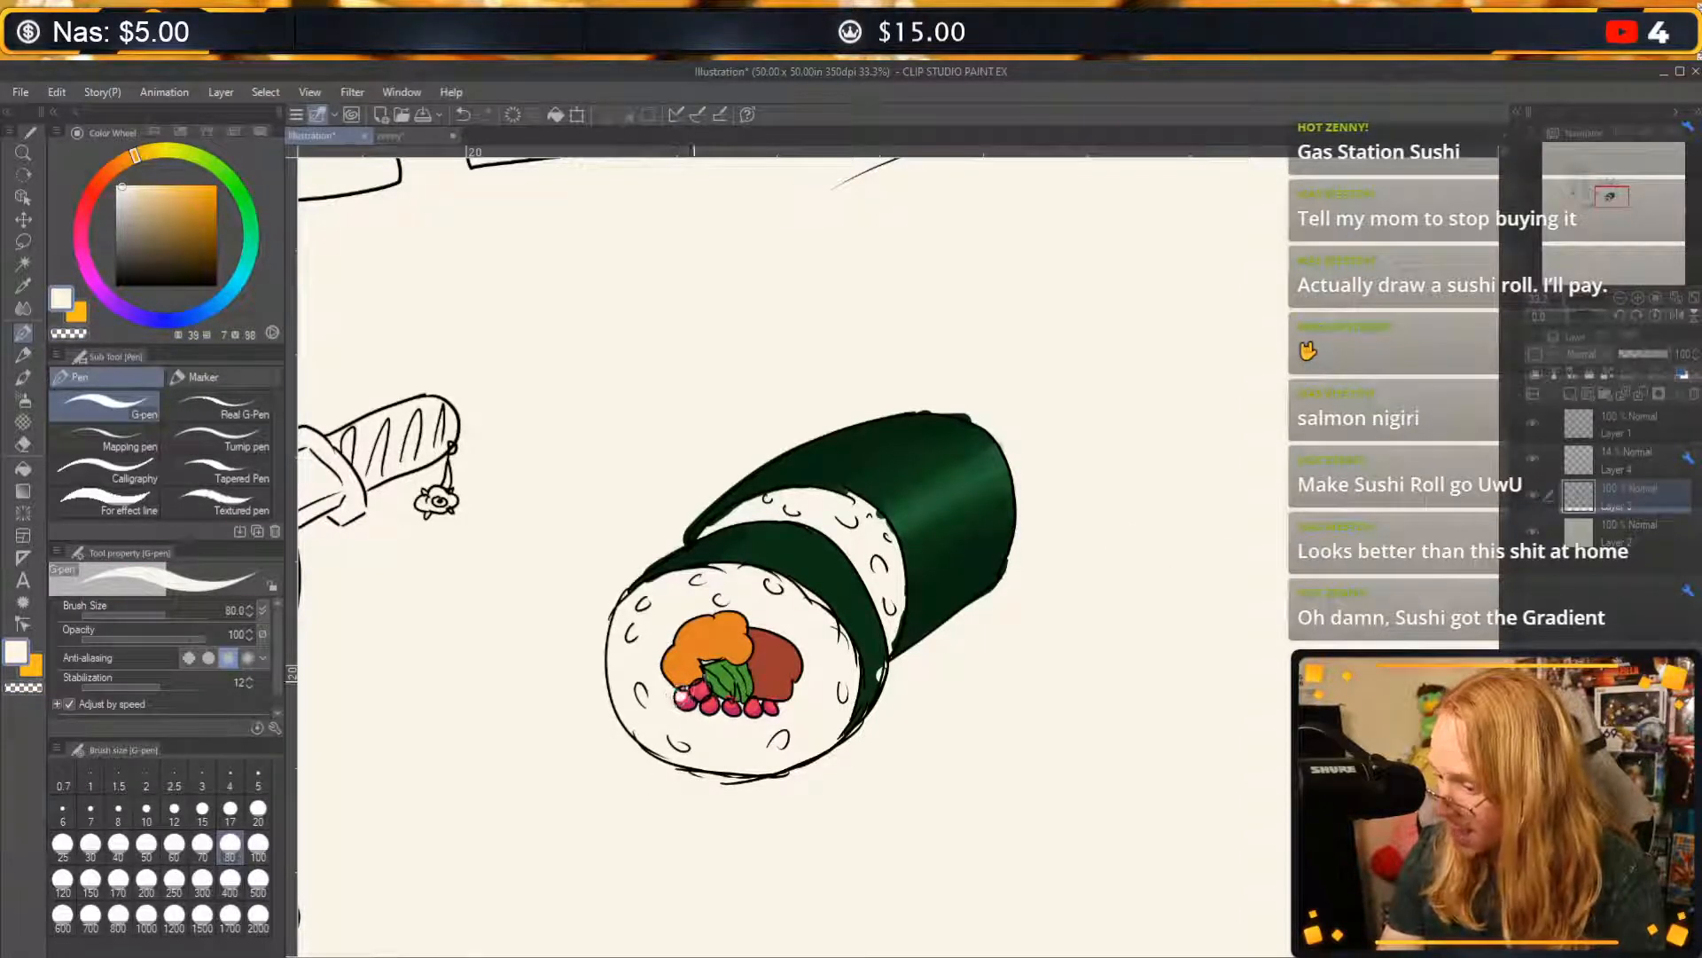
mouse_move(699, 686)
left_mouse_down()
mouse_move(685, 691)
mouse_move(754, 702)
left_mouse_up()
key("ctrl+z")
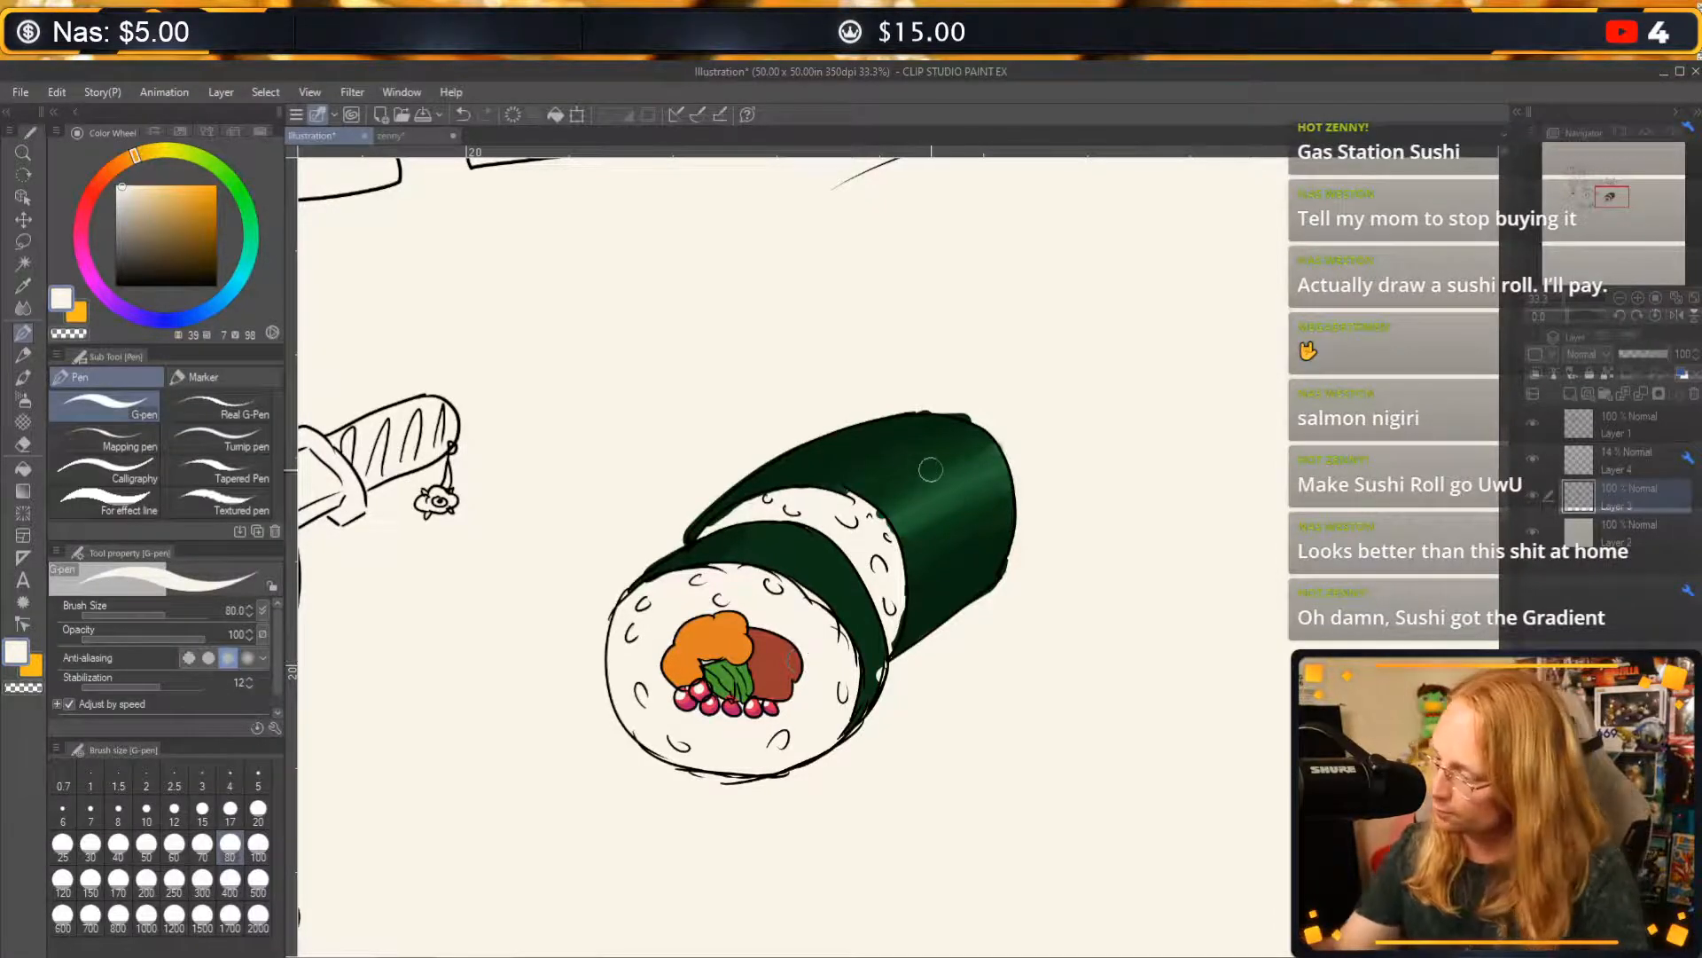
mouse_move(925, 474)
left_mouse_down()
mouse_move(914, 487)
mouse_move(977, 456)
mouse_move(929, 512)
mouse_move(956, 505)
left_mouse_up()
key("ctrl+z")
key("ctrl+z")
key("ctrl+z")
key("ctrl+z")
key("ctrl+z")
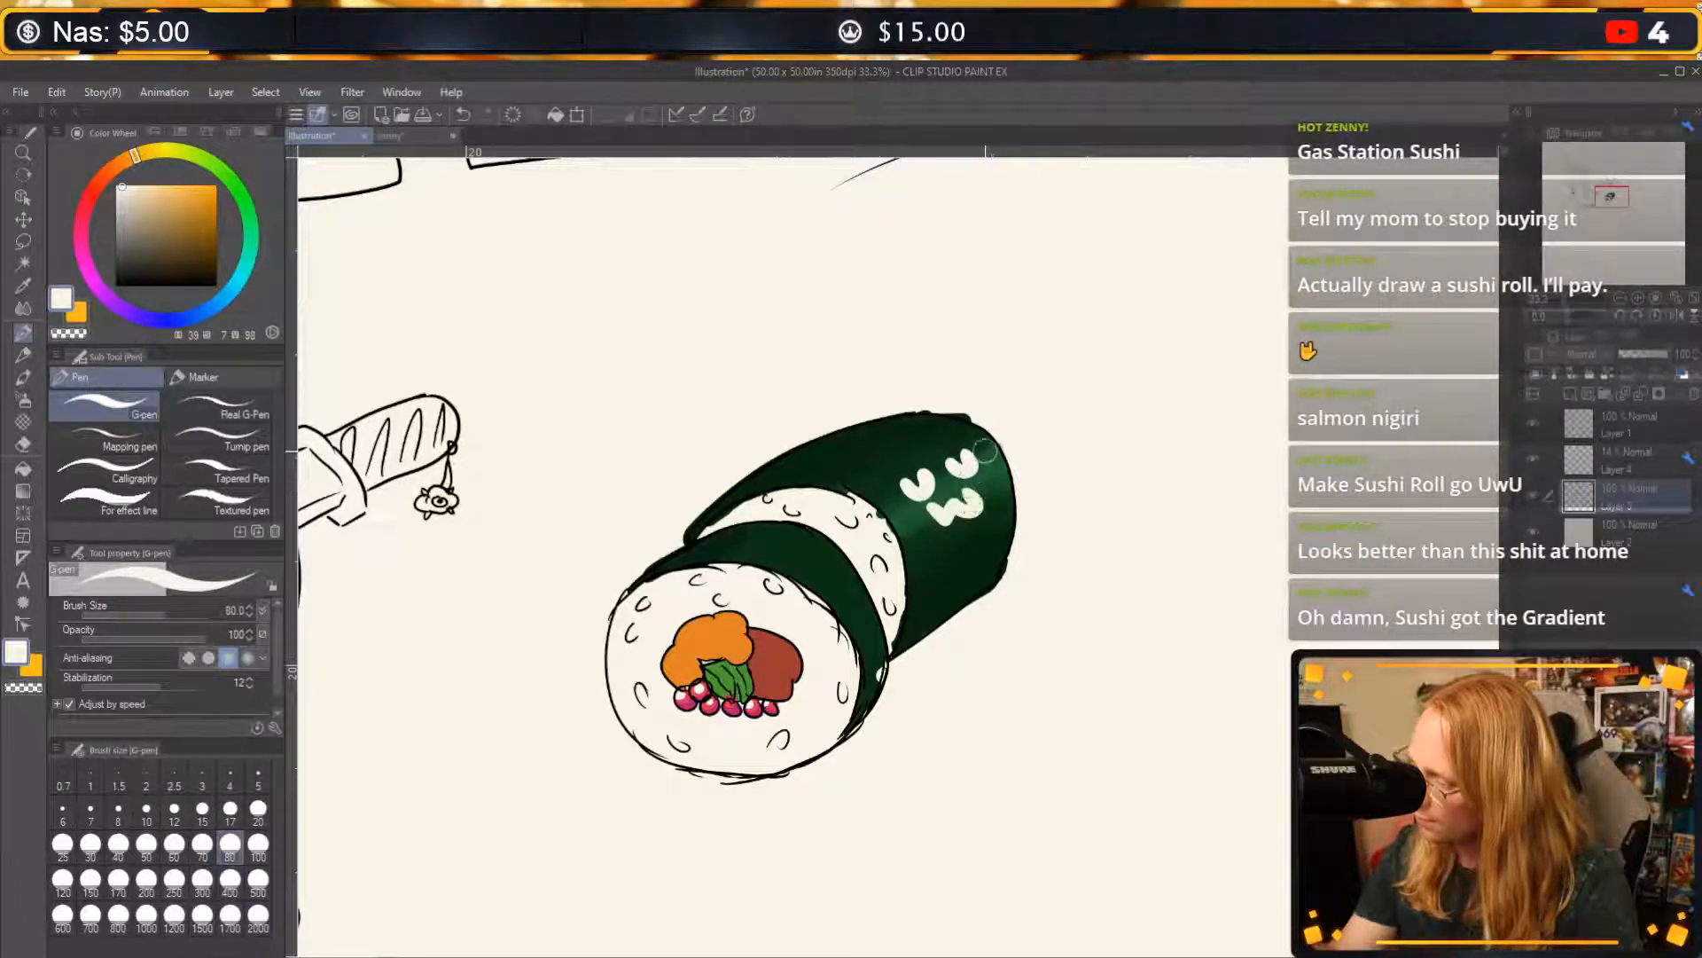
Letter "UwU" across the roll's green seaweed wrap in off-white with the G-pen at size 20.
left_click(259, 816)
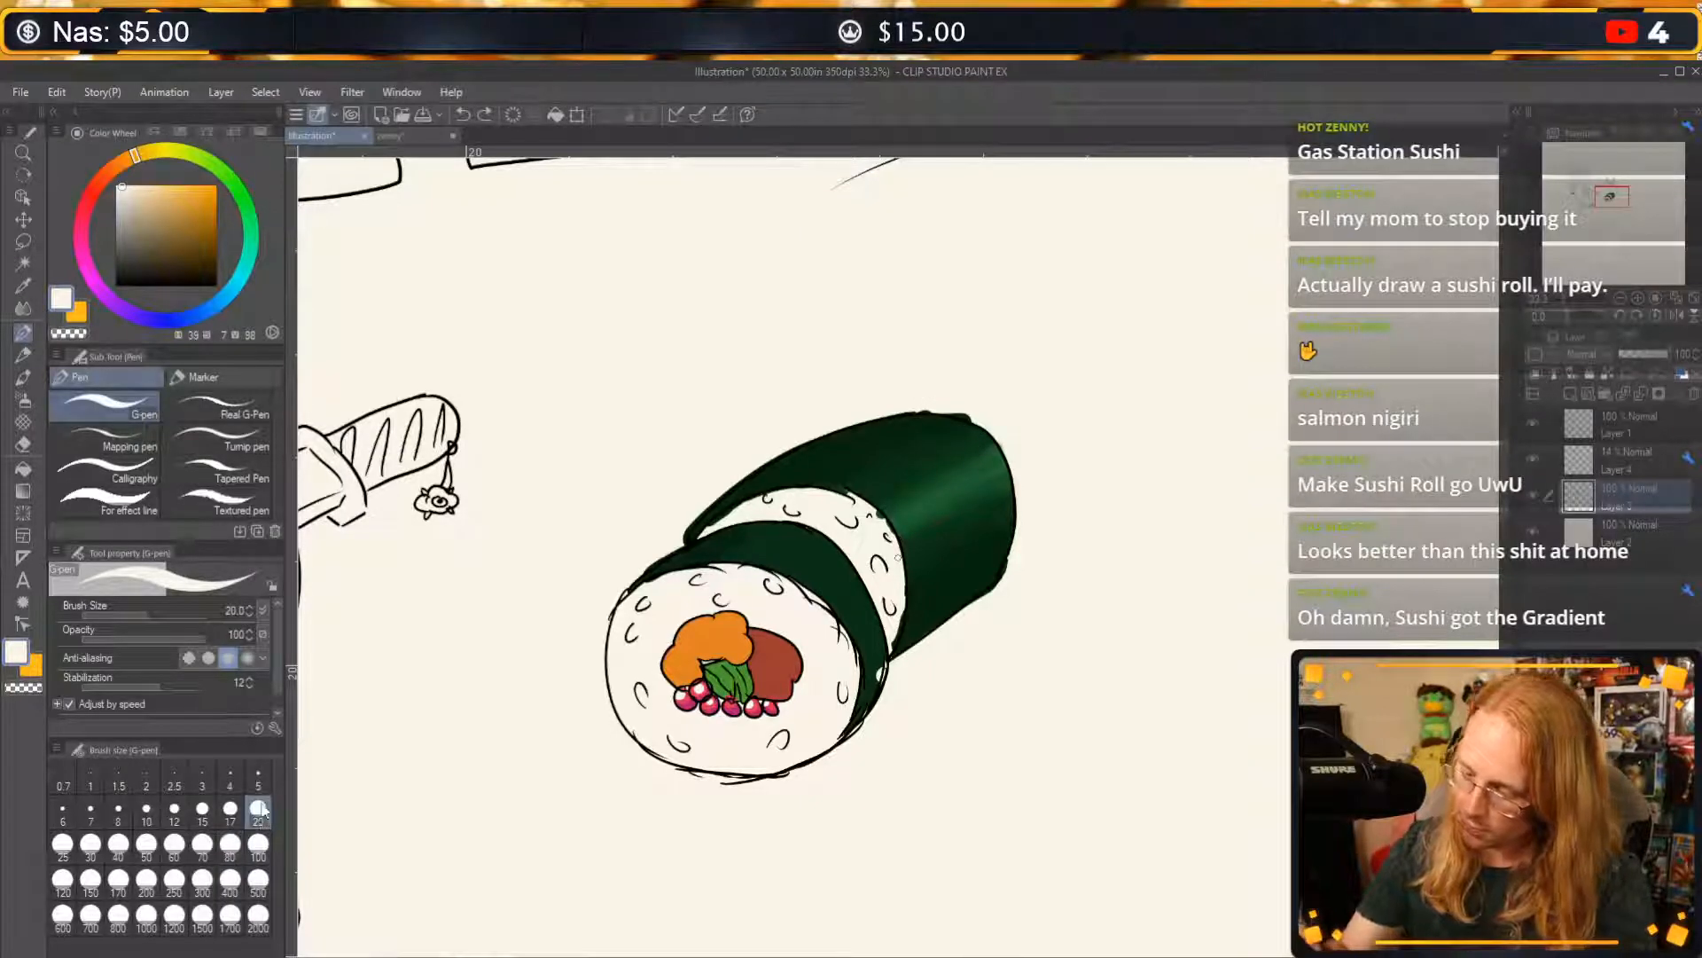
mouse_move(880, 486)
left_mouse_down()
mouse_move(903, 460)
mouse_move(977, 453)
mouse_move(918, 484)
mouse_move(925, 497)
mouse_move(958, 463)
left_mouse_up()
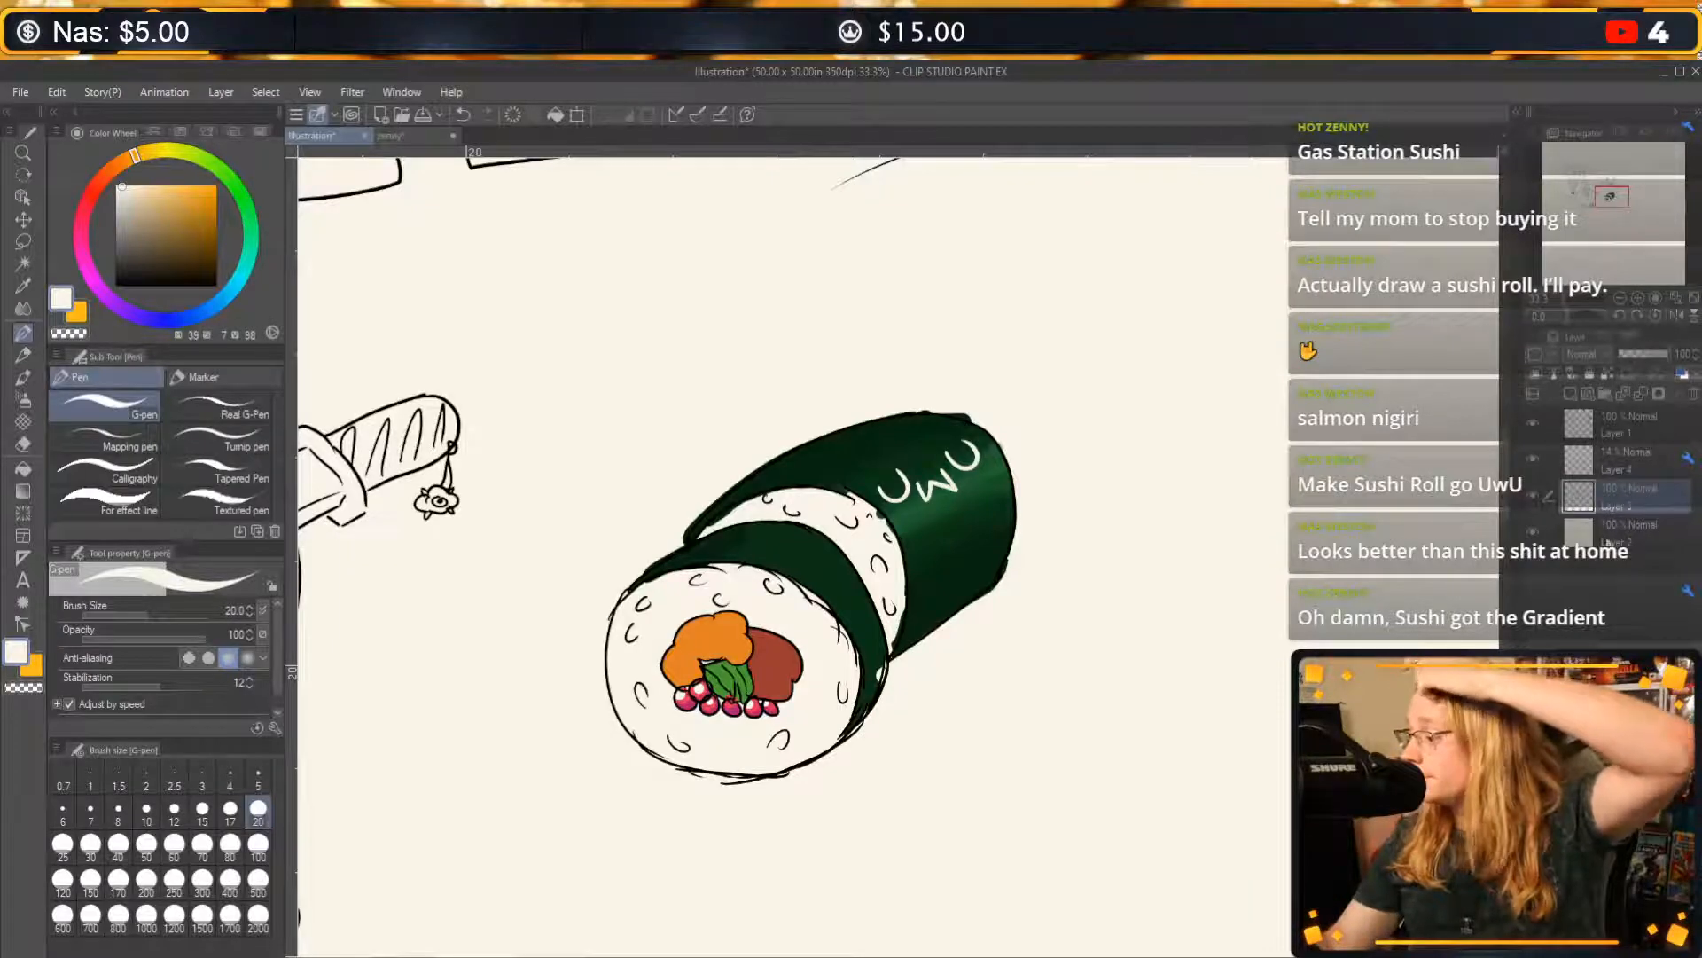
Add a reduced-opacity layer beneath the roll's color layer and choose a muted blue (hue 222, saturation 46, value 74) for it.
left_click(1603, 533)
left_click(1570, 393)
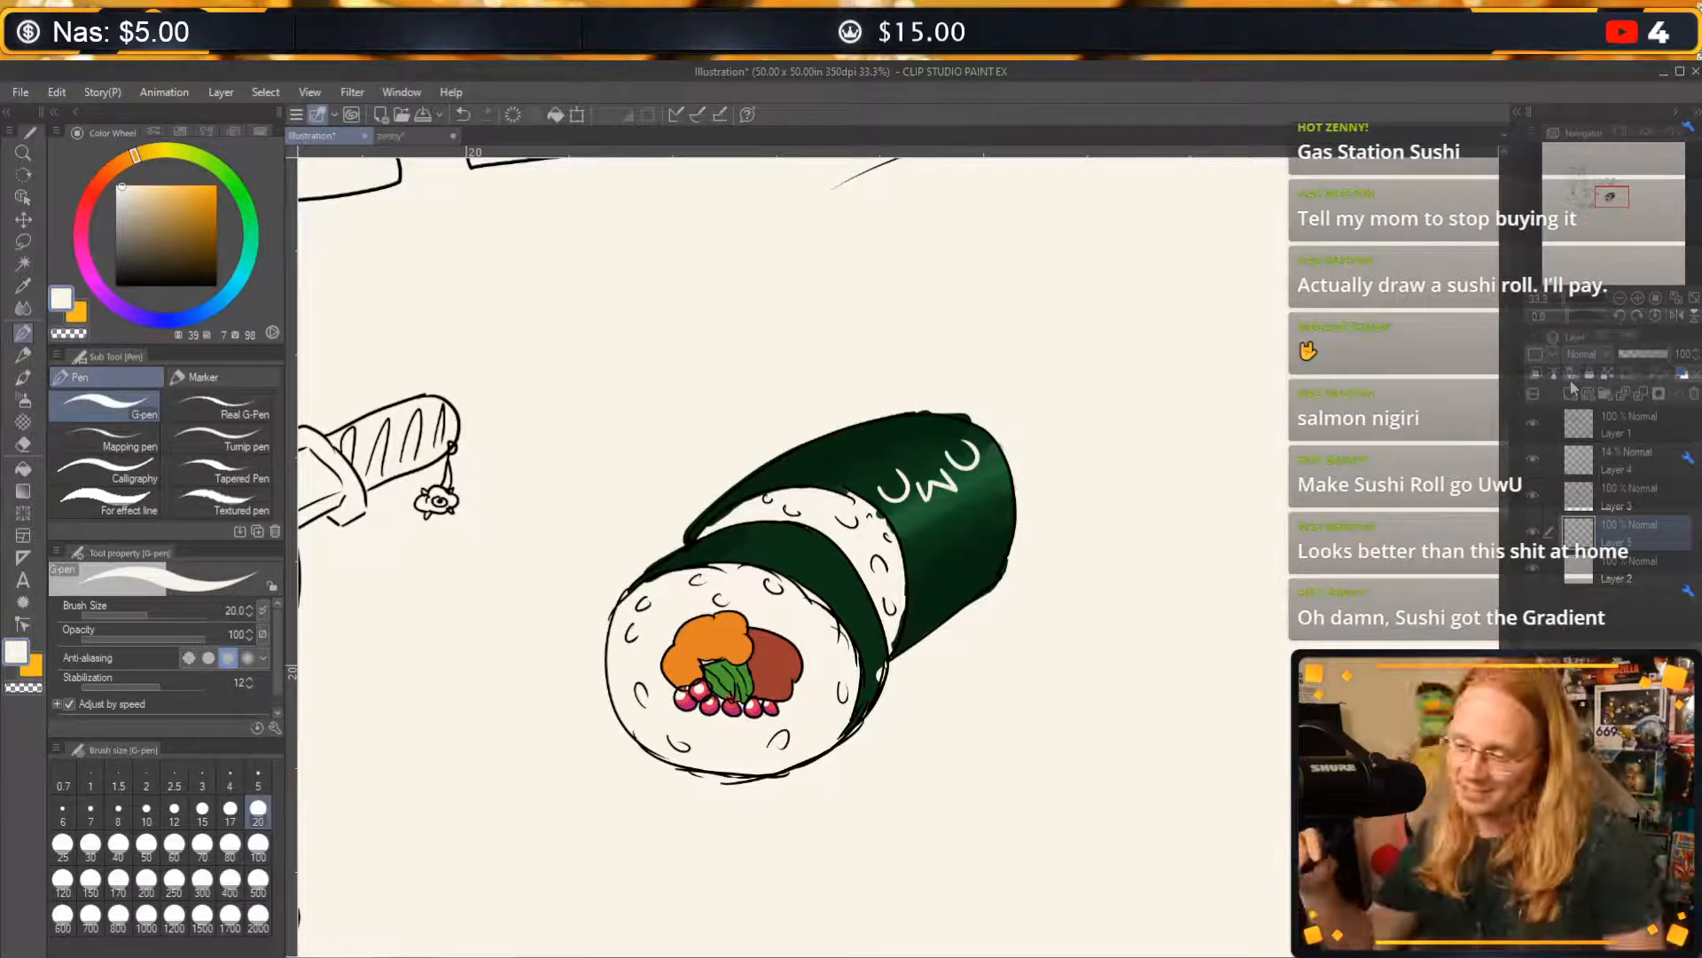
left_click(188, 316)
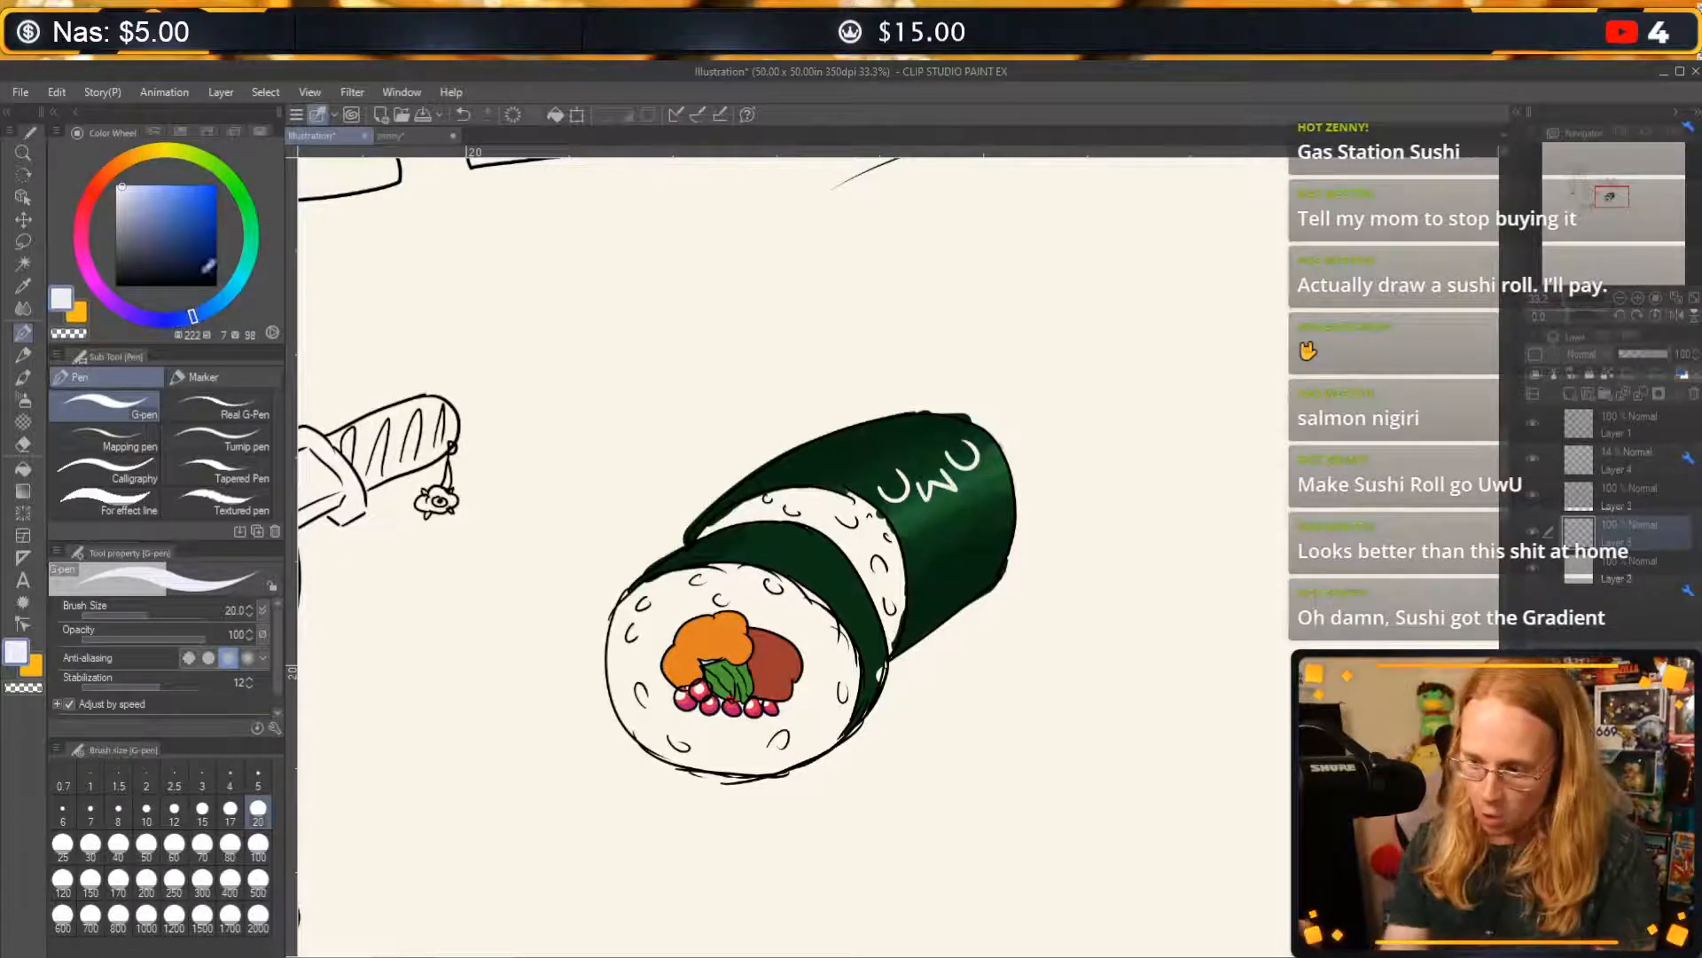
left_click(146, 228)
left_click_drag(146, 229, 161, 211)
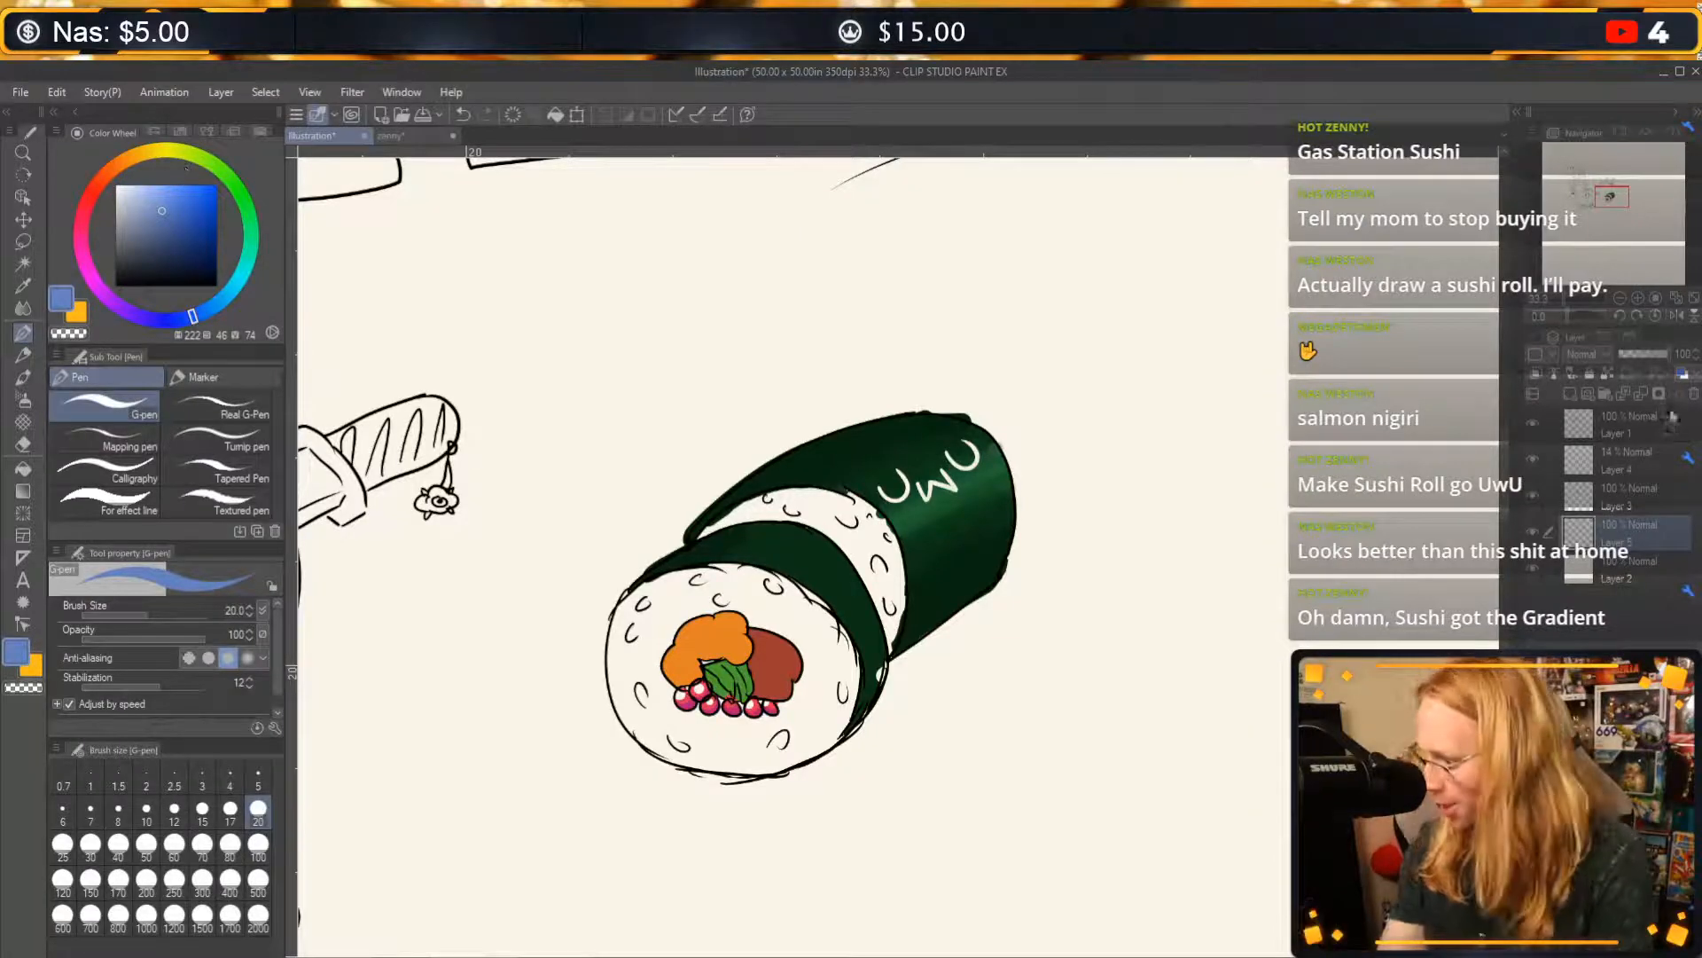
left_click_drag(1665, 354, 1647, 351)
Outline a jagged blue cast shadow around the underside of the sushi roll with the G-pen at size 80 and fill it.
left_click(230, 842)
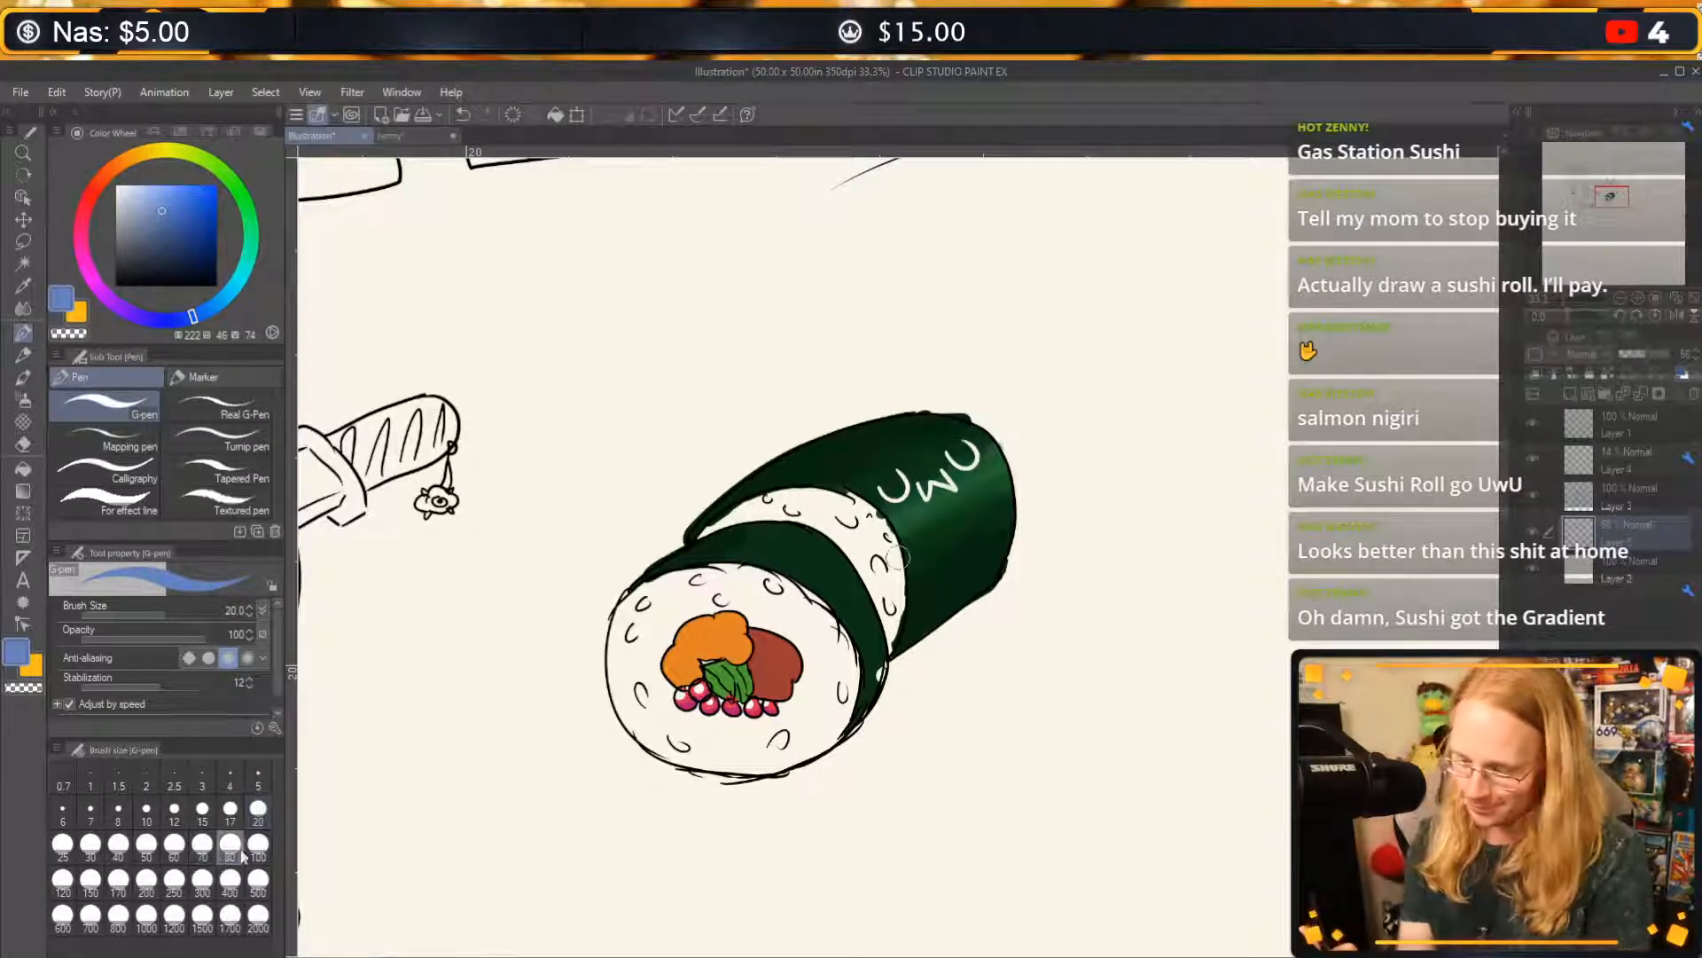
left_click_drag(740, 453, 523, 678)
mouse_move(878, 412)
left_mouse_down()
mouse_move(572, 736)
mouse_move(687, 780)
mouse_move(1072, 593)
left_mouse_up()
key("ctrl+z")
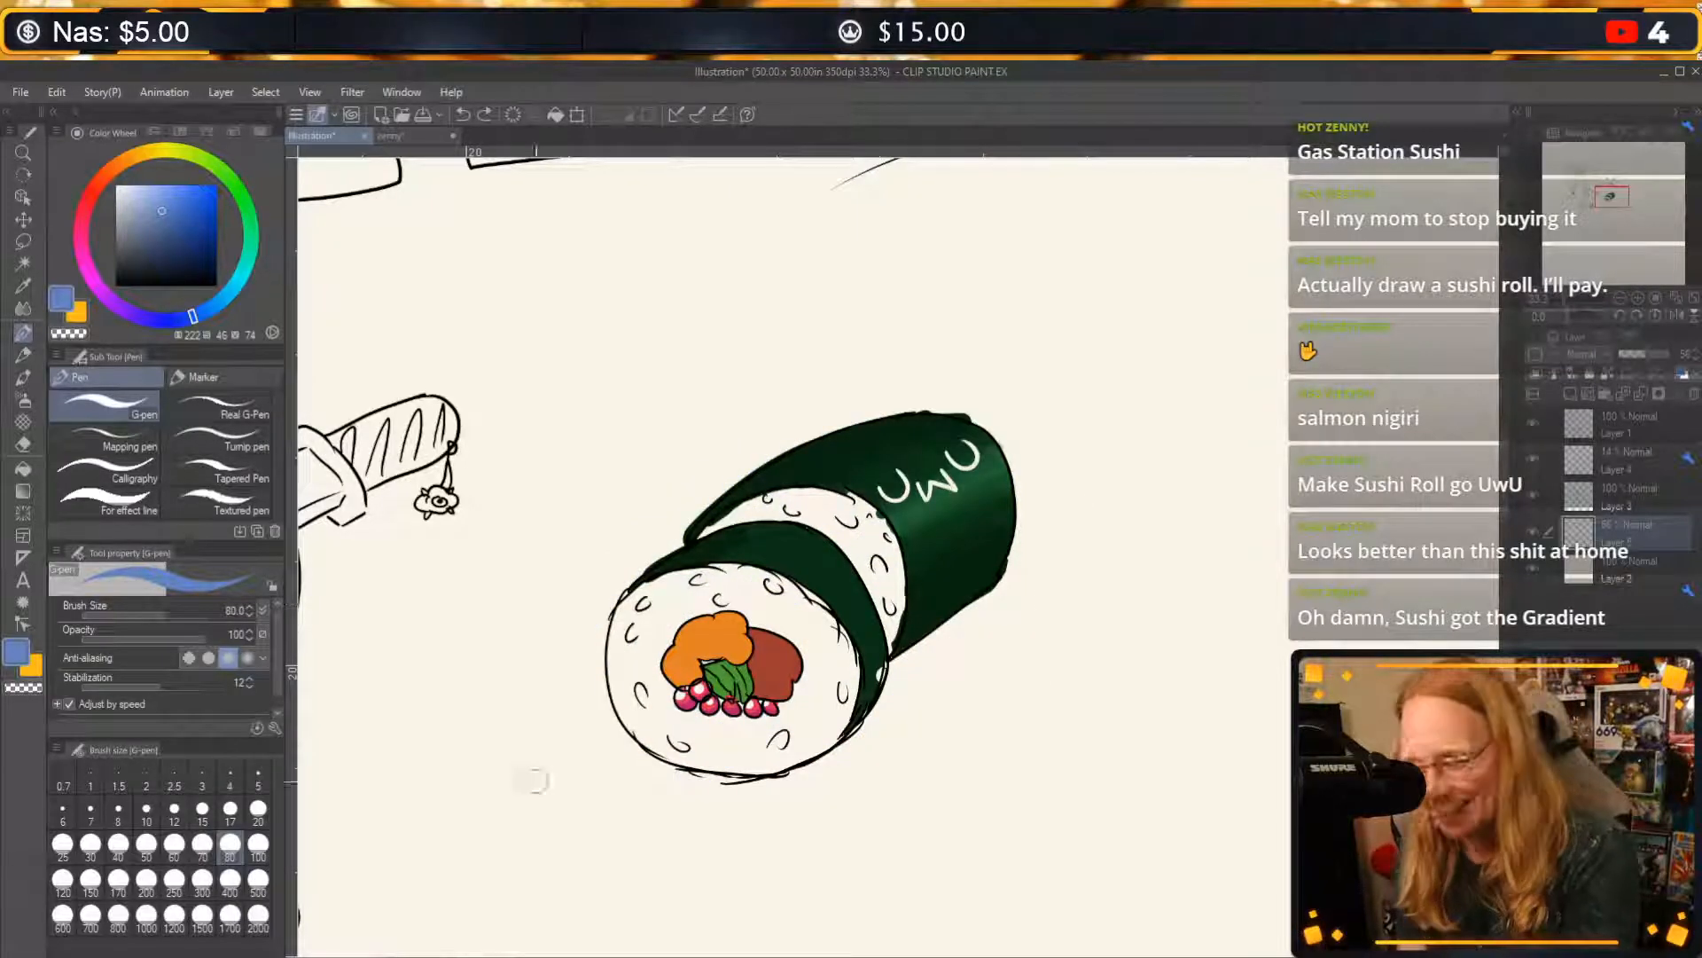
mouse_move(599, 678)
left_mouse_down()
mouse_move(498, 780)
mouse_move(565, 825)
mouse_move(787, 829)
mouse_move(1035, 772)
mouse_move(1116, 576)
mouse_move(1020, 481)
left_mouse_up()
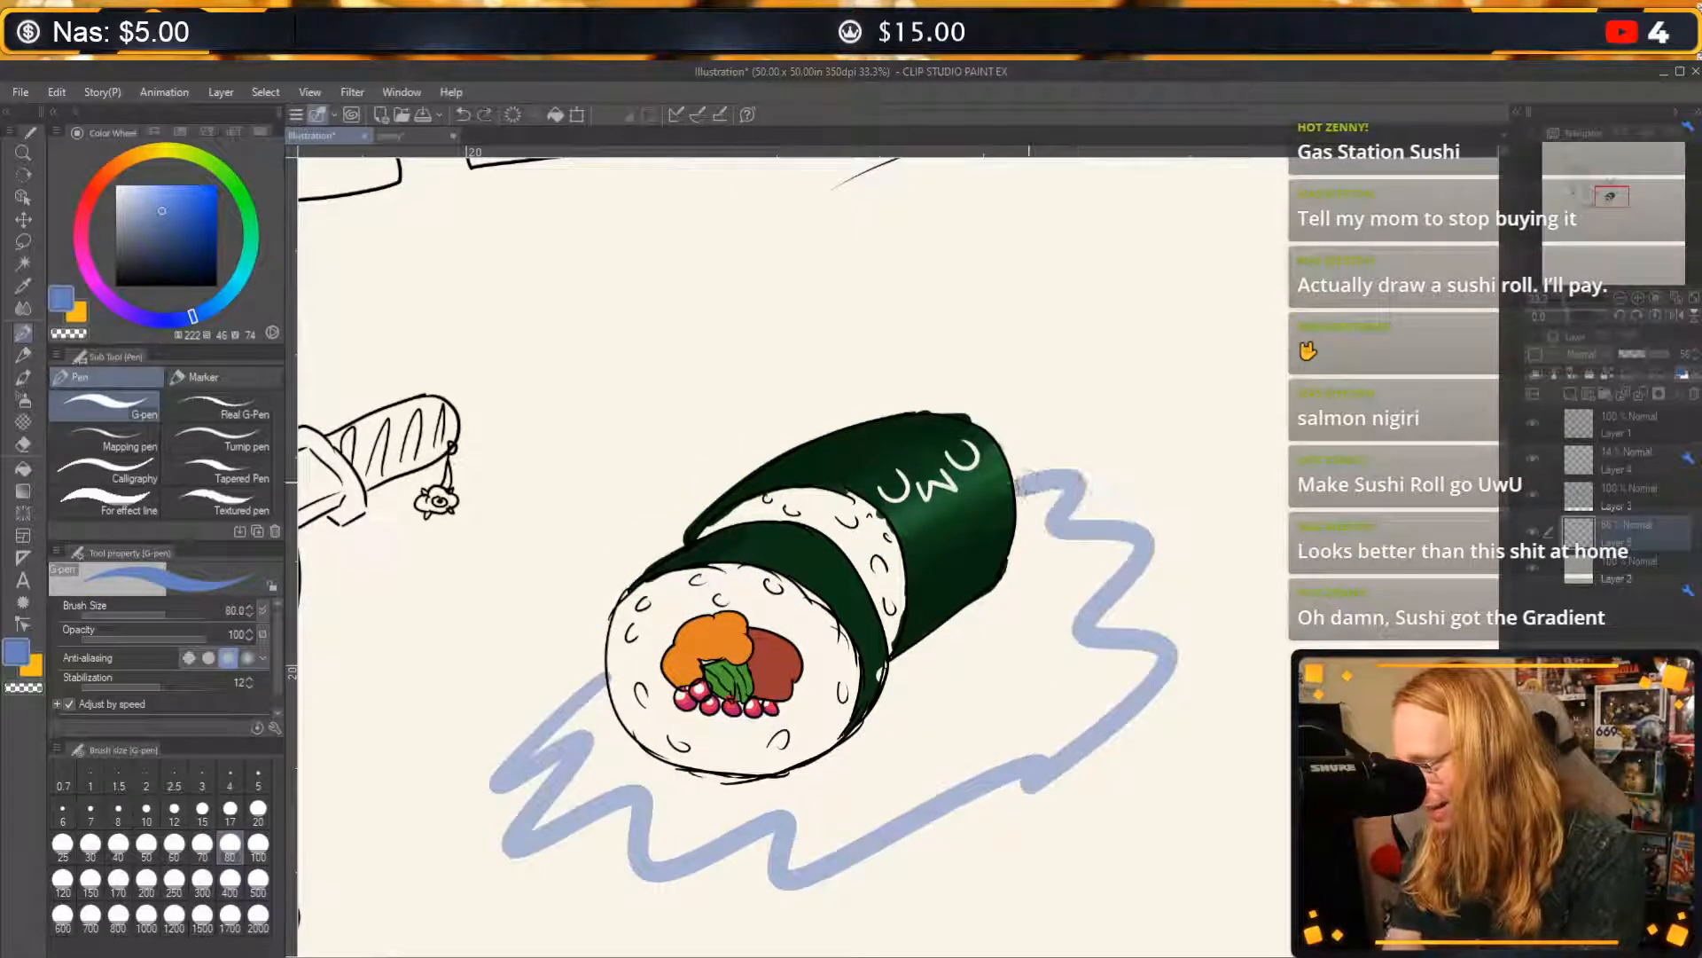
key("g")
left_click(980, 699)
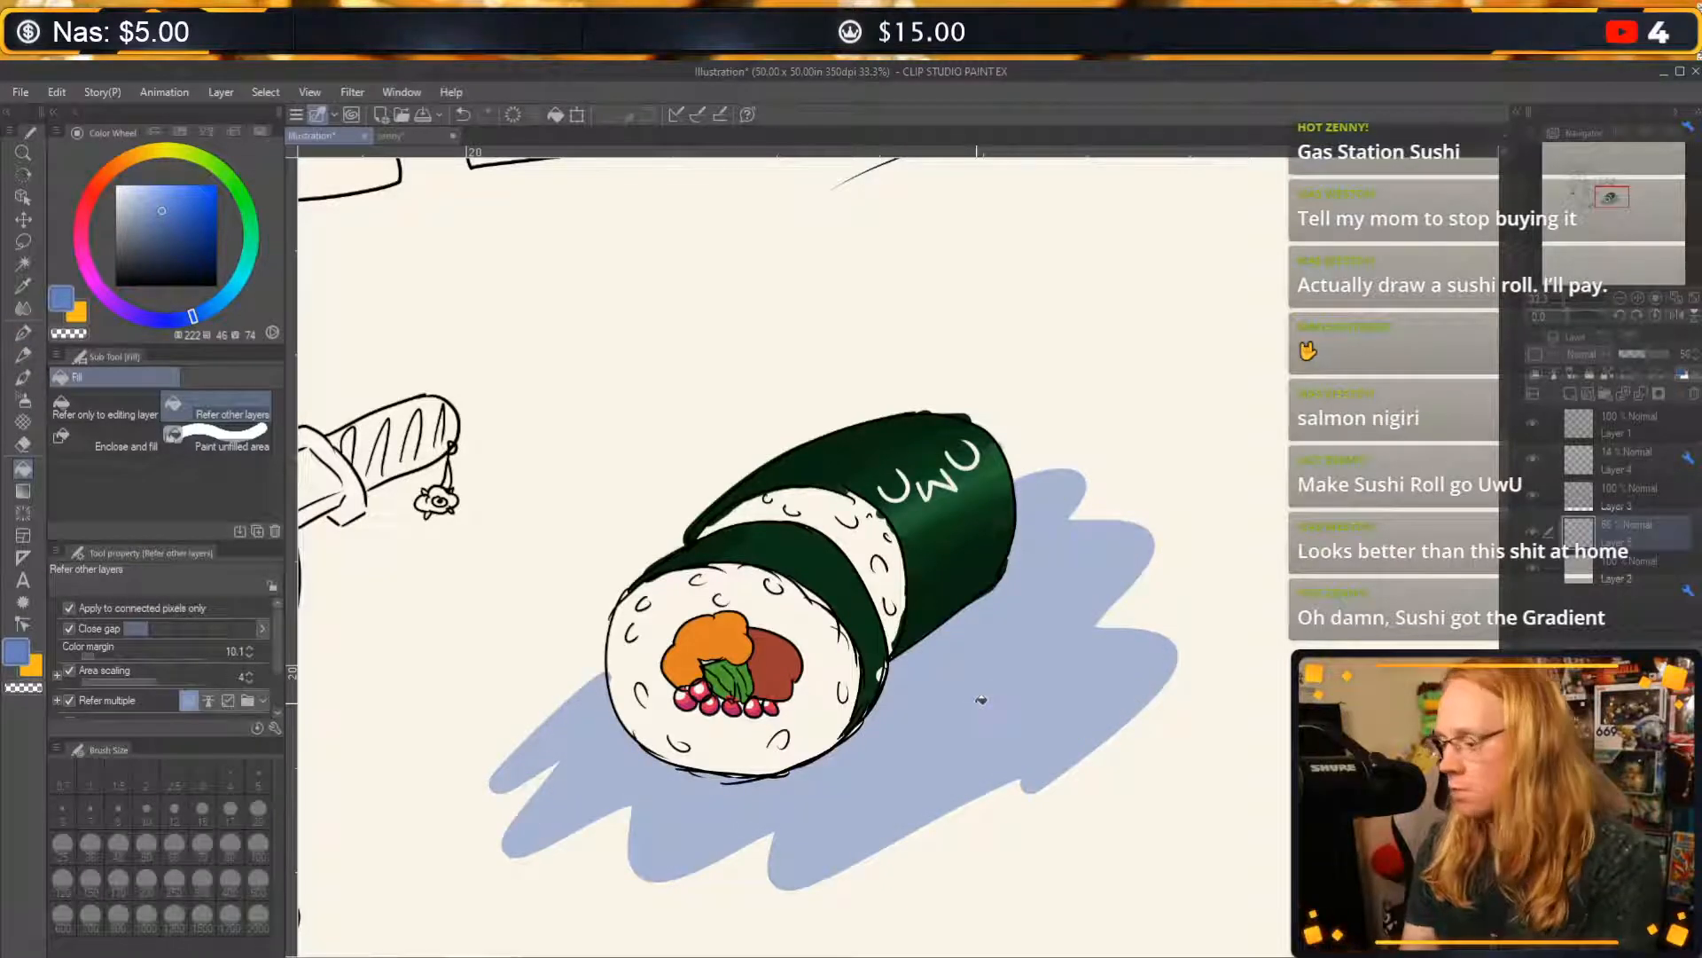